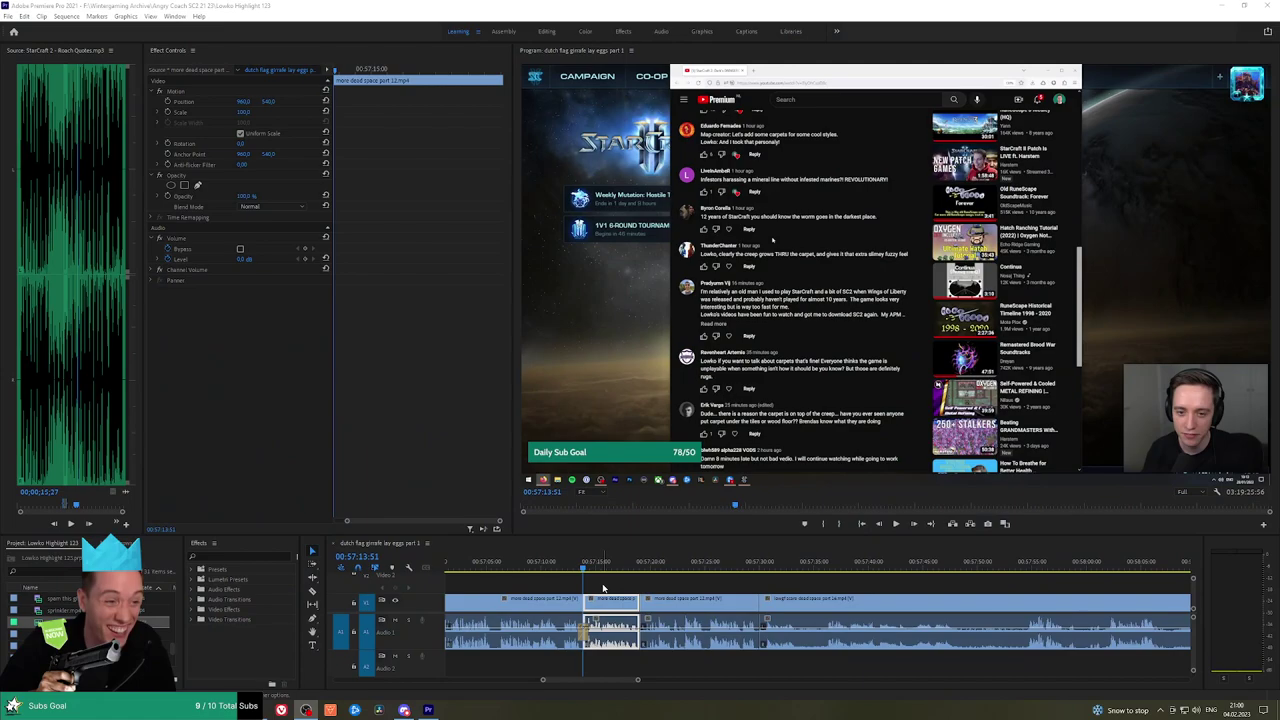
# Play back the sequence from 00:57:13:51 through the following cuts into the Dead Space gameplay to review the edit
pyautogui.click(603, 585)
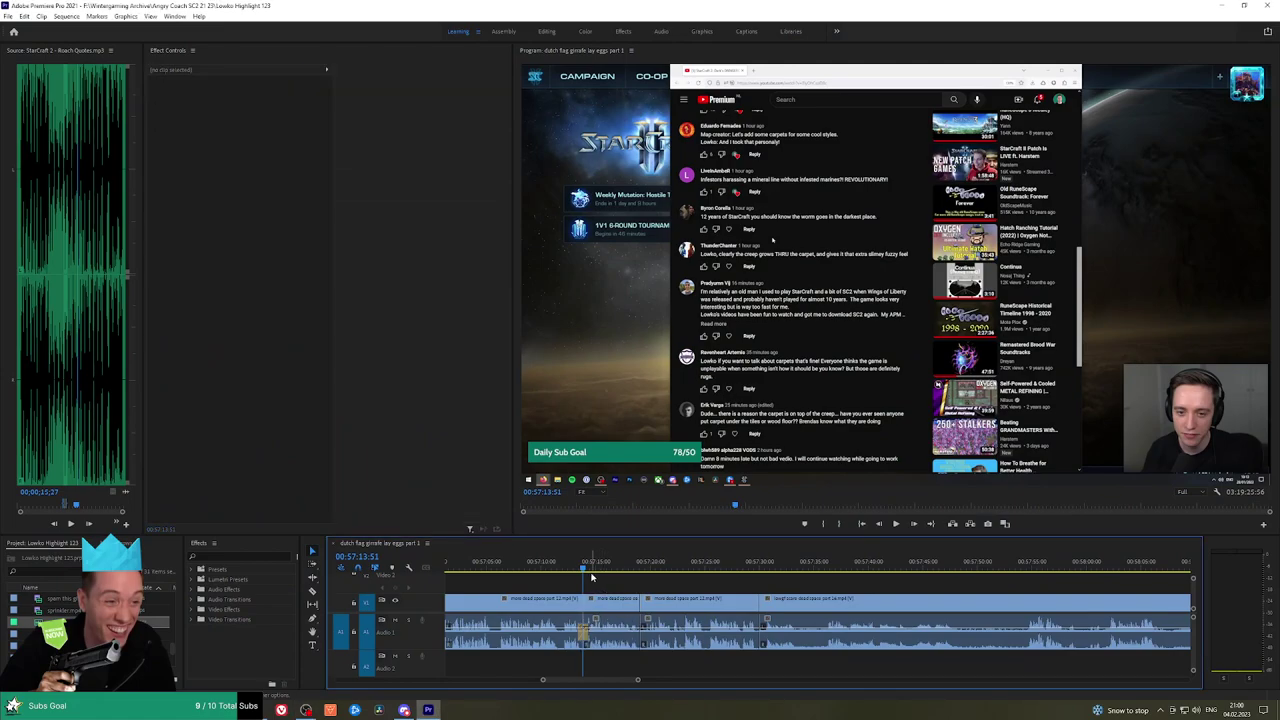
pyautogui.press('space')
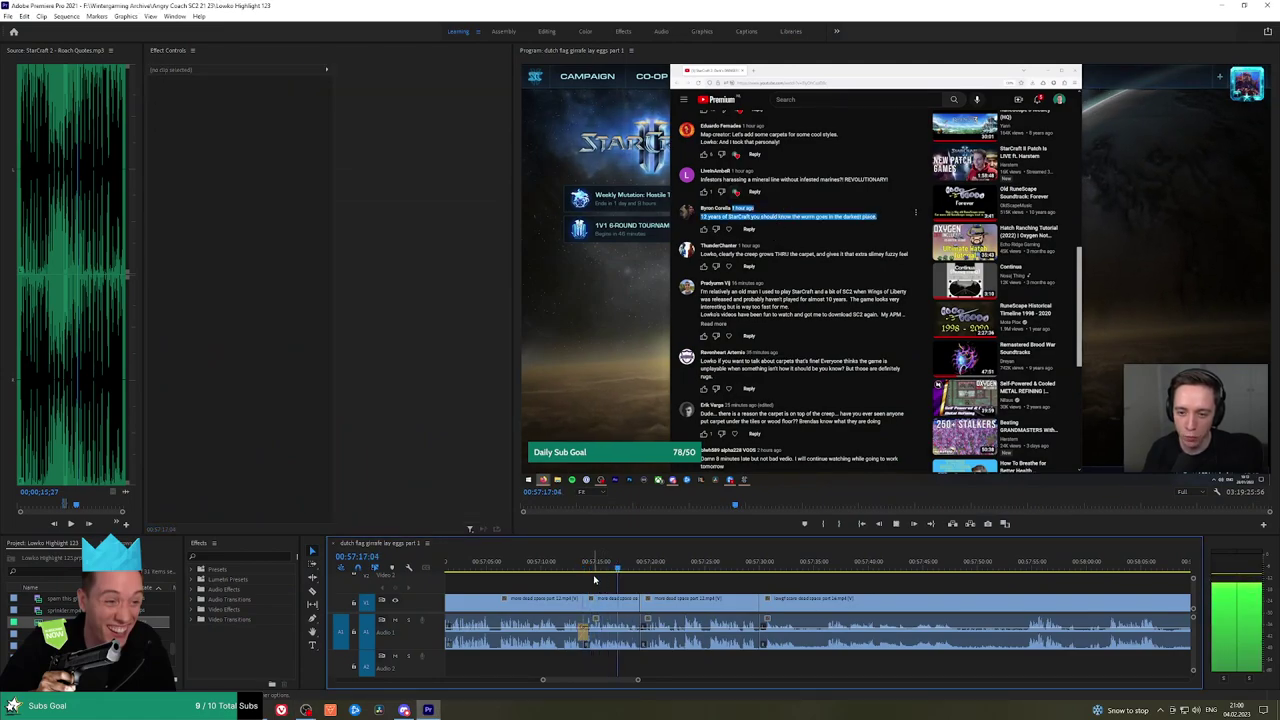
pyautogui.press('h')
pyautogui.moveTo(658, 582); pyautogui.dragTo(593, 580)
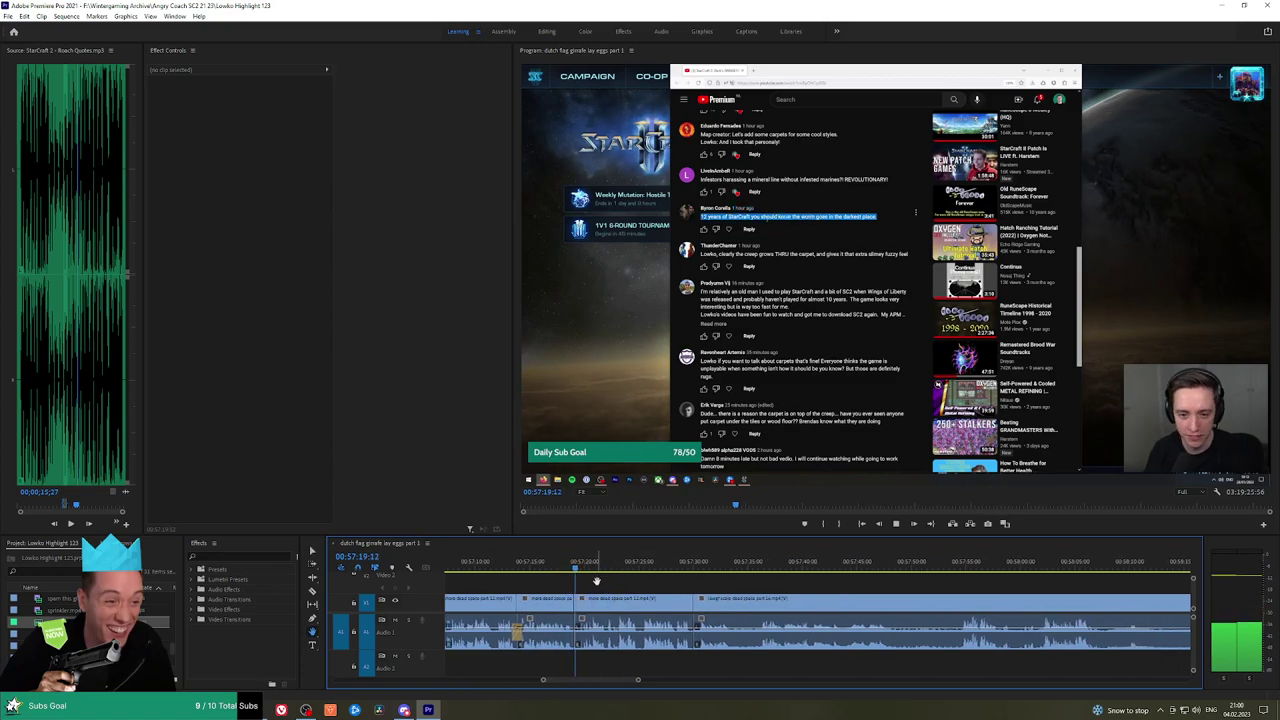
pyautogui.click(567, 569)
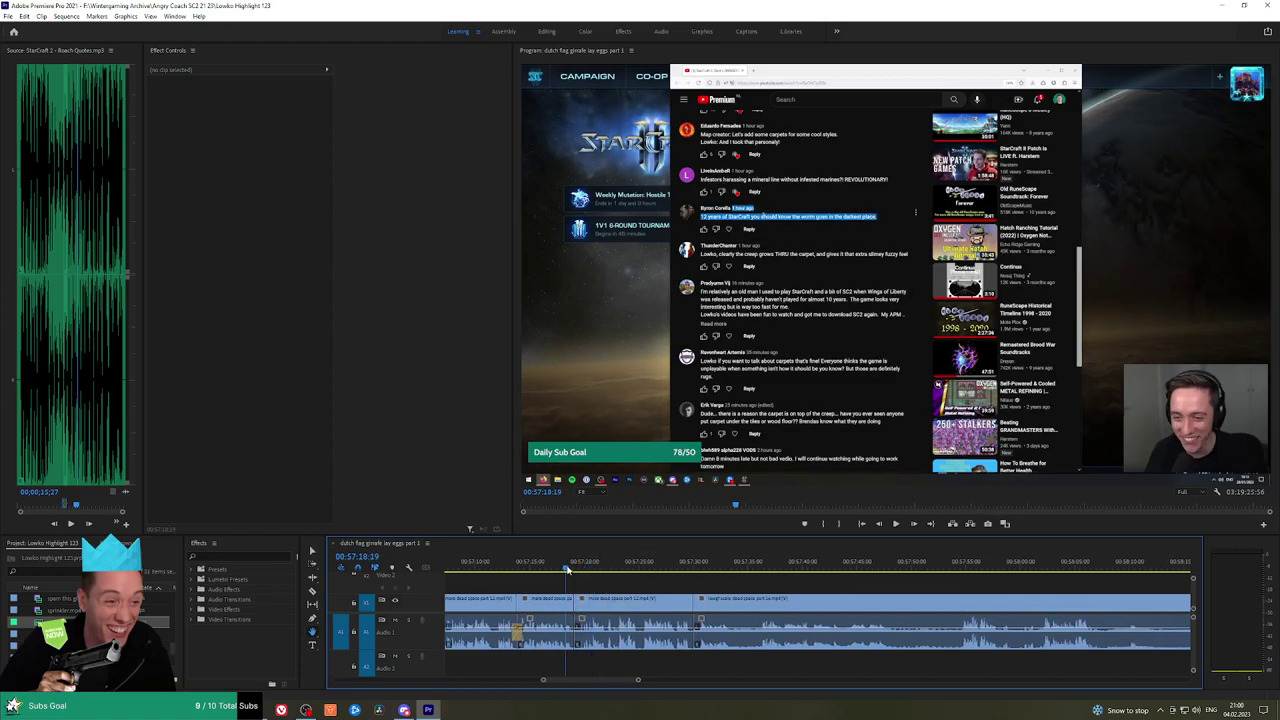
pyautogui.press('space')
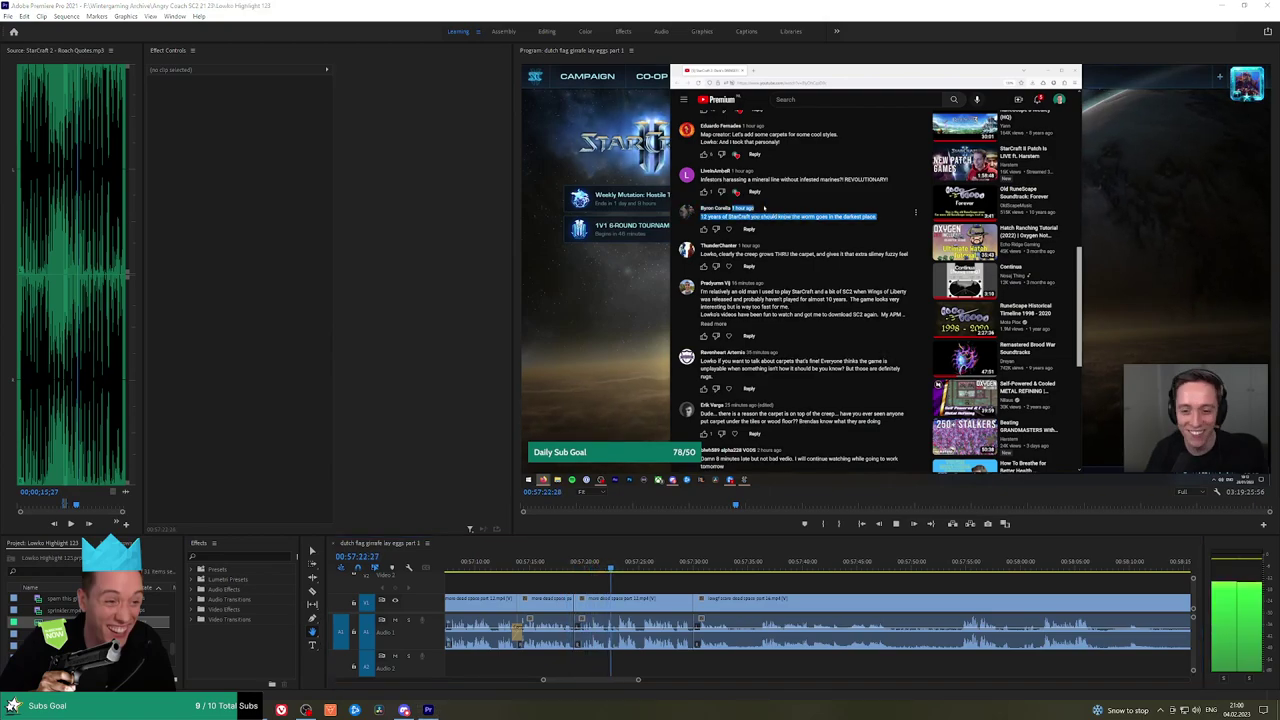
pyautogui.click(640, 587)
pyautogui.moveTo(640, 587); pyautogui.dragTo(622, 583)
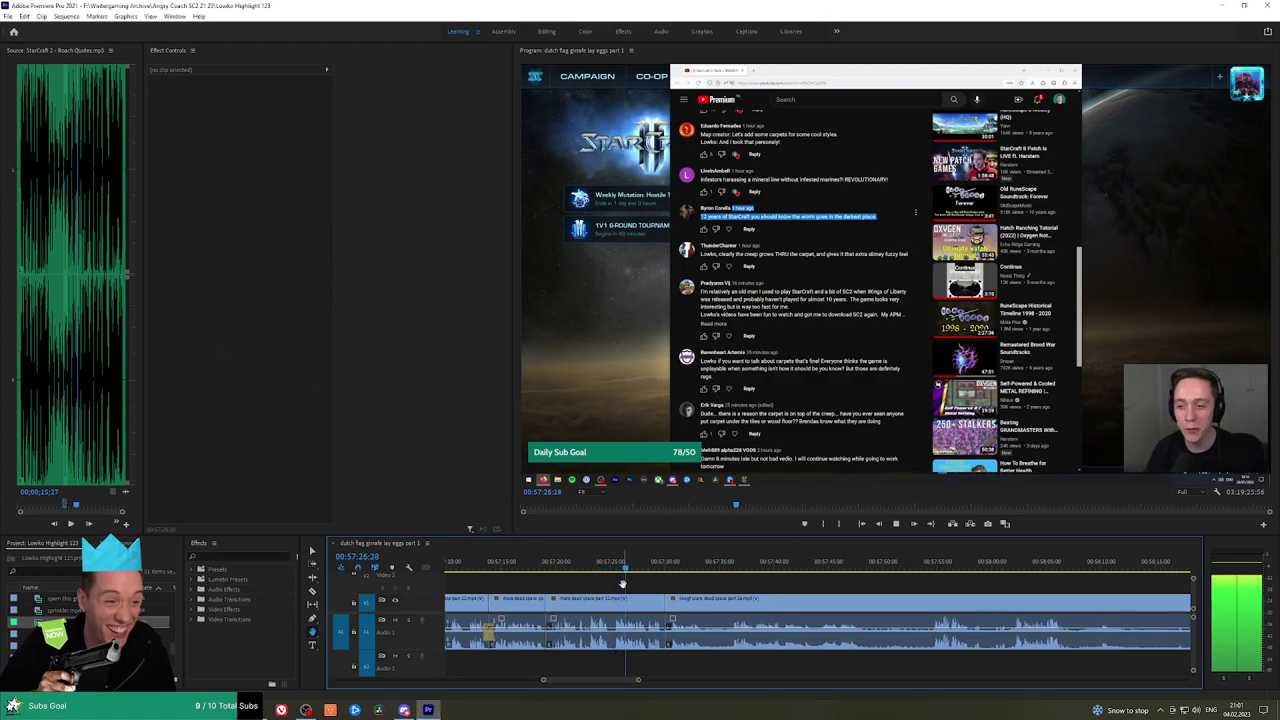
pyautogui.scroll(-2, 640, 580)
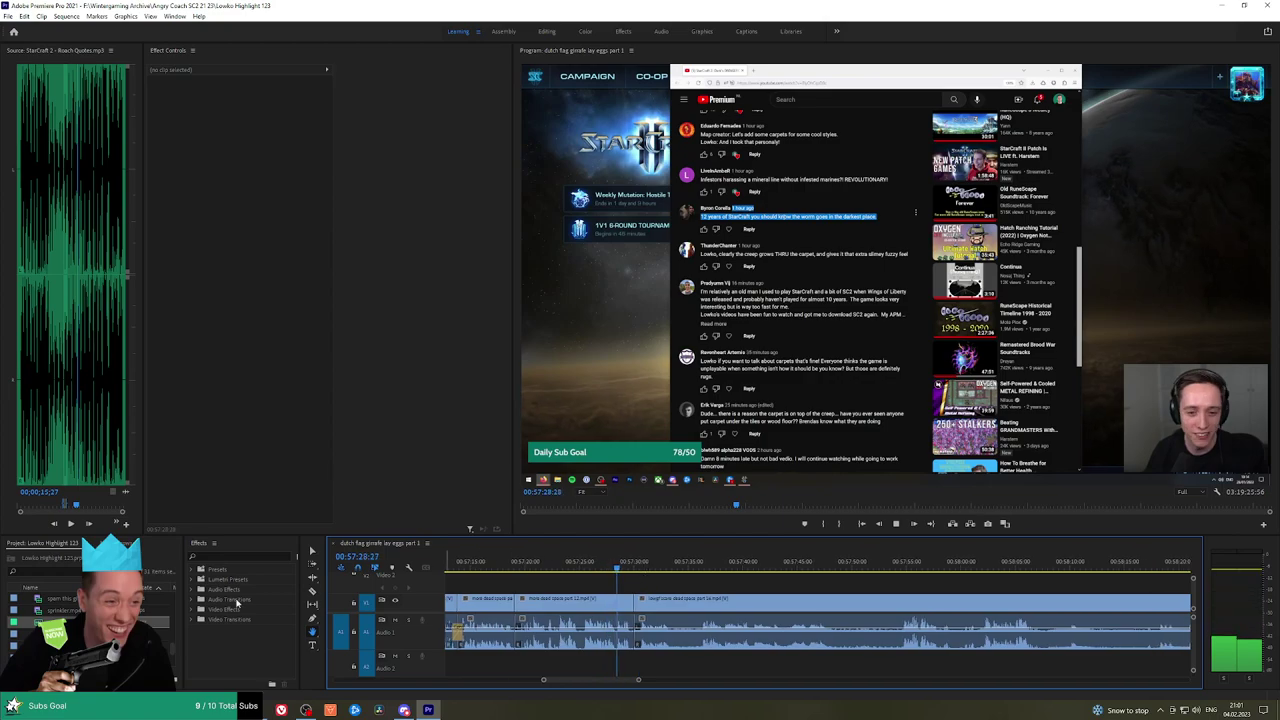
pyautogui.click(201, 589)
pyautogui.click(201, 589)
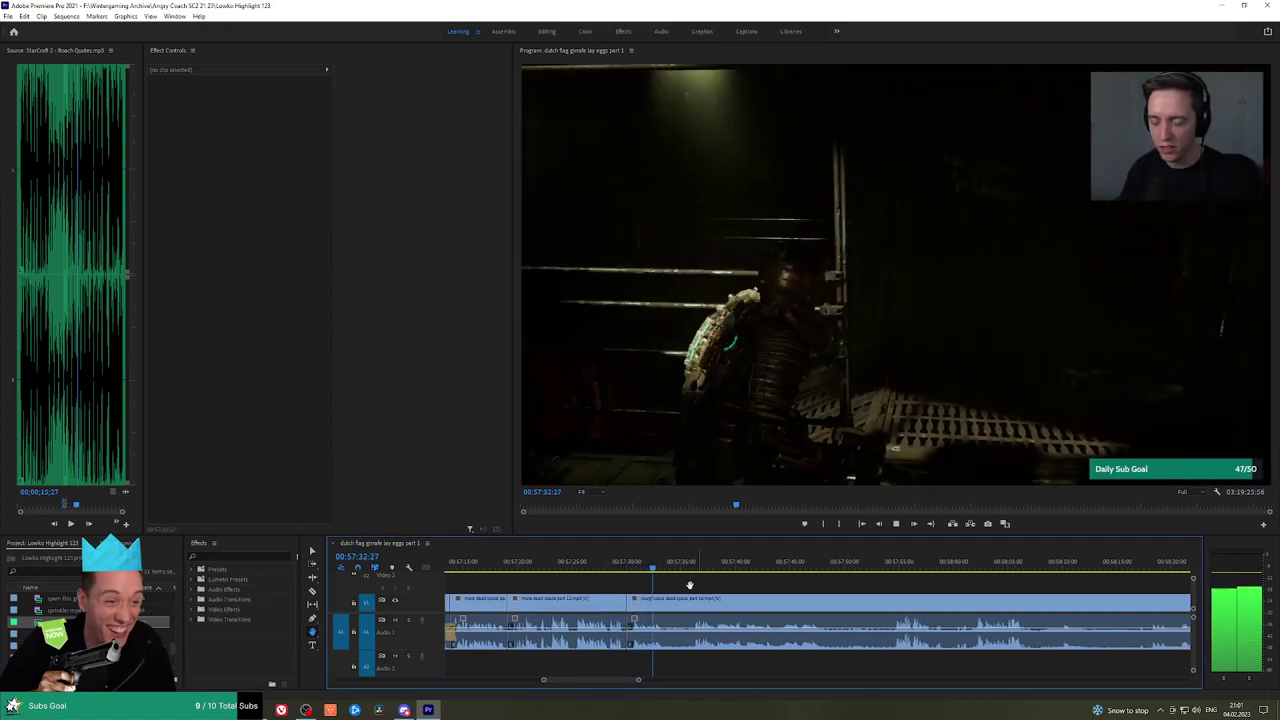
pyautogui.scroll(-2, 668, 596)
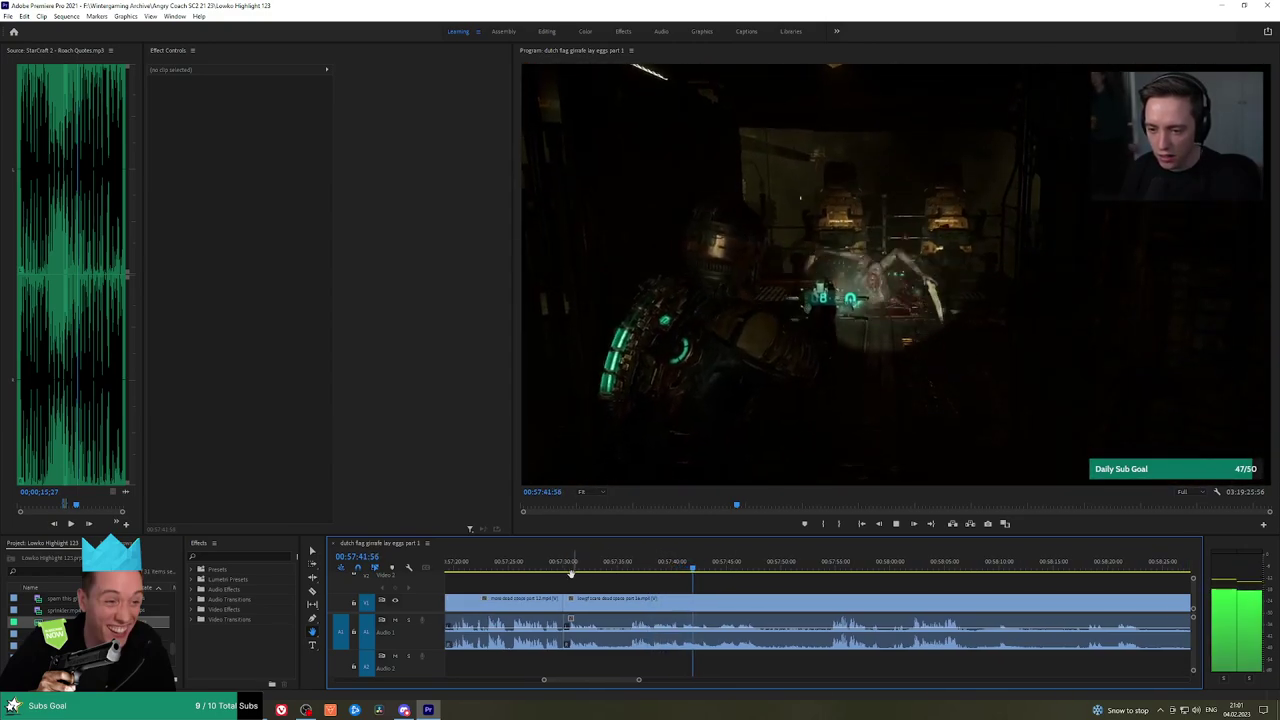
# Replay the section with the highlighted StarCraft comment from 00:57:13:51
pyautogui.press('space')
pyautogui.moveTo(500, 586); pyautogui.dragTo(740, 593)
pyautogui.click(640, 566)
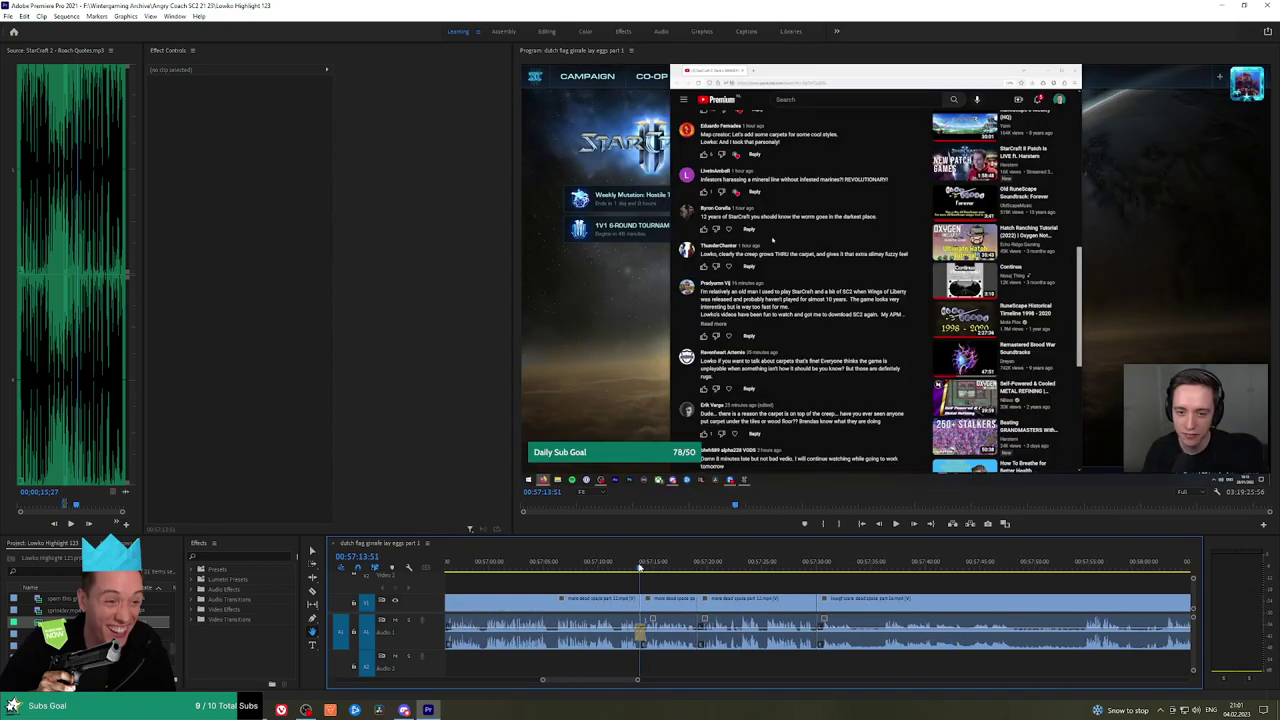
pyautogui.scroll(2, 716, 583)
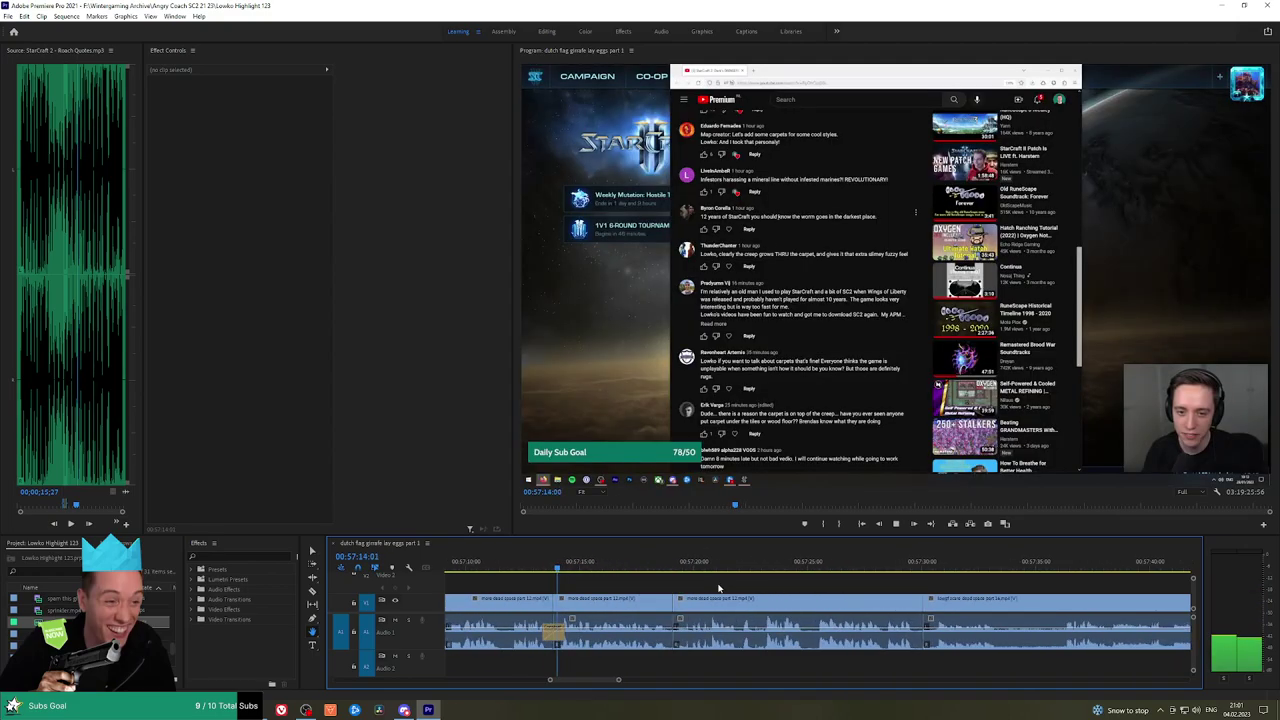
pyautogui.press('space')
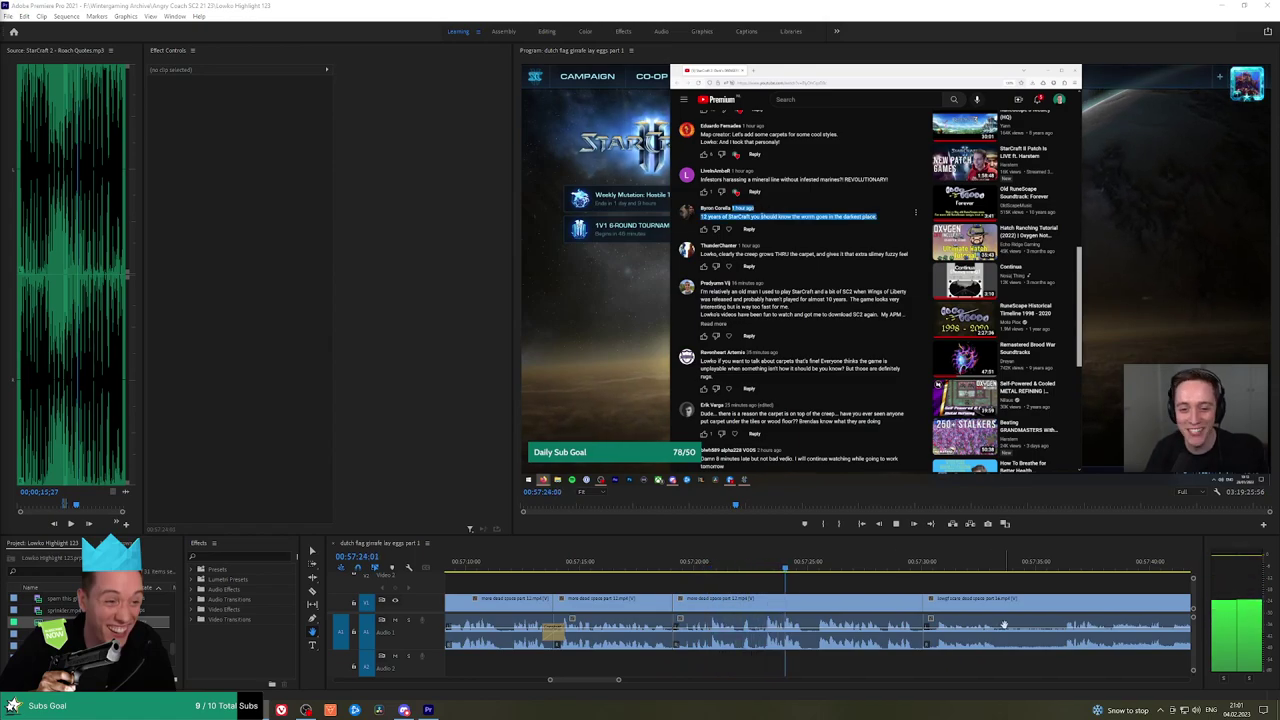
# Add an Exponential Fade audio transition at the cut between the comment clip and the Dead Space gameplay clip
pyautogui.moveTo(823, 587); pyautogui.dragTo(606, 589)
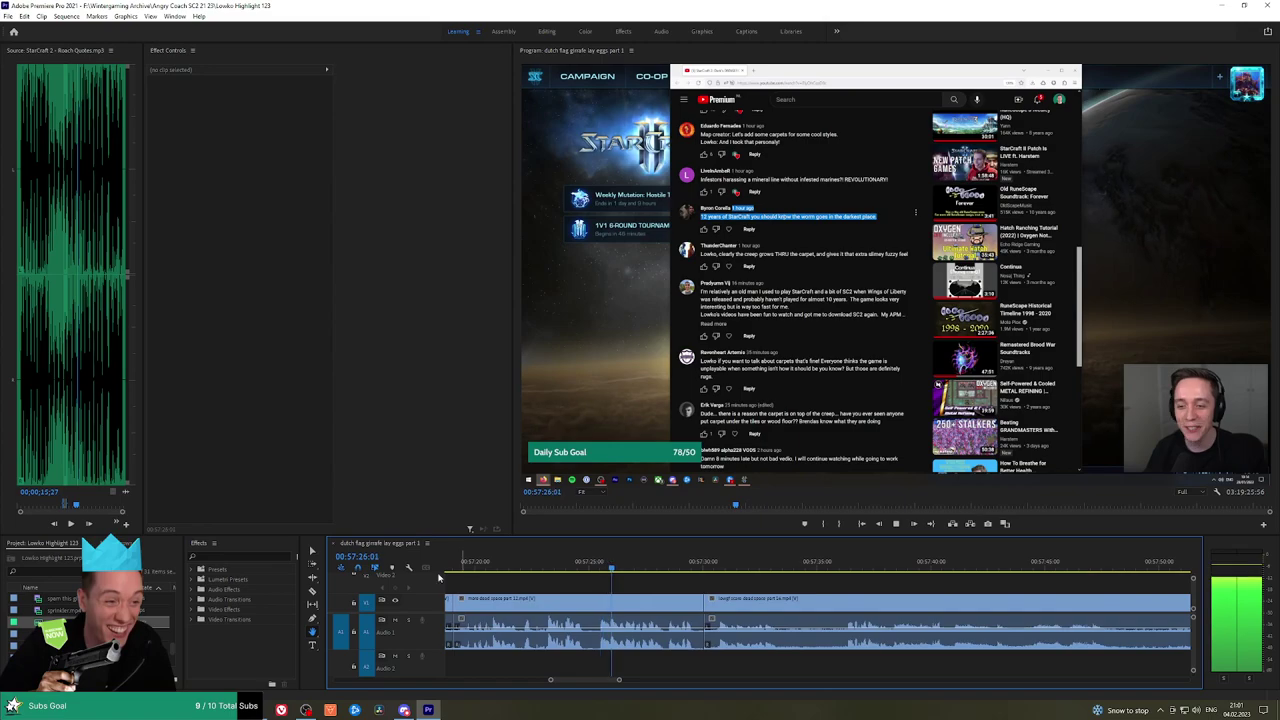
pyautogui.click(201, 599)
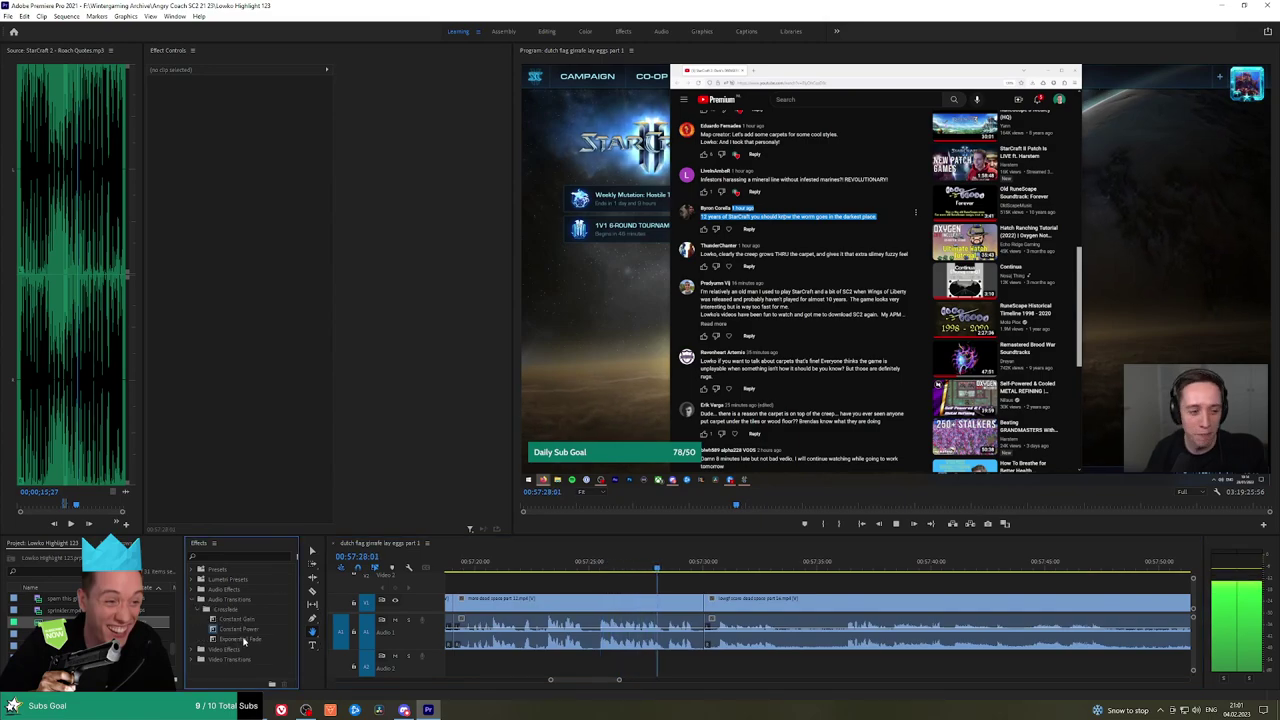
pyautogui.moveTo(240, 639); pyautogui.dragTo(704, 628)
pyautogui.moveTo(811, 583); pyautogui.dragTo(752, 580)
pyautogui.scroll(-1, 735, 581)
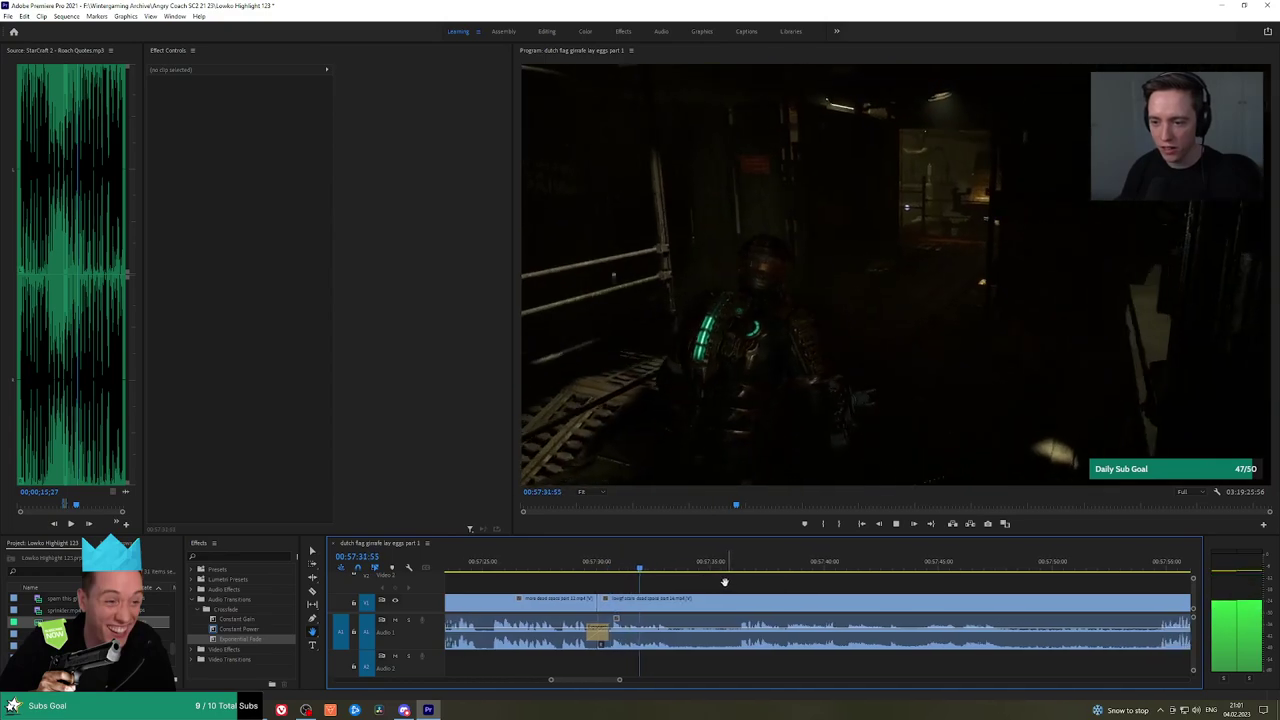
# Ripple-delete the gameplay section from 00:57:33:26 to 00:57:36:07 and bridge the cut with a Constant Power audio crossfade
pyautogui.click(673, 568)
pyautogui.press('c')
pyautogui.click(673, 602)
pyautogui.moveTo(700, 569); pyautogui.dragTo(732, 570)
pyautogui.click(734, 600)
pyautogui.press('v')
pyautogui.click(701, 605)
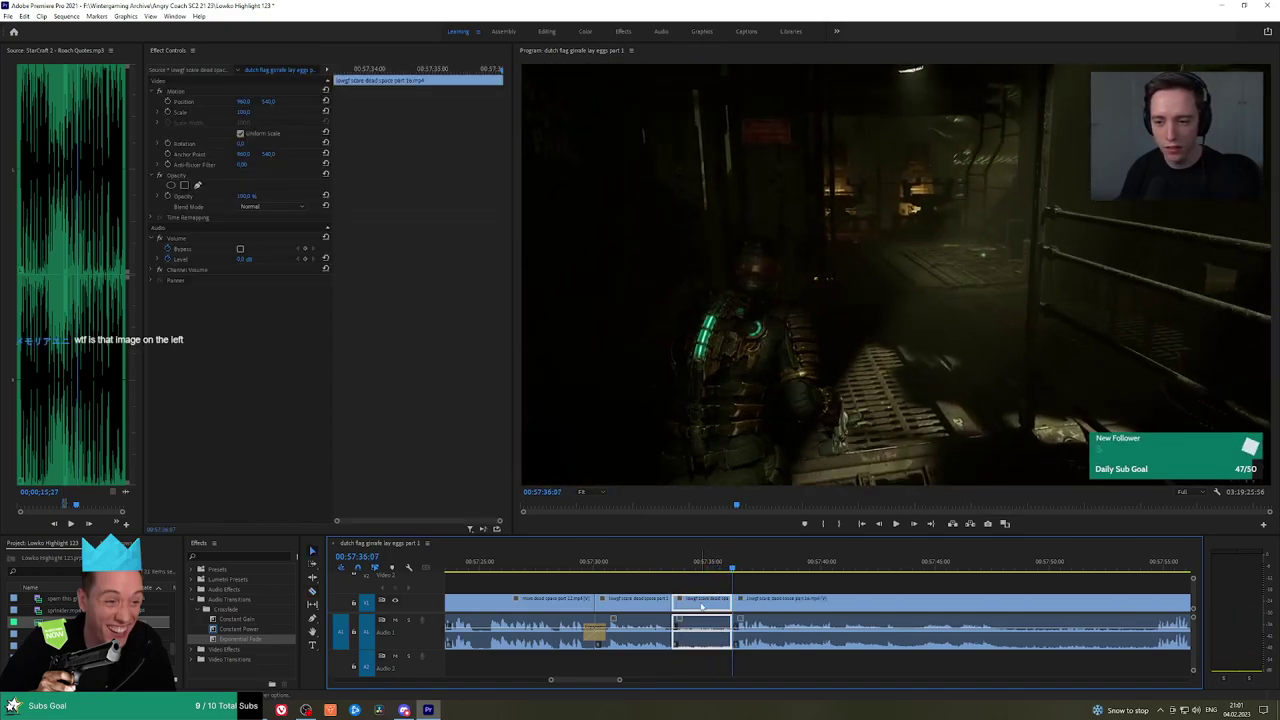
pyautogui.hotkey('shift', 'Delete')
pyautogui.moveTo(238, 628); pyautogui.dragTo(676, 647)
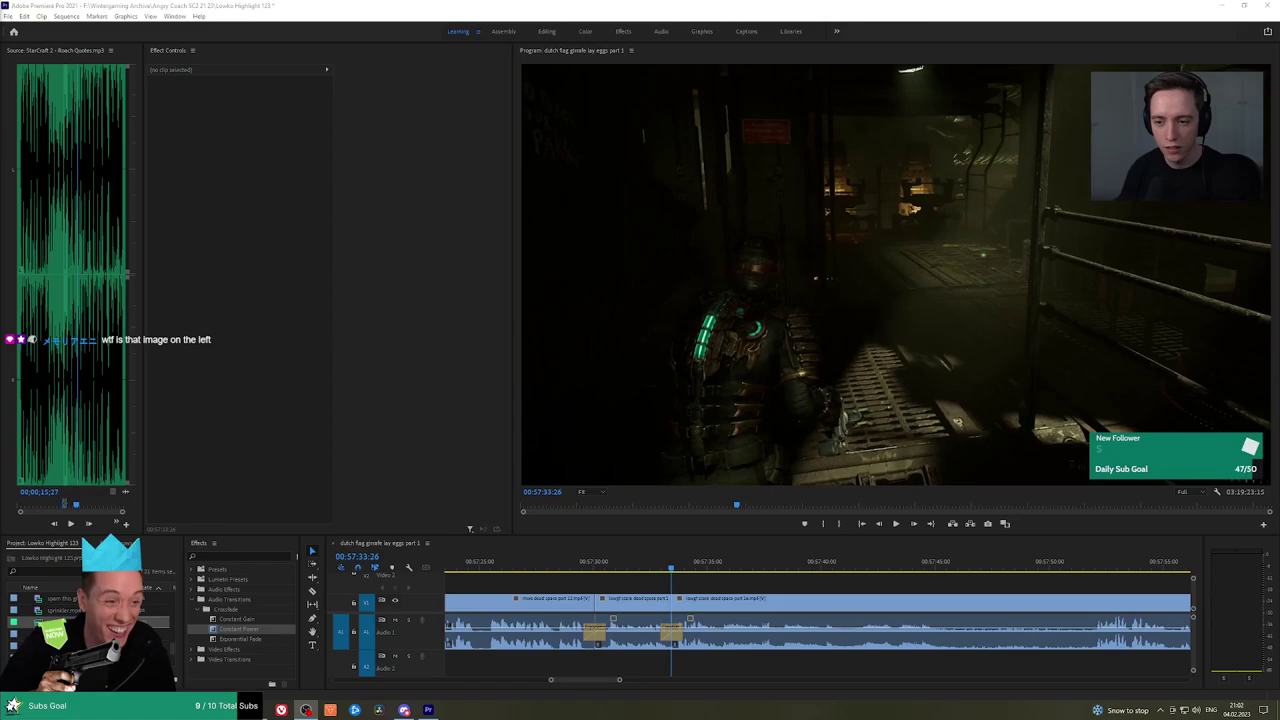
# Go back to before the comment section and play the carpet map footage from about 00:57:06
pyautogui.click(486, 563)
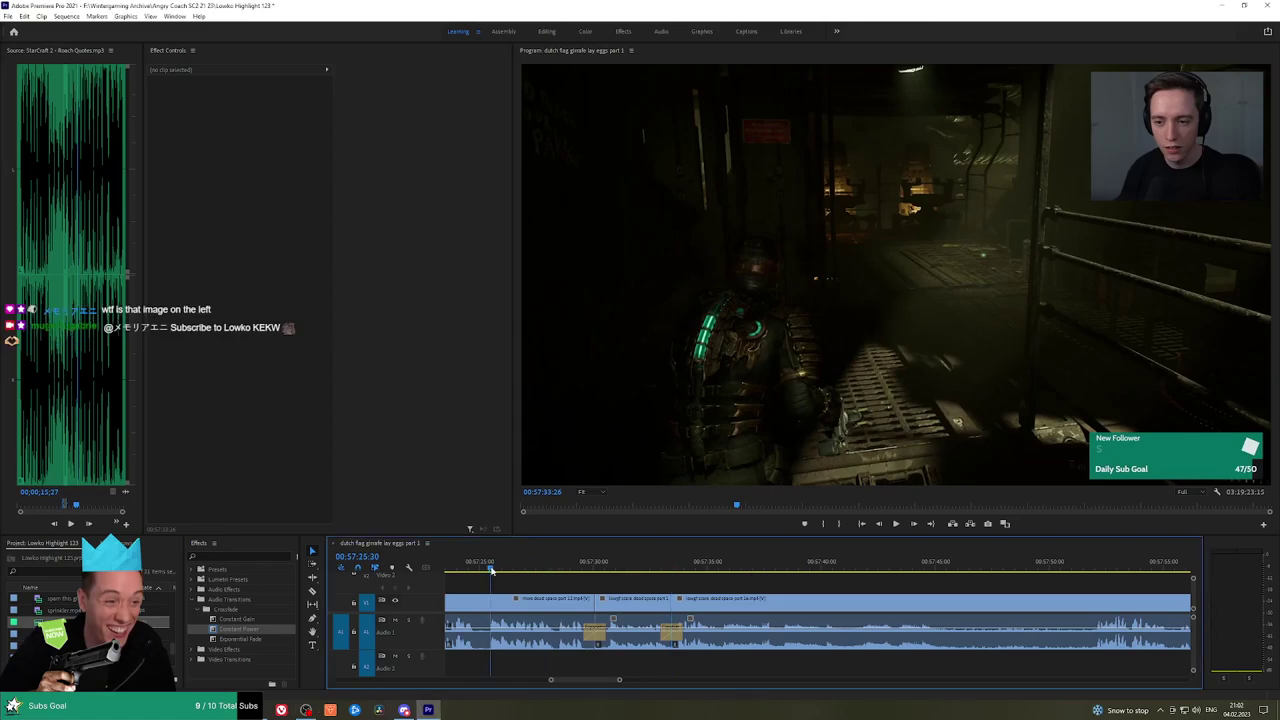
pyautogui.scroll(5, 630, 586)
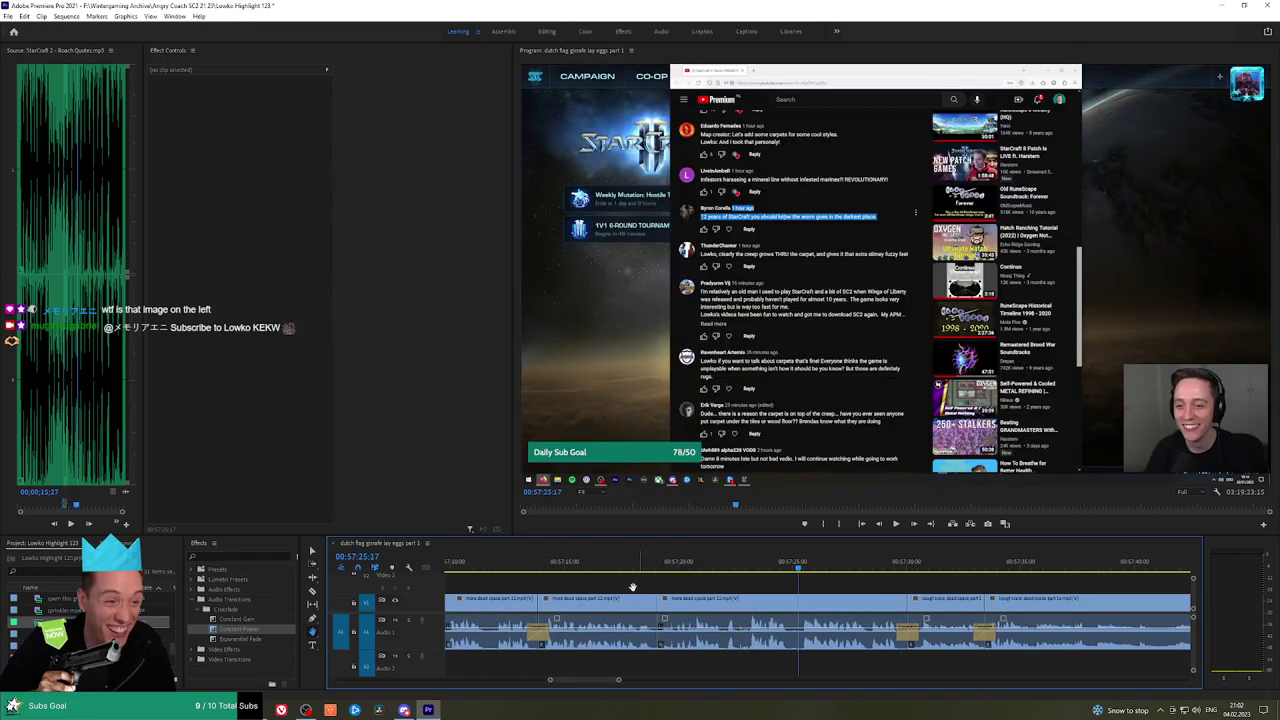
pyautogui.moveTo(539, 565); pyautogui.dragTo(860, 589)
pyautogui.press('space')
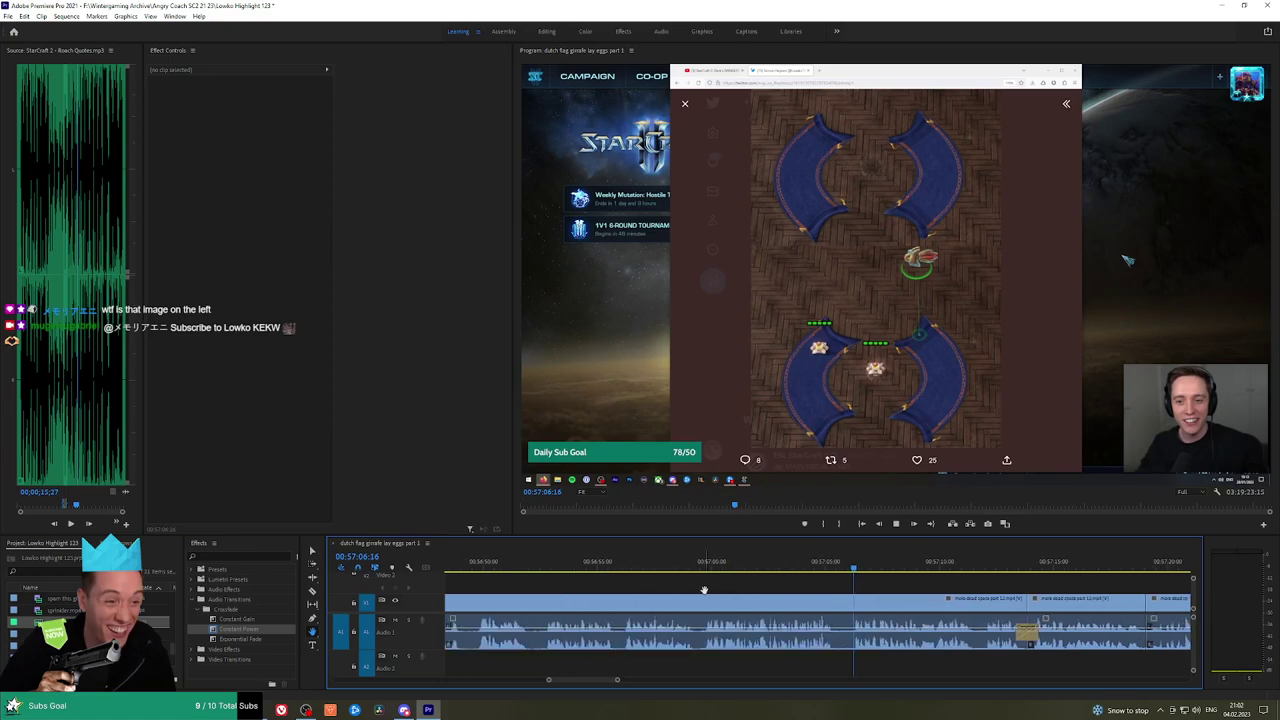
pyautogui.moveTo(696, 594); pyautogui.dragTo(746, 590)
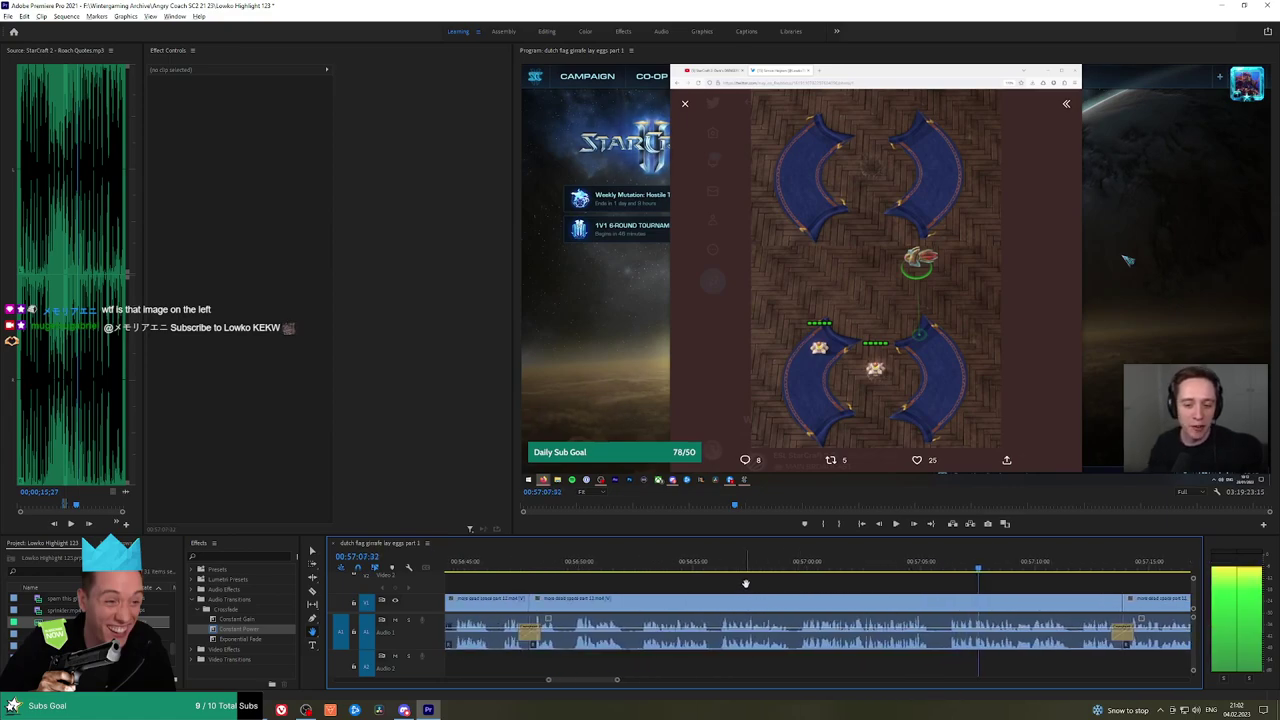
pyautogui.scroll(-1, 746, 584)
# Review the sequence from 00:56:47:50 through the carpet map footage to 00:57:19:26 in the comment section
pyautogui.click(611, 568)
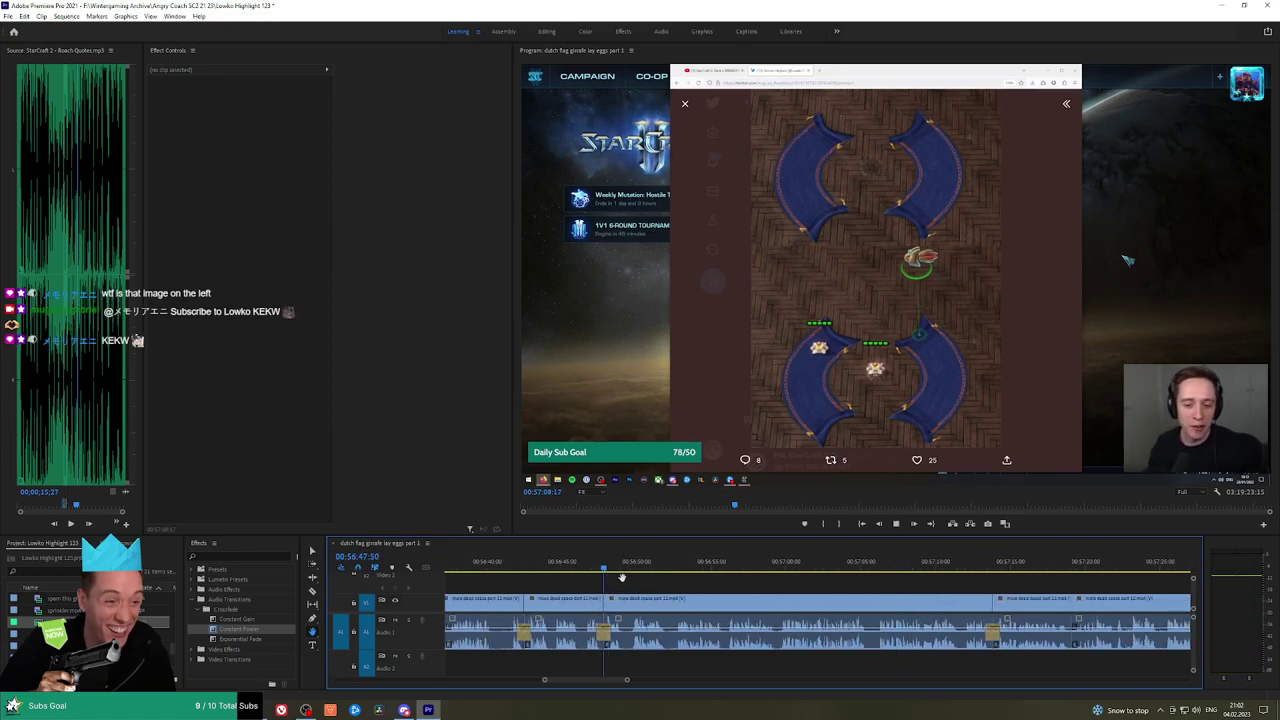
pyautogui.scroll(2, 680, 578)
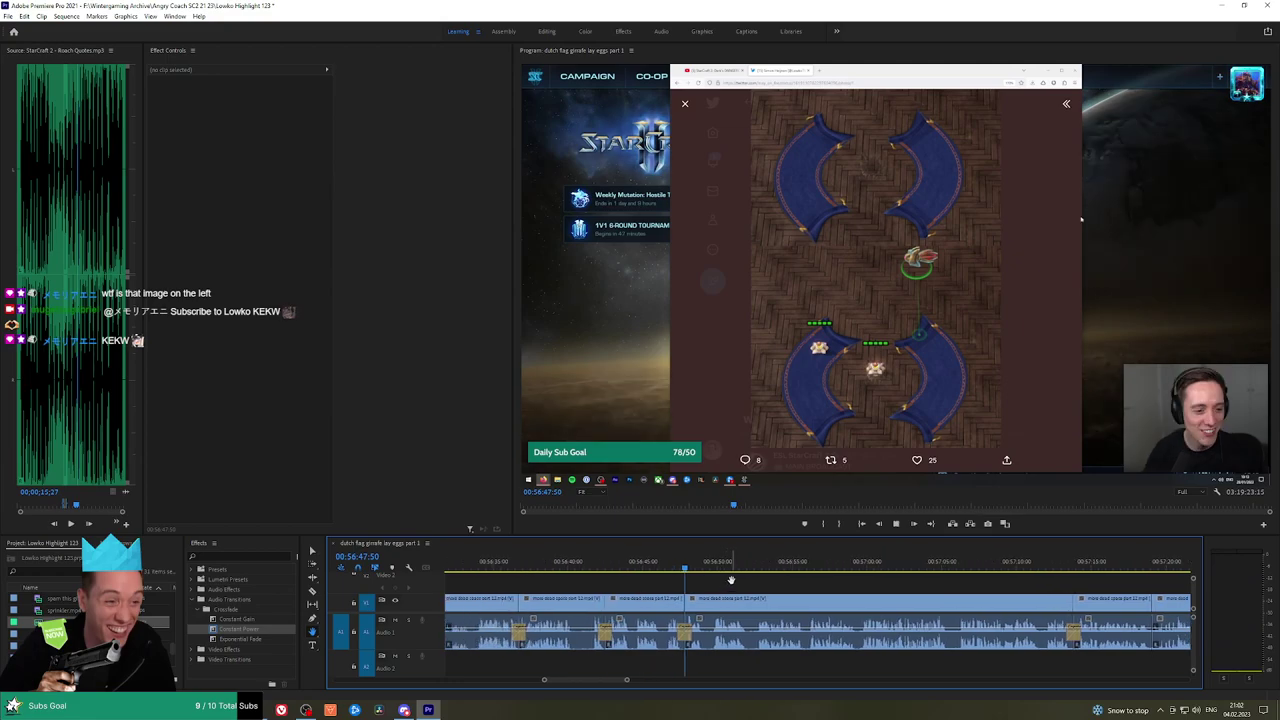
pyautogui.press('space')
pyautogui.moveTo(758, 583); pyautogui.dragTo(647, 580)
pyautogui.scroll(-1, 690, 580)
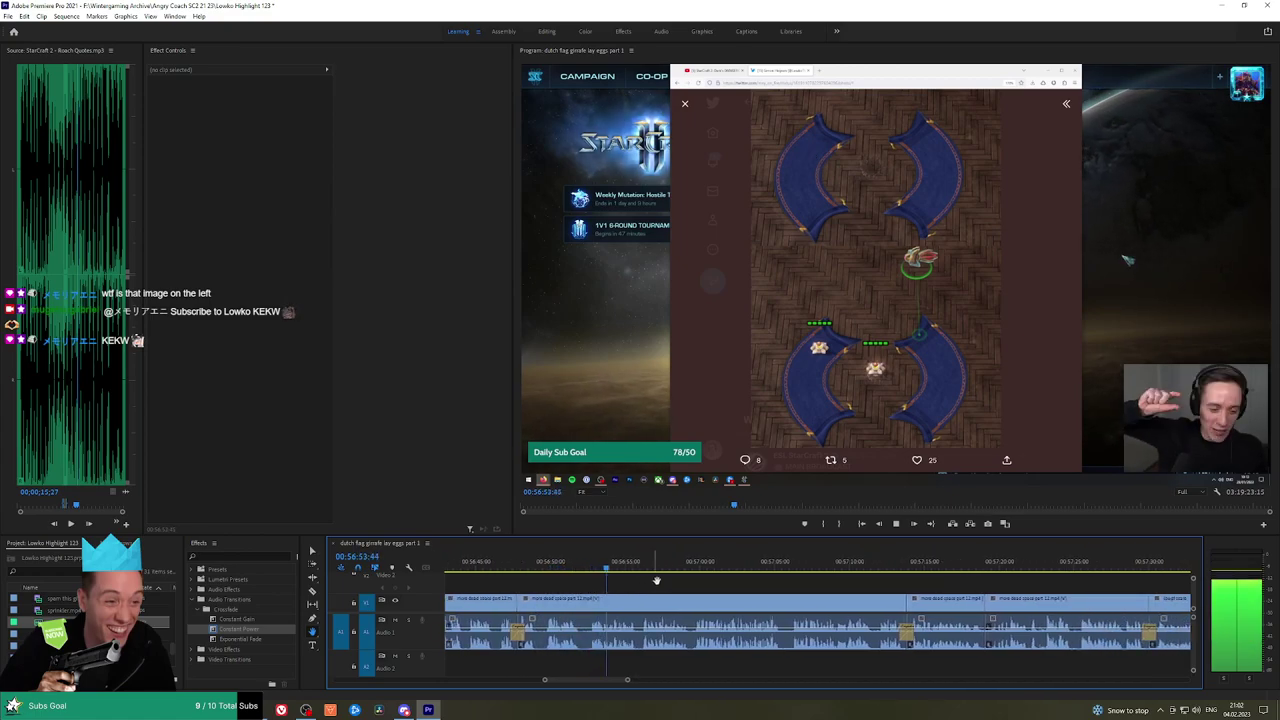
pyautogui.scroll(-1, 680, 582)
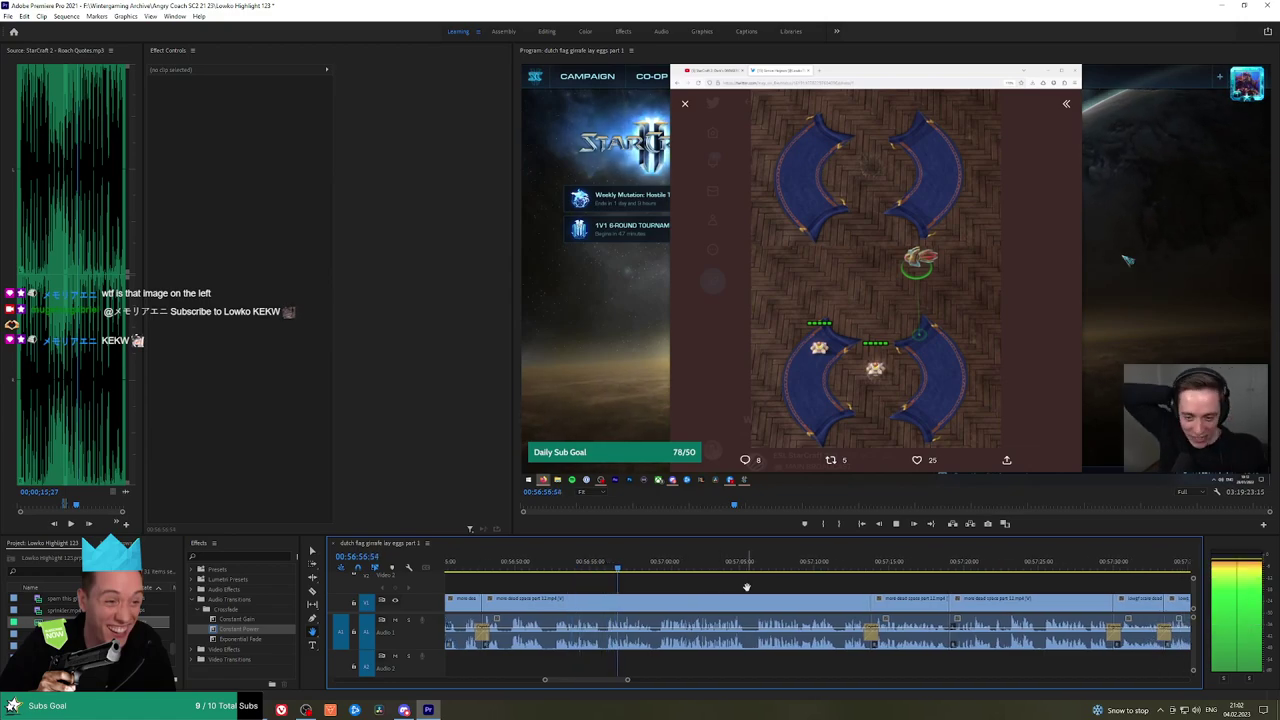
pyautogui.moveTo(747, 587); pyautogui.dragTo(729, 586)
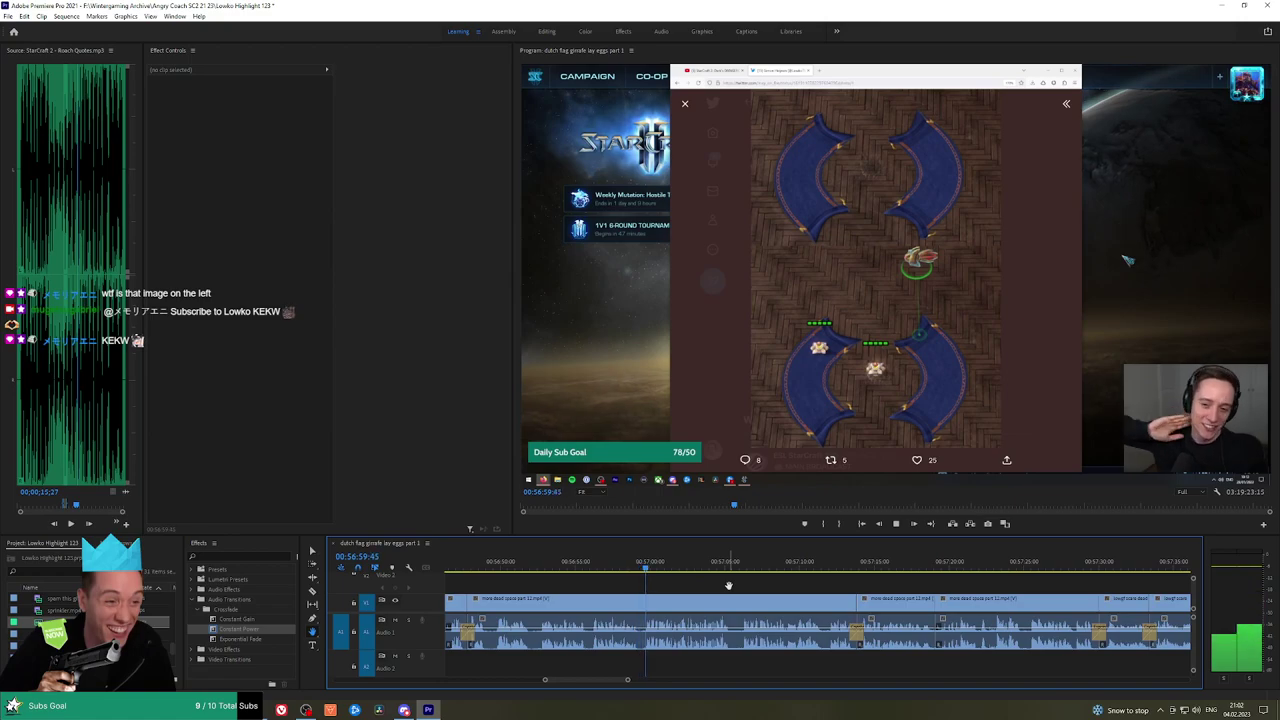
pyautogui.moveTo(756, 584); pyautogui.dragTo(730, 585)
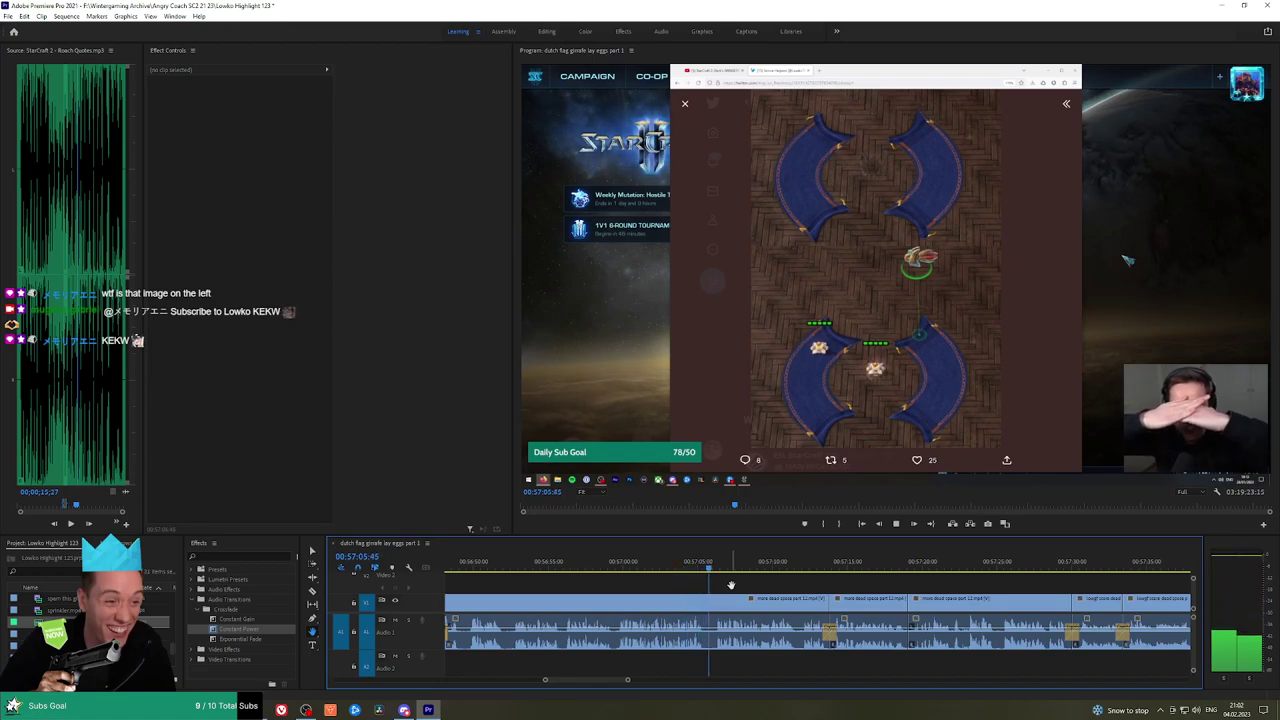
pyautogui.scroll(-3, 742, 584)
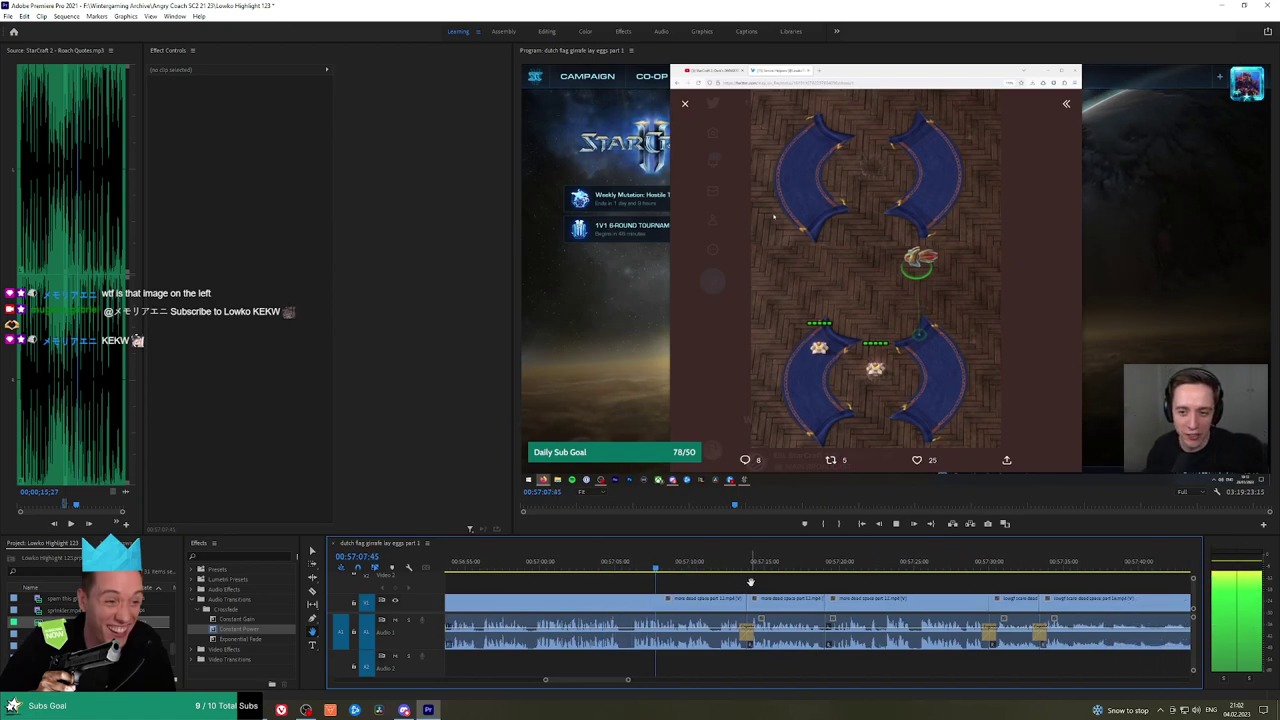
pyautogui.moveTo(767, 581); pyautogui.dragTo(737, 586)
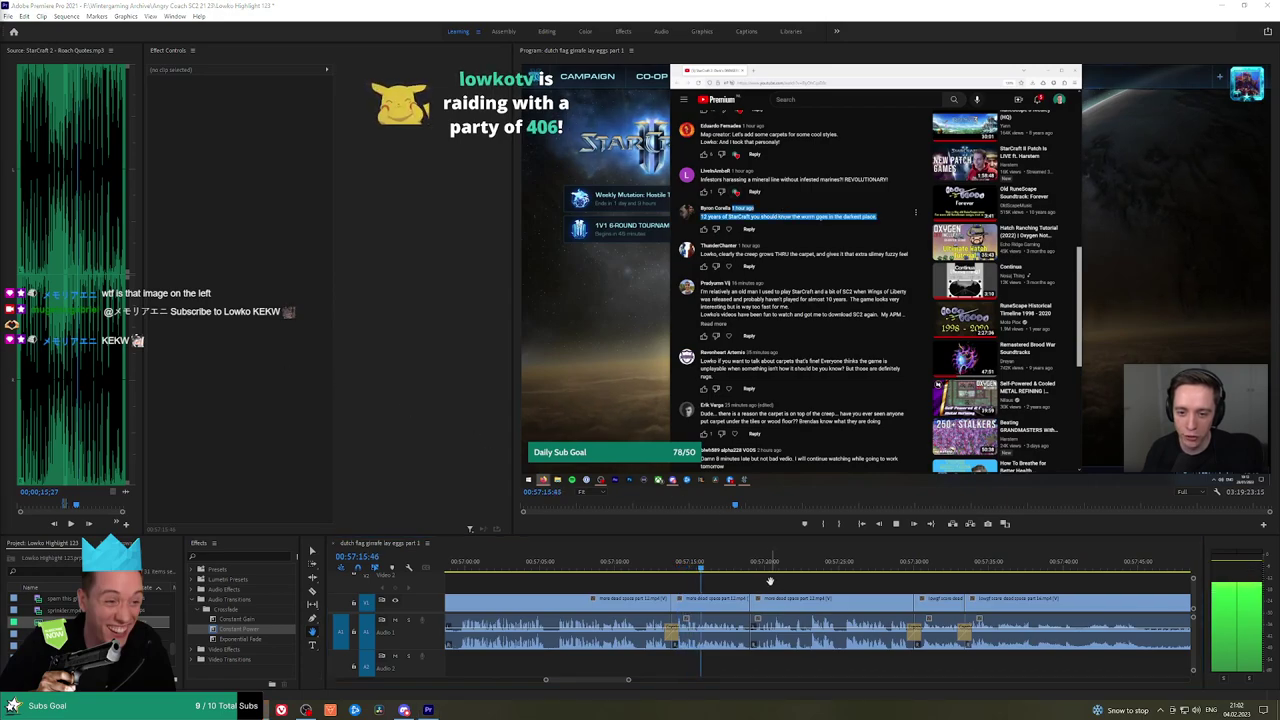
pyautogui.moveTo(763, 581); pyautogui.dragTo(710, 583)
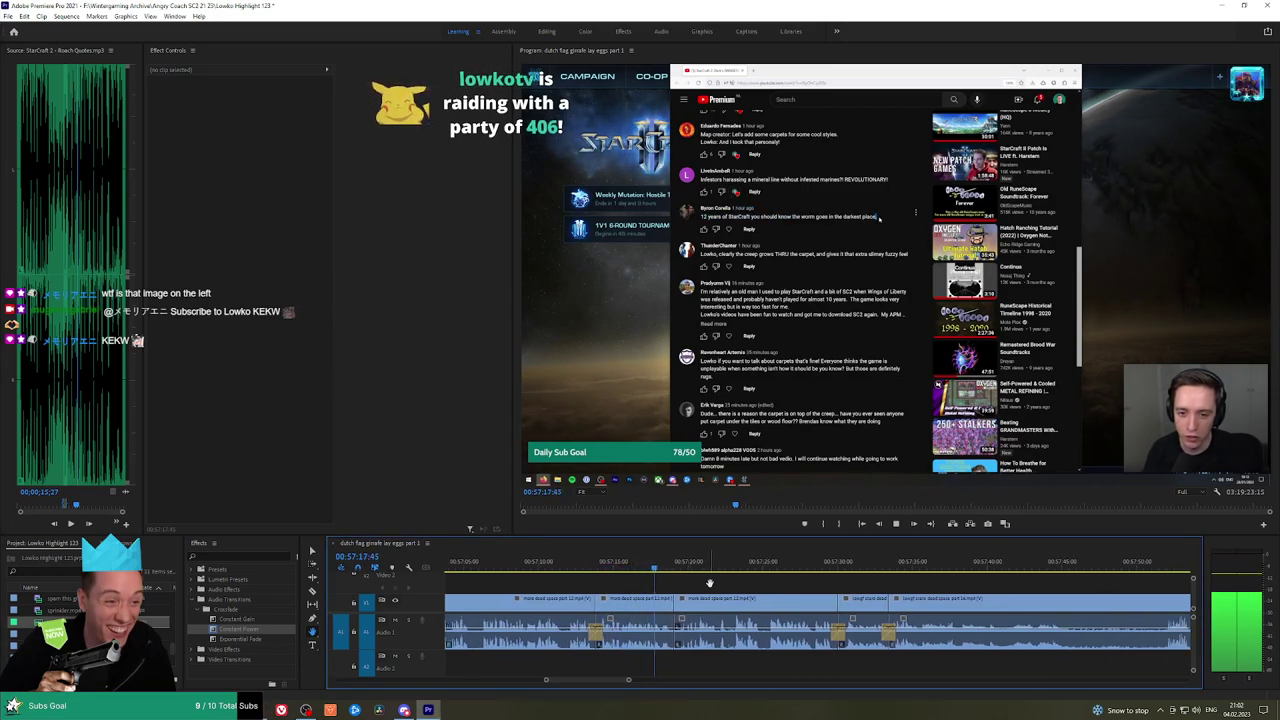
pyautogui.press('space')
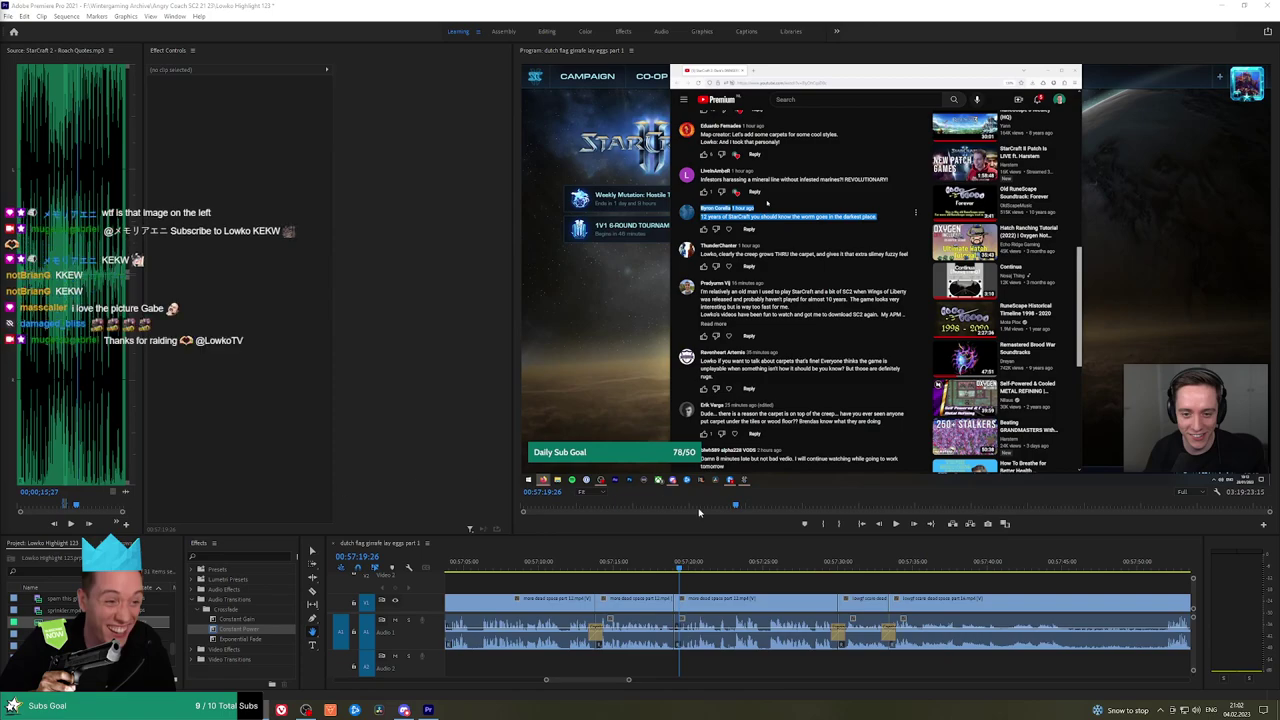
# Review the comment section from 00:57:13:51 through to the Dead Space gameplay at about 00:57:30
pyautogui.click(598, 570)
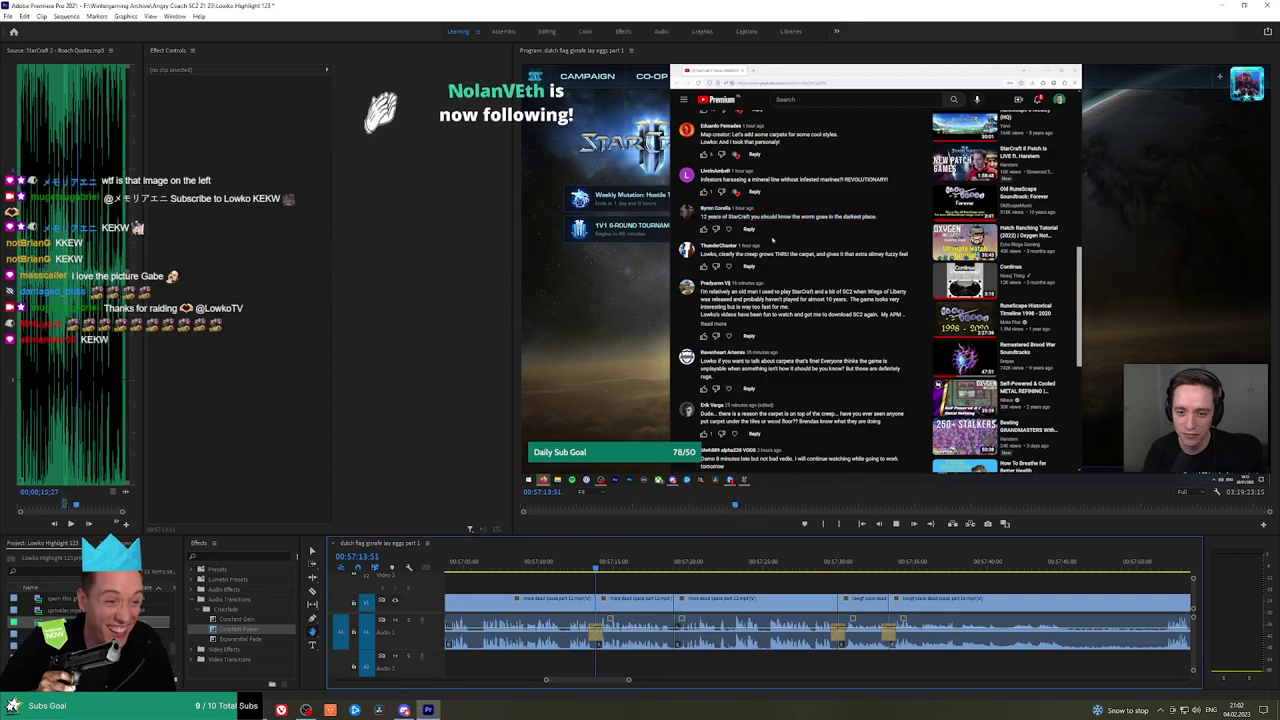
pyautogui.press('space')
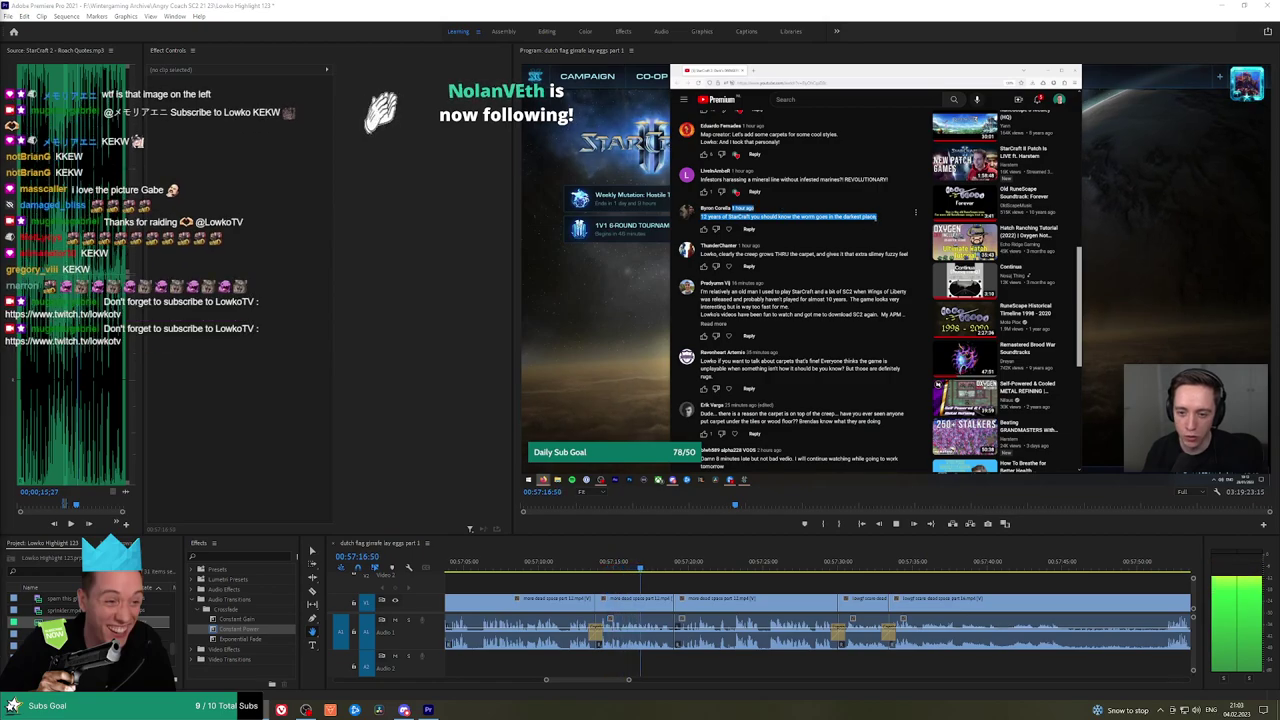
pyautogui.moveTo(733, 580); pyautogui.dragTo(668, 586)
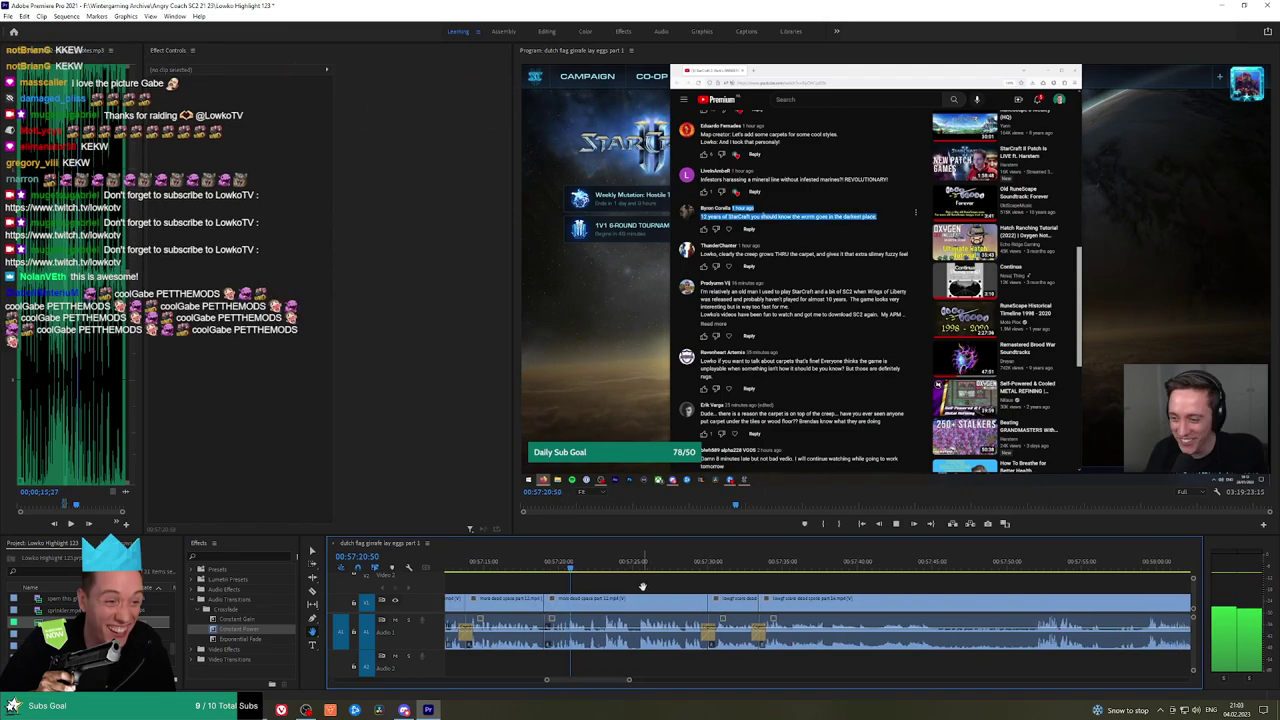
pyautogui.scroll(-2, 699, 586)
pyautogui.scroll(-1, 690, 585)
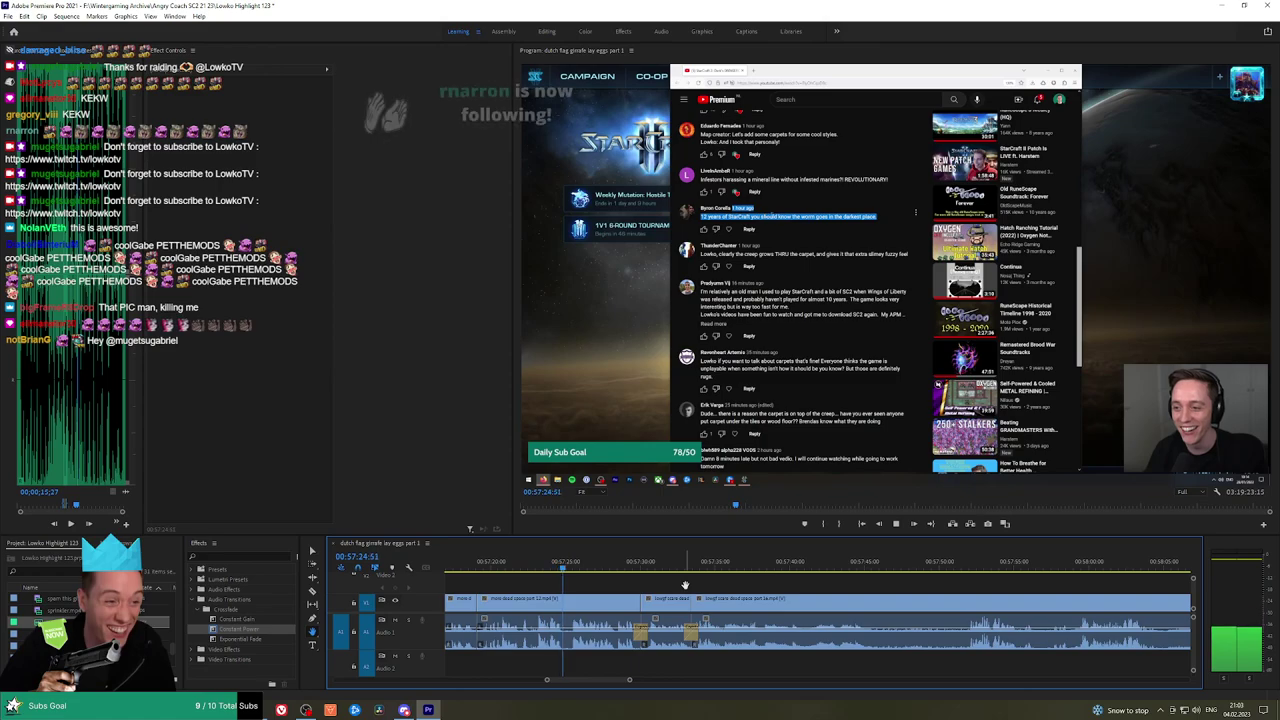
pyautogui.scroll(-1, 679, 586)
pyautogui.moveTo(683, 588)
pyautogui.mouseDown()
pyautogui.moveTo(652, 587)
pyautogui.moveTo(662, 584)
pyautogui.mouseUp()
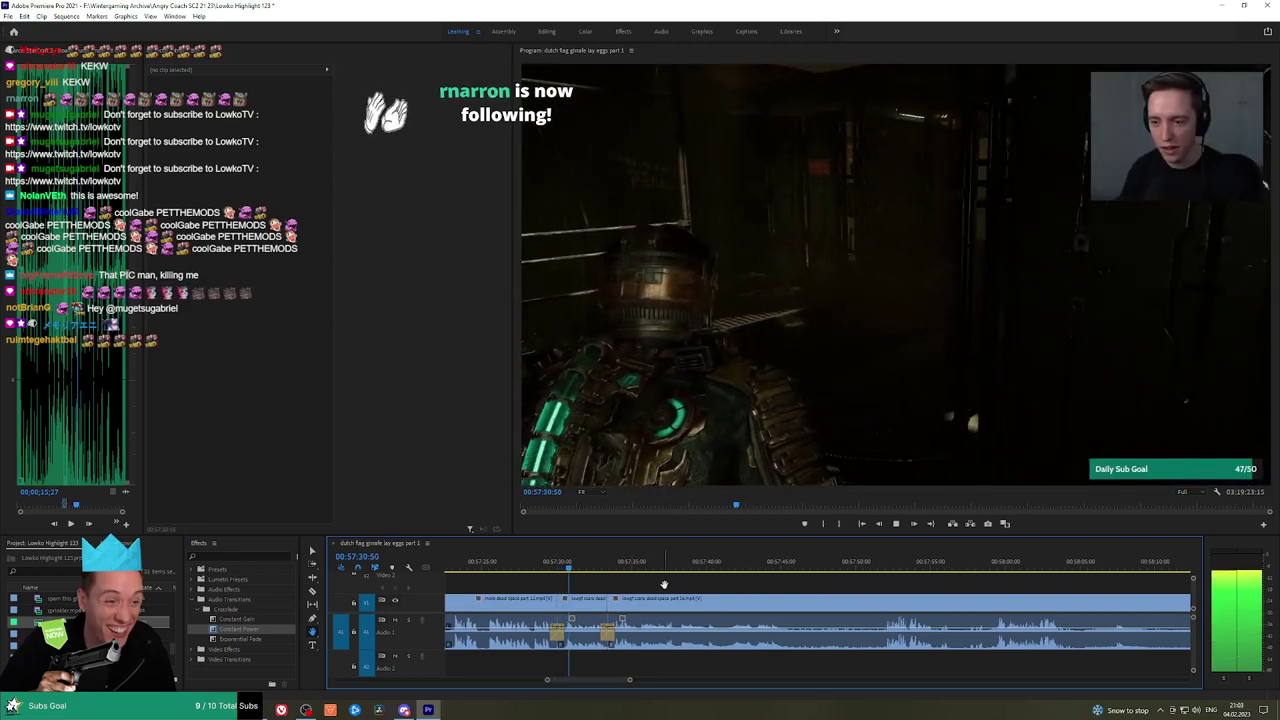
# Continue reviewing the Dead Space gameplay through to the pause menu at 00:58:03:10
pyautogui.scroll(-1, 674, 586)
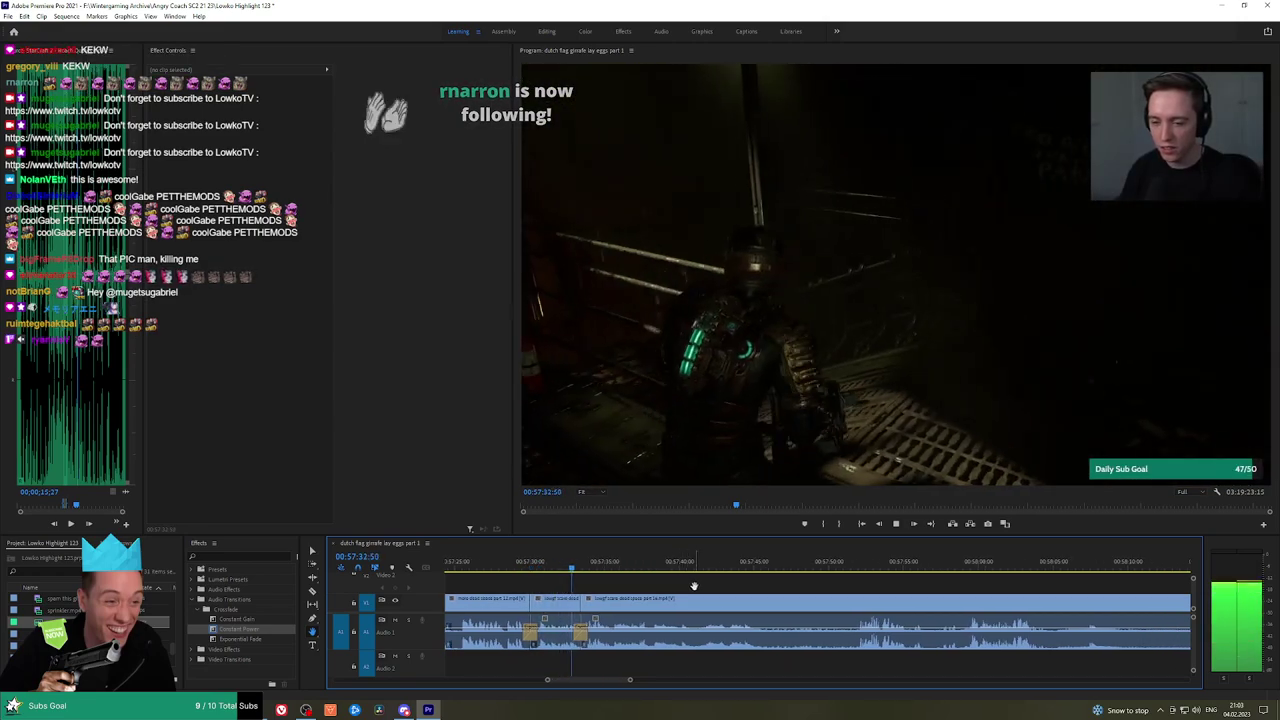
pyautogui.moveTo(745, 586); pyautogui.dragTo(725, 586)
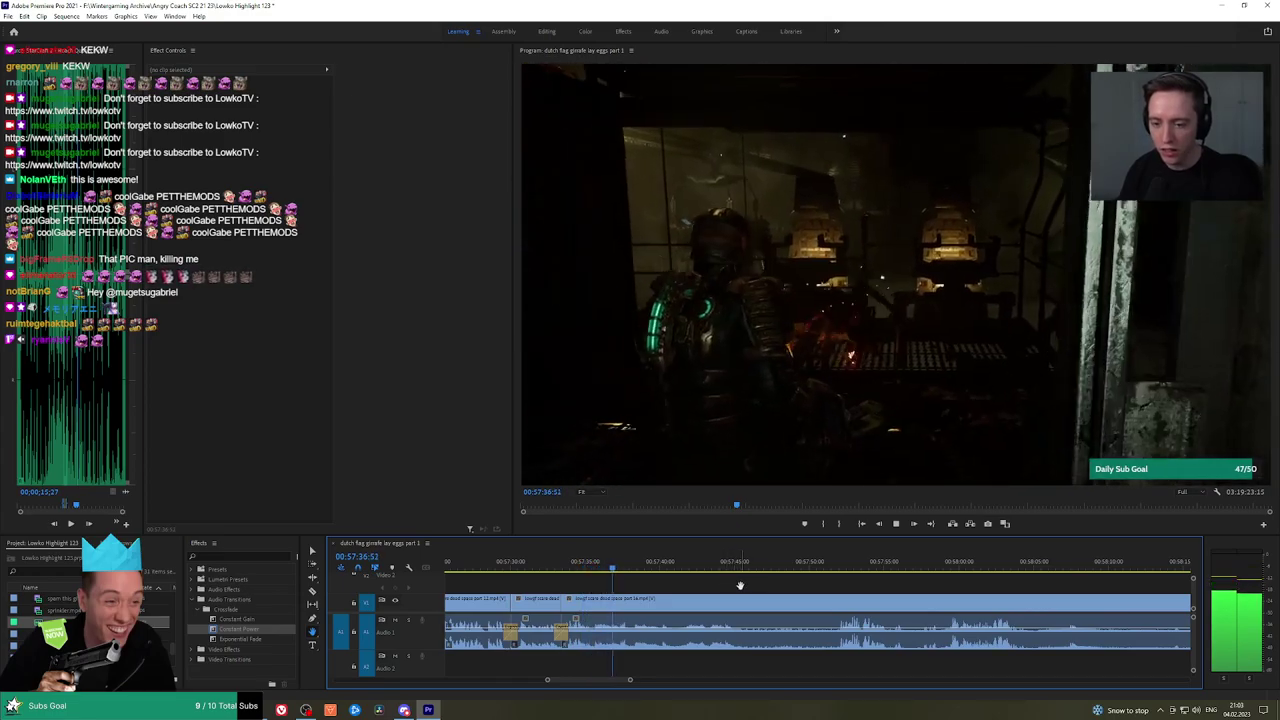
pyautogui.moveTo(749, 586); pyautogui.dragTo(741, 584)
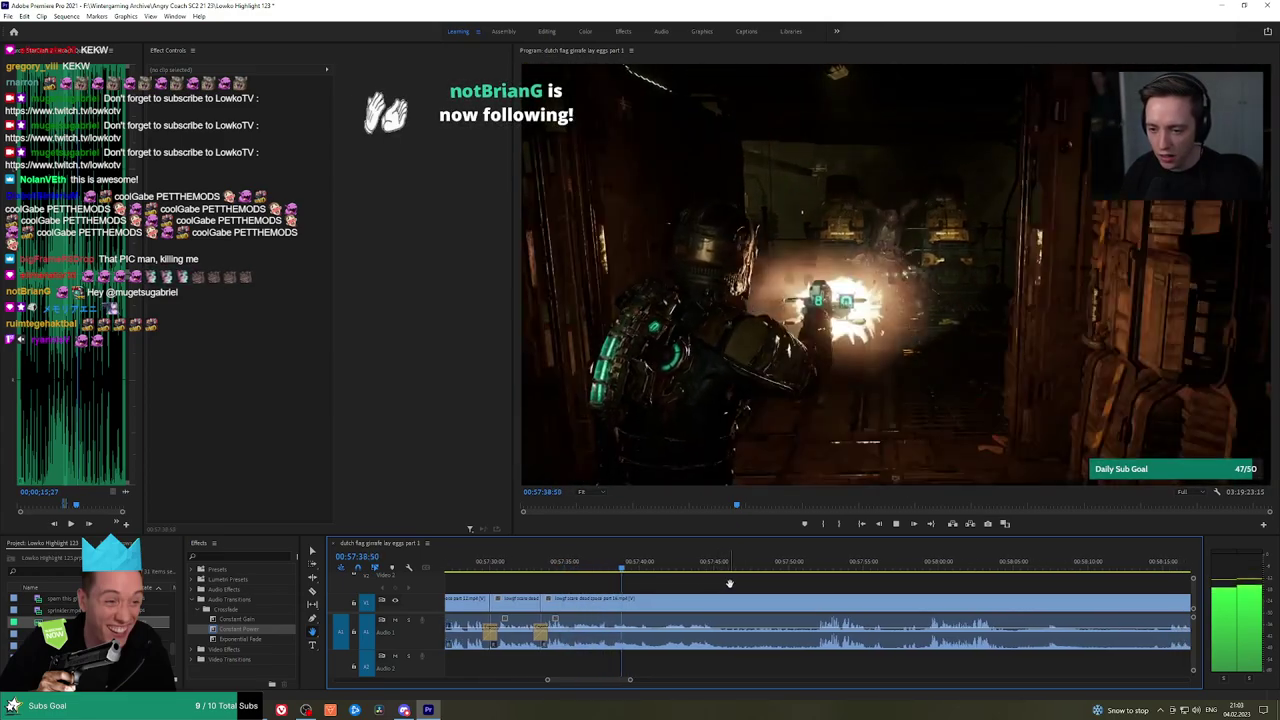
pyautogui.scroll(-2, 723, 581)
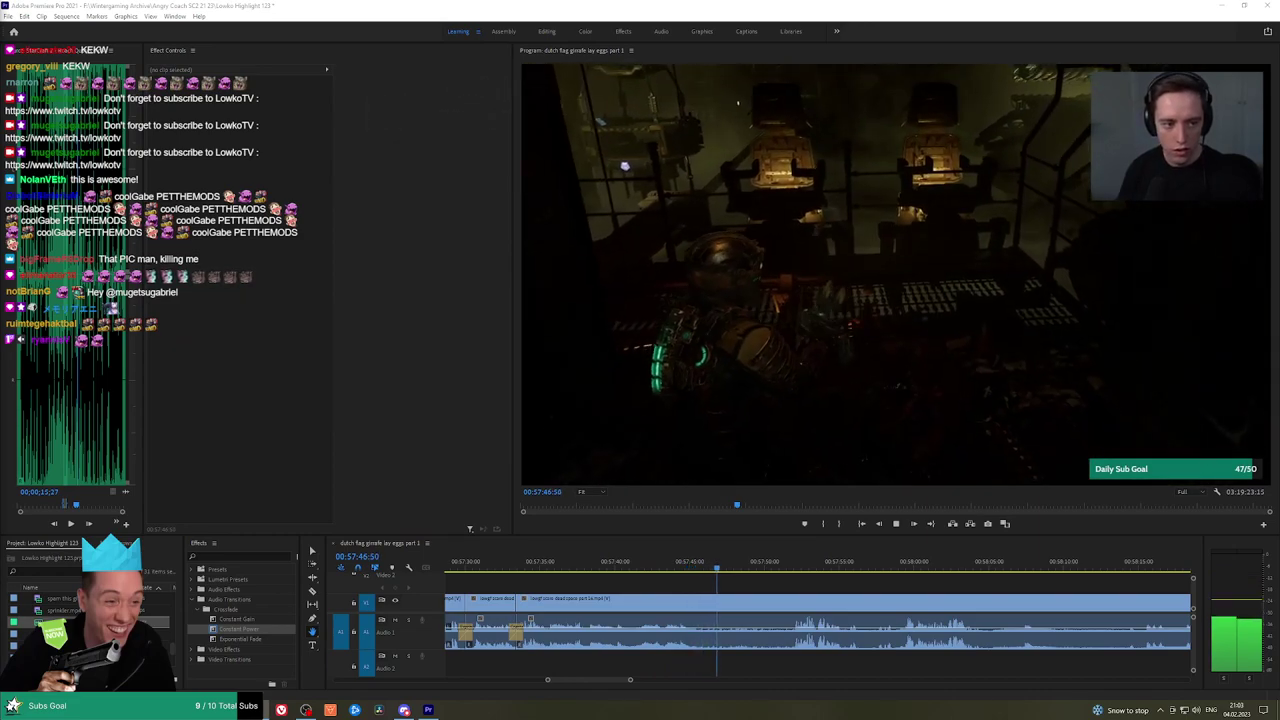
pyautogui.moveTo(817, 587); pyautogui.dragTo(703, 588)
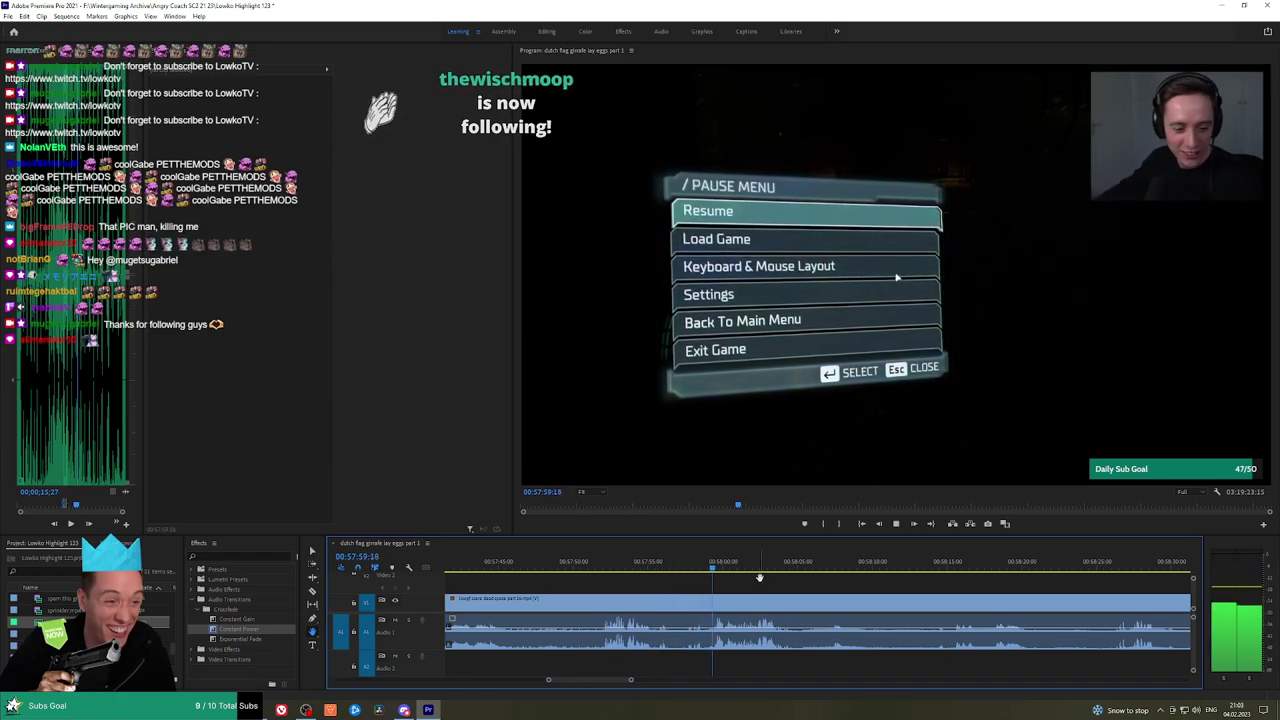
pyautogui.moveTo(817, 583); pyautogui.dragTo(763, 582)
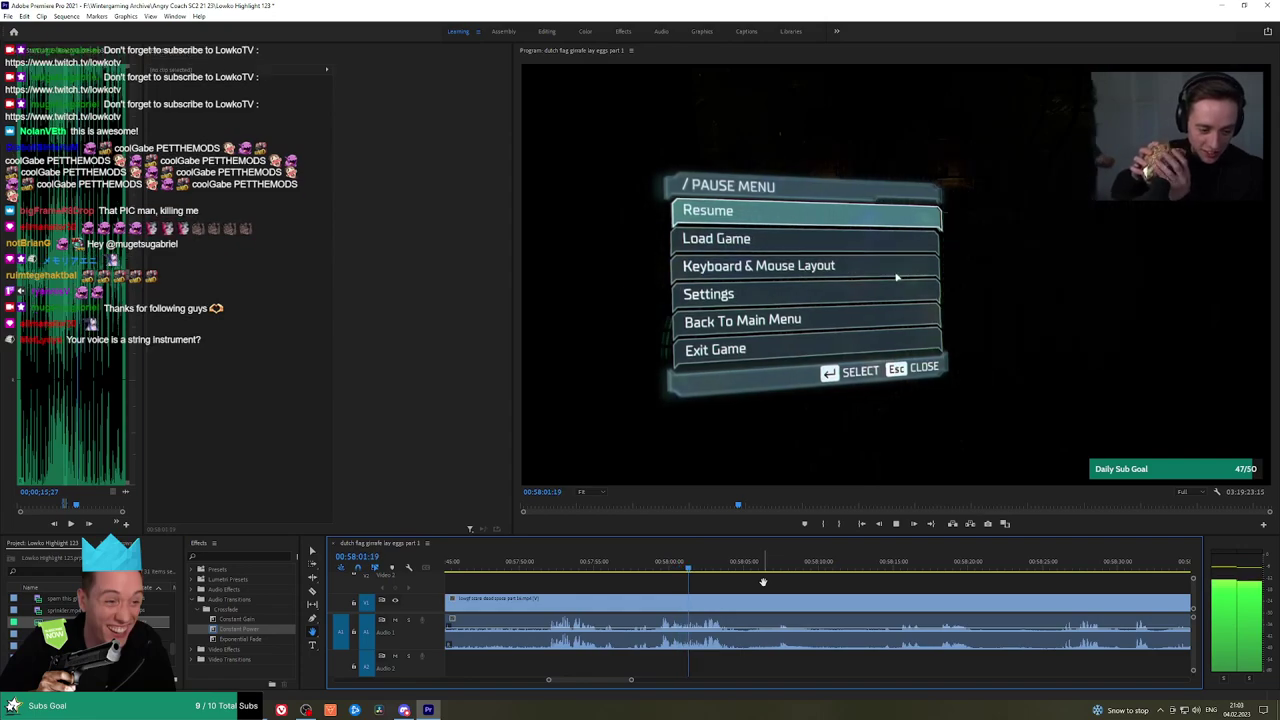
pyautogui.press('space')
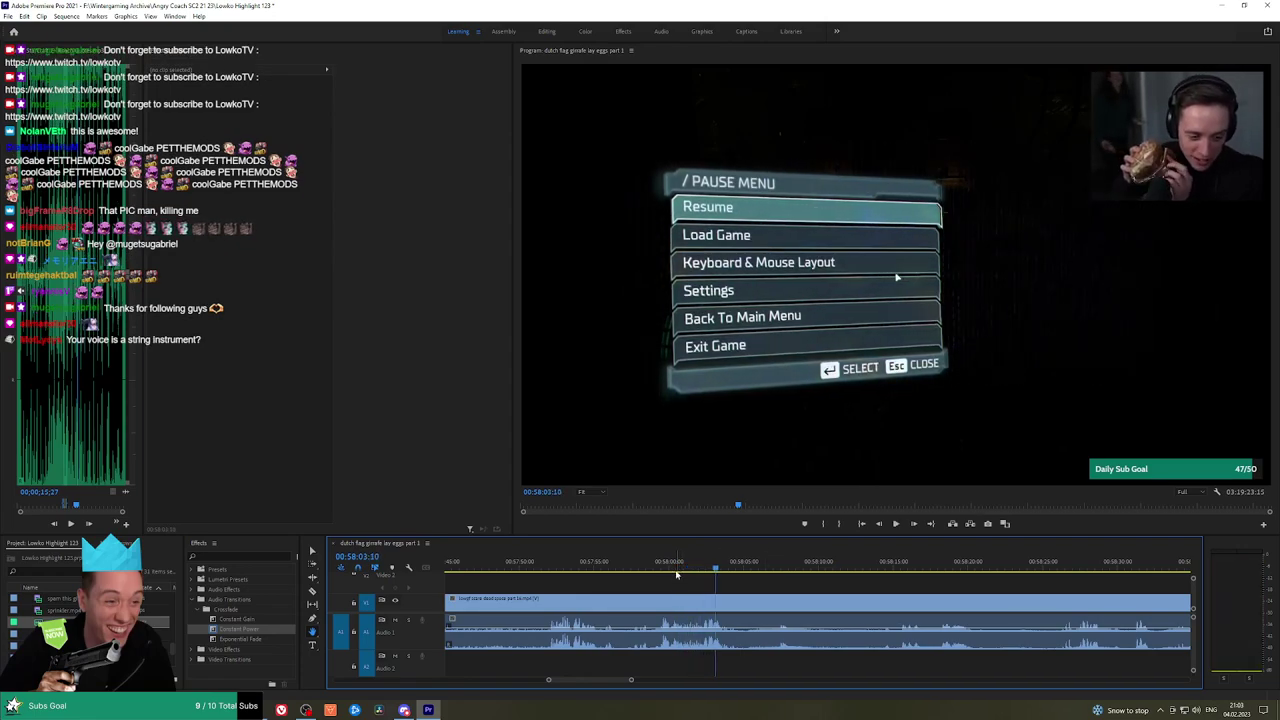
# Split the pause-menu clip at about 00:57:59 and 00:58:05 to isolate the streamer's first burger shot
pyautogui.click(657, 597)
pyautogui.press('h')
pyautogui.press('space')
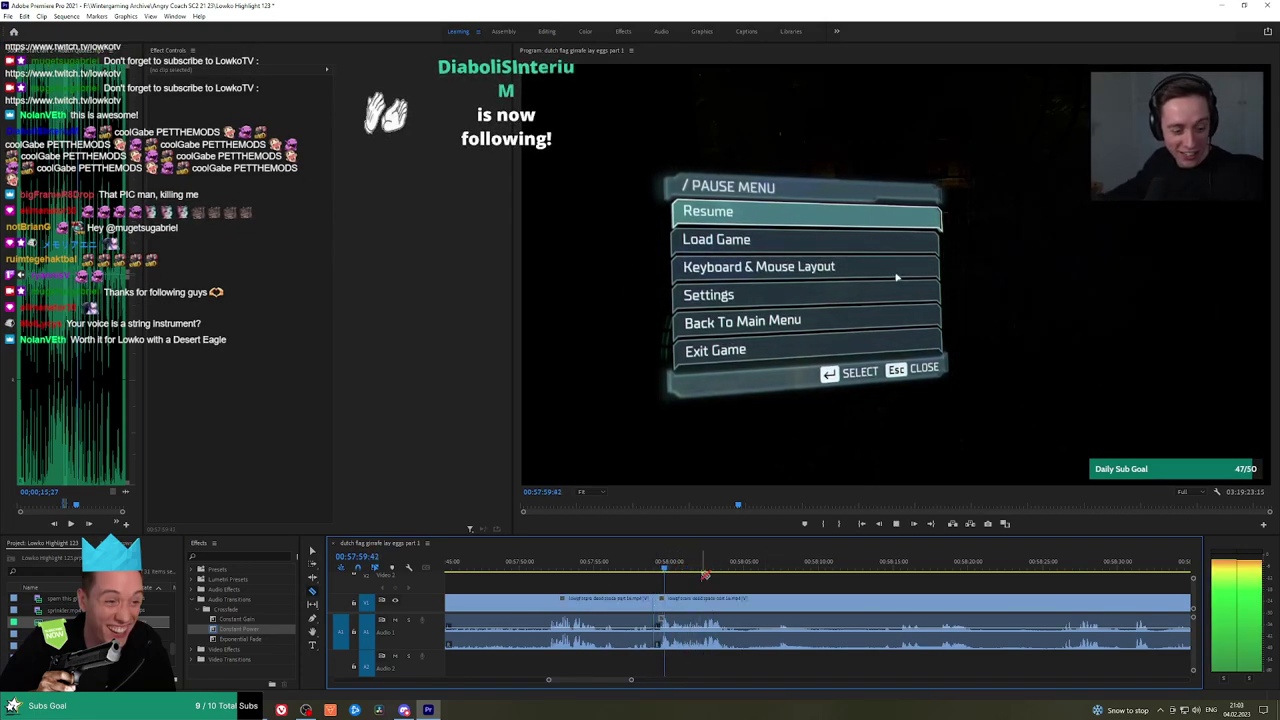
pyautogui.moveTo(726, 574); pyautogui.dragTo(672, 575)
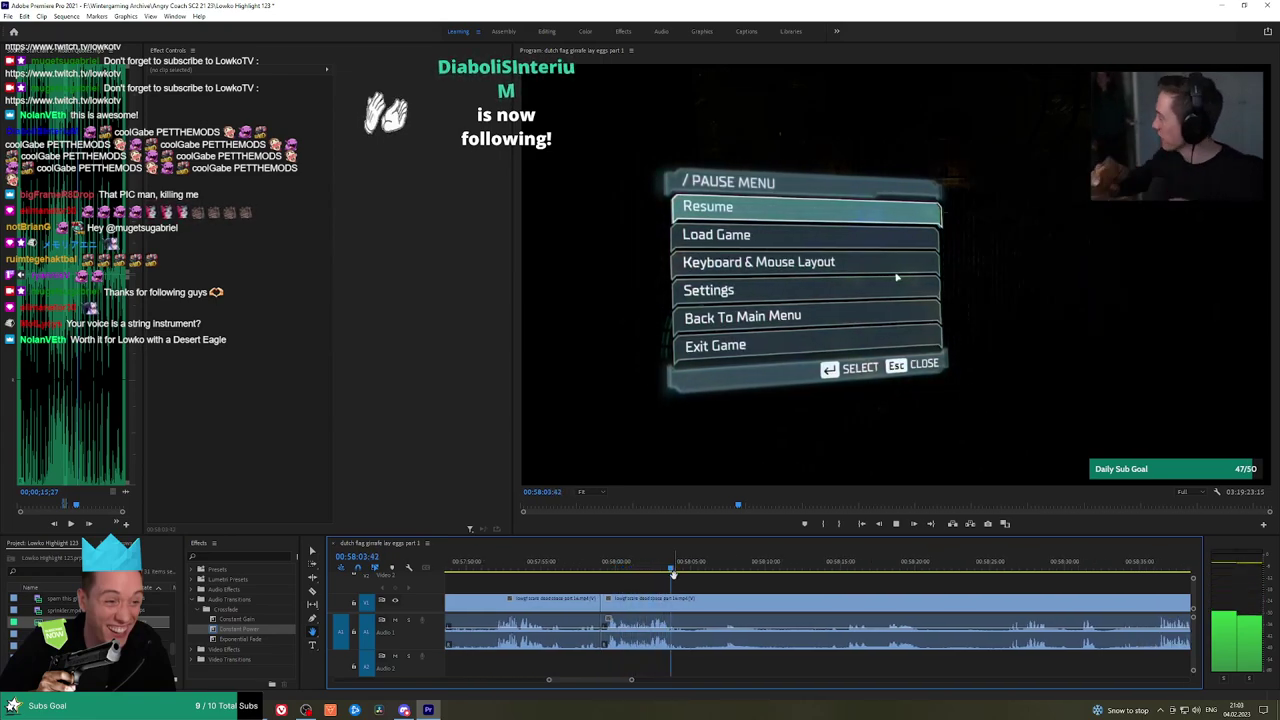
pyautogui.press('space')
pyautogui.press('c')
pyautogui.click(687, 597)
pyautogui.press('v')
# Enlarge the isolated burger clip and reposition its frame towards the webcam for a close-up of the streamer
pyautogui.click(617, 564)
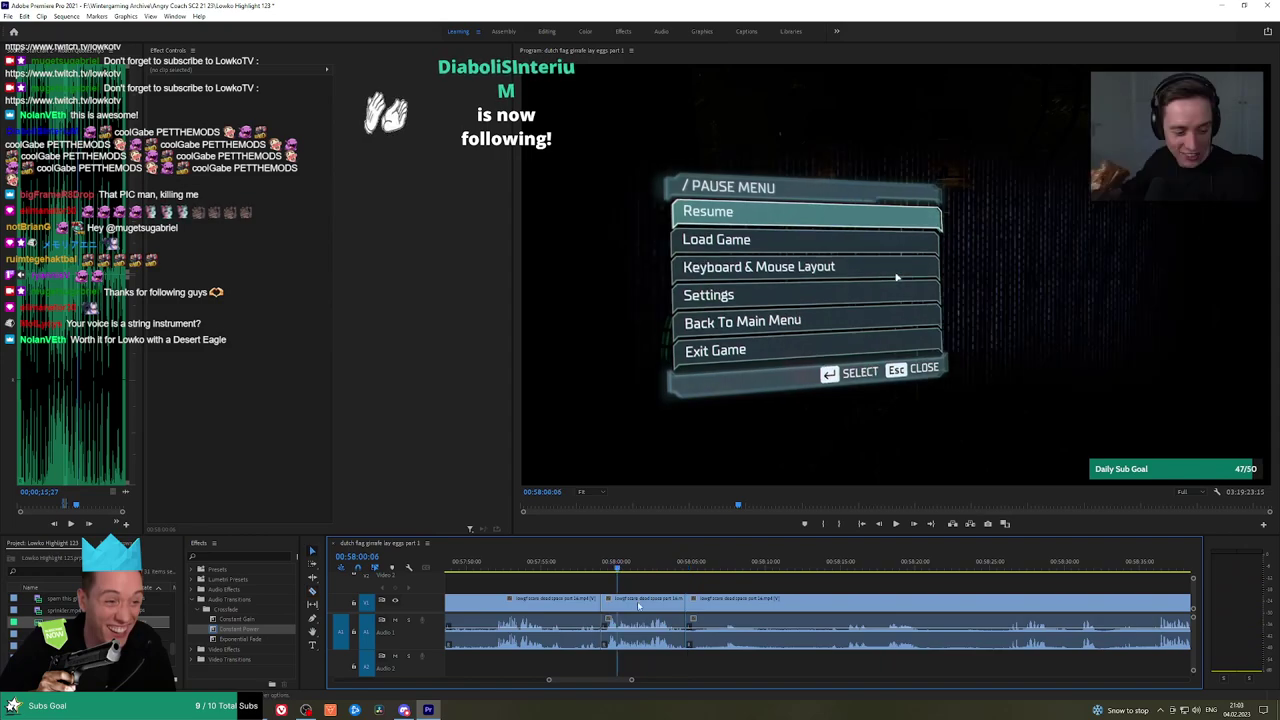
pyautogui.click(630, 600)
pyautogui.moveTo(243, 112); pyautogui.dragTo(288, 112)
pyautogui.moveTo(897, 280); pyautogui.dragTo(641, 430)
pyautogui.moveTo(268, 101); pyautogui.dragTo(256, 101)
pyautogui.press('space')
pyautogui.click(710, 592)
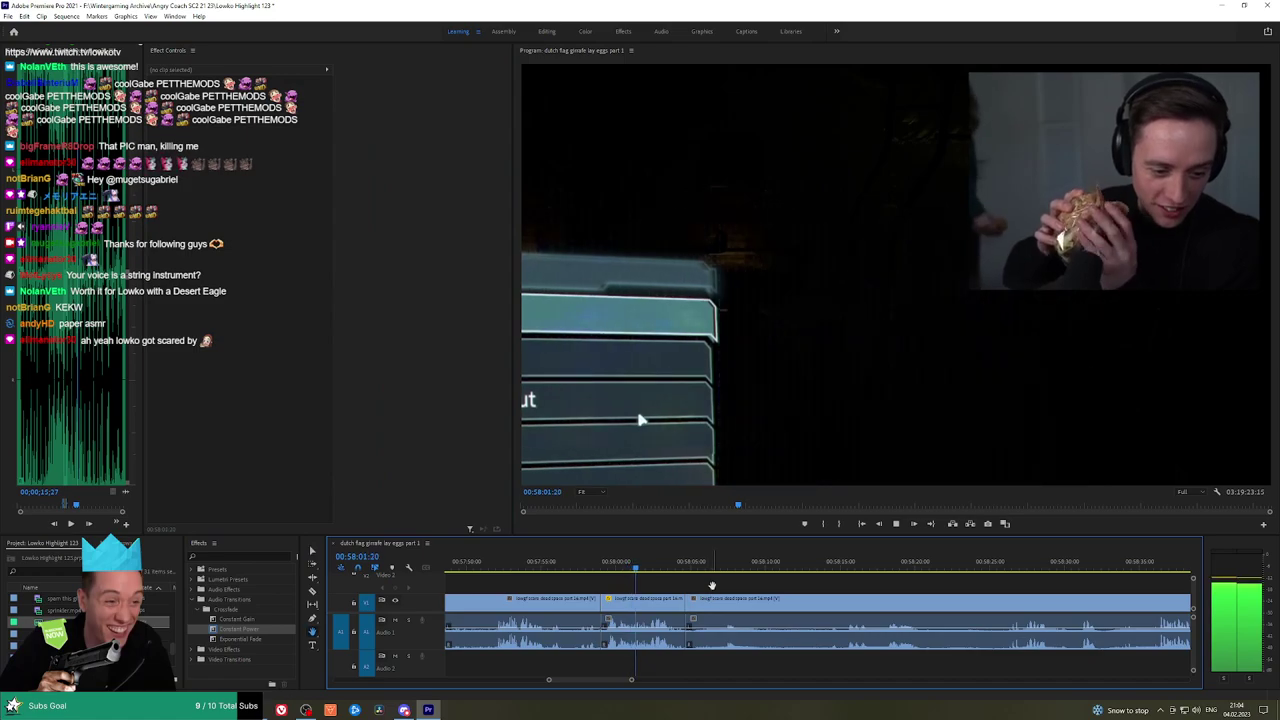
# Ripple-delete the pause-menu section from about 00:58:05 to 00:58:15 and bridge the cut with a Constant Power audio crossfade
pyautogui.press('h')
pyautogui.moveTo(740, 583); pyautogui.dragTo(684, 583)
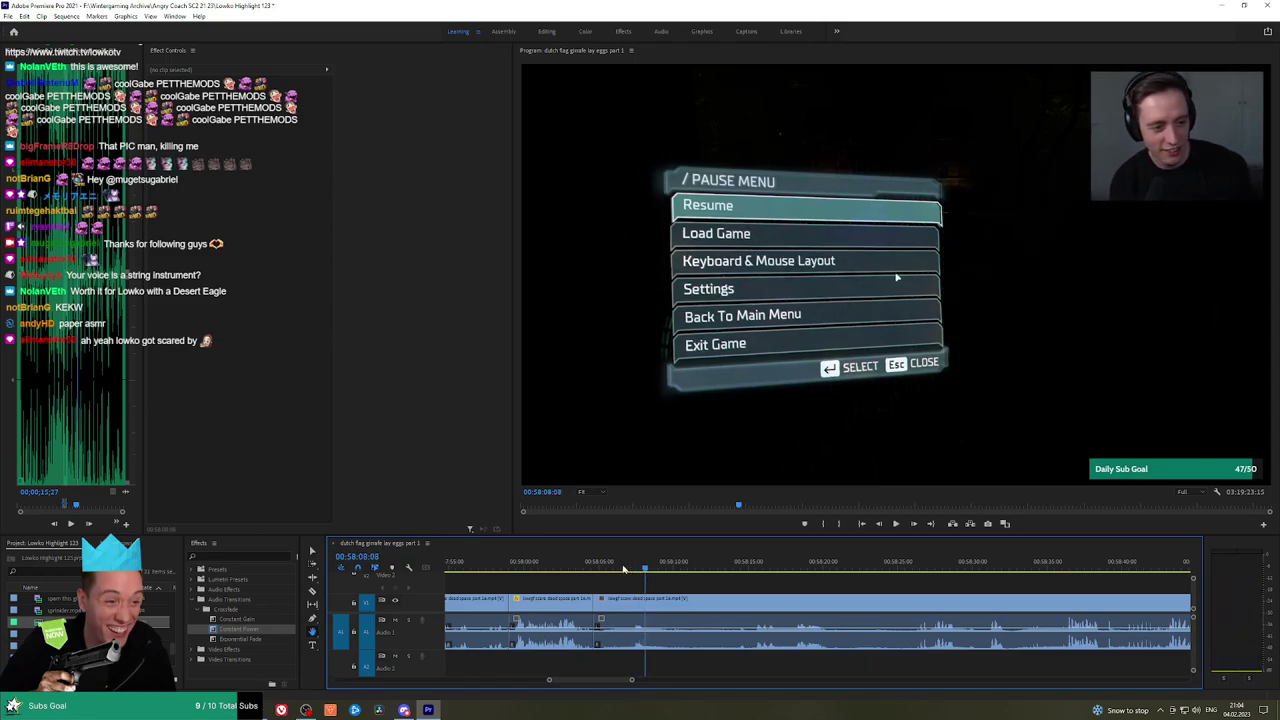
pyautogui.moveTo(616, 566); pyautogui.dragTo(745, 566)
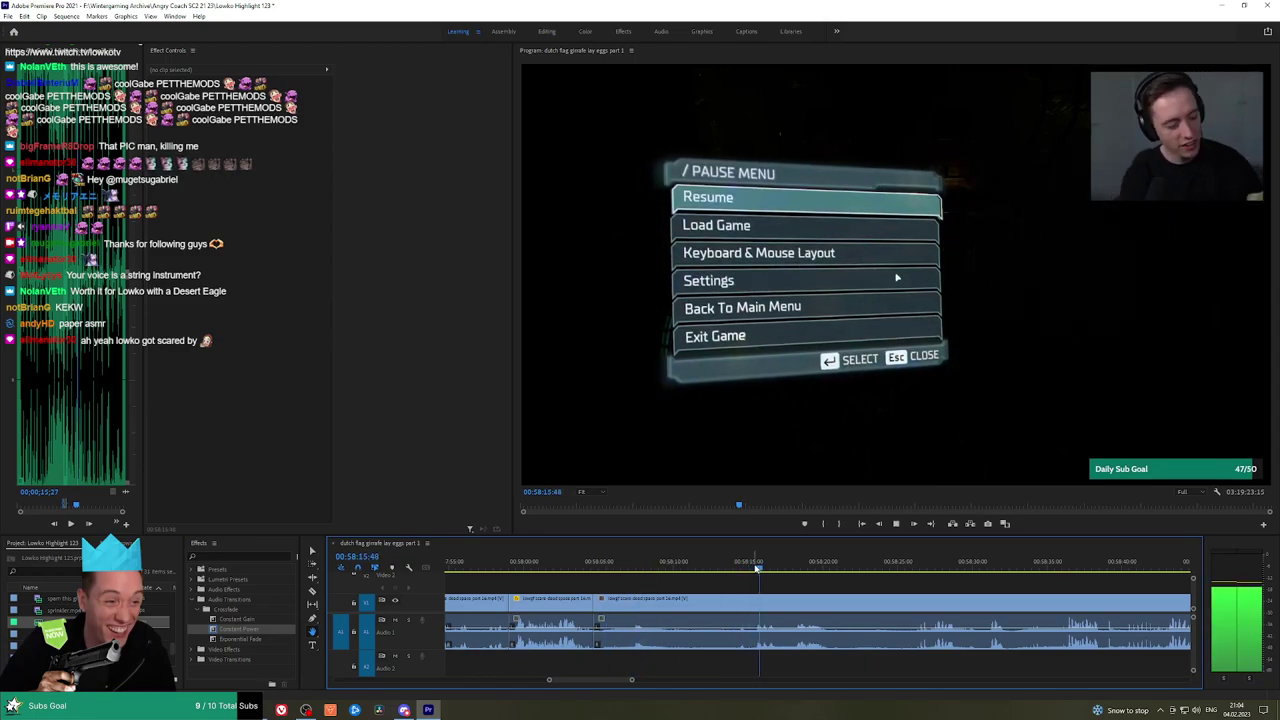
pyautogui.click(752, 608)
pyautogui.press('v')
pyautogui.click(732, 609)
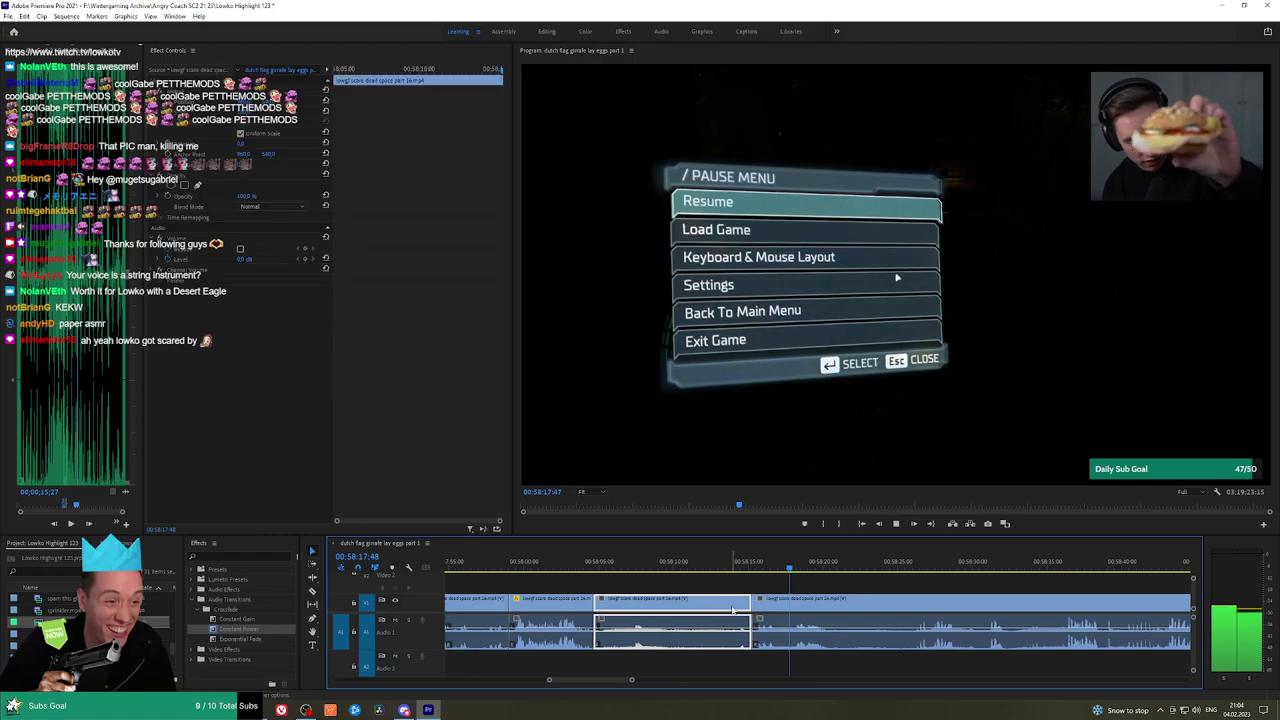
pyautogui.hotkey('shift', 'Delete')
pyautogui.press('space')
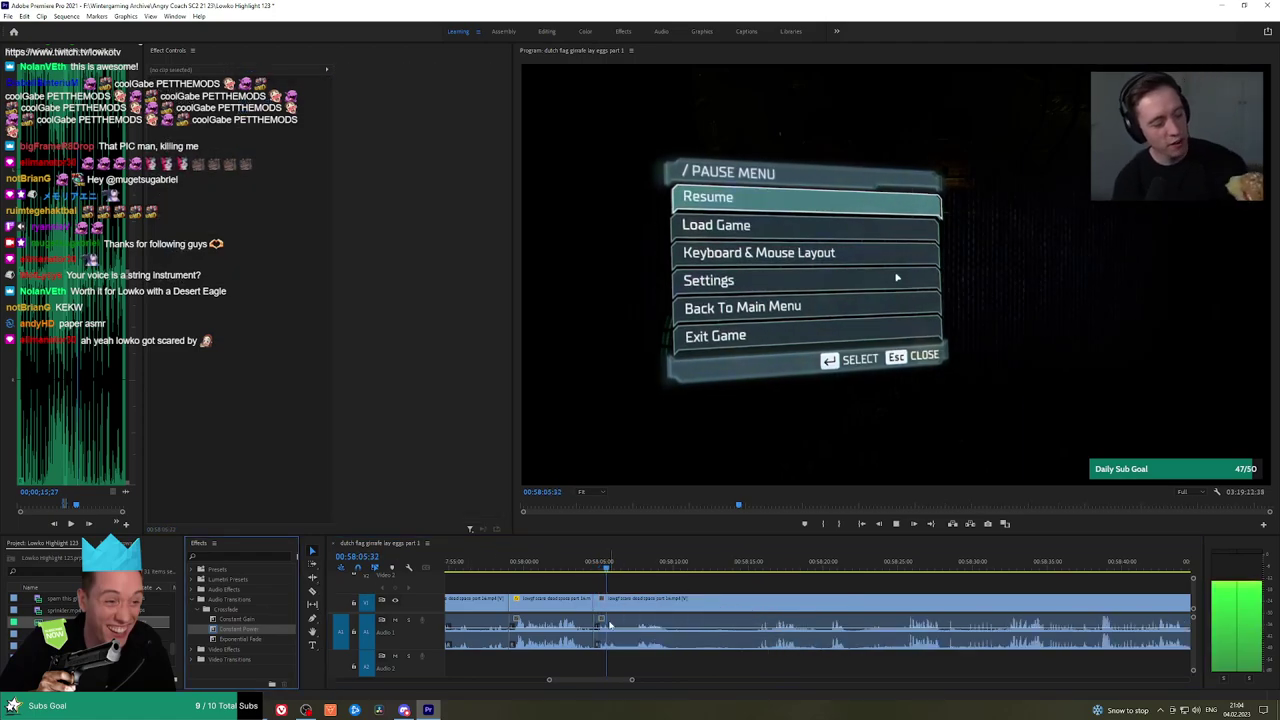
# Split the following pause-menu clip at about 00:58:10 and 00:58:07 to isolate the shot of the burger held up to the camera
pyautogui.scroll(-1, 685, 577)
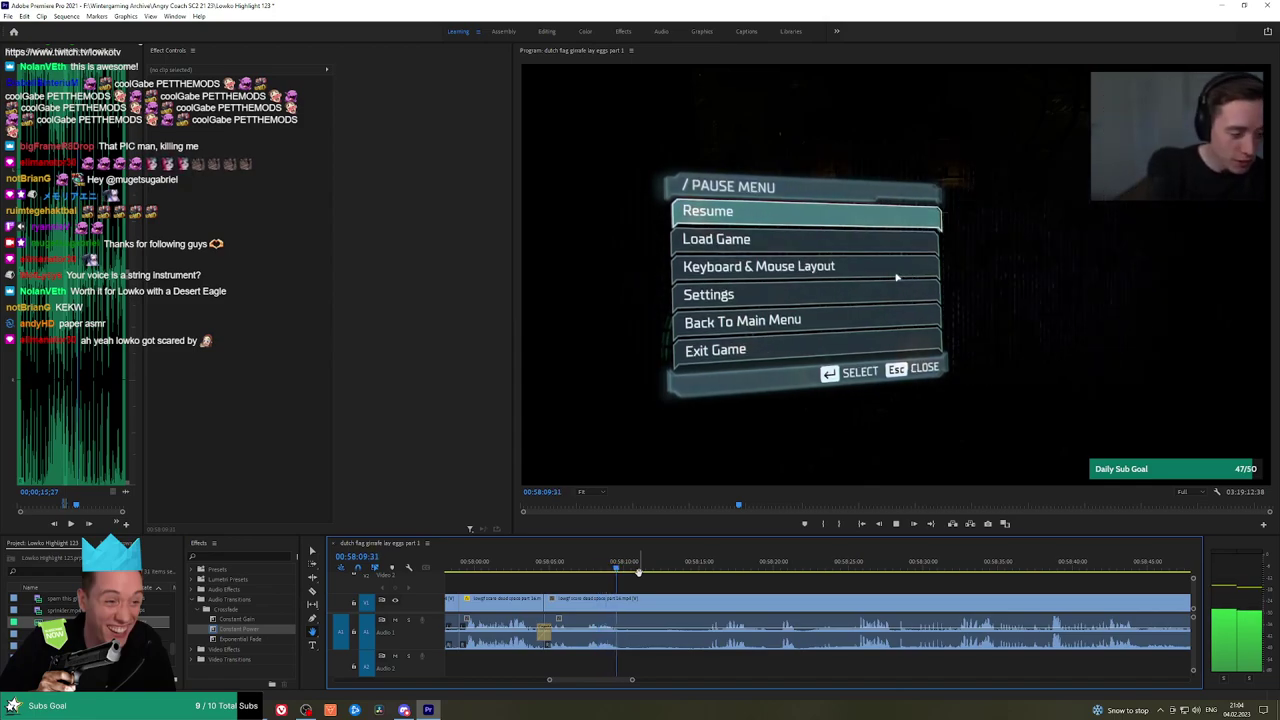
pyautogui.press('space')
pyautogui.press('c')
pyautogui.click(625, 600)
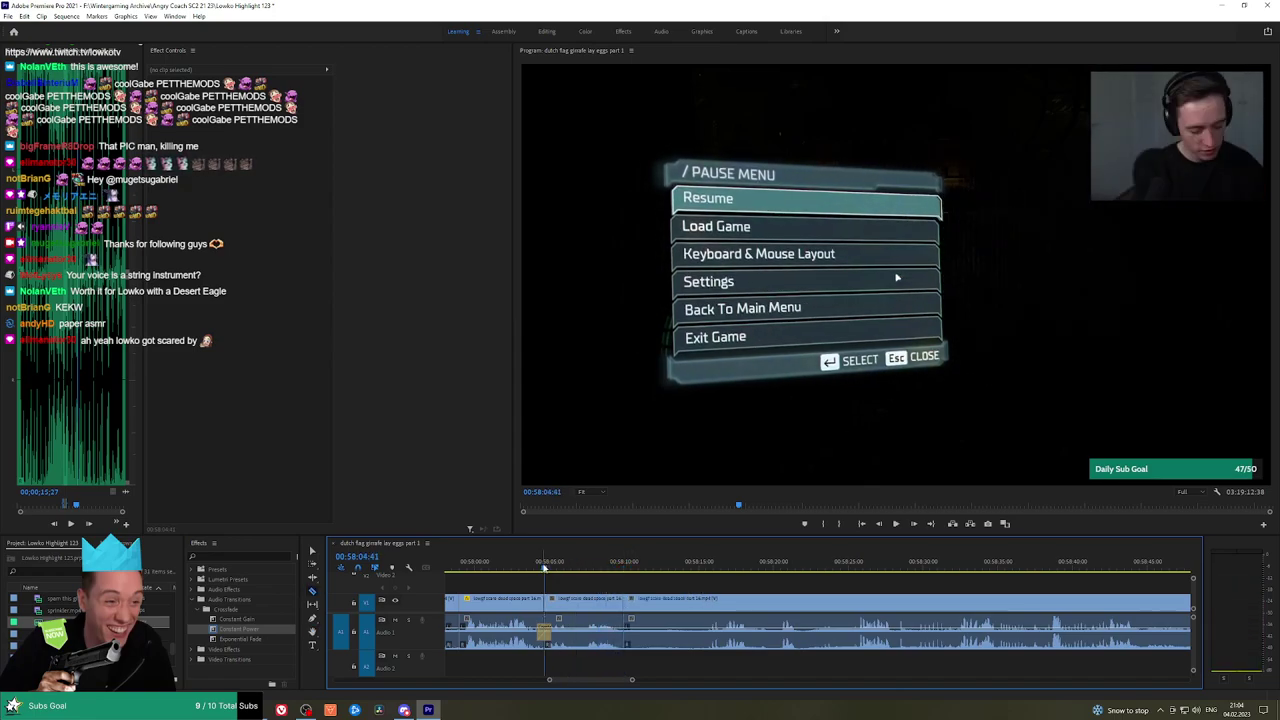
pyautogui.press('space')
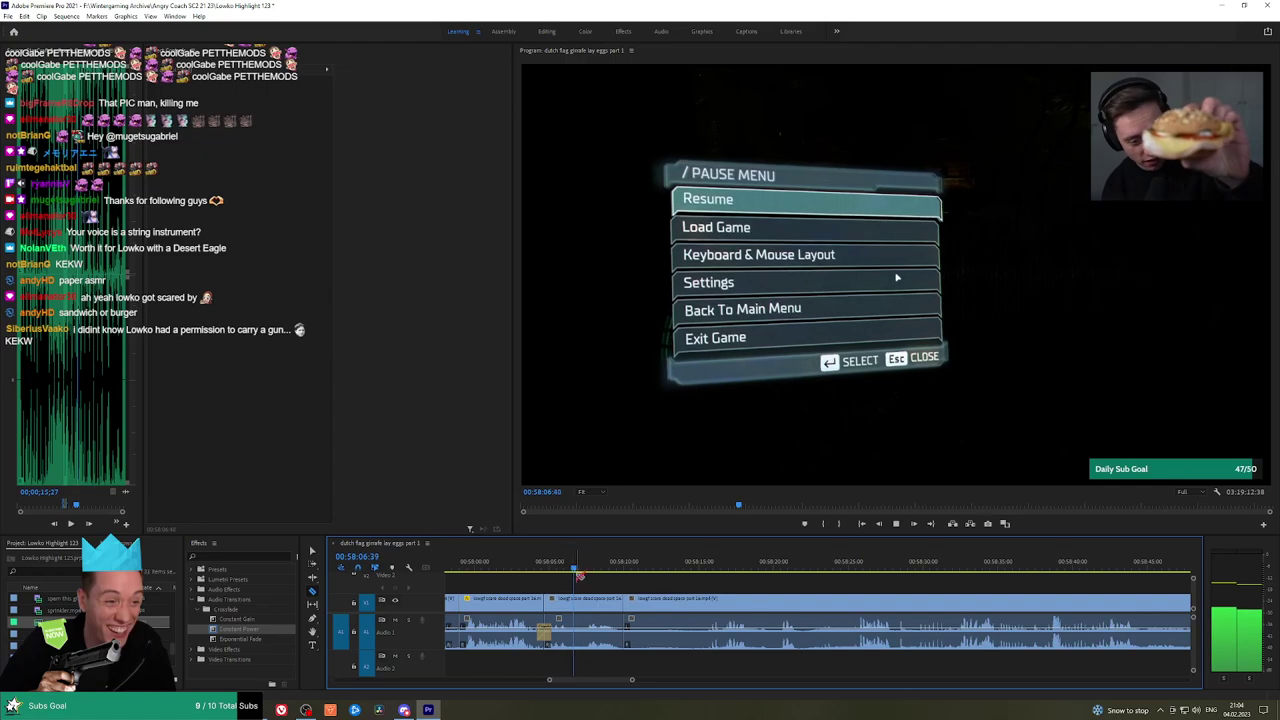
# Scale the isolated held-up burger clip to about 168% and reposition it so the webcam is shown in close-up
pyautogui.click(603, 608)
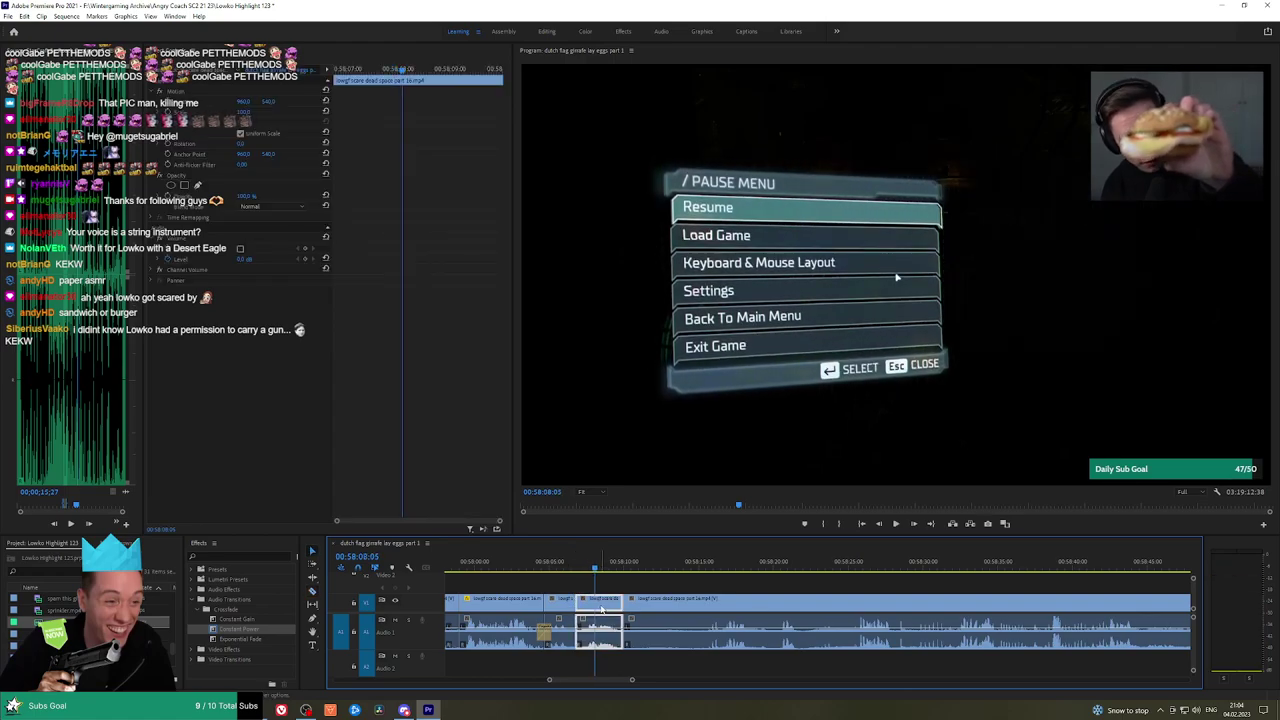
pyautogui.moveTo(243, 113); pyautogui.dragTo(311, 113)
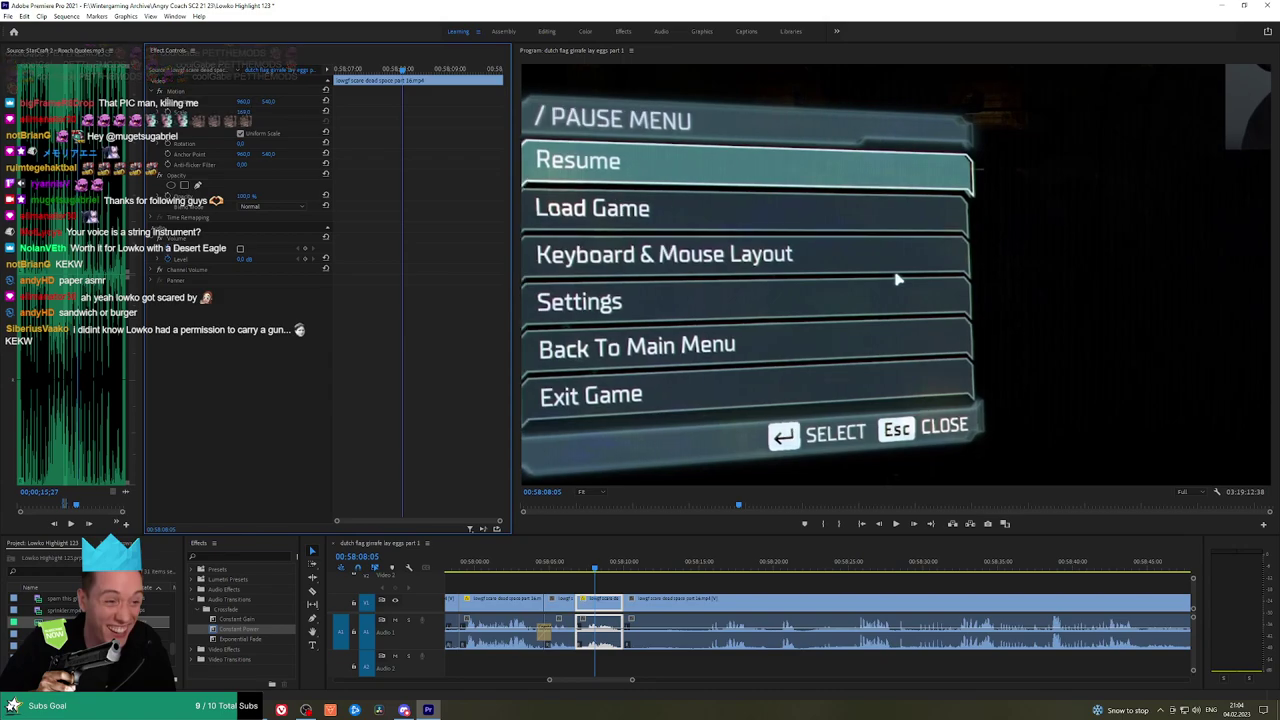
pyautogui.moveTo(896, 279); pyautogui.dragTo(646, 419)
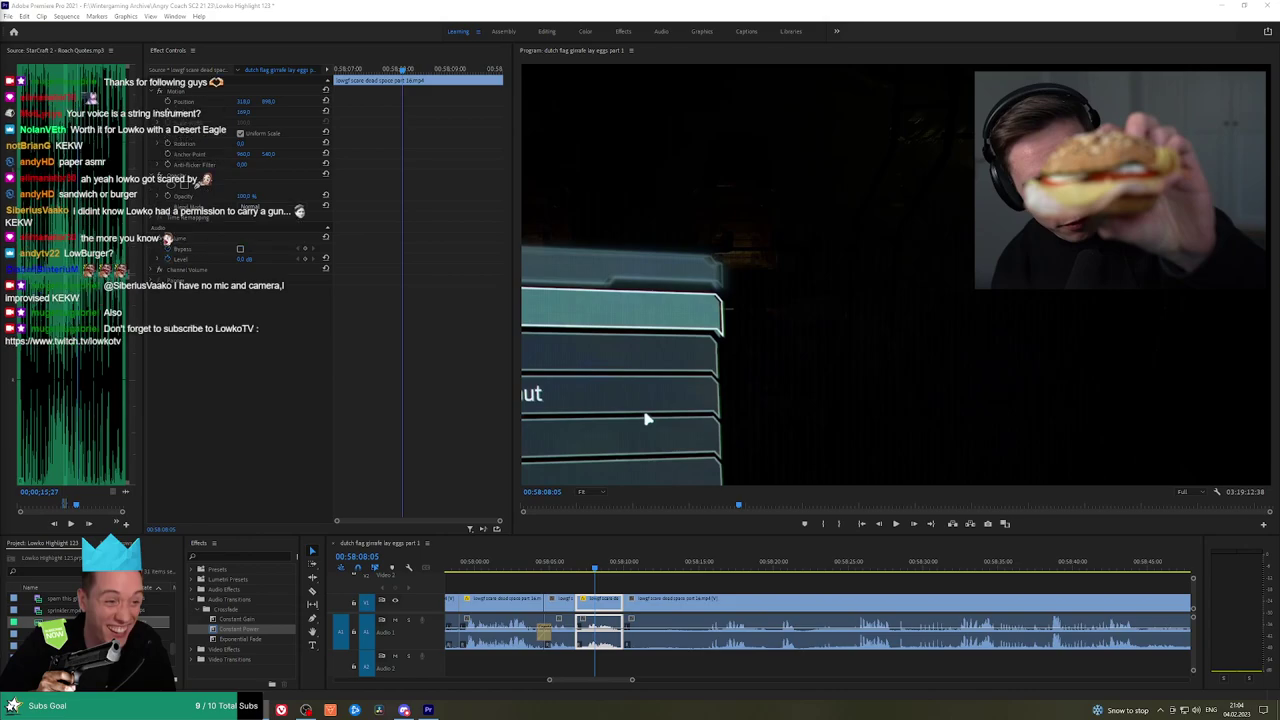
pyautogui.click(654, 583)
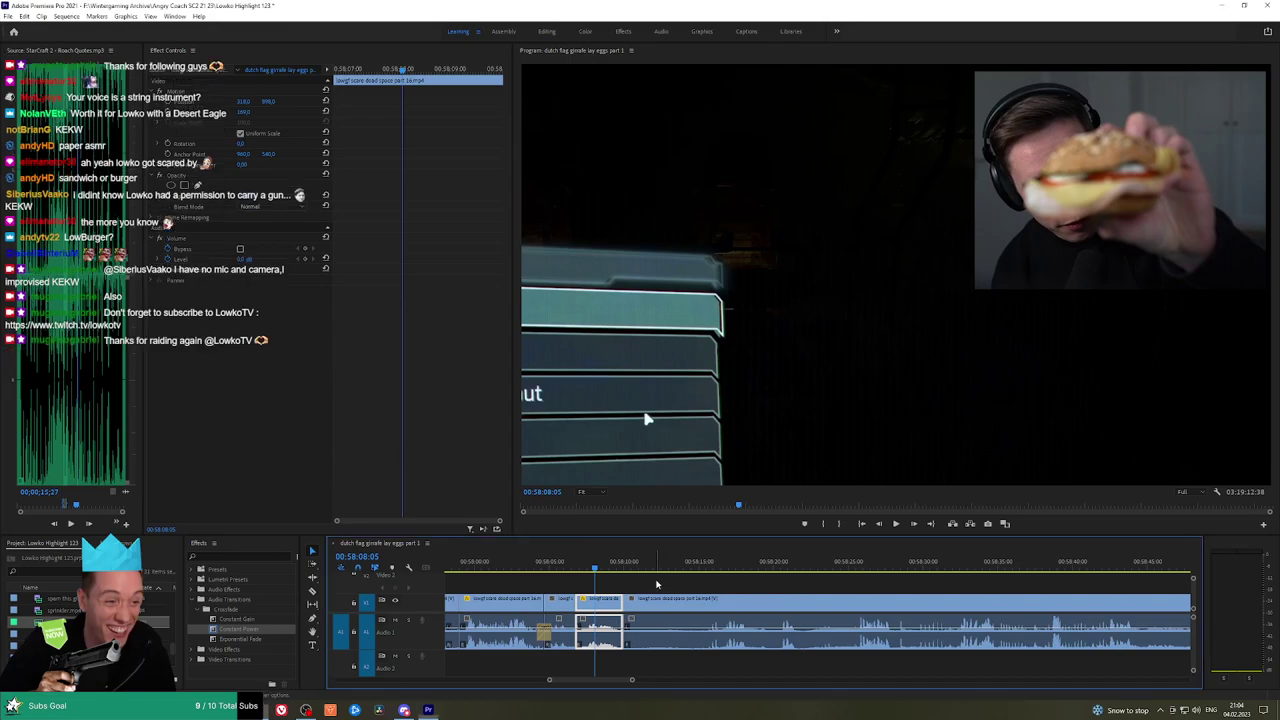
# Split the pause-menu clip after the burger close-up at about 00:58:15 and 00:58:18
pyautogui.press('h')
pyautogui.moveTo(677, 583); pyautogui.dragTo(636, 579)
pyautogui.press('space')
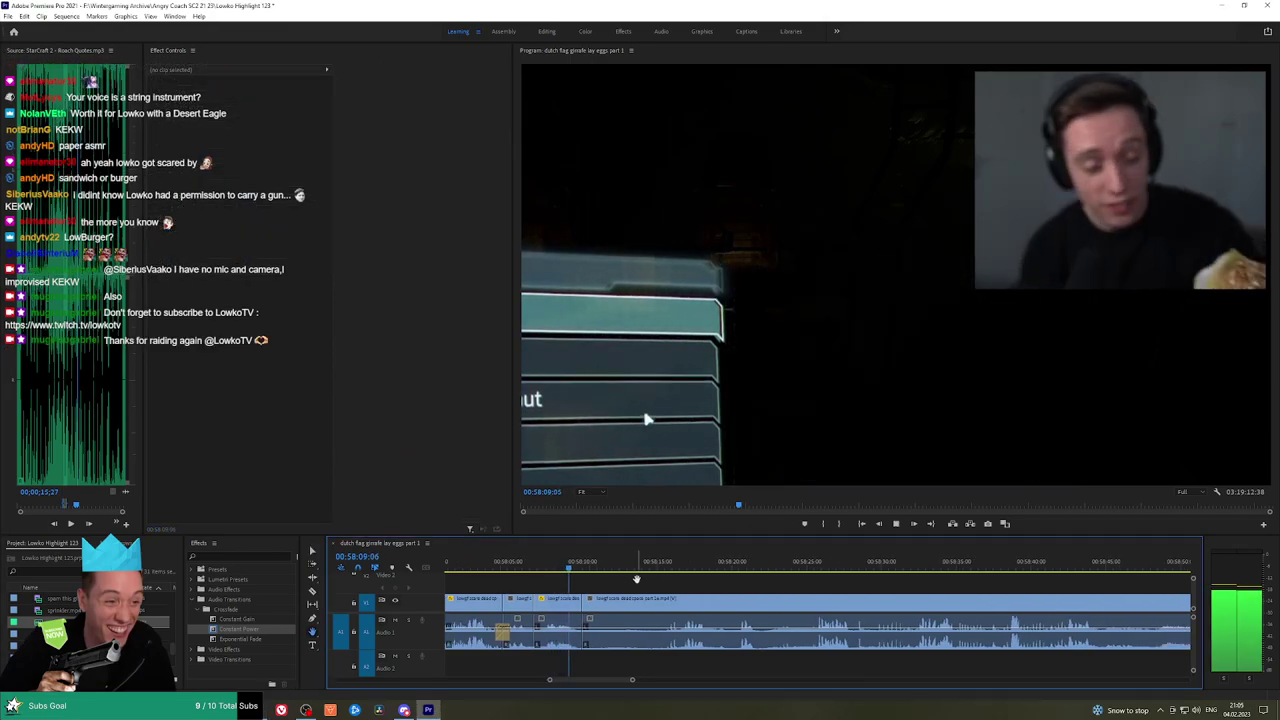
pyautogui.click(659, 565)
pyautogui.press('space')
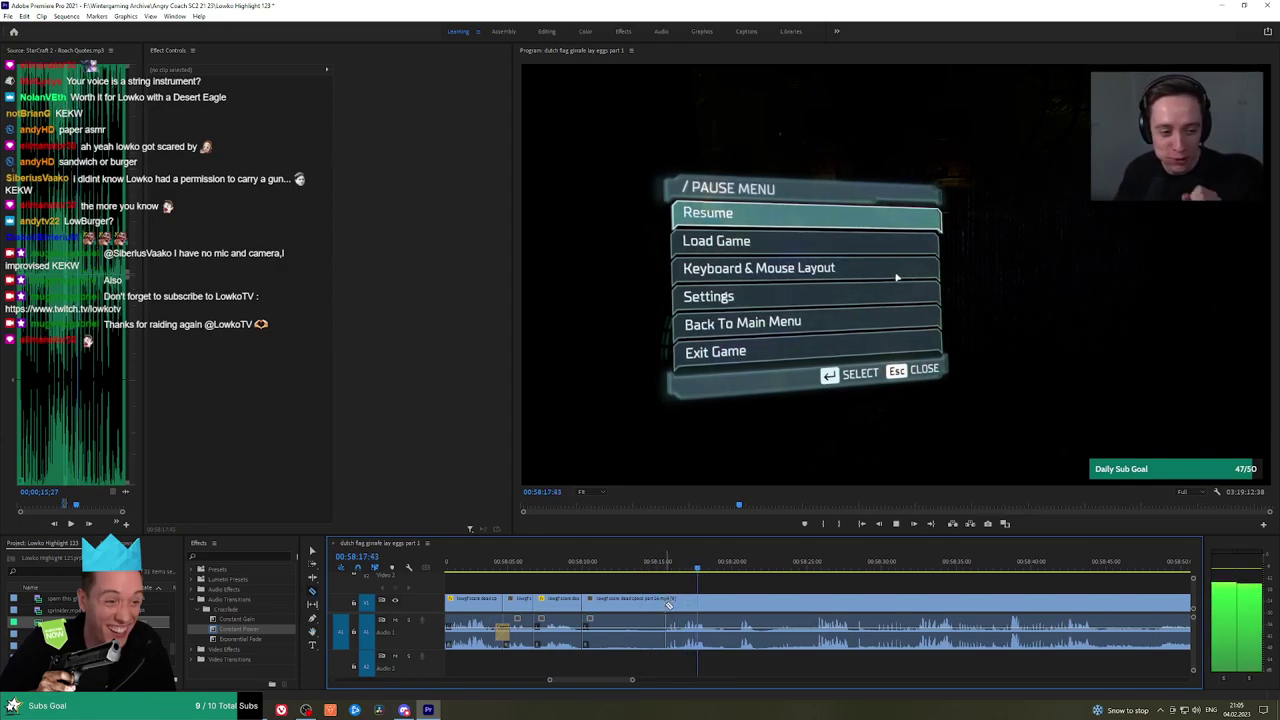
pyautogui.click(666, 604)
pyautogui.click(709, 604)
pyautogui.press('v')
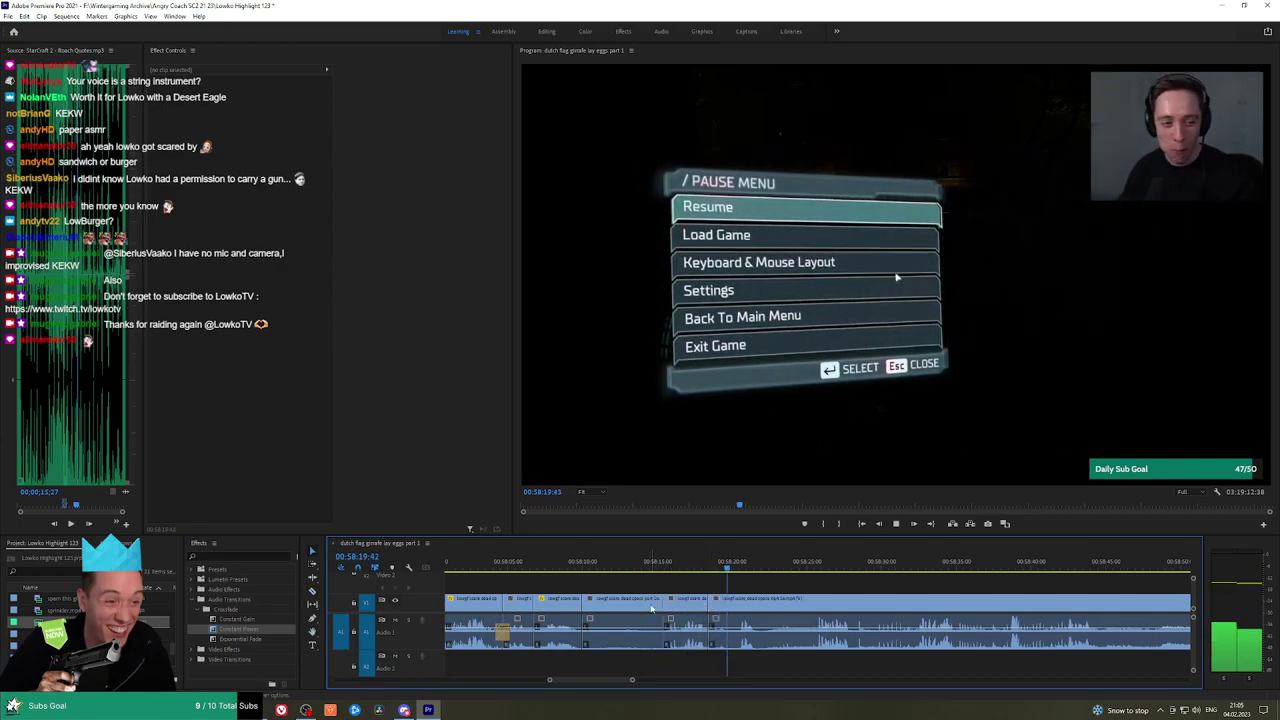
# Ripple-delete the section from about 00:58:10 to 00:58:15 and bridge the cut with a Constant Power audio crossfade
pyautogui.click(651, 608)
pyautogui.hotkey('shift', 'Delete')
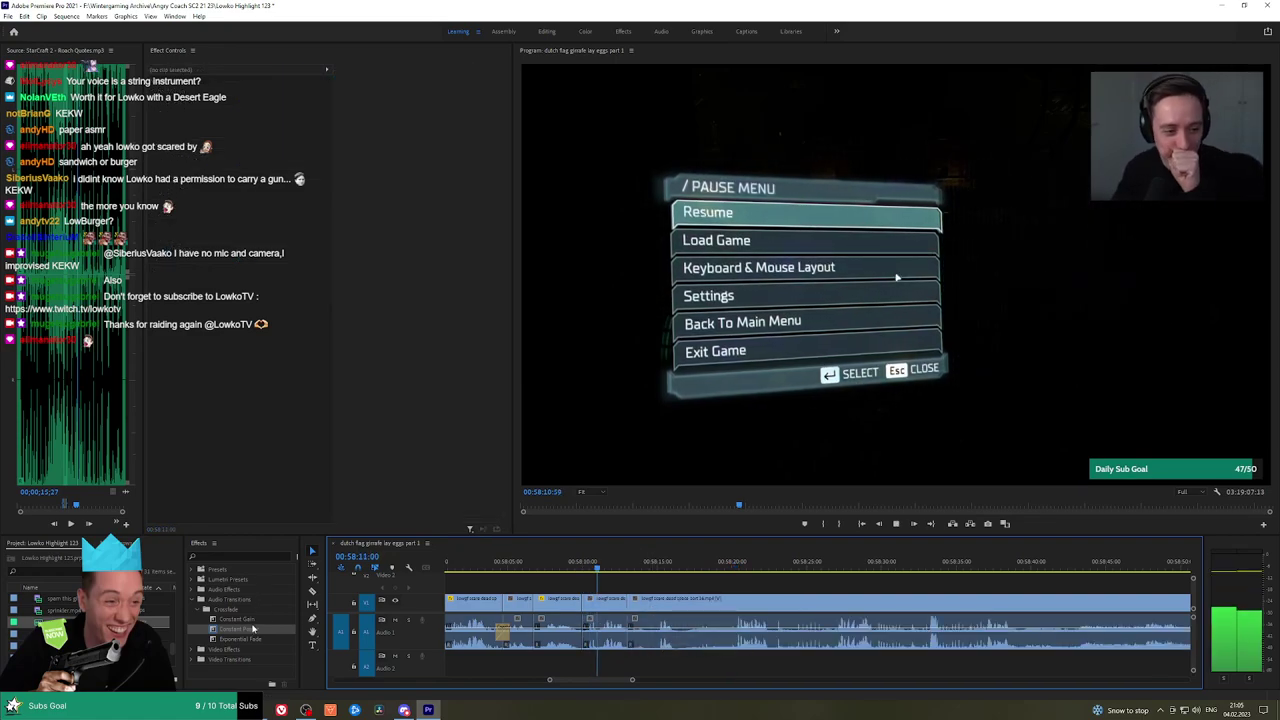
pyautogui.moveTo(253, 628); pyautogui.dragTo(584, 630)
# Split the remaining pause-menu footage at about 00:58:15 and 00:58:16
pyautogui.click(656, 564)
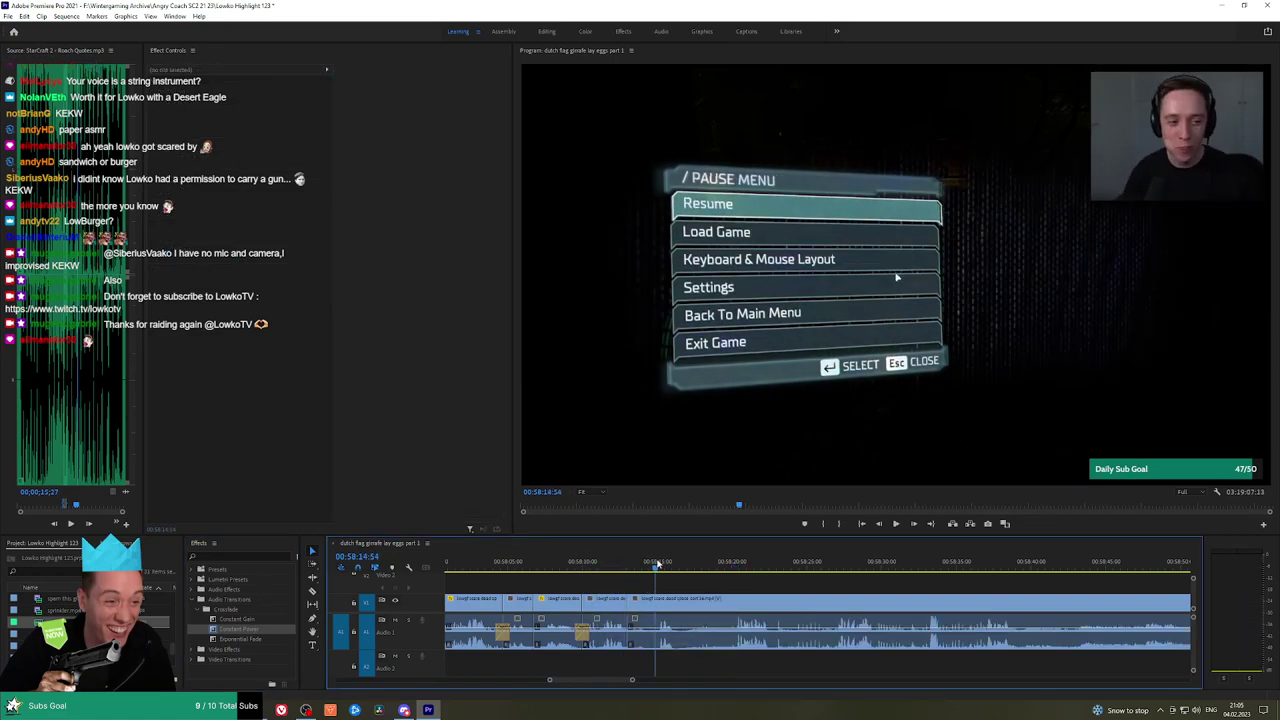
pyautogui.press('space')
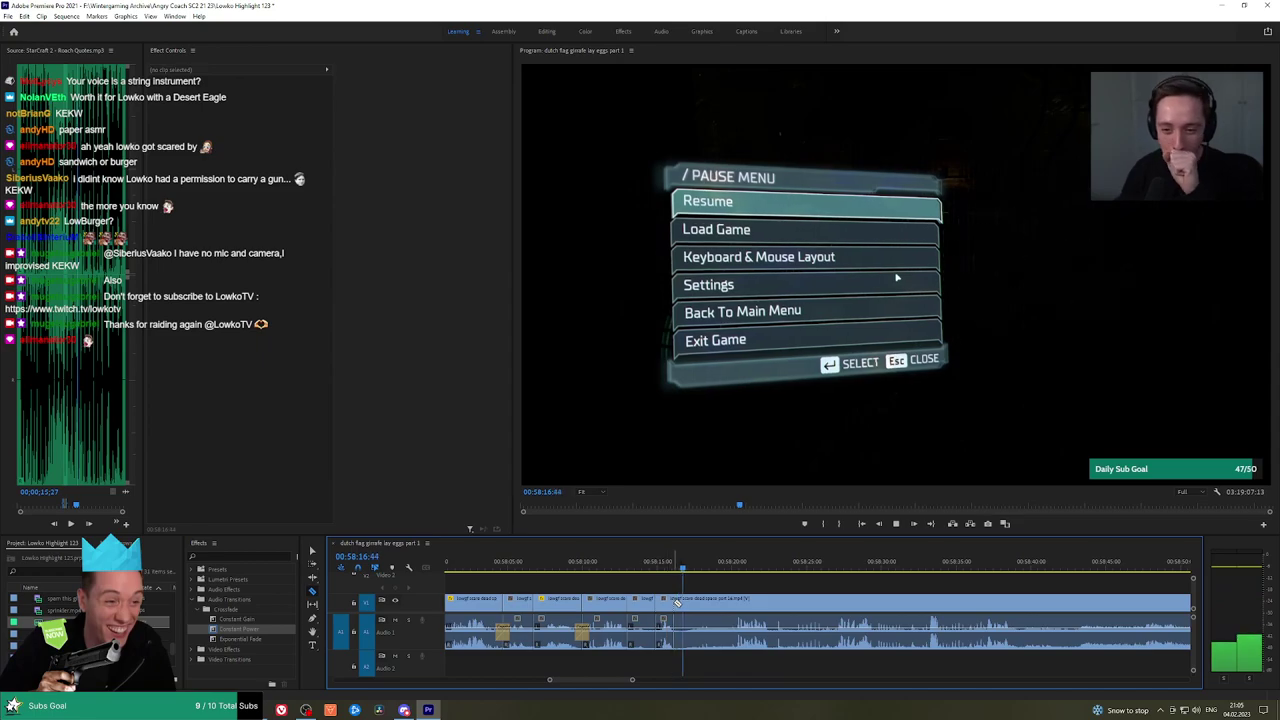
pyautogui.click(678, 602)
pyautogui.press('v')
# Ripple-delete the short section from about 00:58:13 to 00:58:15 and bridge the cut with a Constant Power audio crossfade
pyautogui.click(646, 604)
pyautogui.hotkey('shift', 'Delete')
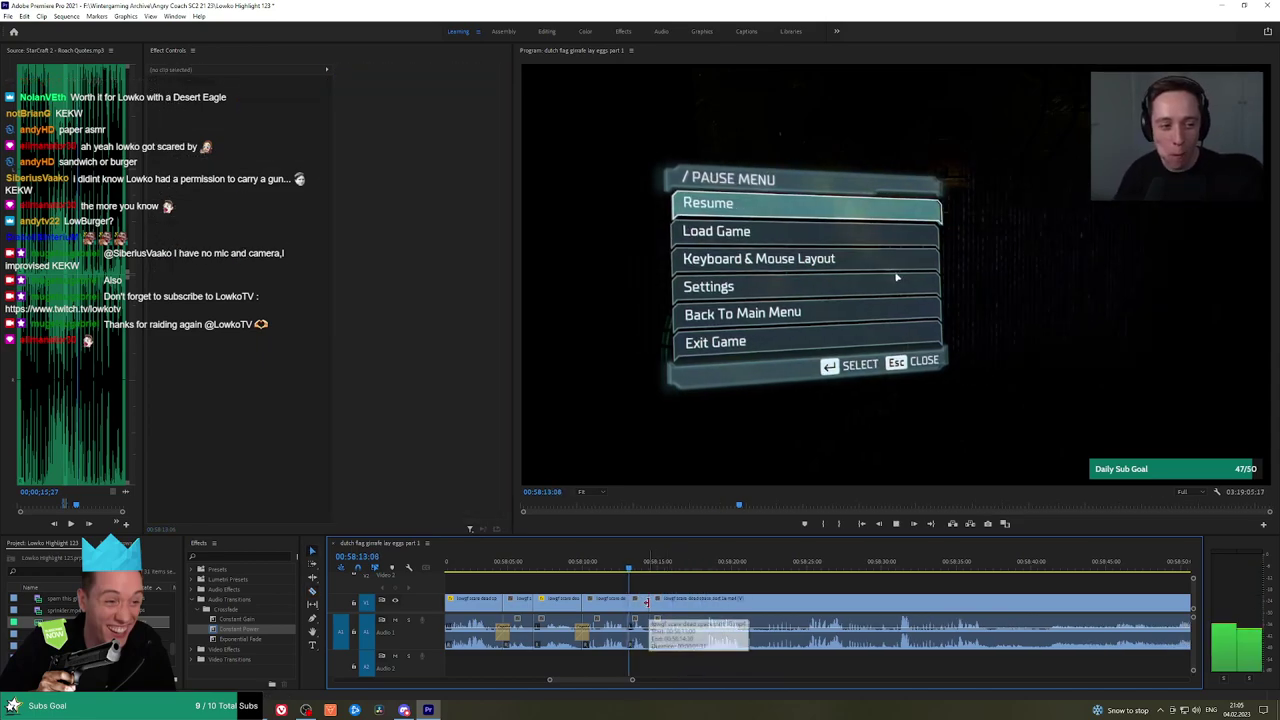
pyautogui.moveTo(646, 603); pyautogui.dragTo(646, 603)
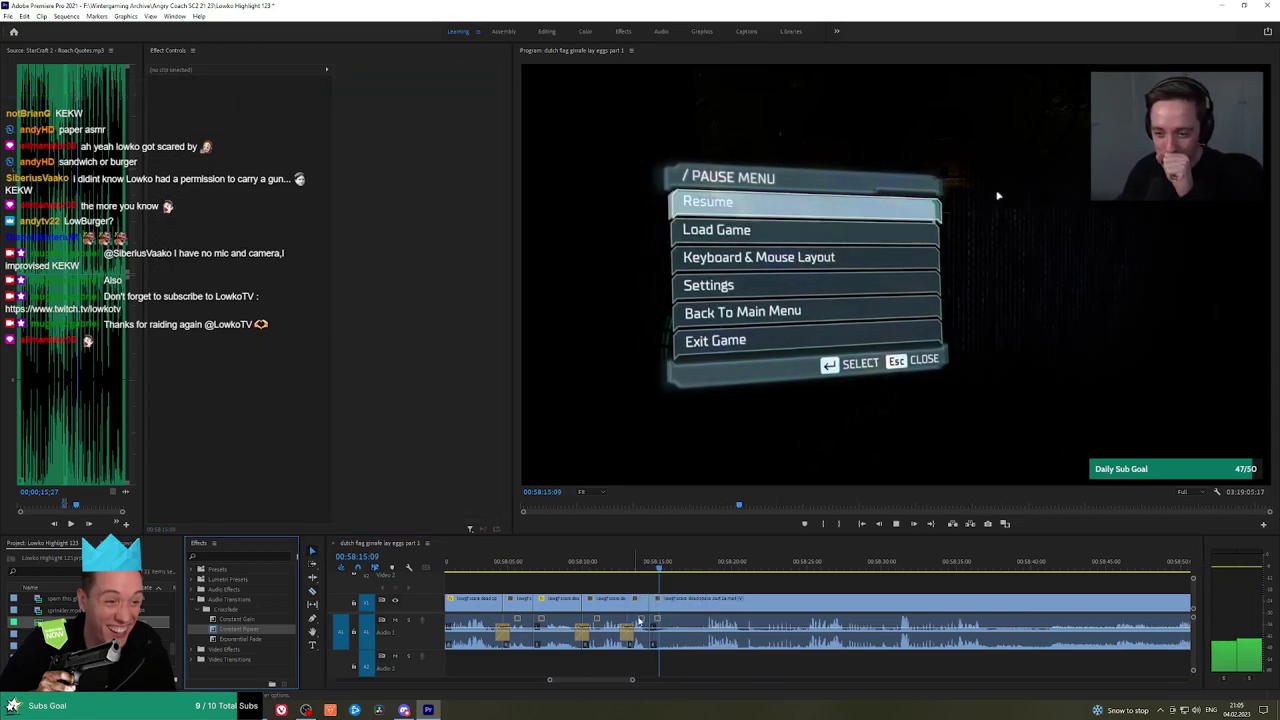
# Split the footage at about 00:58:18, ripple-delete the section from about 00:58:14, and bridge the cut with a Constant Power audio crossfade
pyautogui.click(703, 568)
pyautogui.press('space')
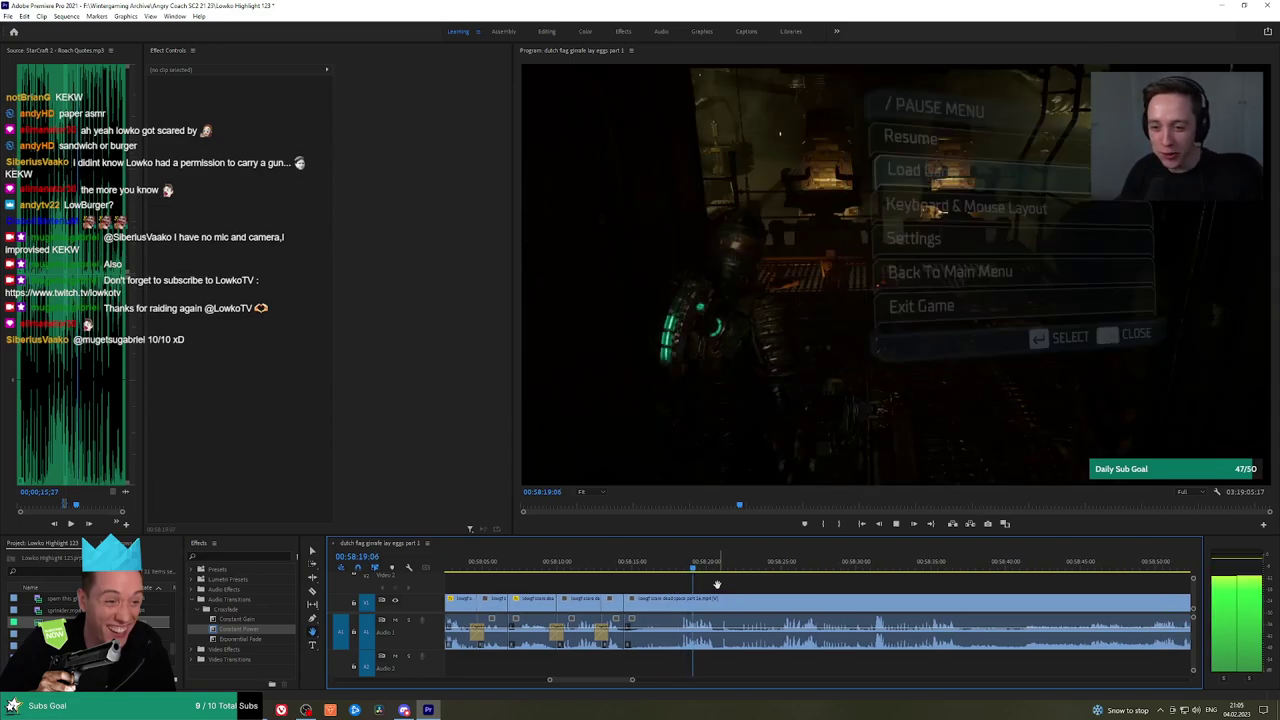
pyautogui.click(663, 610)
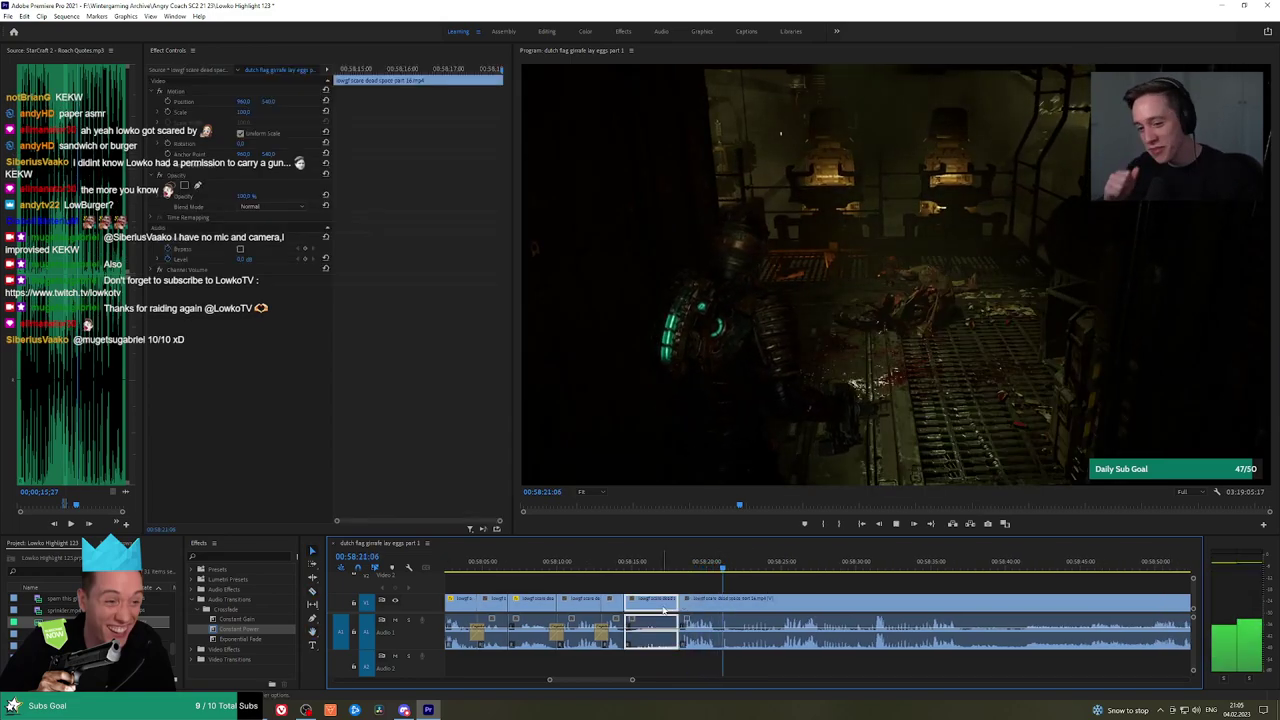
pyautogui.hotkey('shift', 'Delete')
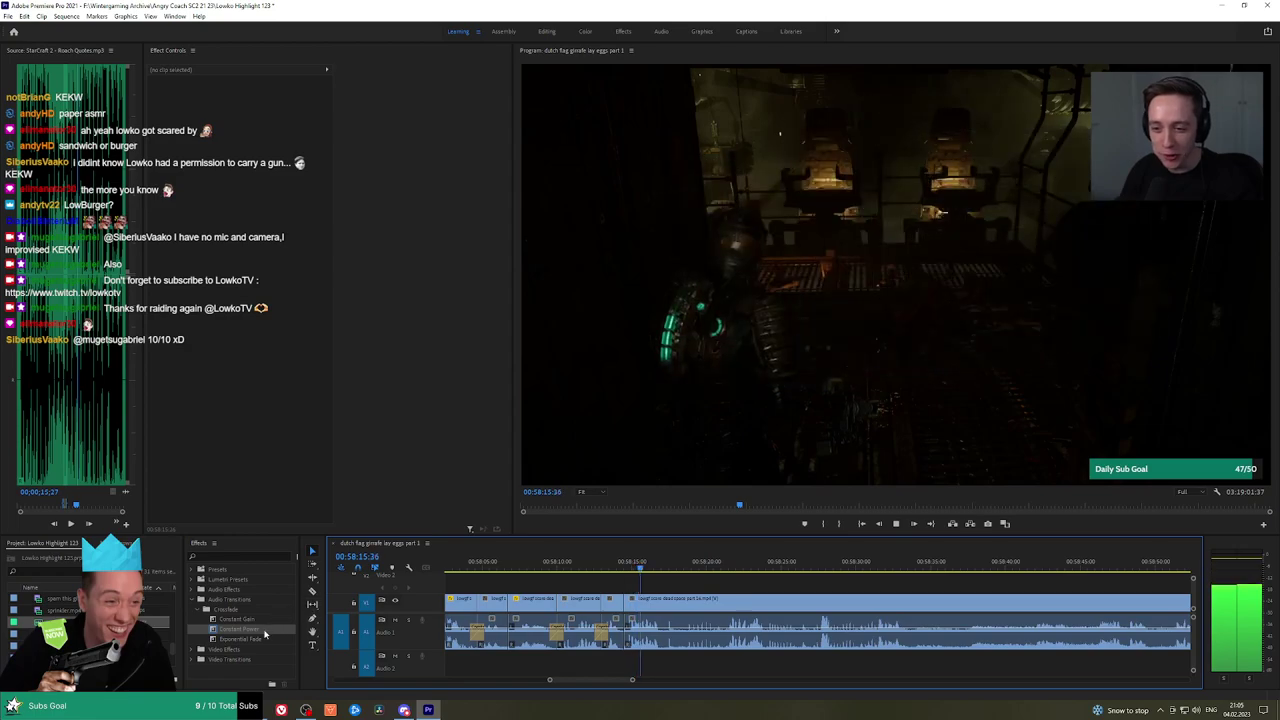
pyautogui.moveTo(709, 577); pyautogui.dragTo(665, 578)
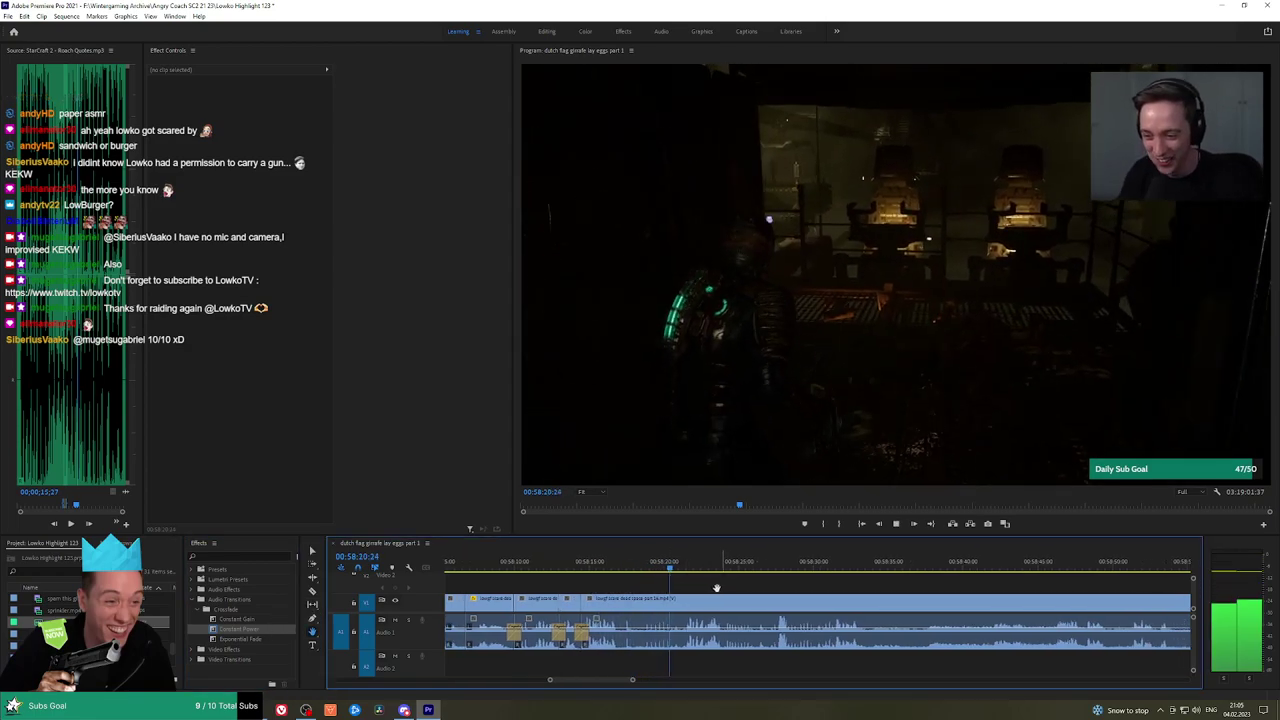
# Split the gameplay clip at about 00:58:33, during the Ishimura Computer's fuel reserves warning
pyautogui.scroll(-1, 685, 580)
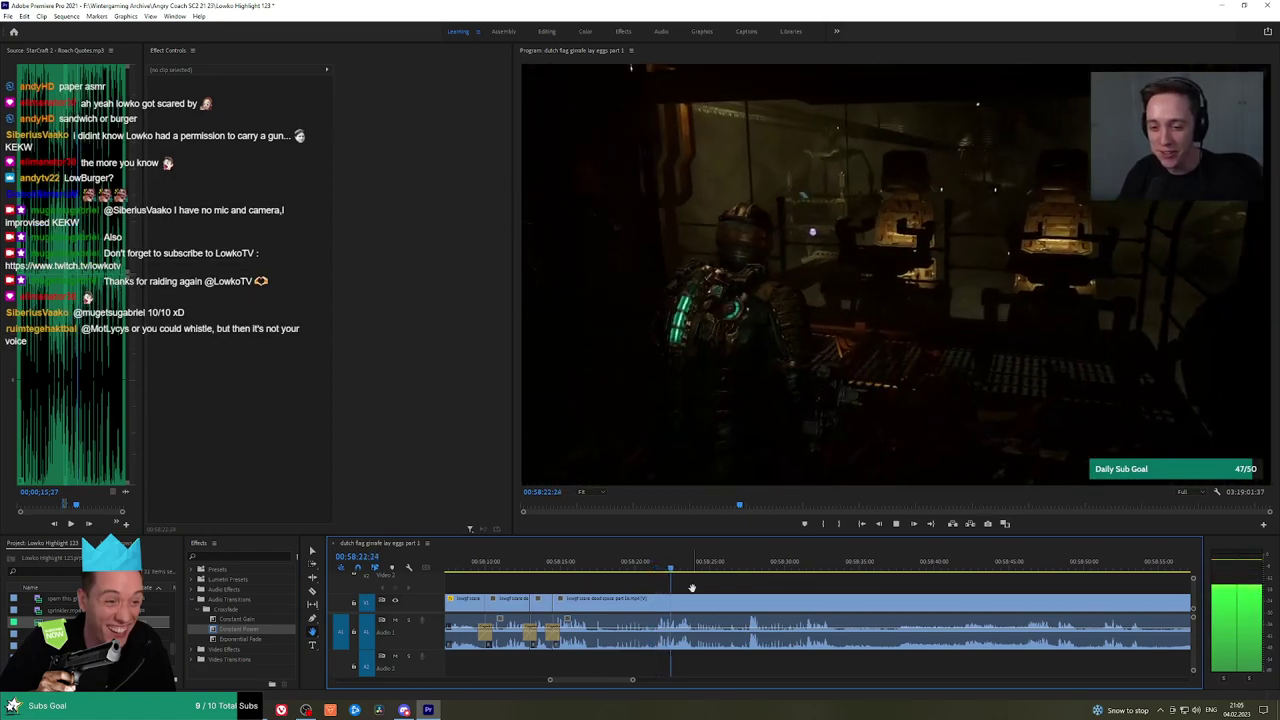
pyautogui.scroll(-1, 780, 583)
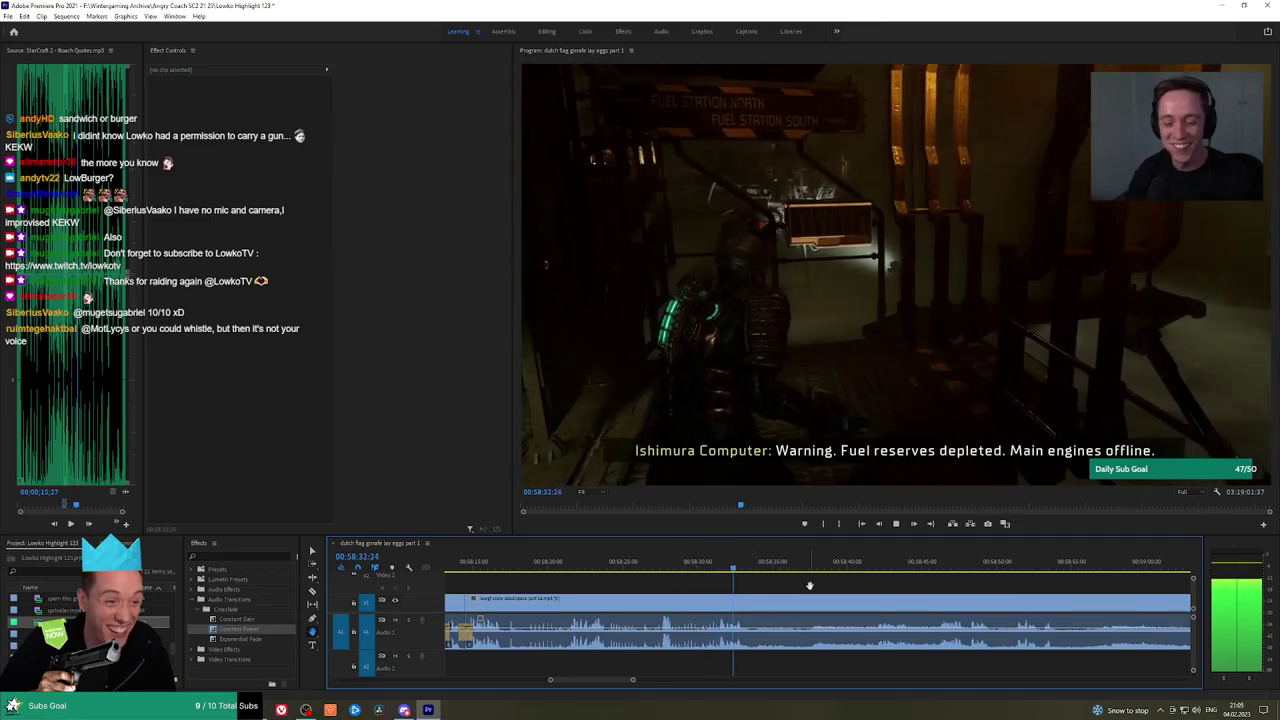
pyautogui.press('space')
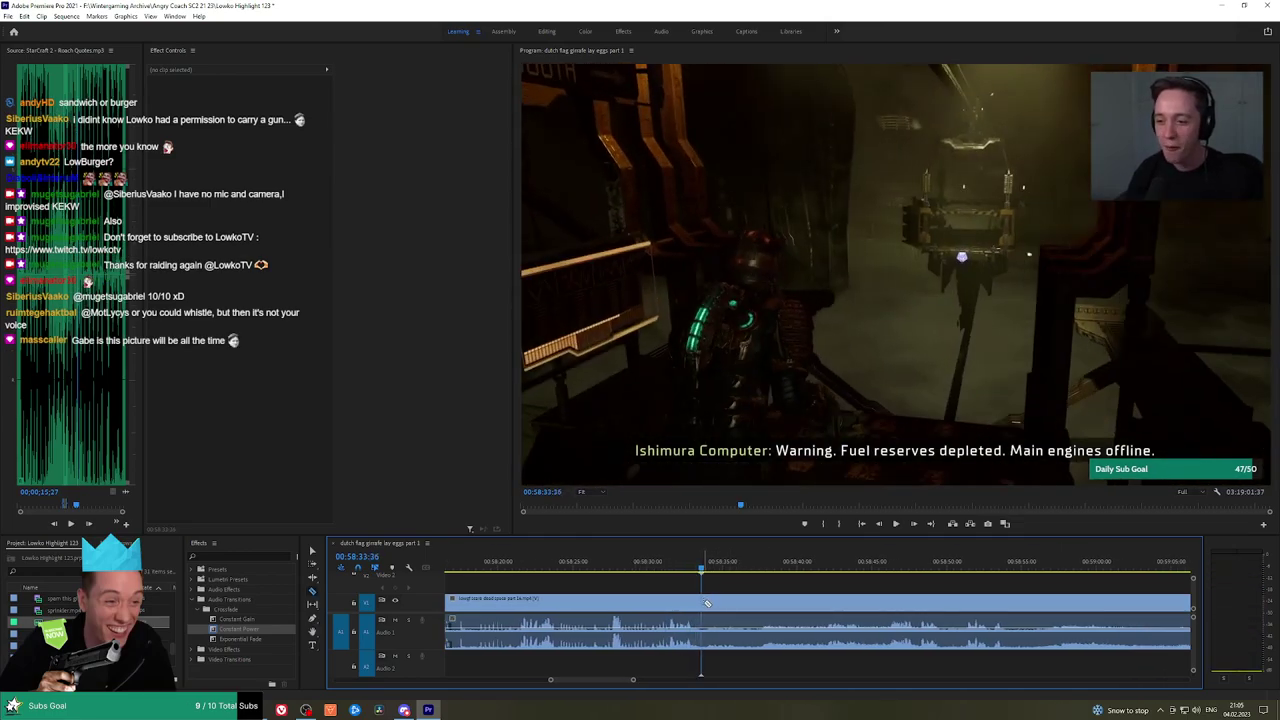
pyautogui.click(707, 603)
# Review the gameplay from about 00:58:35 to 01:01:41 to find where the dull section ends
pyautogui.press('space')
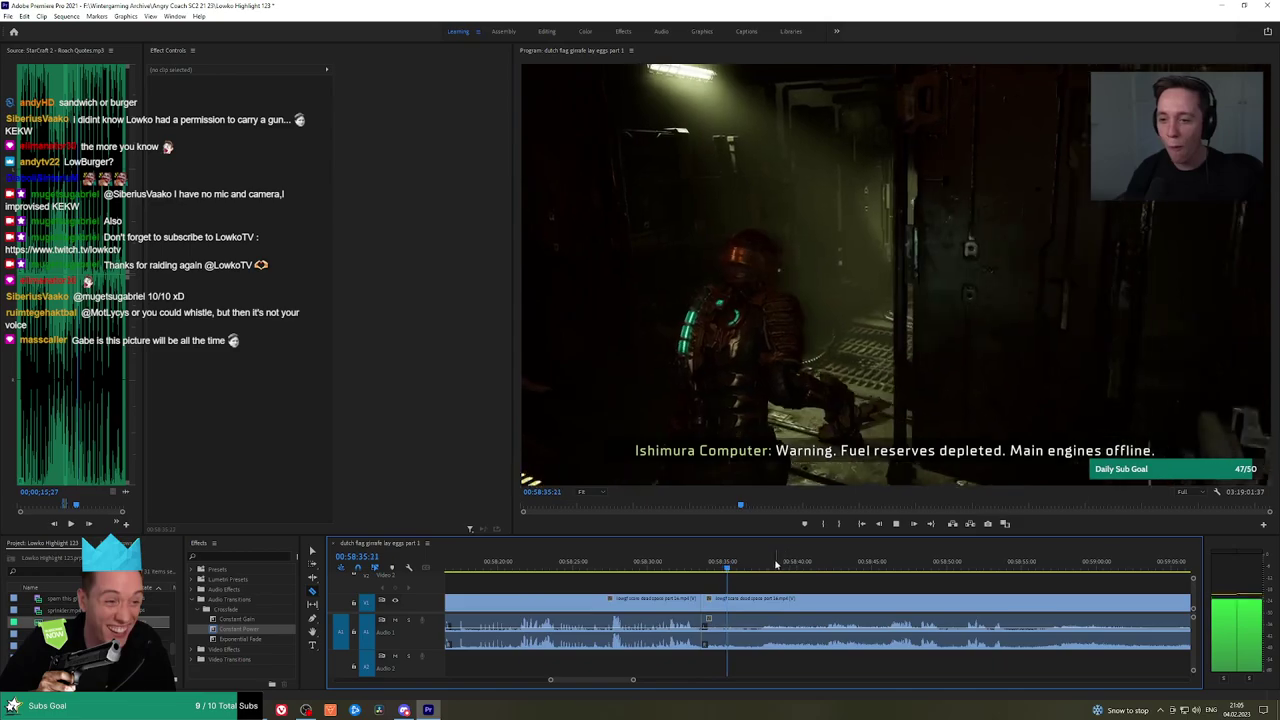
pyautogui.moveTo(768, 565); pyautogui.dragTo(872, 566)
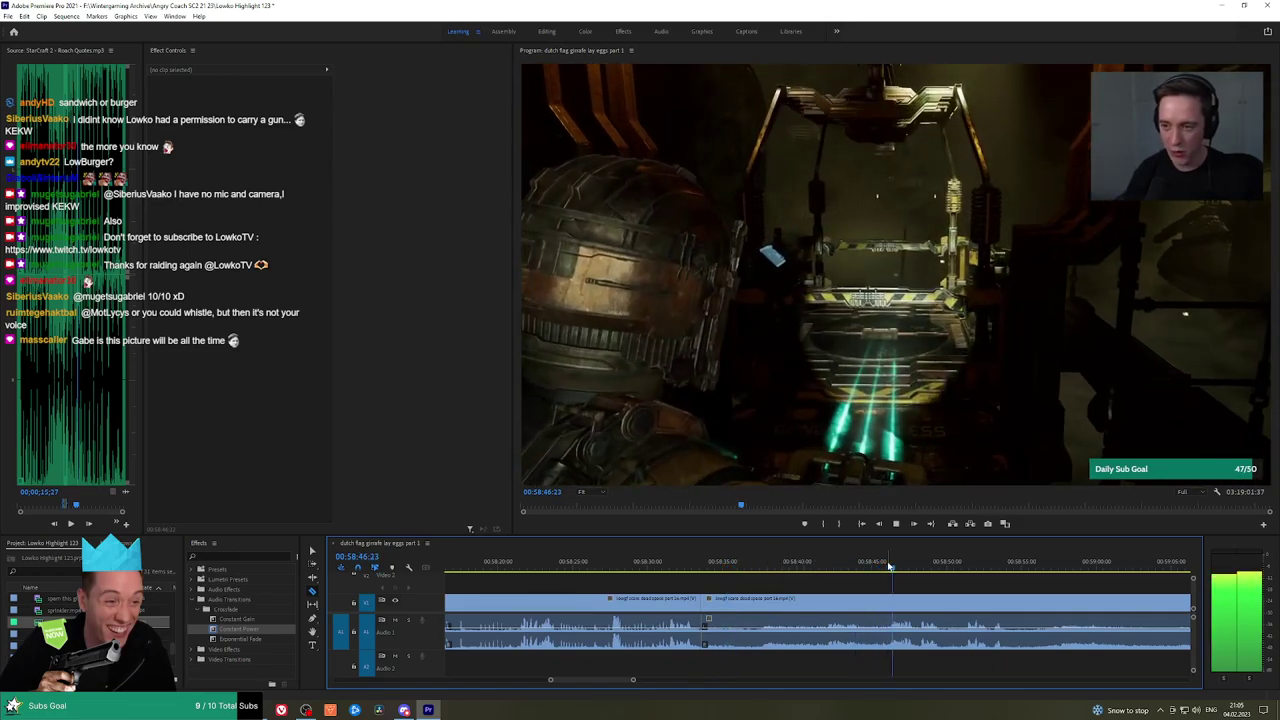
pyautogui.moveTo(962, 583); pyautogui.dragTo(762, 583)
pyautogui.scroll(-3, 761, 586)
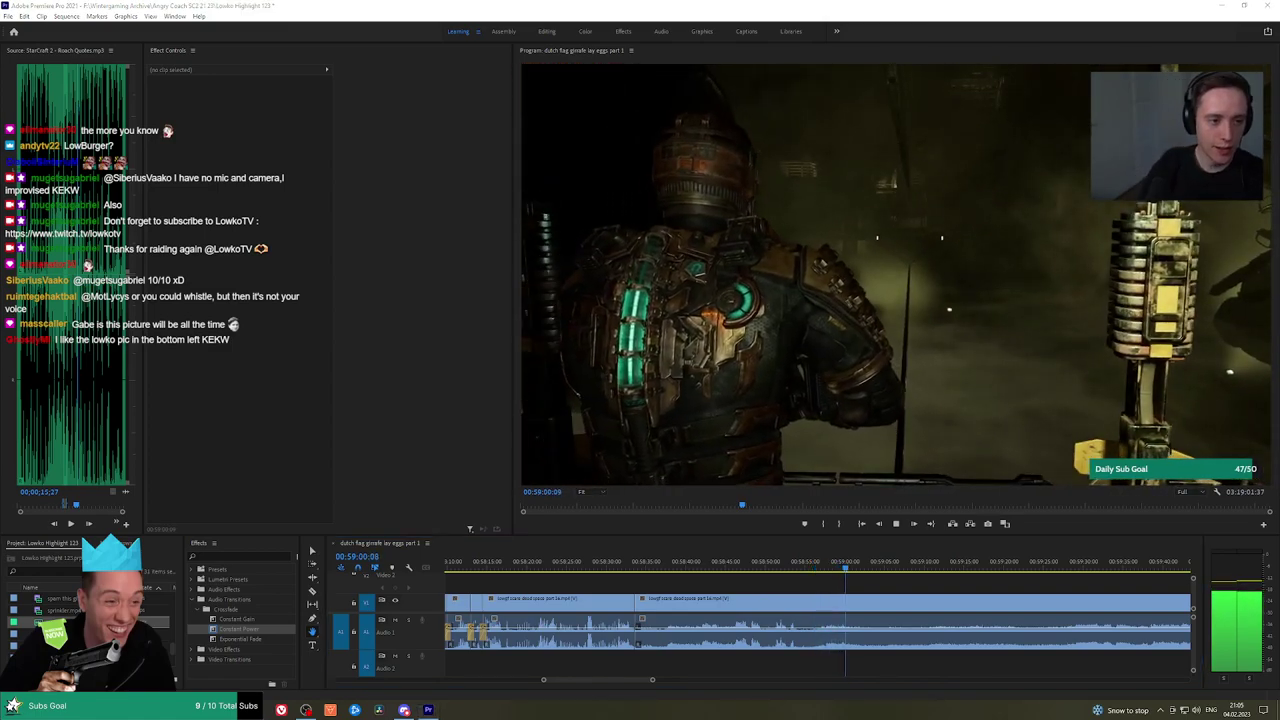
pyautogui.scroll(-2, 1020, 624)
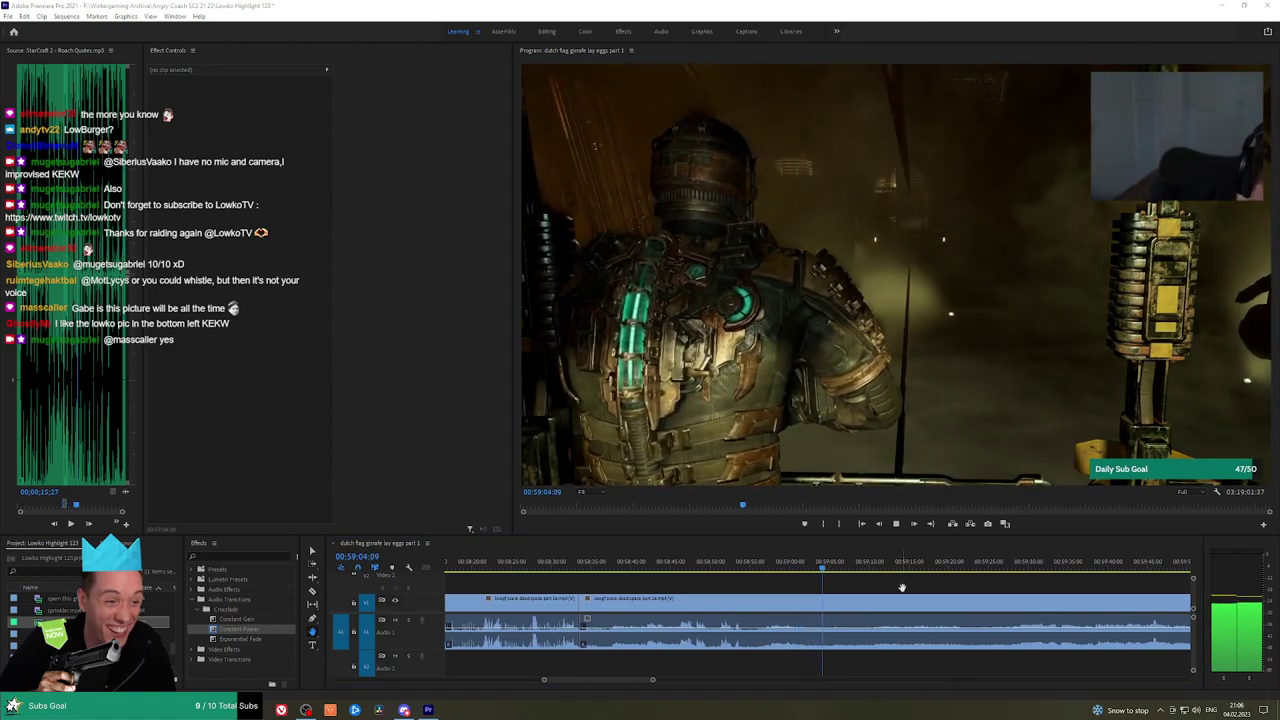
pyautogui.scroll(-2, 815, 583)
pyautogui.click(1047, 572)
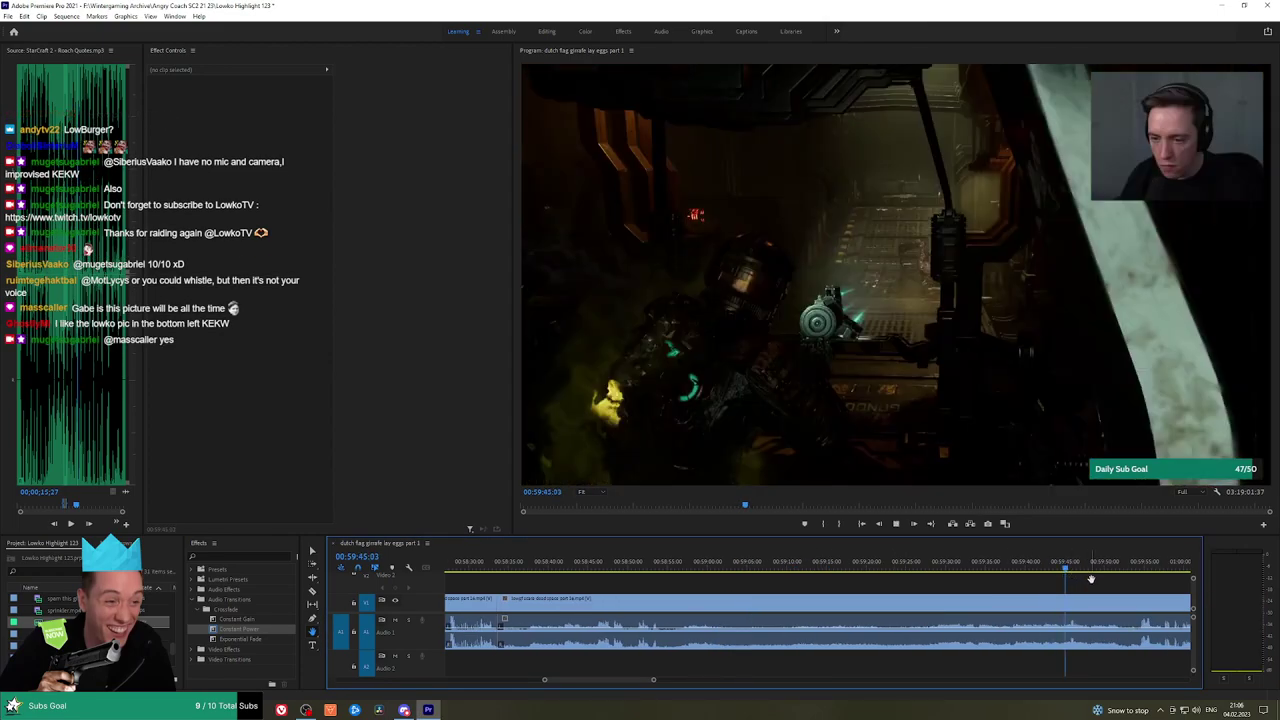
pyautogui.click(887, 574)
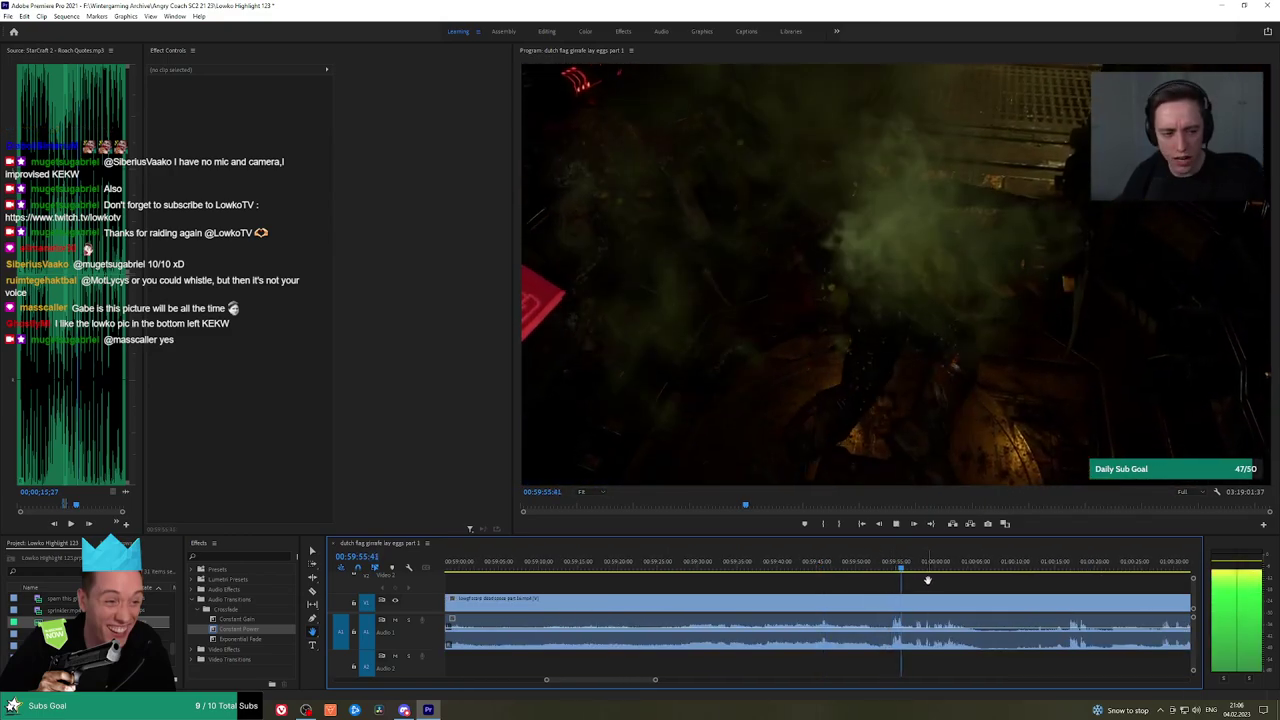
pyautogui.scroll(-5, 943, 580)
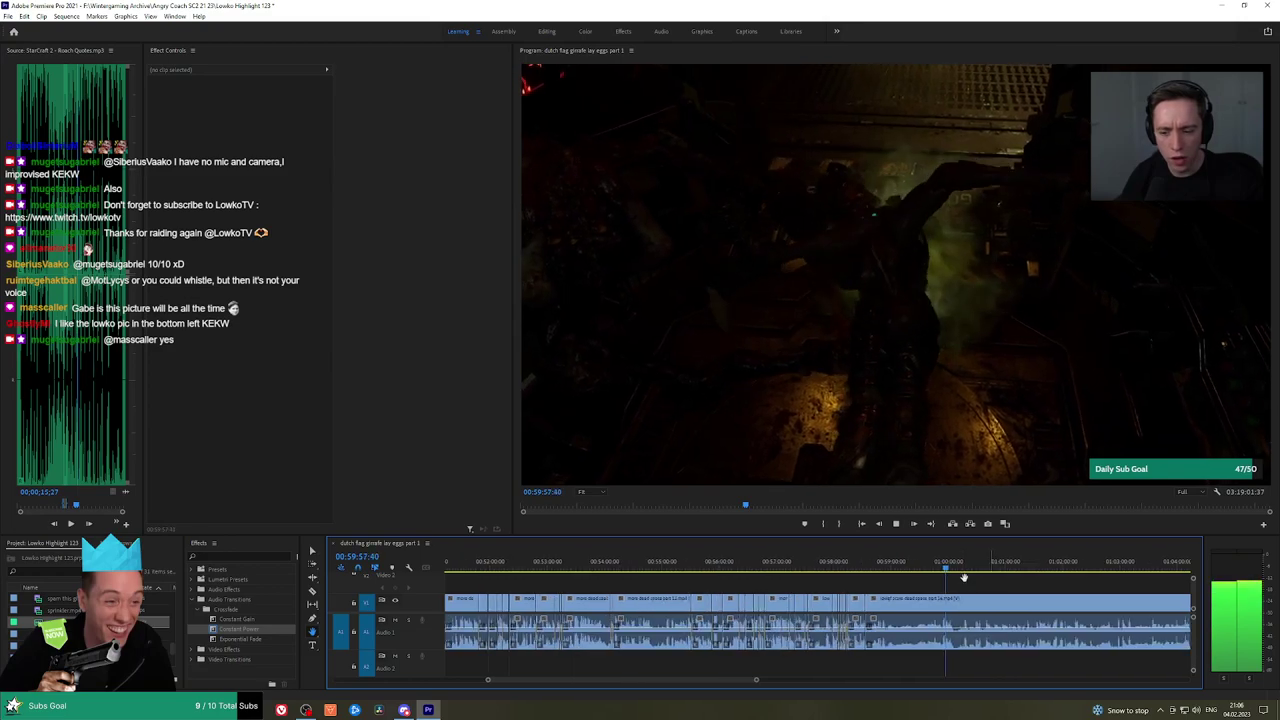
pyautogui.scroll(-3, 963, 578)
pyautogui.moveTo(652, 568); pyautogui.dragTo(658, 569)
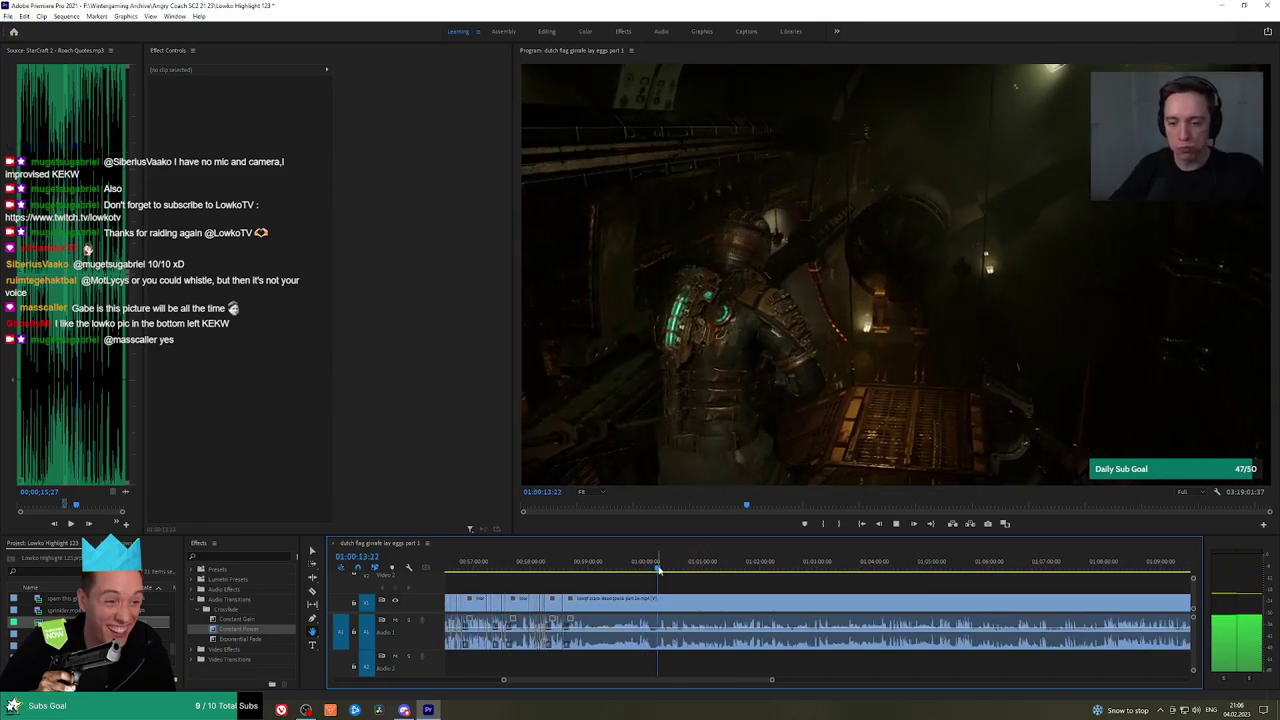
pyautogui.scroll(4, 676, 578)
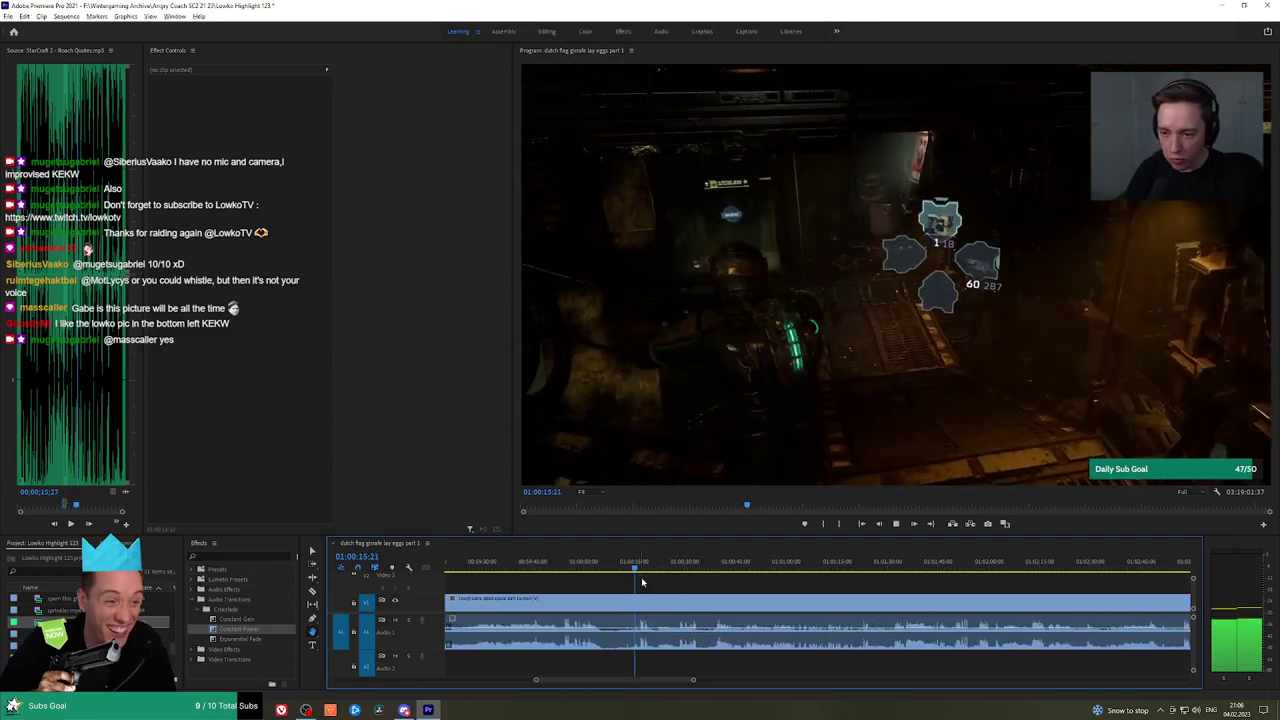
pyautogui.scroll(2, 655, 578)
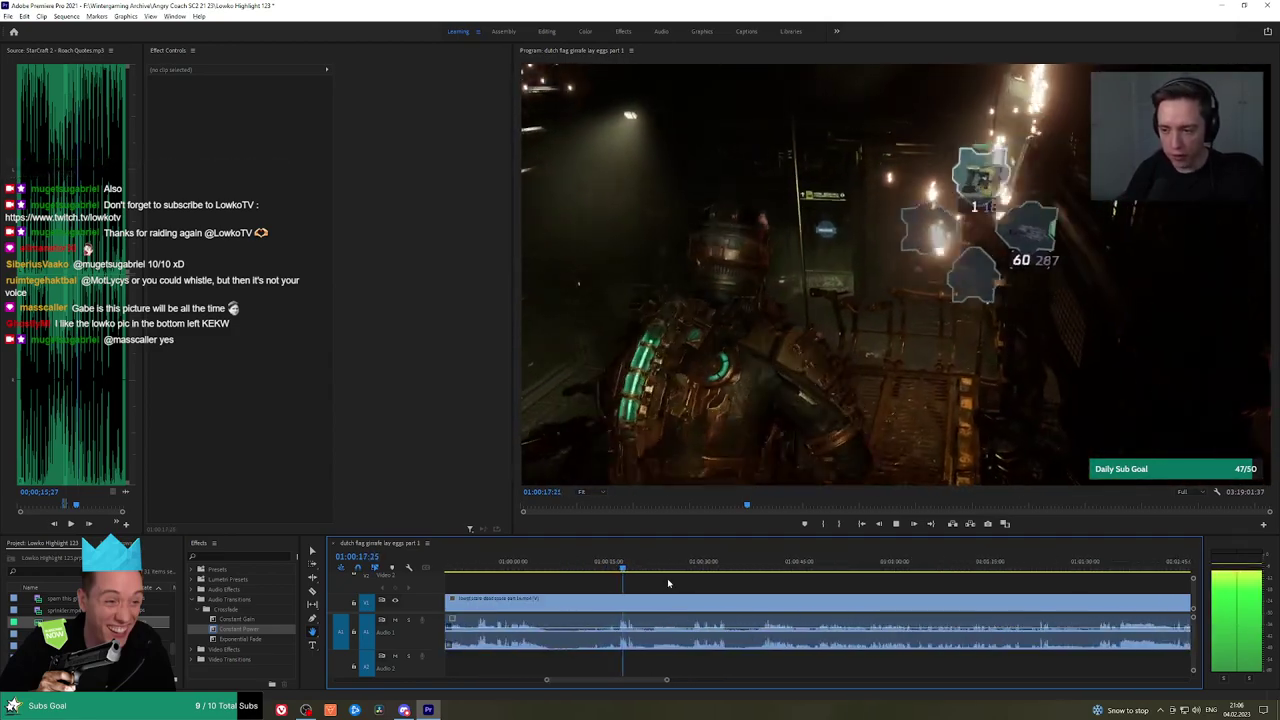
pyautogui.moveTo(676, 568); pyautogui.dragTo(697, 568)
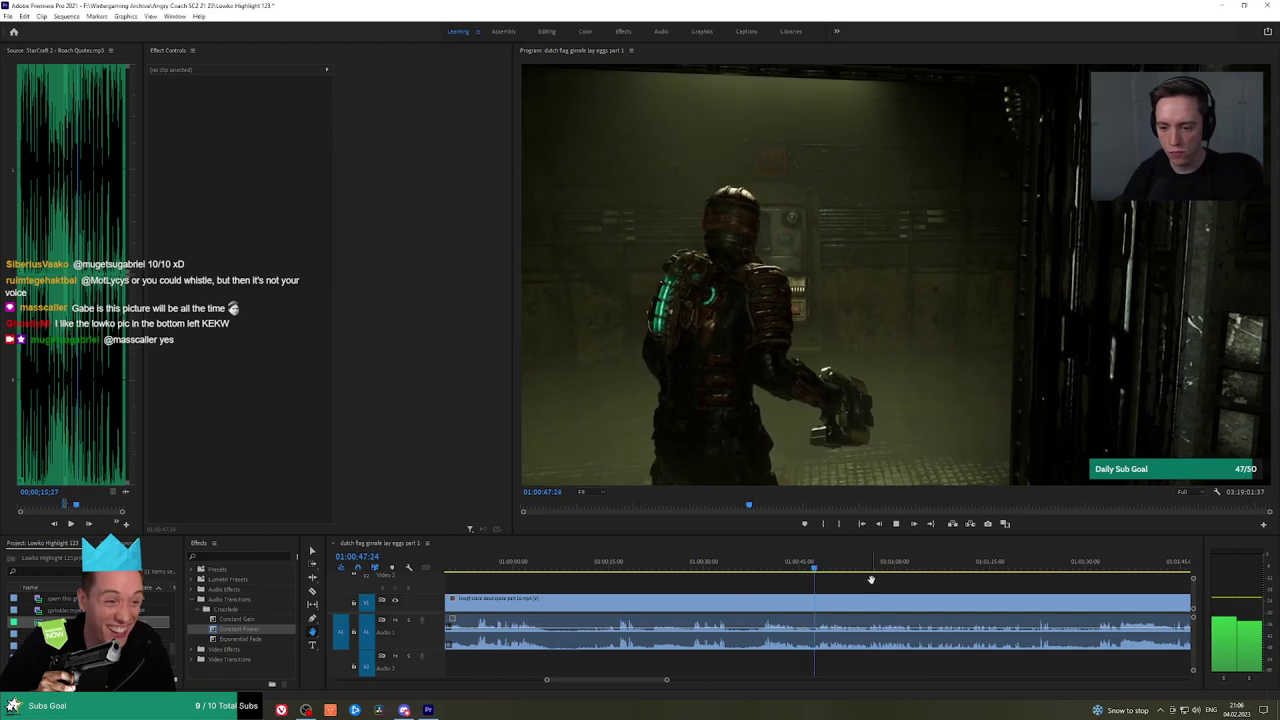
pyautogui.scroll(-3, 871, 580)
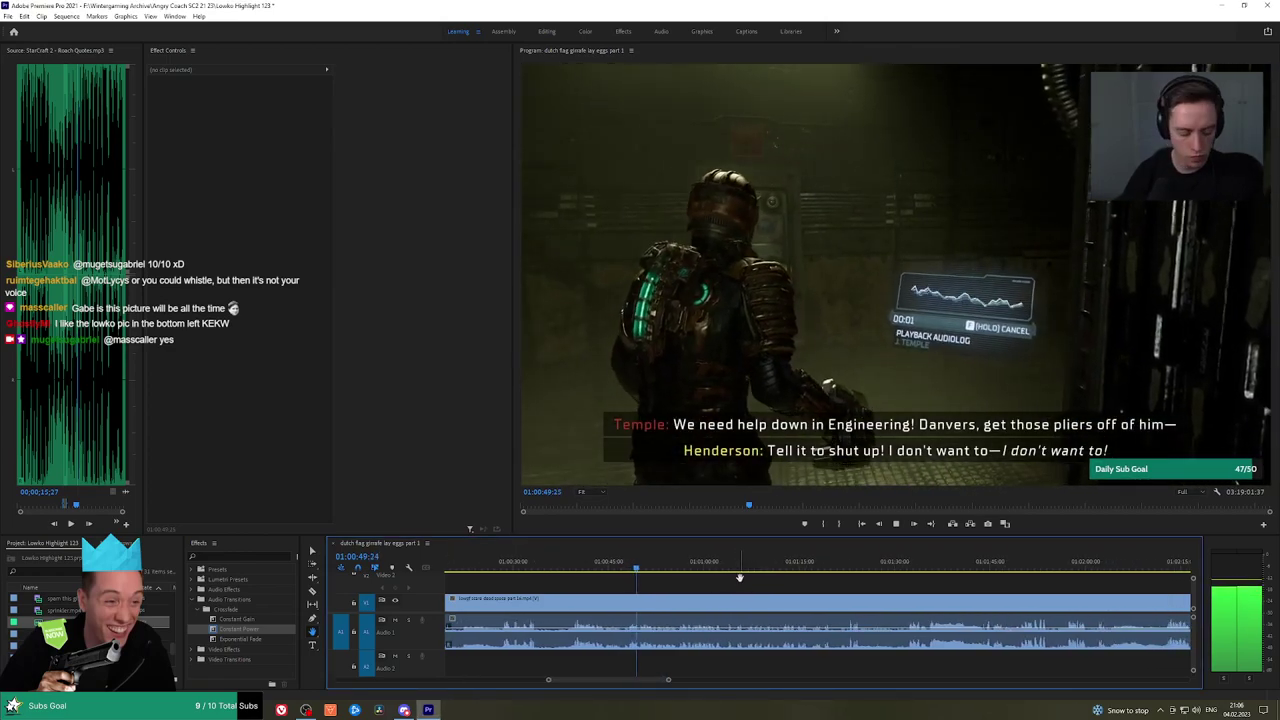
pyautogui.moveTo(752, 582); pyautogui.dragTo(777, 567)
pyautogui.press('space')
pyautogui.scroll(-2, 773, 567)
pyautogui.scroll(-2, 745, 574)
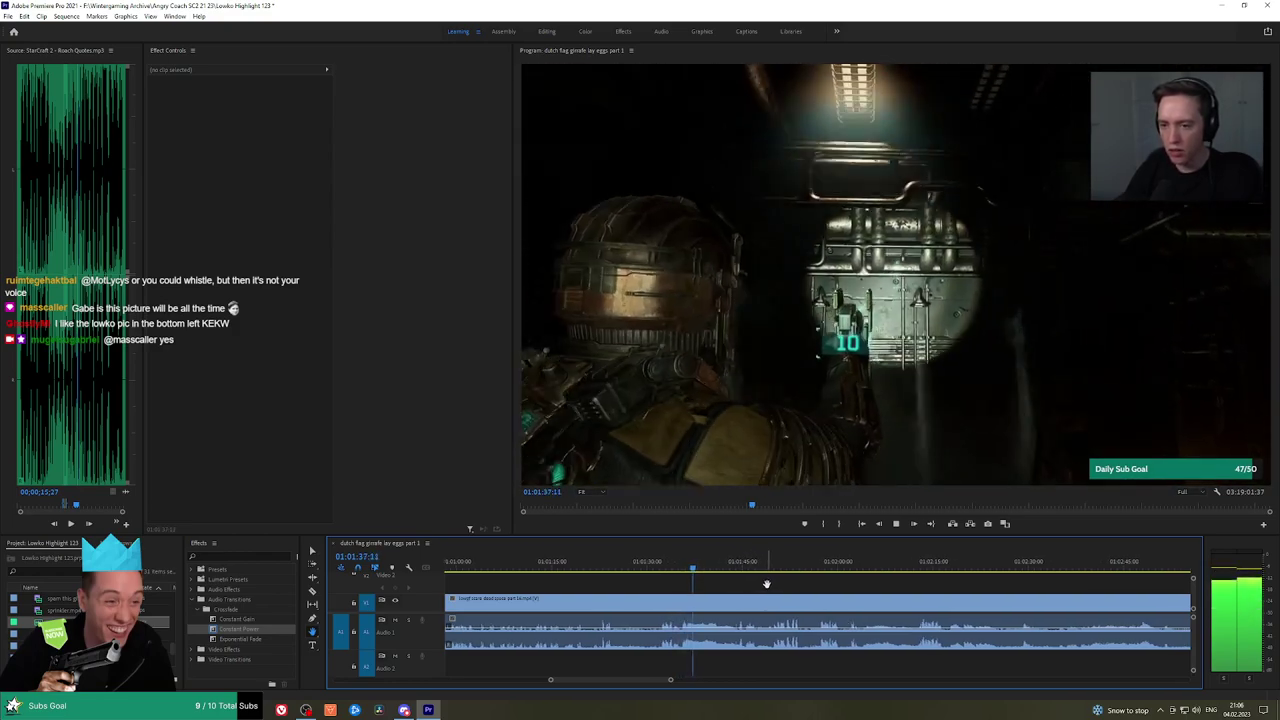
pyautogui.scroll(2, 716, 587)
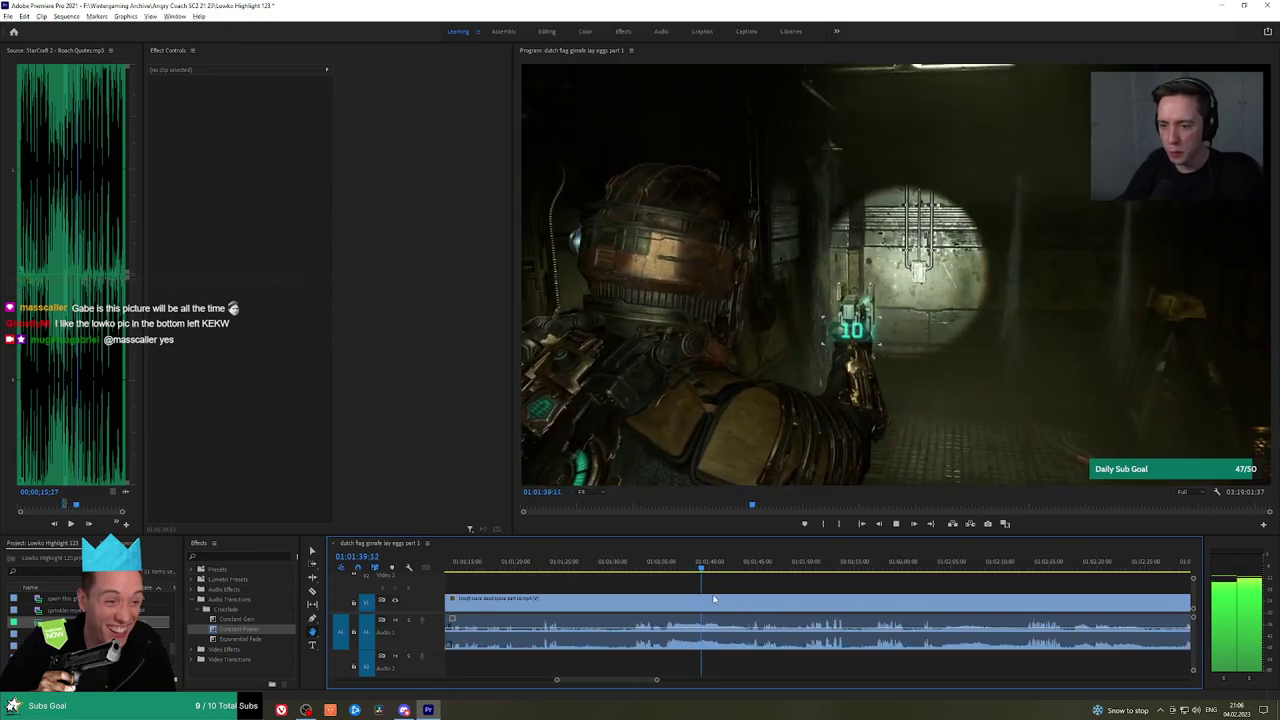
pyautogui.scroll(-1, 716, 588)
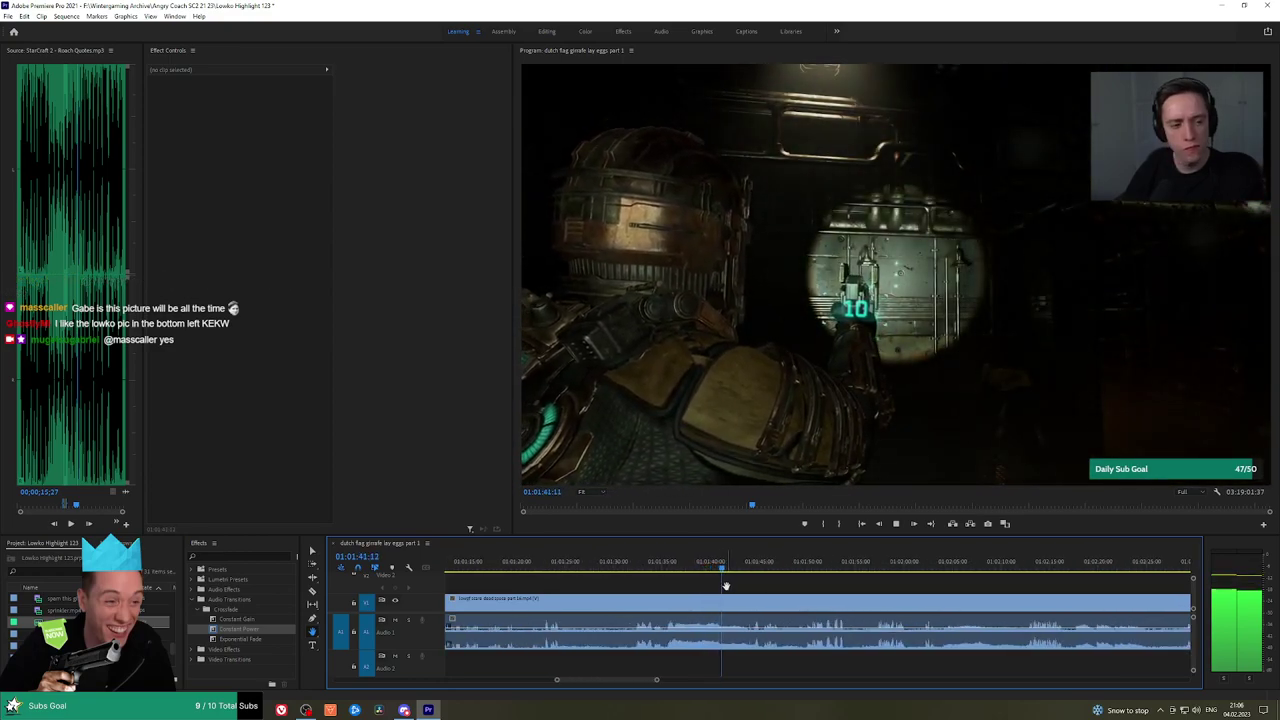
# Ripple-delete the section from about 00:58:33 to 01:01:31 and bridge the cut with a Constant Power audio crossfade
pyautogui.click(632, 568)
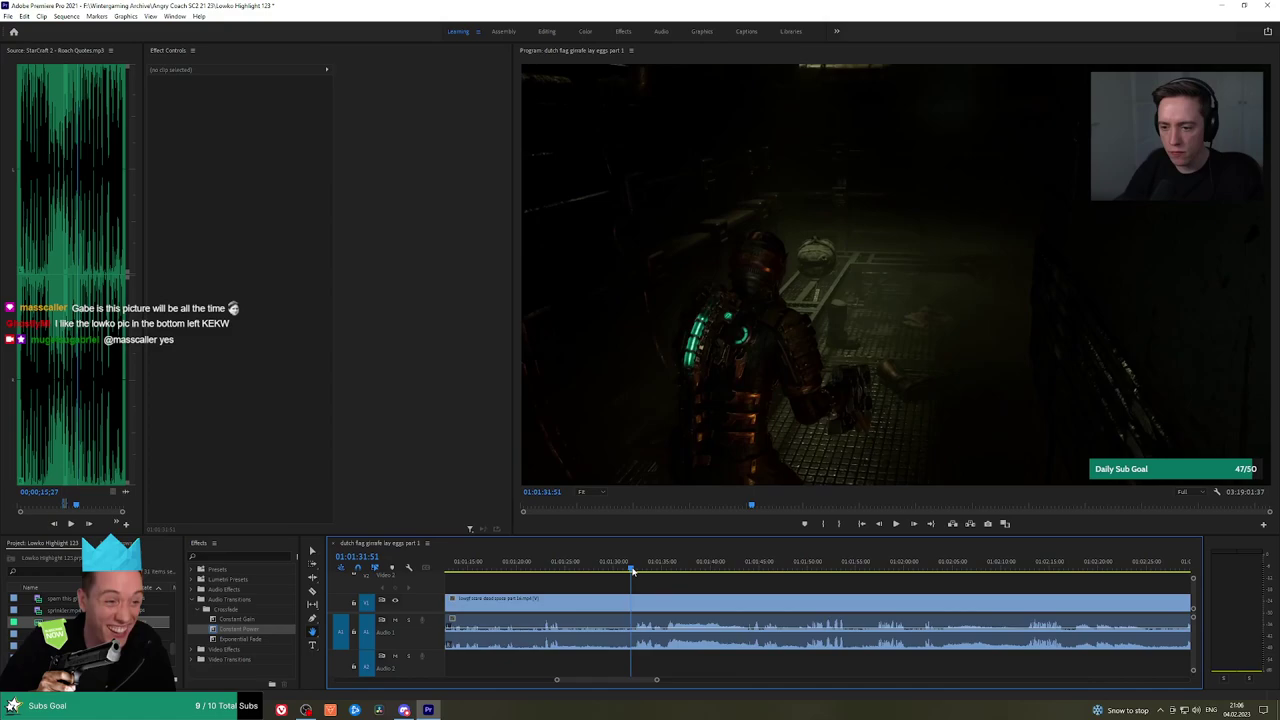
pyautogui.press('v')
pyautogui.click(622, 603)
pyautogui.hotkey('shift', 'Delete')
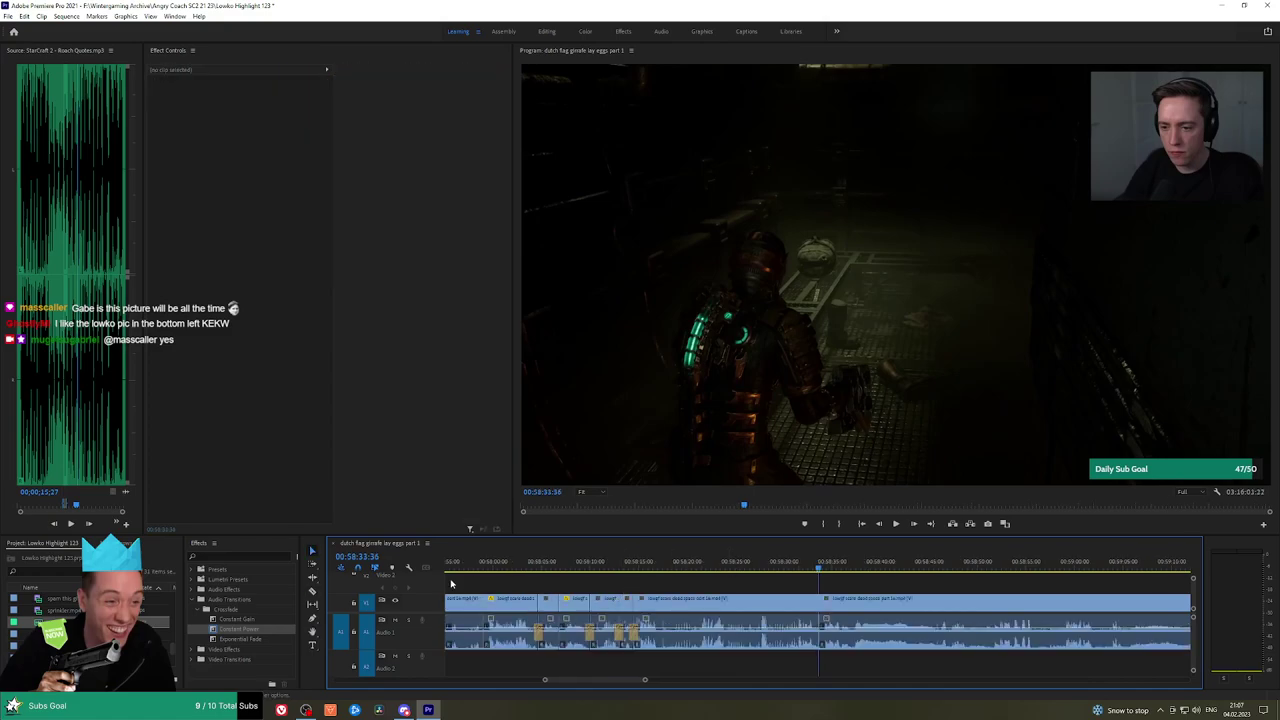
pyautogui.moveTo(269, 630); pyautogui.dragTo(806, 619)
# Split the clip after the newest crossfade at about 00:58:49, undoing the first cut and placing it slightly further along
pyautogui.press('h')
pyautogui.press('space')
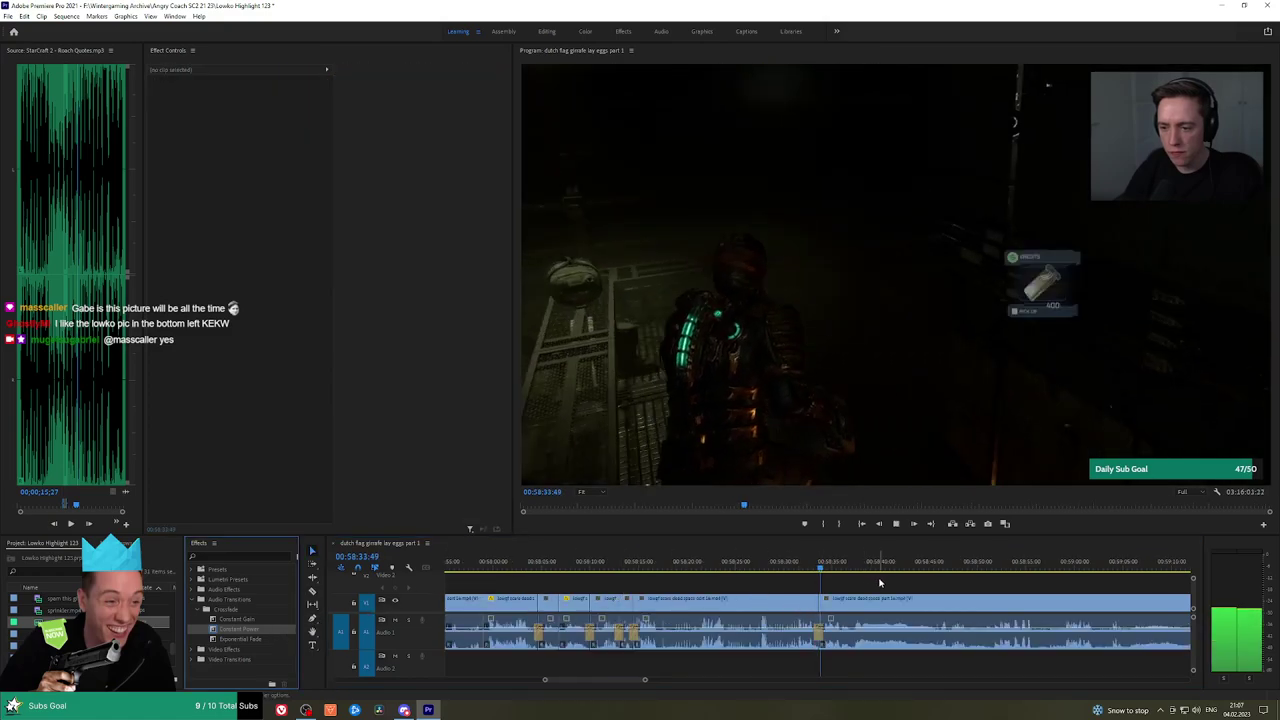
pyautogui.moveTo(902, 582); pyautogui.dragTo(826, 578)
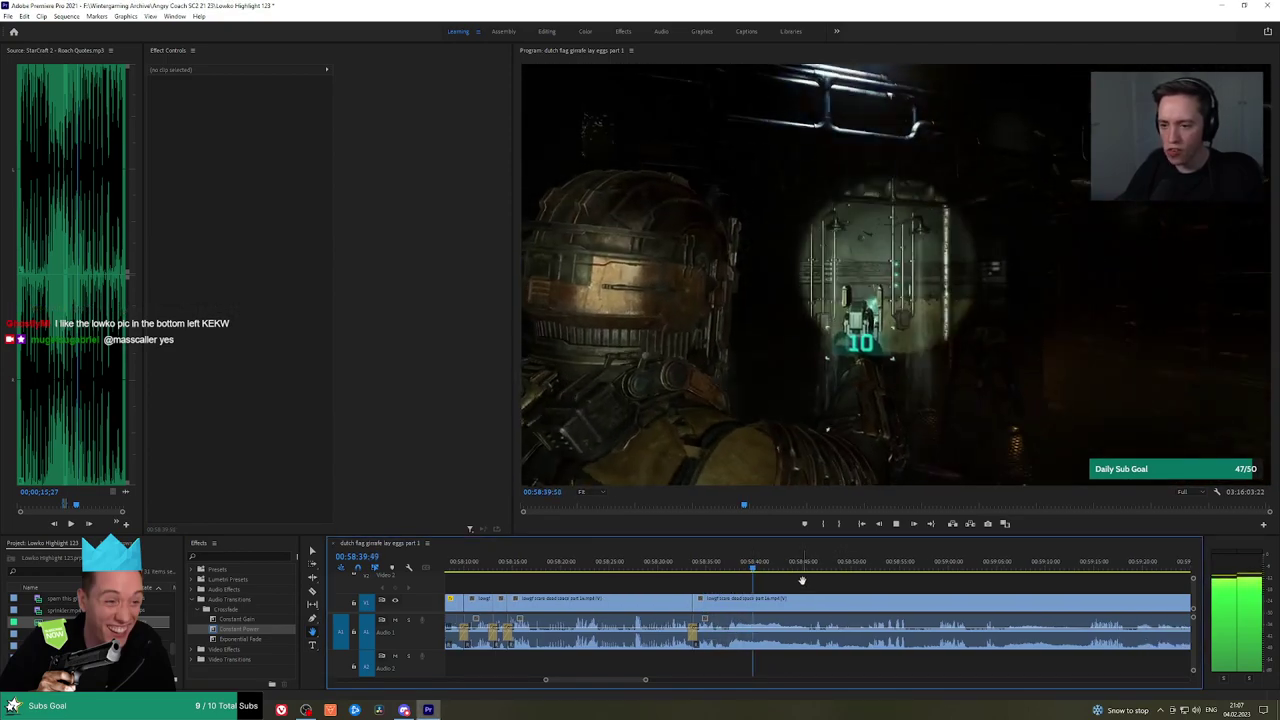
pyautogui.scroll(-2, 775, 582)
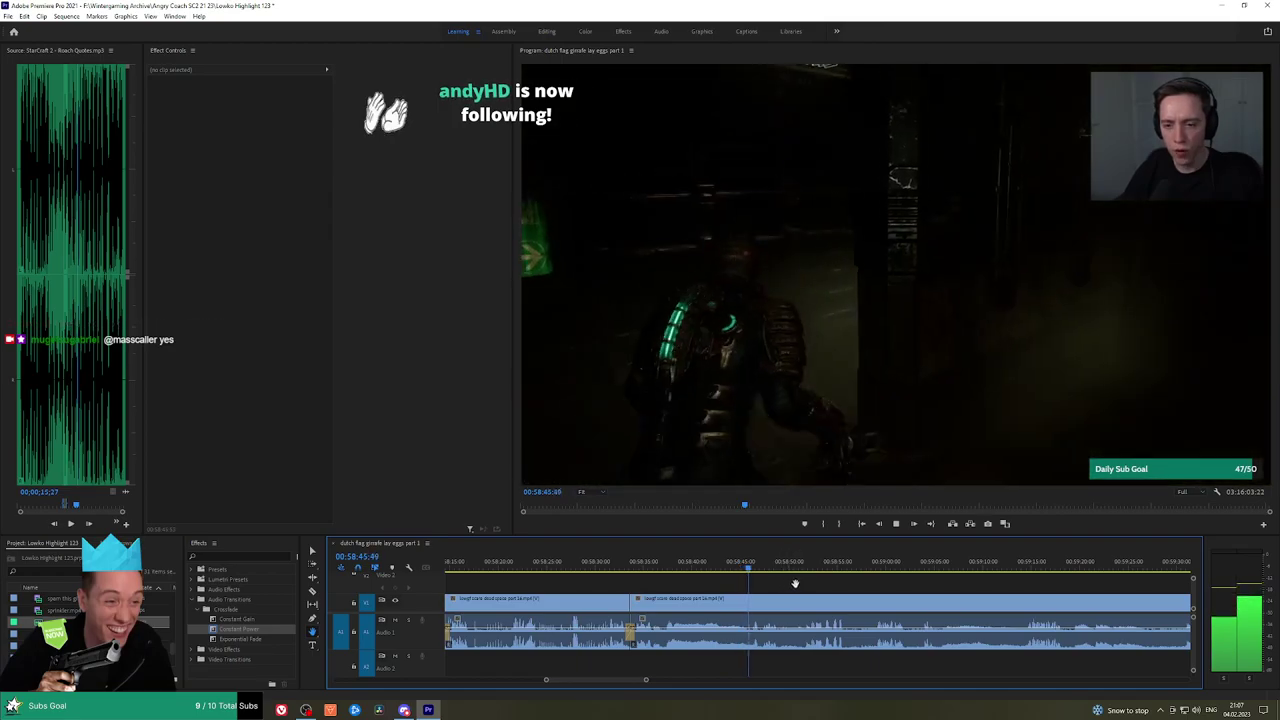
pyautogui.scroll(-1, 753, 582)
pyautogui.scroll(-1, 705, 580)
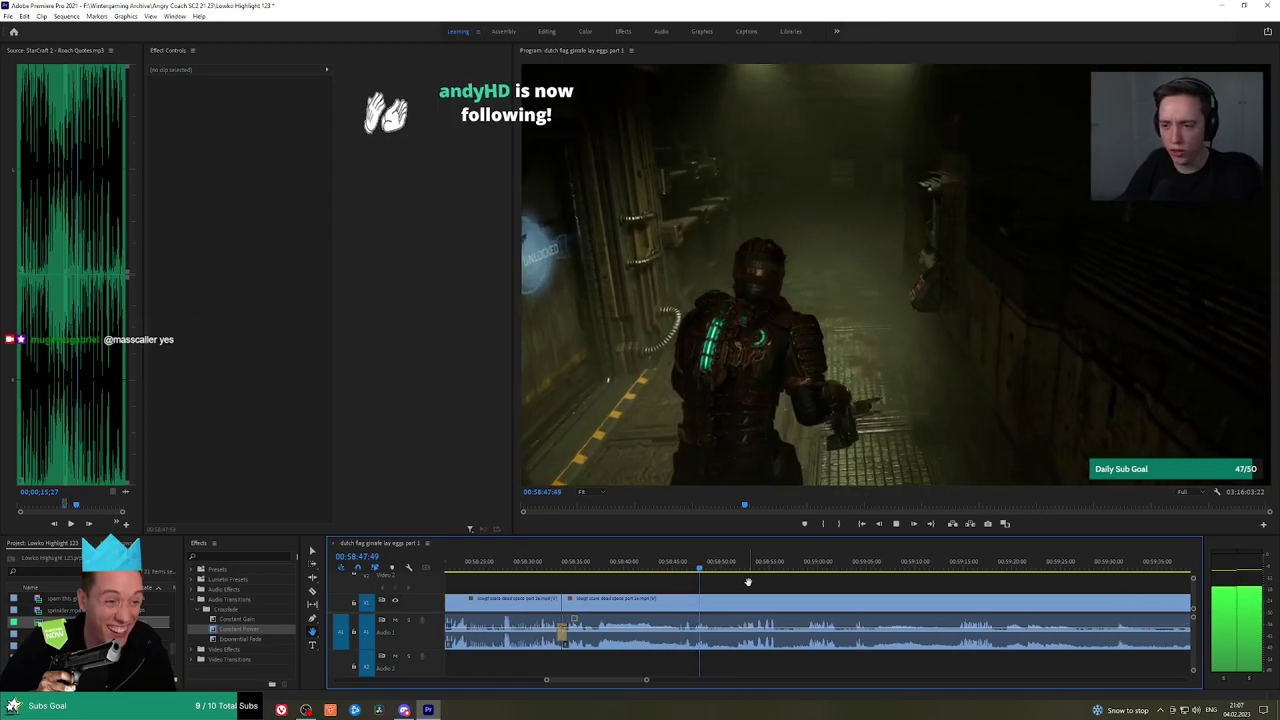
pyautogui.press('c')
pyautogui.click(712, 598)
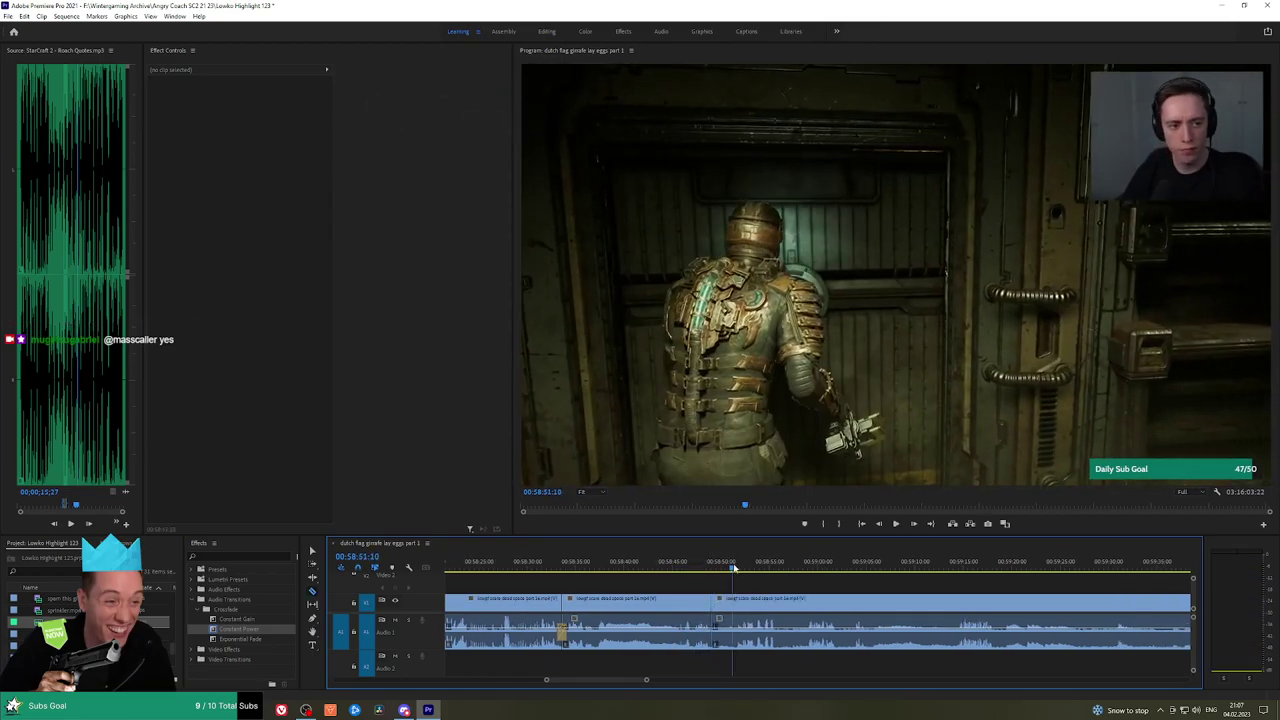
pyautogui.click(734, 568)
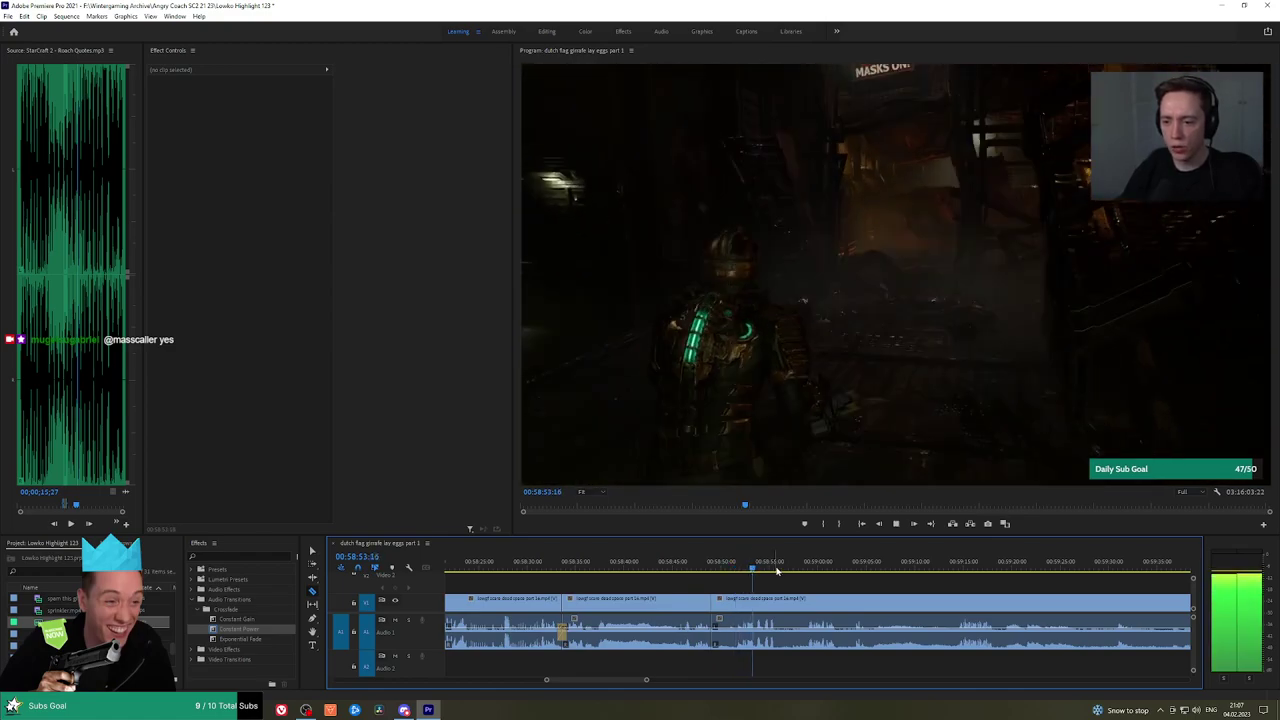
pyautogui.hotkey('ctrl', 'z')
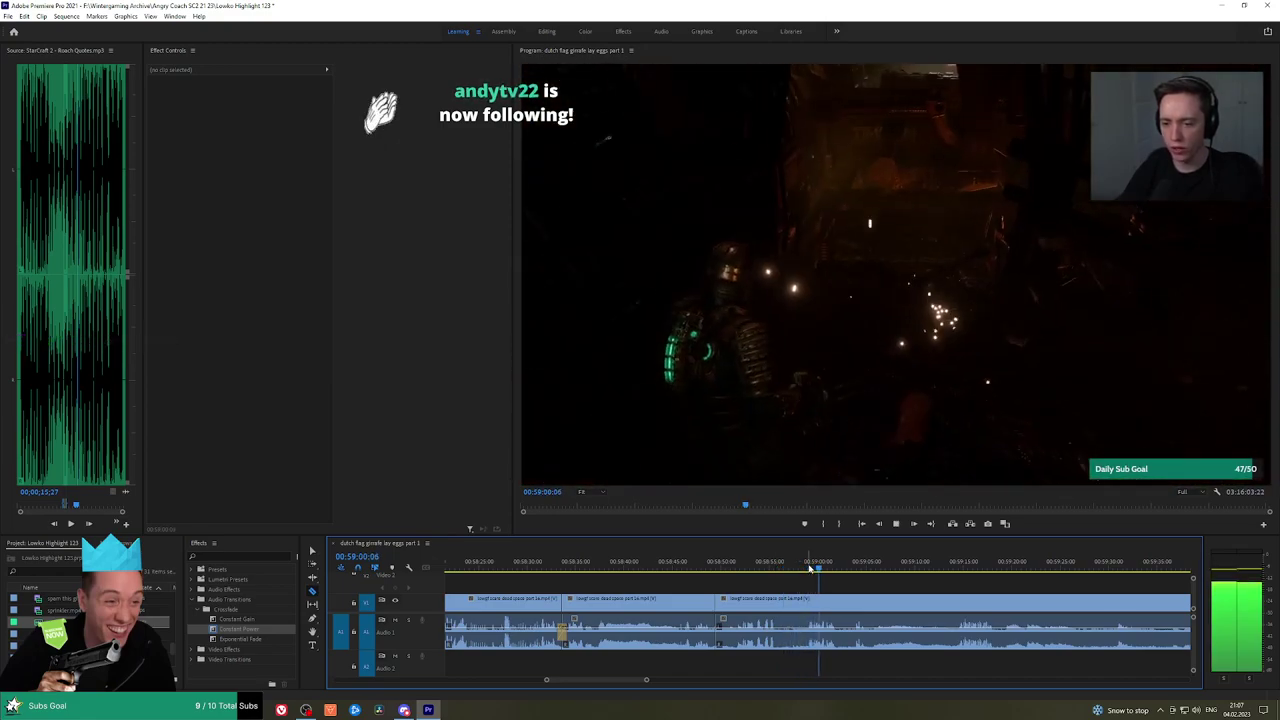
# Review the gameplay from about 00:59:00 to 01:01:15 to find where the dull section ends
pyautogui.press('h')
pyautogui.moveTo(877, 589); pyautogui.dragTo(770, 568)
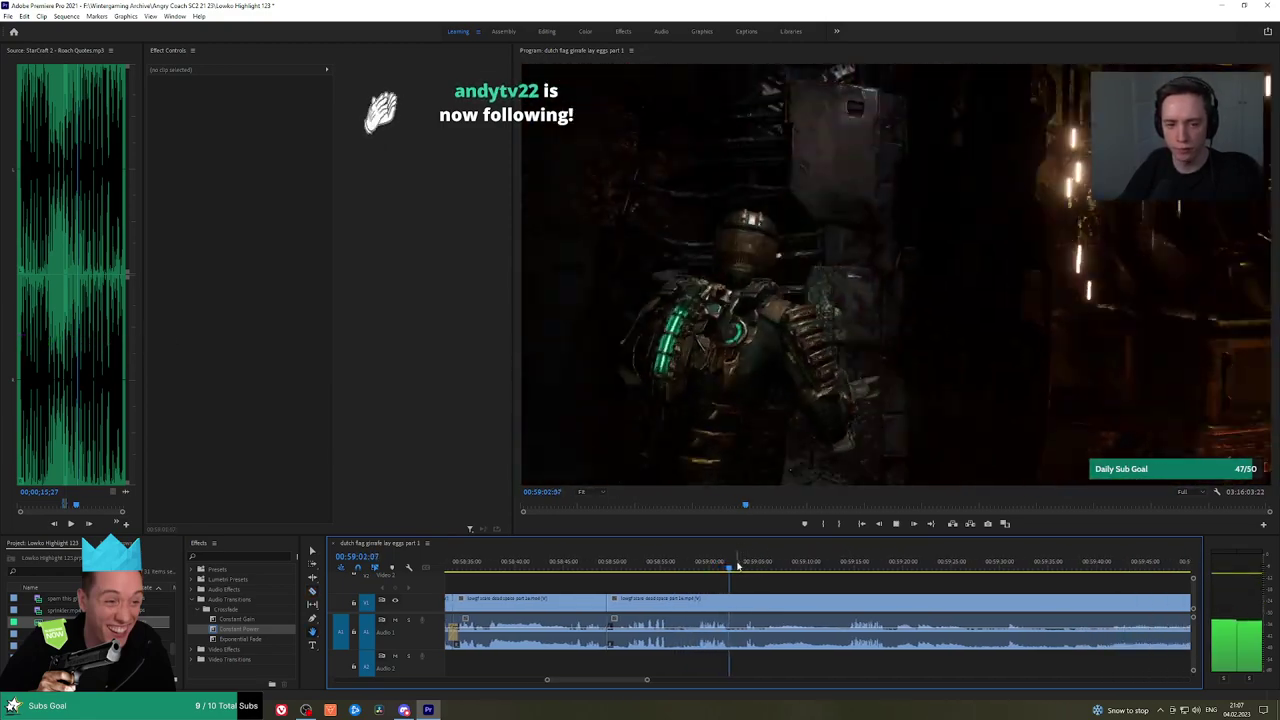
pyautogui.click(840, 566)
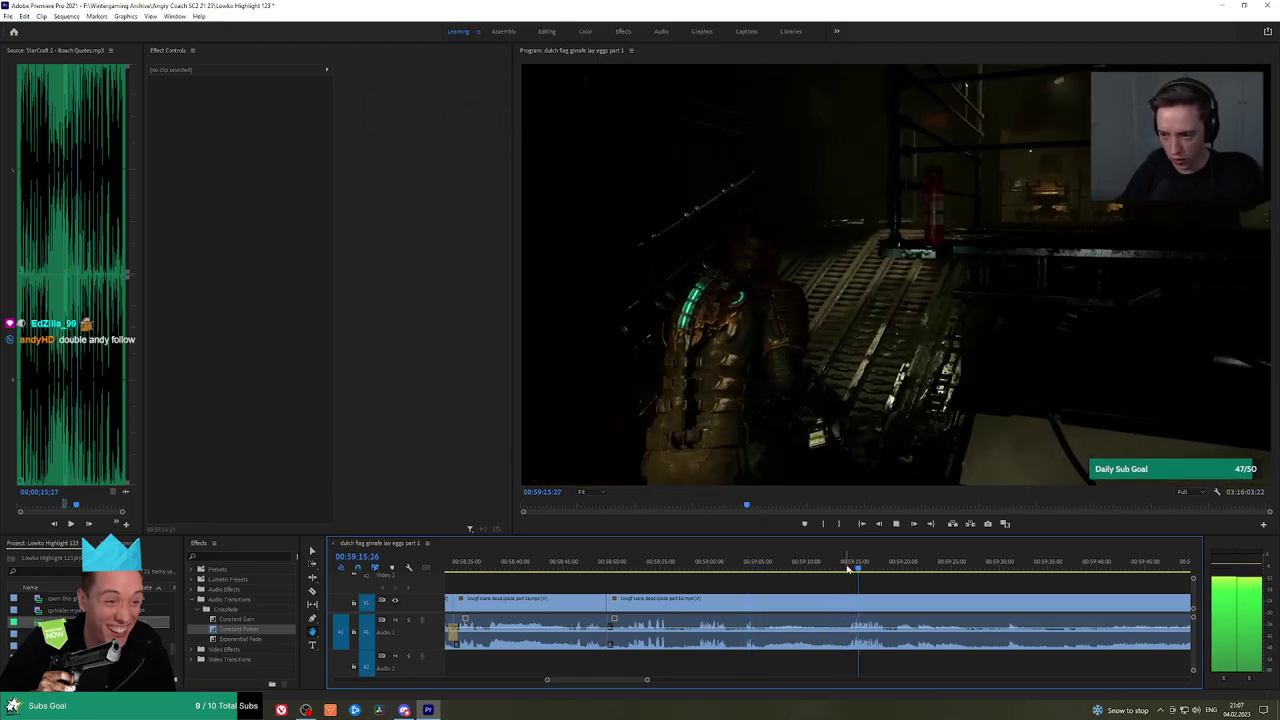
pyautogui.scroll(-2, 962, 582)
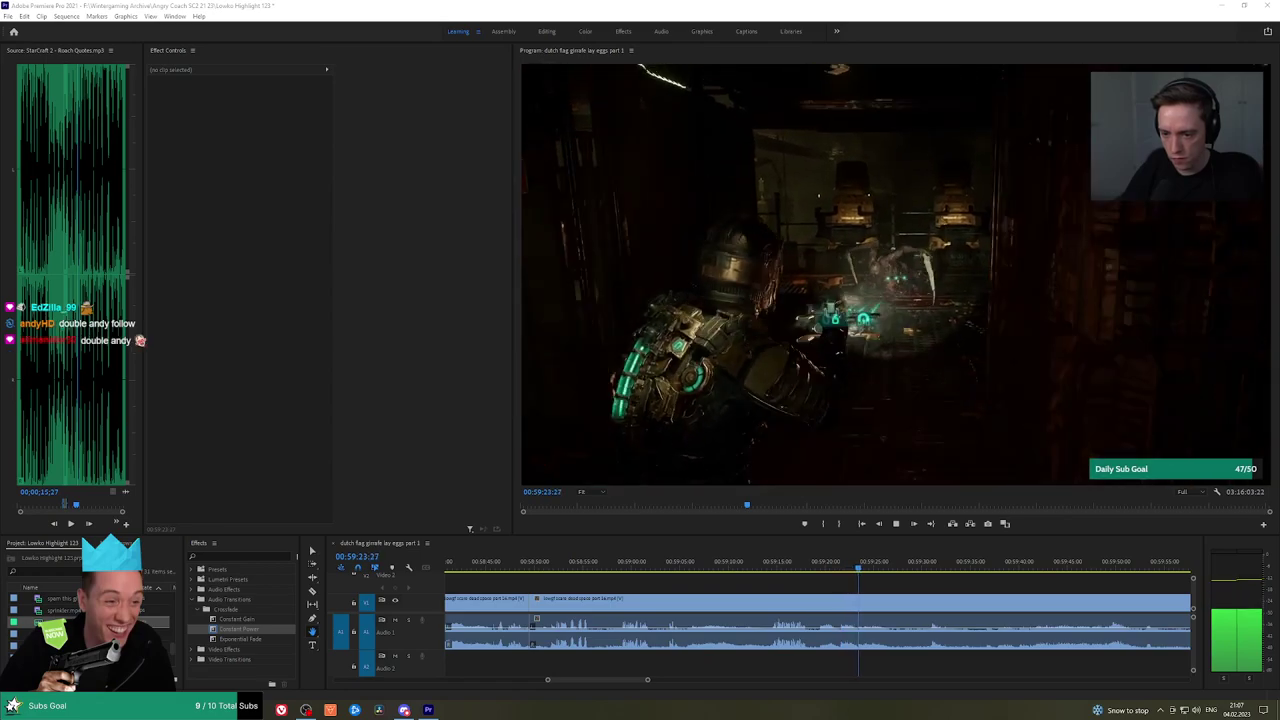
pyautogui.click(938, 577)
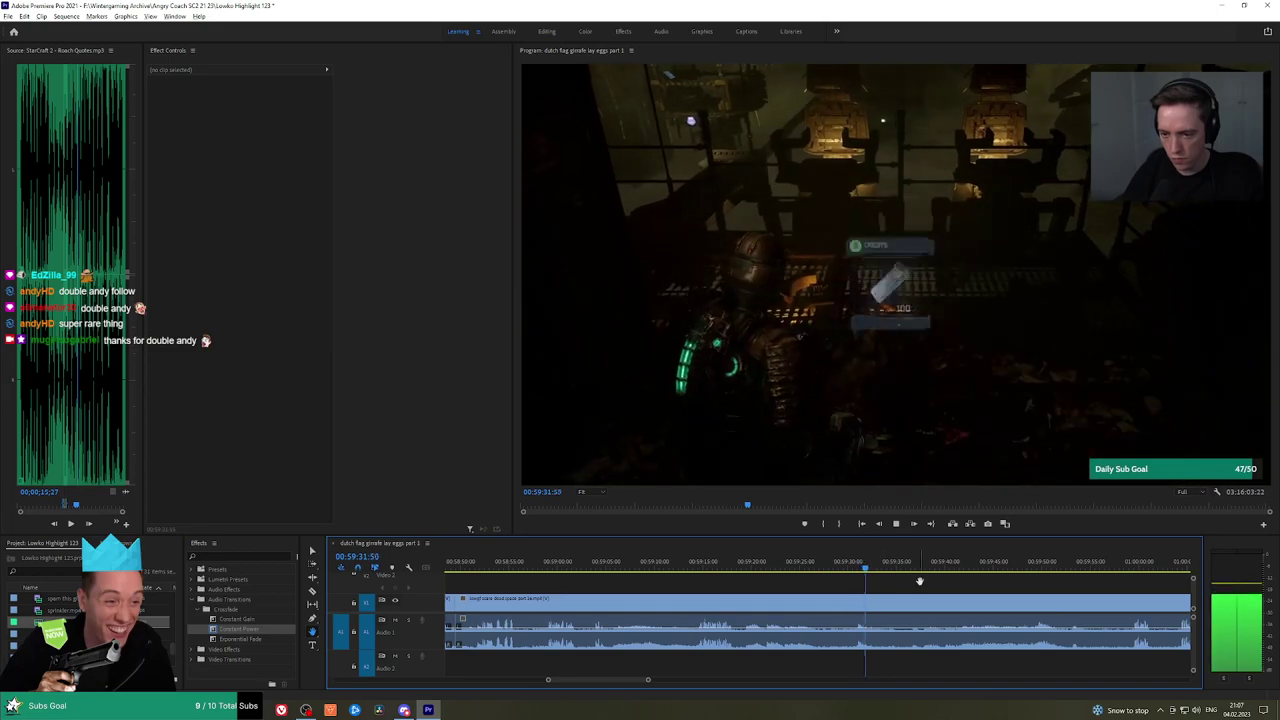
pyautogui.scroll(-3, 946, 585)
pyautogui.moveTo(1013, 587); pyautogui.dragTo(857, 563)
pyautogui.press('space')
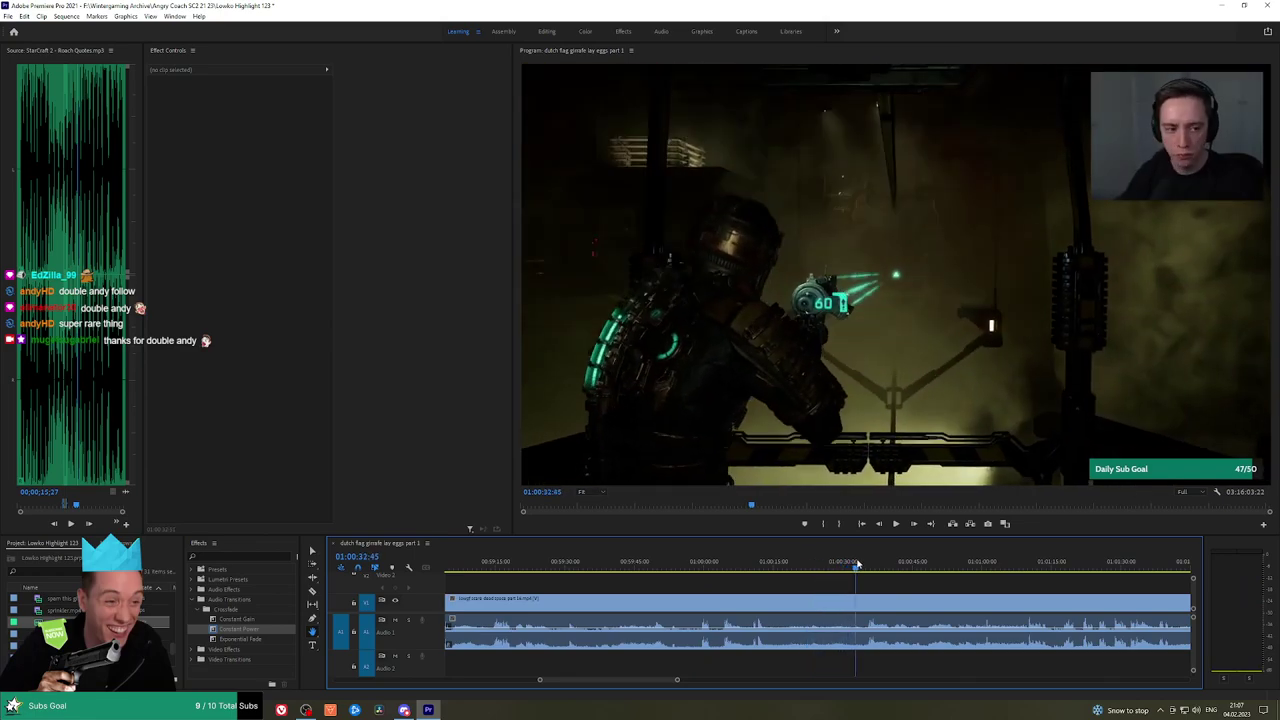
pyautogui.press('space')
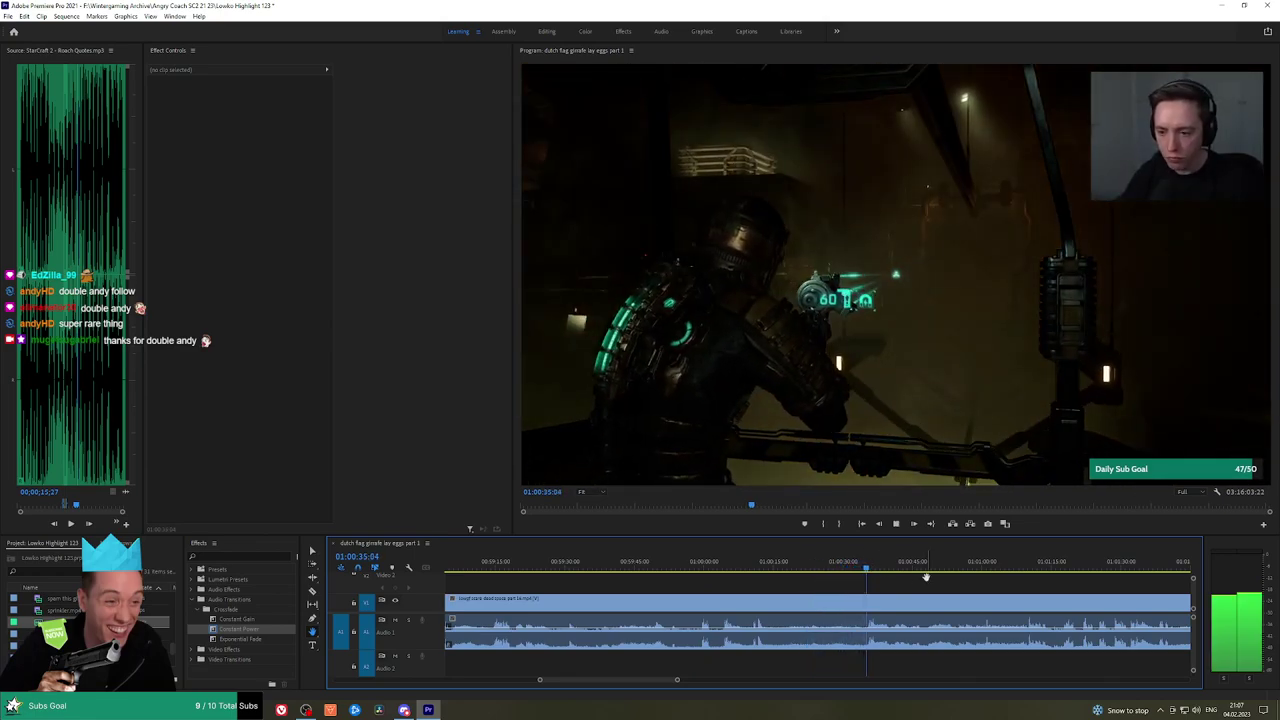
pyautogui.scroll(-2, 792, 570)
pyautogui.click(915, 566)
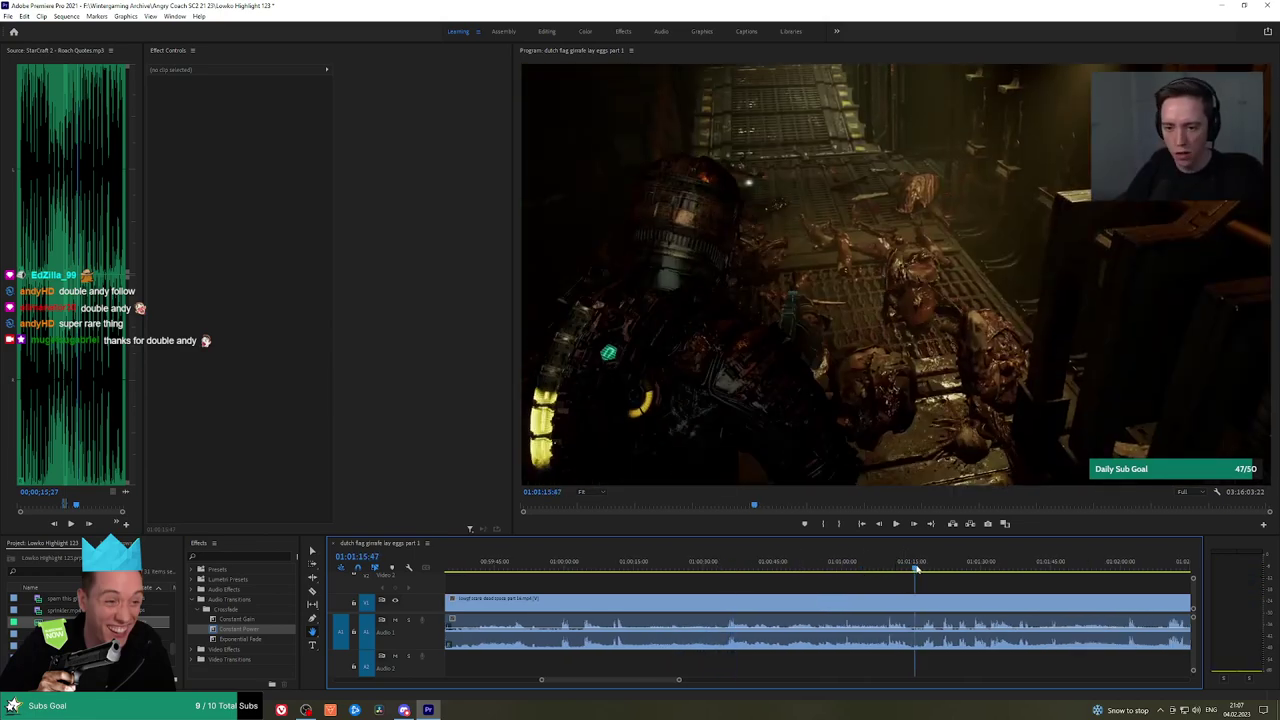
pyautogui.press('space')
# Examine the gameplay between about 01:01:00 and 01:02:17 for a suitable point to resume the highlight
pyautogui.moveTo(954, 580); pyautogui.dragTo(795, 577)
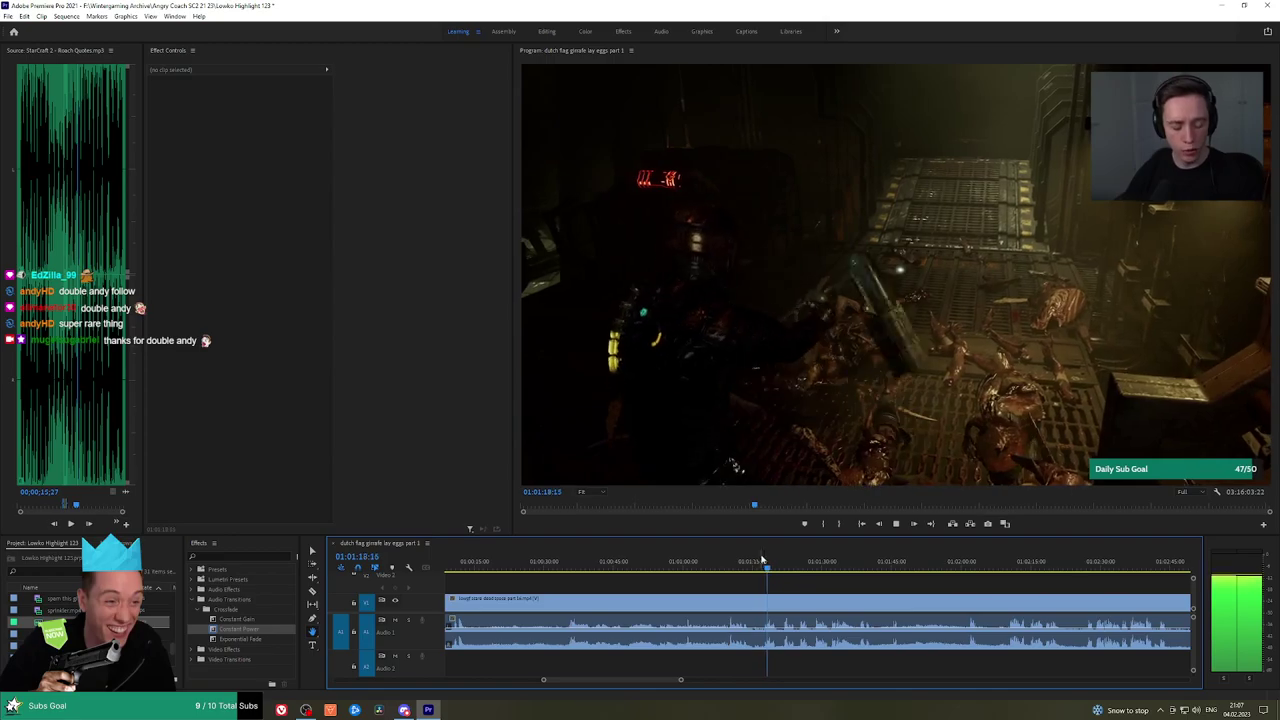
pyautogui.click(733, 563)
pyautogui.click(727, 564)
pyautogui.press('space')
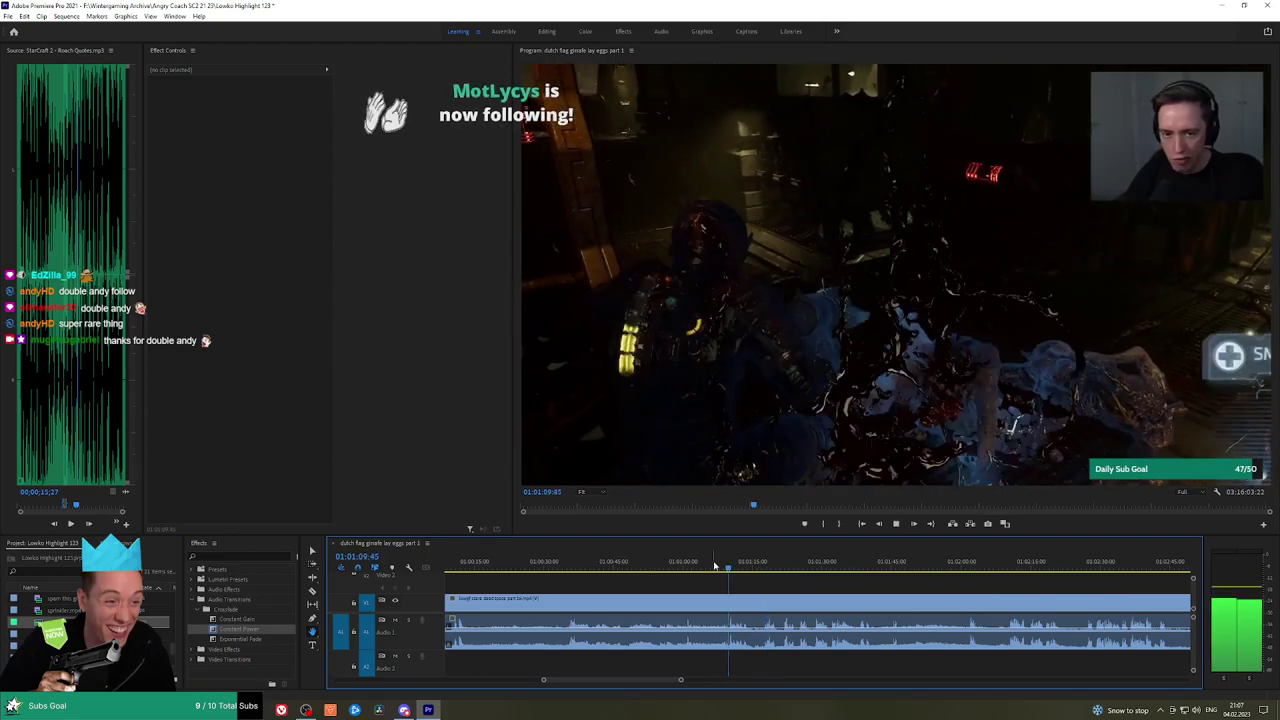
pyautogui.click(692, 565)
pyautogui.moveTo(684, 566); pyautogui.dragTo(967, 567)
pyautogui.press('space')
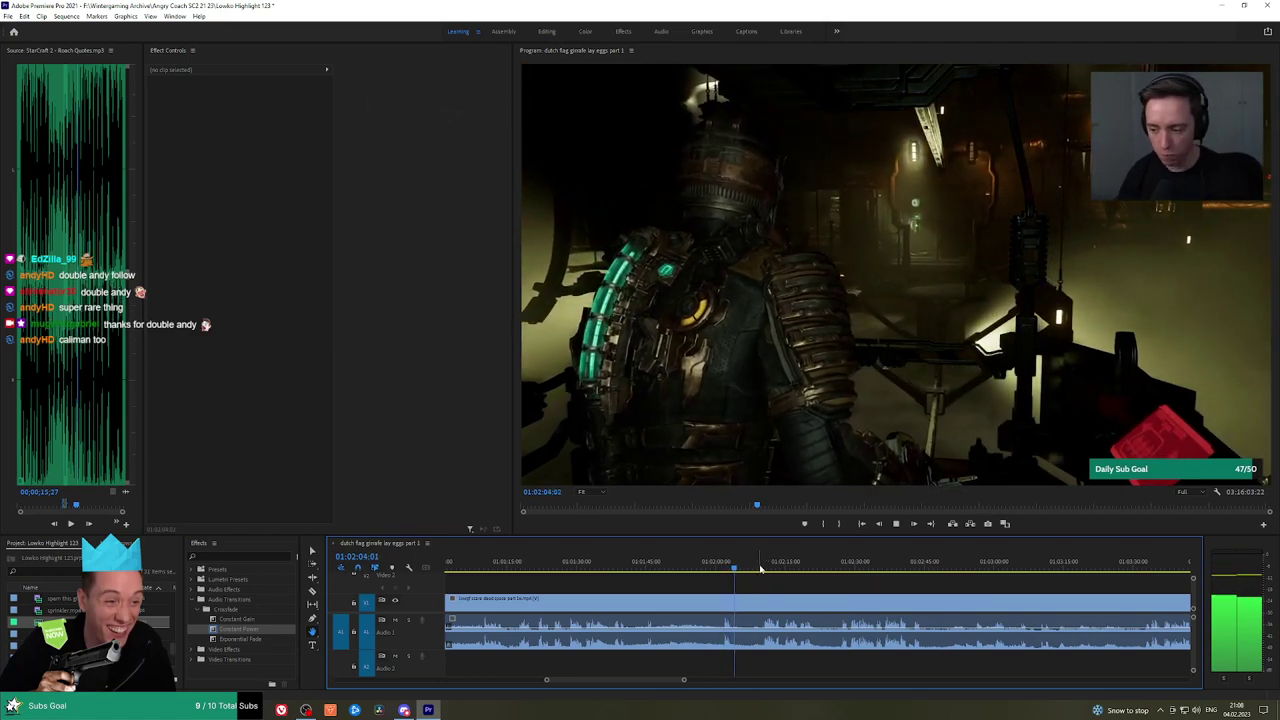
pyautogui.click(762, 567)
pyautogui.press('space')
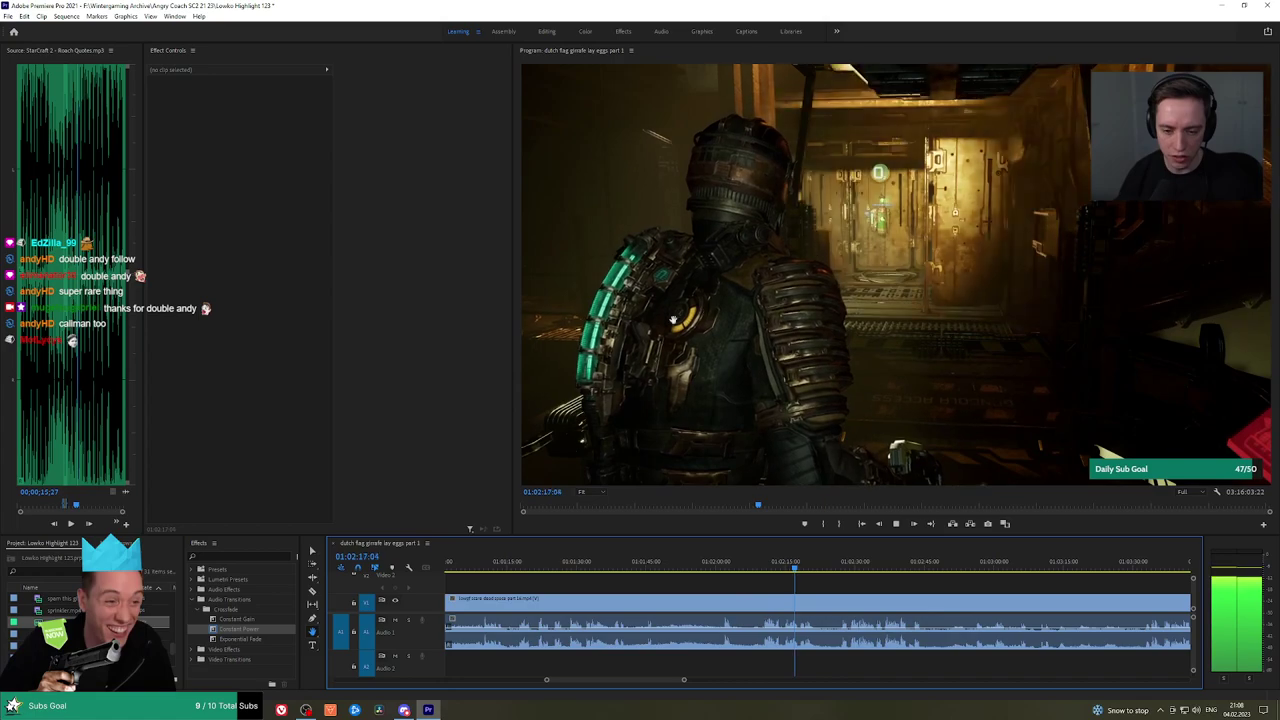
# Ripple-delete the section from about 00:58:49 to 01:02:27 and bridge the cut with an Exponential Fade audio crossfade
pyautogui.moveTo(832, 589); pyautogui.dragTo(730, 589)
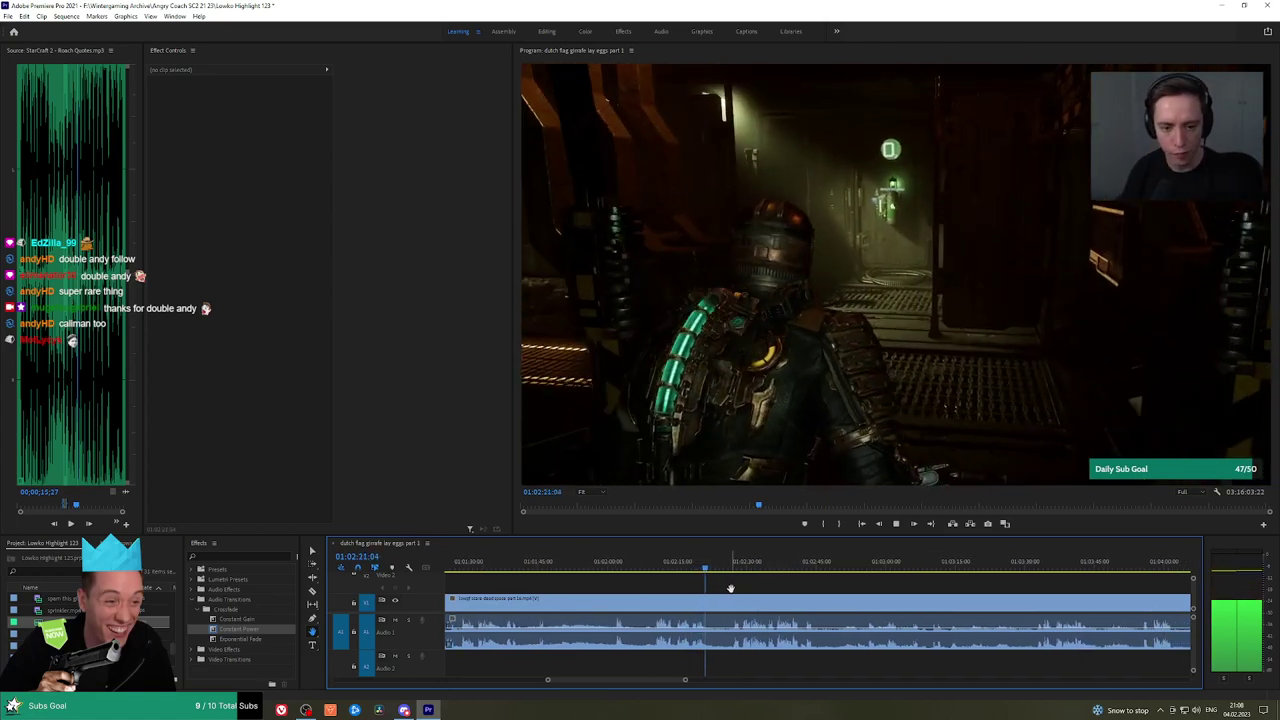
pyautogui.click(726, 568)
pyautogui.press('space')
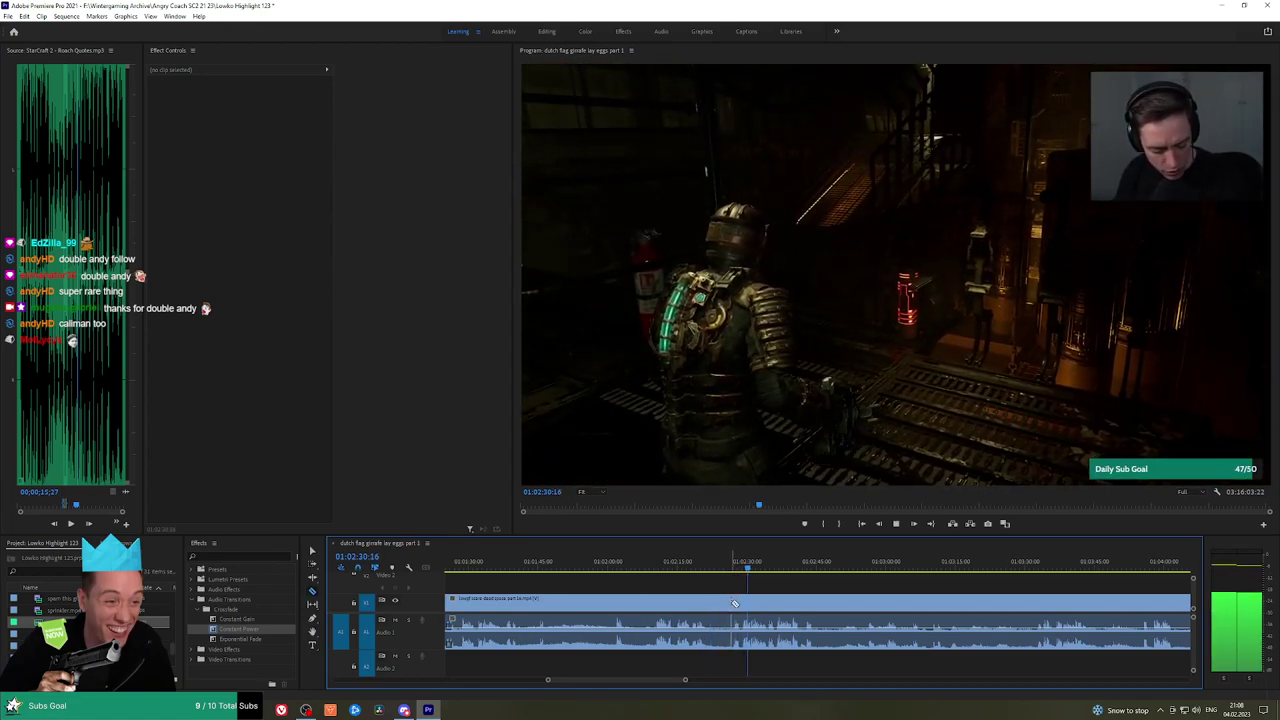
pyautogui.click(733, 600)
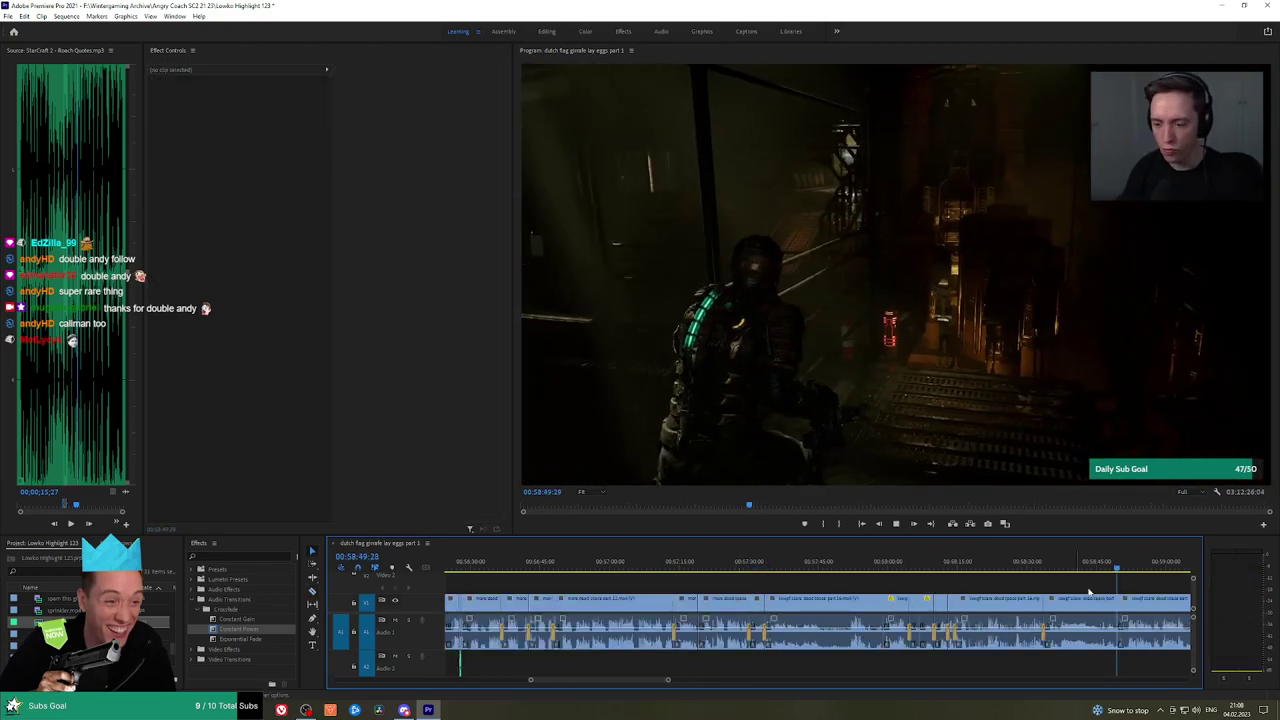
pyautogui.press('h')
pyautogui.moveTo(1060, 587); pyautogui.dragTo(635, 586)
pyautogui.moveTo(252, 639); pyautogui.dragTo(688, 638)
# Split the gameplay clip at about 00:59:07, shortly after the character leaves the Machine Shop door
pyautogui.moveTo(769, 586); pyautogui.dragTo(747, 587)
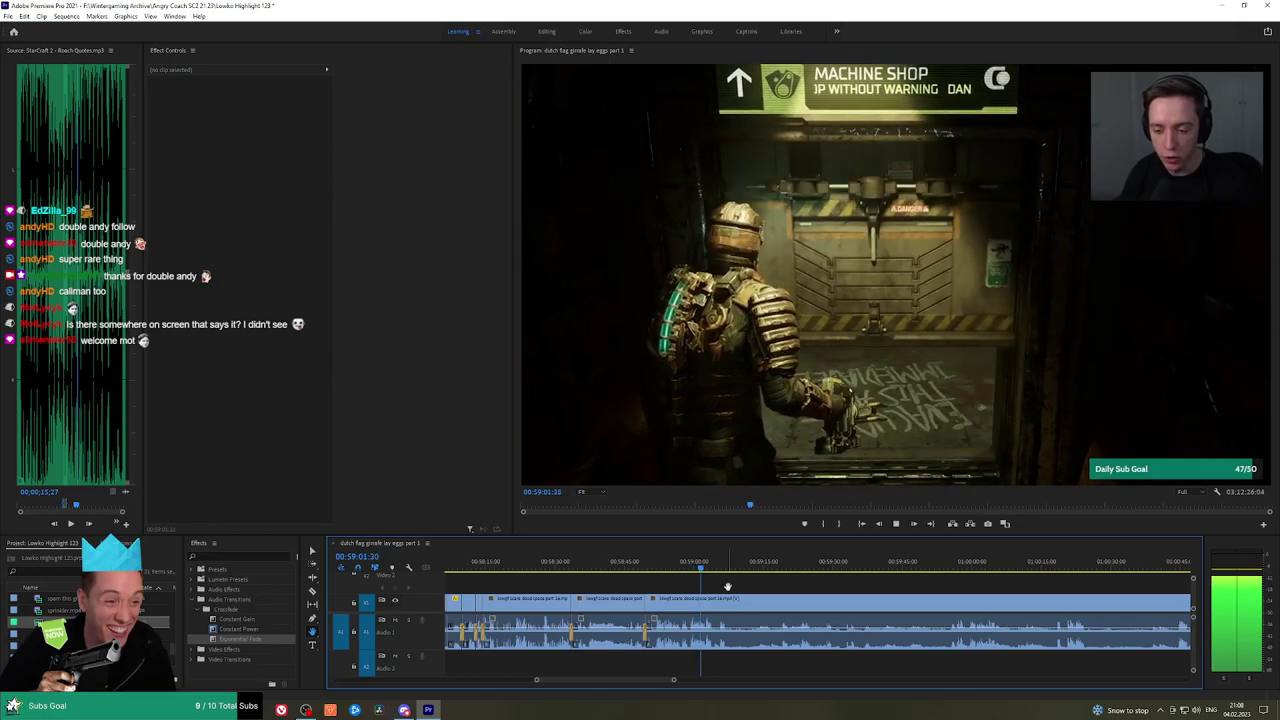
pyautogui.moveTo(735, 586); pyautogui.dragTo(706, 589)
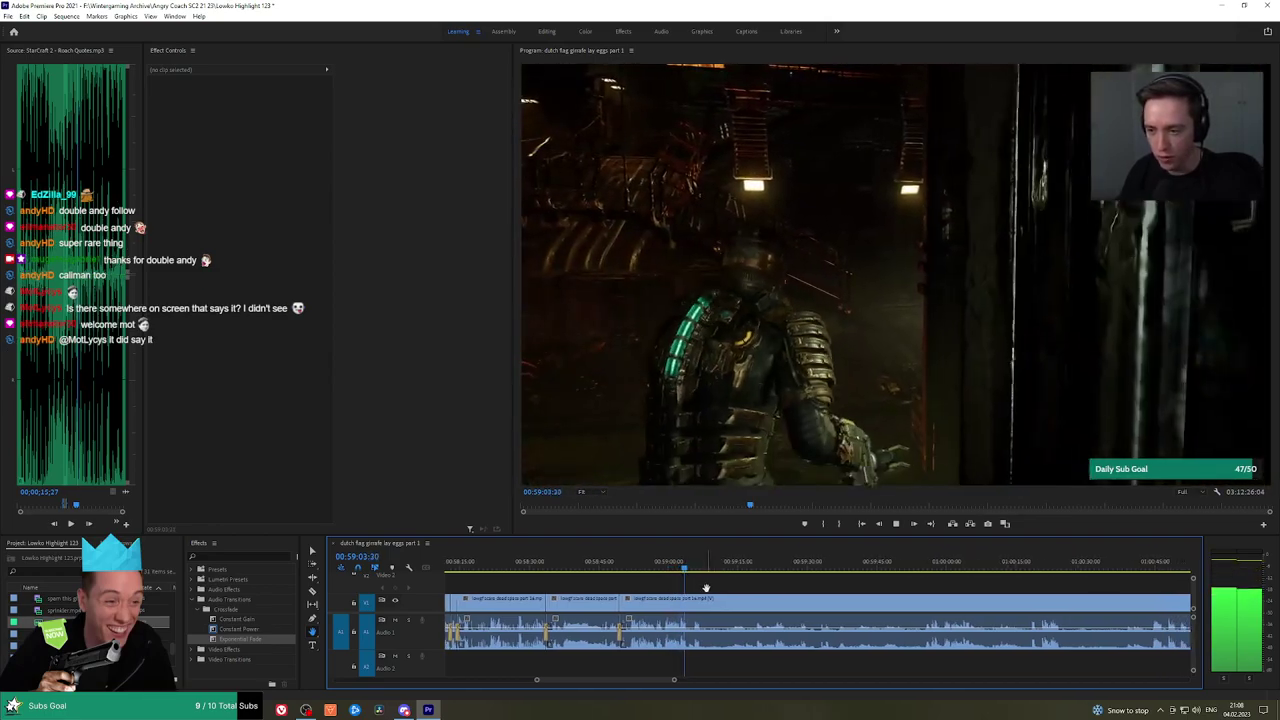
pyautogui.scroll(2, 711, 591)
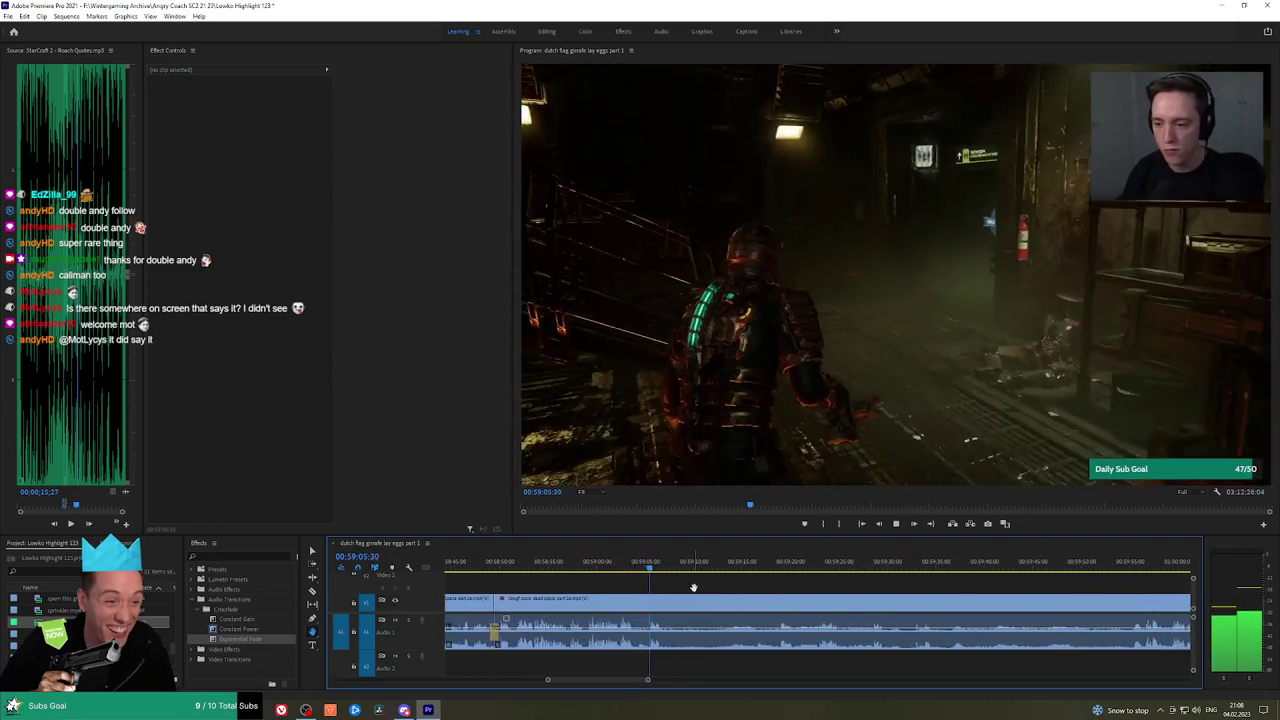
pyautogui.press('c')
pyautogui.click(666, 603)
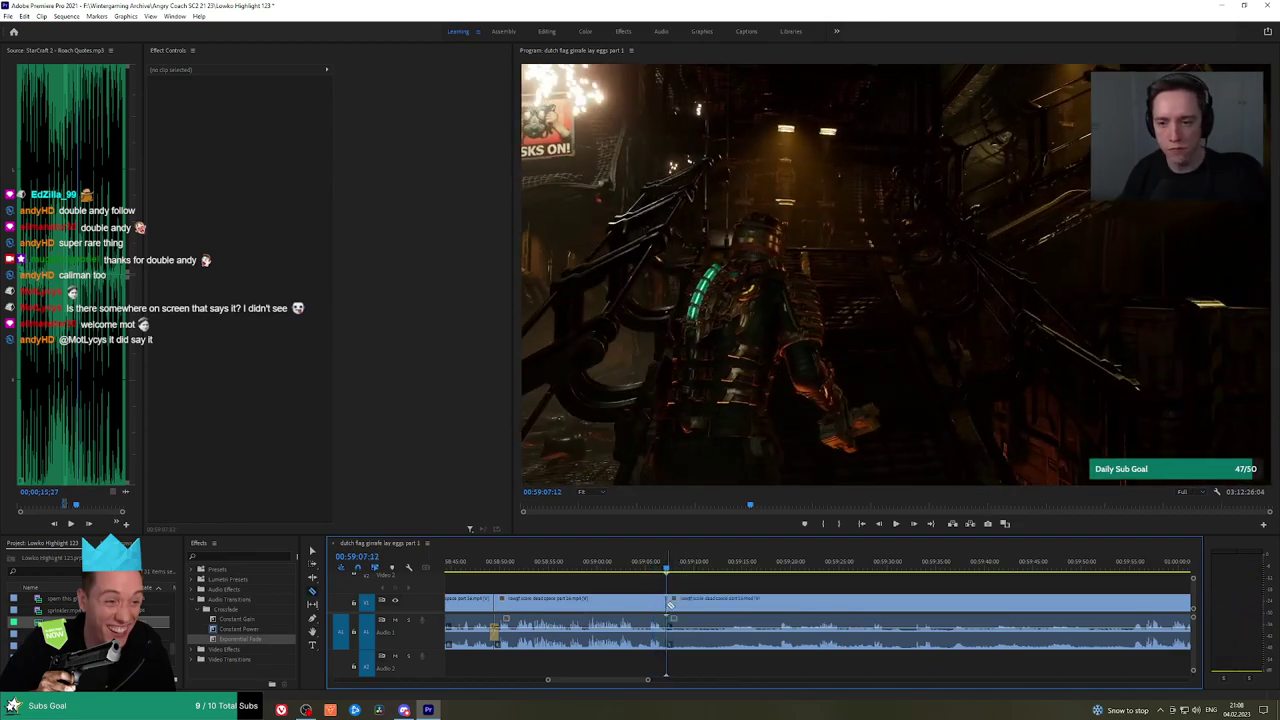
# Review the gameplay from about 00:59:15 to 01:01:27, including the upgrade bench scene, for the end of the dull section
pyautogui.moveTo(737, 566); pyautogui.dragTo(786, 586)
pyautogui.press('h')
pyautogui.press('space')
pyautogui.moveTo(867, 594); pyautogui.dragTo(795, 596)
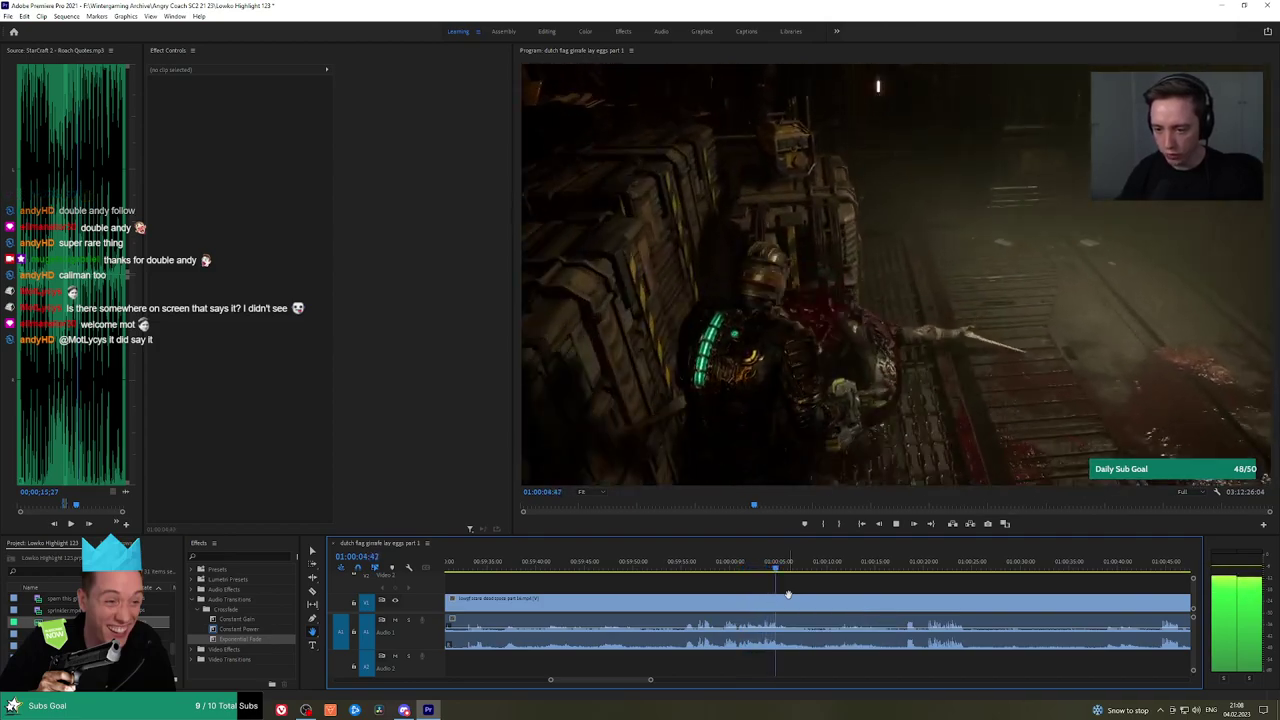
pyautogui.click(891, 565)
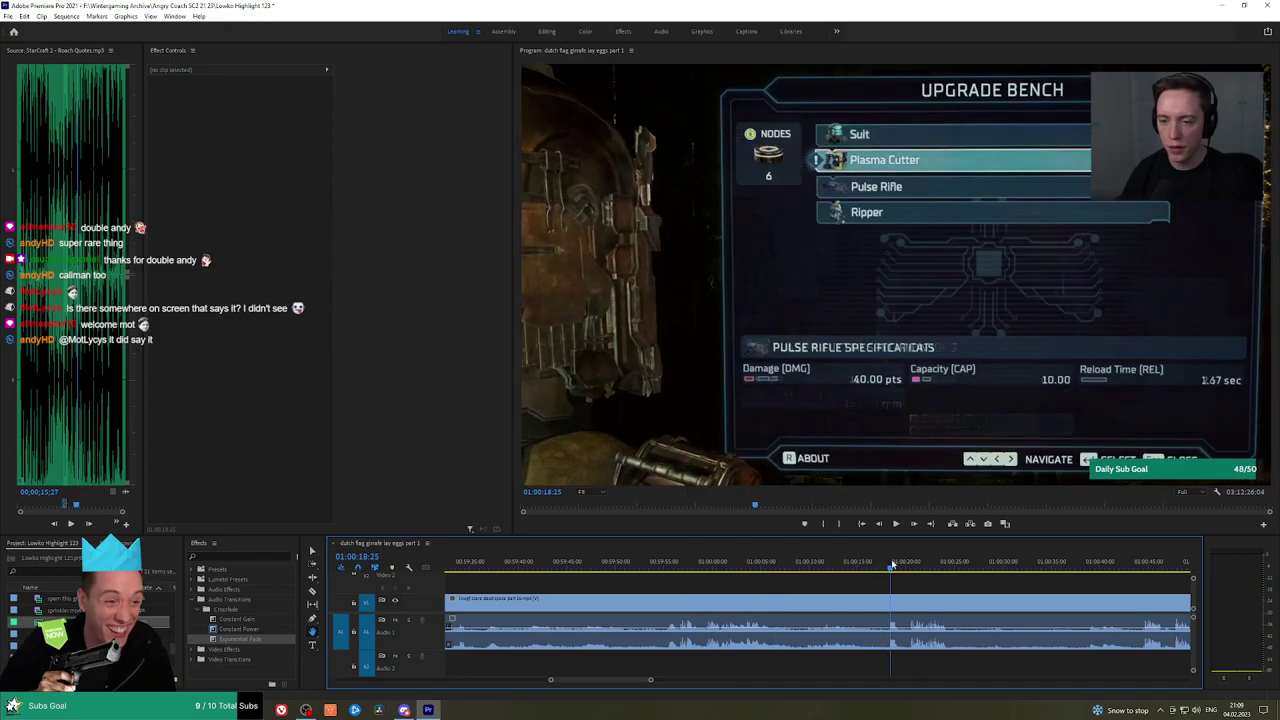
pyautogui.moveTo(969, 581); pyautogui.dragTo(762, 578)
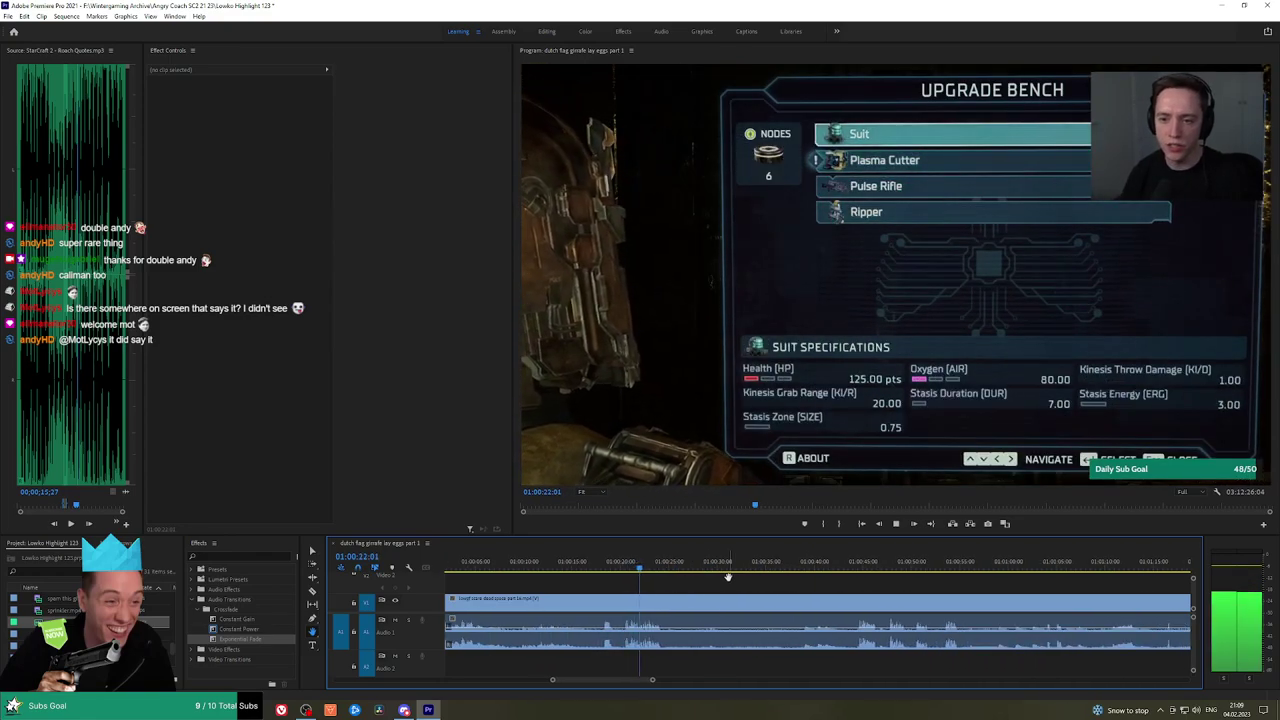
pyautogui.click(859, 566)
pyautogui.moveTo(948, 588); pyautogui.dragTo(761, 582)
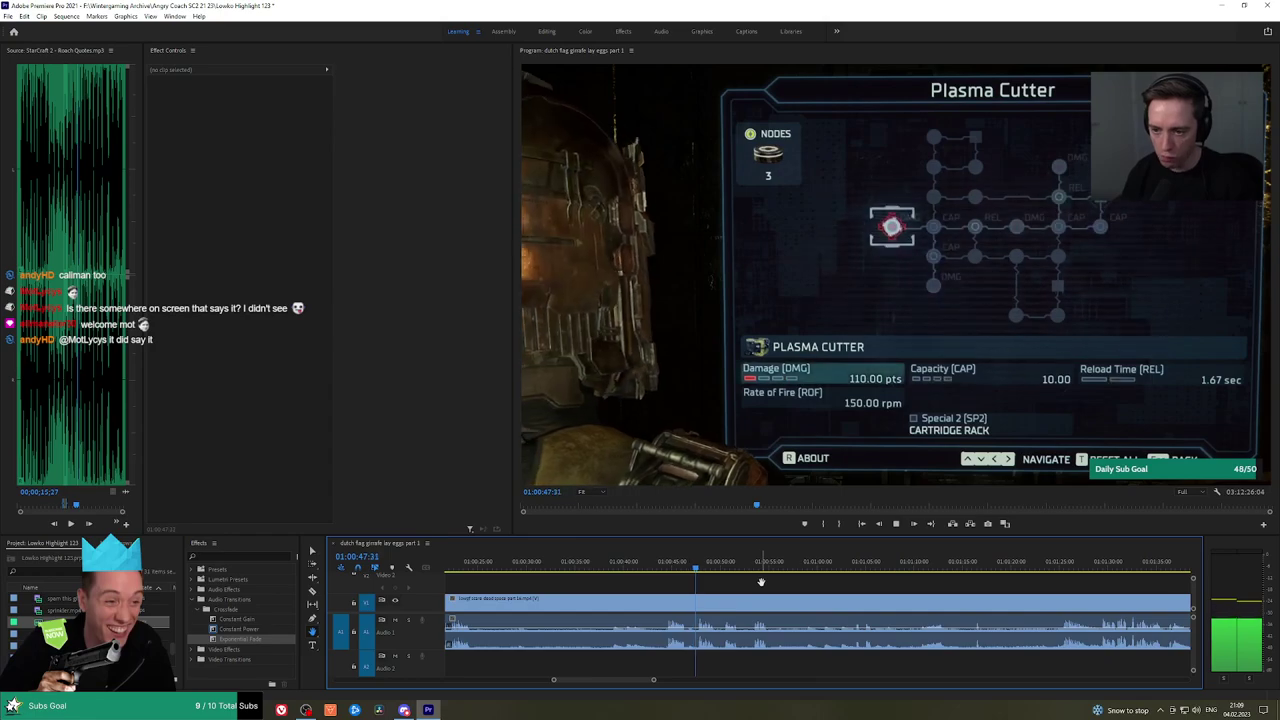
pyautogui.scroll(-1, 760, 582)
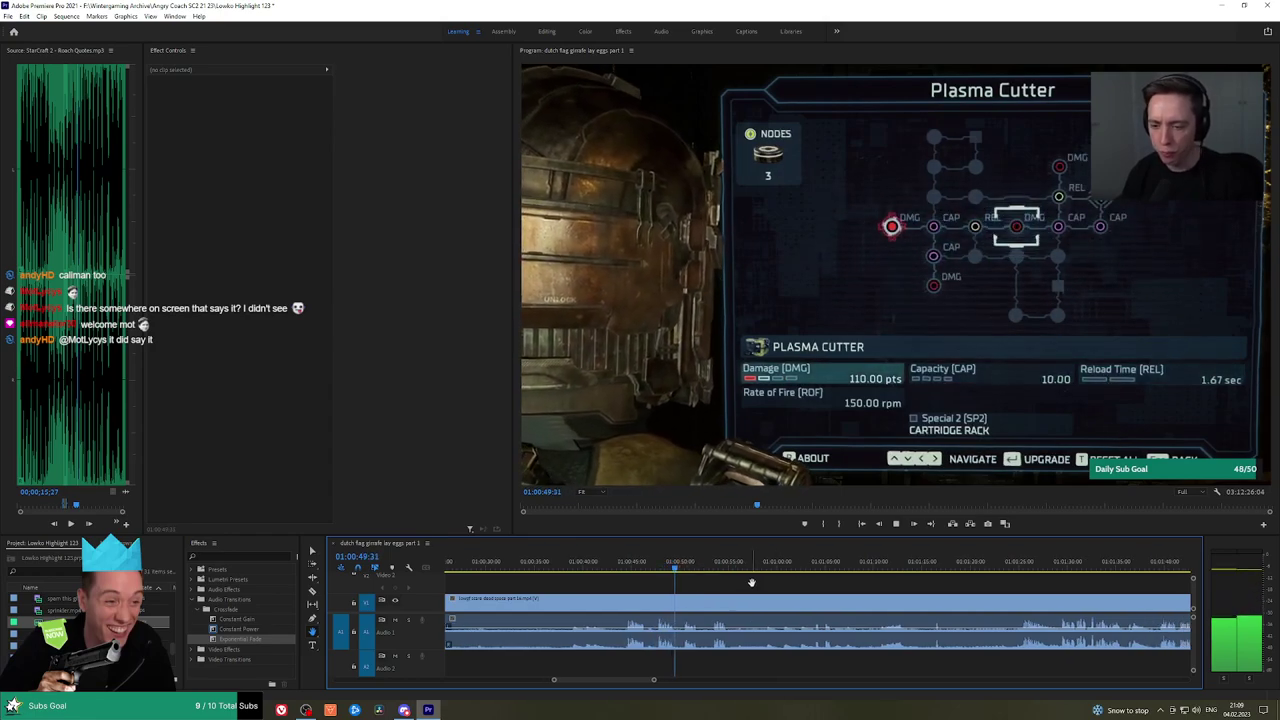
pyautogui.scroll(-1, 740, 583)
pyautogui.scroll(-2, 760, 592)
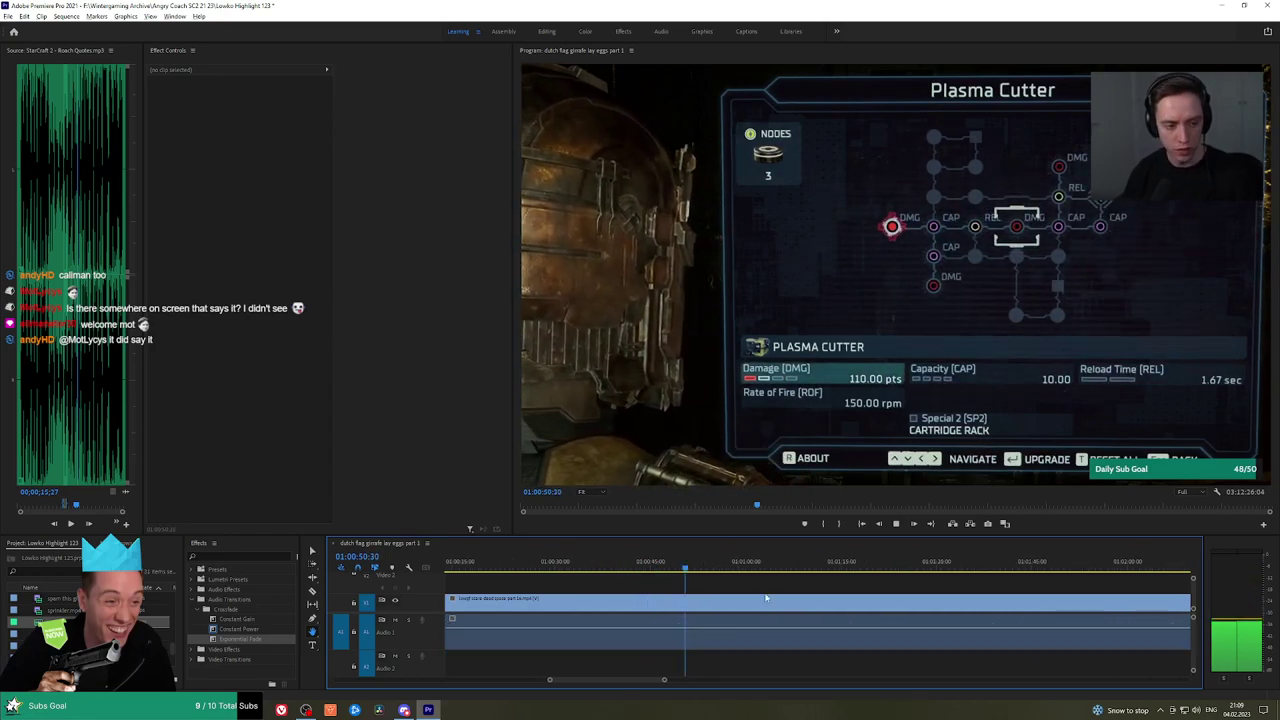
pyautogui.click(893, 566)
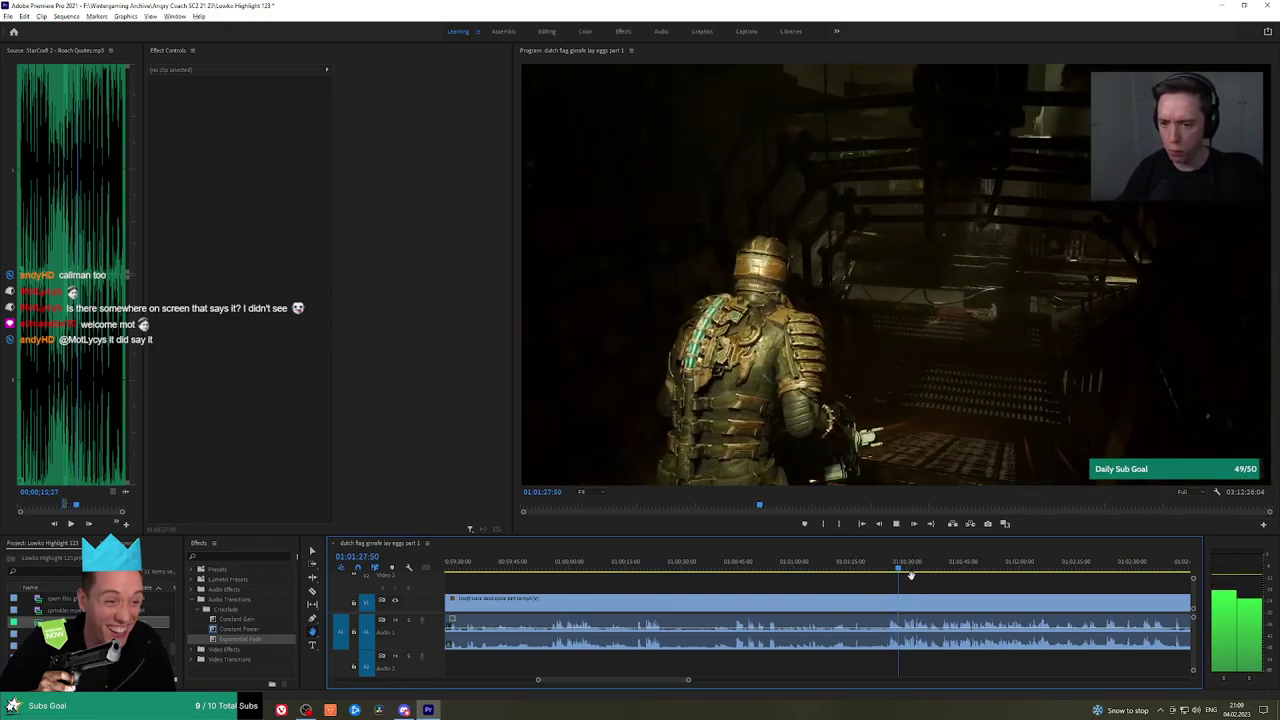
# Ripple-delete the section from about 00:59:07 to 01:01:39 and bridge the cut with an Exponential Fade audio crossfade
pyautogui.press('=')
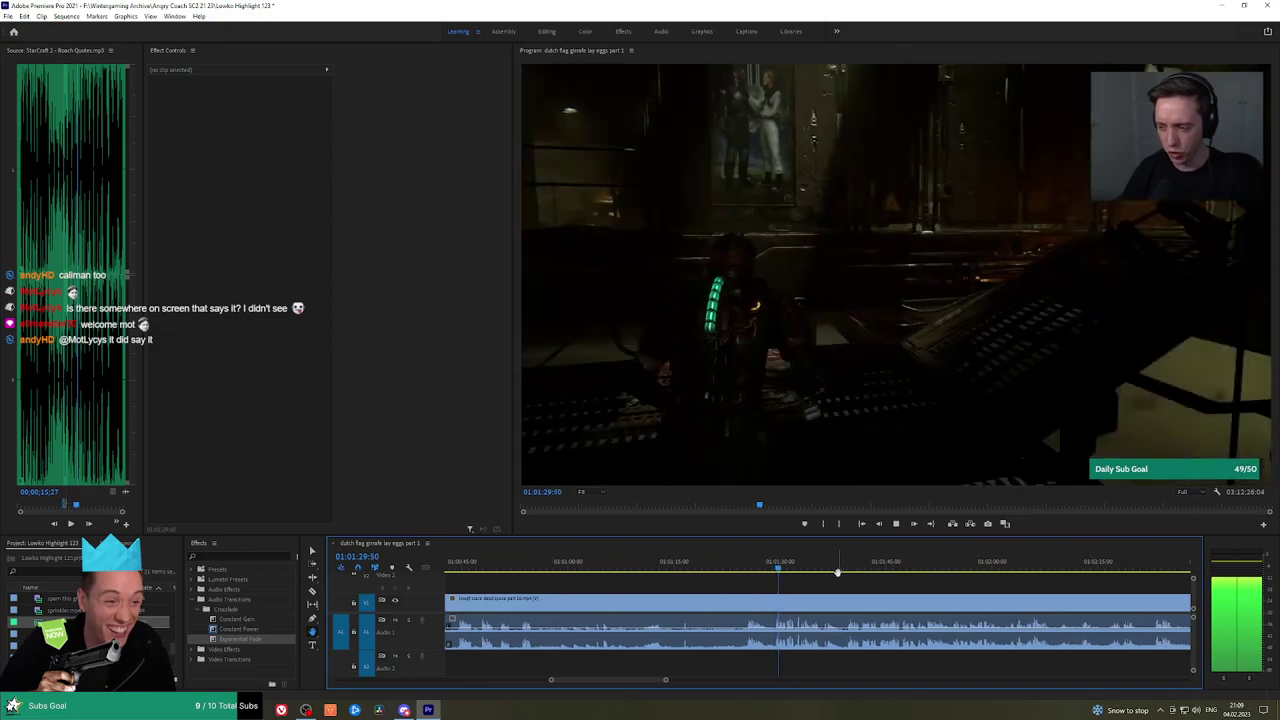
pyautogui.press('-')
pyautogui.moveTo(874, 582); pyautogui.dragTo(679, 570)
pyautogui.click(674, 570)
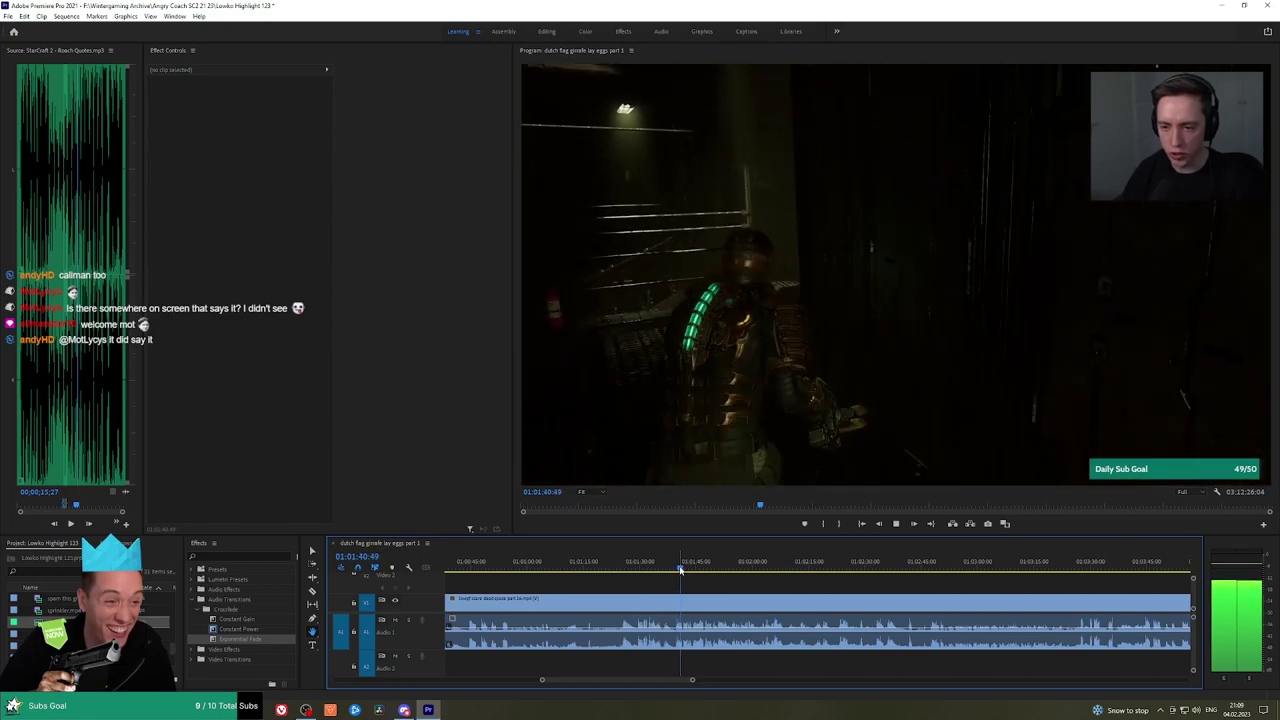
pyautogui.press('=')
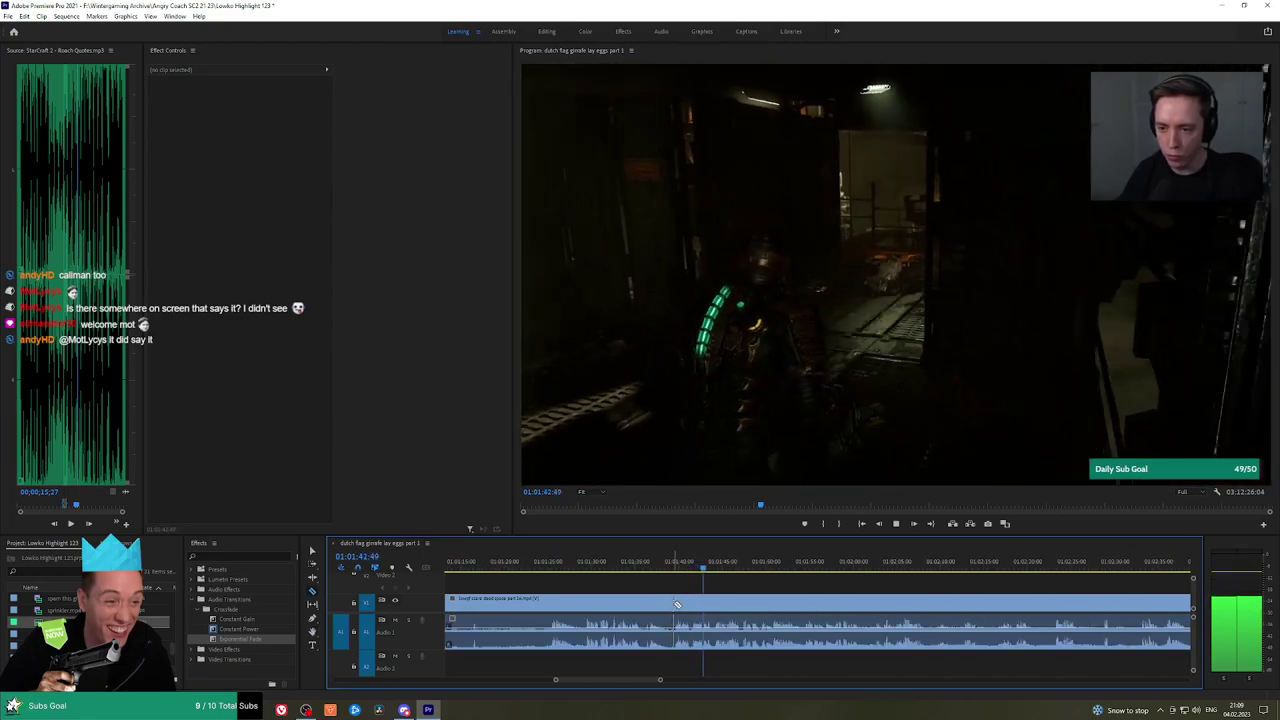
pyautogui.click(671, 604)
pyautogui.press('v')
pyautogui.click(665, 605)
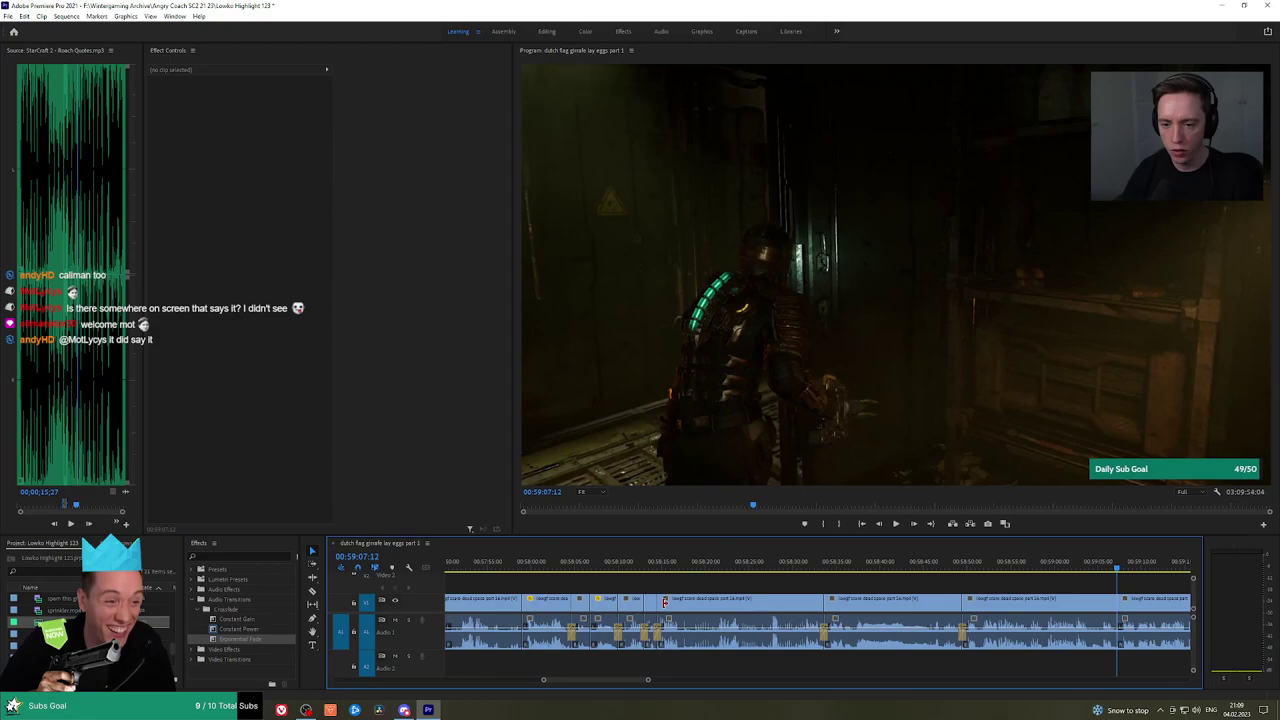
pyautogui.moveTo(253, 643); pyautogui.dragTo(1118, 634)
# Split the gameplay clip at about 00:59:29, while the new subscriber alert fades out
pyautogui.press('h')
pyautogui.moveTo(1143, 586); pyautogui.dragTo(760, 591)
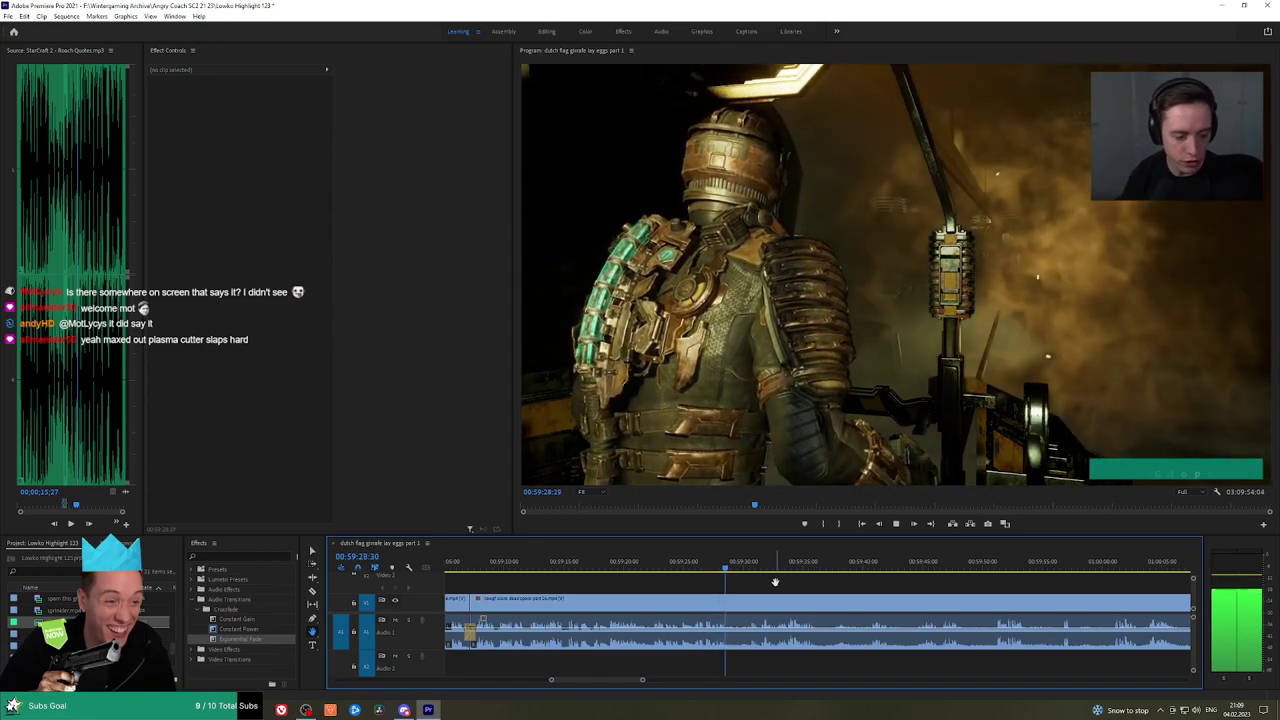
pyautogui.click(633, 566)
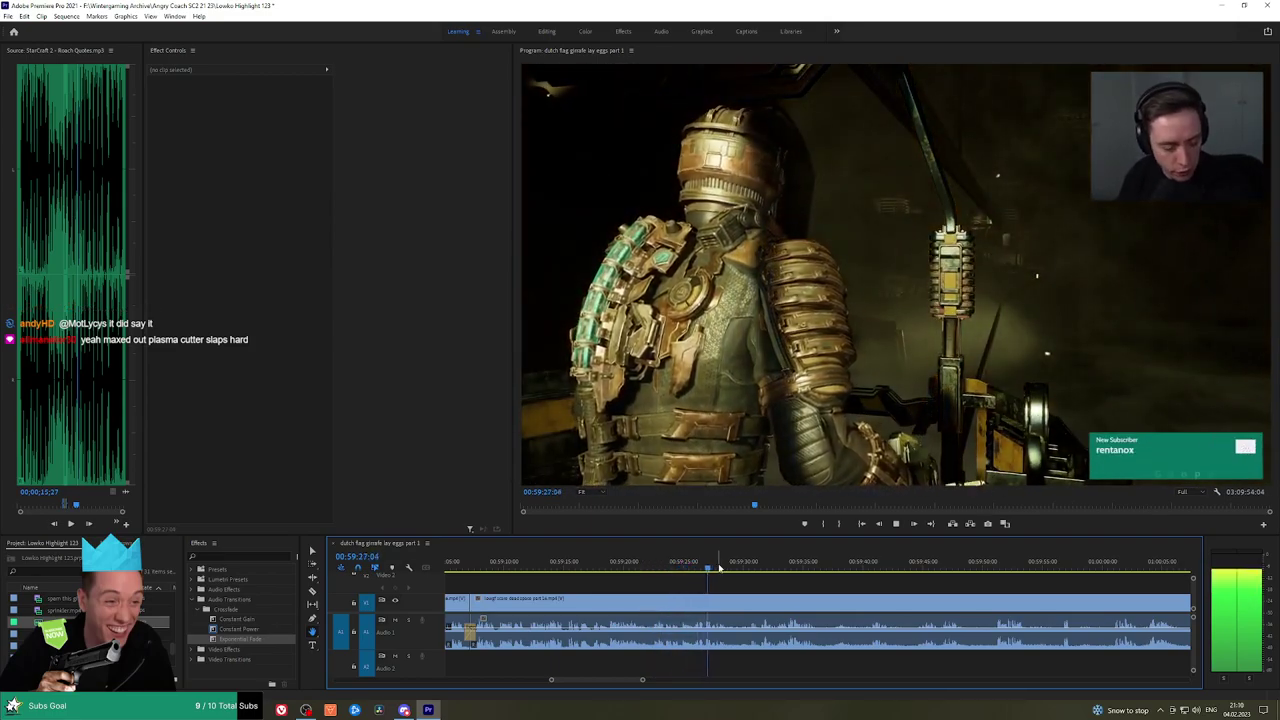
pyautogui.press('c')
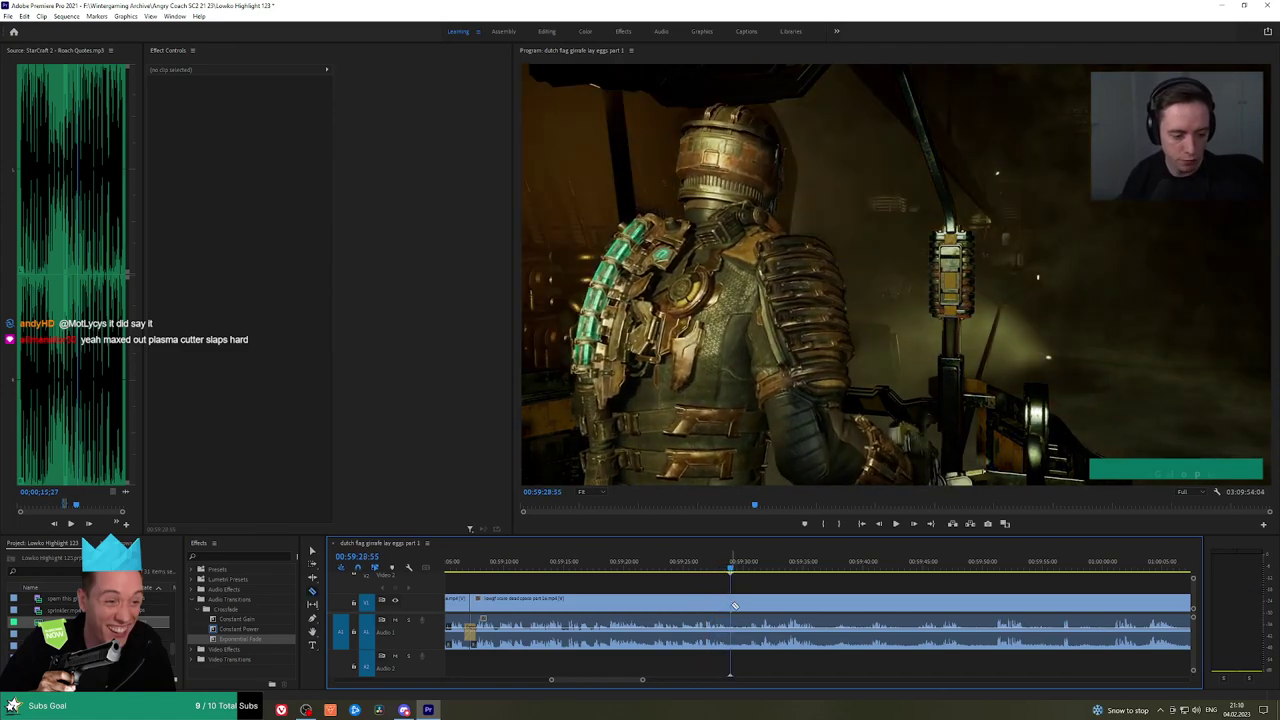
pyautogui.click(730, 602)
# Split the gameplay clip again at about 00:59:36, just after the streamer's reaction to the filled sub goal
pyautogui.click(758, 563)
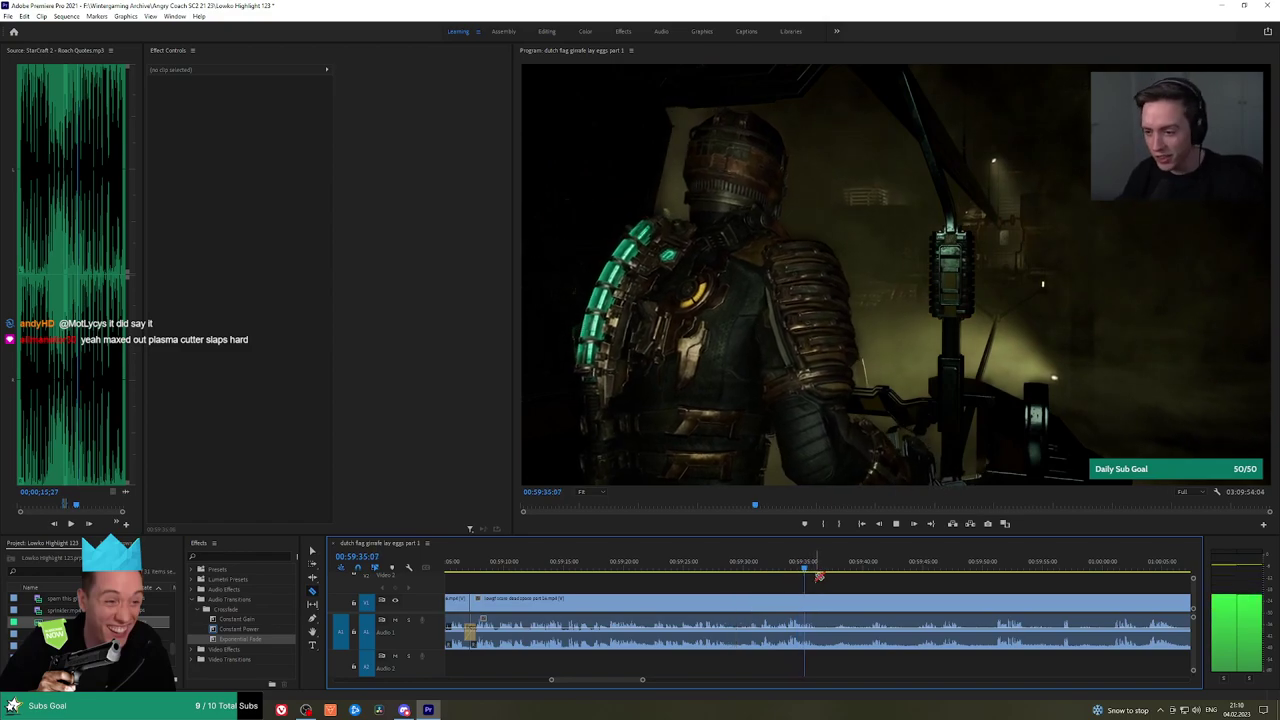
pyautogui.scroll(-3, 819, 576)
pyautogui.click(736, 600)
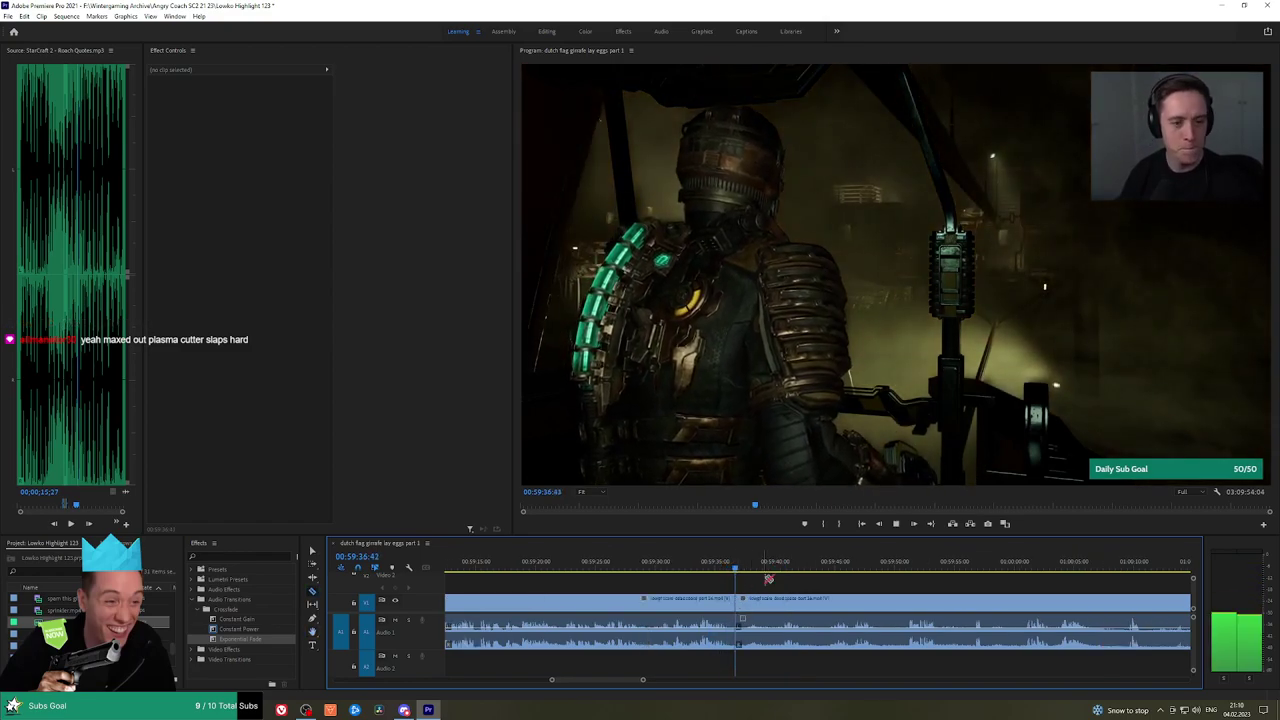
pyautogui.click(778, 564)
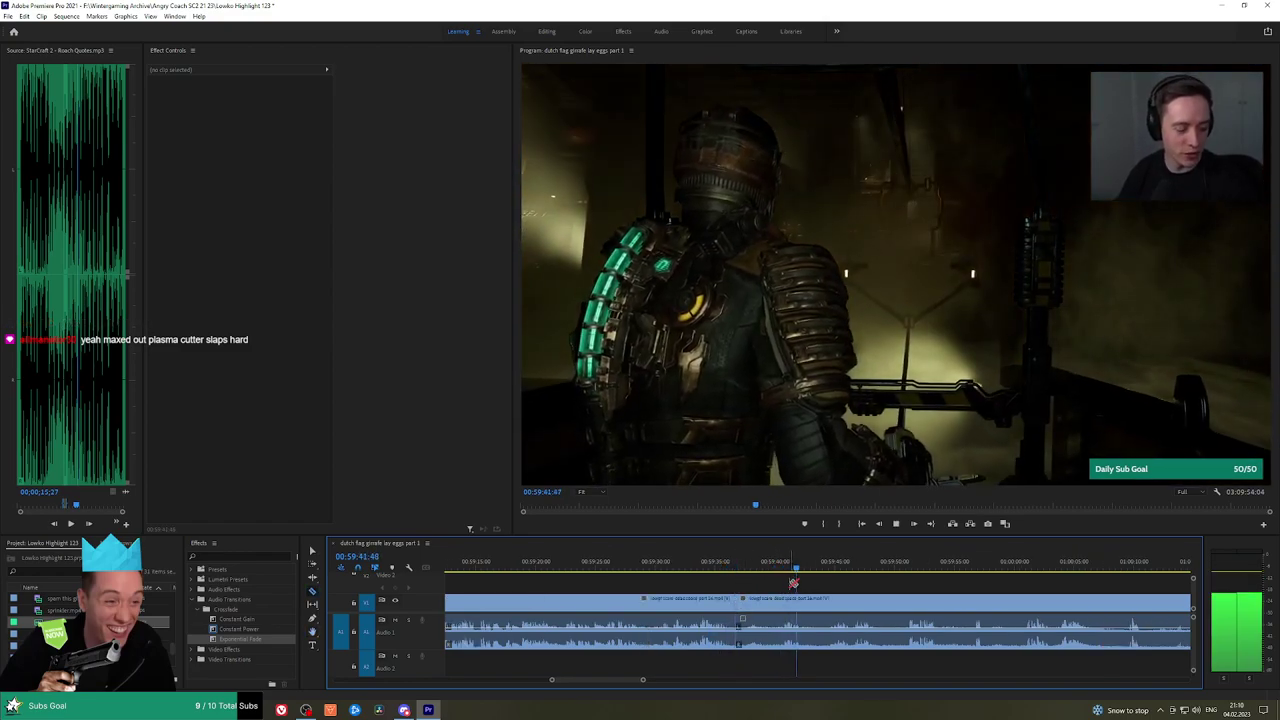
# Ripple-delete the section from about 00:59:36 to 00:59:51 and bridge the cut with a Constant Power audio crossfade
pyautogui.click(829, 566)
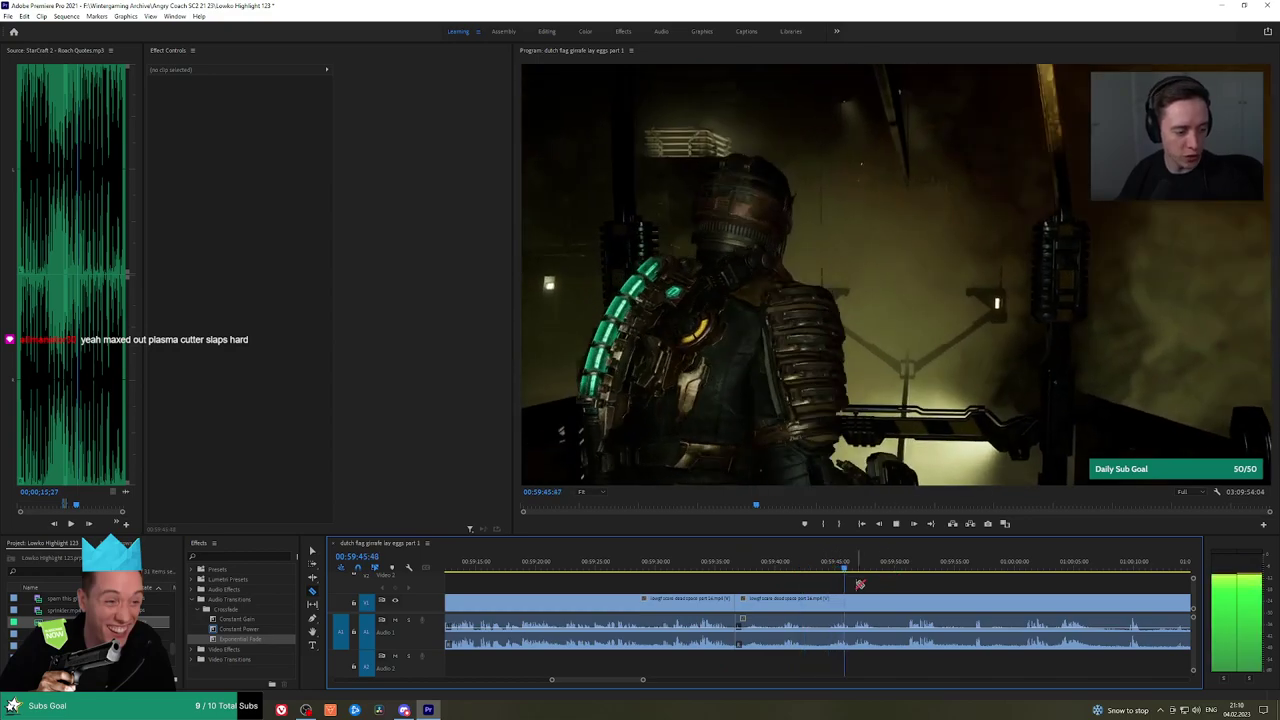
pyautogui.scroll(-3, 884, 589)
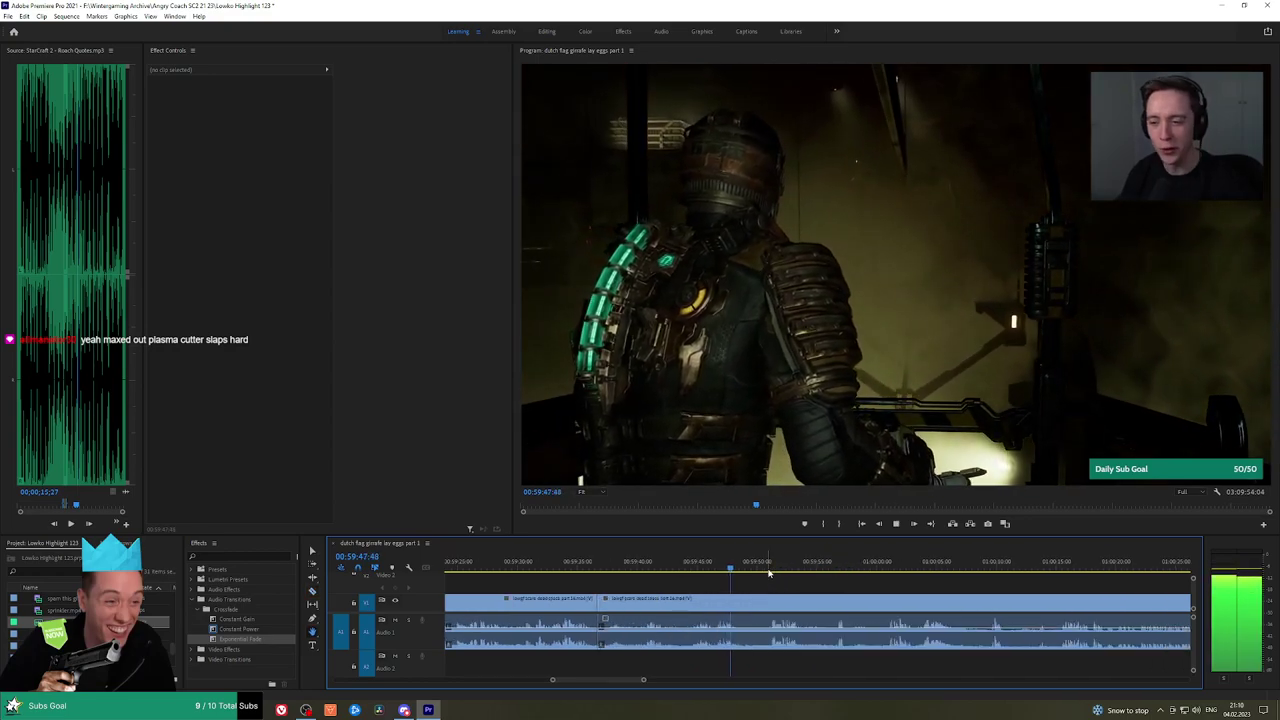
pyautogui.click(770, 566)
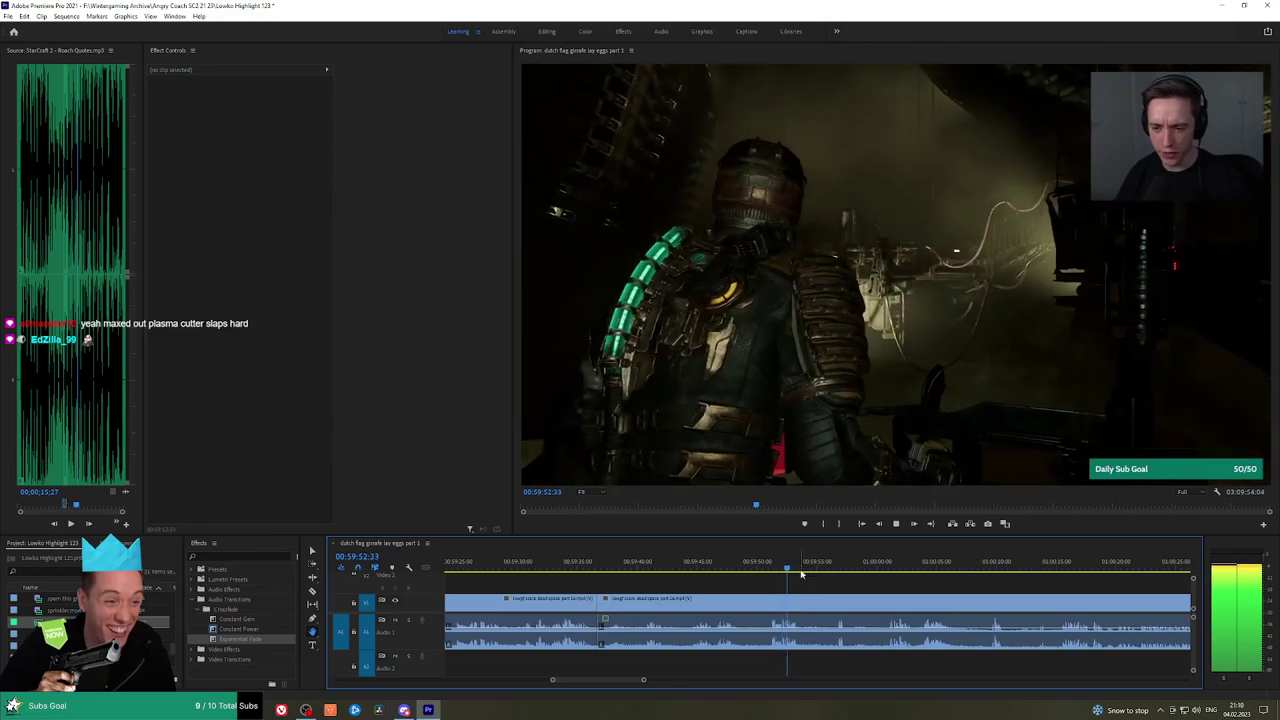
pyautogui.press('c')
pyautogui.click(772, 603)
pyautogui.press('v')
pyautogui.click(700, 603)
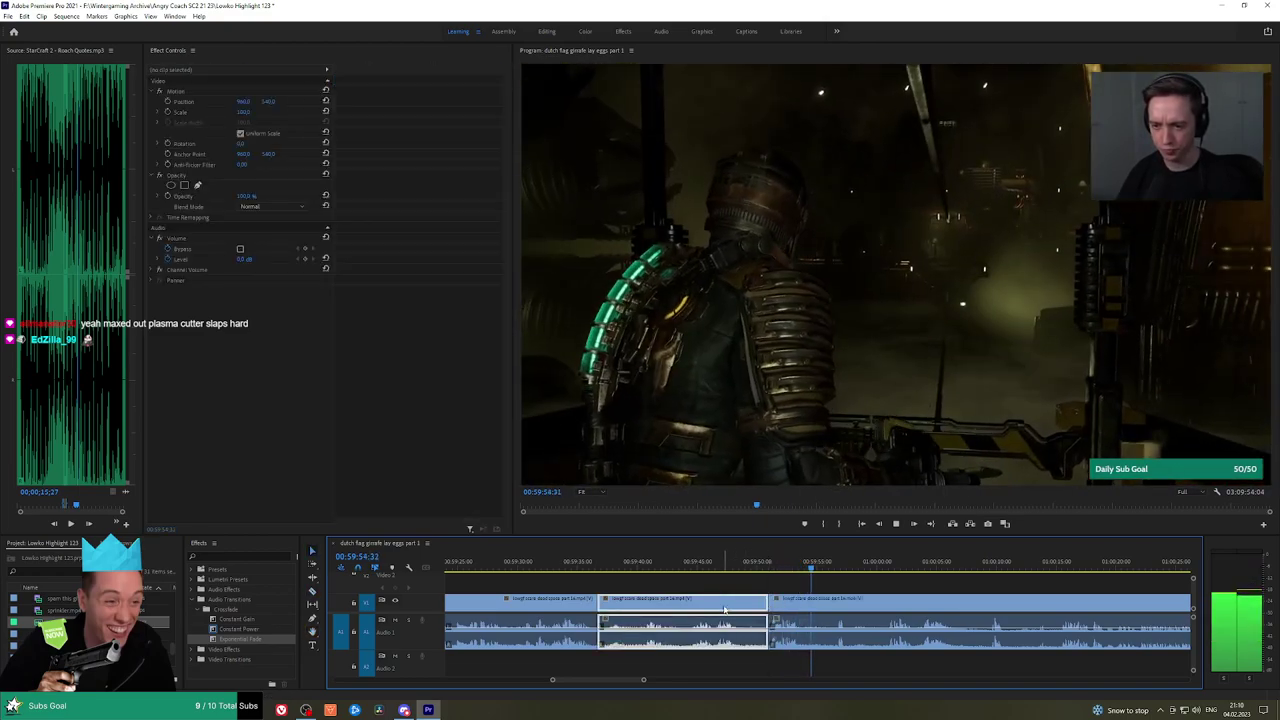
pyautogui.hotkey('shift', 'Delete')
pyautogui.press('Up')
pyautogui.moveTo(258, 628); pyautogui.dragTo(601, 645)
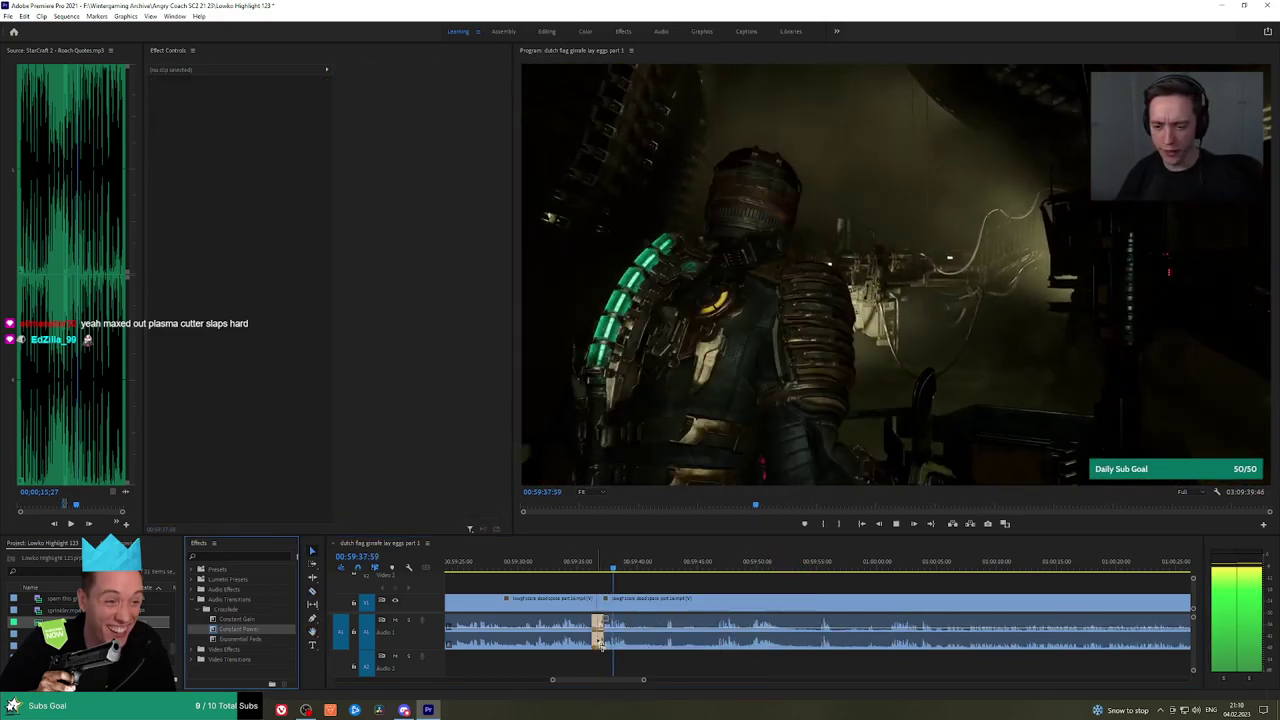
# Ripple-delete the section from about 00:59:40 to 00:59:42 and try to place a Constant Power audio crossfade at the cut
pyautogui.press('c')
pyautogui.click(632, 607)
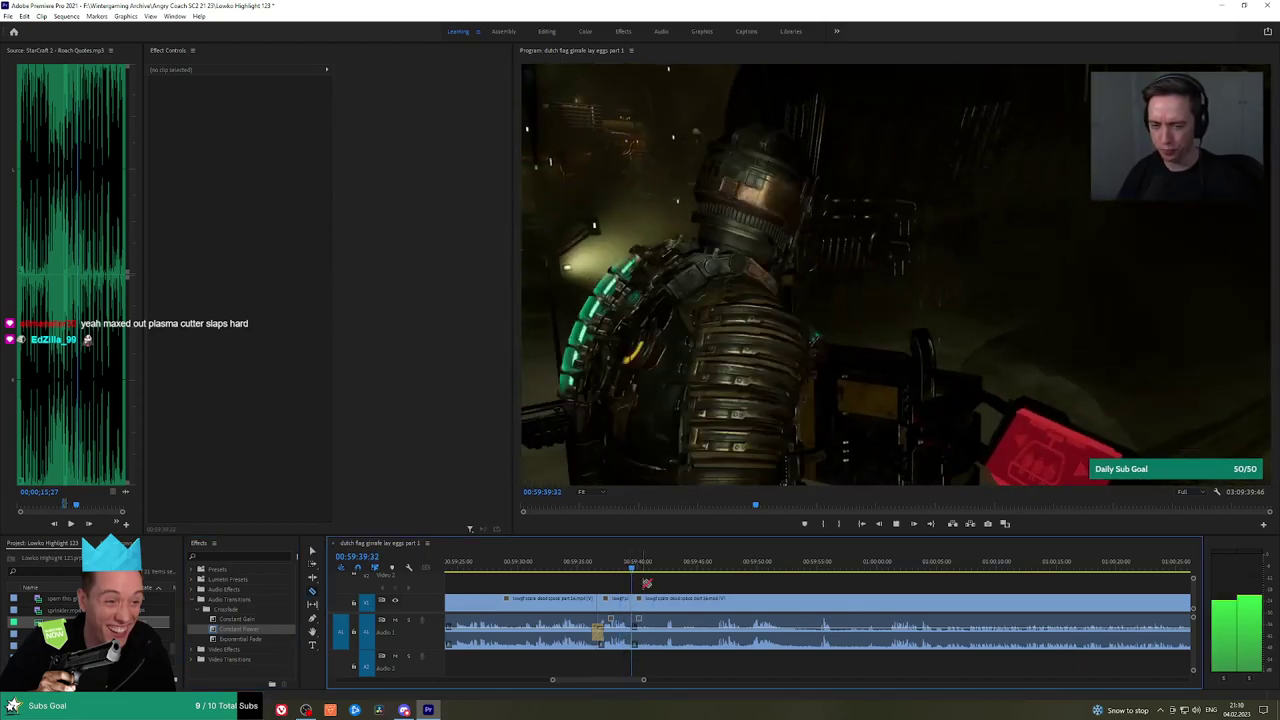
pyautogui.click(660, 569)
pyautogui.press('space')
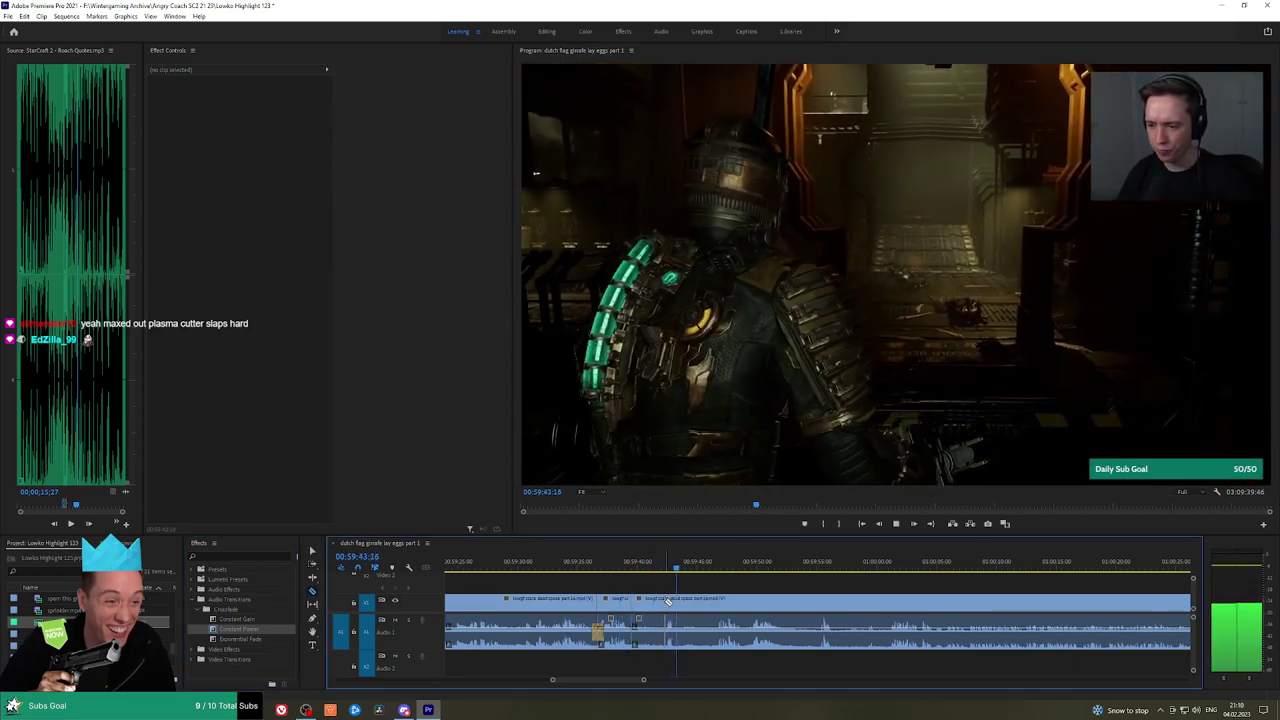
pyautogui.click(680, 600)
pyautogui.press('v')
pyautogui.click(648, 600)
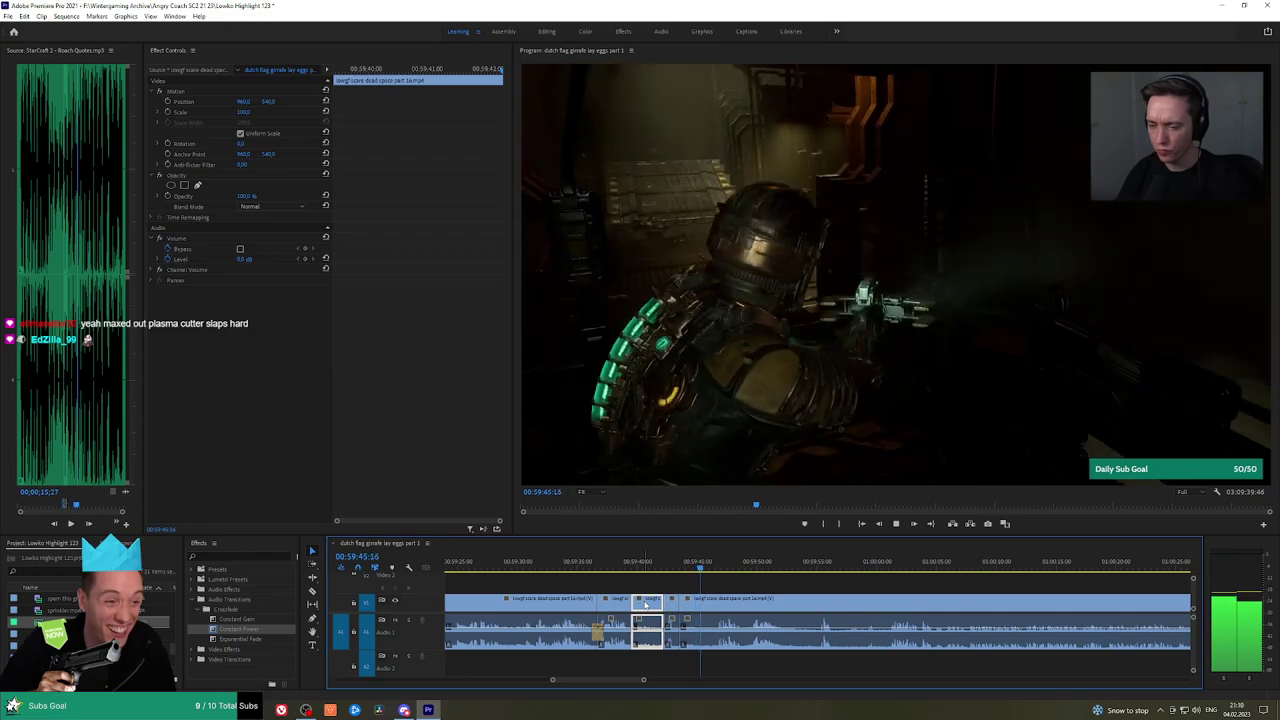
pyautogui.hotkey('shift', 'Delete')
pyautogui.moveTo(239, 629); pyautogui.dragTo(620, 580)
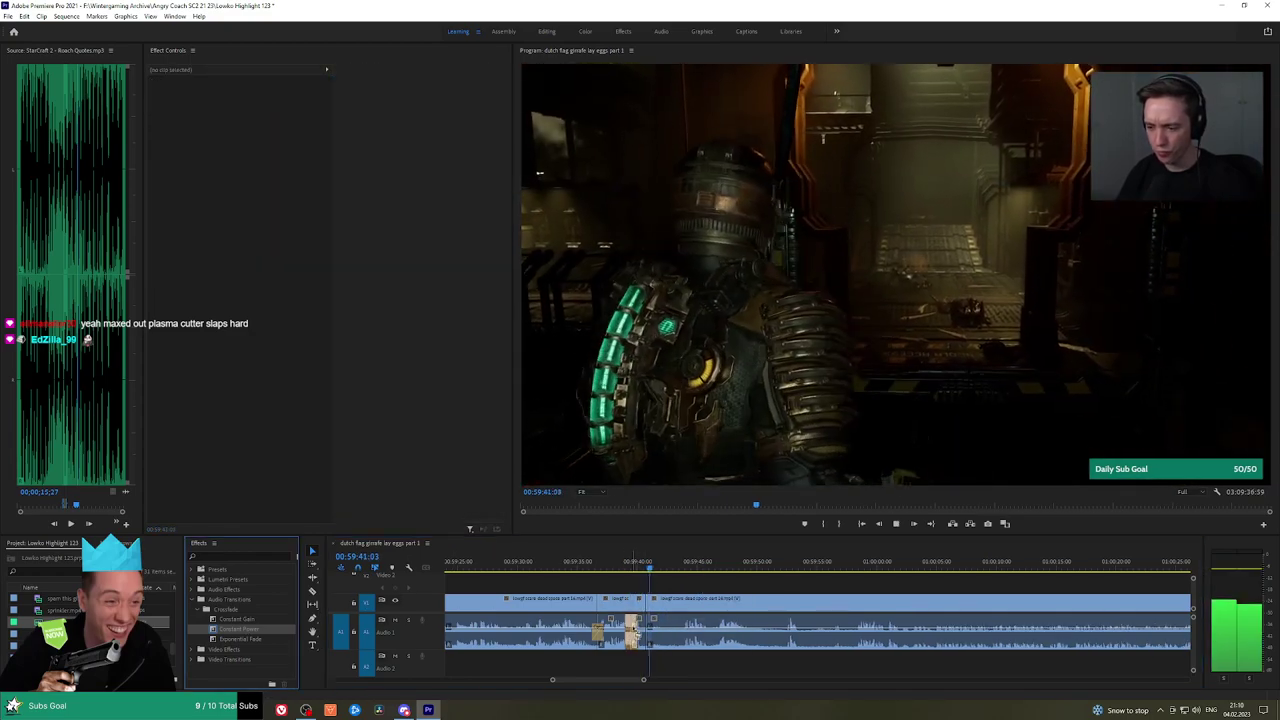
# Ripple-delete the following footage from about 00:59:40 to 00:59:44 and bridge the cut with a Constant Power audio crossfade
pyautogui.click(688, 566)
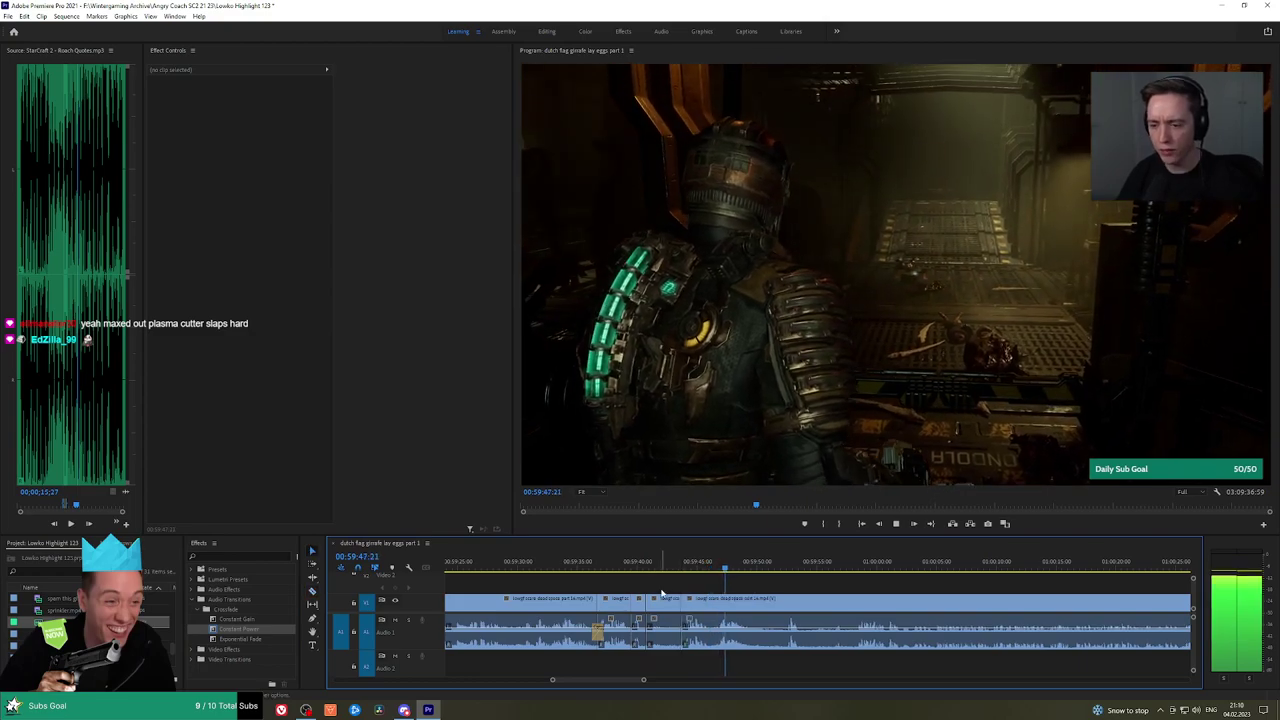
pyautogui.hotkey('shift', 'Delete')
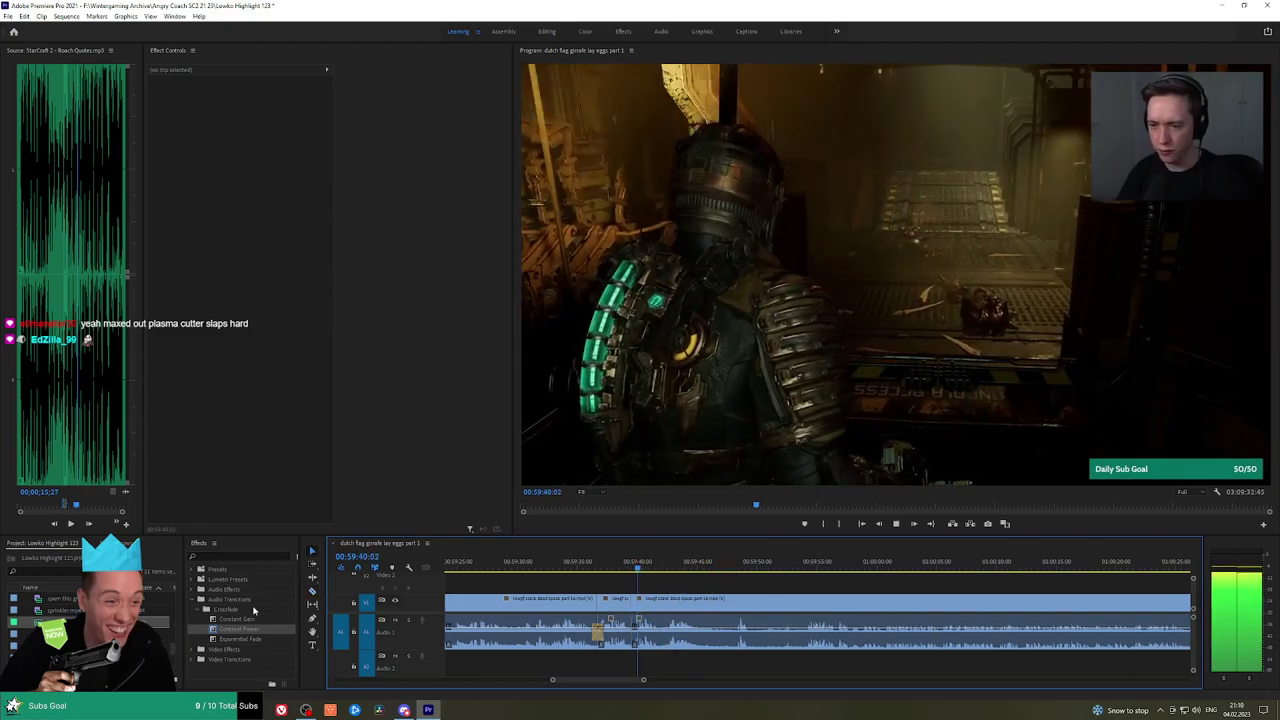
pyautogui.click(254, 610)
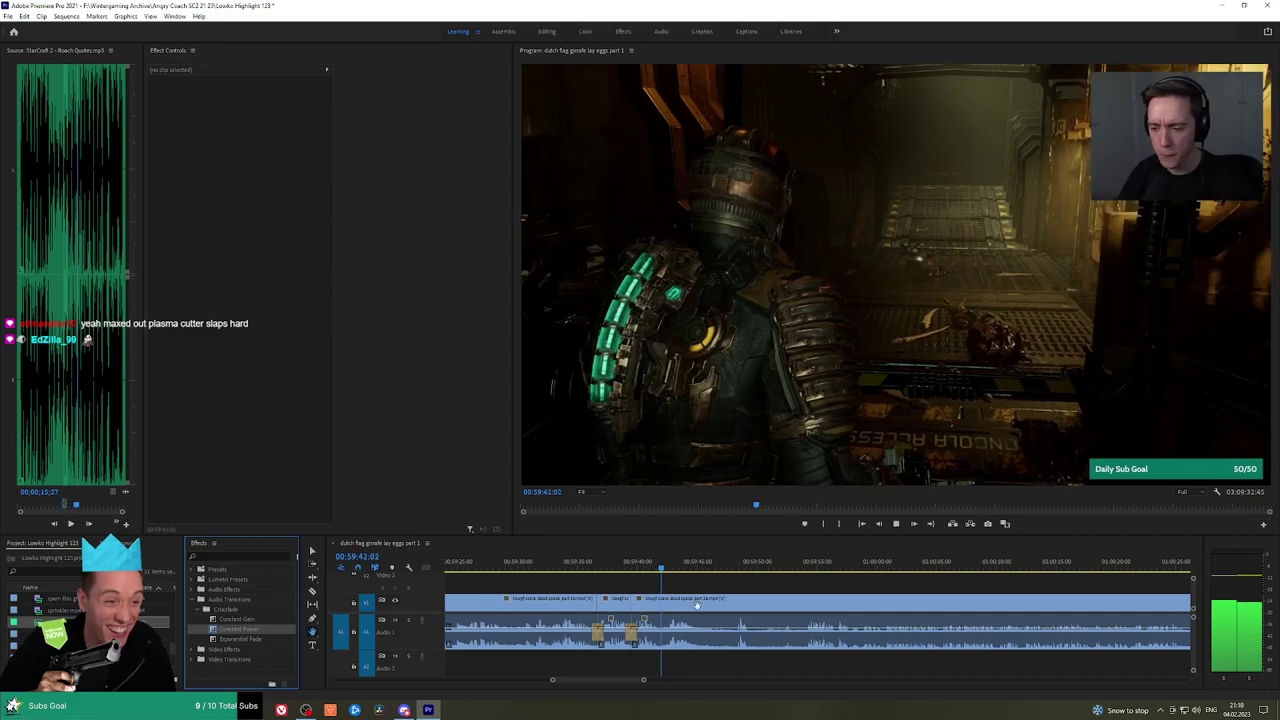
# Split the gameplay clip at about 00:59:45, where the streamer stops talking
pyautogui.scroll(-3, 652, 580)
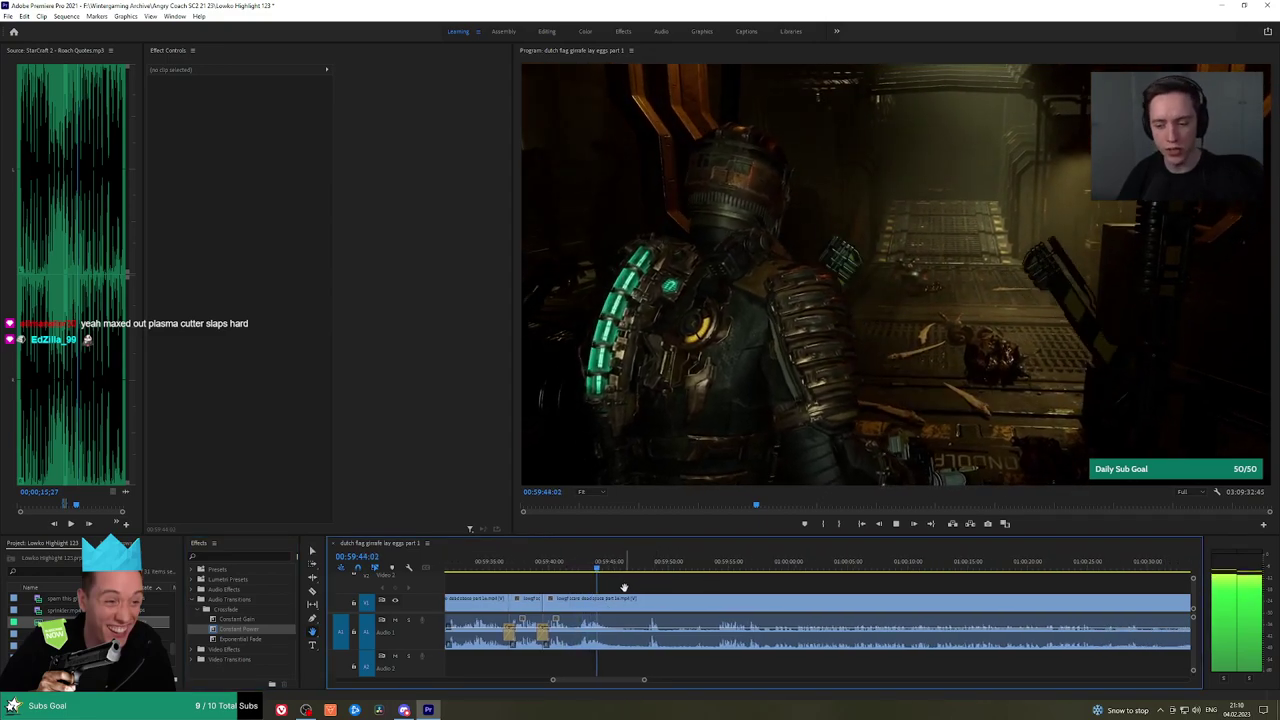
pyautogui.hotkey('ctrl', 'k')
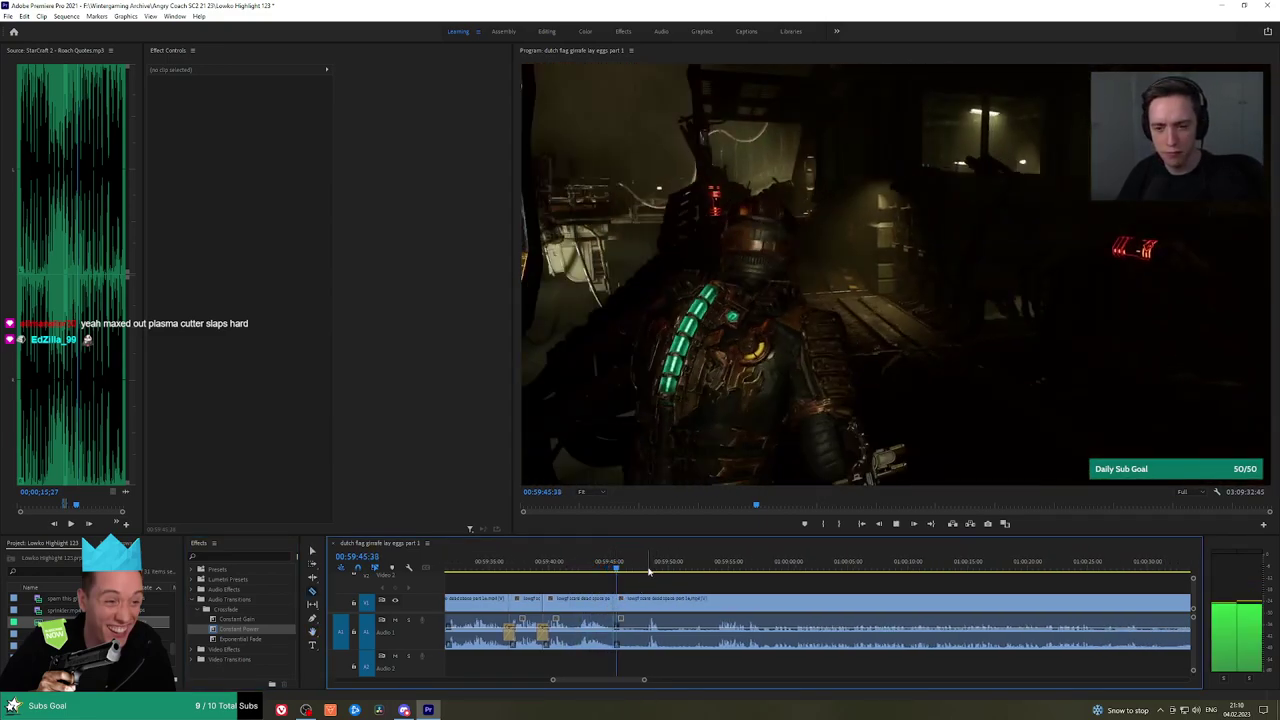
# Review the gameplay from about 00:59:48 to 01:00:52, including the audio log and the dark corridors, for the end of the dull section
pyautogui.click(649, 572)
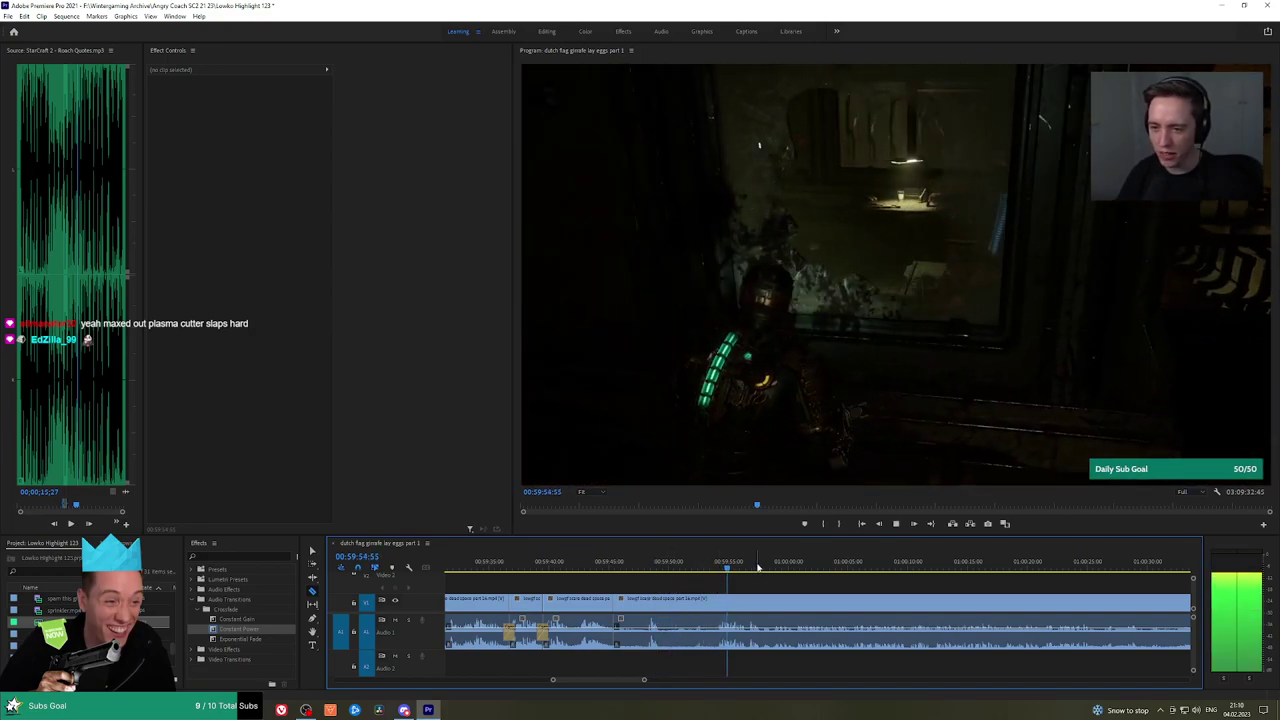
pyautogui.press('-')
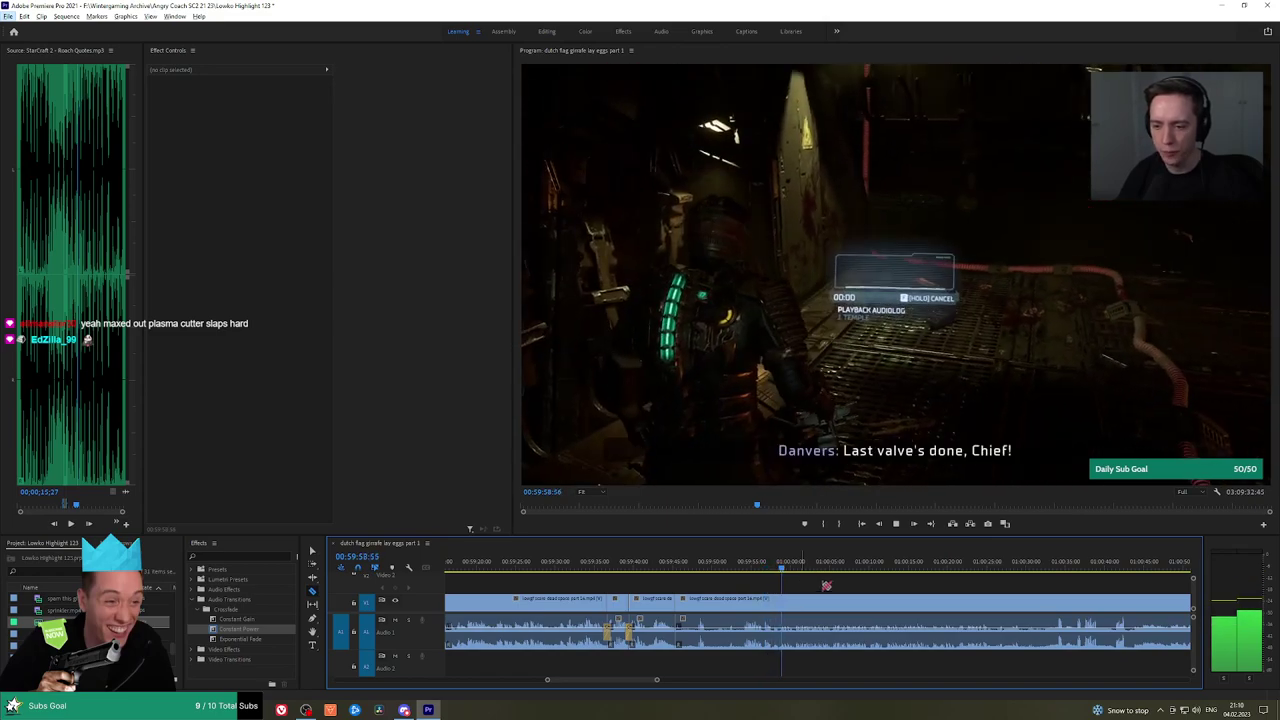
pyautogui.moveTo(820, 587); pyautogui.dragTo(734, 588)
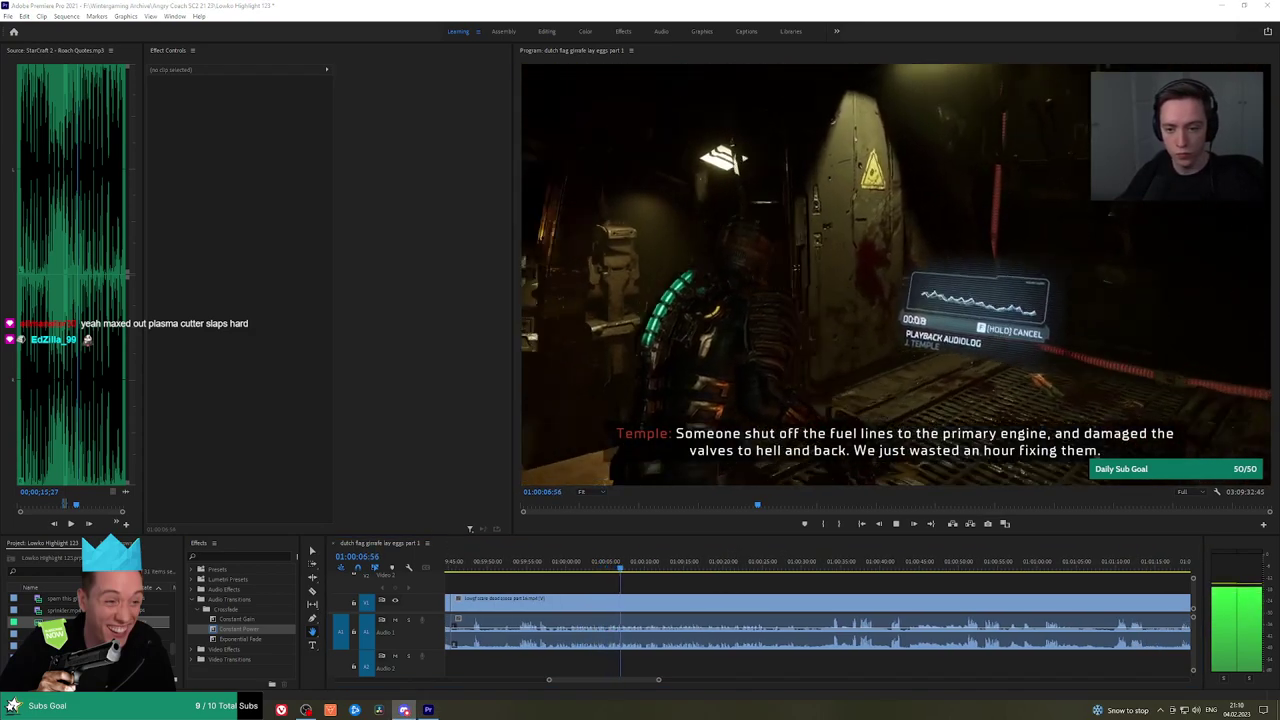
pyautogui.hotkey('alt', 'Tab')
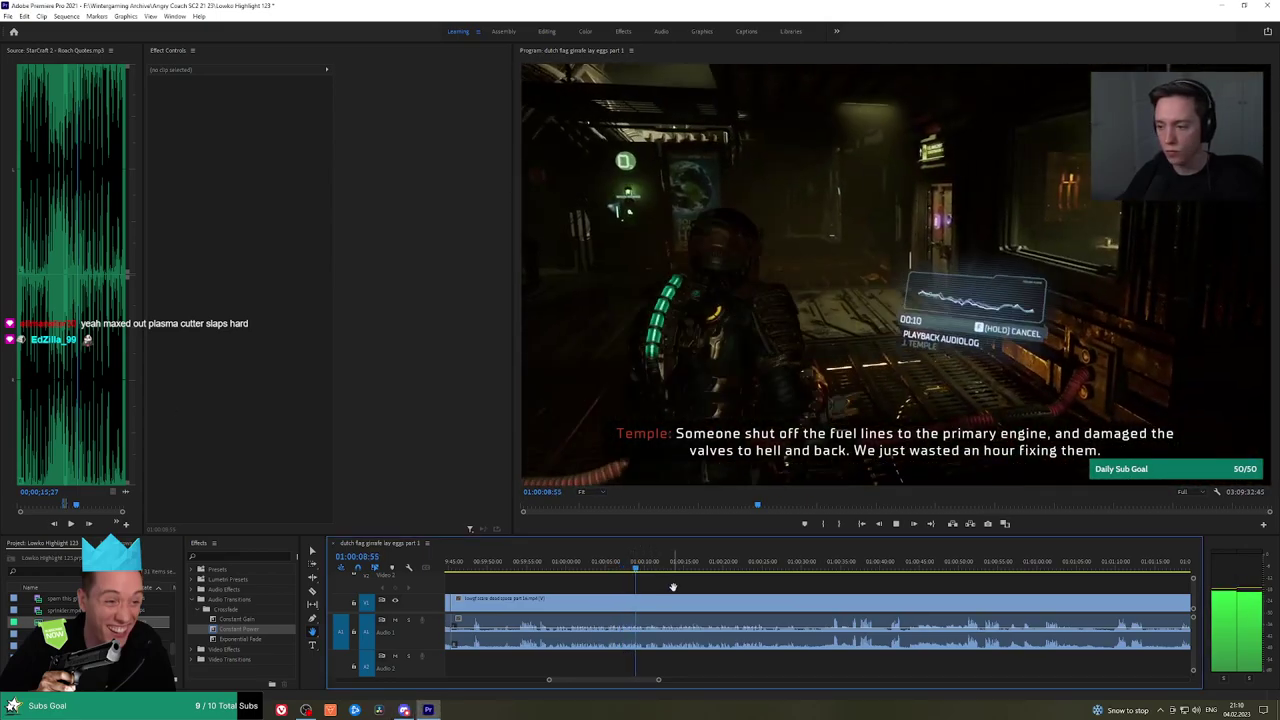
pyautogui.moveTo(668, 586); pyautogui.dragTo(641, 586)
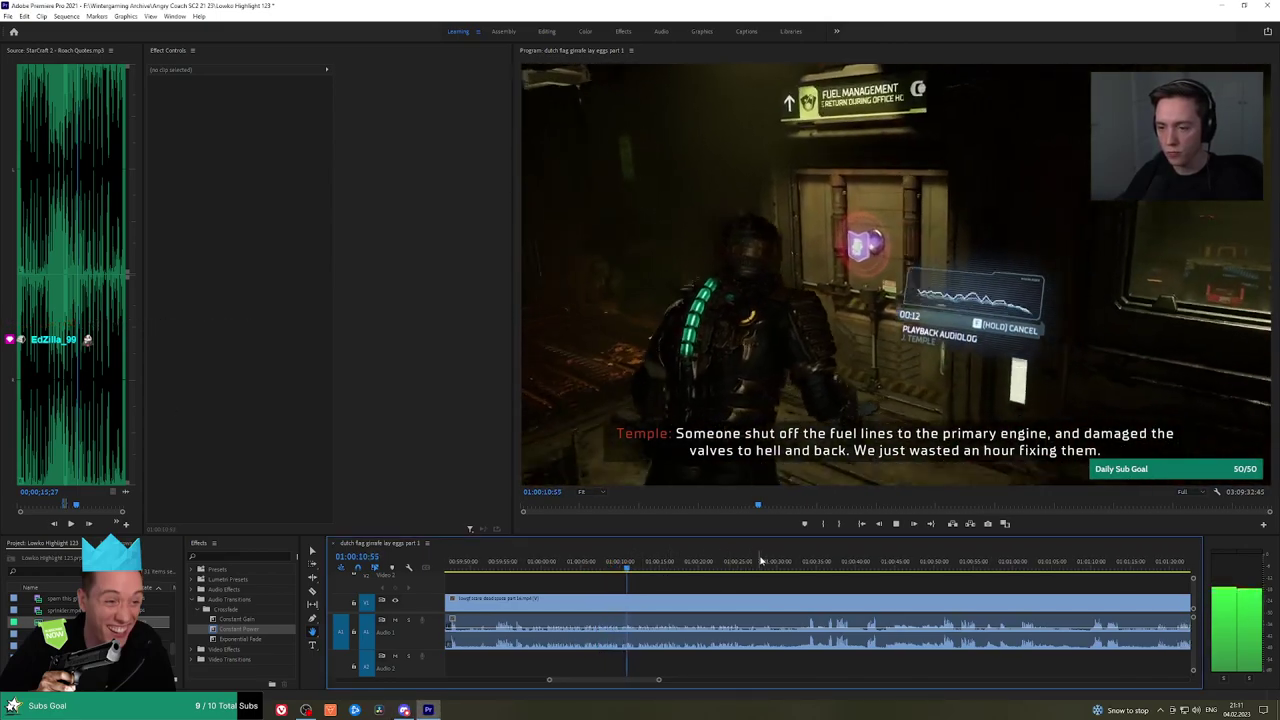
pyautogui.moveTo(760, 562); pyautogui.dragTo(806, 562)
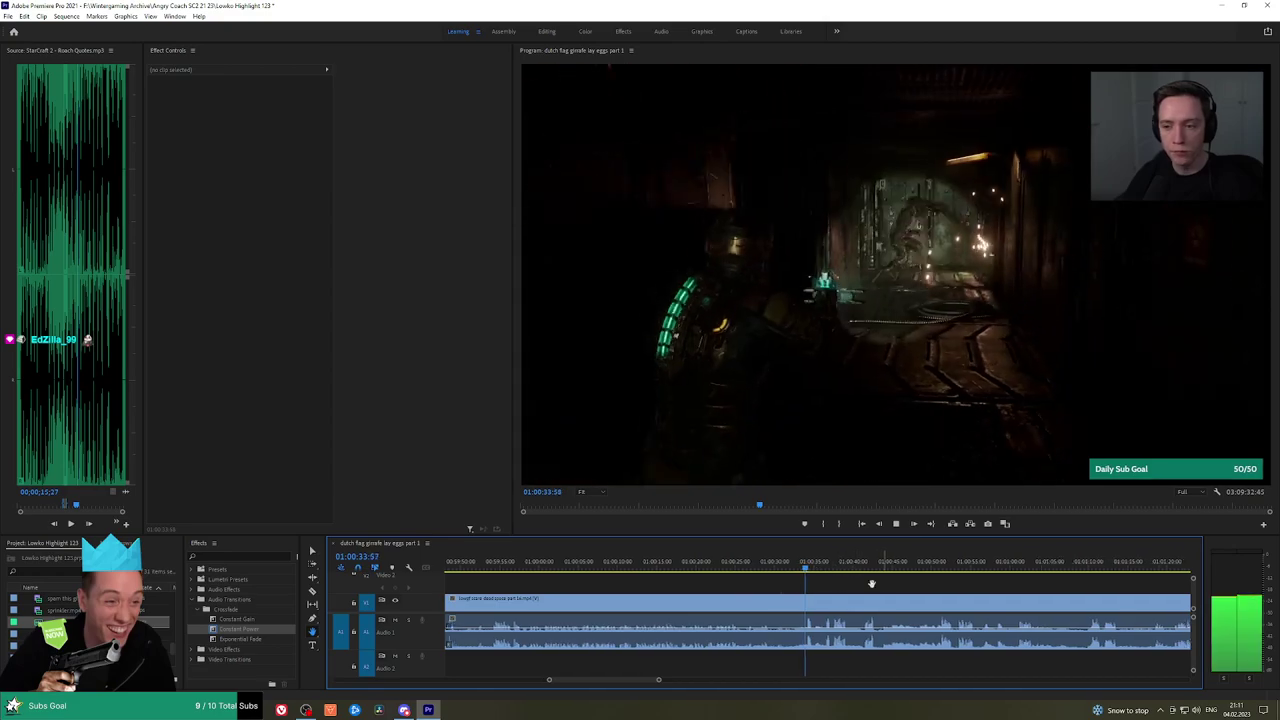
pyautogui.moveTo(884, 582); pyautogui.dragTo(818, 582)
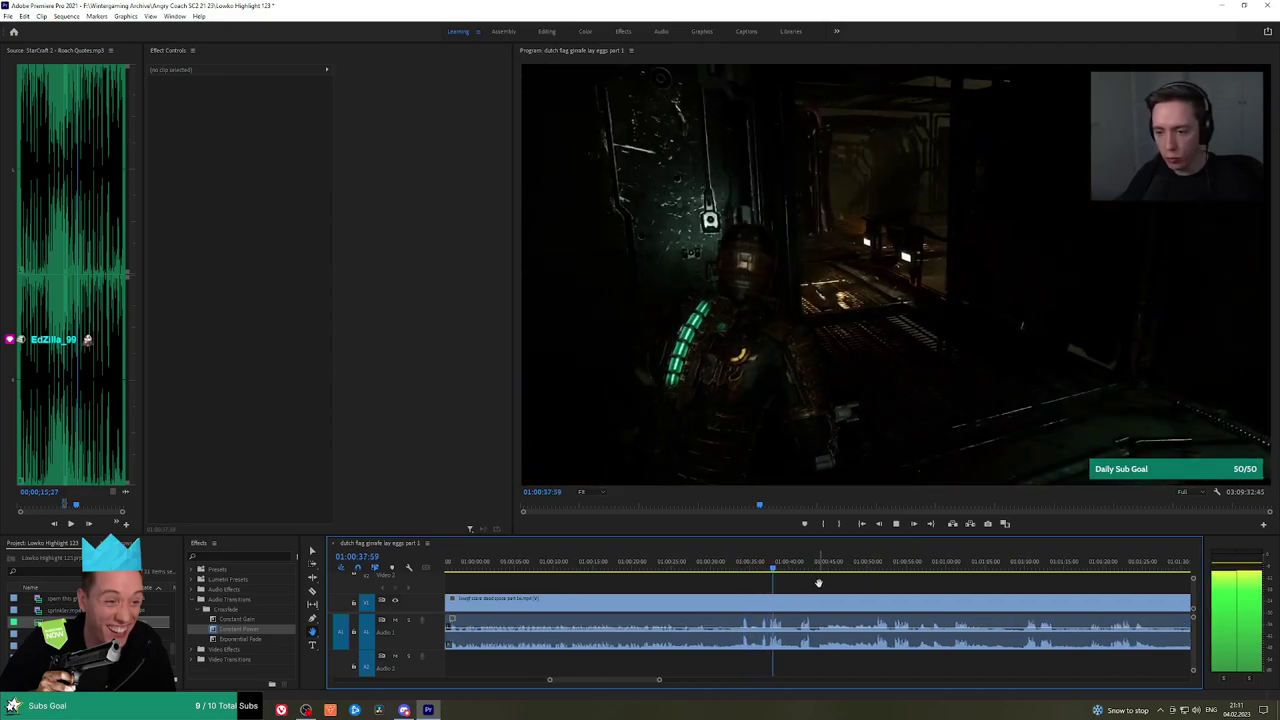
pyautogui.click(798, 568)
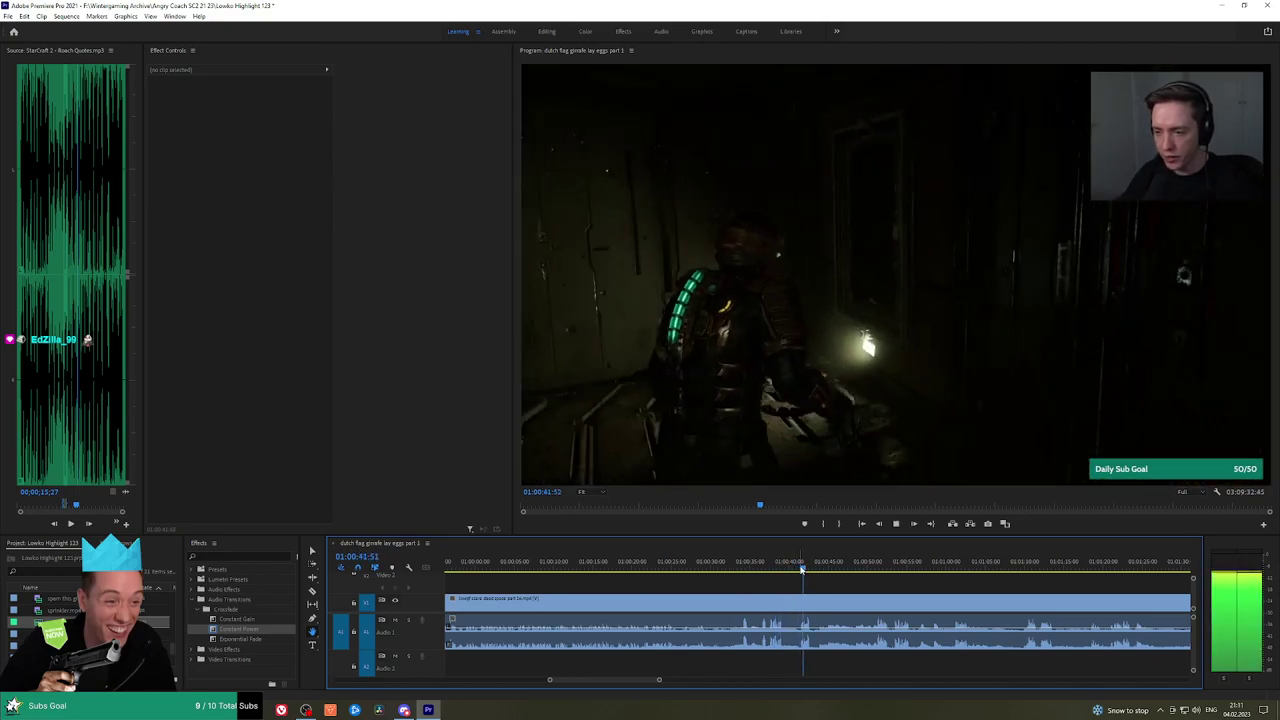
pyautogui.moveTo(870, 566); pyautogui.dragTo(831, 567)
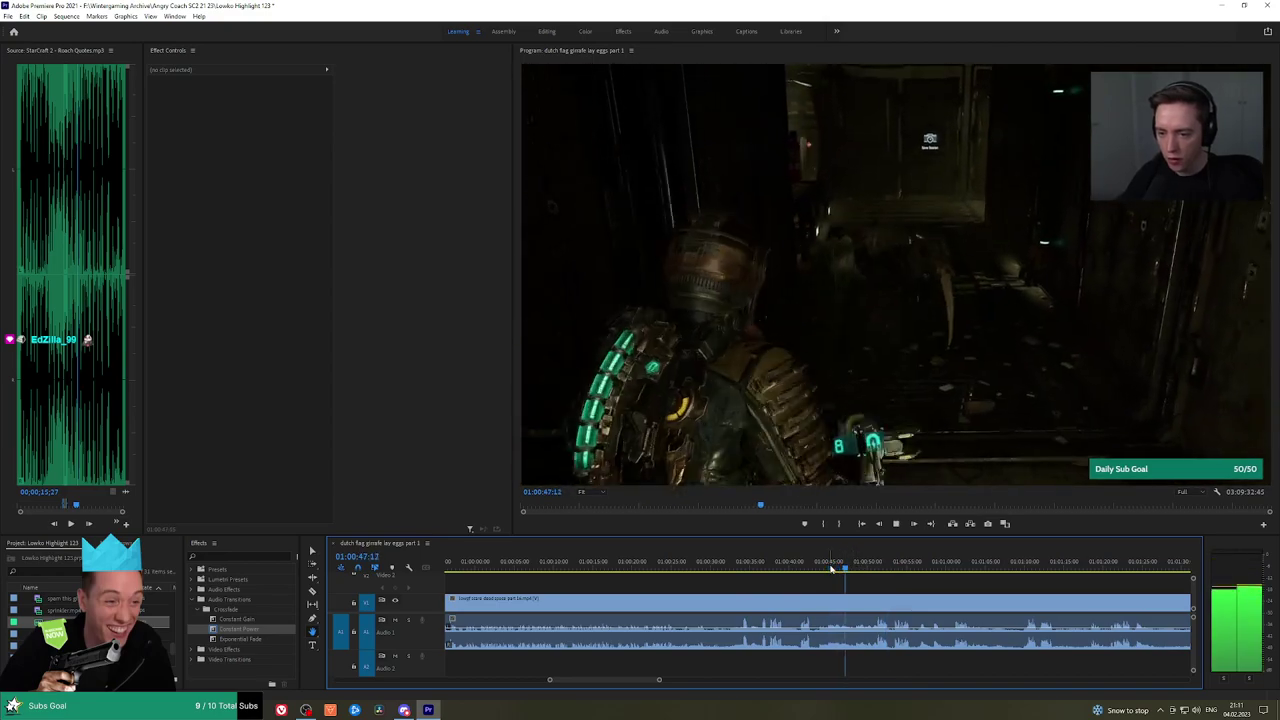
pyautogui.click(877, 568)
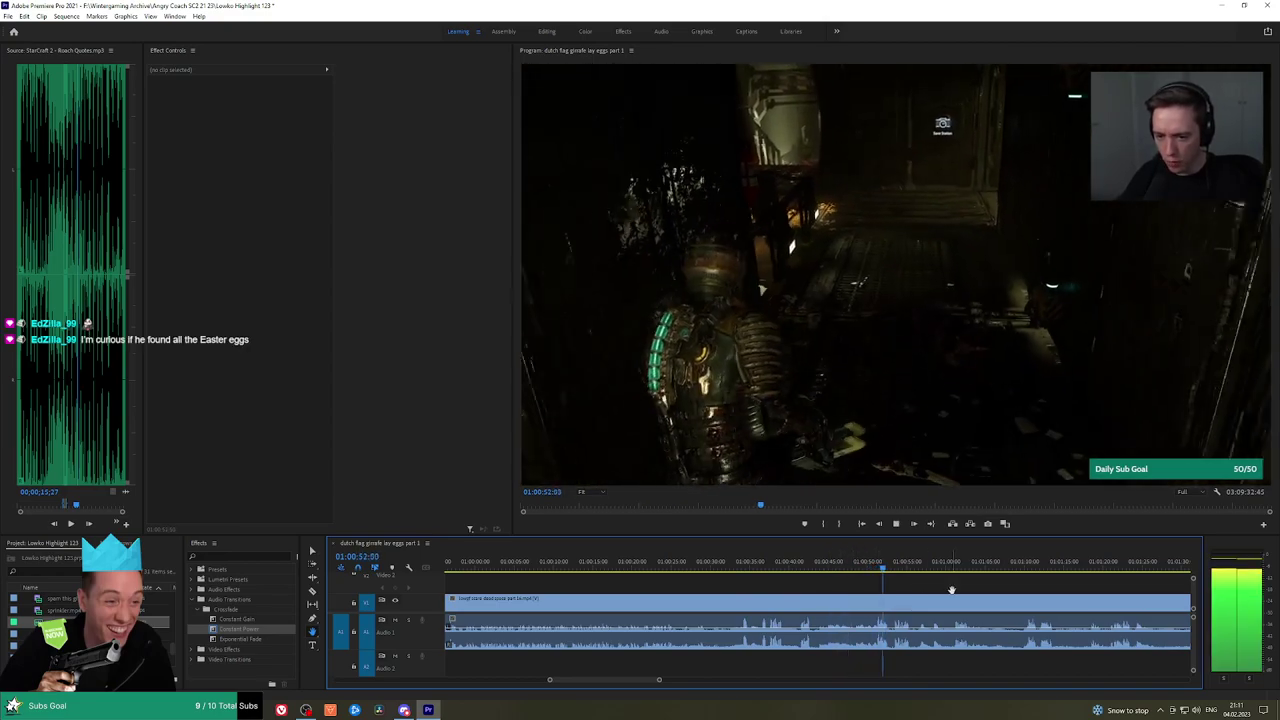
# Review the gameplay from about 01:00:52 to 01:02:05, including the save station, keycard pickup and video call, for the end of the dull section
pyautogui.moveTo(951, 589); pyautogui.dragTo(762, 582)
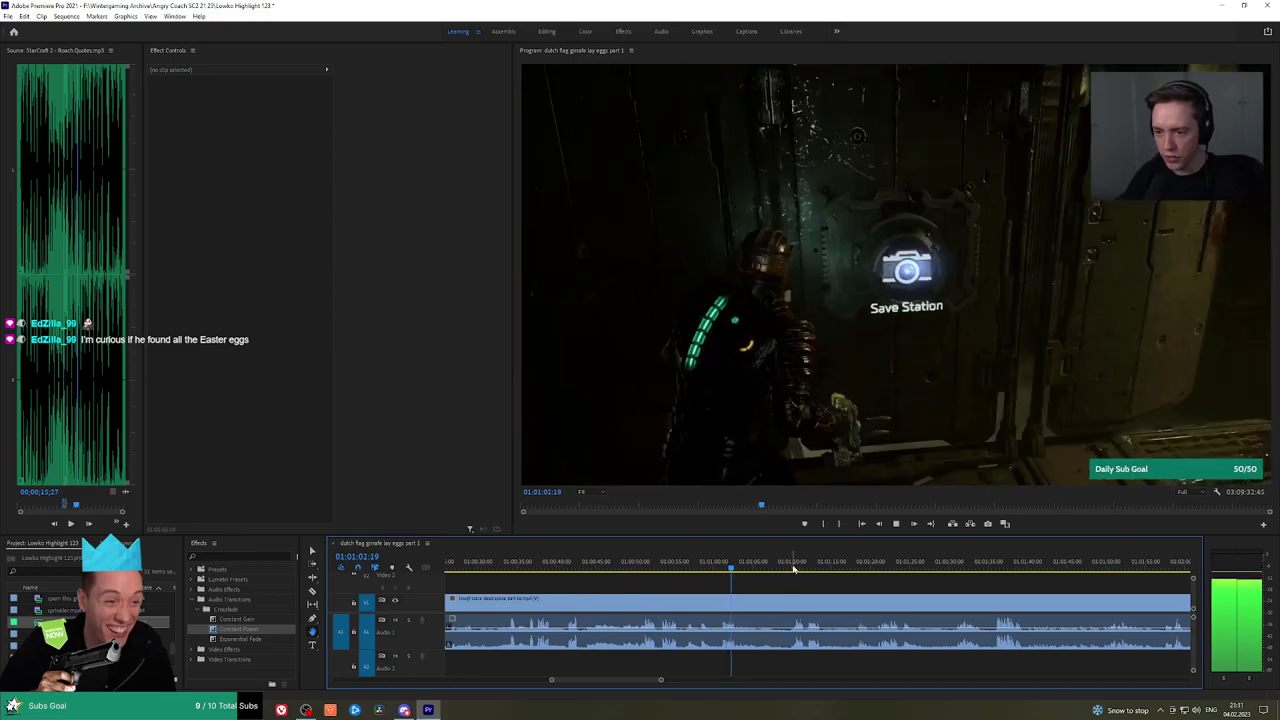
pyautogui.click(793, 568)
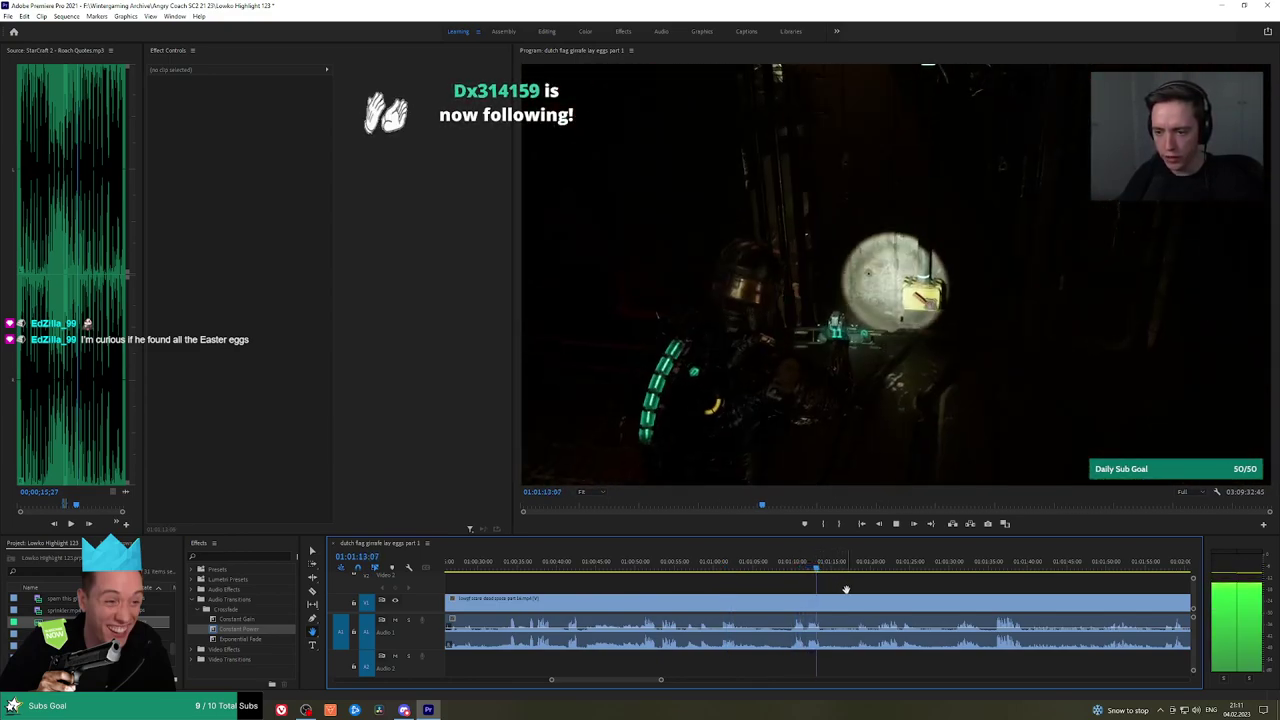
pyautogui.scroll(-1, 810, 578)
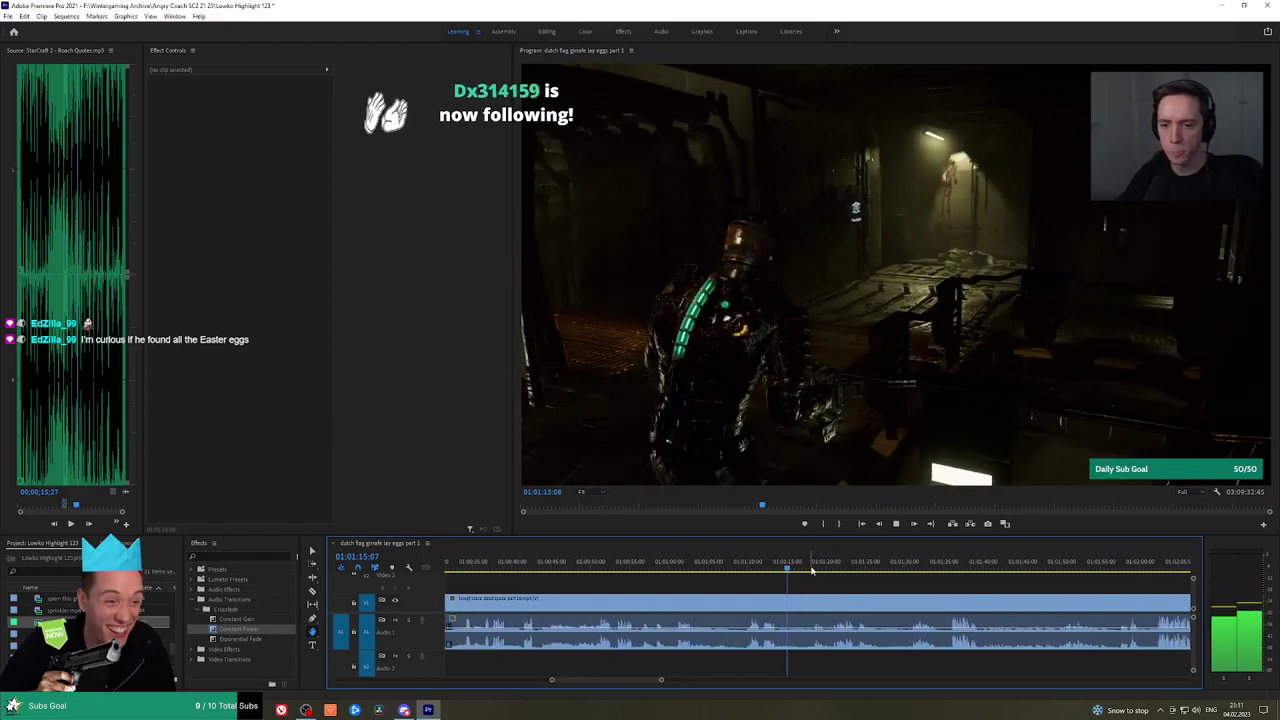
pyautogui.click(815, 568)
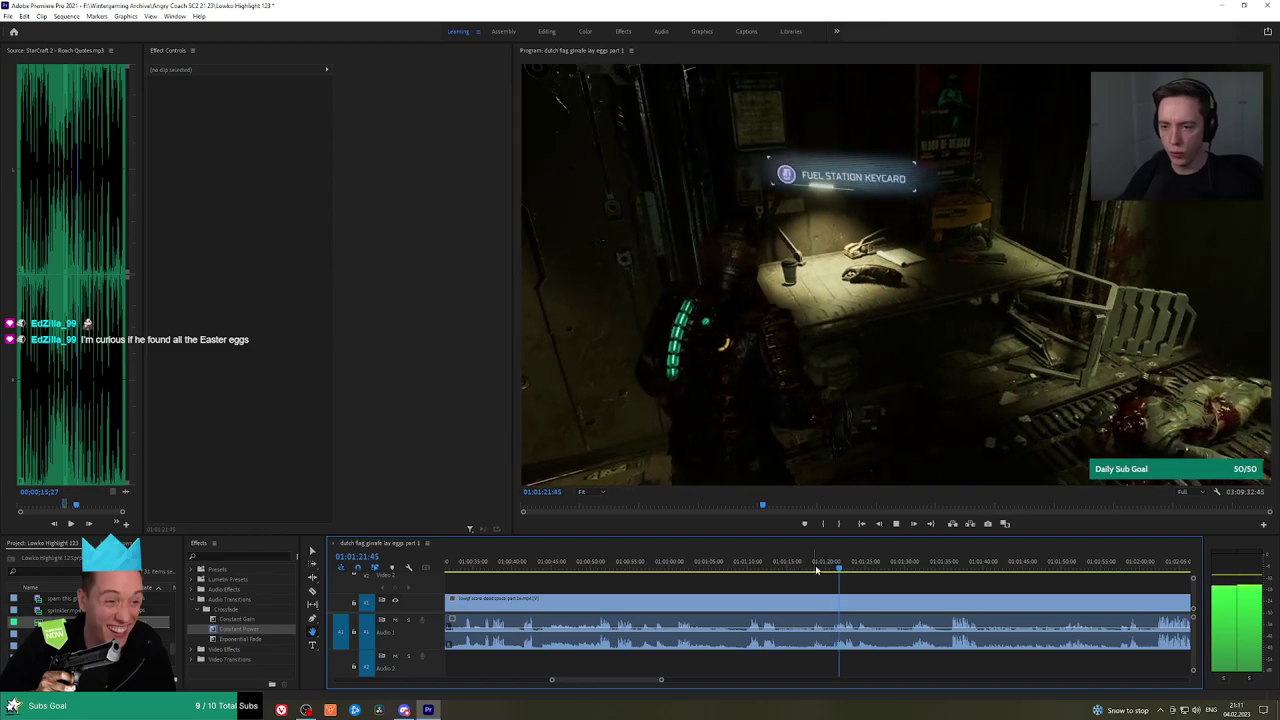
pyautogui.scroll(-3, 800, 572)
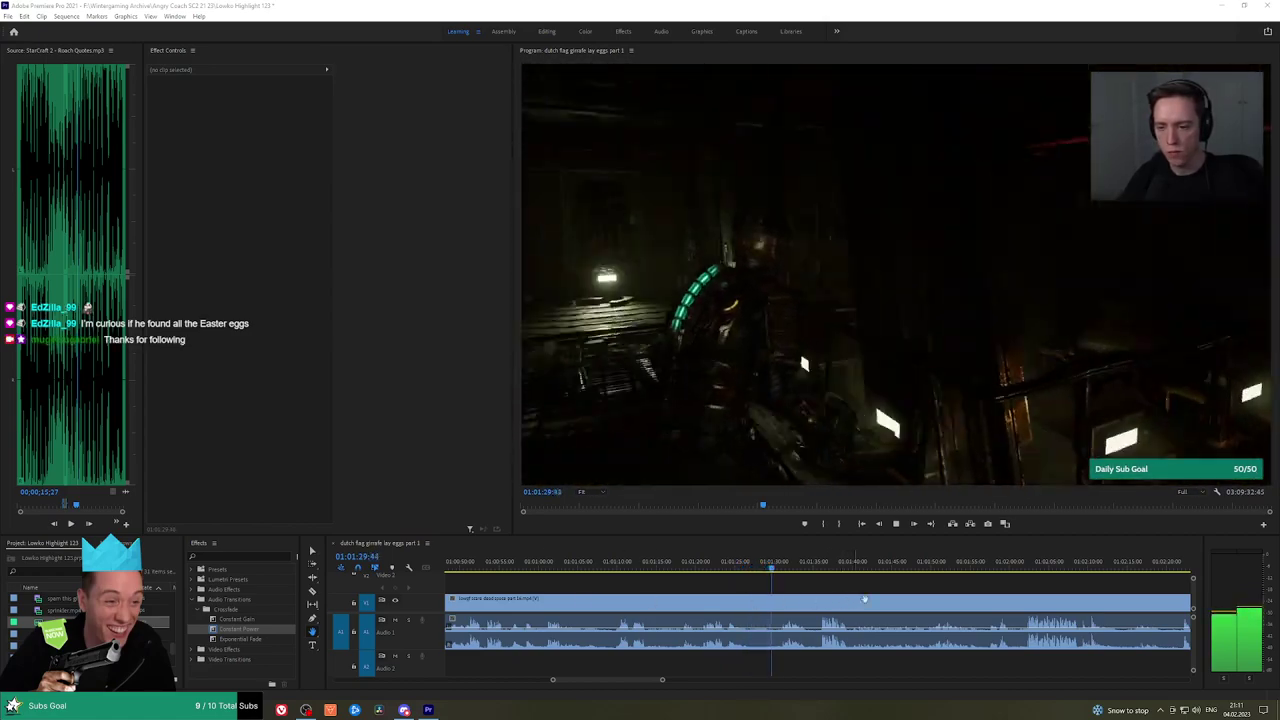
pyautogui.scroll(-5, 686, 586)
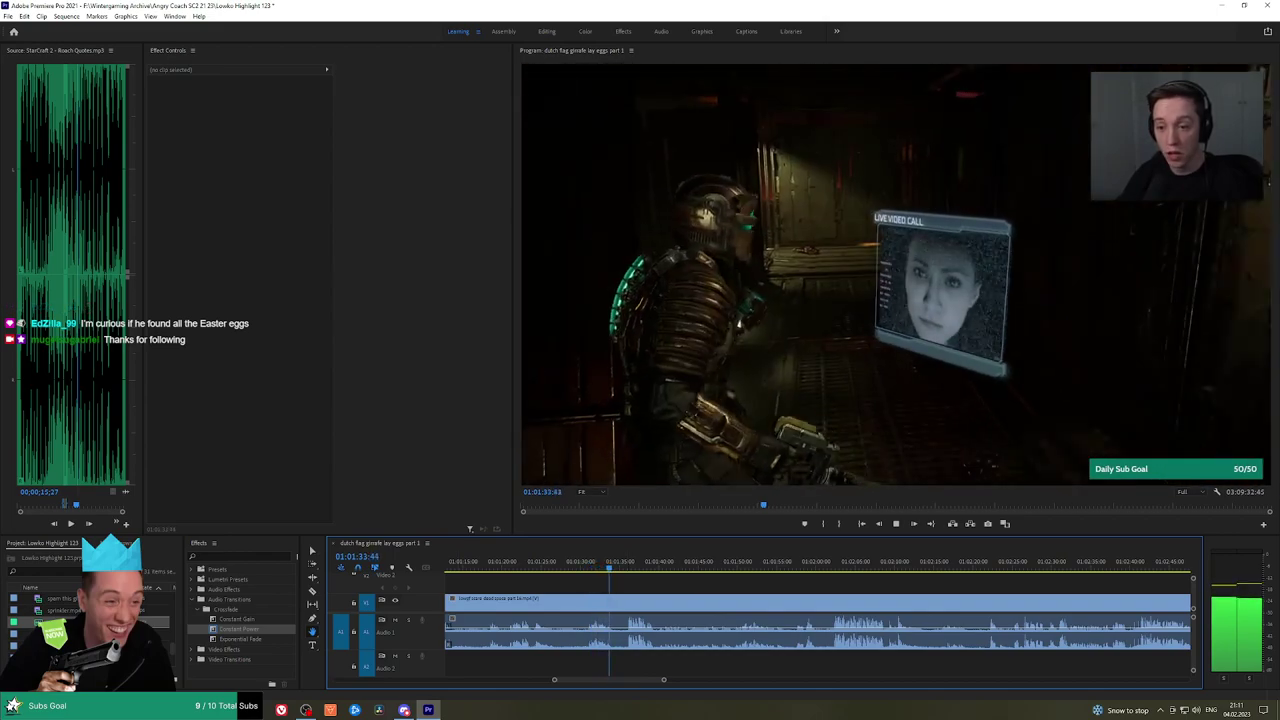
pyautogui.scroll(-1, 680, 586)
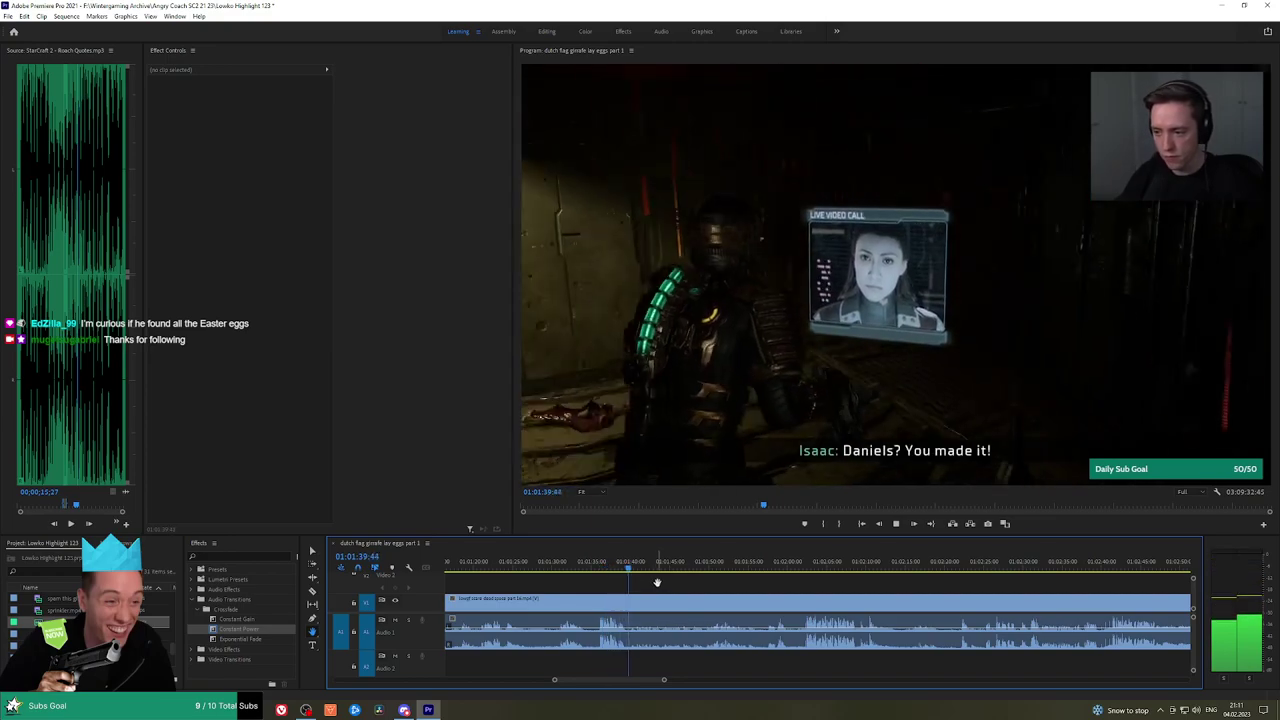
pyautogui.click(798, 566)
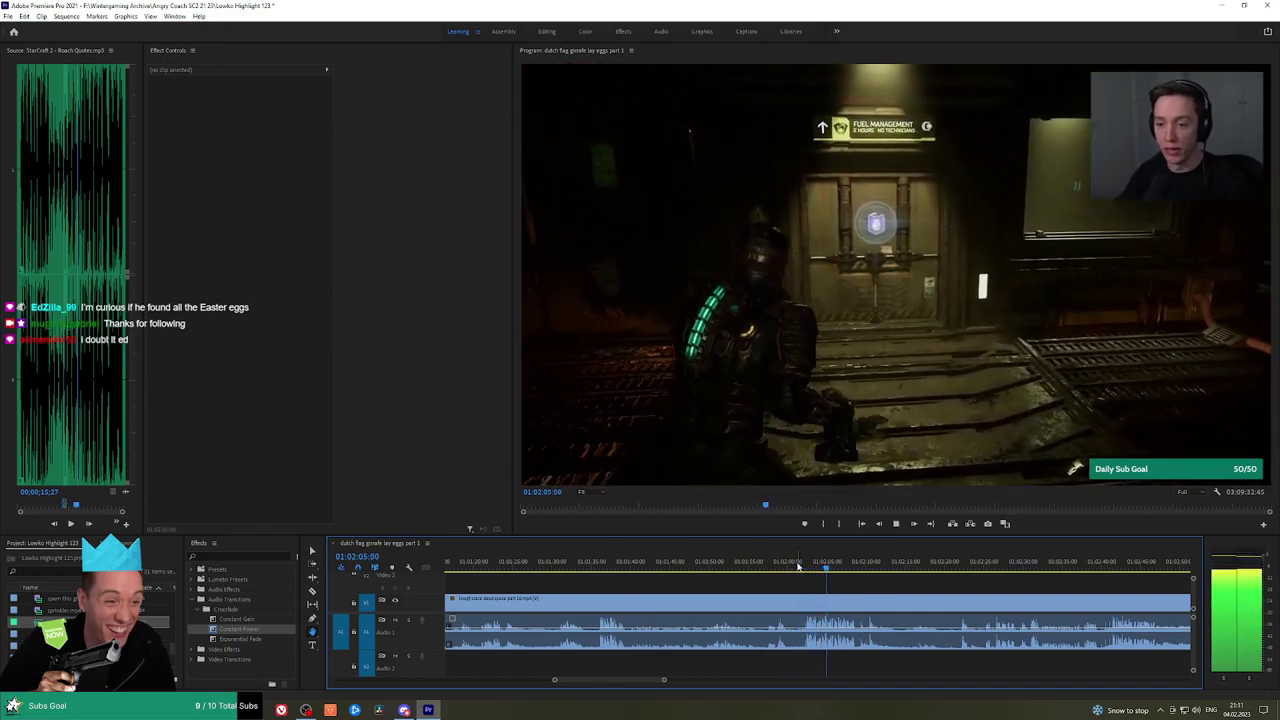
# Review the circuit breaker scene and the dark corridor after it, from about 01:02:15 to 01:03:04, for footage worth keeping
pyautogui.scroll(-5, 869, 596)
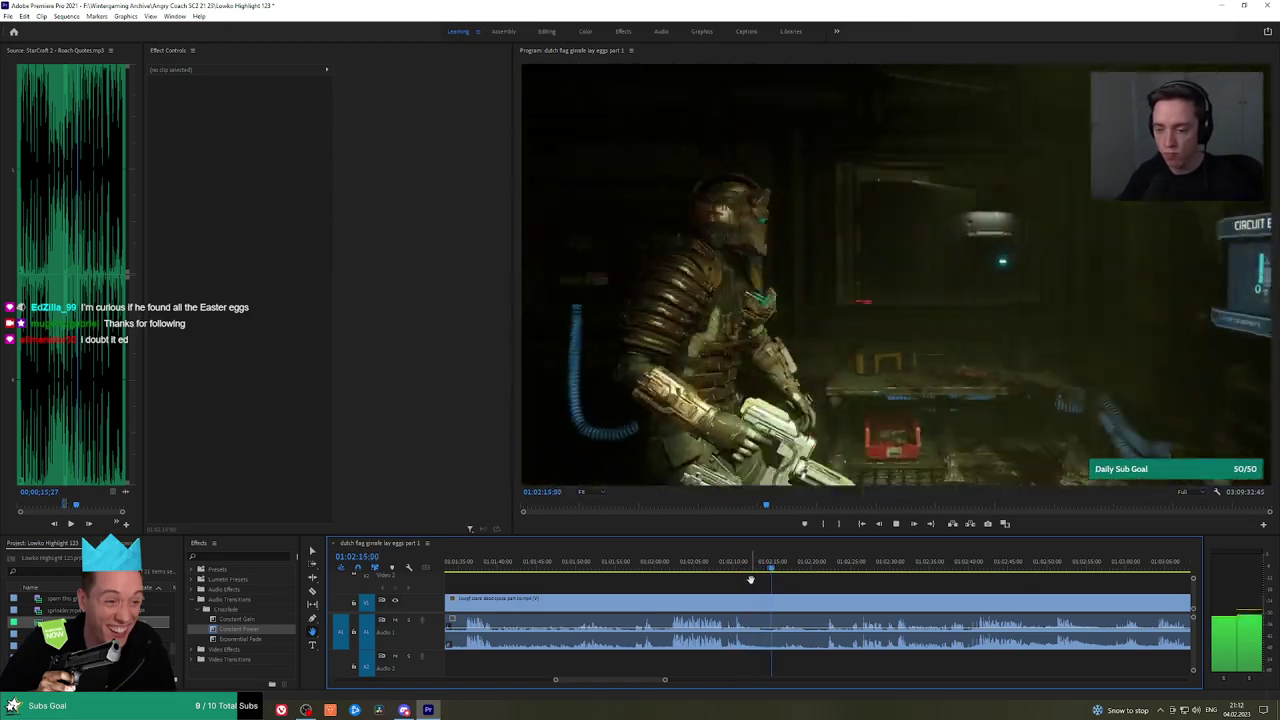
pyautogui.click(824, 568)
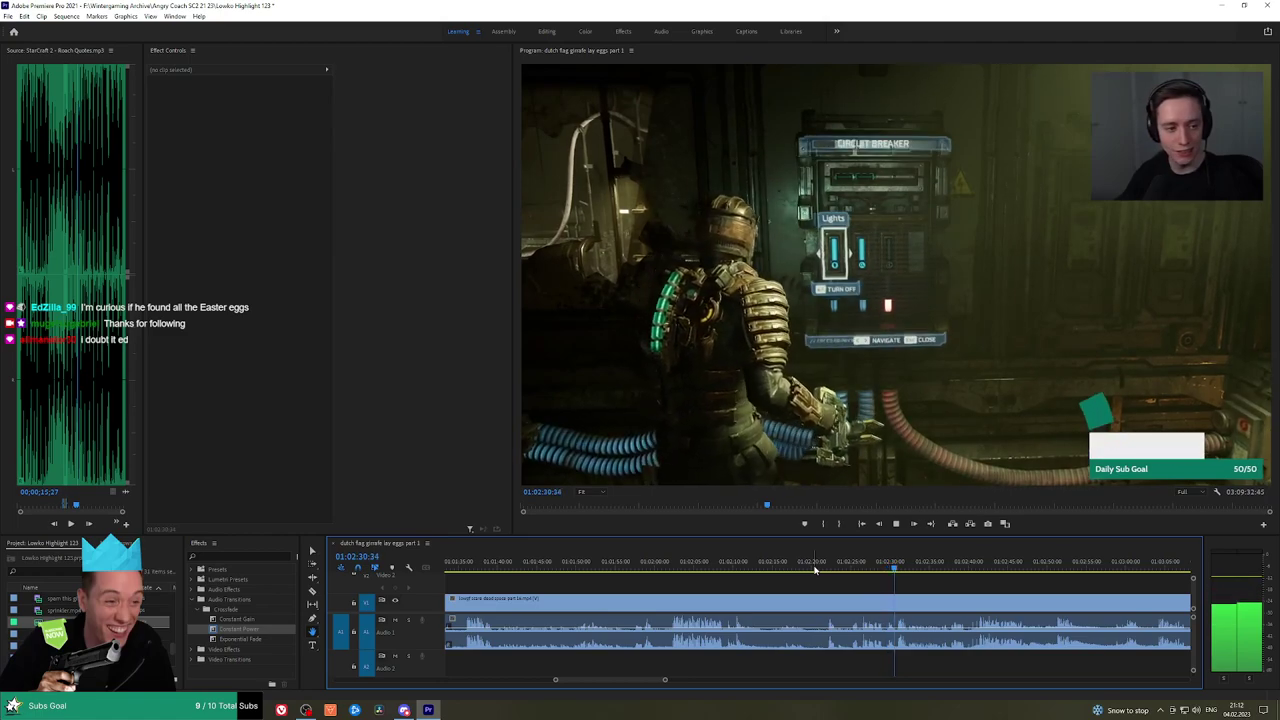
pyautogui.scroll(-3, 860, 578)
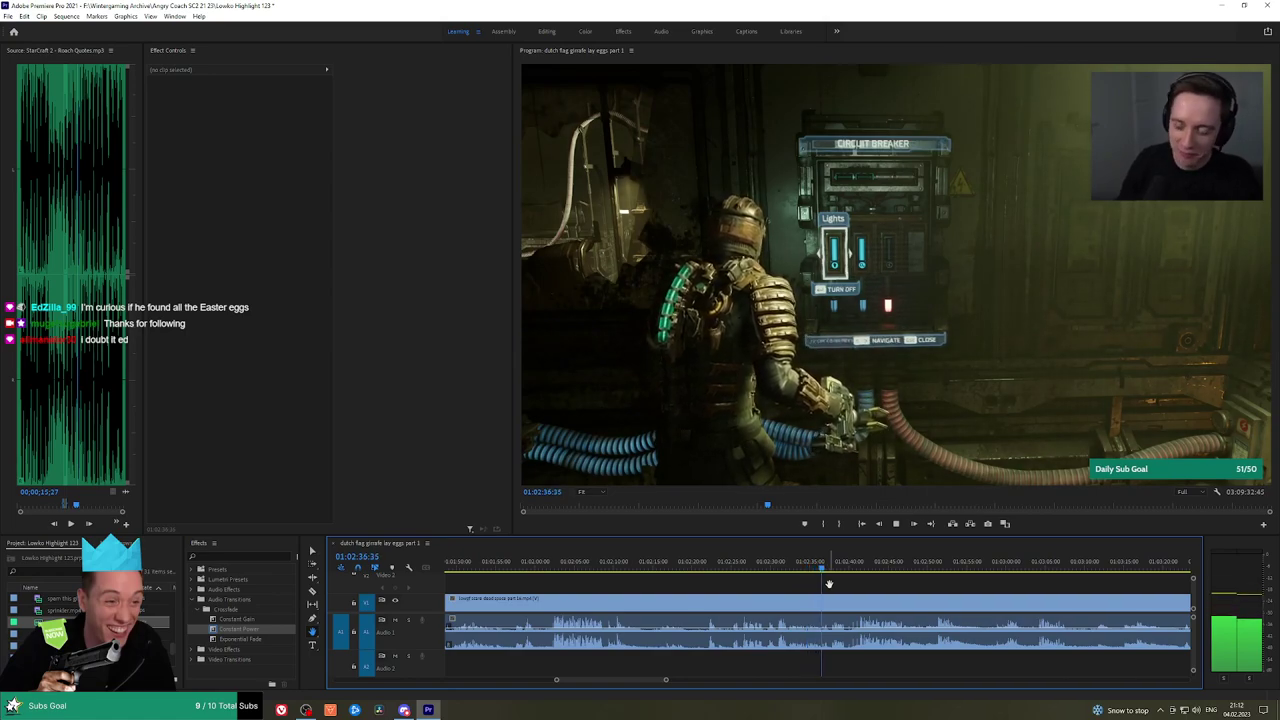
pyautogui.click(857, 570)
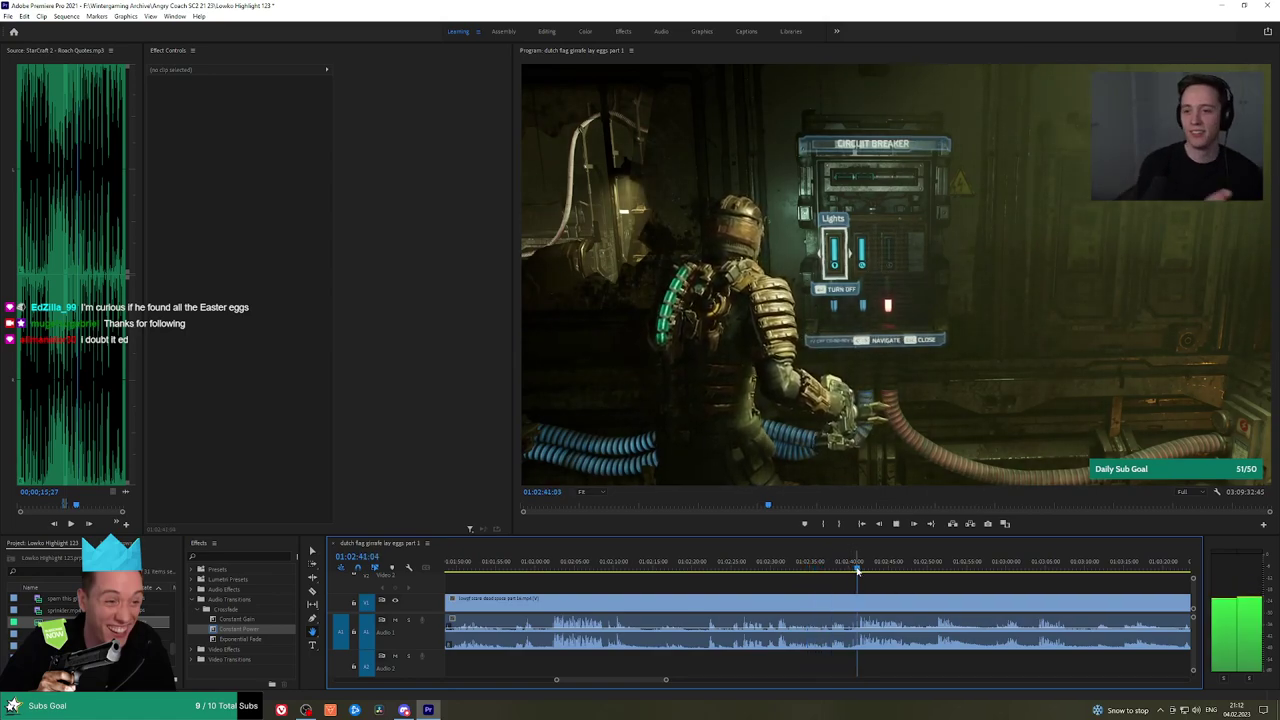
pyautogui.moveTo(924, 580); pyautogui.dragTo(754, 575)
pyautogui.click(759, 568)
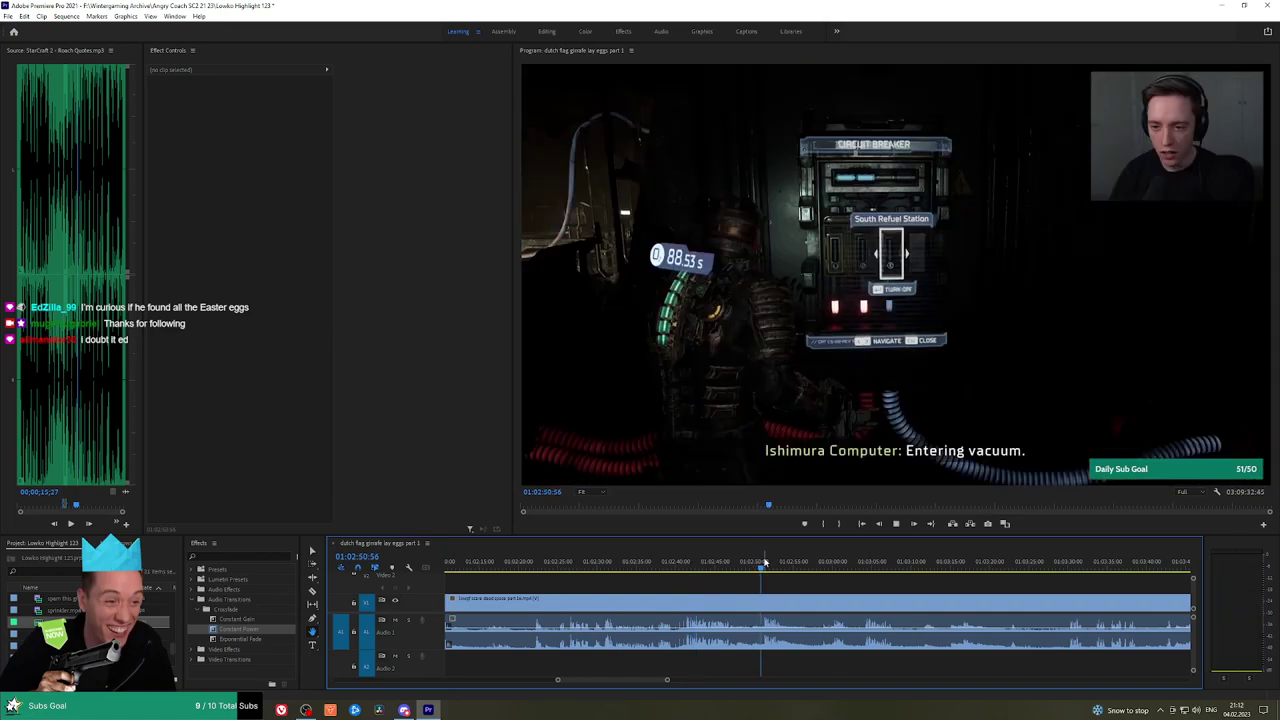
pyautogui.scroll(-3, 840, 580)
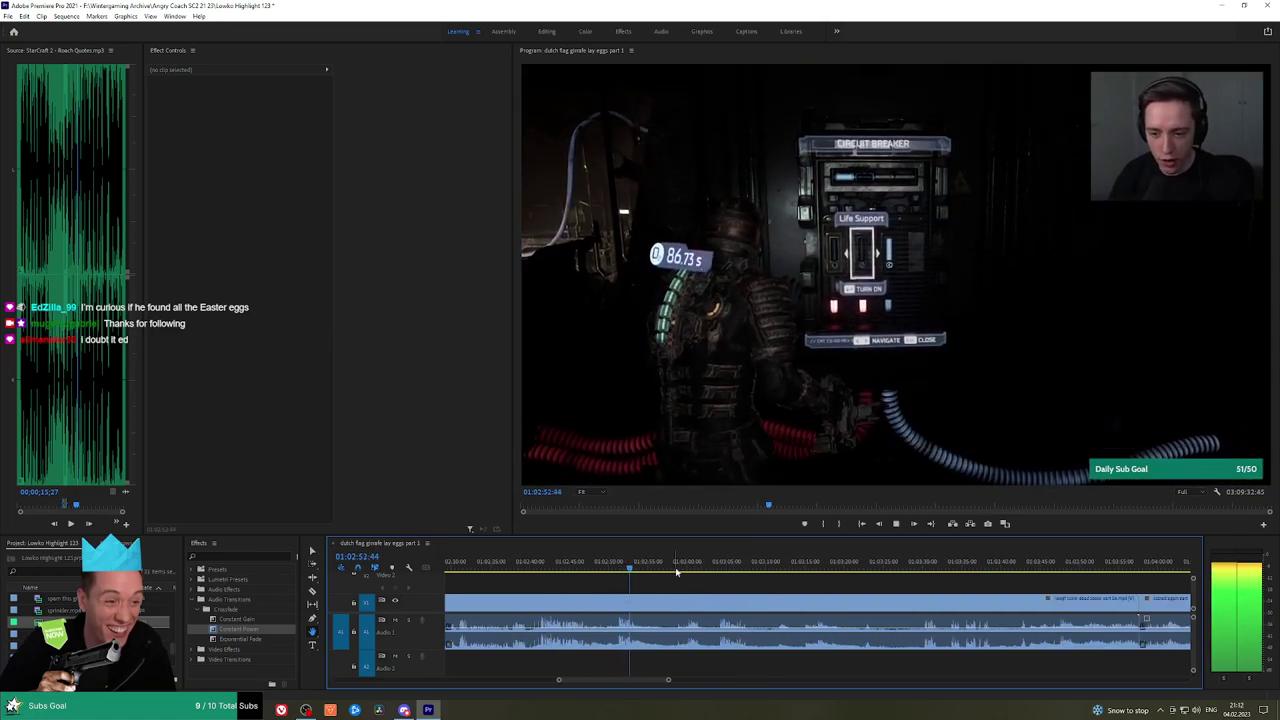
pyautogui.click(721, 566)
# Ripple-delete the rest of the gameplay clip from the split at about 00:59:45 up to the start of the next clip
pyautogui.scroll(-4, 914, 580)
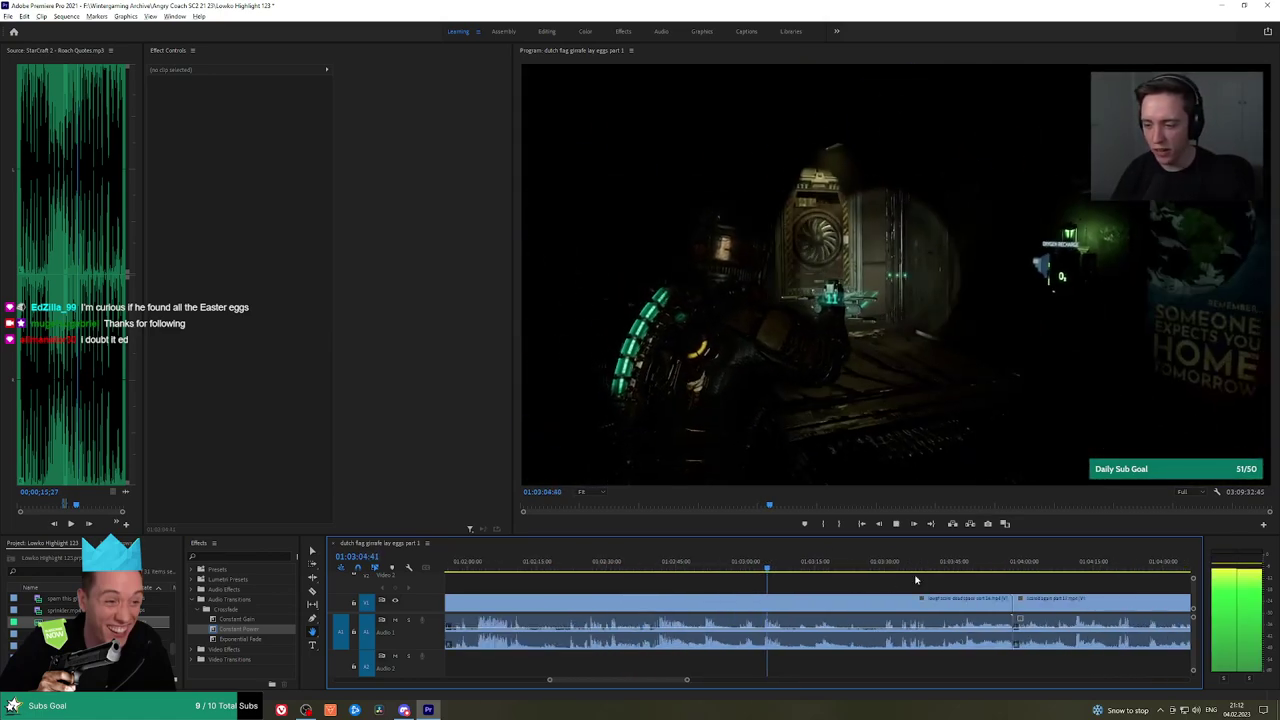
pyautogui.press('v')
pyautogui.click(755, 604)
pyautogui.hotkey('shift', 'Delete')
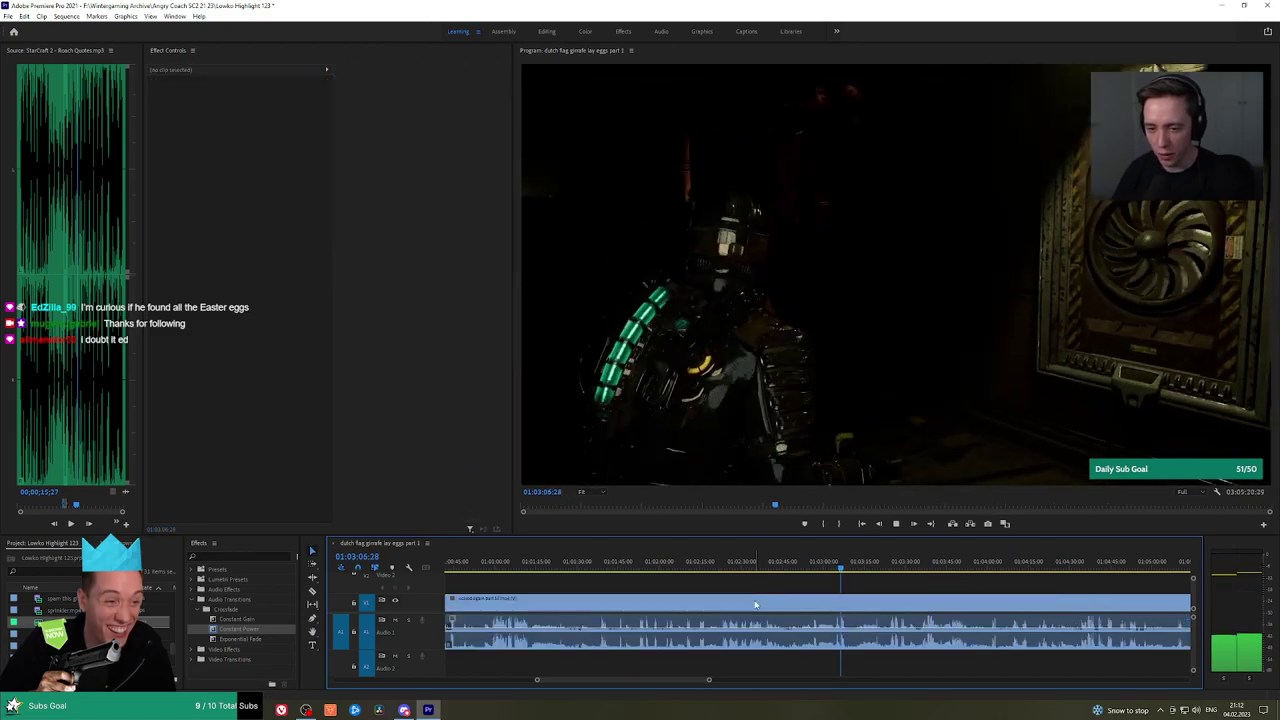
# Play the footage after the cut at about 00:59:45 and bridge the cut with an Exponential Fade audio crossfade
pyautogui.press('Up')
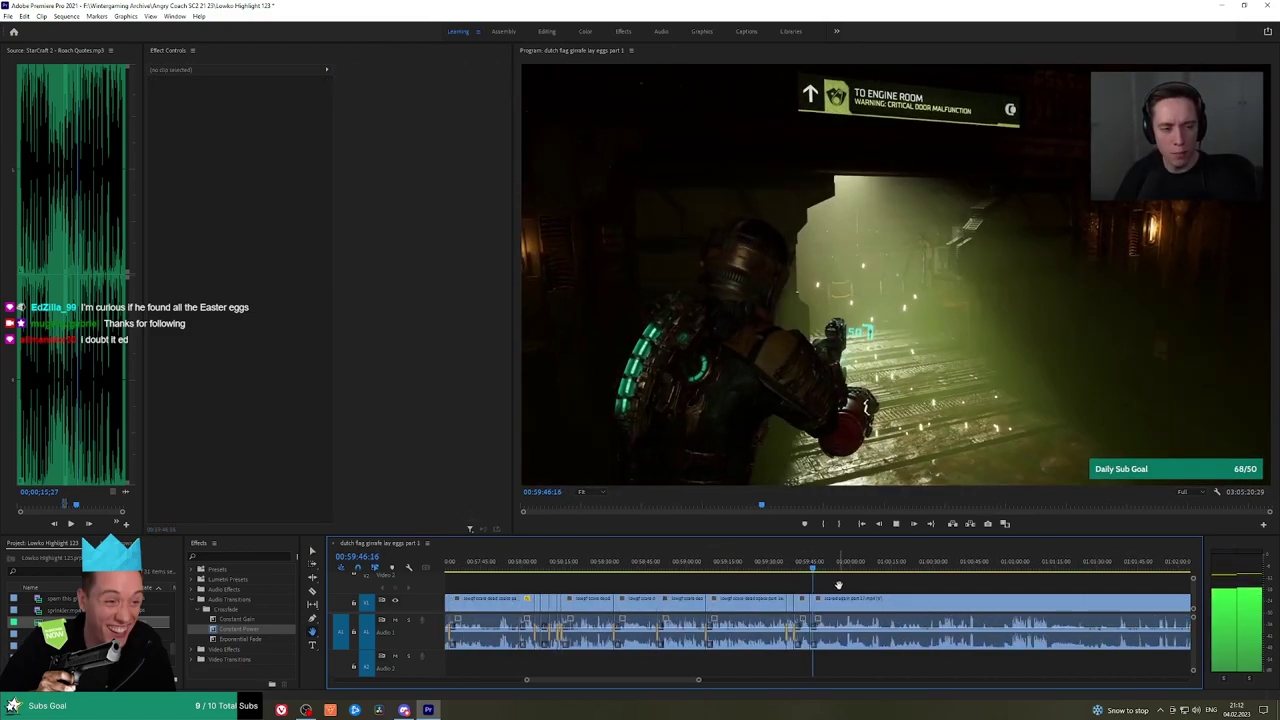
pyautogui.scroll(4, 811, 580)
pyautogui.press('space')
pyautogui.press('space')
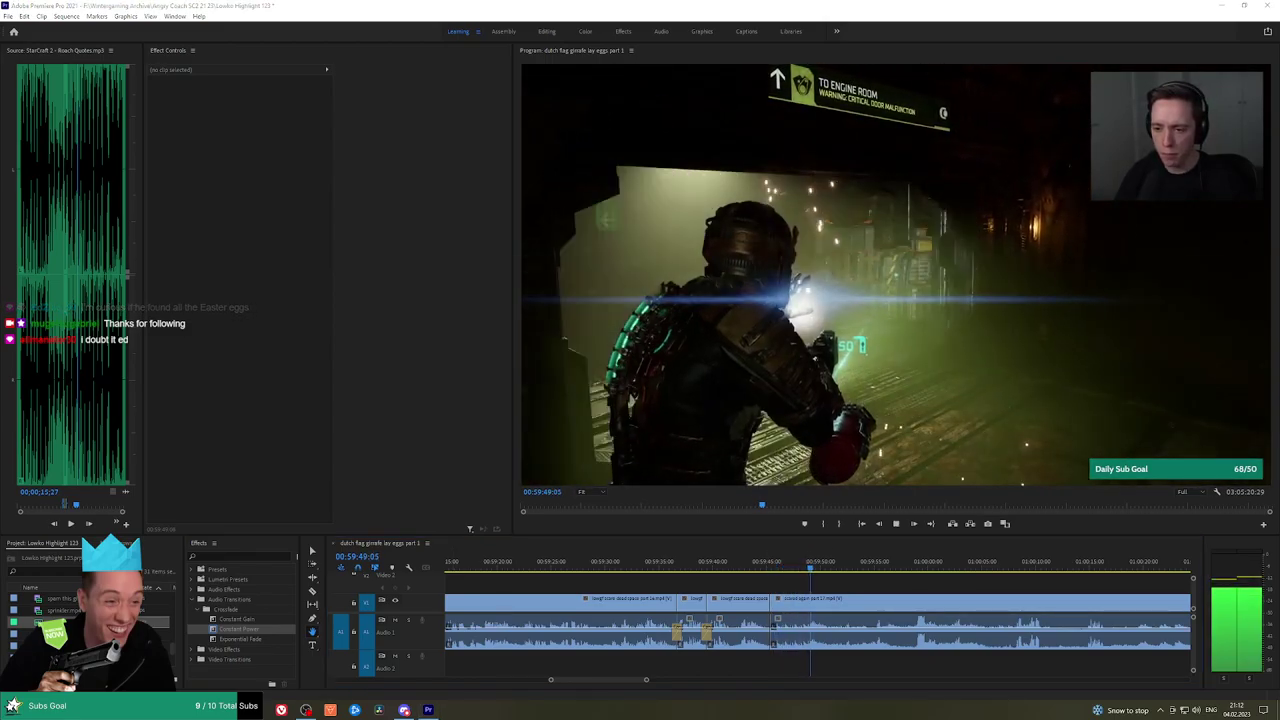
pyautogui.click(851, 583)
pyautogui.press('space')
pyautogui.press('space')
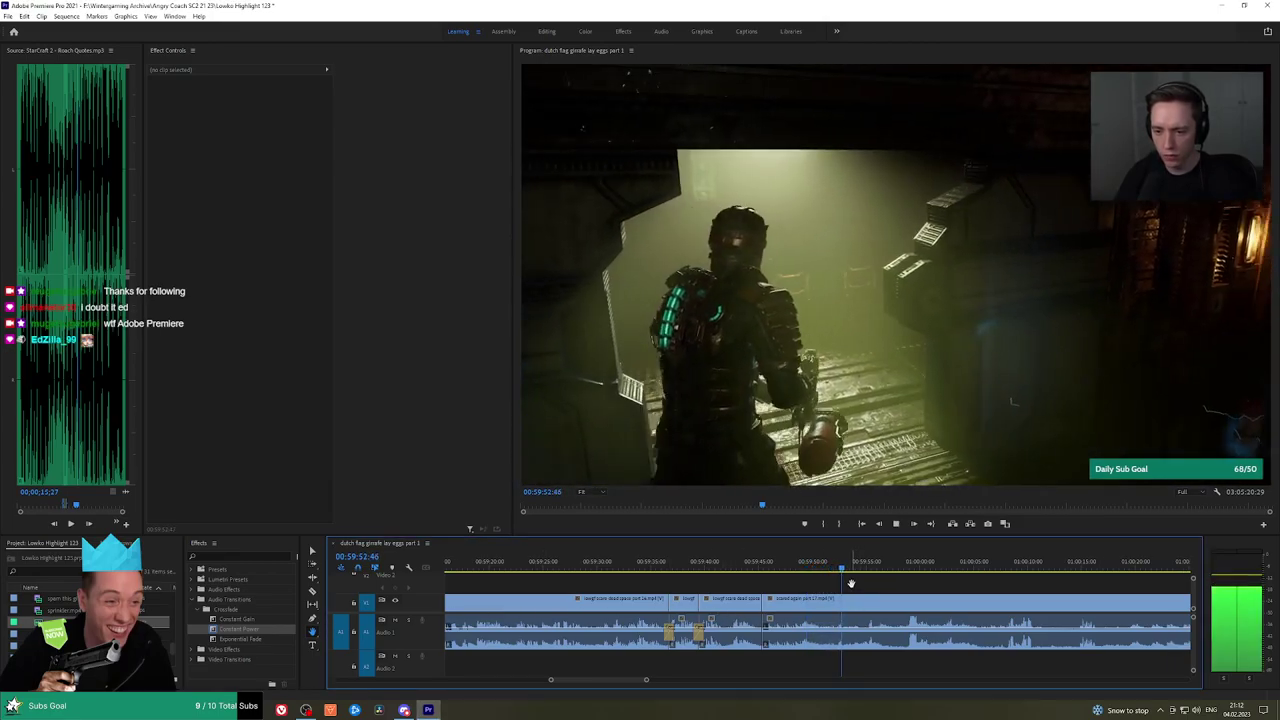
pyautogui.scroll(2, 850, 582)
pyautogui.press('space')
pyautogui.click(241, 639)
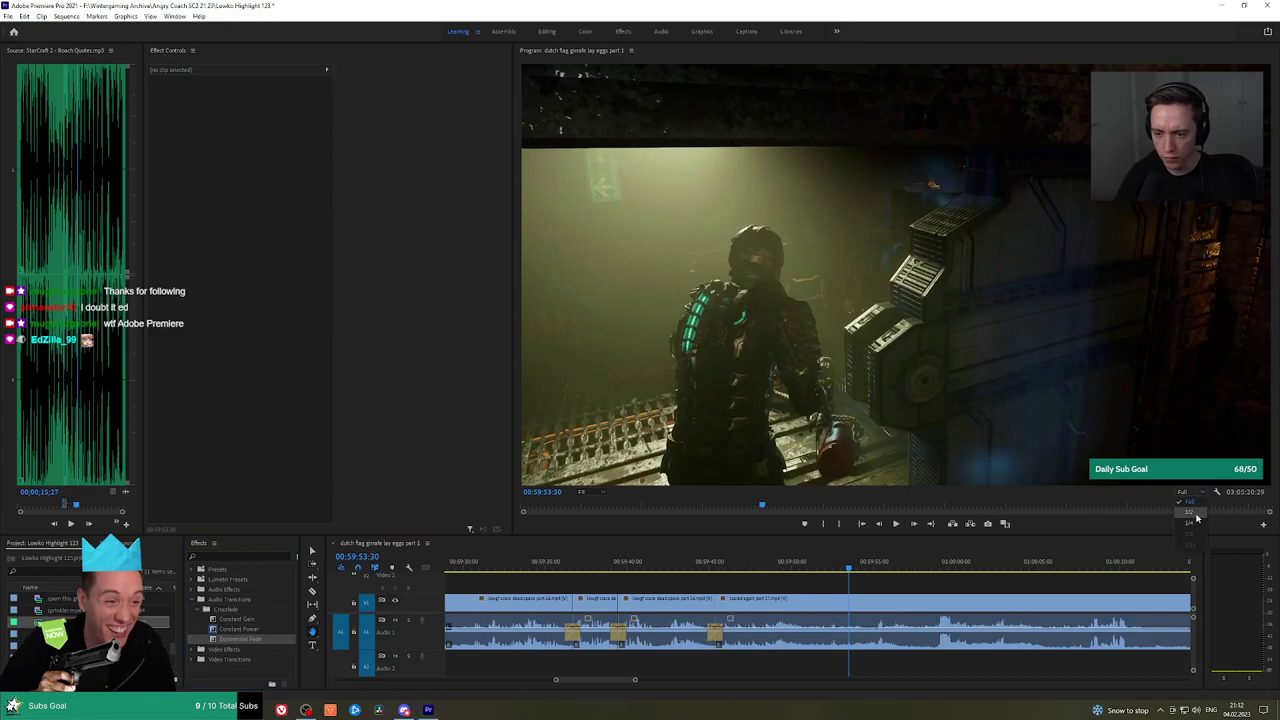
# Preview the crossfaded cut at 1/2 playback resolution and restore the resolution to Full
pyautogui.click(1192, 512)
pyautogui.click(716, 568)
pyautogui.press('space')
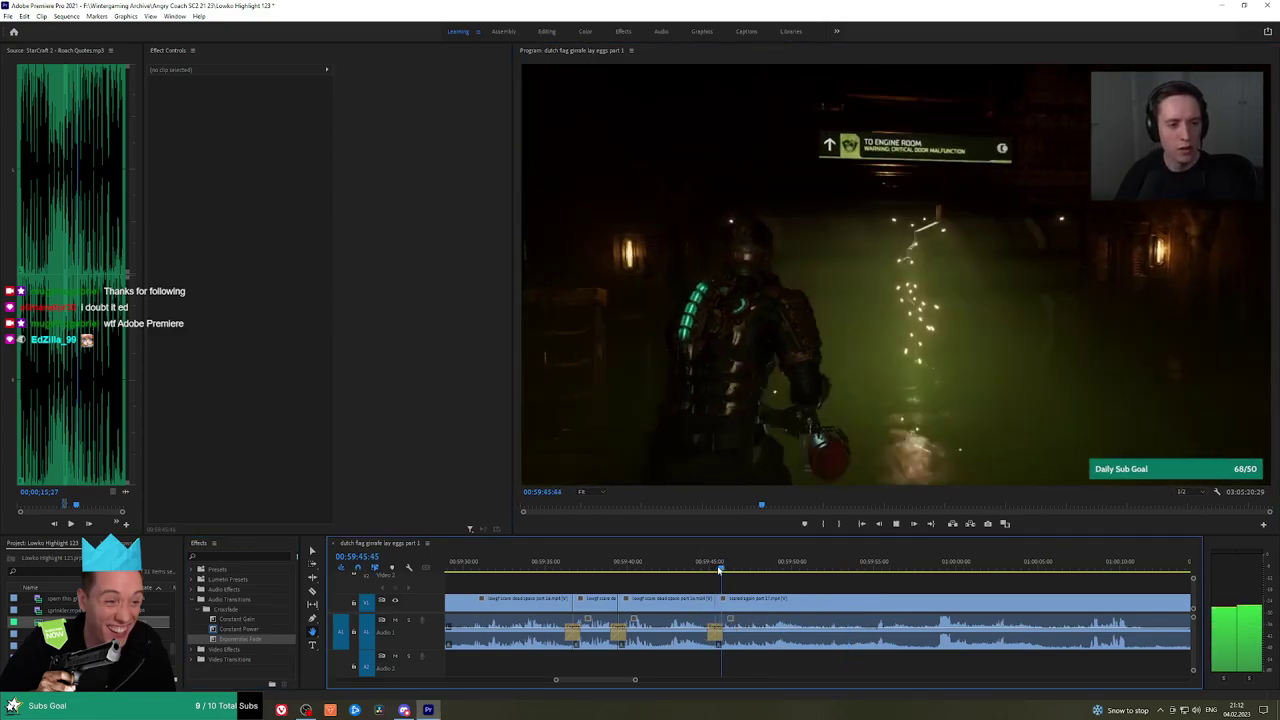
pyautogui.press('space')
pyautogui.click(1186, 492)
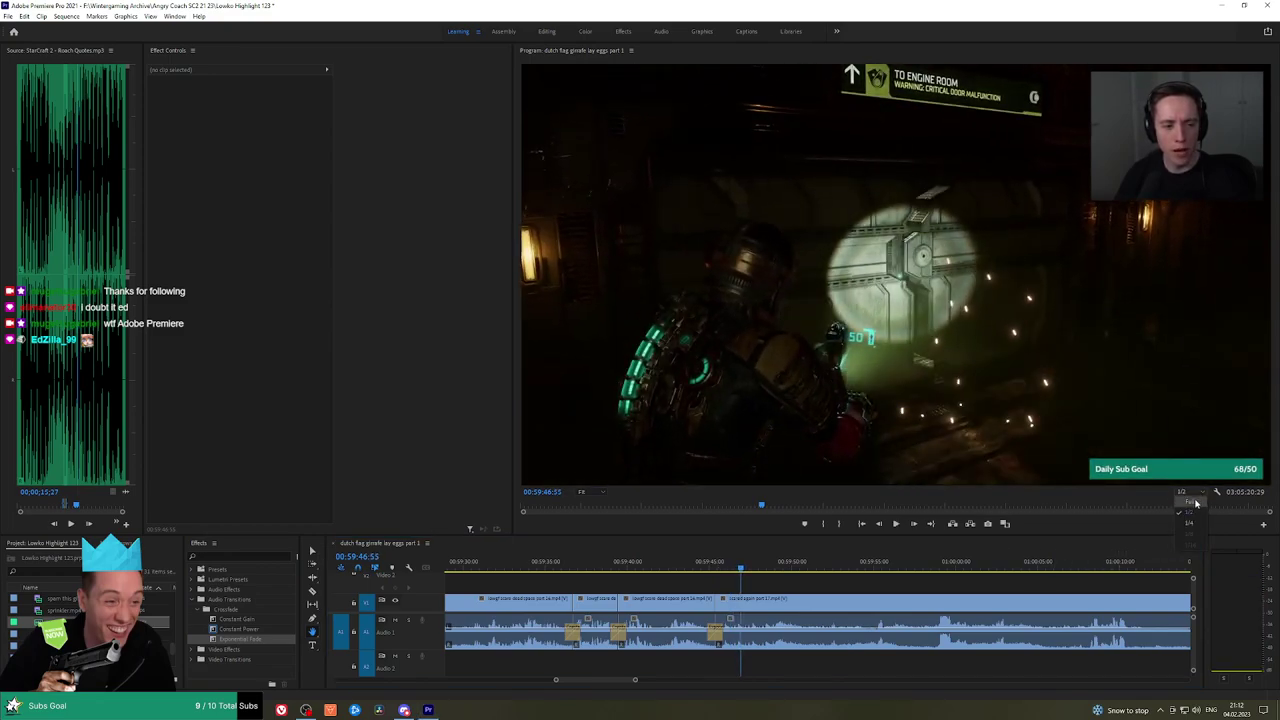
pyautogui.click(1196, 503)
# Split the gameplay clip at about 01:00:00, where the flames burst out in the corridor, and check the following moment
pyautogui.click(814, 582)
pyautogui.press('space')
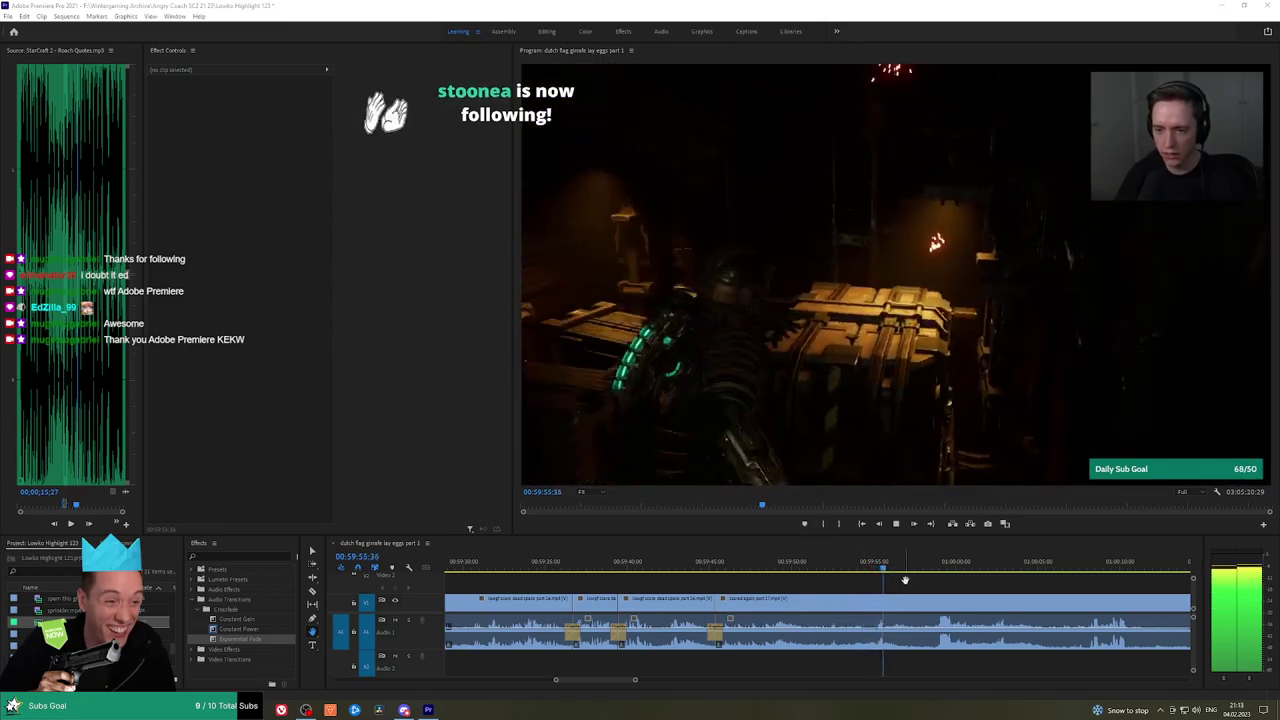
pyautogui.moveTo(905, 580); pyautogui.dragTo(785, 583)
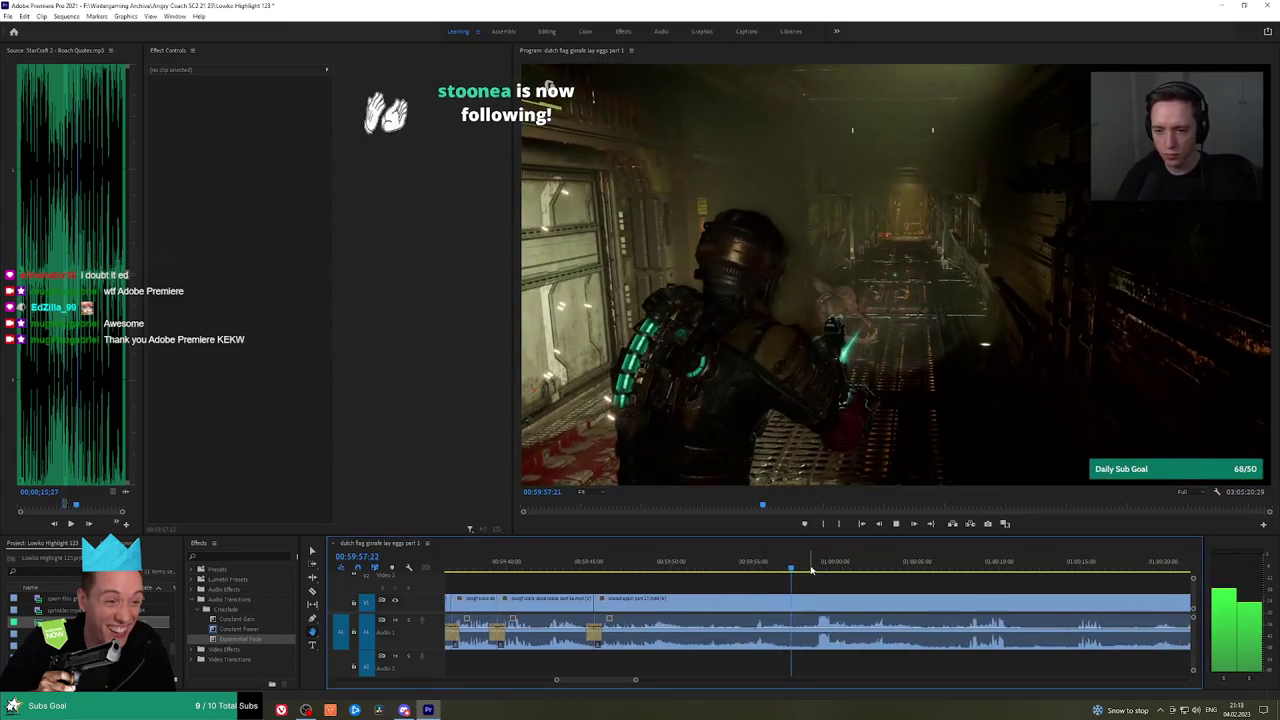
pyautogui.click(811, 569)
pyautogui.moveTo(905, 586); pyautogui.dragTo(810, 585)
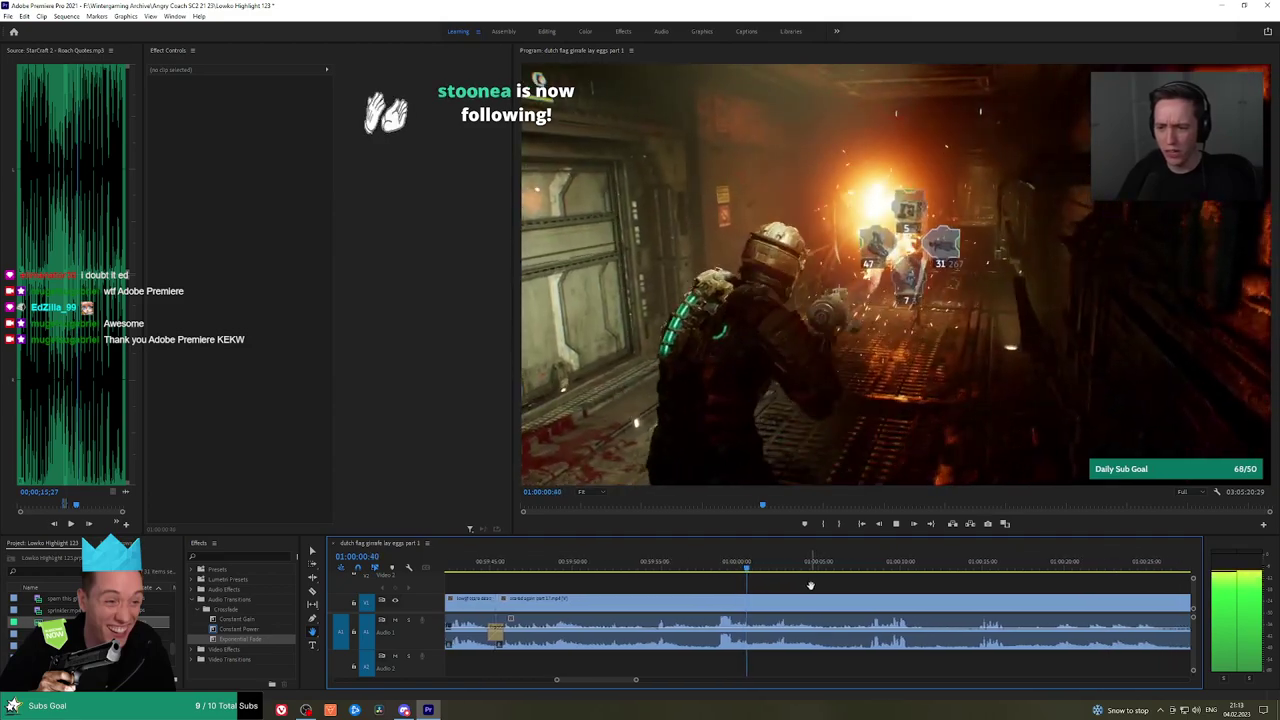
pyautogui.press('space')
pyautogui.moveTo(723, 567); pyautogui.dragTo(734, 566)
pyautogui.scroll(1, 745, 587)
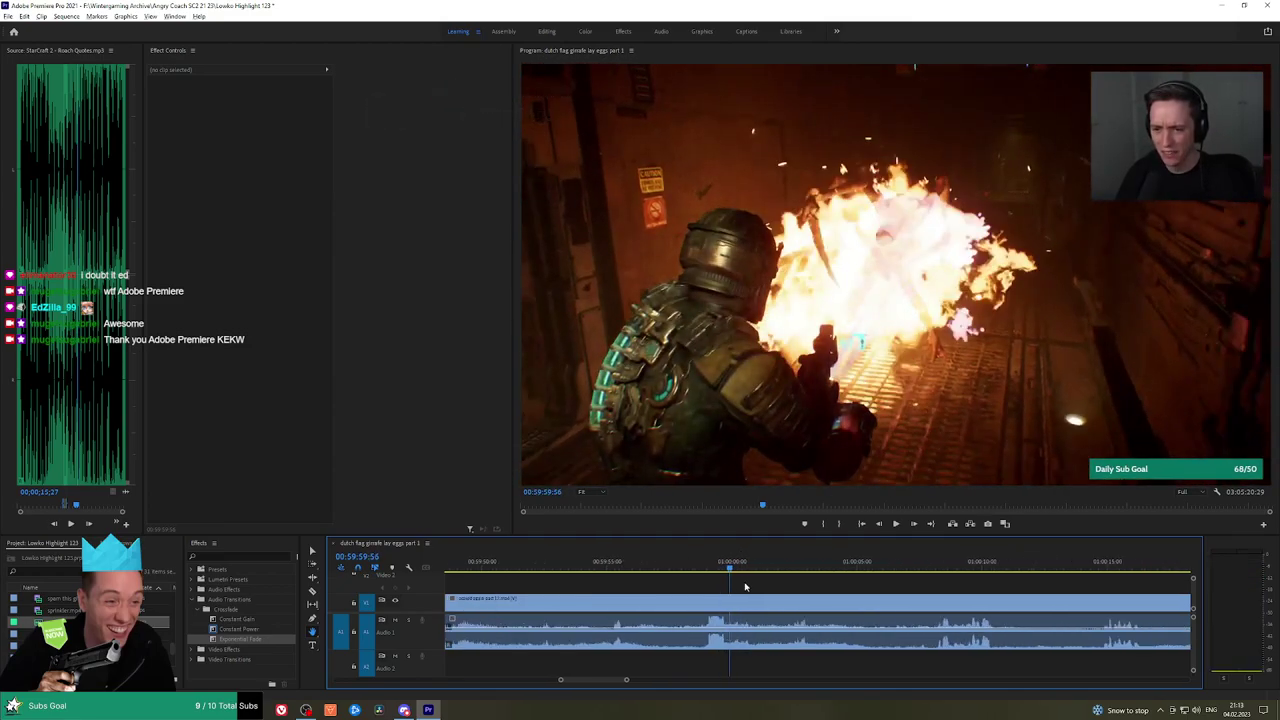
pyautogui.press('=')
pyautogui.press('space')
pyautogui.press('space')
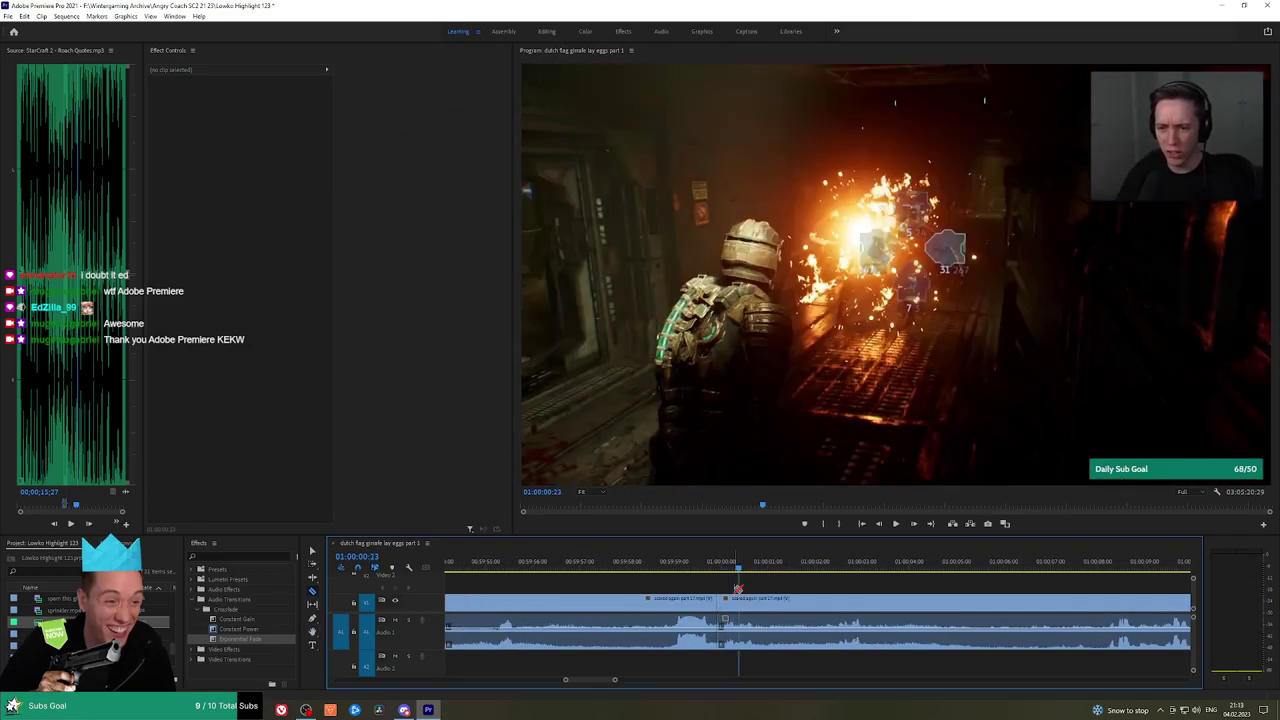
# Split the clip again at 01:00:00:22 to isolate the short section, and mute that section's audio
pyautogui.hotkey('ctrl', 'z')
pyautogui.moveTo(725, 566); pyautogui.dragTo(738, 600)
pyautogui.click(736, 645)
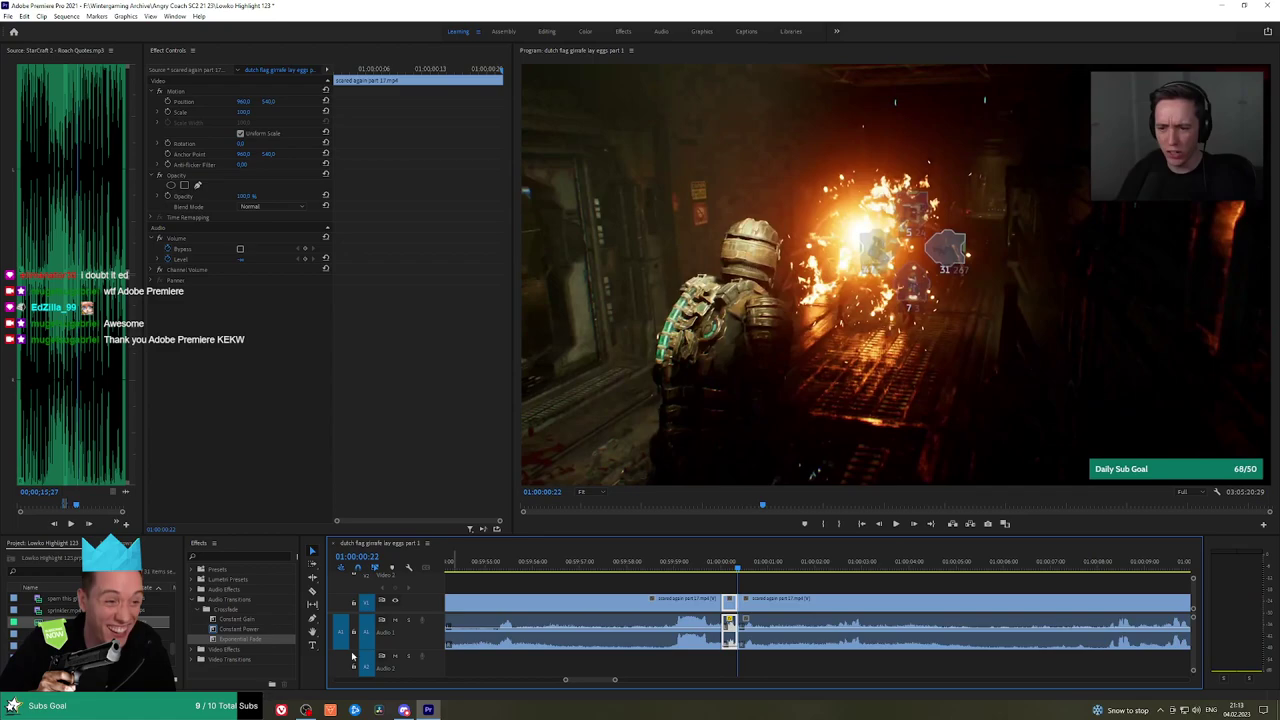
# Place the StarCraft 2 - Roach Quotes.mp3 sound on Audio 2 under the muted section, lower its volume and play the result
pyautogui.moveTo(238, 638); pyautogui.dragTo(738, 666)
pyautogui.click(246, 112)
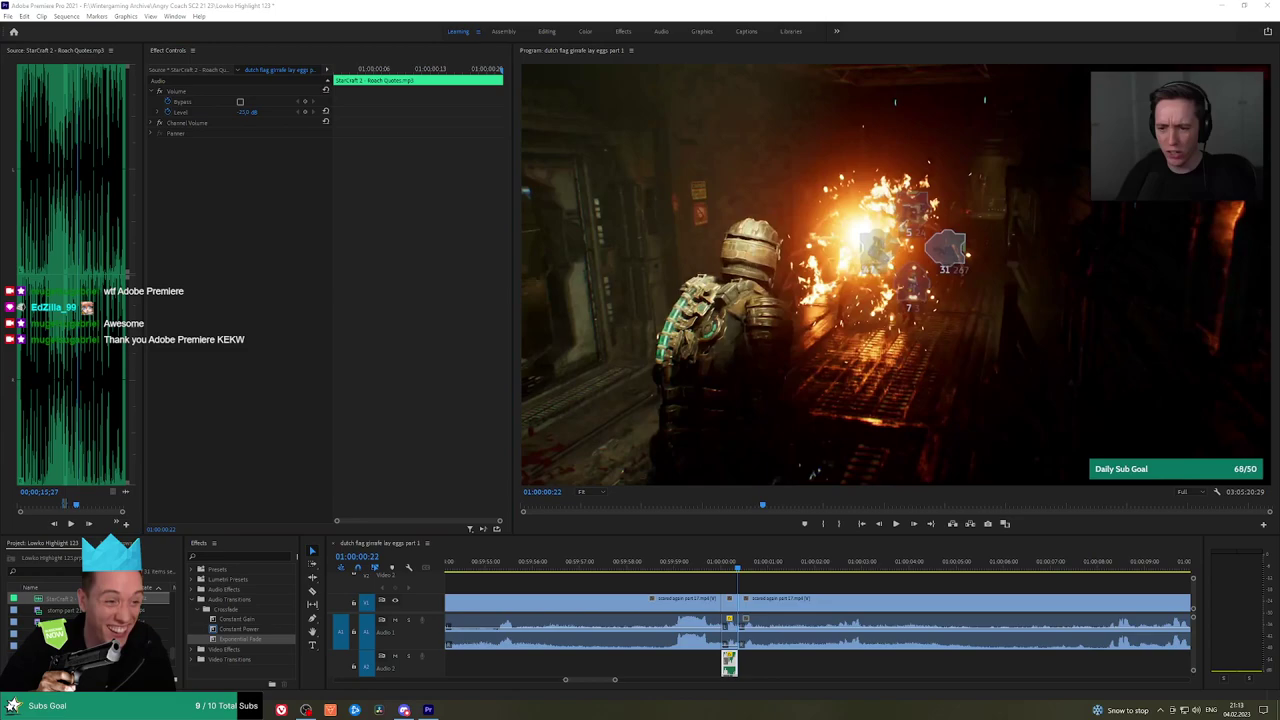
pyautogui.click(714, 572)
pyautogui.press('space')
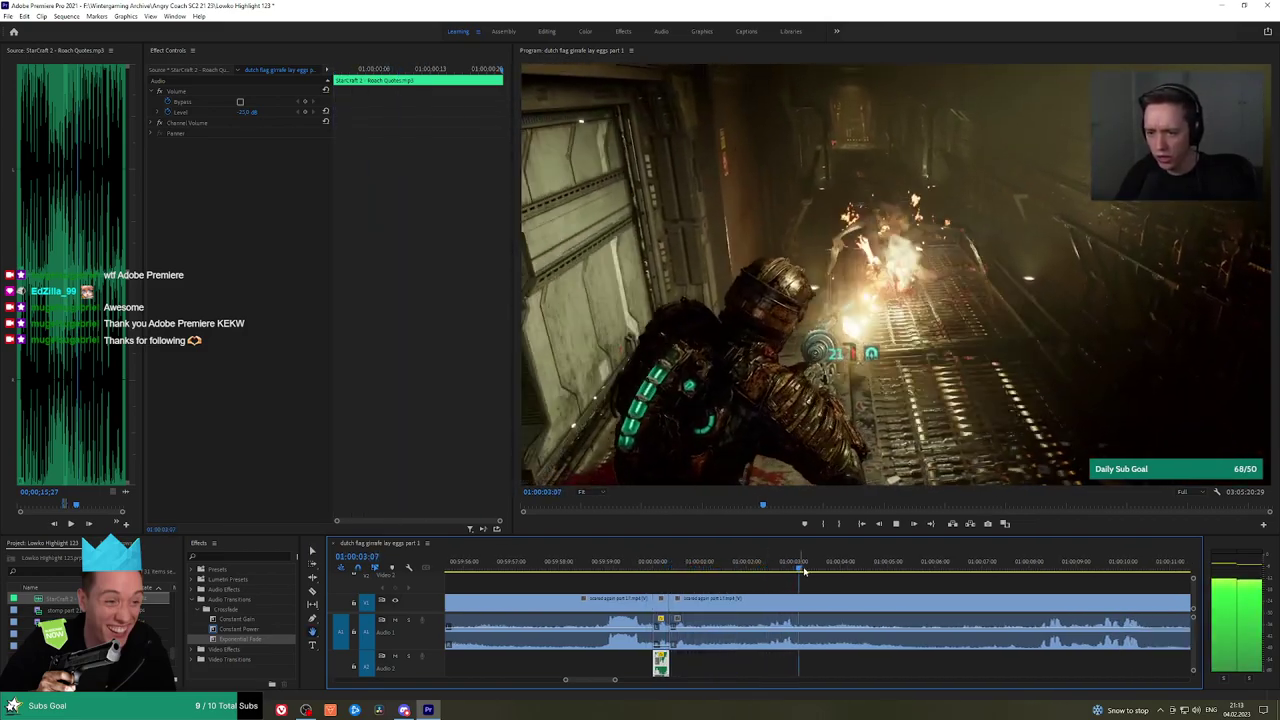
# Review the gameplay up to about 01:00:10 and split the clip at about 01:00:11, after the ammo pickup
pyautogui.moveTo(804, 571); pyautogui.dragTo(1034, 571)
pyautogui.press('space')
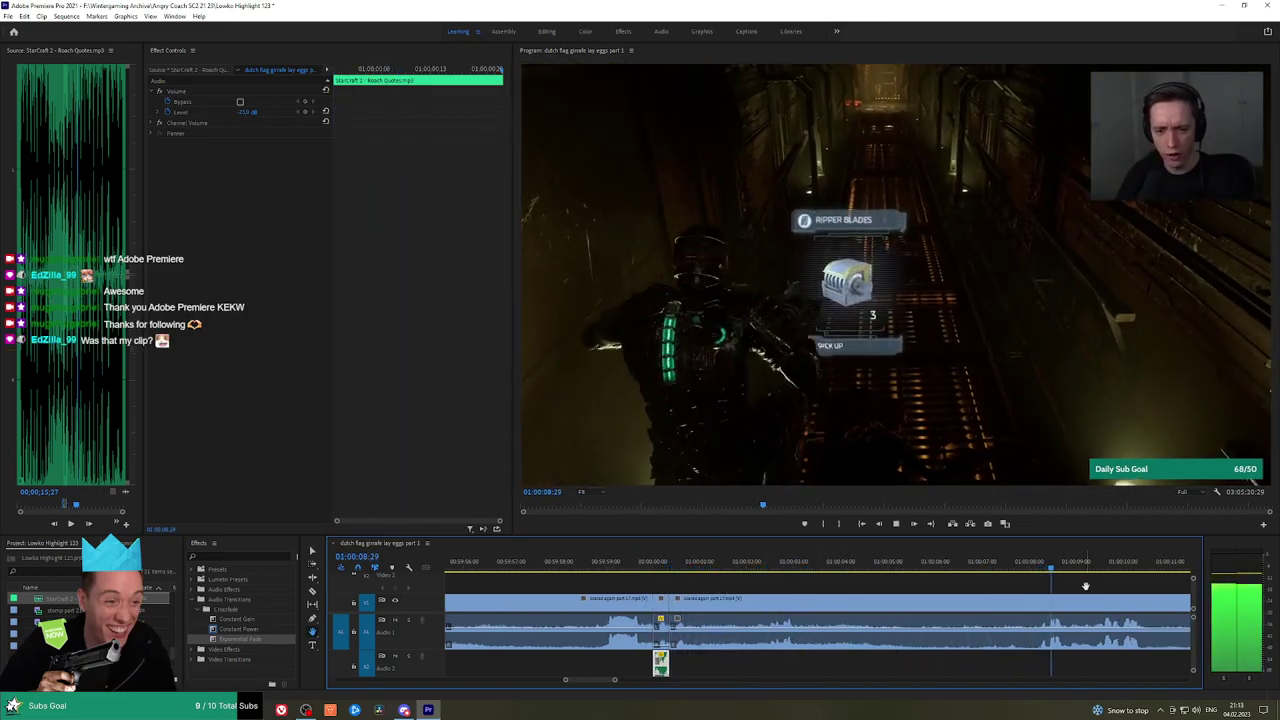
pyautogui.scroll(-3, 1085, 586)
pyautogui.moveTo(1114, 582); pyautogui.dragTo(753, 570)
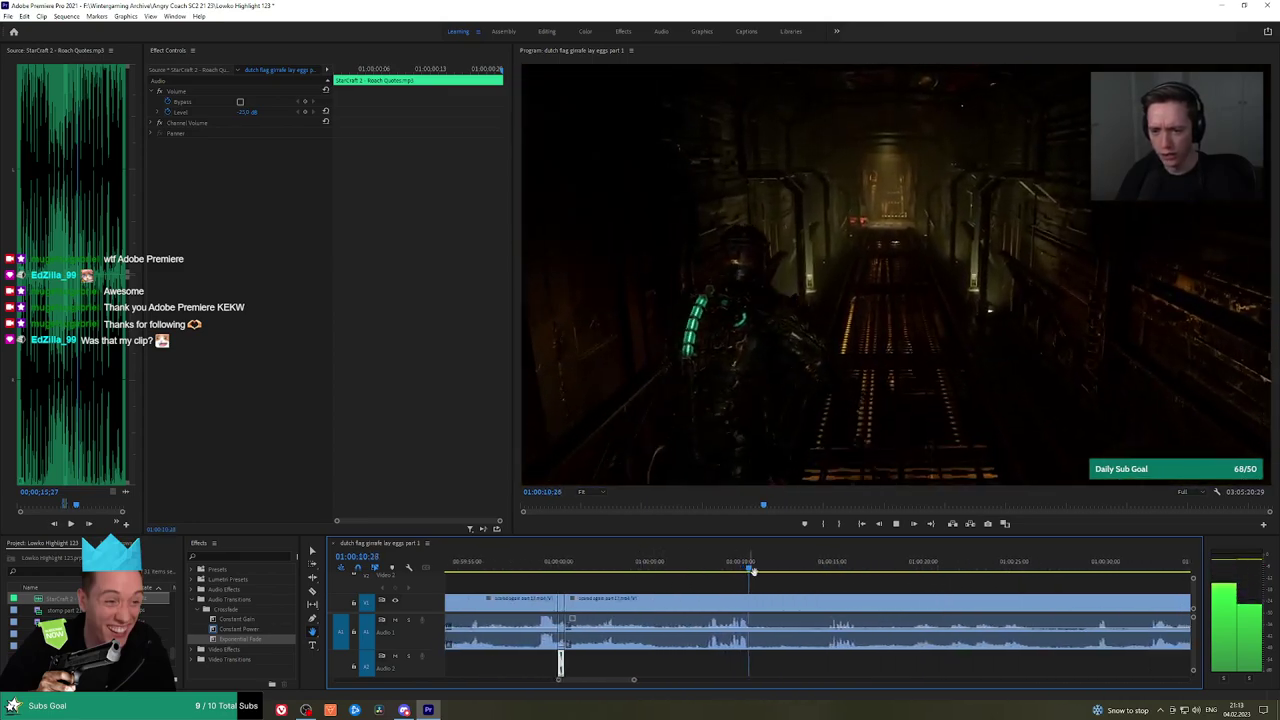
pyautogui.press('c')
pyautogui.click(760, 600)
# Review the gameplay after the last cut, sampling moments from about 01:00:14 to 01:01:25
pyautogui.click(829, 570)
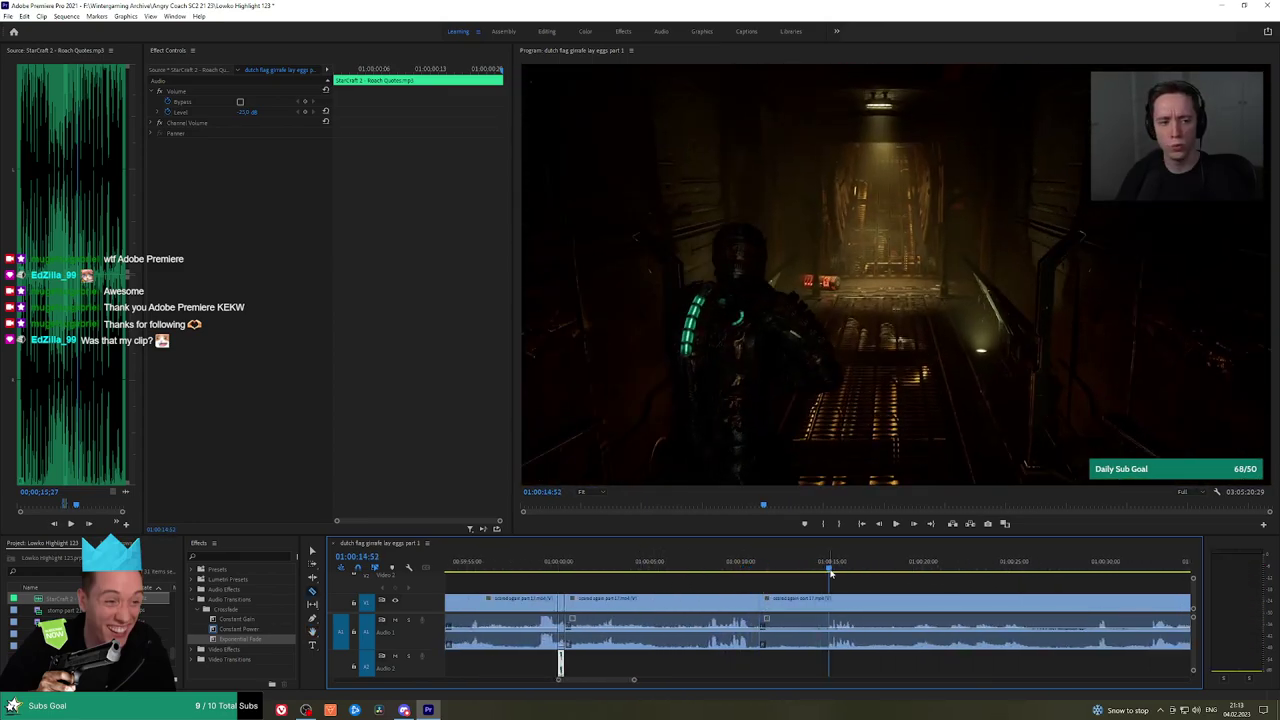
pyautogui.press('space')
pyautogui.press('-')
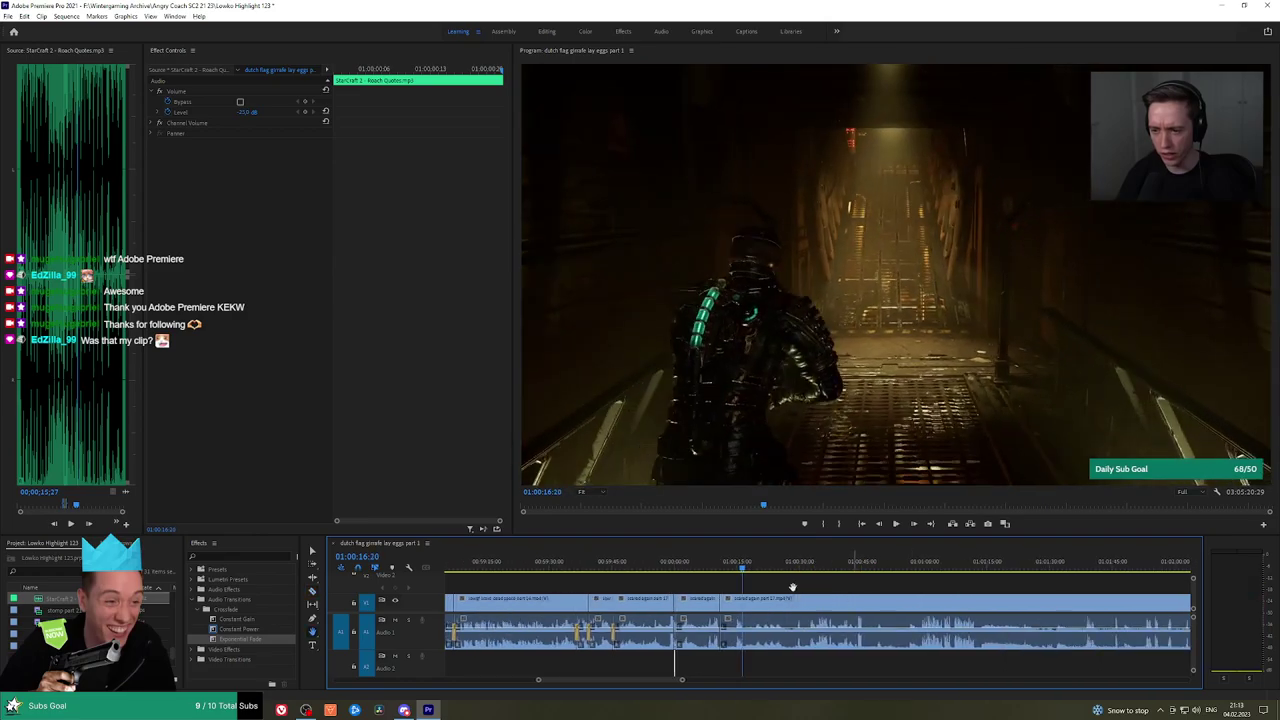
pyautogui.moveTo(792, 587); pyautogui.dragTo(714, 563)
pyautogui.press('space')
pyautogui.press('space')
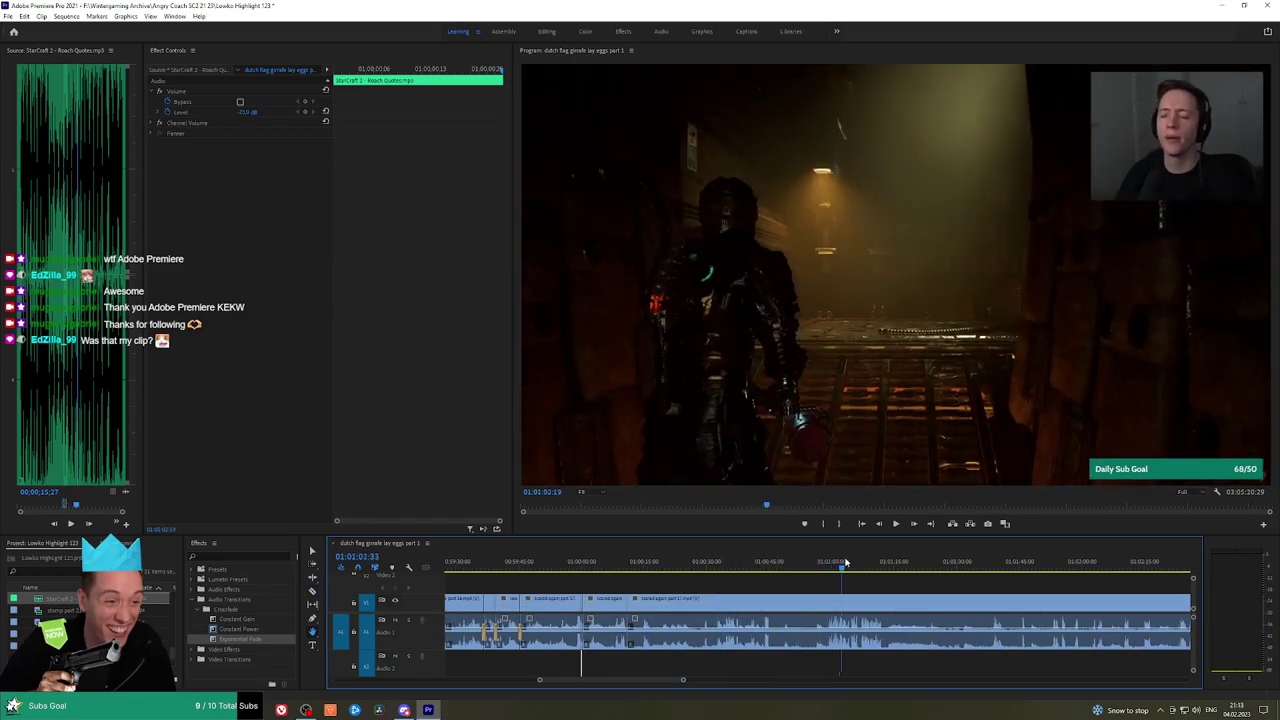
pyautogui.moveTo(932, 562); pyautogui.dragTo(938, 563)
pyautogui.press('space')
pyautogui.press('space')
pyautogui.scroll(-5, 1003, 581)
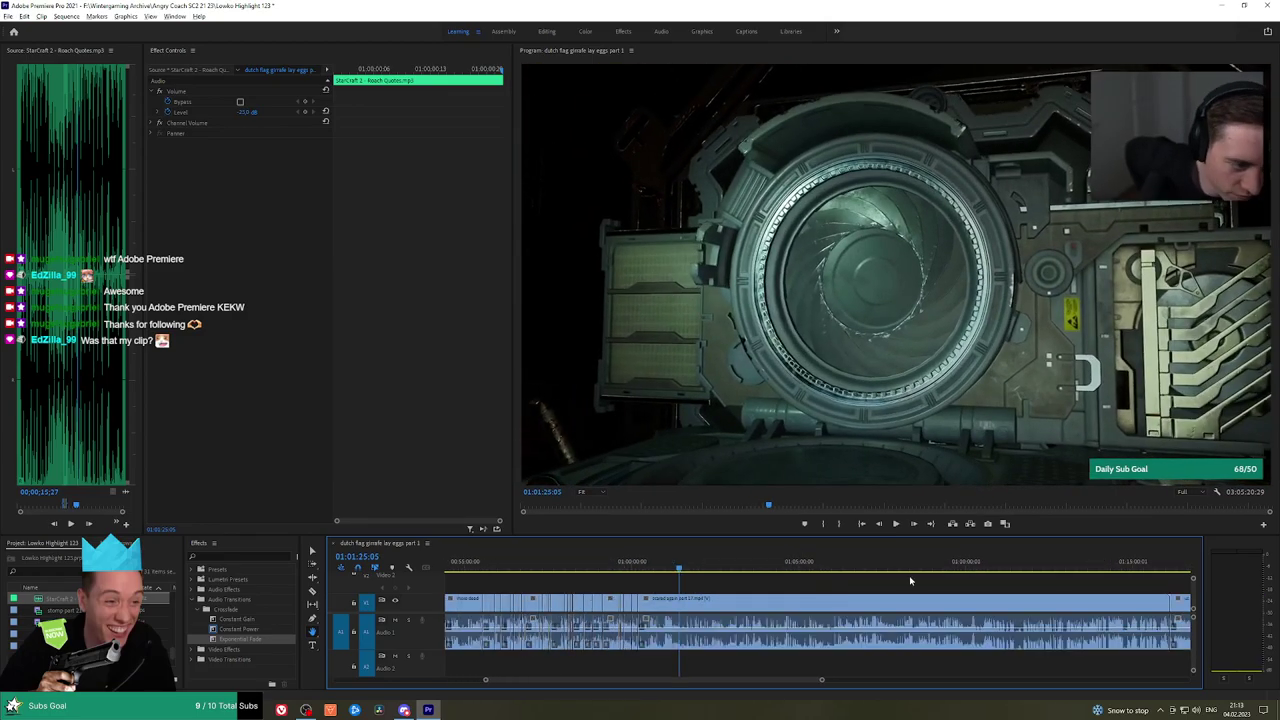
# Skim the rest of the gameplay up to about 01:13:00, and replay the flame burst around 01:00:00
pyautogui.press('-')
pyautogui.click(810, 565)
pyautogui.moveTo(810, 565); pyautogui.dragTo(1005, 570)
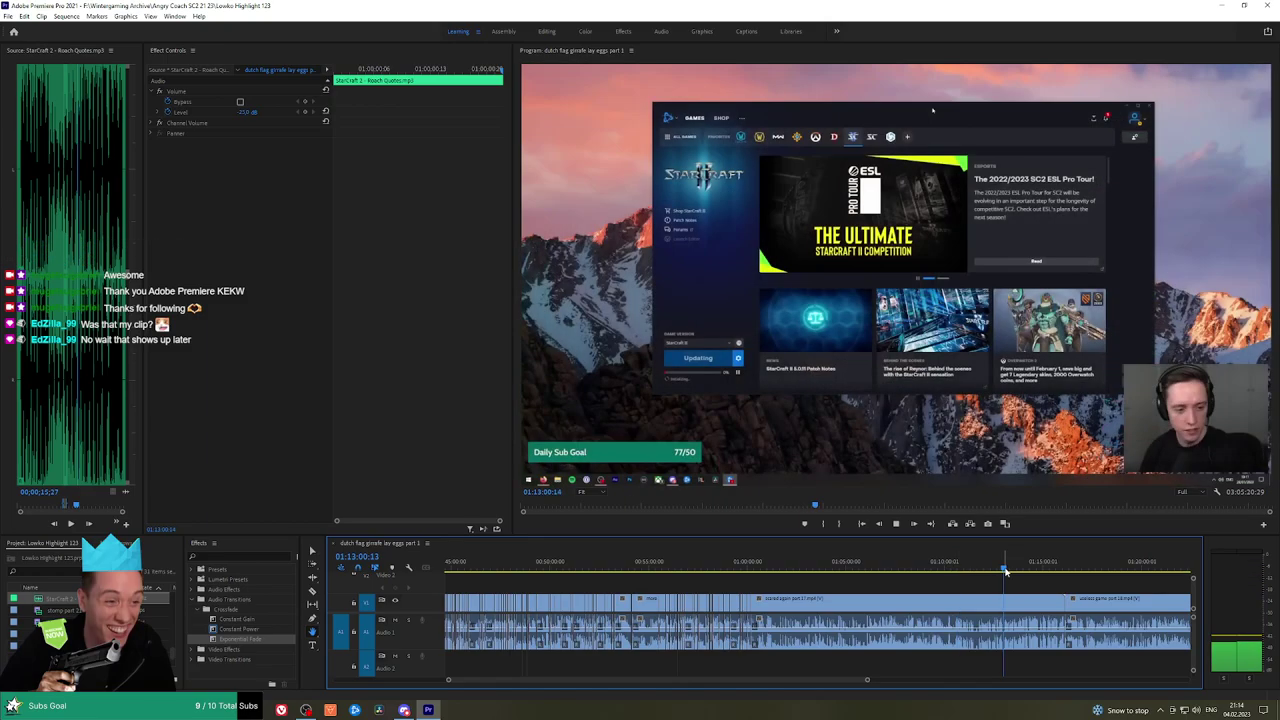
pyautogui.click(930, 575)
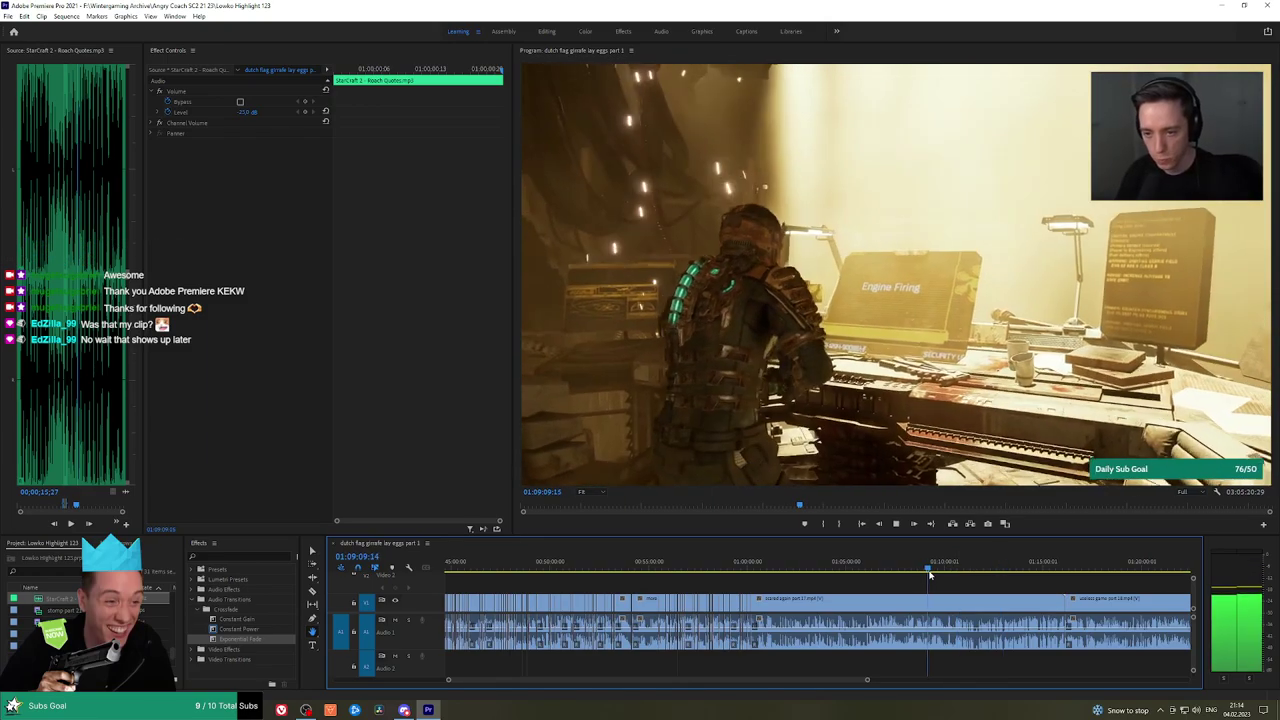
pyautogui.click(873, 575)
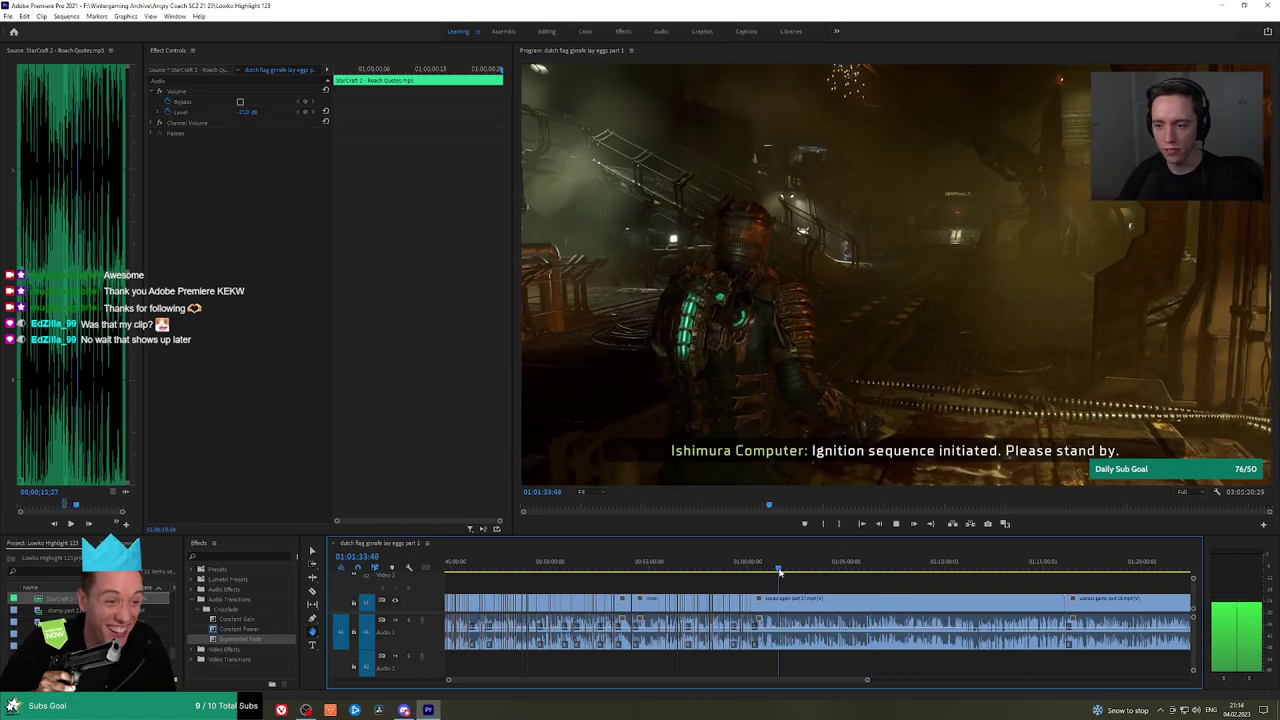
pyautogui.click(751, 568)
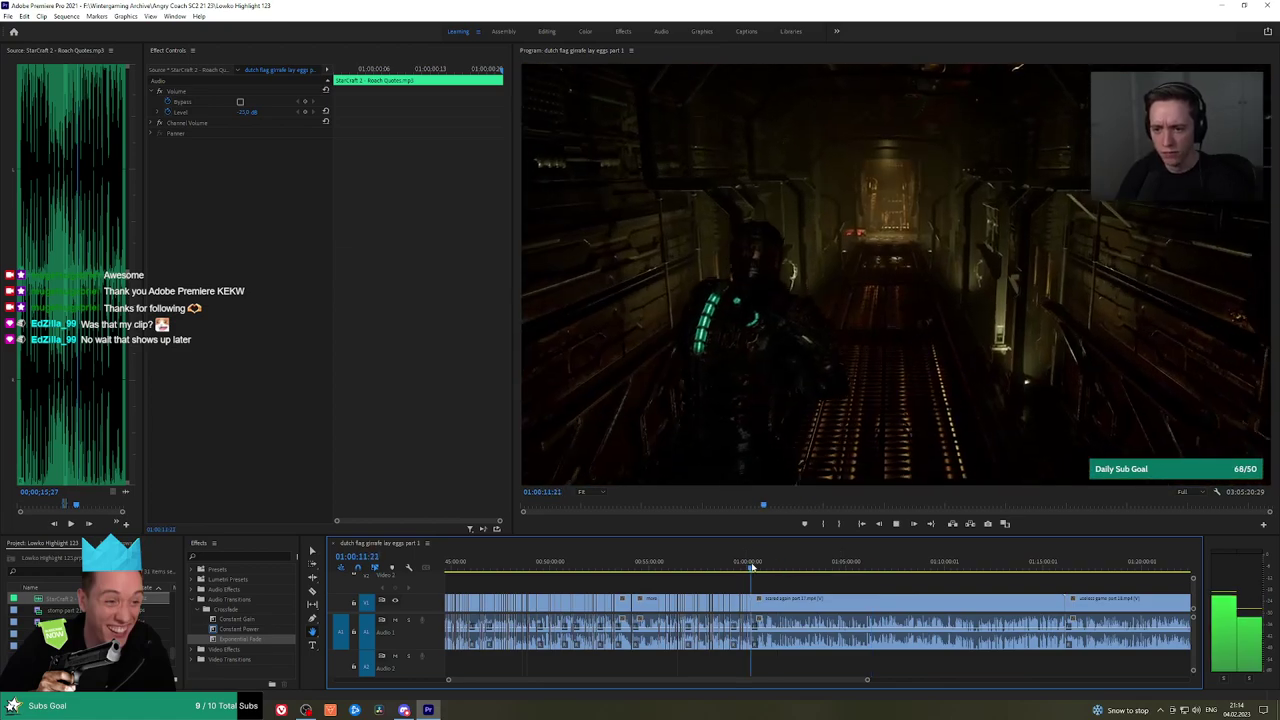
pyautogui.scroll(6, 768, 572)
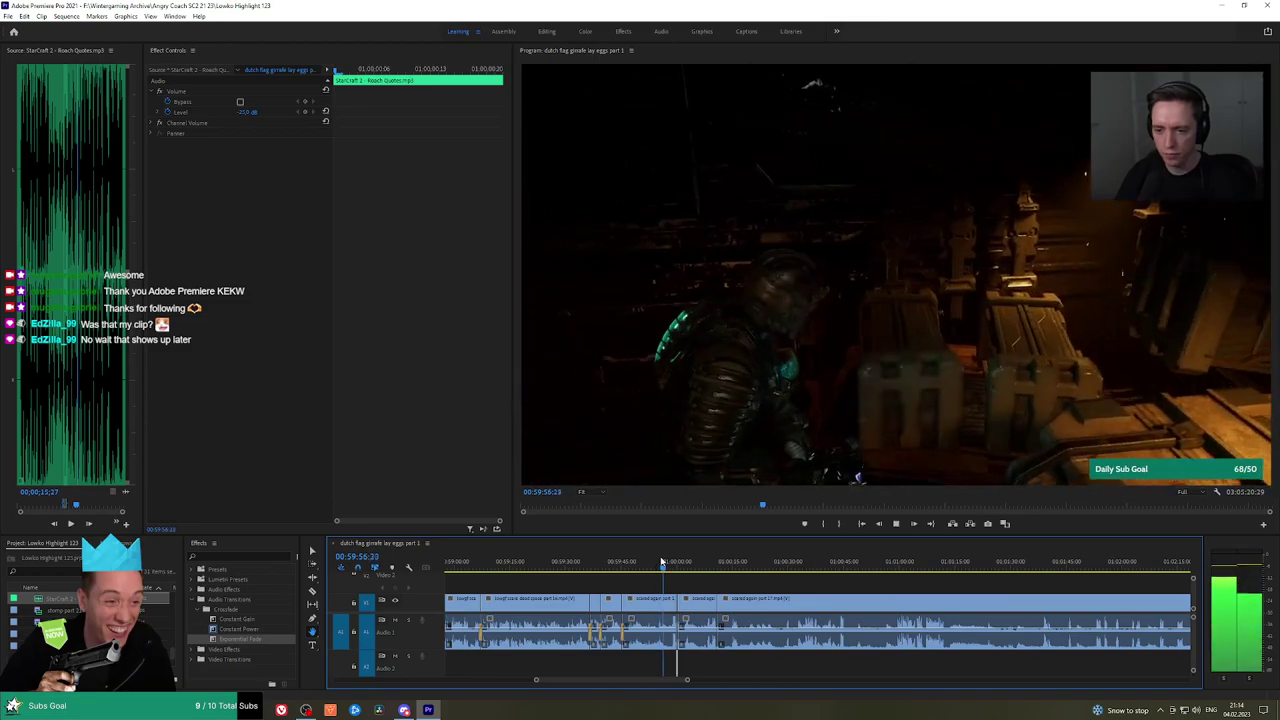
pyautogui.scroll(3, 680, 566)
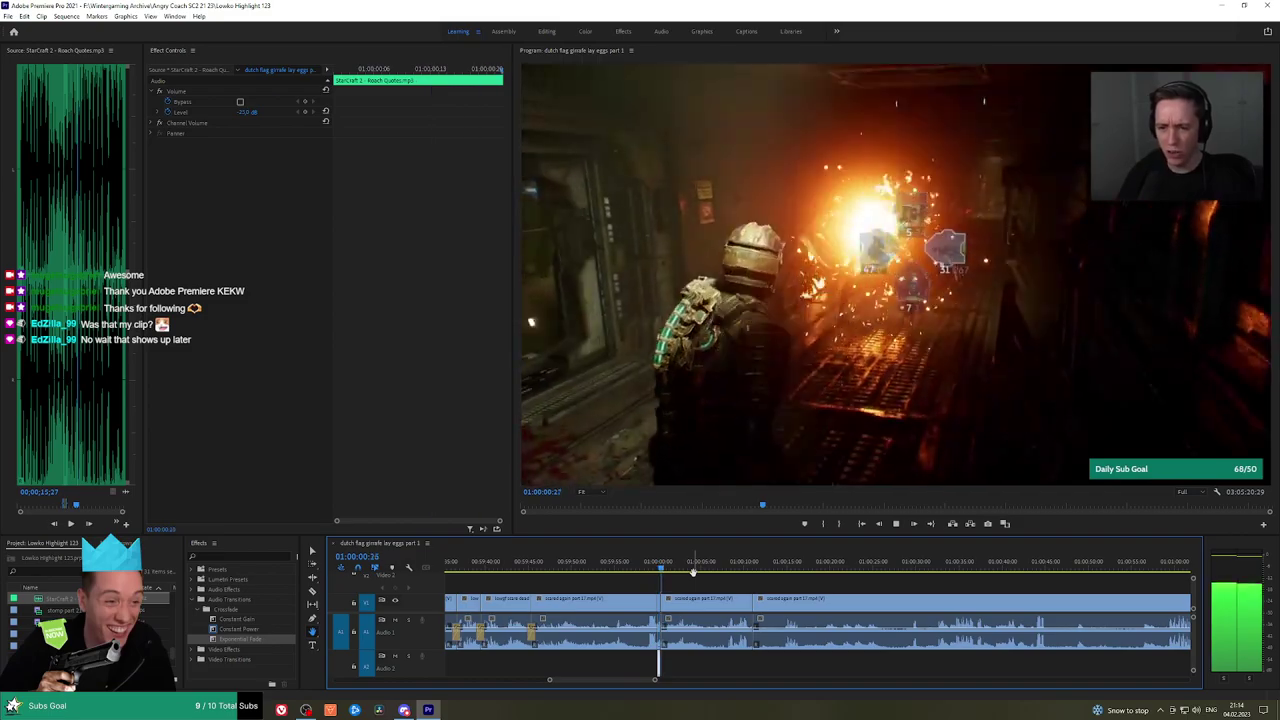
# Split the gameplay clip at about 01:00:29 and ripple-delete the section between about 01:00:11 and that point
pyautogui.moveTo(772, 582); pyautogui.dragTo(745, 582)
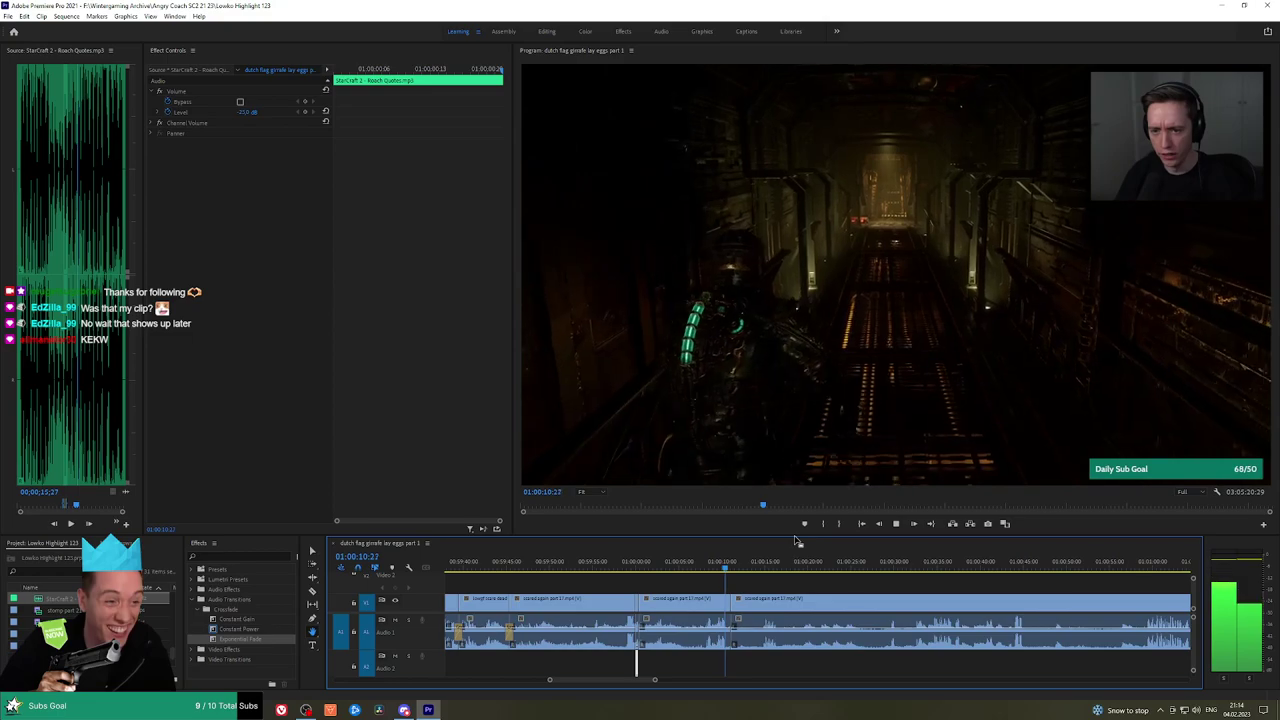
pyautogui.moveTo(764, 565); pyautogui.dragTo(887, 565)
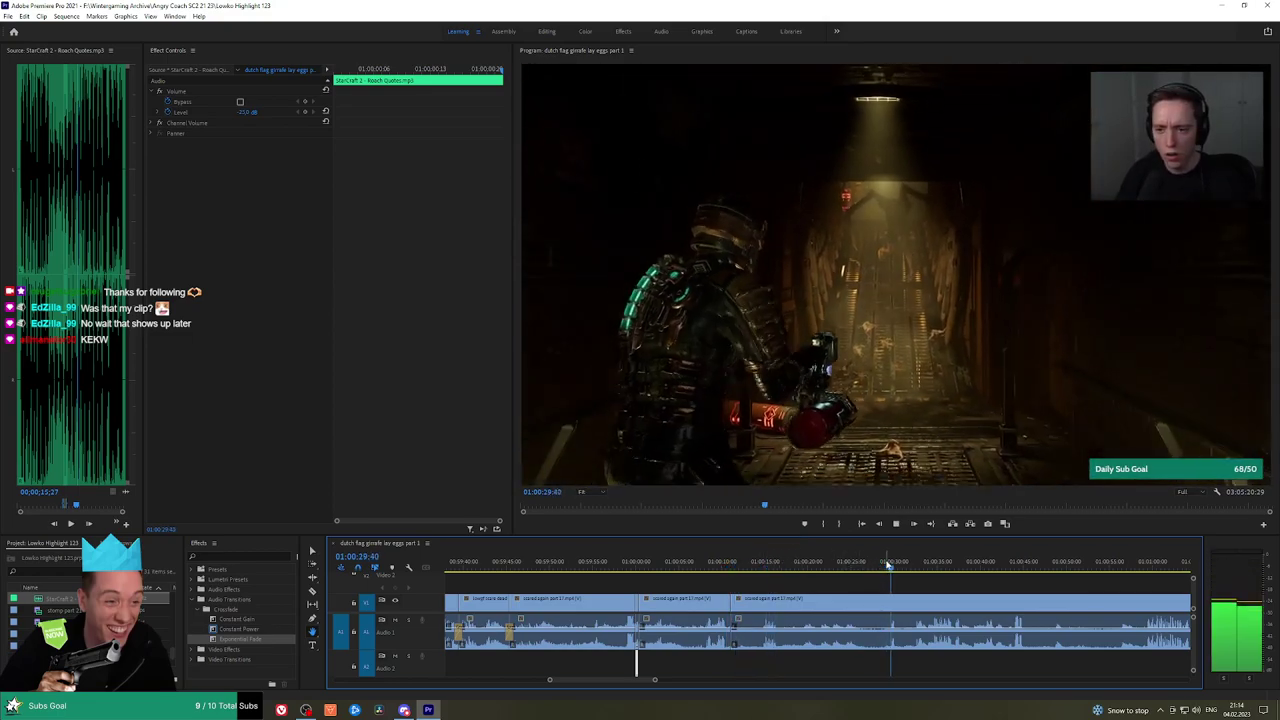
pyautogui.click(891, 598)
pyautogui.press('v')
pyautogui.click(855, 608)
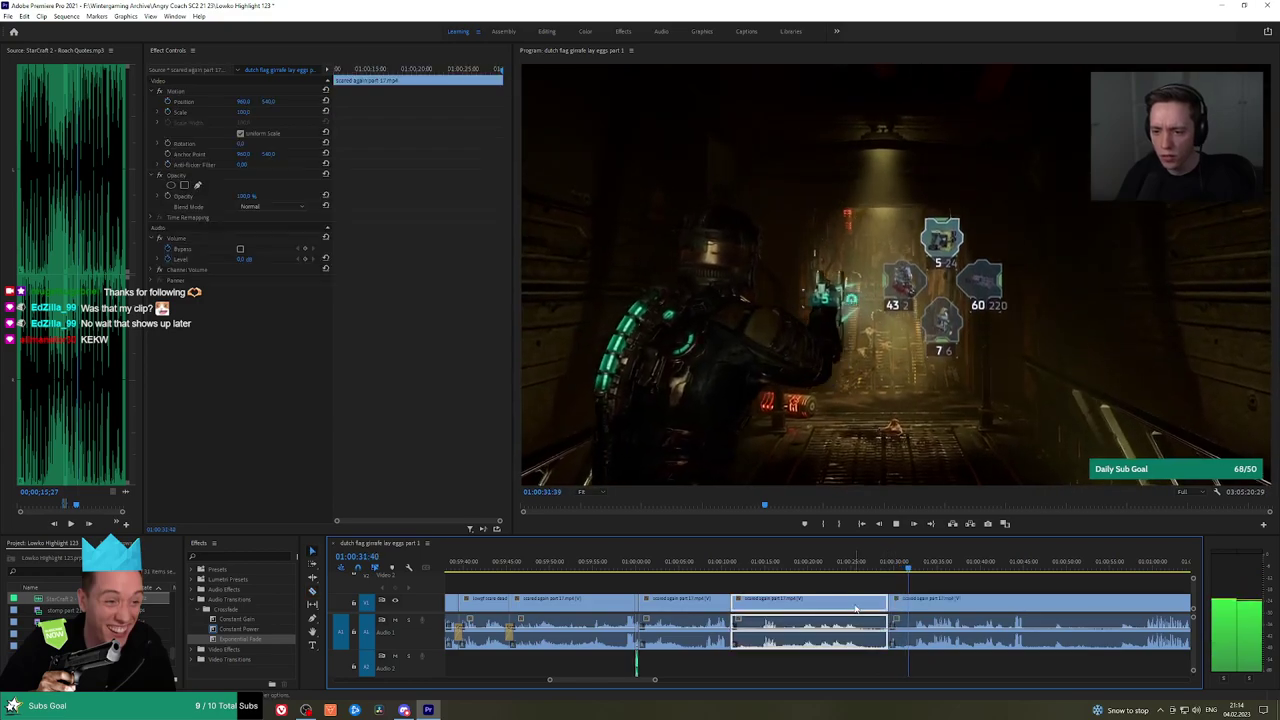
pyautogui.hotkey('shift', 'Delete')
# Add a Constant Power audio crossfade at the new cut near 01:00:11 and play the fight that follows
pyautogui.moveTo(240, 628); pyautogui.dragTo(327, 614)
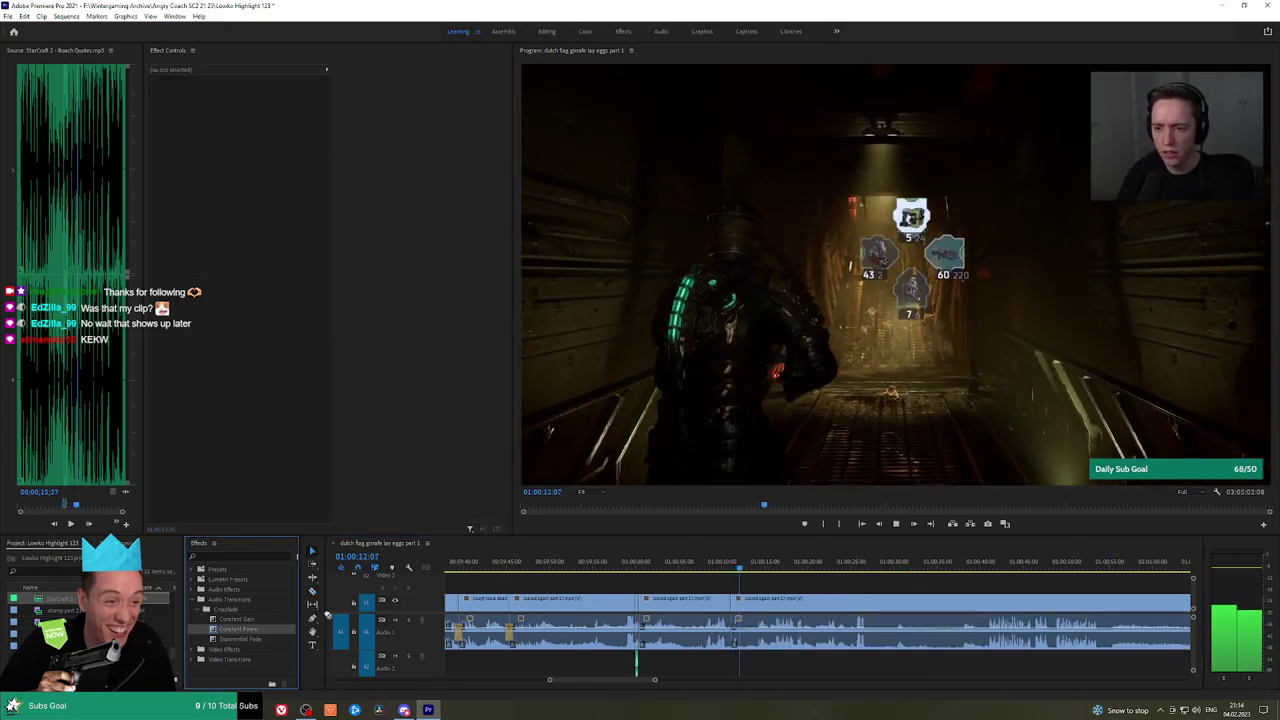
pyautogui.moveTo(816, 586); pyautogui.dragTo(741, 575)
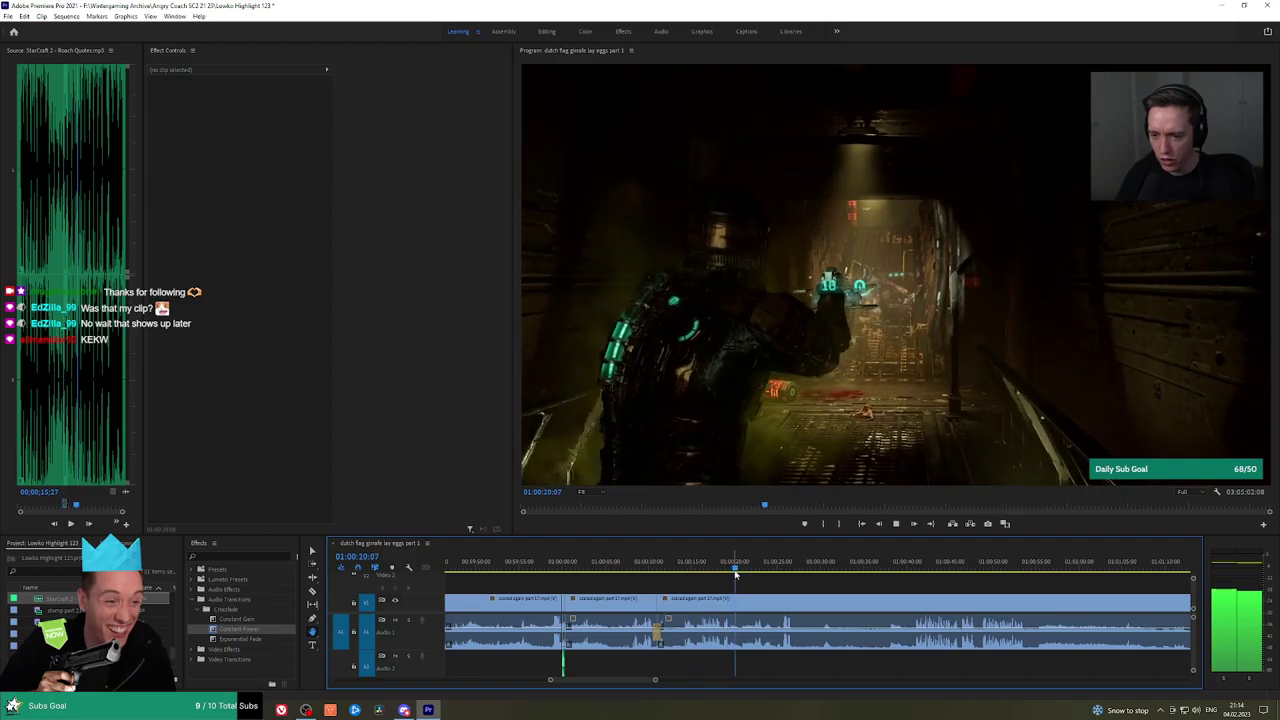
pyautogui.moveTo(816, 586); pyautogui.dragTo(802, 586)
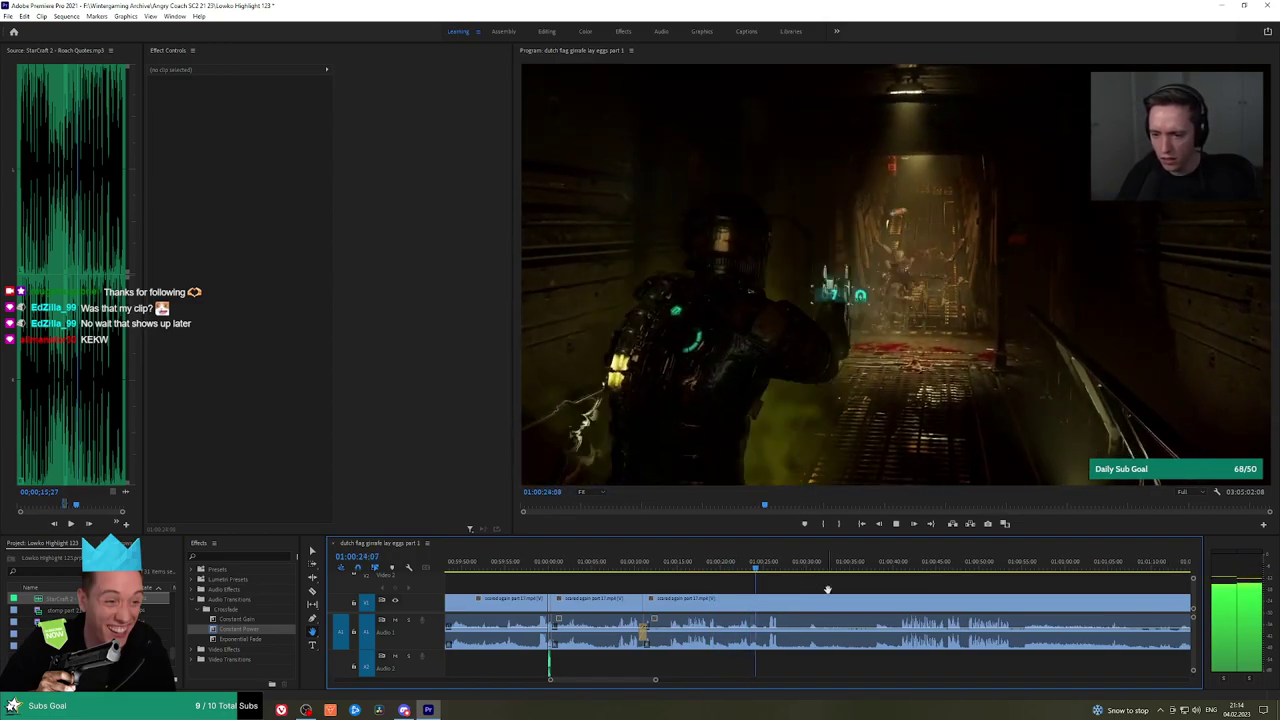
pyautogui.scroll(-1, 819, 588)
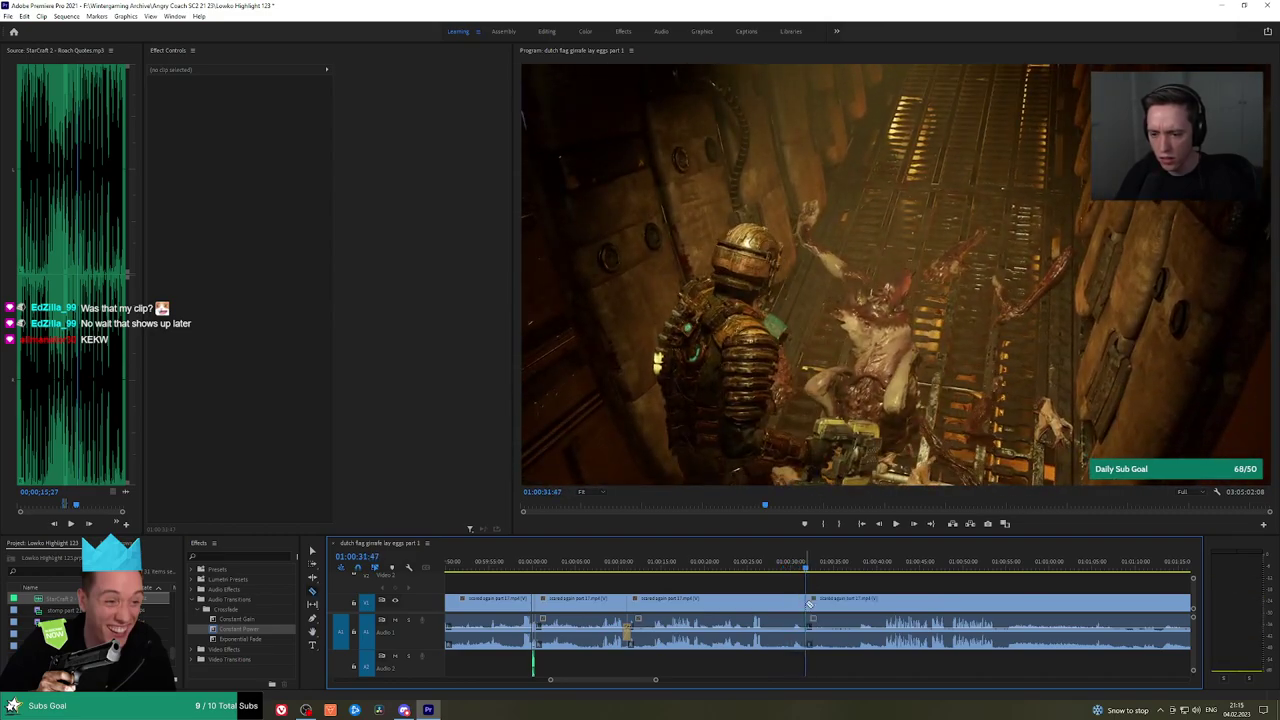
# Try isolating the stretch between about 01:00:31:47 and 01:00:34:15, and undo the splits
pyautogui.click(863, 567)
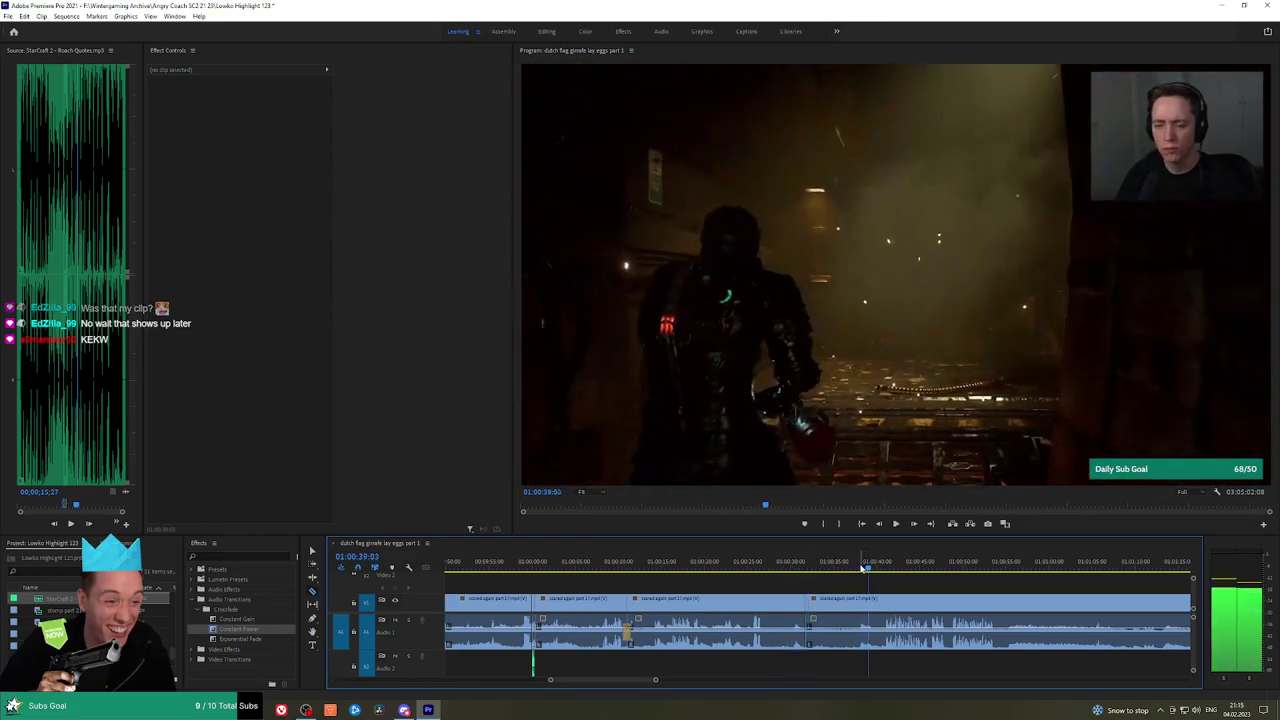
pyautogui.moveTo(863, 567); pyautogui.dragTo(837, 567)
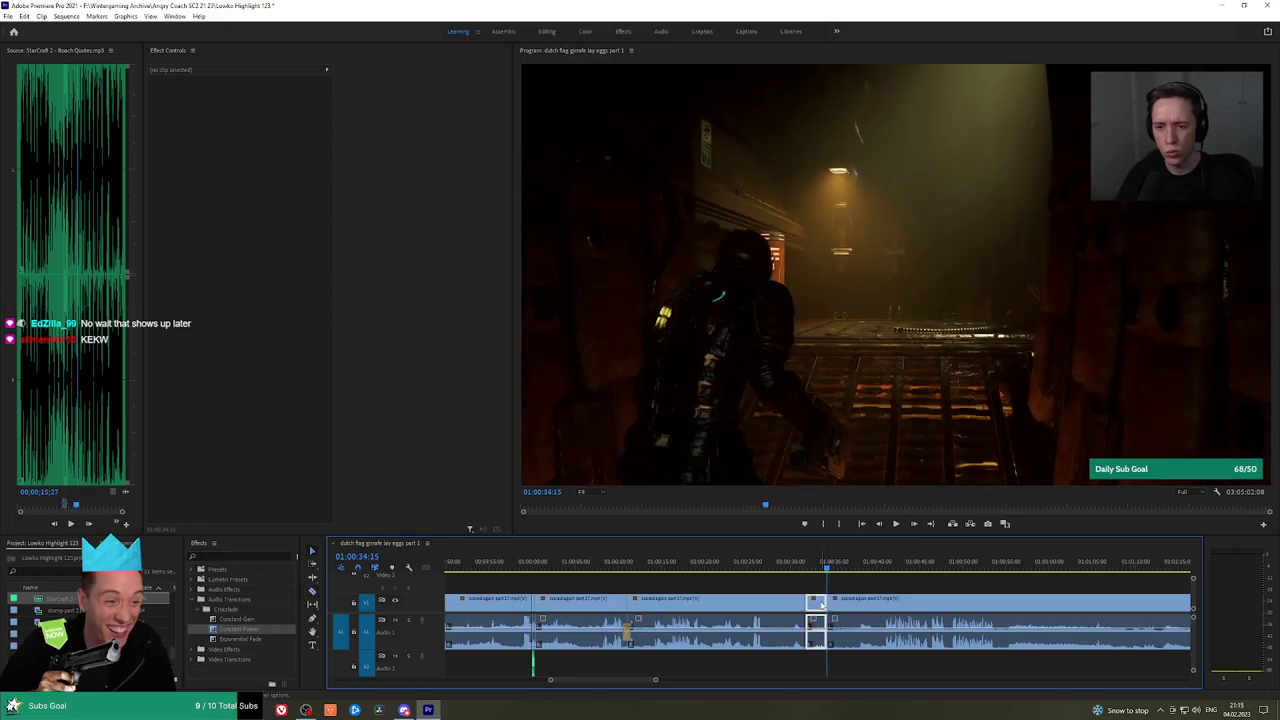
pyautogui.hotkey('ctrl', 'z')
pyautogui.hotkey('ctrl', 'z')
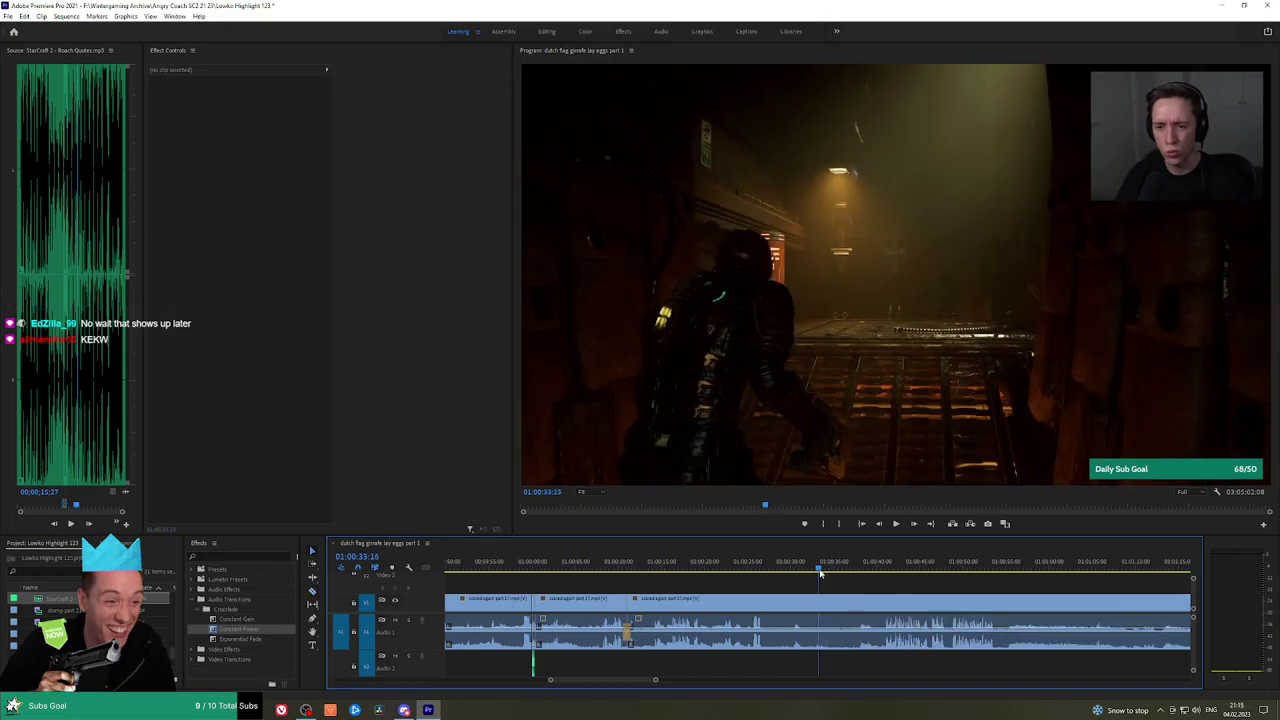
# Play on to the streamer's closed-eyes reaction and split the gameplay clip at 01:00:39:15, just before it
pyautogui.press('space')
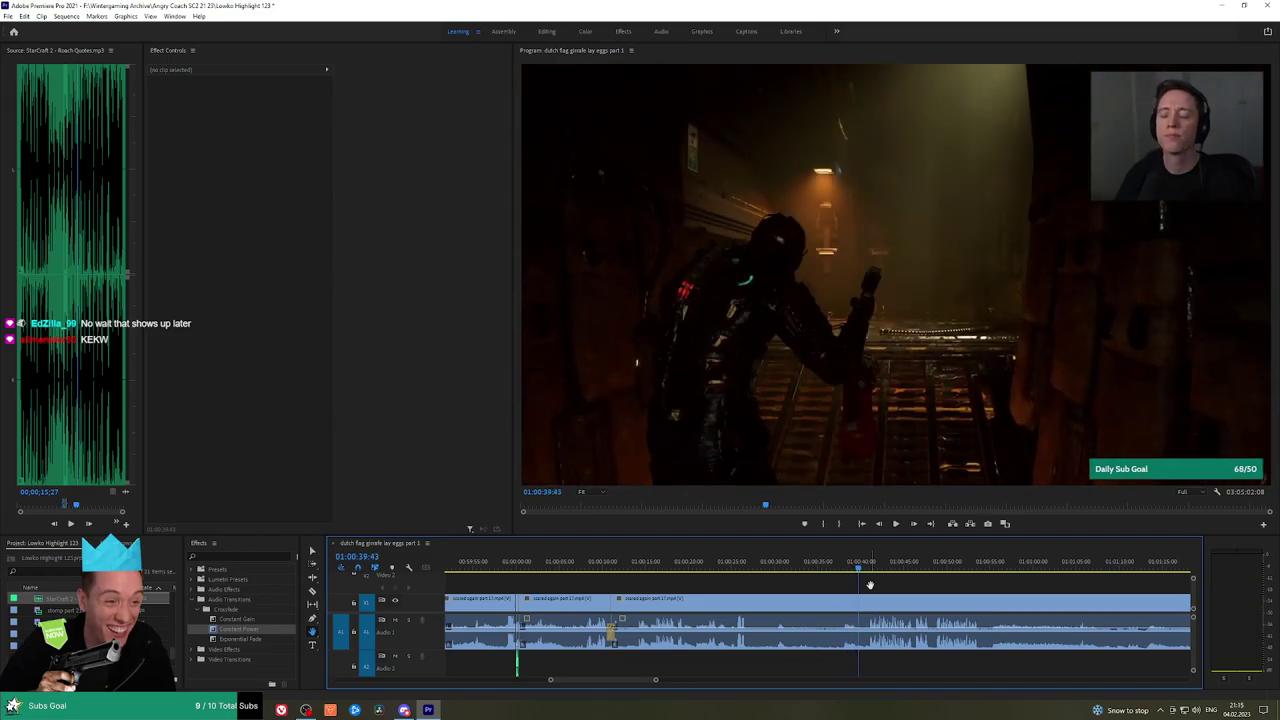
pyautogui.scroll(3, 870, 585)
pyautogui.moveTo(818, 566); pyautogui.dragTo(845, 568)
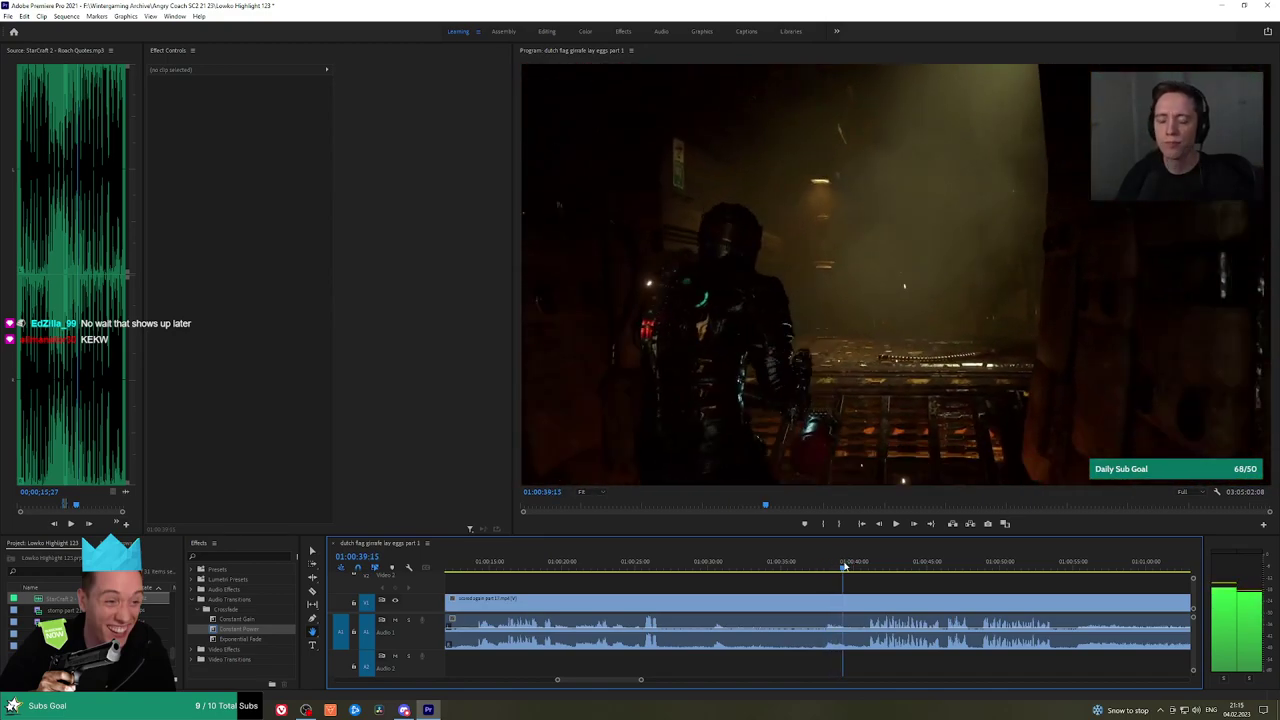
pyautogui.hotkey('ctrl', 'k')
pyautogui.press('space')
# Split the clip again at about 01:00:45:58, at the end of the streamer's reaction
pyautogui.moveTo(951, 581); pyautogui.dragTo(870, 576)
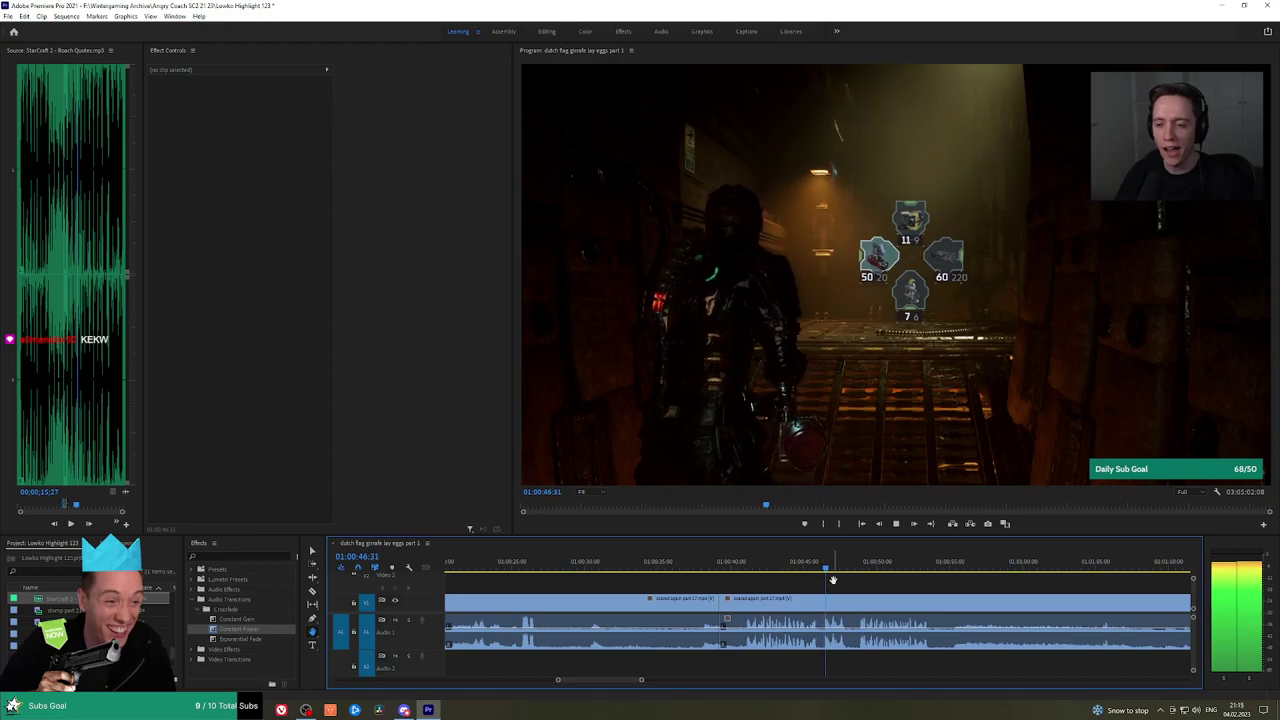
pyautogui.click(821, 566)
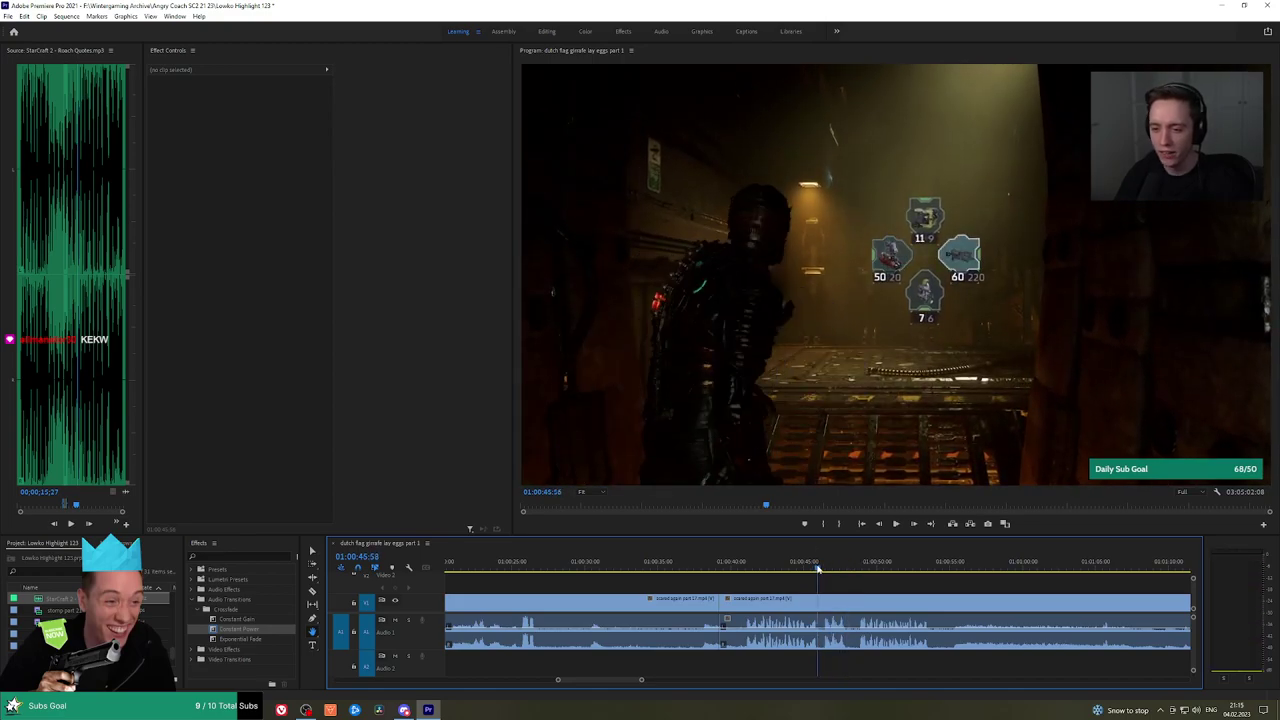
pyautogui.click(735, 566)
# Apply the Transform effect to the isolated reaction section, with shutter angle 360 and Position and Scale keyframes at its first frame
pyautogui.press('v')
pyautogui.click(737, 607)
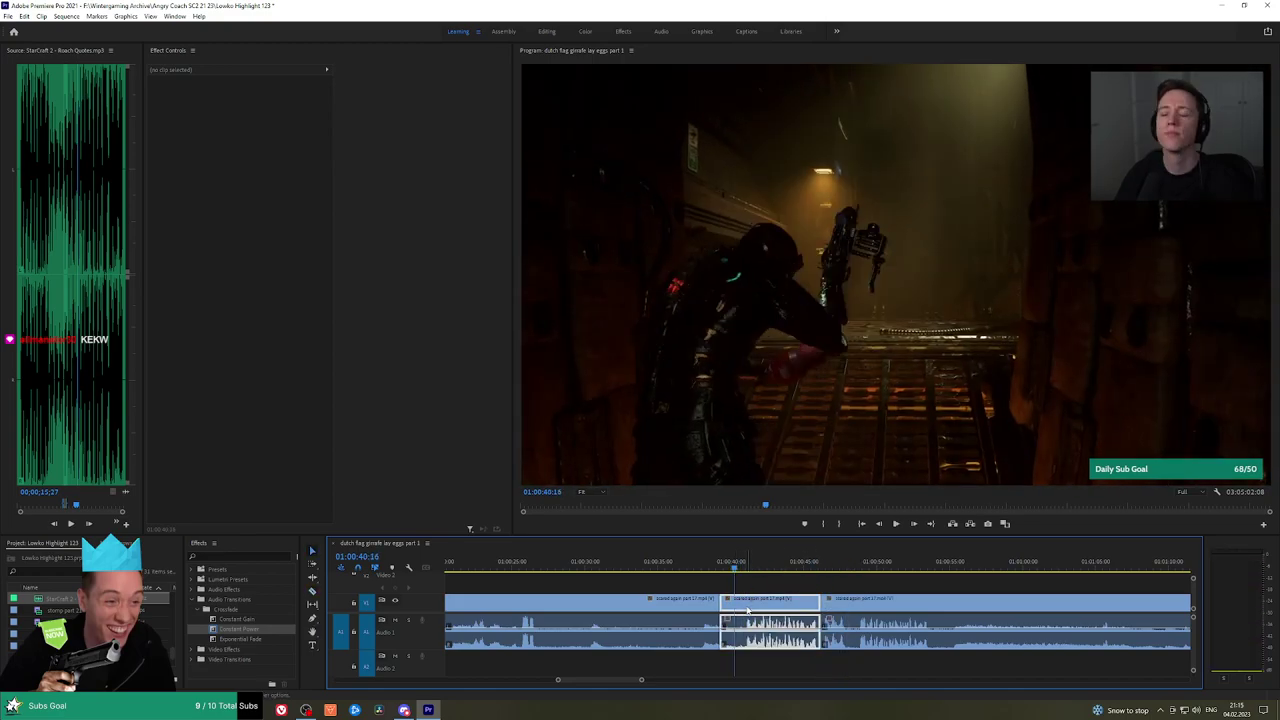
pyautogui.click(195, 650)
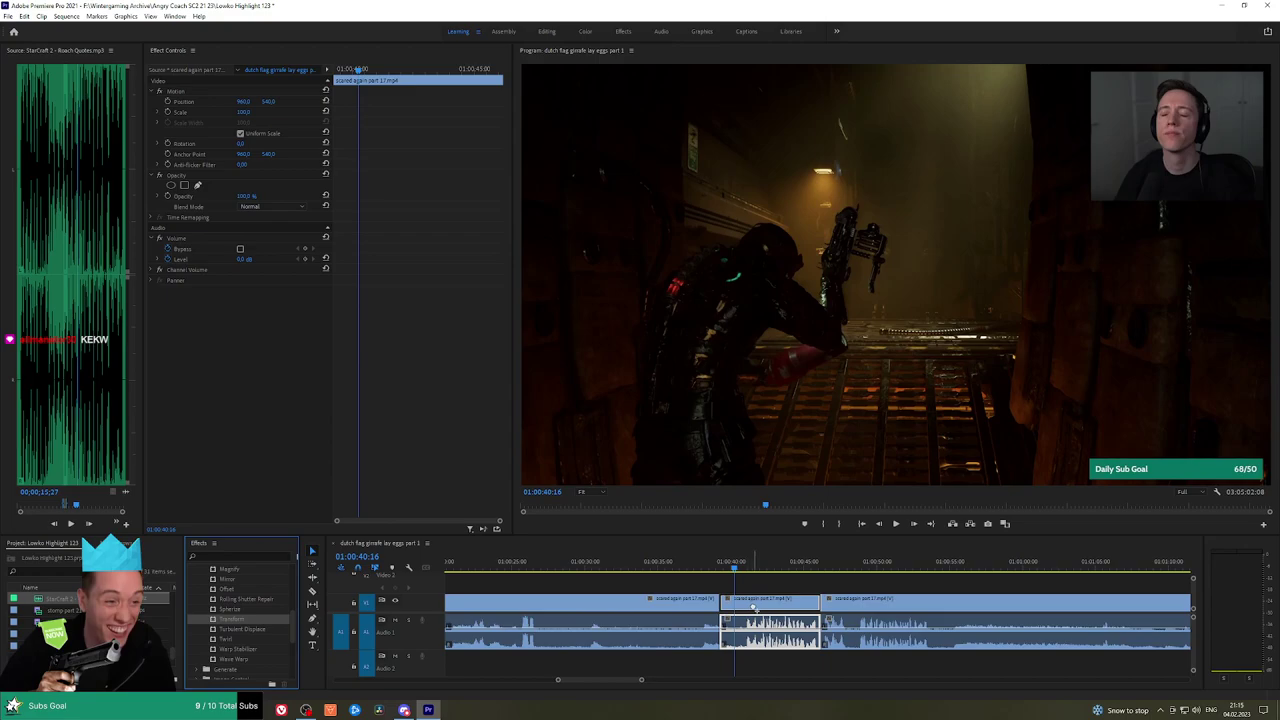
pyautogui.moveTo(753, 607); pyautogui.dragTo(755, 608)
pyautogui.click(721, 567)
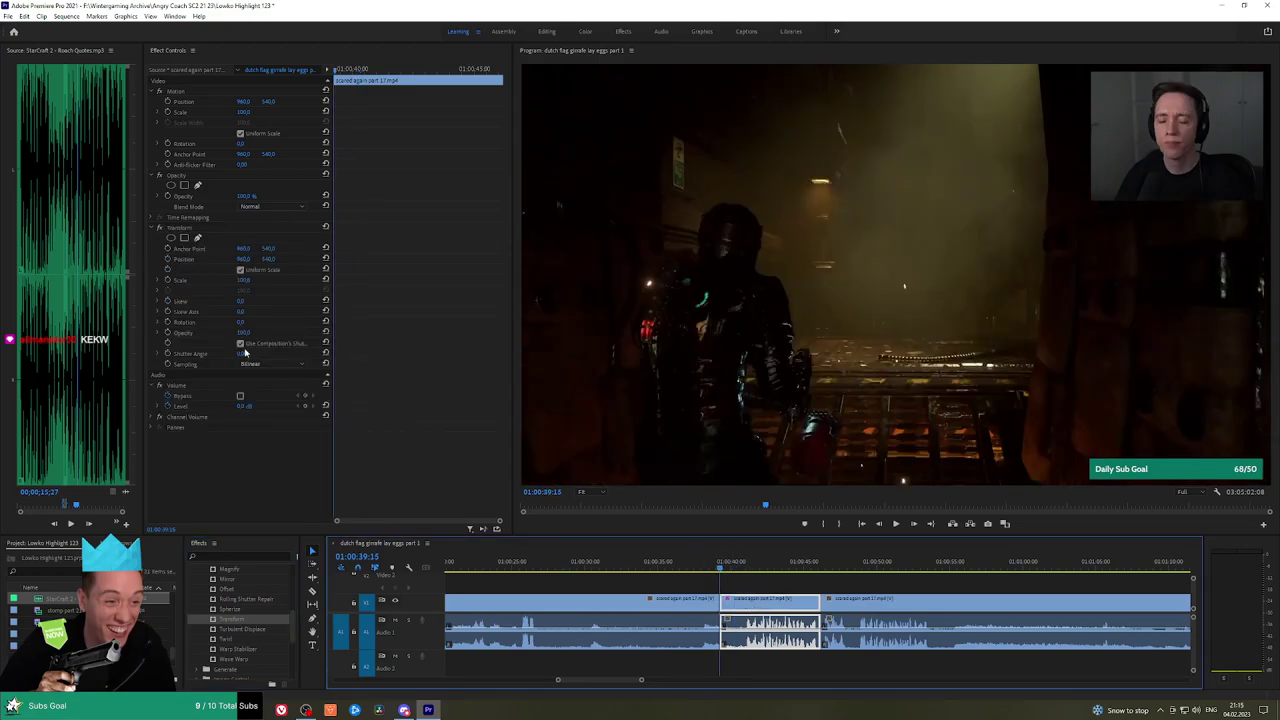
pyautogui.click(168, 259)
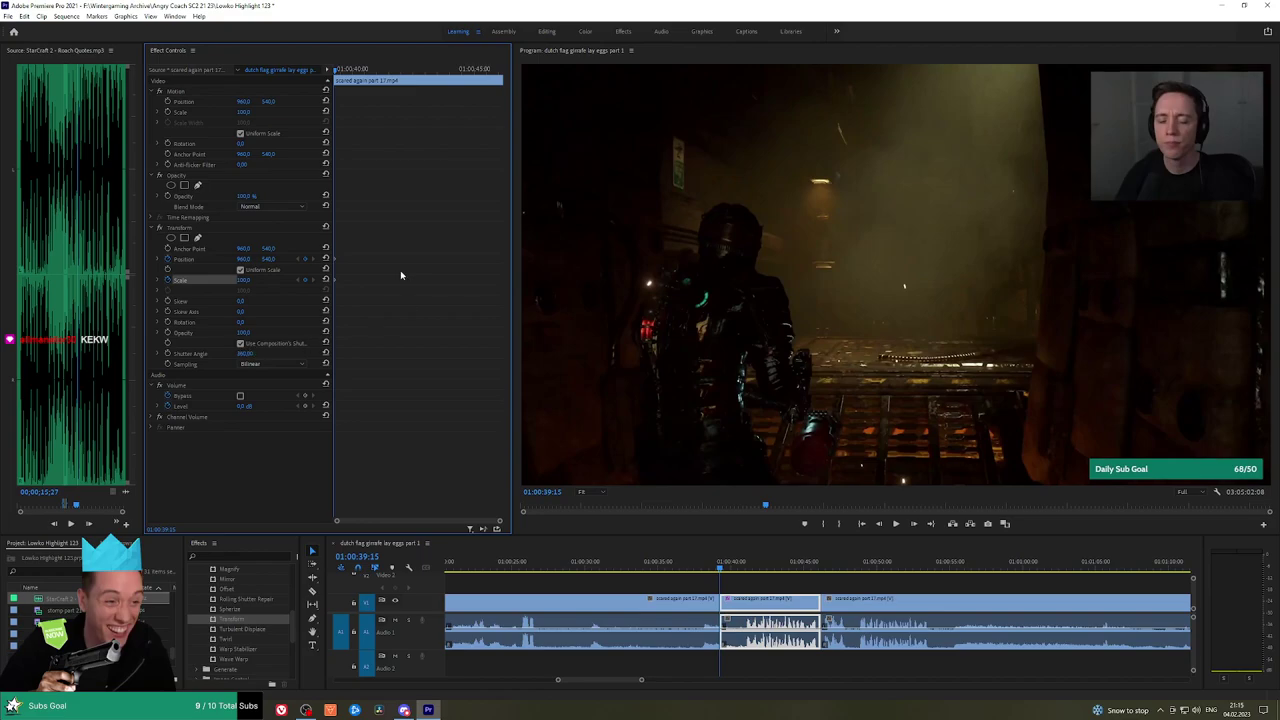
# At 01:00:39:25, zoom onto the webcam by setting the Transform scale to 170 and position to 306, 907
pyautogui.press('Right')
pyautogui.press('Right')
pyautogui.press('Right')
pyautogui.press('Right')
pyautogui.press('Right')
pyautogui.press('Right')
pyautogui.press('Right')
pyautogui.press('Right')
pyautogui.press('Right')
pyautogui.press('Right')
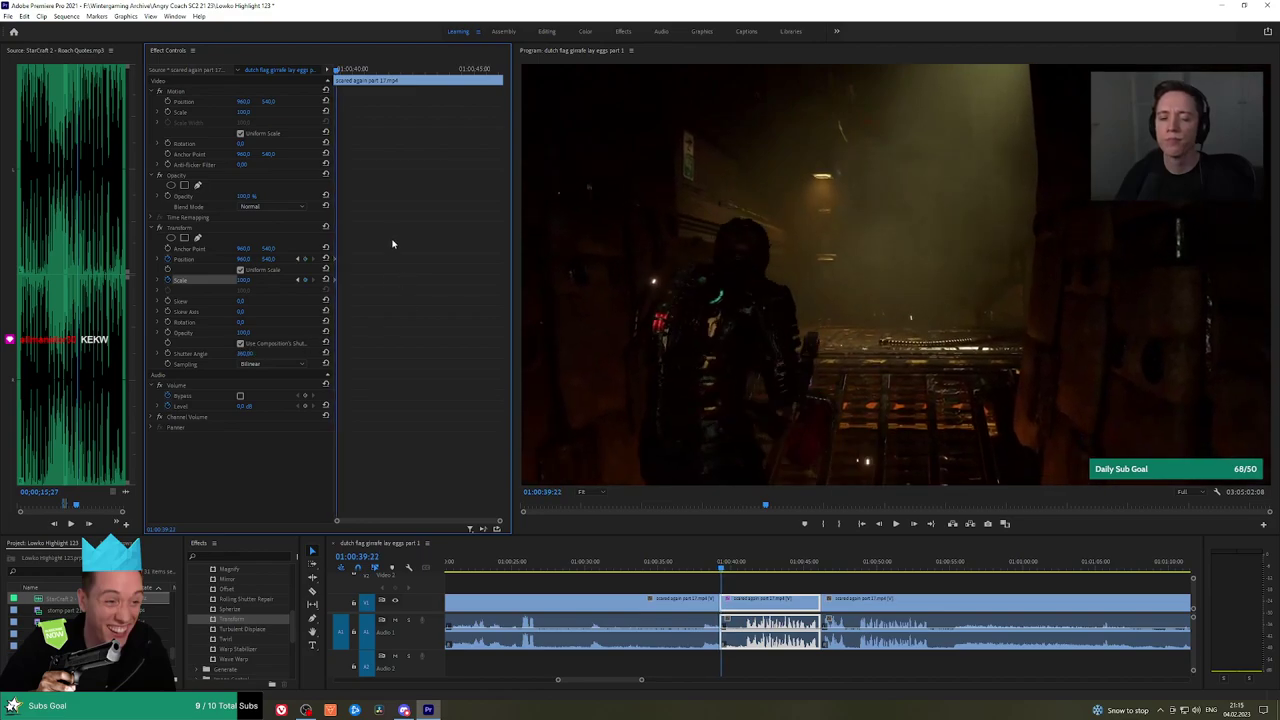
pyautogui.moveTo(243, 283); pyautogui.dragTo(315, 283)
pyautogui.moveTo(244, 260); pyautogui.dragTo(90, 260)
pyautogui.moveTo(265, 258); pyautogui.dragTo(358, 258)
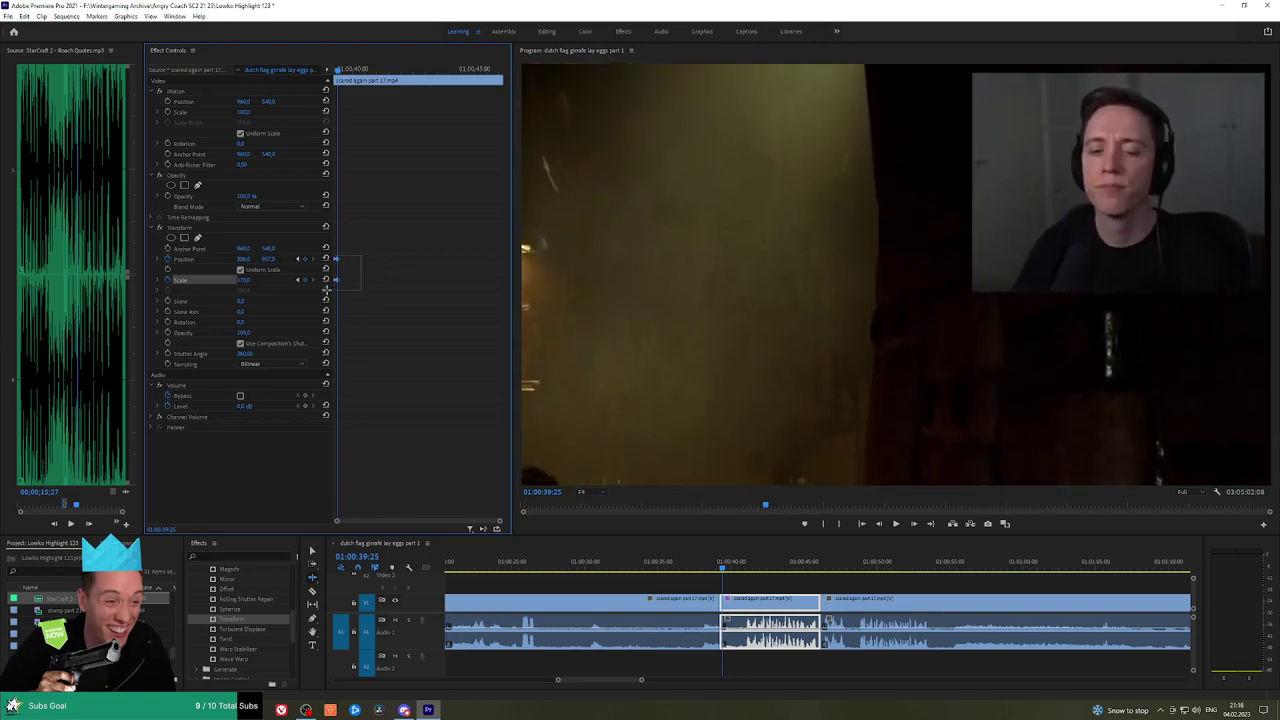
# Apply Ease In temporal interpolation to the closing zoom keyframes and play back the webcam close-up
pyautogui.rightClick(336, 281)
pyautogui.moveTo(428, 366)
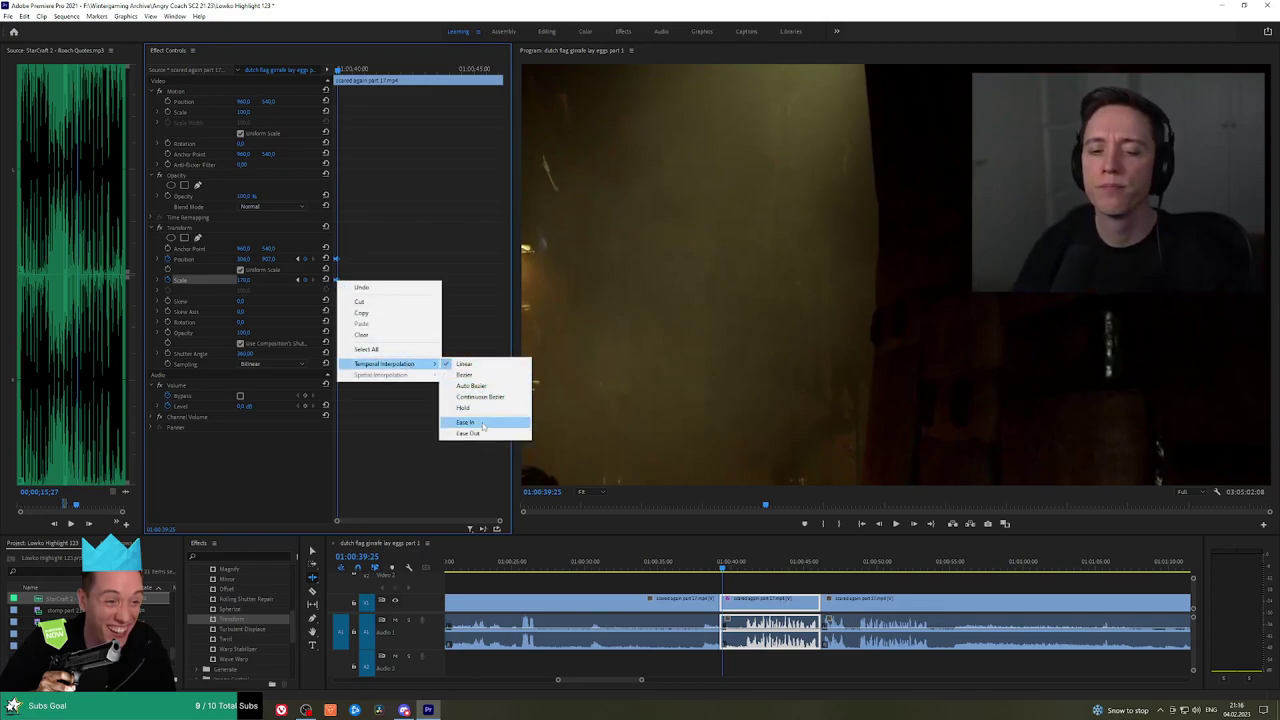
pyautogui.click(483, 424)
pyautogui.moveTo(707, 571)
pyautogui.mouseDown()
pyautogui.moveTo(745, 571)
pyautogui.moveTo(731, 571)
pyautogui.mouseUp()
pyautogui.click(766, 583)
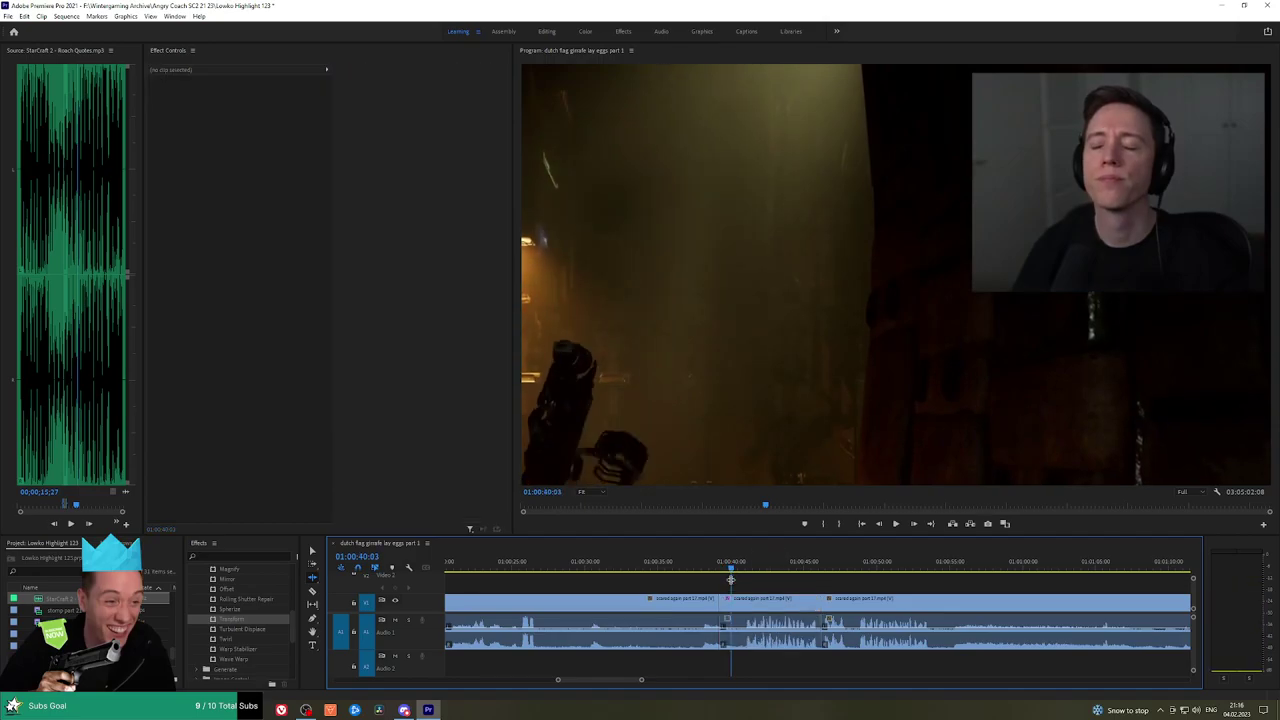
pyautogui.press('v')
pyautogui.click(682, 569)
pyautogui.press('space')
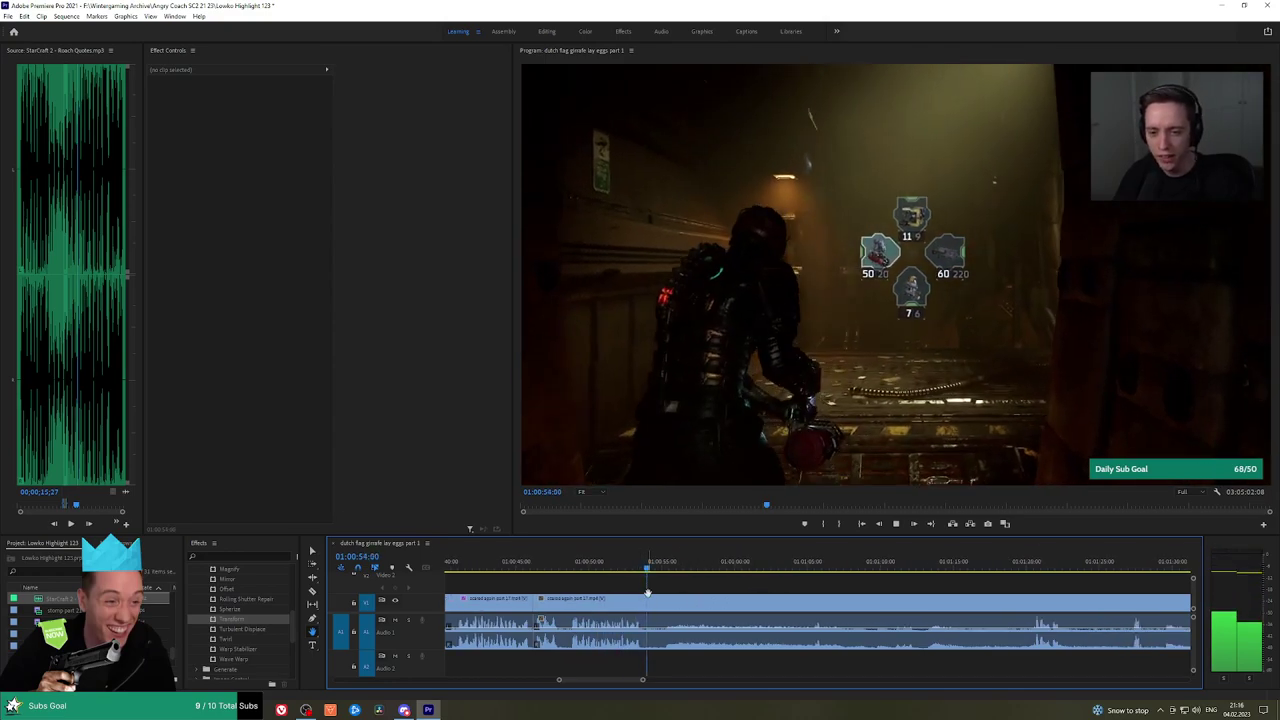
# Split the clip at 01:00:54:00, right after the streamer's reaction ends
pyautogui.press('c')
pyautogui.click(648, 600)
# Skim the corridor gameplay from 01:00:54 to about 01:01:57 for the next moment worth keeping
pyautogui.click(676, 568)
pyautogui.click(800, 568)
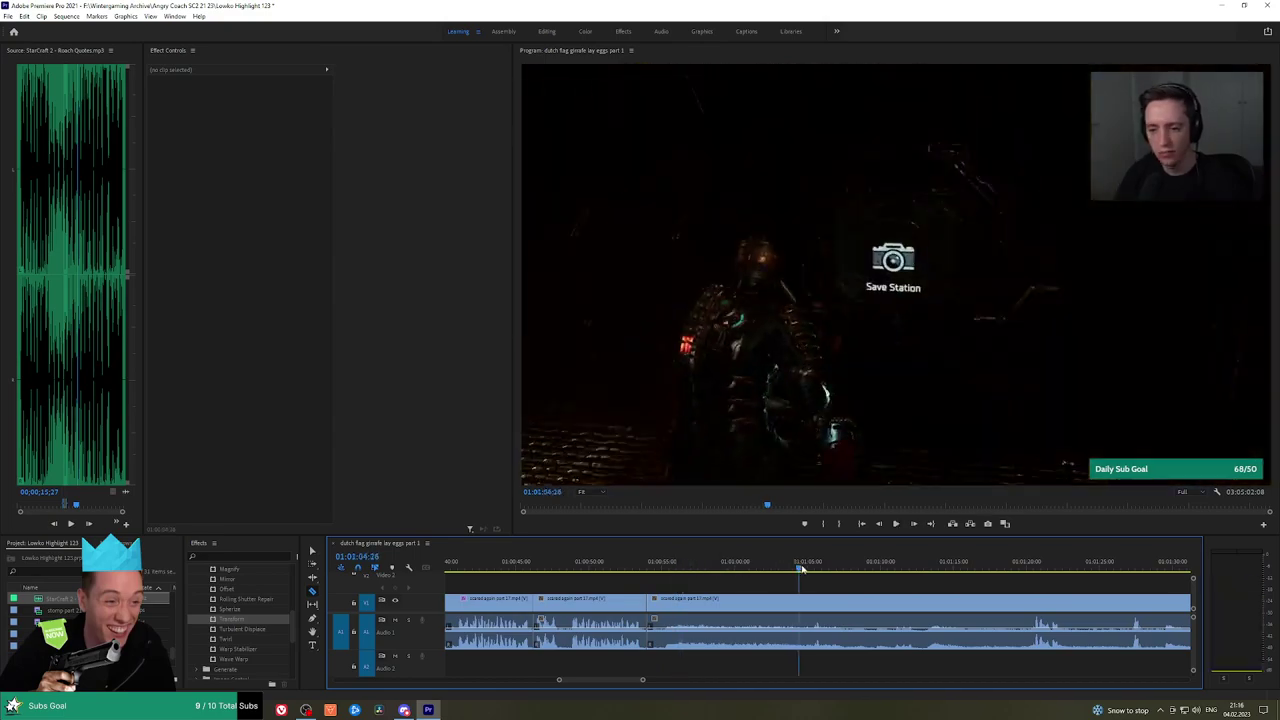
pyautogui.moveTo(812, 567); pyautogui.dragTo(1030, 567)
pyautogui.scroll(-3, 1069, 583)
pyautogui.press('h')
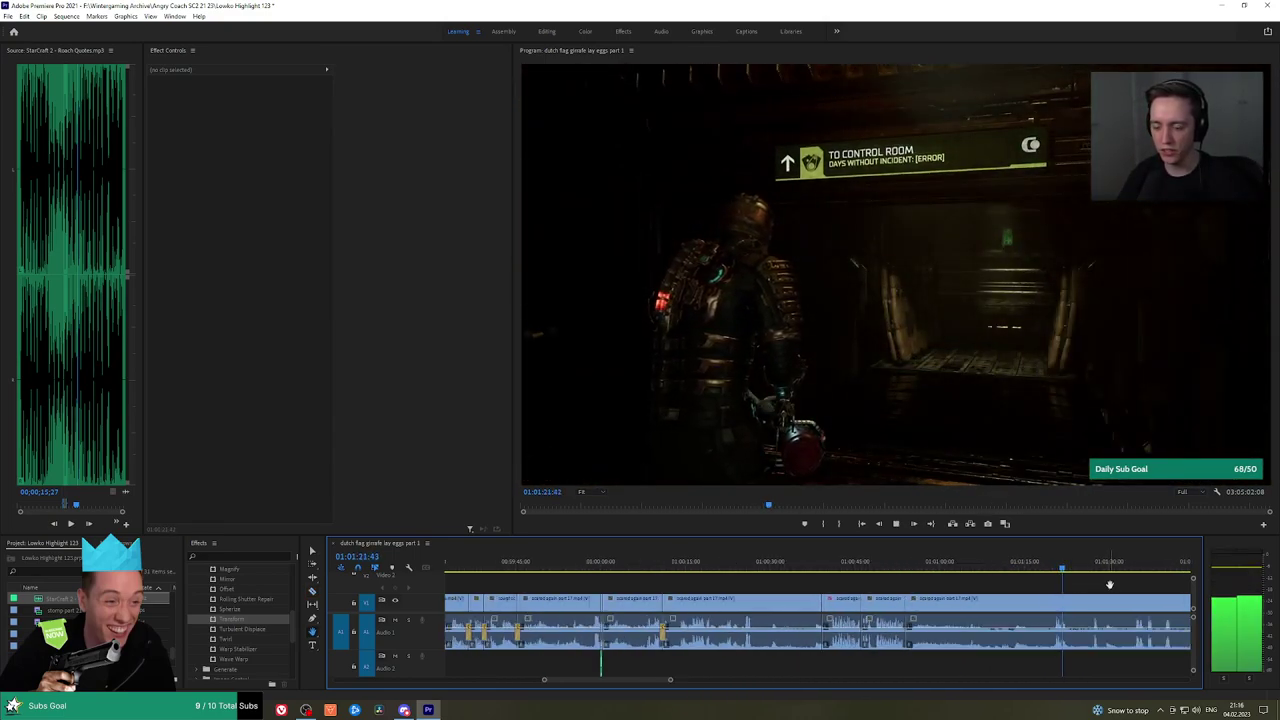
pyautogui.moveTo(1109, 583); pyautogui.dragTo(748, 585)
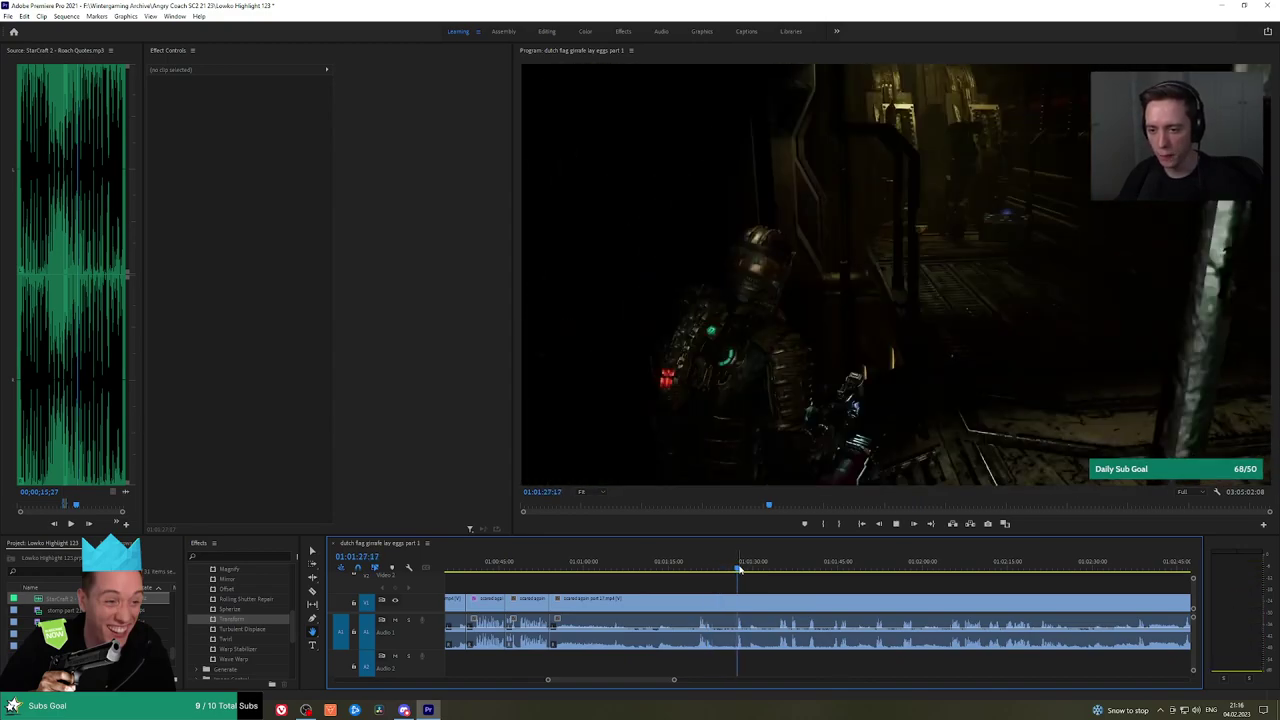
pyautogui.click(740, 567)
pyautogui.click(780, 567)
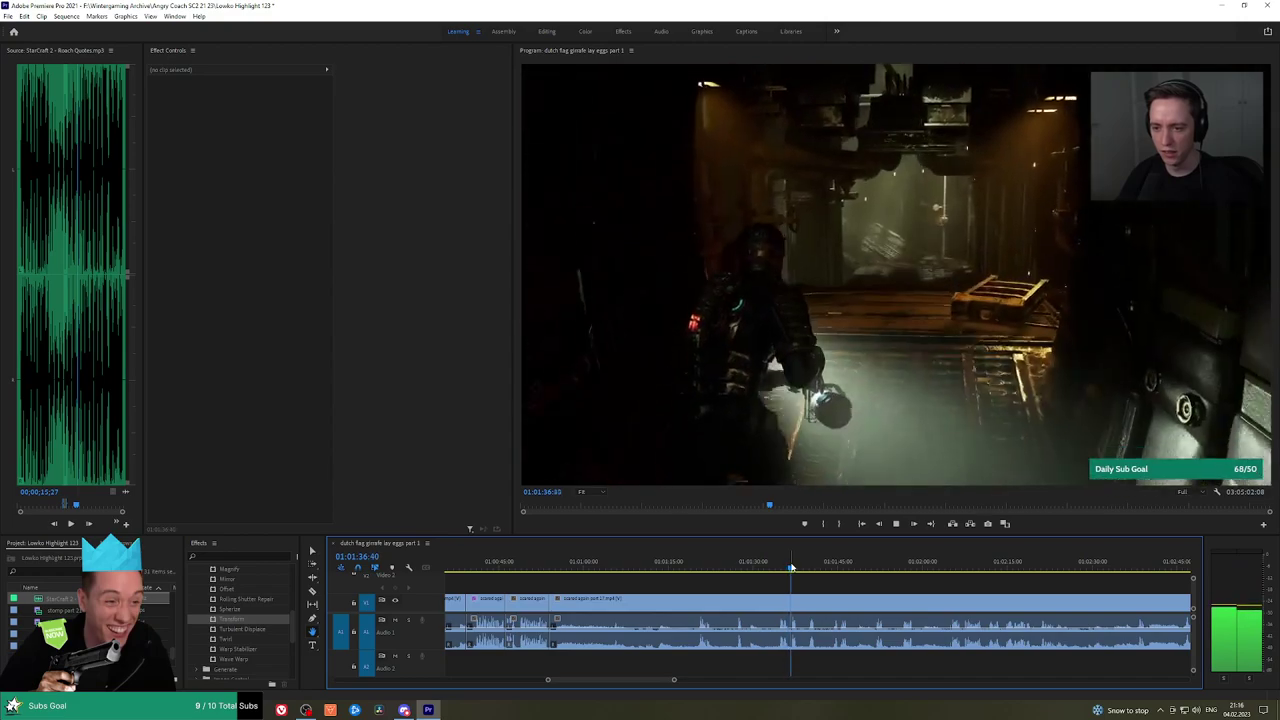
pyautogui.click(805, 568)
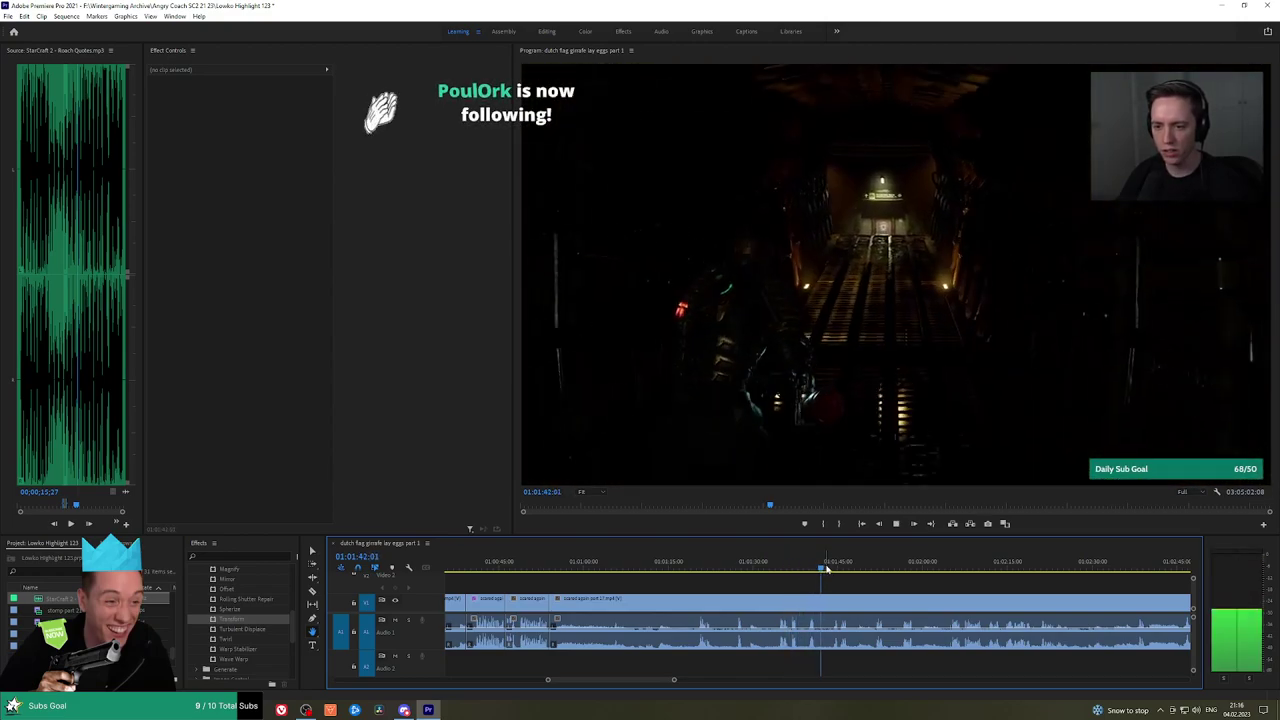
pyautogui.click(834, 566)
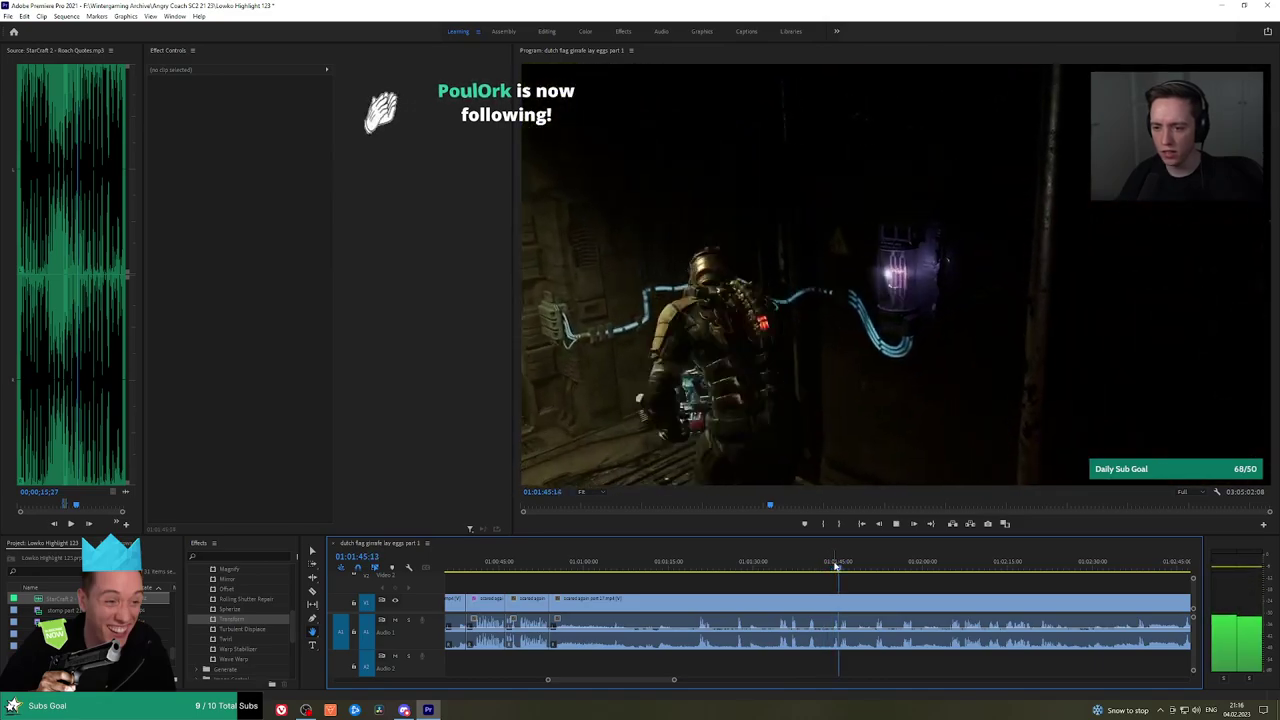
pyautogui.click(870, 567)
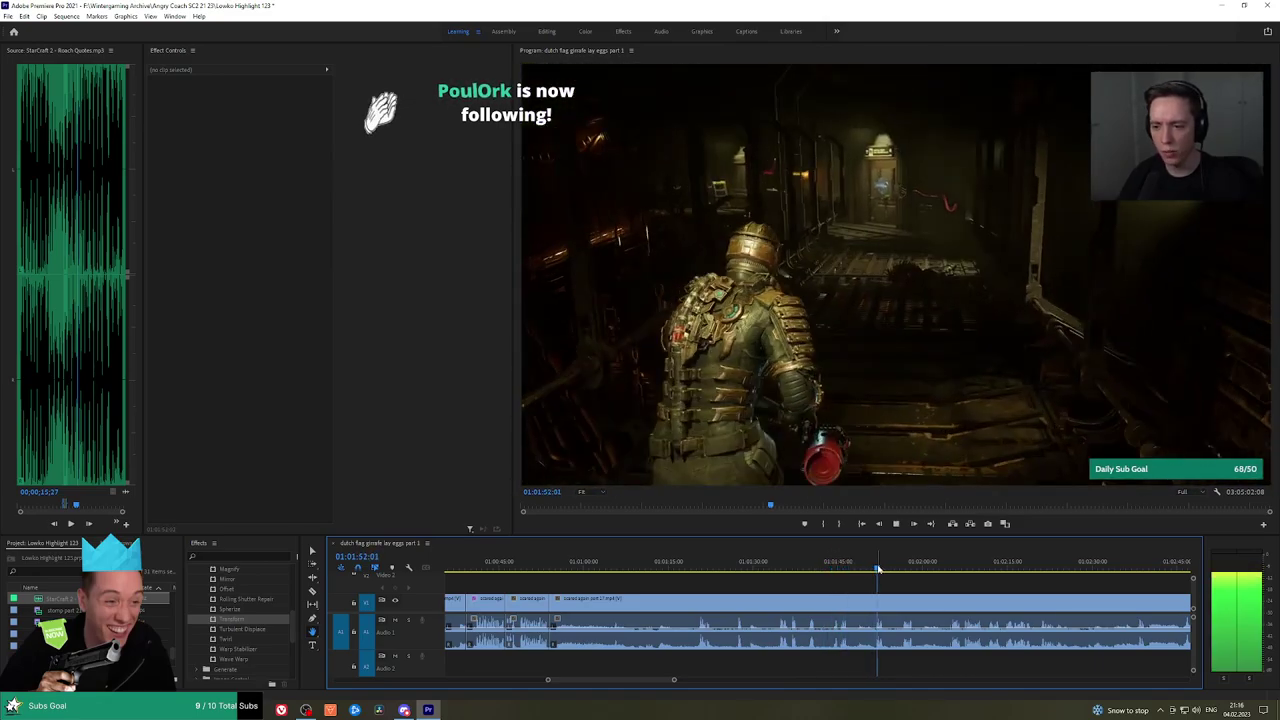
pyautogui.click(902, 567)
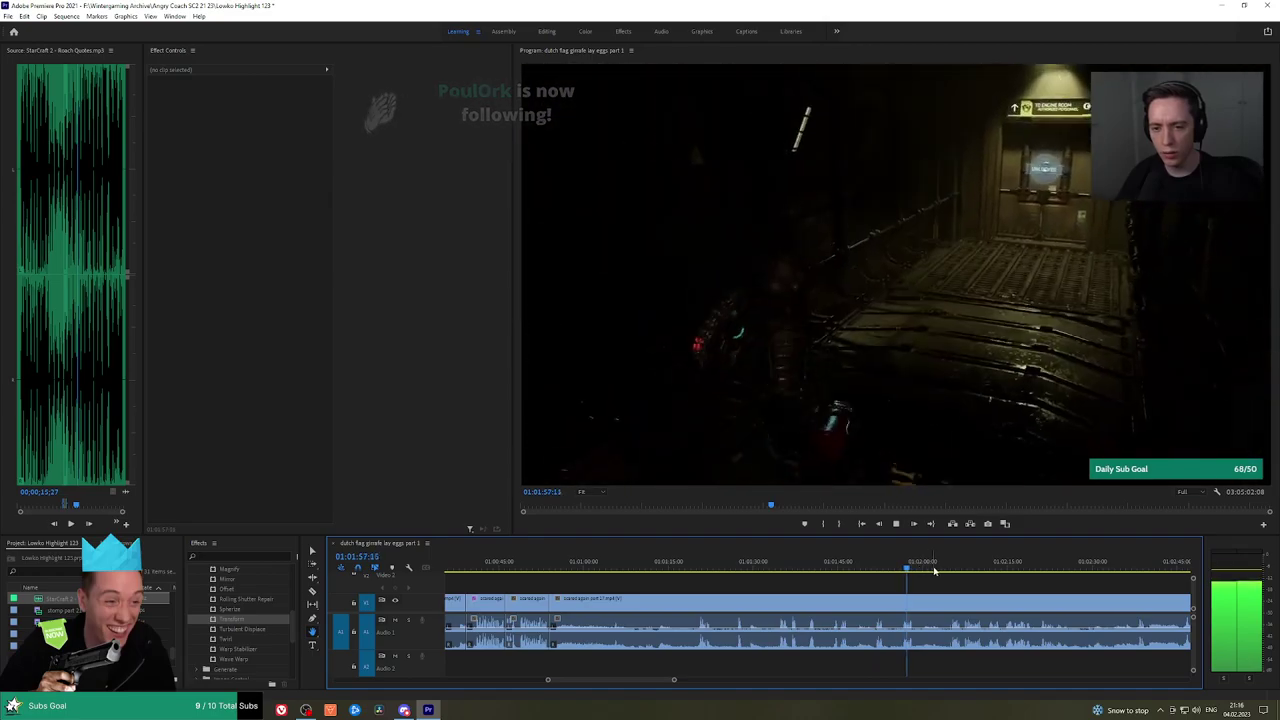
pyautogui.press('space')
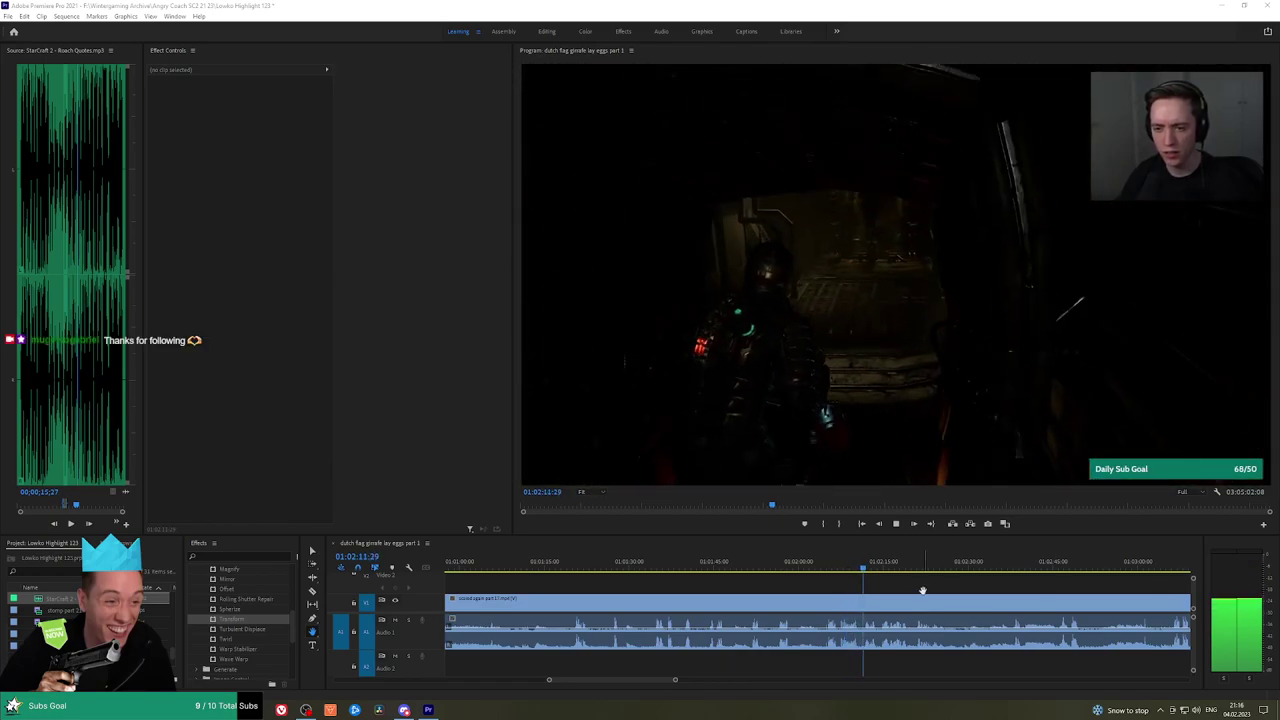
# Skim the footage from about 01:02:11 to 01:03:05 around the engine room entrance for a point to resume
pyautogui.moveTo(923, 590); pyautogui.dragTo(823, 584)
pyautogui.scroll(-5, 880, 590)
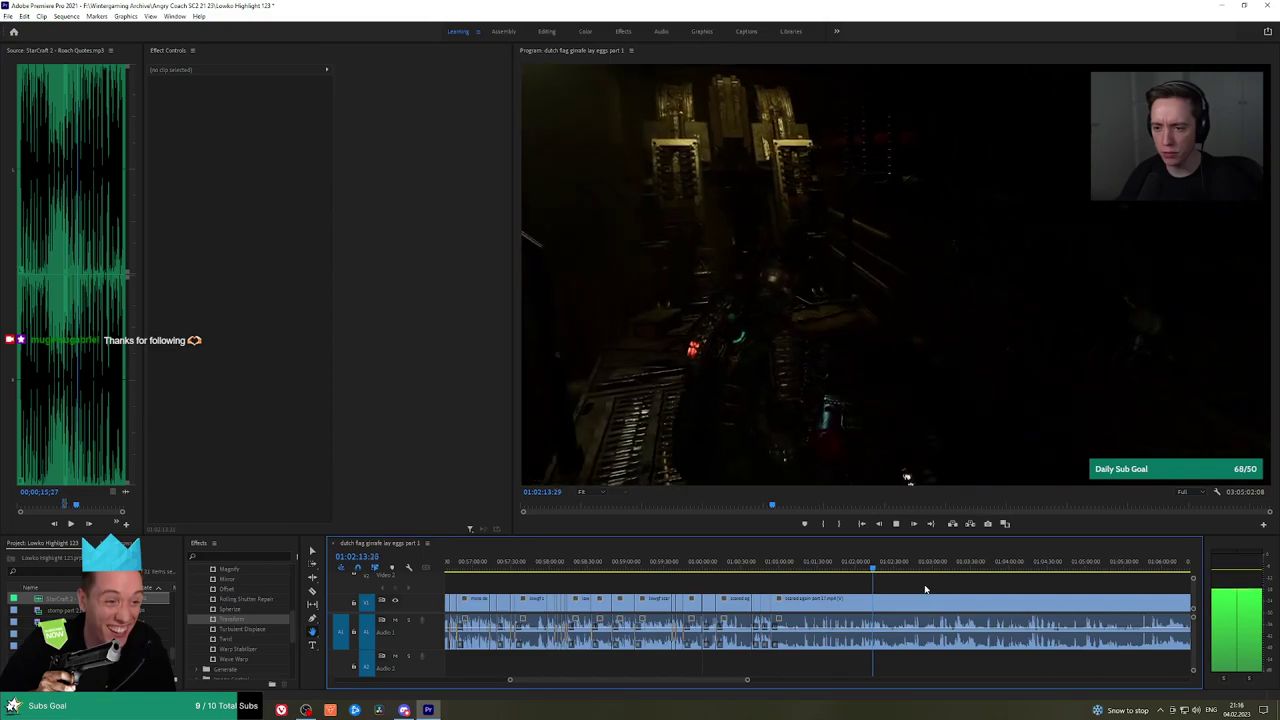
pyautogui.scroll(-5, 925, 590)
pyautogui.click(680, 568)
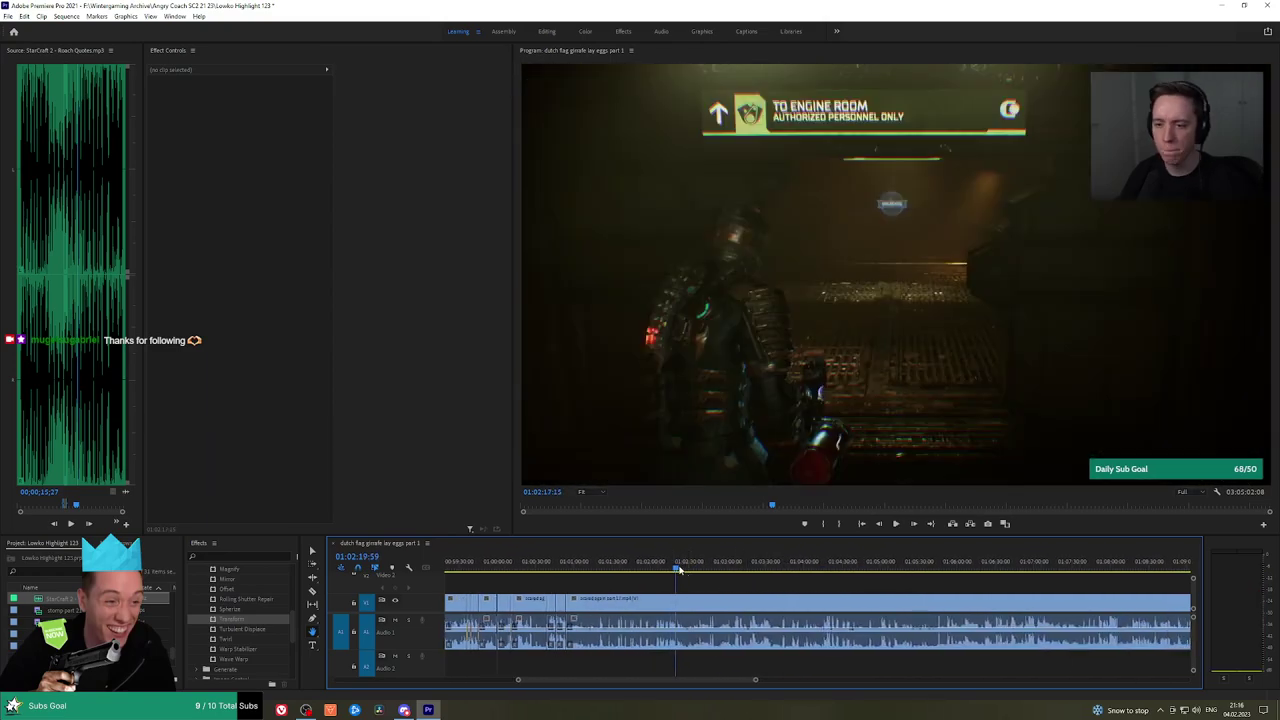
pyautogui.moveTo(680, 569); pyautogui.dragTo(692, 569)
pyautogui.press('space')
pyautogui.click(709, 568)
pyautogui.press('space')
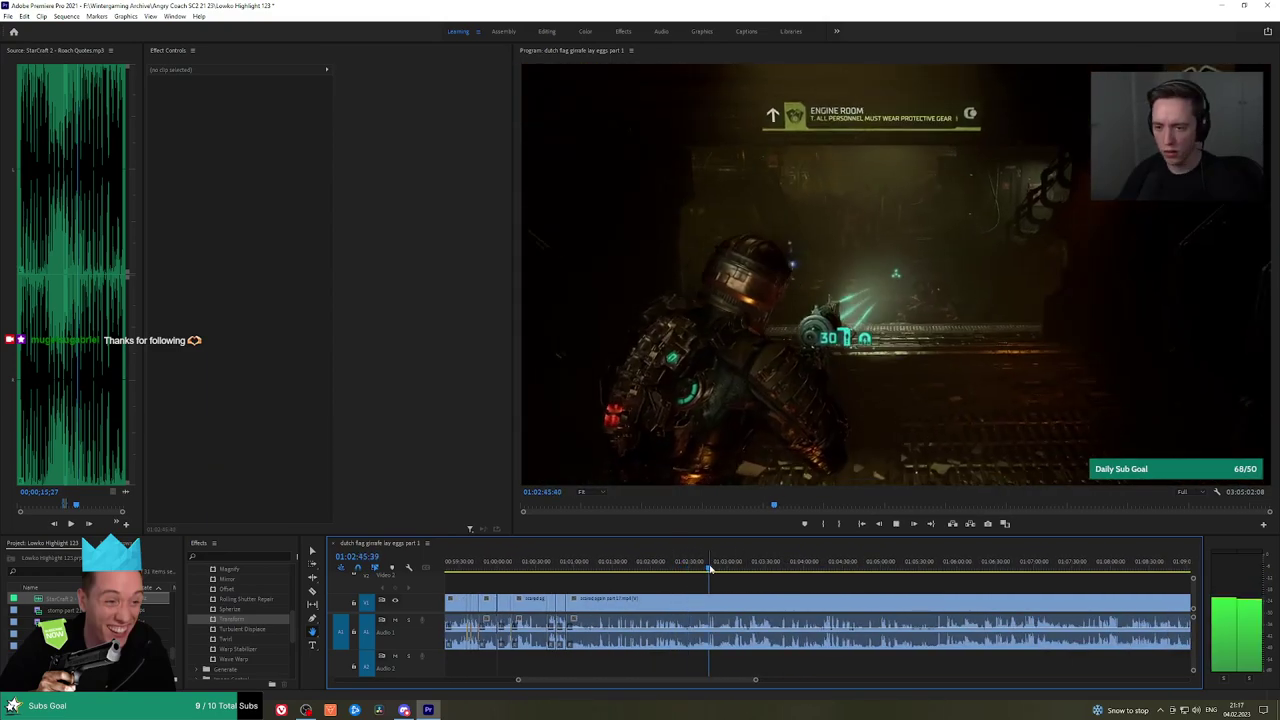
pyautogui.scroll(6, 729, 590)
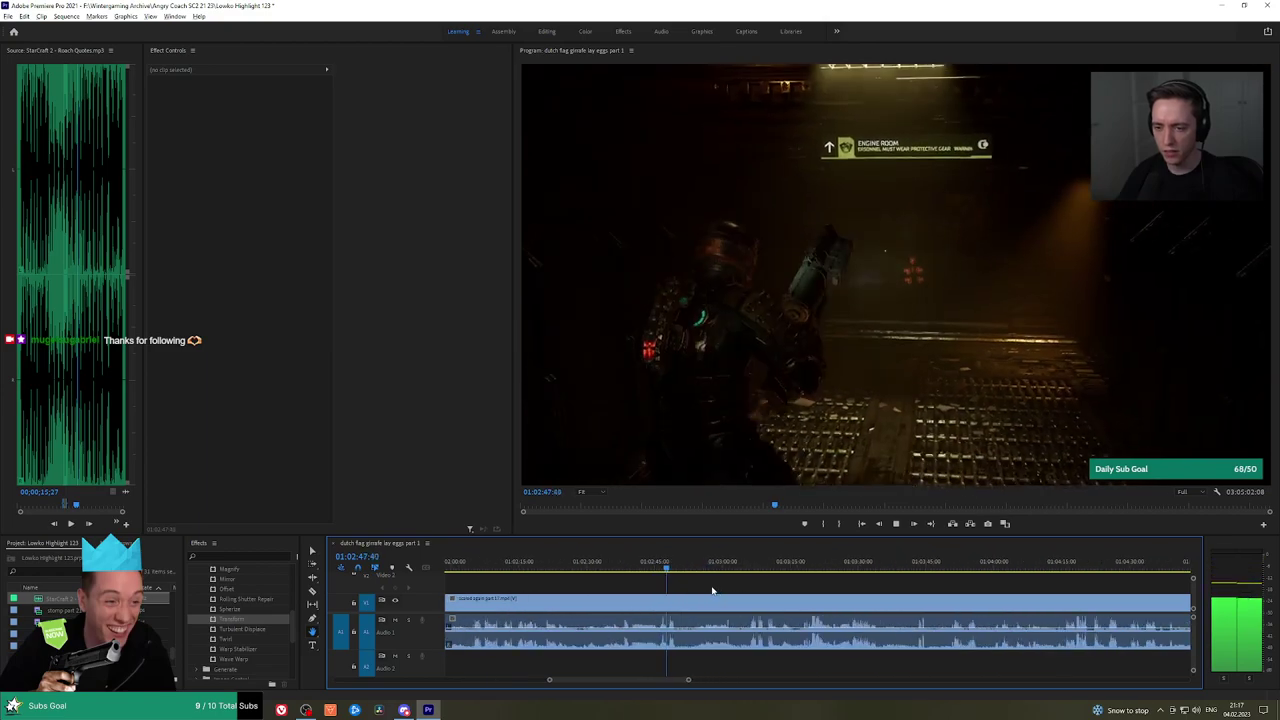
pyautogui.click(771, 562)
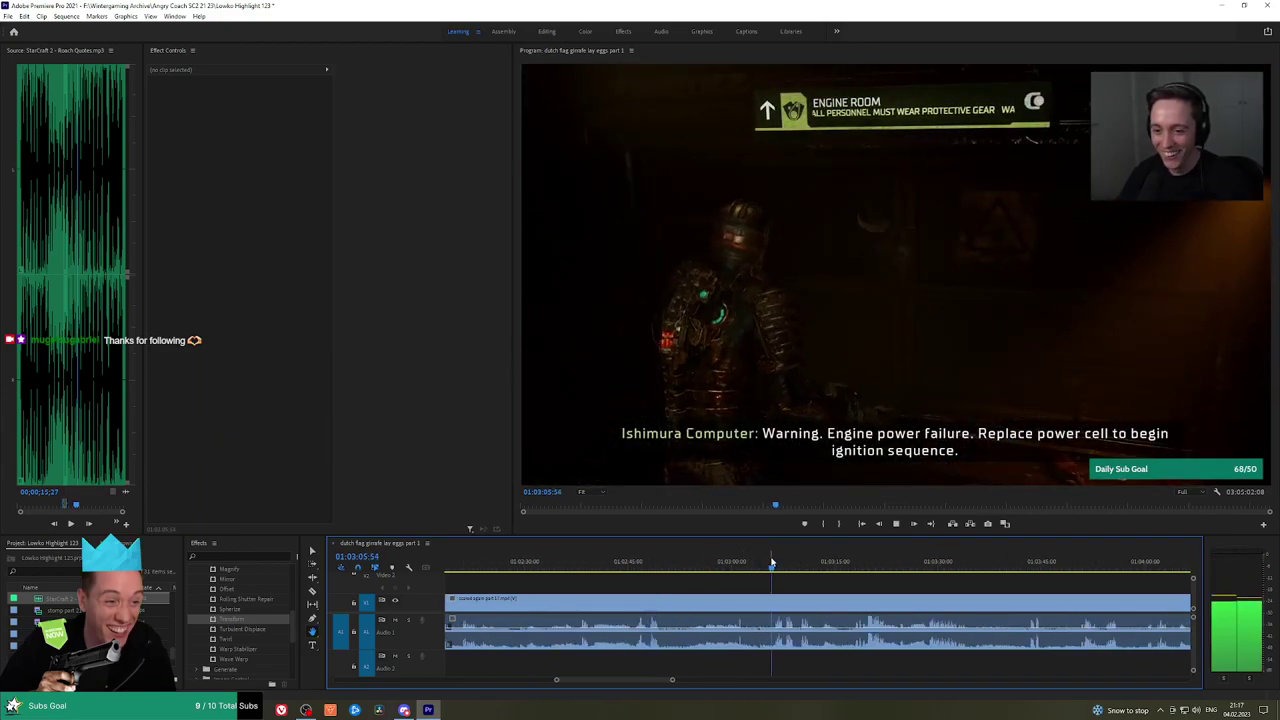
pyautogui.press('space')
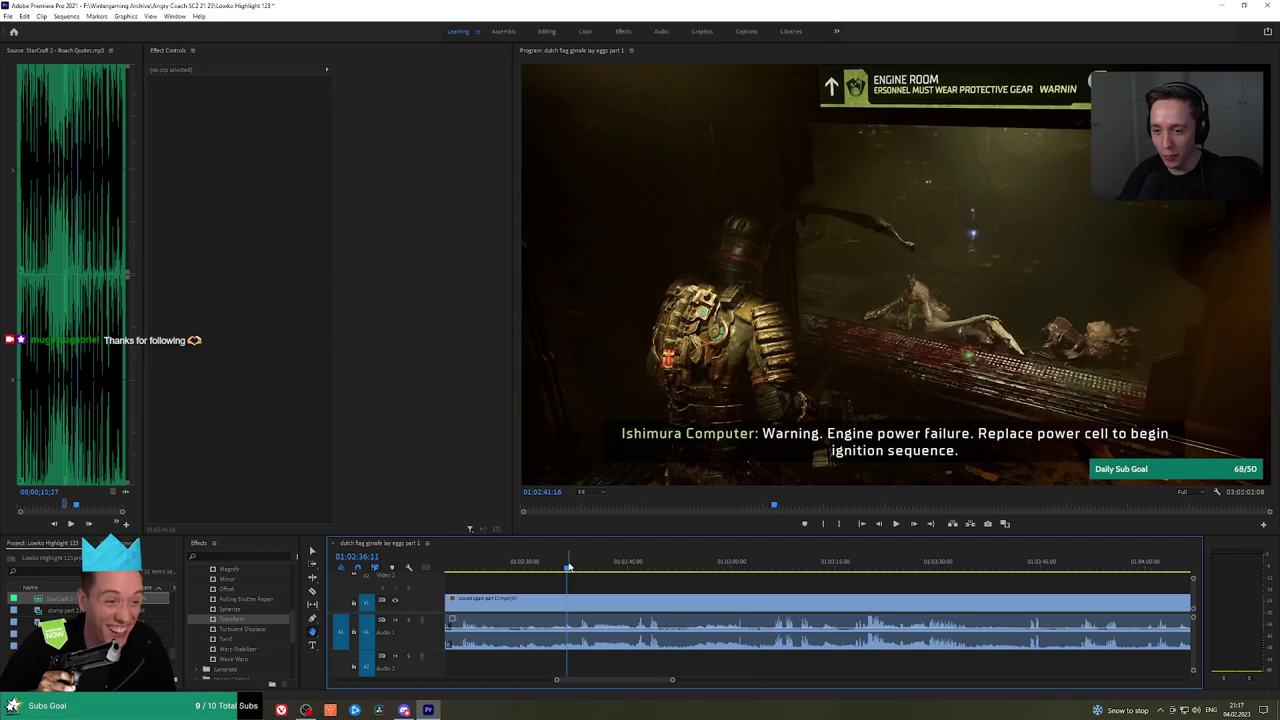
# Split the clip at 01:02:33:04, in front of the unlocked engine room door, and ripple delete the section back to 01:00:54:00
pyautogui.press('space')
pyautogui.scroll(2, 683, 585)
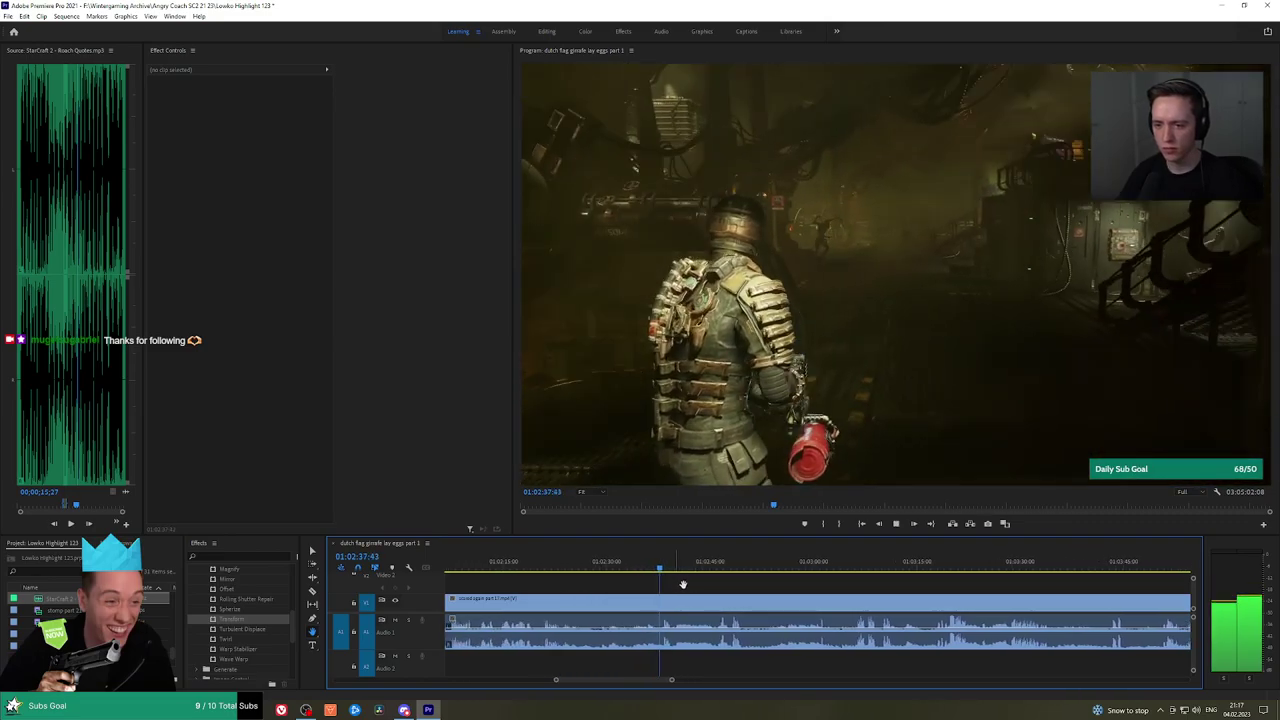
pyautogui.moveTo(683, 585); pyautogui.dragTo(745, 585)
pyautogui.click(654, 568)
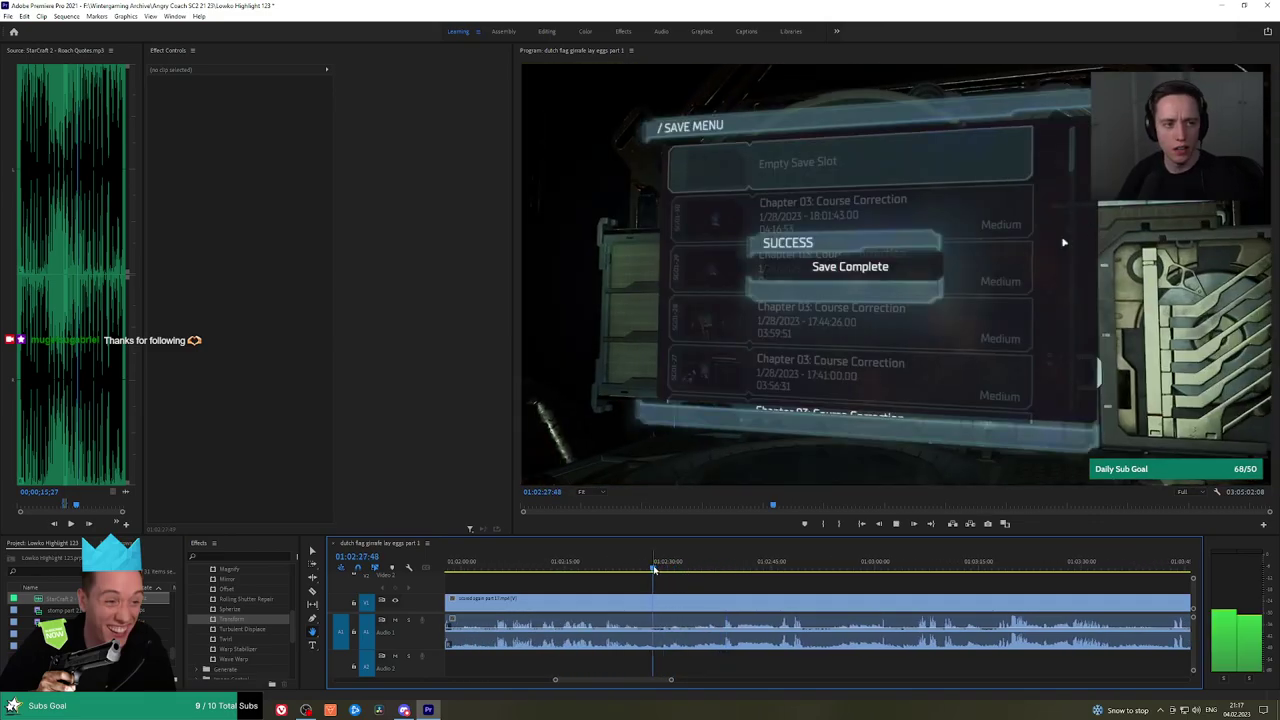
pyautogui.moveTo(654, 568); pyautogui.dragTo(691, 578)
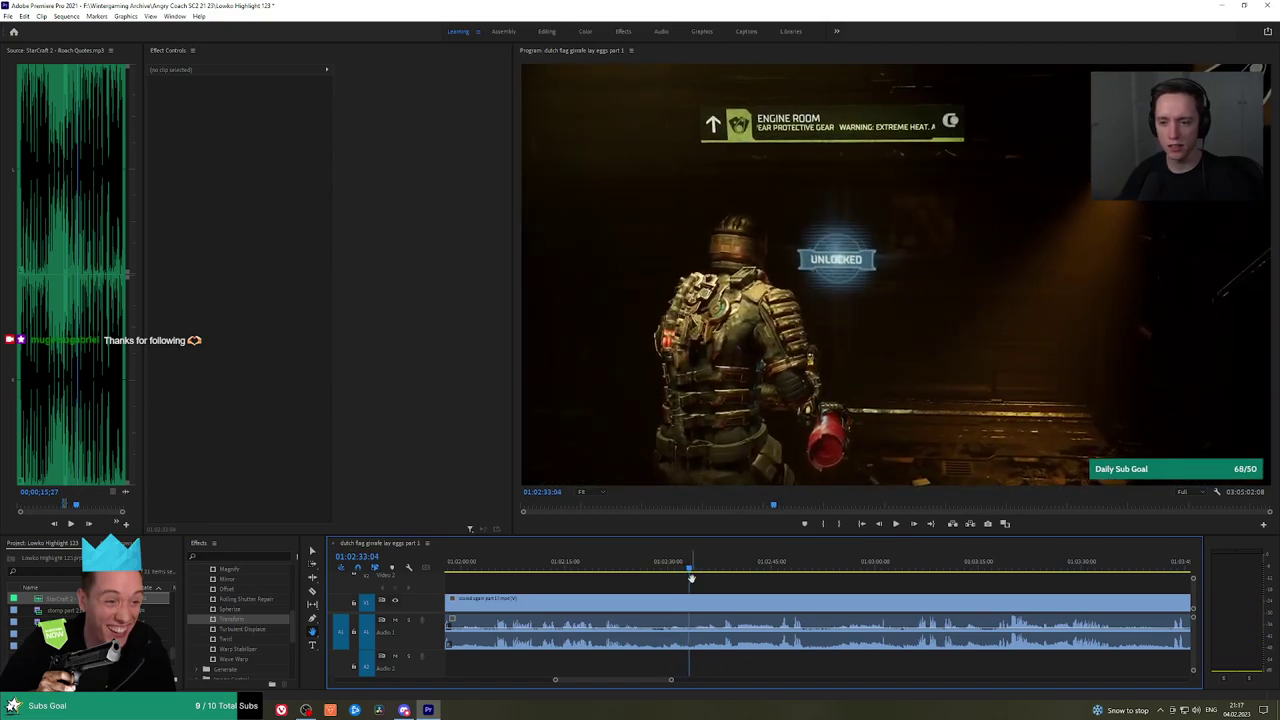
pyautogui.click(671, 607)
pyautogui.hotkey('shift', 'Delete')
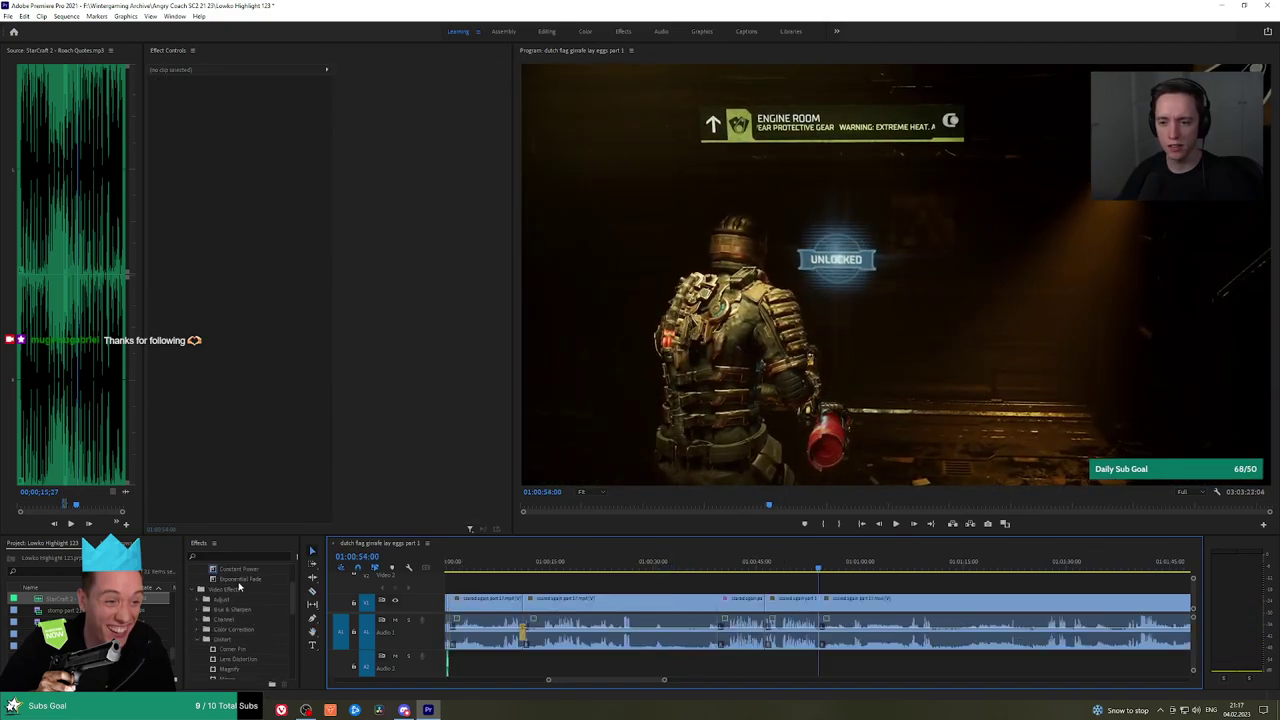
# Apply an Exponential Fade to the audio cut at 01:00:54:00 and play back the footage after it
pyautogui.moveTo(239, 585); pyautogui.dragTo(832, 622)
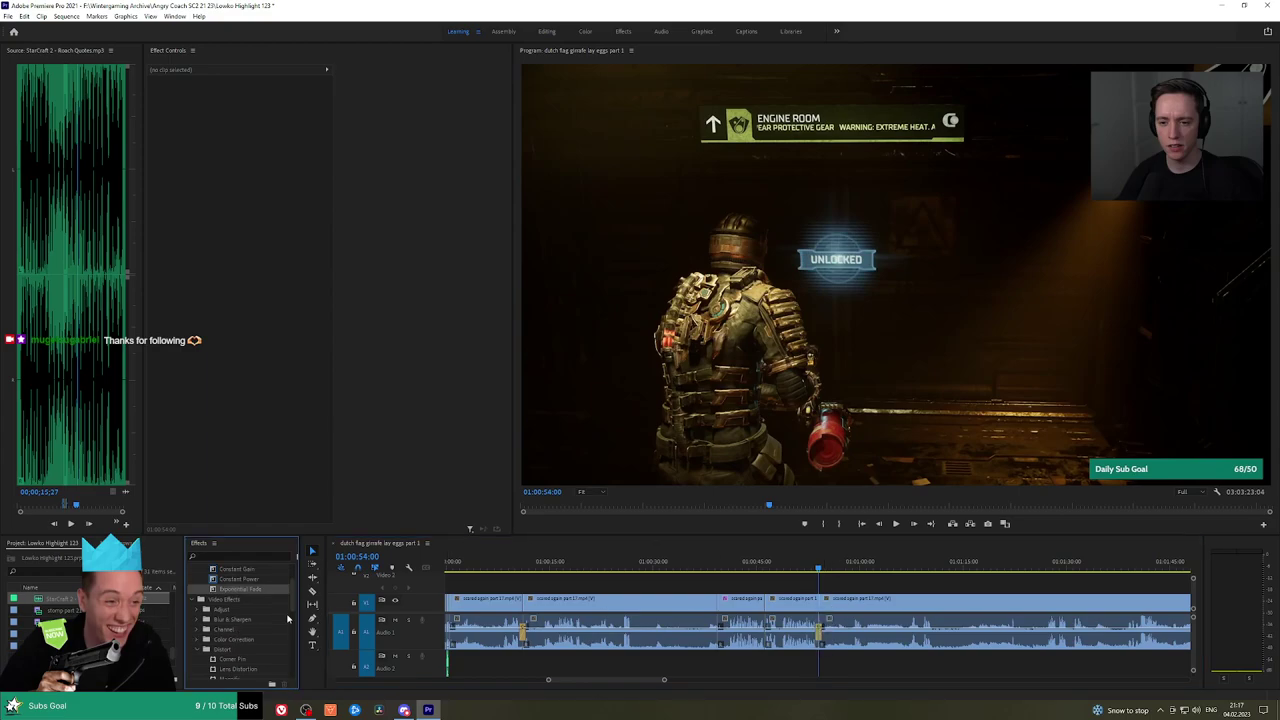
pyautogui.click(884, 589)
pyautogui.press('space')
pyautogui.press('h')
pyautogui.moveTo(900, 583); pyautogui.dragTo(679, 582)
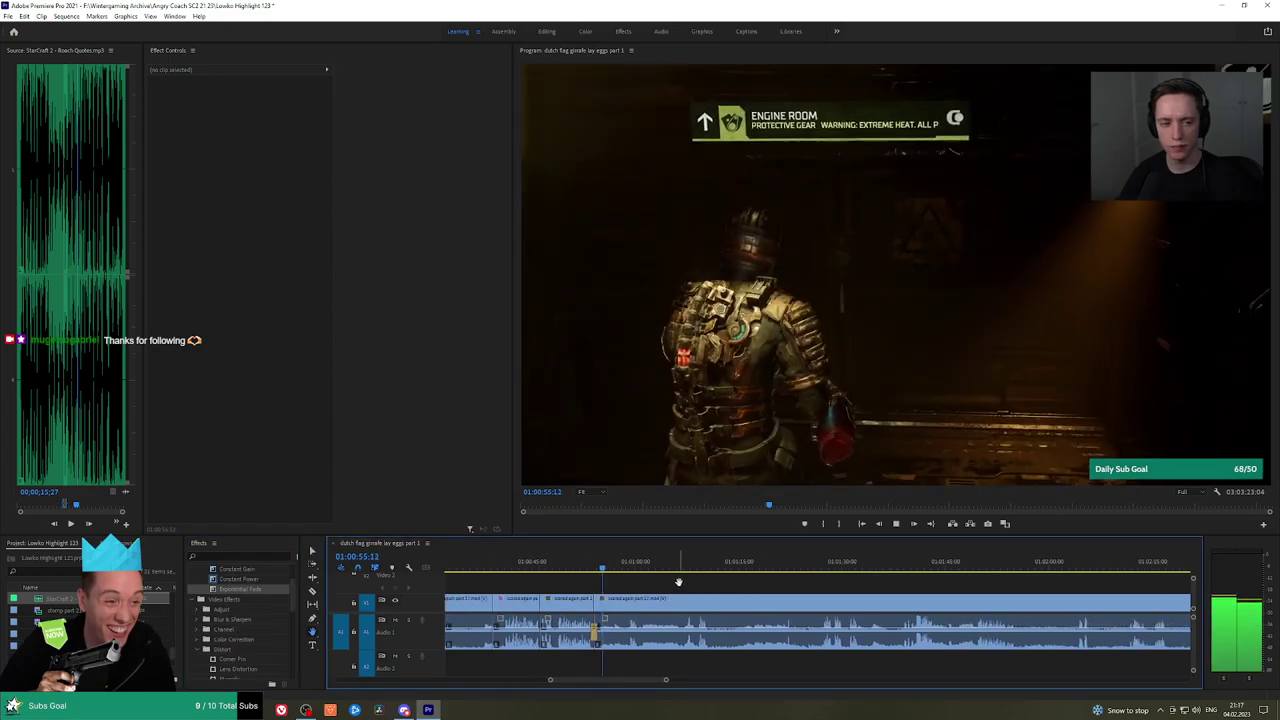
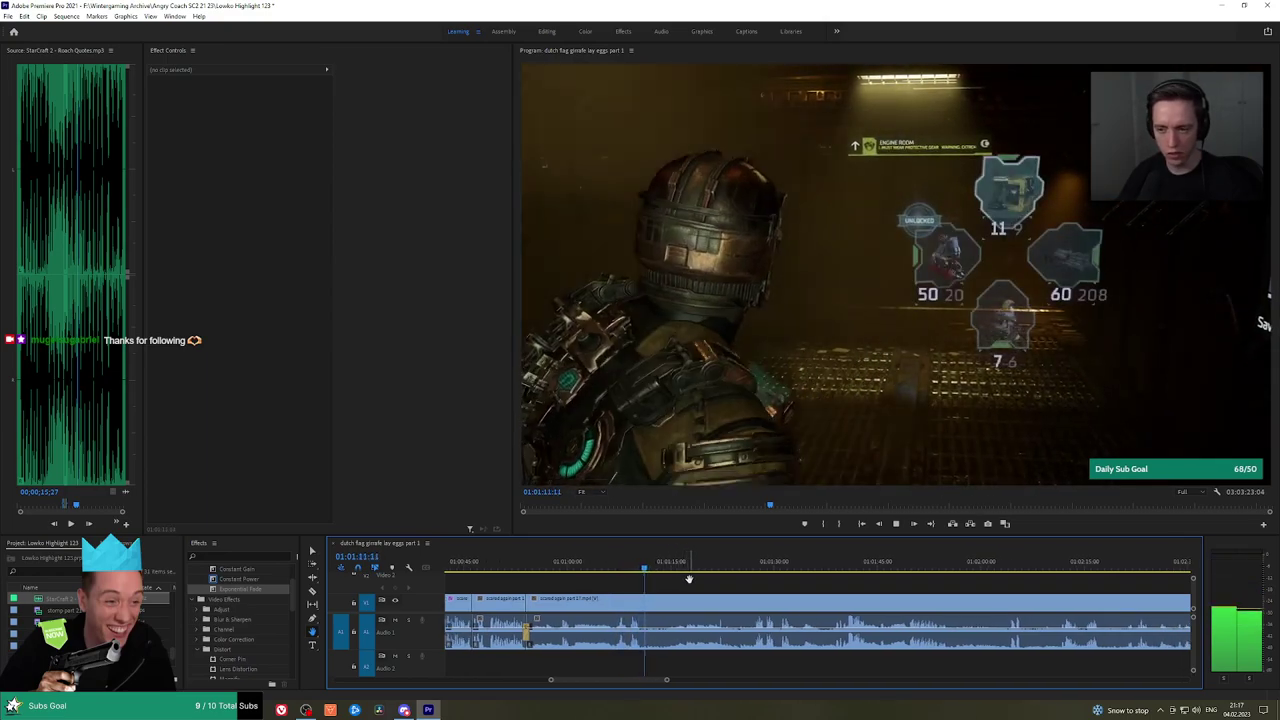
# Cut out the dull section from about 01:01:11 to 01:01:15:35 and ripple delete it to close the gap
pyautogui.click(661, 570)
pyautogui.moveTo(661, 570)
pyautogui.mouseDown()
pyautogui.moveTo(672, 570)
pyautogui.moveTo(647, 572)
pyautogui.mouseUp()
pyautogui.click(676, 565)
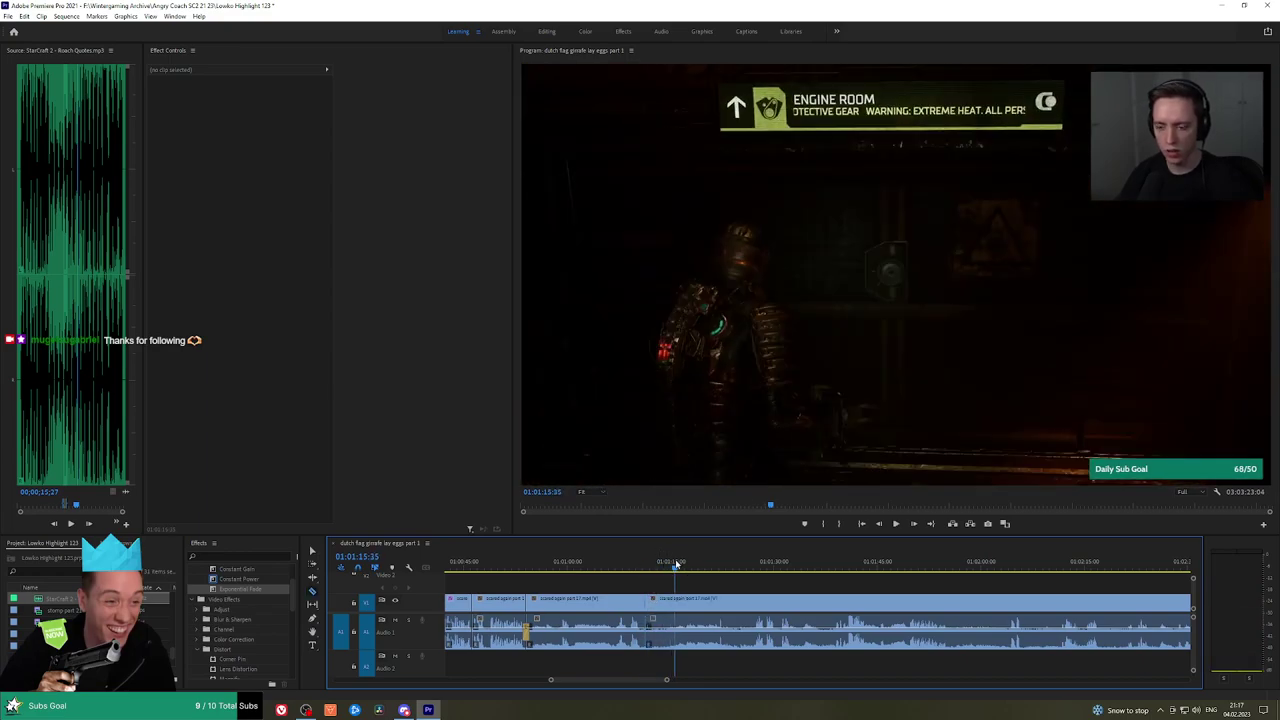
pyautogui.click(677, 598)
pyautogui.press('v')
pyautogui.click(664, 601)
pyautogui.hotkey('shift', 'Delete')
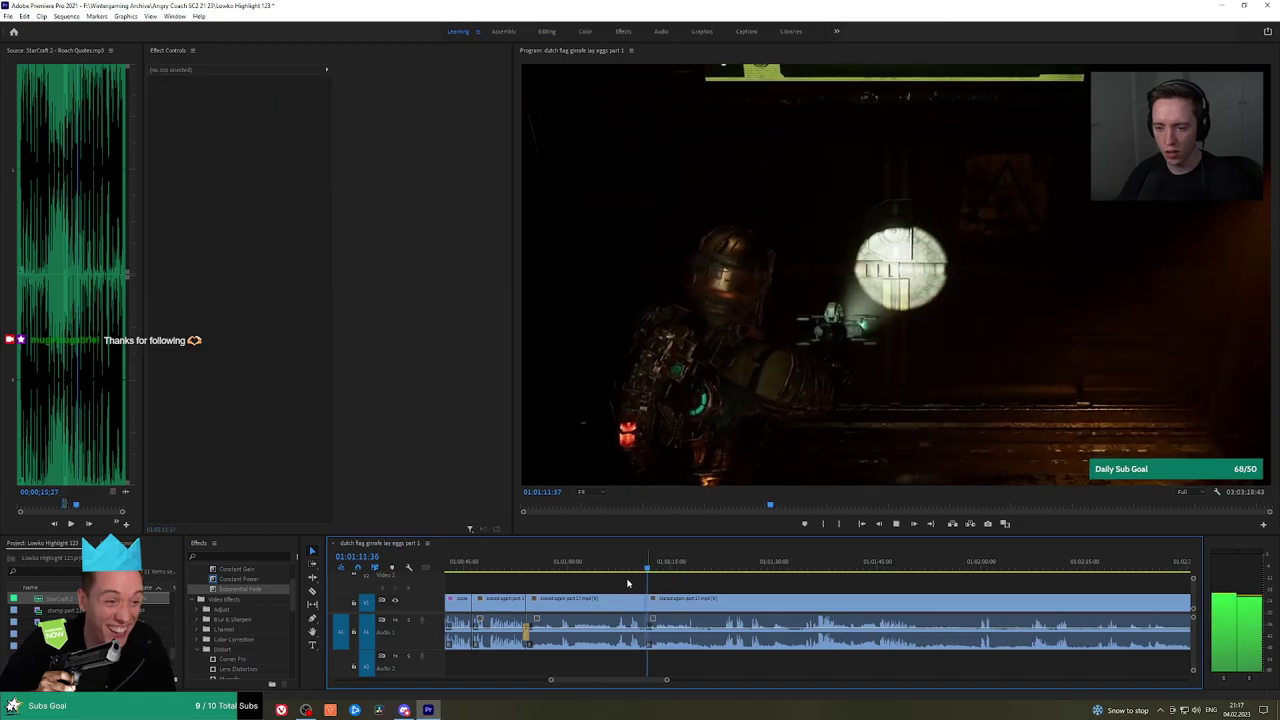
# Apply a Constant Power crossfade to the audio cut at about 01:01:11 and review the engine room footage that follows
pyautogui.moveTo(243, 579); pyautogui.dragTo(646, 631)
pyautogui.press('h')
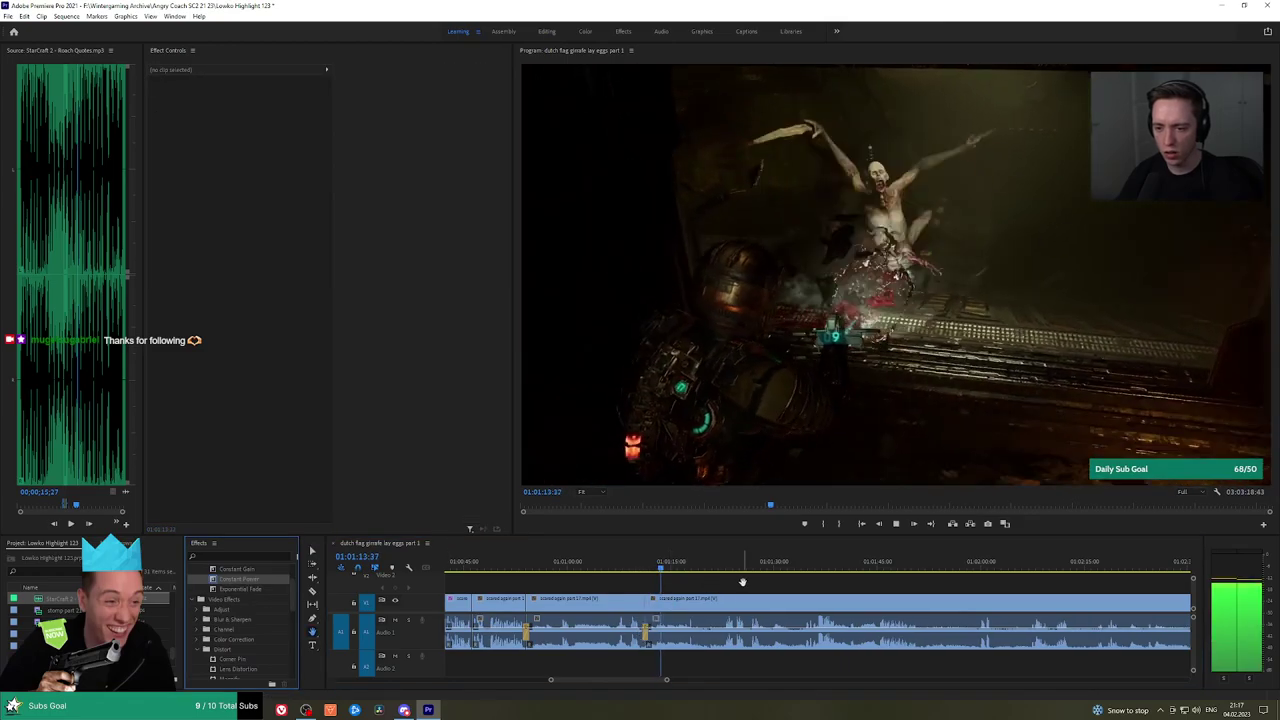
pyautogui.moveTo(743, 583); pyautogui.dragTo(730, 581)
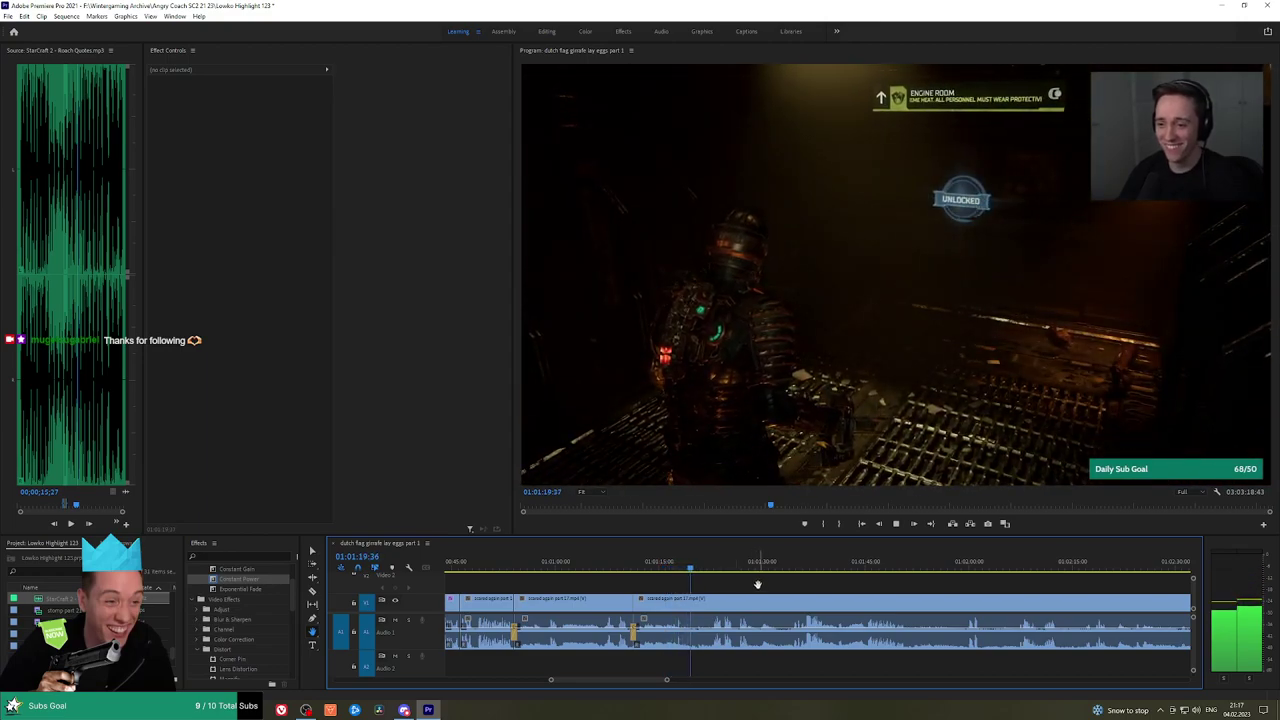
pyautogui.moveTo(758, 584); pyautogui.dragTo(726, 584)
pyautogui.scroll(1, 745, 585)
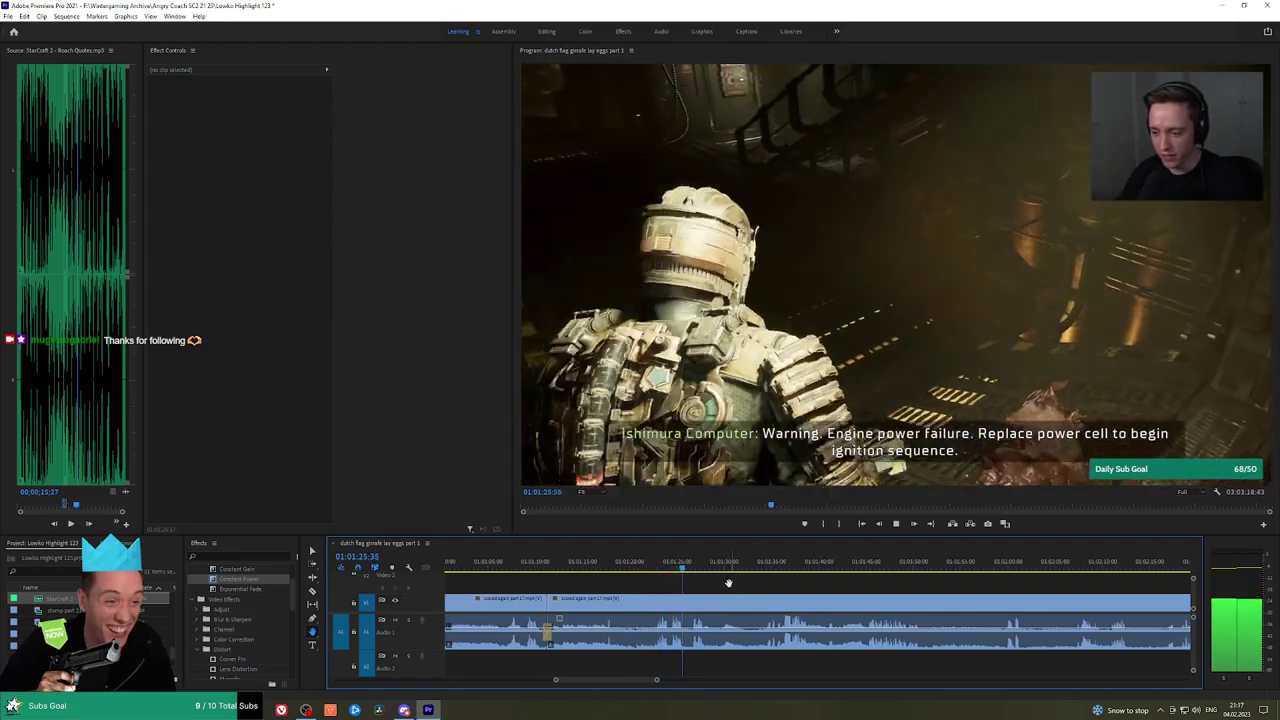
pyautogui.moveTo(731, 583); pyautogui.dragTo(726, 583)
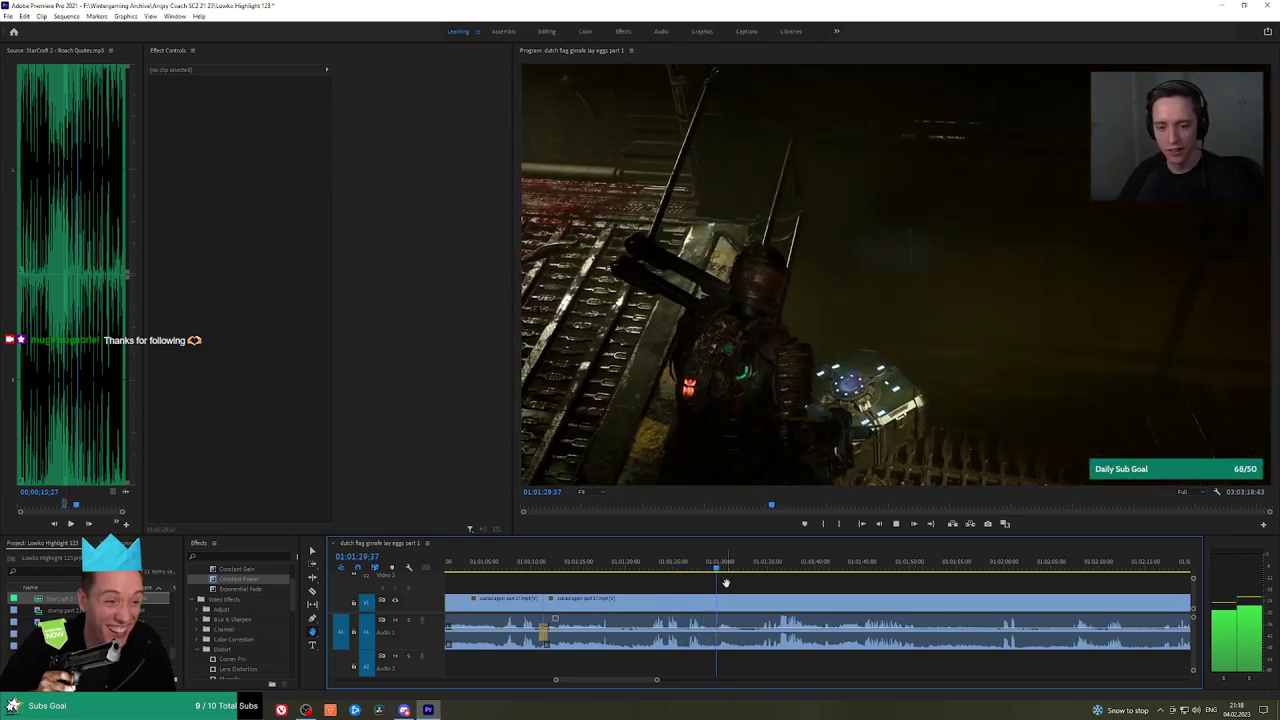
pyautogui.click(751, 567)
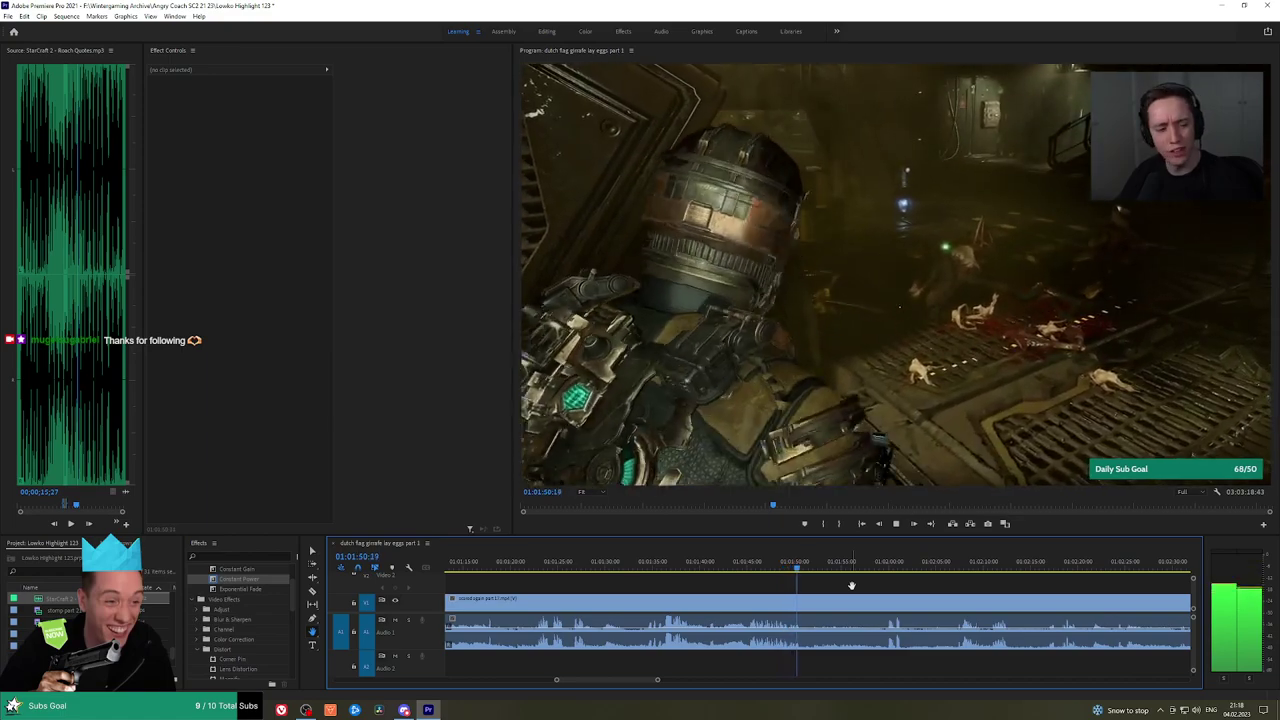
# Cut out the section from about 01:01:51:47 to 01:01:59 and ripple delete it
pyautogui.press('c')
pyautogui.click(804, 603)
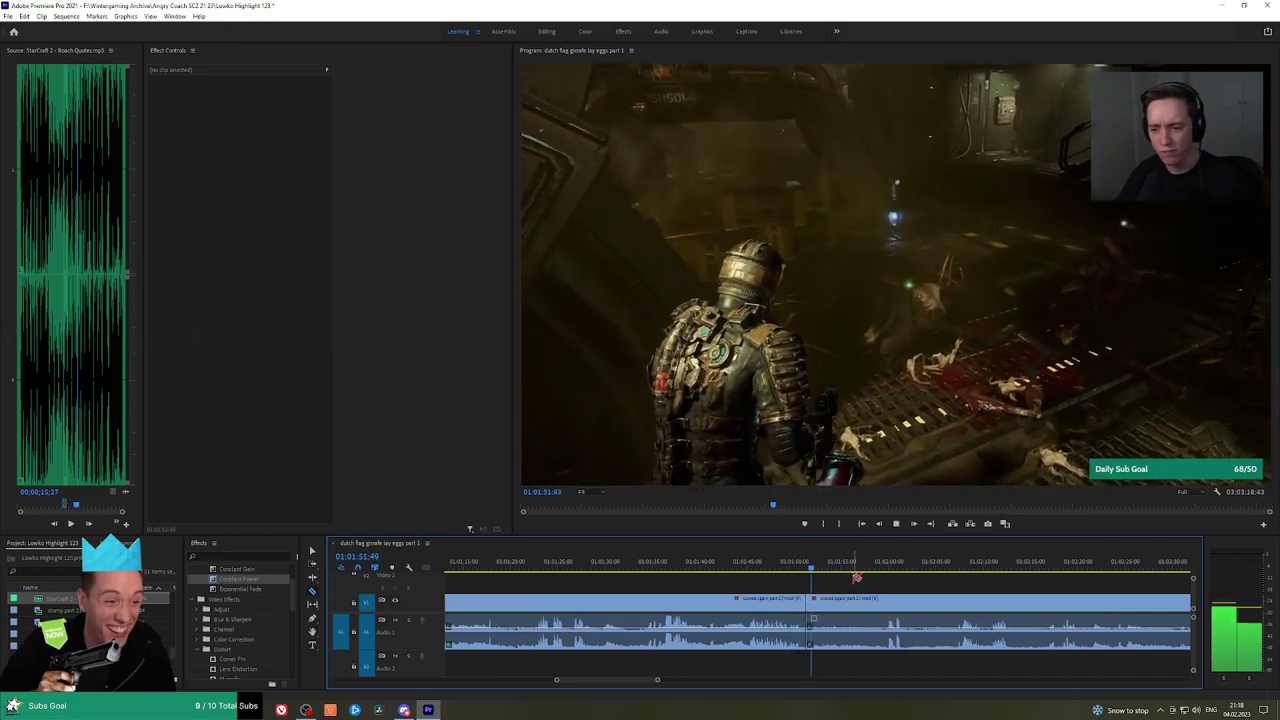
pyautogui.press('space')
pyautogui.press('space')
pyautogui.click(813, 577)
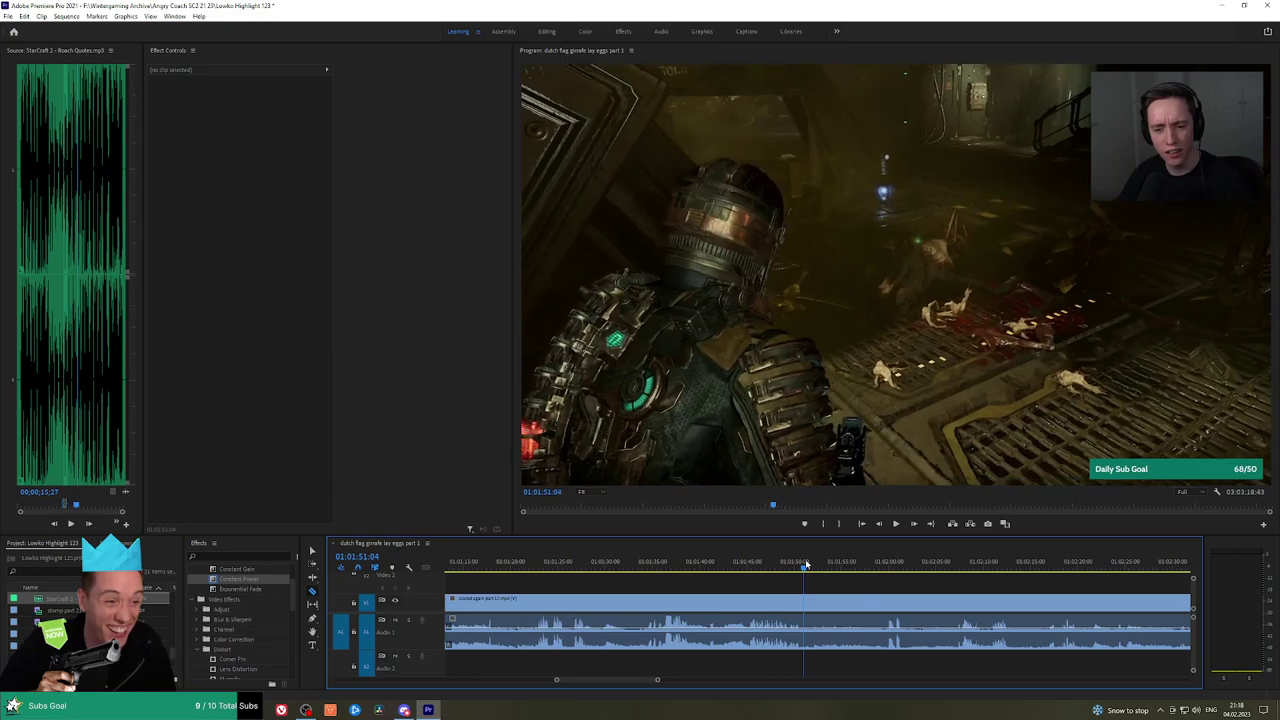
pyautogui.click(886, 564)
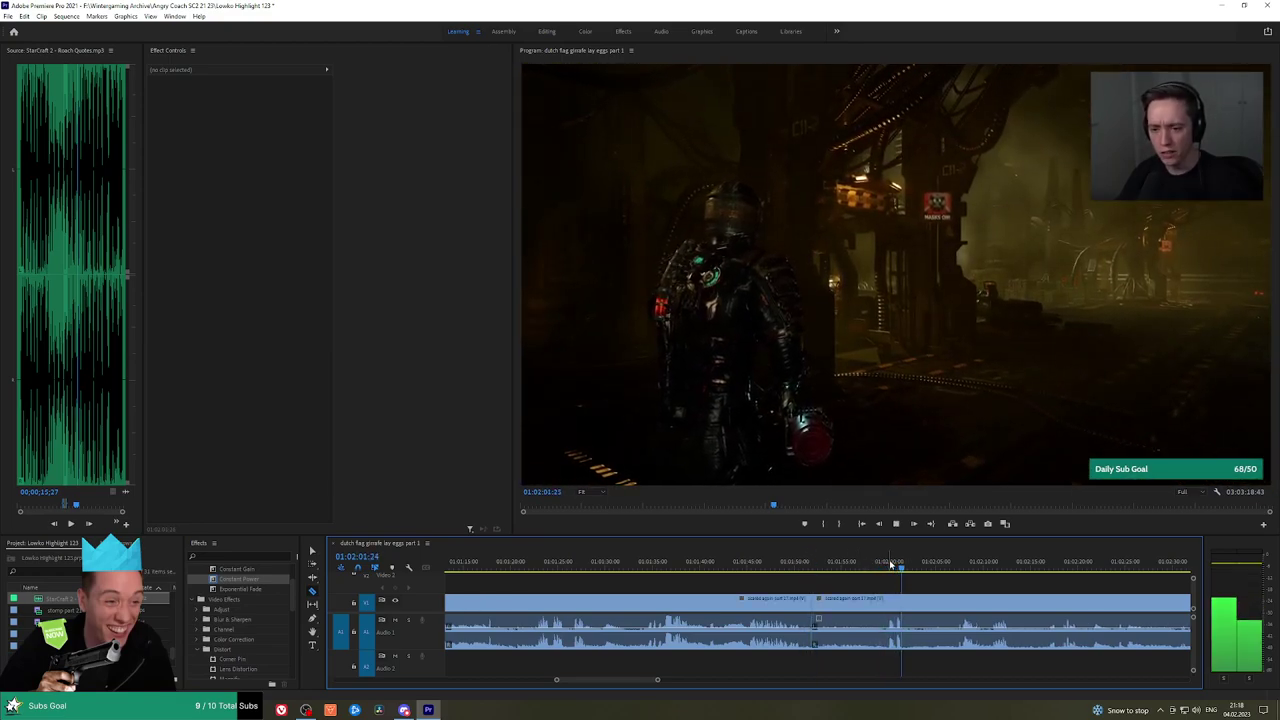
pyautogui.click(851, 563)
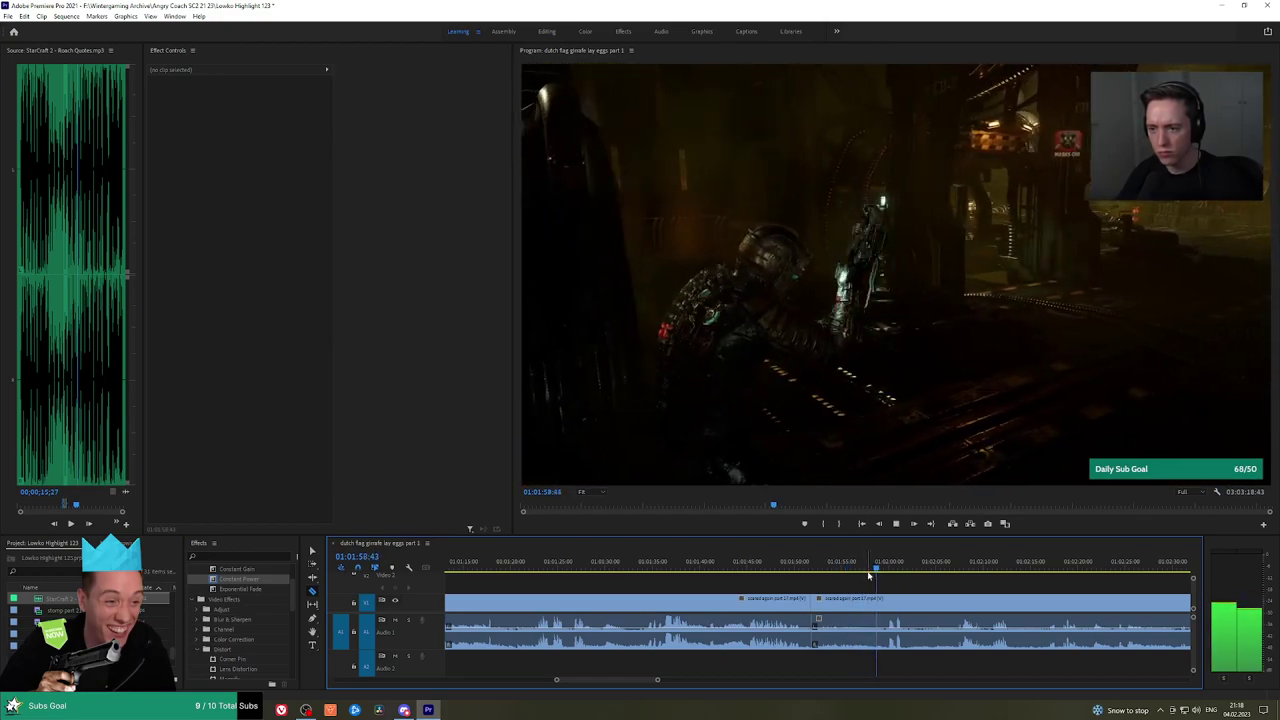
pyautogui.hotkey('shift', 'Delete')
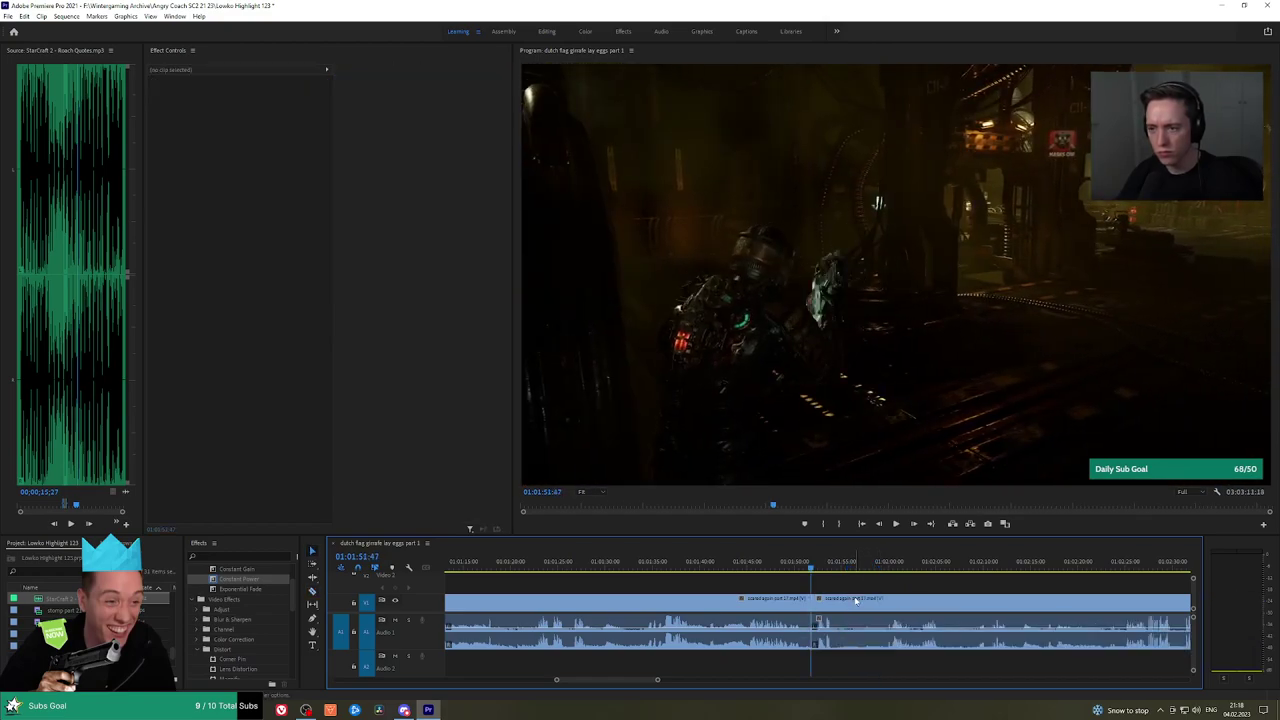
# Apply a Constant Power crossfade to the audio cut at about 01:01:51:47 and play back the transition
pyautogui.moveTo(247, 587); pyautogui.dragTo(815, 643)
pyautogui.press('space')
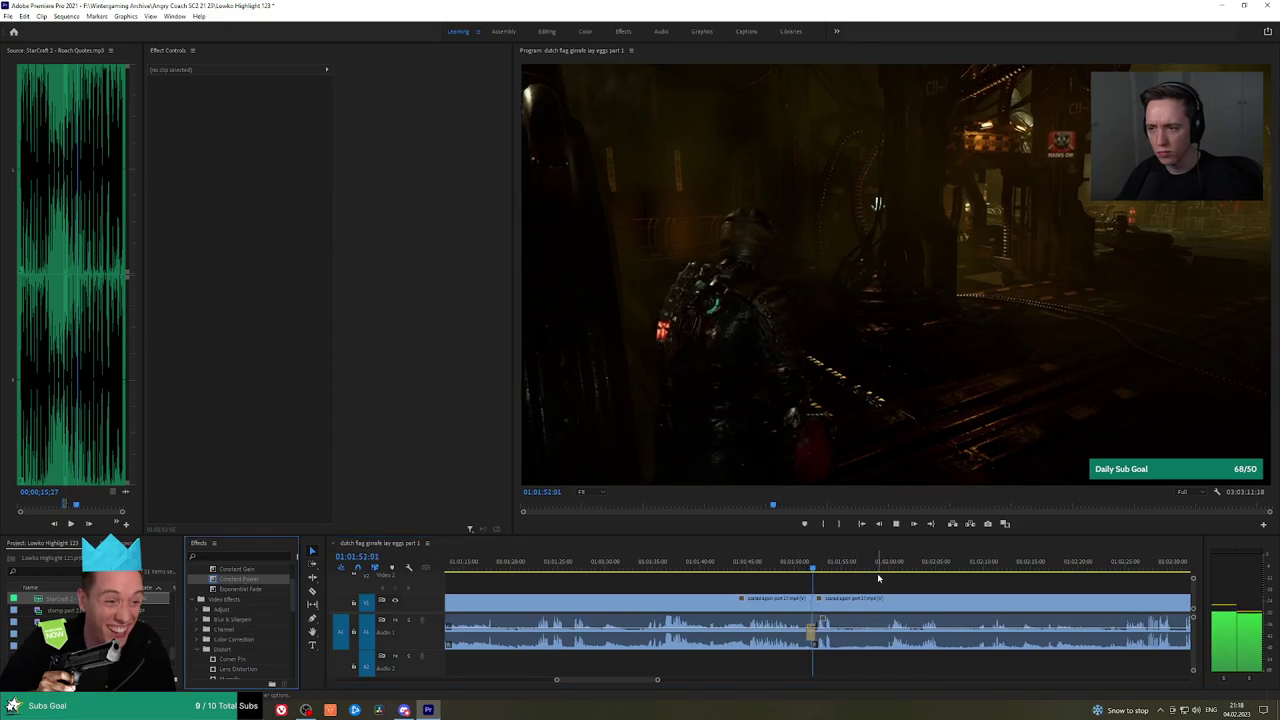
# Play the footage following the cut at about 01:01:51:47, covering the poster scene from about 01:02:25 to 01:02:45
pyautogui.press('h')
pyautogui.moveTo(871, 575); pyautogui.dragTo(1020, 566)
pyautogui.click(784, 565)
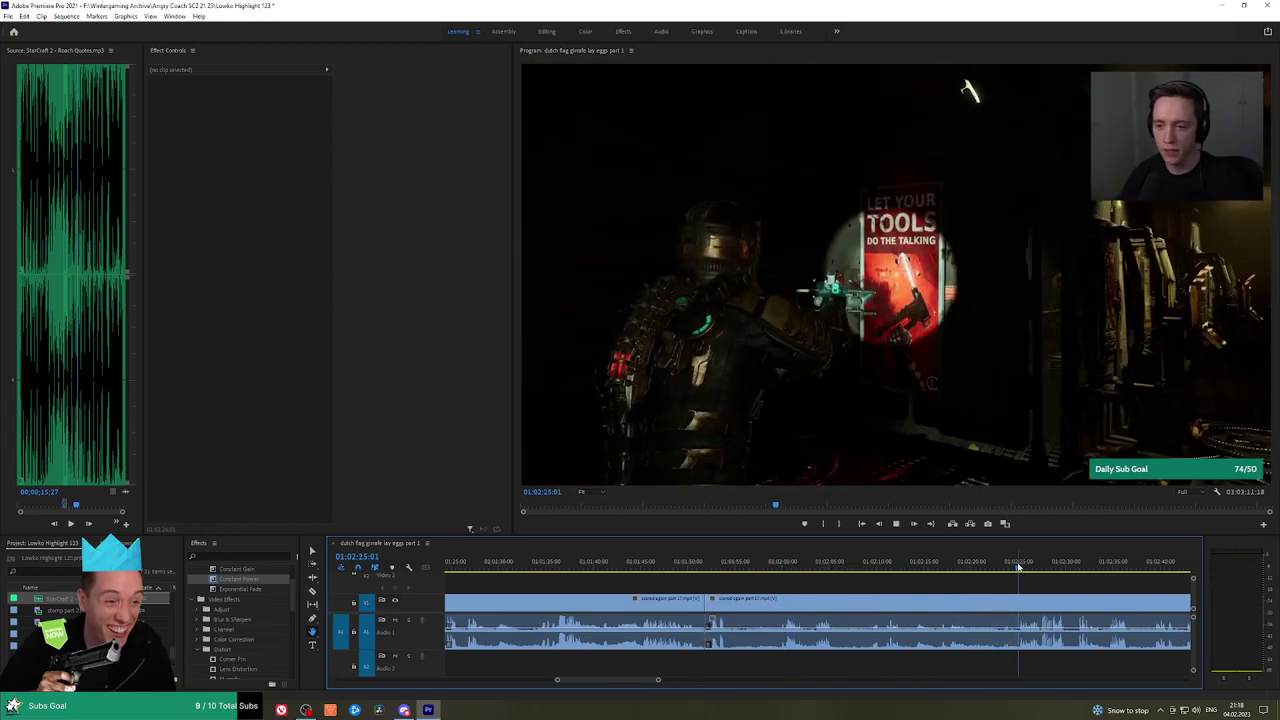
pyautogui.press('space')
pyautogui.scroll(-4, 1066, 582)
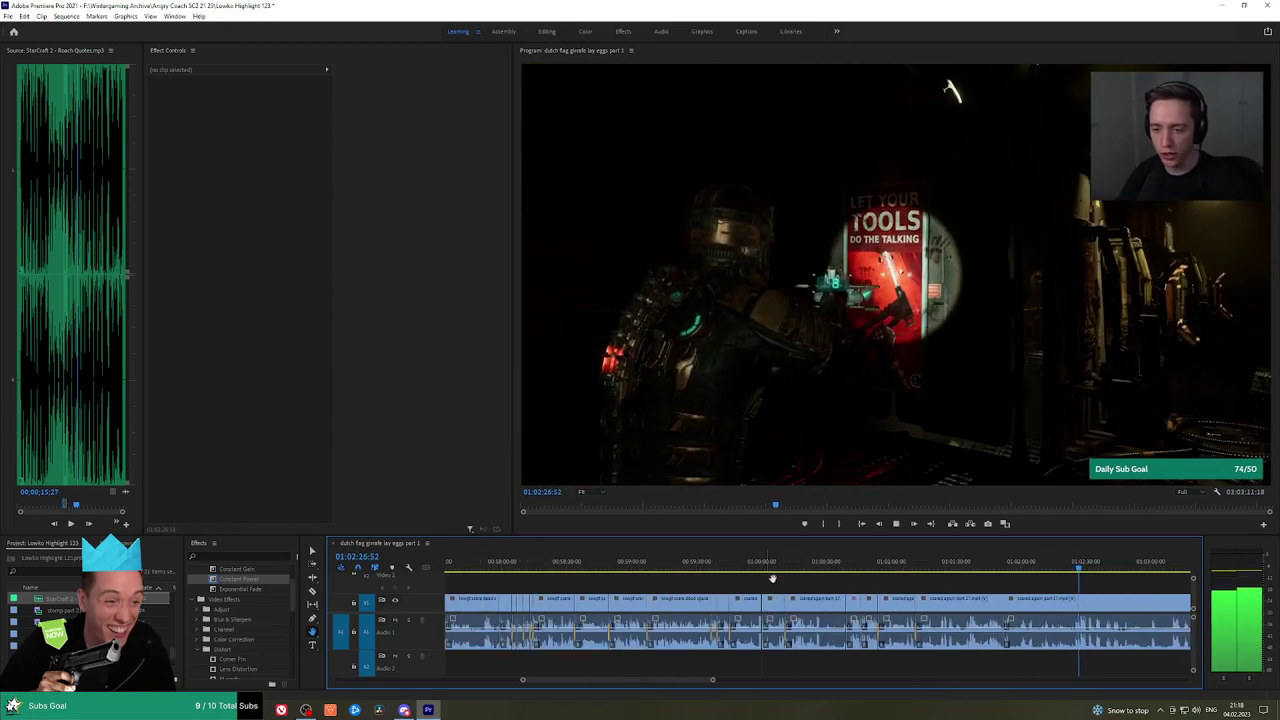
pyautogui.moveTo(1106, 591); pyautogui.dragTo(757, 591)
pyautogui.scroll(5, 732, 589)
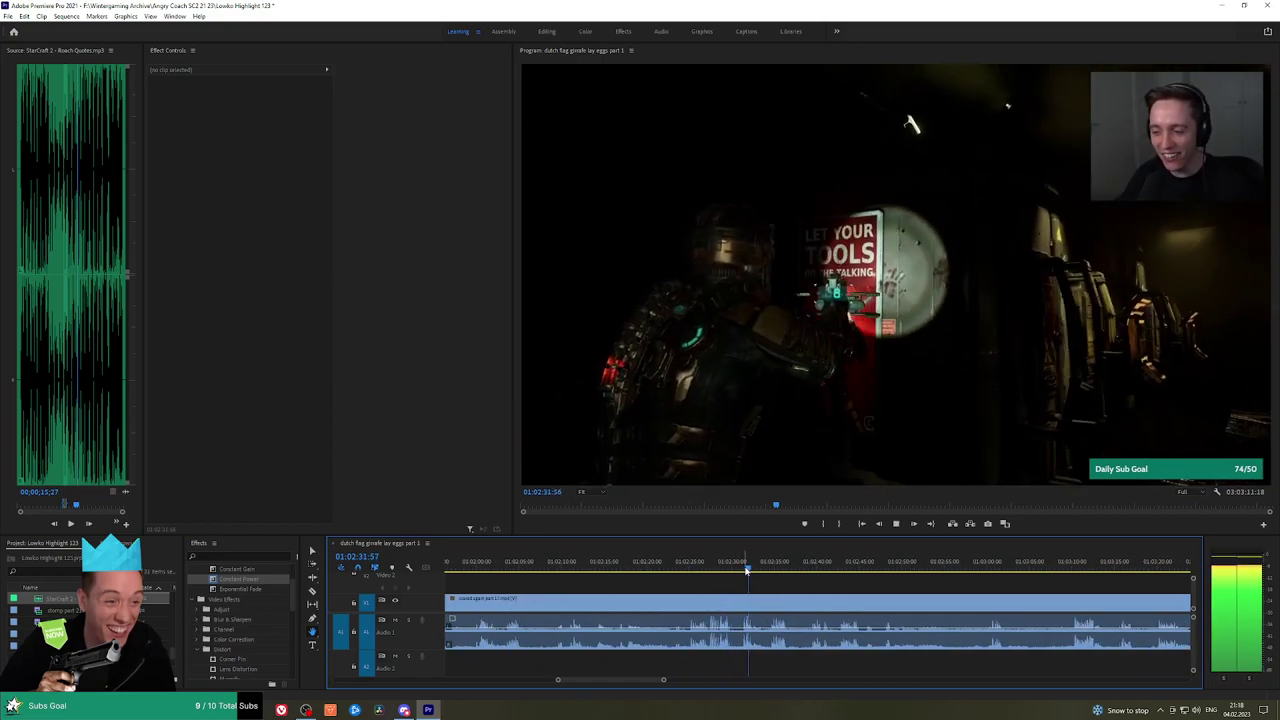
pyautogui.press('space')
pyautogui.press('space')
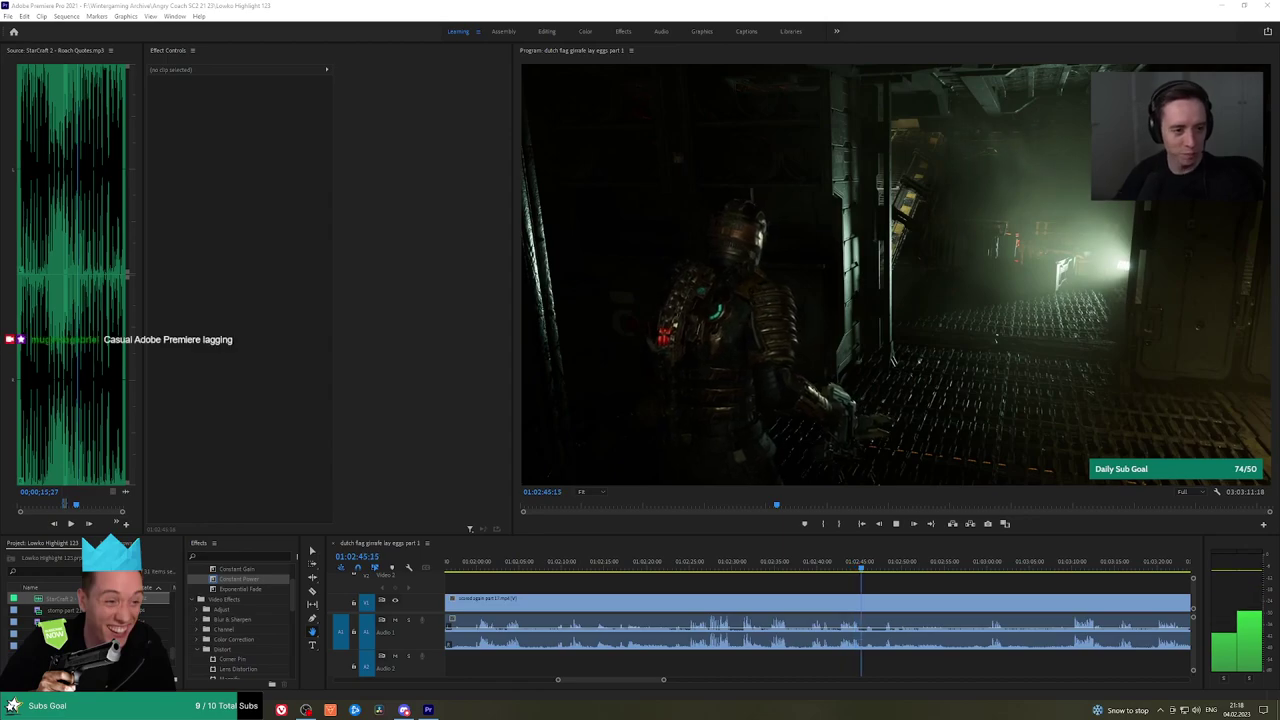
# Skim the gameplay from about 01:02:48 to 01:06:26 for dull footage worth removing
pyautogui.scroll(-5, 906, 588)
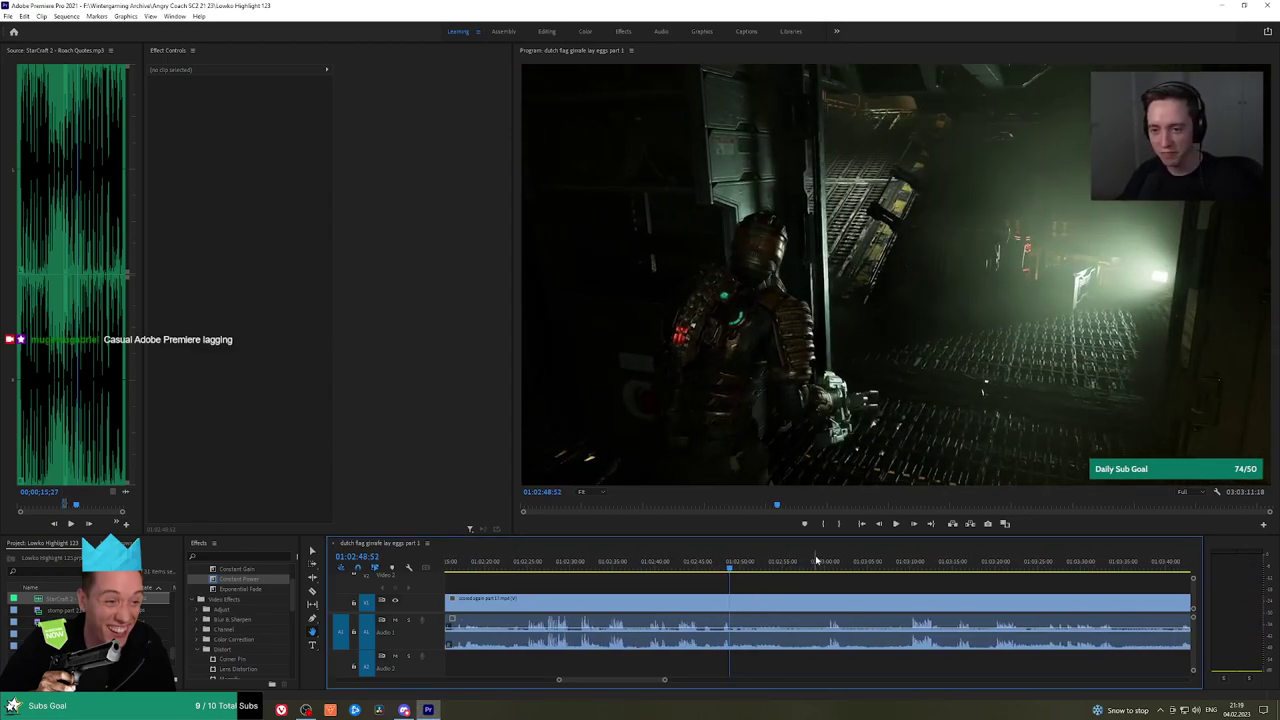
pyautogui.click(909, 565)
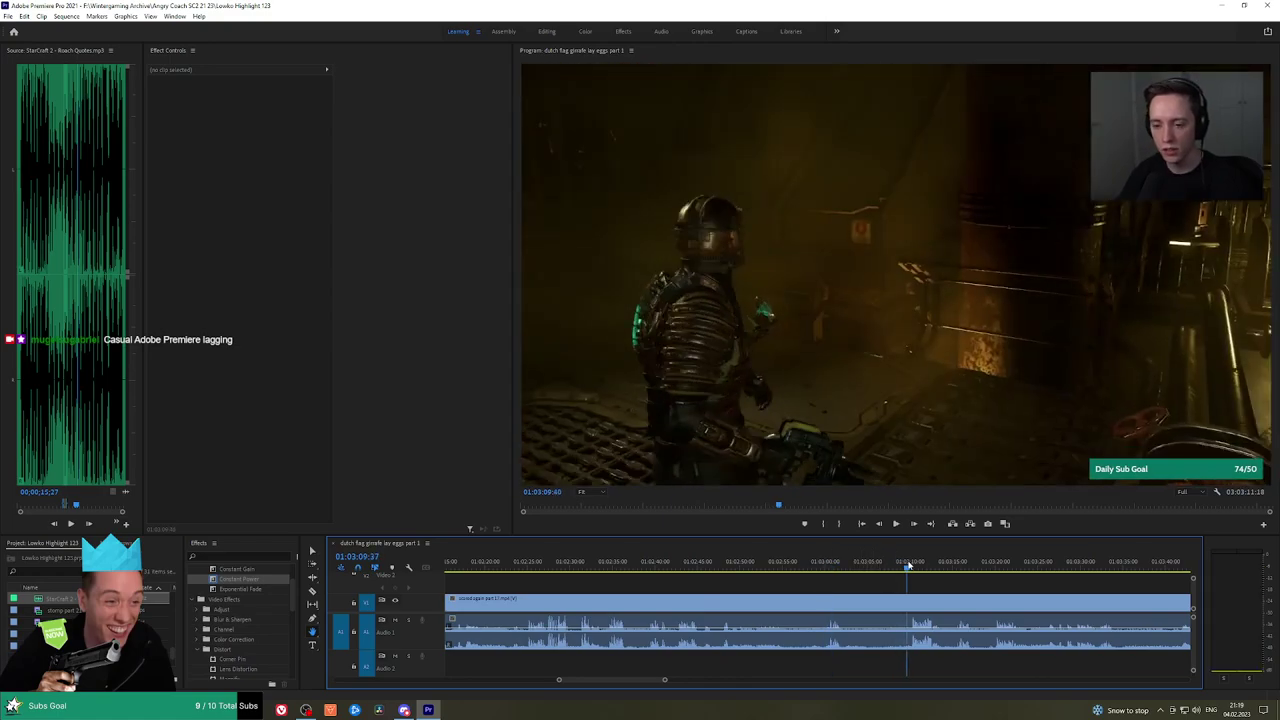
pyautogui.scroll(-7, 946, 586)
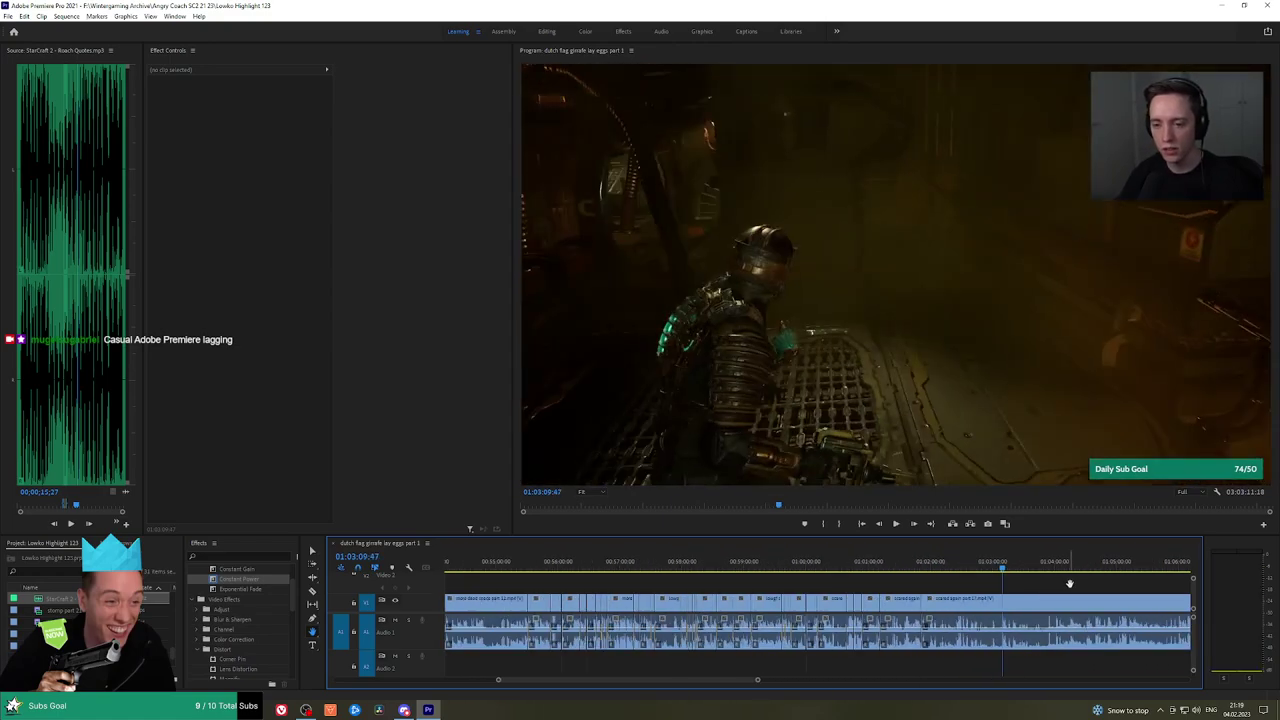
pyautogui.moveTo(1069, 584); pyautogui.dragTo(859, 568)
pyautogui.scroll(2, 816, 570)
pyautogui.press('space')
pyautogui.press('=')
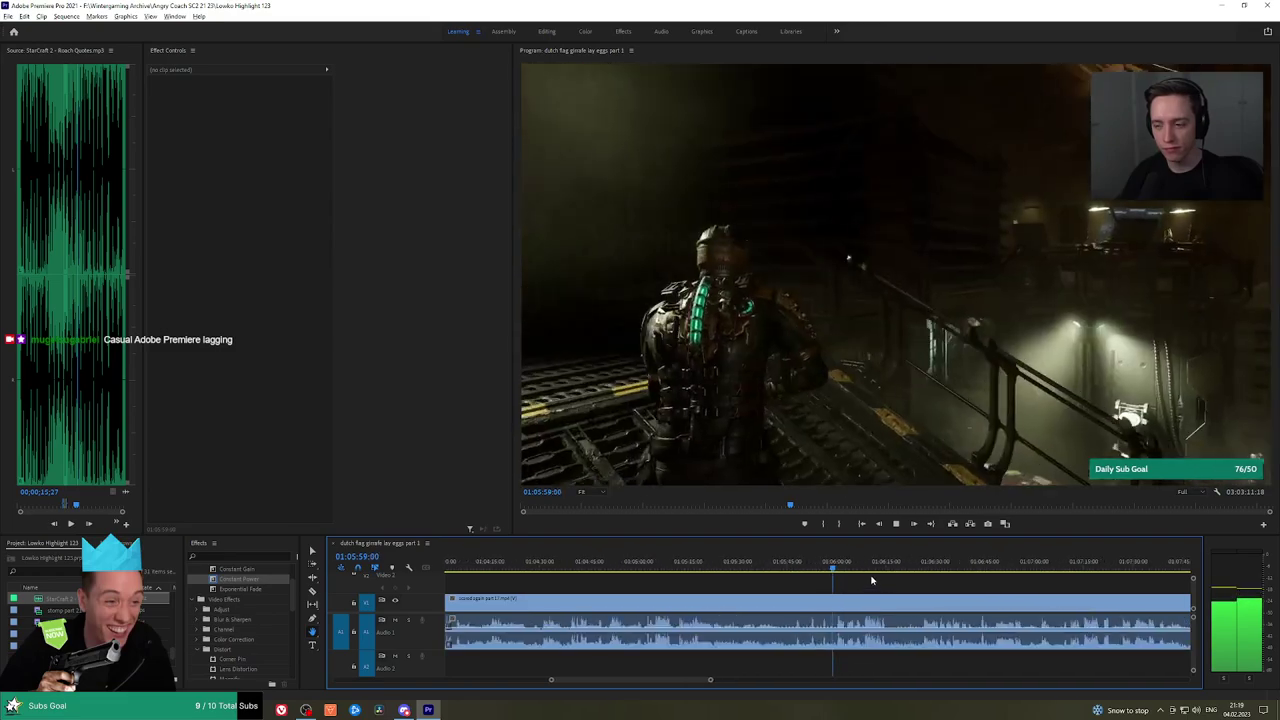
pyautogui.moveTo(923, 579); pyautogui.dragTo(817, 571)
pyautogui.click(819, 566)
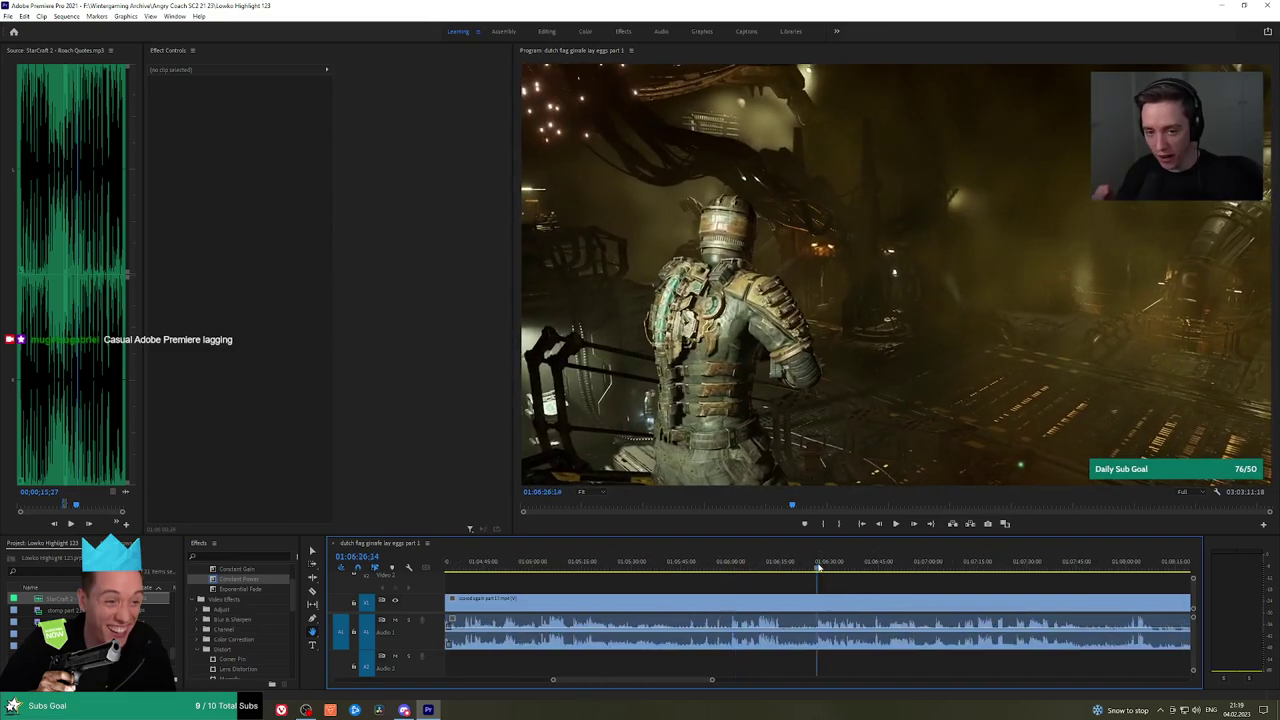
# Examine the footage between about 01:07:30 and 01:07:51, before the video call, for the point where the highlight should resume
pyautogui.moveTo(895, 567); pyautogui.dragTo(716, 574)
pyautogui.press('-')
pyautogui.press('-')
pyautogui.press('-')
pyautogui.press('-')
pyautogui.press('space')
pyautogui.scroll(8, 717, 575)
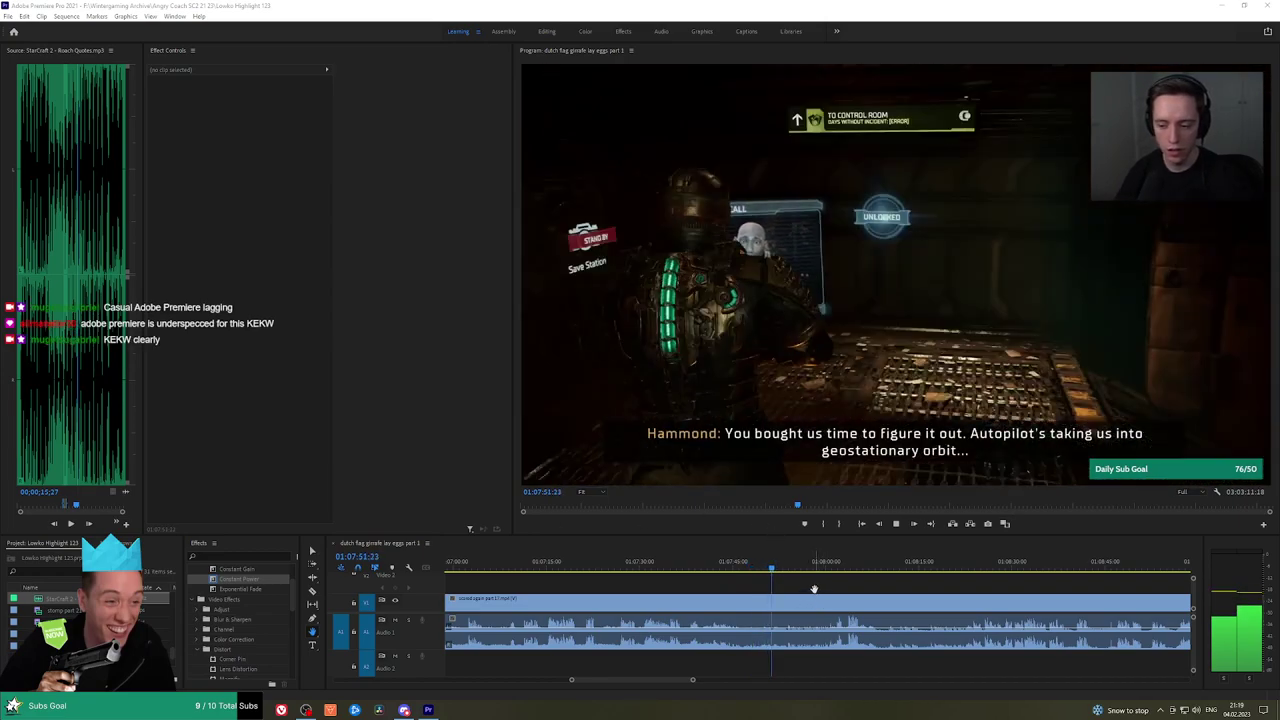
pyautogui.click(735, 566)
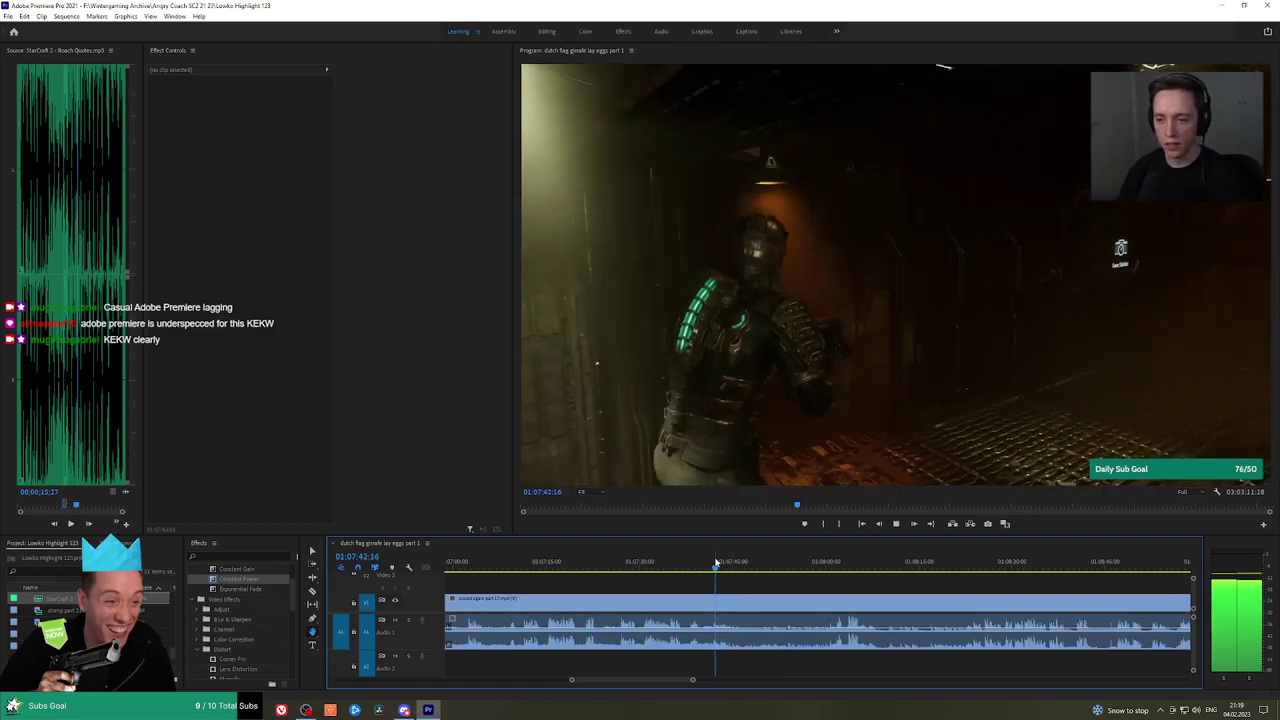
pyautogui.click(642, 561)
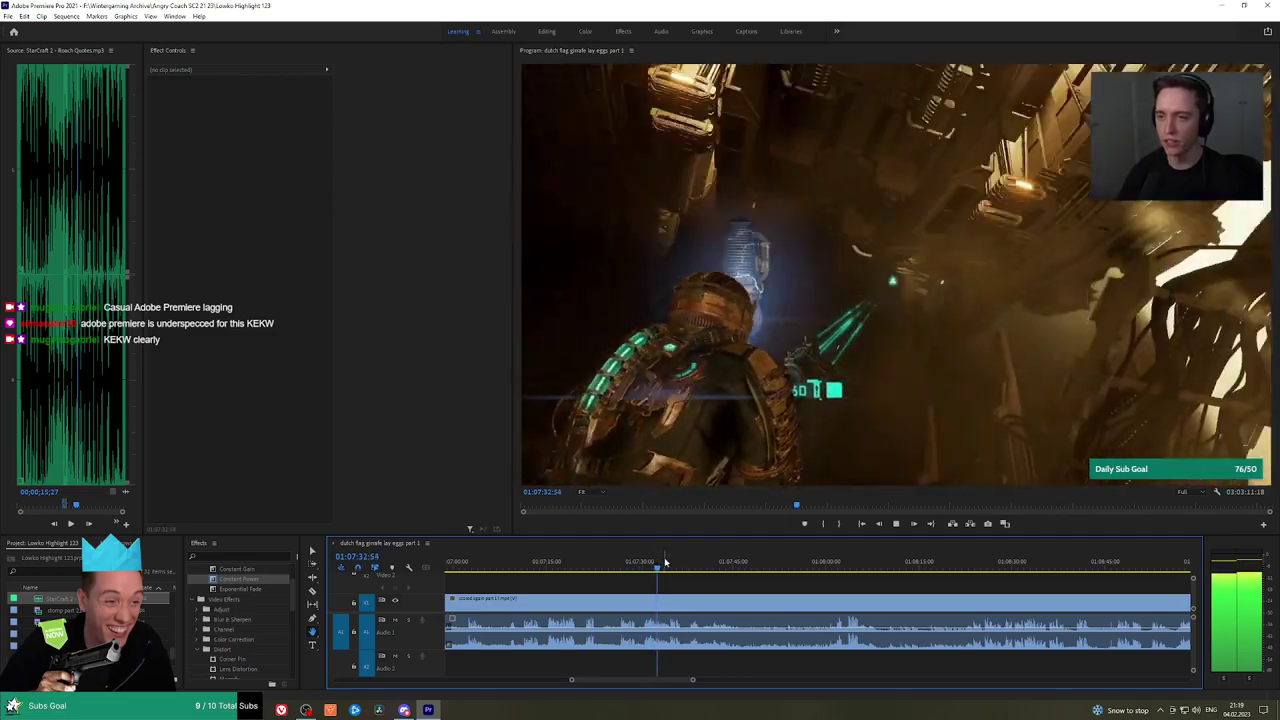
pyautogui.moveTo(672, 565); pyautogui.dragTo(708, 564)
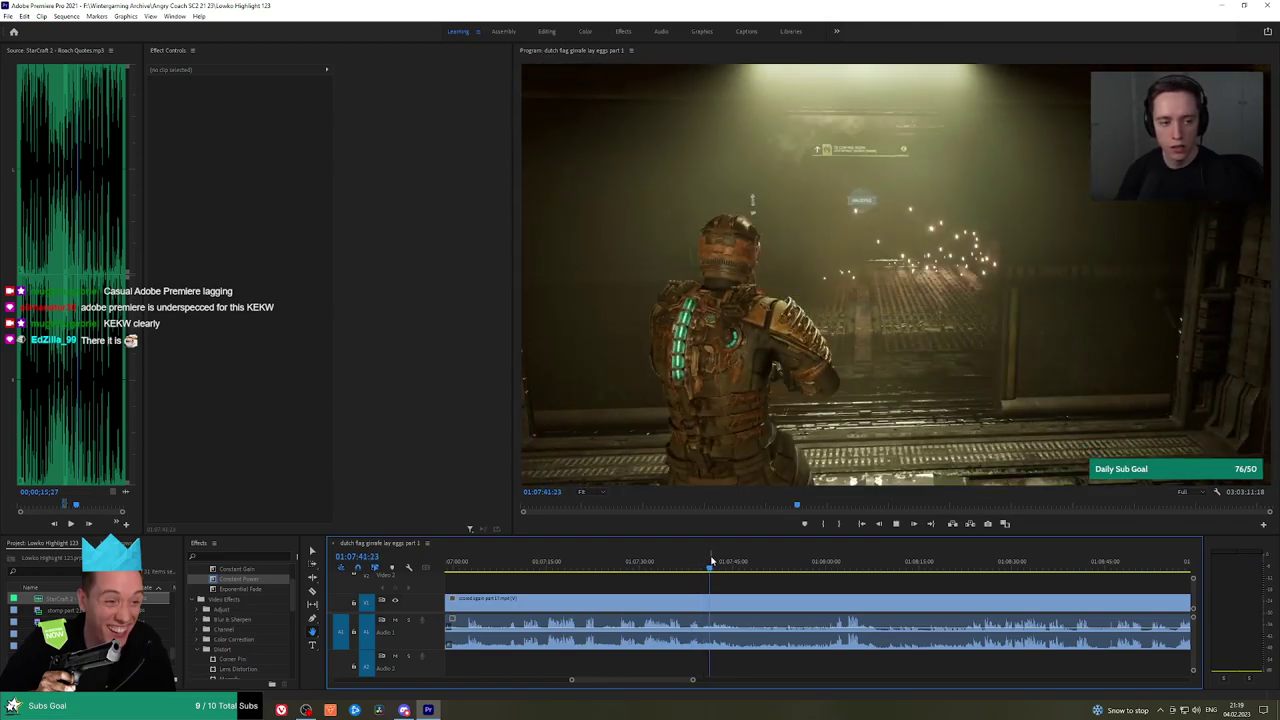
# Split the clip at 01:07:41:09 and ripple delete the section back to the cut at 01:01:51:47
pyautogui.press('space')
pyautogui.press('c')
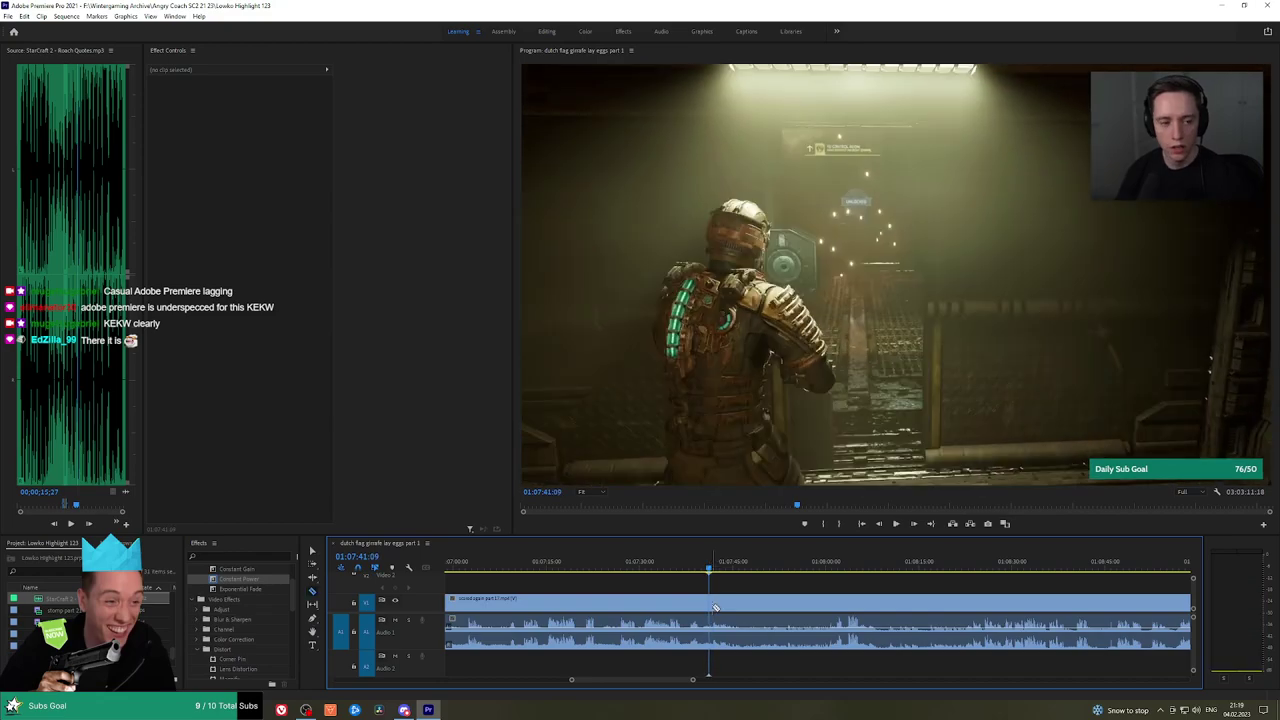
pyautogui.click(708, 605)
pyautogui.press('v')
pyautogui.click(699, 609)
pyautogui.hotkey('shift', 'Delete')
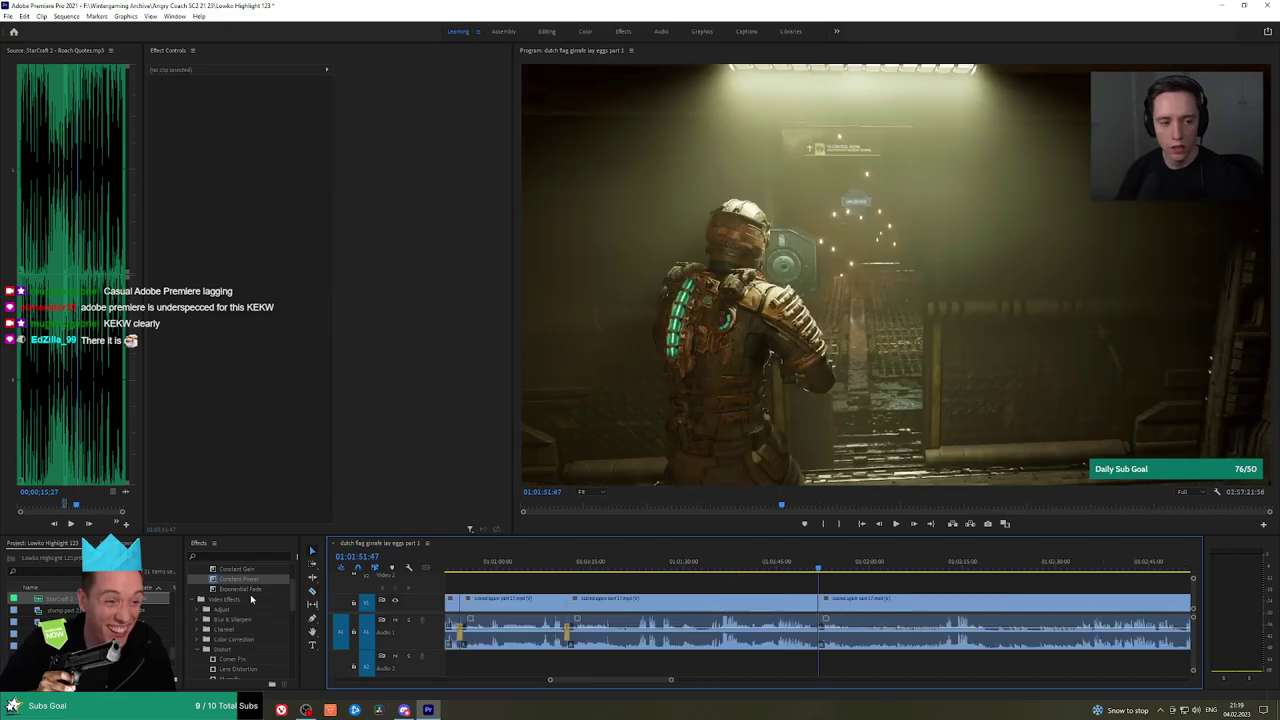
# Apply an Exponential Fade to the audio cut at 01:01:51:47 and play back the transition
pyautogui.moveTo(245, 589); pyautogui.dragTo(818, 636)
pyautogui.press('space')
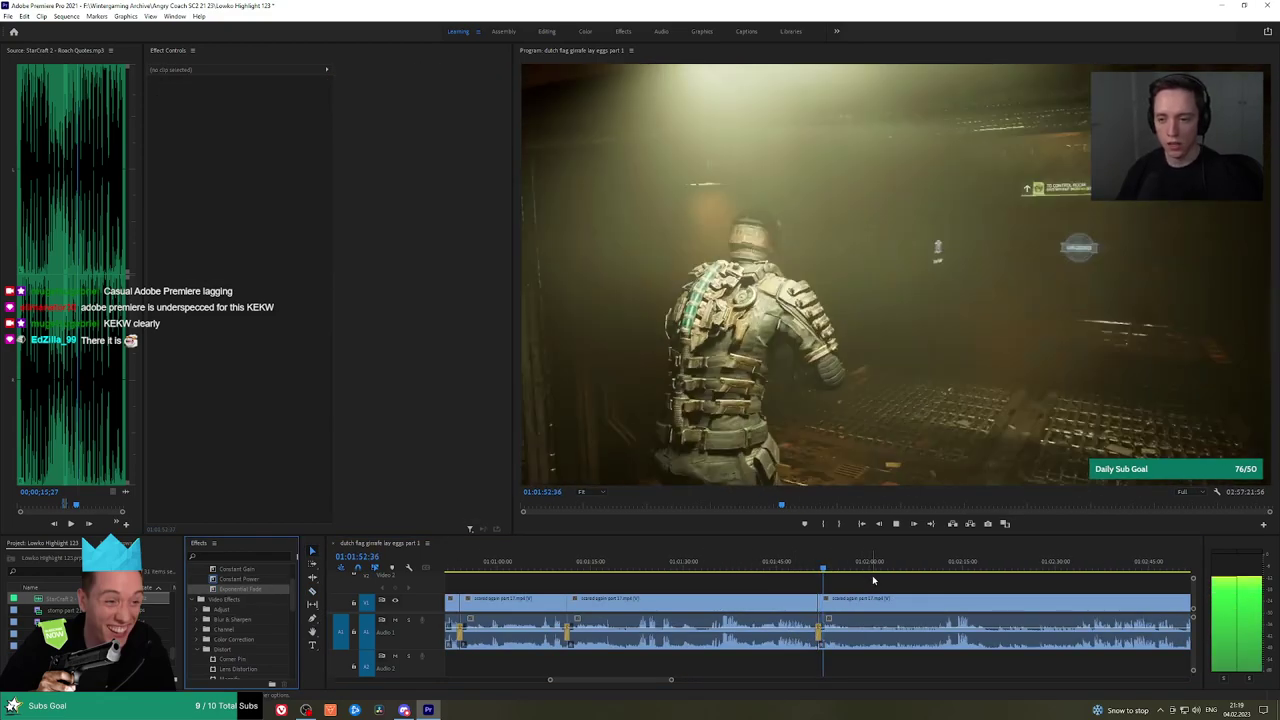
pyautogui.press('h')
pyautogui.moveTo(876, 578); pyautogui.dragTo(823, 578)
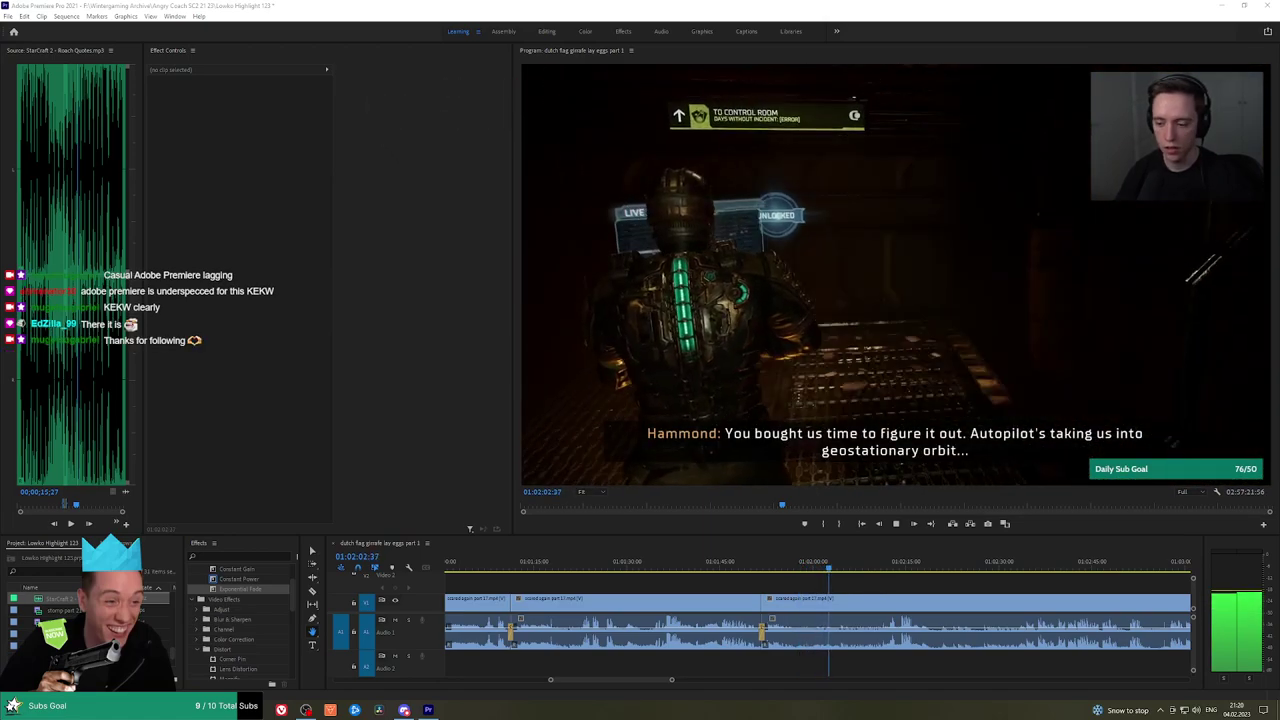
# Play through the video call scene and split the clip at 01:02:19:22
pyautogui.moveTo(870, 582); pyautogui.dragTo(770, 582)
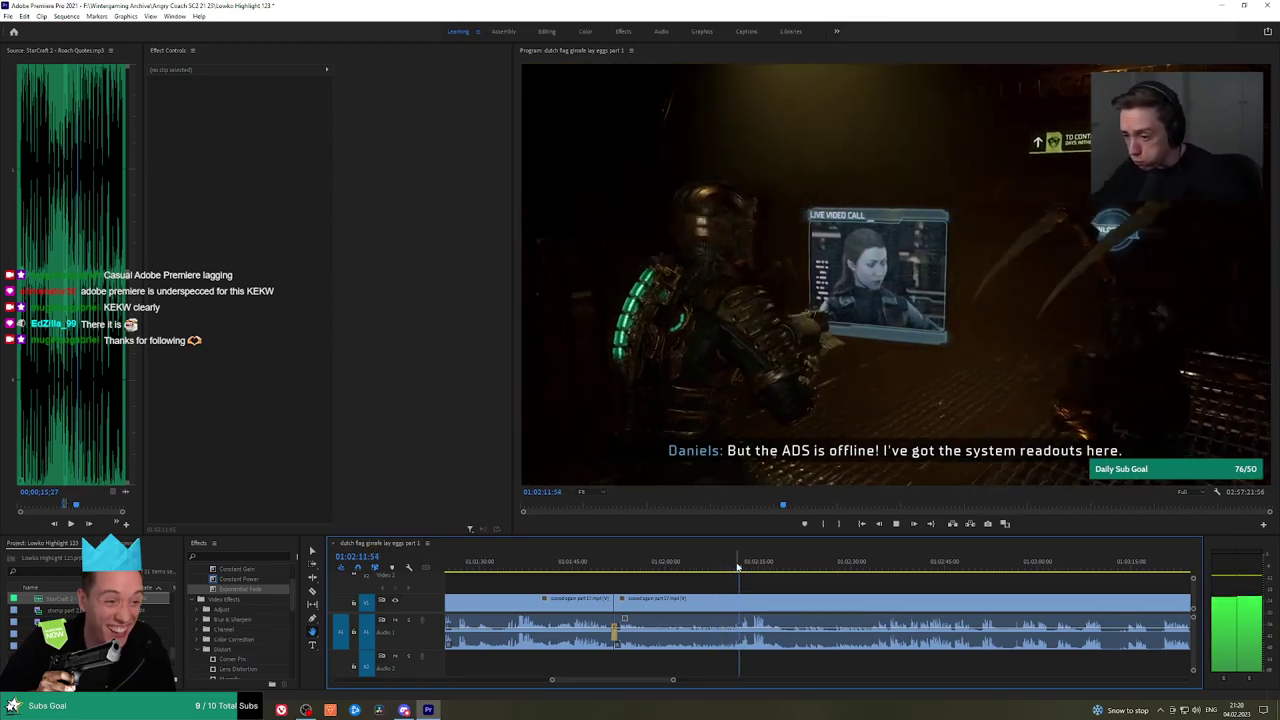
pyautogui.click(742, 568)
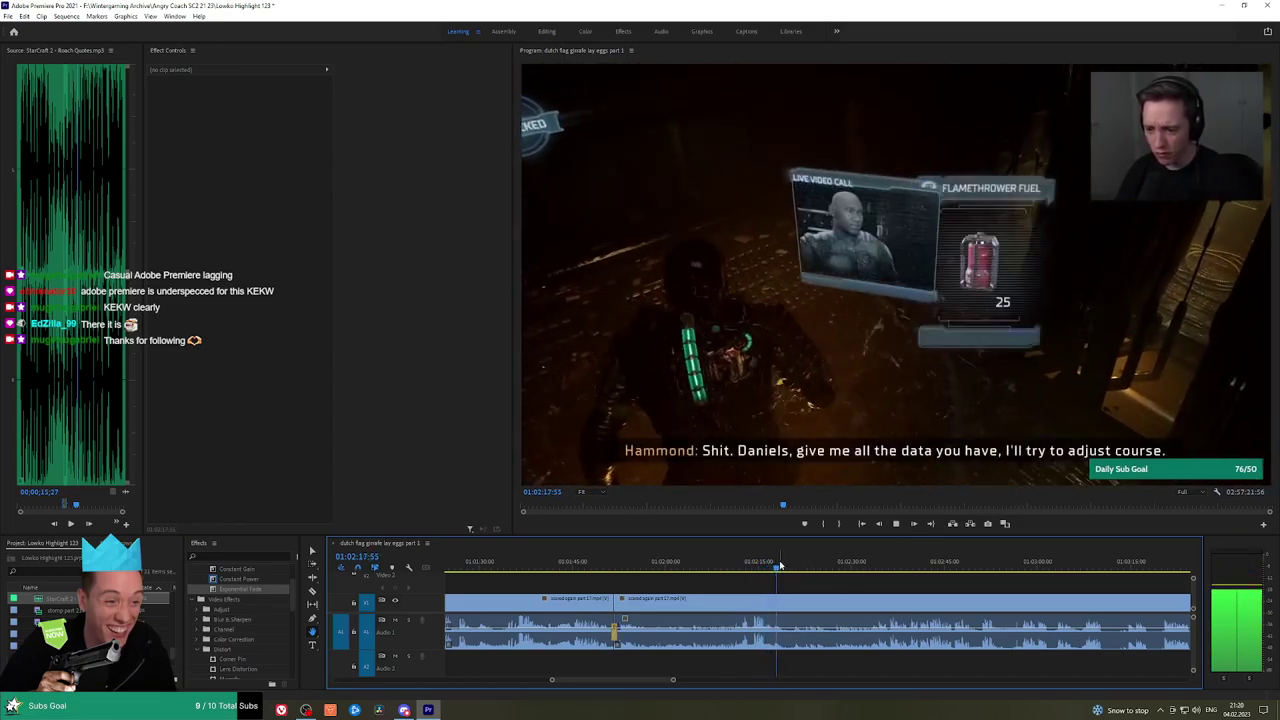
pyautogui.press('space')
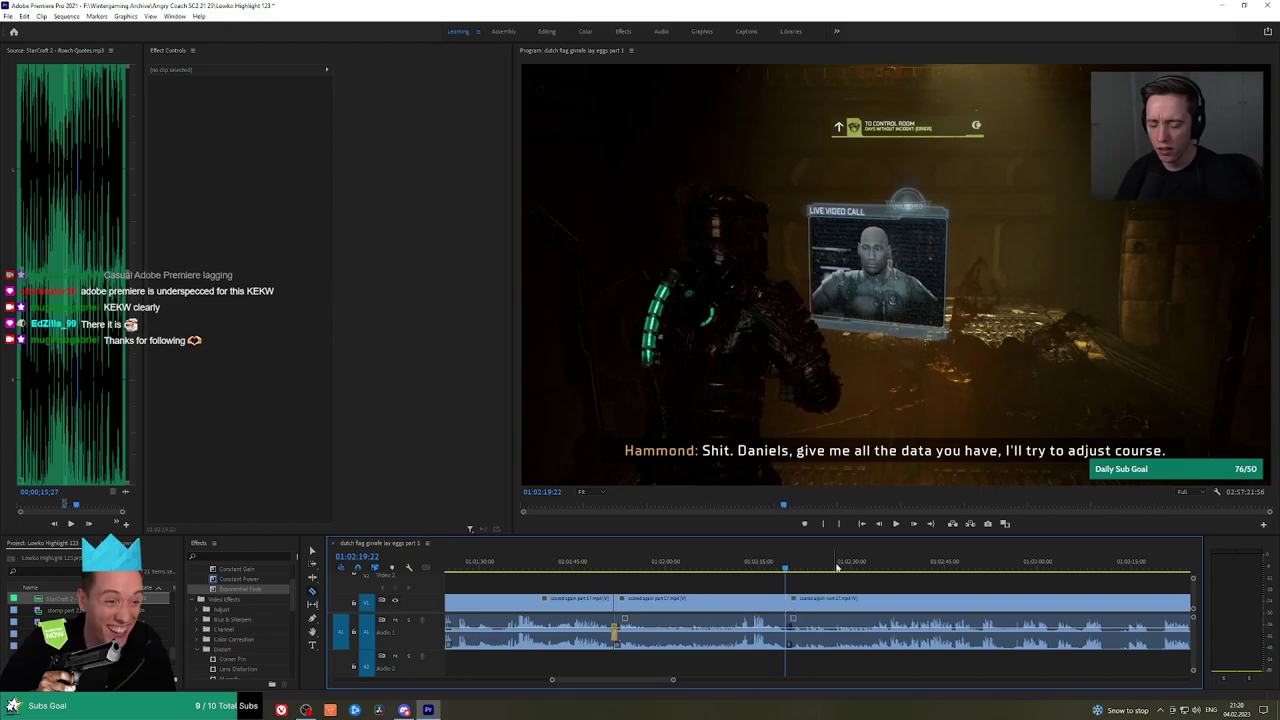
# Skim the rest of the clip, from the save station at about 01:02:39 to the StarCraft menu at about 01:08:00
pyautogui.click(878, 562)
pyautogui.press('space')
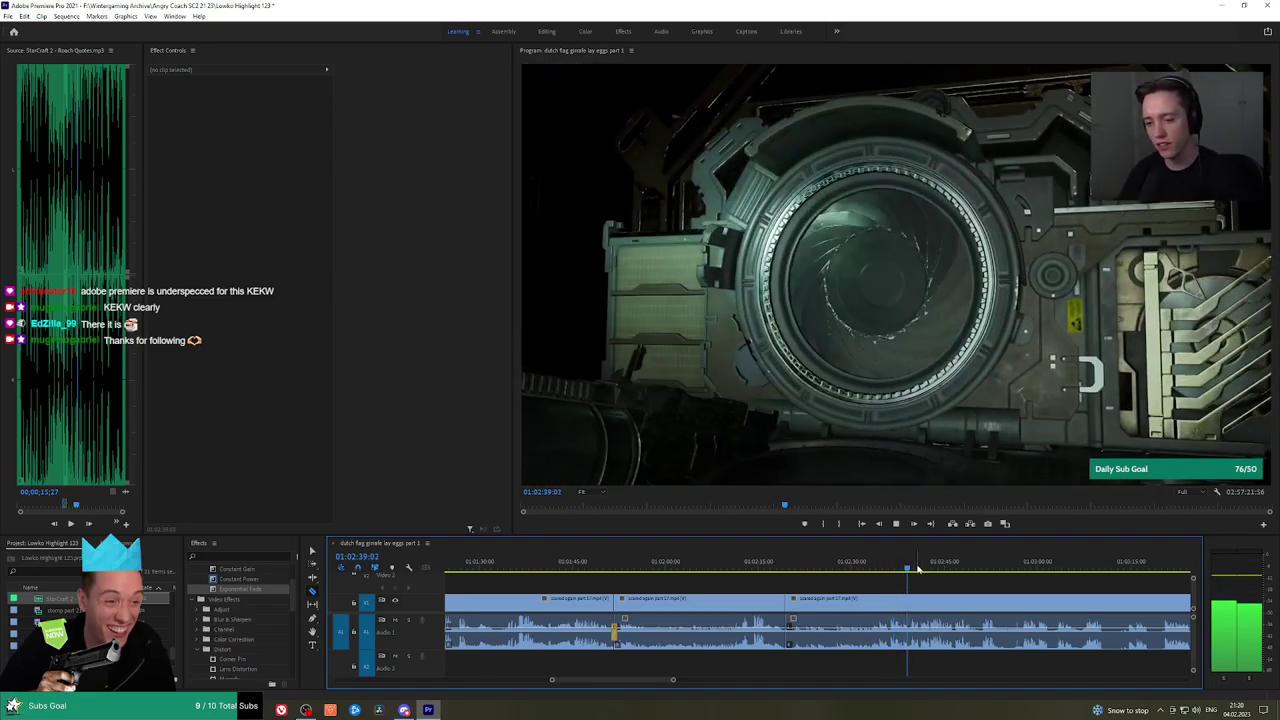
pyautogui.click(953, 565)
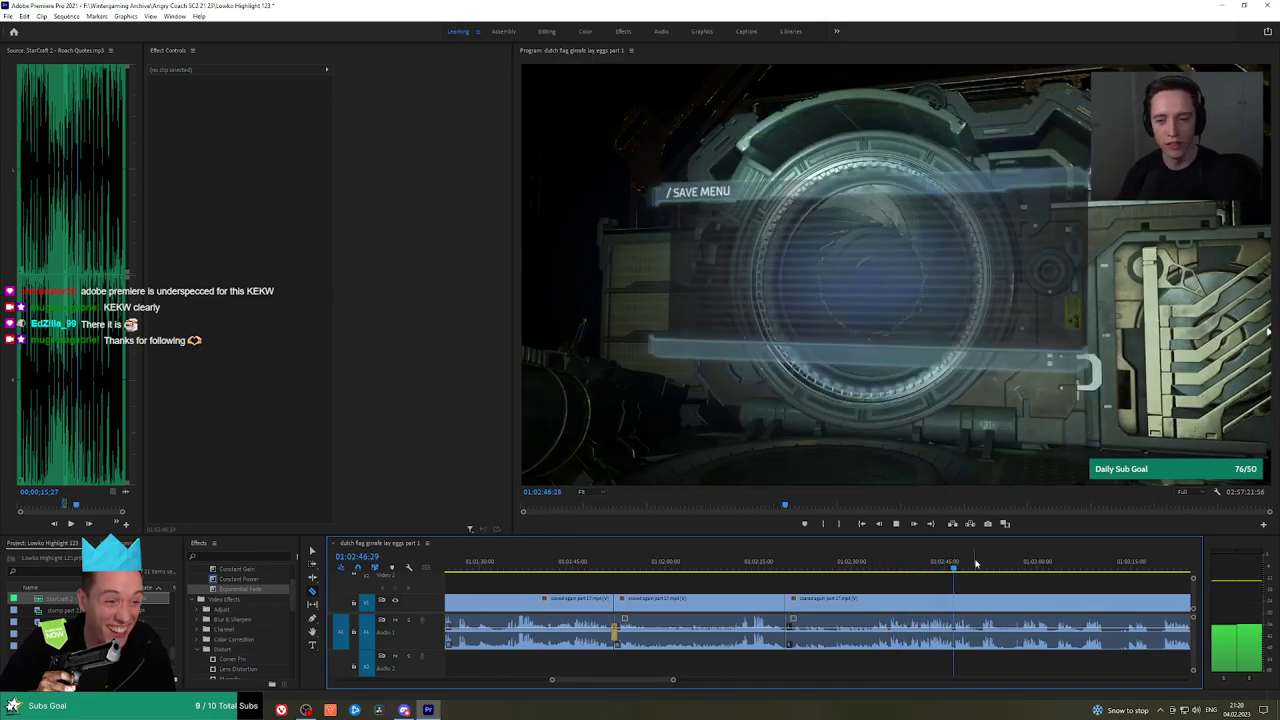
pyautogui.click(985, 564)
pyautogui.scroll(-3, 1040, 581)
pyautogui.scroll(-2, 1045, 582)
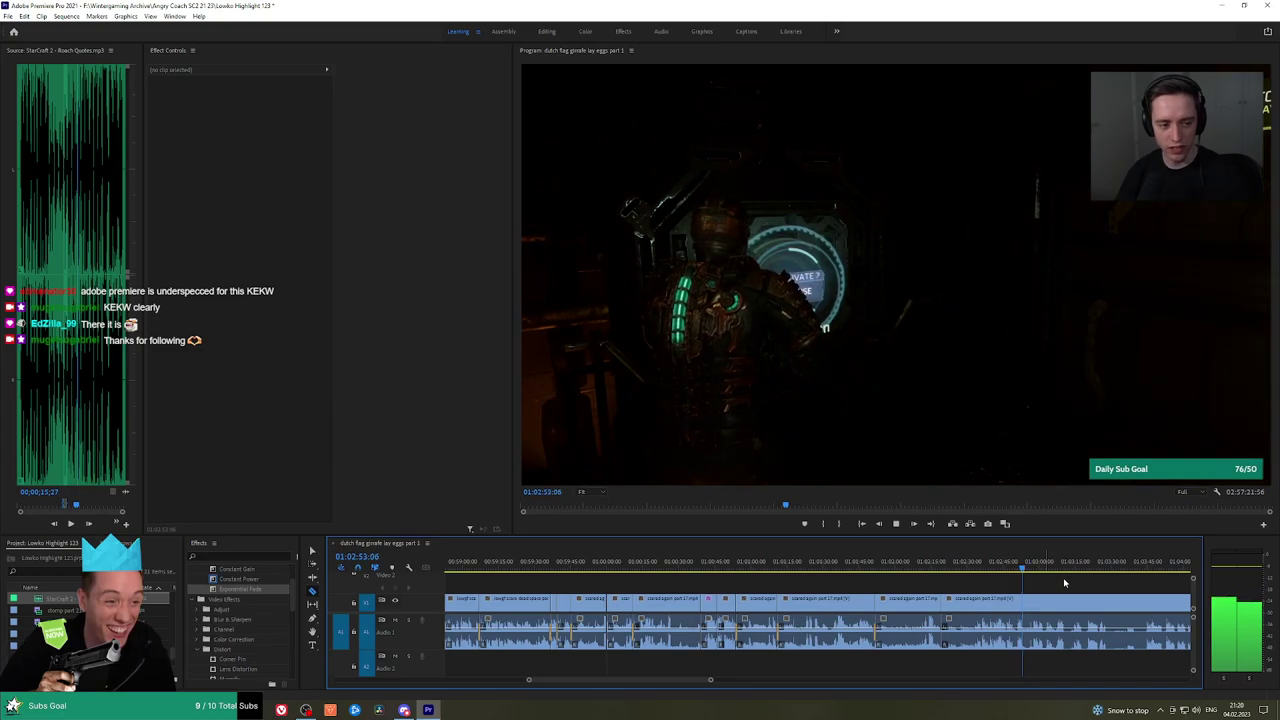
pyautogui.press('h')
pyautogui.moveTo(1063, 583); pyautogui.dragTo(798, 575)
pyautogui.click(770, 566)
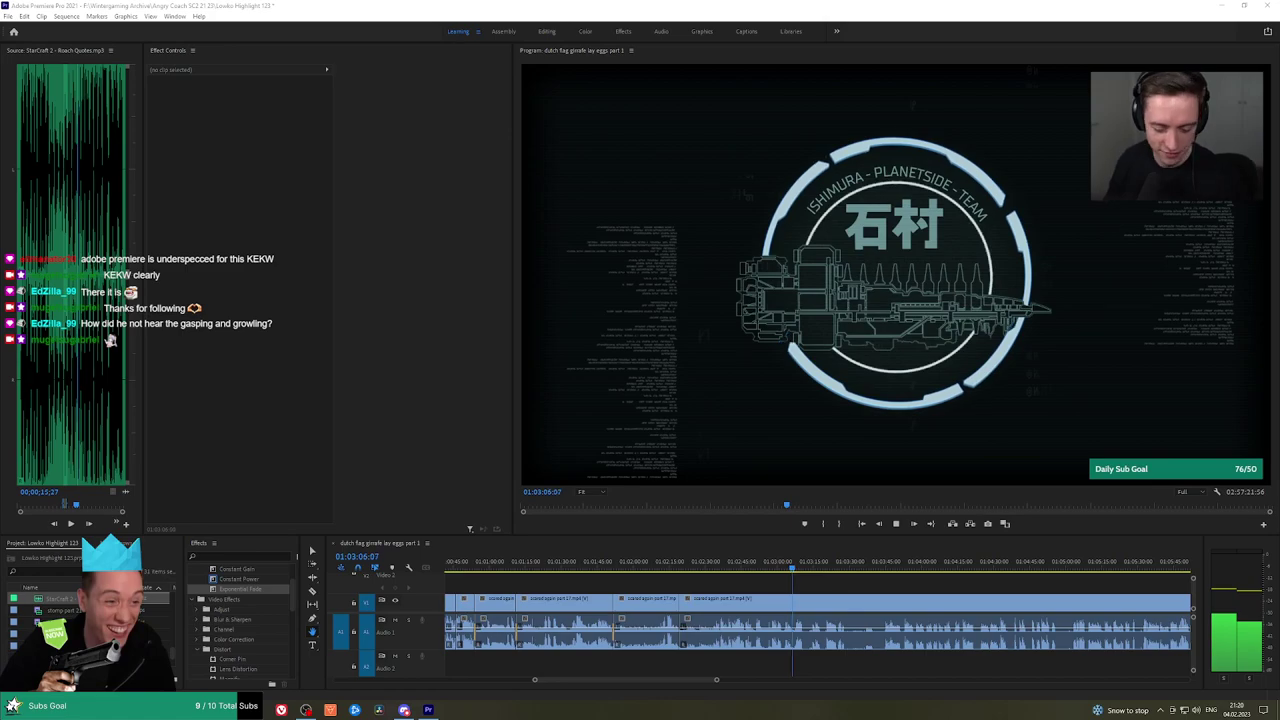
pyautogui.click(885, 566)
pyautogui.scroll(-3, 948, 580)
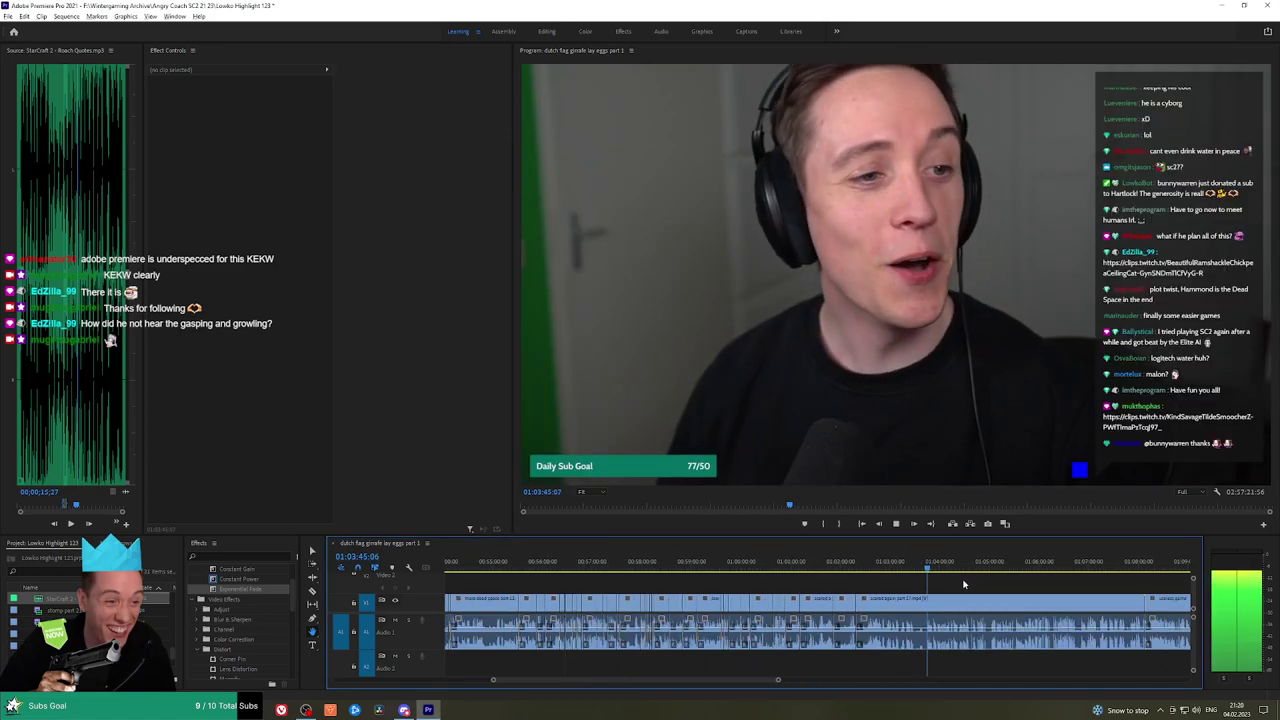
pyautogui.moveTo(976, 579); pyautogui.dragTo(896, 565)
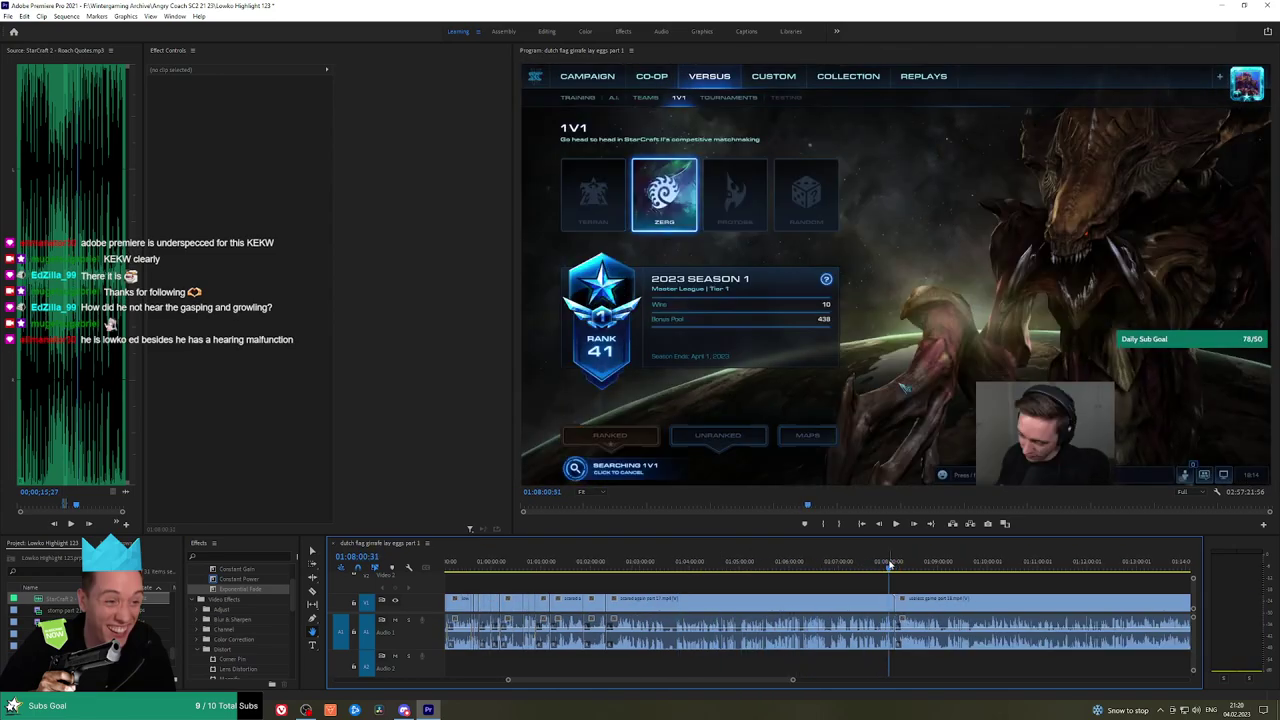
# Ripple delete the rest of the clip after the cut at 01:02:19:22 and play from the join
pyautogui.click(851, 607)
pyautogui.hotkey('shift', 'Delete')
pyautogui.press('space')
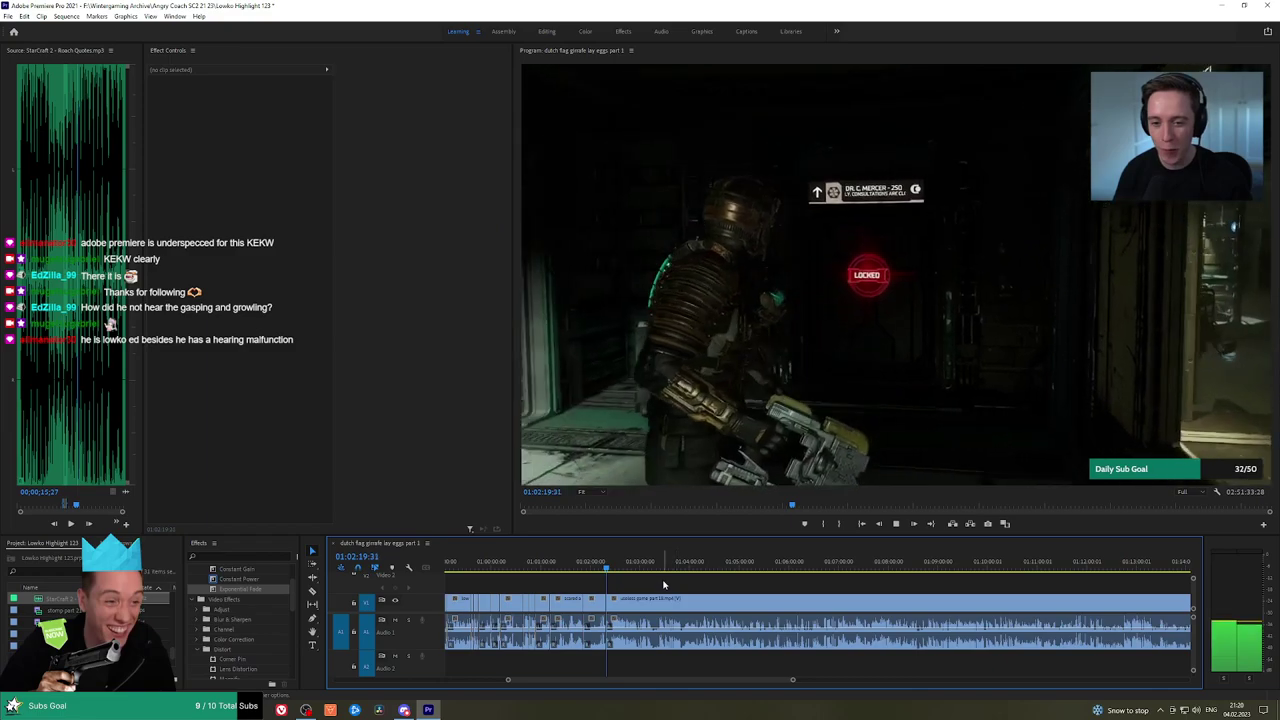
# Apply an Exponential Fade to the audio cut at about 01:02:19:22, where the next game clip begins
pyautogui.scroll(5, 636, 580)
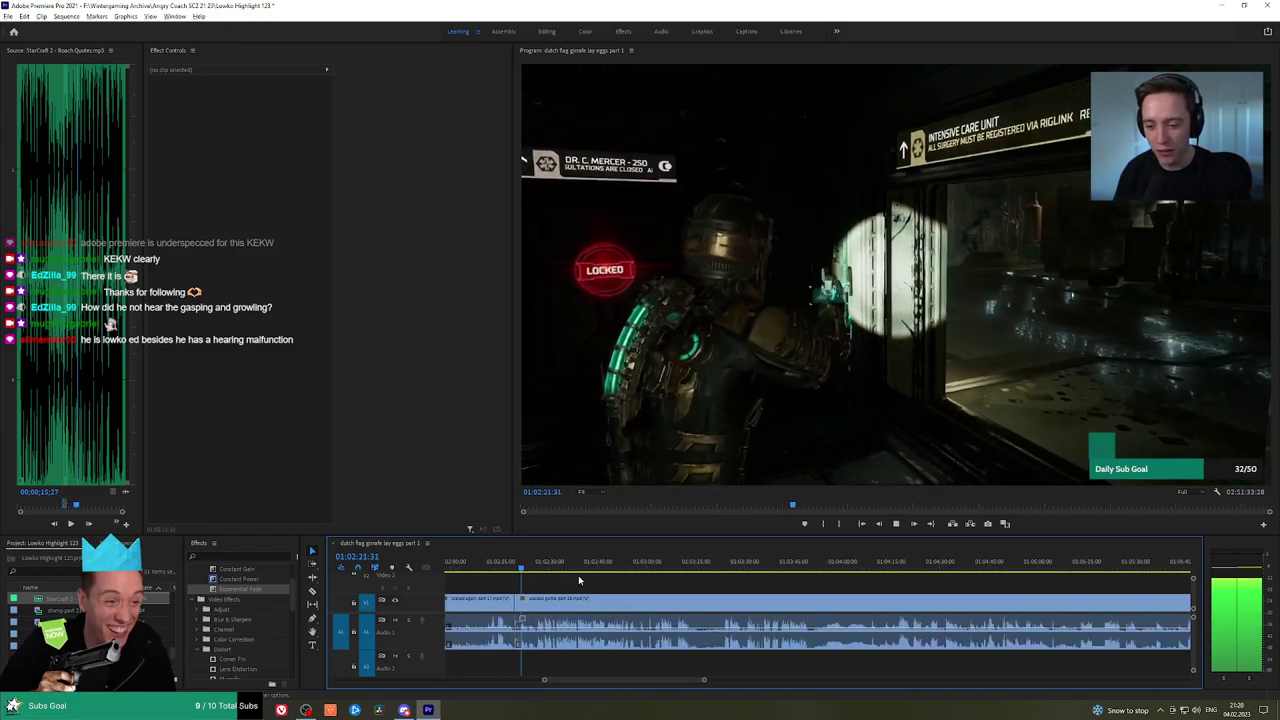
pyautogui.press('=')
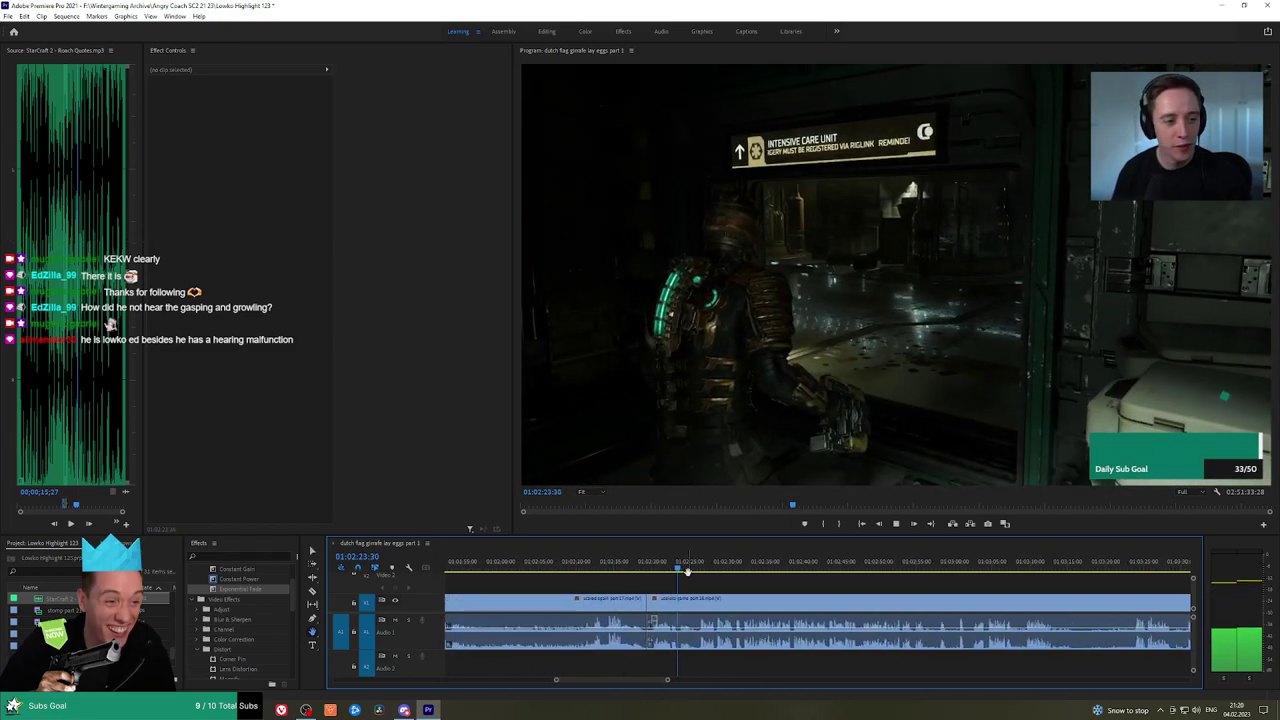
pyautogui.moveTo(243, 589); pyautogui.dragTo(638, 579)
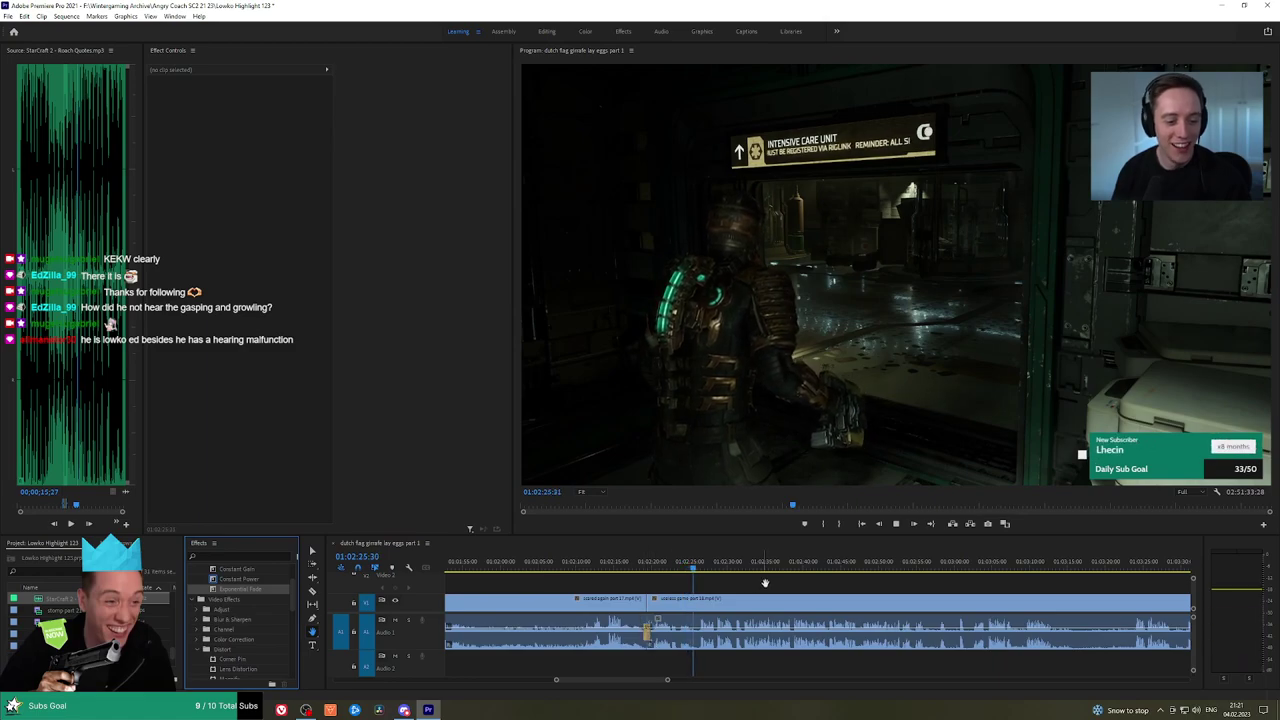
# Cut out the short dull section at about 01:02:31 in the intensive care unit scene and ripple delete it
pyautogui.moveTo(808, 585); pyautogui.dragTo(746, 583)
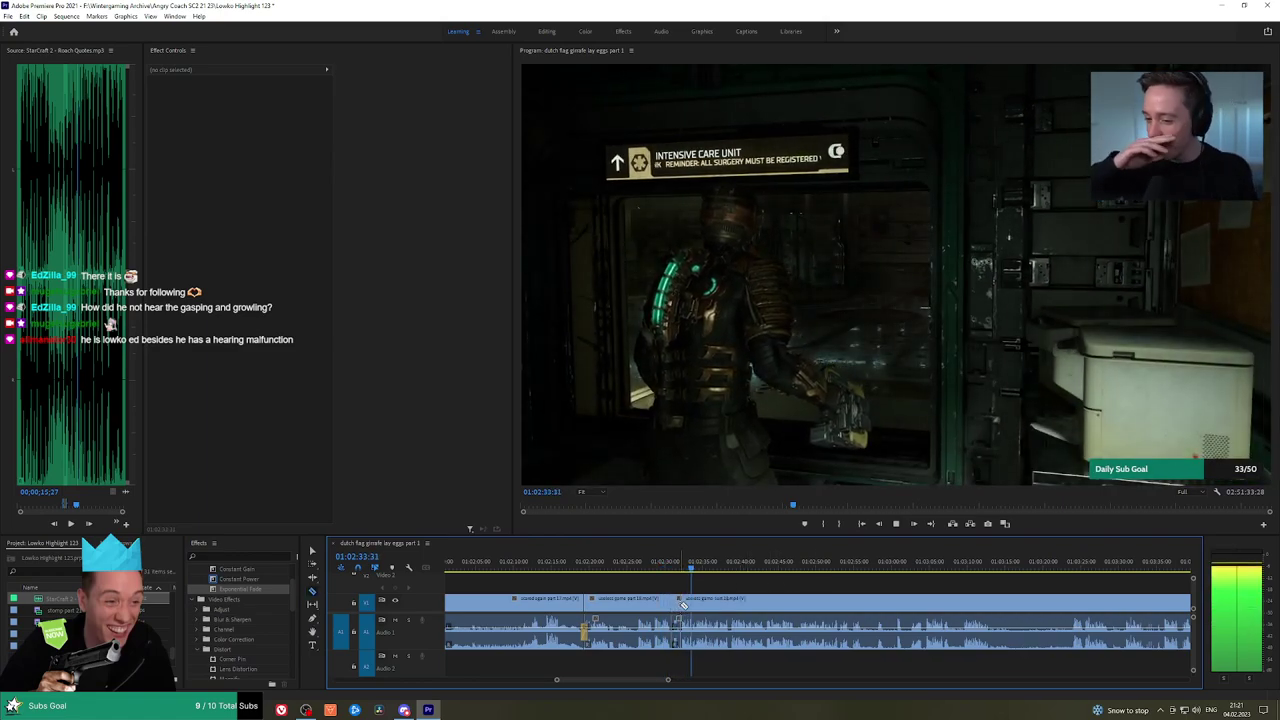
pyautogui.click(676, 607)
pyautogui.hotkey('shift', 'Delete')
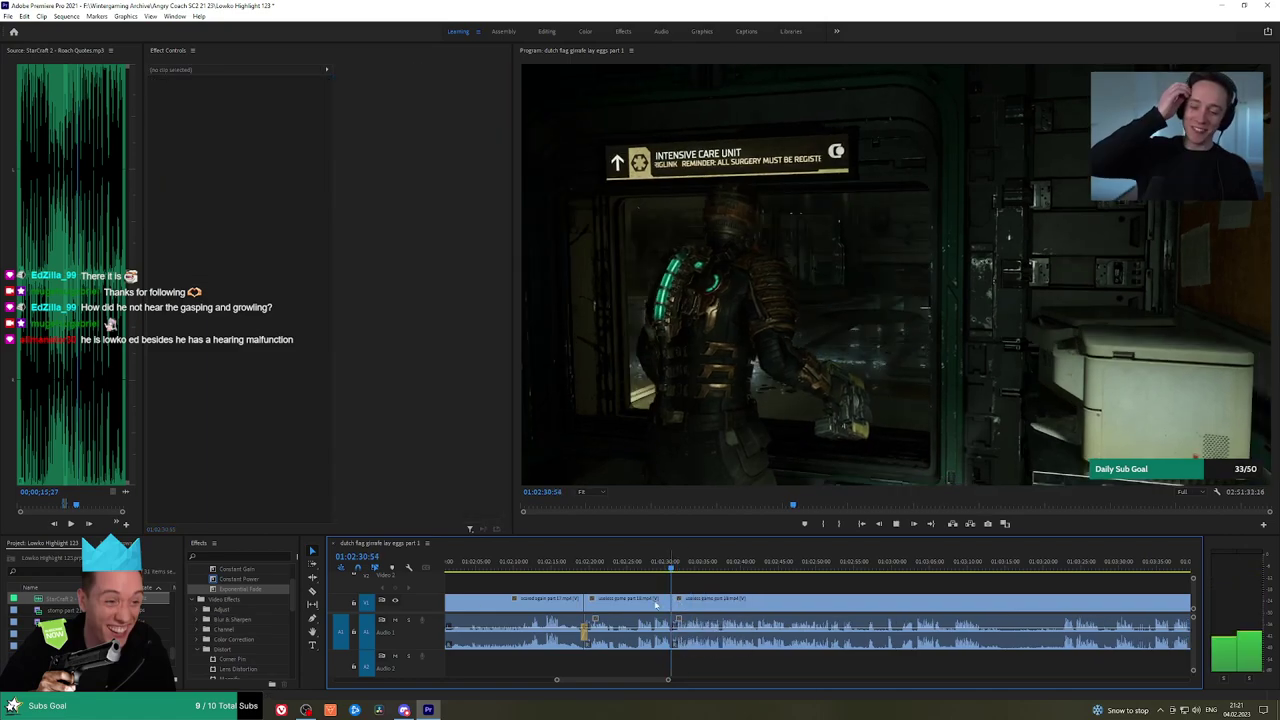
# Apply a Constant Power crossfade to the audio cut at about 01:02:31 and play back the transition
pyautogui.moveTo(246, 579); pyautogui.dragTo(705, 626)
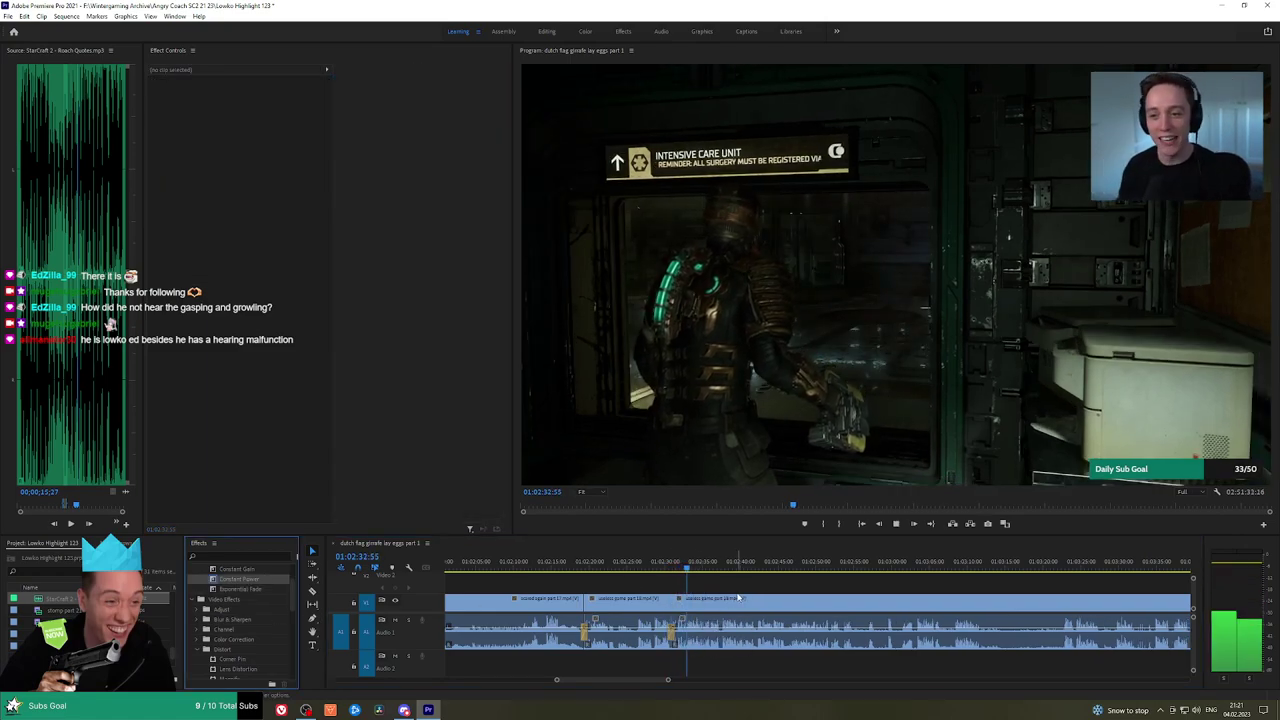
pyautogui.scroll(2, 738, 597)
pyautogui.click(632, 566)
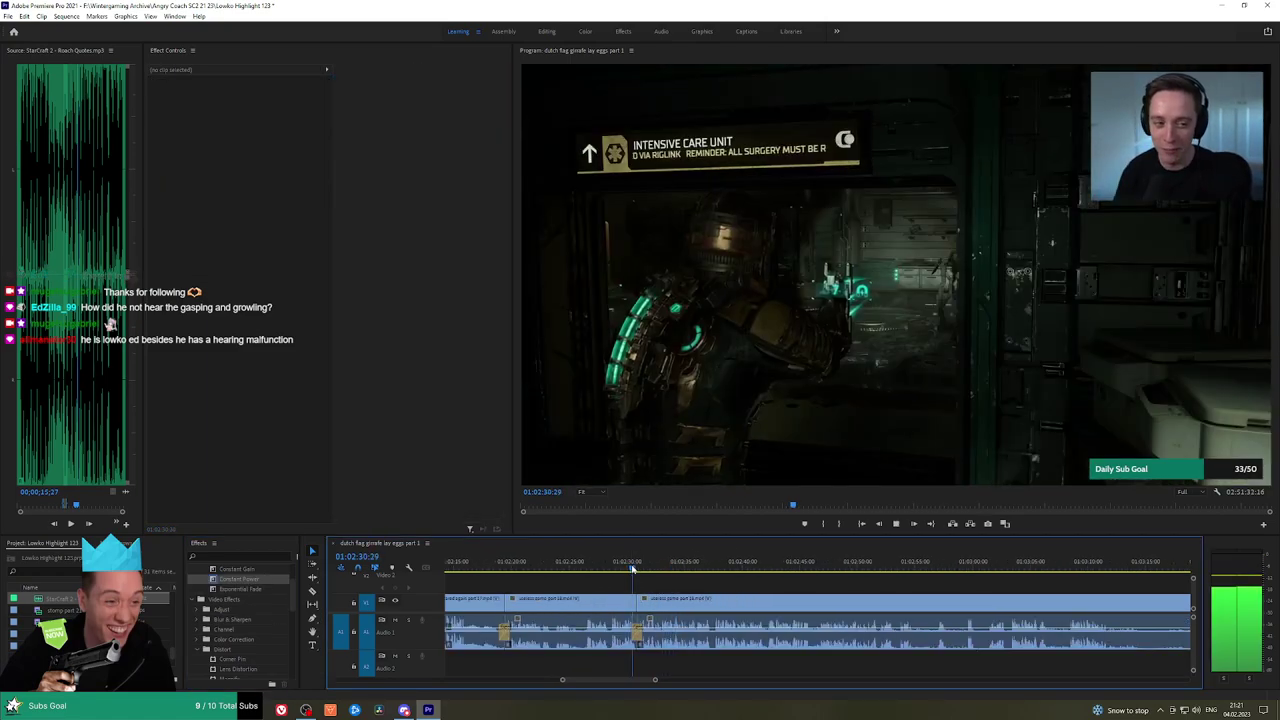
pyautogui.scroll(-1, 775, 587)
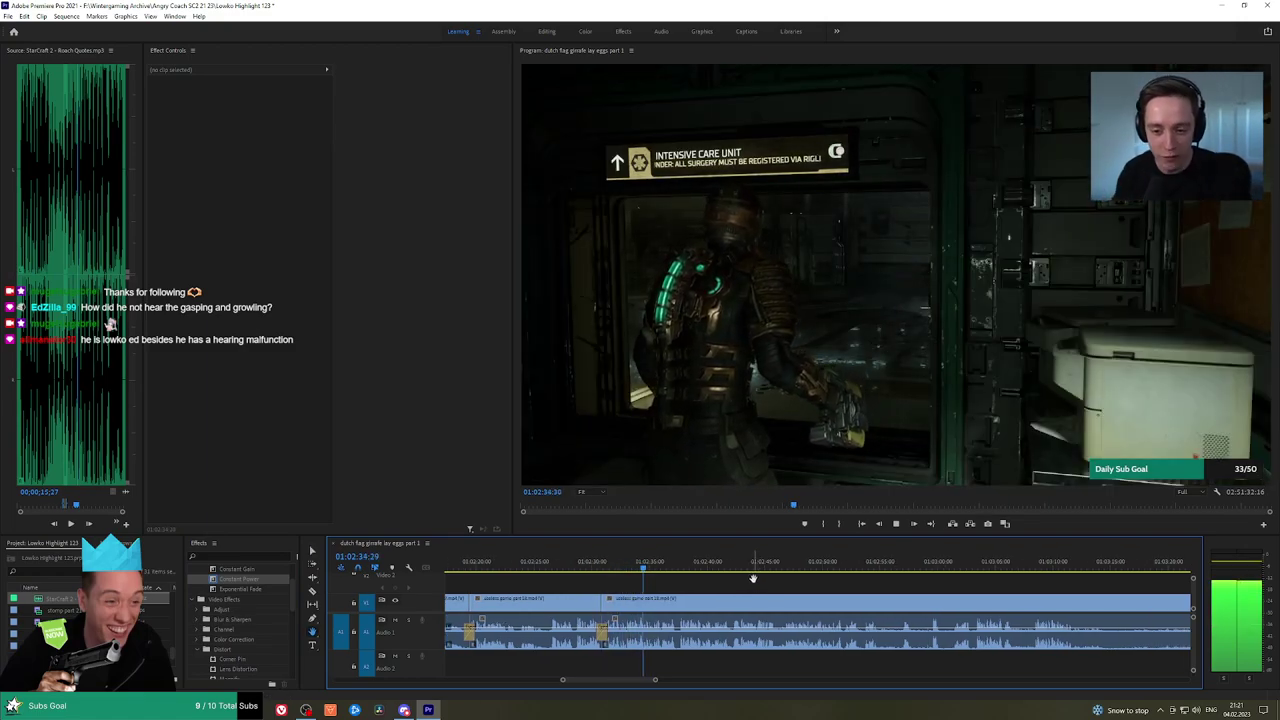
# Cut out the short section at about 01:02:42 before the inventory opens, ripple delete it and play across the join
pyautogui.scroll(-1, 773, 577)
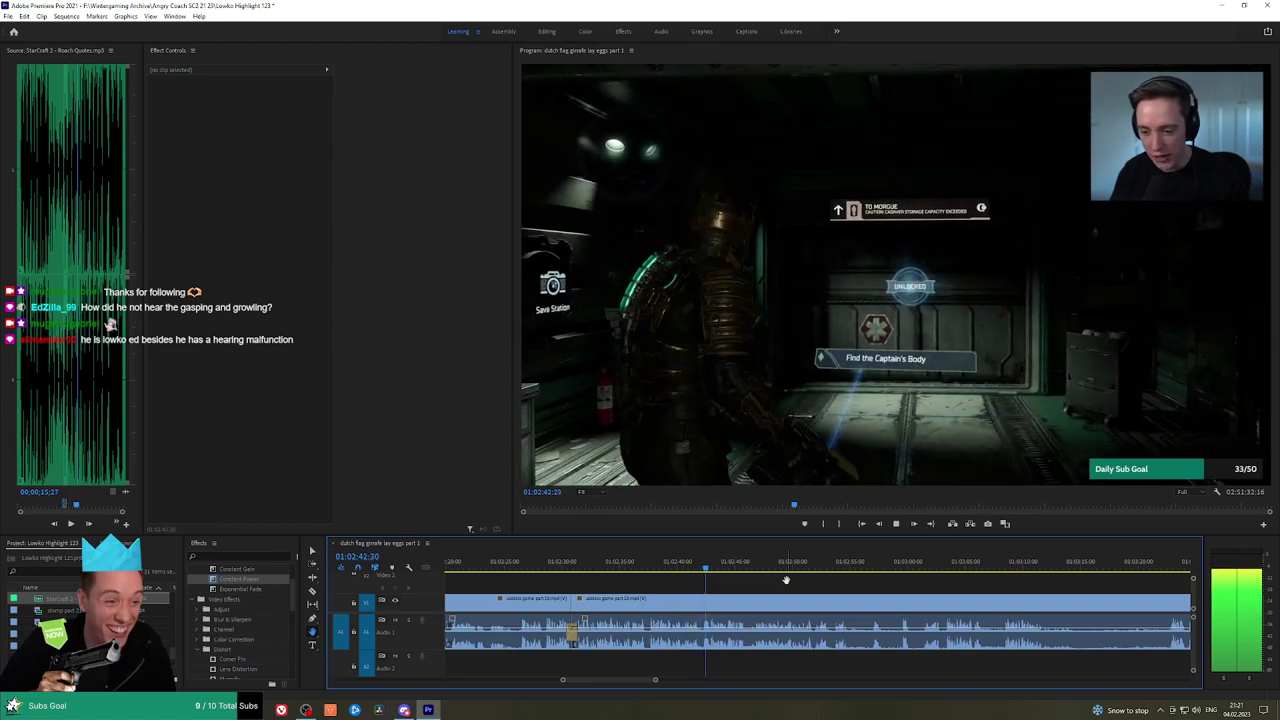
pyautogui.scroll(2, 735, 586)
pyautogui.press('c')
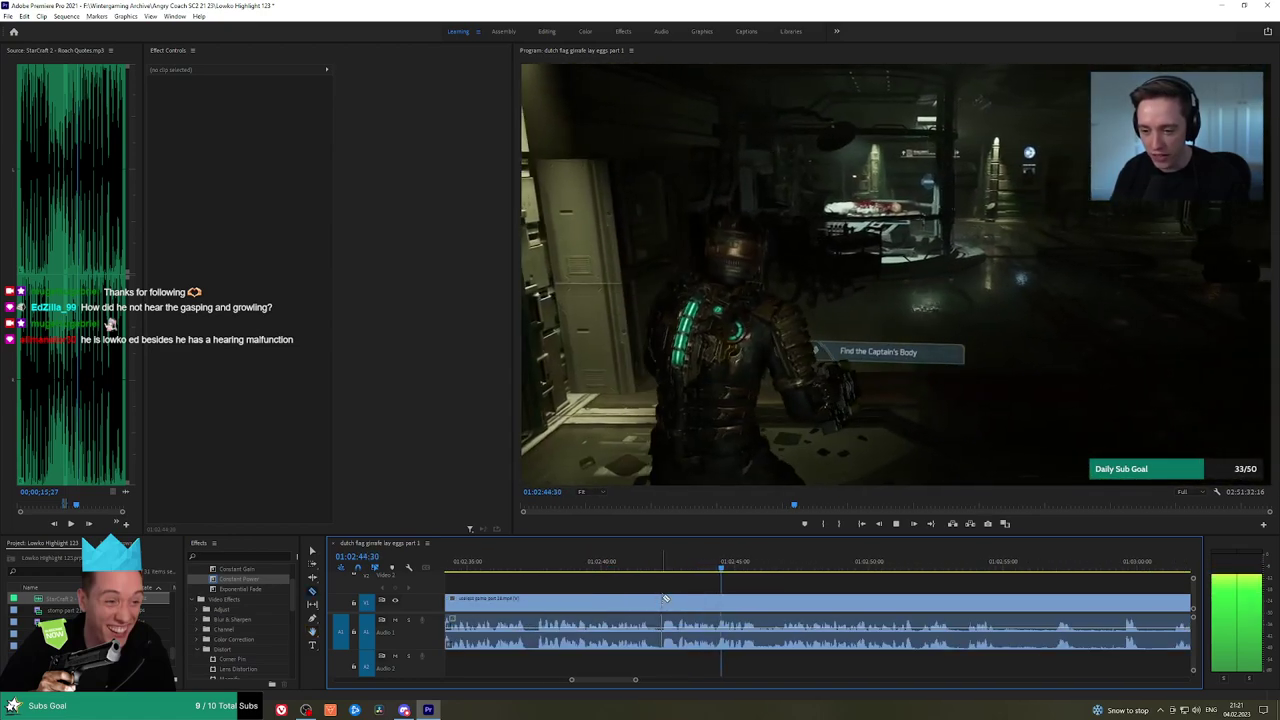
pyautogui.click(667, 599)
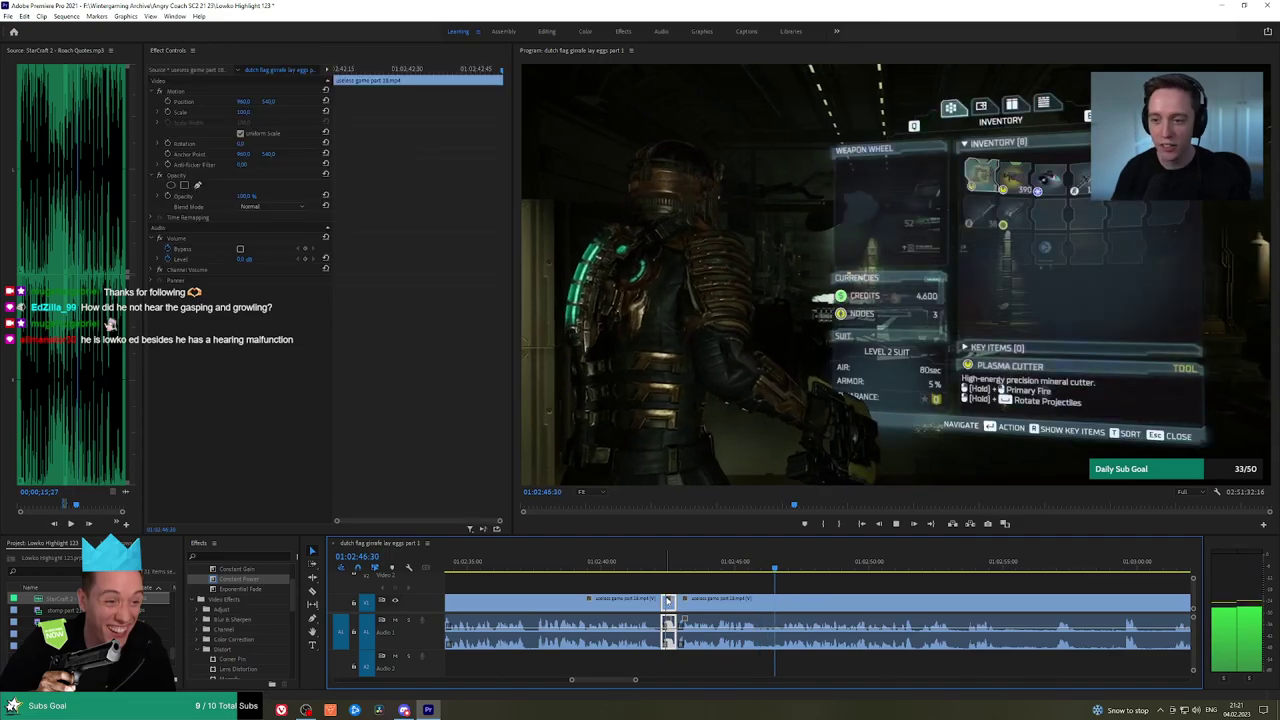
pyautogui.hotkey('shift', 'Delete')
pyautogui.click(713, 570)
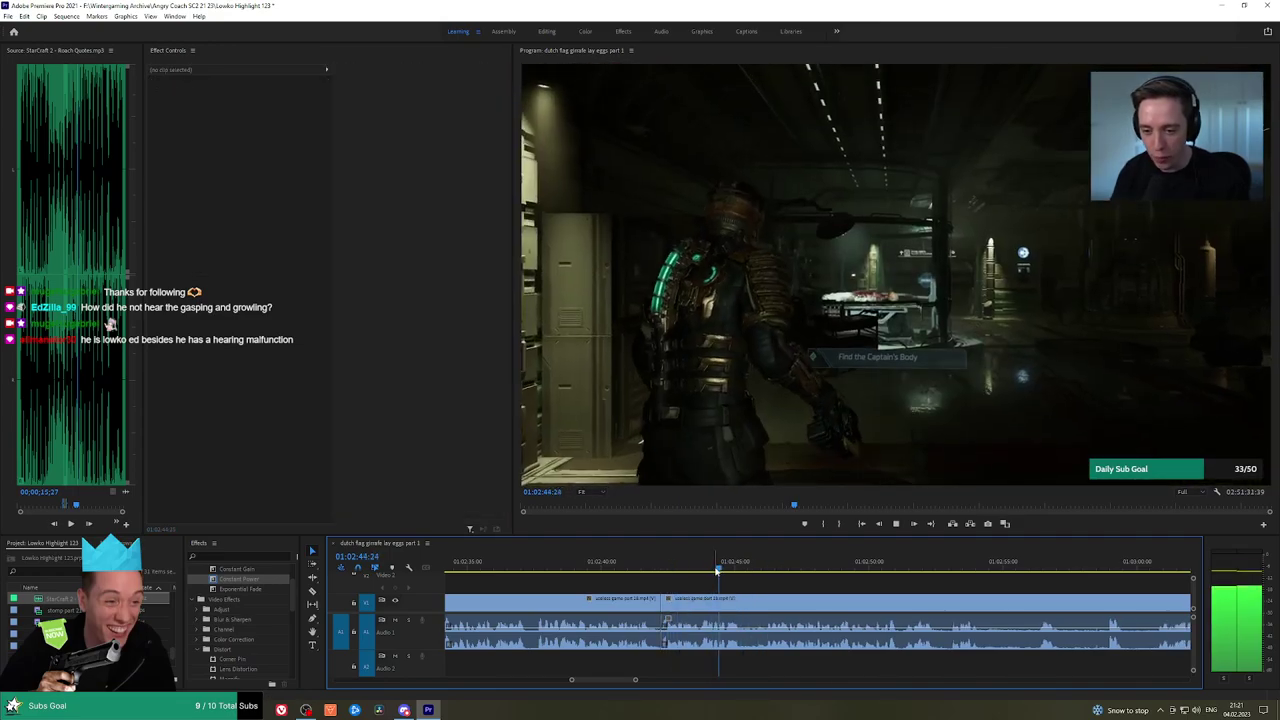
# Cut out the dull section from about 01:02:54 to 01:02:56, after the missions screen closes, and ripple delete it
pyautogui.scroll(-2, 910, 584)
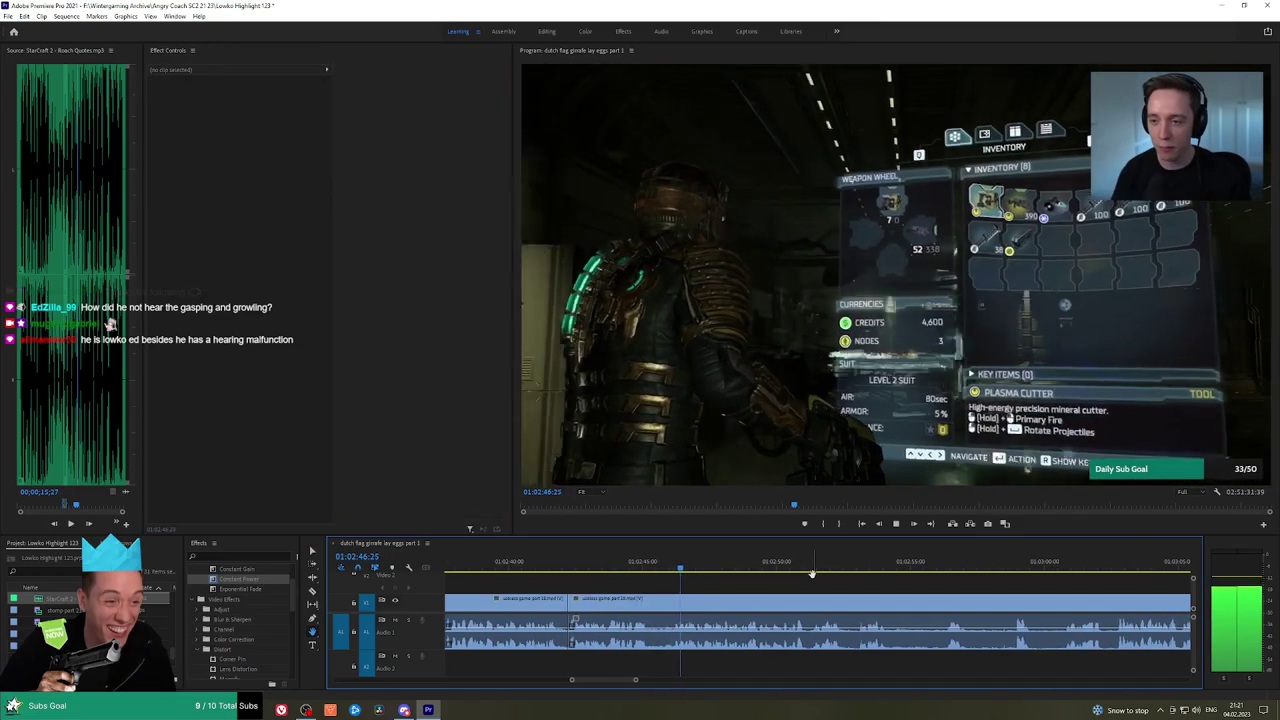
pyautogui.scroll(-2, 910, 578)
pyautogui.scroll(-1, 786, 580)
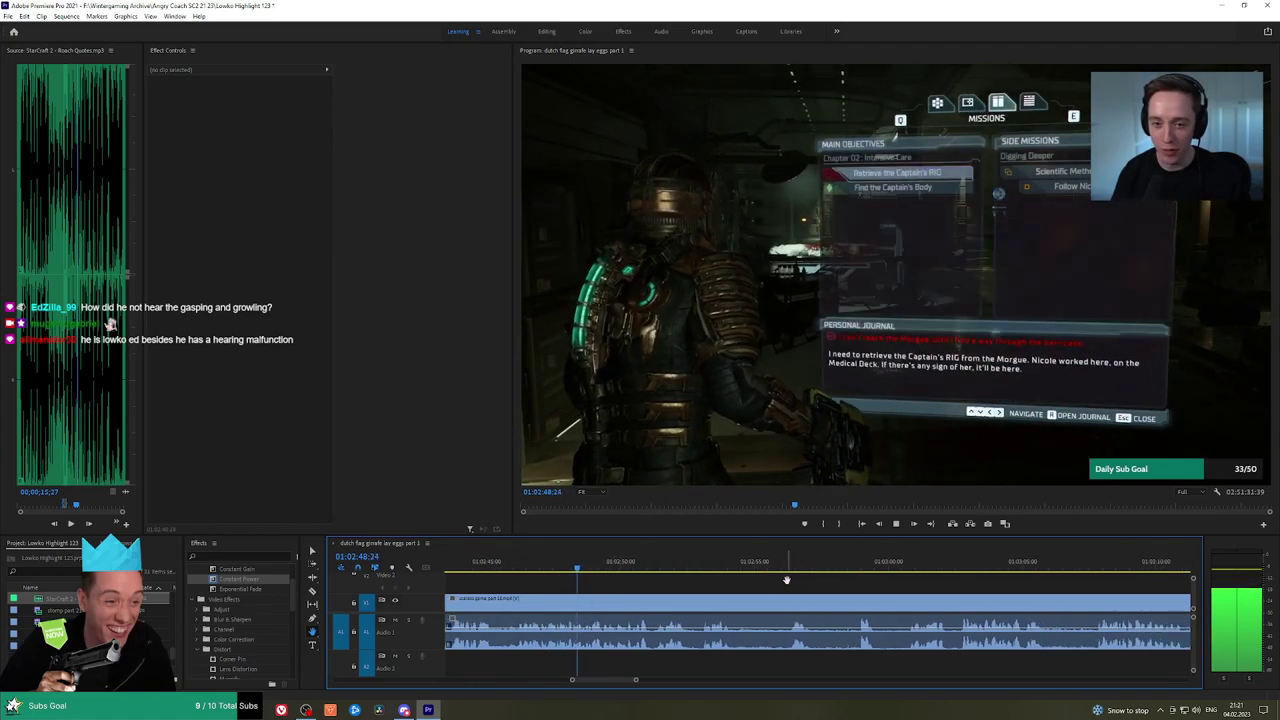
pyautogui.scroll(-2, 786, 580)
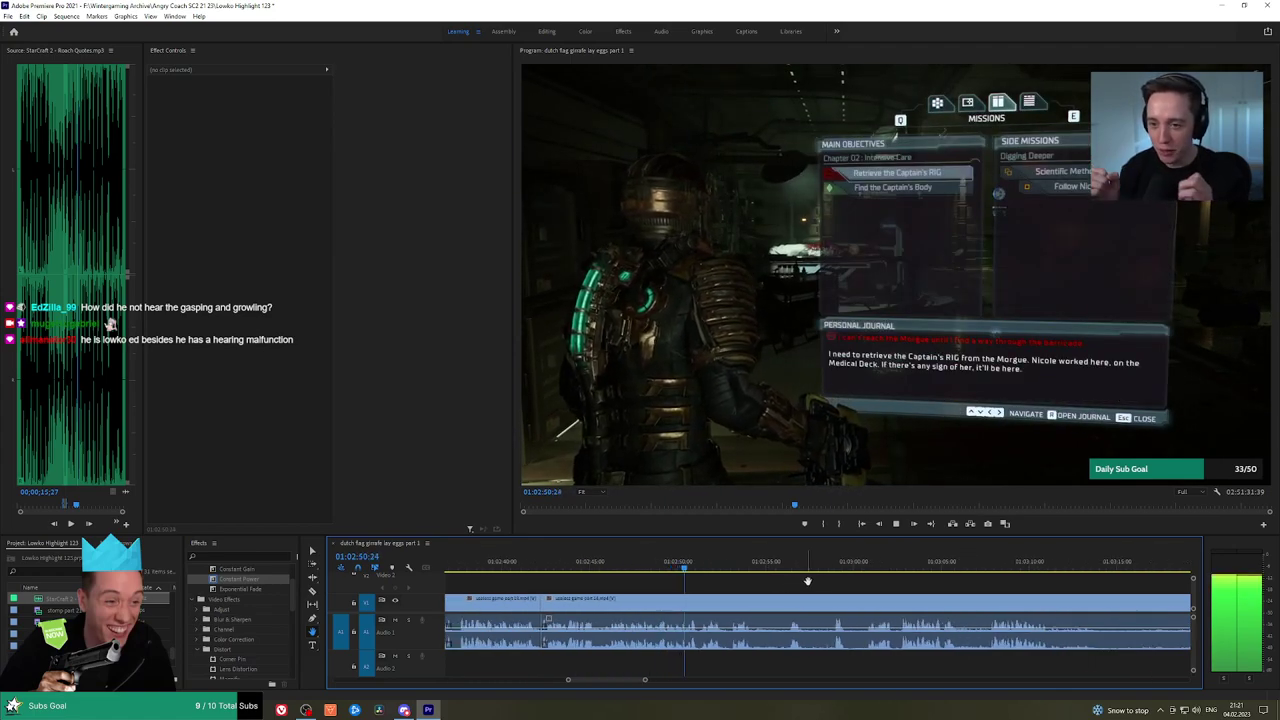
pyautogui.scroll(-2, 770, 580)
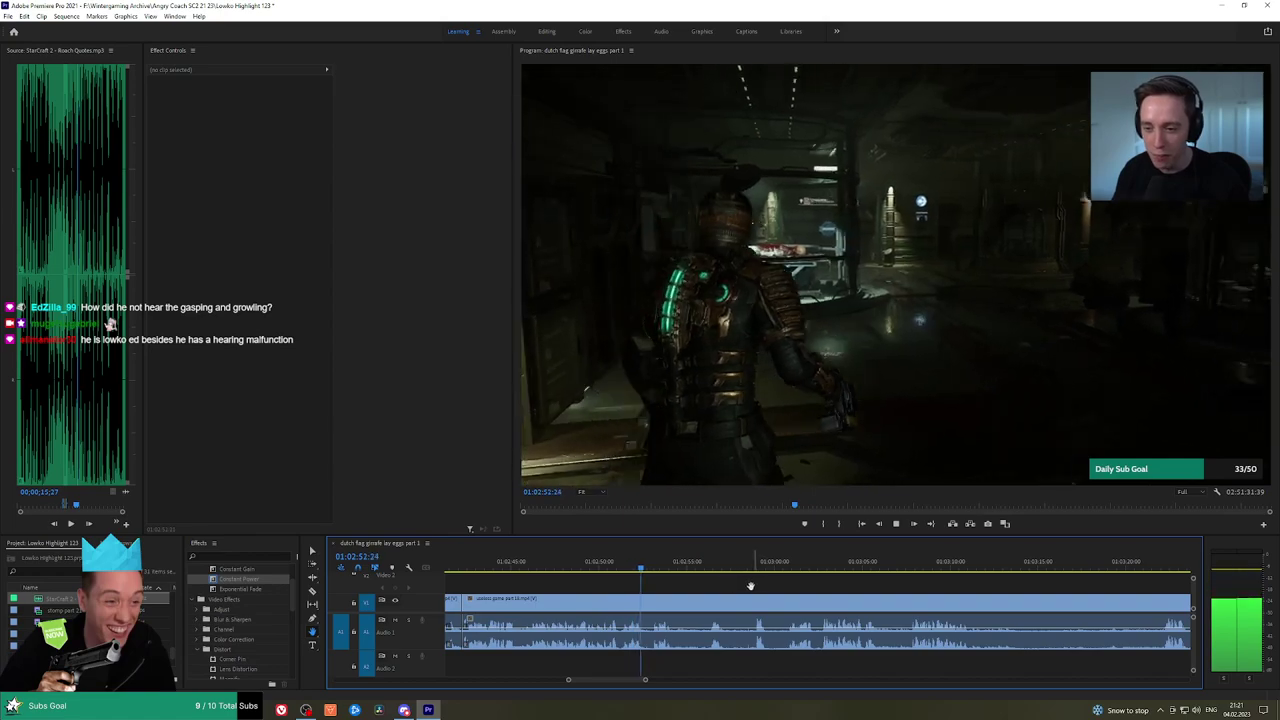
pyautogui.scroll(-1, 750, 585)
pyautogui.press('c')
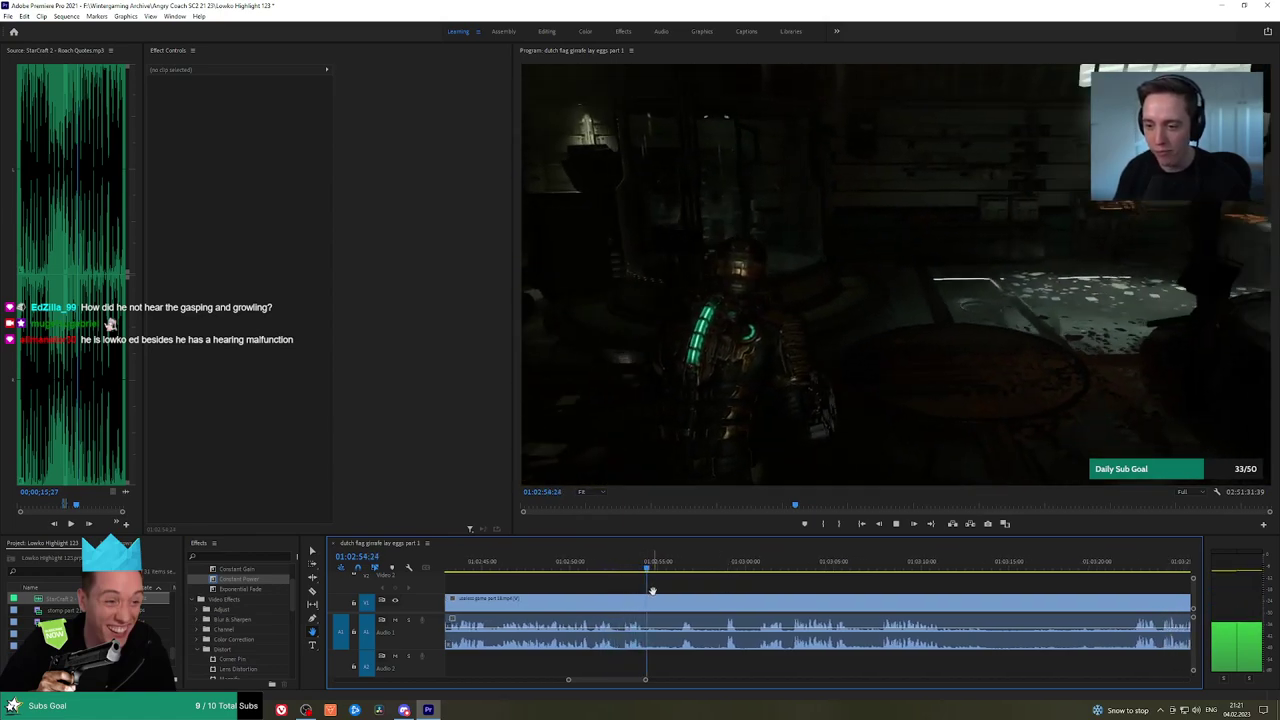
pyautogui.click(649, 606)
pyautogui.click(678, 560)
pyautogui.hotkey('ctrl', 'k')
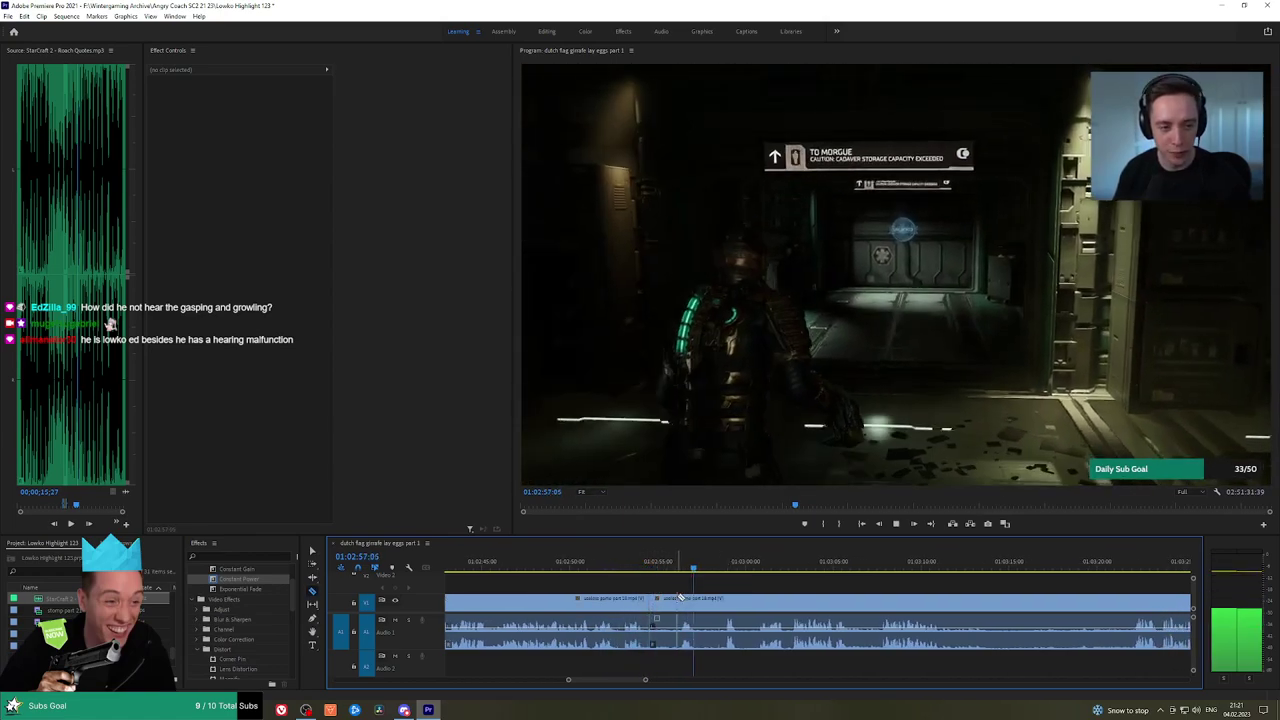
pyautogui.hotkey('ctrl', 'k')
pyautogui.click(666, 600)
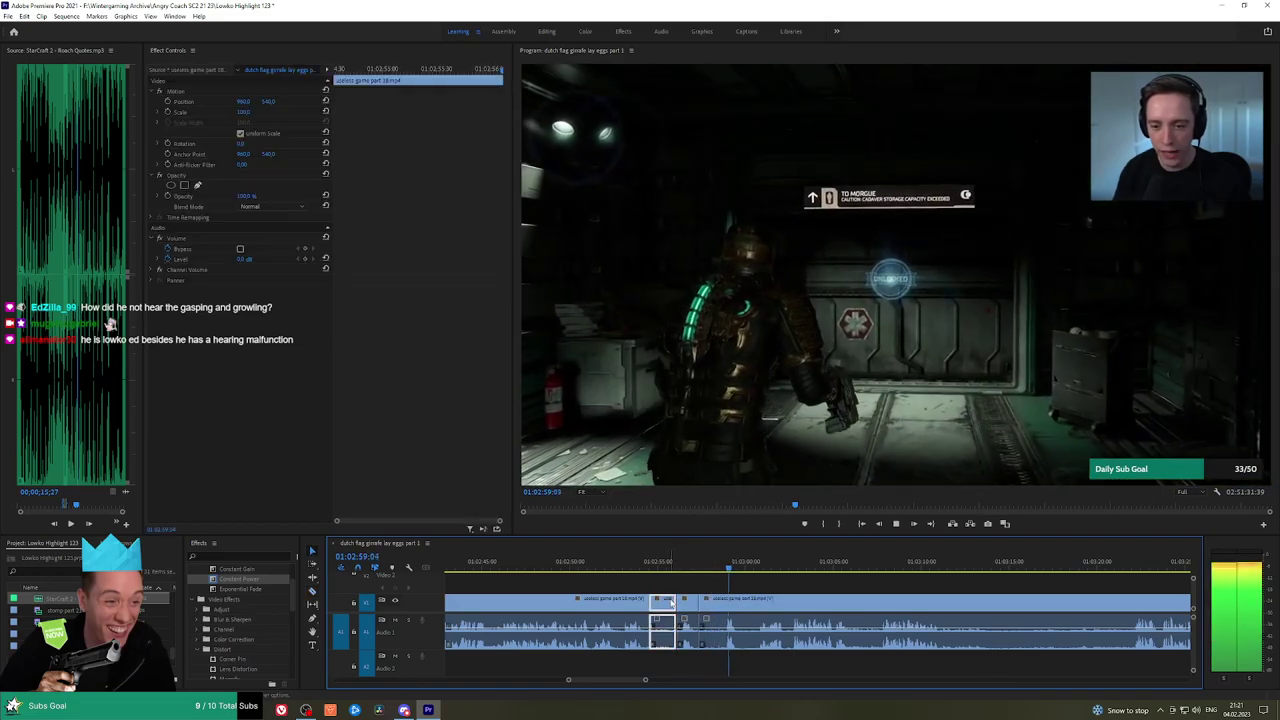
pyautogui.hotkey('shift', 'Delete')
# Apply a Constant Power crossfade to the audio cut at about 01:02:54 and play the footage that follows
pyautogui.moveTo(240, 579); pyautogui.dragTo(649, 630)
pyautogui.click(728, 561)
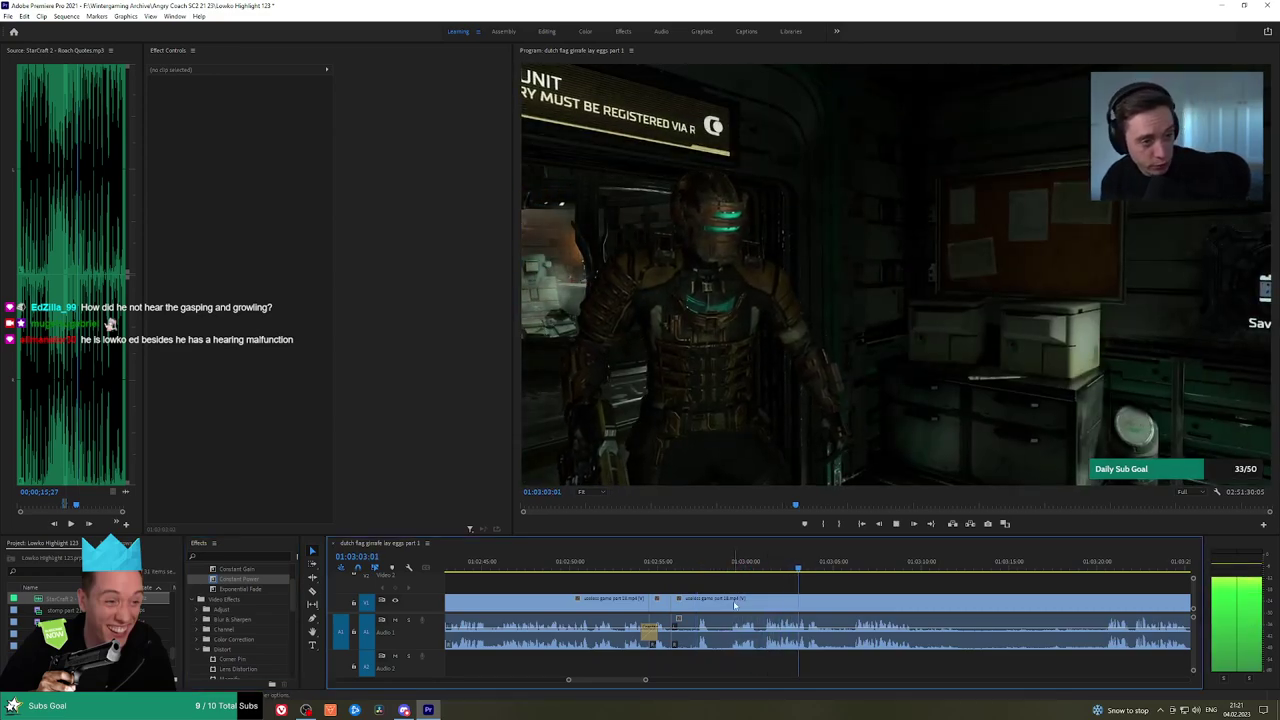
pyautogui.hotkey('ctrl', 'z')
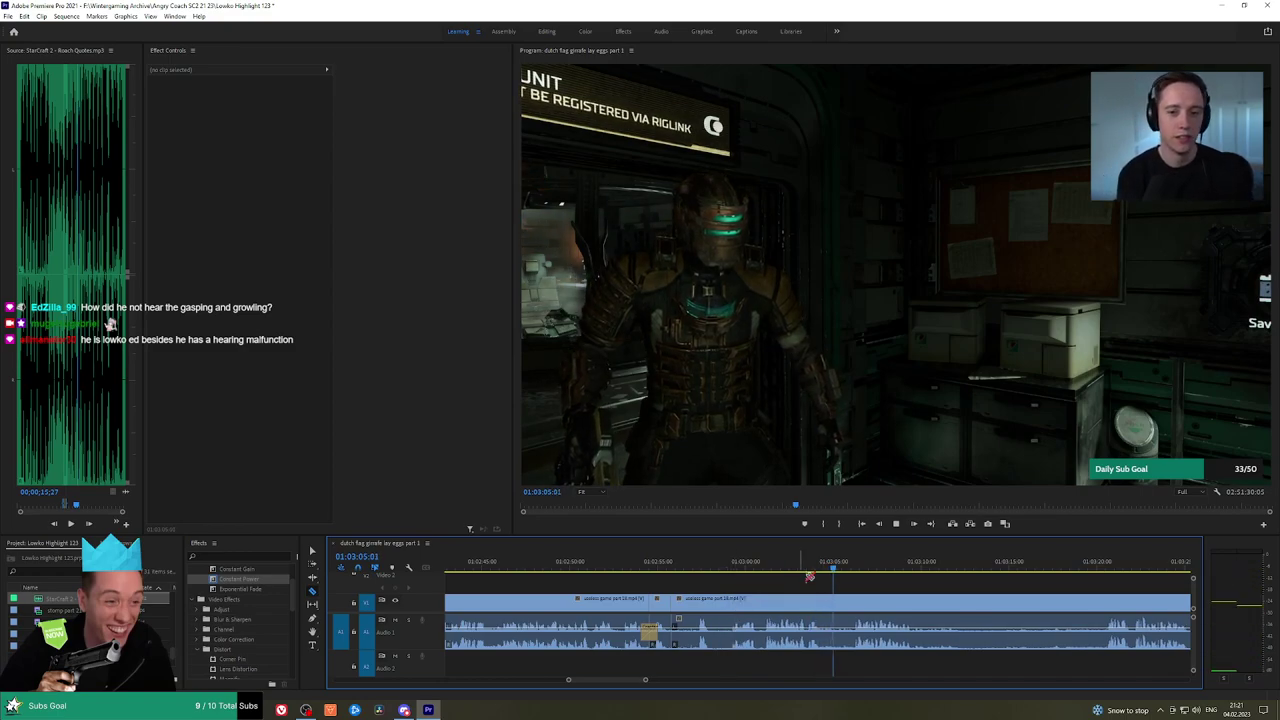
pyautogui.press('space')
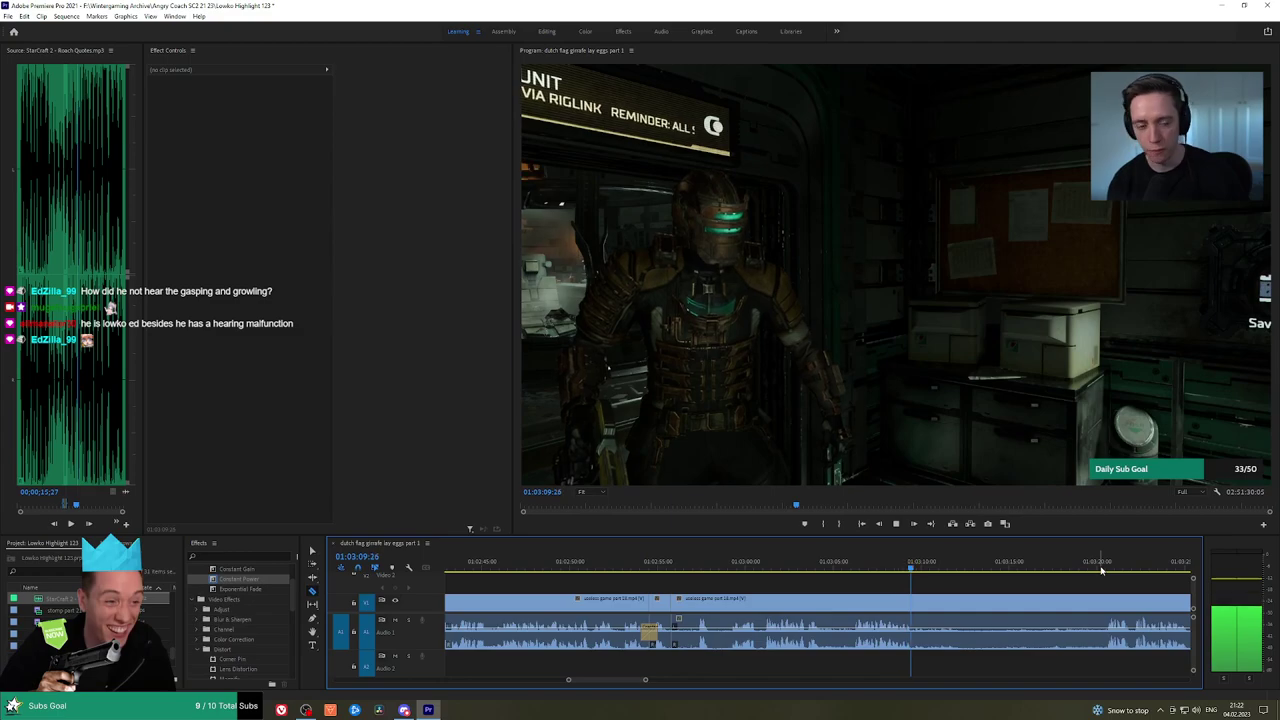
# Review the footage from the morgue door at about 01:03:23 to the red corridor at about 01:04:15 for sections to trim
pyautogui.moveTo(1109, 569); pyautogui.dragTo(800, 582)
pyautogui.press('-')
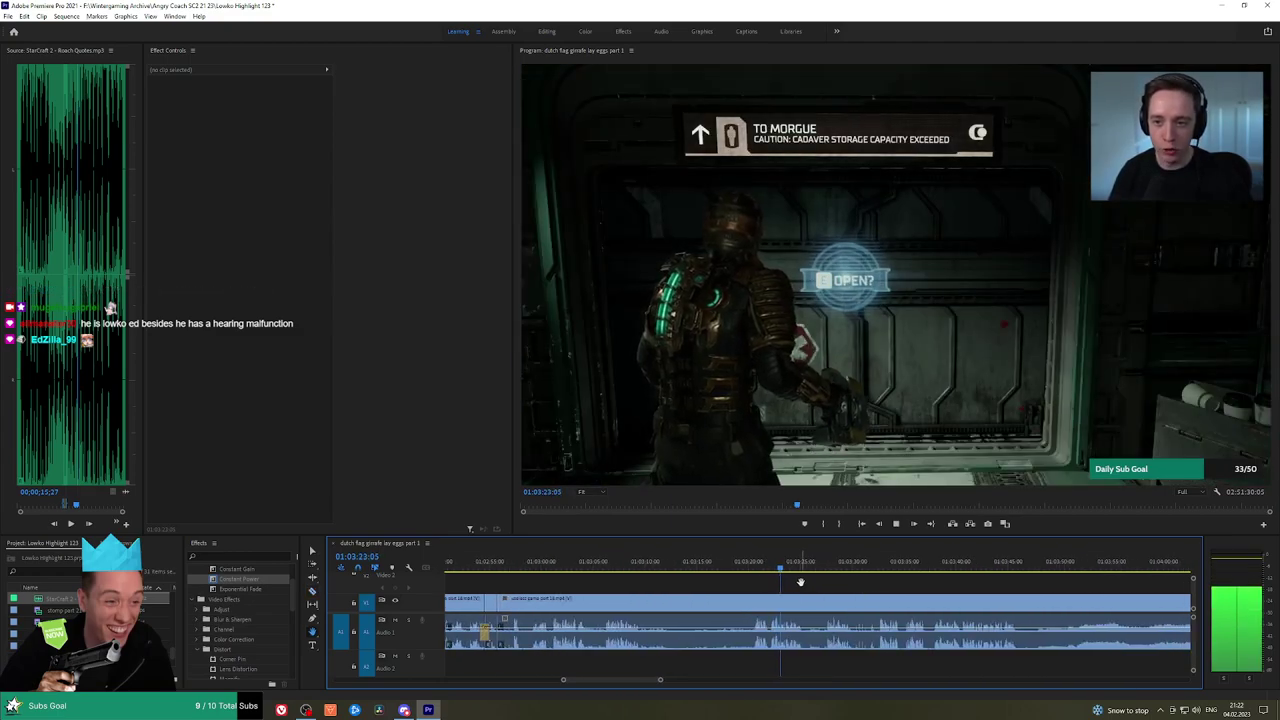
pyautogui.click(831, 568)
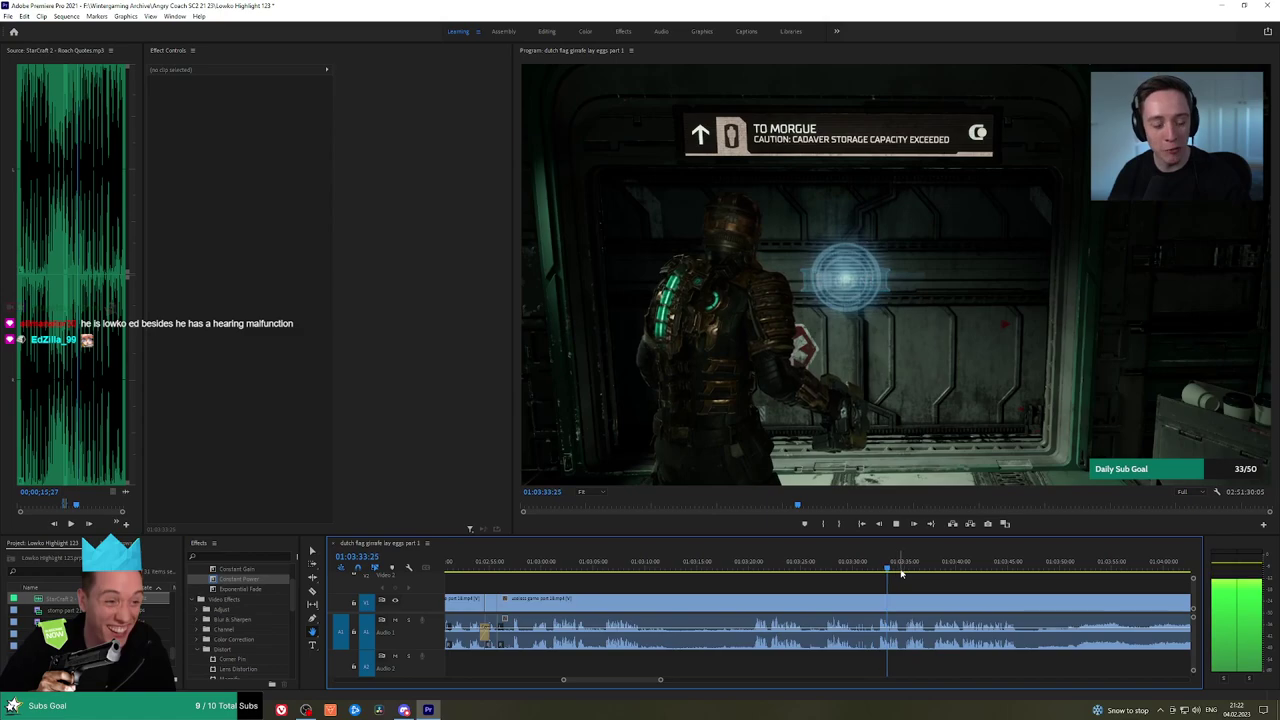
pyautogui.moveTo(918, 566); pyautogui.dragTo(600, 586)
pyautogui.press('-')
pyautogui.press('-')
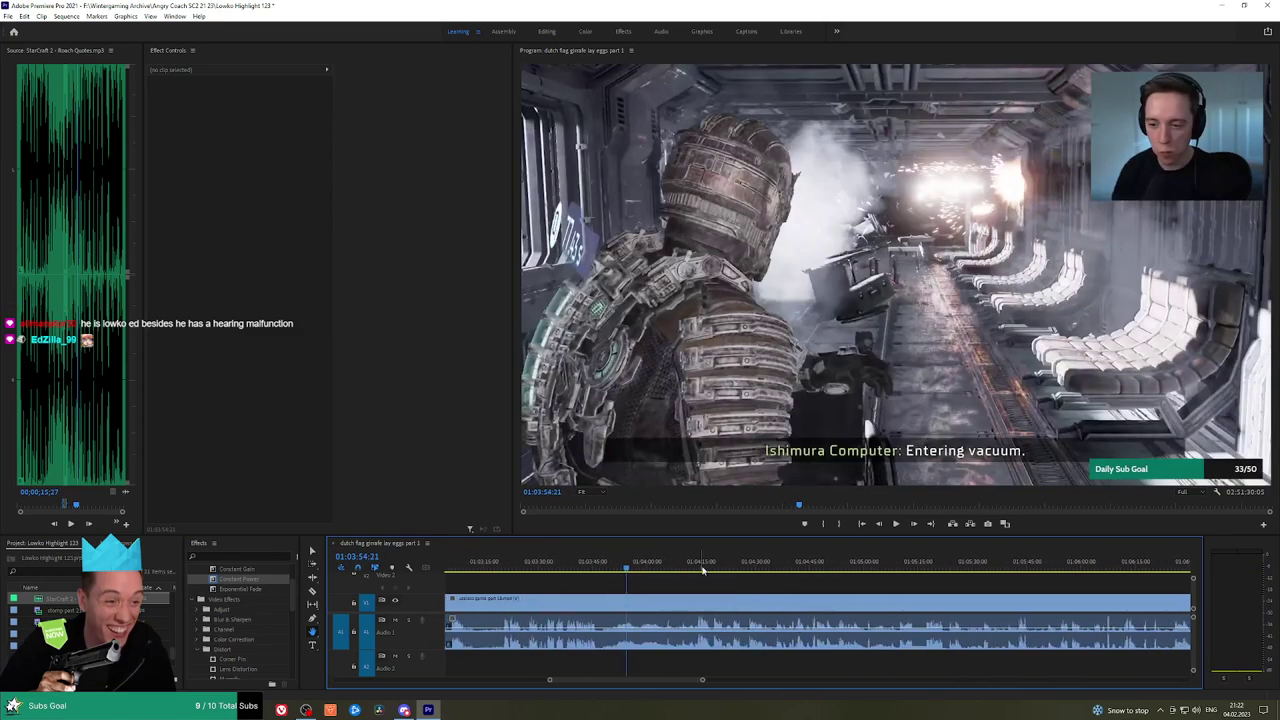
pyautogui.click(698, 565)
pyautogui.press('space')
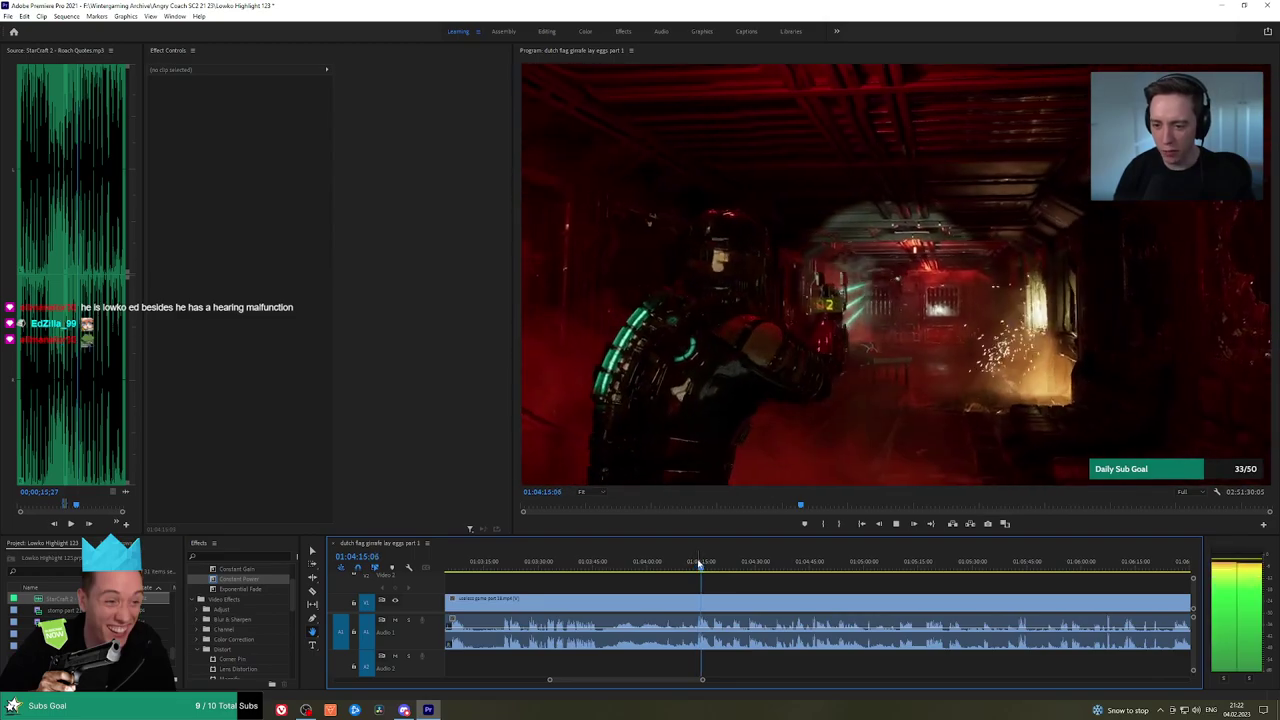
pyautogui.press('=')
pyautogui.press('=')
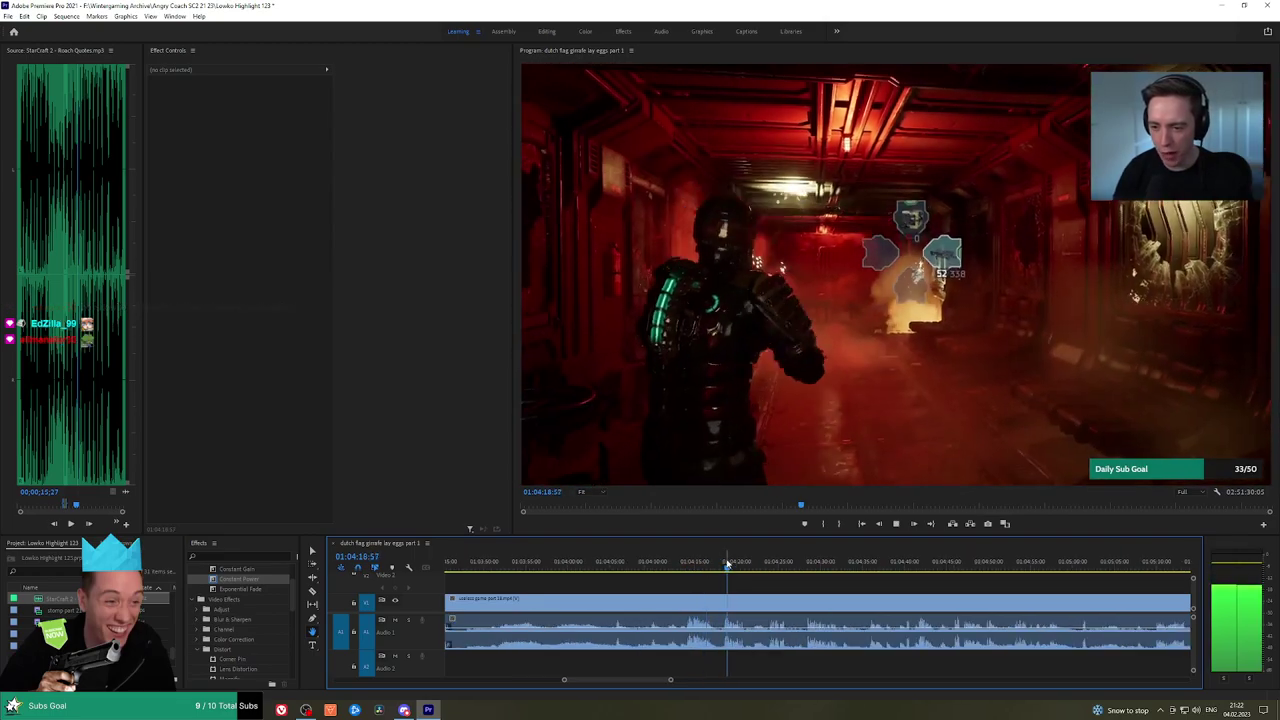
# Skim the red corridor footage from about 01:04:22 to 01:05:19, looking for dull parts around the walk to the morgue door
pyautogui.click(762, 568)
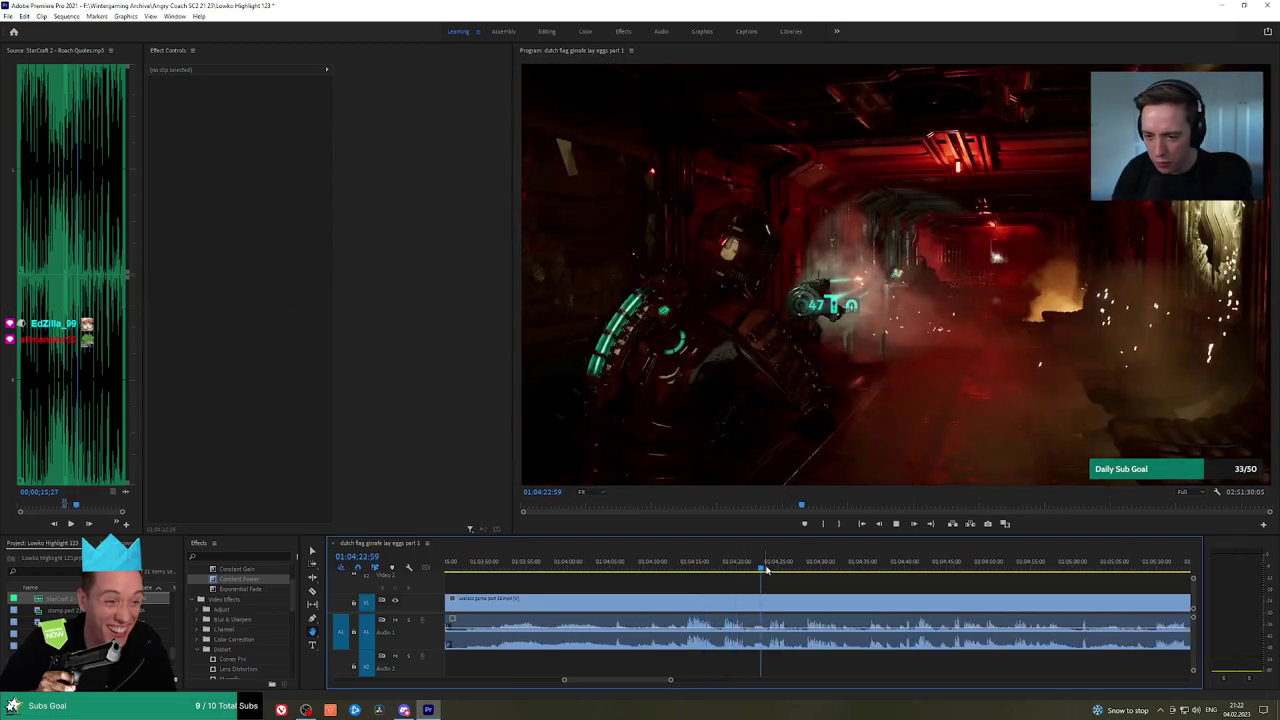
pyautogui.click(769, 569)
pyautogui.press('space')
pyautogui.click(806, 565)
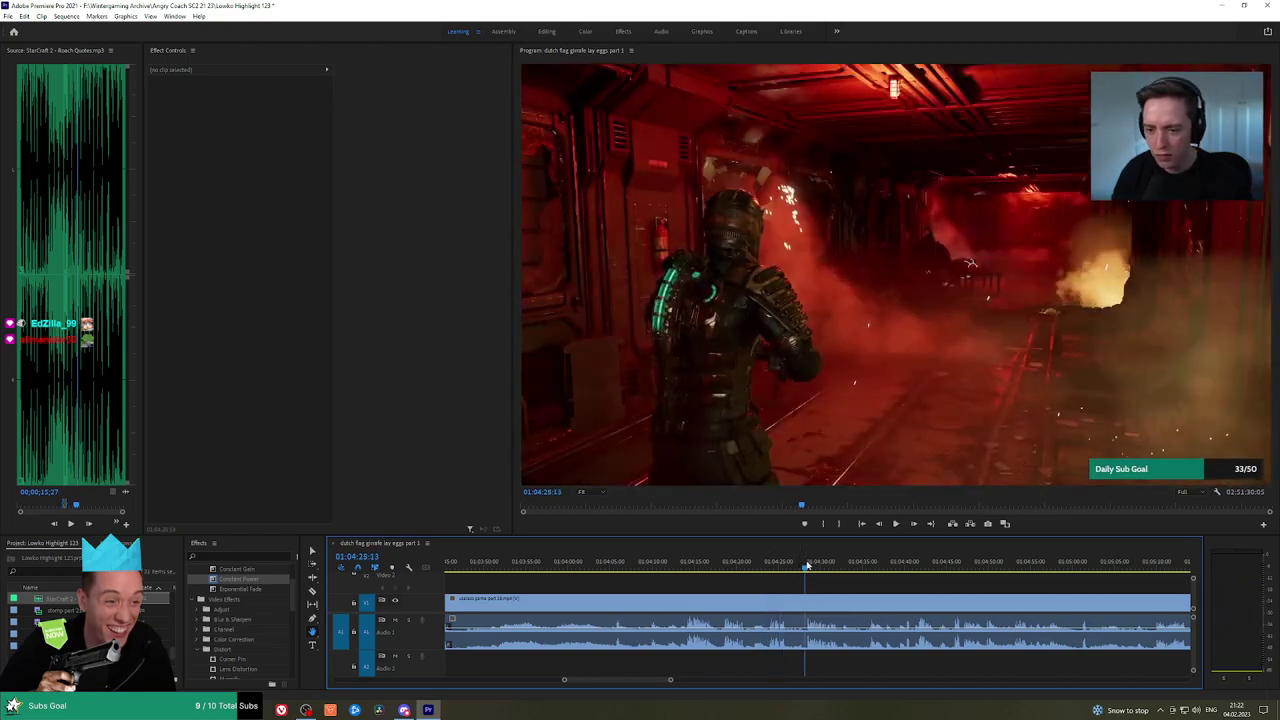
pyautogui.moveTo(806, 566); pyautogui.dragTo(944, 563)
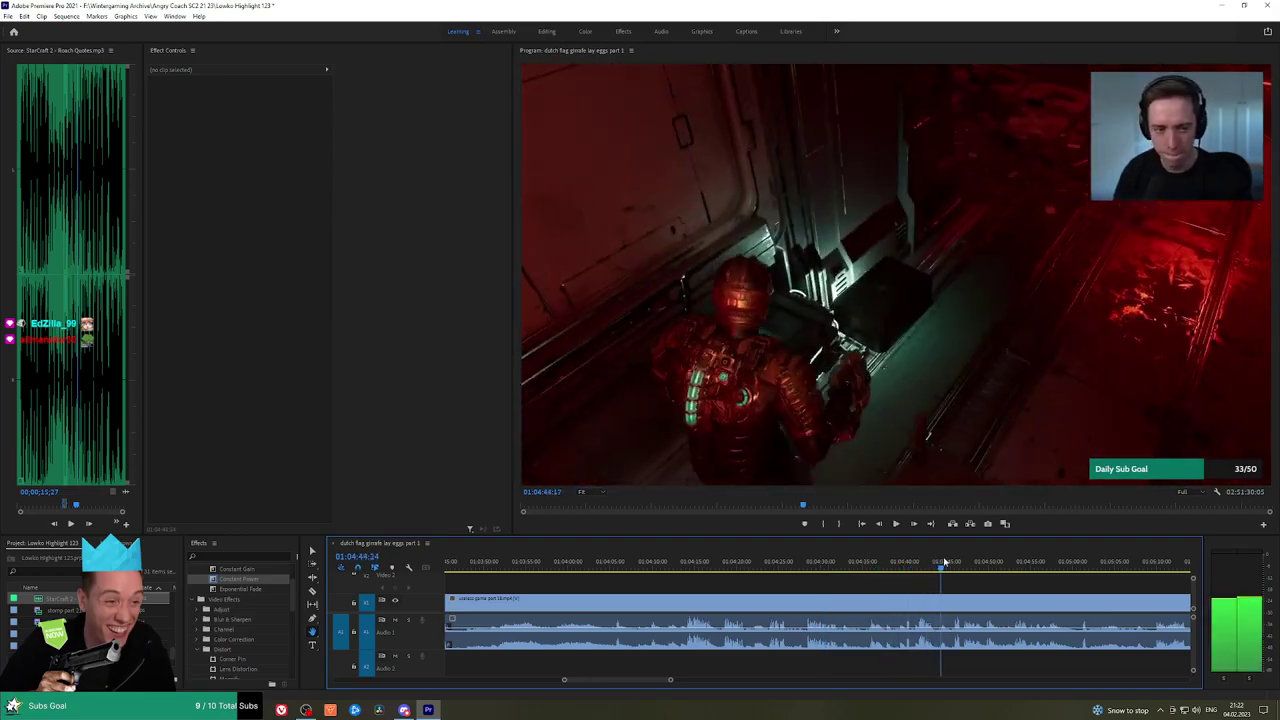
pyautogui.moveTo(1076, 586); pyautogui.dragTo(898, 581)
pyautogui.press('space')
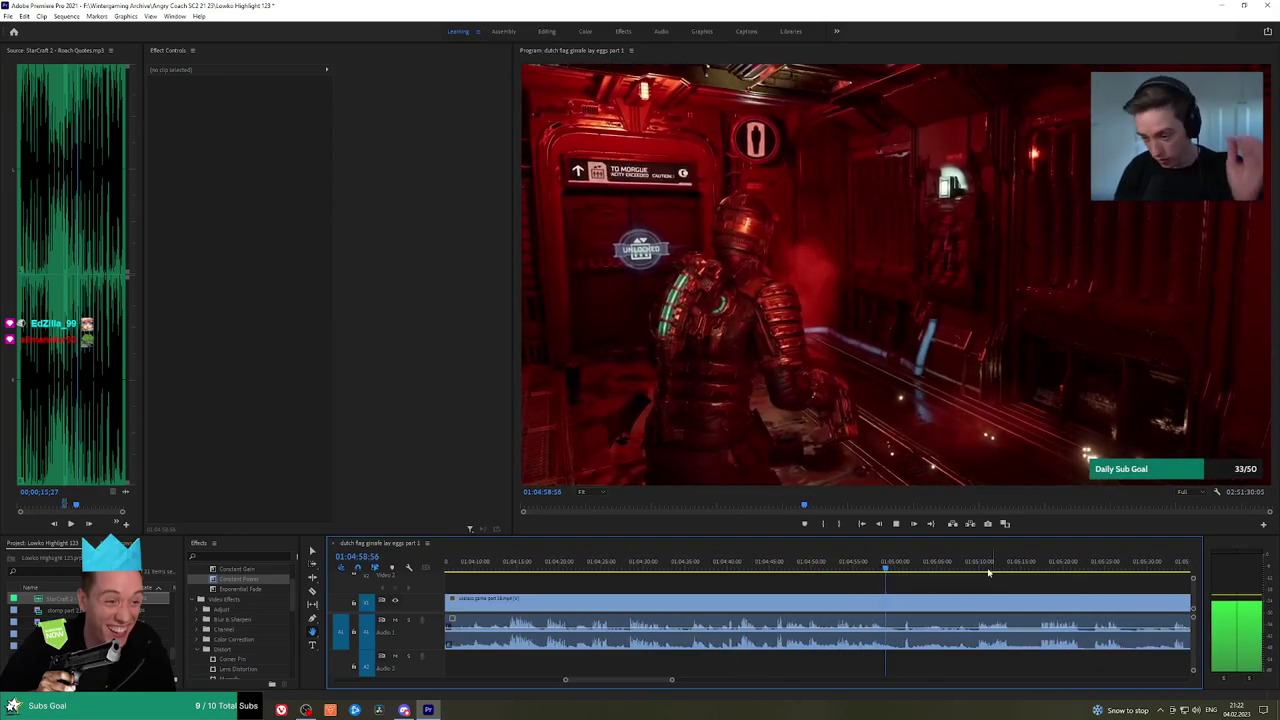
pyautogui.moveTo(988, 570); pyautogui.dragTo(970, 568)
pyautogui.click(976, 570)
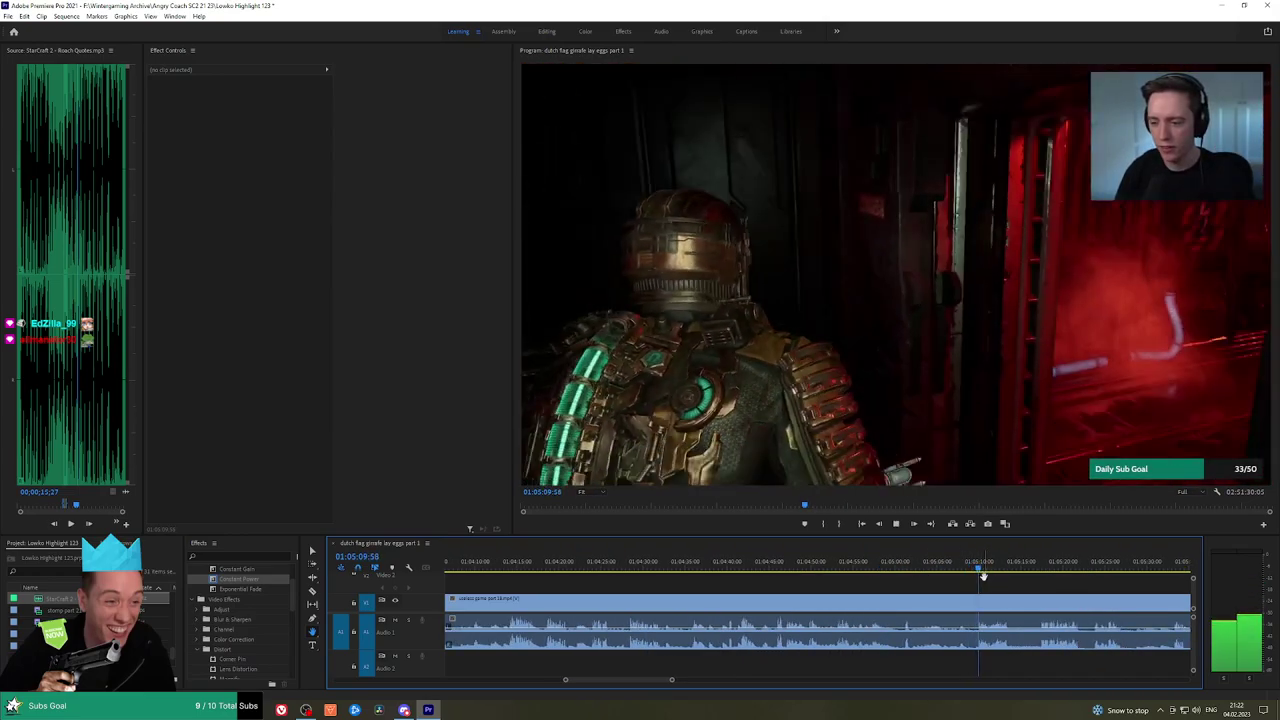
pyautogui.click(1048, 570)
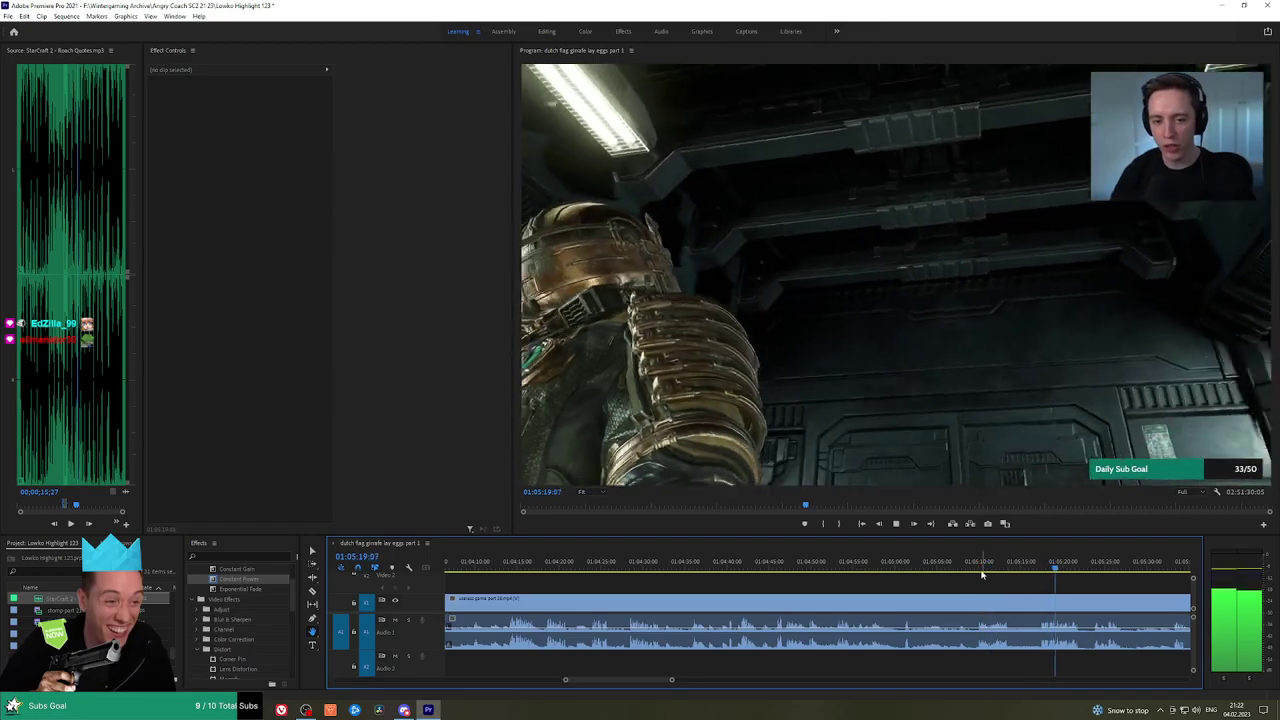
# Recheck the approach to the morgue door and split the clip at about 01:05:09, where the character steps through it
pyautogui.click(978, 568)
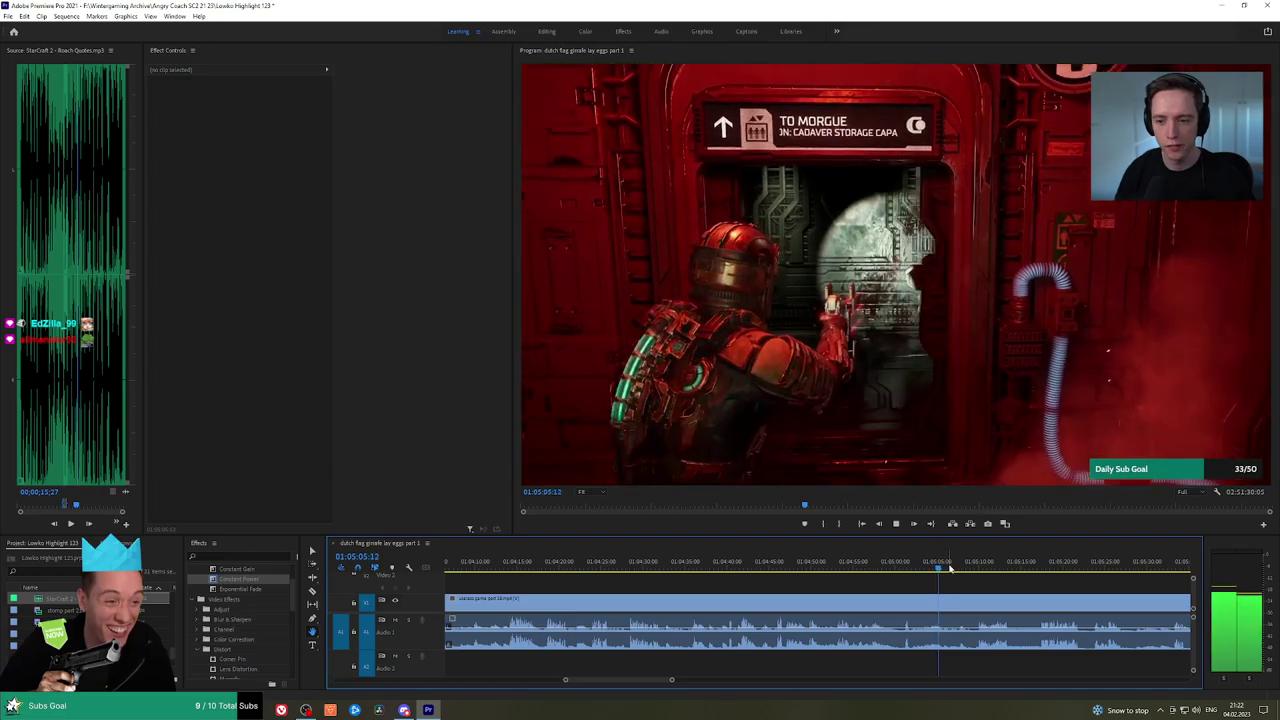
pyautogui.click(960, 568)
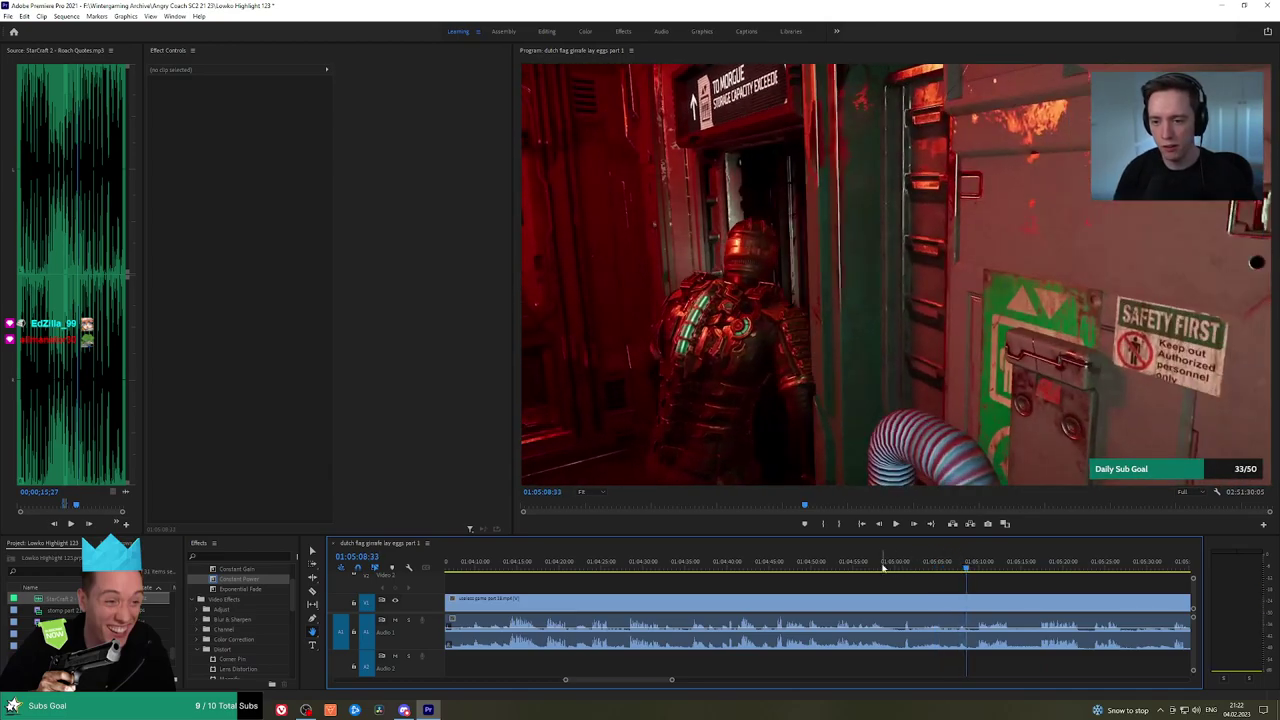
pyautogui.click(842, 567)
pyautogui.press('space')
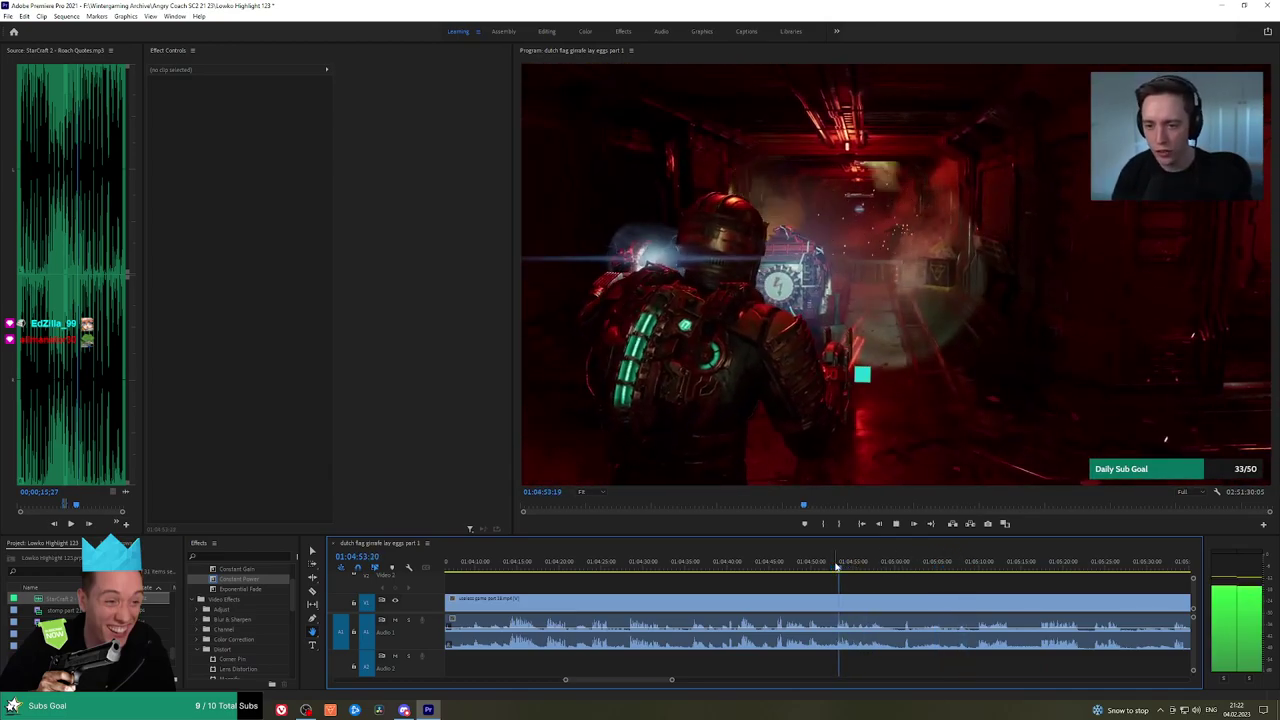
pyautogui.click(897, 564)
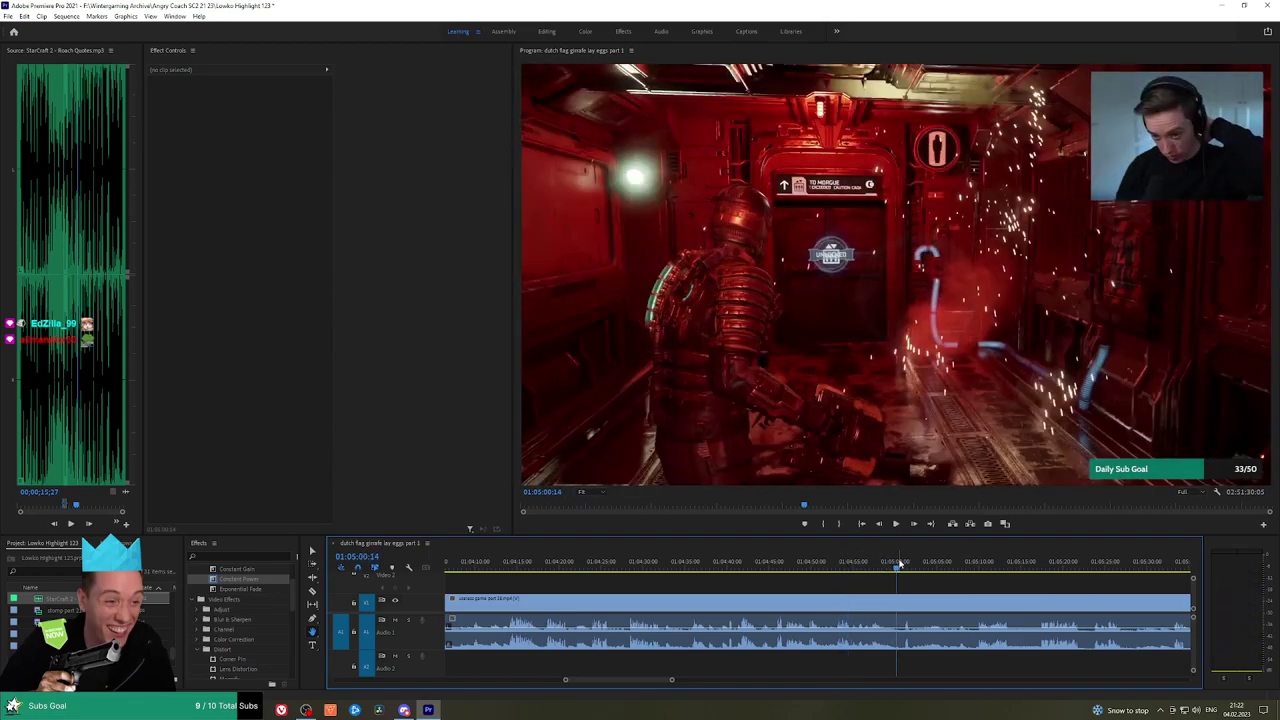
pyautogui.press('space')
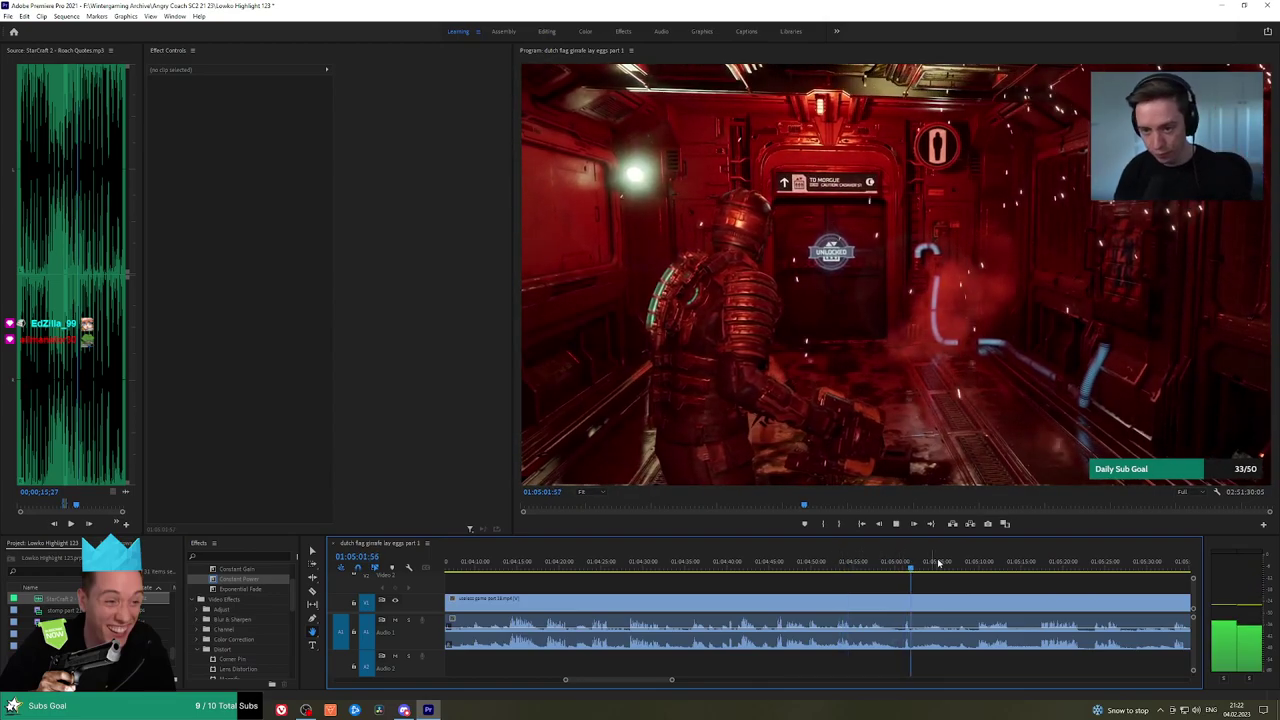
pyautogui.moveTo(962, 564); pyautogui.dragTo(978, 563)
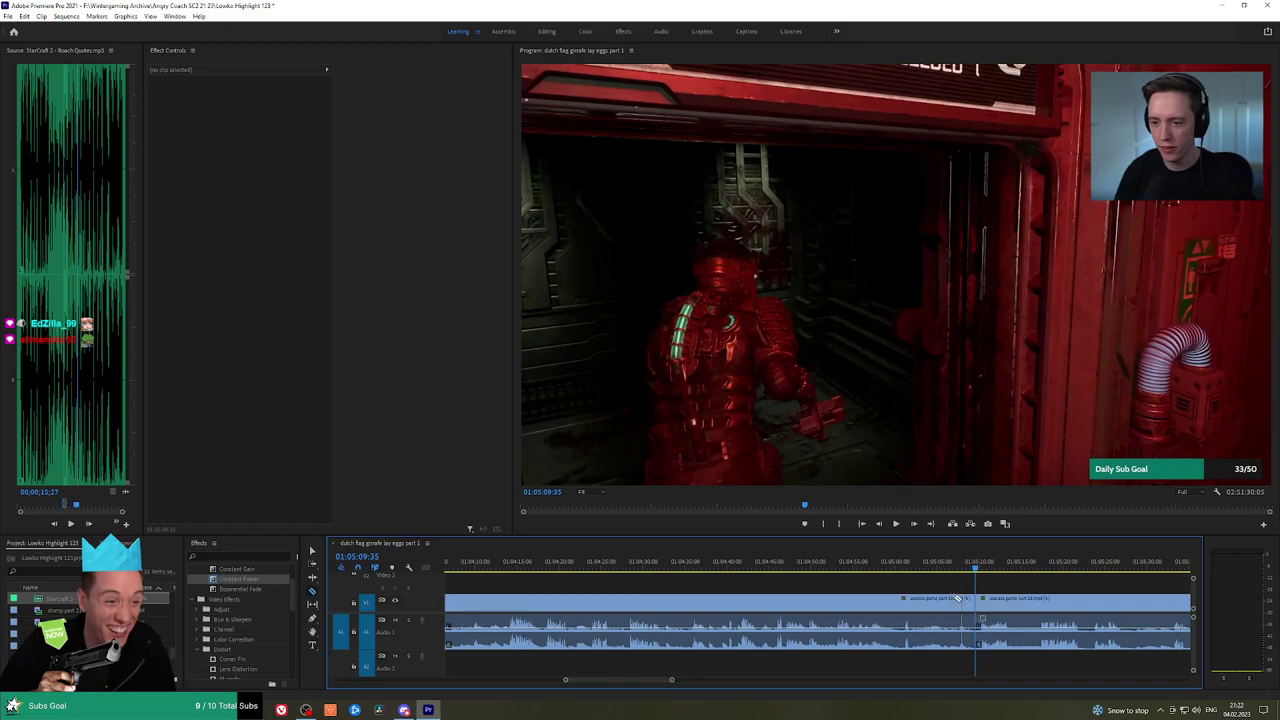
# Ripple delete the section ending at 01:05:09:35 and add an Exponential Fade audio transition at the join
pyautogui.press('v')
pyautogui.click(957, 599)
pyautogui.hotkey('shift', 'Delete')
pyautogui.moveTo(258, 589); pyautogui.dragTo(287, 578)
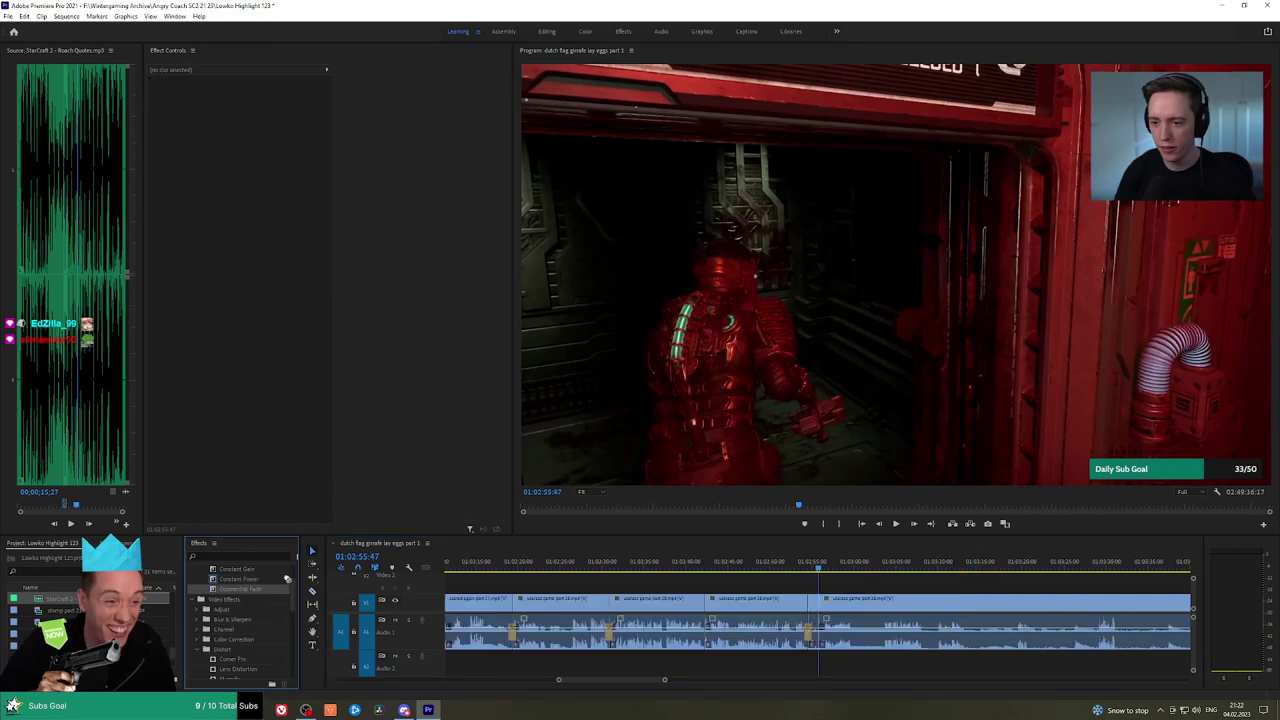
# Try splitting the gameplay clip at about 01:03:00
pyautogui.press('h')
pyautogui.moveTo(894, 584); pyautogui.dragTo(860, 584)
pyautogui.scroll(2, 859, 584)
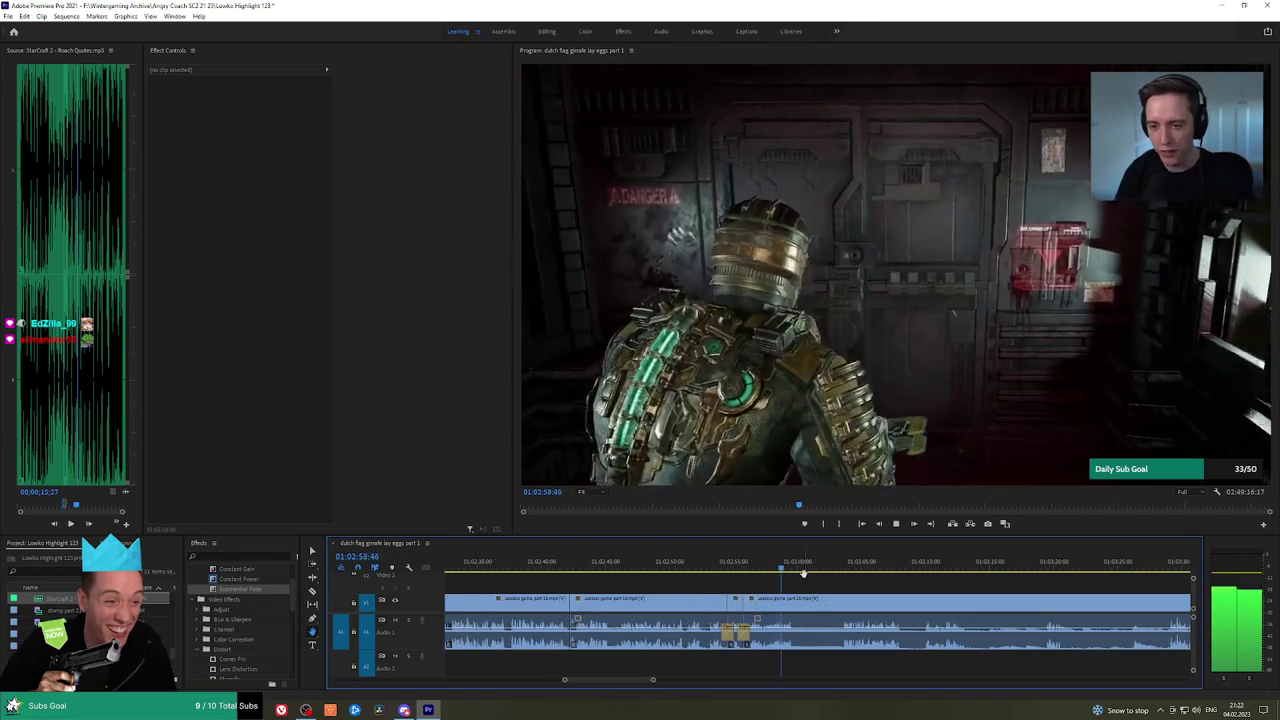
pyautogui.hotkey('ctrl', 'k')
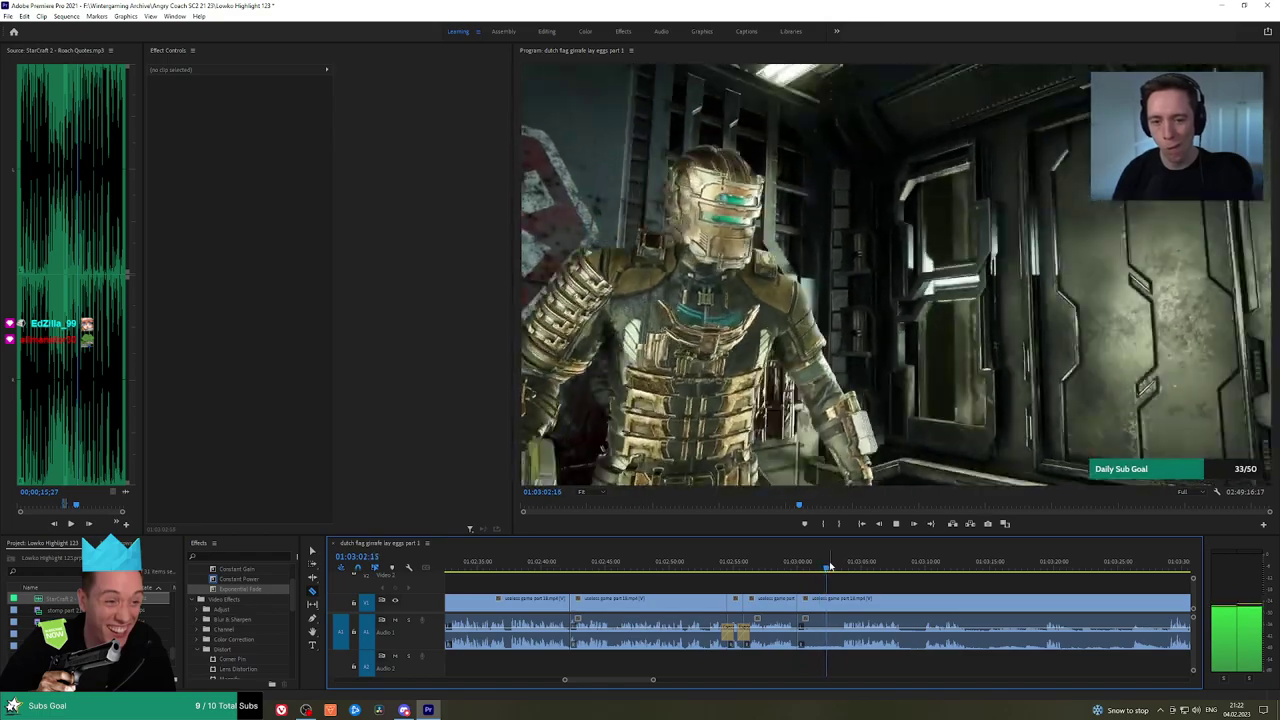
pyautogui.press('h')
pyautogui.moveTo(902, 583); pyautogui.dragTo(848, 576)
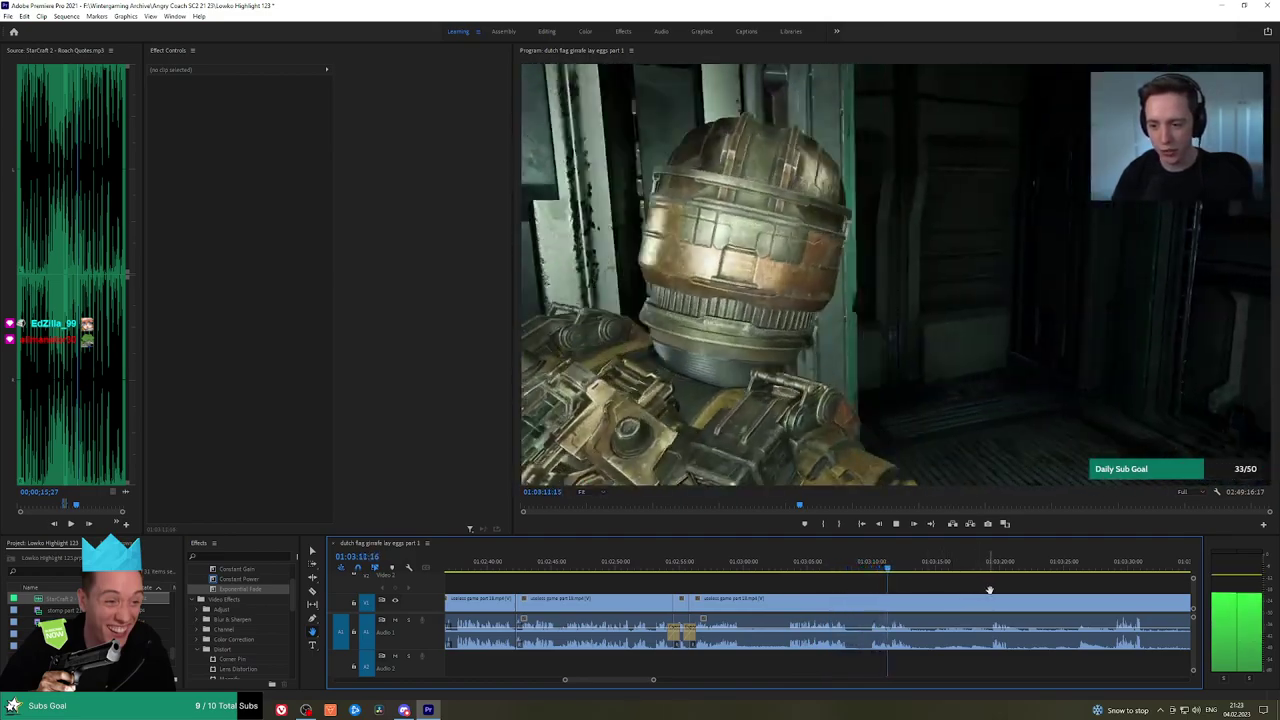
# Split the gameplay clip at about 01:03:13 and 01:03:19 and ripple delete the section in between
pyautogui.moveTo(989, 590); pyautogui.dragTo(891, 583)
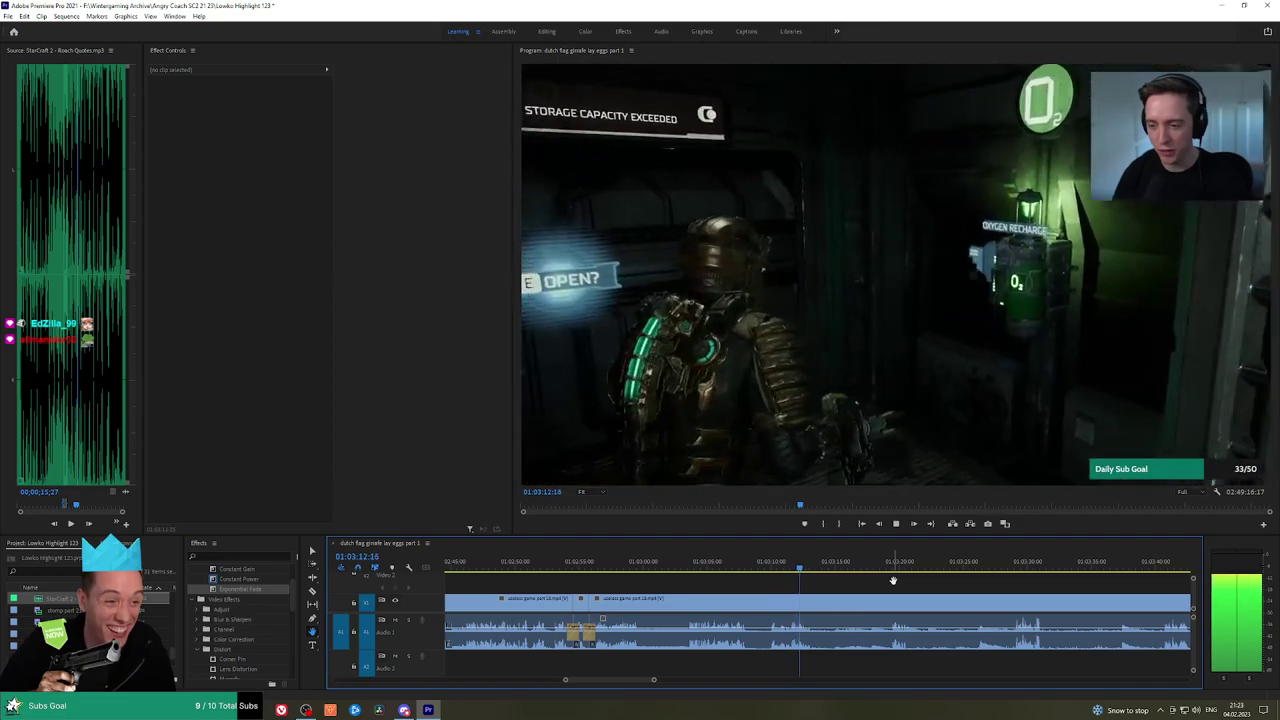
pyautogui.click(813, 596)
pyautogui.click(882, 560)
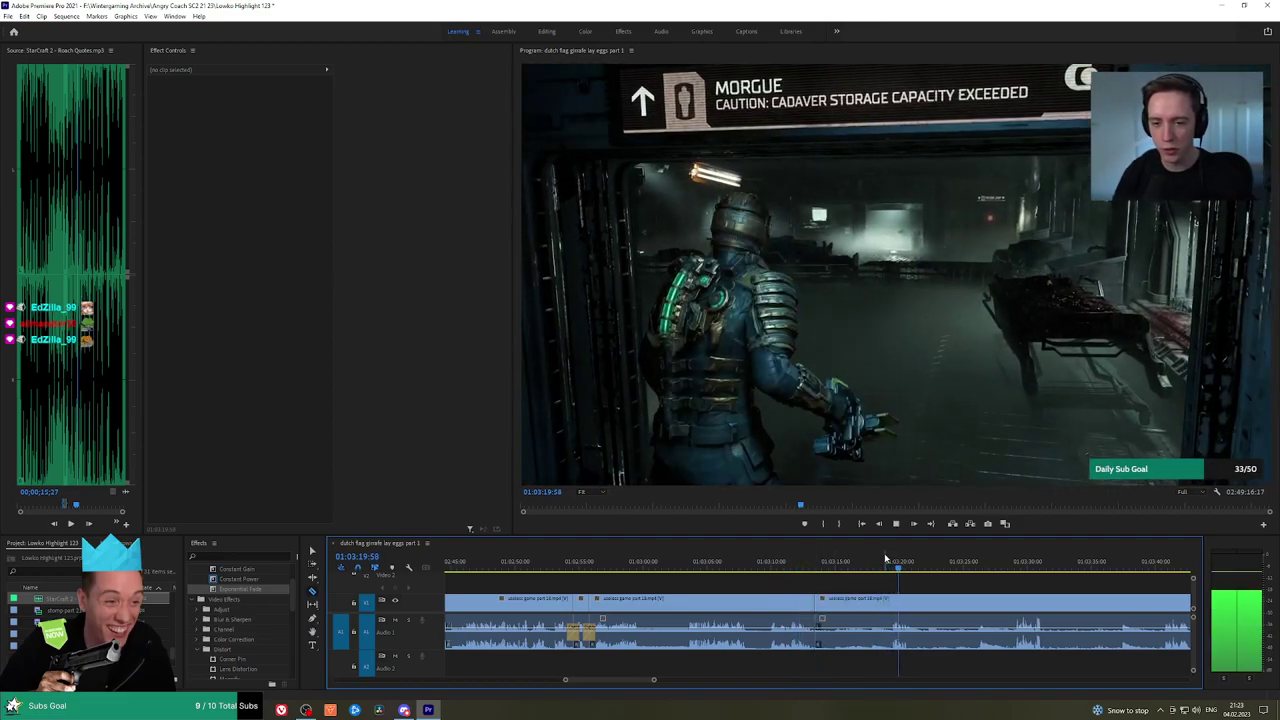
pyautogui.click(888, 598)
pyautogui.press('v')
pyautogui.click(857, 603)
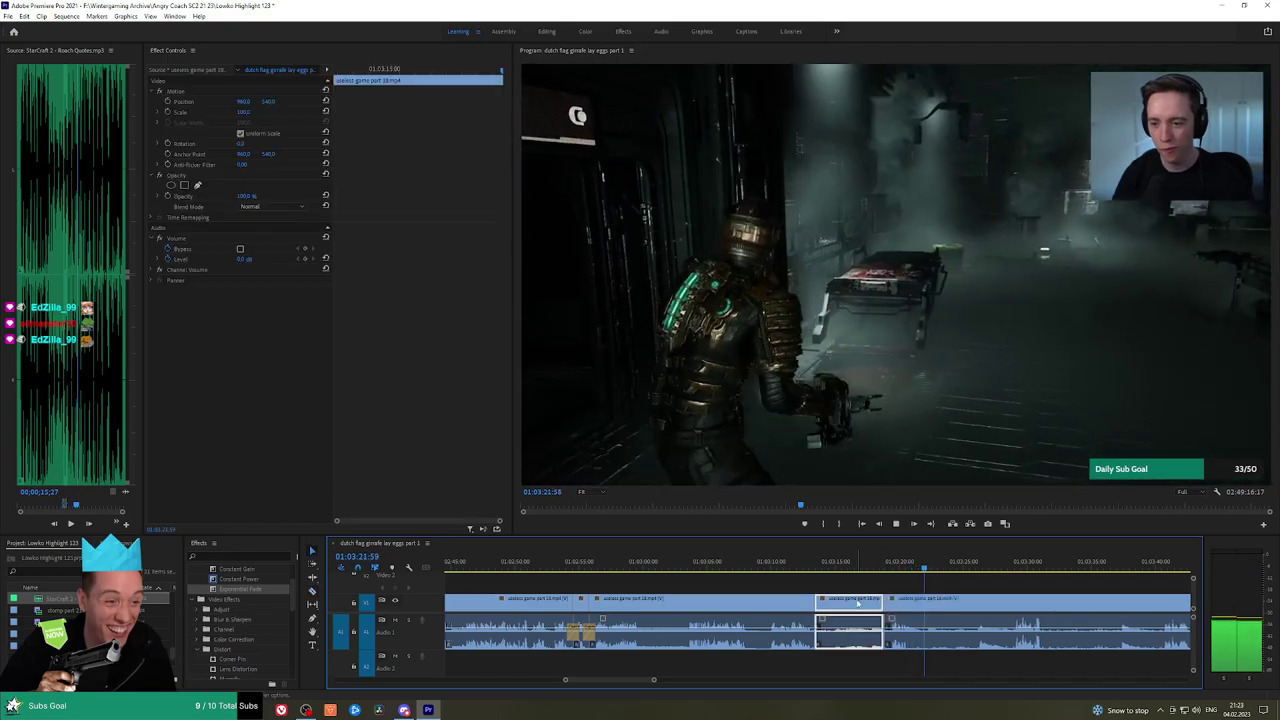
pyautogui.hotkey('shift', 'Delete')
# Add a Constant Power audio transition at the new join near 01:03:13 and preview it
pyautogui.click(256, 580)
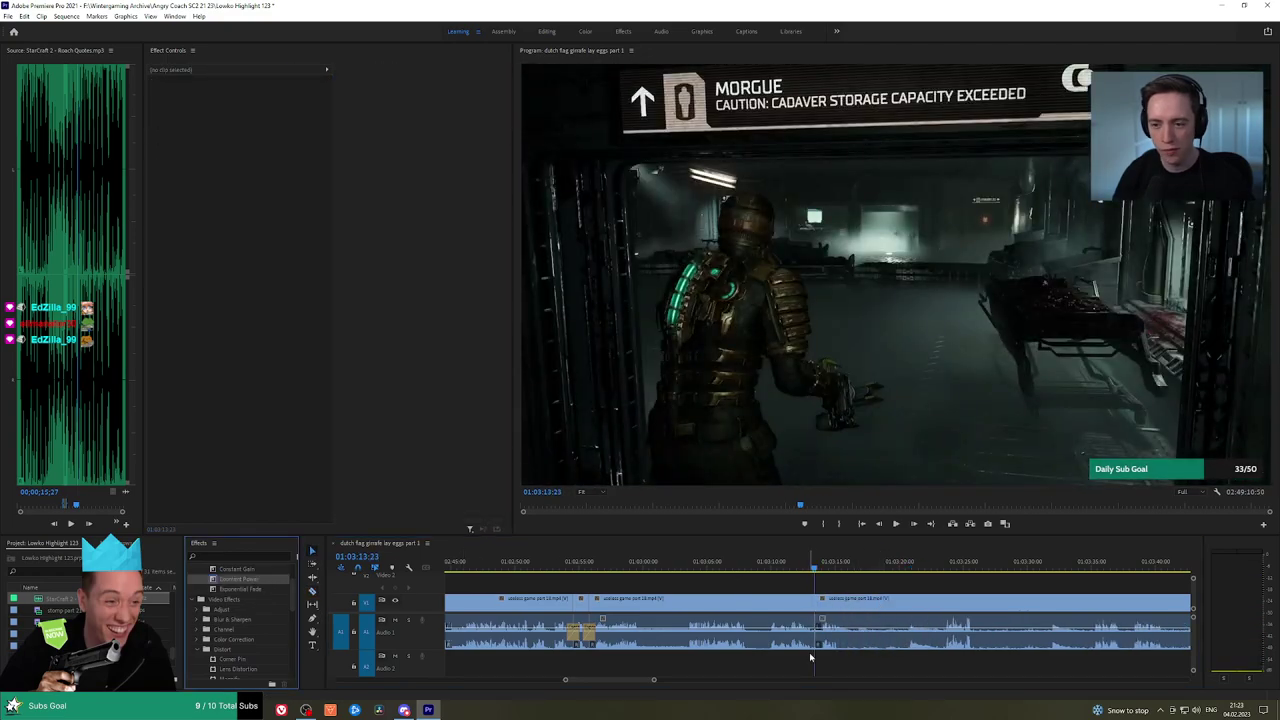
pyautogui.press('space')
pyautogui.press('space')
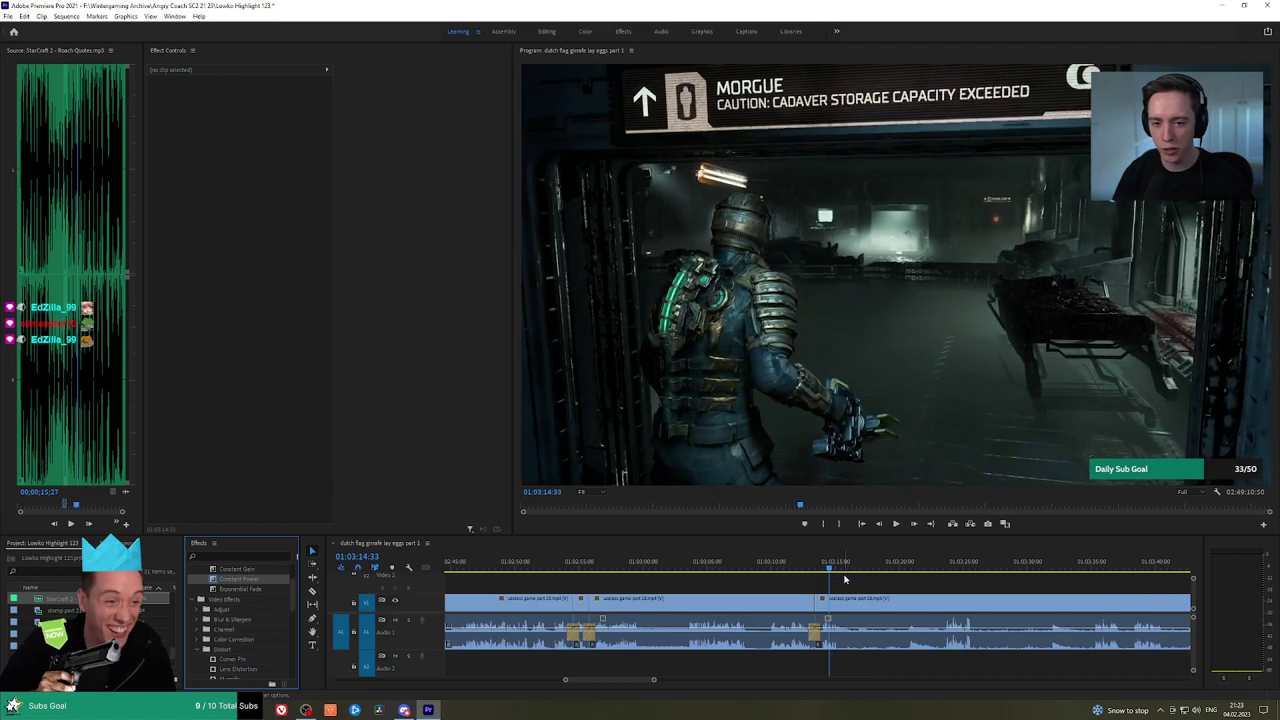
# Split the gameplay clip at about 01:03:14:40, just after the Constant Power transition
pyautogui.scroll(3, 832, 579)
pyautogui.scroll(3, 813, 578)
pyautogui.moveTo(812, 564); pyautogui.dragTo(822, 565)
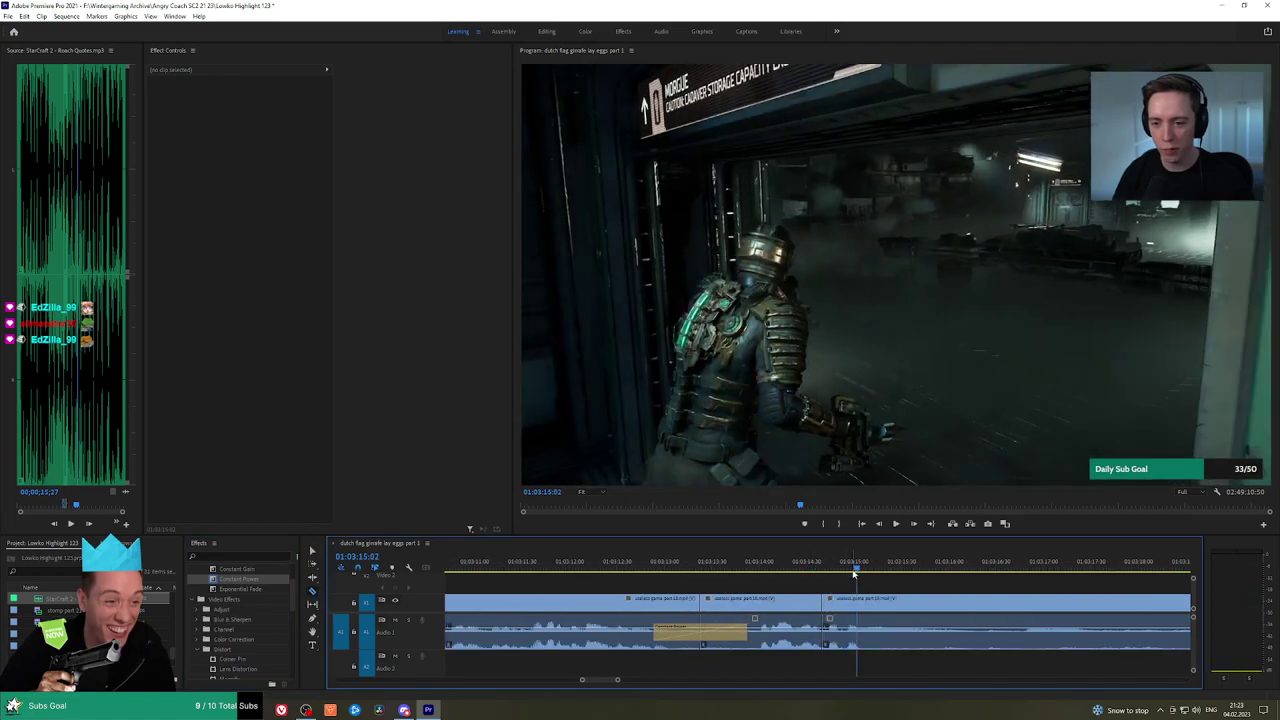
pyautogui.click(823, 565)
pyautogui.click(822, 566)
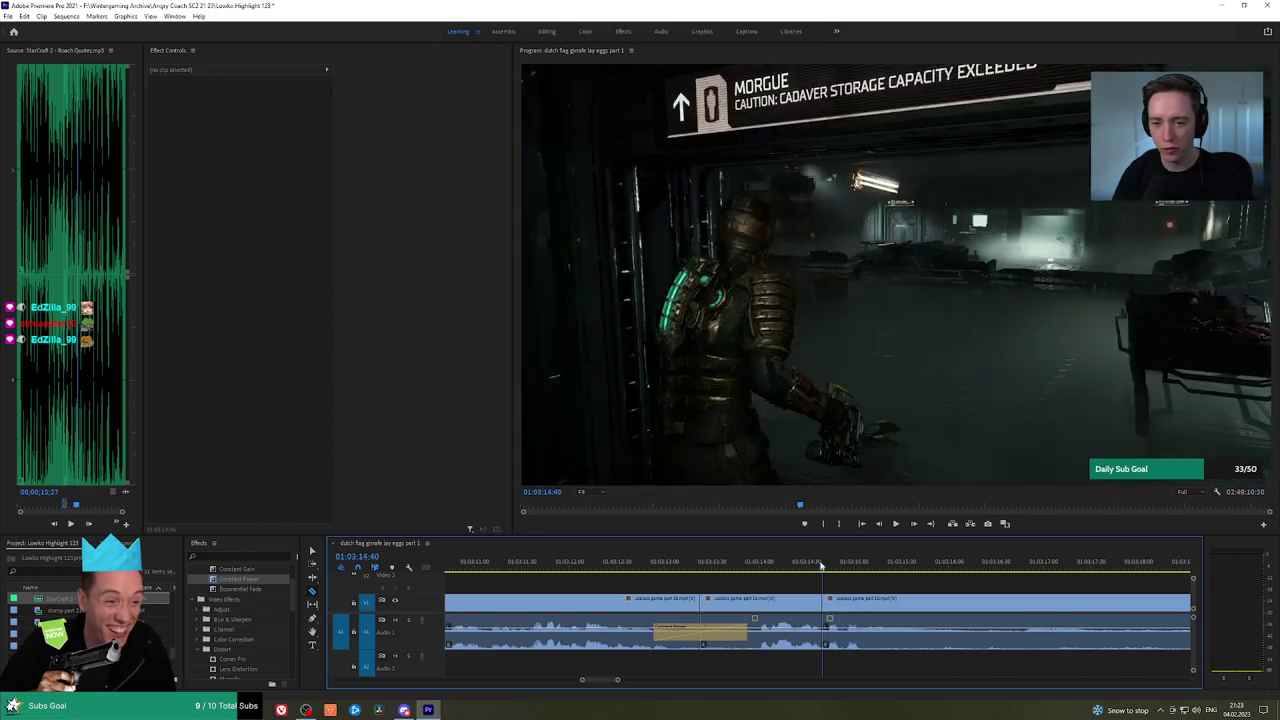
# Split the clip again at about 01:03:14:54 and mute the audio of the short isolated piece
pyautogui.press('space')
pyautogui.press('space')
pyautogui.moveTo(829, 565)
pyautogui.mouseDown()
pyautogui.moveTo(797, 566)
pyautogui.moveTo(836, 566)
pyautogui.mouseUp()
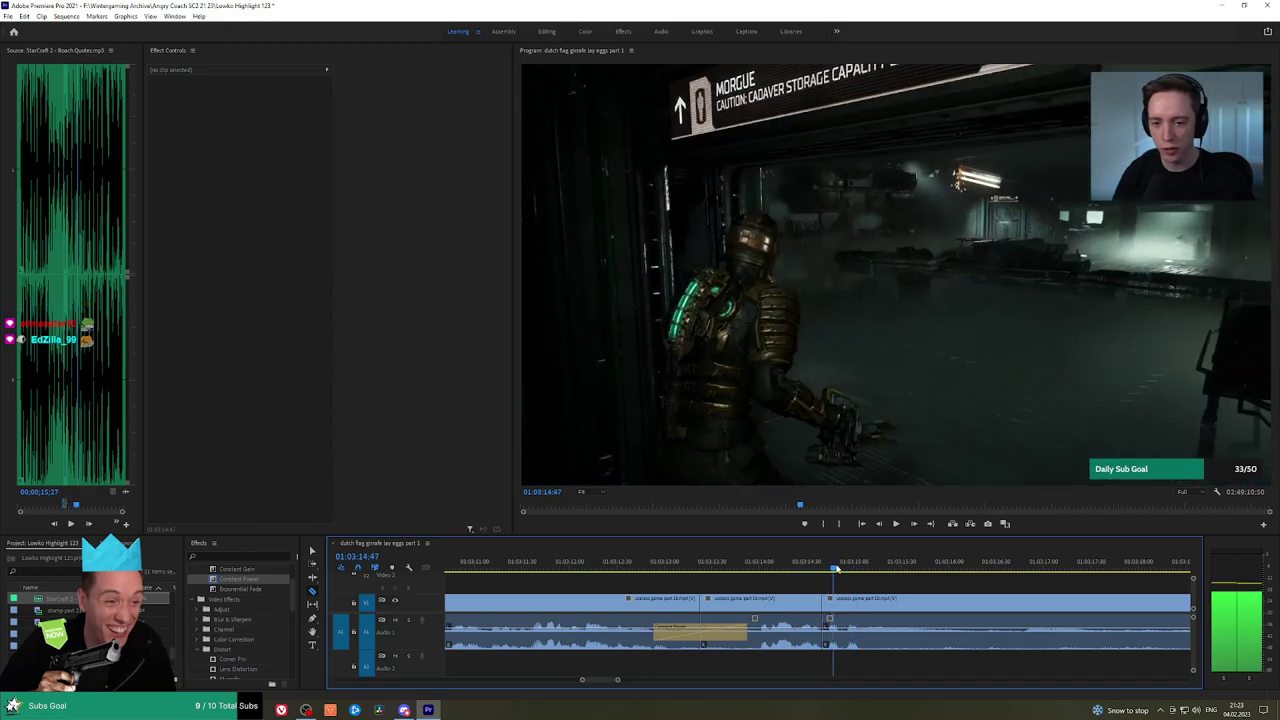
pyautogui.click(849, 600)
pyautogui.click(832, 632)
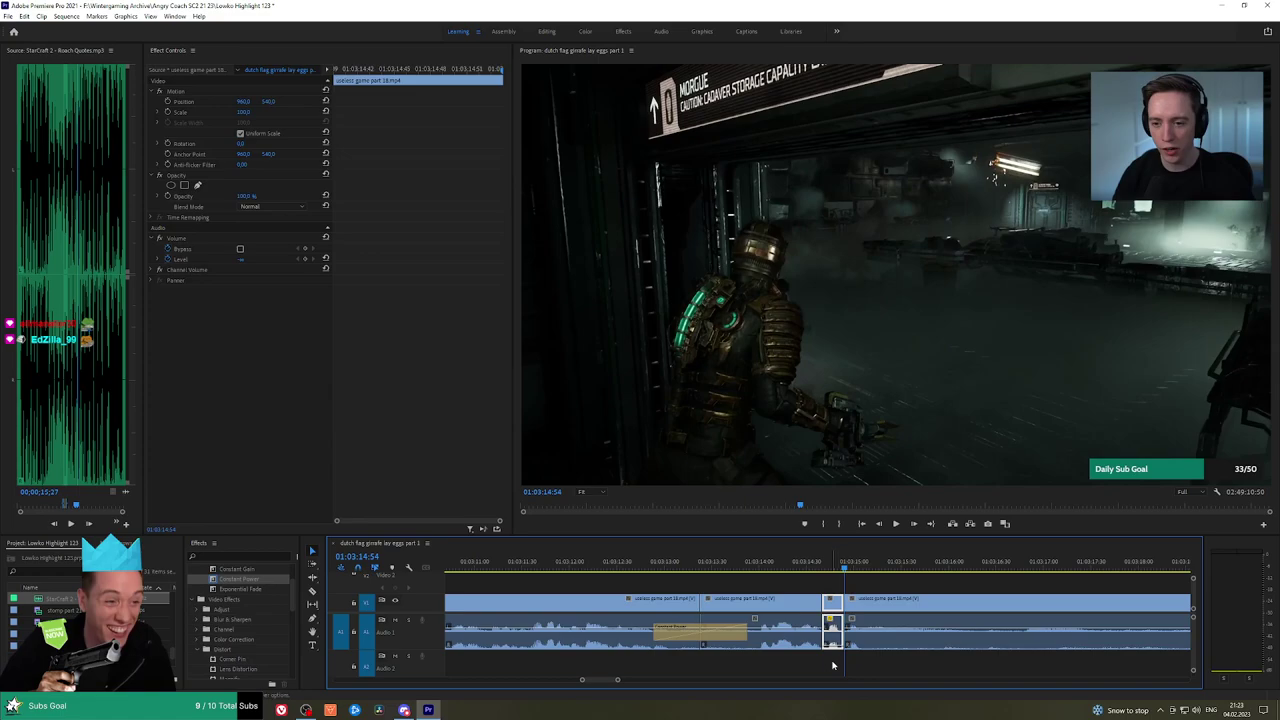
# Place the StarCraft 2 - Roach Quotes.mp3 excerpt on Audio 2 beneath the muted piece and lower its volume level
pyautogui.moveTo(50, 605); pyautogui.dragTo(843, 666)
pyautogui.click(833, 660)
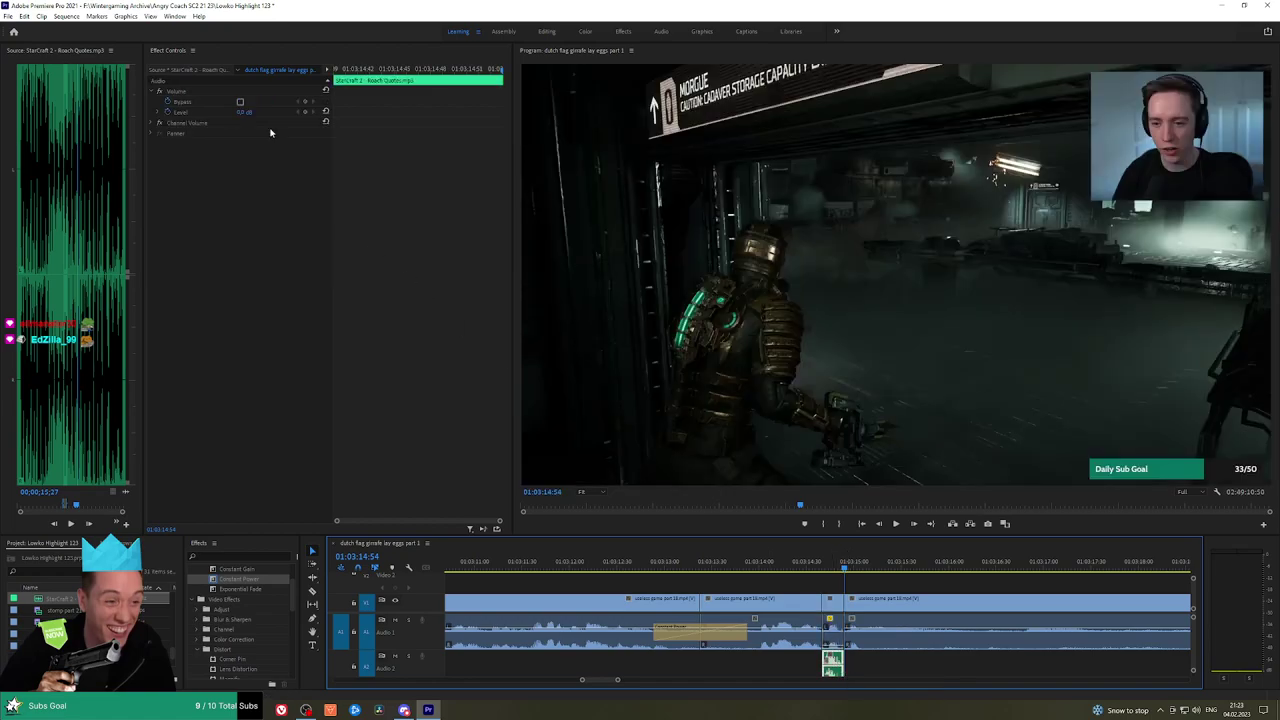
pyautogui.click(247, 112)
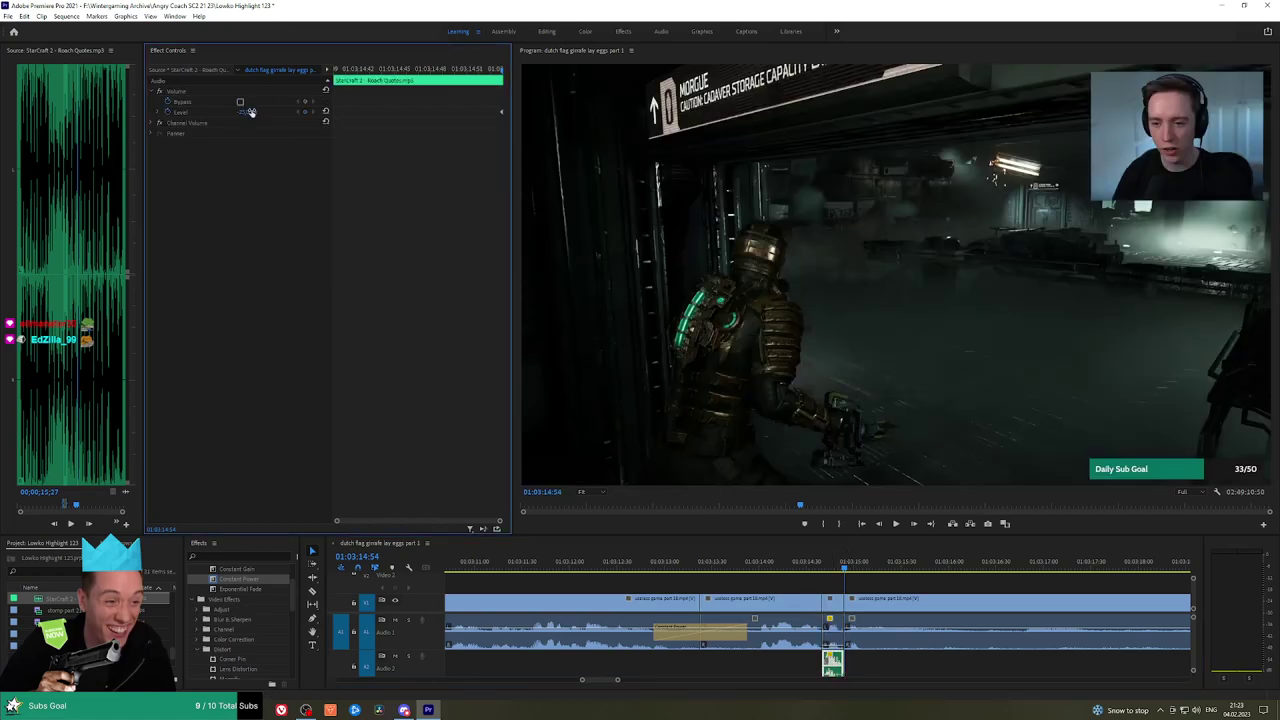
pyautogui.click(895, 585)
pyautogui.press('space')
# Split the gameplay clip at about 01:03:16 and 01:03:20
pyautogui.scroll(-4, 941, 574)
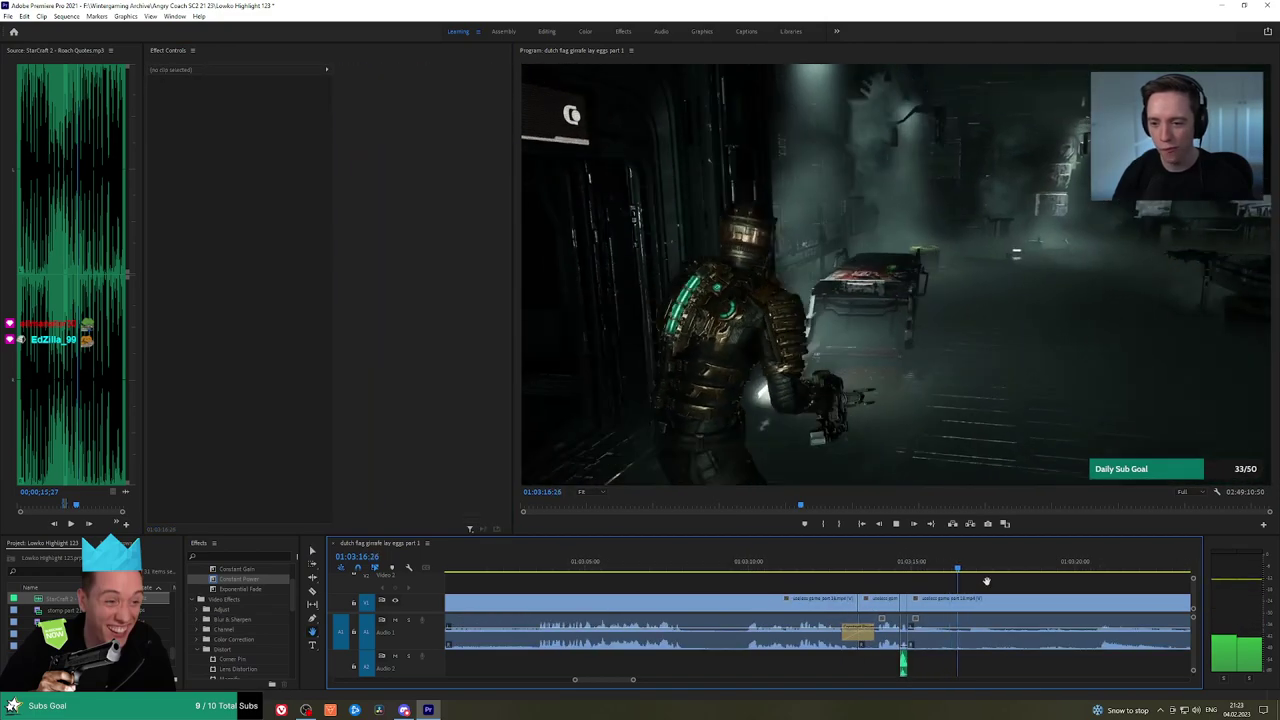
pyautogui.moveTo(986, 580); pyautogui.dragTo(714, 591)
pyautogui.press('c')
pyautogui.click(898, 572)
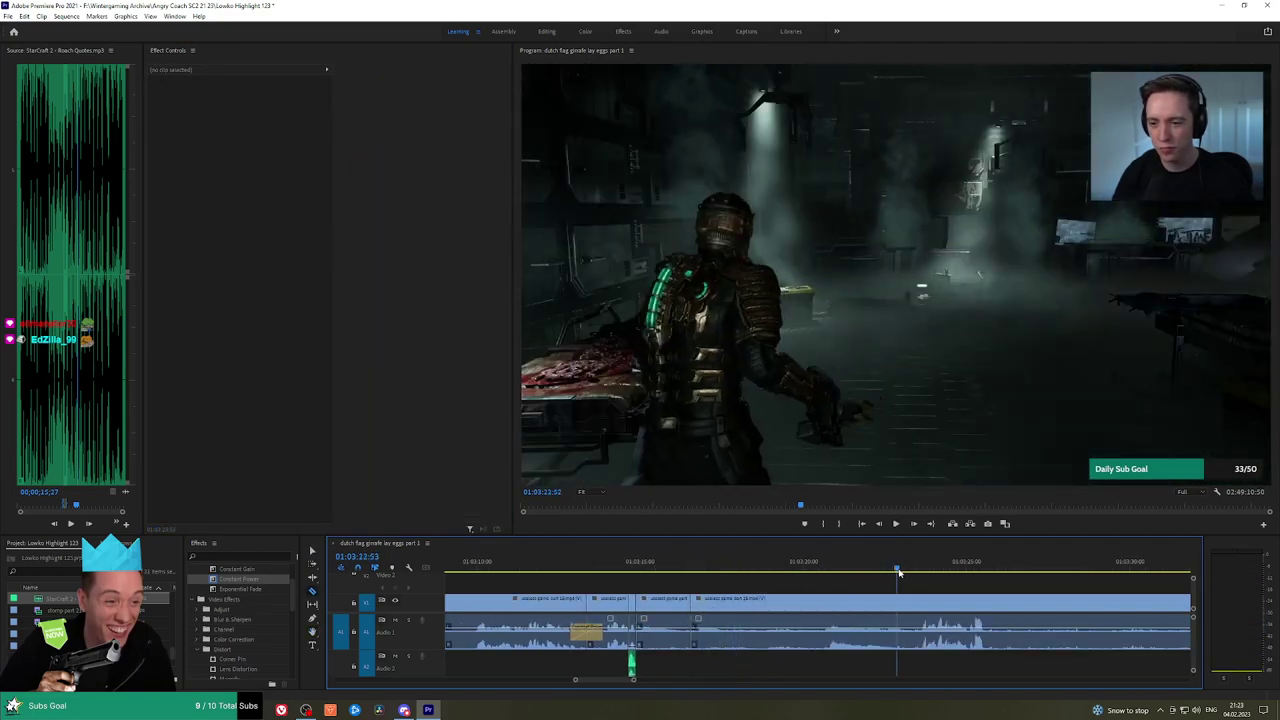
pyautogui.press('space')
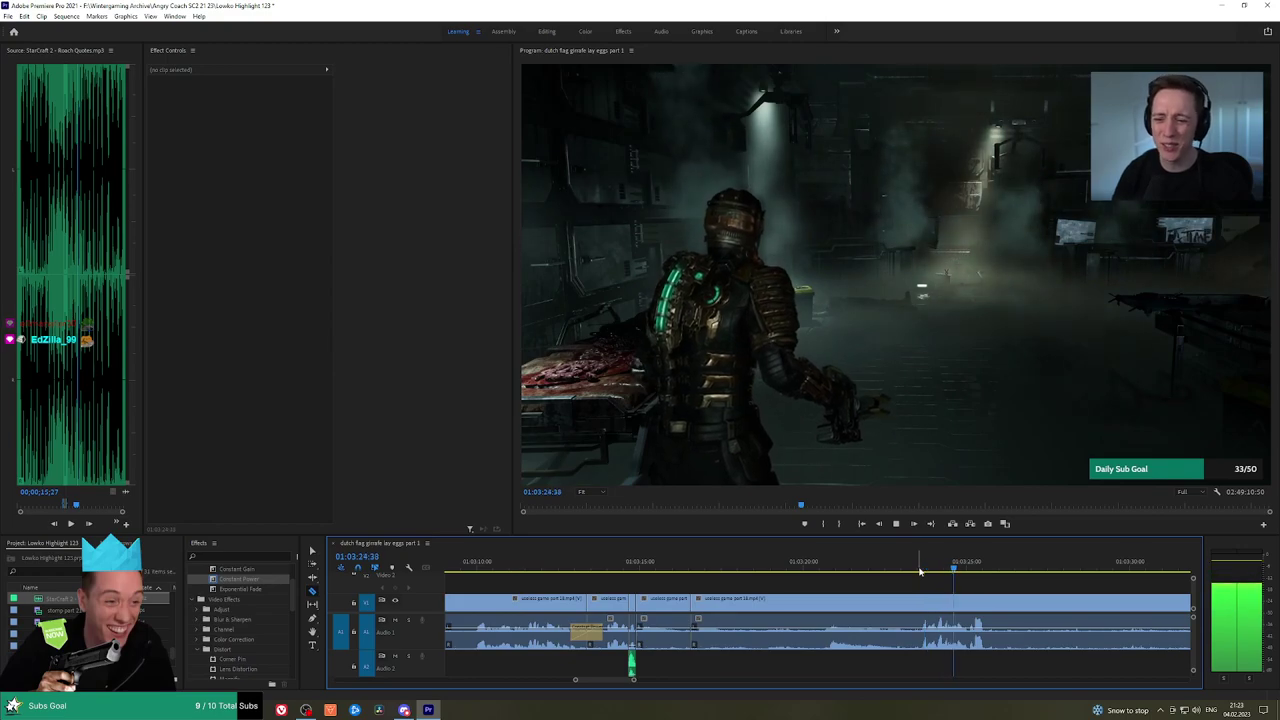
pyautogui.click(815, 565)
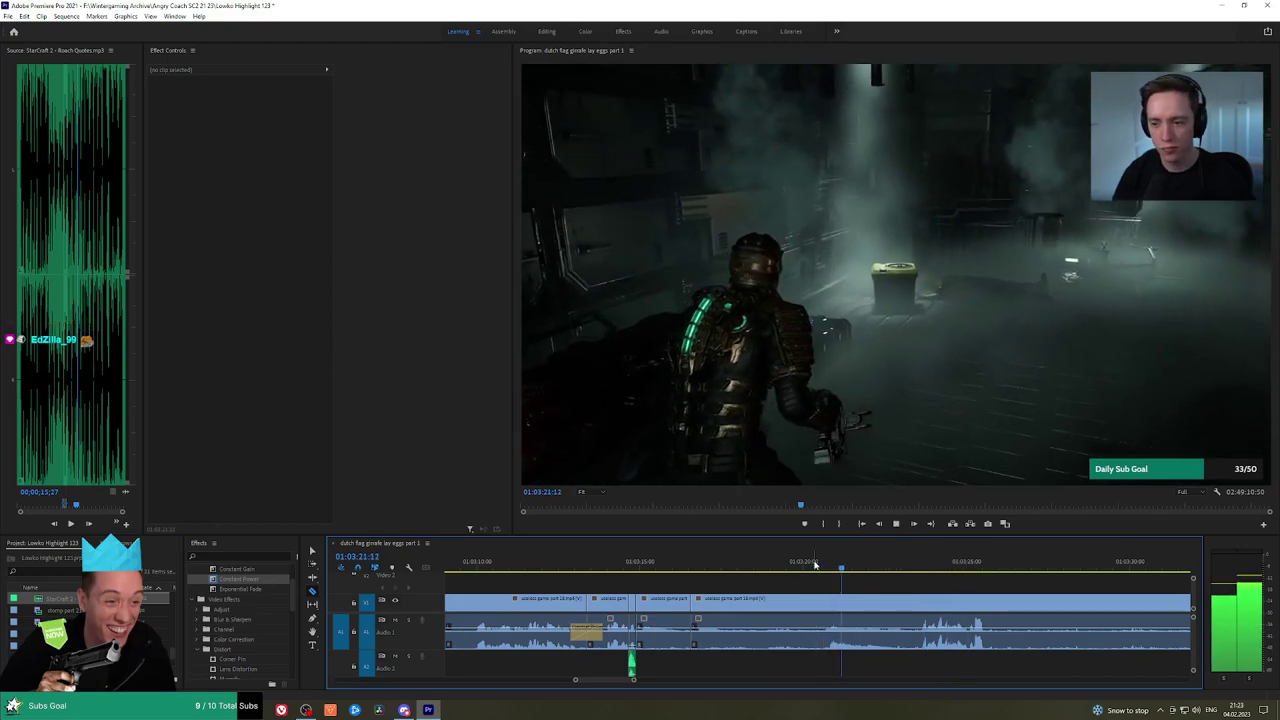
pyautogui.click(807, 565)
# Ripple delete the section between the 01:03:16 and 01:03:20 cuts and add a Constant Power audio transition at the join
pyautogui.press('v')
pyautogui.click(783, 611)
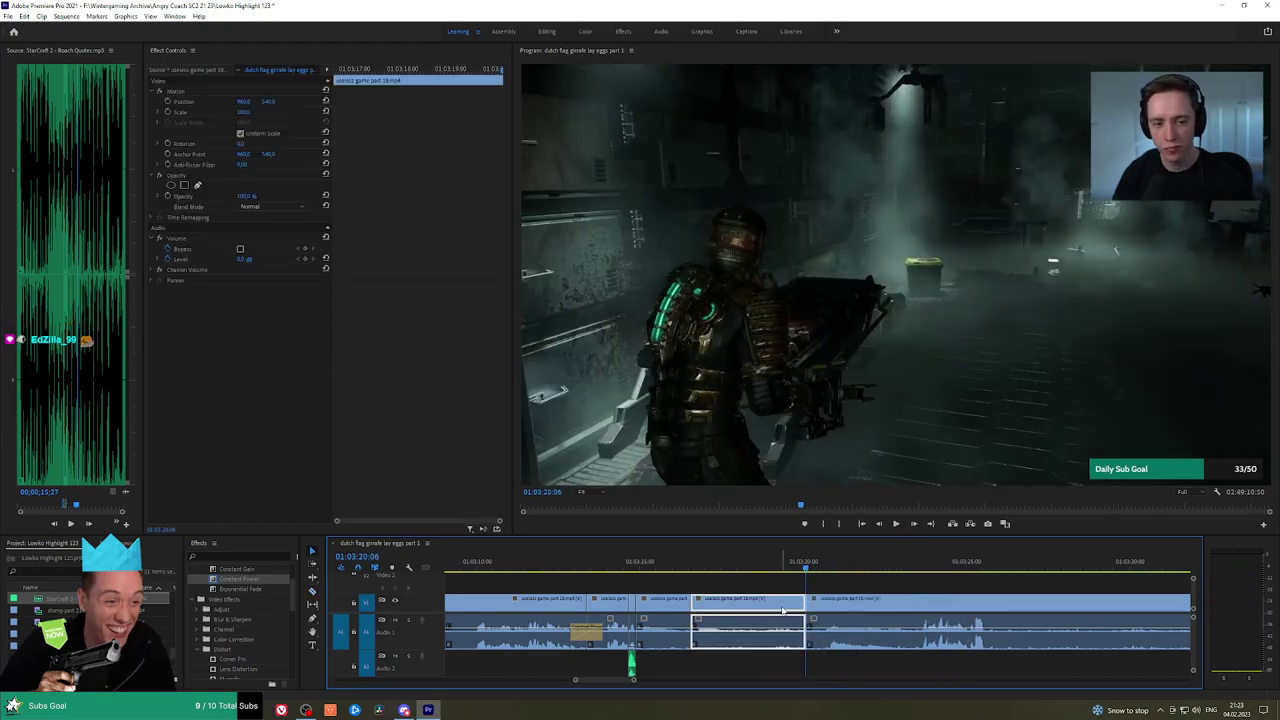
pyautogui.hotkey('shift', 'Delete')
pyautogui.press('space')
pyautogui.moveTo(254, 580); pyautogui.dragTo(692, 636)
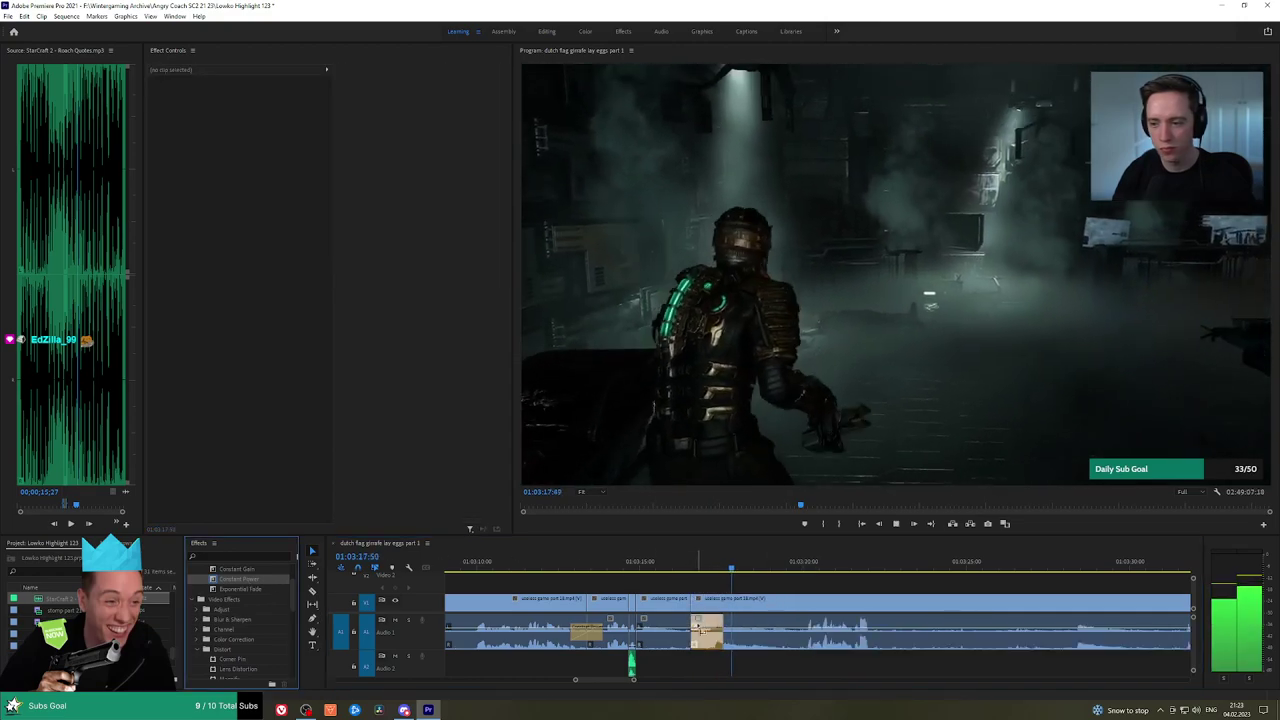
# Split the gameplay clip at about 01:03:22:33 and move the playhead to 01:03:27:23
pyautogui.moveTo(932, 591); pyautogui.dragTo(763, 573)
pyautogui.scroll(-2, 847, 590)
pyautogui.press('space')
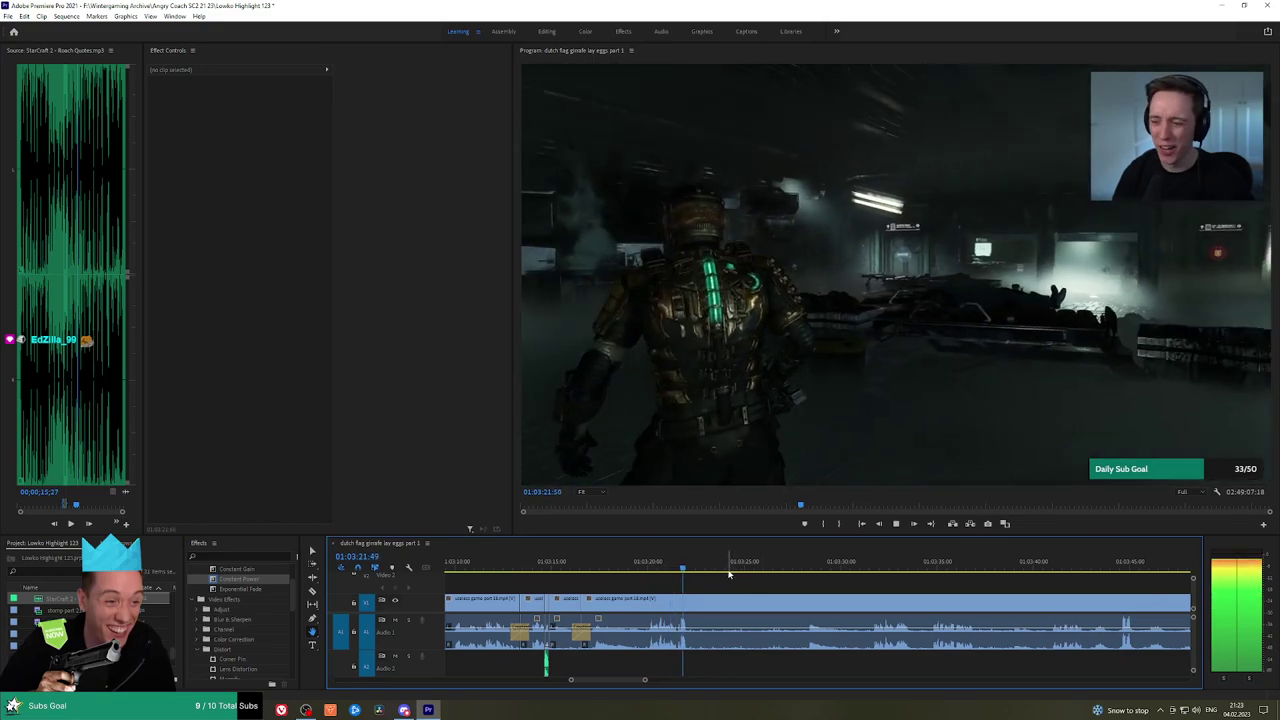
pyautogui.press('c')
pyautogui.click(697, 598)
pyautogui.click(795, 568)
pyautogui.moveTo(795, 568); pyautogui.dragTo(788, 568)
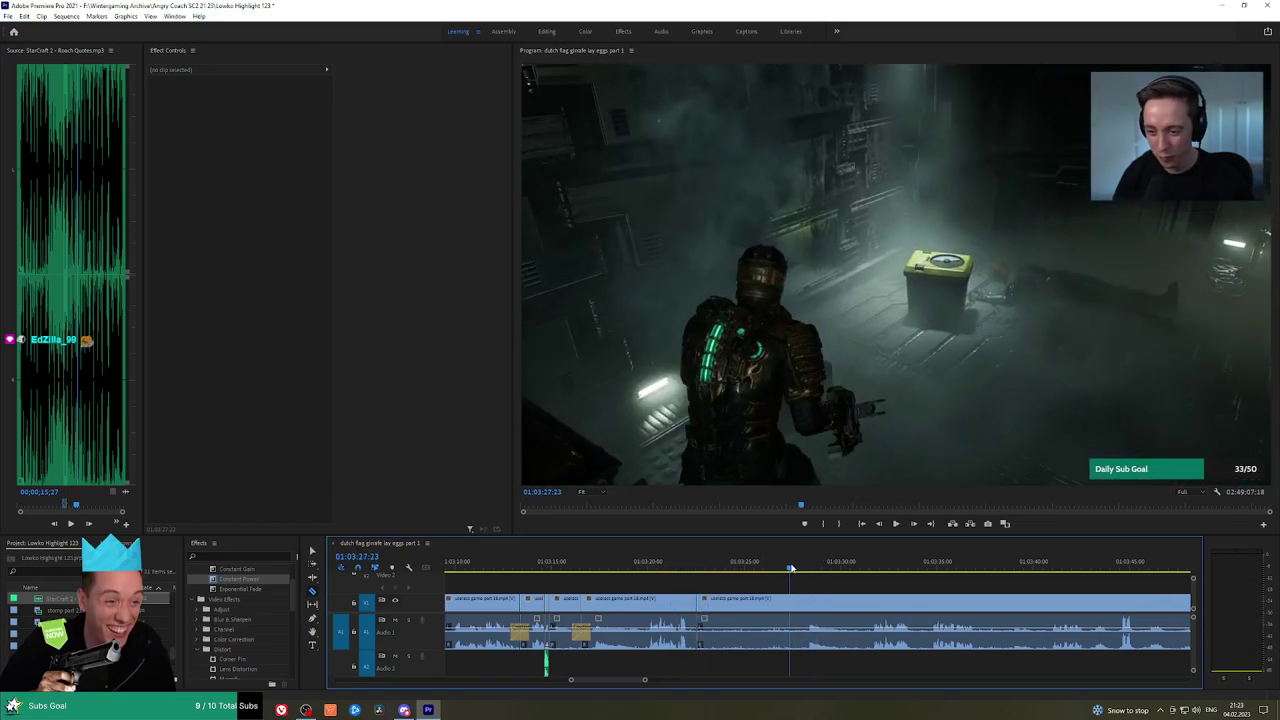
# Ripple delete the section from about 01:03:22:33 to 01:03:27:23 and add a Constant Power audio transition at the join
pyautogui.press('v')
pyautogui.click(784, 606)
pyautogui.hotkey('shift', 'Delete')
pyautogui.press('space')
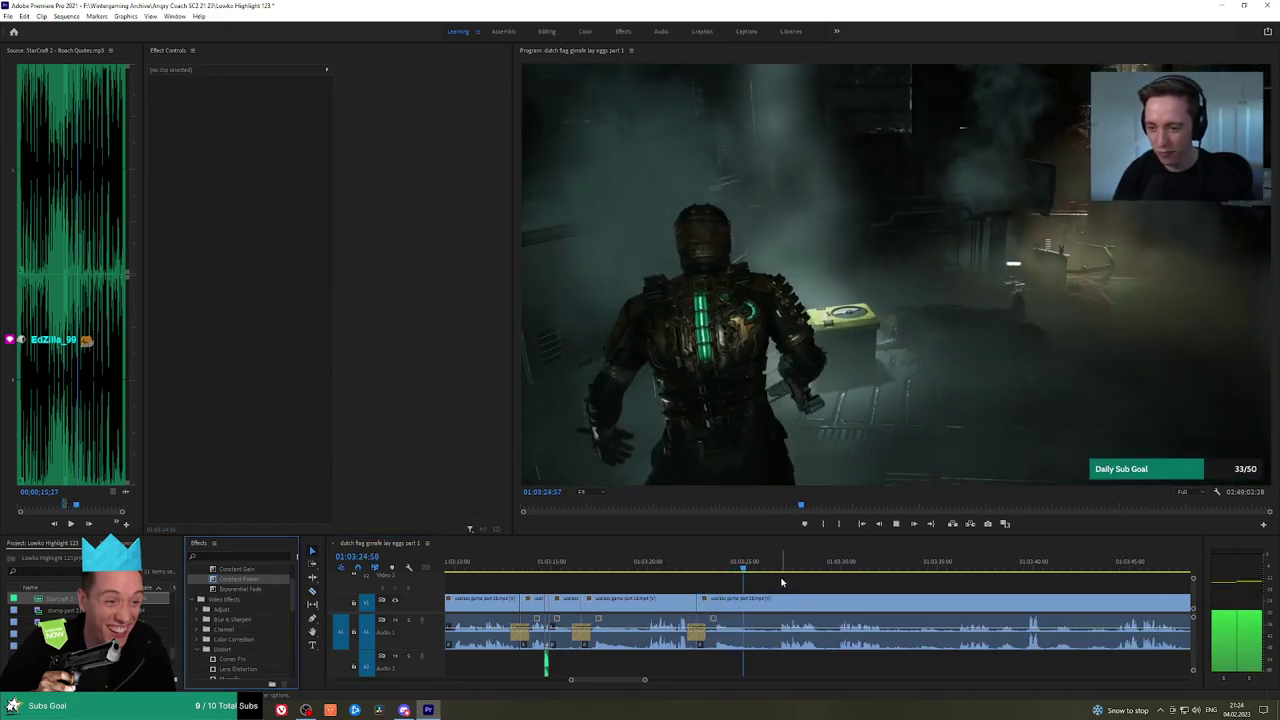
# Try to ripple delete the next section up to about 01:03:29 and add a Constant Power transition at the join
pyautogui.click(771, 568)
pyautogui.press('space')
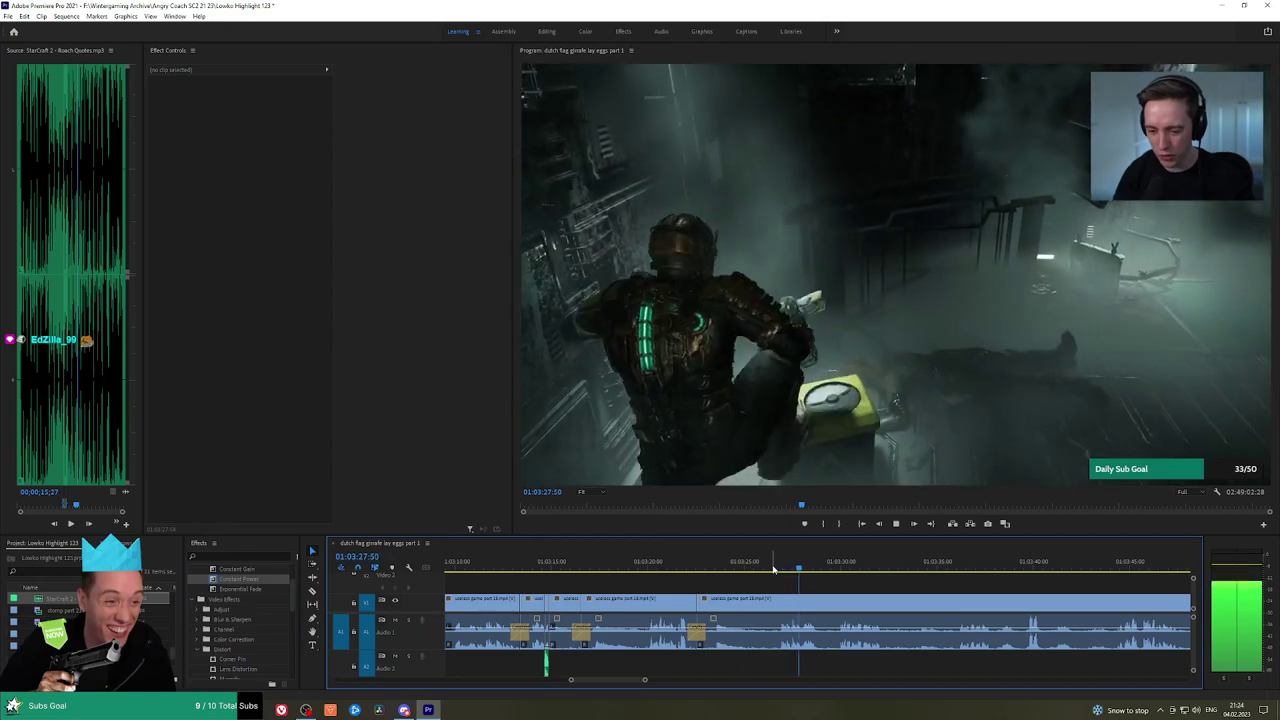
pyautogui.click(837, 566)
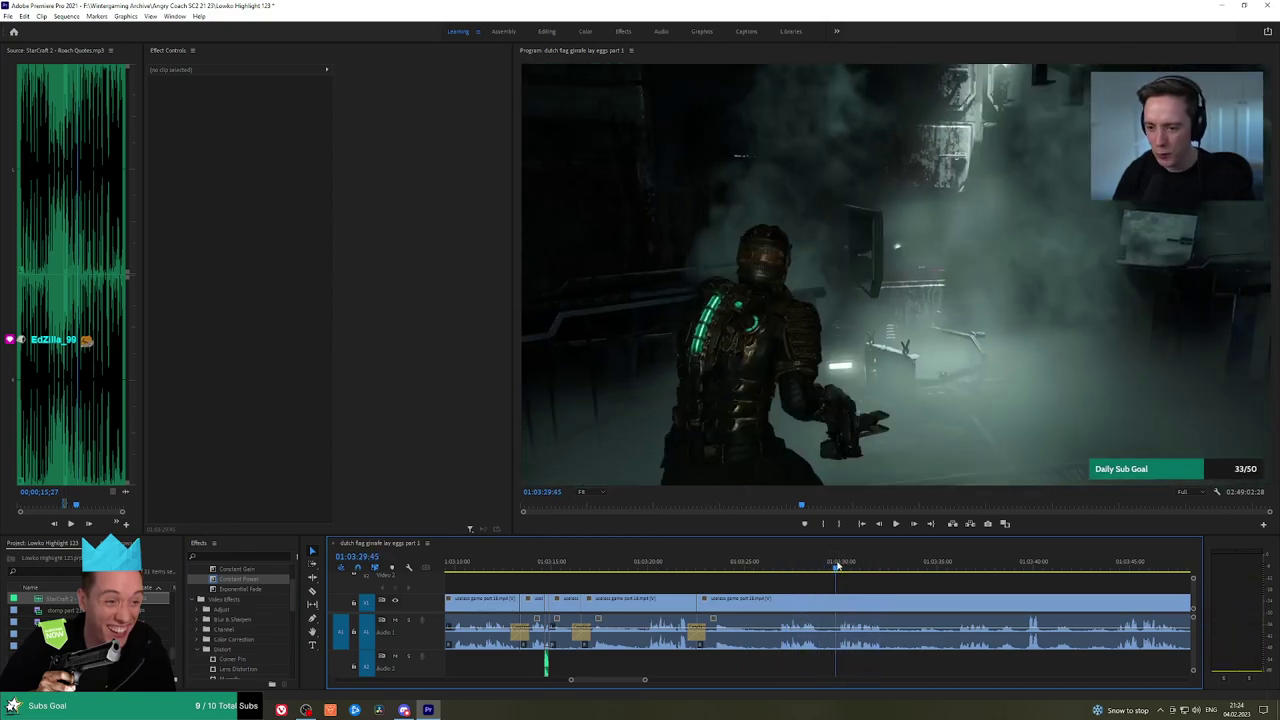
pyautogui.click(813, 606)
pyautogui.hotkey('shift', 'Delete')
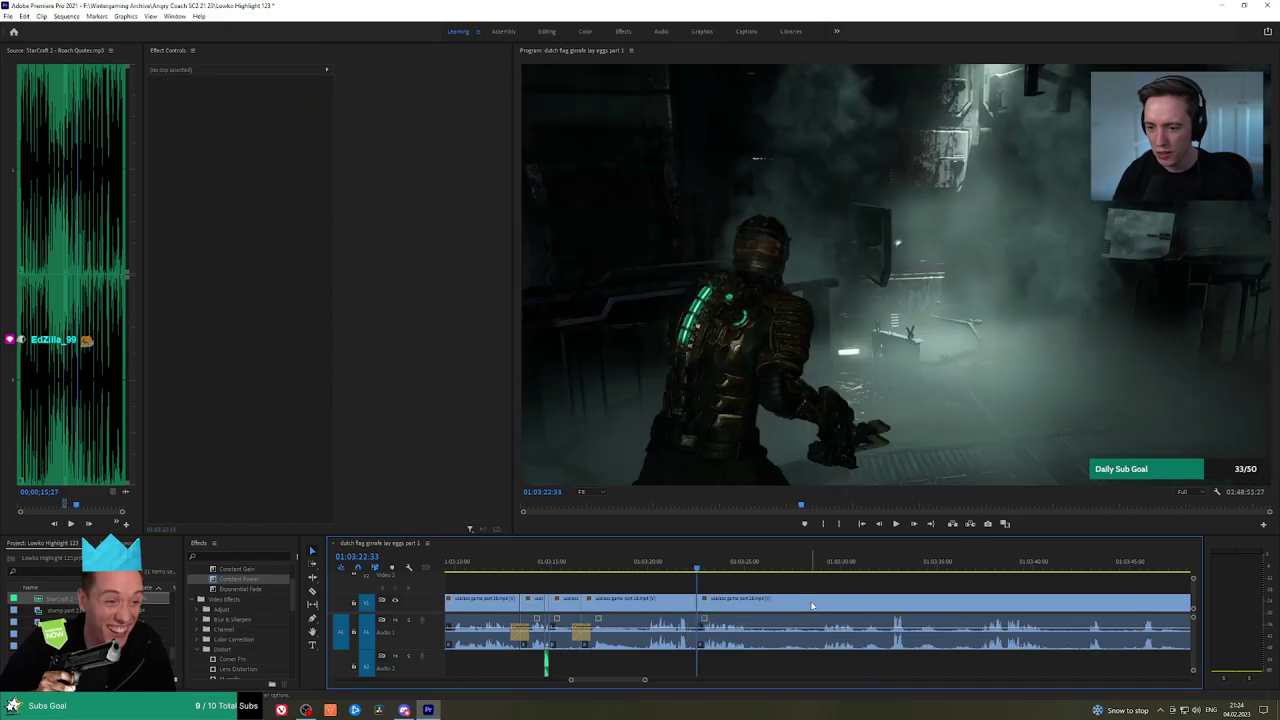
pyautogui.press('space')
pyautogui.click(255, 582)
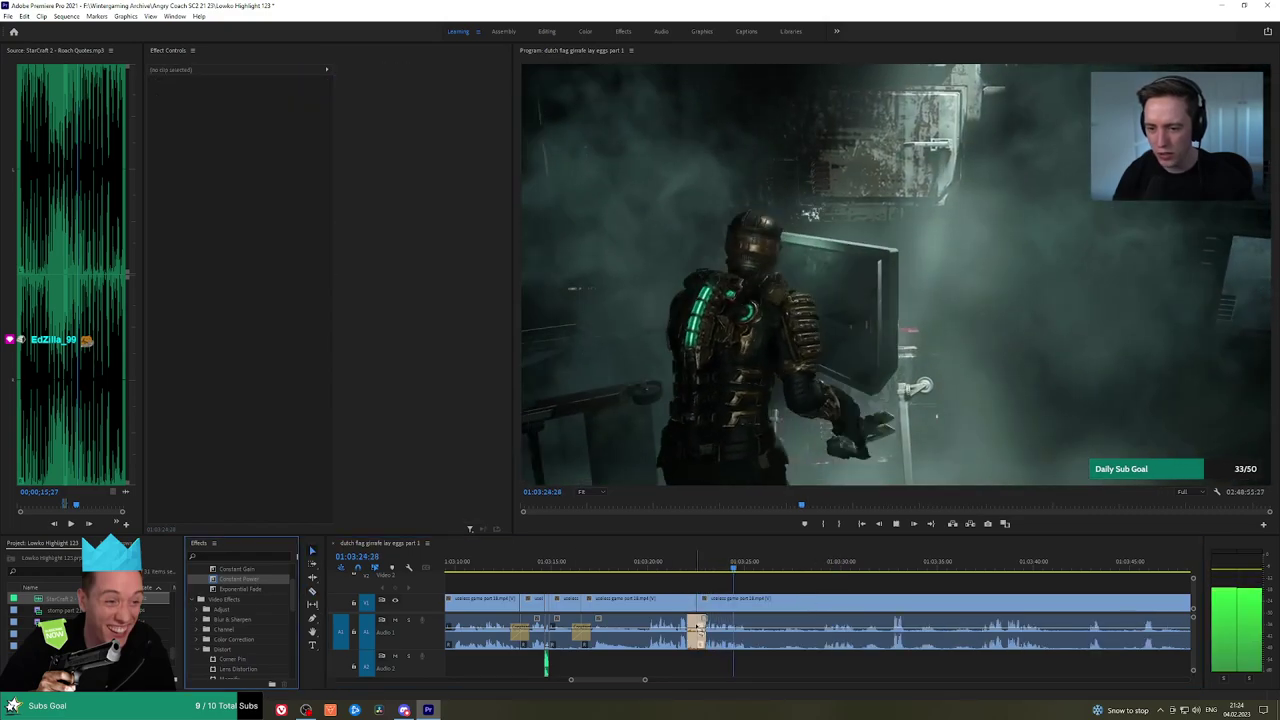
# Undo the last transition, ripple deletion and split at about 01:03:29
pyautogui.press('space')
pyautogui.hotkey('ctrl', 'z')
pyautogui.hotkey('ctrl', 'z')
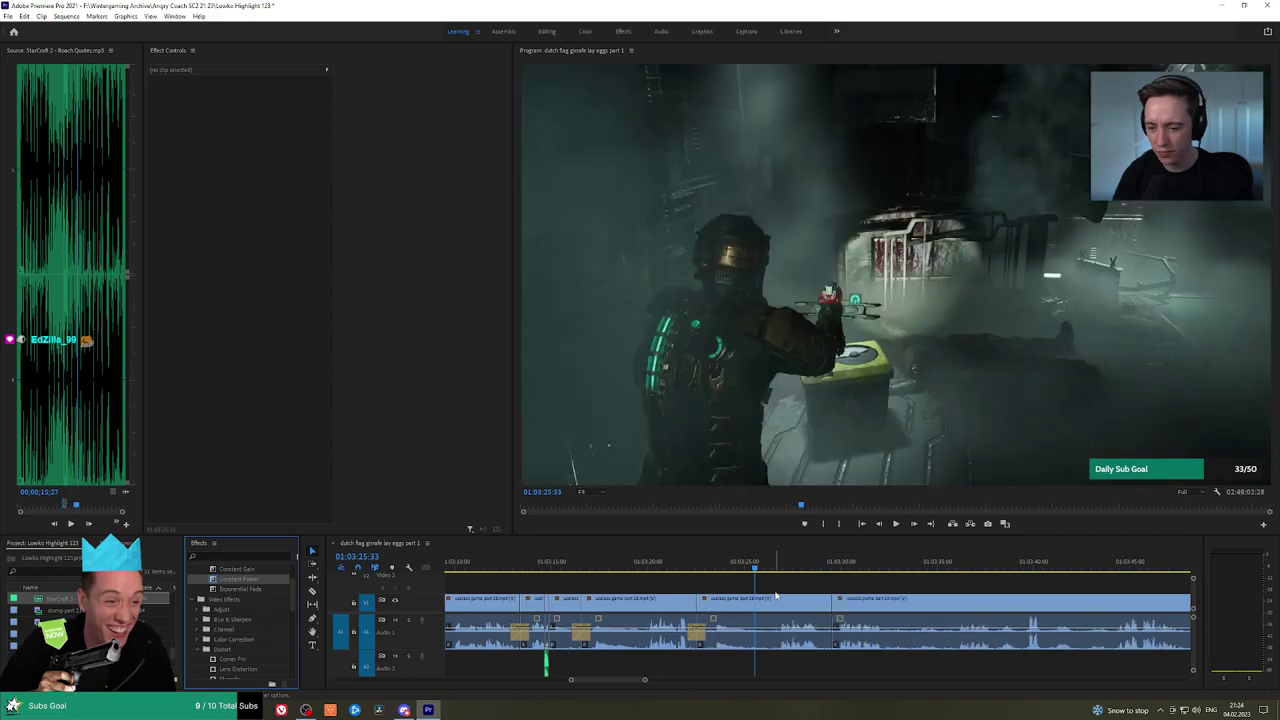
pyautogui.click(830, 567)
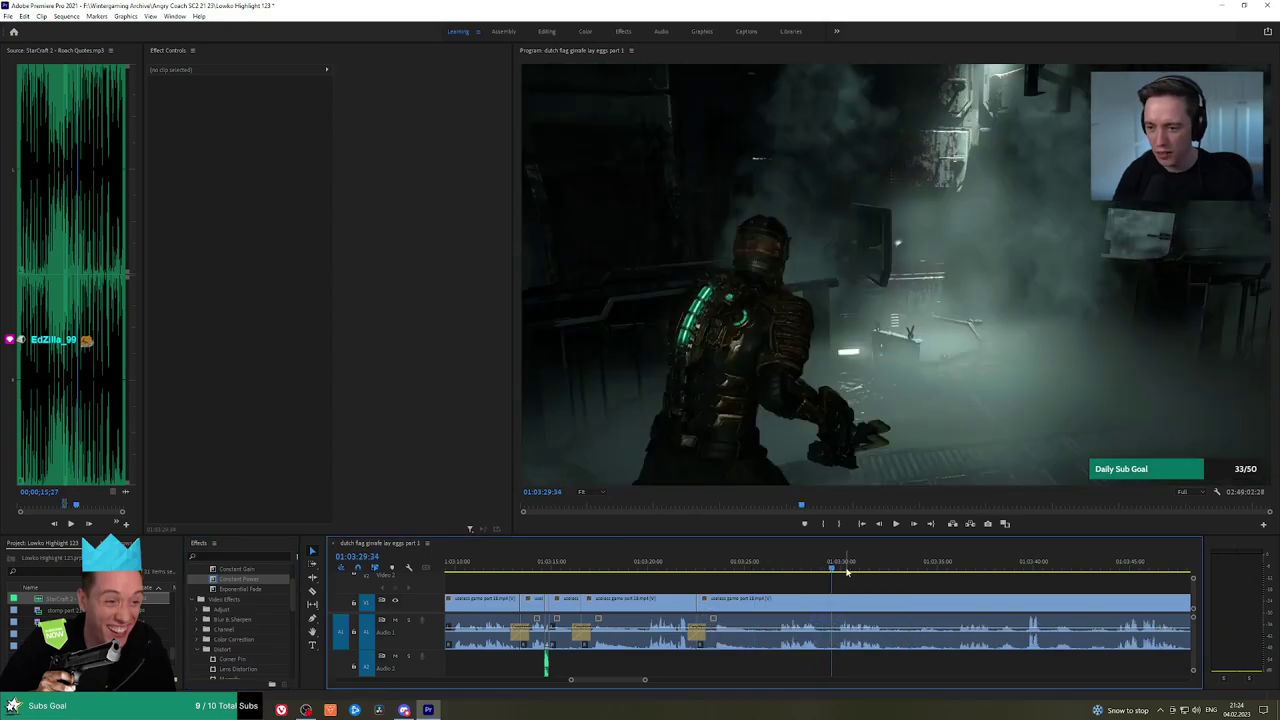
# Play through the footage after 01:03:29 and split the gameplay clip at 01:03:36:25
pyautogui.press('space')
pyautogui.scroll(-2, 760, 570)
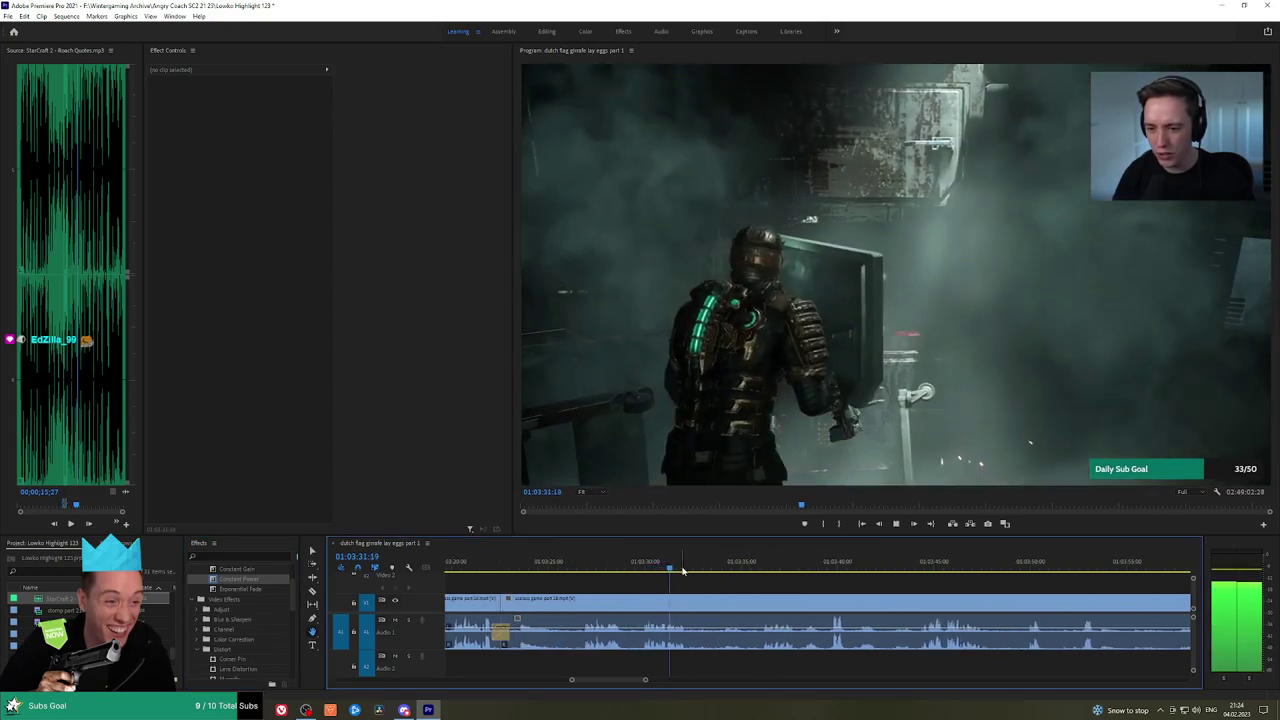
pyautogui.moveTo(683, 570); pyautogui.dragTo(753, 568)
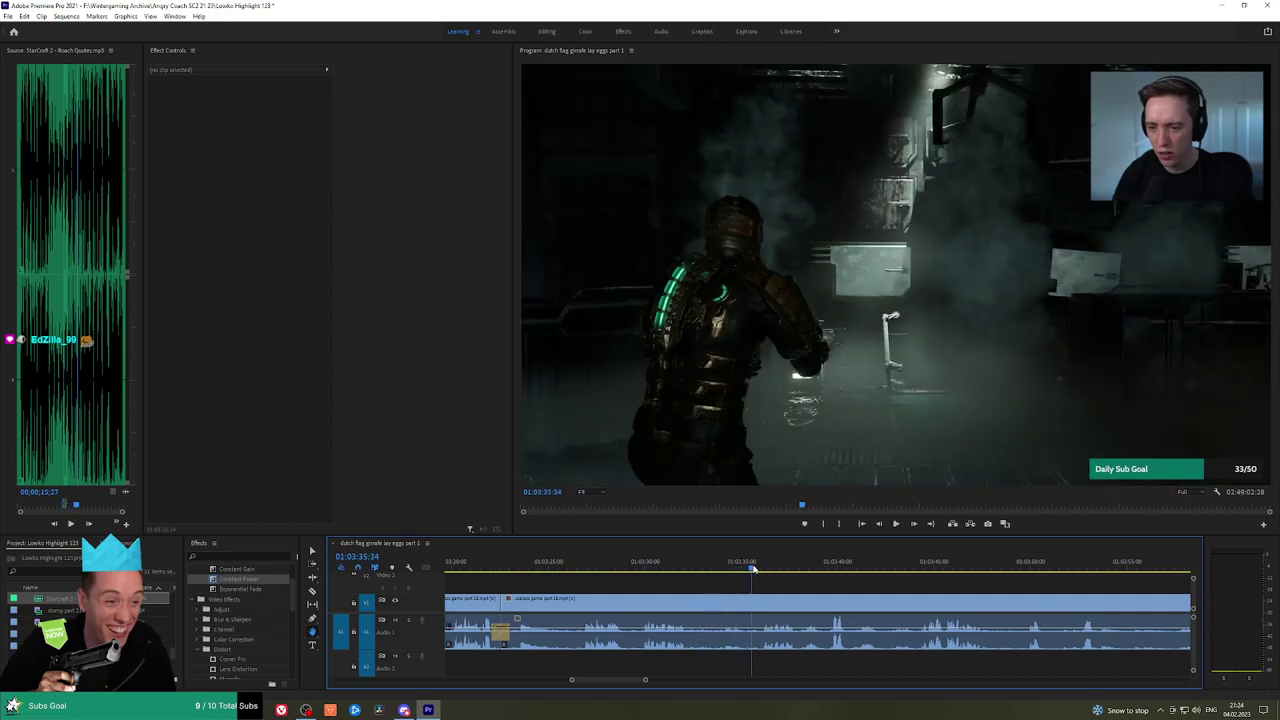
pyautogui.press('space')
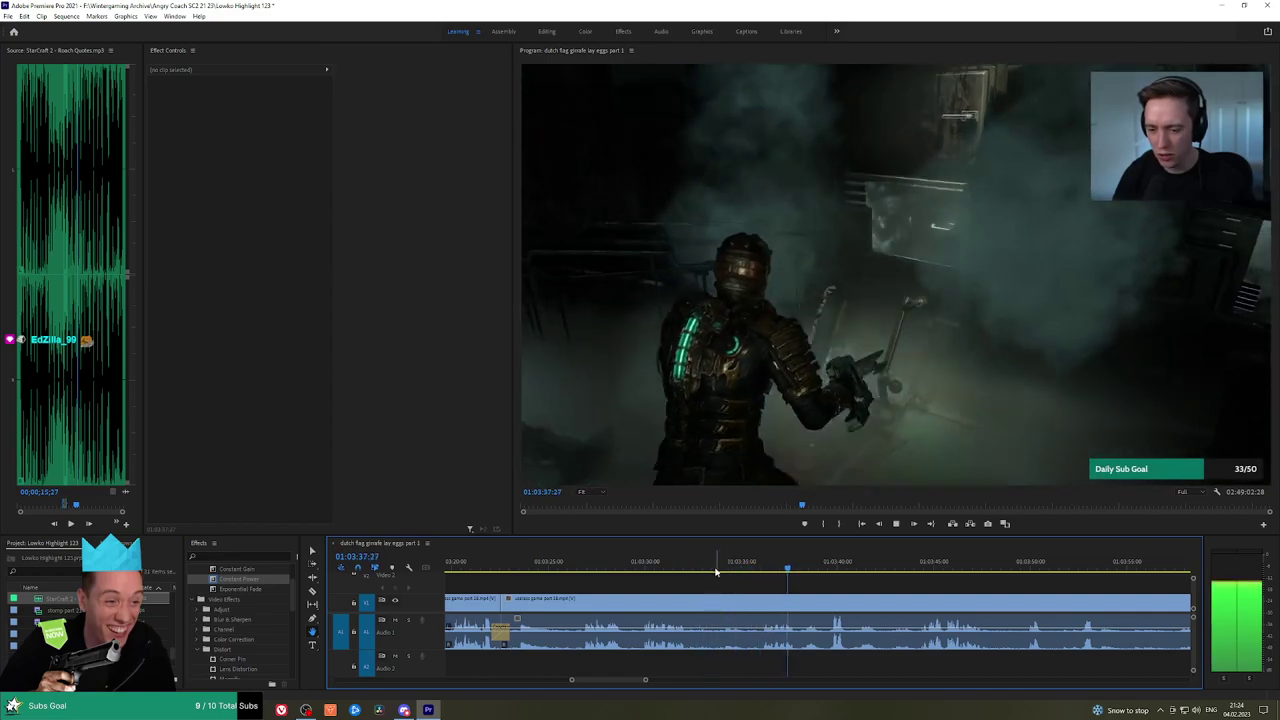
pyautogui.click(757, 566)
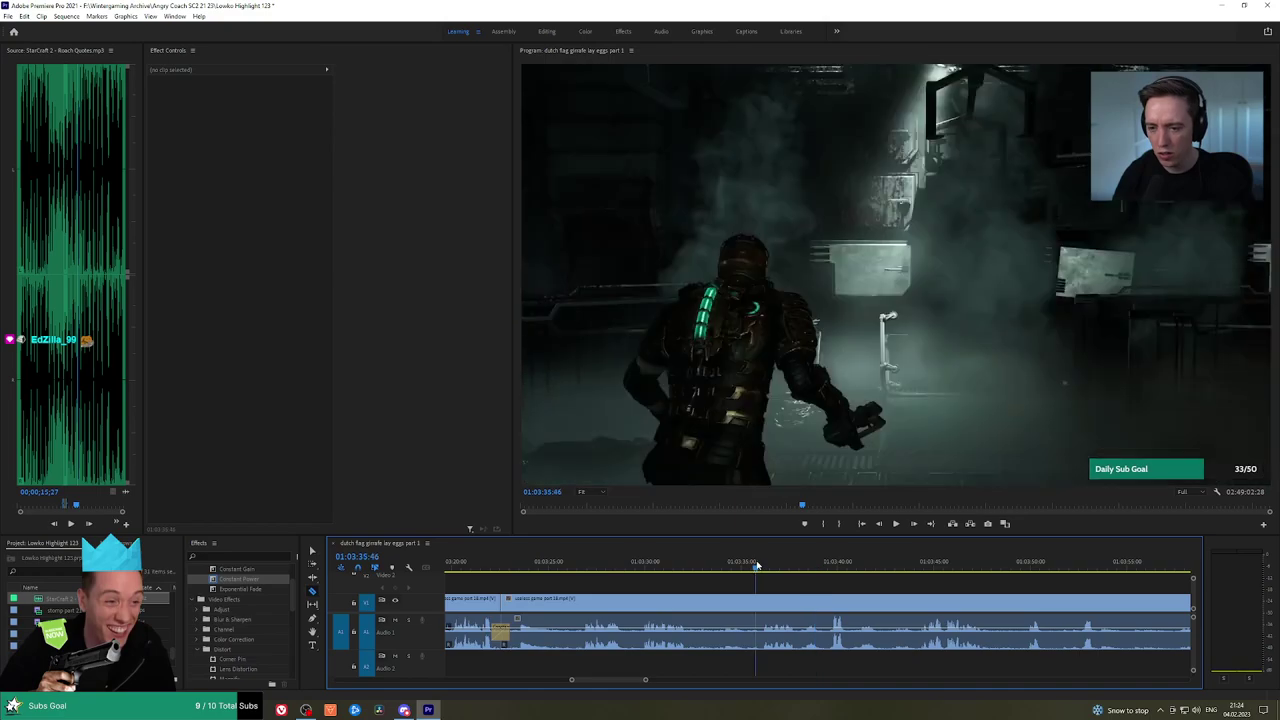
pyautogui.press('space')
pyautogui.scroll(3, 780, 574)
pyautogui.click(736, 563)
pyautogui.press('space')
pyautogui.press('space')
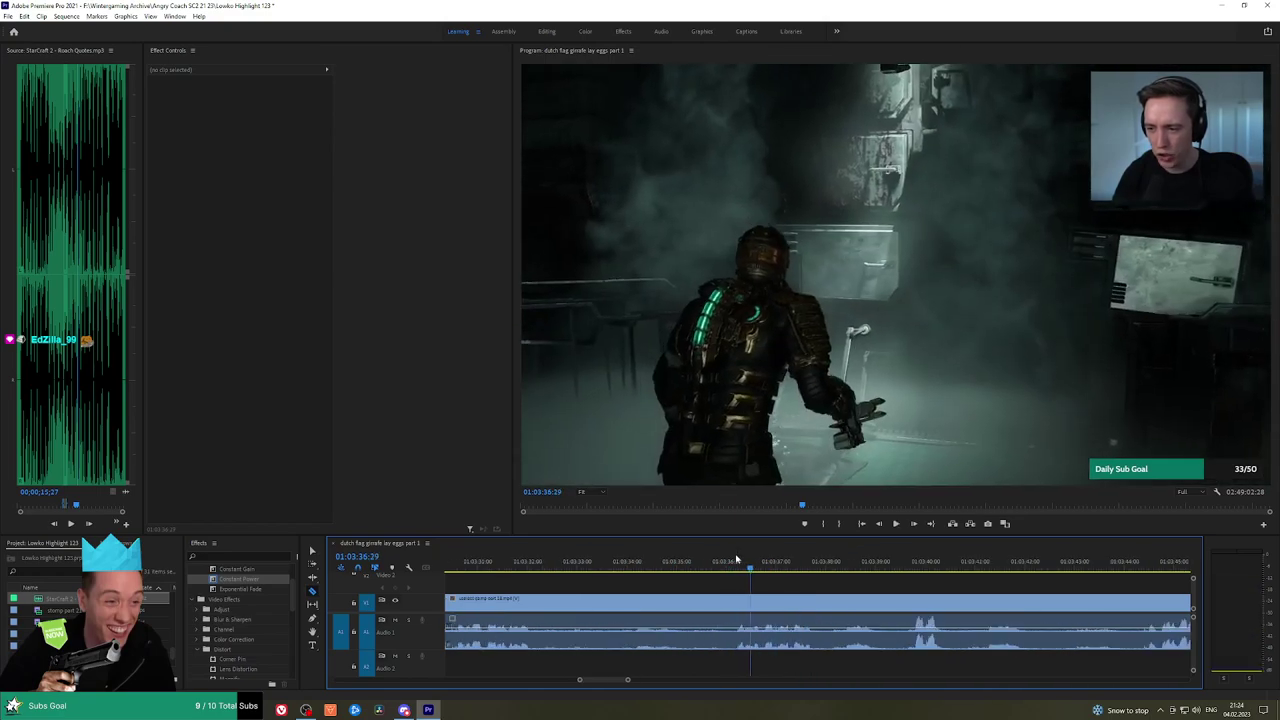
pyautogui.click(745, 569)
pyautogui.moveTo(741, 572); pyautogui.dragTo(746, 571)
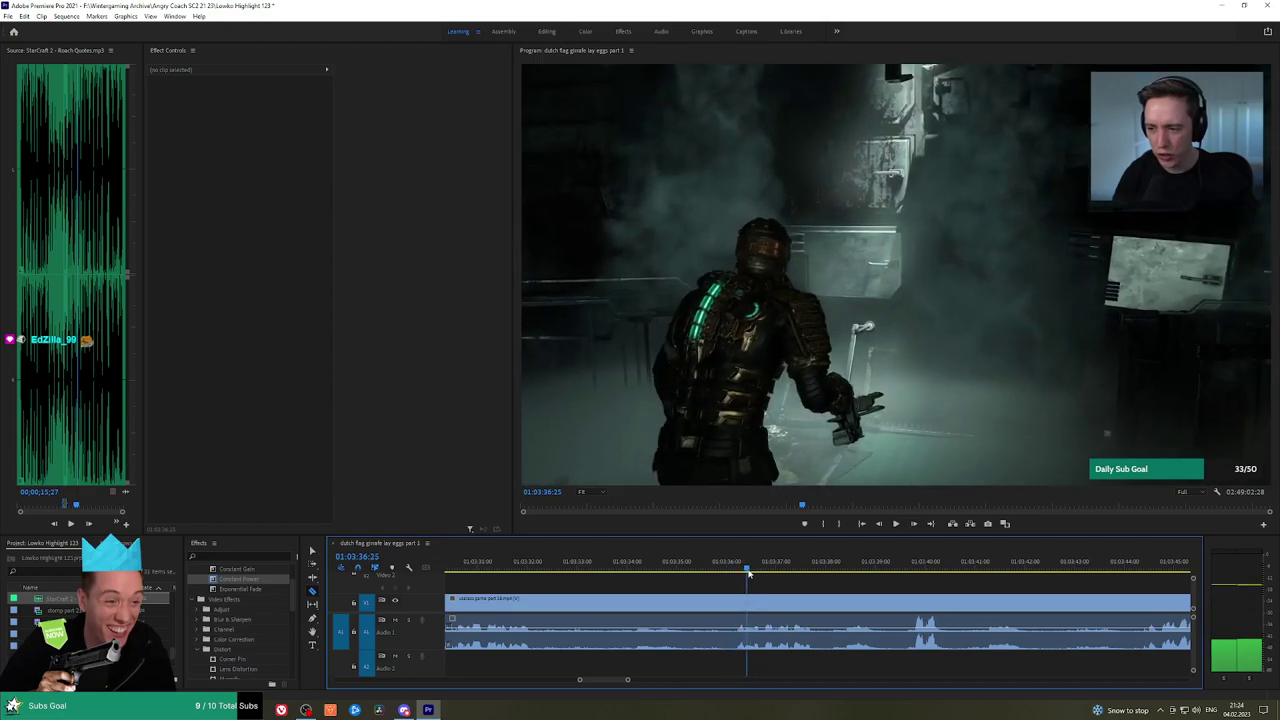
pyautogui.click(747, 602)
# Split the gameplay clip again at 01:03:36:42 and mute the audio of the short section between the two cuts
pyautogui.press('space')
pyautogui.press('space')
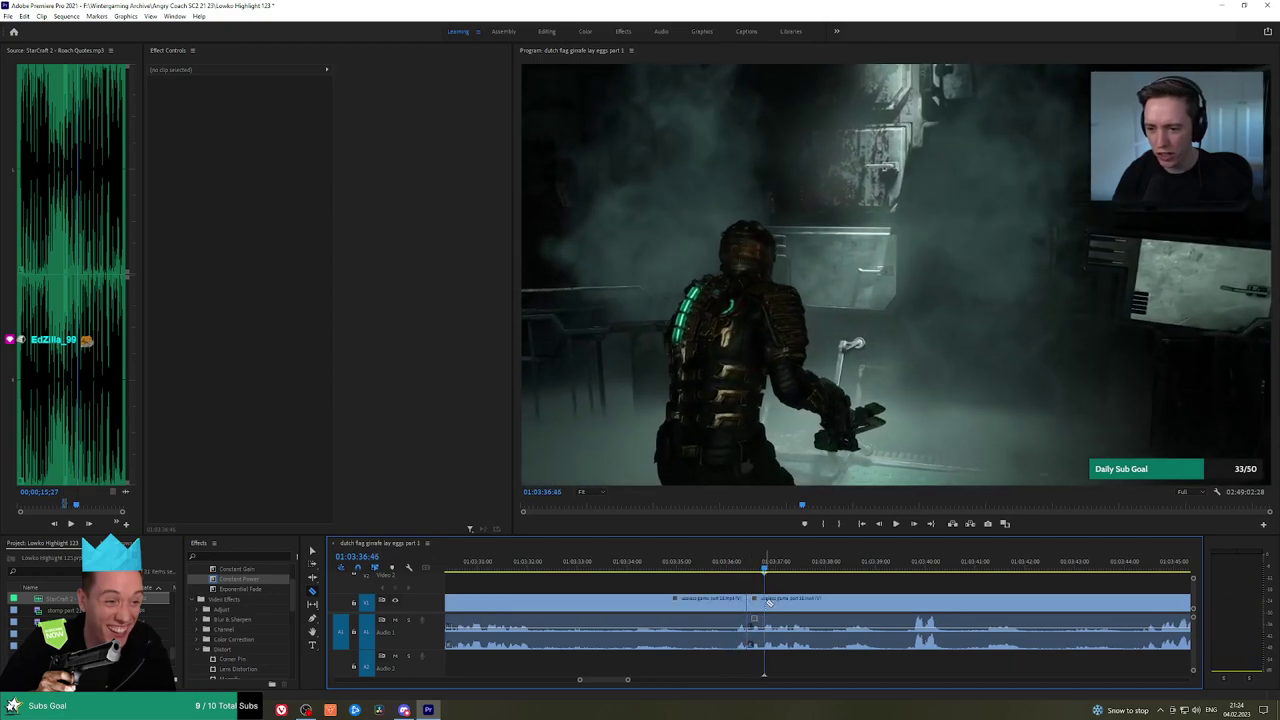
pyautogui.click(755, 650)
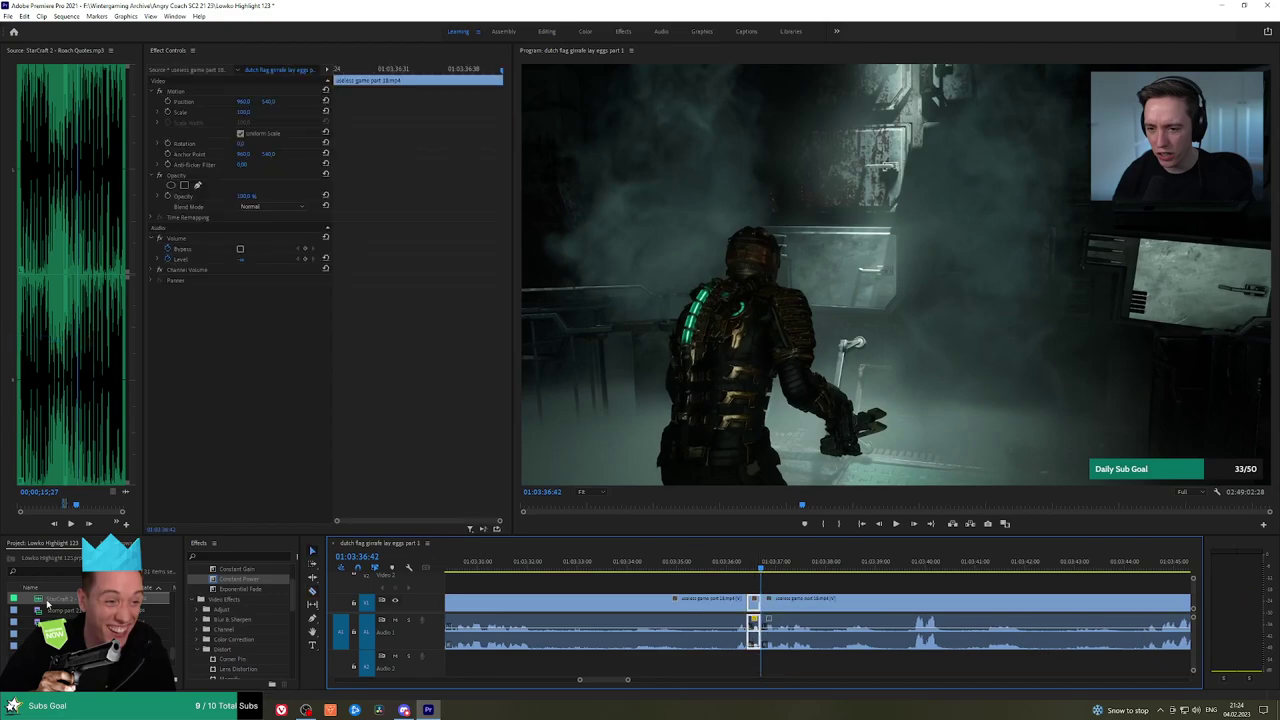
# Place the StarCraft 2 - Roach Quotes.mp3 sound on Audio 2 beneath the muted section and lower its volume level
pyautogui.moveTo(47, 604); pyautogui.dragTo(751, 667)
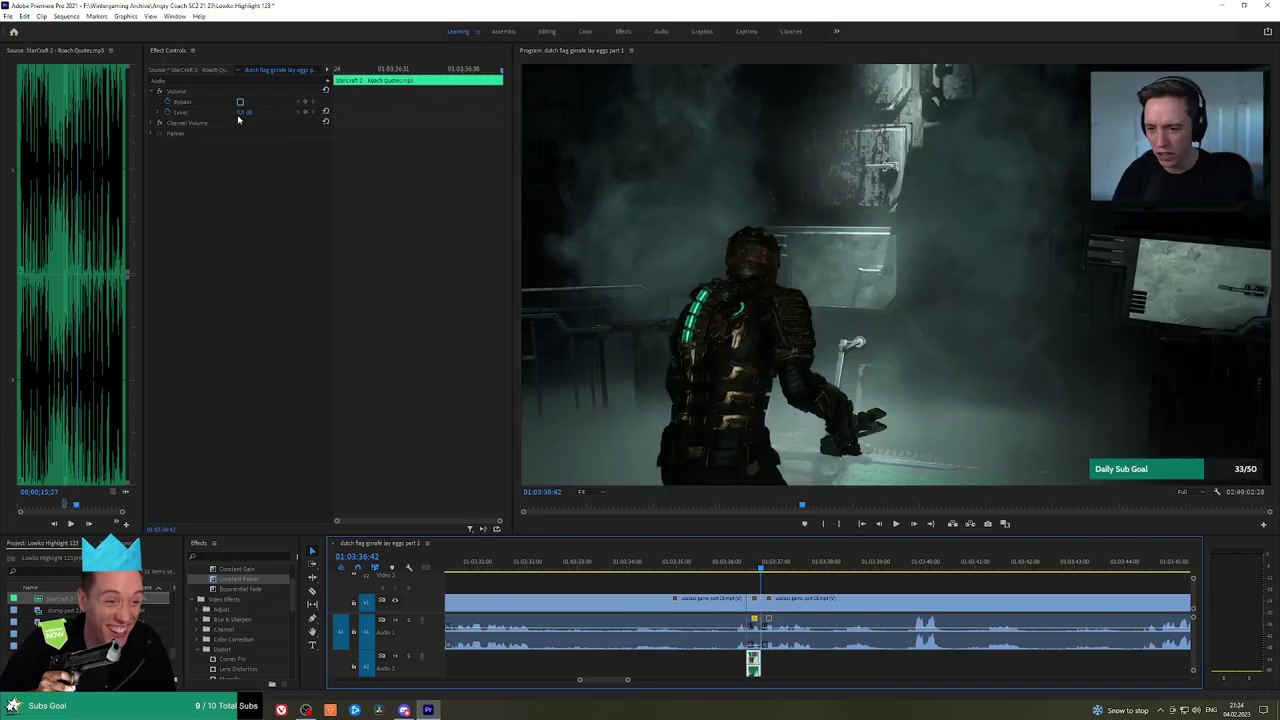
pyautogui.click(245, 111)
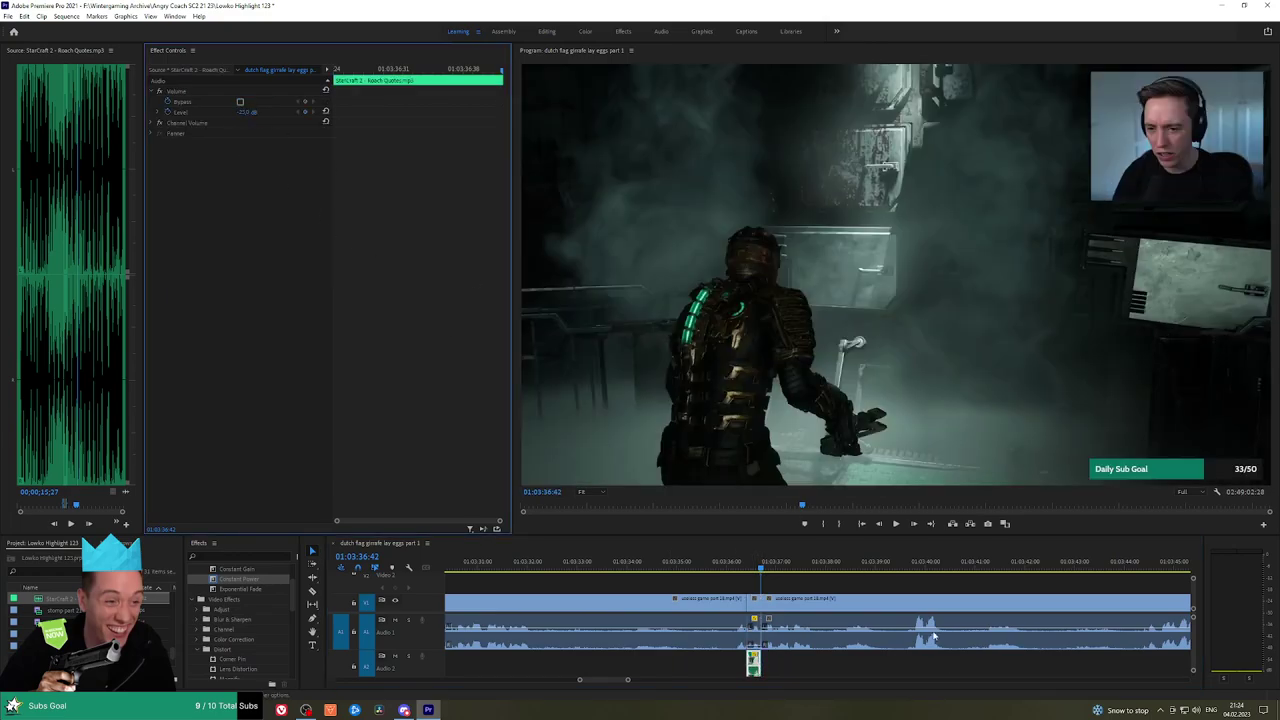
pyautogui.click(857, 587)
# Play on past the sound effect and split the gameplay clip at 01:03:47:54
pyautogui.press('space')
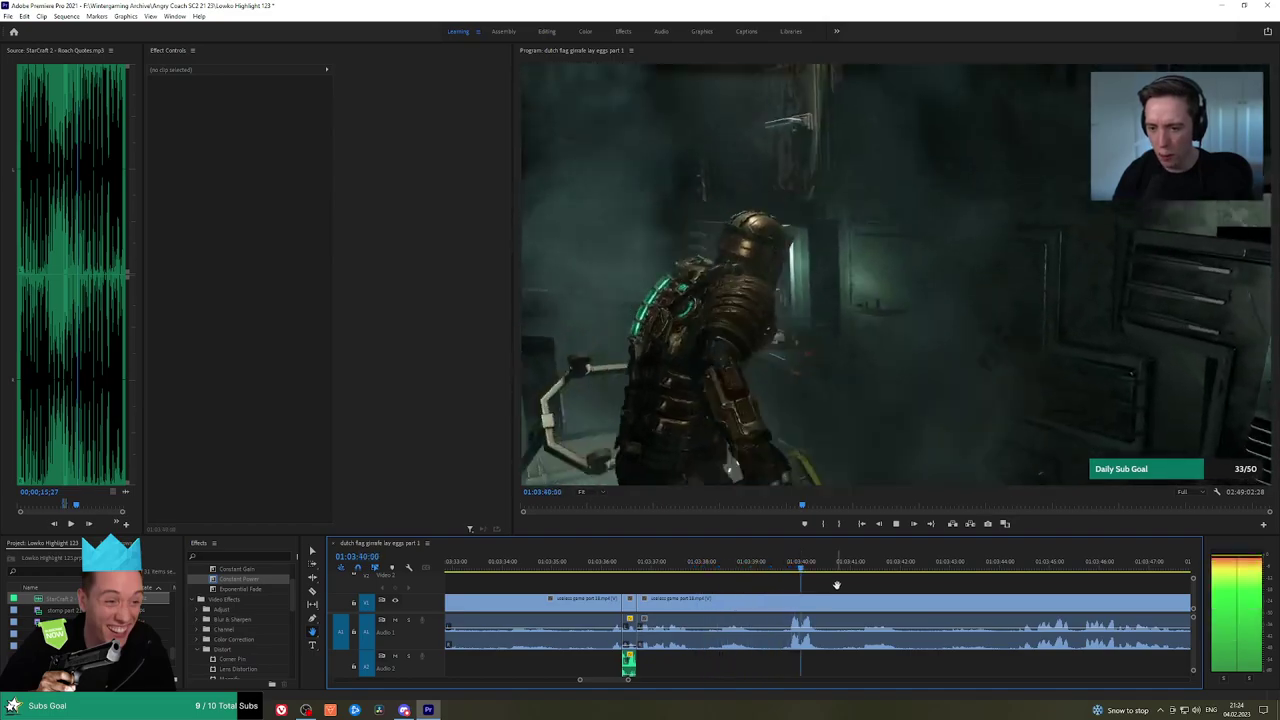
pyautogui.scroll(-2, 857, 588)
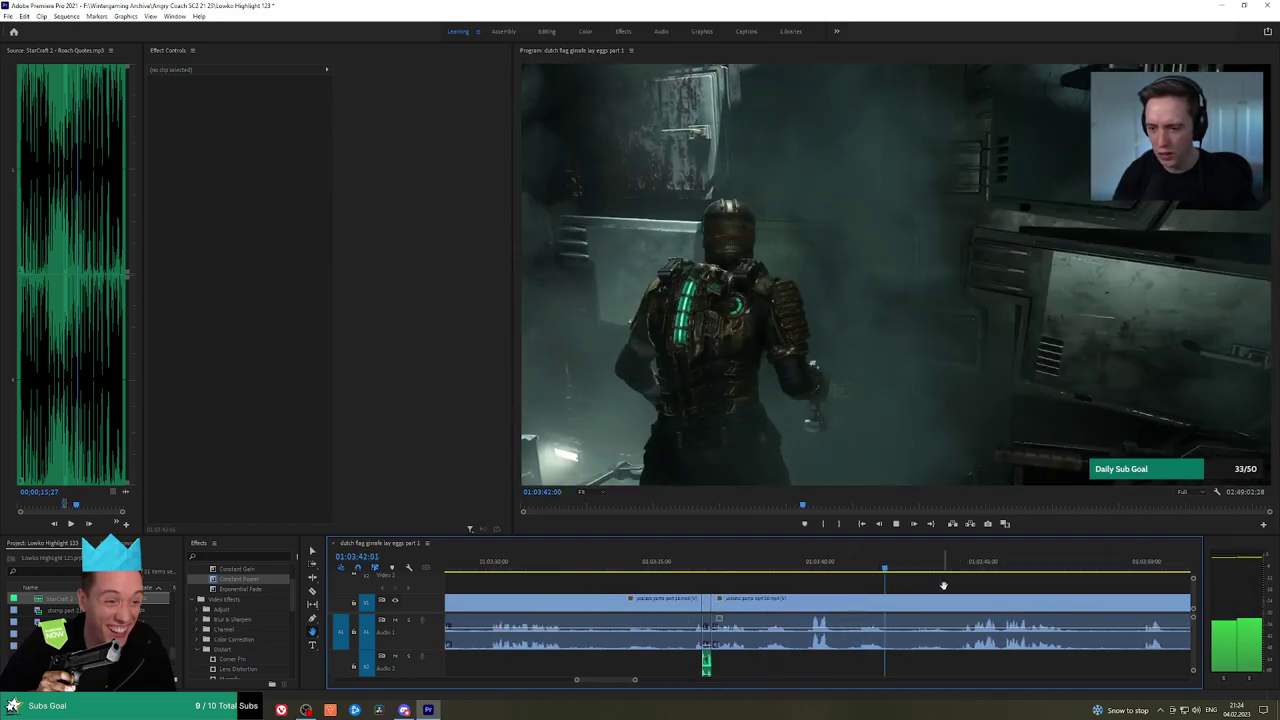
pyautogui.moveTo(943, 586); pyautogui.dragTo(870, 578)
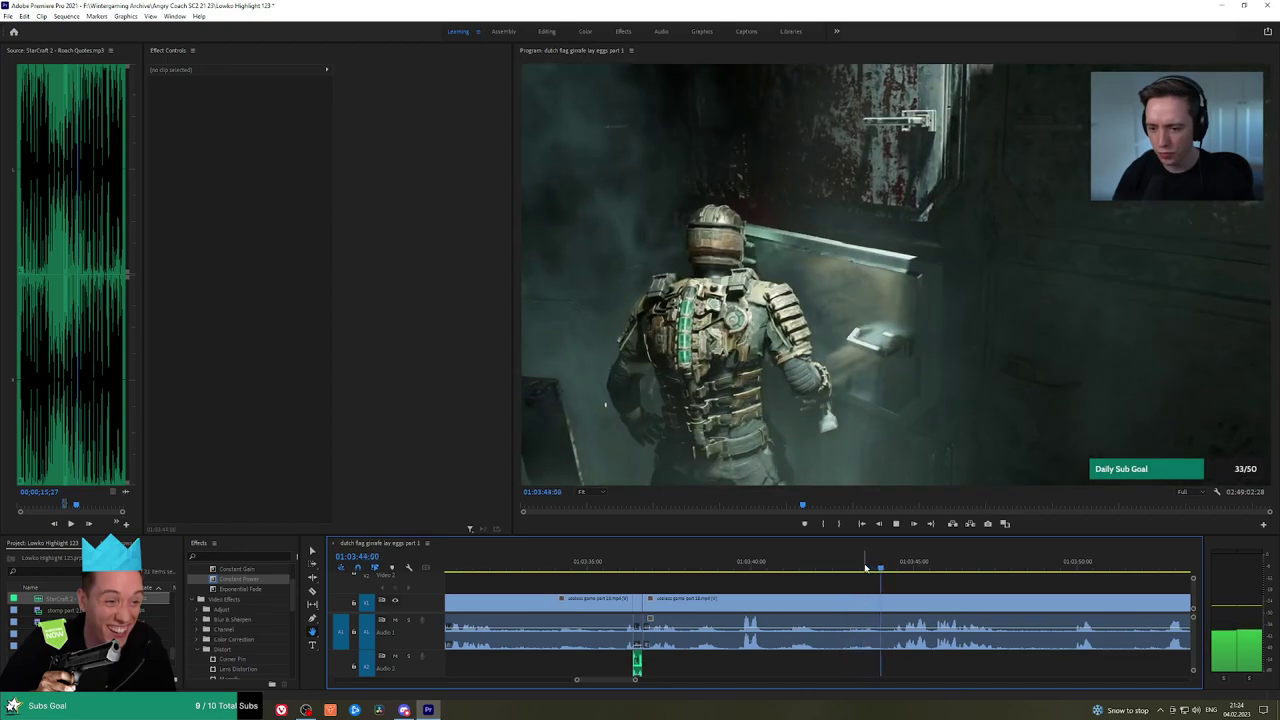
pyautogui.scroll(-3, 997, 589)
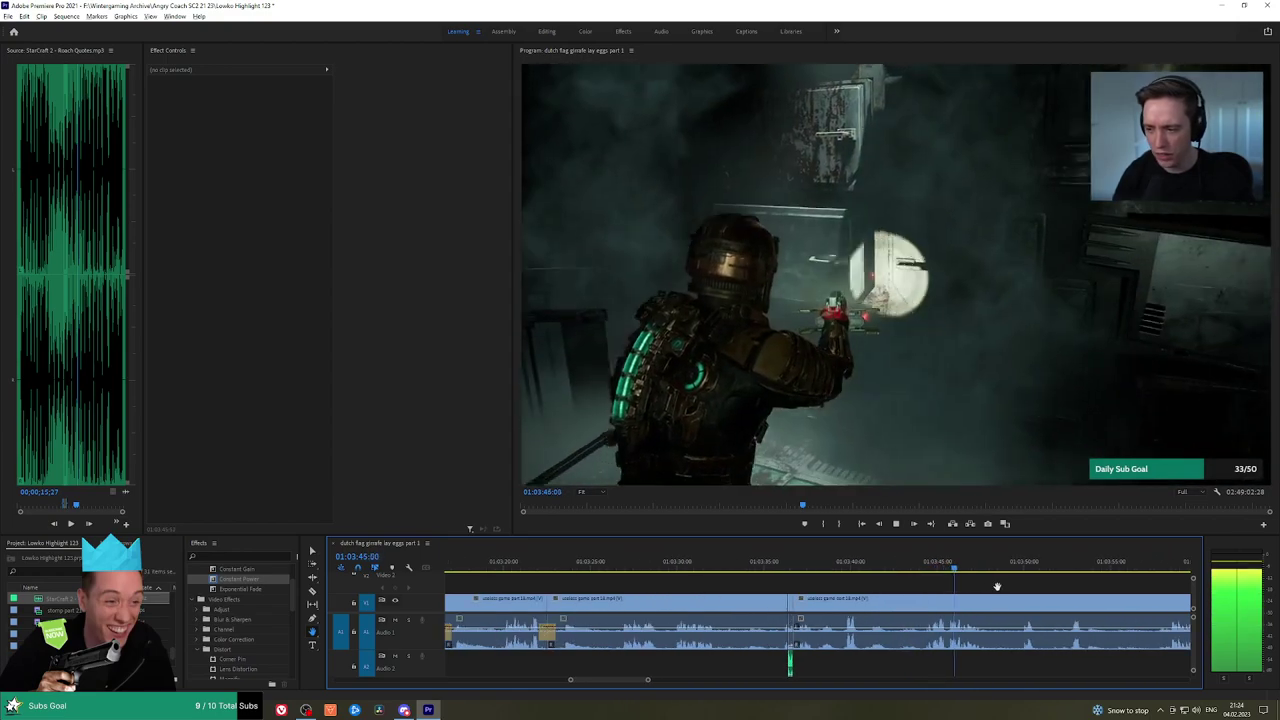
pyautogui.moveTo(1049, 586); pyautogui.dragTo(783, 572)
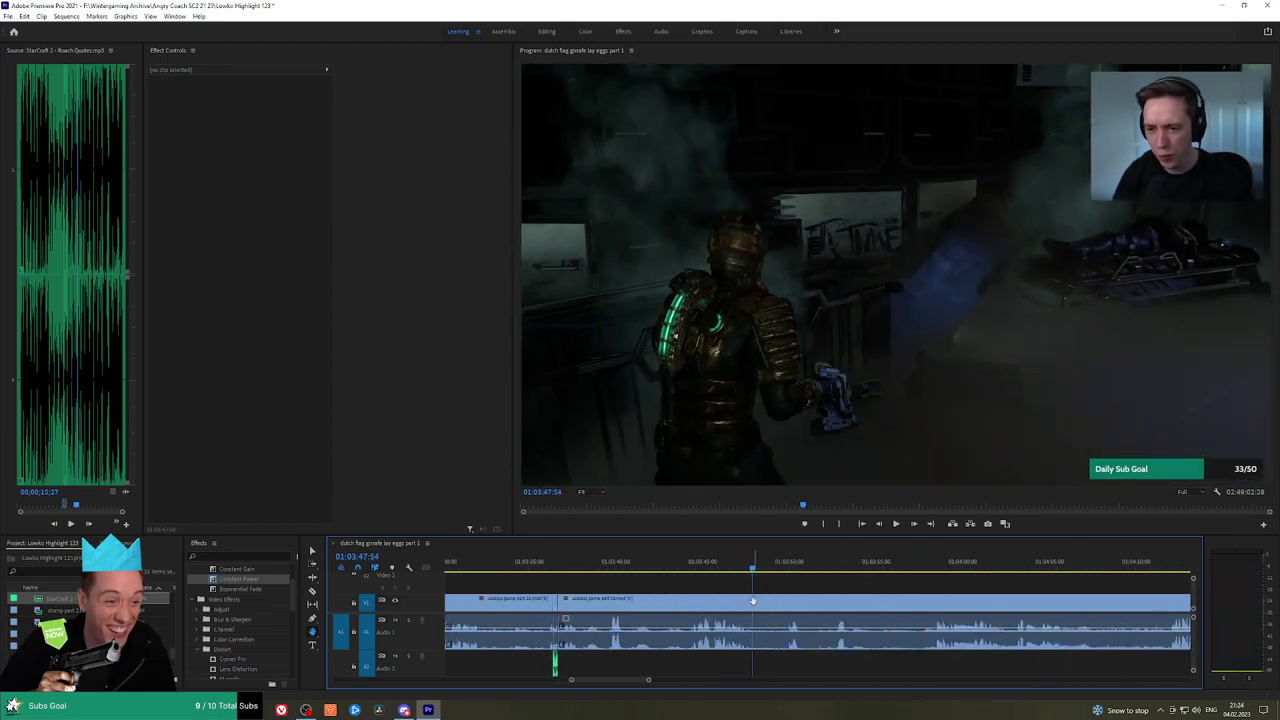
pyautogui.press('c')
pyautogui.click(753, 600)
# Split the gameplay clip at 01:03:57:24 and ripple delete the section from 01:03:47:54 up to that cut
pyautogui.click(787, 562)
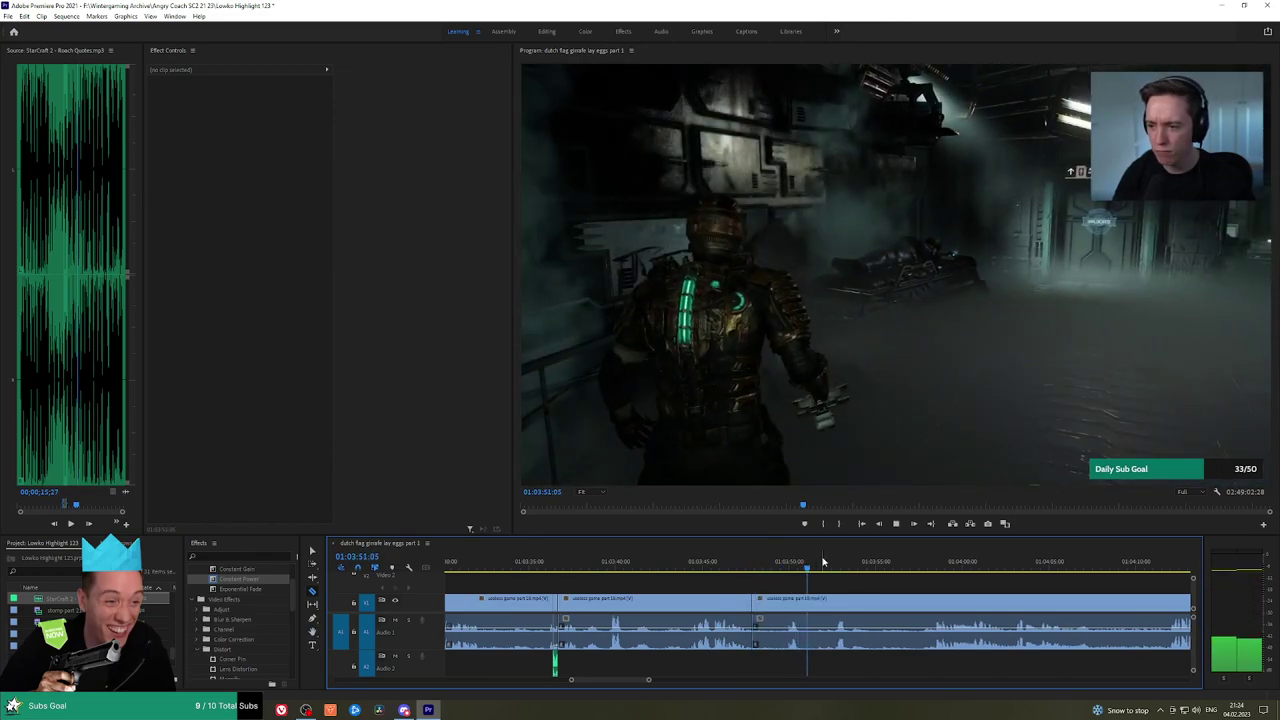
pyautogui.click(835, 563)
pyautogui.click(926, 566)
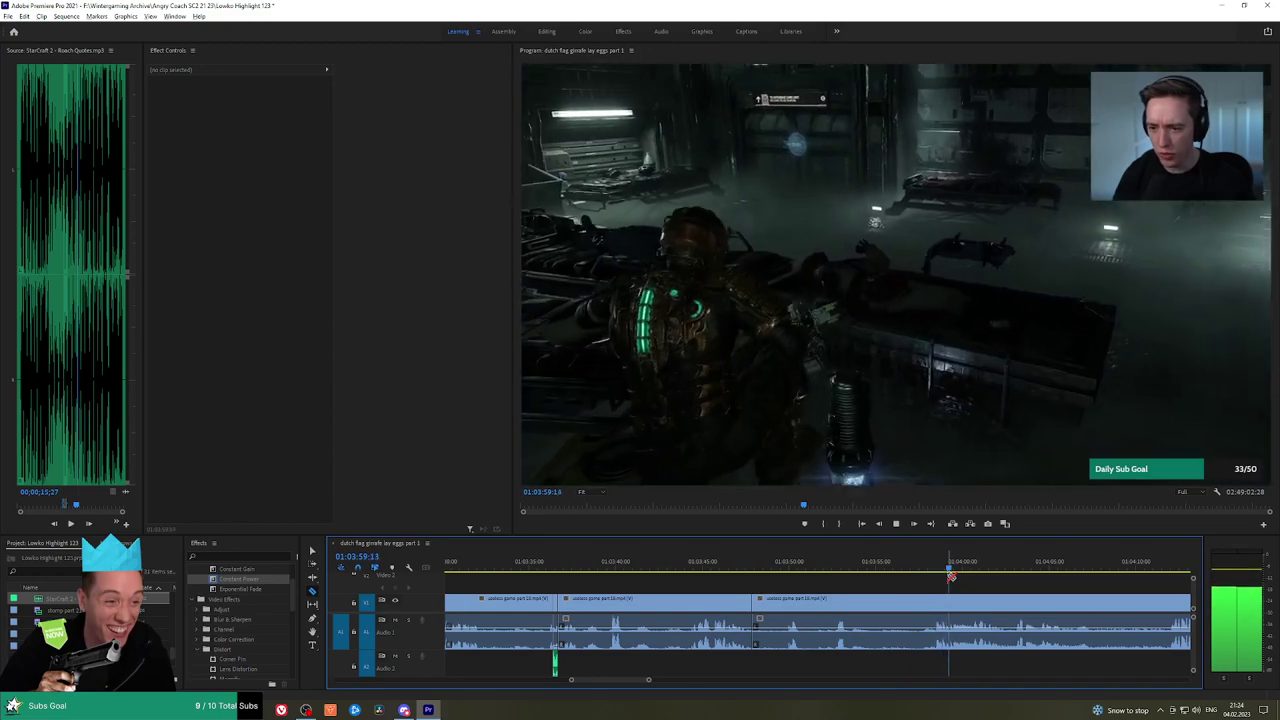
pyautogui.press('-')
pyautogui.press('space')
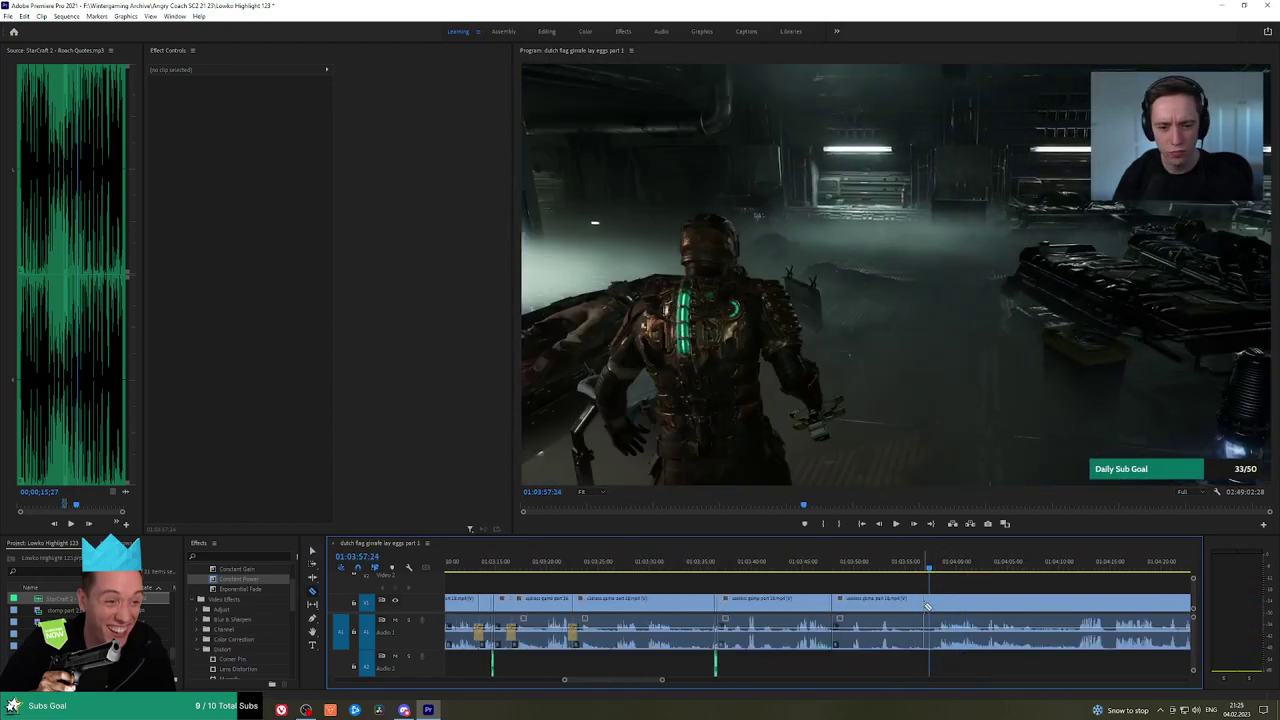
pyautogui.click(927, 605)
pyautogui.press('v')
pyautogui.click(913, 608)
pyautogui.hotkey('shift', 'Delete')
# Add an Exponential Fade audio transition at the join at 01:03:47:54
pyautogui.press('space')
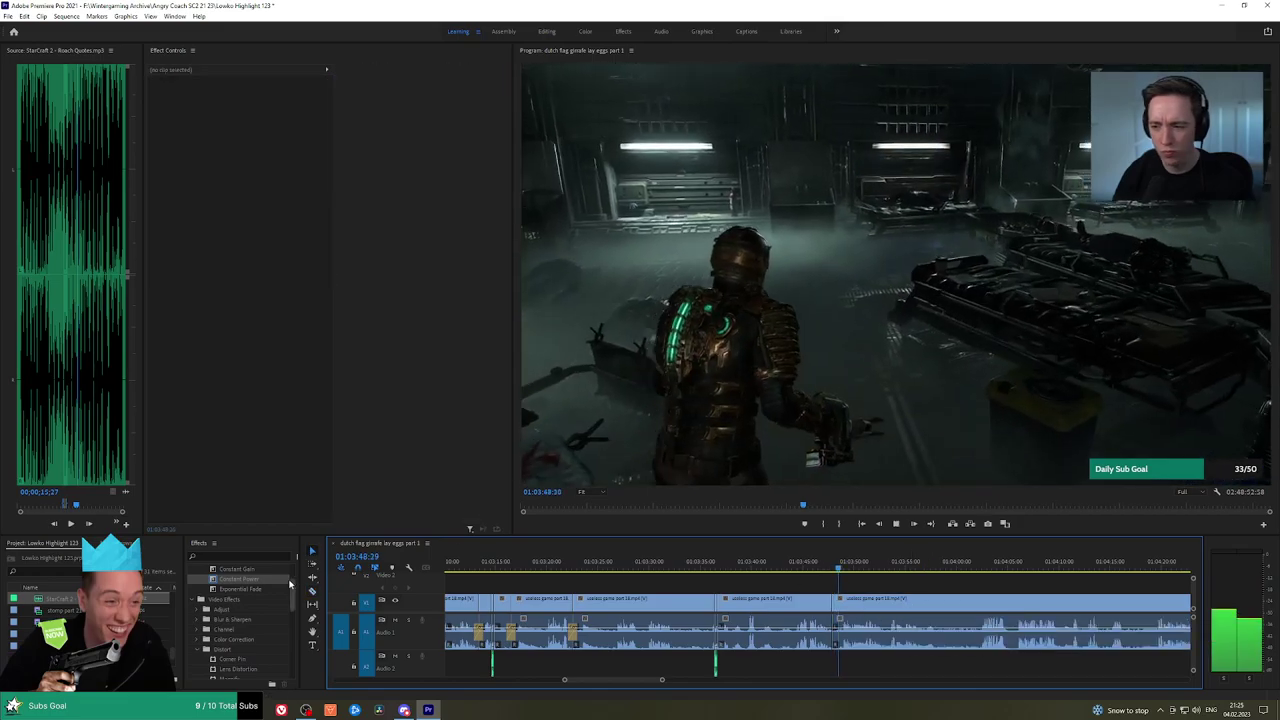
pyautogui.moveTo(289, 588); pyautogui.dragTo(501, 568)
pyautogui.moveTo(838, 634); pyautogui.dragTo(838, 632)
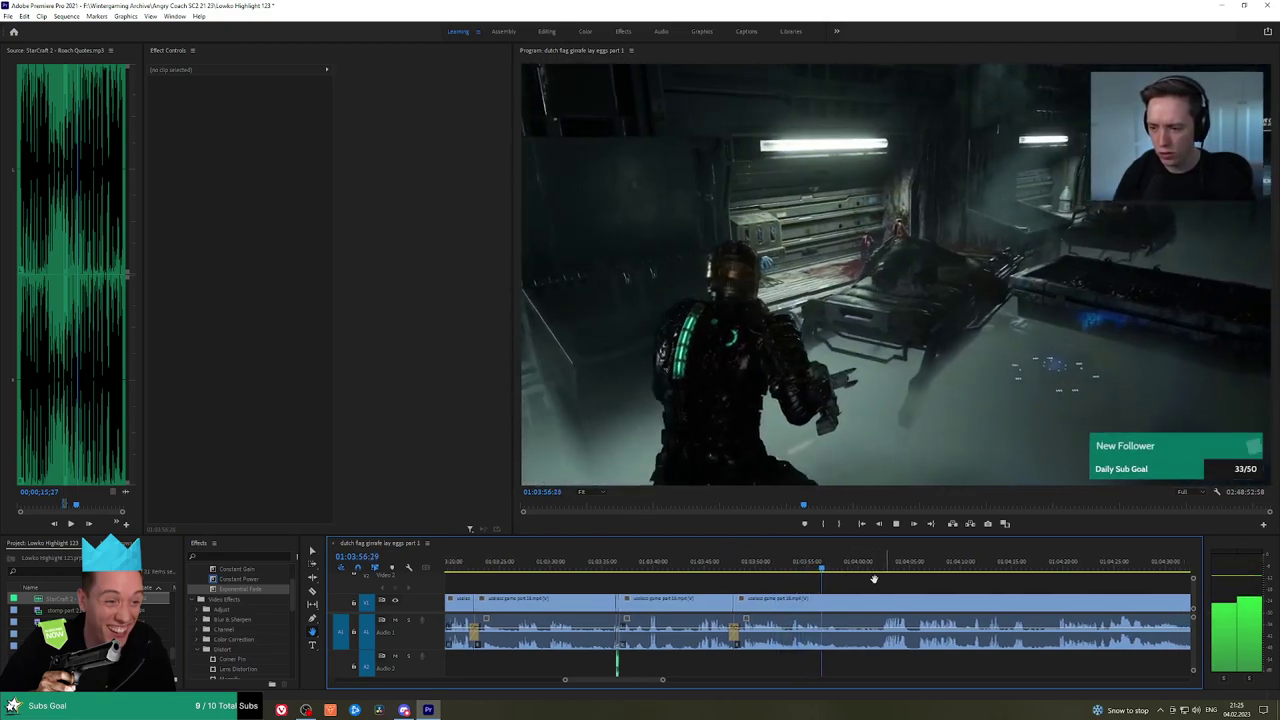
# Try a split at about 01:03:57 and review the footage up to about 01:04:10 for the end of the cut
pyautogui.press('space')
pyautogui.press('space')
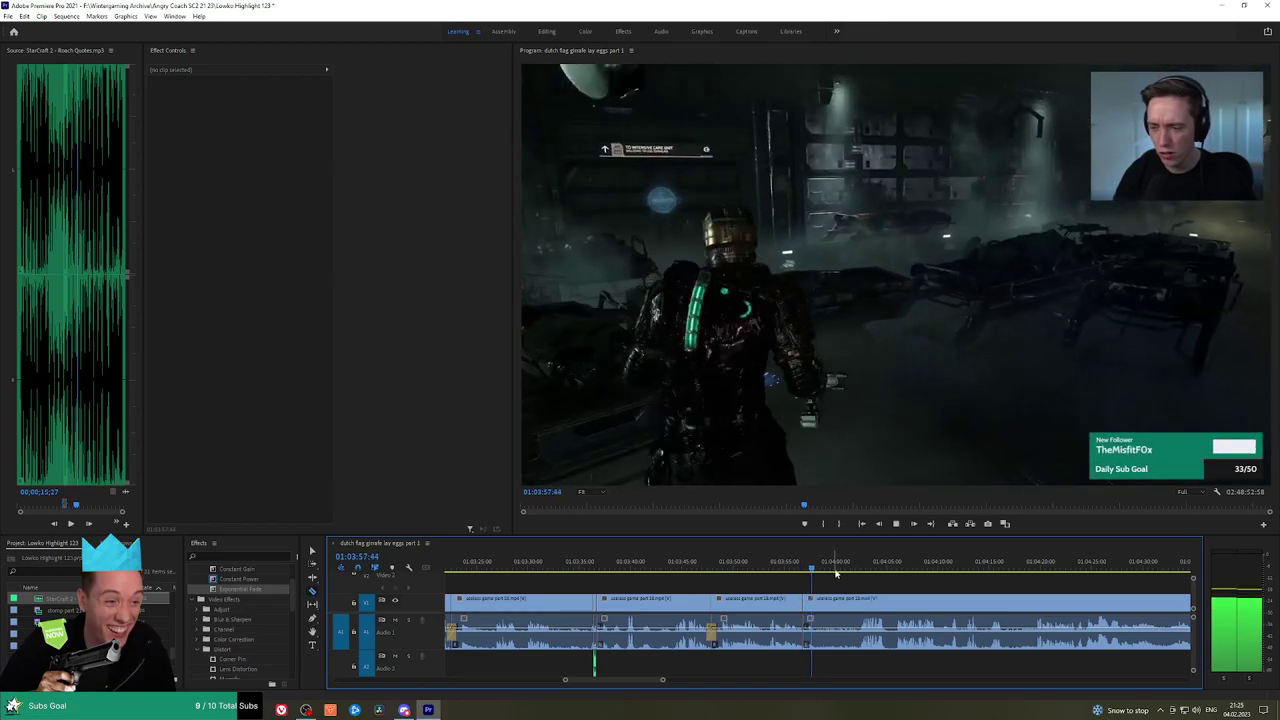
pyautogui.click(858, 566)
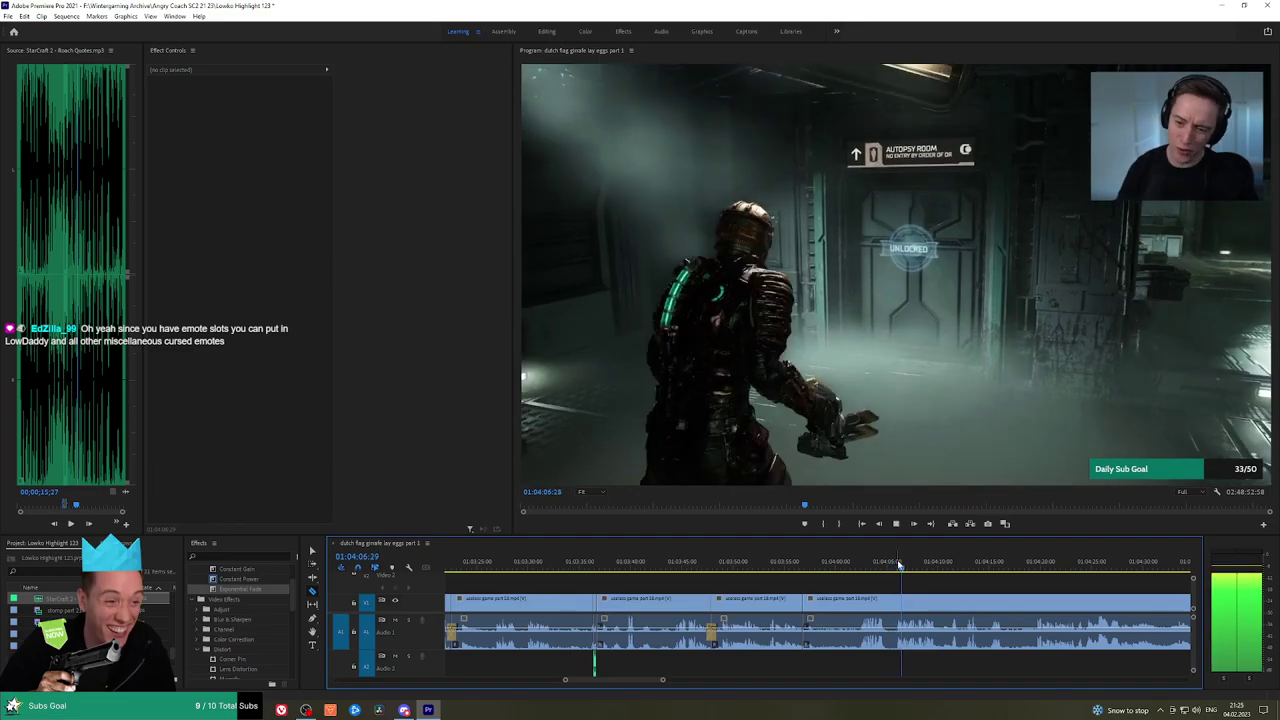
pyautogui.press('h')
pyautogui.moveTo(908, 574); pyautogui.dragTo(796, 571)
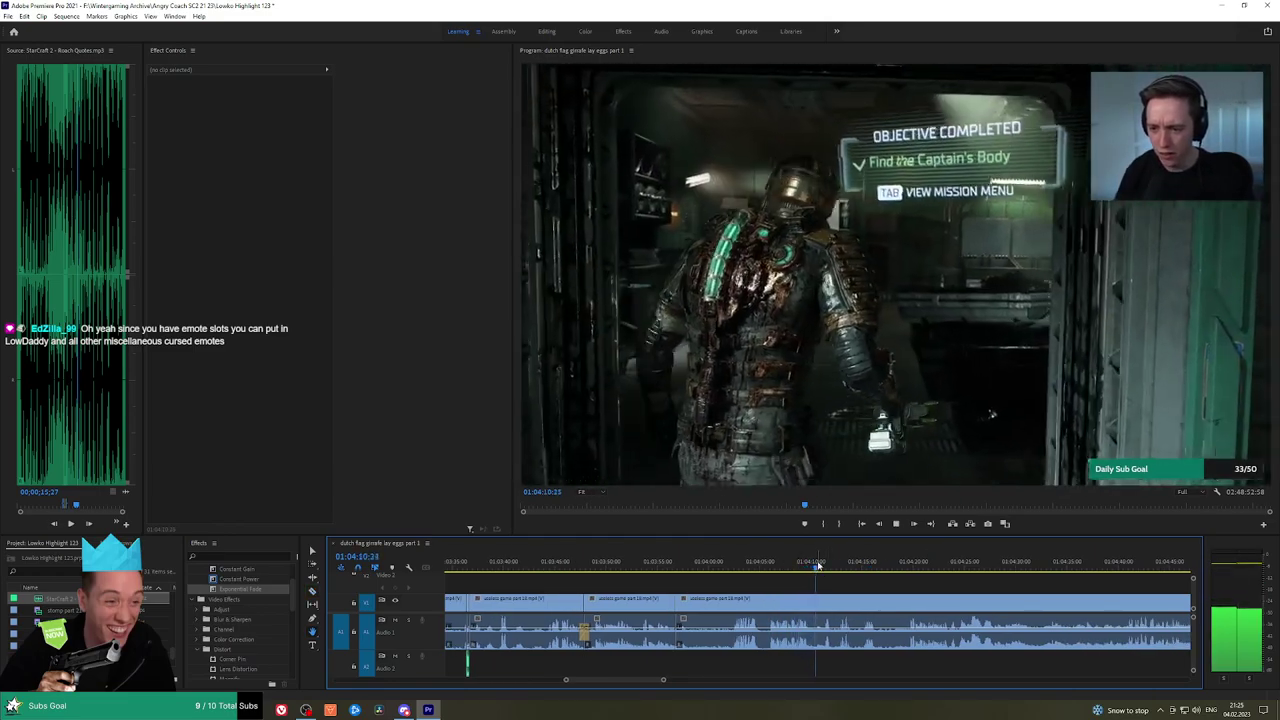
pyautogui.press('space')
pyautogui.moveTo(733, 557)
pyautogui.mouseDown()
pyautogui.moveTo(710, 557)
pyautogui.moveTo(722, 557)
pyautogui.mouseUp()
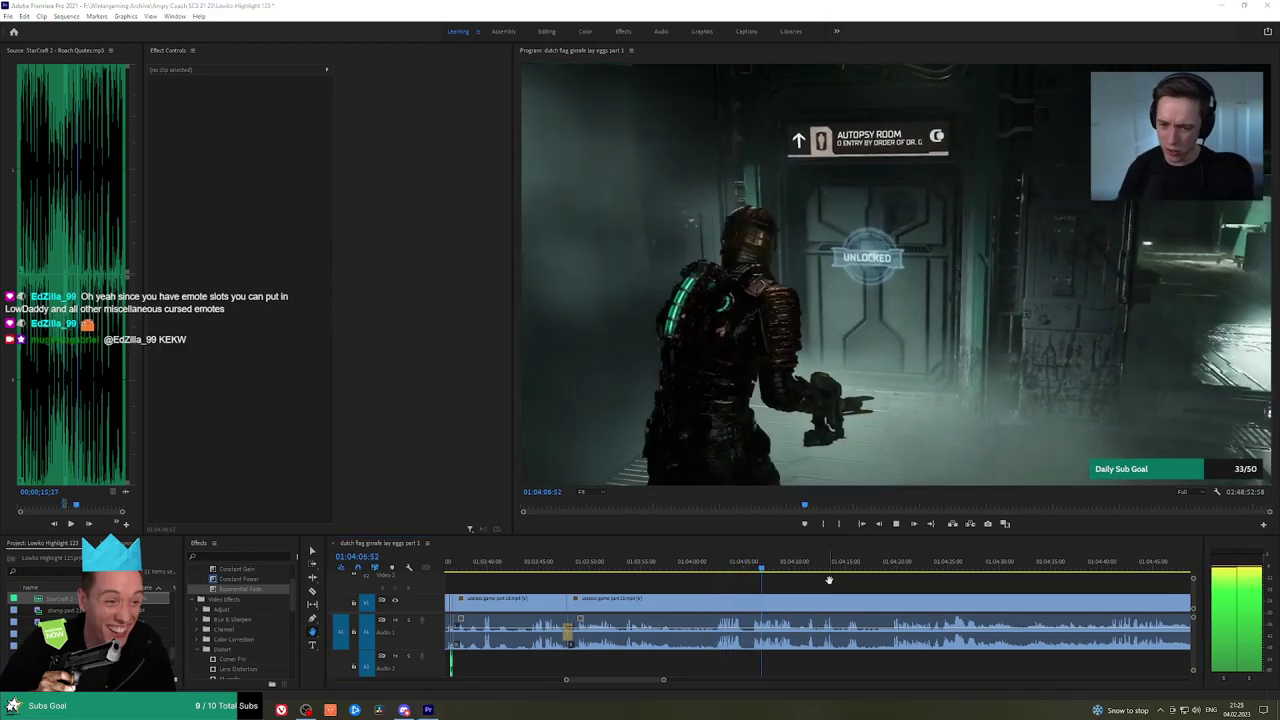
# Play the autopsy room footage from about 01:04:06 and save the project
pyautogui.moveTo(817, 579); pyautogui.dragTo(781, 577)
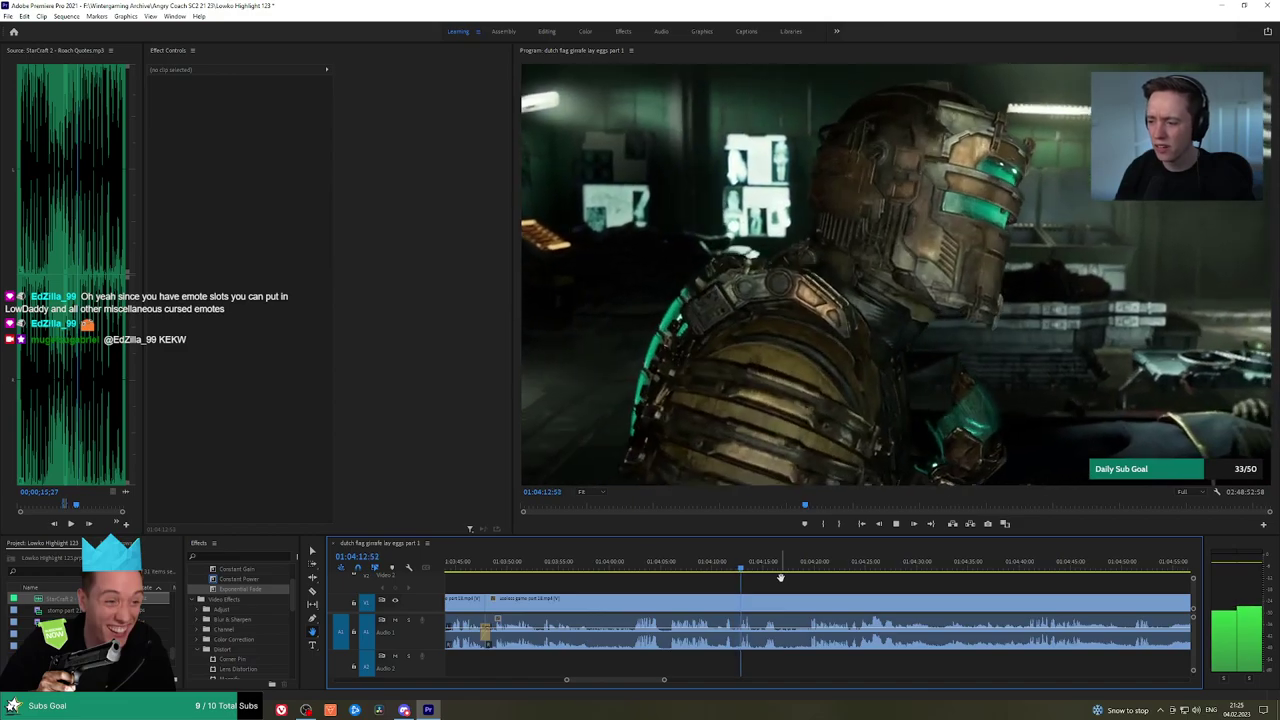
pyautogui.moveTo(827, 580); pyautogui.dragTo(771, 573)
pyautogui.hotkey('ctrl', 's')
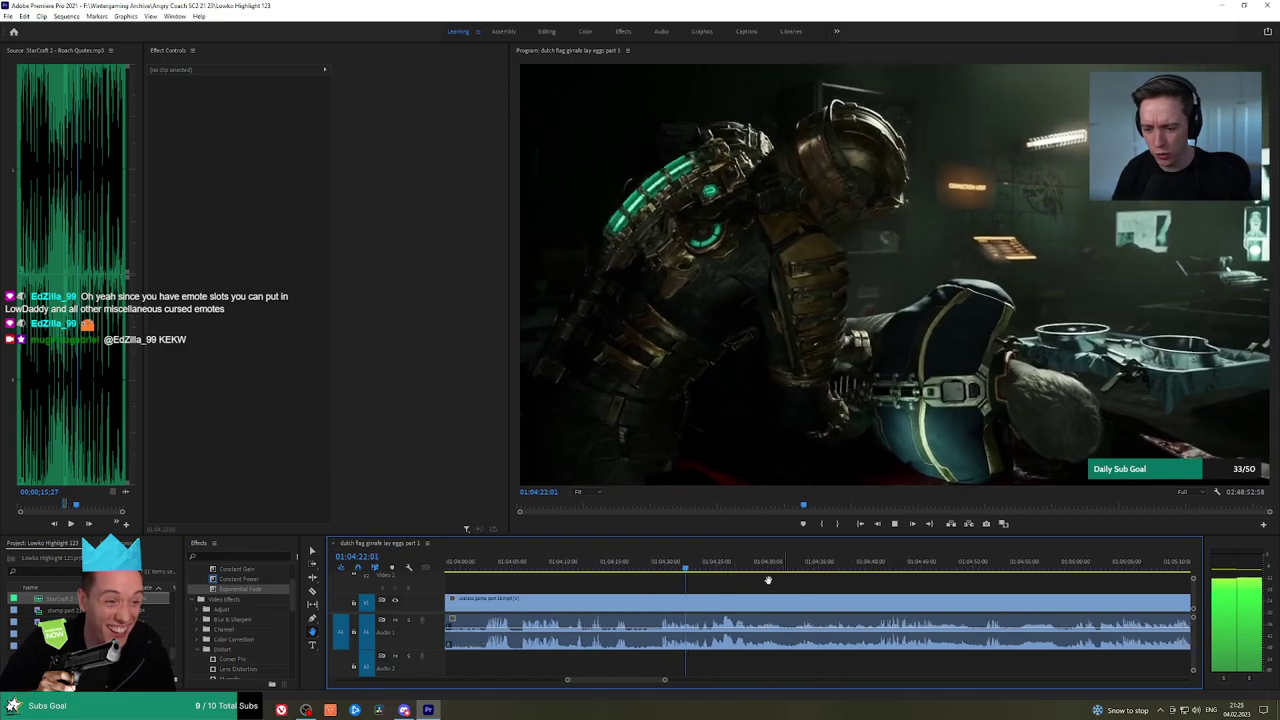
# Review the monster attack scene and split the gameplay clip at 01:04:30:00
pyautogui.scroll(-3, 790, 578)
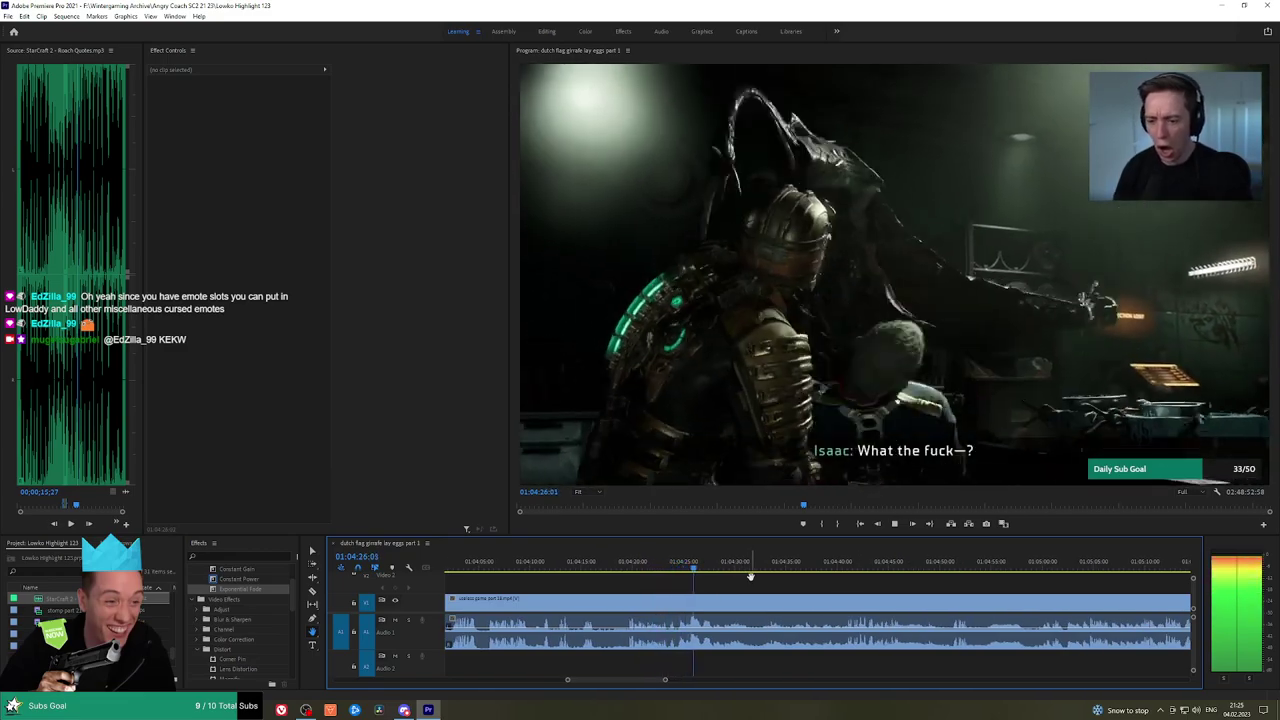
pyautogui.moveTo(801, 578); pyautogui.dragTo(786, 576)
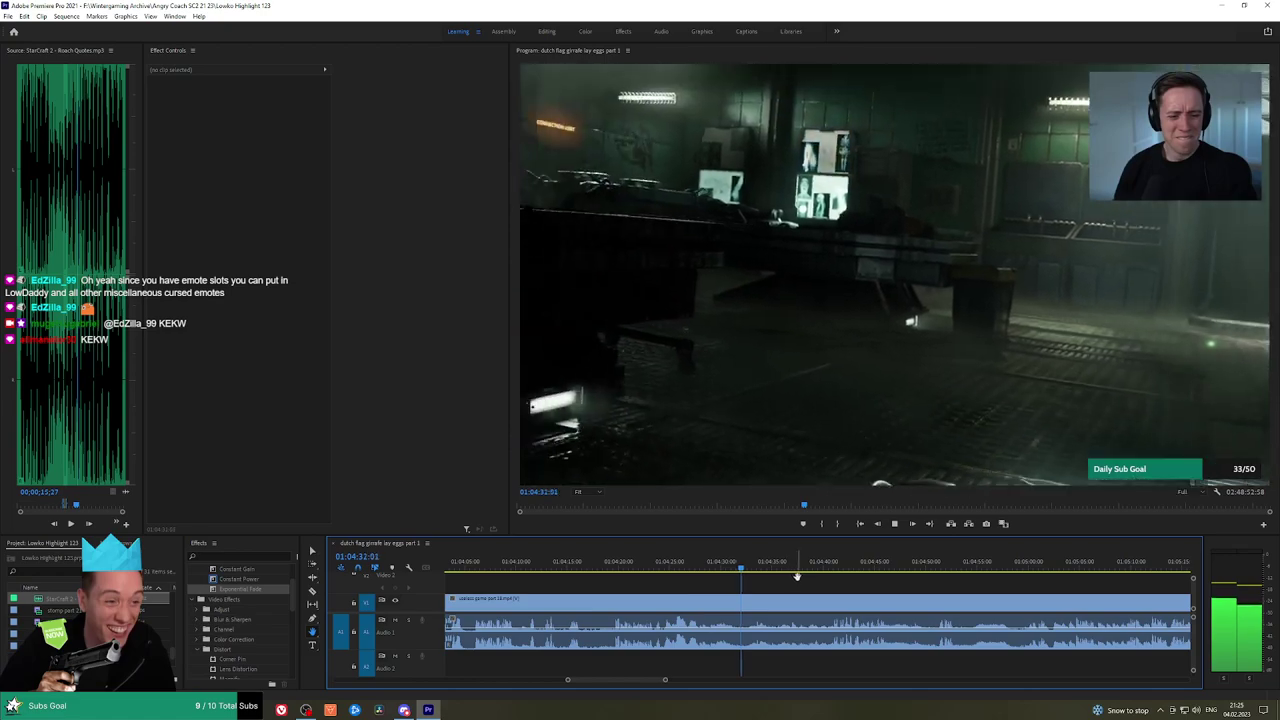
pyautogui.scroll(-1, 795, 577)
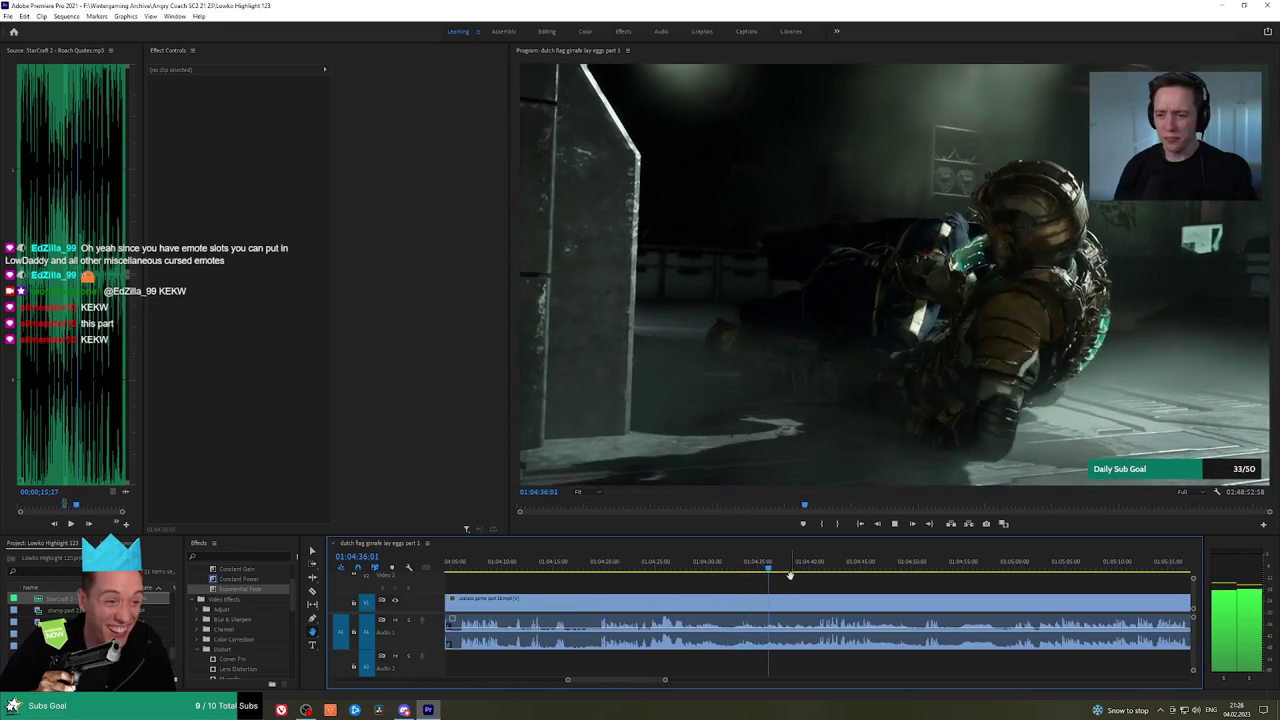
pyautogui.click(729, 565)
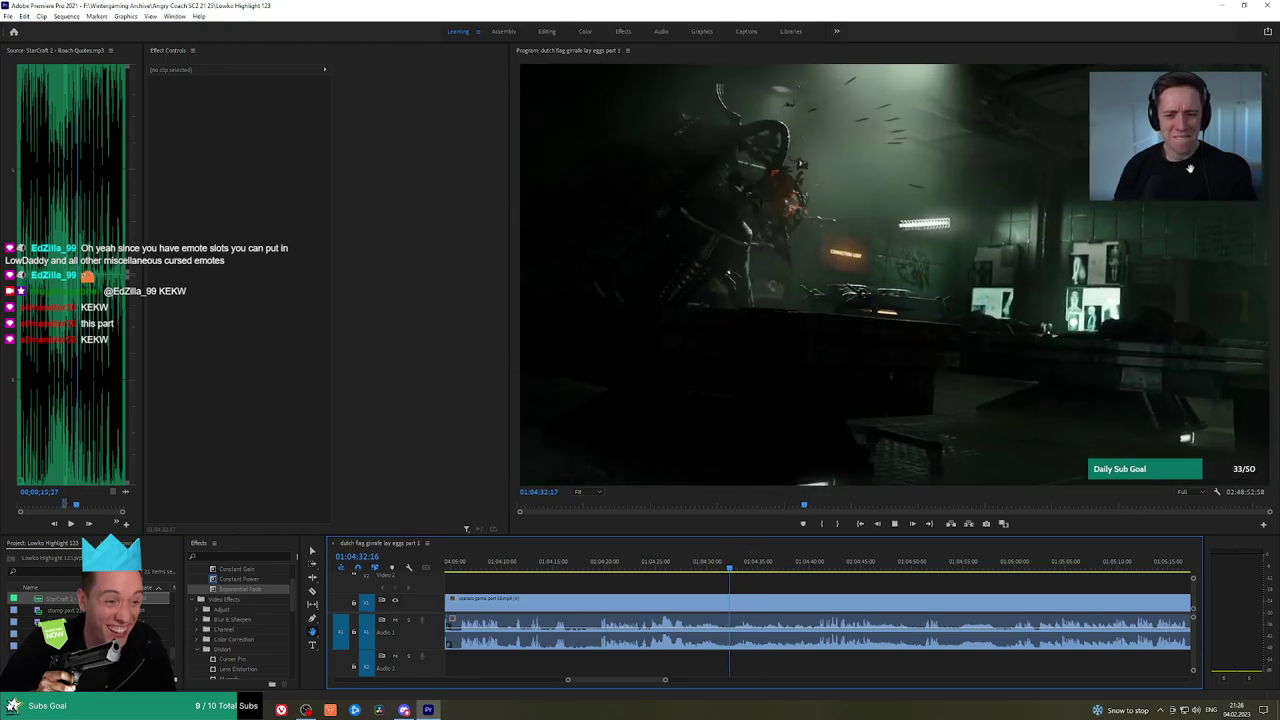
pyautogui.click(708, 566)
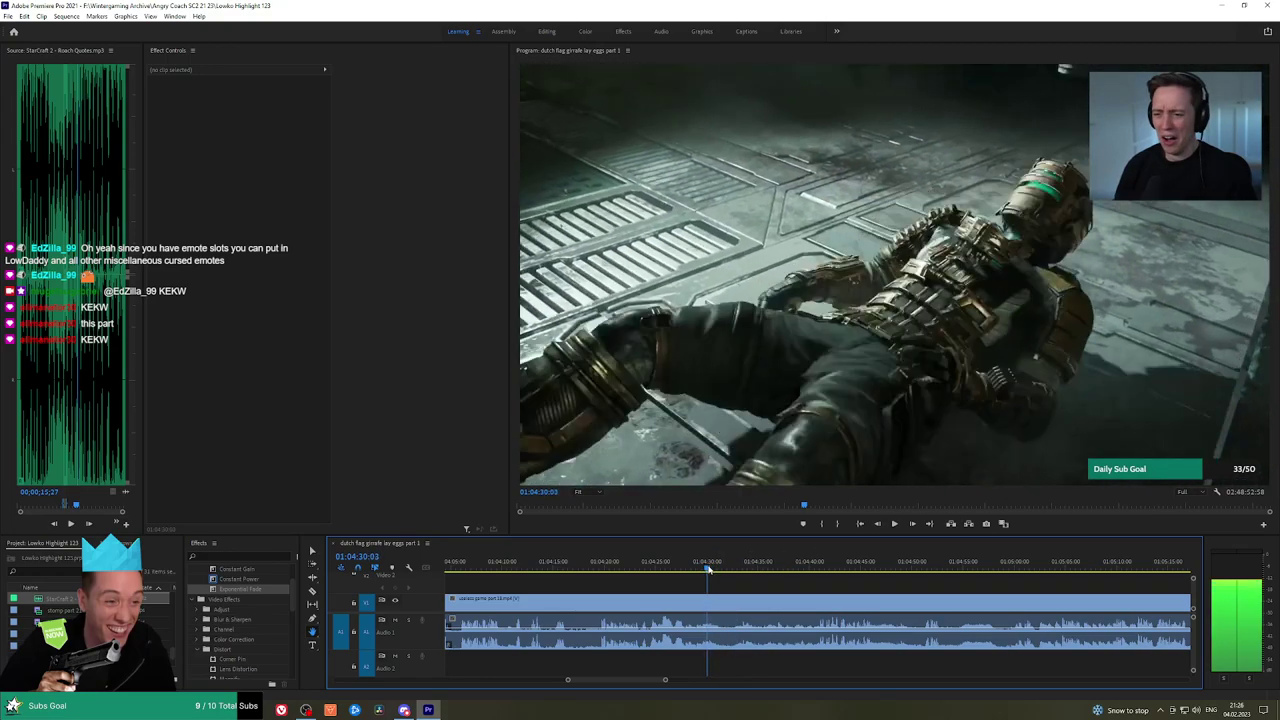
pyautogui.press('c')
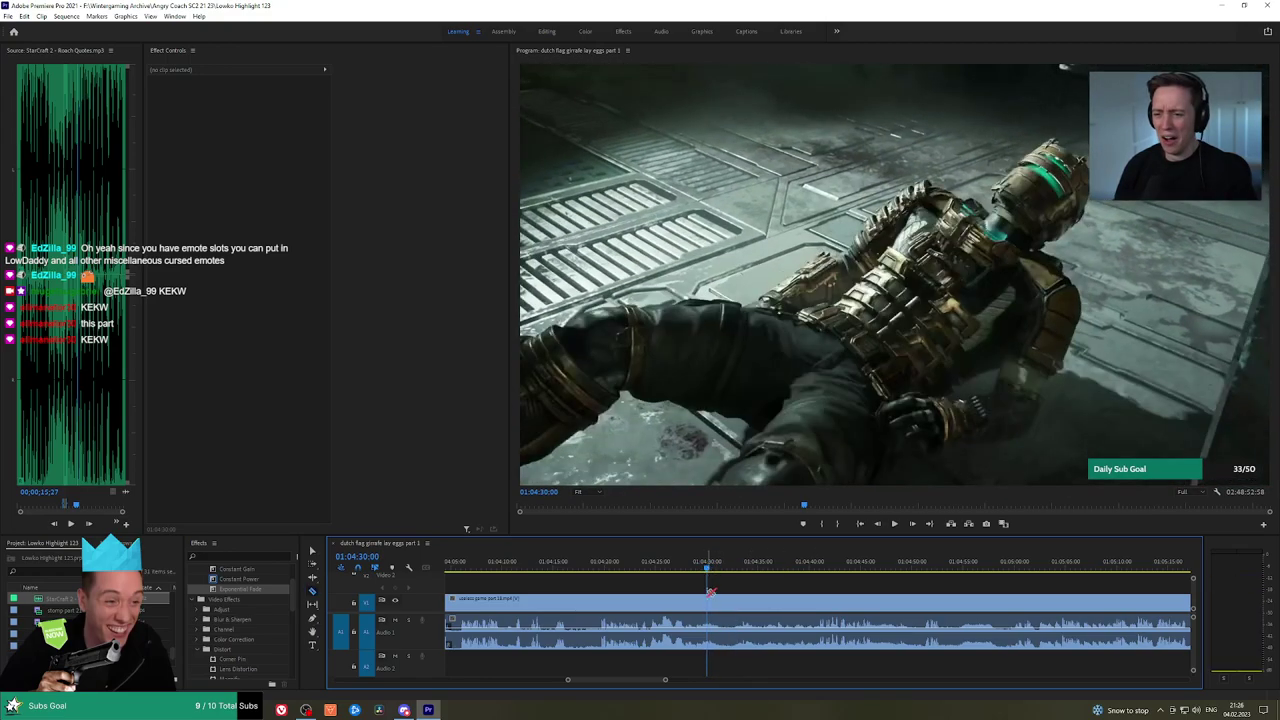
pyautogui.click(710, 598)
# Play on from the new cut and split the gameplay clip again at 01:04:32:46
pyautogui.press('space')
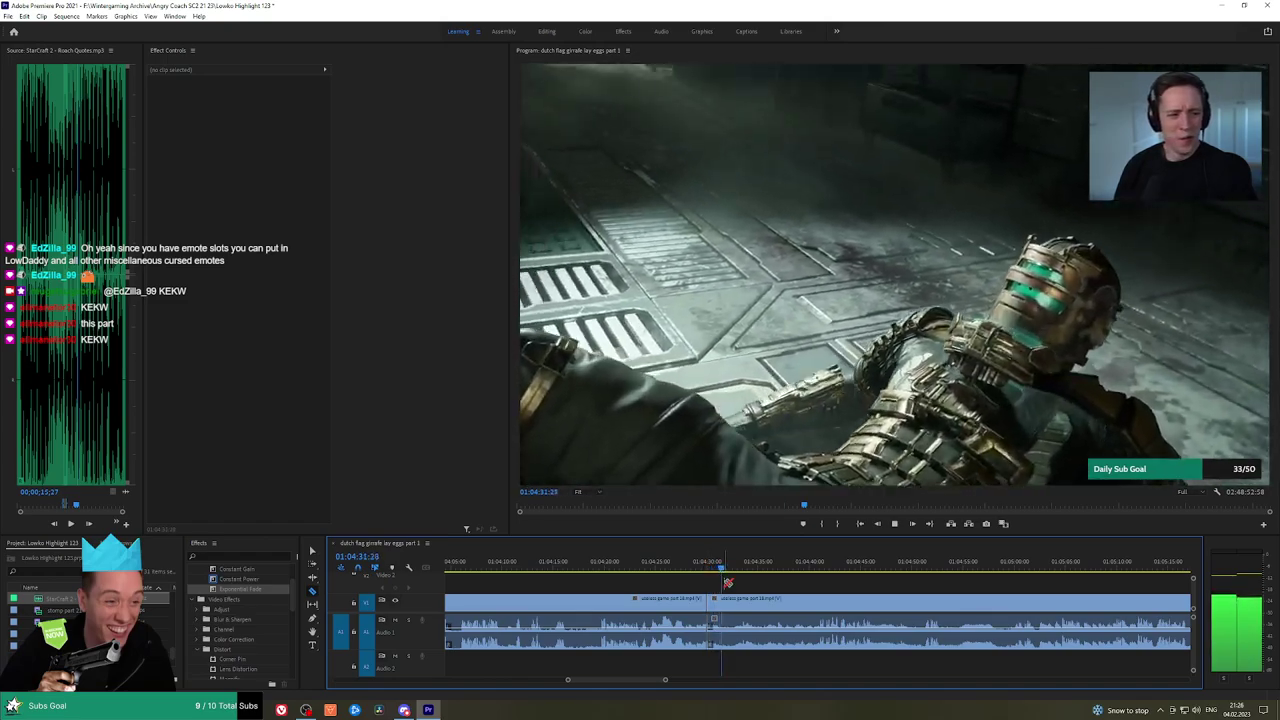
pyautogui.press('space')
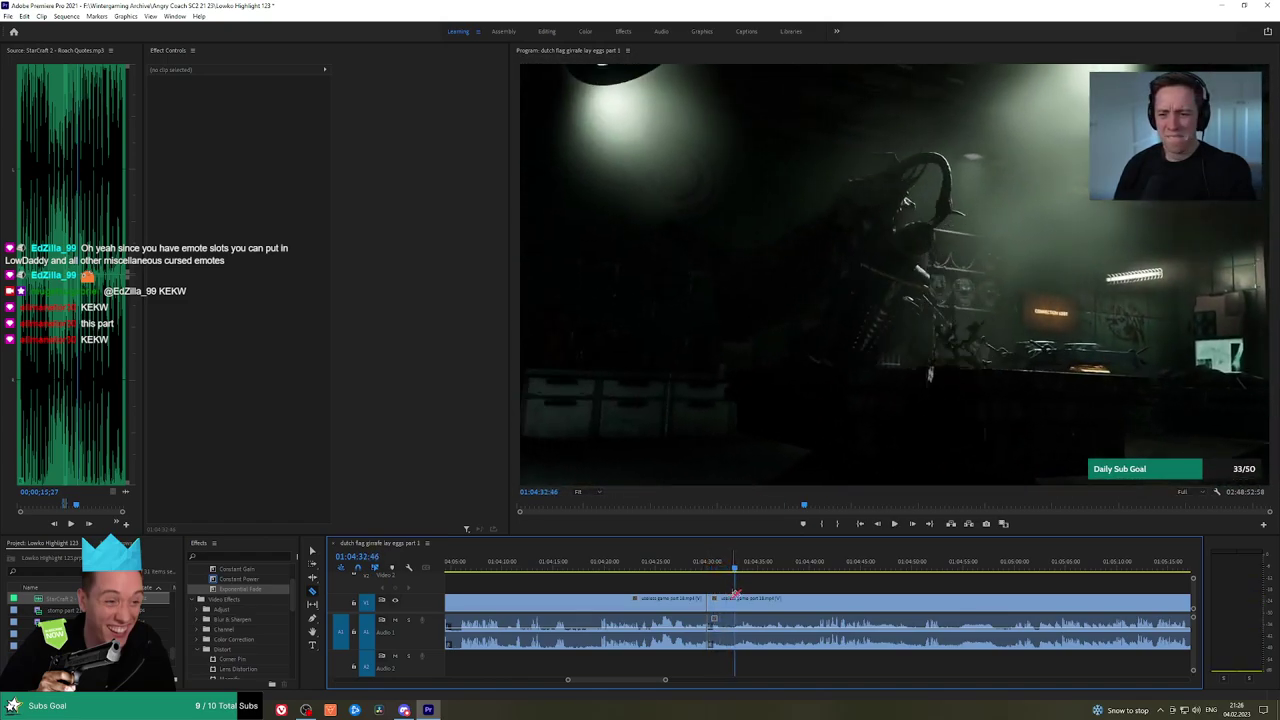
pyautogui.click(736, 604)
# Enlarge the short clip at 01:04:31 and reposition its frame so the streamer's webcam reaction shows in full
pyautogui.click(719, 565)
pyautogui.press('v')
pyautogui.click(728, 602)
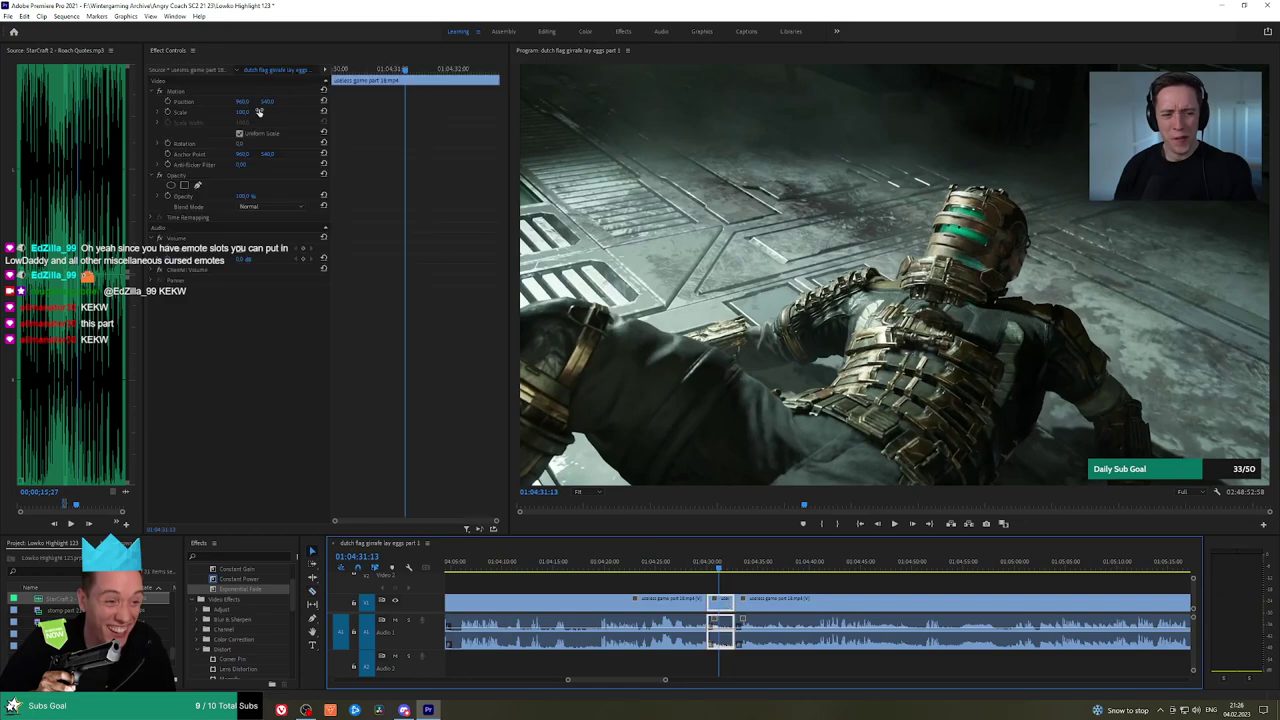
pyautogui.moveTo(259, 112); pyautogui.dragTo(320, 112)
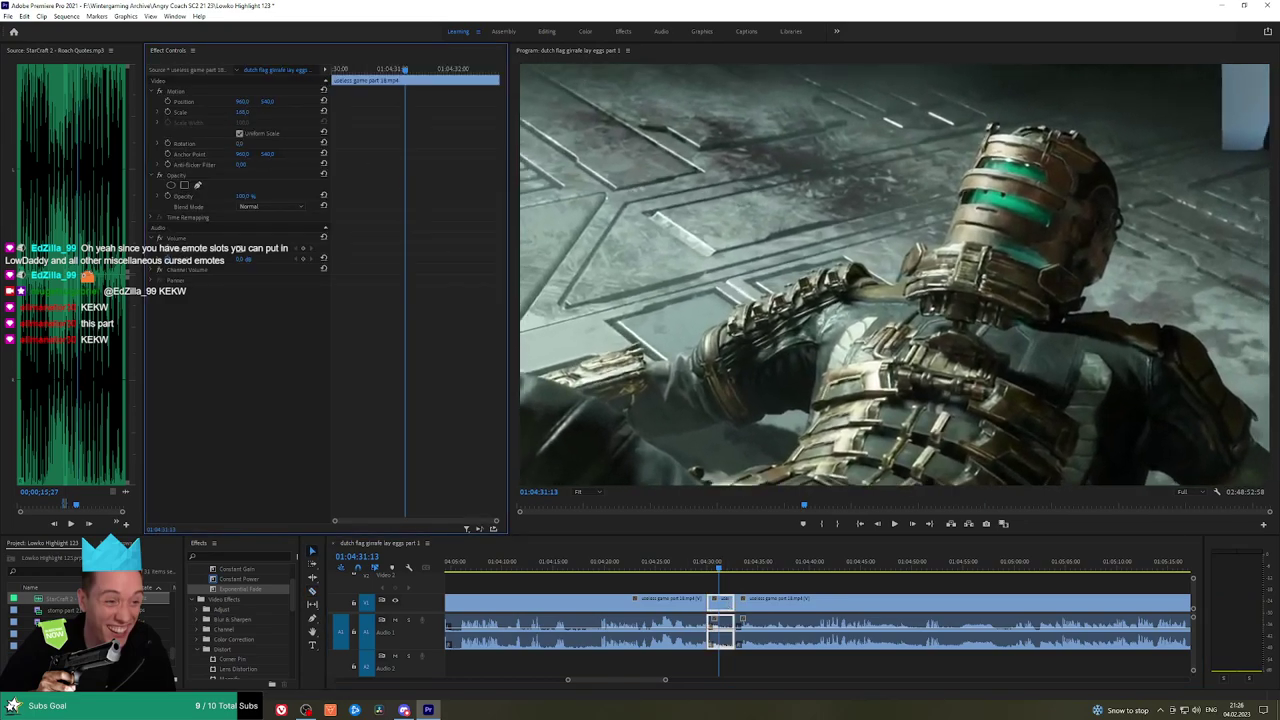
pyautogui.click(226, 102)
pyautogui.moveTo(243, 101)
pyautogui.mouseDown()
pyautogui.moveTo(190, 101)
pyautogui.moveTo(302, 101)
pyautogui.moveTo(266, 101)
pyautogui.mouseUp()
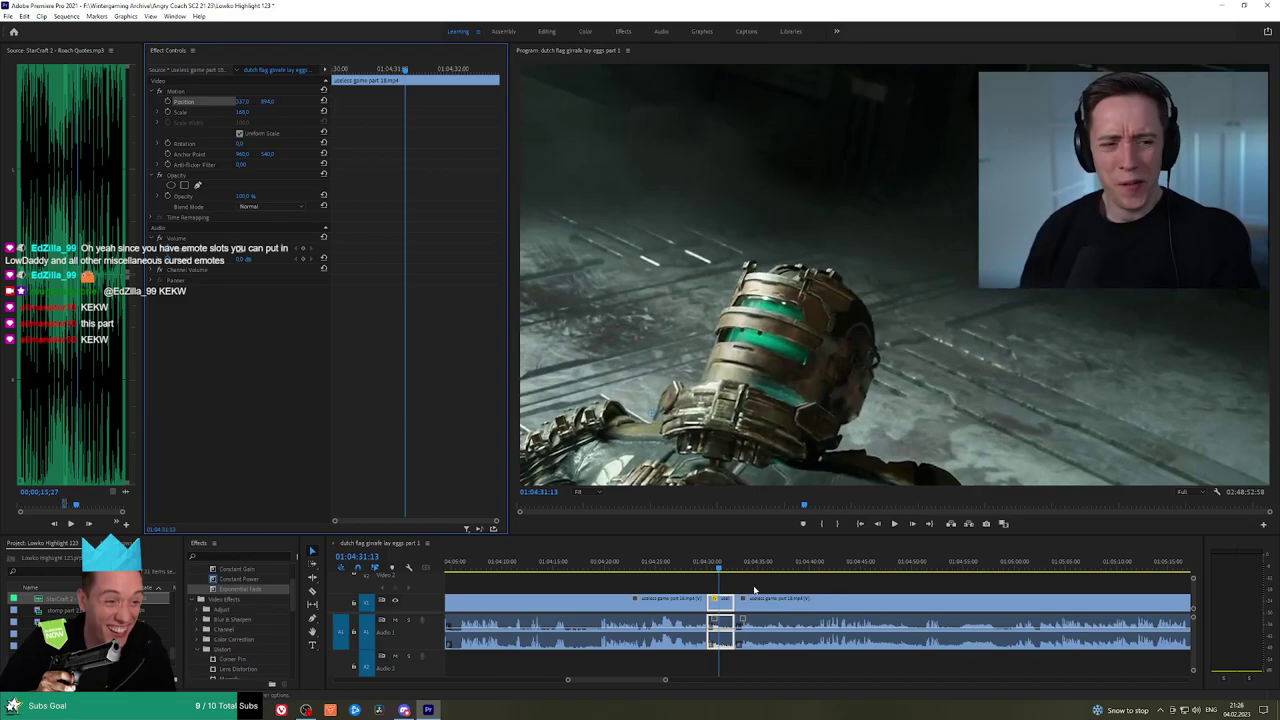
# Preview the enlarged reaction clip in context, playing from about 01:04:28
pyautogui.click(706, 564)
pyautogui.moveTo(706, 566); pyautogui.dragTo(689, 570)
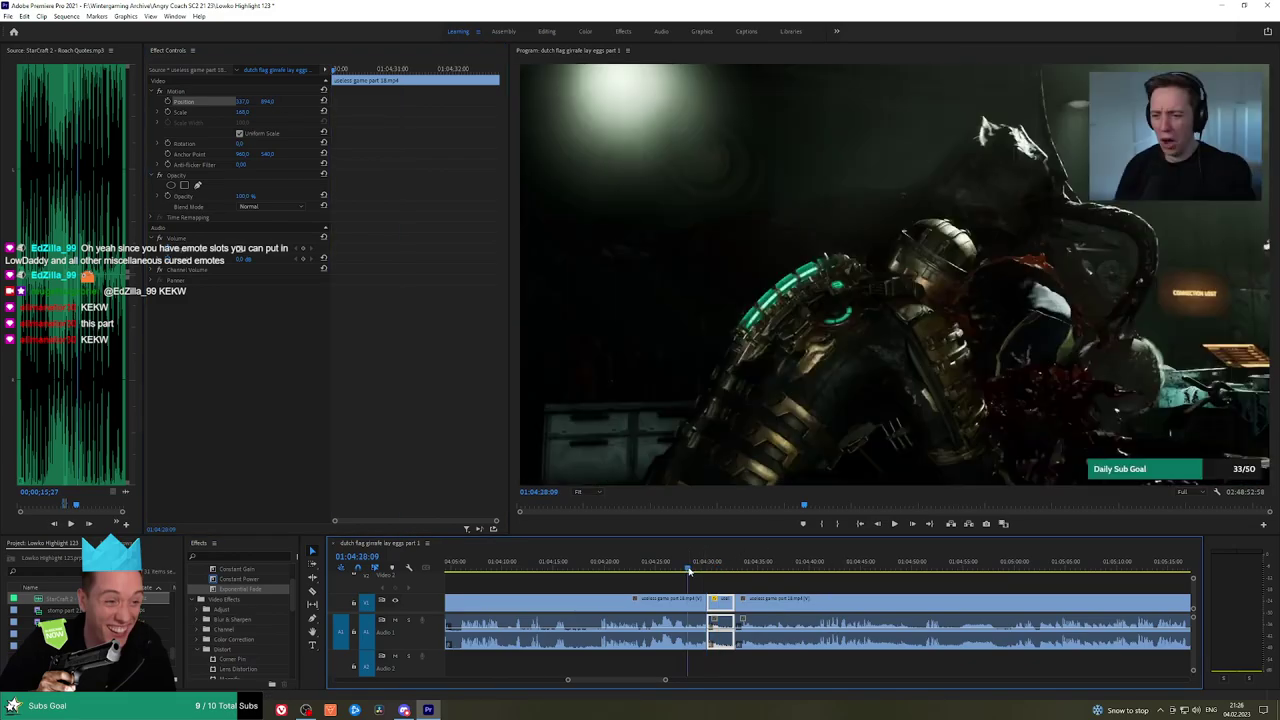
pyautogui.press('space')
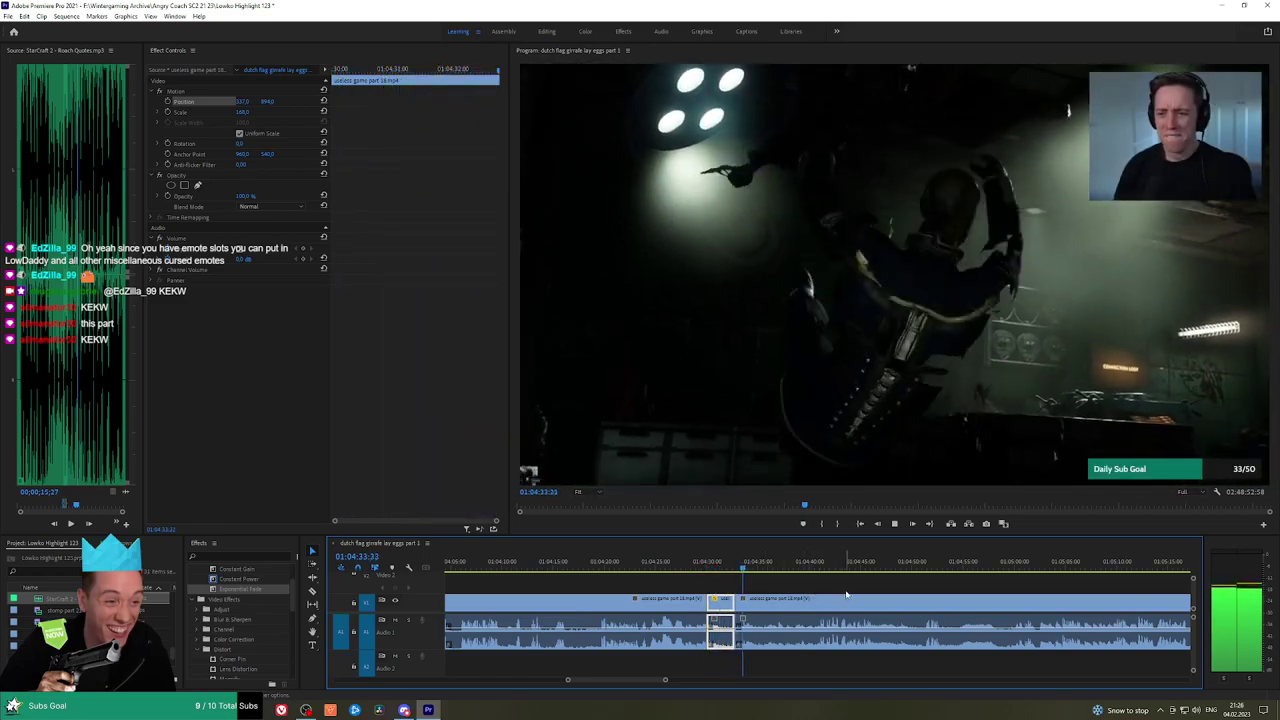
# Review the monster fight from about 01:04:33 until the Kill the Captain objective at about 01:05:17
pyautogui.click(831, 585)
pyautogui.press('h')
pyautogui.moveTo(847, 585); pyautogui.dragTo(754, 580)
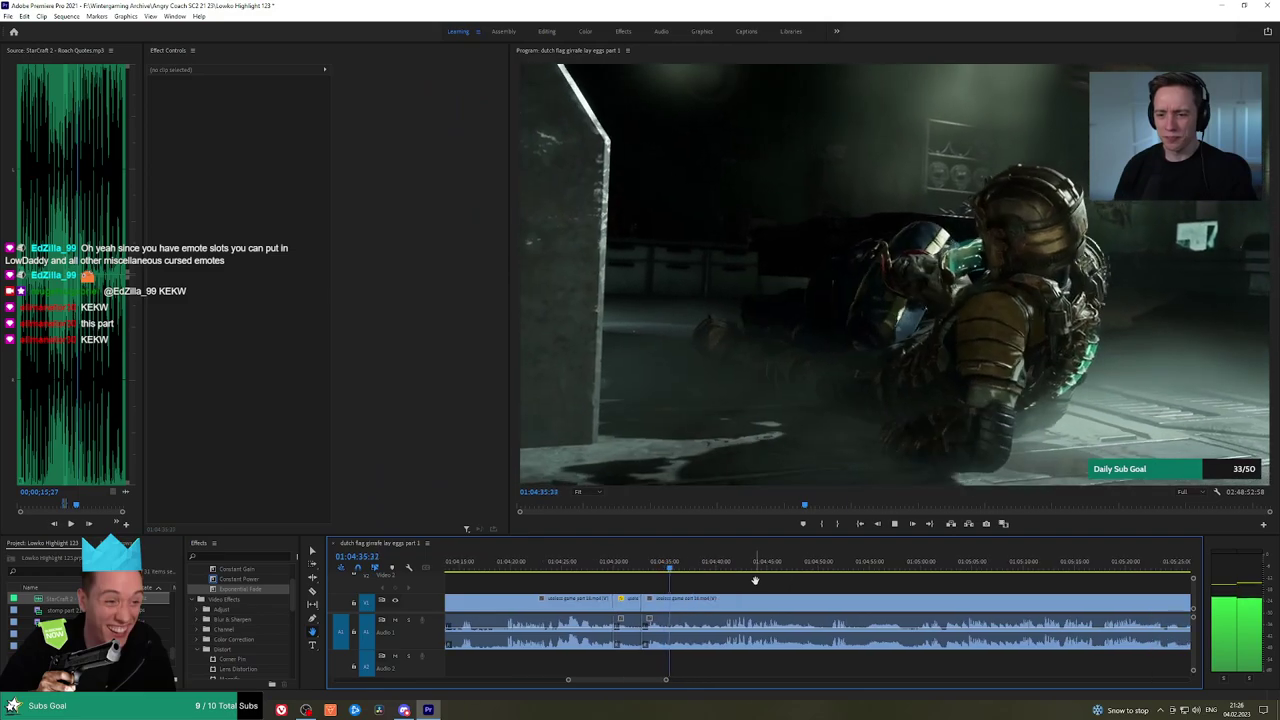
pyautogui.scroll(-1, 776, 580)
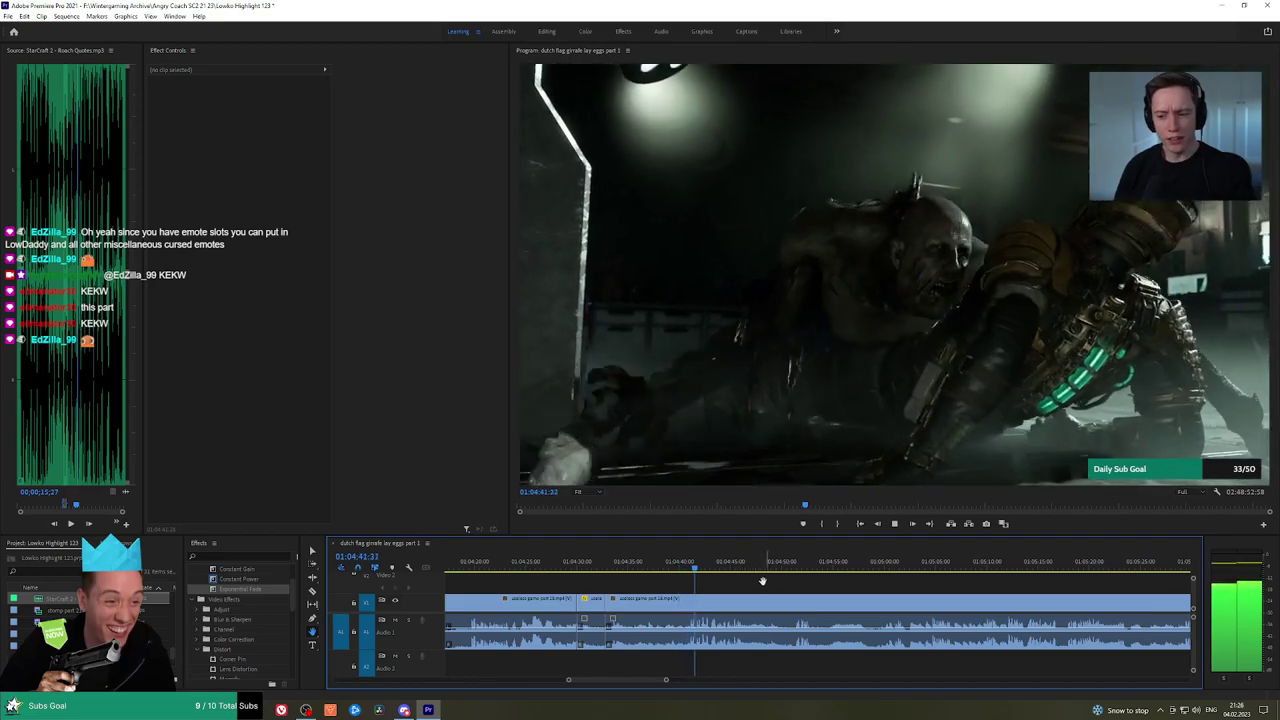
pyautogui.scroll(-1, 740, 581)
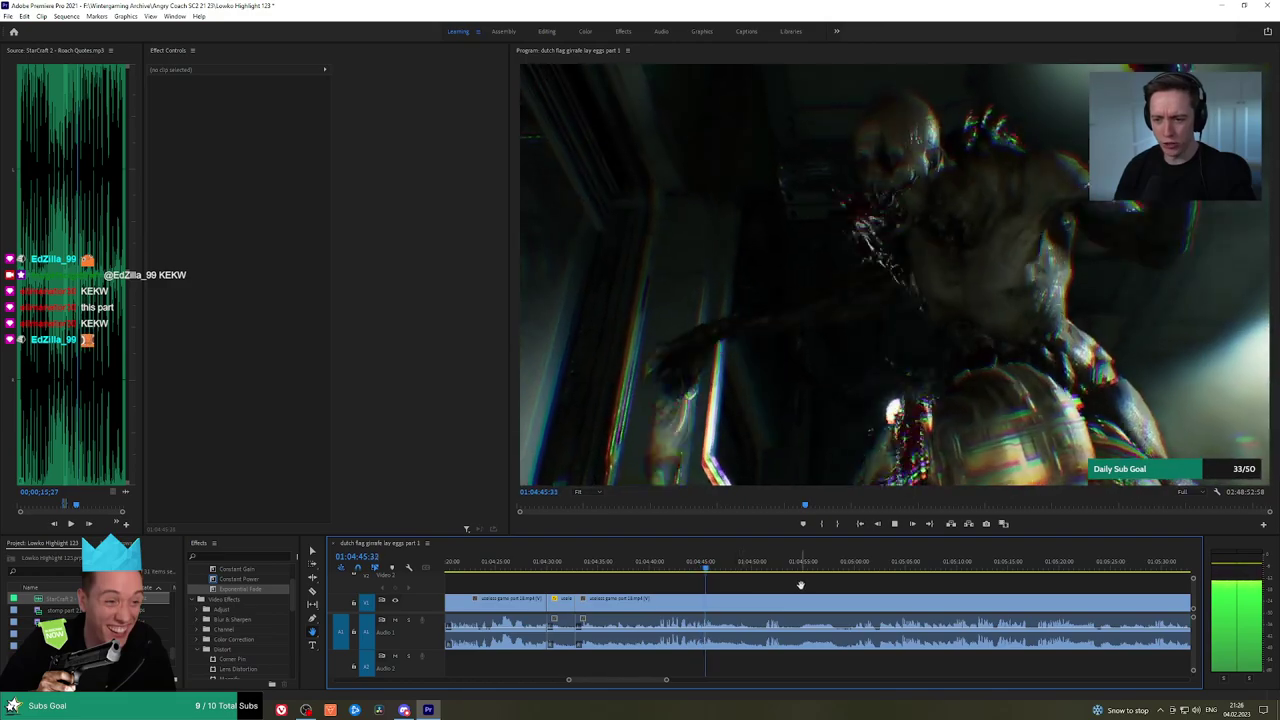
pyautogui.moveTo(800, 583); pyautogui.dragTo(789, 585)
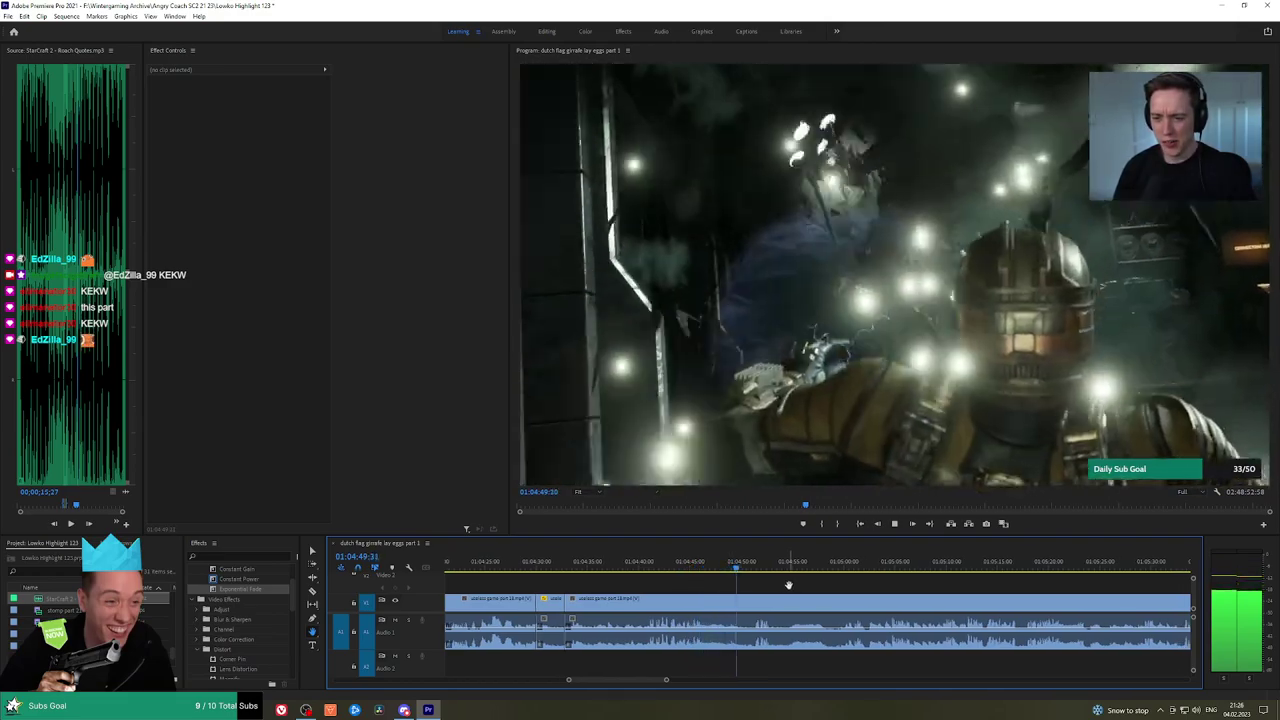
pyautogui.moveTo(825, 584); pyautogui.dragTo(794, 585)
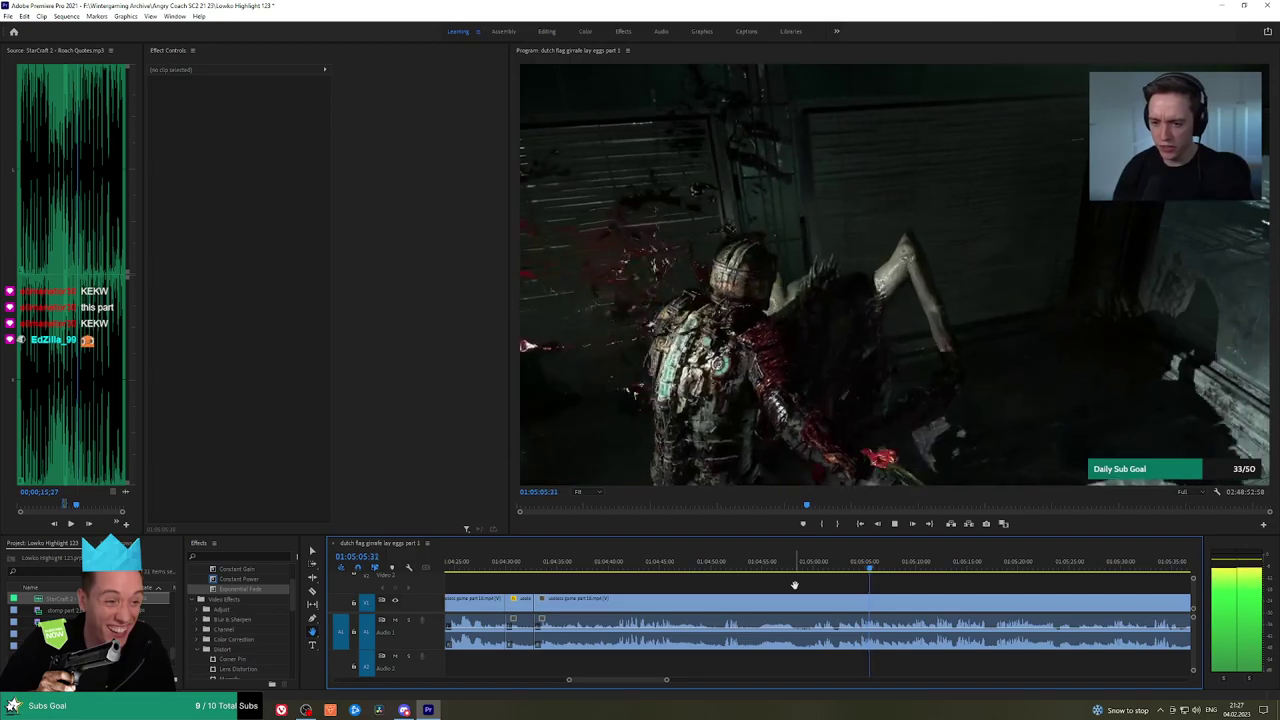
pyautogui.moveTo(971, 591); pyautogui.dragTo(885, 586)
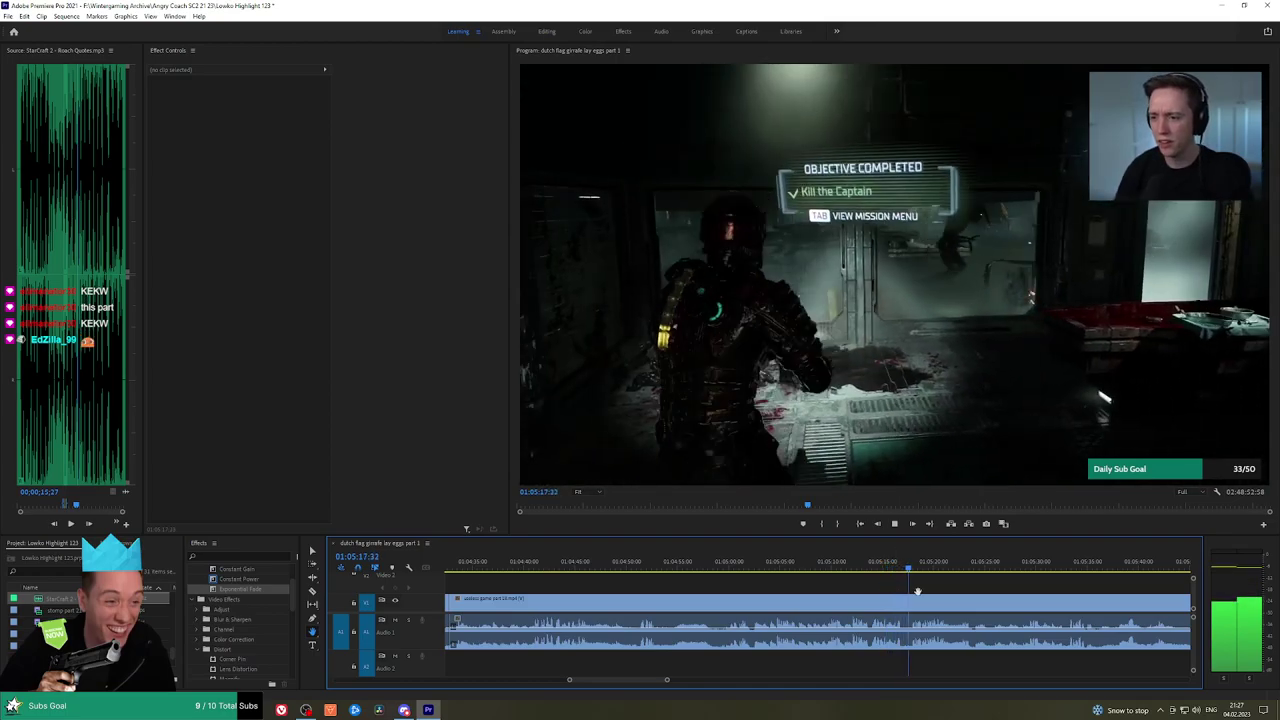
# Play on past the fight to the Ishimura logo screen and split the gameplay clip at 01:05:54:28
pyautogui.moveTo(988, 589); pyautogui.dragTo(912, 588)
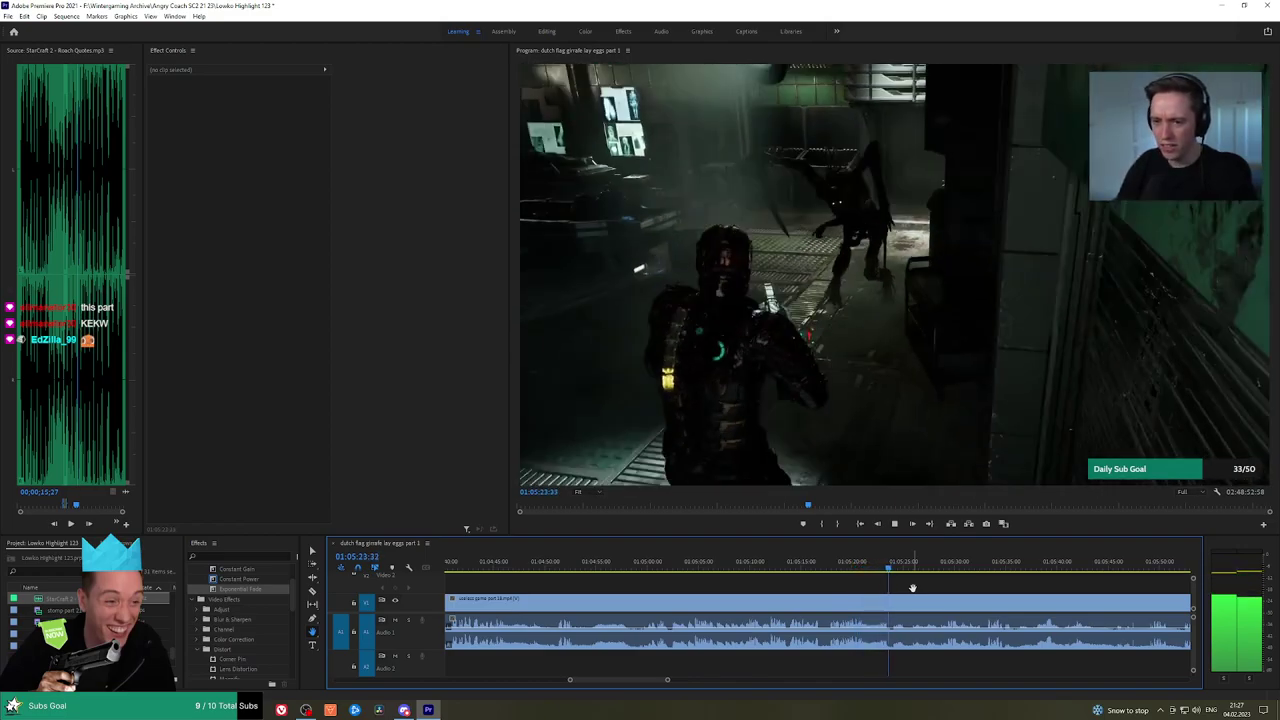
pyautogui.moveTo(961, 588); pyautogui.dragTo(953, 588)
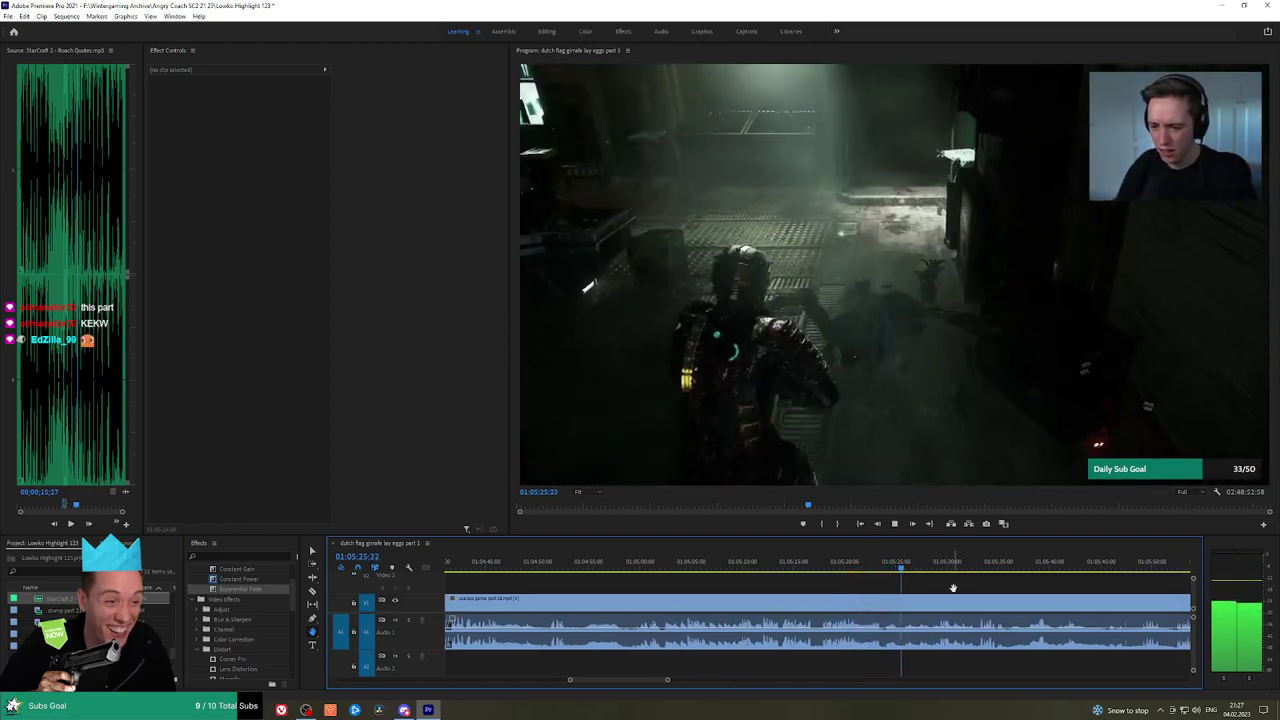
pyautogui.hscroll(5, 917, 581)
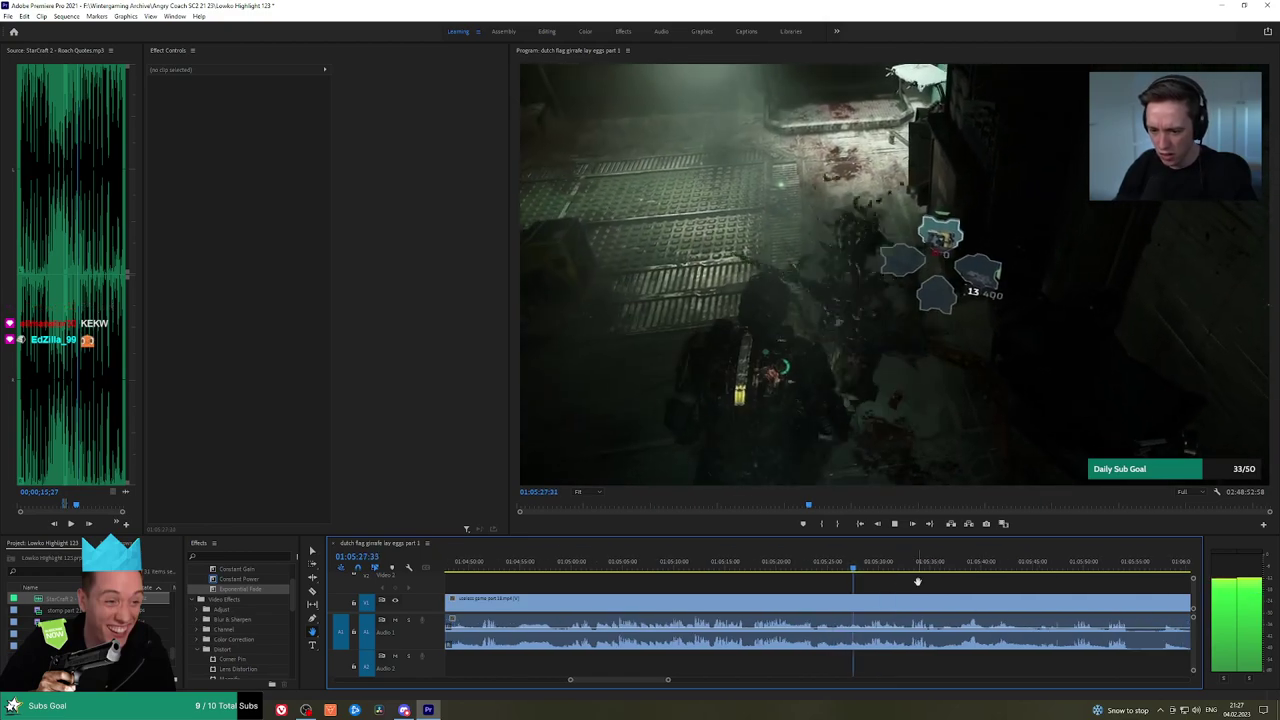
pyautogui.moveTo(951, 582); pyautogui.dragTo(857, 572)
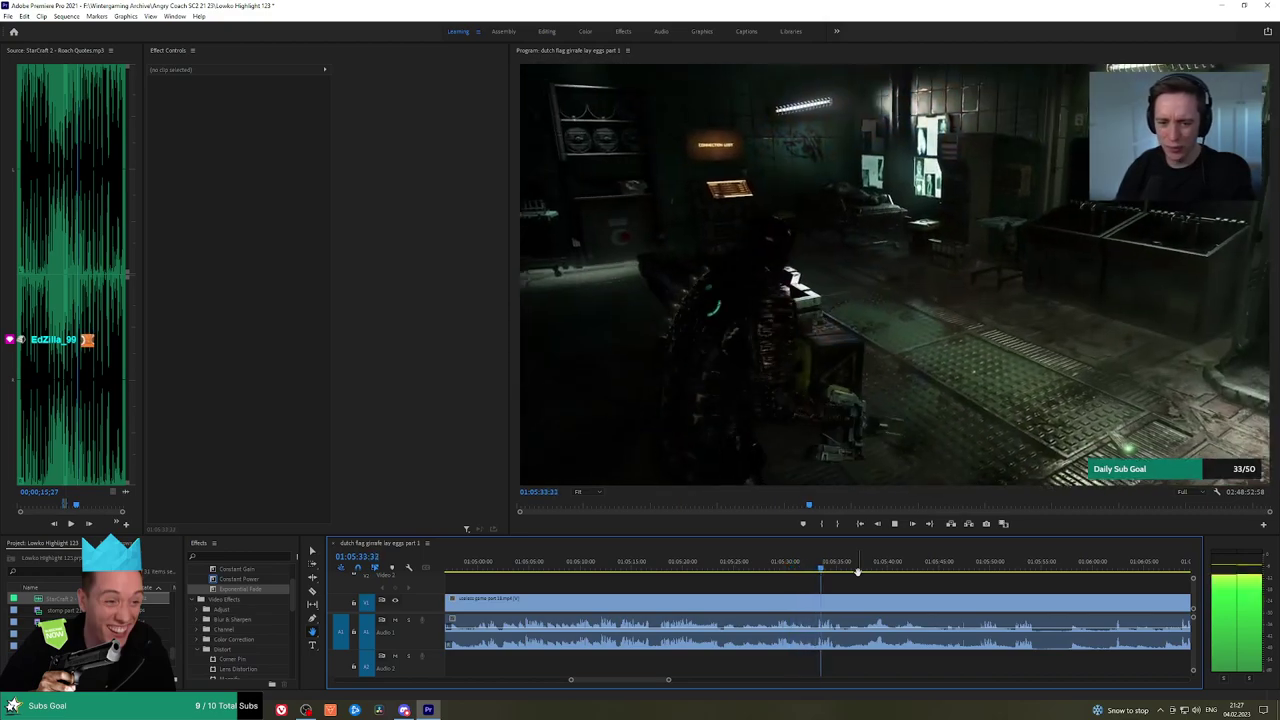
pyautogui.moveTo(895, 568); pyautogui.dragTo(821, 574)
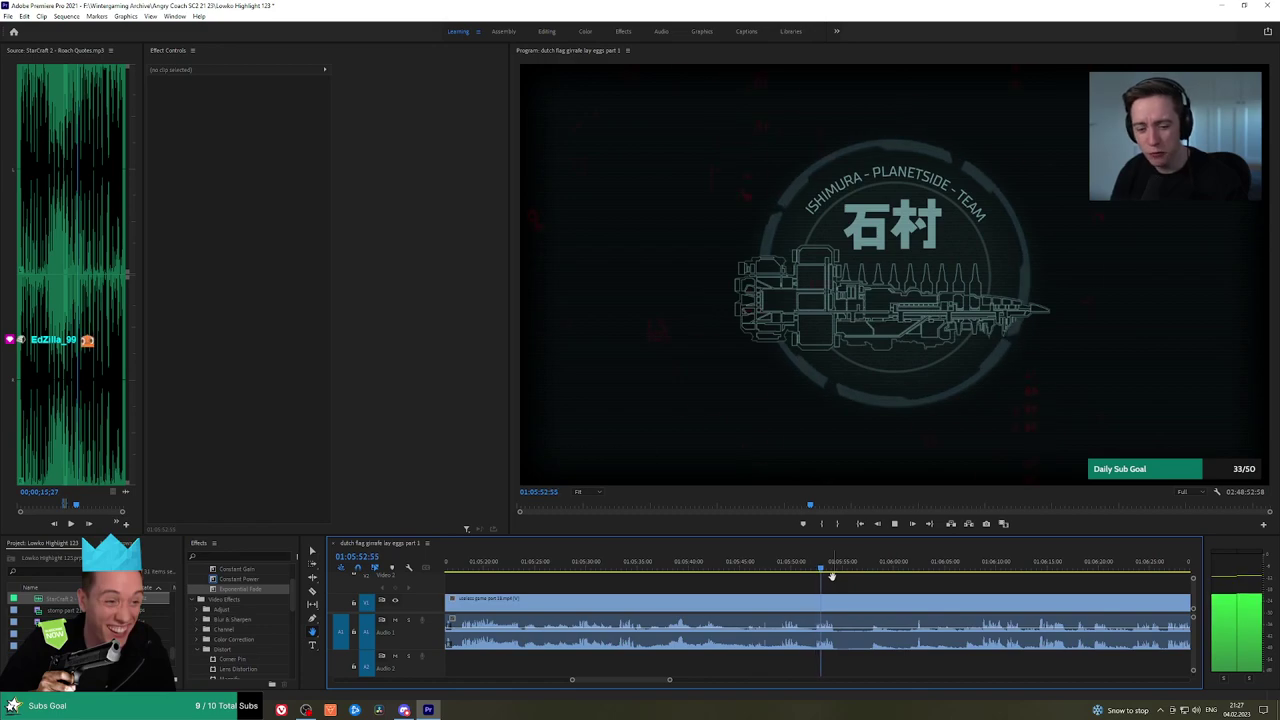
pyautogui.press('space')
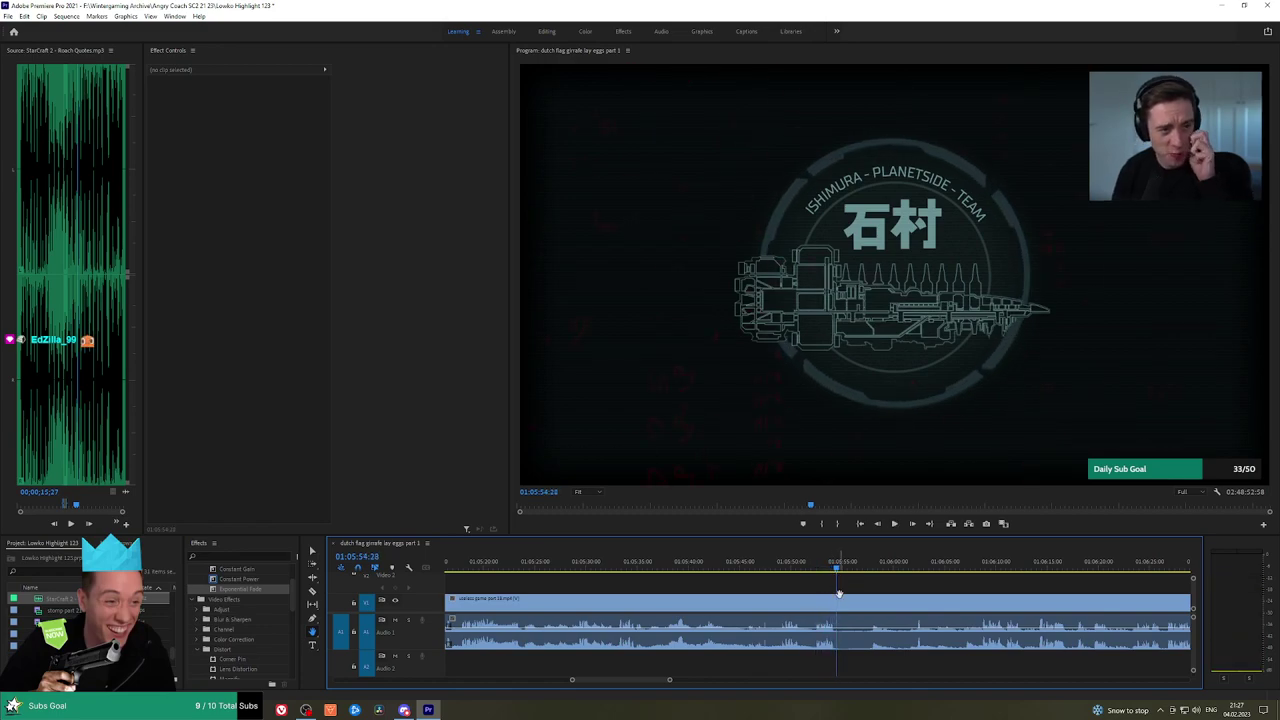
pyautogui.click(839, 602)
# Skim the footage from about 01:06:08 through the autopsy report reading to about 01:07:12
pyautogui.moveTo(868, 566); pyautogui.dragTo(983, 566)
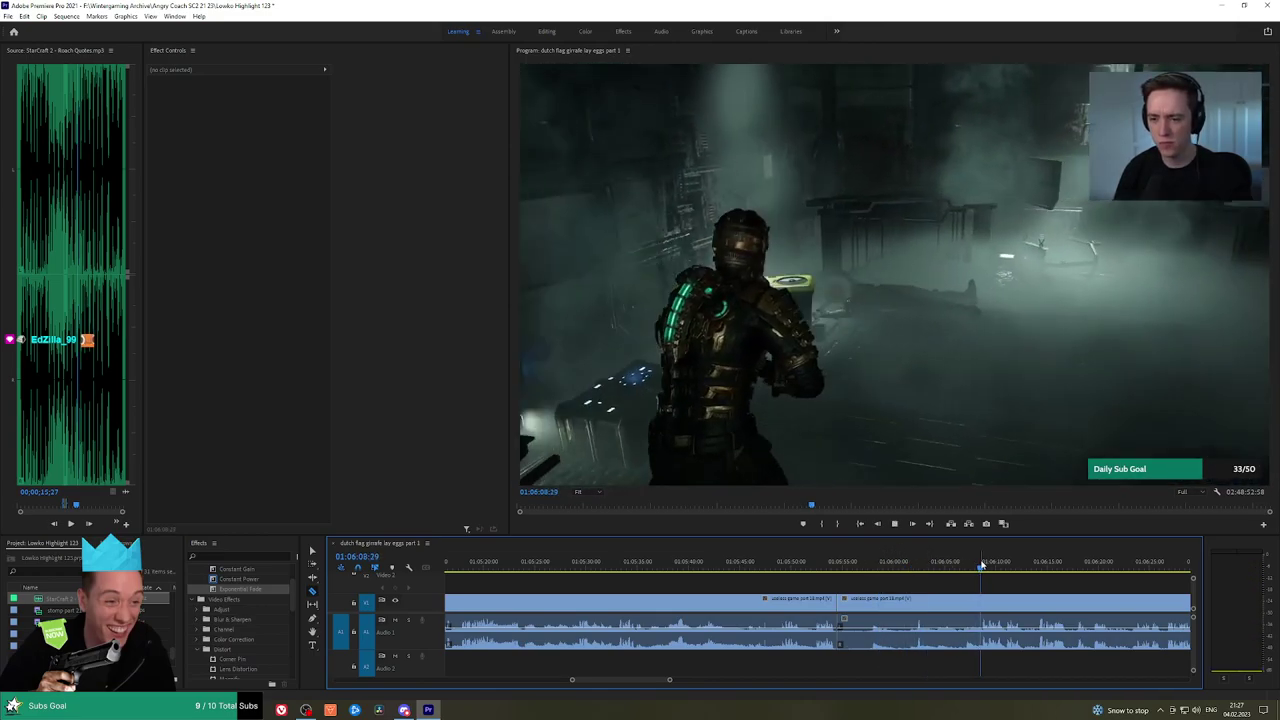
pyautogui.press('space')
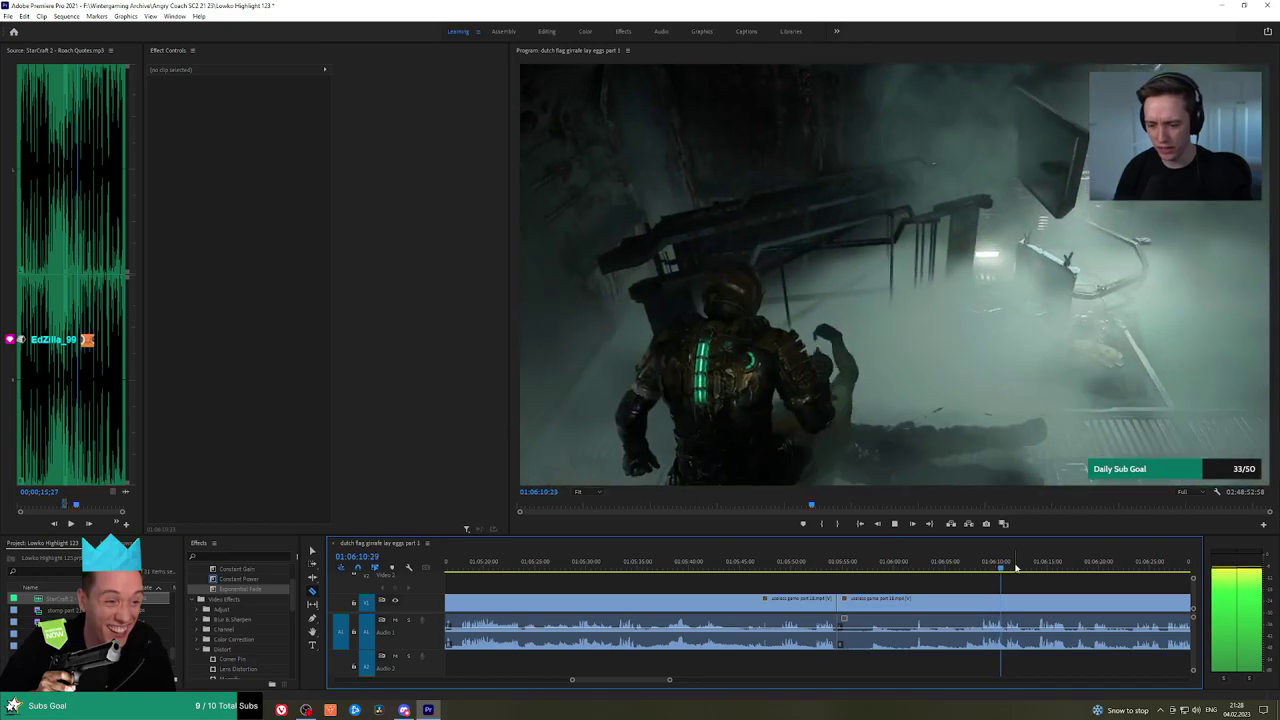
pyautogui.moveTo(1015, 567); pyautogui.dragTo(1035, 567)
pyautogui.press('space')
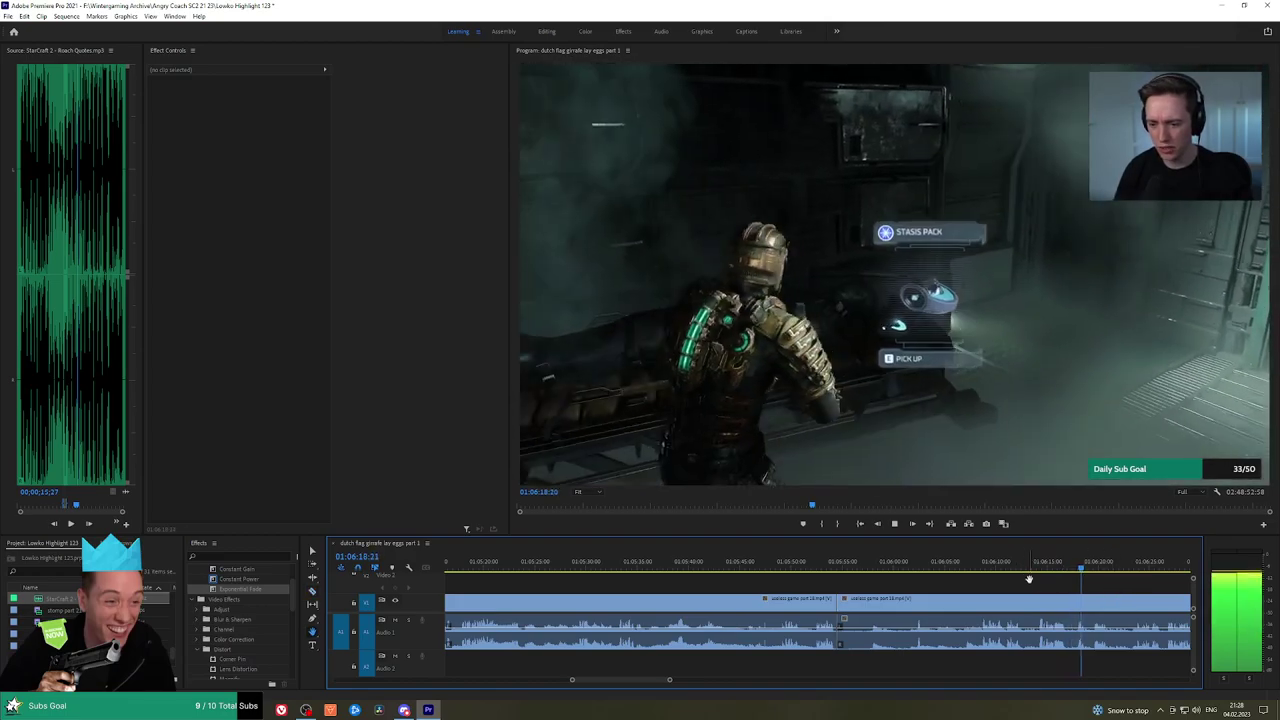
pyautogui.click(834, 561)
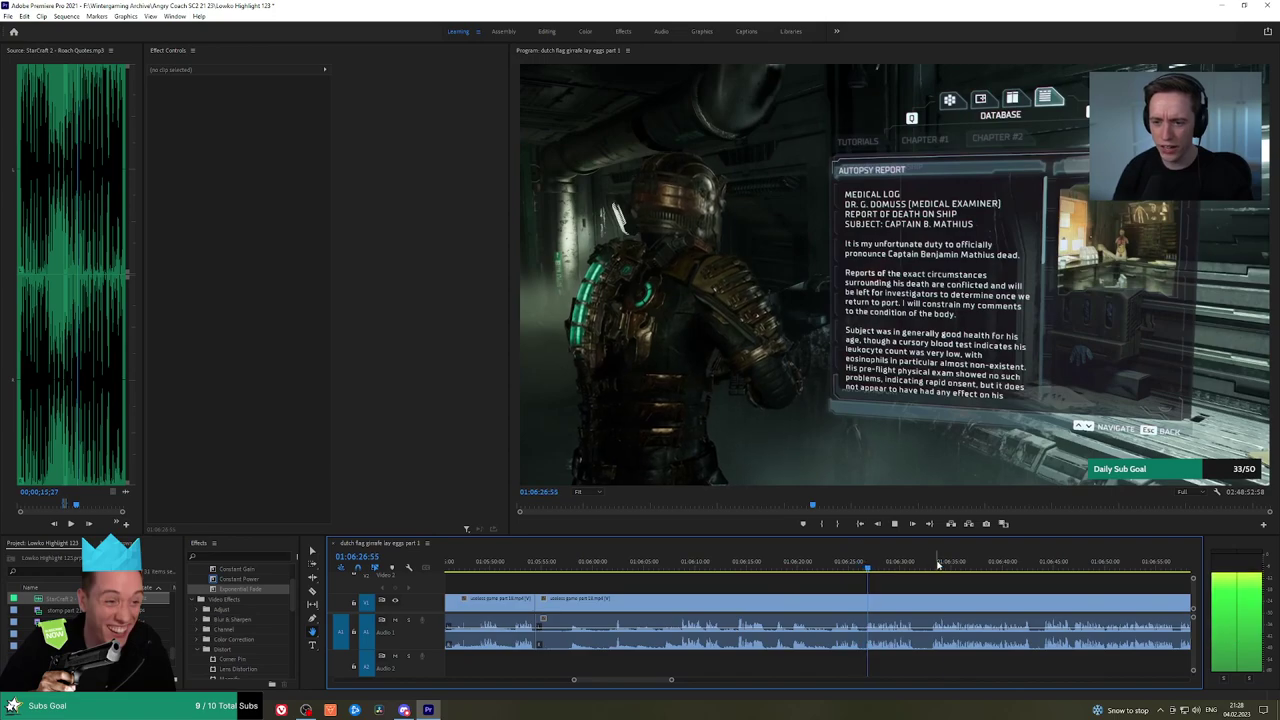
pyautogui.click(1040, 561)
pyautogui.moveTo(1131, 584); pyautogui.dragTo(951, 567)
pyautogui.click(788, 567)
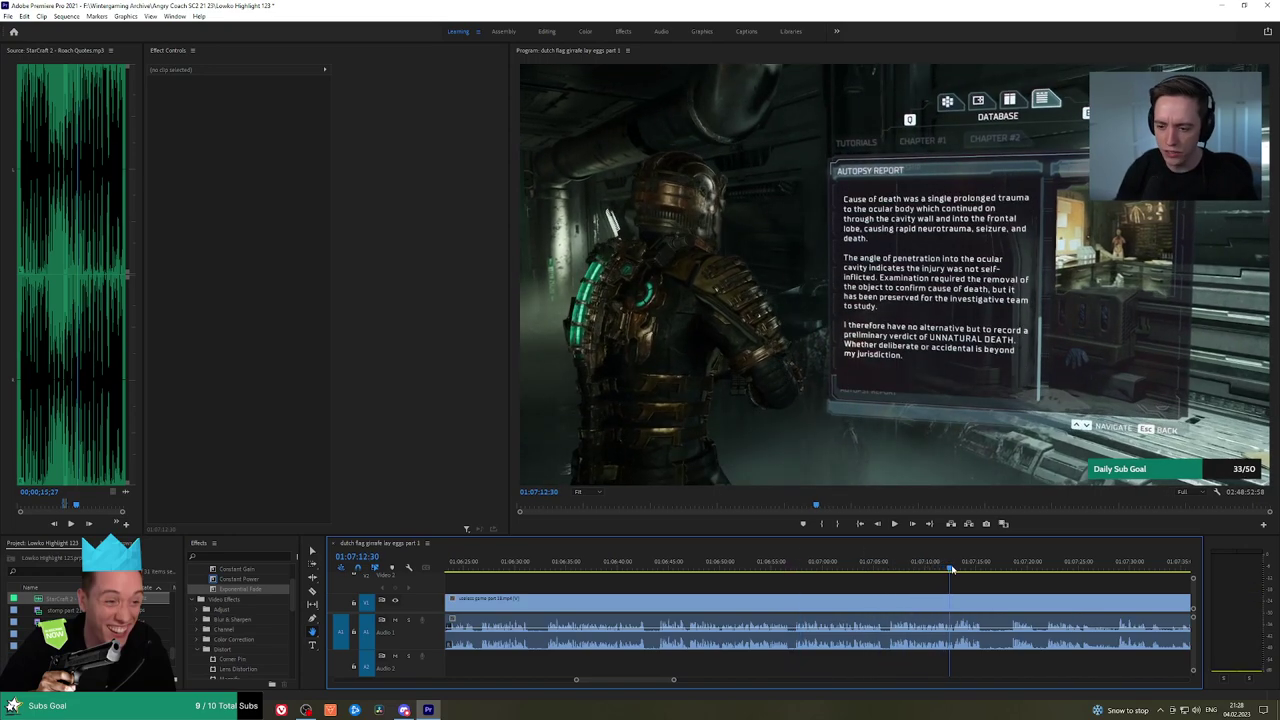
# Review the footage after the autopsy report up to the approach to the autopsy room door at about 01:07:30
pyautogui.press('space')
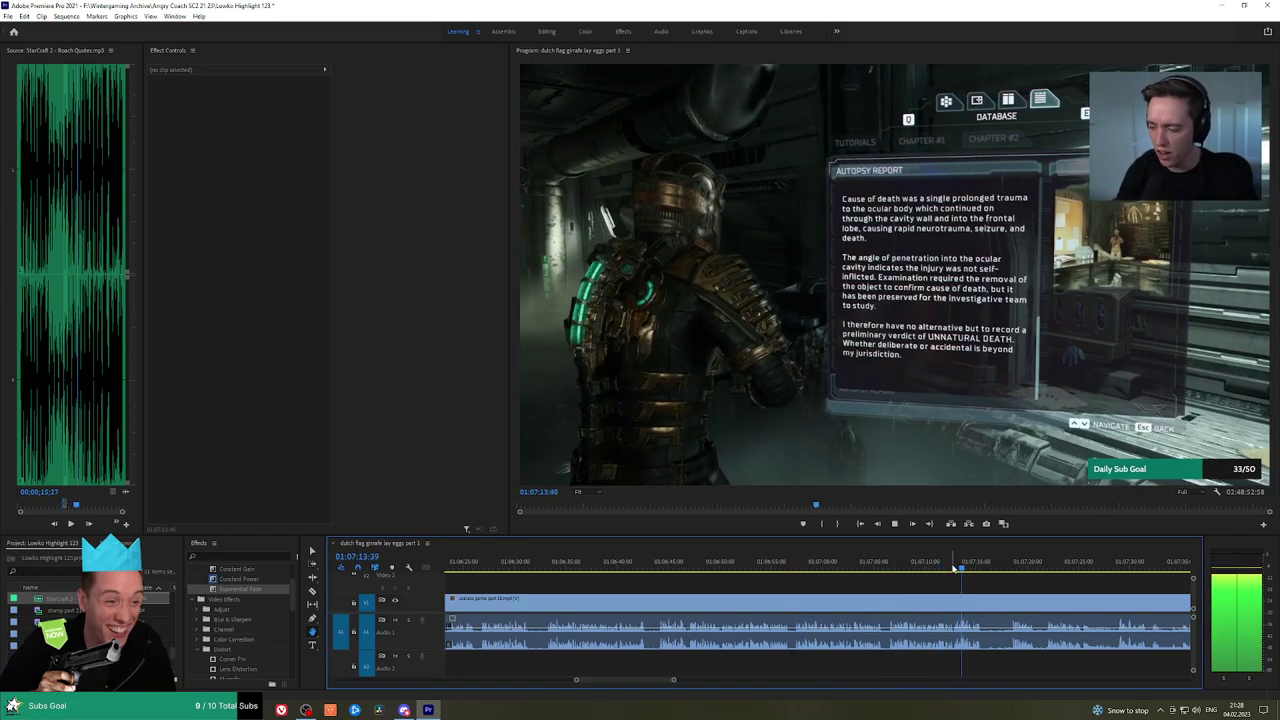
pyautogui.click(1010, 569)
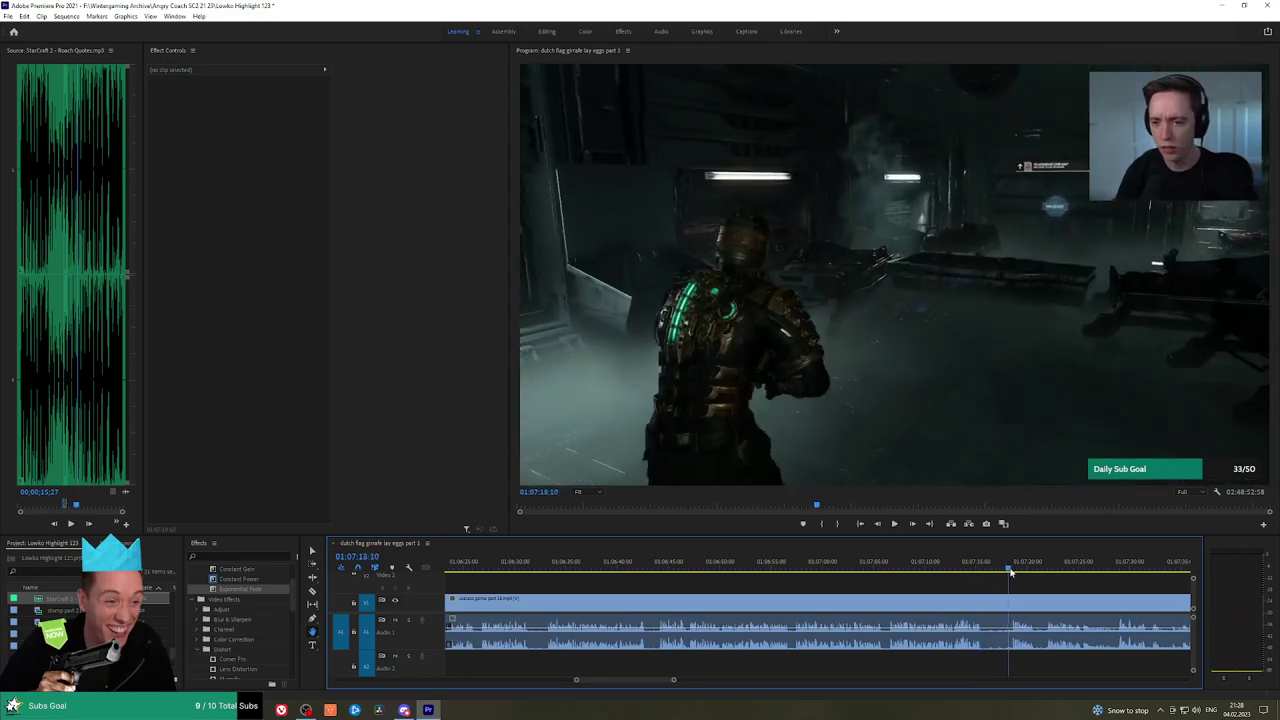
pyautogui.press('space')
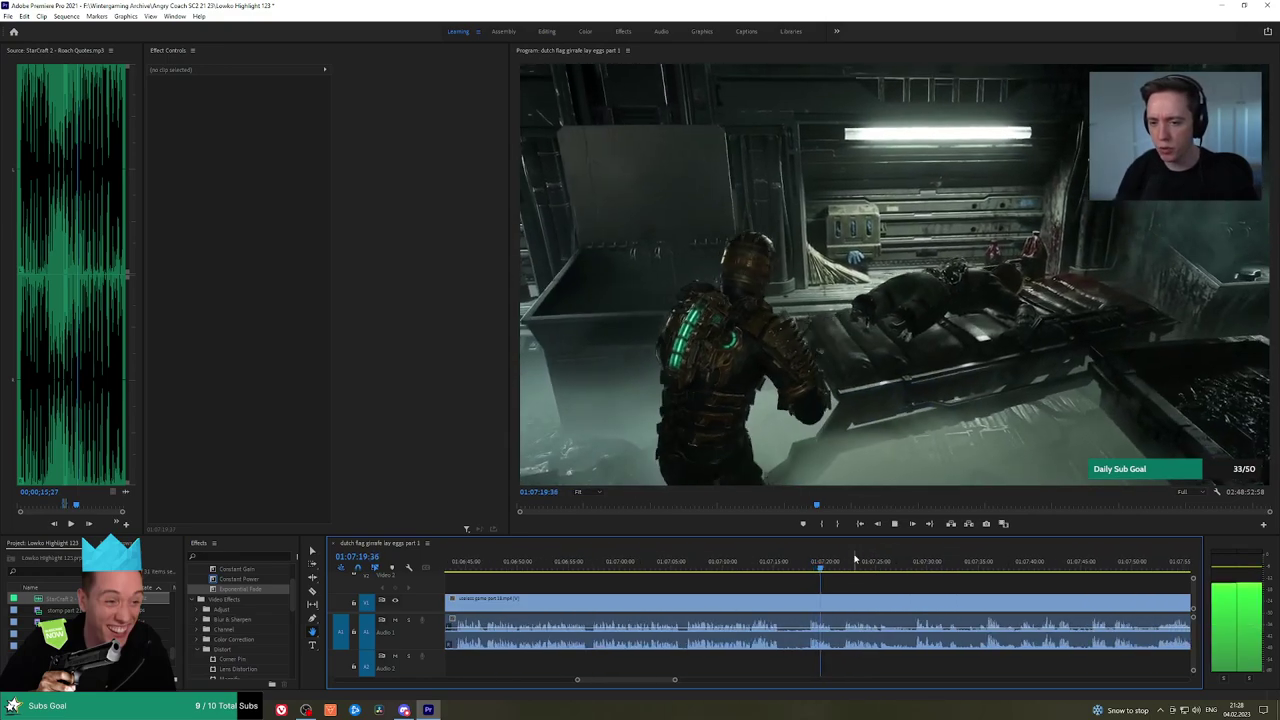
pyautogui.click(849, 562)
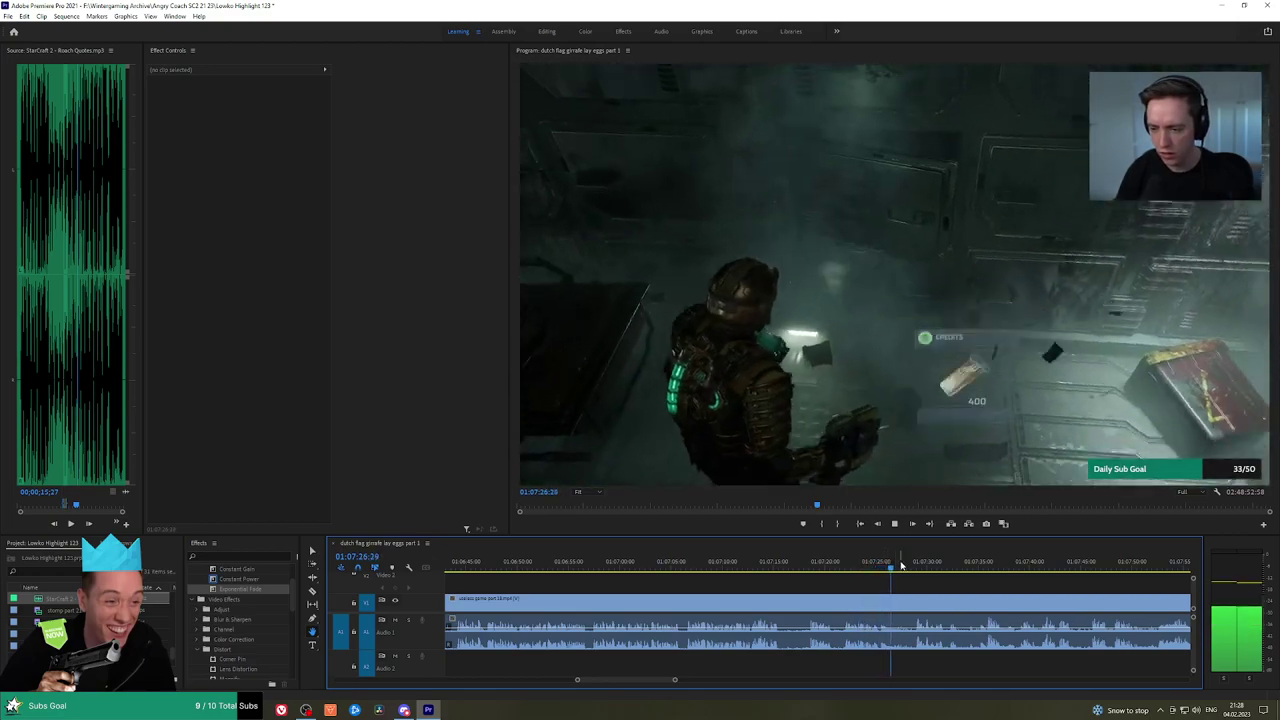
pyautogui.click(917, 563)
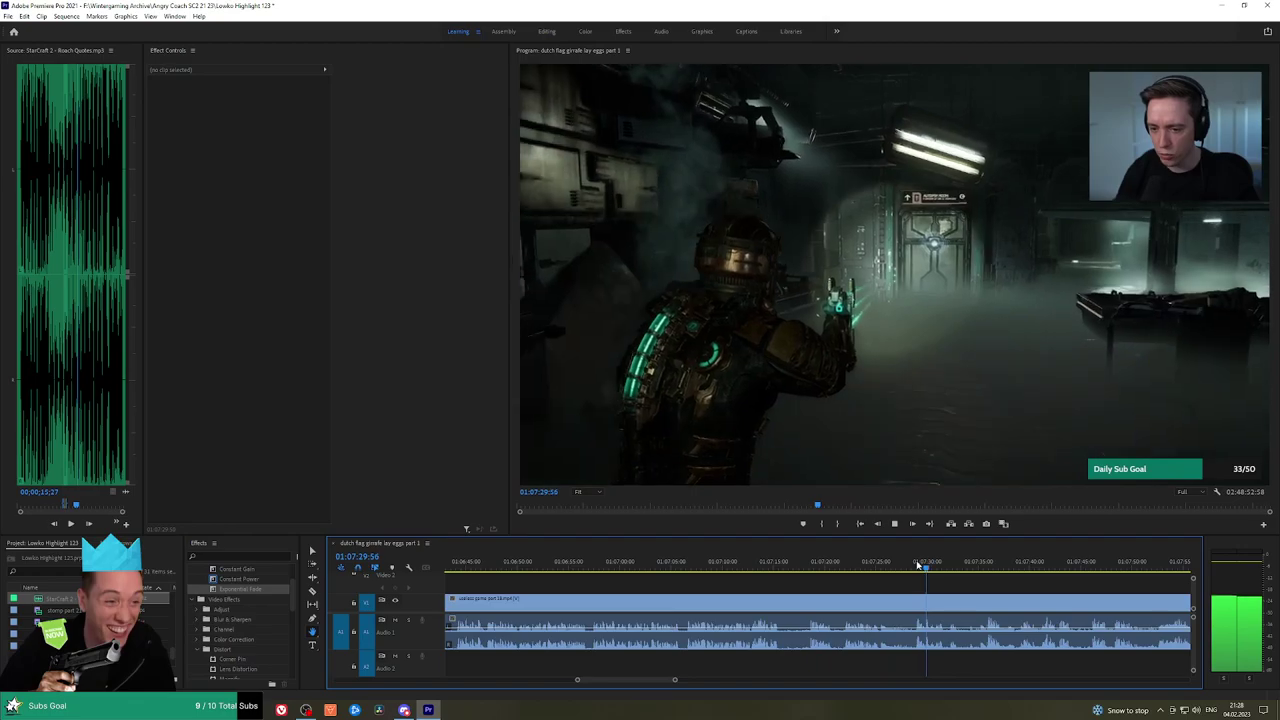
pyautogui.moveTo(981, 585); pyautogui.dragTo(866, 573)
# Skim ahead to the repeated monster fight and split the gameplay clip at about 01:08:20
pyautogui.press('c')
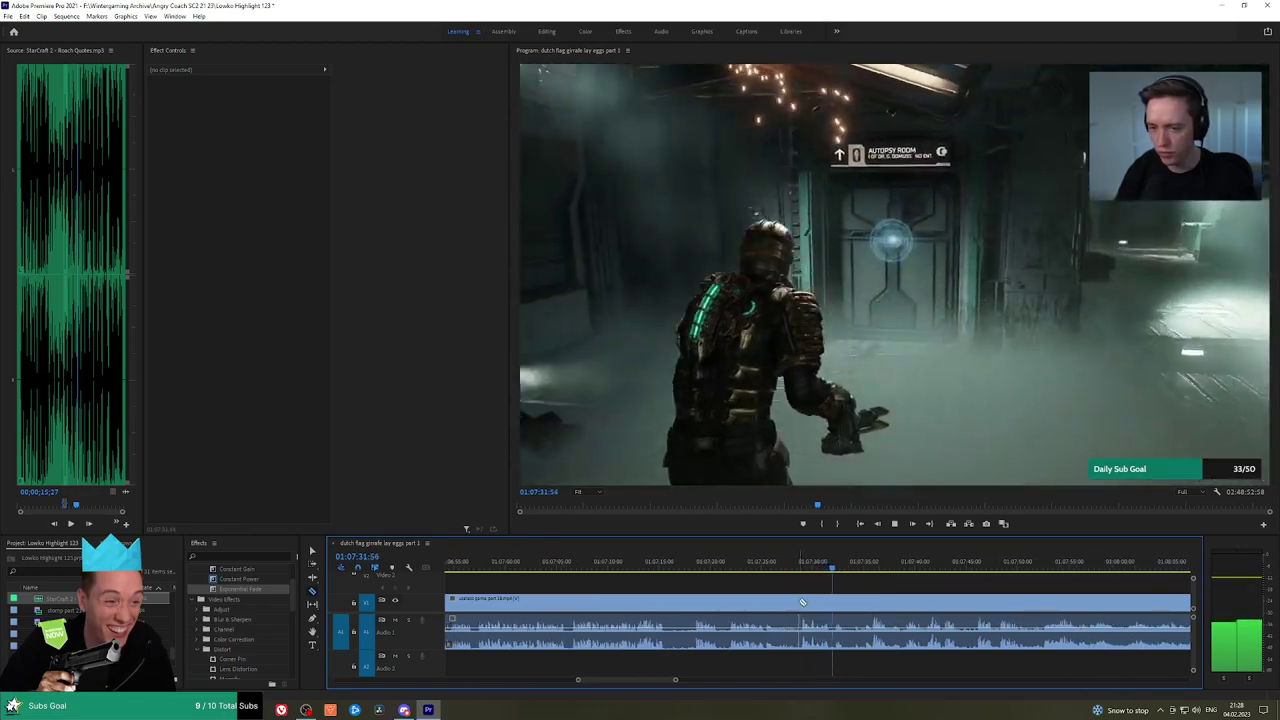
pyautogui.click(866, 564)
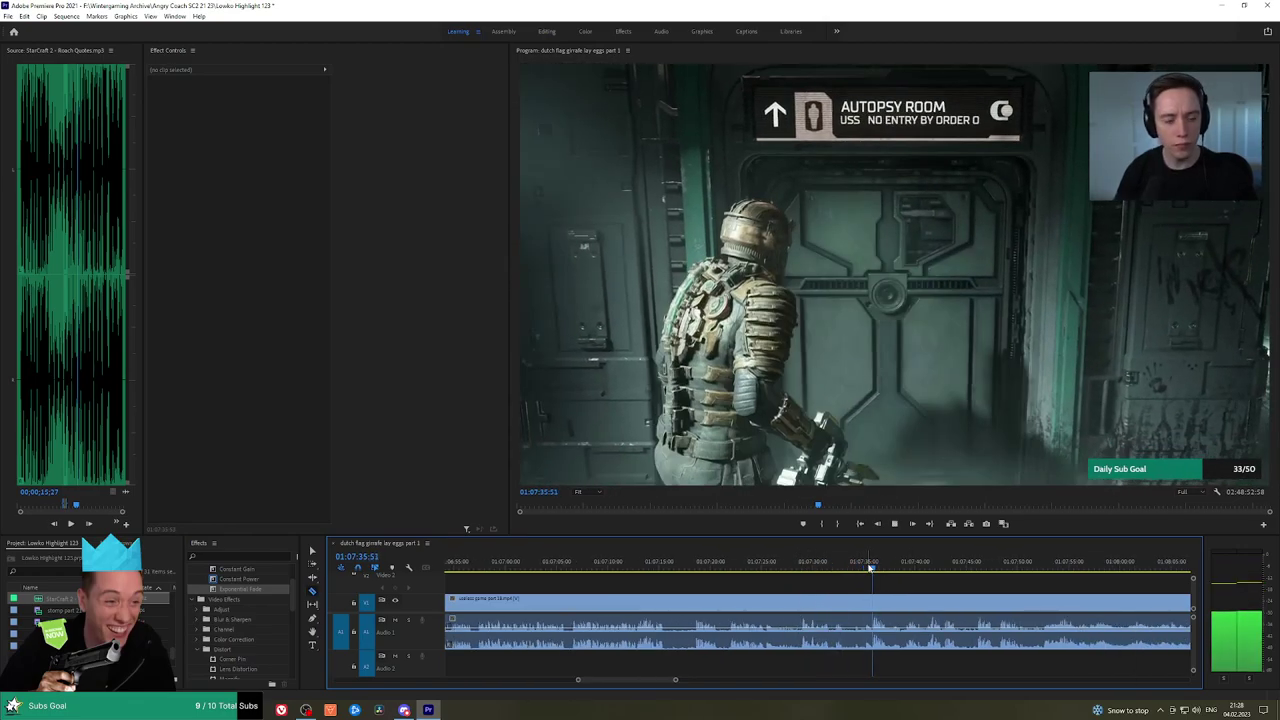
pyautogui.click(908, 567)
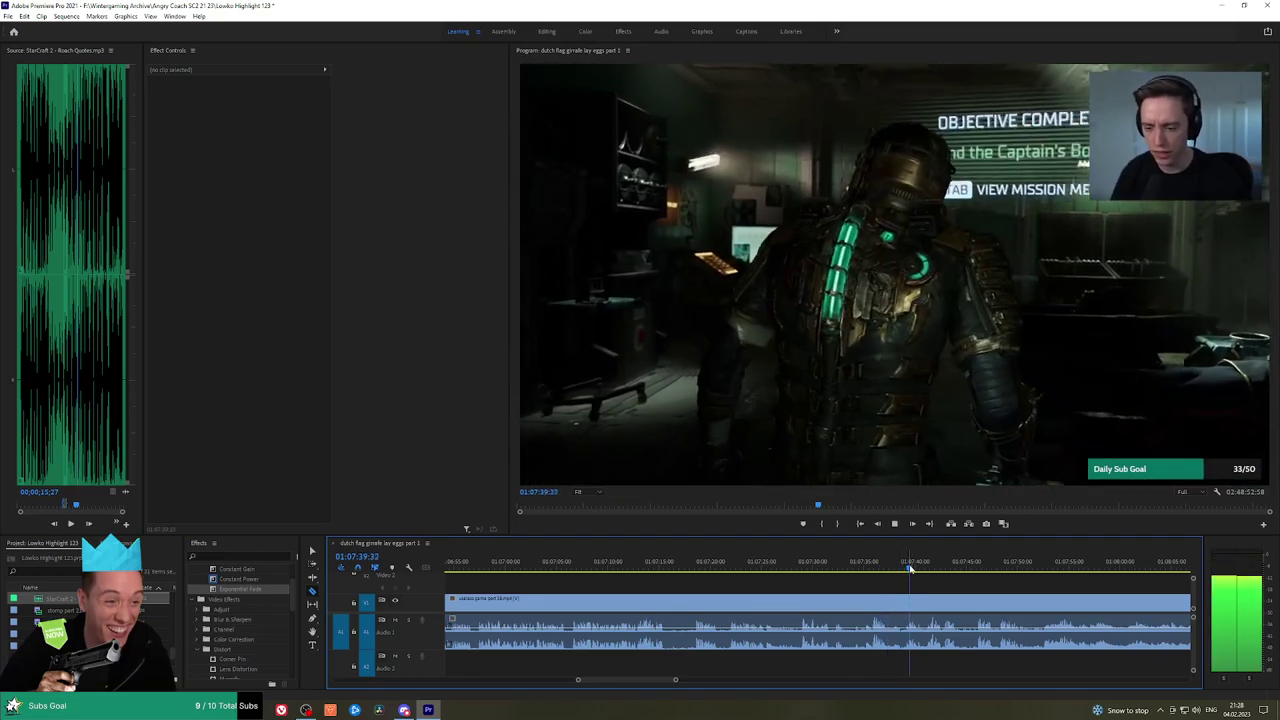
pyautogui.click(966, 564)
pyautogui.moveTo(1041, 590); pyautogui.dragTo(955, 566)
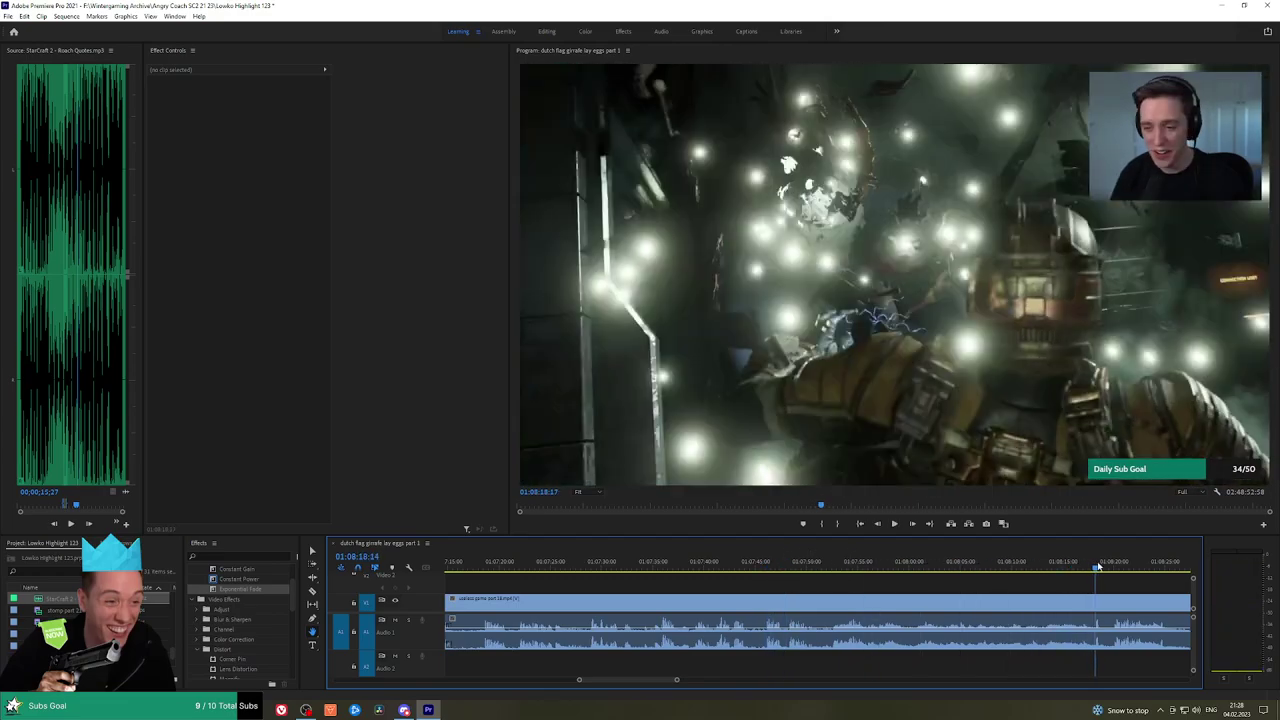
pyautogui.scroll(-4, 1123, 572)
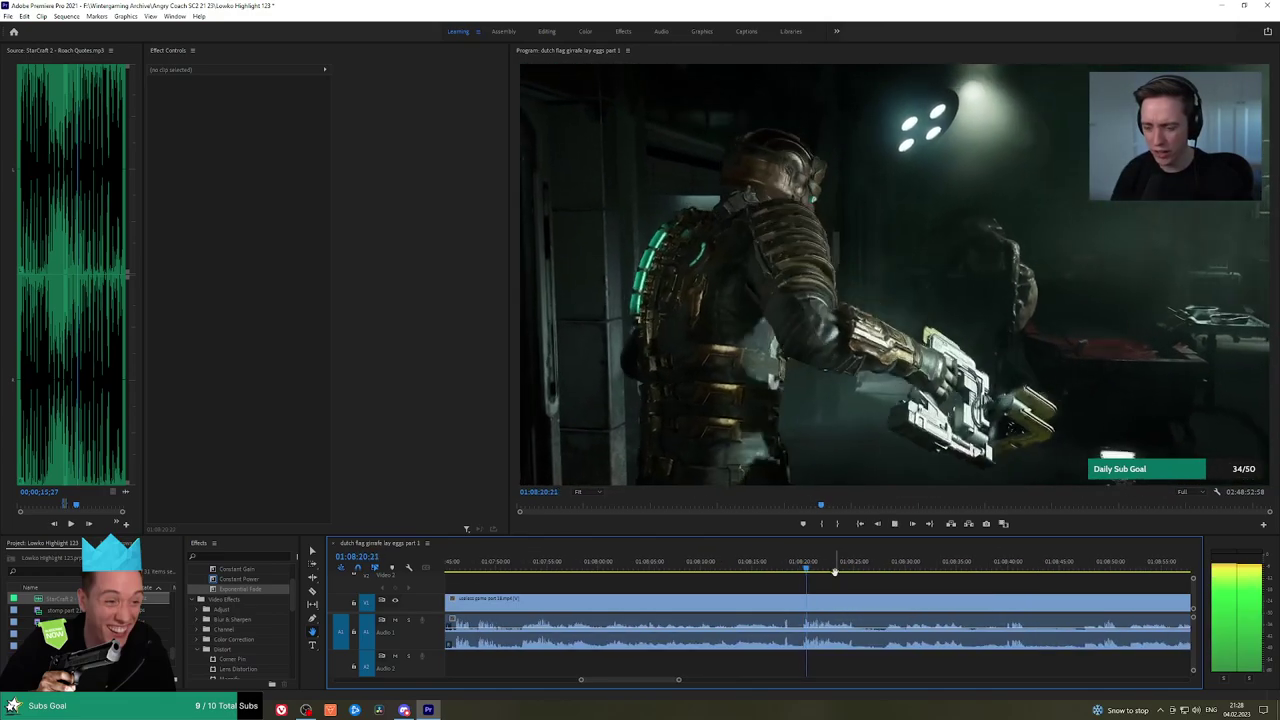
pyautogui.press('c')
pyautogui.click(802, 601)
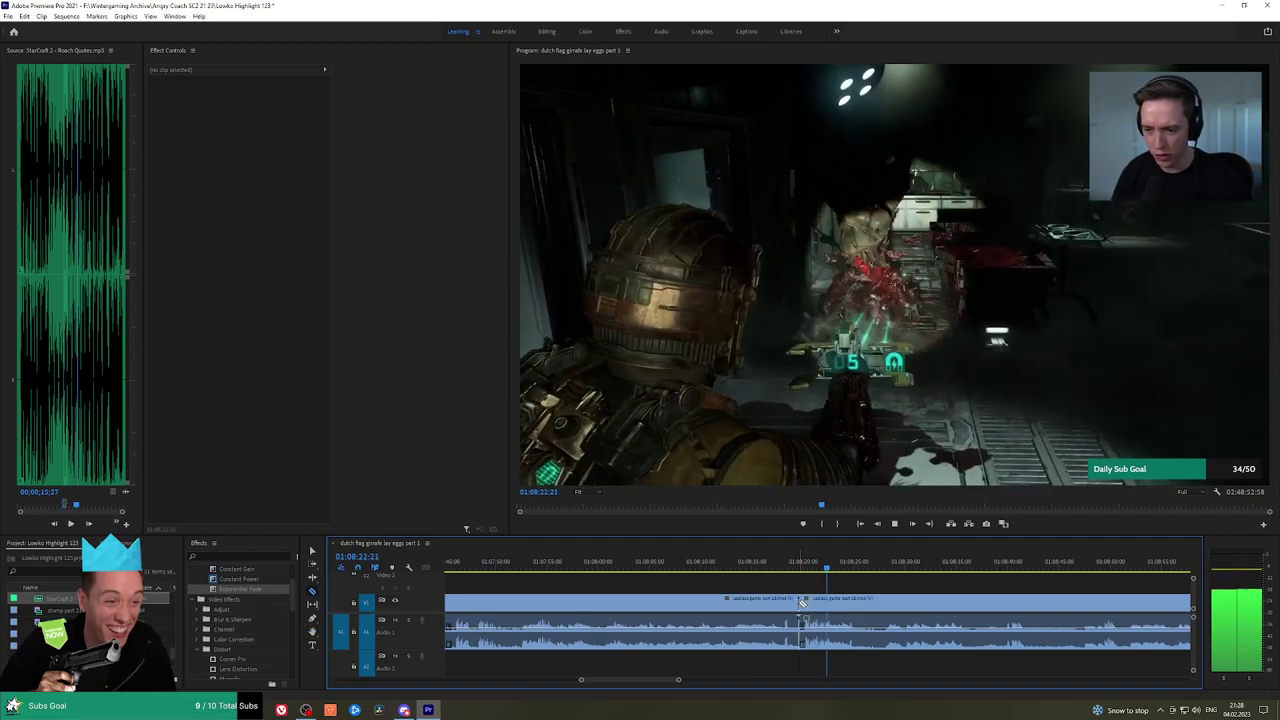
# Ripple-delete the section between the cuts at 01:05:54:28 and about 01:08:20, and smooth the audio join with an Exponential Fade
pyautogui.press('v')
pyautogui.click(786, 604)
pyautogui.hotkey('shift', 'Delete')
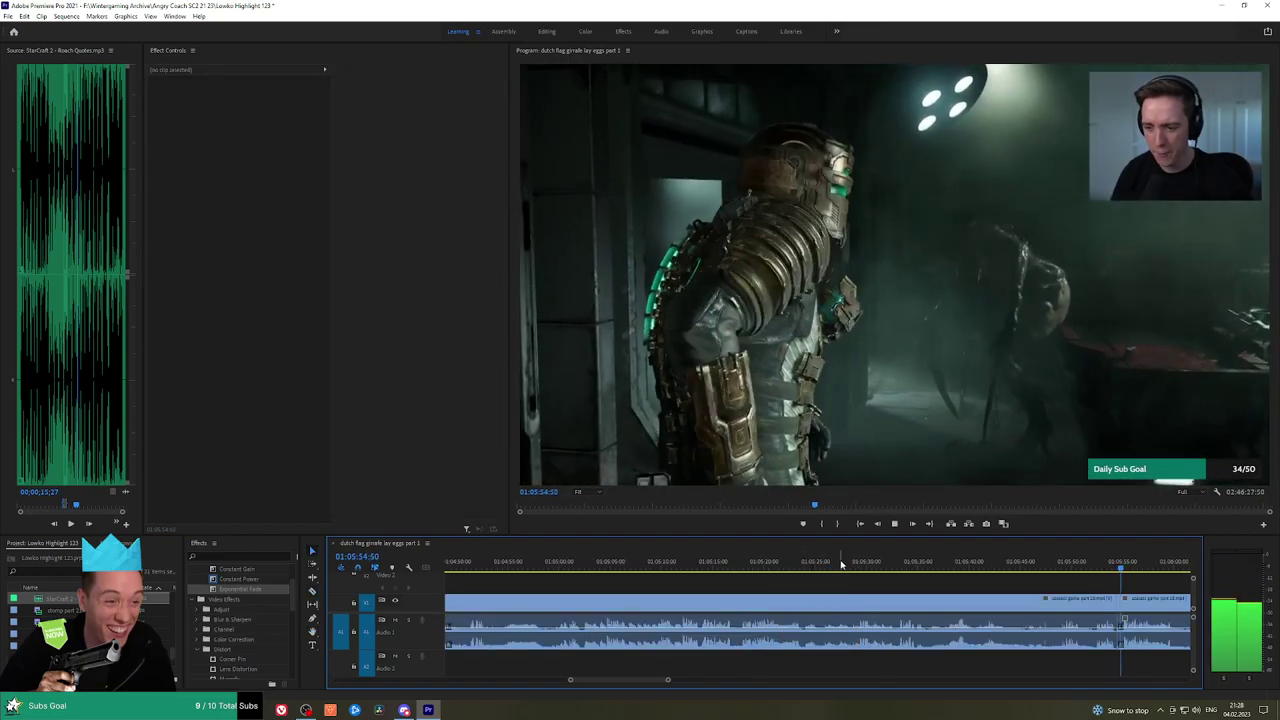
pyautogui.hotkey('shift', '7')
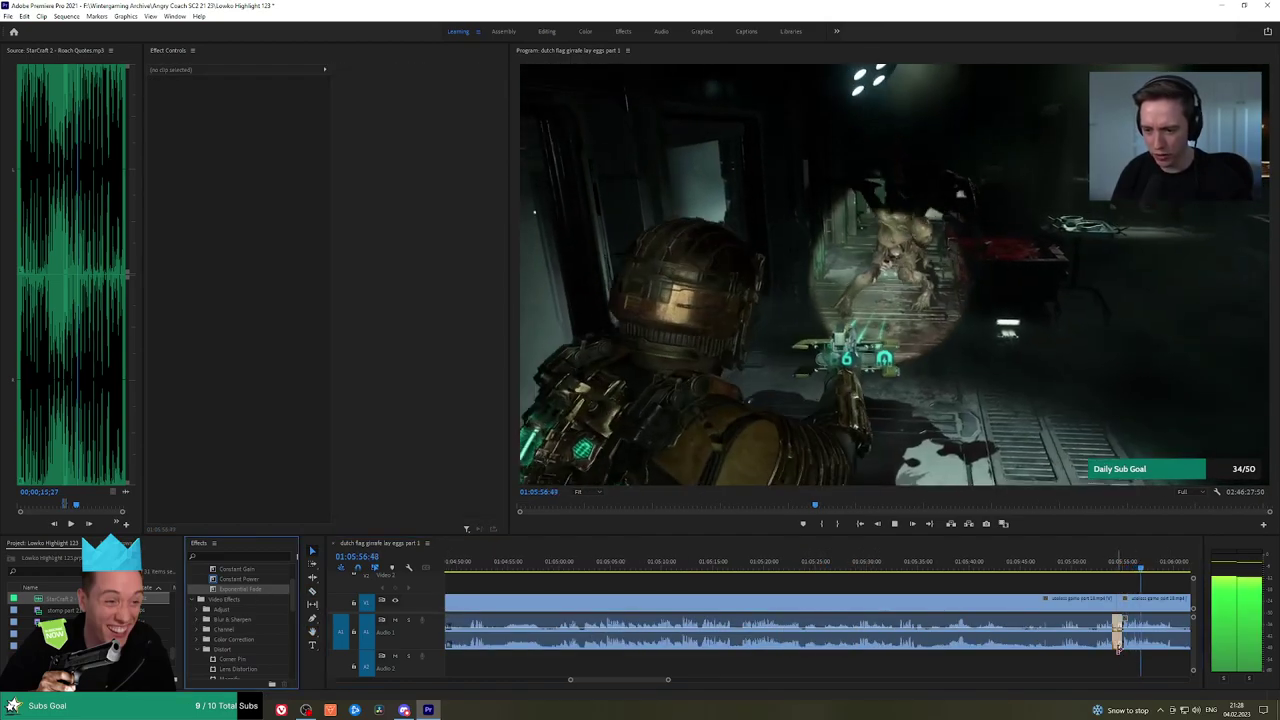
# Cut out the stretch from about 01:06:17 to 01:06:22, closing the gap, and add a Constant Power crossfade to the audio join
pyautogui.press('h')
pyautogui.moveTo(1171, 583); pyautogui.dragTo(885, 583)
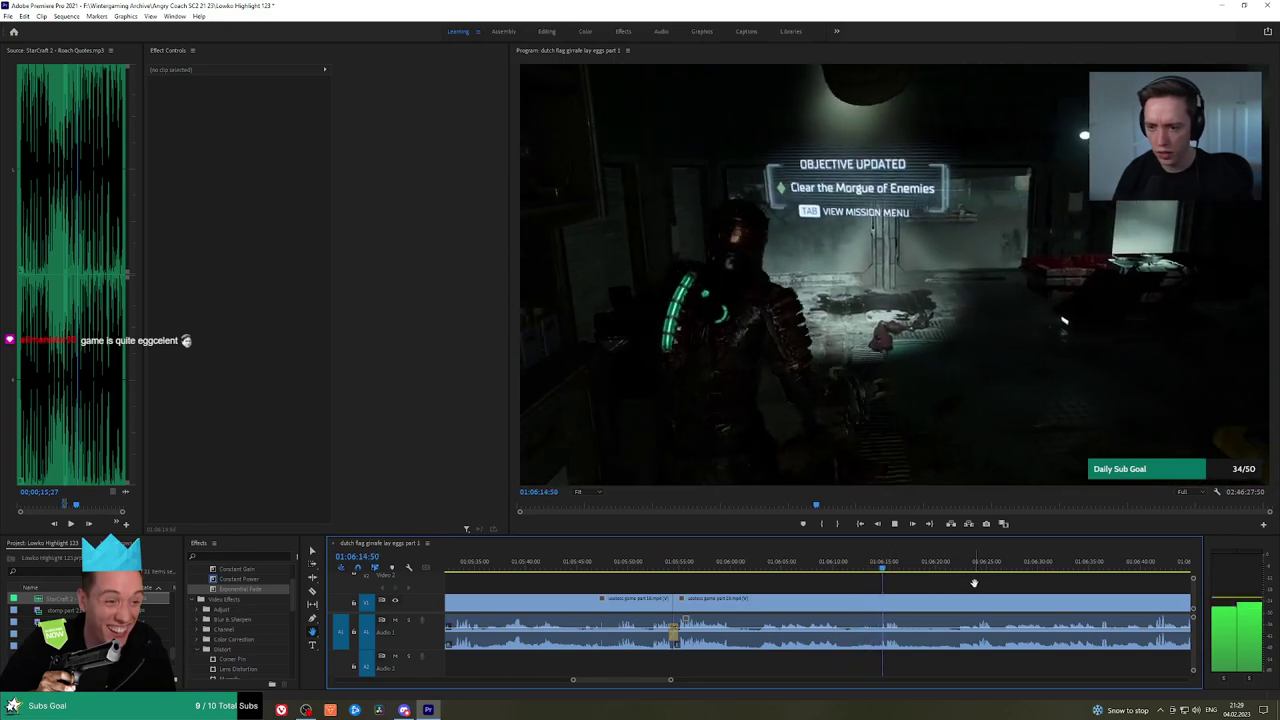
pyautogui.moveTo(974, 583); pyautogui.dragTo(866, 575)
pyautogui.press('space')
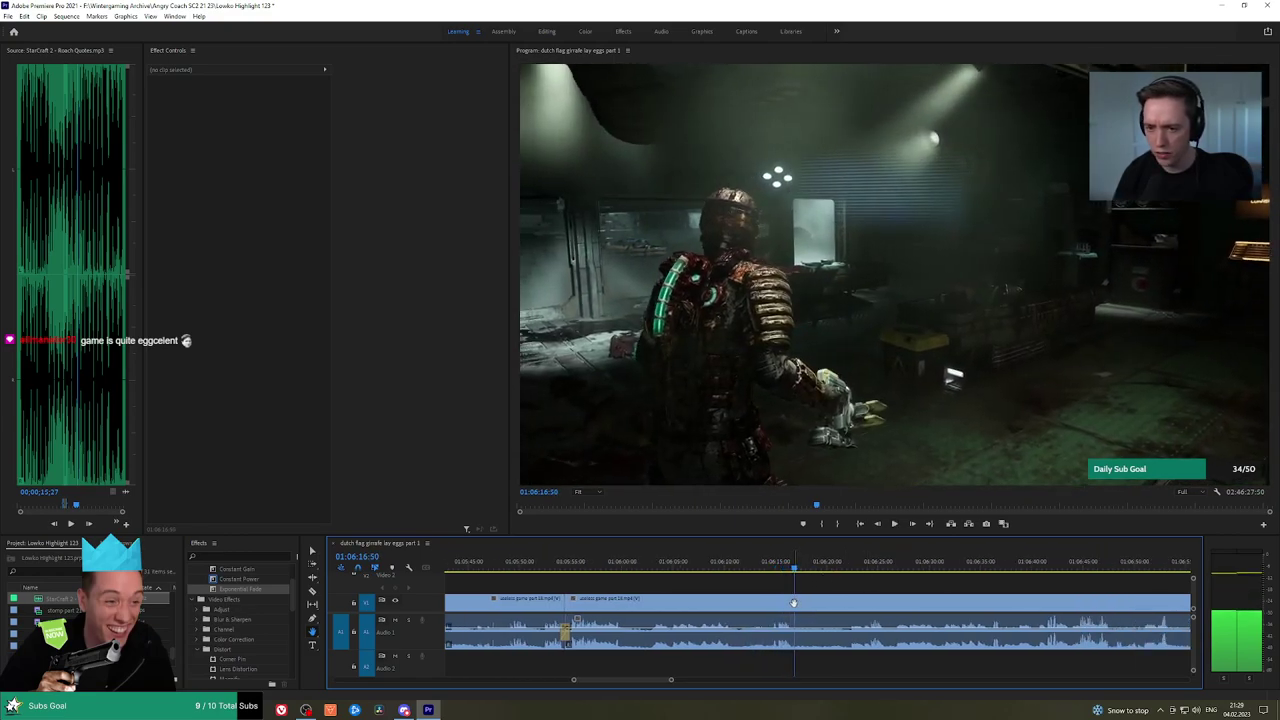
pyautogui.press('c')
pyautogui.click(795, 603)
pyautogui.click(846, 565)
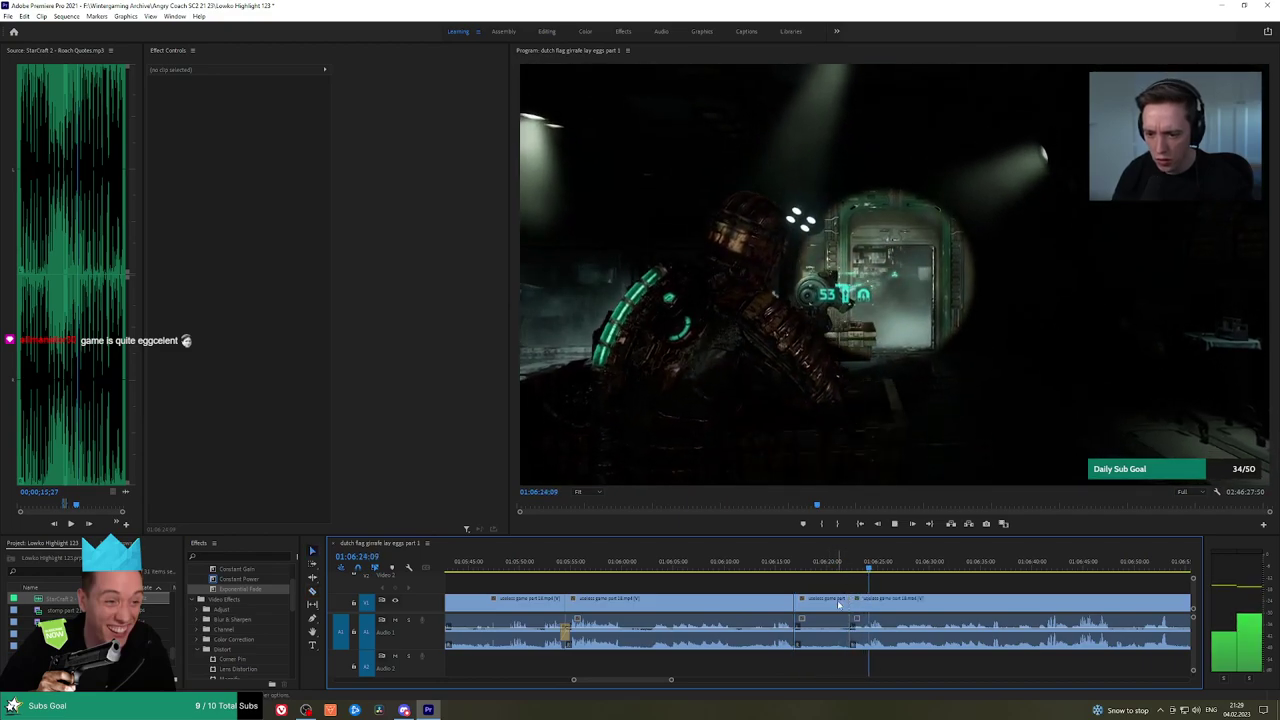
pyautogui.click(838, 604)
pyautogui.hotkey('shift', 'Delete')
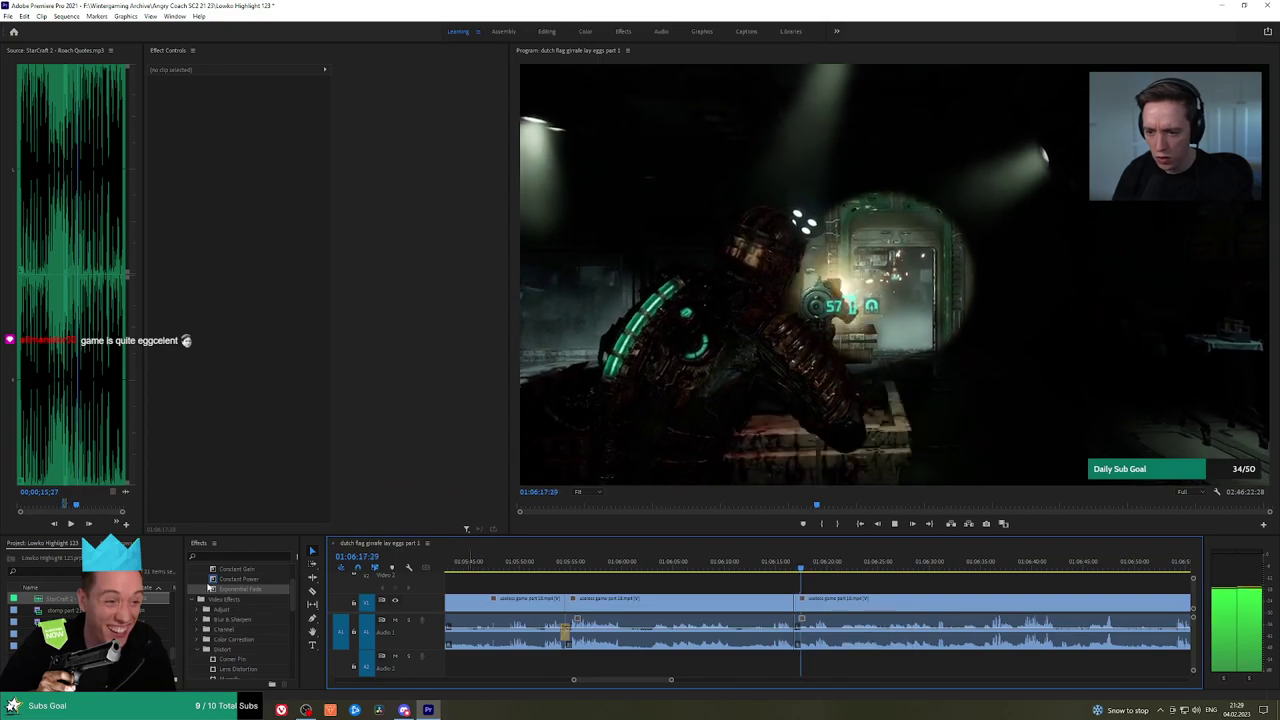
pyautogui.moveTo(215, 580); pyautogui.dragTo(378, 588)
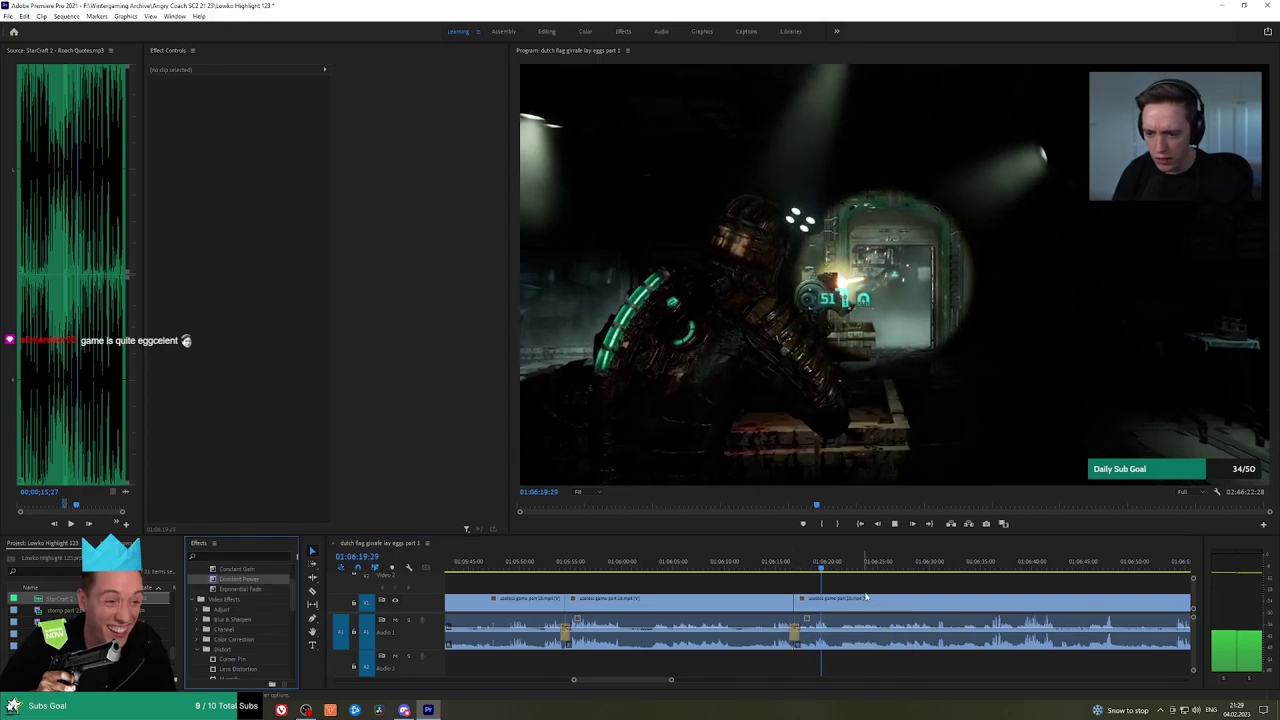
# Play on past the morgue shooting to the Connection Lost console and split the gameplay clip at about 01:06:58
pyautogui.moveTo(897, 578); pyautogui.dragTo(865, 578)
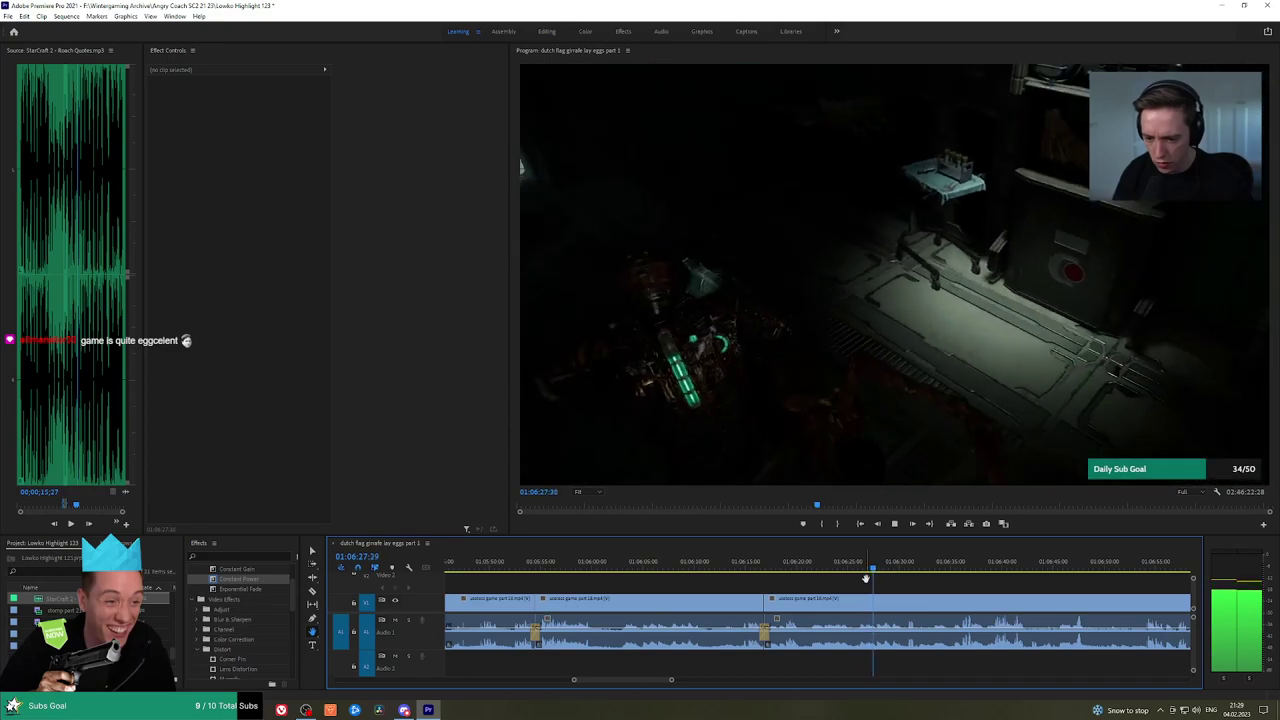
pyautogui.moveTo(959, 588); pyautogui.dragTo(824, 582)
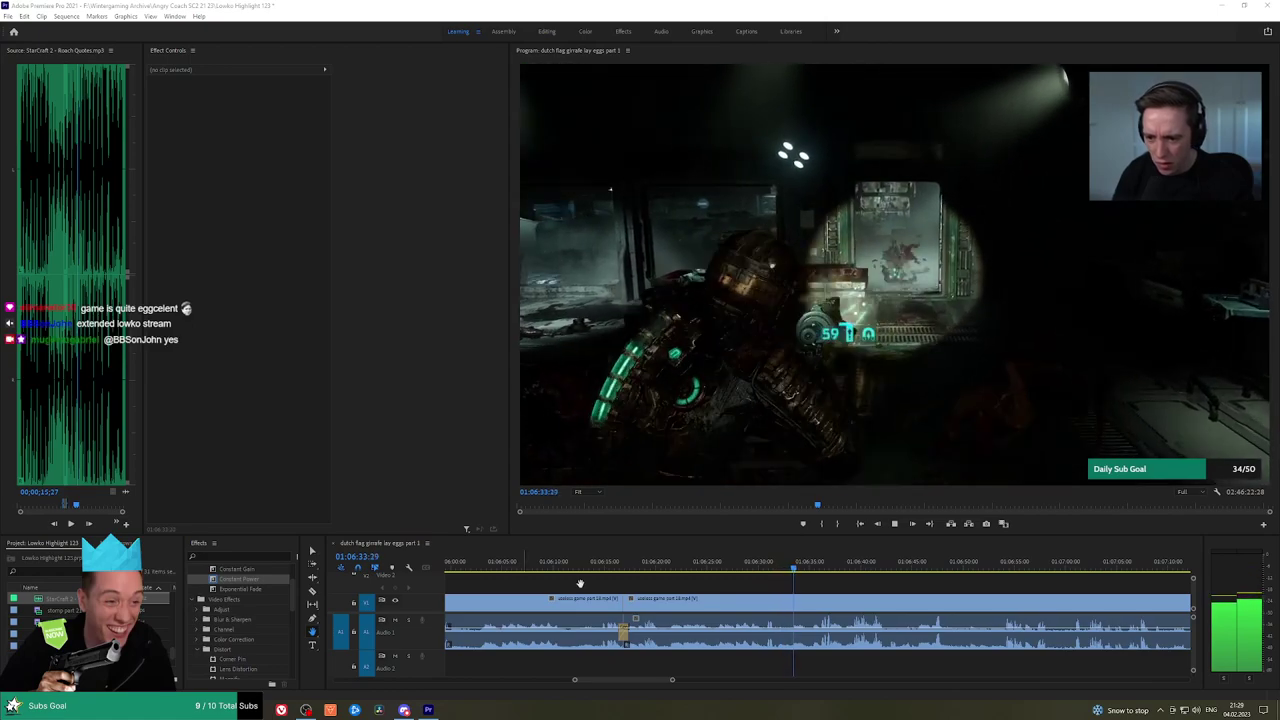
pyautogui.scroll(-1, 840, 586)
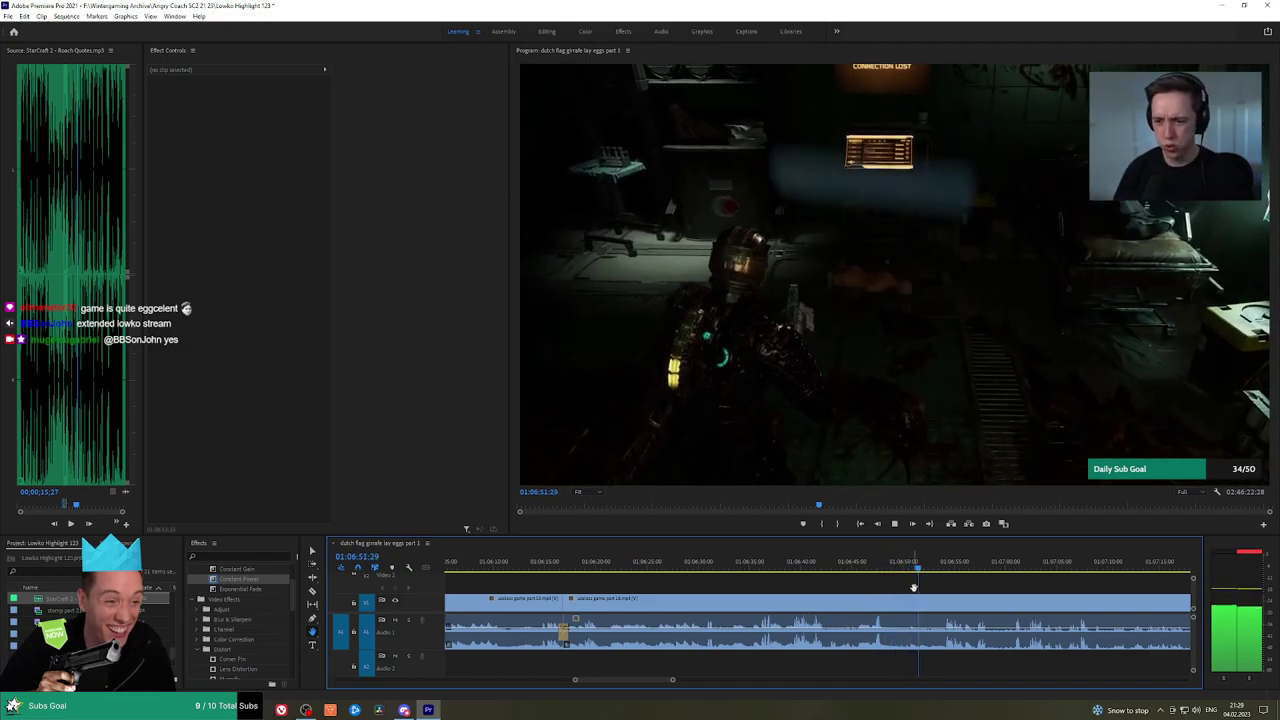
pyautogui.click(943, 570)
pyautogui.moveTo(987, 577); pyautogui.dragTo(887, 577)
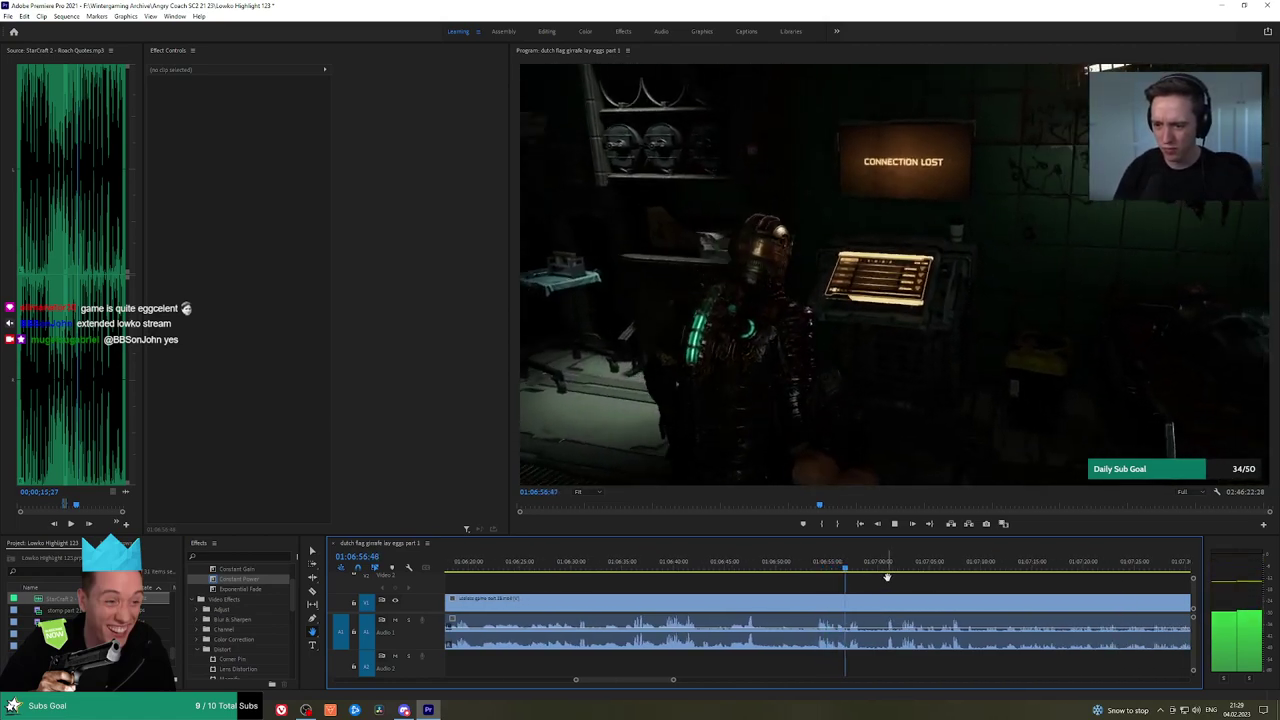
pyautogui.press('c')
pyautogui.click(862, 598)
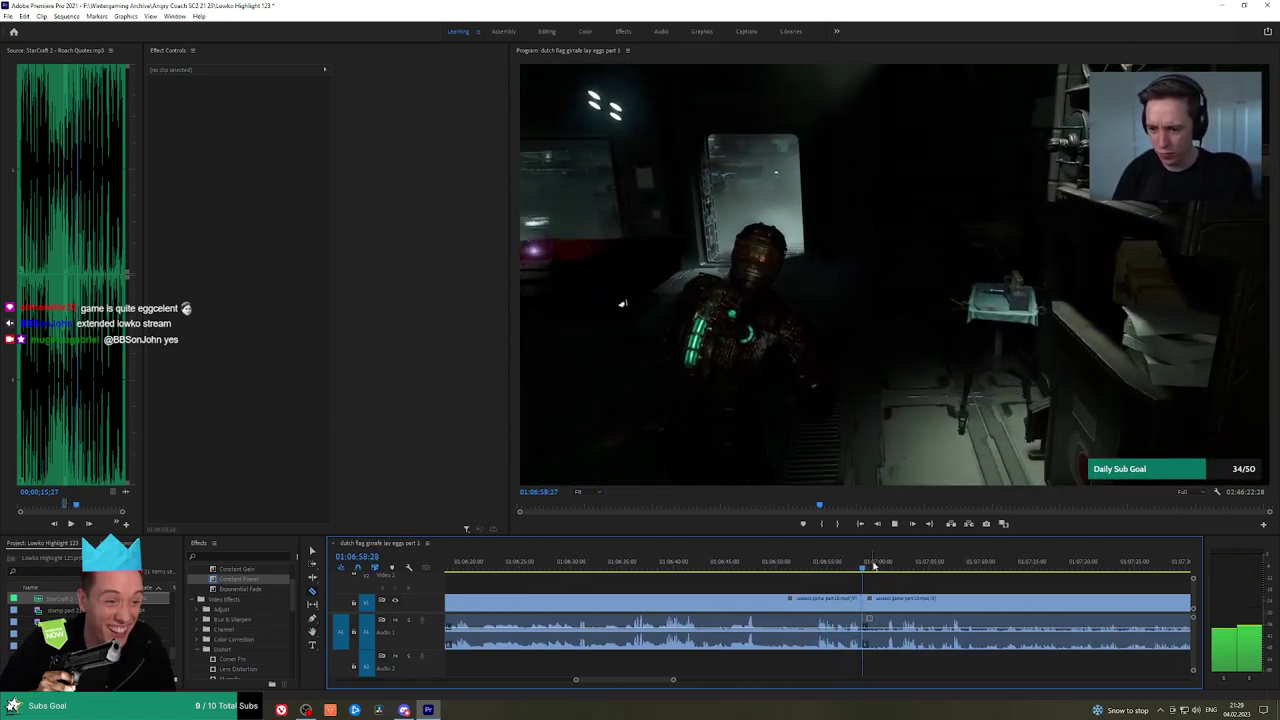
# Ripple-delete about two seconds after the 01:06:58 split and add a Constant Power crossfade to the audio join
pyautogui.click(883, 564)
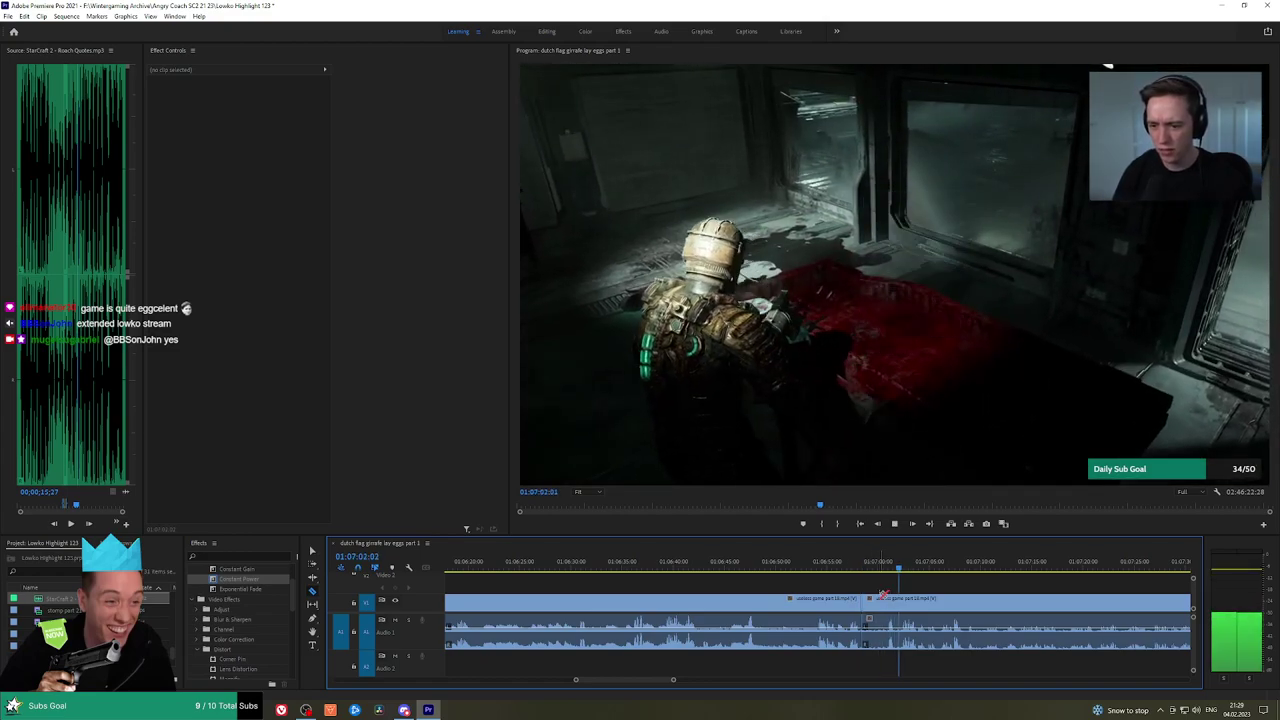
pyautogui.press('v')
pyautogui.click(876, 602)
pyautogui.hotkey('shift', 'Delete')
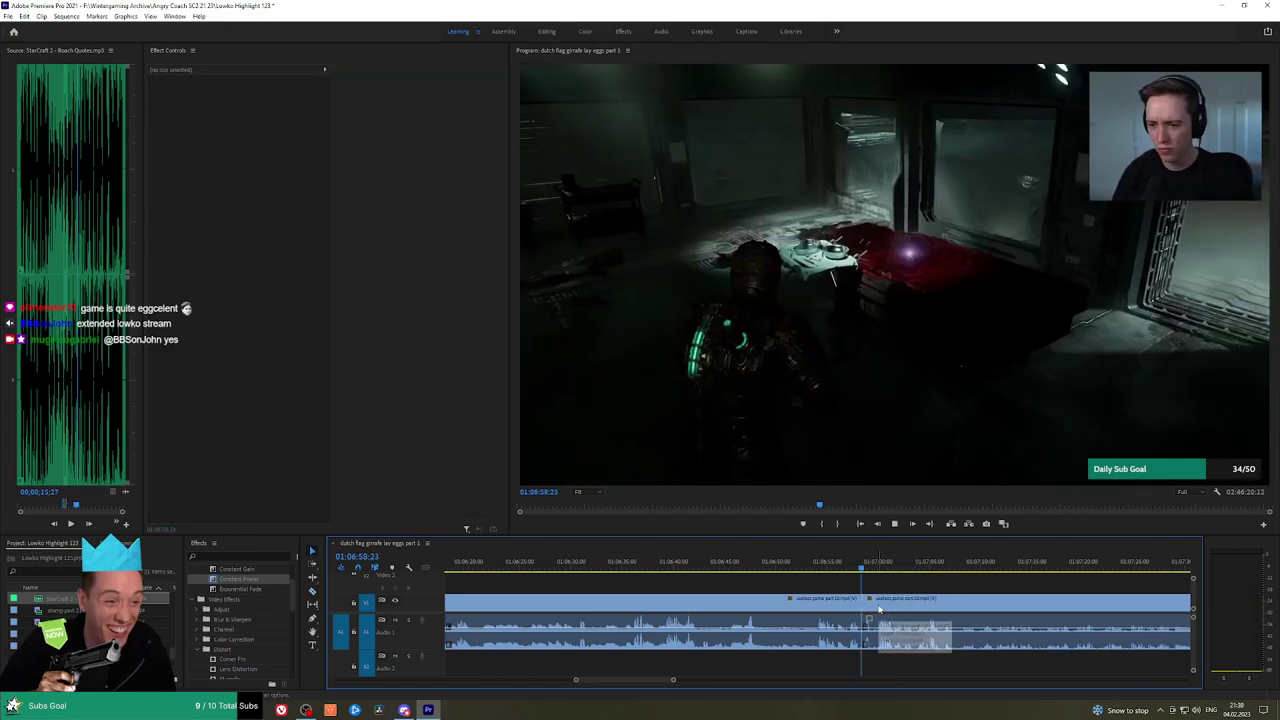
pyautogui.click(249, 583)
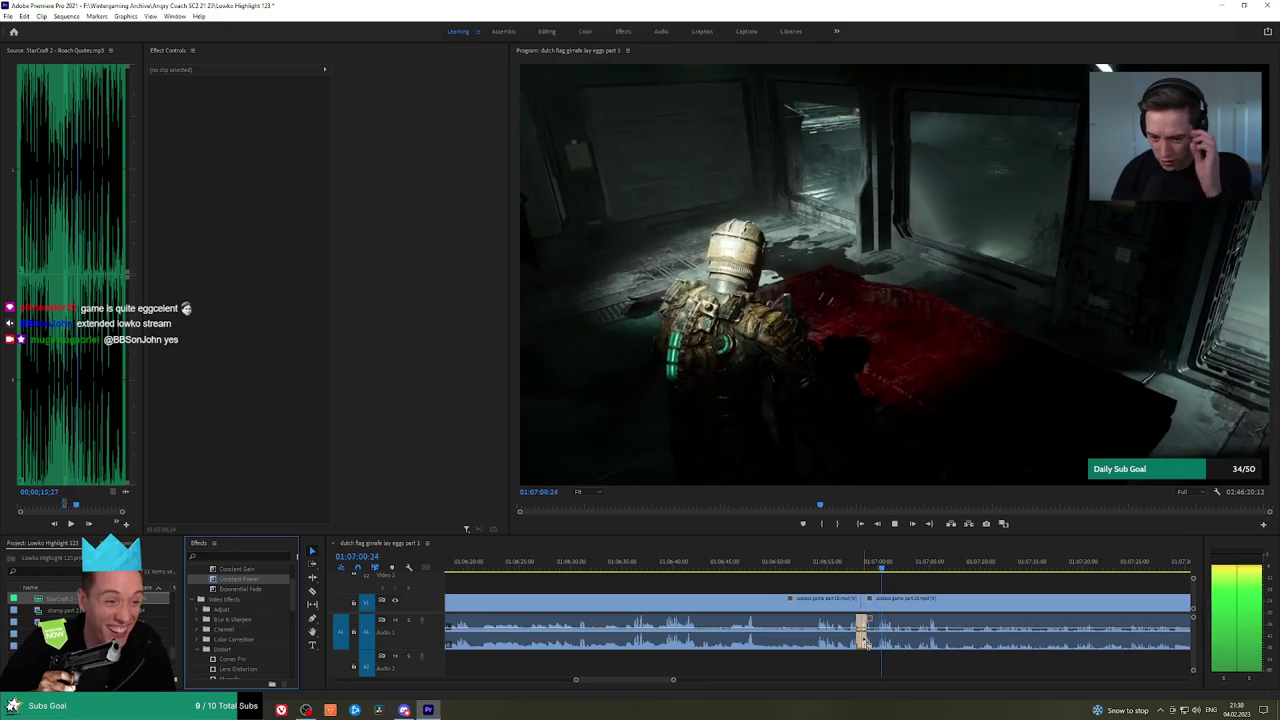
# Review the Hammond audio call footage between about 01:06:59 and 01:07:06
pyautogui.click(978, 581)
pyautogui.press('h')
pyautogui.moveTo(979, 580); pyautogui.dragTo(730, 574)
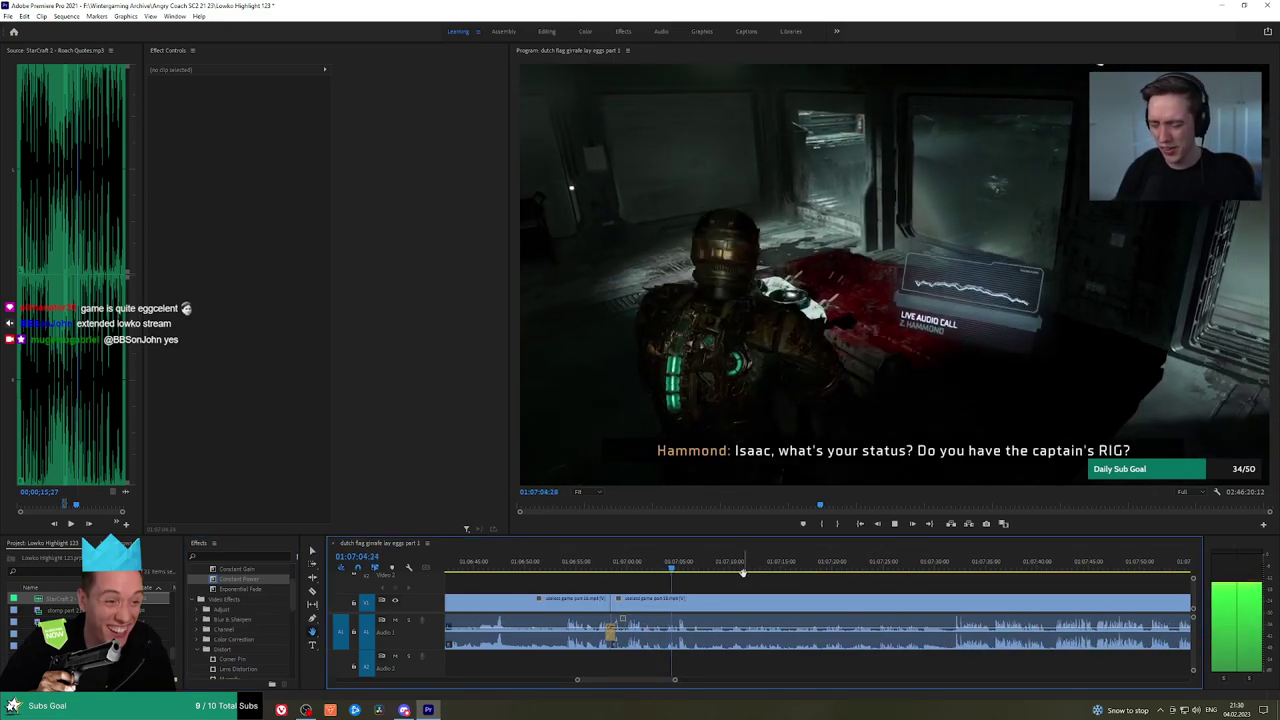
pyautogui.press('space')
pyautogui.click(678, 566)
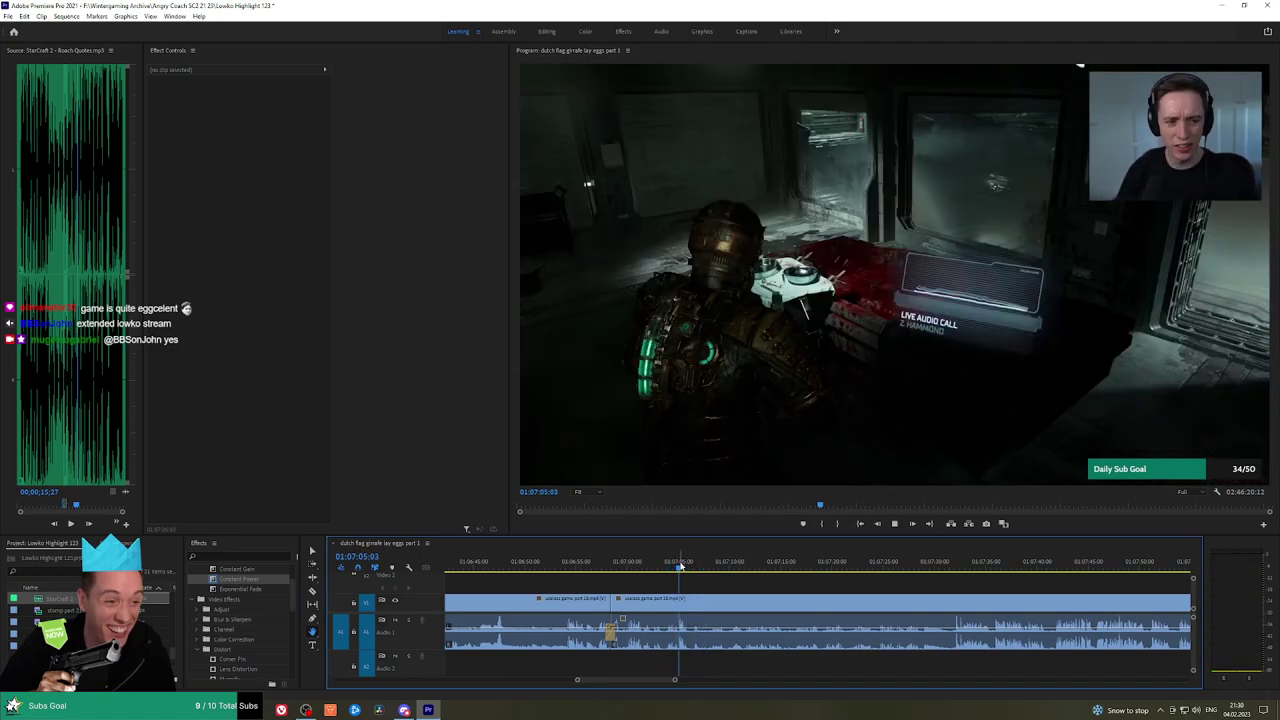
pyautogui.press('space')
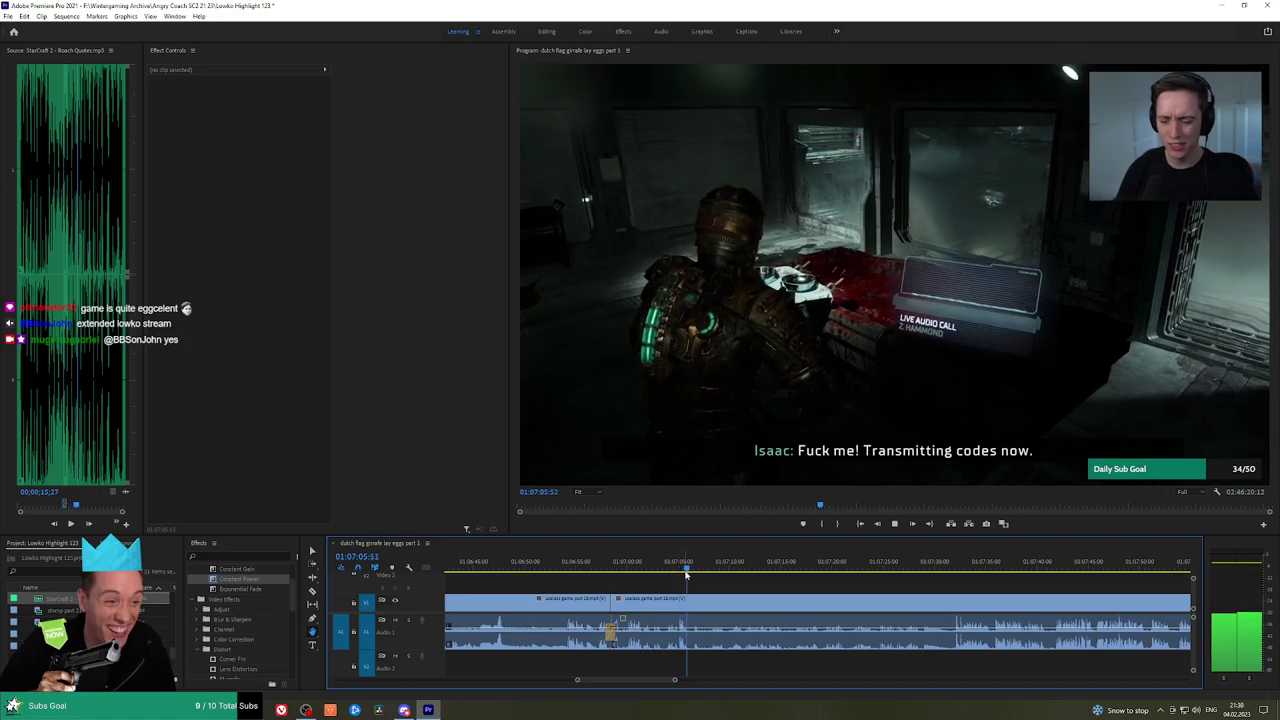
pyautogui.click(648, 566)
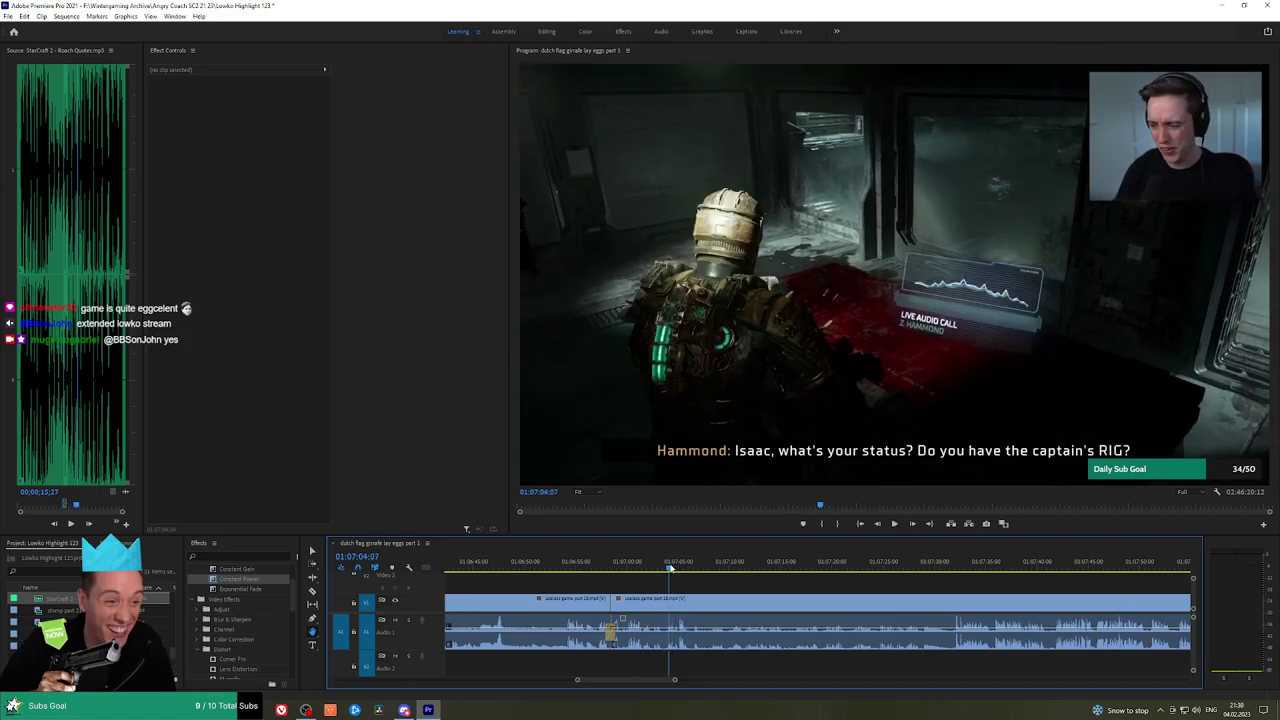
pyautogui.click(612, 566)
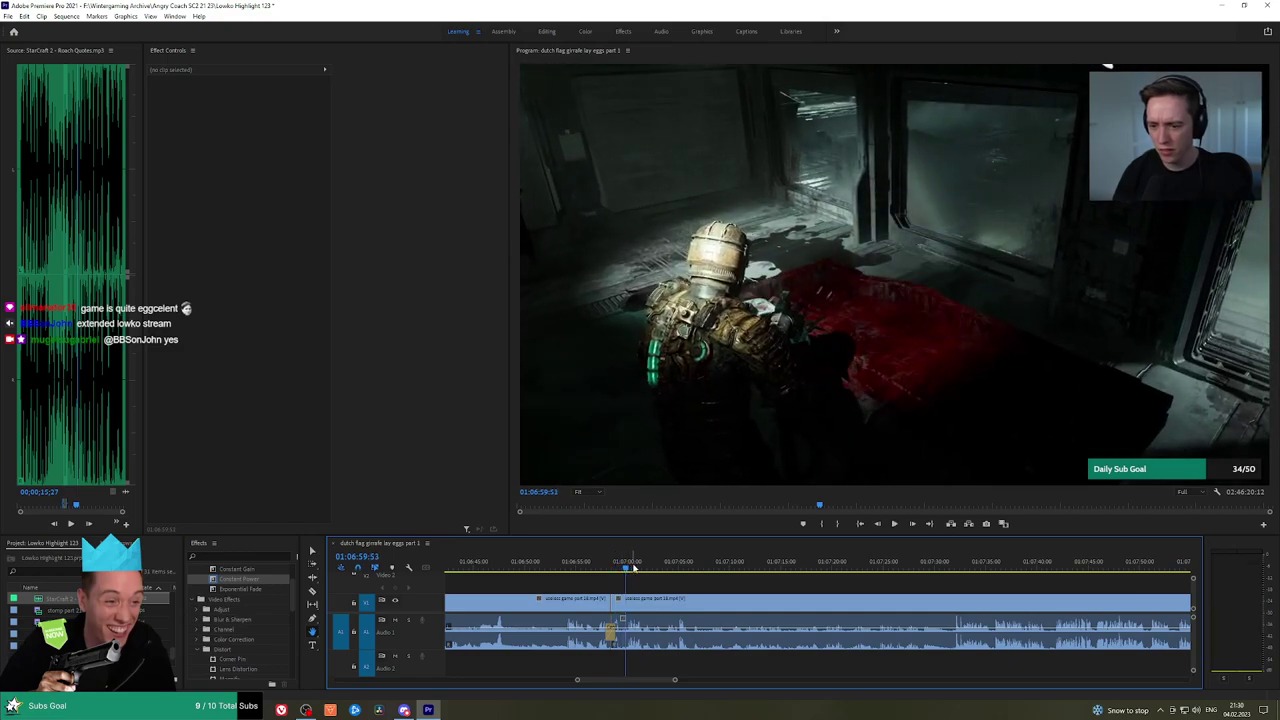
# Skim the footage from about 01:07:30 through the security clearance message to about 01:09:00
pyautogui.click(925, 566)
pyautogui.click(950, 567)
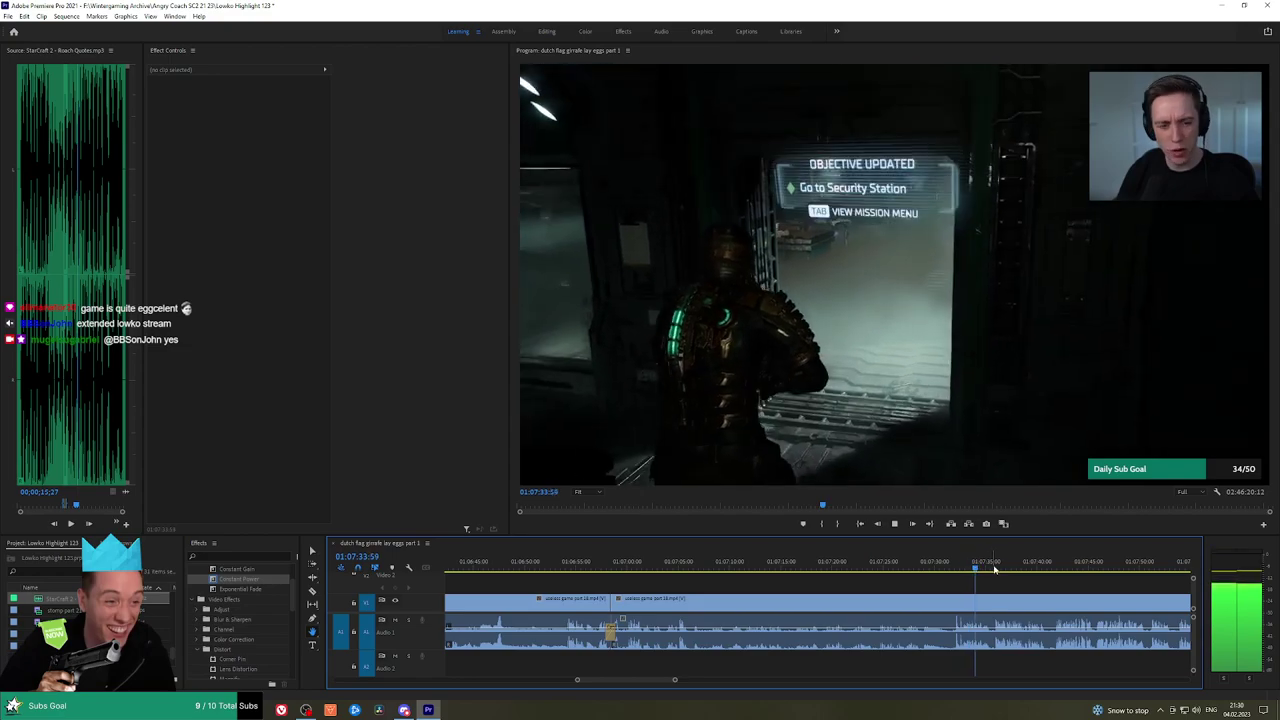
pyautogui.click(994, 568)
pyautogui.moveTo(1043, 591); pyautogui.dragTo(757, 568)
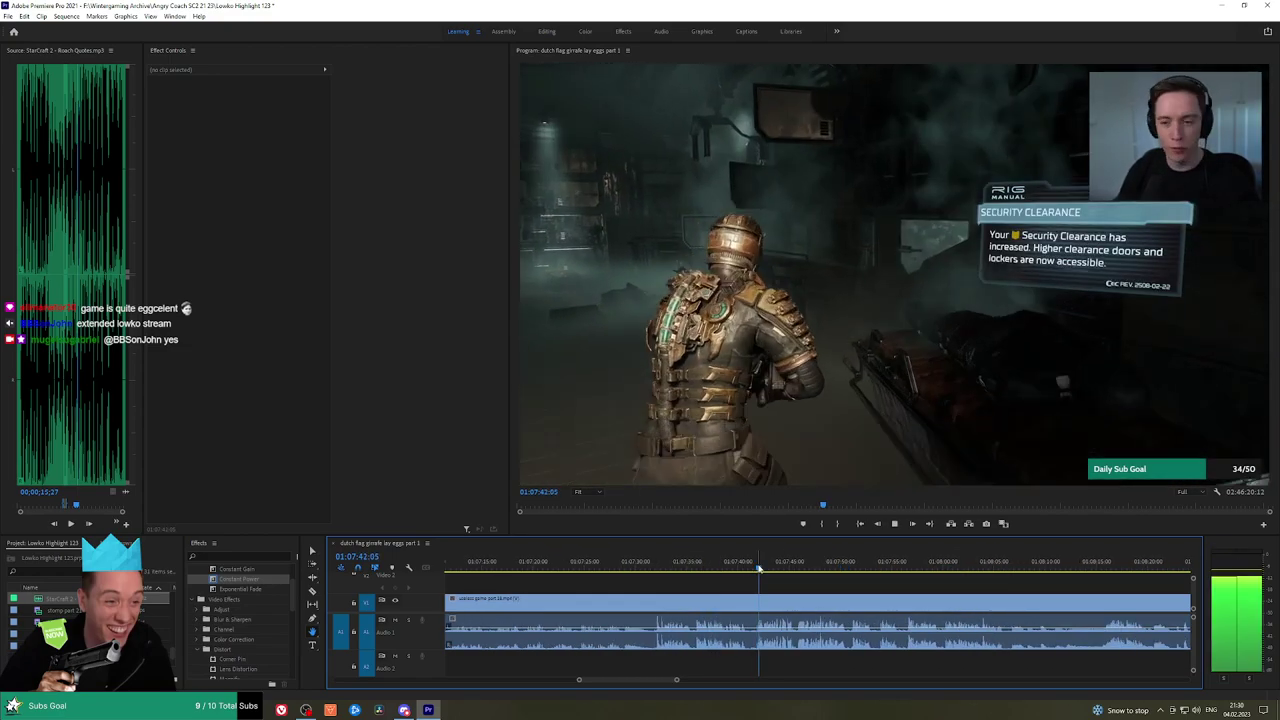
pyautogui.moveTo(850, 573); pyautogui.dragTo(889, 564)
pyautogui.press('space')
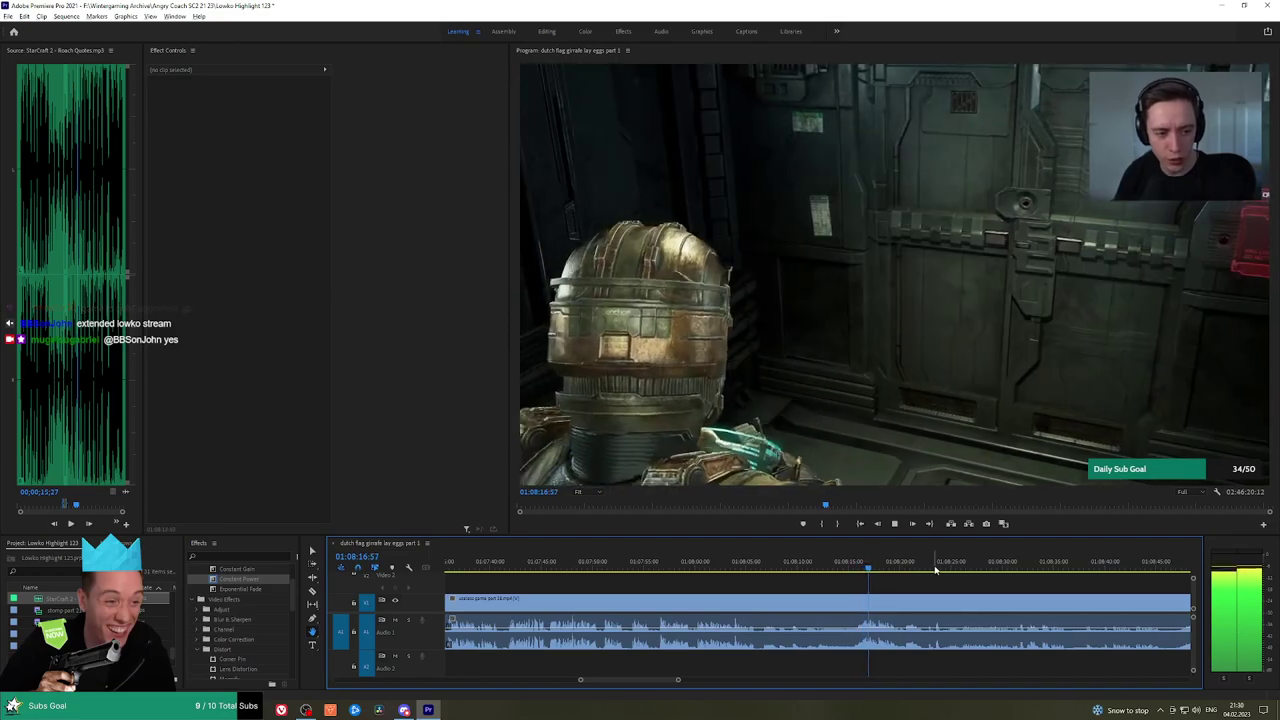
pyautogui.scroll(-4, 963, 571)
pyautogui.click(1046, 565)
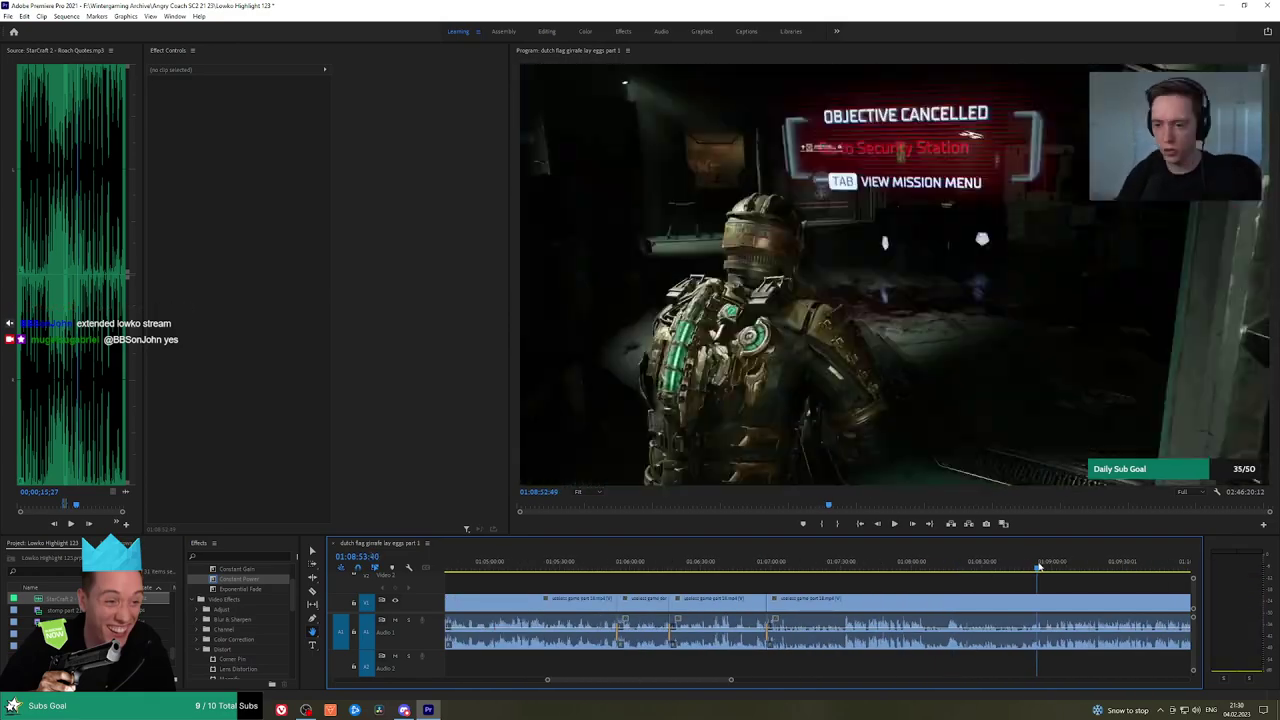
pyautogui.moveTo(1088, 580); pyautogui.dragTo(785, 580)
pyautogui.scroll(4, 770, 565)
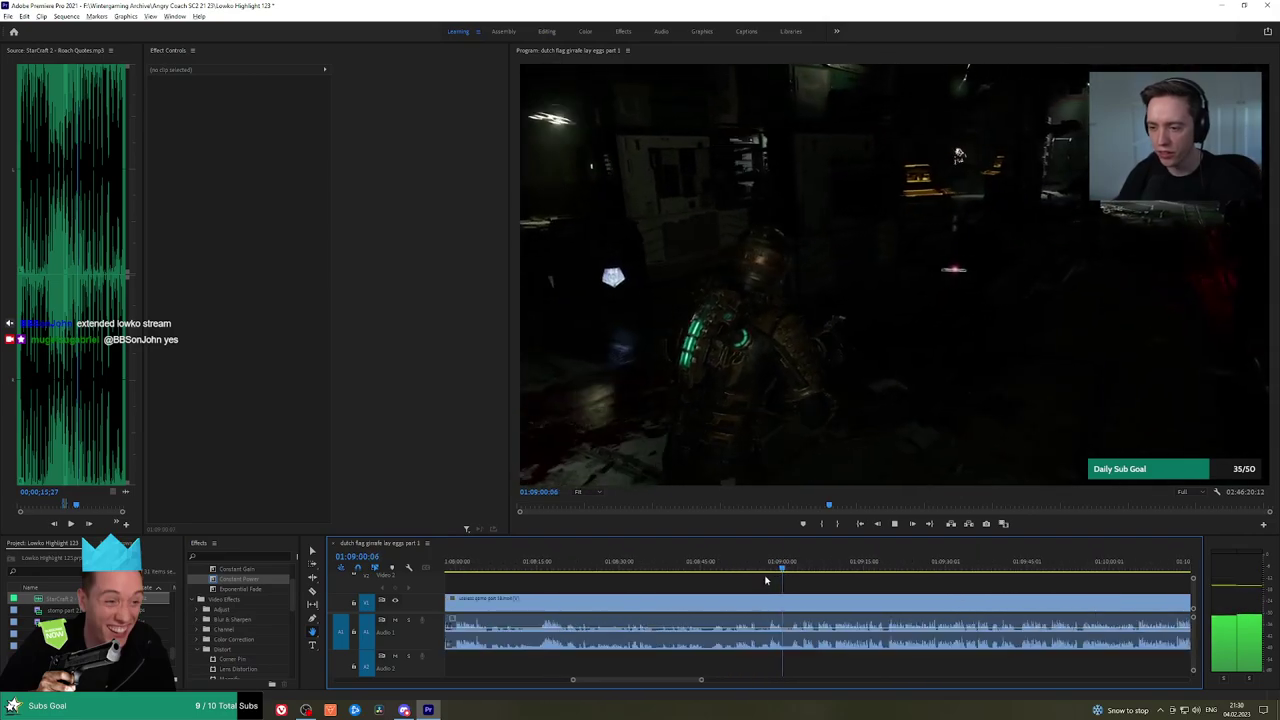
# Split the gameplay clip at 01:08:55:46, at the Hangar Bay objective, and ripple-delete the section back to the 01:06:58 cut
pyautogui.click(715, 565)
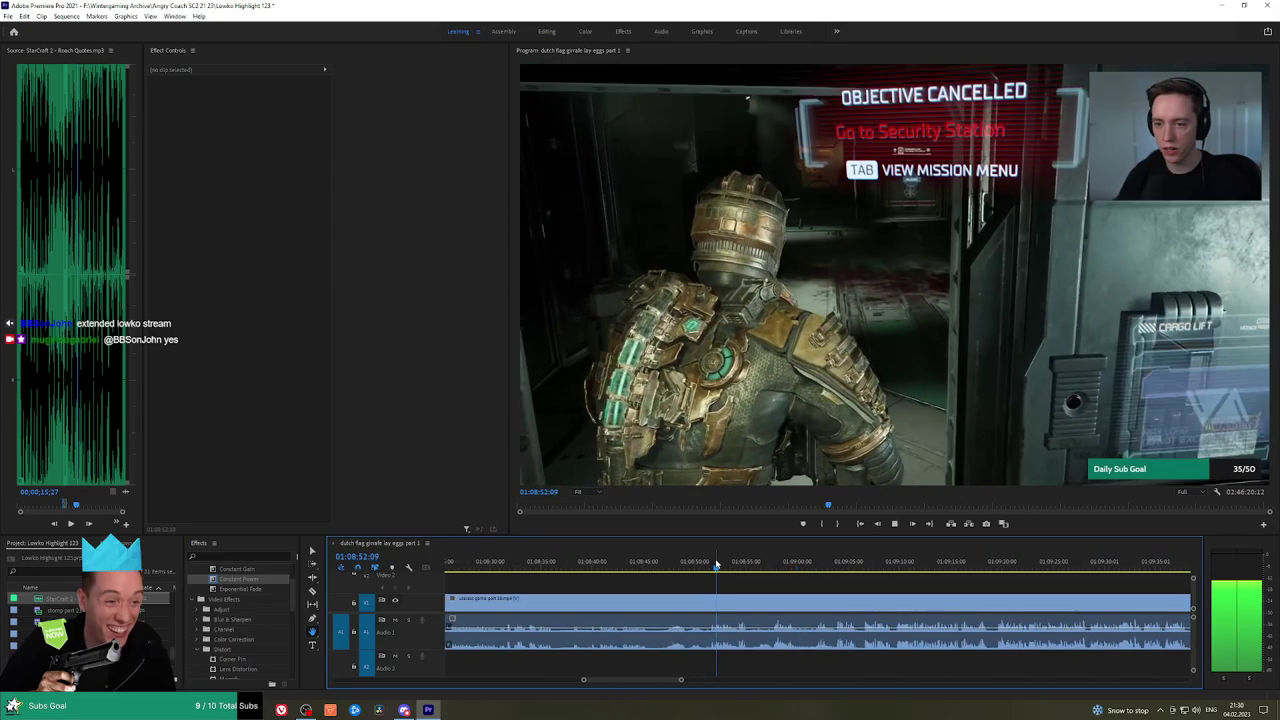
pyautogui.scroll(3, 716, 566)
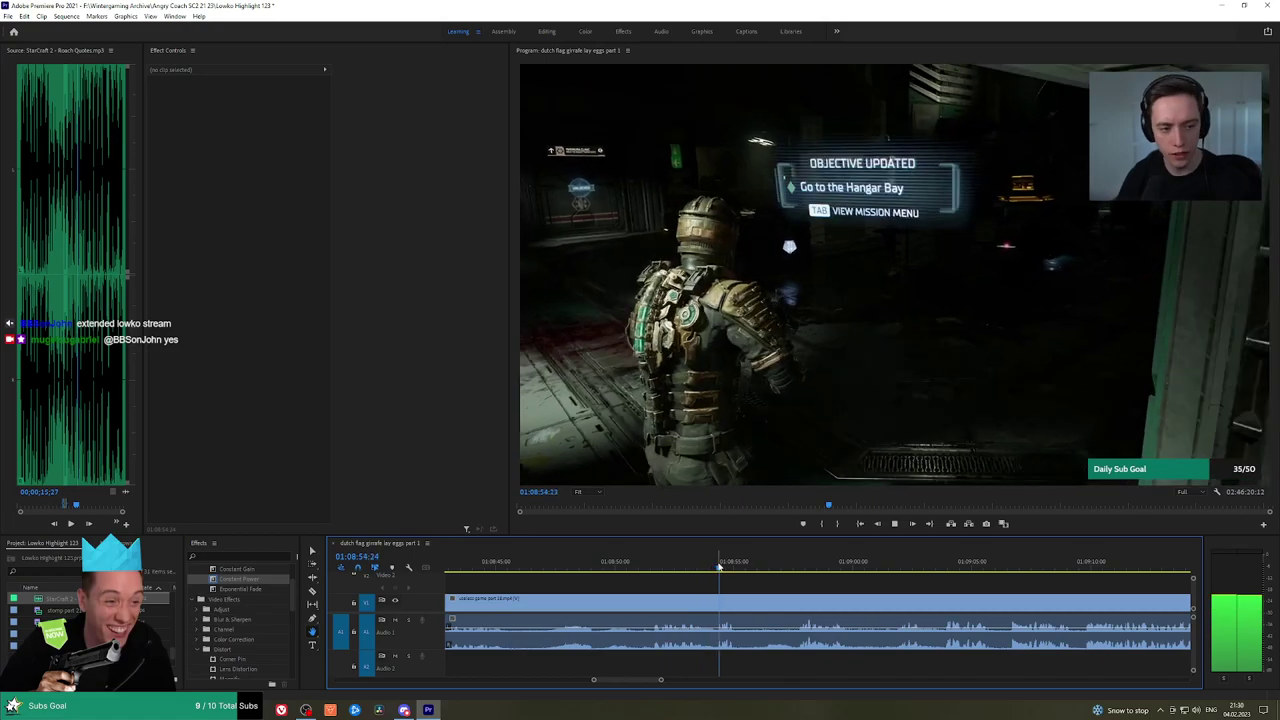
pyautogui.click(780, 566)
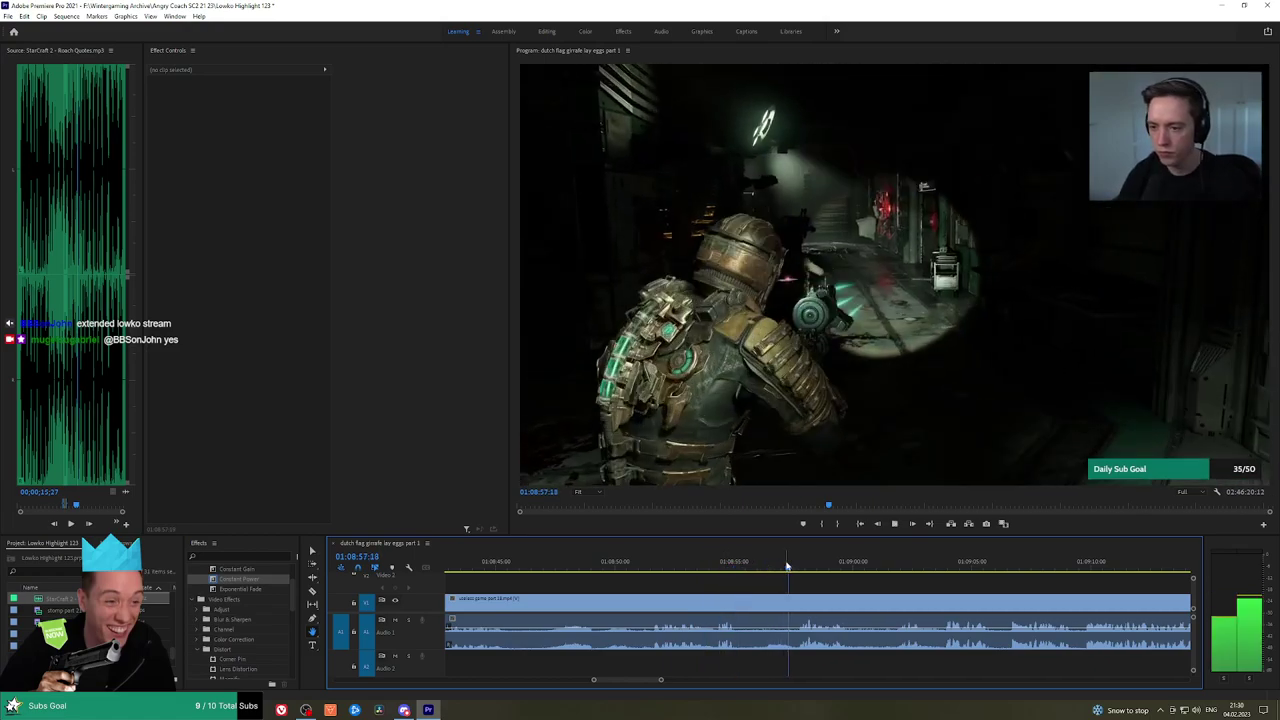
pyautogui.click(764, 564)
pyautogui.press('space')
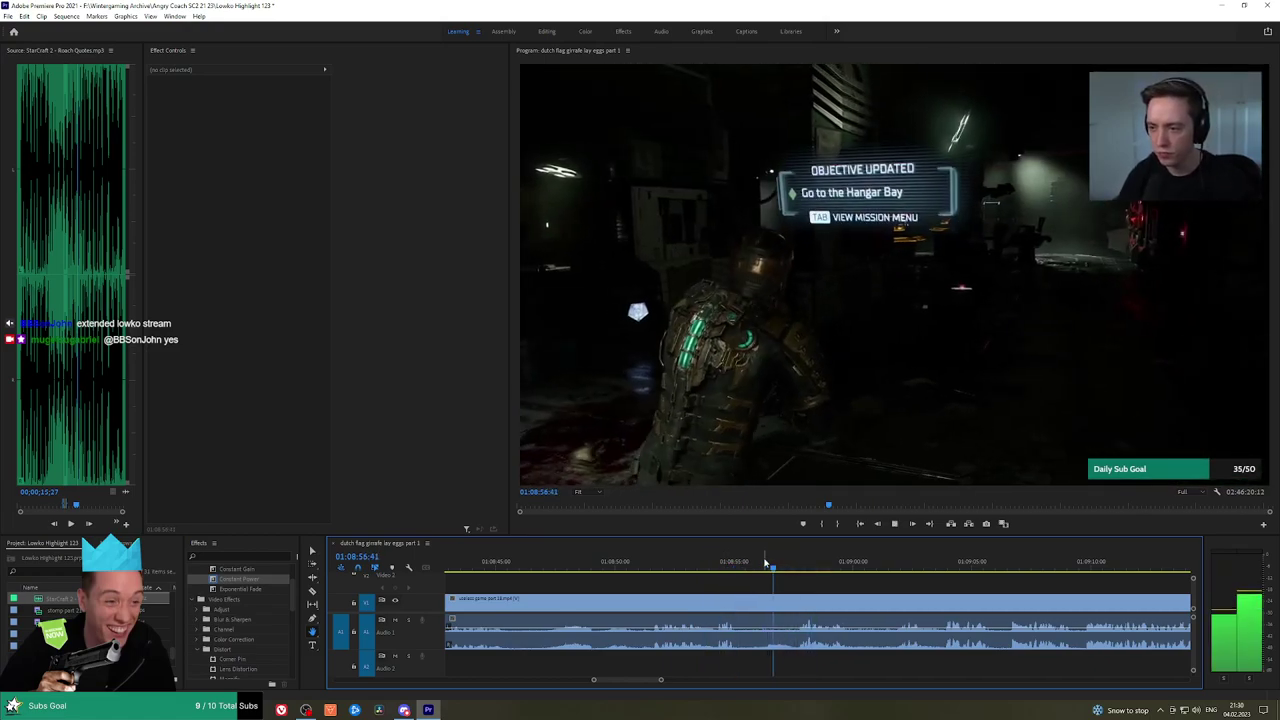
pyautogui.click(752, 563)
pyautogui.click(756, 604)
pyautogui.press('v')
pyautogui.click(719, 606)
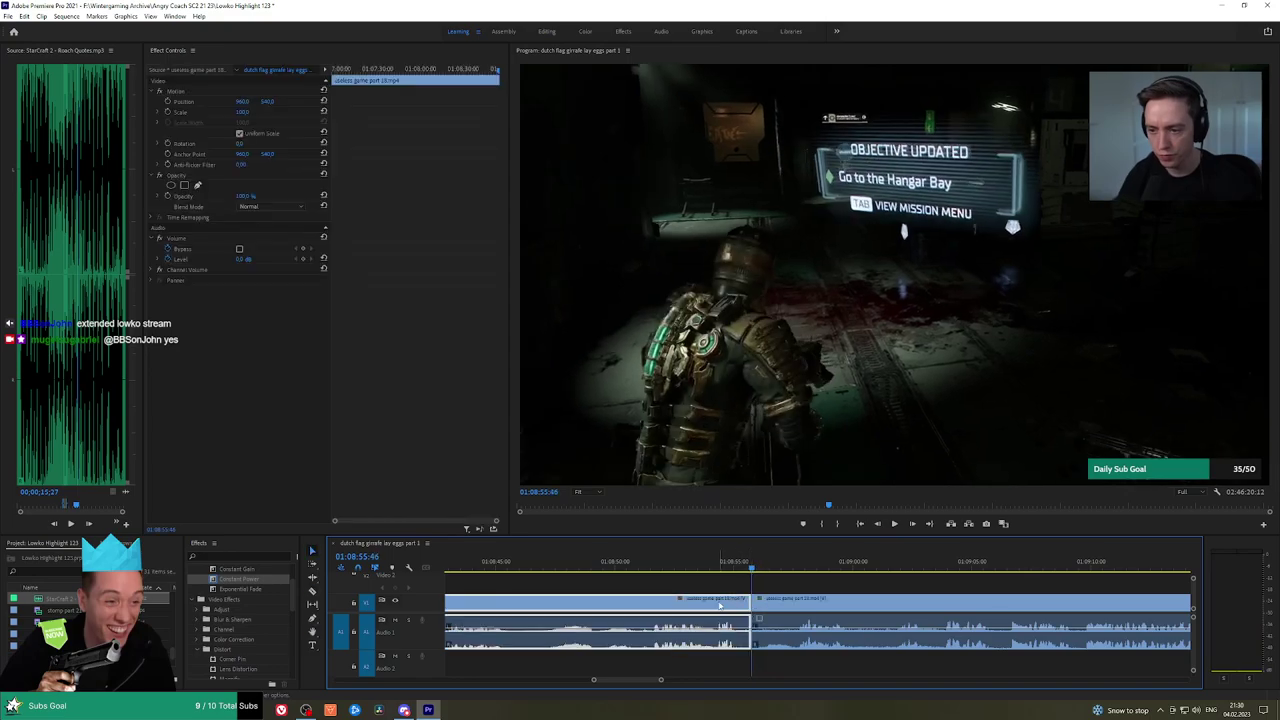
pyautogui.hotkey('shift', 'Delete')
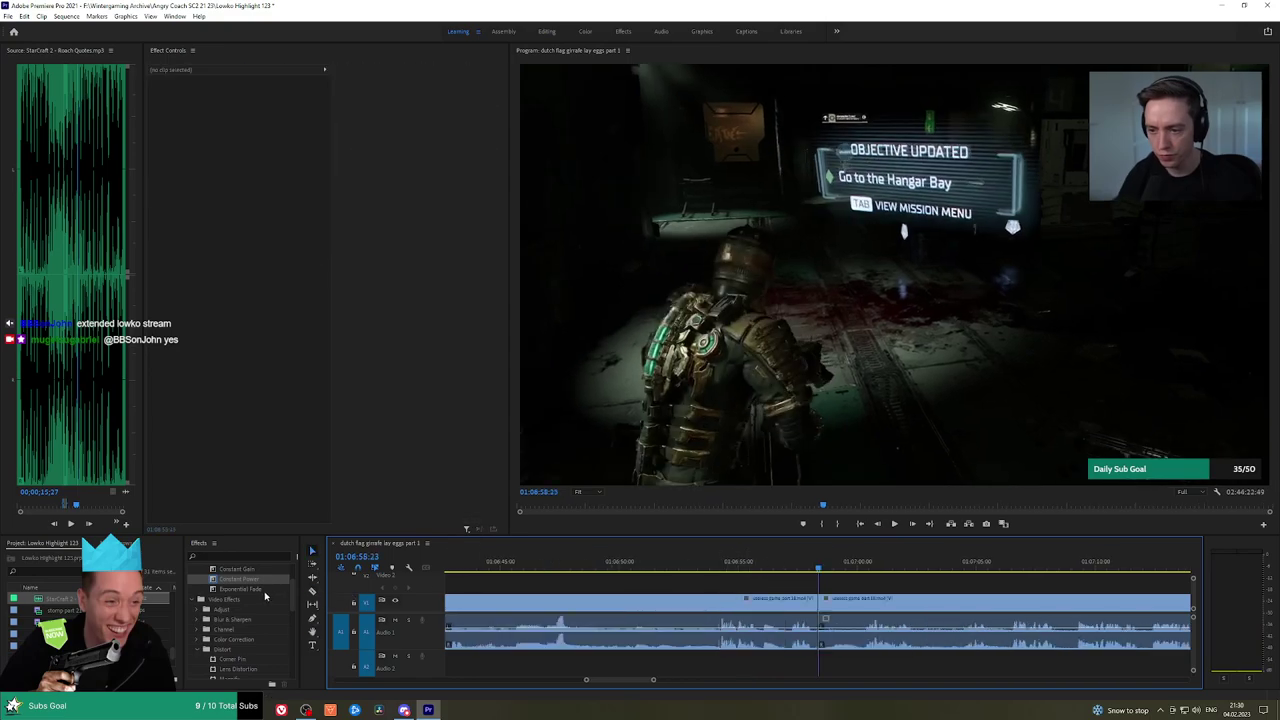
# Add an Exponential Fade to the audio join at 01:06:58:23 and play the transition back
pyautogui.click(264, 590)
pyautogui.click(794, 563)
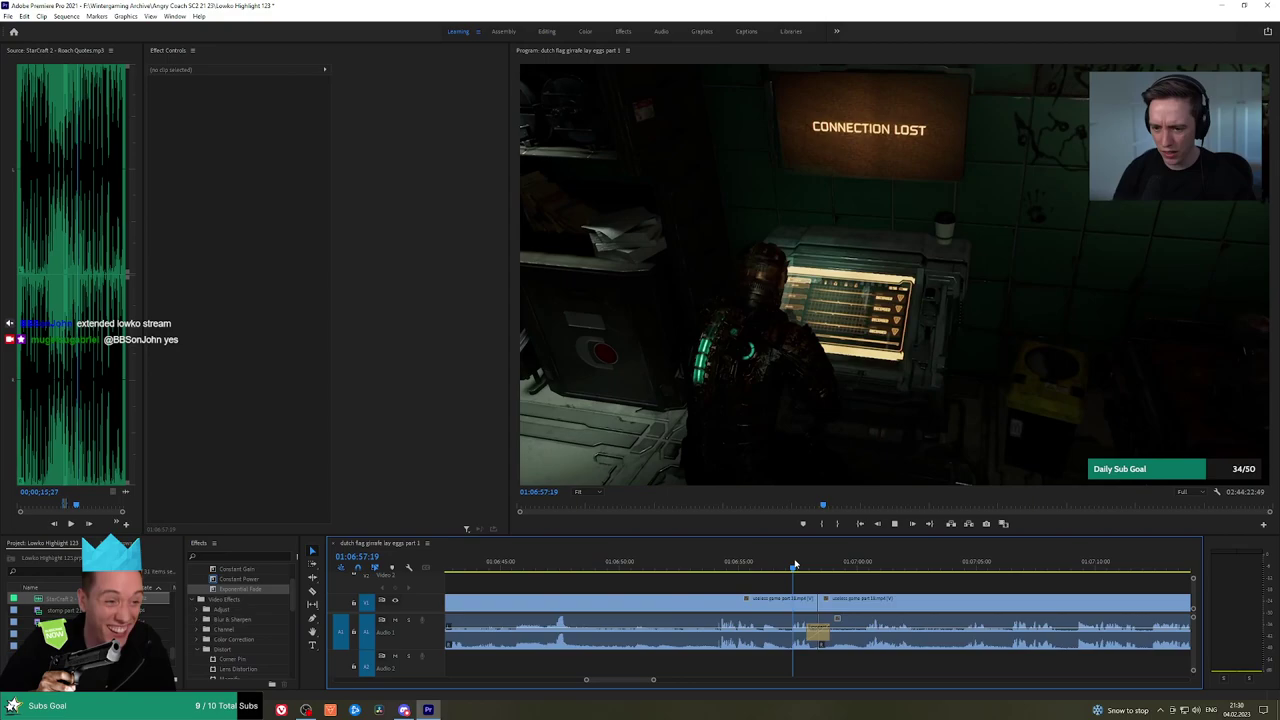
pyautogui.press('space')
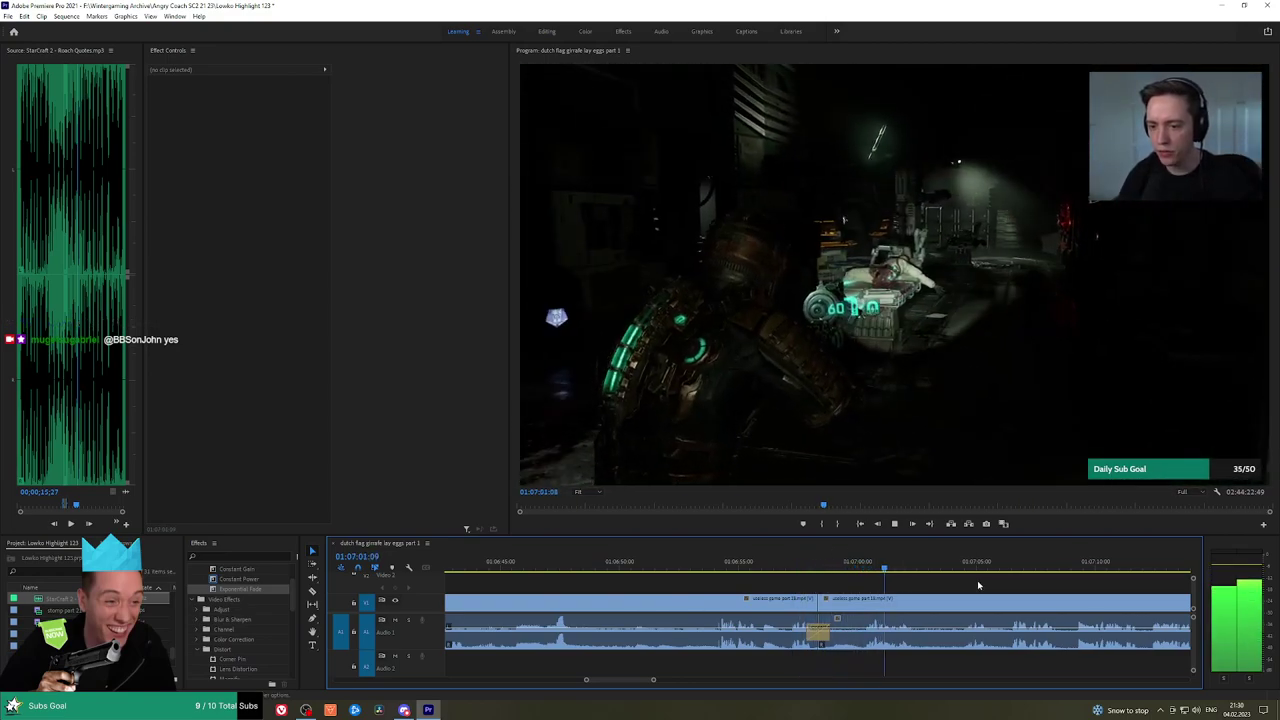
# Review the gameplay footage from about 01:07:01 through the patient observations medical log
pyautogui.press('h')
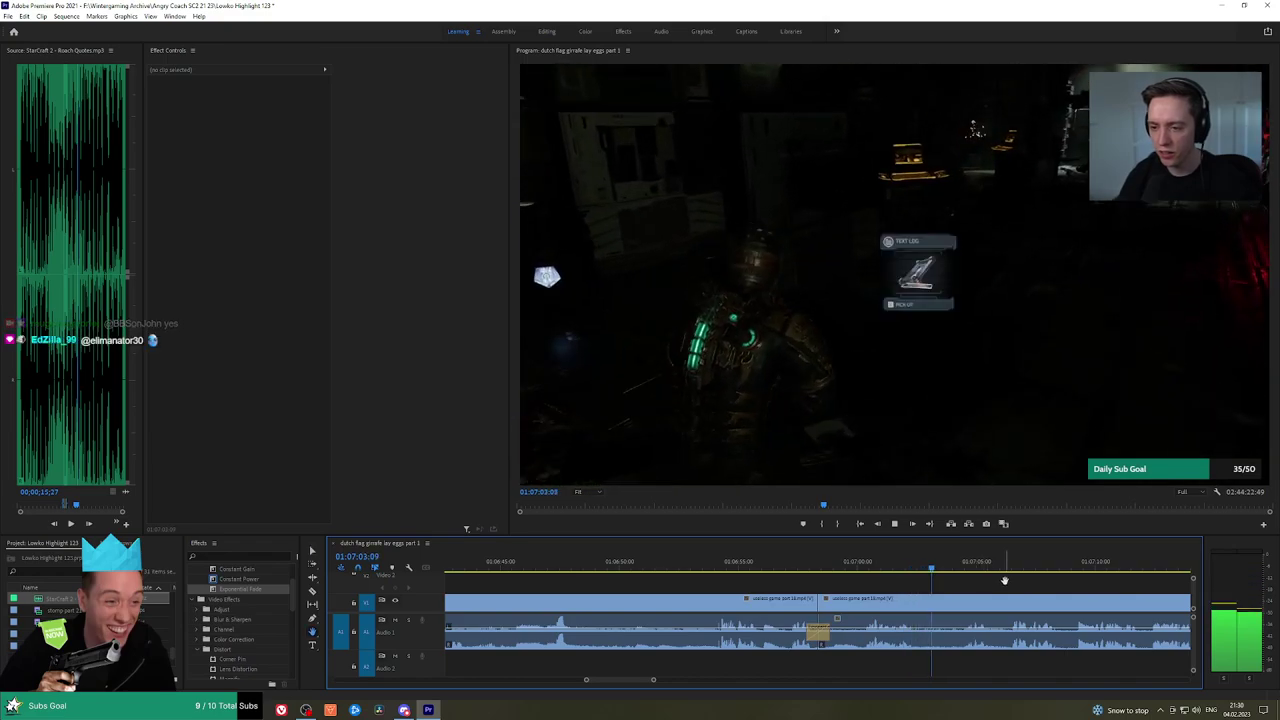
pyautogui.moveTo(1005, 580); pyautogui.dragTo(800, 577)
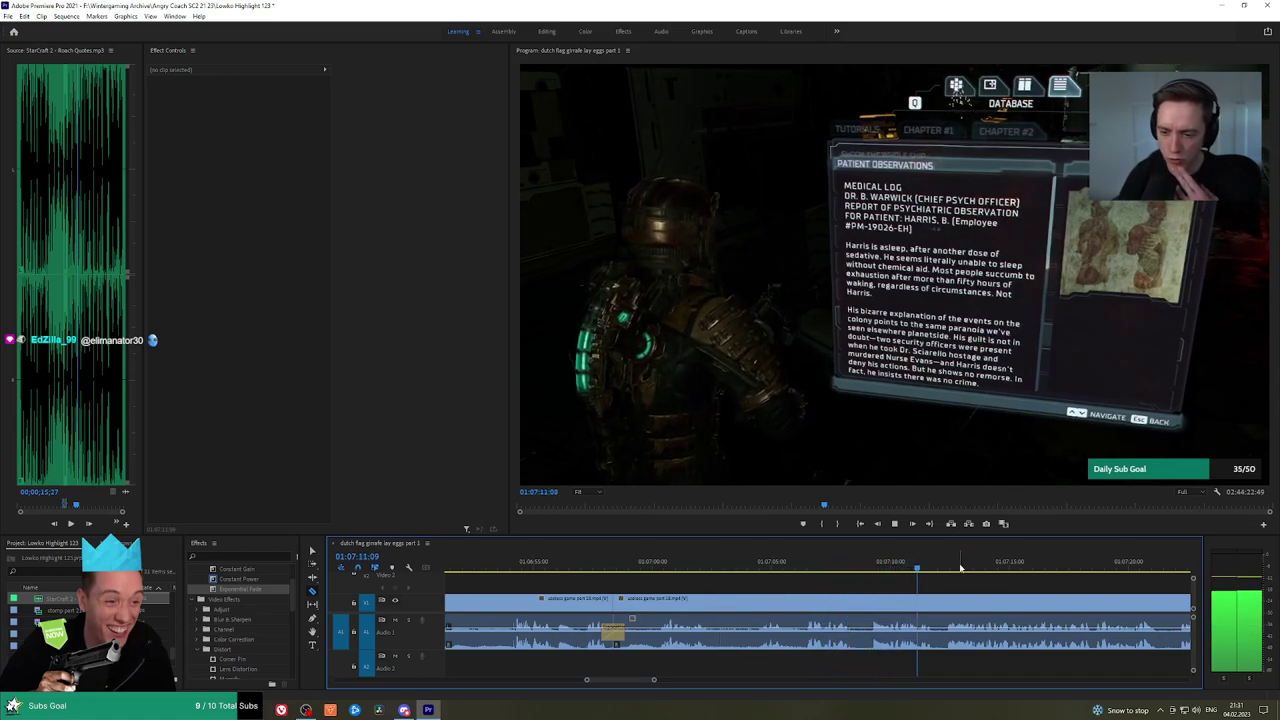
pyautogui.press('h')
pyautogui.moveTo(993, 581); pyautogui.dragTo(795, 577)
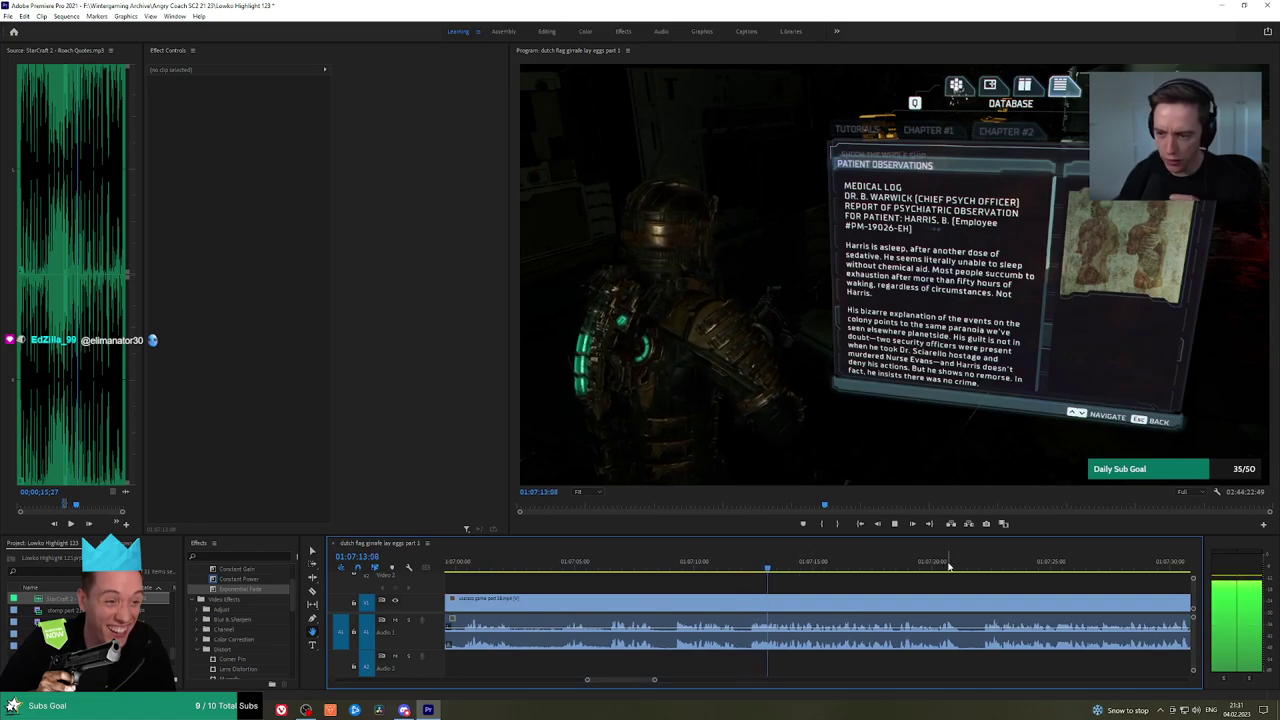
pyautogui.moveTo(990, 585); pyautogui.dragTo(846, 566)
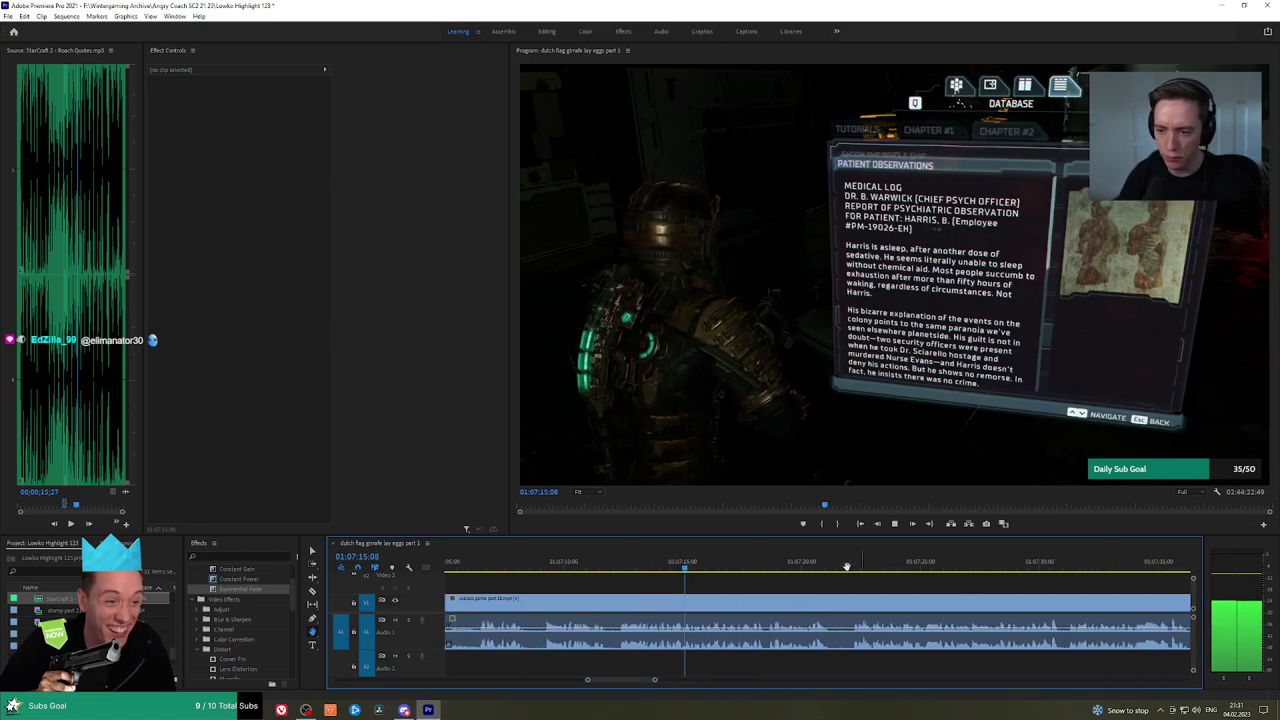
pyautogui.scroll(-4, 837, 571)
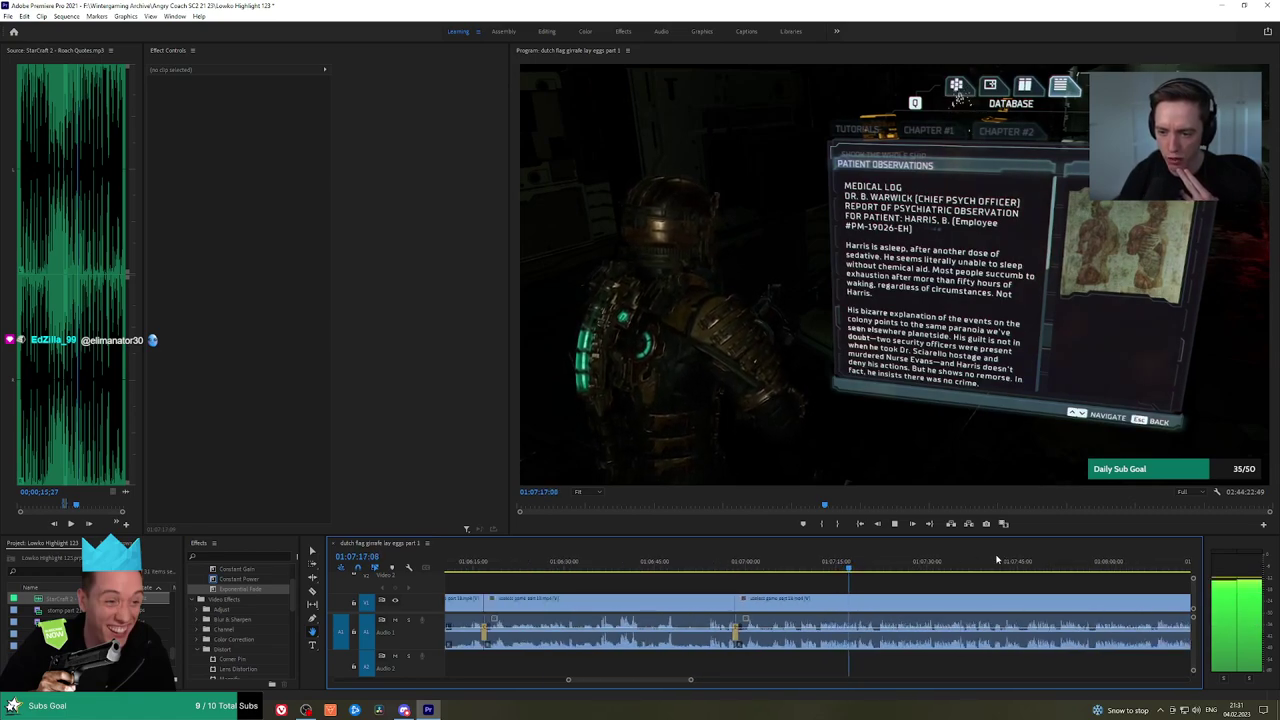
pyautogui.click(1035, 562)
pyautogui.moveTo(1102, 586); pyautogui.dragTo(751, 579)
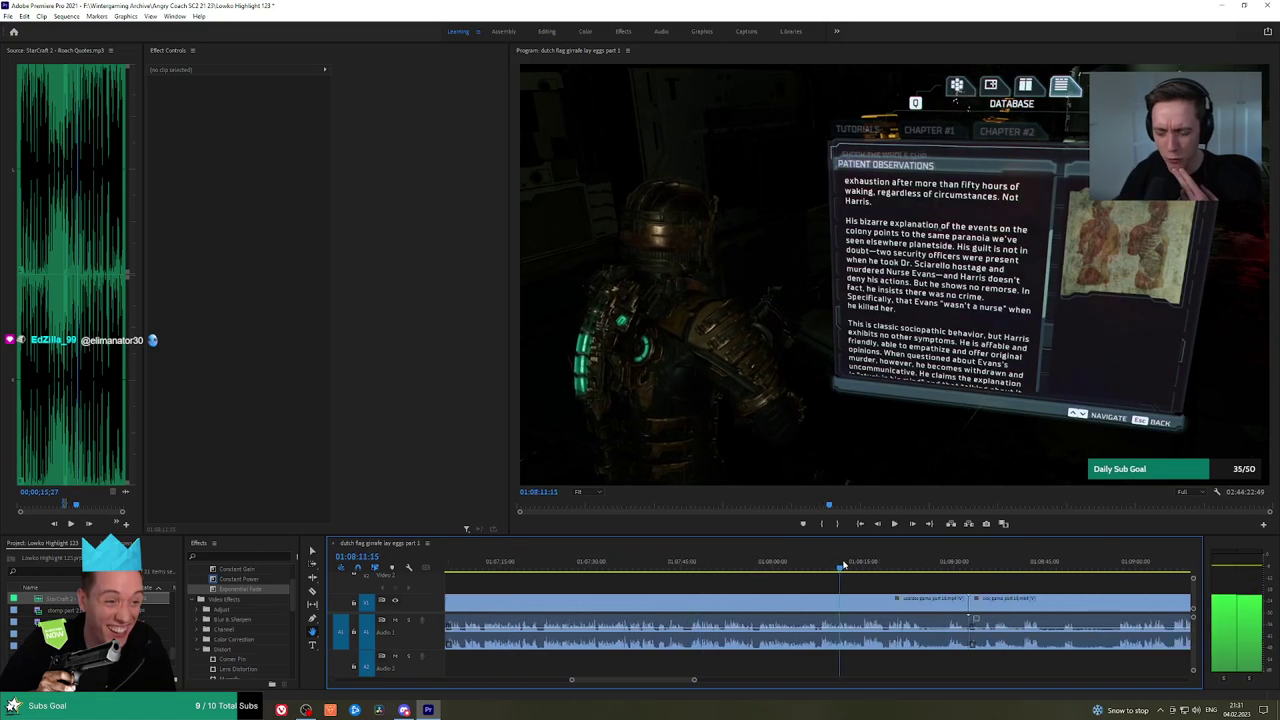
# Ripple-delete the rest of the gameplay clip with the medical log, from the 01:06:58 cut to the next clip
pyautogui.moveTo(843, 565); pyautogui.dragTo(746, 591)
pyautogui.press('v')
pyautogui.click(686, 607)
pyautogui.hotkey('shift', 'Delete')
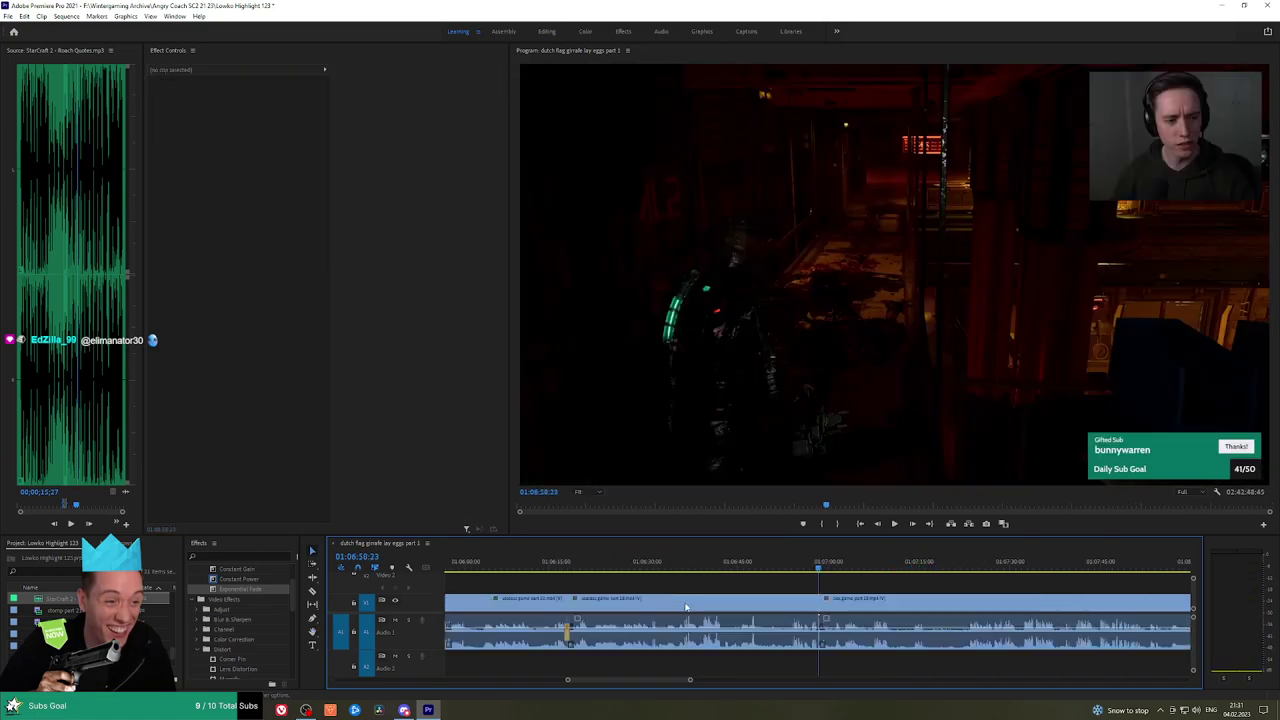
# Review the next gameplay clip from the 01:06:58 cut through the corridor fight to about 01:08:16
pyautogui.press('space')
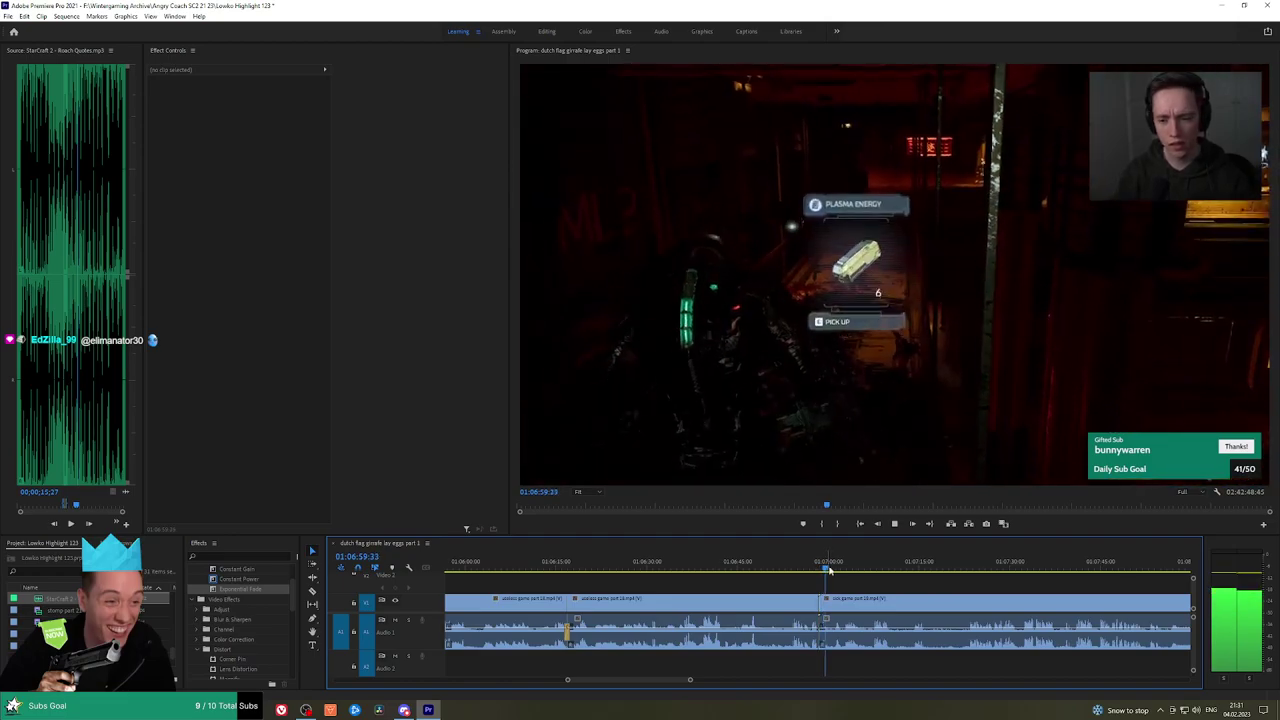
pyautogui.press('h')
pyautogui.moveTo(889, 586); pyautogui.dragTo(827, 569)
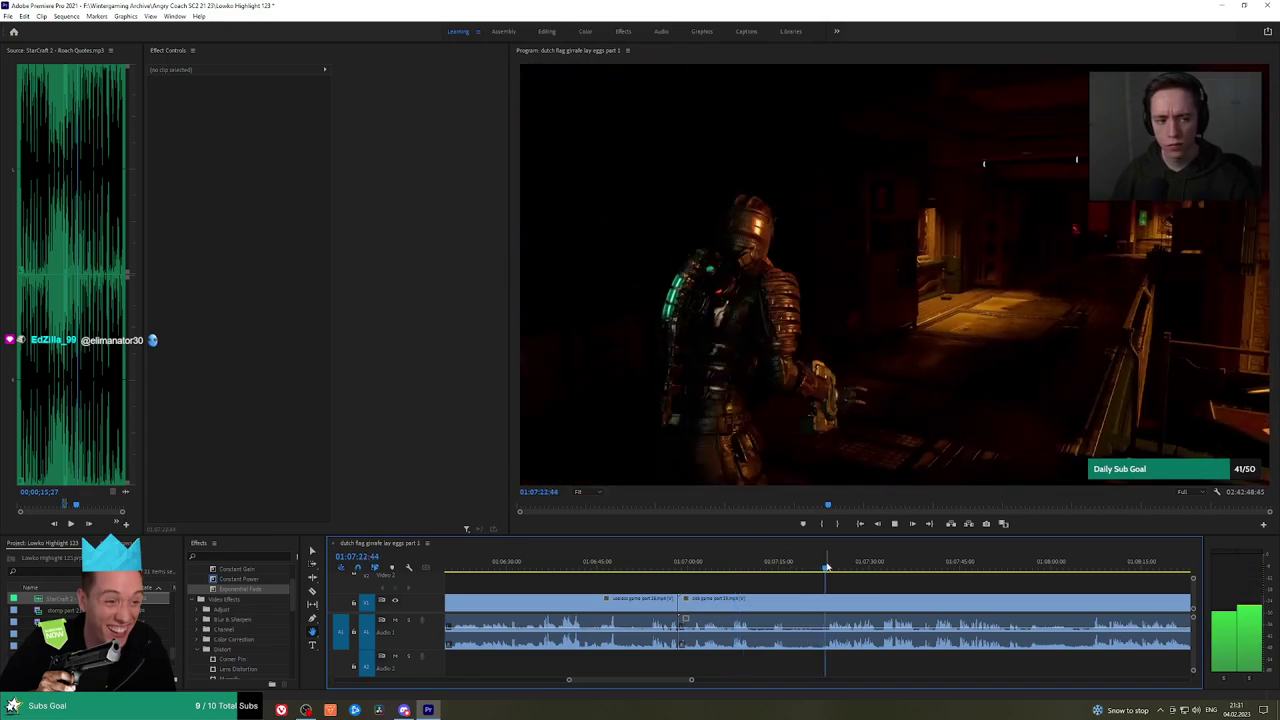
pyautogui.scroll(-3, 901, 581)
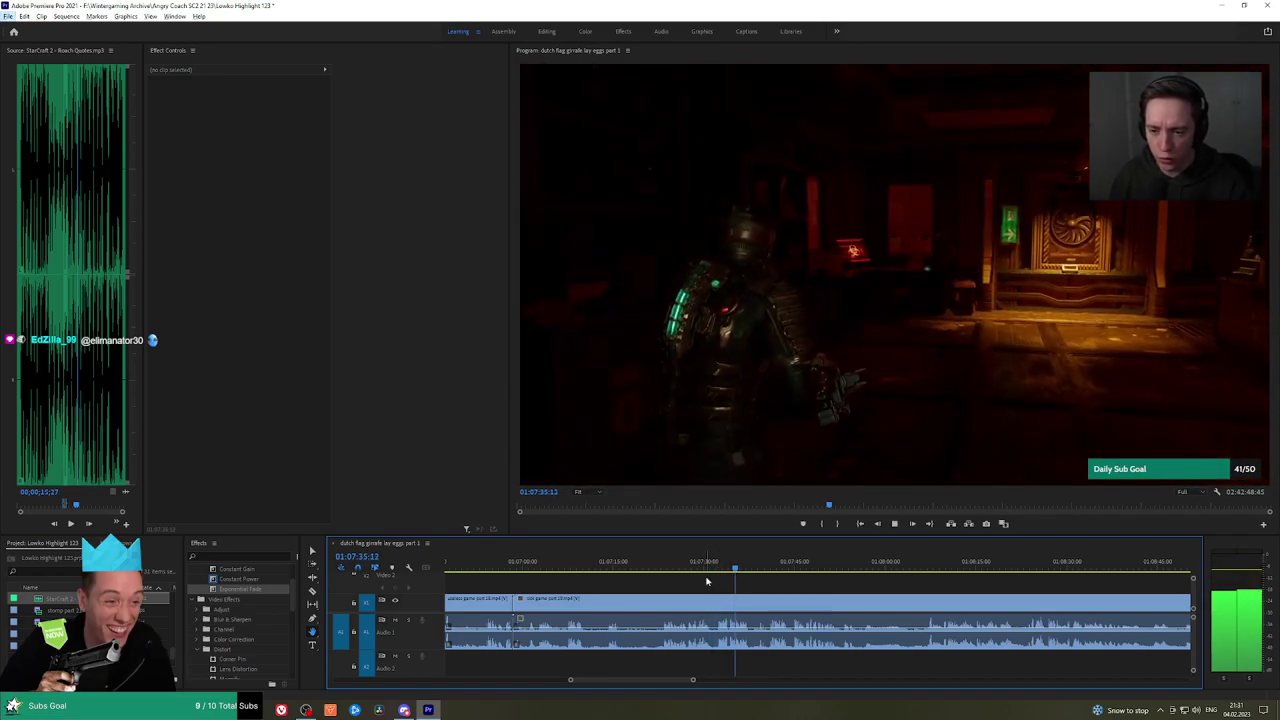
pyautogui.click(925, 566)
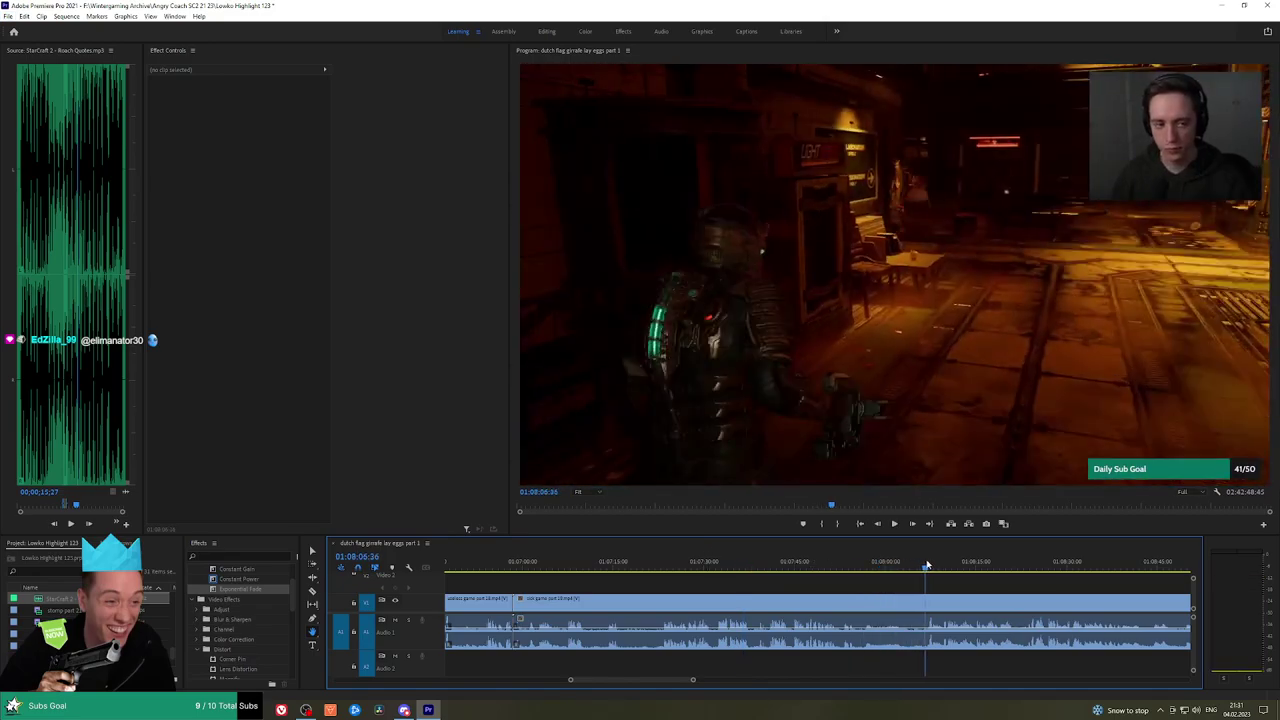
pyautogui.scroll(-6, 1007, 577)
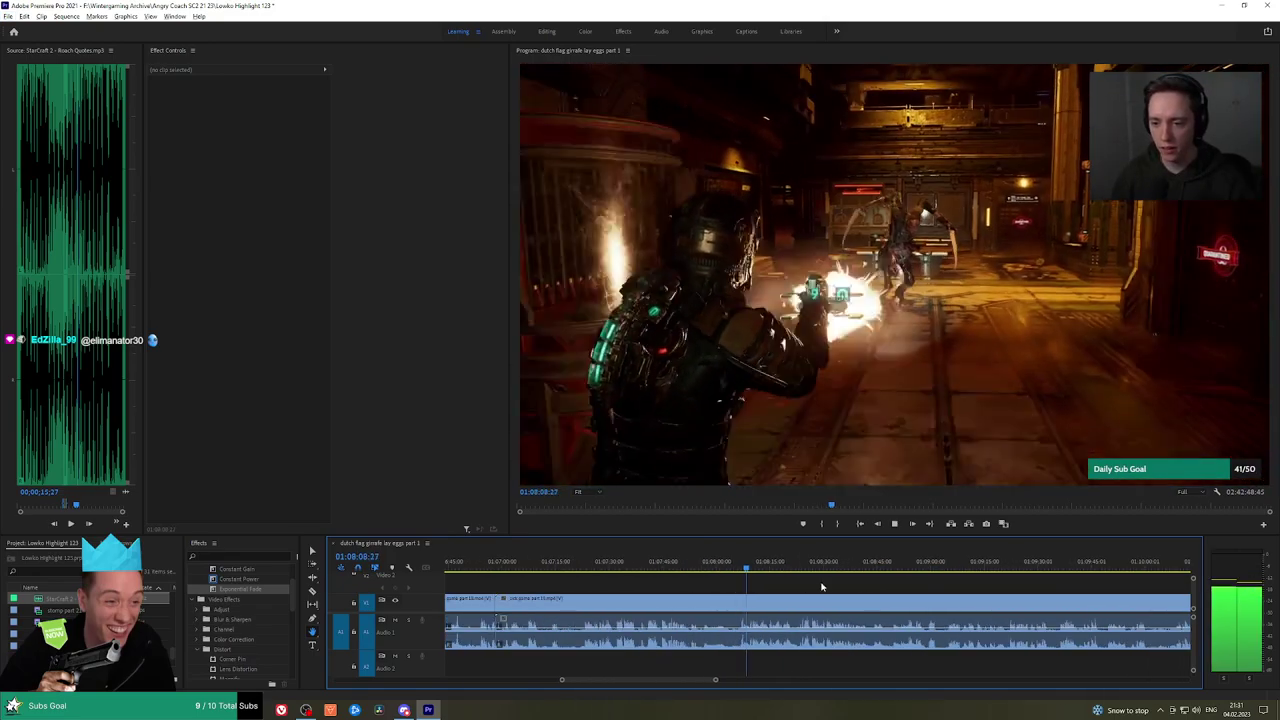
pyautogui.scroll(3, 950, 575)
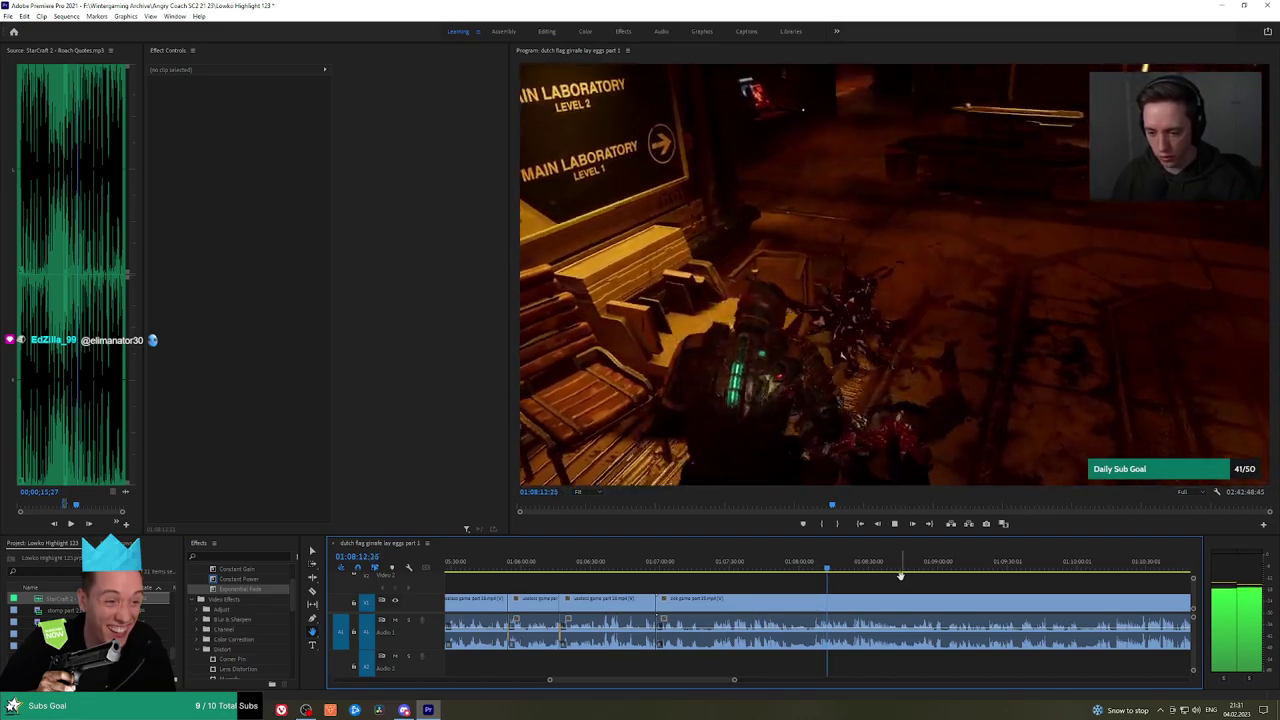
pyautogui.moveTo(940, 582); pyautogui.dragTo(792, 581)
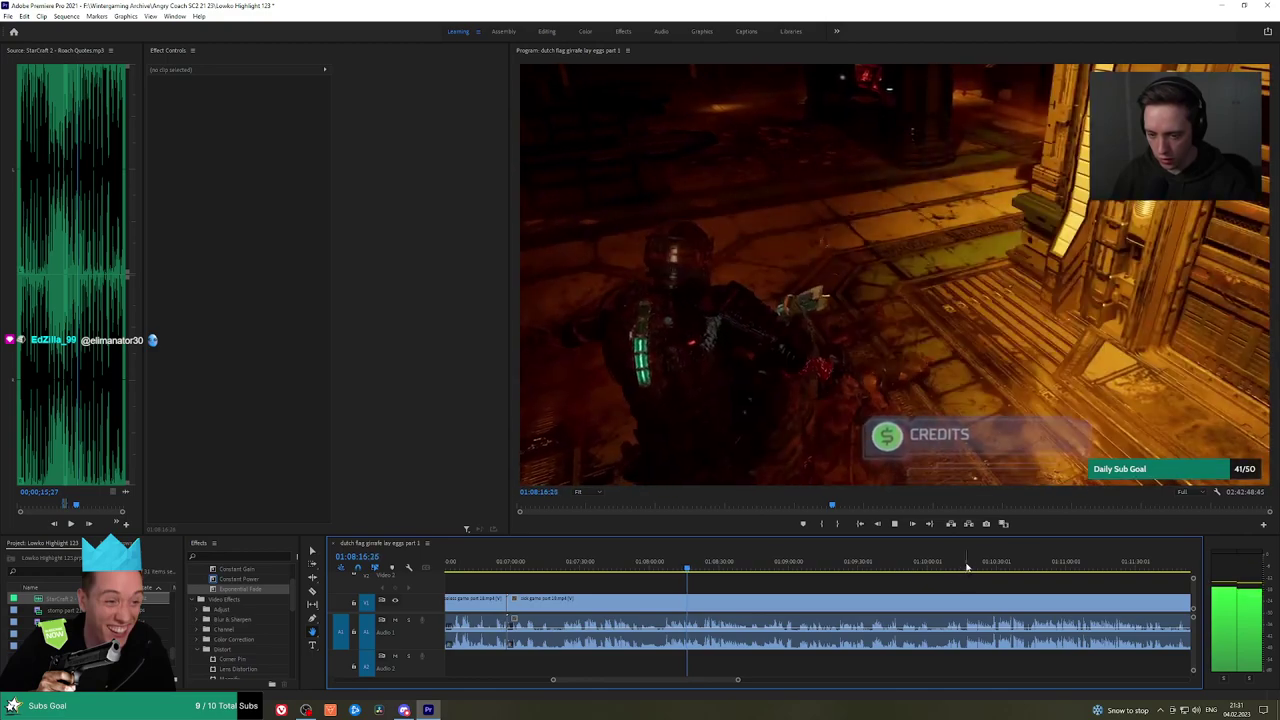
# Skim the gameplay from the marker discovery log at about 01:10:20 to the X-ray wall at about 01:14:56
pyautogui.click(969, 567)
pyautogui.moveTo(1063, 580); pyautogui.dragTo(781, 572)
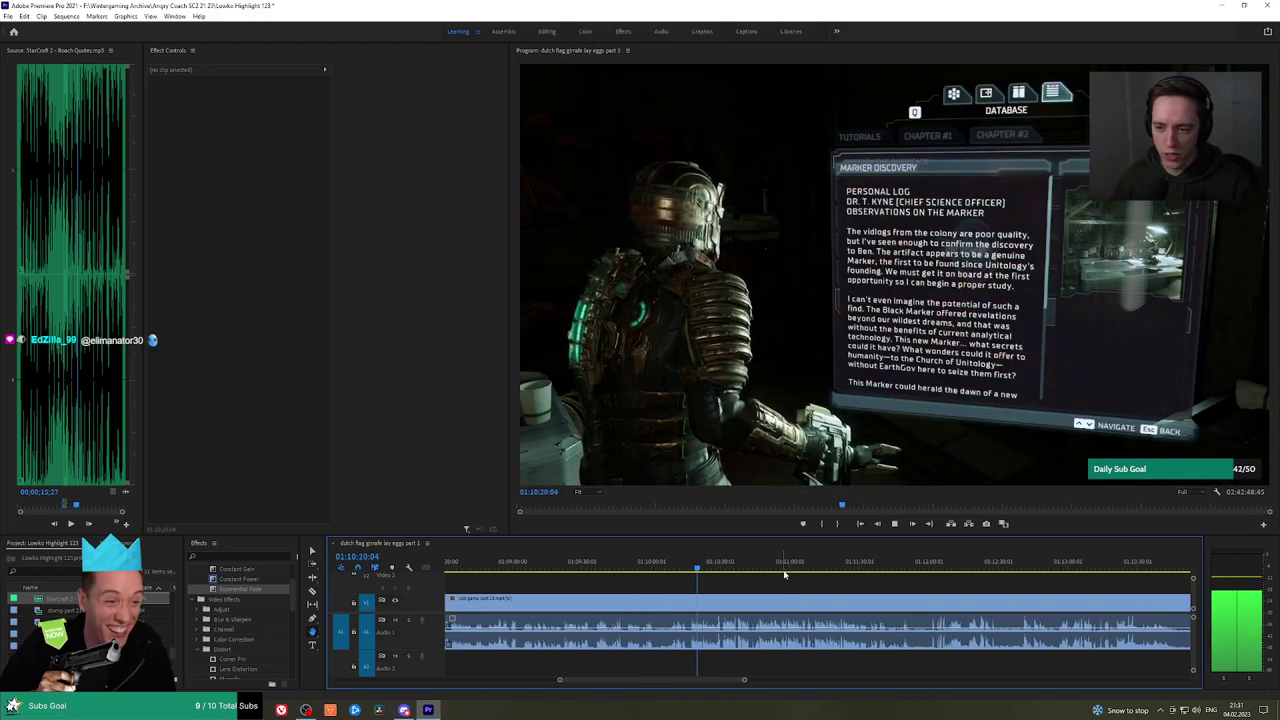
pyautogui.click(776, 561)
pyautogui.click(929, 561)
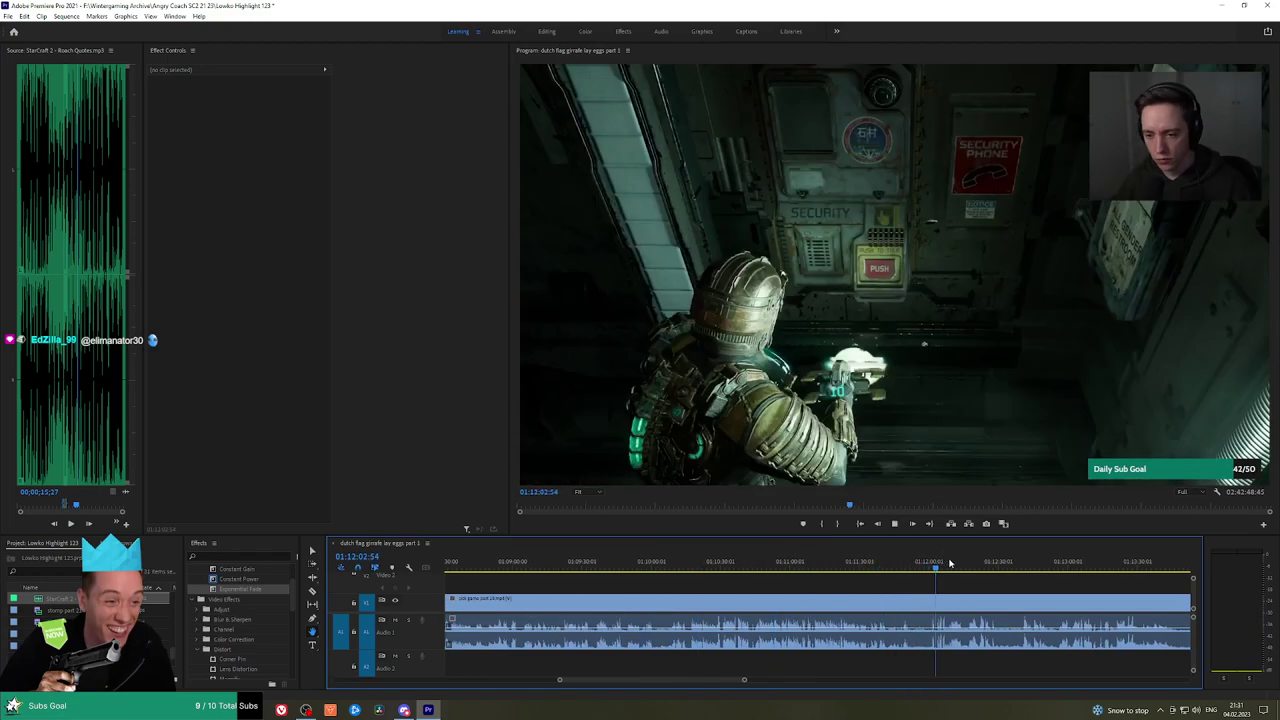
pyautogui.moveTo(1008, 575); pyautogui.dragTo(791, 567)
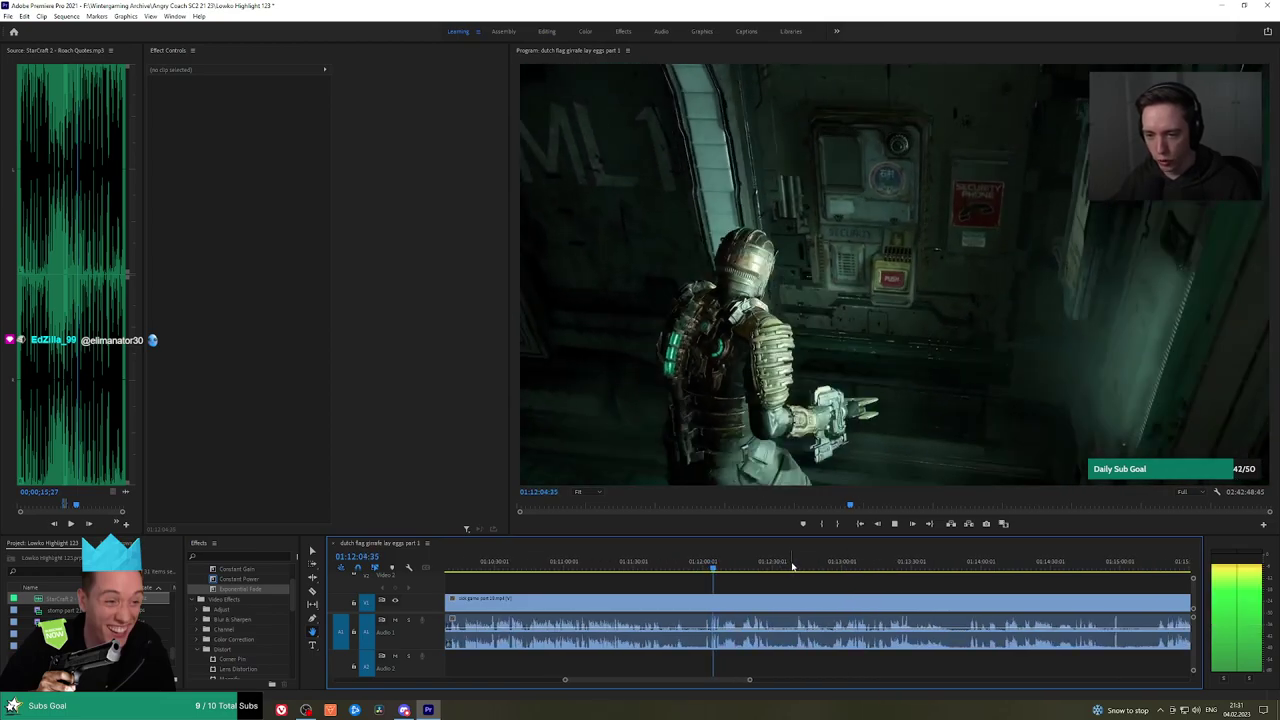
pyautogui.click(1047, 565)
pyautogui.click(1111, 566)
pyautogui.scroll(-3, 1092, 586)
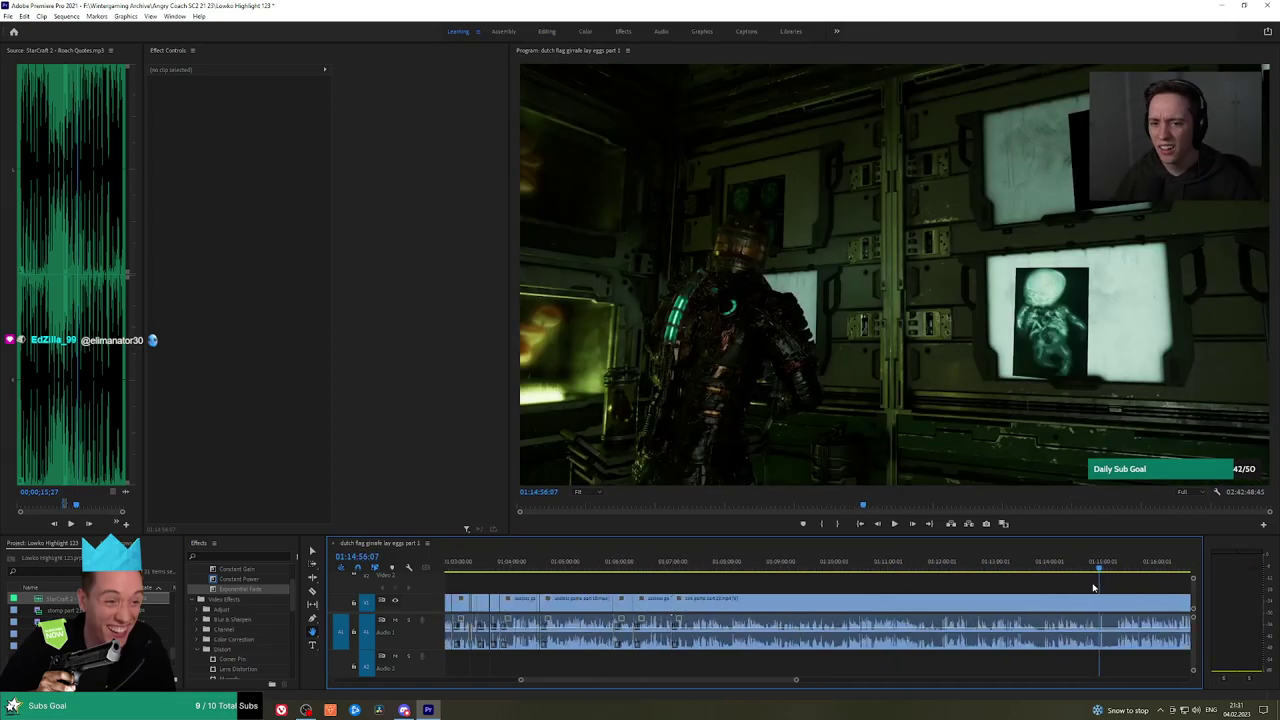
pyautogui.press('space')
# Check the clip's remaining footage up to the "See you next time" end screen and ripple-delete the whole clip from the 01:06:58 cut
pyautogui.moveTo(982, 583); pyautogui.dragTo(1064, 568)
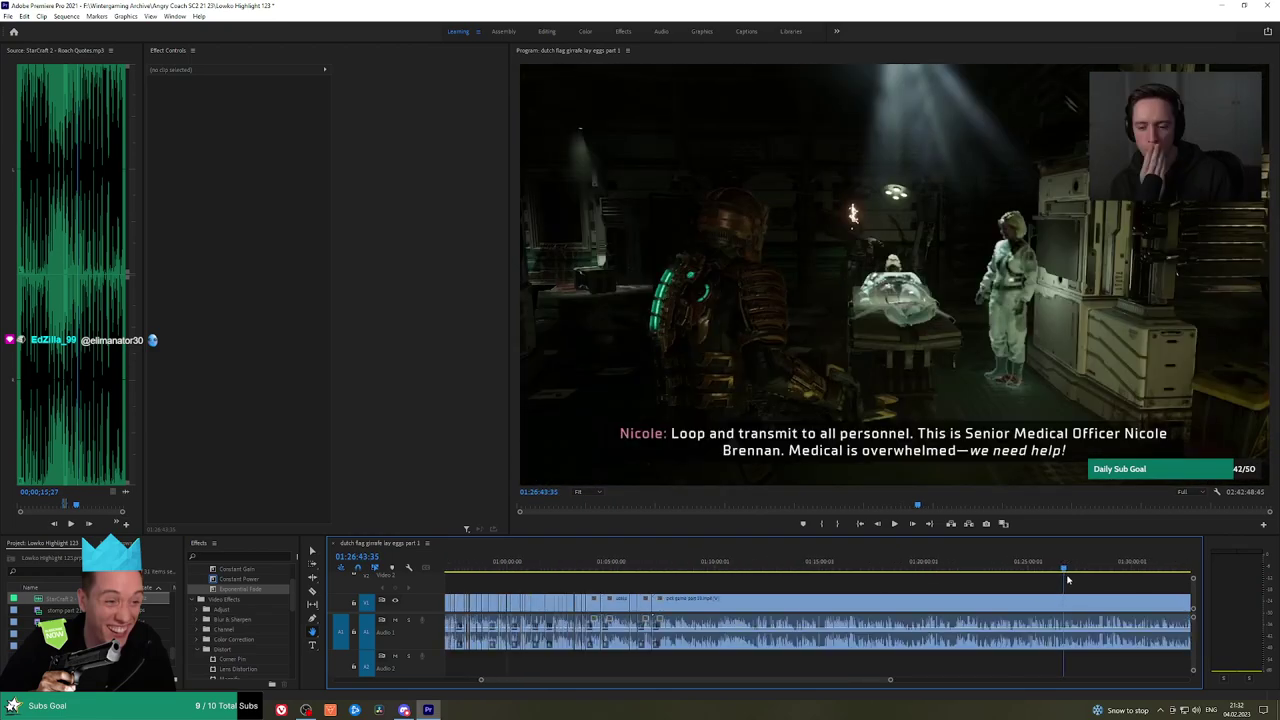
pyautogui.press('-')
pyautogui.press('-')
pyautogui.click(887, 565)
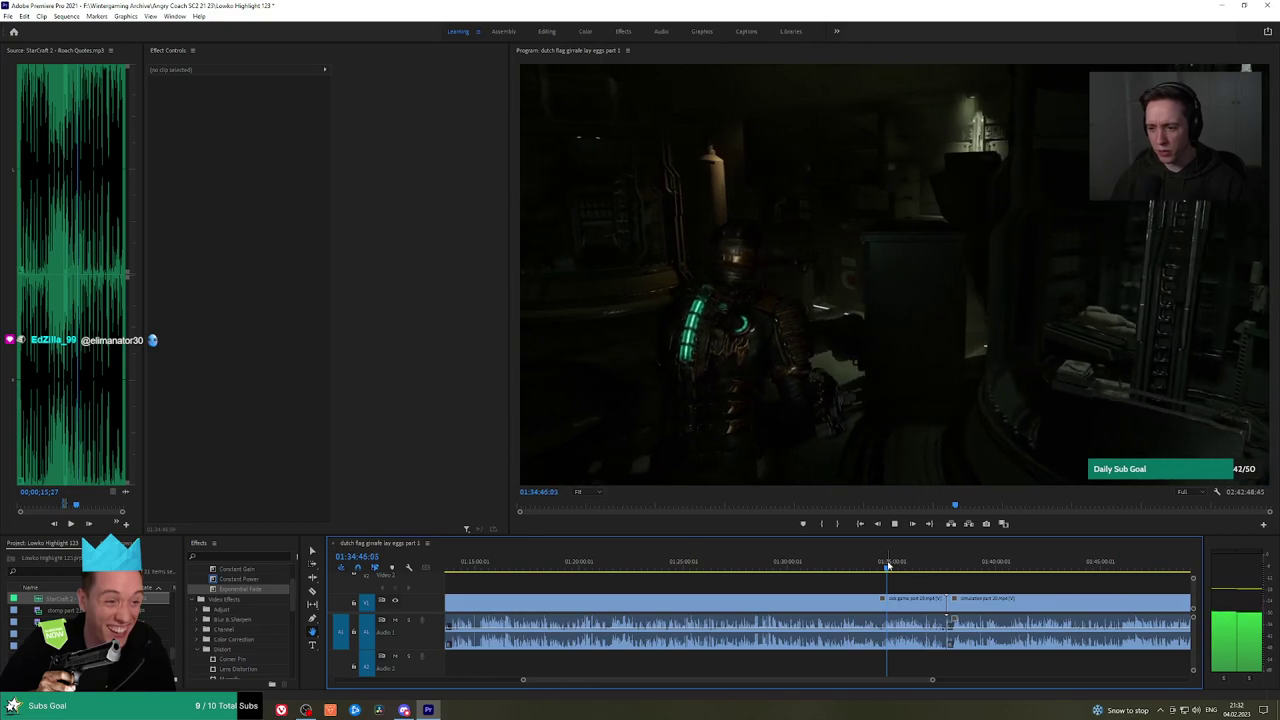
pyautogui.press('=')
pyautogui.press('=')
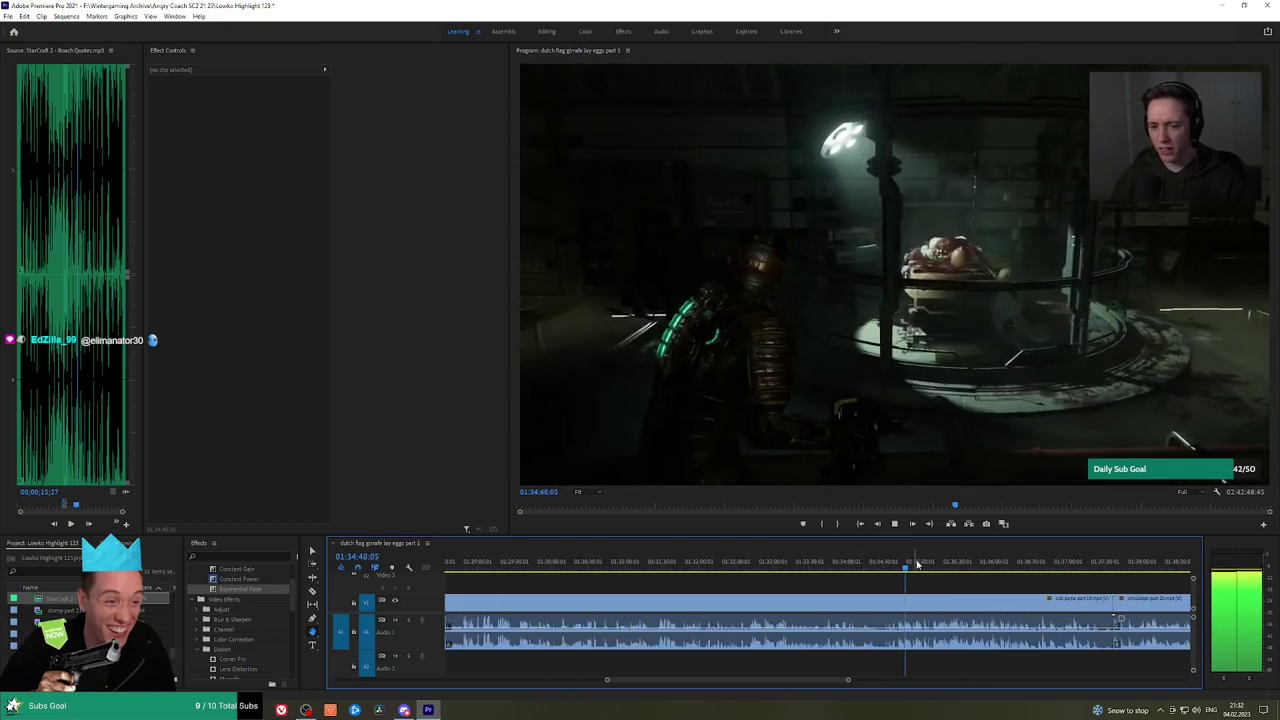
pyautogui.moveTo(917, 565); pyautogui.dragTo(1050, 563)
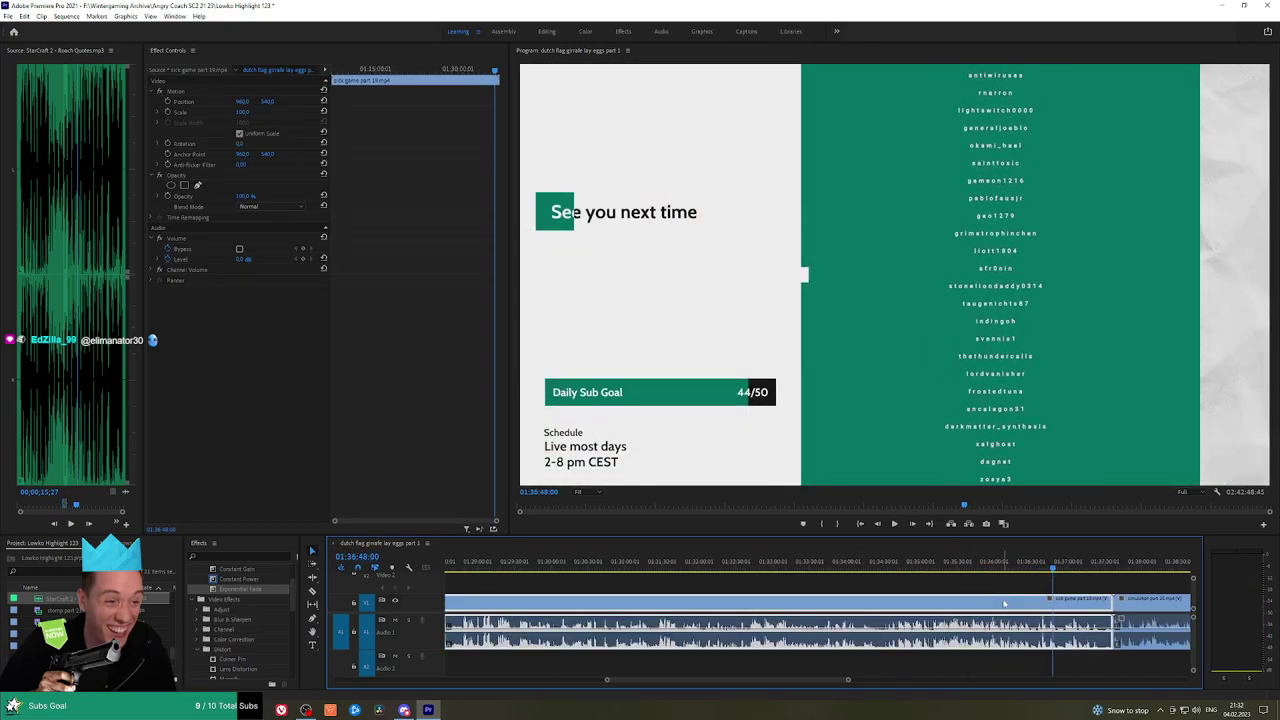
pyautogui.hotkey('shift', 'Delete')
# Review the following gameplay clip from its start near 01:06:58 to the tram ride at about 01:08:55
pyautogui.press('Up')
pyautogui.press('space')
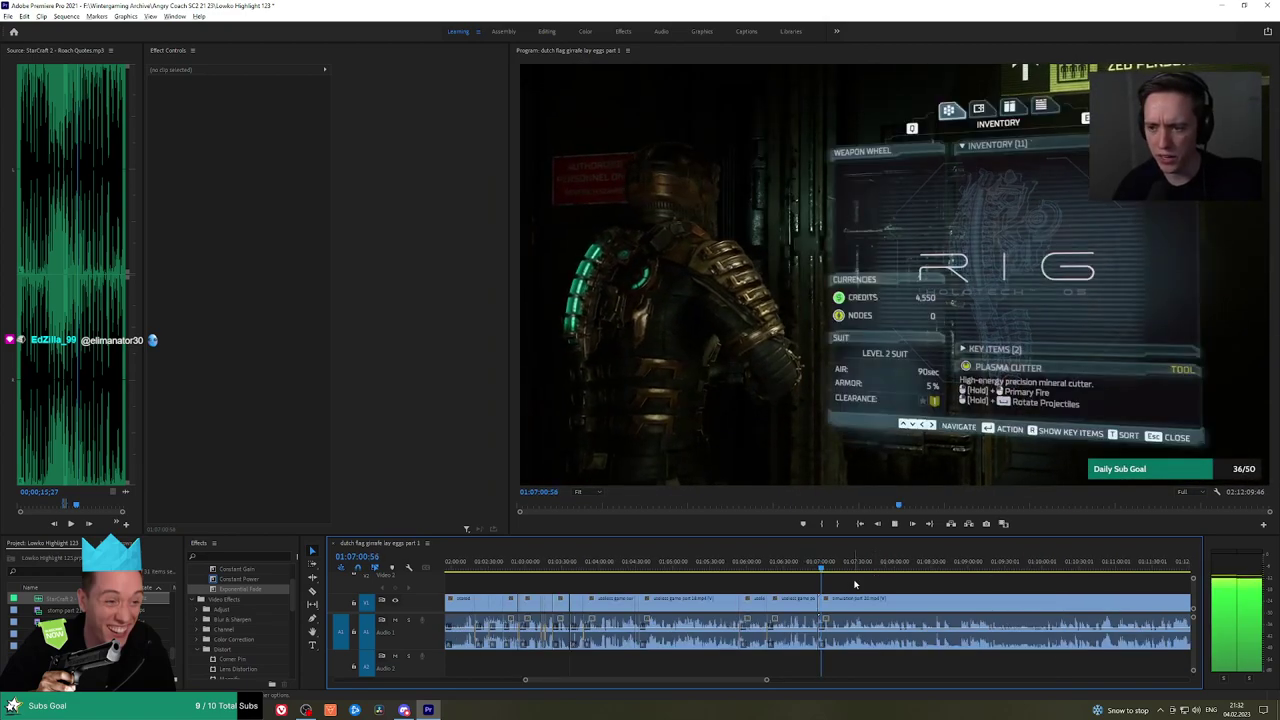
pyautogui.scroll(3, 855, 584)
pyautogui.click(804, 563)
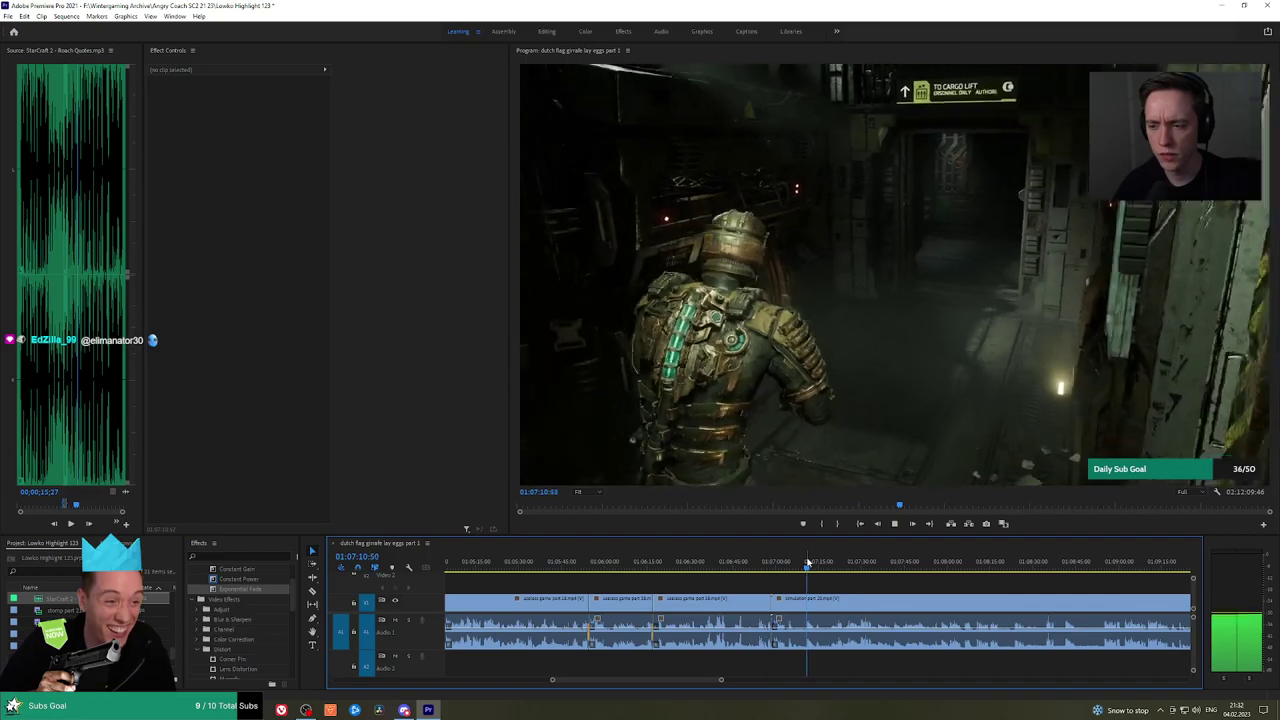
pyautogui.moveTo(825, 563); pyautogui.dragTo(1062, 559)
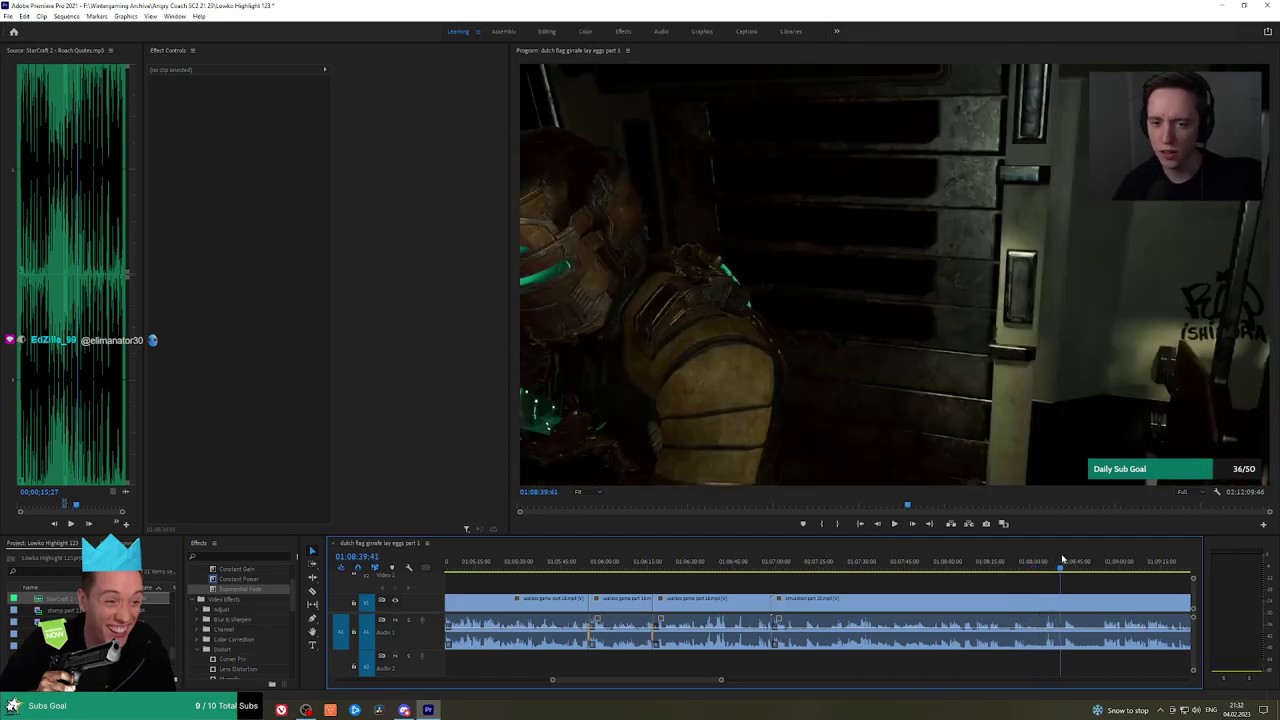
pyautogui.press('space')
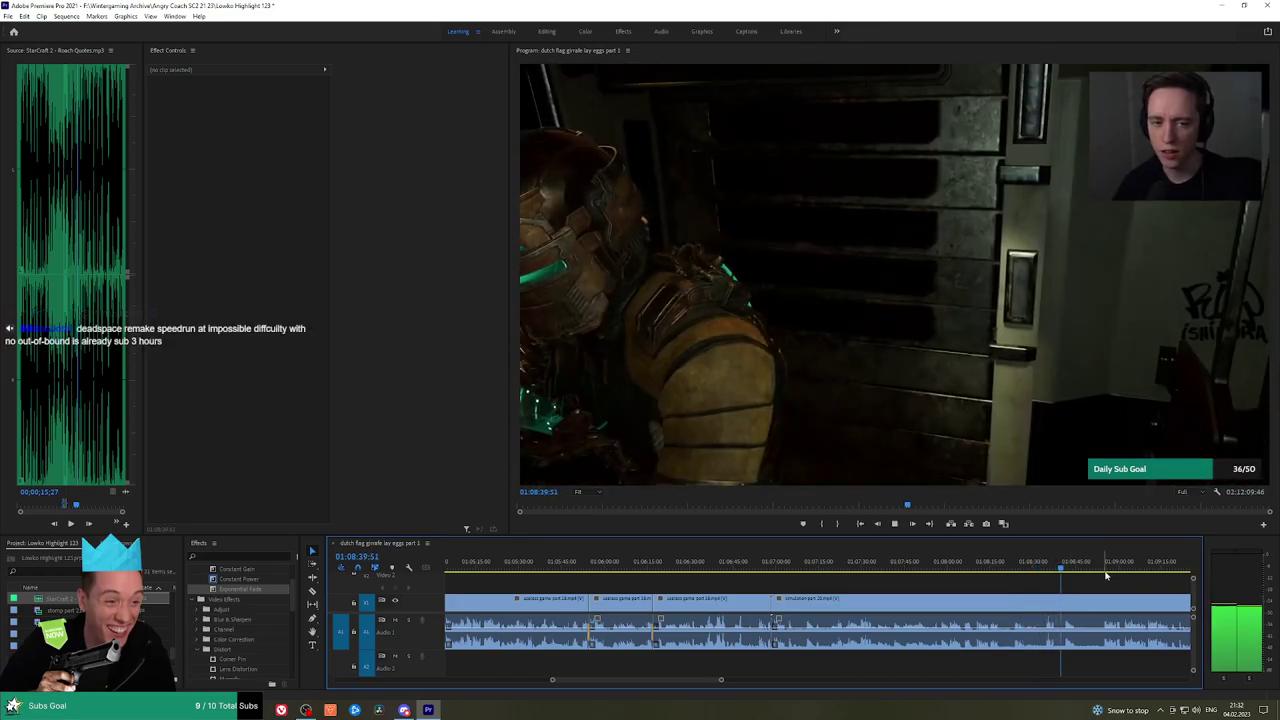
pyautogui.click(873, 563)
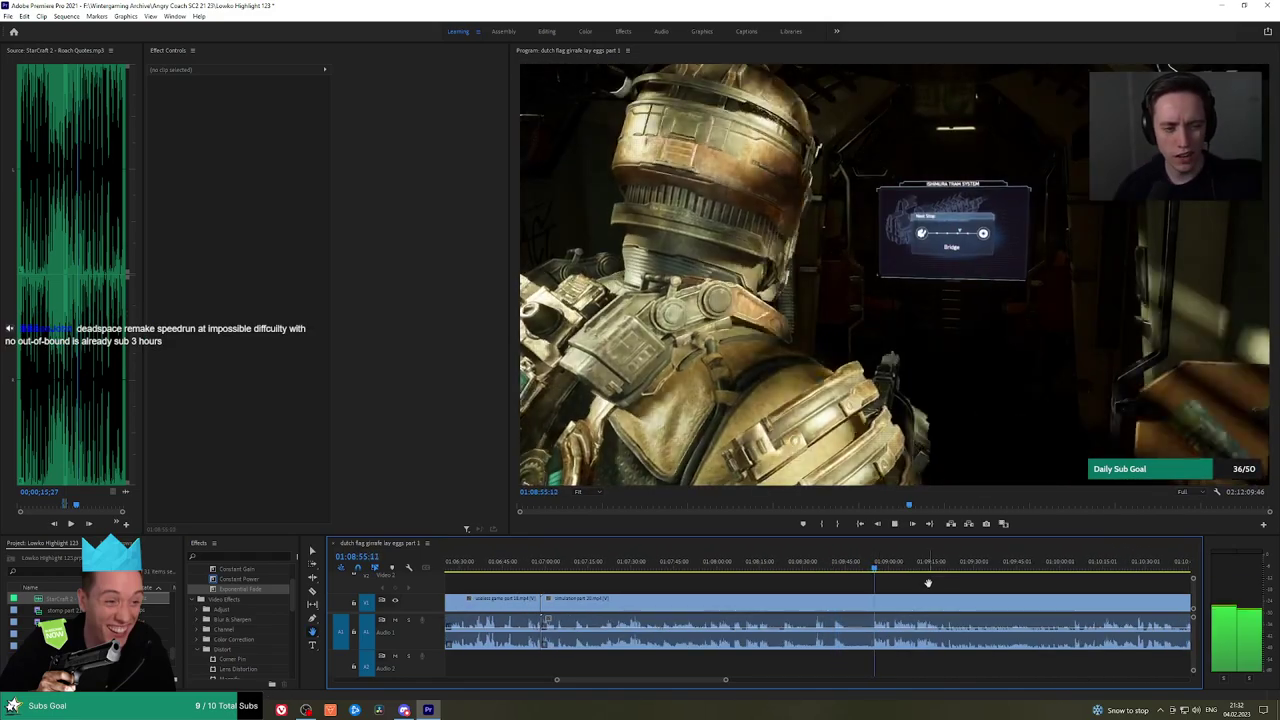
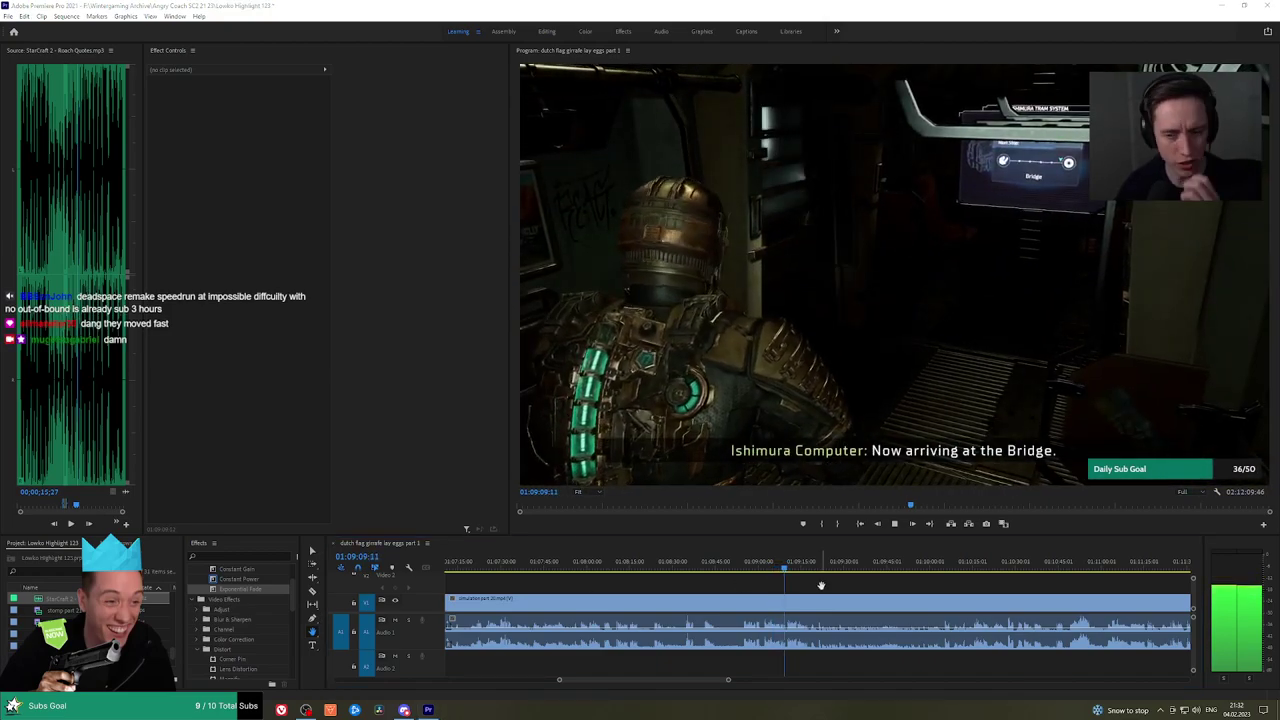
# Skim the footage from the tram's arrival at the Bridge through the video call to the broken window at about 01:10:50
pyautogui.moveTo(820, 585); pyautogui.dragTo(738, 578)
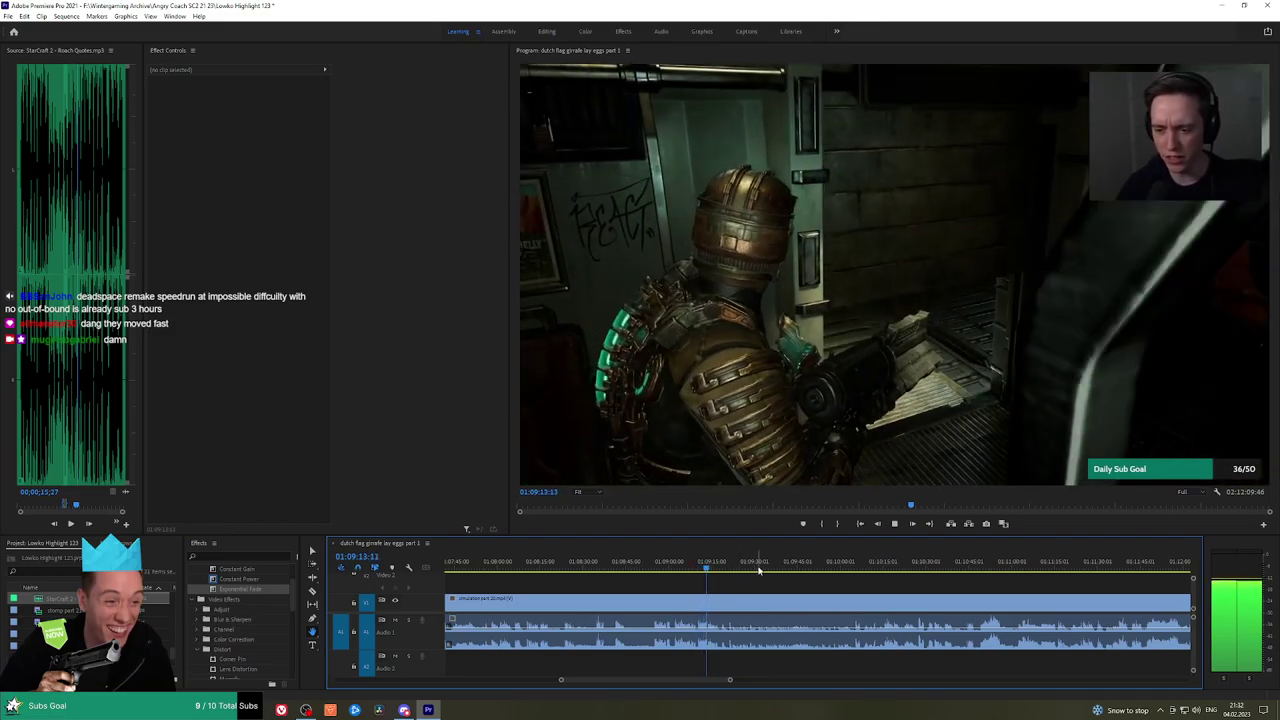
pyautogui.moveTo(784, 585); pyautogui.dragTo(751, 584)
pyautogui.click(820, 566)
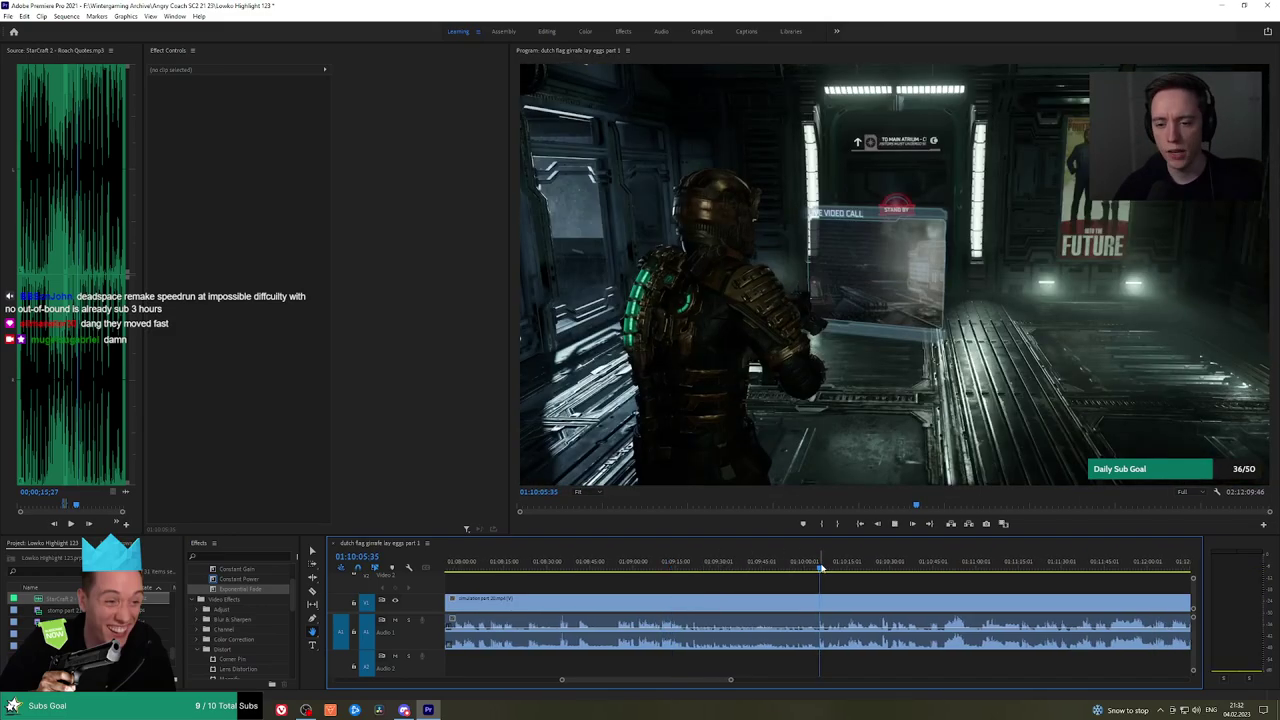
pyautogui.moveTo(917, 585); pyautogui.dragTo(770, 586)
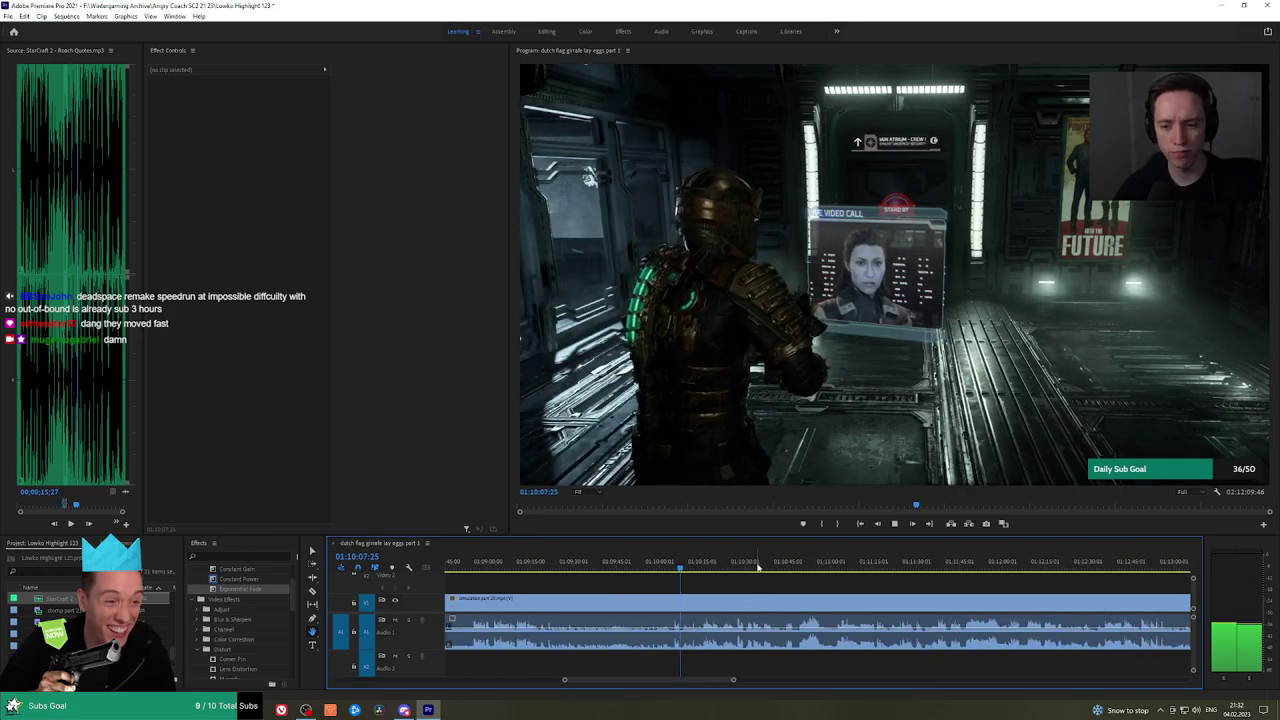
pyautogui.click(793, 567)
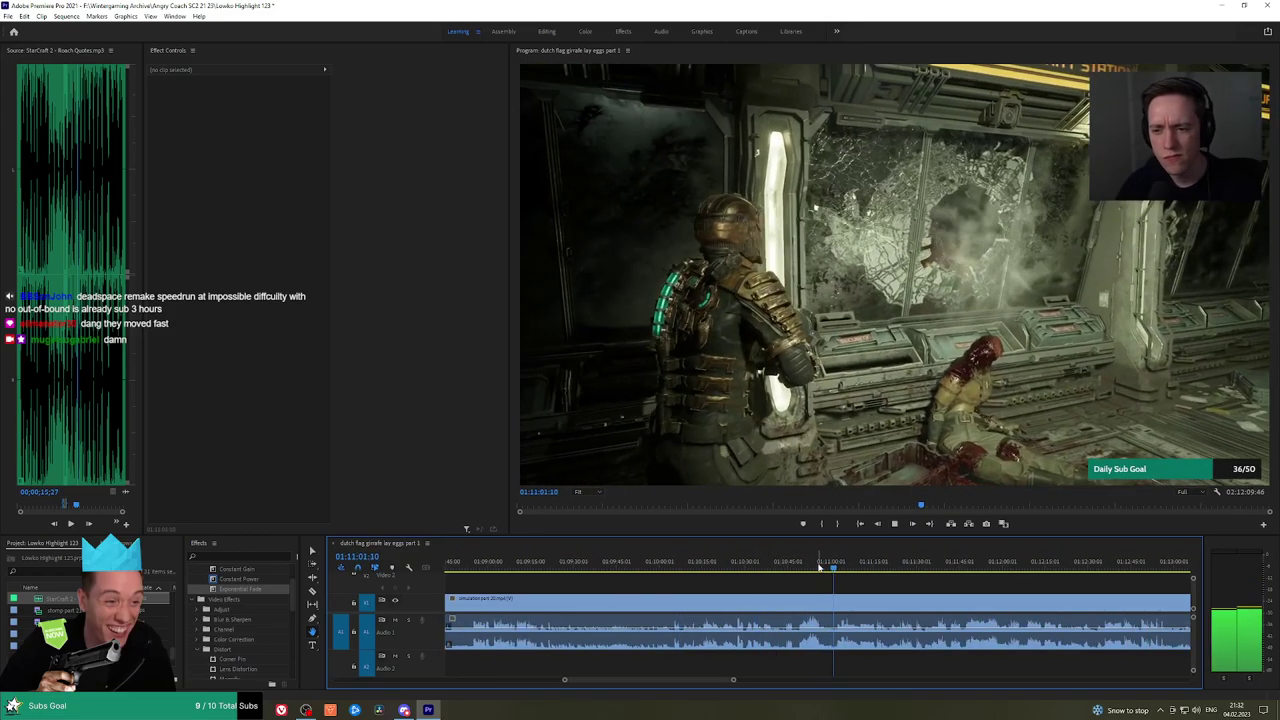
pyautogui.click(798, 566)
pyautogui.click(779, 566)
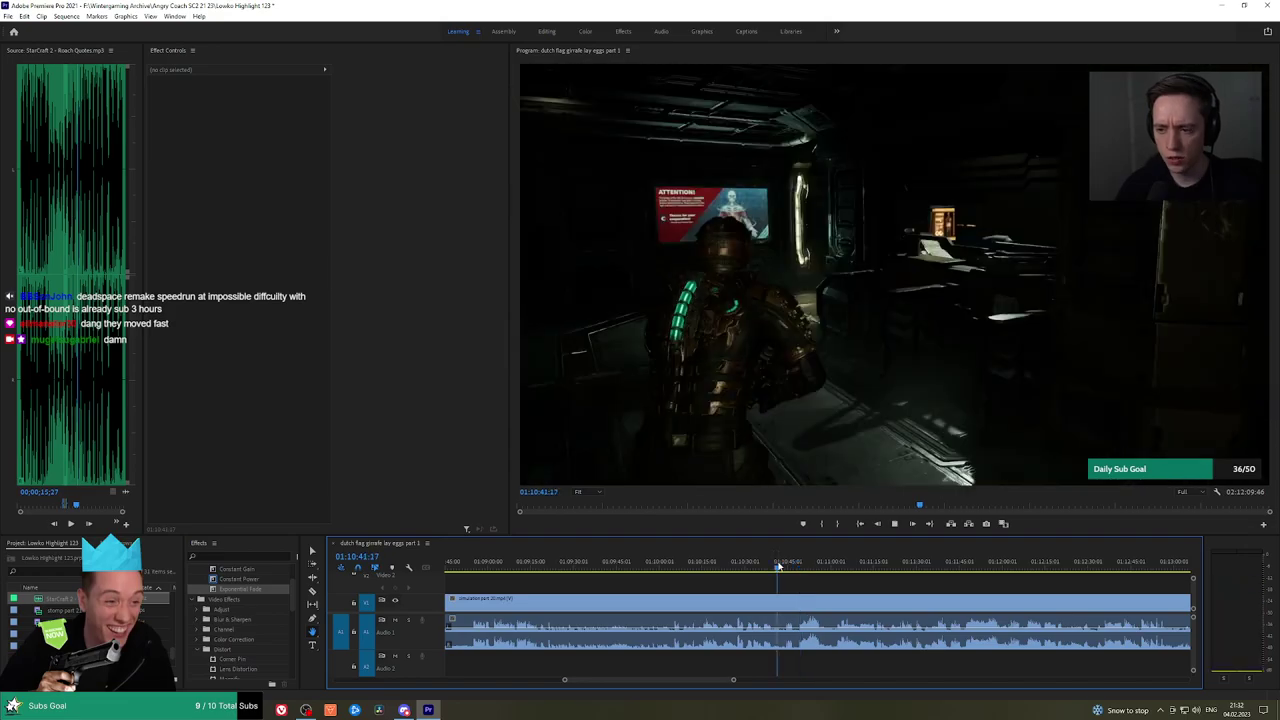
pyautogui.scroll(4, 803, 573)
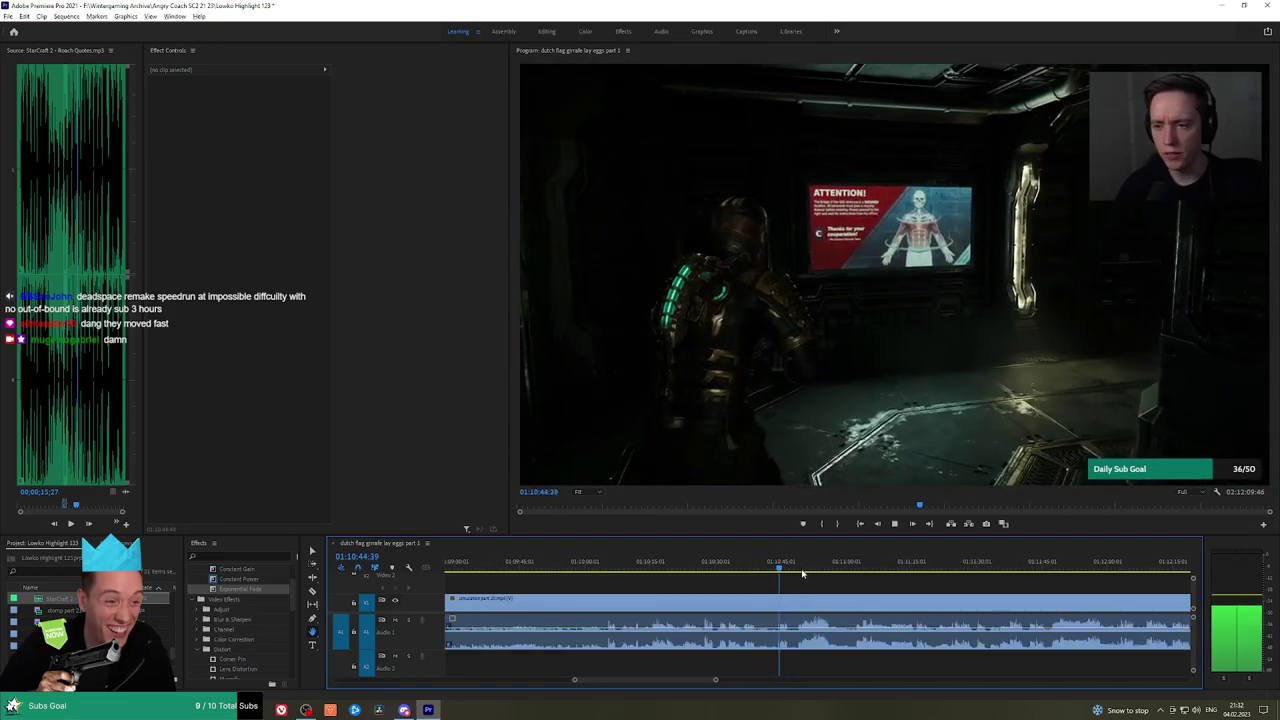
pyautogui.click(796, 566)
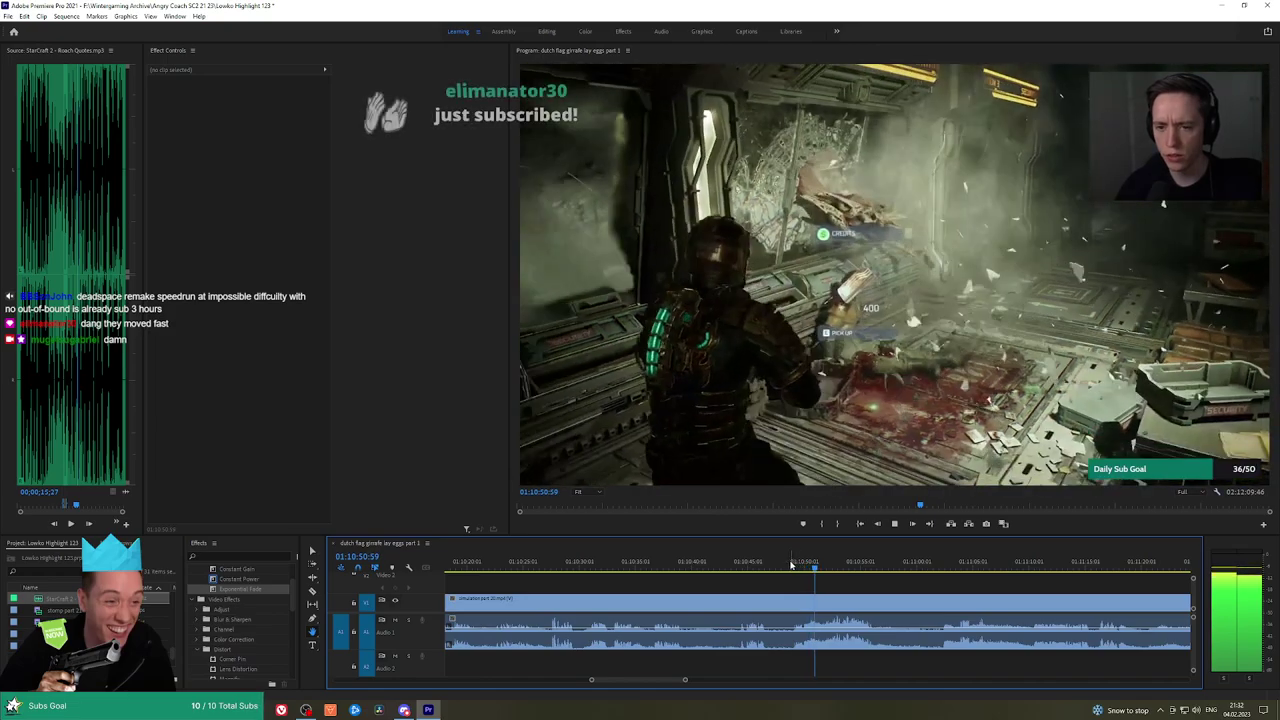
# Replay the corridor approach to the broken security station window around 01:10:47 to look for a cut point
pyautogui.click(790, 566)
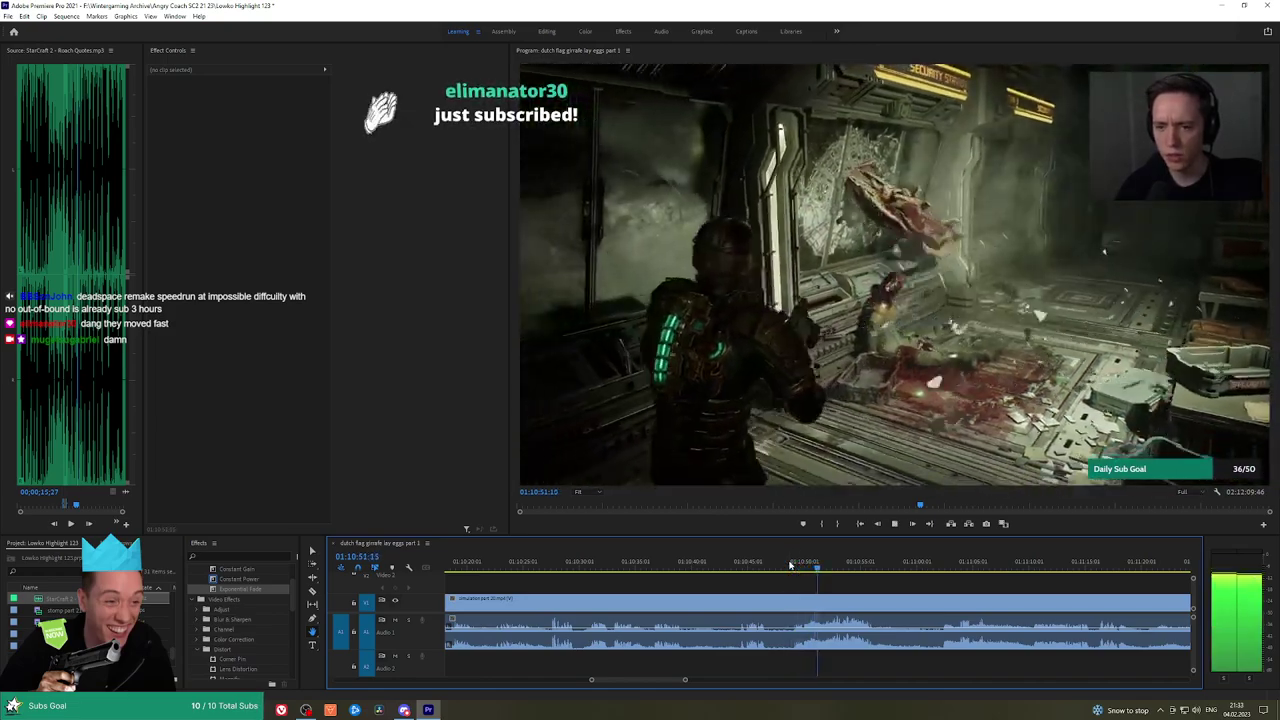
pyautogui.moveTo(788, 565); pyautogui.dragTo(779, 564)
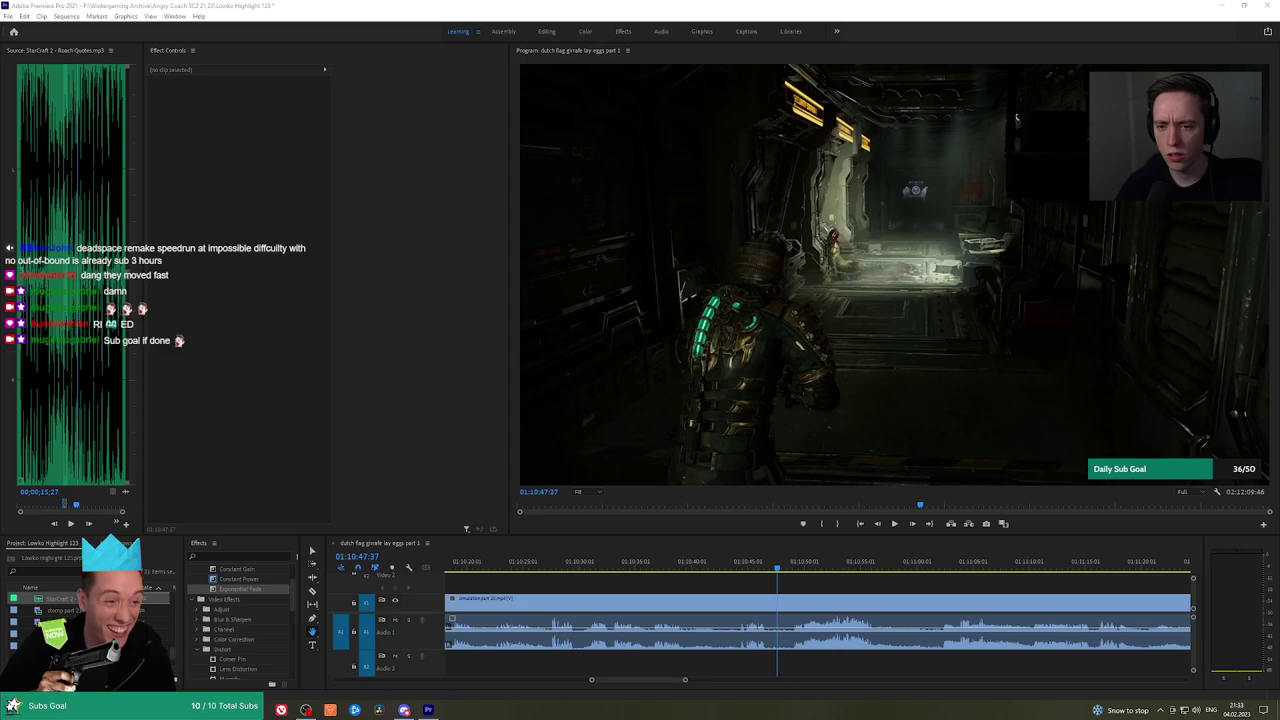
pyautogui.scroll(-5, 643, 586)
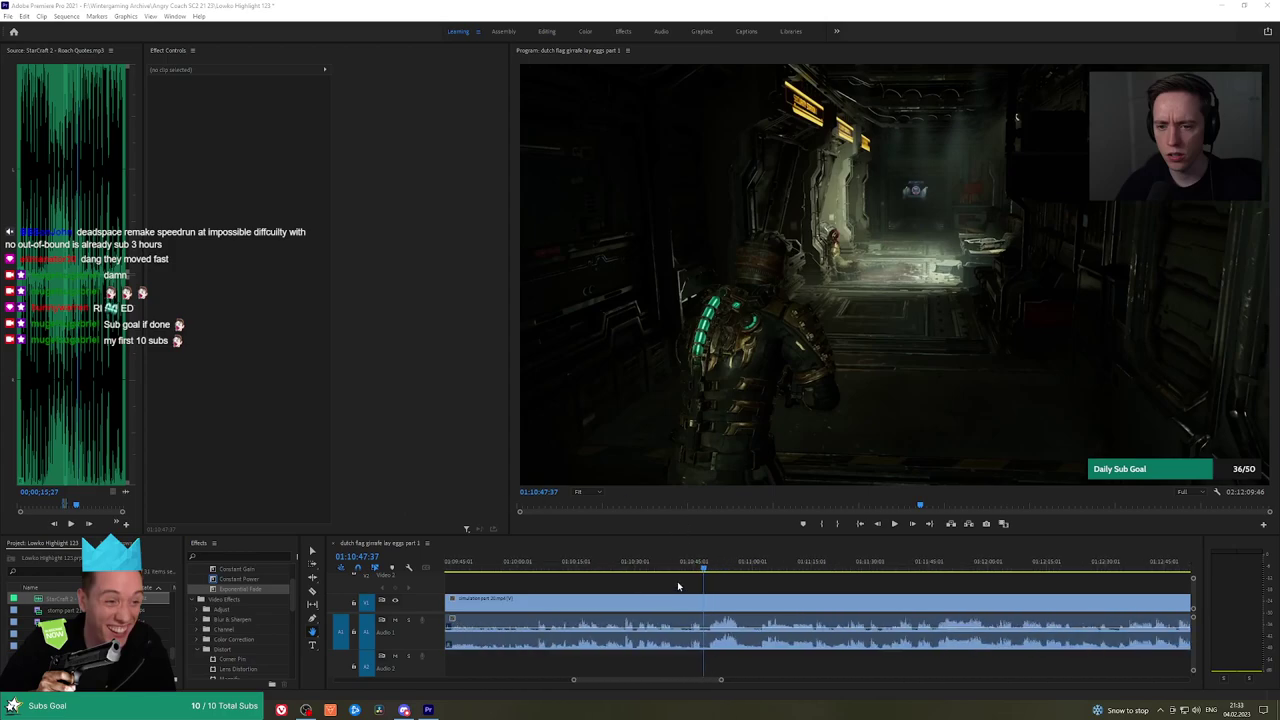
pyautogui.moveTo(609, 584); pyautogui.dragTo(899, 584)
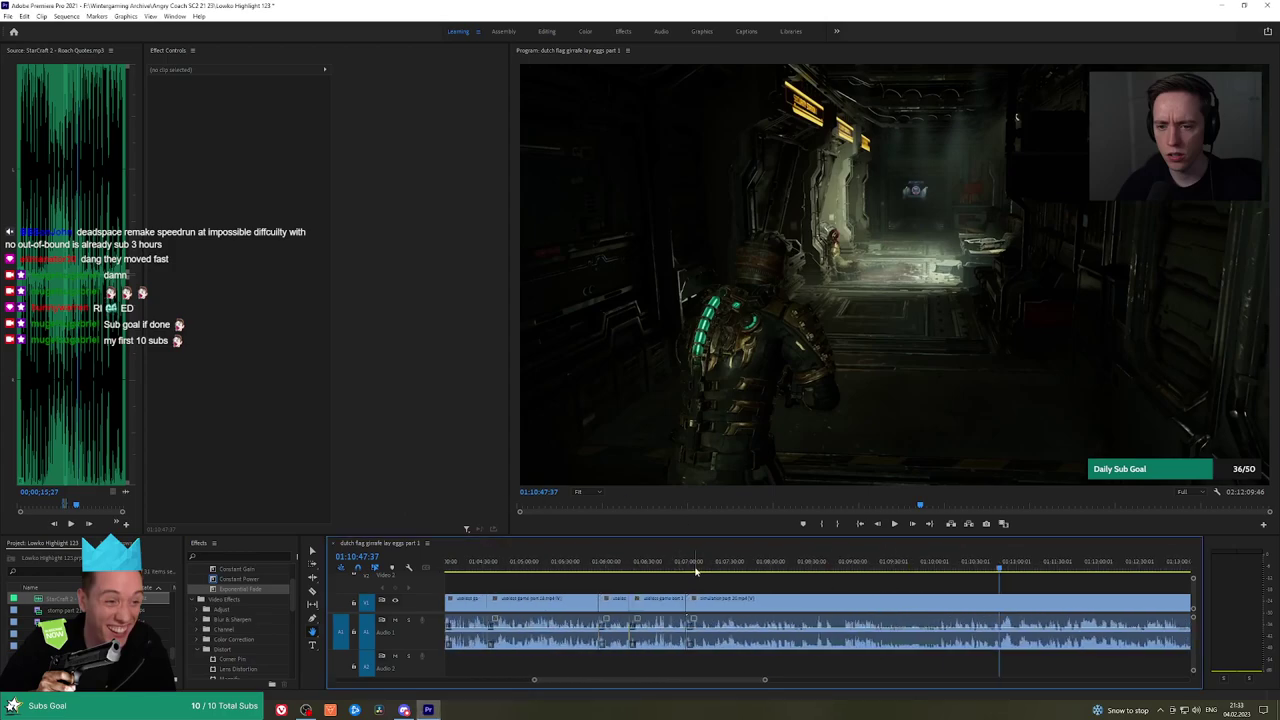
pyautogui.press('space')
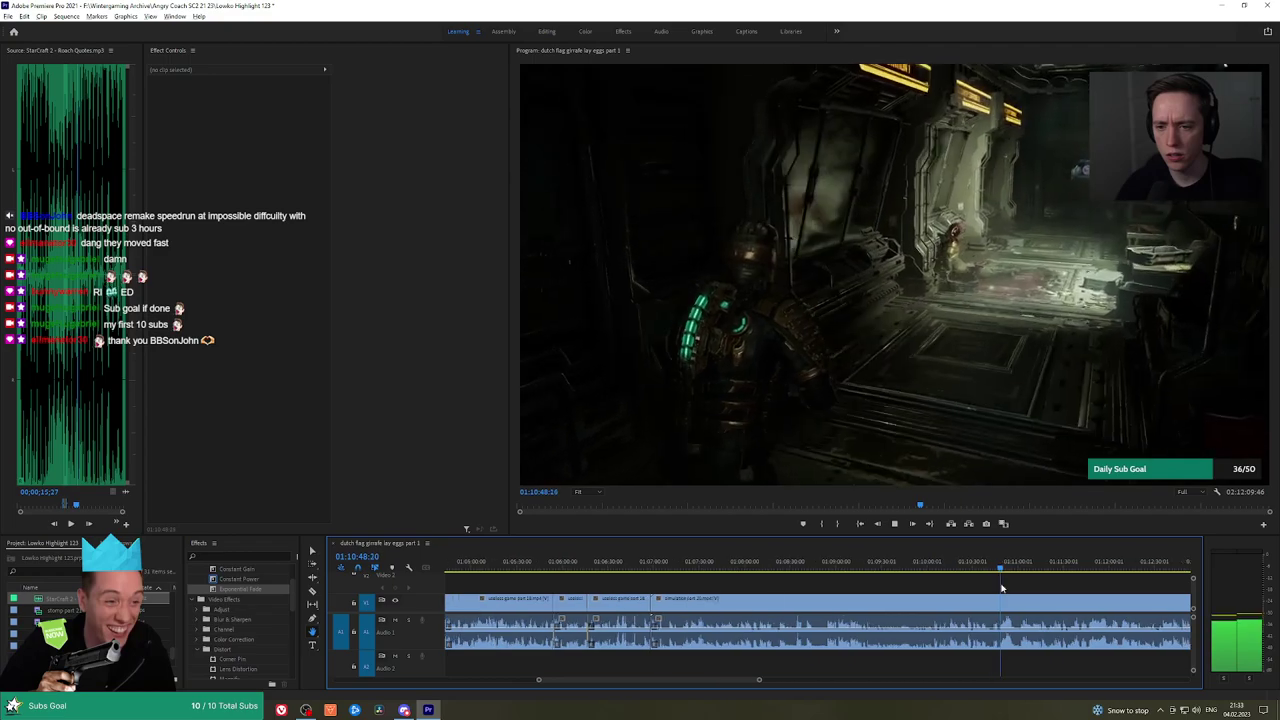
pyautogui.scroll(3, 993, 589)
pyautogui.scroll(1, 993, 589)
pyautogui.click(1012, 567)
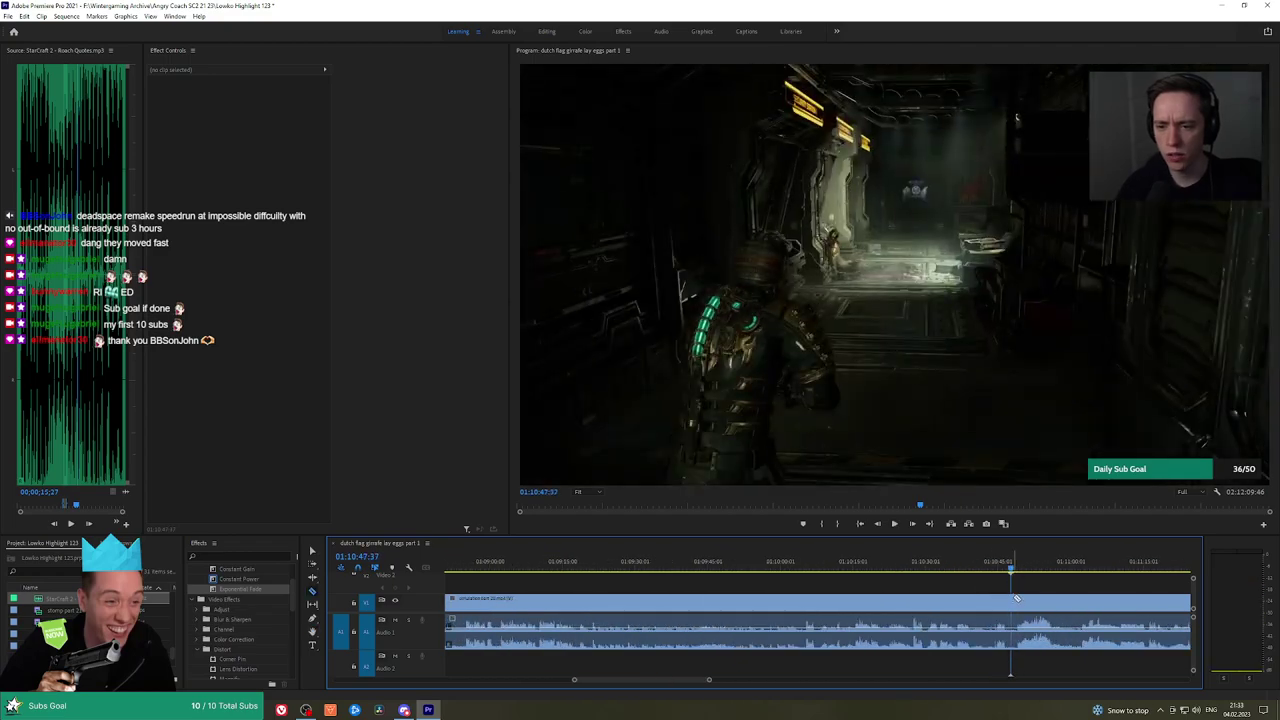
# Check the footage backwards from the Attention poster at 01:10:45 through the save menu to the objective update at about 01:10:15
pyautogui.click(997, 565)
pyautogui.press('space')
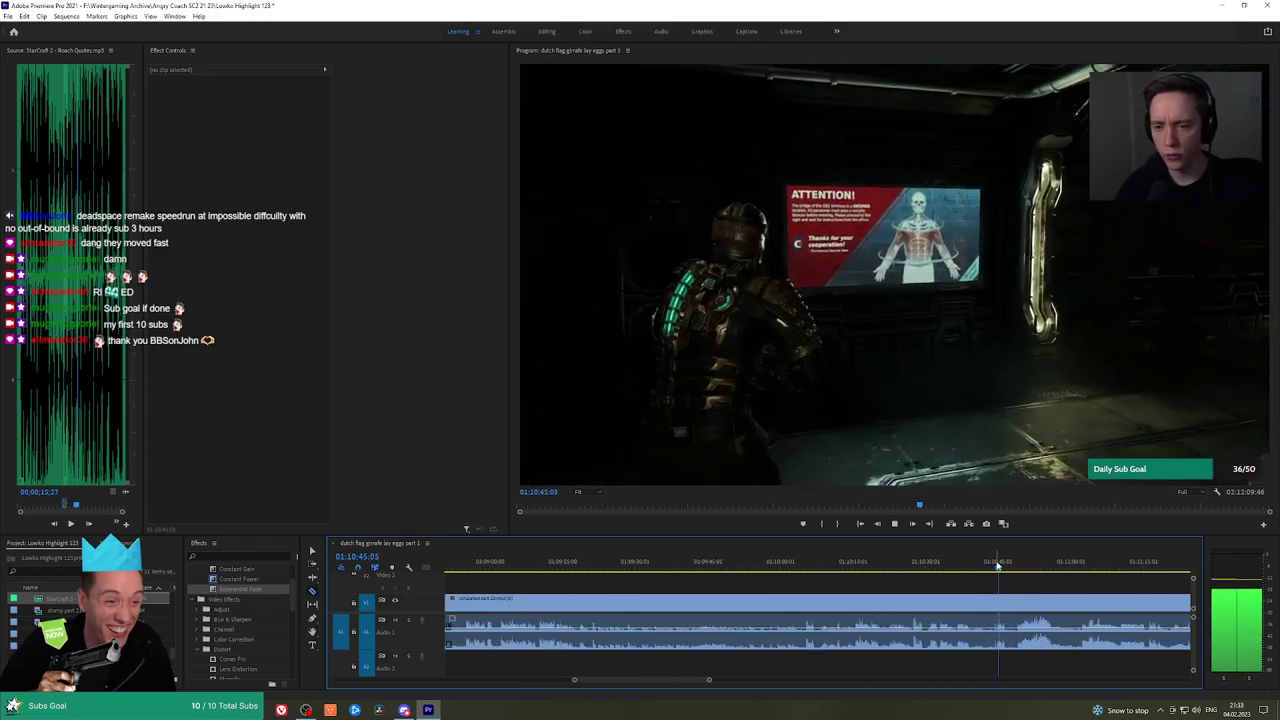
pyautogui.click(938, 566)
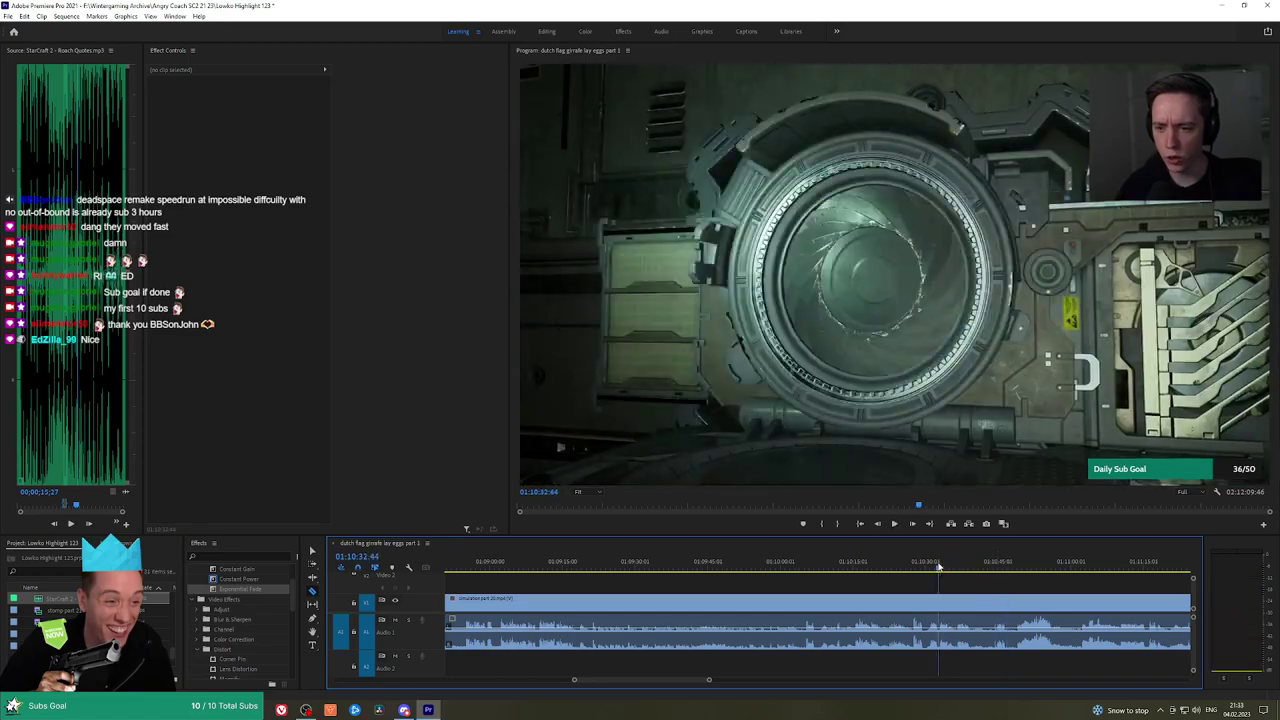
pyautogui.click(916, 565)
pyautogui.press('space')
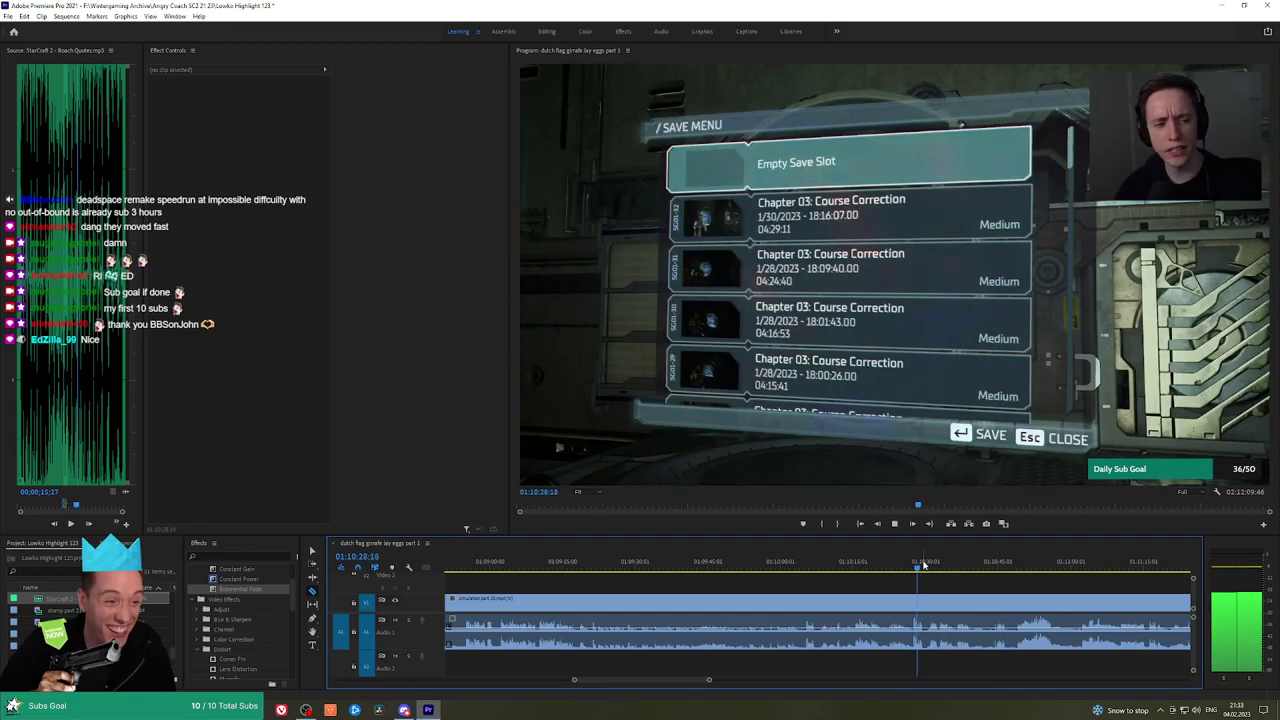
pyautogui.click(889, 566)
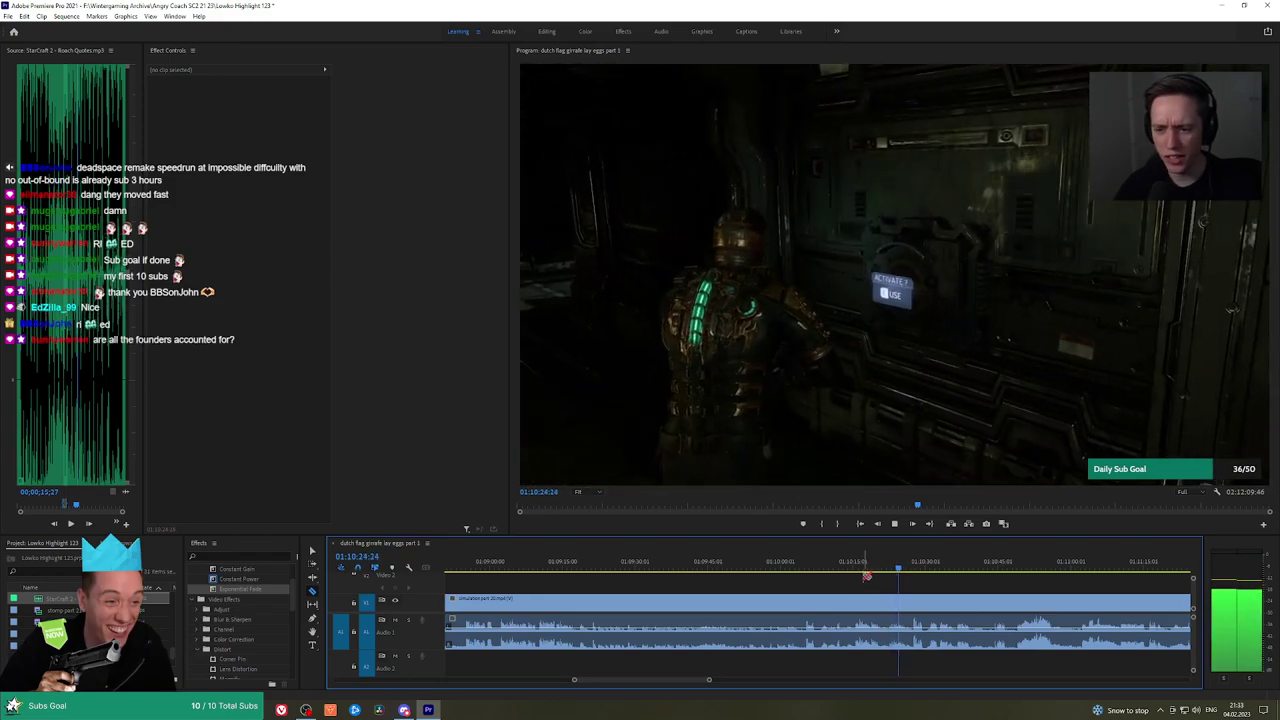
pyautogui.click(853, 566)
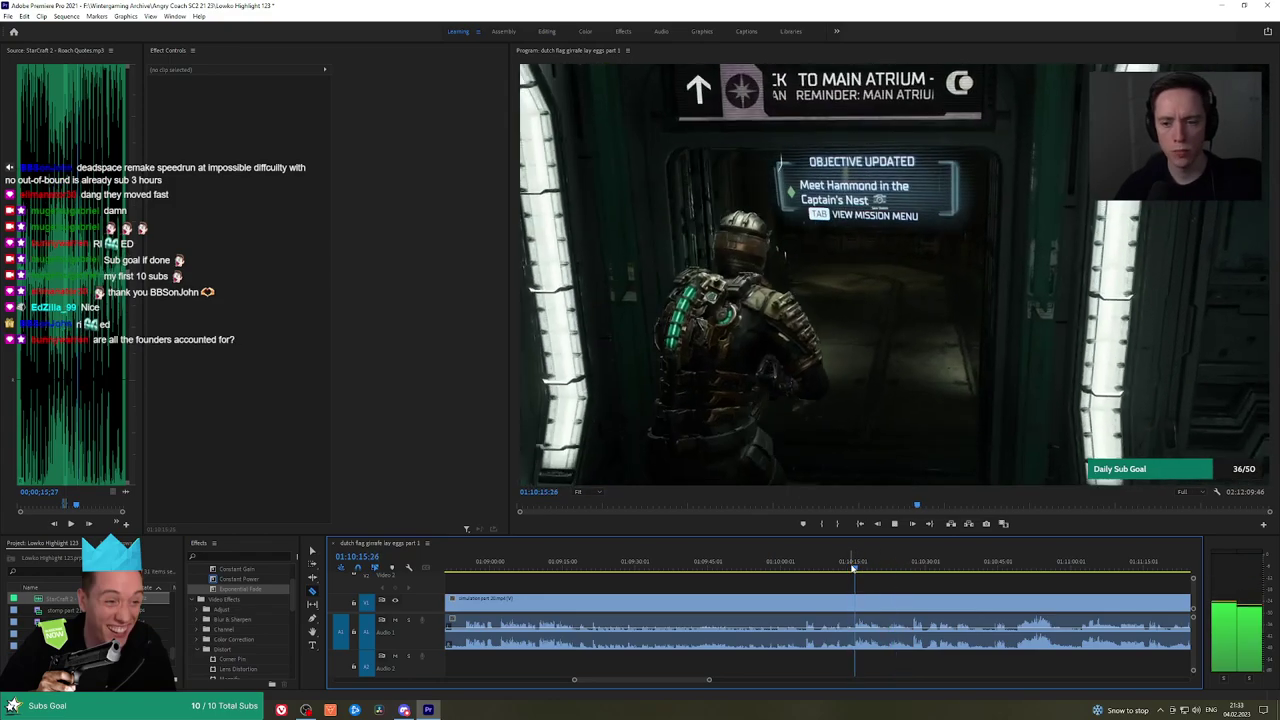
# Cut the clip at 01:10:15, ripple-delete the part back to 01:06:58, and add an Exponential Fade at the audio join
pyautogui.scroll(2, 862, 571)
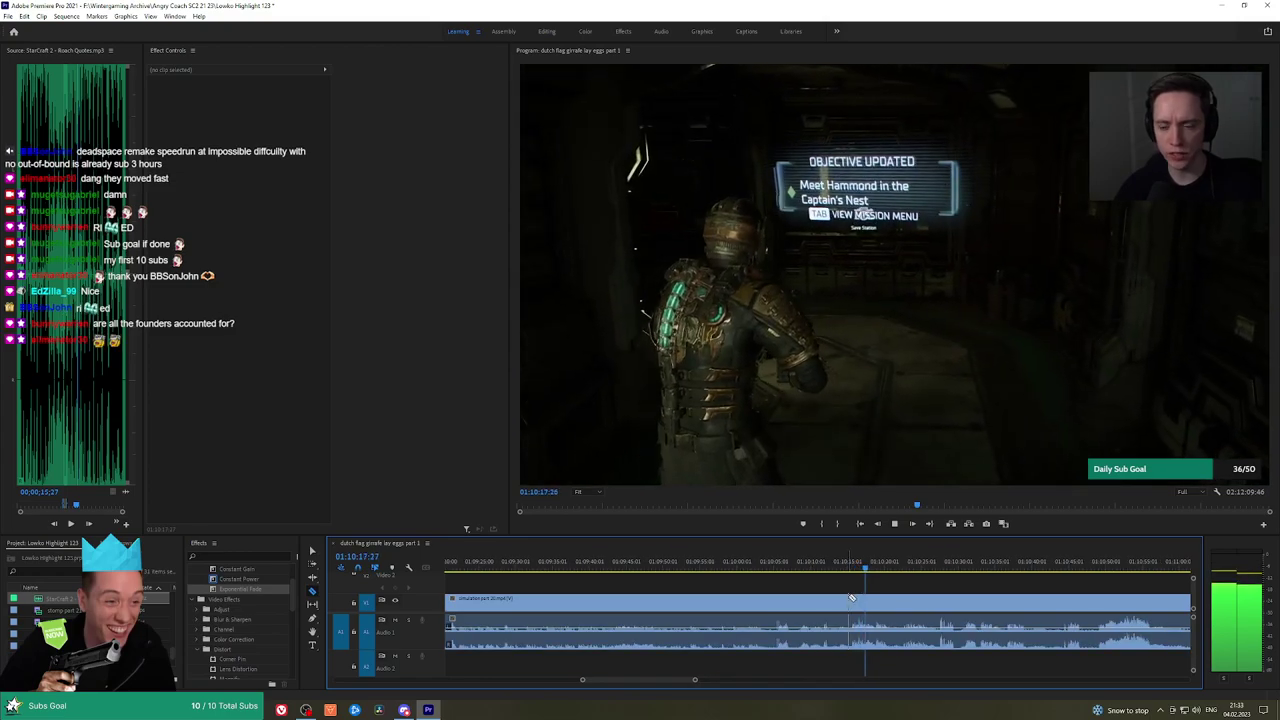
pyautogui.click(845, 598)
pyautogui.hotkey('shift', 'Delete')
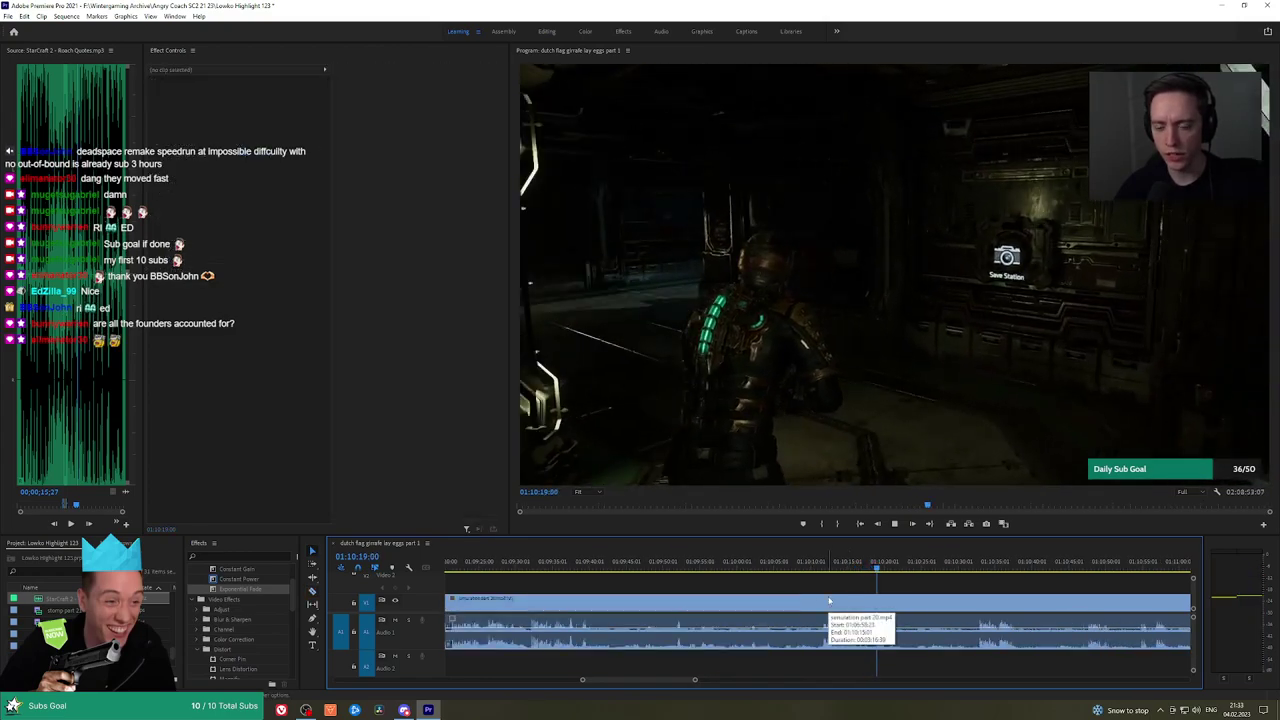
pyautogui.press('Up')
pyautogui.scroll(-4, 873, 573)
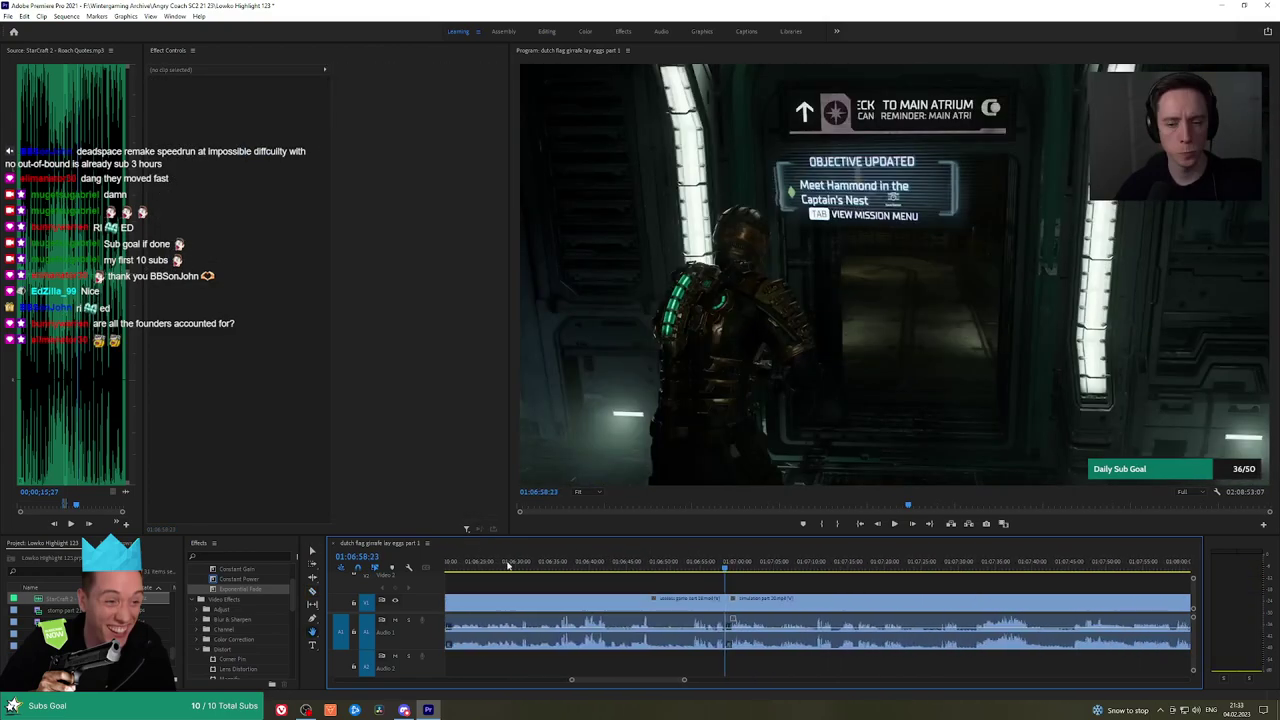
pyautogui.click(240, 590)
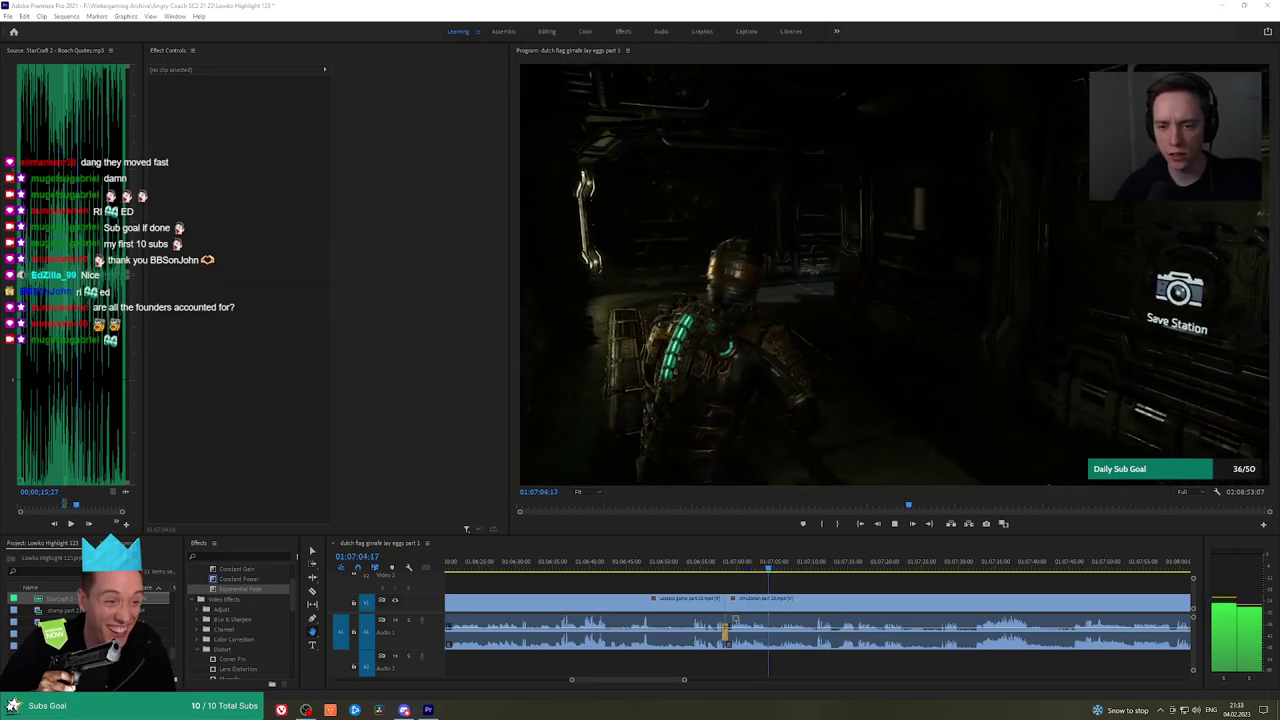
# Cut out the moment from 01:07:23 to about 01:07:27 with a ripple delete and smooth the audio join with Constant Power
pyautogui.scroll(-3, 738, 580)
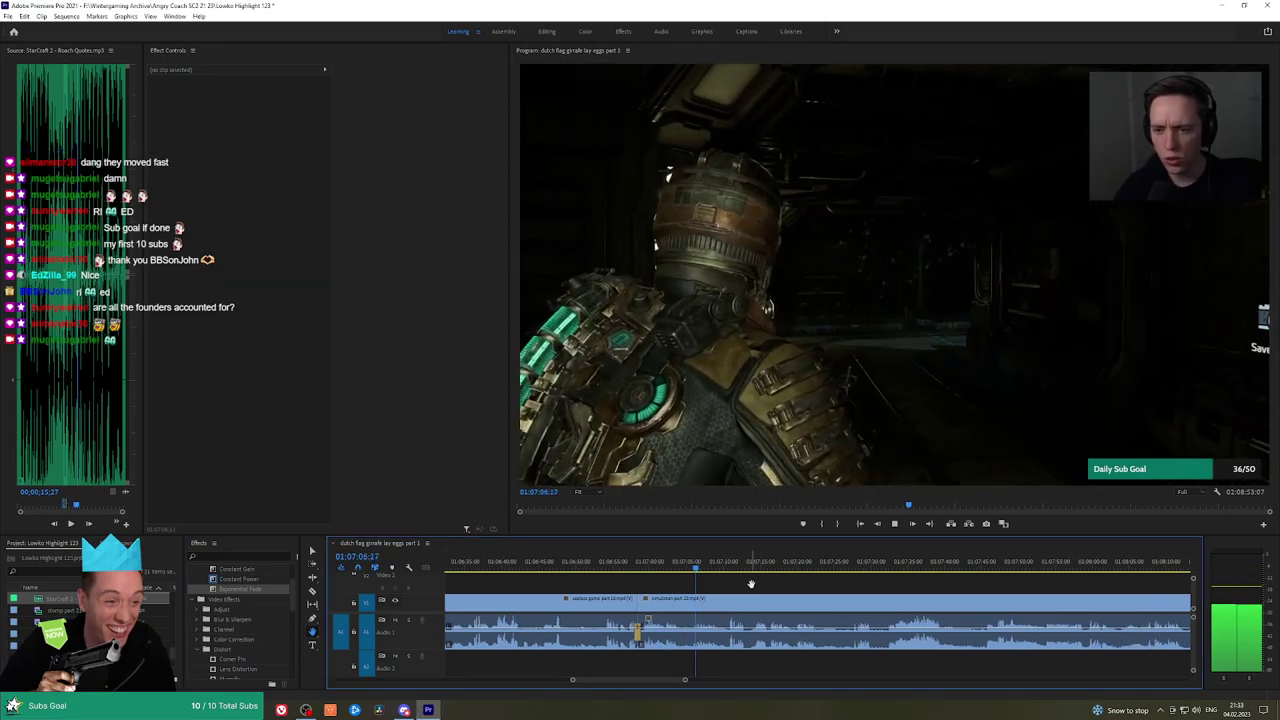
pyautogui.scroll(-2, 754, 583)
pyautogui.scroll(3, 754, 583)
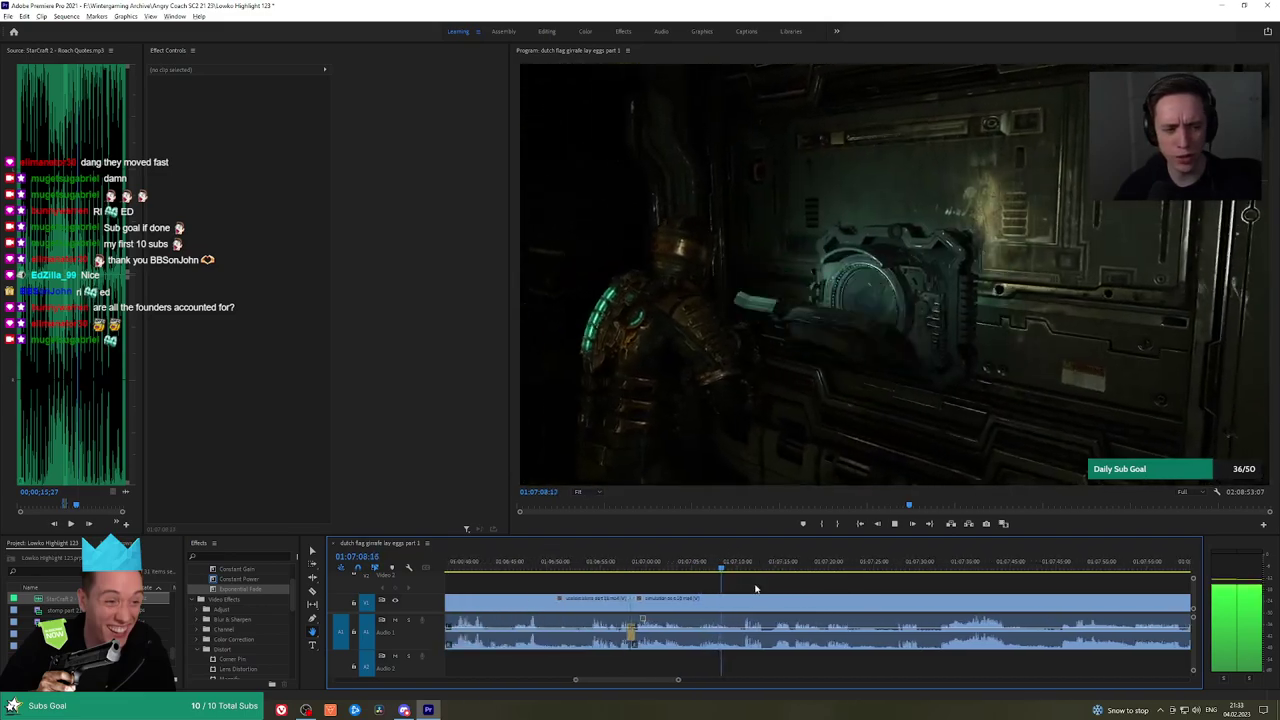
pyautogui.scroll(-2, 755, 583)
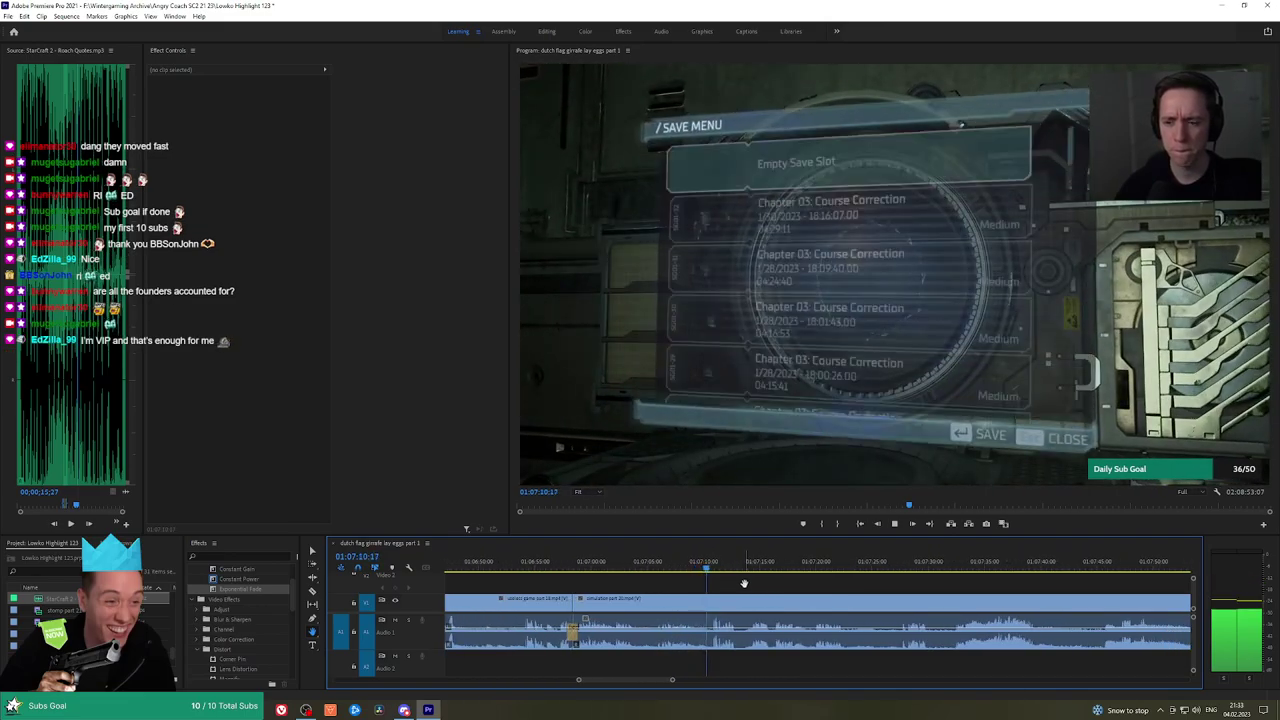
pyautogui.scroll(-2, 756, 582)
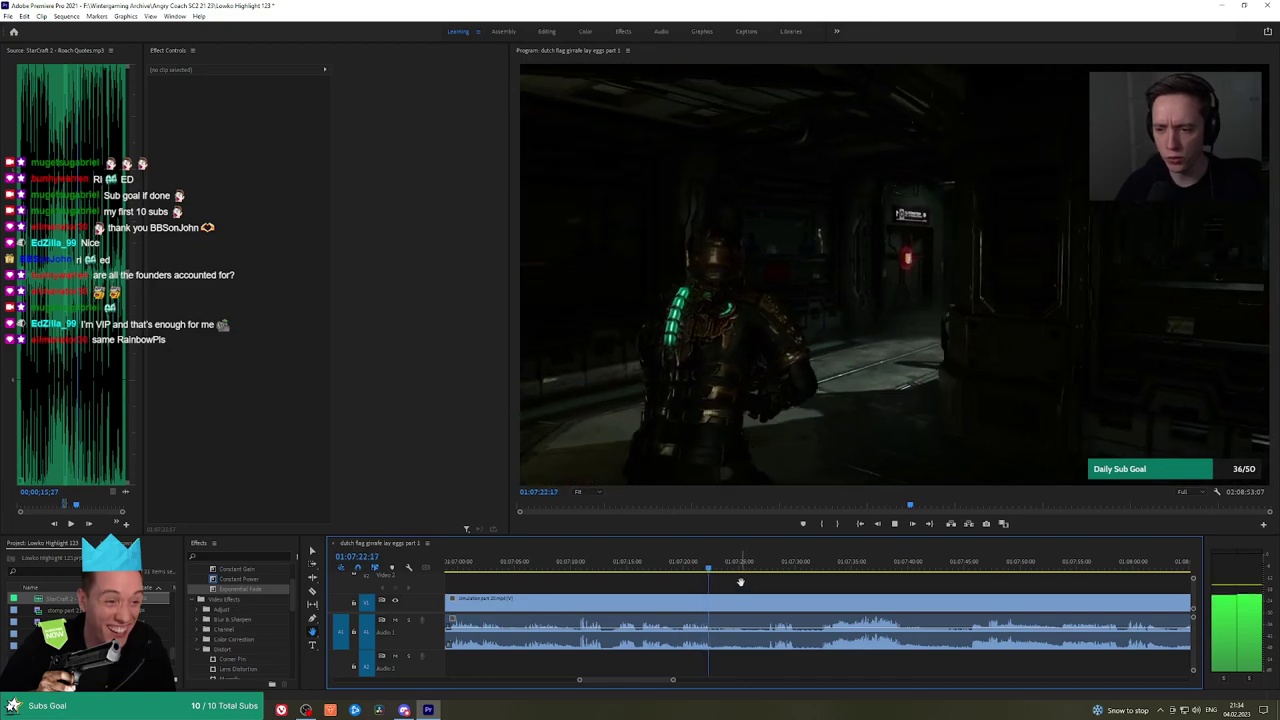
pyautogui.click(754, 570)
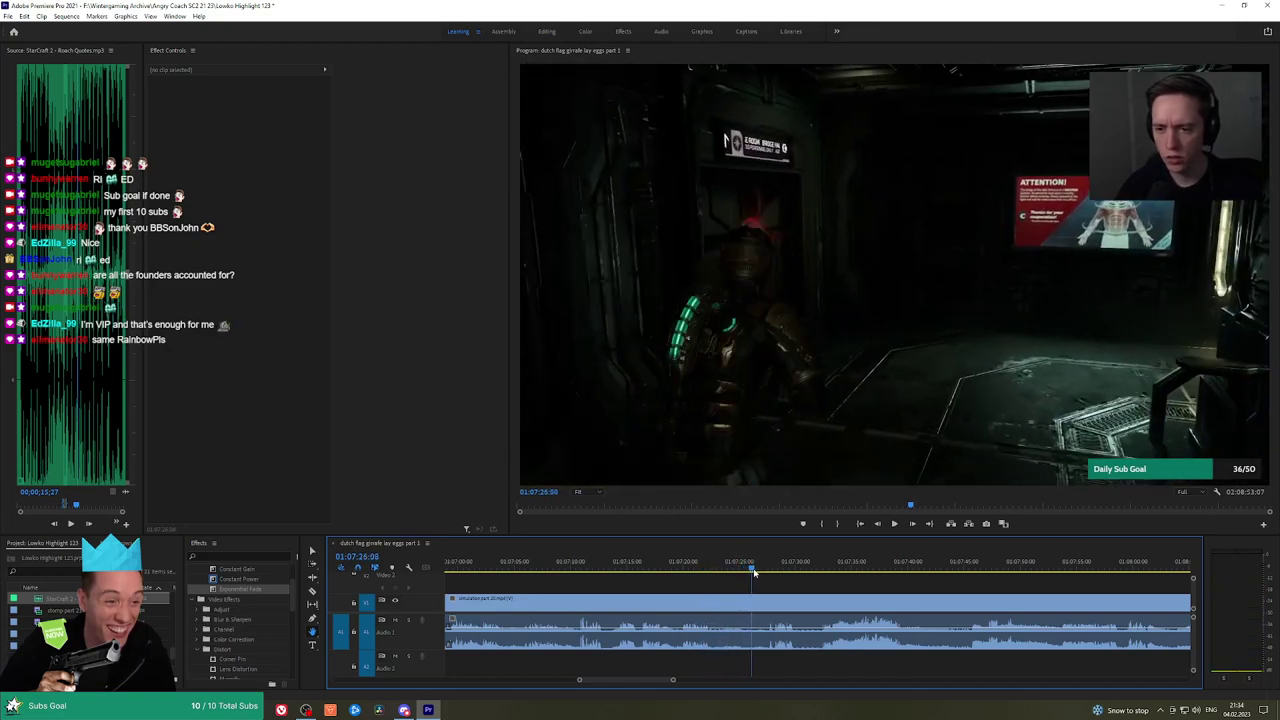
pyautogui.press('space')
pyautogui.press('c')
pyautogui.click(714, 601)
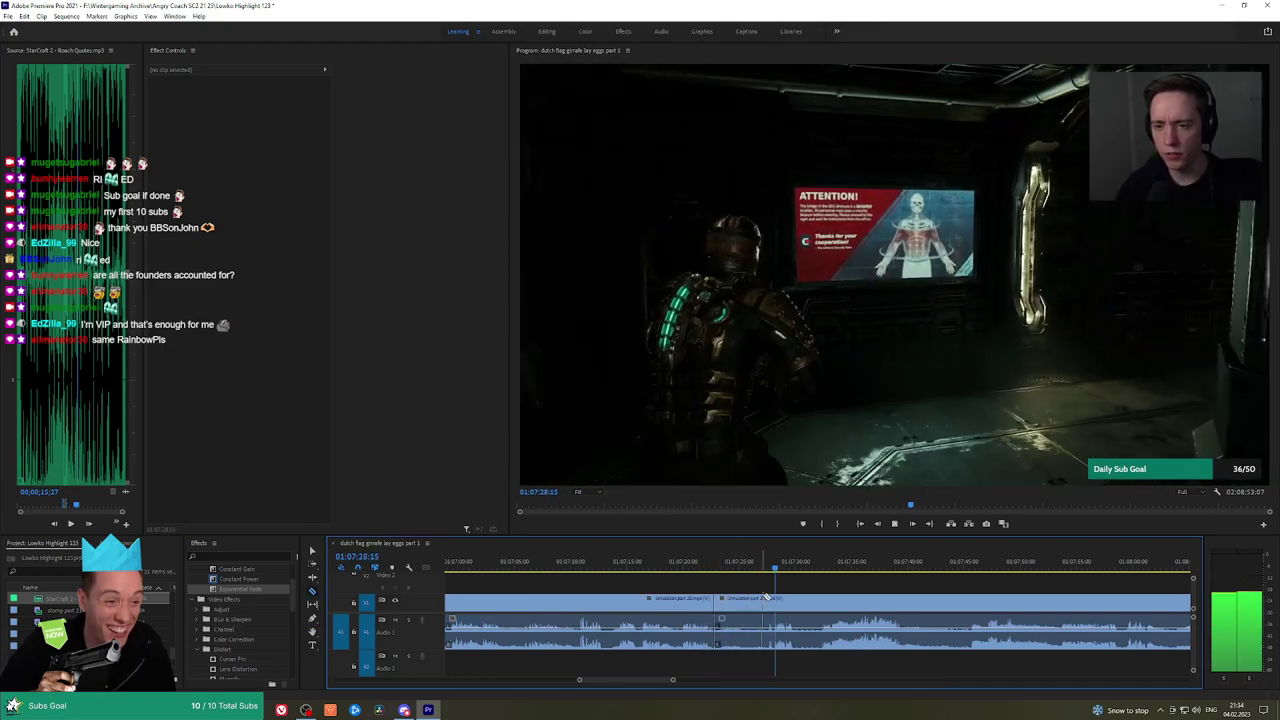
pyautogui.press('Up')
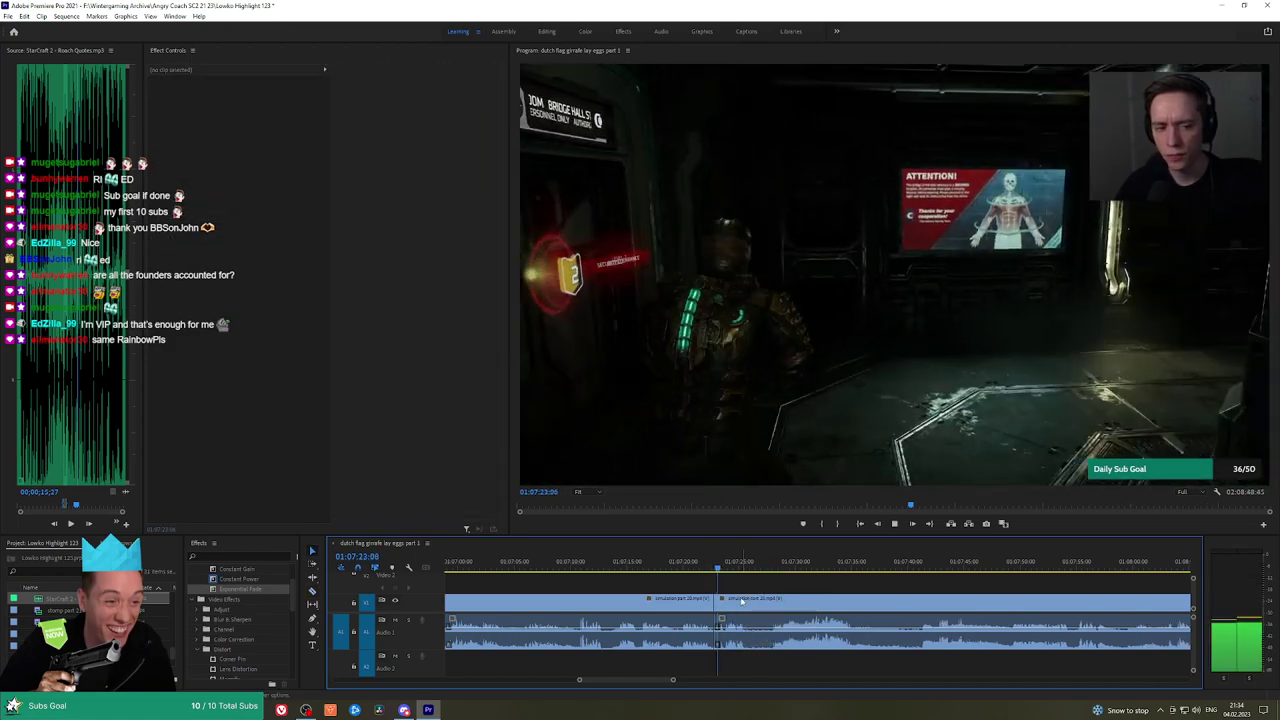
pyautogui.moveTo(238, 582); pyautogui.dragTo(714, 633)
pyautogui.press('h')
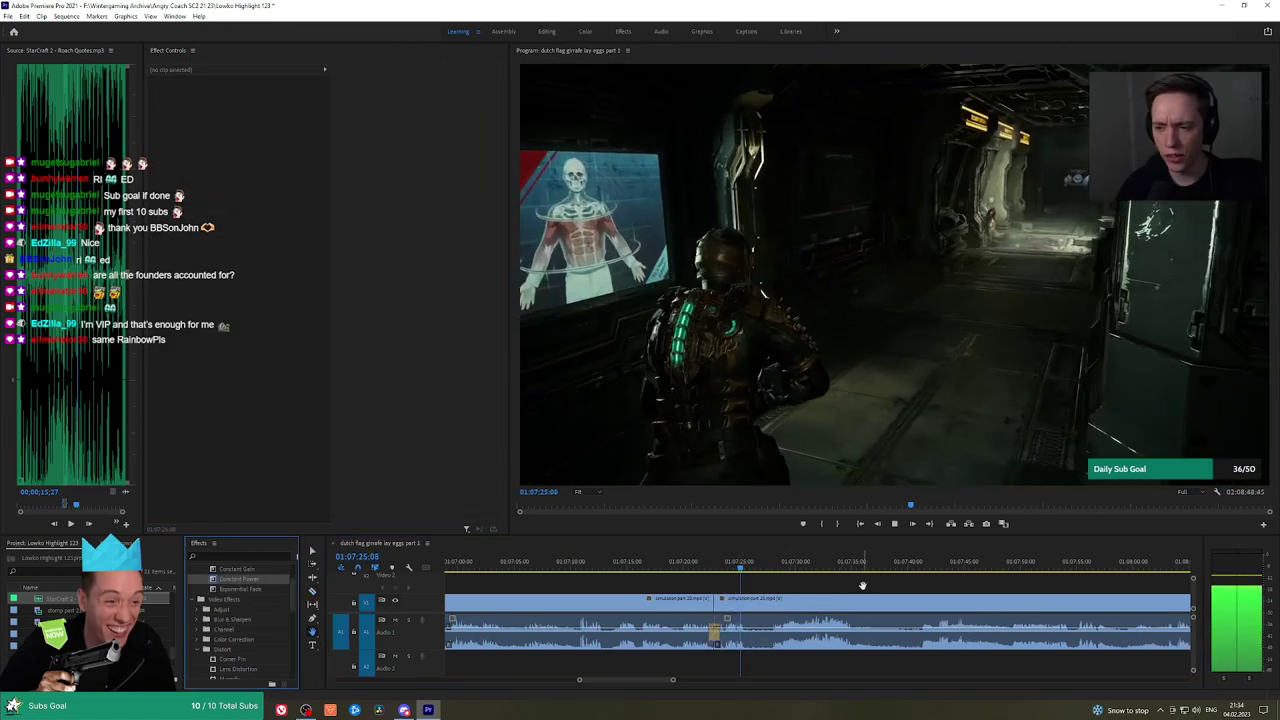
# Review the security station scene from 01:07:25 and split the clip at about 01:07:58, after the credits pickup at the locked door
pyautogui.moveTo(862, 586); pyautogui.dragTo(829, 586)
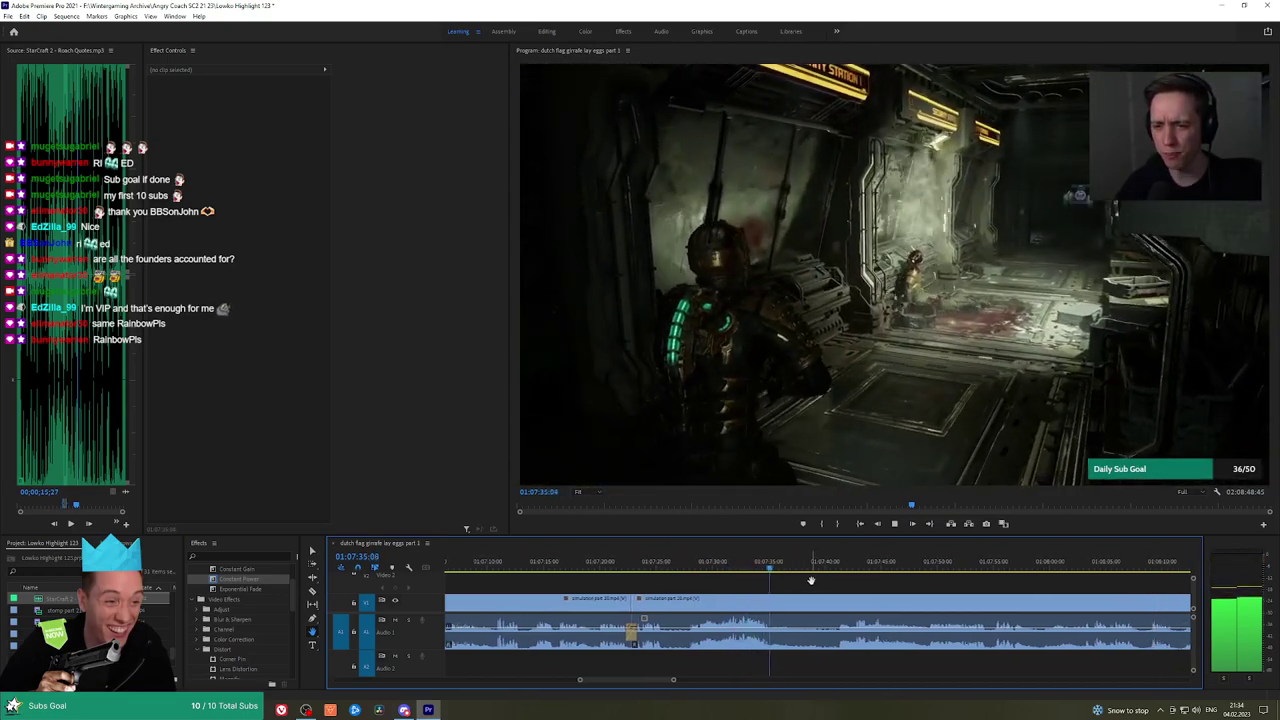
pyautogui.moveTo(788, 565); pyautogui.dragTo(837, 568)
pyautogui.press('space')
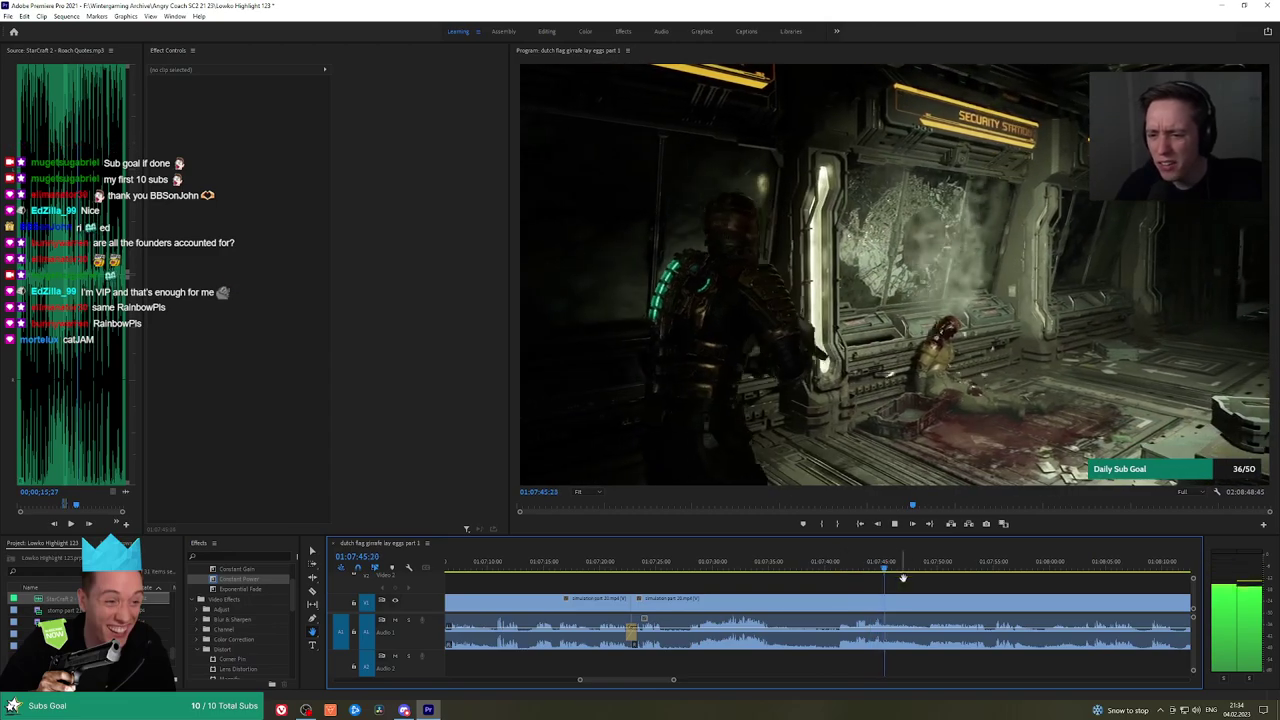
pyautogui.scroll(-2, 957, 591)
pyautogui.scroll(-2, 860, 585)
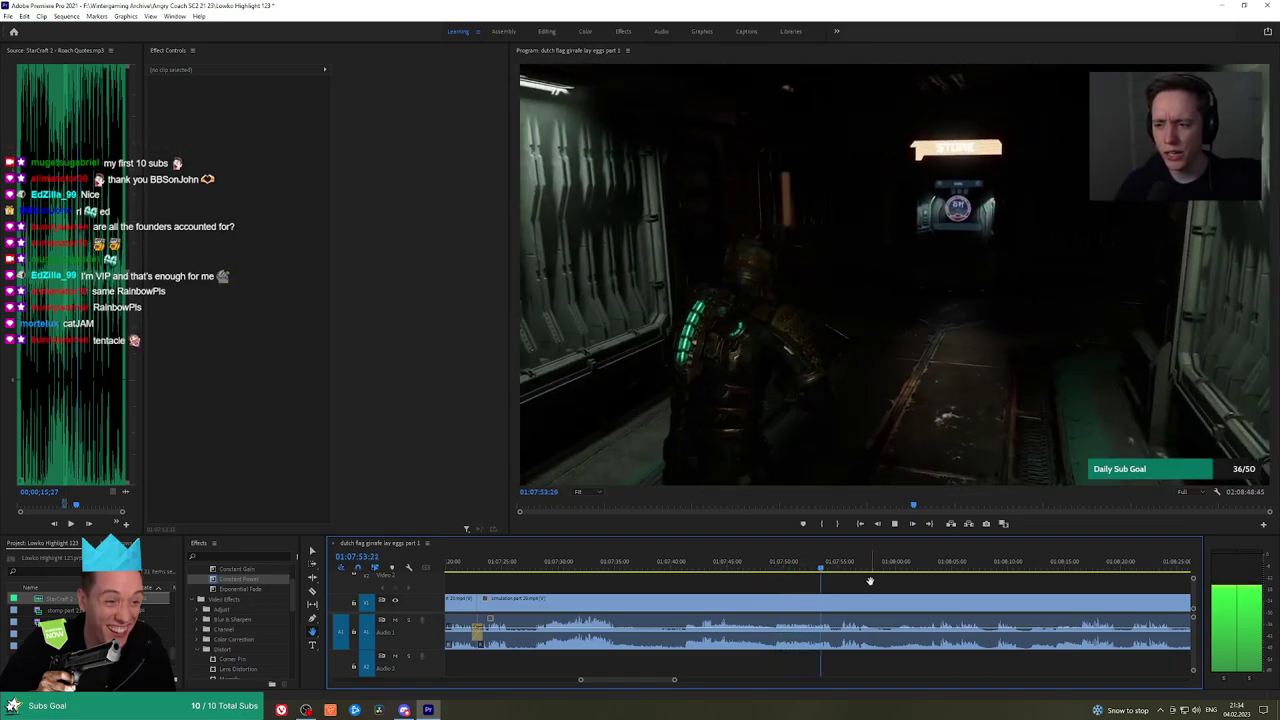
pyautogui.scroll(-1, 849, 581)
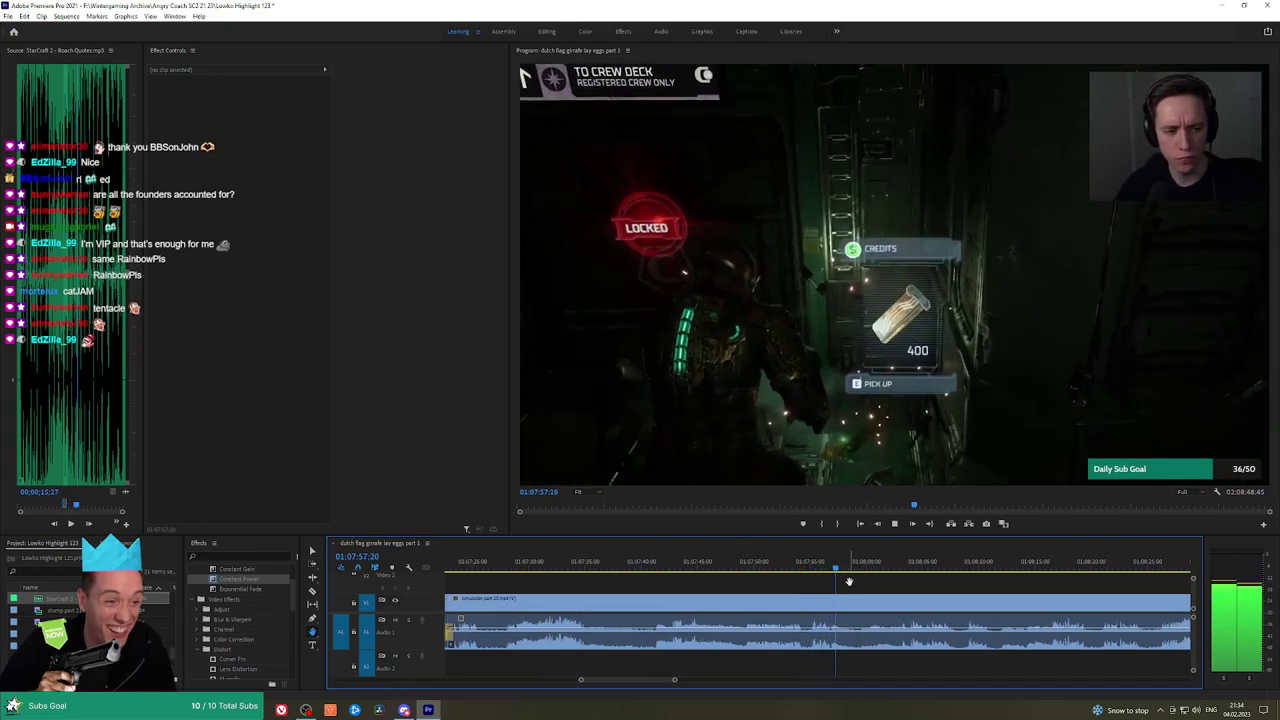
pyautogui.press('c')
pyautogui.click(852, 603)
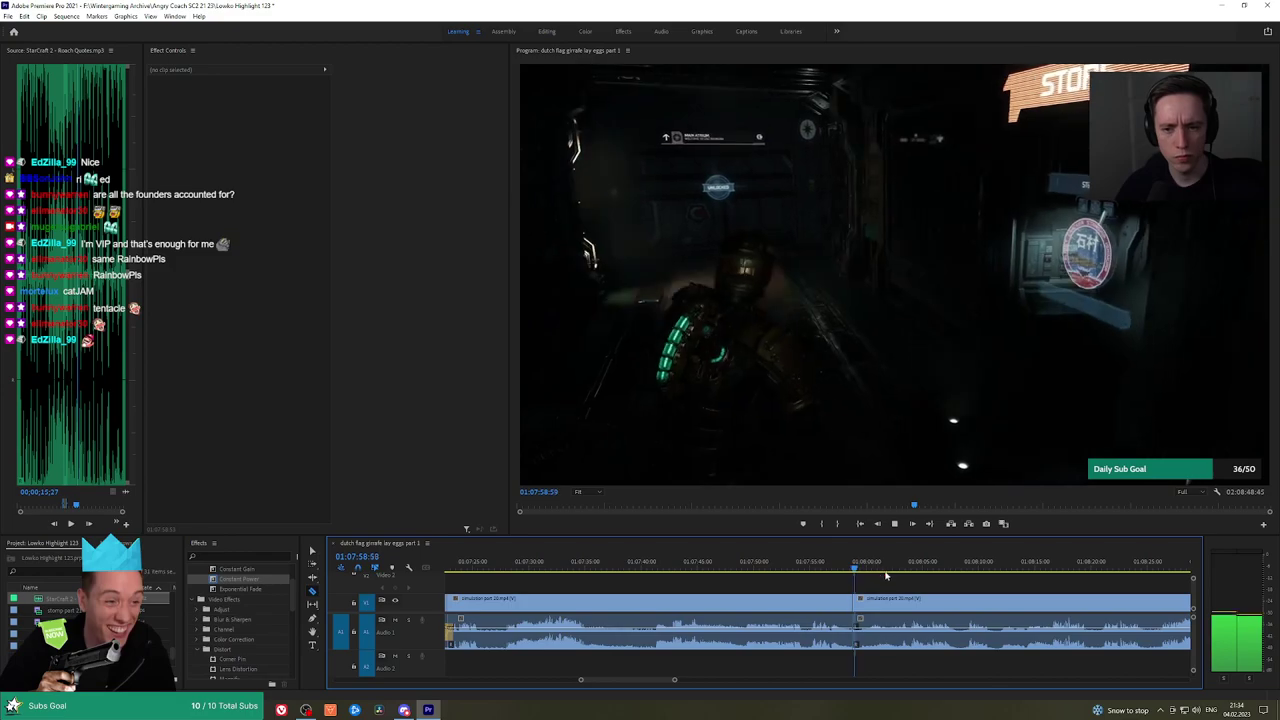
# Skim the footage after the new cut, from the store at about 01:08:03 through the atrium to the plasma energy pickup at 01:08:35
pyautogui.click(897, 569)
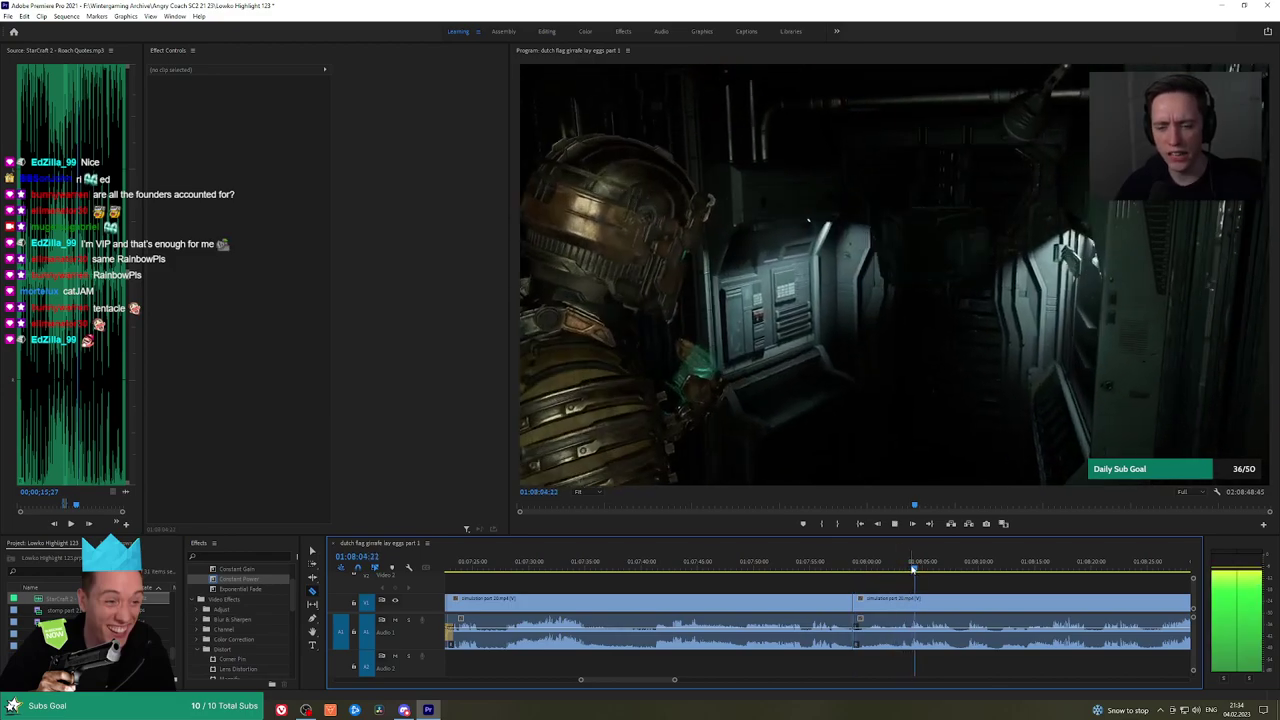
pyautogui.click(964, 568)
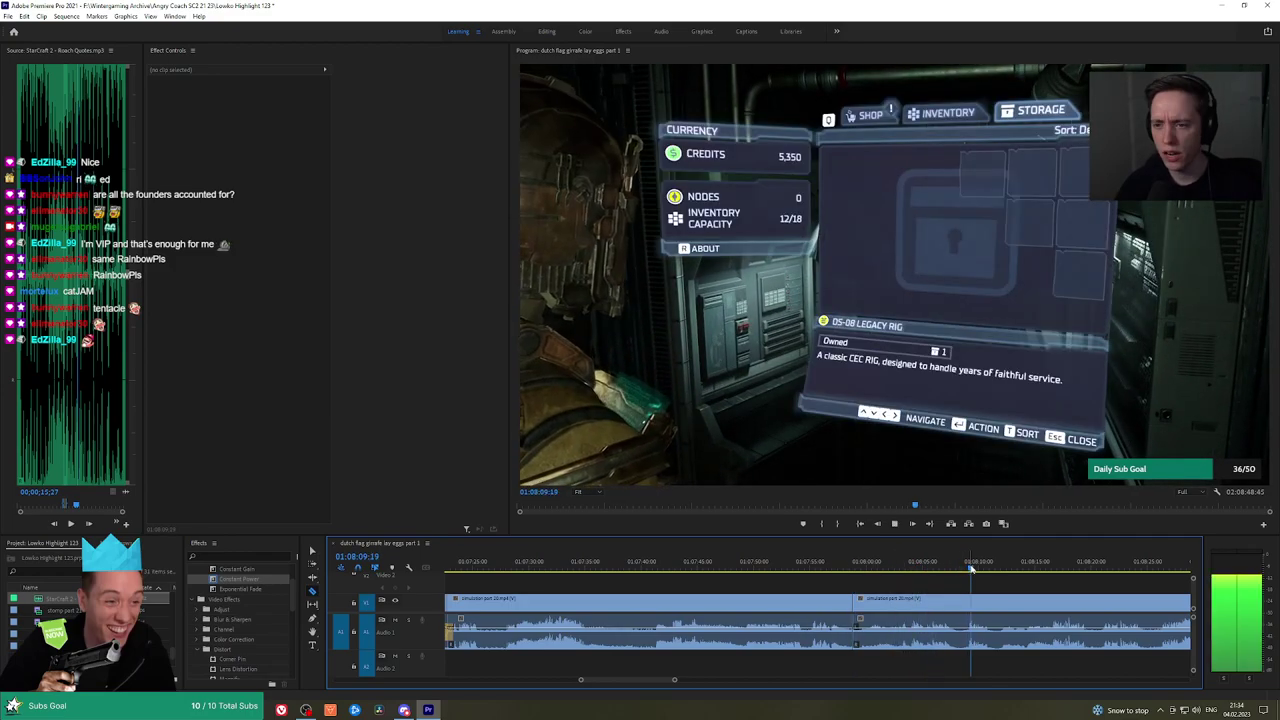
pyautogui.press('h')
pyautogui.moveTo(1054, 582); pyautogui.dragTo(840, 577)
pyautogui.click(838, 565)
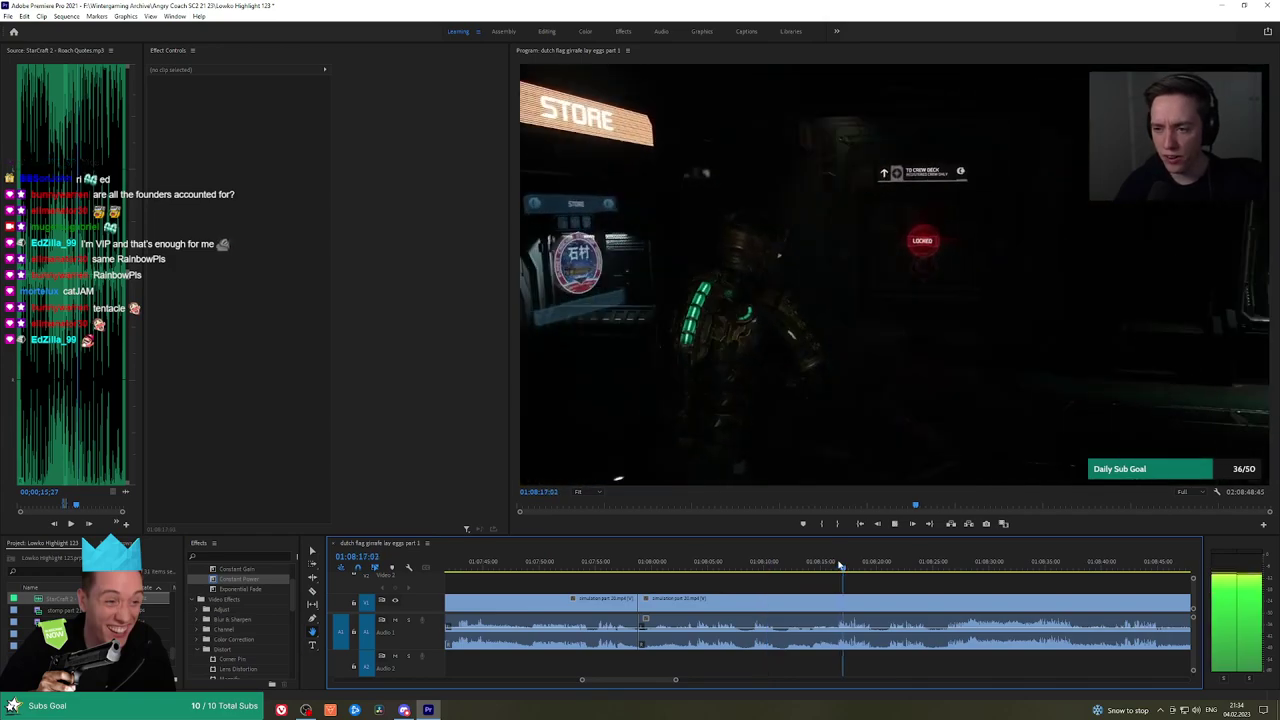
pyautogui.click(890, 565)
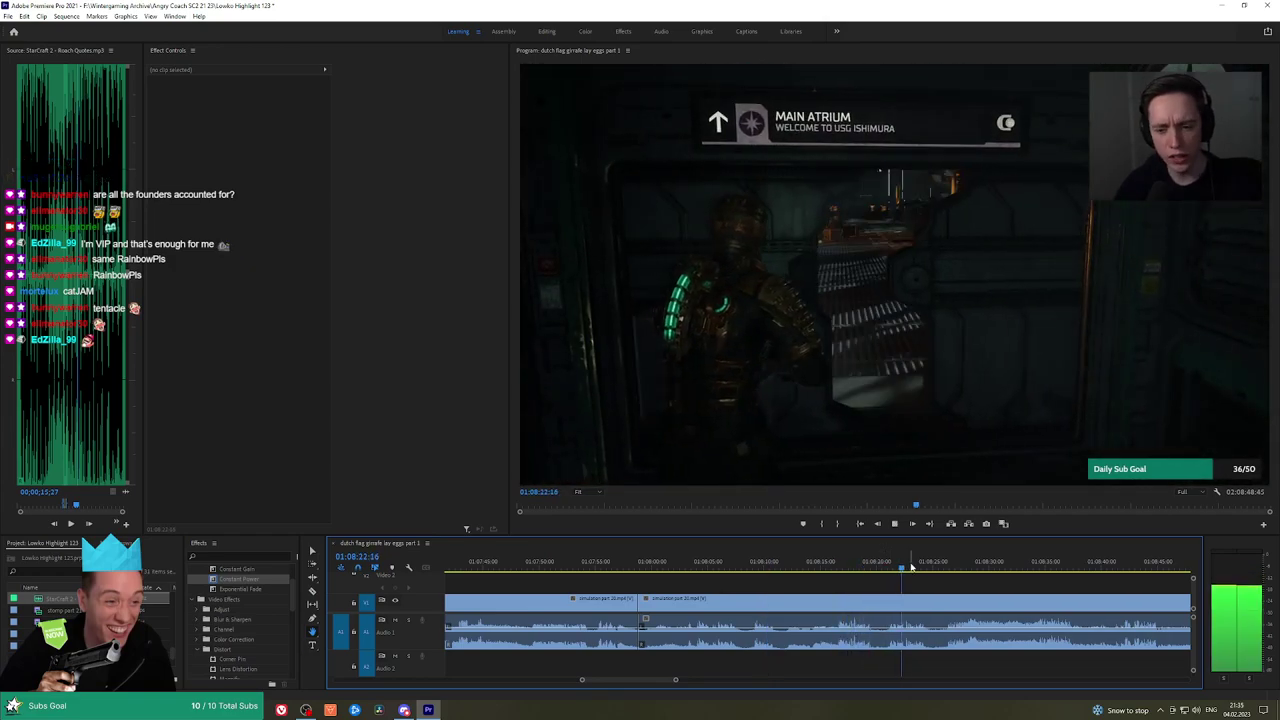
pyautogui.scroll(-2, 850, 586)
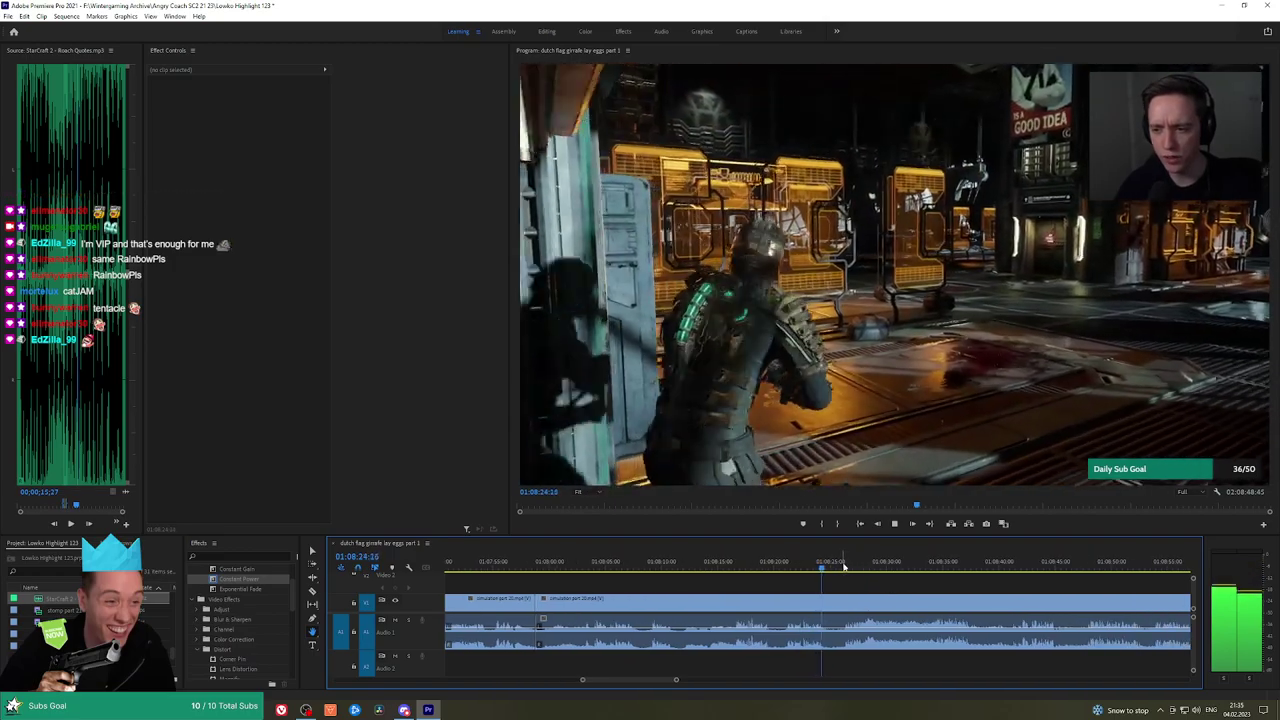
pyautogui.click(845, 566)
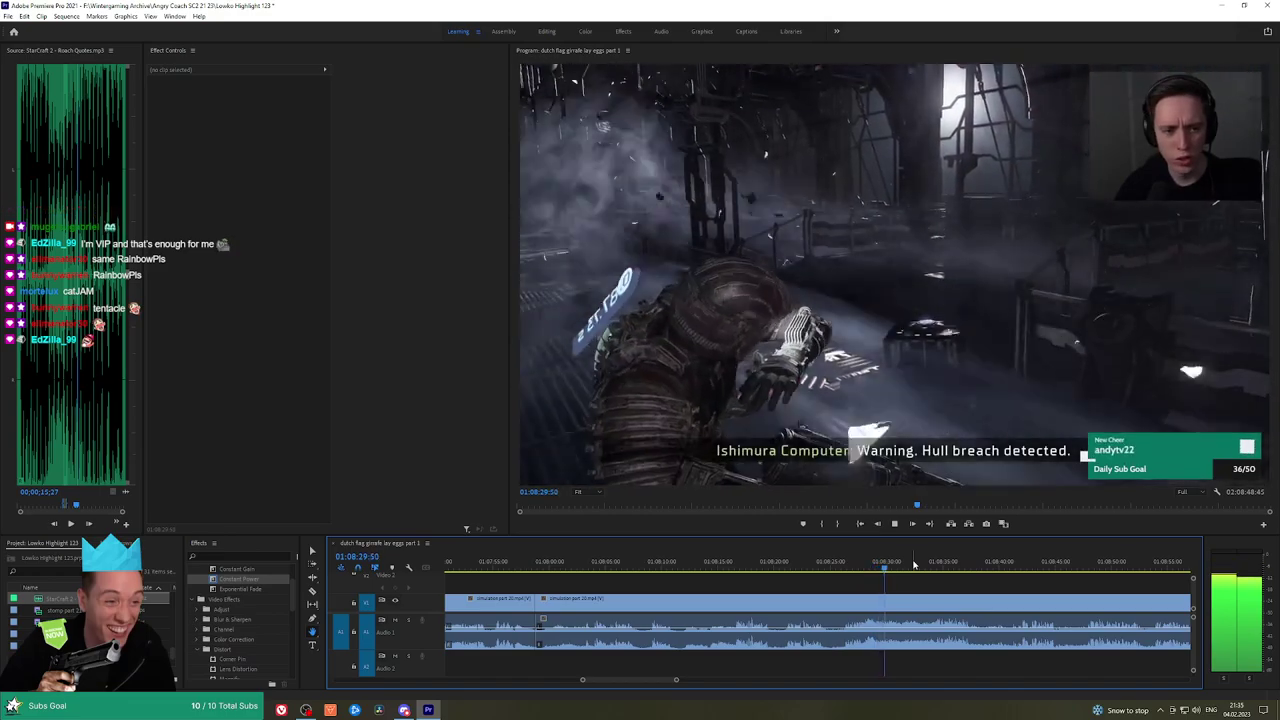
pyautogui.click(945, 565)
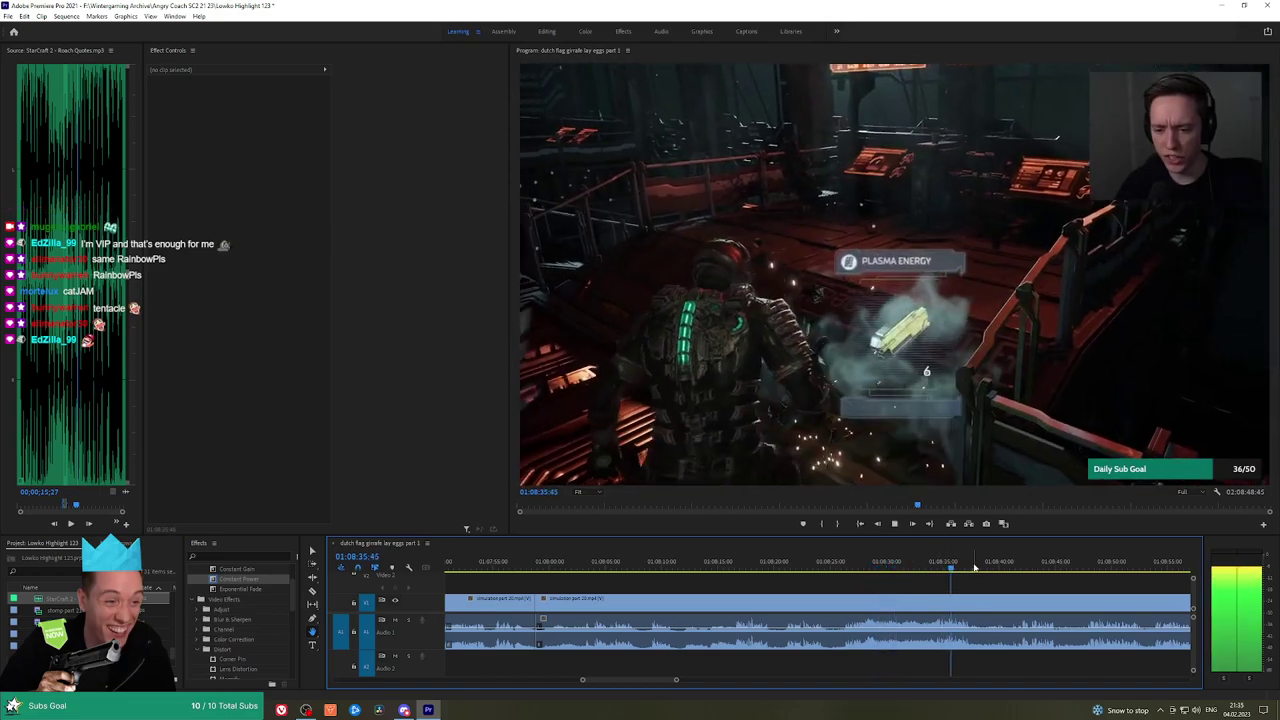
# Skim the footage from about 01:08:41 past the security room and the captain's nest door to about 01:09:28
pyautogui.click(1012, 564)
pyautogui.moveTo(1043, 583); pyautogui.dragTo(850, 583)
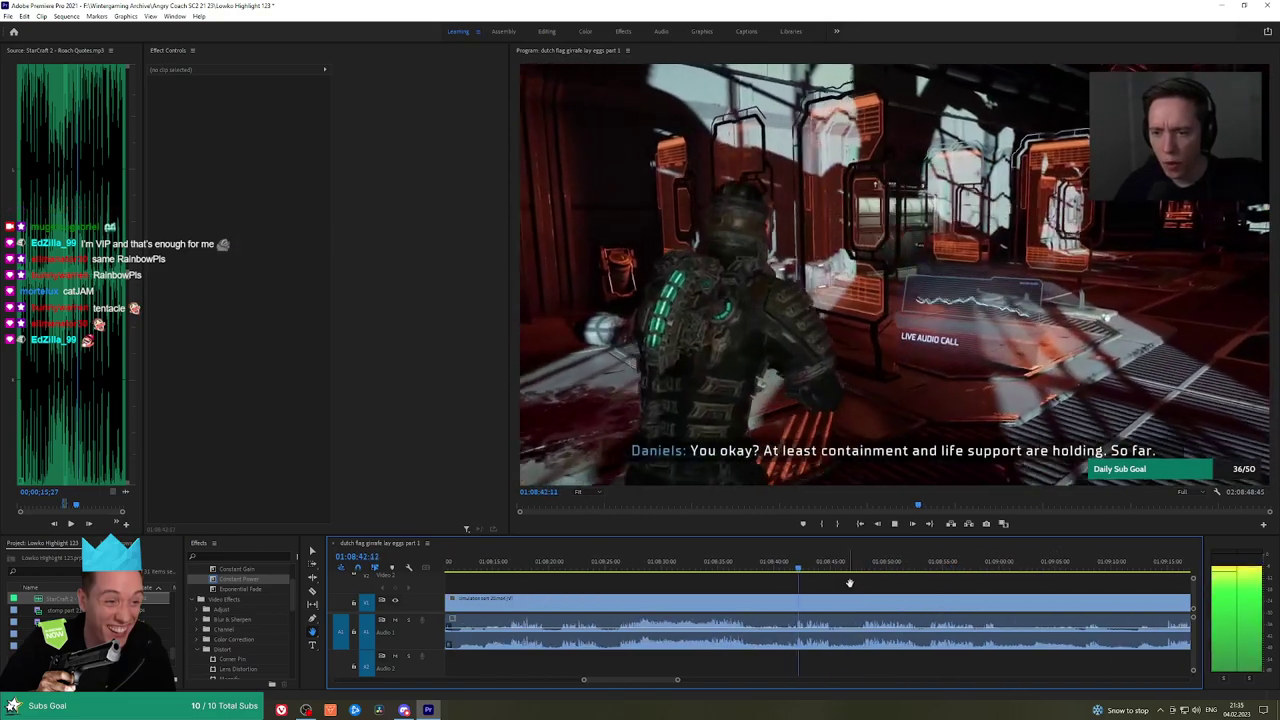
pyautogui.click(866, 566)
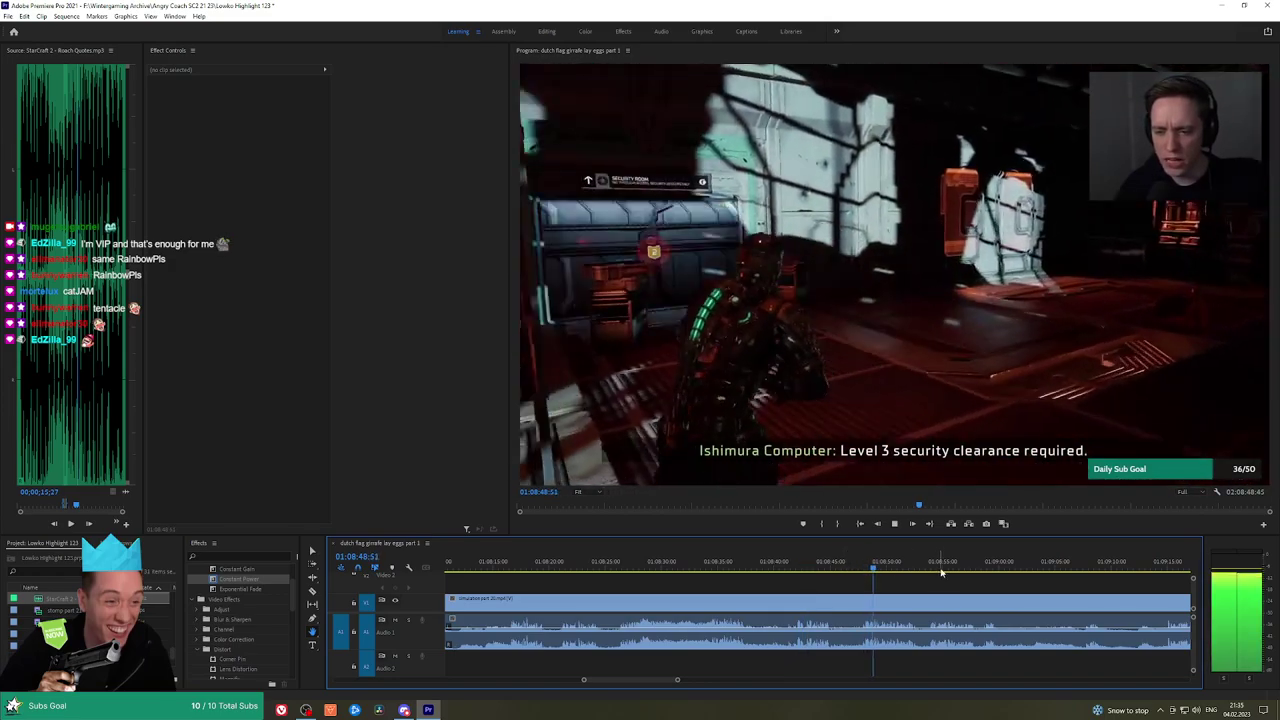
pyautogui.click(940, 566)
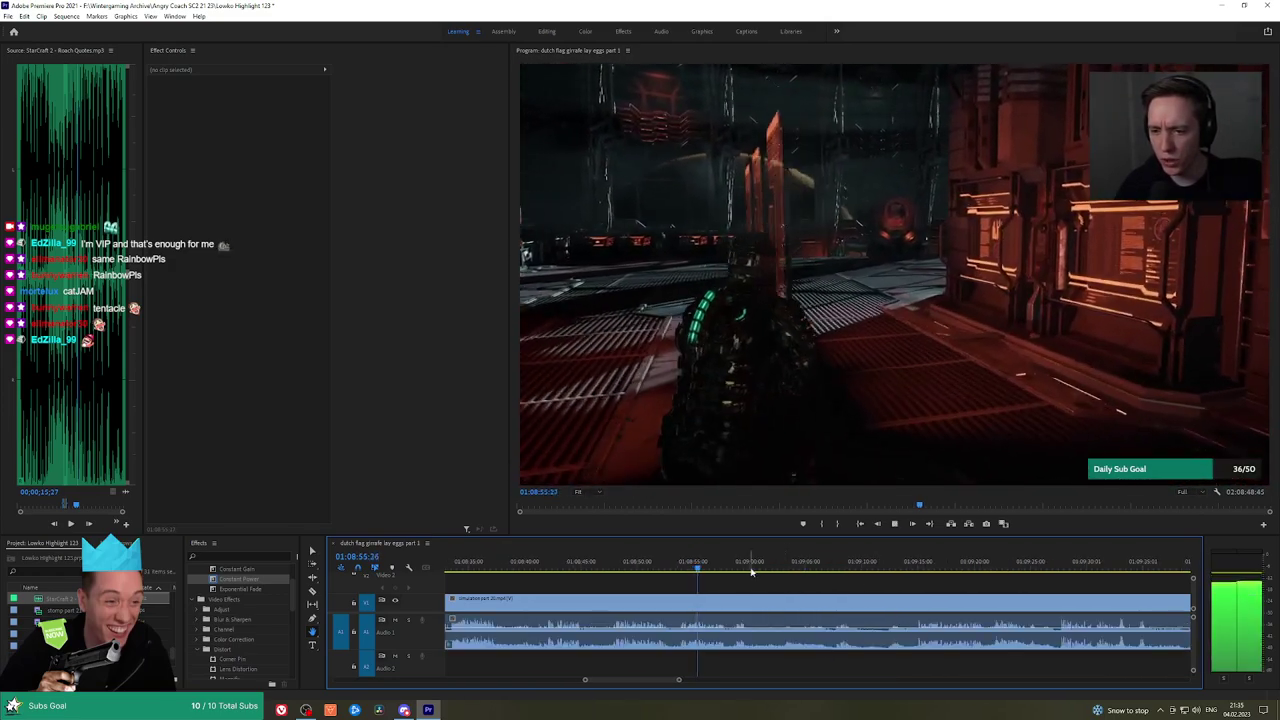
pyautogui.click(833, 566)
pyautogui.click(912, 566)
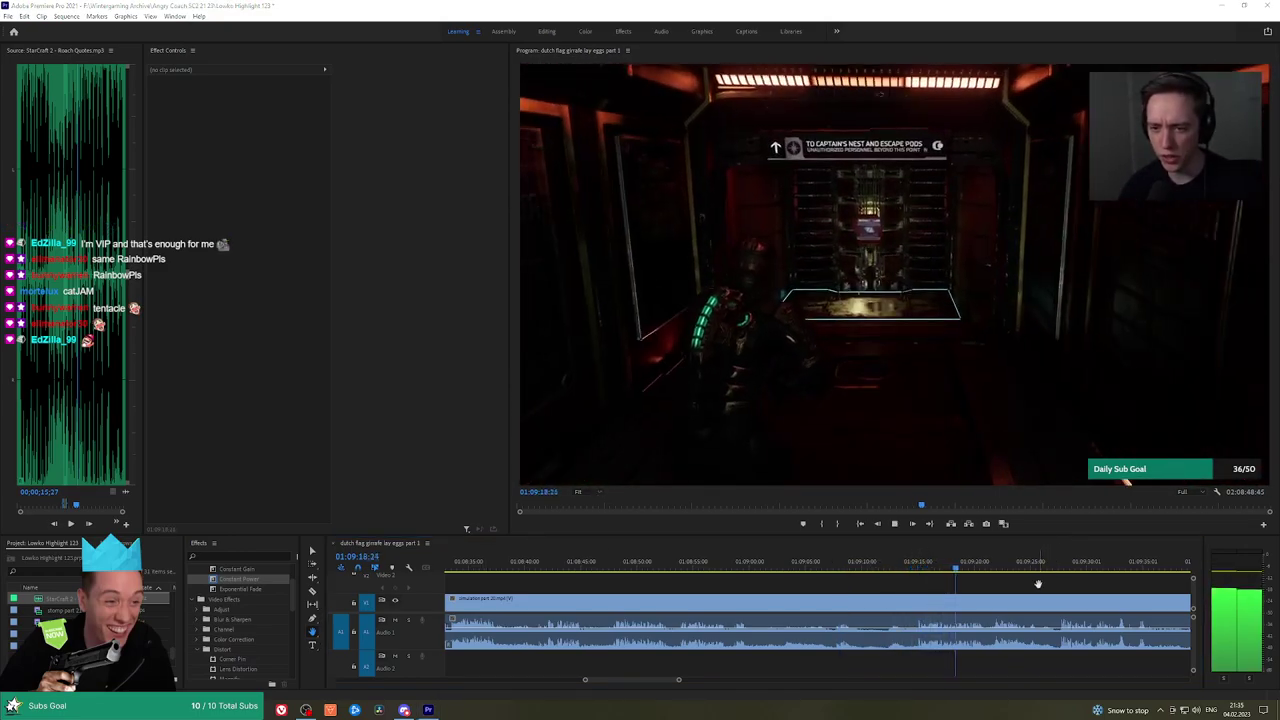
pyautogui.moveTo(1038, 584); pyautogui.dragTo(862, 570)
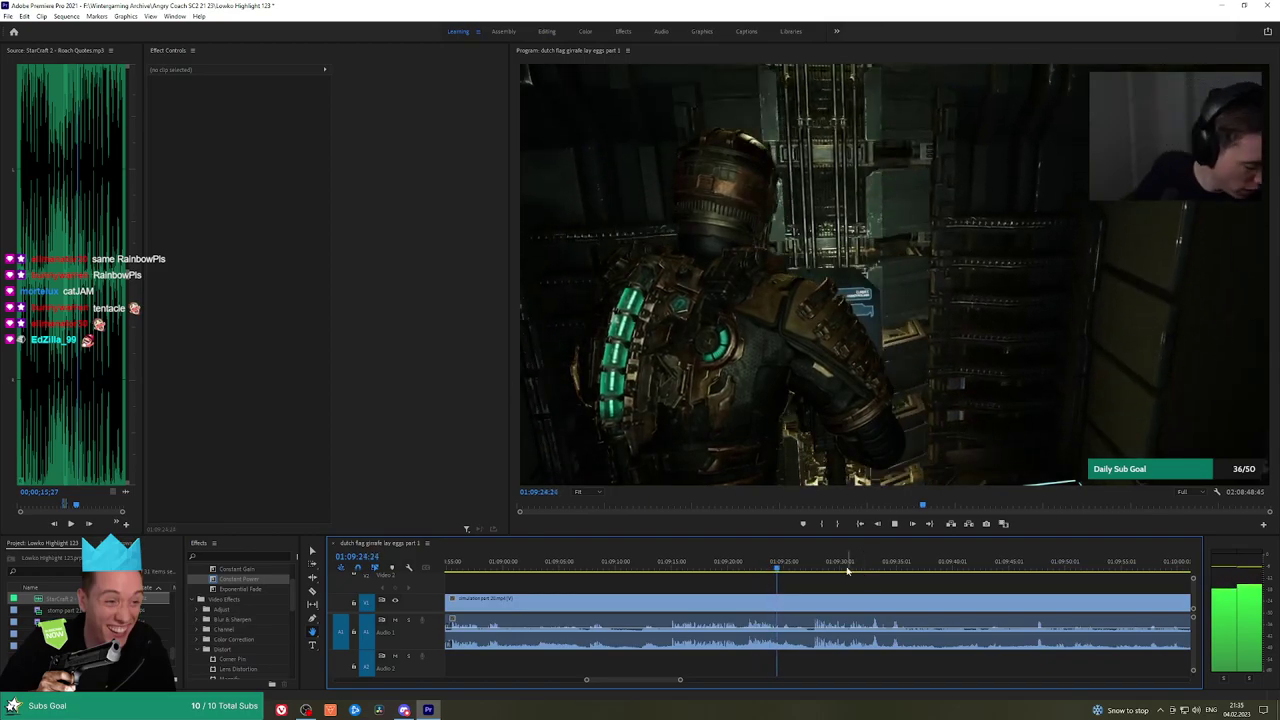
pyautogui.click(818, 568)
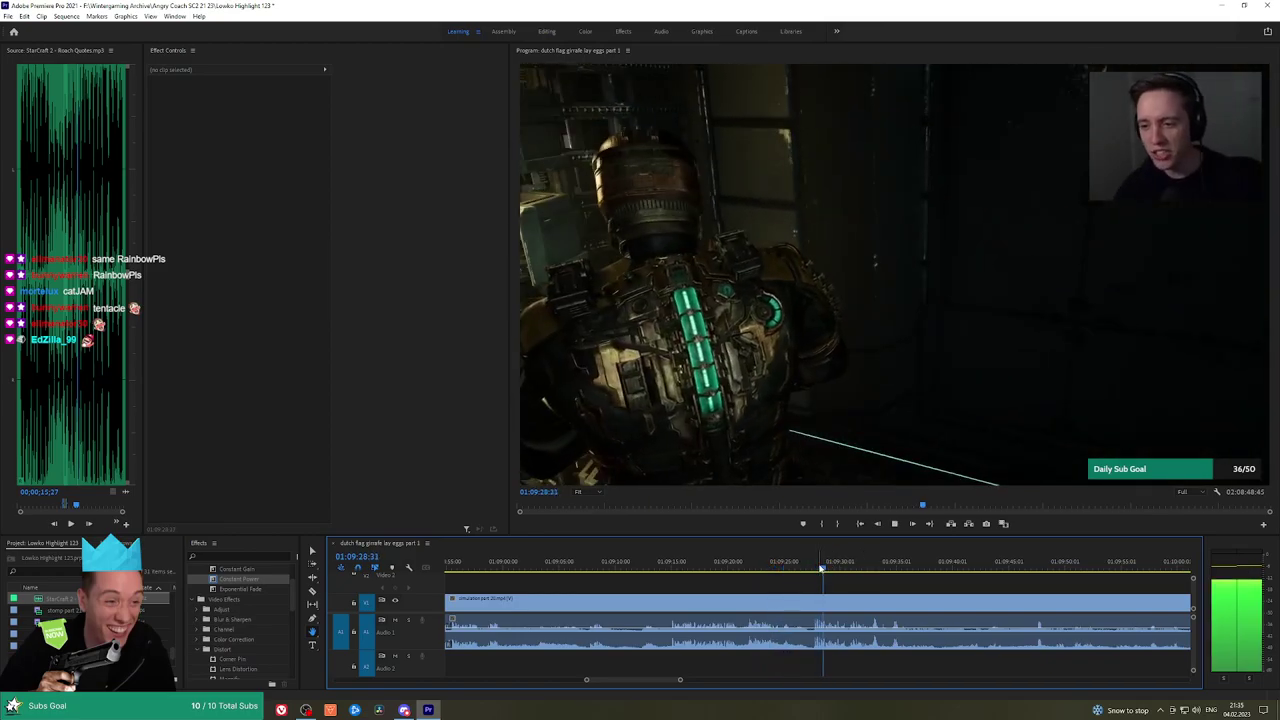
# Examine the escape pod conversation between 01:09:30 and 01:10:07 for the part worth keeping
pyautogui.scroll(-1, 828, 584)
pyautogui.scroll(-4, 836, 583)
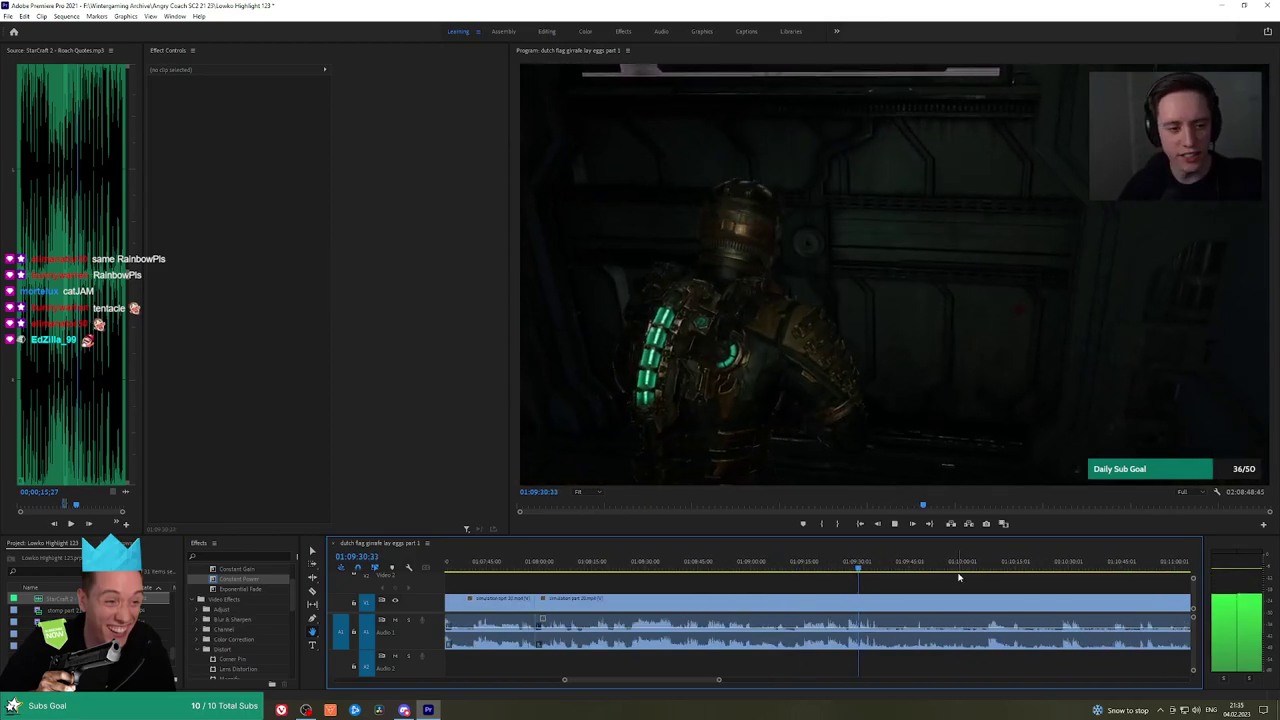
pyautogui.click(980, 565)
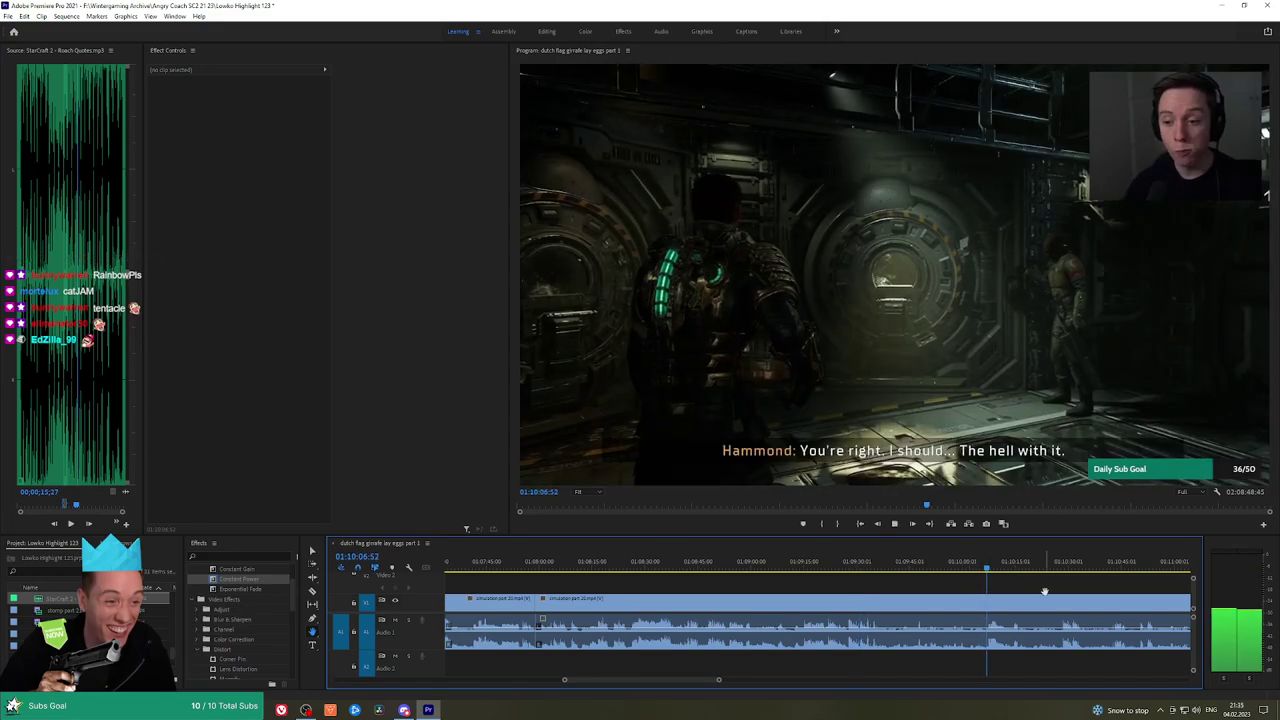
pyautogui.scroll(-3, 1044, 591)
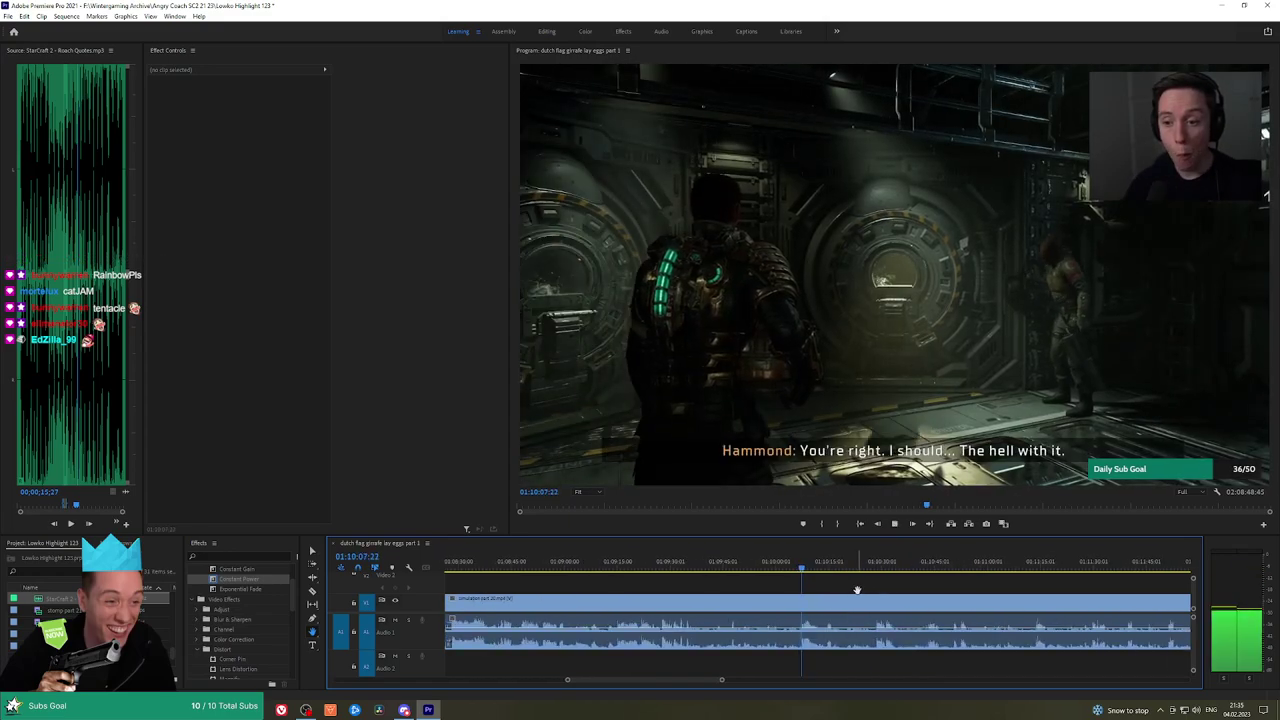
pyautogui.click(760, 563)
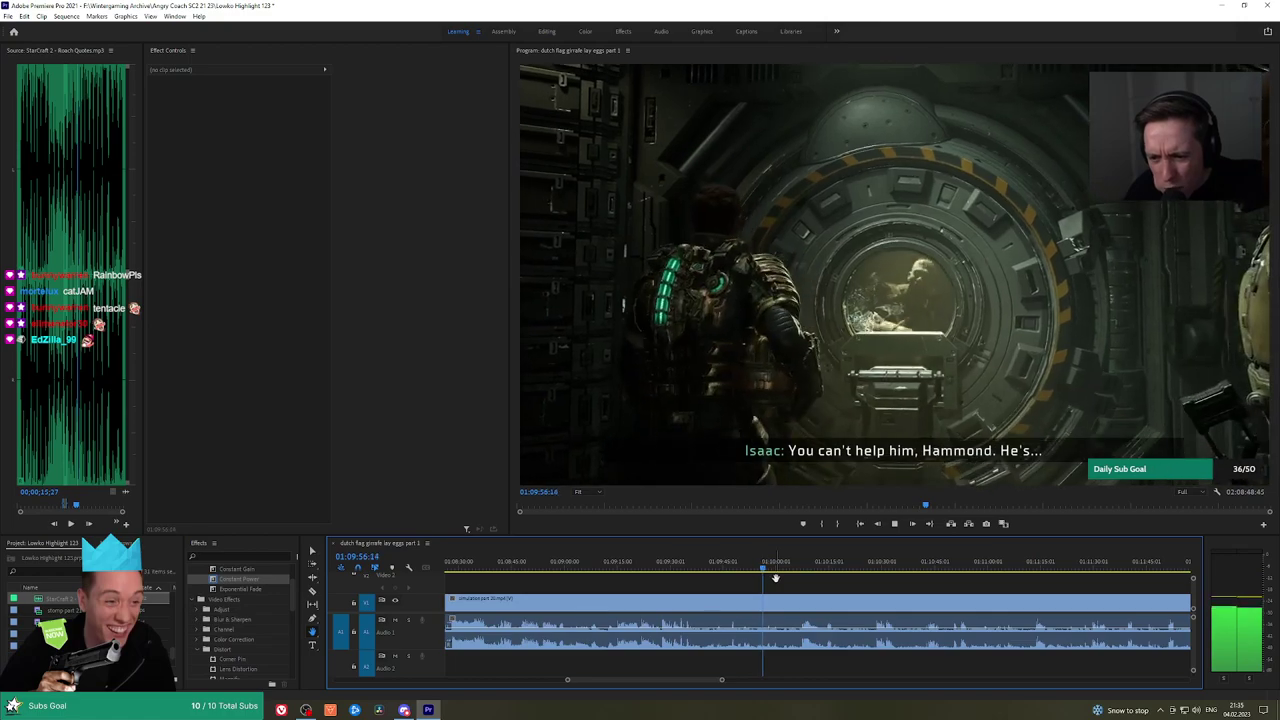
pyautogui.scroll(2, 775, 576)
pyautogui.click(690, 566)
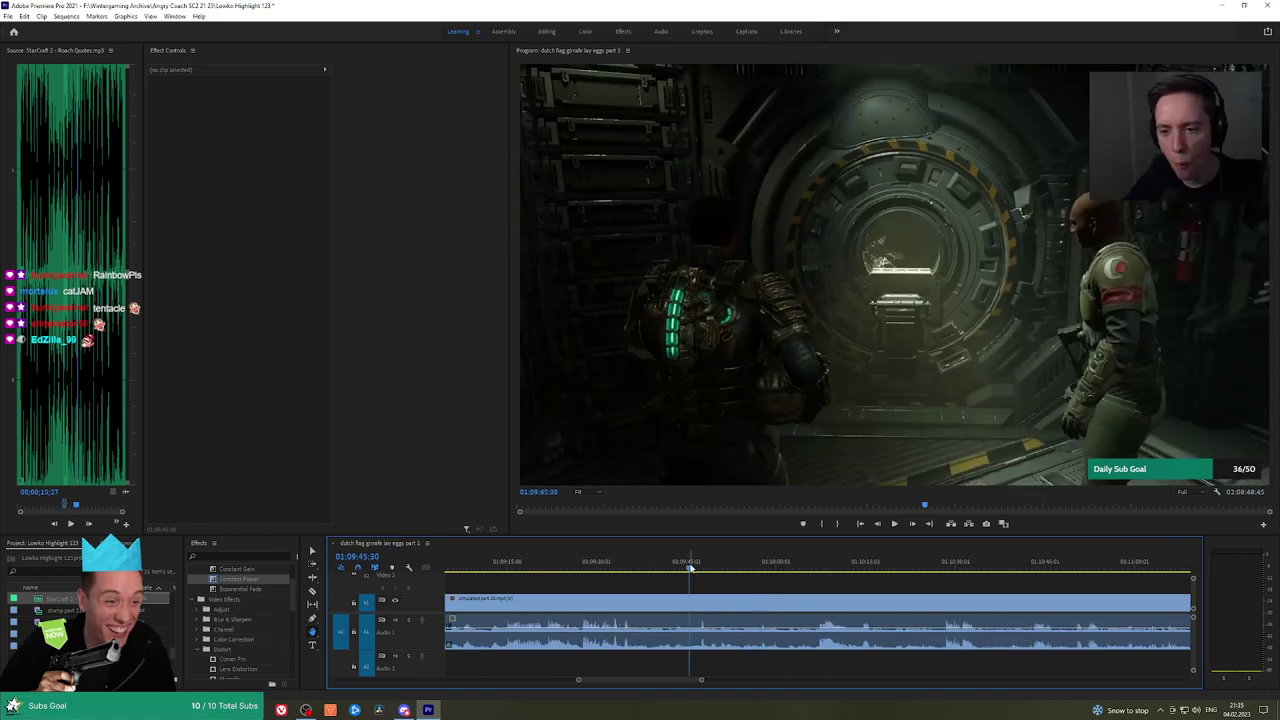
# Replay the first encounter with Hammond at the atrium escape pods between about 01:09:30 and 01:09:36
pyautogui.press('space')
pyautogui.click(626, 565)
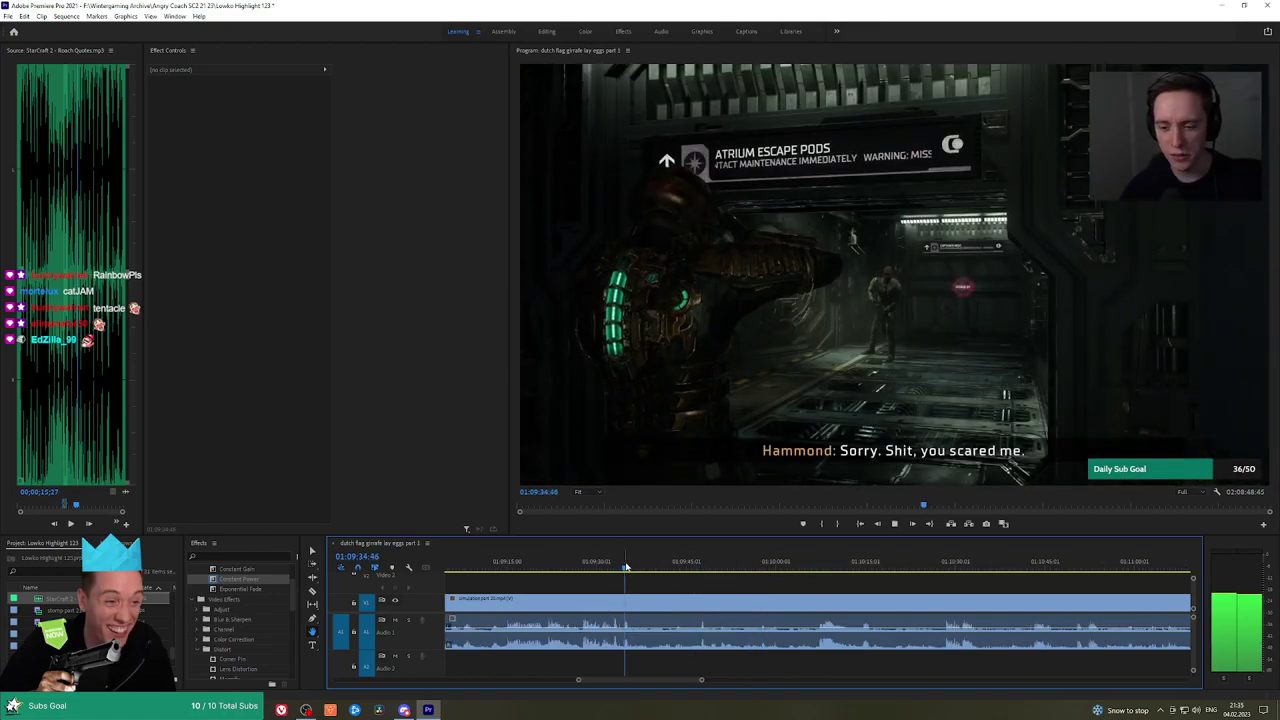
pyautogui.scroll(3, 644, 576)
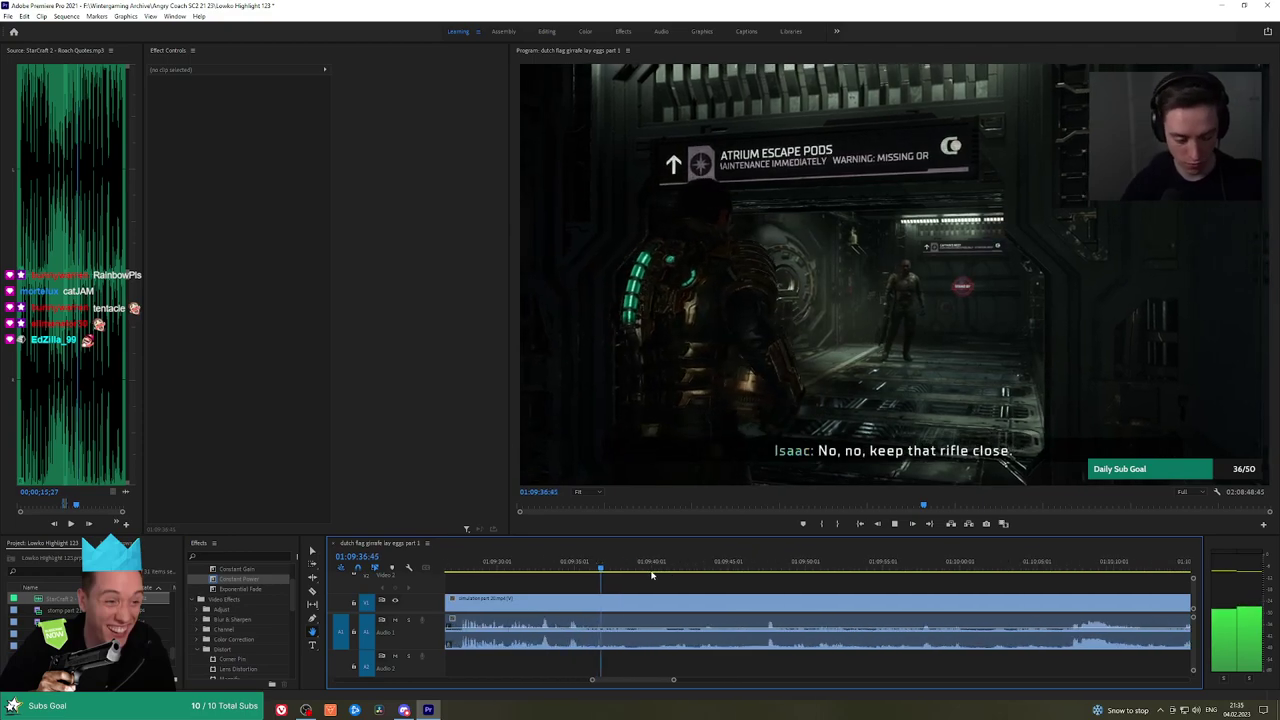
pyautogui.click(557, 562)
pyautogui.press('space')
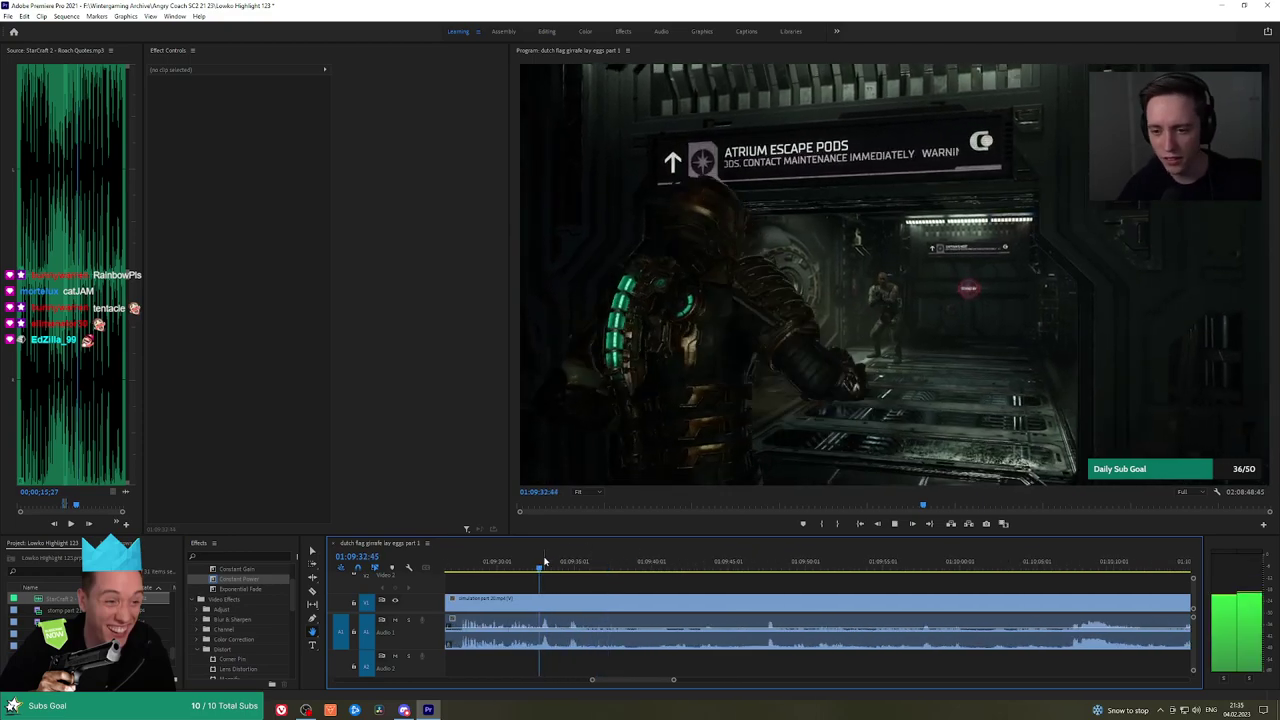
pyautogui.press('space')
pyautogui.scroll(4, 660, 586)
pyautogui.moveTo(680, 566); pyautogui.dragTo(642, 567)
pyautogui.press('space')
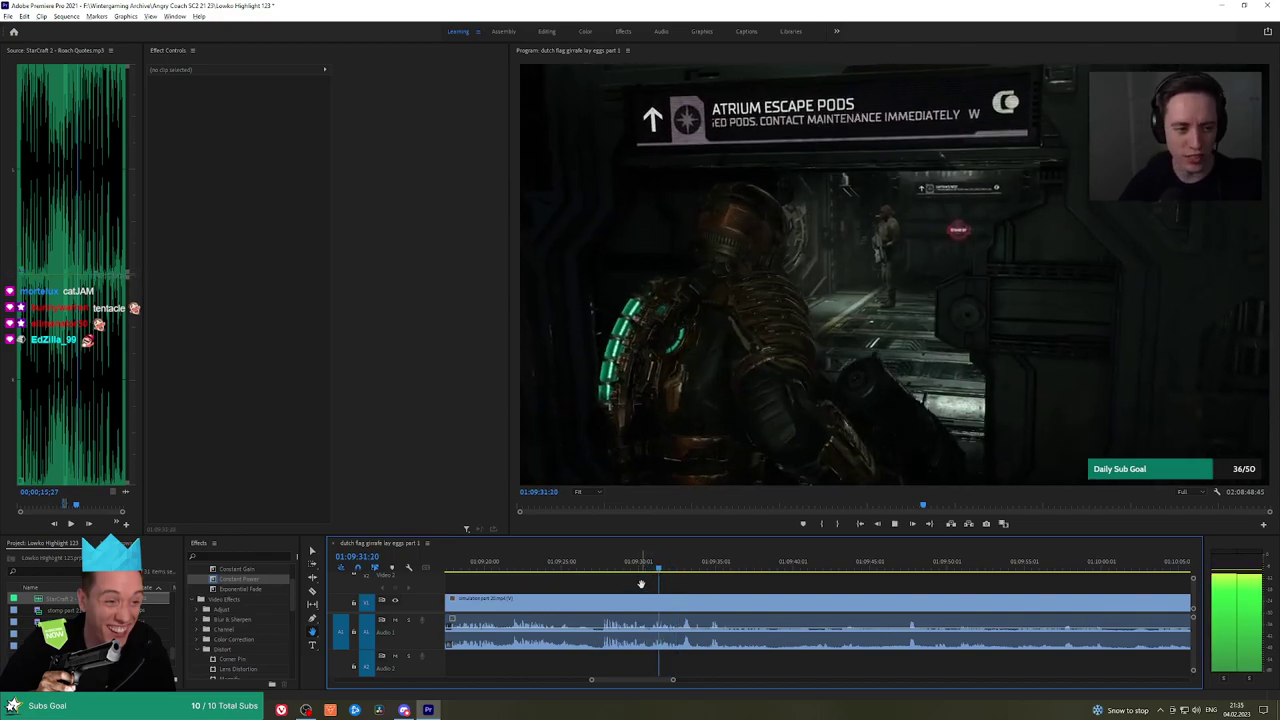
# Split the clip at 01:09:14, ripple-delete the part back to 01:07:58, and add an Exponential Fade at the audio join
pyautogui.scroll(-4, 647, 584)
pyautogui.click(543, 564)
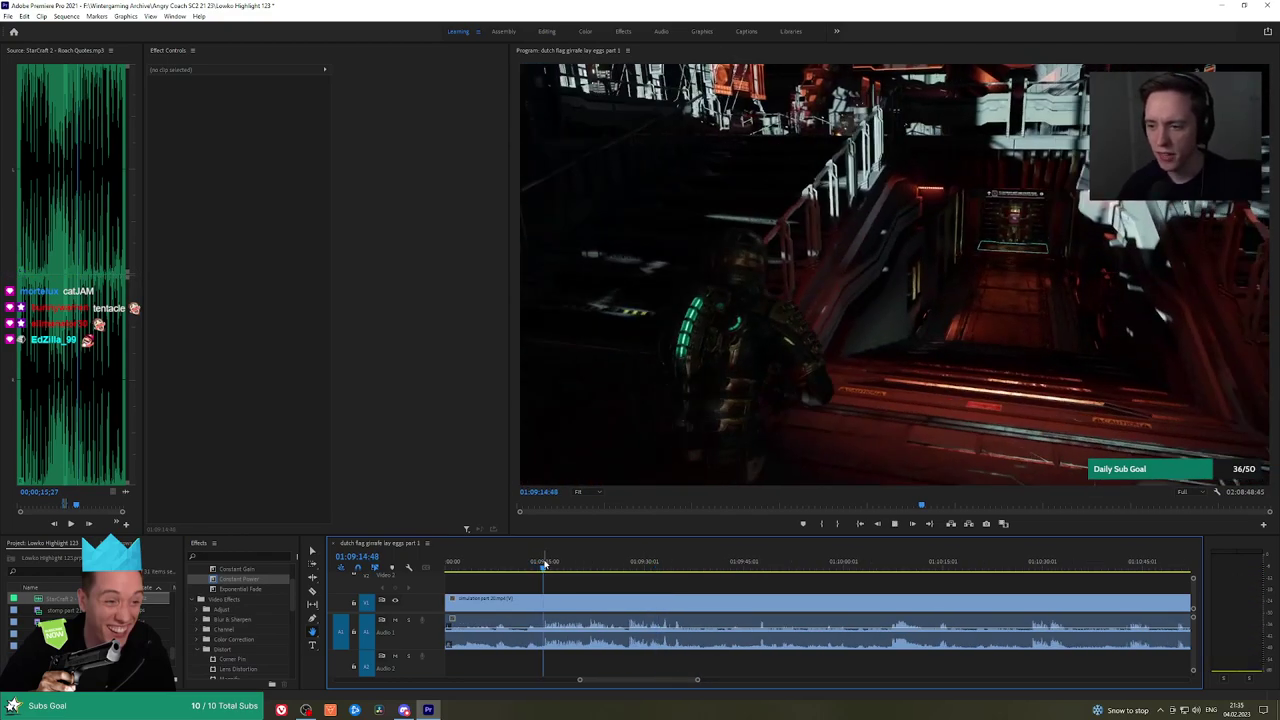
pyautogui.press('space')
pyautogui.hotkey('ctrl', 'k')
pyautogui.click(535, 603)
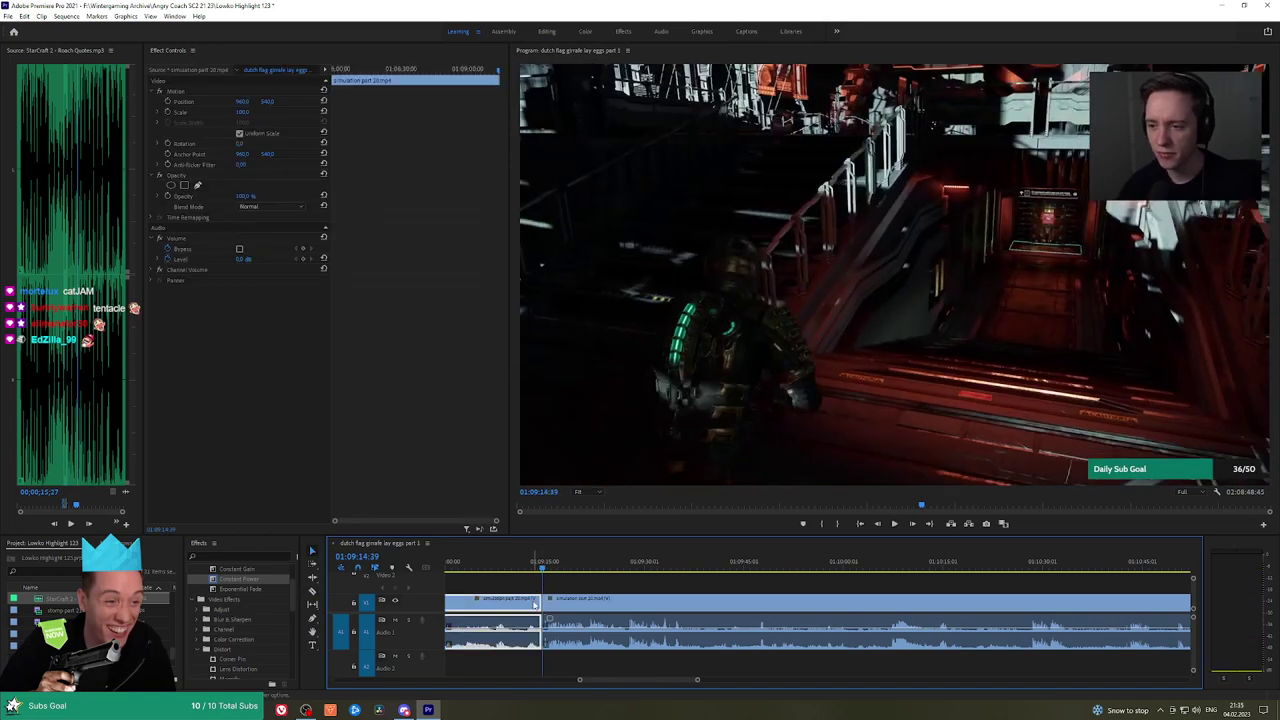
pyautogui.hotkey('shift', 'Delete')
pyautogui.moveTo(270, 592); pyautogui.dragTo(661, 584)
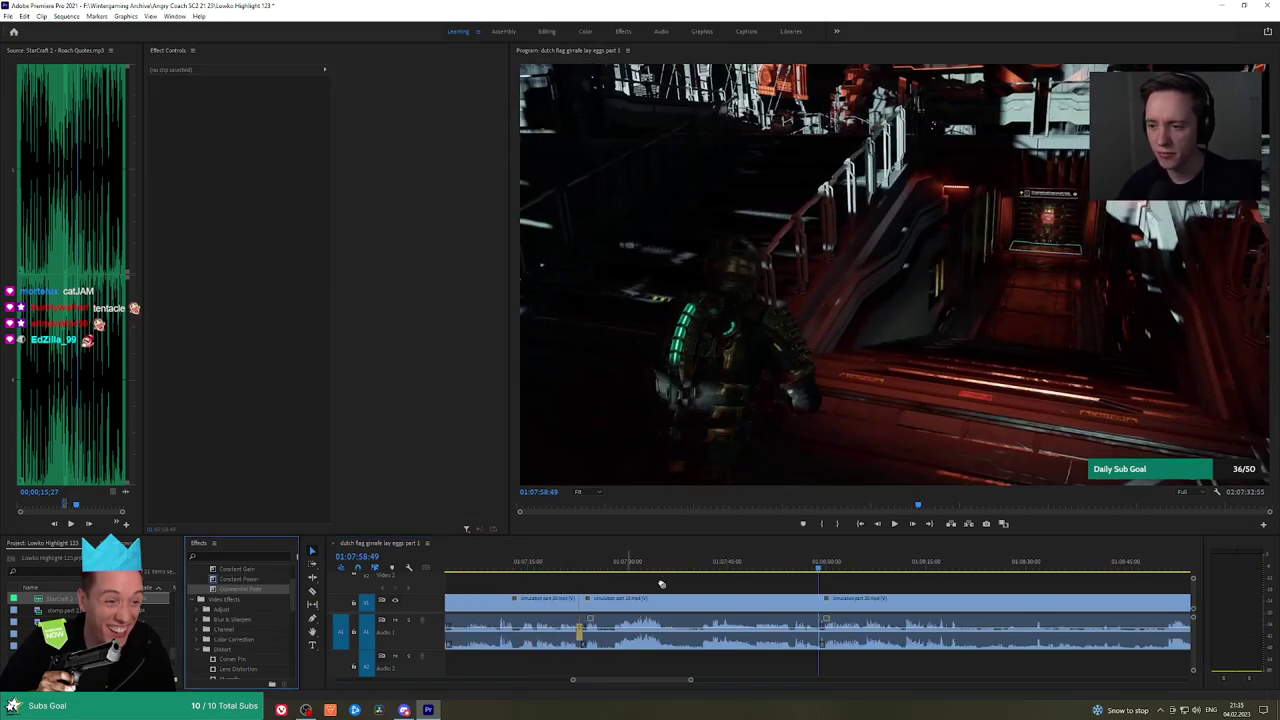
# Isolate the swear word in Hammond's line at about 01:08:19 with two cuts and mute the audio of that short piece
pyautogui.press('space')
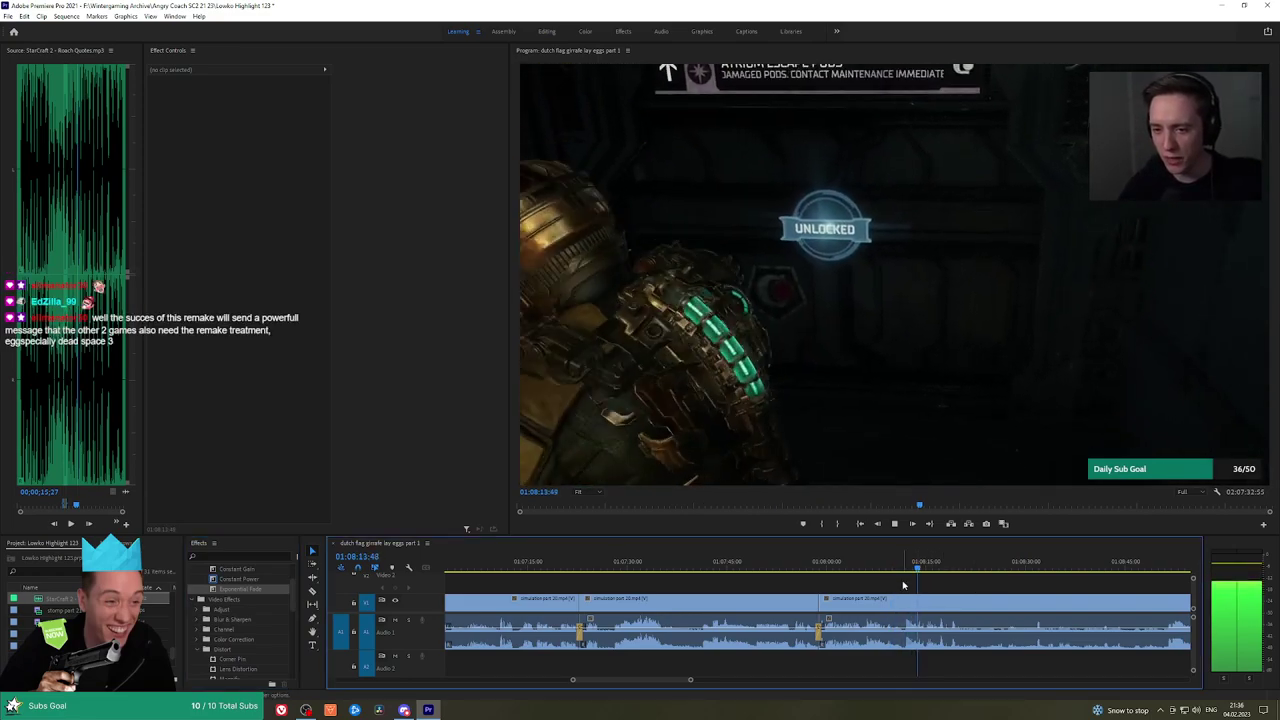
pyautogui.press('h')
pyautogui.moveTo(938, 583); pyautogui.dragTo(752, 581)
pyautogui.scroll(2, 796, 581)
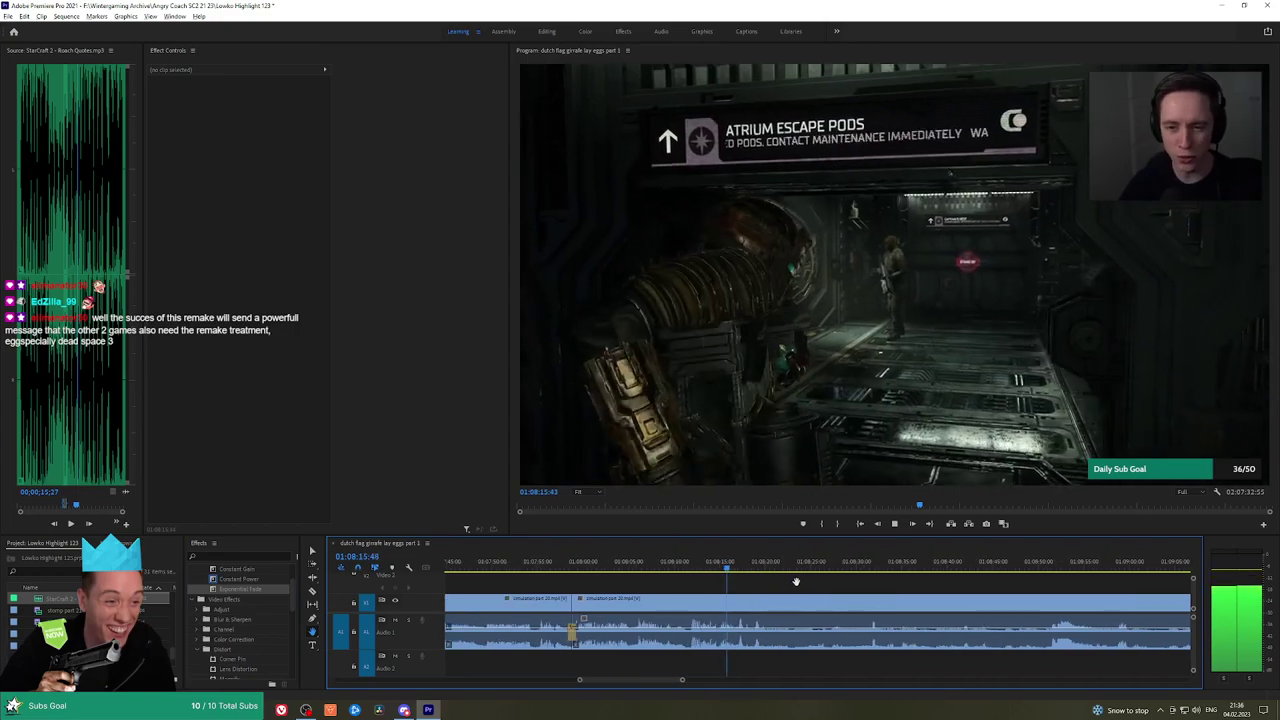
pyautogui.scroll(3, 796, 581)
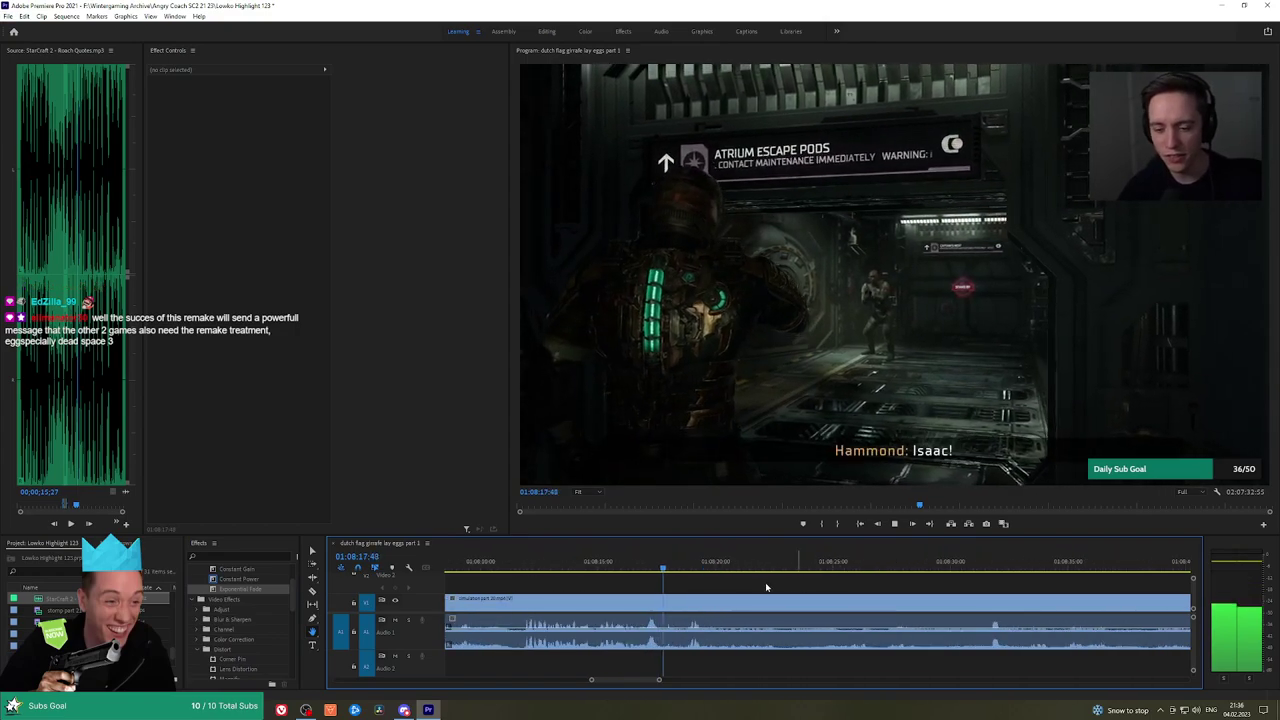
pyautogui.scroll(2, 764, 584)
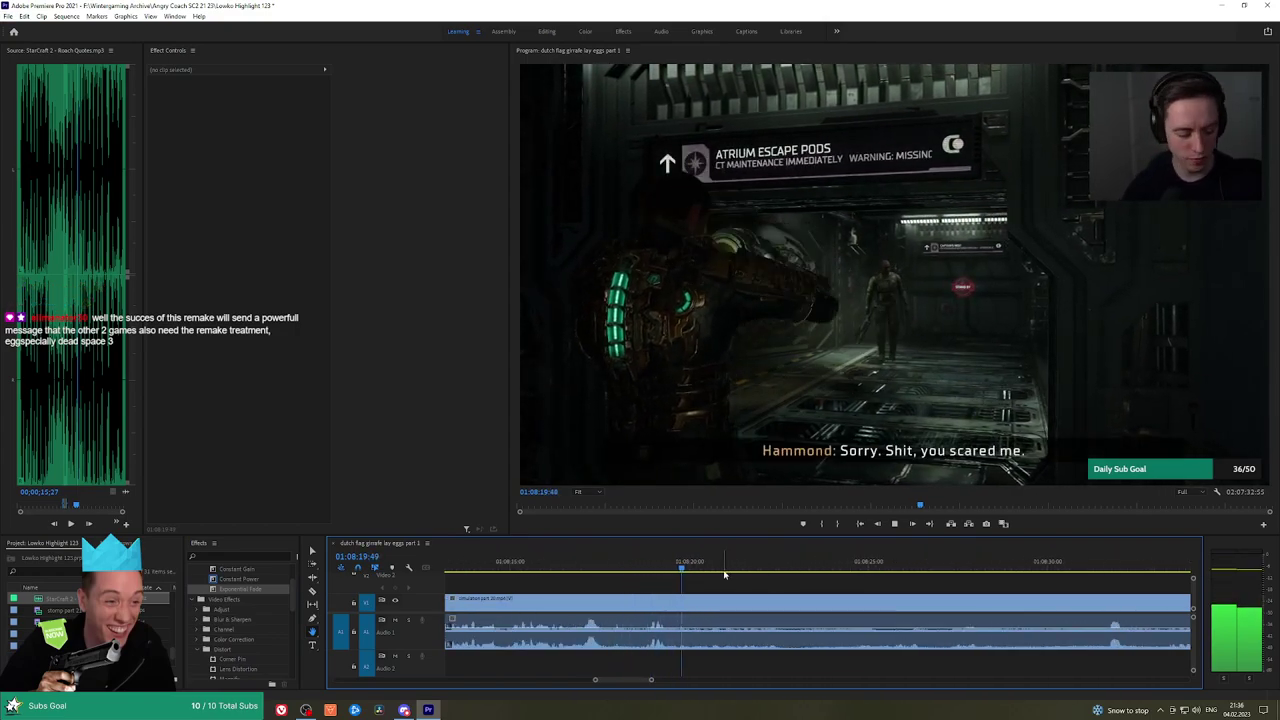
pyautogui.click(676, 565)
pyautogui.moveTo(661, 565); pyautogui.dragTo(667, 565)
pyautogui.click(676, 603)
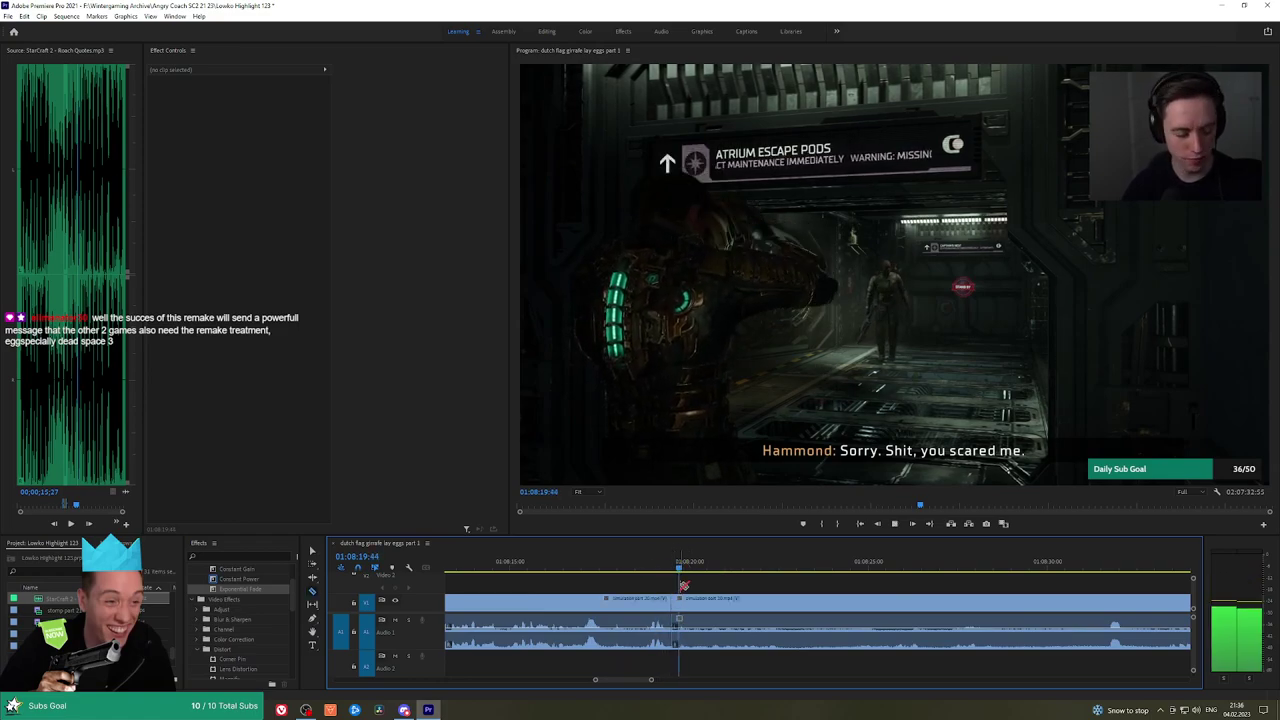
pyautogui.click(679, 565)
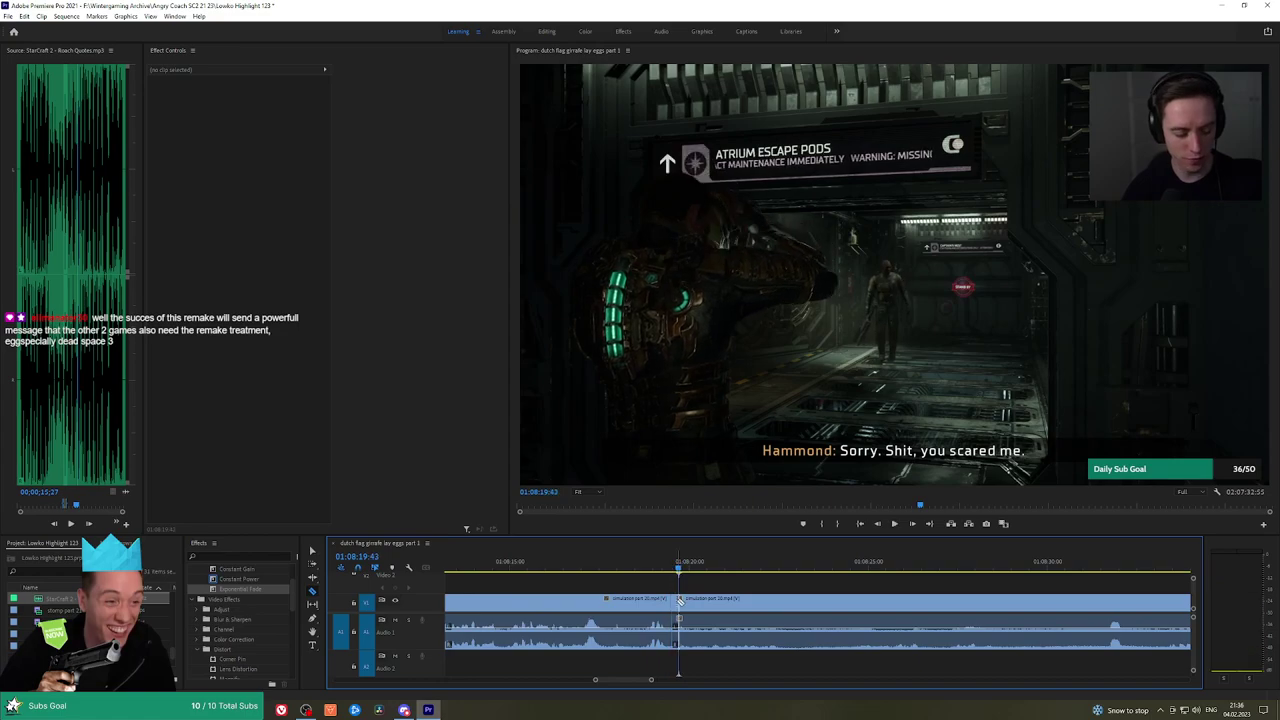
pyautogui.moveTo(675, 639); pyautogui.dragTo(675, 663)
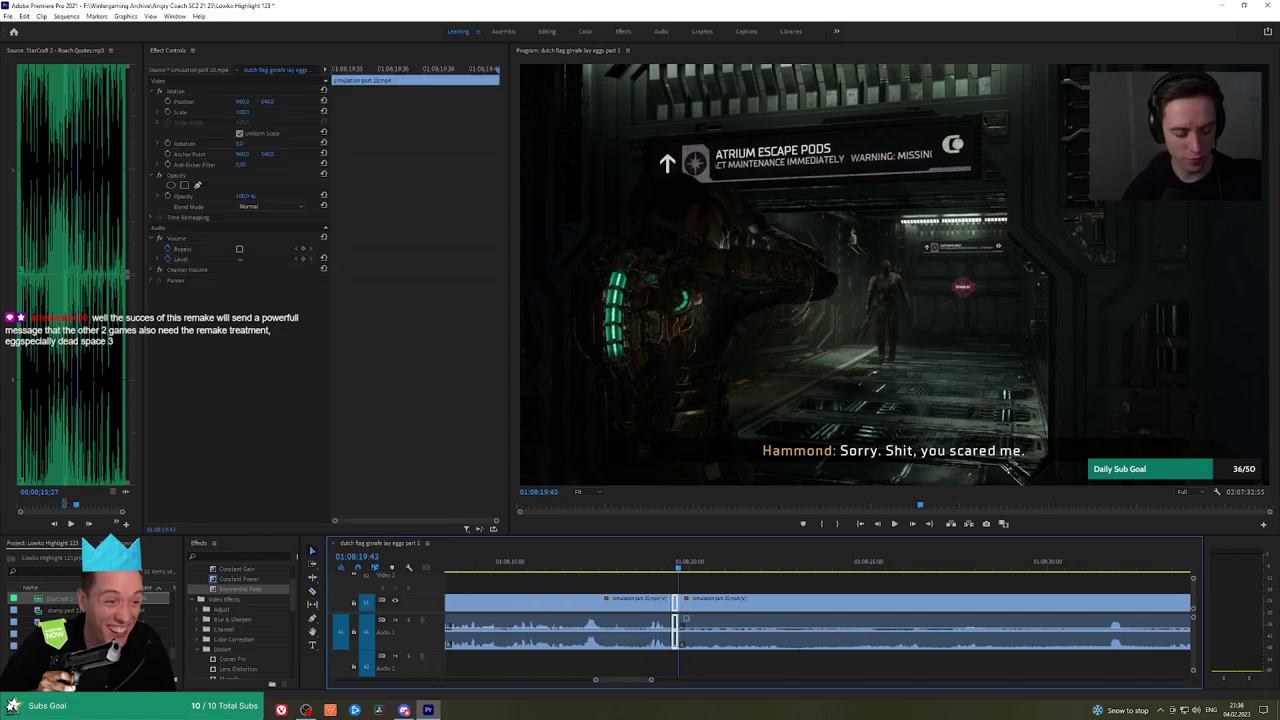
# Place the StarCraft 2 - Roach Quotes.mp3 sound on Audio 2 under the muted word and lower its volume level
pyautogui.moveTo(38, 599); pyautogui.dragTo(688, 675)
pyautogui.click(674, 660)
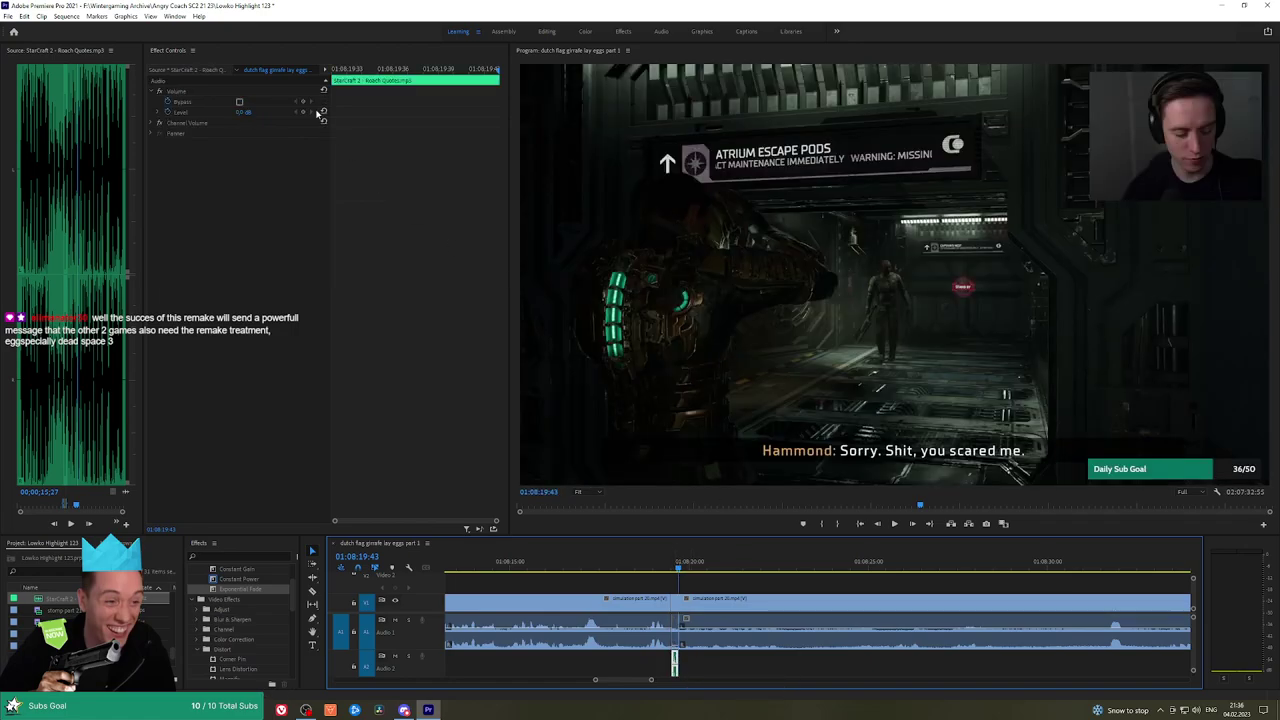
pyautogui.click(247, 111)
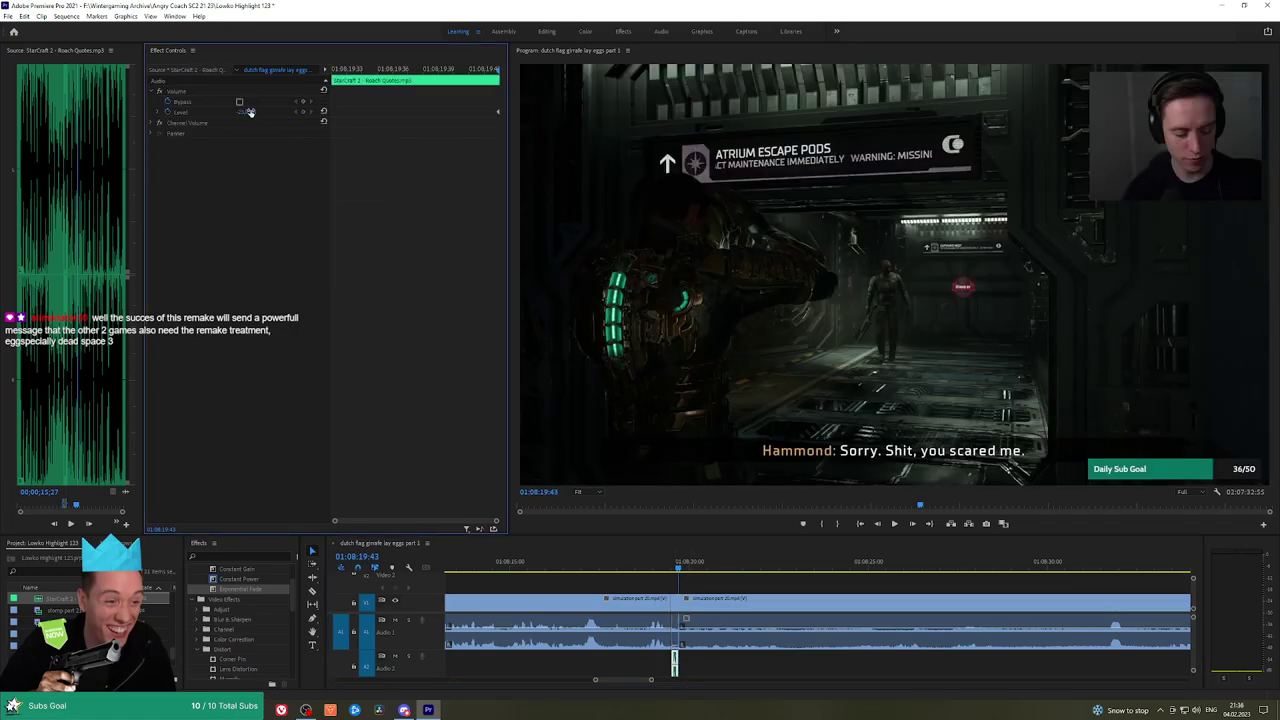
# Review the escape pod scene from about 01:08:24 to 01:08:47, skipping ahead through the dialogue about Chen
pyautogui.click(832, 566)
pyautogui.press('space')
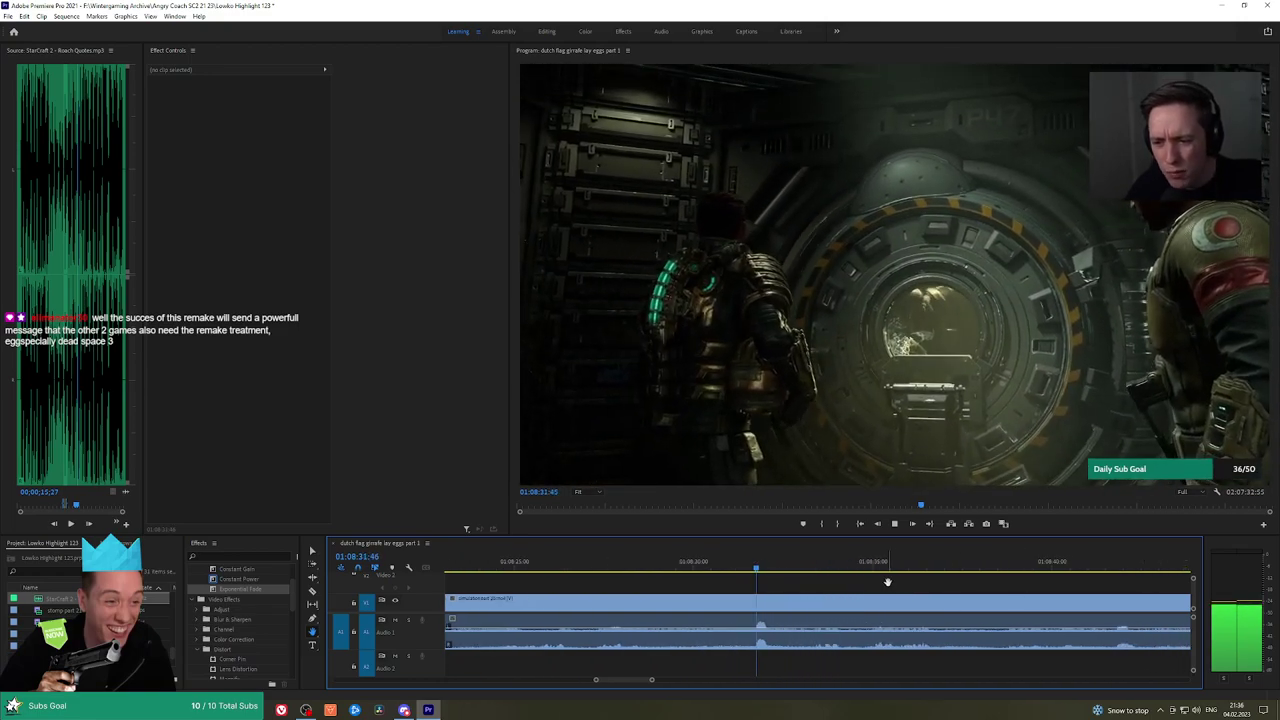
pyautogui.scroll(-3, 888, 582)
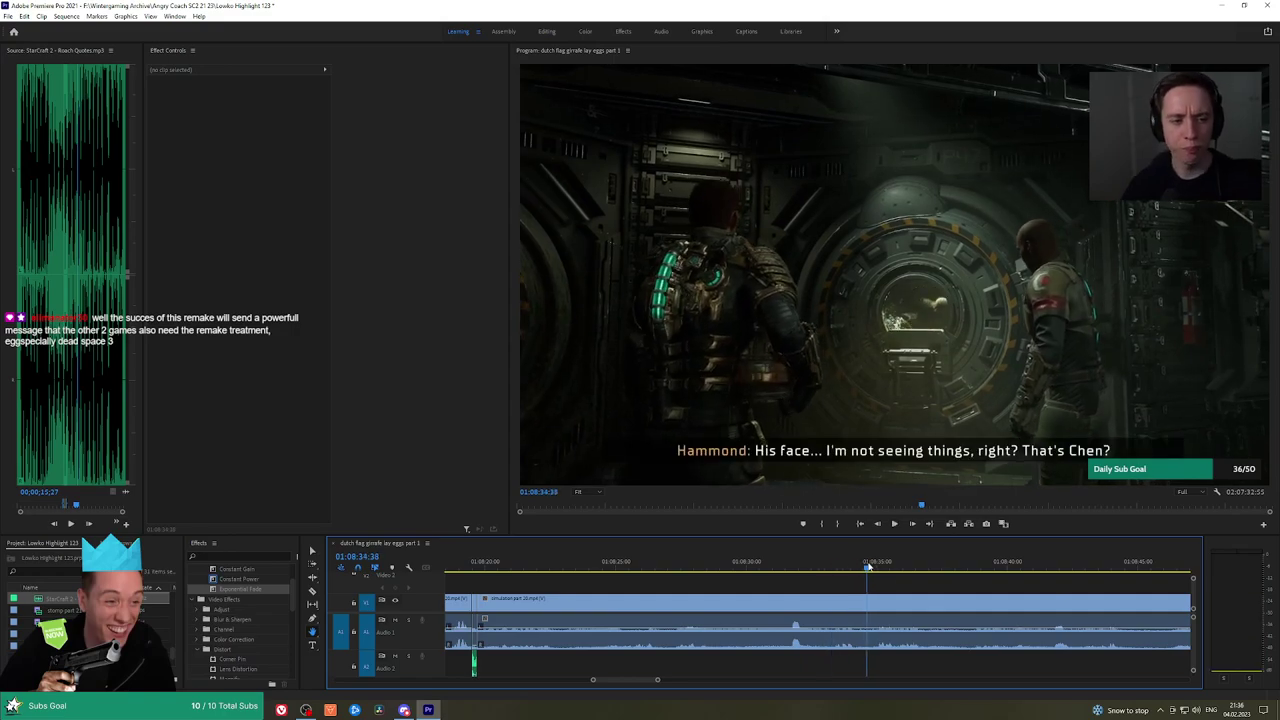
pyautogui.moveTo(868, 566); pyautogui.dragTo(1023, 566)
pyautogui.press('space')
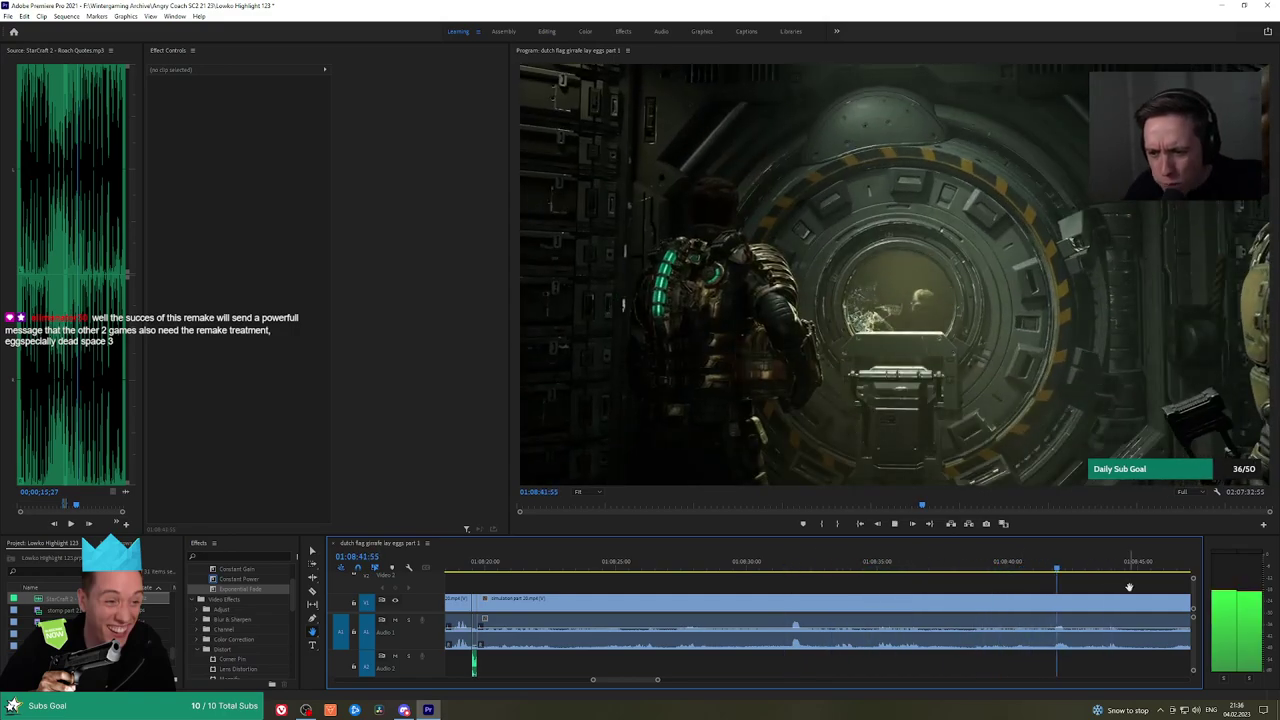
pyautogui.moveTo(1129, 587); pyautogui.dragTo(709, 574)
pyautogui.moveTo(846, 586); pyautogui.dragTo(799, 586)
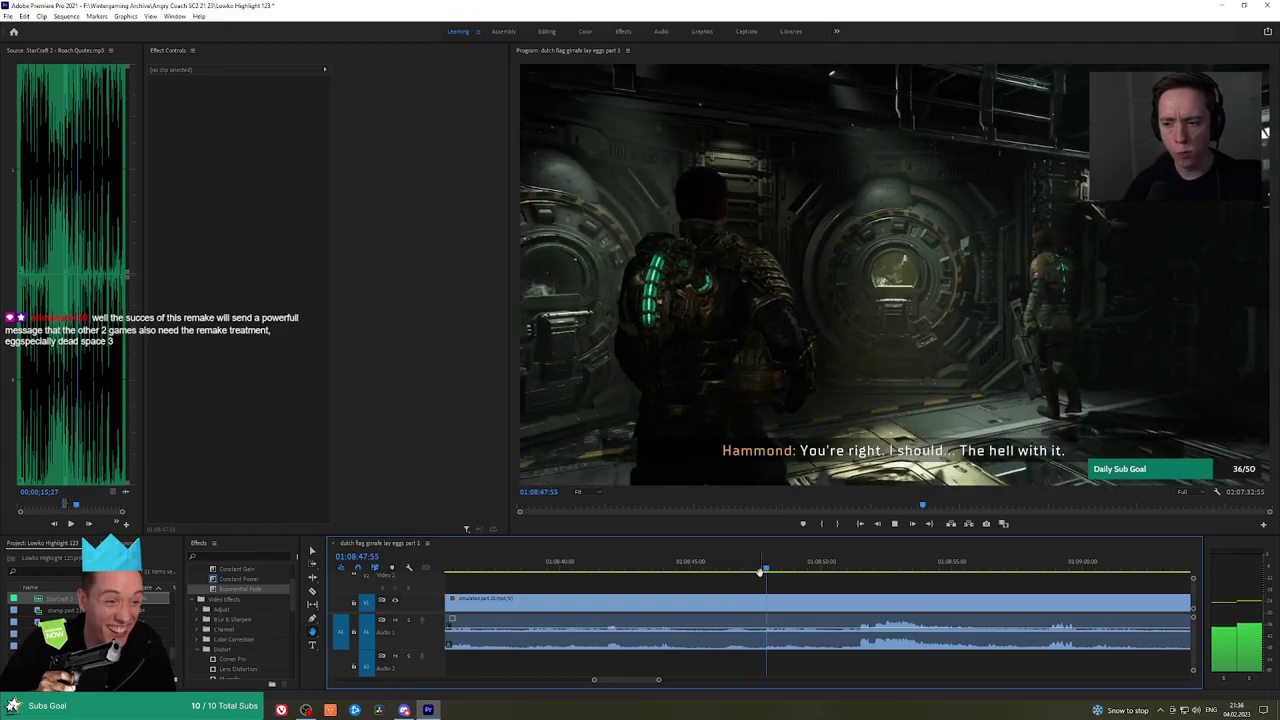
# Review the rest of the escape pod scene and Hammond's dialogue from about 01:08:47 to 01:09:34, skipping through the quiet parts
pyautogui.click(849, 568)
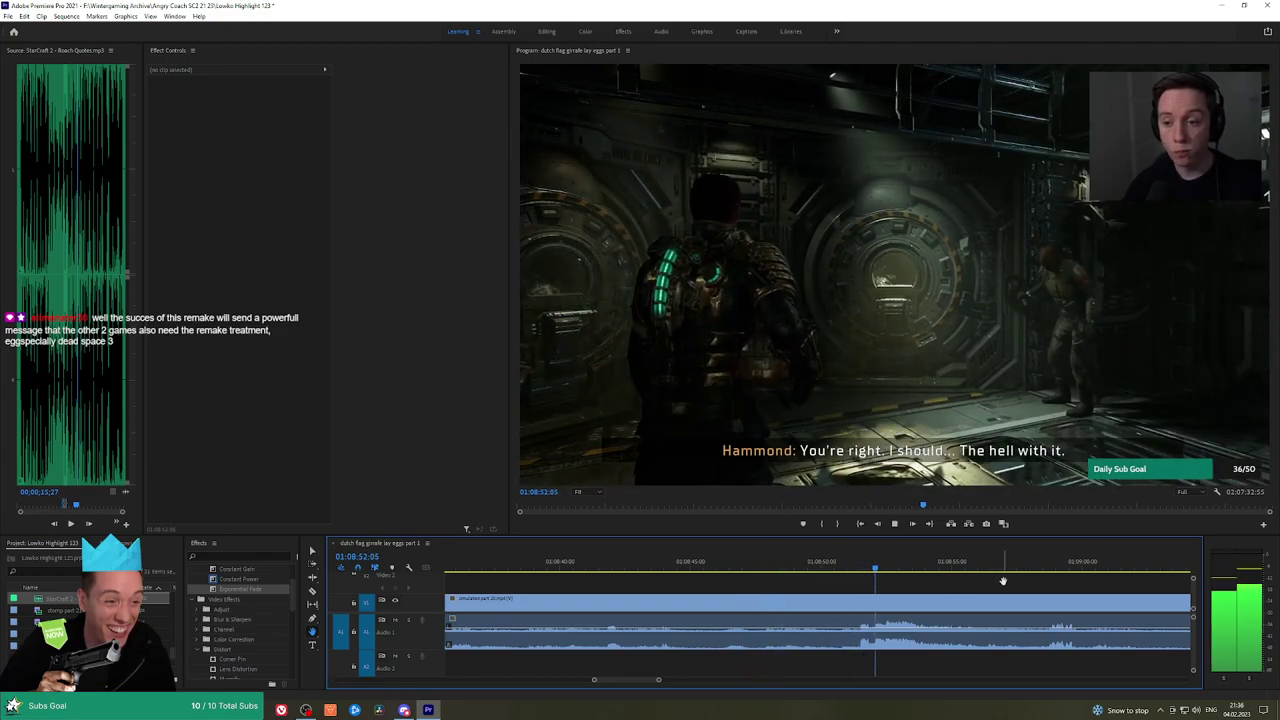
pyautogui.moveTo(1003, 580); pyautogui.dragTo(923, 580)
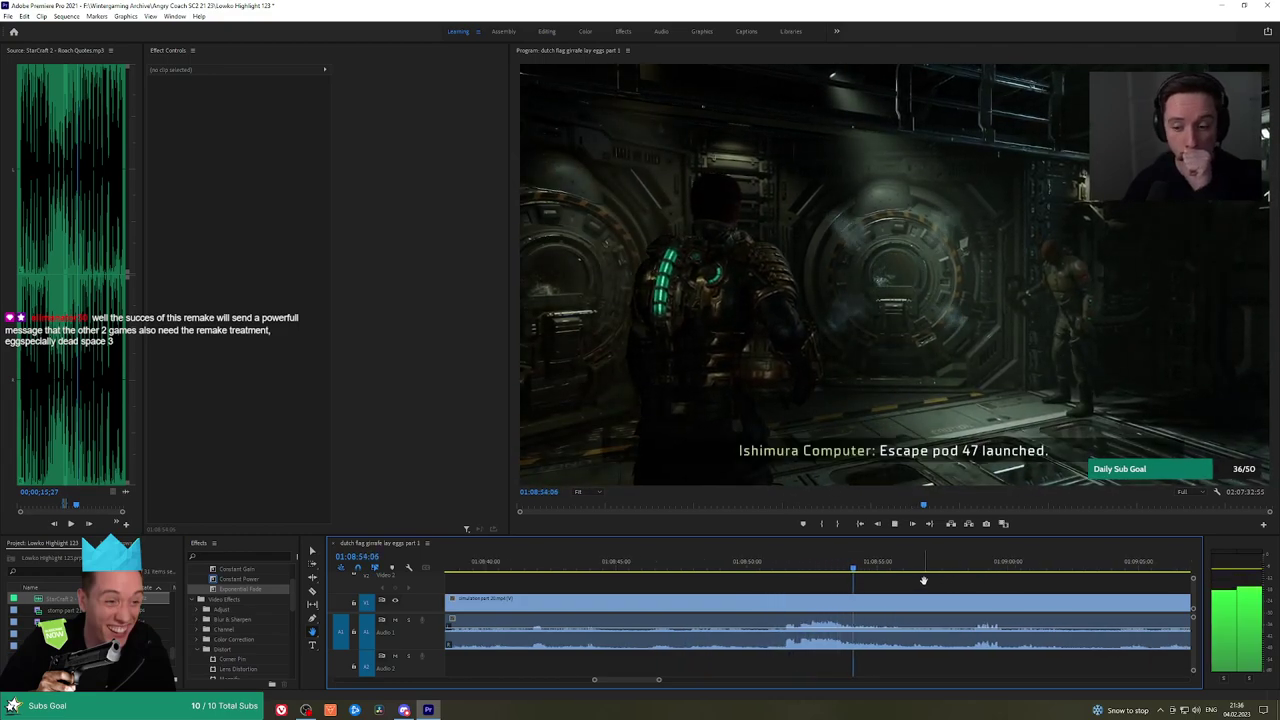
pyautogui.moveTo(989, 583); pyautogui.dragTo(783, 585)
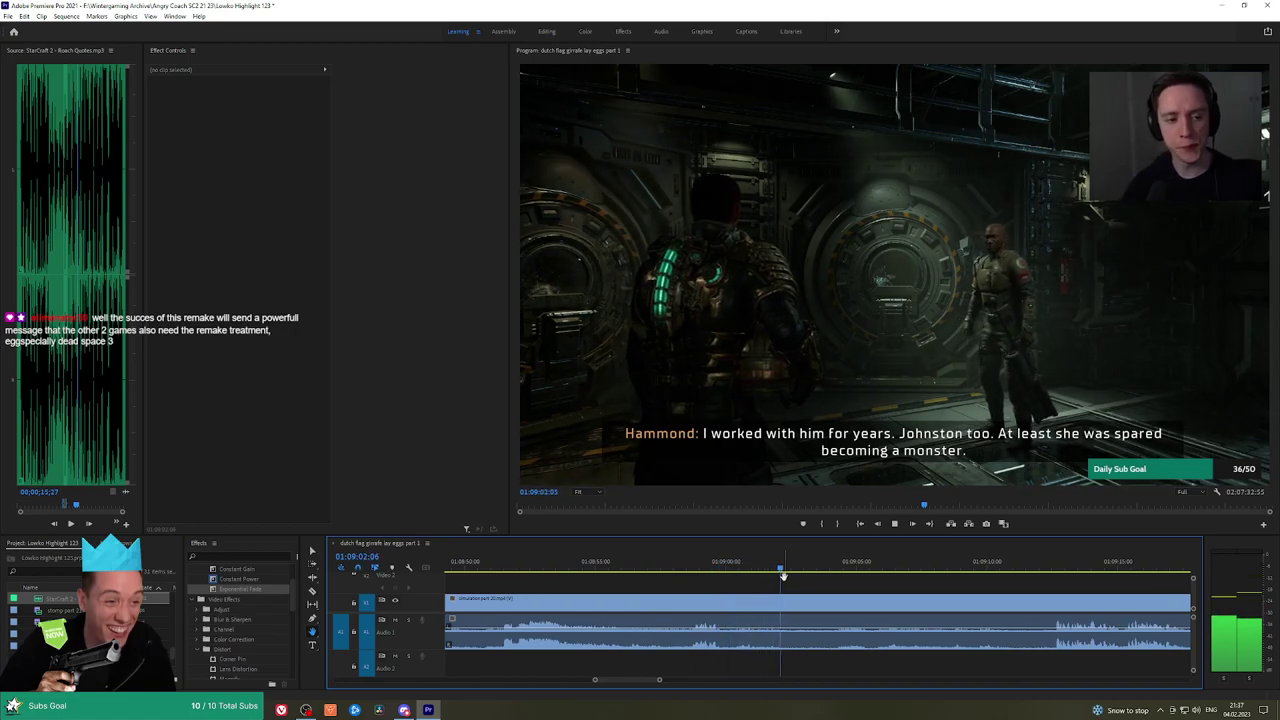
pyautogui.moveTo(818, 578); pyautogui.dragTo(1054, 565)
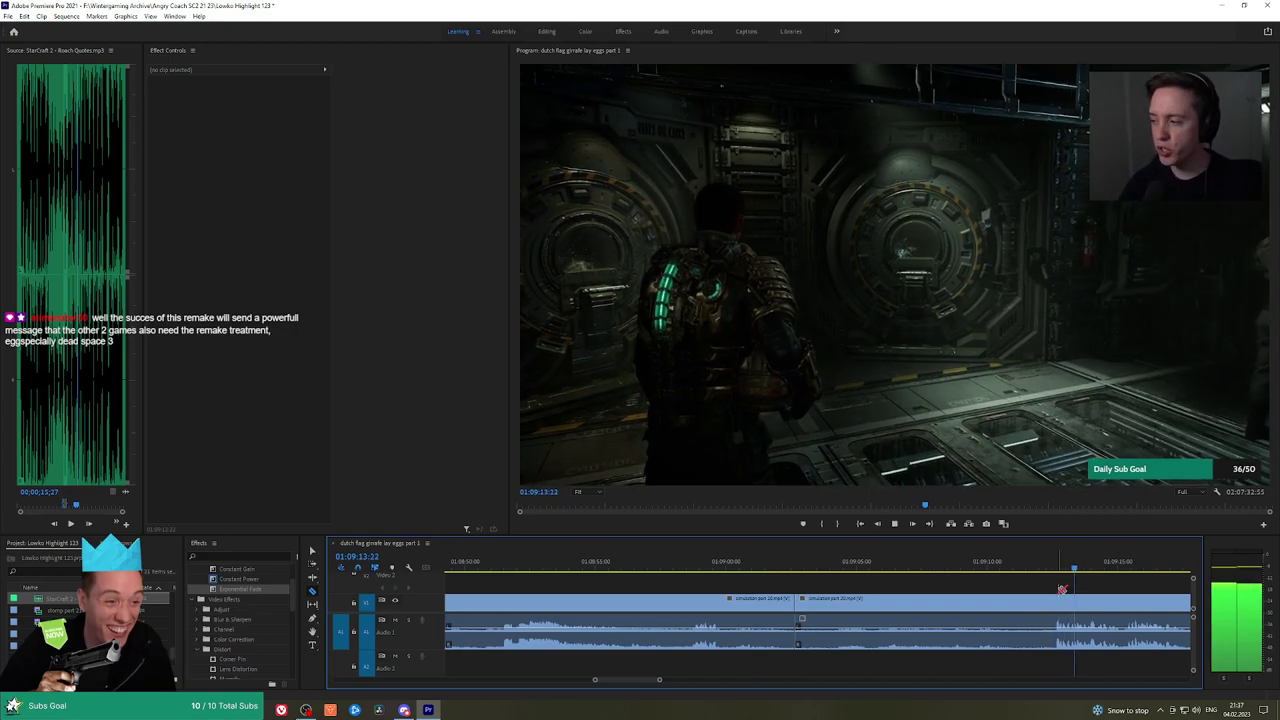
pyautogui.click(869, 570)
pyautogui.moveTo(886, 570); pyautogui.dragTo(782, 579)
pyautogui.press('h')
pyautogui.press('space')
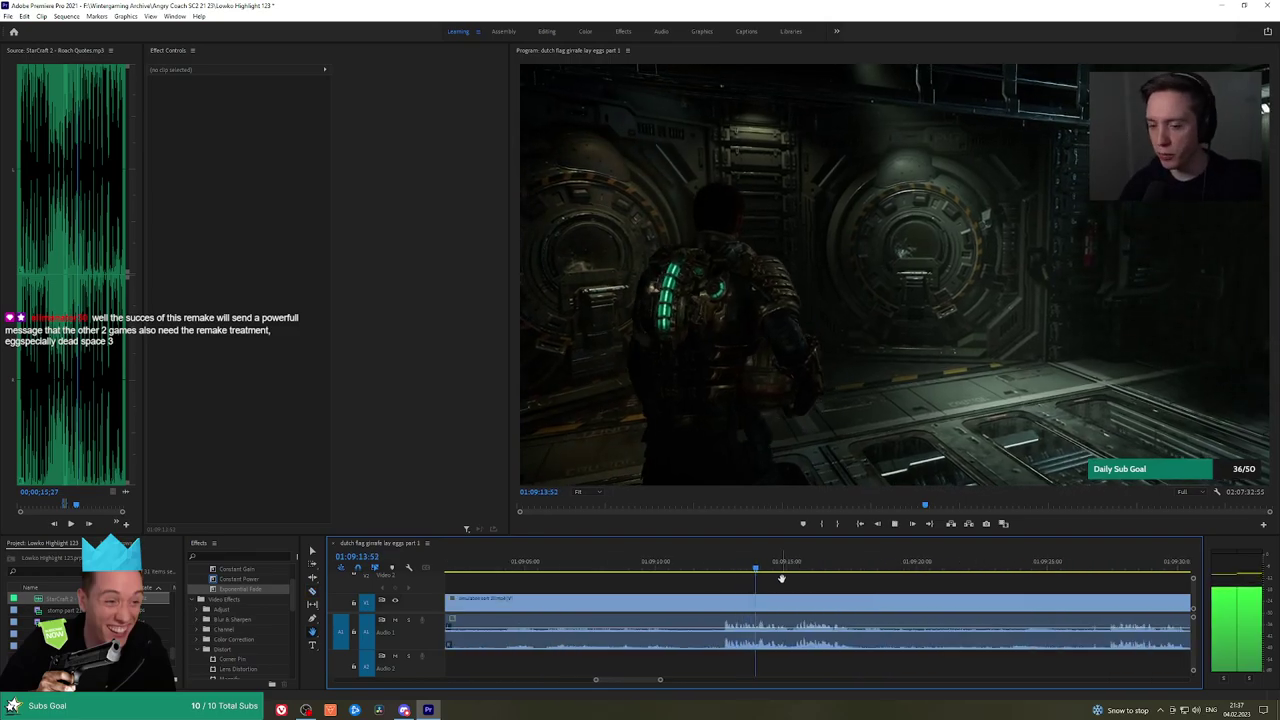
pyautogui.moveTo(860, 585); pyautogui.dragTo(809, 580)
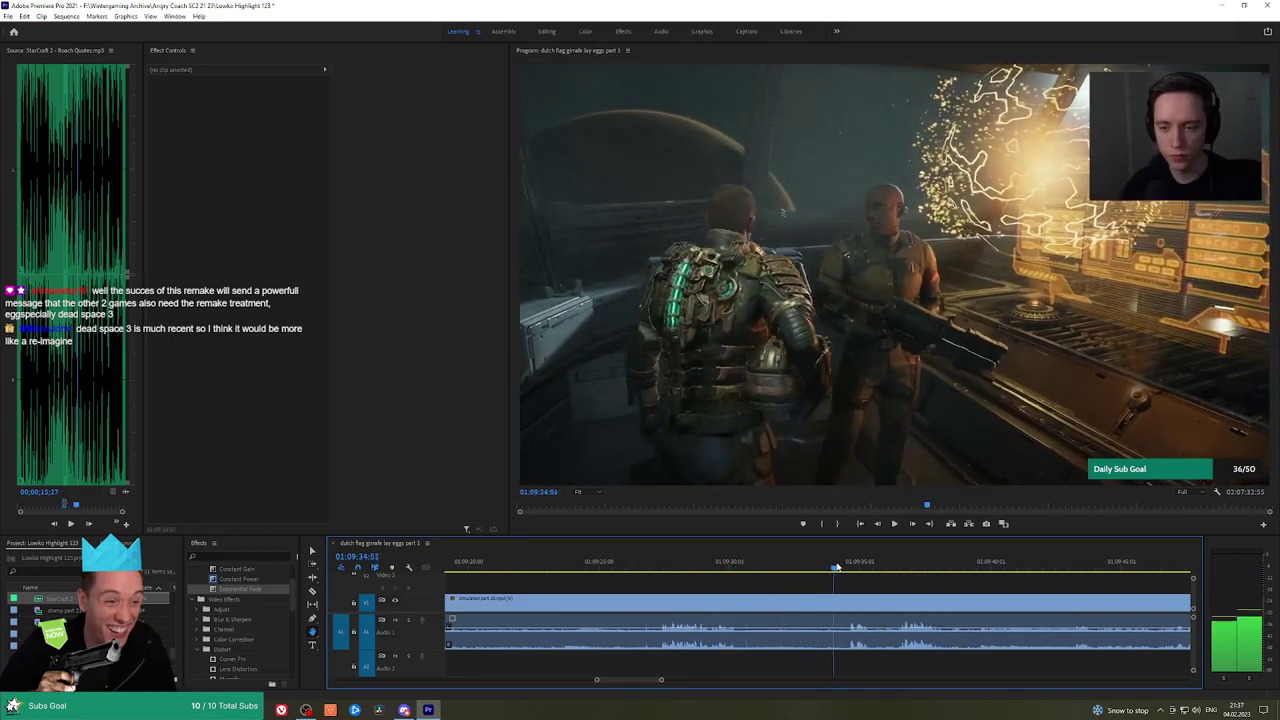
# Undo a trial cut just after 01:09:30 and split the clip slightly earlier, at 01:09:30:30
pyautogui.click(751, 602)
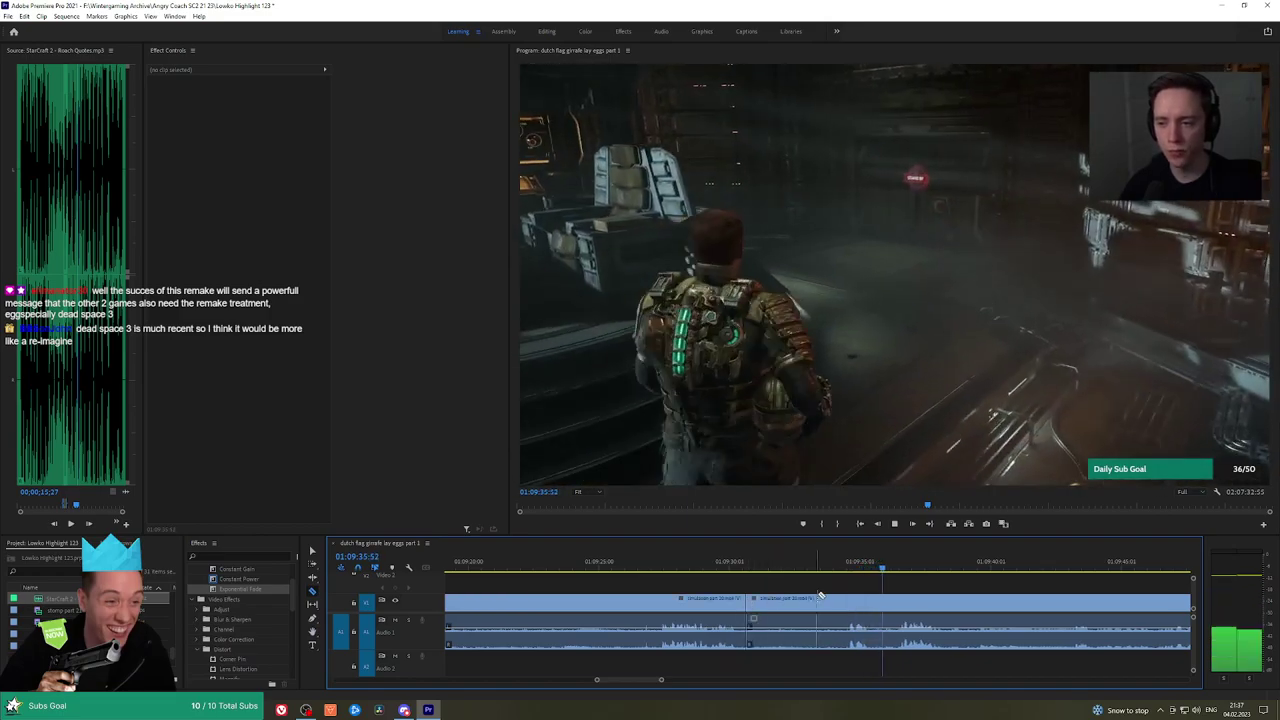
pyautogui.hotkey('ctrl', 'z')
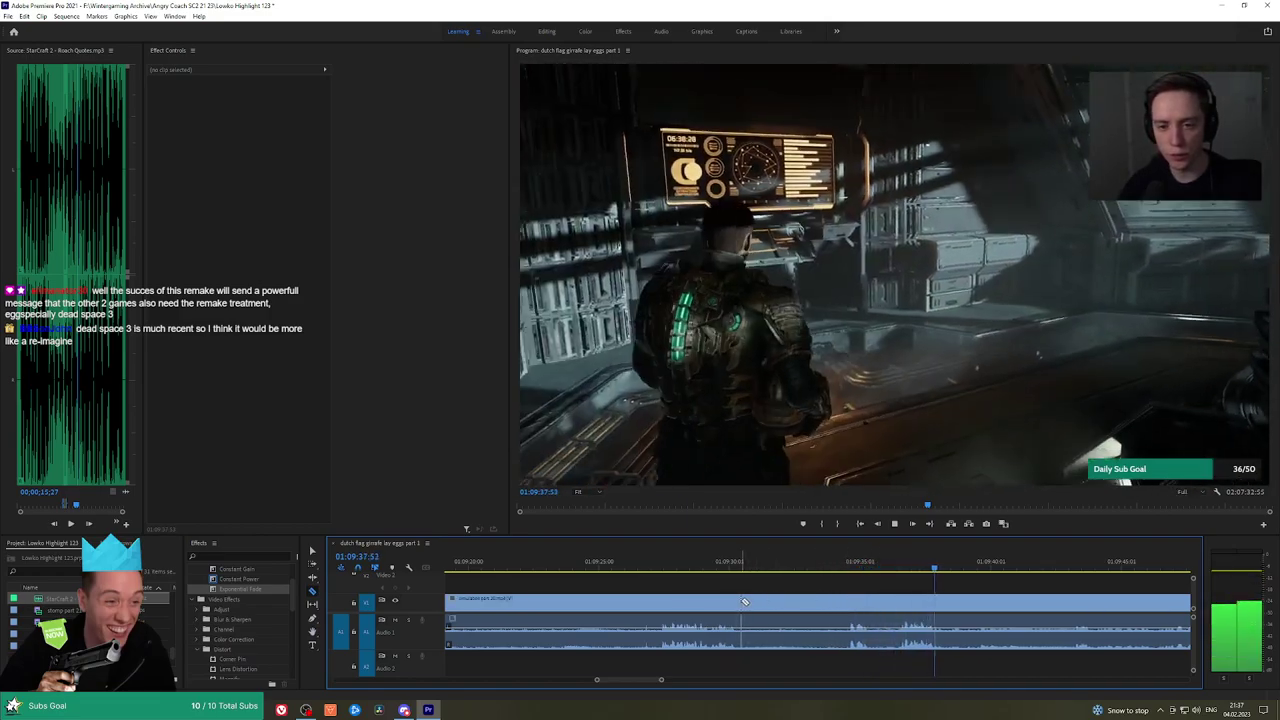
pyautogui.click(742, 601)
# Skim the footage after the cut up to about 01:12:15, sampling the bridge exploration and the database message
pyautogui.scroll(-4, 1000, 586)
pyautogui.press('h')
pyautogui.moveTo(997, 583); pyautogui.dragTo(657, 581)
pyautogui.click(798, 568)
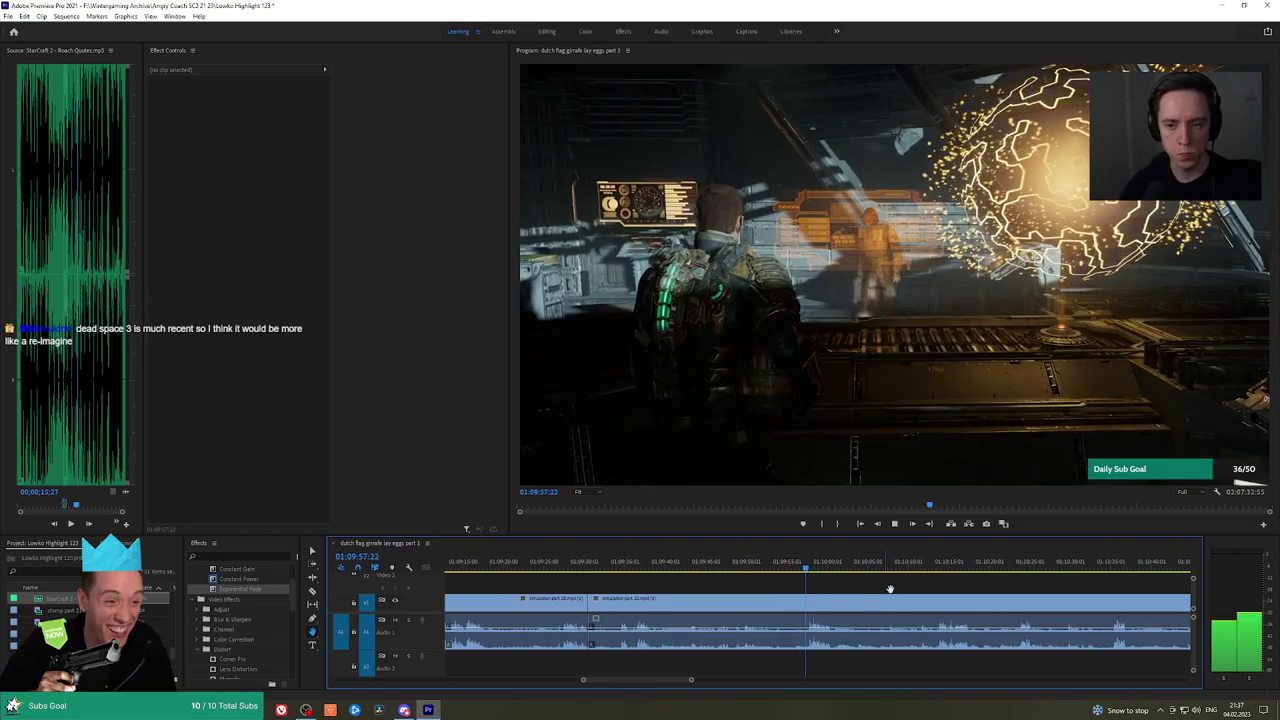
pyautogui.click(789, 566)
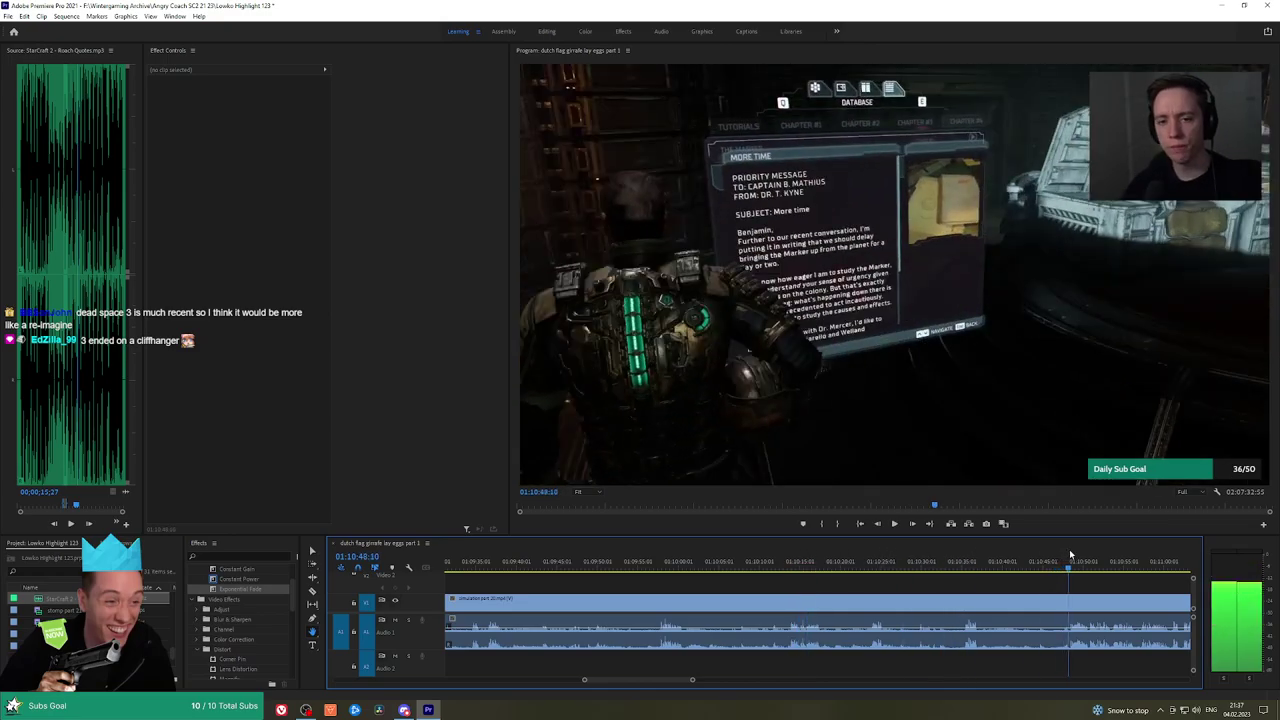
pyautogui.press('space')
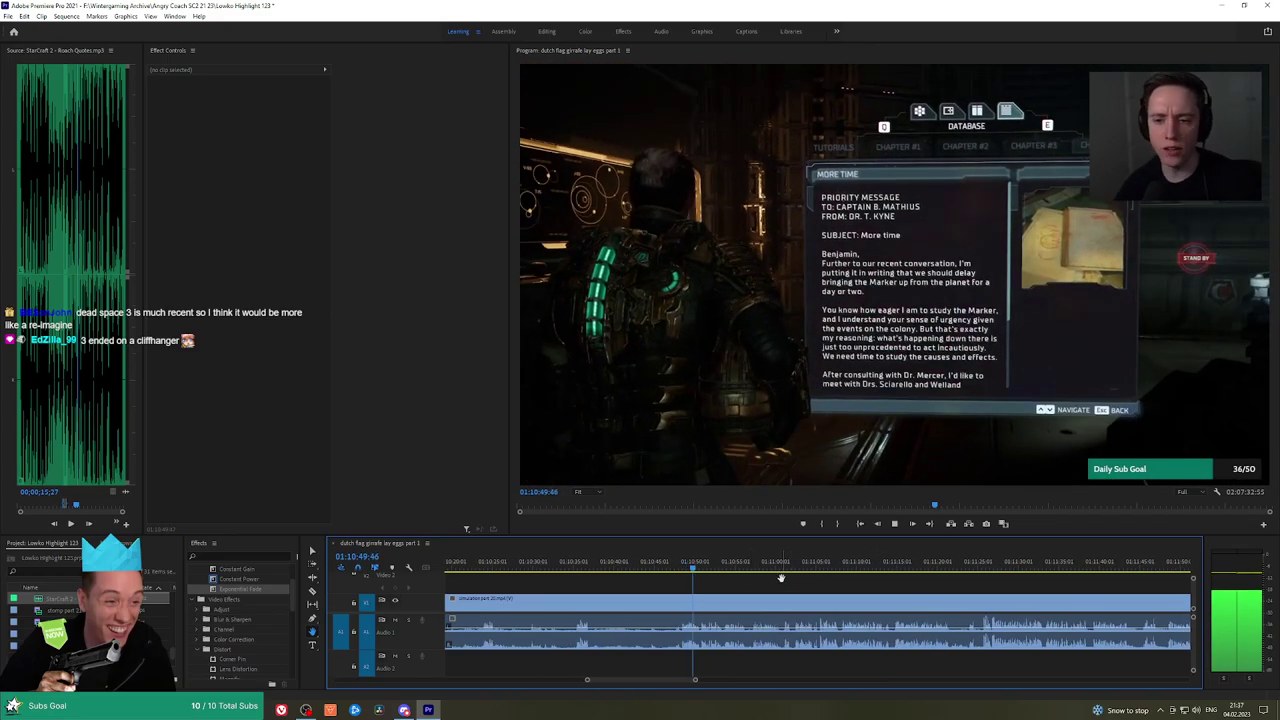
pyautogui.moveTo(768, 574); pyautogui.dragTo(1126, 566)
pyautogui.click(808, 566)
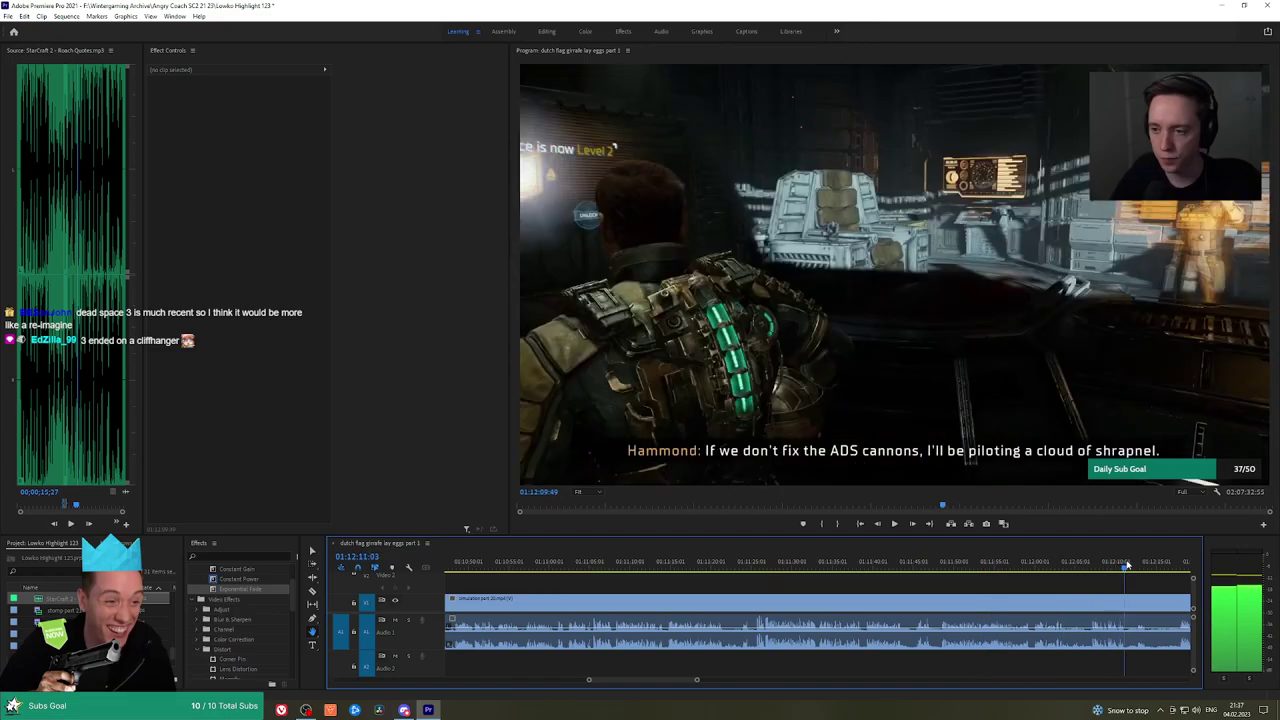
# Examine the gameplay from the elevator objective at about 01:12:13 through the save station to about 01:13:15
pyautogui.press('space')
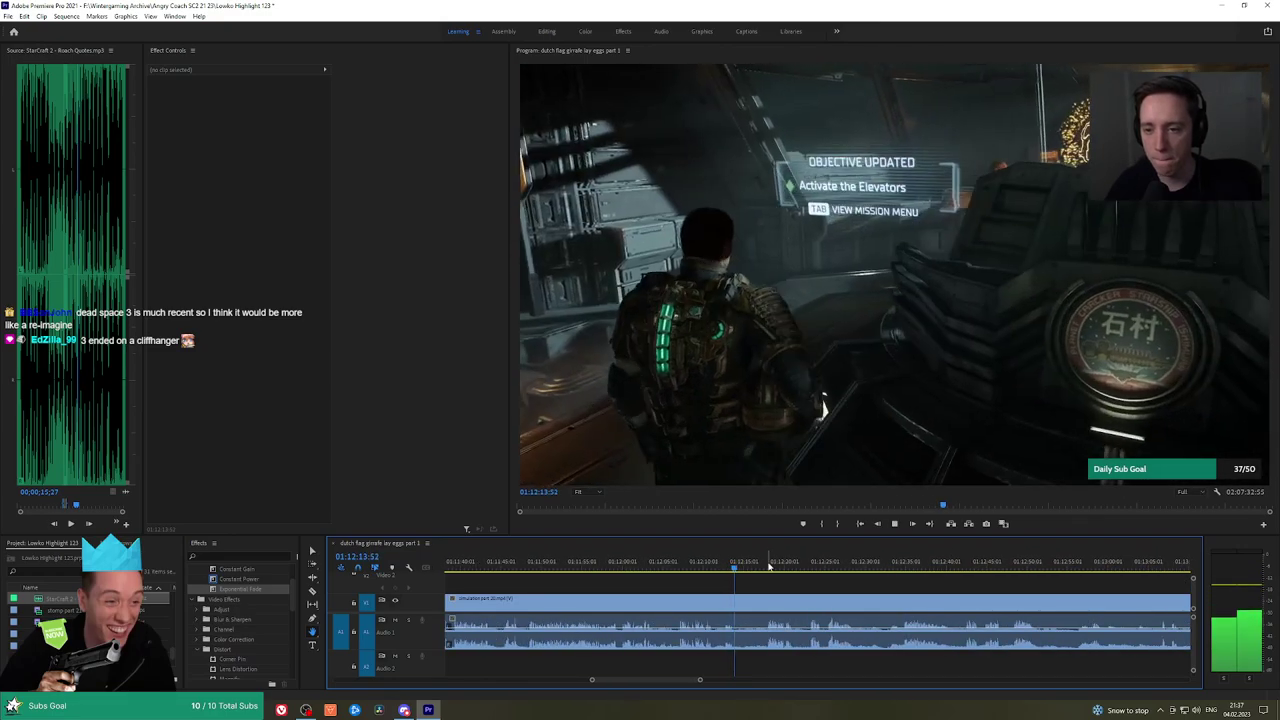
pyautogui.click(769, 566)
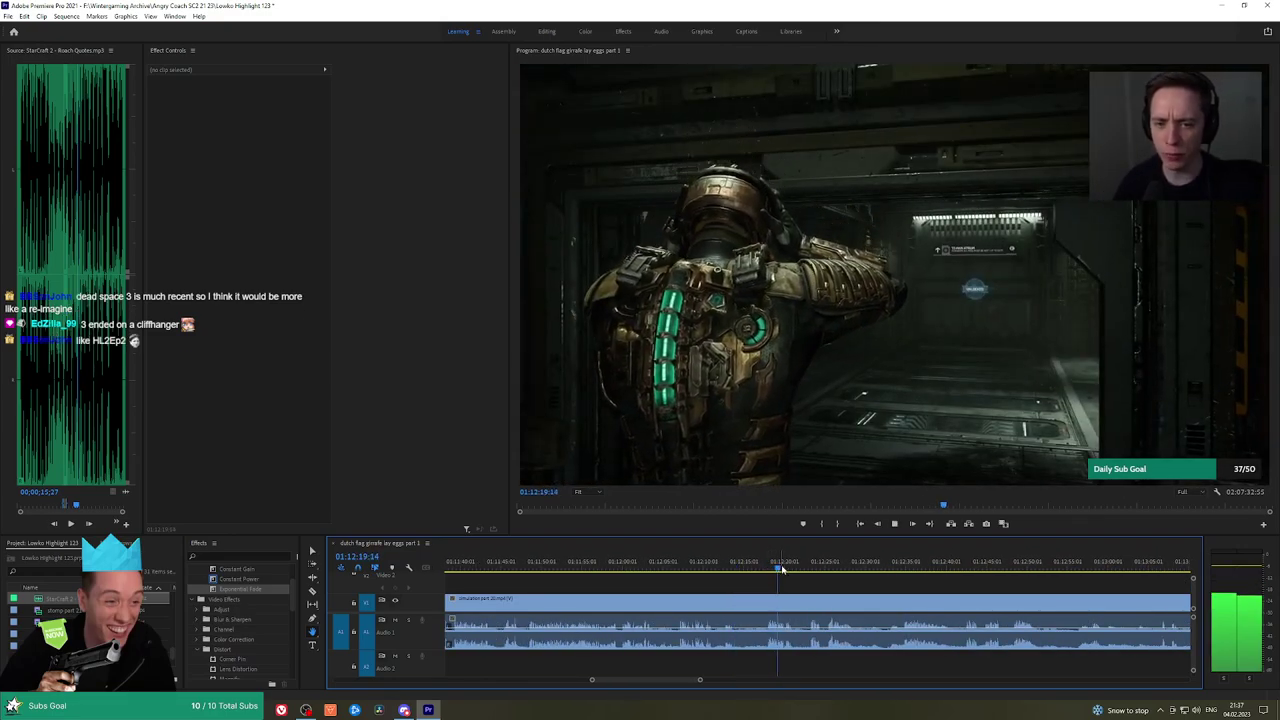
pyautogui.click(810, 568)
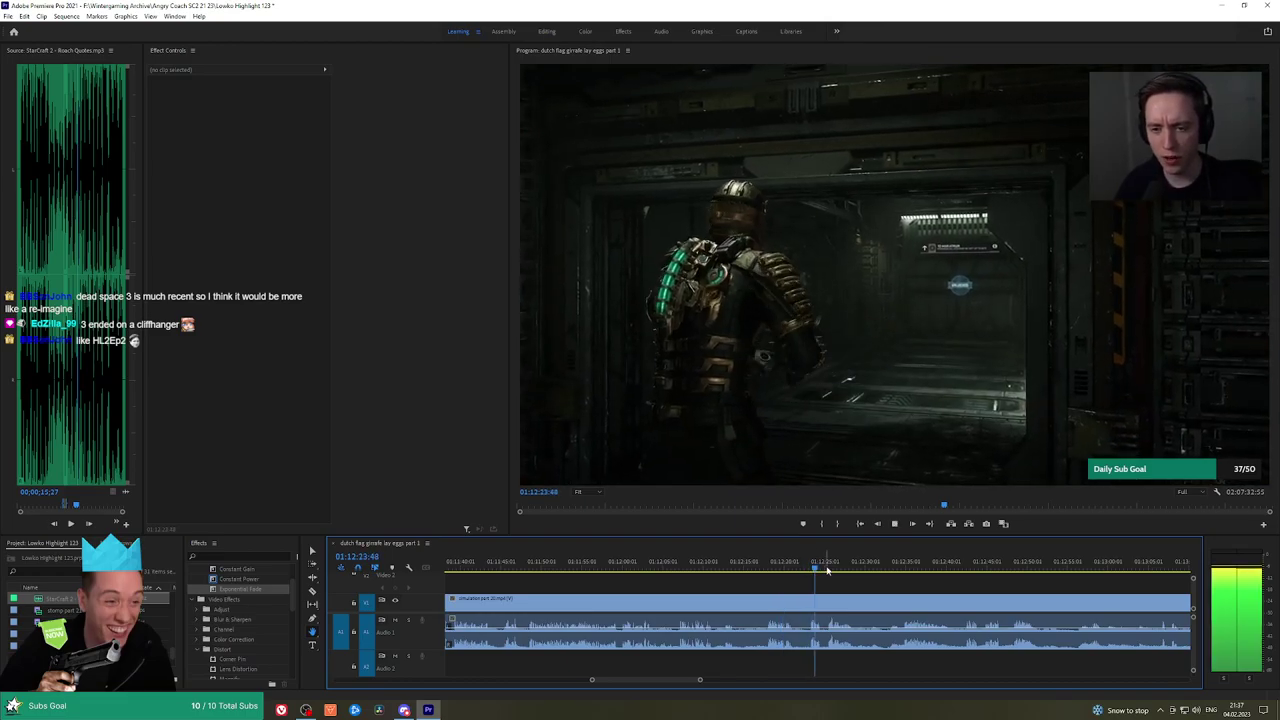
pyautogui.click(838, 568)
pyautogui.click(880, 568)
pyautogui.click(905, 568)
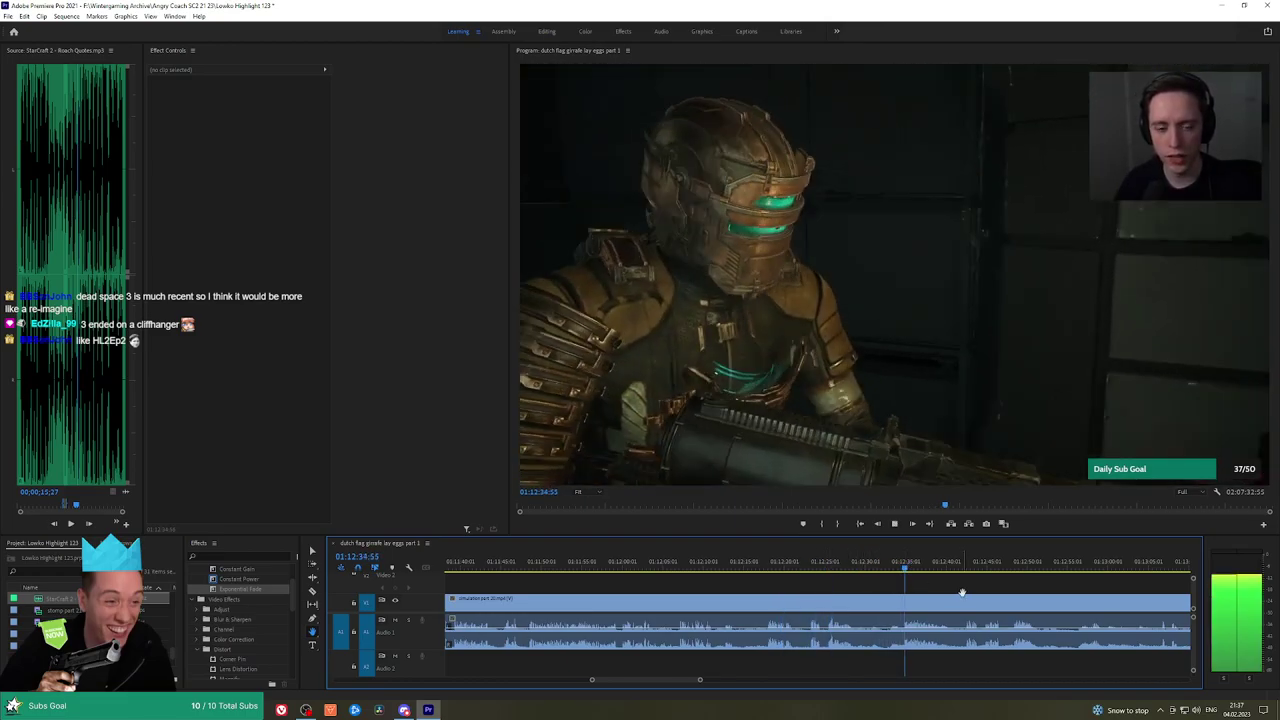
pyautogui.moveTo(962, 592); pyautogui.dragTo(818, 589)
pyautogui.click(824, 568)
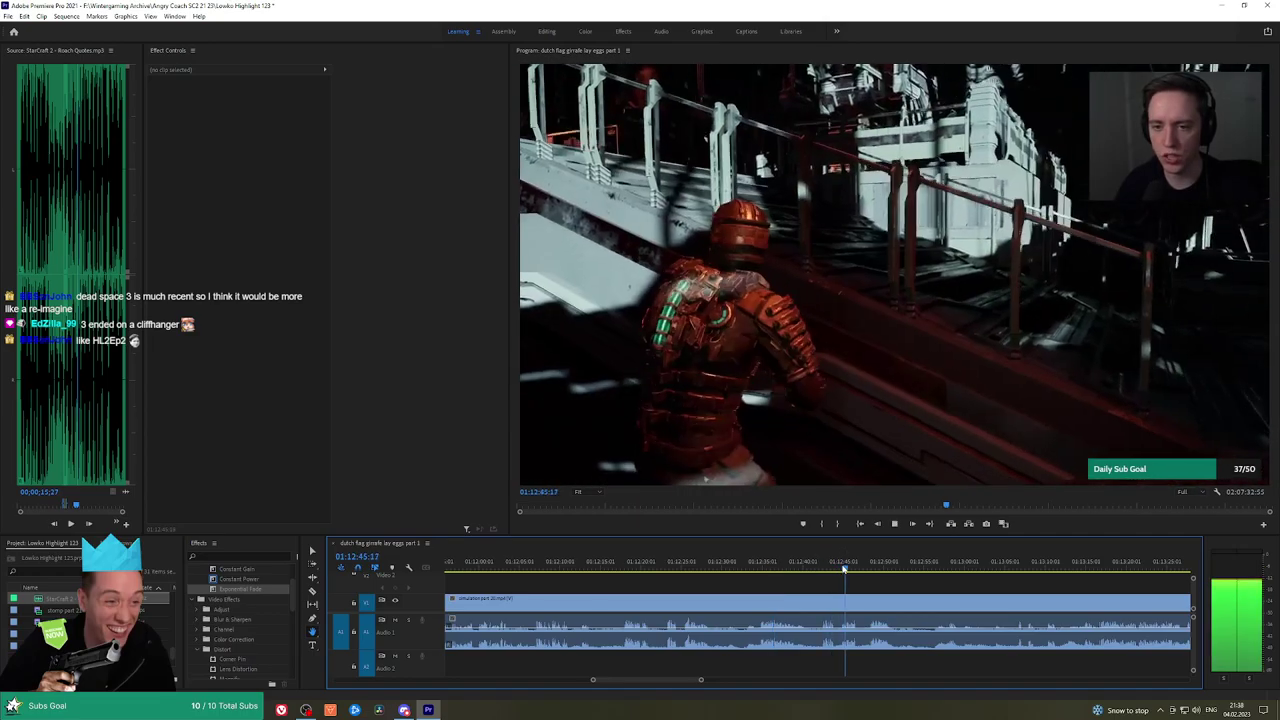
pyautogui.click(879, 568)
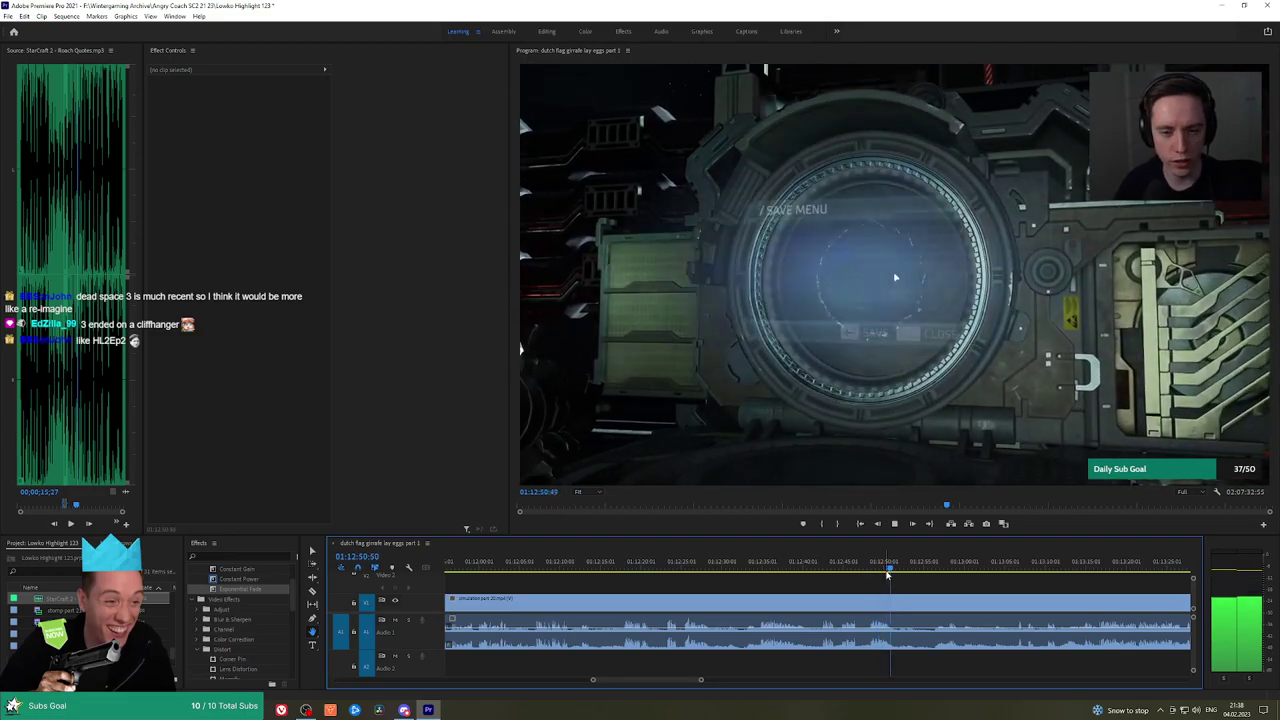
pyautogui.click(1090, 568)
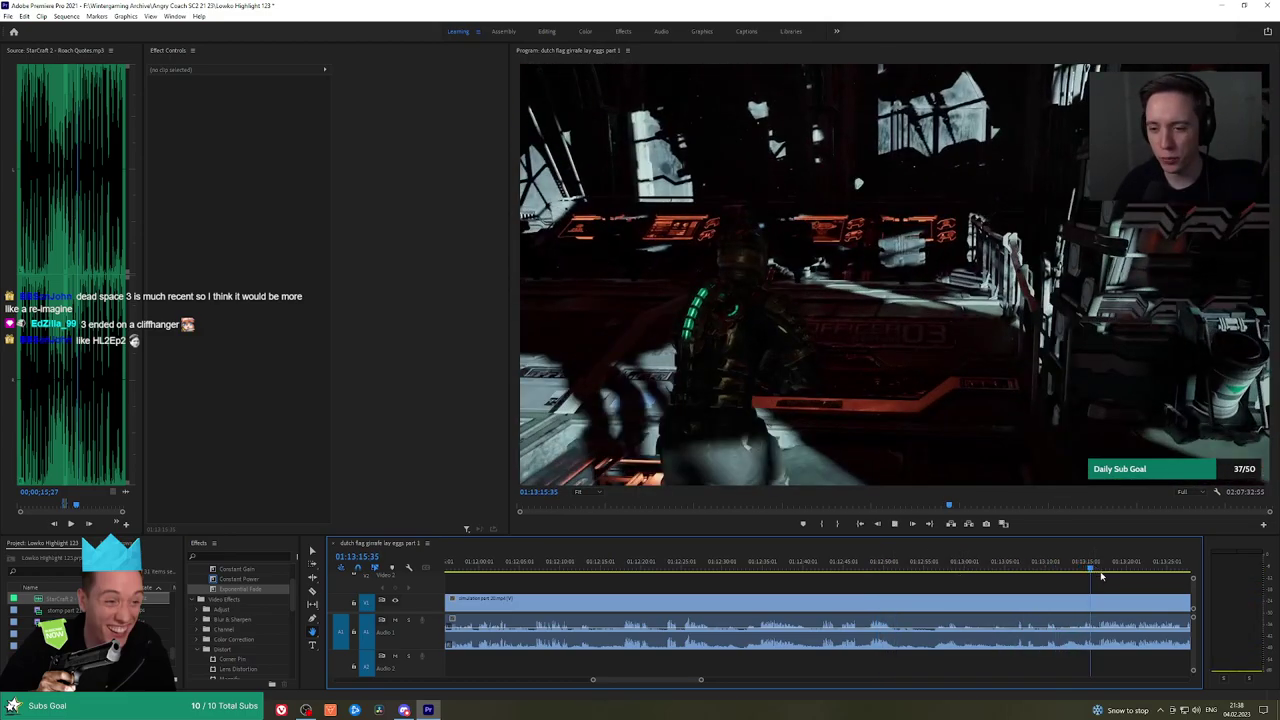
# Skim the quarantine fight footage from about 01:13:15 to the end of the simulation clip near 01:15:18
pyautogui.moveTo(1012, 576); pyautogui.dragTo(779, 580)
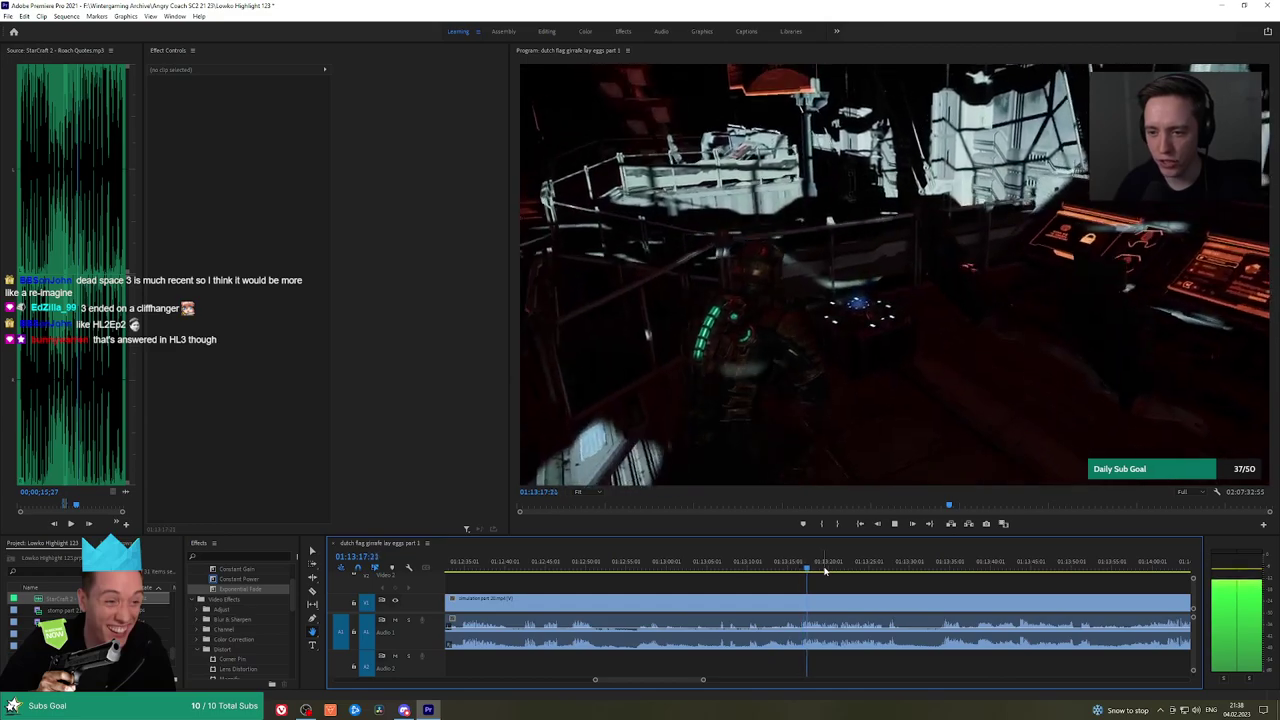
pyautogui.click(942, 563)
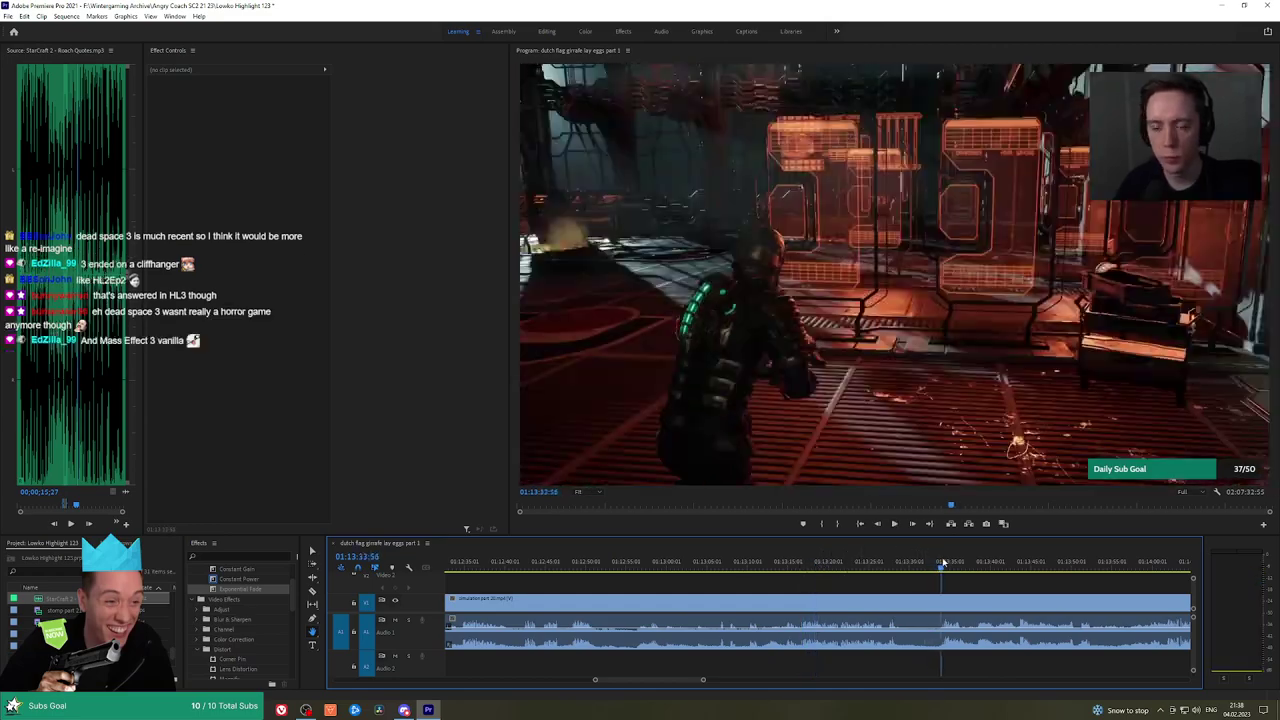
pyautogui.scroll(-3, 980, 578)
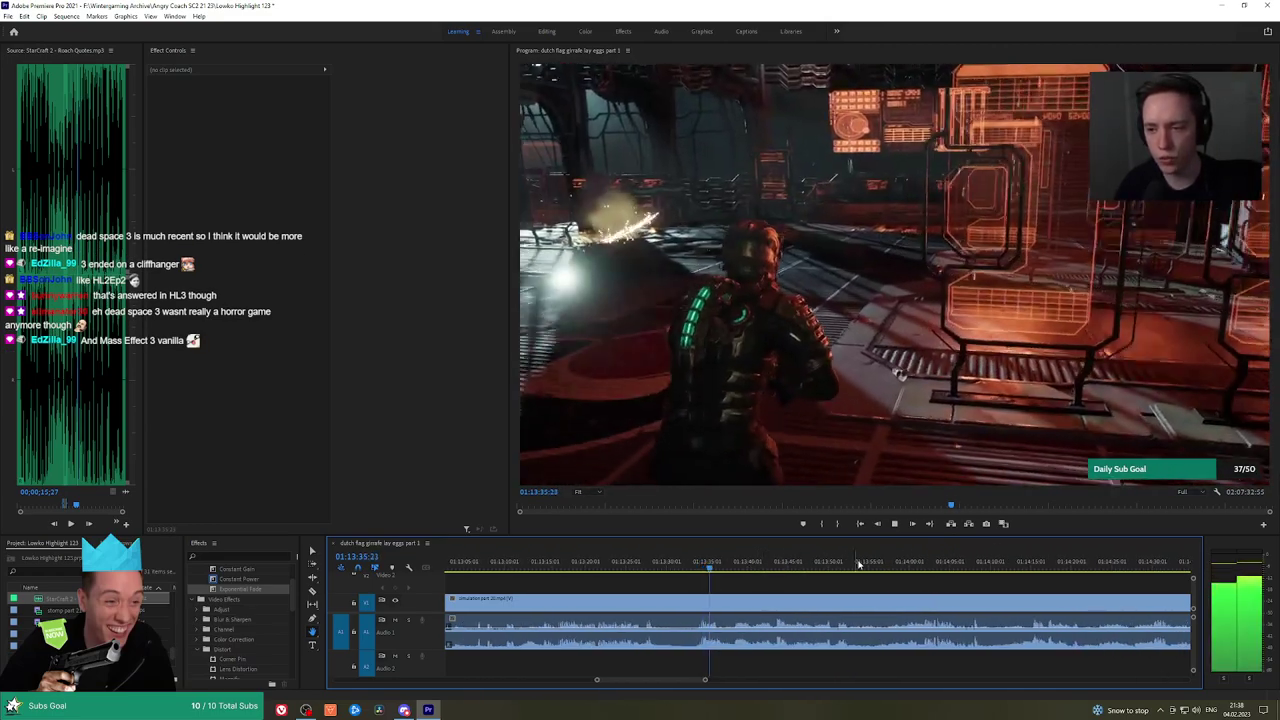
pyautogui.click(915, 563)
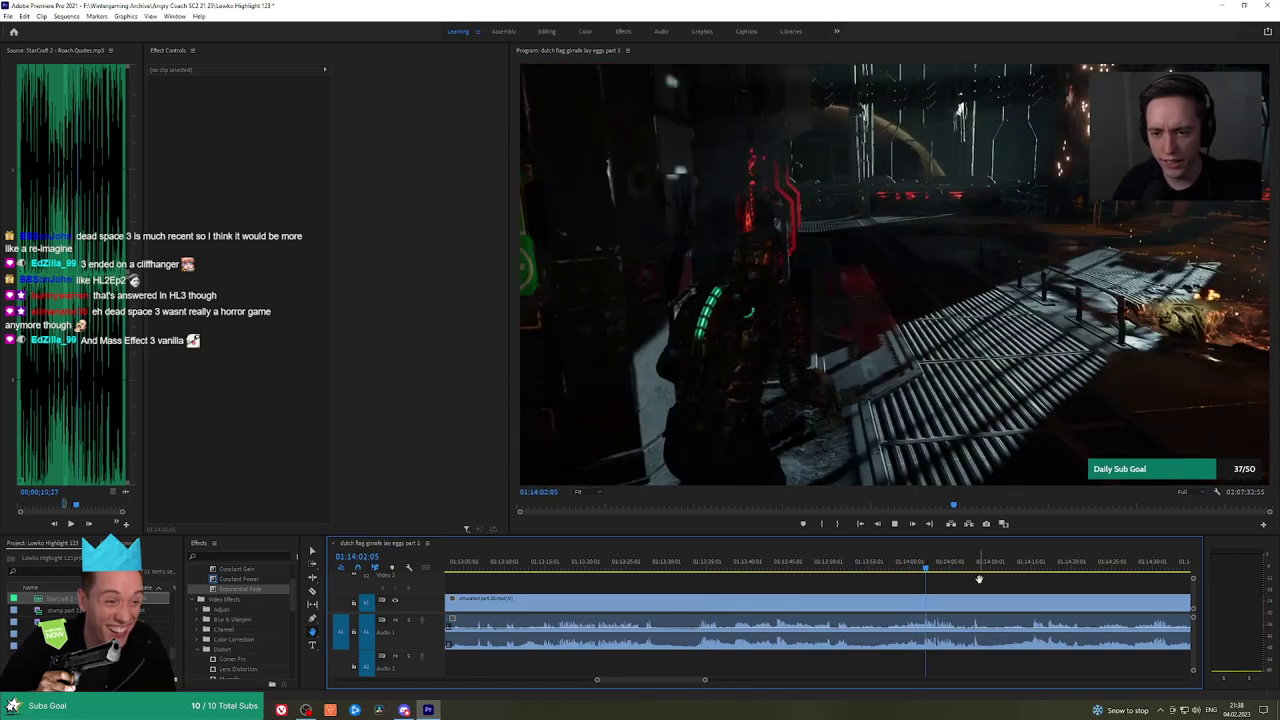
pyautogui.scroll(-3, 997, 584)
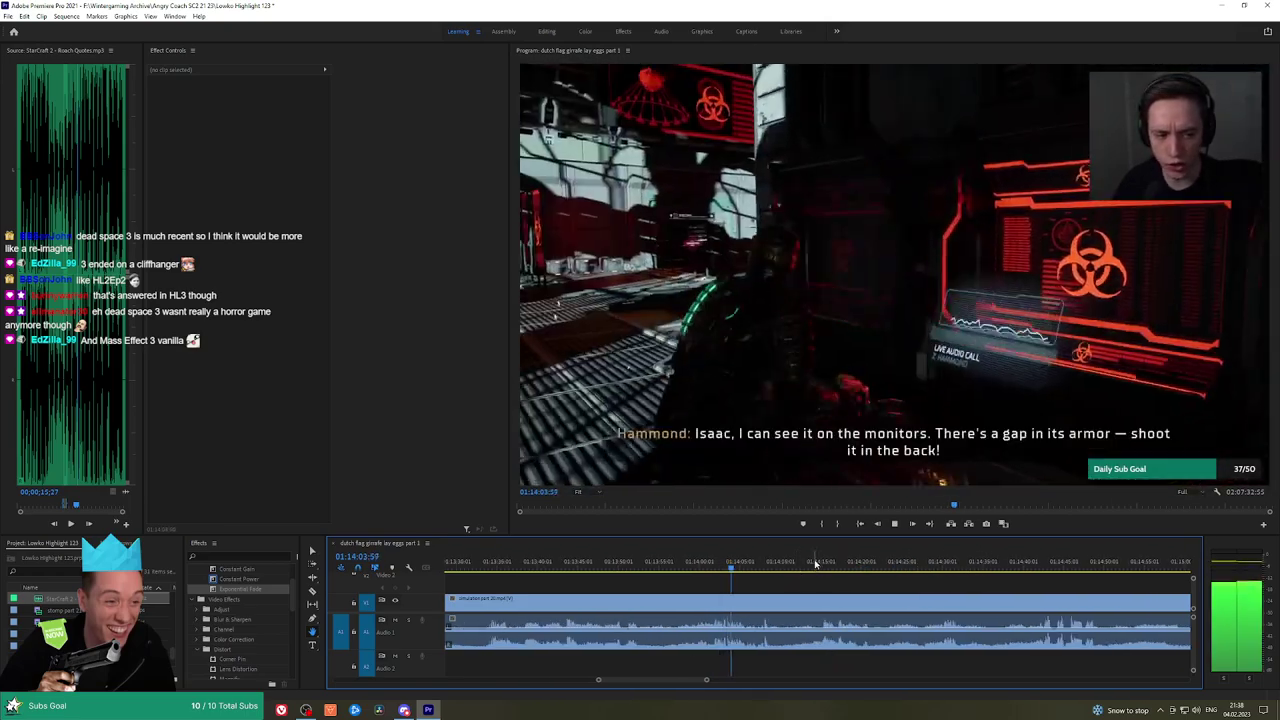
pyautogui.click(820, 562)
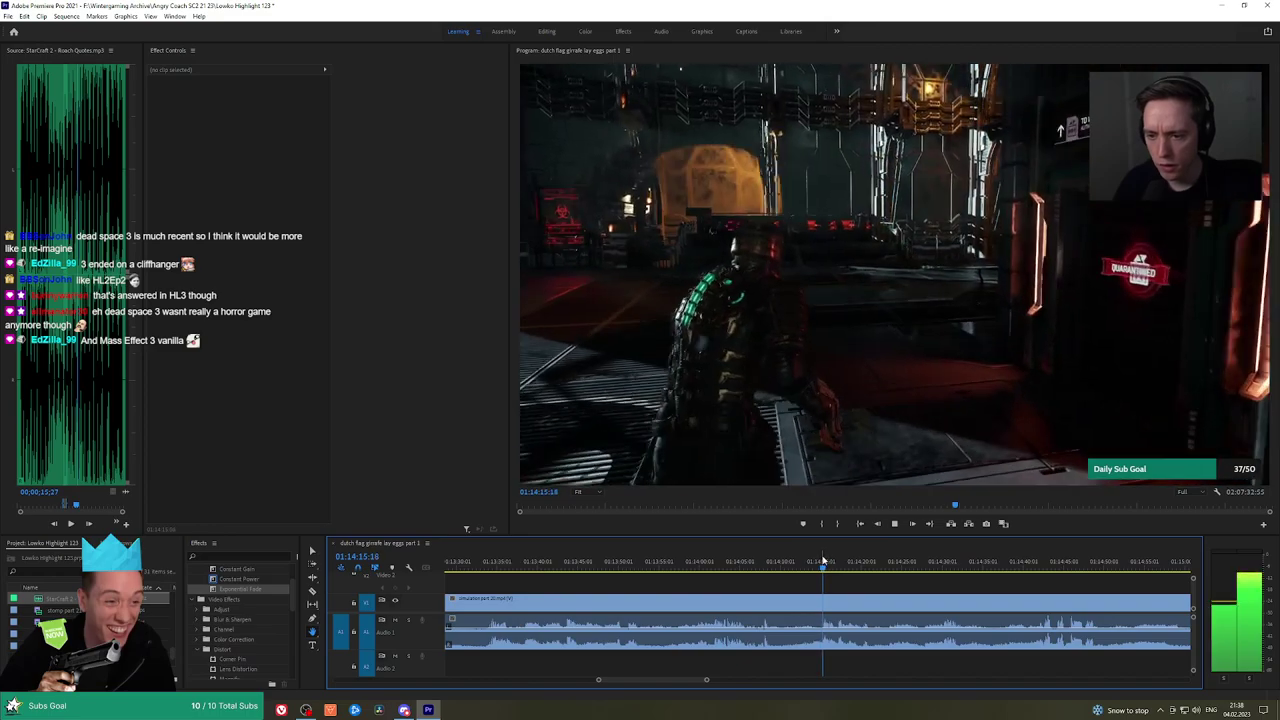
pyautogui.scroll(-2, 779, 573)
pyautogui.click(905, 561)
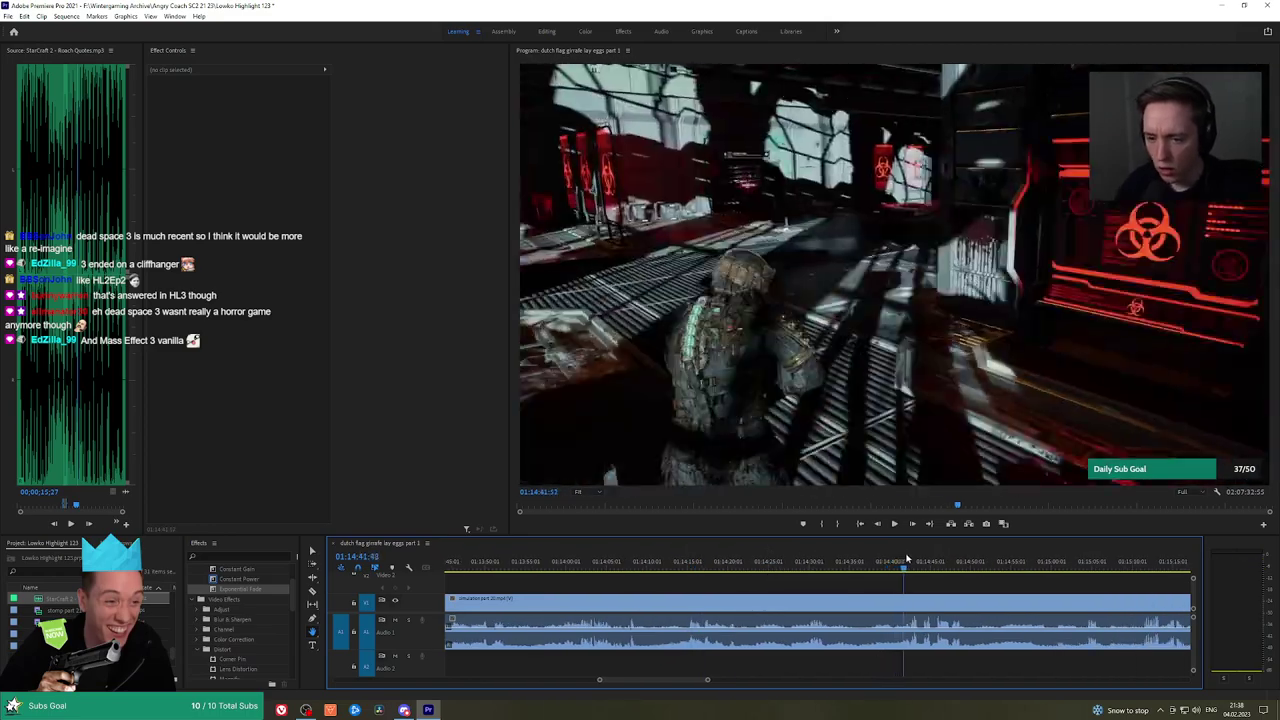
pyautogui.press('space')
pyautogui.scroll(-3, 769, 571)
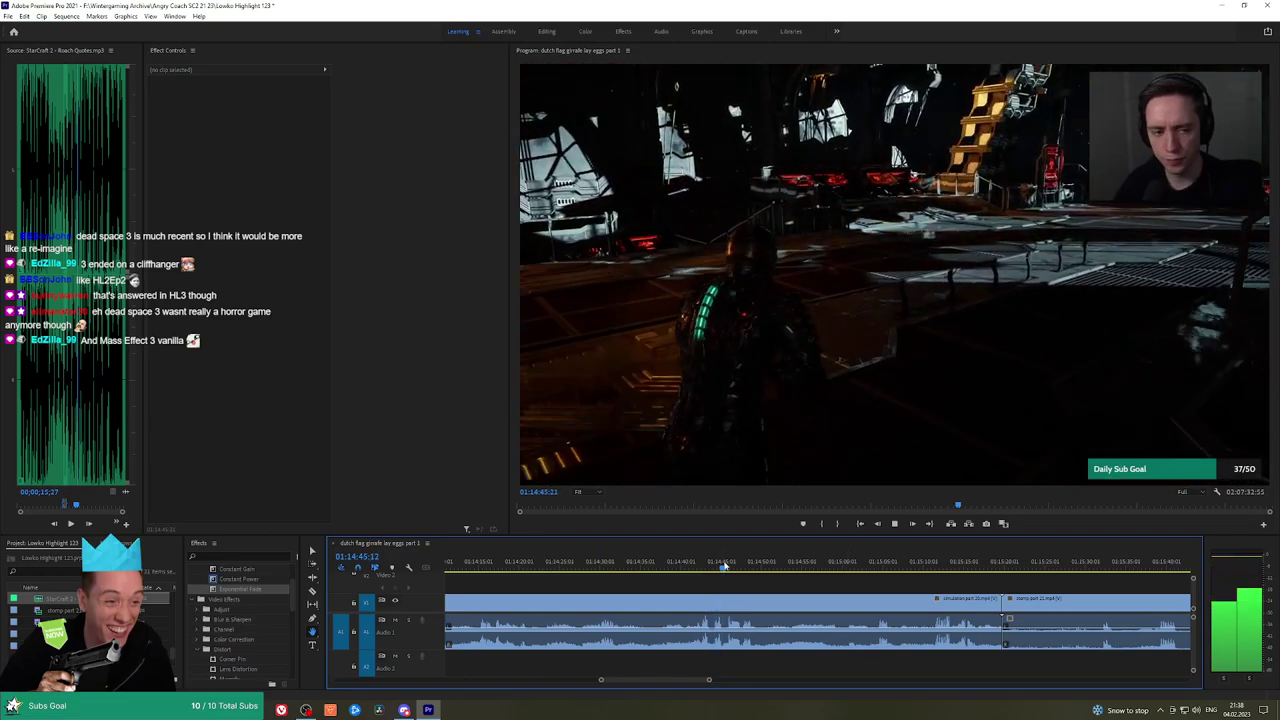
pyautogui.click(862, 561)
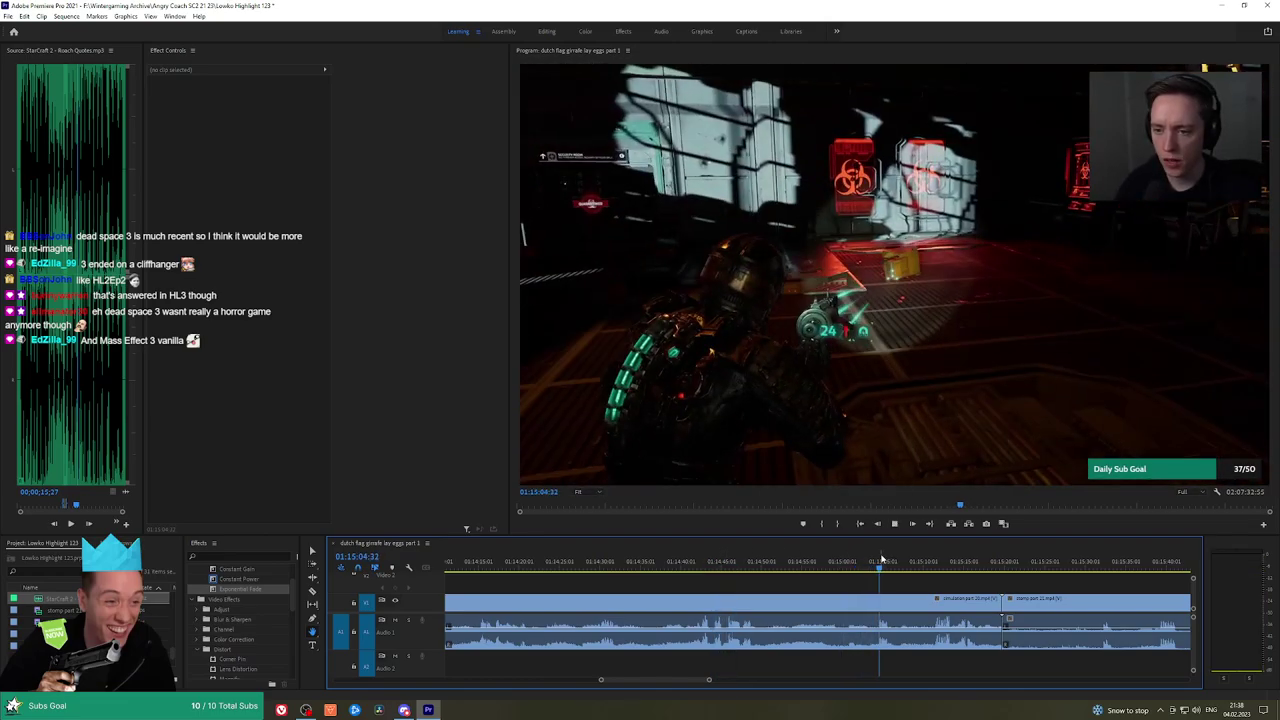
pyautogui.click(934, 559)
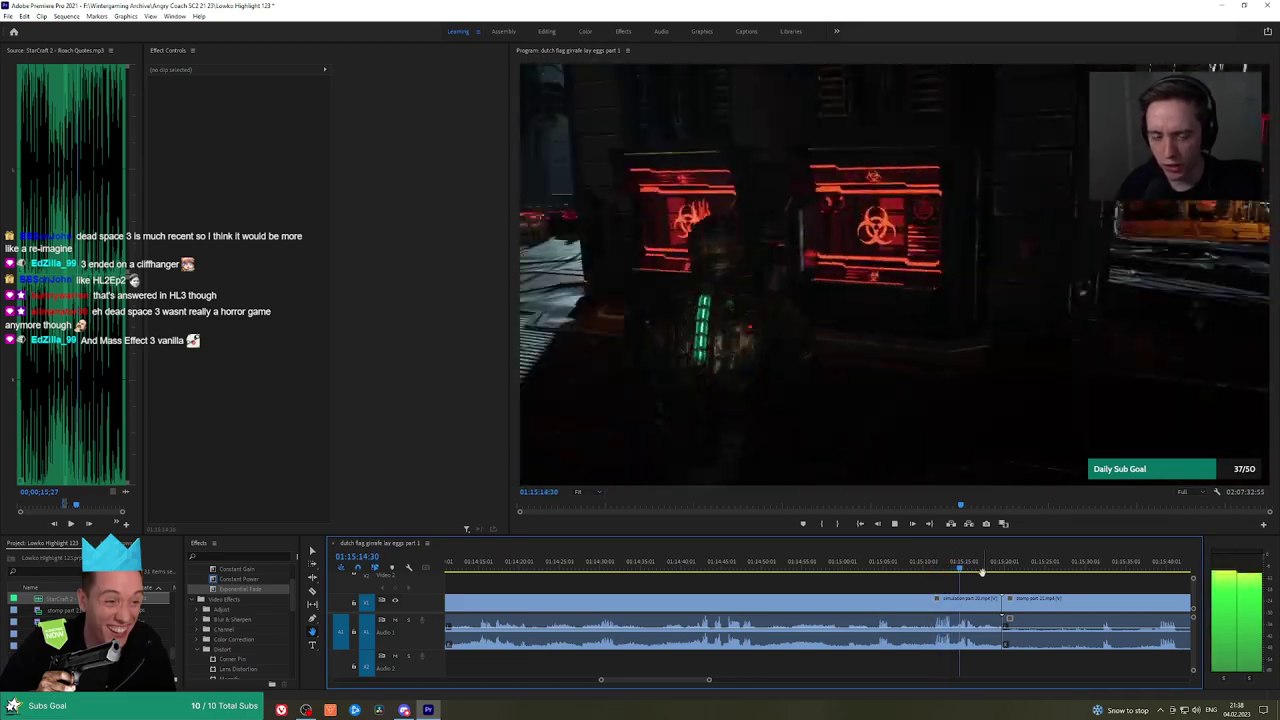
# Ripple-delete the remaining simulation footage from the 01:09:30 cut up to the start of the stomp clip
pyautogui.press('-')
pyautogui.press('-')
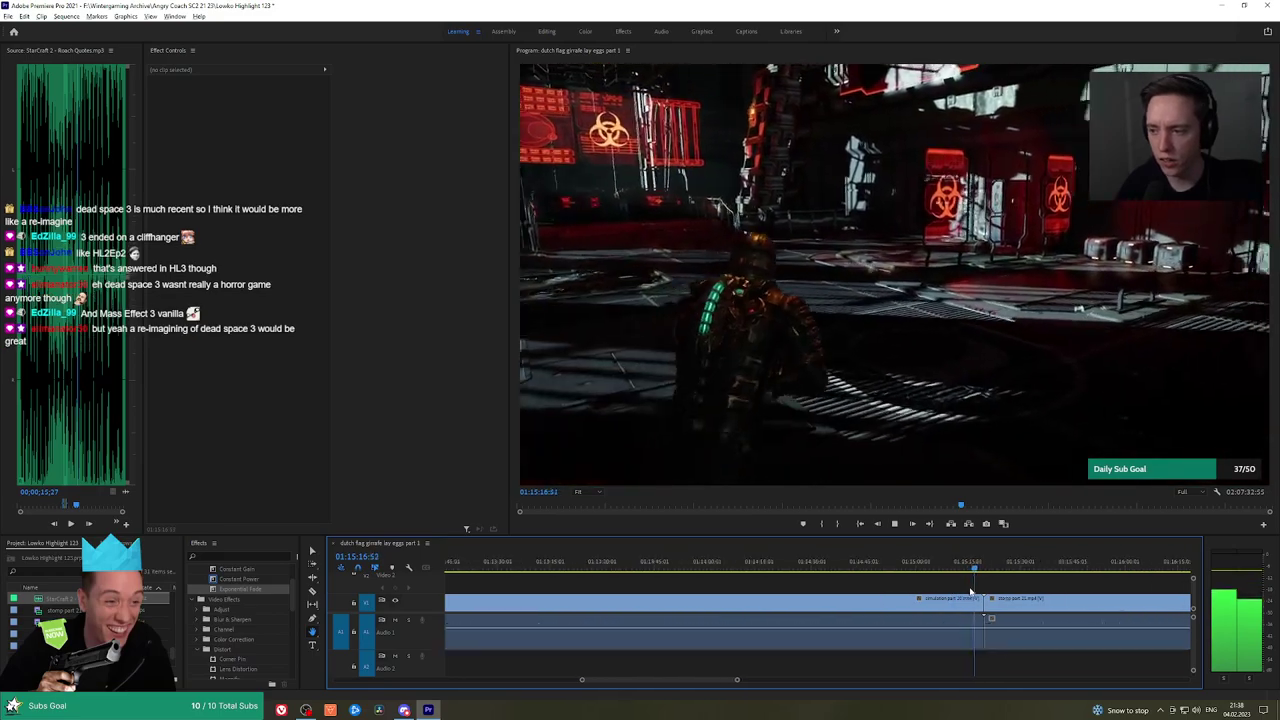
pyautogui.press('space')
pyautogui.press('v')
pyautogui.click(876, 607)
pyautogui.hotkey('shift', 'Delete')
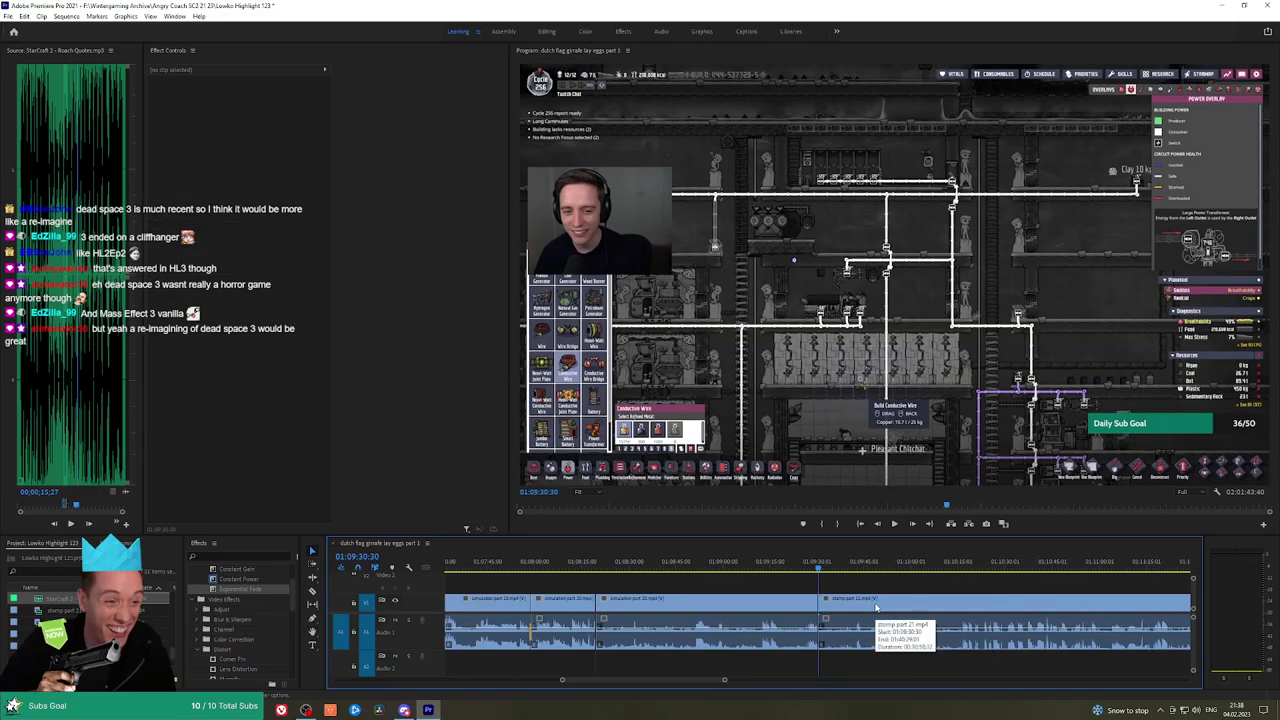
# Skim the opening of the stomp clip from the join at 01:09:30 to about 01:10:16
pyautogui.press('space')
pyautogui.click(854, 565)
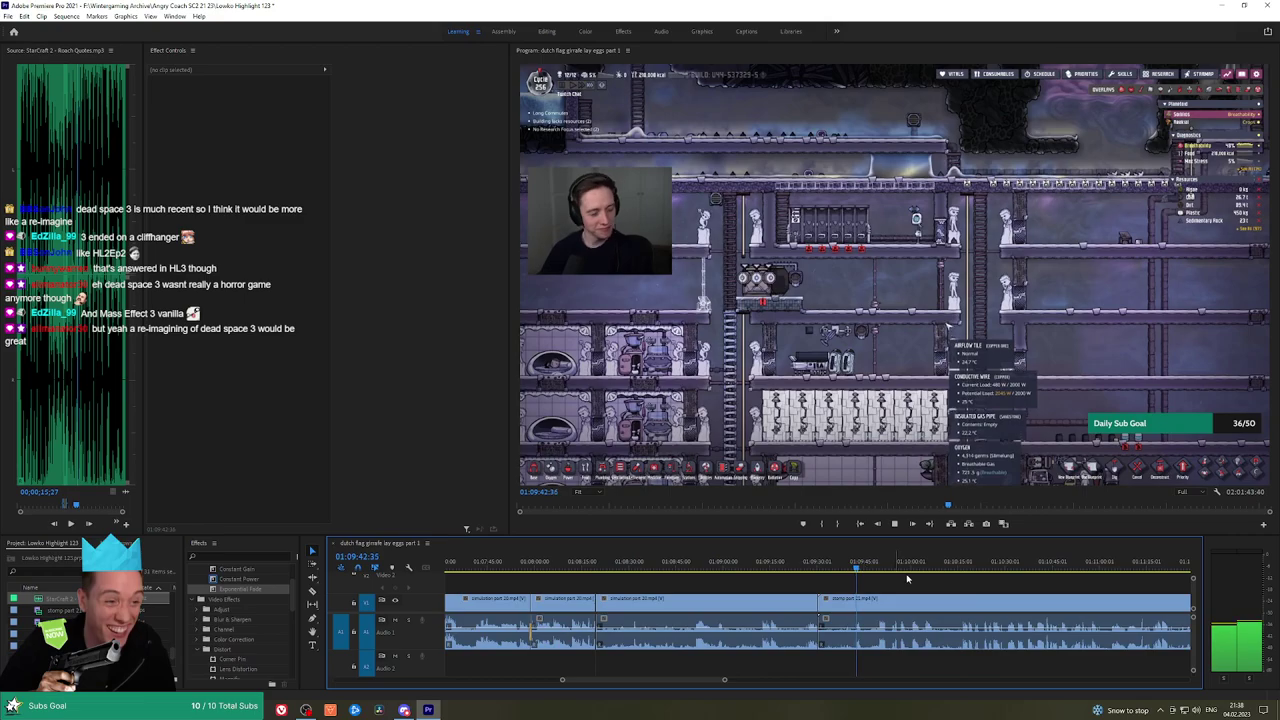
pyautogui.scroll(-3, 789, 580)
pyautogui.click(740, 568)
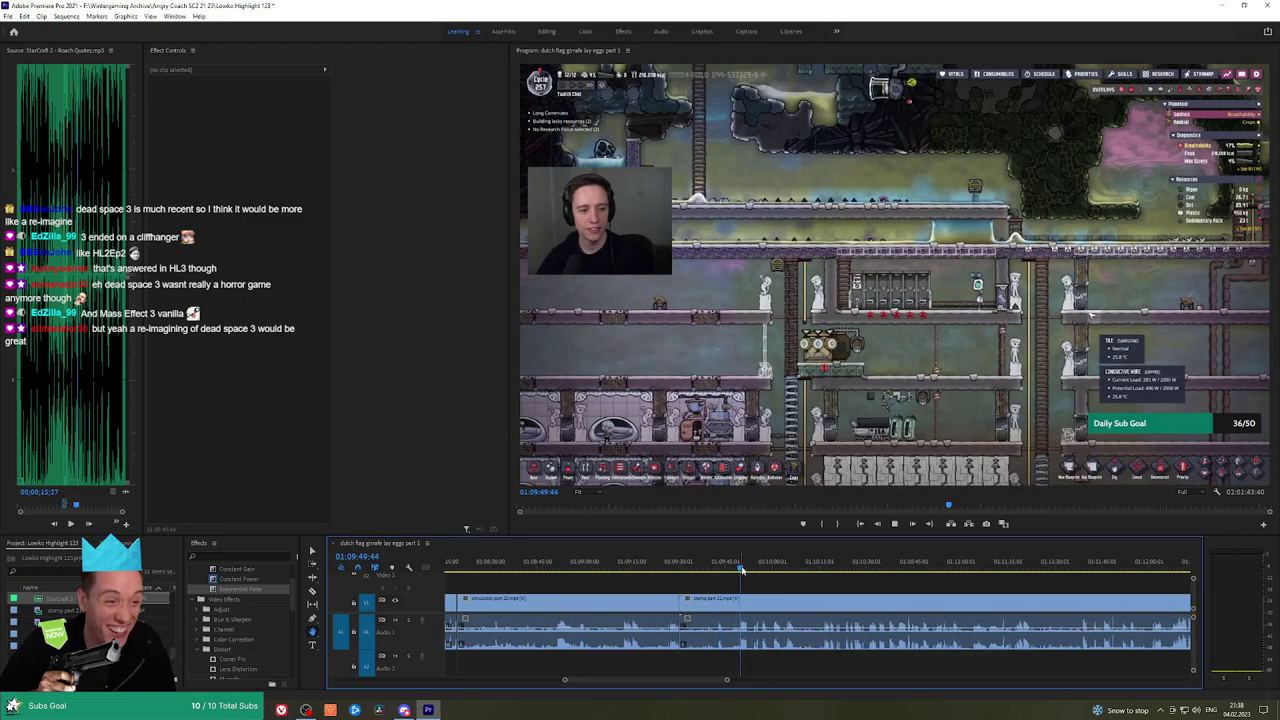
pyautogui.press('space')
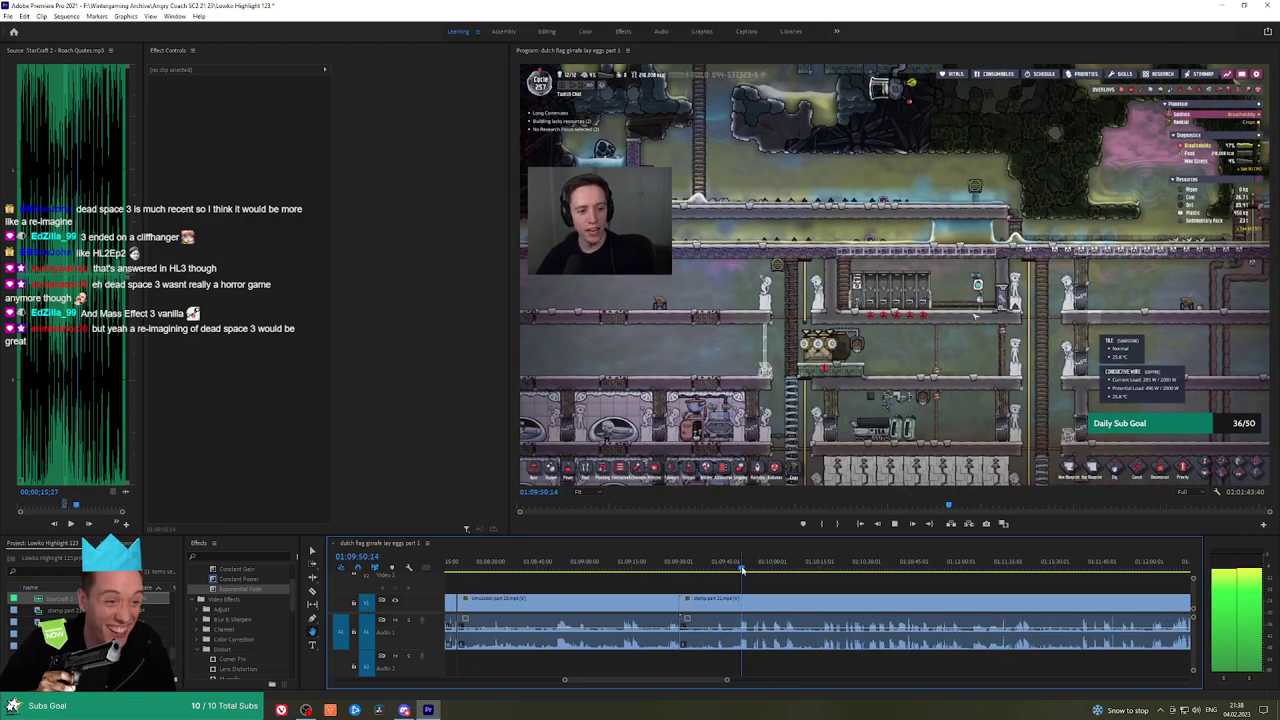
pyautogui.click(822, 567)
pyautogui.press('space')
pyautogui.moveTo(890, 588); pyautogui.dragTo(722, 585)
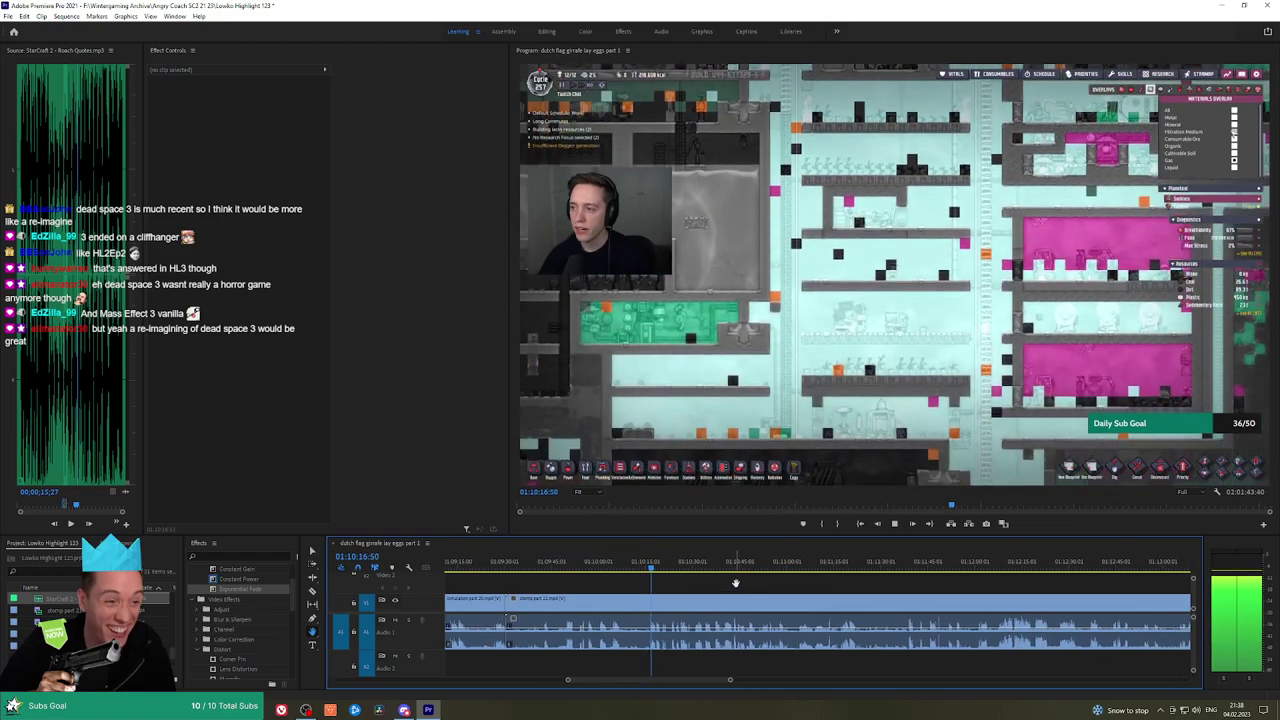
# Check how far the stomp clip extends in the sequence and skim its colony-base footage up to about 01:12:10
pyautogui.scroll(-9, 806, 600)
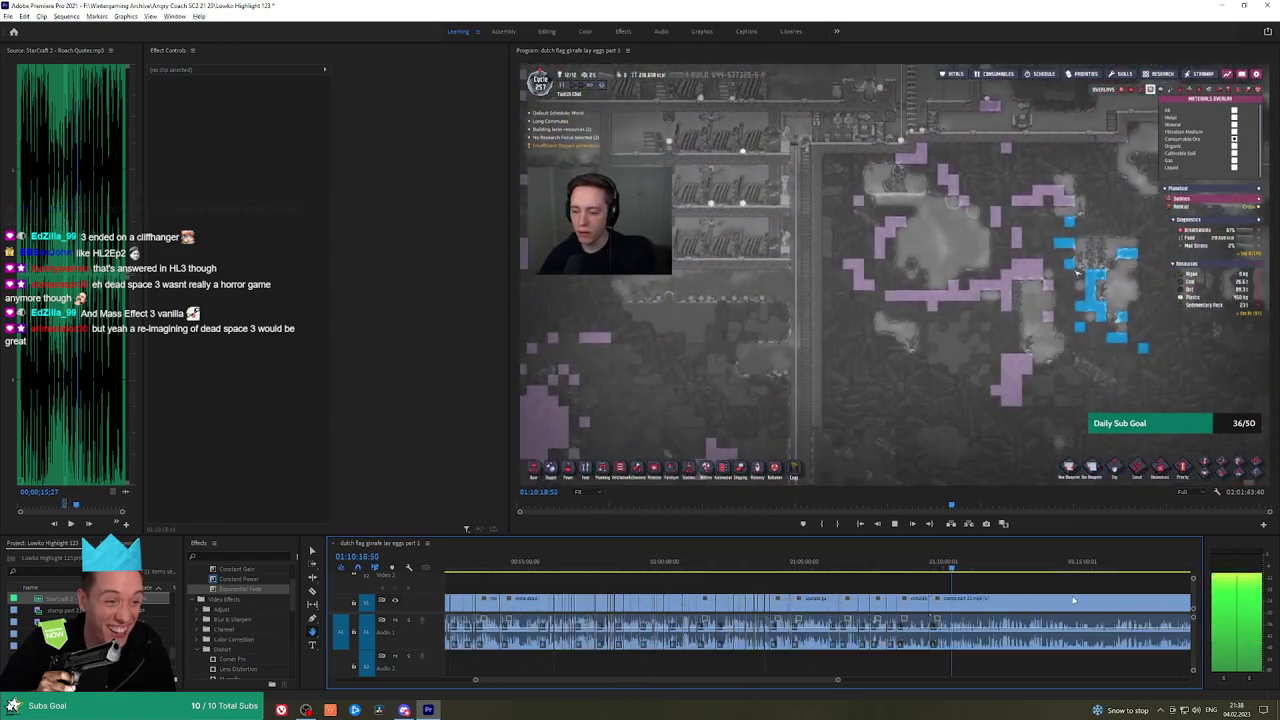
pyautogui.press('-')
pyautogui.press('-')
pyautogui.press('-')
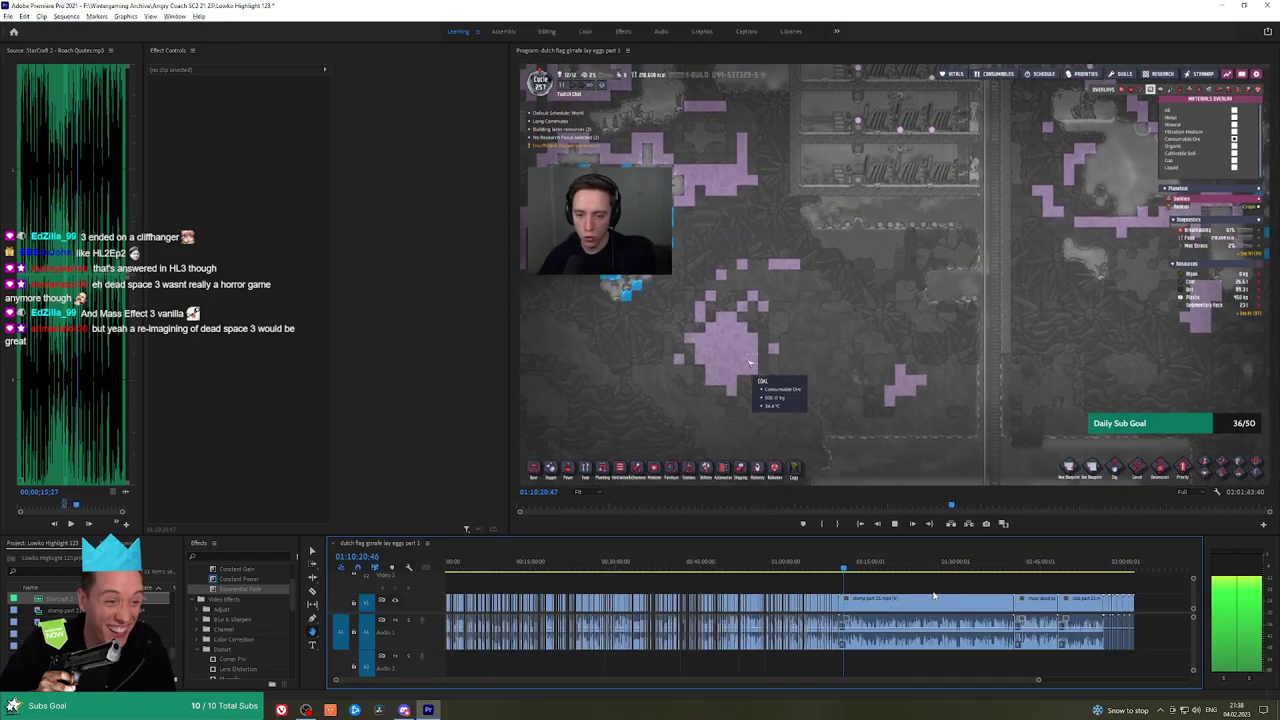
pyautogui.press('=')
pyautogui.press('=')
pyautogui.press('=')
pyautogui.press('=')
pyautogui.press('=')
pyautogui.press('=')
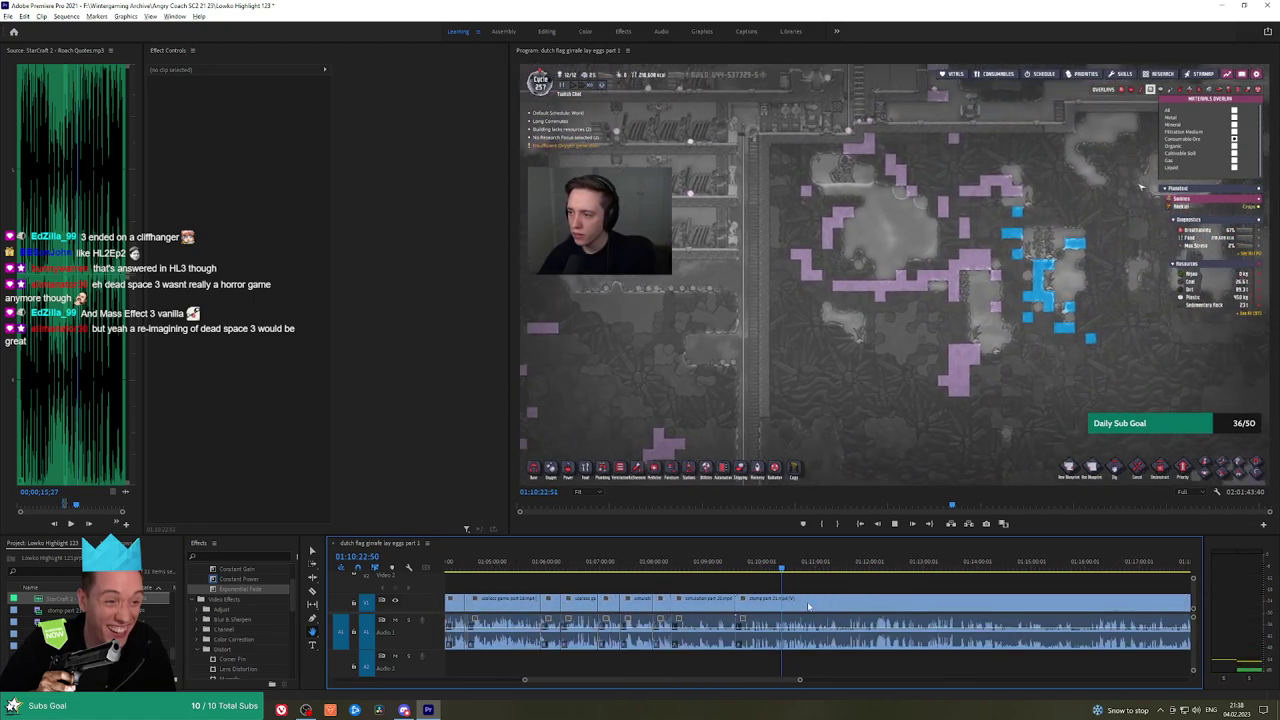
pyautogui.press('=')
pyautogui.moveTo(881, 587); pyautogui.dragTo(729, 577)
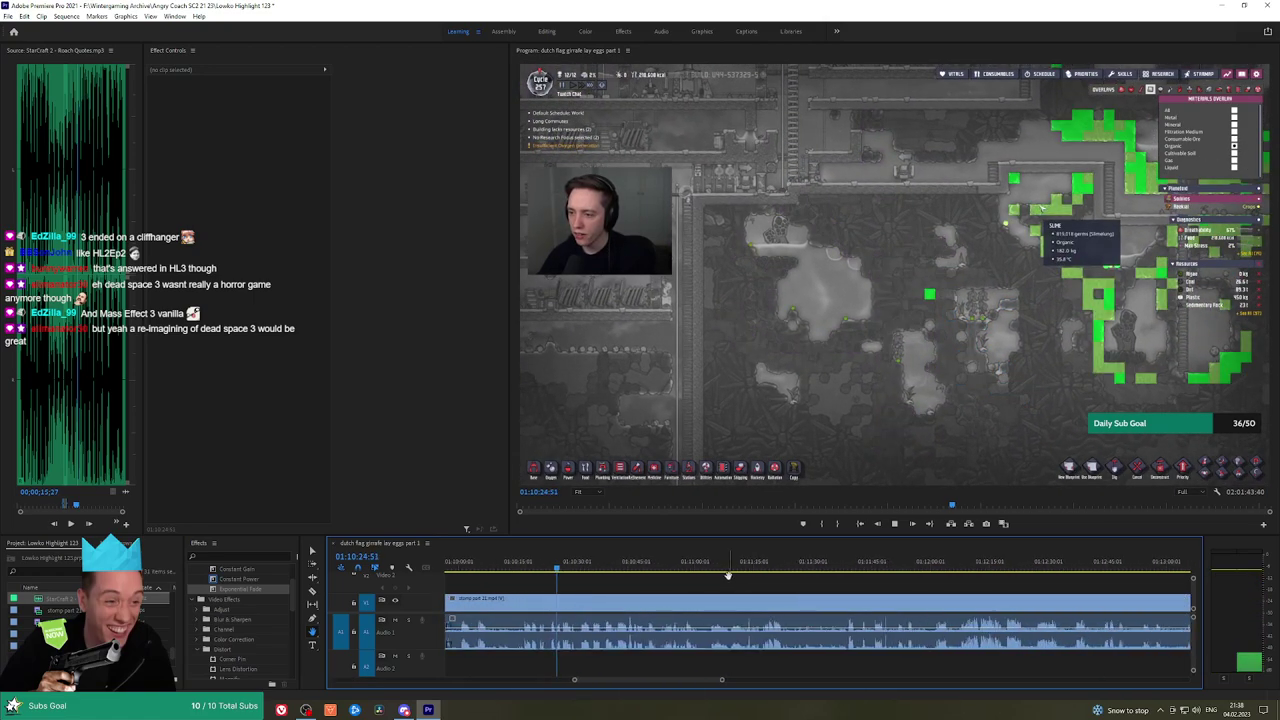
pyautogui.click(705, 566)
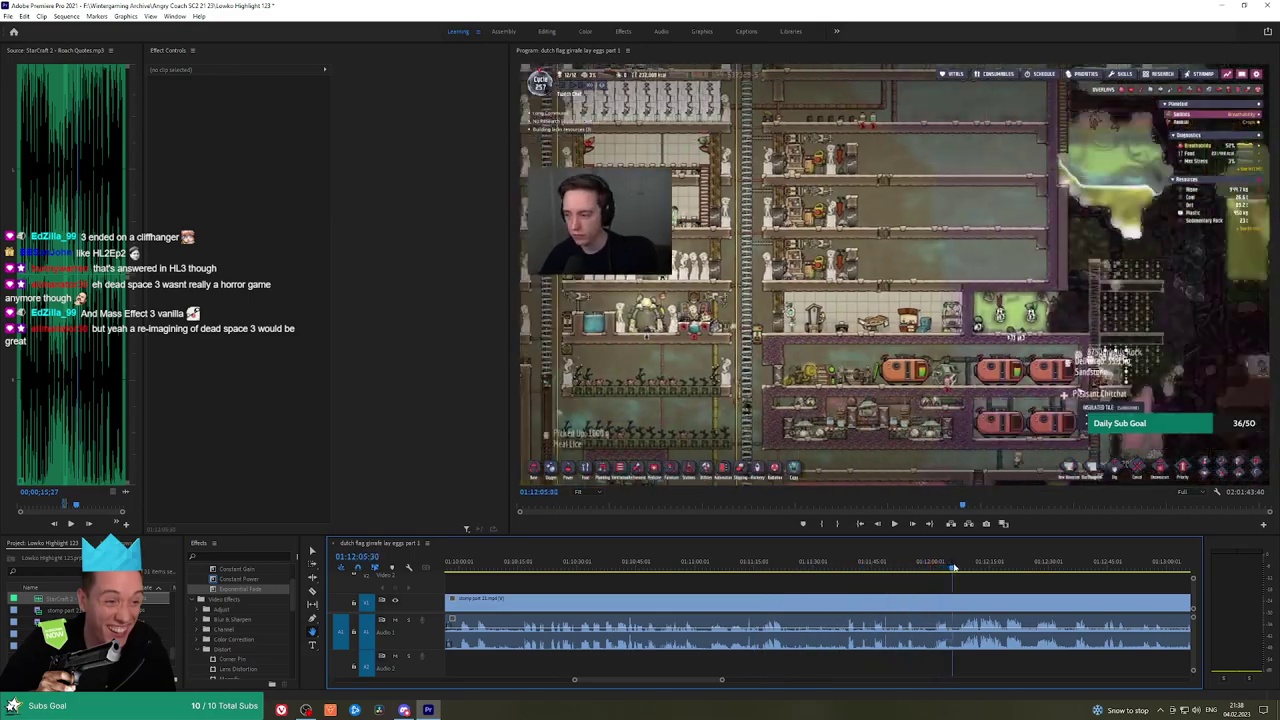
pyautogui.moveTo(954, 567); pyautogui.dragTo(765, 581)
pyautogui.press('space')
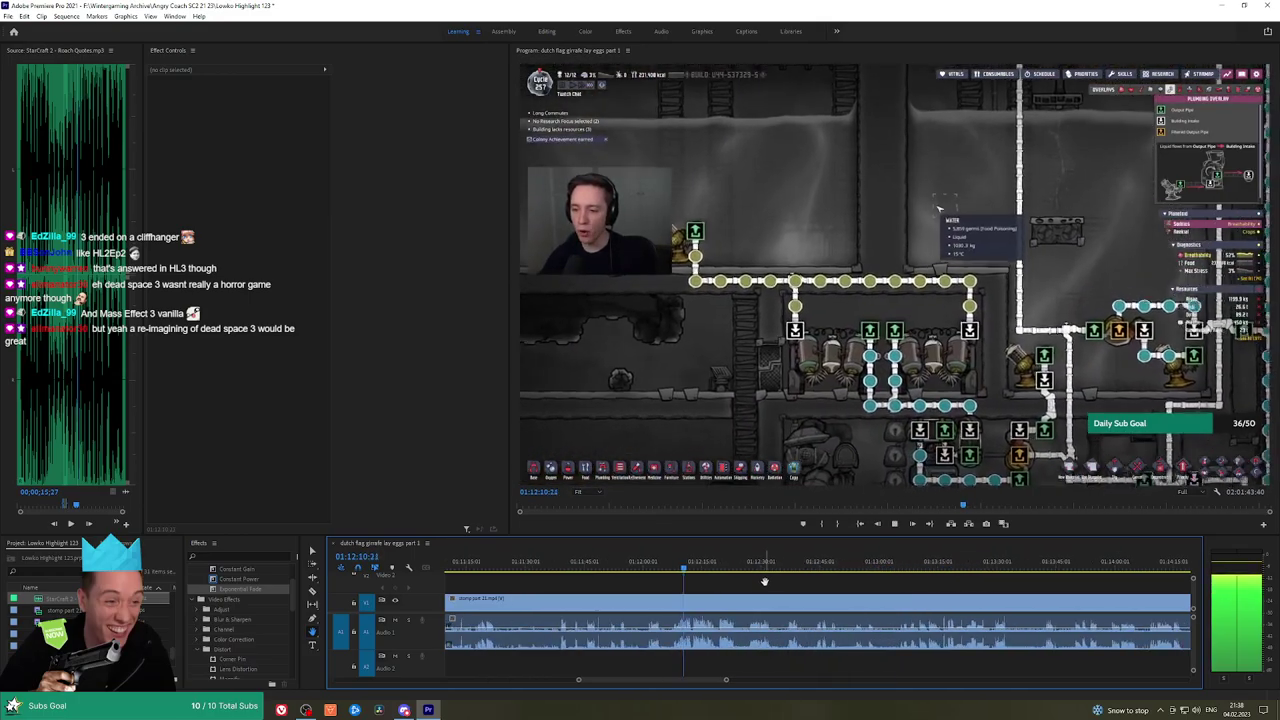
# Ripple-delete the opening of the stomp clip up to about 01:12:07 and add an Exponential Fade at the audio join
pyautogui.click(650, 567)
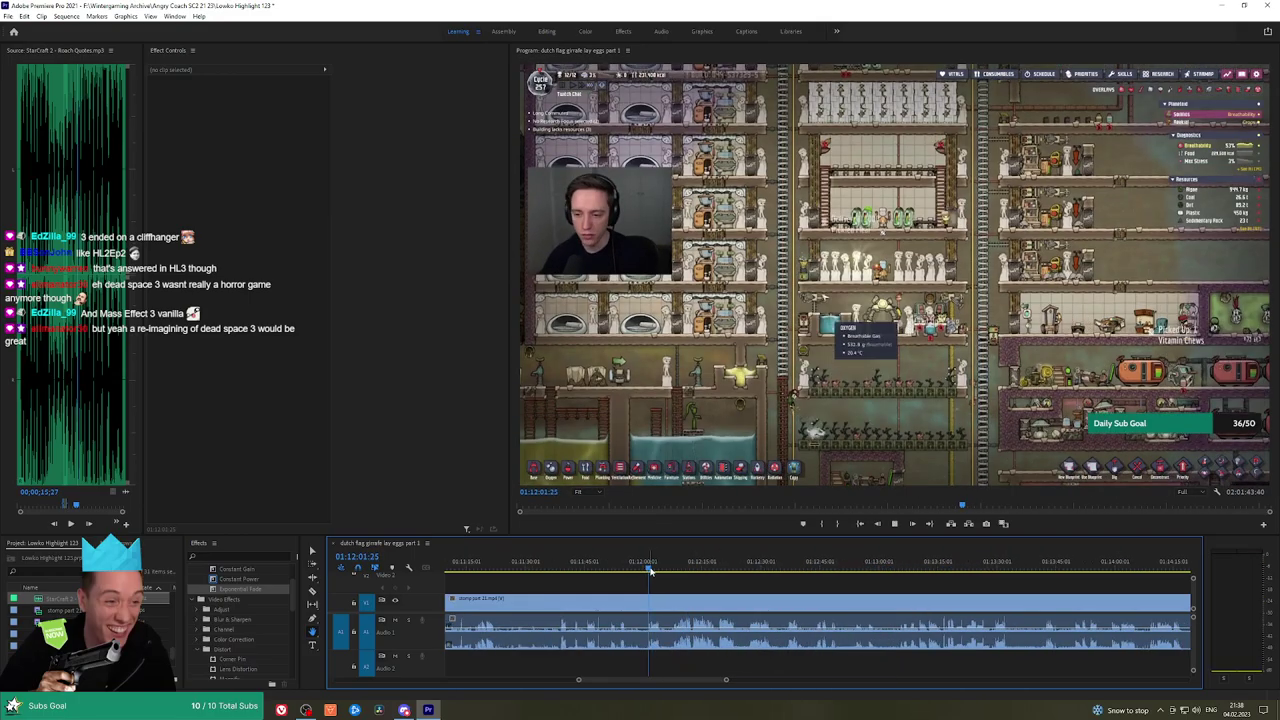
pyautogui.scroll(4, 650, 580)
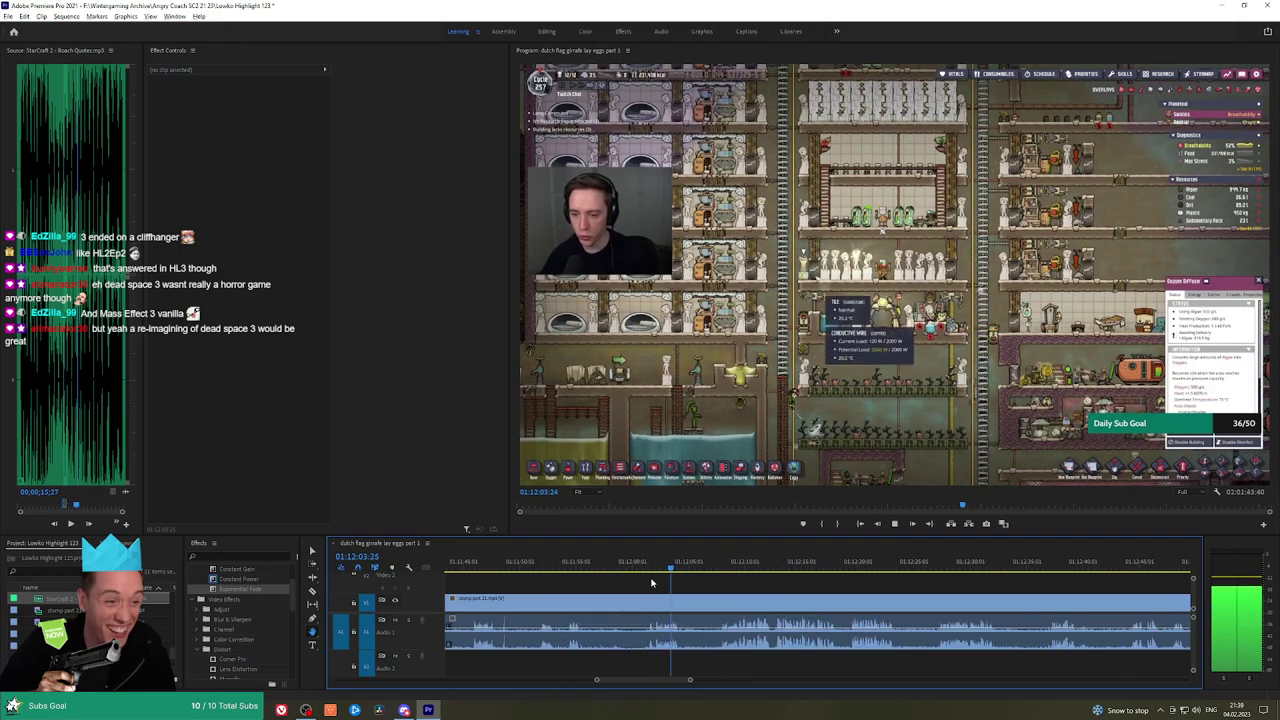
pyautogui.moveTo(737, 566); pyautogui.dragTo(753, 566)
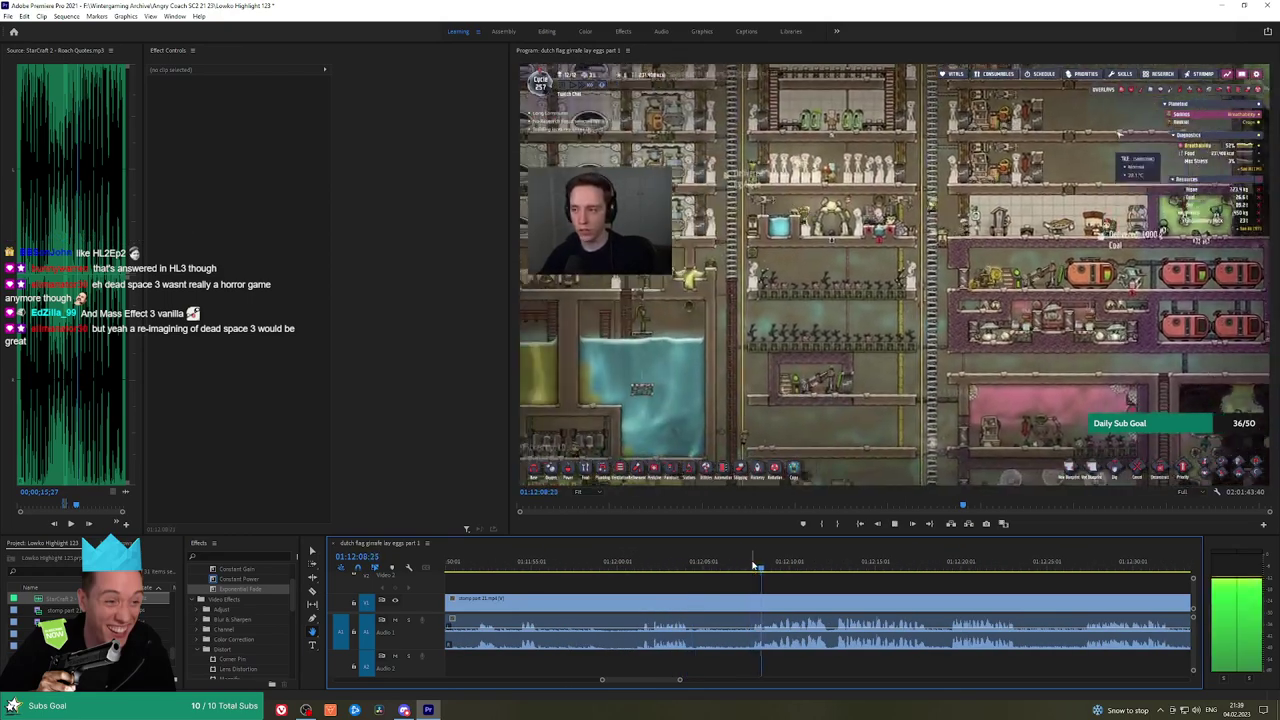
pyautogui.click(724, 608)
pyautogui.hotkey('shift', 'Delete')
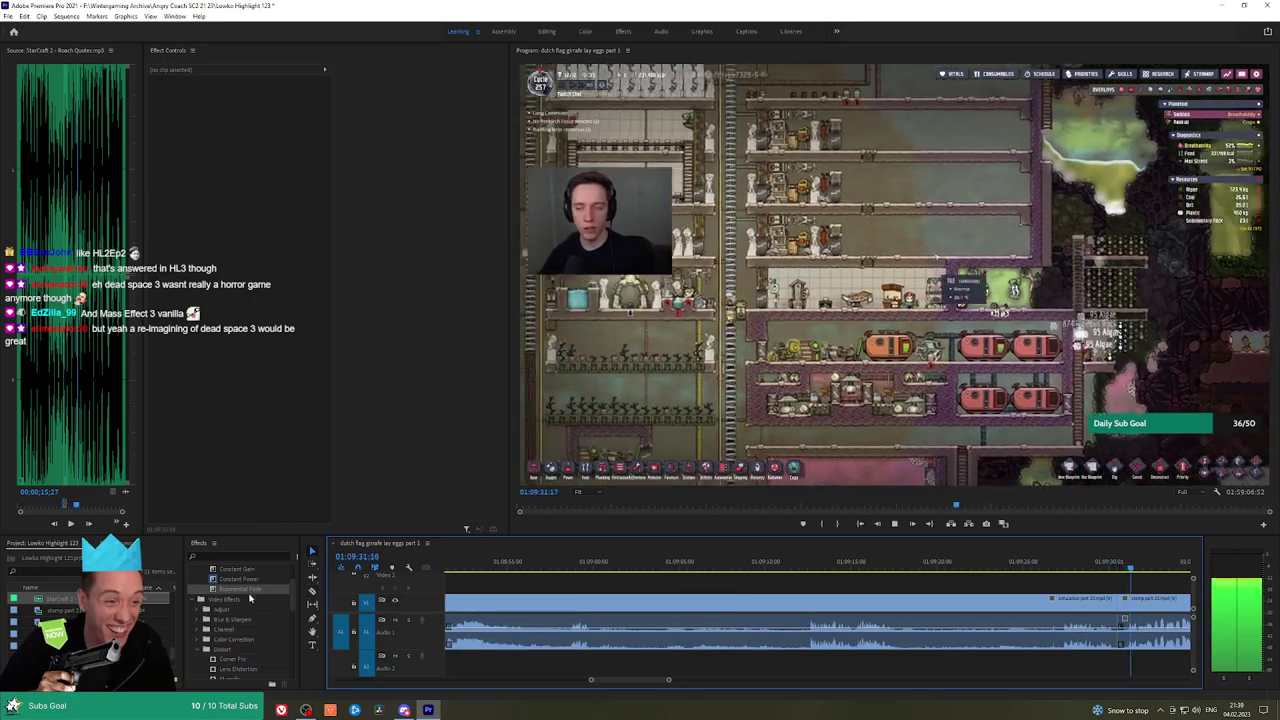
pyautogui.moveTo(247, 590); pyautogui.dragTo(1046, 608)
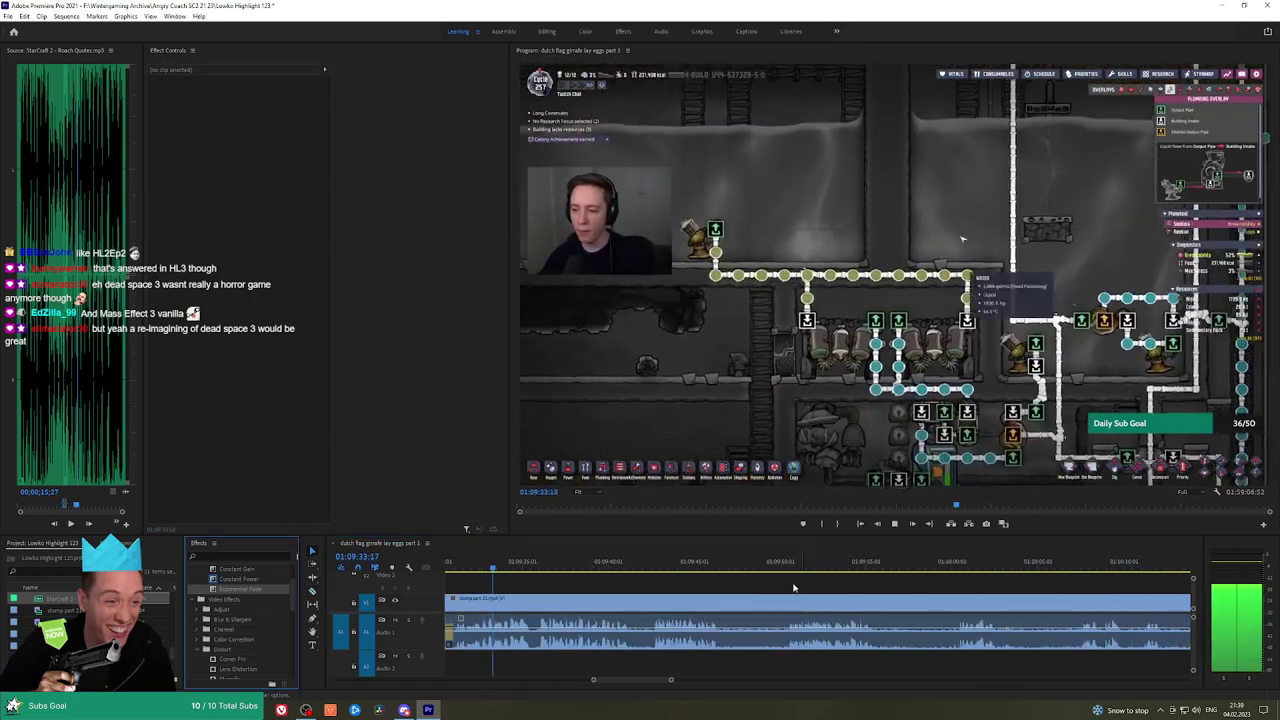
# Cut out the dull section of the stomp clip from about 01:09:46 to 01:09:50, close the gap, and add a Constant Power crossfade
pyautogui.moveTo(710, 583); pyautogui.dragTo(698, 583)
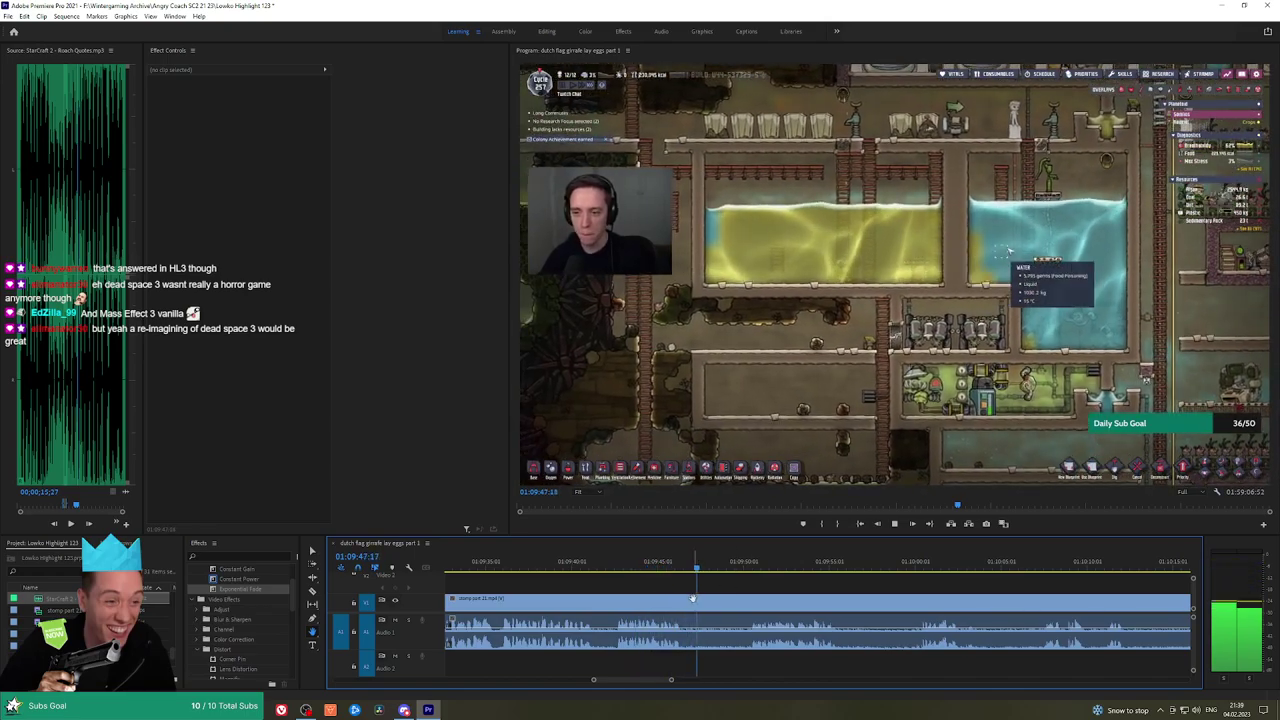
pyautogui.click(687, 607)
pyautogui.click(748, 606)
pyautogui.press('v')
pyautogui.click(725, 607)
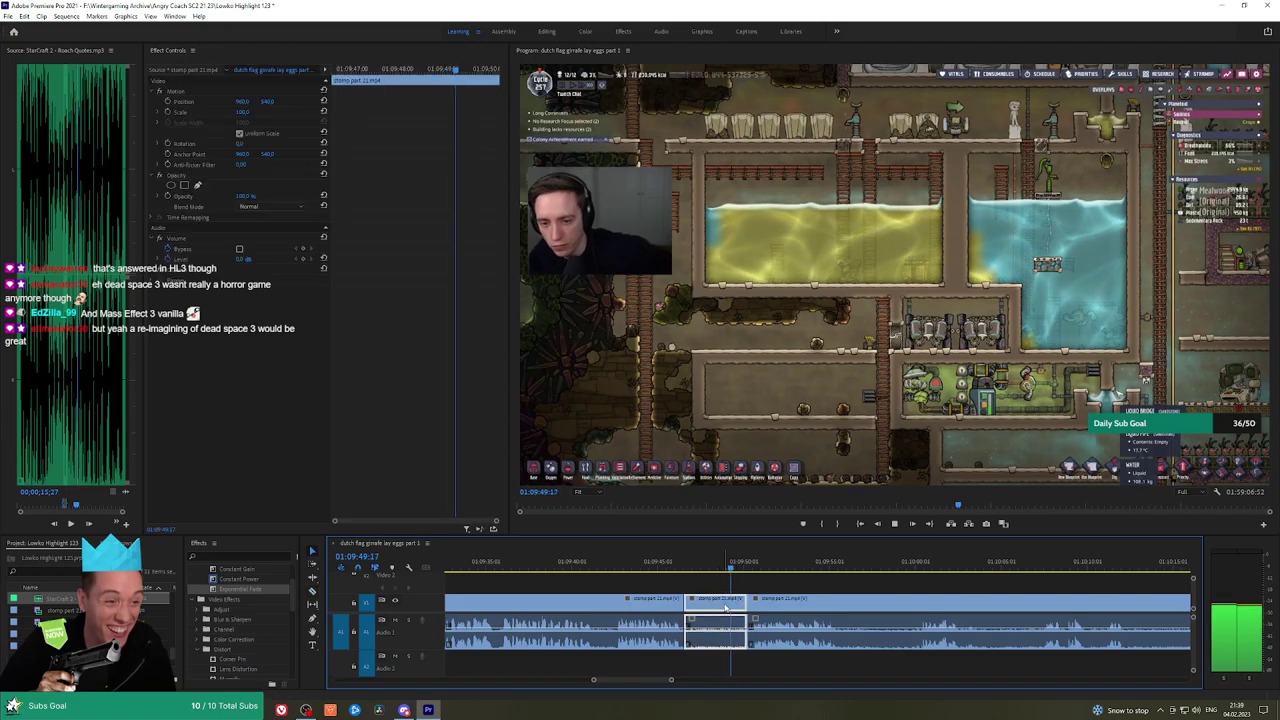
pyautogui.hotkey('shift', 'Delete')
pyautogui.press('space')
pyautogui.click(283, 580)
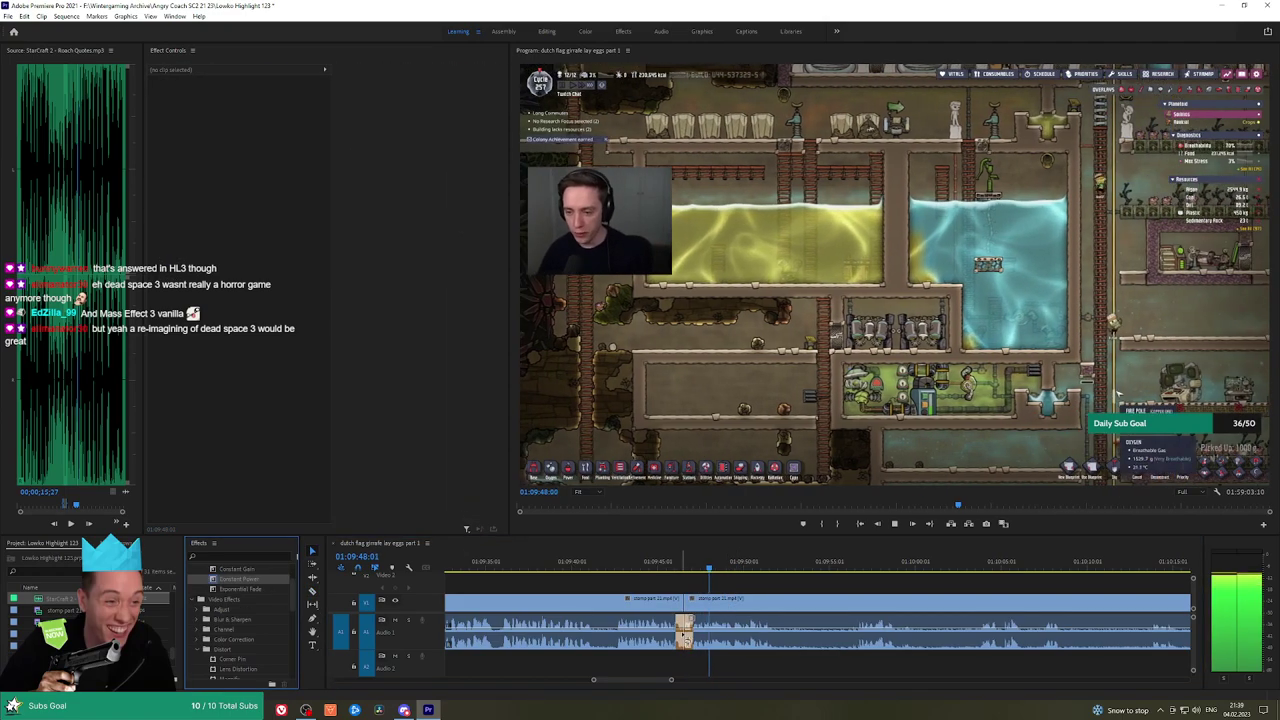
# Ripple-delete the stomp footage from about 01:09:52 to 01:09:56 and smooth the audio join with a Constant Power crossfade
pyautogui.moveTo(859, 581); pyautogui.dragTo(777, 581)
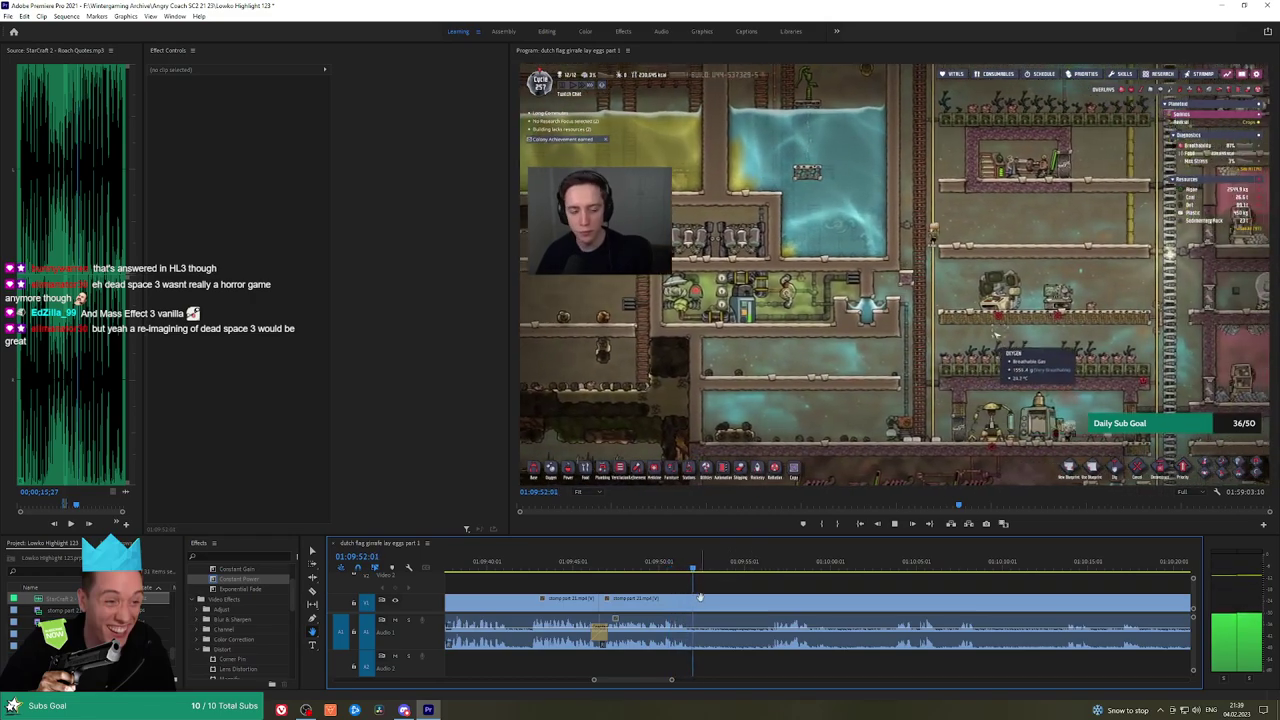
pyautogui.click(700, 597)
pyautogui.click(763, 567)
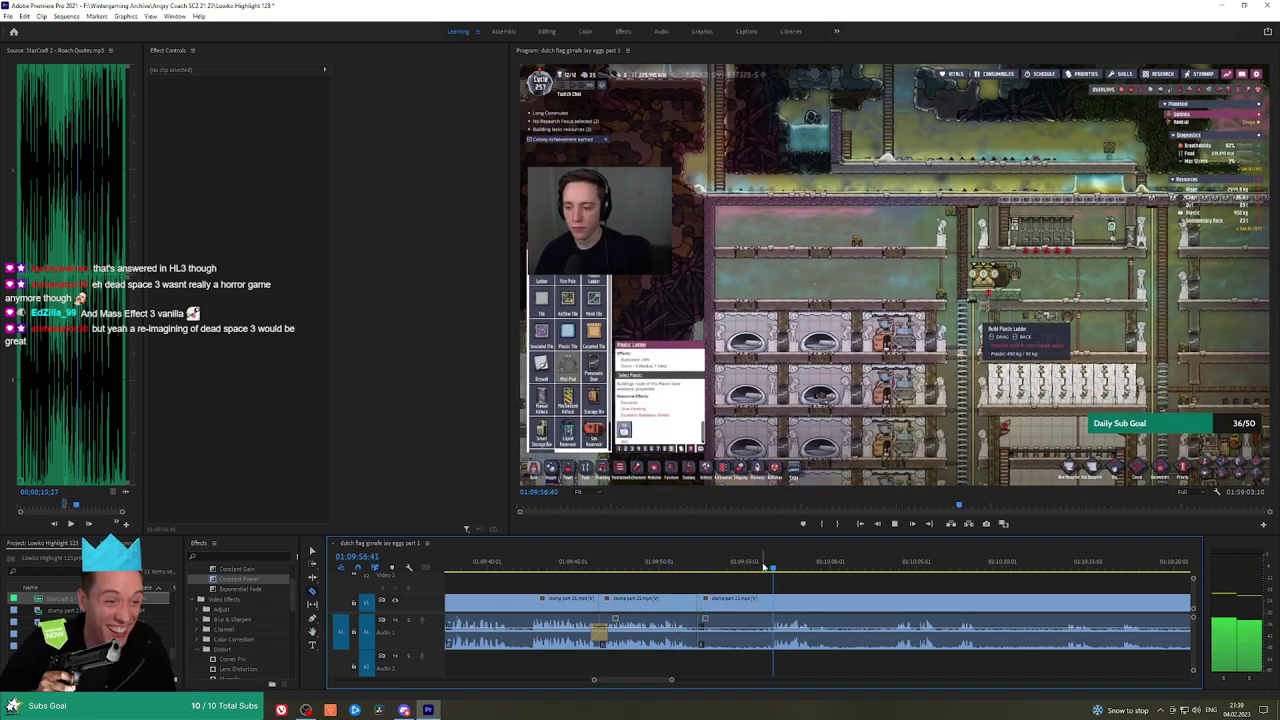
pyautogui.click(740, 607)
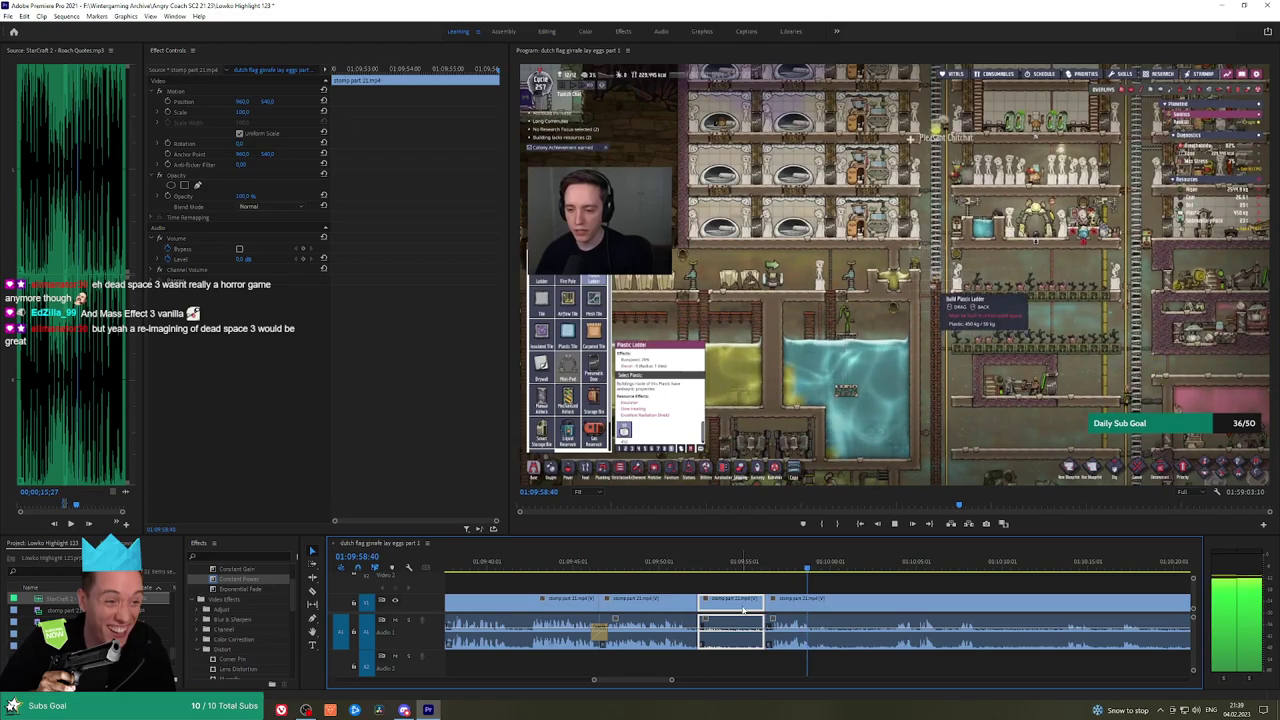
pyautogui.hotkey('shift', 'Delete')
pyautogui.moveTo(263, 582); pyautogui.dragTo(704, 636)
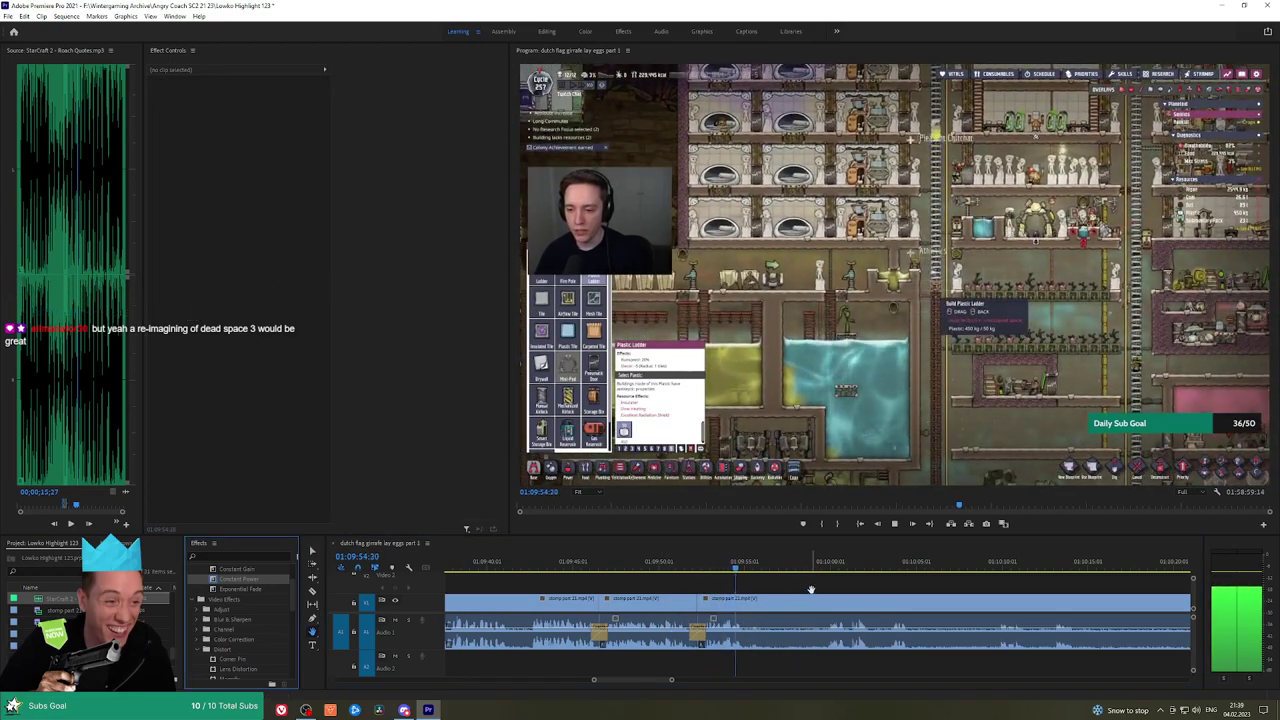
# Ripple-delete about four seconds of stomp footage from about 01:09:55 and add a Constant Power crossfade at the join
pyautogui.scroll(-2, 760, 590)
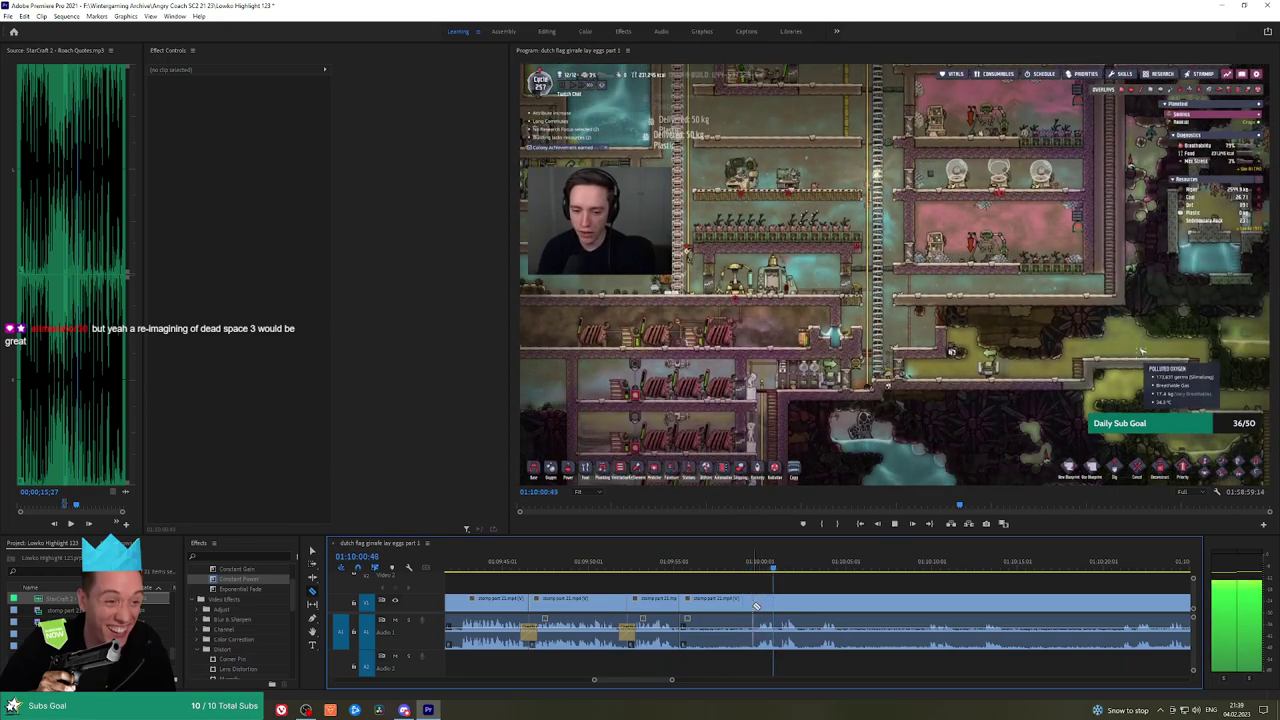
pyautogui.click(727, 604)
pyautogui.hotkey('shift', 'Delete')
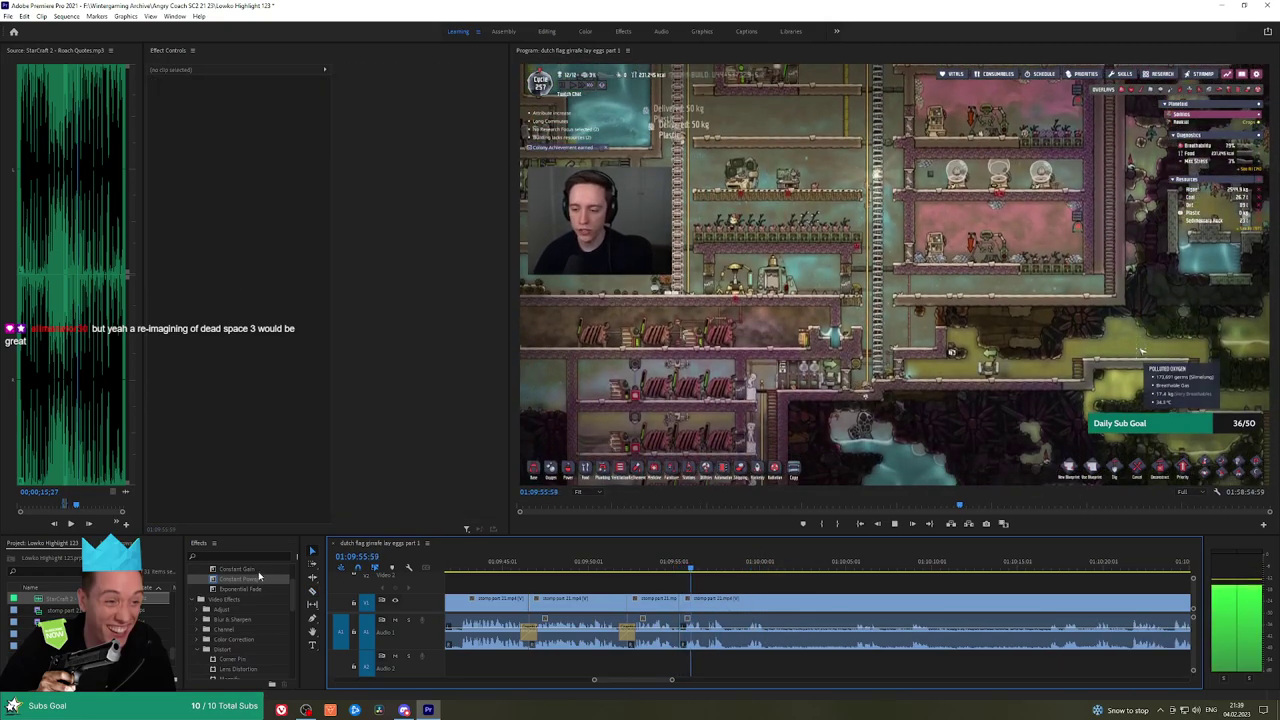
pyautogui.moveTo(259, 577); pyautogui.dragTo(673, 590)
# Remove the stomp footage from about 01:10:00 to 01:10:05, closing the gap, and apply a Constant Power crossfade to the join
pyautogui.press('h')
pyautogui.moveTo(787, 586); pyautogui.dragTo(718, 585)
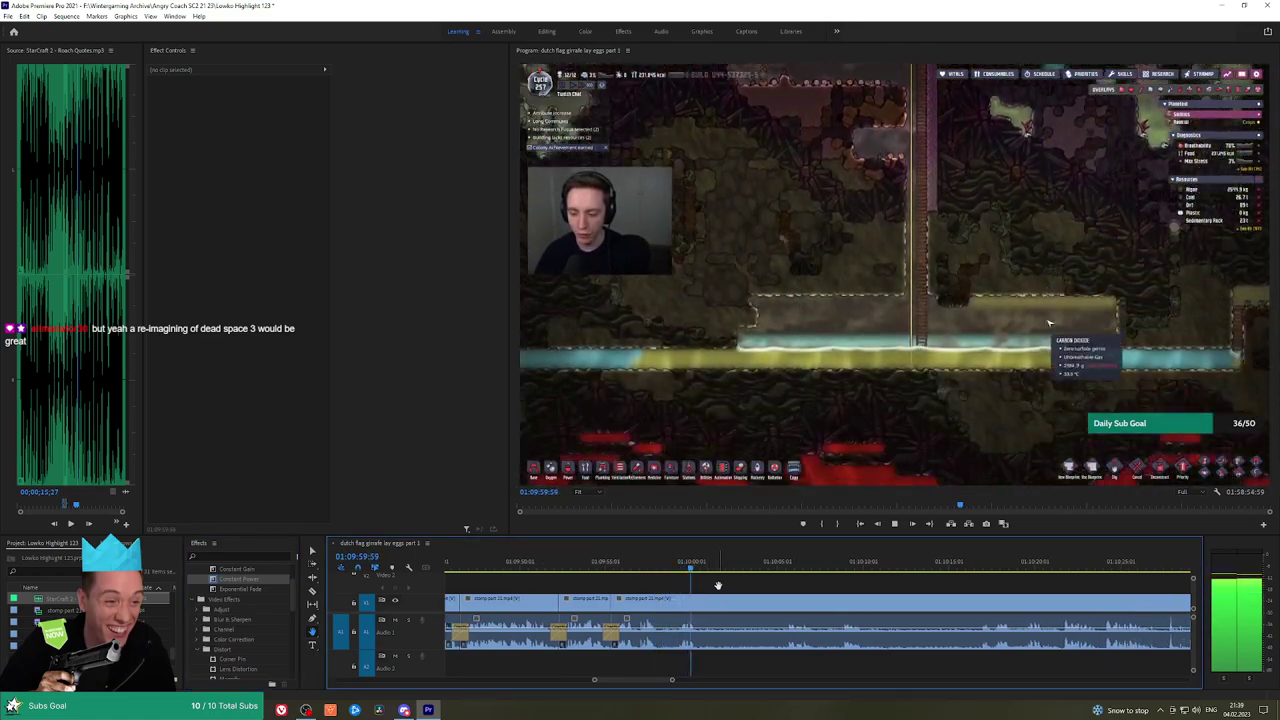
pyautogui.click(775, 563)
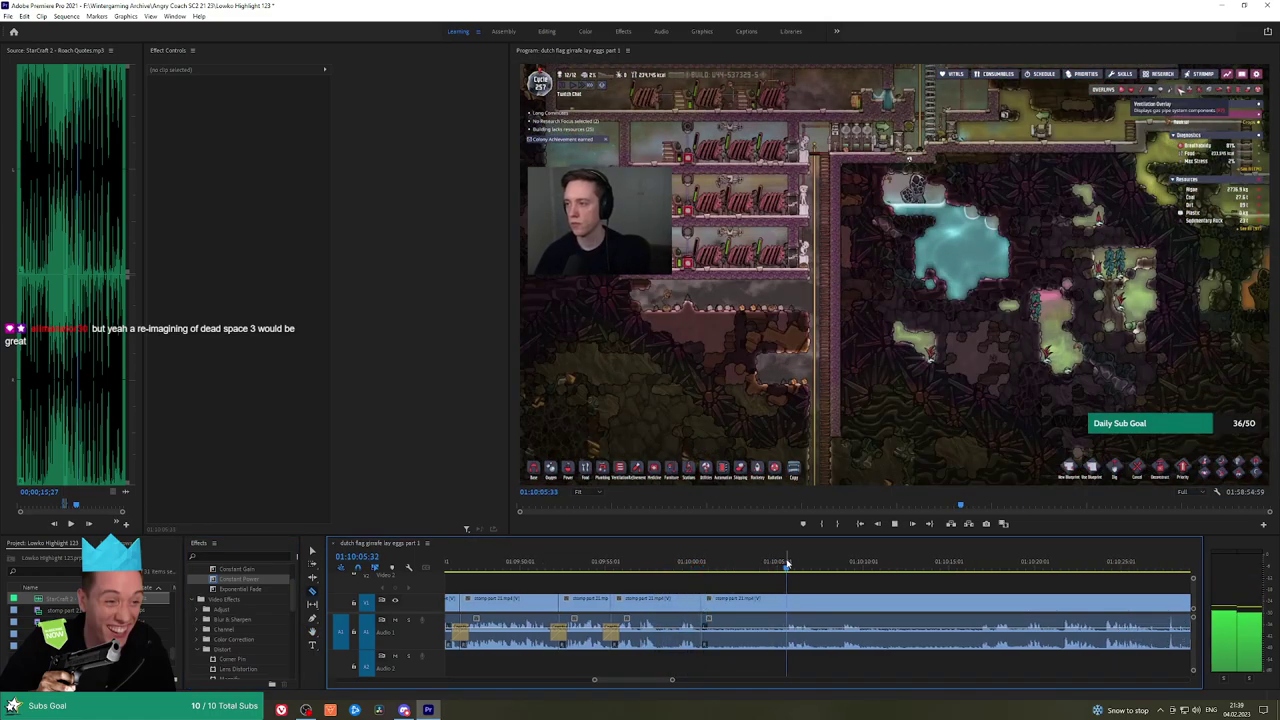
pyautogui.click(788, 602)
pyautogui.press('v')
pyautogui.click(757, 604)
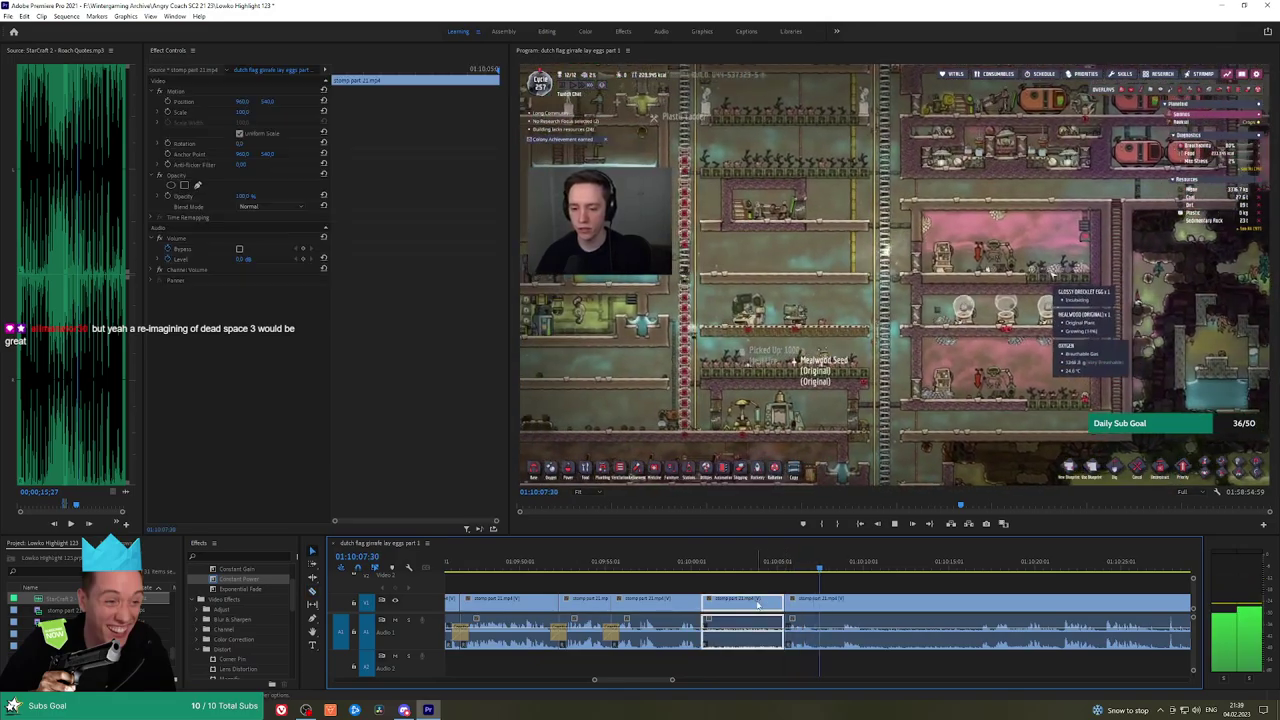
pyautogui.hotkey('shift', 'Delete')
pyautogui.moveTo(243, 579); pyautogui.dragTo(730, 636)
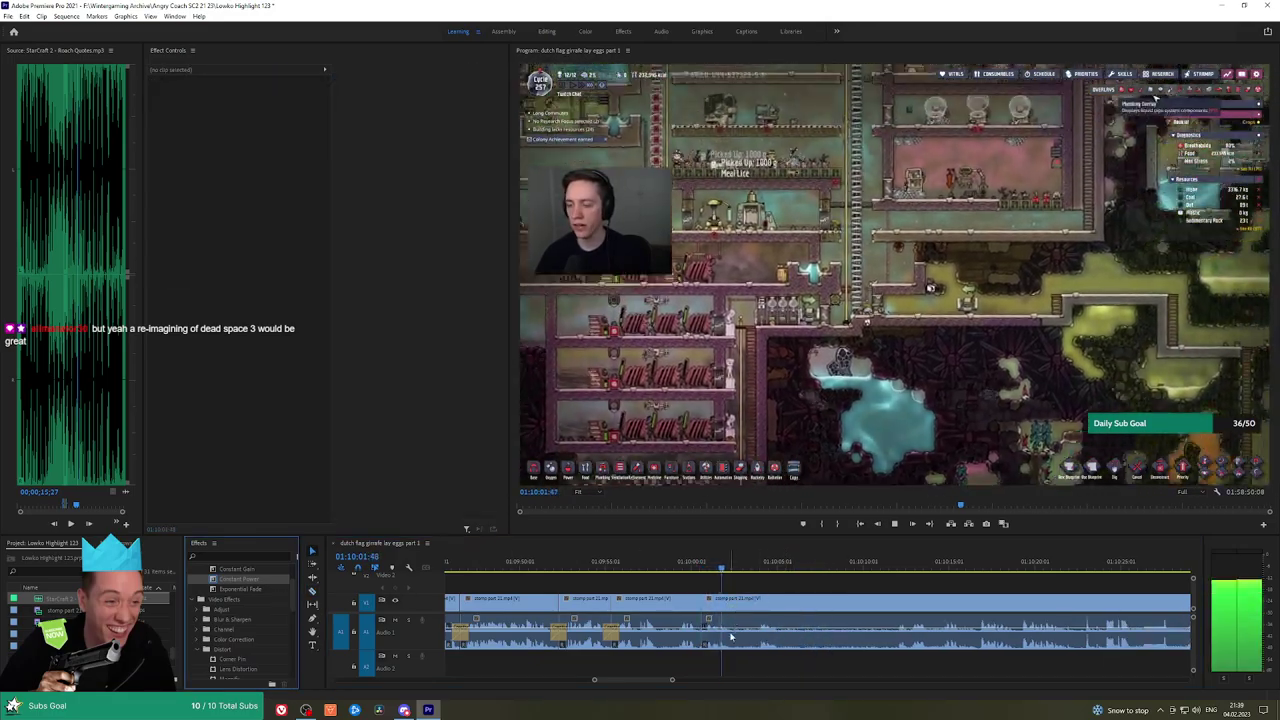
# Ripple-delete about one second of stomp footage at about 01:09:58 and apply a Constant Power crossfade there
pyautogui.keyDown('ctrl'); pyautogui.click(666, 608); pyautogui.keyUp('ctrl')
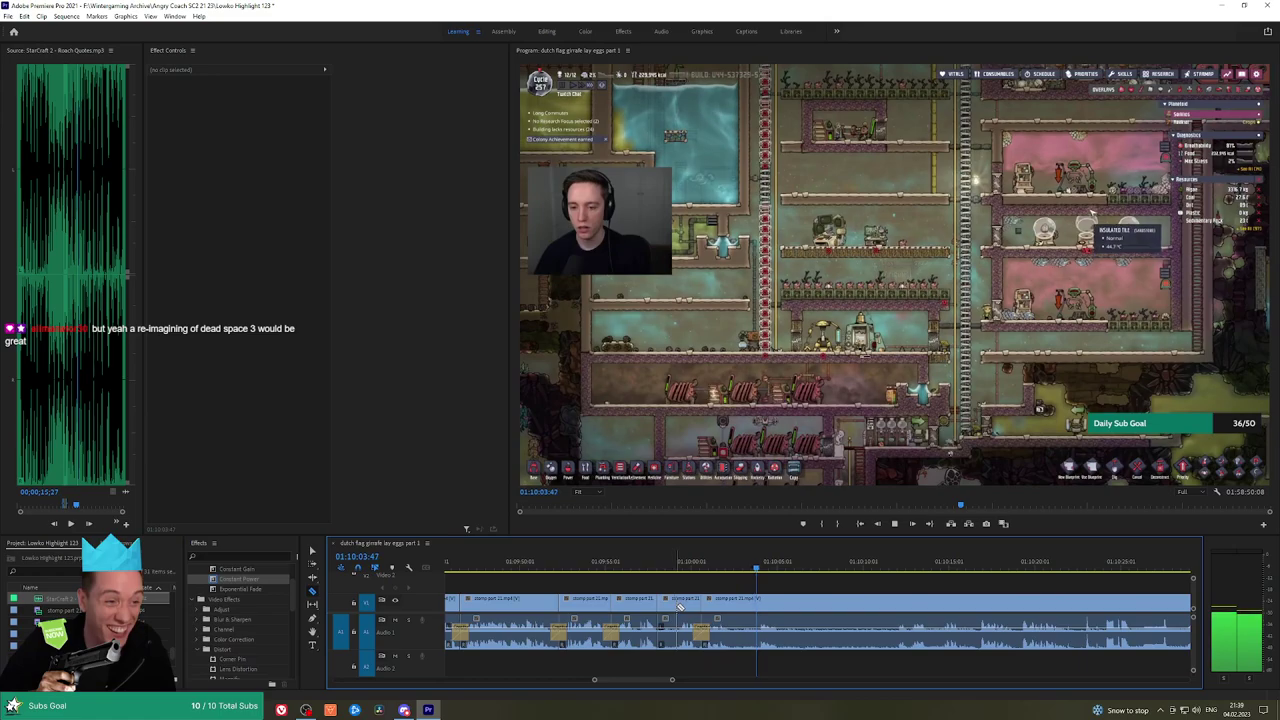
pyautogui.hotkey('shift', 'Delete')
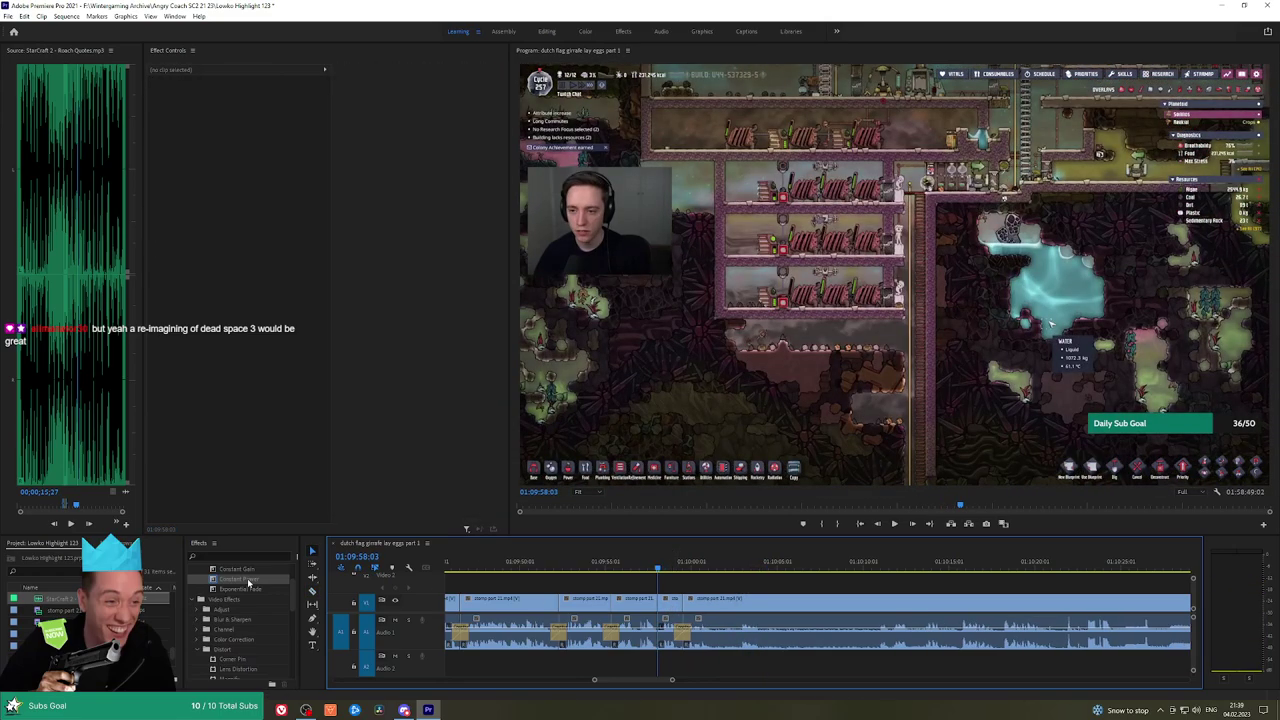
pyautogui.moveTo(249, 583); pyautogui.dragTo(634, 636)
# Ripple-delete a short piece of the stomp clip at about 01:10:01 and add a Constant Power crossfade at the cut
pyautogui.keyDown('ctrl'); pyautogui.click(717, 605); pyautogui.keyUp('ctrl')
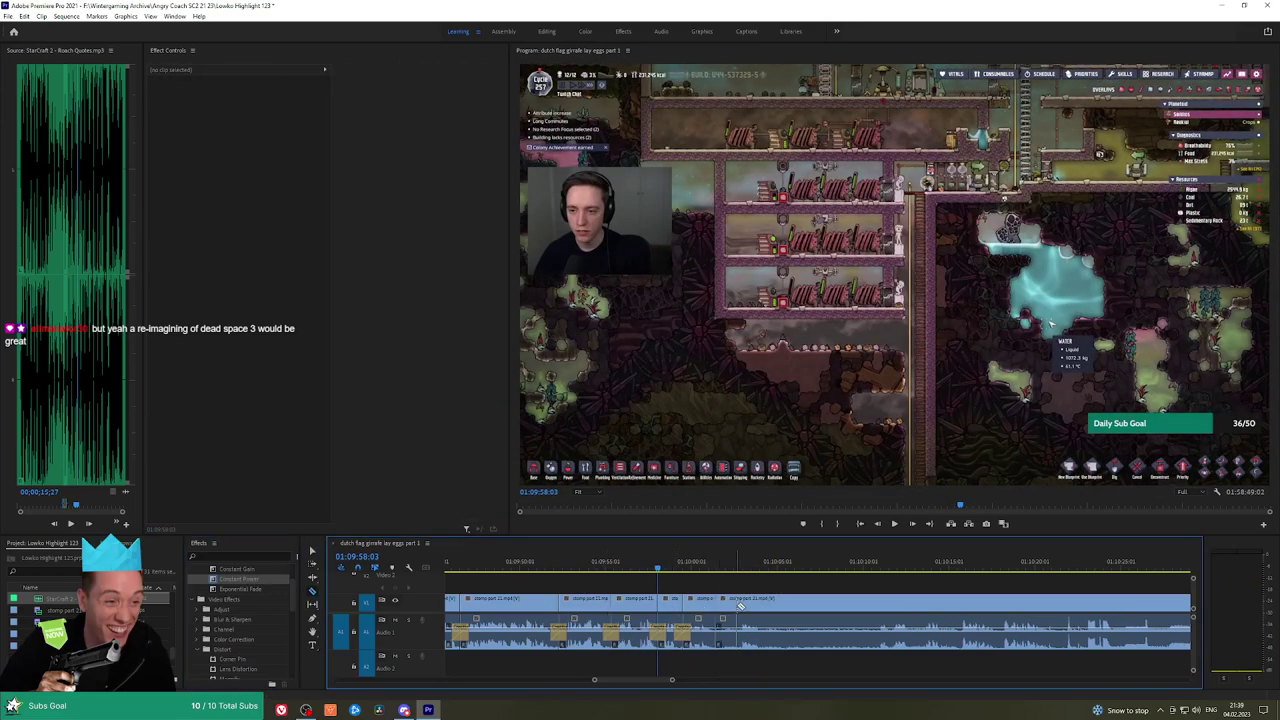
pyautogui.click(730, 606)
pyautogui.hotkey('shift', 'Delete')
pyautogui.press('space')
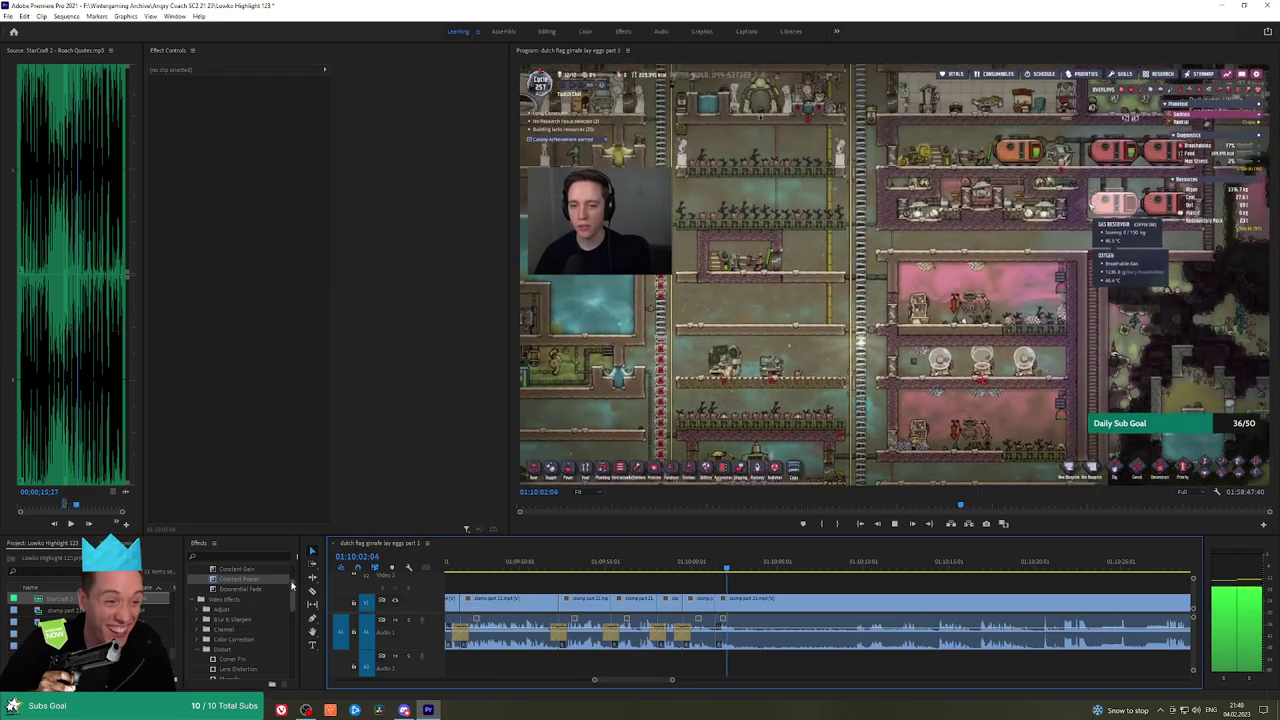
pyautogui.moveTo(262, 580); pyautogui.dragTo(688, 615)
# Cut the stomp clip at about 01:10:03 and preview the footage up to about 01:10:23 for the next usable moment
pyautogui.click(745, 613)
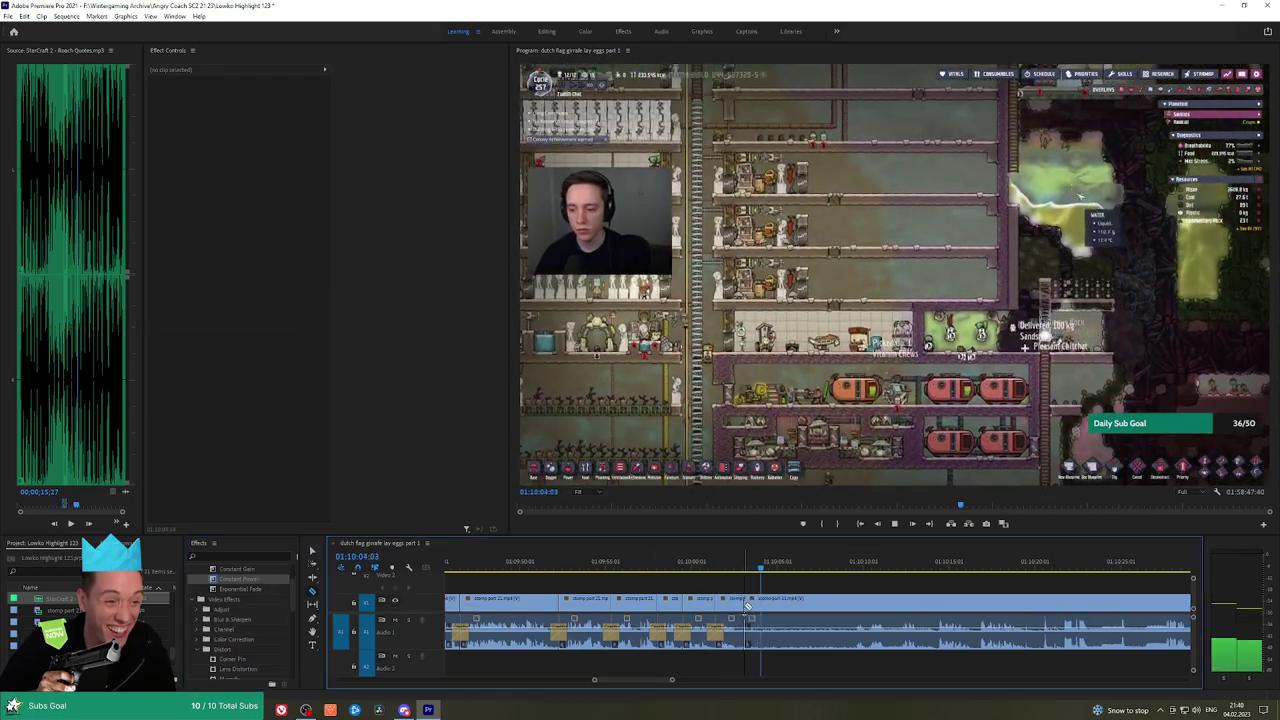
pyautogui.click(851, 568)
pyautogui.press('h')
pyautogui.moveTo(957, 586); pyautogui.dragTo(722, 585)
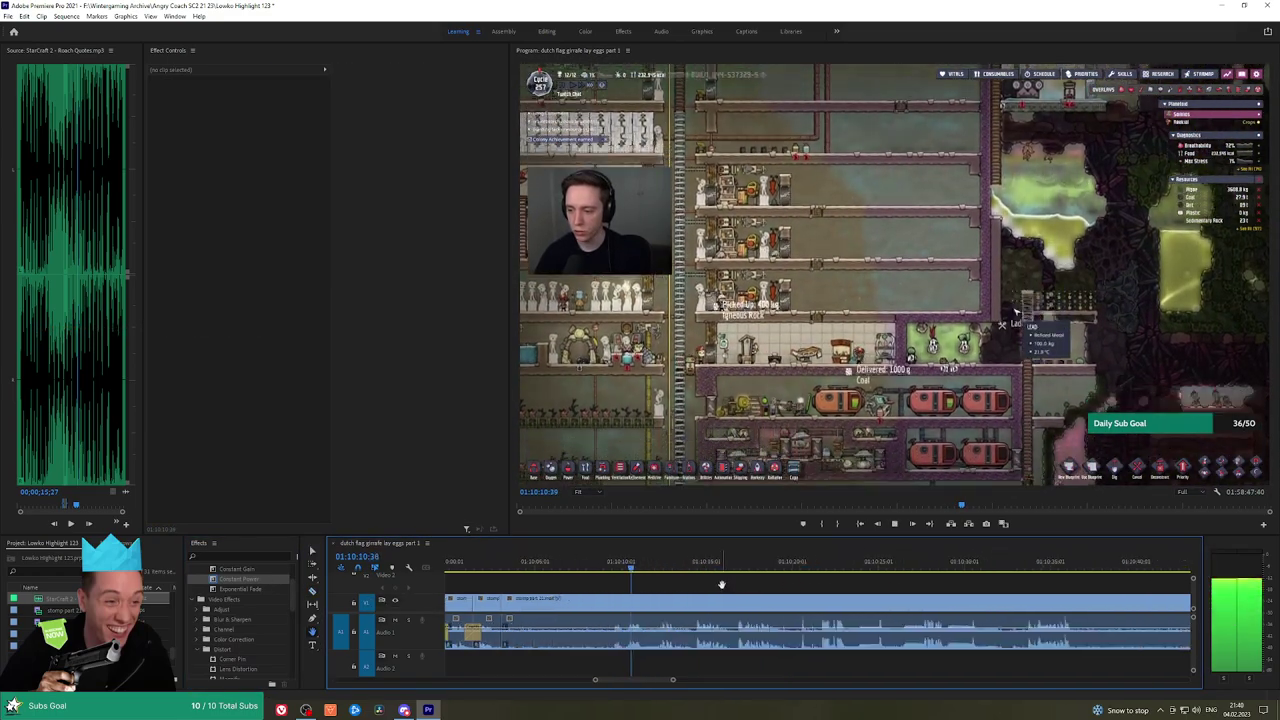
pyautogui.press('-')
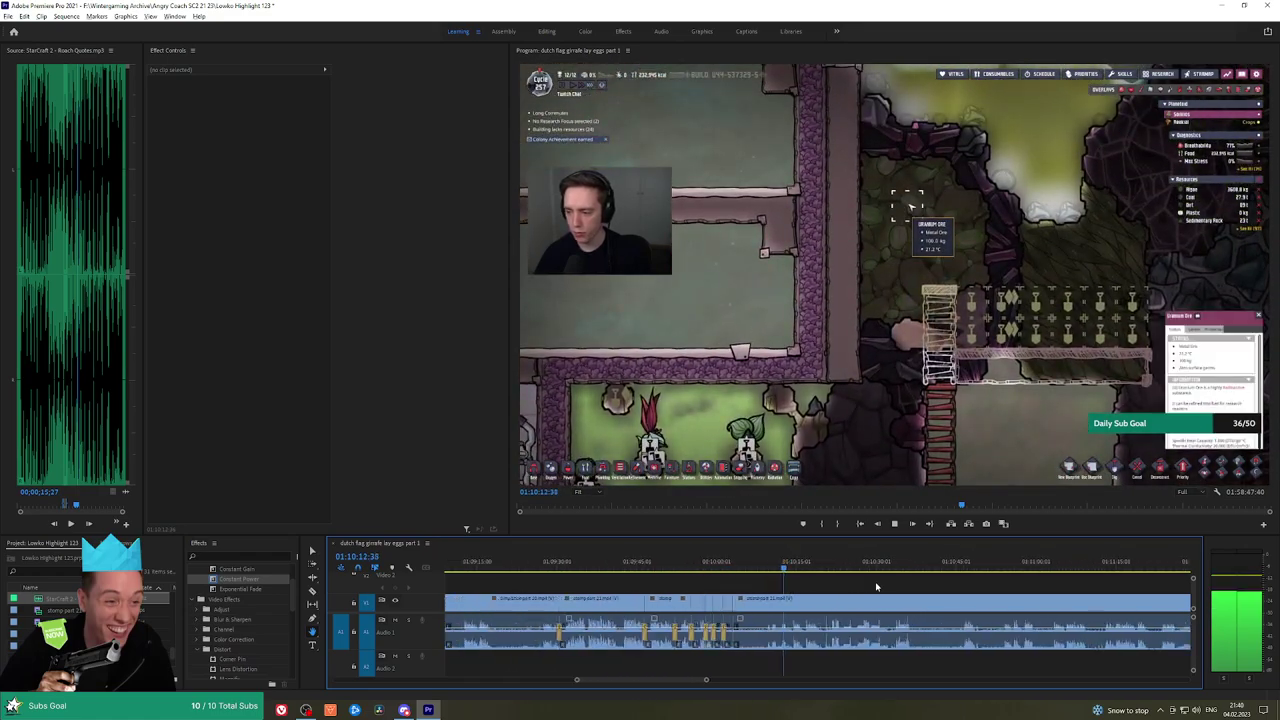
pyautogui.click(836, 567)
pyautogui.press('space')
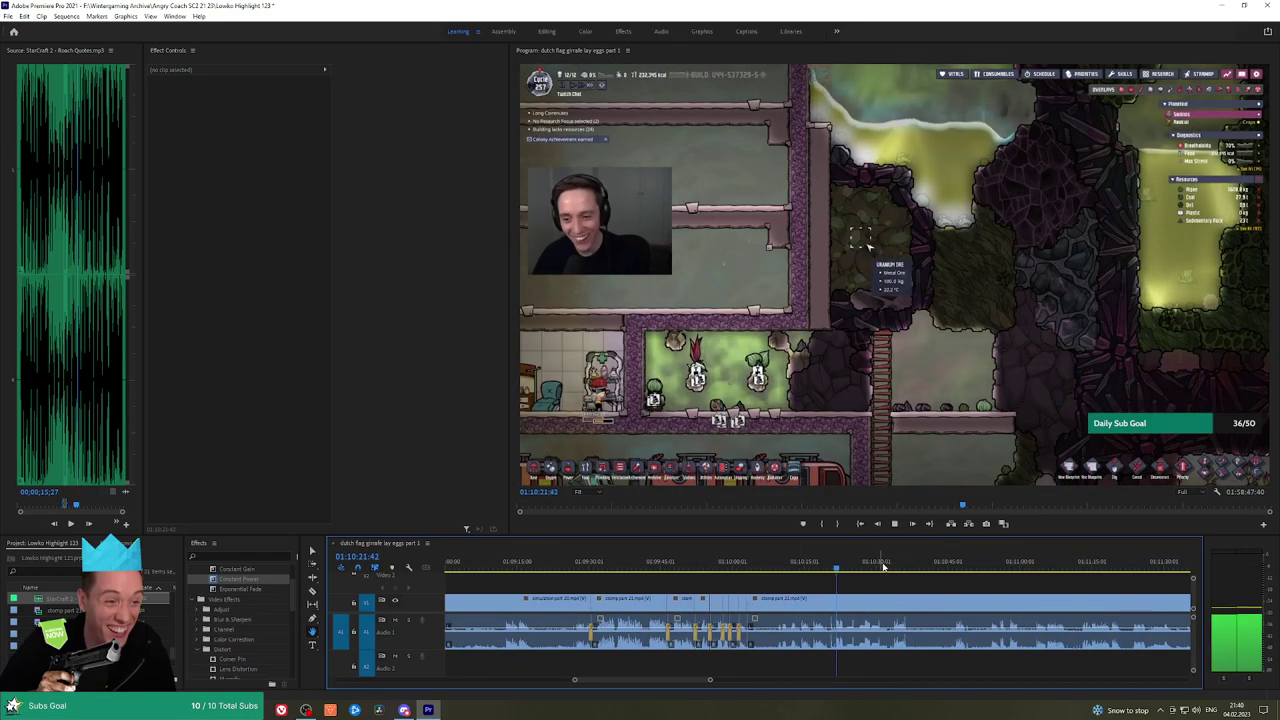
pyautogui.moveTo(883, 566); pyautogui.dragTo(831, 571)
pyautogui.press('space')
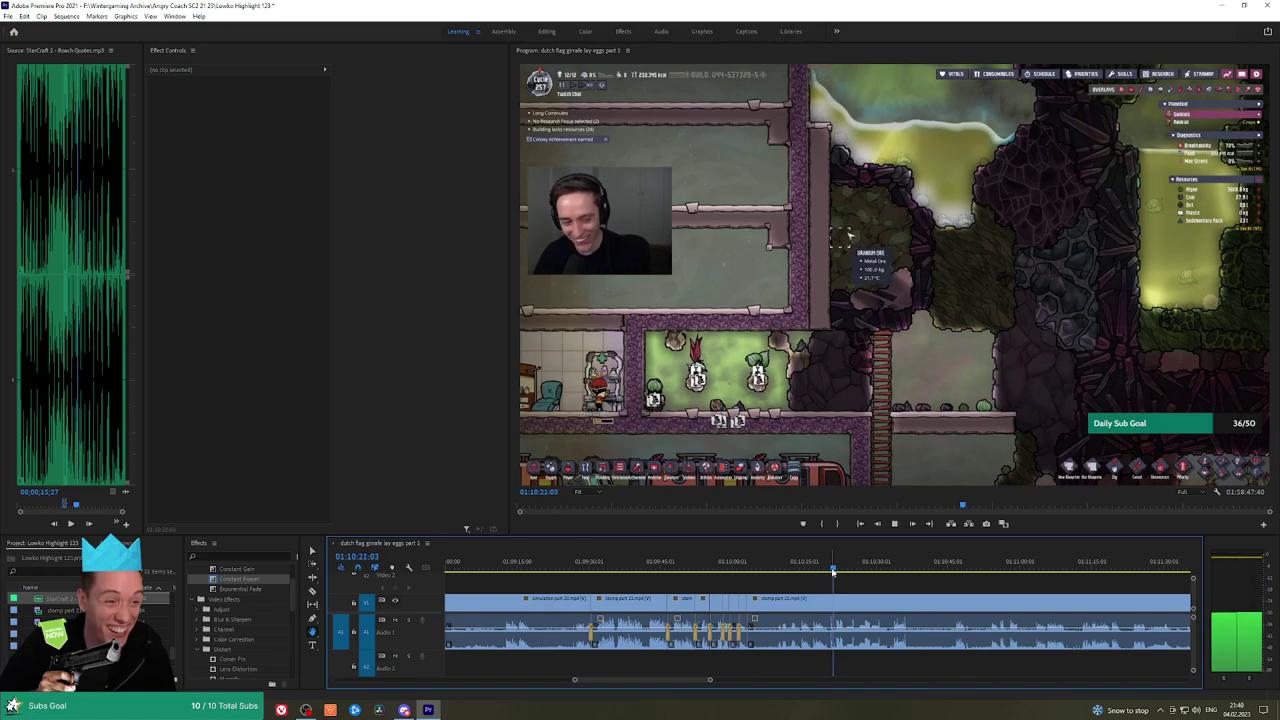
pyautogui.scroll(3, 853, 574)
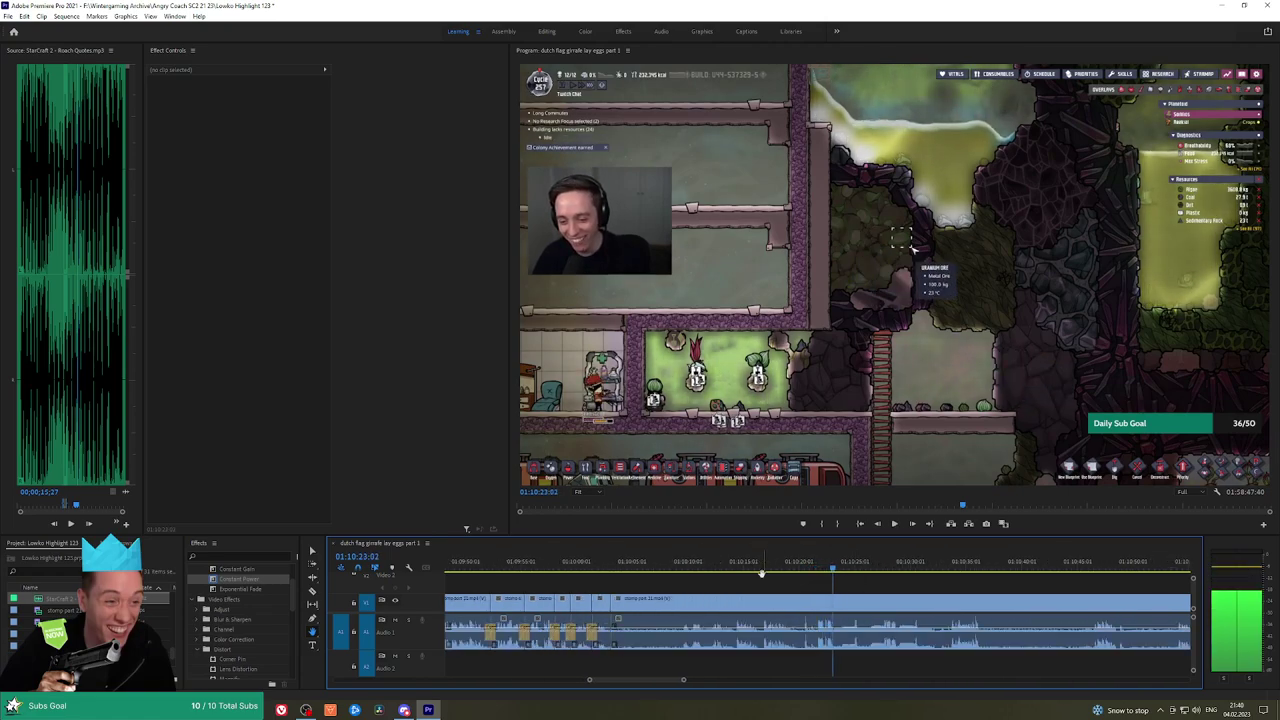
pyautogui.moveTo(761, 573); pyautogui.dragTo(728, 567)
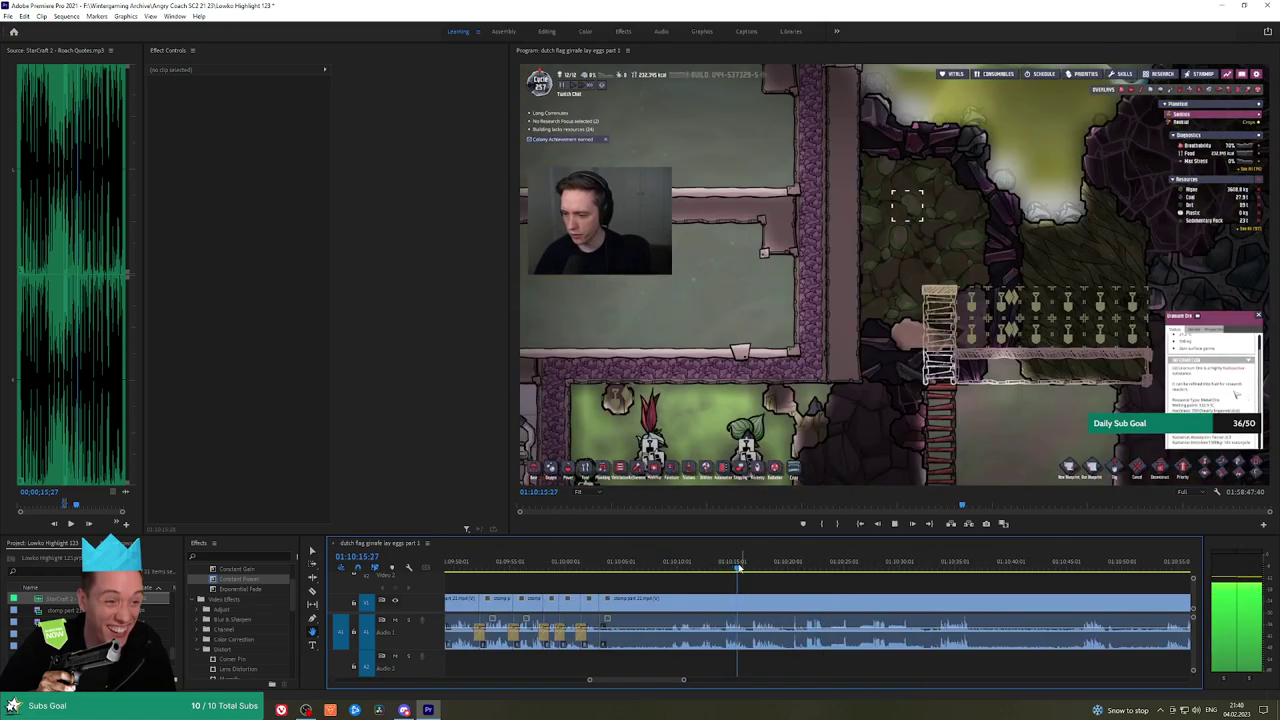
# Cut the stomp clip at about 01:10:10, ripple-delete the section back to 01:10:03, and apply a Constant Power crossfade at the join
pyautogui.click(679, 567)
pyautogui.click(673, 606)
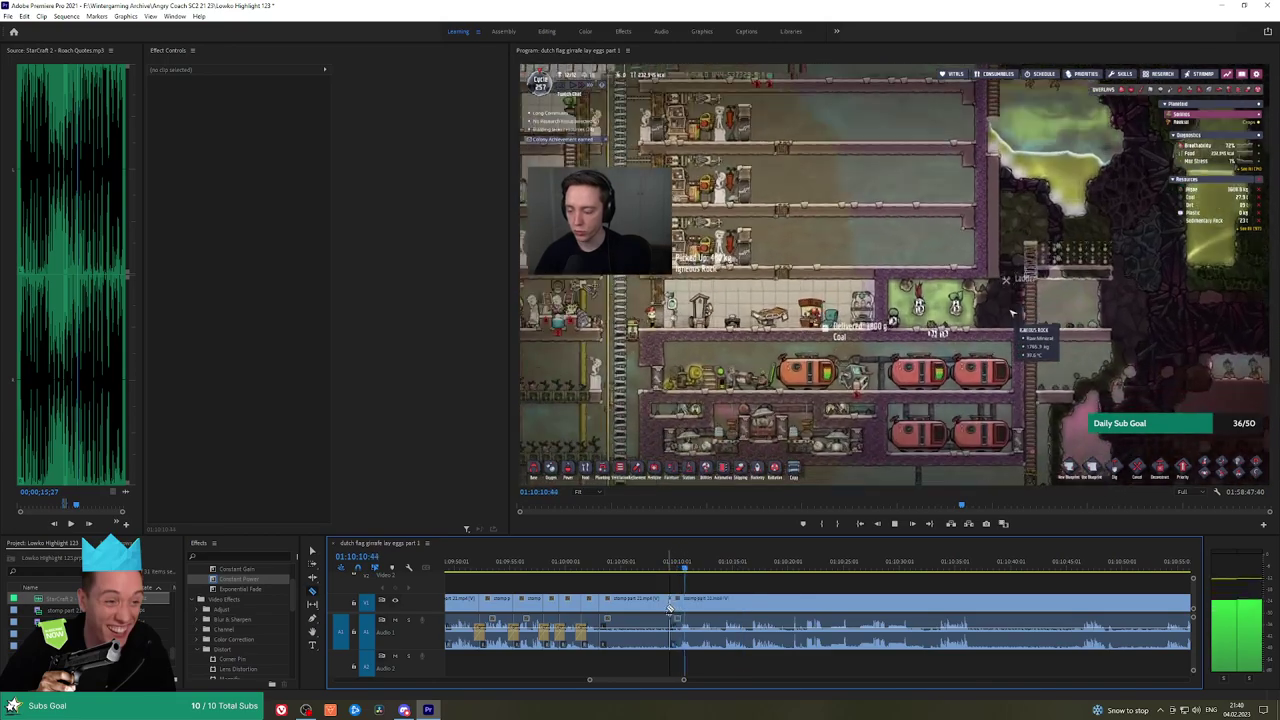
pyautogui.press('v')
pyautogui.click(660, 610)
pyautogui.hotkey('shift', 'Delete')
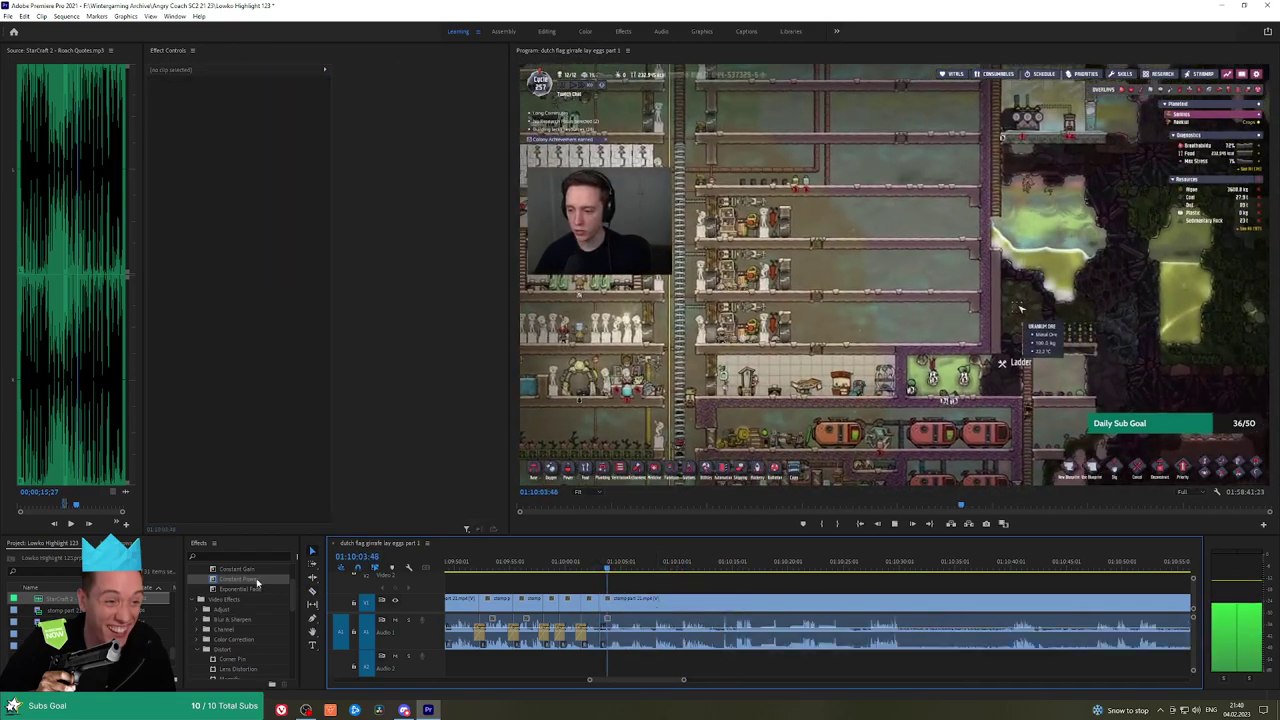
pyautogui.moveTo(250, 589); pyautogui.dragTo(600, 629)
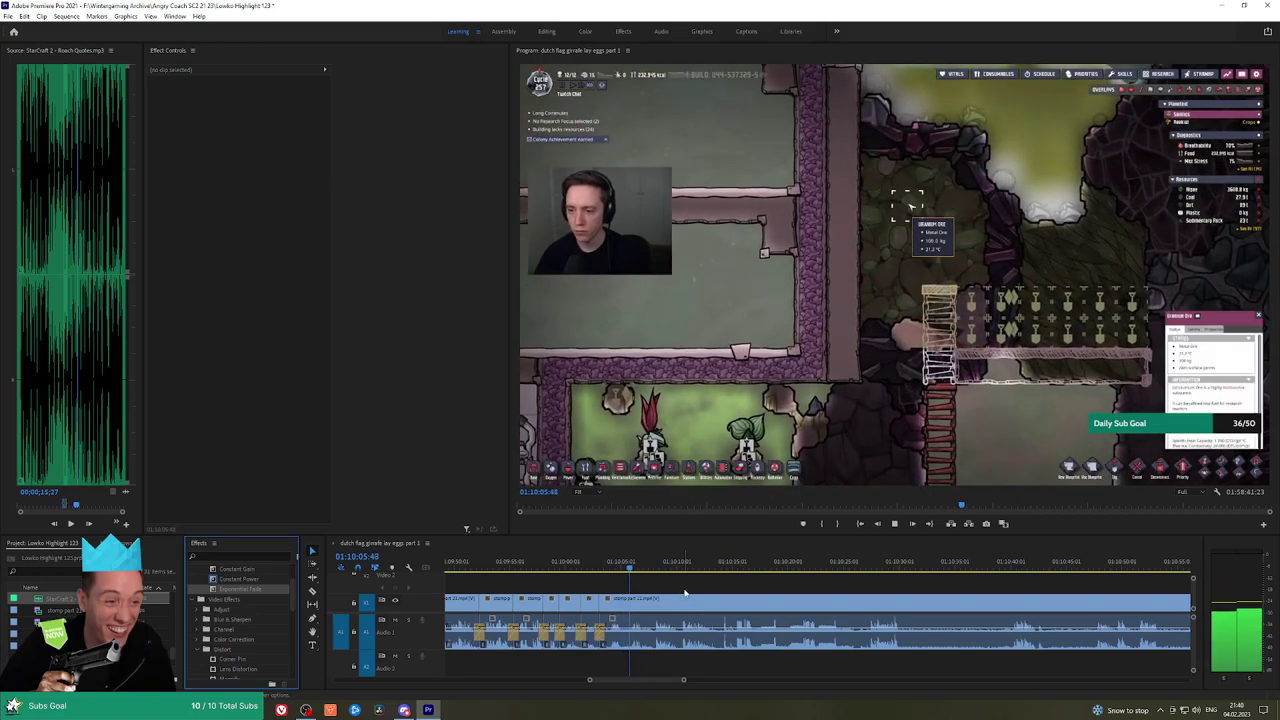
# Preview the stomp footage onward and cut the clip at about 01:10:30, 01:10:40 and 01:10:43
pyautogui.press('h')
pyautogui.moveTo(745, 589); pyautogui.dragTo(700, 586)
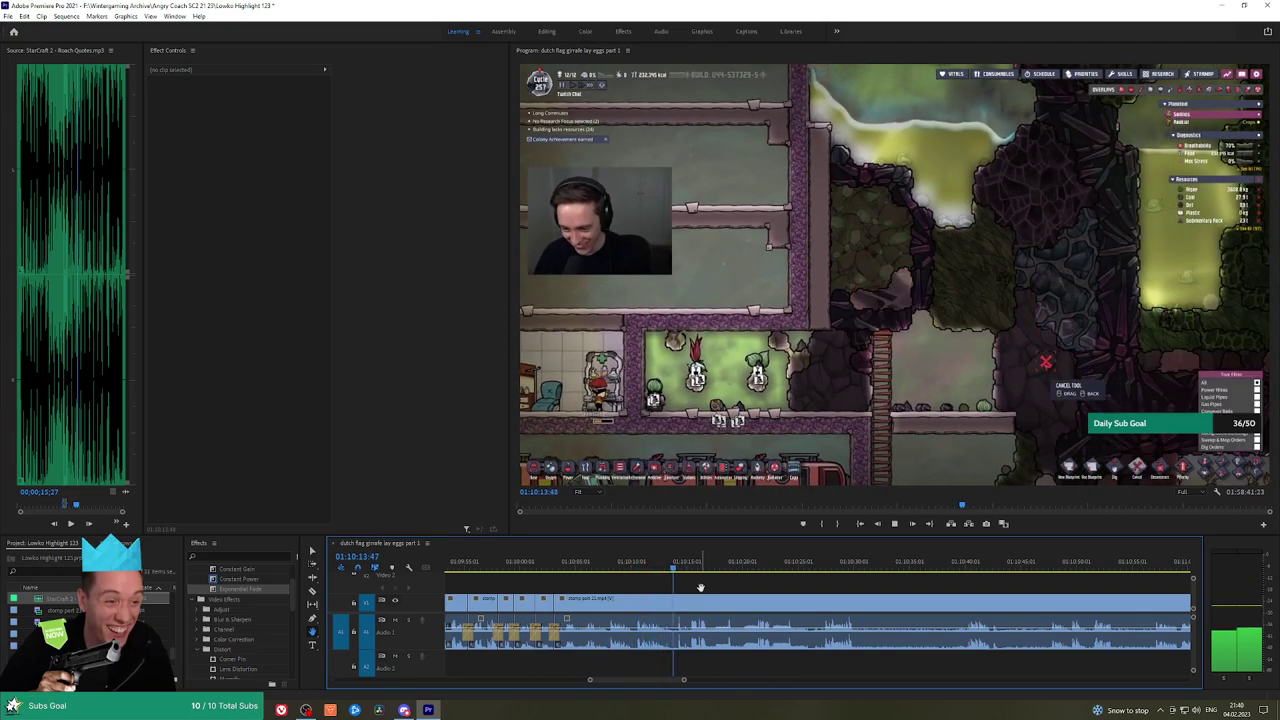
pyautogui.scroll(-1, 710, 587)
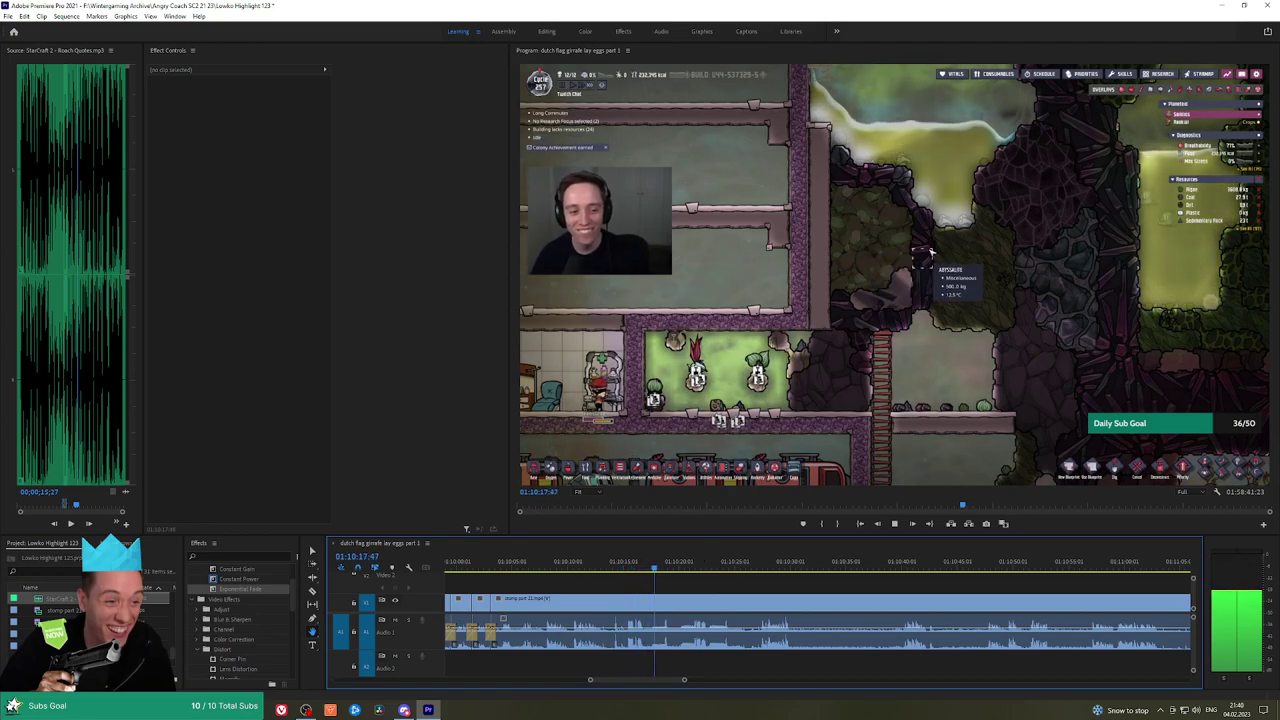
pyautogui.moveTo(755, 586); pyautogui.dragTo(618, 584)
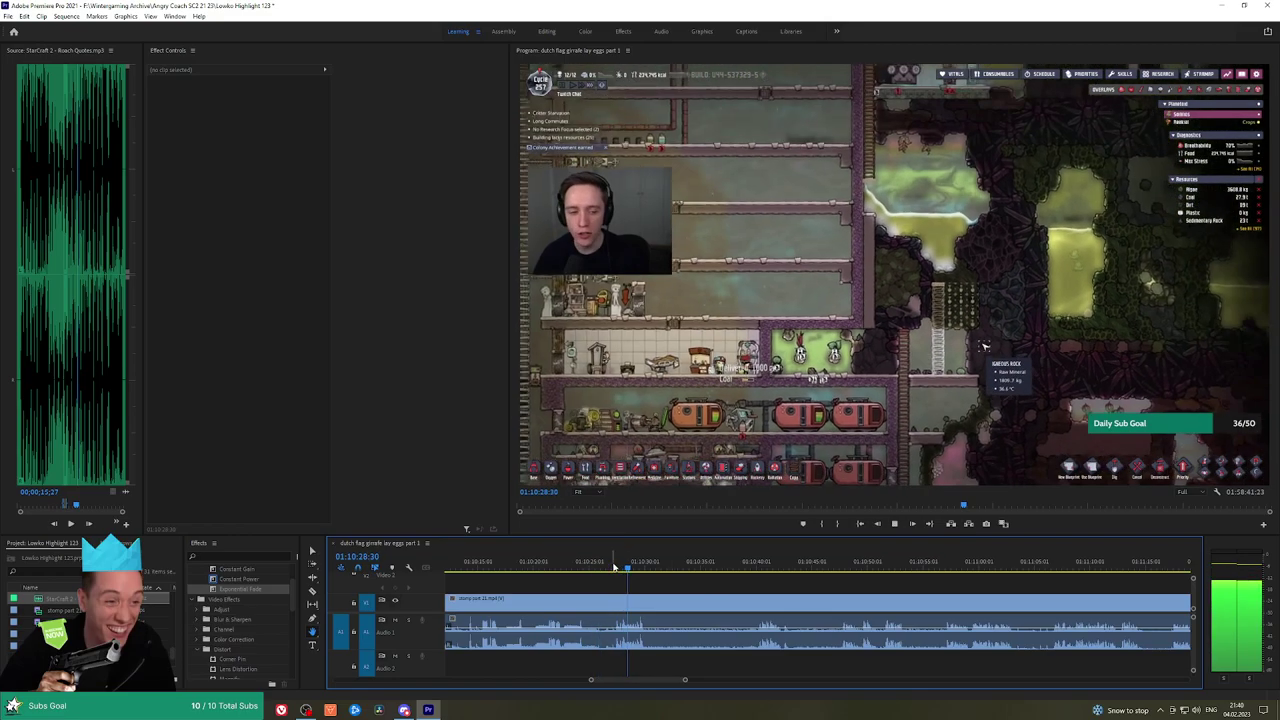
pyautogui.click(649, 603)
pyautogui.press('space')
pyautogui.moveTo(746, 561); pyautogui.dragTo(757, 561)
pyautogui.press('space')
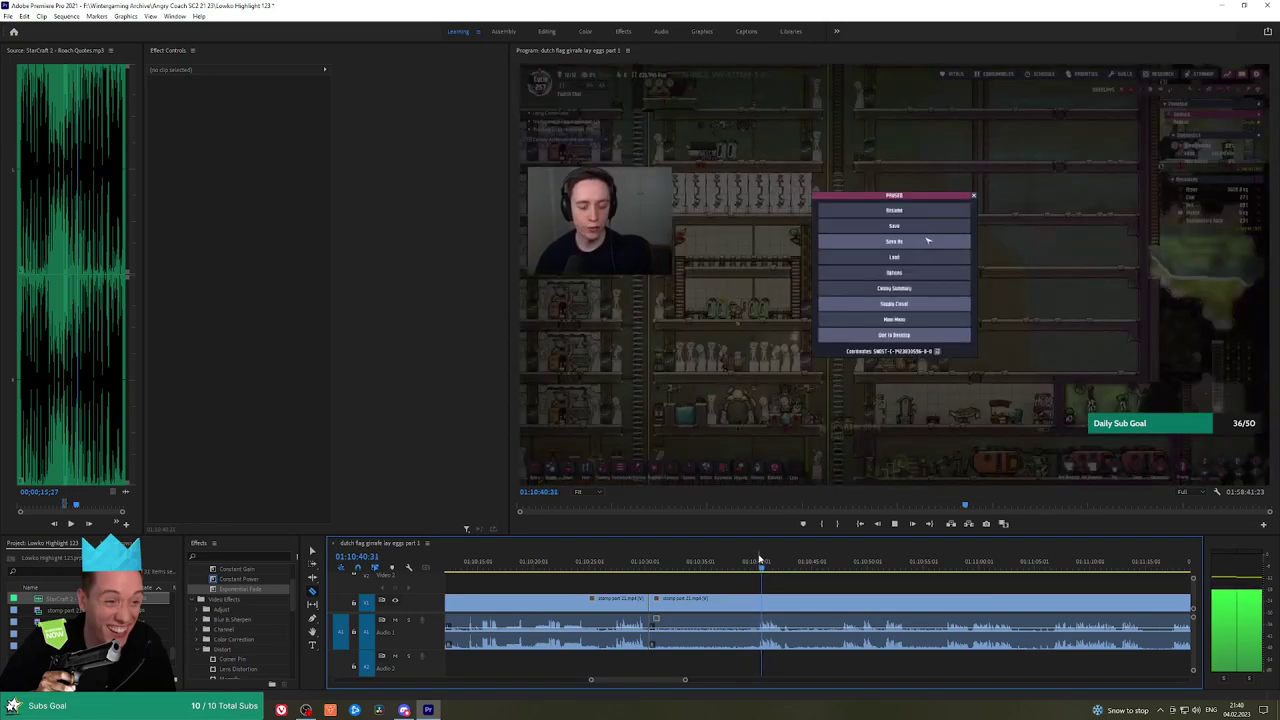
pyautogui.click(758, 601)
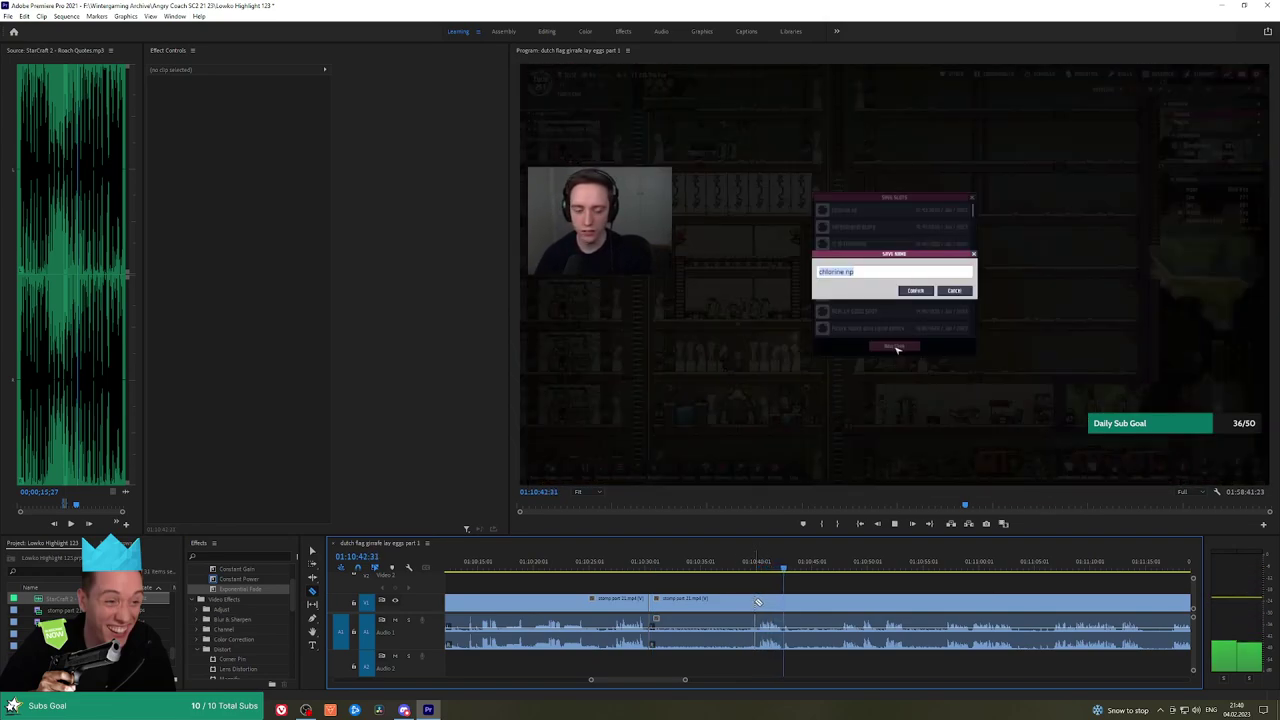
pyautogui.click(796, 600)
# Ripple-delete the stomp segment between 01:10:30 and 01:10:40 and add a Constant Power crossfade at the join
pyautogui.press('v')
pyautogui.click(726, 602)
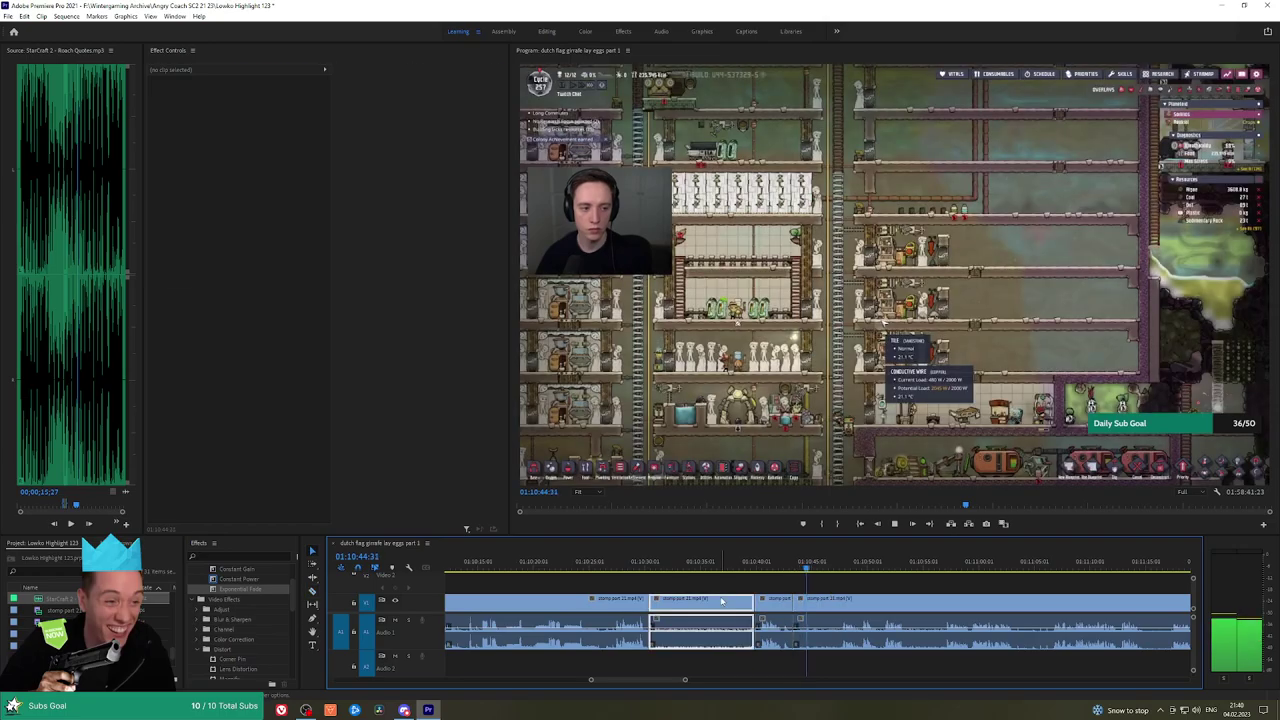
pyautogui.hotkey('shift', 'Delete')
pyautogui.press('space')
pyautogui.moveTo(250, 579); pyautogui.dragTo(513, 578)
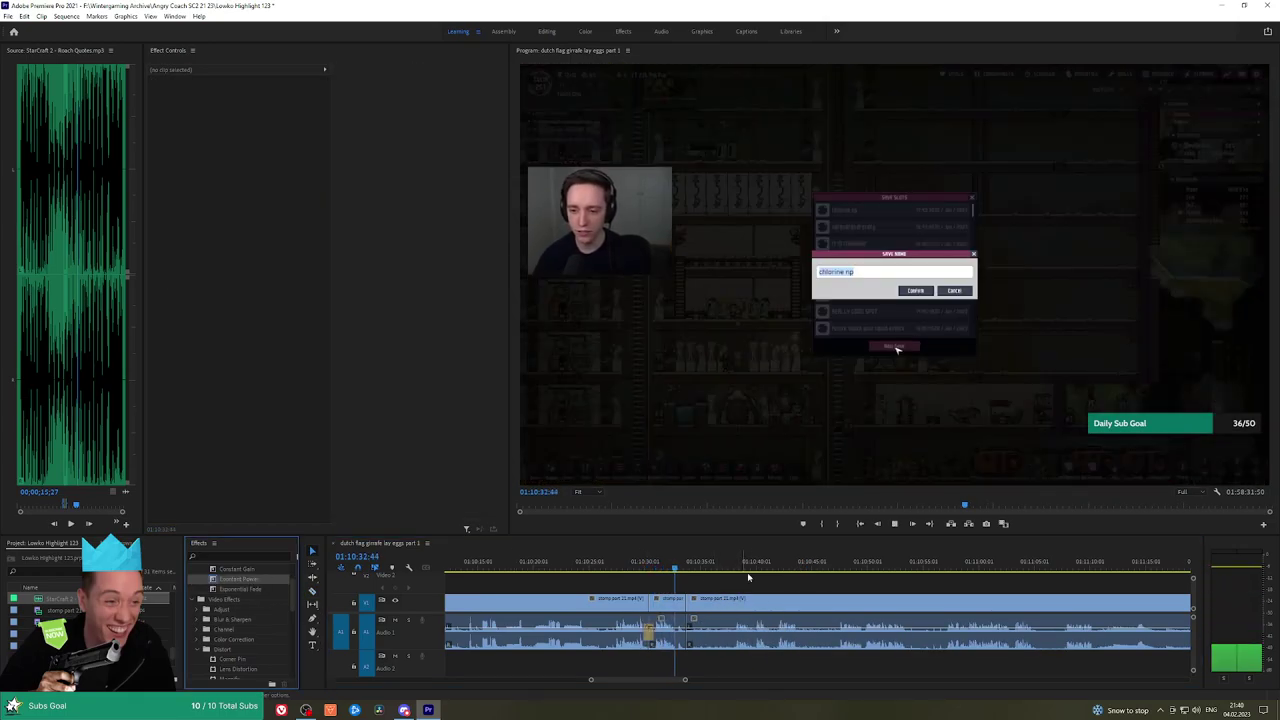
# Preview the remaining stomp footage from about 01:11:07 to 01:13:04, checking the louder audio passages for a reaction worth keeping
pyautogui.click(1058, 567)
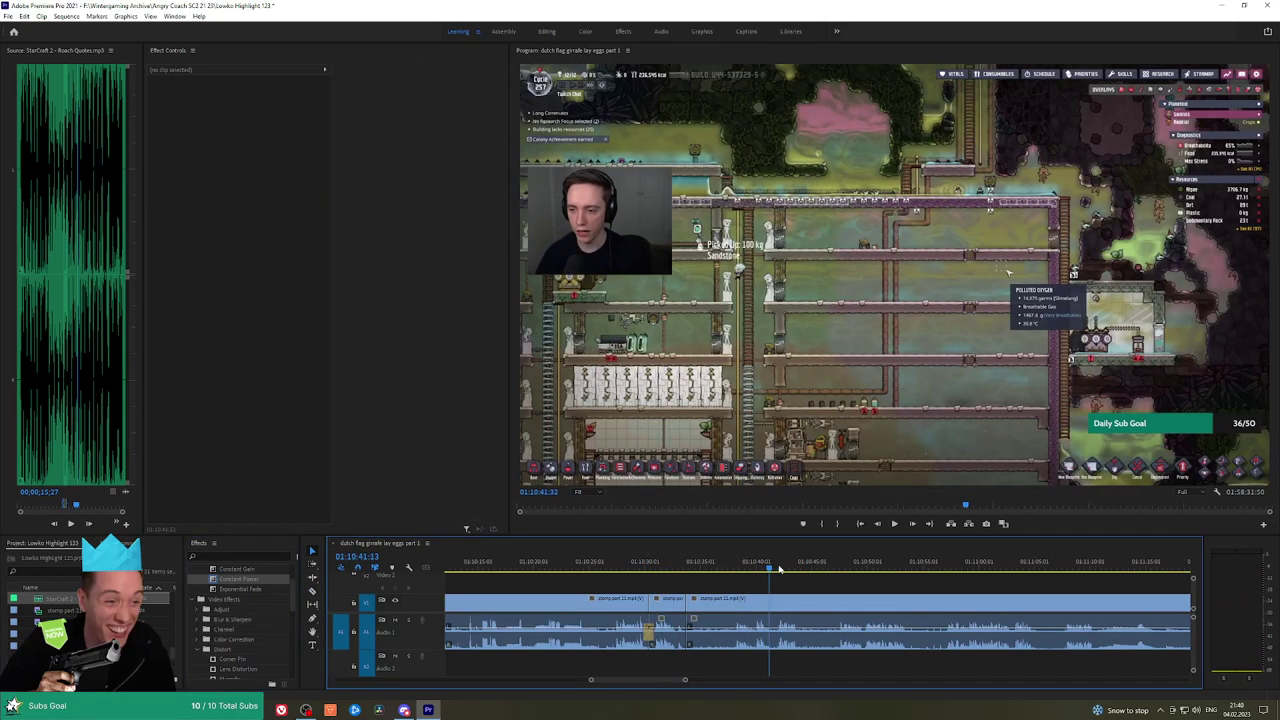
pyautogui.scroll(-3, 1094, 586)
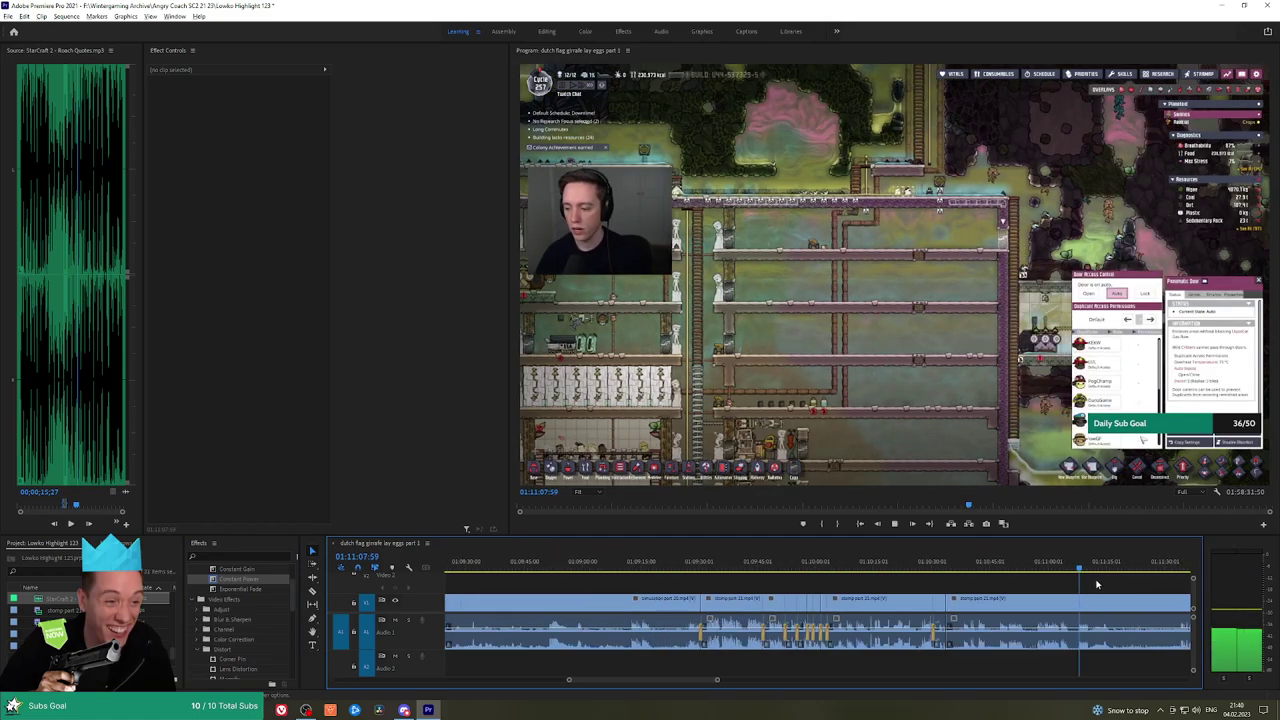
pyautogui.scroll(-2, 1112, 586)
pyautogui.press('h')
pyautogui.moveTo(1128, 586); pyautogui.dragTo(839, 570)
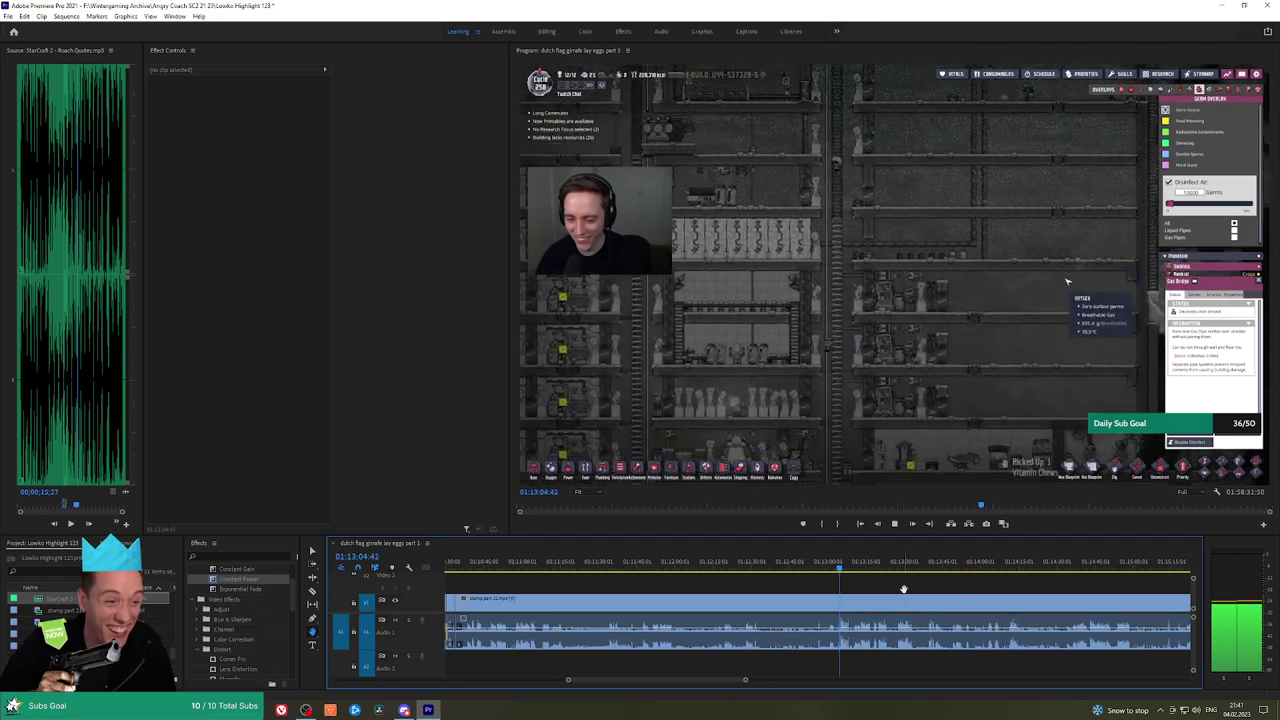
pyautogui.press('=')
pyautogui.scroll(2, 881, 587)
pyautogui.click(791, 564)
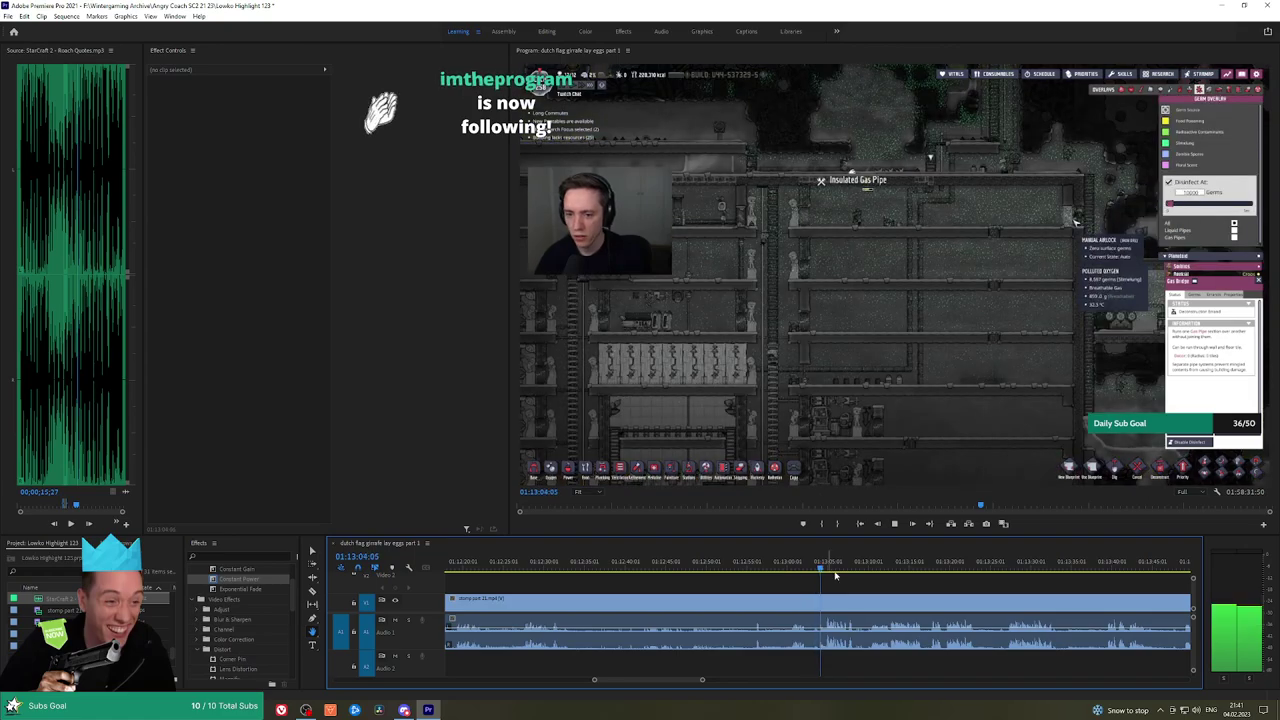
pyautogui.click(757, 563)
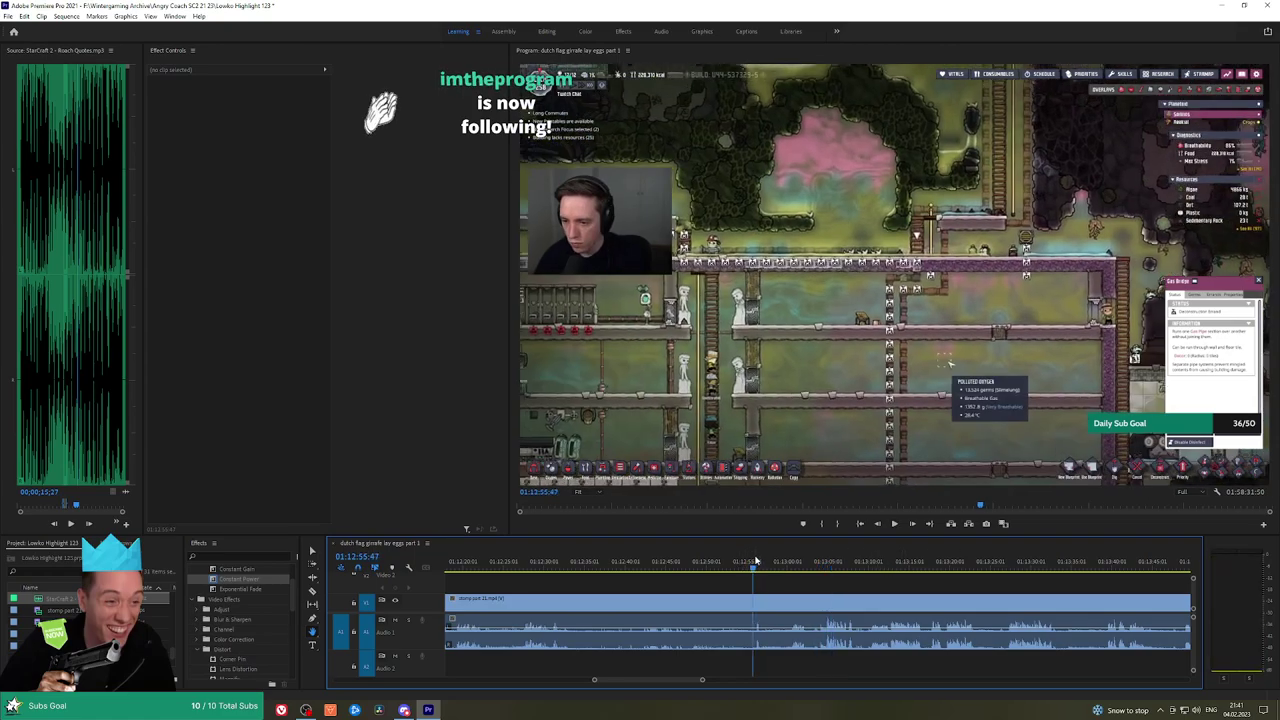
pyautogui.click(780, 562)
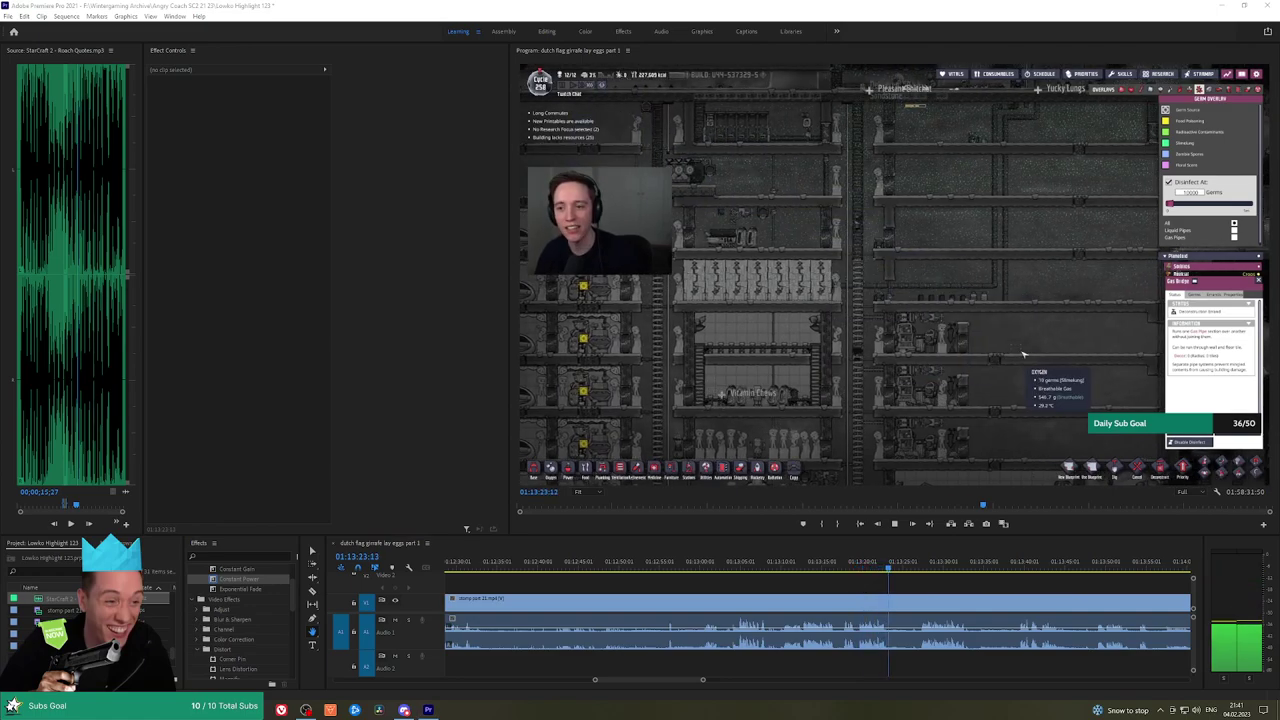
# Skim the stomp footage from about 01:13:23 onward, examining the audio waveform for the next highlight
pyautogui.moveTo(966, 589); pyautogui.dragTo(768, 583)
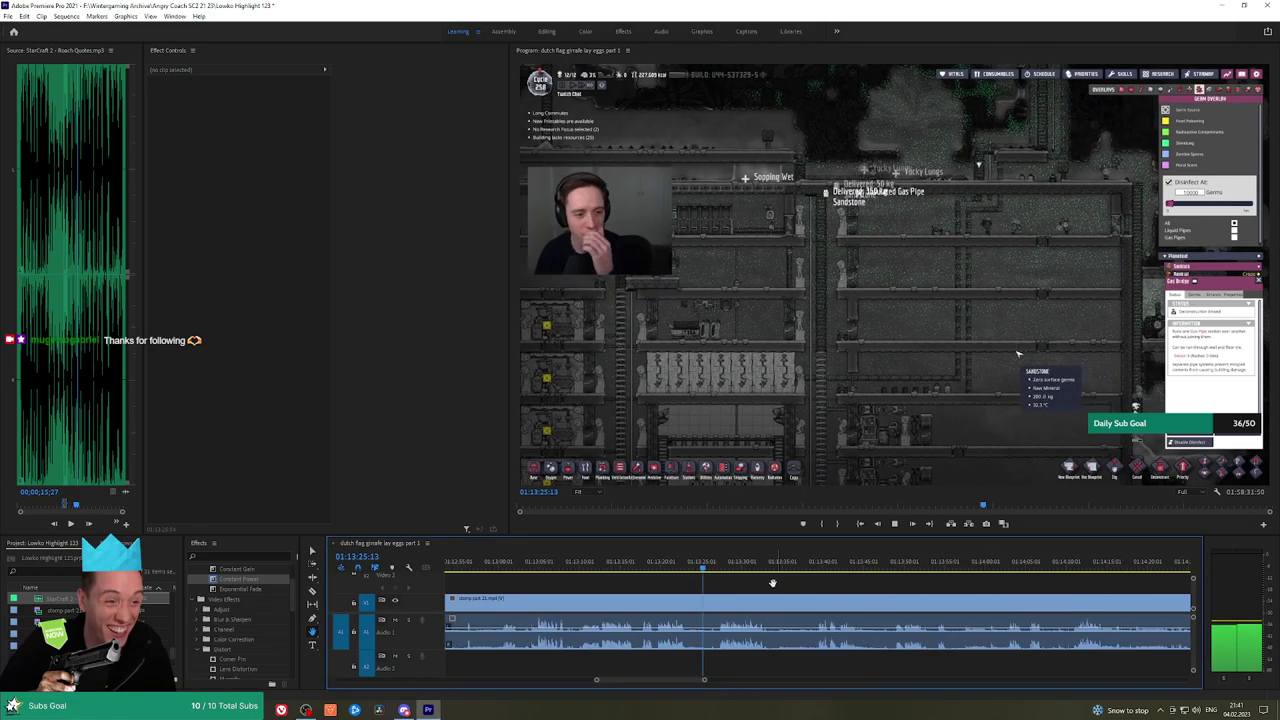
pyautogui.click(732, 566)
pyautogui.press('space')
pyautogui.scroll(-5, 966, 580)
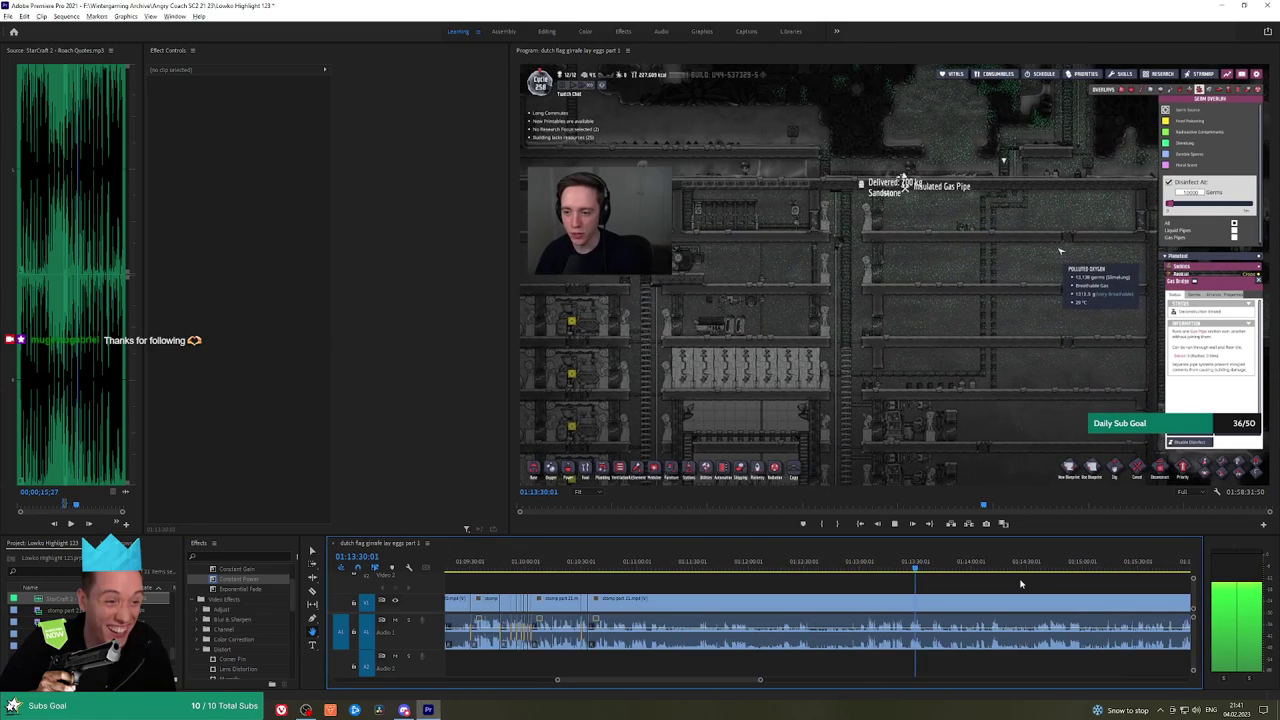
pyautogui.moveTo(1044, 586); pyautogui.dragTo(728, 575)
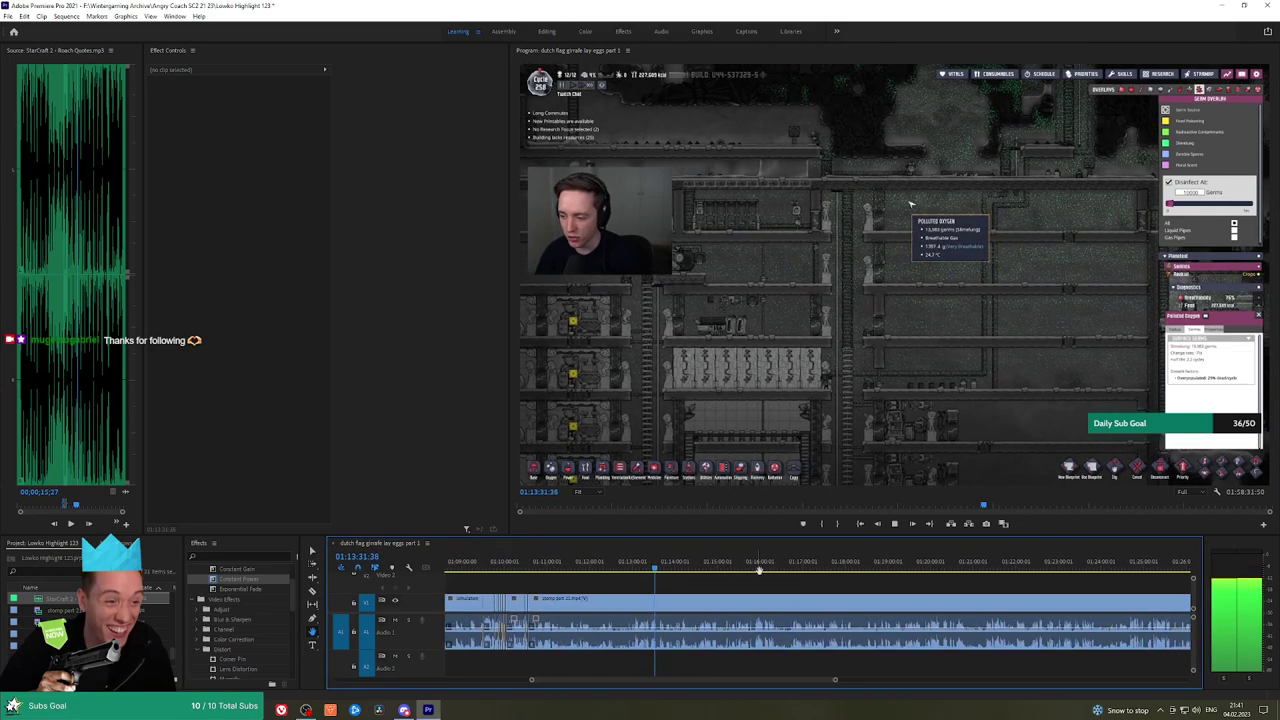
pyautogui.scroll(-4, 911, 581)
pyautogui.scroll(5, 800, 588)
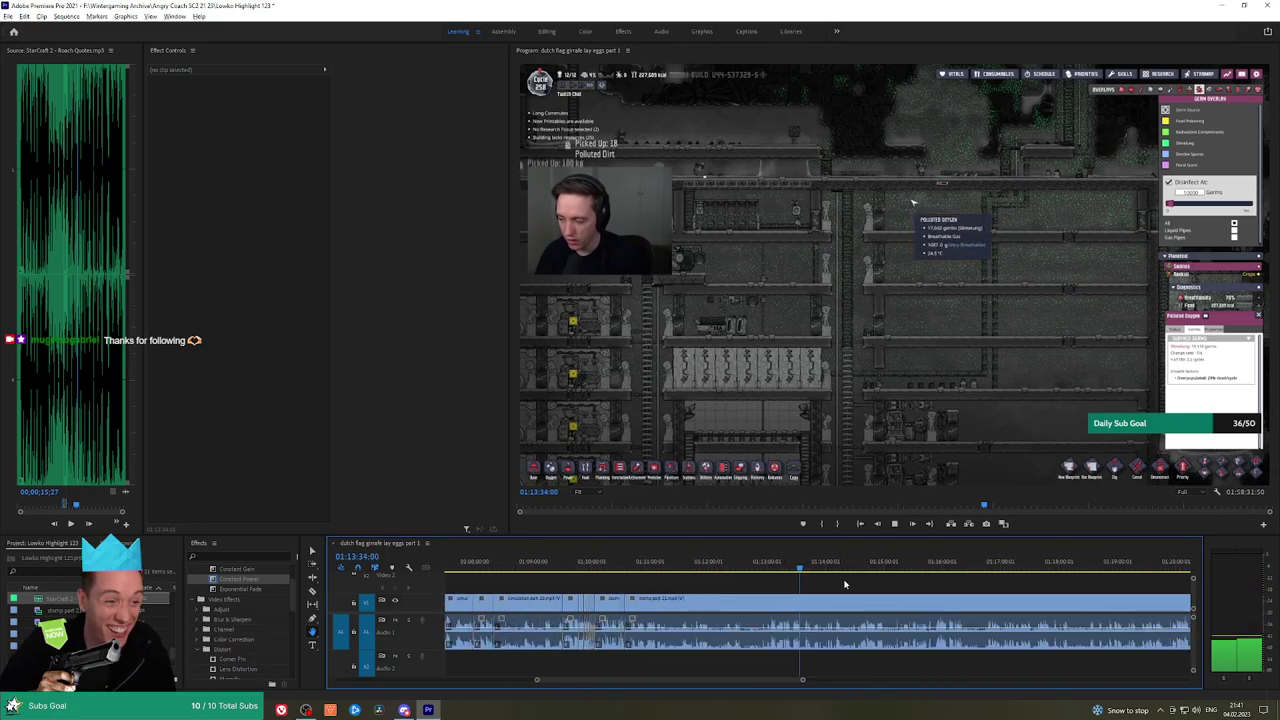
# Scrub through the sequence from about 01:13:34 to 01:16:46 and sample the gameplay for footage worth keeping
pyautogui.moveTo(845, 567); pyautogui.dragTo(772, 574)
pyautogui.click(746, 569)
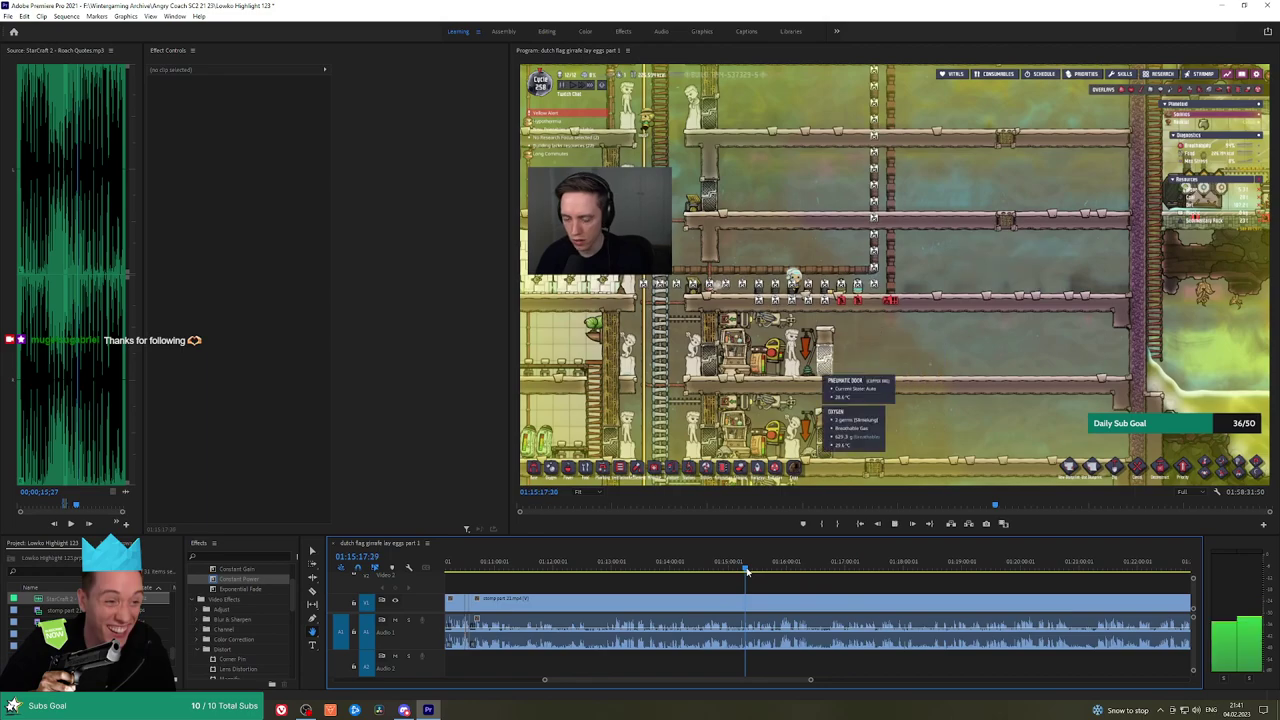
pyautogui.scroll(5, 764, 573)
pyautogui.moveTo(706, 559); pyautogui.dragTo(729, 558)
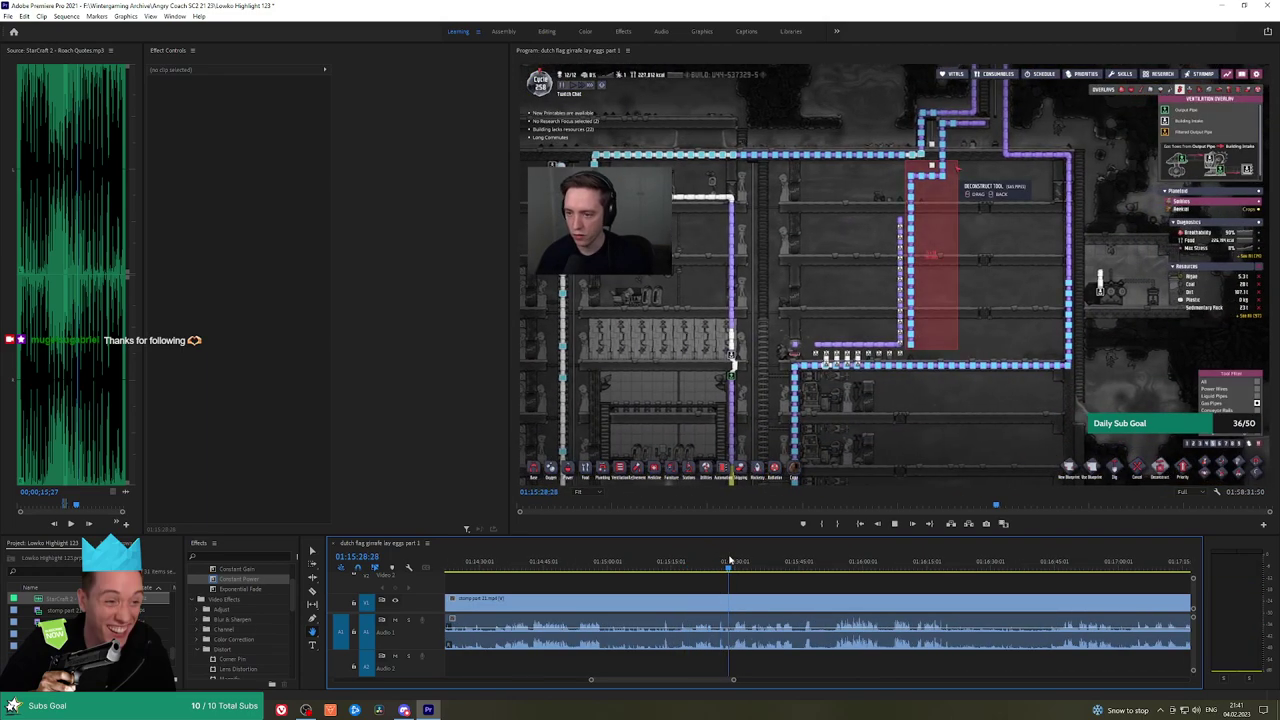
pyautogui.press('space')
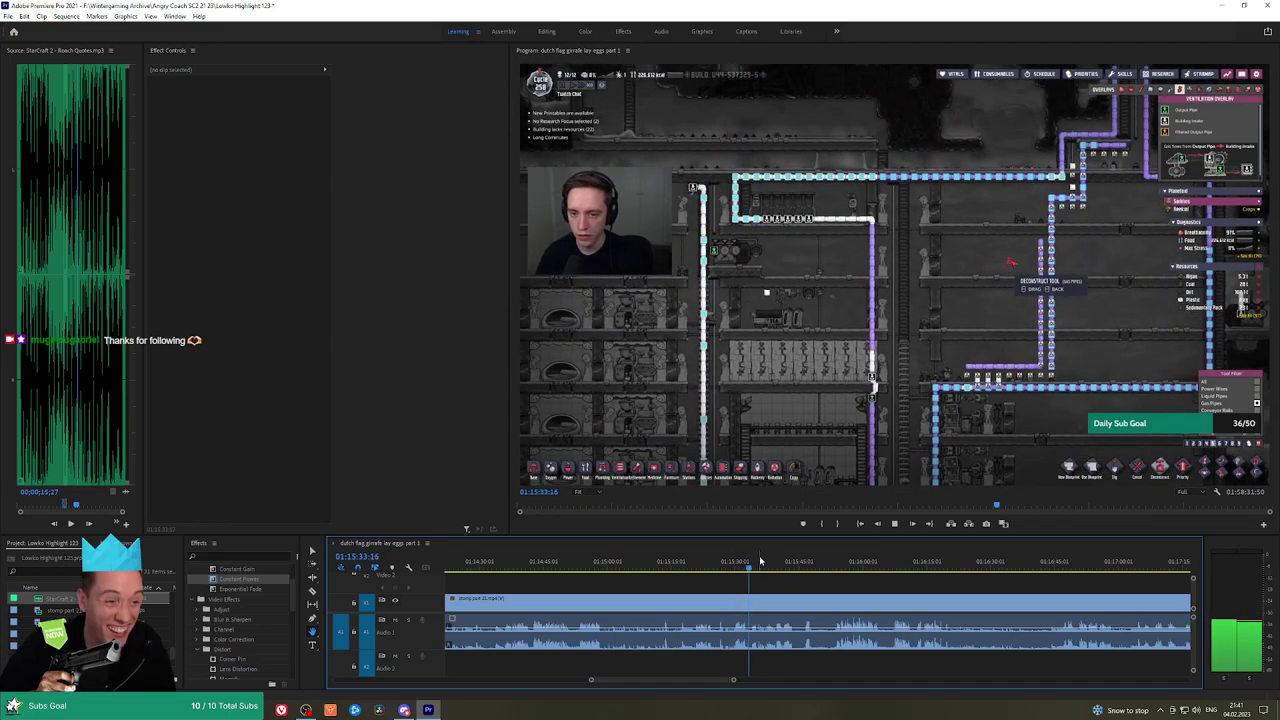
pyautogui.click(763, 561)
pyautogui.moveTo(776, 561); pyautogui.dragTo(835, 561)
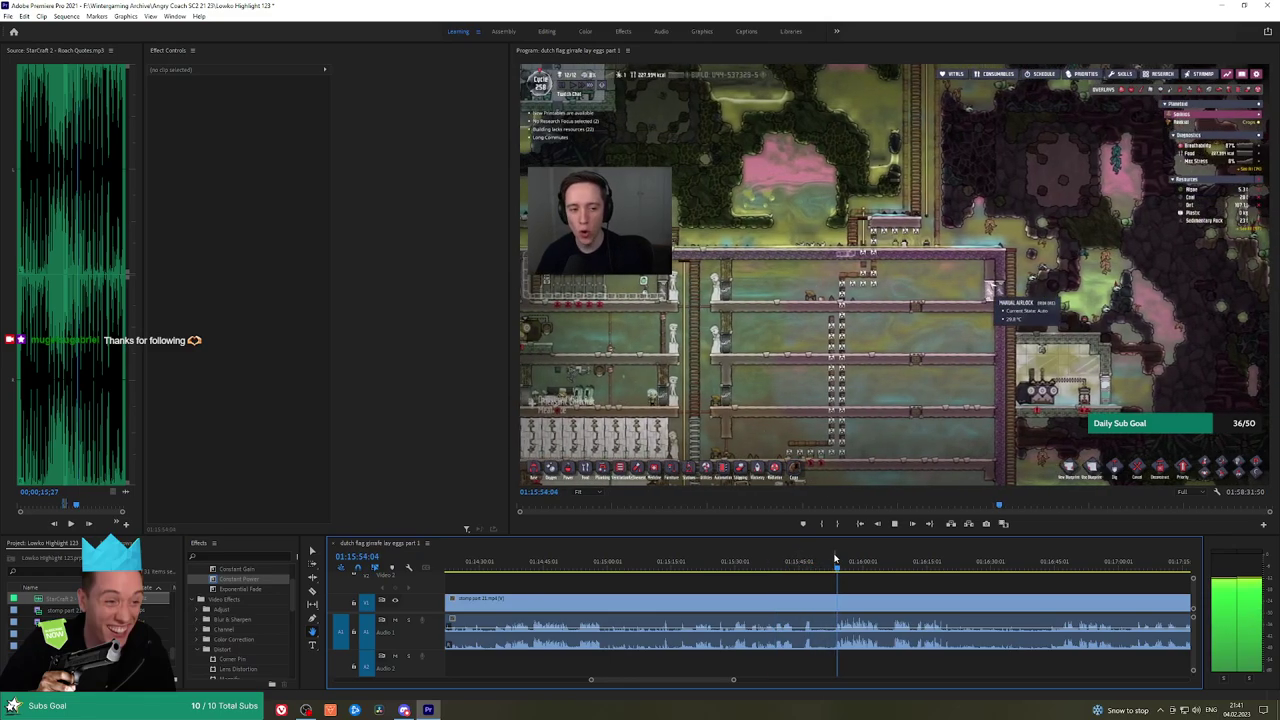
pyautogui.press('space')
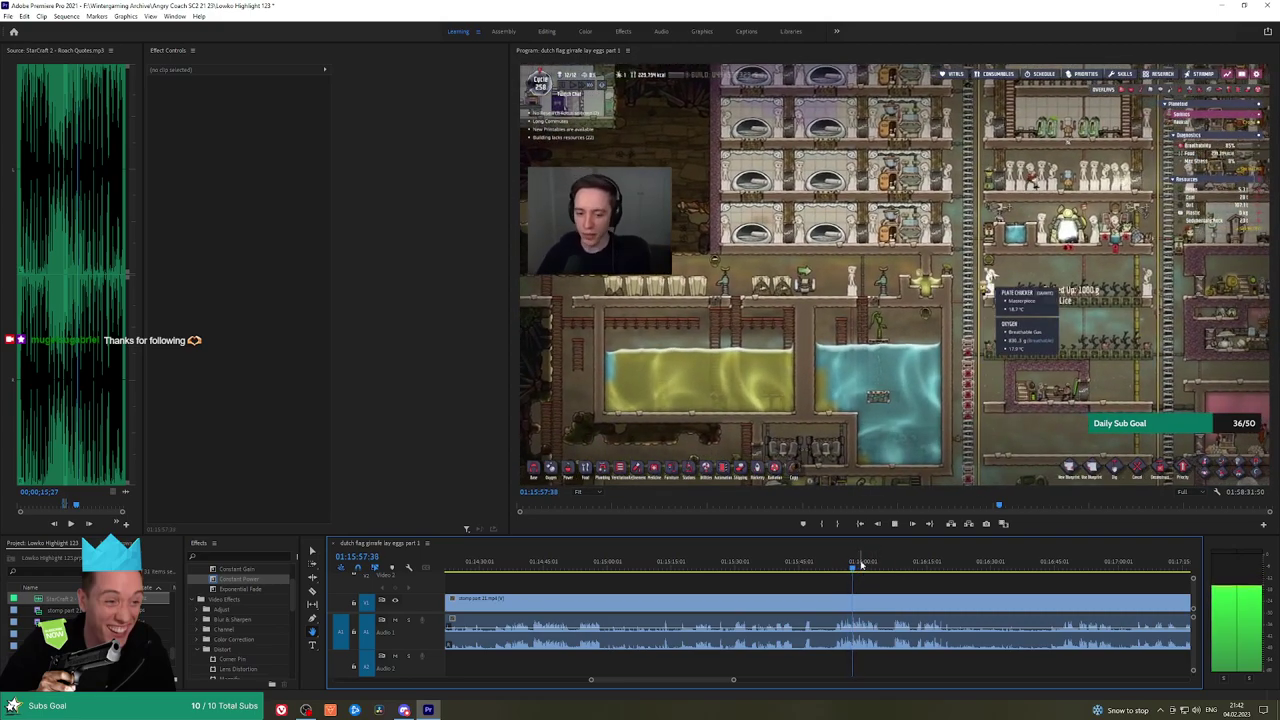
pyautogui.click(893, 561)
pyautogui.press('space')
pyautogui.hscroll(3, 920, 582)
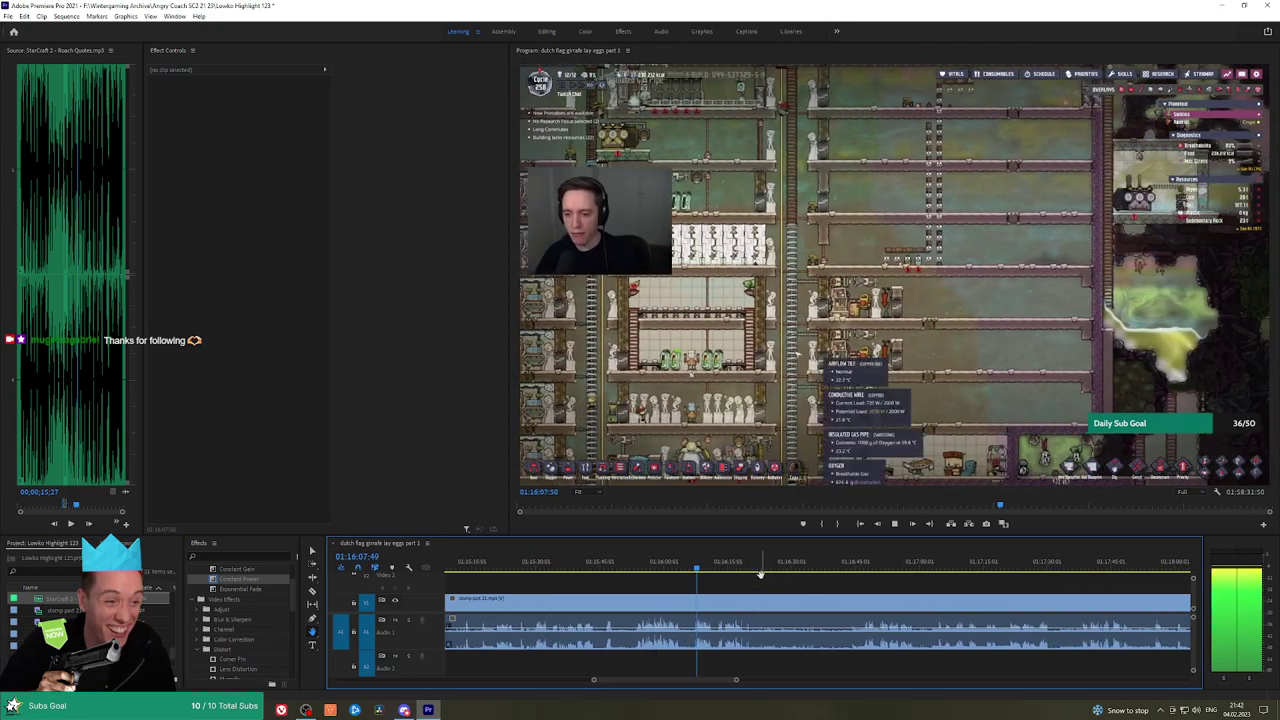
pyautogui.click(860, 562)
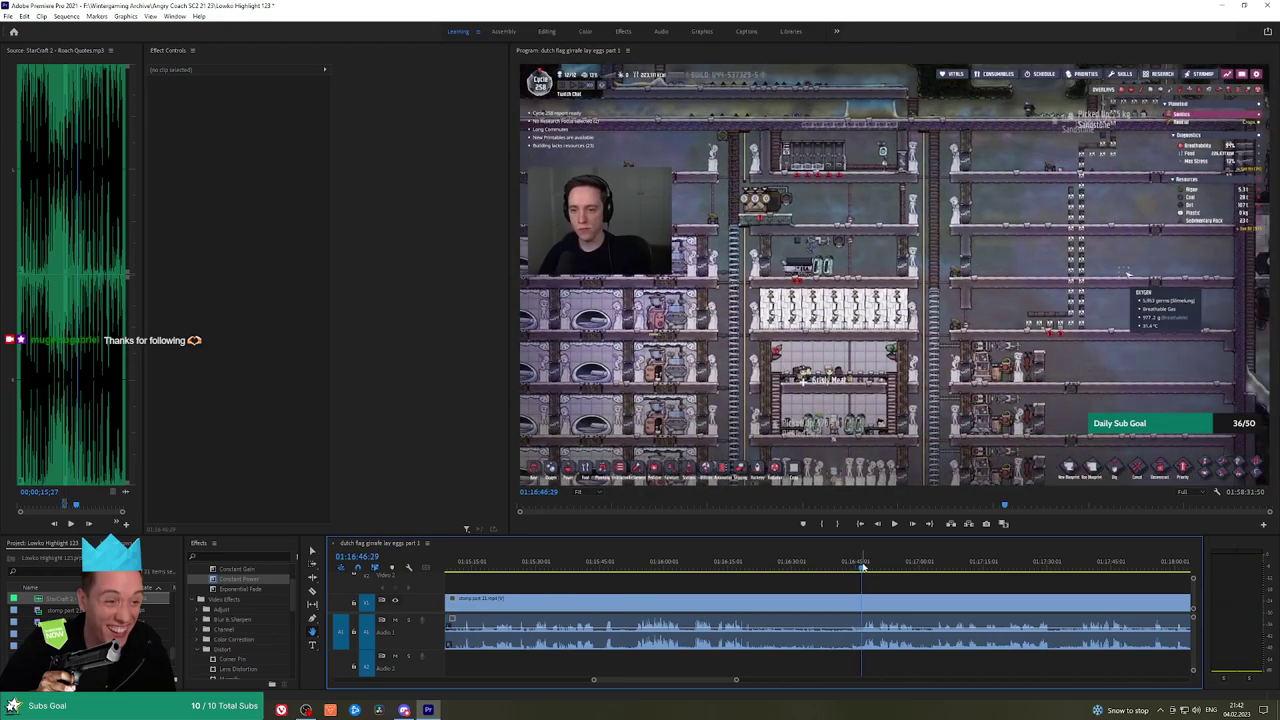
# Skim the gameplay footage from about 01:16:48 to 01:25:15 for the next usable highlight
pyautogui.scroll(-6, 1037, 578)
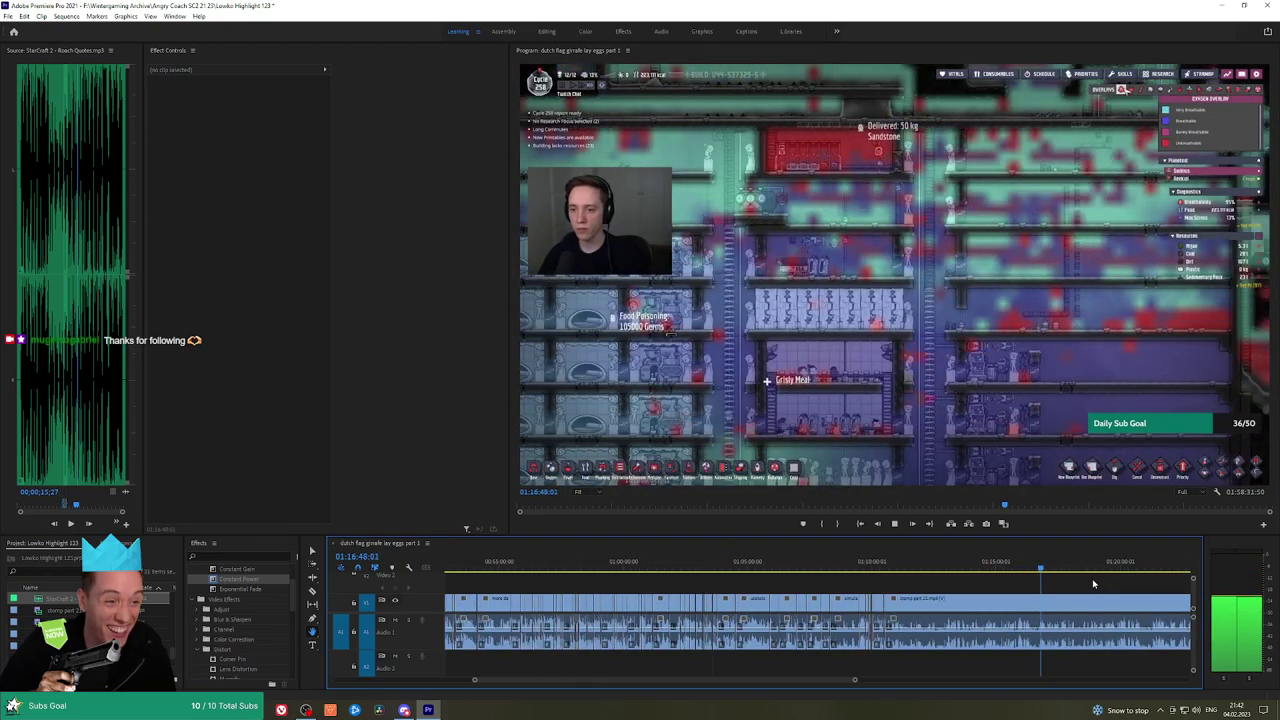
pyautogui.moveTo(1094, 583); pyautogui.dragTo(812, 567)
pyautogui.click(714, 567)
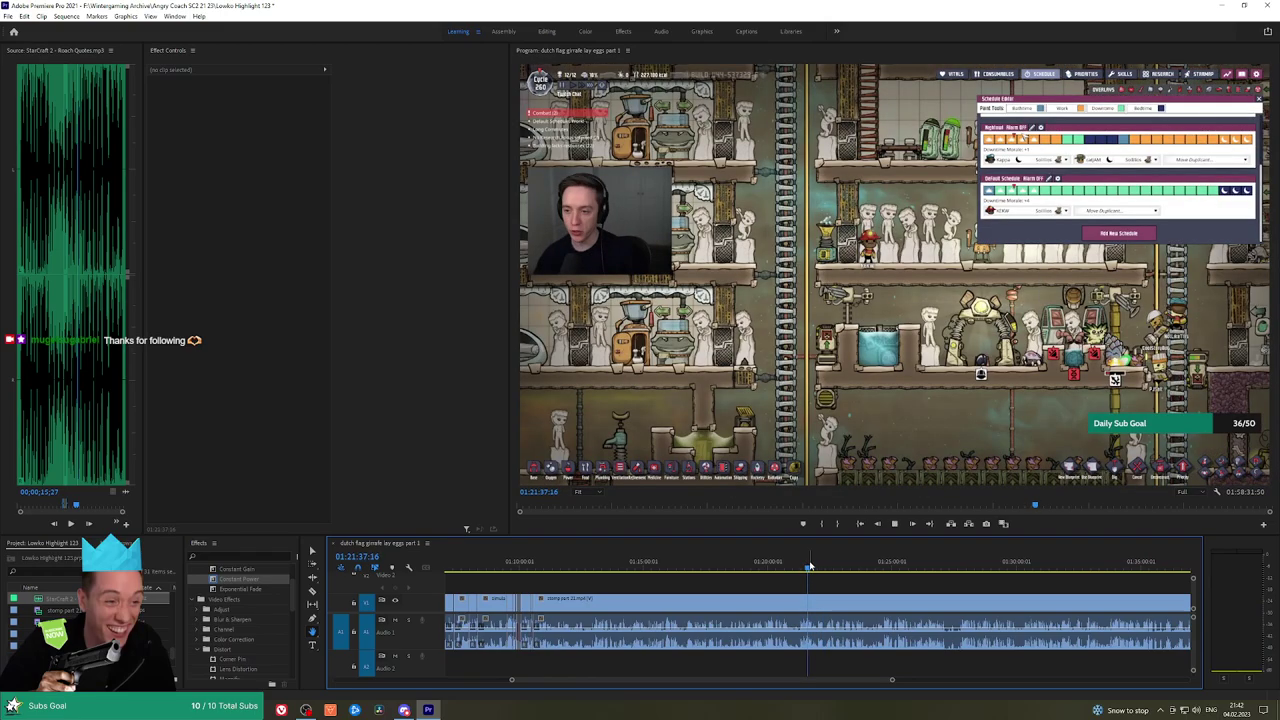
pyautogui.scroll(4, 780, 565)
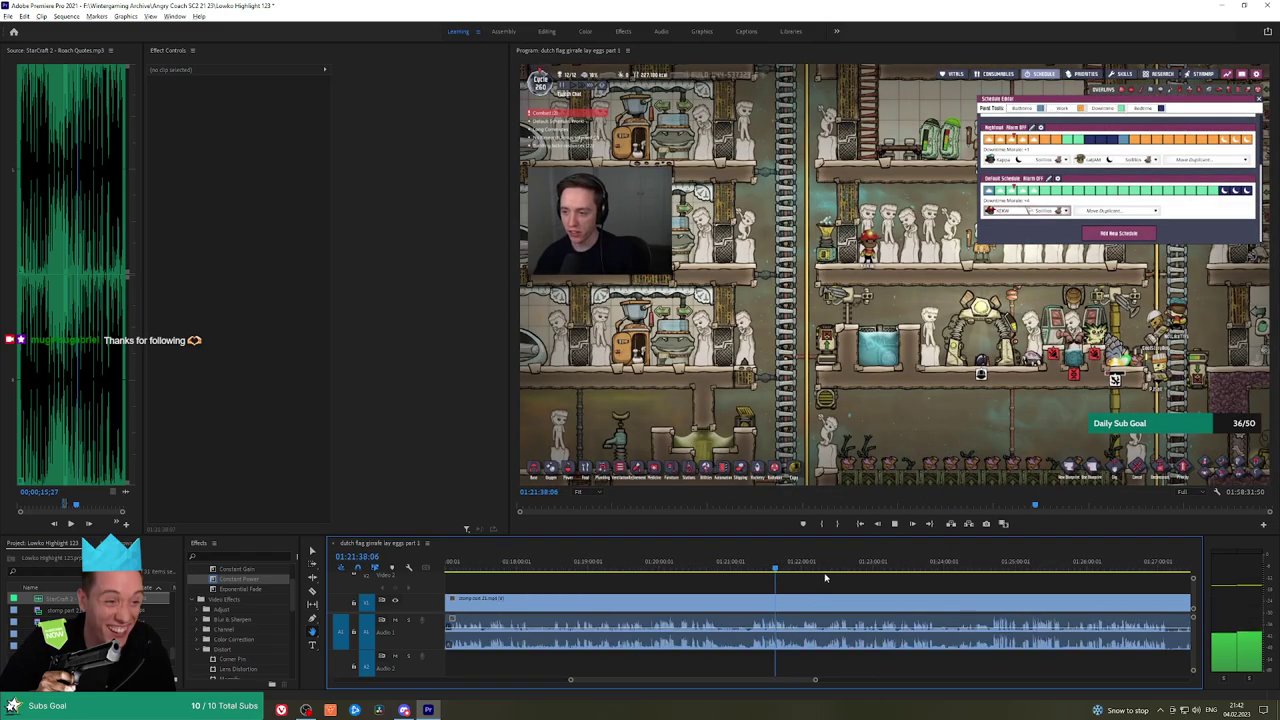
pyautogui.click(727, 564)
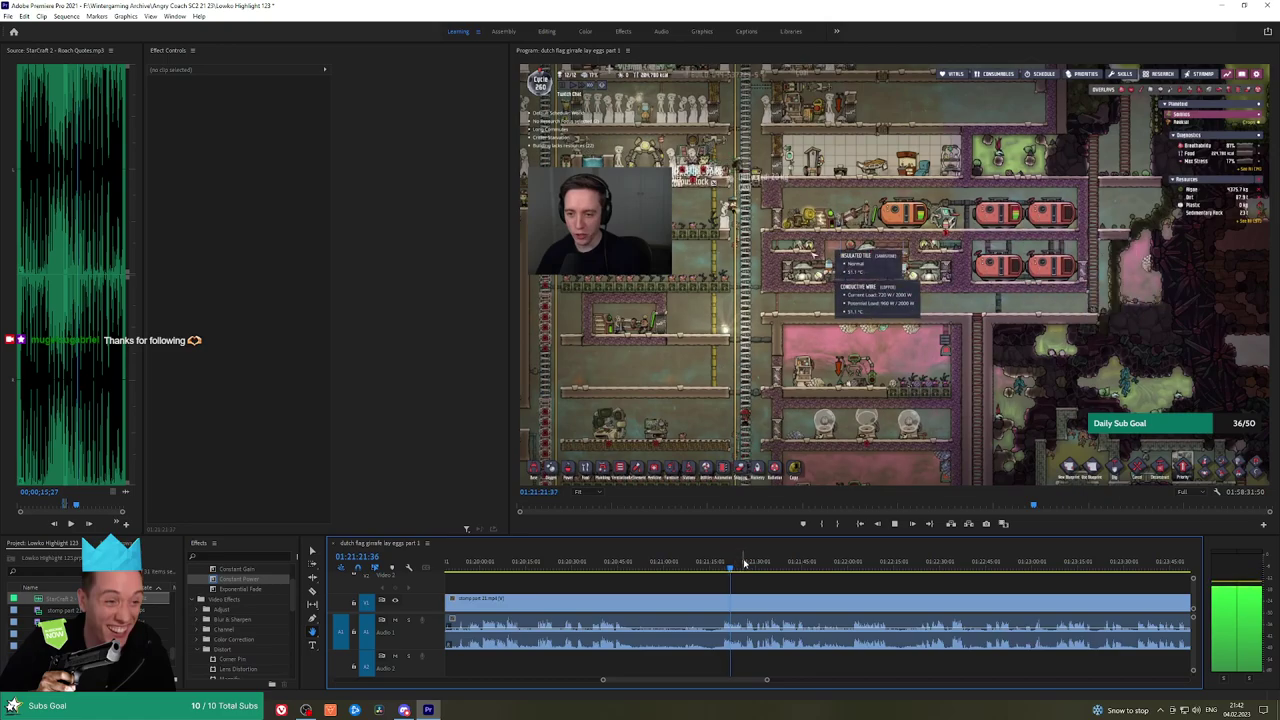
pyautogui.moveTo(745, 565); pyautogui.dragTo(855, 563)
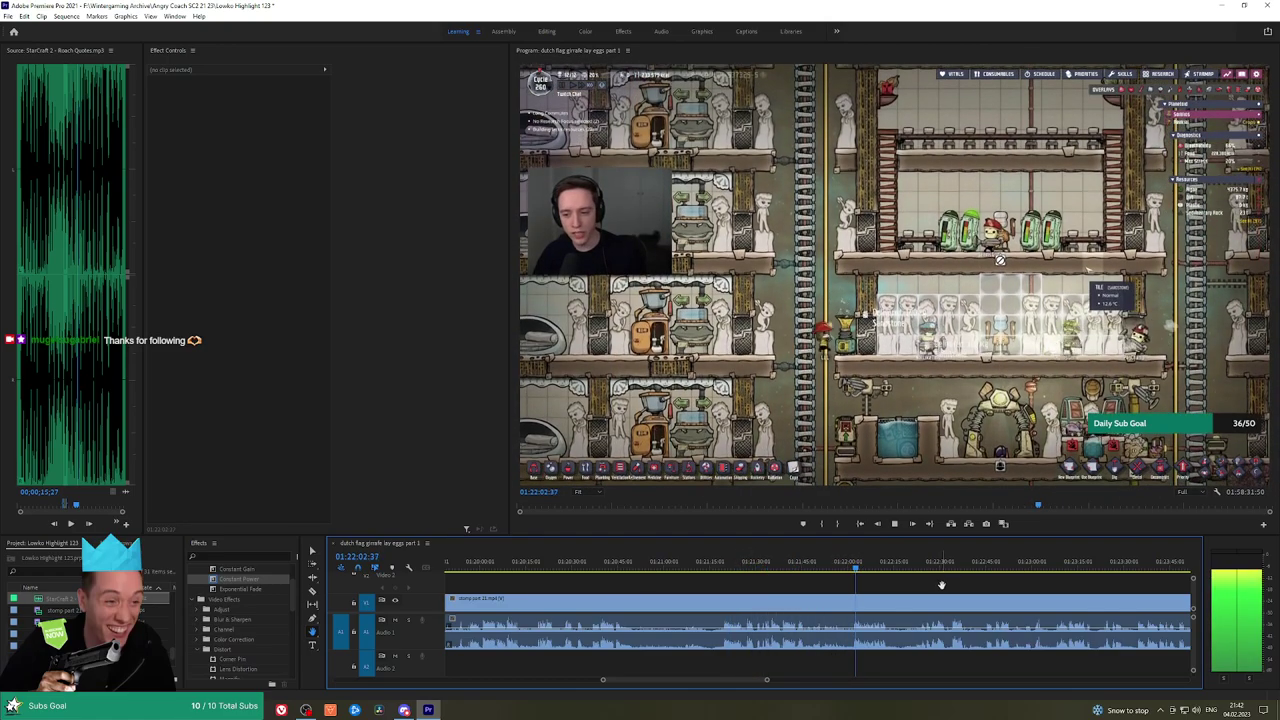
pyautogui.moveTo(928, 583); pyautogui.dragTo(707, 583)
pyautogui.click(712, 568)
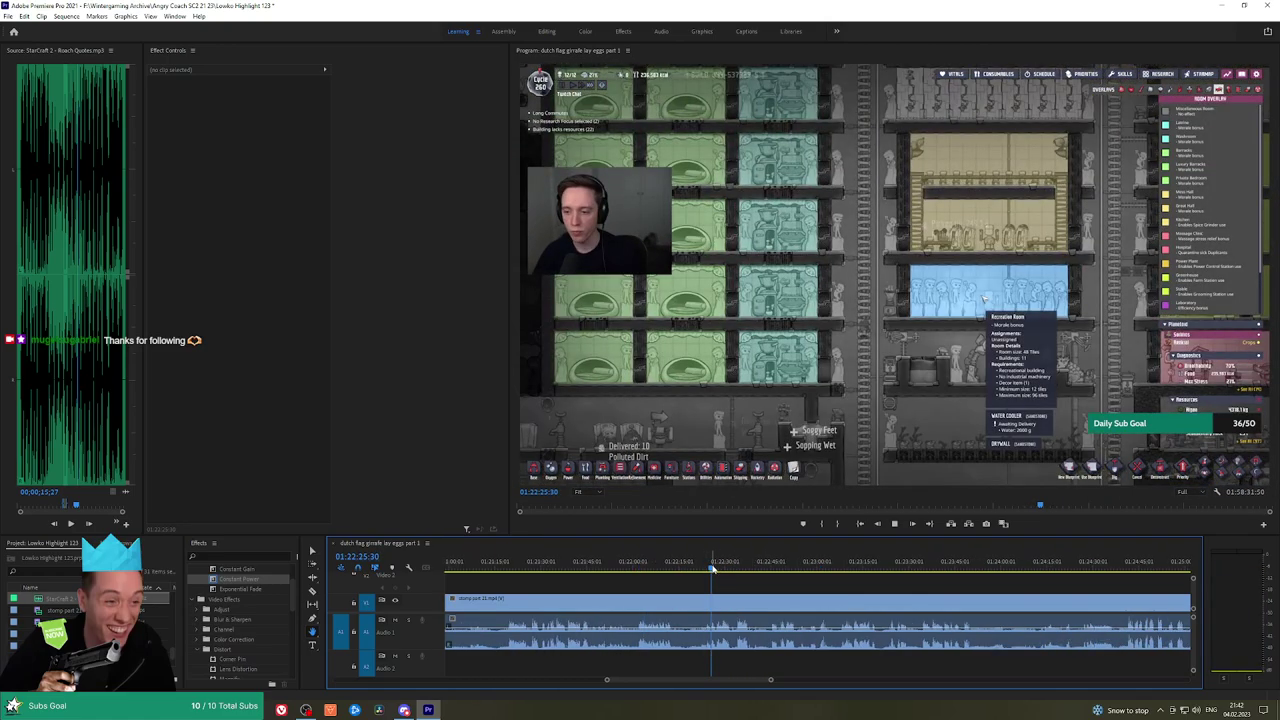
pyautogui.moveTo(841, 589); pyautogui.dragTo(1032, 567)
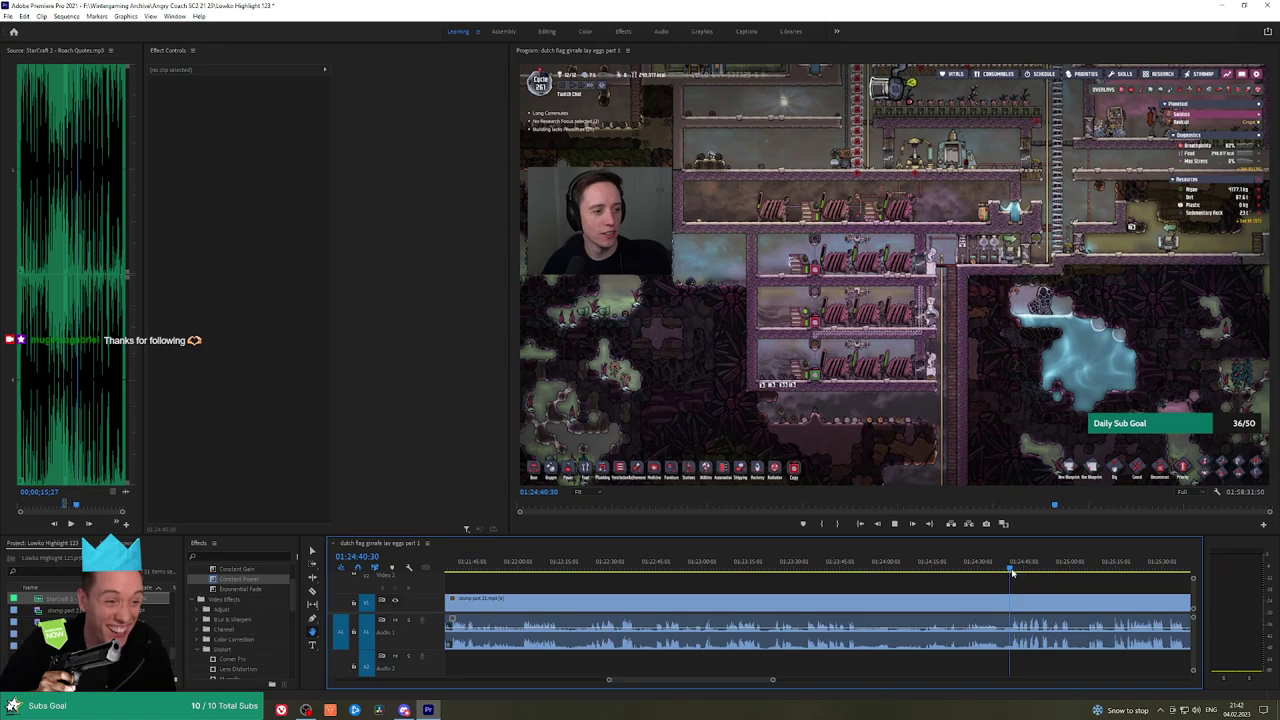
pyautogui.scroll(3, 1036, 585)
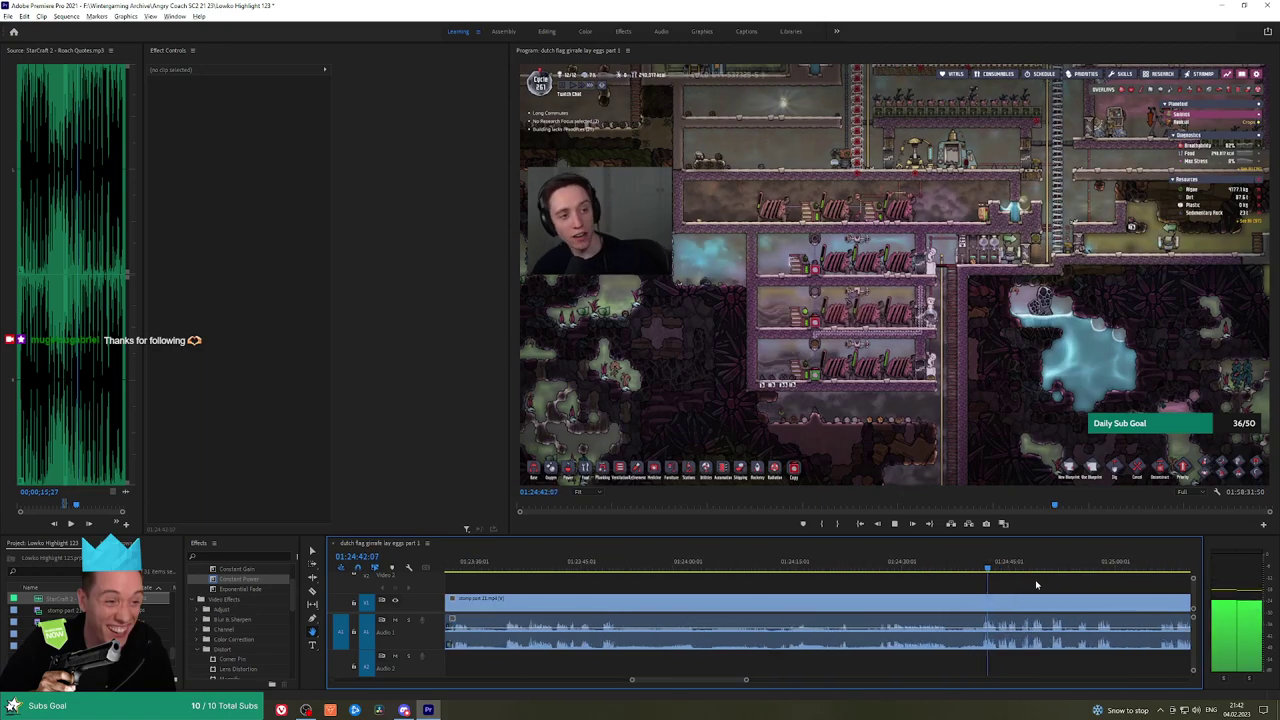
pyautogui.moveTo(1036, 581); pyautogui.dragTo(950, 567)
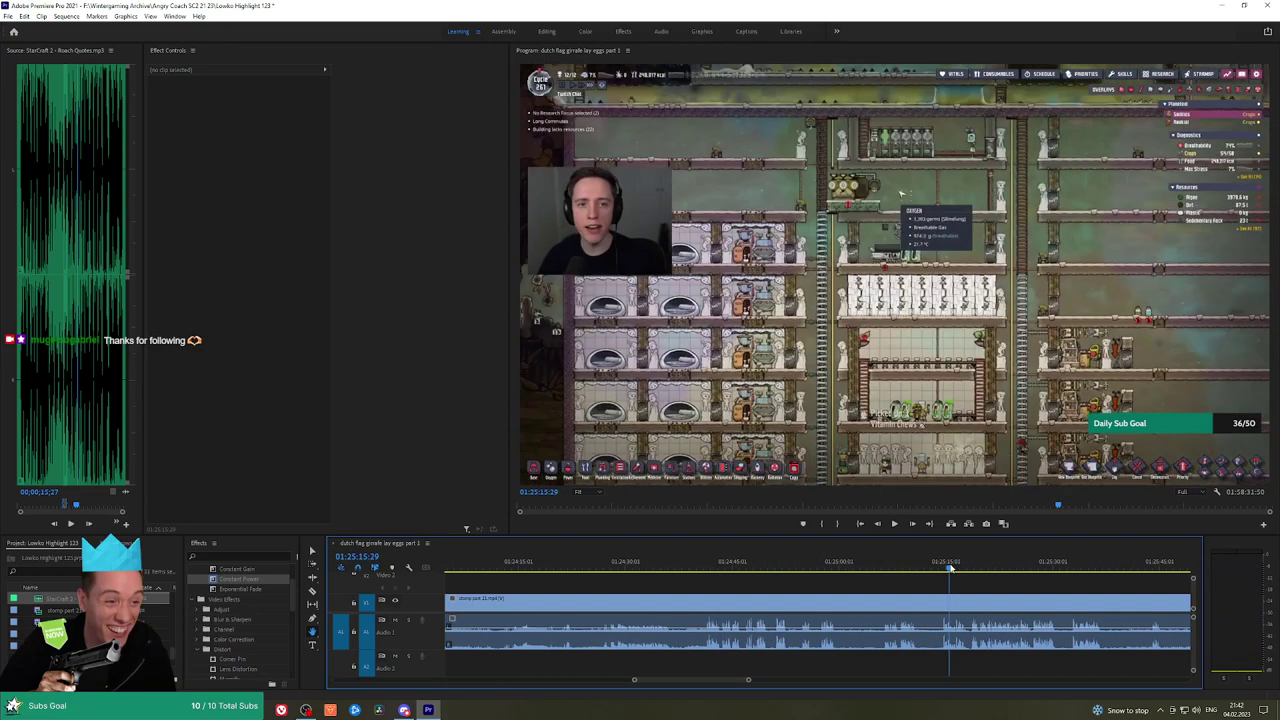
# Examine the footage between about 01:25:19 and 01:27:50, including the full-camera segment with the cat
pyautogui.moveTo(1055, 589); pyautogui.dragTo(806, 586)
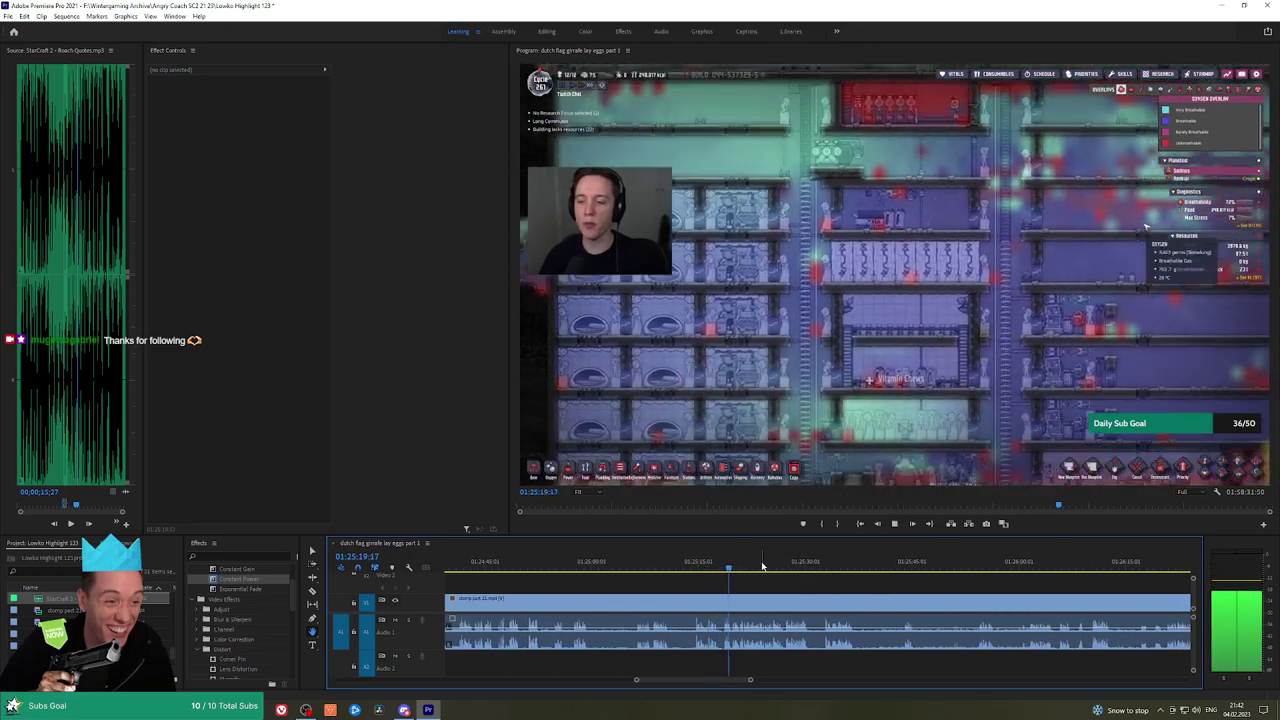
pyautogui.click(829, 566)
pyautogui.moveTo(846, 581); pyautogui.dragTo(731, 567)
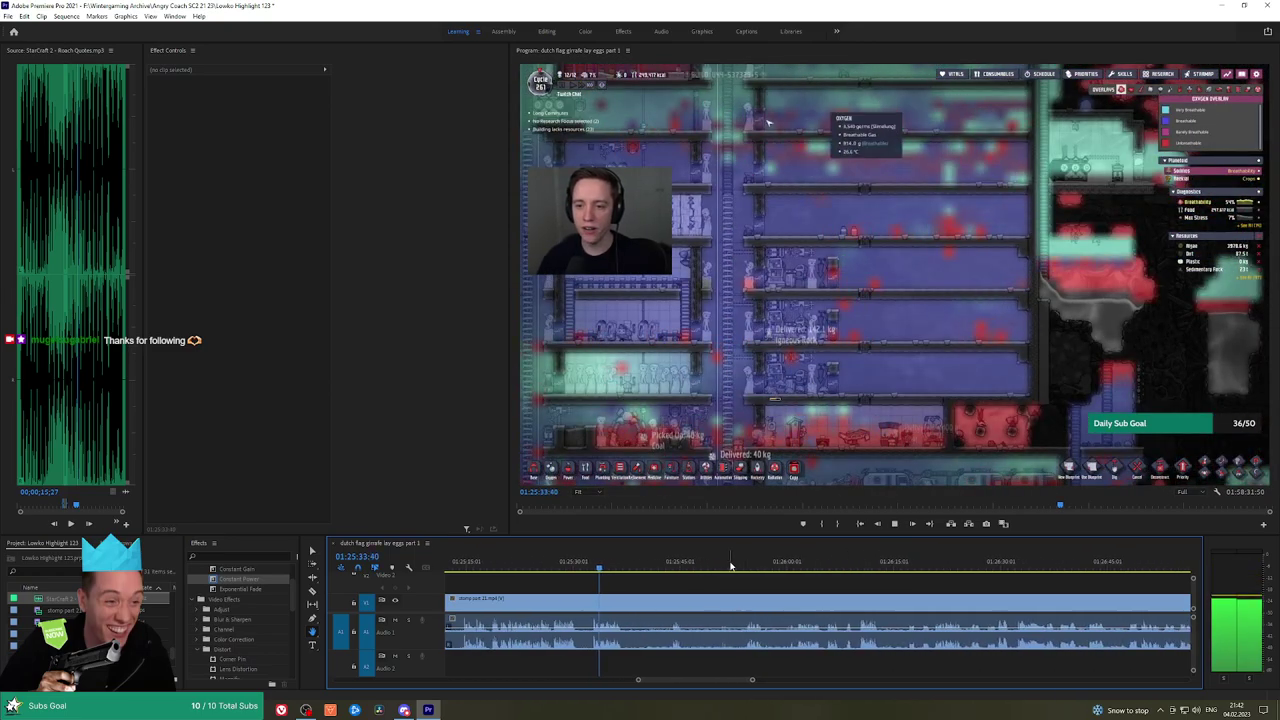
pyautogui.scroll(-5, 1000, 572)
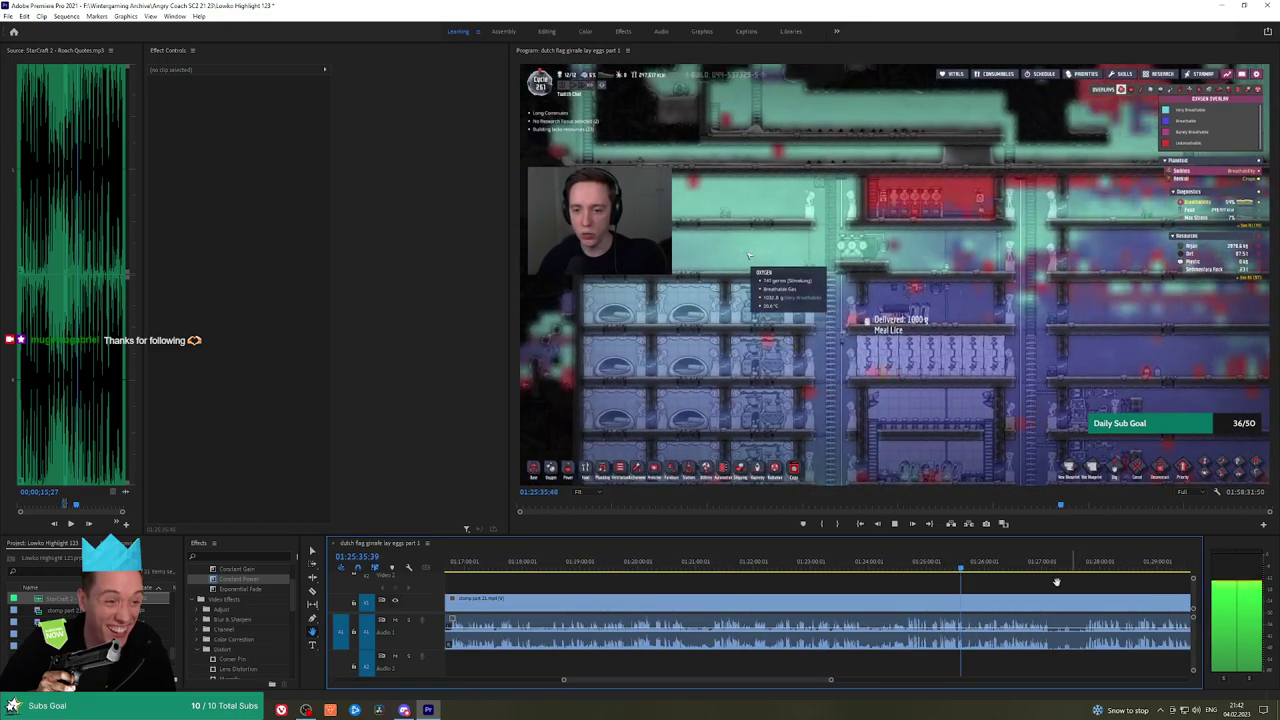
pyautogui.moveTo(1057, 583); pyautogui.dragTo(854, 575)
pyautogui.click(881, 561)
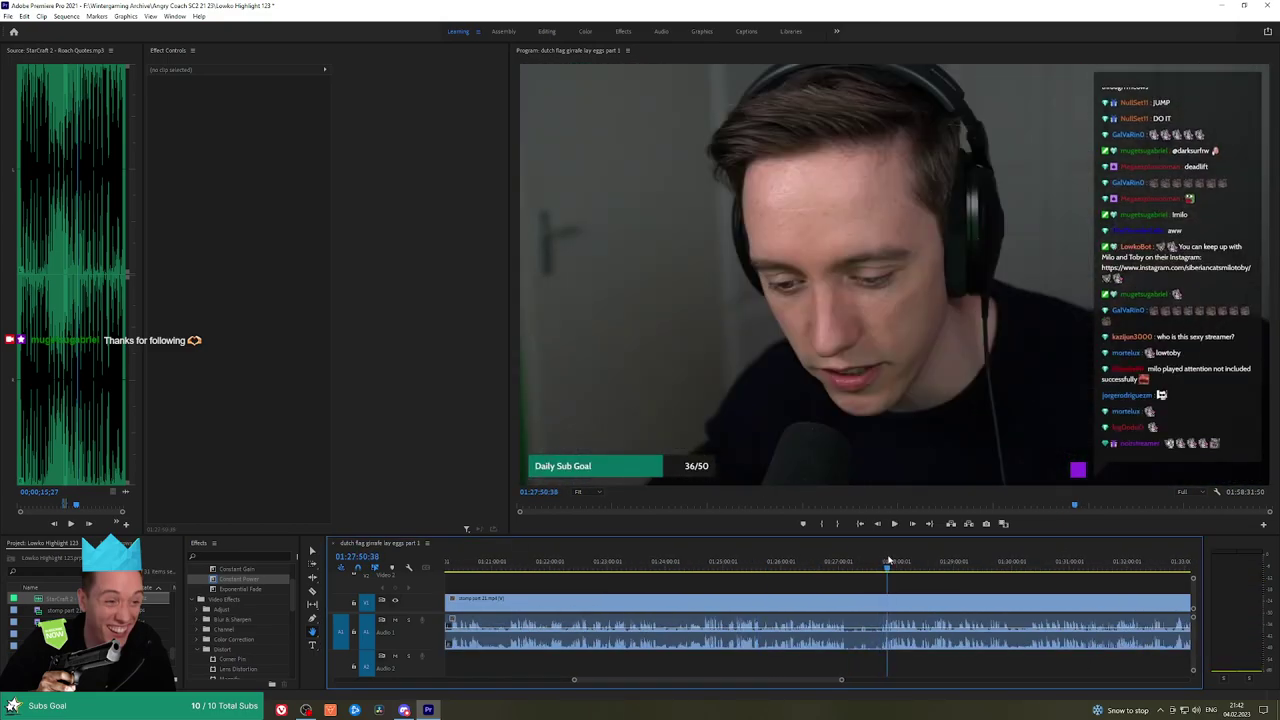
pyautogui.click(851, 562)
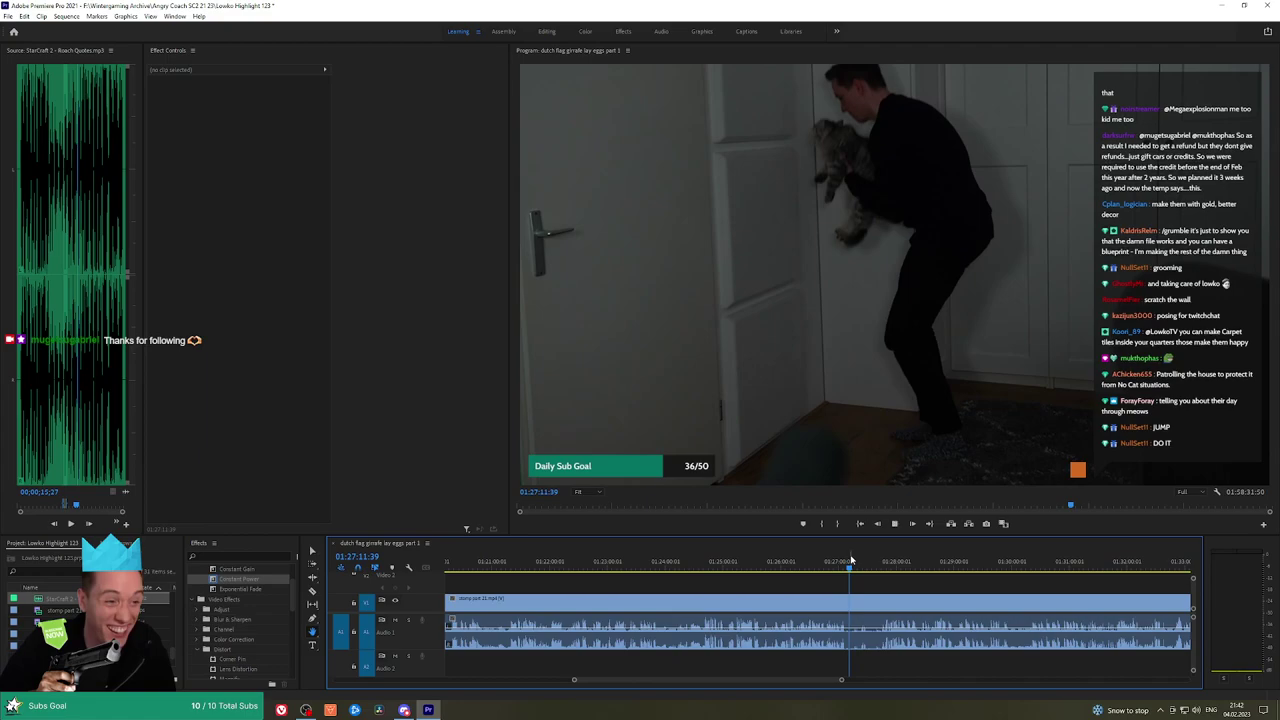
pyautogui.click(837, 562)
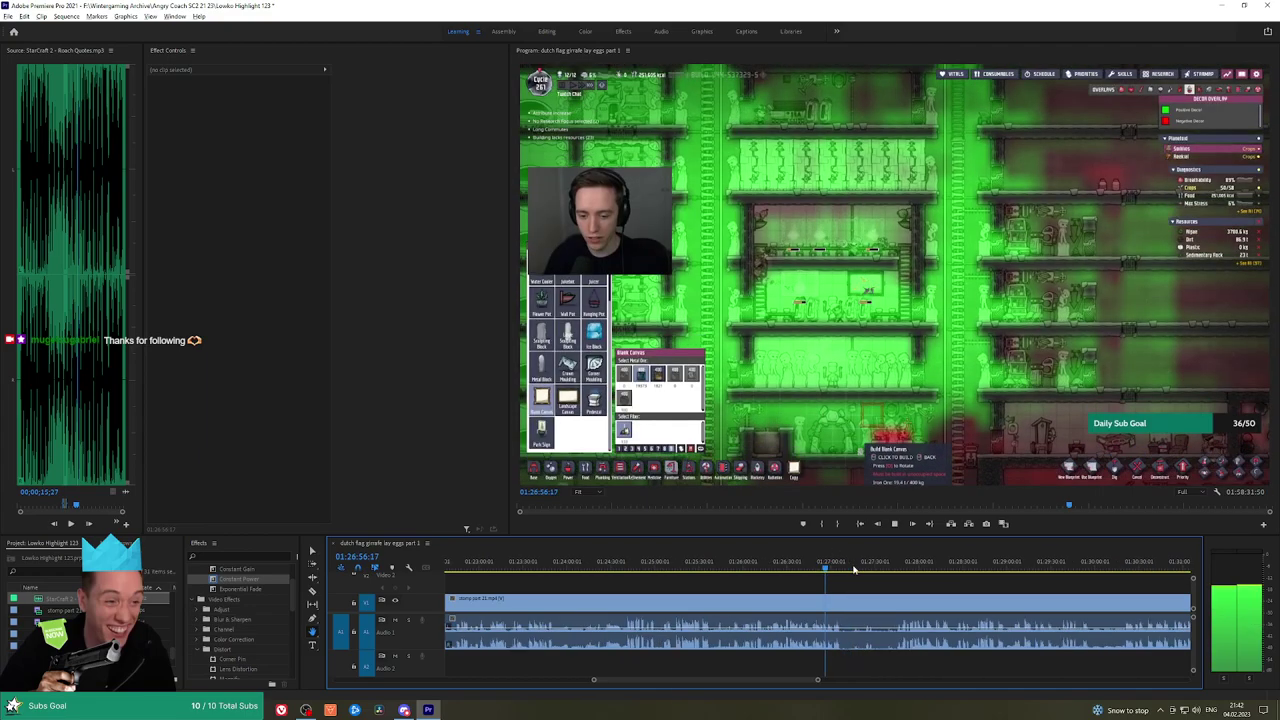
# Inspect the moments around 01:26:57, where the streamer turns away from the game, for a possible edit point
pyautogui.scroll(3, 853, 568)
pyautogui.scroll(1, 781, 567)
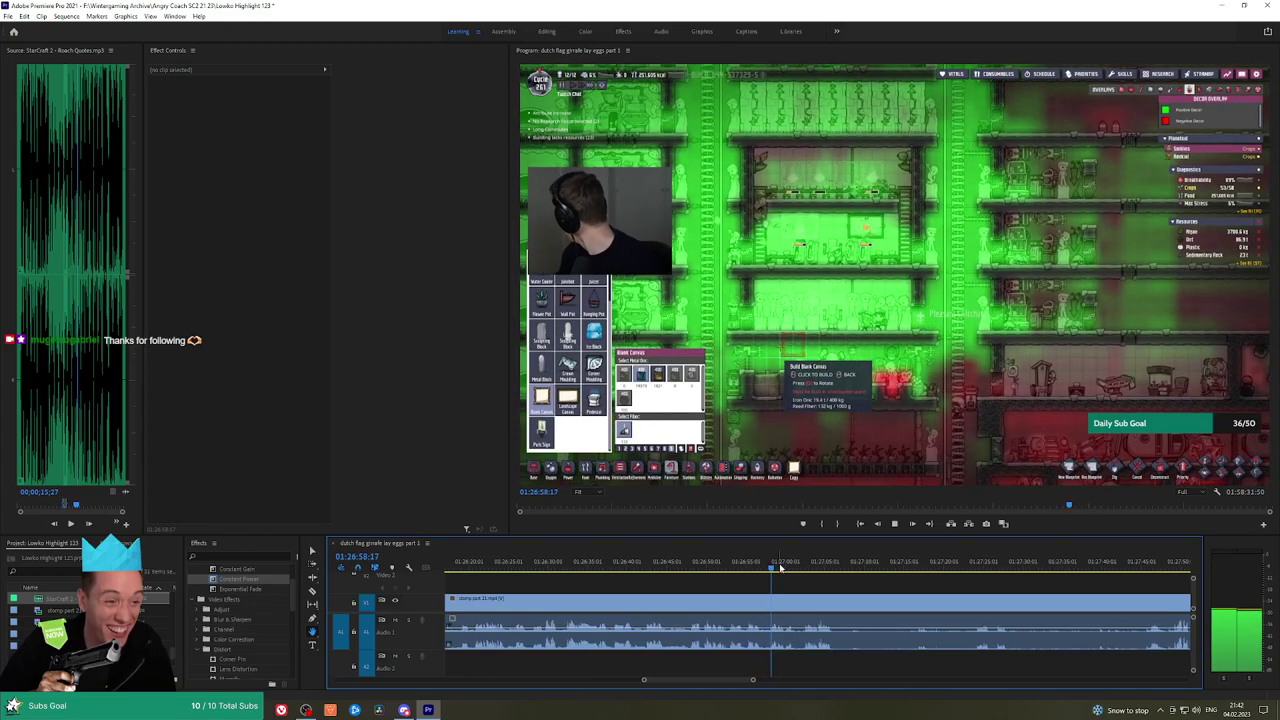
pyautogui.moveTo(773, 567); pyautogui.dragTo(762, 567)
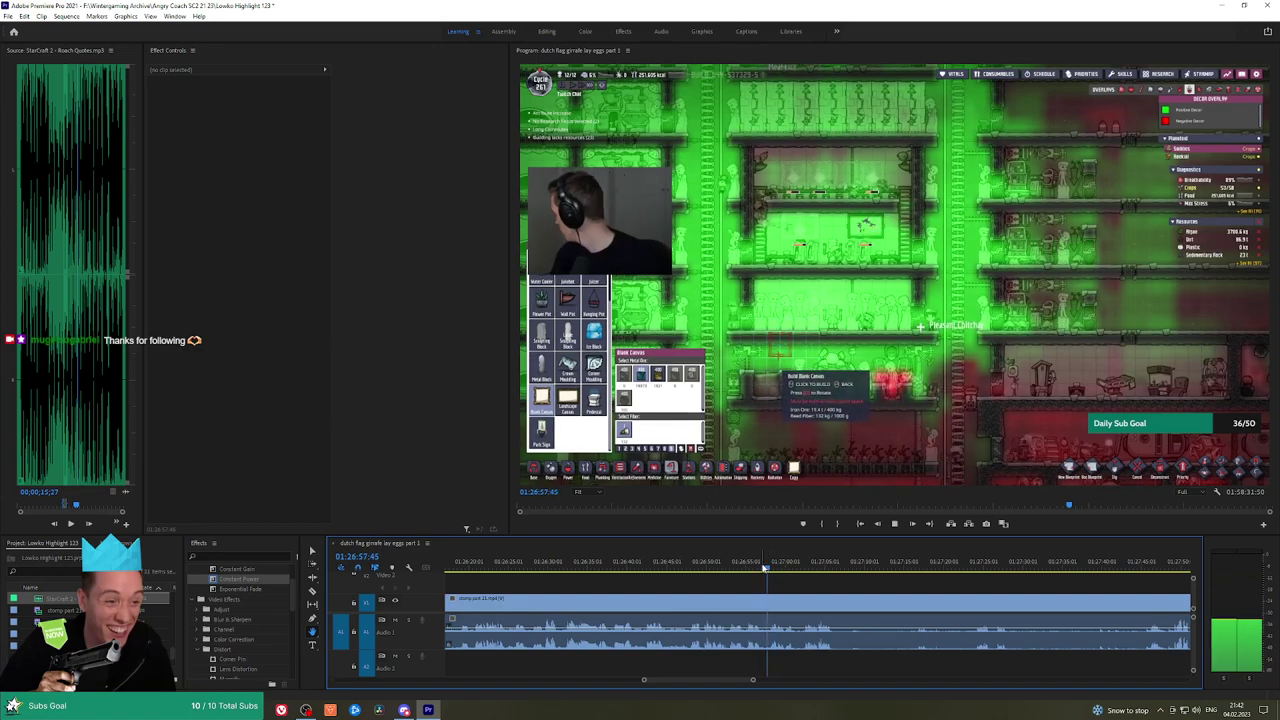
pyautogui.scroll(2, 764, 572)
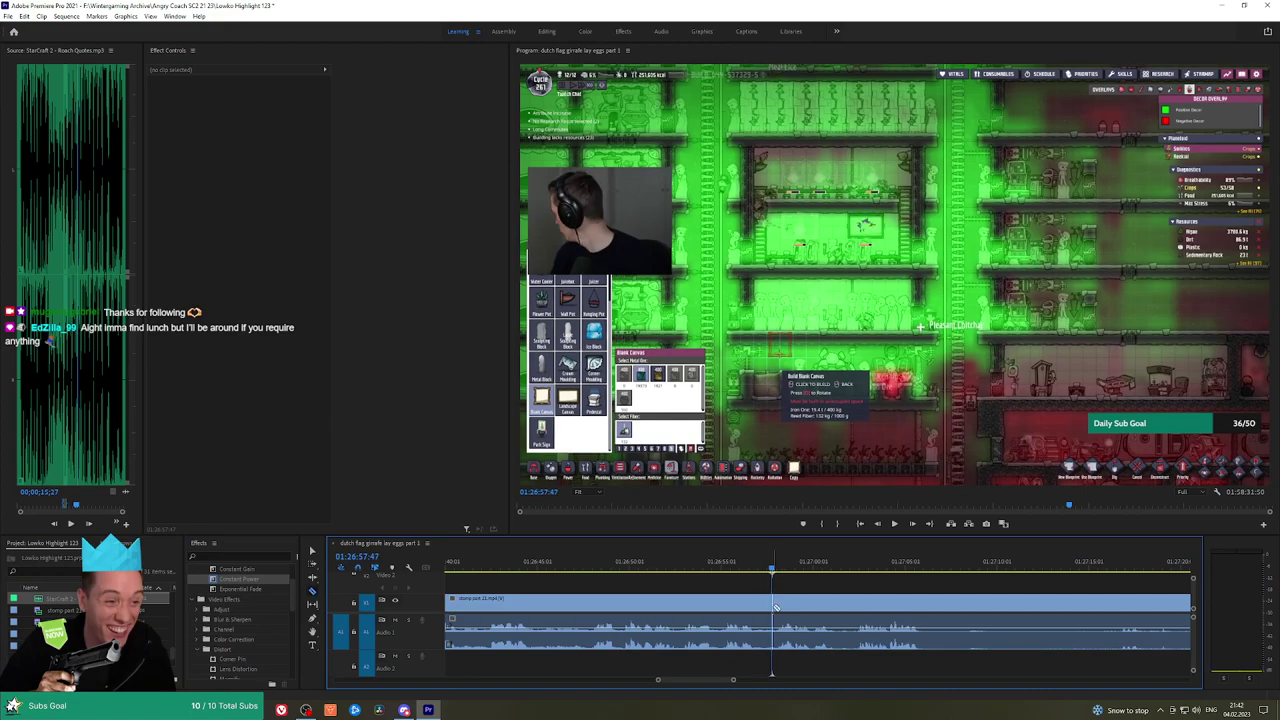
pyautogui.click(720, 567)
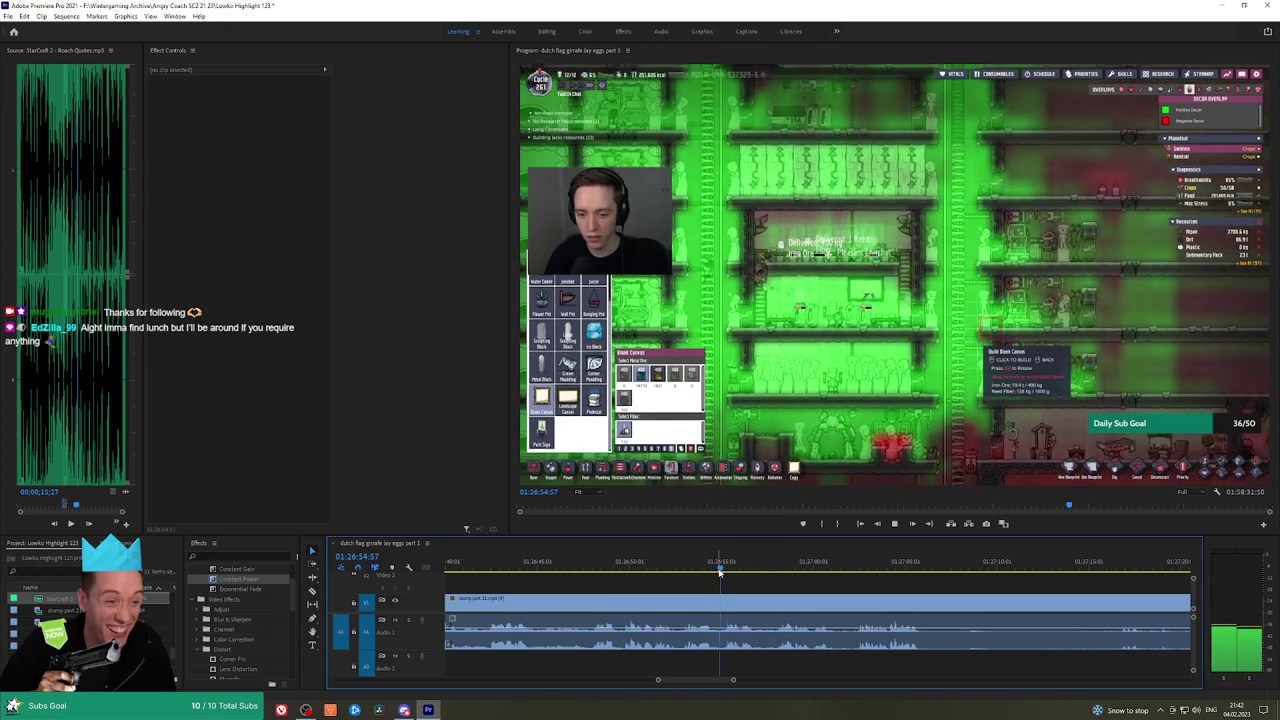
pyautogui.press('space')
# Check the earlier footage from about 01:26:03 to 01:26:16 to locate where the canvas-placing segment starts
pyautogui.moveTo(720, 572); pyautogui.dragTo(626, 566)
pyautogui.press('h')
pyautogui.press('space')
pyautogui.scroll(-3, 666, 576)
pyautogui.scroll(-2, 684, 576)
pyautogui.scroll(4, 634, 570)
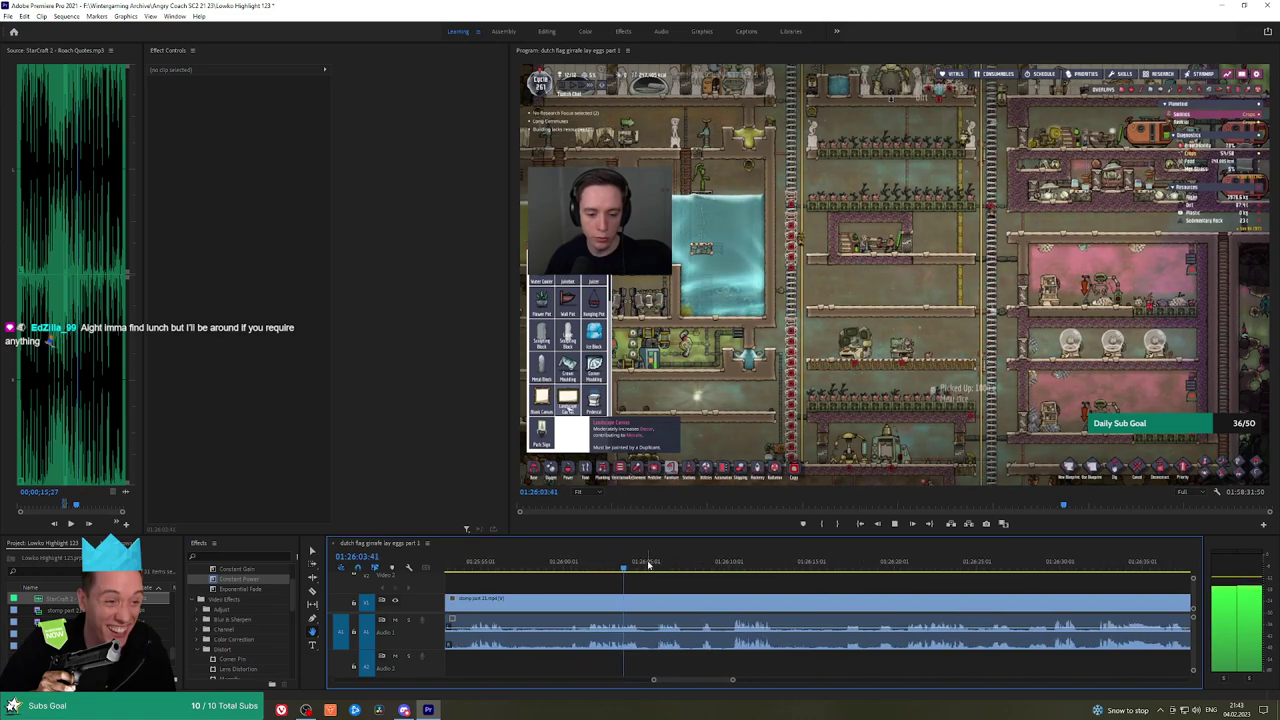
pyautogui.click(656, 566)
pyautogui.moveTo(697, 566); pyautogui.dragTo(843, 565)
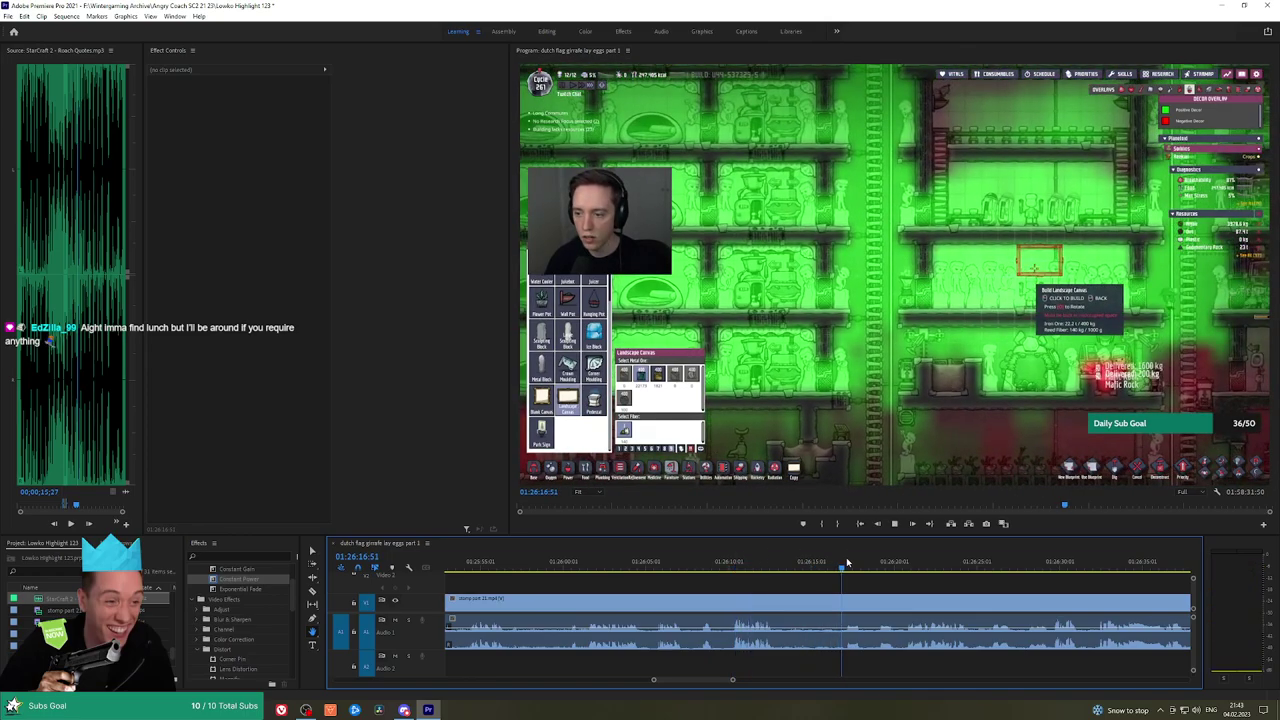
# Cut the stream clip at about 01:26:16 and ripple delete the unused footage before the cut
pyautogui.moveTo(922, 573); pyautogui.dragTo(745, 571)
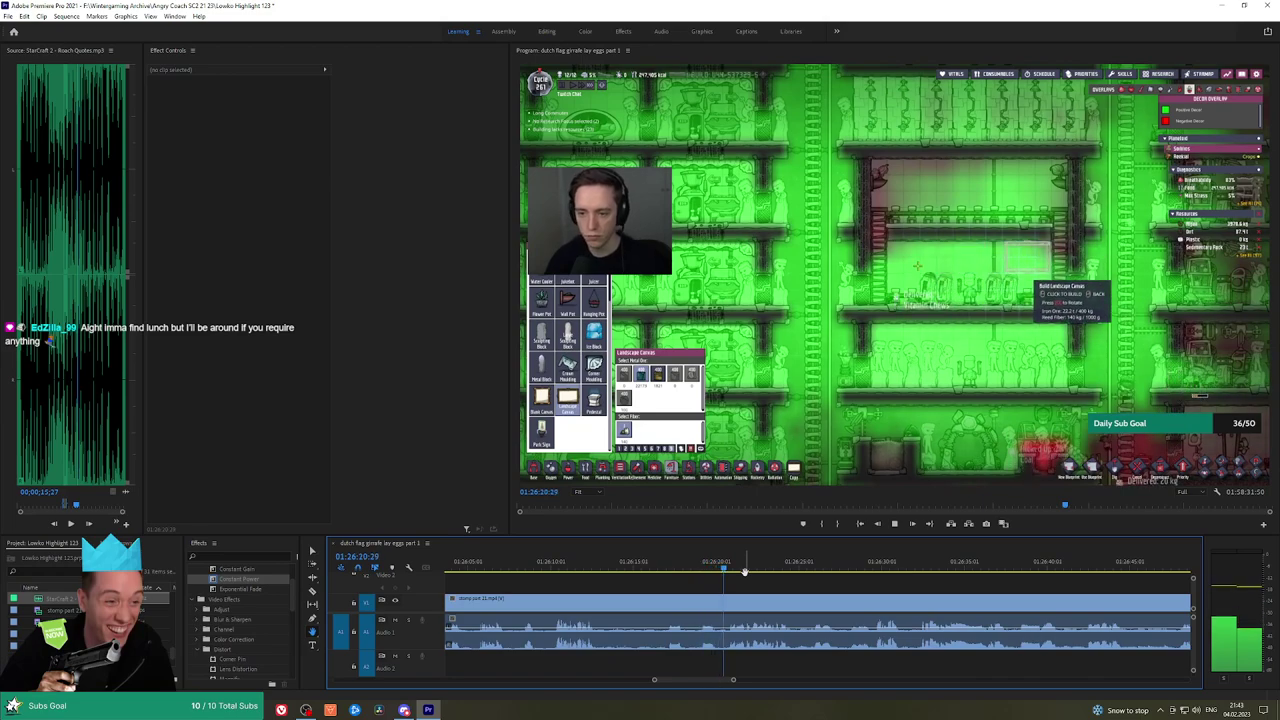
pyautogui.moveTo(745, 570); pyautogui.dragTo(614, 568)
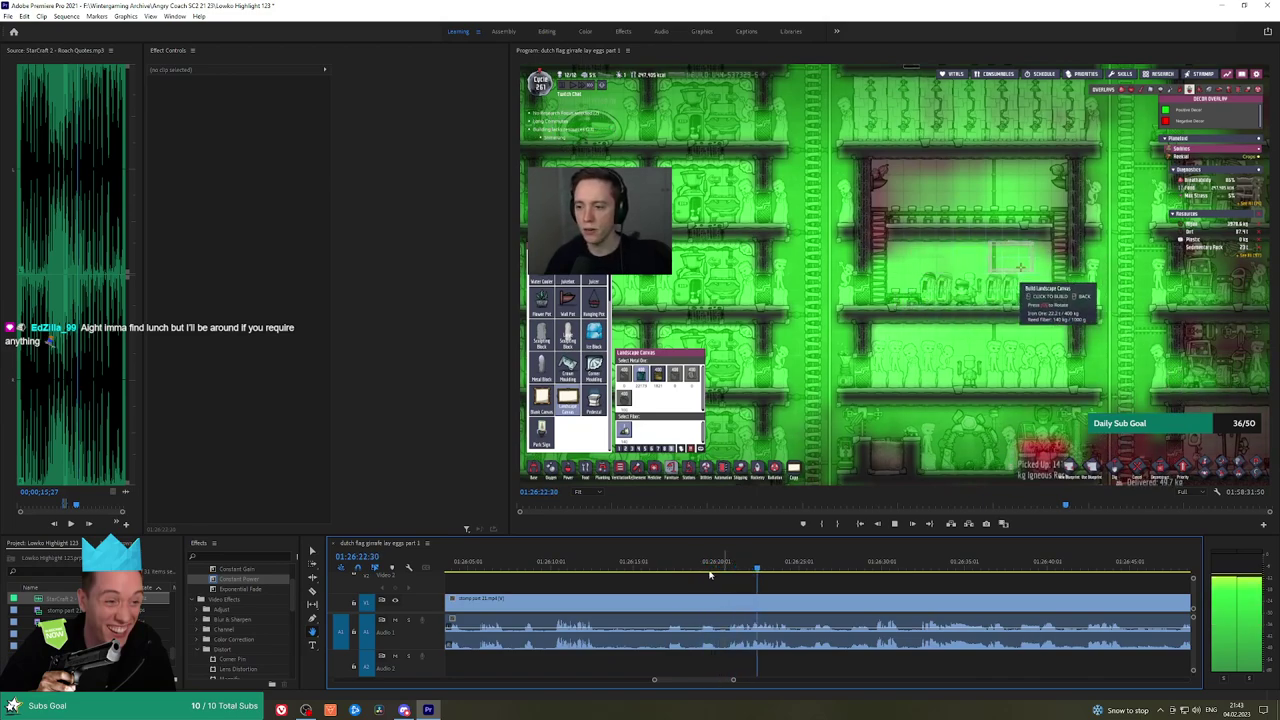
pyautogui.press('space')
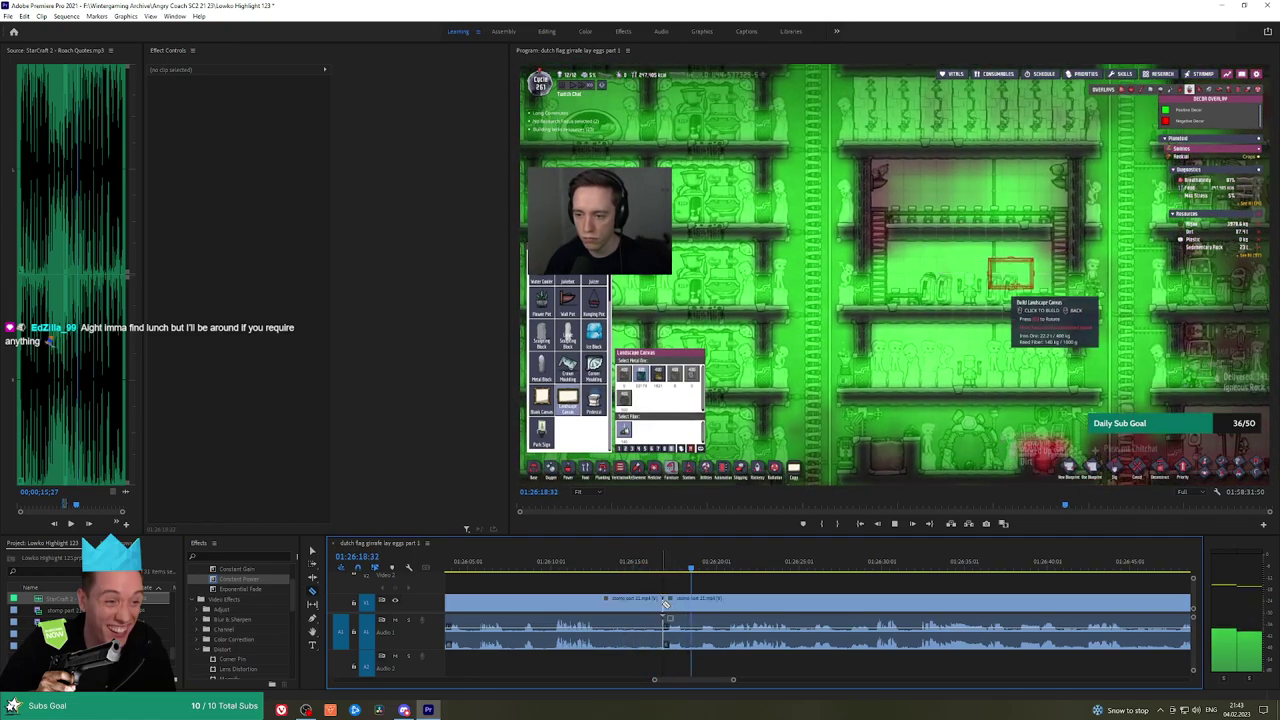
pyautogui.click(663, 603)
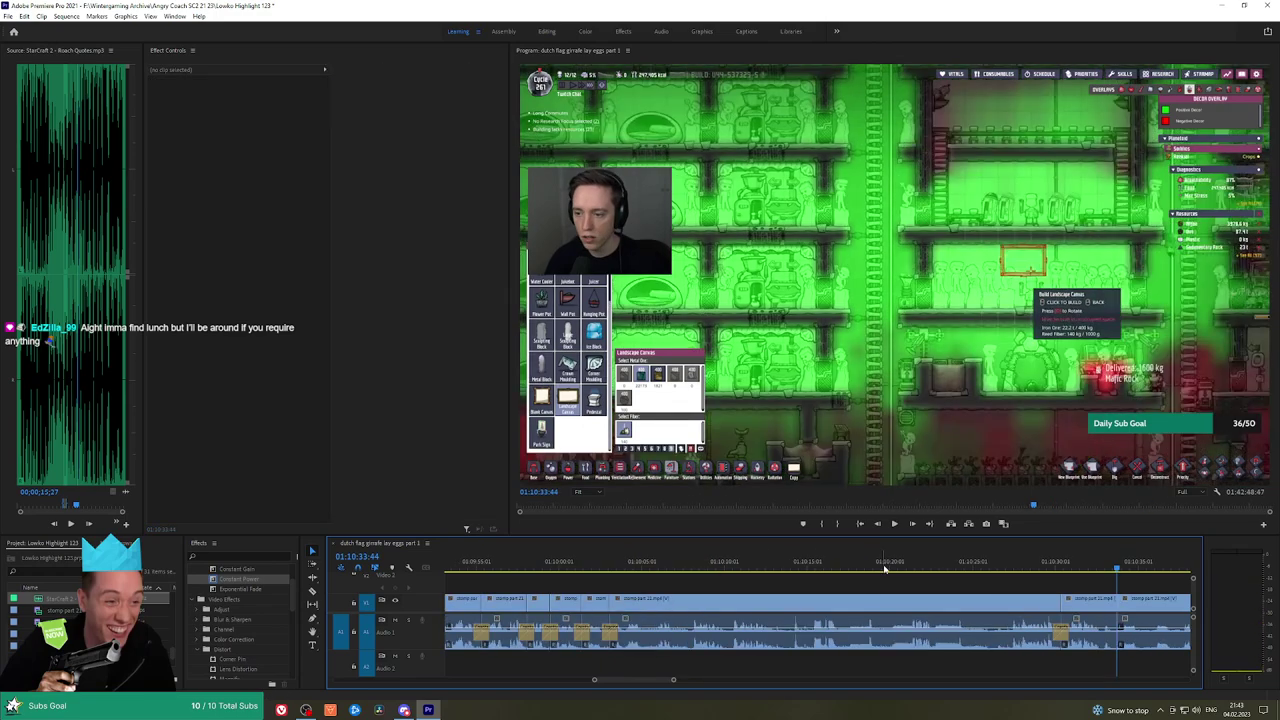
# Add an Exponential Fade audio transition at the new edit point at about 01:10:33 and play the join
pyautogui.moveTo(245, 589); pyautogui.dragTo(363, 589)
pyautogui.press('space')
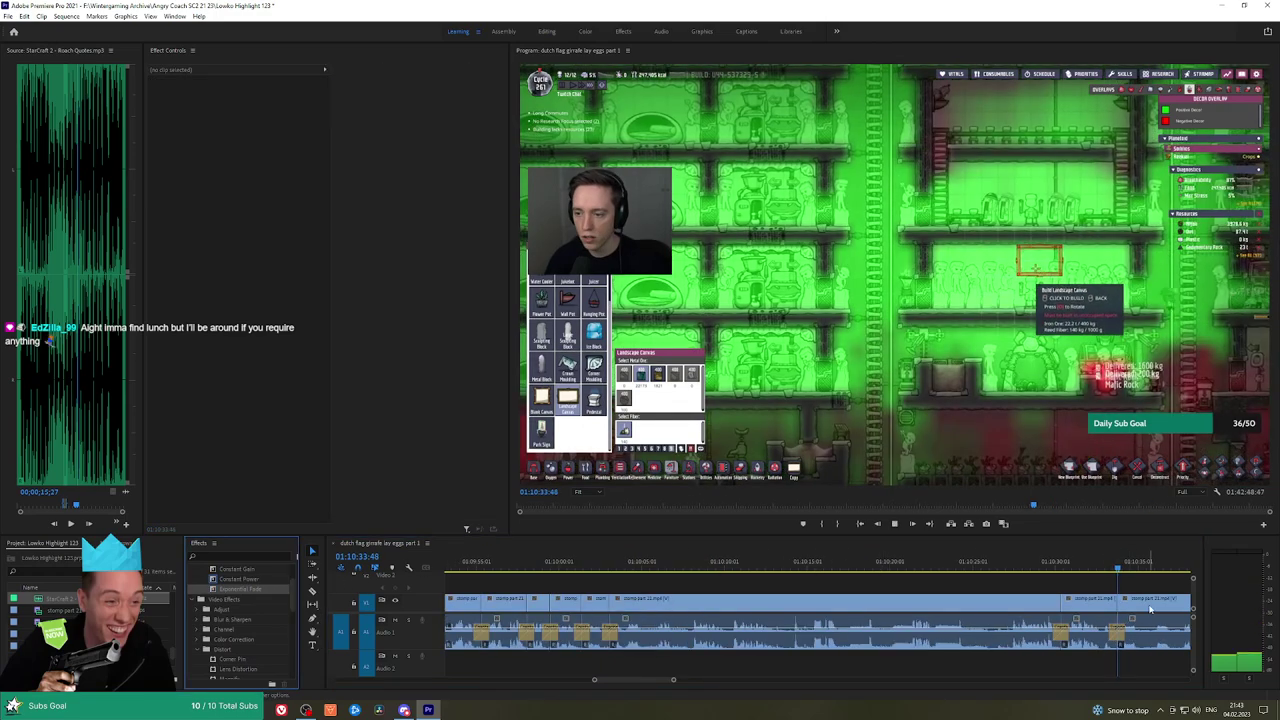
# Cut out and ripple delete the footage from about 01:10:48 to 01:10:49, and add a Constant Power audio transition at the join
pyautogui.moveTo(851, 594); pyautogui.dragTo(696, 579)
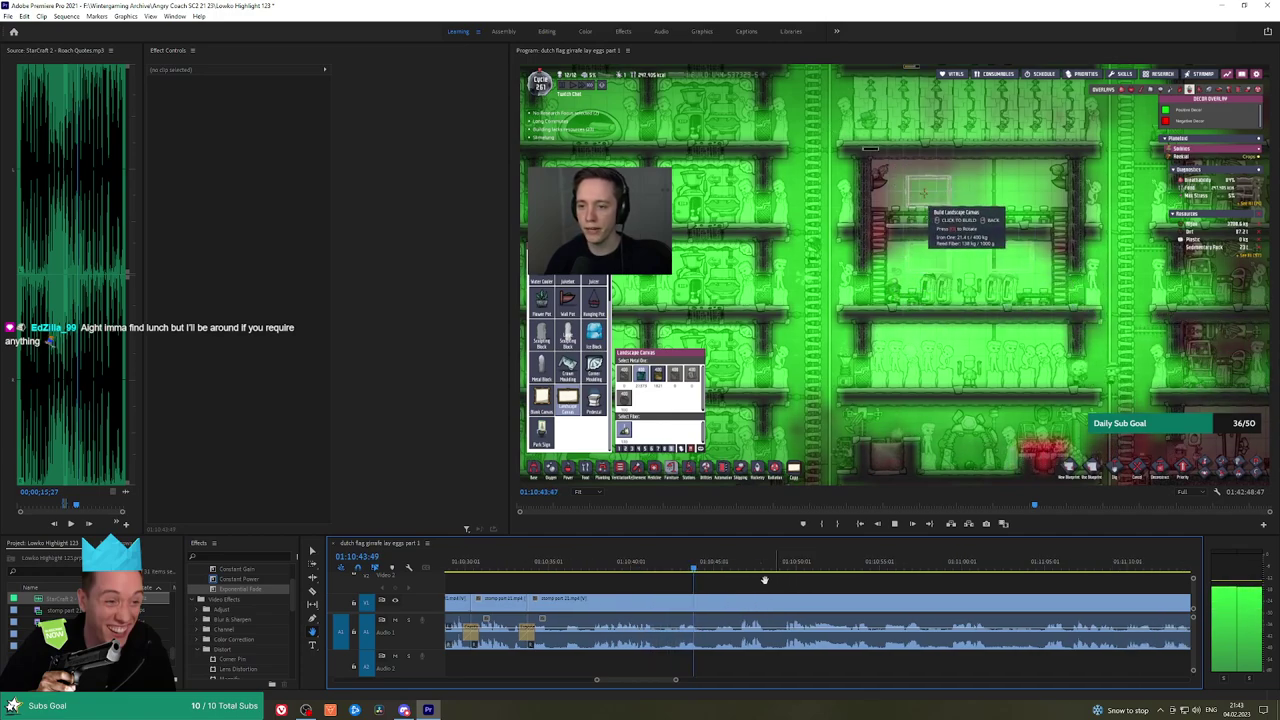
pyautogui.scroll(-2, 672, 573)
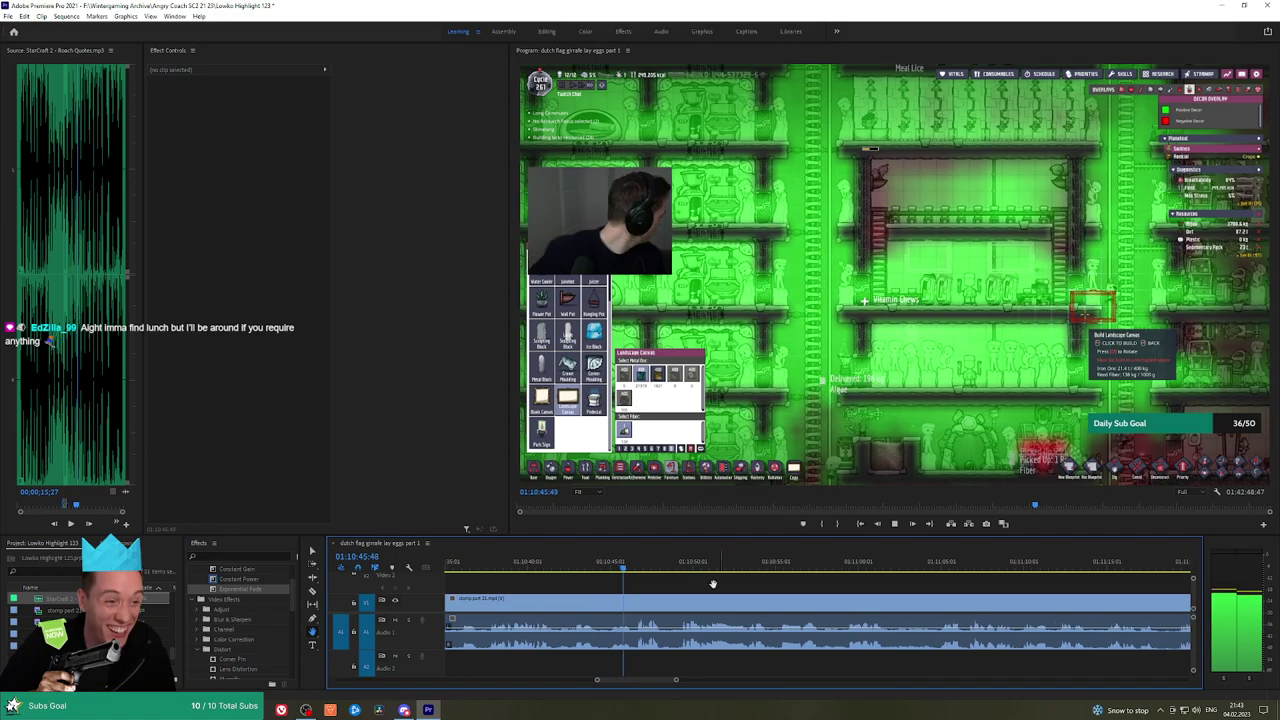
pyautogui.moveTo(719, 584); pyautogui.dragTo(661, 584)
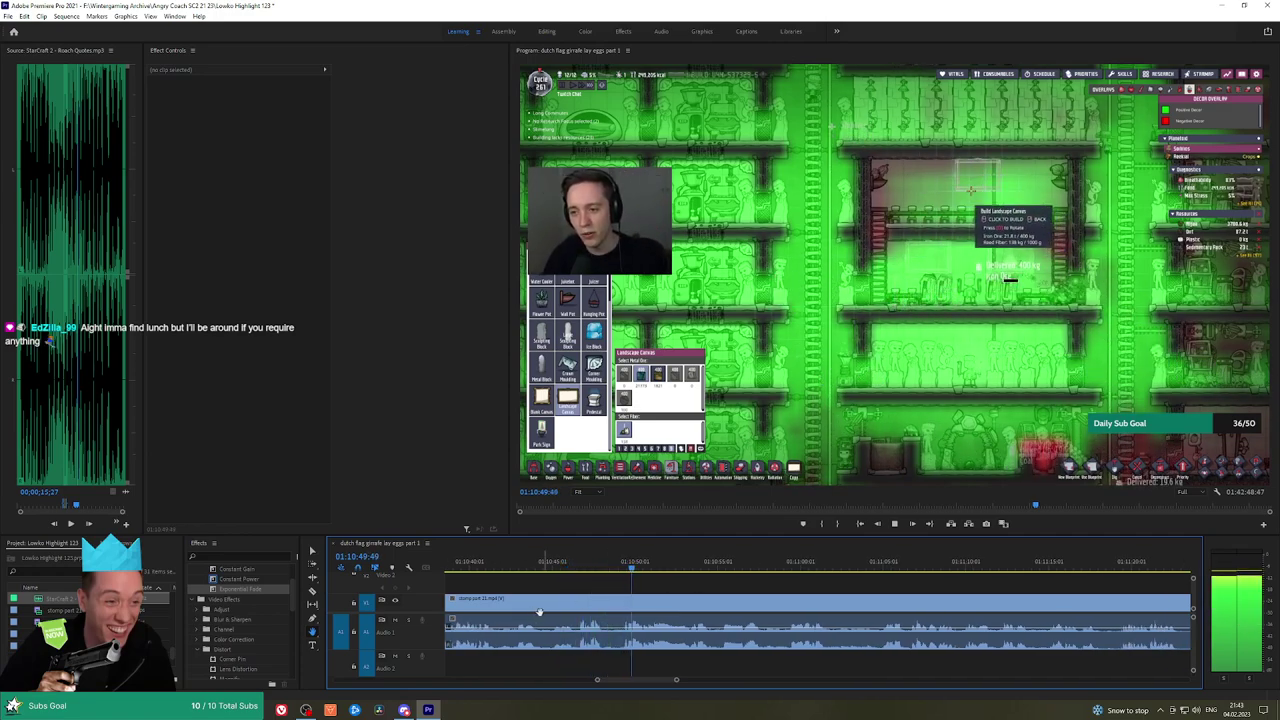
pyautogui.click(621, 603)
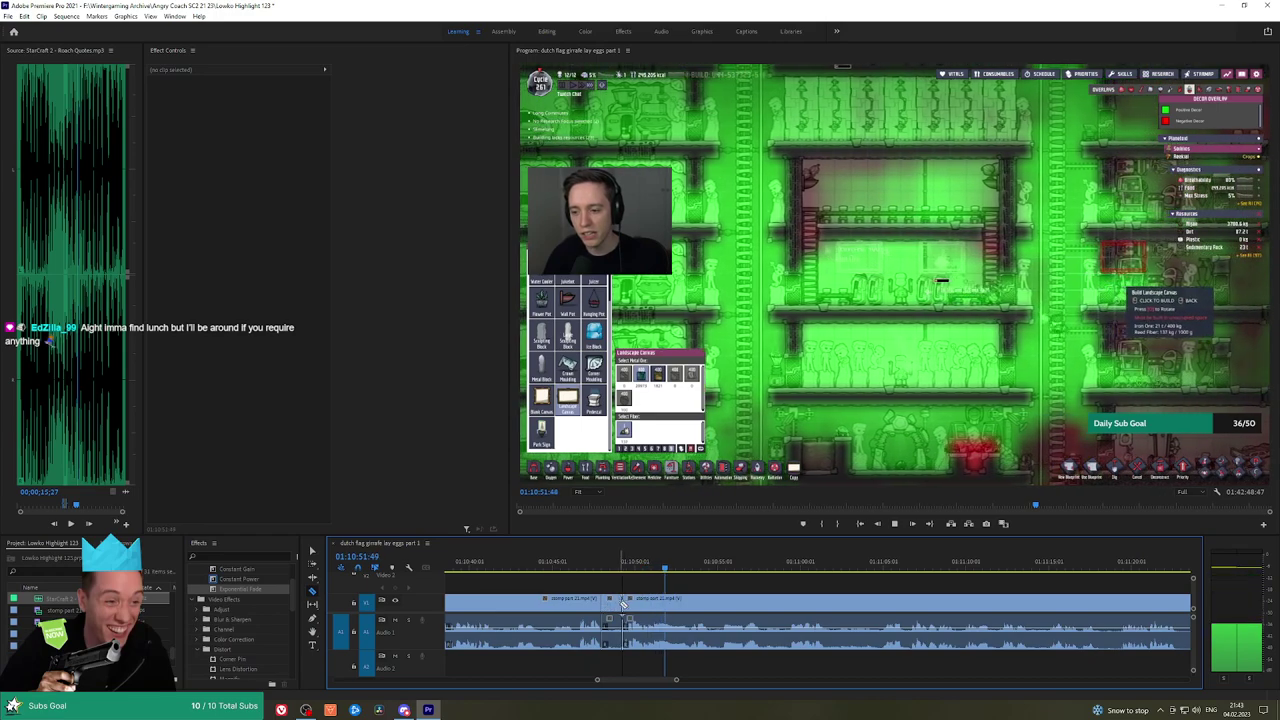
pyautogui.press('v')
pyautogui.click(610, 606)
pyautogui.hotkey('shift', 'Delete')
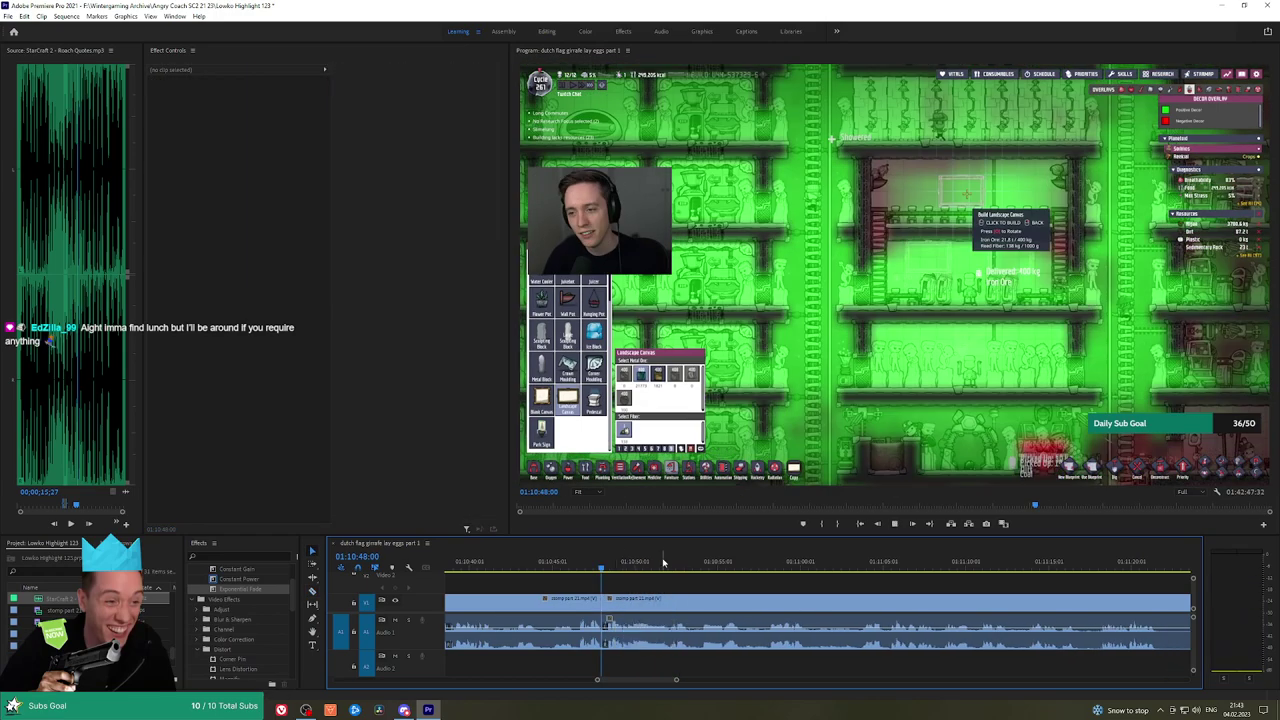
pyautogui.moveTo(250, 579); pyautogui.dragTo(538, 597)
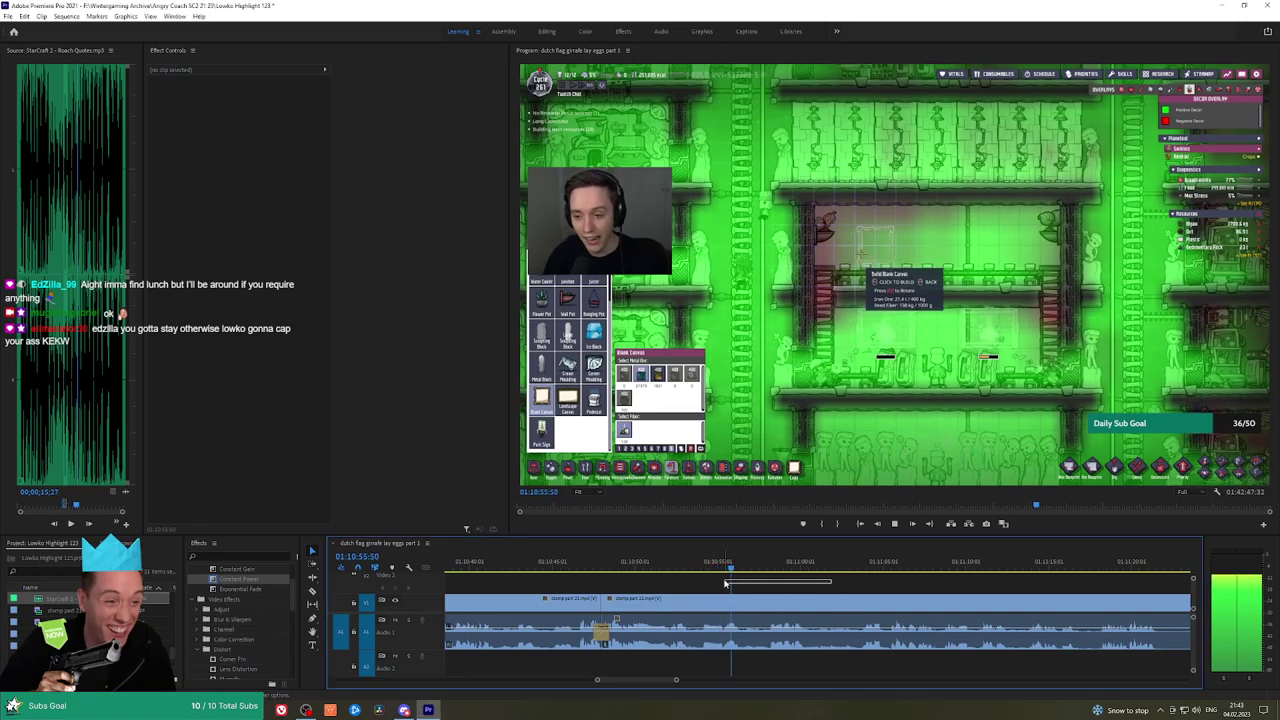
# Ripple delete the footage from about 01:11:00 to 01:11:03 and smooth the join with a Constant Power audio transition
pyautogui.scroll(-3, 792, 582)
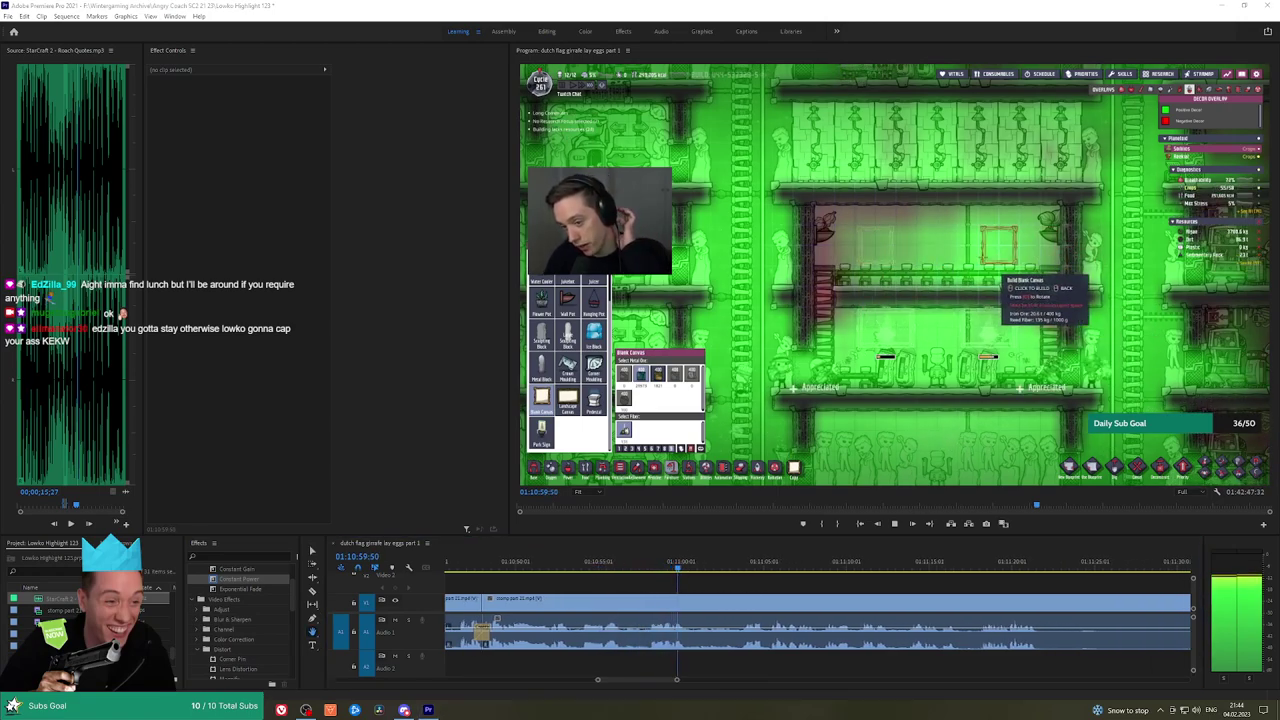
pyautogui.scroll(-2, 750, 589)
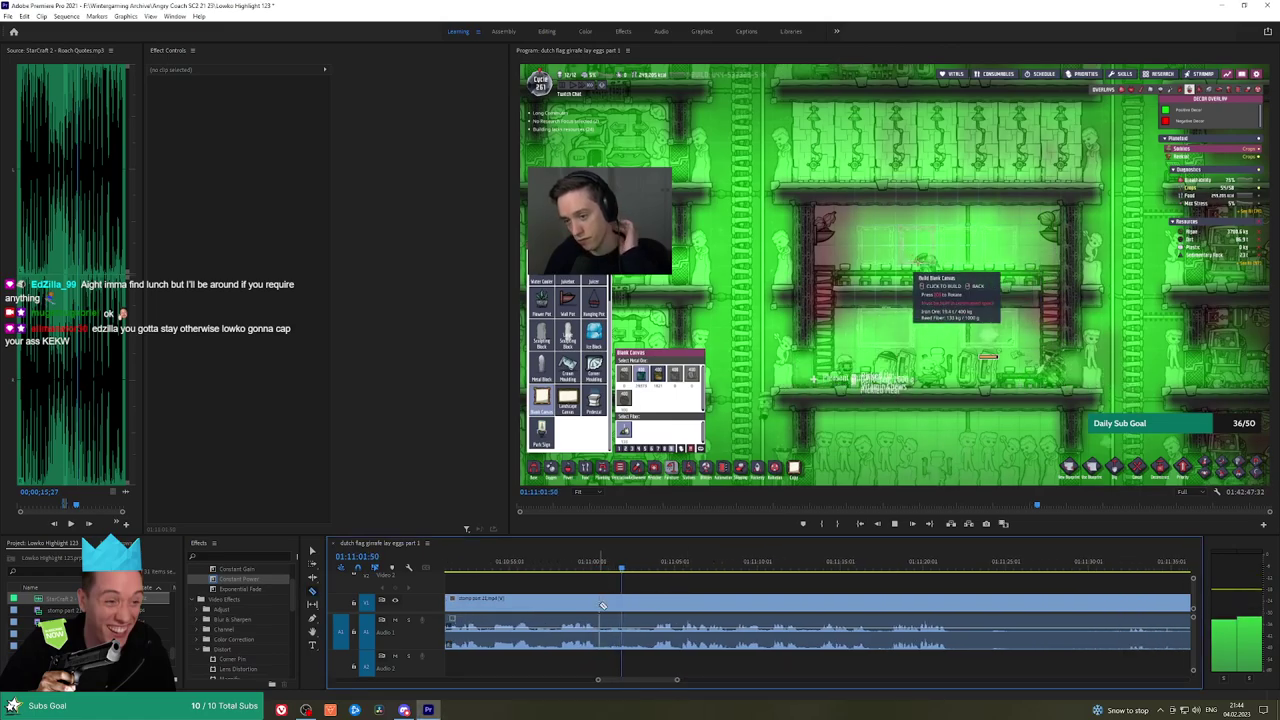
pyautogui.press('v')
pyautogui.click(632, 610)
pyautogui.hotkey('shift', 'Delete')
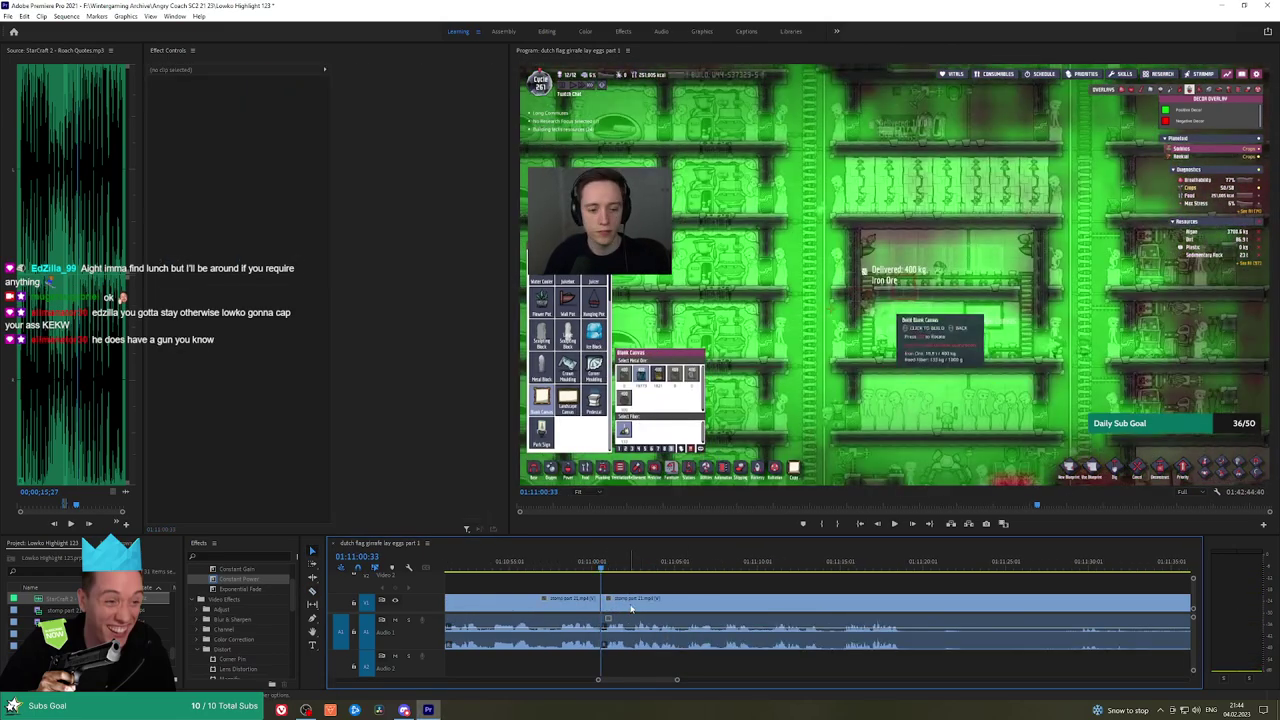
pyautogui.press('space')
pyautogui.moveTo(239, 580); pyautogui.dragTo(607, 631)
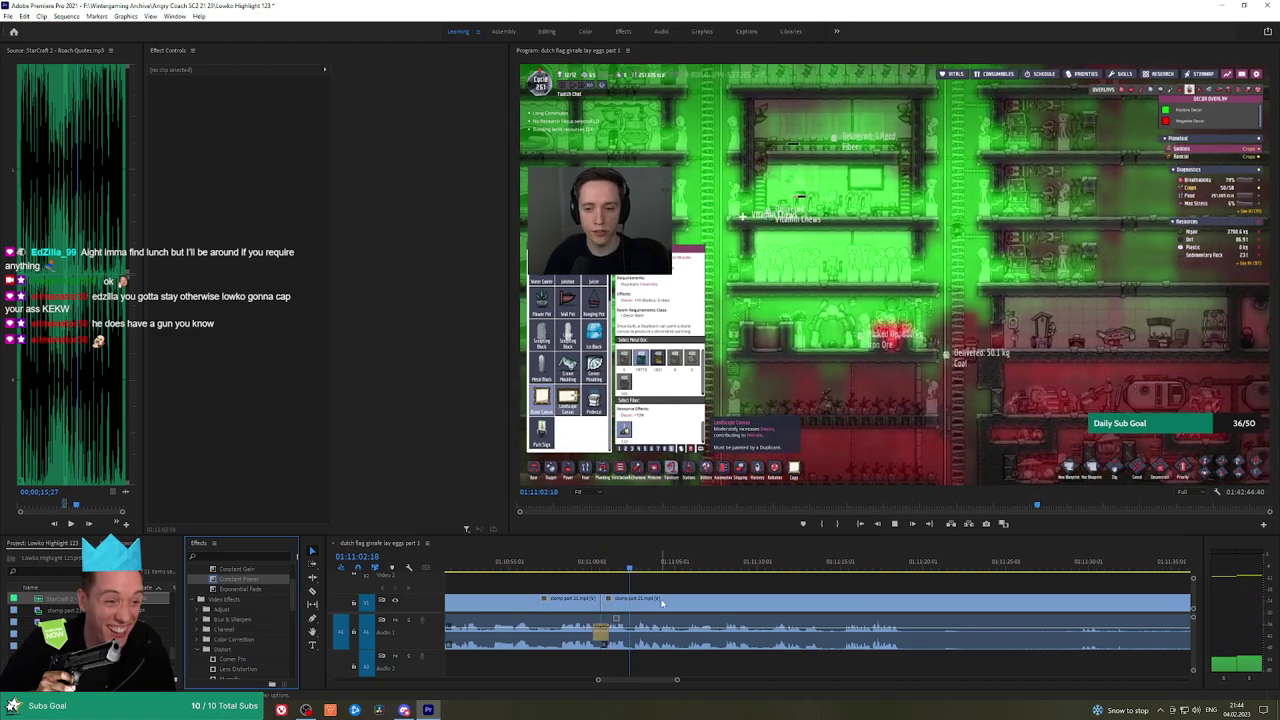
# Split the stream clip at about 01:11:21 and 01:11:25 to isolate the shot of the cat by the door
pyautogui.press('h')
pyautogui.moveTo(726, 589); pyautogui.dragTo(631, 580)
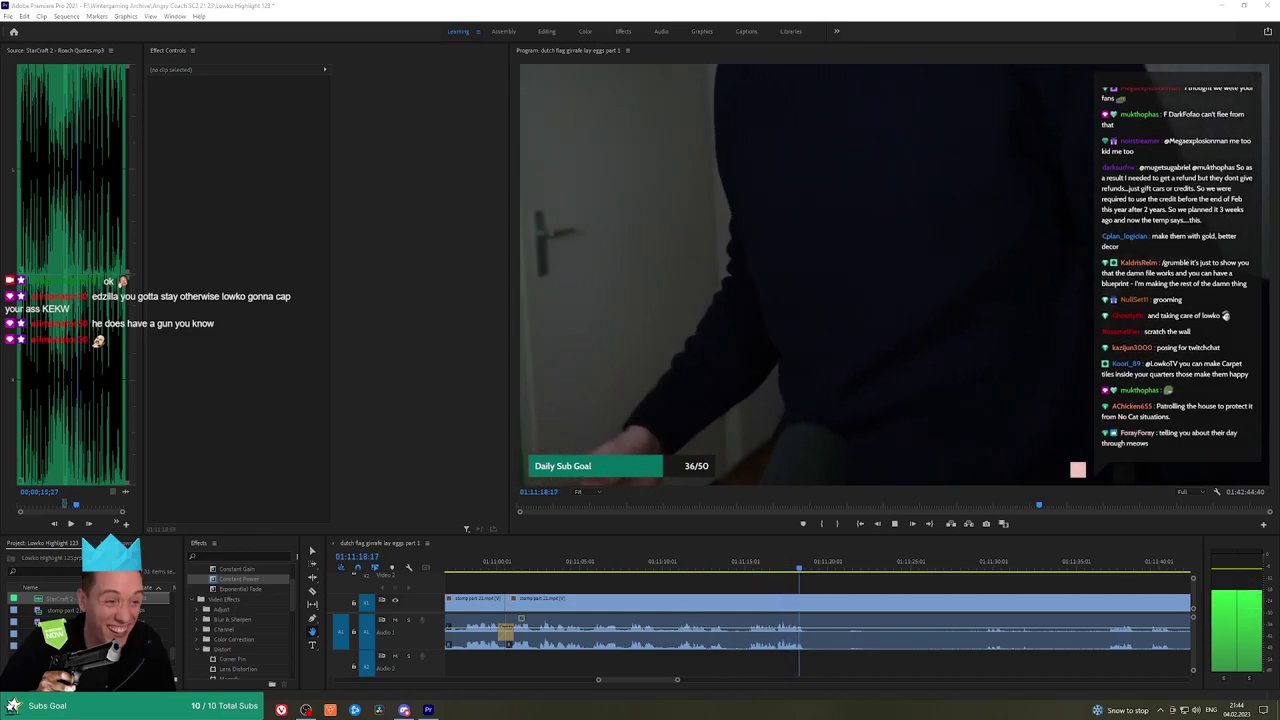
pyautogui.moveTo(843, 569); pyautogui.dragTo(913, 577)
pyautogui.click(850, 598)
pyautogui.press('space')
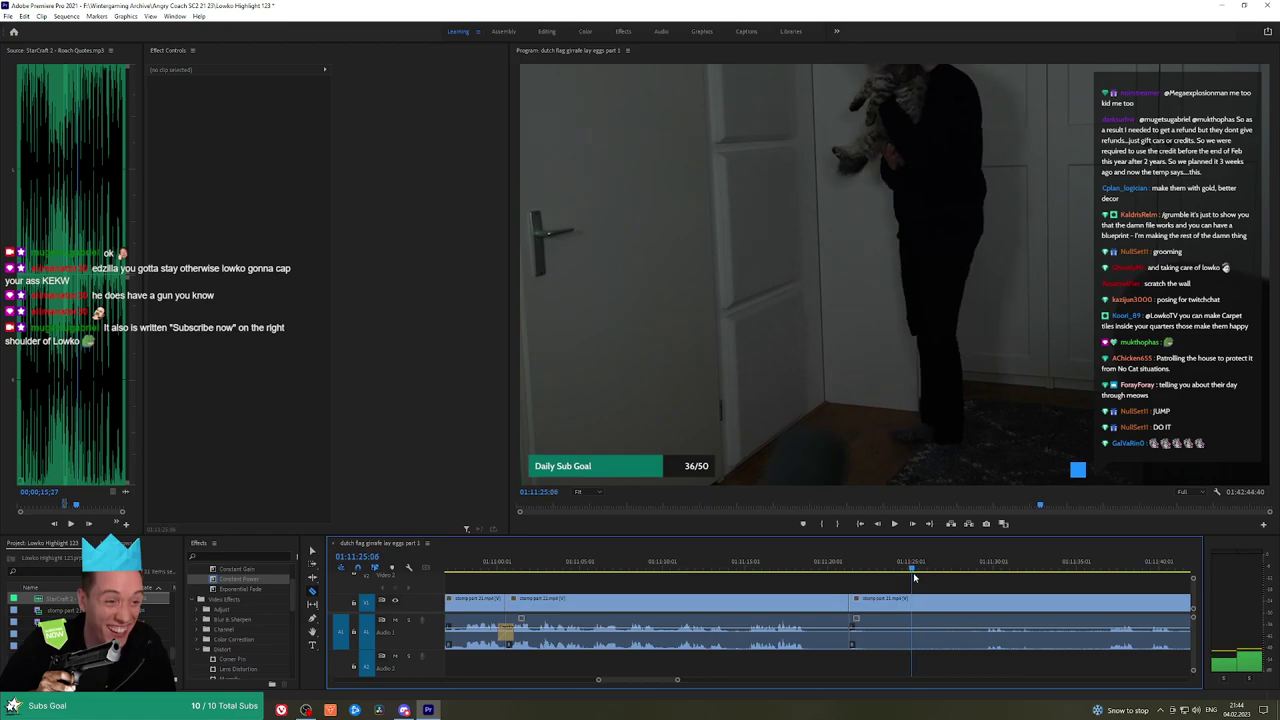
pyautogui.press('Up')
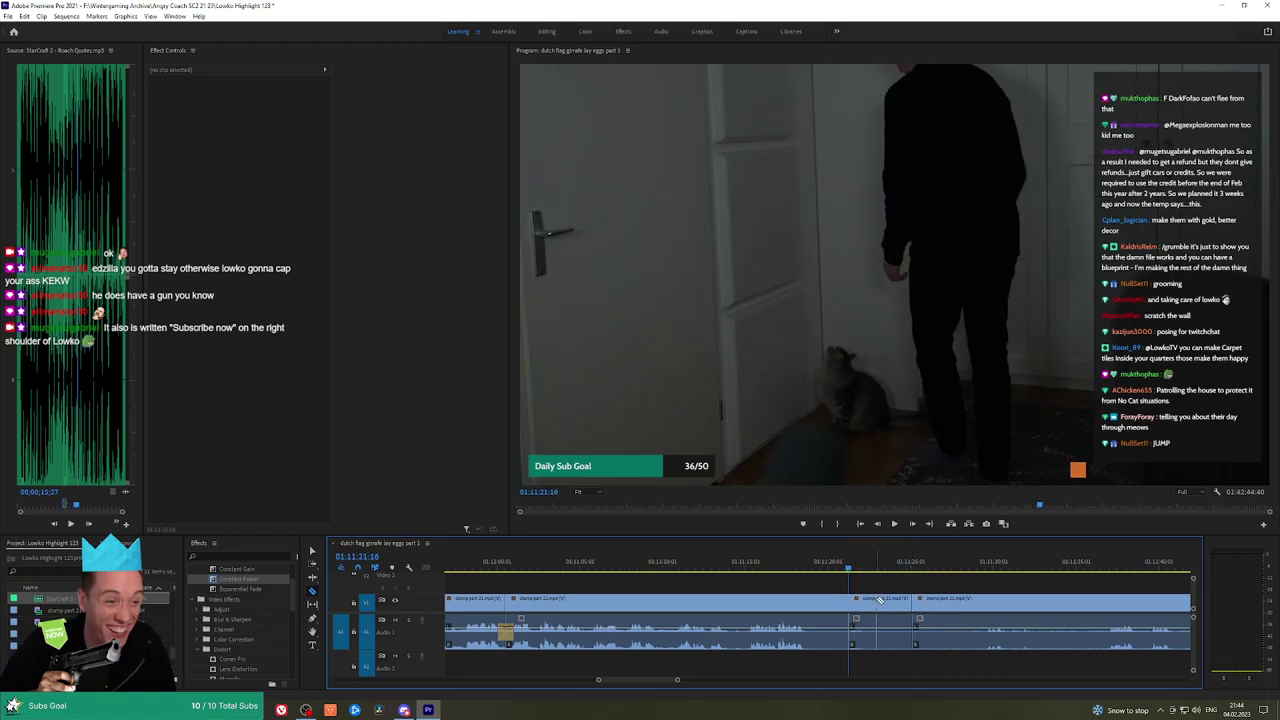
# Scale the isolated cat shot up to about 190 and shift its vertical position to frame the cat, checking the result in playback
pyautogui.click(878, 601)
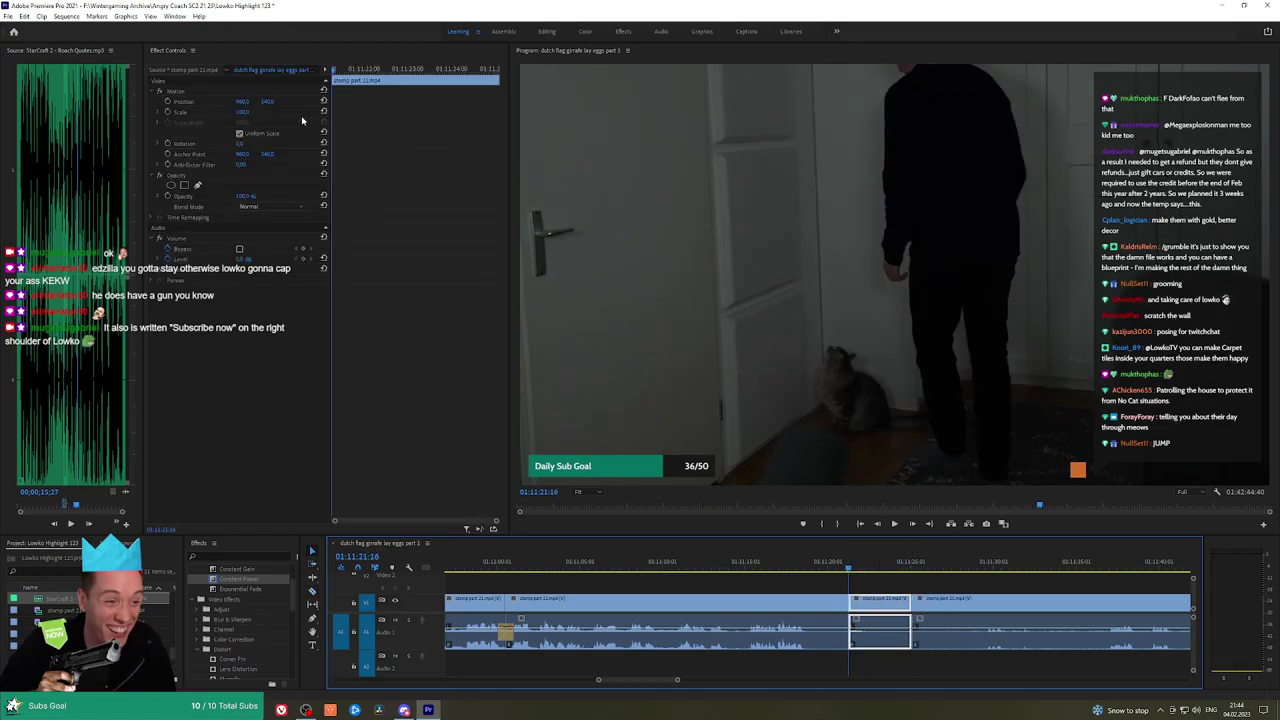
pyautogui.moveTo(243, 114)
pyautogui.mouseDown()
pyautogui.moveTo(271, 113)
pyautogui.moveTo(230, 101)
pyautogui.mouseUp()
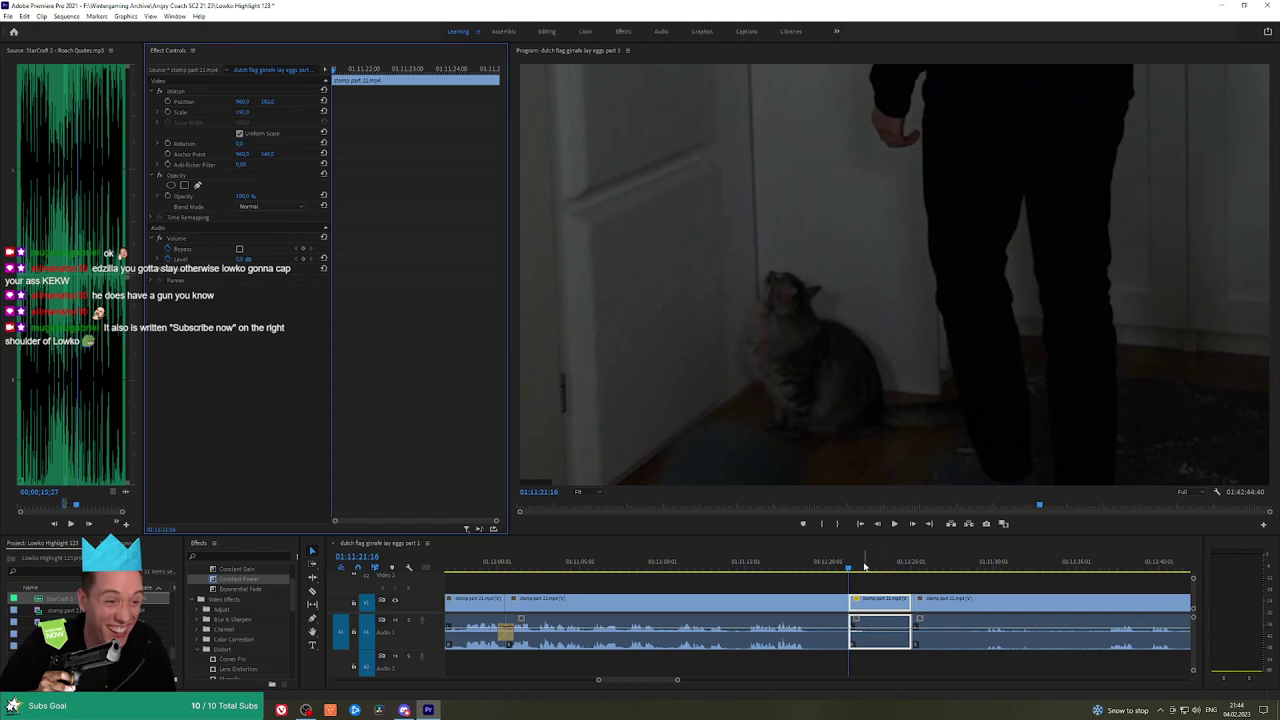
pyautogui.press('space')
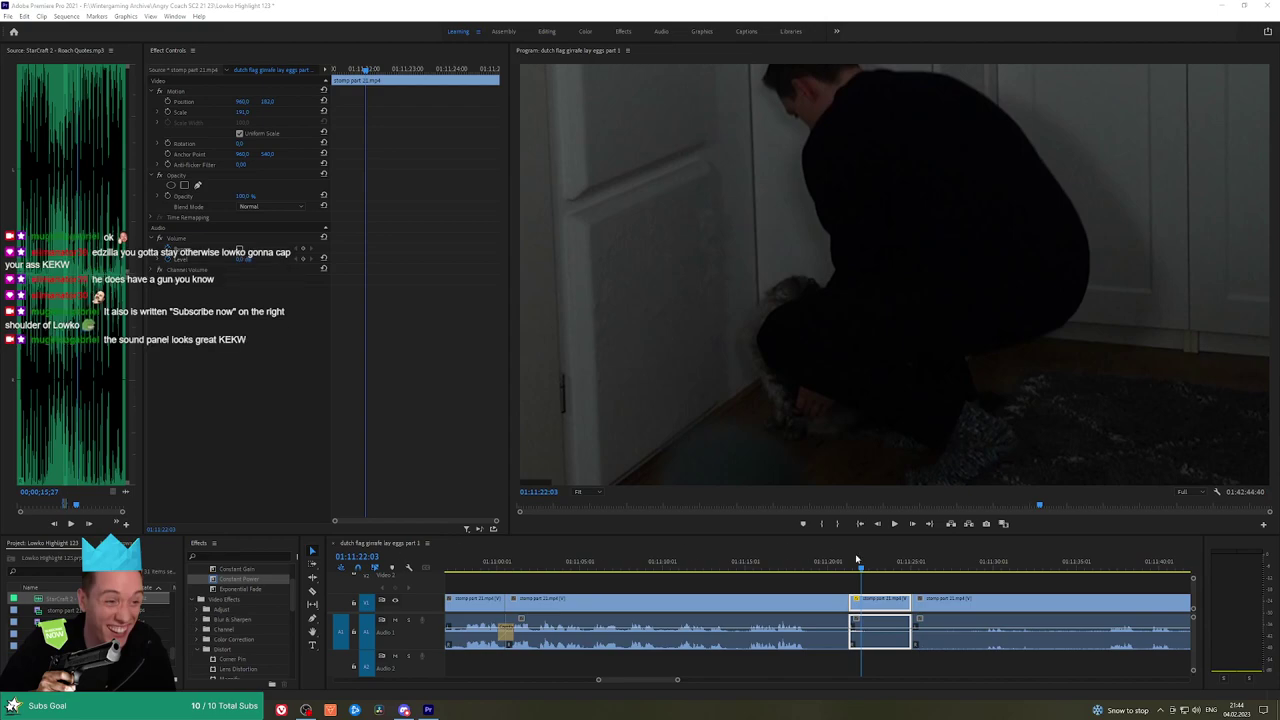
pyautogui.moveTo(858, 565); pyautogui.dragTo(870, 569)
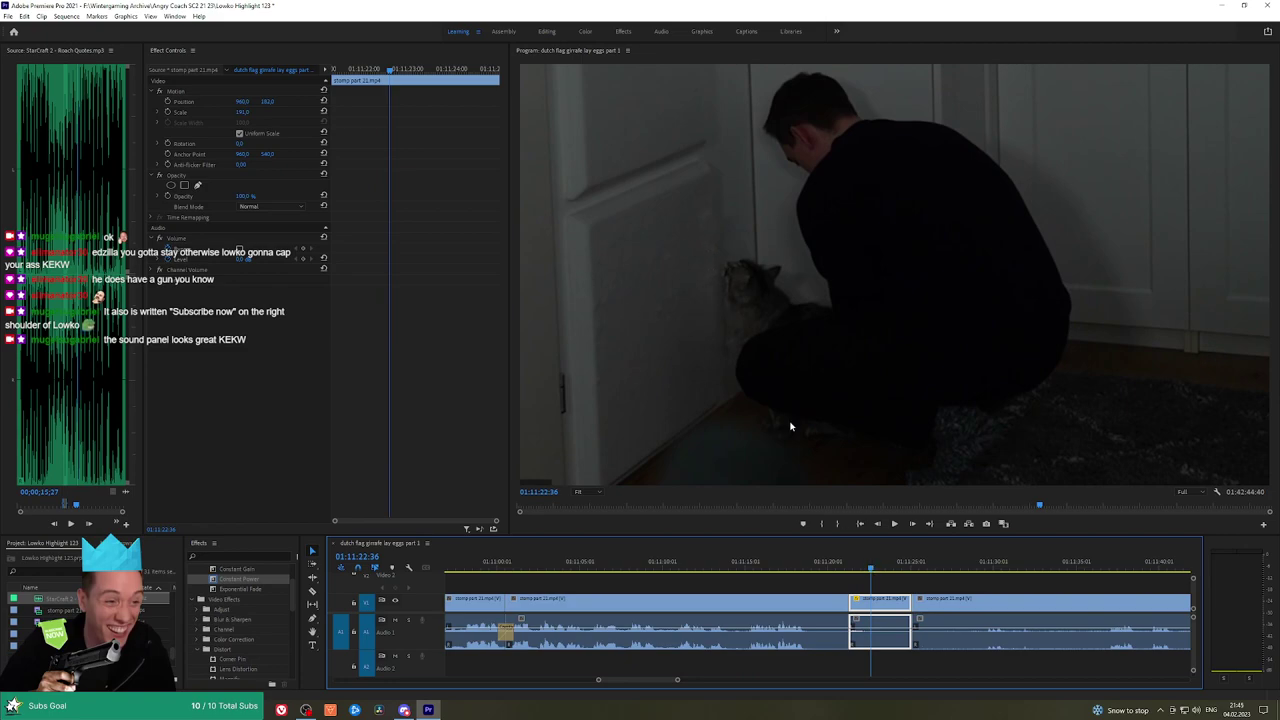
pyautogui.click(922, 583)
# Cut the clip at about 01:11:29 and ripple delete the footage between the zoomed cat shot and this cut
pyautogui.moveTo(891, 569); pyautogui.dragTo(985, 566)
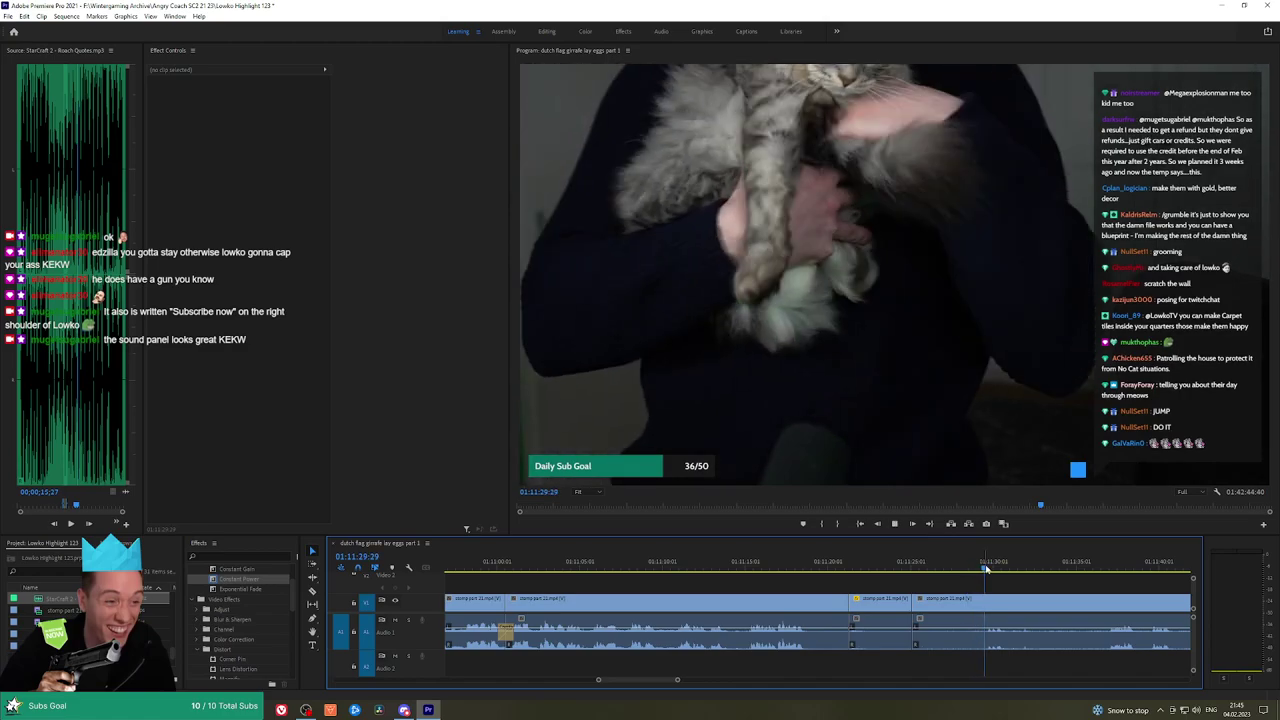
pyautogui.press('space')
pyautogui.press('c')
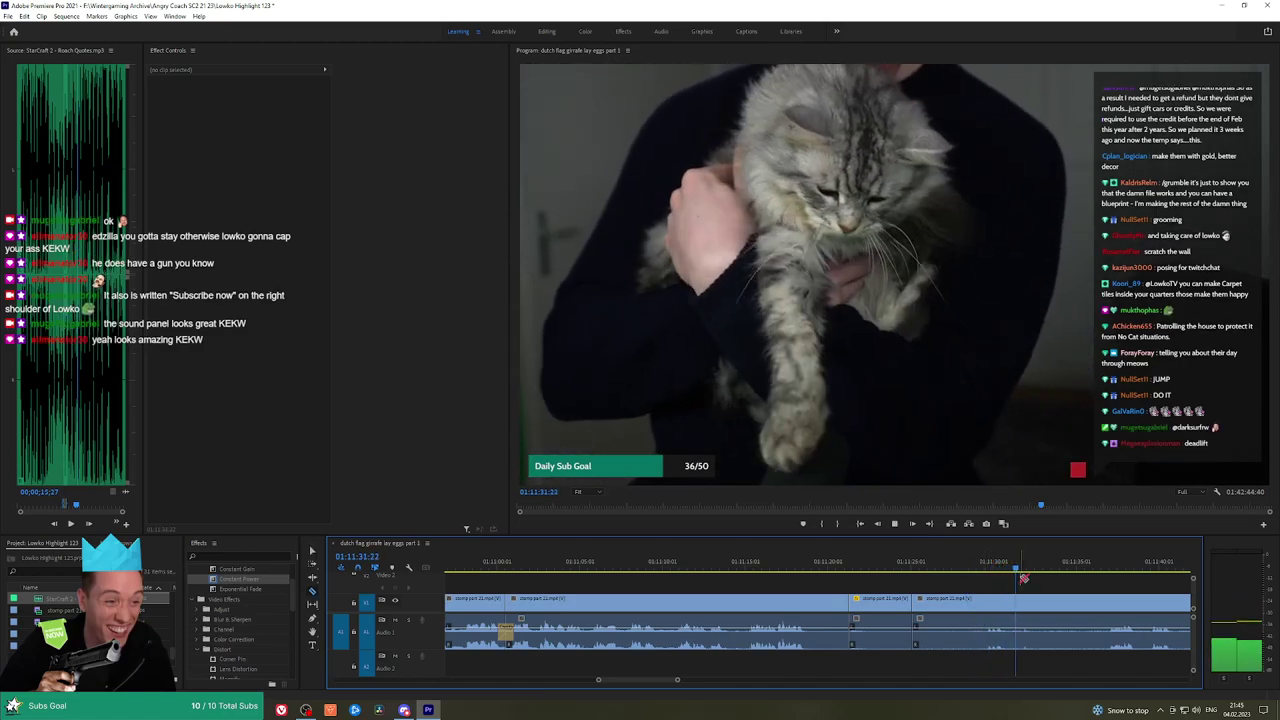
pyautogui.click(988, 604)
pyautogui.press('v')
pyautogui.click(946, 609)
pyautogui.hotkey('shift', 'Delete')
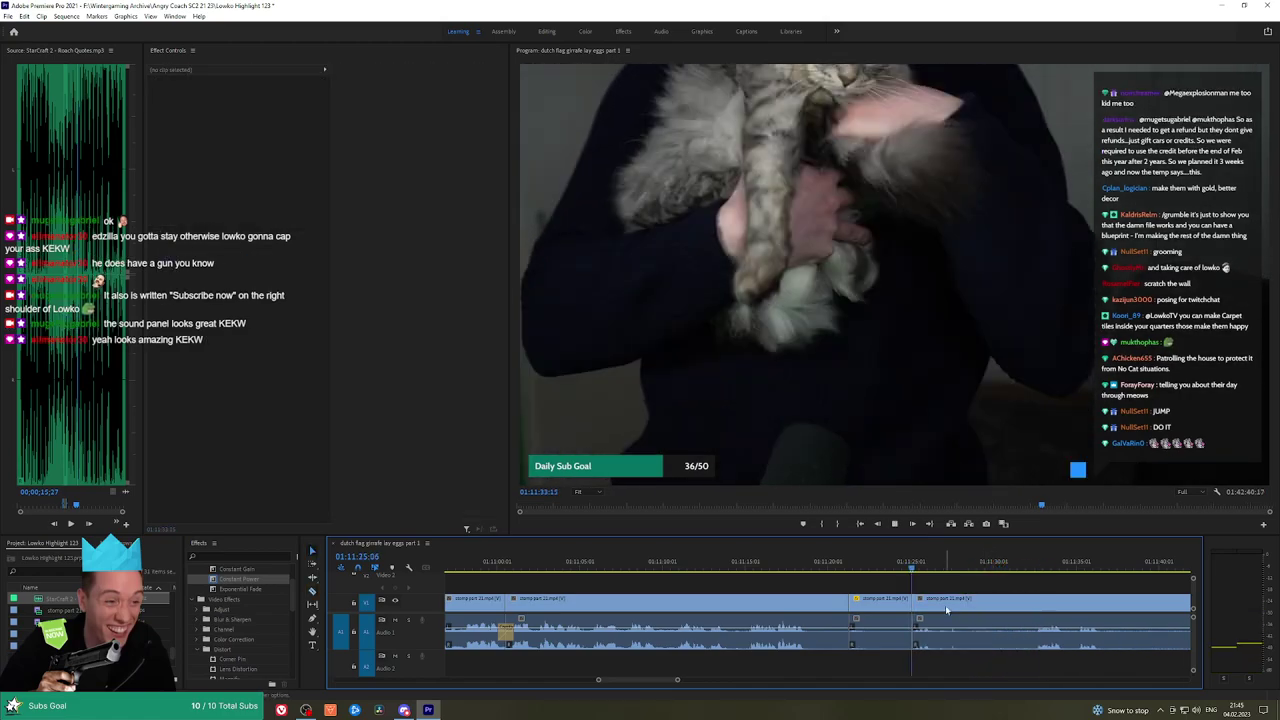
# Ripple delete the cat footage from about 01:11:28 to 01:11:32 and add a Constant Power audio transition at the join
pyautogui.press('h')
pyautogui.moveTo(1006, 583); pyautogui.dragTo(723, 577)
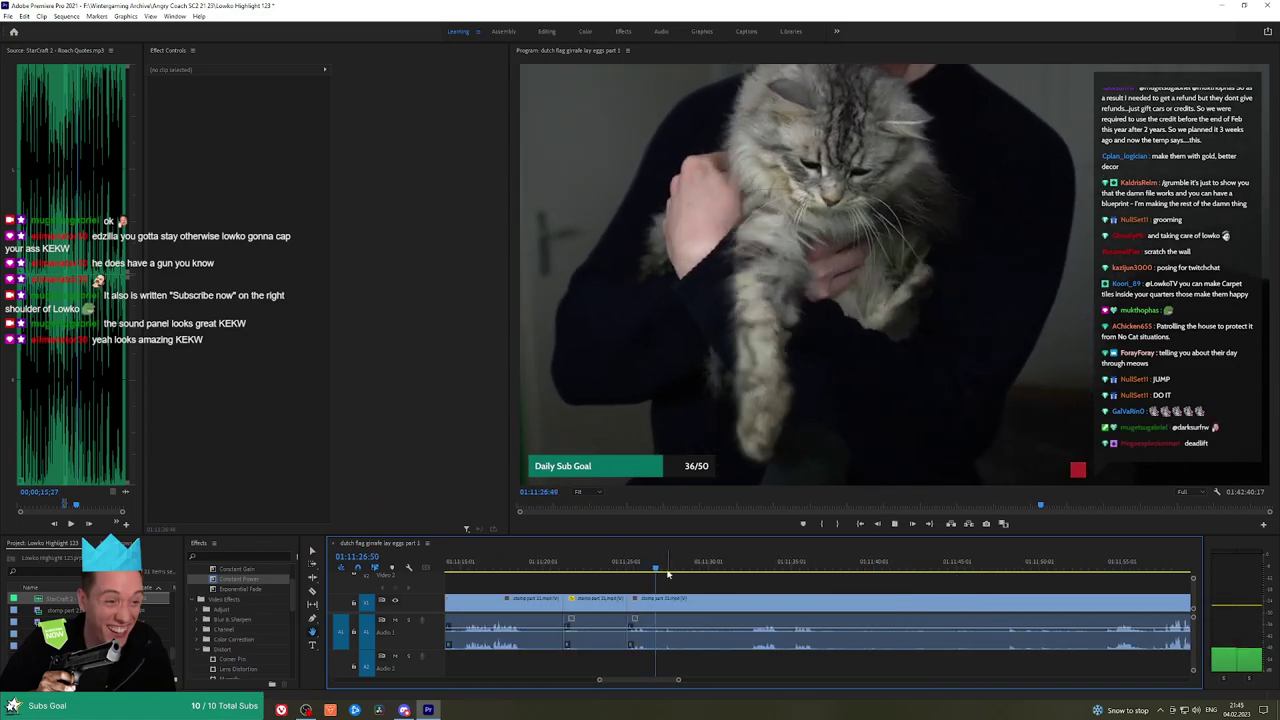
pyautogui.click(741, 563)
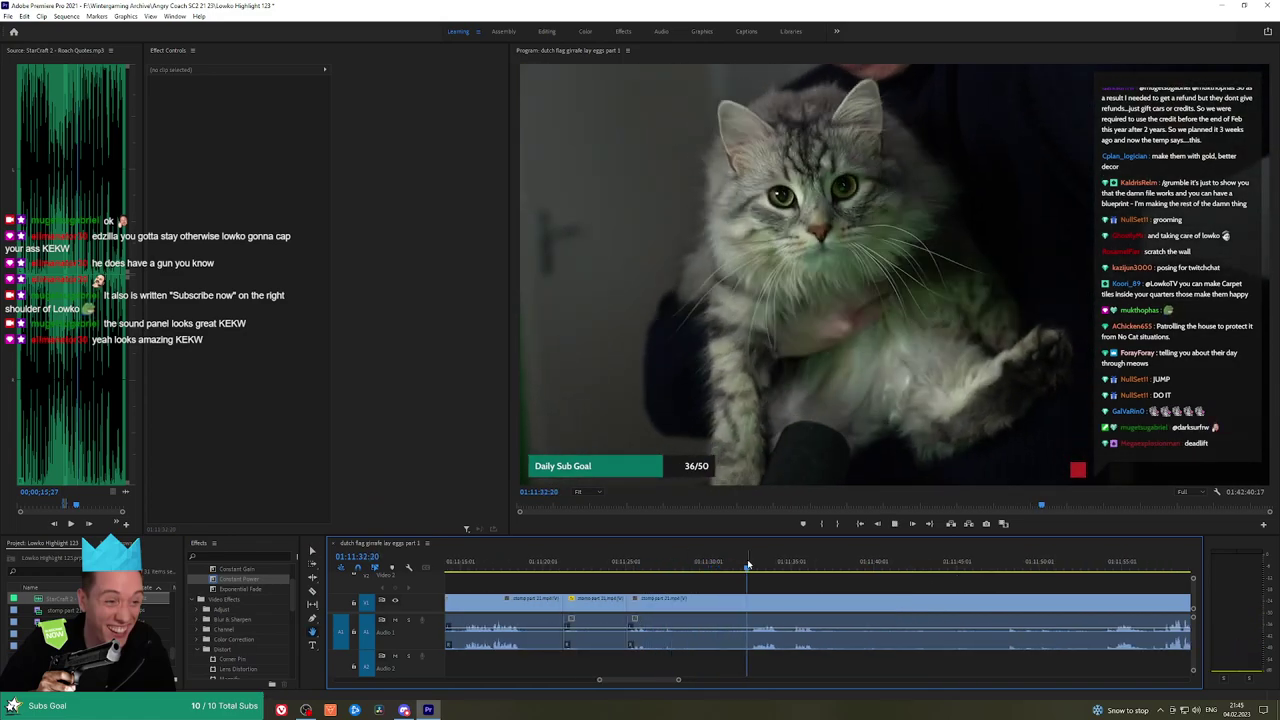
pyautogui.press('space')
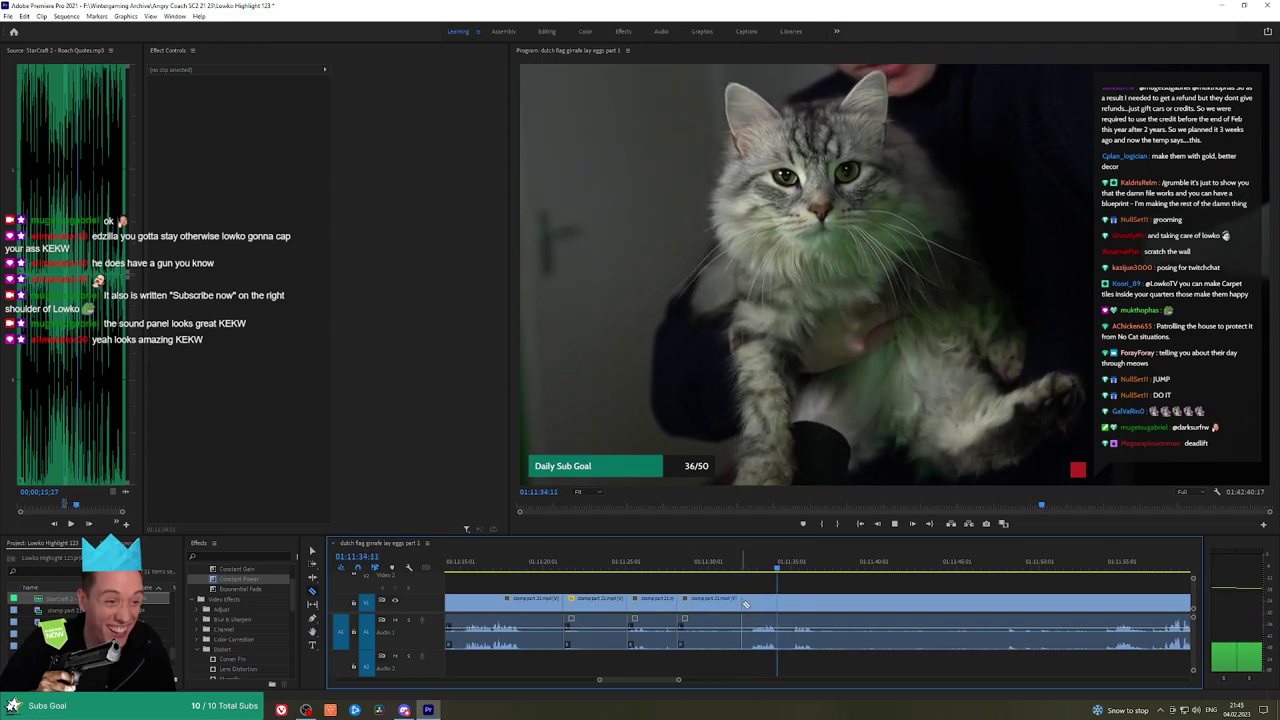
pyautogui.hotkey('shift', 'Delete')
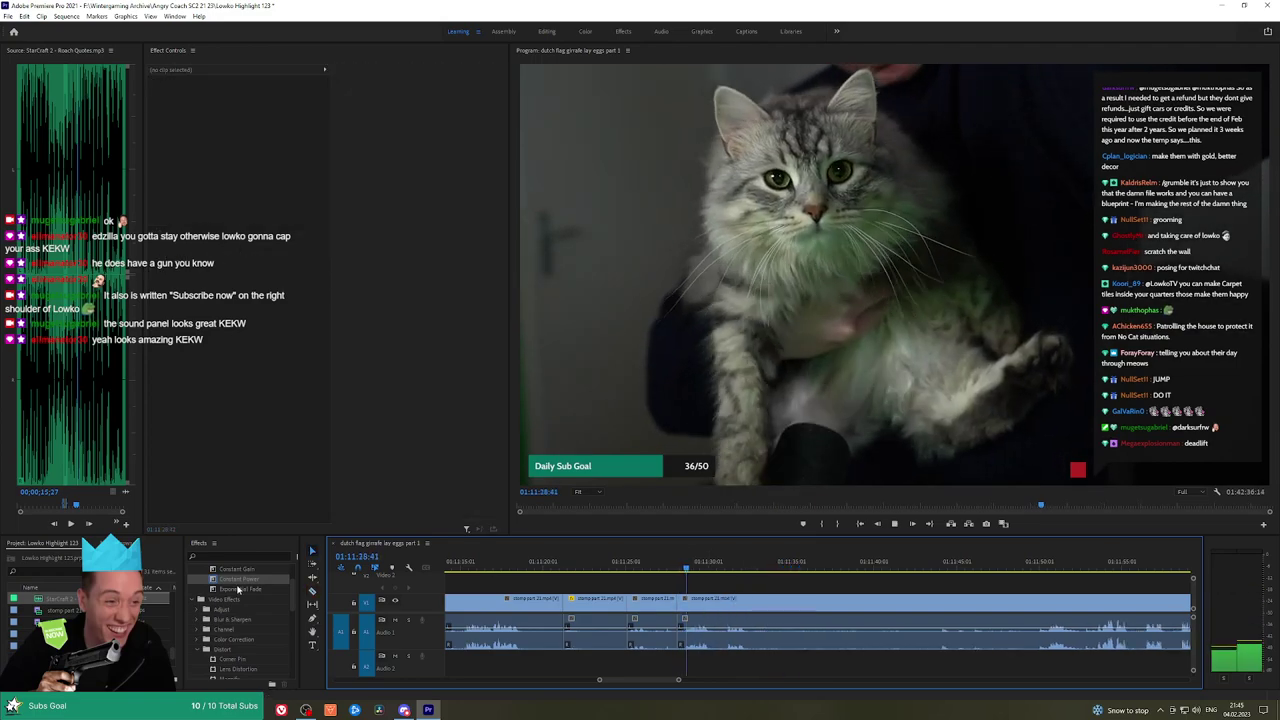
pyautogui.click(237, 590)
pyautogui.moveTo(678, 637); pyautogui.dragTo(679, 636)
# Review the rest of the cat close-up and cut the clip at about 01:11:39, where the unused footage starts
pyautogui.click(724, 568)
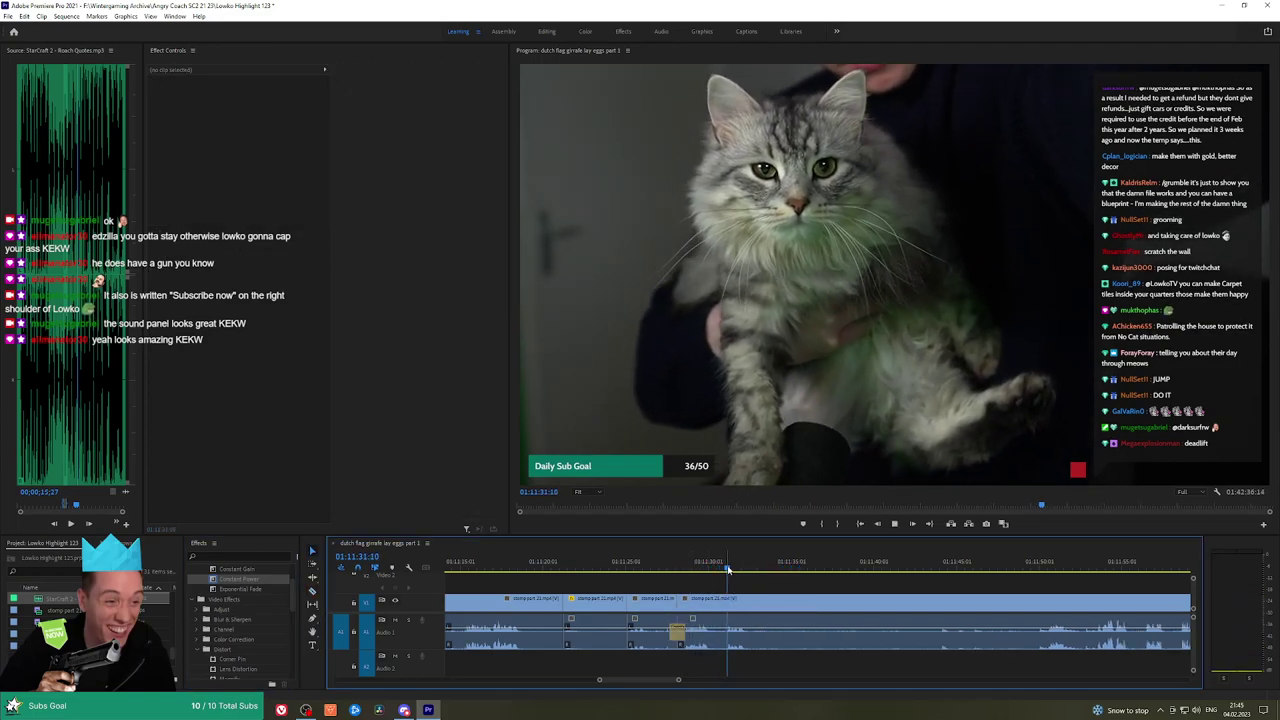
pyautogui.moveTo(737, 569); pyautogui.dragTo(795, 566)
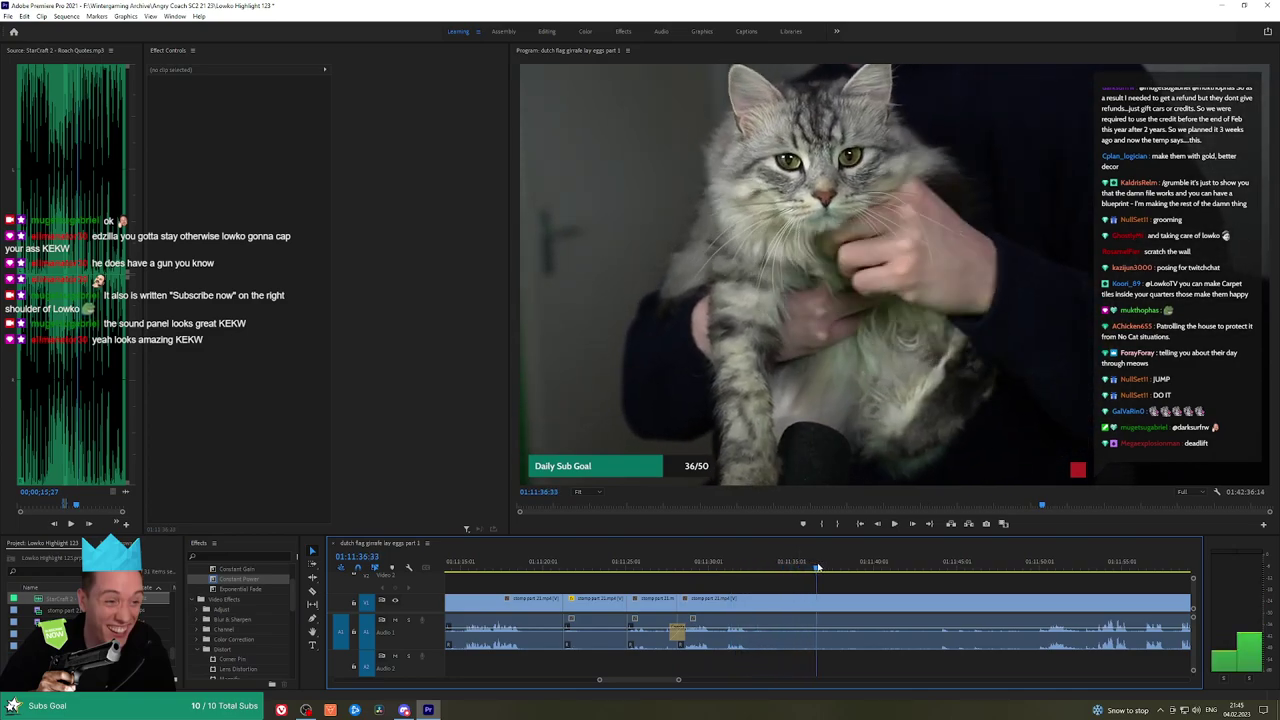
pyautogui.moveTo(866, 568); pyautogui.dragTo(938, 567)
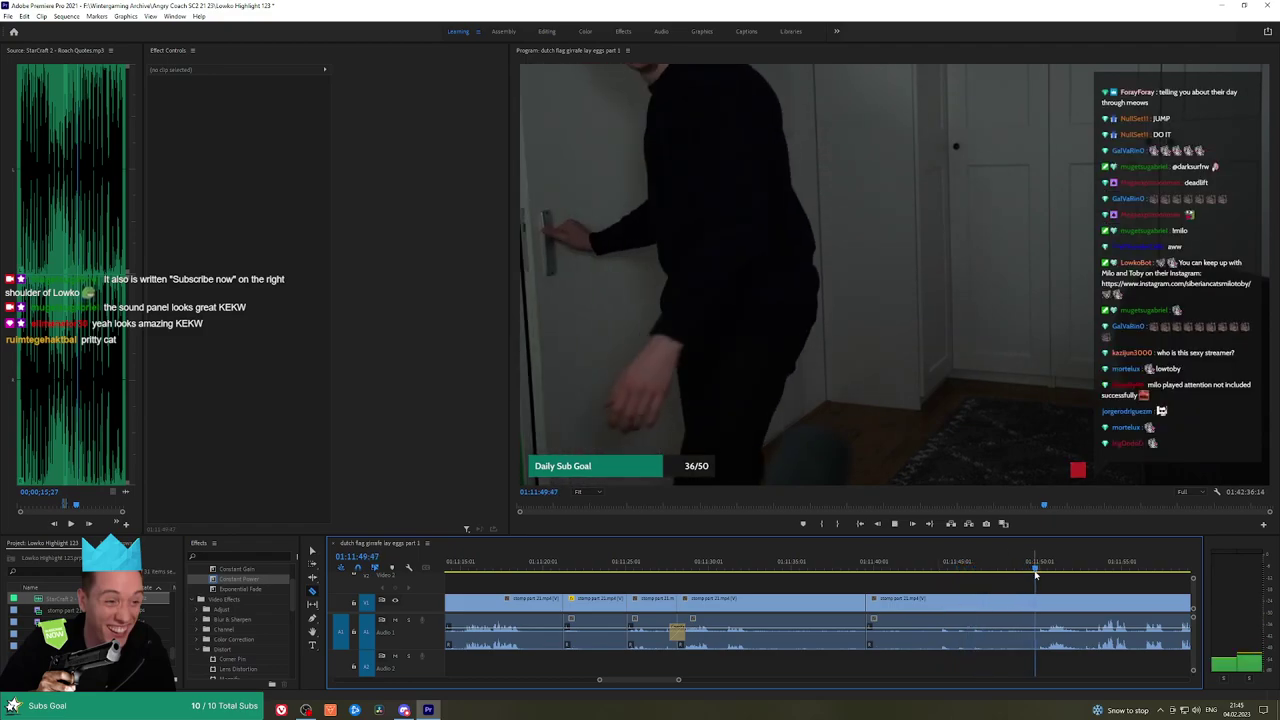
pyautogui.click(1036, 604)
pyautogui.press('v')
pyautogui.click(1020, 606)
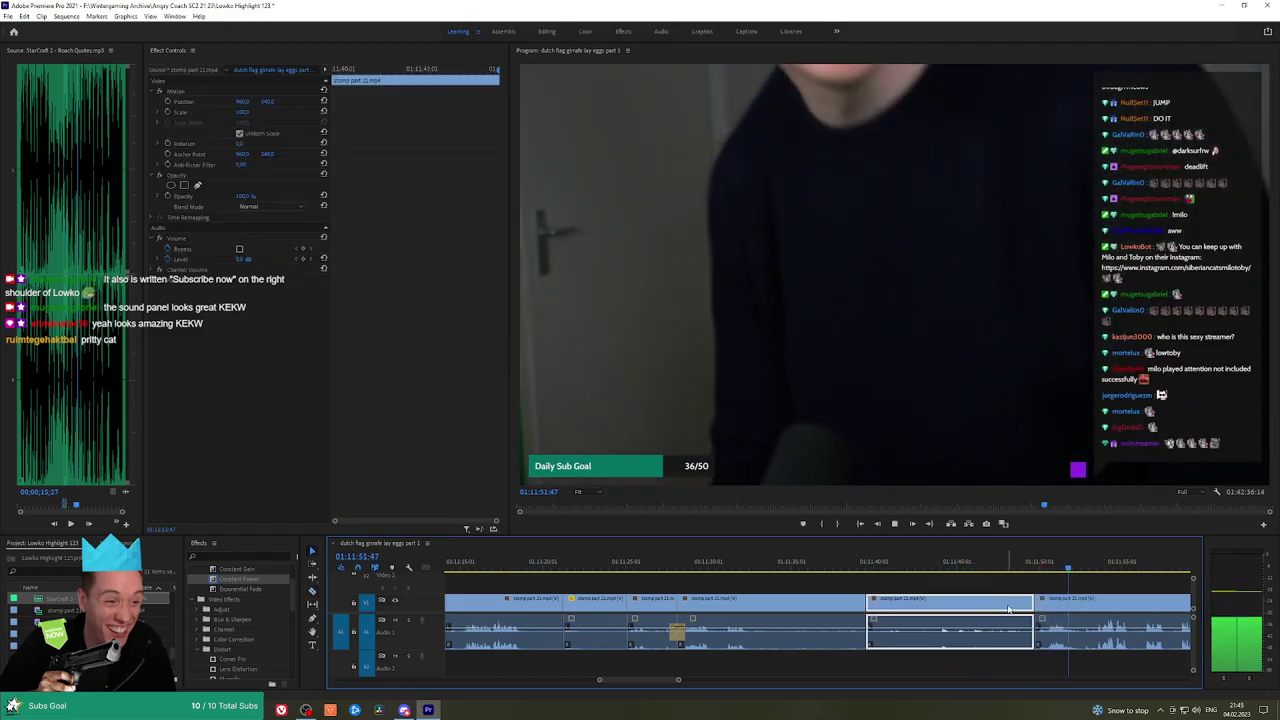
pyautogui.hotkey('shift', 'Delete')
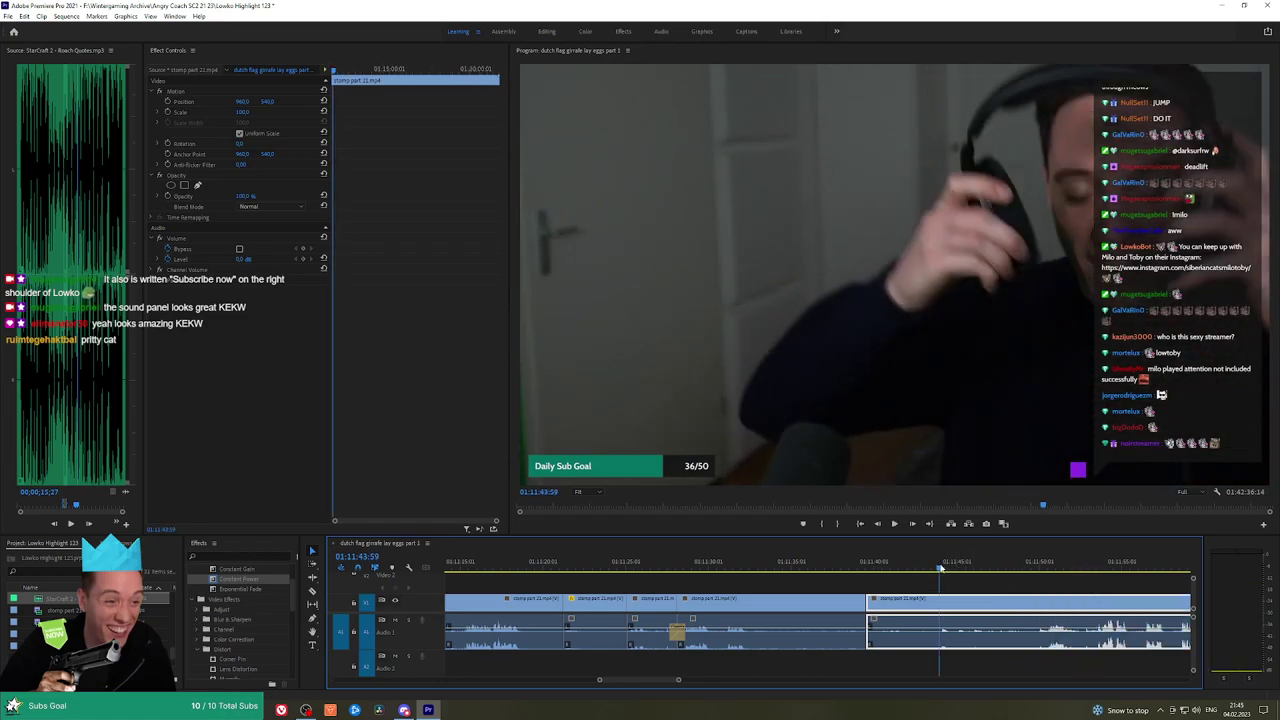
# Cut at about 01:11:44, ripple delete the footage back to 01:11:39, and add a Constant Power audio transition at the join
pyautogui.click(940, 596)
pyautogui.press('v')
pyautogui.click(922, 604)
pyautogui.hotkey('shift', 'Delete')
pyautogui.press('space')
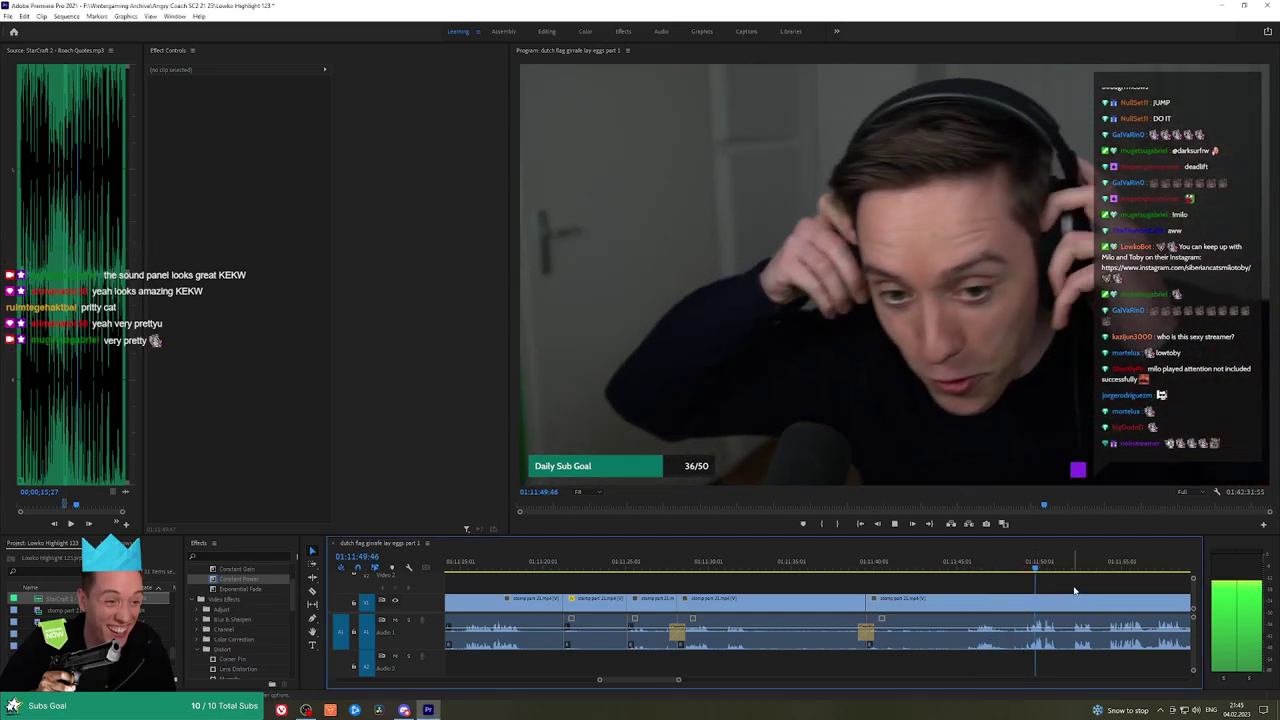
# Review the footage following the cat scene and cut the clip at about 01:11:59, where the unused gameplay starts
pyautogui.press('h')
pyautogui.moveTo(1082, 590); pyautogui.dragTo(728, 577)
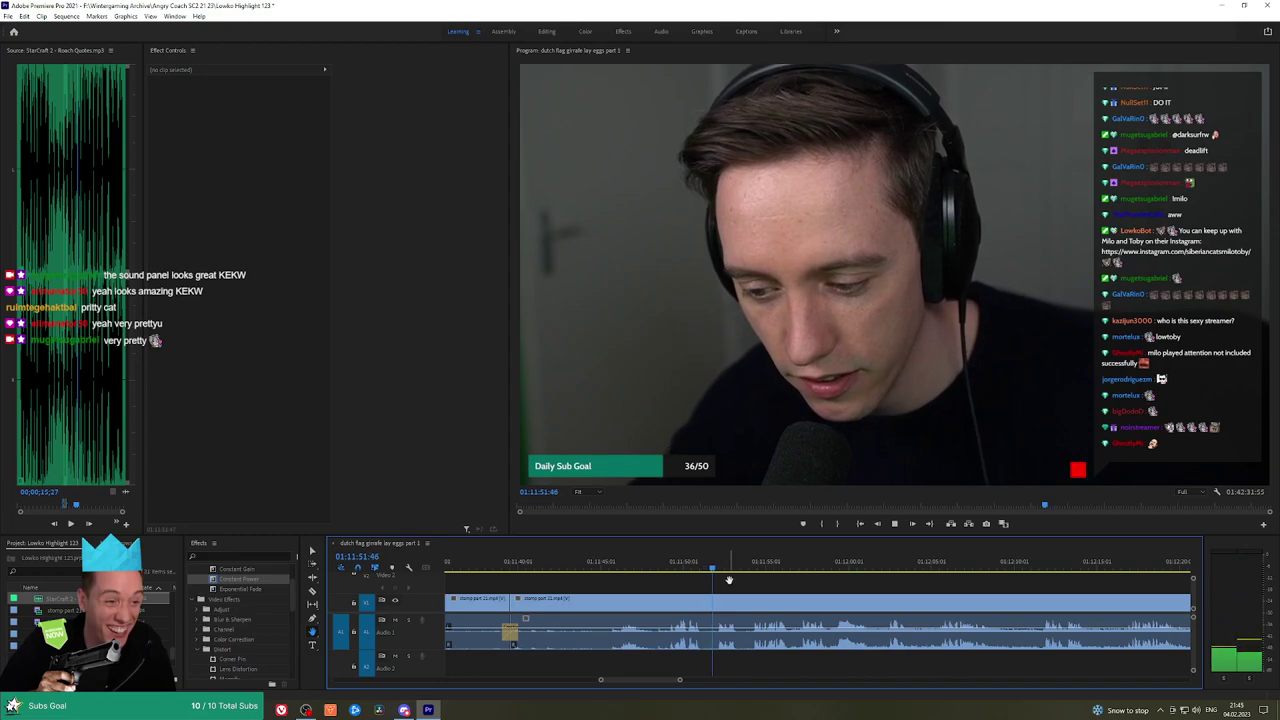
pyautogui.scroll(-1, 700, 583)
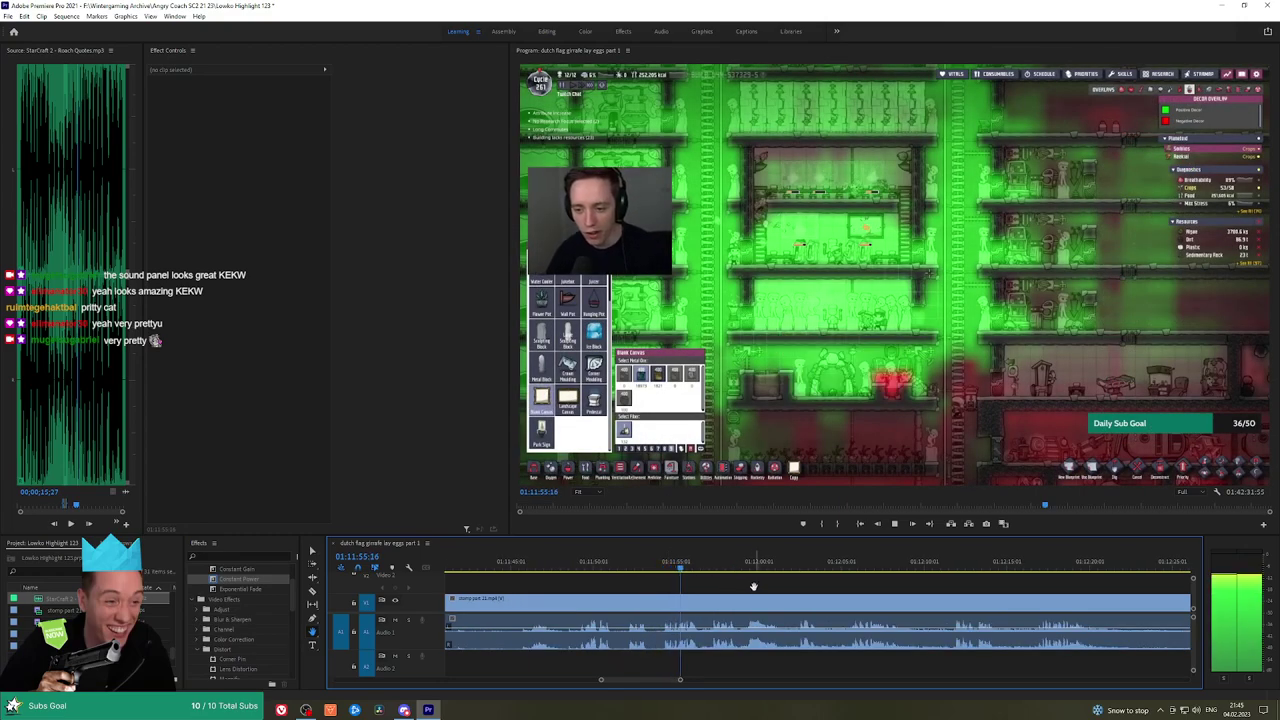
pyautogui.scroll(-1, 754, 586)
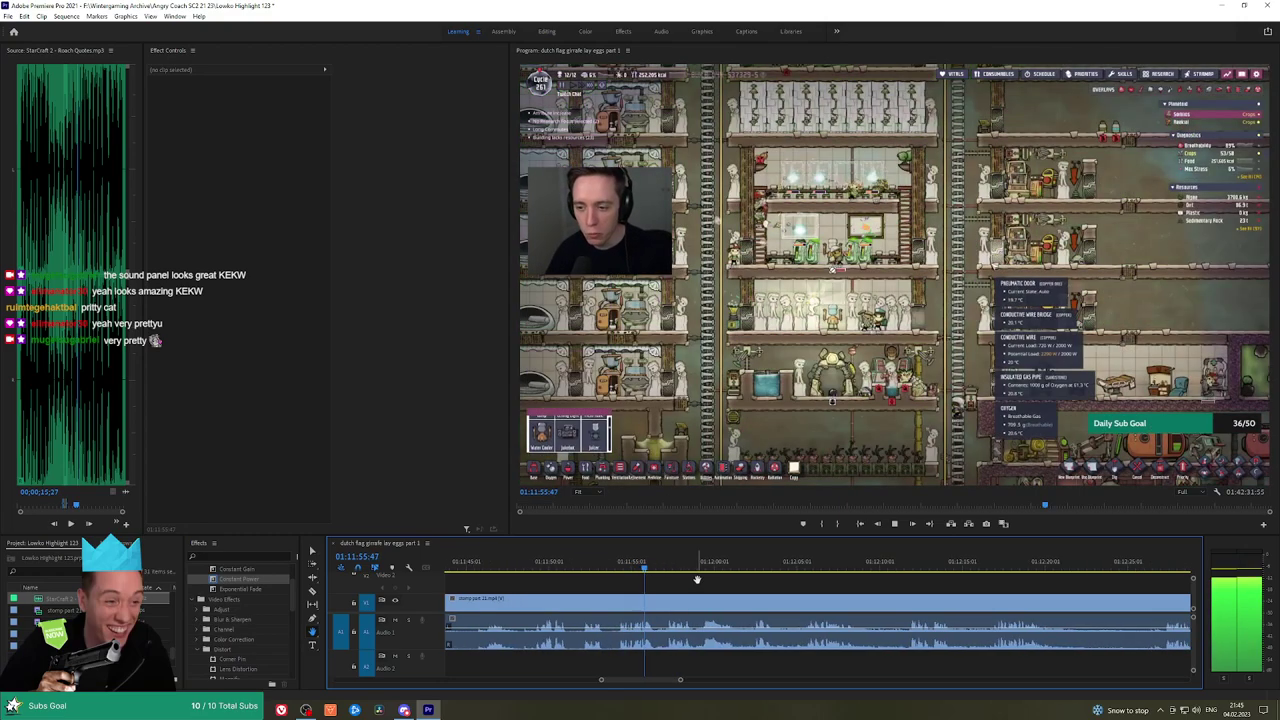
pyautogui.scroll(-2, 665, 577)
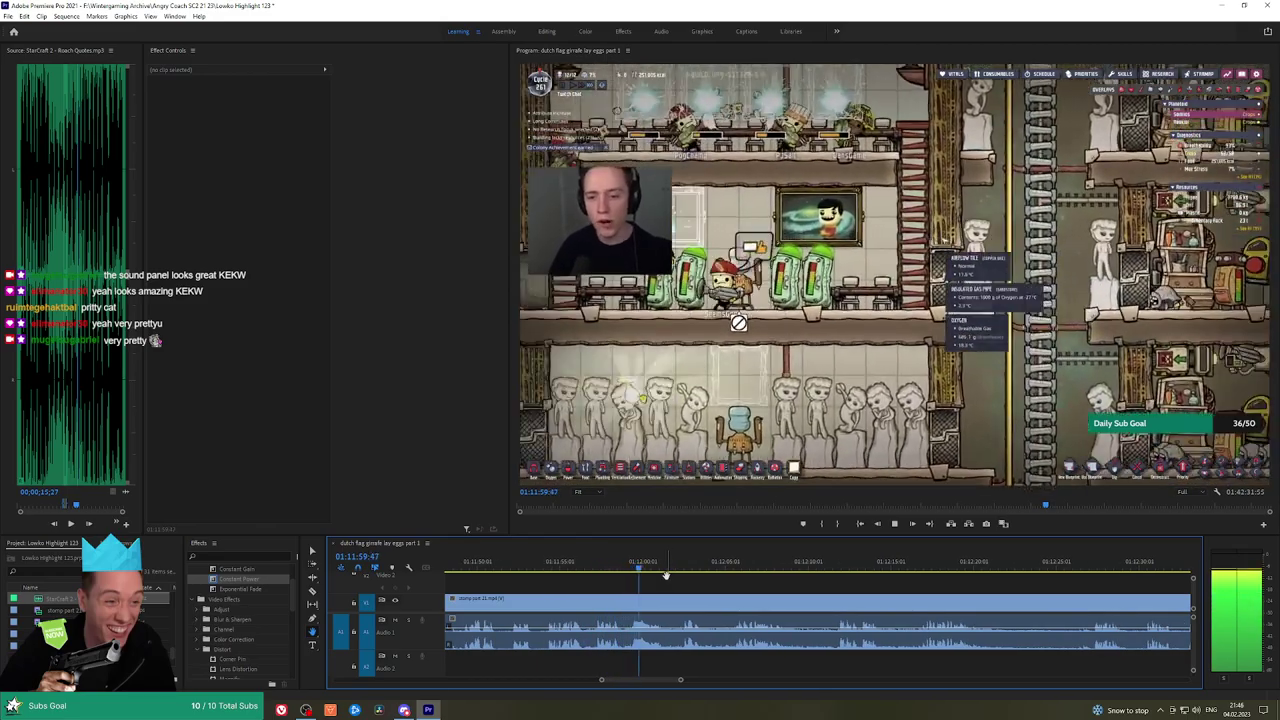
pyautogui.click(615, 567)
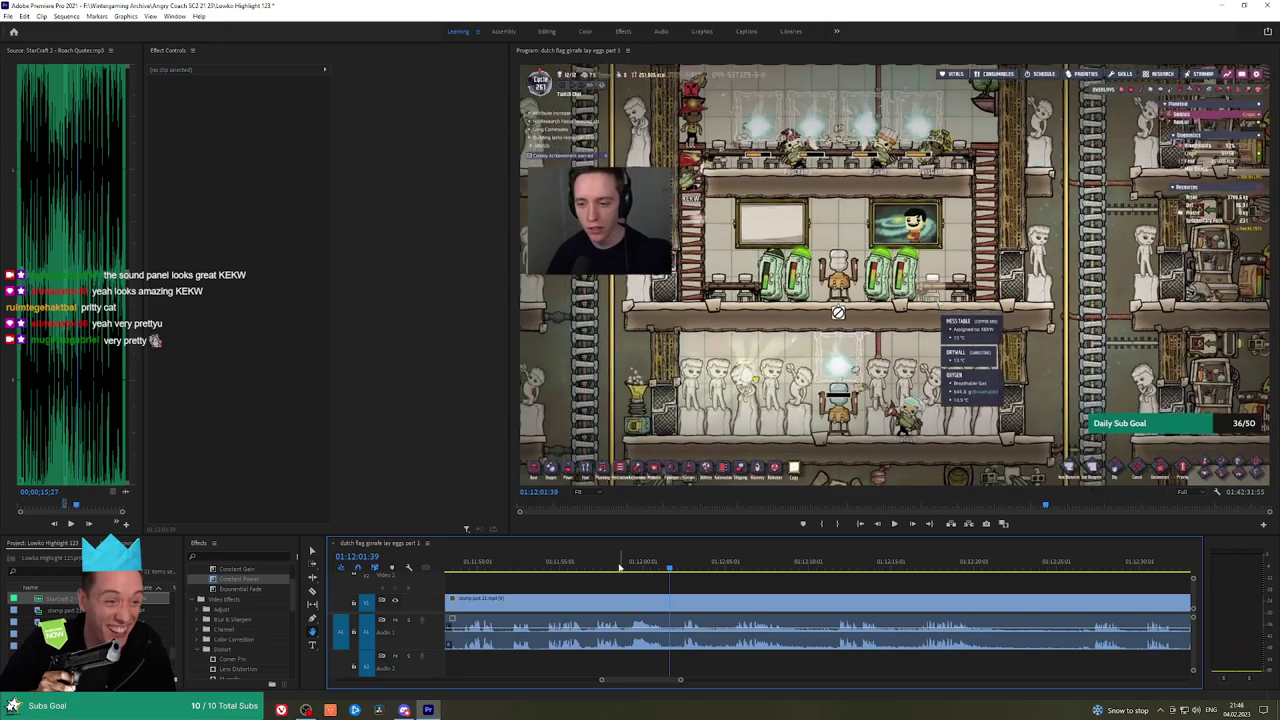
# Skim the remaining base-building gameplay through to the Dead Space title and ripple delete everything from the 01:11:59 cut to the next clip
pyautogui.click(685, 566)
pyautogui.press('space')
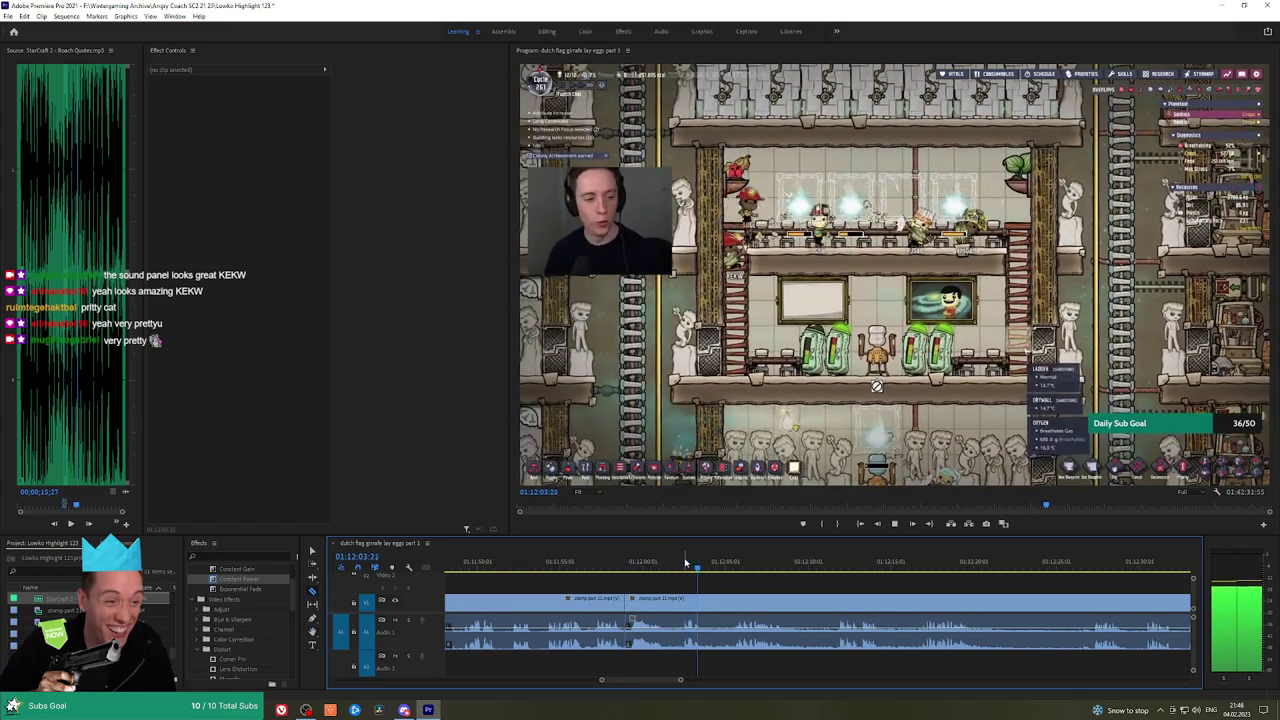
pyautogui.click(730, 566)
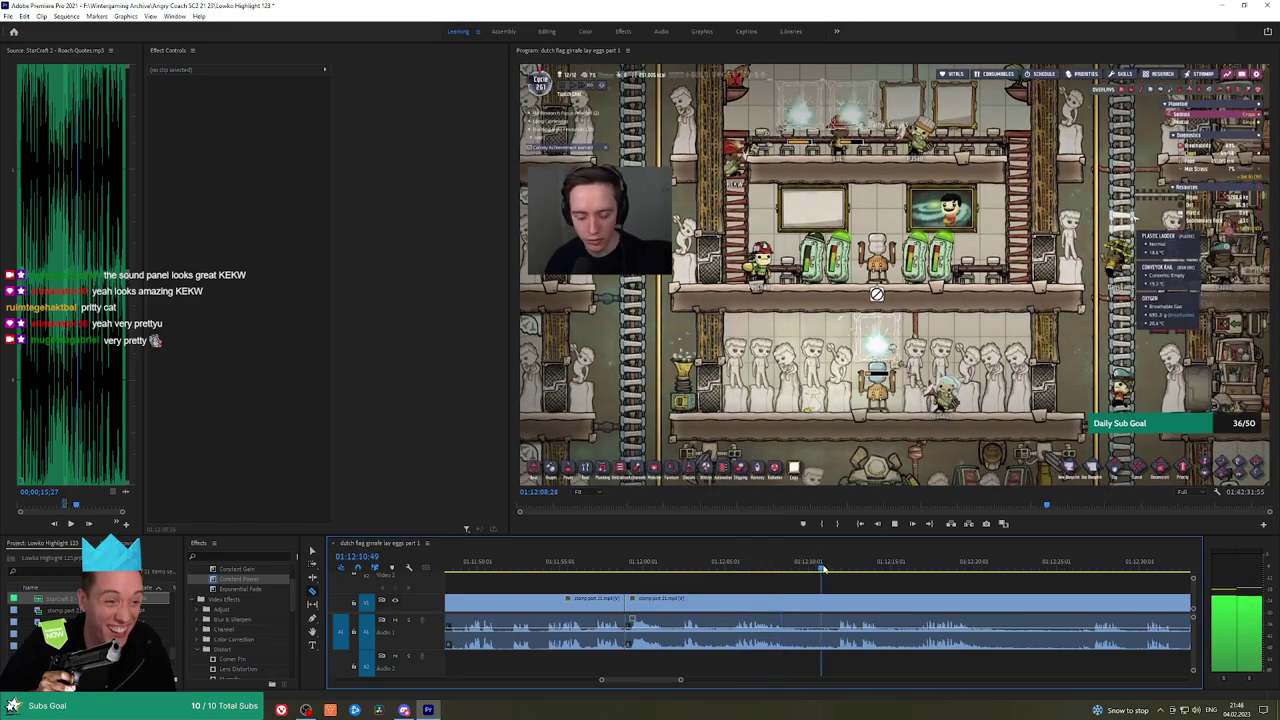
pyautogui.scroll(-4, 891, 587)
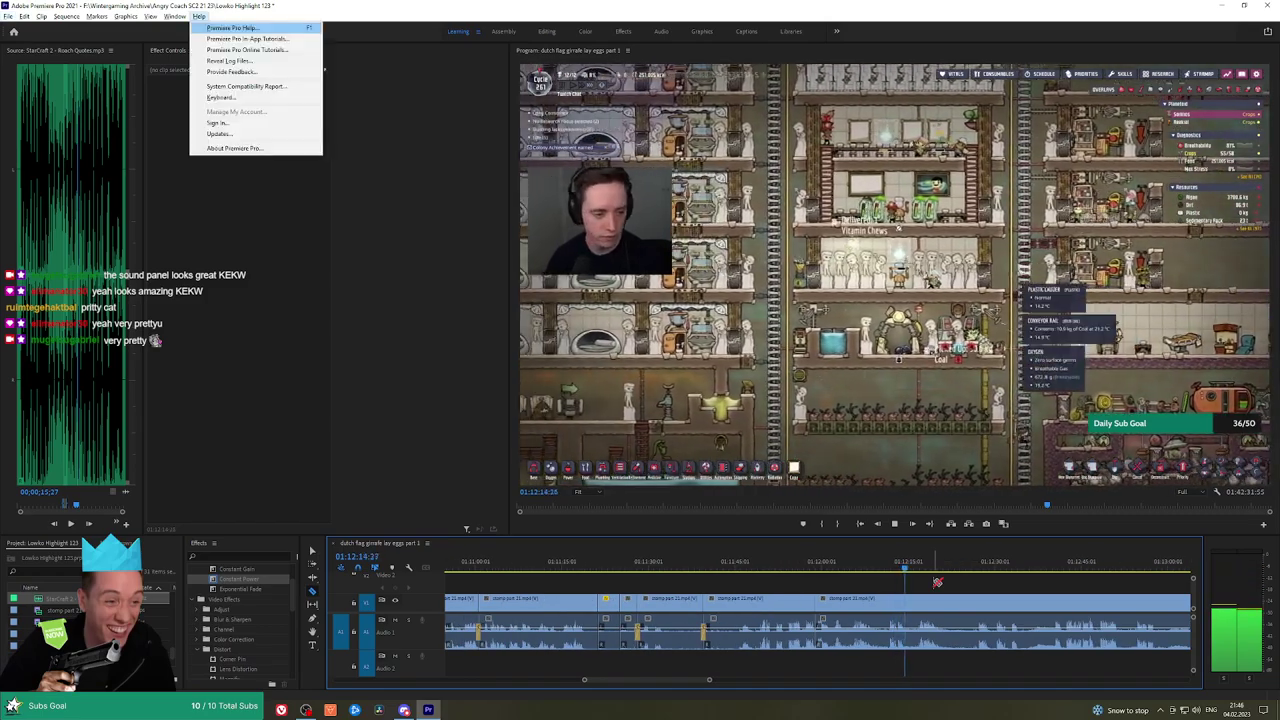
pyautogui.press('h')
pyautogui.moveTo(937, 582); pyautogui.dragTo(728, 582)
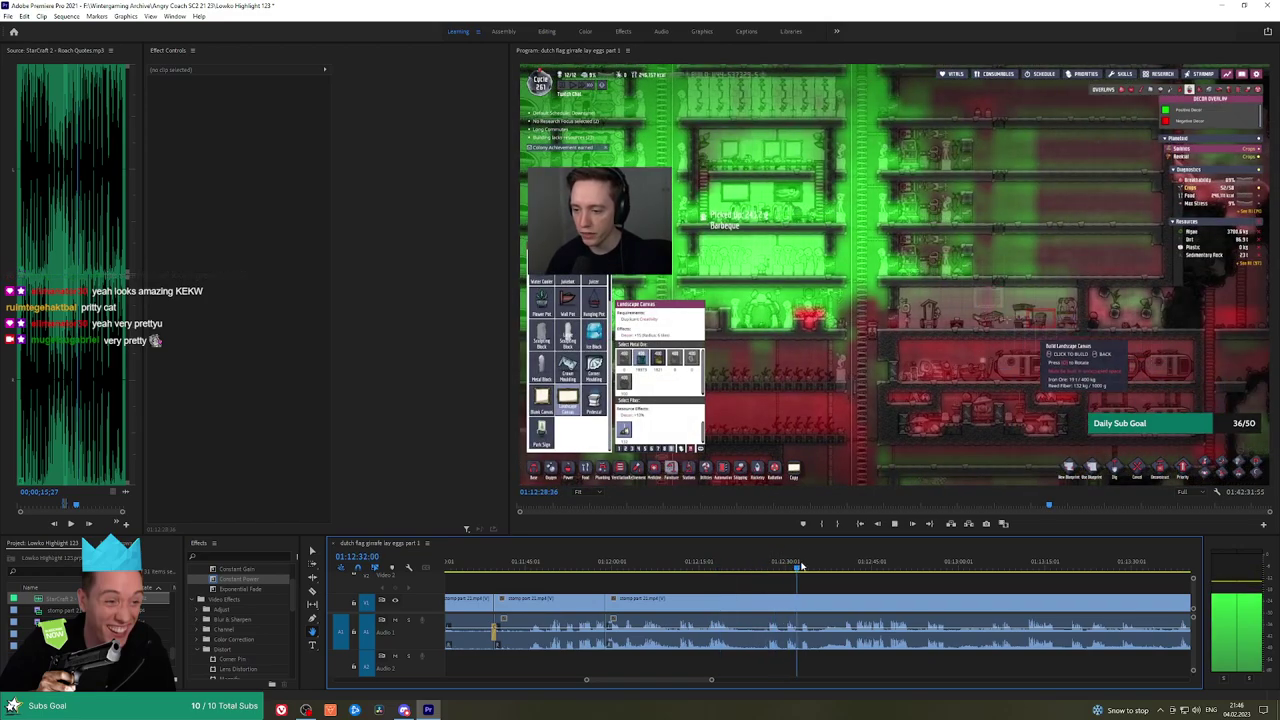
pyautogui.scroll(-4, 912, 585)
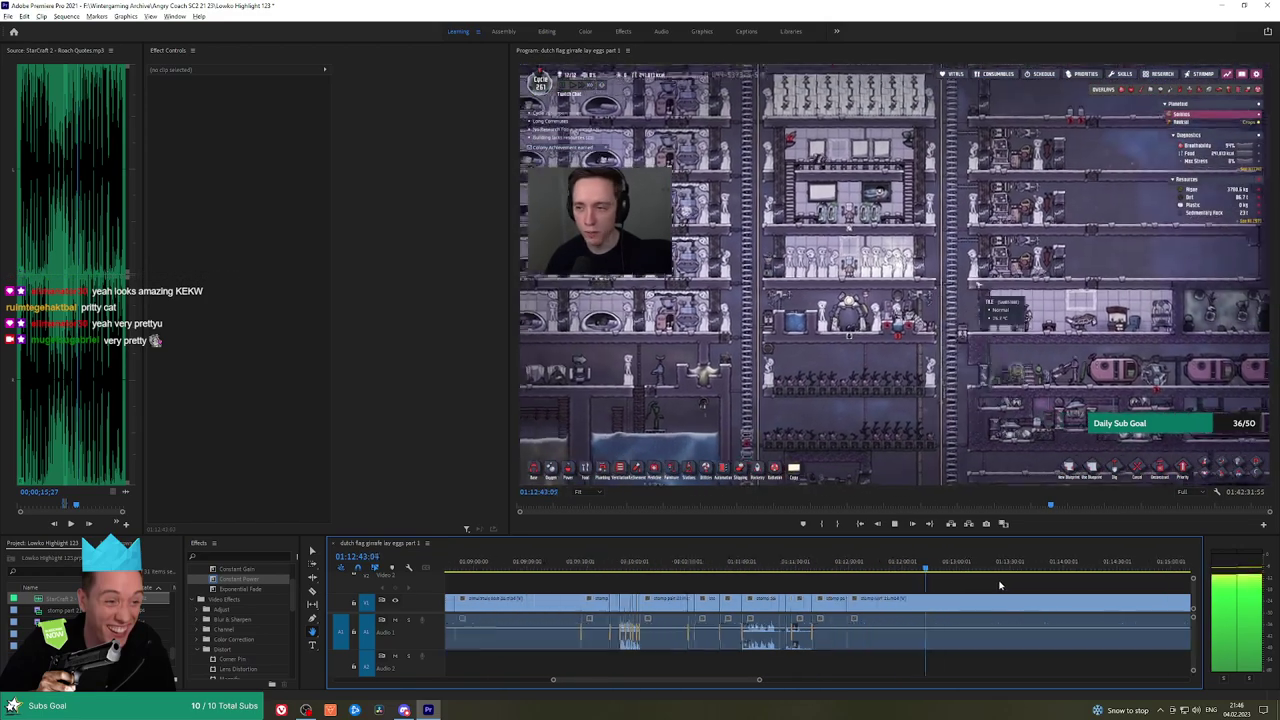
pyautogui.moveTo(930, 585); pyautogui.dragTo(656, 585)
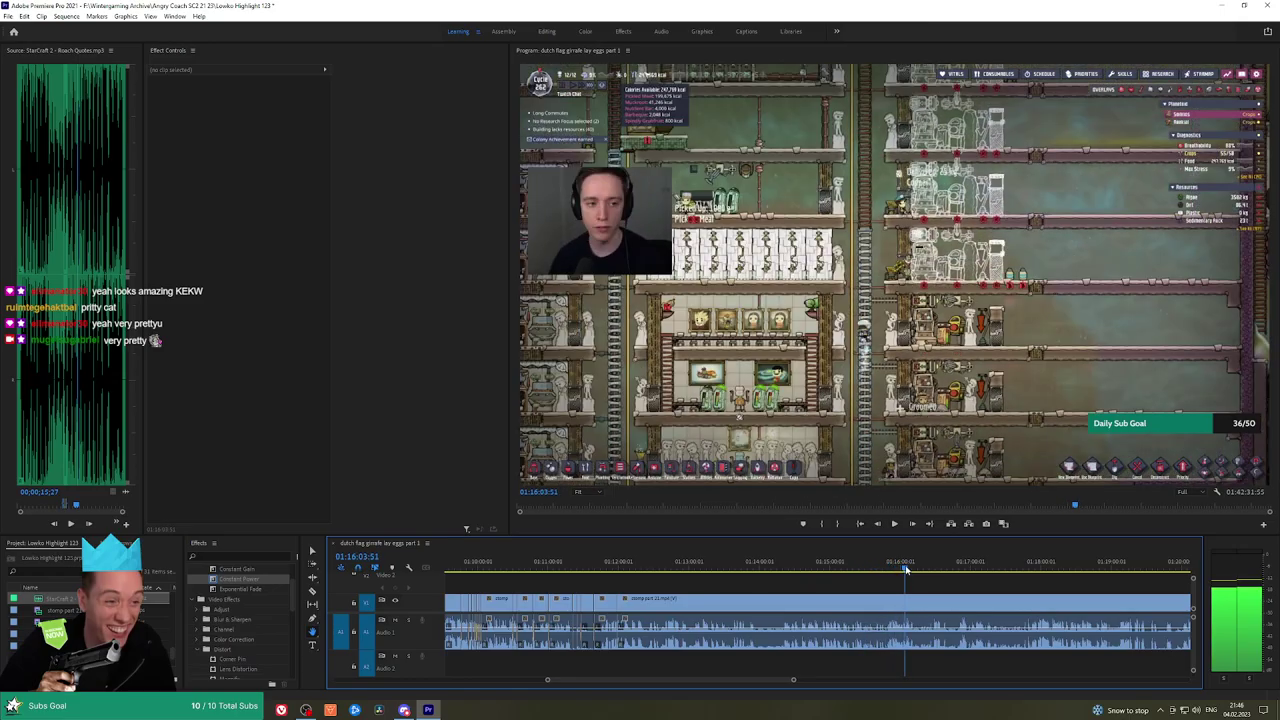
pyautogui.moveTo(935, 570); pyautogui.dragTo(628, 540)
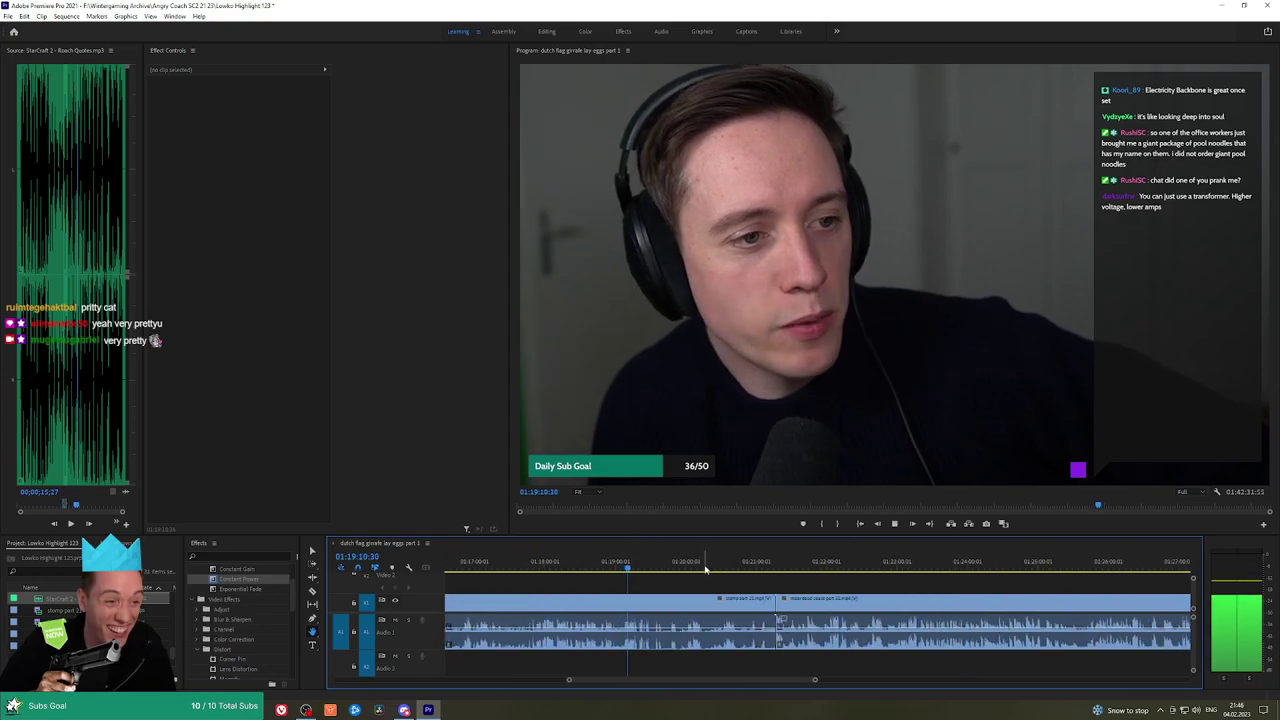
pyautogui.moveTo(705, 568); pyautogui.dragTo(726, 569)
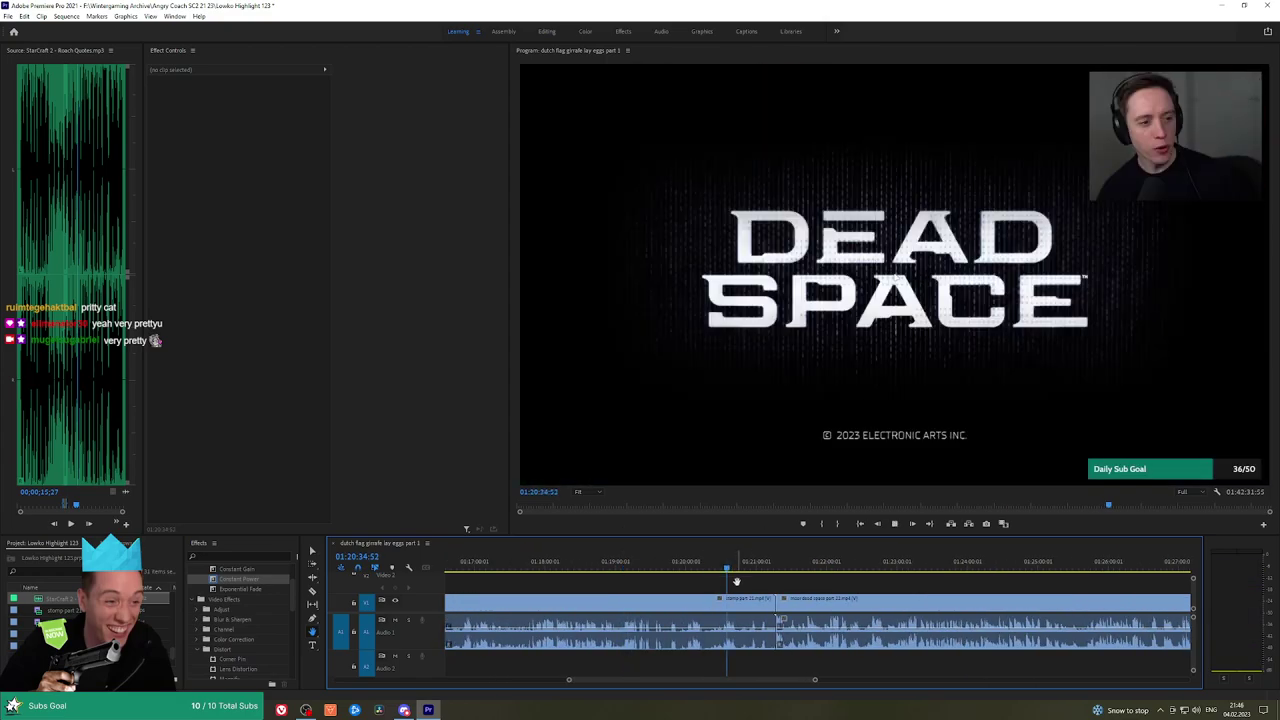
pyautogui.click(742, 600)
pyautogui.hotkey('shift', 'Delete')
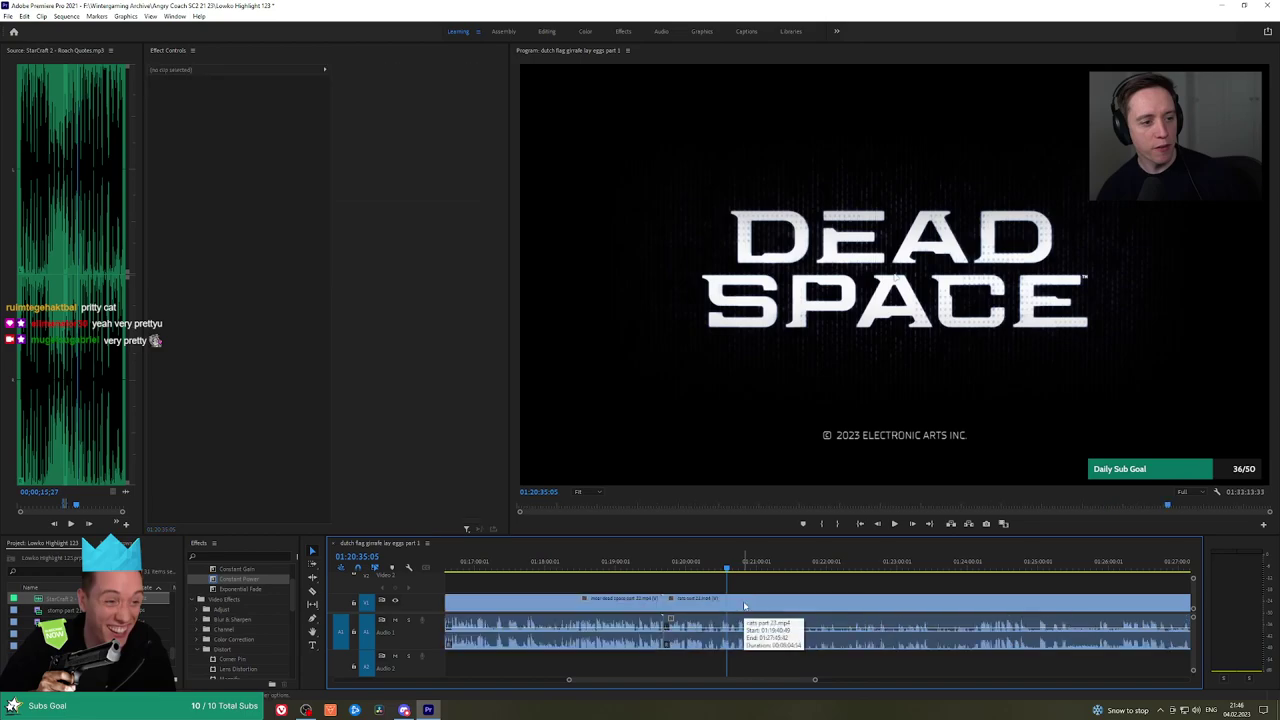
# Add an Exponential Fade audio transition at the join into the Dead Space clip and play it back
pyautogui.press('Up')
pyautogui.press('space')
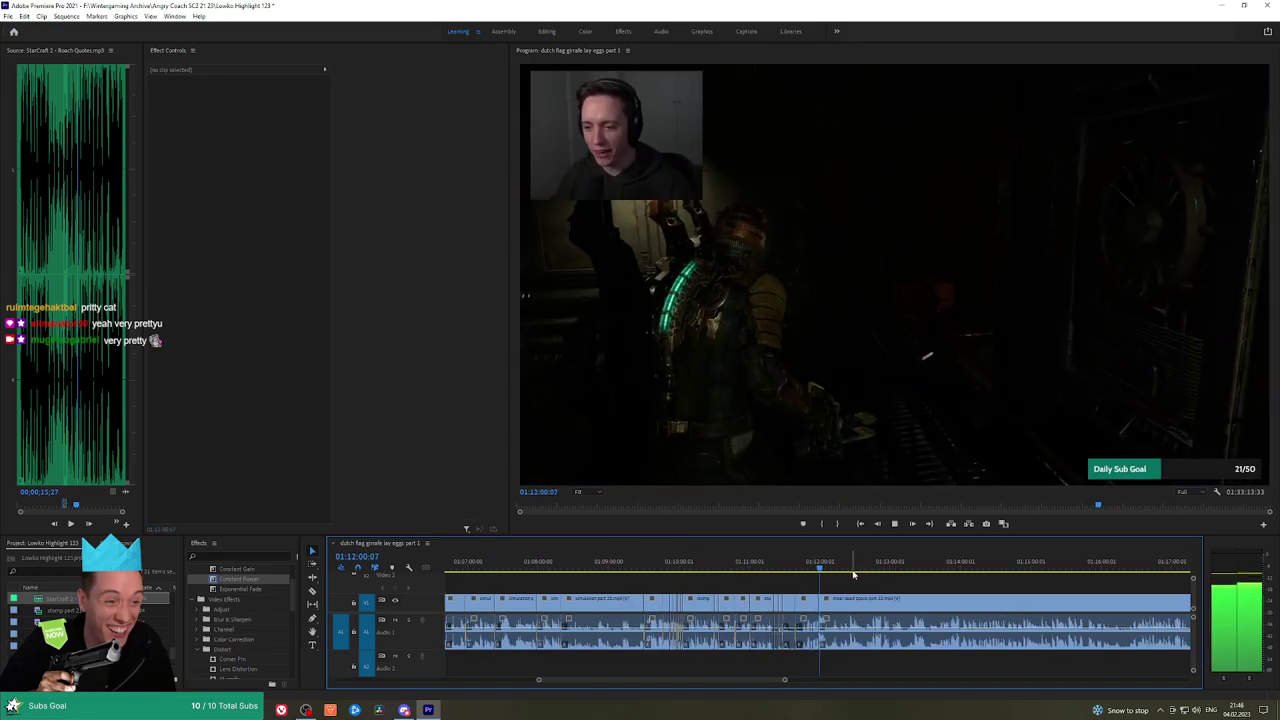
pyautogui.scroll(6, 851, 572)
pyautogui.scroll(1, 770, 578)
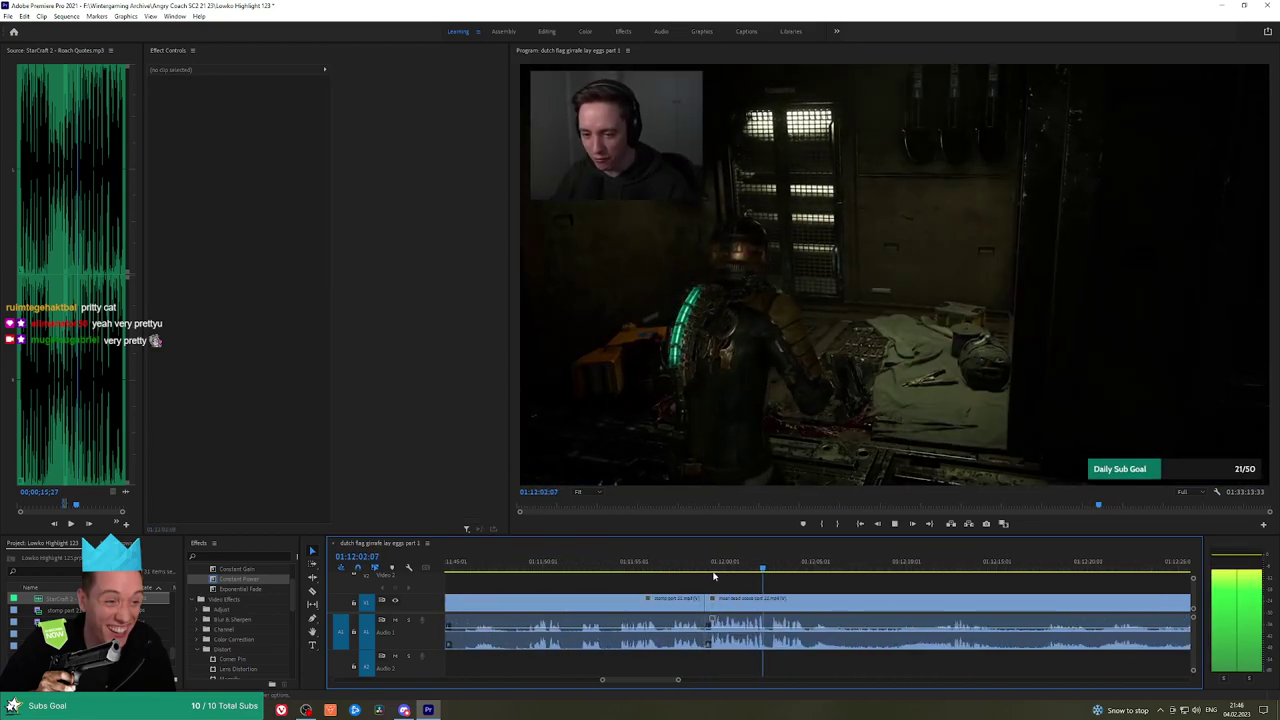
pyautogui.click(703, 569)
pyautogui.moveTo(241, 591); pyautogui.dragTo(714, 600)
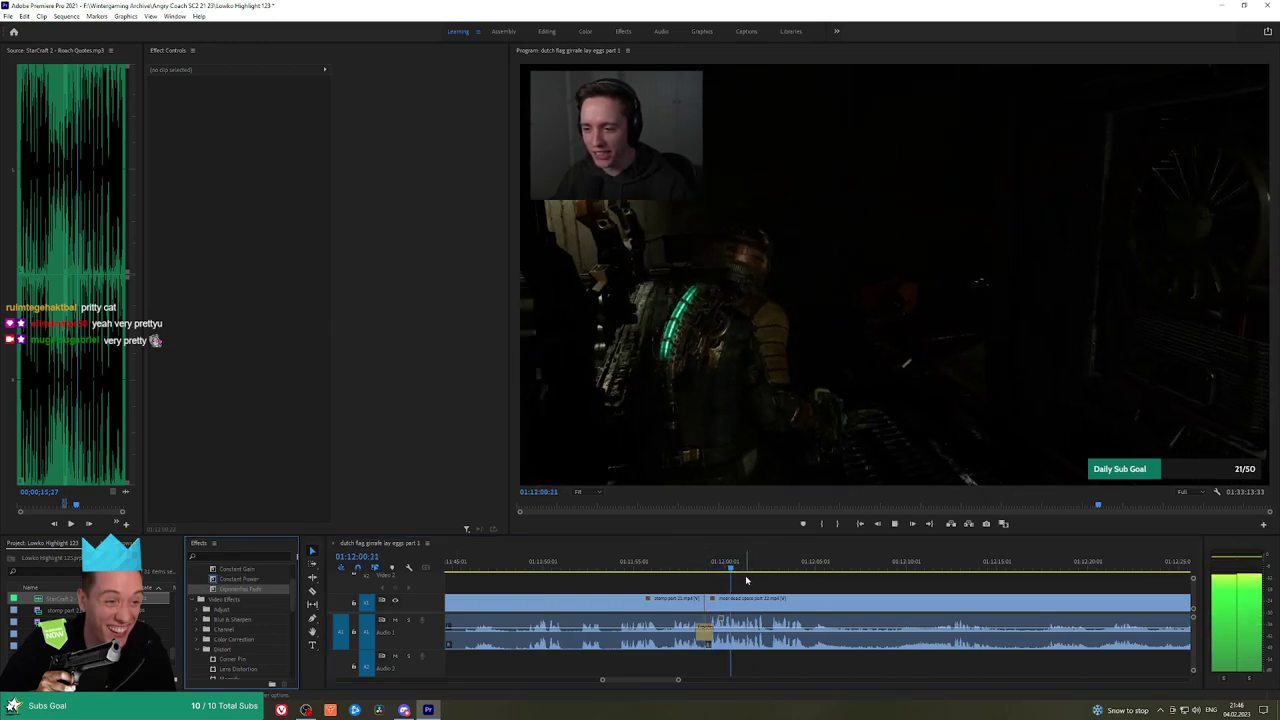
pyautogui.press('space')
# Isolate the short Dead Space section from about 01:12:00:55 to 01:12:01:12 with two cuts and mute its audio
pyautogui.scroll(3, 741, 580)
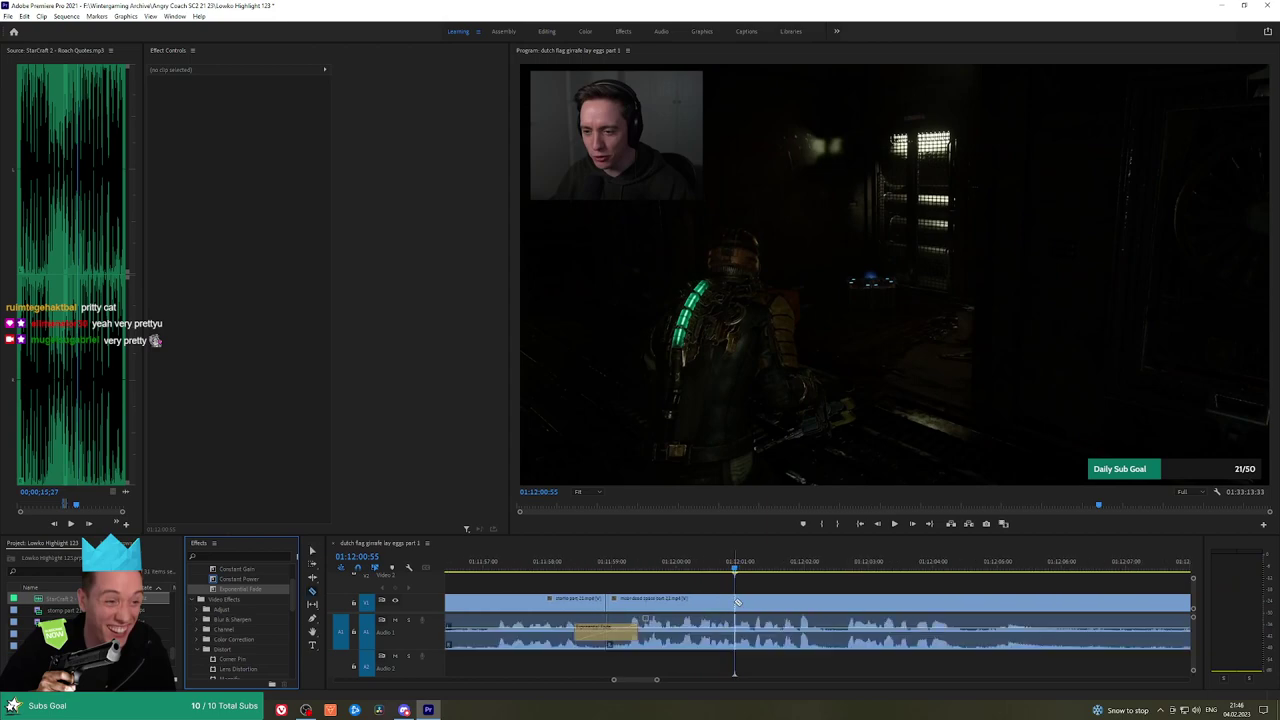
pyautogui.click(734, 594)
pyautogui.click(756, 578)
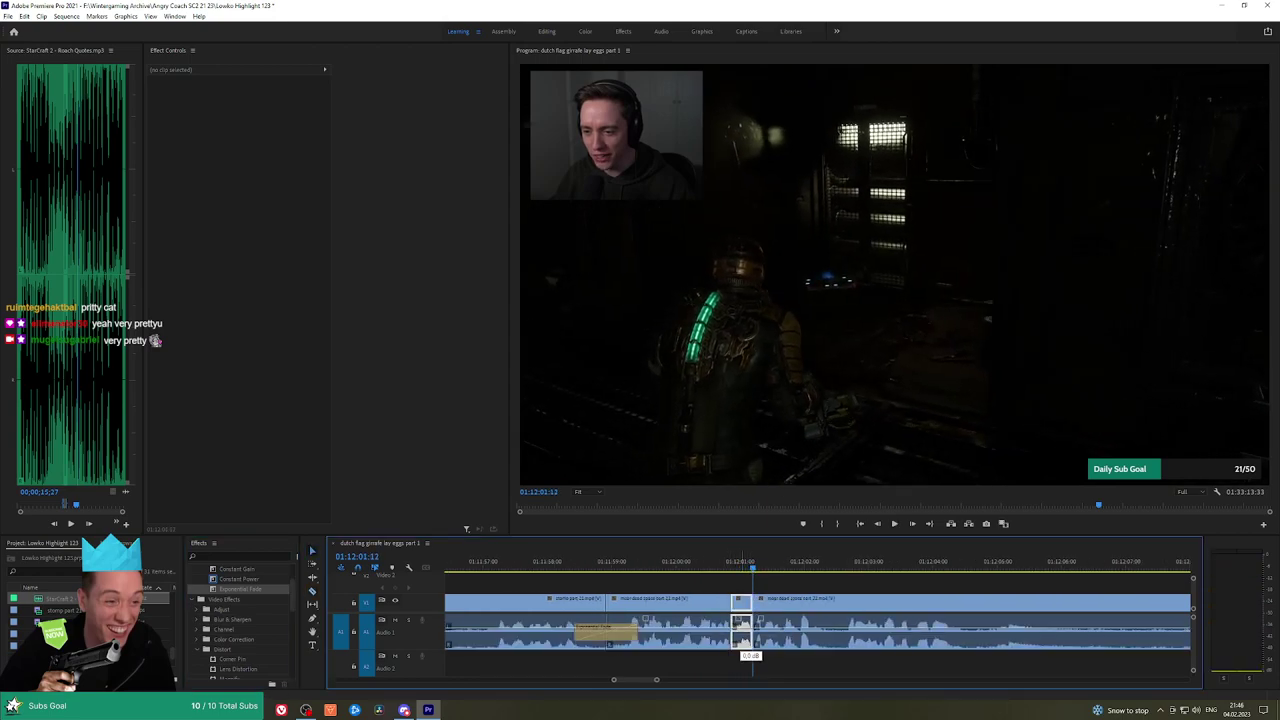
pyautogui.click(741, 648)
pyautogui.press('Return')
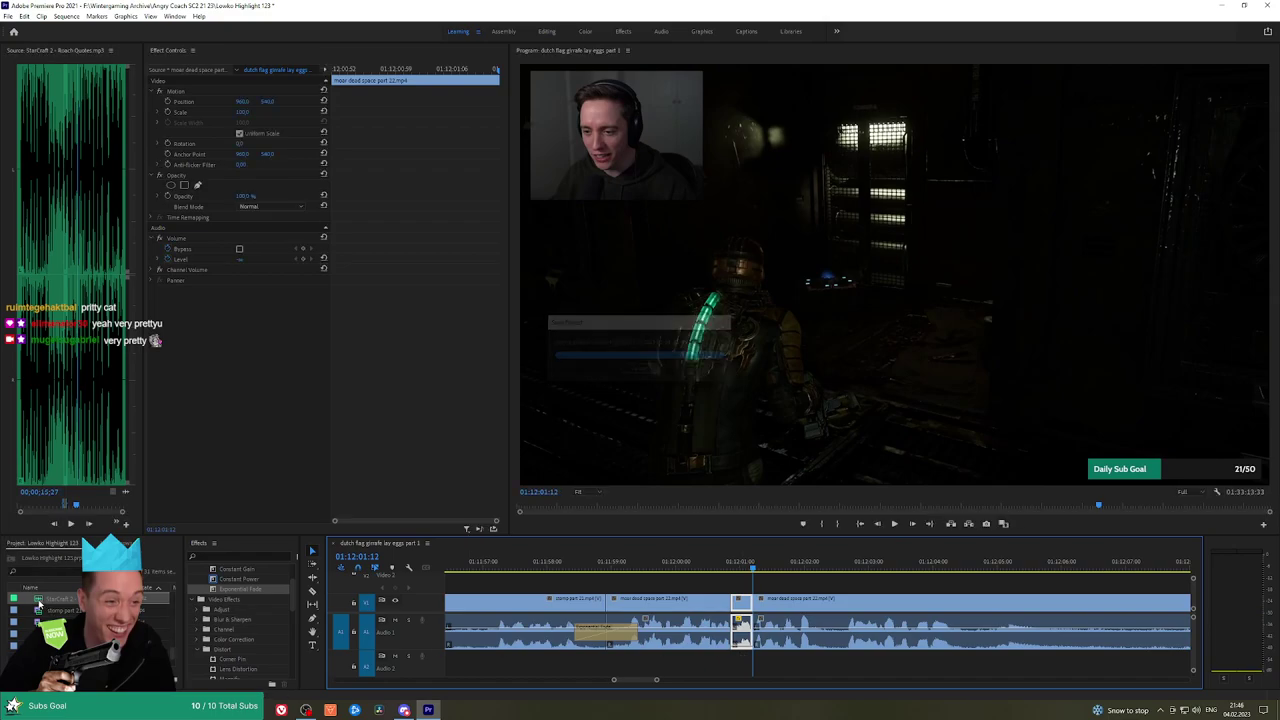
# Place a matching piece of StarCraft 2 - Roach Quotes.mp3 on Audio 2 beneath the muted section and lower its level to about -23 dB
pyautogui.moveTo(722, 666); pyautogui.dragTo(722, 666)
pyautogui.moveTo(720, 666); pyautogui.dragTo(752, 665)
pyautogui.click(745, 663)
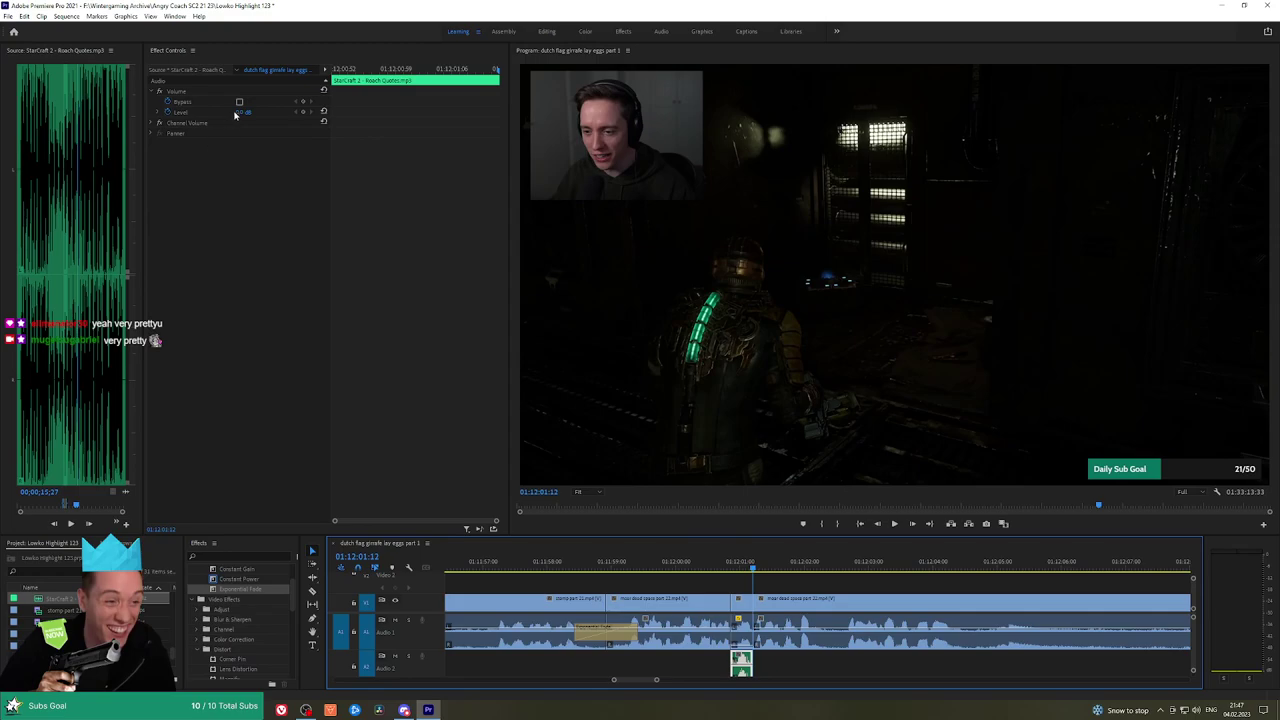
pyautogui.click(243, 111)
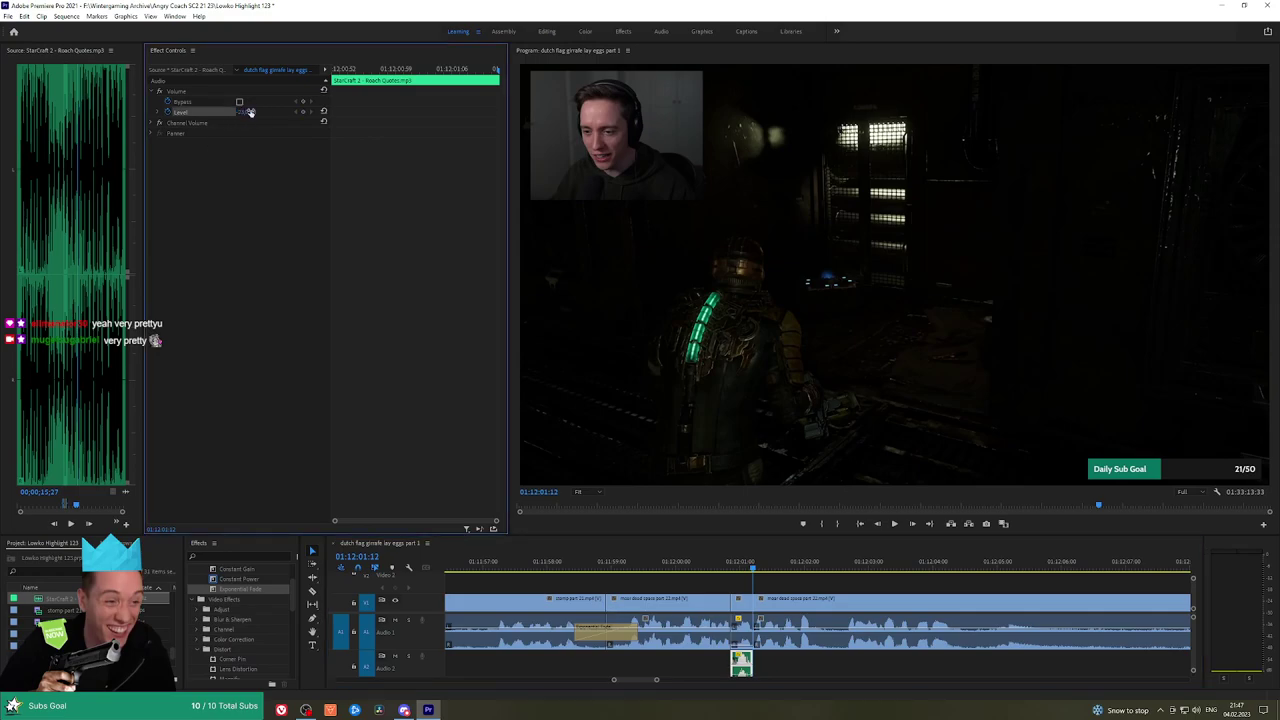
pyautogui.click(708, 561)
pyautogui.press('space')
# Review the Dead Space footage after the inserted sound and cut it at about 01:12:06, where the unused part starts
pyautogui.press('h')
pyautogui.moveTo(900, 580); pyautogui.dragTo(761, 580)
pyautogui.scroll(-7, 772, 584)
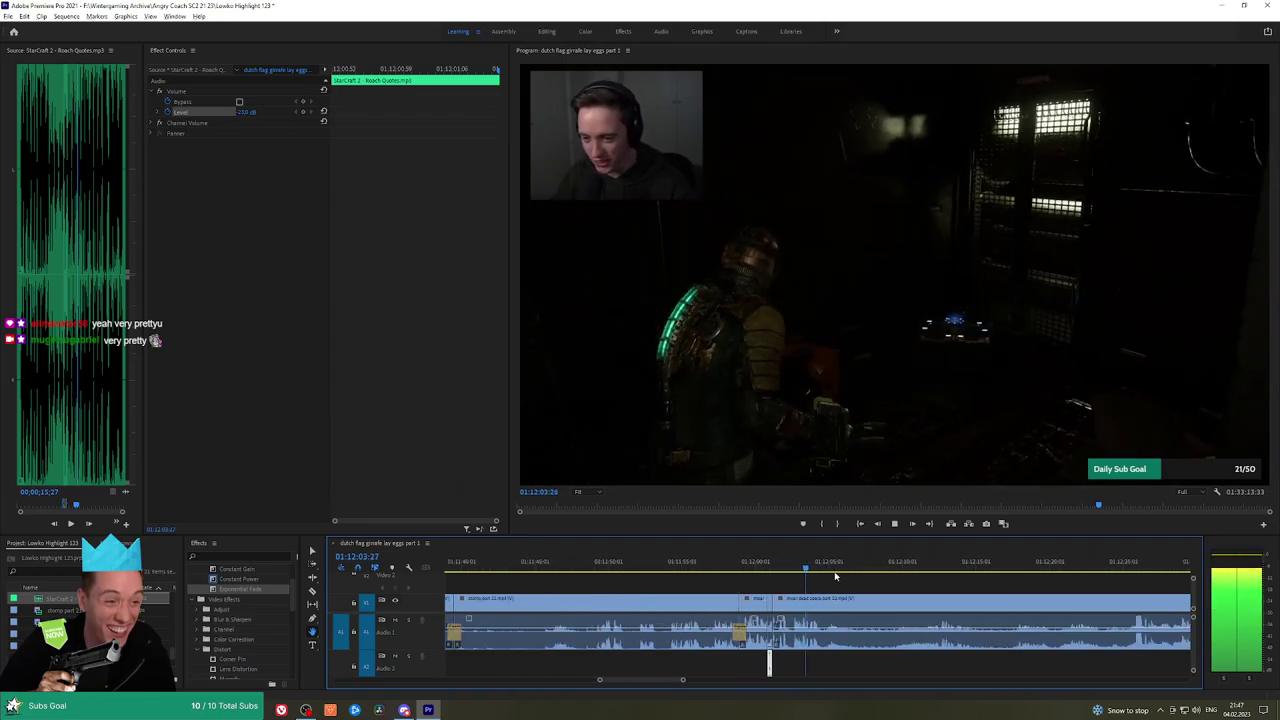
pyautogui.scroll(-2, 820, 585)
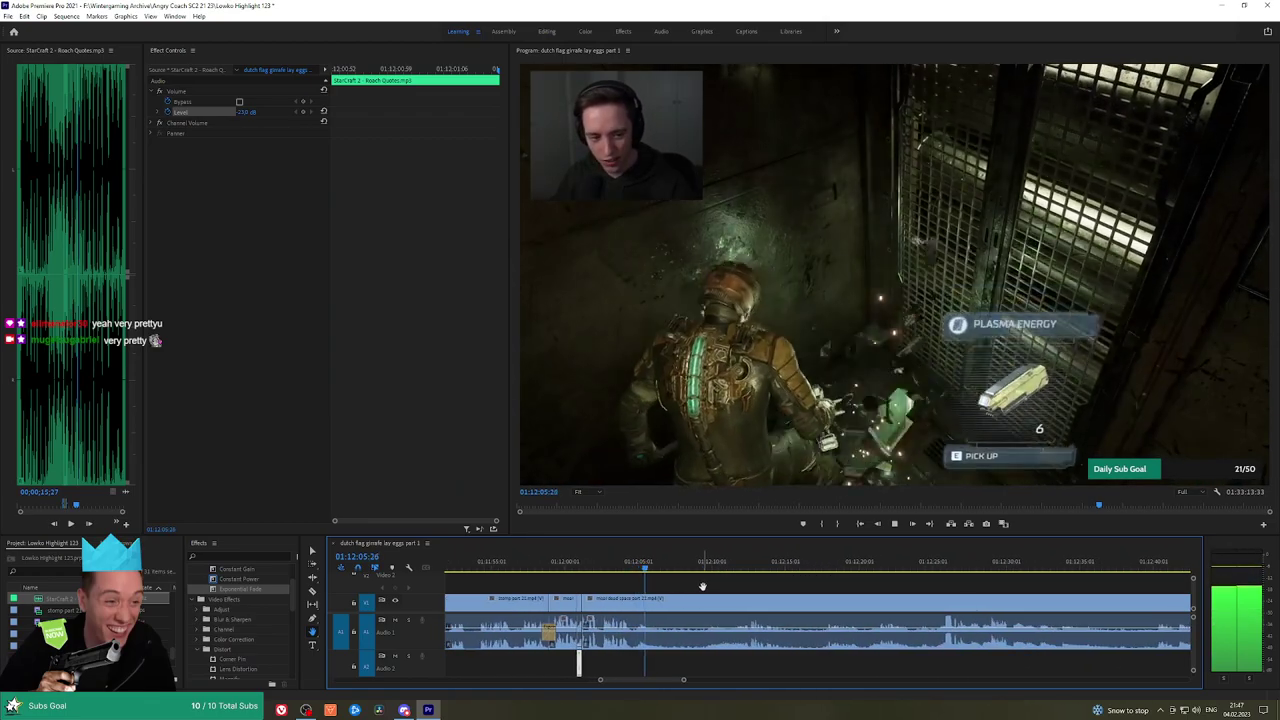
pyautogui.moveTo(660, 567); pyautogui.dragTo(732, 567)
pyautogui.press('space')
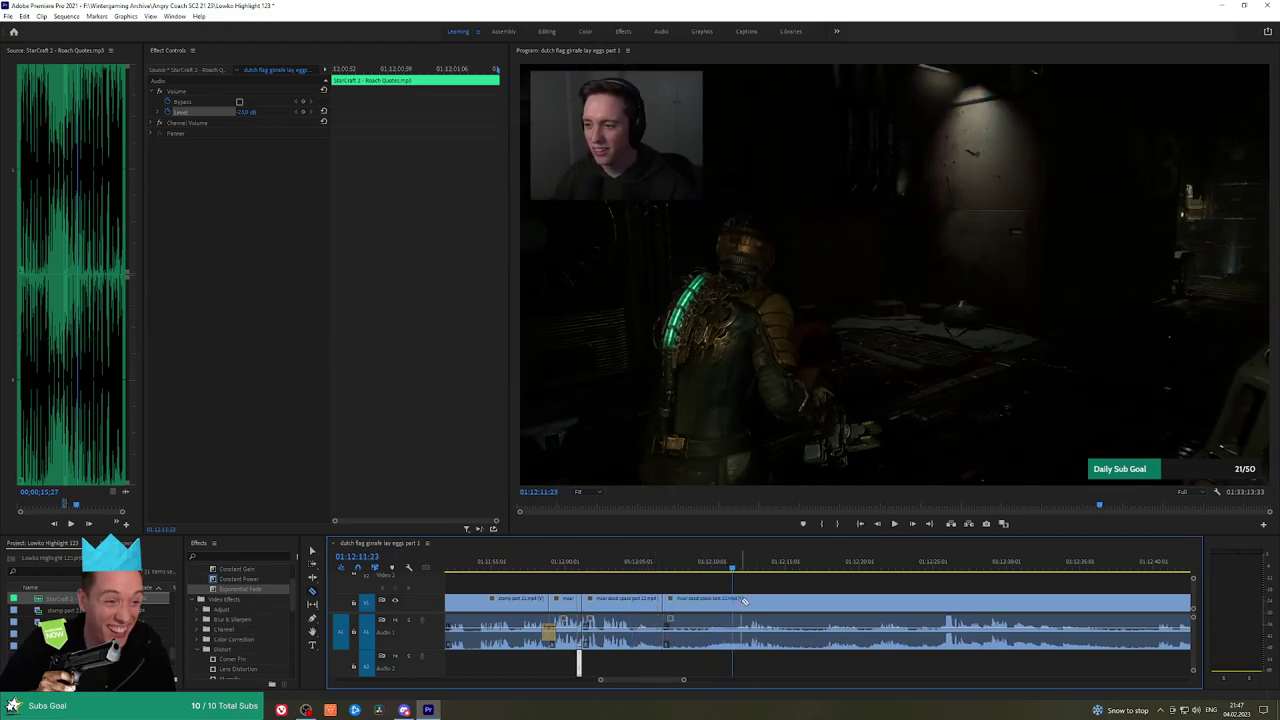
# Try ripple deleting the footage from about 01:12:06 to 01:12:11, play the join, and undo the deletion
pyautogui.click(716, 602)
pyautogui.hotkey('shift', 'Delete')
pyautogui.press('space')
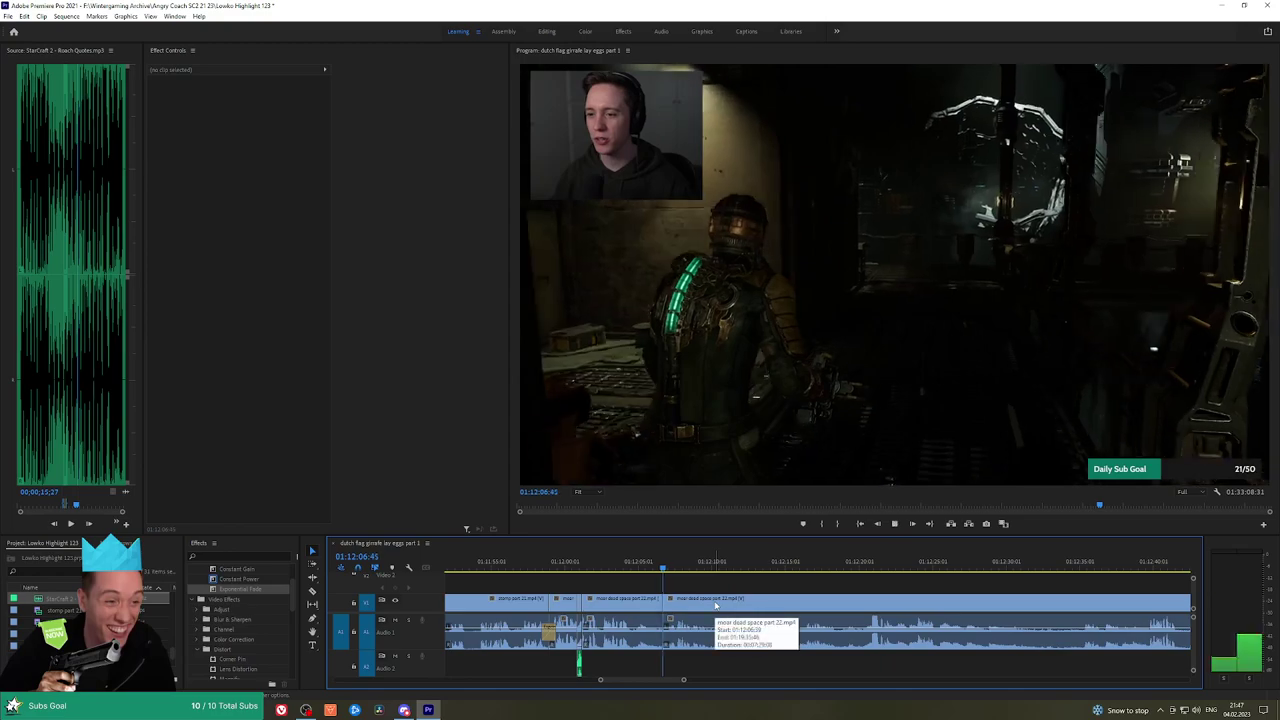
pyautogui.press('space')
pyautogui.hotkey('ctrl', 'z')
# Cut at 01:12:11:00, ripple delete the footage back to the 01:12:06 cut, and add a Constant Power audio transition at the join
pyautogui.moveTo(717, 562); pyautogui.dragTo(728, 563)
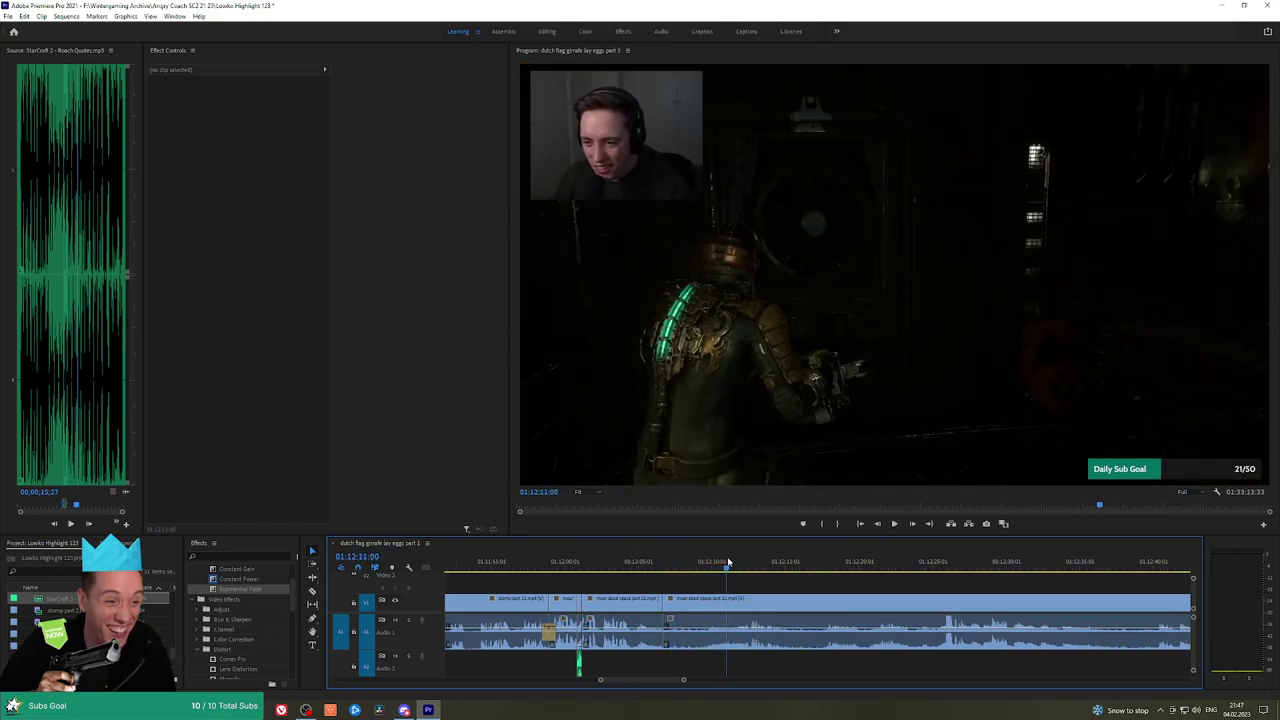
pyautogui.press('v')
pyautogui.click(708, 605)
pyautogui.hotkey('shift', 'Delete')
pyautogui.press('space')
pyautogui.moveTo(228, 580); pyautogui.dragTo(640, 640)
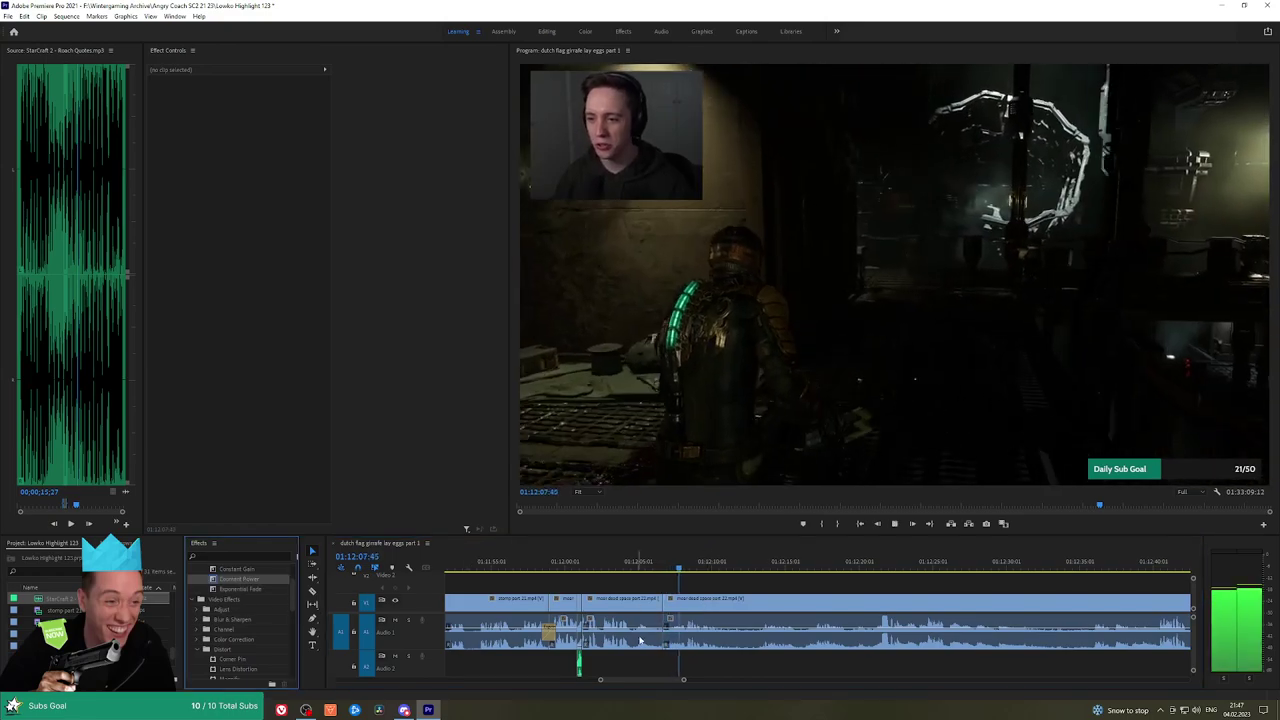
# Cut the Dead Space clip at about 01:12:10, at the end of the part worth keeping
pyautogui.scroll(-3, 648, 580)
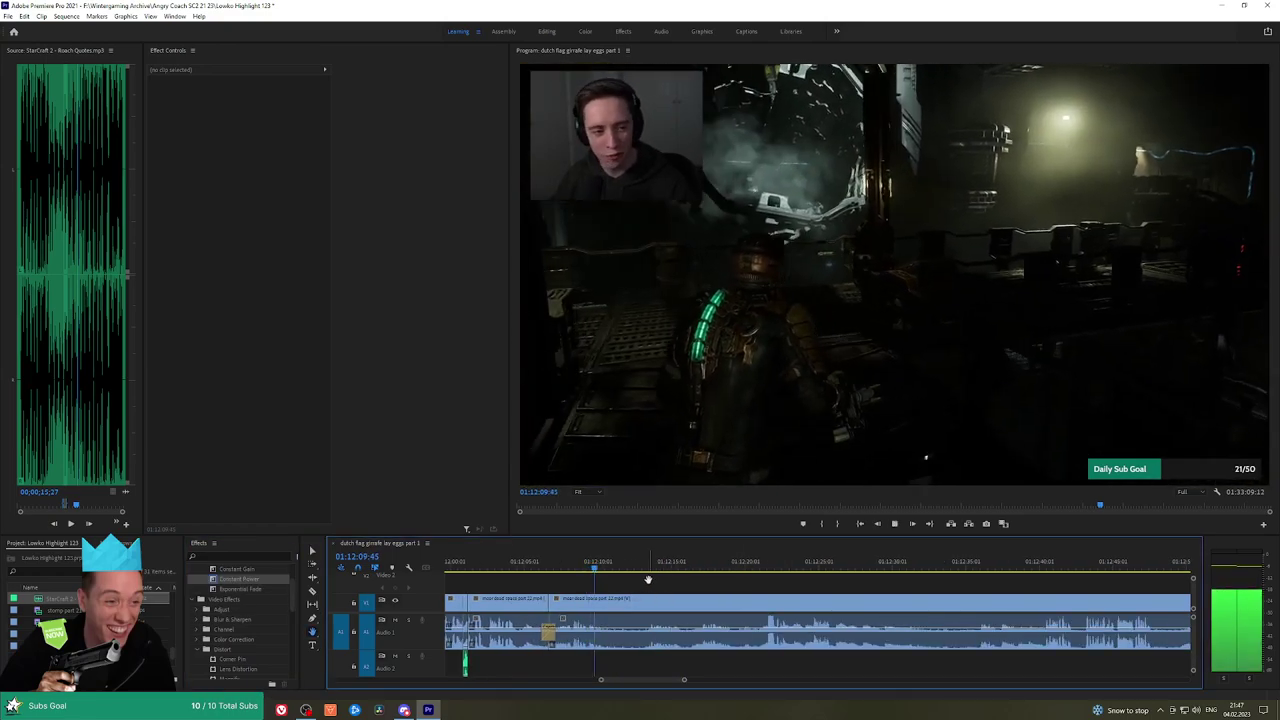
pyautogui.press('c')
pyautogui.click(607, 603)
# Review the Dead Space footage around the 01:12:10 cut and onward to about 01:12:22 to find where the unused part ends
pyautogui.click(642, 566)
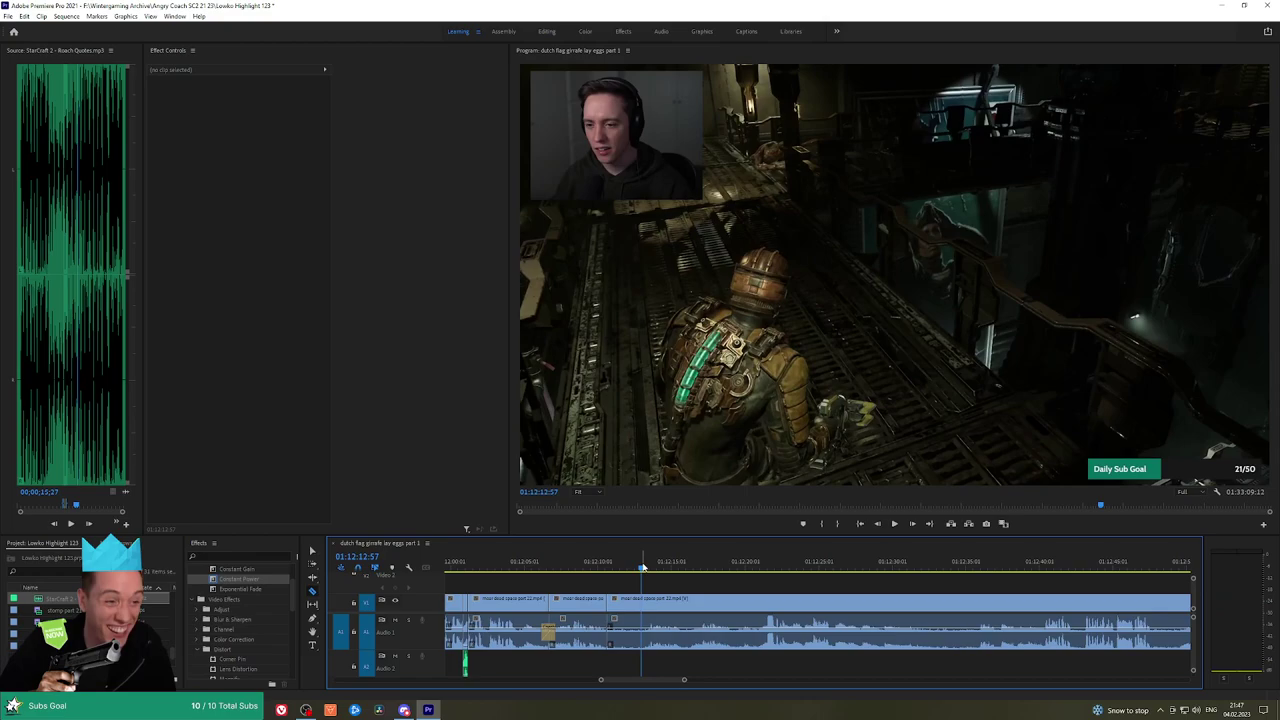
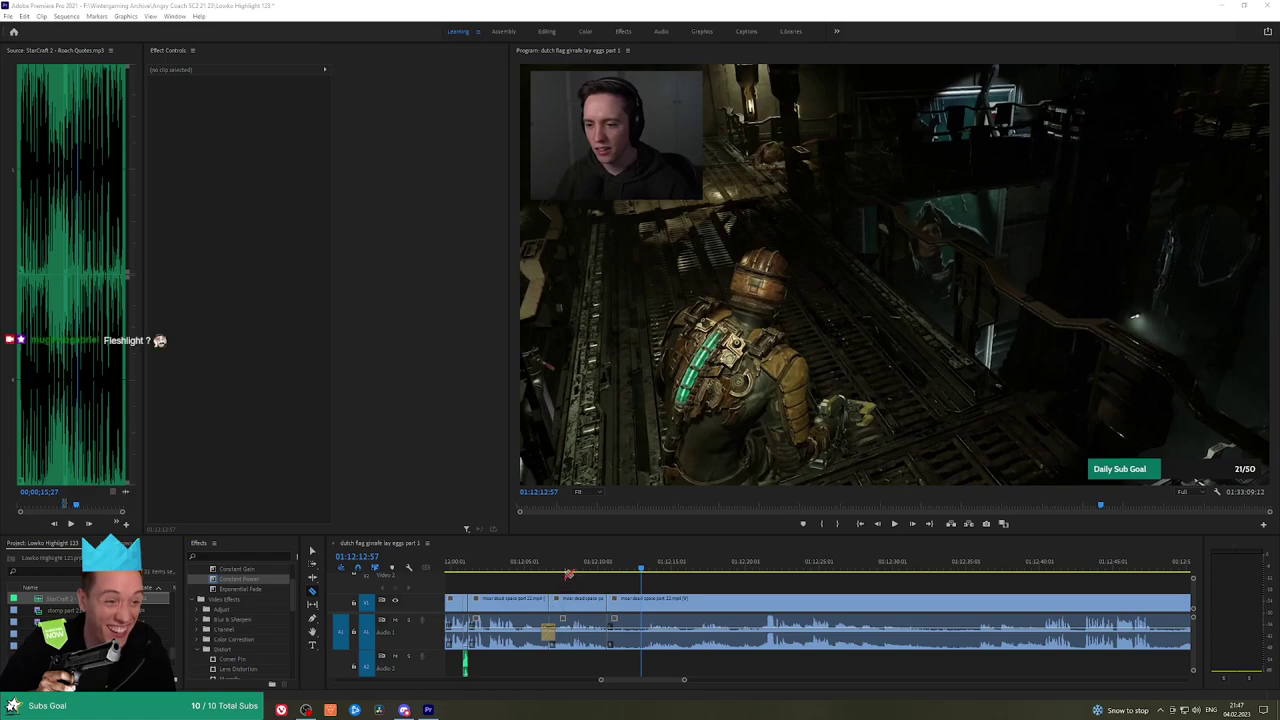
pyautogui.click(561, 568)
pyautogui.press('space')
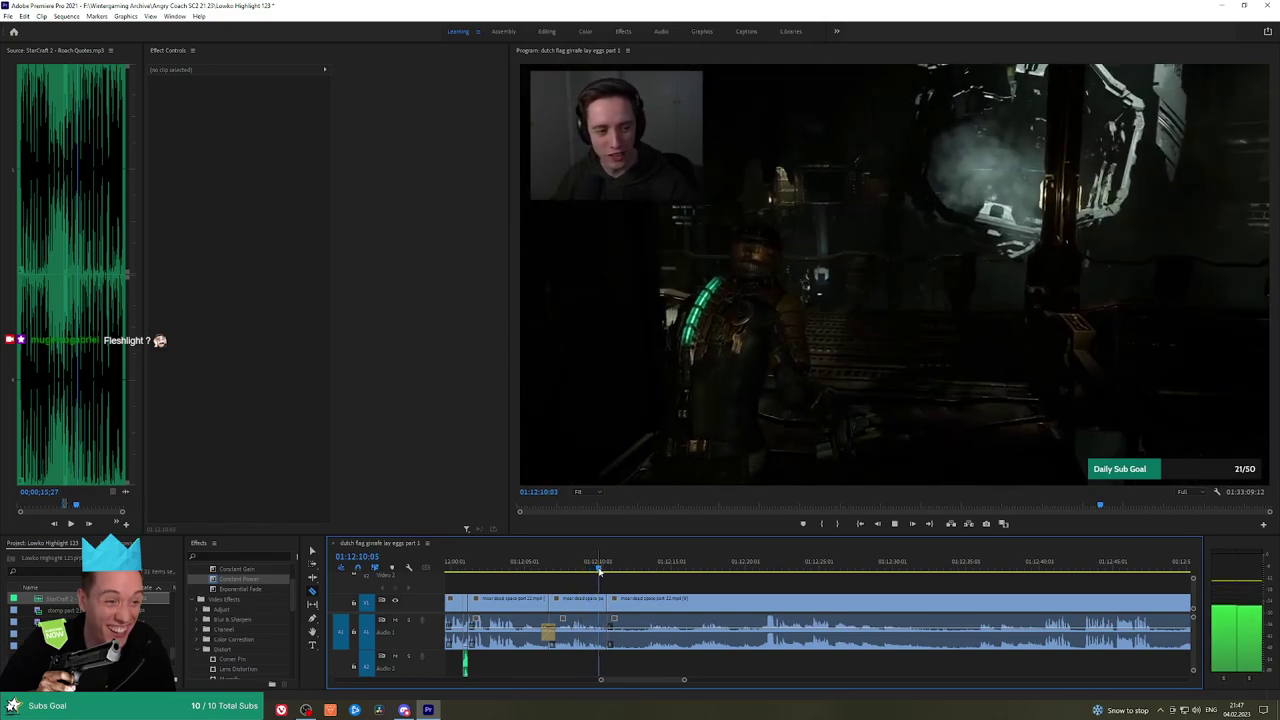
pyautogui.click(642, 566)
pyautogui.press('space')
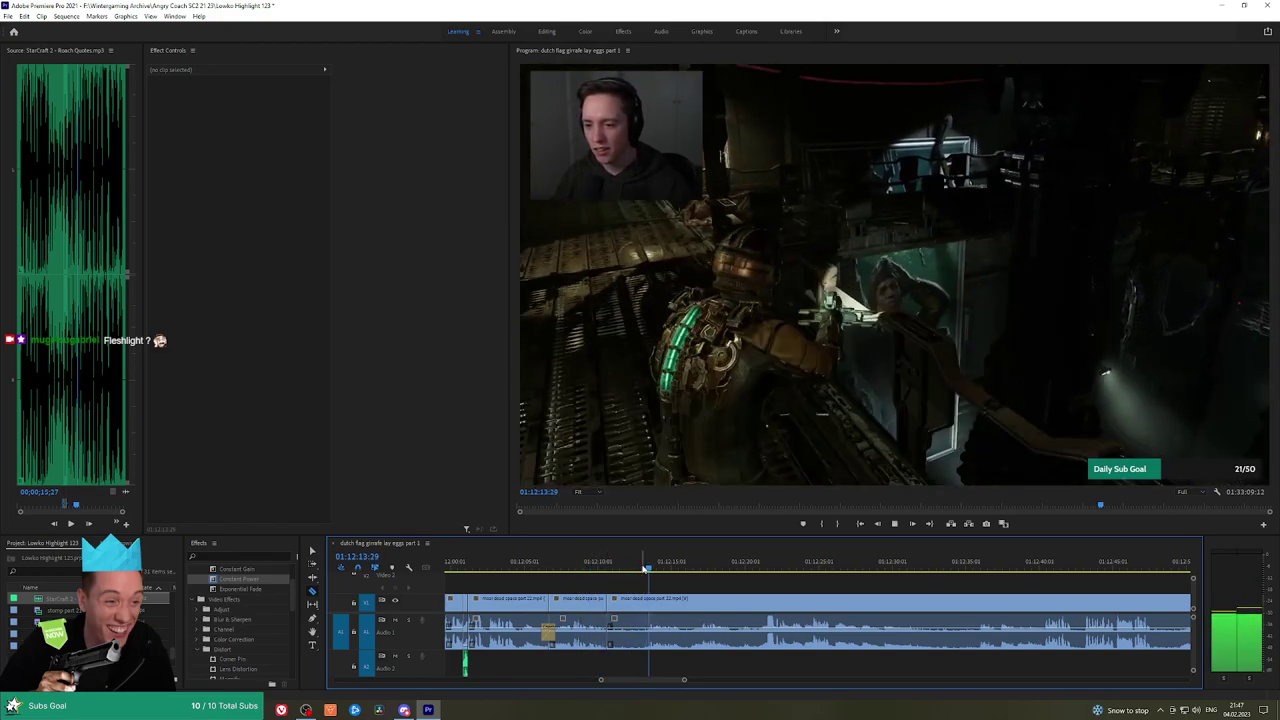
pyautogui.press('h')
pyautogui.moveTo(687, 577); pyautogui.dragTo(649, 580)
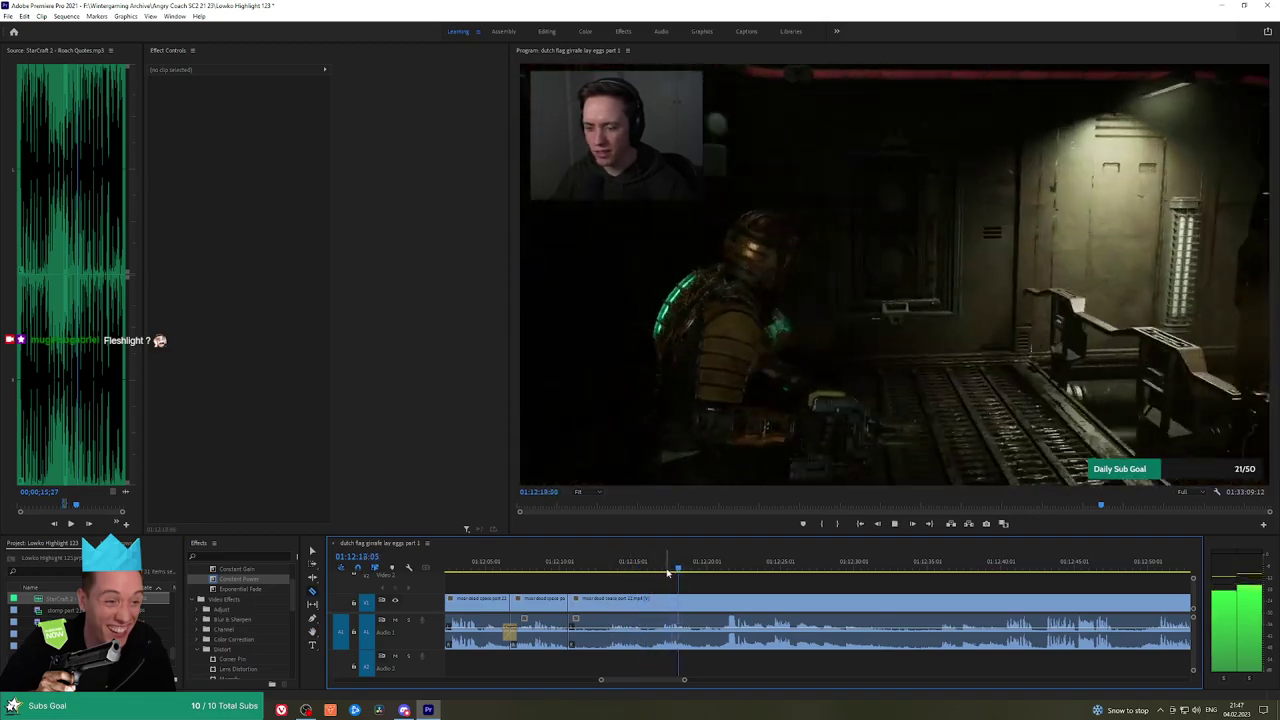
pyautogui.click(724, 565)
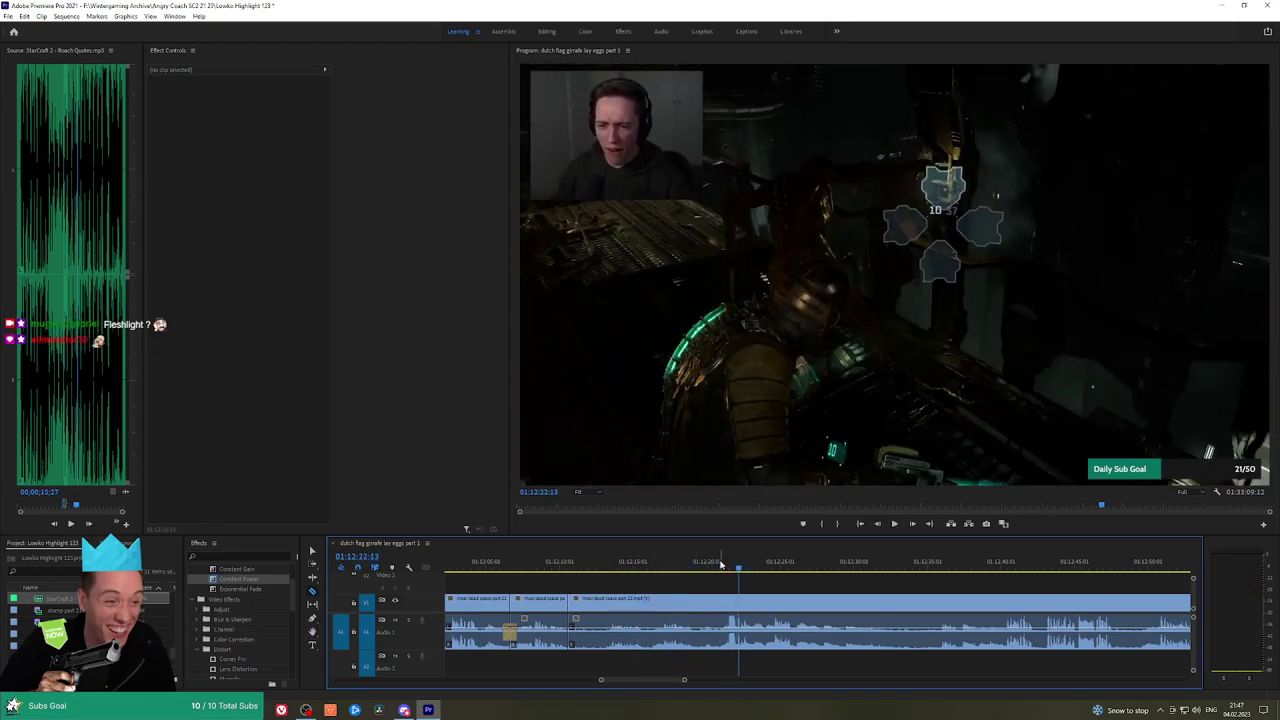
pyautogui.moveTo(728, 565); pyautogui.dragTo(699, 565)
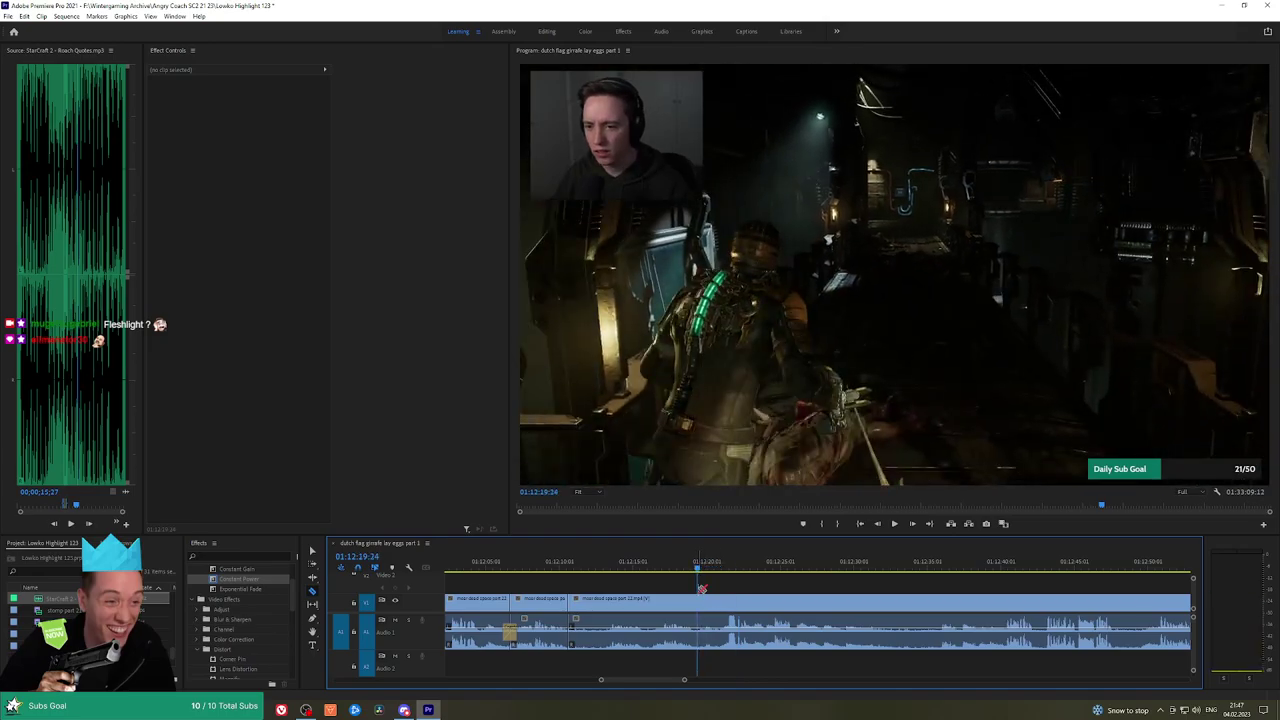
pyautogui.press('space')
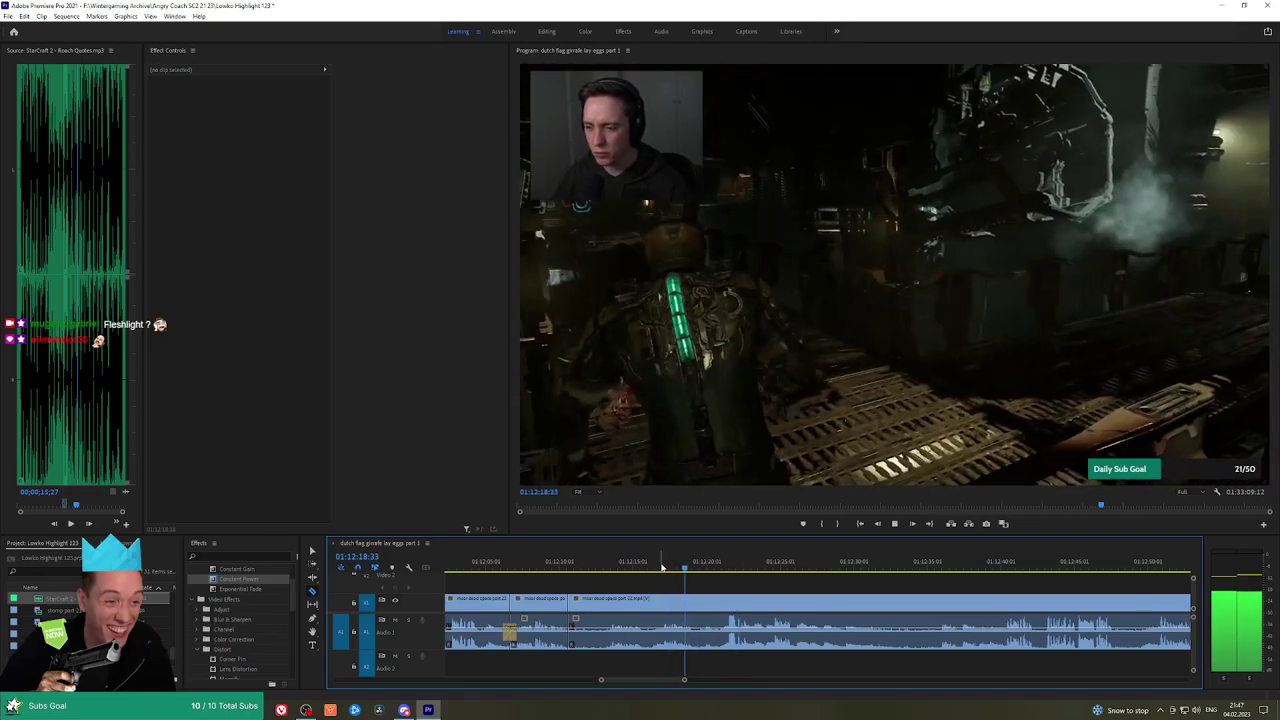
# Try ripple deleting the footage from about 01:12:10 to 01:12:19 with a Constant Power transition, play the join, and undo the edit
pyautogui.click(672, 601)
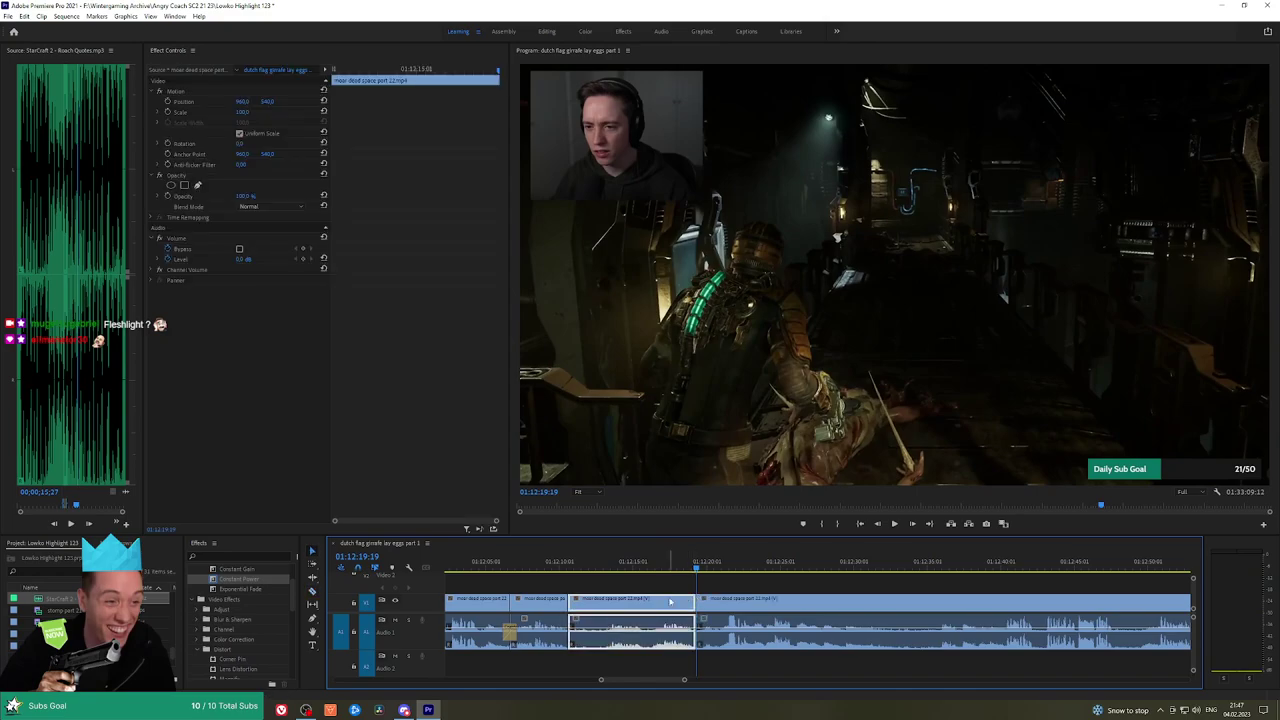
pyautogui.hotkey('shift', 'Delete')
pyautogui.press('Up')
pyautogui.press('space')
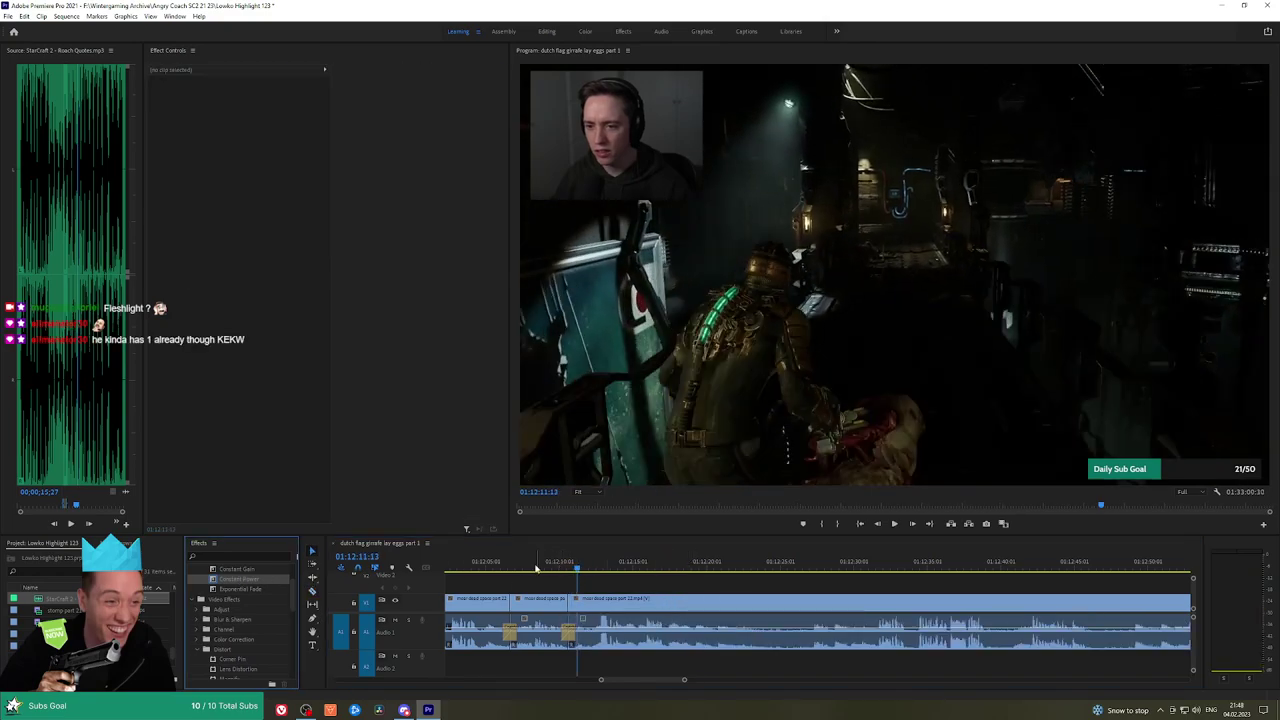
pyautogui.click(567, 566)
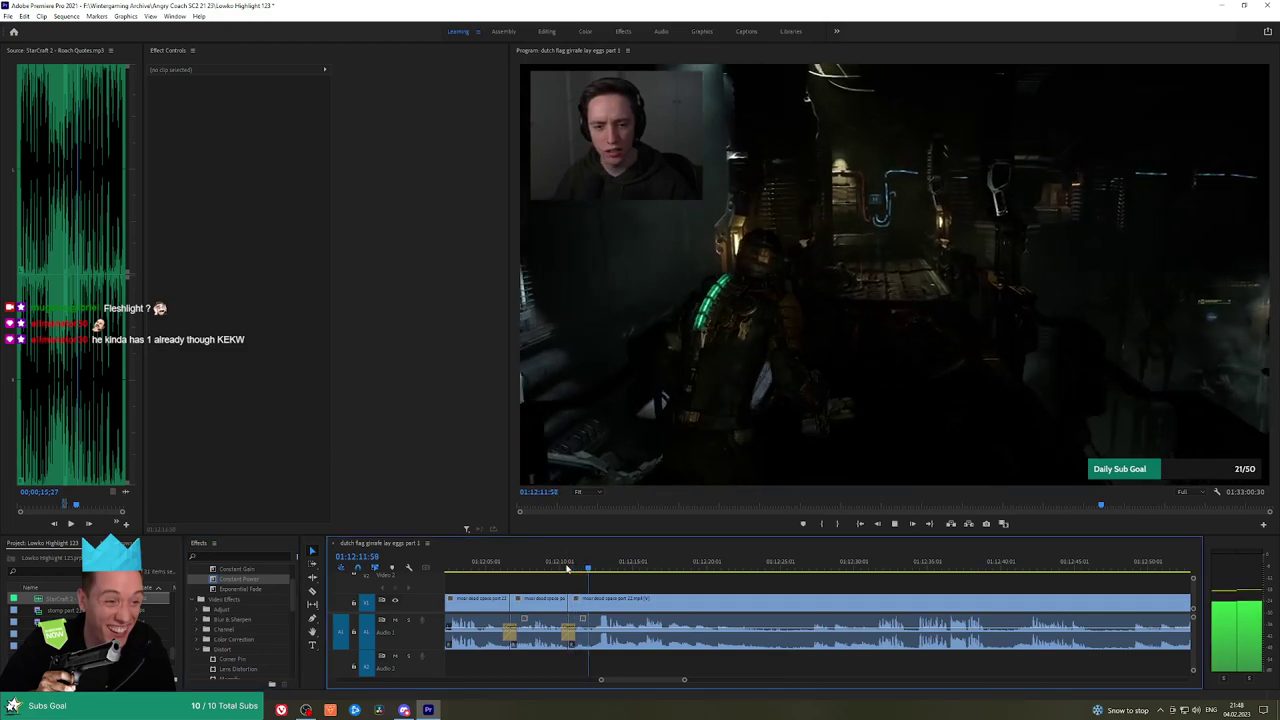
pyautogui.press('space')
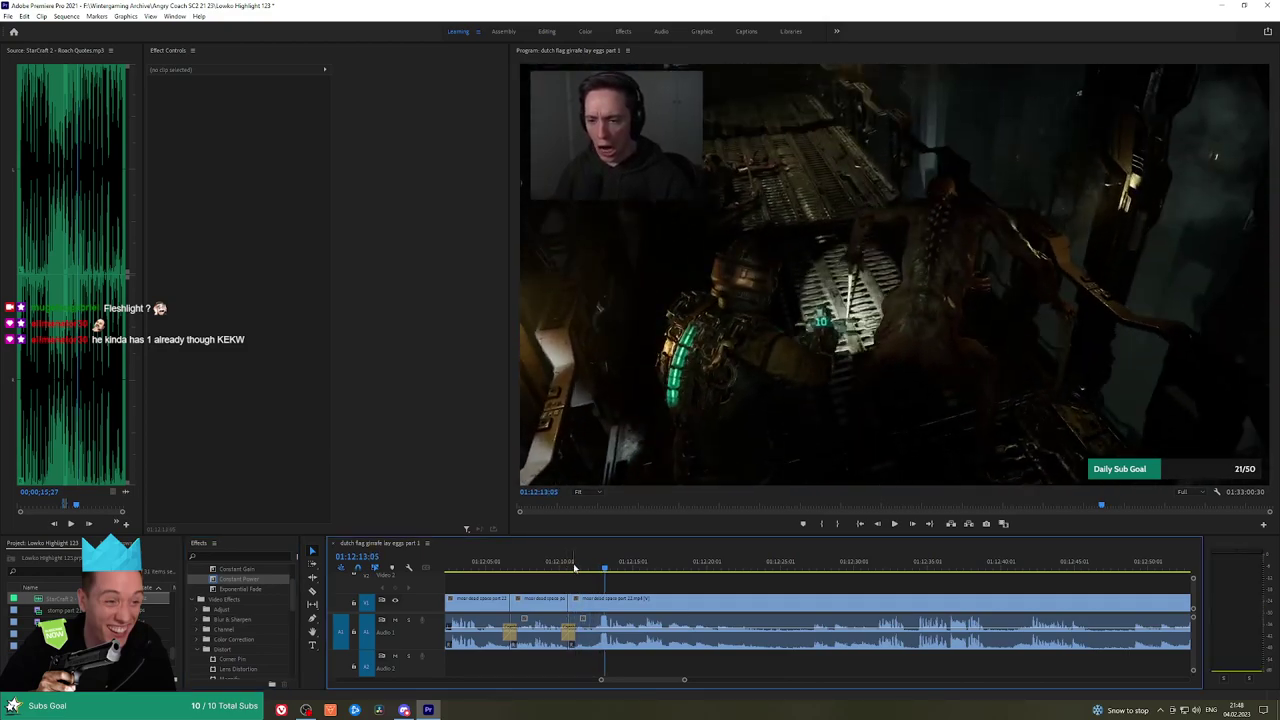
pyautogui.hotkey('ctrl', 'z')
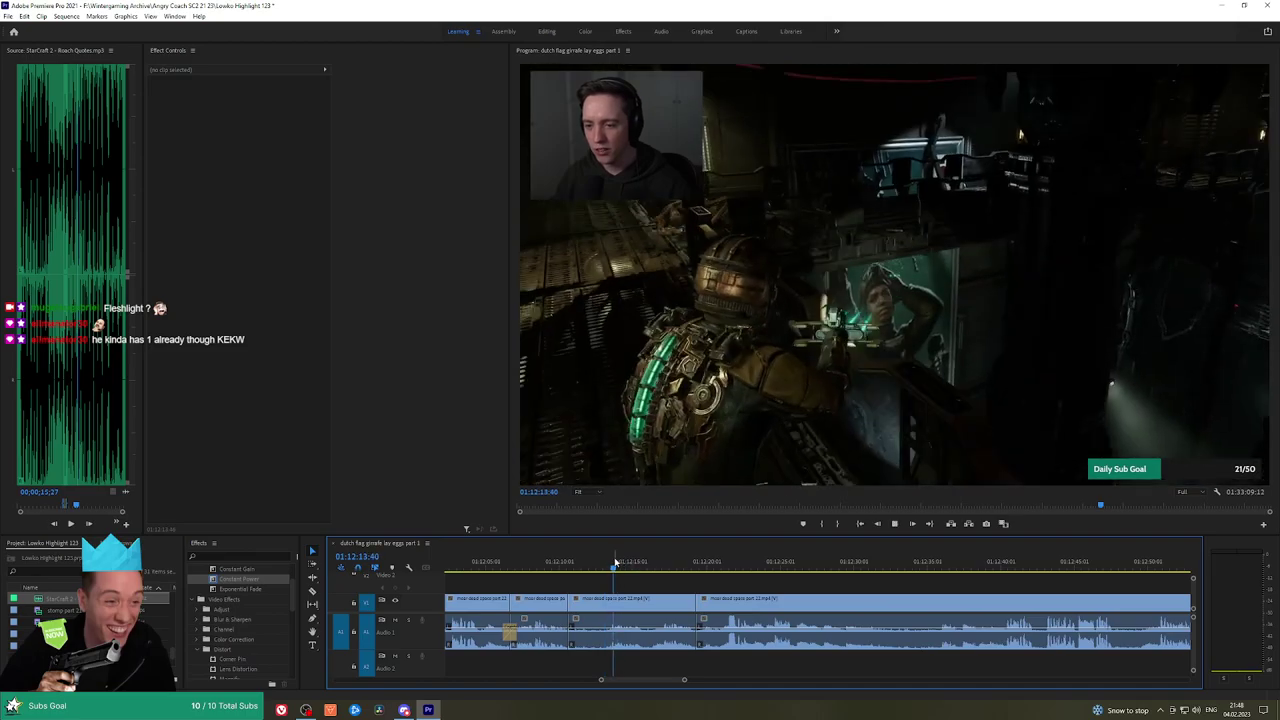
# Cut at about 01:12:13, ripple delete the footage back to the 01:12:10 cut, and add a Constant Power audio transition at the join
pyautogui.press('space')
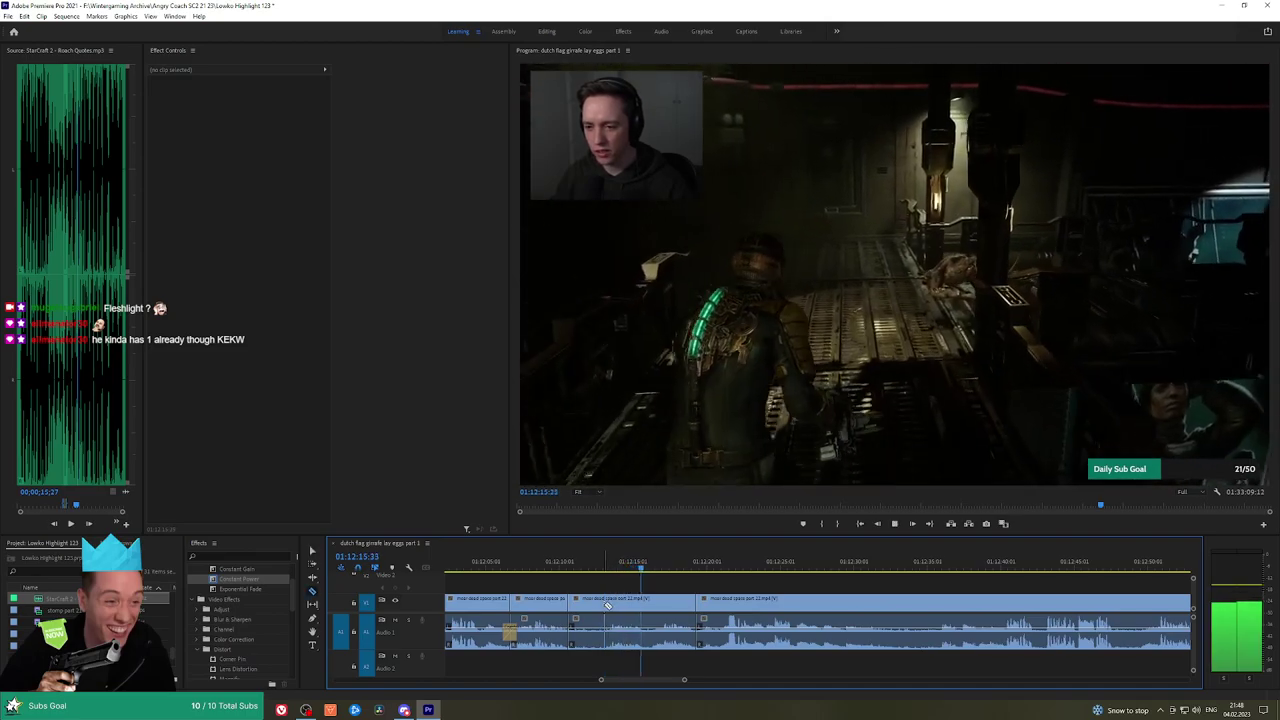
pyautogui.click(600, 603)
pyautogui.hotkey('shift', 'Delete')
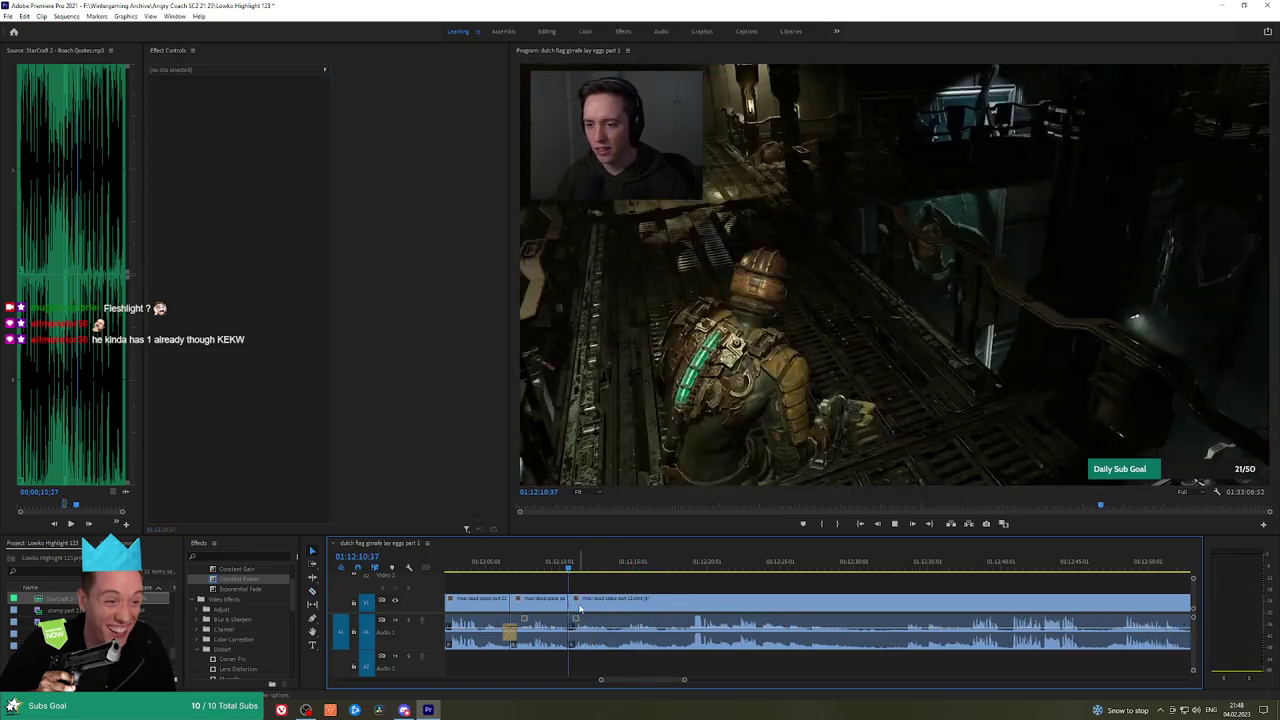
pyautogui.press('space')
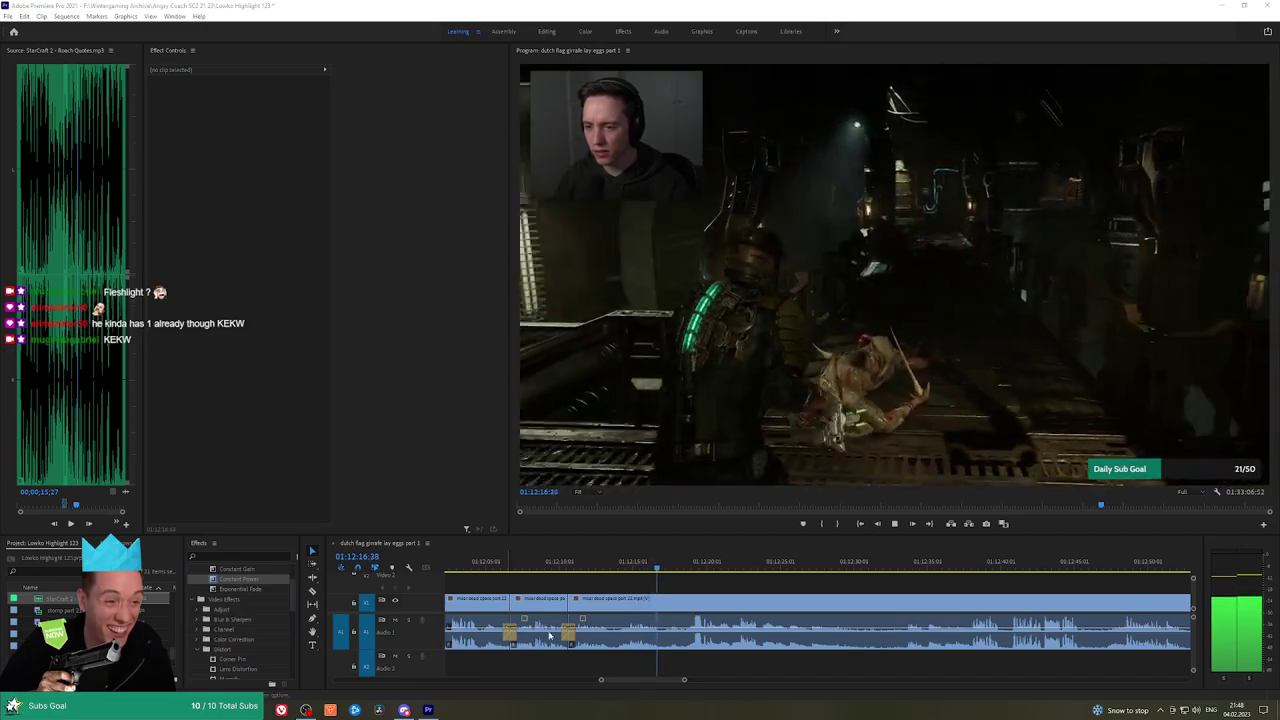
# Isolate a very short segment of the Dead Space clip from about 01:12:19:46 to 01:12:19:57 with two cuts
pyautogui.press('h')
pyautogui.moveTo(723, 583); pyautogui.dragTo(709, 583)
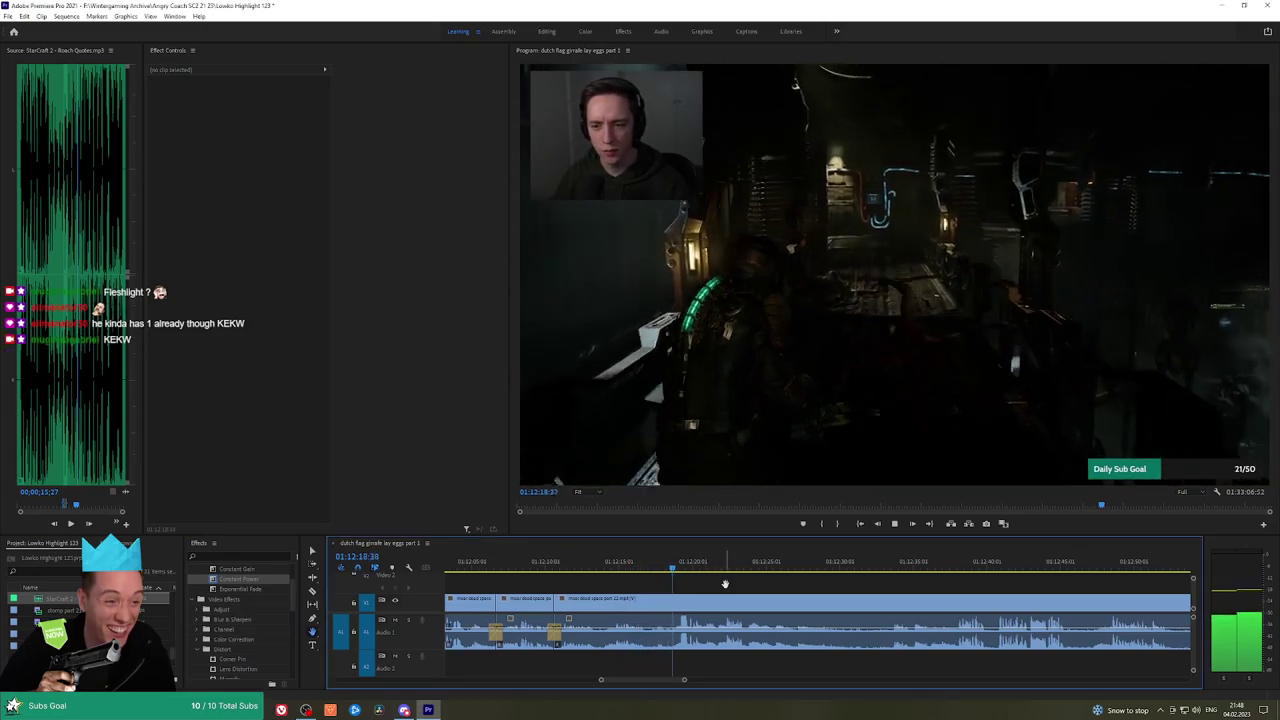
pyautogui.press('space')
pyautogui.scroll(1, 723, 585)
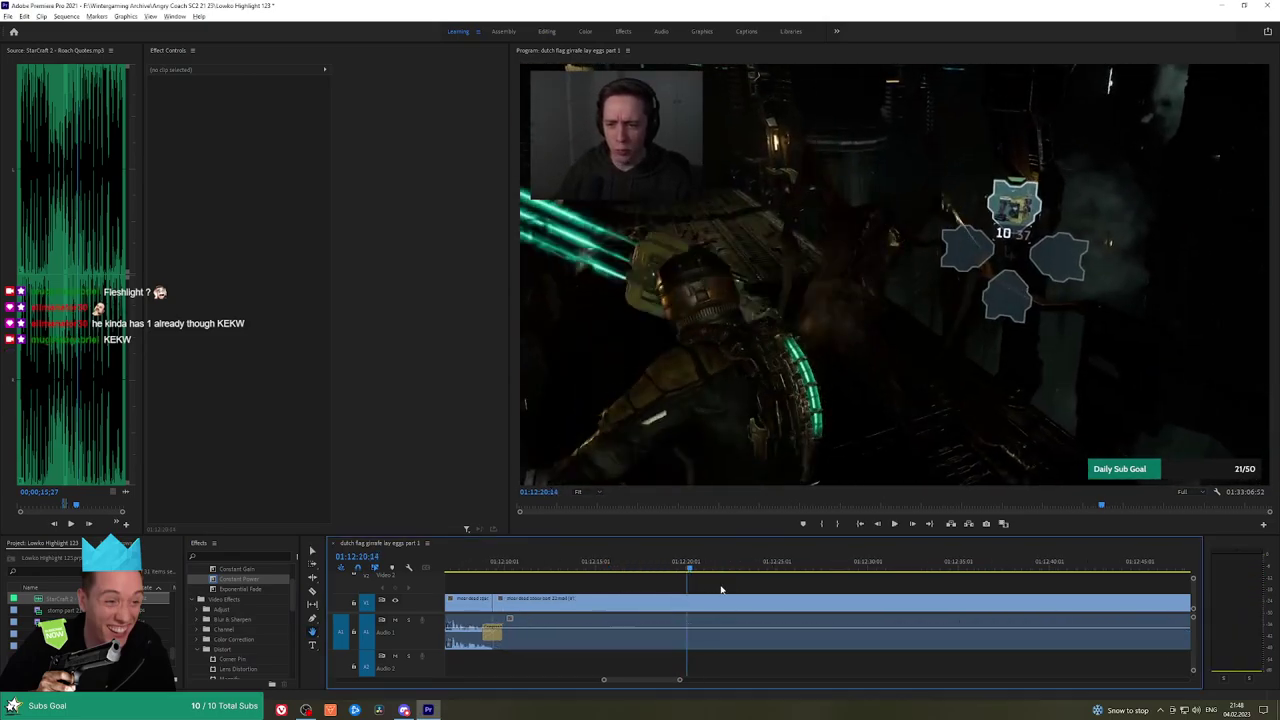
pyautogui.press('=')
pyautogui.click(660, 563)
pyautogui.press('c')
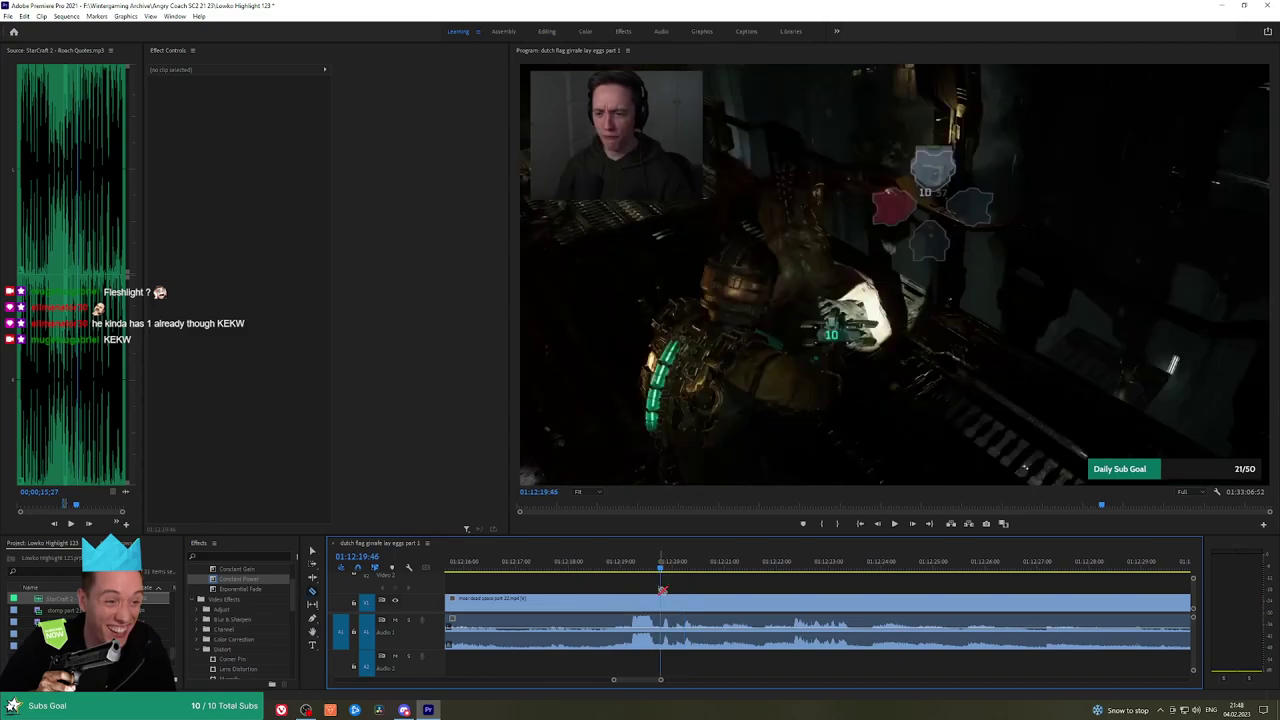
pyautogui.press('space')
pyautogui.press('space')
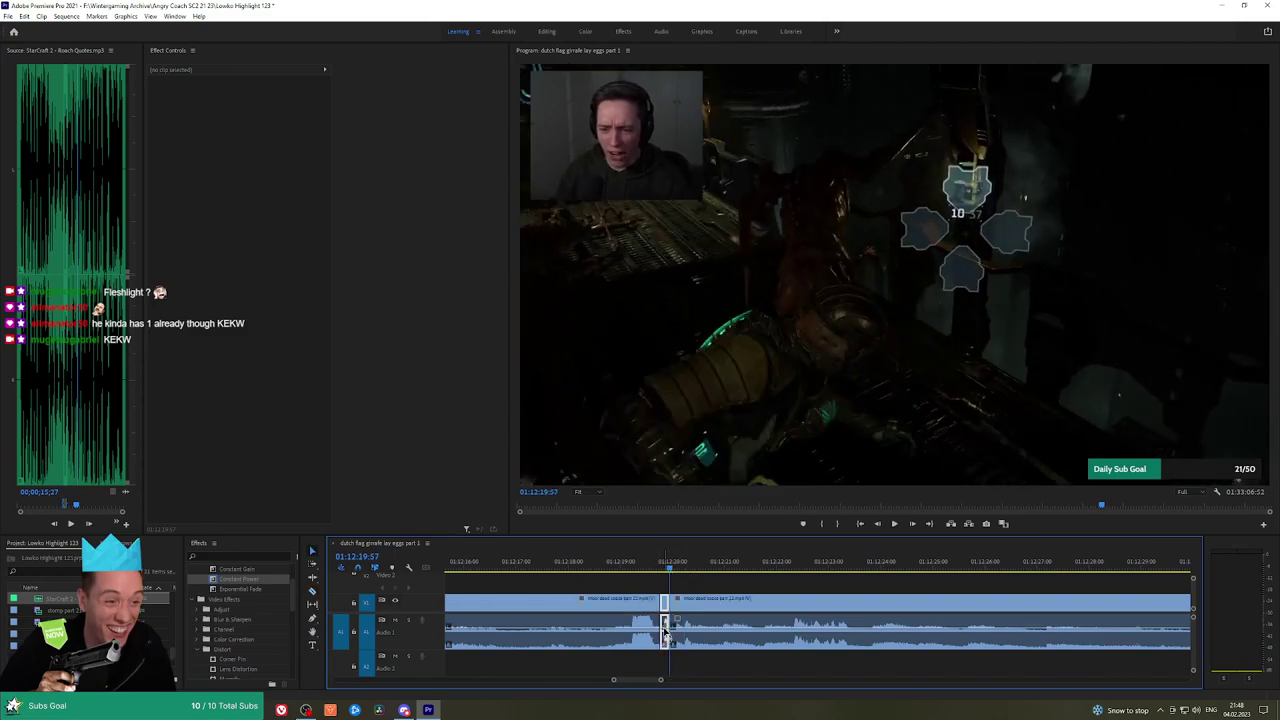
# Place the StarCraft 2 - Roach Quotes.mp3 sound on Audio 2 under the short segment, set its level to -23 dB, and play it back
pyautogui.click(665, 632)
pyautogui.press('v')
pyautogui.moveTo(37, 605); pyautogui.dragTo(666, 660)
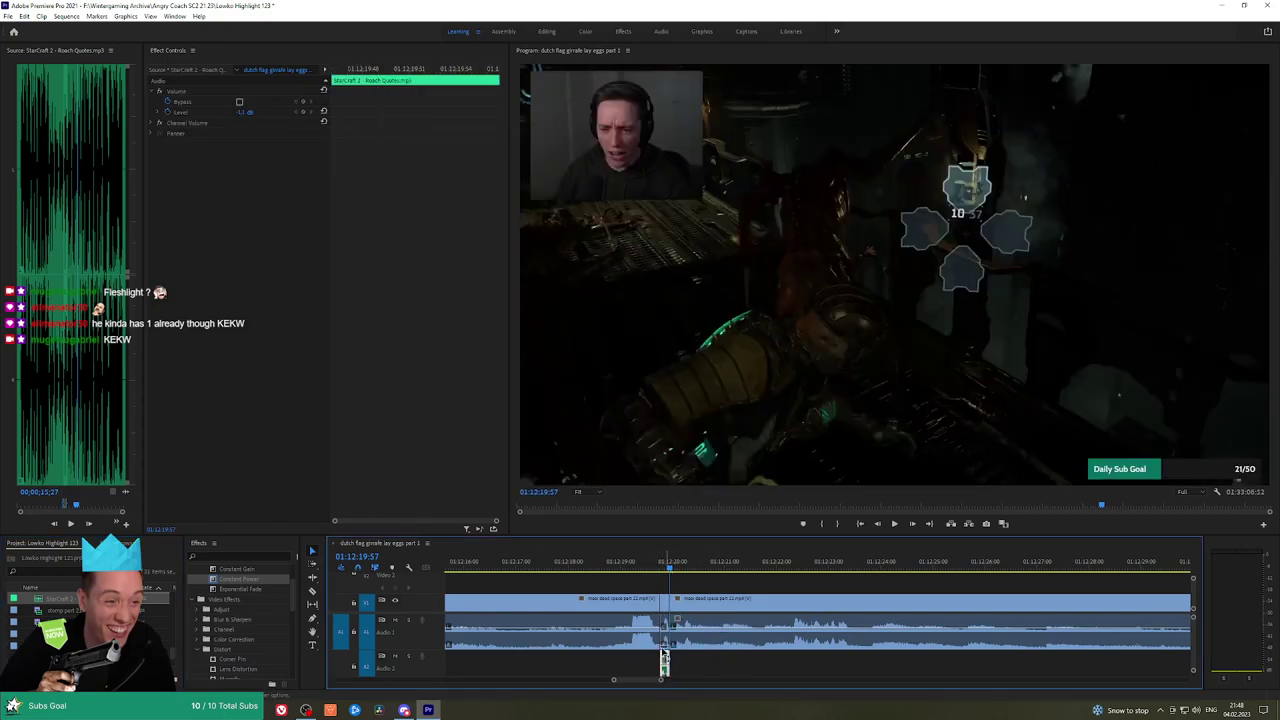
pyautogui.click(246, 111)
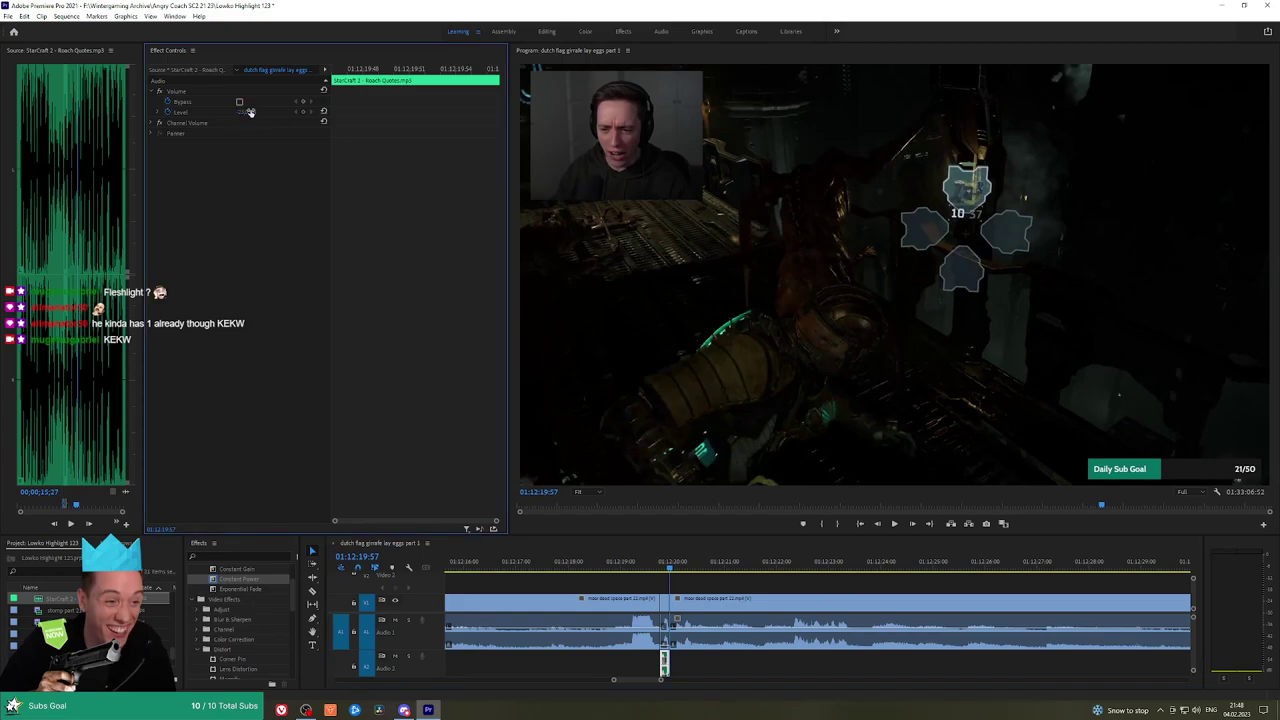
pyautogui.click(568, 563)
pyautogui.press('space')
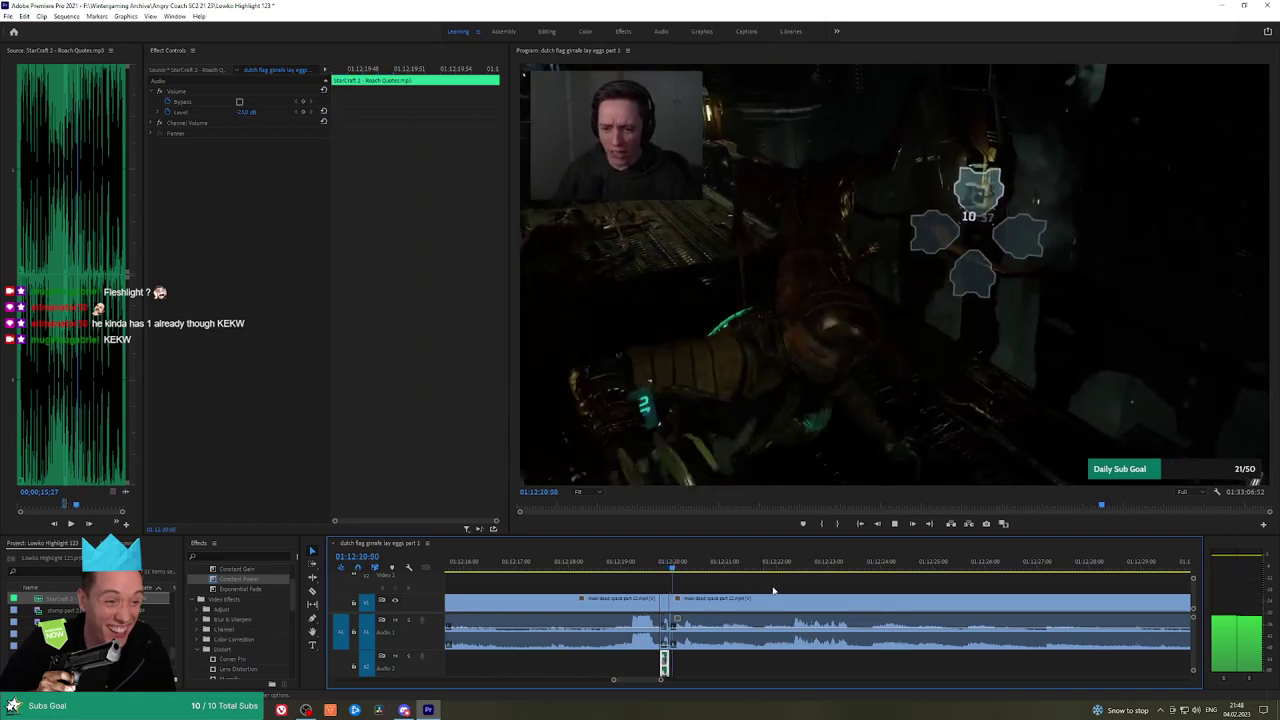
# Review the footage after the inserted sound and cut the Dead Space clip at about 01:12:30
pyautogui.moveTo(833, 588); pyautogui.dragTo(788, 583)
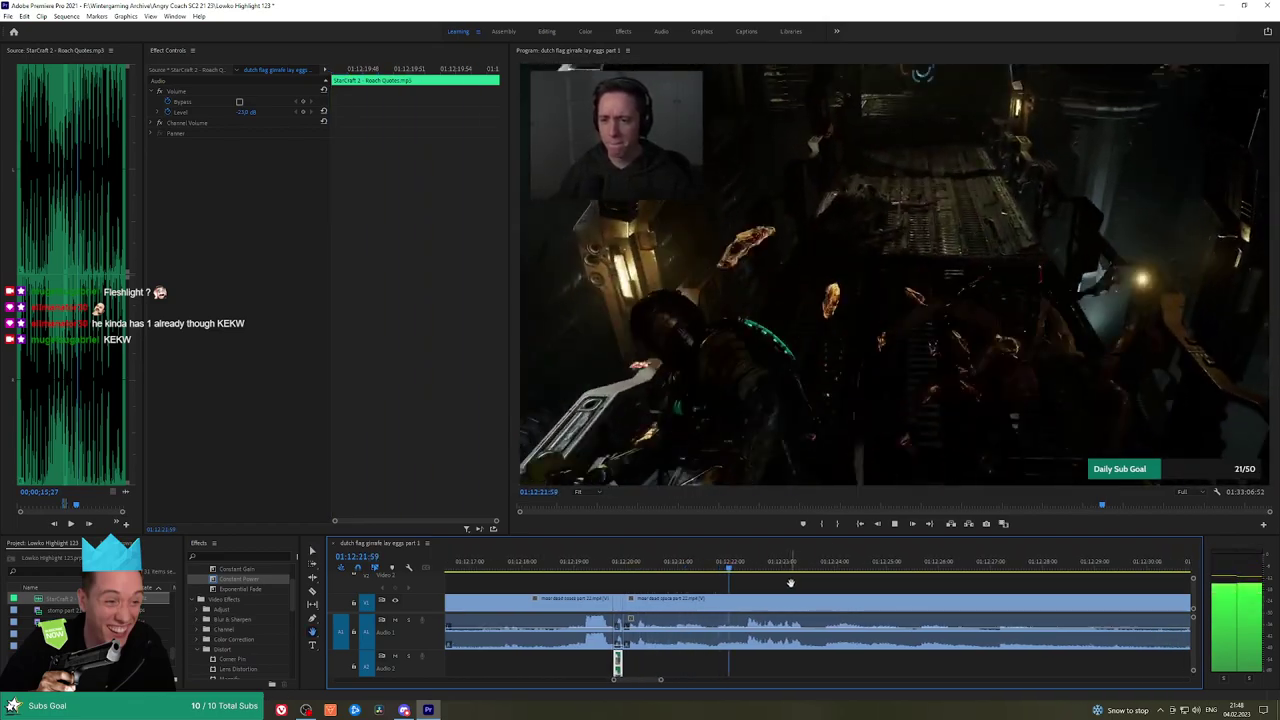
pyautogui.scroll(-3, 860, 585)
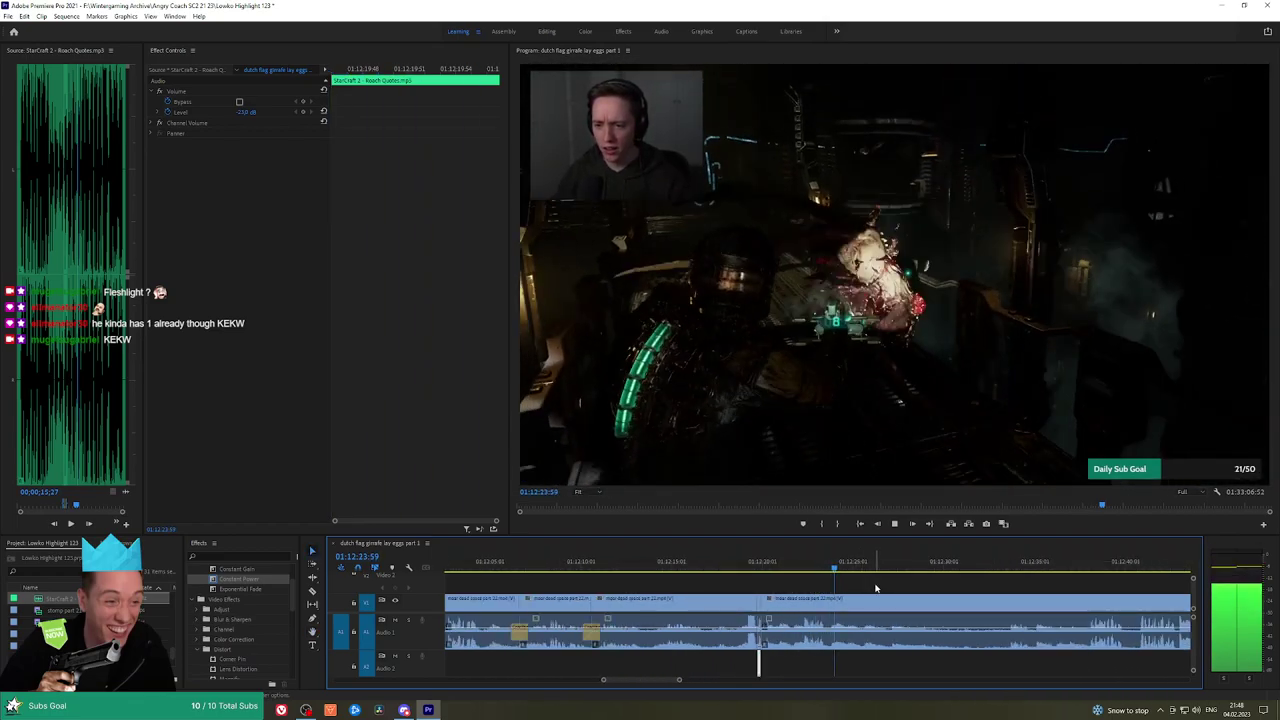
pyautogui.click(875, 588)
pyautogui.moveTo(909, 583); pyautogui.dragTo(806, 583)
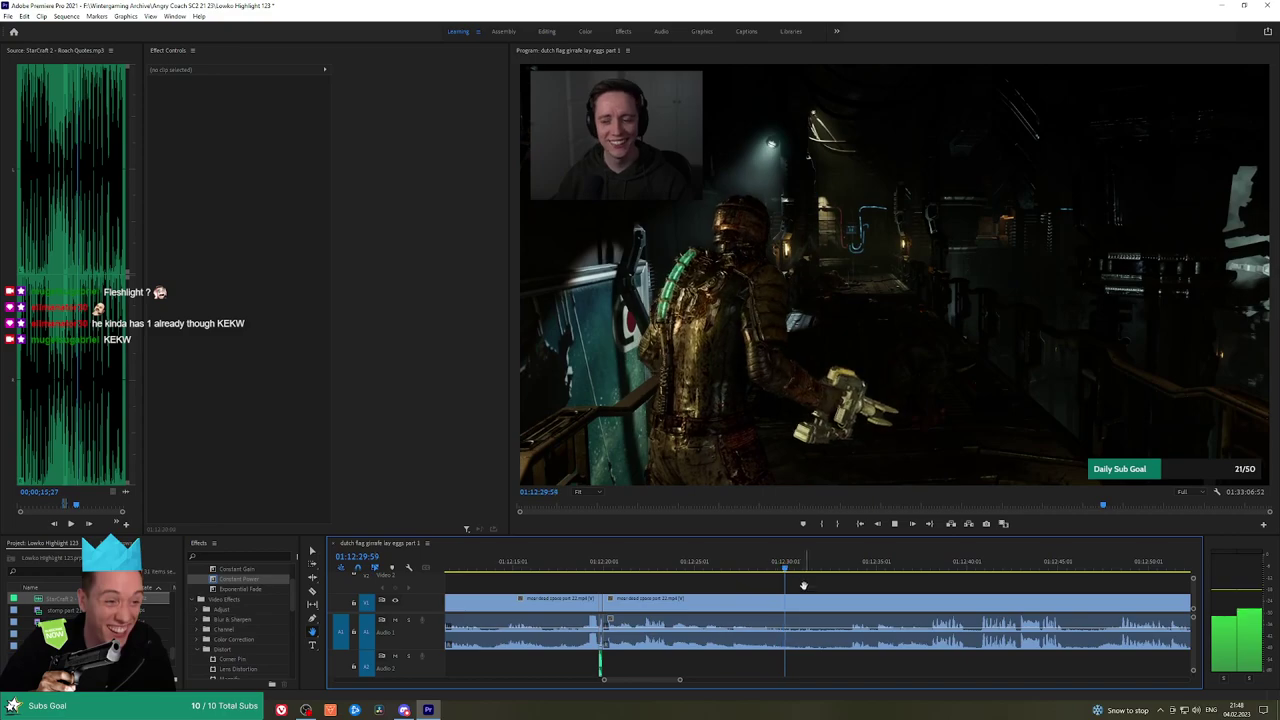
pyautogui.press('c')
pyautogui.click(795, 604)
# Cut at about 01:12:33, ripple delete the footage back to the 01:12:30 cut, and add a Constant Power audio transition at the join
pyautogui.click(855, 566)
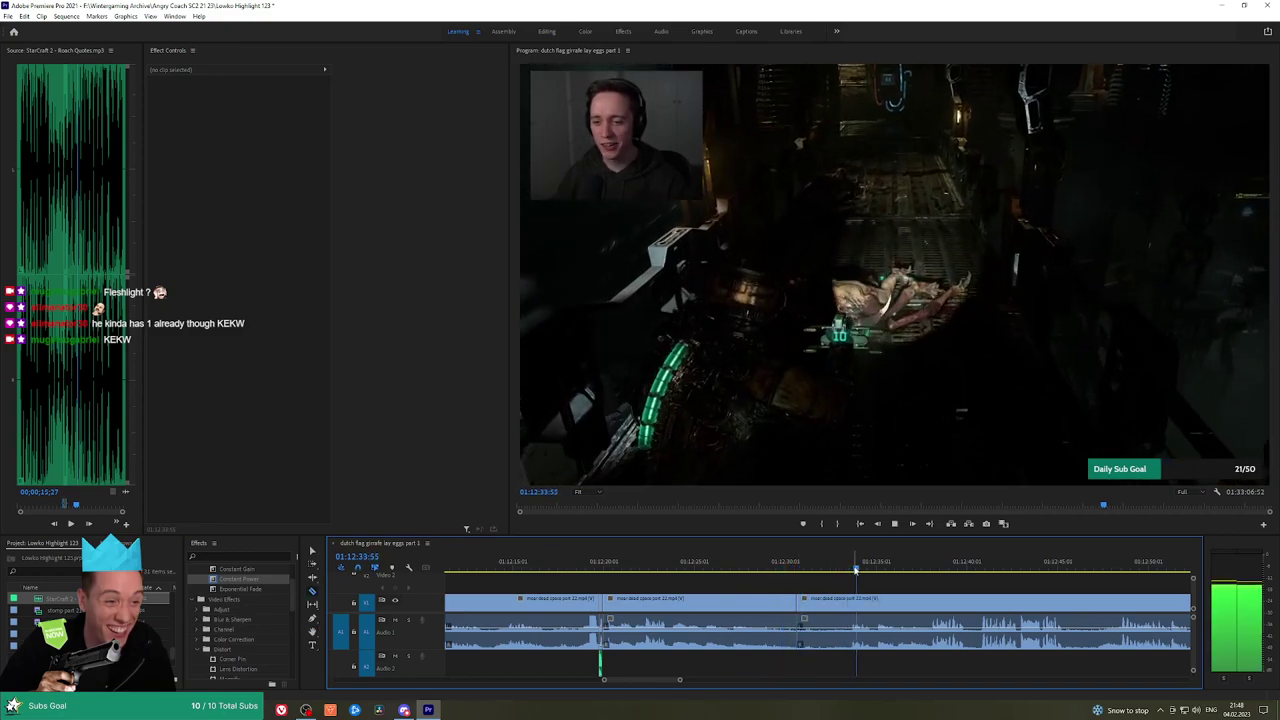
pyautogui.click(847, 606)
pyautogui.press('v')
pyautogui.click(829, 607)
pyautogui.hotkey('shift', 'Delete')
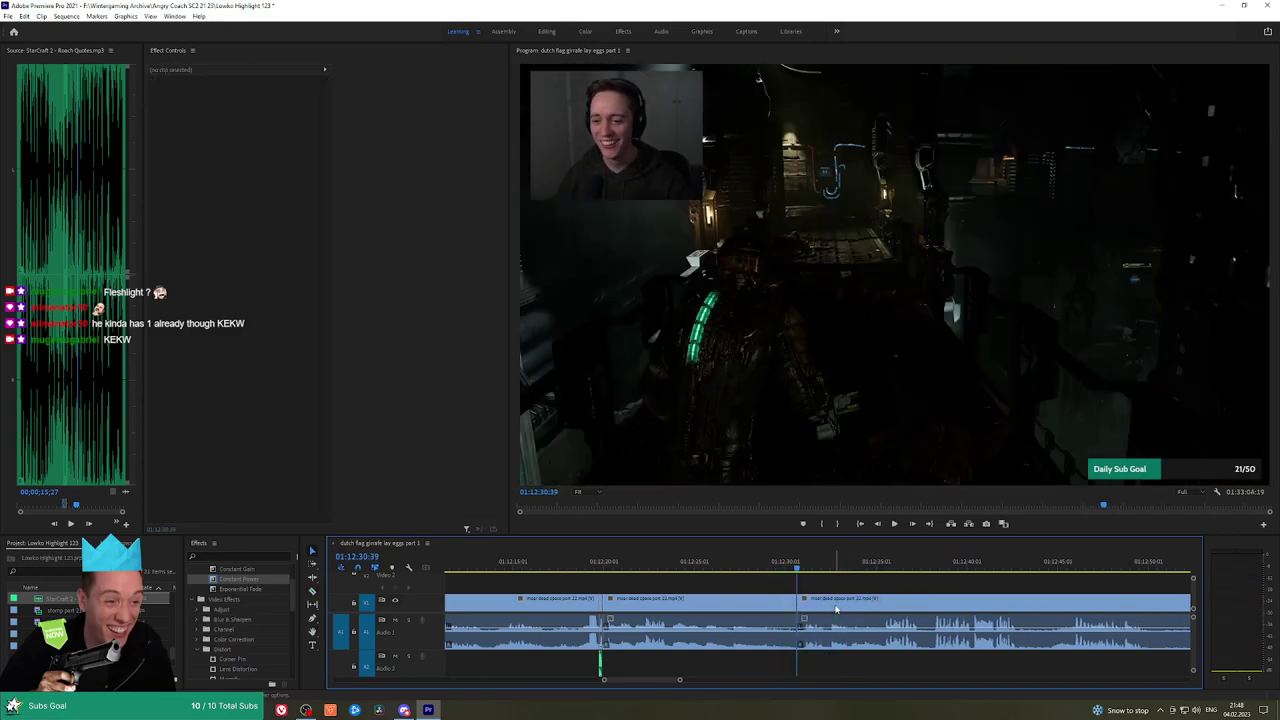
pyautogui.moveTo(764, 626); pyautogui.dragTo(797, 632)
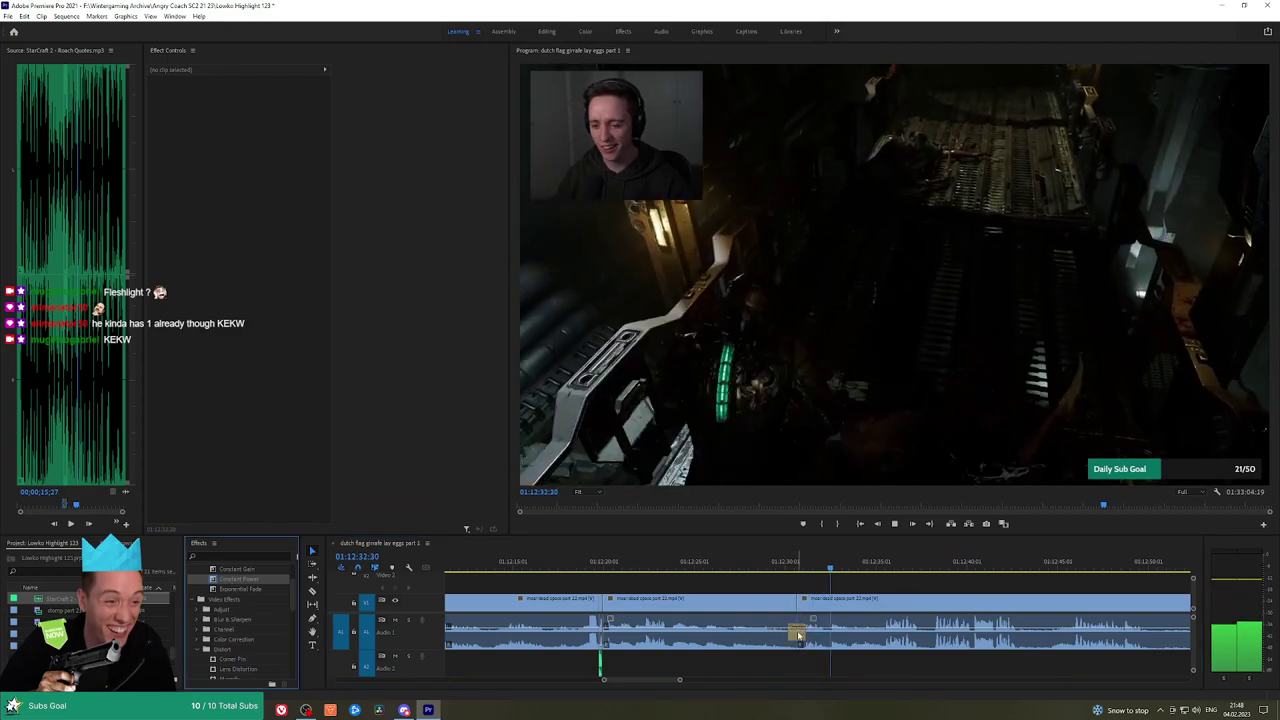
# Review the Dead Space footage after the 01:12:30 join and cut the clip at about 01:12:38, just before the louder talking section
pyautogui.press('h')
pyautogui.moveTo(876, 595); pyautogui.dragTo(791, 586)
pyautogui.click(785, 568)
pyautogui.press('space')
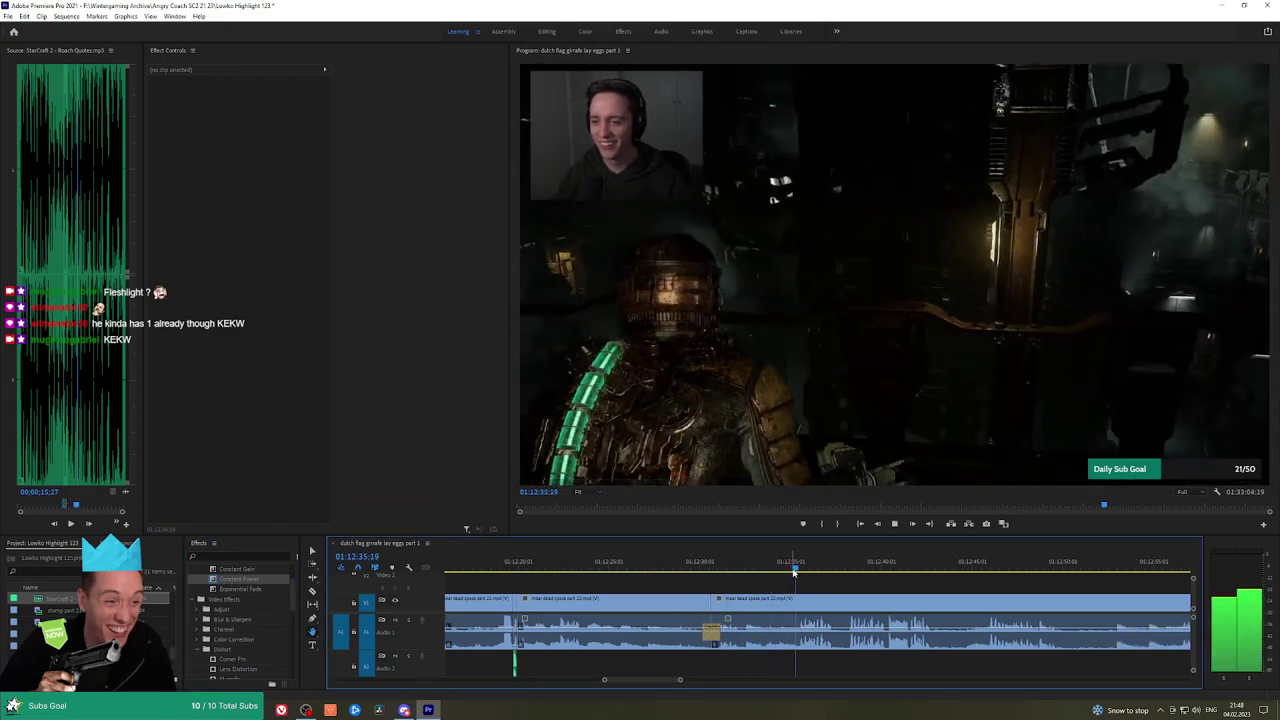
pyautogui.scroll(-2, 805, 578)
pyautogui.scroll(-2, 815, 582)
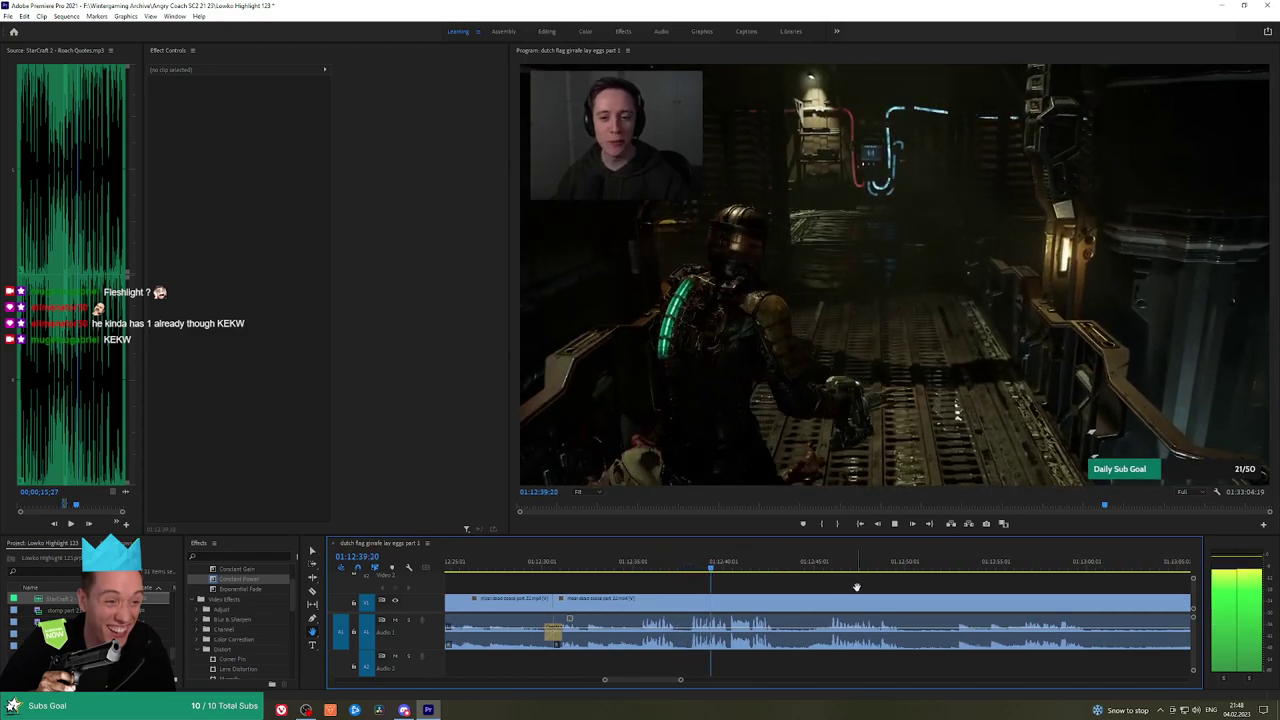
pyautogui.scroll(-1, 792, 585)
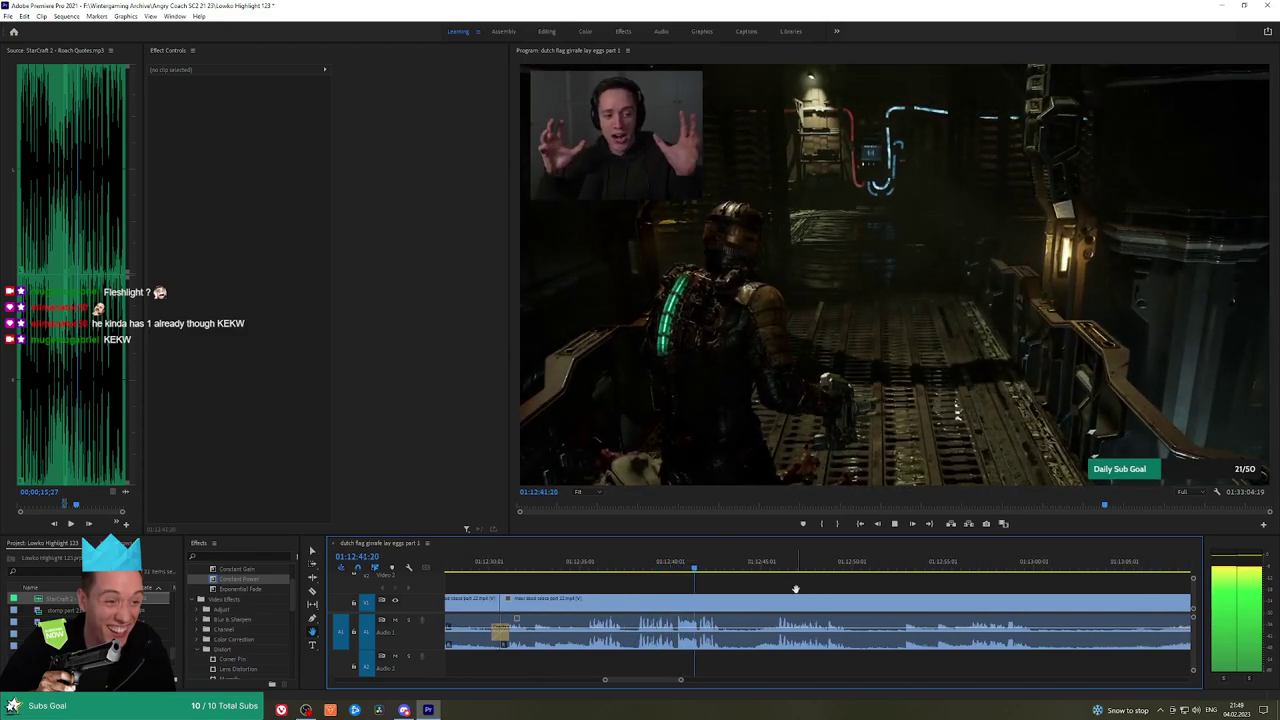
pyautogui.click(650, 562)
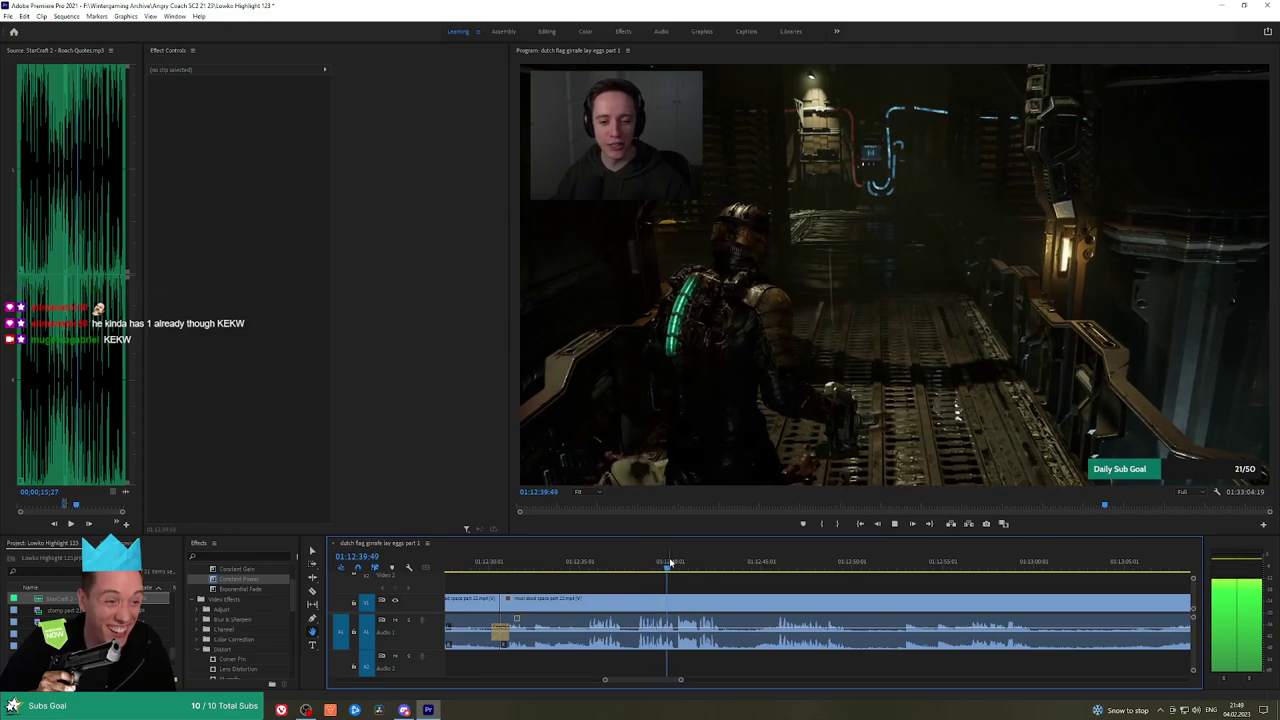
pyautogui.click(637, 556)
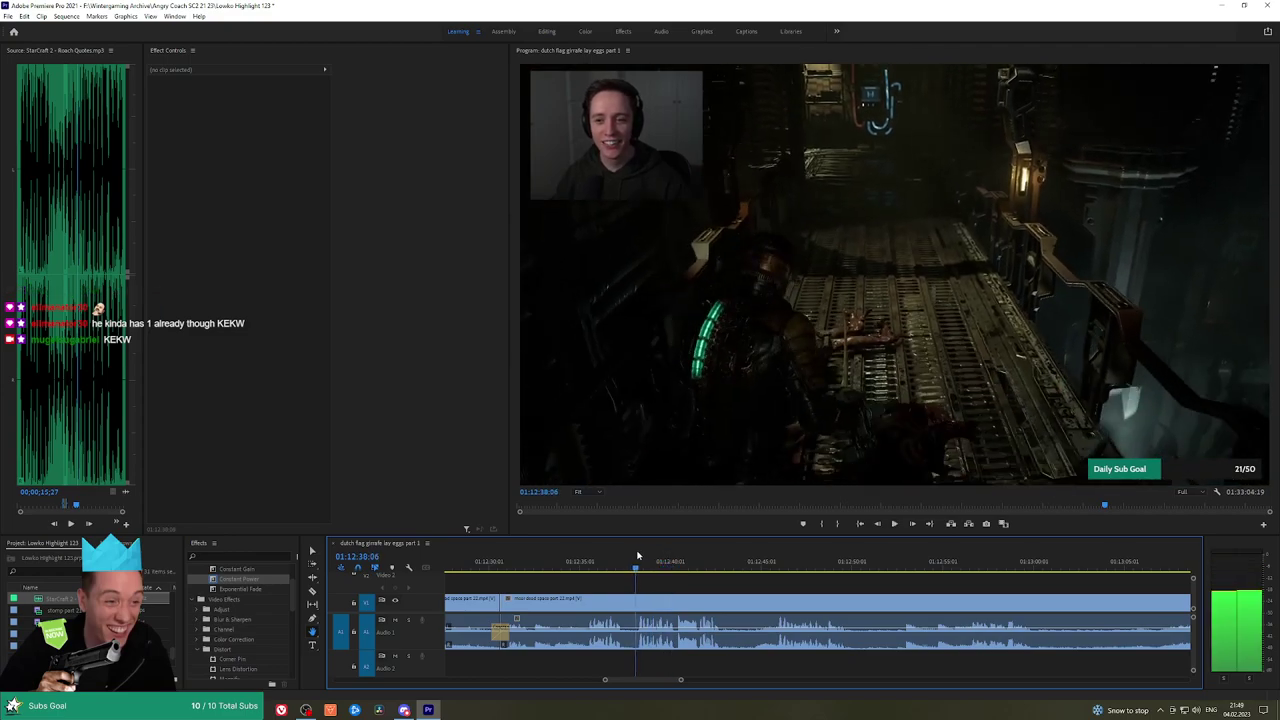
pyautogui.press('c')
pyautogui.click(637, 596)
pyautogui.press('space')
pyautogui.click(689, 562)
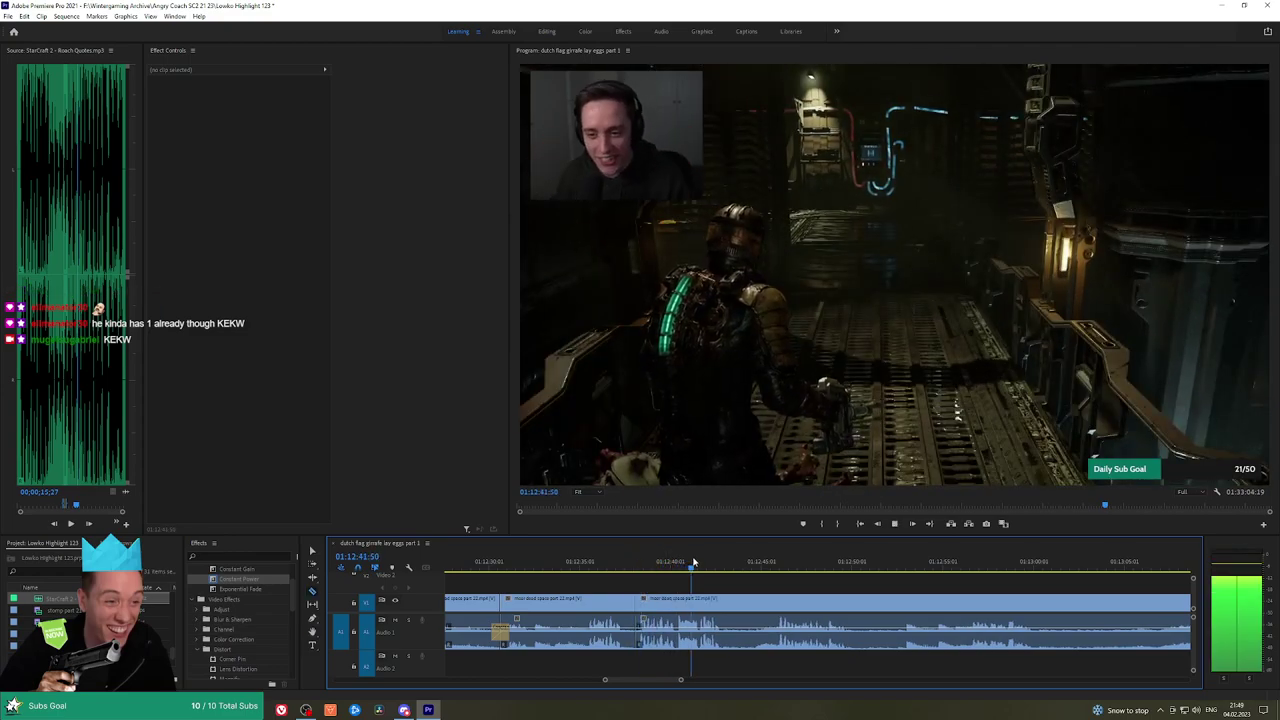
# Cut the Dead Space clip at about 01:12:43 and apply the Transform effect to the segment starting at 01:12:38
pyautogui.press('space')
pyautogui.press('space')
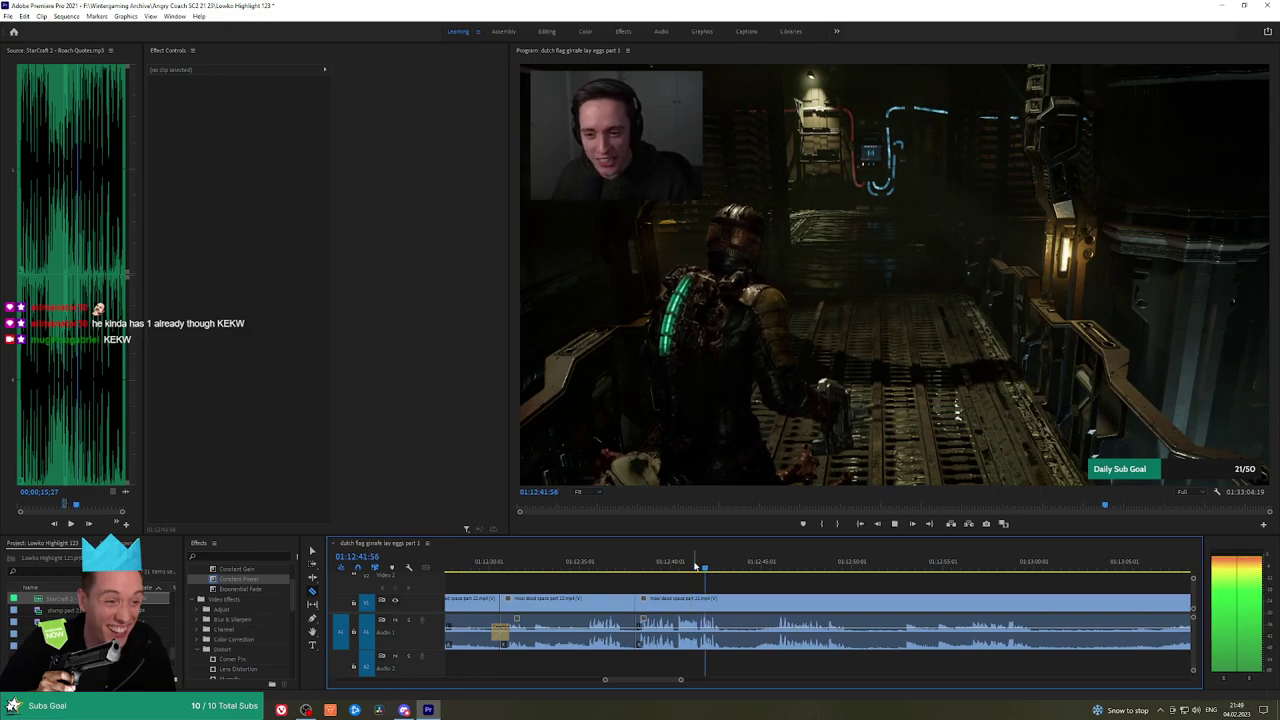
pyautogui.hotkey('ctrl', 'k')
pyautogui.click(643, 567)
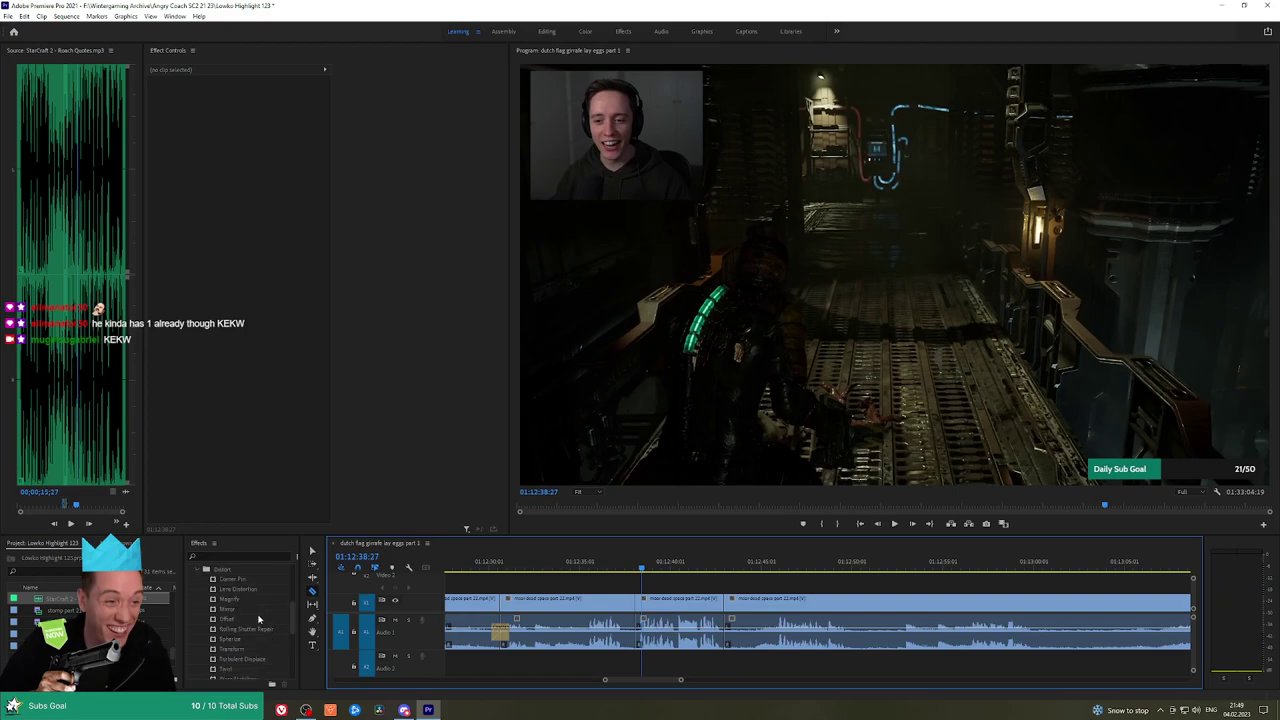
pyautogui.click(248, 630)
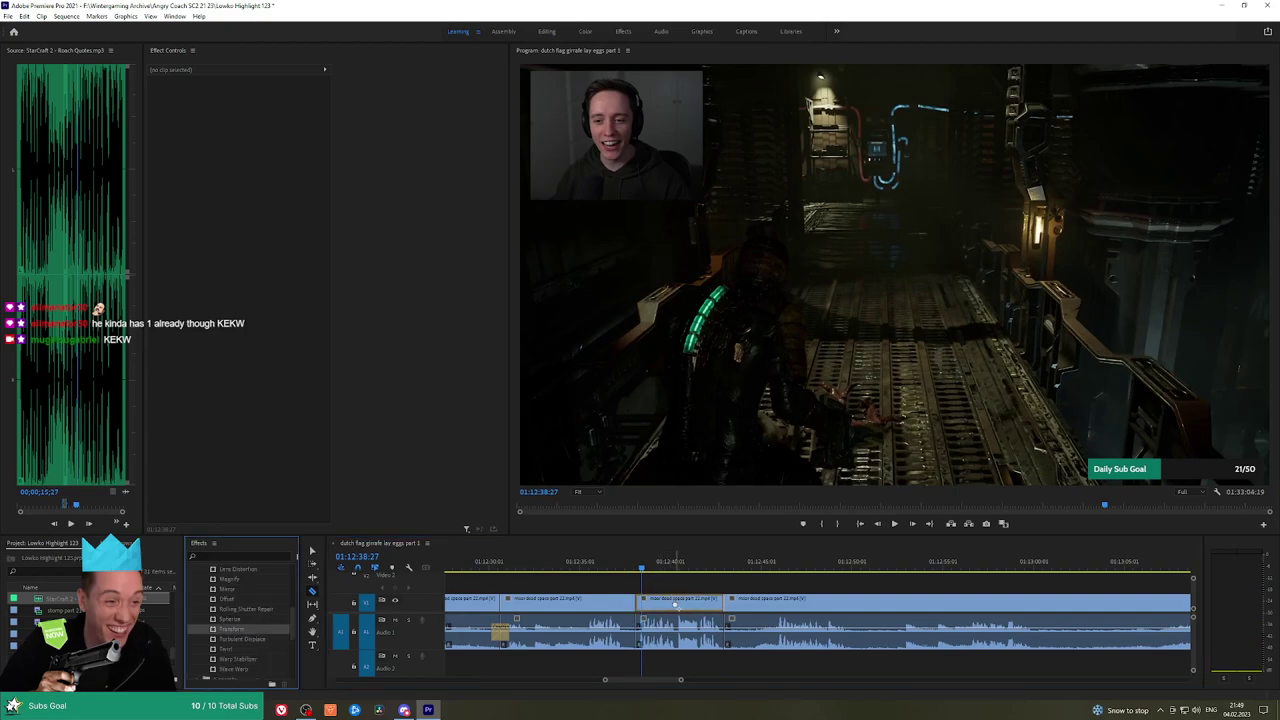
pyautogui.moveTo(675, 604); pyautogui.dragTo(678, 604)
pyautogui.click(694, 587)
# Set the Transform shutter angle to 360 and add starting Position and Scale keyframes at 01:12:40:21, where the loud talking begins
pyautogui.scroll(4, 694, 588)
pyautogui.click(584, 565)
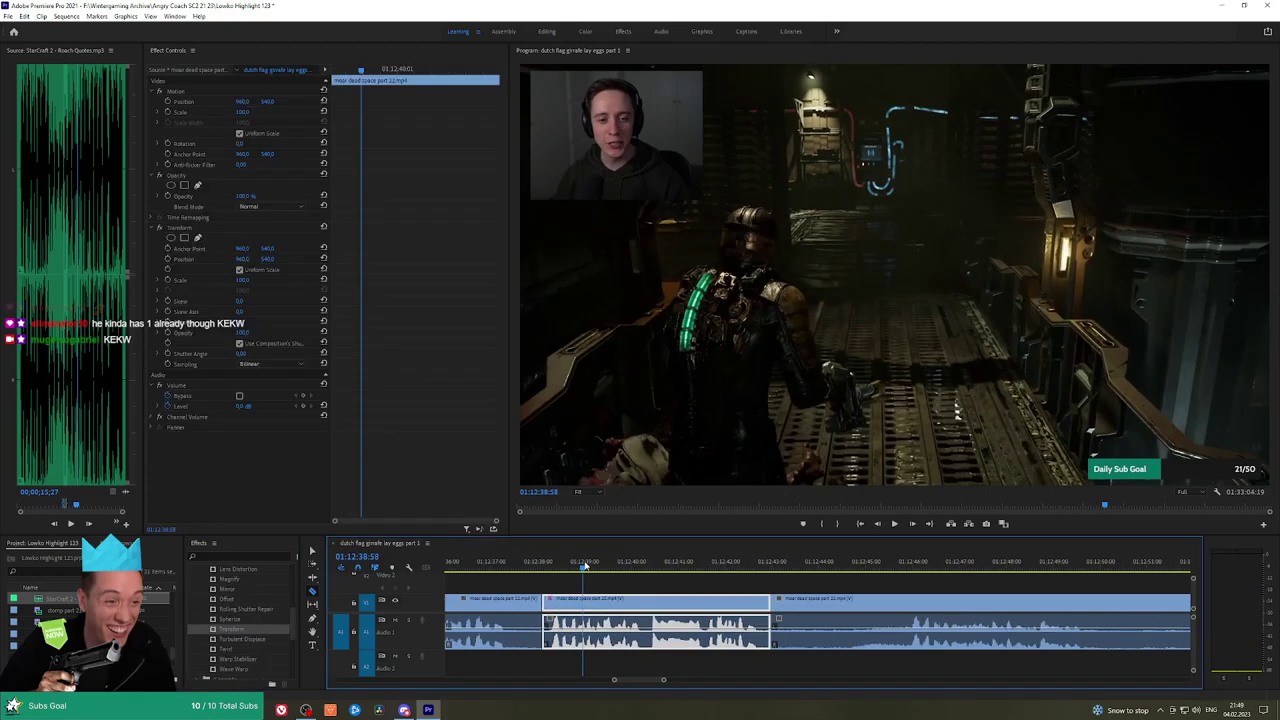
pyautogui.moveTo(585, 567); pyautogui.dragTo(642, 570)
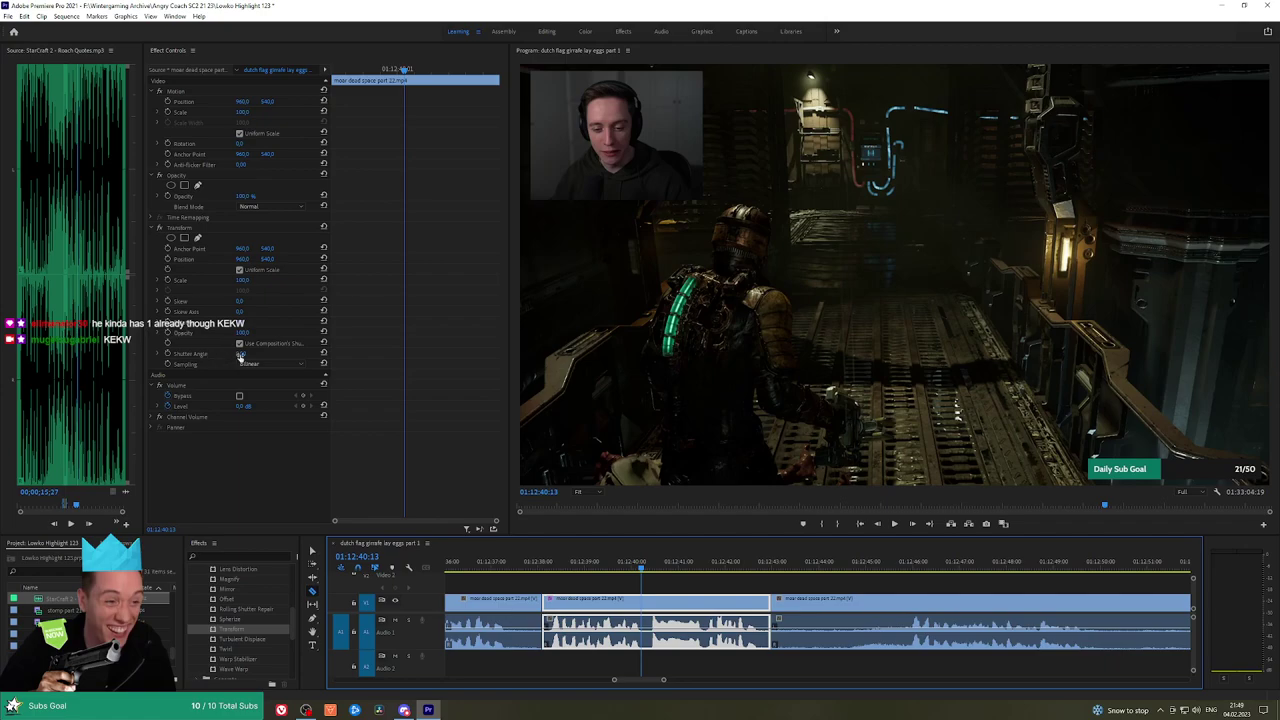
pyautogui.click(239, 357)
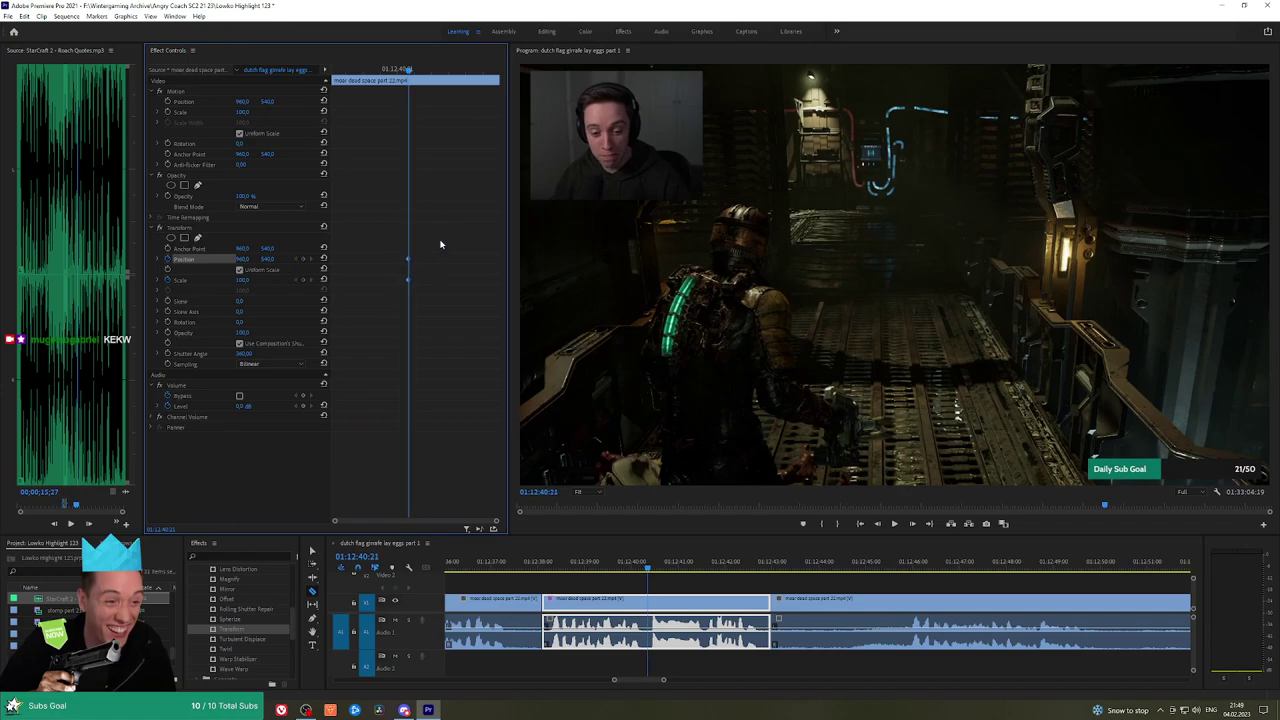
# Zoom in on the webcam at 01:12:40:29 with Transform scale 171 and position about 1605, 902, and apply Ease In to the keyframes
pyautogui.press('Right')
pyautogui.press('Right')
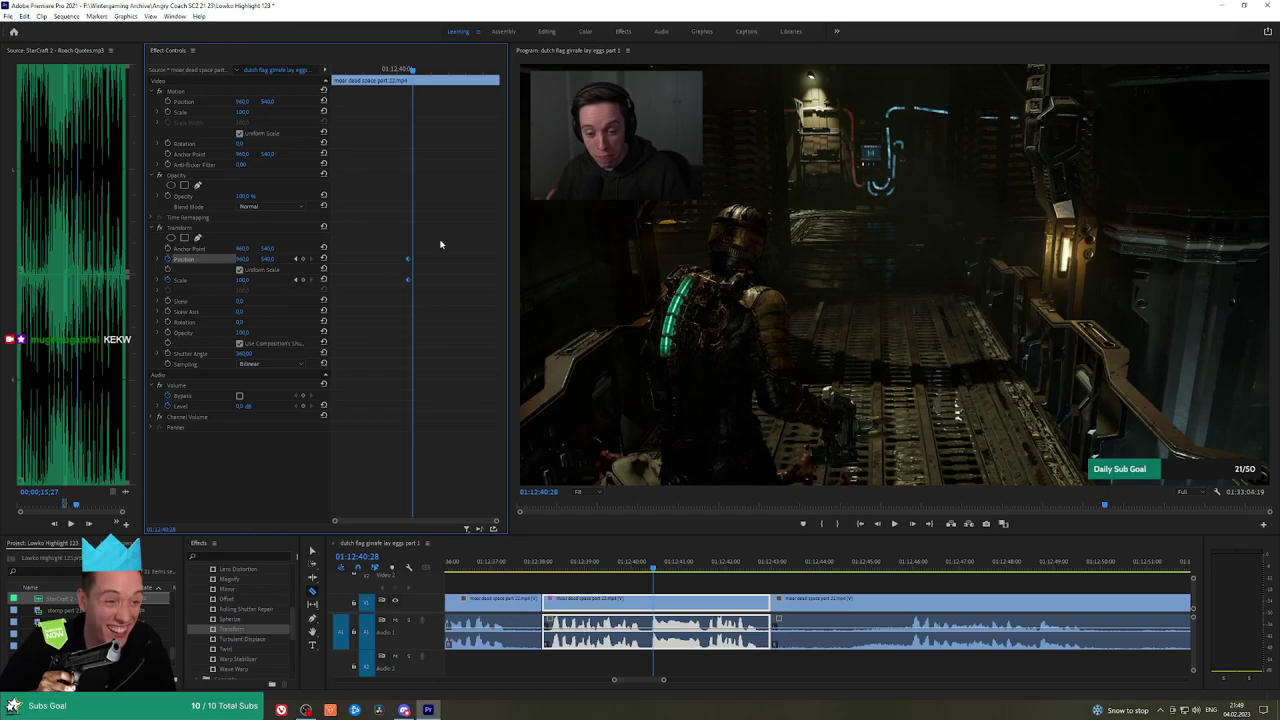
pyautogui.moveTo(243, 259); pyautogui.dragTo(343, 259)
pyautogui.moveTo(240, 281); pyautogui.dragTo(263, 259)
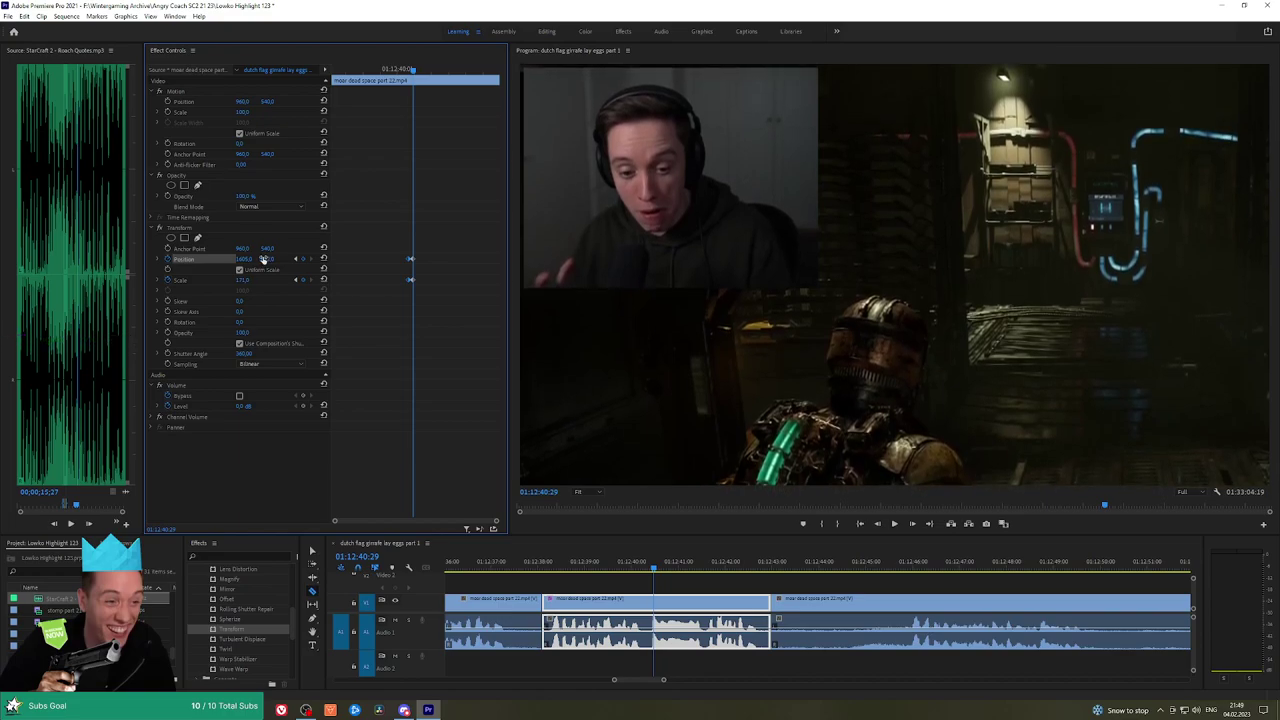
pyautogui.rightClick(414, 283)
pyautogui.moveTo(470, 362)
pyautogui.click(545, 420)
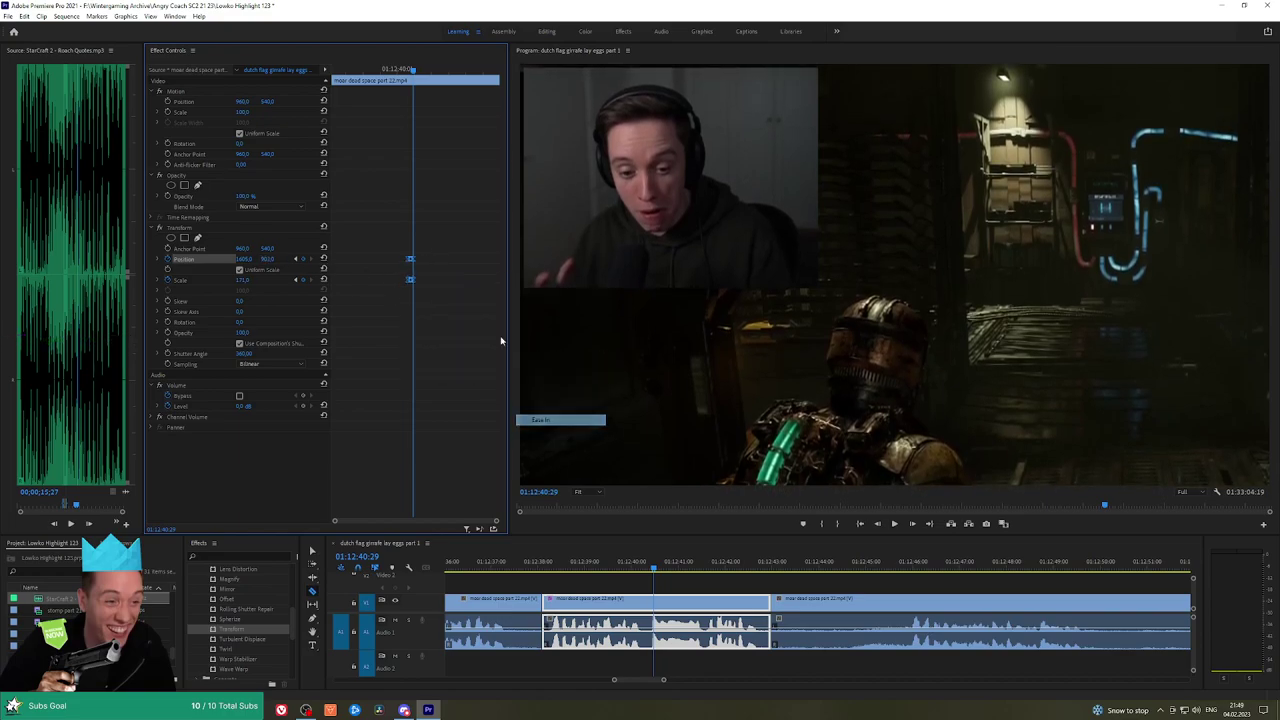
# Play back the zoom and copy its keyframes to the segment's end so it returns to scale 100 and position 960, 540
pyautogui.click(400, 71)
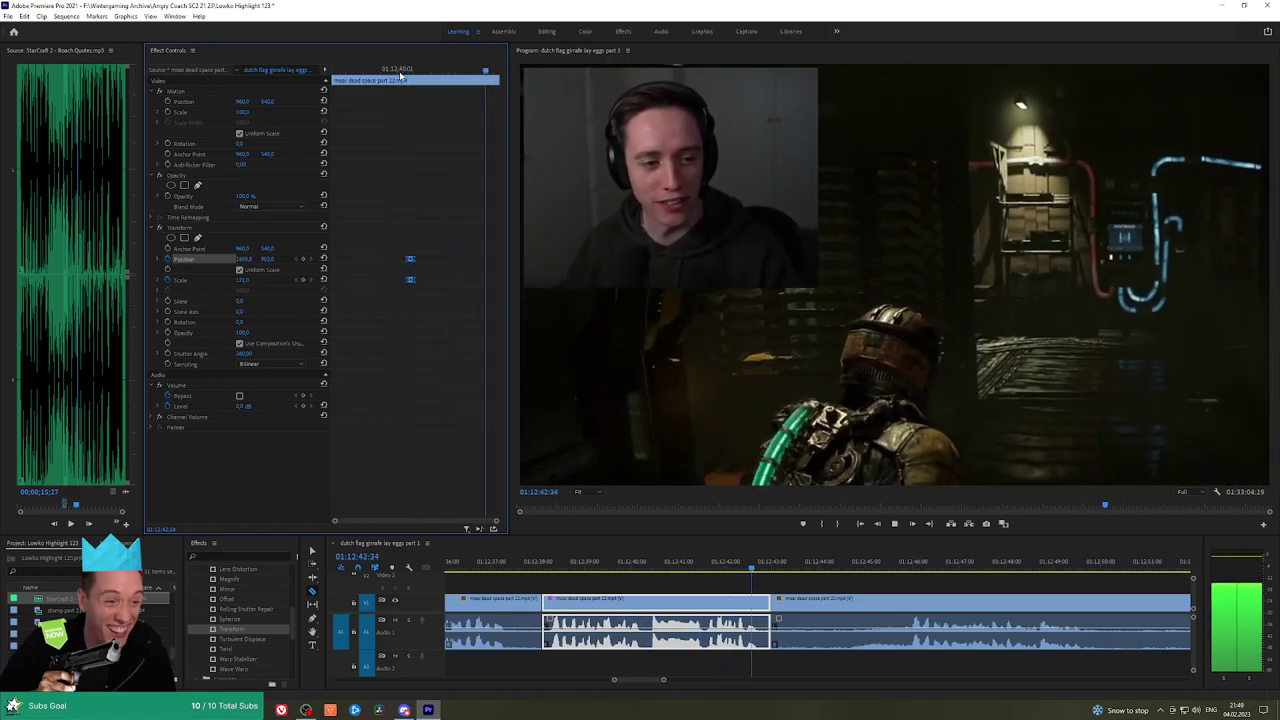
pyautogui.press('space')
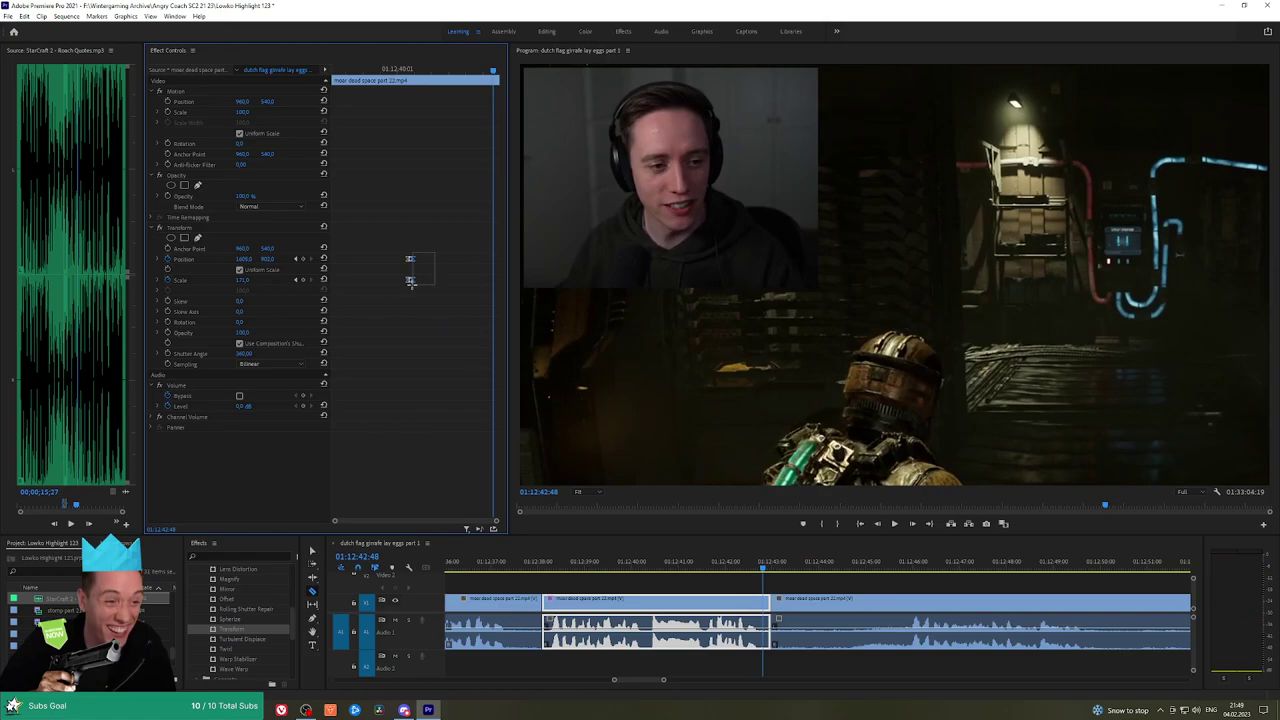
pyautogui.moveTo(492, 72); pyautogui.dragTo(496, 72)
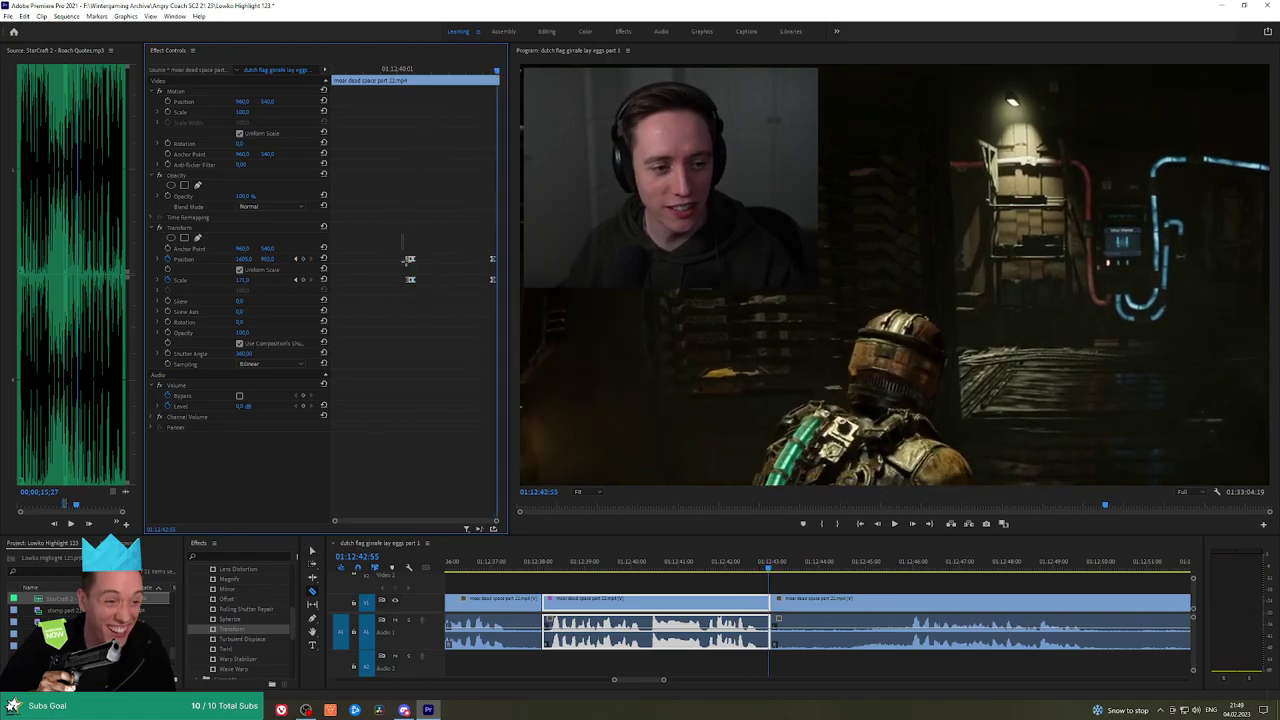
pyautogui.press('space')
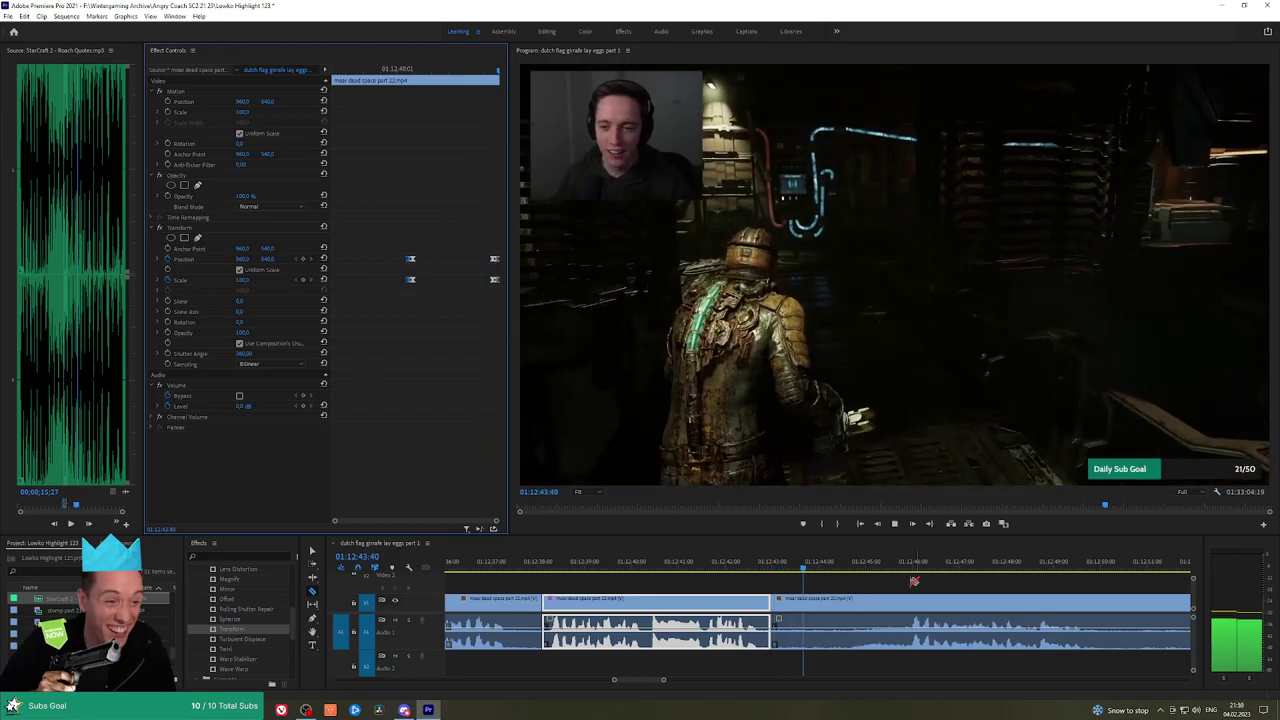
# Review the footage after the zoom segment and cut the Dead Space clip at about 01:12:50
pyautogui.click(885, 581)
pyautogui.moveTo(916, 581); pyautogui.dragTo(758, 578)
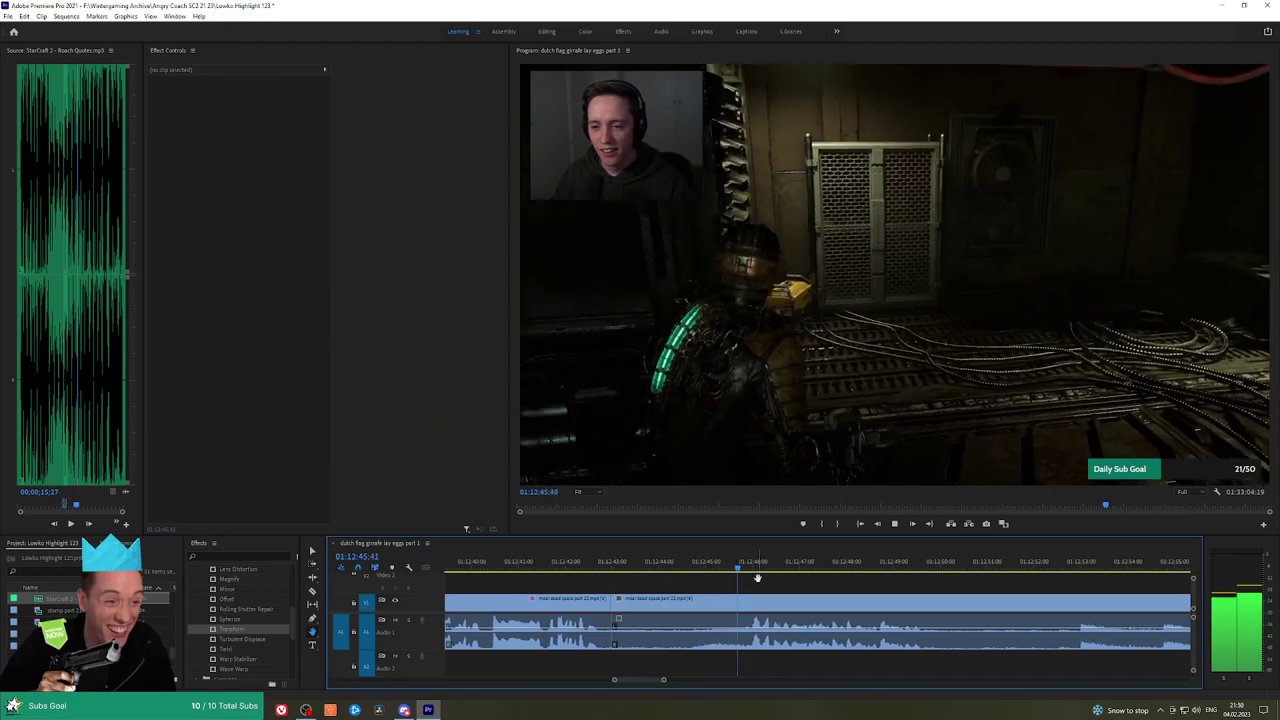
pyautogui.moveTo(860, 581); pyautogui.dragTo(713, 581)
pyautogui.keyDown('alt'); pyautogui.scroll(-3, 712, 581); pyautogui.keyUp('alt')
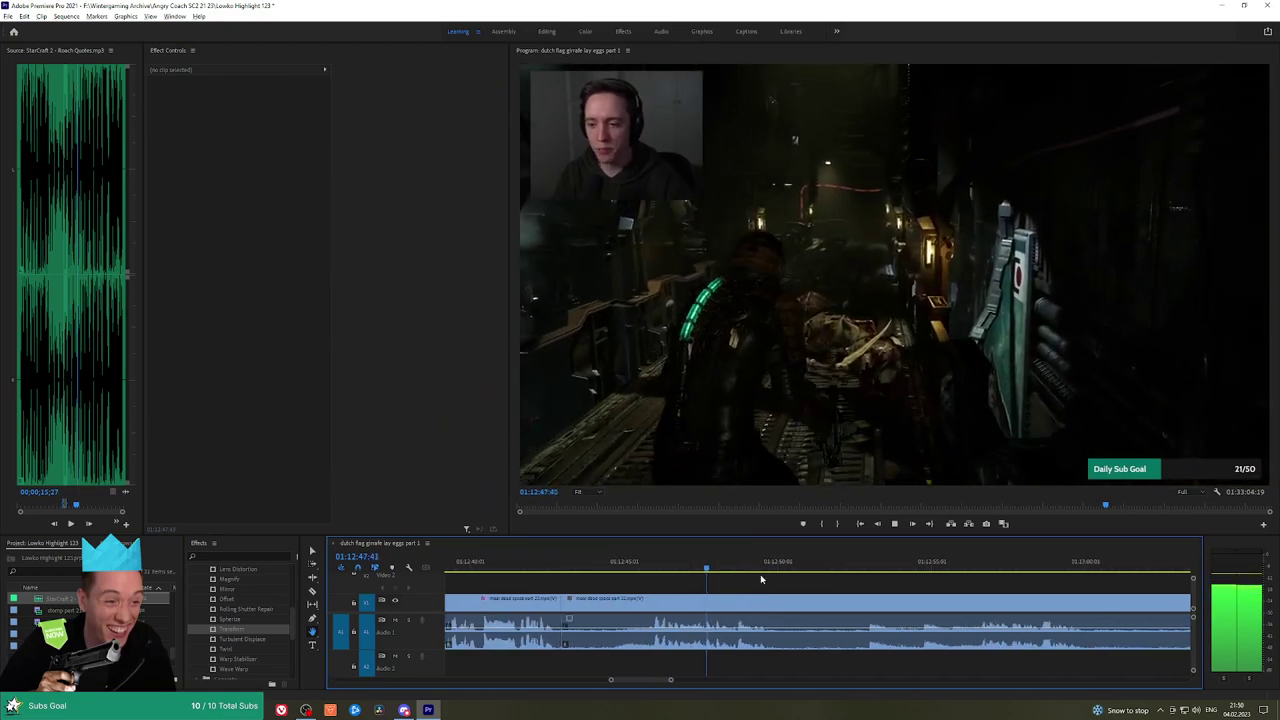
pyautogui.moveTo(798, 582); pyautogui.dragTo(918, 578)
pyautogui.press('c')
pyautogui.press('space')
pyautogui.click(711, 598)
# Cut the clip at 01:13:05, by the circuit breaker, and ripple delete the footage back to the 01:12:50 cut
pyautogui.click(764, 567)
pyautogui.scroll(-2, 1137, 570)
pyautogui.press('h')
pyautogui.click(893, 567)
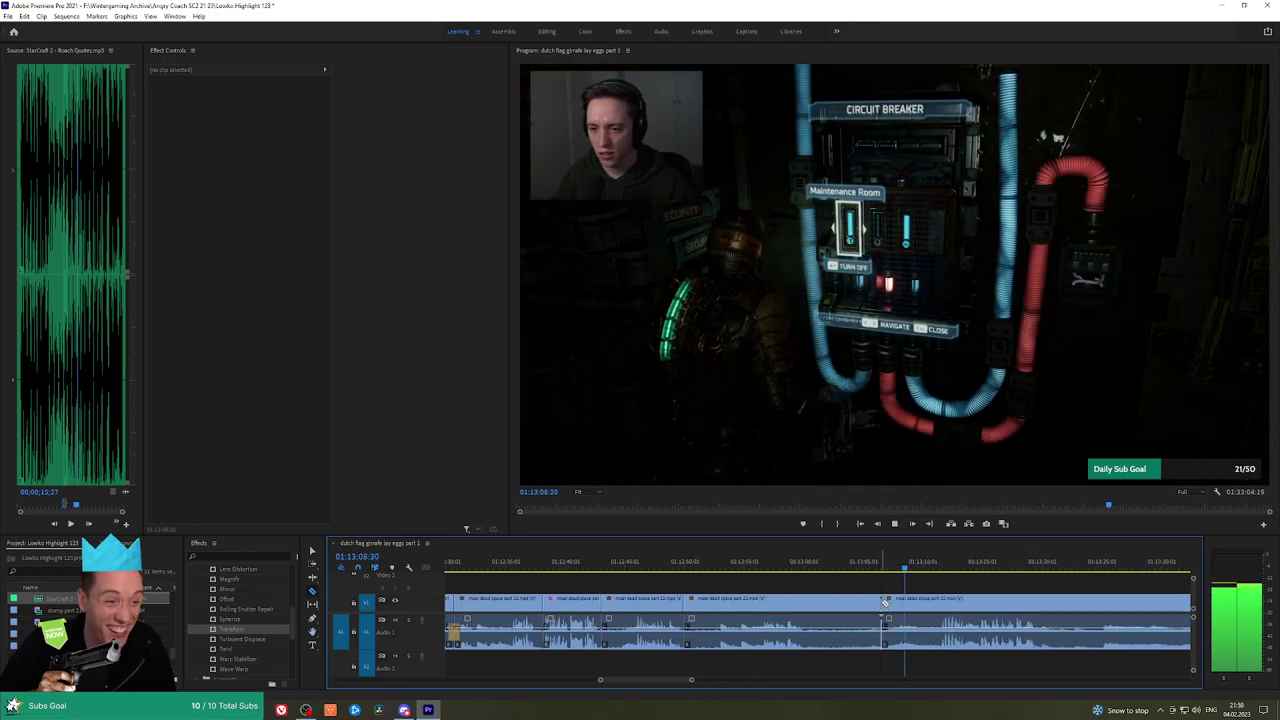
pyautogui.click(865, 570)
pyautogui.press('v')
pyautogui.click(849, 604)
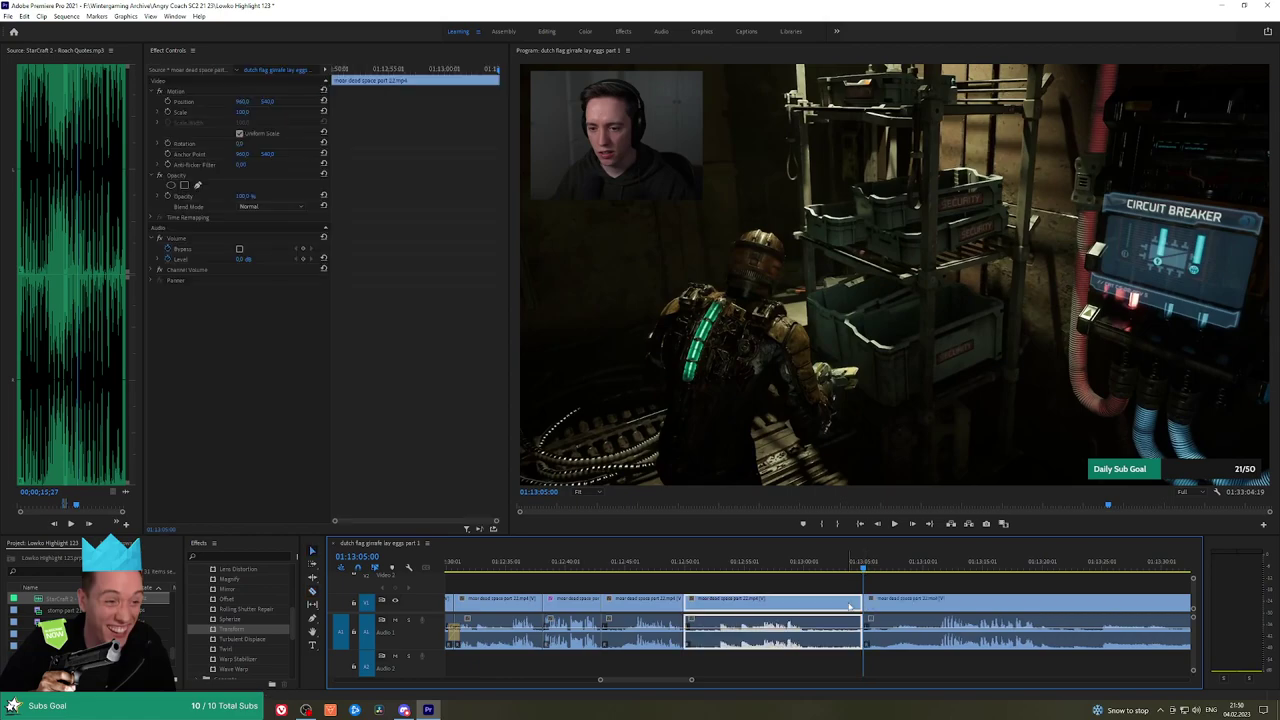
pyautogui.hotkey('shift', 'Delete')
# Play back the new join at 01:12:50 and add an Exponential Fade audio transition to it
pyautogui.press('space')
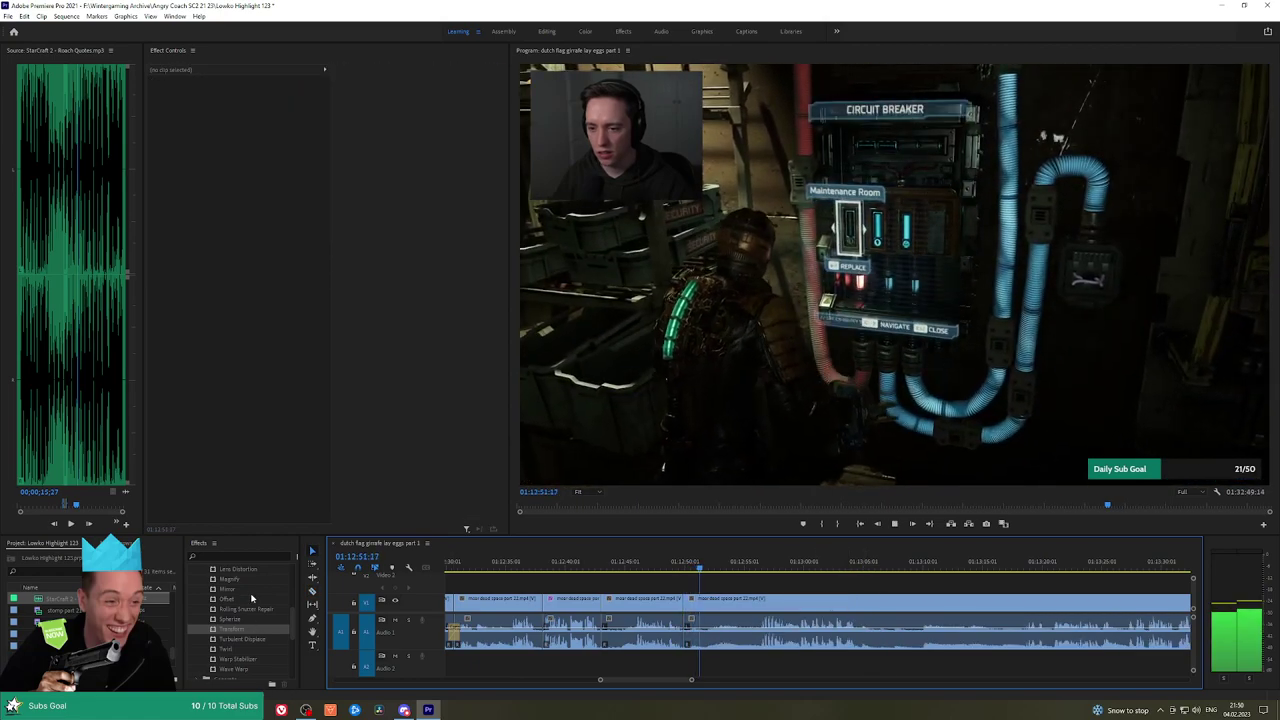
pyautogui.scroll(3, 251, 598)
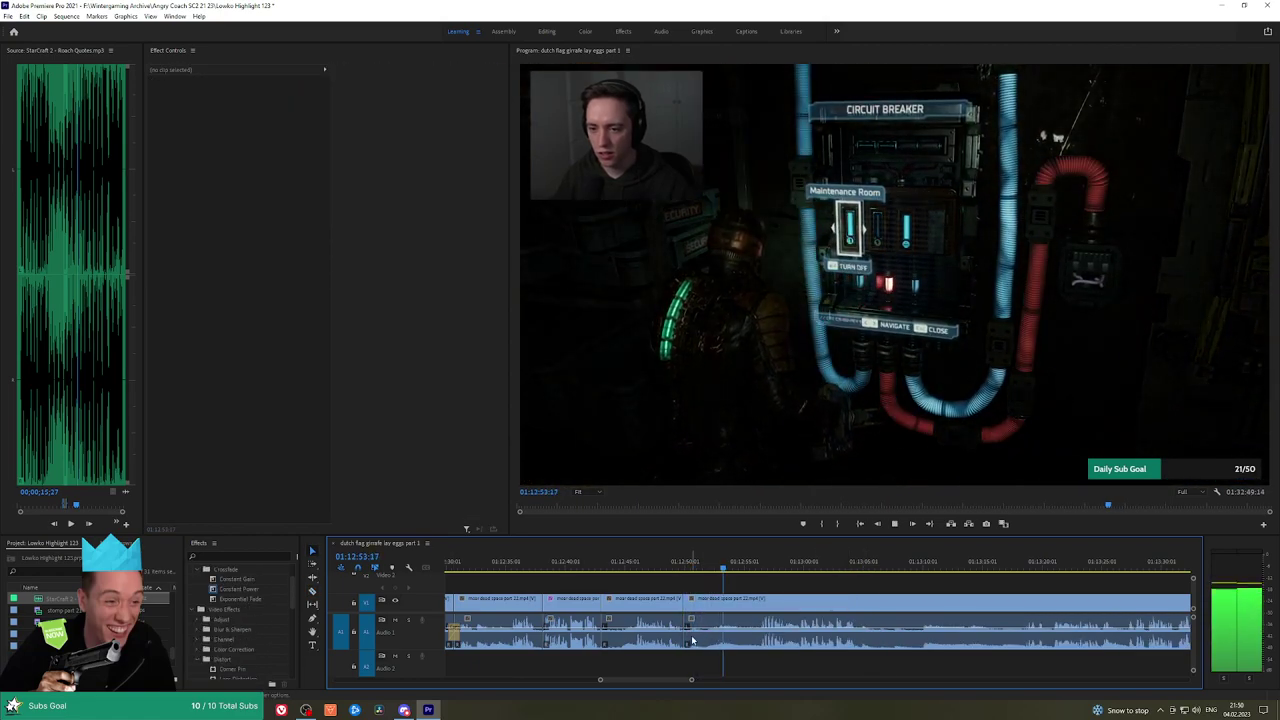
pyautogui.scroll(2, 689, 593)
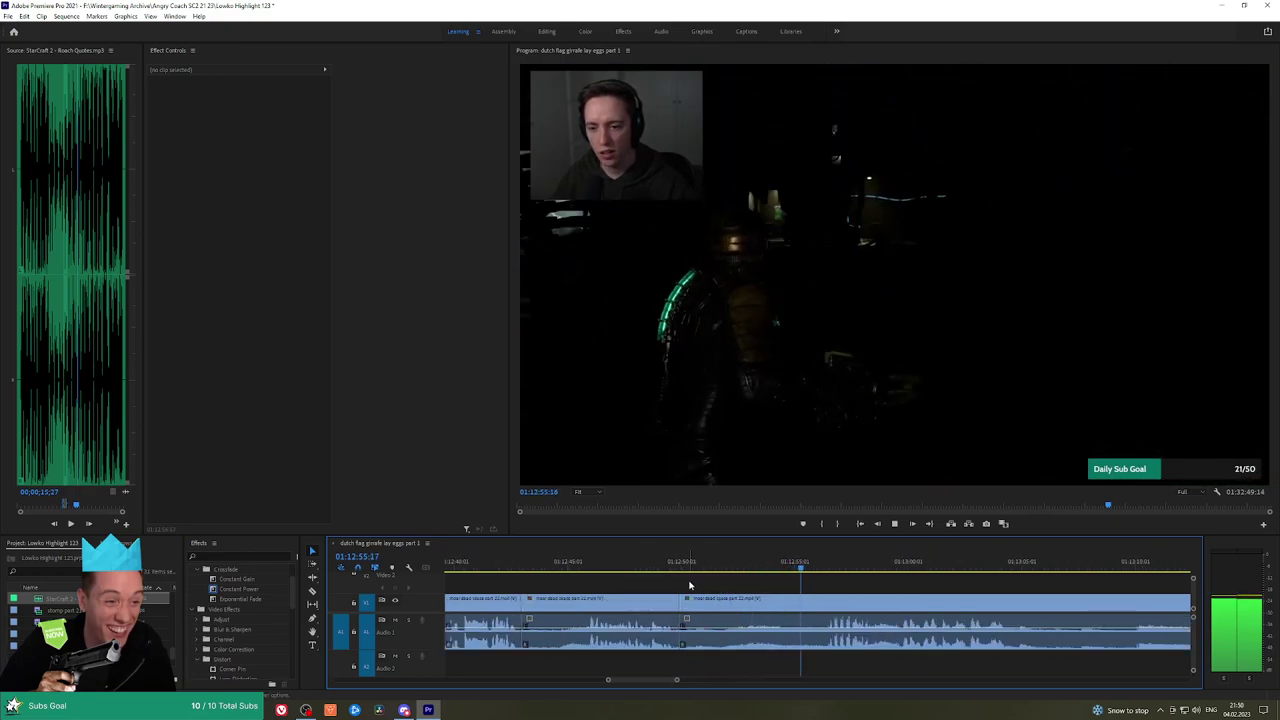
pyautogui.moveTo(241, 599); pyautogui.dragTo(680, 630)
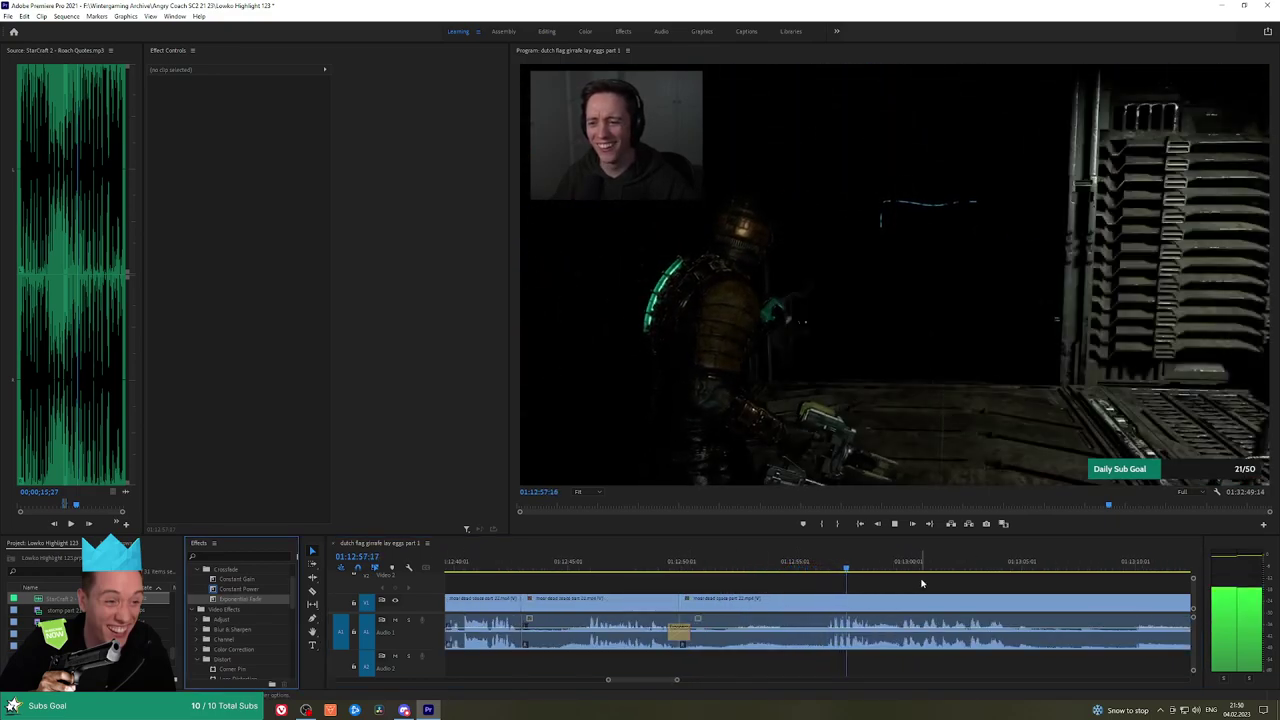
# Review the footage after the 01:12:50 join and cut the clip at about 01:13:06
pyautogui.press('h')
pyautogui.moveTo(976, 587); pyautogui.dragTo(773, 581)
pyautogui.scroll(-2, 870, 587)
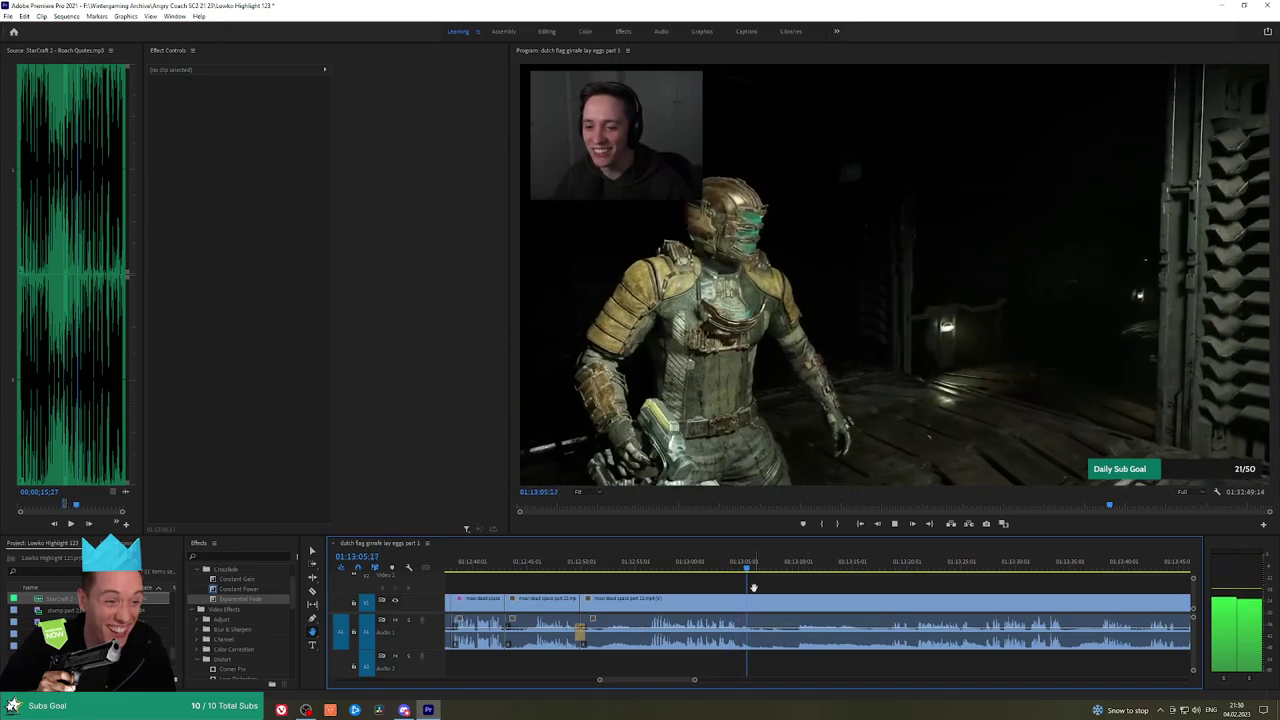
pyautogui.press('space')
pyautogui.press('c')
pyautogui.click(760, 596)
# Cut at about 01:13:10, ripple delete the short piece back to 01:13:06, and add a Constant Power audio transition at the join
pyautogui.click(796, 564)
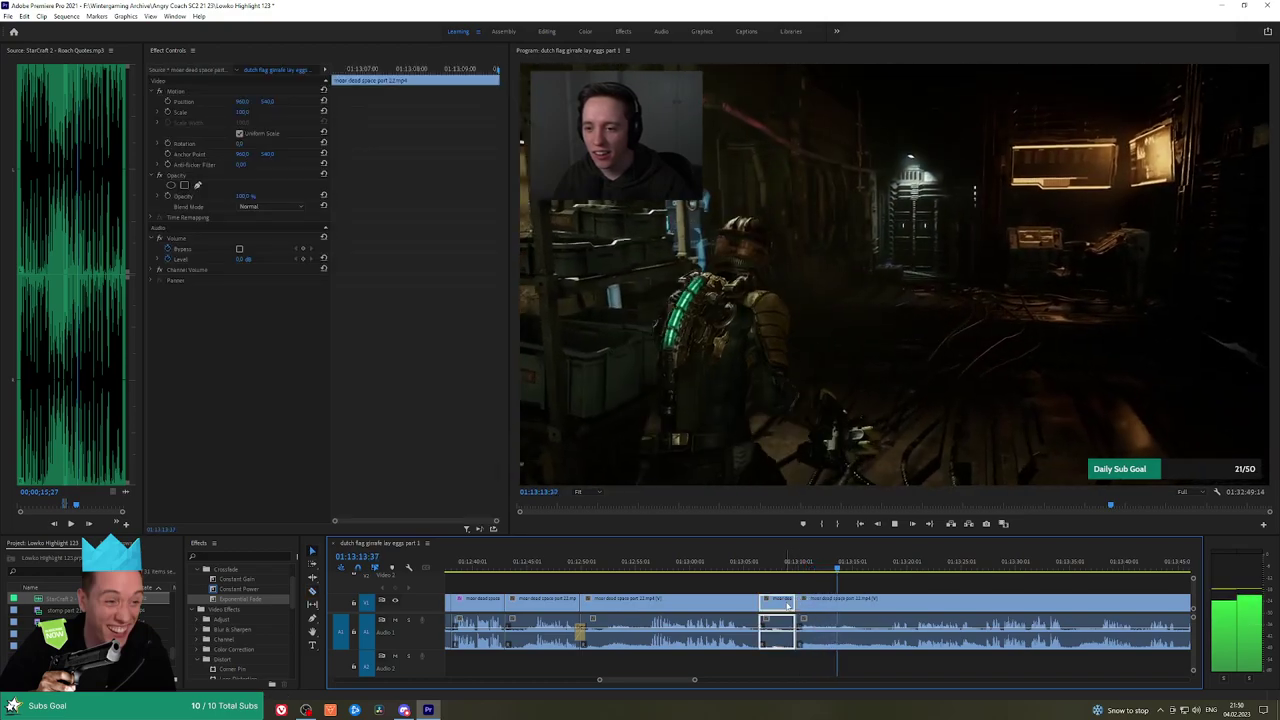
pyautogui.hotkey('shift', 'Delete')
pyautogui.moveTo(262, 588); pyautogui.dragTo(674, 598)
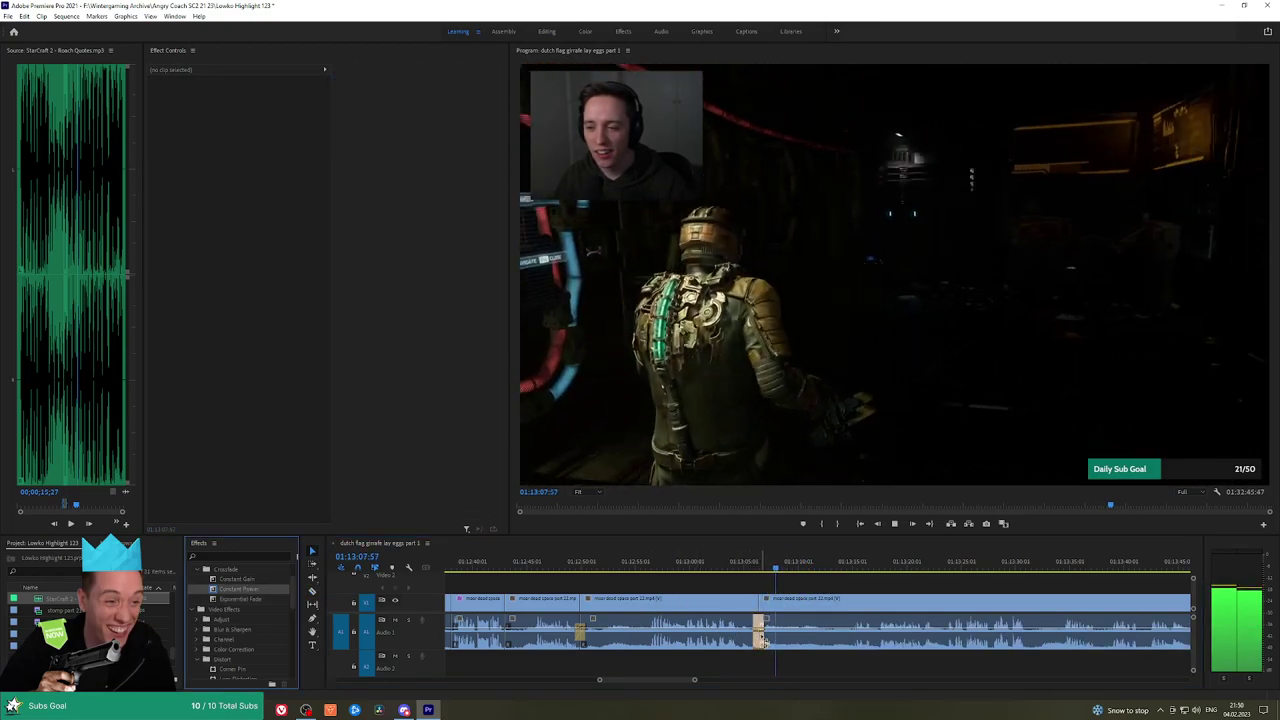
# Review the Dead Space footage after the 01:13:06 join up to about 01:14:31 for the next part worth keeping
pyautogui.click(850, 566)
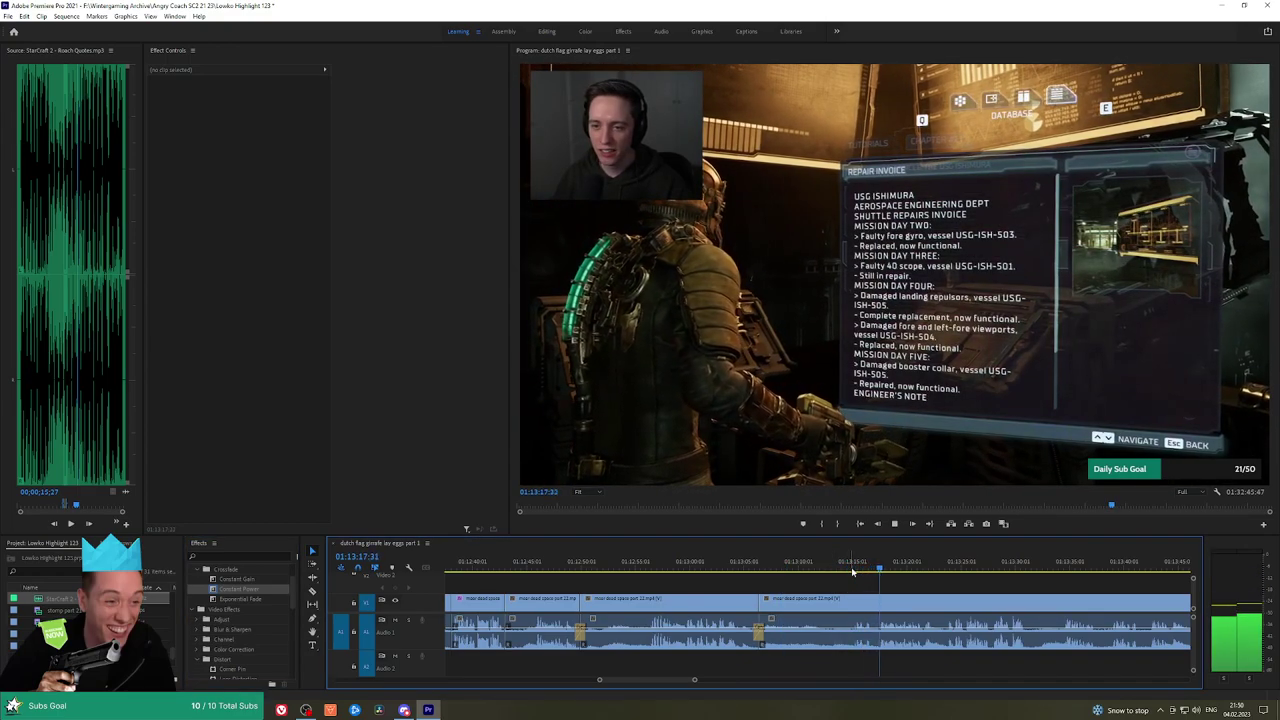
pyautogui.moveTo(890, 569); pyautogui.dragTo(758, 568)
pyautogui.press('space')
pyautogui.scroll(-2, 1080, 590)
pyautogui.scroll(-2, 1089, 592)
pyautogui.press('h')
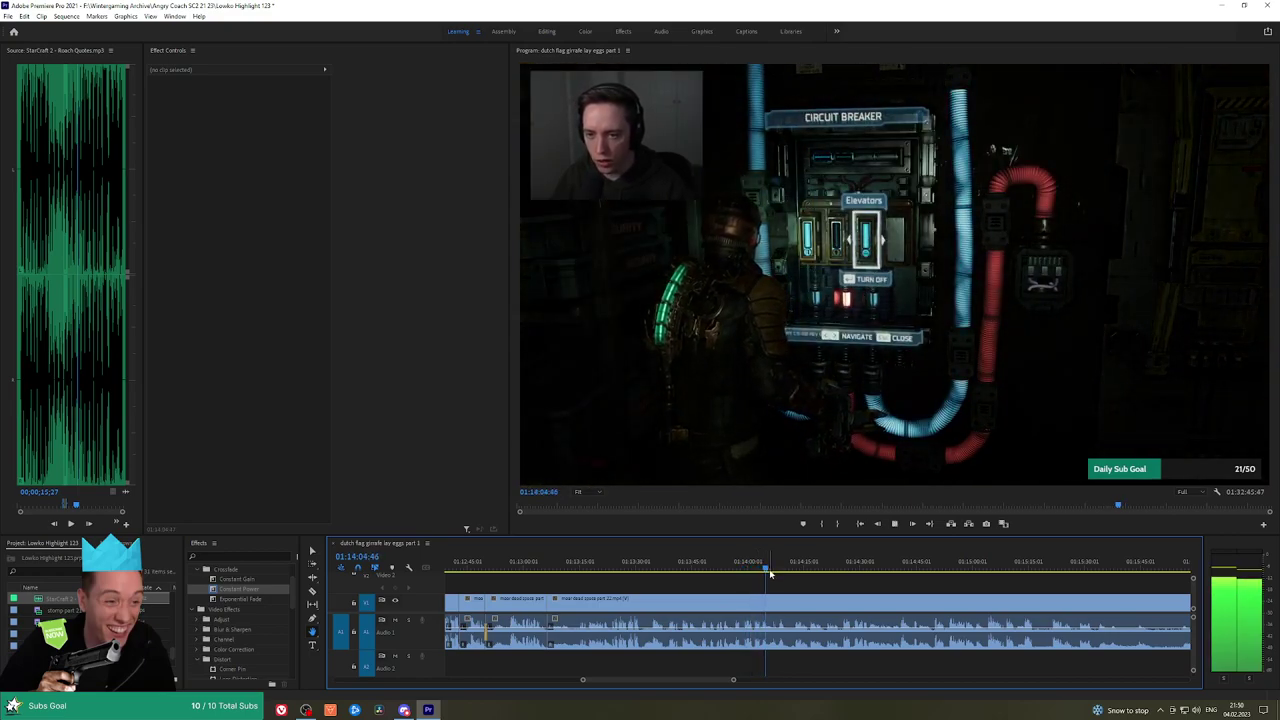
pyautogui.moveTo(771, 574); pyautogui.dragTo(854, 568)
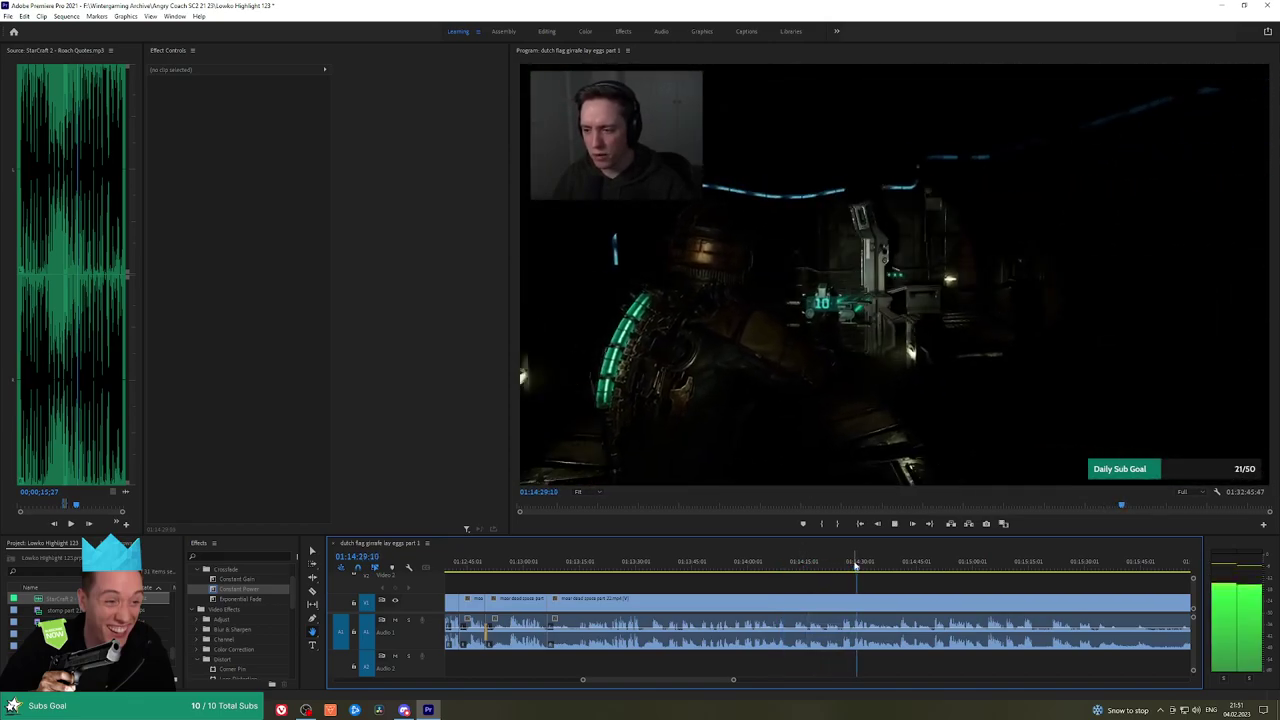
pyautogui.press('=')
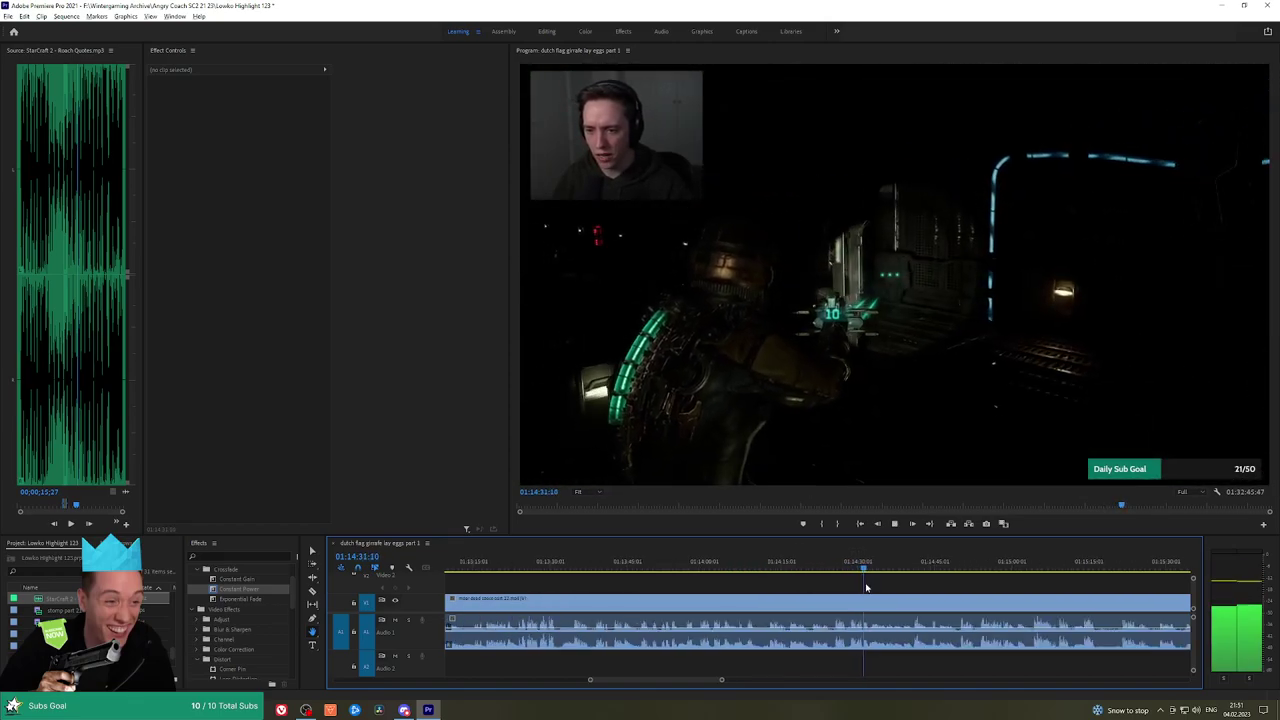
# Play back earlier points between 01:14:31 and 01:14:02 to locate the start of the circuit breaker scene
pyautogui.click(837, 569)
pyautogui.press('space')
pyautogui.press('=')
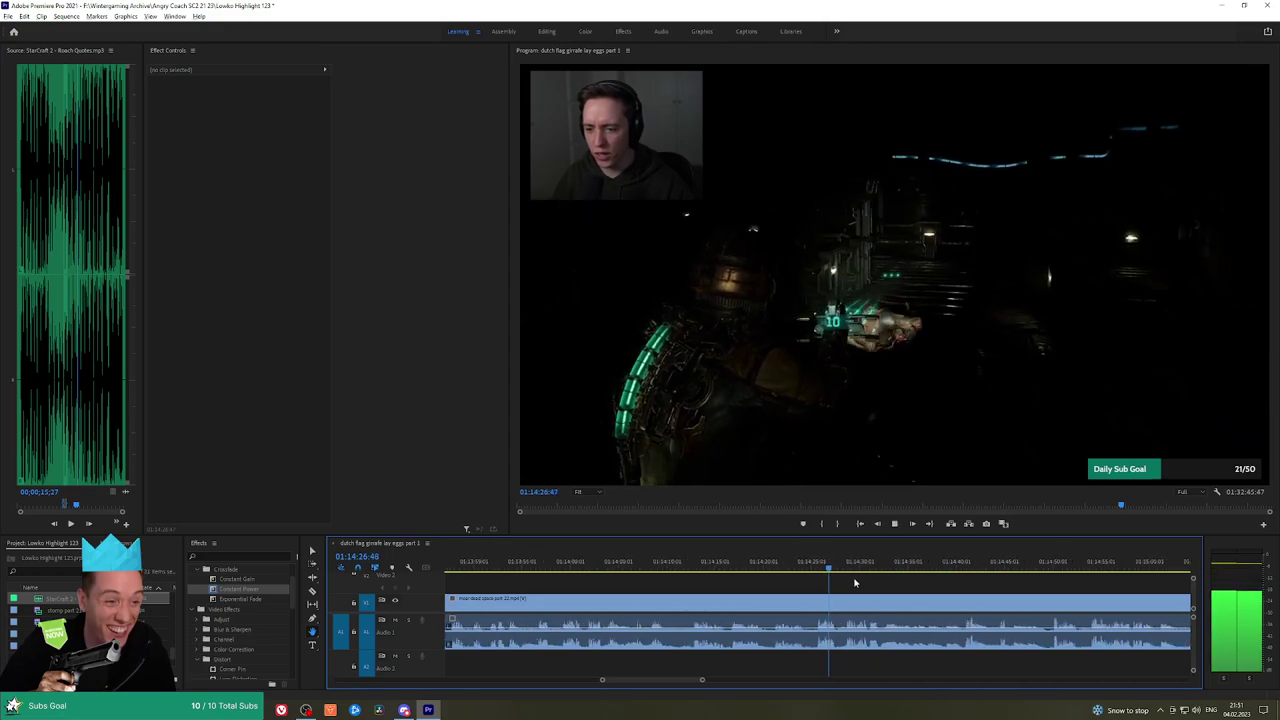
pyautogui.press('space')
pyautogui.click(757, 565)
pyautogui.press('space')
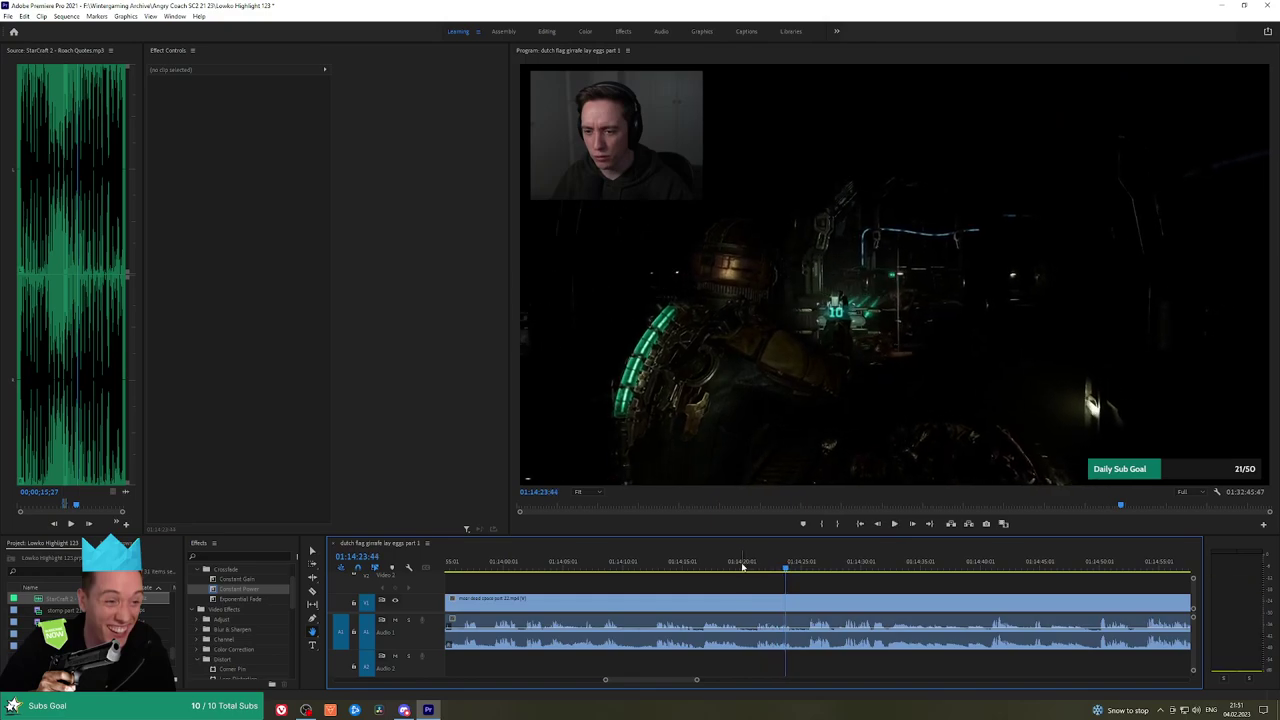
pyautogui.click(706, 565)
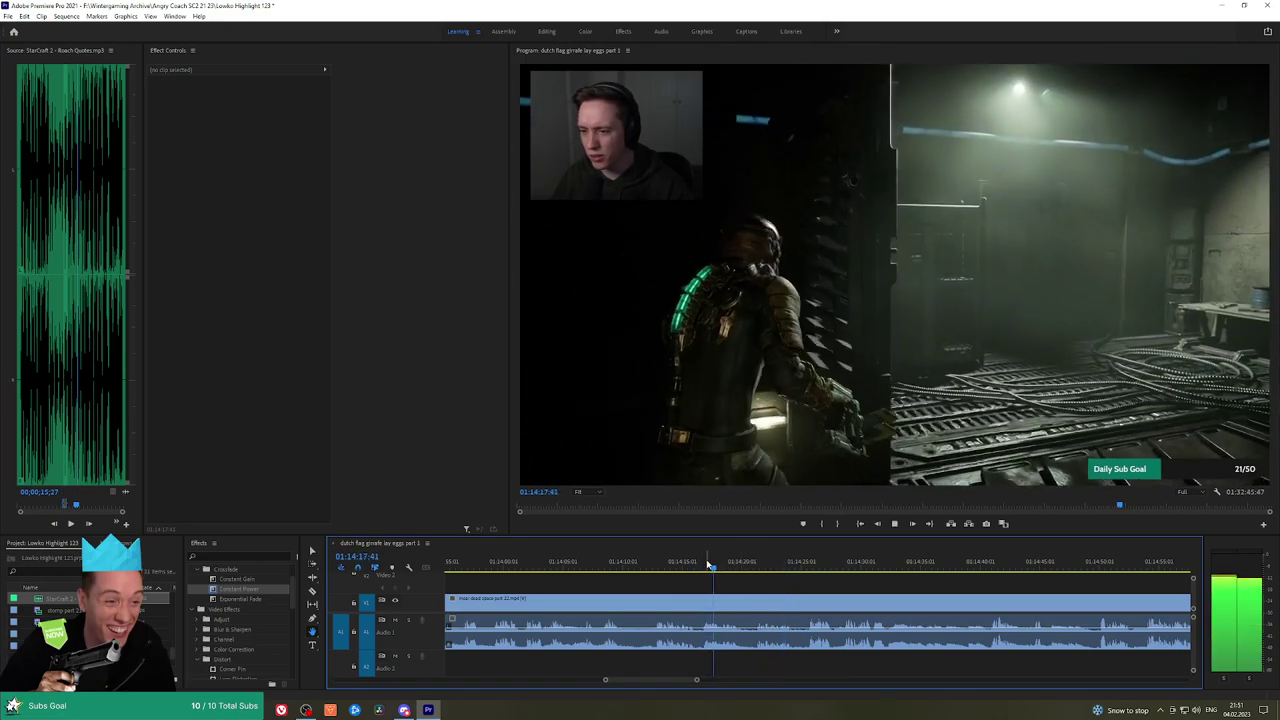
pyautogui.click(655, 565)
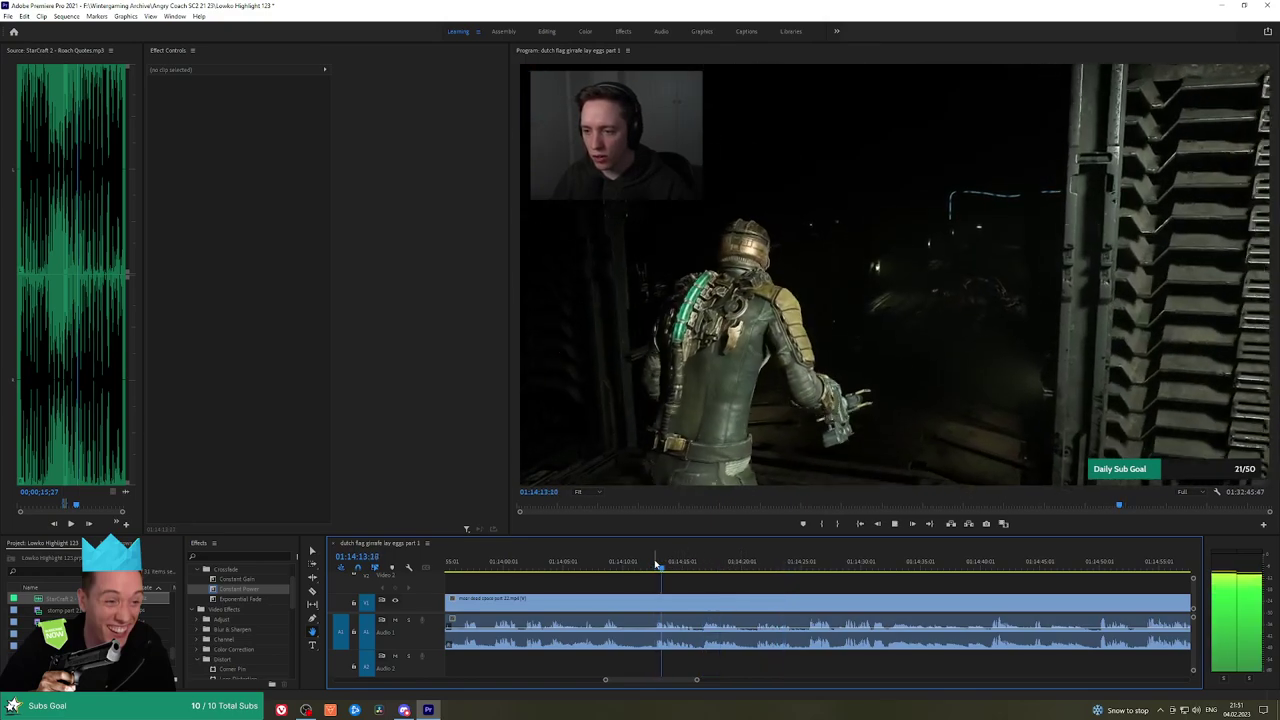
pyautogui.moveTo(715, 587); pyautogui.dragTo(905, 586)
pyautogui.click(719, 565)
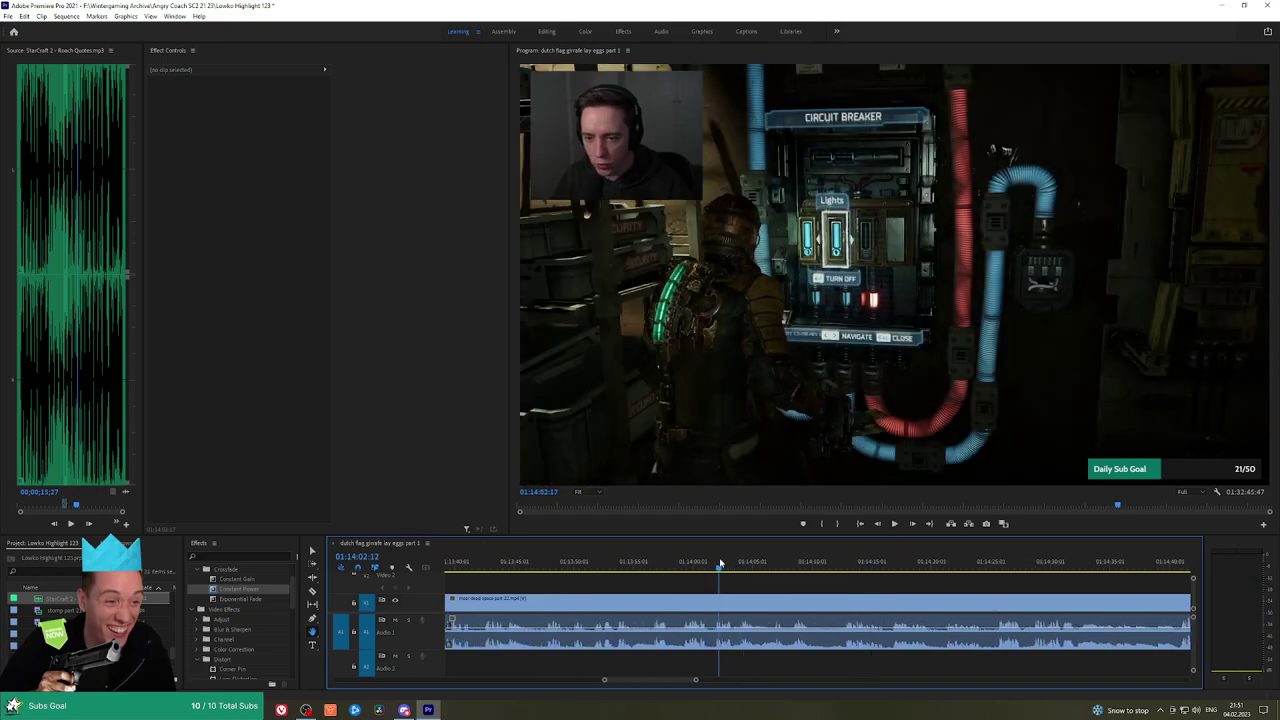
pyautogui.moveTo(717, 565); pyautogui.dragTo(689, 582)
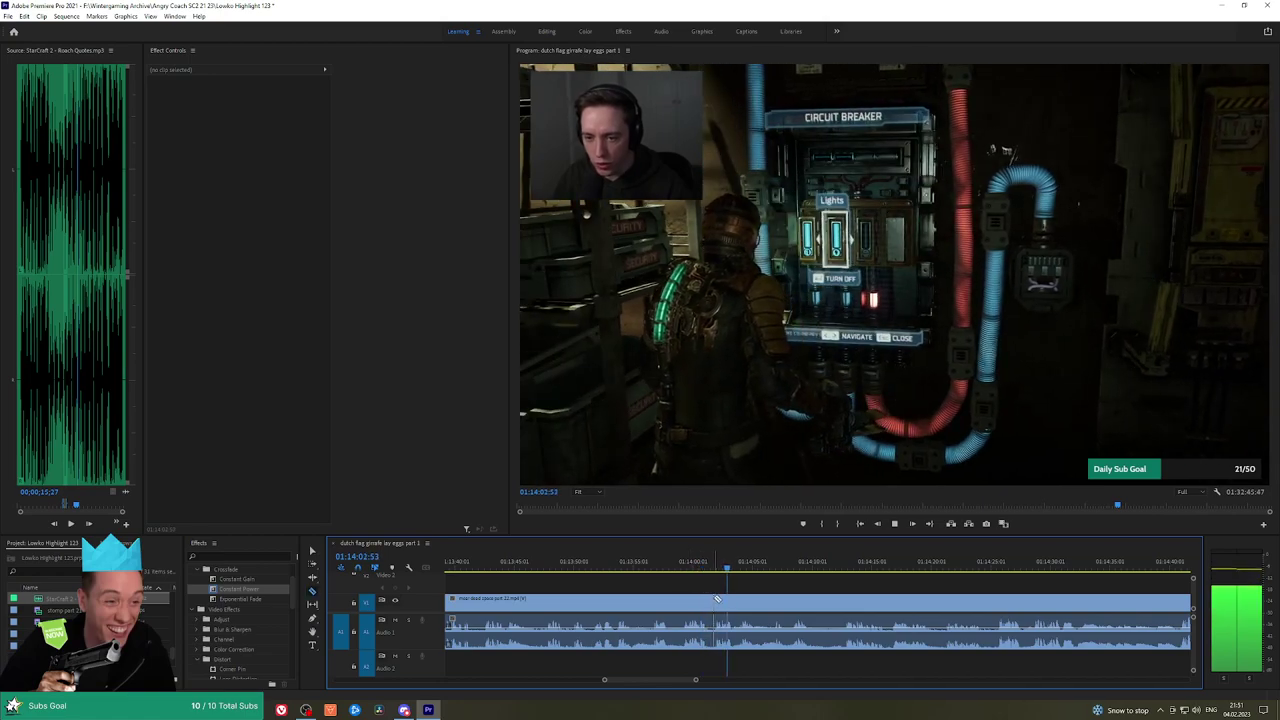
# Cut the clip at about 01:14:01 and ripple delete the unused footage back to the 01:13:06 join
pyautogui.click(713, 598)
pyautogui.press('v')
pyautogui.click(689, 600)
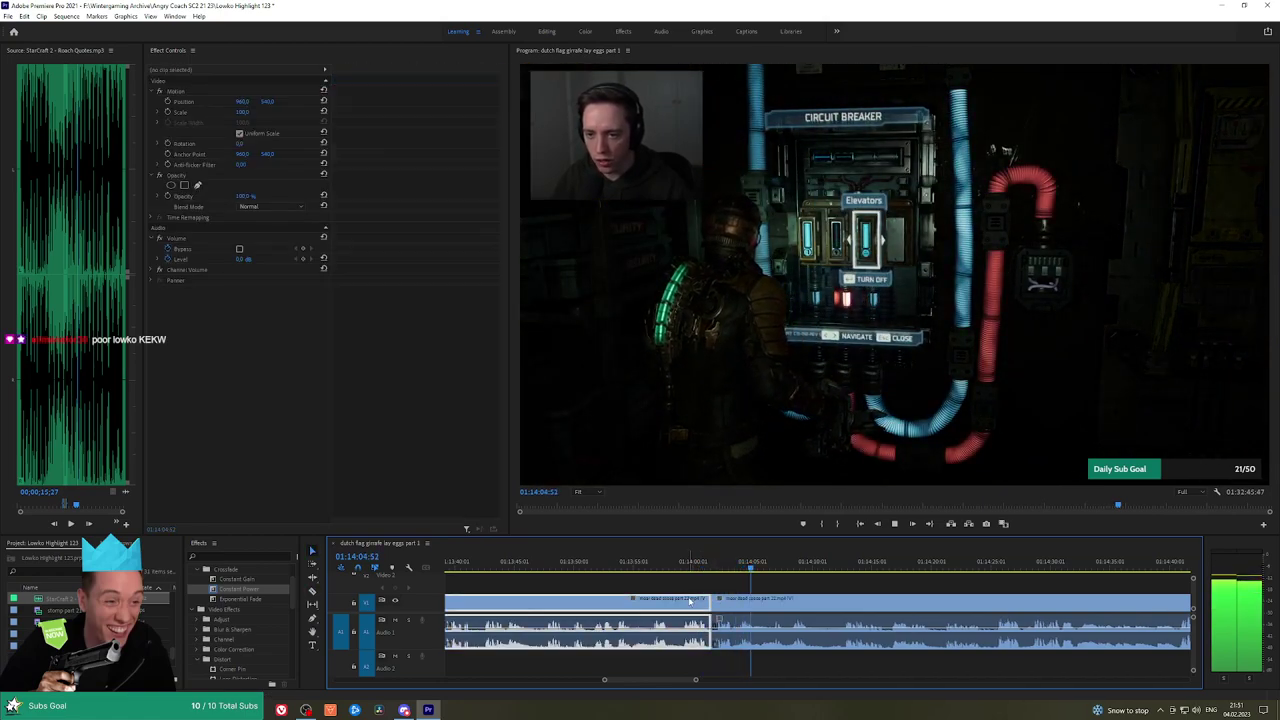
pyautogui.hotkey('shift', 'Delete')
pyautogui.press('Up')
# Put an audio transition on the 01:13:06 join, replace it with Constant Power, and play back the join
pyautogui.click(284, 599)
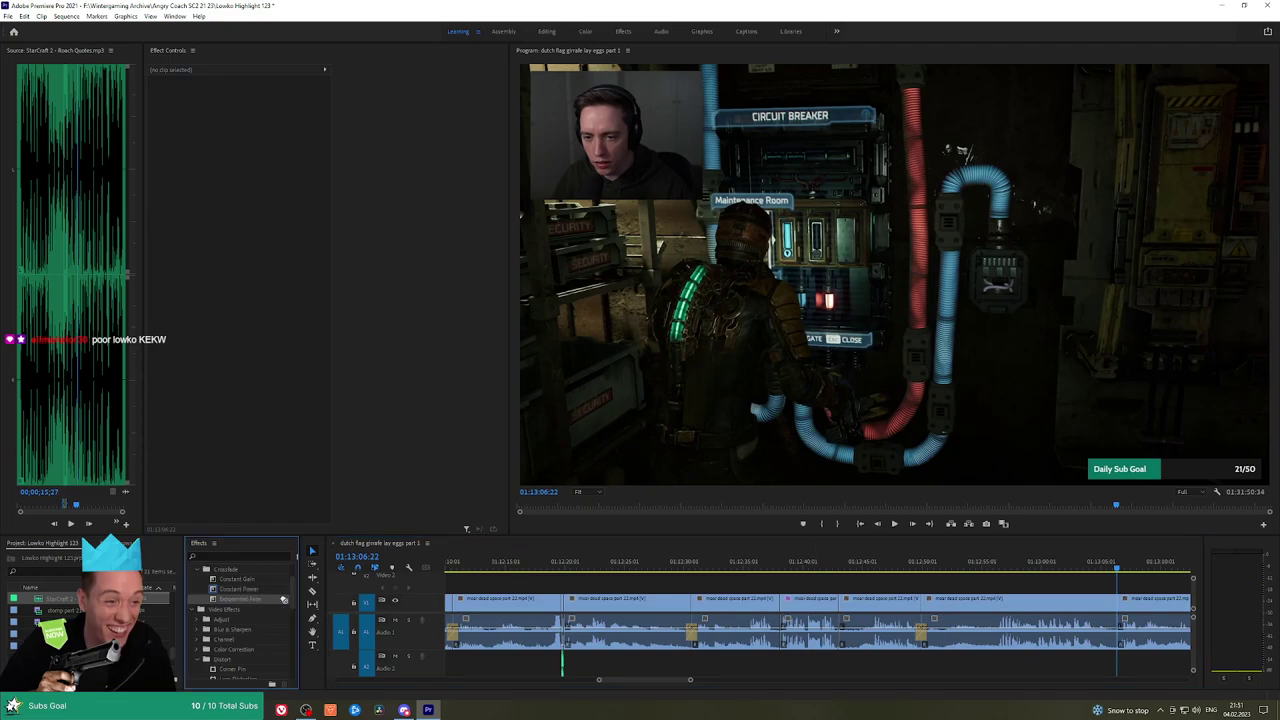
pyautogui.press('space')
pyautogui.click(1102, 563)
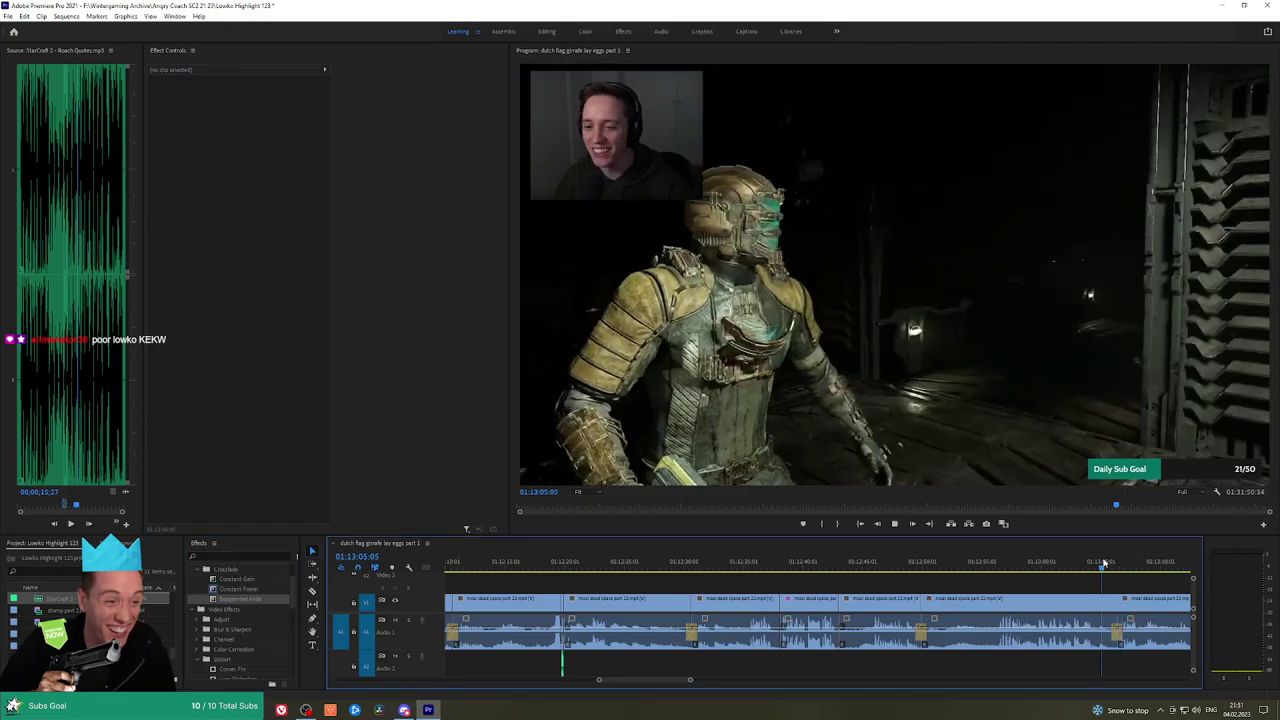
pyautogui.press('space')
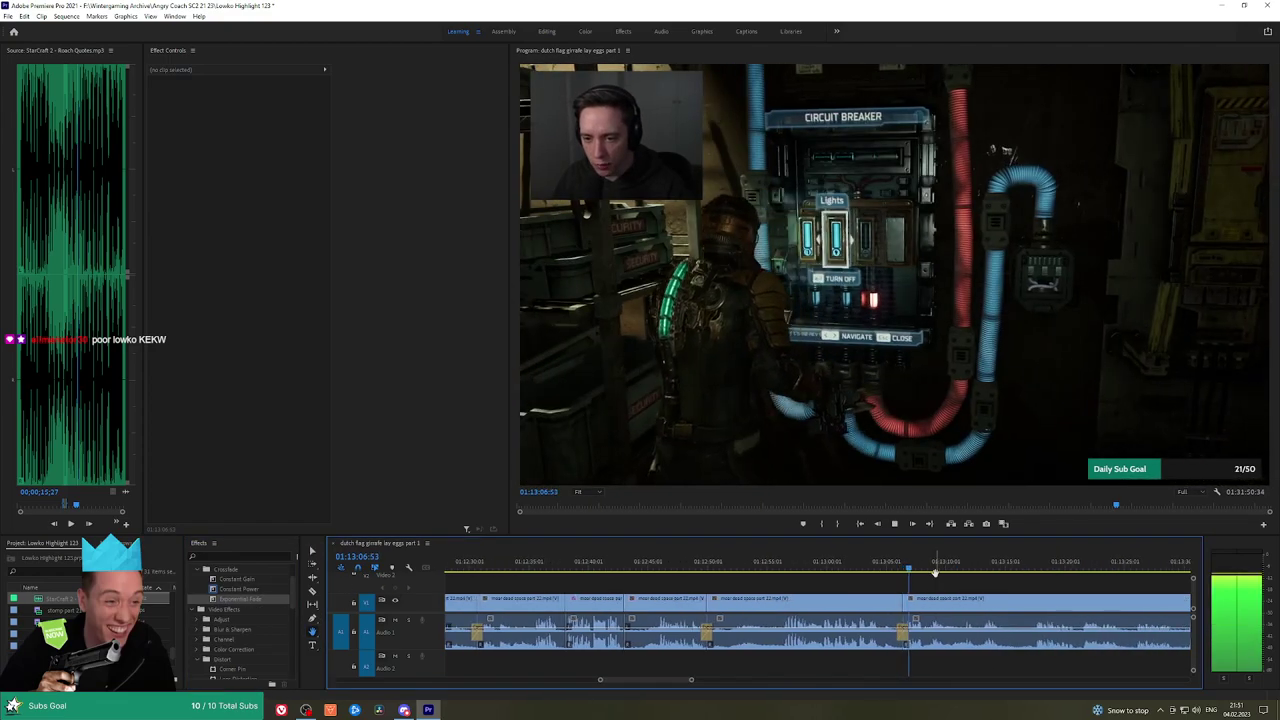
pyautogui.moveTo(241, 589); pyautogui.dragTo(826, 609)
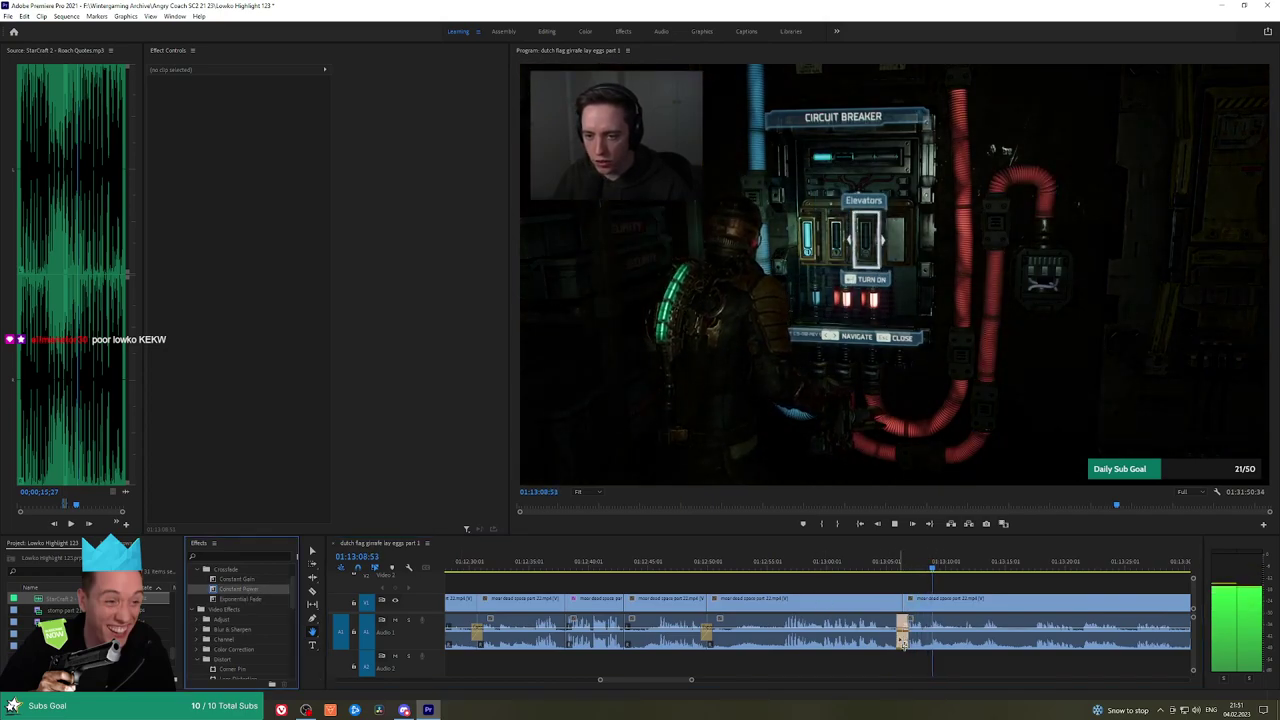
pyautogui.click(905, 578)
pyautogui.press('space')
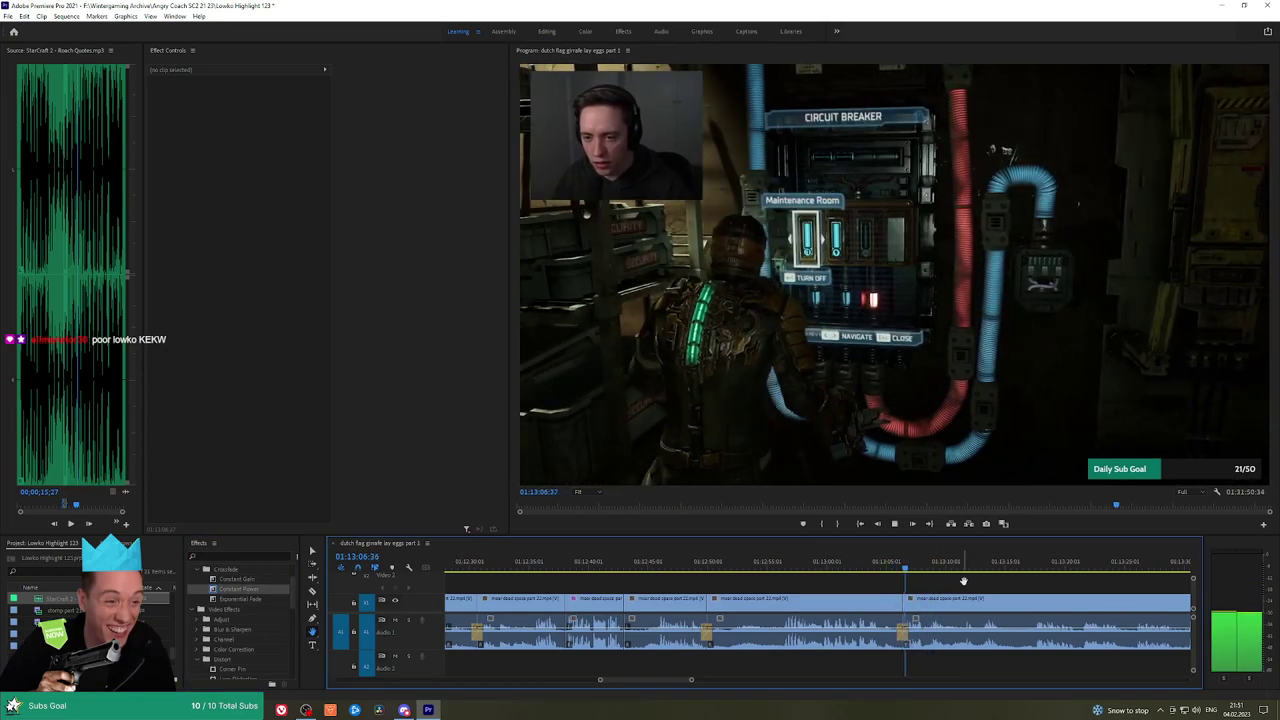
# Review the footage after the 01:13:06 join and cut the clip at about 01:14:16
pyautogui.moveTo(922, 586); pyautogui.dragTo(813, 587)
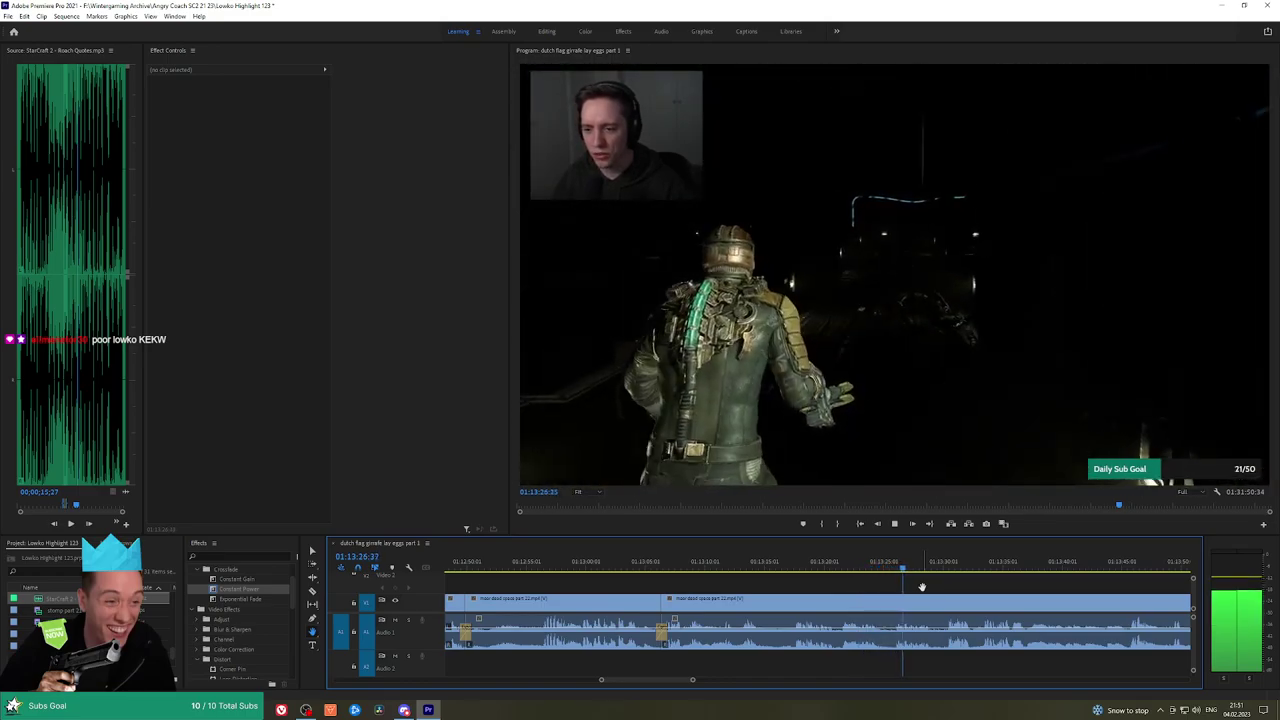
pyautogui.moveTo(1014, 588); pyautogui.dragTo(950, 572)
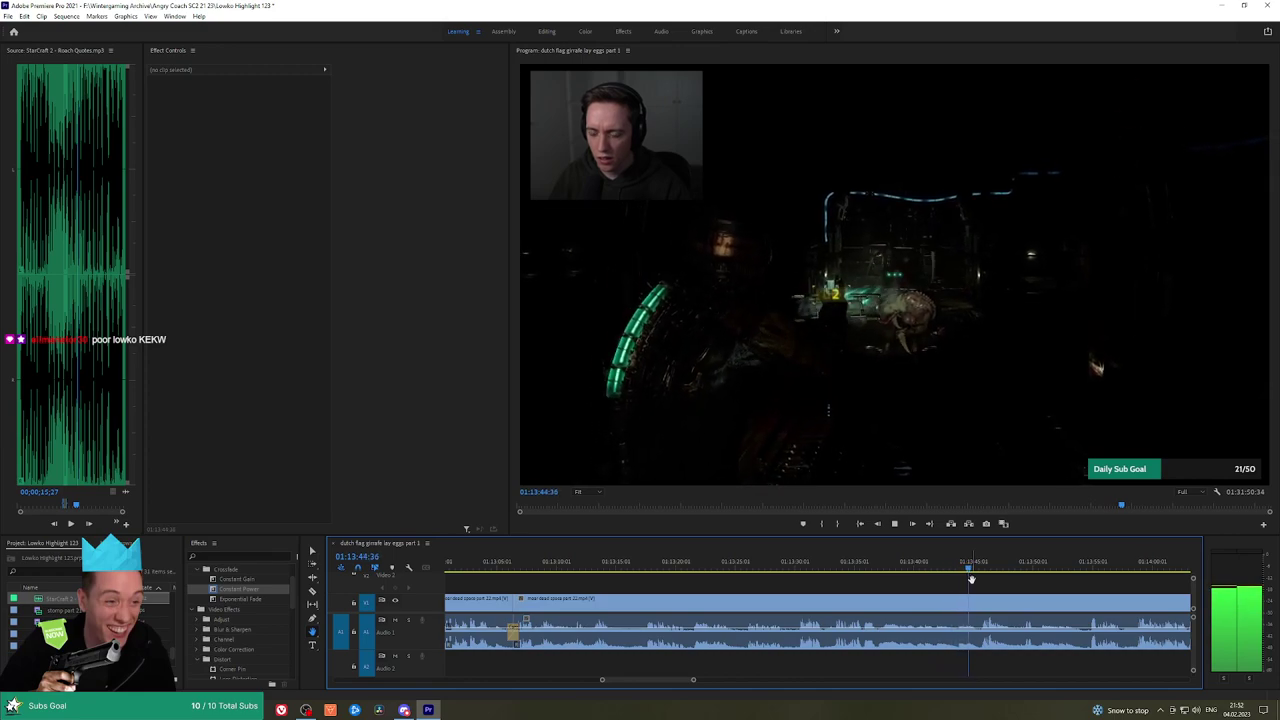
pyautogui.moveTo(1000, 584); pyautogui.dragTo(962, 584)
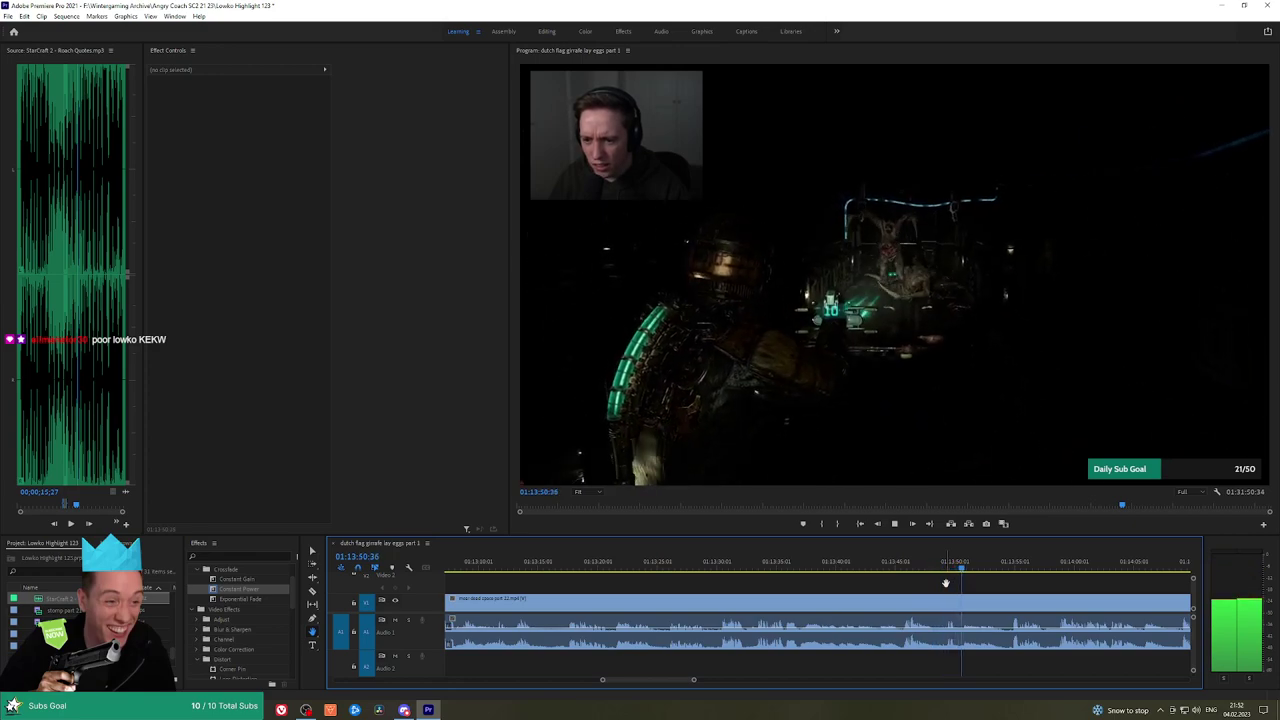
pyautogui.scroll(-2, 900, 581)
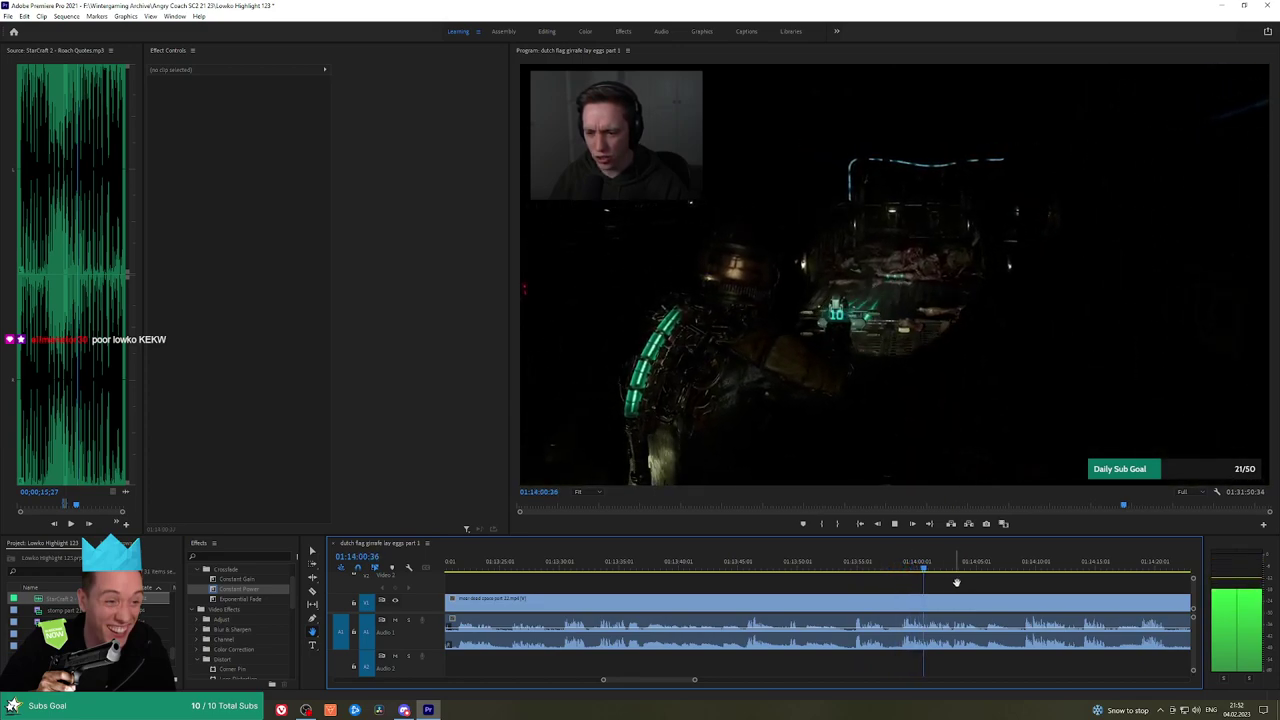
pyautogui.moveTo(1019, 582); pyautogui.dragTo(942, 580)
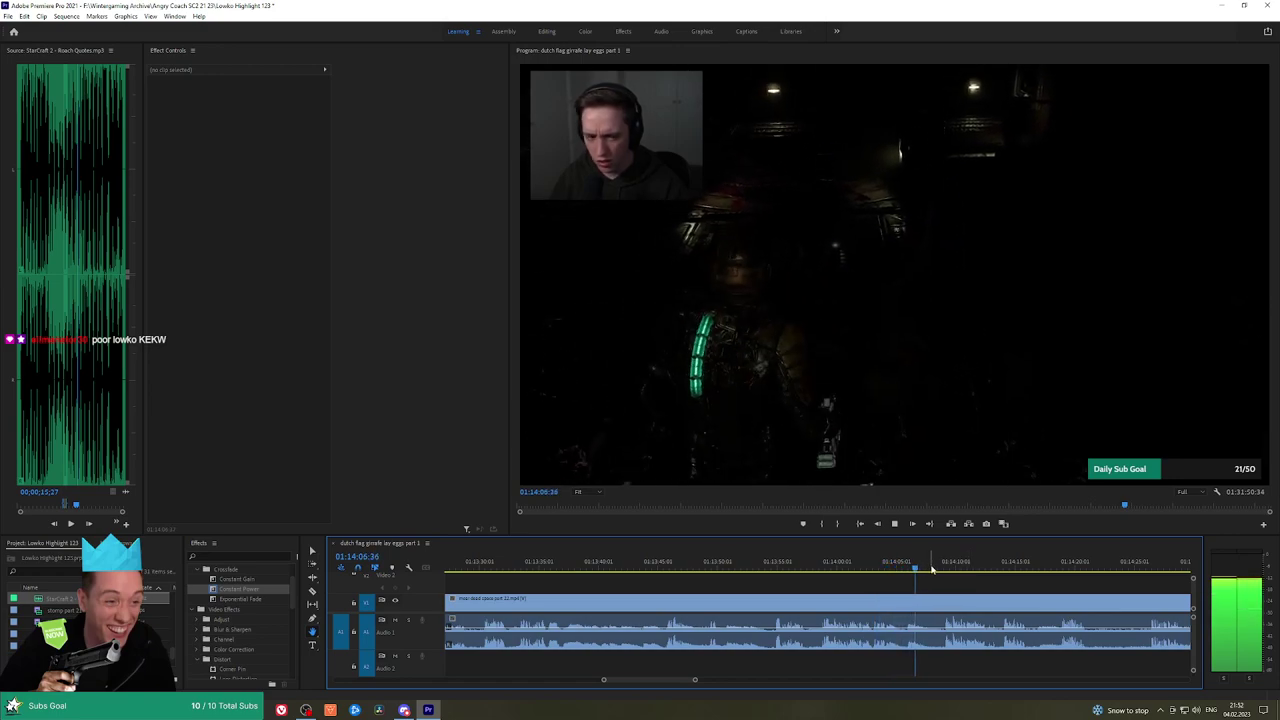
pyautogui.hscroll(5, 834, 578)
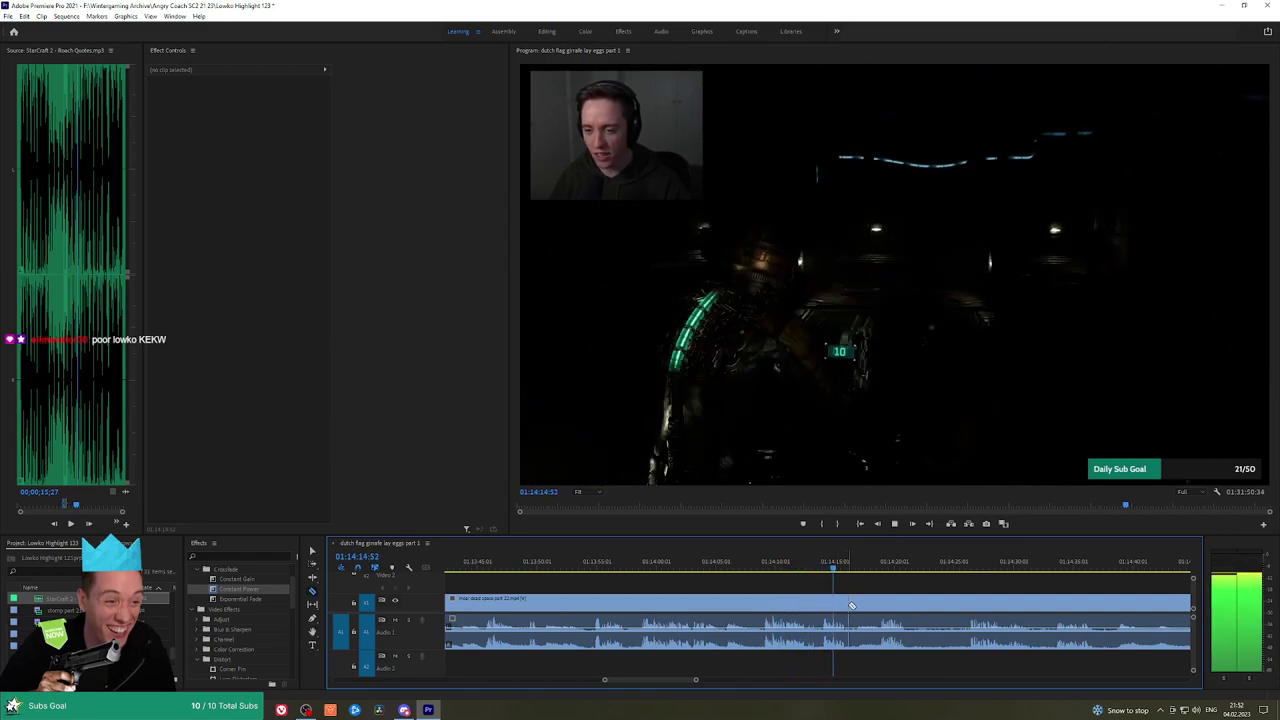
pyautogui.click(852, 601)
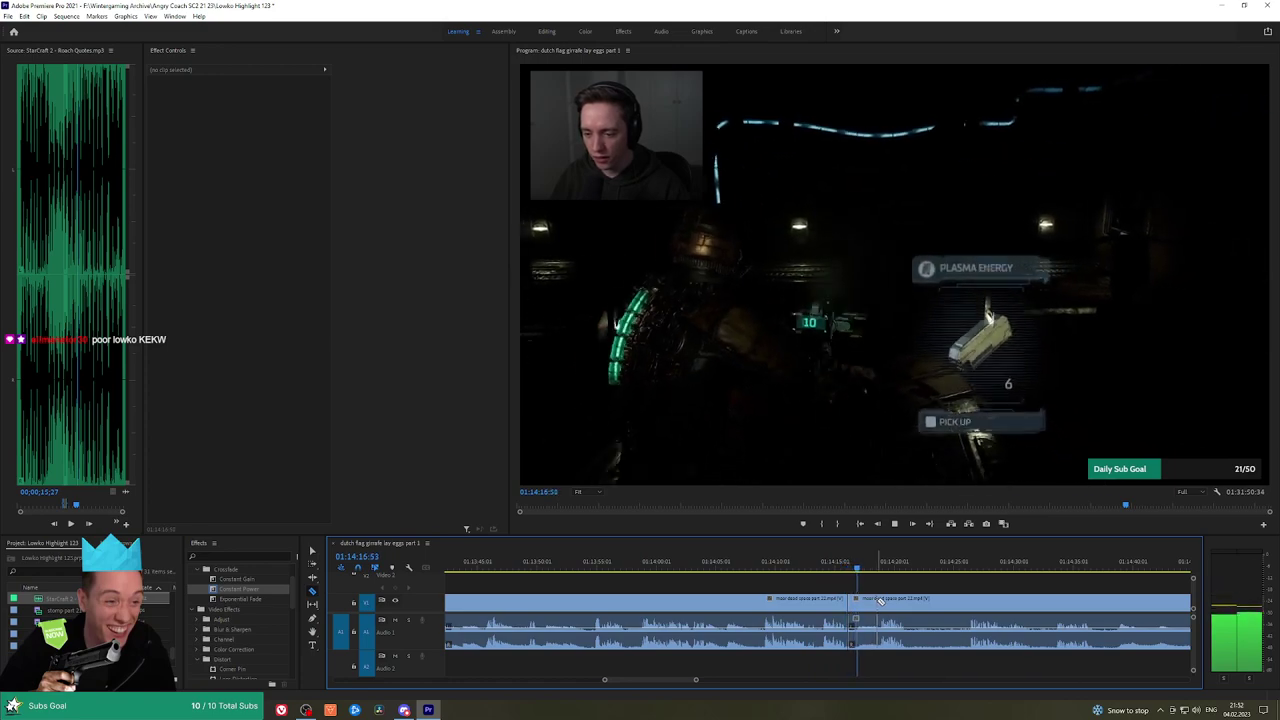
# Cut at about 01:14:18 and ripple delete the short piece back to 01:14:16
pyautogui.click(878, 600)
pyautogui.press('v')
pyautogui.click(857, 606)
pyautogui.hotkey('shift', 'Delete')
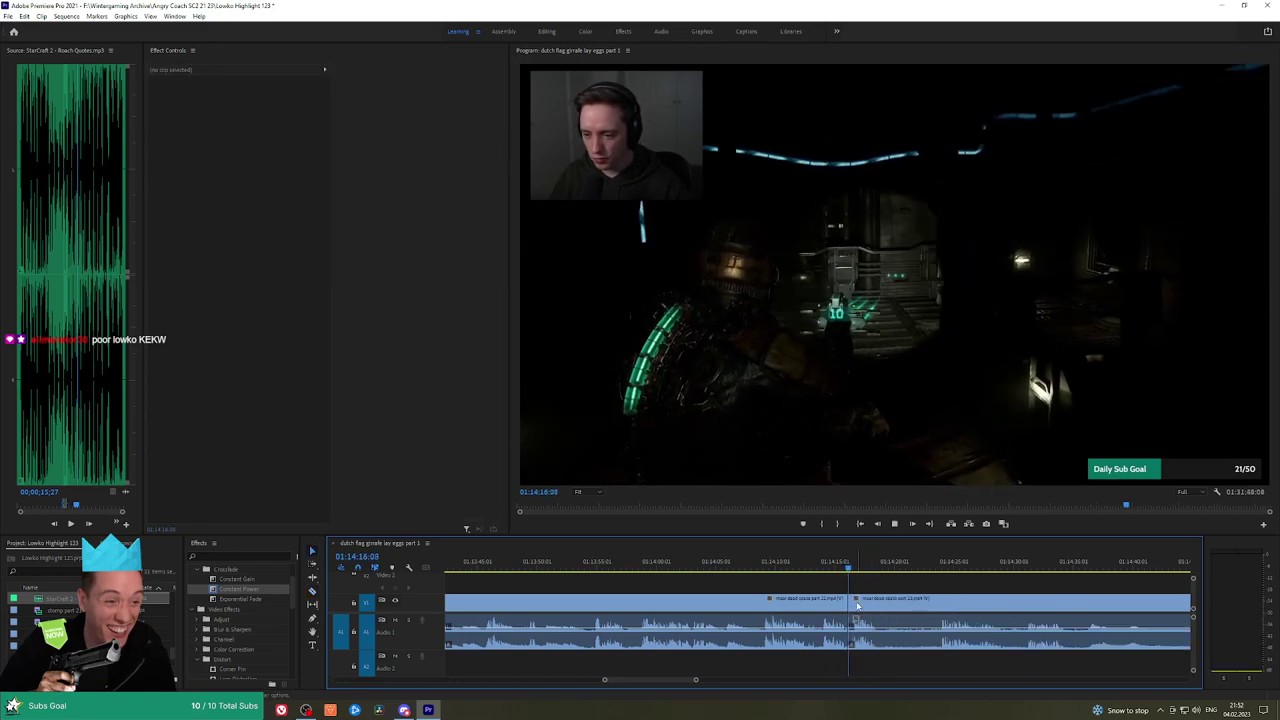
# Review the Dead Space footage after the 01:14:16 join up to about 01:15:12 for moments worth keeping
pyautogui.click(936, 565)
pyautogui.press('h')
pyautogui.moveTo(998, 585); pyautogui.dragTo(807, 566)
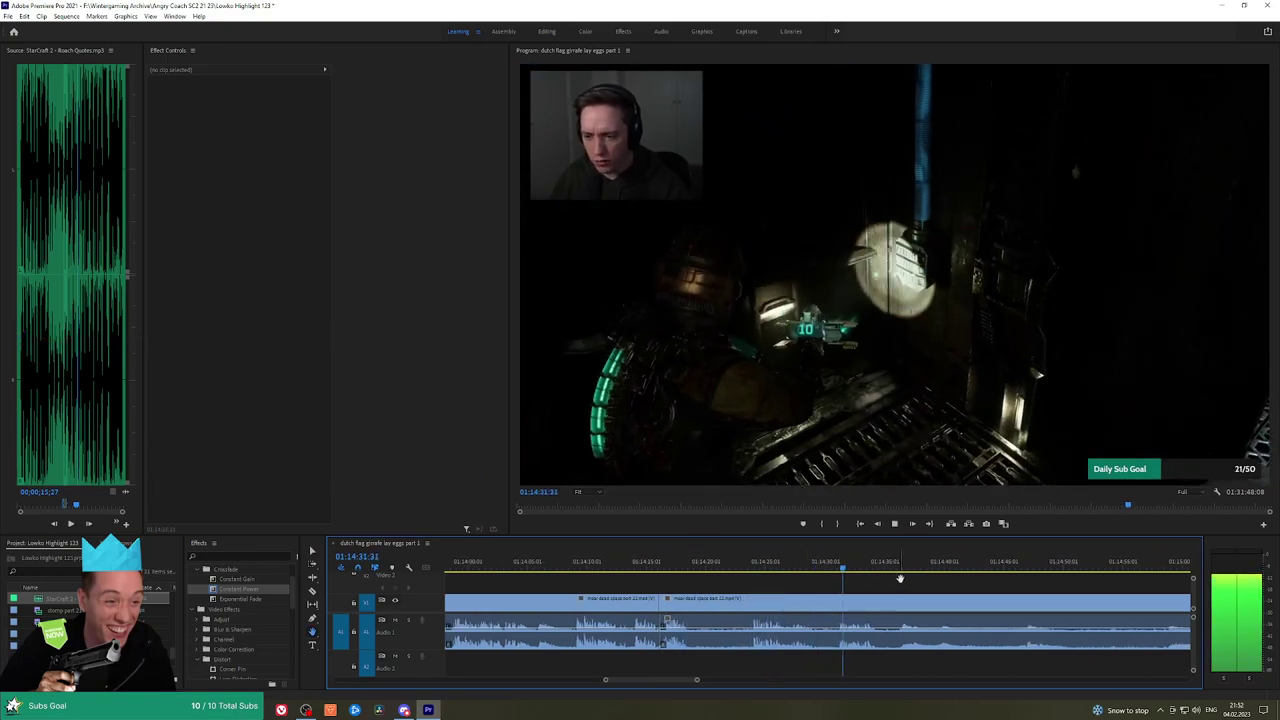
pyautogui.scroll(-3, 946, 580)
pyautogui.click(1045, 566)
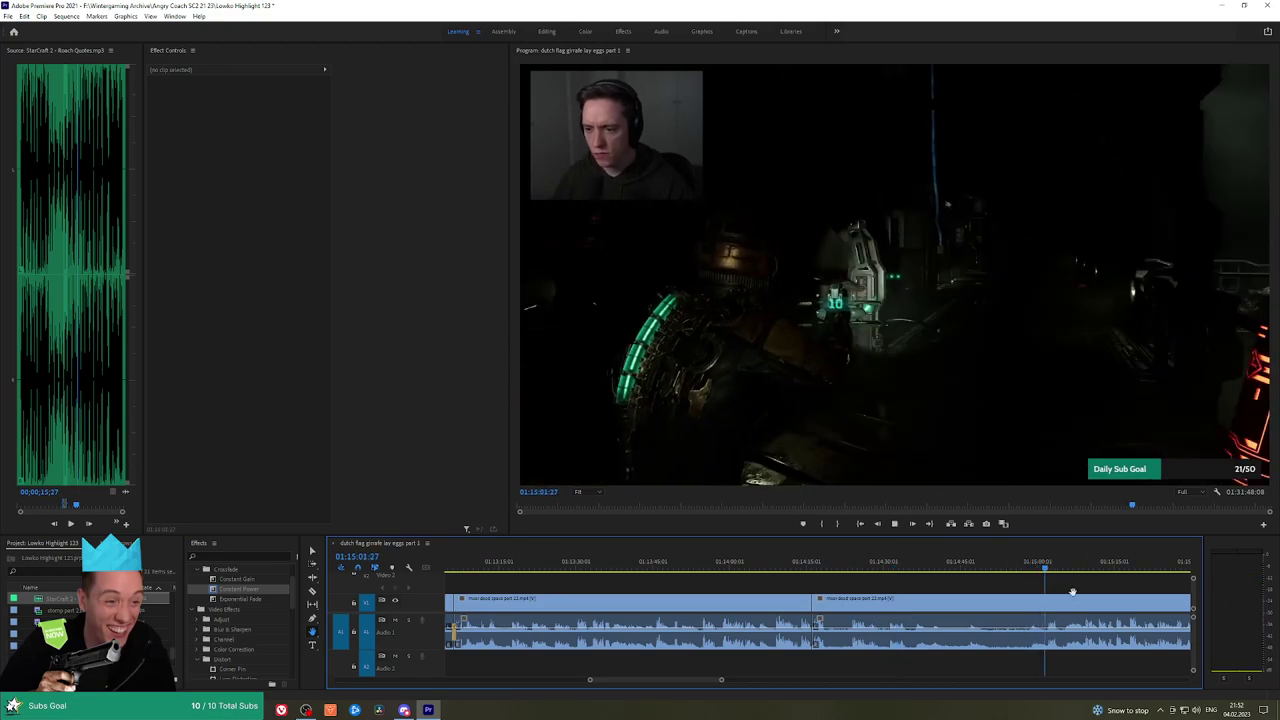
pyautogui.moveTo(1072, 592); pyautogui.dragTo(760, 584)
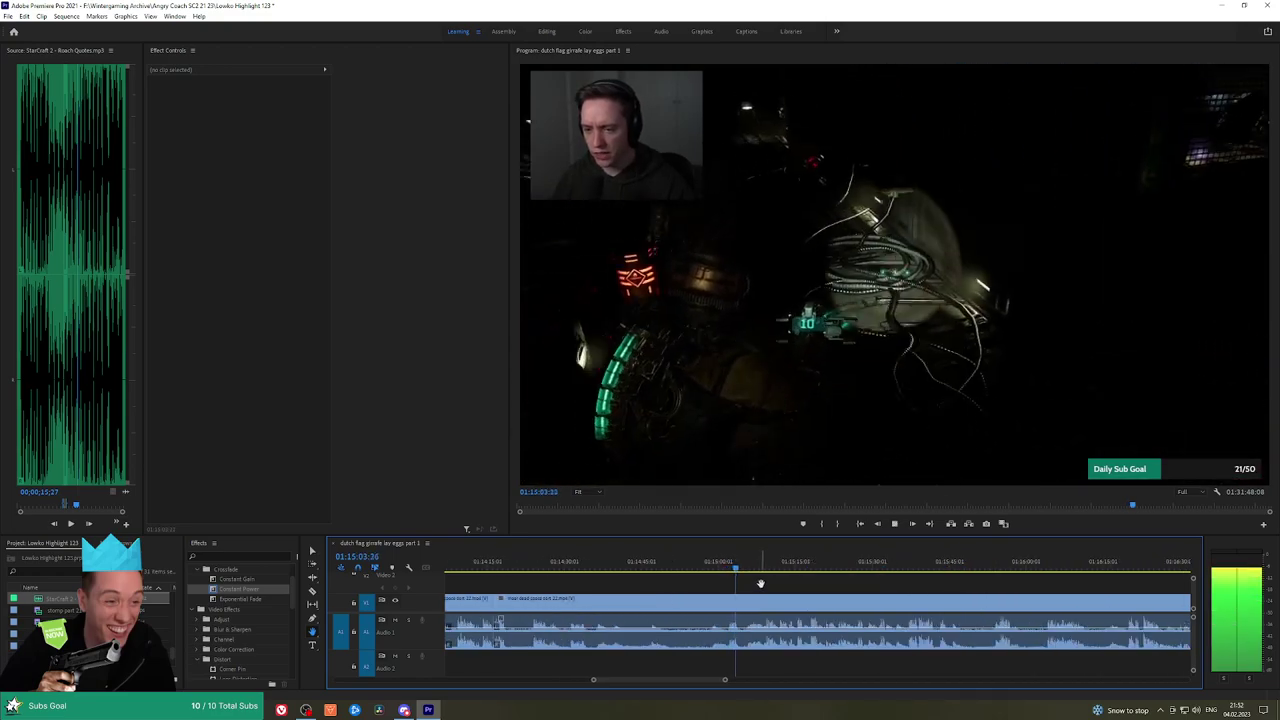
pyautogui.click(762, 568)
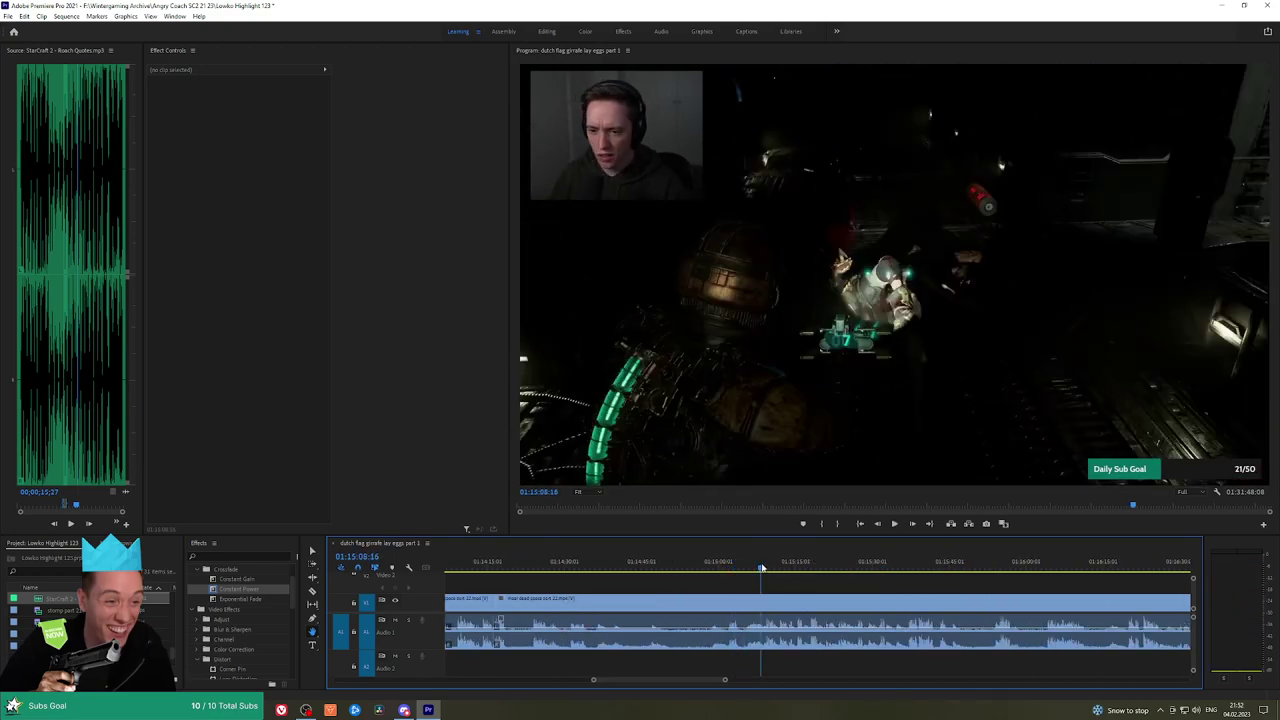
pyautogui.click(757, 568)
pyautogui.click(786, 567)
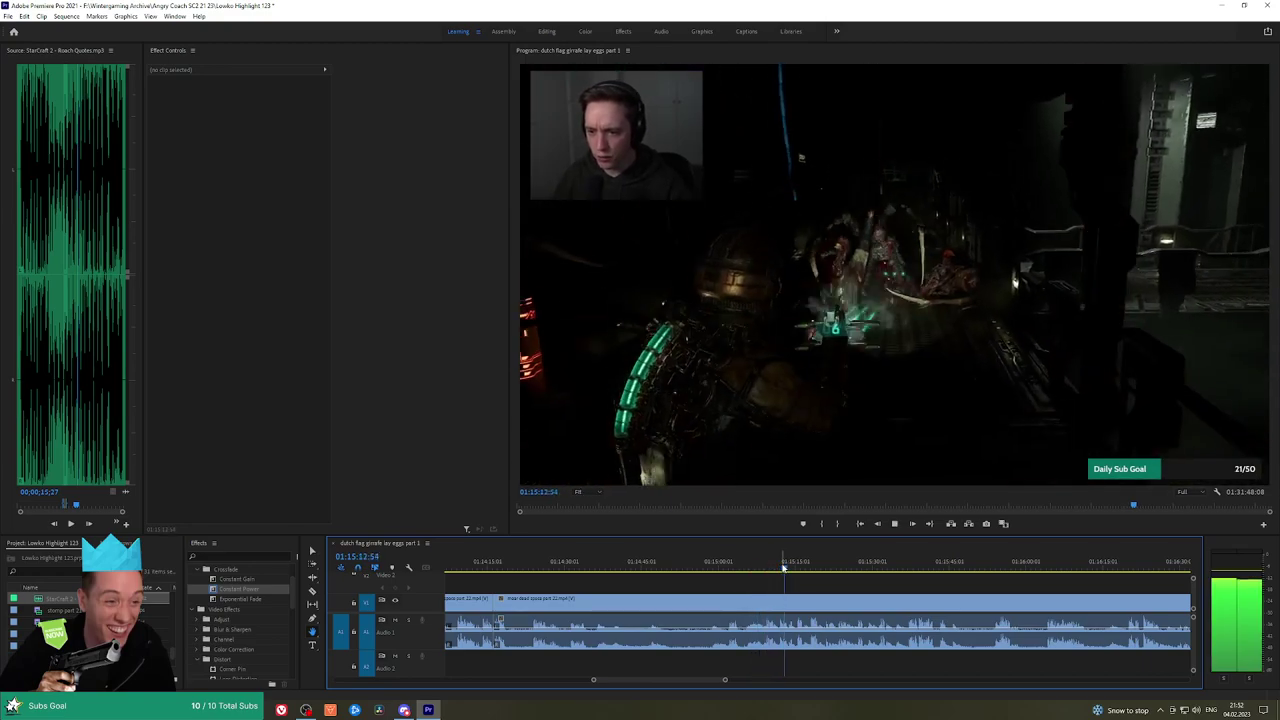
# Skim the remaining Dead Space footage from about 01:15:12 to the upgrade bench scene at about 01:18:04
pyautogui.moveTo(796, 566); pyautogui.dragTo(905, 566)
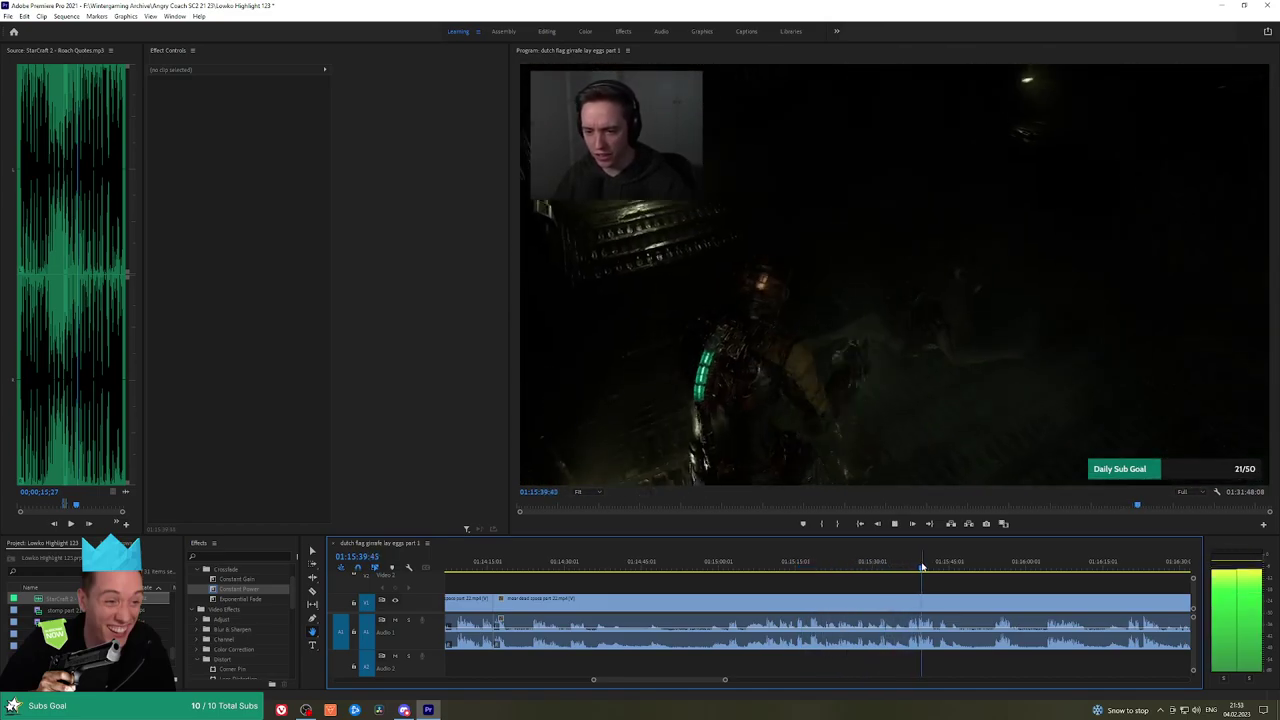
pyautogui.moveTo(958, 566); pyautogui.dragTo(801, 576)
pyautogui.click(798, 567)
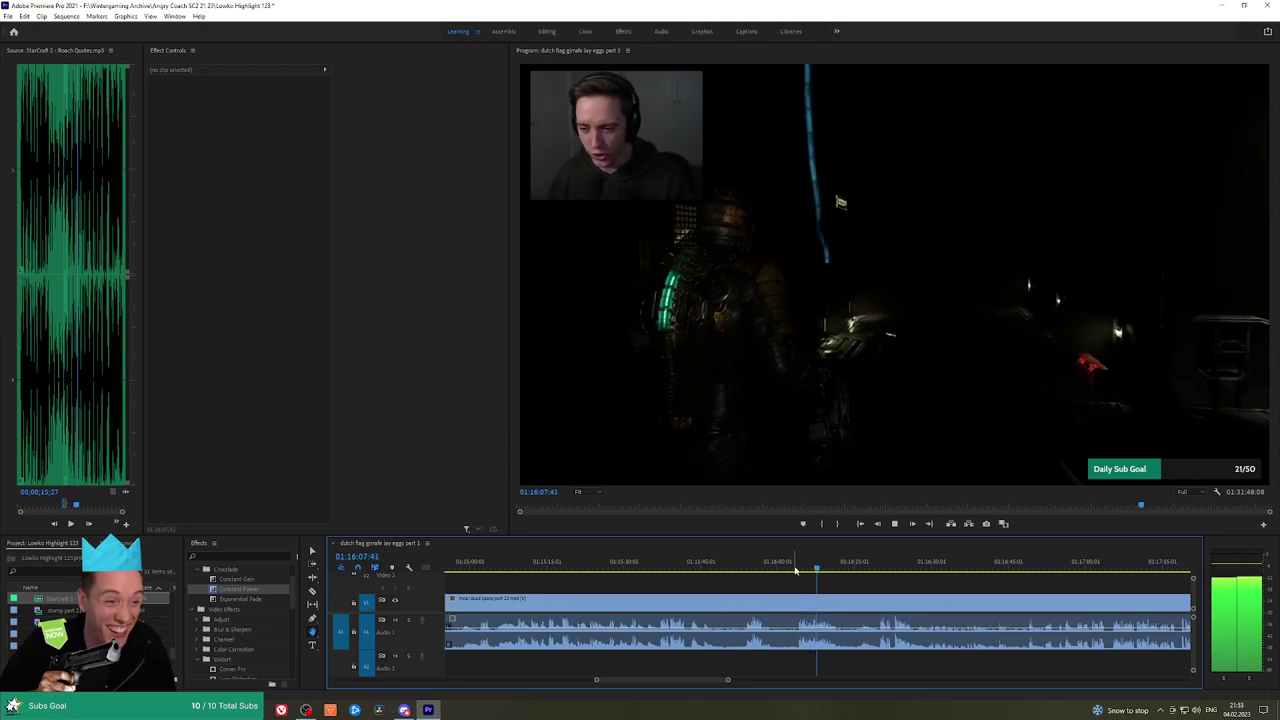
pyautogui.moveTo(829, 563); pyautogui.dragTo(742, 562)
pyautogui.click(825, 559)
pyautogui.moveTo(827, 553); pyautogui.dragTo(798, 574)
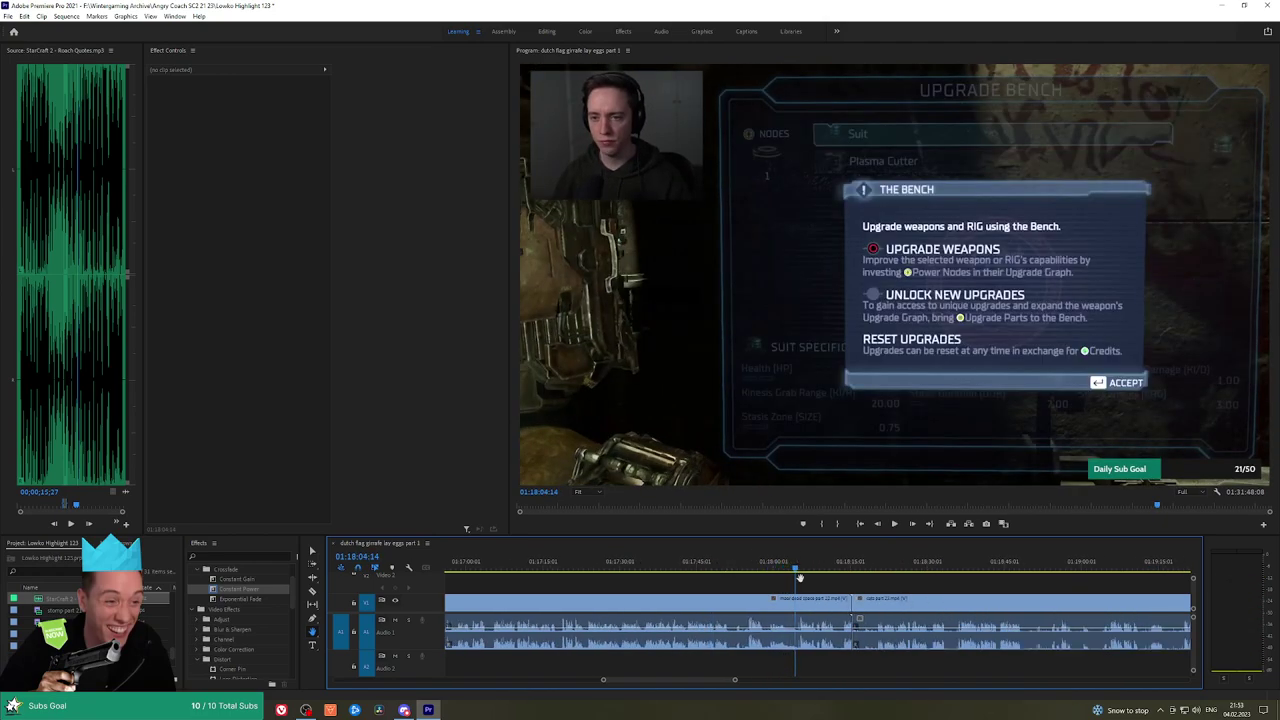
# Ripple delete the rest of the Dead Space clip from the 01:14:16 cut up to the next source clip
pyautogui.press('space')
pyautogui.press('v')
pyautogui.click(746, 605)
pyautogui.hotkey('shift', 'Delete')
pyautogui.press('space')
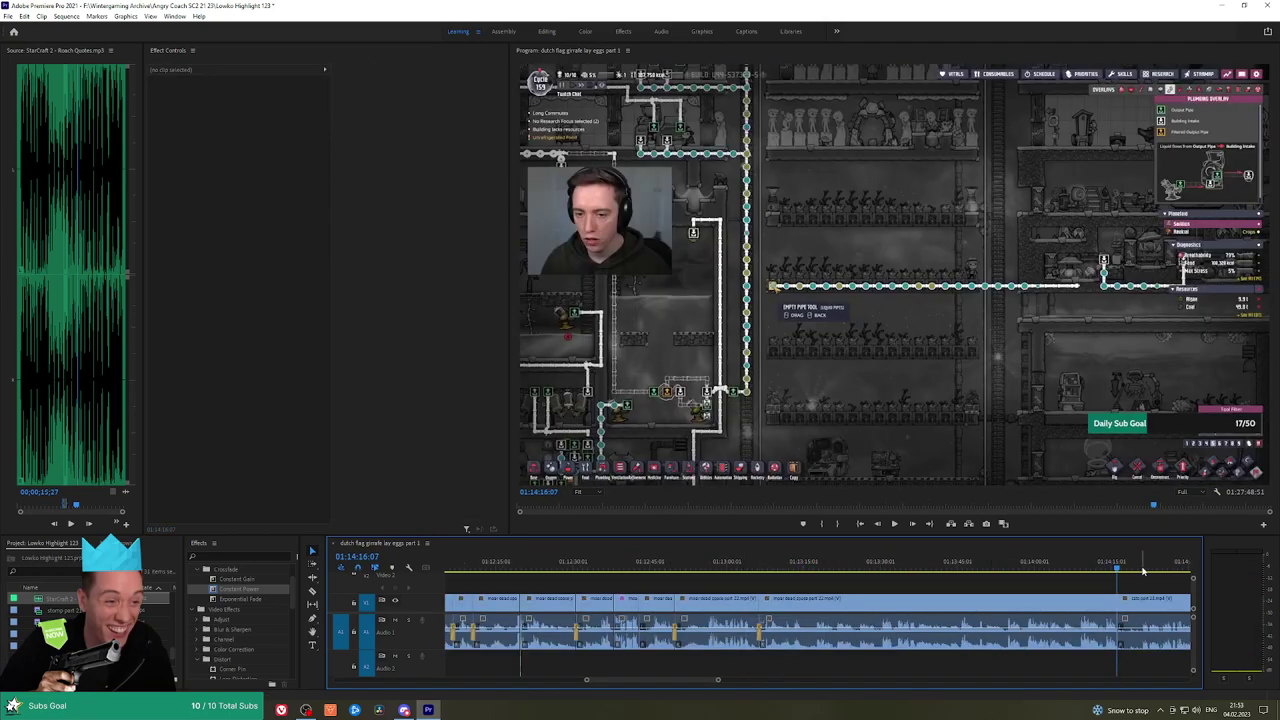
# Add an Exponential Fade audio transition at the 01:14:16 join between the Dead Space footage and the next clip
pyautogui.moveTo(1124, 583); pyautogui.dragTo(883, 586)
pyautogui.scroll(4, 876, 590)
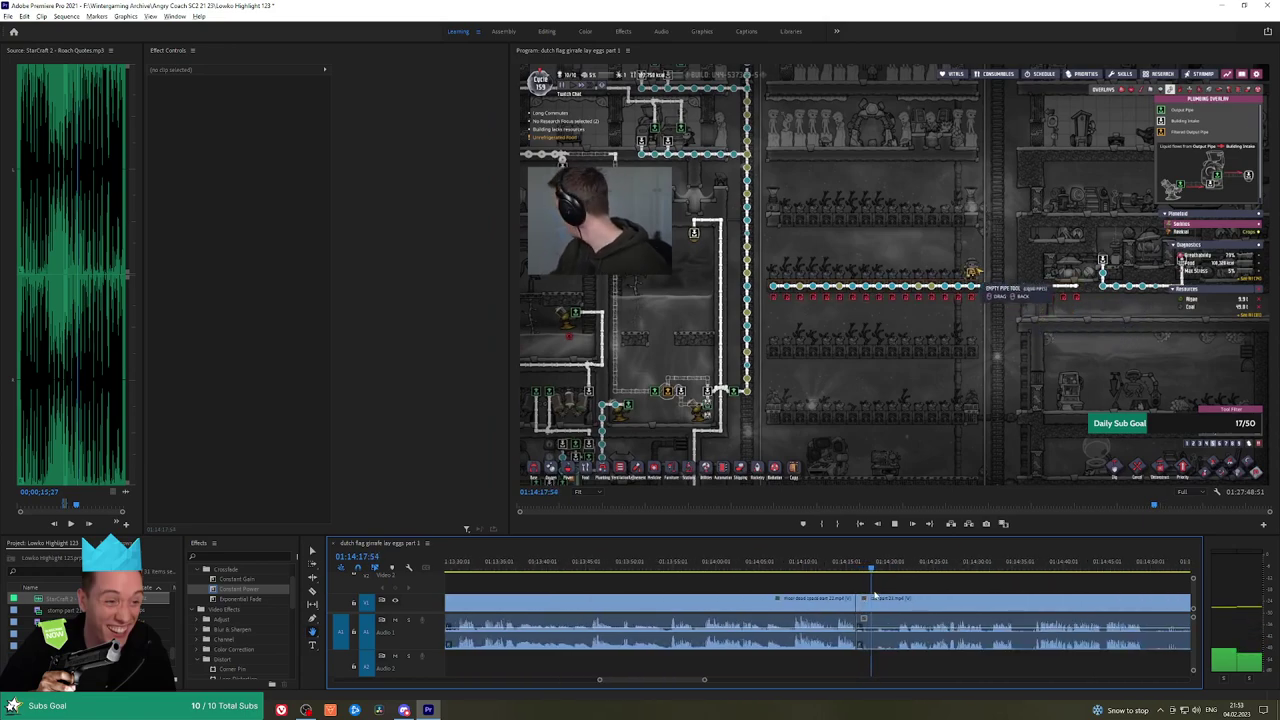
pyautogui.click(823, 562)
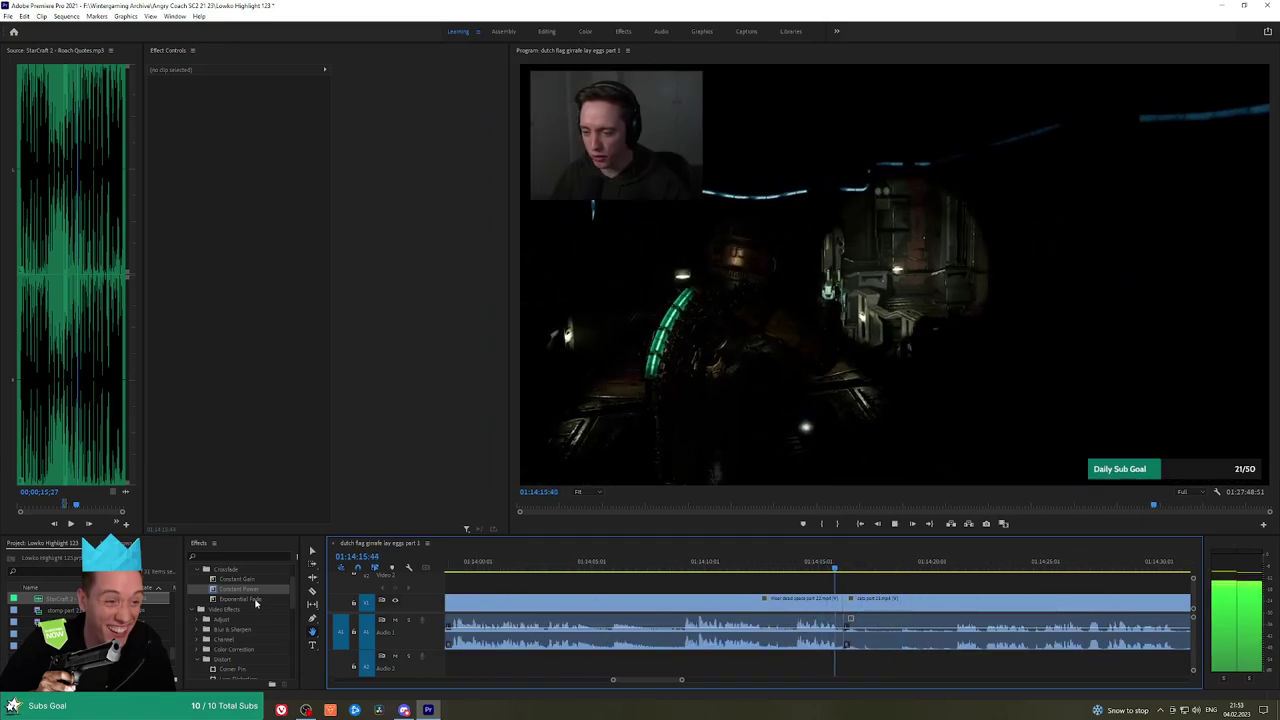
pyautogui.moveTo(845, 645); pyautogui.dragTo(846, 644)
pyautogui.press('space')
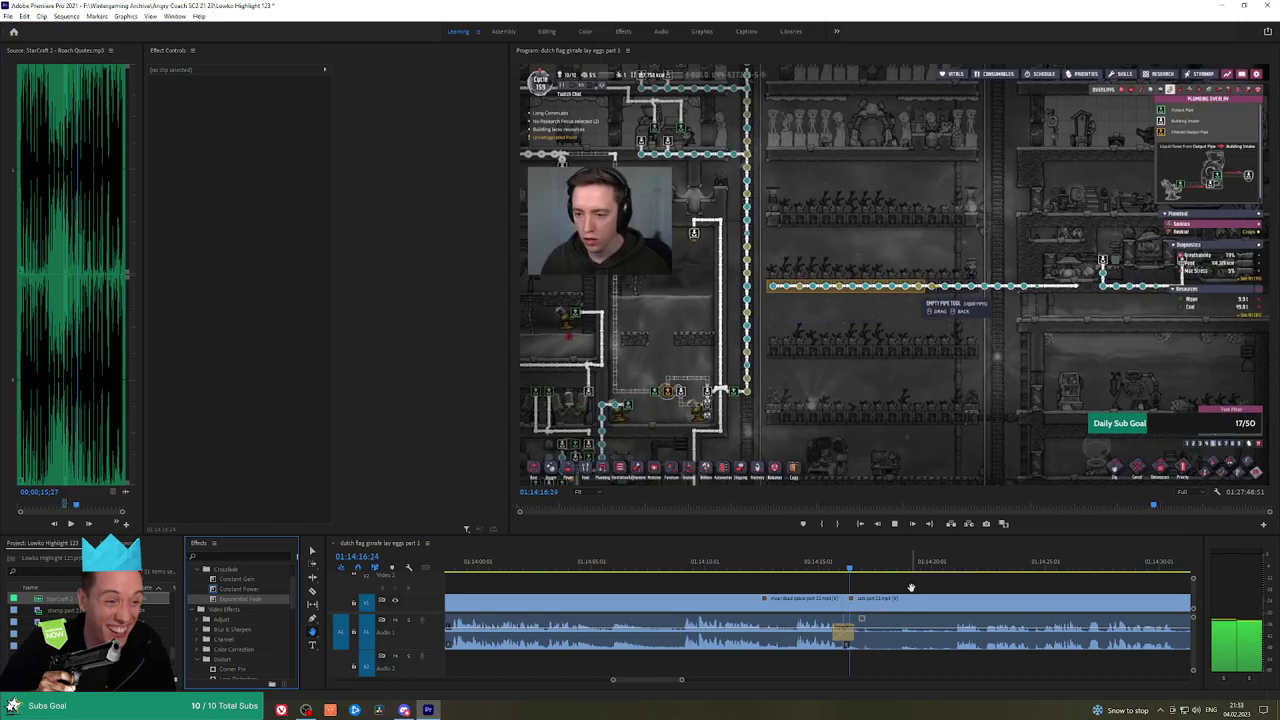
# Review the footage after the 01:14:16 join and cut out a short piece at about 01:14:22 with a ripple delete
pyautogui.moveTo(924, 570); pyautogui.dragTo(955, 570)
pyautogui.press('space')
pyautogui.moveTo(1051, 589); pyautogui.dragTo(741, 580)
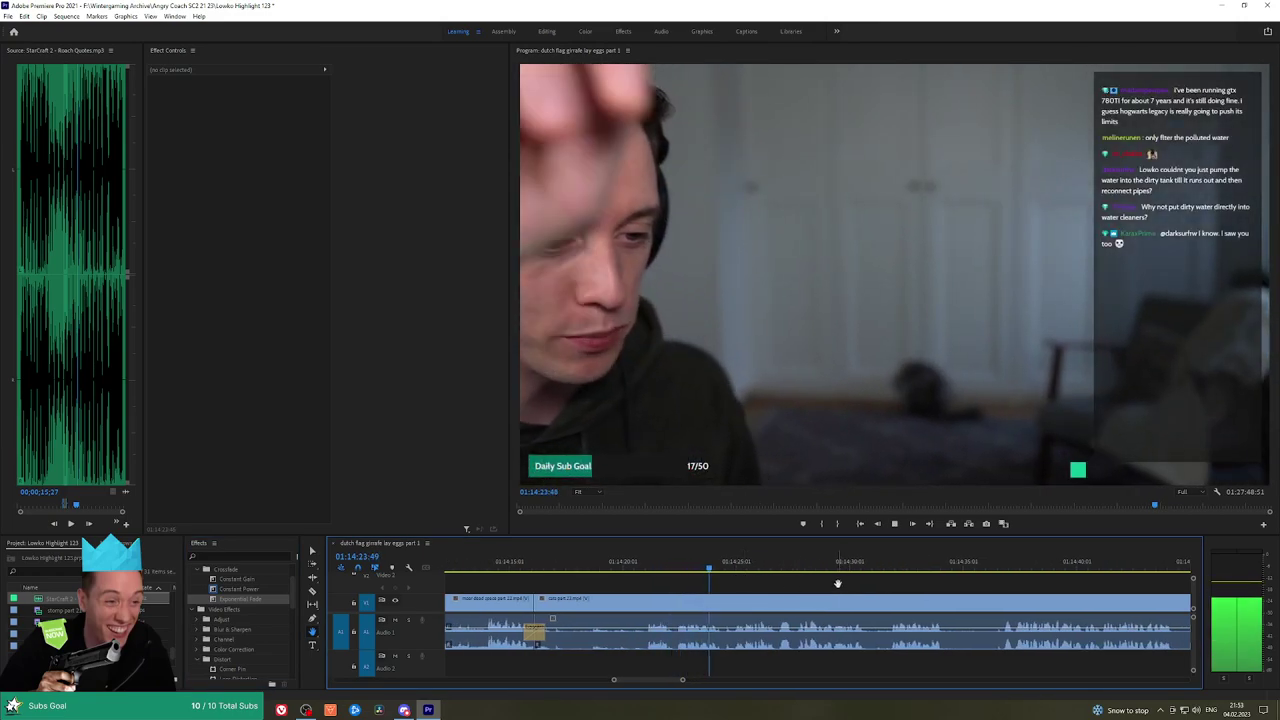
pyautogui.click(676, 565)
pyautogui.press('space')
pyautogui.click(673, 563)
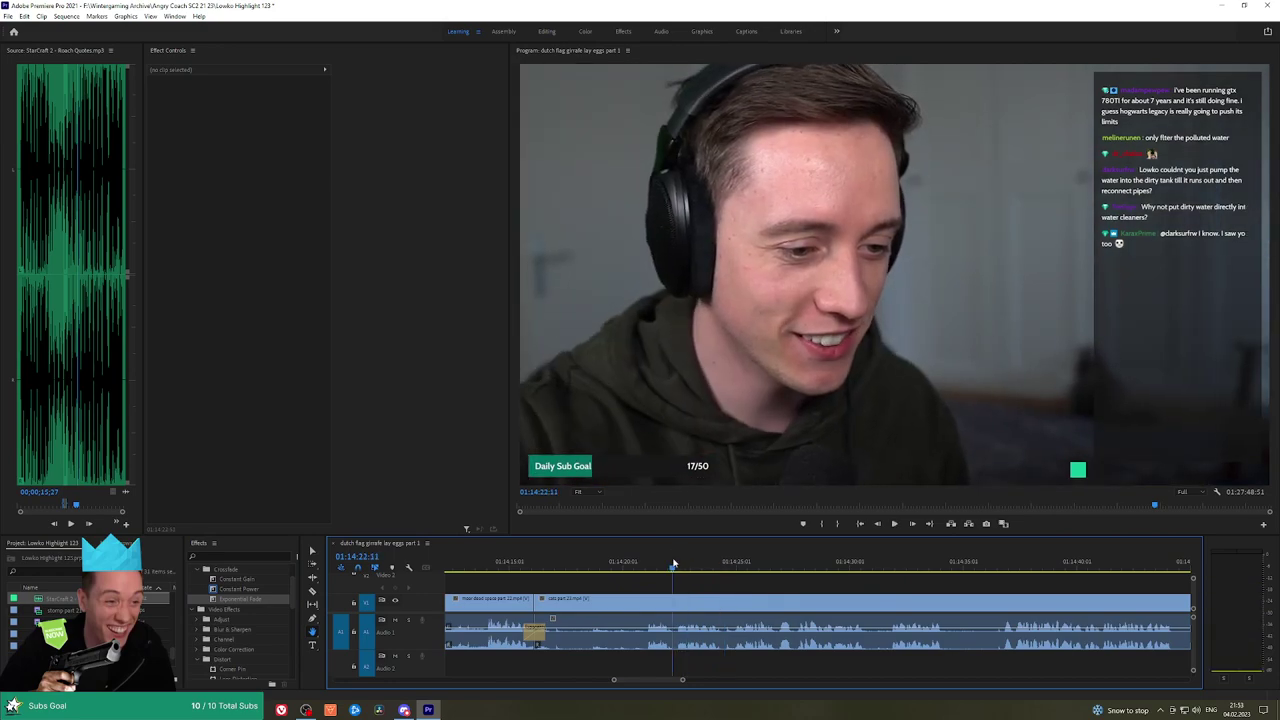
pyautogui.scroll(3, 682, 574)
pyautogui.press('c')
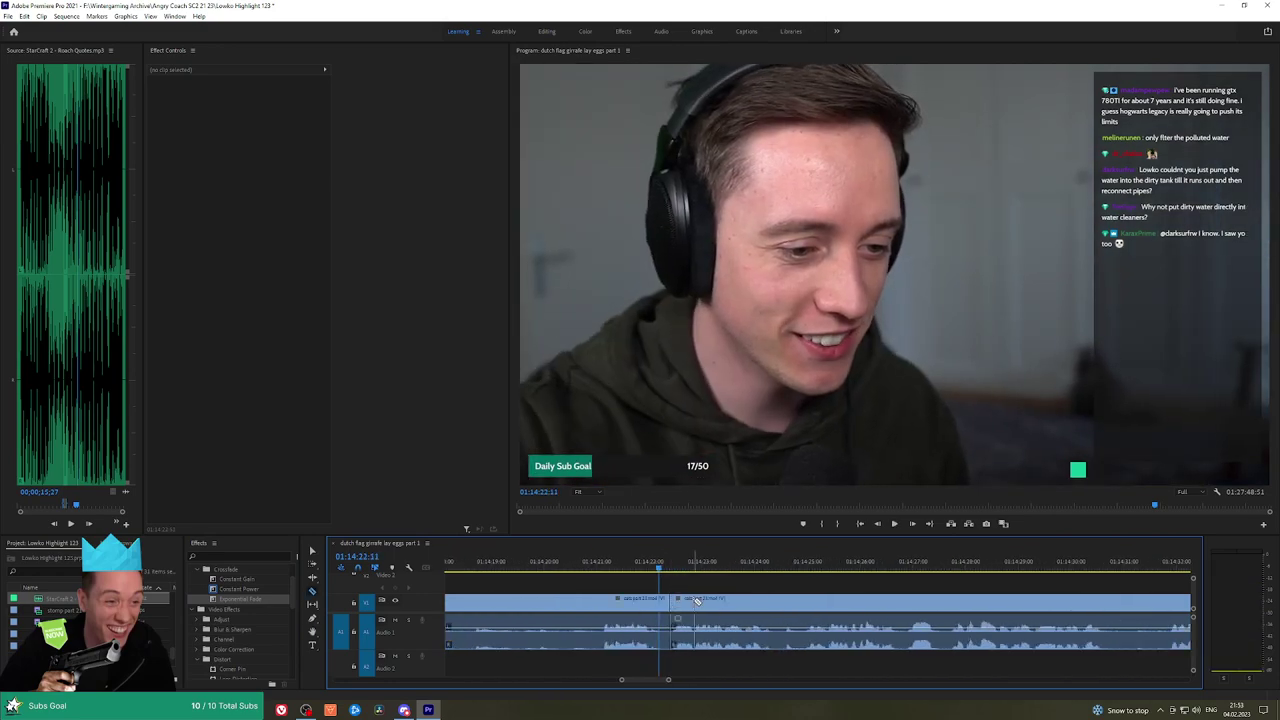
pyautogui.click(684, 601)
pyautogui.hotkey('shift', 'Delete')
pyautogui.press('space')
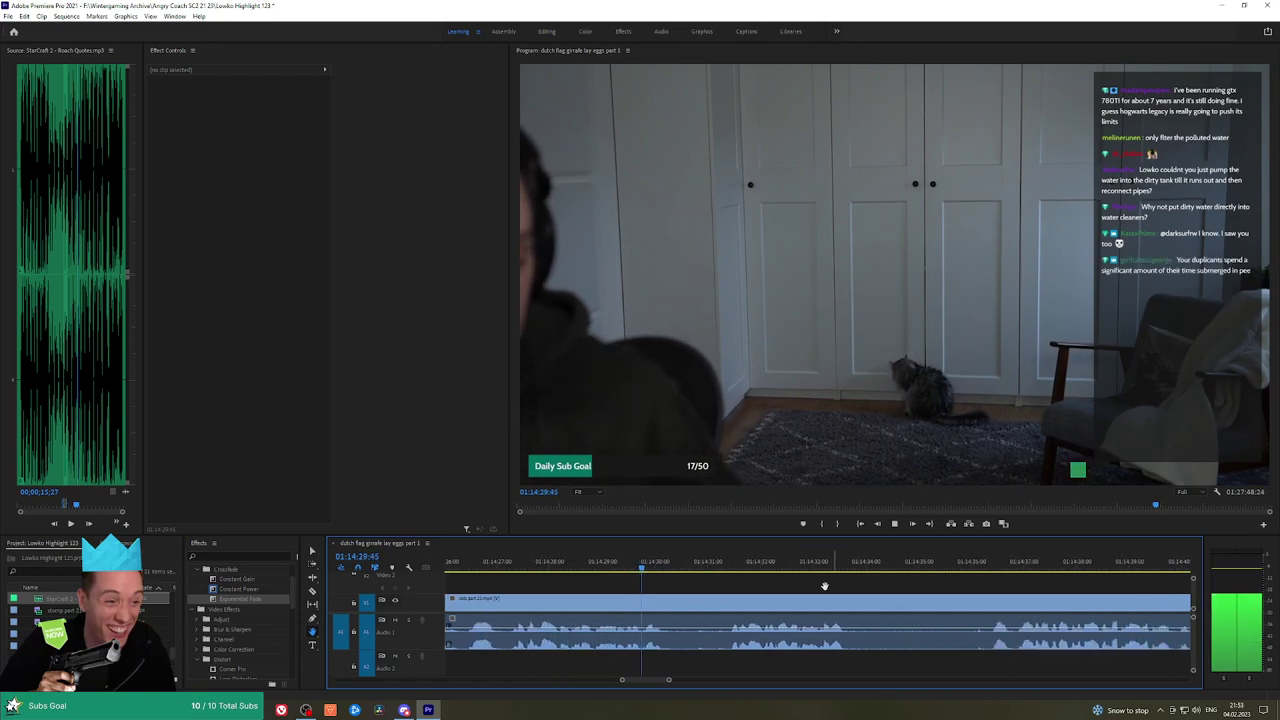
# Cut the cat webcam footage at about 01:14:30 and 01:14:31 and ripple delete the piece between
pyautogui.click(661, 603)
pyautogui.click(691, 600)
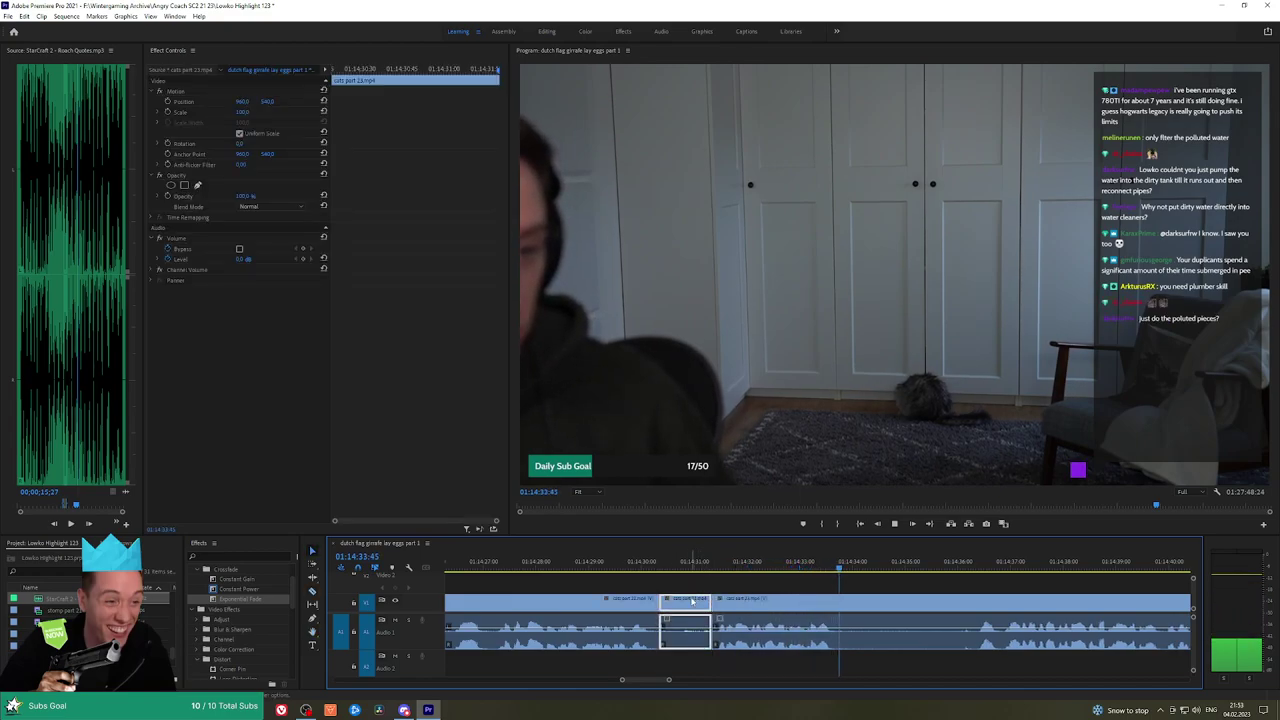
pyautogui.hotkey('shift', 'Delete')
# Ripple delete the pause between about 01:14:33 and 01:14:35, then play back the new join and the footage after it
pyautogui.click(897, 567)
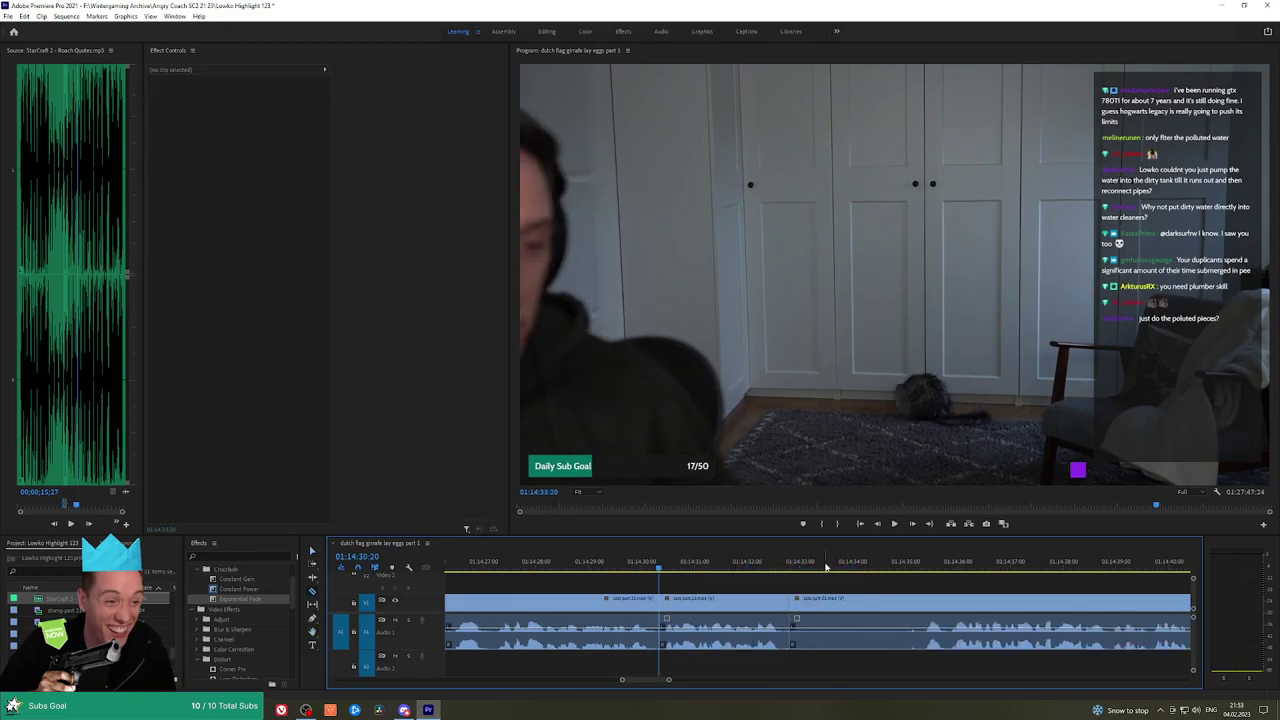
pyautogui.click(927, 600)
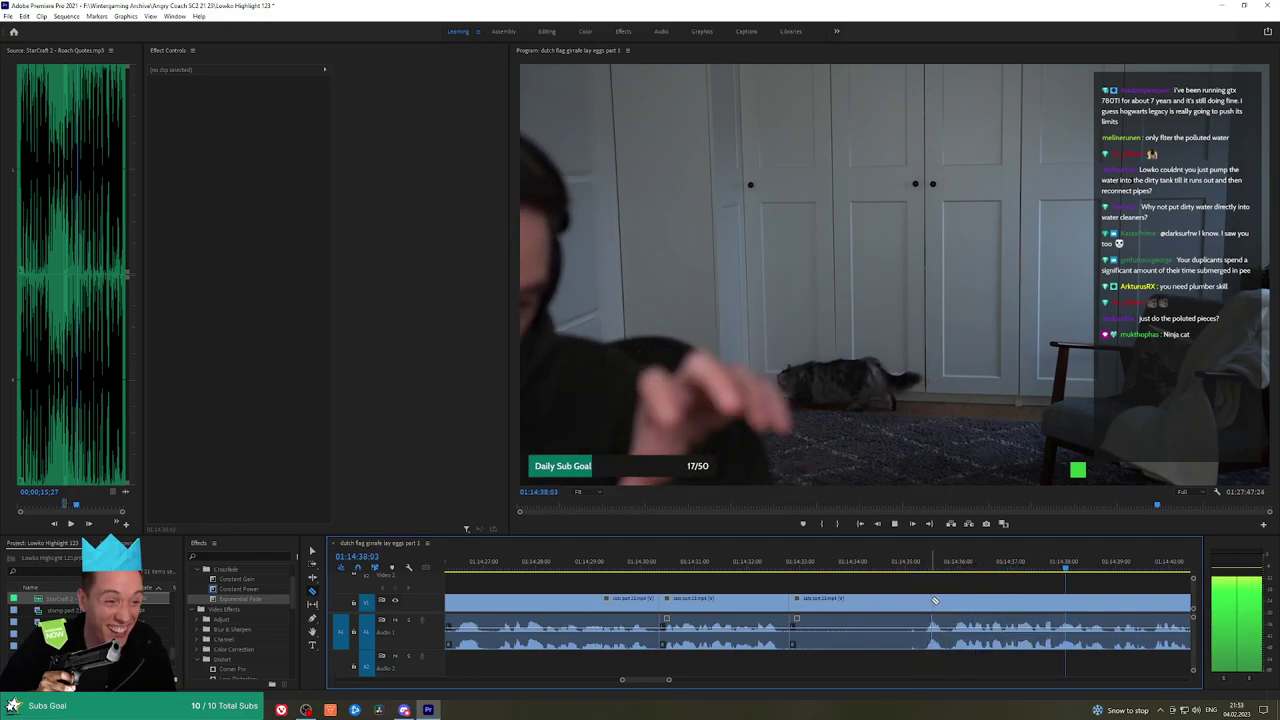
pyautogui.press('v')
pyautogui.click(905, 600)
pyautogui.hotkey('shift', 'Delete')
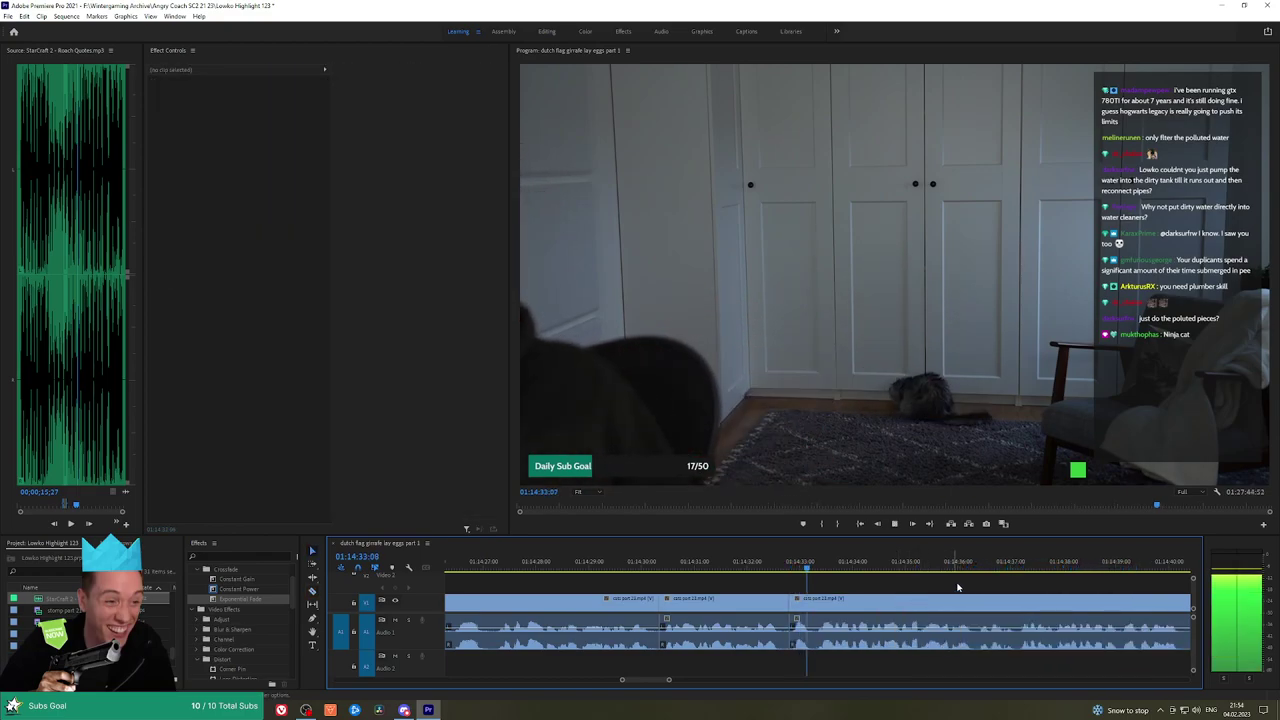
pyautogui.moveTo(1036, 585); pyautogui.dragTo(911, 583)
pyautogui.scroll(-4, 971, 591)
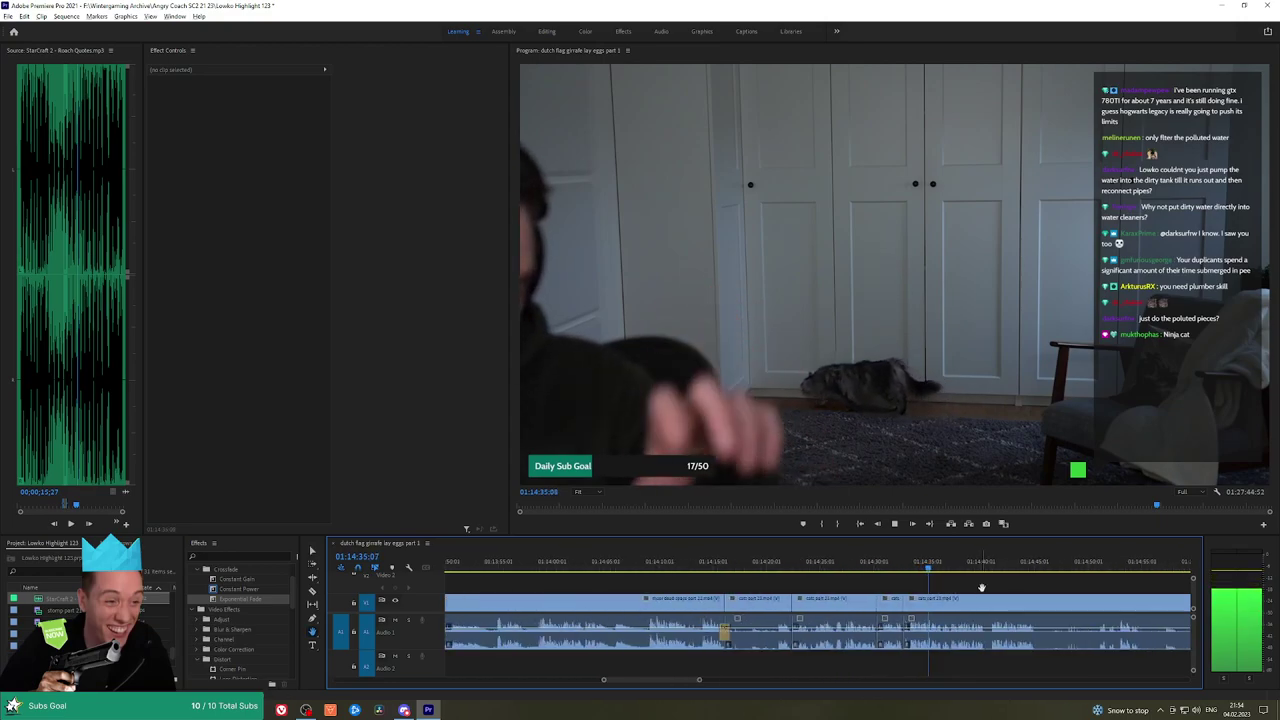
# Review the cat webcam footage from about 01:14:35, partly in an enlarged preview, and cut the clip at about 01:14:55
pyautogui.press('=')
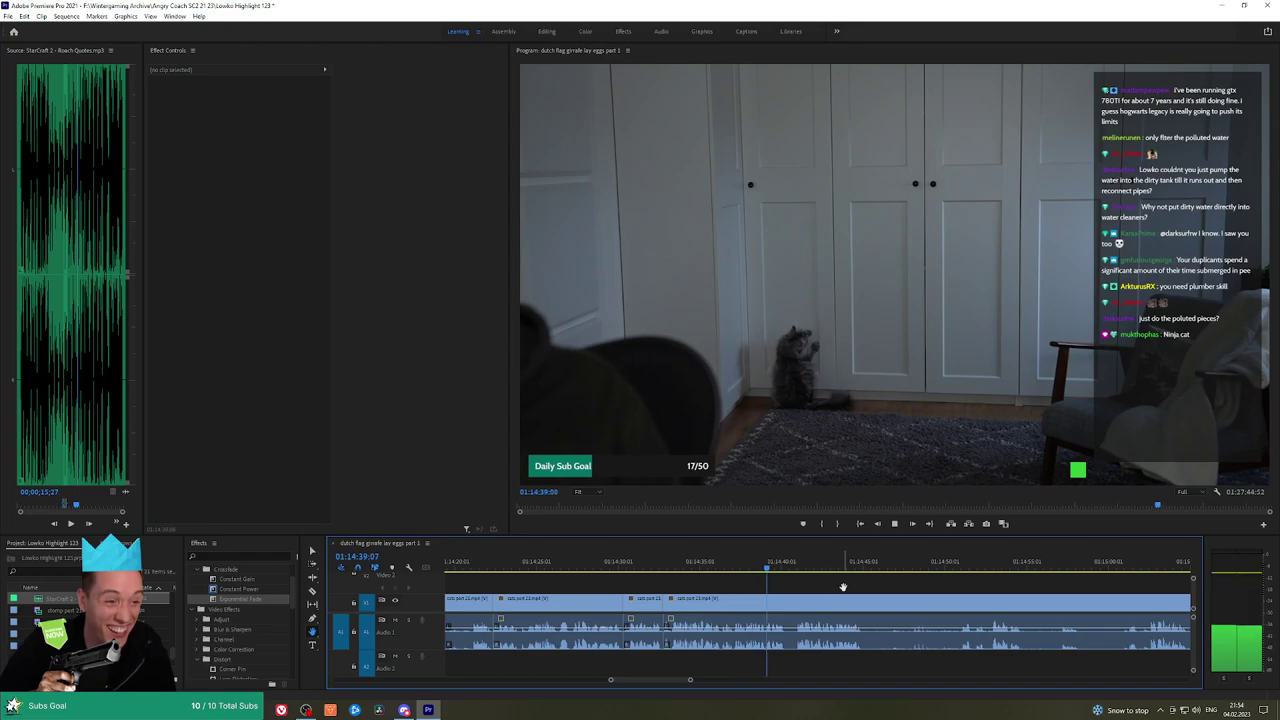
pyautogui.press('space')
pyautogui.press('c')
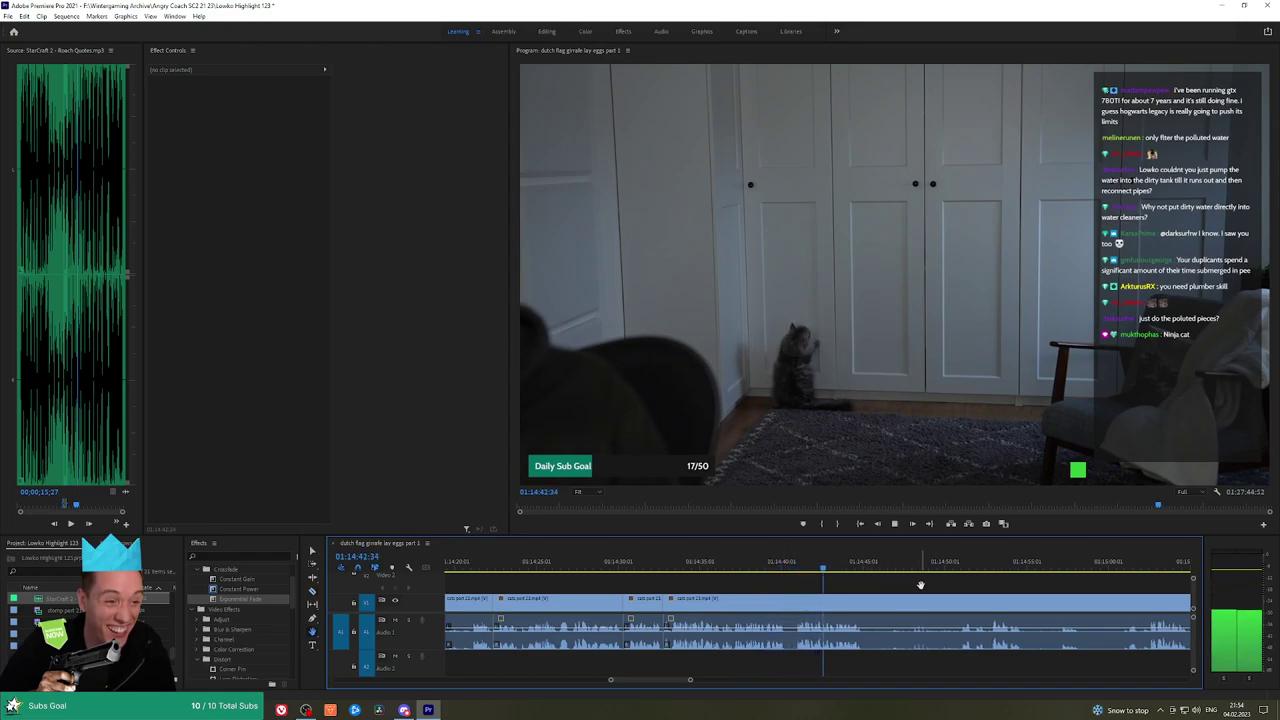
pyautogui.moveTo(920, 585); pyautogui.dragTo(807, 585)
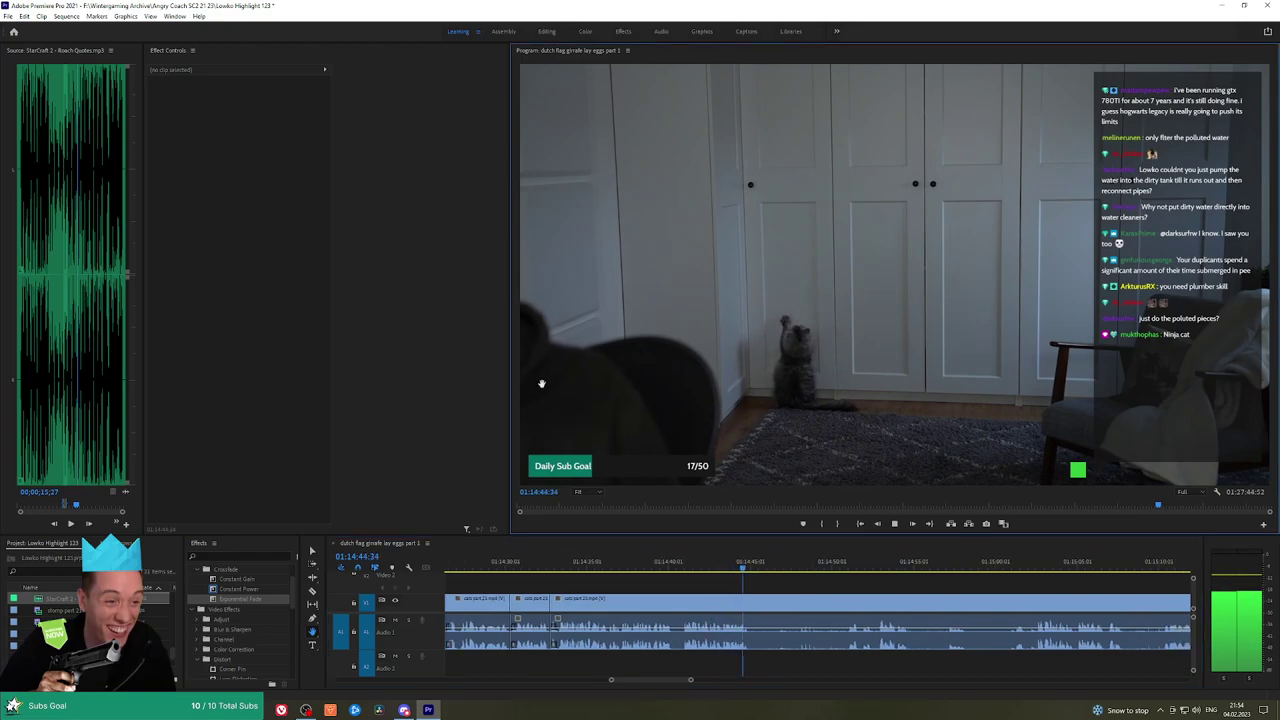
pyautogui.press('`')
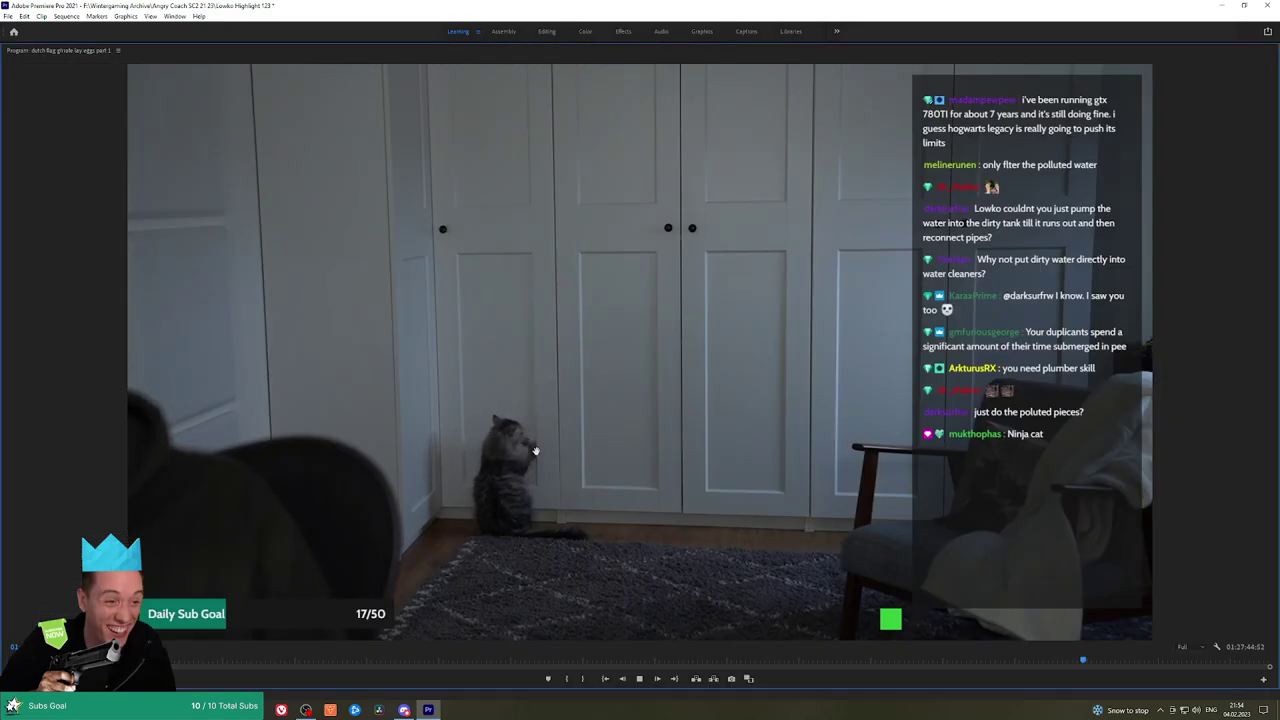
pyautogui.press('`')
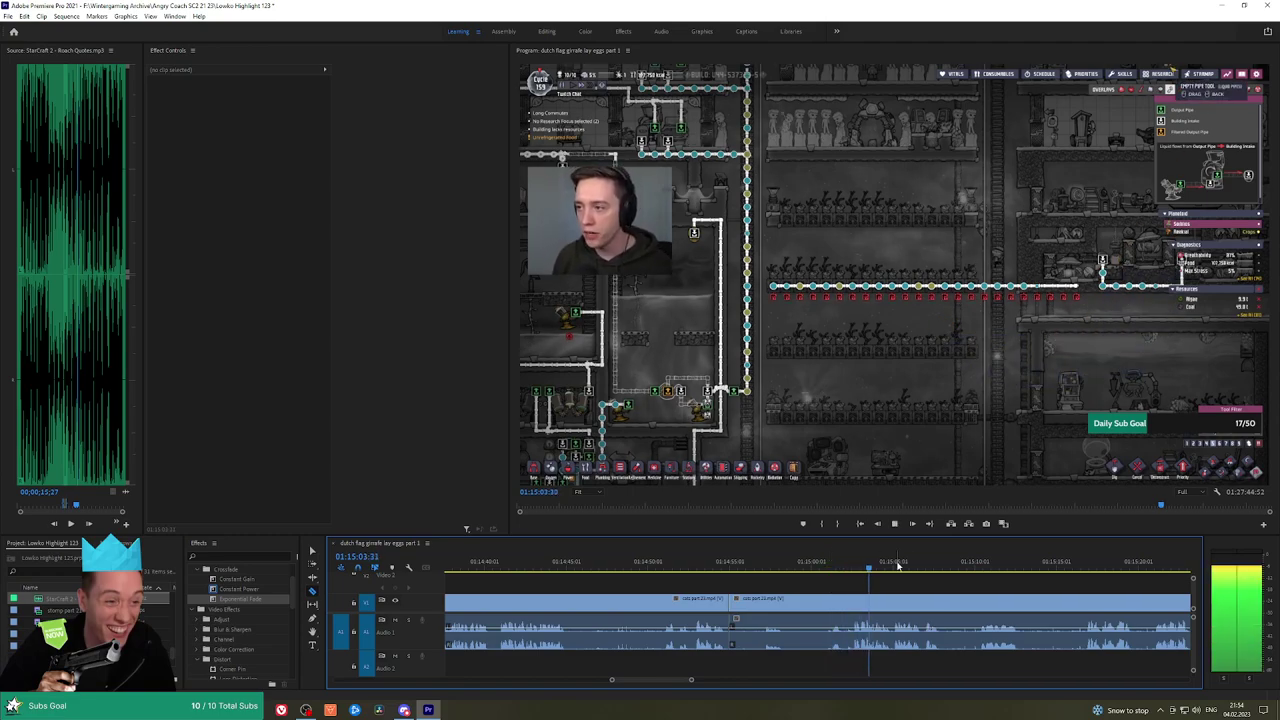
# Skim the gameplay footage between about 01:15:03 and 01:15:51 to find where the unused part ends
pyautogui.click(957, 566)
pyautogui.press('h')
pyautogui.moveTo(972, 590); pyautogui.dragTo(774, 590)
pyautogui.click(879, 569)
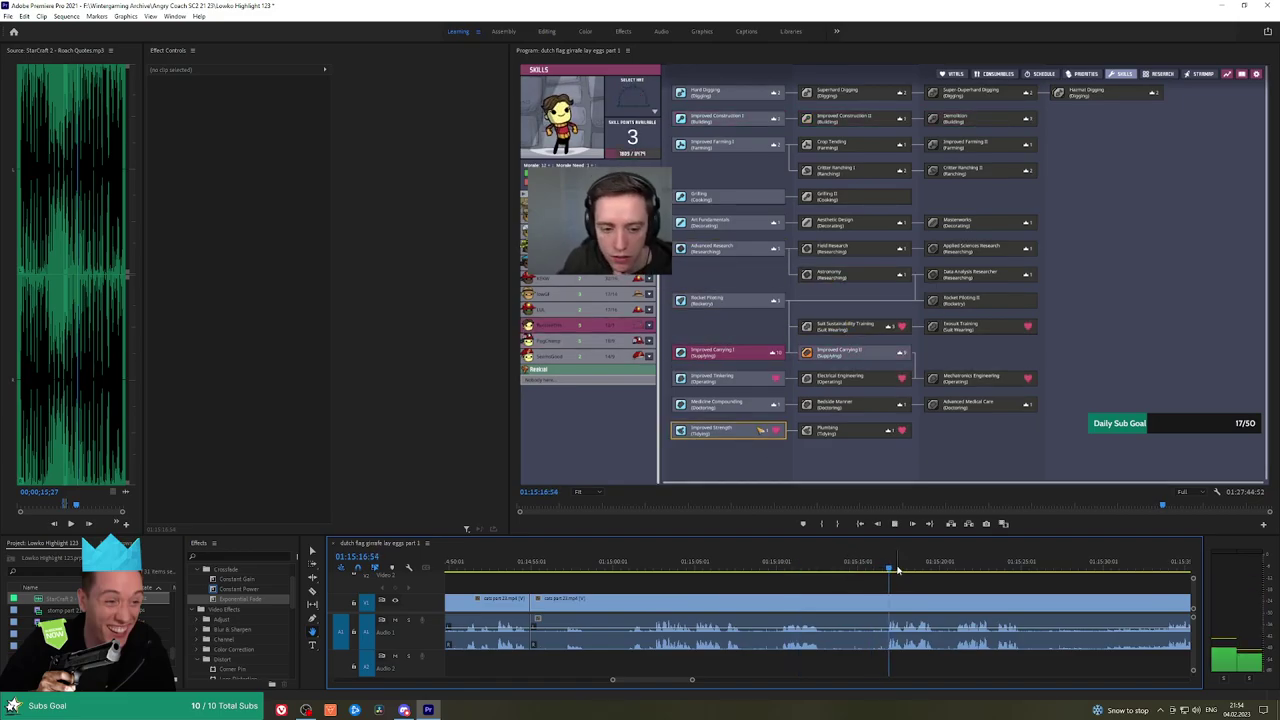
pyautogui.click(958, 566)
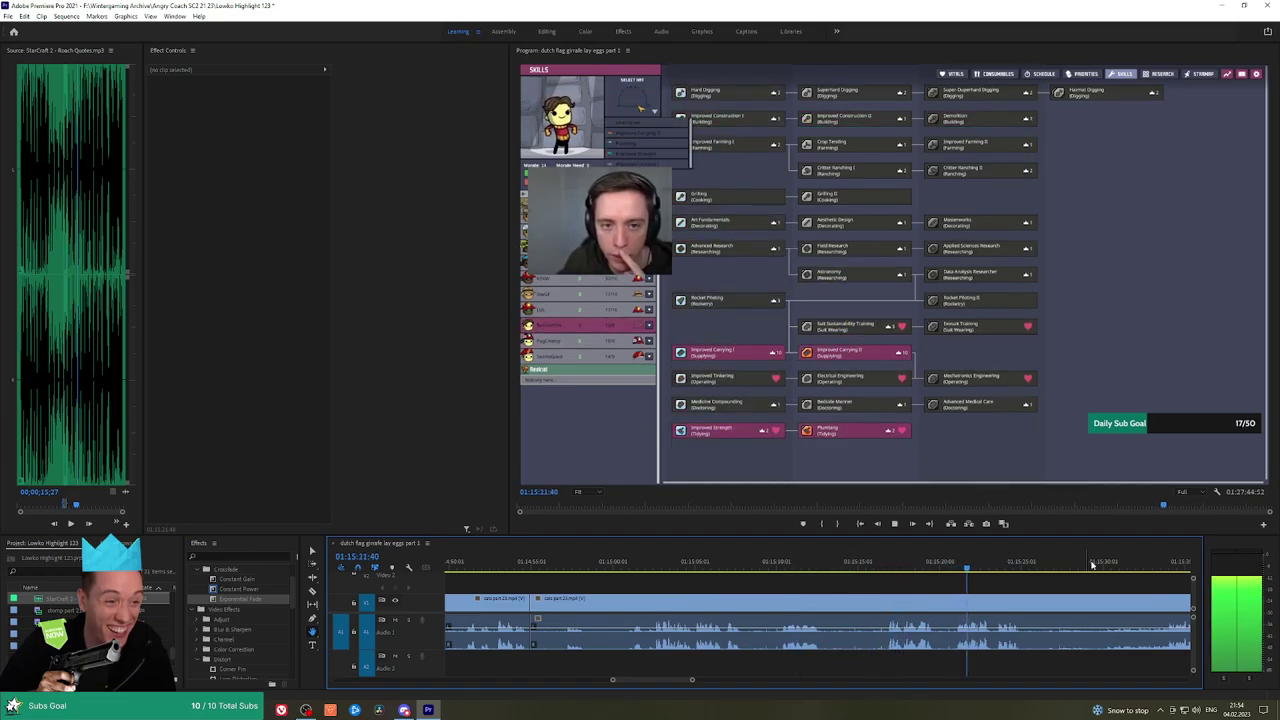
pyautogui.click(1162, 566)
pyautogui.moveTo(1158, 588); pyautogui.dragTo(777, 564)
pyautogui.scroll(-4, 1017, 597)
pyautogui.press('space')
pyautogui.scroll(2, 770, 578)
pyautogui.press('=')
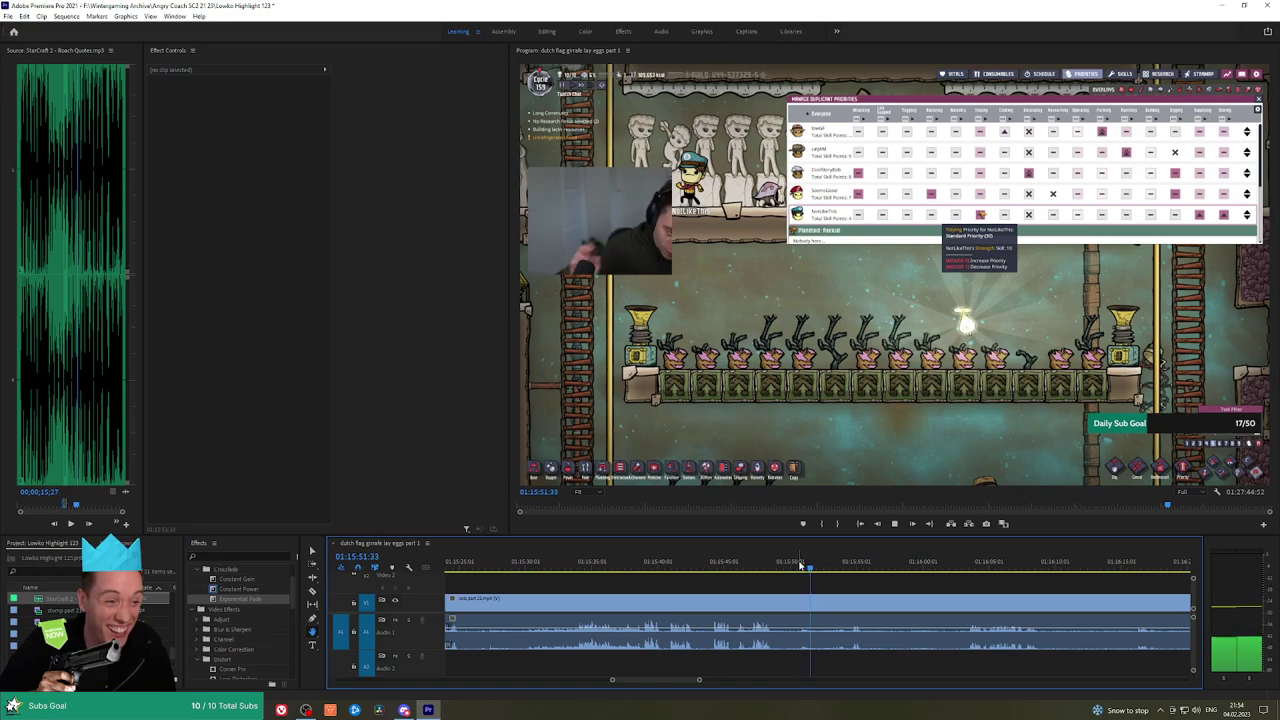
# Cut the clip at about 01:15:49 and ripple delete the gameplay footage back to the 01:14:55 cut
pyautogui.moveTo(785, 565); pyautogui.dragTo(778, 566)
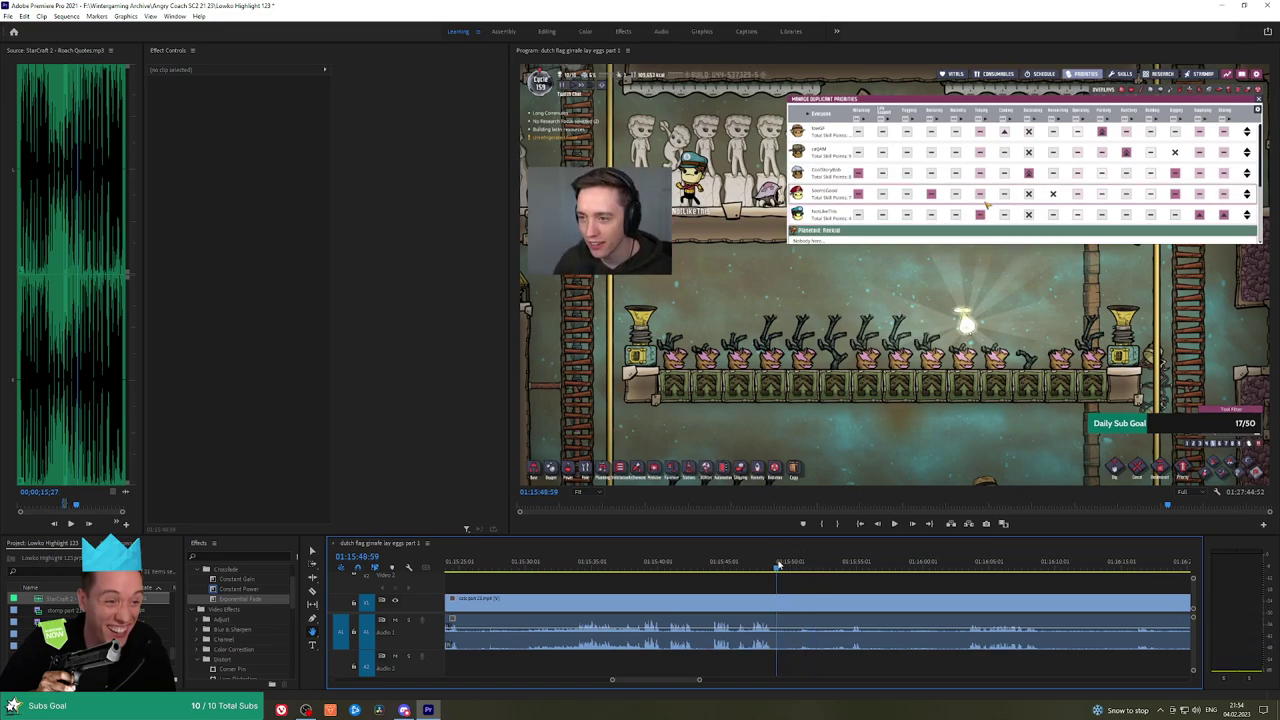
pyautogui.click(779, 603)
pyautogui.press('v')
pyautogui.click(751, 604)
pyautogui.hotkey('shift', 'Delete')
pyautogui.press('space')
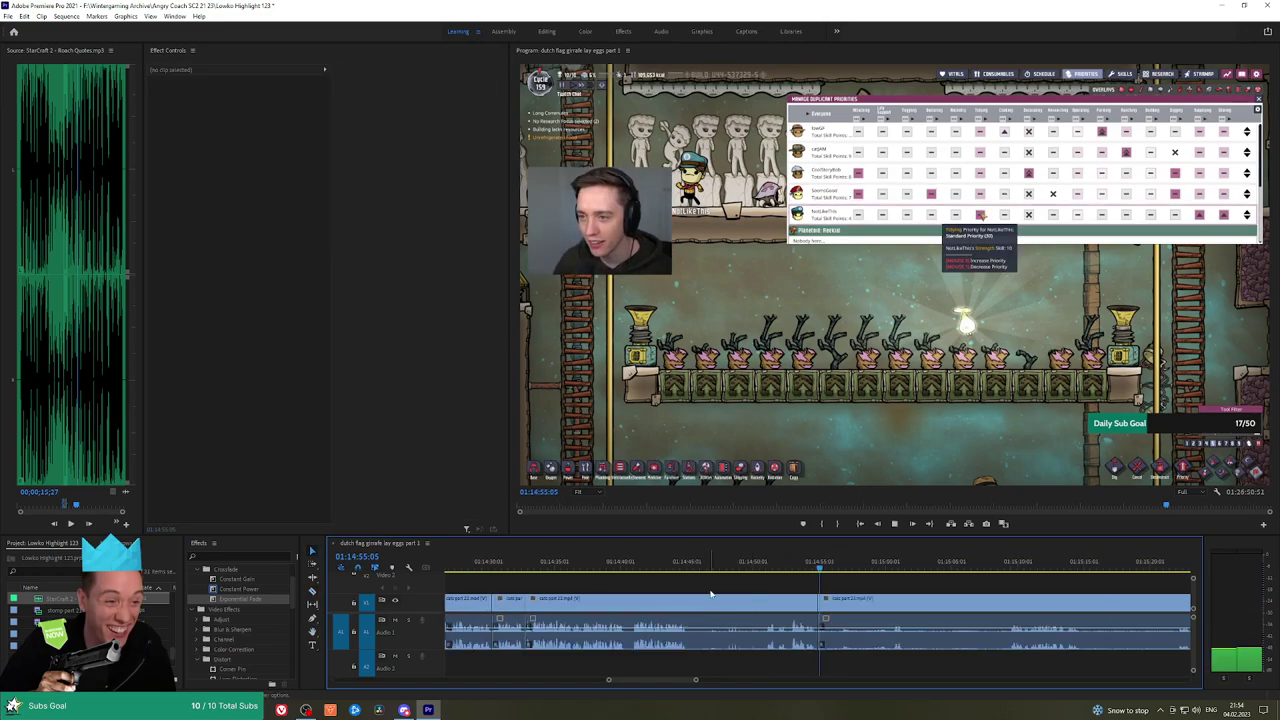
# Add an Exponential Fade audio transition at the 01:14:55 join and play back across it
pyautogui.click(318, 585)
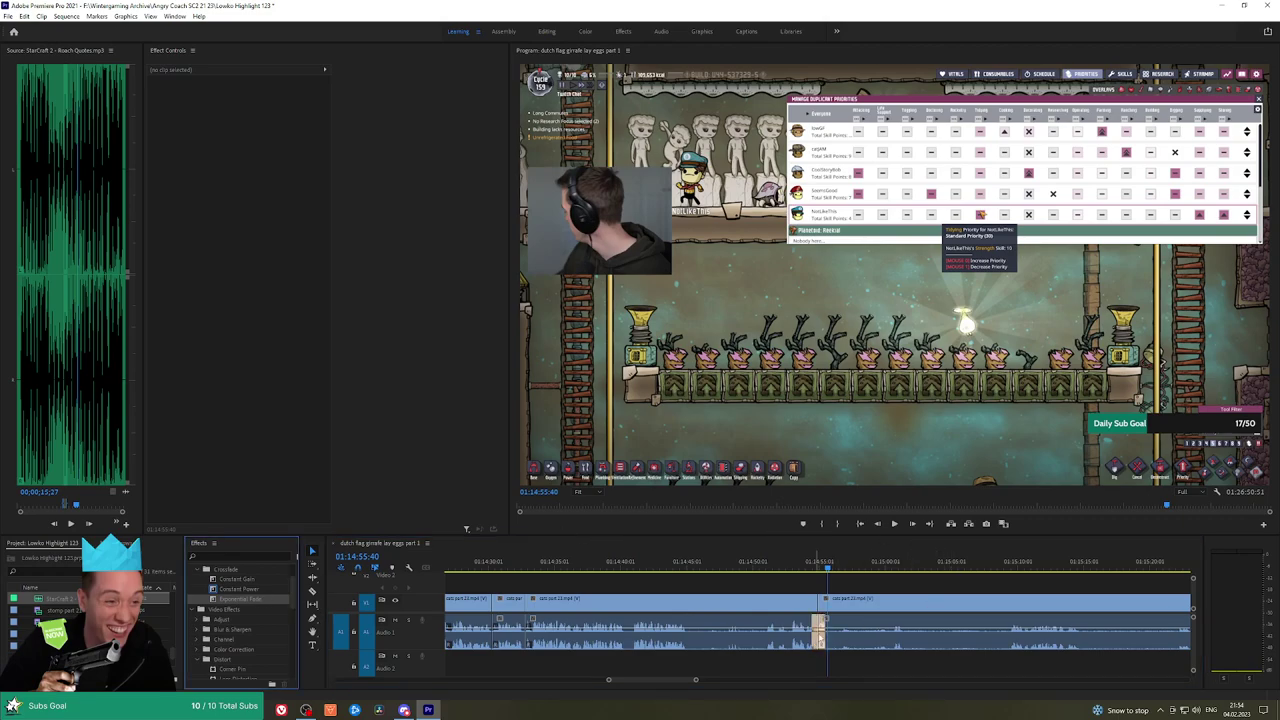
pyautogui.click(803, 566)
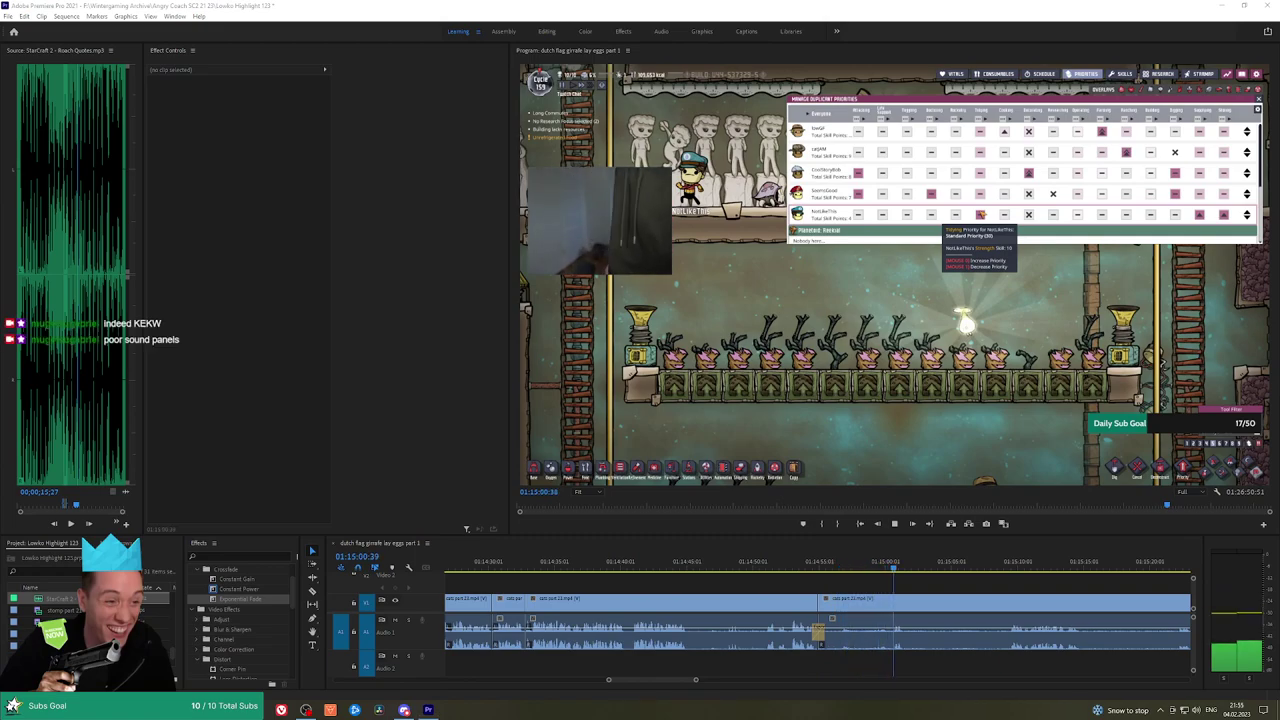
pyautogui.press('h')
pyautogui.moveTo(974, 591); pyautogui.dragTo(797, 580)
# Cut the cat webcam footage at about 01:15:15 and 01:15:17 and ripple delete the piece between
pyautogui.moveTo(683, 566); pyautogui.dragTo(839, 555)
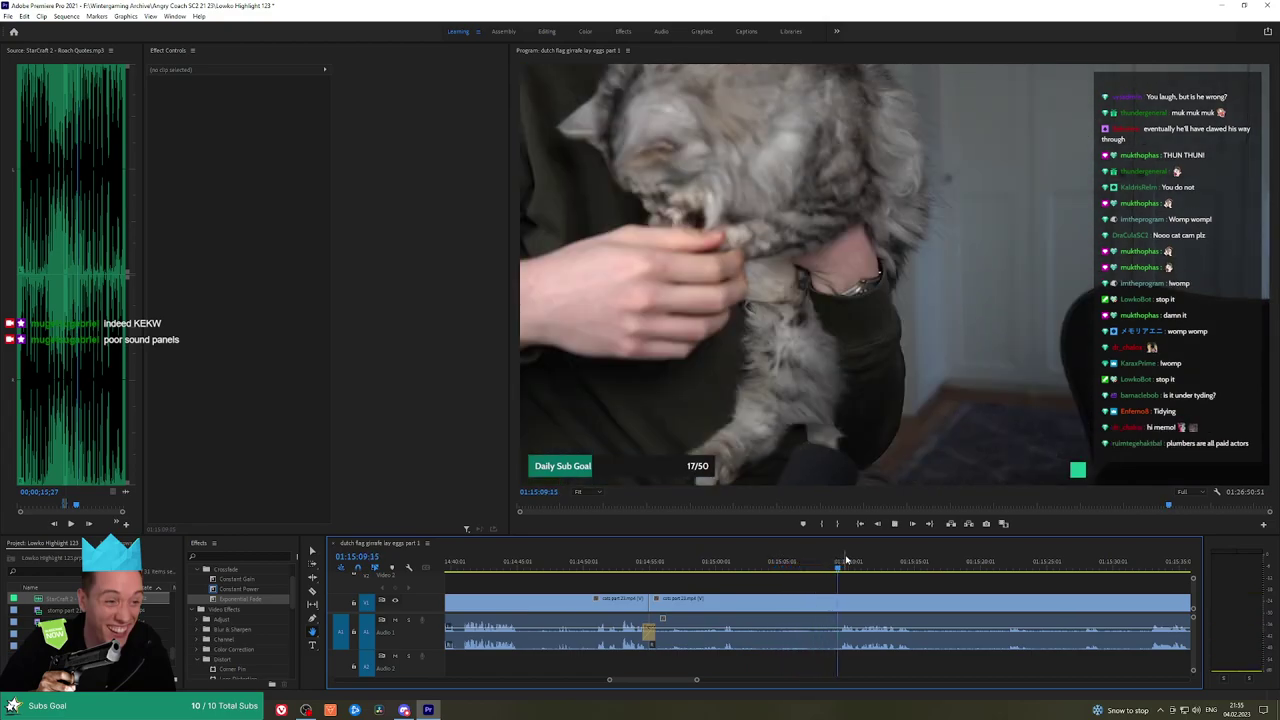
pyautogui.press('space')
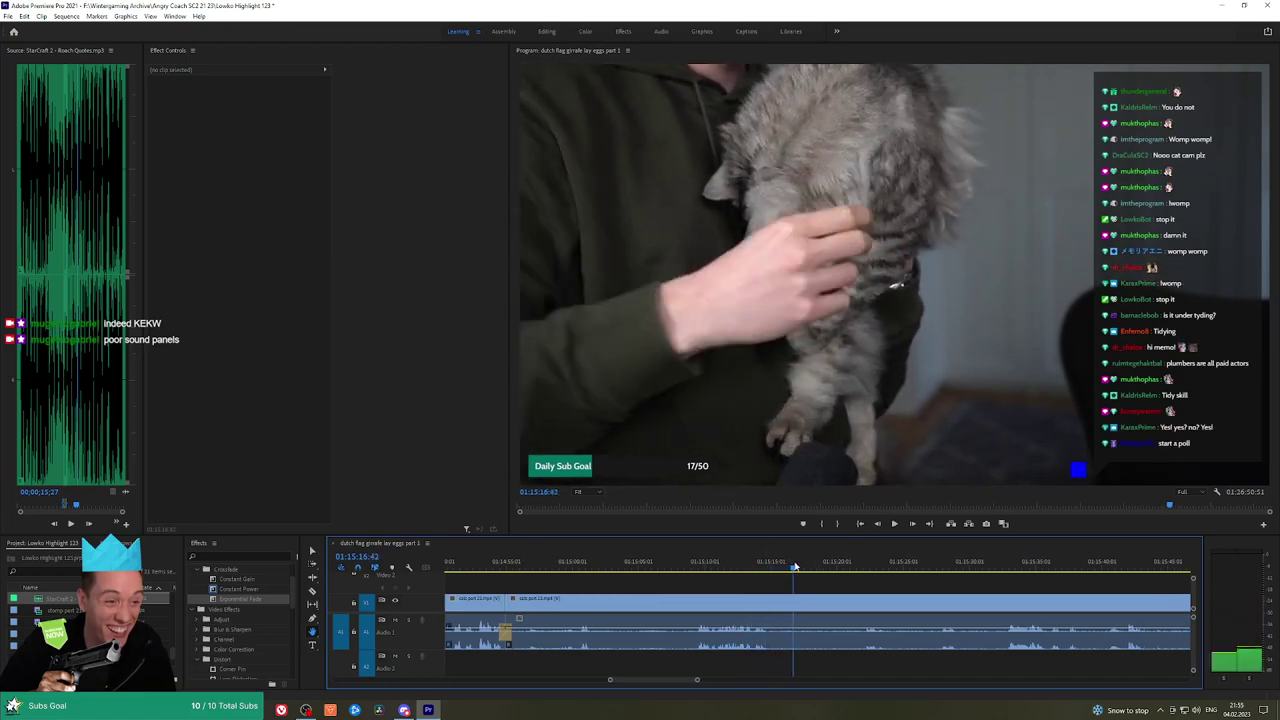
pyautogui.click(810, 565)
pyautogui.moveTo(810, 565); pyautogui.dragTo(845, 566)
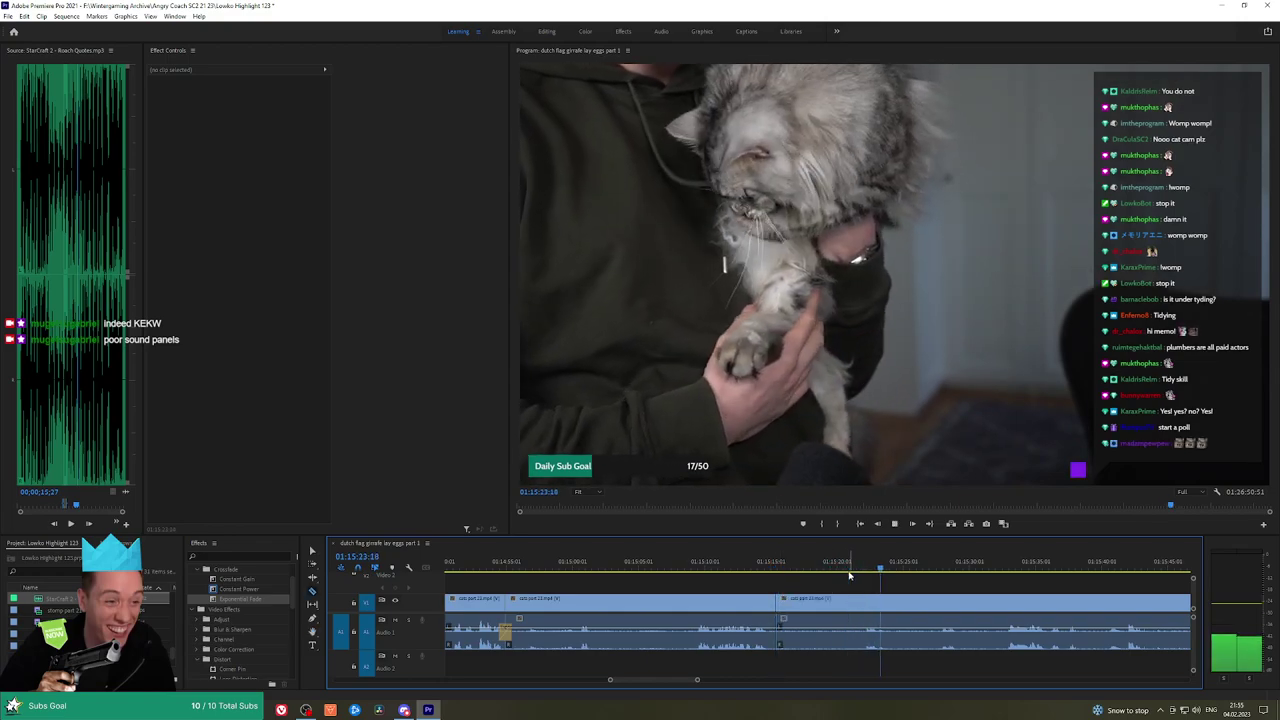
pyautogui.moveTo(849, 575); pyautogui.dragTo(816, 577)
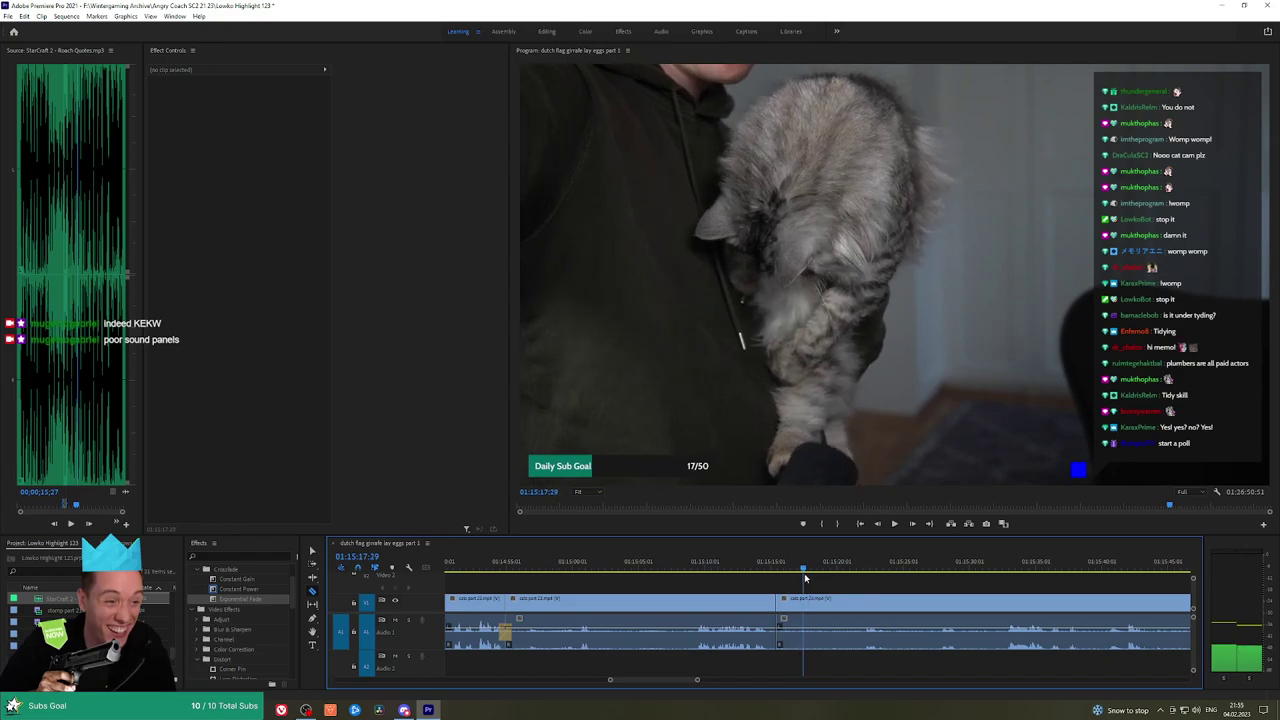
pyautogui.click(799, 601)
pyautogui.hotkey('shift', 'Delete')
pyautogui.press('space')
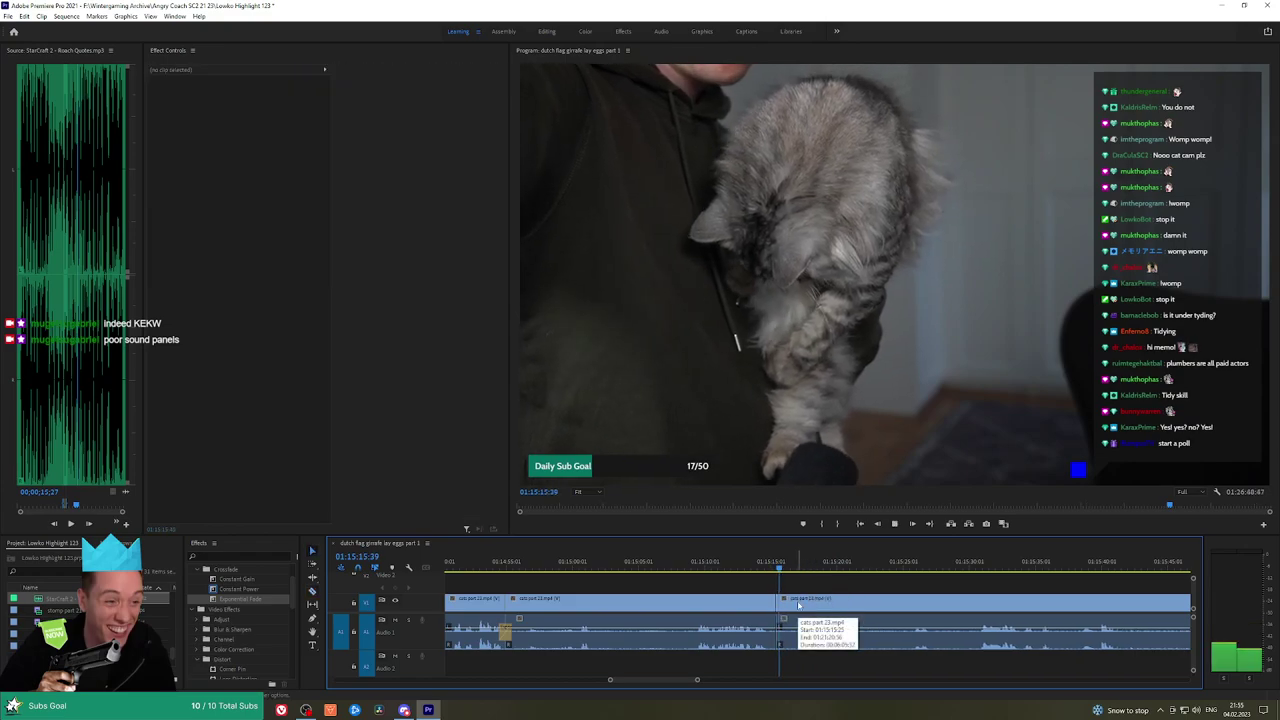
# Add a Constant Power audio transition at the 01:15:15 join and play back the footage after it
pyautogui.moveTo(236, 589); pyautogui.dragTo(650, 589)
pyautogui.moveTo(773, 644); pyautogui.dragTo(774, 640)
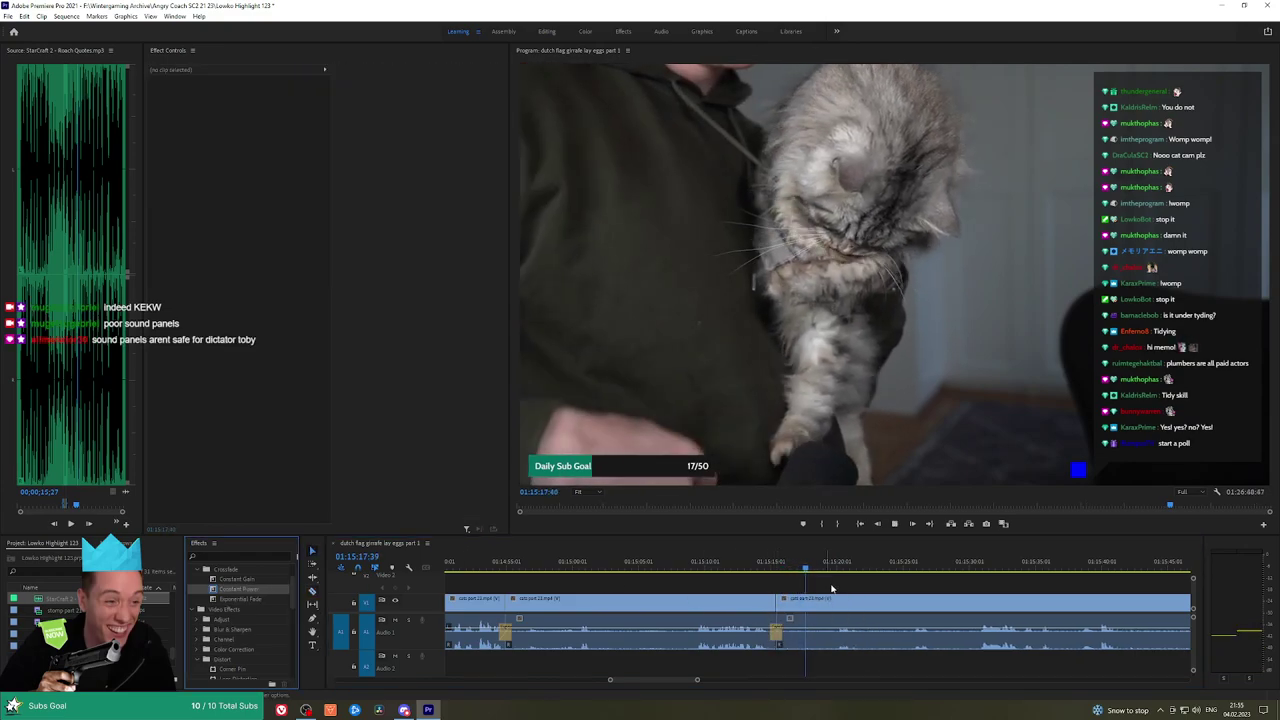
pyautogui.click(842, 567)
pyautogui.press('space')
# Review the cat webcam footage from about 01:15:20 to 01:16:07 for parts to cut
pyautogui.press('h')
pyautogui.moveTo(896, 585); pyautogui.dragTo(812, 566)
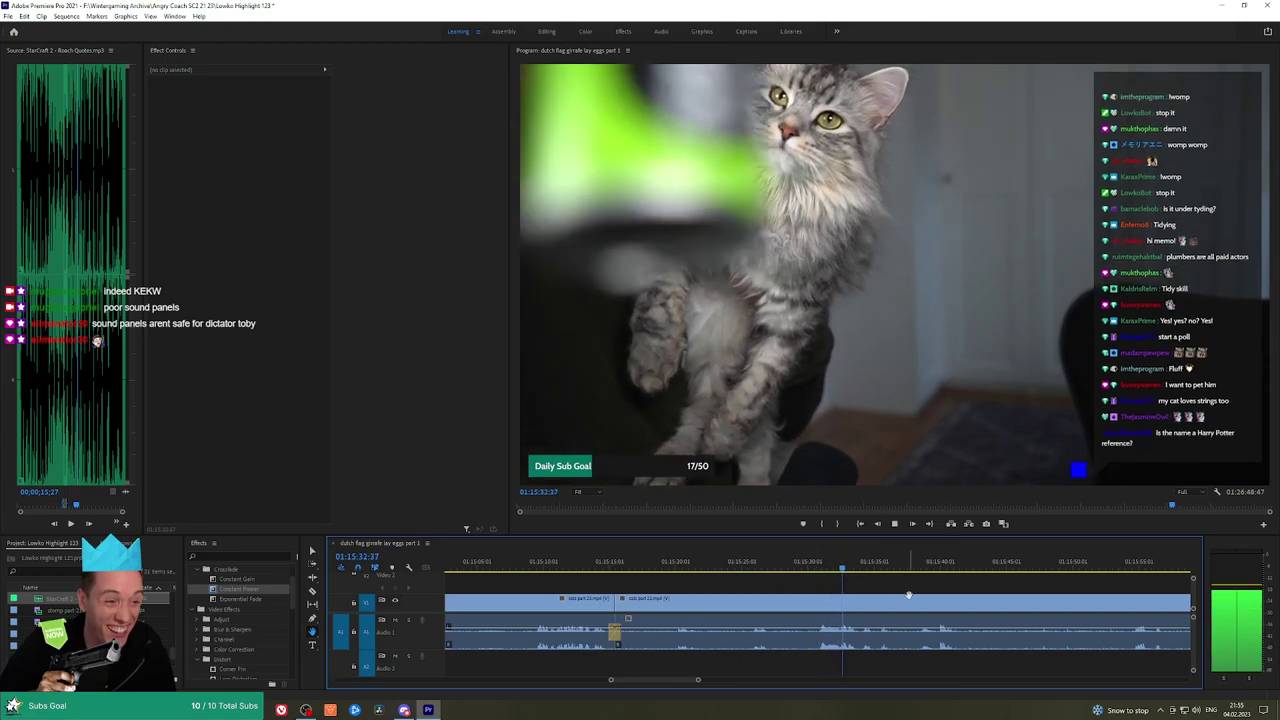
pyautogui.moveTo(936, 588); pyautogui.dragTo(852, 588)
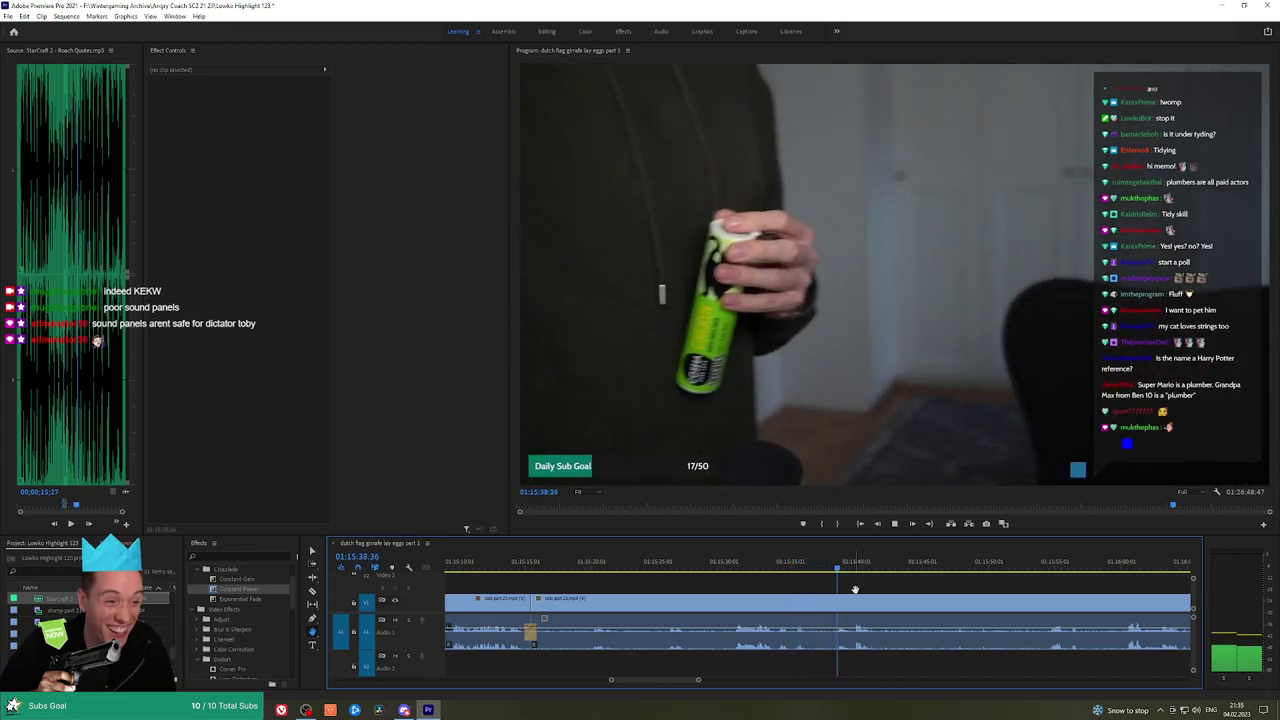
pyautogui.moveTo(851, 587)
pyautogui.mouseDown()
pyautogui.moveTo(778, 586)
pyautogui.moveTo(786, 569)
pyautogui.moveTo(945, 565)
pyautogui.moveTo(846, 583)
pyautogui.mouseUp()
pyautogui.click(851, 567)
pyautogui.press('space')
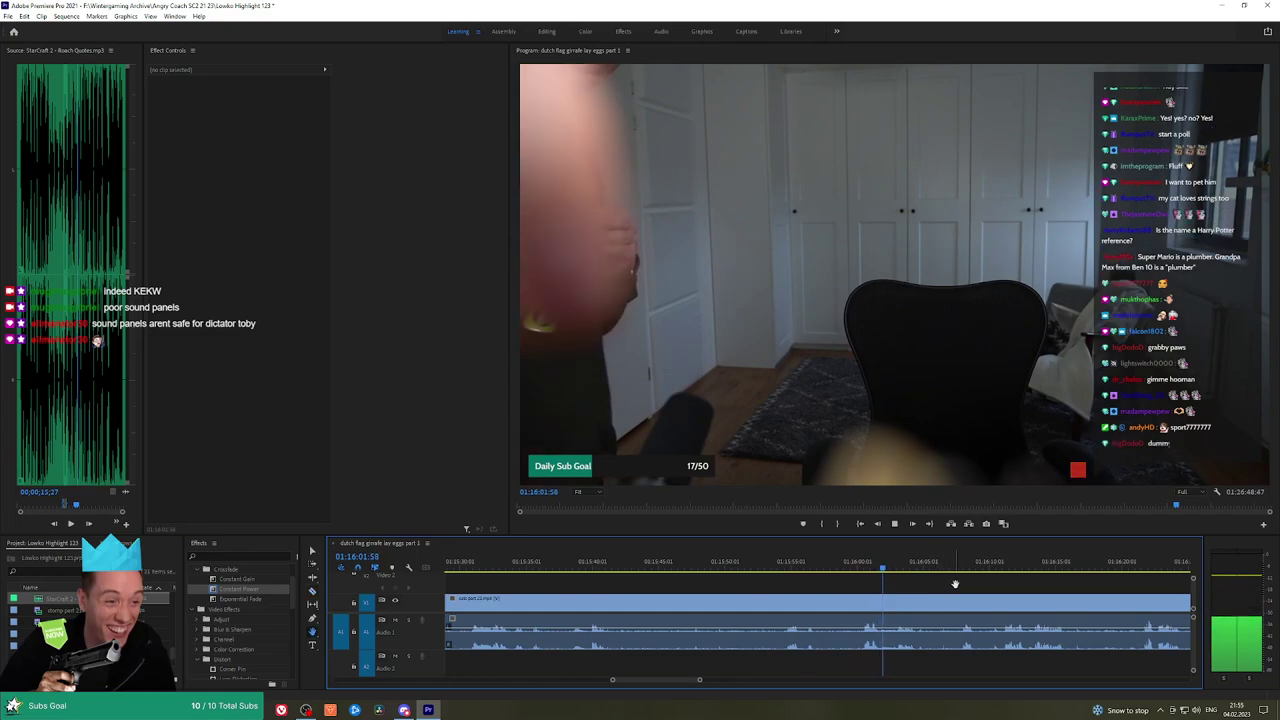
pyautogui.moveTo(938, 590); pyautogui.dragTo(915, 584)
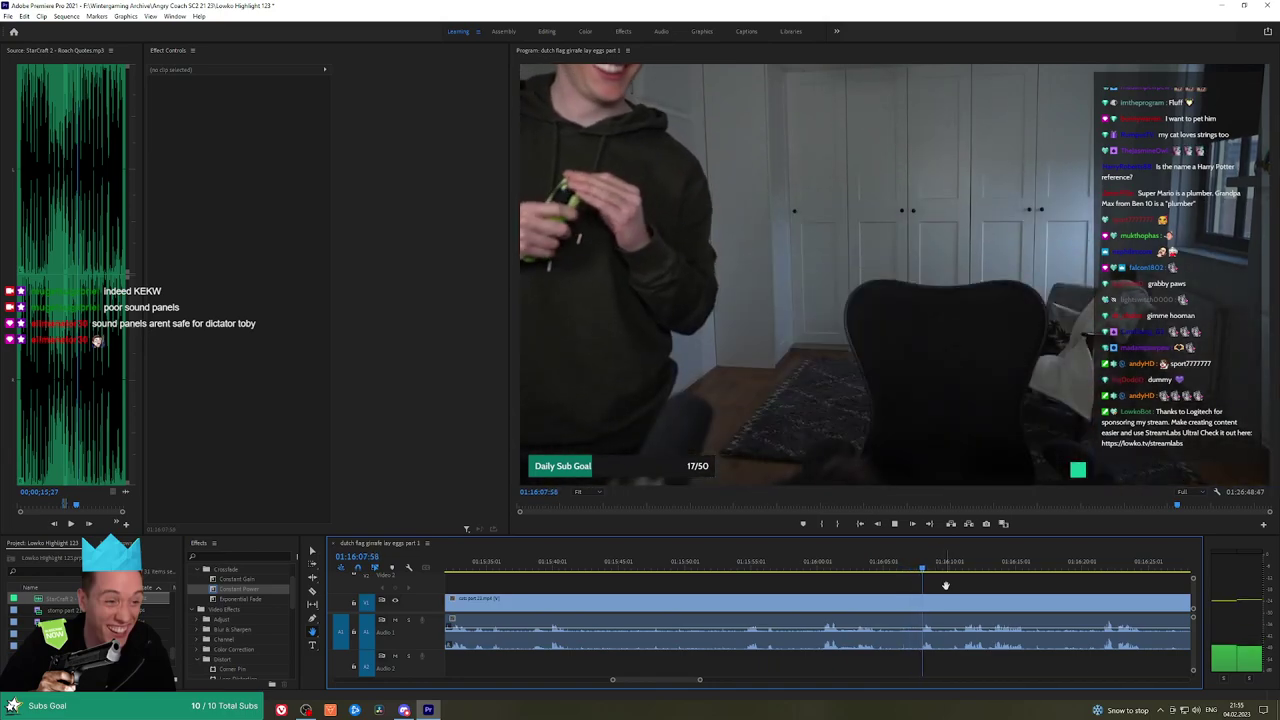
# Examine the cat's close-up at about 01:16:06 in an enlarged preview and play the footage up to about 01:16:17
pyautogui.click(910, 575)
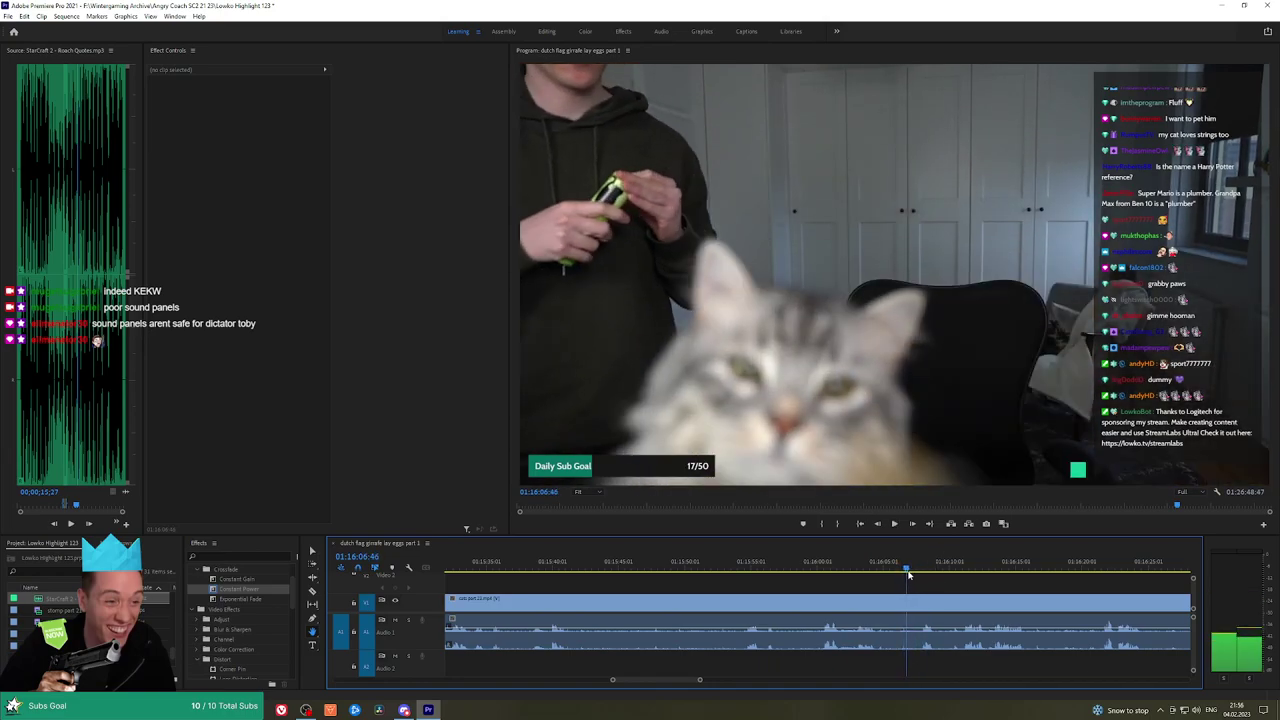
pyautogui.press('`')
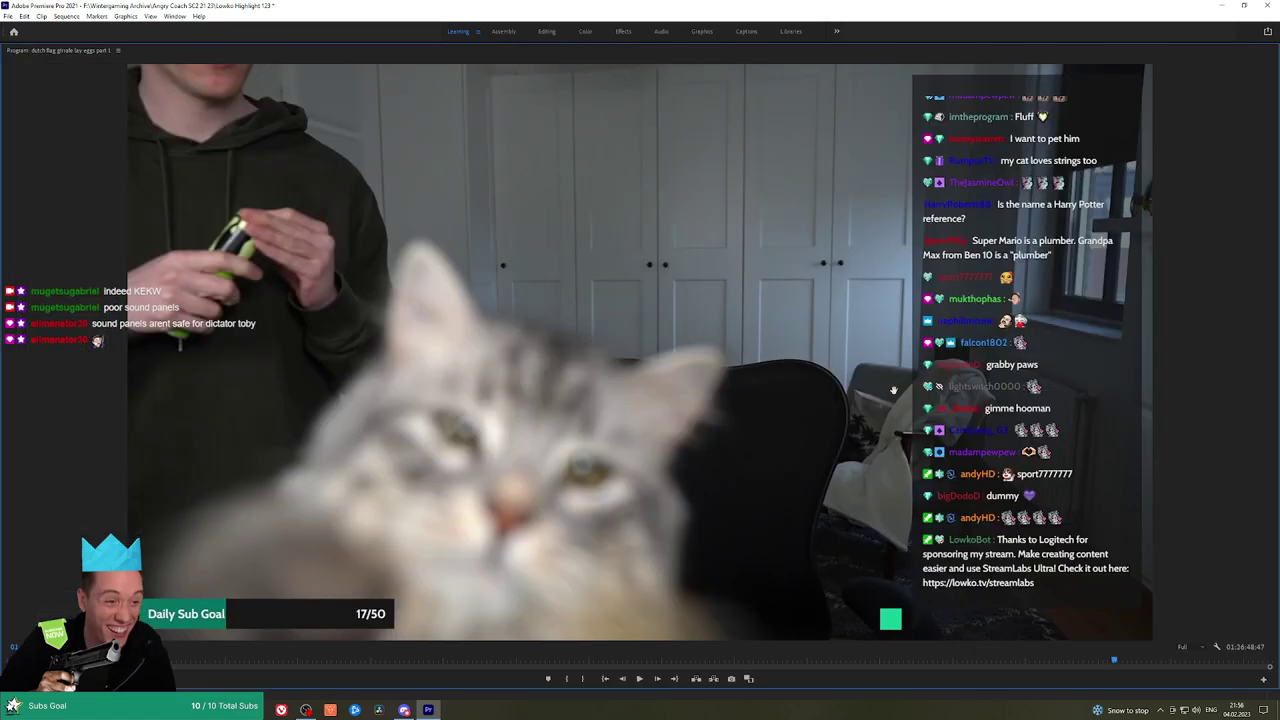
pyautogui.press('`')
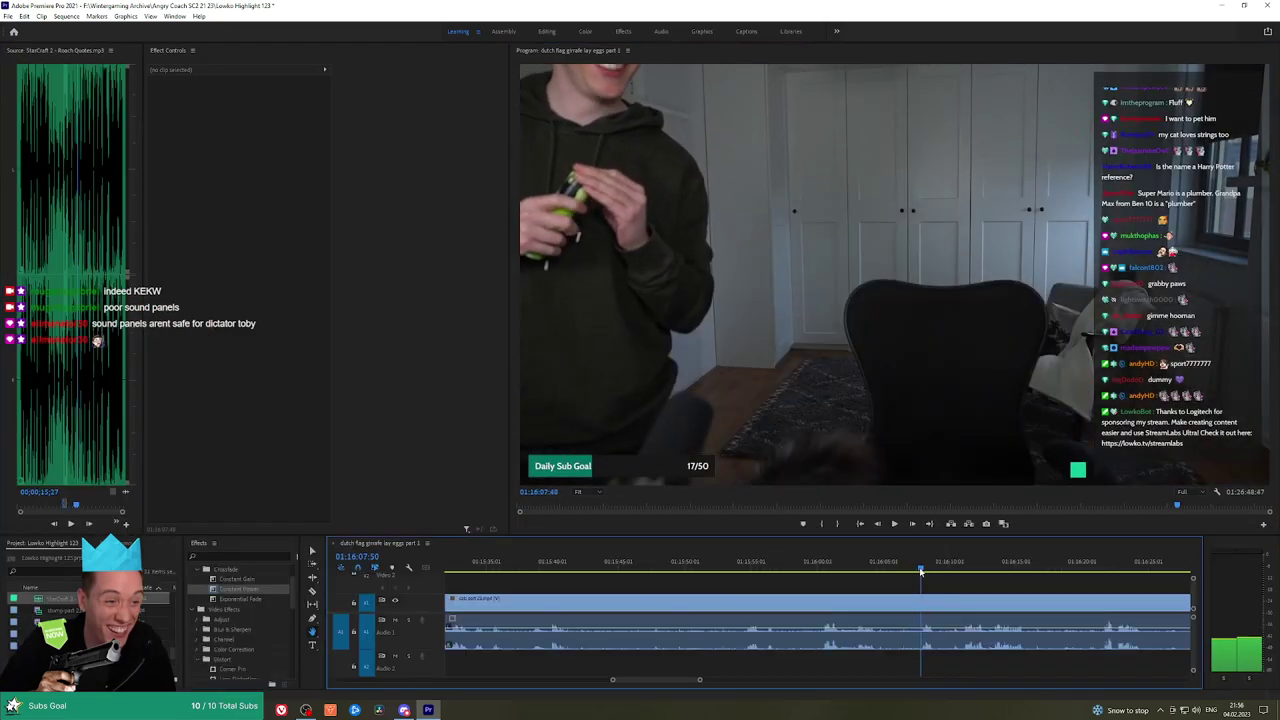
pyautogui.click(907, 571)
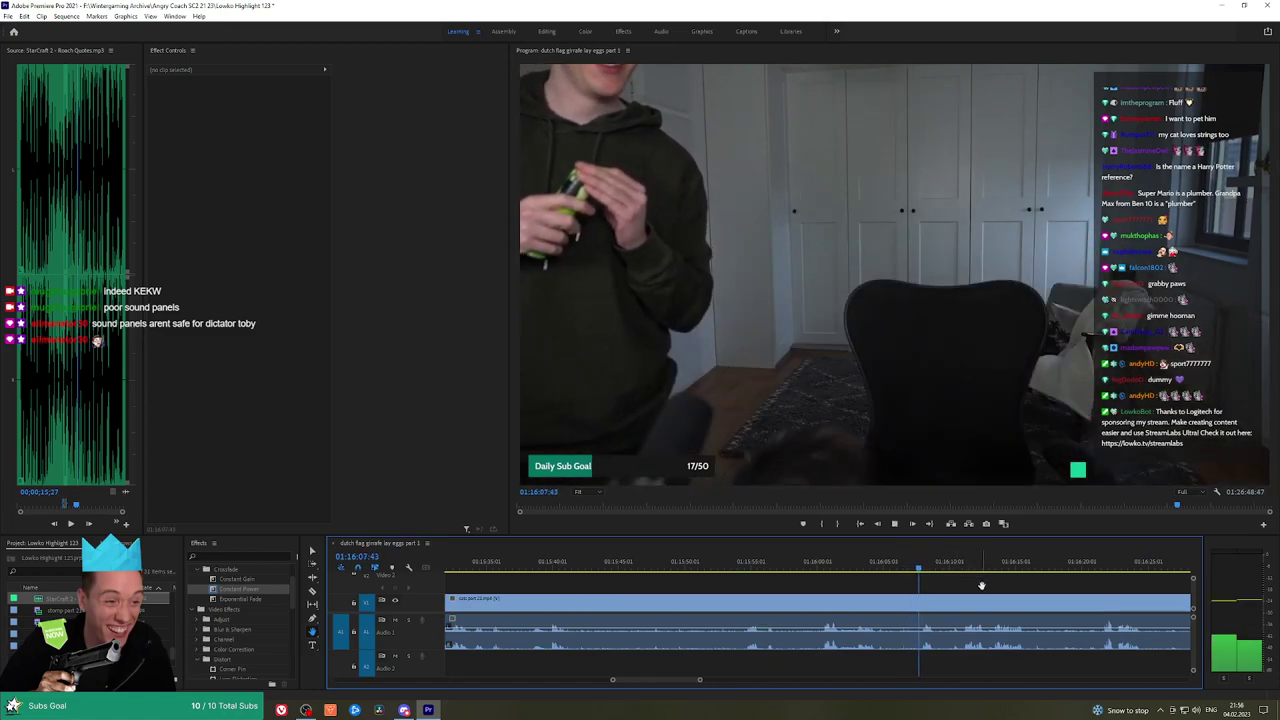
pyautogui.scroll(-2, 839, 585)
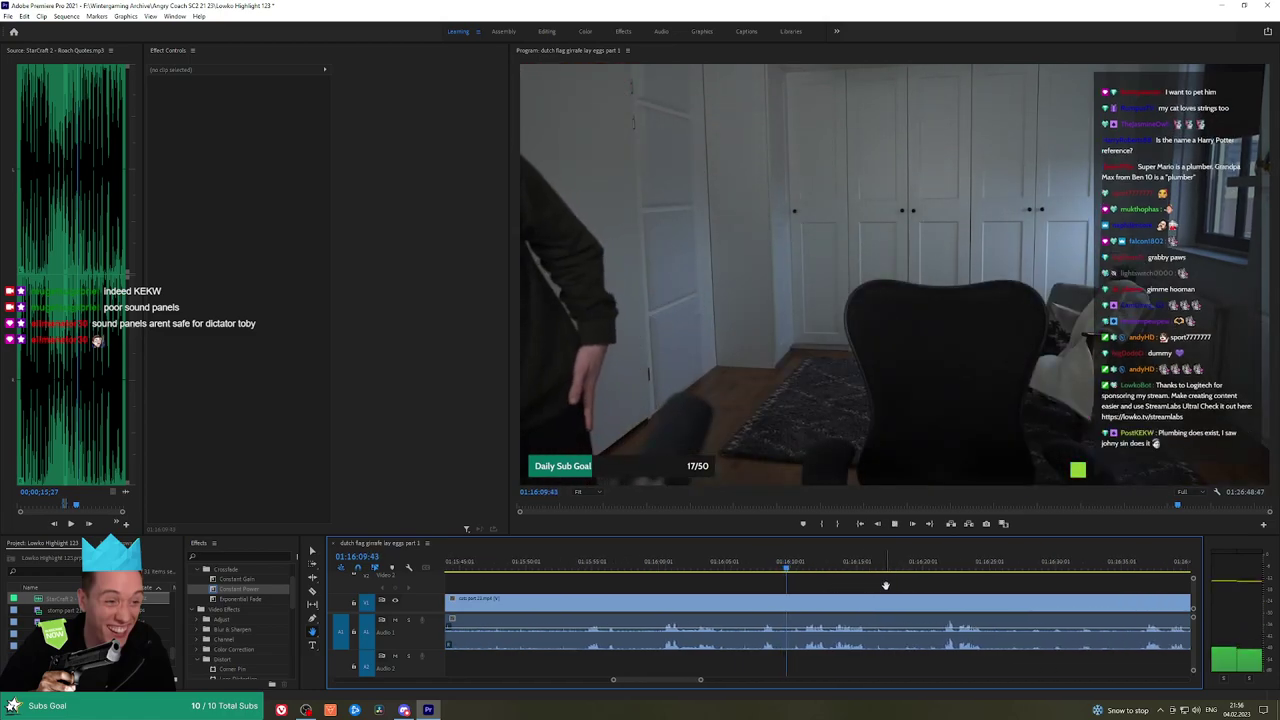
pyautogui.scroll(-1, 860, 582)
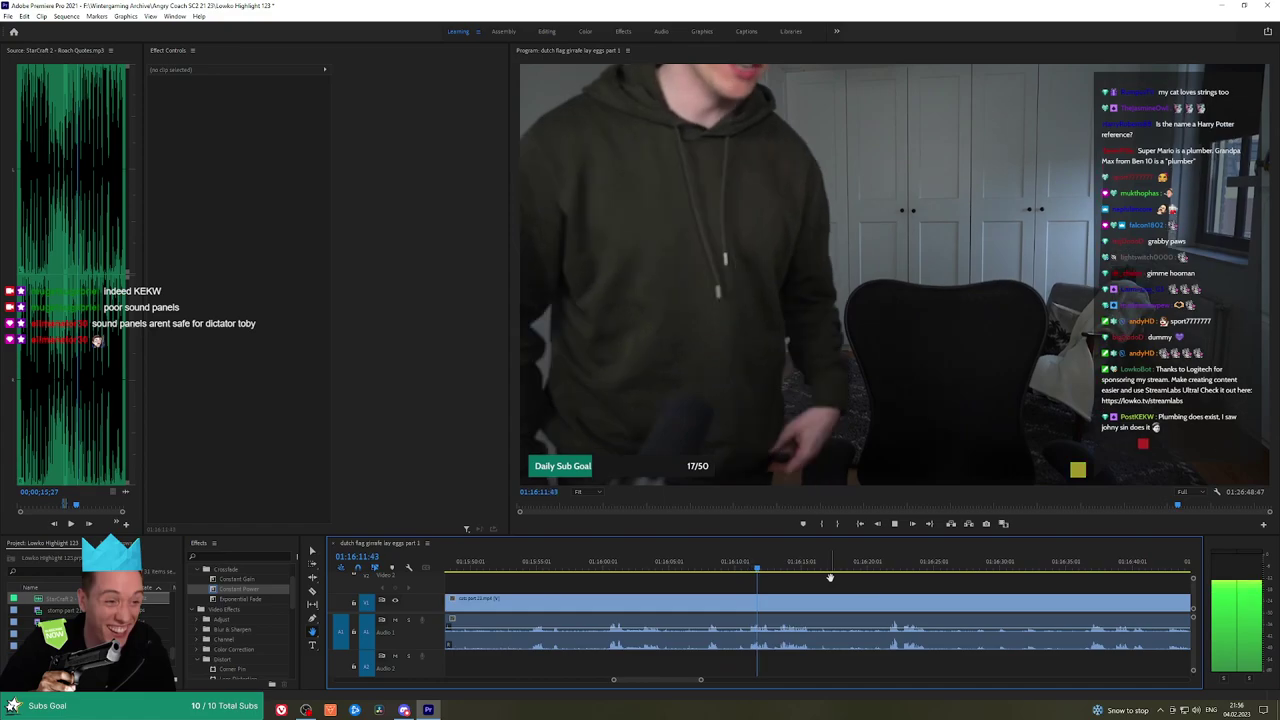
pyautogui.scroll(-1, 811, 578)
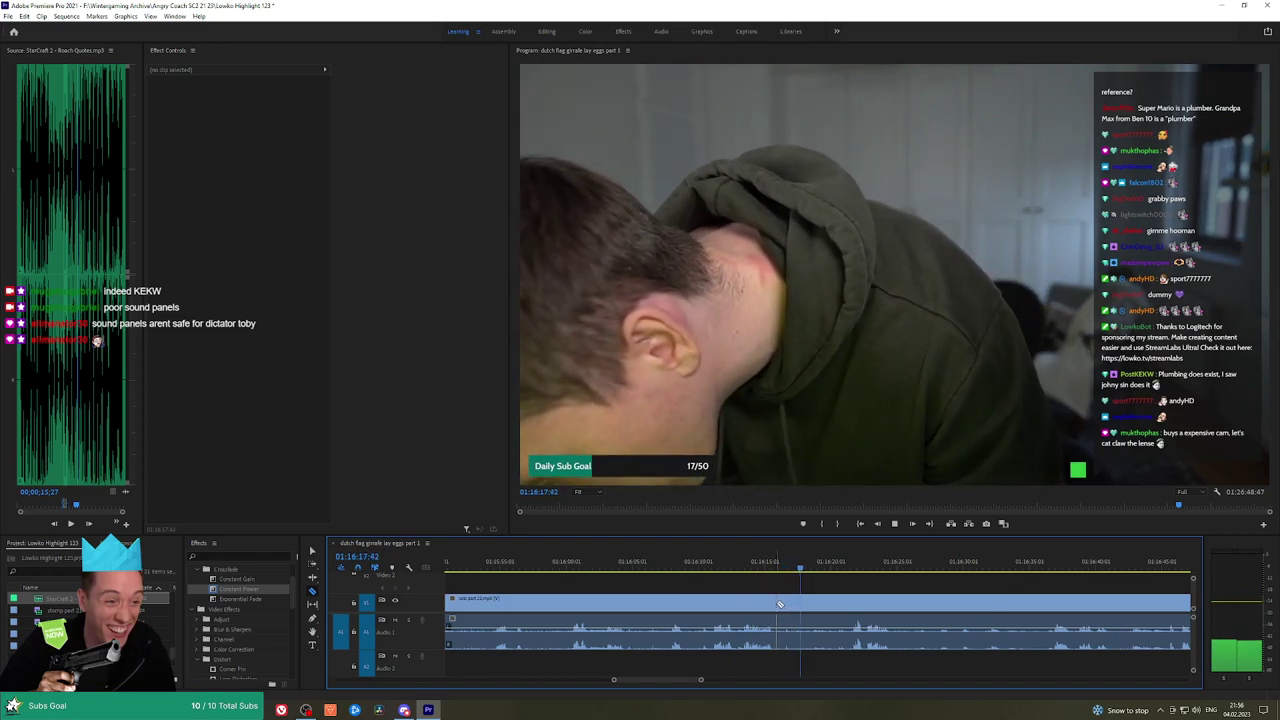
# Ripple delete the footage between about 01:16:17 and 01:16:20 and add a Constant Power audio transition at the join
pyautogui.click(853, 571)
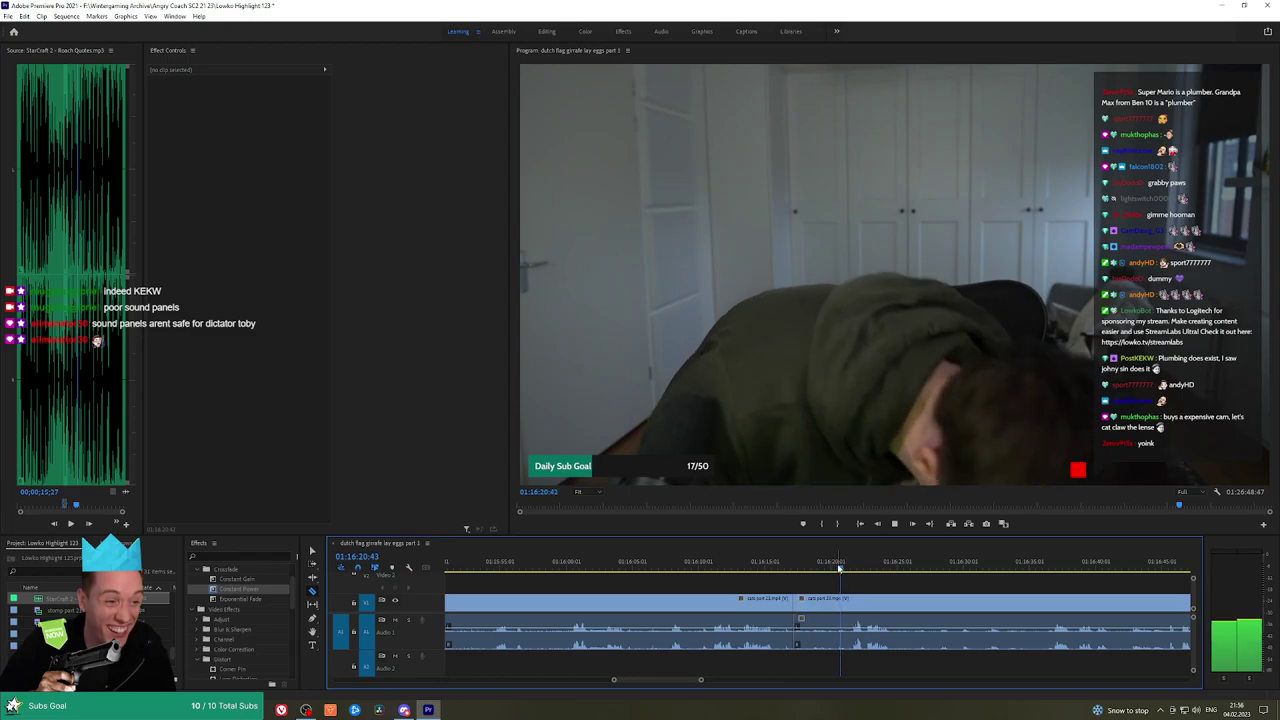
pyautogui.click(851, 567)
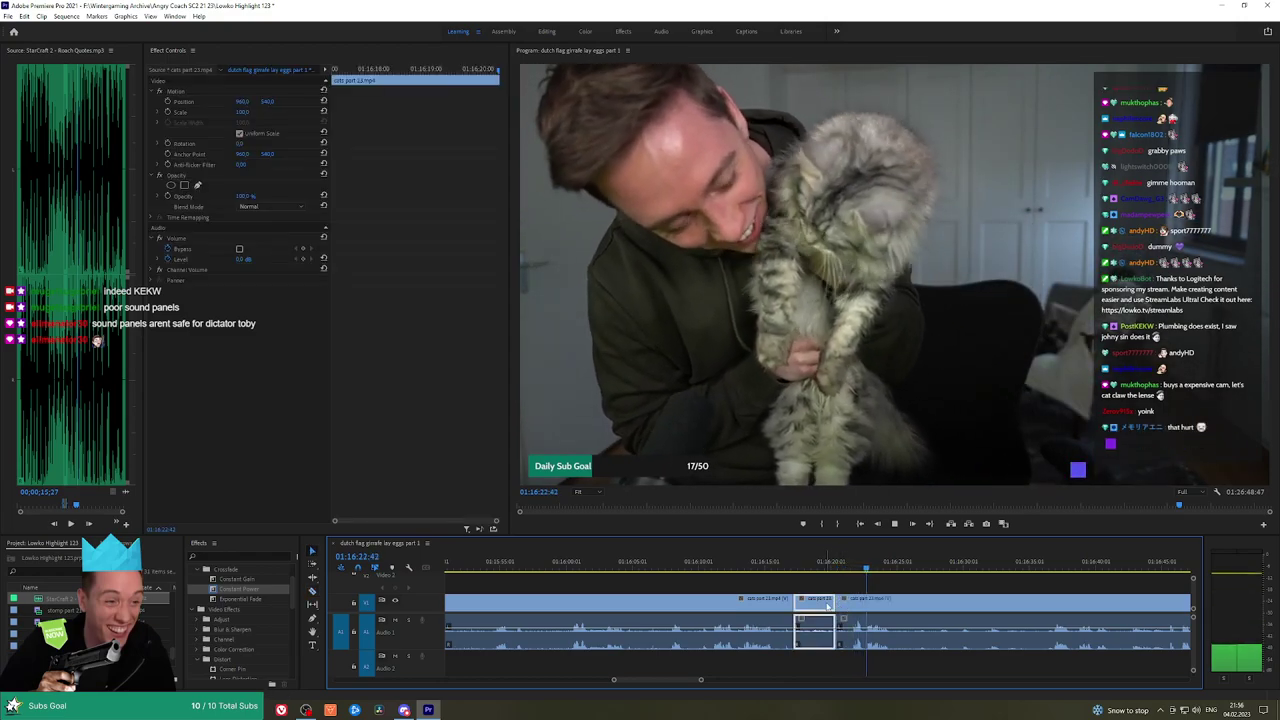
pyautogui.press('Up')
pyautogui.moveTo(243, 589); pyautogui.dragTo(793, 632)
pyautogui.scroll(-3, 830, 588)
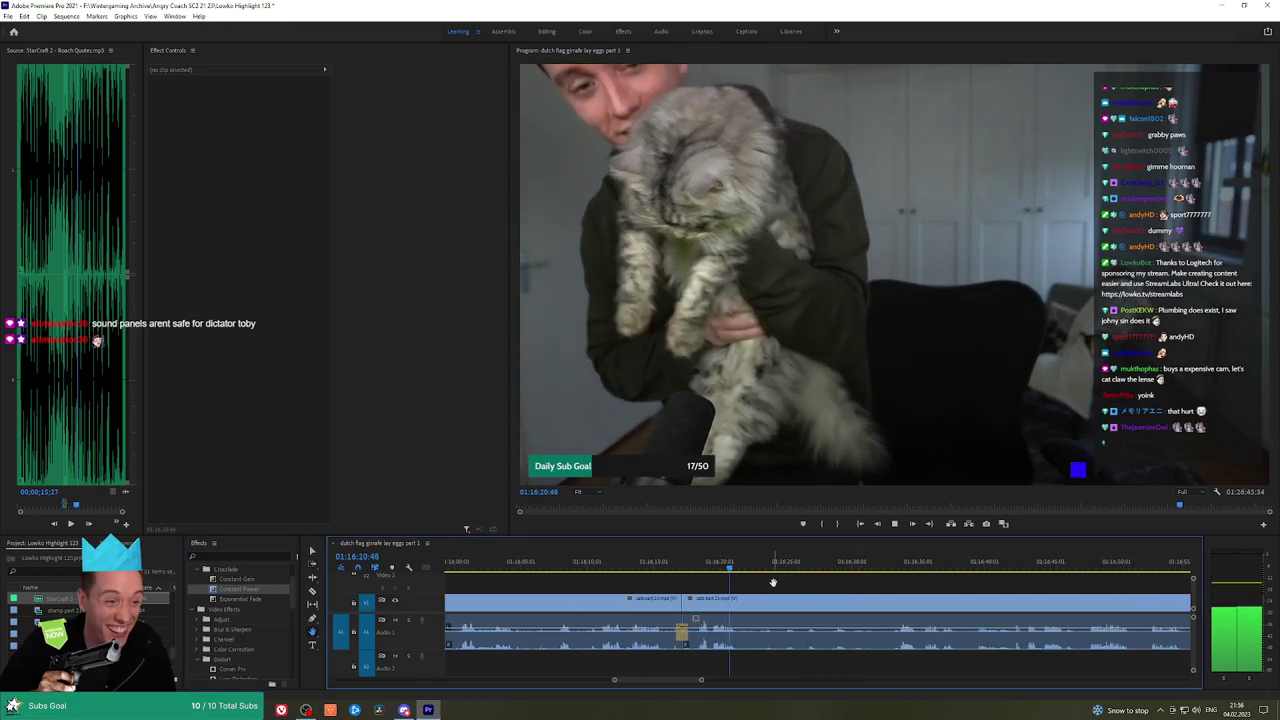
# Ripple delete the footage between about 01:16:21 and 01:16:28 and add a Constant Power audio transition at the join
pyautogui.click(740, 607)
pyautogui.click(898, 569)
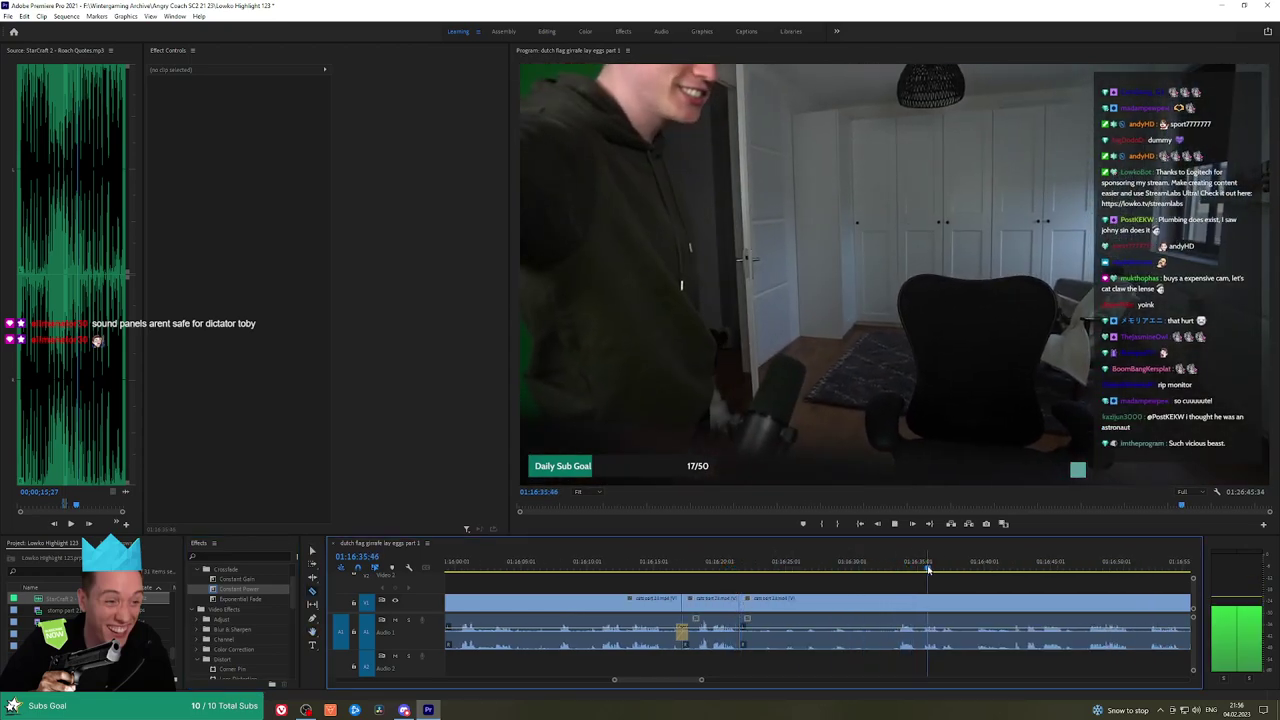
pyautogui.click(966, 567)
pyautogui.click(977, 568)
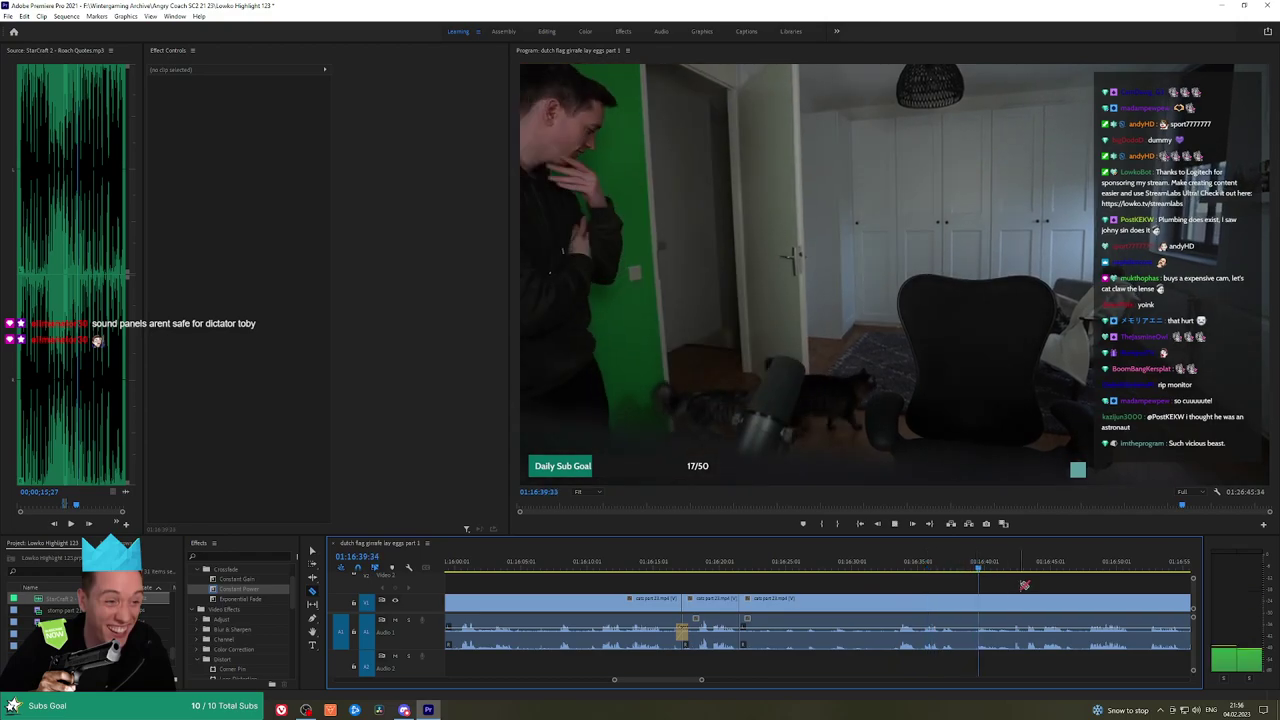
pyautogui.press('h')
pyautogui.moveTo(1022, 585); pyautogui.dragTo(764, 581)
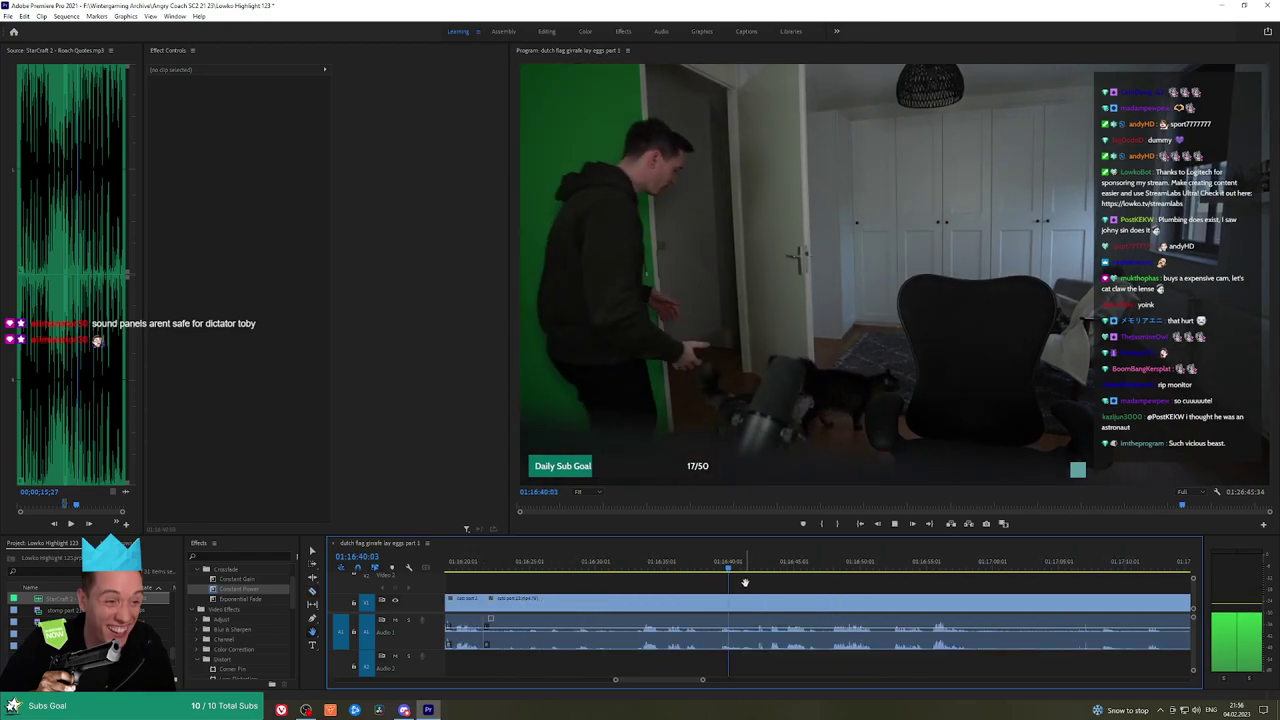
pyautogui.moveTo(648, 565); pyautogui.dragTo(575, 565)
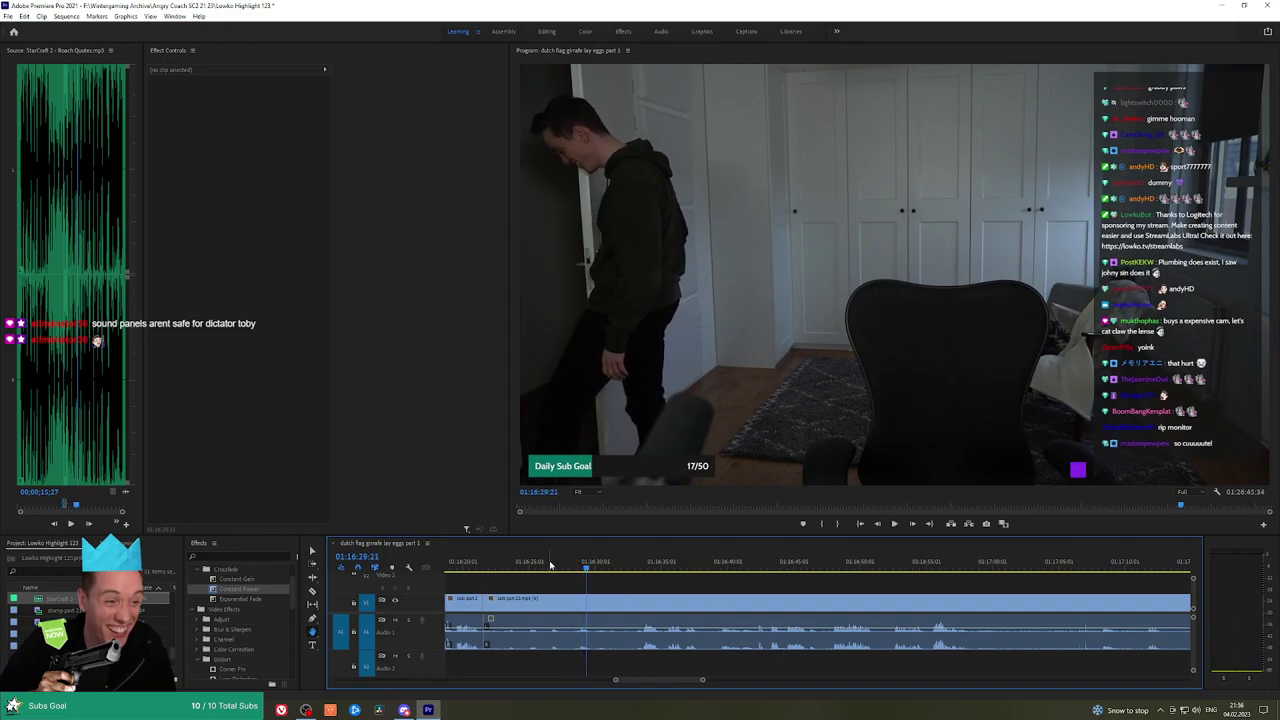
pyautogui.click(549, 565)
pyautogui.press('space')
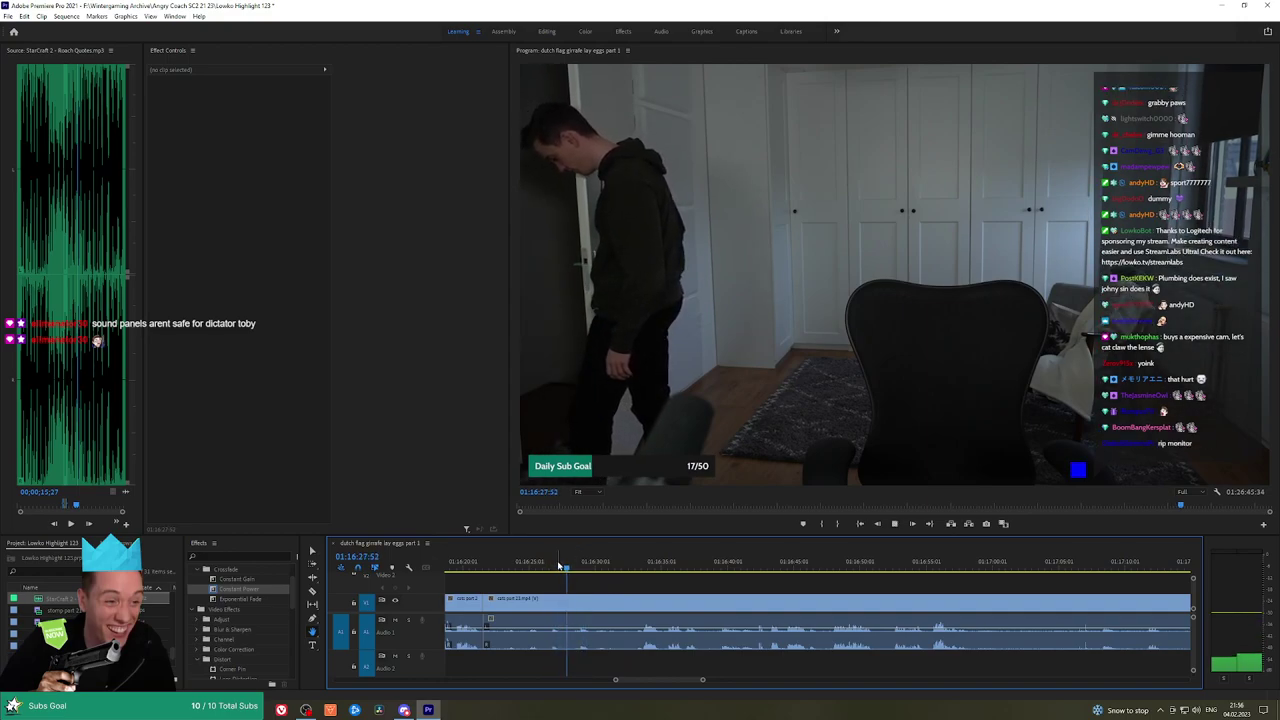
pyautogui.click(555, 610)
pyautogui.hotkey('shift', 'Delete')
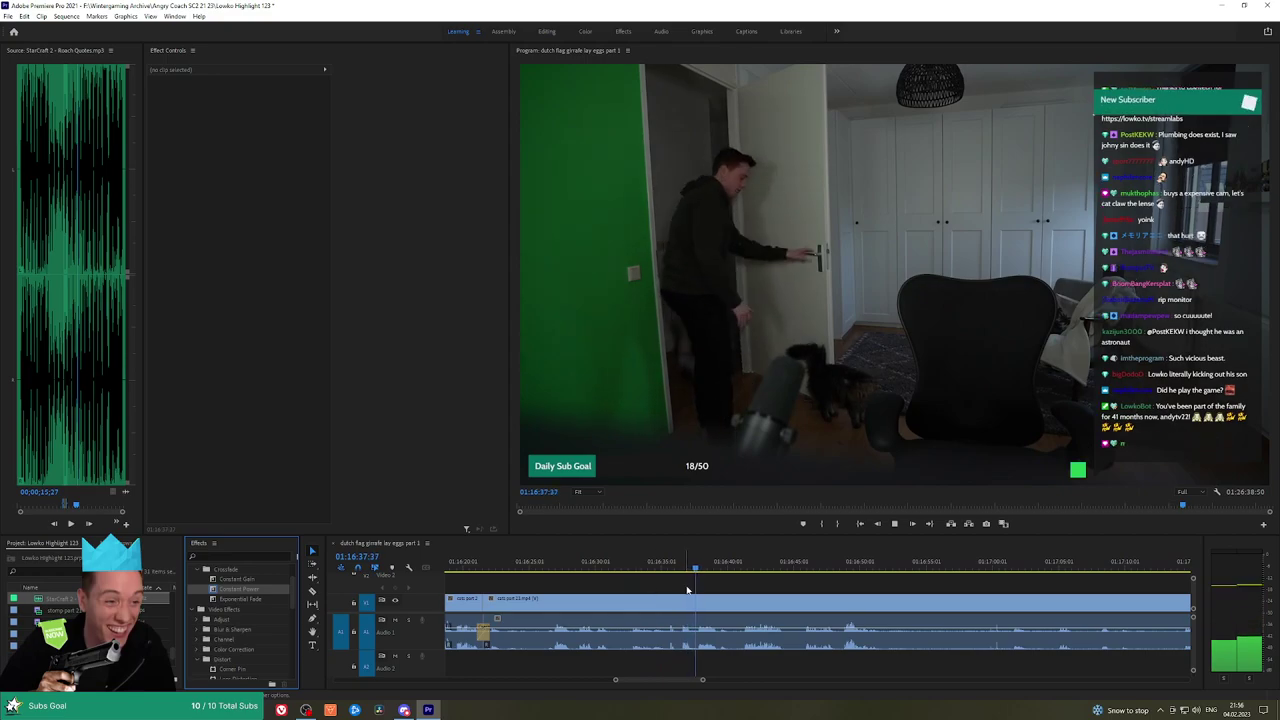
# Ripple delete the short stretch between about 01:16:44 and 01:16:46 and add a Constant Power audio transition at the join
pyautogui.press('h')
pyautogui.moveTo(772, 581); pyautogui.dragTo(693, 587)
pyautogui.press('c')
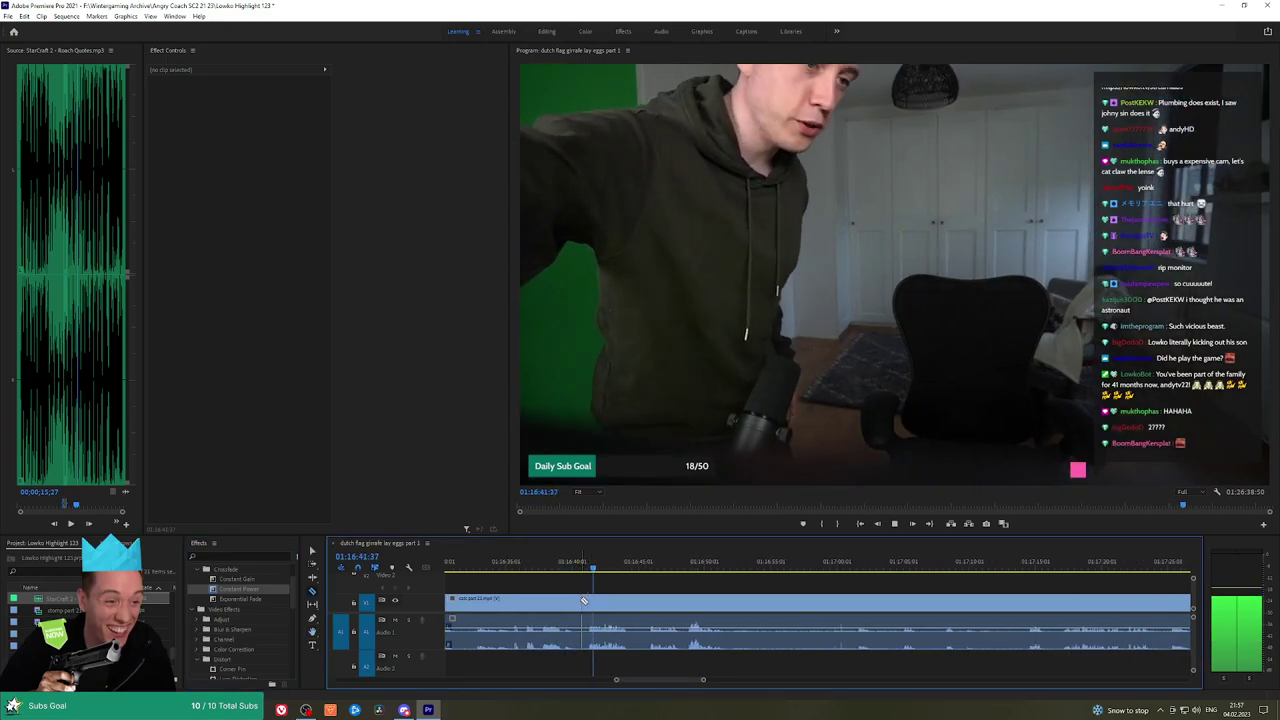
pyautogui.press('h')
pyautogui.moveTo(683, 582); pyautogui.dragTo(651, 582)
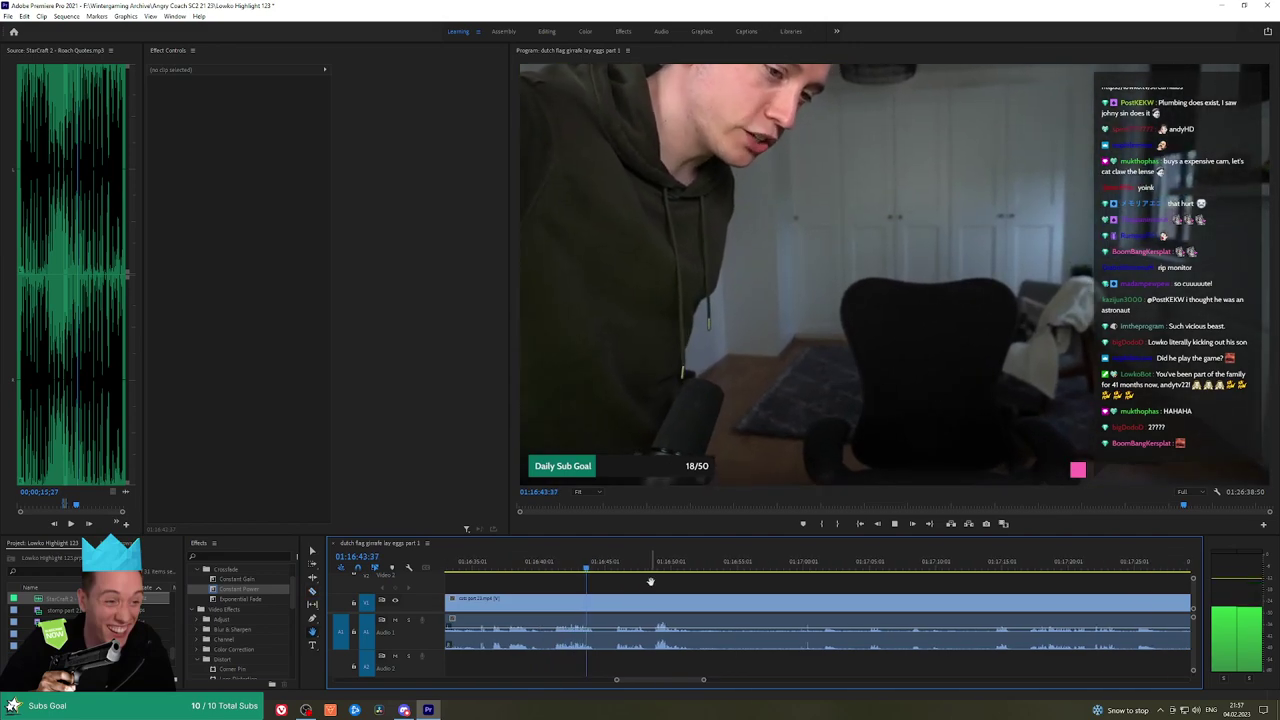
pyautogui.click(603, 599)
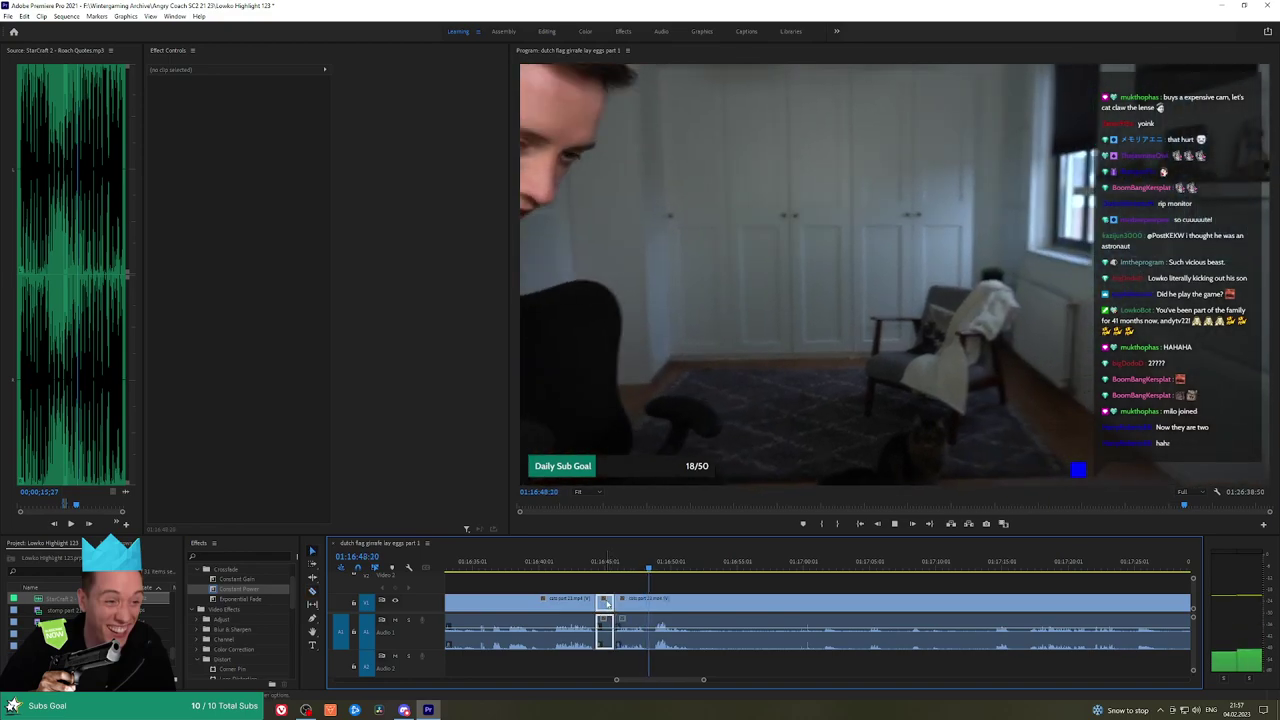
pyautogui.hotkey('shift', 'Delete')
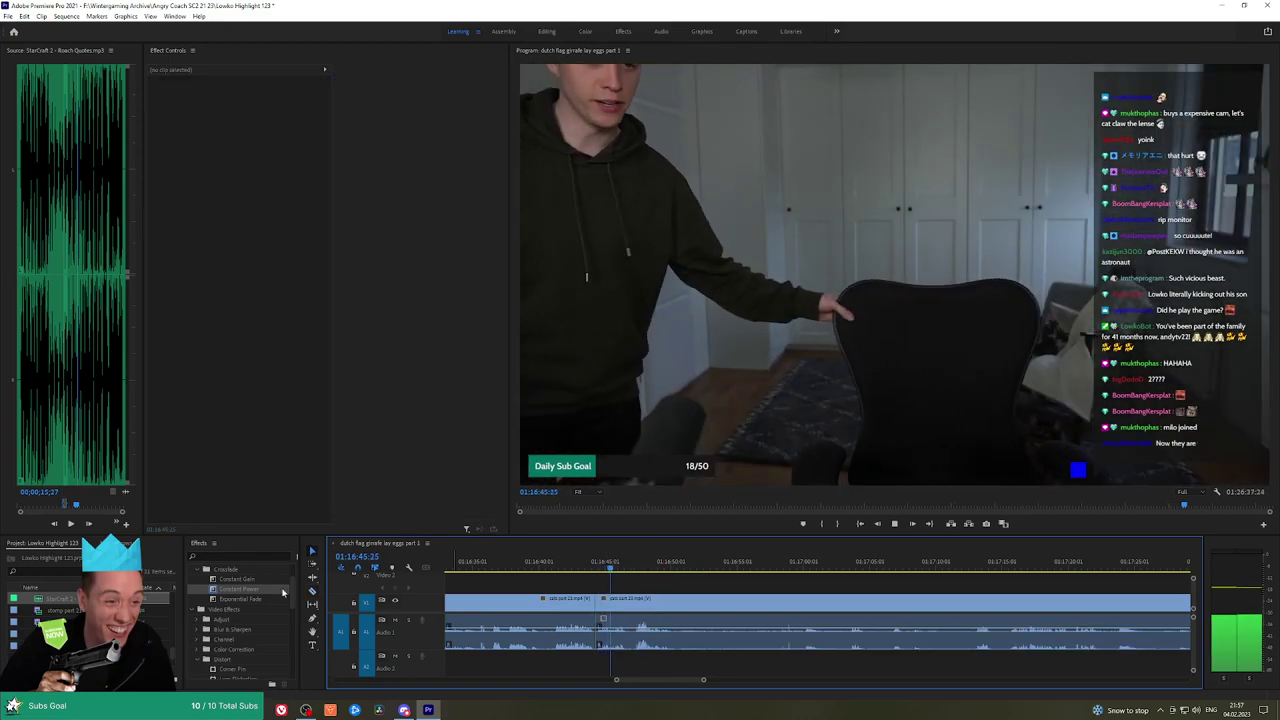
pyautogui.moveTo(283, 589); pyautogui.dragTo(595, 631)
# Ripple delete the footage between about 01:16:51 and 01:17:03 and add a Constant Power audio transition at the join
pyautogui.press('h')
pyautogui.moveTo(688, 589); pyautogui.dragTo(672, 584)
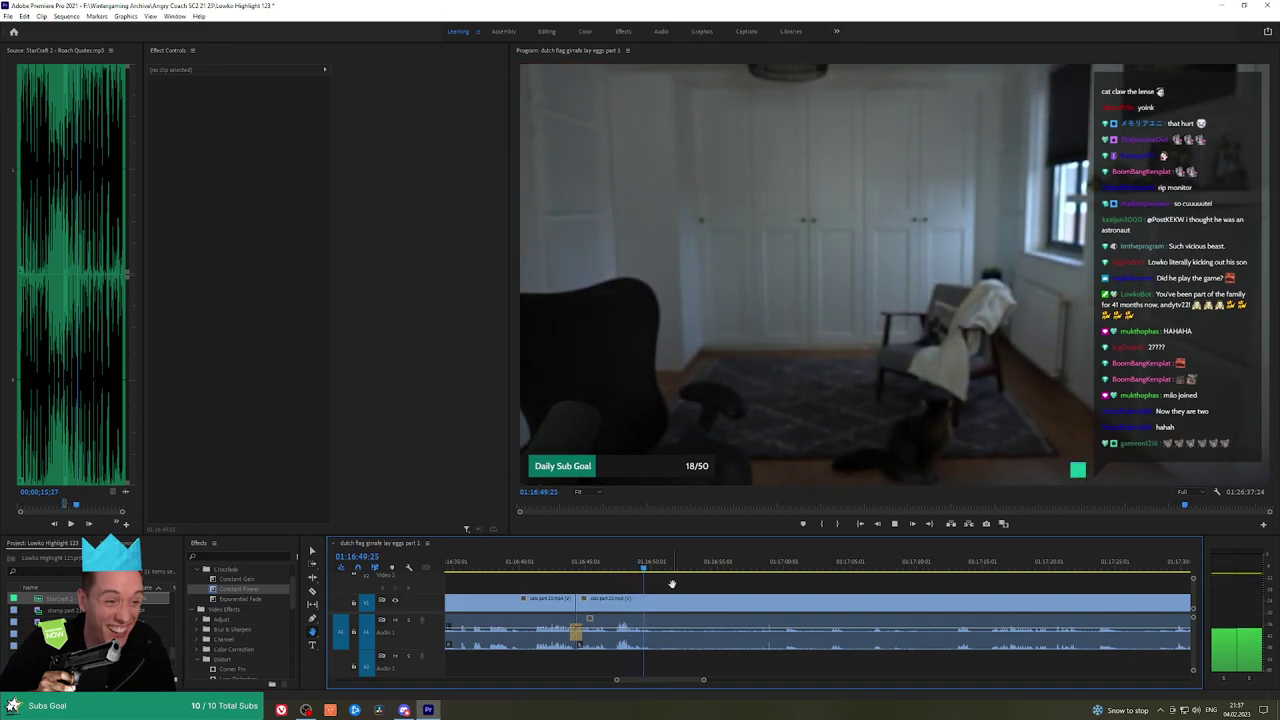
pyautogui.click(738, 569)
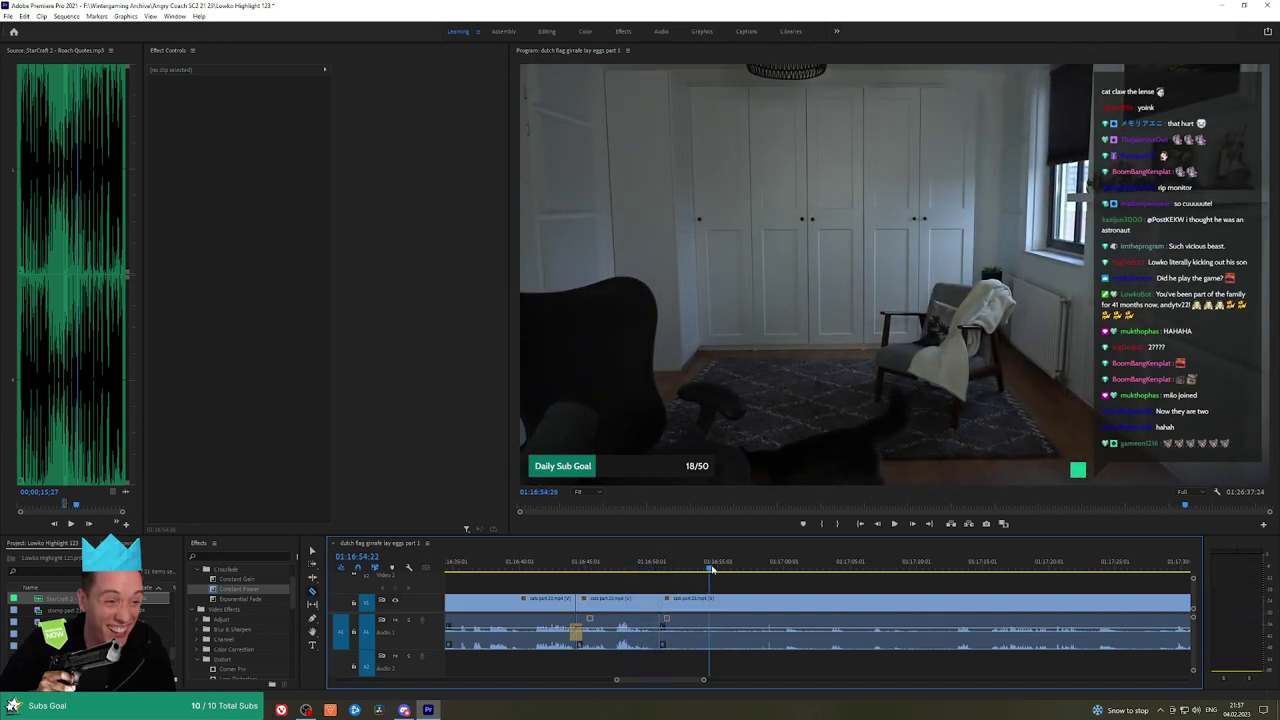
pyautogui.moveTo(764, 569); pyautogui.dragTo(855, 577)
pyautogui.click(829, 608)
pyautogui.press('v')
pyautogui.click(805, 609)
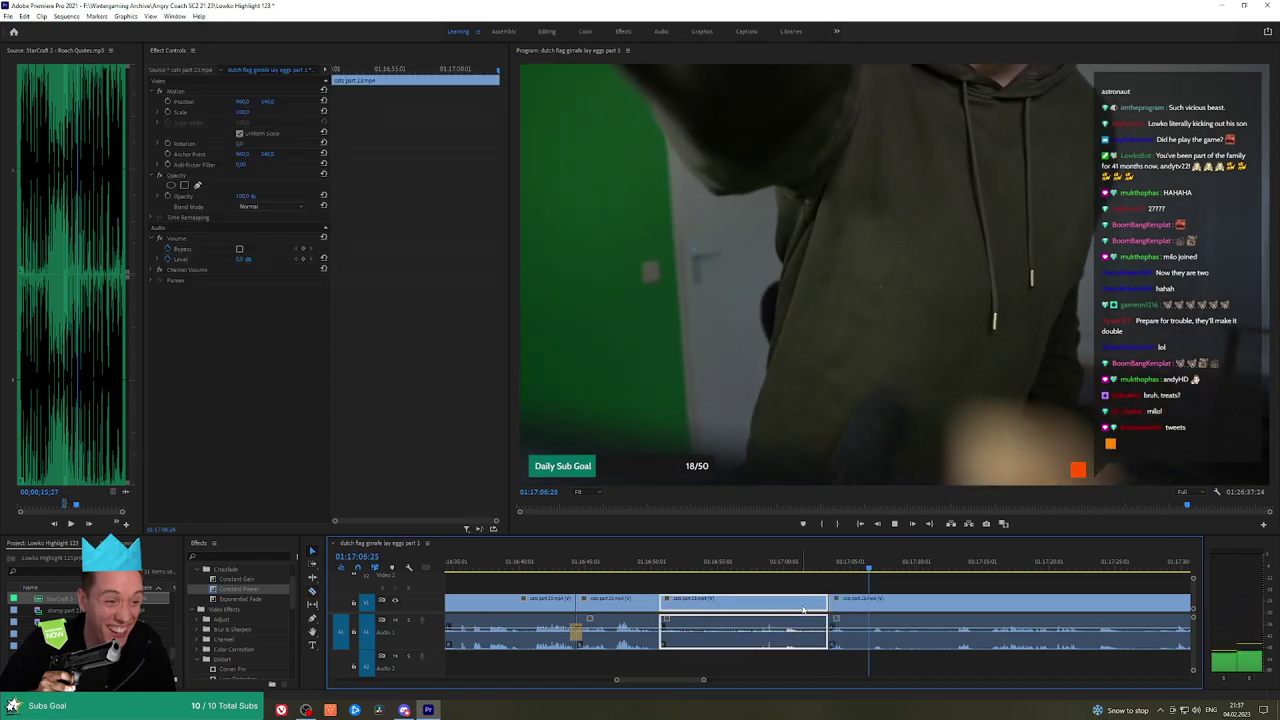
pyautogui.hotkey('shift', 'Delete')
pyautogui.press('space')
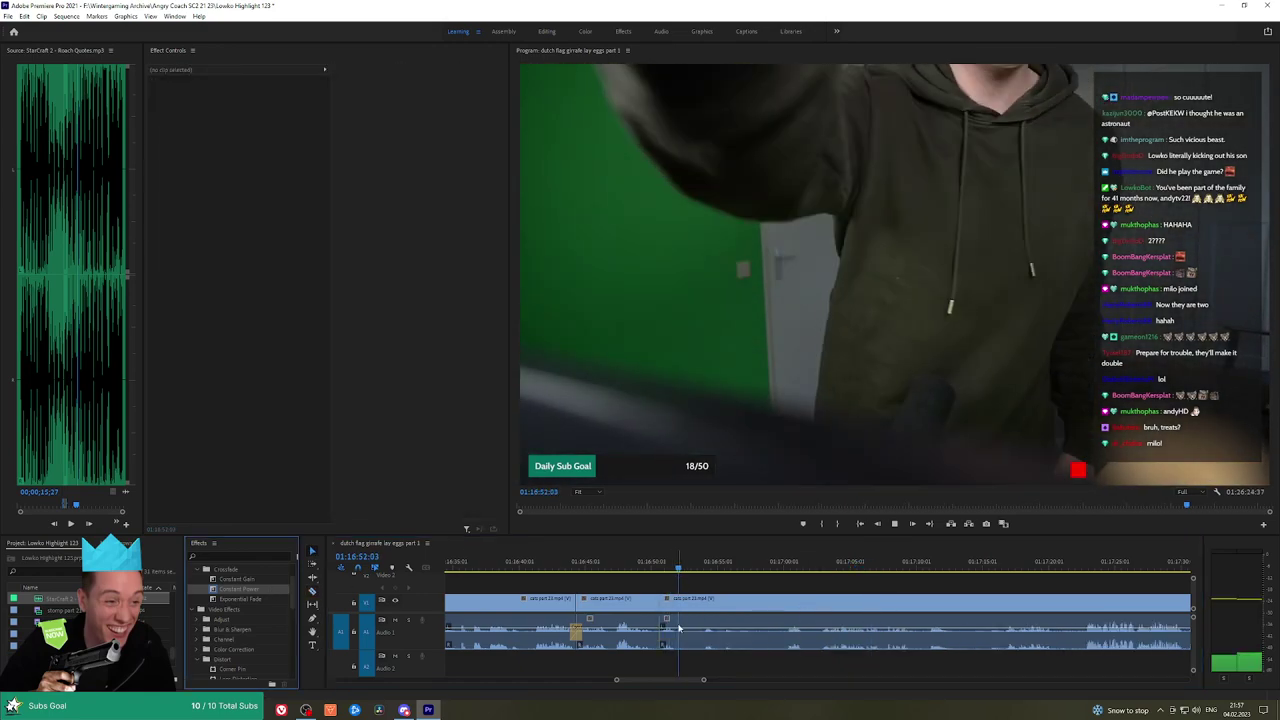
# Ripple delete the footage between about 01:16:52 and 01:16:59 and add a Constant Power audio transition at the join
pyautogui.press('c')
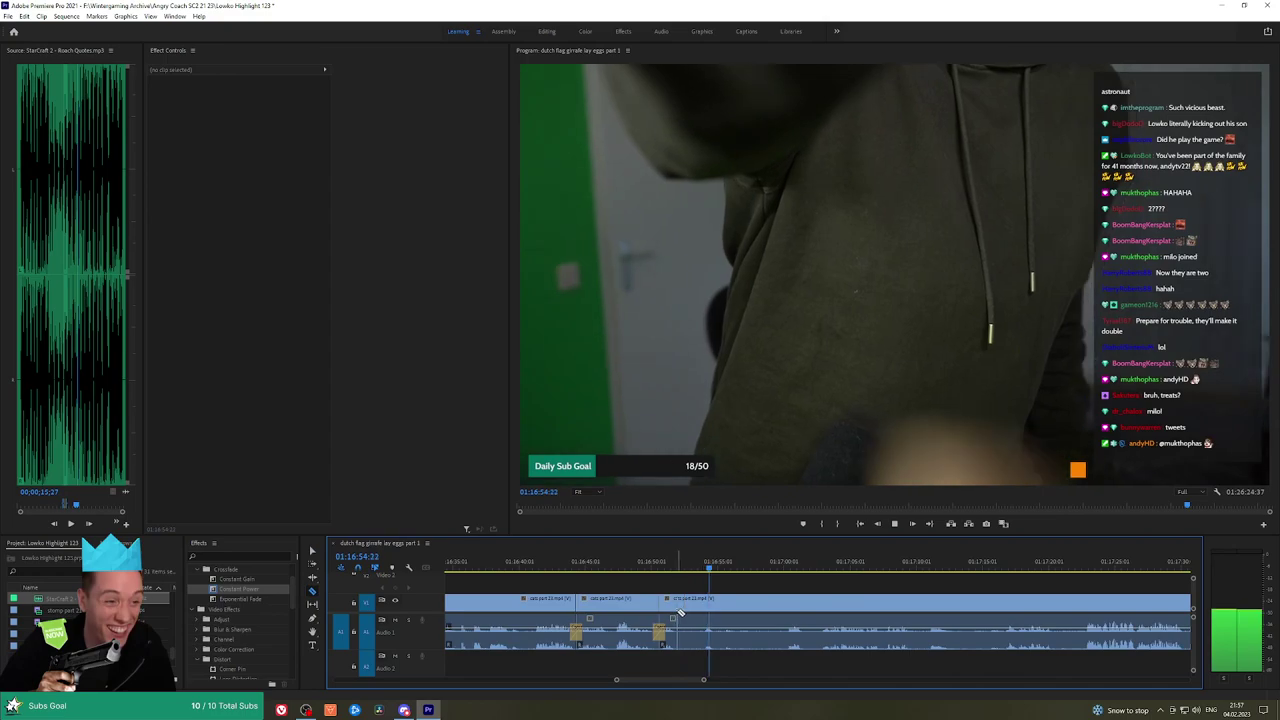
pyautogui.click(678, 609)
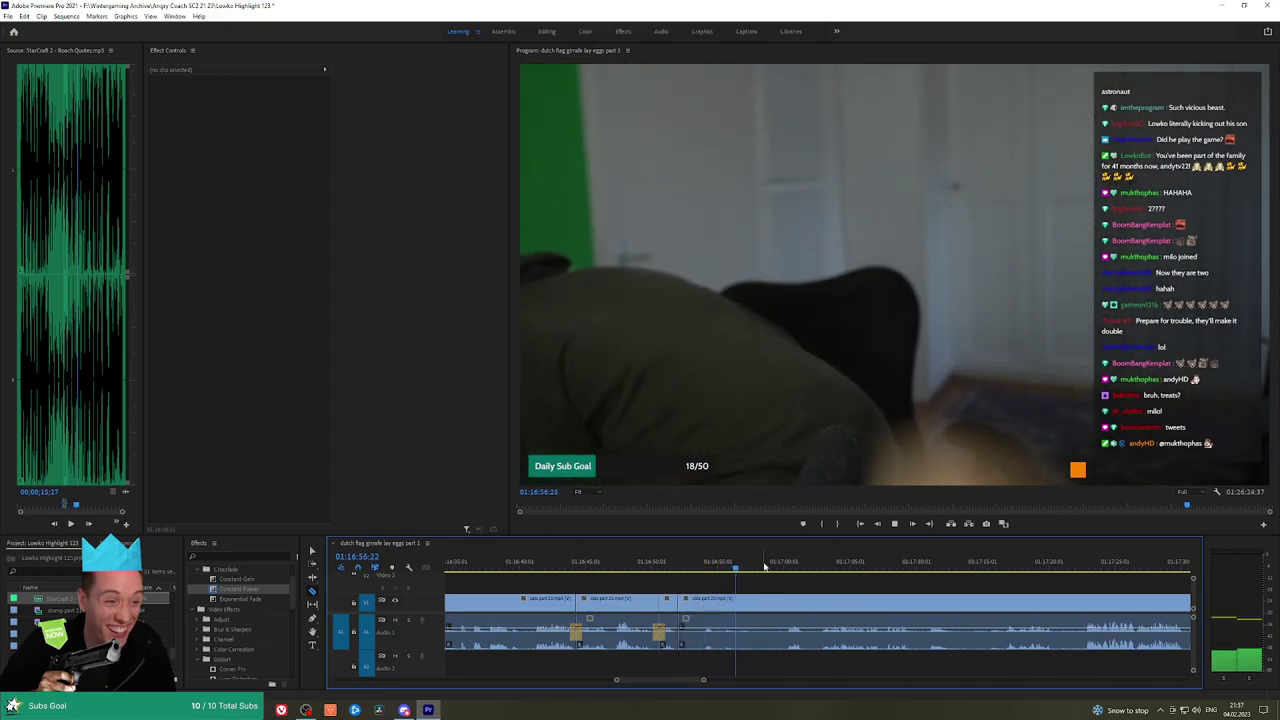
pyautogui.click(782, 564)
pyautogui.moveTo(783, 565); pyautogui.dragTo(779, 567)
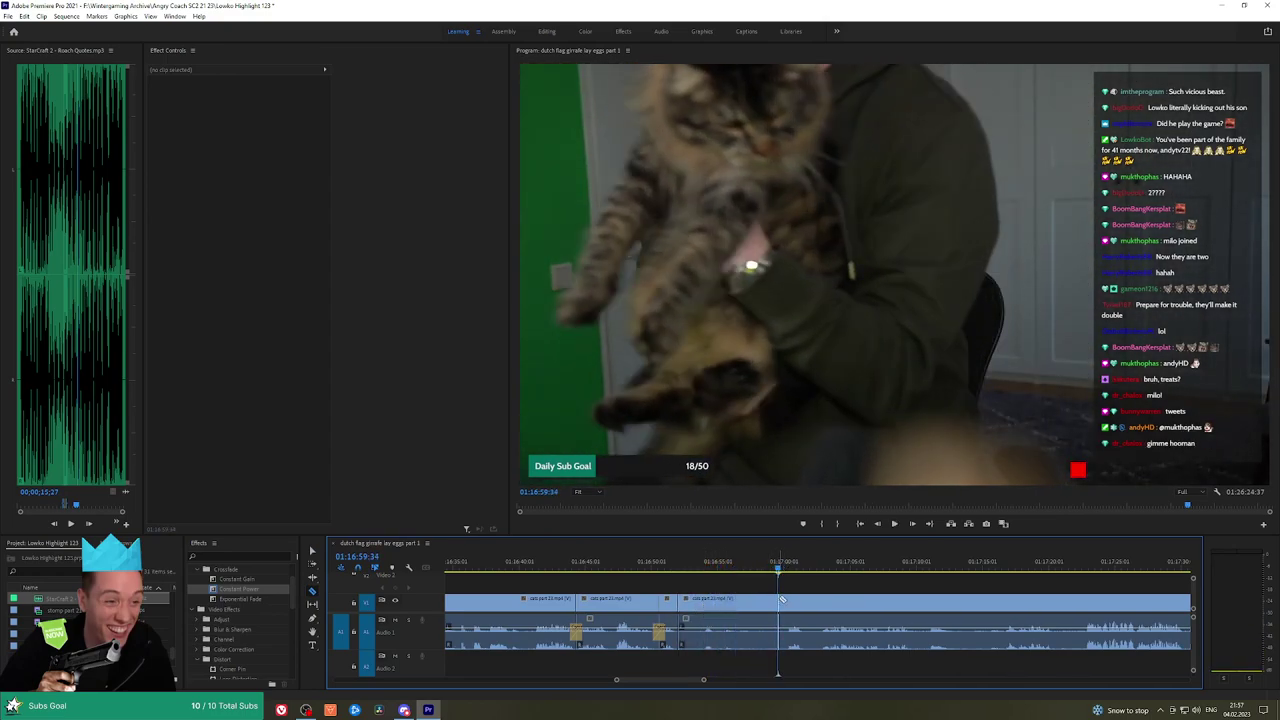
pyautogui.hotkey('shift', 'Delete')
pyautogui.press('space')
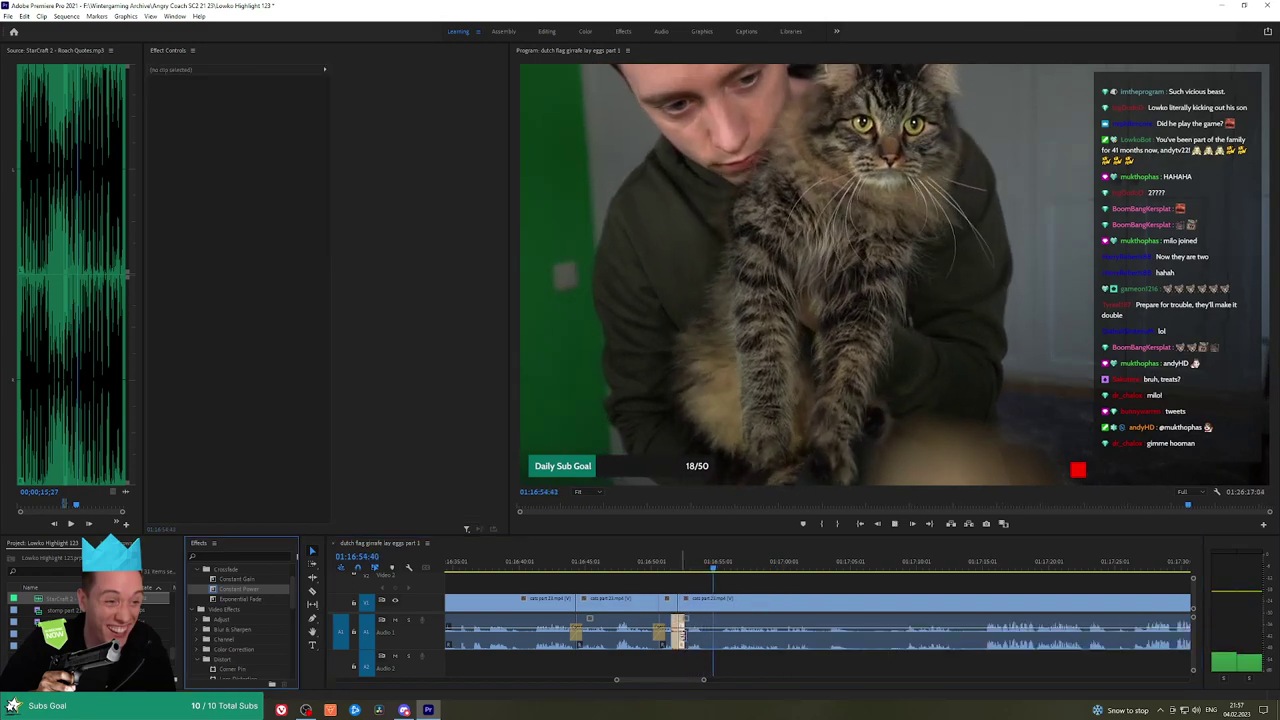
pyautogui.moveTo(682, 633); pyautogui.dragTo(682, 633)
# Ripple delete the pause between about 01:17:13 and 01:17:15 and add a Constant Power audio transition at the join
pyautogui.press('h')
pyautogui.moveTo(789, 583); pyautogui.dragTo(698, 583)
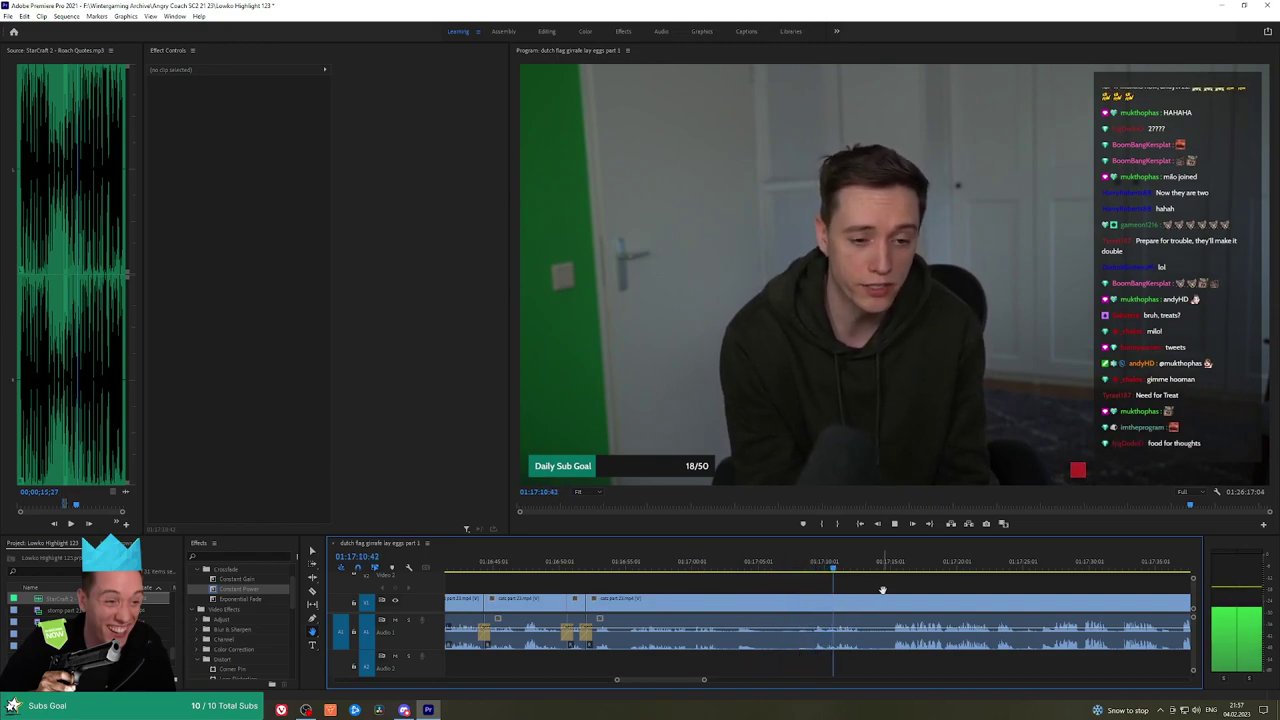
pyautogui.moveTo(882, 590); pyautogui.dragTo(713, 589)
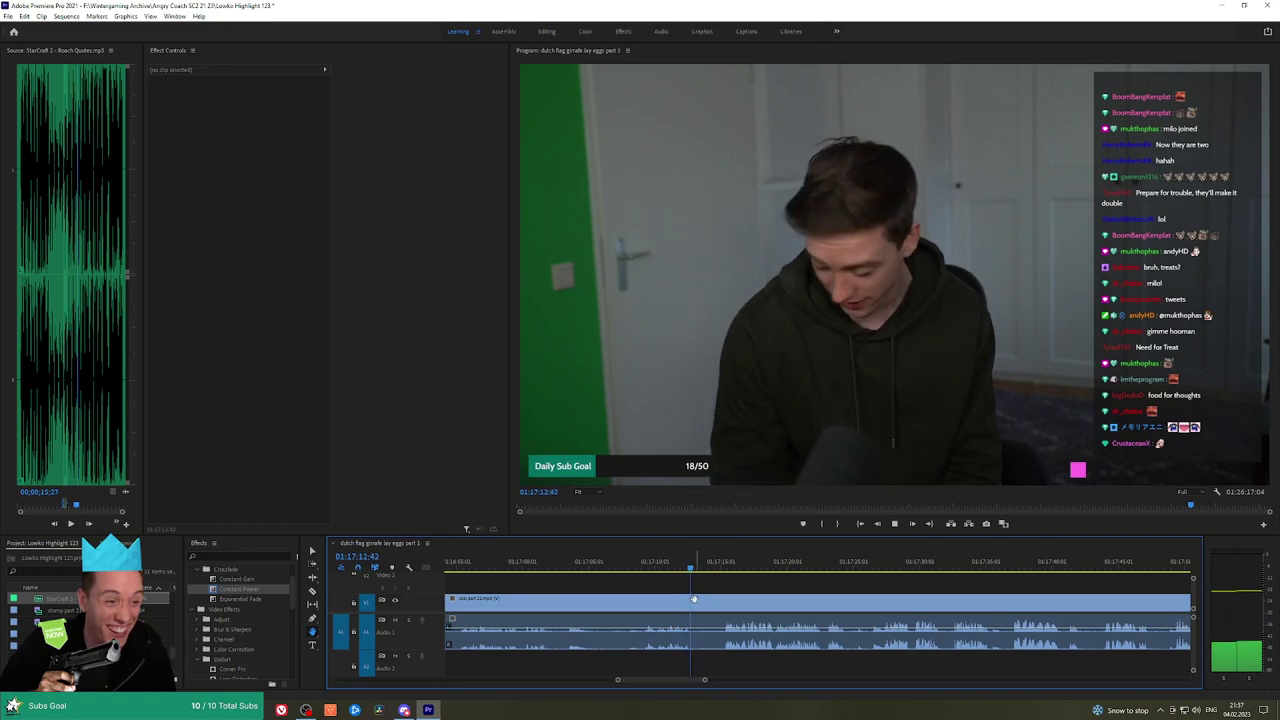
pyautogui.click(725, 605)
pyautogui.press('v')
pyautogui.click(710, 606)
pyautogui.hotkey('shift', 'Delete')
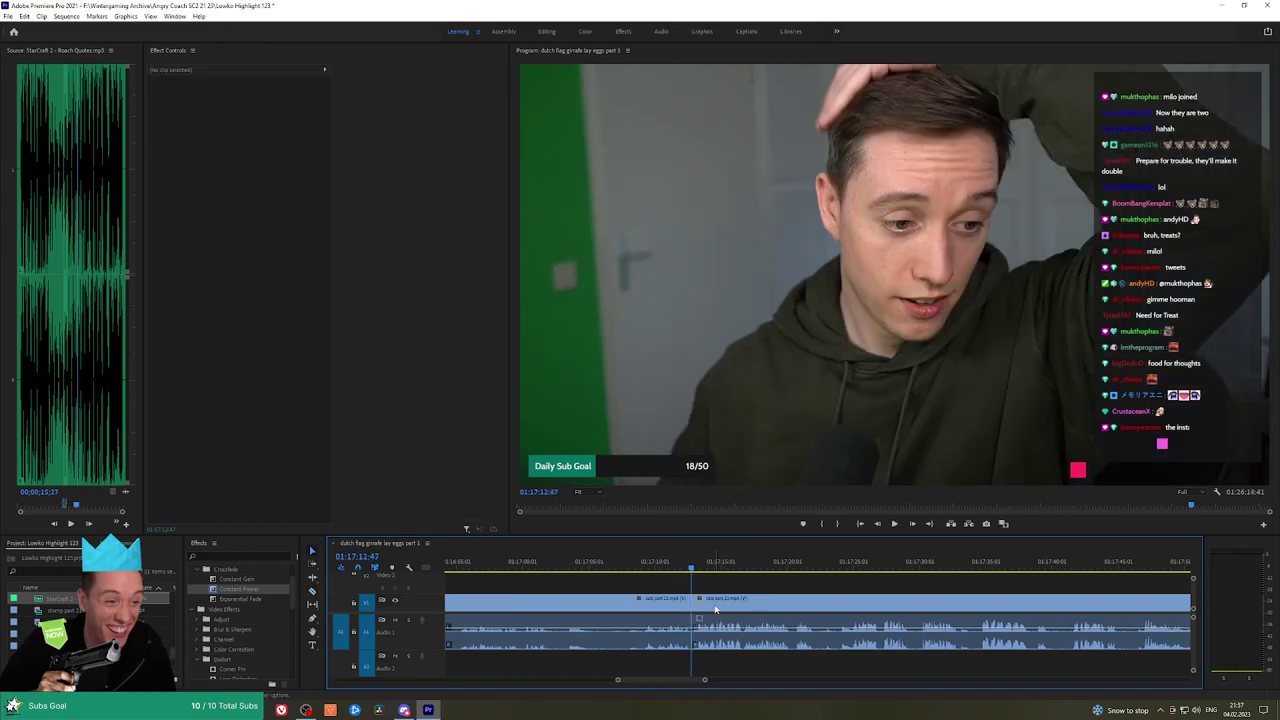
pyautogui.press('space')
pyautogui.moveTo(229, 591); pyautogui.dragTo(692, 643)
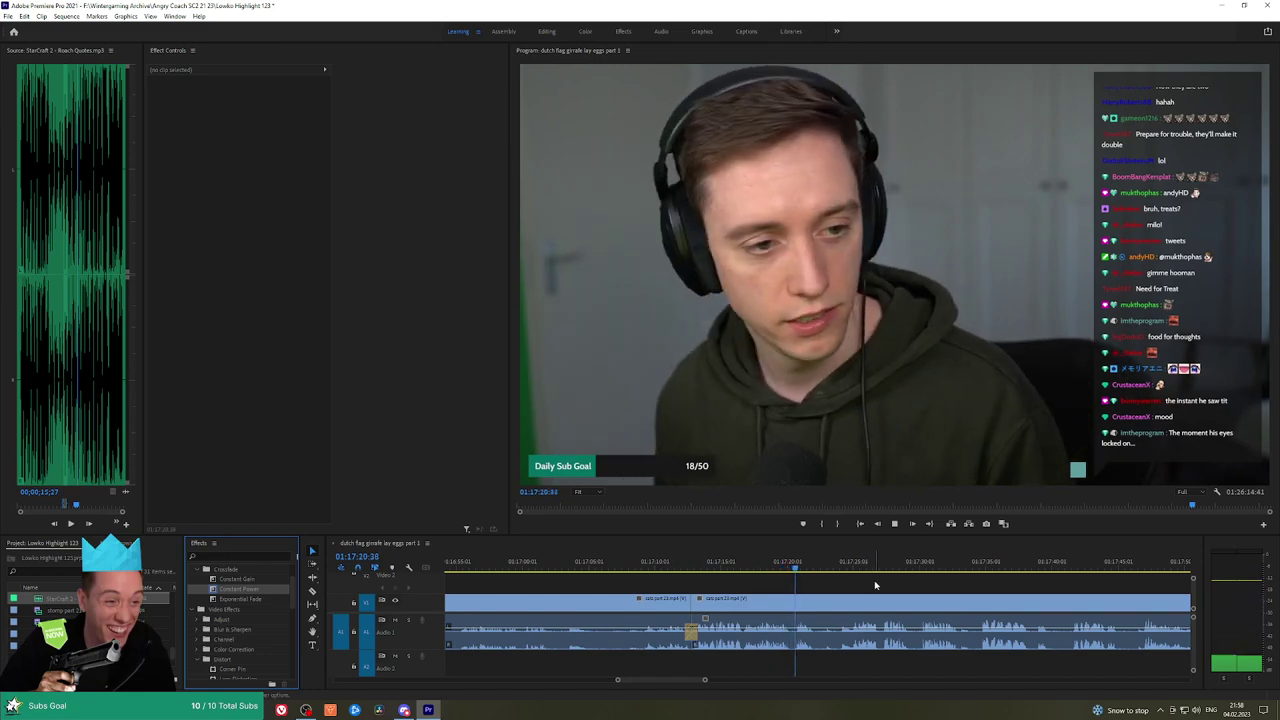
# Cut out the footage between about 01:17:22 and 01:17:25 with a ripple delete
pyautogui.scroll(-3, 724, 579)
pyautogui.press('c')
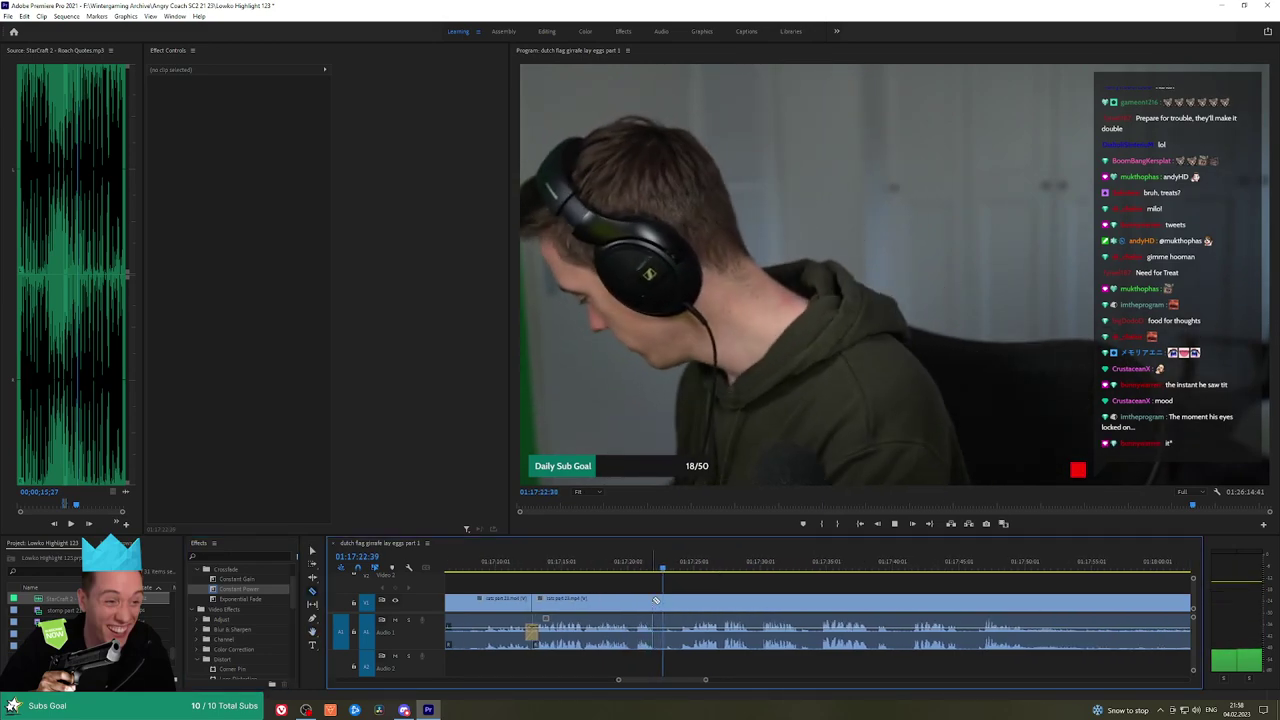
pyautogui.click(659, 604)
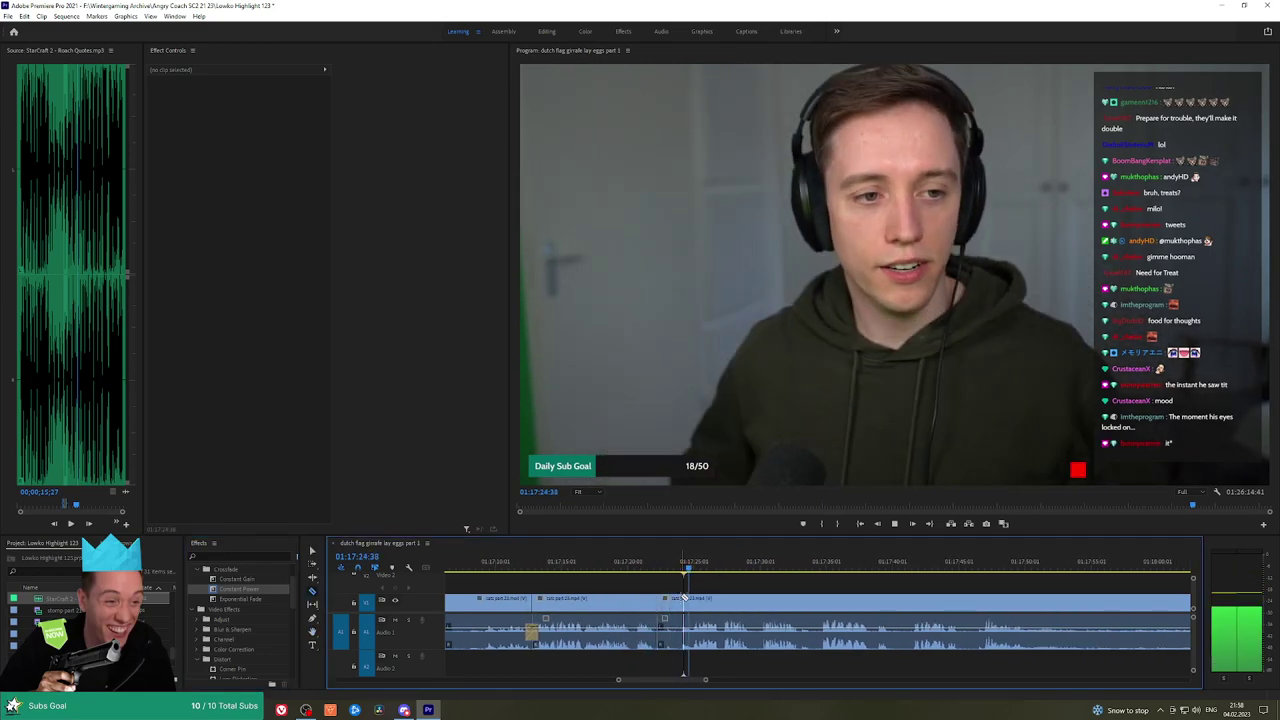
pyautogui.click(679, 601)
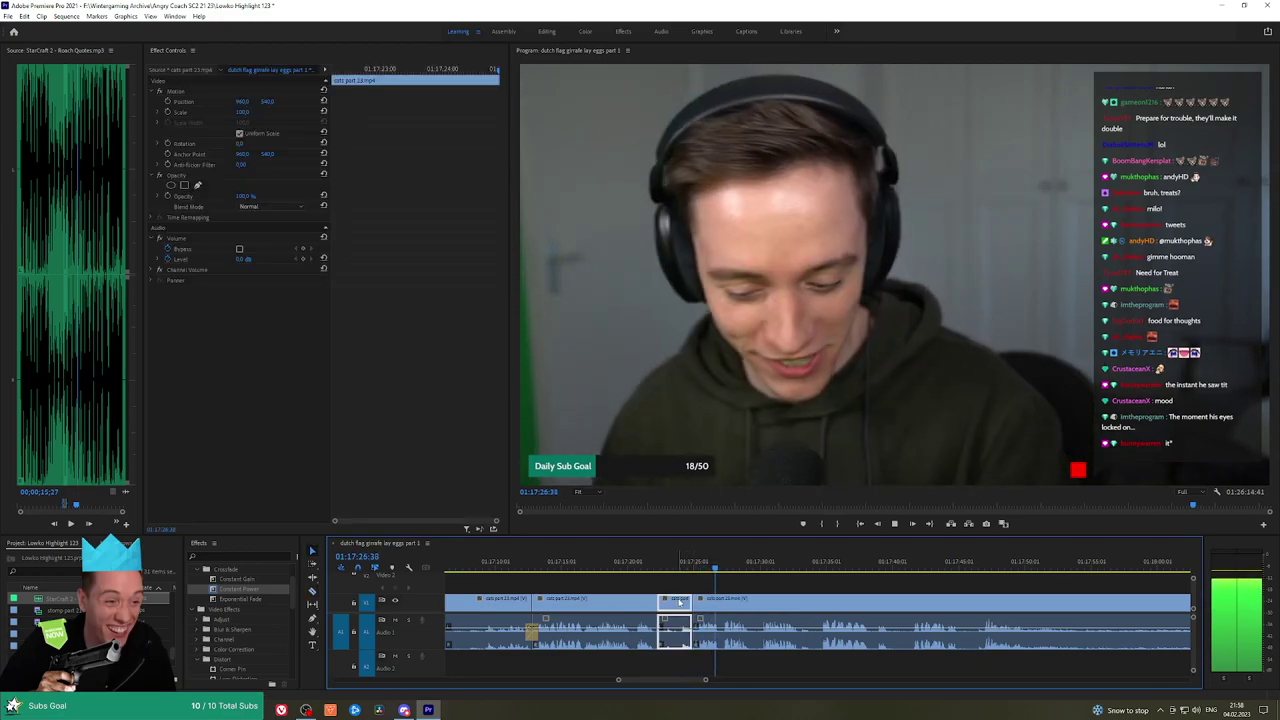
pyautogui.hotkey('shift', 'Delete')
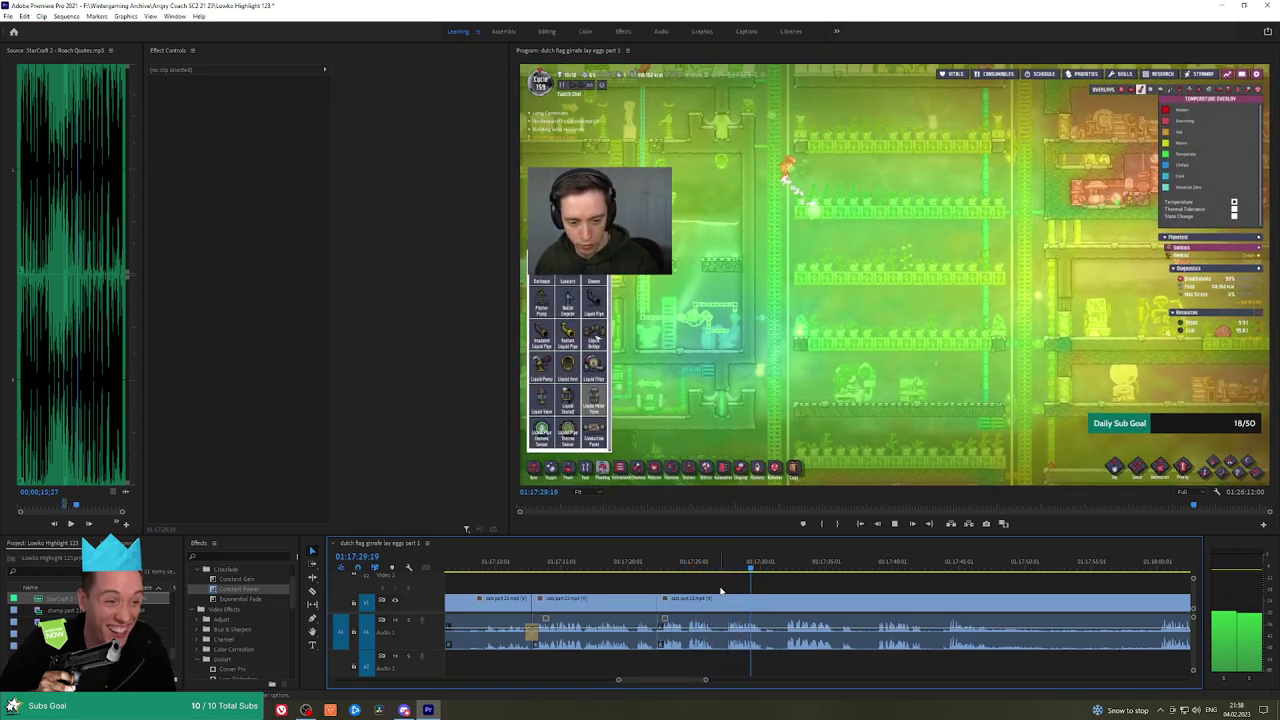
# Cut out the short pause between about 01:17:26 and 01:17:28 with a ripple delete
pyautogui.scroll(3, 723, 591)
pyautogui.click(704, 604)
pyautogui.click(741, 604)
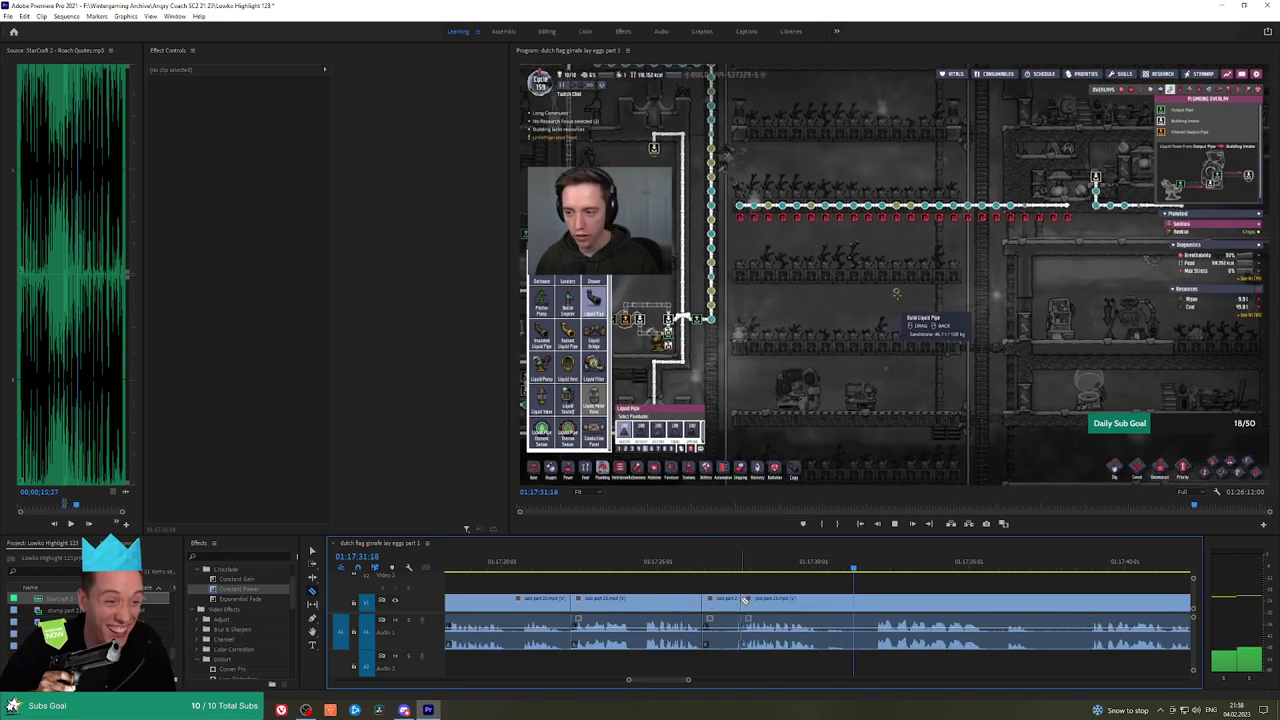
pyautogui.press('v')
pyautogui.click(728, 603)
pyautogui.hotkey('shift', 'Delete')
# Ripple delete the footage between about 01:17:42 and 01:17:59 and add a Constant Power audio transition at the join
pyautogui.click(820, 564)
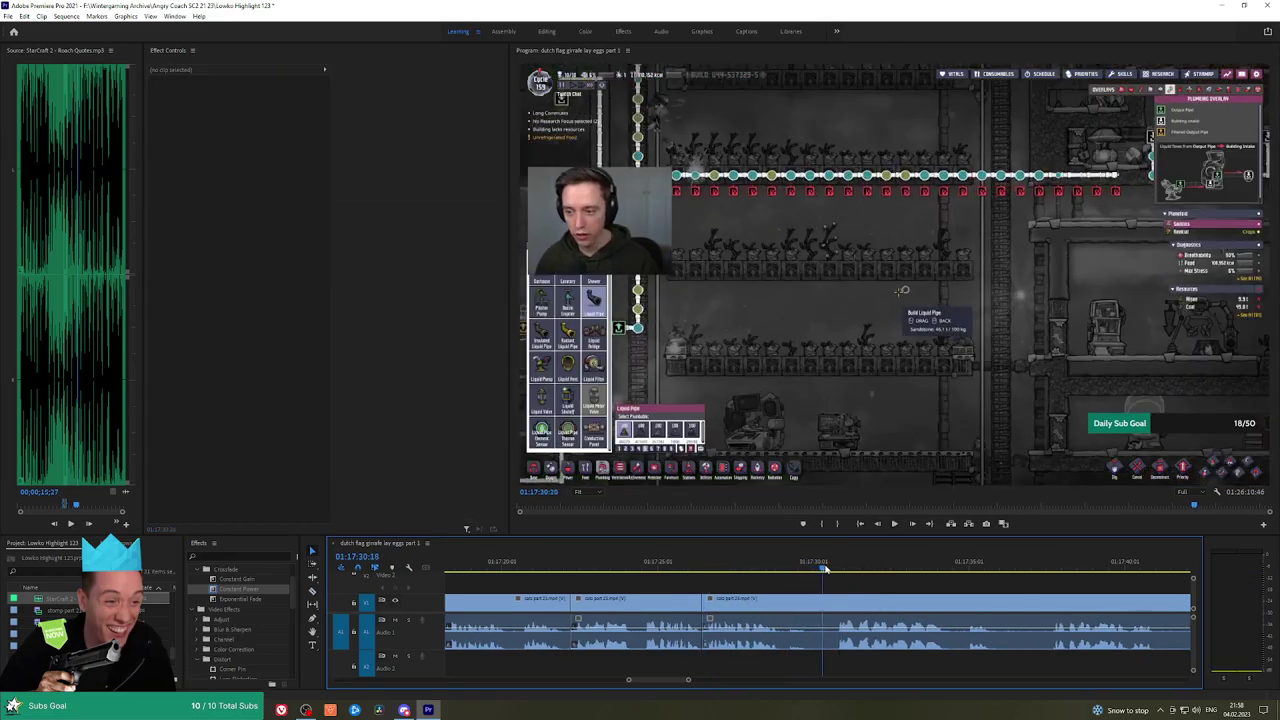
pyautogui.press('h')
pyautogui.scroll(-3, 941, 580)
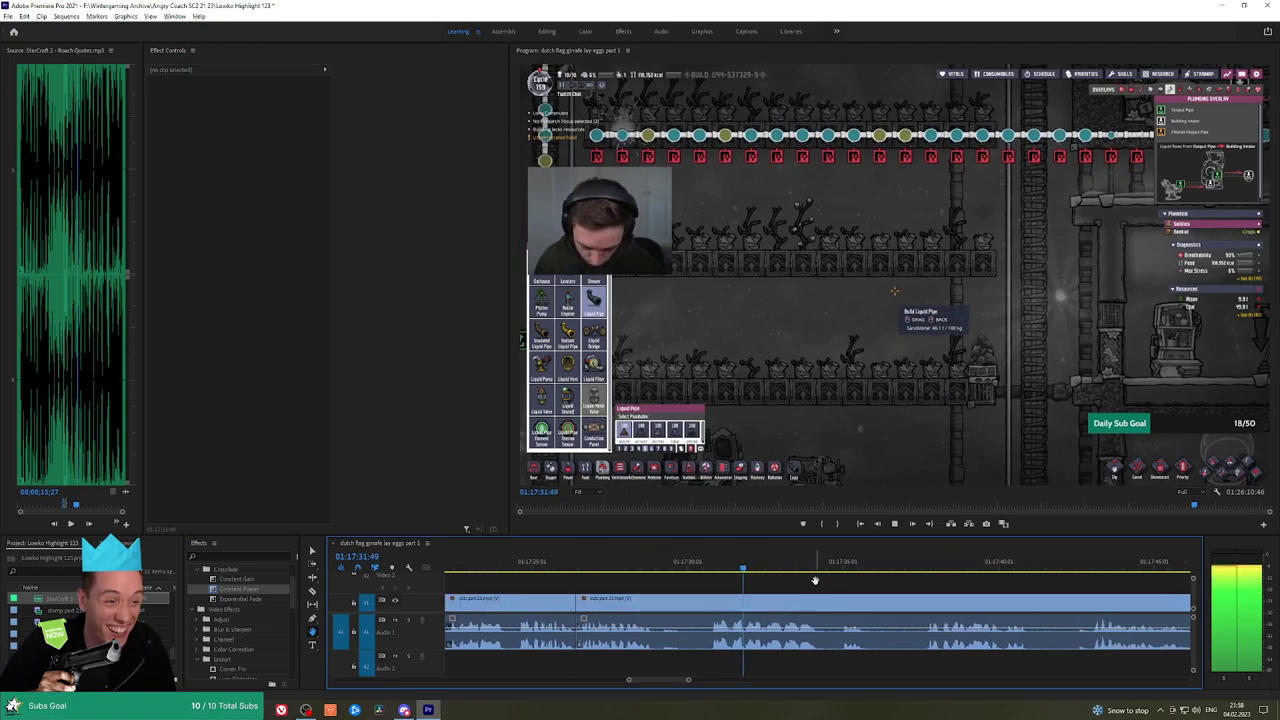
pyautogui.moveTo(872, 583); pyautogui.dragTo(746, 575)
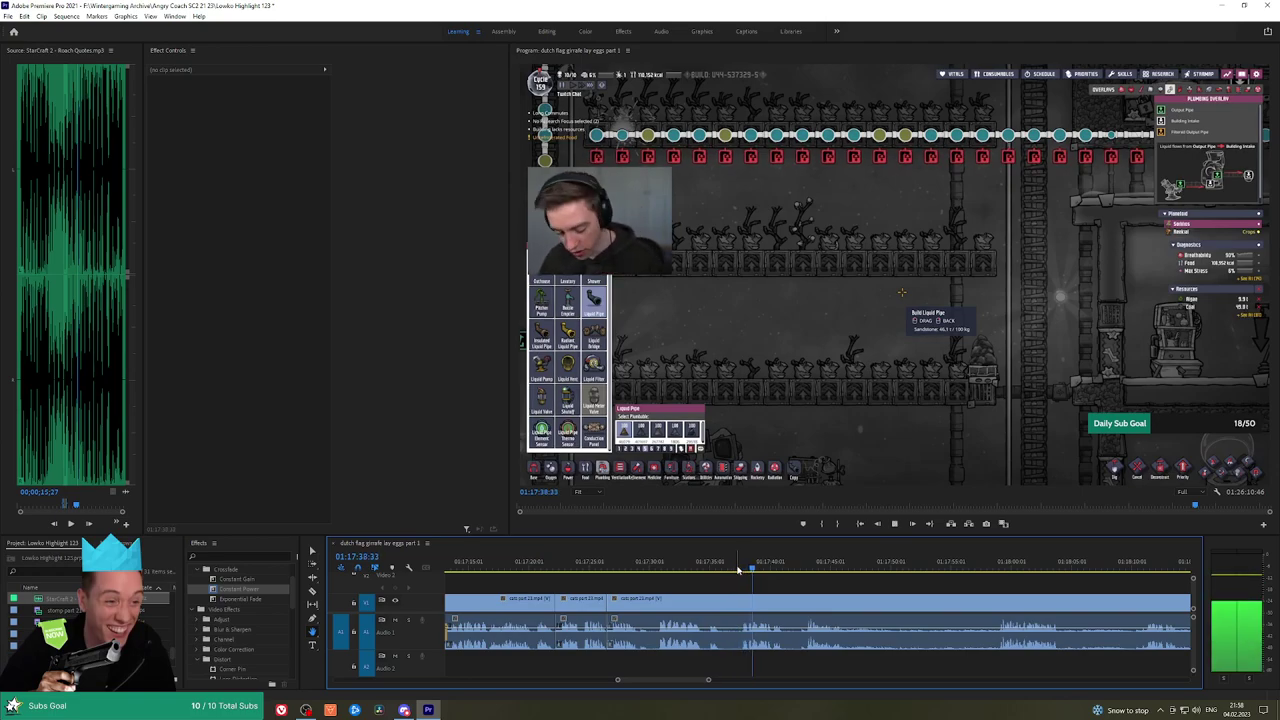
pyautogui.moveTo(810, 590); pyautogui.dragTo(724, 588)
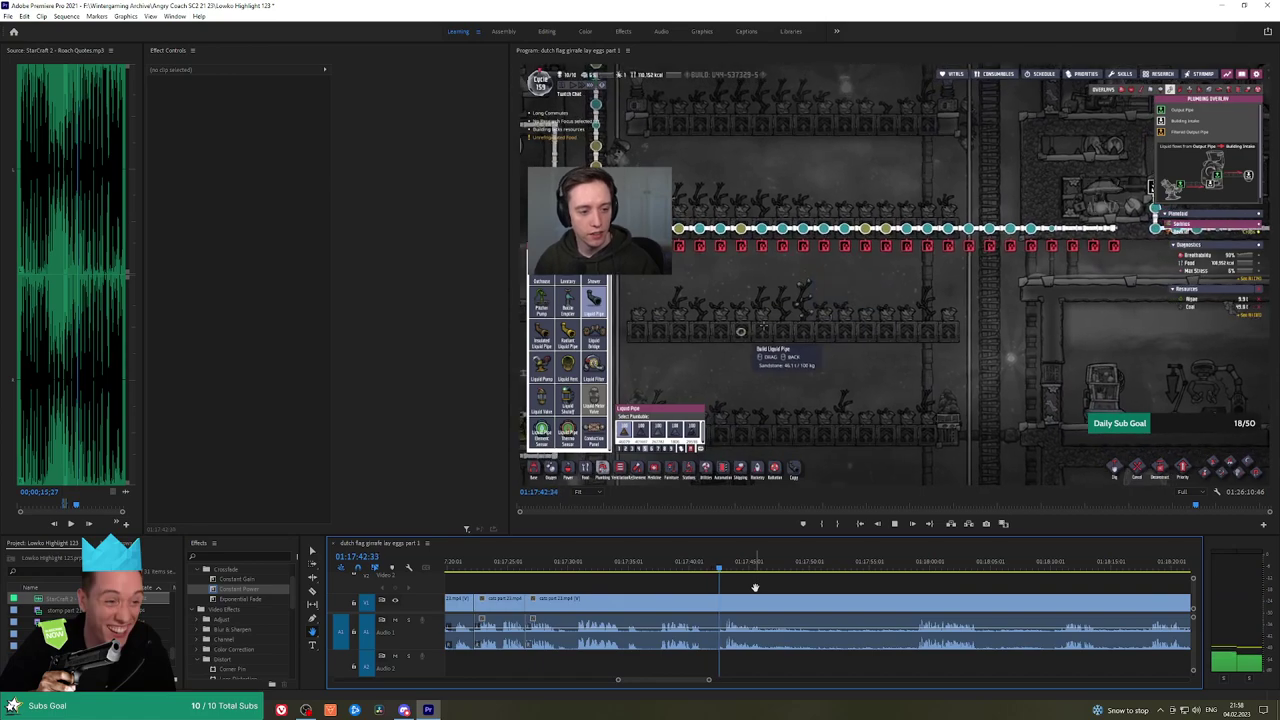
pyautogui.click(704, 605)
pyautogui.moveTo(836, 569); pyautogui.dragTo(912, 567)
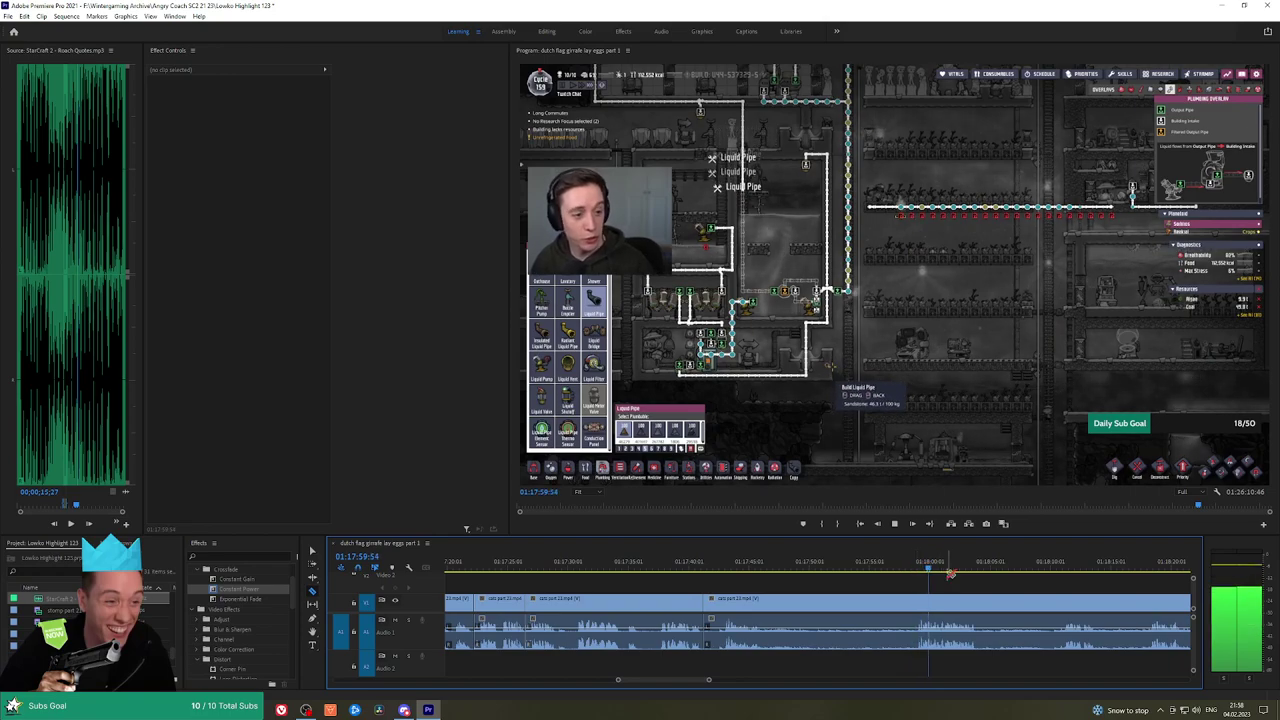
pyautogui.scroll(-3, 950, 573)
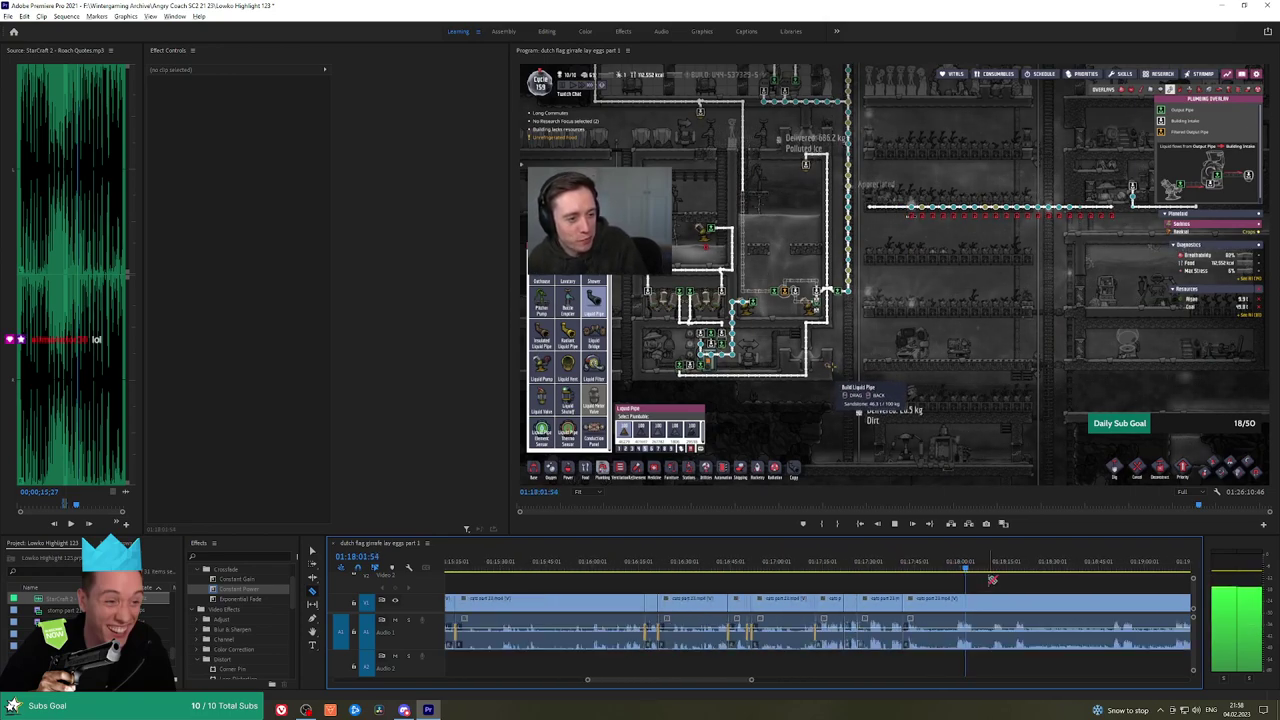
pyautogui.scroll(3, 992, 580)
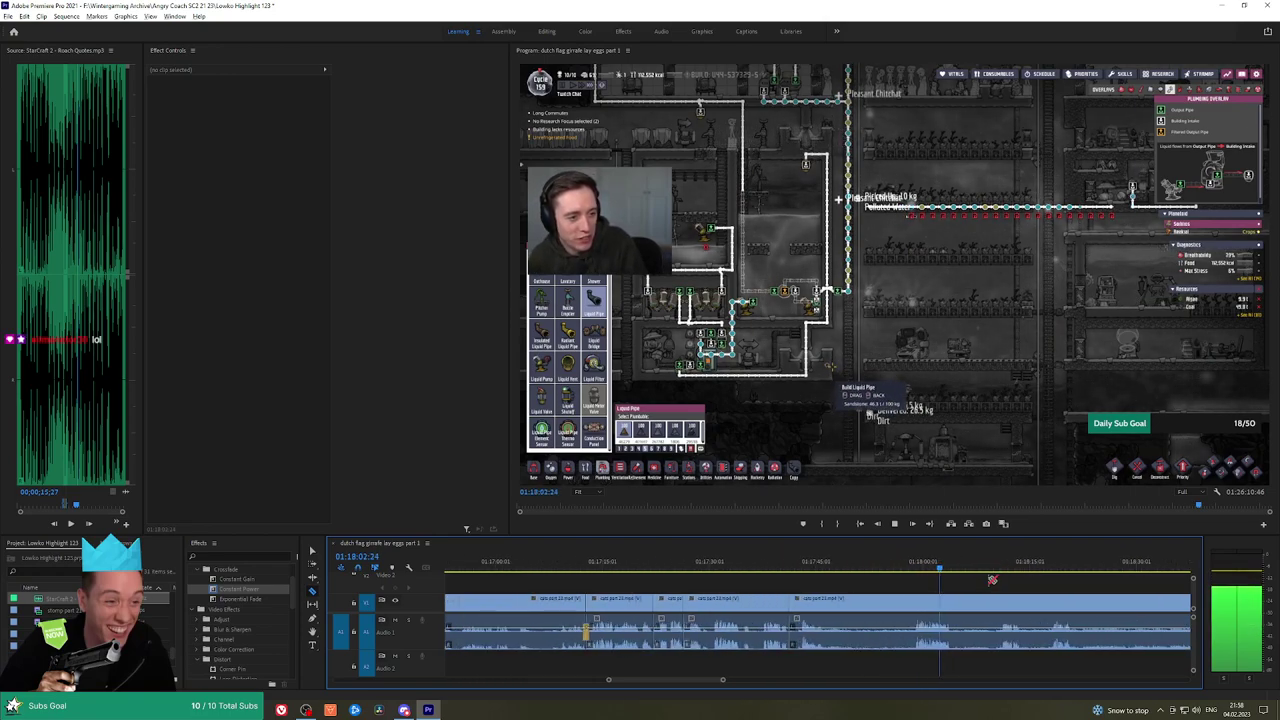
pyautogui.click(915, 598)
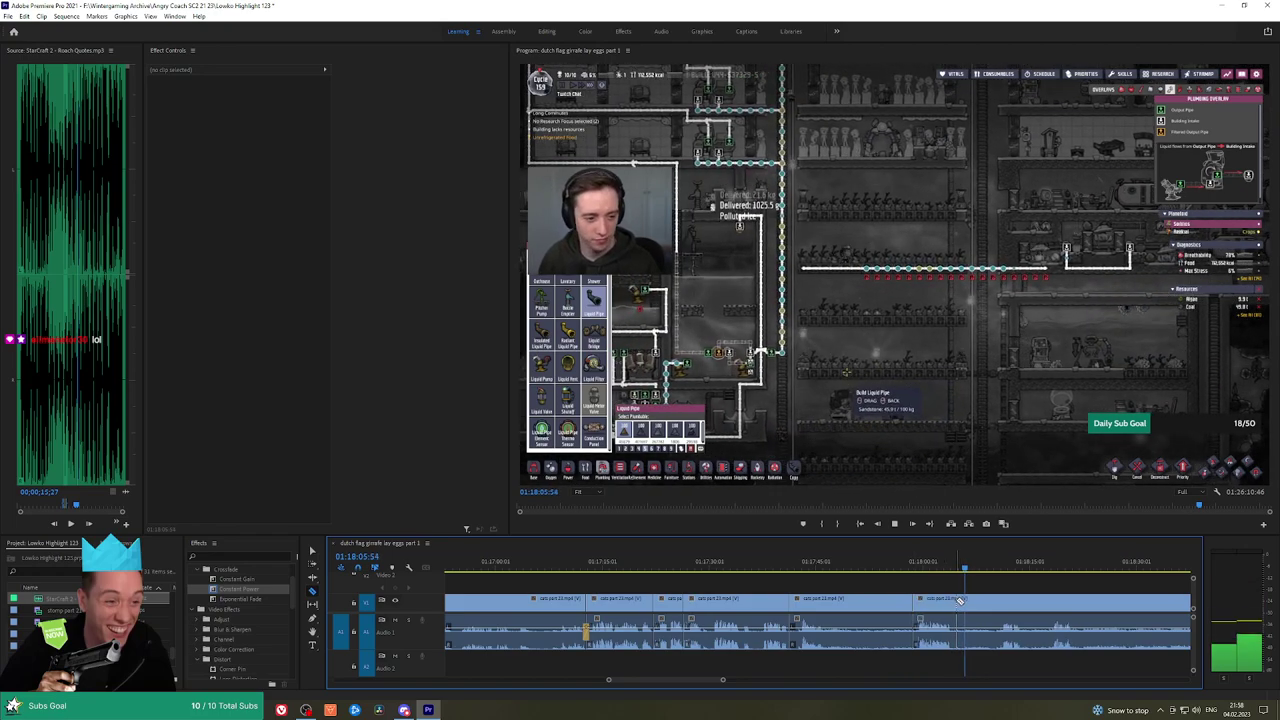
pyautogui.click(880, 603)
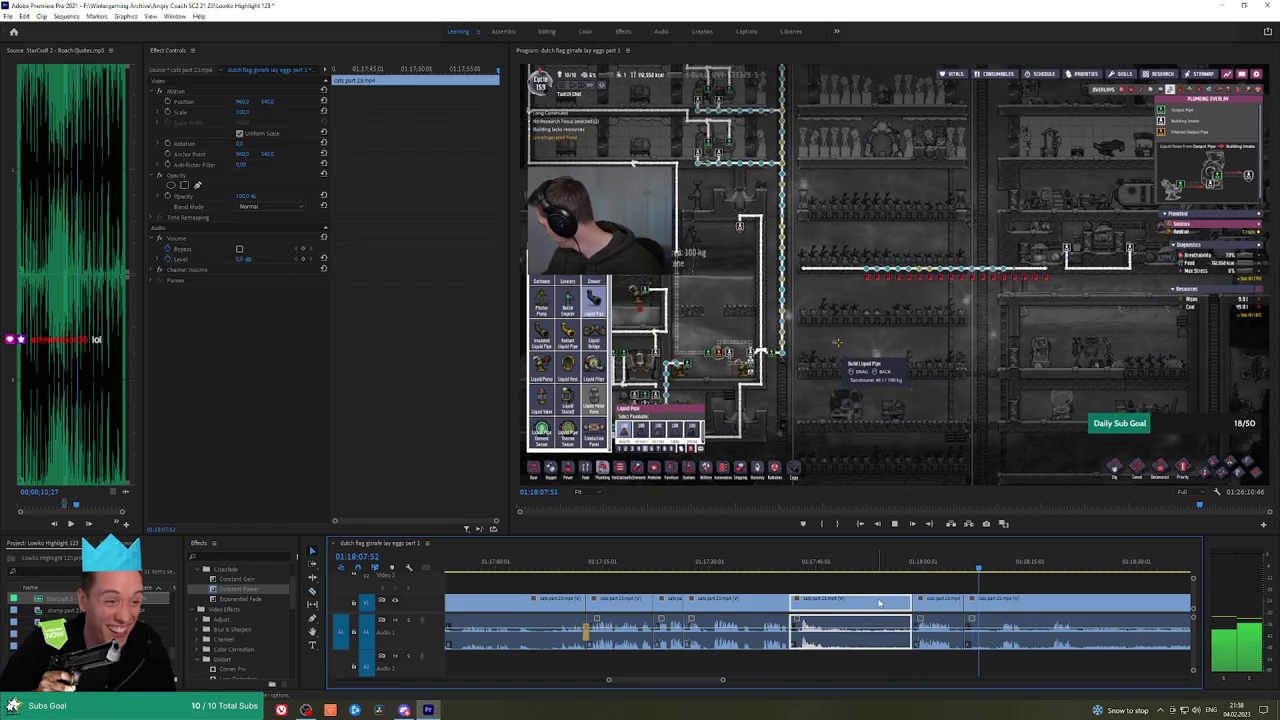
pyautogui.hotkey('shift', 'Delete')
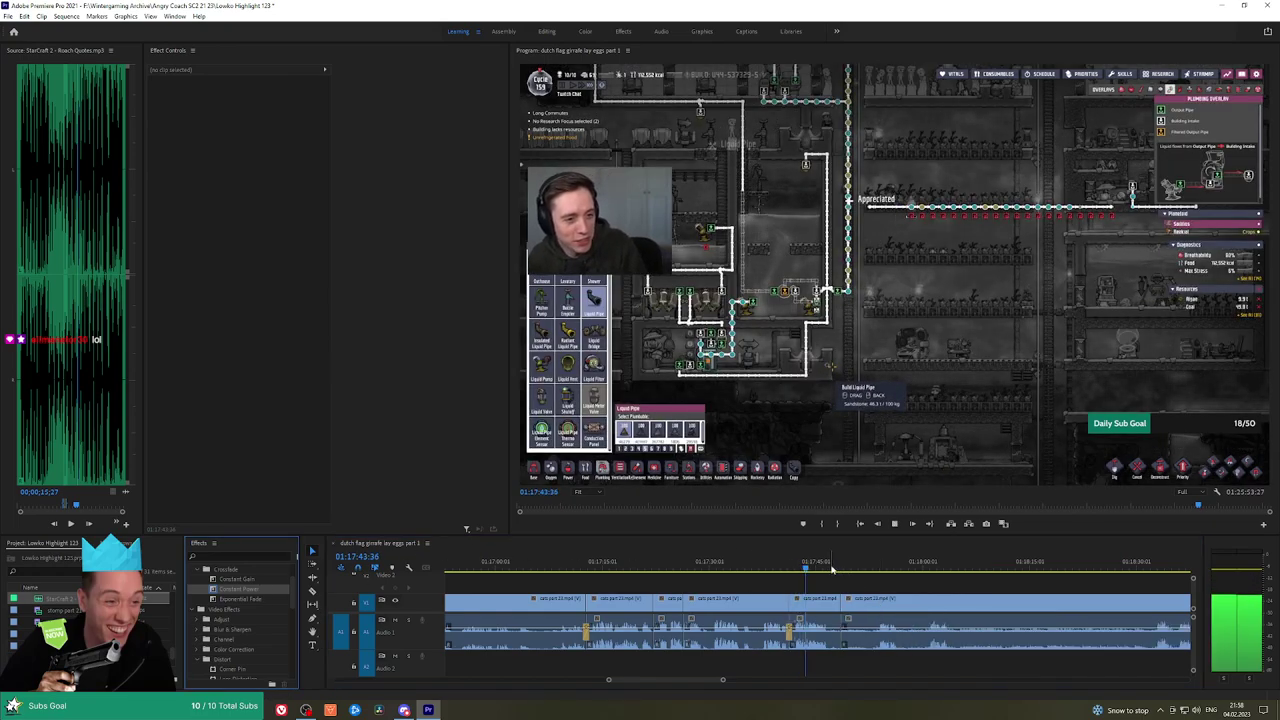
# Ripple delete the footage between about 01:17:49 and 01:18:53 and add a Constant Power audio transition at the join
pyautogui.moveTo(844, 568)
pyautogui.mouseDown()
pyautogui.moveTo(871, 569)
pyautogui.moveTo(758, 581)
pyautogui.moveTo(853, 572)
pyautogui.mouseUp()
pyautogui.press('space')
pyautogui.press('h')
pyautogui.scroll(3, 759, 582)
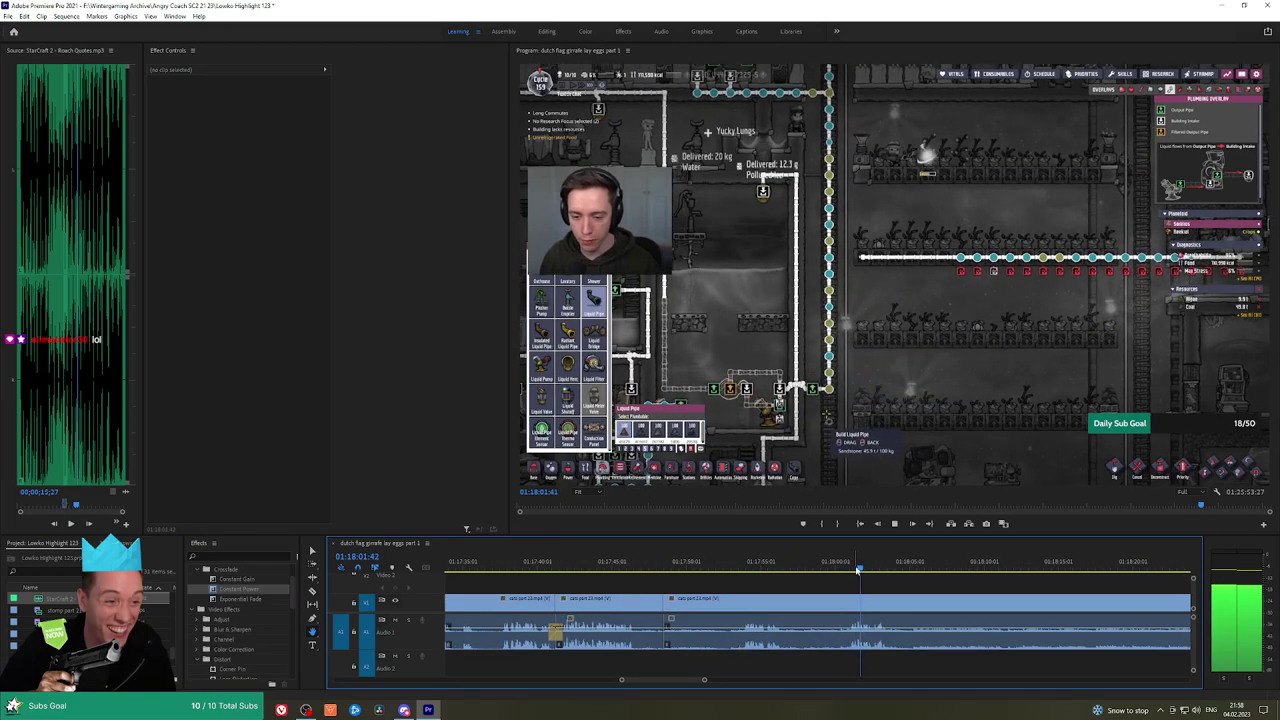
pyautogui.scroll(-3, 870, 572)
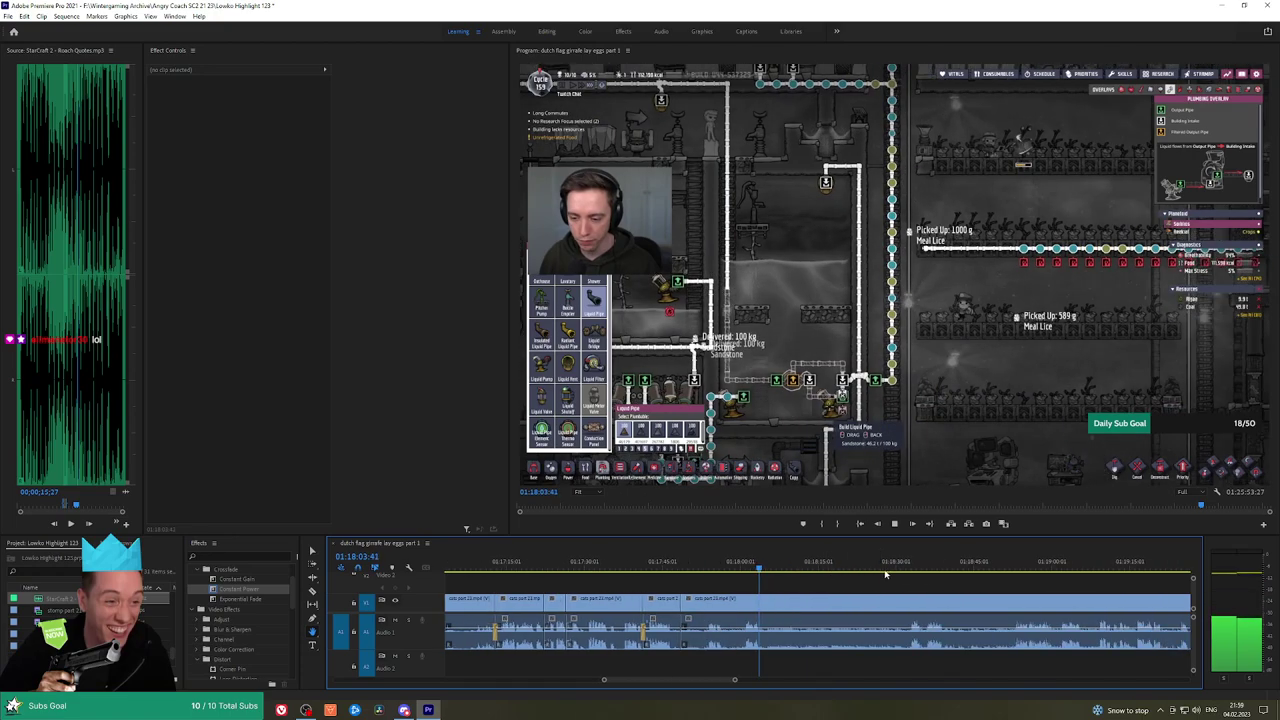
pyautogui.click(908, 570)
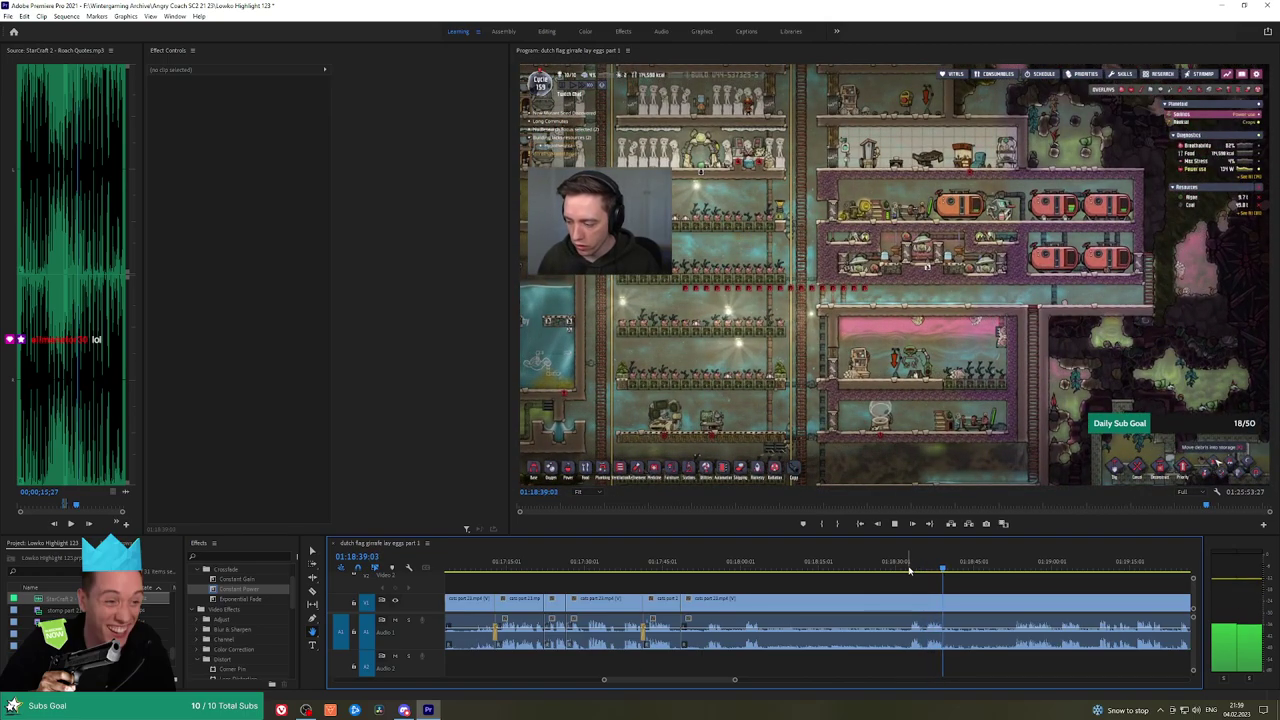
pyautogui.click(1015, 570)
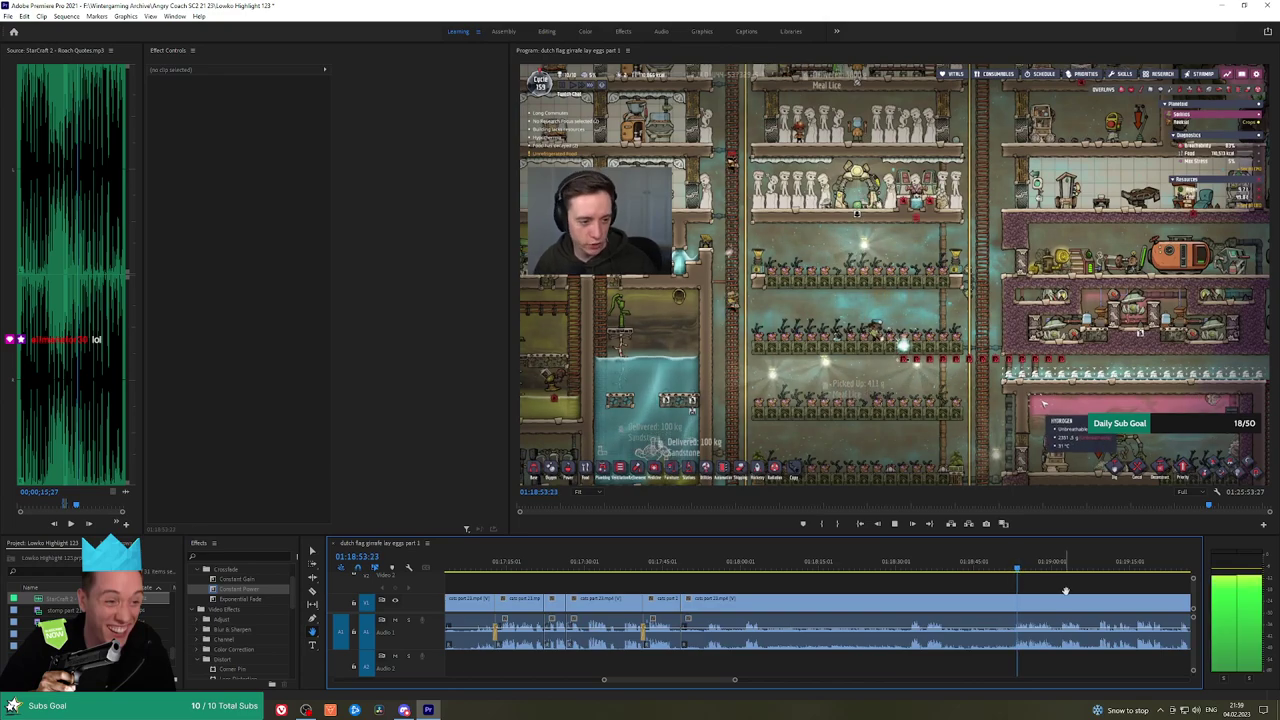
pyautogui.moveTo(1069, 578); pyautogui.dragTo(846, 578)
pyautogui.scroll(2, 795, 582)
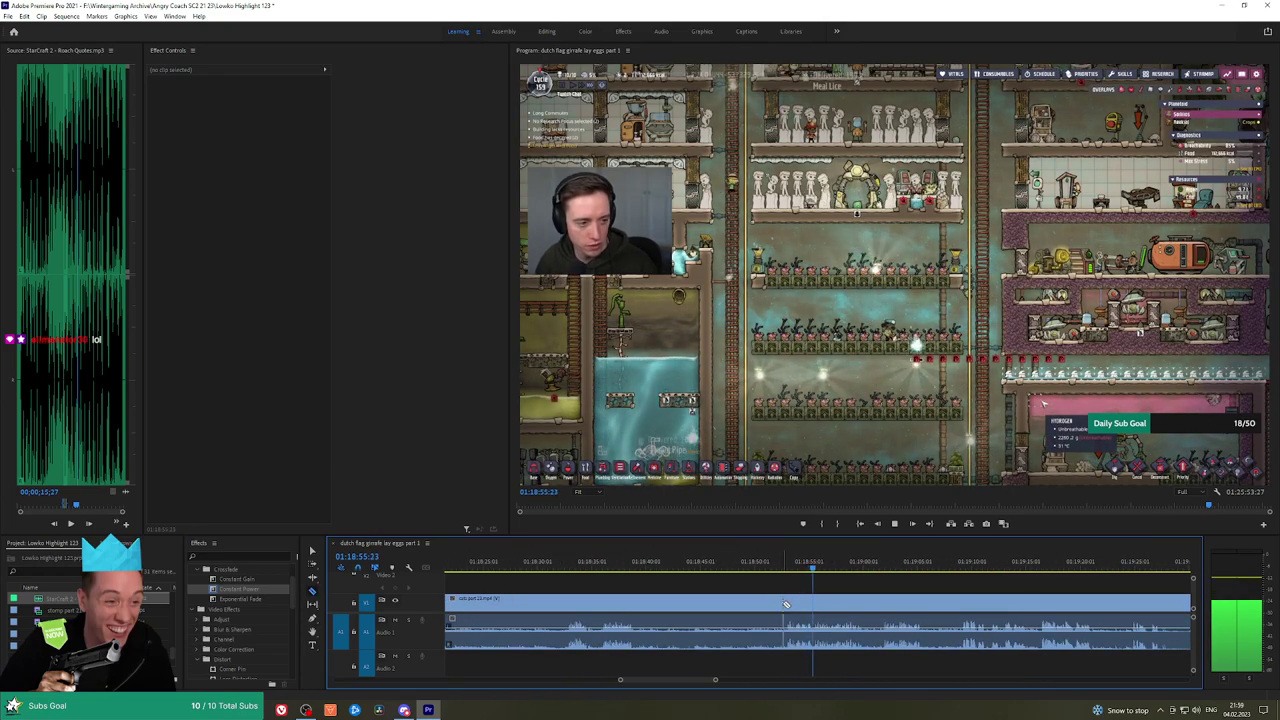
pyautogui.click(785, 604)
pyautogui.press('v')
pyautogui.click(762, 607)
pyautogui.hotkey('shift', 'Delete')
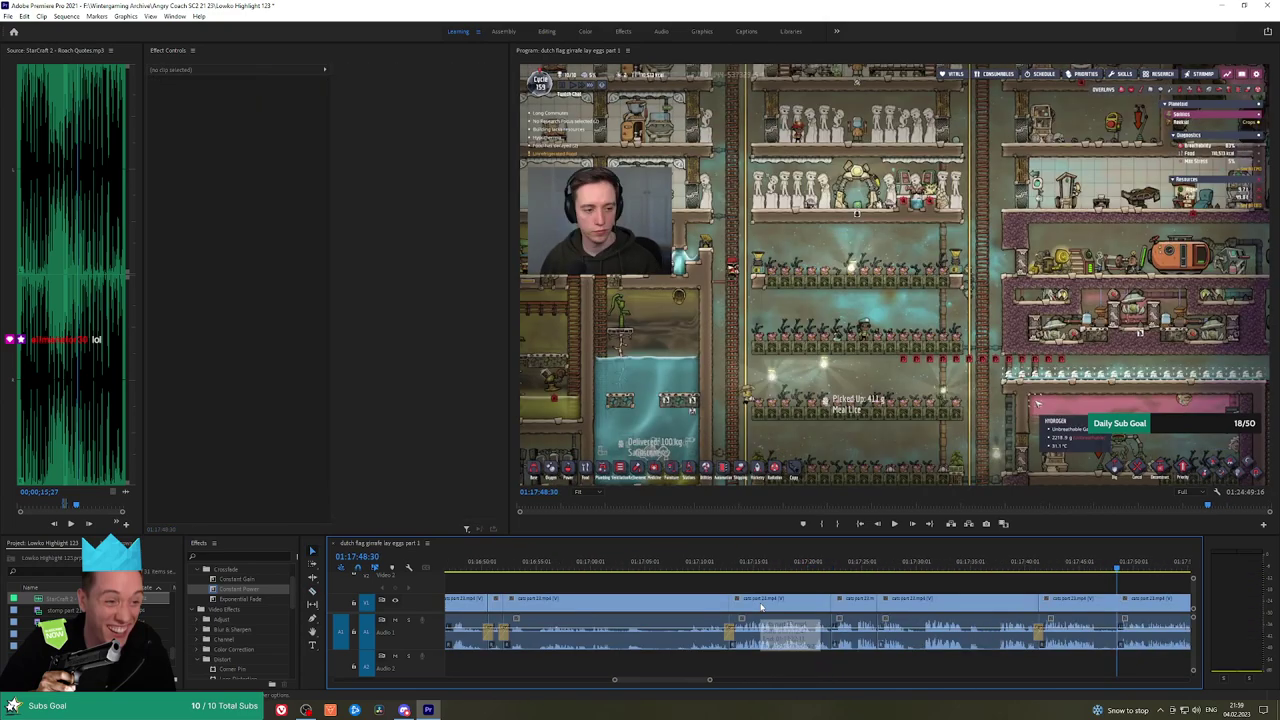
pyautogui.moveTo(262, 597); pyautogui.dragTo(1050, 622)
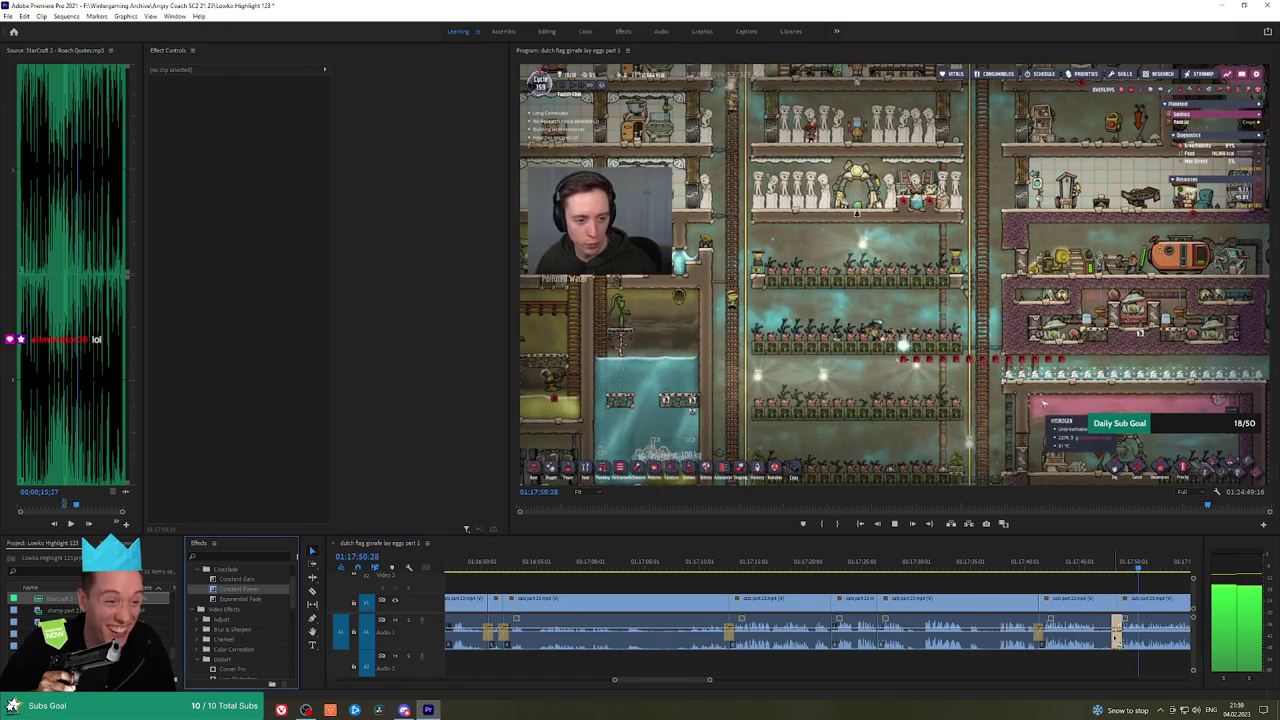
# Ripple delete the pause between about 01:18:02 and 01:18:05 and add a Constant Power audio transition at the join
pyautogui.hscroll(8, 765, 583)
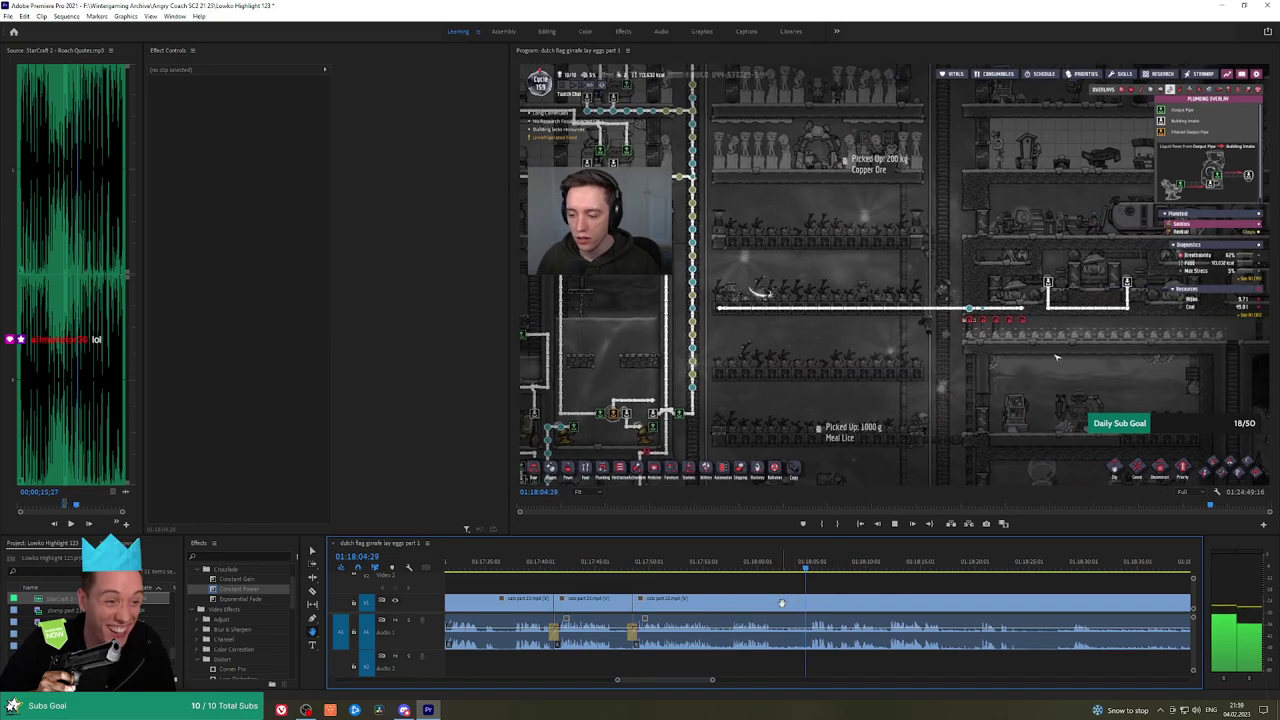
pyautogui.press('c')
pyautogui.click(774, 604)
pyautogui.click(806, 604)
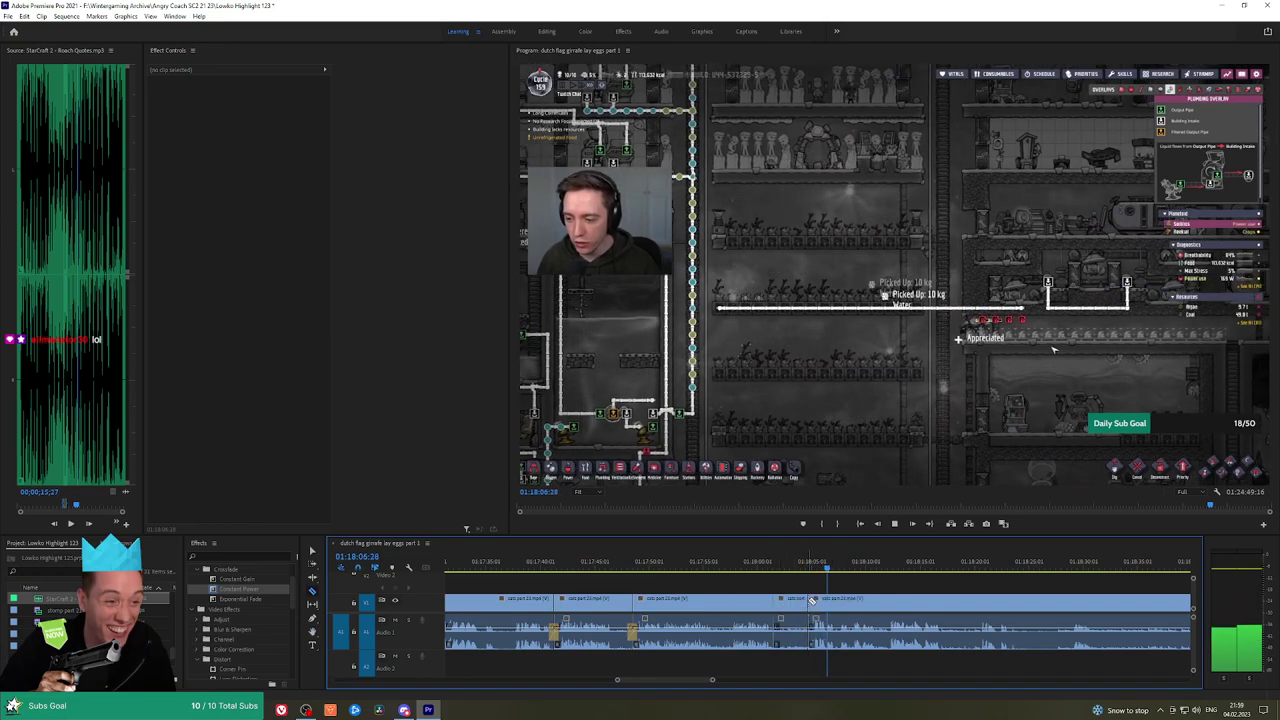
pyautogui.press('v')
pyautogui.click(791, 606)
pyautogui.hotkey('shift', 'Delete')
pyautogui.click(766, 565)
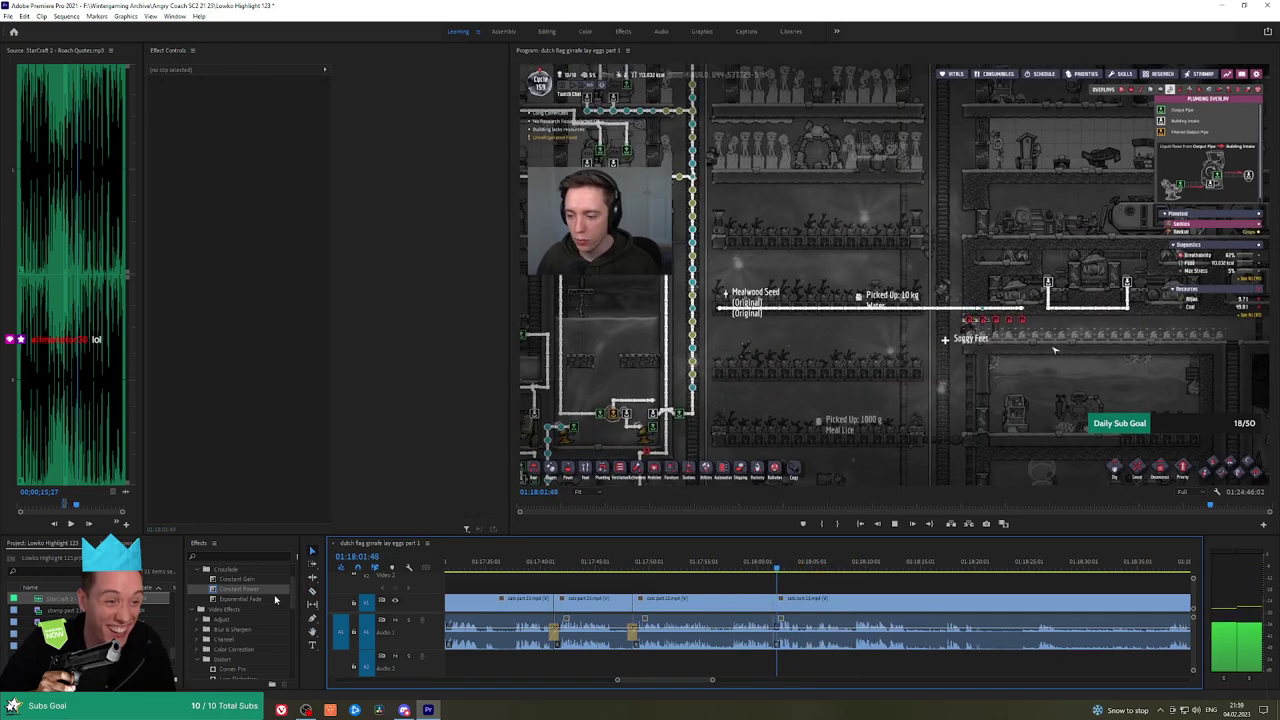
pyautogui.moveTo(240, 589); pyautogui.dragTo(647, 584)
# Ripple delete the footage from about 01:18:08 up to the start of the "should not have done it.mp4" clip
pyautogui.press('h')
pyautogui.moveTo(857, 601); pyautogui.dragTo(686, 579)
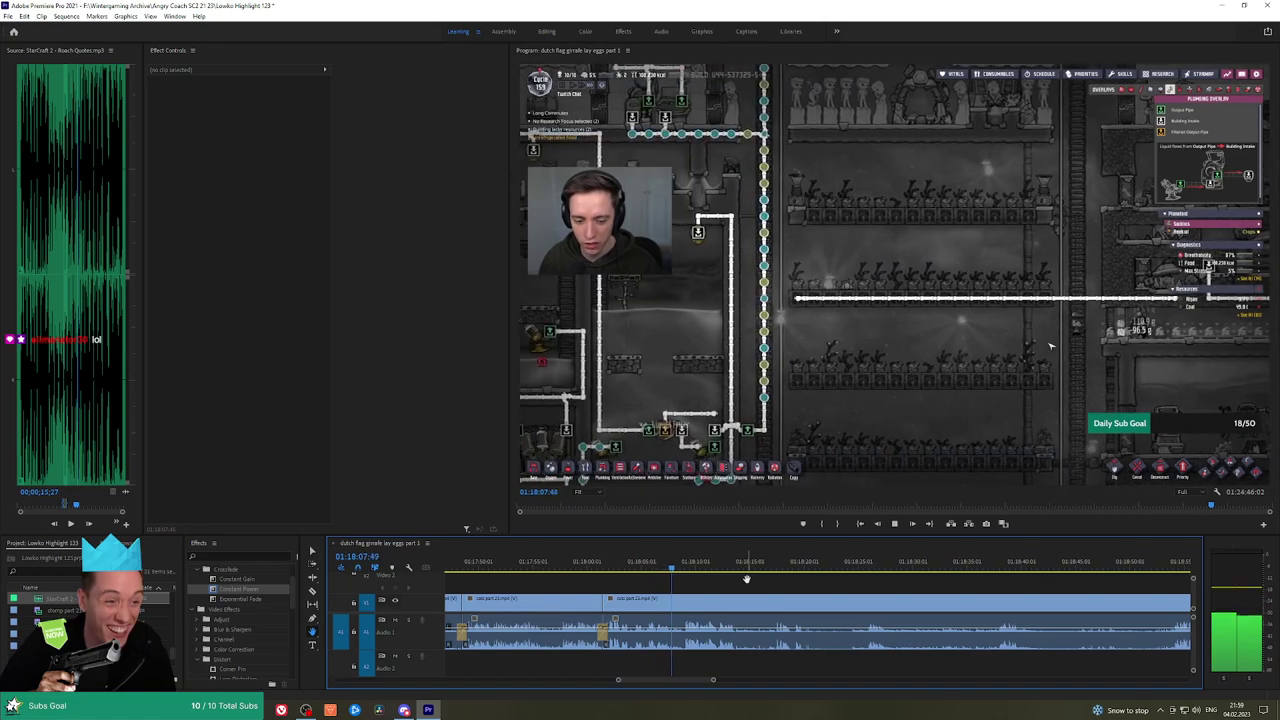
pyautogui.moveTo(795, 584); pyautogui.dragTo(721, 584)
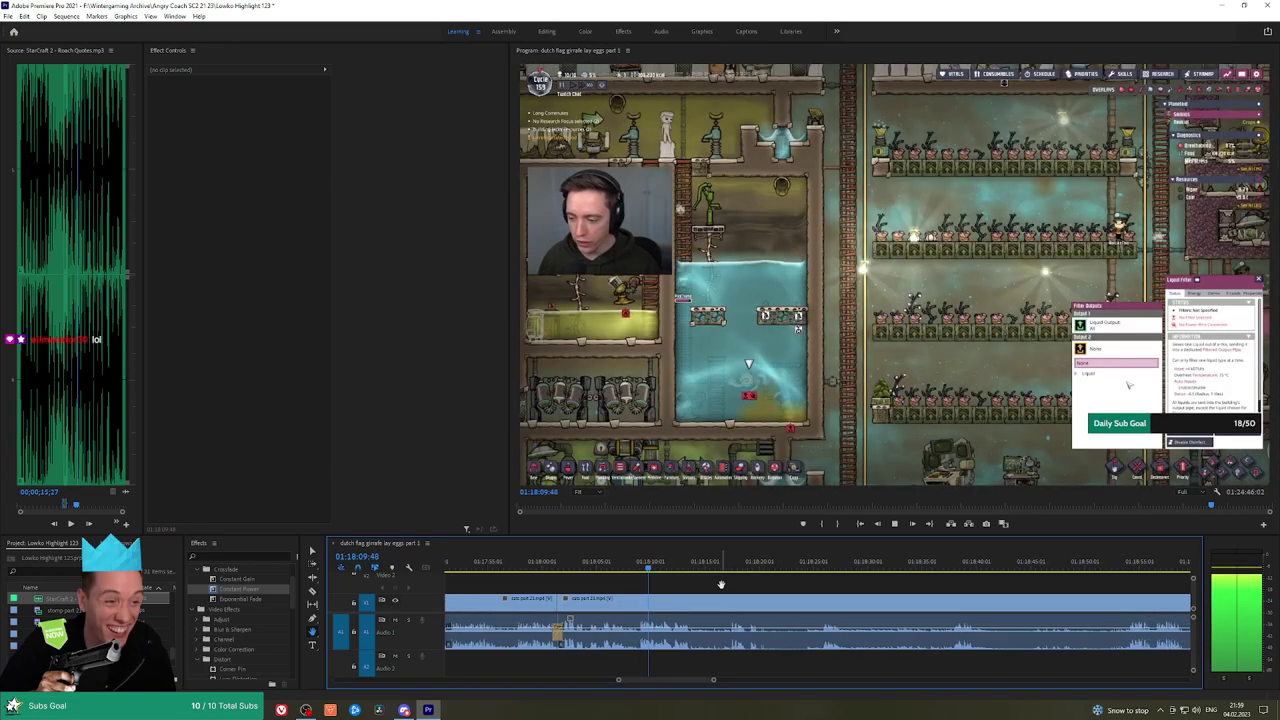
pyautogui.click(617, 566)
pyautogui.press('space')
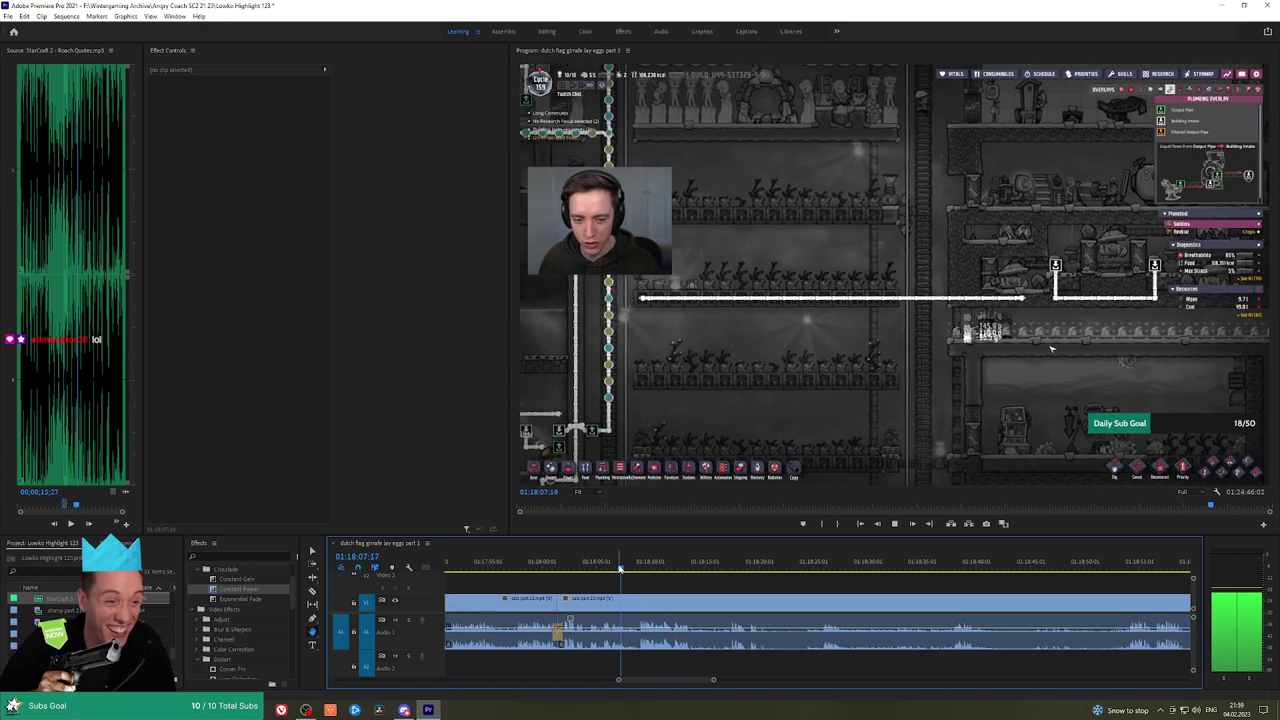
pyautogui.press('c')
pyautogui.click(631, 603)
pyautogui.moveTo(812, 562); pyautogui.dragTo(1128, 556)
pyautogui.press('space')
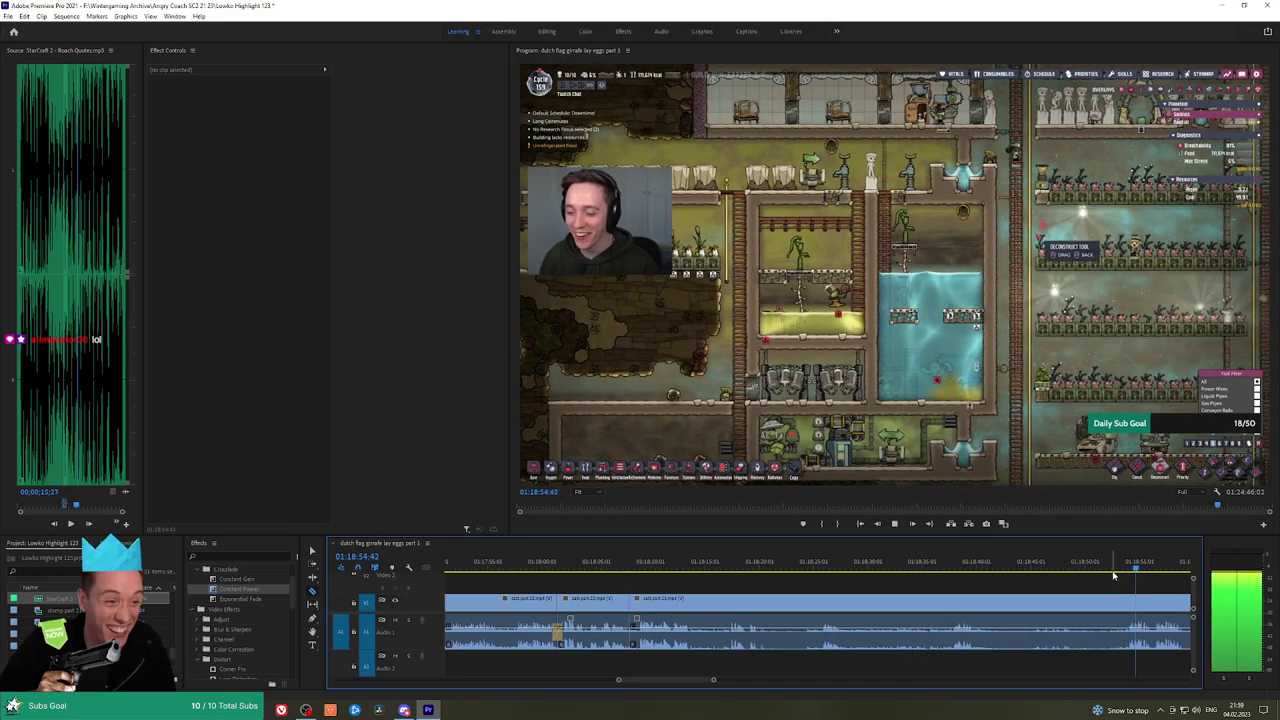
pyautogui.press('space')
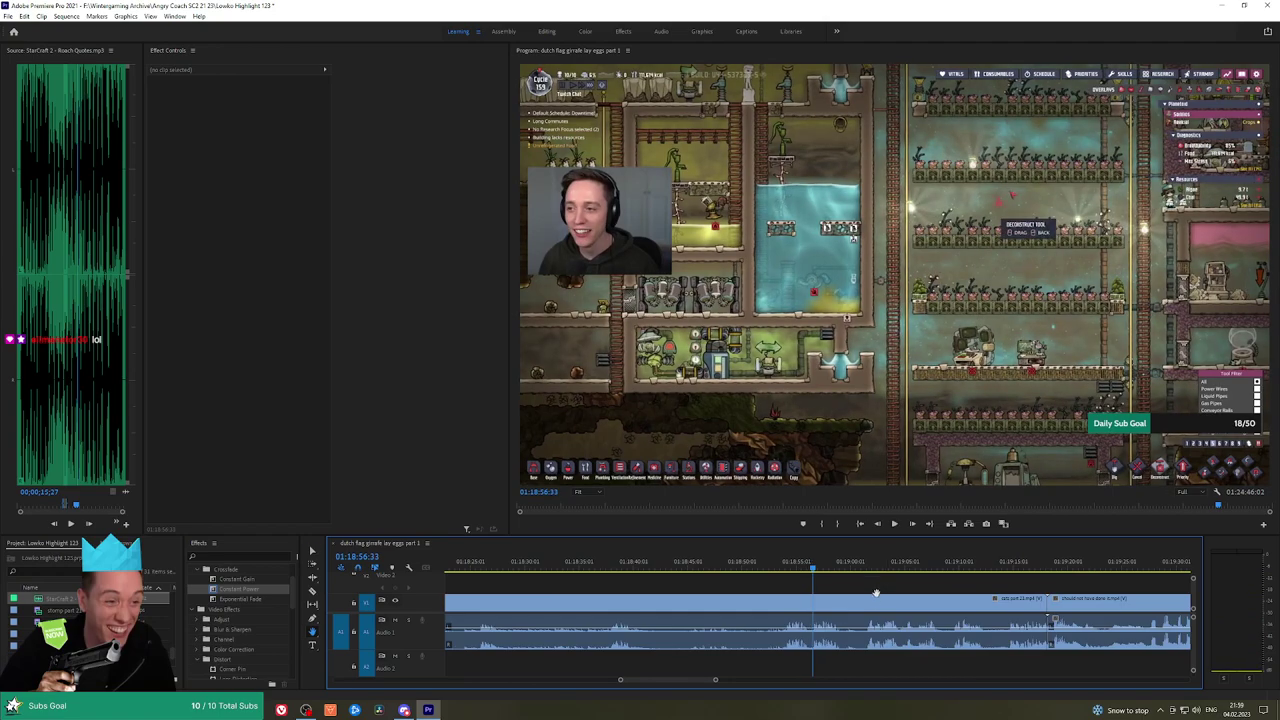
pyautogui.click(873, 601)
pyautogui.hotkey('shift', 'Delete')
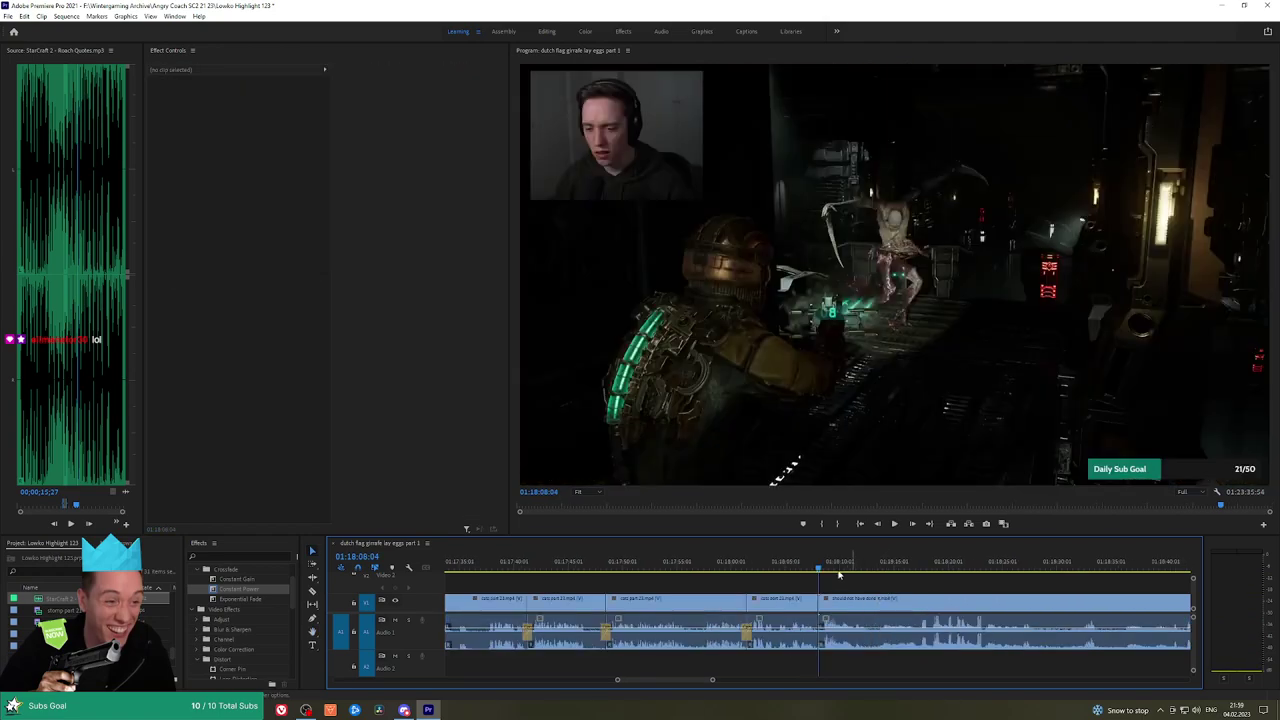
# Ripple delete the brief opening moment of the "should not have done it.mp4" clip and add an Exponential Fade audio transition at the join
pyautogui.press('space')
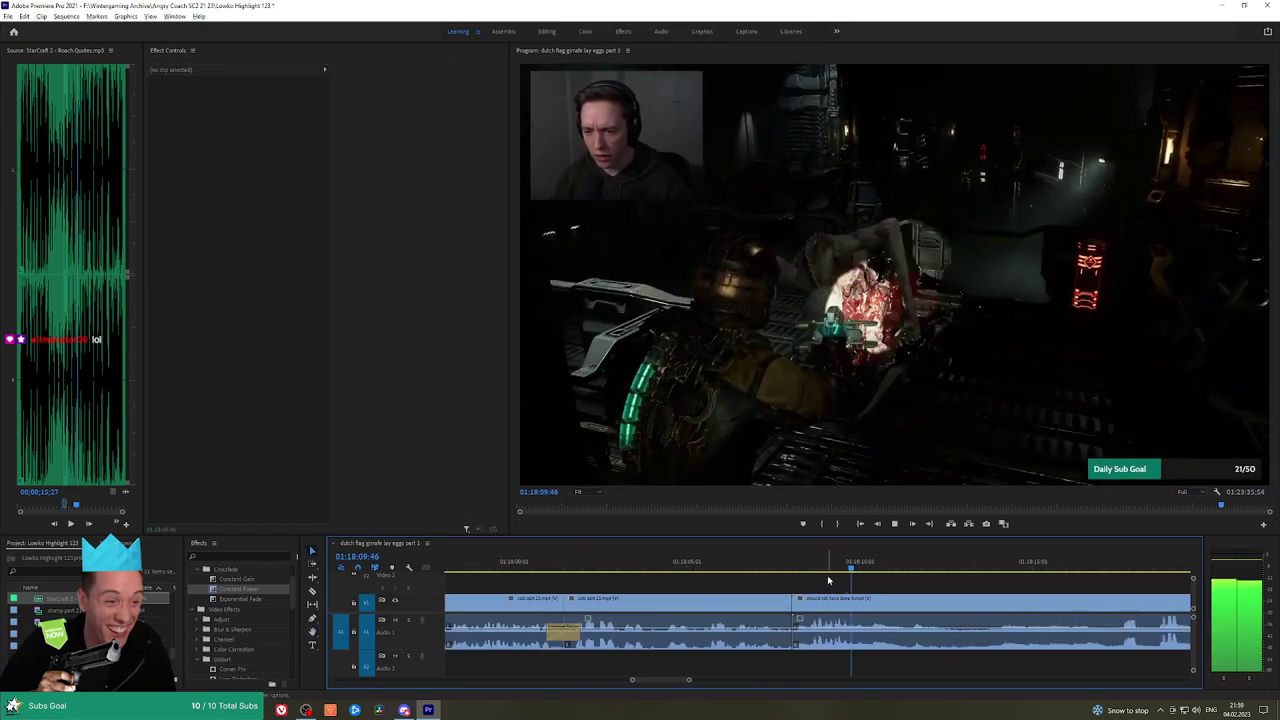
pyautogui.press('space')
pyautogui.press('=')
pyautogui.click(800, 602)
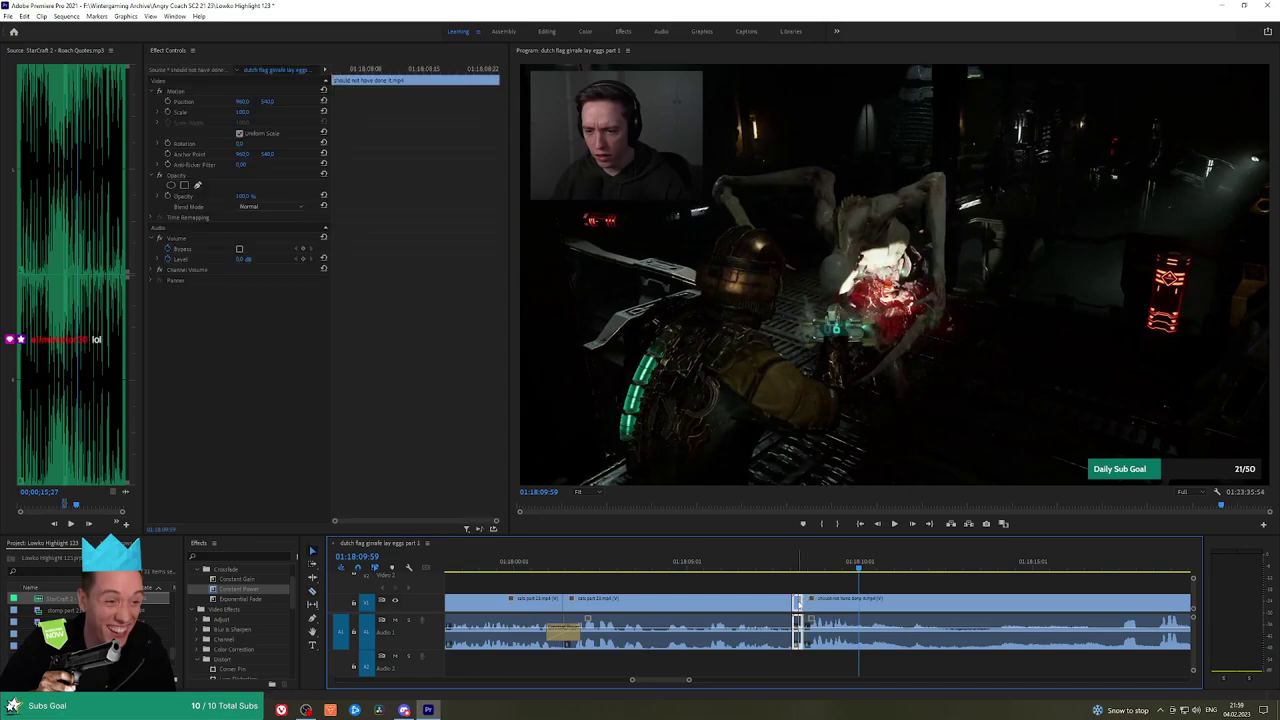
pyautogui.hotkey('shift', 'Delete')
pyautogui.click(257, 597)
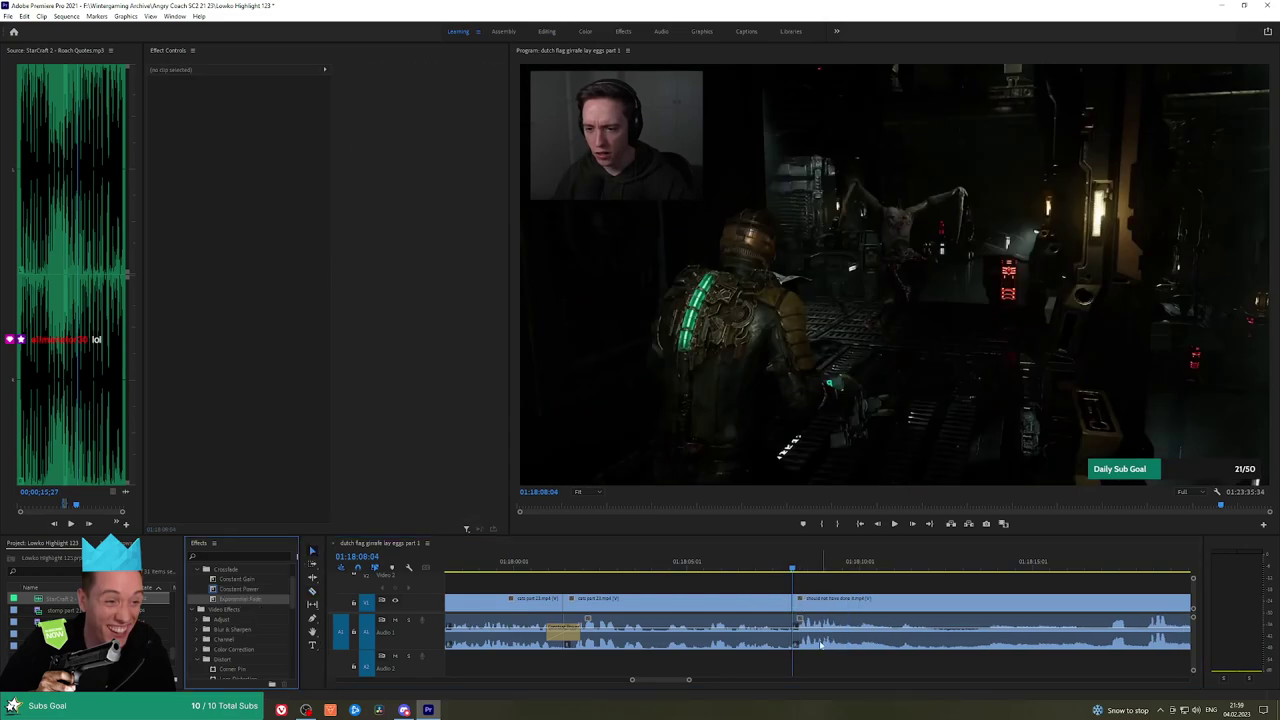
pyautogui.press('space')
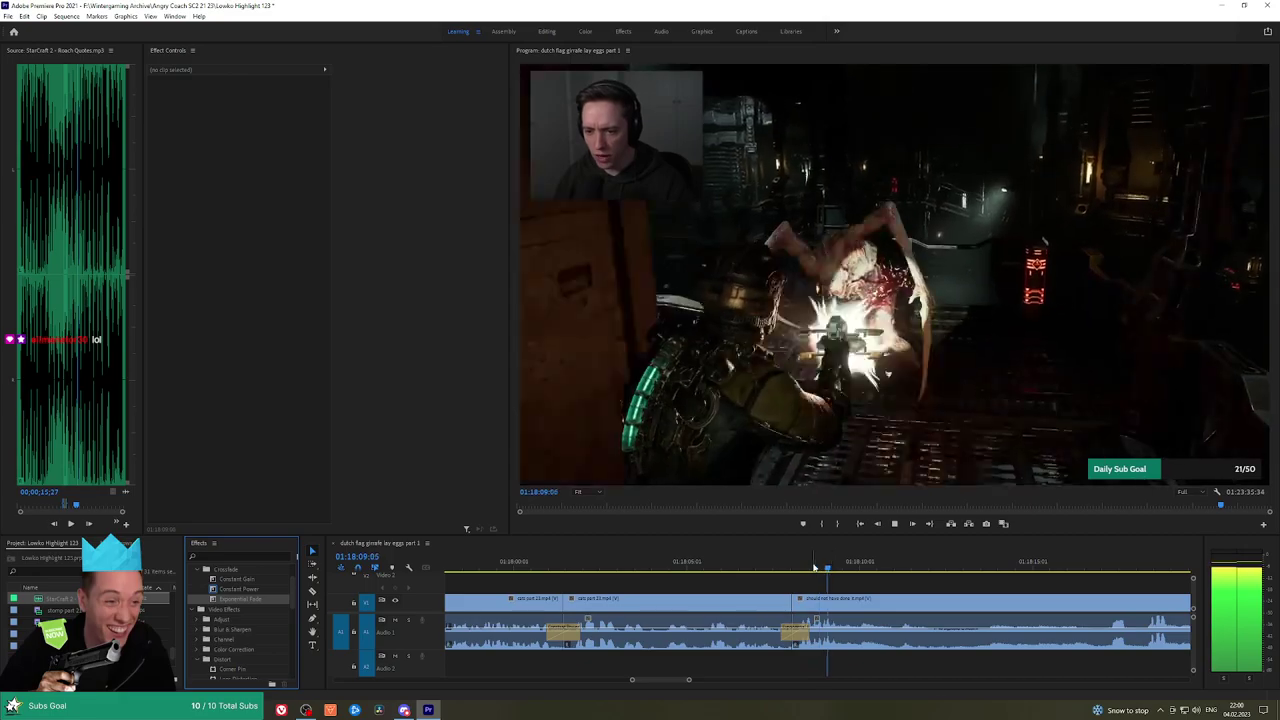
pyautogui.click(773, 568)
pyautogui.press('space')
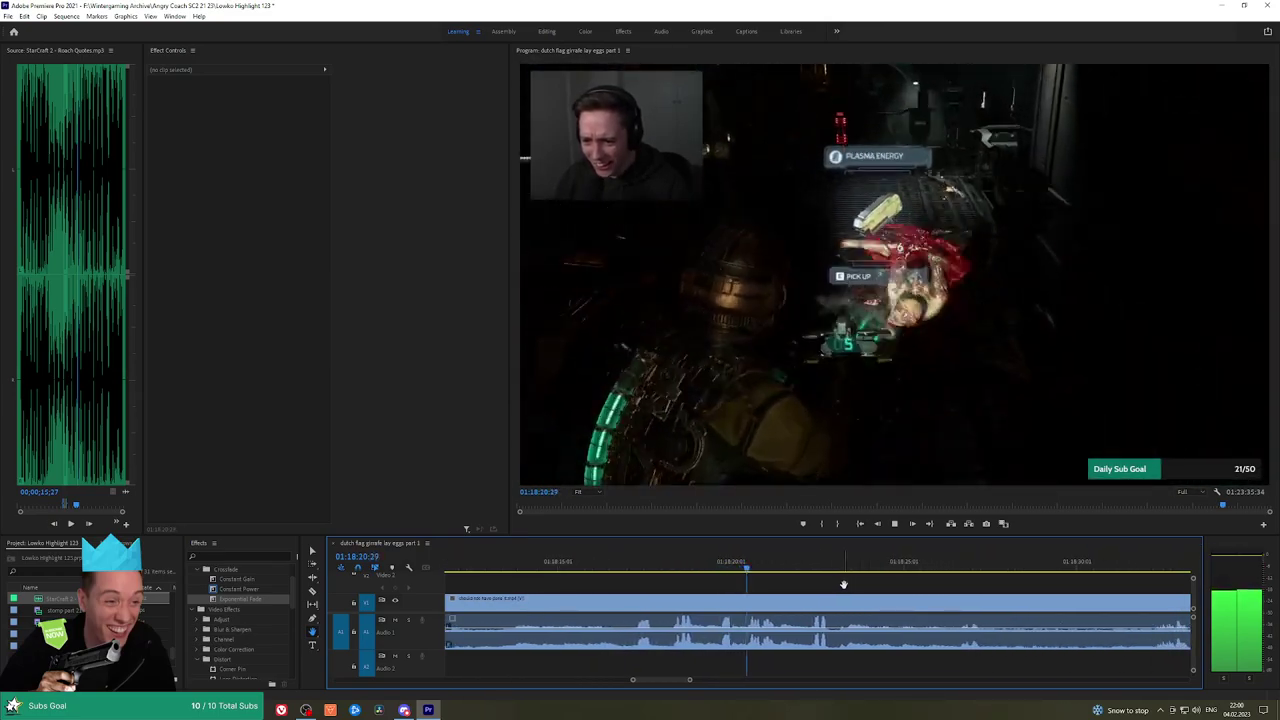
# Split off and mute the section between about 01:18:19:30 and 01:18:20:20, and place the StarCraft 2 - Roach Quotes.mp3 excerpt beneath it on Audio 2
pyautogui.moveTo(729, 563)
pyautogui.mouseDown()
pyautogui.moveTo(697, 566)
pyautogui.moveTo(713, 563)
pyautogui.mouseUp()
pyautogui.click(714, 595)
pyautogui.press('space')
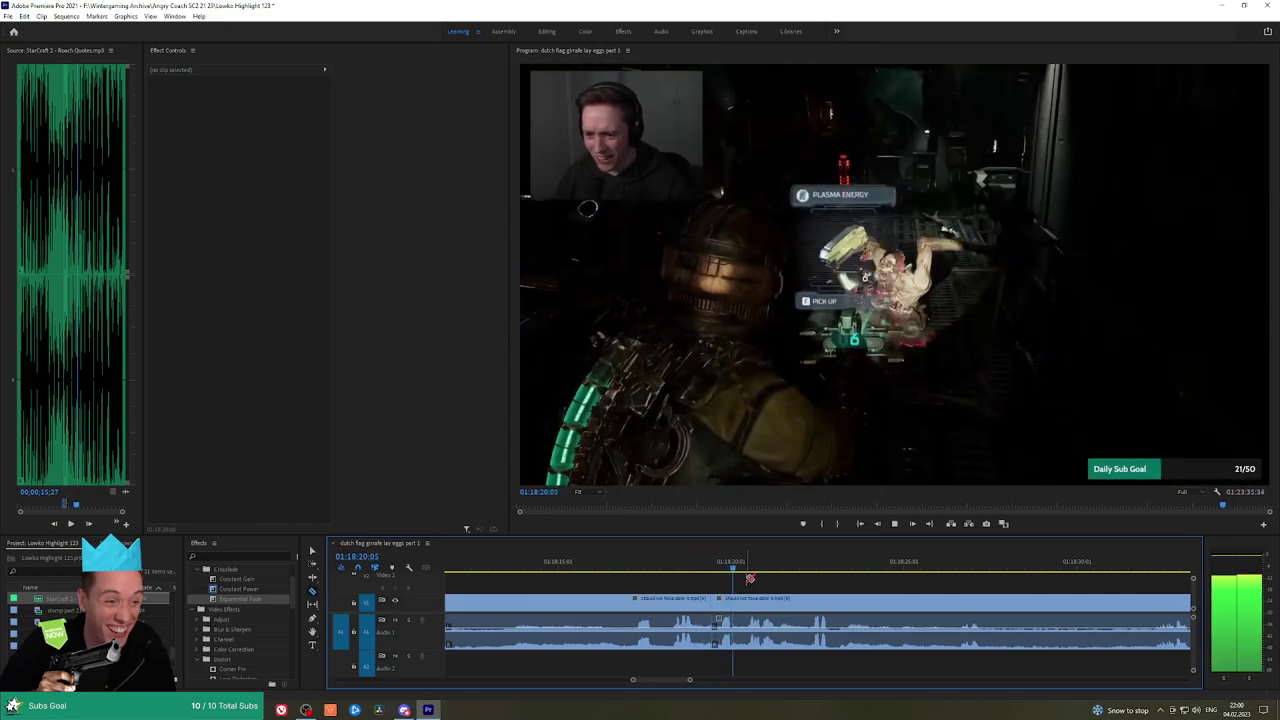
pyautogui.click(727, 630)
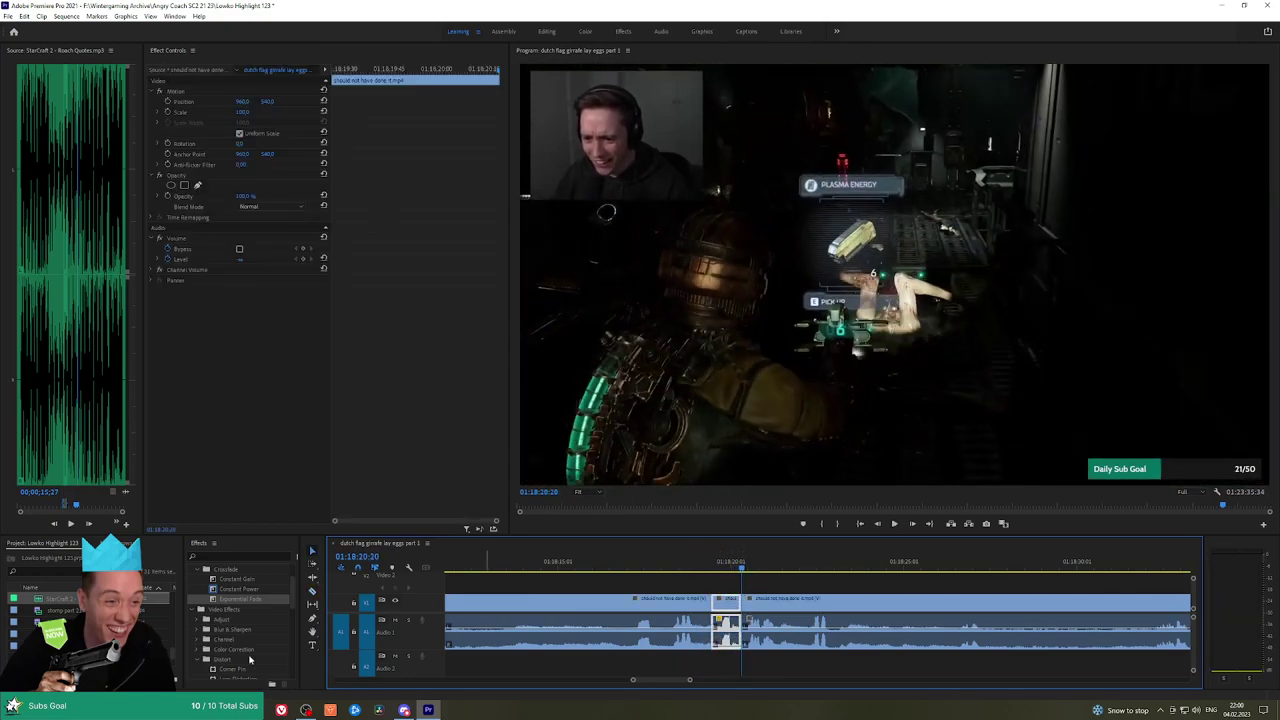
pyautogui.moveTo(48, 605); pyautogui.dragTo(620, 597)
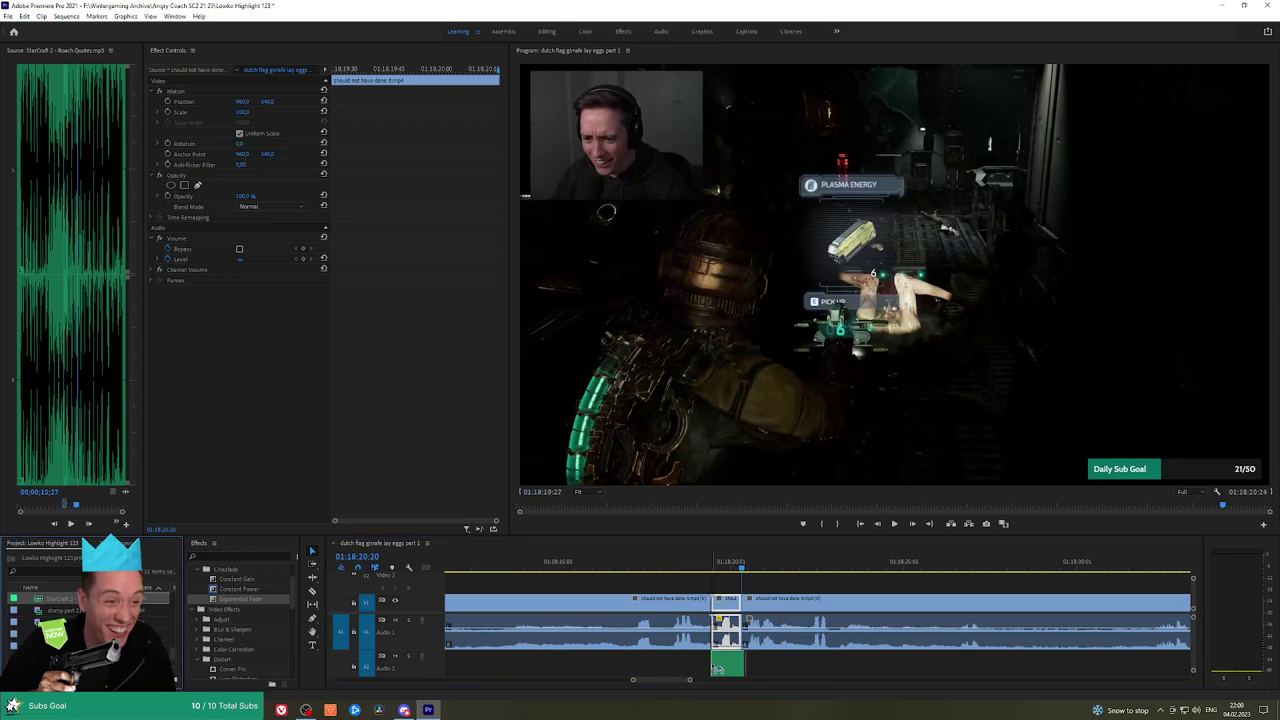
pyautogui.scroll(5, 716, 668)
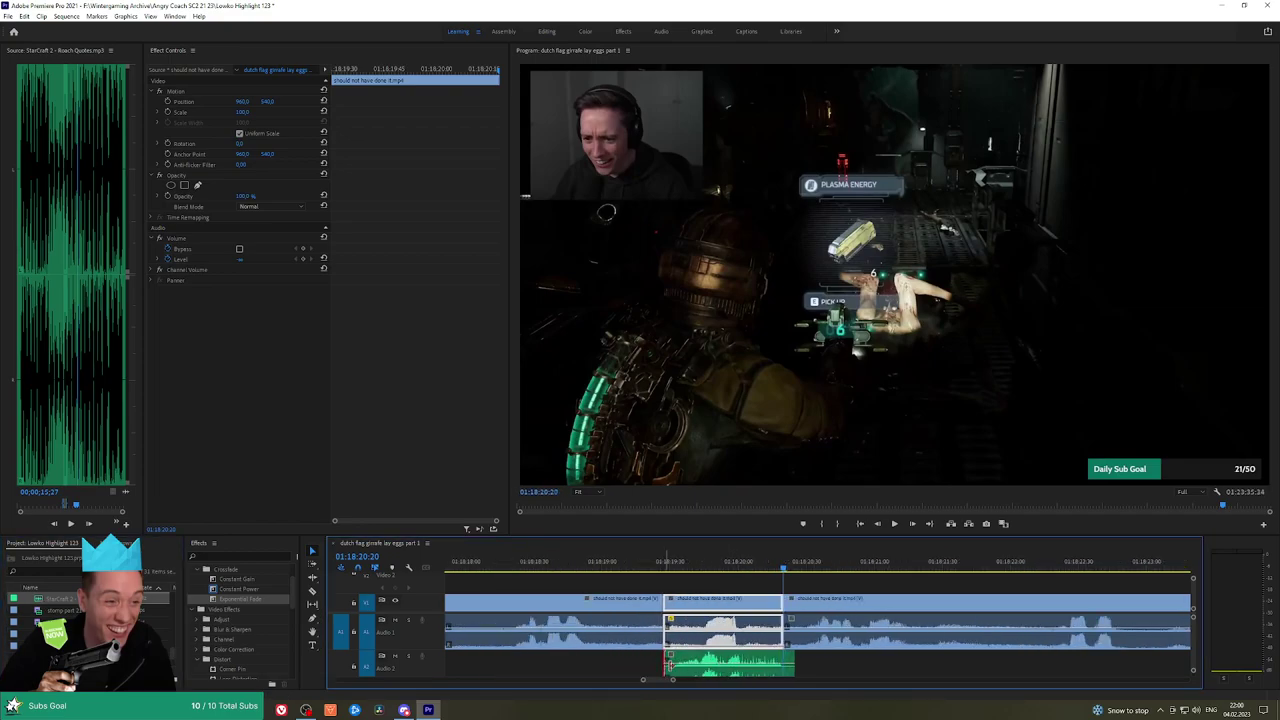
# Trim the StarCraft 2 - Roach Quotes.mp3 clip to fit exactly under the muted section and set its volume level to -23 dB
pyautogui.moveTo(670, 665); pyautogui.dragTo(700, 661)
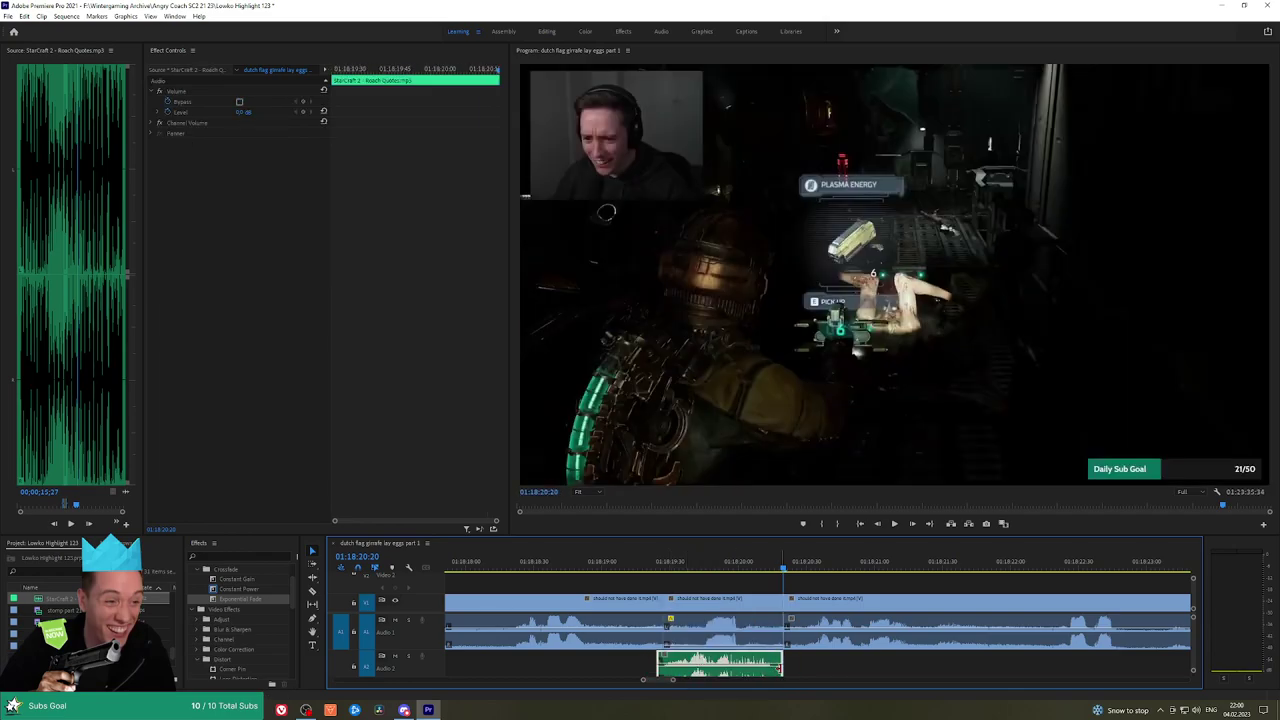
pyautogui.moveTo(778, 668); pyautogui.dragTo(665, 665)
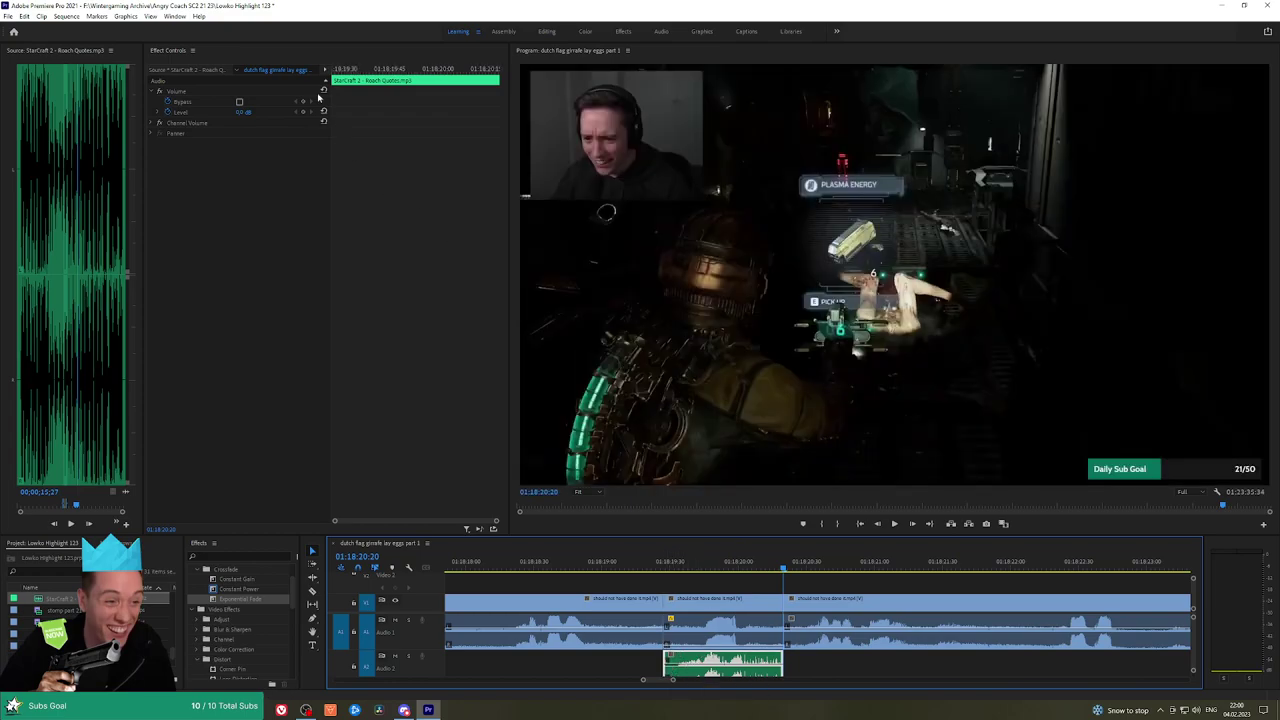
pyautogui.click(245, 111)
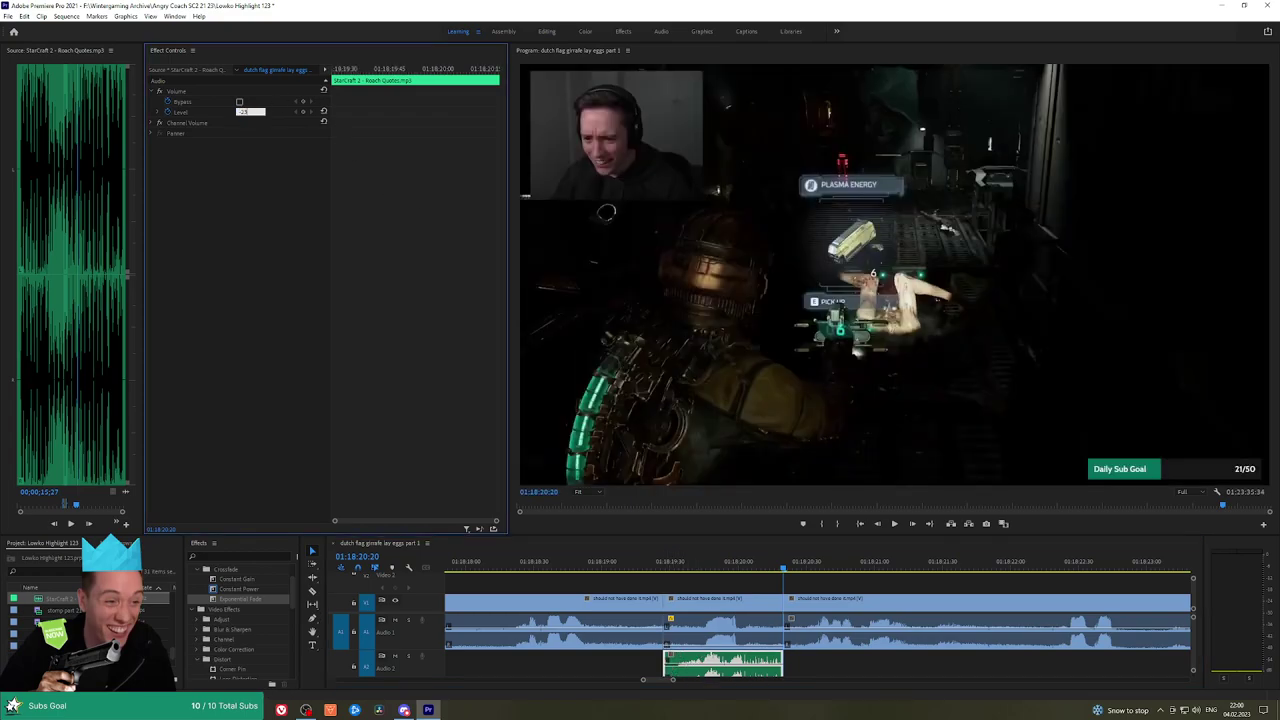
pyautogui.click(632, 567)
pyautogui.press('space')
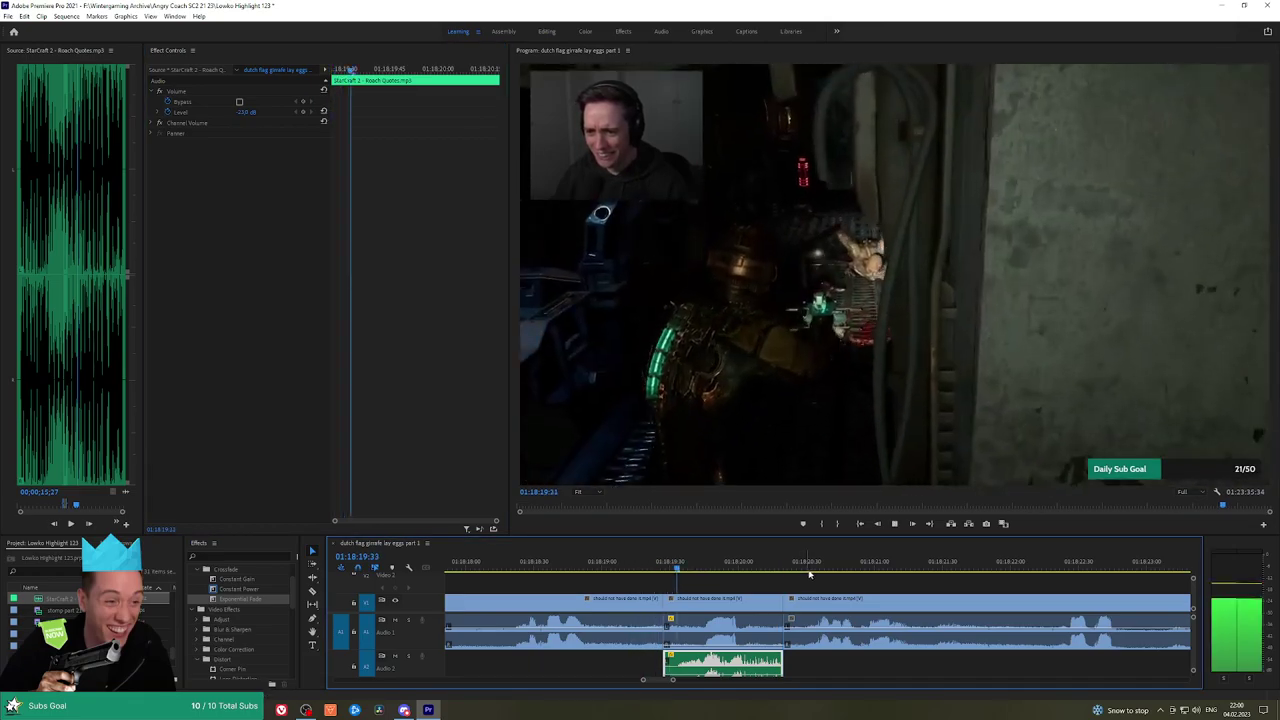
# Ripple delete the footage between about 01:18:27:52 and 01:18:32 and add a Constant Power audio transition at the join
pyautogui.click(843, 580)
pyautogui.press('-')
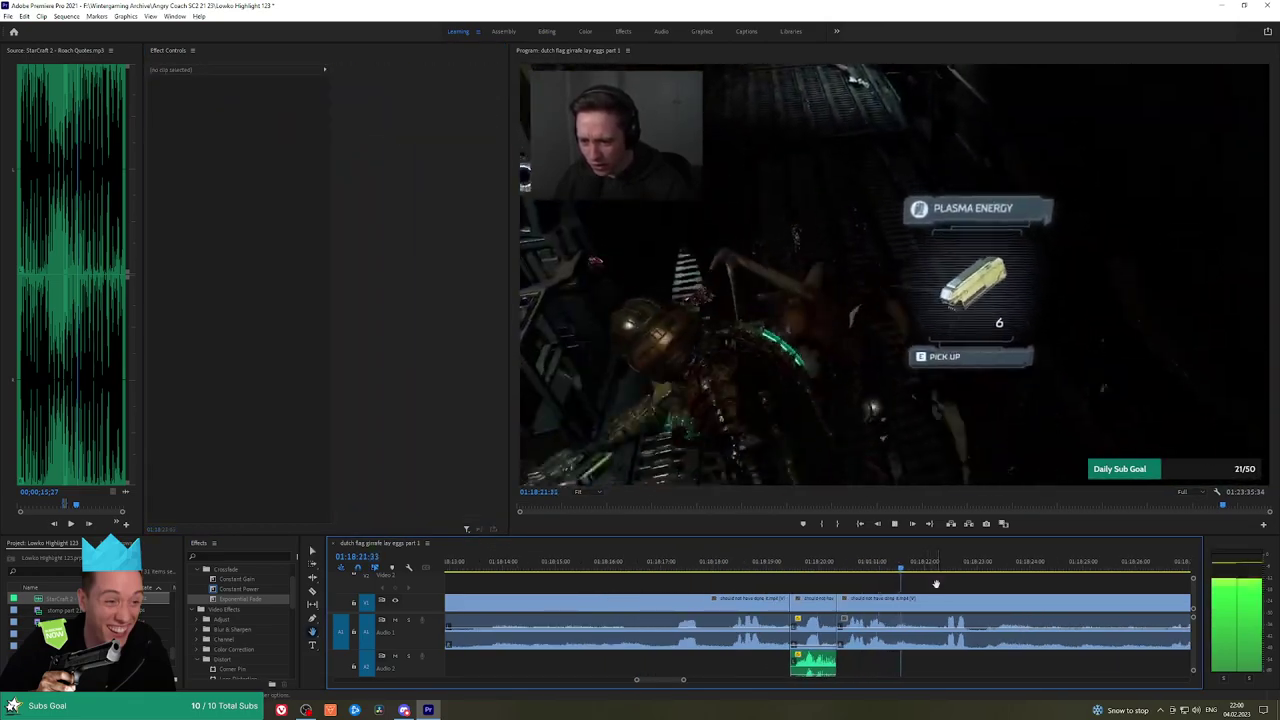
pyautogui.press('-')
pyautogui.press('-')
pyautogui.press('-')
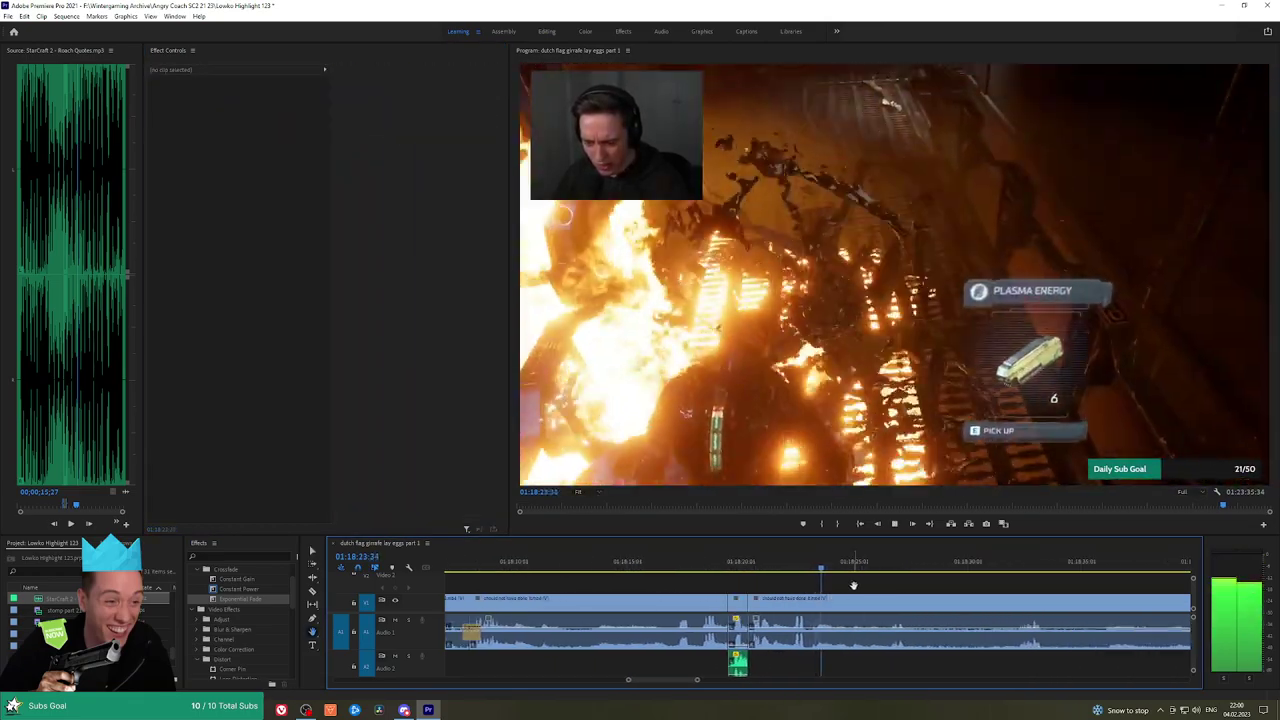
pyautogui.moveTo(898, 589); pyautogui.dragTo(777, 585)
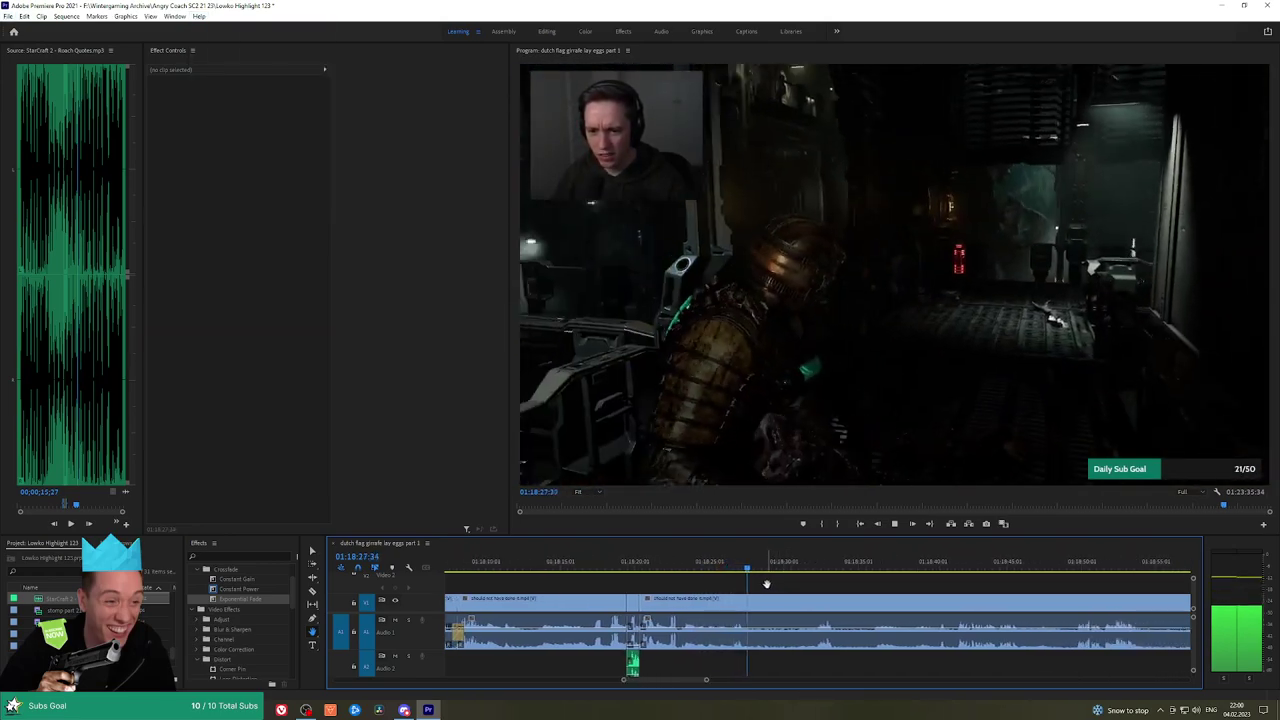
pyautogui.hotkey('ctrl', 'k')
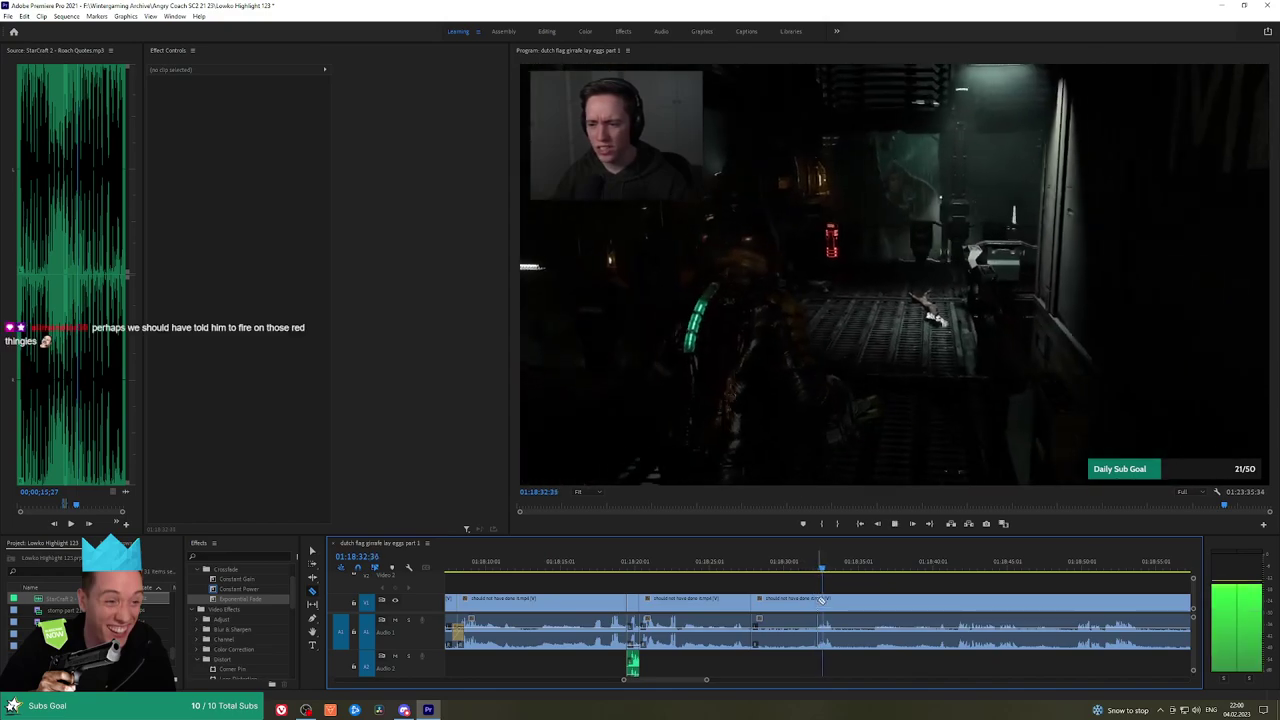
pyautogui.hotkey('ctrl', 'k')
pyautogui.click(797, 606)
pyautogui.hotkey('shift', 'Delete')
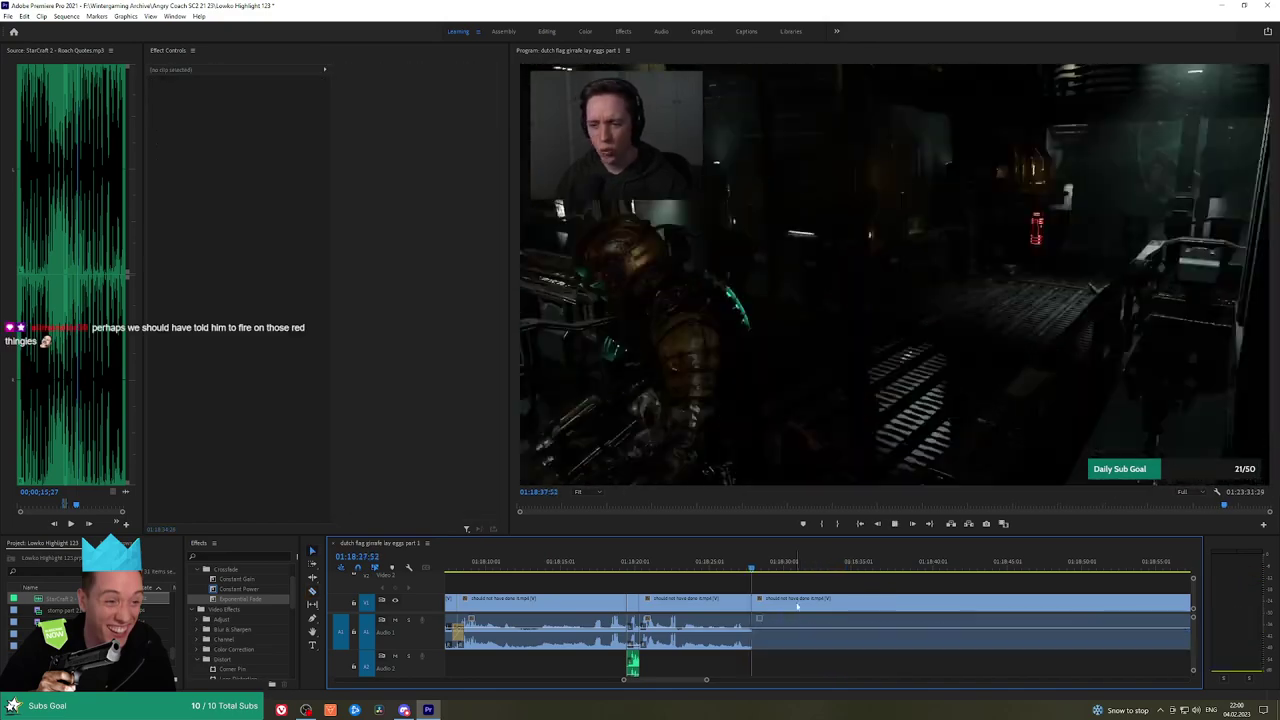
pyautogui.click(255, 592)
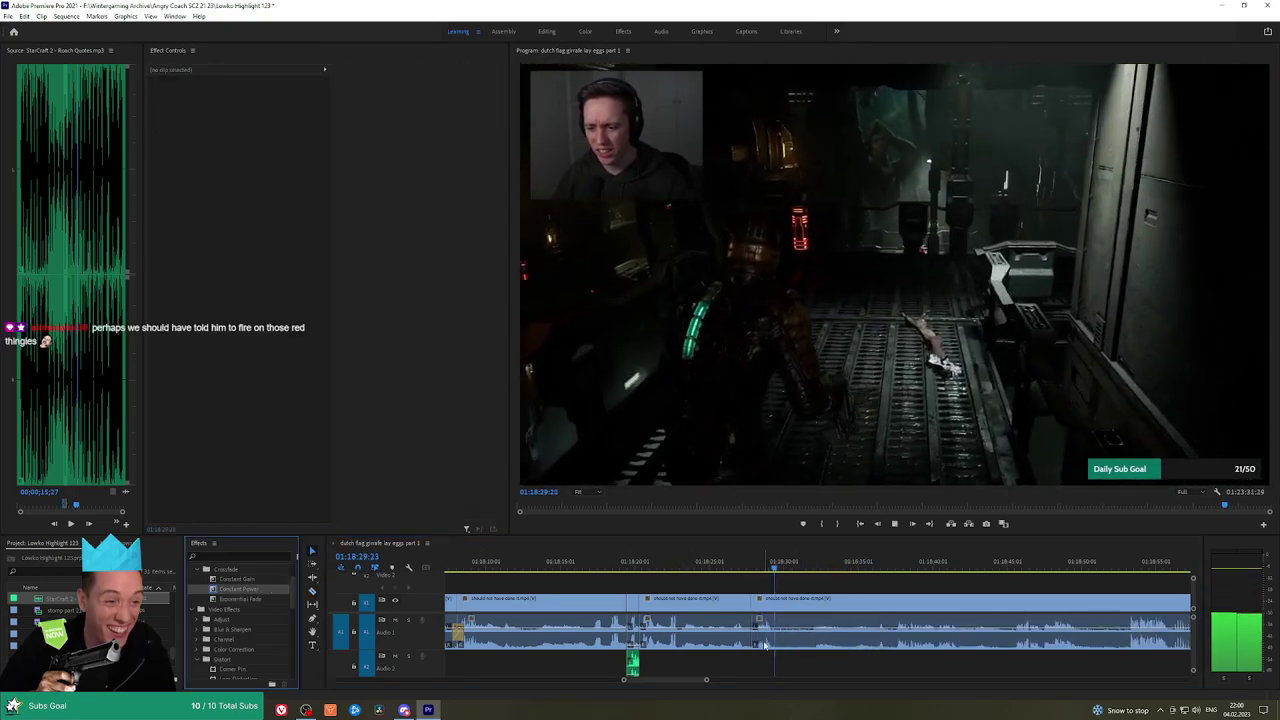
pyautogui.moveTo(765, 645); pyautogui.dragTo(756, 632)
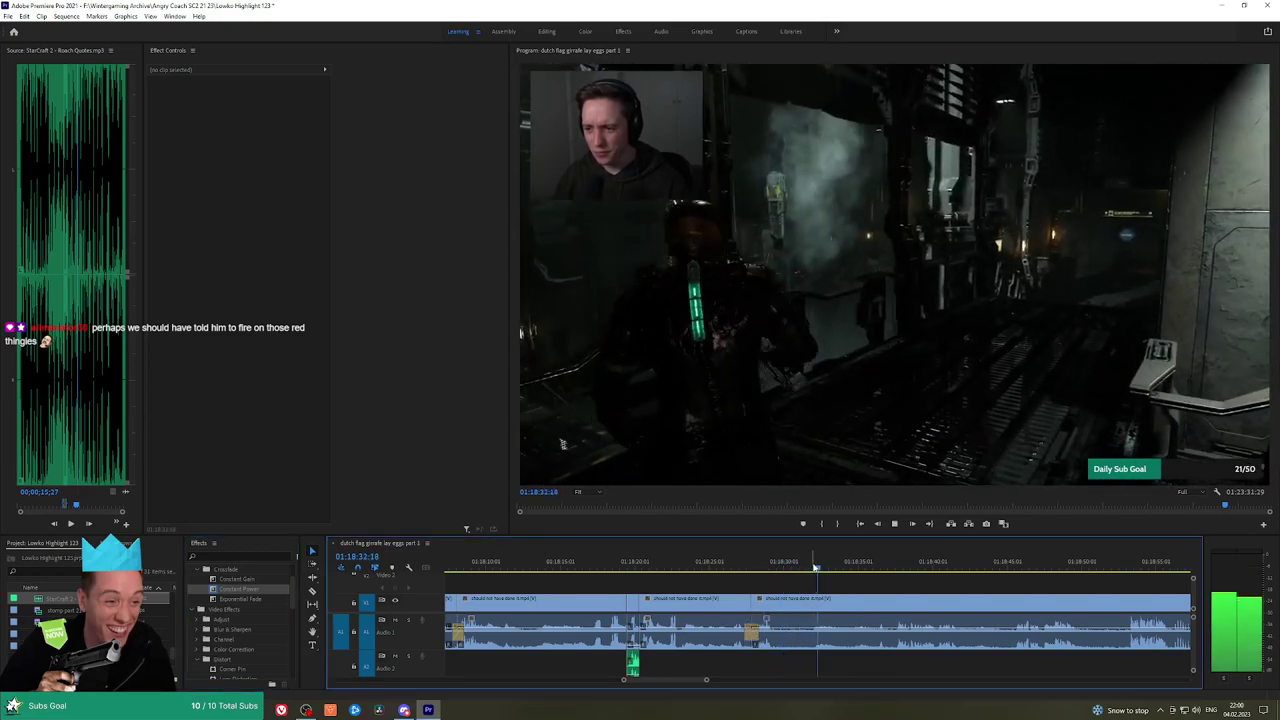
# Ripple delete the footage from about 01:18:29:30 to 01:18:45:07 and add a Constant Power audio transition at the join
pyautogui.press('c')
pyautogui.click(778, 625)
pyautogui.click(876, 565)
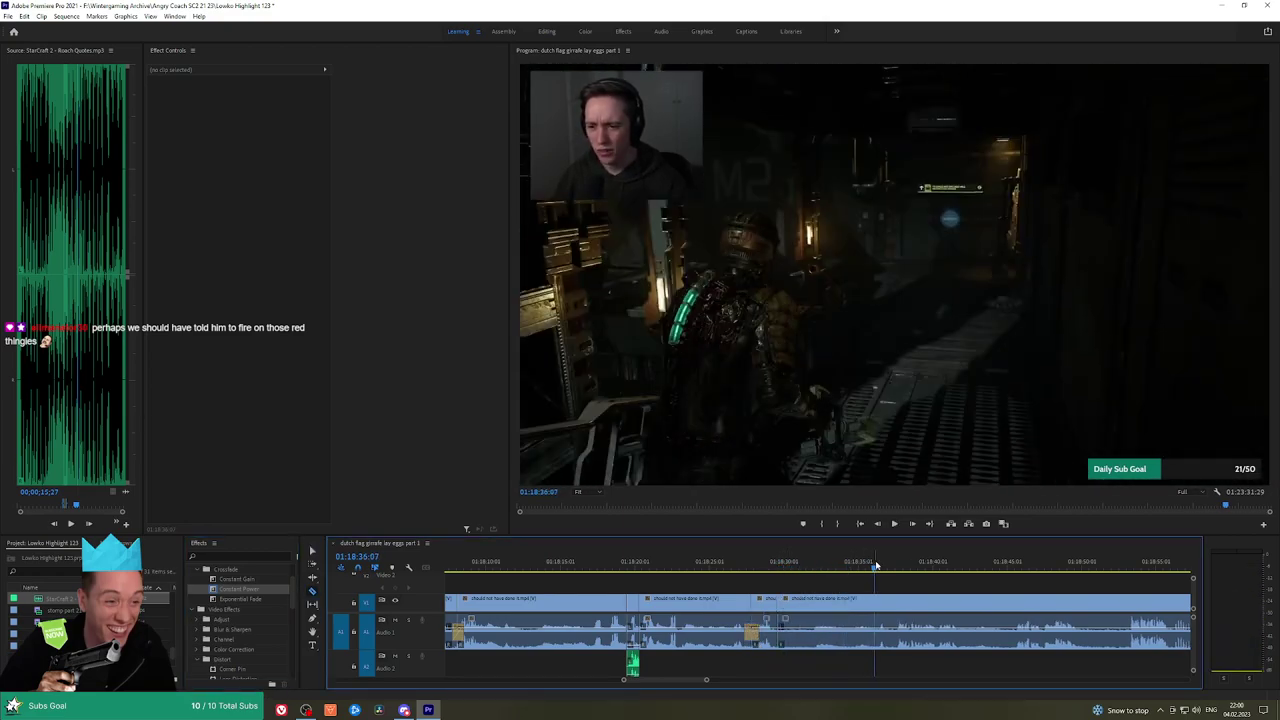
pyautogui.press('space')
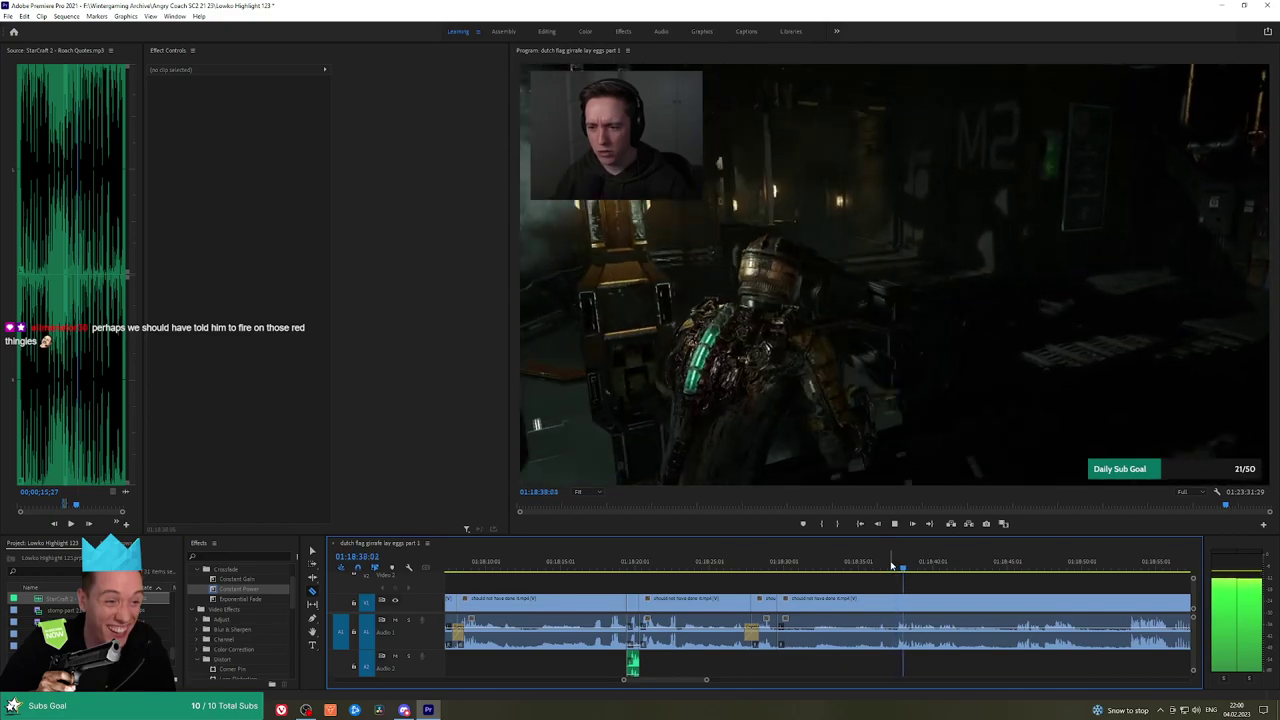
pyautogui.moveTo(962, 583); pyautogui.dragTo(850, 578)
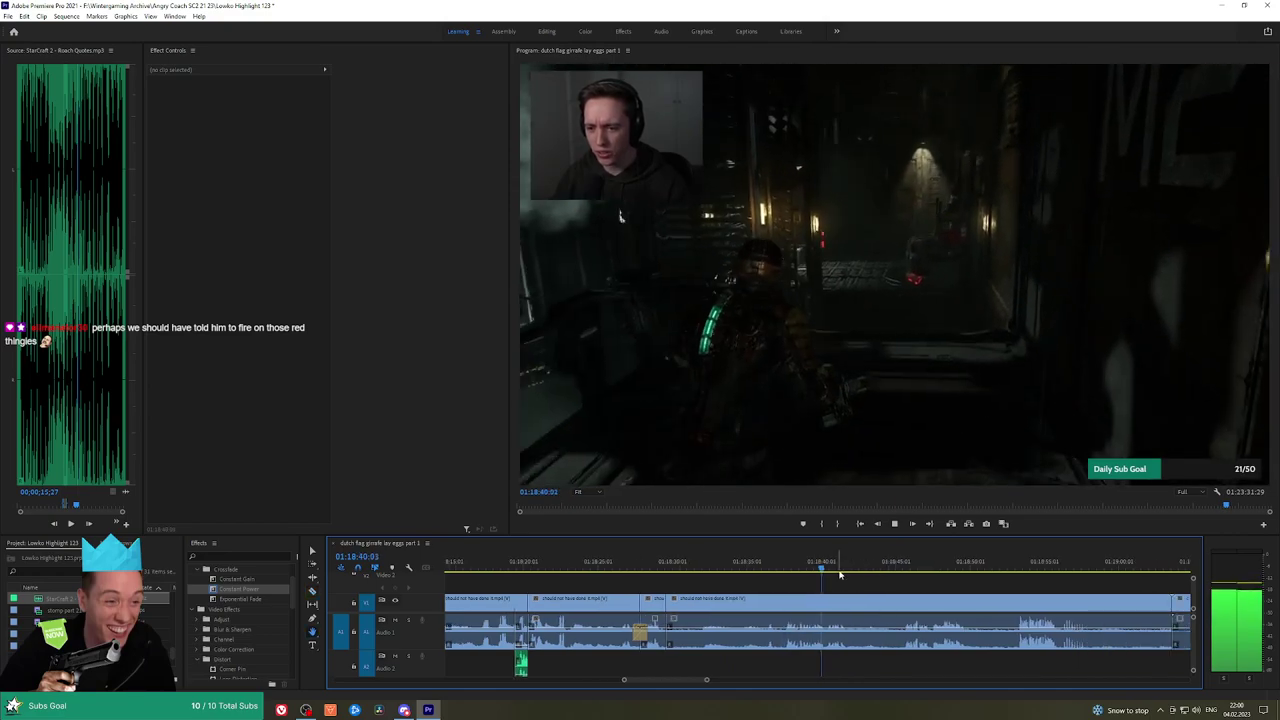
pyautogui.click(895, 566)
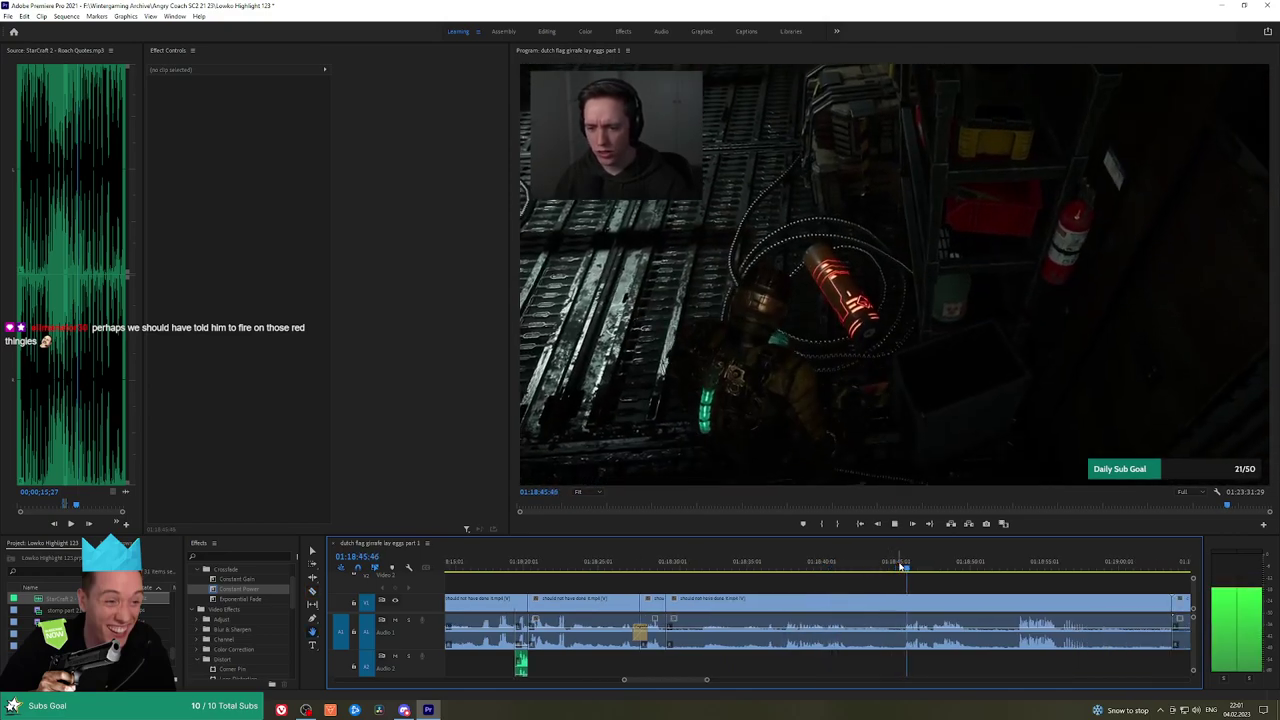
pyautogui.click(896, 566)
pyautogui.click(898, 601)
pyautogui.press('v')
pyautogui.click(860, 603)
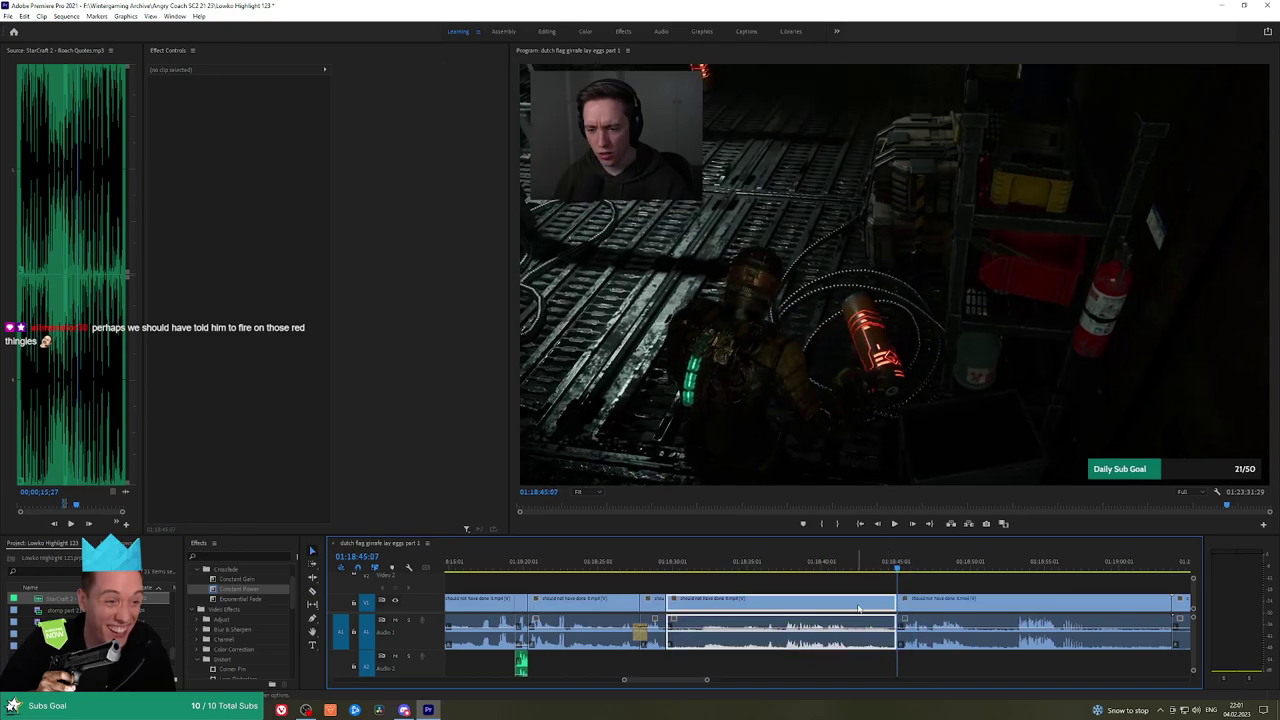
pyautogui.hotkey('shift', 'Delete')
pyautogui.press('space')
pyautogui.moveTo(239, 589); pyautogui.dragTo(584, 584)
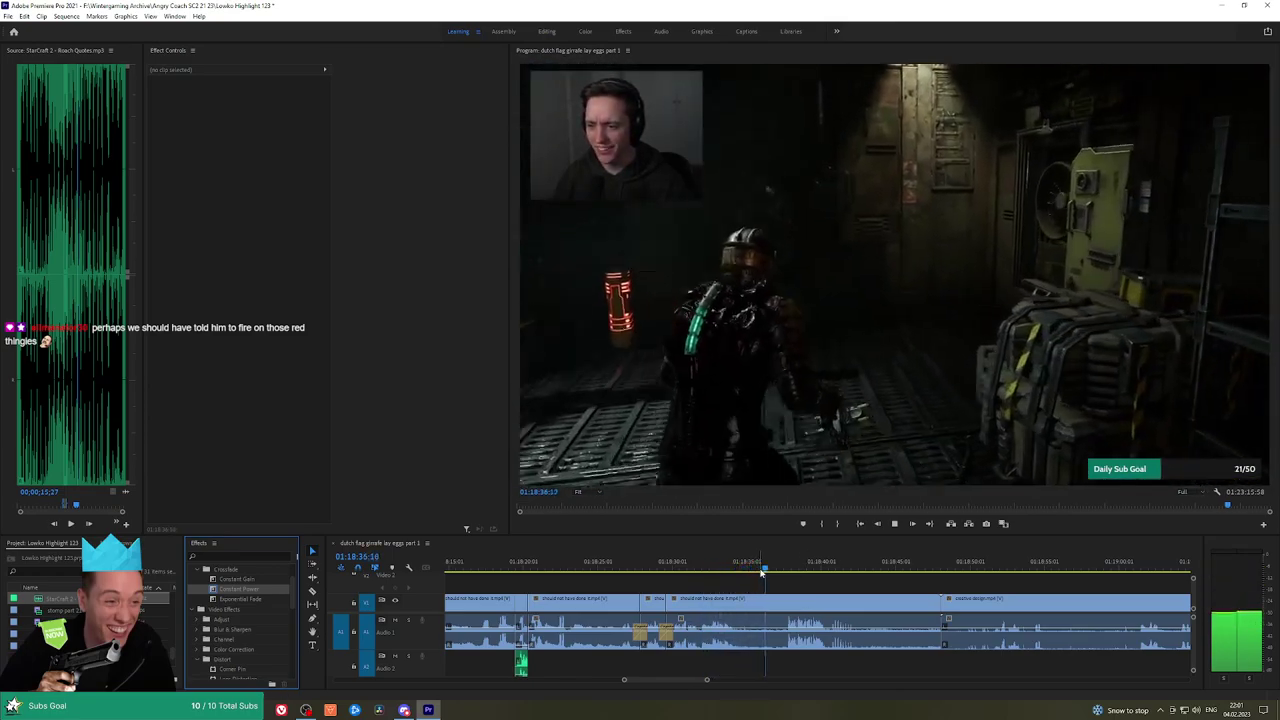
# Split the footage at about 01:18:42:48 and ripple delete the remainder up to the start of the creative design.mp4 clip
pyautogui.press('h')
pyautogui.moveTo(843, 584); pyautogui.dragTo(803, 571)
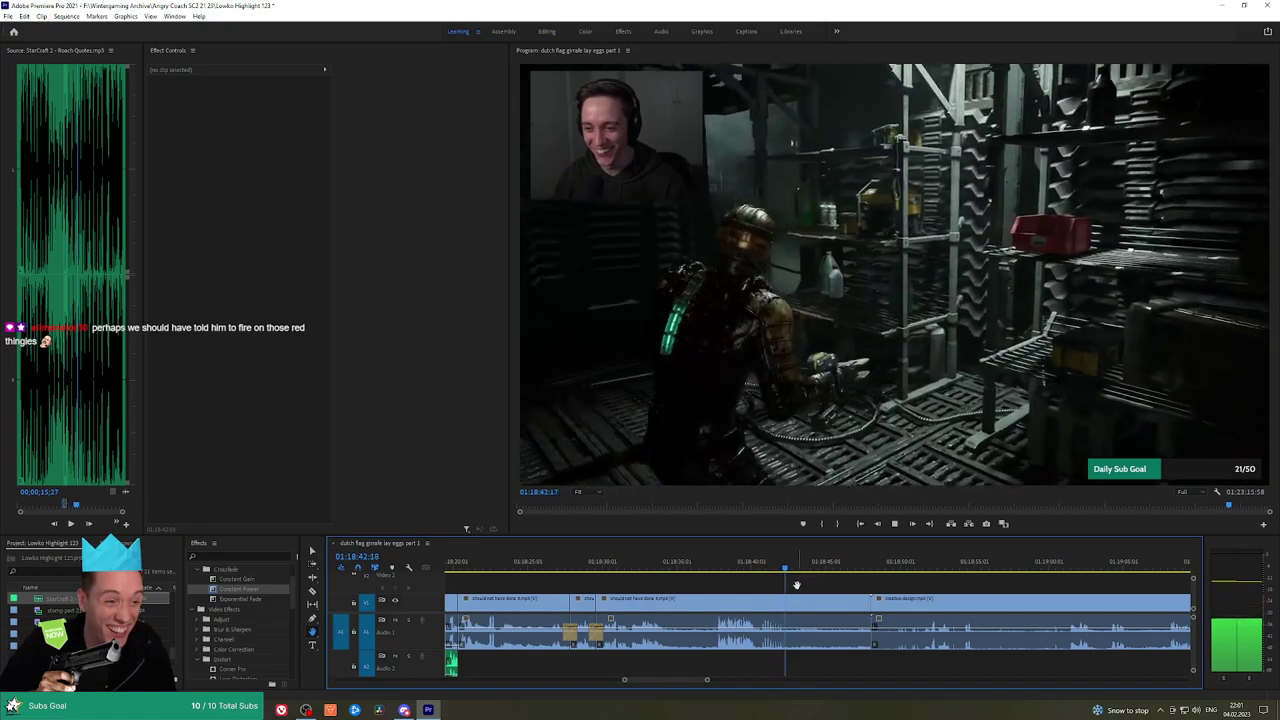
pyautogui.press('c')
pyautogui.press('space')
pyautogui.click(794, 604)
pyautogui.press('v')
pyautogui.click(818, 607)
pyautogui.hotkey('shift', 'Delete')
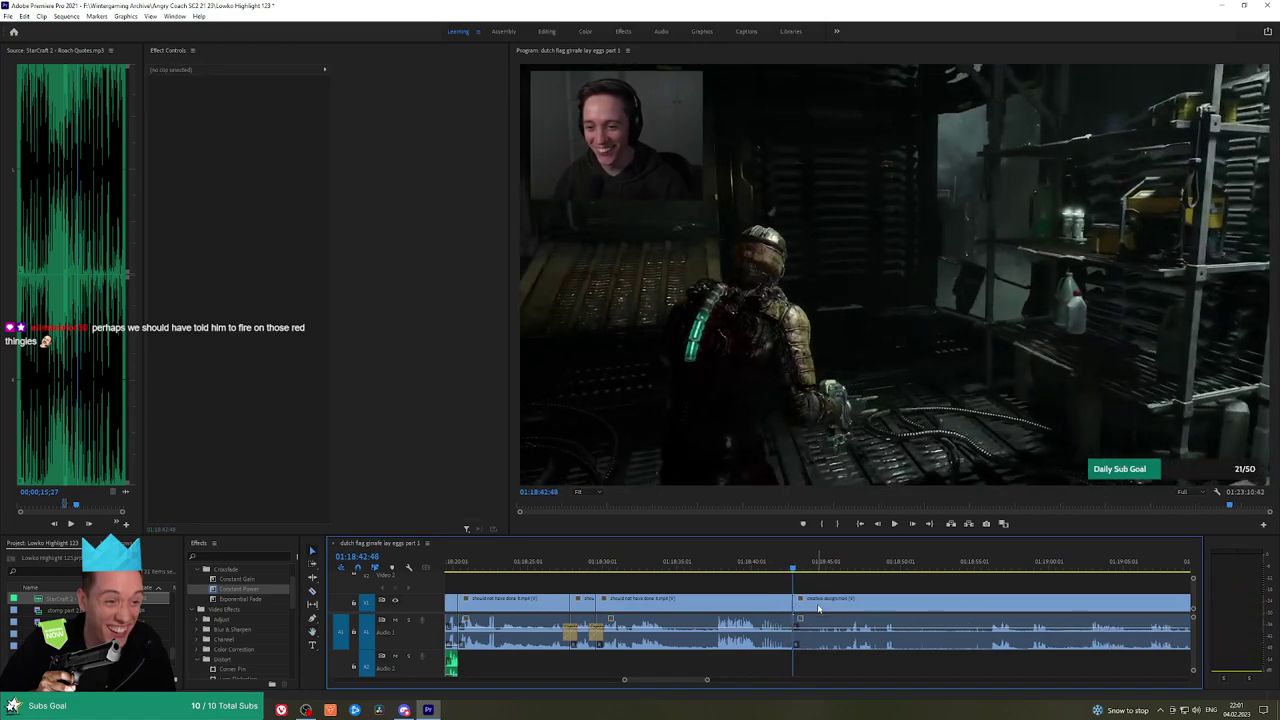
# Skim through the creative design.mp4 clip and ripple delete it entirely from the sequence
pyautogui.press('space')
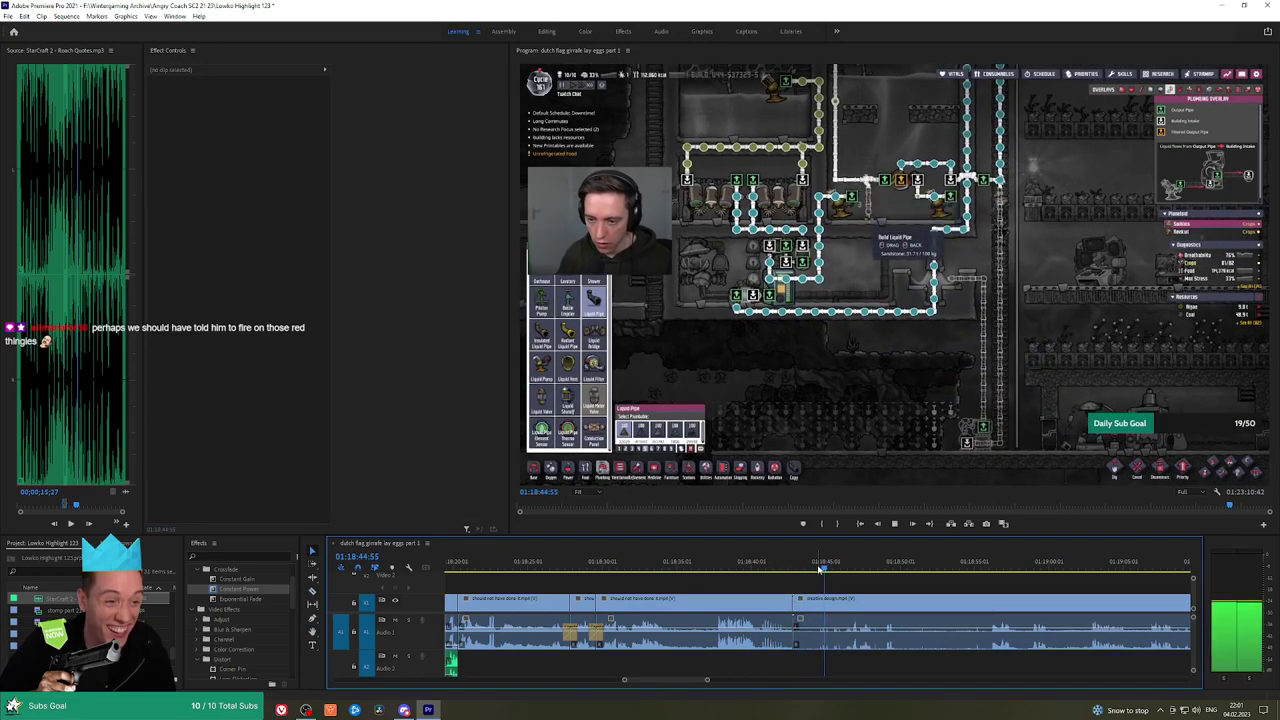
pyautogui.scroll(-3, 741, 564)
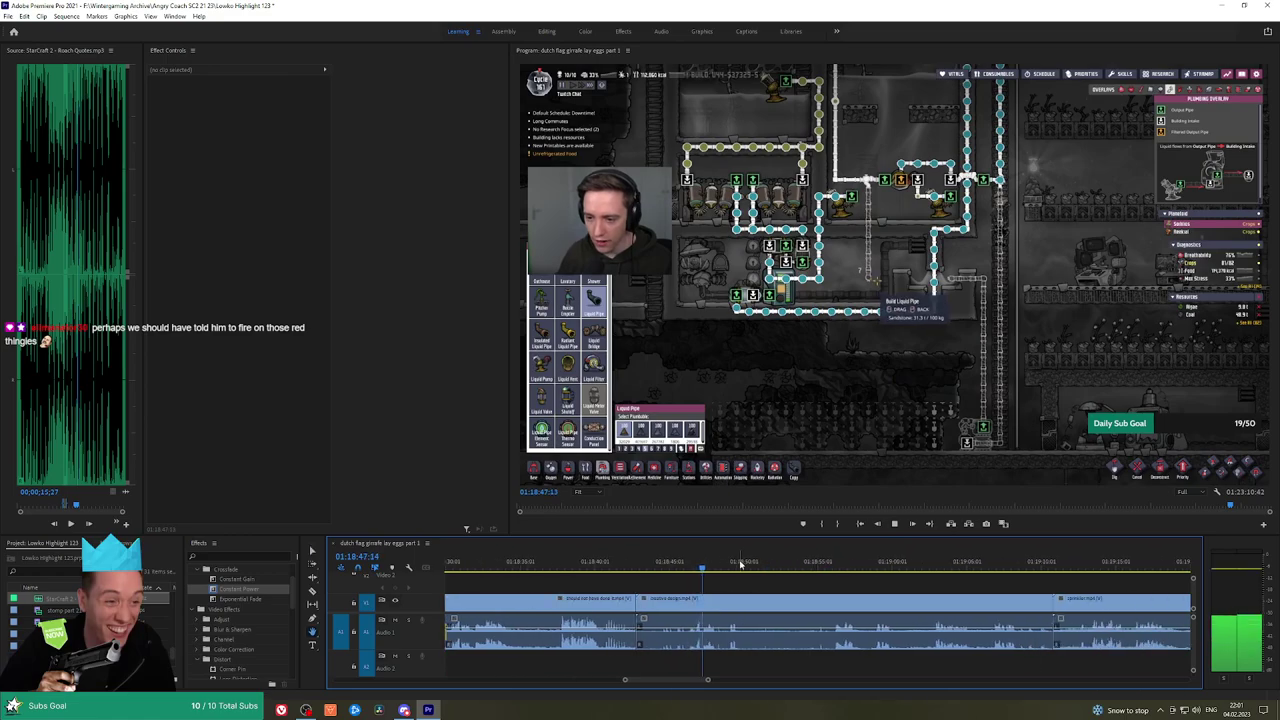
pyautogui.moveTo(725, 566); pyautogui.dragTo(838, 566)
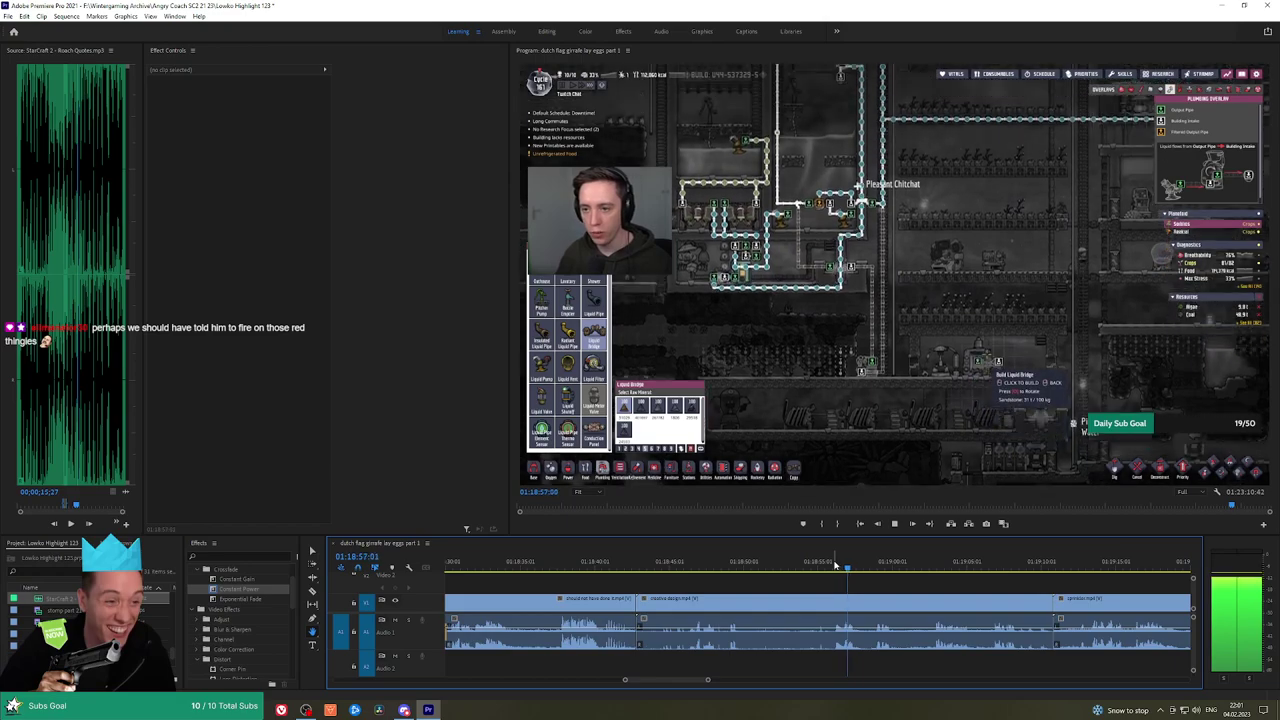
pyautogui.click(874, 568)
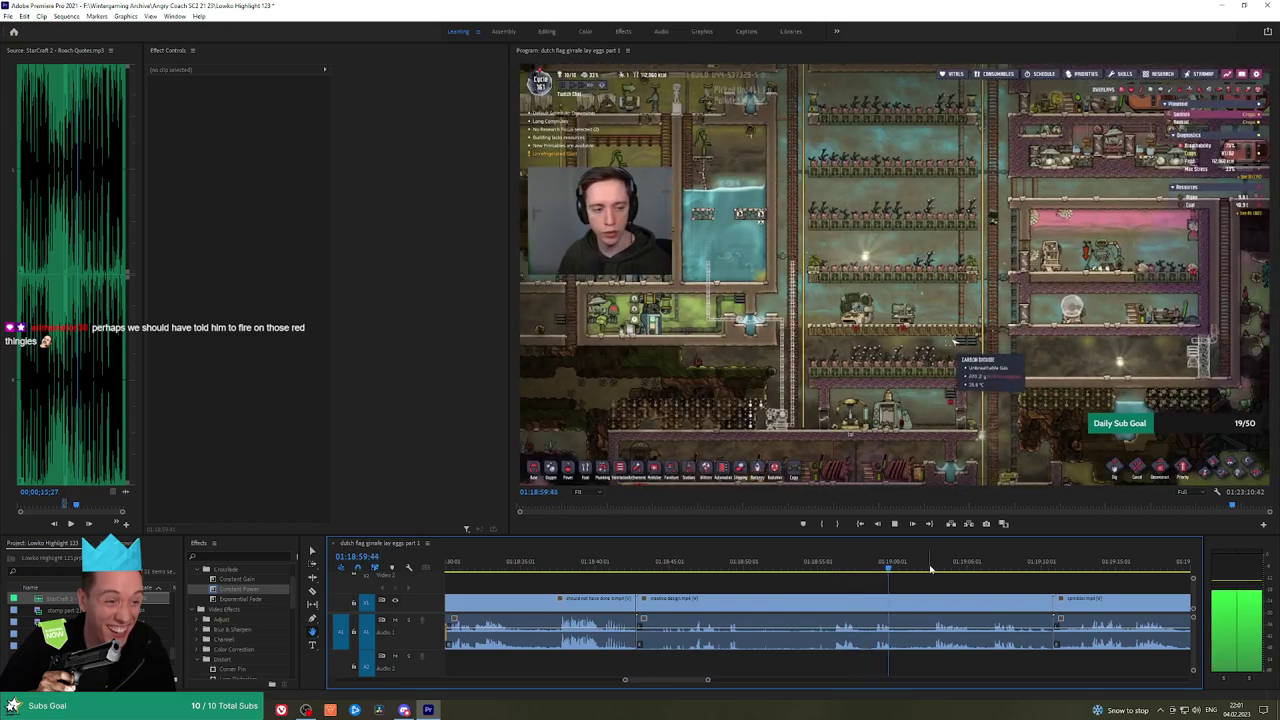
pyautogui.click(938, 567)
pyautogui.click(995, 568)
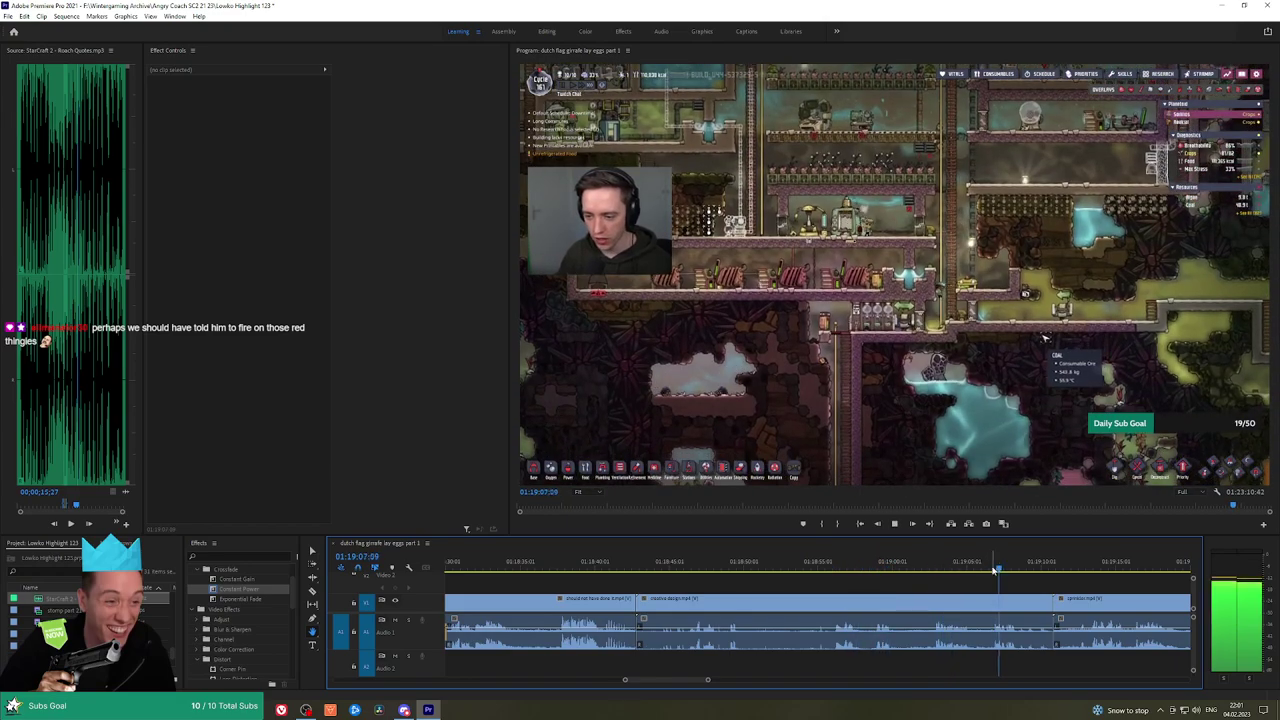
pyautogui.click(911, 602)
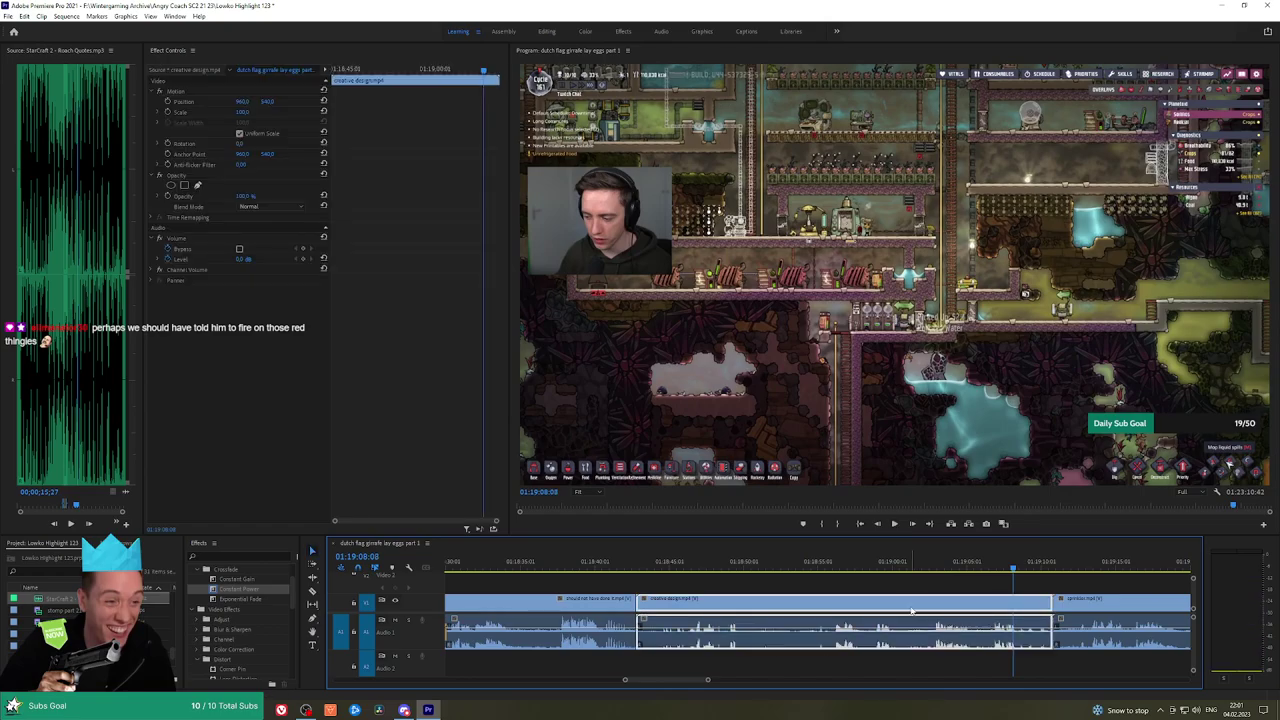
pyautogui.hotkey('shift', 'Delete')
# Ripple delete the following clip's opening up to about 01:18:44:19 and add an Exponential Fade audio transition at the join
pyautogui.press('space')
pyautogui.click(663, 565)
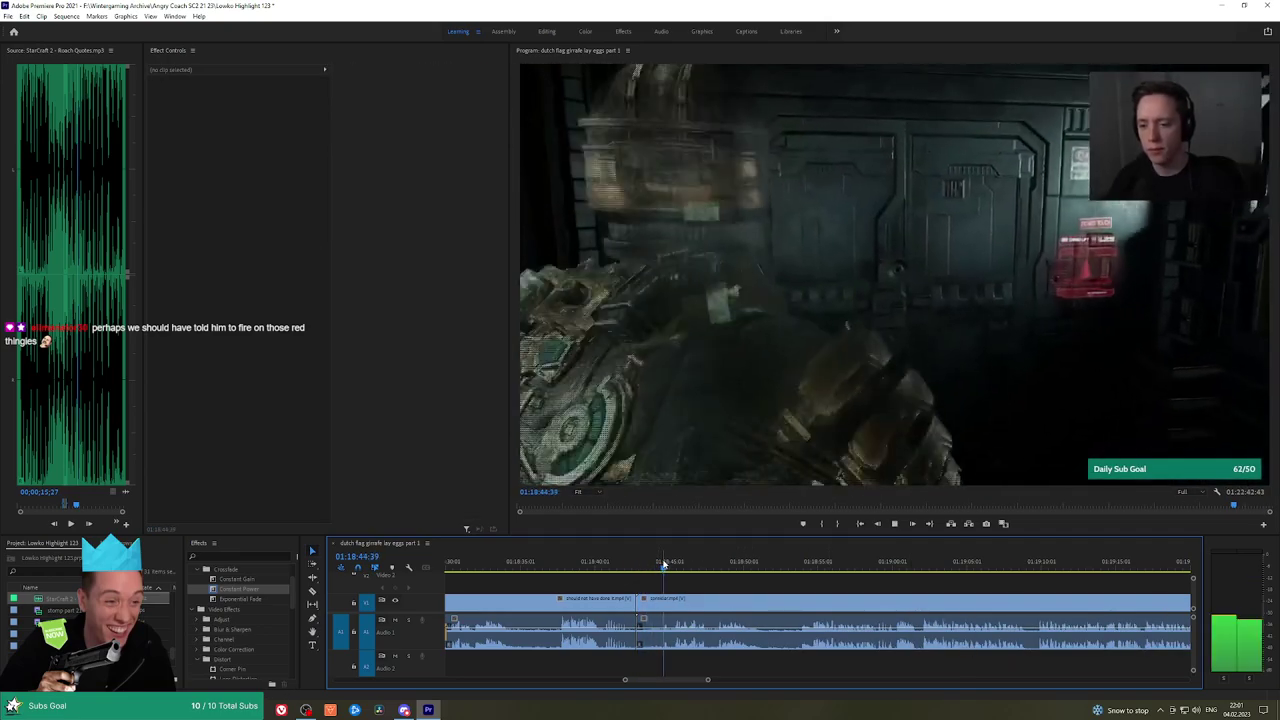
pyautogui.click(659, 563)
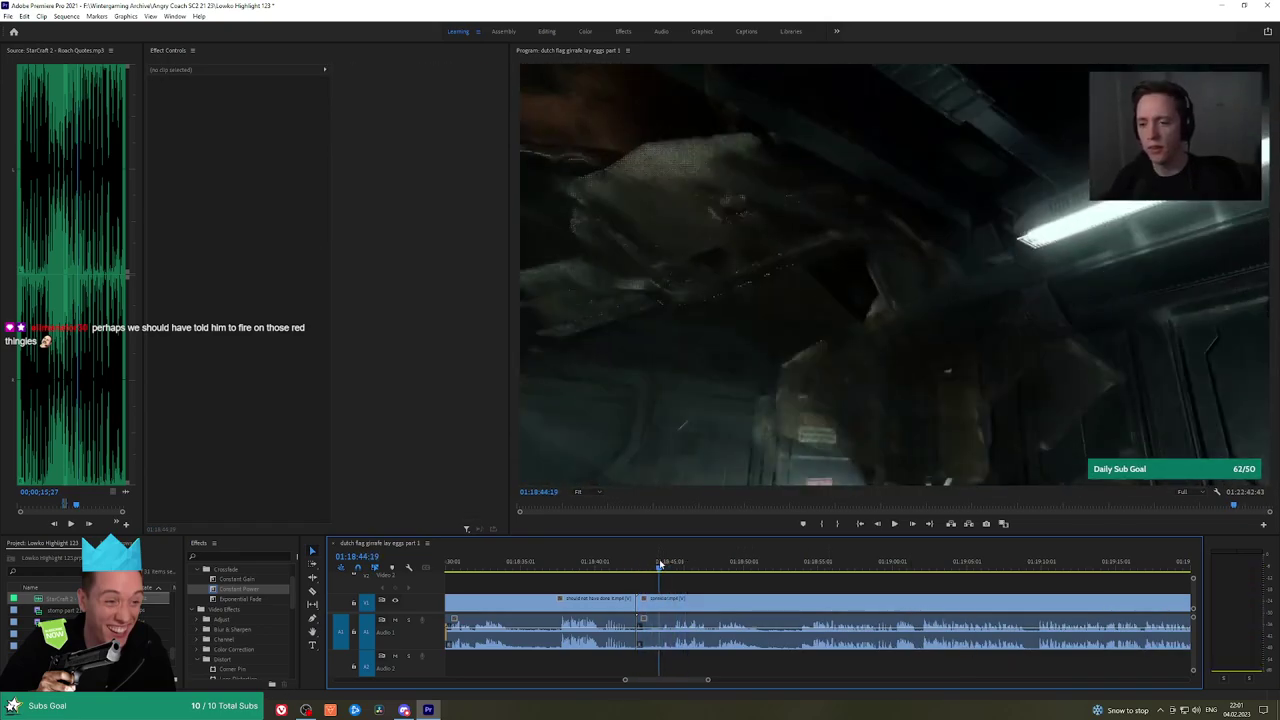
pyautogui.click(652, 601)
pyautogui.hotkey('shift', 'Delete')
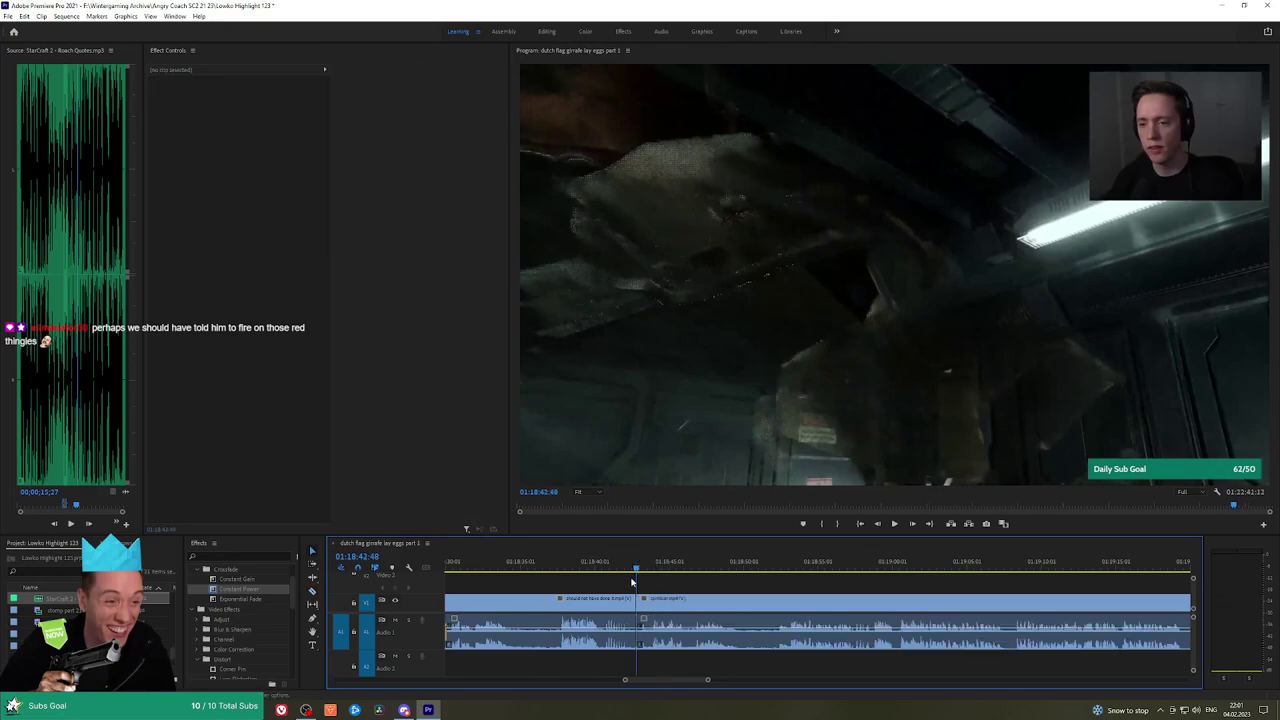
pyautogui.click(248, 599)
pyautogui.moveTo(636, 630); pyautogui.dragTo(637, 630)
pyautogui.press('space')
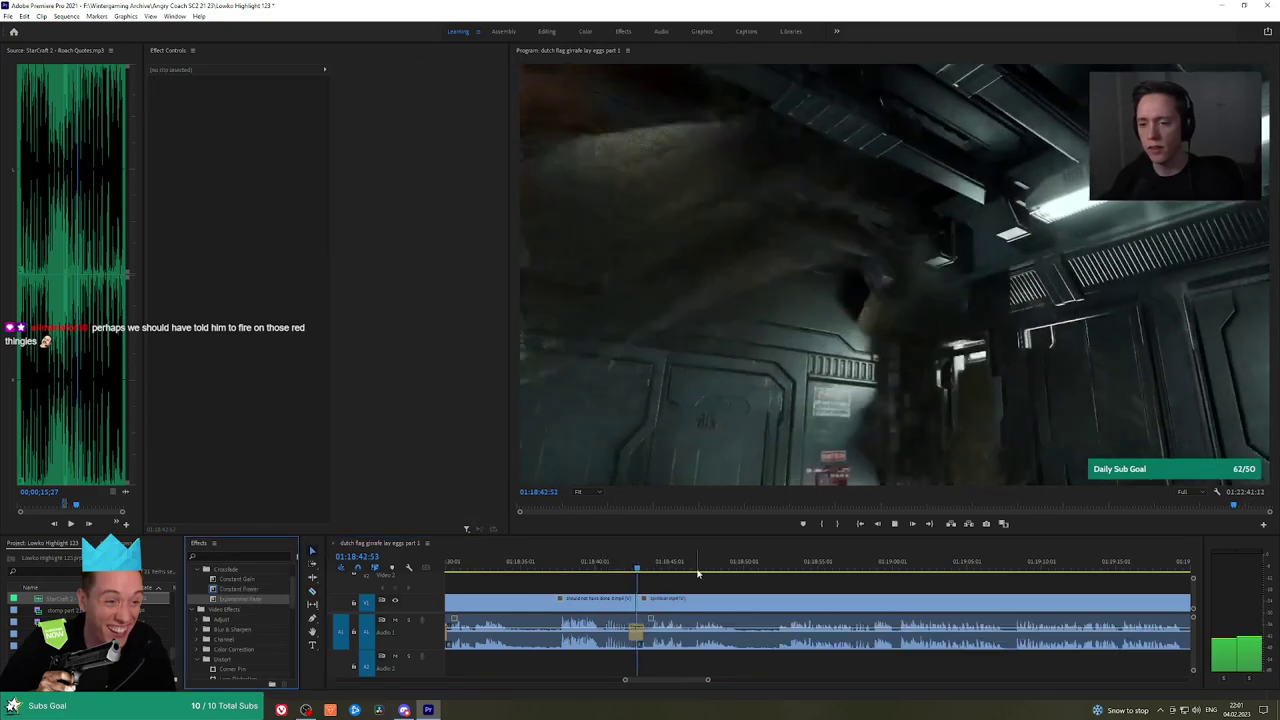
pyautogui.scroll(-2, 710, 585)
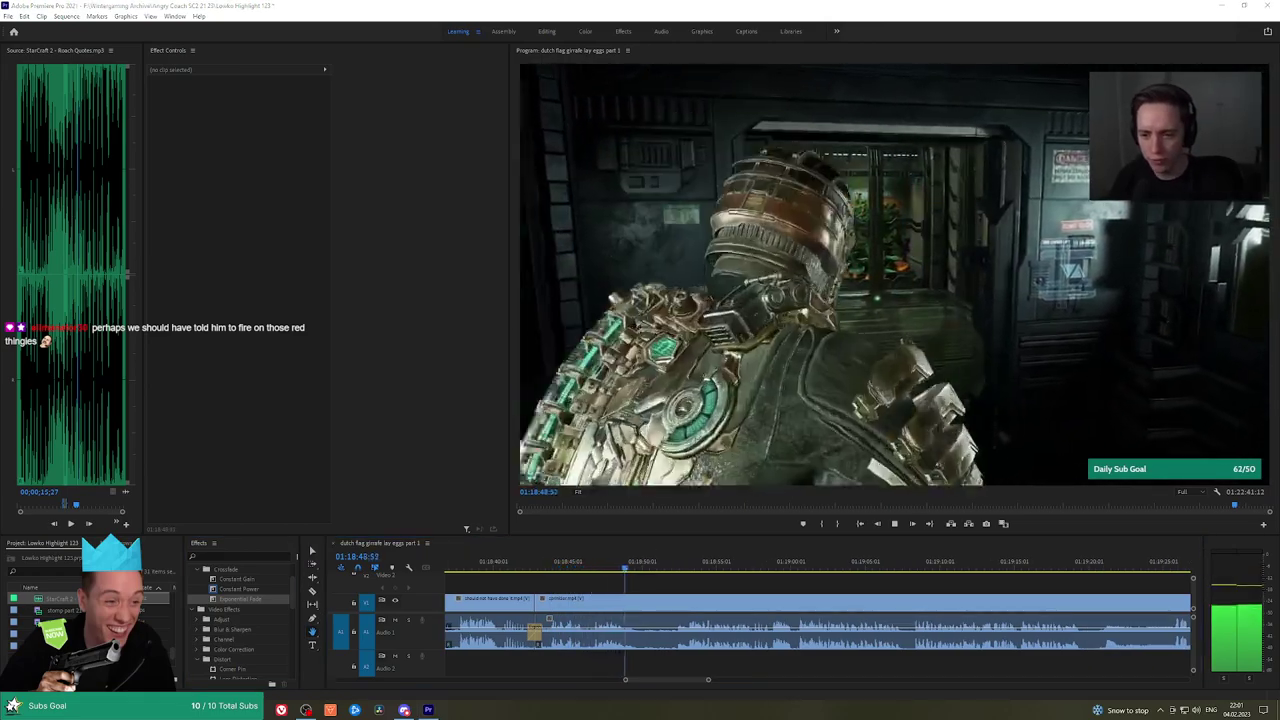
pyautogui.moveTo(692, 585); pyautogui.dragTo(675, 583)
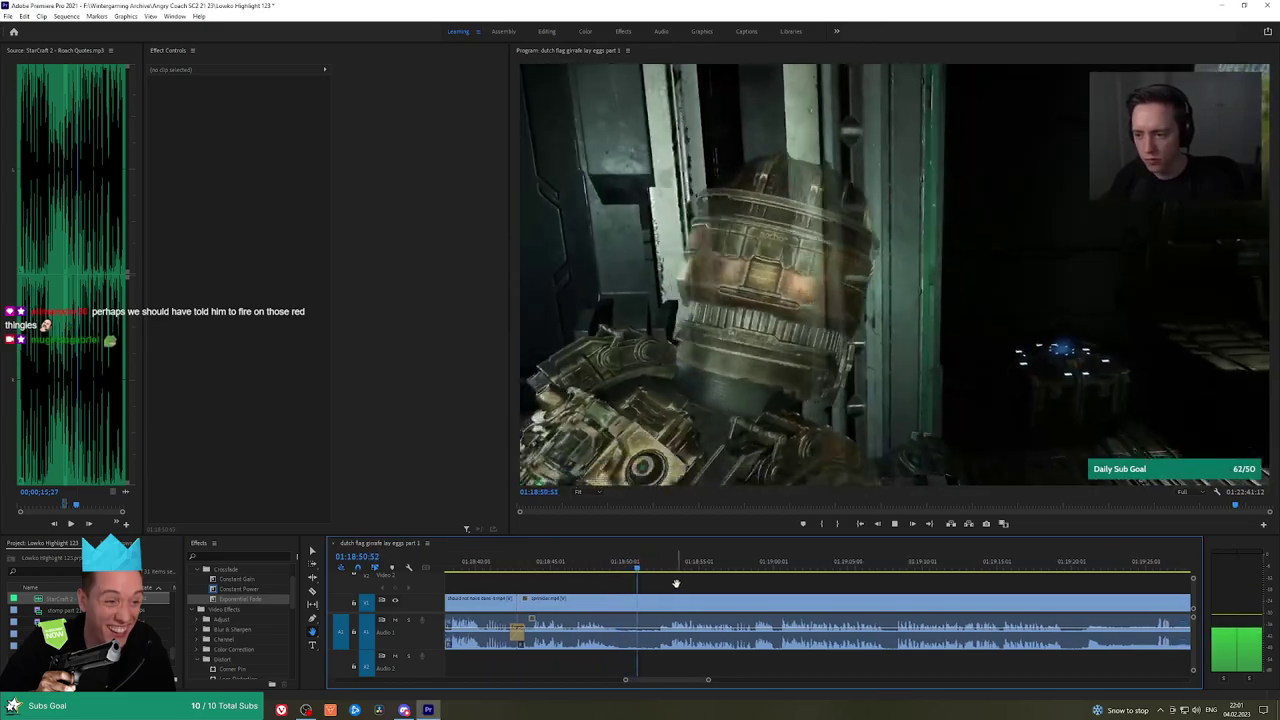
pyautogui.scroll(-2, 660, 582)
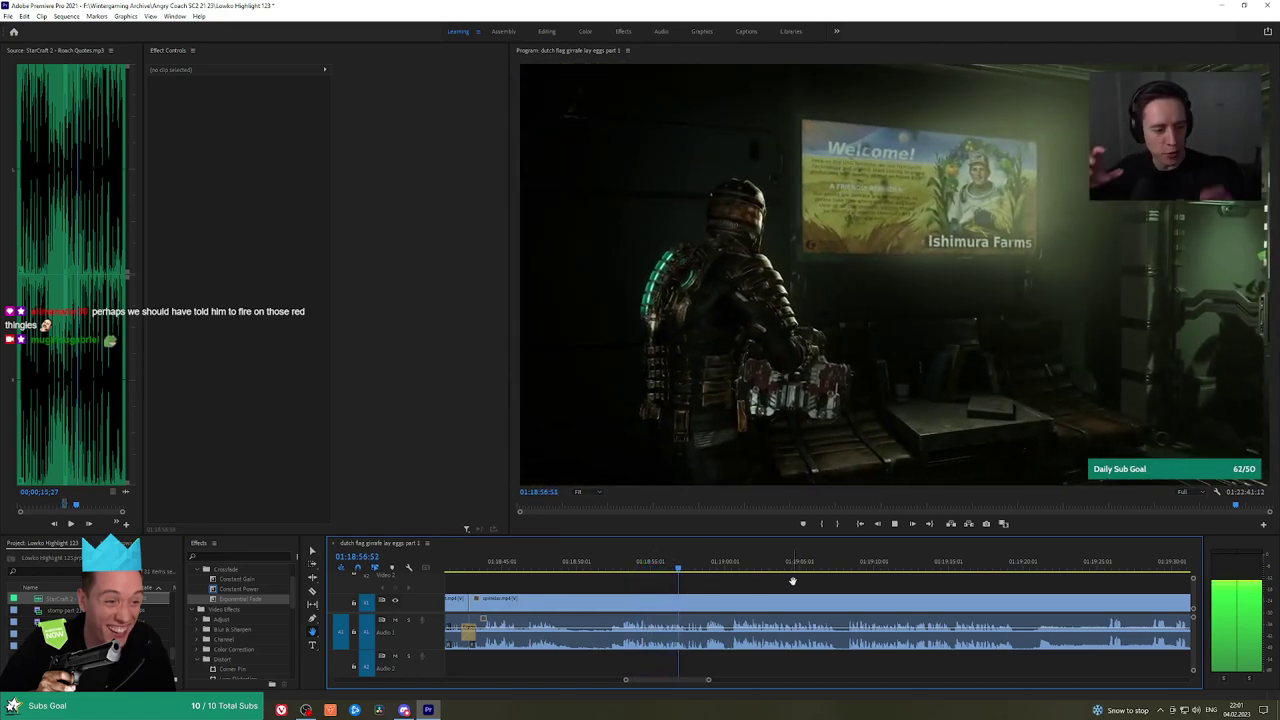
# Play through the sprinkler clip up to about 01:19:28 and check it for dull stretches to cut
pyautogui.scroll(-3, 792, 581)
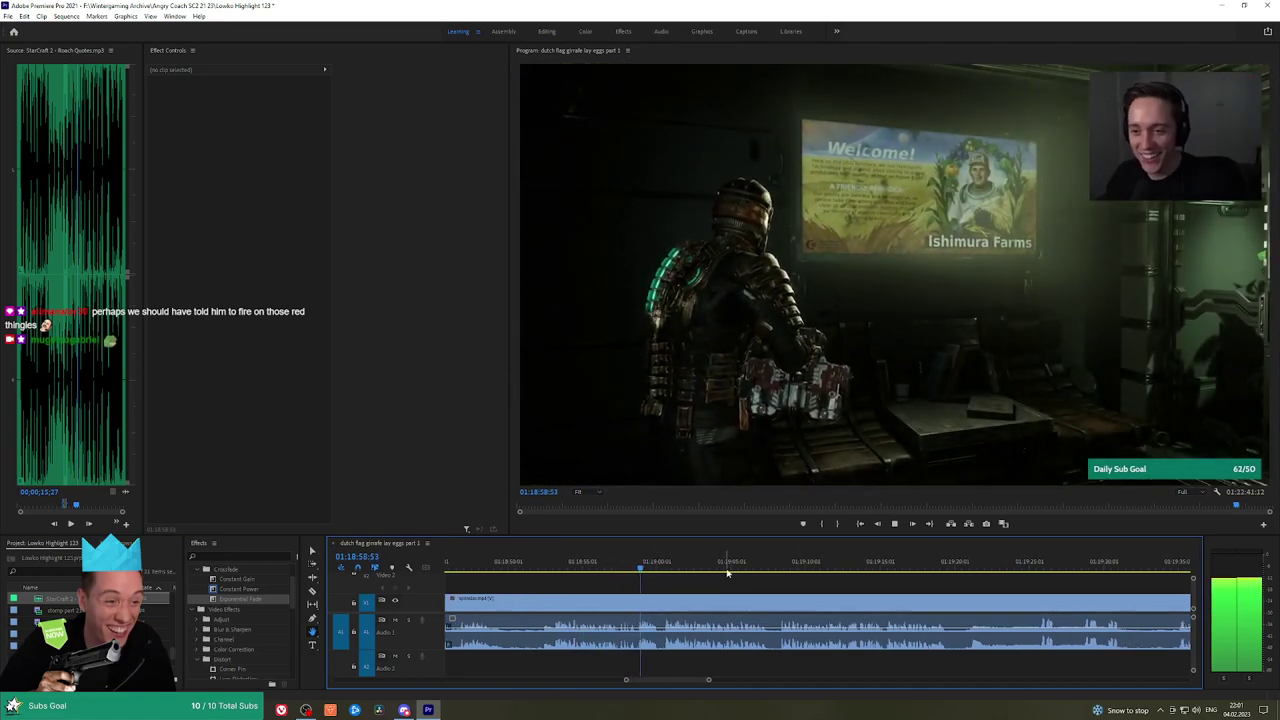
pyautogui.scroll(-3, 757, 572)
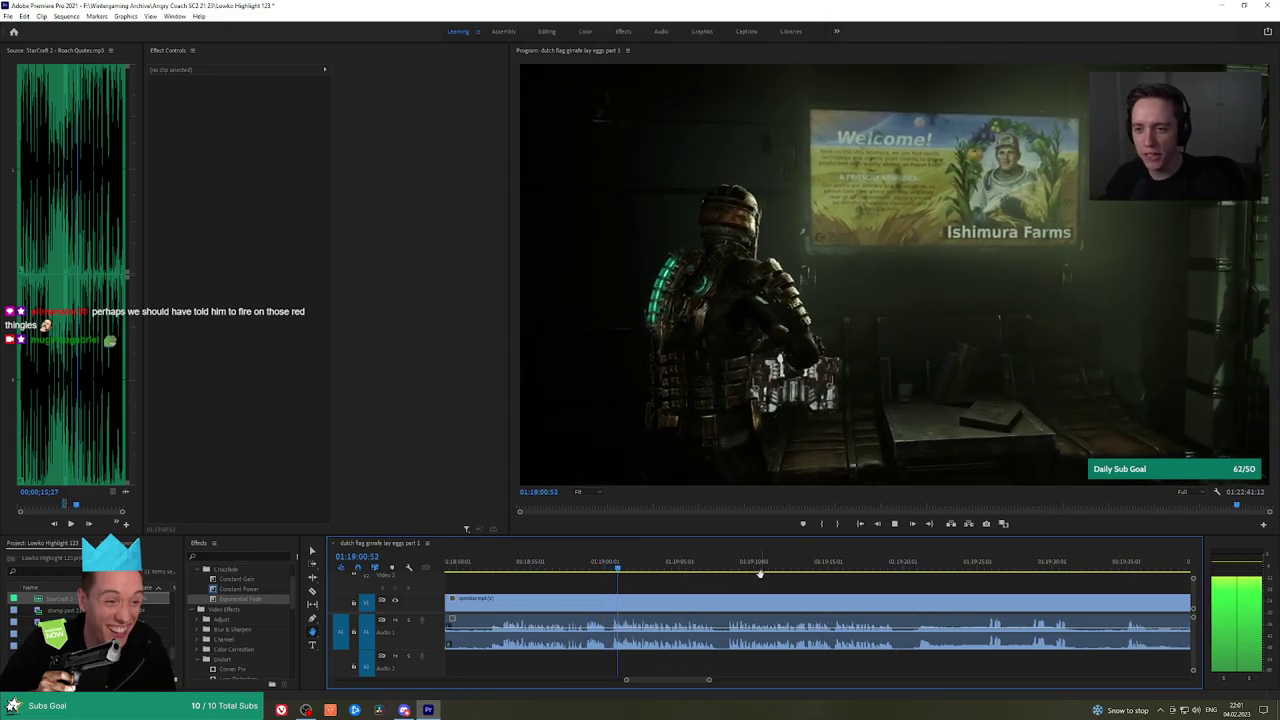
pyautogui.scroll(-2, 808, 580)
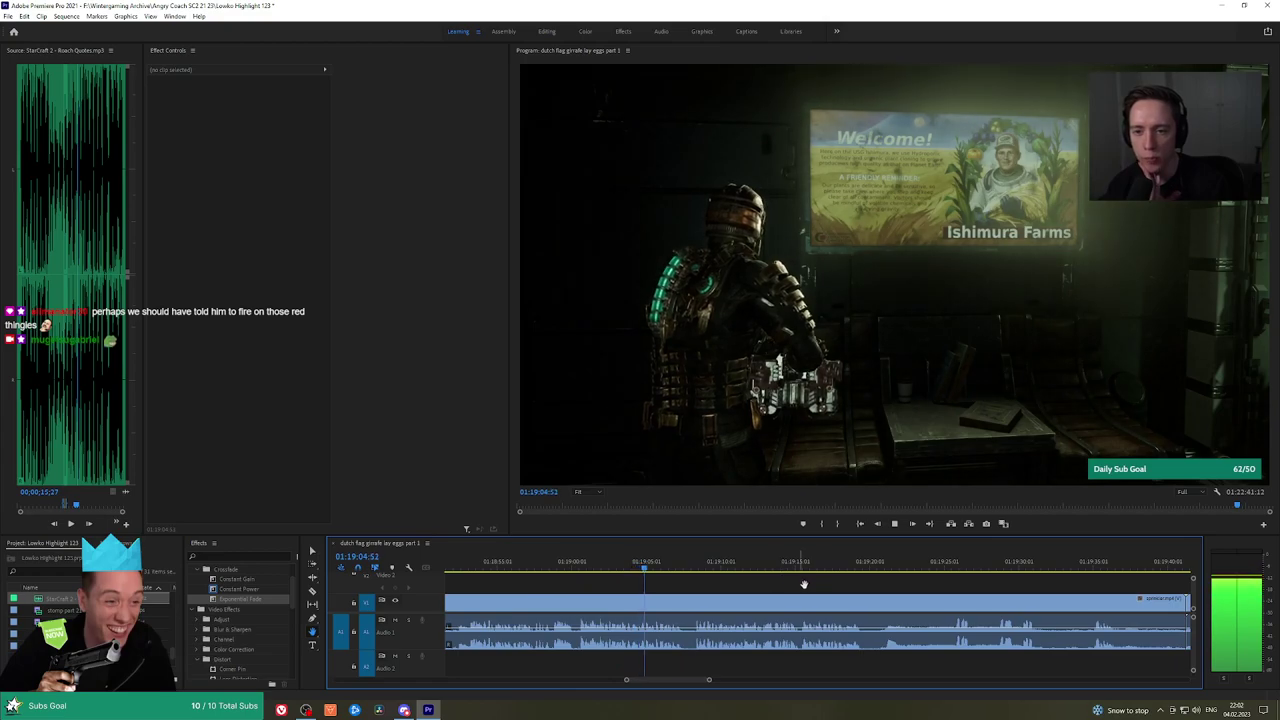
pyautogui.scroll(-1, 803, 584)
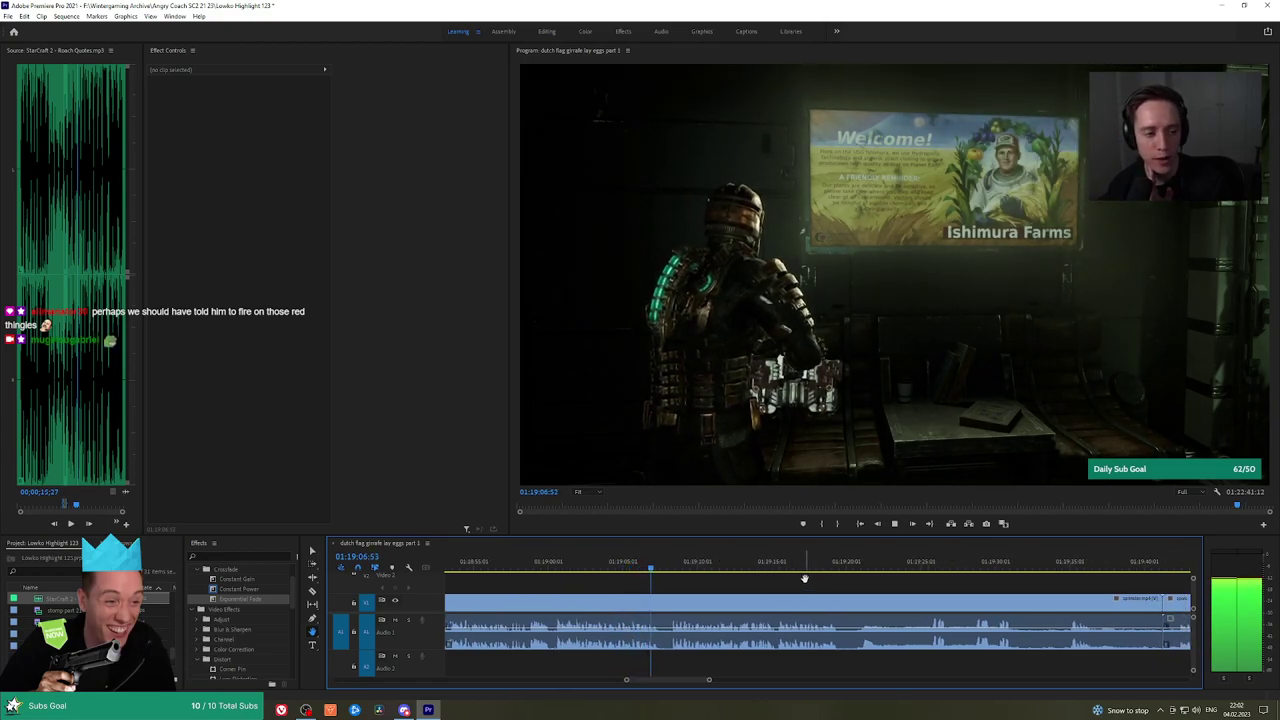
pyautogui.scroll(-1, 860, 579)
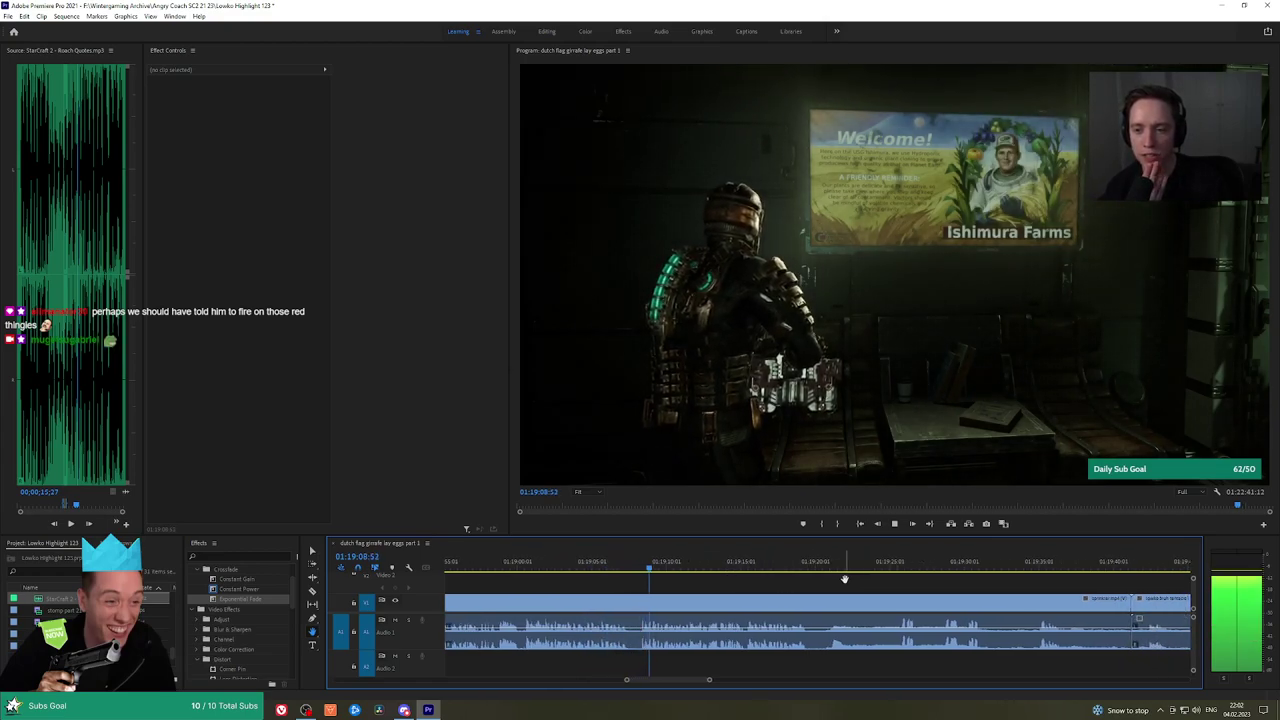
pyautogui.scroll(-3, 778, 574)
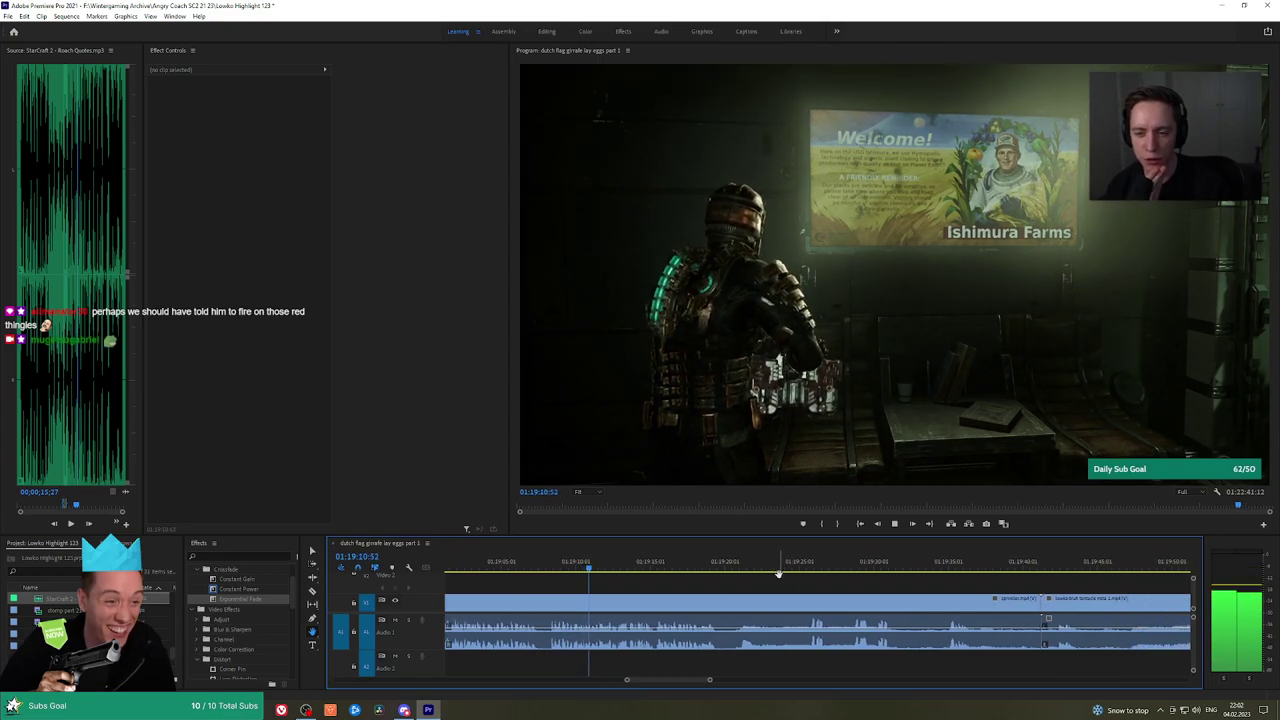
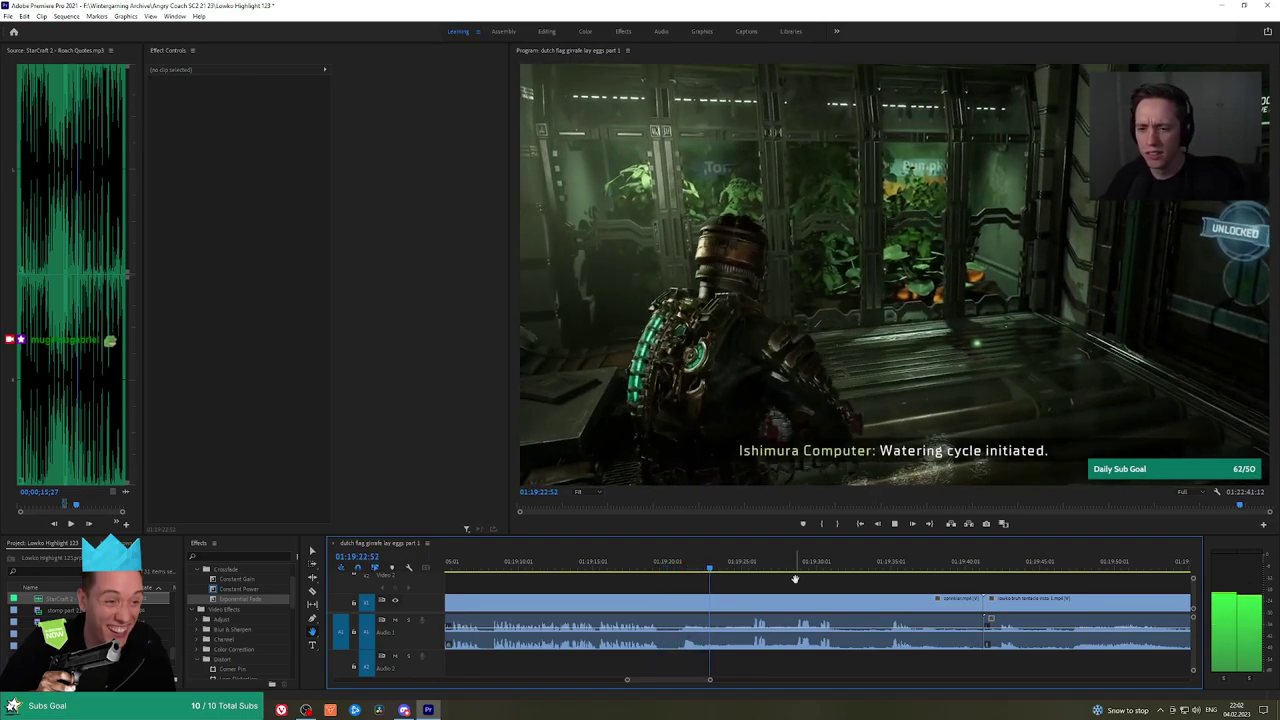
pyautogui.moveTo(853, 582); pyautogui.dragTo(771, 582)
pyautogui.click(601, 565)
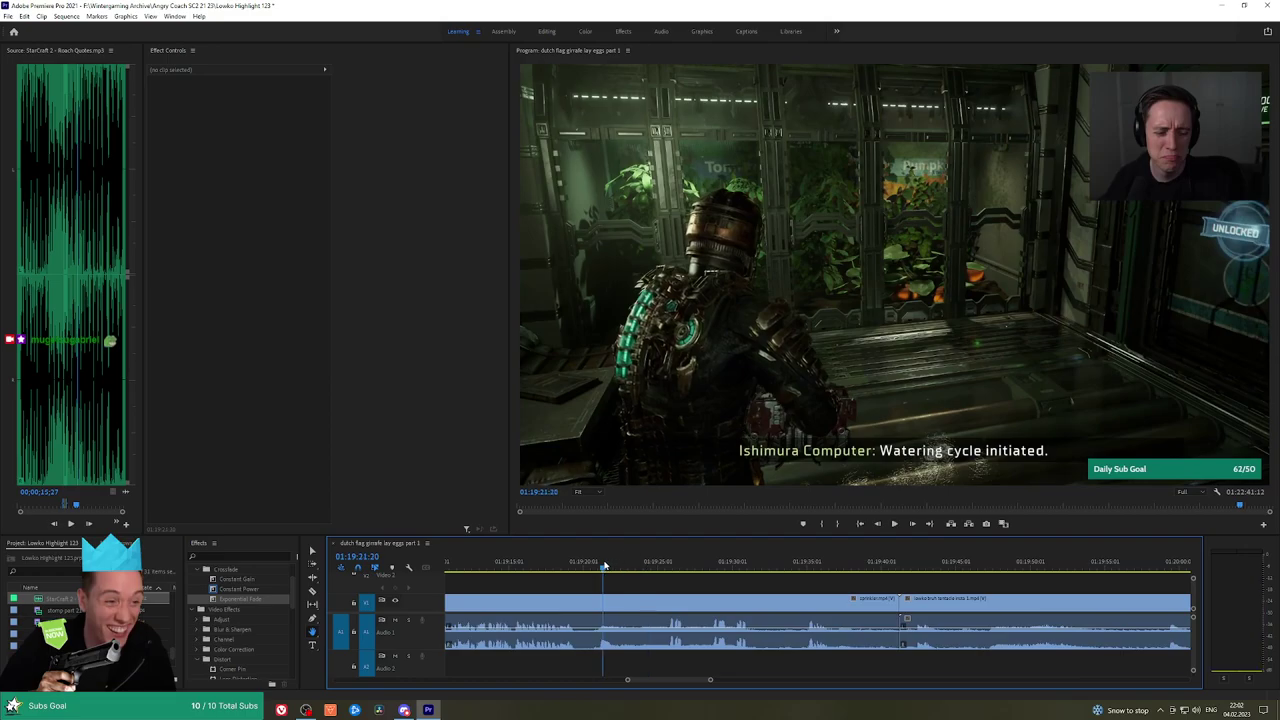
pyautogui.press('space')
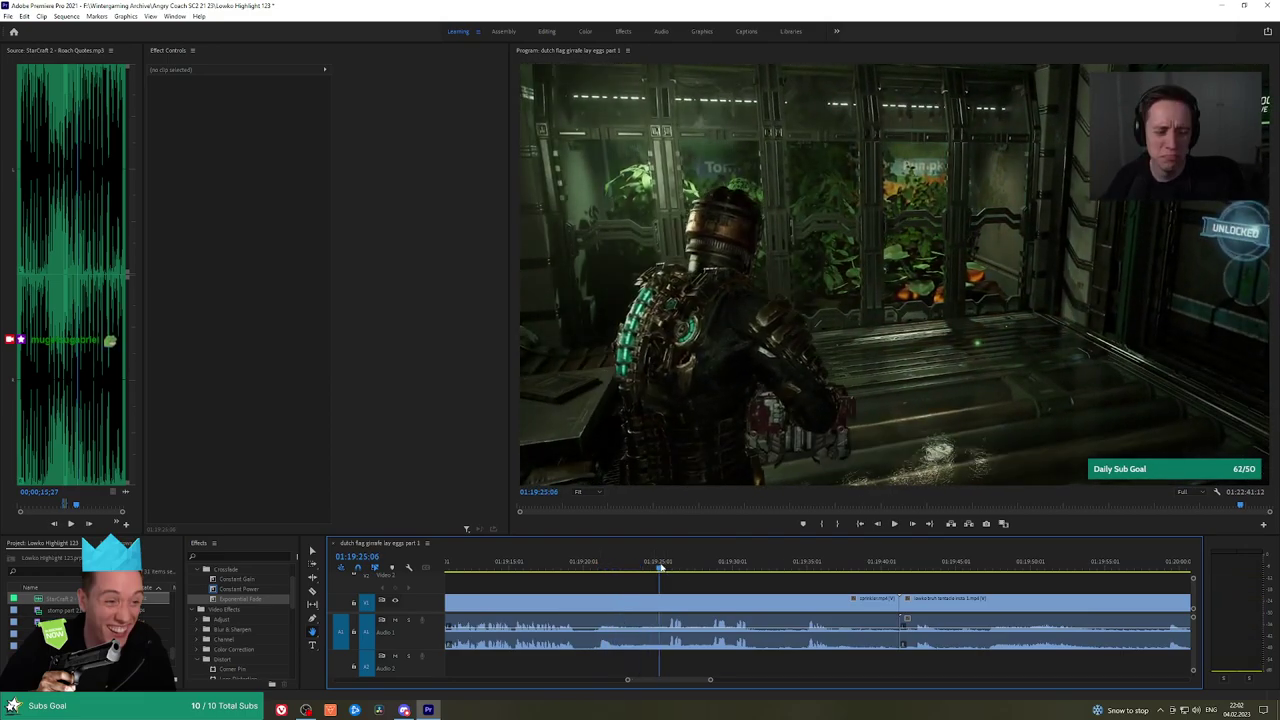
pyautogui.scroll(-1, 736, 584)
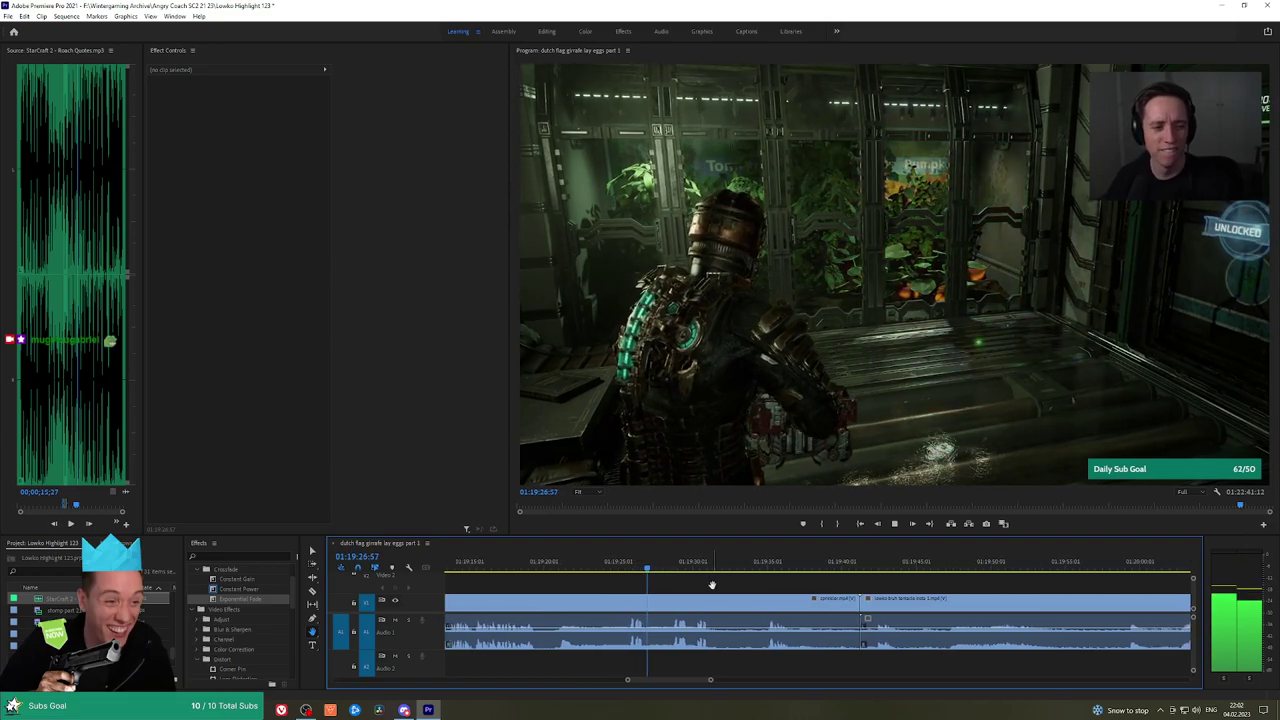
pyautogui.scroll(-1, 748, 589)
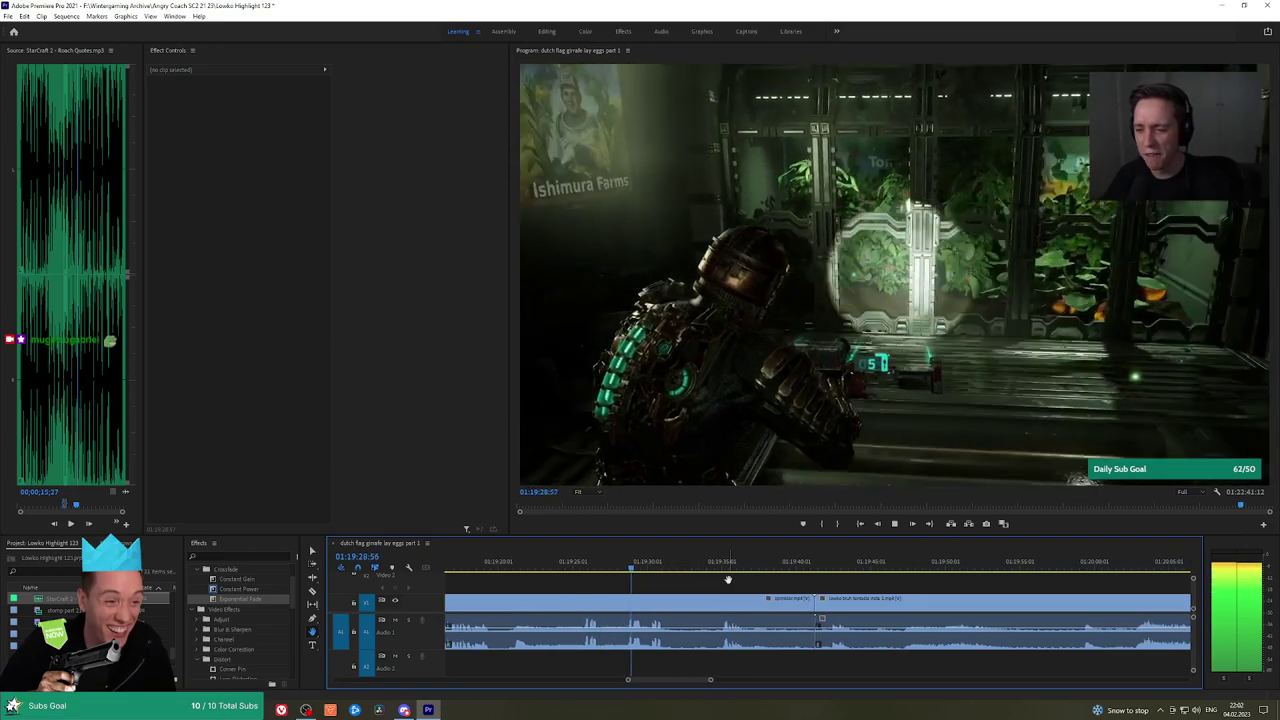
# Cut about three seconds out of the sprinkler clip from 01:19:31:29, close the gap, and add a Constant Power audio crossfade at the join
pyautogui.press('space')
pyautogui.press('c')
pyautogui.click(670, 598)
pyautogui.click(712, 600)
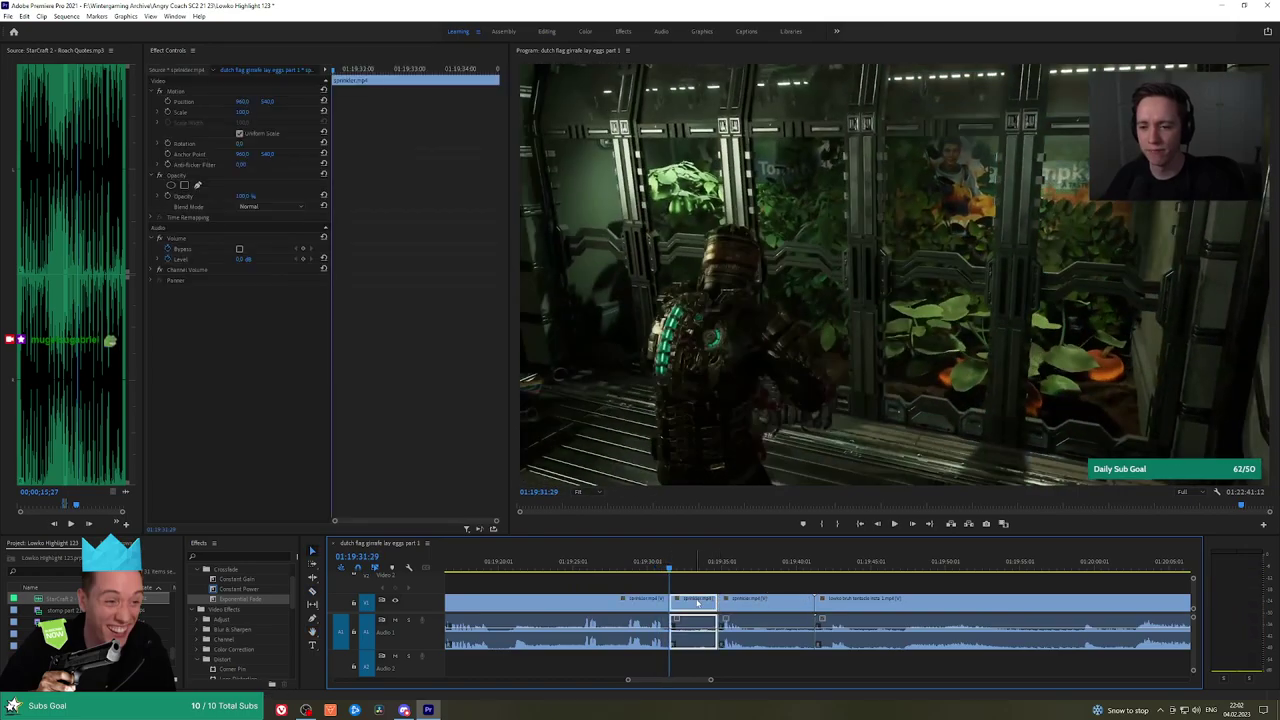
pyautogui.hotkey('shift', 'Delete')
pyautogui.press('space')
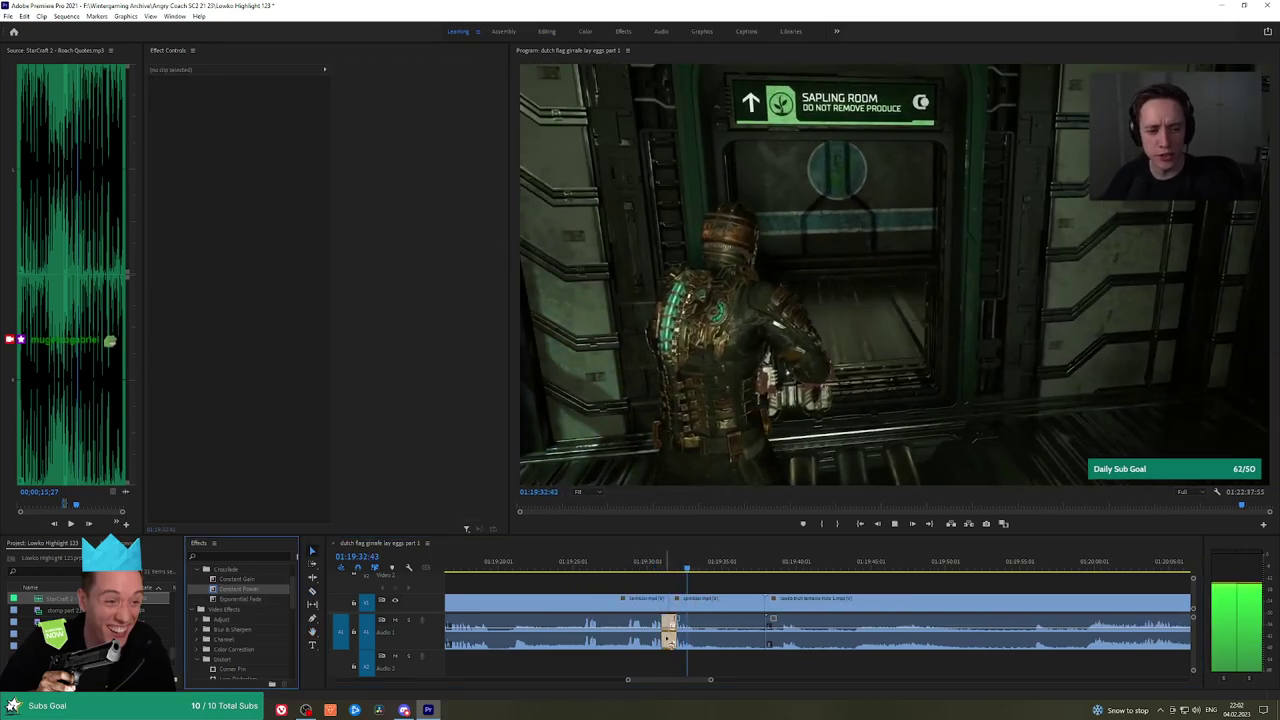
# Split the last part of the sprinkler clip at about 01:19:33 and ripple-delete its remaining tail before the tentacle clip
pyautogui.press('space')
pyautogui.press('c')
pyautogui.click(704, 598)
pyautogui.click(740, 566)
pyautogui.press('v')
pyautogui.click(740, 600)
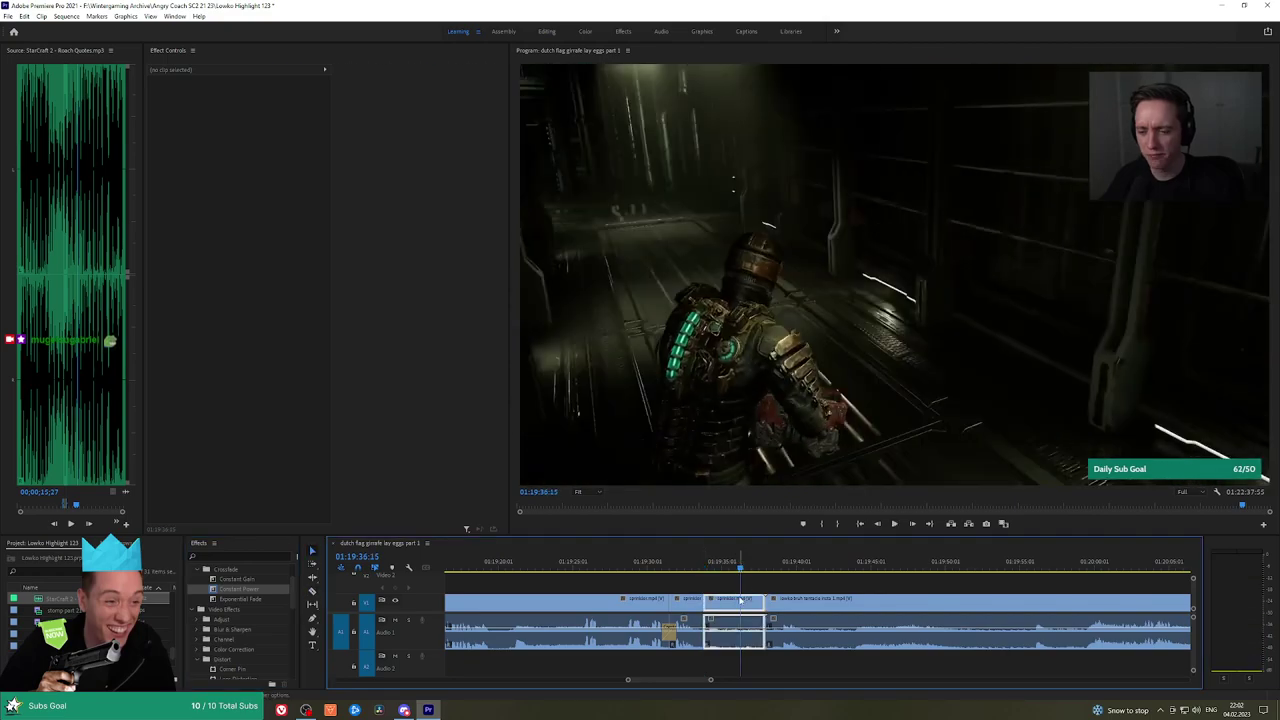
pyautogui.hotkey('shift', 'Delete')
pyautogui.press('space')
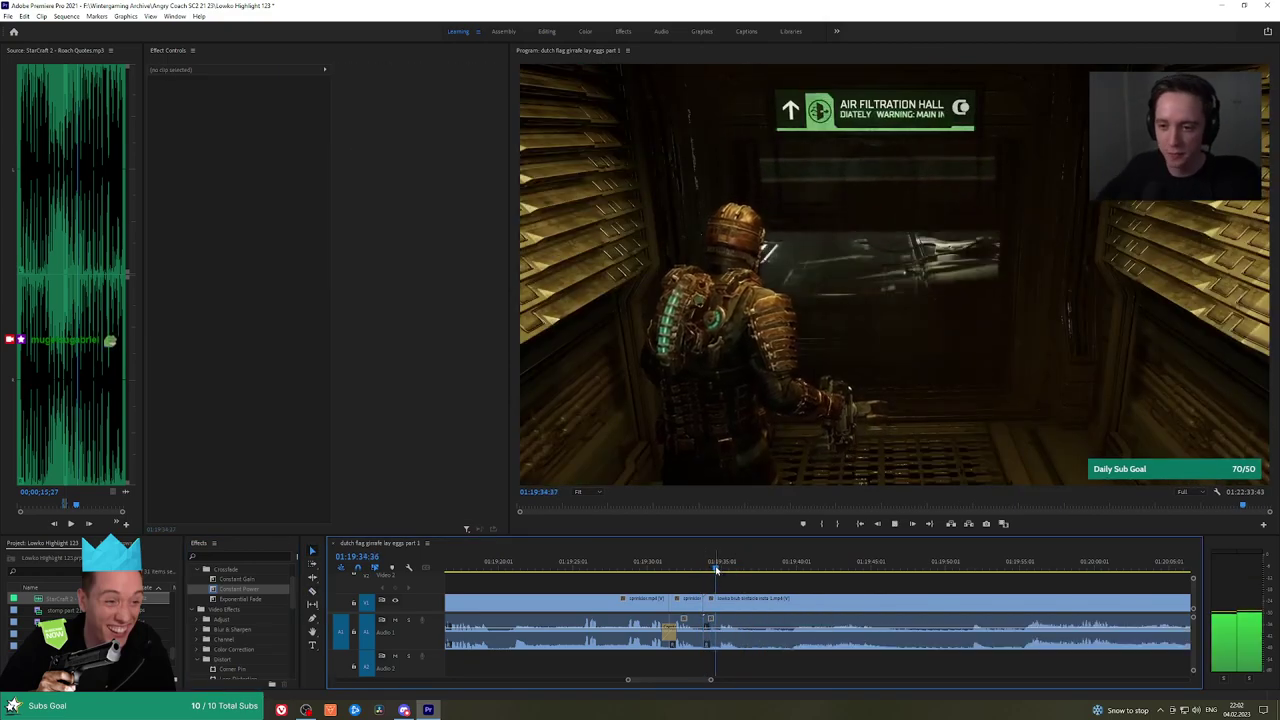
# Find the start of the action in the first tentacle clip, split it at about 01:19:39, and ripple-delete its opening
pyautogui.click(782, 570)
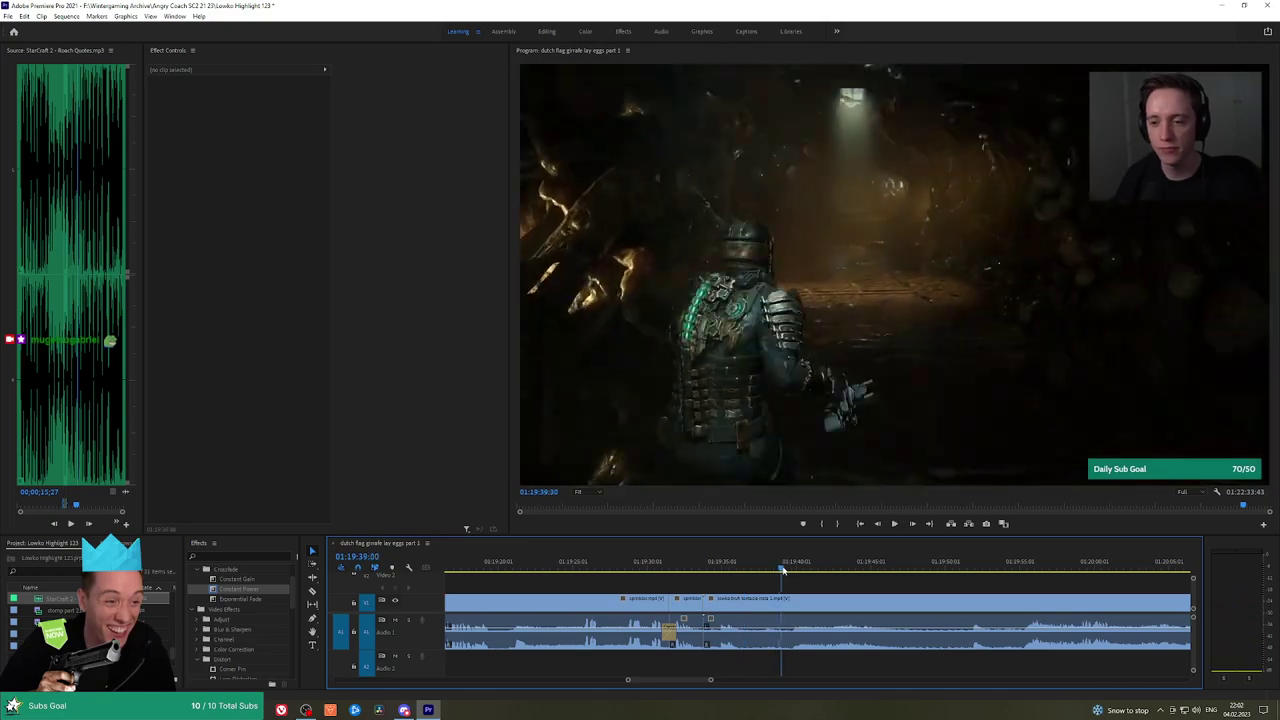
pyautogui.press('space')
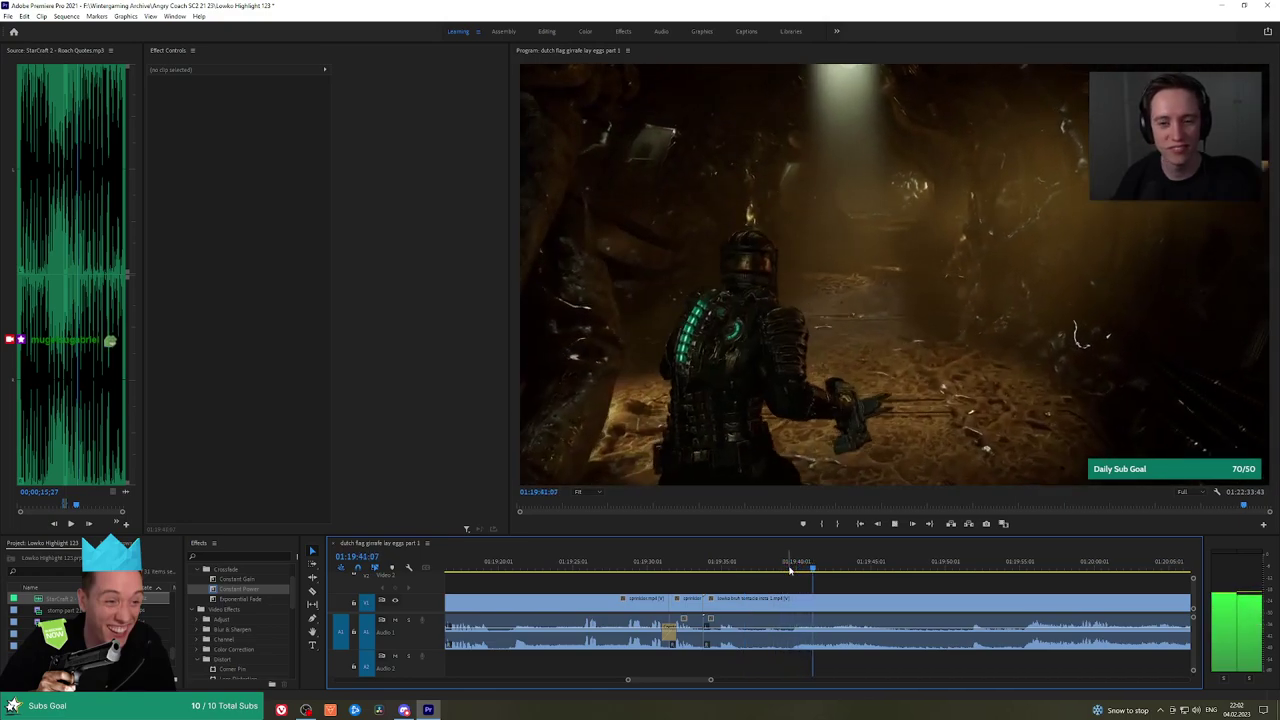
pyautogui.press('space')
pyautogui.moveTo(773, 567)
pyautogui.mouseDown()
pyautogui.moveTo(762, 567)
pyautogui.moveTo(778, 571)
pyautogui.mouseUp()
pyautogui.click(786, 602)
pyautogui.press('v')
pyautogui.click(765, 604)
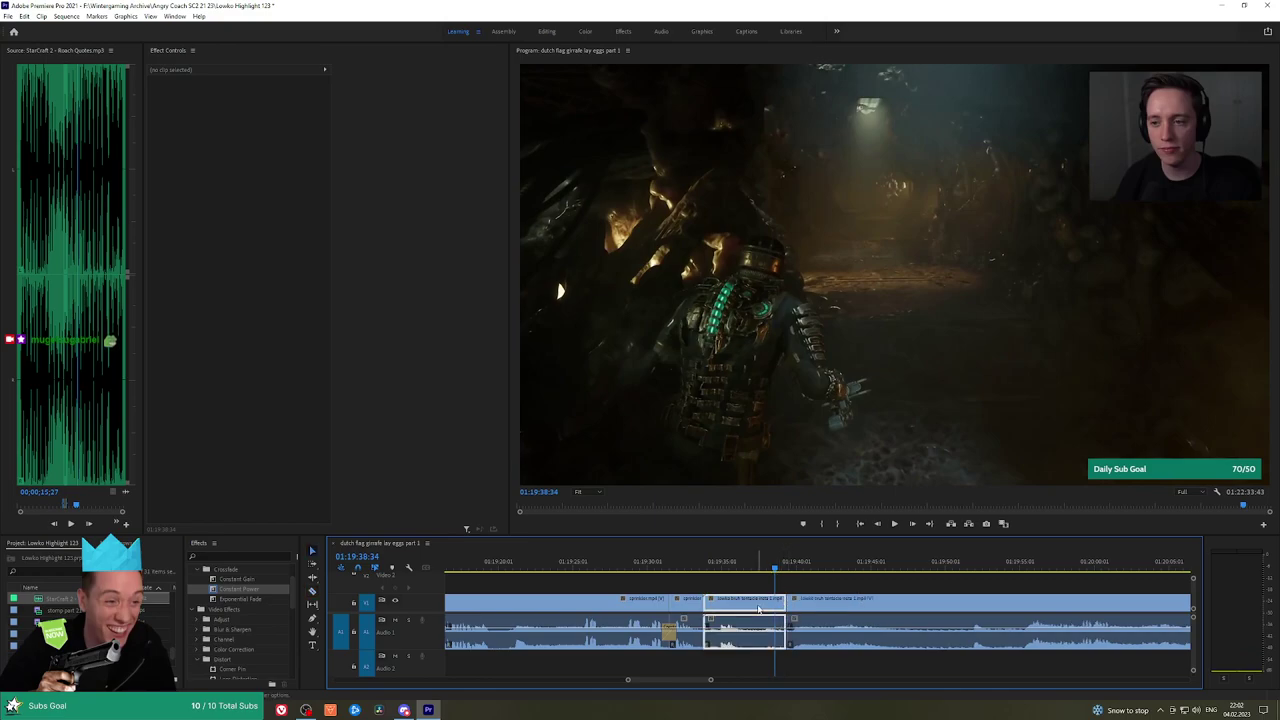
pyautogui.hotkey('shift', 'Delete')
# Add an Exponential Fade audio transition at the join between the sprinkler clip and the first tentacle clip
pyautogui.press('space')
pyautogui.moveTo(258, 598); pyautogui.dragTo(334, 588)
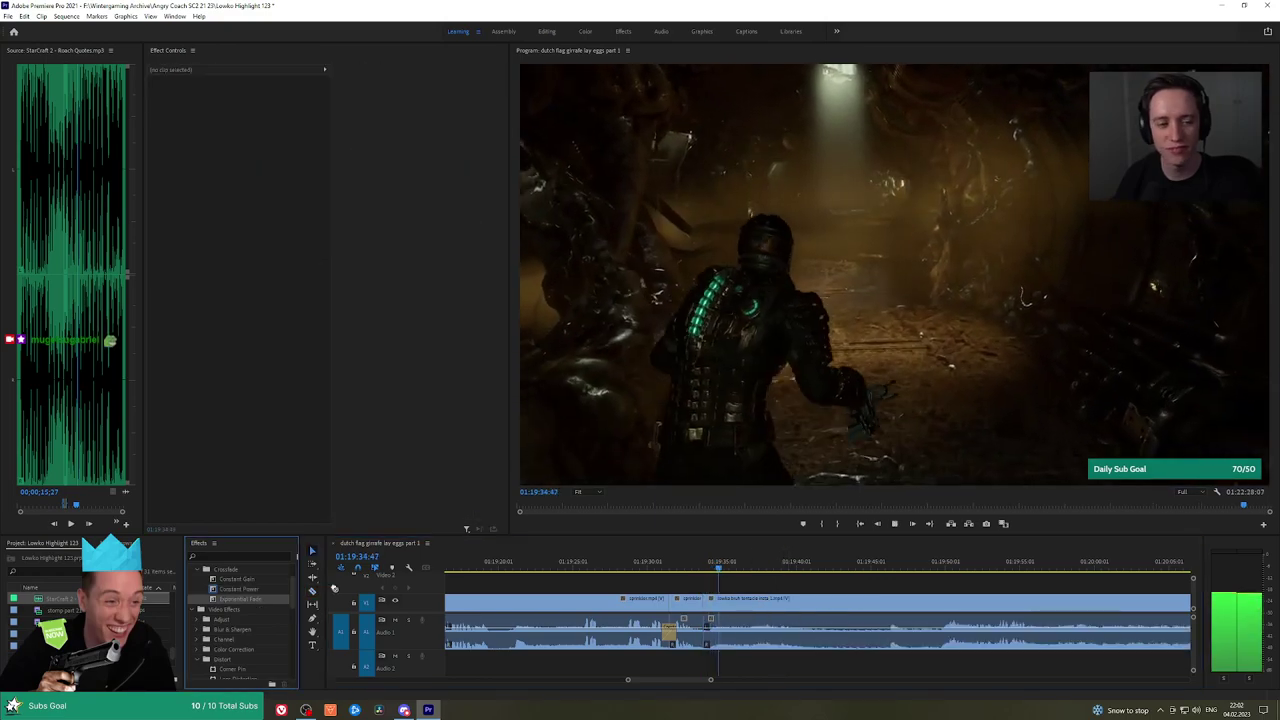
pyautogui.moveTo(712, 651); pyautogui.dragTo(710, 640)
# Review the first tentacle clip from about 01:19:38 to the black screen after the death scene
pyautogui.click(766, 568)
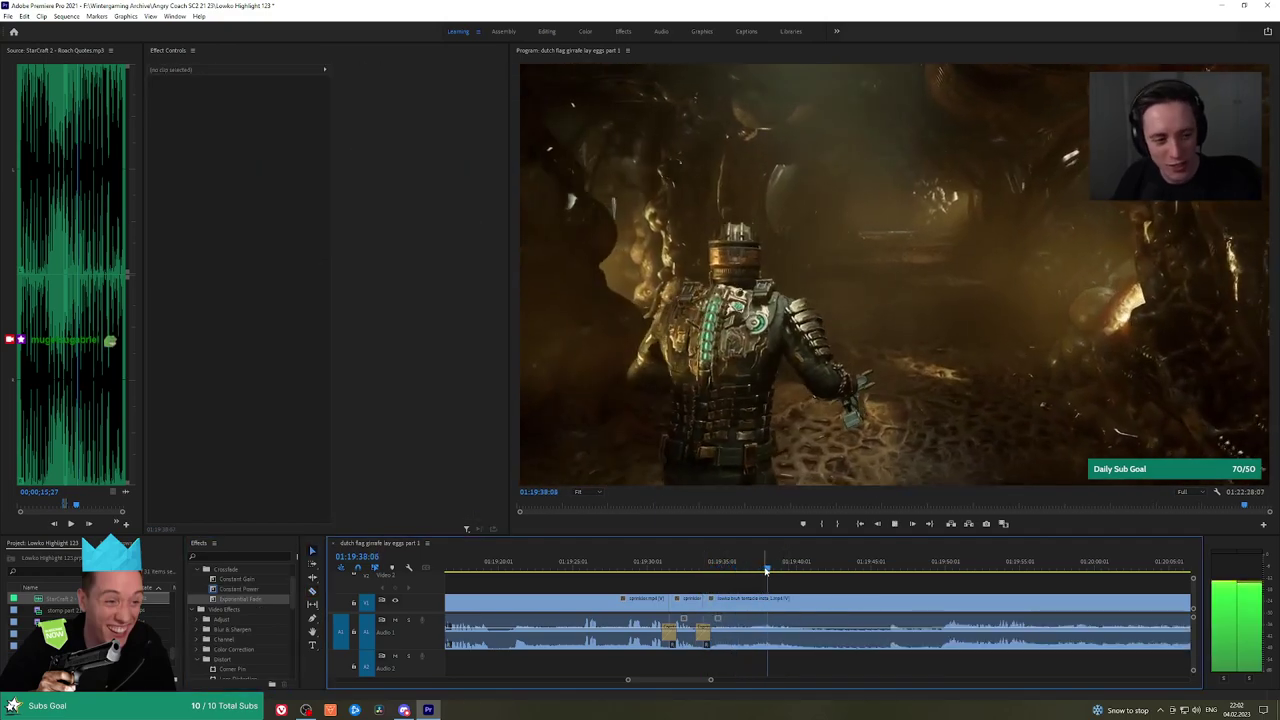
pyautogui.moveTo(852, 587); pyautogui.dragTo(811, 567)
pyautogui.press('space')
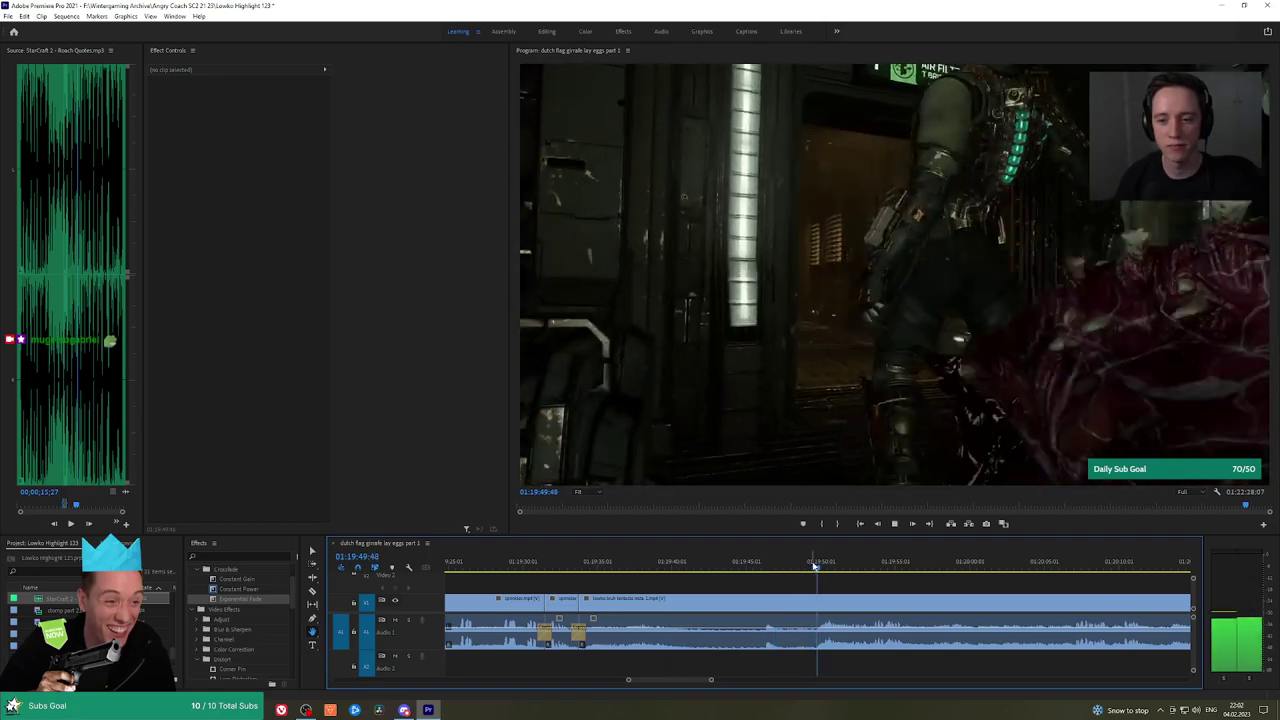
pyautogui.moveTo(898, 582); pyautogui.dragTo(791, 564)
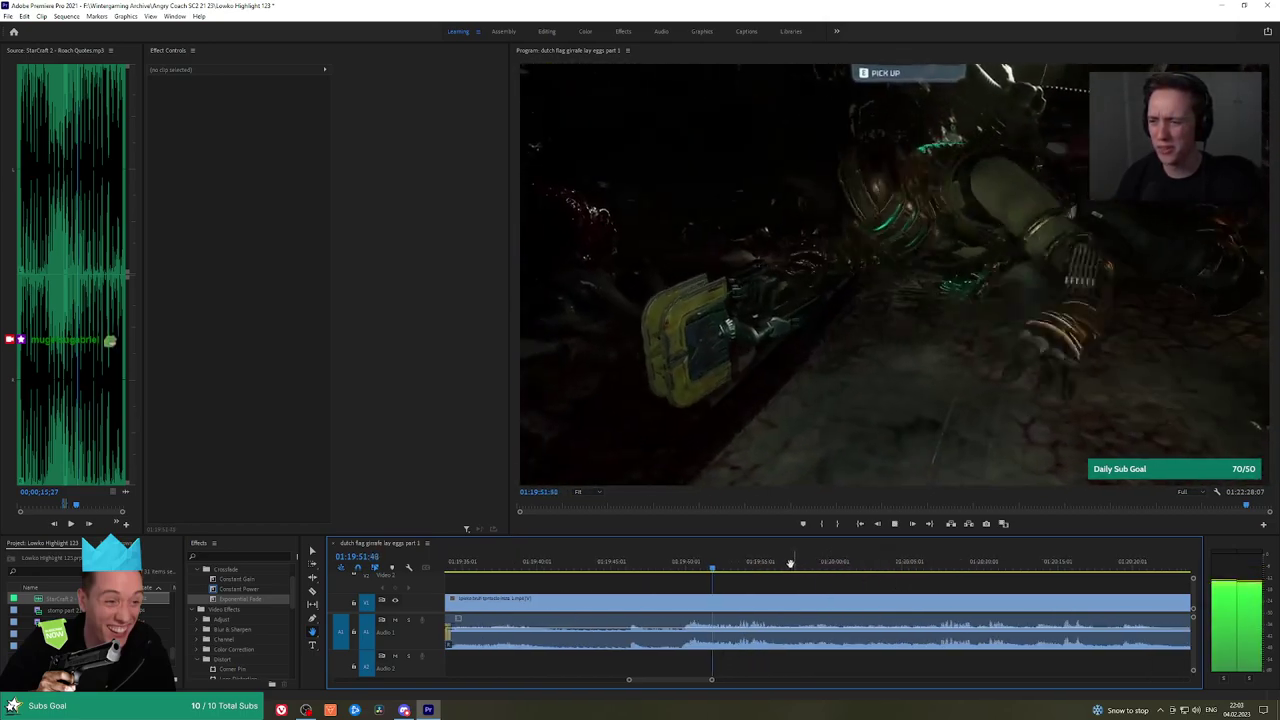
pyautogui.scroll(-1, 805, 572)
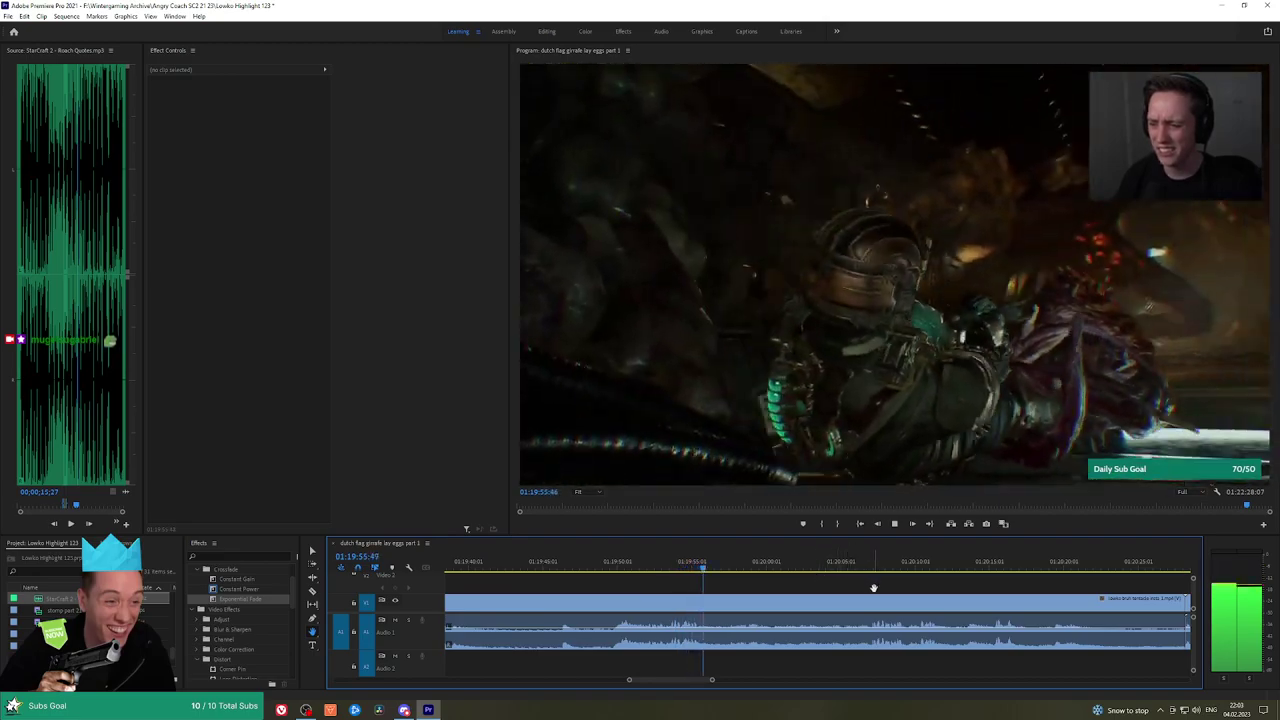
pyautogui.scroll(-1, 873, 588)
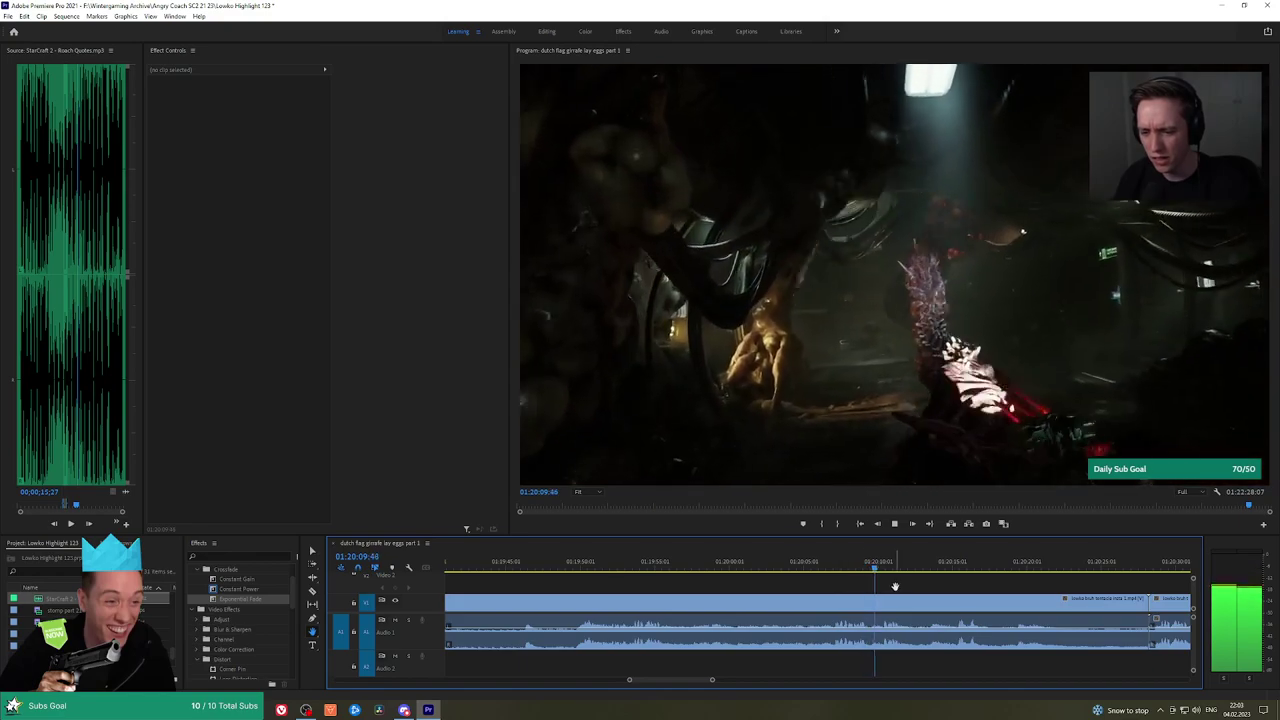
pyautogui.moveTo(958, 584); pyautogui.dragTo(855, 583)
pyautogui.click(824, 565)
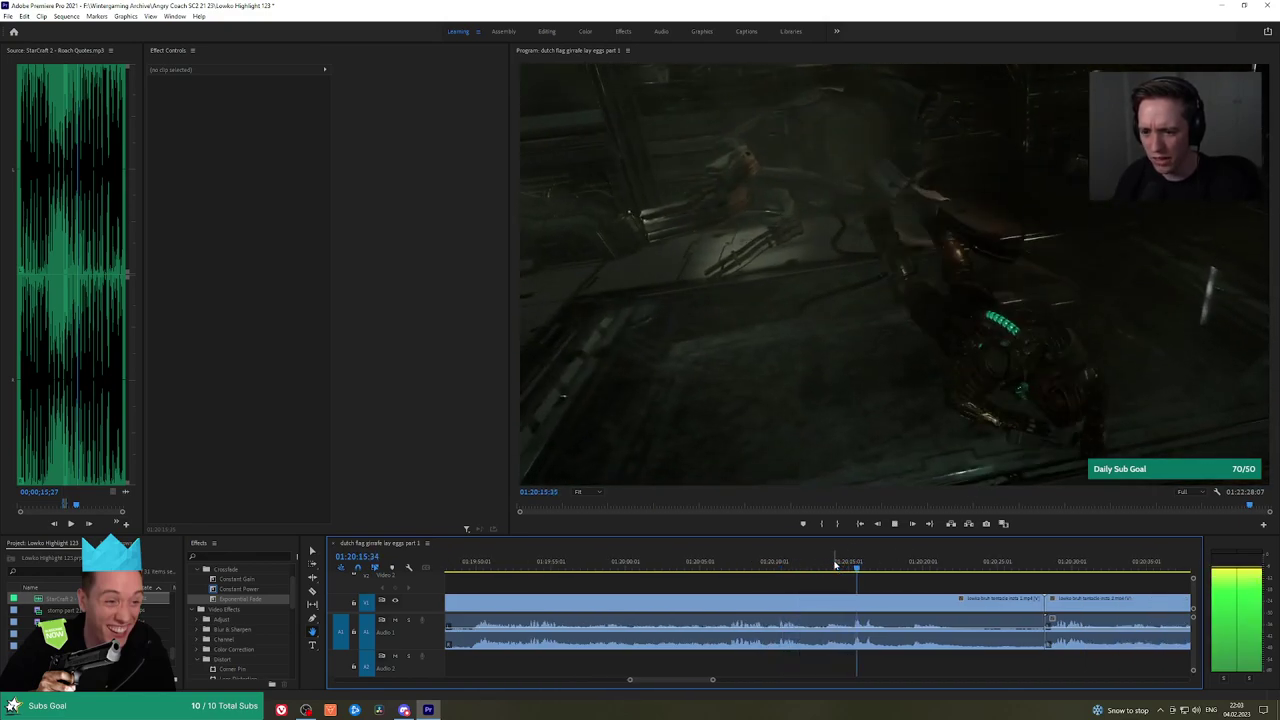
pyautogui.scroll(-1, 882, 584)
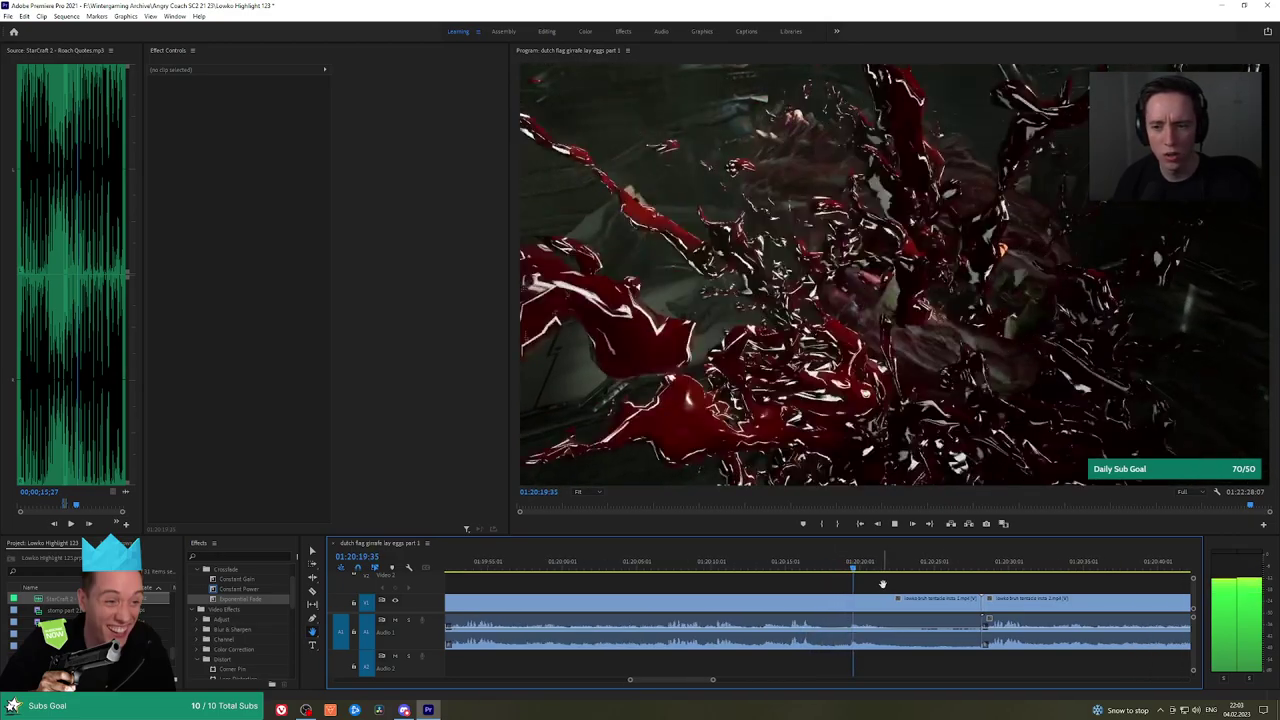
pyautogui.scroll(-2, 831, 588)
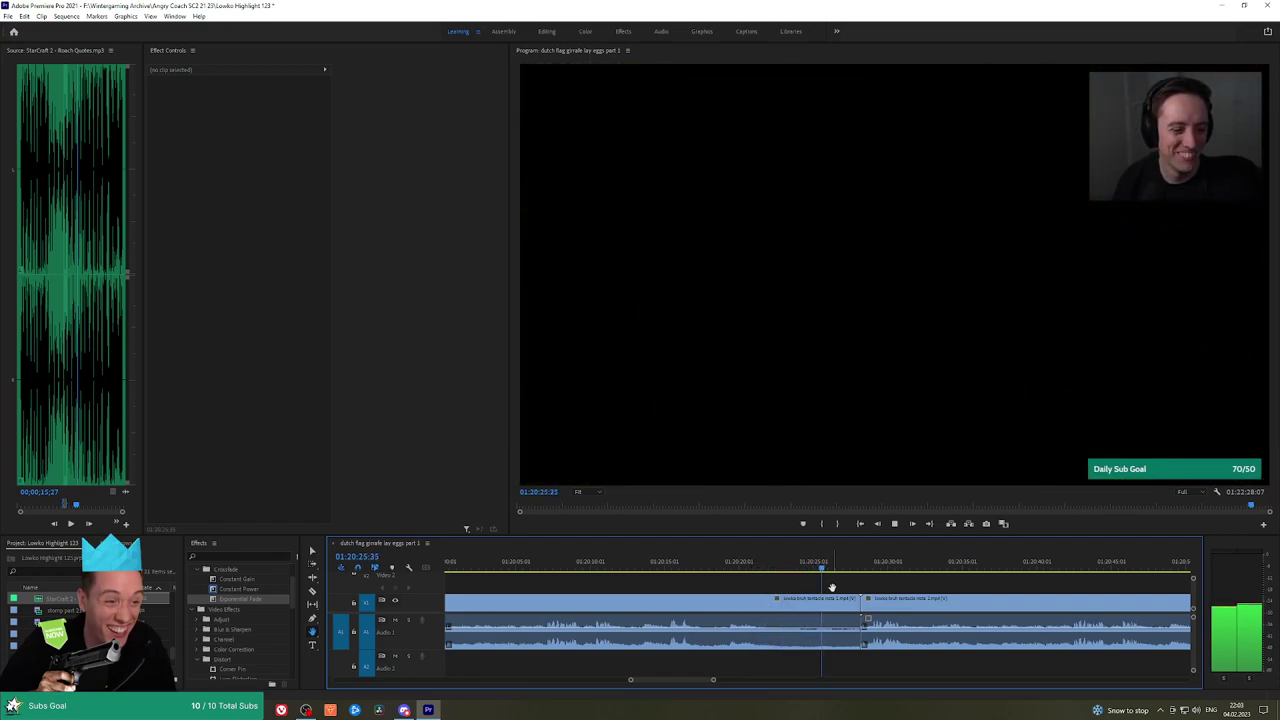
# Split the first tentacle clip at 01:20:26:33 during the black screen and ripple-delete its tail
pyautogui.press('space')
pyautogui.press('c')
pyautogui.click(839, 605)
pyautogui.press('v')
pyautogui.click(847, 610)
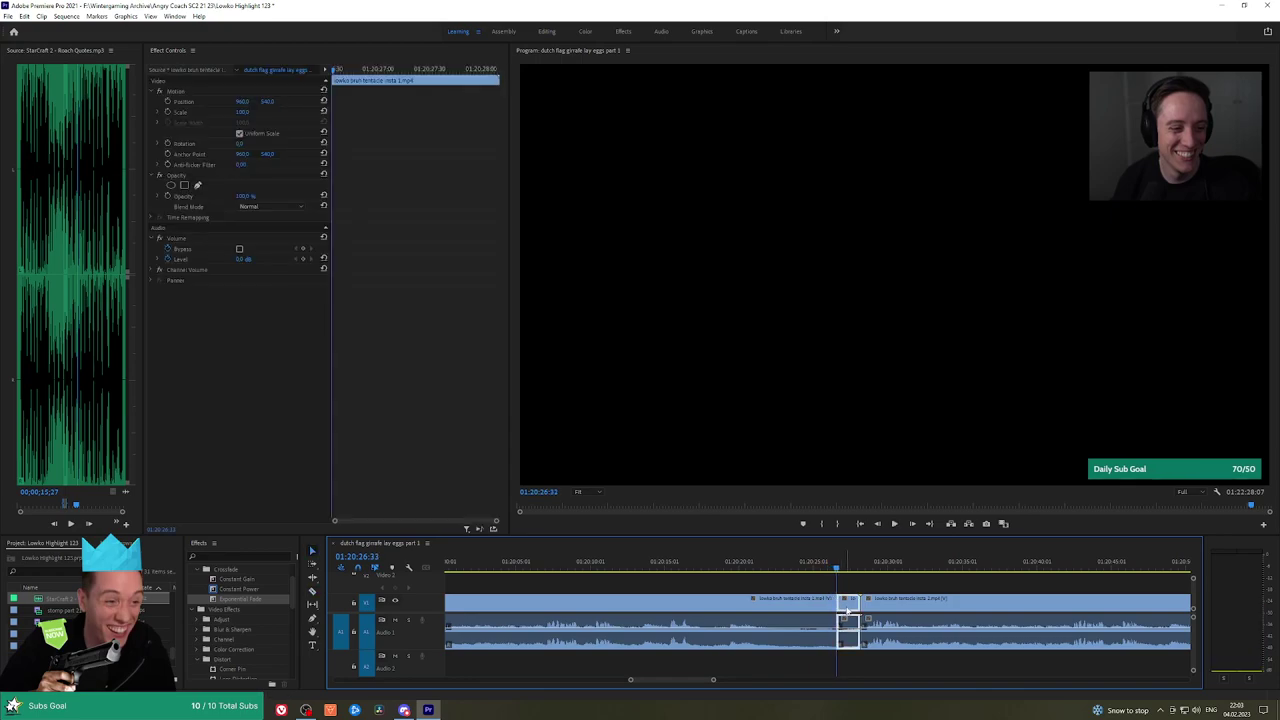
pyautogui.hotkey('shift', 'Delete')
# Locate the Ishimura loading screen in the second tentacle clip, split it at about 01:20:59, and ripple-delete everything before the split
pyautogui.scroll(-3, 990, 598)
pyautogui.press('h')
pyautogui.moveTo(1095, 580); pyautogui.dragTo(861, 575)
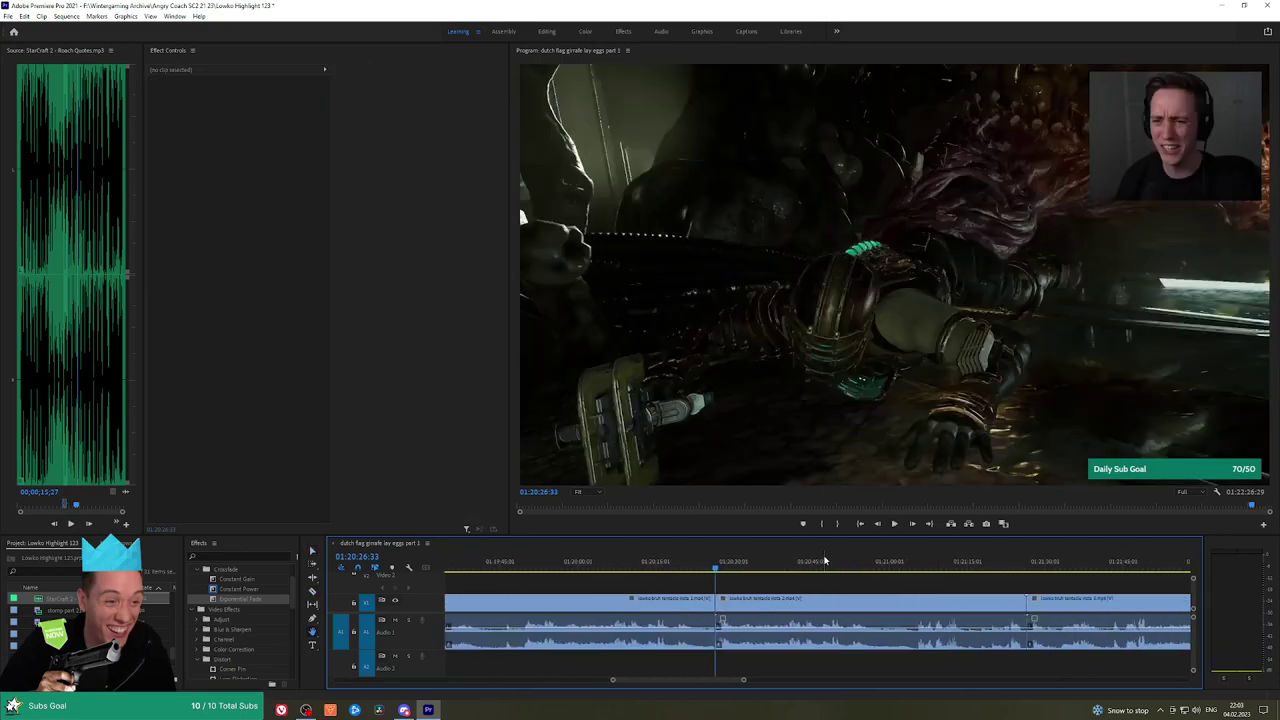
pyautogui.click(894, 561)
pyautogui.press('space')
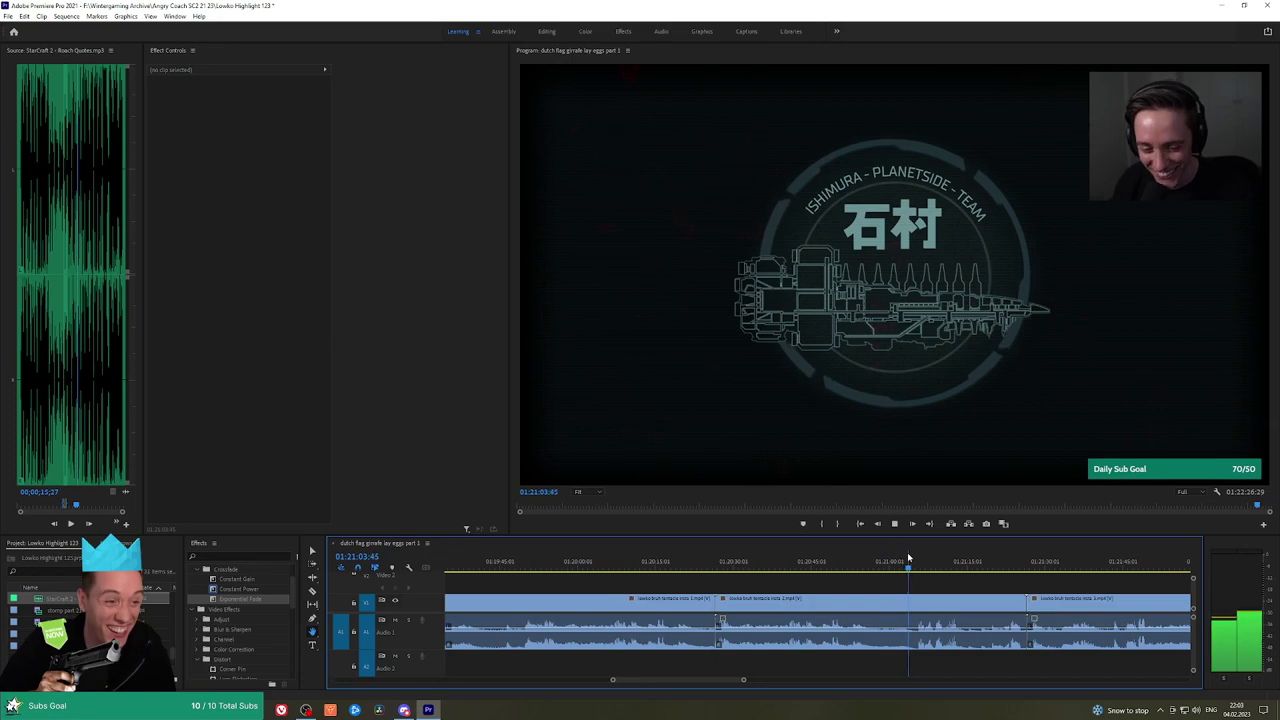
pyautogui.click(889, 560)
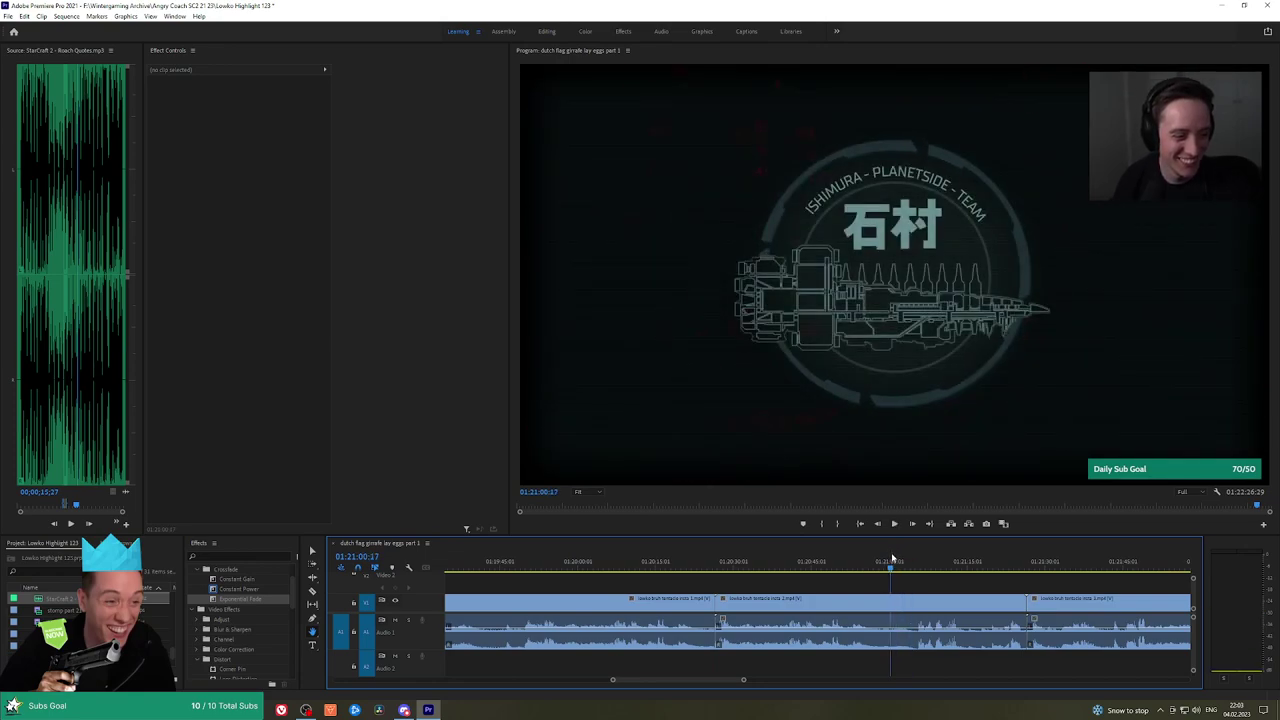
pyautogui.moveTo(891, 559); pyautogui.dragTo(869, 603)
pyautogui.click(885, 562)
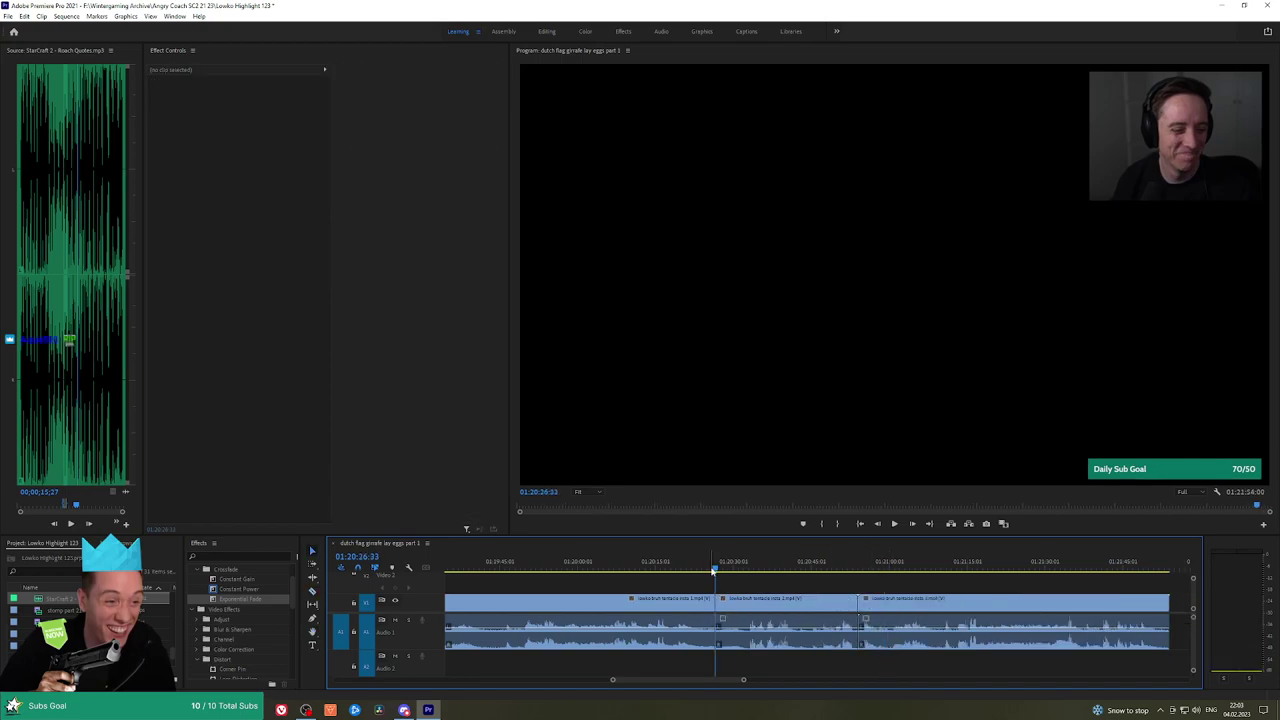
# Split the second tentacle clip at 01:20:28:00 and ripple-delete the leftover black section before the Ishimura loading screen
pyautogui.press('space')
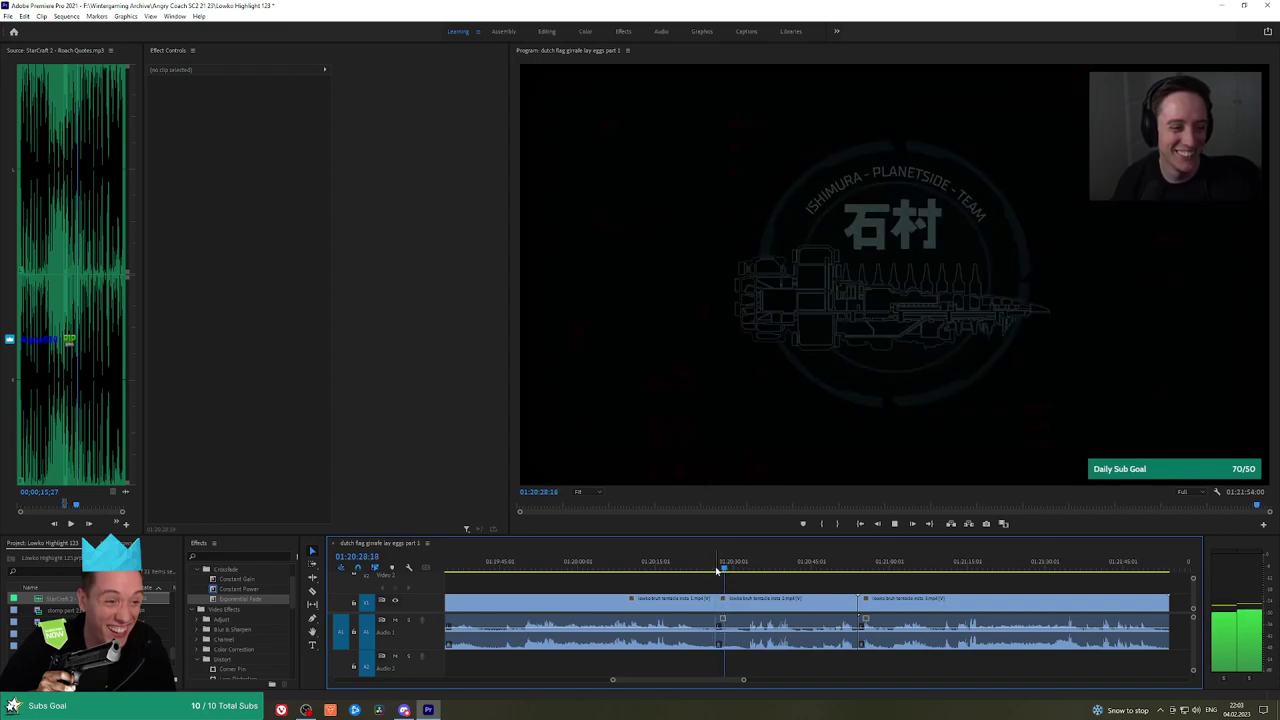
pyautogui.click(711, 568)
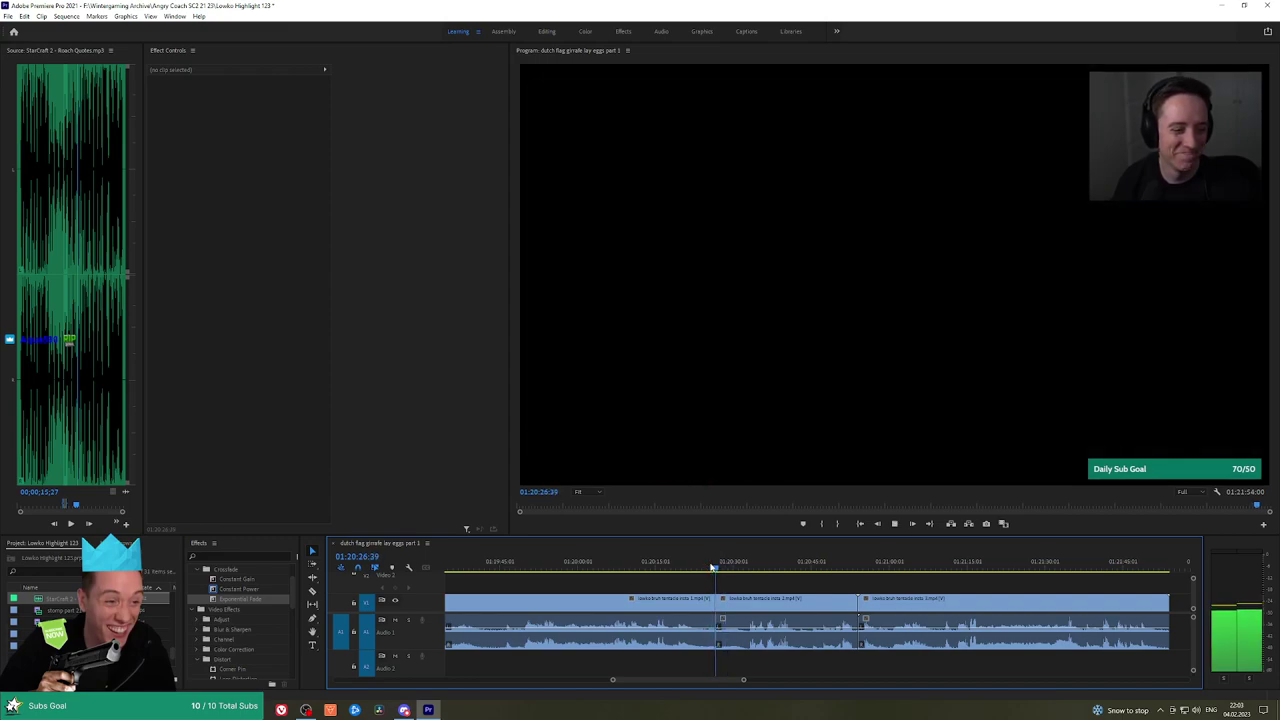
pyautogui.keyDown('alt'); pyautogui.scroll(3, 757, 586); pyautogui.keyUp('alt')
pyautogui.press('space')
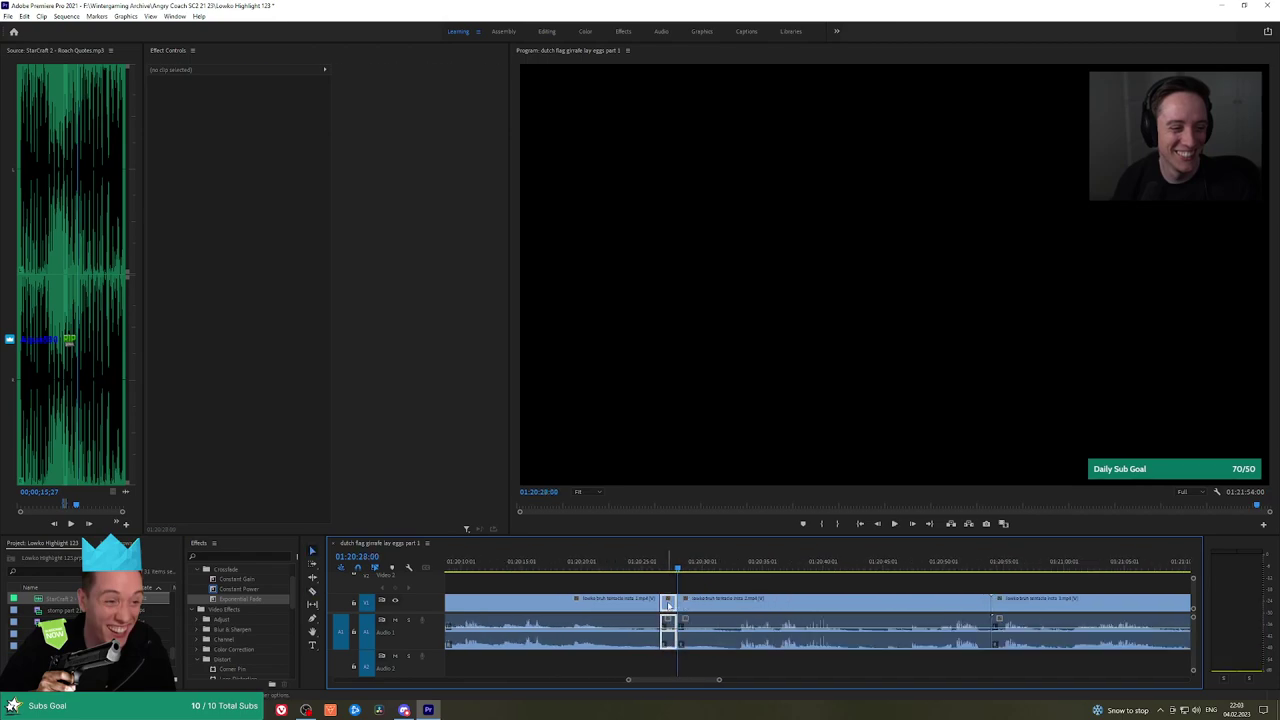
pyautogui.hotkey('shift', 'Delete')
pyautogui.press('space')
pyautogui.click(647, 571)
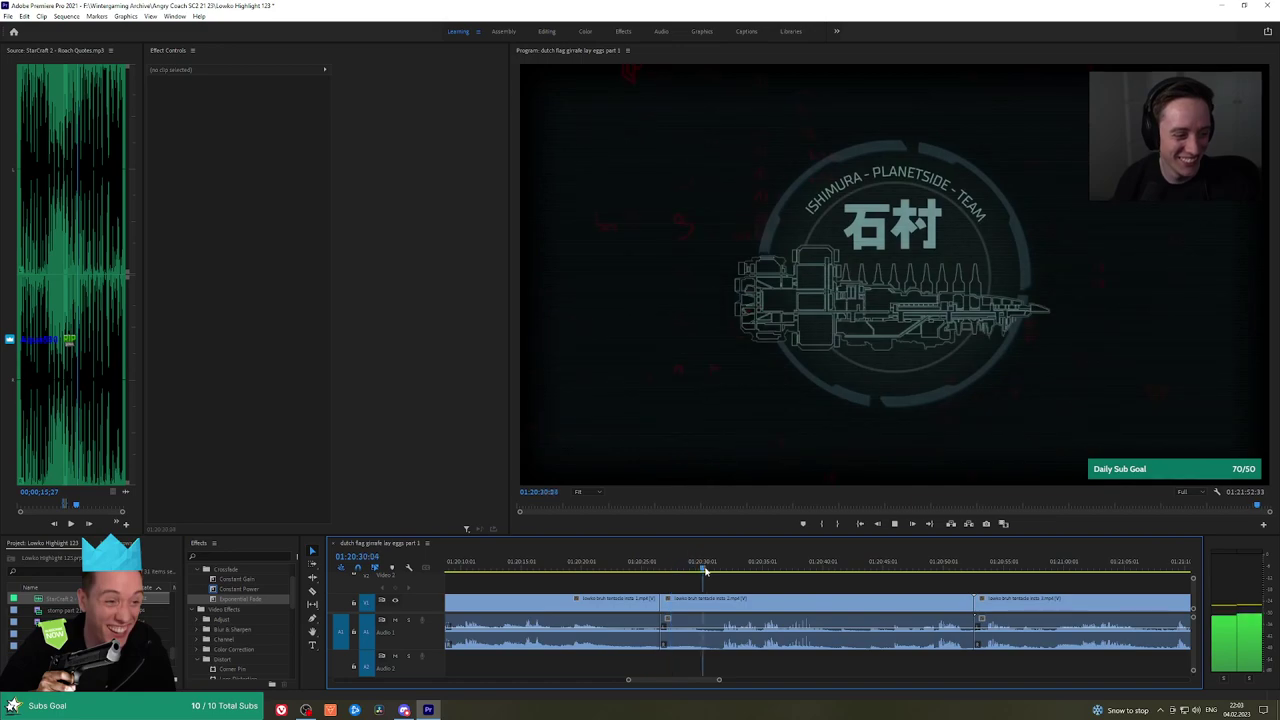
# Split the second tentacle clip at 01:20:31:41, just before the Ishimura loading screen gives way to the store corridor
pyautogui.press('h')
pyautogui.moveTo(823, 583); pyautogui.dragTo(739, 583)
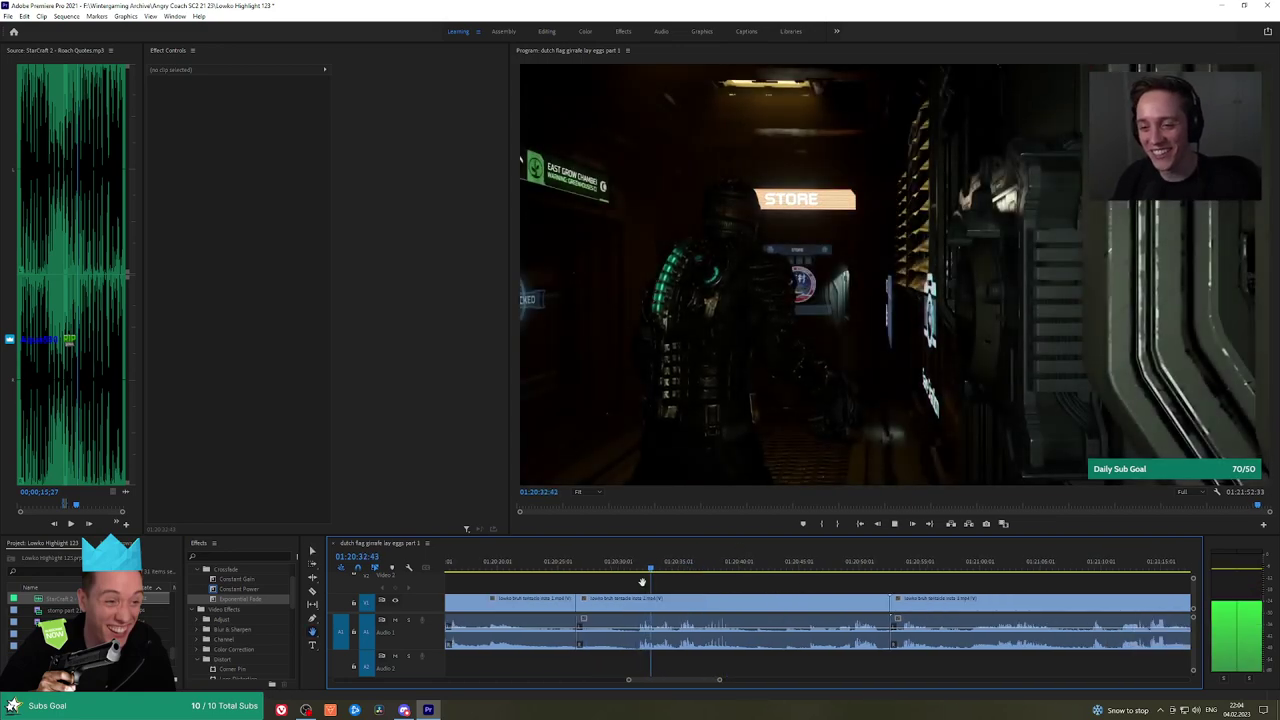
pyautogui.click(638, 571)
pyautogui.scroll(3, 645, 576)
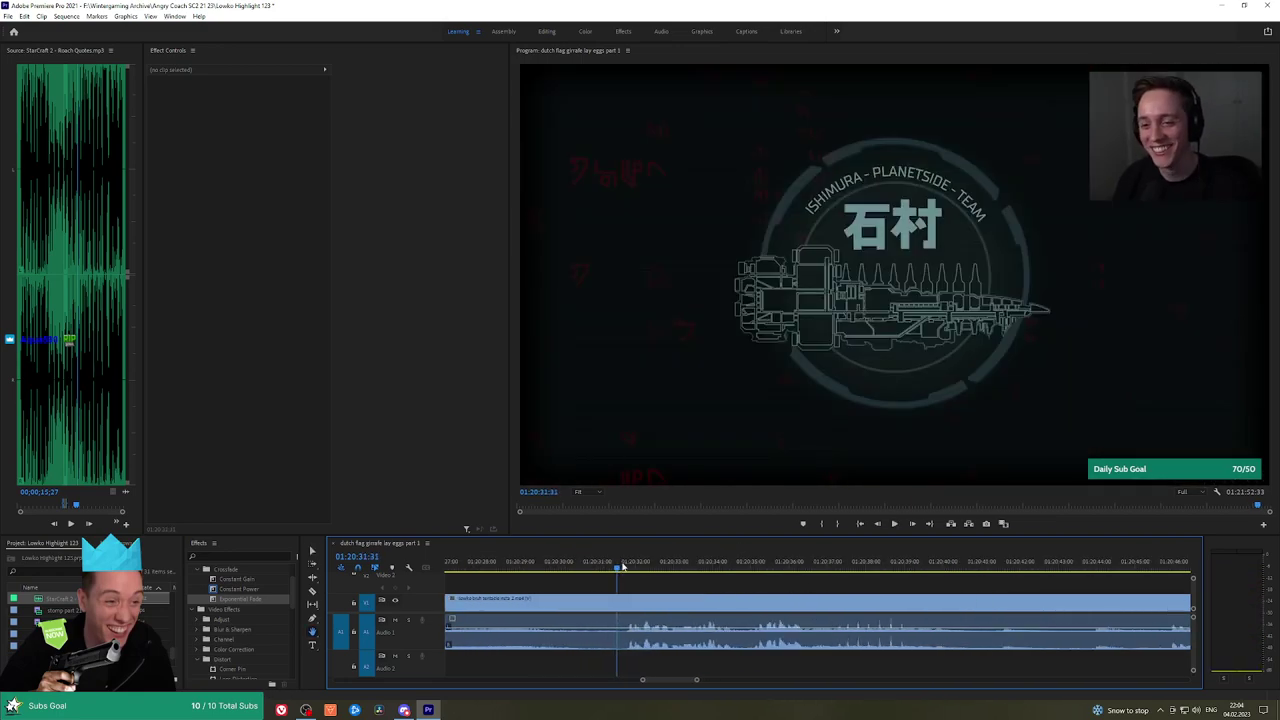
pyautogui.click(628, 564)
pyautogui.press('space')
pyautogui.click(624, 564)
pyautogui.press('c')
pyautogui.click(625, 600)
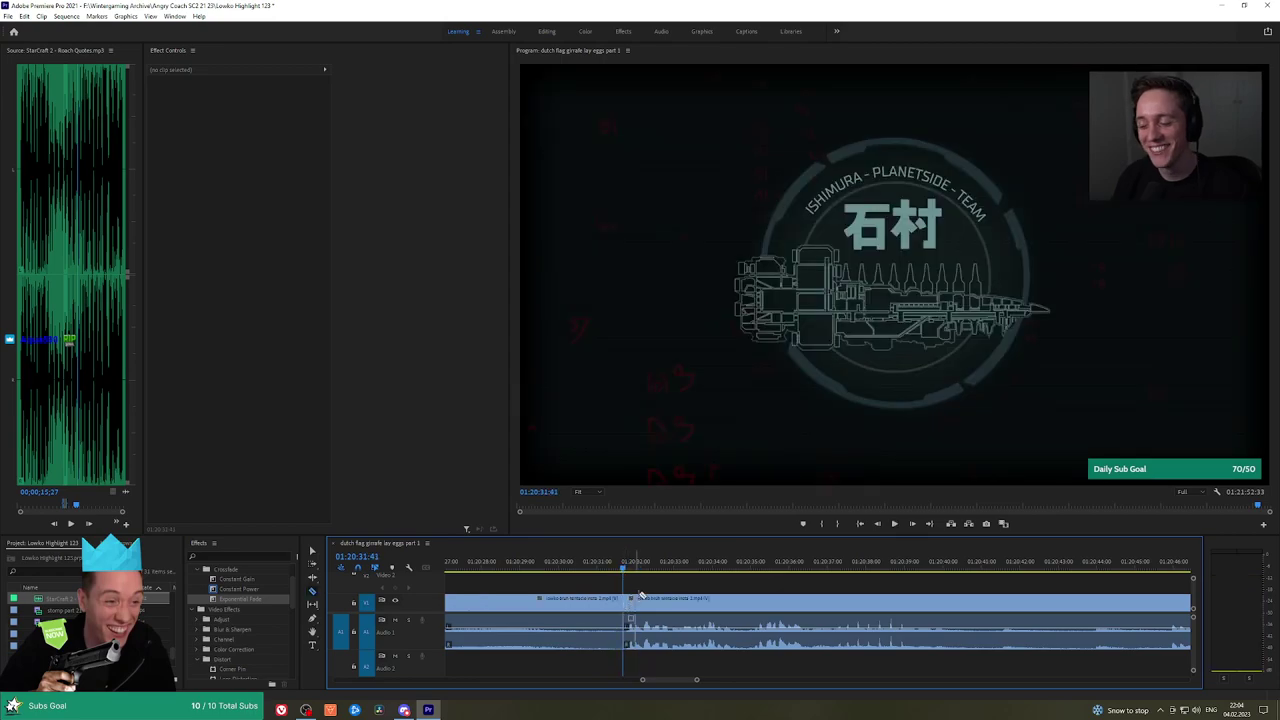
# Split the second tentacle clip again at 01:20:32:06 and lower the short segment's audio to -999.0 dB
pyautogui.press('space')
pyautogui.press('space')
pyautogui.click(631, 628)
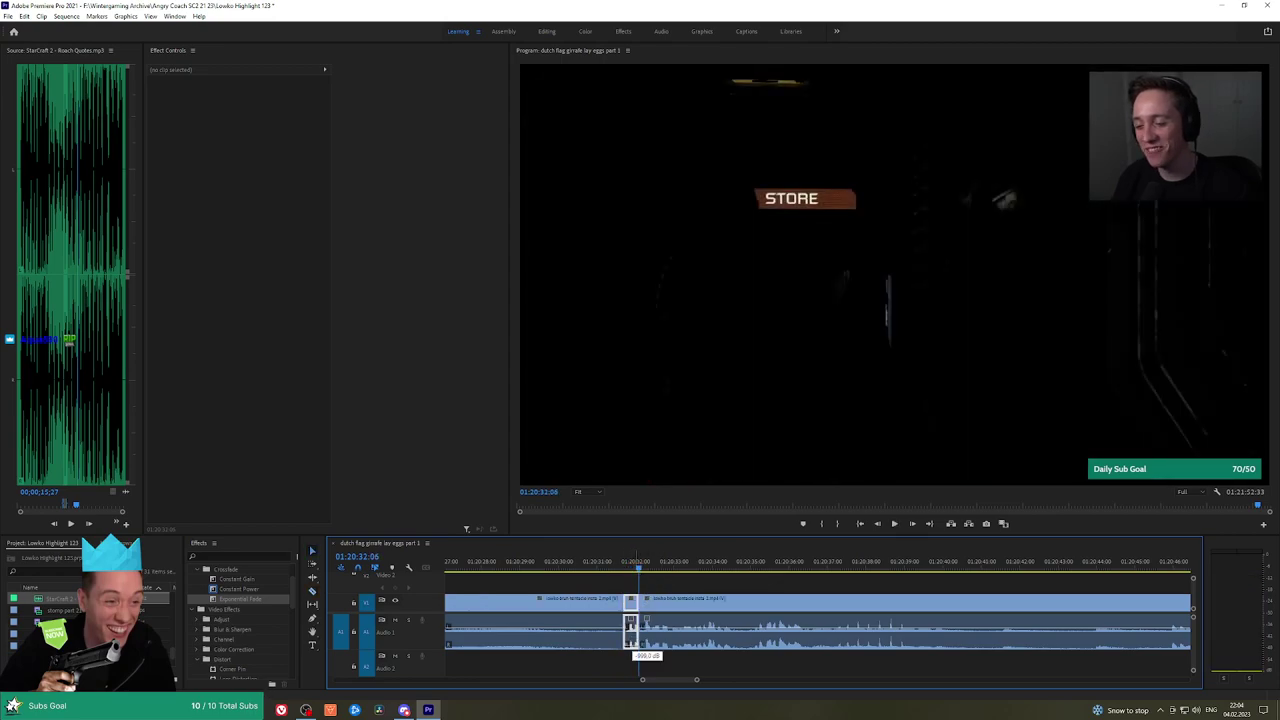
# Place StarCraft 2 - Roach Quotes.mp3 on the Audio 2 track under the muted segment, lower its volume level and play it back
pyautogui.moveTo(40, 606); pyautogui.dragTo(638, 670)
pyautogui.click(631, 668)
pyautogui.click(246, 112)
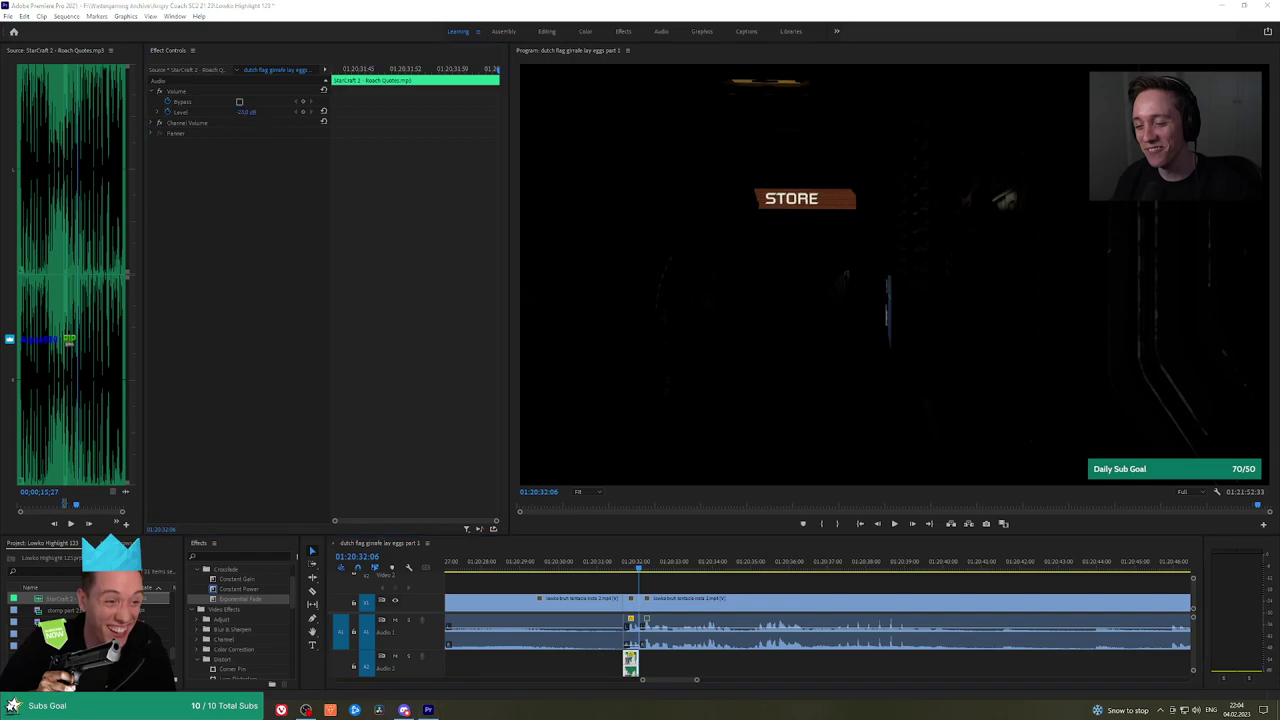
pyautogui.click(614, 567)
pyautogui.press('space')
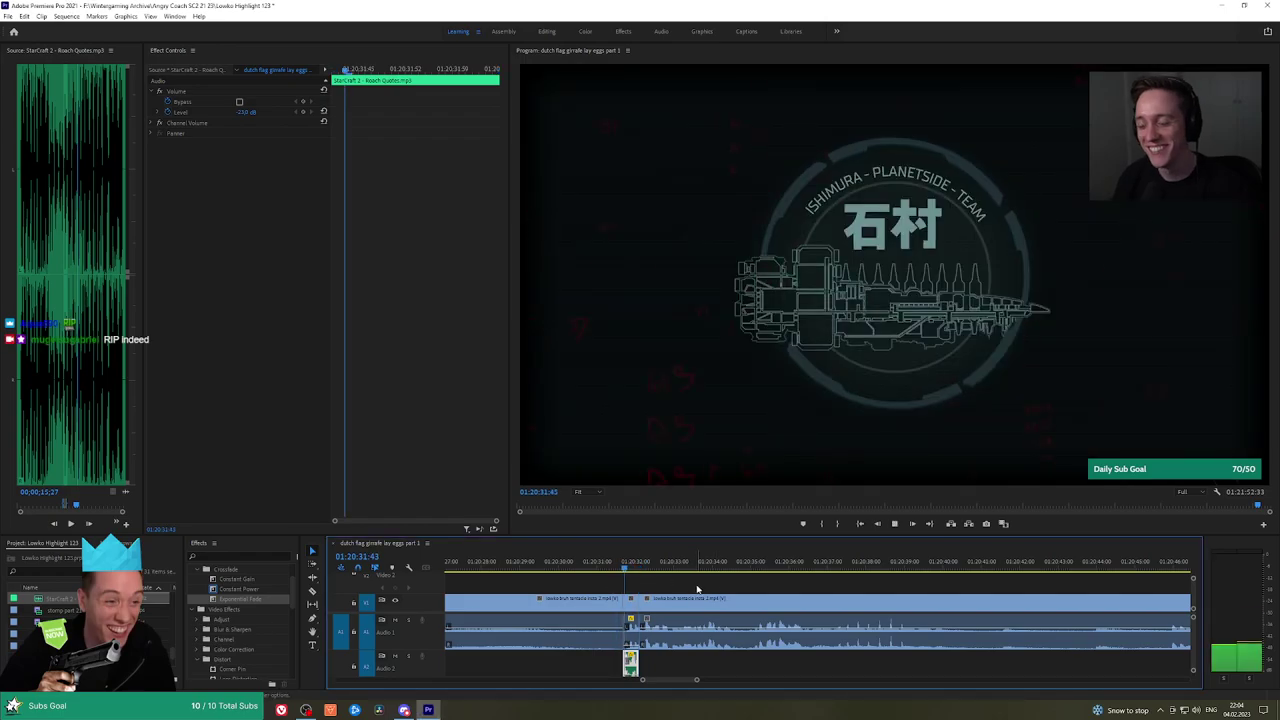
# Play on to the in-game shop screen and split the second tentacle clip at about 01:20:39:40
pyautogui.press('h')
pyautogui.moveTo(739, 580); pyautogui.dragTo(688, 577)
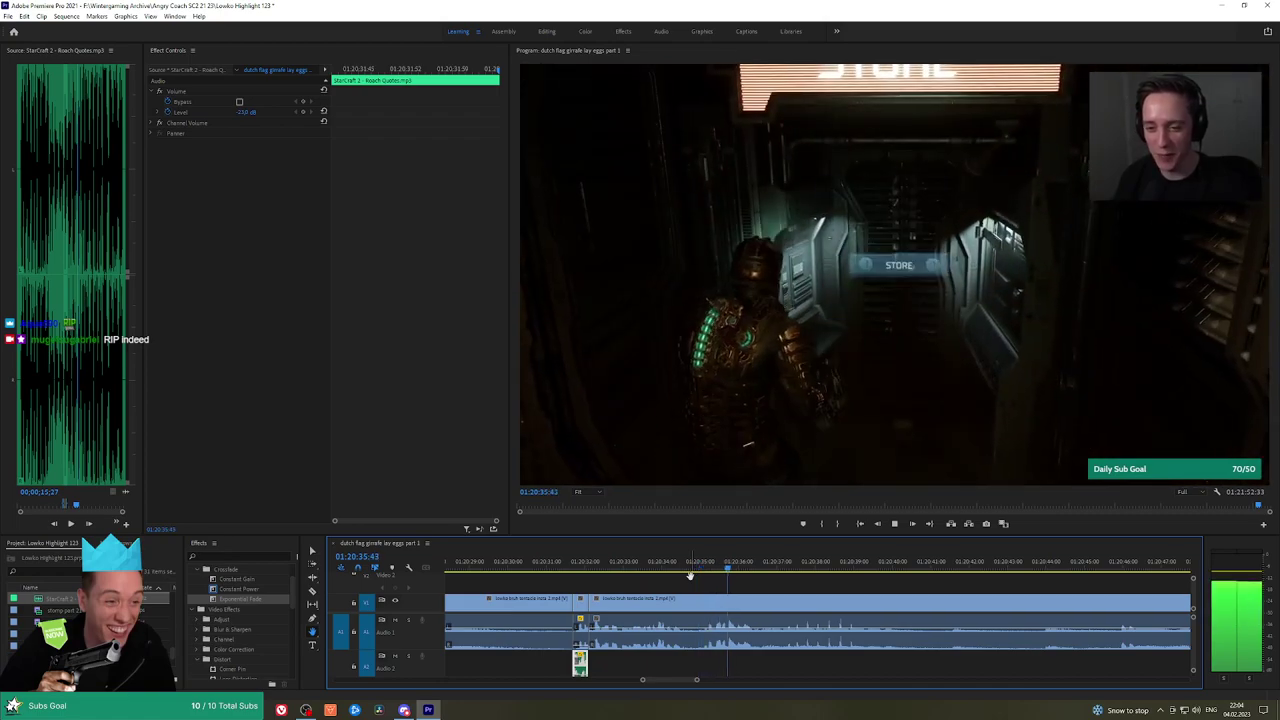
pyautogui.scroll(-3, 805, 582)
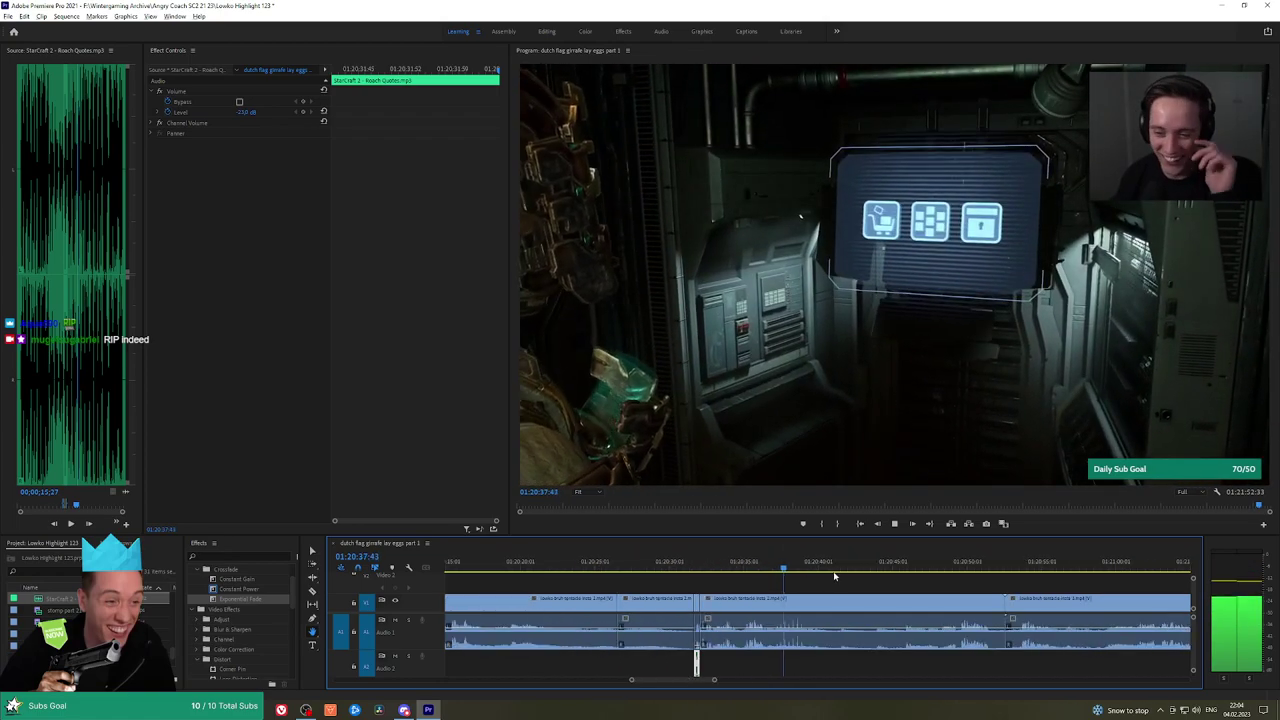
pyautogui.moveTo(853, 582); pyautogui.dragTo(779, 578)
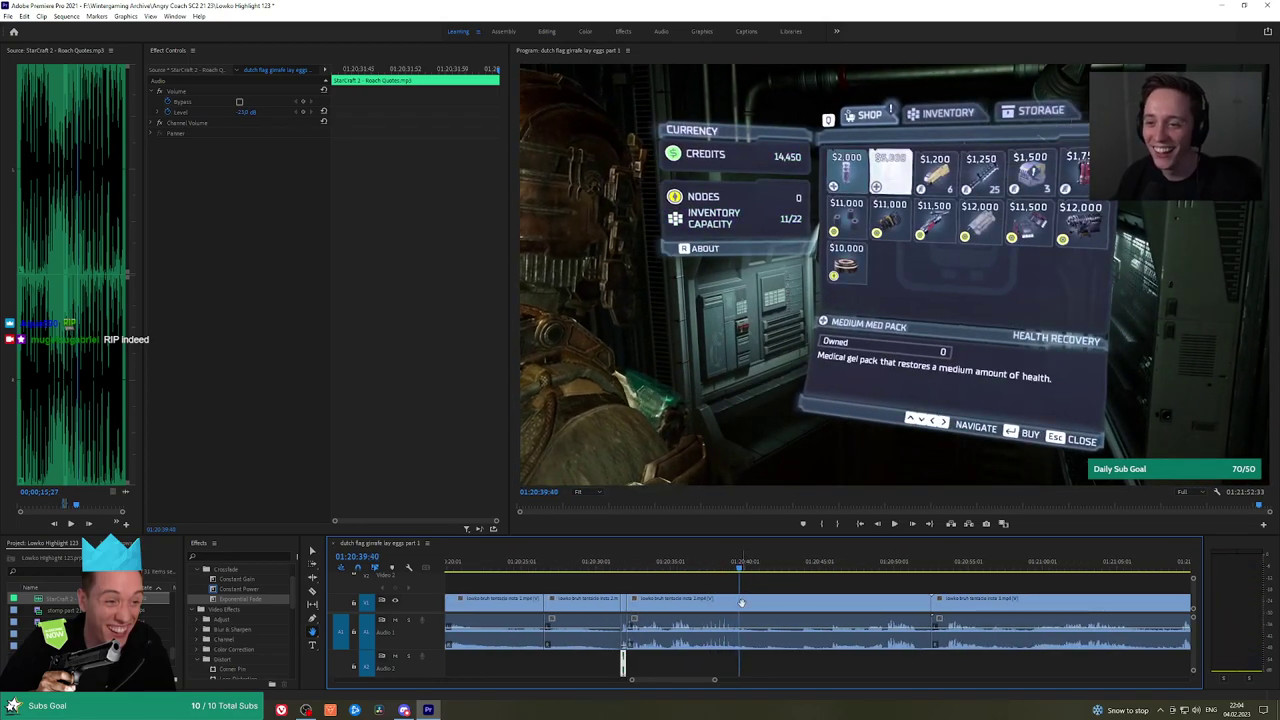
pyautogui.hotkey('ctrl', 'k')
# Check the footage after the shop split and ripple-delete the rest of the second tentacle clip up to the third clip
pyautogui.click(872, 566)
pyautogui.press('space')
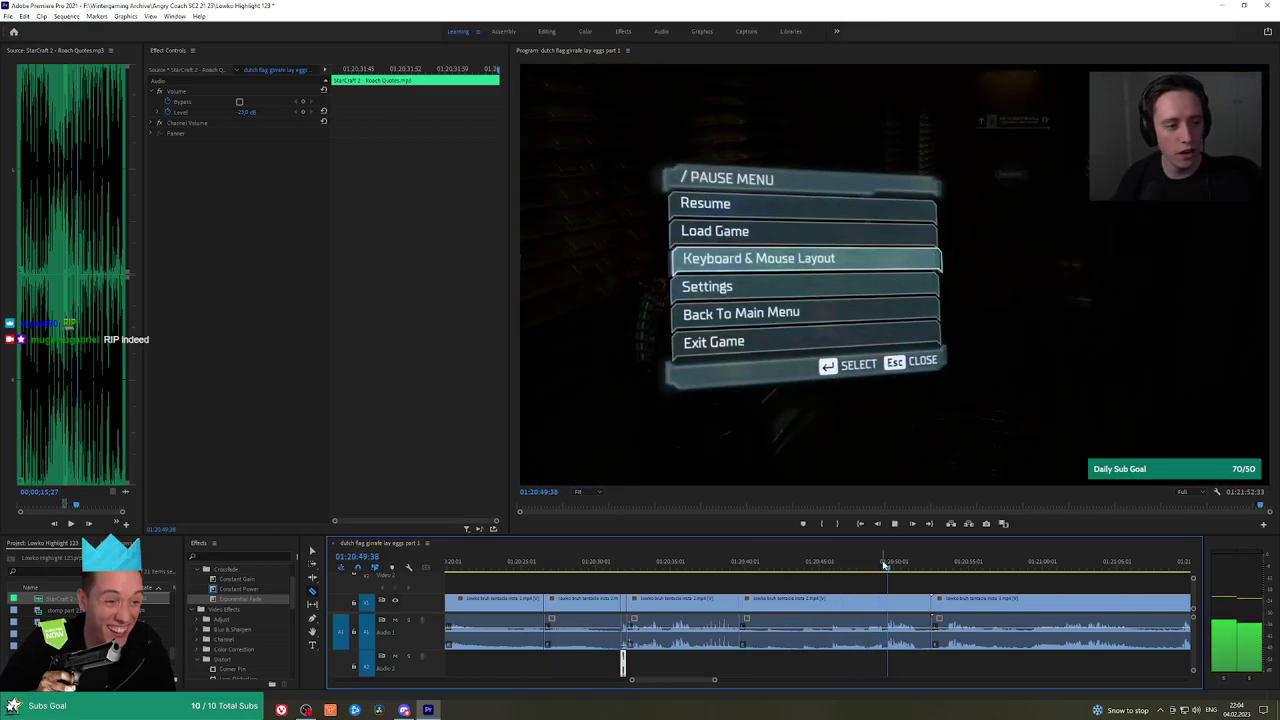
pyautogui.click(945, 567)
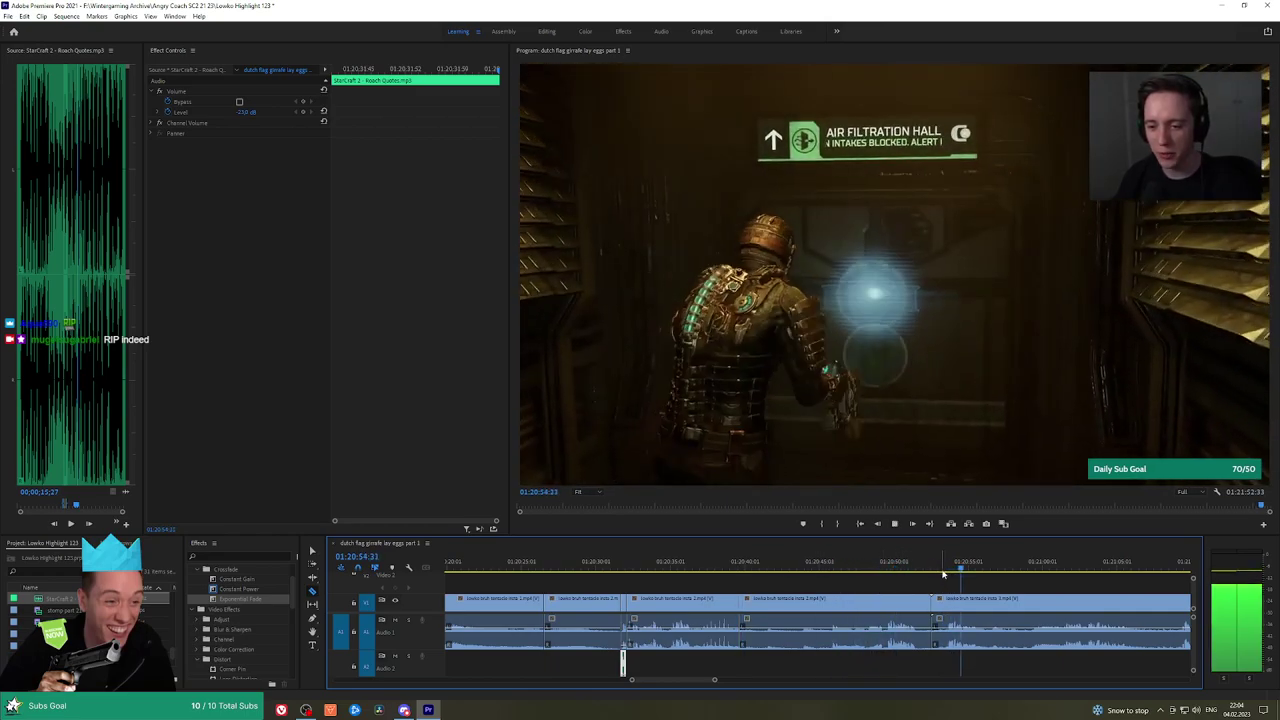
pyautogui.click(883, 568)
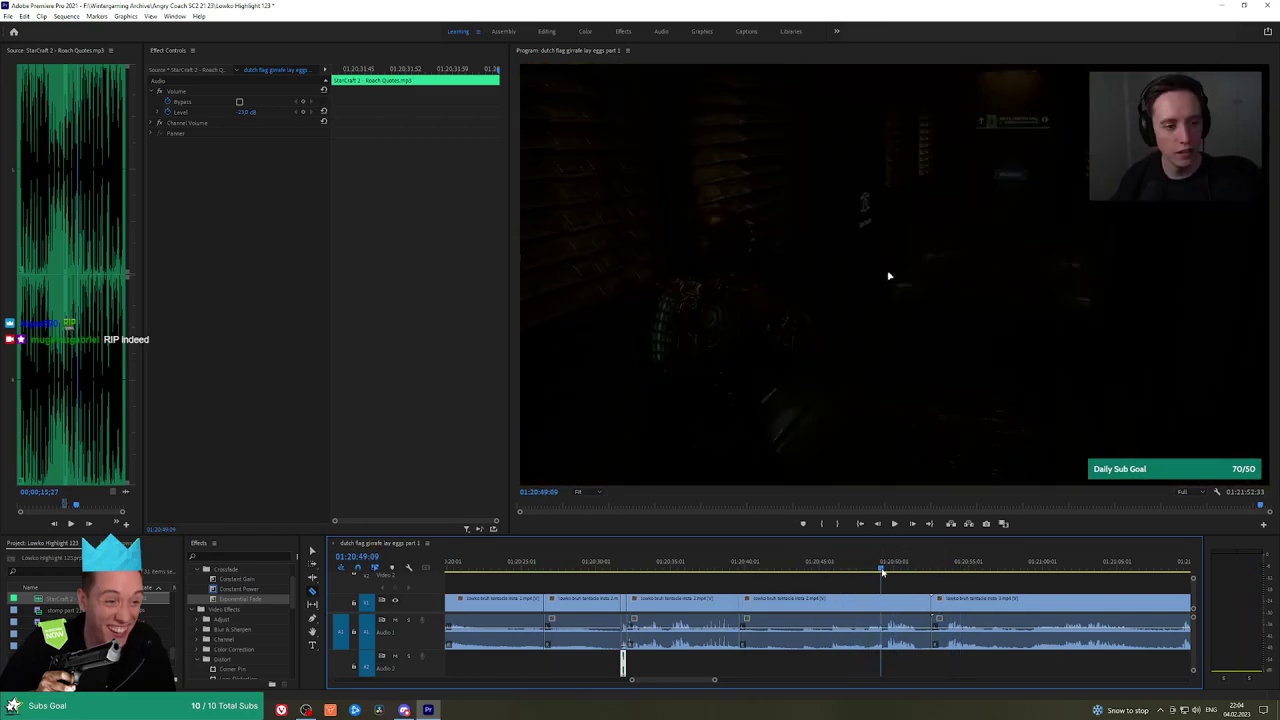
pyautogui.click(936, 567)
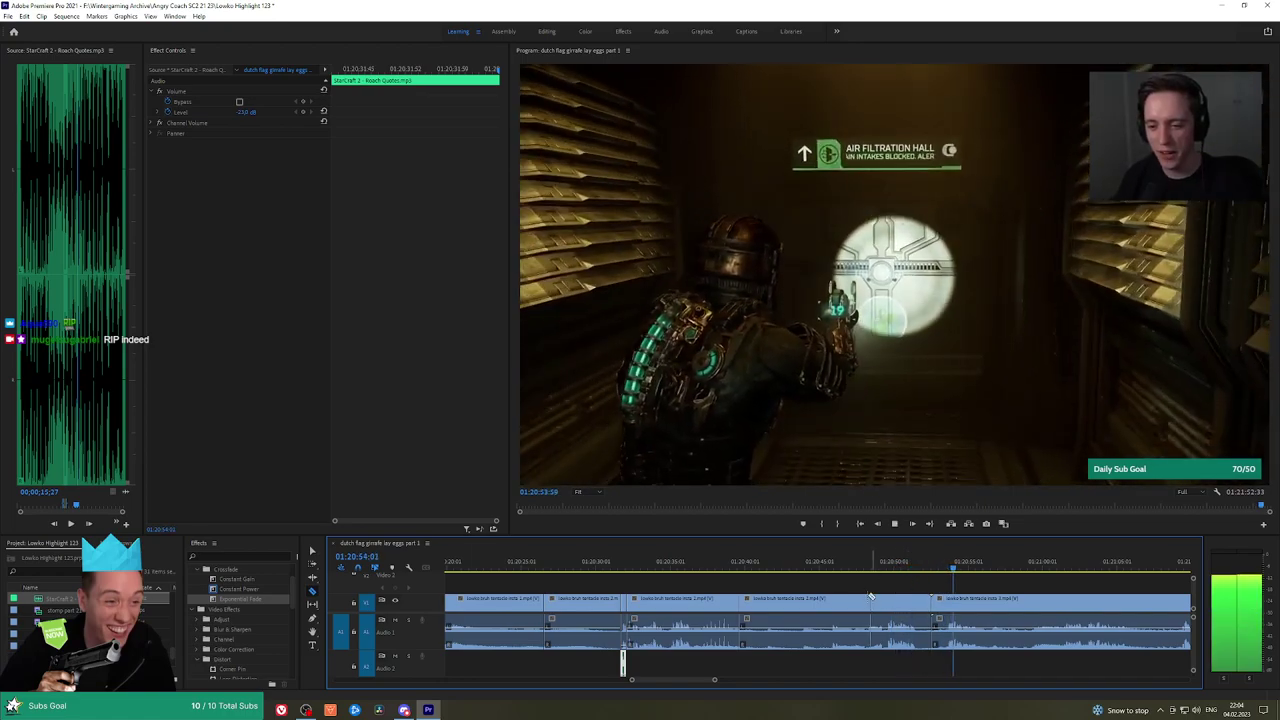
pyautogui.click(857, 603)
pyautogui.hotkey('shift', 'Delete')
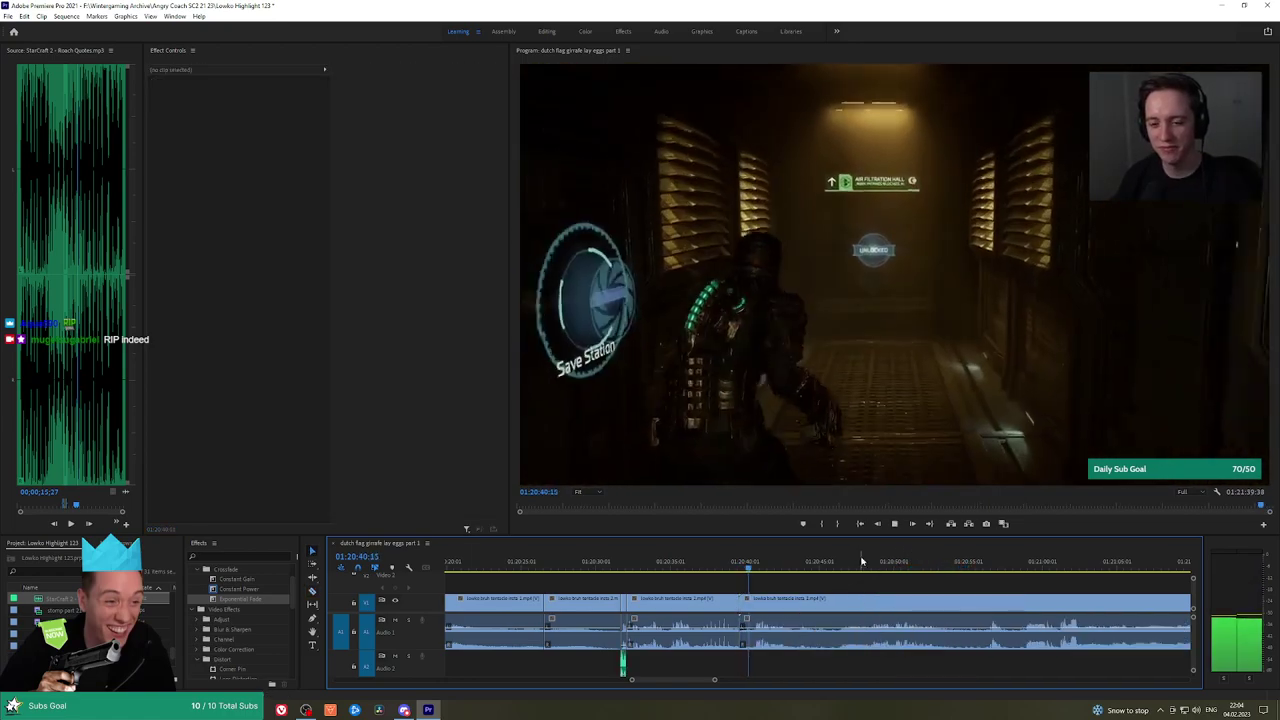
# Ripple-delete the third tentacle clip's opening up to about 01:20:48 and add an Exponential Fade audio transition at the join
pyautogui.click(873, 562)
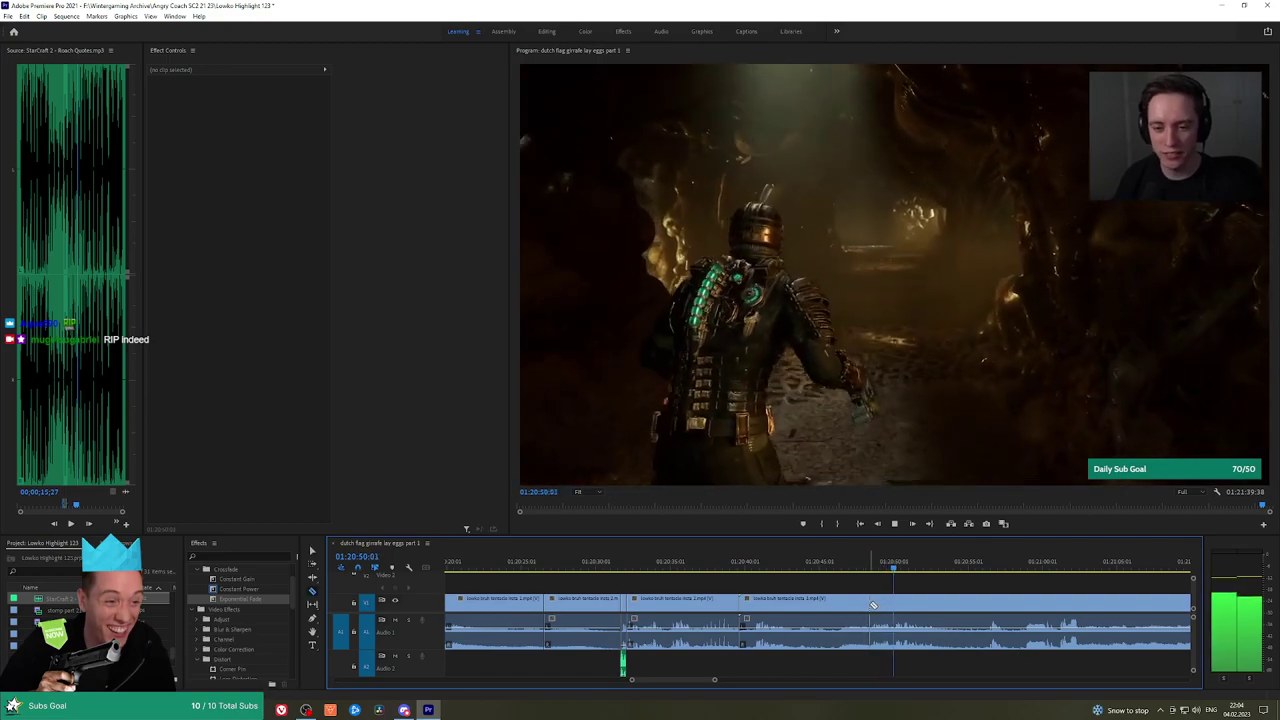
pyautogui.click(868, 604)
pyautogui.hotkey('shift', 'Delete')
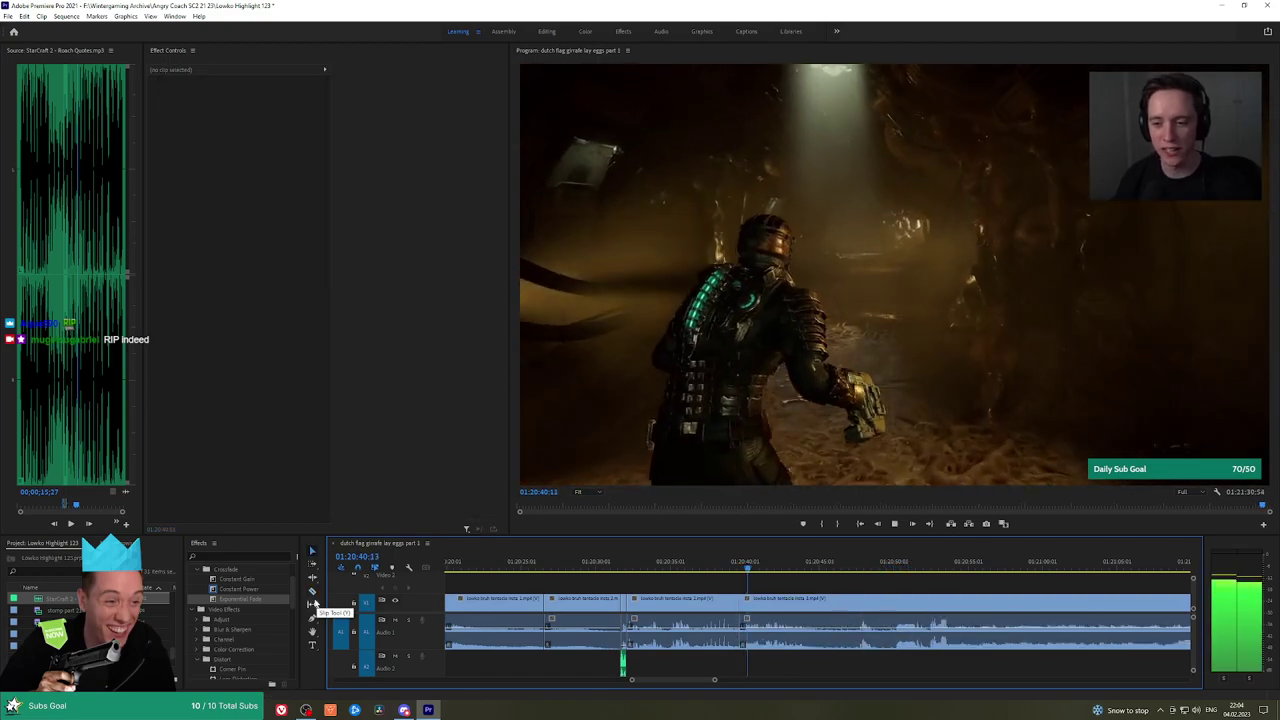
pyautogui.moveTo(260, 599); pyautogui.dragTo(740, 640)
# Ripple-delete the walking section between about 01:20:44 and 01:20:47 in the third tentacle clip and add a Constant Power transition at the join
pyautogui.press('h')
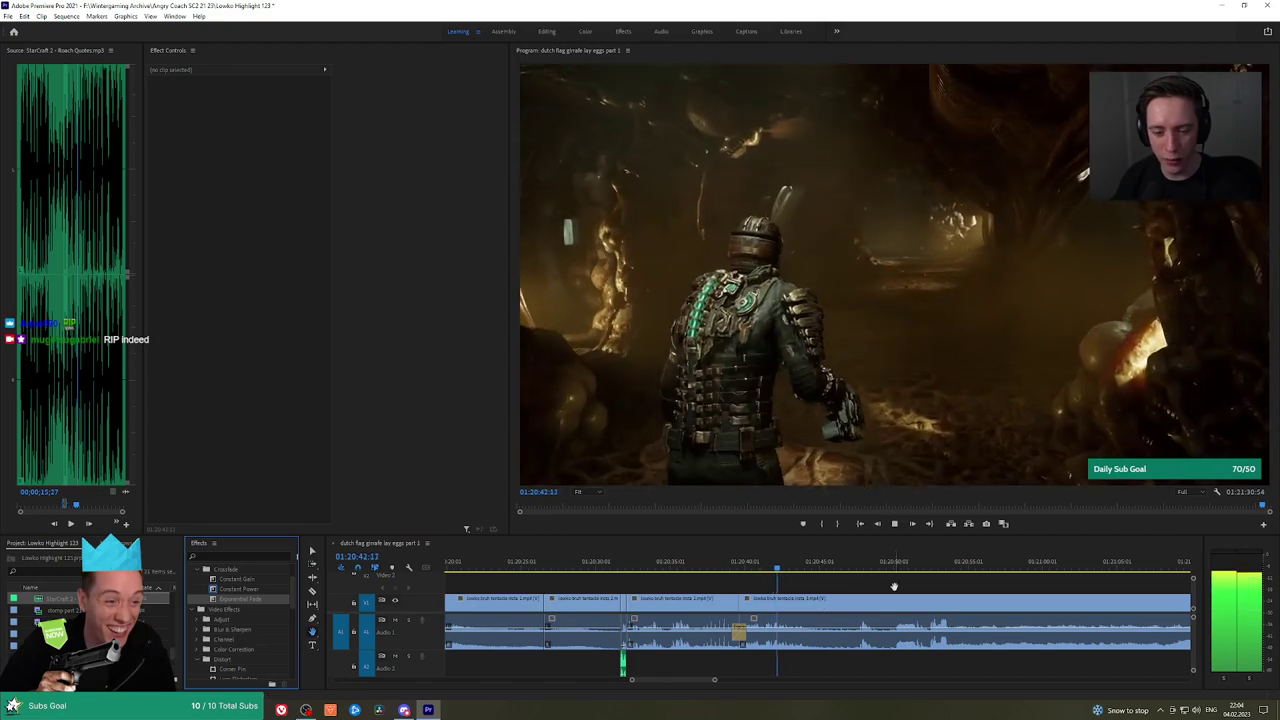
pyautogui.moveTo(894, 586); pyautogui.dragTo(798, 578)
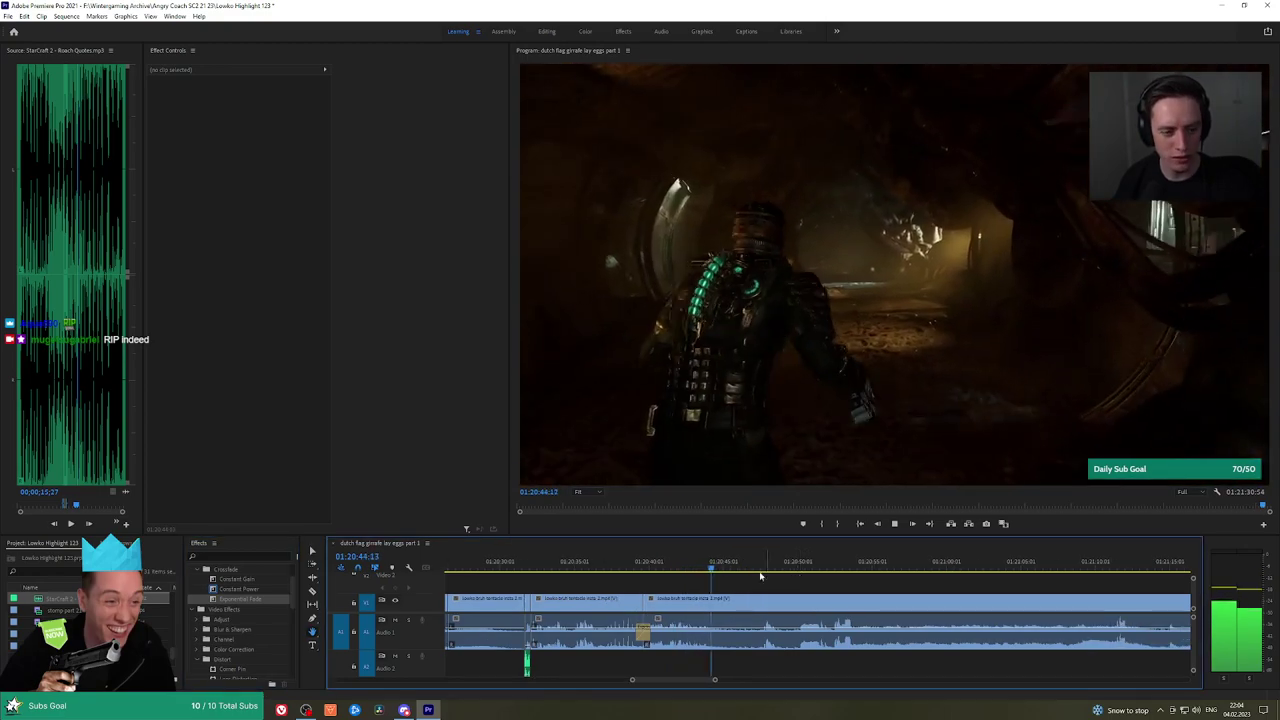
pyautogui.click(716, 600)
pyautogui.click(759, 602)
pyautogui.press('v')
pyautogui.click(749, 603)
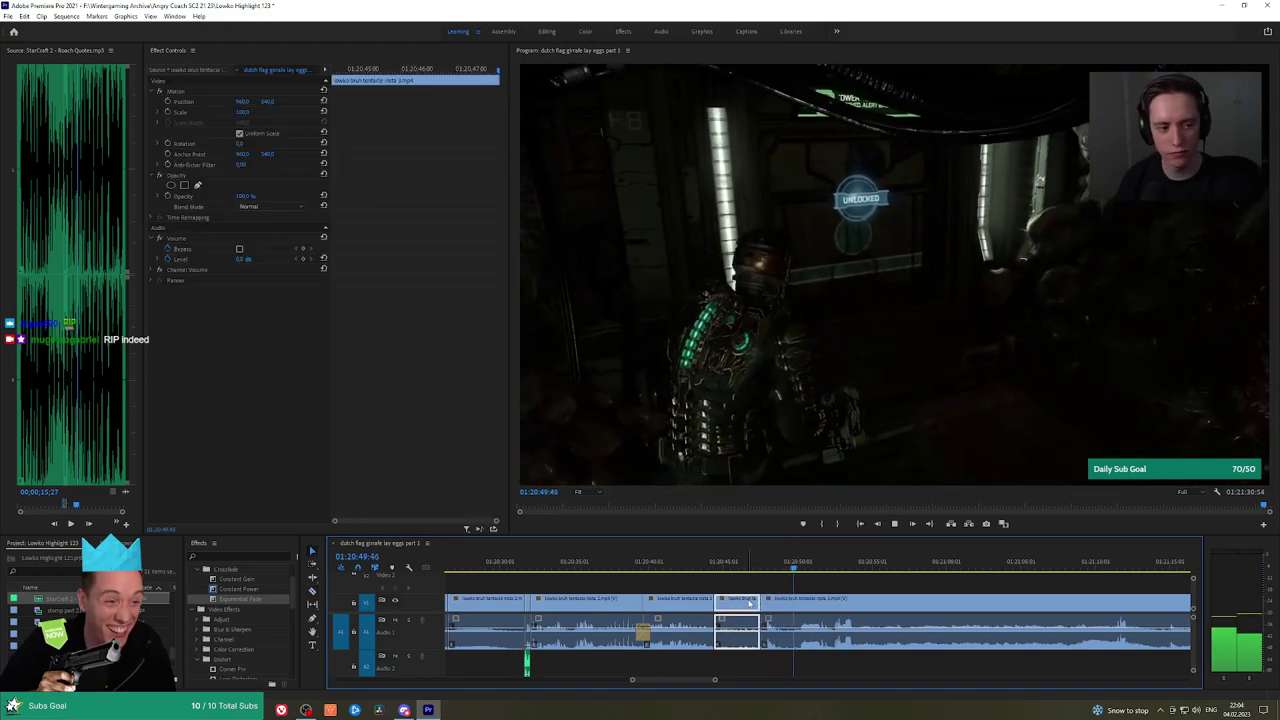
pyautogui.hotkey('shift', 'Delete')
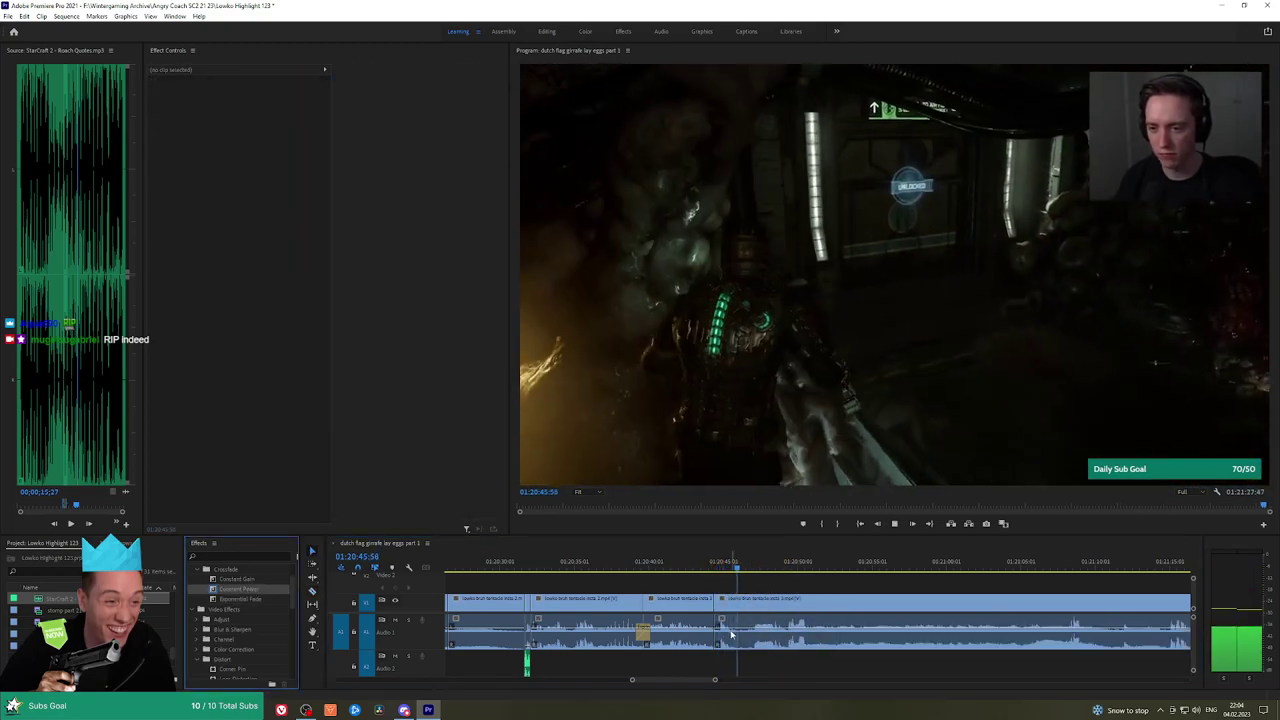
# Review the tentacle attack to find an end point, split the third tentacle clip at 01:21:19:52 and delete its tail
pyautogui.hscroll(3, 825, 582)
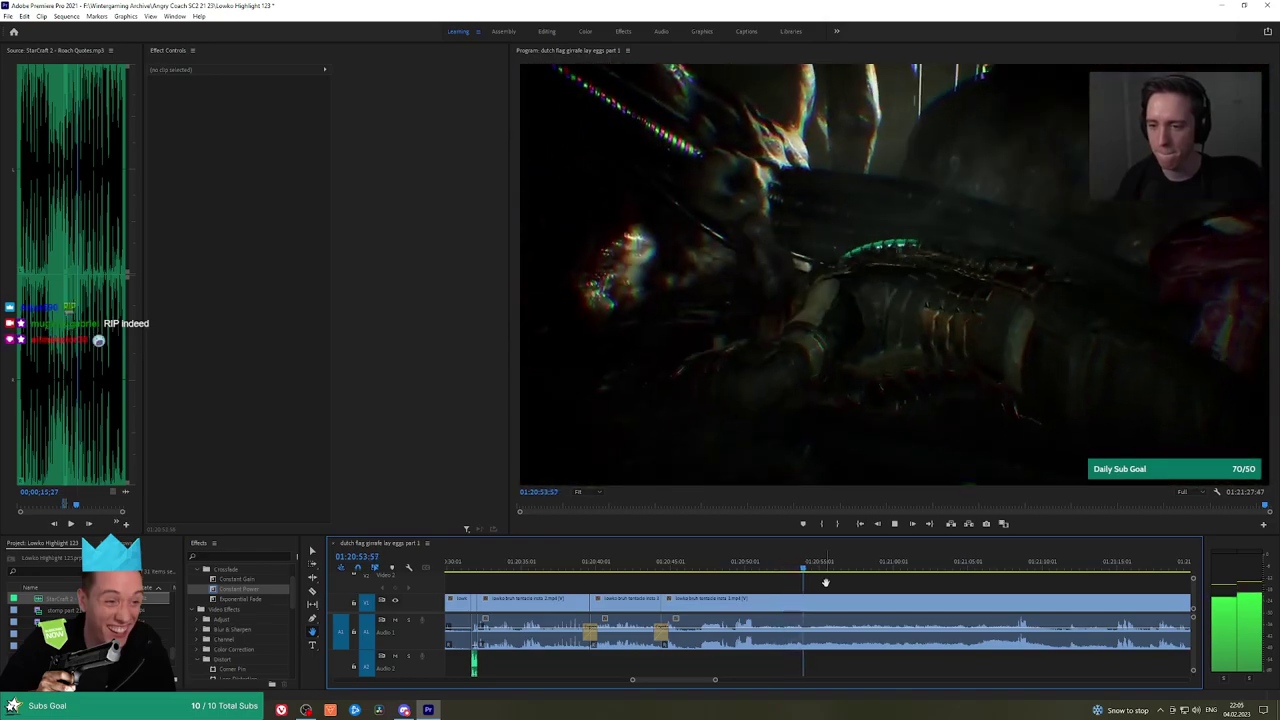
pyautogui.hscroll(3, 843, 582)
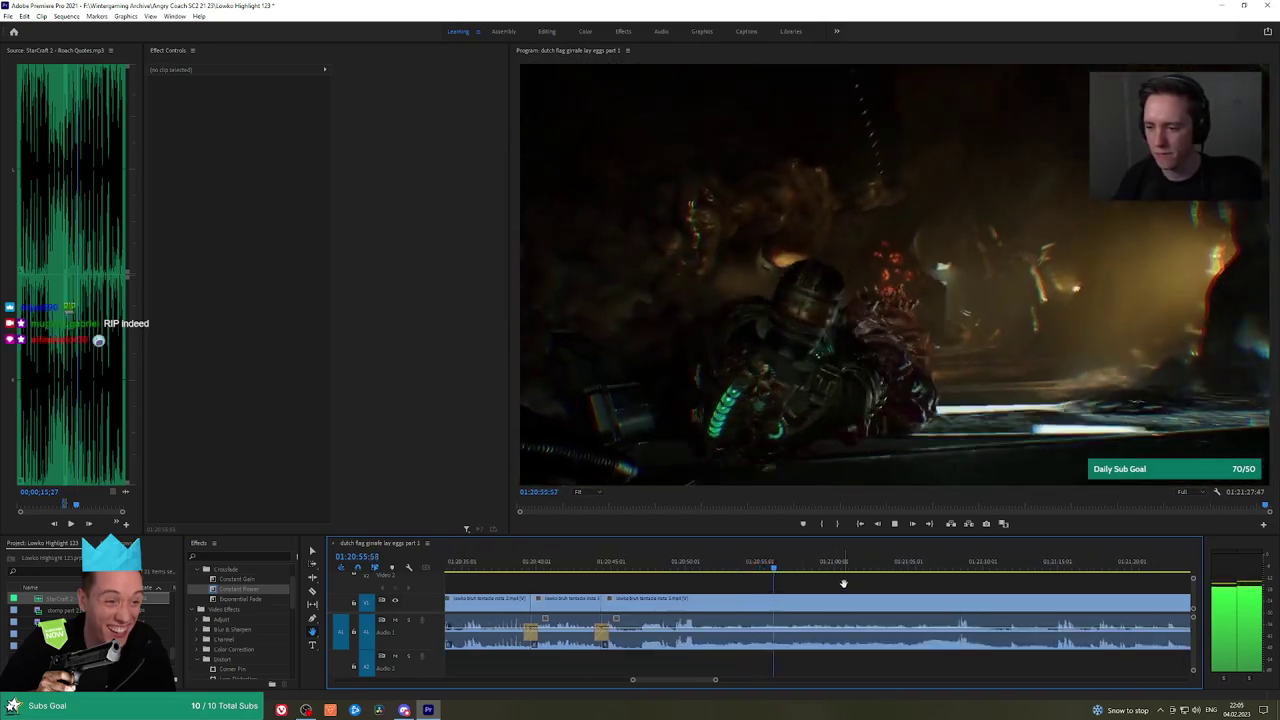
pyautogui.moveTo(790, 567); pyautogui.dragTo(933, 567)
pyautogui.hscroll(10, 770, 587)
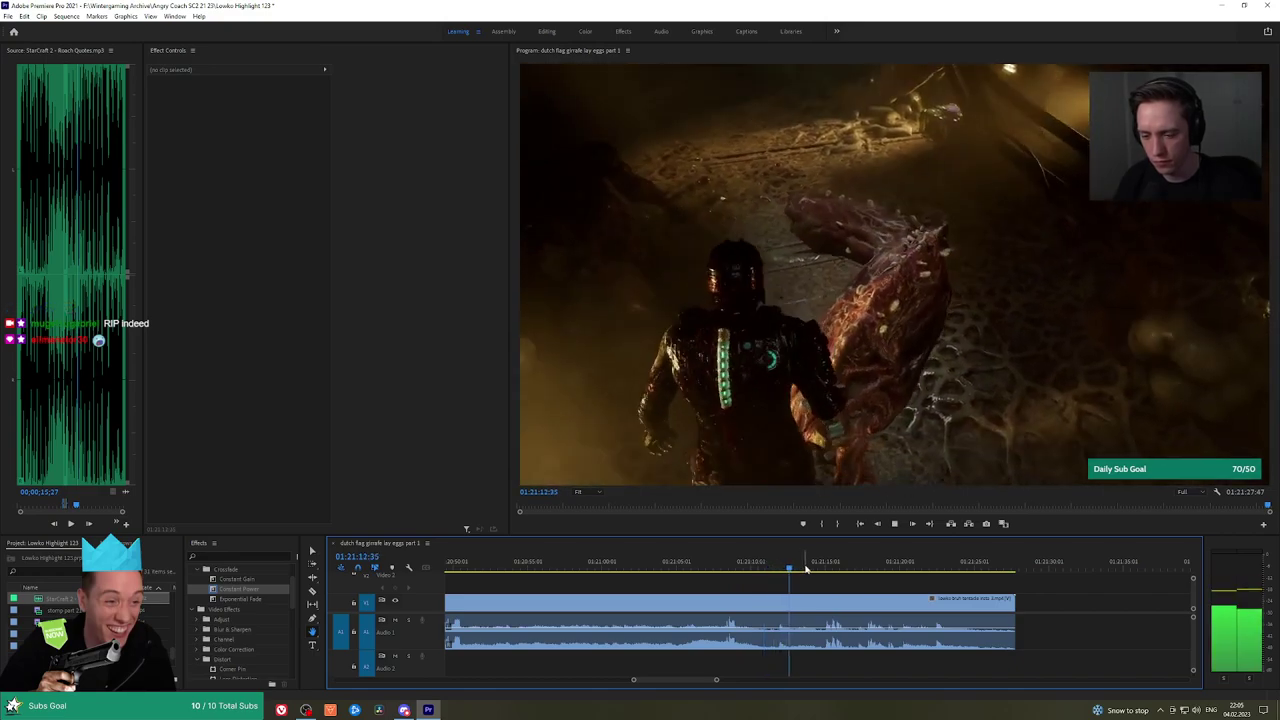
pyautogui.hscroll(4, 801, 577)
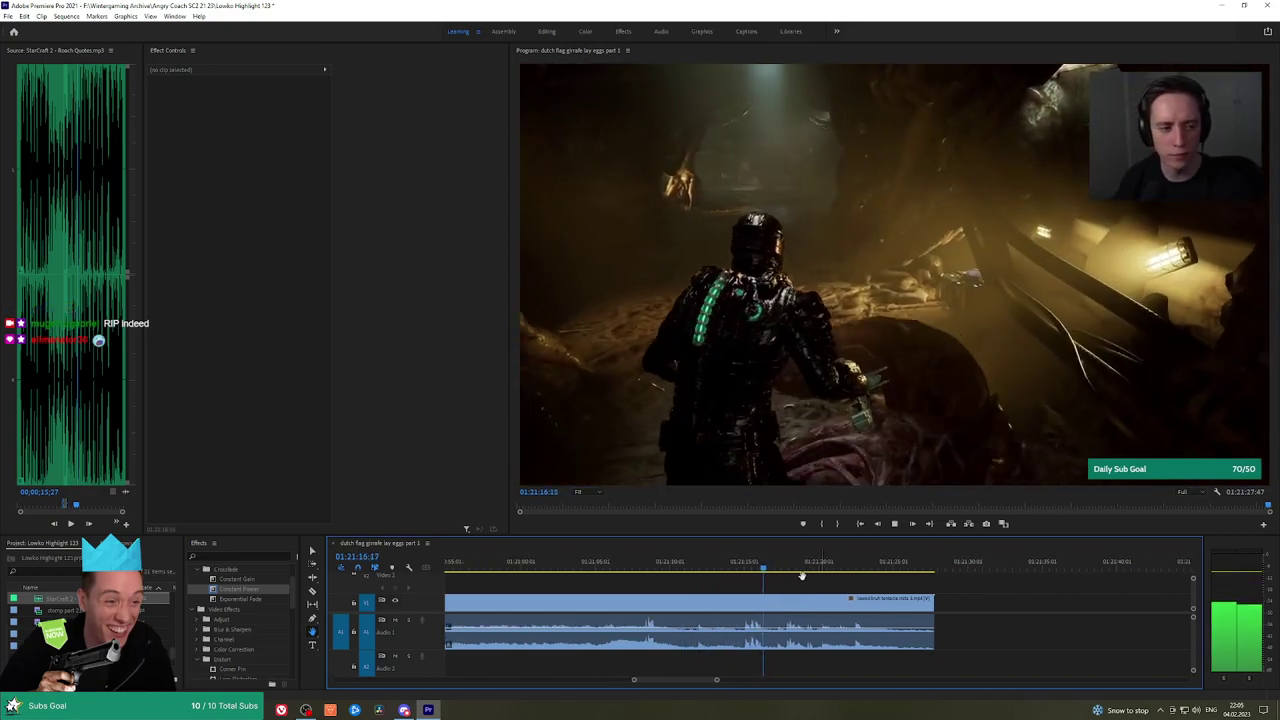
pyautogui.hscroll(2, 801, 577)
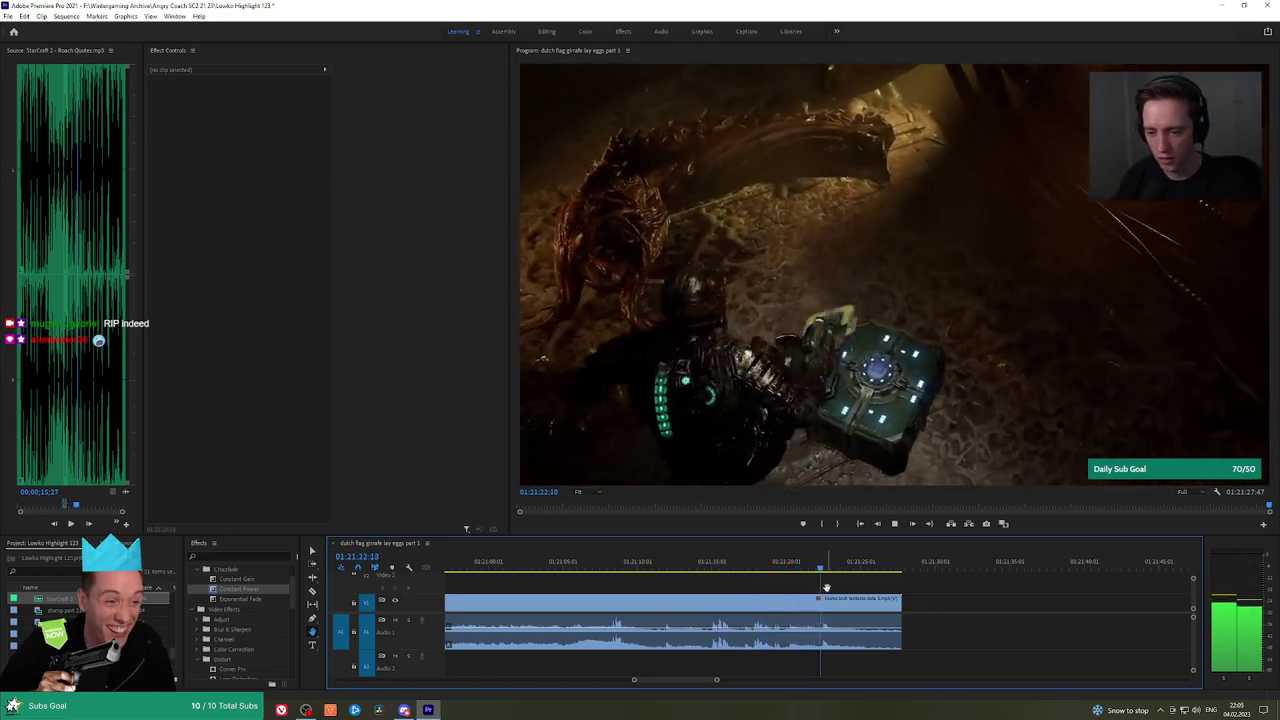
pyautogui.click(786, 568)
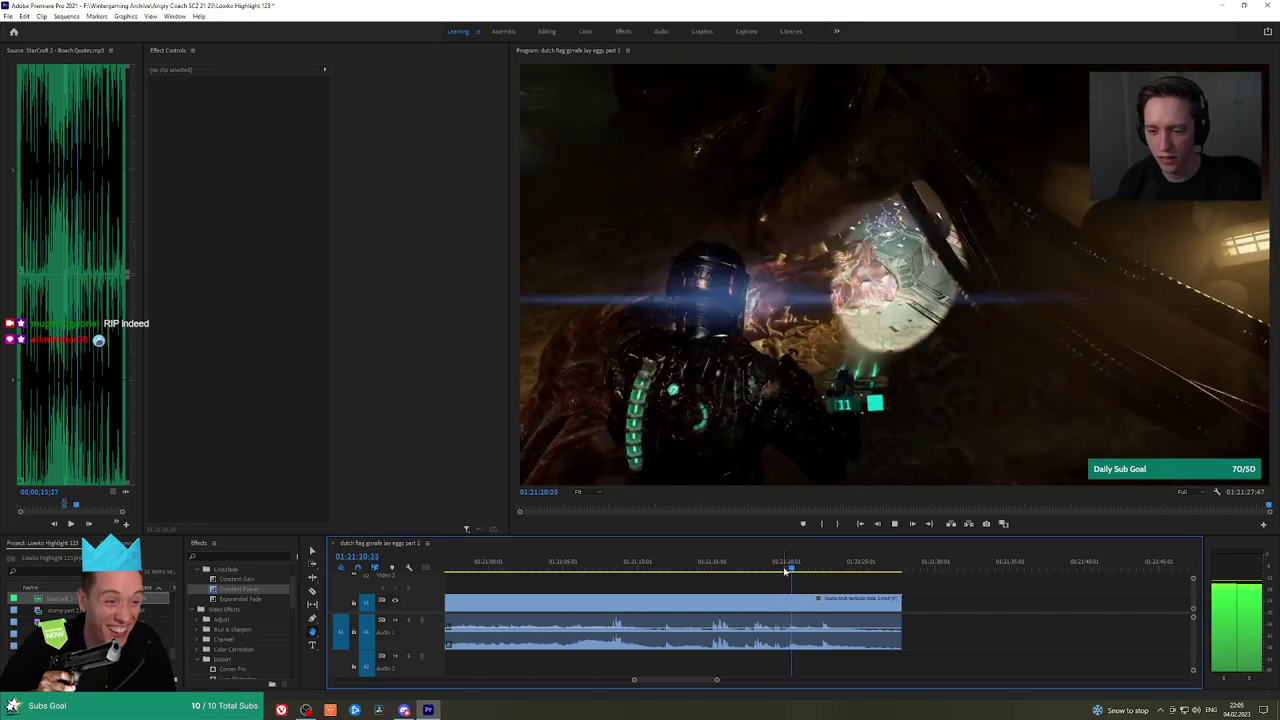
pyautogui.click(772, 569)
pyautogui.press('space')
pyautogui.press('c')
pyautogui.click(784, 602)
pyautogui.press('v')
pyautogui.click(828, 605)
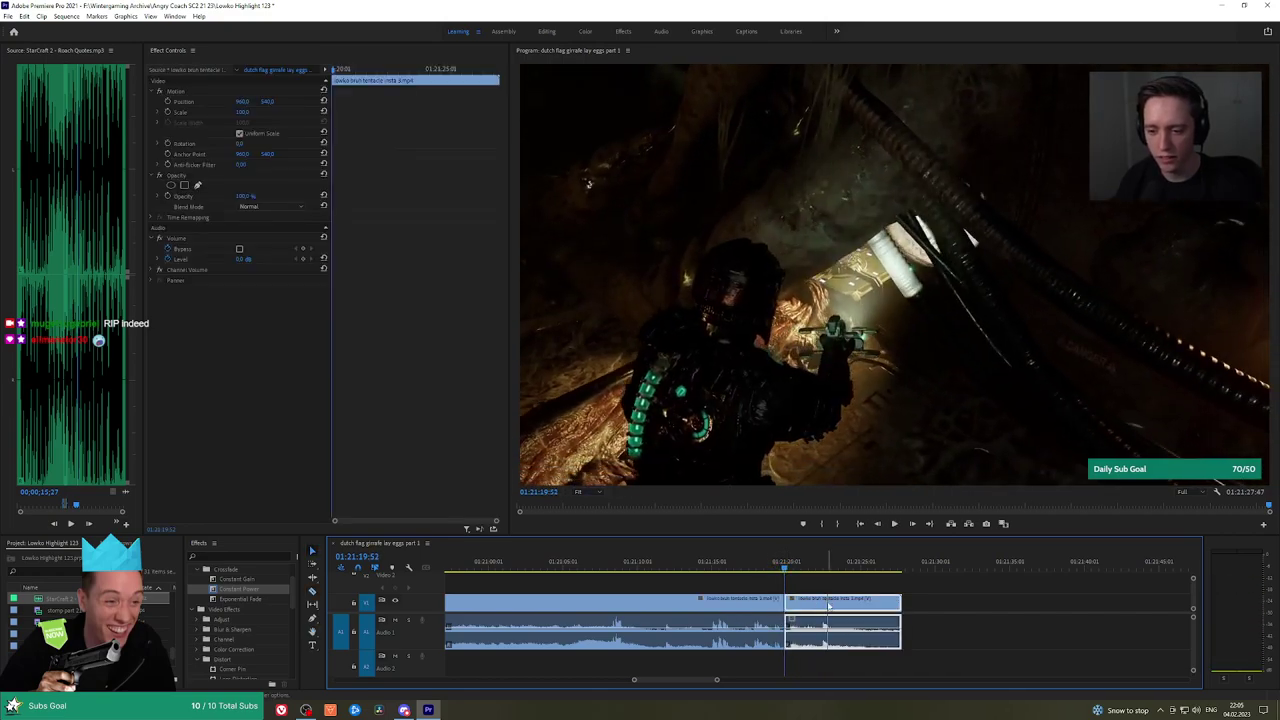
pyautogui.press('Delete')
# Bring the whole sequence into view, save the project and return the playhead to 00:00:00:00
pyautogui.press('-')
pyautogui.press('-')
pyautogui.press('-')
pyautogui.press('-')
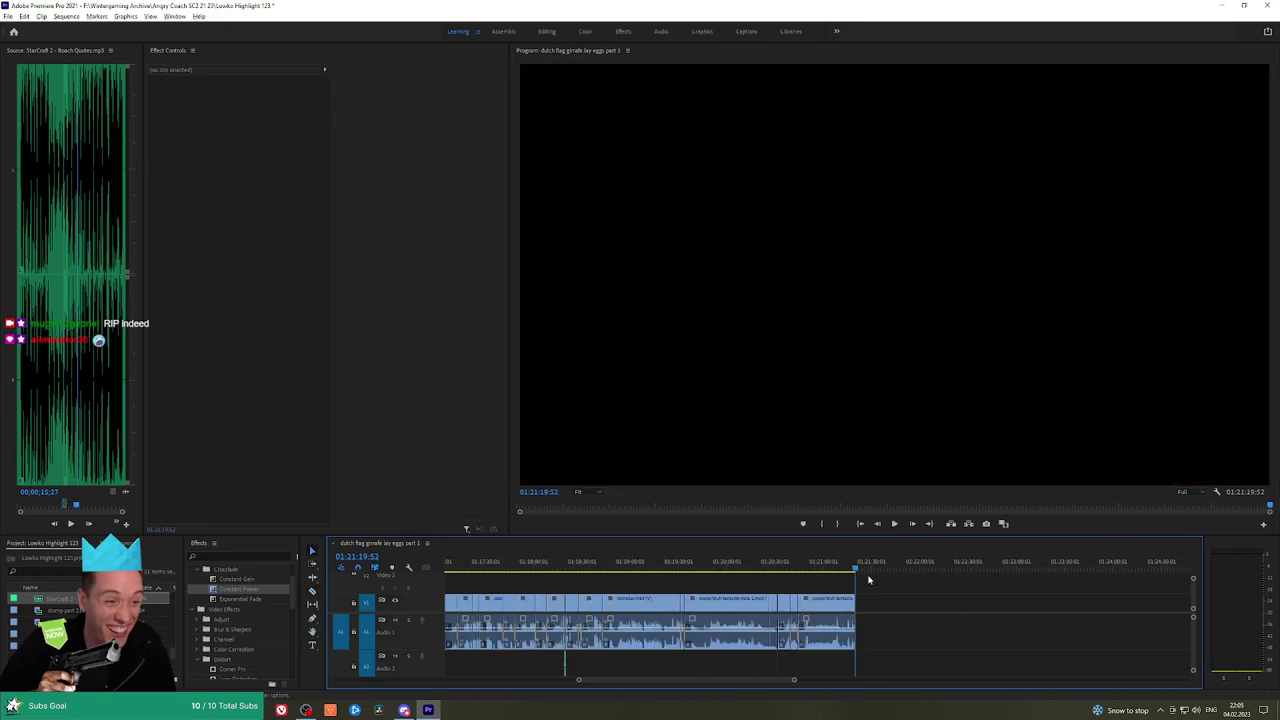
pyautogui.press('-')
pyautogui.press('-')
pyautogui.press('-')
pyautogui.press('-')
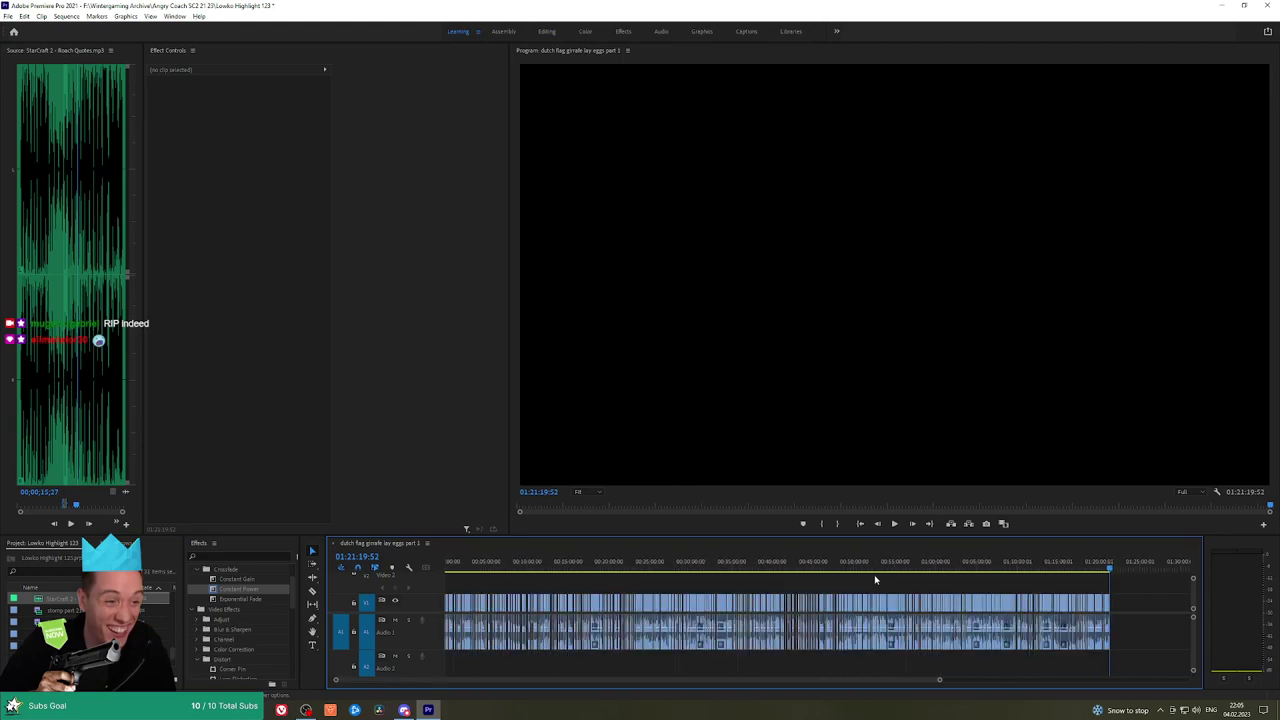
pyautogui.hotkey('ctrl', 's')
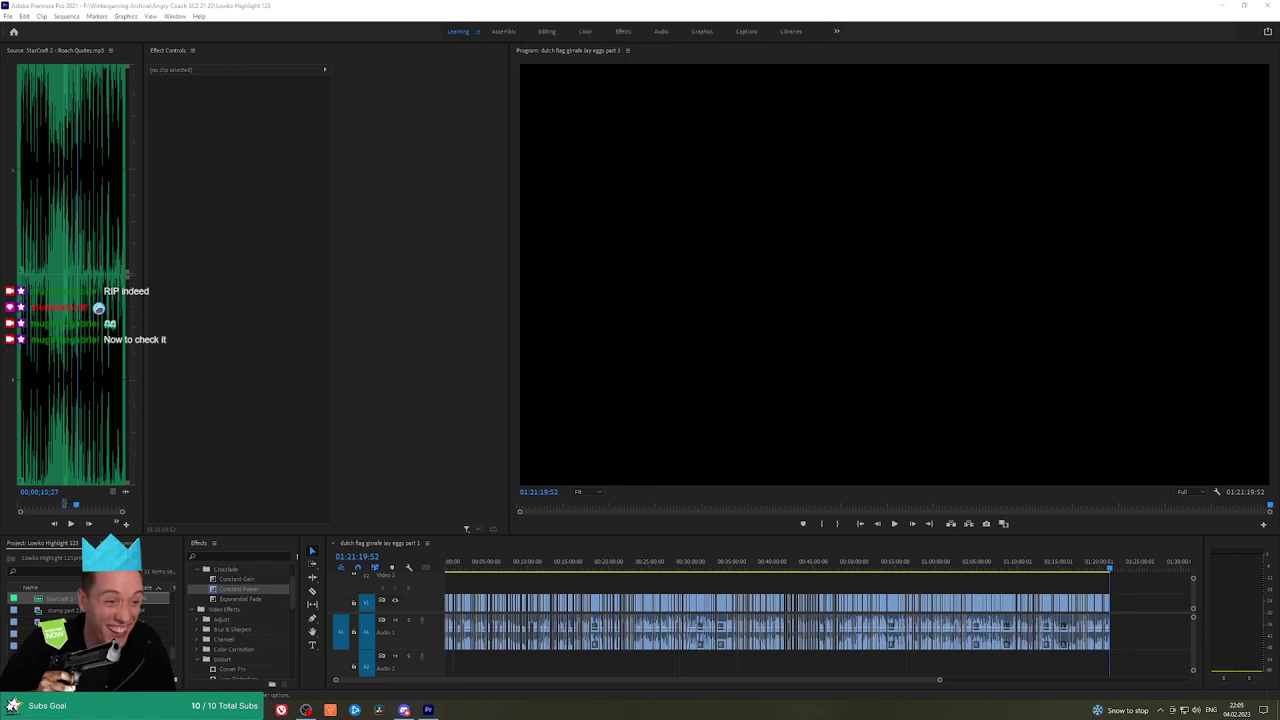
pyautogui.moveTo(520, 567); pyautogui.dragTo(445, 567)
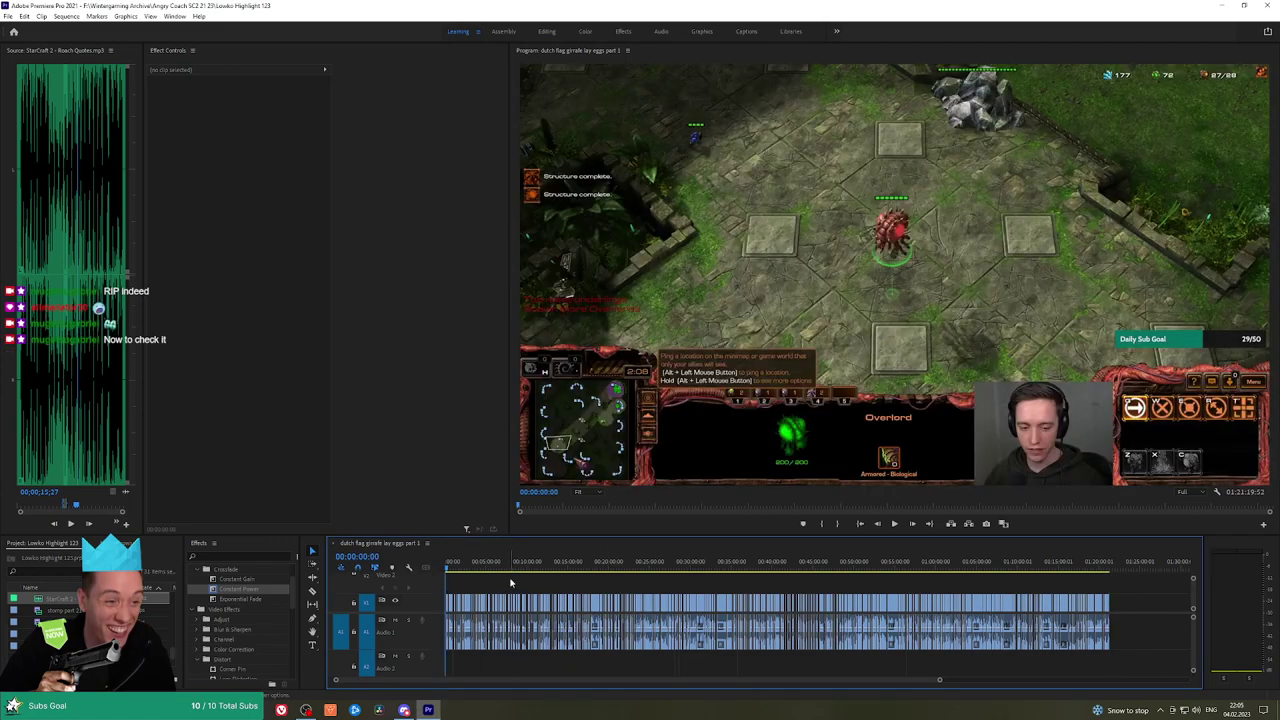
# Check the sequence's end point, return the playhead to 00:00:00:00 and play the highlight from the beginning with the opening clips enlarged
pyautogui.click(1110, 568)
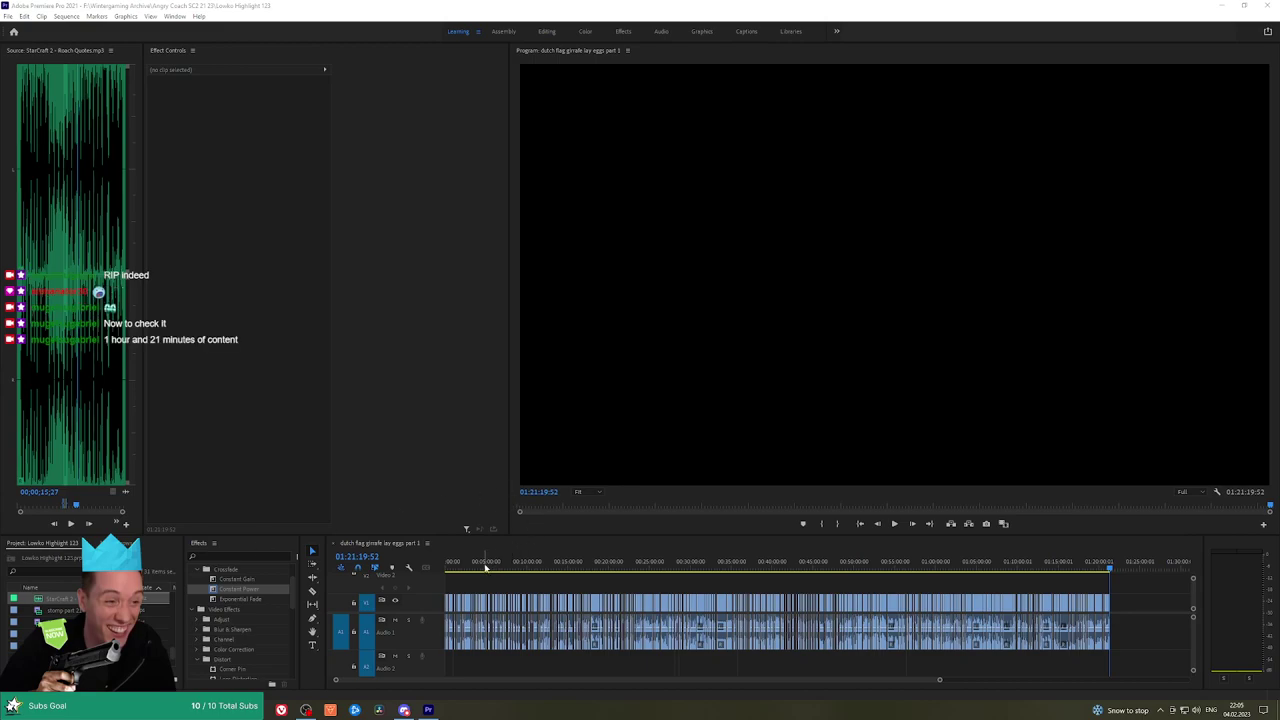
pyautogui.moveTo(486, 566); pyautogui.dragTo(447, 566)
pyautogui.press('space')
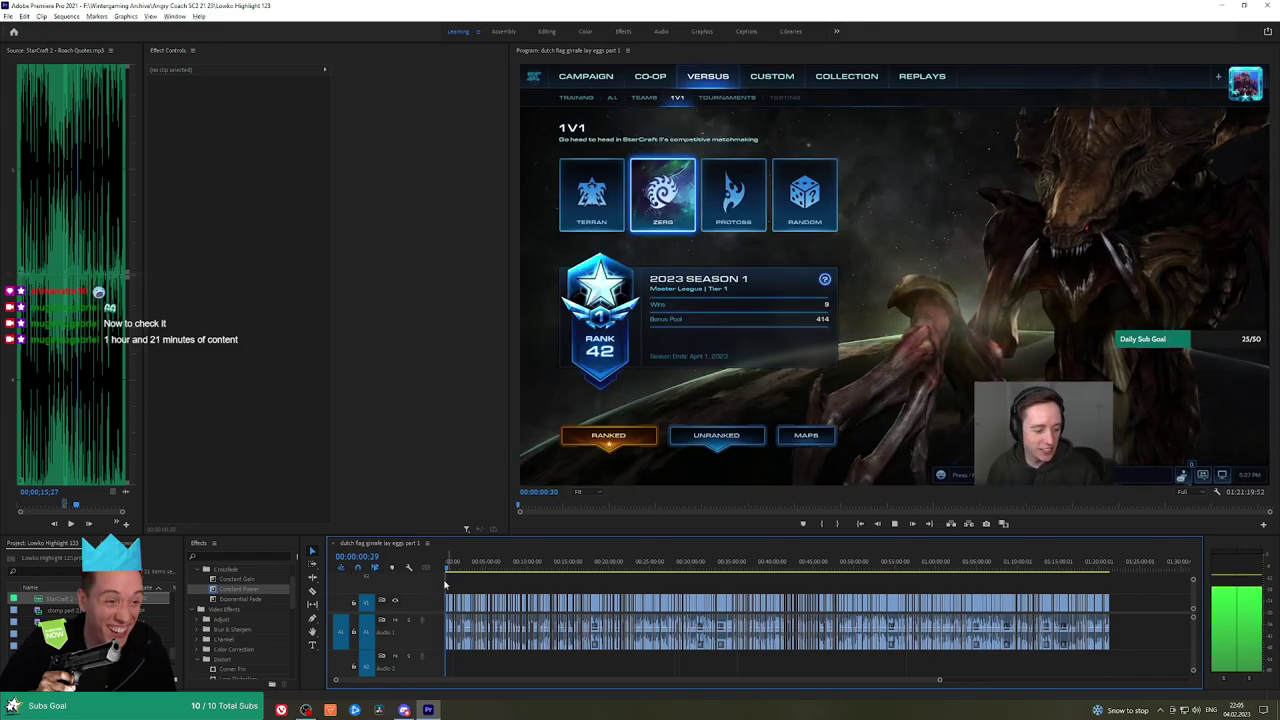
pyautogui.scroll(12, 454, 608)
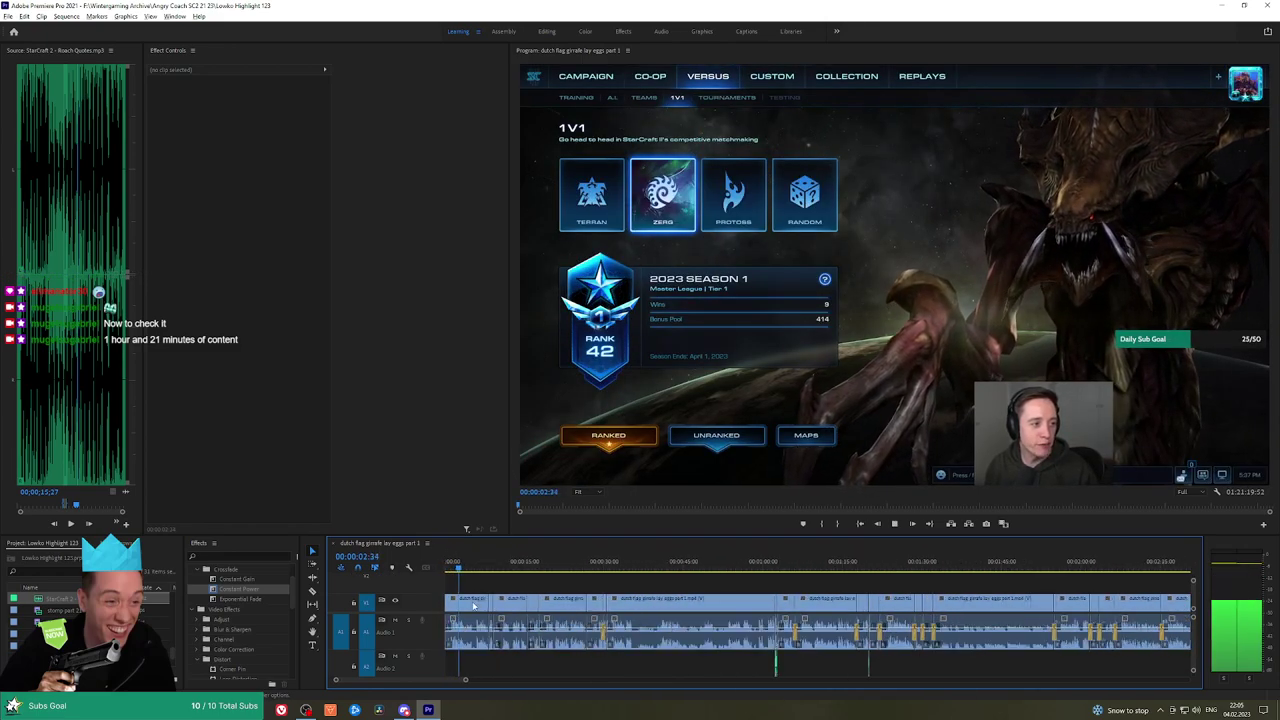
pyautogui.press('=')
pyautogui.press('=')
pyautogui.press('h')
pyautogui.click(447, 571)
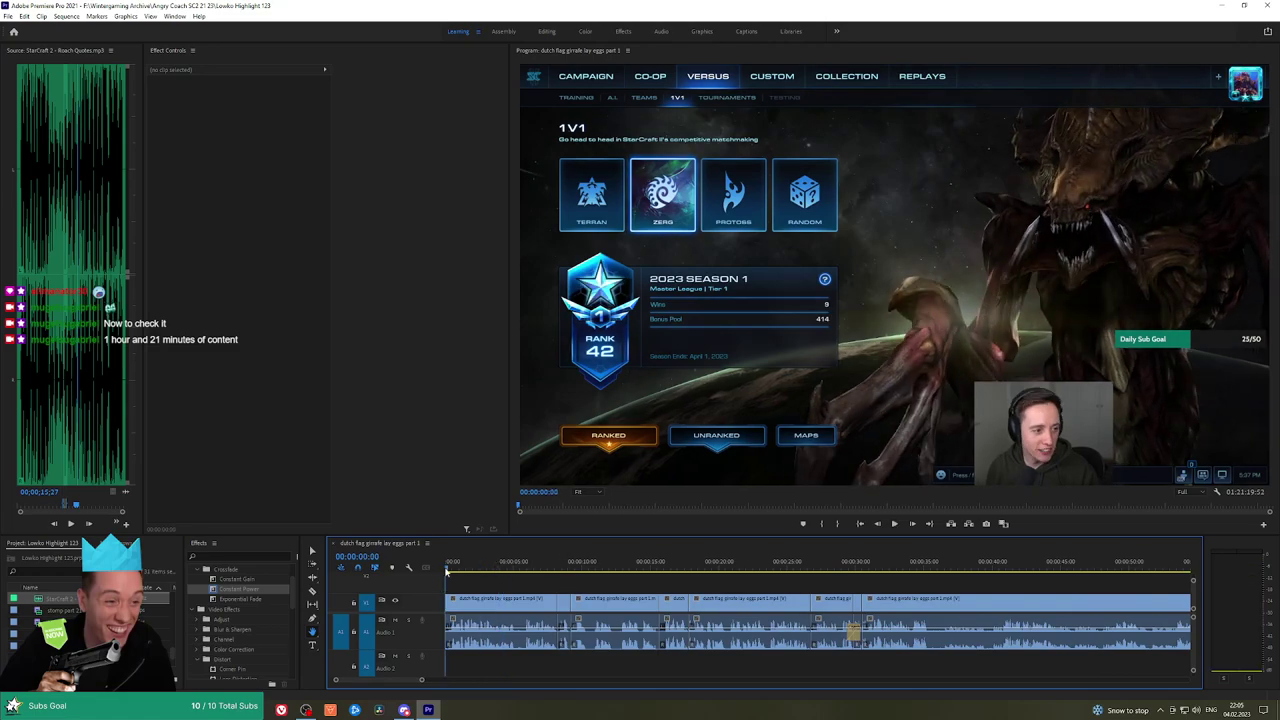
pyautogui.press('space')
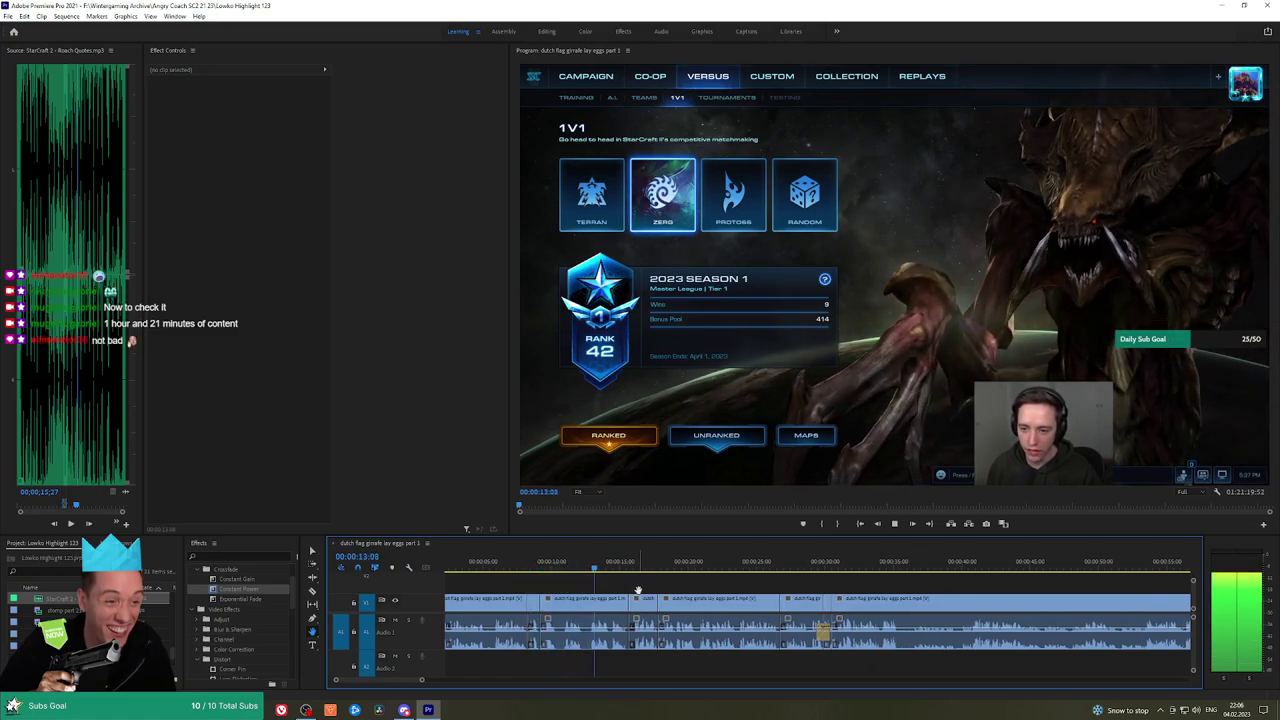
# Cut and ripple-delete the short pause at about 00:00:12, play back the join and save the project
pyautogui.scroll(3, 629, 590)
pyautogui.click(557, 602)
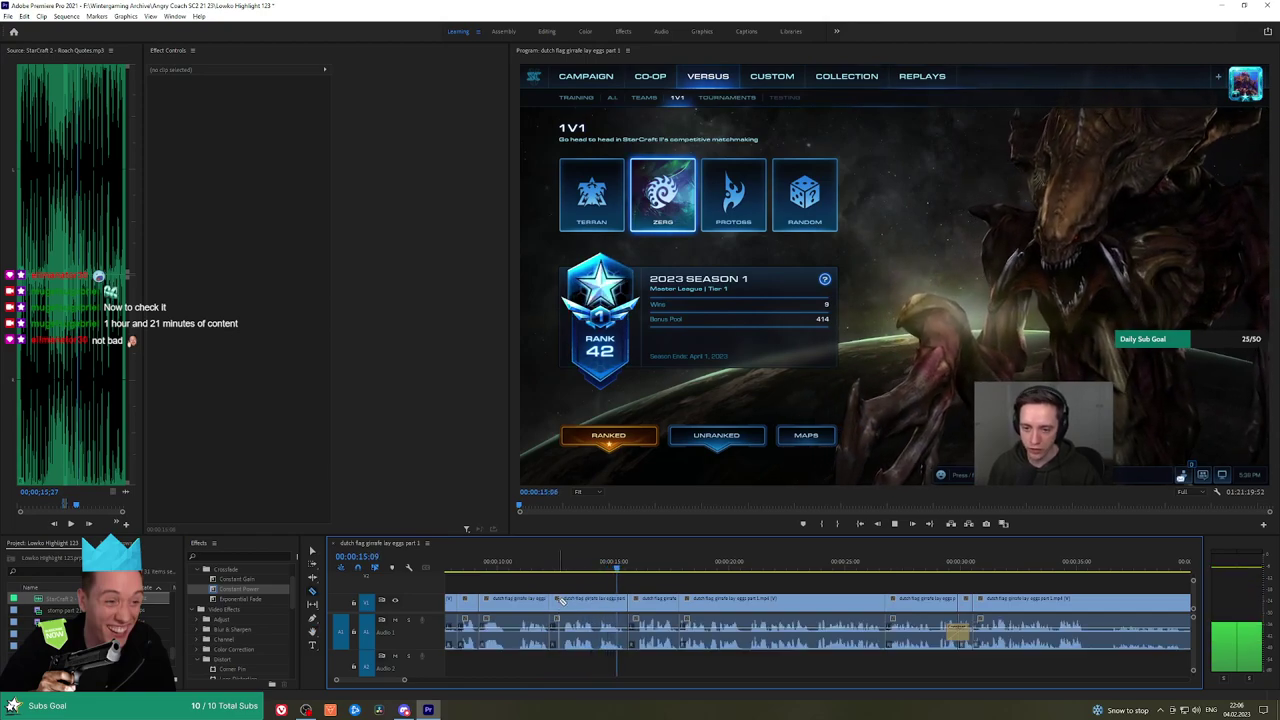
pyautogui.hotkey('shift', 'Delete')
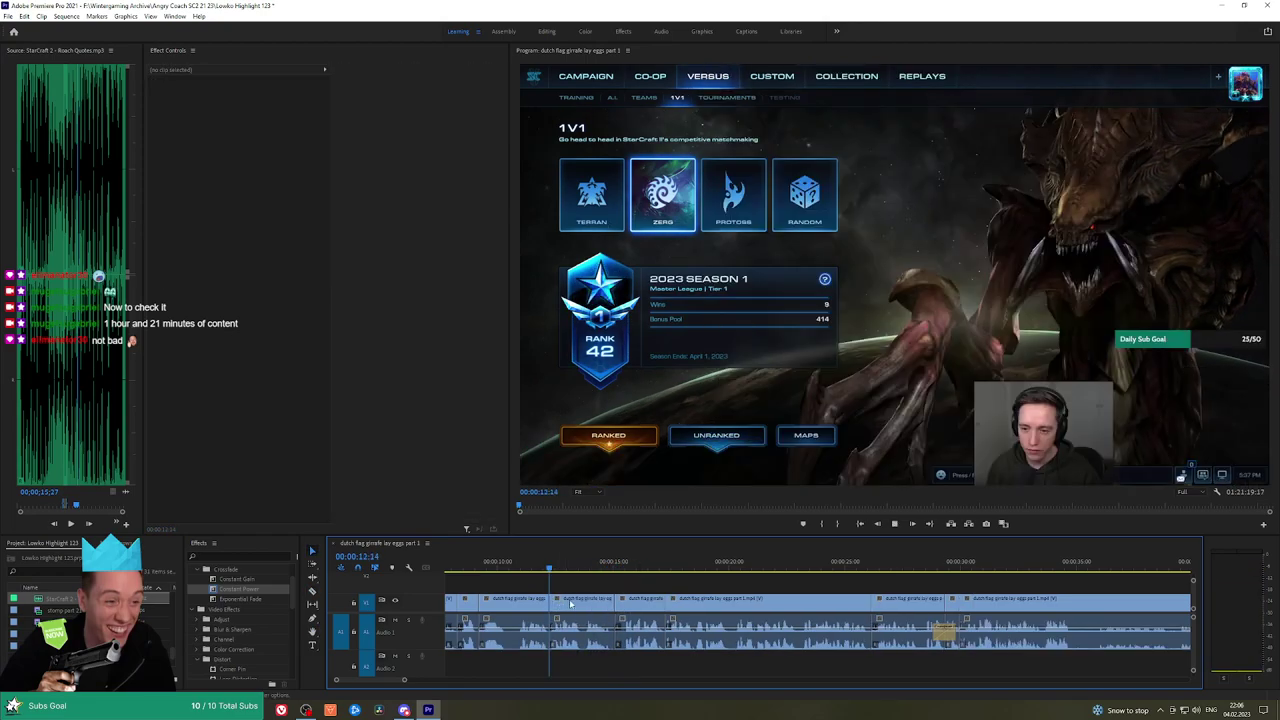
pyautogui.press('space')
pyautogui.moveTo(712, 584); pyautogui.dragTo(648, 575)
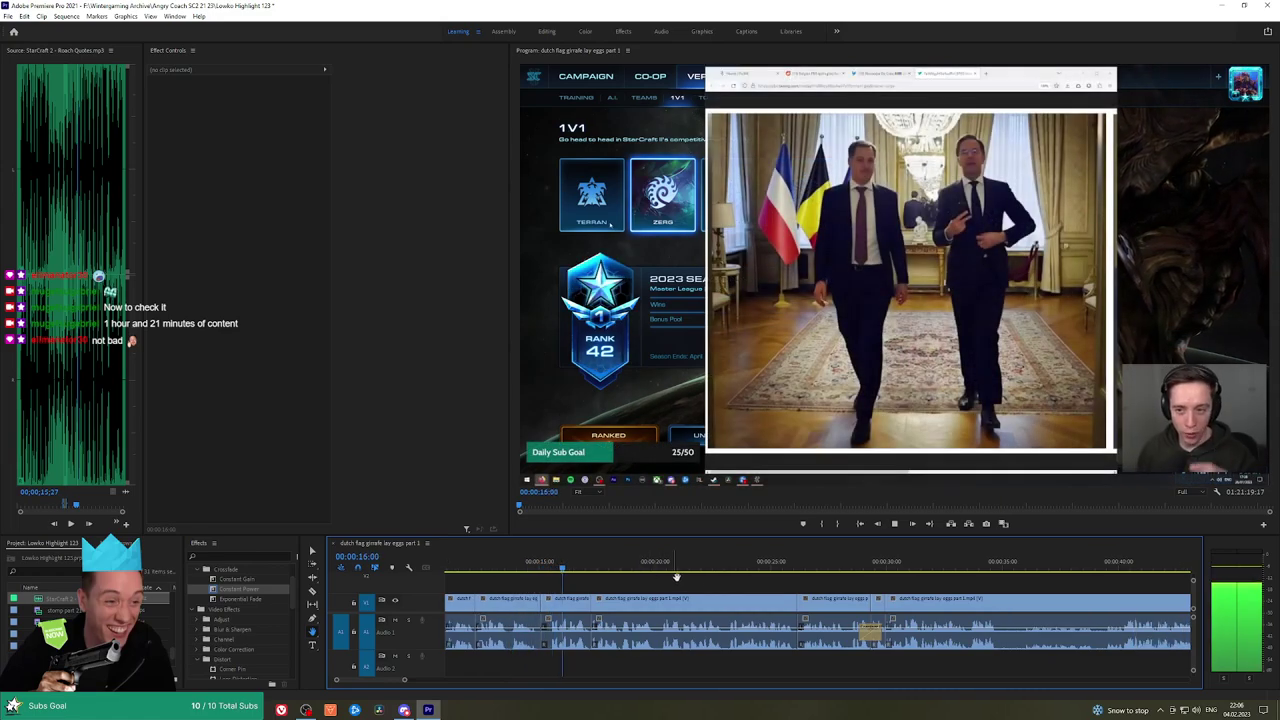
pyautogui.moveTo(749, 584); pyautogui.dragTo(737, 585)
pyautogui.scroll(-2, 737, 585)
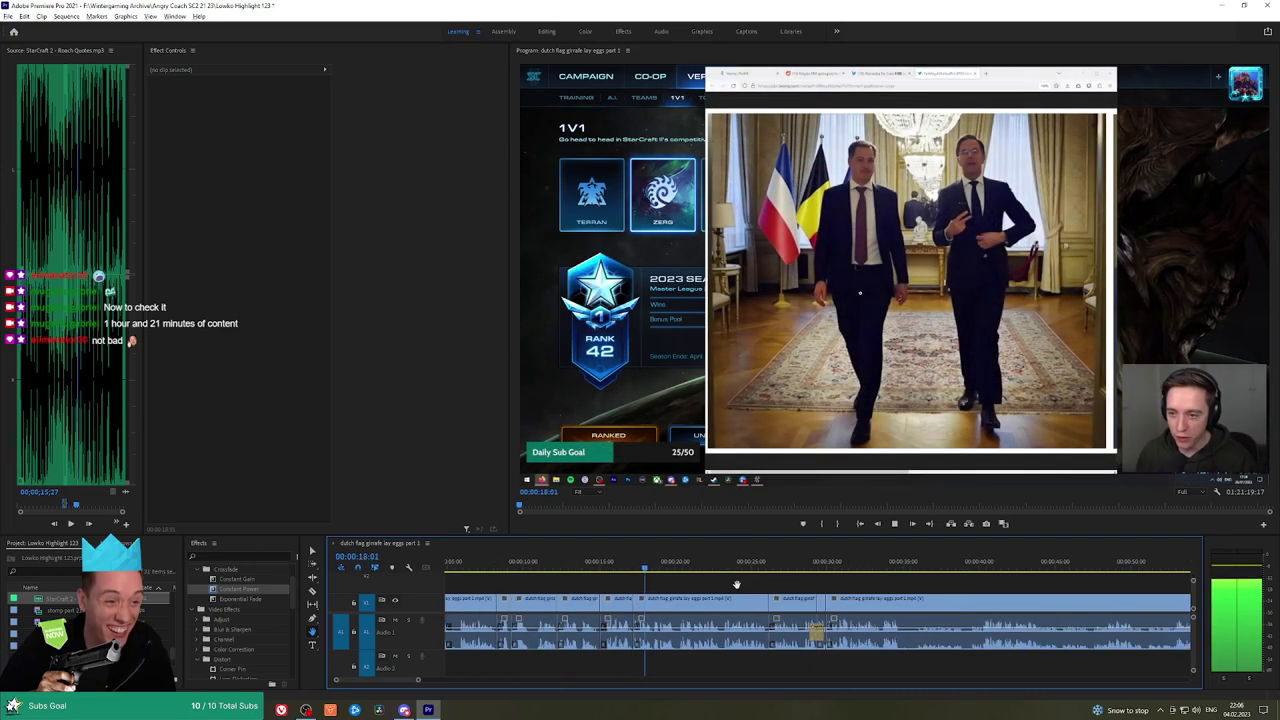
pyautogui.hotkey('ctrl', 's')
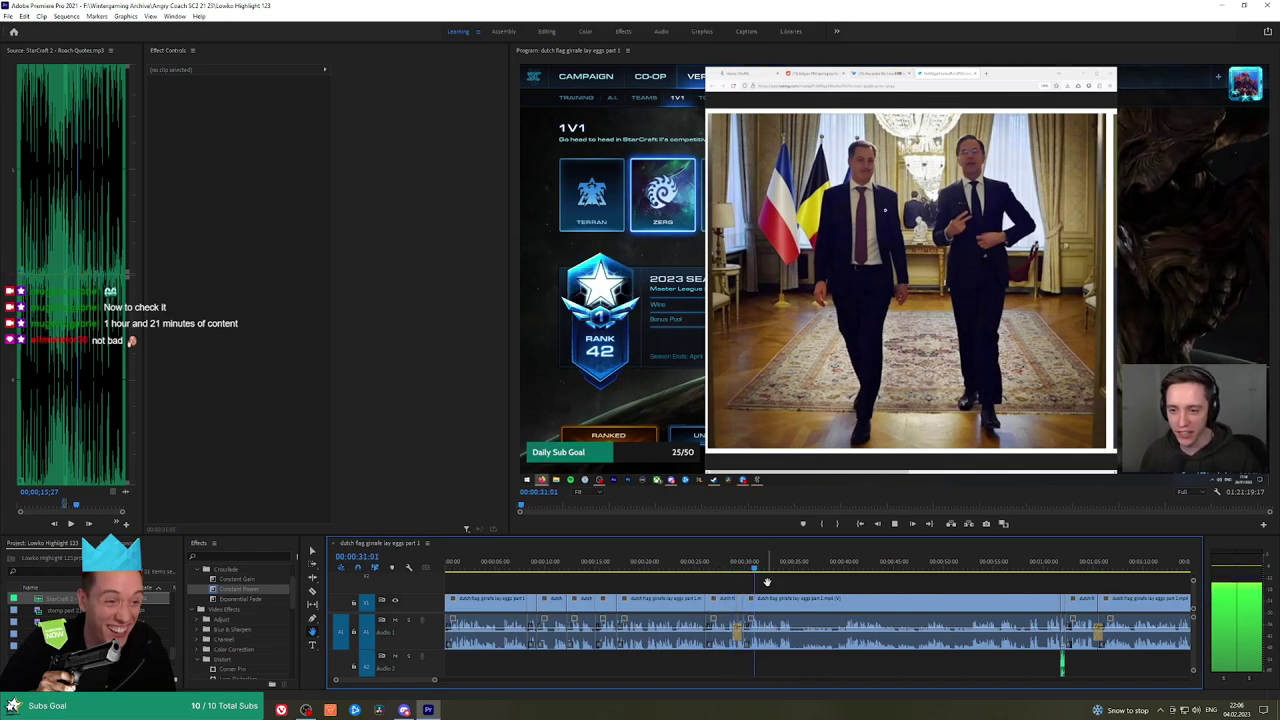
# Review playback of the Twitter flag video section from about 00:00:31 to 00:01:17, checking cuts and audio joins
pyautogui.moveTo(785, 584); pyautogui.dragTo(728, 585)
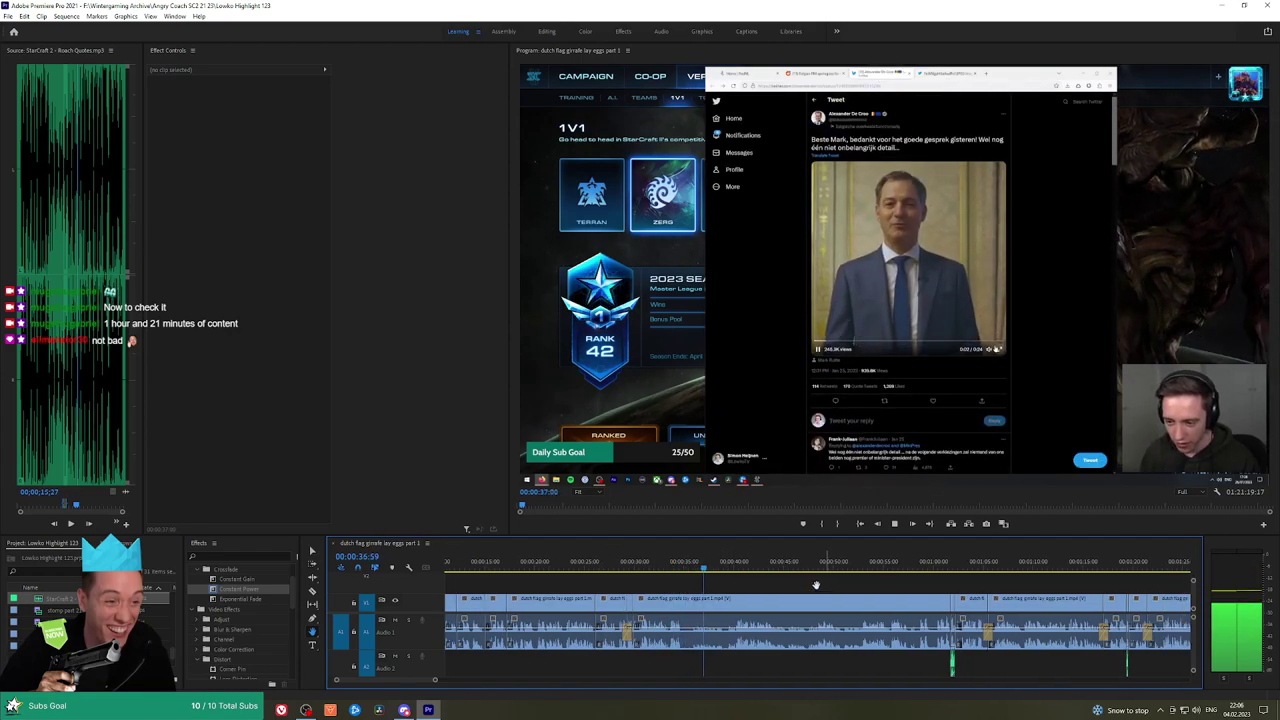
pyautogui.scroll(-4, 700, 585)
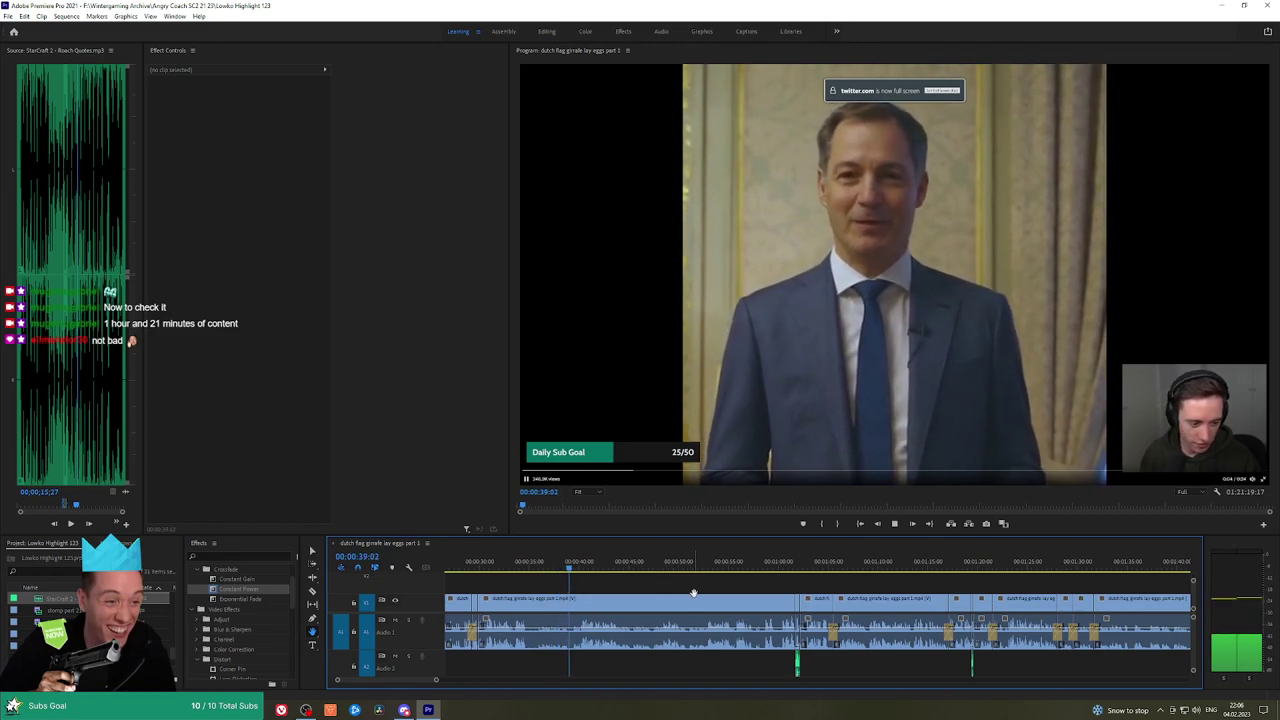
pyautogui.scroll(-1, 700, 586)
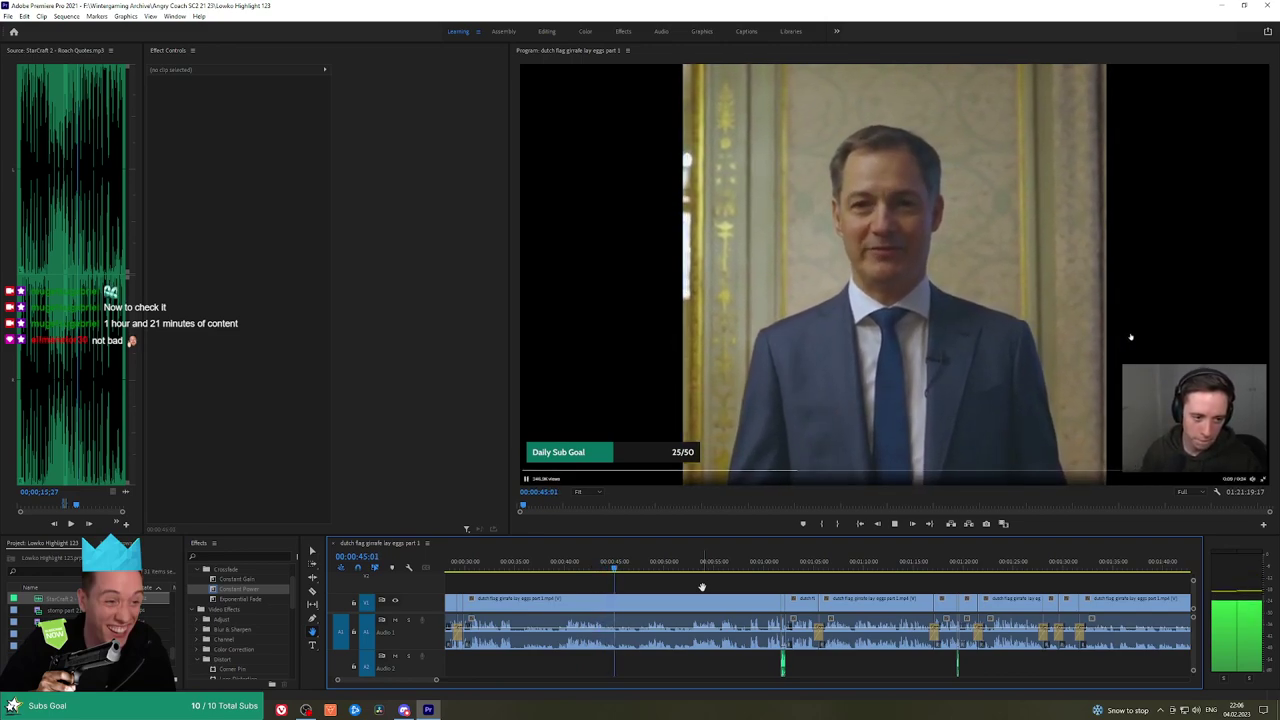
pyautogui.scroll(-1, 747, 585)
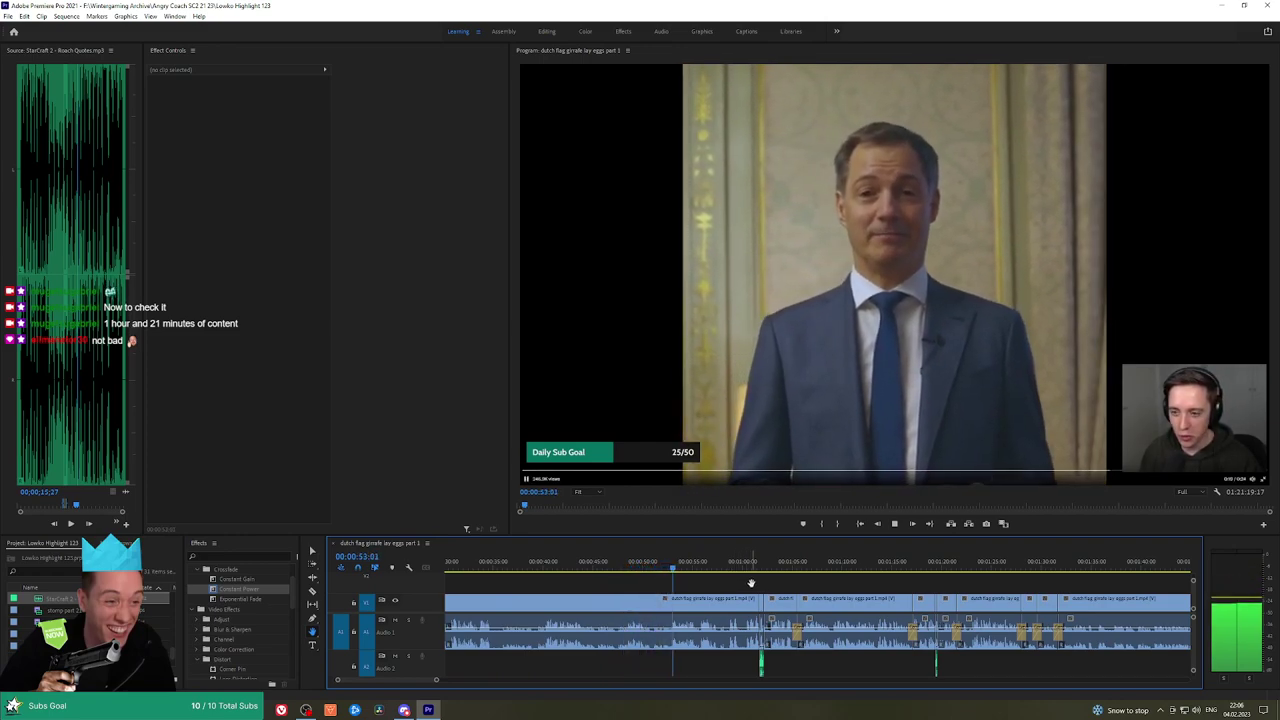
pyautogui.scroll(-3, 700, 582)
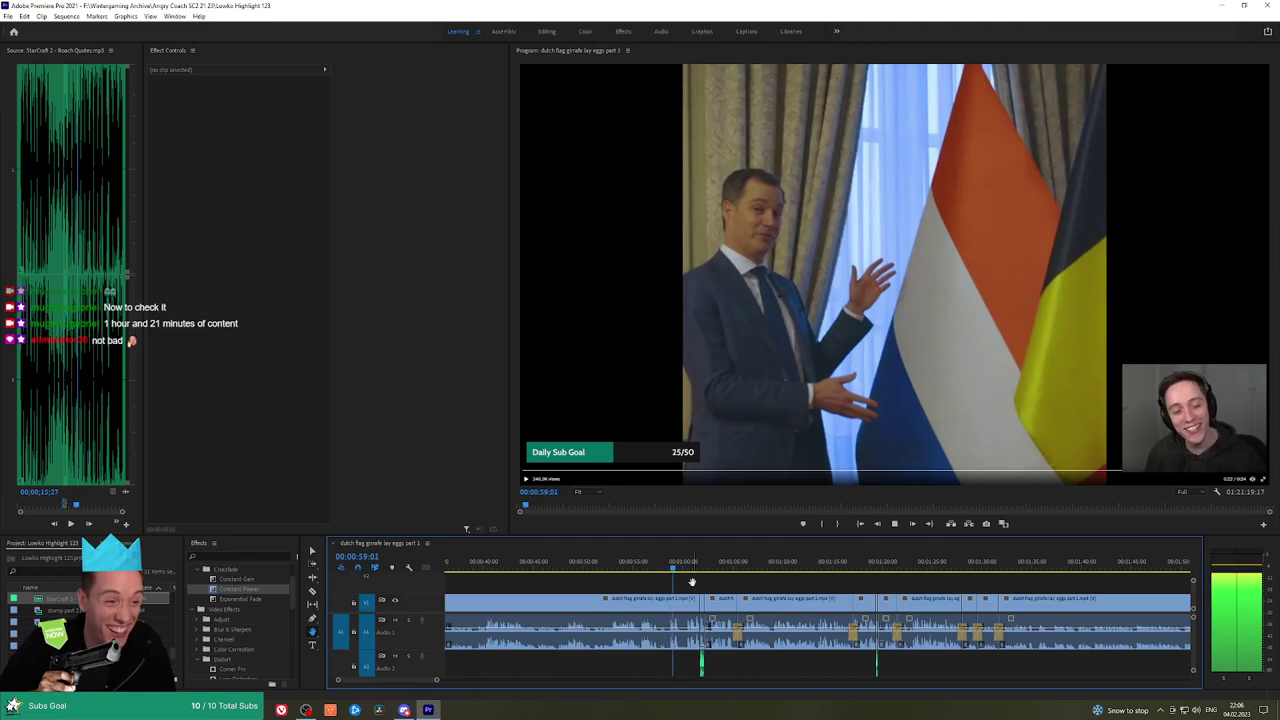
pyautogui.scroll(-2, 725, 582)
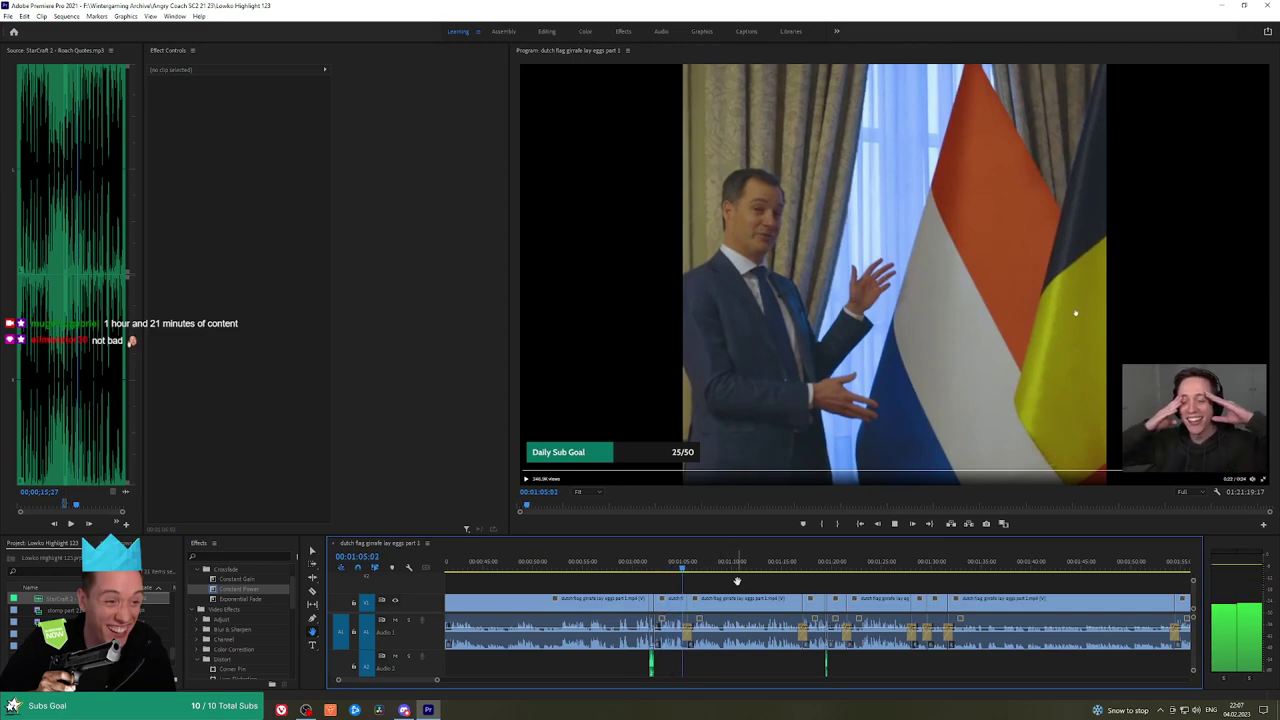
pyautogui.scroll(-1, 737, 581)
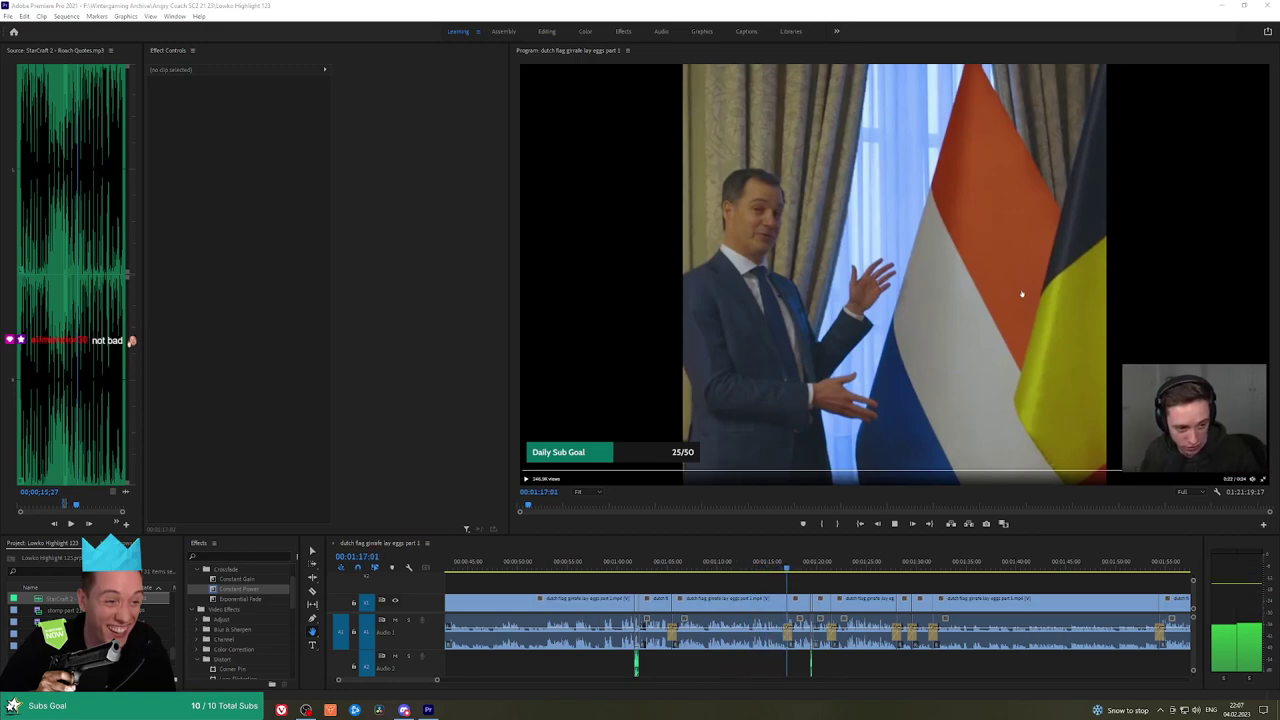
# Review playback of the full-screen webcam section up to about 00:01:54, checking pacing and audio joins
pyautogui.moveTo(891, 587); pyautogui.dragTo(651, 574)
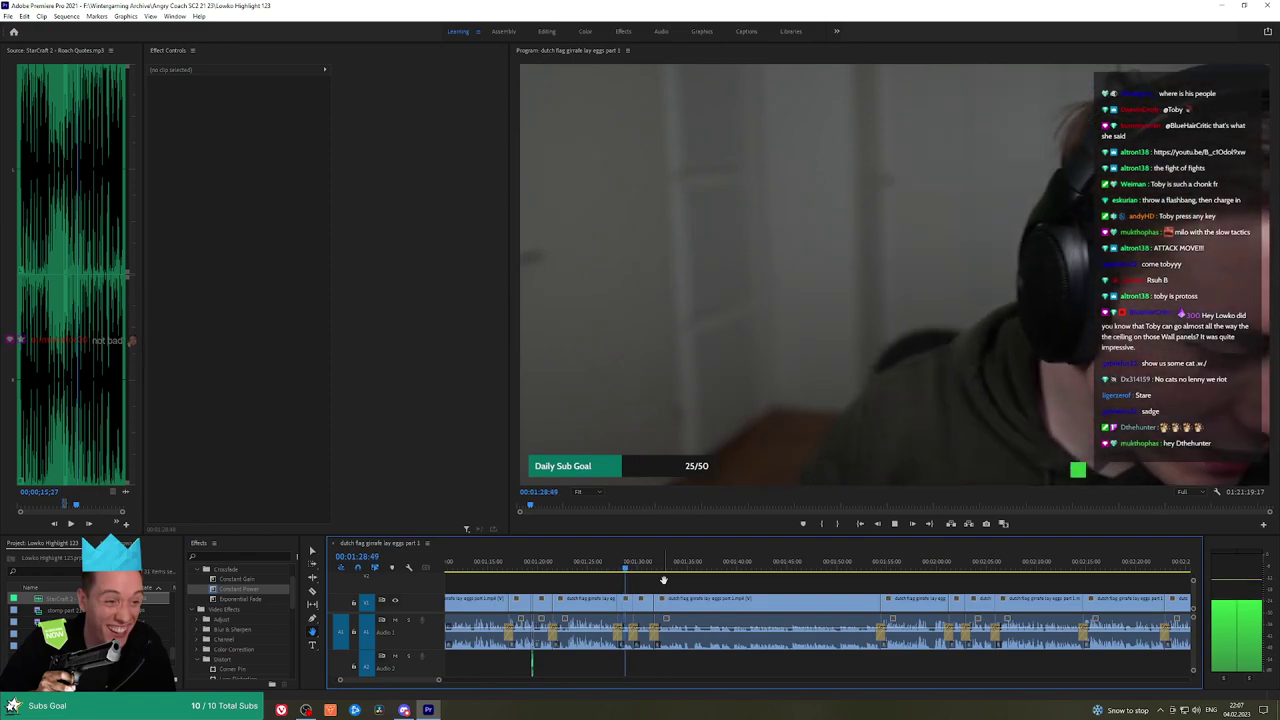
pyautogui.moveTo(694, 580); pyautogui.dragTo(672, 579)
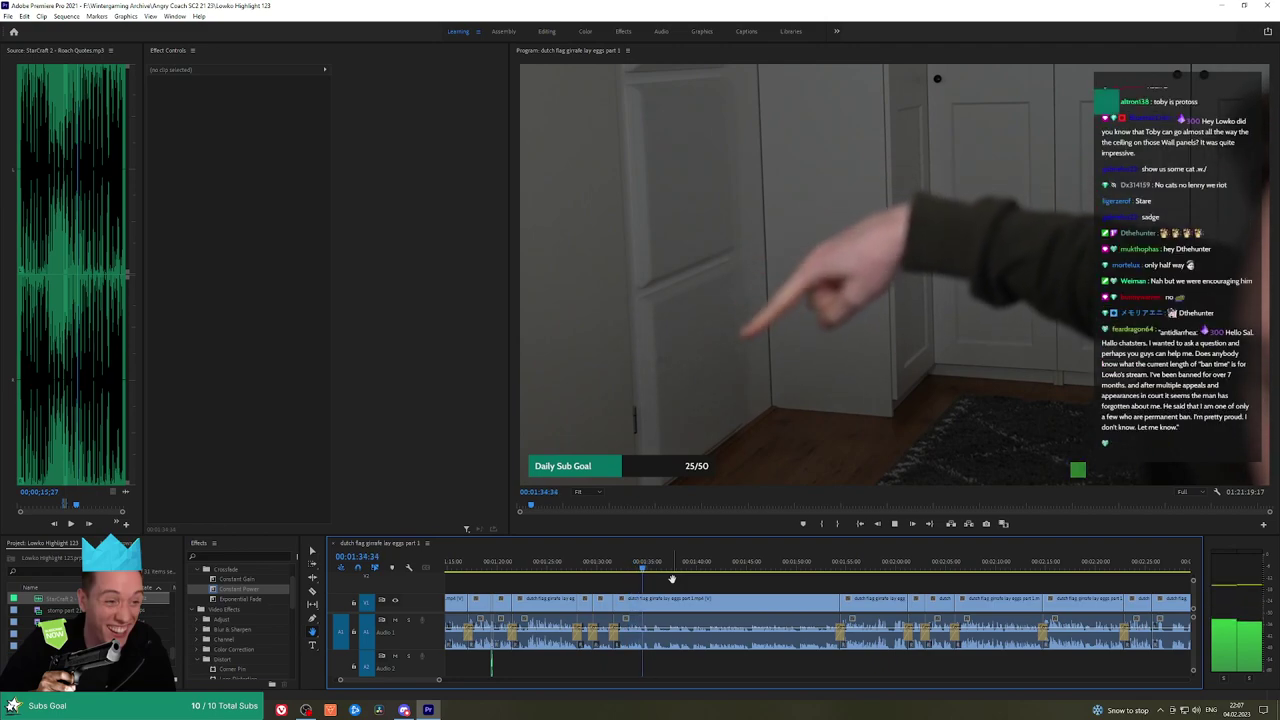
pyautogui.scroll(-2, 671, 580)
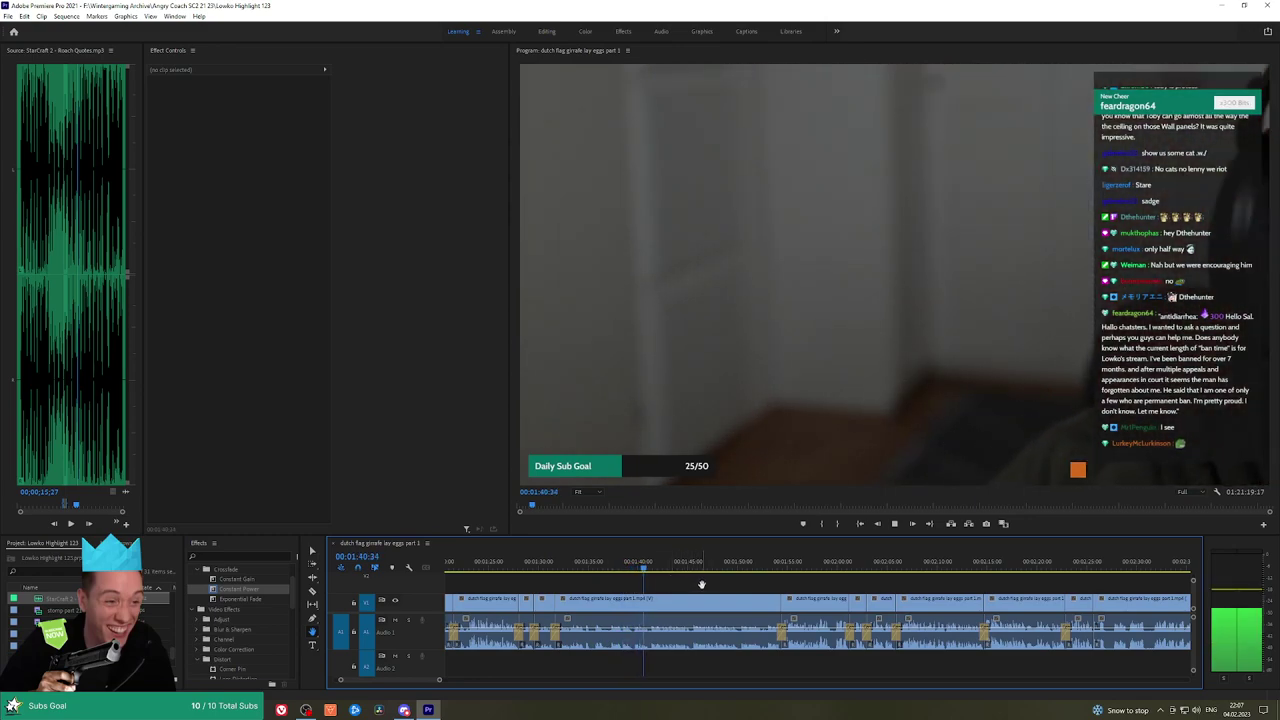
pyautogui.scroll(-1, 670, 582)
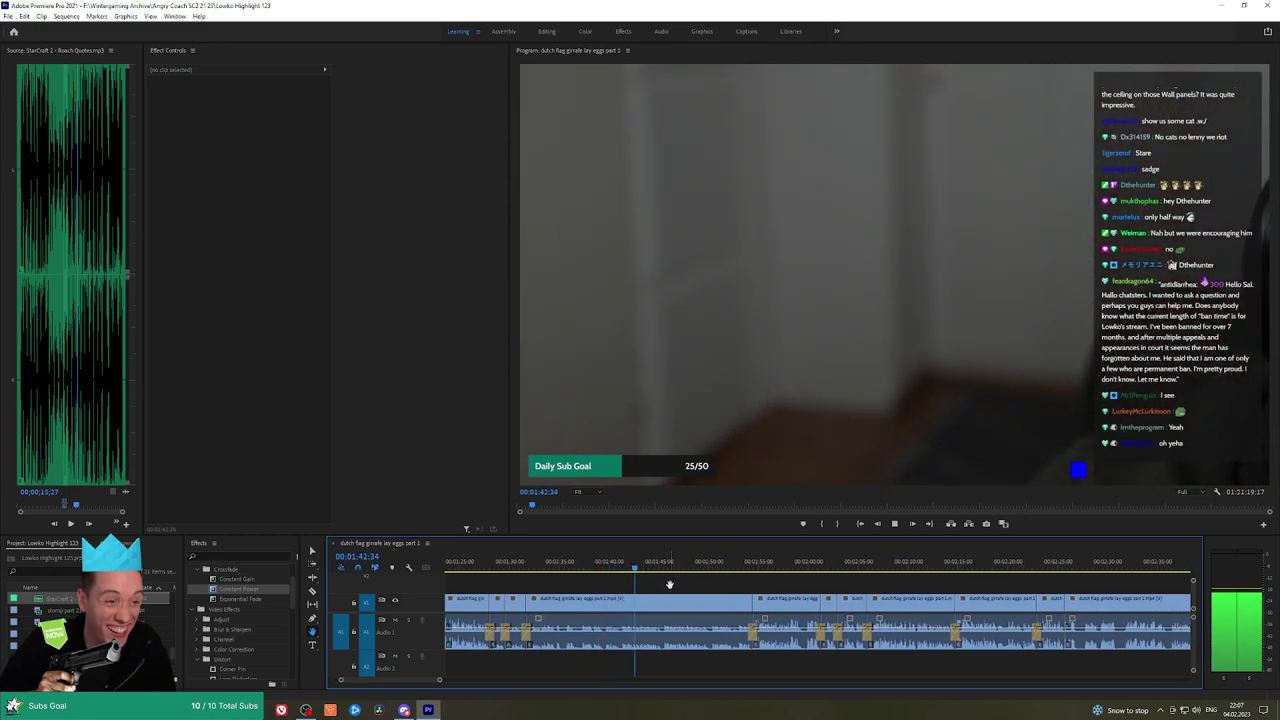
pyautogui.scroll(-2, 680, 585)
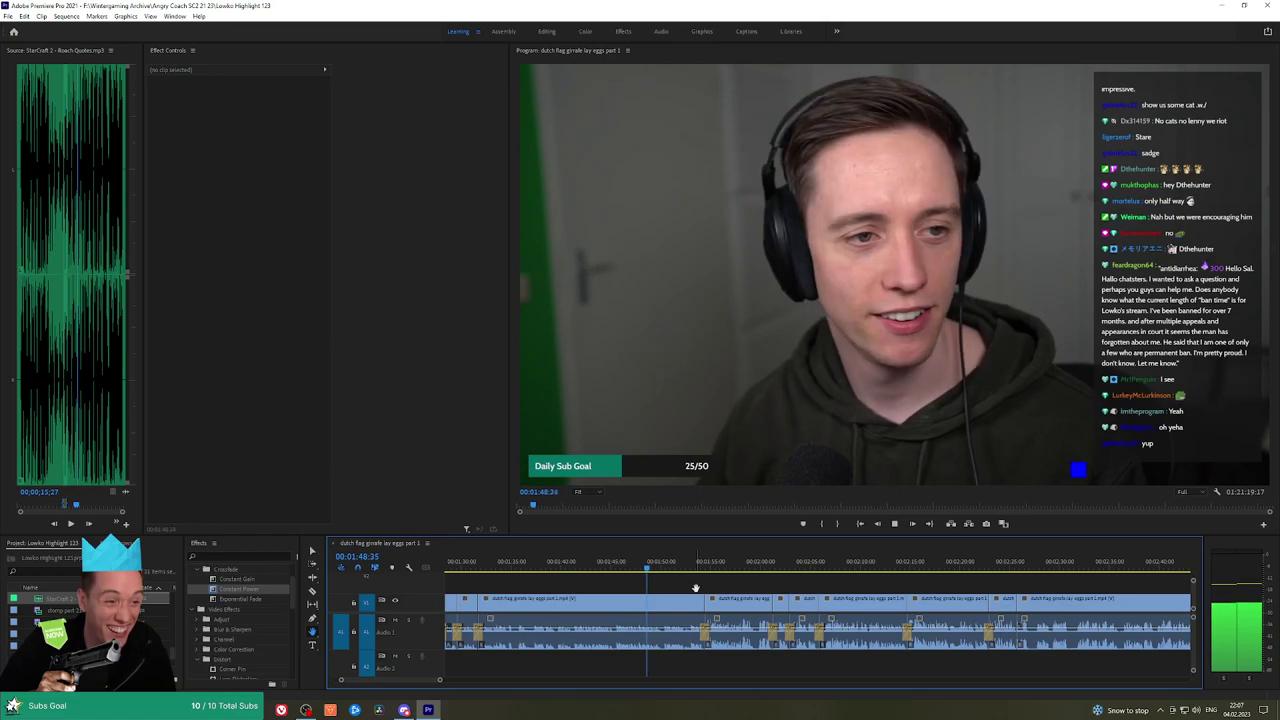
pyautogui.scroll(-2, 730, 586)
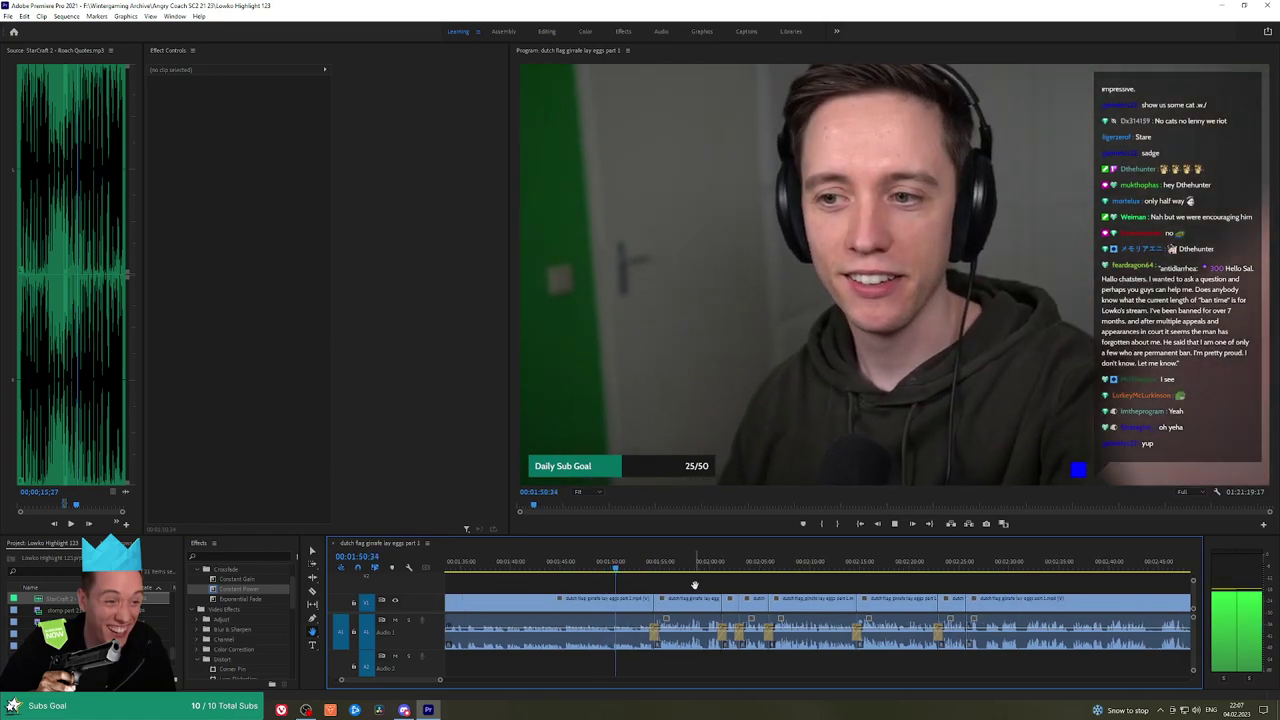
pyautogui.scroll(-2, 685, 585)
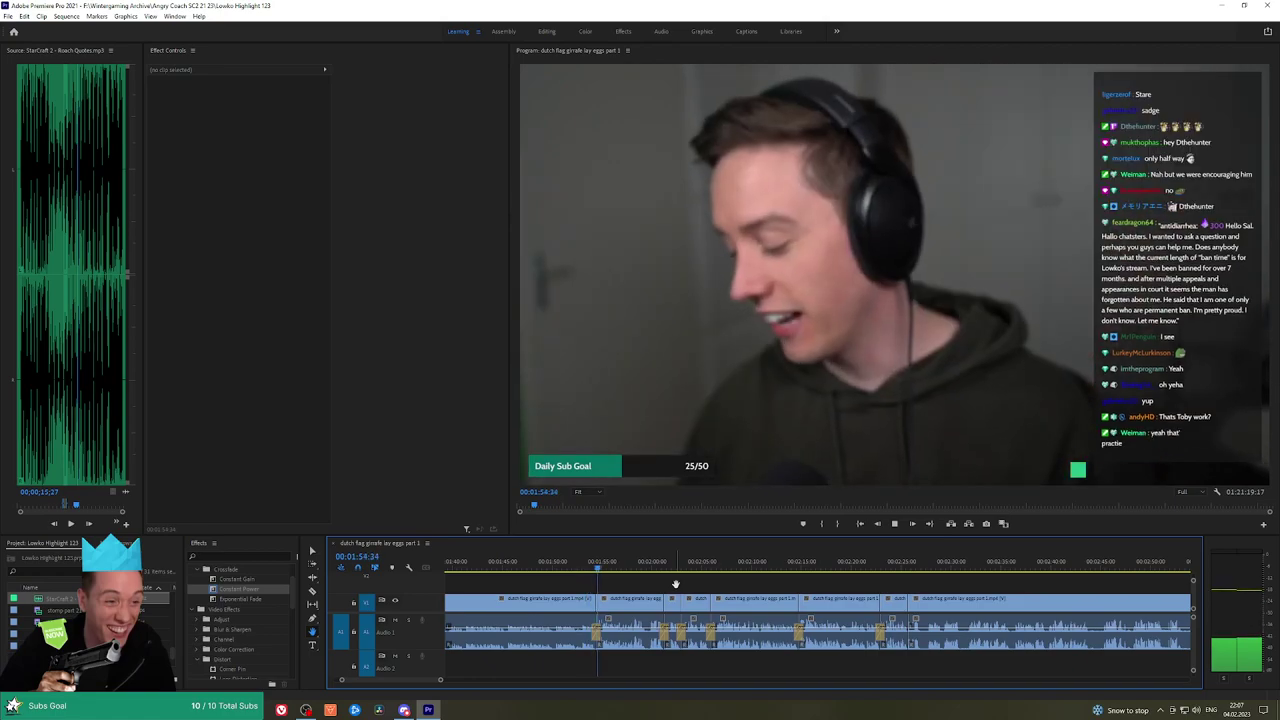
# Review playback of the StarCraft 1V1 menu section from about 00:01:54 to 00:02:27, checking cuts and audio joins
pyautogui.moveTo(734, 587); pyautogui.dragTo(694, 587)
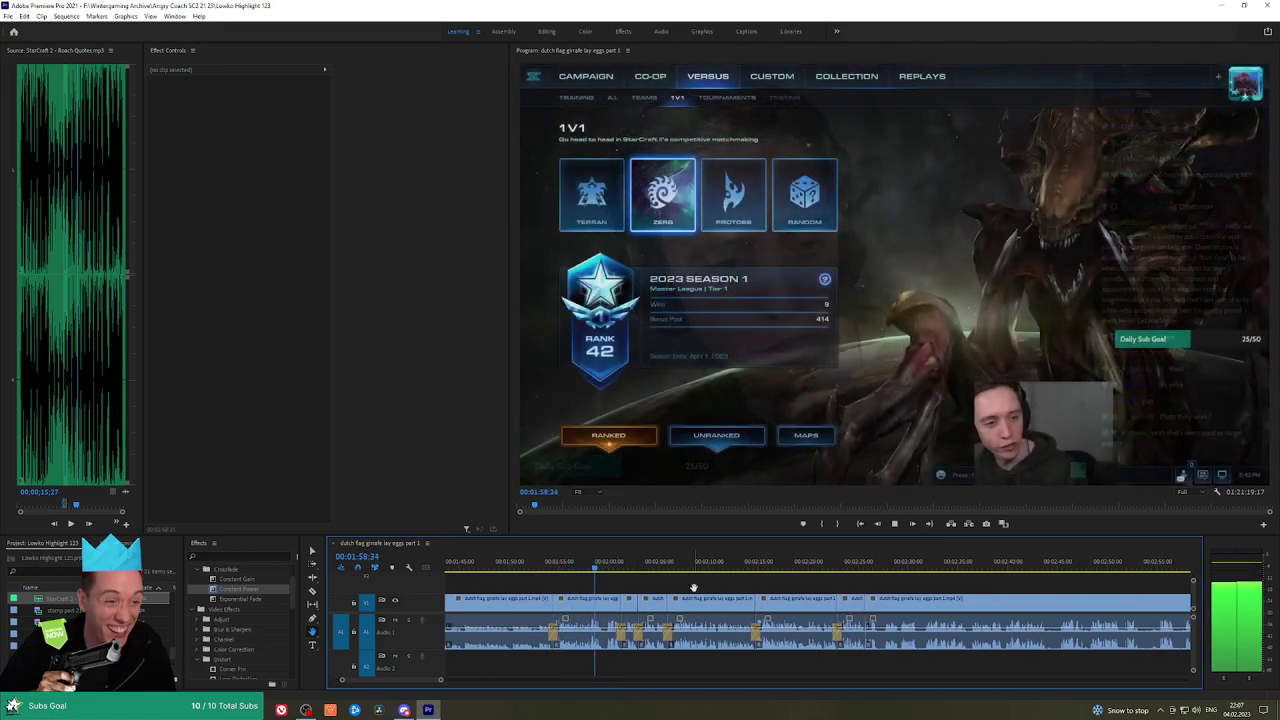
pyautogui.moveTo(721, 588); pyautogui.dragTo(681, 588)
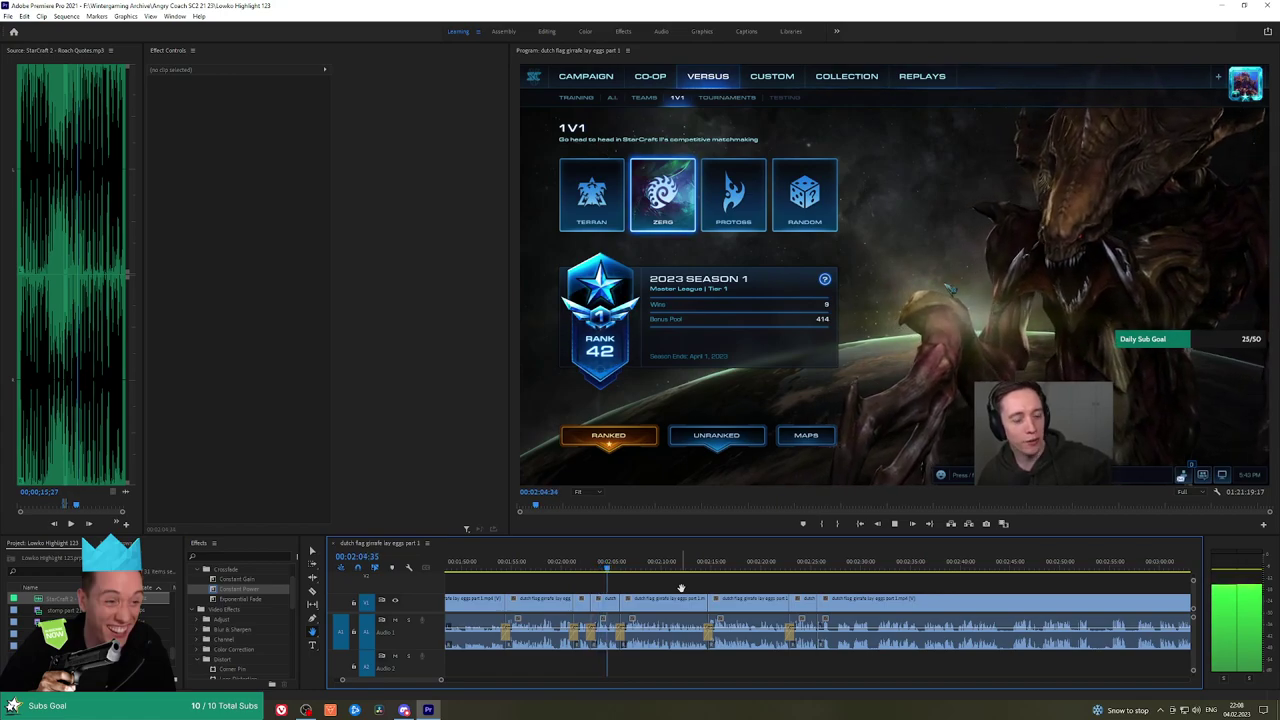
pyautogui.moveTo(718, 583); pyautogui.dragTo(664, 584)
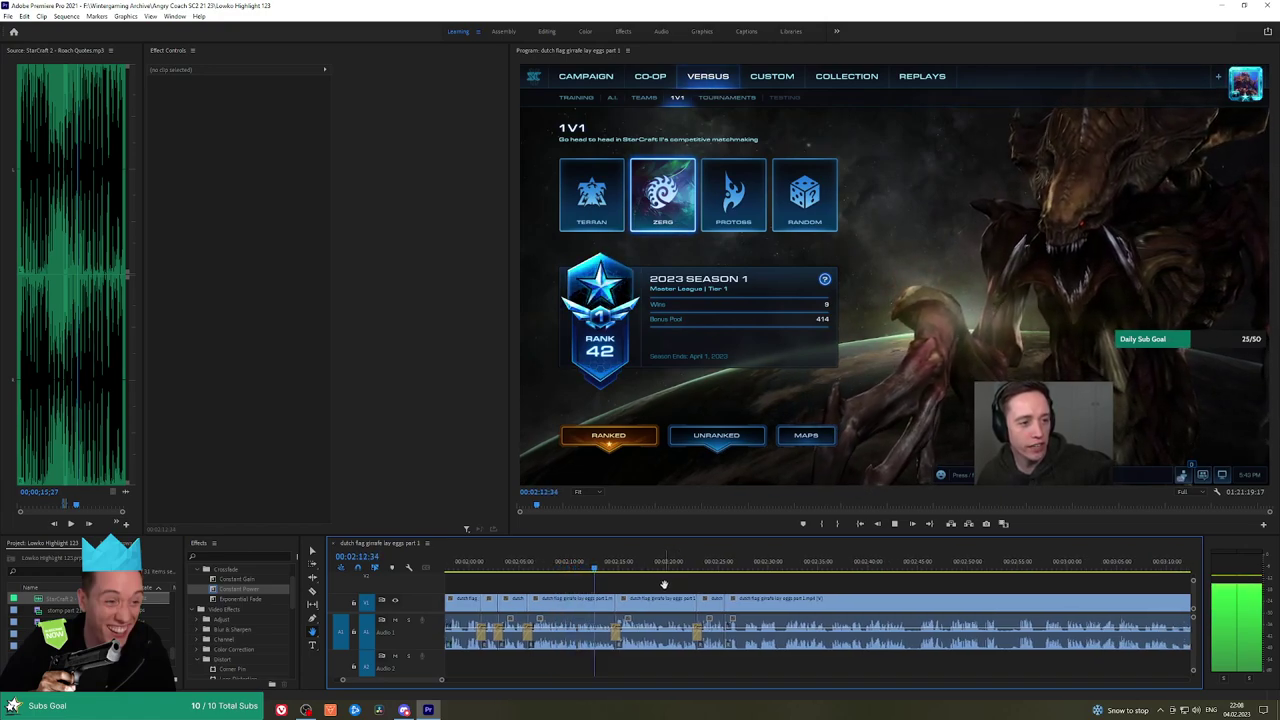
pyautogui.moveTo(695, 586); pyautogui.dragTo(654, 585)
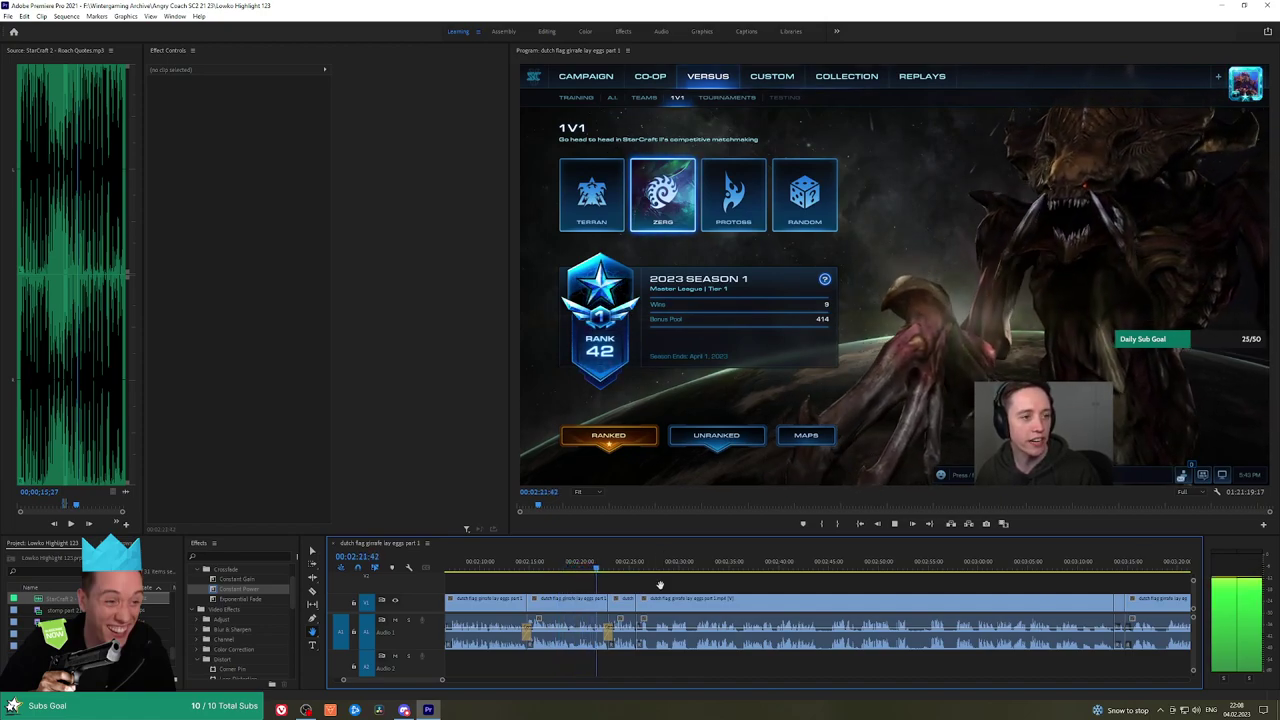
pyautogui.moveTo(680, 585); pyautogui.dragTo(645, 585)
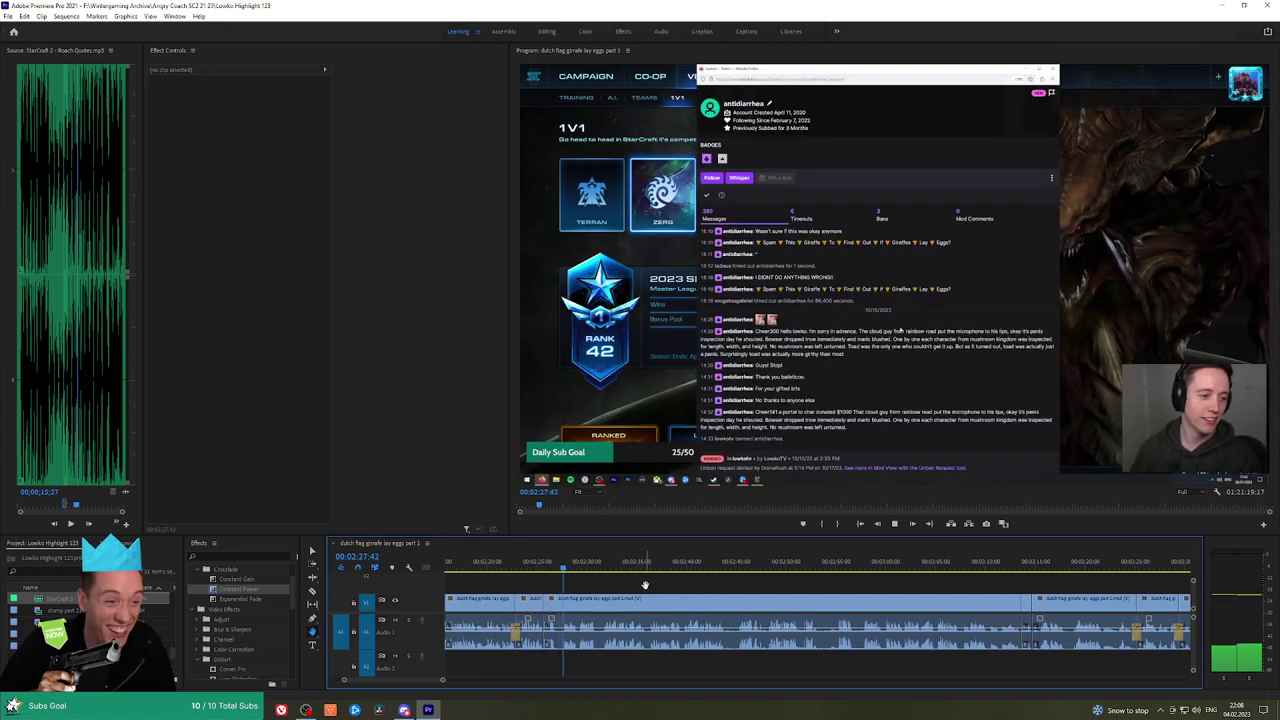
# Review playback of the viewer chat-log section from about 00:02:27 and on to 00:03:37, checking pacing and cuts
pyautogui.moveTo(706, 585); pyautogui.dragTo(677, 585)
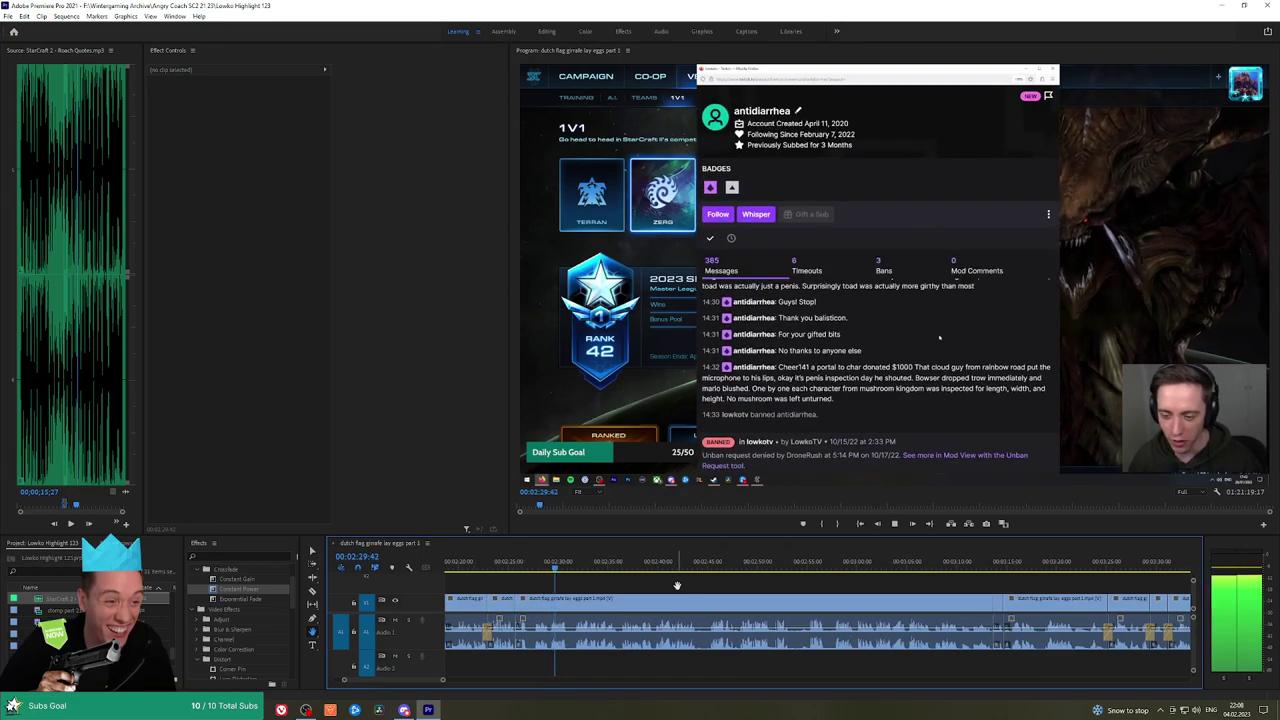
pyautogui.scroll(-2, 674, 584)
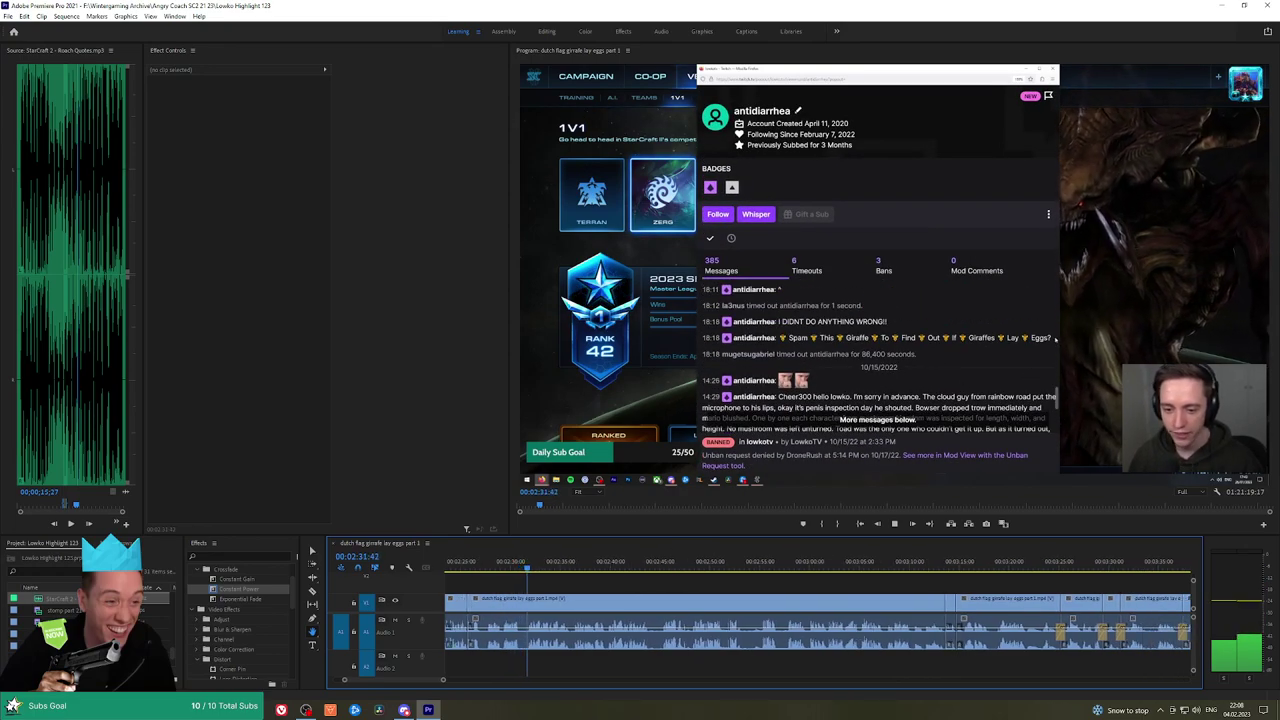
pyautogui.scroll(-2, 563, 591)
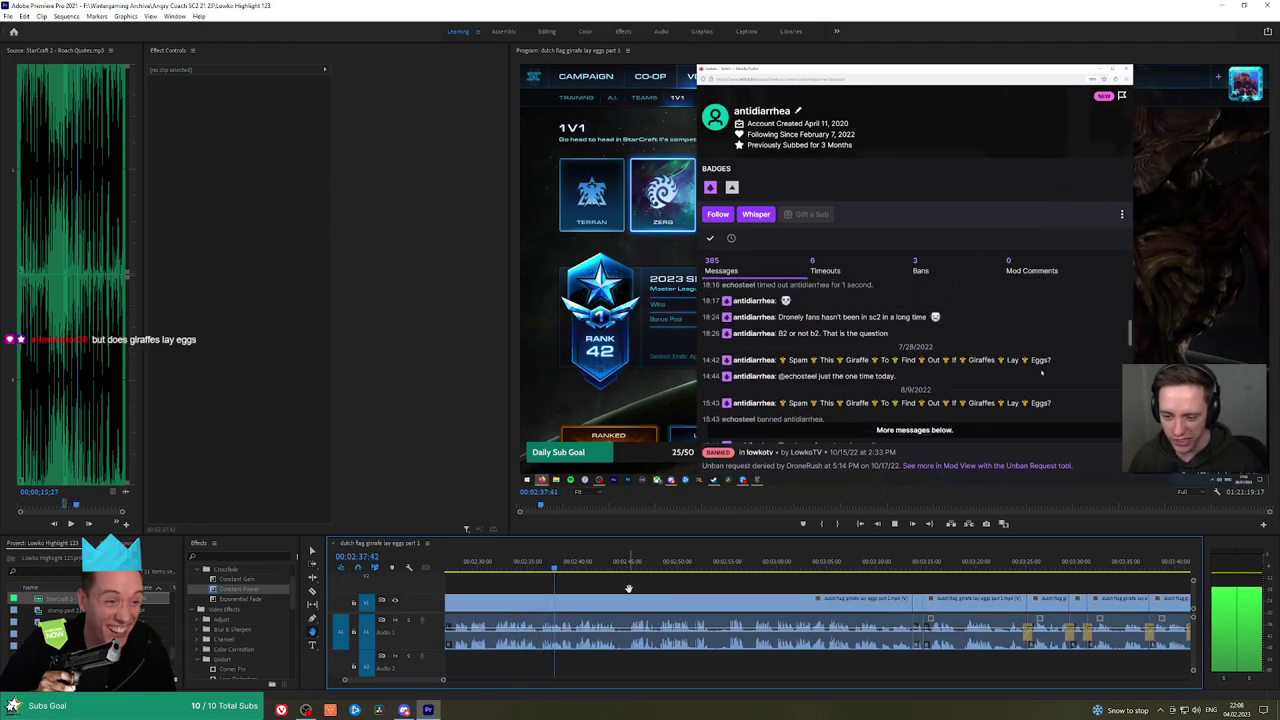
pyautogui.scroll(-1, 628, 588)
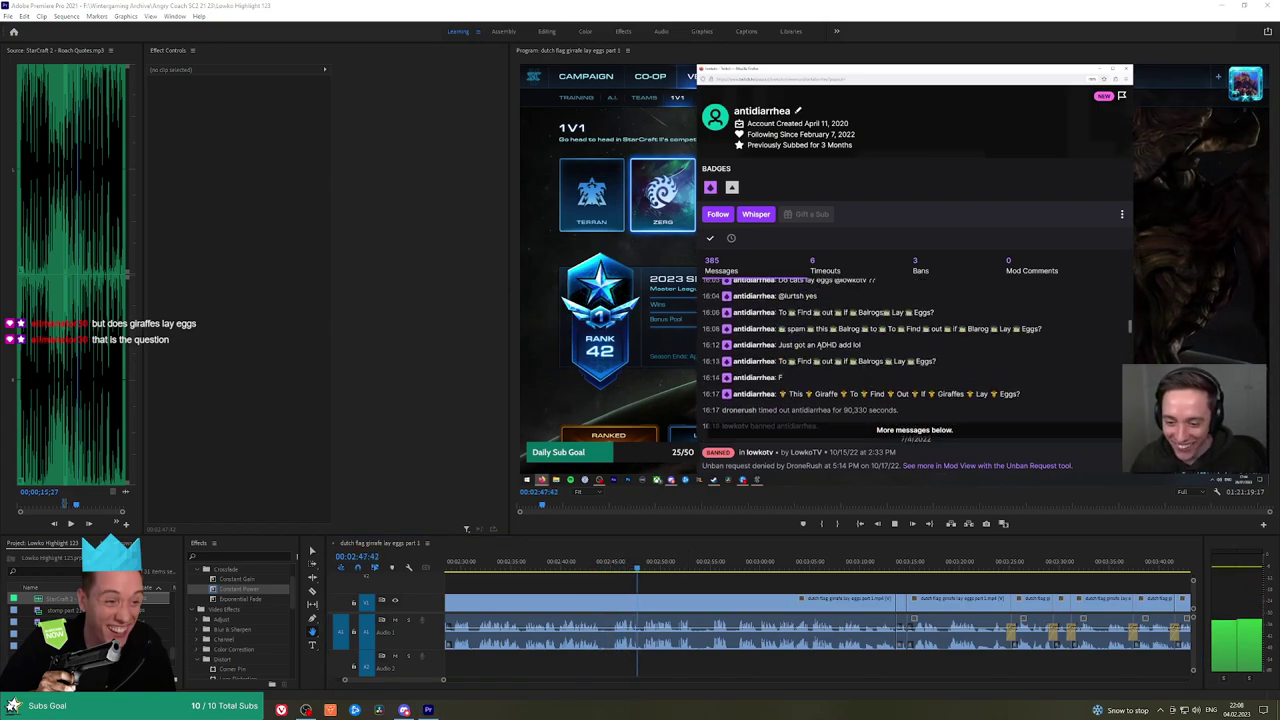
pyautogui.scroll(-3, 664, 582)
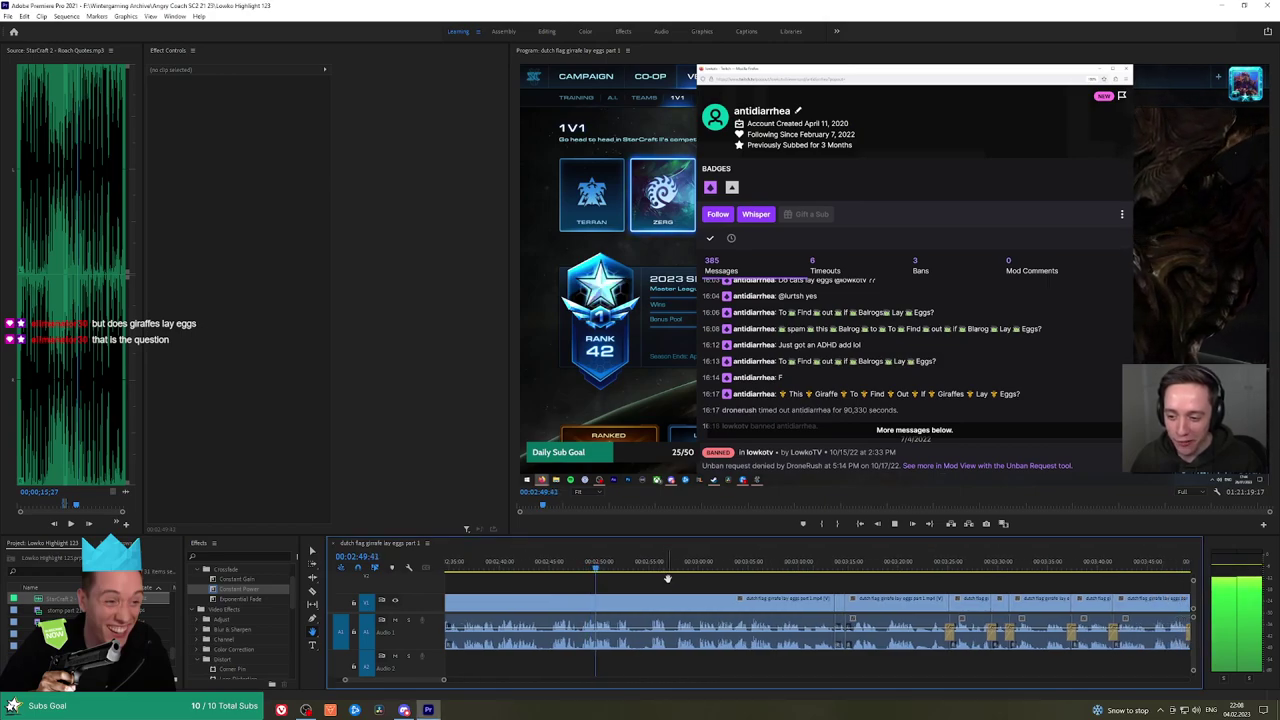
pyautogui.scroll(-1, 686, 581)
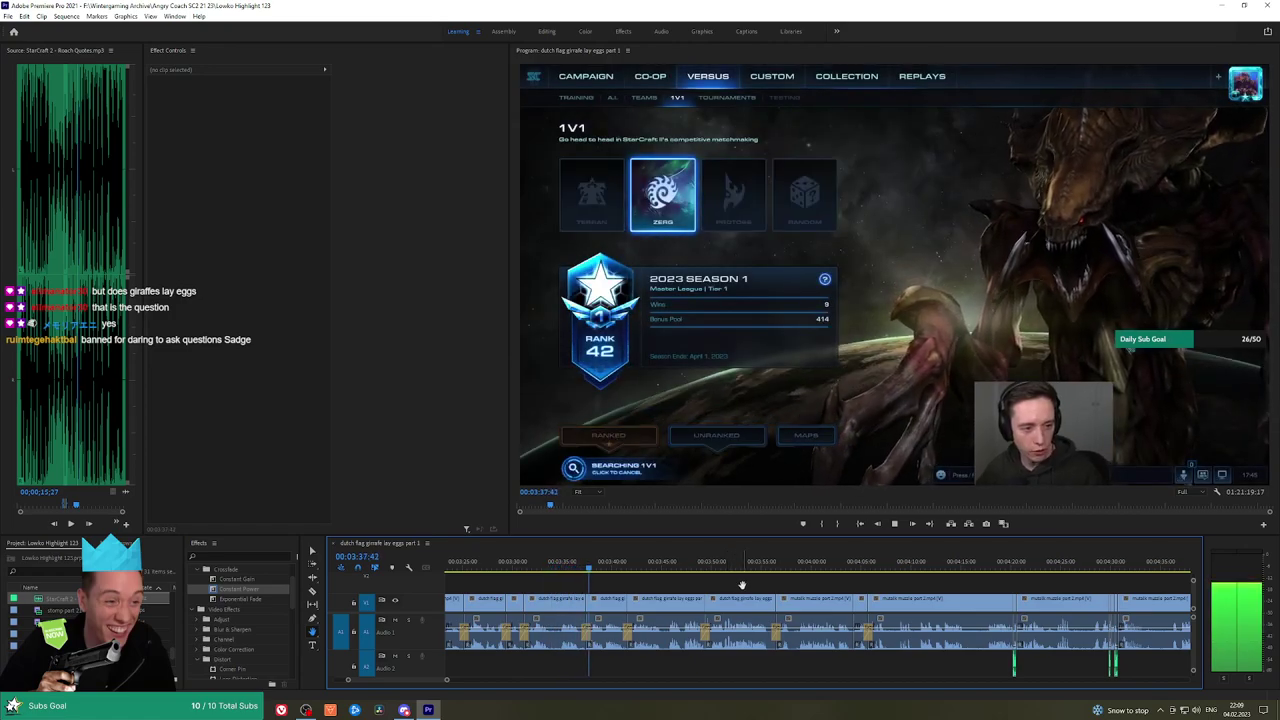
# Review playback from about 00:03:37 to 00:04:07, covering the matchmaking search and the mutalk product page, checking cuts and audio joins
pyautogui.scroll(-2, 767, 587)
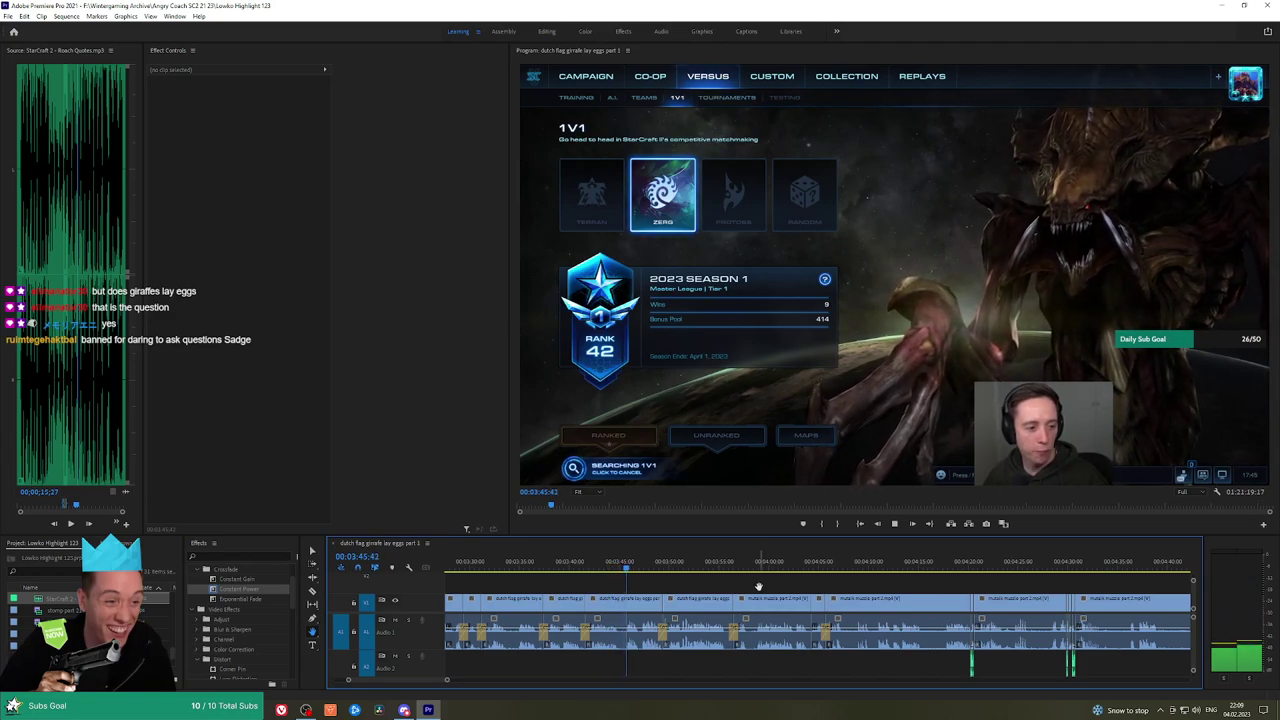
pyautogui.moveTo(758, 587); pyautogui.dragTo(677, 581)
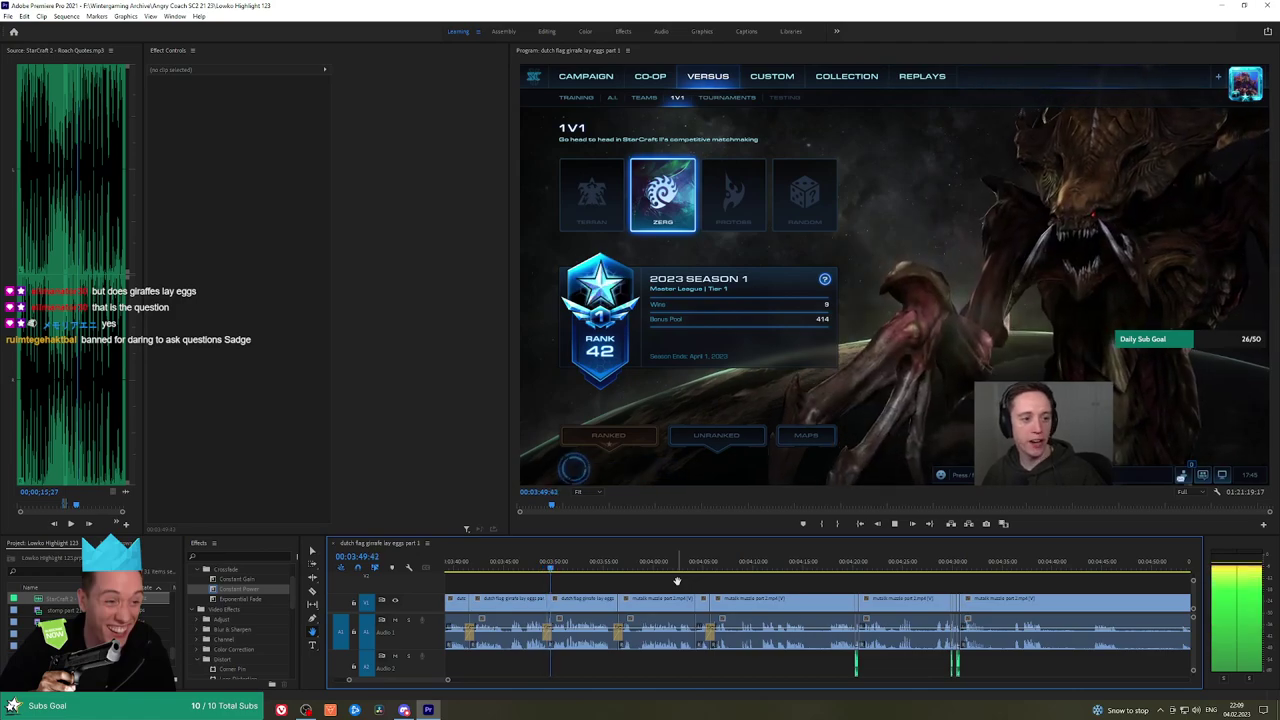
pyautogui.moveTo(738, 583); pyautogui.dragTo(718, 583)
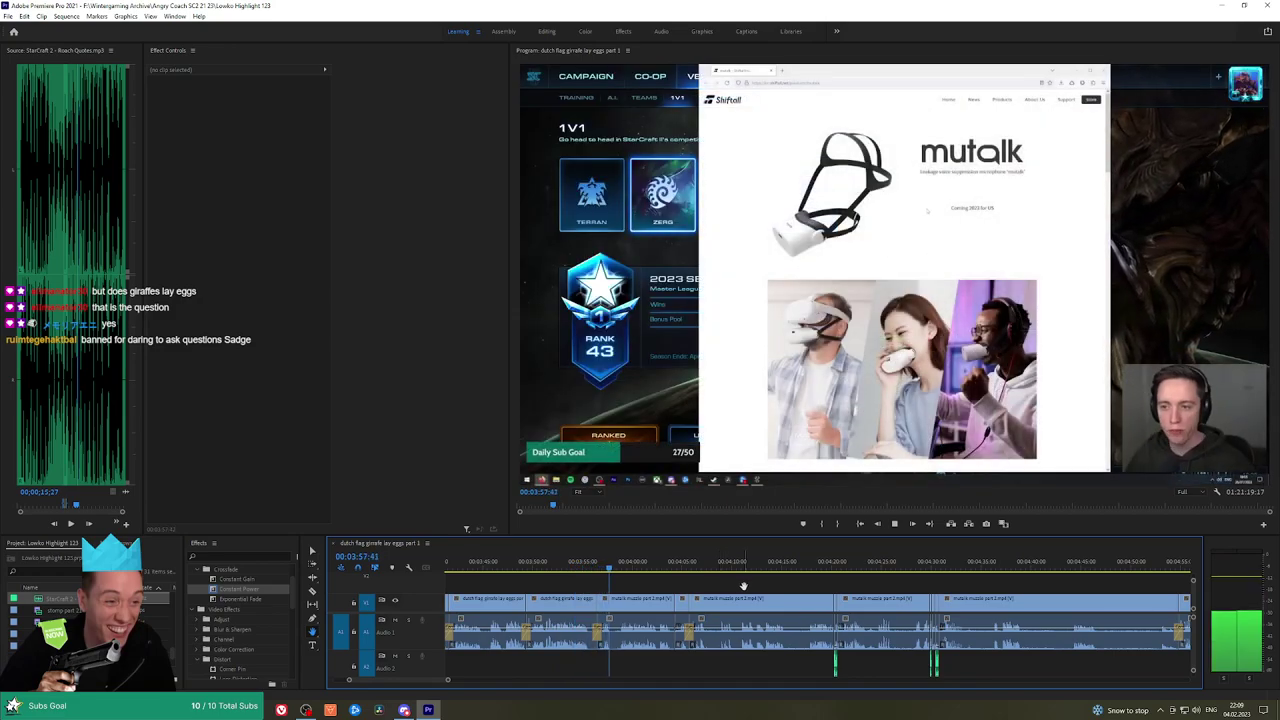
pyautogui.moveTo(744, 586)
pyautogui.mouseDown()
pyautogui.moveTo(694, 586)
pyautogui.moveTo(738, 584)
pyautogui.mouseUp()
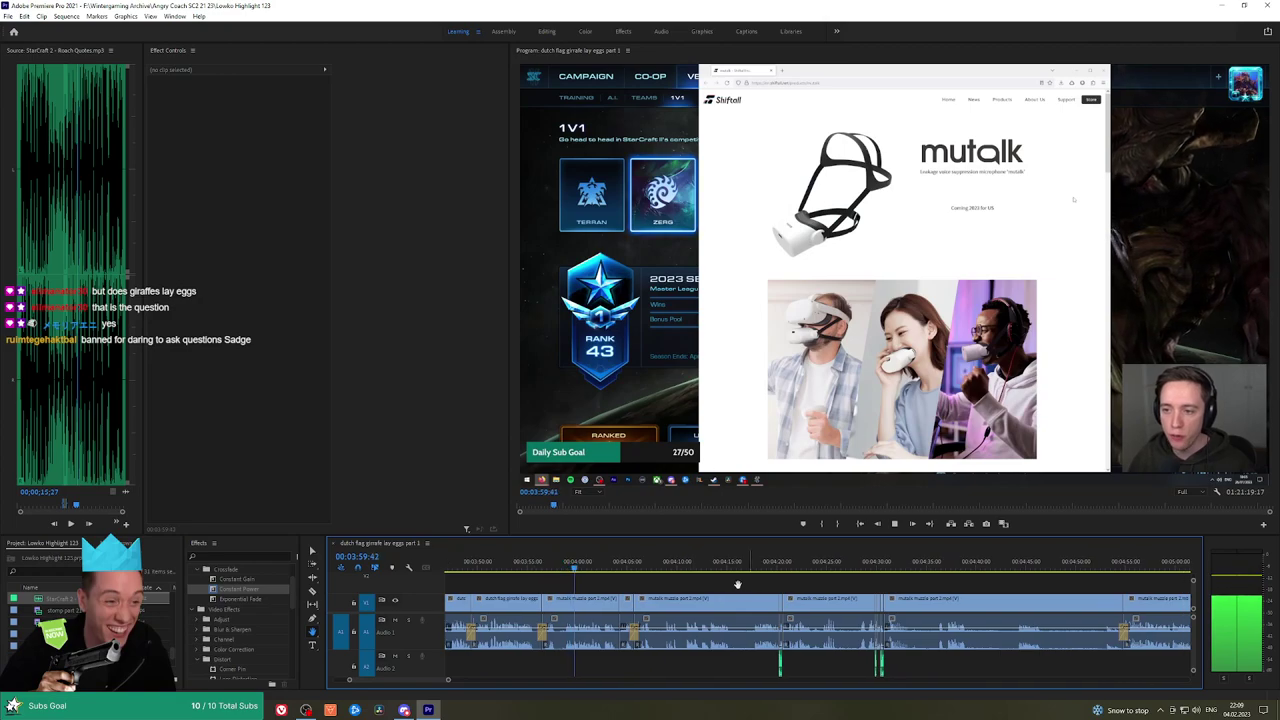
pyautogui.scroll(-3, 705, 584)
pyautogui.scroll(10, 690, 580)
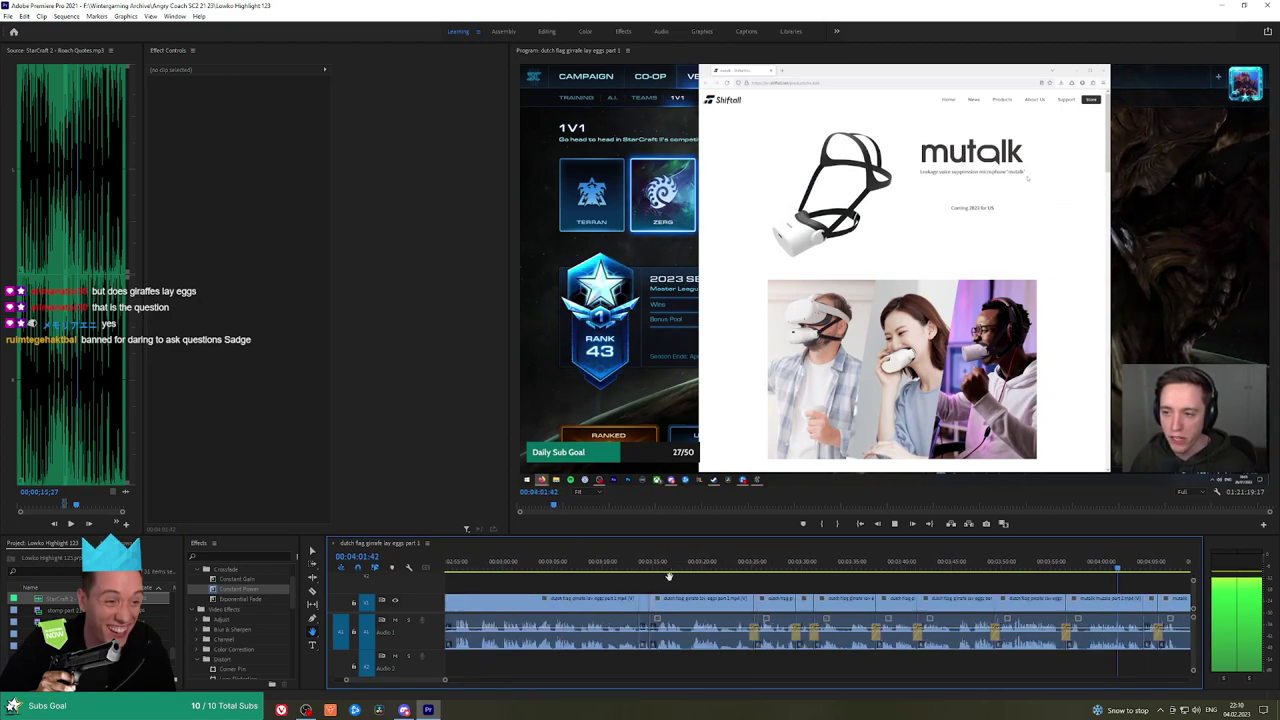
pyautogui.scroll(-12, 720, 582)
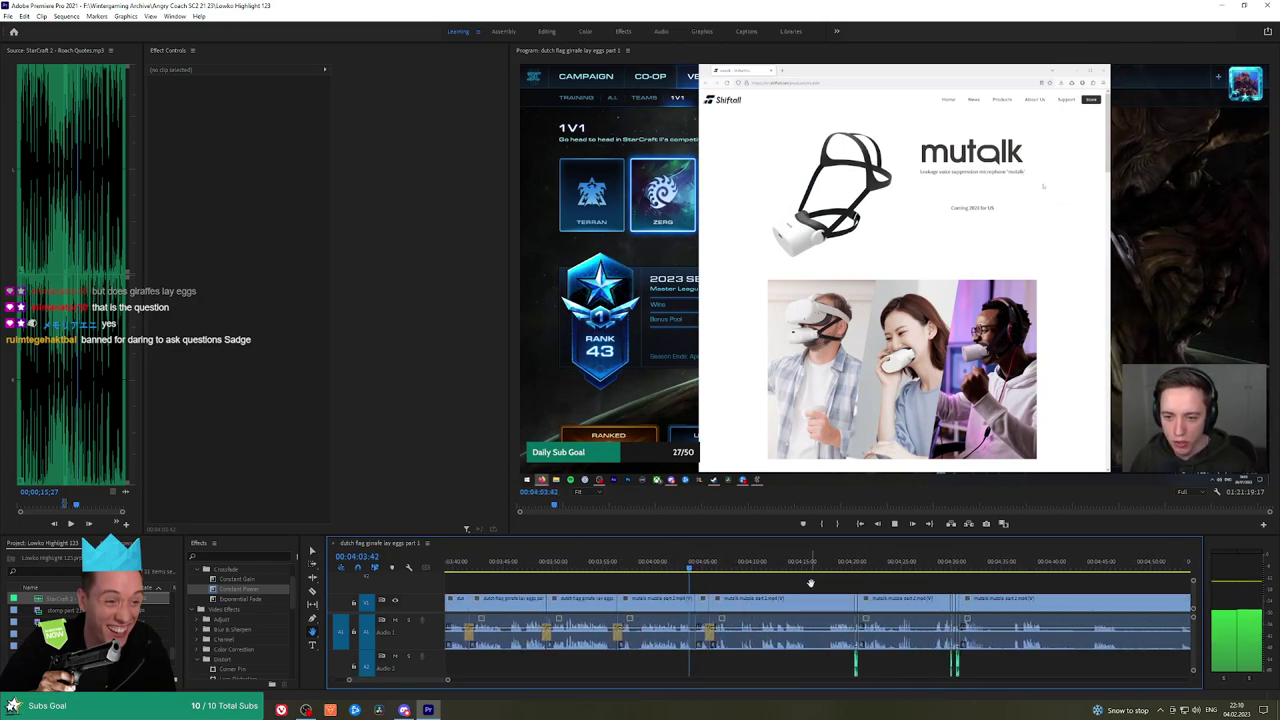
pyautogui.press('space')
pyautogui.press('space')
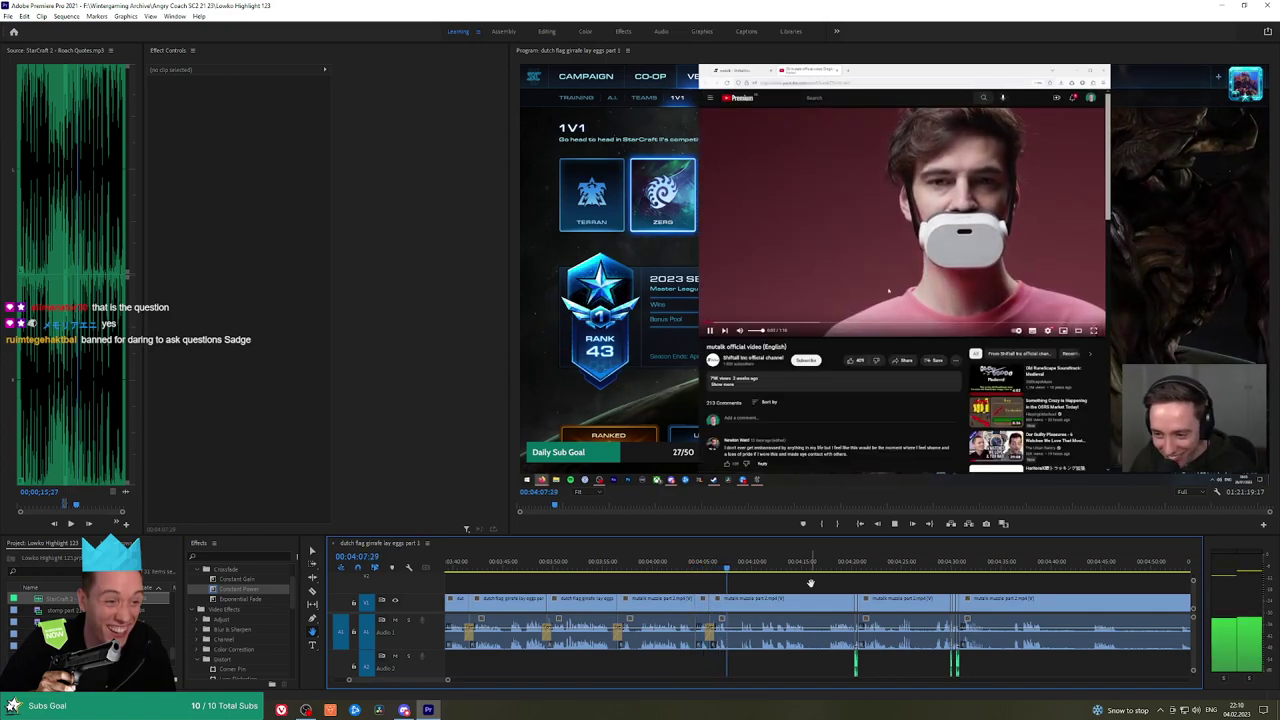
# Review playback of the mutalk official video section from about 00:04:07 to 00:04:45, checking its cuts and the added sound clips
pyautogui.scroll(-1, 808, 584)
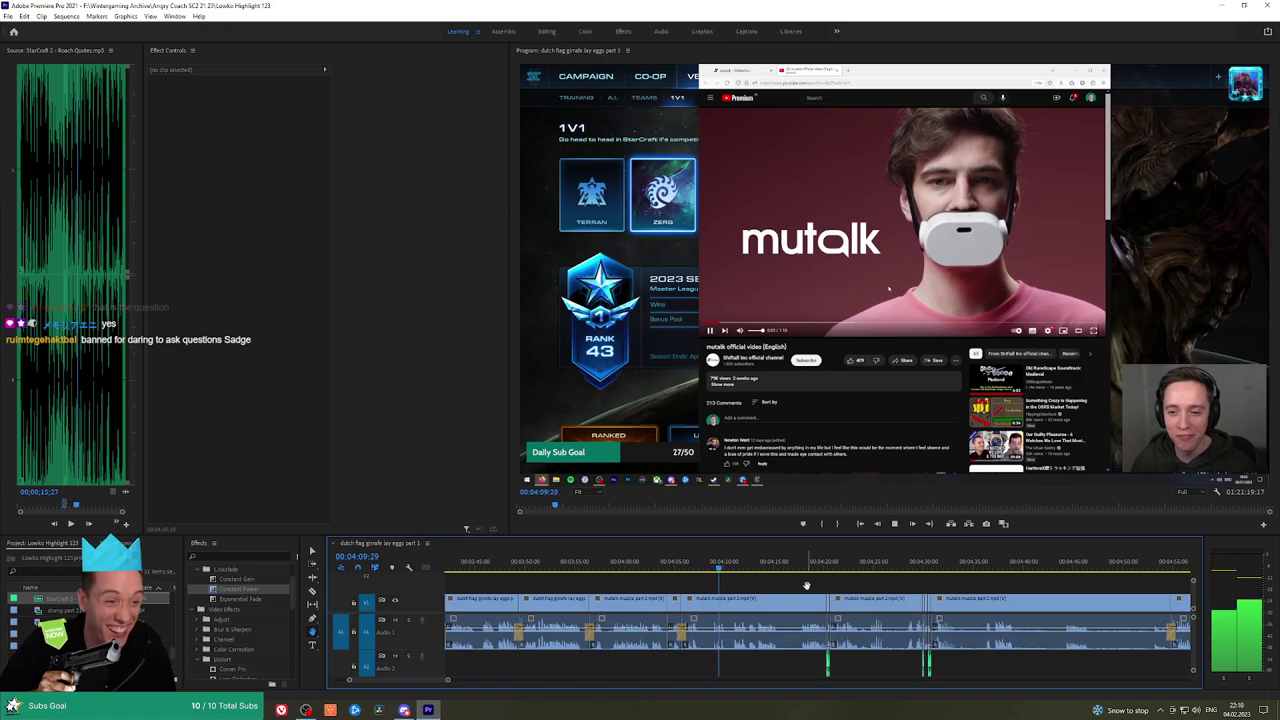
pyautogui.scroll(-2, 782, 586)
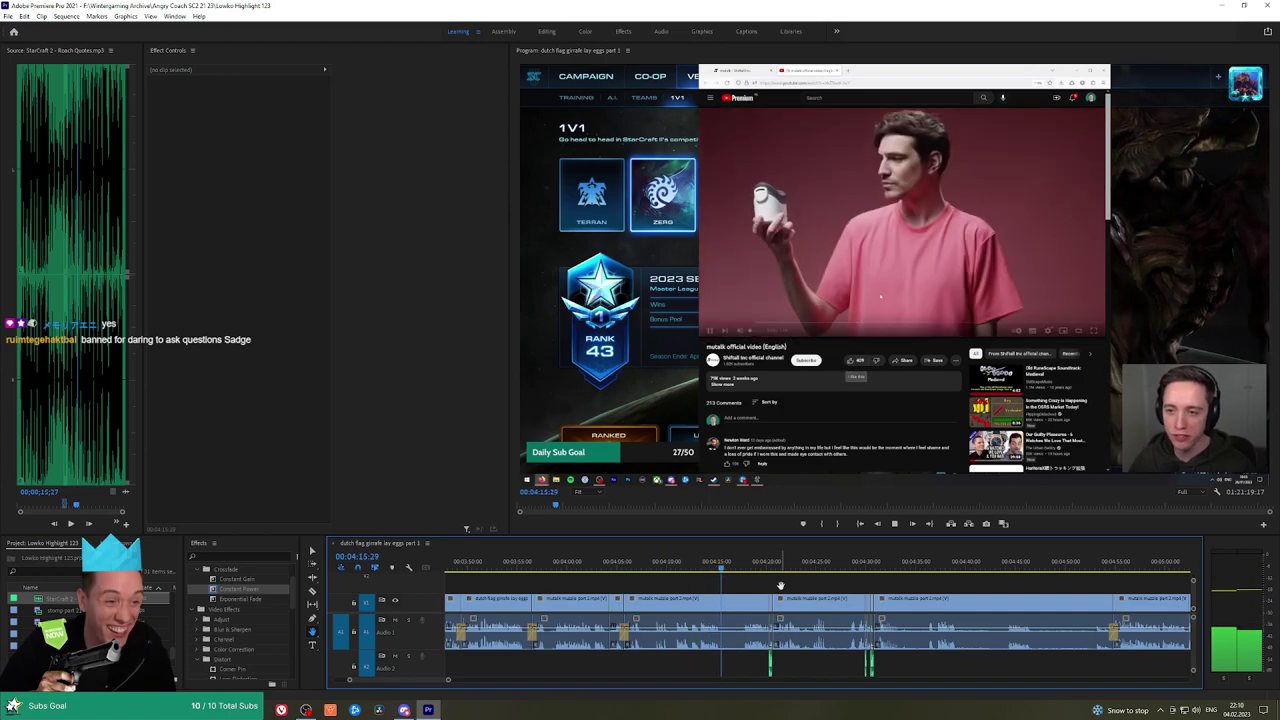
pyautogui.moveTo(850, 585); pyautogui.dragTo(769, 576)
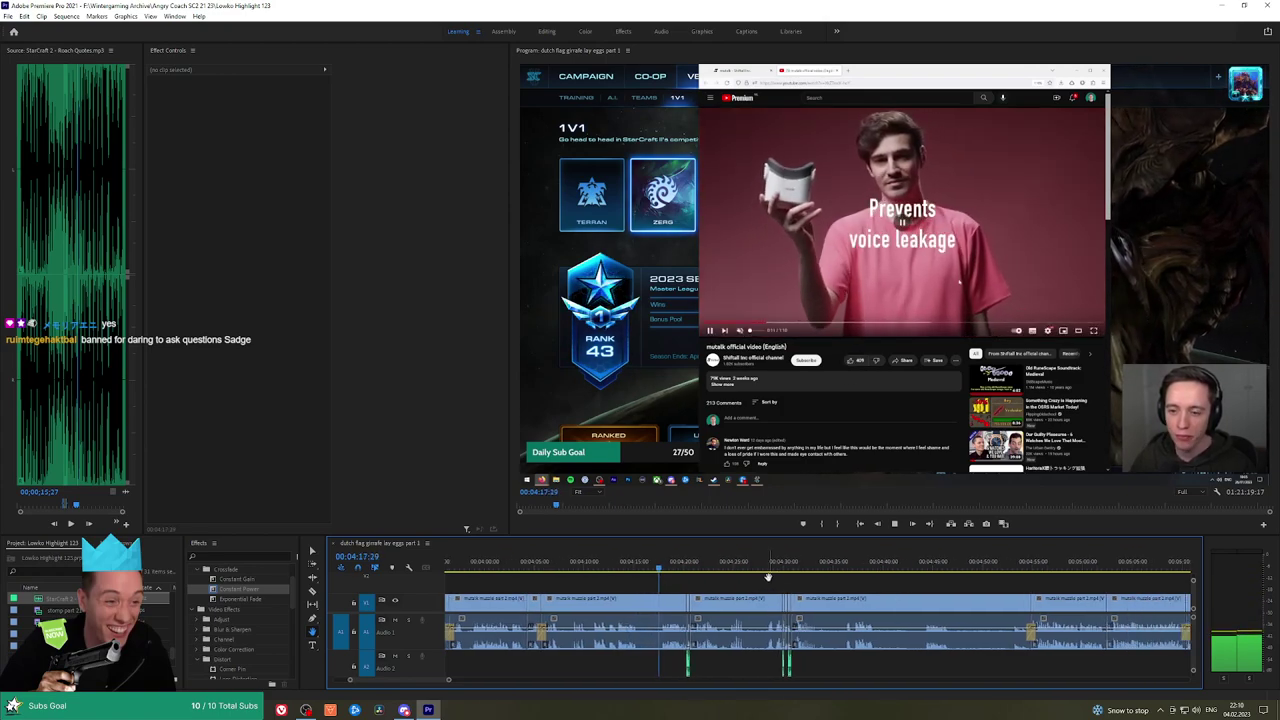
pyautogui.press('space')
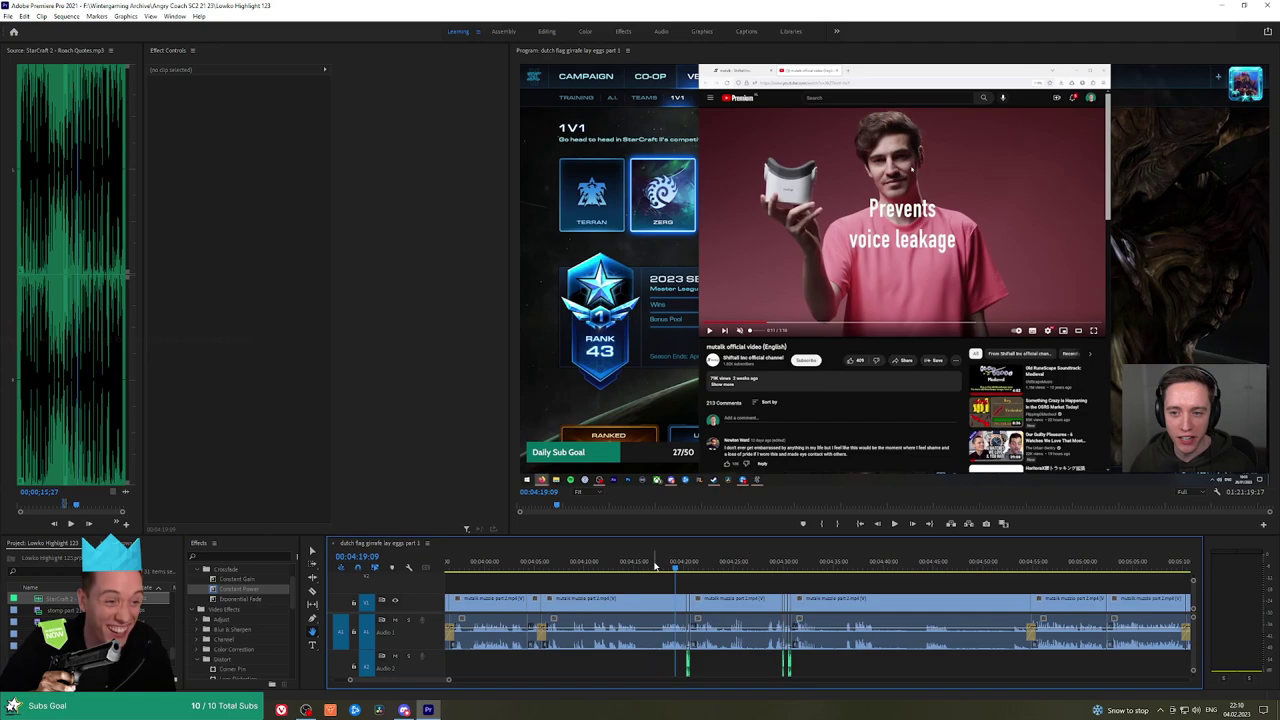
pyautogui.press('space')
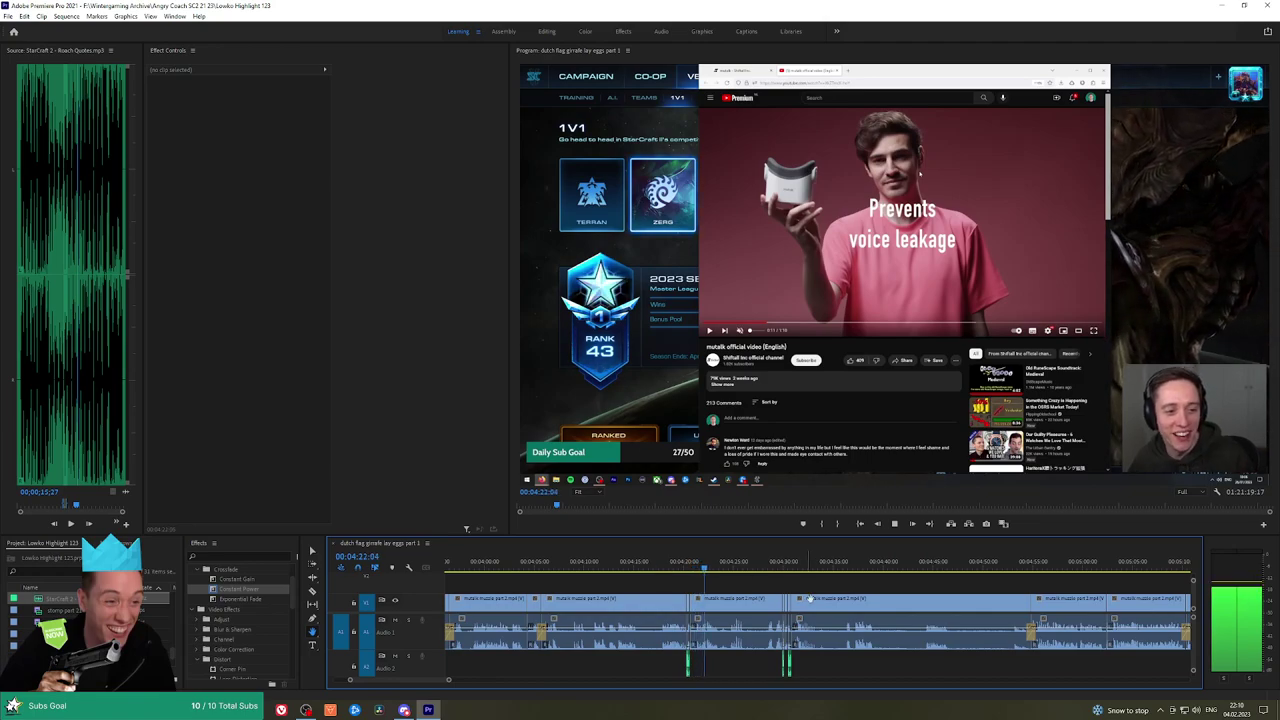
pyautogui.scroll(-2, 760, 588)
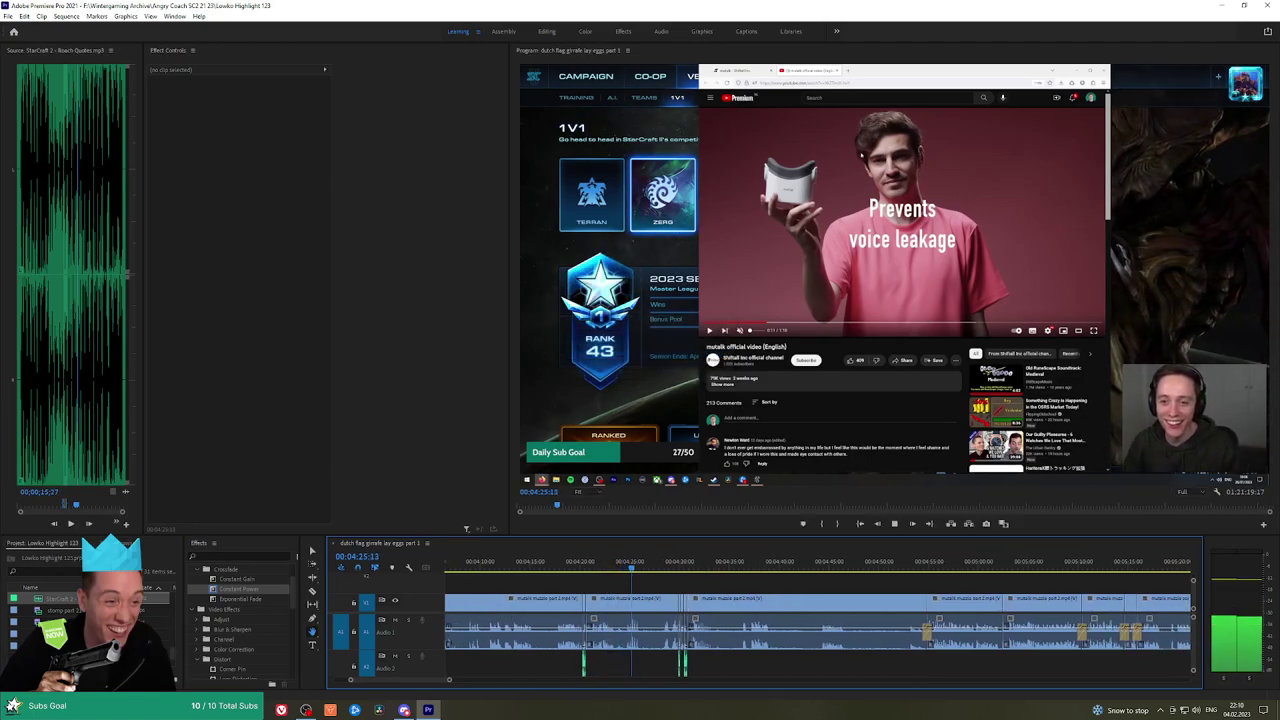
pyautogui.scroll(-2, 651, 584)
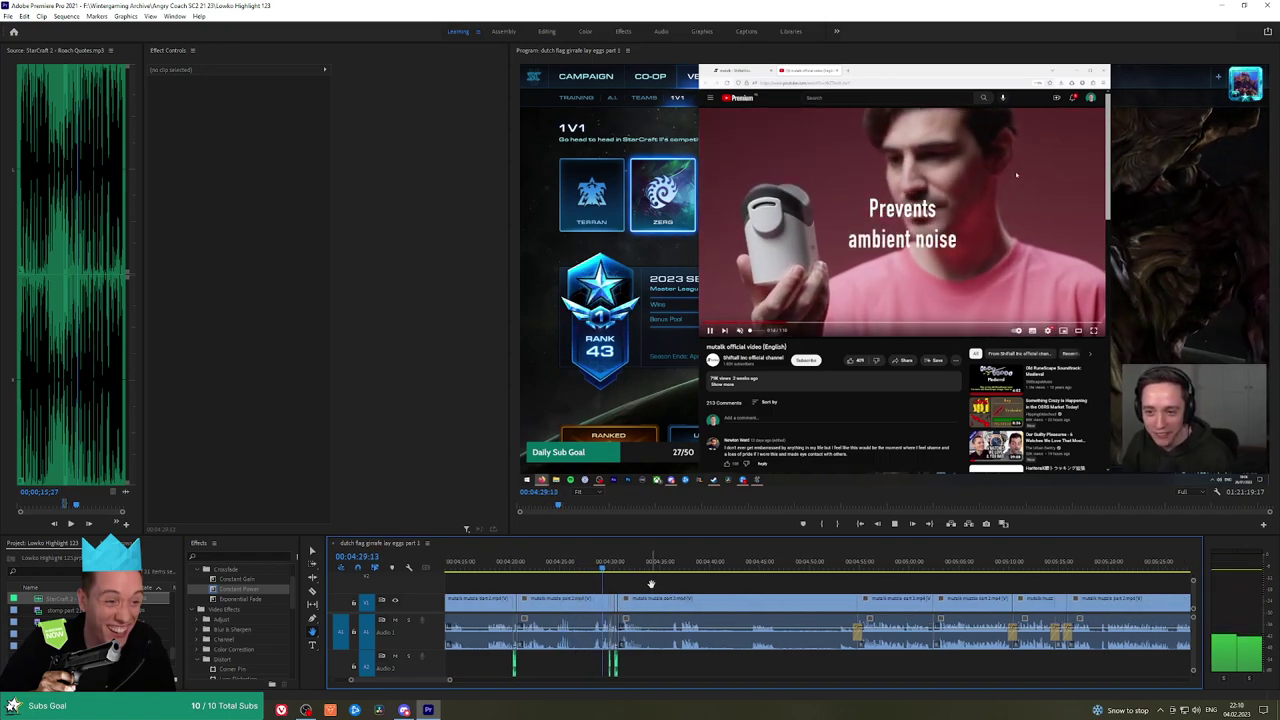
pyautogui.moveTo(711, 584); pyautogui.dragTo(704, 584)
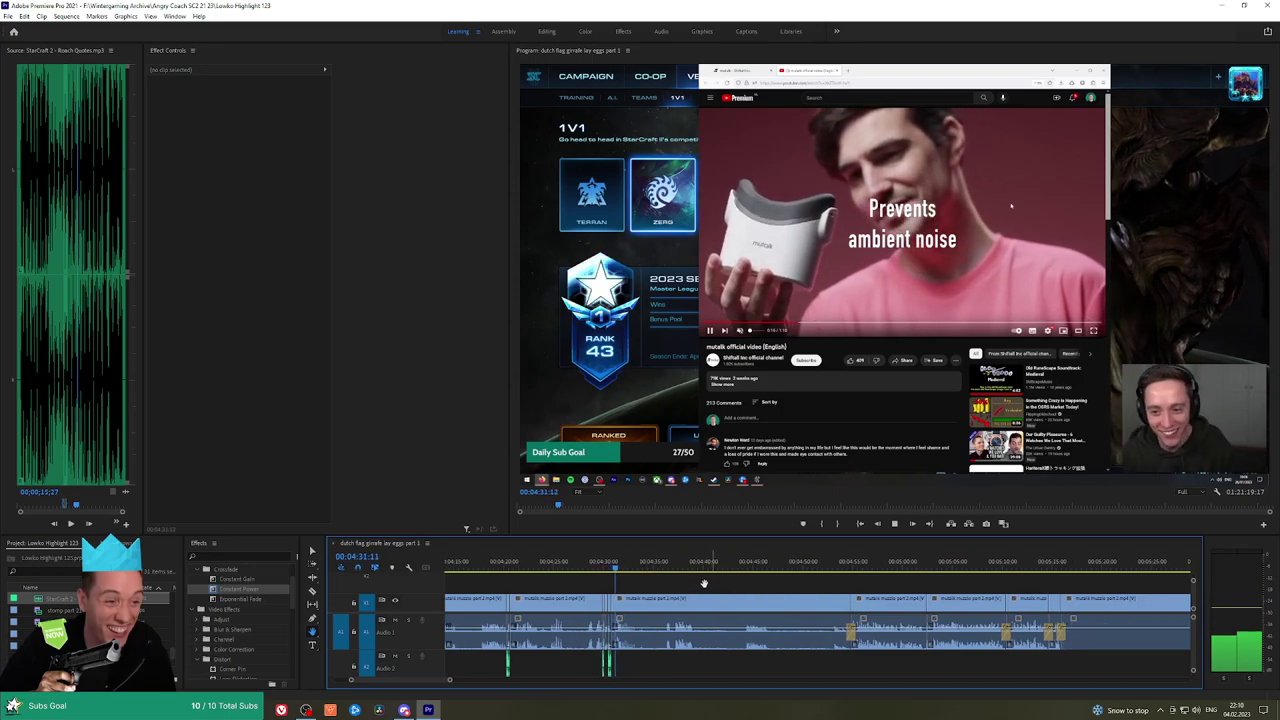
pyautogui.scroll(-2, 680, 583)
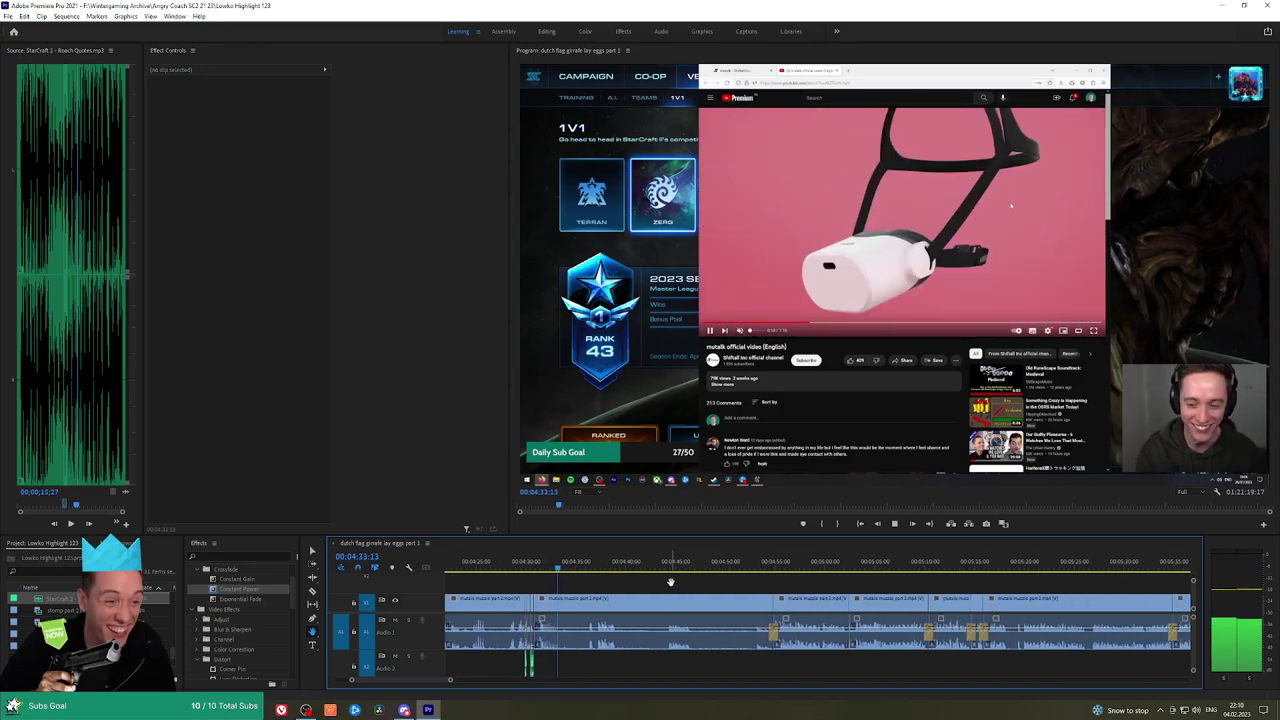
pyautogui.moveTo(671, 582); pyautogui.dragTo(657, 582)
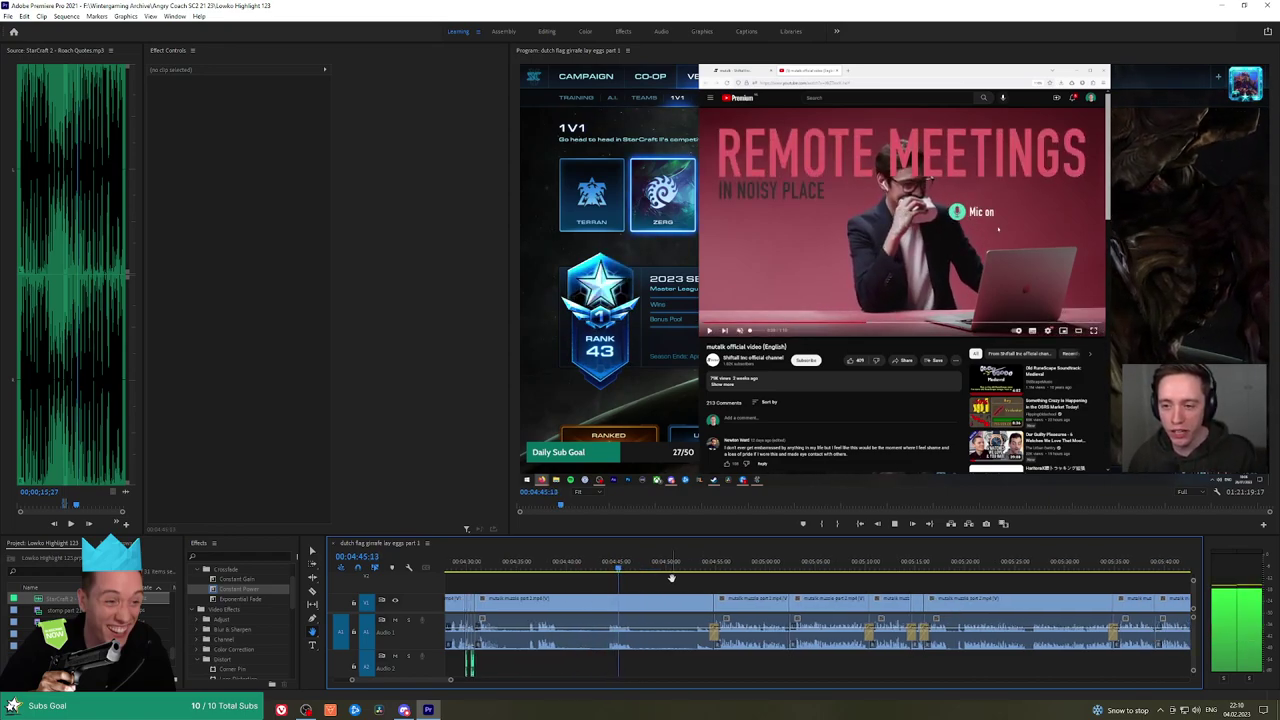
# Cut out the pause from about 00:04:47 to 00:04:53 in the mutalk clip and ripple-delete it
pyautogui.moveTo(630, 565); pyautogui.dragTo(694, 567)
pyautogui.click(660, 592)
pyautogui.click(638, 596)
pyautogui.click(695, 596)
pyautogui.press('v')
pyautogui.click(675, 603)
pyautogui.hotkey('shift', 'Delete')
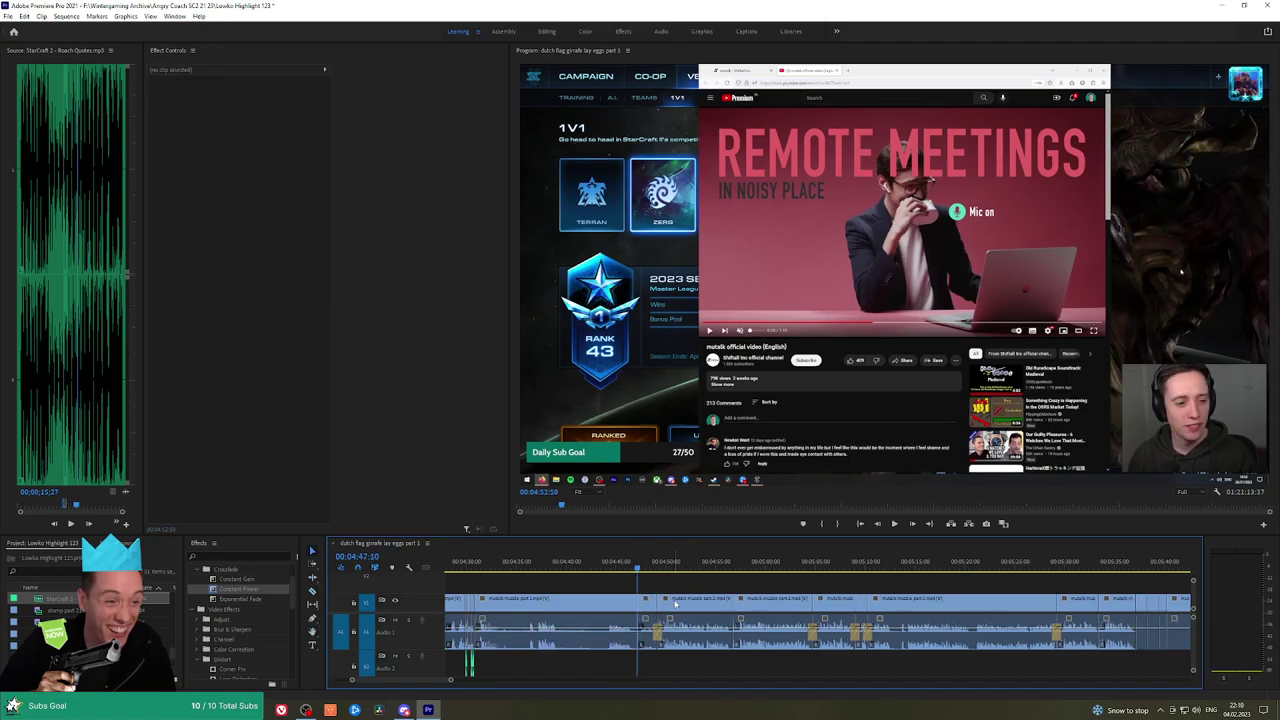
# Add a Constant Power crossfade to the new audio join at about 00:04:47 and play back the join
pyautogui.moveTo(224, 590); pyautogui.dragTo(660, 640)
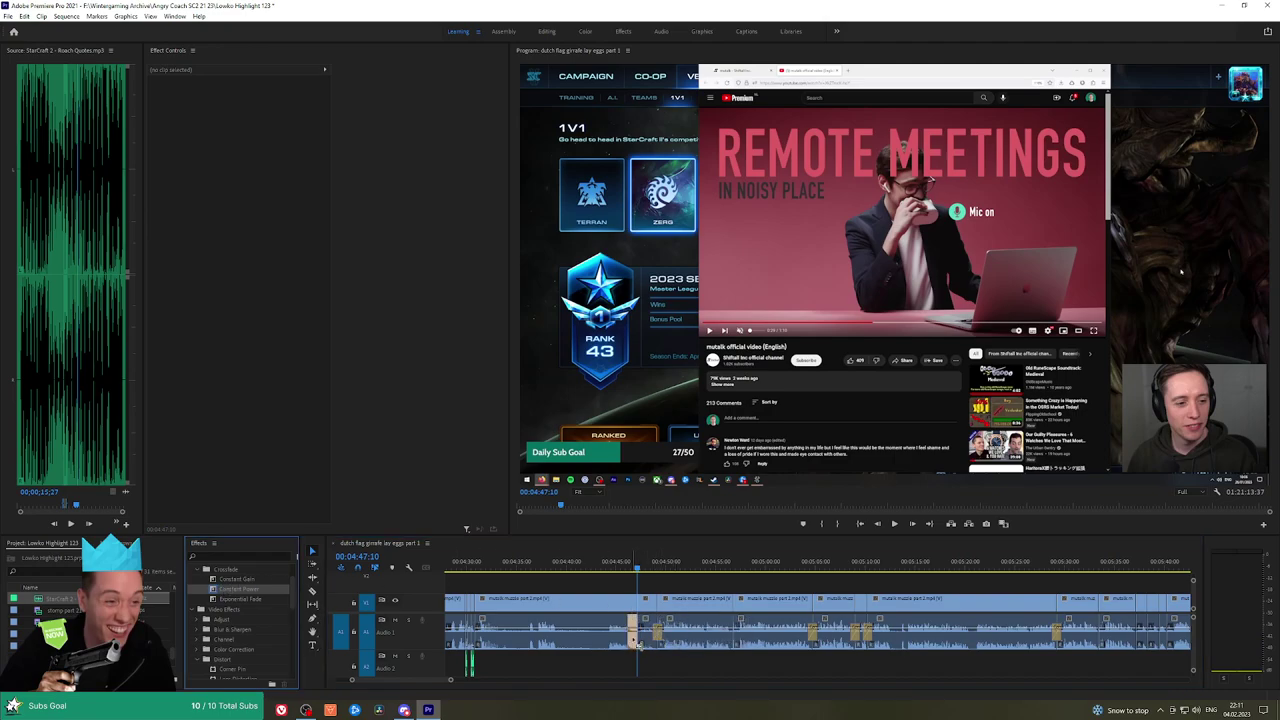
pyautogui.click(627, 572)
pyautogui.press('space')
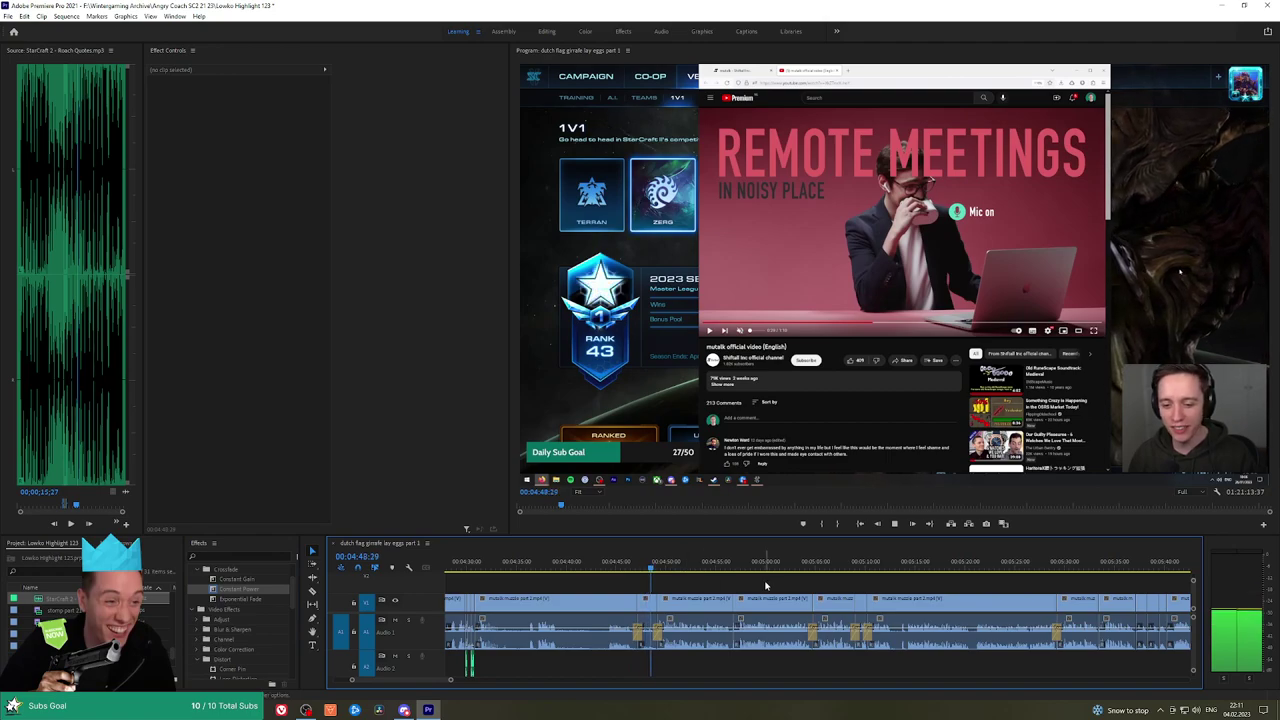
# Review playback of the paused mutalk video discussion from about 00:04:48 to 00:05:14, checking pacing and audio joins
pyautogui.press('h')
pyautogui.moveTo(766, 581); pyautogui.dragTo(637, 576)
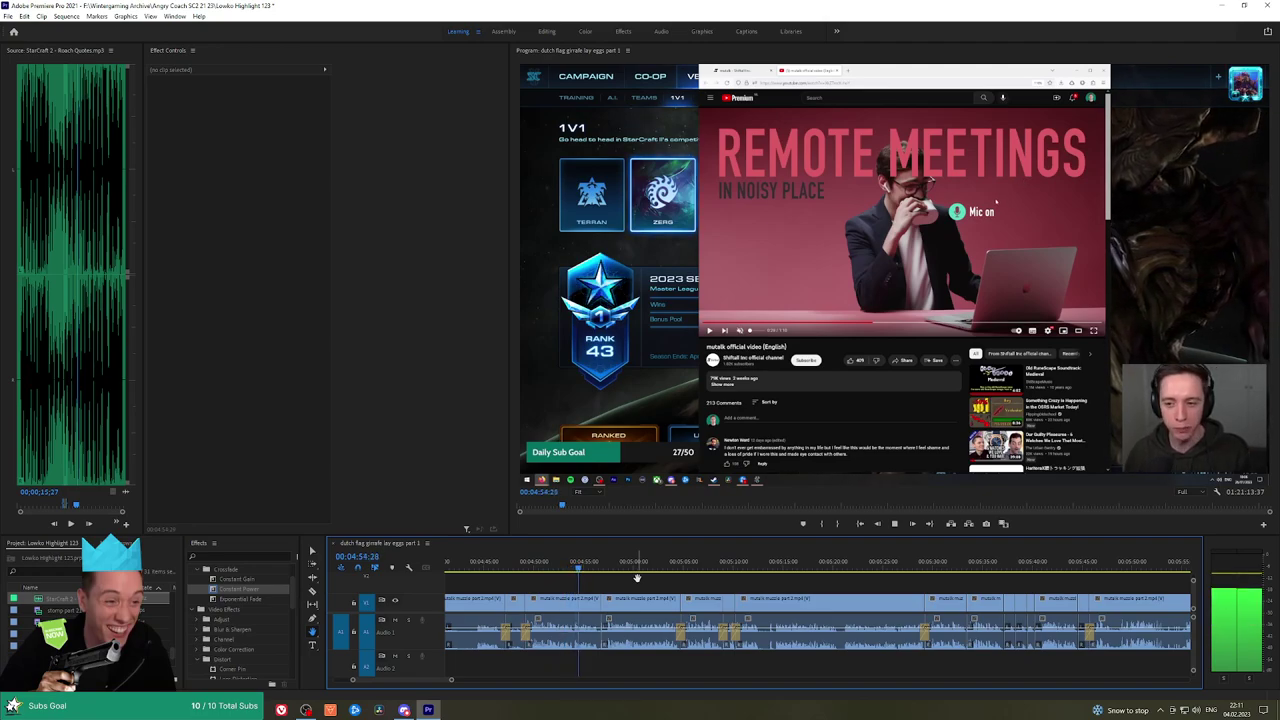
pyautogui.moveTo(692, 585); pyautogui.dragTo(644, 583)
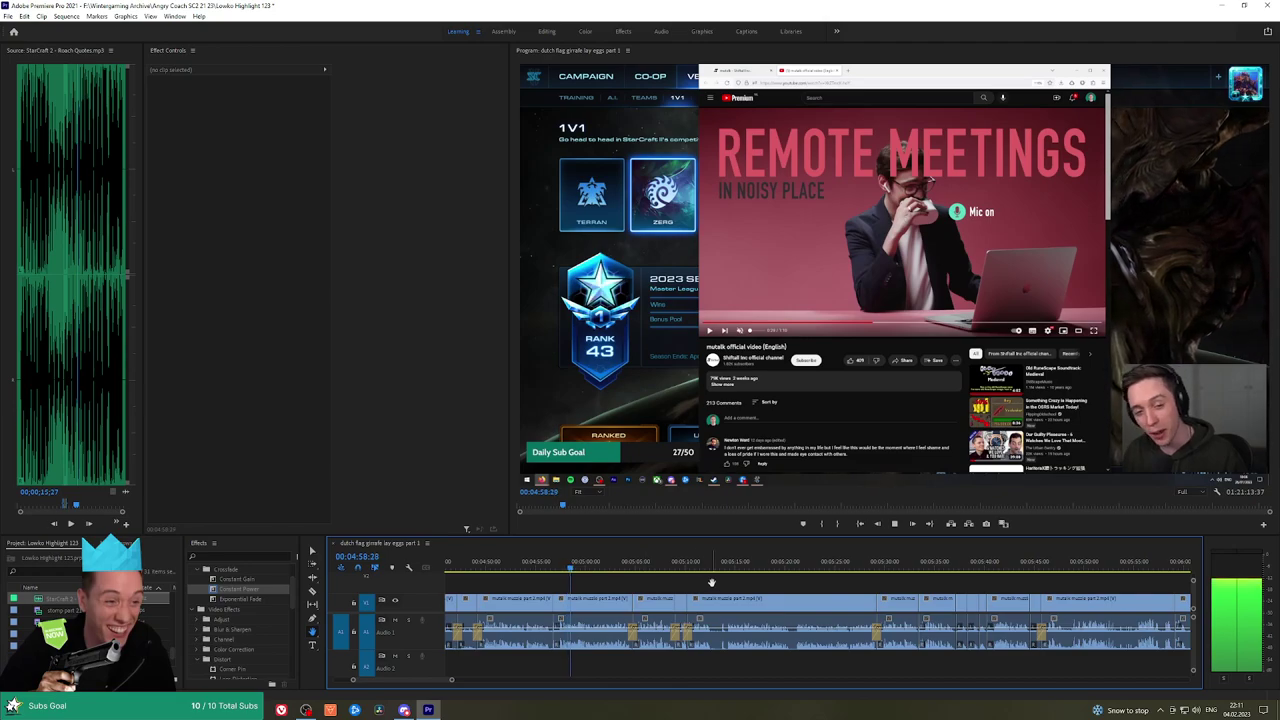
pyautogui.moveTo(711, 582); pyautogui.dragTo(641, 580)
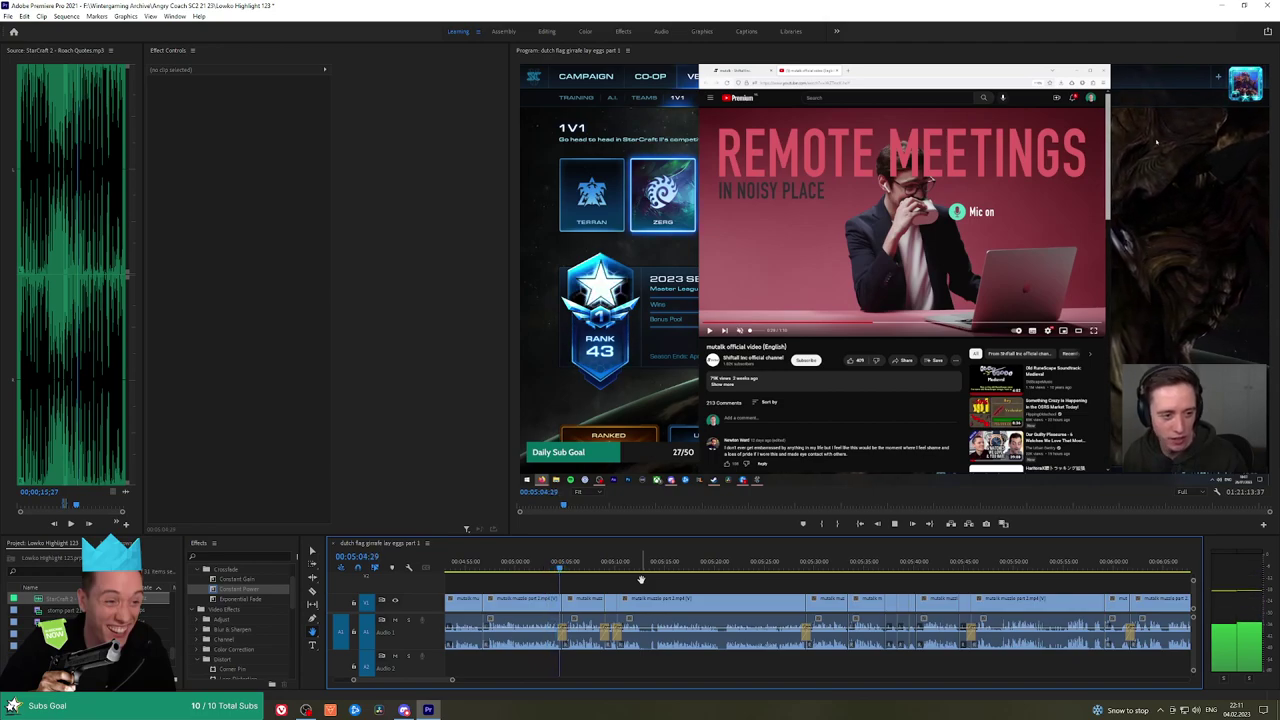
pyautogui.moveTo(653, 582); pyautogui.dragTo(593, 582)
pyautogui.scroll(-1, 625, 580)
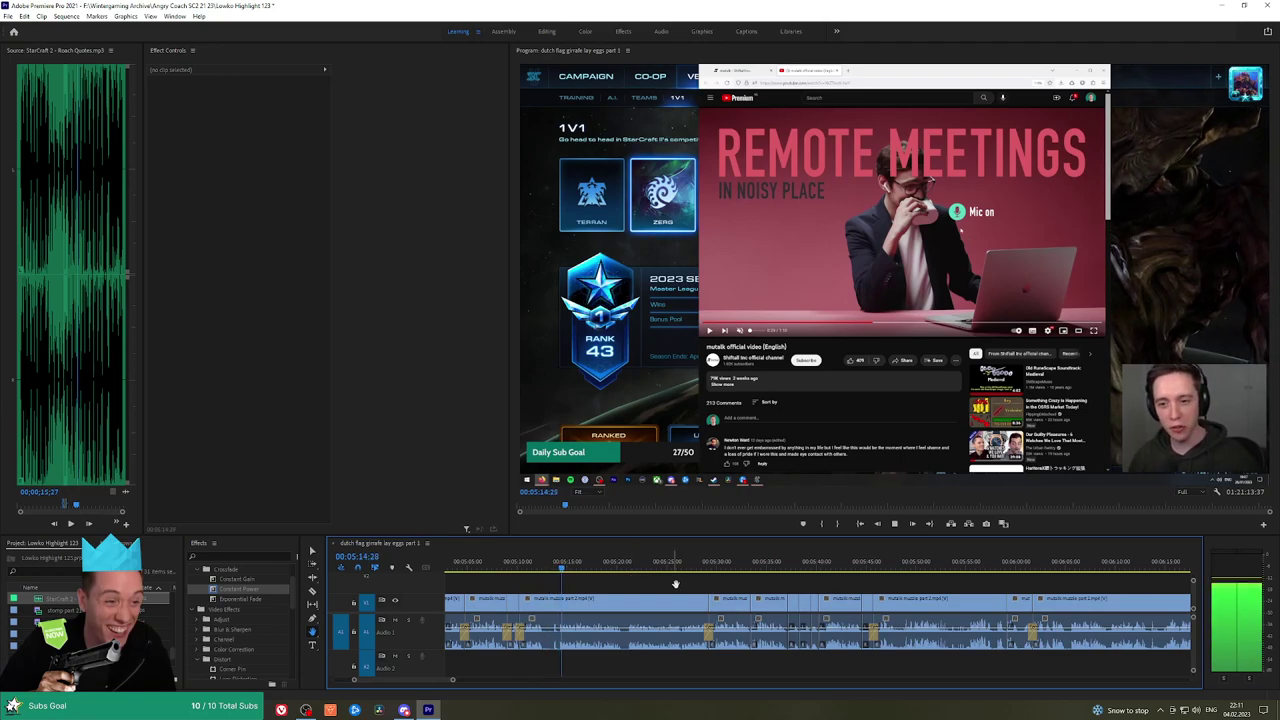
# Review playback of the paused mutalk video discussion from about 00:05:14 to 00:05:44, checking its pacing and audio joins
pyautogui.scroll(-1, 645, 580)
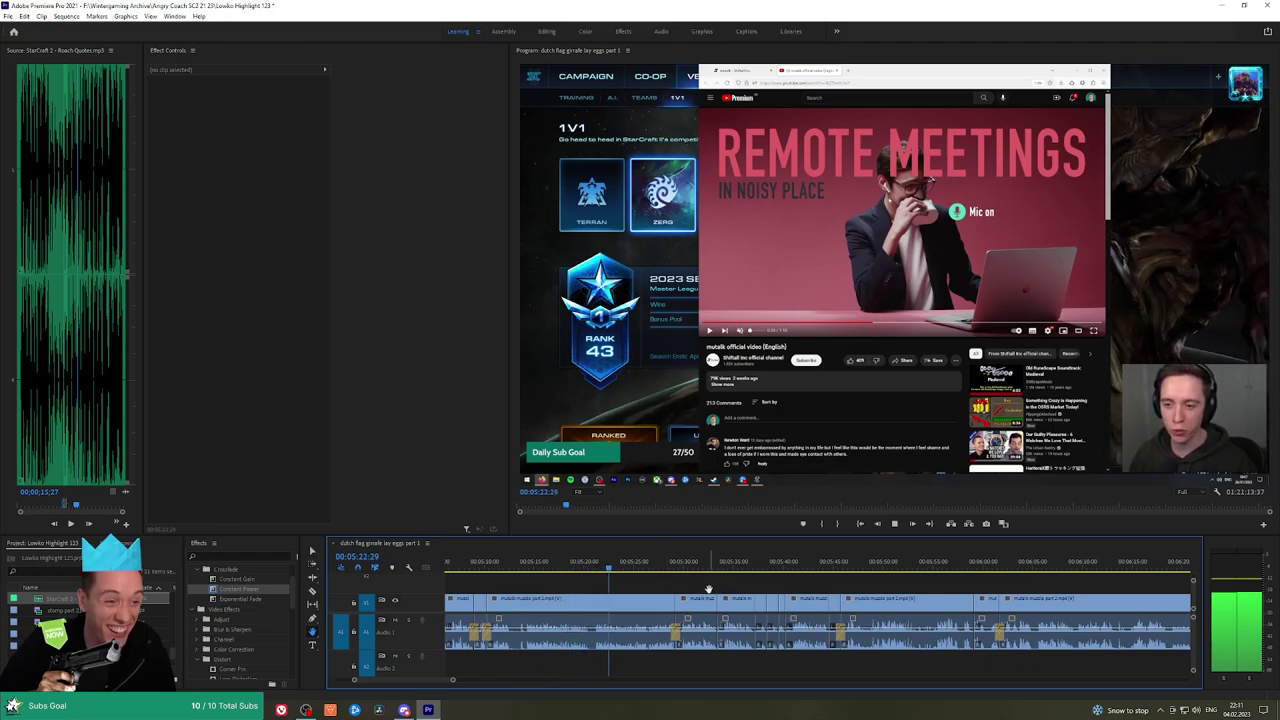
pyautogui.moveTo(708, 590); pyautogui.dragTo(669, 582)
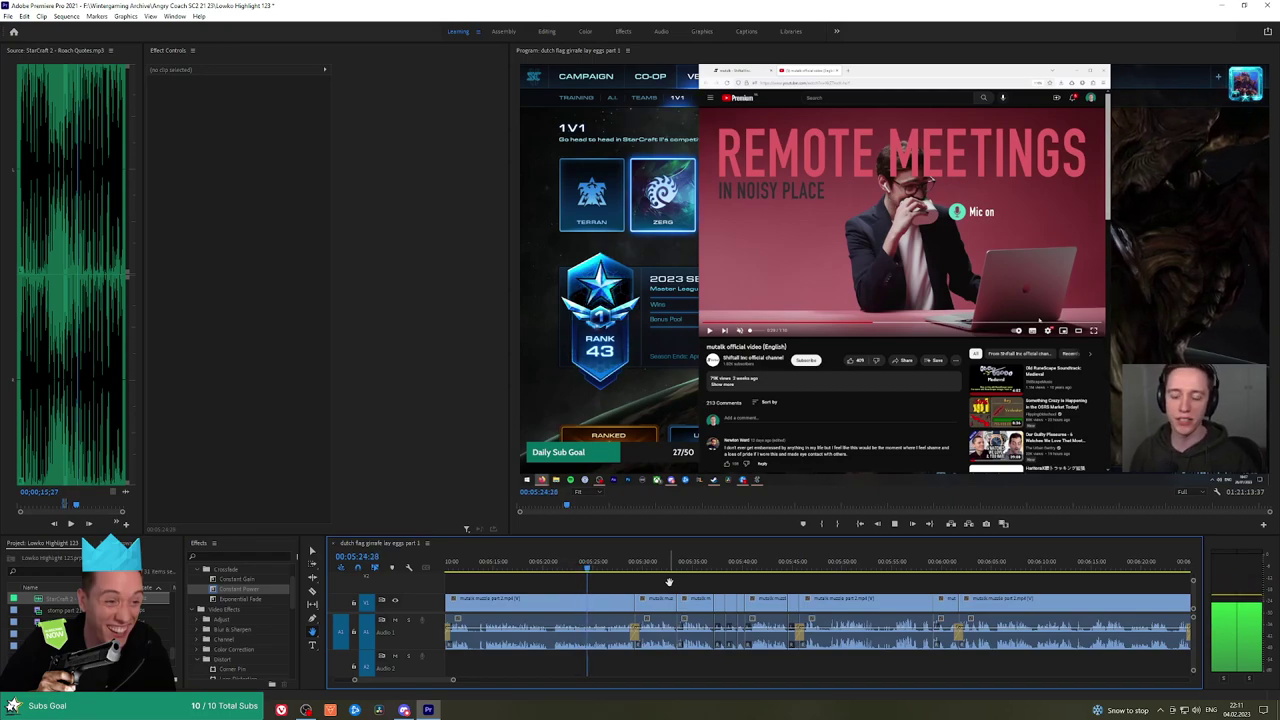
pyautogui.moveTo(734, 584); pyautogui.dragTo(684, 584)
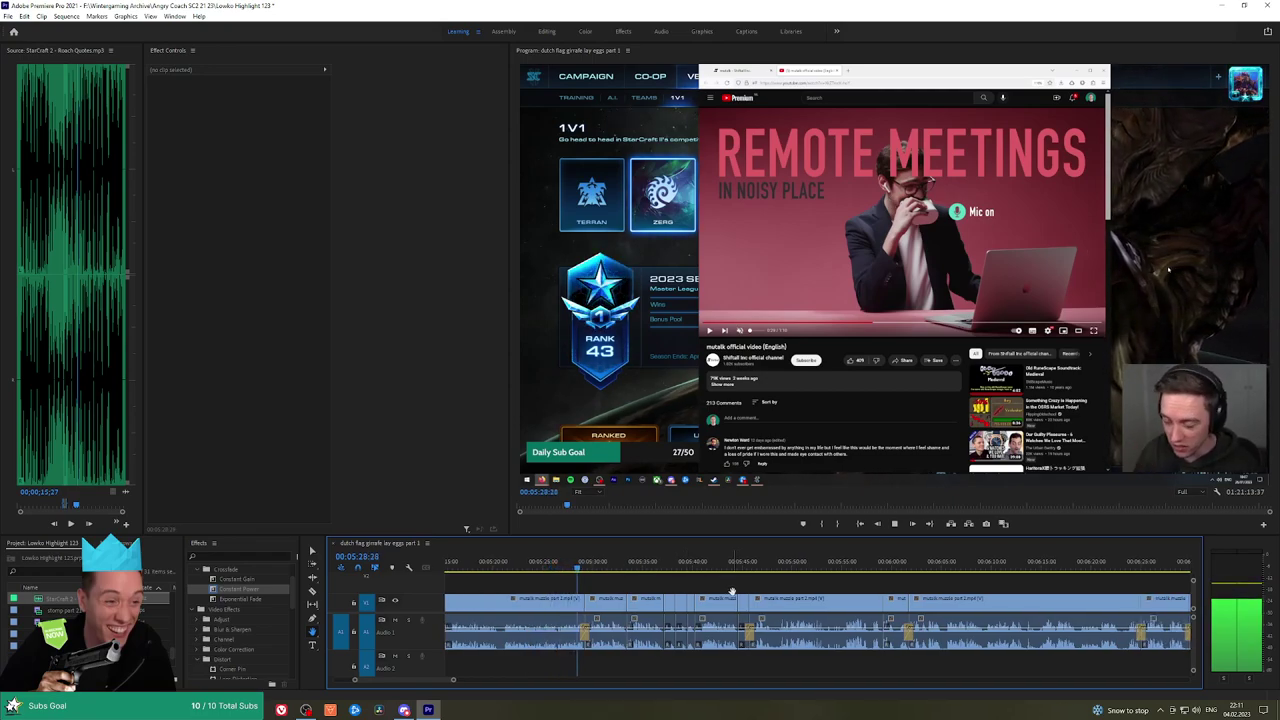
pyautogui.moveTo(733, 590); pyautogui.dragTo(724, 588)
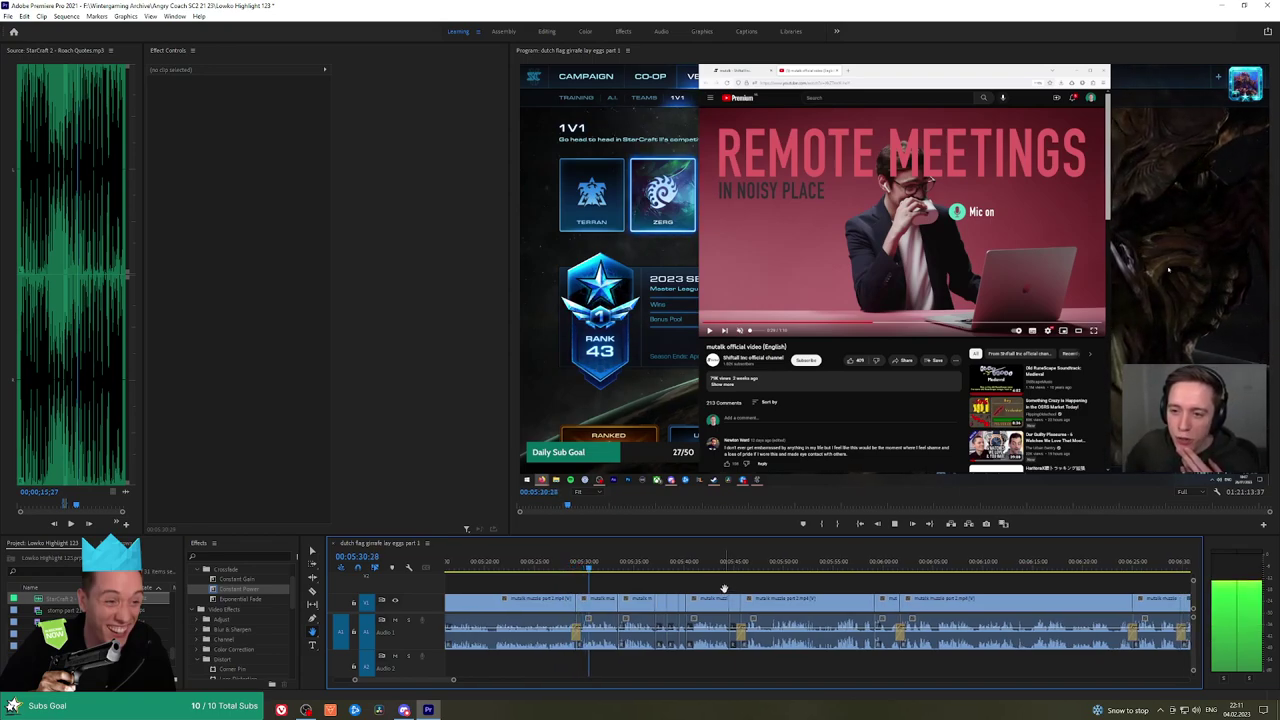
pyautogui.moveTo(724, 588); pyautogui.dragTo(644, 581)
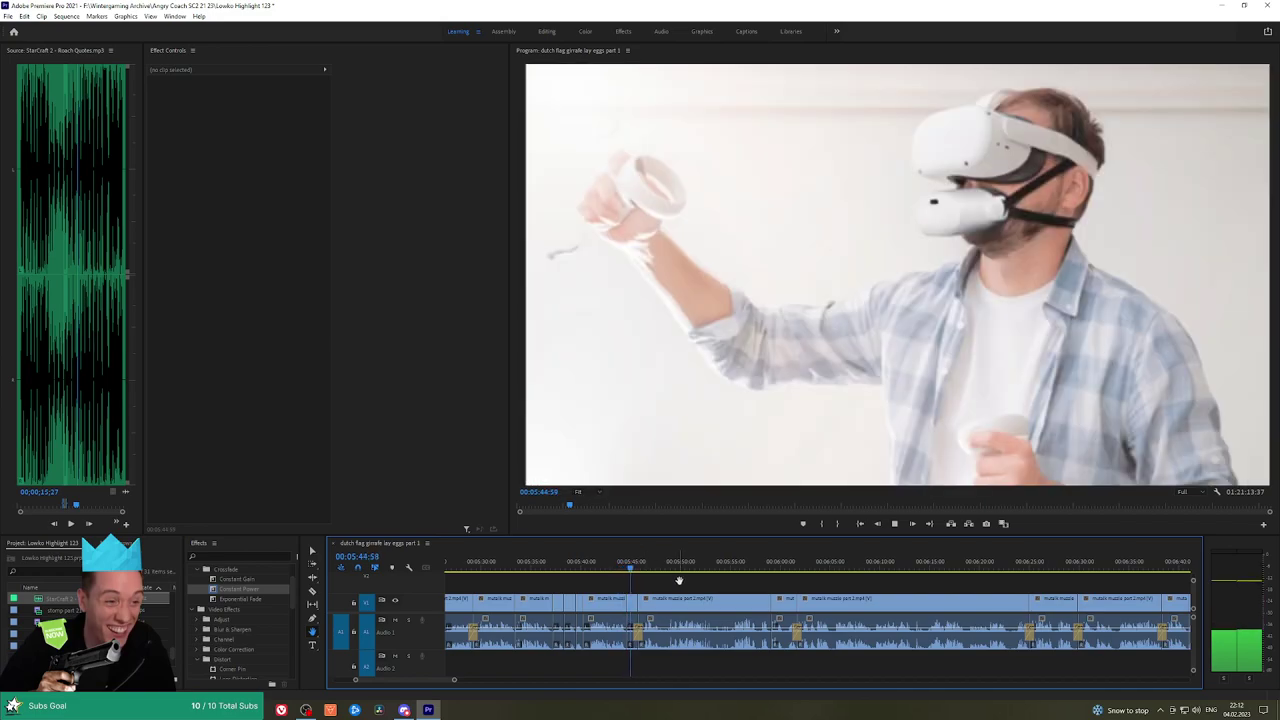
# Review playback of the VR headset picture discussion from about 00:05:44 to 00:06:16, checking its cuts and audio crossfades
pyautogui.moveTo(680, 580); pyautogui.dragTo(651, 584)
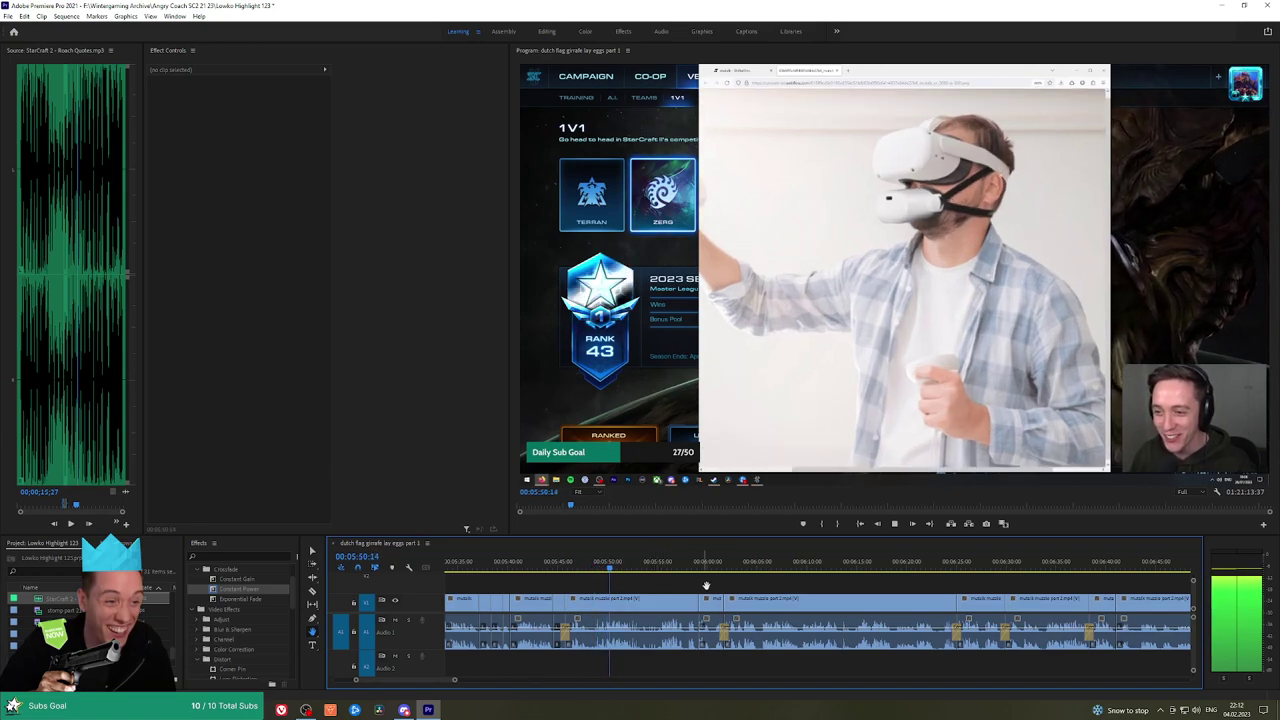
pyautogui.scroll(-1, 690, 583)
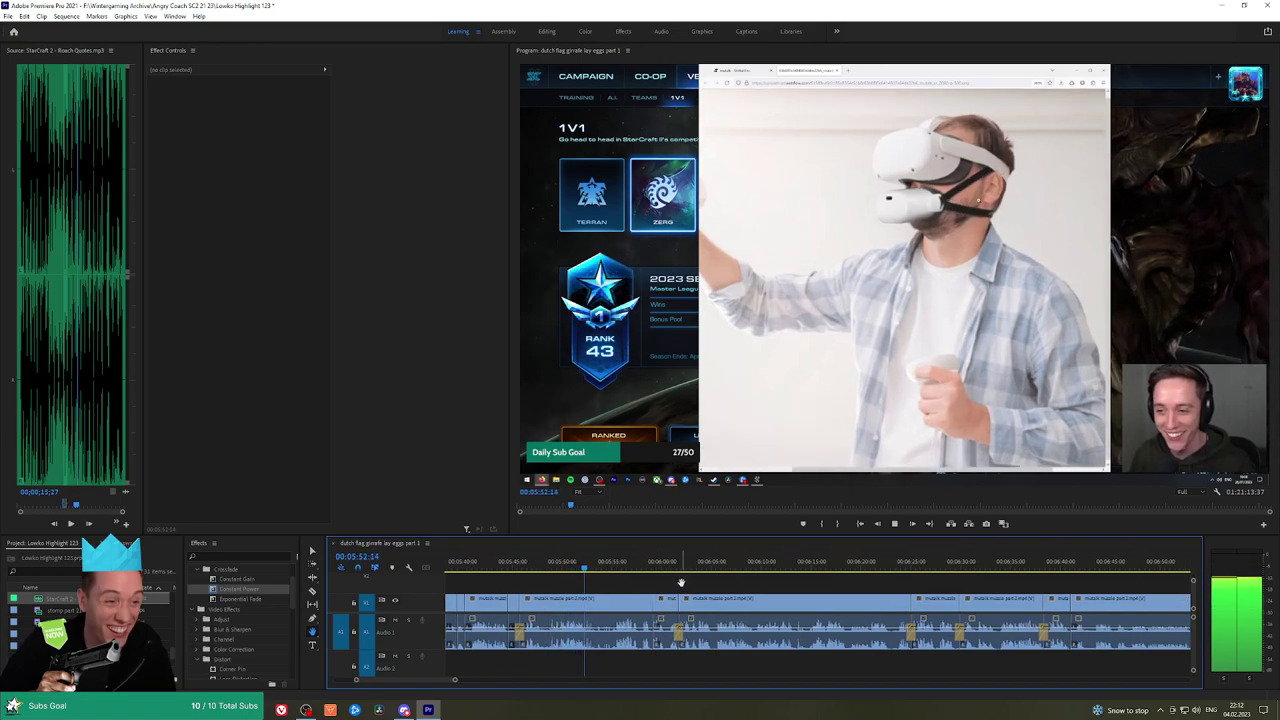
pyautogui.scroll(-1, 681, 583)
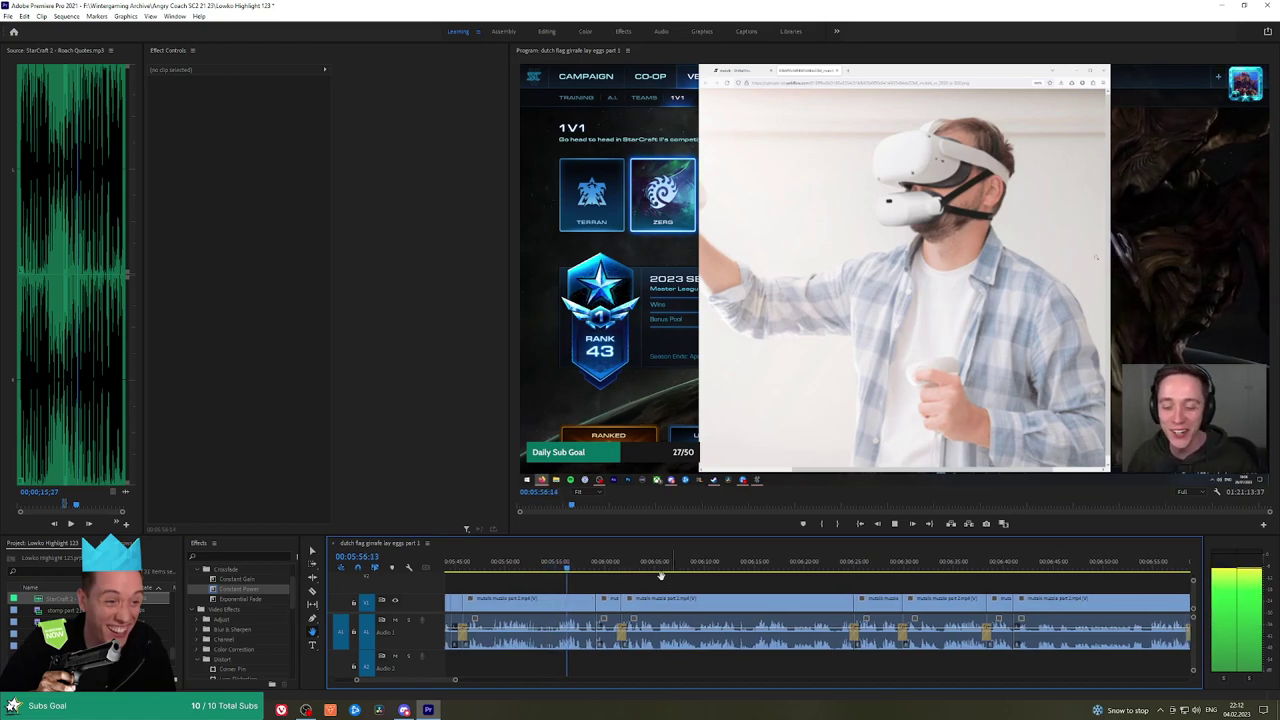
pyautogui.press('space')
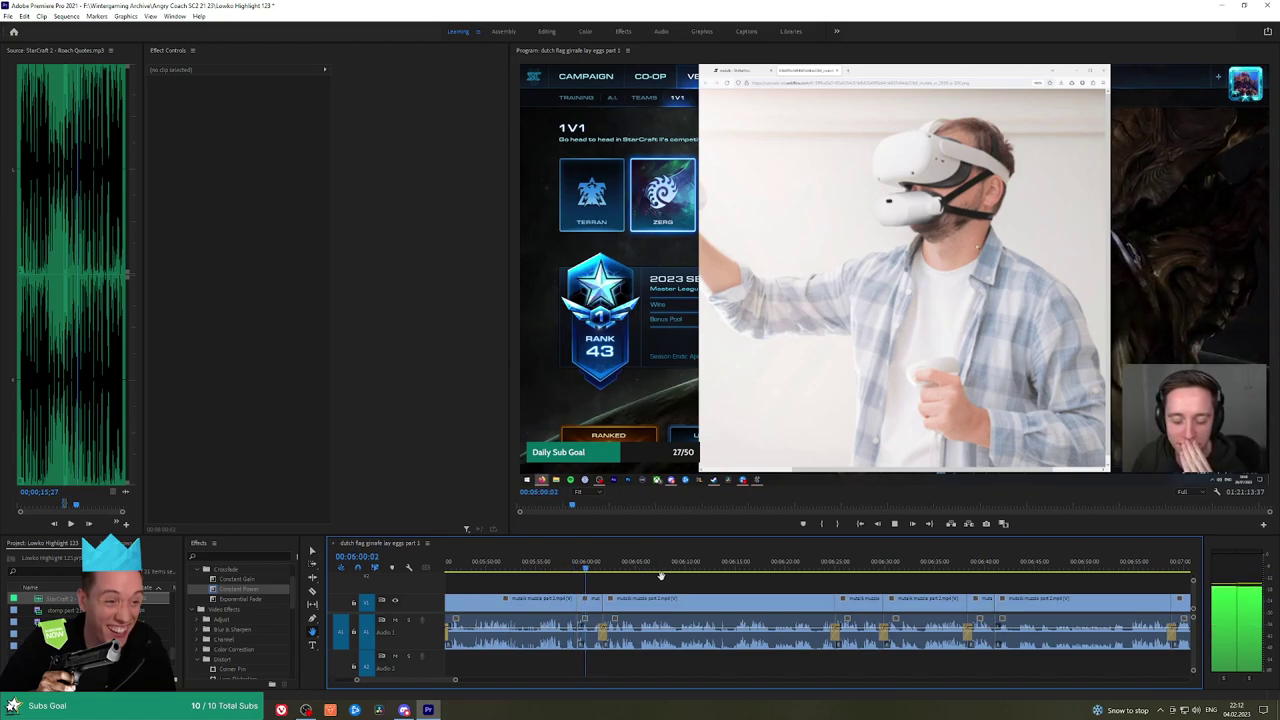
pyautogui.moveTo(718, 580); pyautogui.dragTo(679, 580)
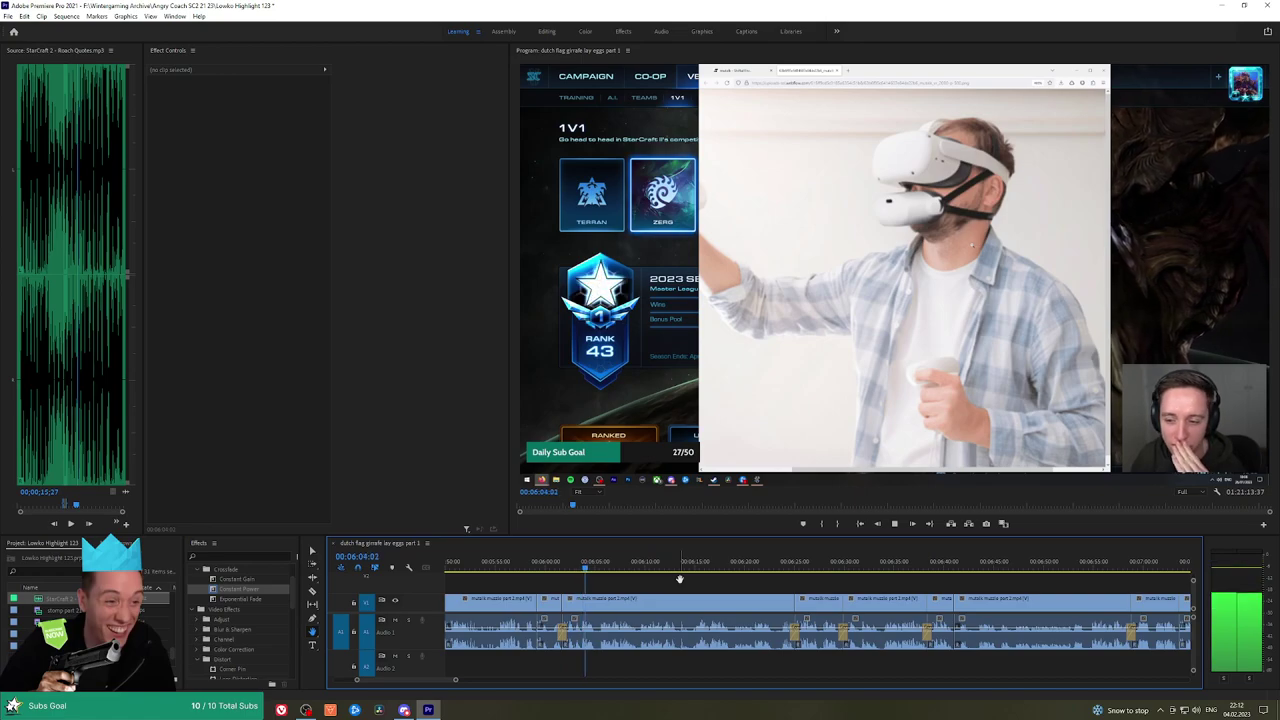
pyautogui.moveTo(709, 579); pyautogui.dragTo(635, 581)
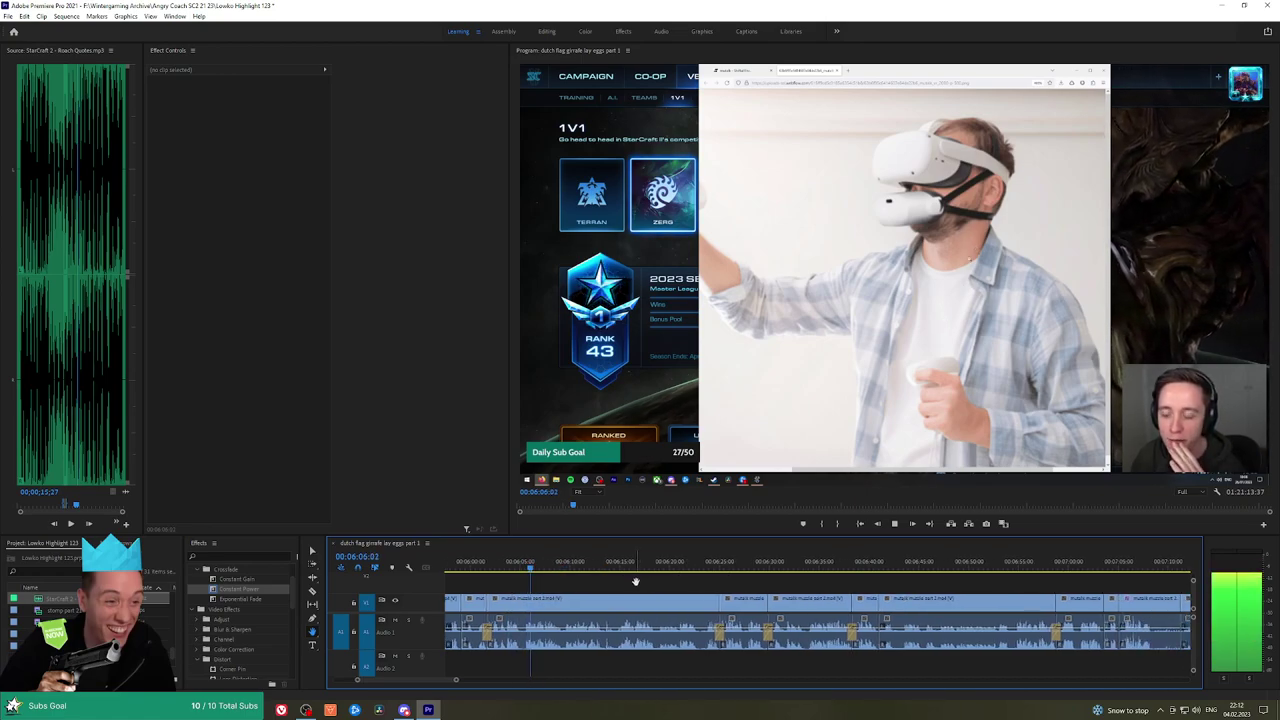
pyautogui.scroll(-2, 636, 583)
pyautogui.scroll(-1, 635, 581)
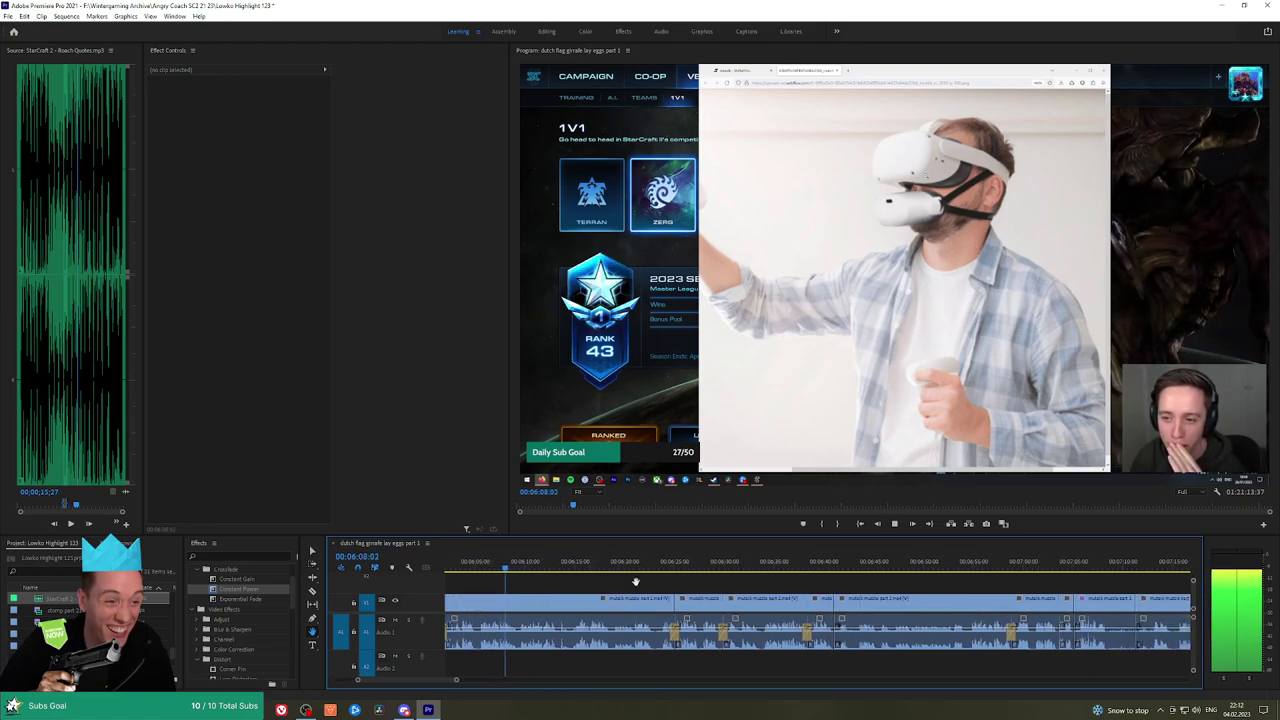
pyautogui.moveTo(646, 584); pyautogui.dragTo(633, 584)
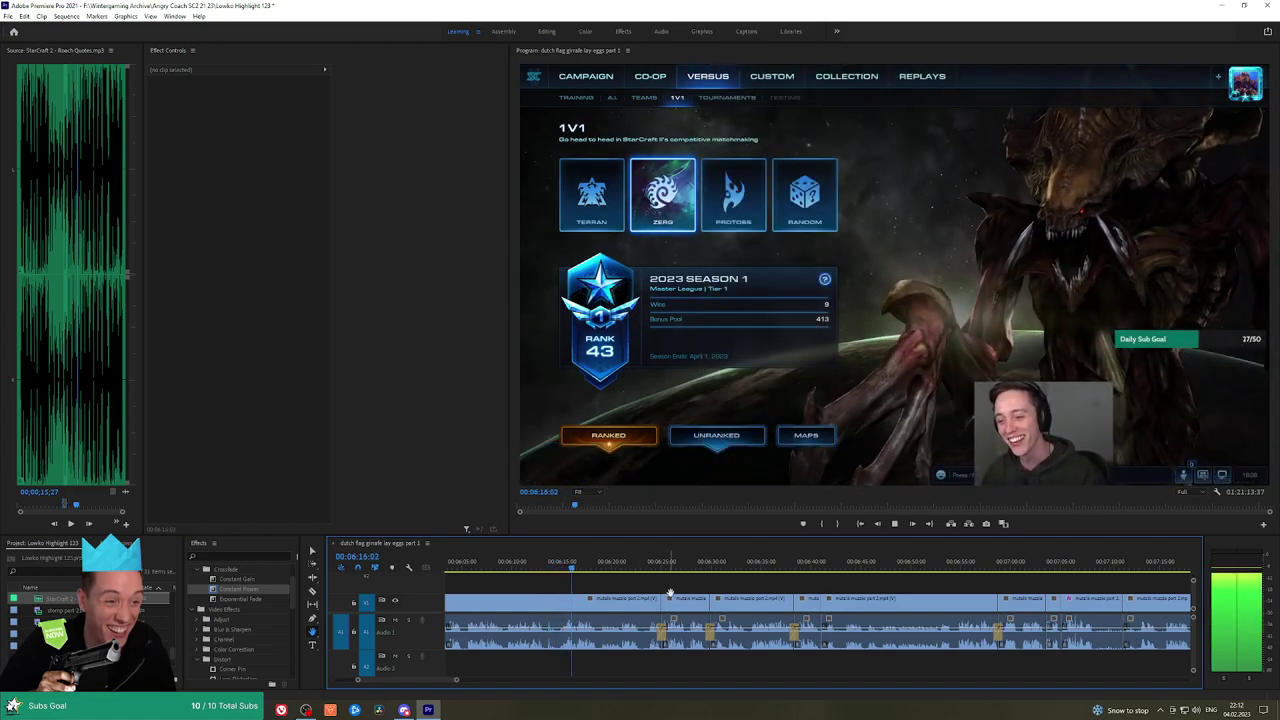
# Review playback from the StarCraft menu at about 00:06:16 through the -20db muffling graphic to 00:06:42, checking the cuts between them
pyautogui.moveTo(670, 590); pyautogui.dragTo(646, 585)
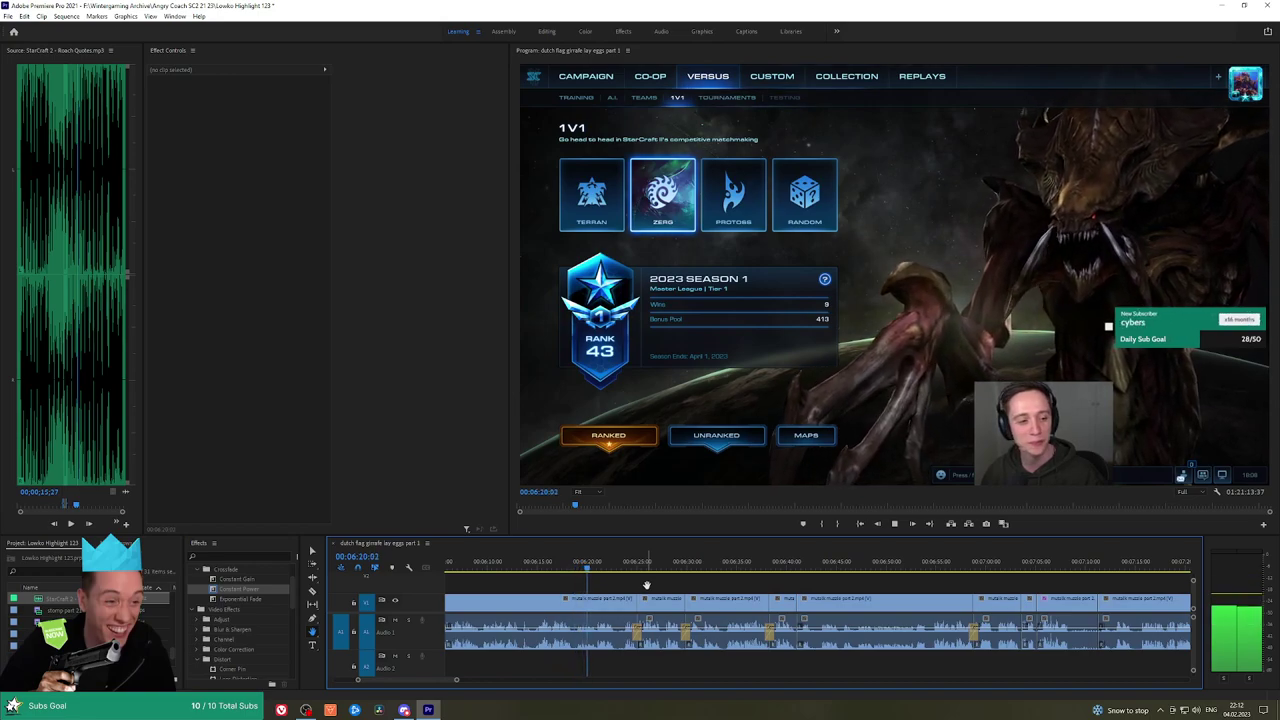
pyautogui.scroll(-3, 658, 585)
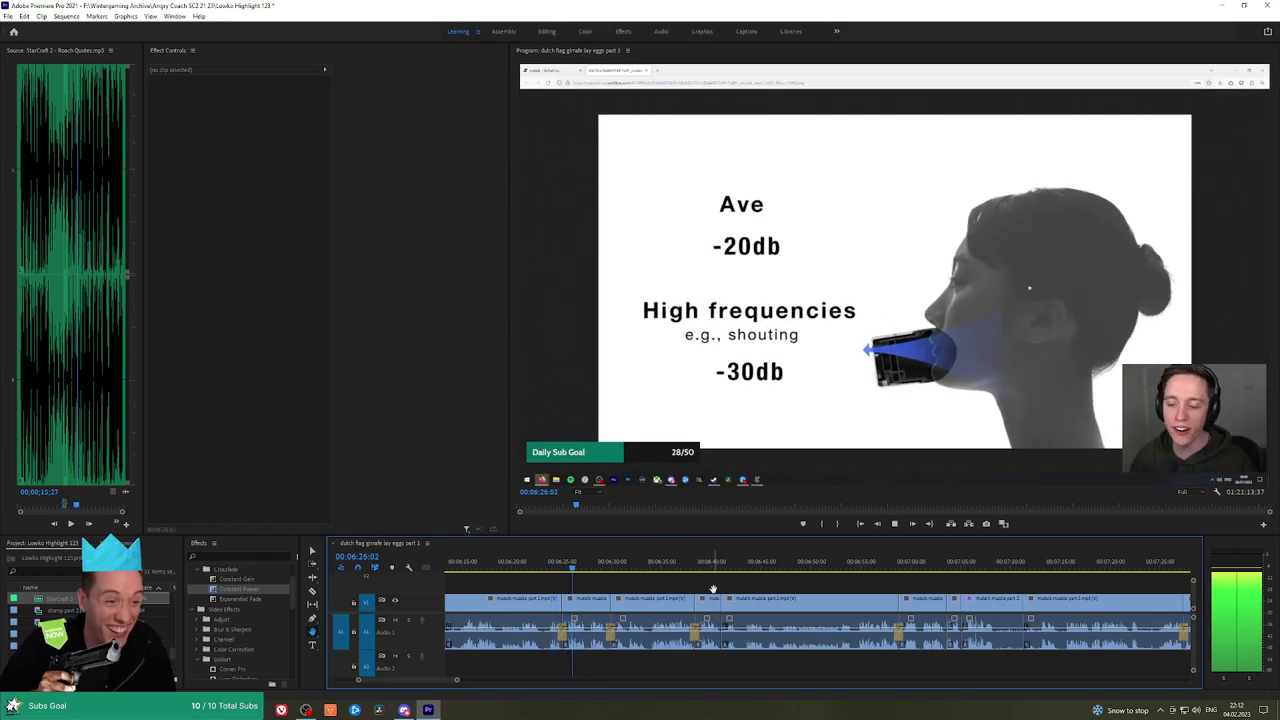
pyautogui.scroll(-3, 655, 587)
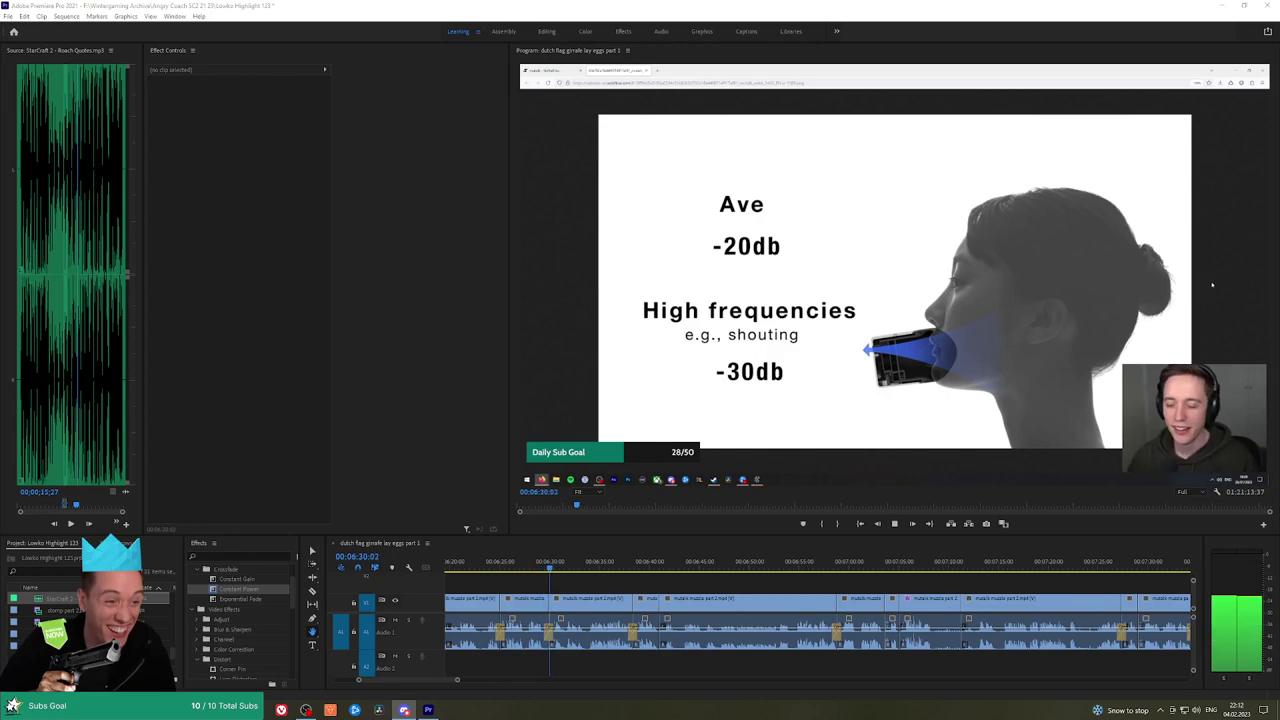
pyautogui.hotkey('alt', 'Tab')
pyautogui.scroll(-2, 687, 577)
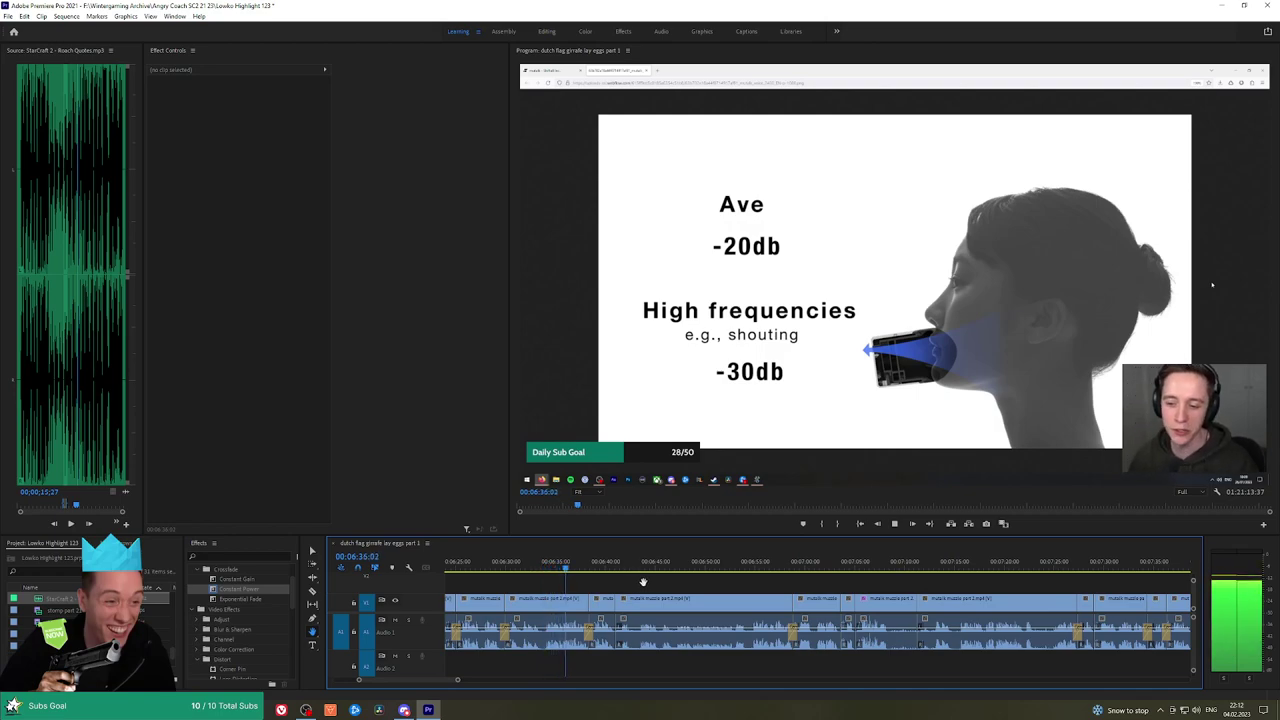
pyautogui.scroll(-1, 643, 582)
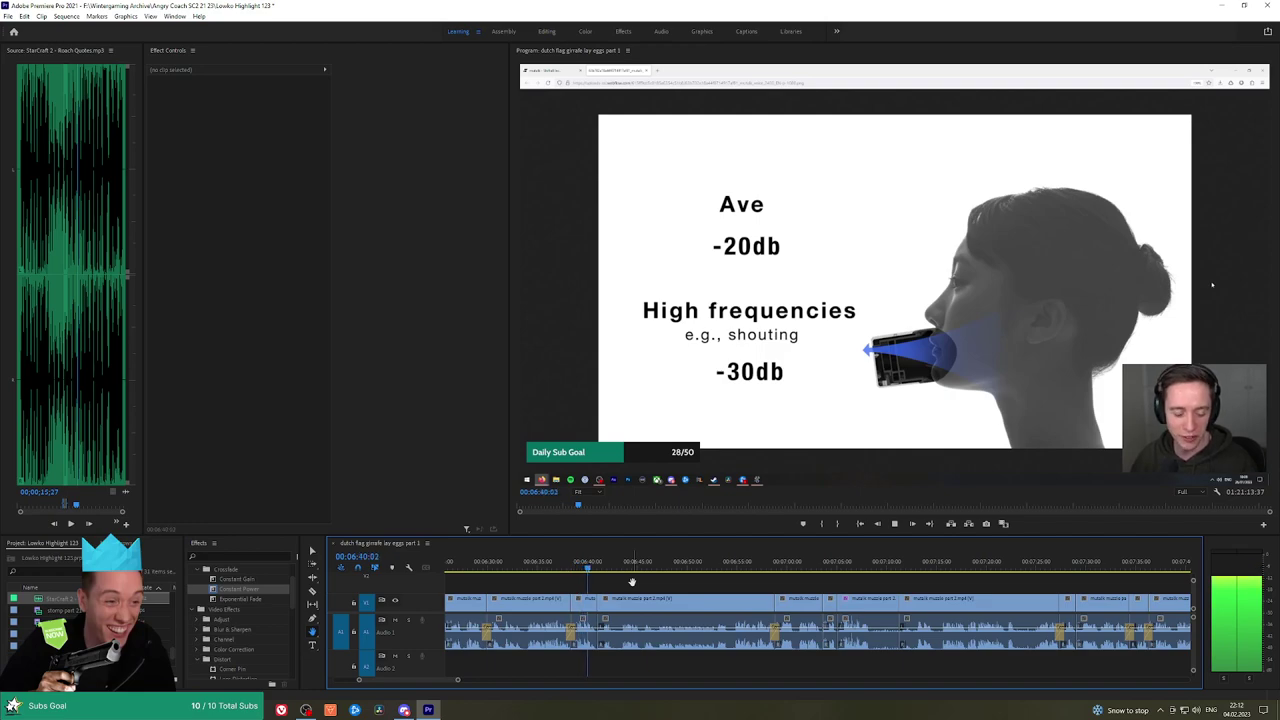
pyautogui.scroll(-2, 640, 580)
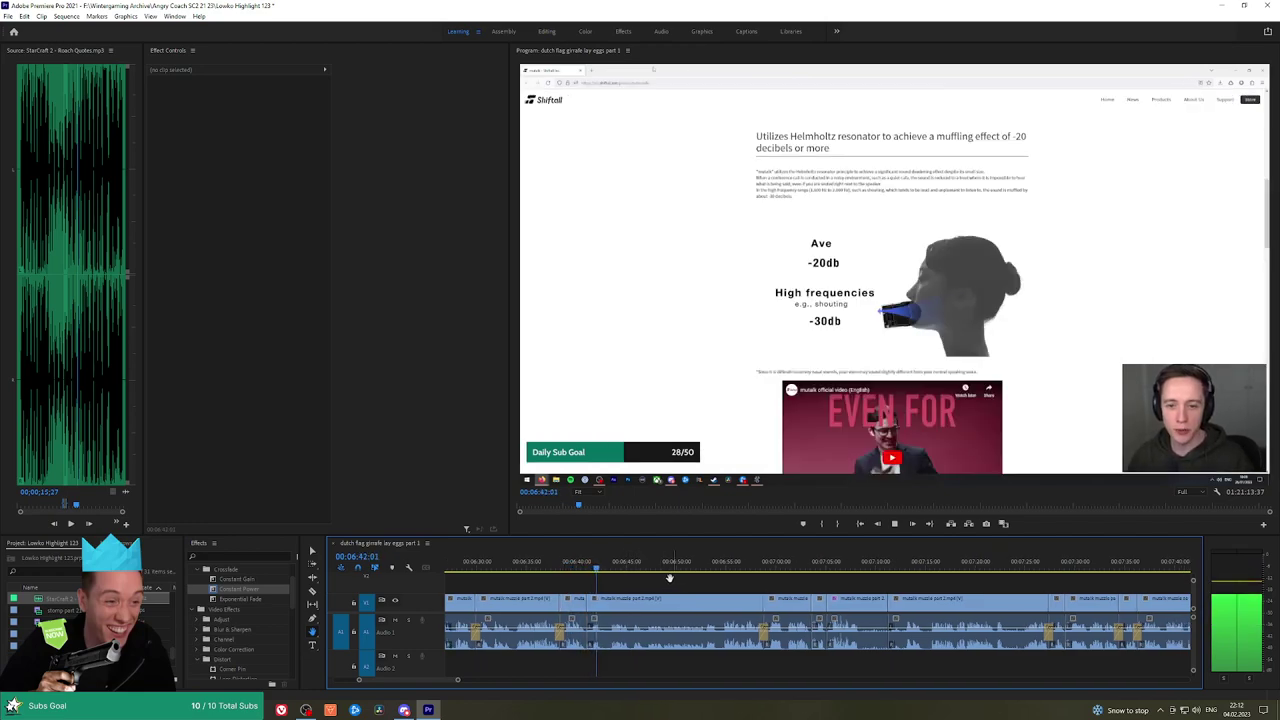
# Review playback of the Shiftall page and removable mouth pad section from about 00:06:42 to 00:07:24, checking its pacing and cuts
pyautogui.moveTo(660, 576)
pyautogui.mouseDown()
pyautogui.moveTo(649, 575)
pyautogui.moveTo(680, 575)
pyautogui.mouseUp()
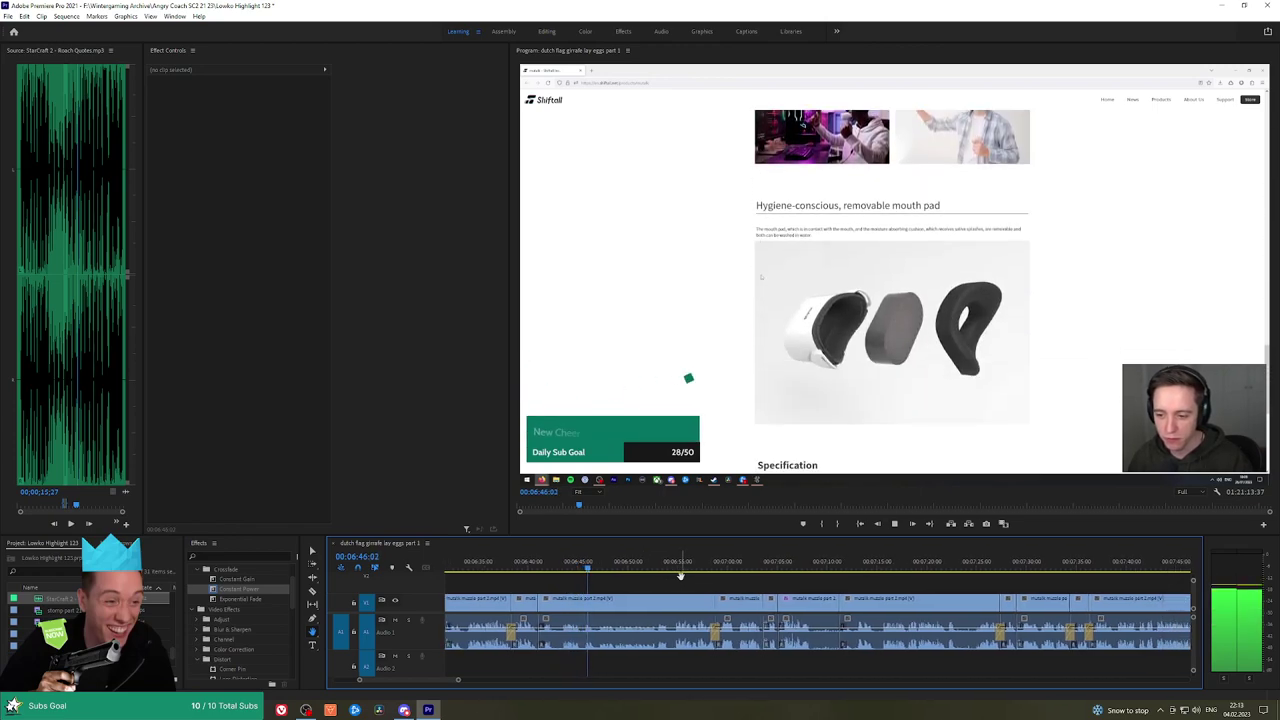
pyautogui.scroll(-2, 690, 578)
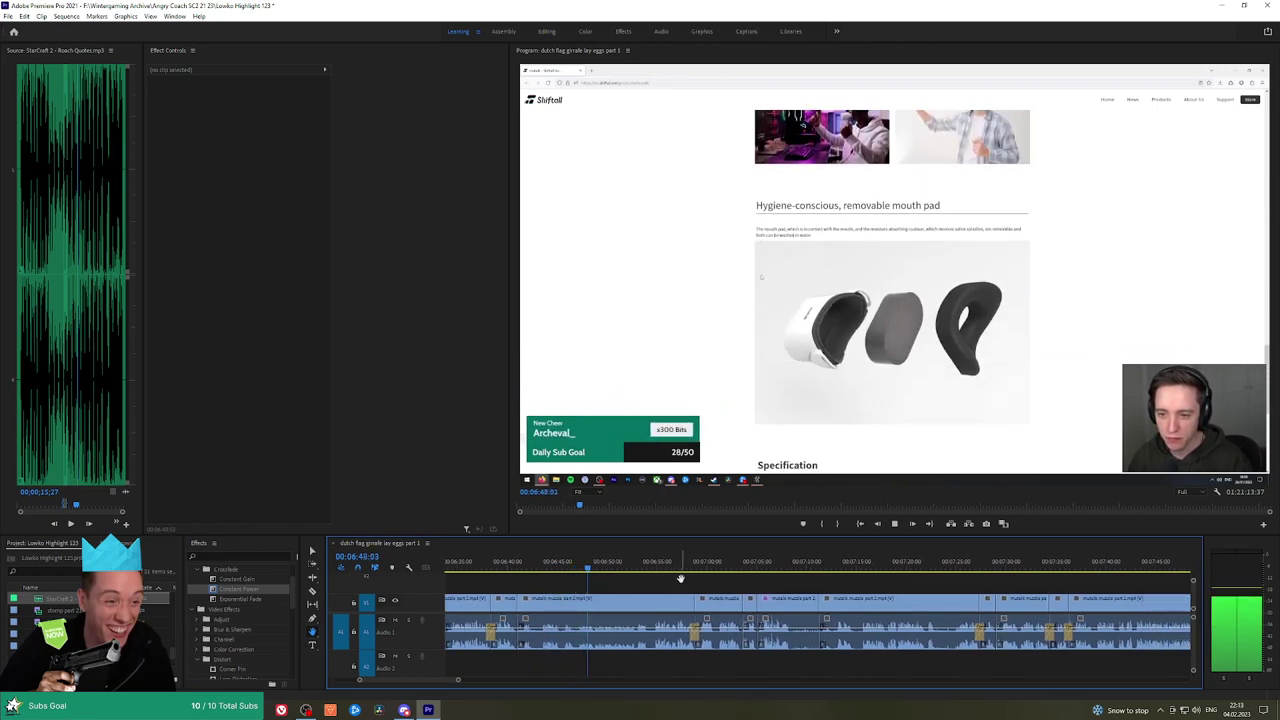
pyautogui.scroll(-2, 722, 580)
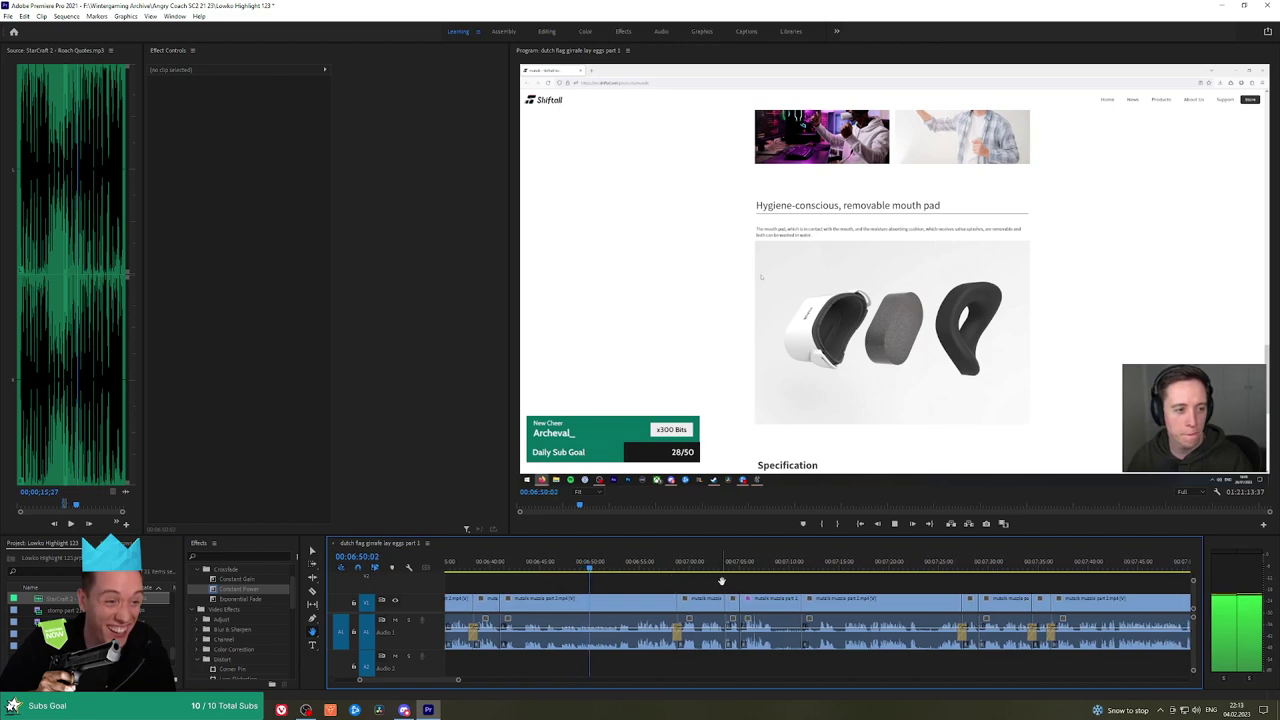
pyautogui.moveTo(721, 580); pyautogui.dragTo(714, 580)
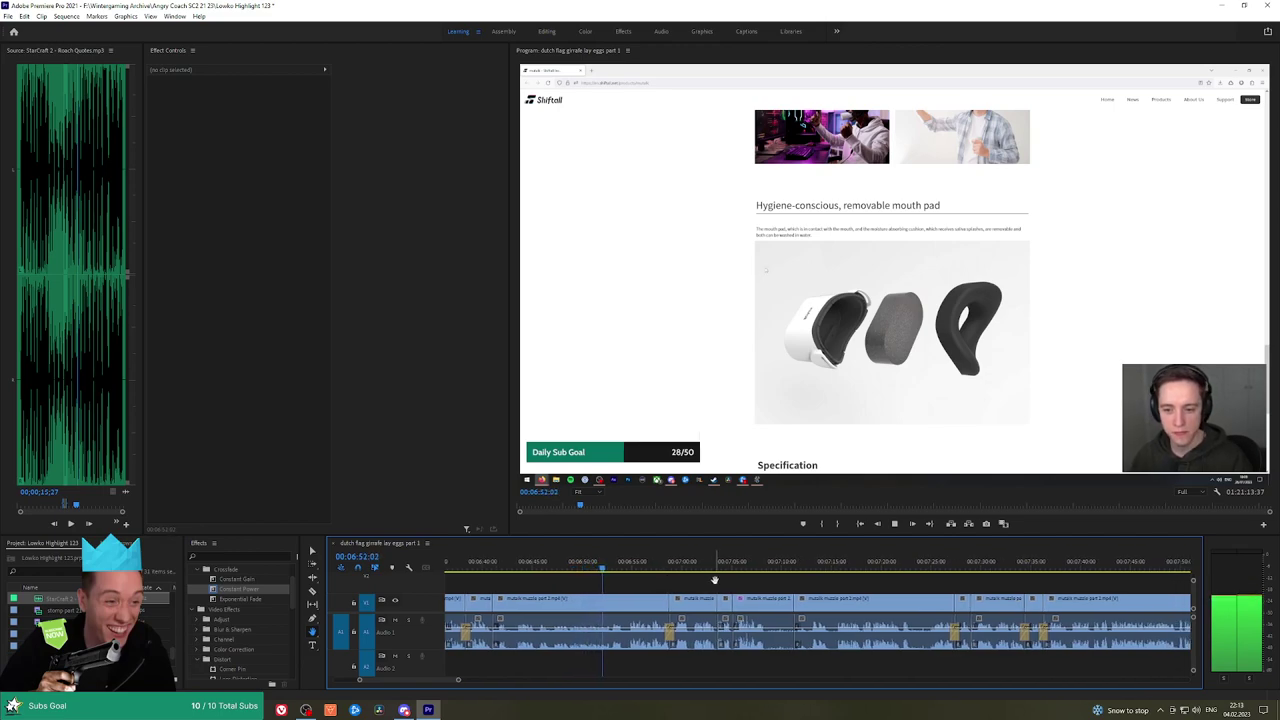
pyautogui.scroll(-4, 686, 582)
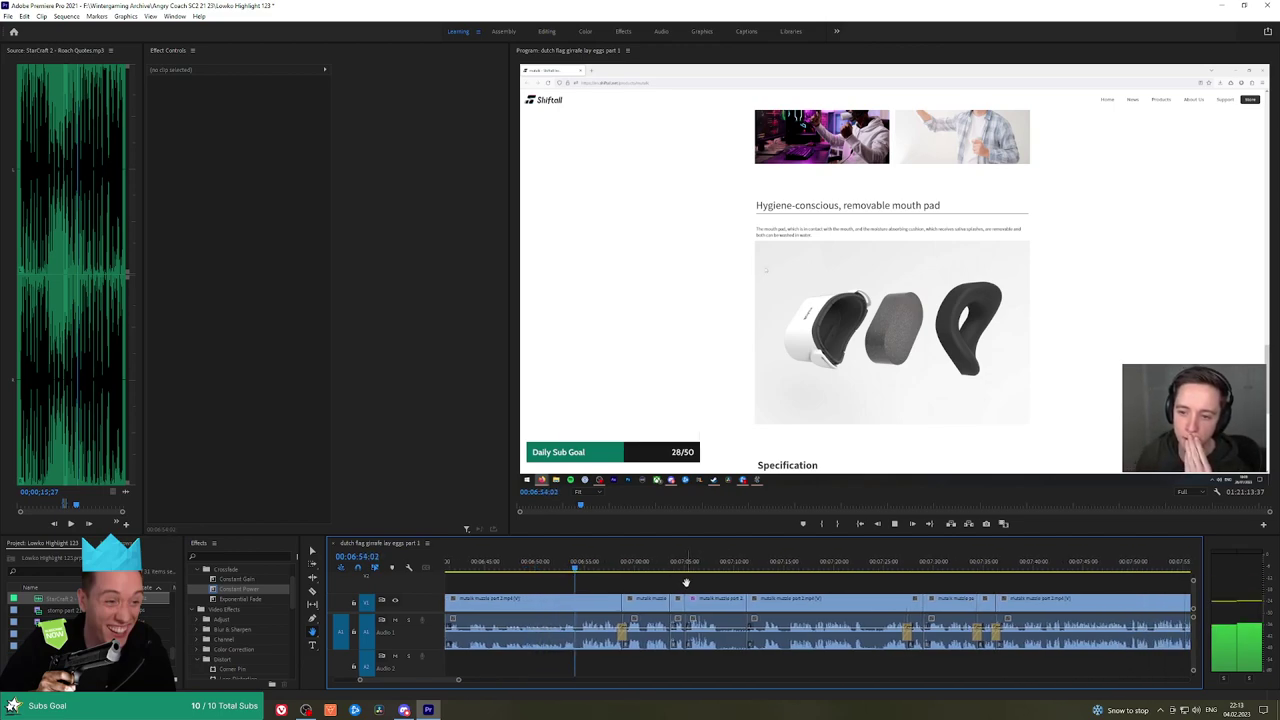
pyautogui.moveTo(746, 587); pyautogui.dragTo(690, 583)
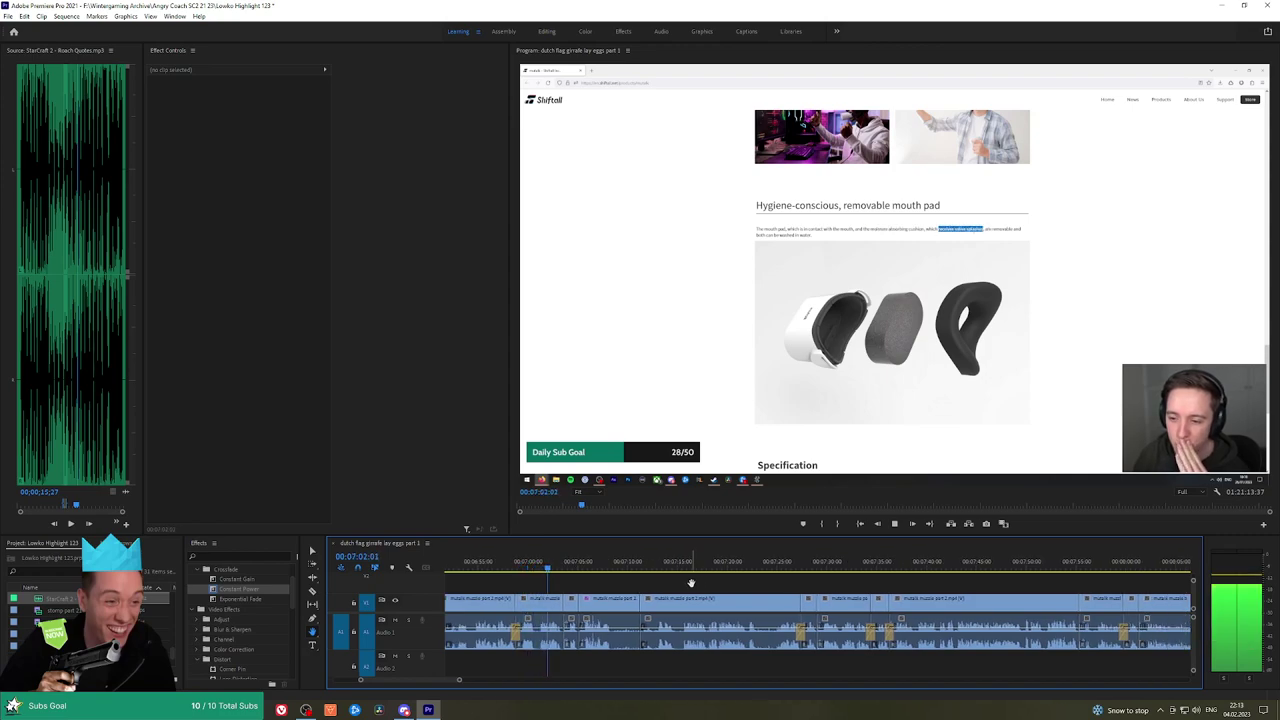
pyautogui.moveTo(725, 583); pyautogui.dragTo(703, 583)
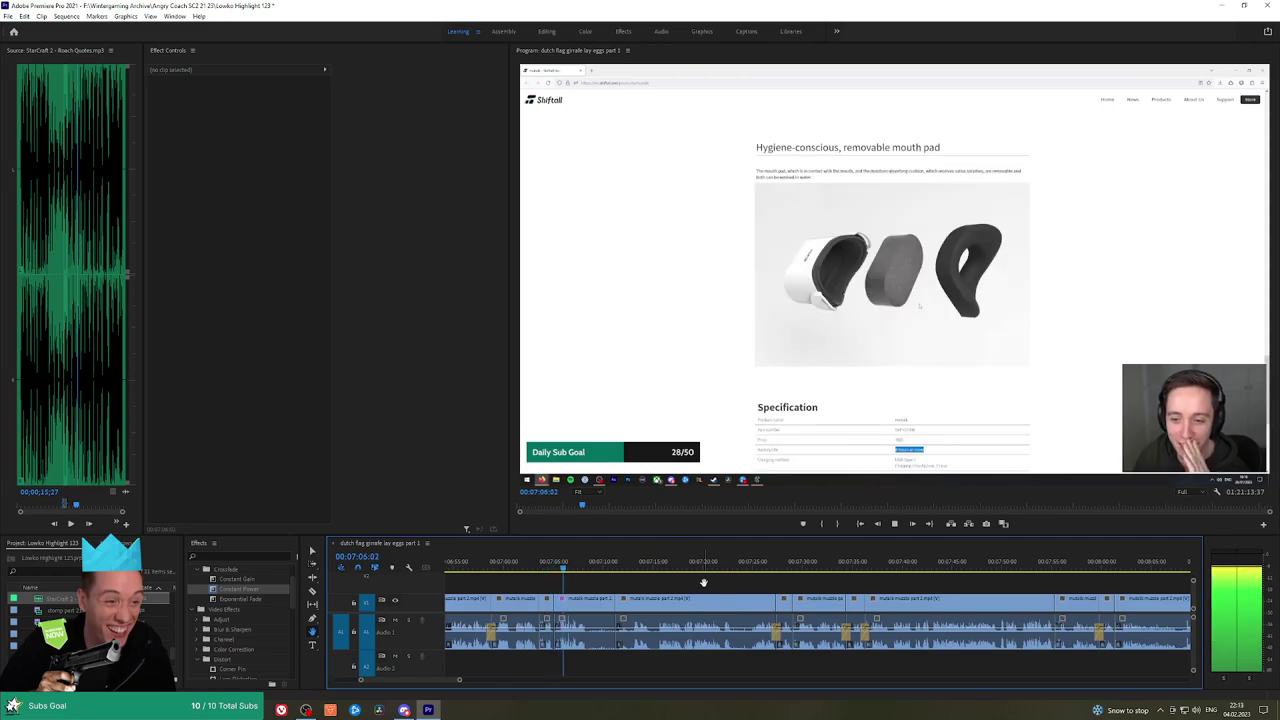
pyautogui.moveTo(720, 585); pyautogui.dragTo(701, 582)
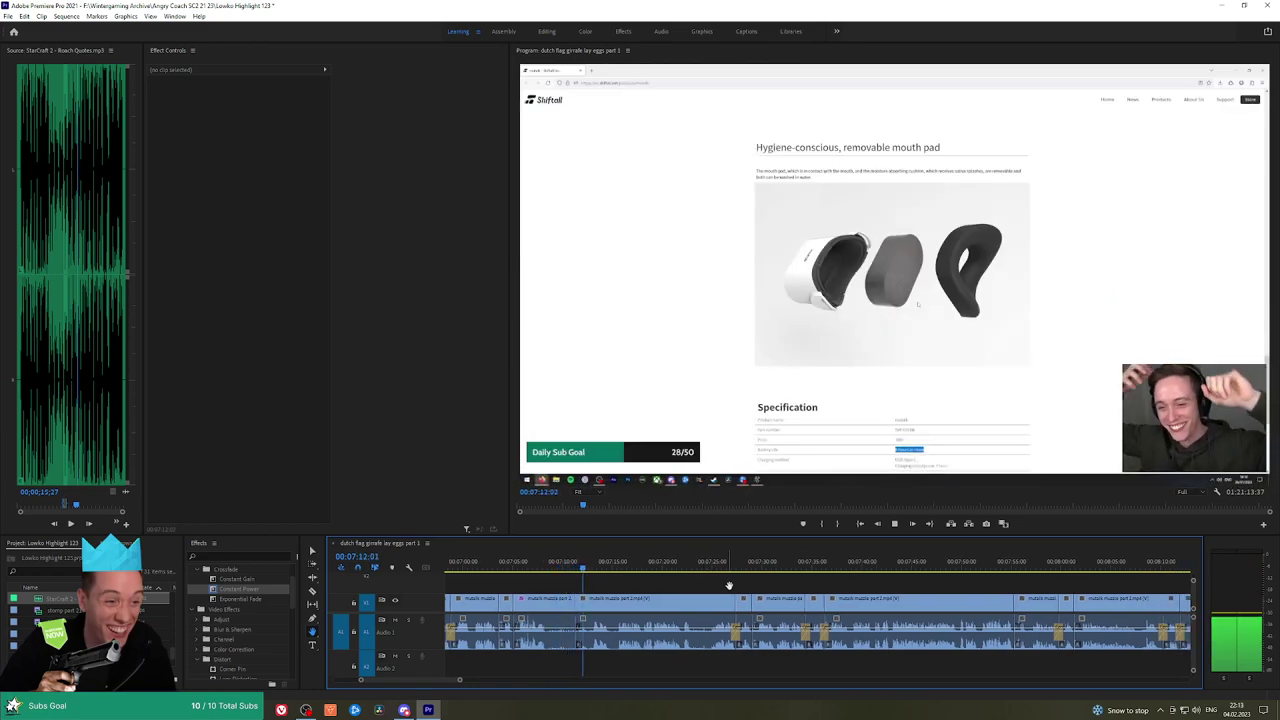
pyautogui.moveTo(739, 584); pyautogui.dragTo(668, 582)
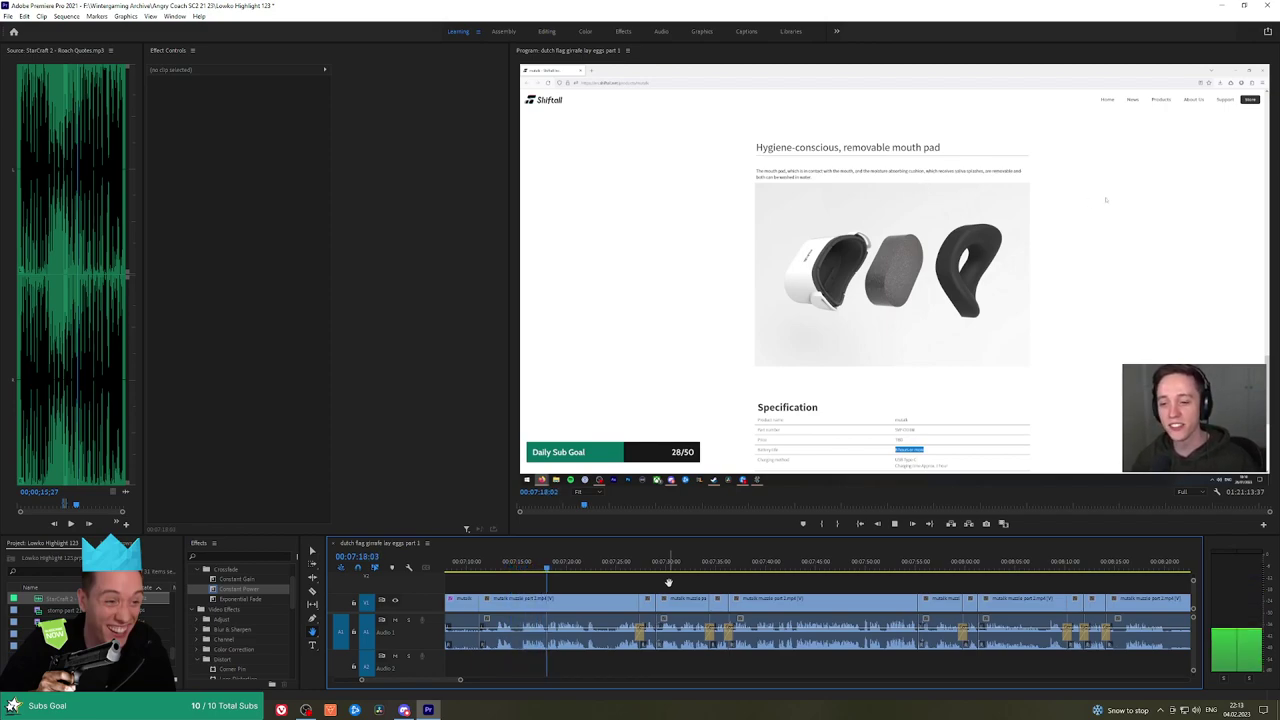
pyautogui.moveTo(669, 583); pyautogui.dragTo(652, 583)
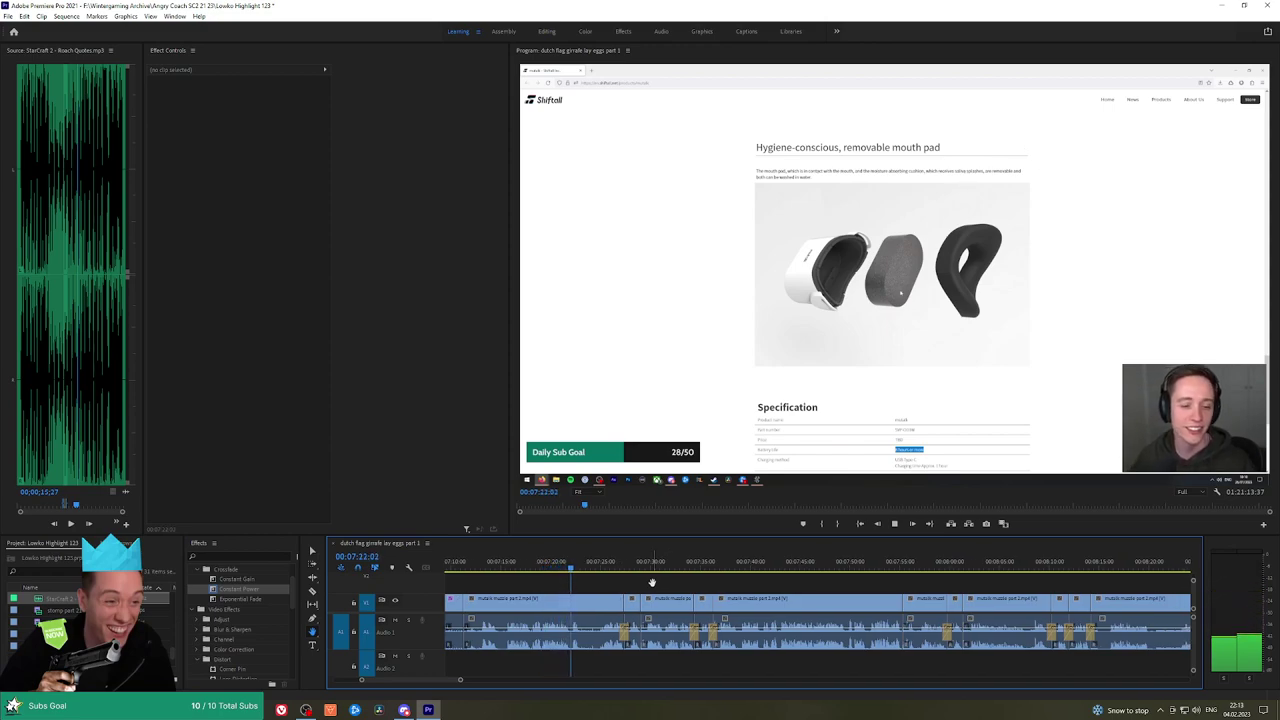
pyautogui.moveTo(706, 584); pyautogui.dragTo(672, 585)
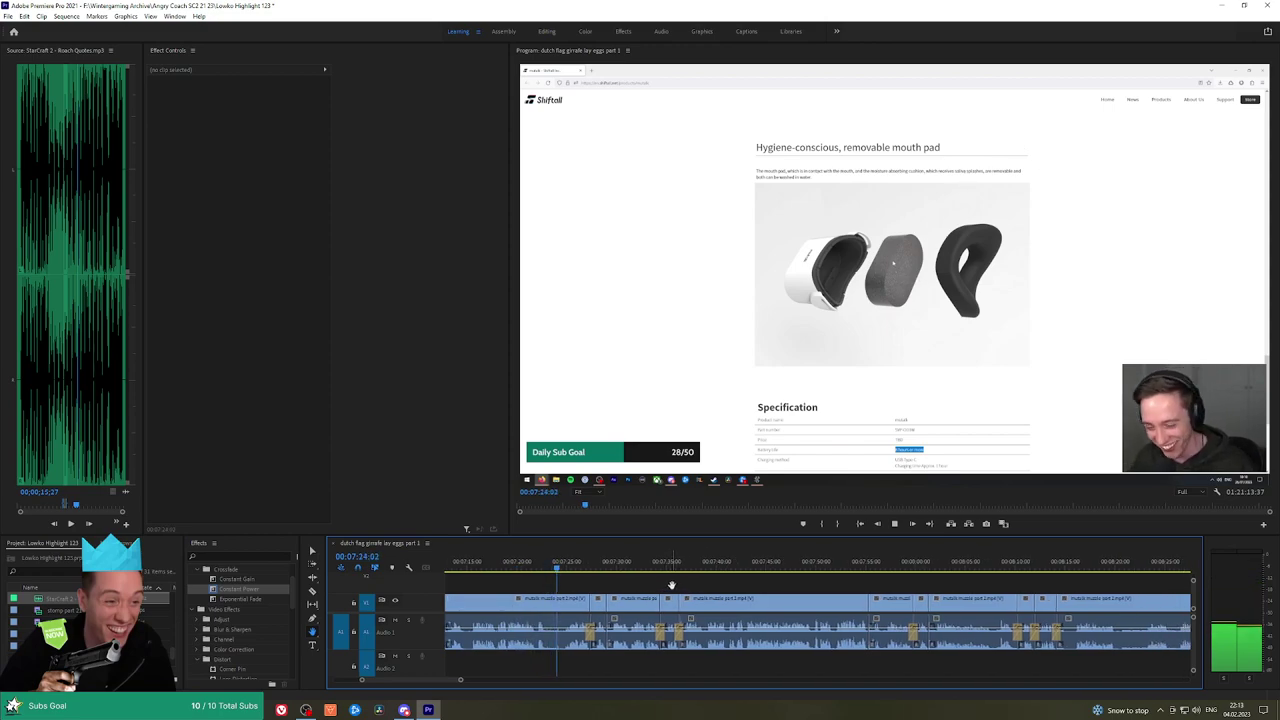
# Review playback from the end of the Shiftall page at about 00:07:24 through the Ancient Cistern LE loading screen to the Kotaku article at 00:09:16
pyautogui.scroll(-2, 665, 583)
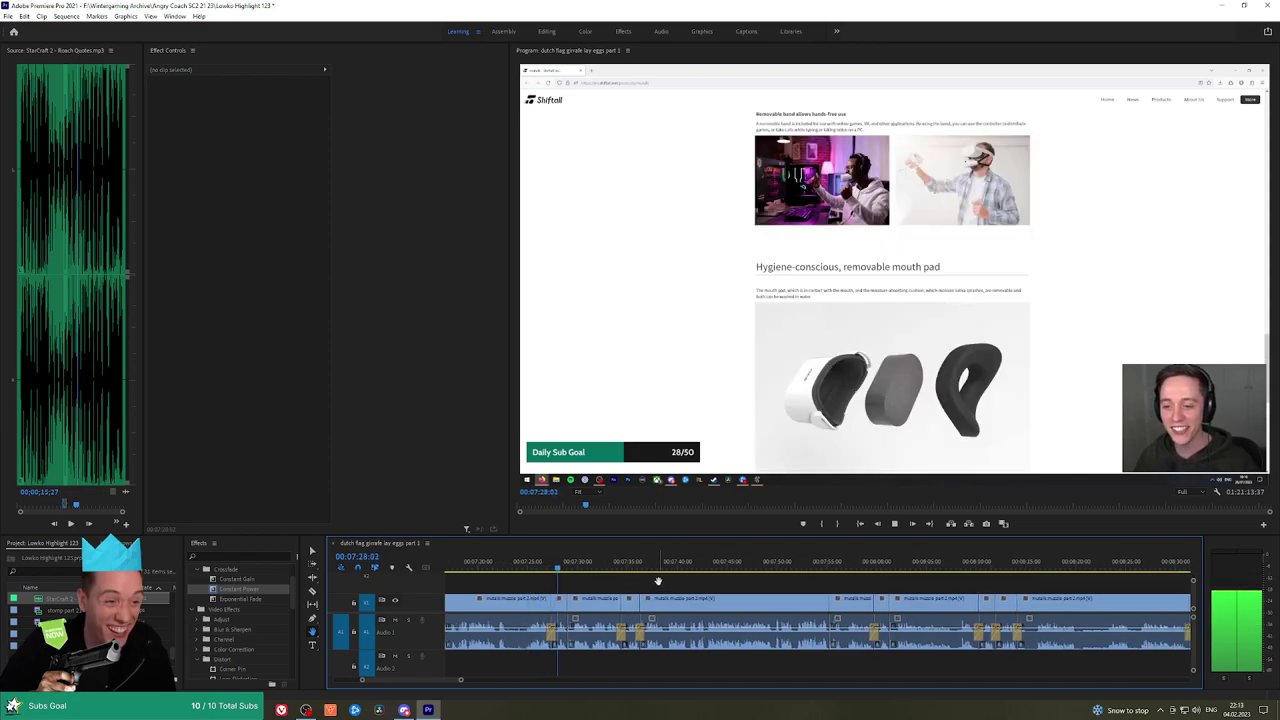
pyautogui.scroll(-1, 670, 581)
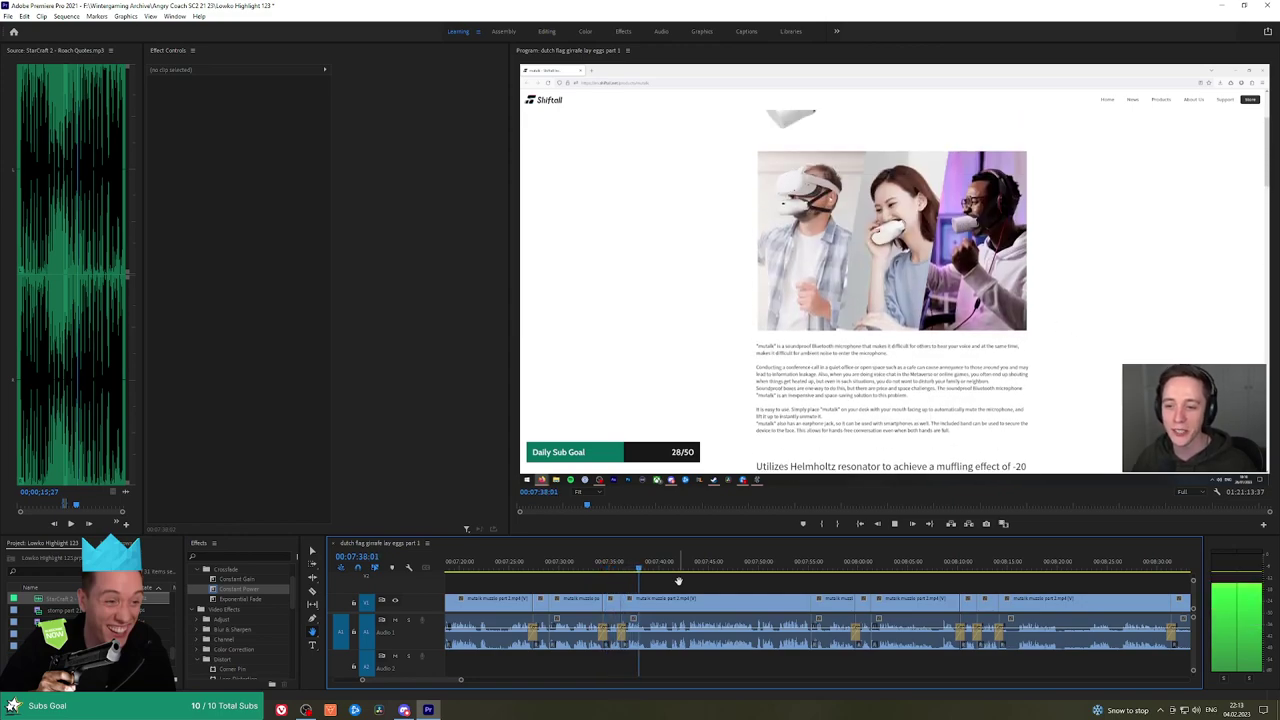
pyautogui.moveTo(705, 581); pyautogui.dragTo(674, 578)
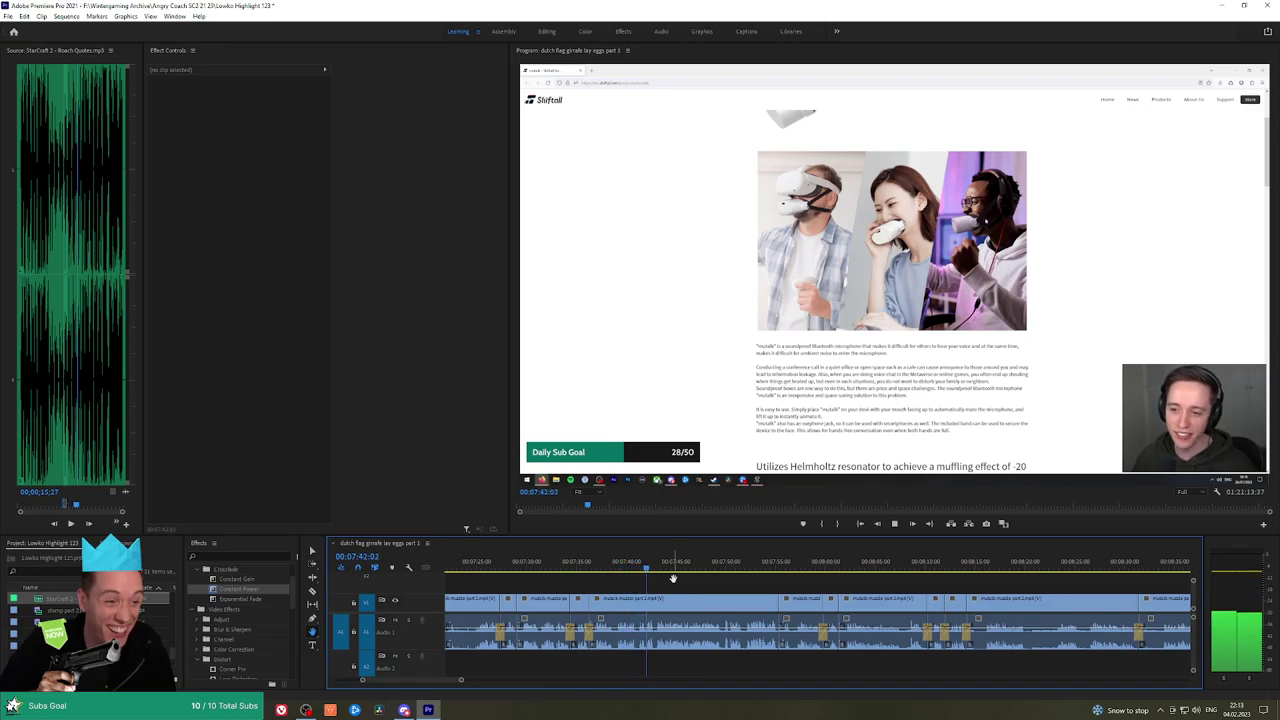
pyautogui.moveTo(691, 580); pyautogui.dragTo(676, 578)
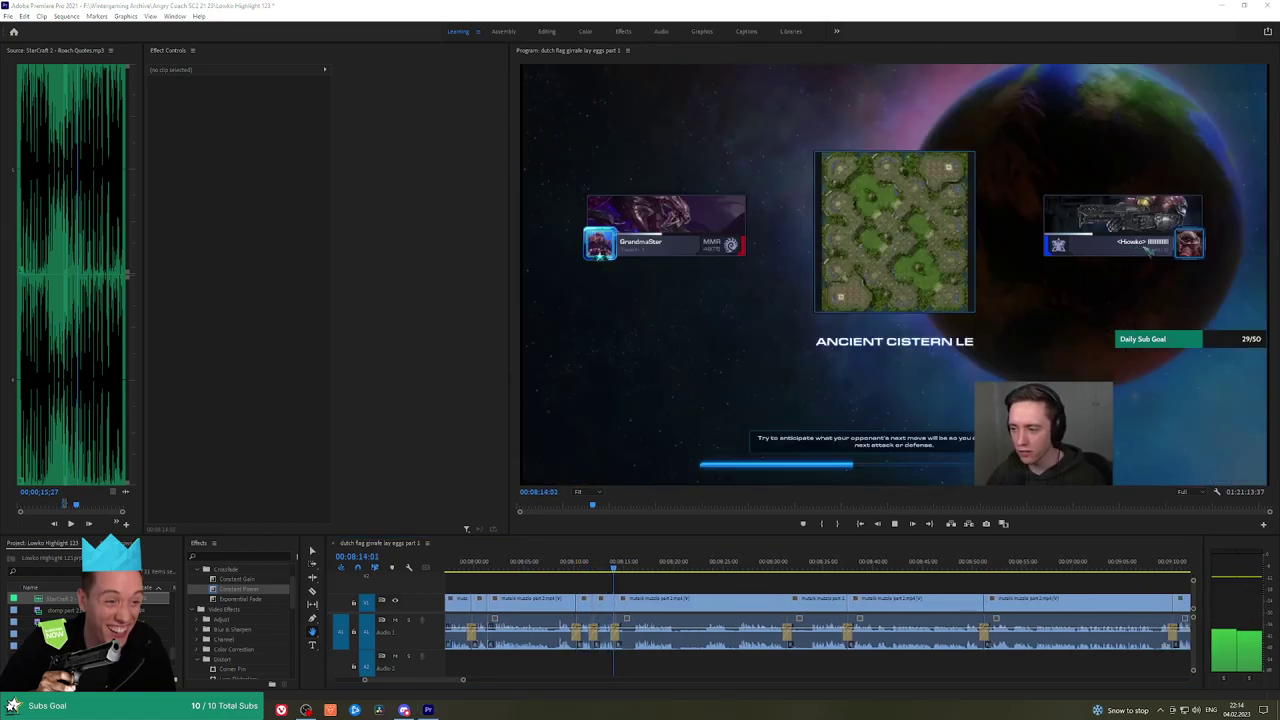
pyautogui.moveTo(697, 583)
pyautogui.mouseDown()
pyautogui.moveTo(636, 580)
pyautogui.moveTo(681, 577)
pyautogui.mouseUp()
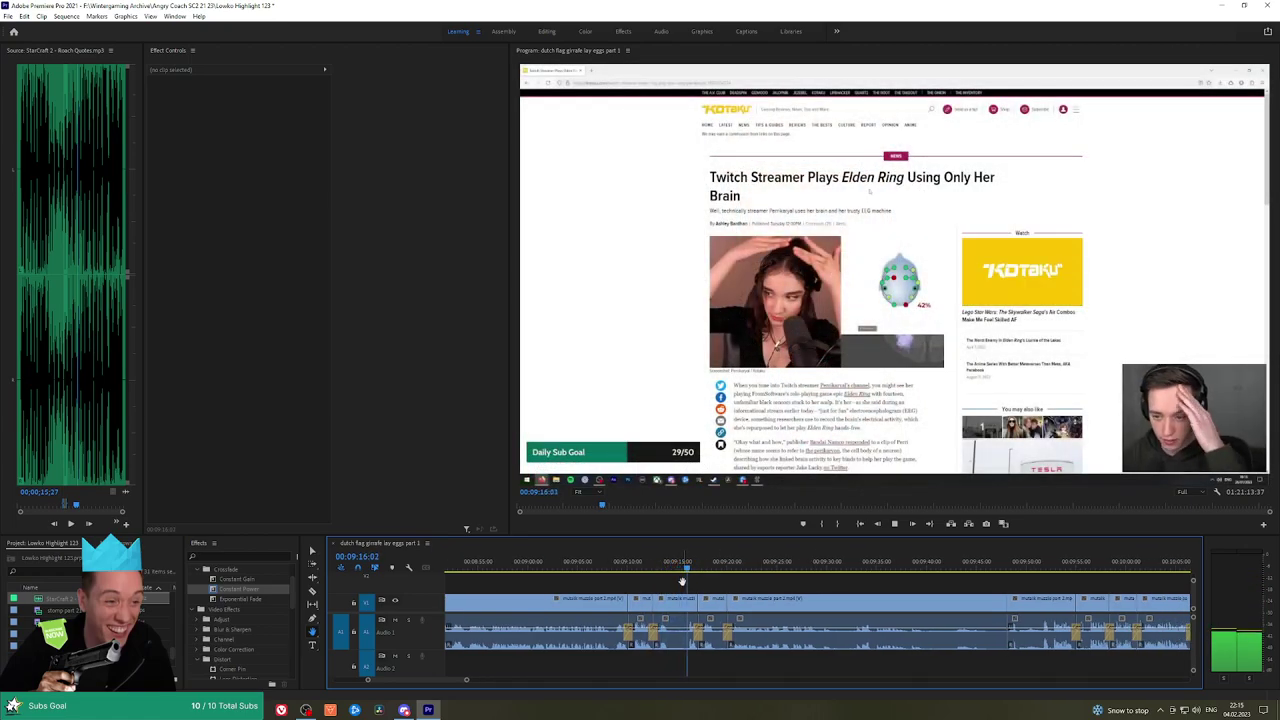
# Cut the leftover pause out of the Kotaku article section at about 00:09:14, ripple-deleting the gap, and play the sequence from the join
pyautogui.scroll(2, 700, 581)
pyautogui.press('c')
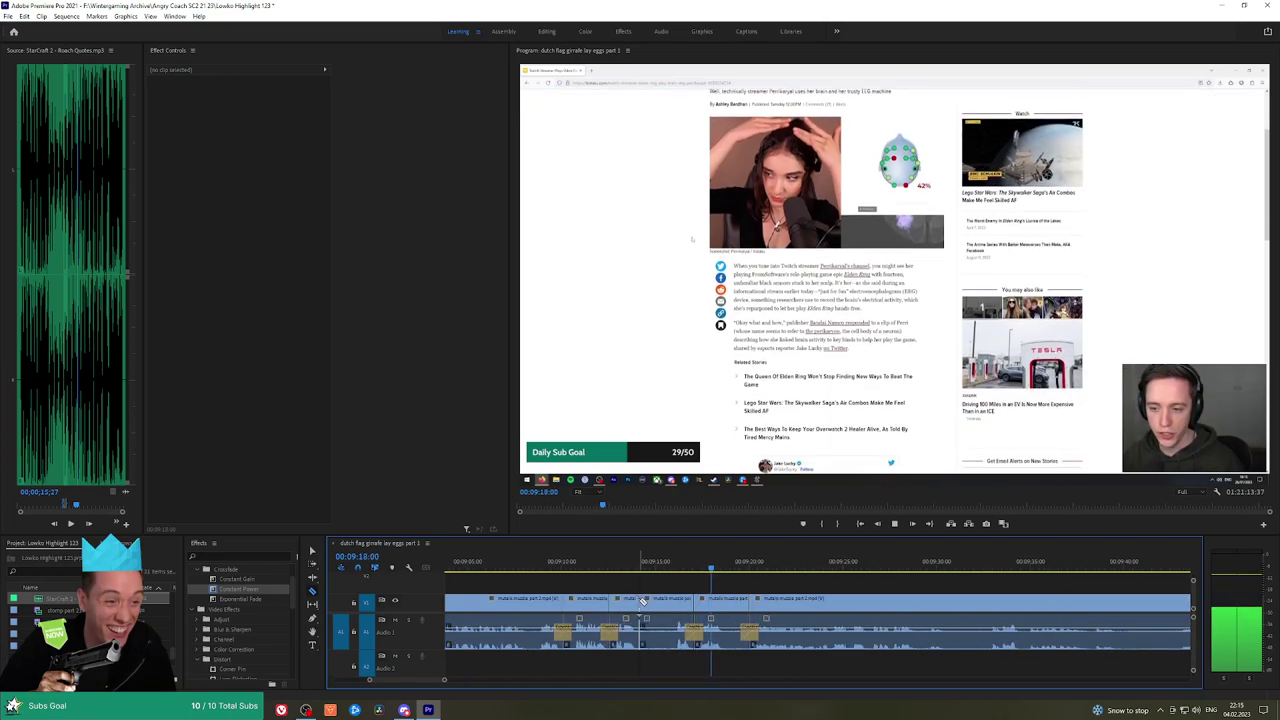
pyautogui.click(655, 601)
pyautogui.hotkey('shift', 'Delete')
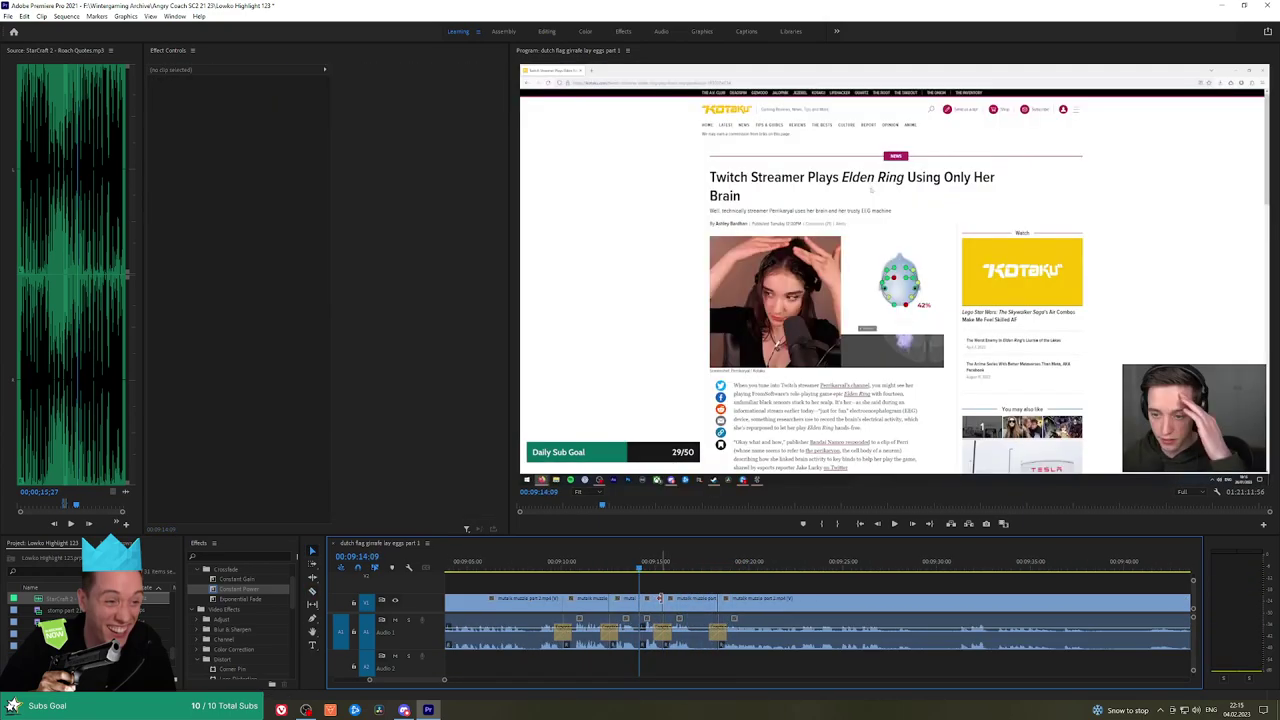
pyautogui.press('space')
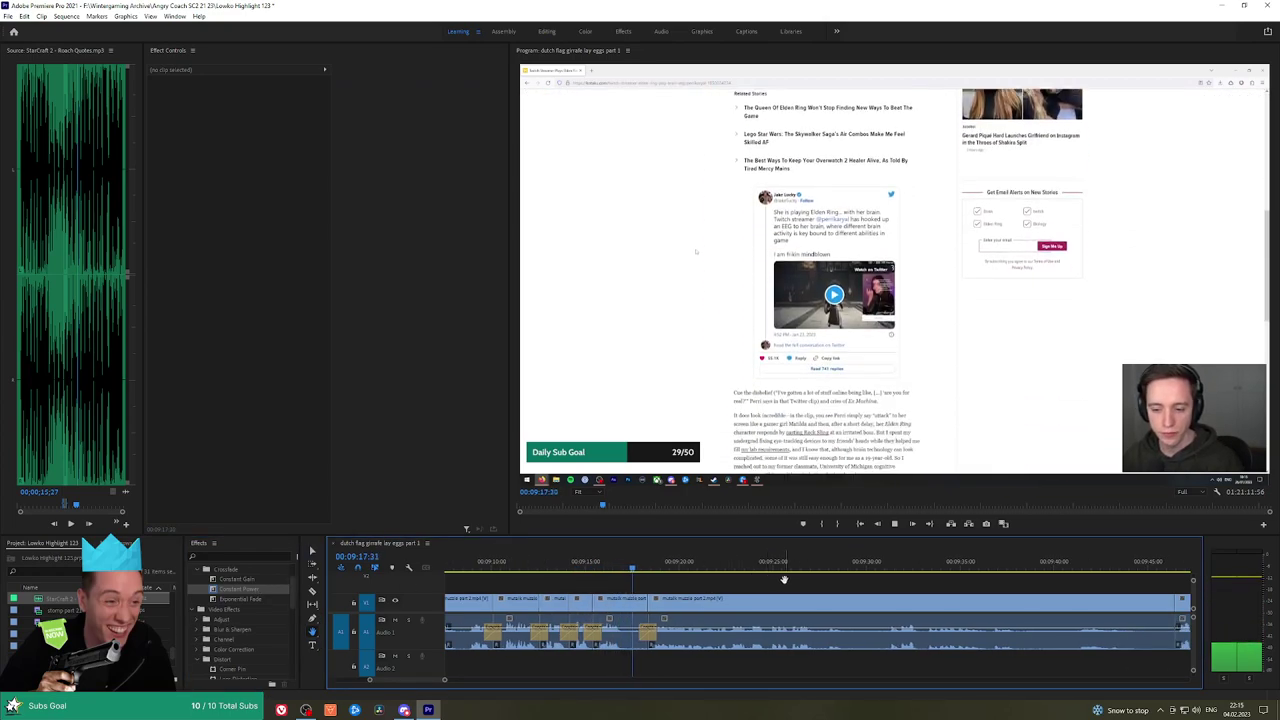
# Review playback of the Elden Ring clip from about 00:09:17 to 00:09:46, skipping ahead through its long uncut stretch
pyautogui.scroll(-2, 758, 577)
pyautogui.scroll(-1, 775, 579)
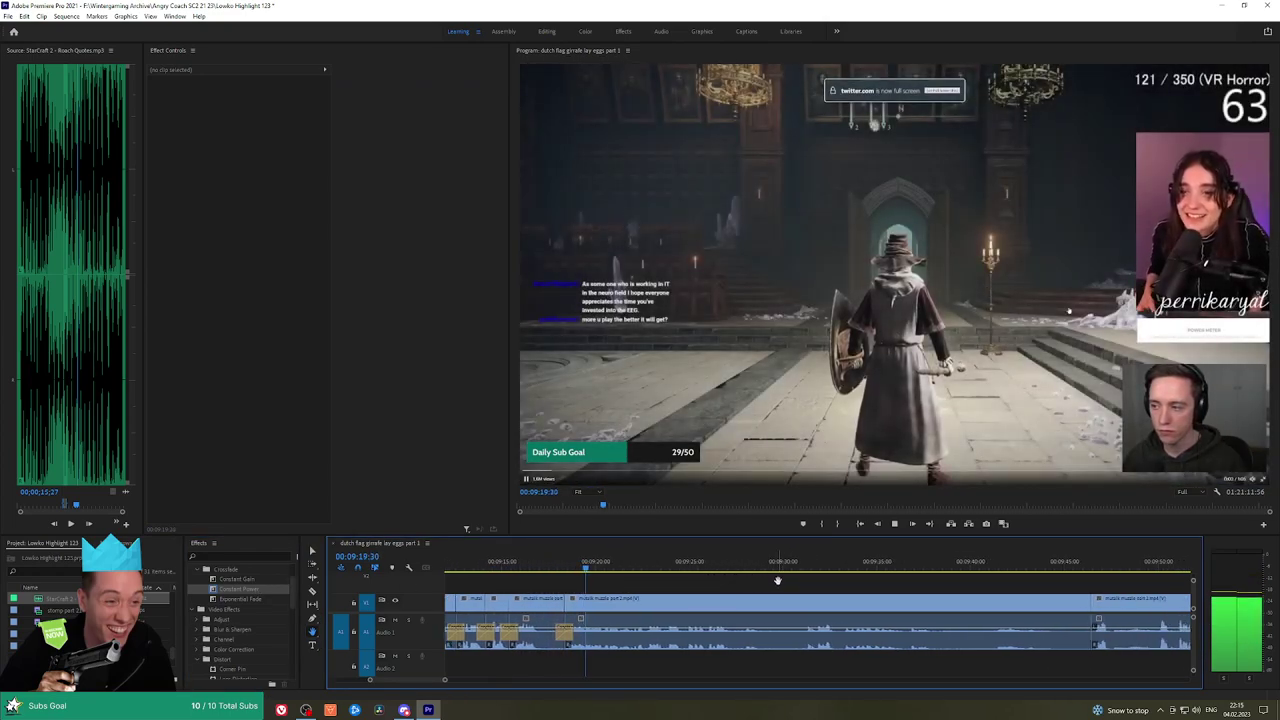
pyautogui.click(695, 567)
pyautogui.press('space')
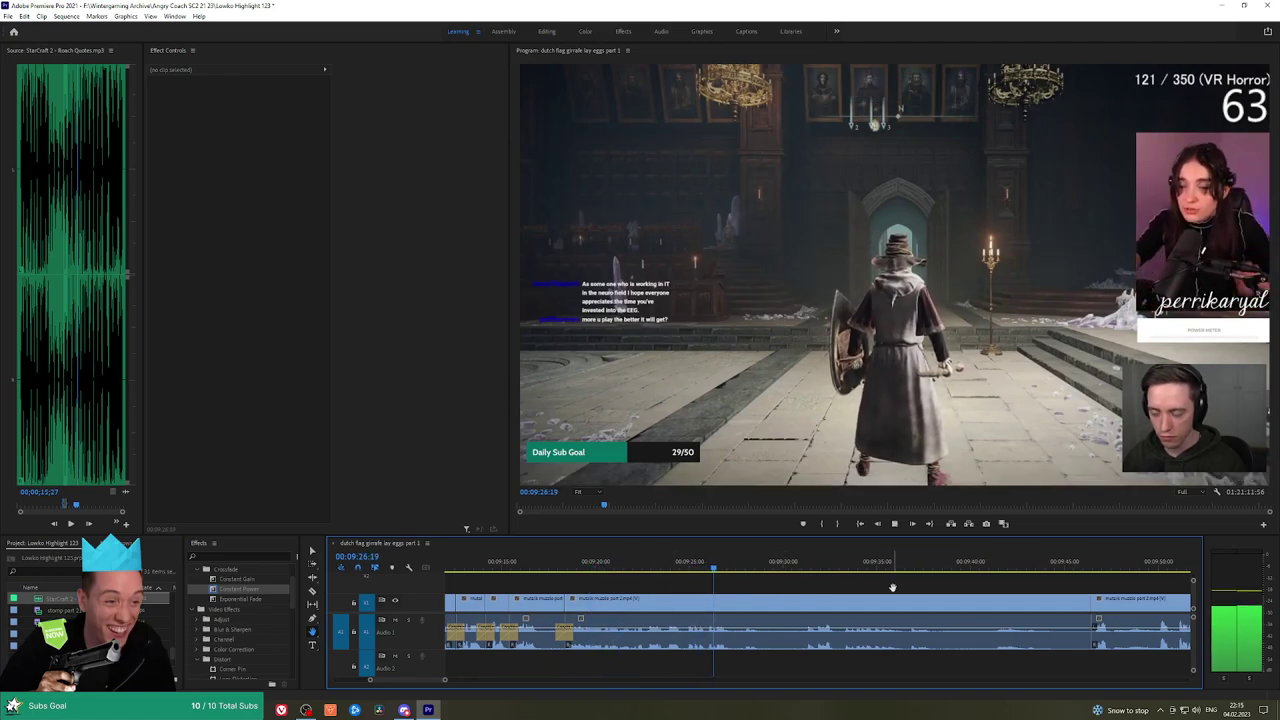
pyautogui.scroll(-3, 760, 580)
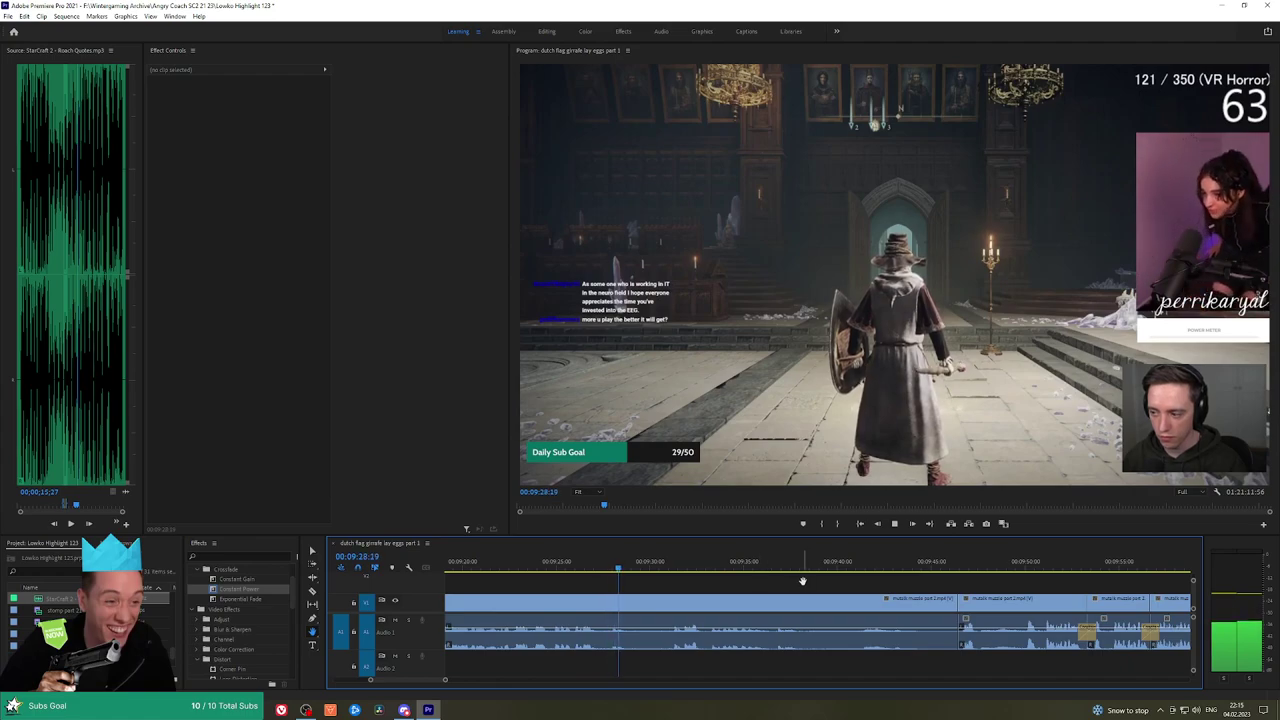
pyautogui.moveTo(862, 585); pyautogui.dragTo(837, 584)
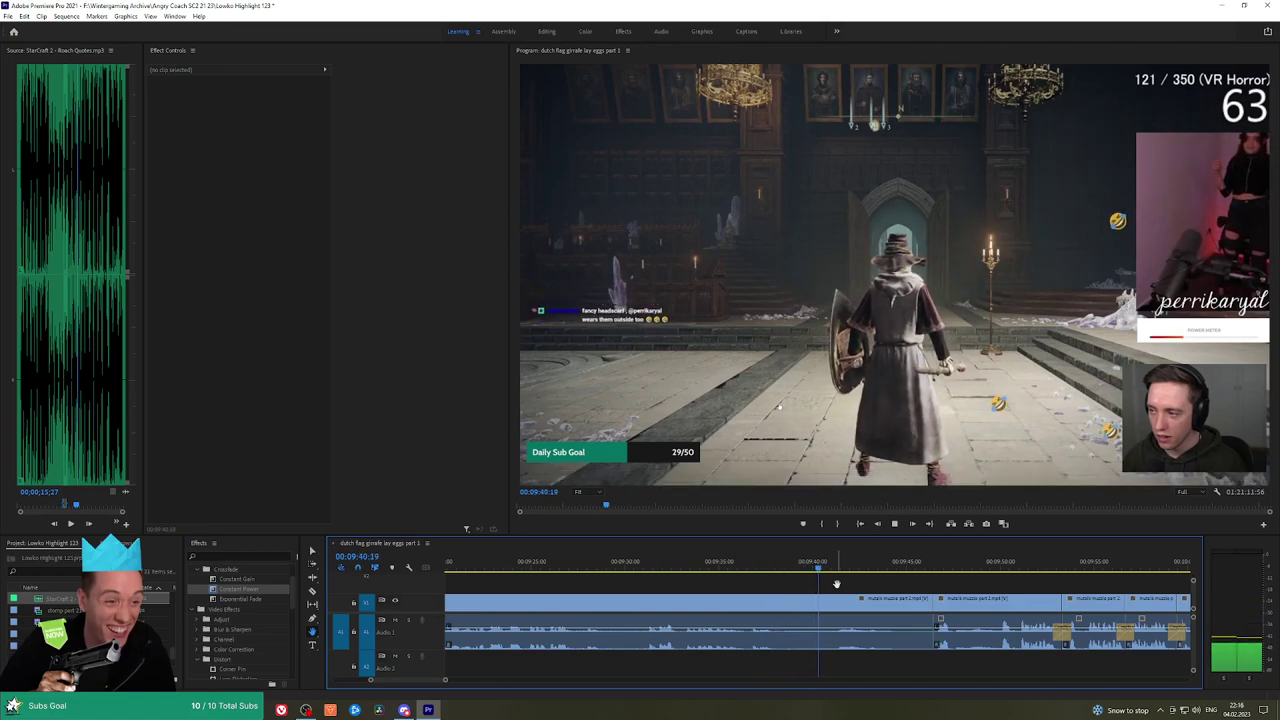
pyautogui.moveTo(926, 583); pyautogui.dragTo(855, 583)
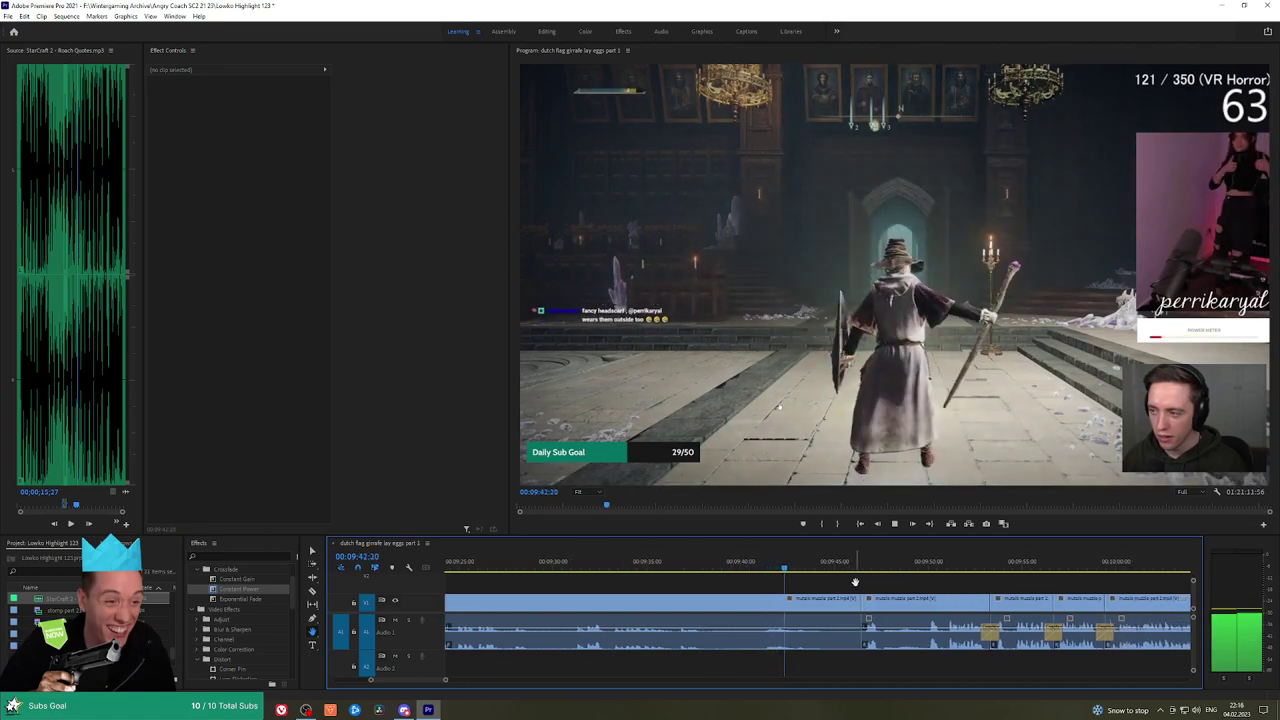
pyautogui.scroll(-3, 802, 582)
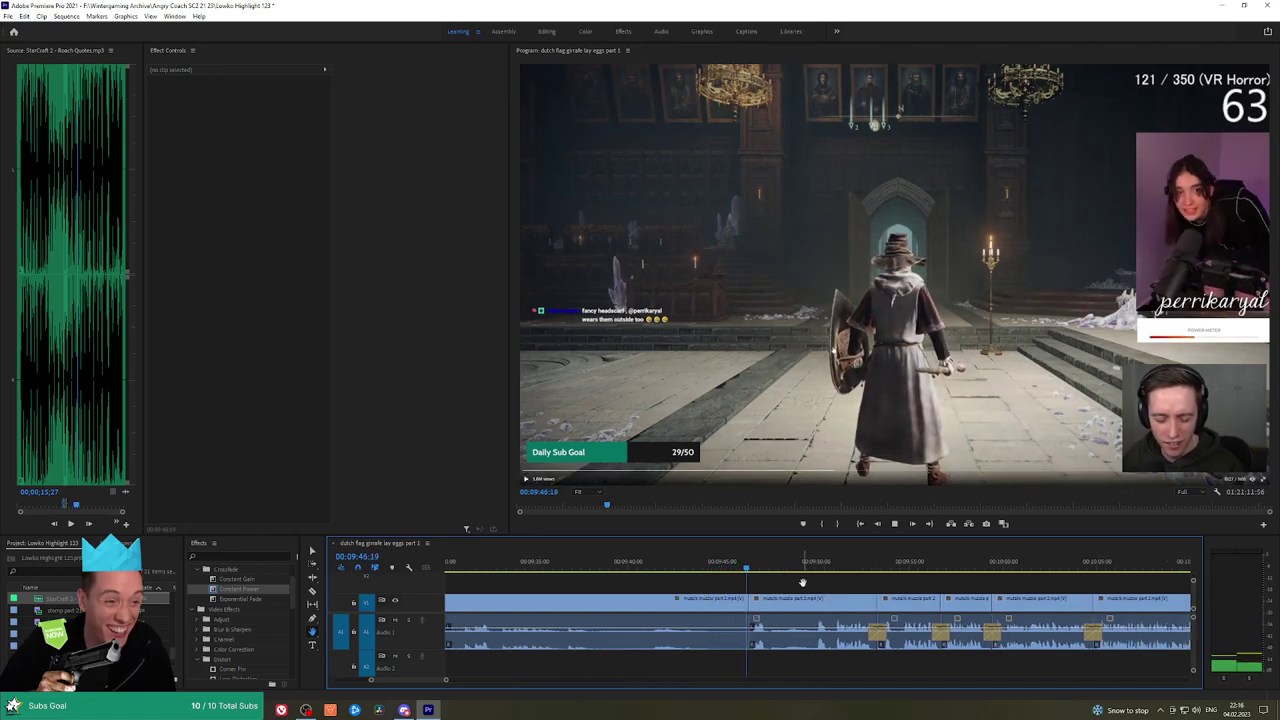
# Review playback of the StarCraft match opening from about 00:09:46 to 00:10:20, checking its cuts and audio crossfades
pyautogui.scroll(-2, 787, 586)
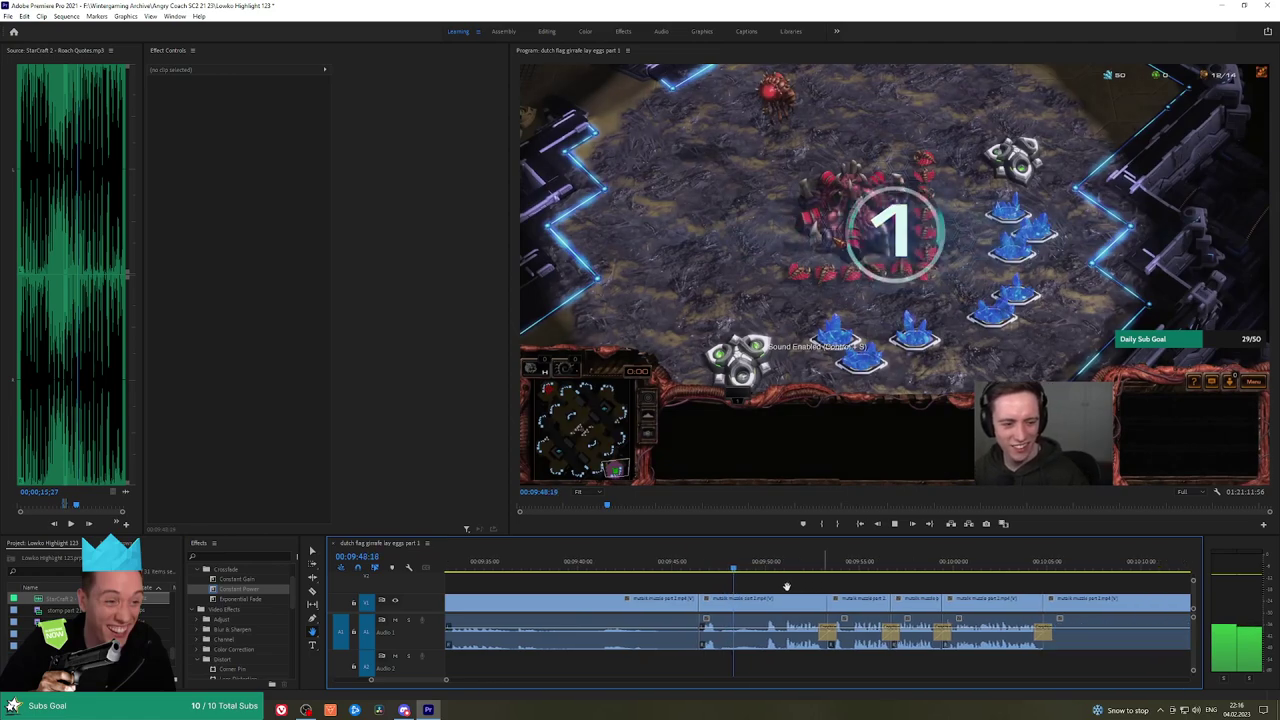
pyautogui.scroll(-2, 763, 586)
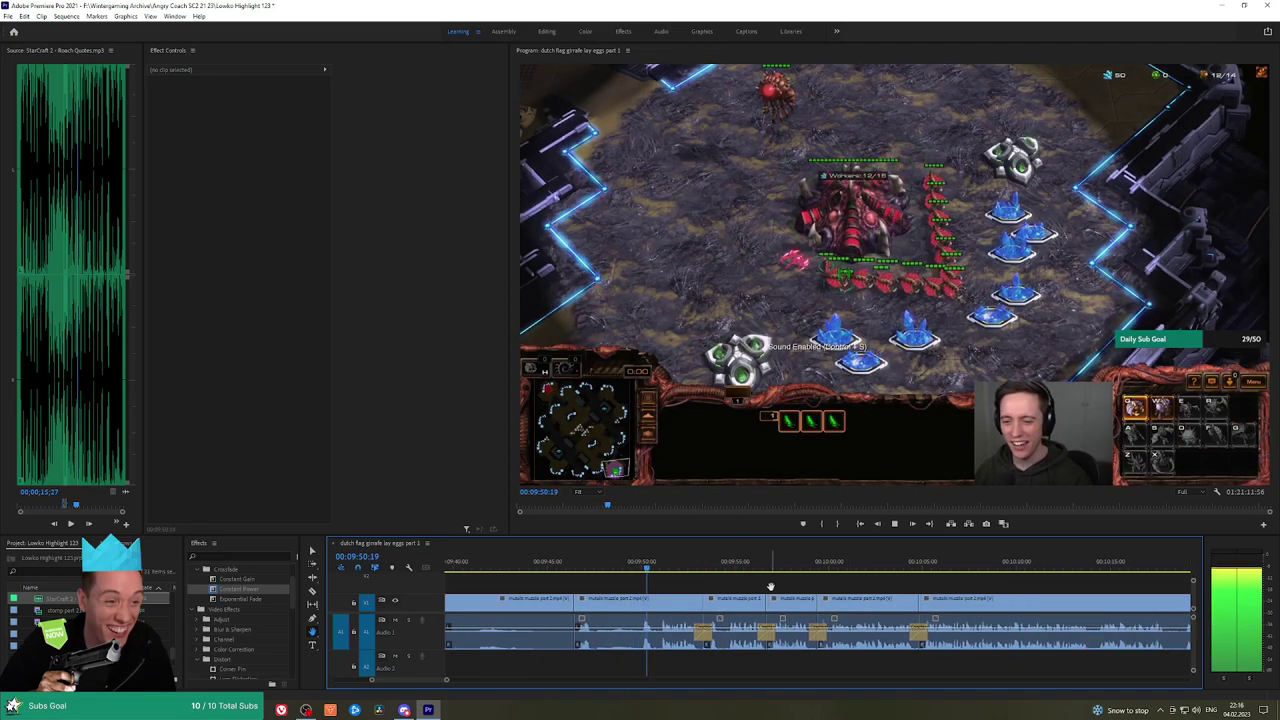
pyautogui.scroll(-5, 760, 587)
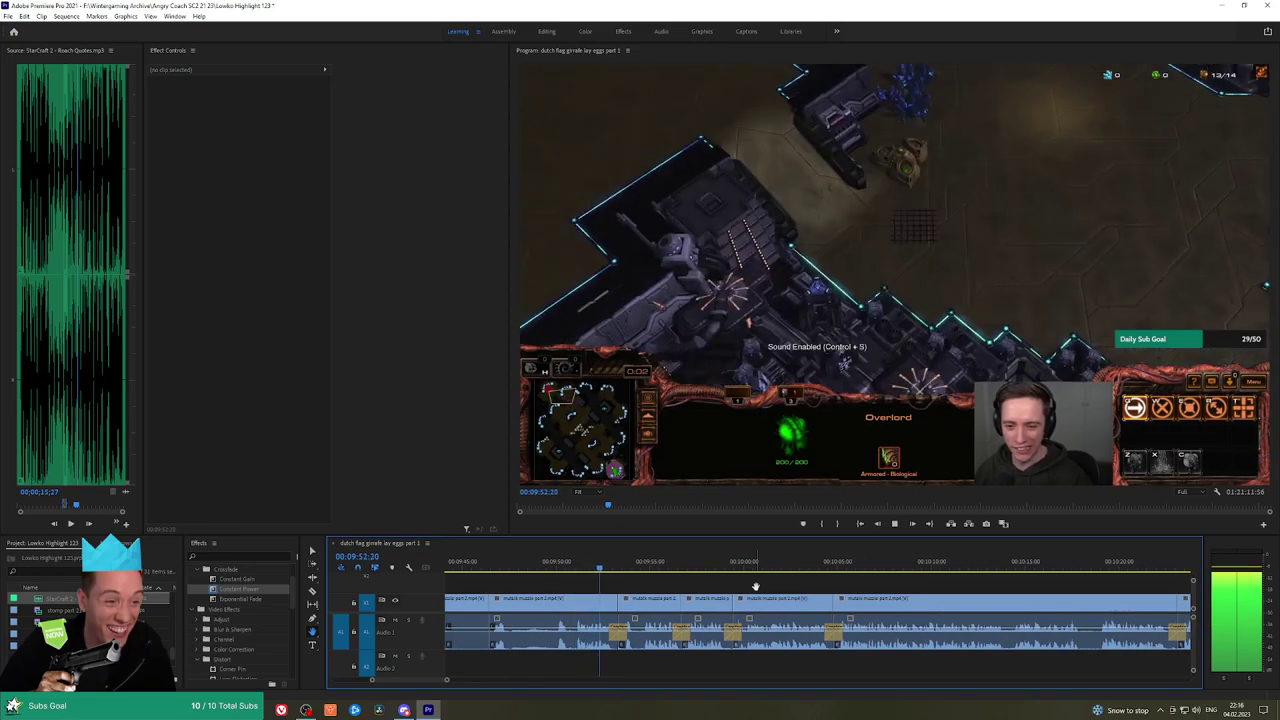
pyautogui.scroll(-2, 771, 586)
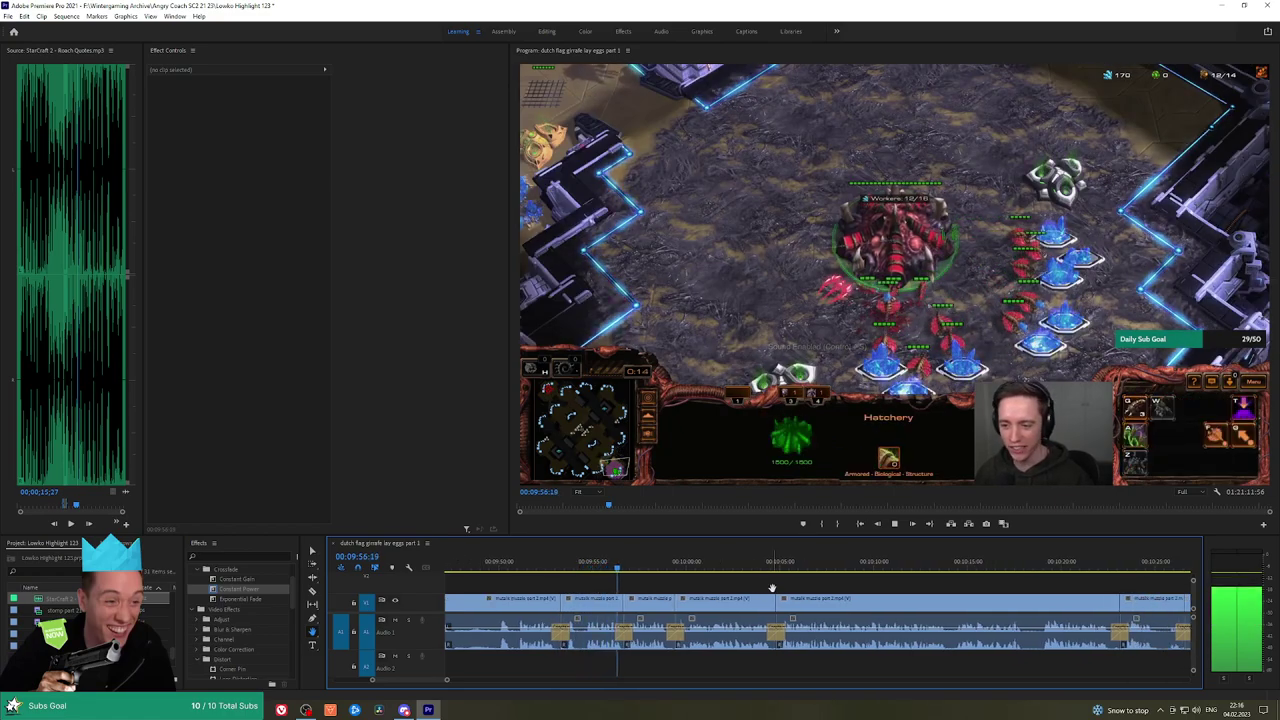
pyautogui.scroll(-1, 810, 587)
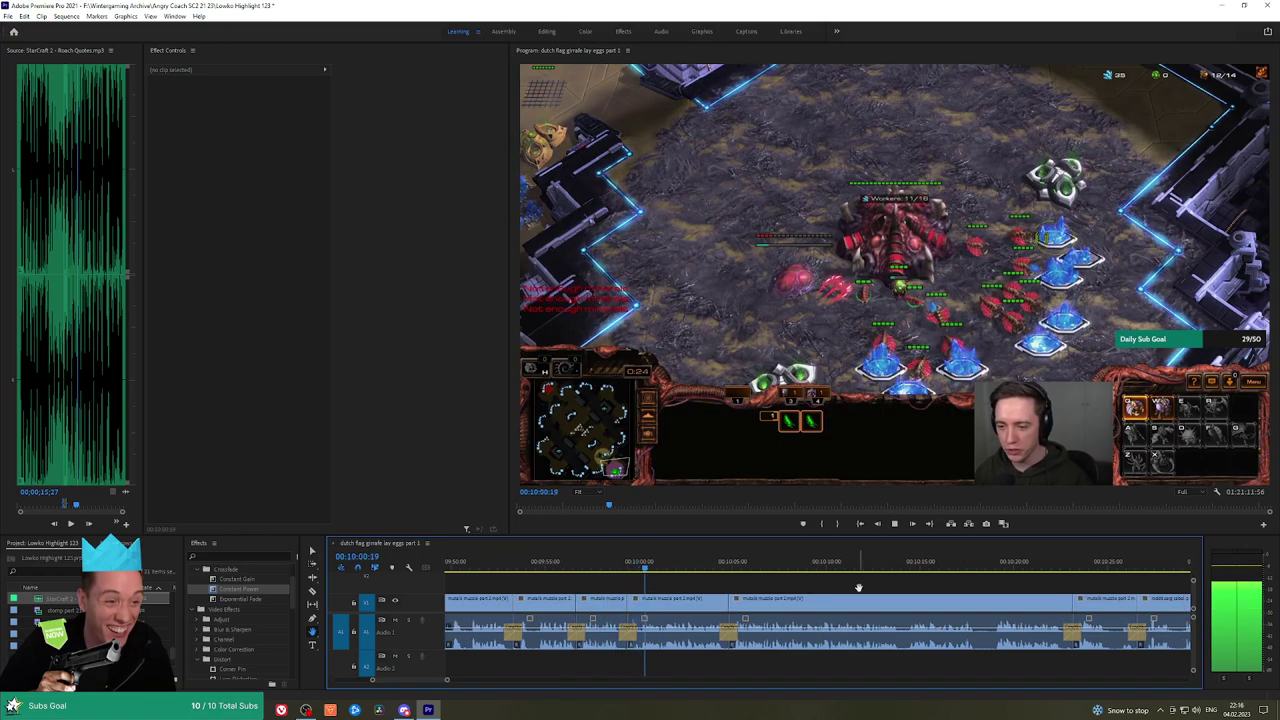
pyautogui.moveTo(858, 587); pyautogui.dragTo(802, 587)
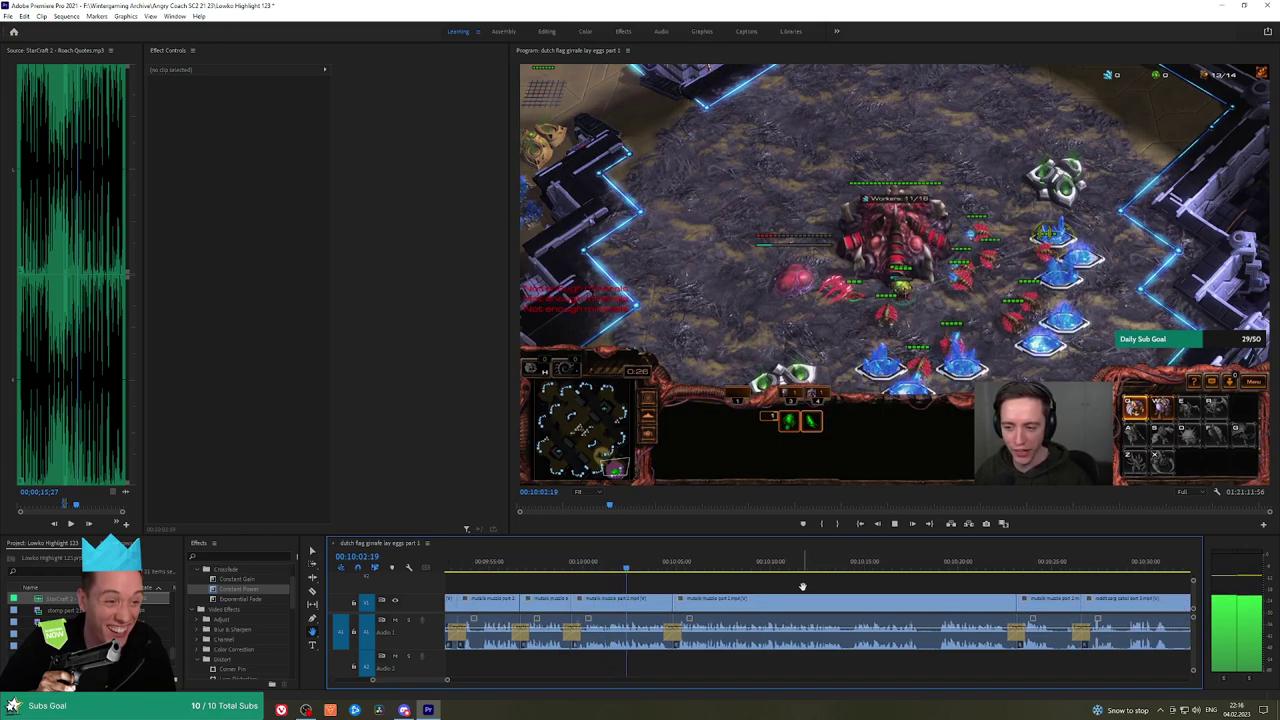
pyautogui.scroll(-1, 806, 581)
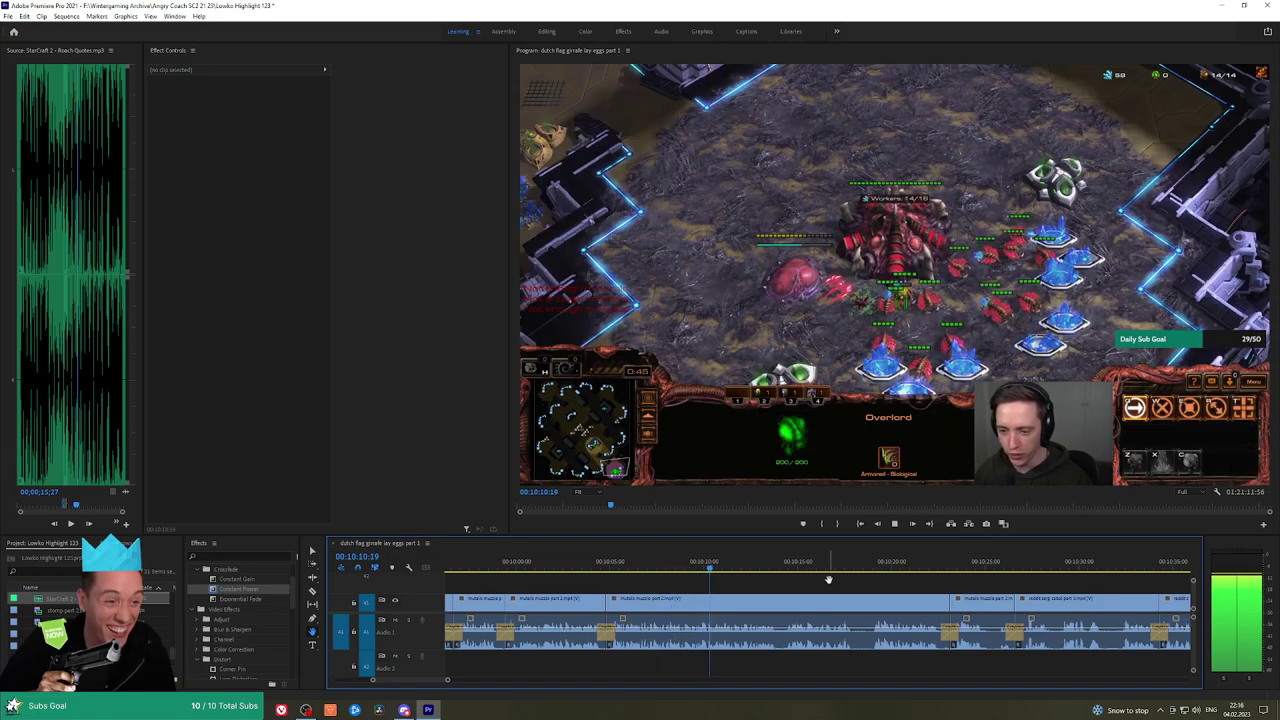
pyautogui.scroll(-2, 858, 581)
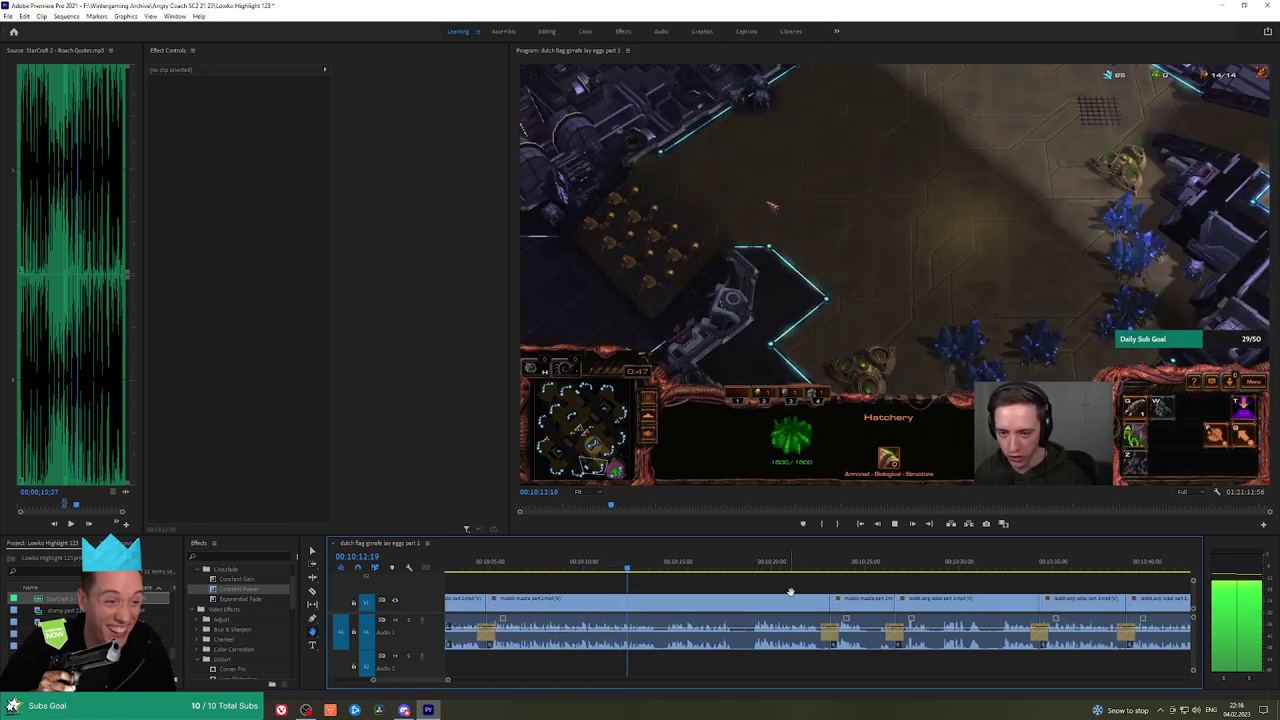
pyautogui.scroll(-1, 772, 584)
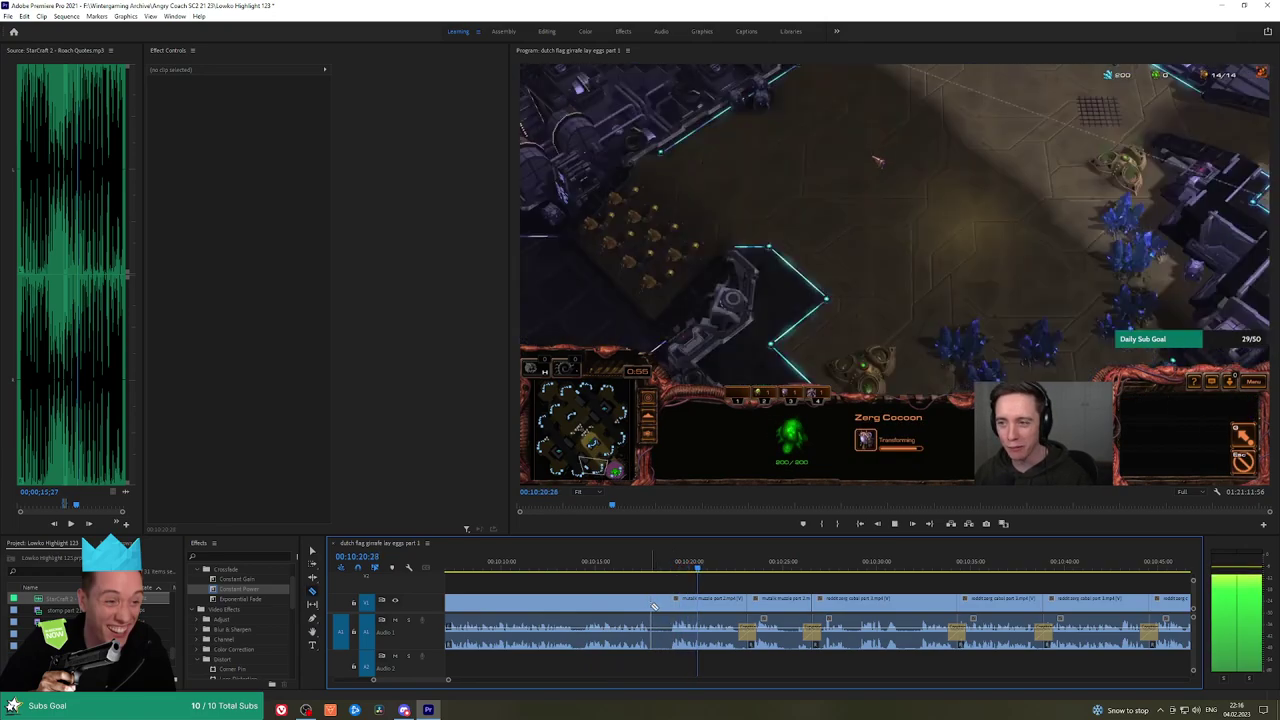
# Ripple-delete the short pause at about 00:10:18 in the StarCraft match and smooth the new audio join with a Constant Power crossfade
pyautogui.click(652, 605)
pyautogui.click(667, 605)
pyautogui.press('v')
pyautogui.click(659, 606)
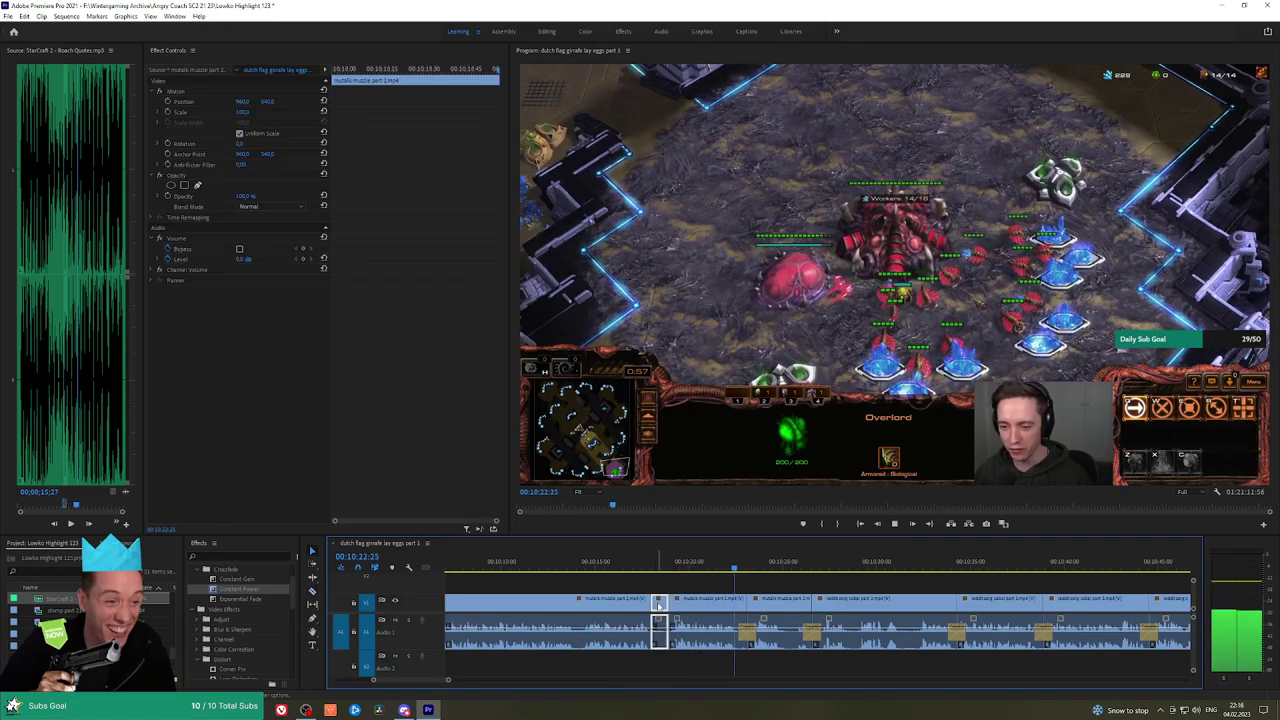
pyautogui.hotkey('shift', 'Delete')
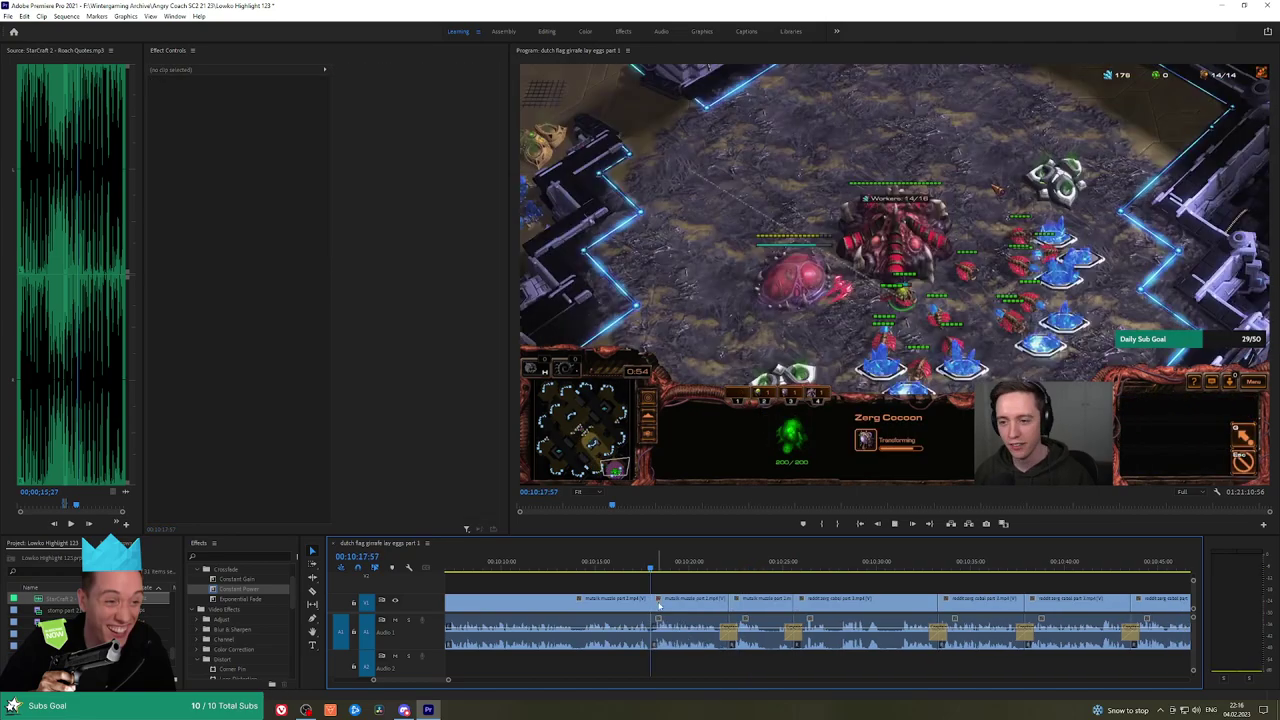
pyautogui.moveTo(239, 589); pyautogui.dragTo(655, 632)
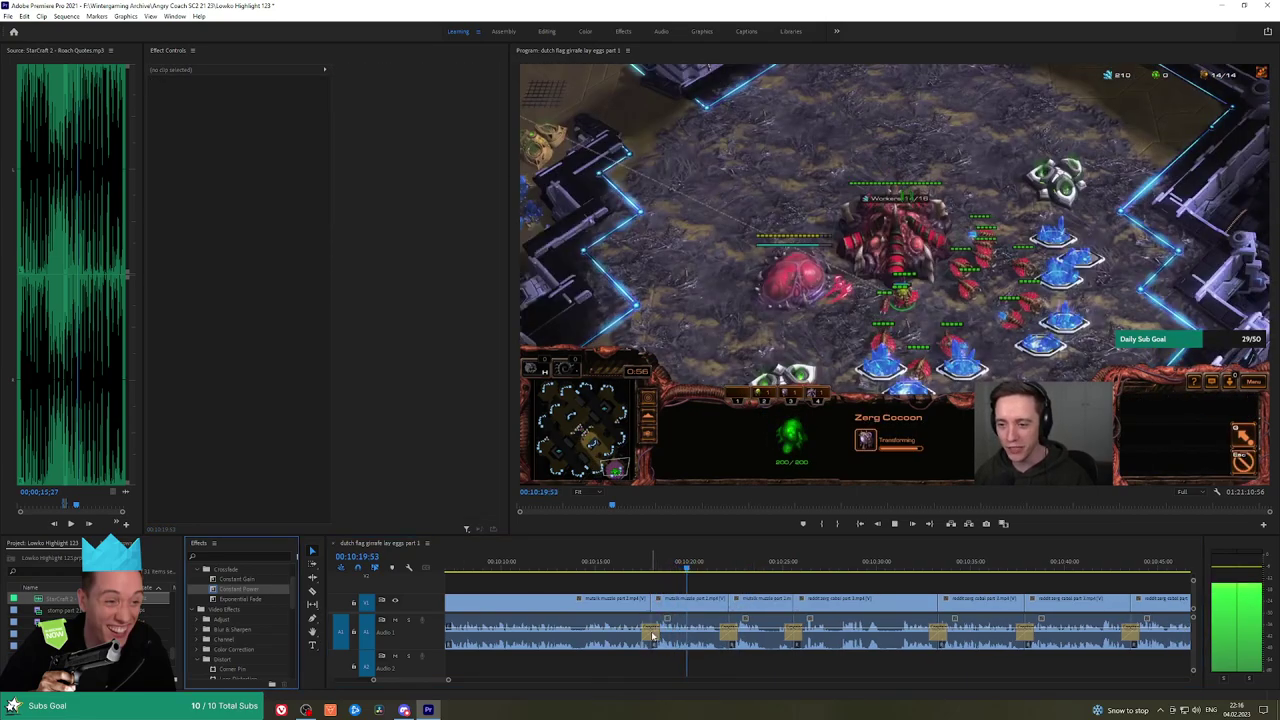
# Review playback from the end of the StarCraft match through the Reddit post quoting PiG to about 00:11:23, checking pacing and cuts
pyautogui.click(729, 573)
pyautogui.scroll(-3, 843, 591)
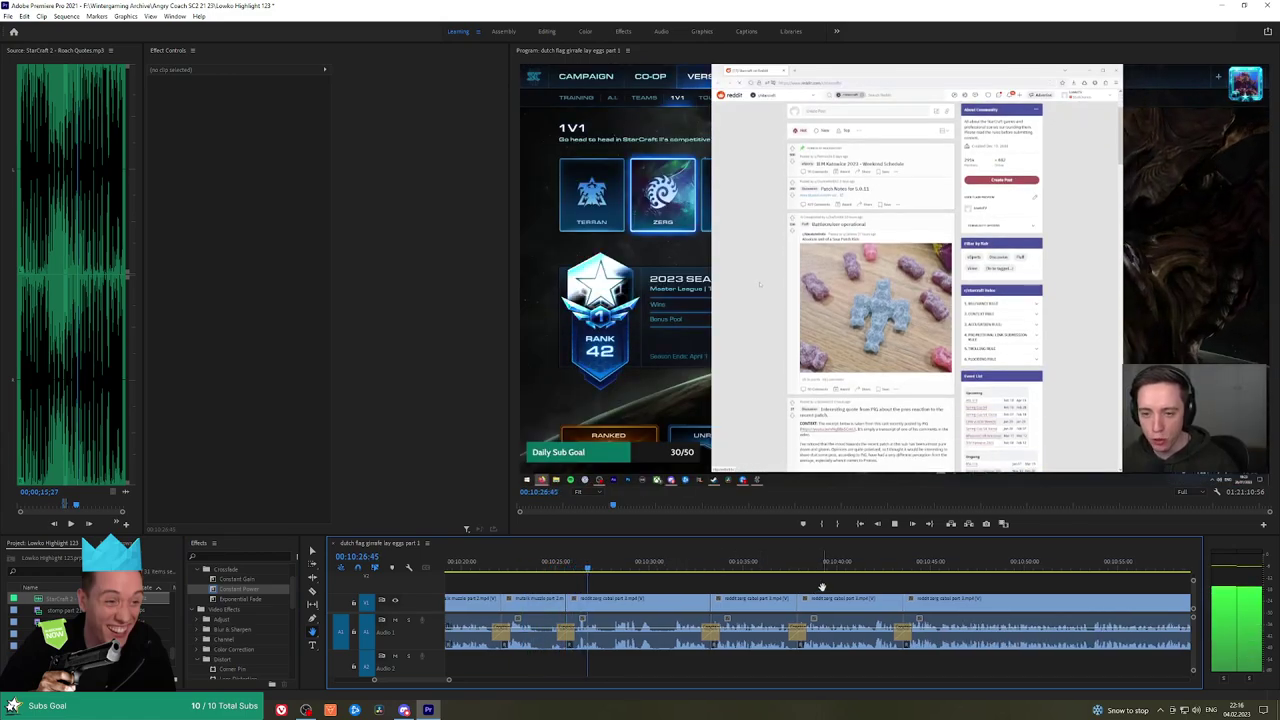
pyautogui.moveTo(822, 587); pyautogui.dragTo(776, 579)
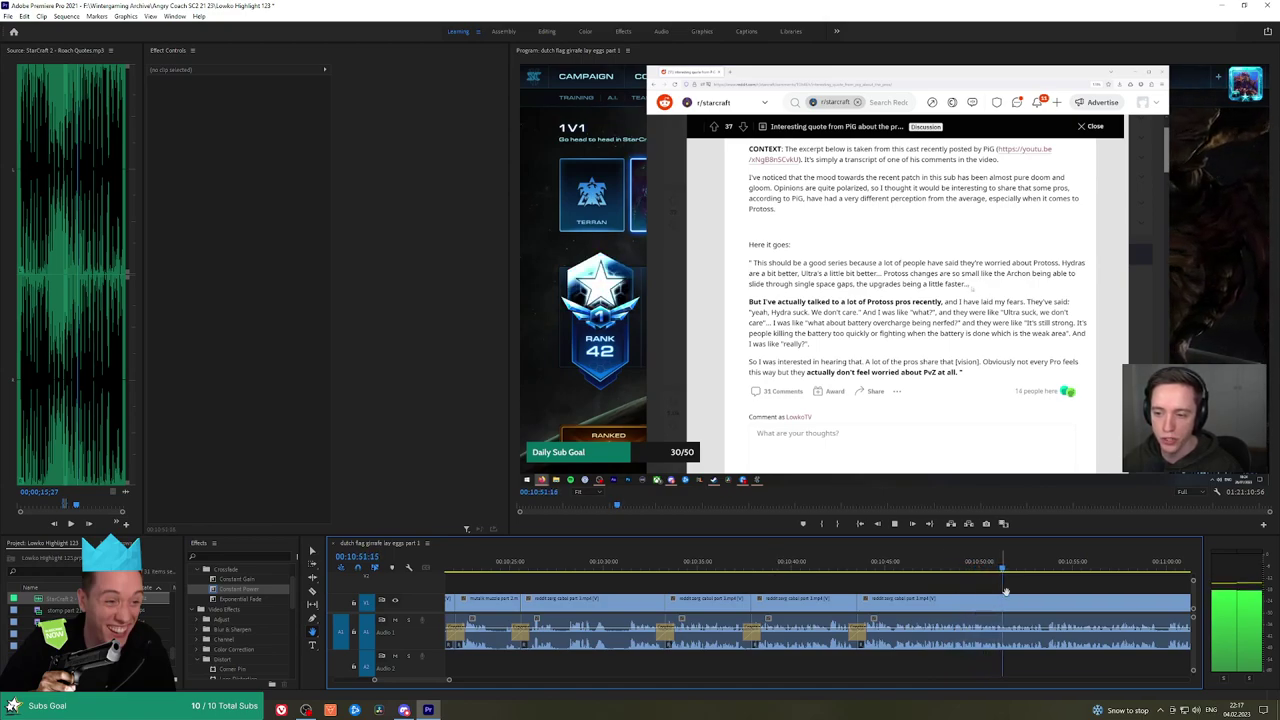
pyautogui.scroll(-5, 1006, 592)
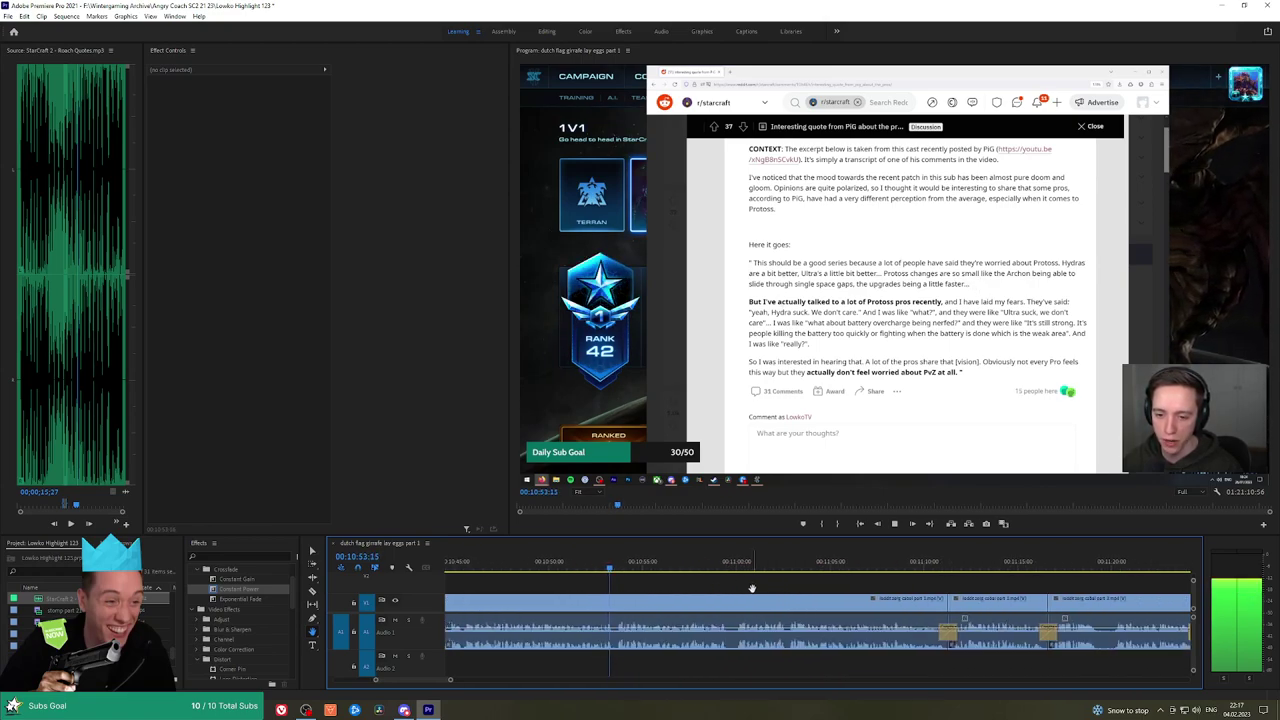
pyautogui.scroll(-1, 806, 590)
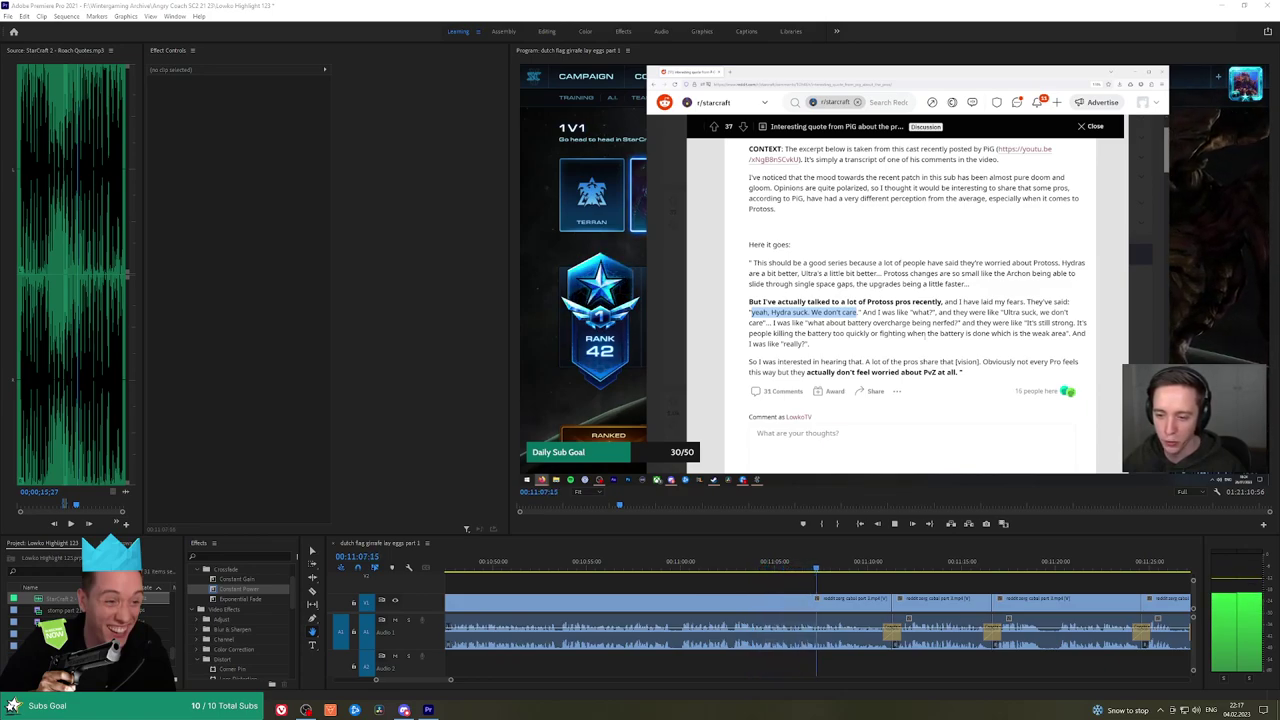
pyautogui.scroll(-3, 743, 581)
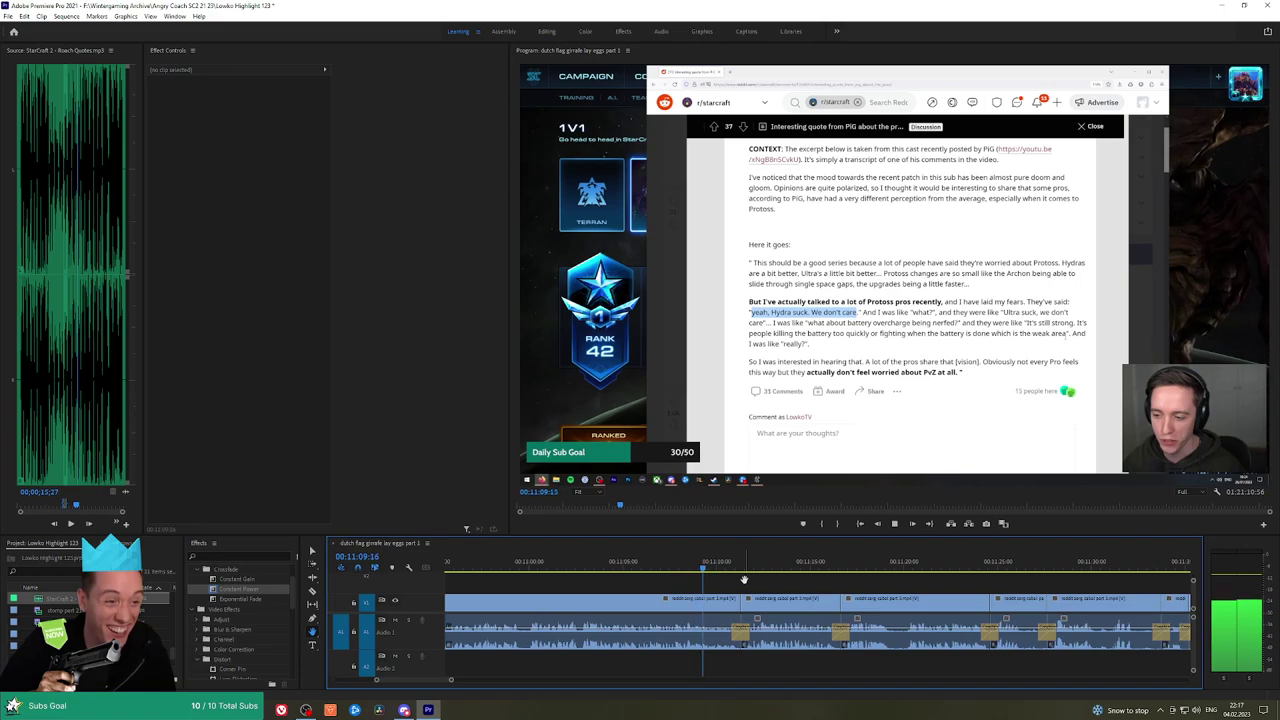
pyautogui.scroll(-2, 761, 580)
pyautogui.scroll(-2, 713, 581)
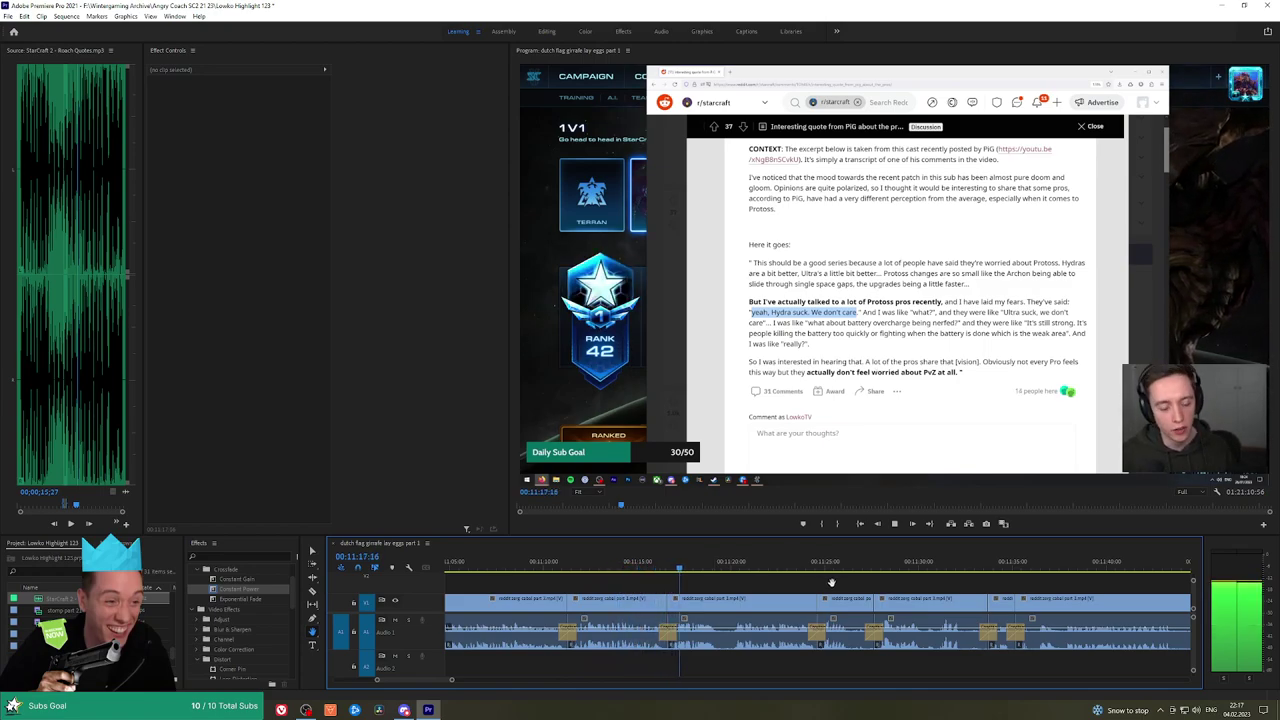
pyautogui.scroll(-2, 713, 581)
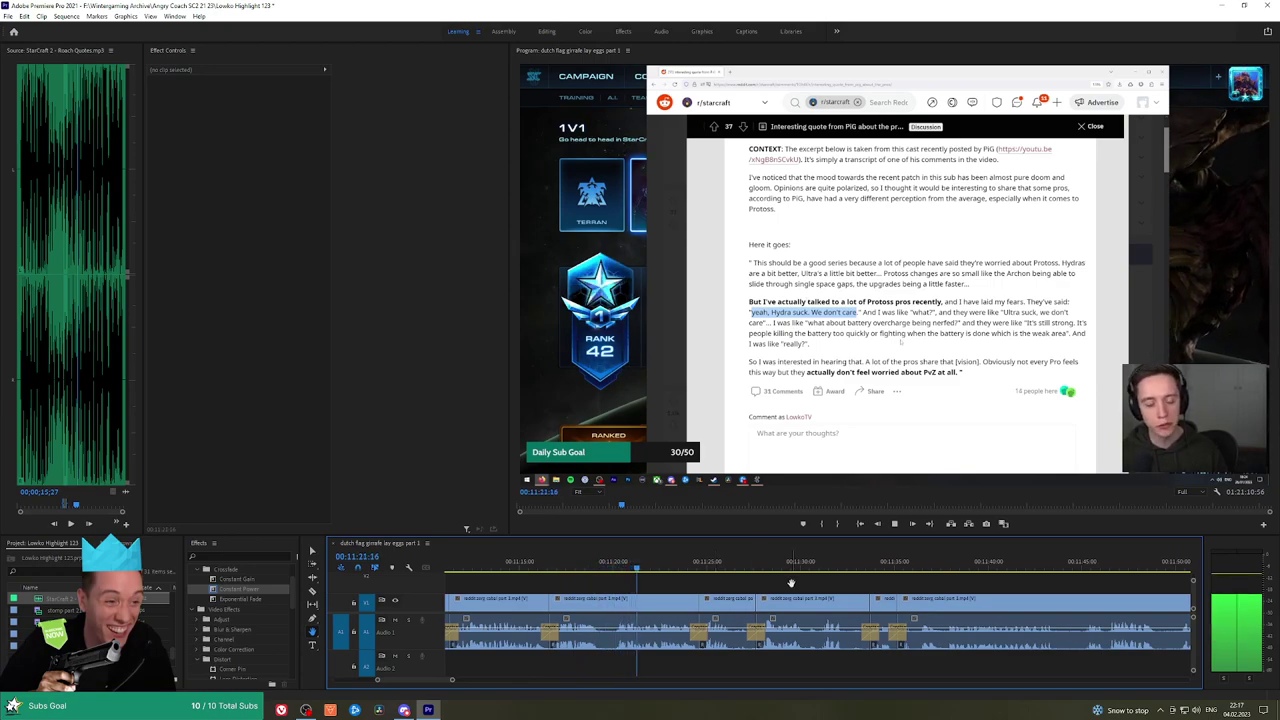
pyautogui.moveTo(790, 582); pyautogui.dragTo(722, 582)
pyautogui.scroll(-3, 750, 585)
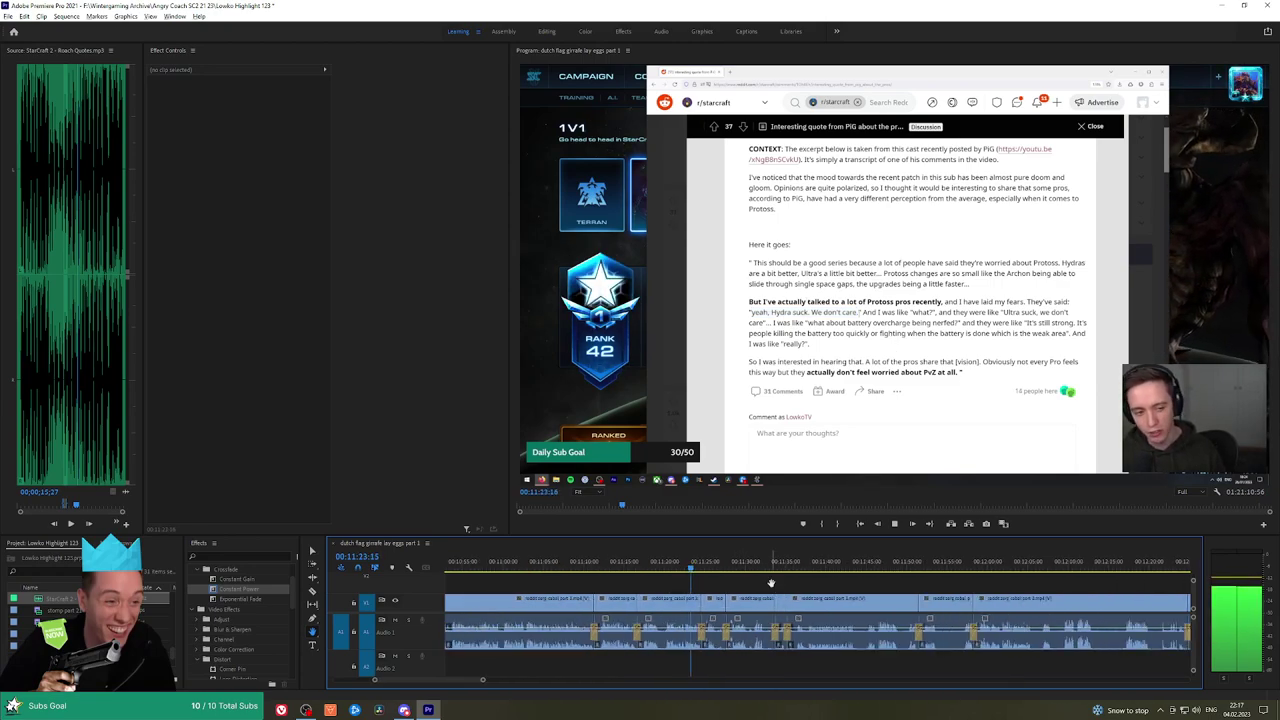
# Review playback of the Reddit comments and "Zerg Cabal" meme section from about 00:11:23 to 00:11:37, checking the closely spaced cuts
pyautogui.scroll(3, 771, 582)
pyautogui.scroll(-1, 771, 583)
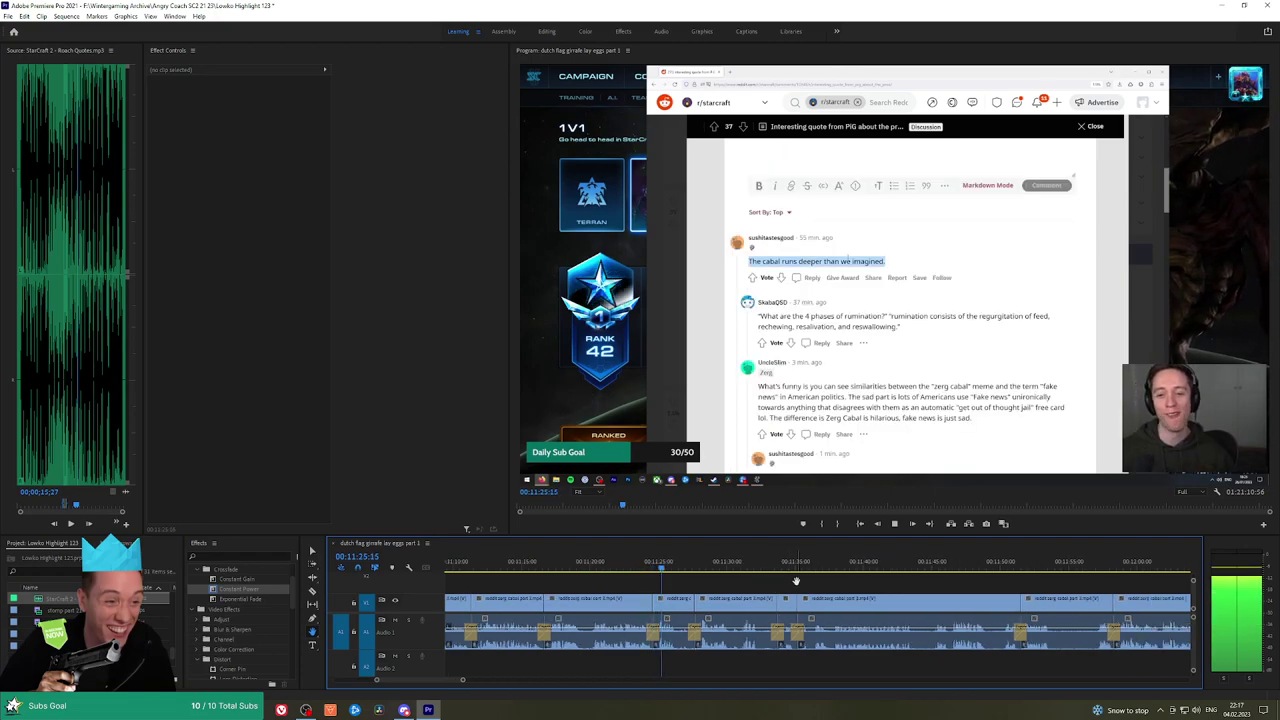
pyautogui.moveTo(806, 582); pyautogui.dragTo(726, 581)
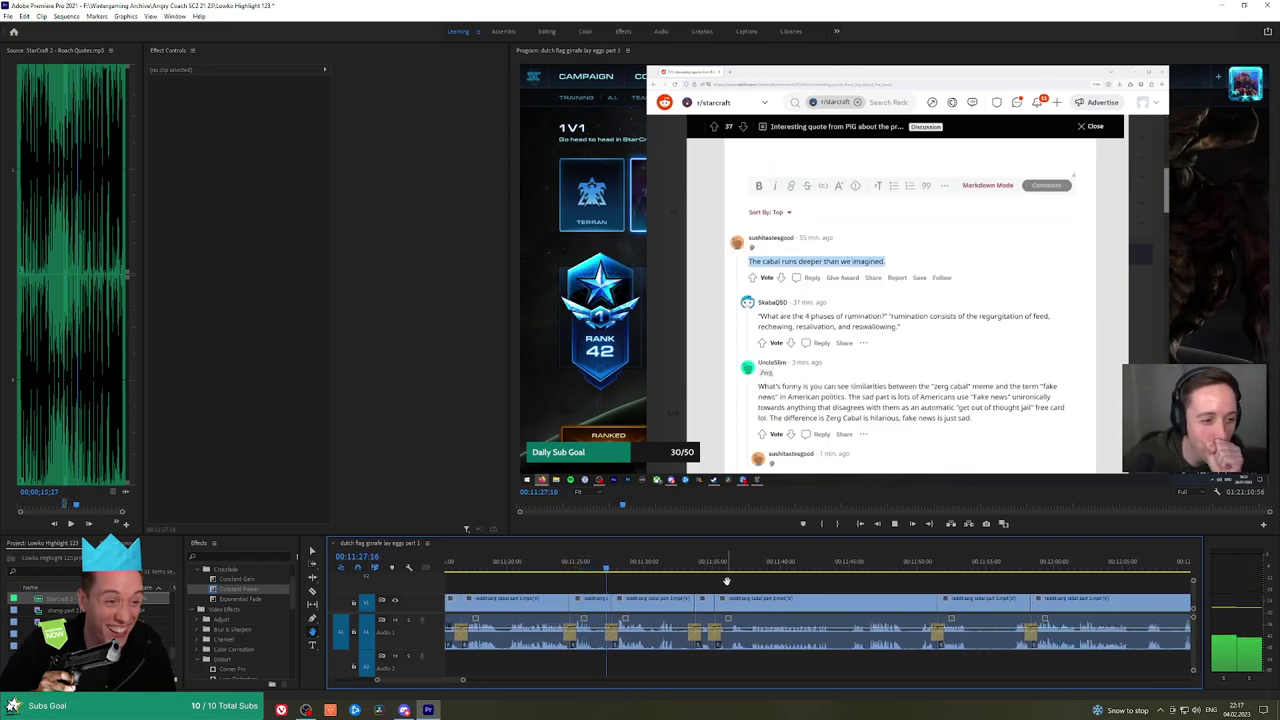
pyautogui.scroll(-2, 735, 582)
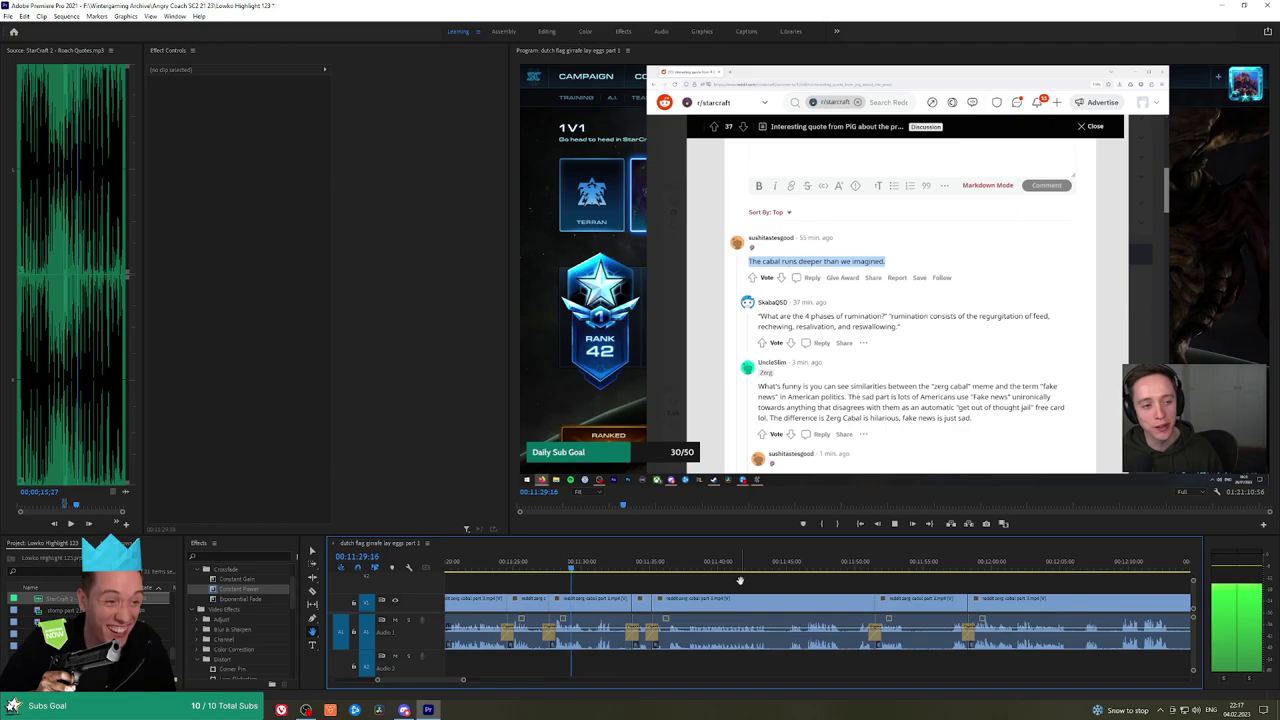
pyautogui.scroll(-2, 733, 581)
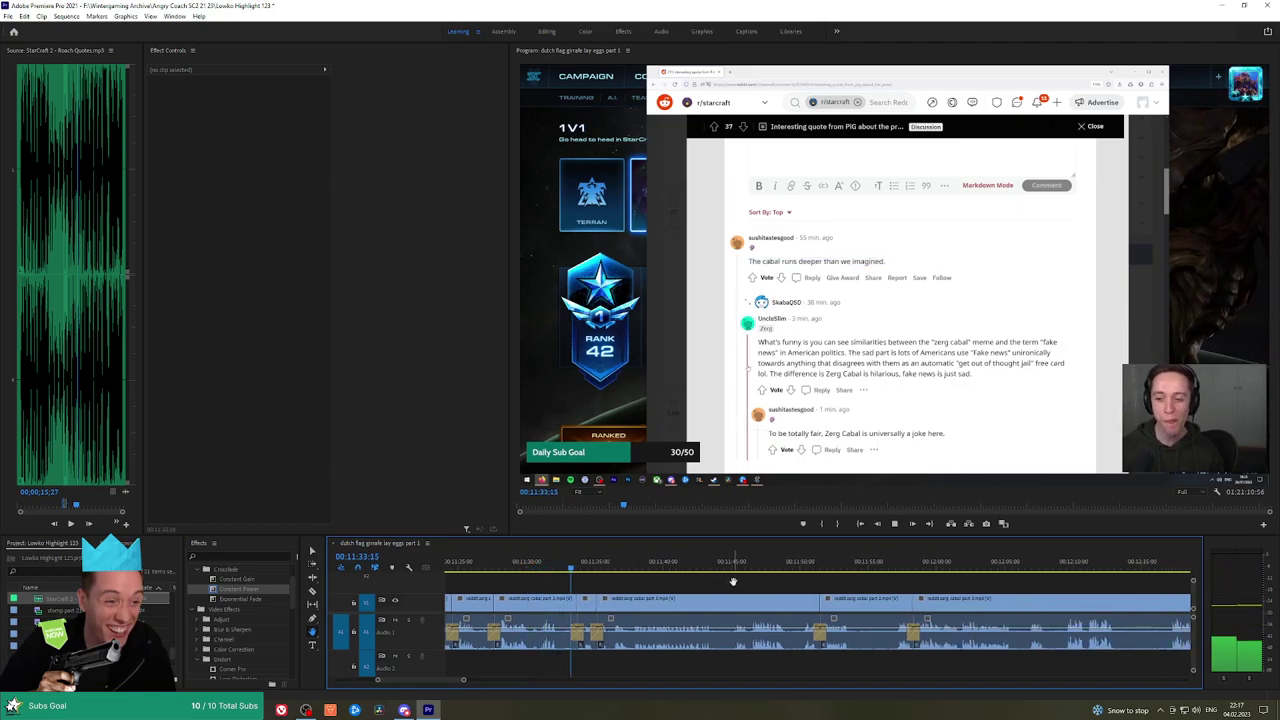
pyautogui.scroll(-1, 733, 581)
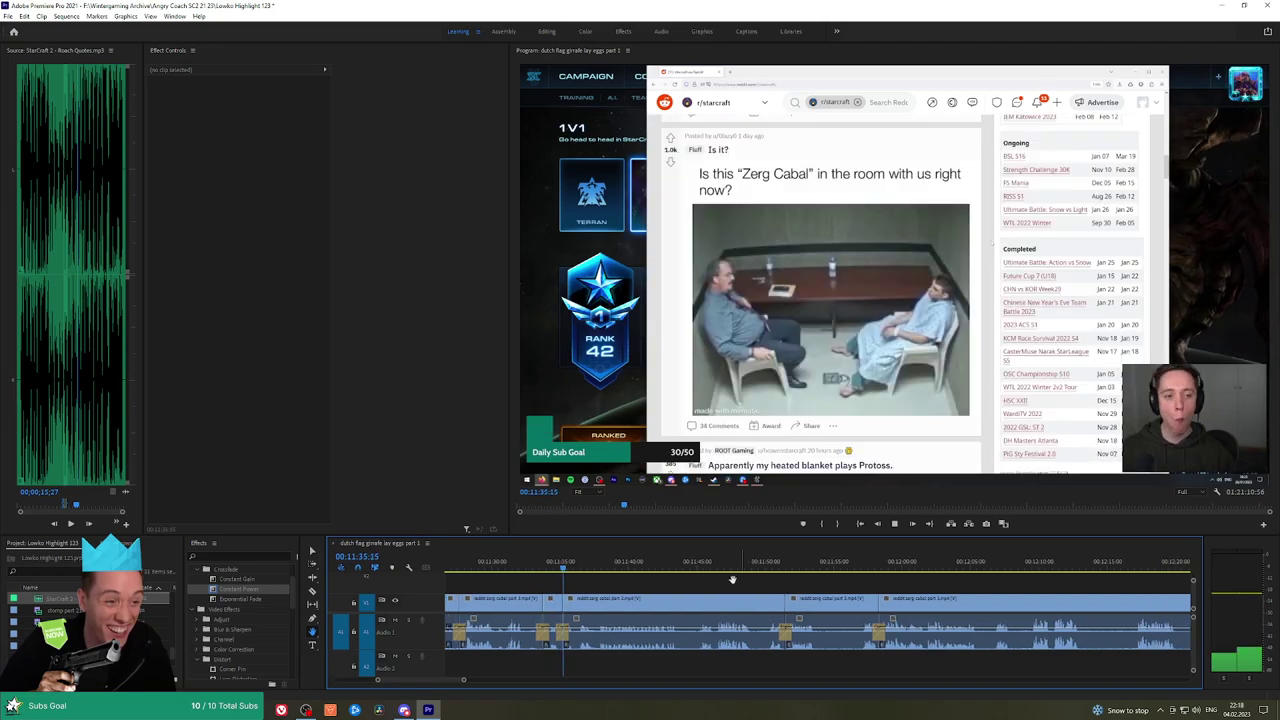
pyautogui.moveTo(733, 580); pyautogui.dragTo(730, 580)
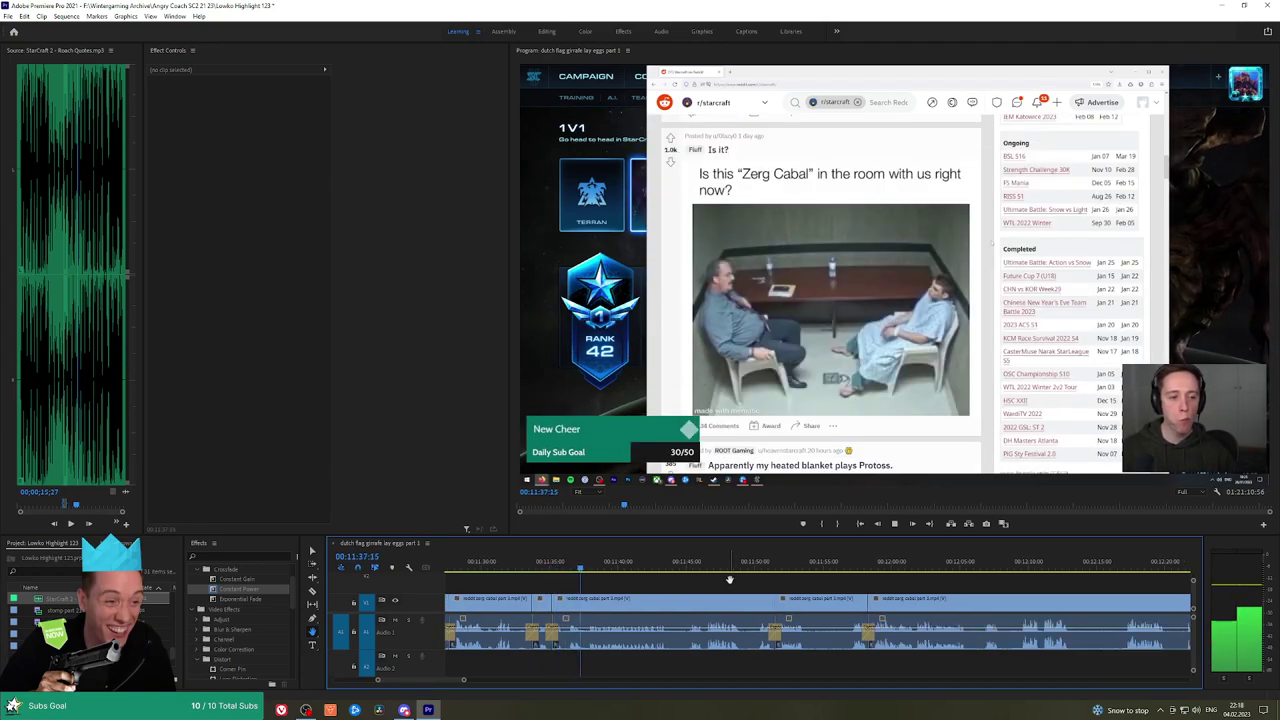
# Ripple-delete the short pause at about 00:11:44 in the heated-blanket Reddit post section and smooth the audio join with a Constant Power crossfade
pyautogui.scroll(-2, 753, 581)
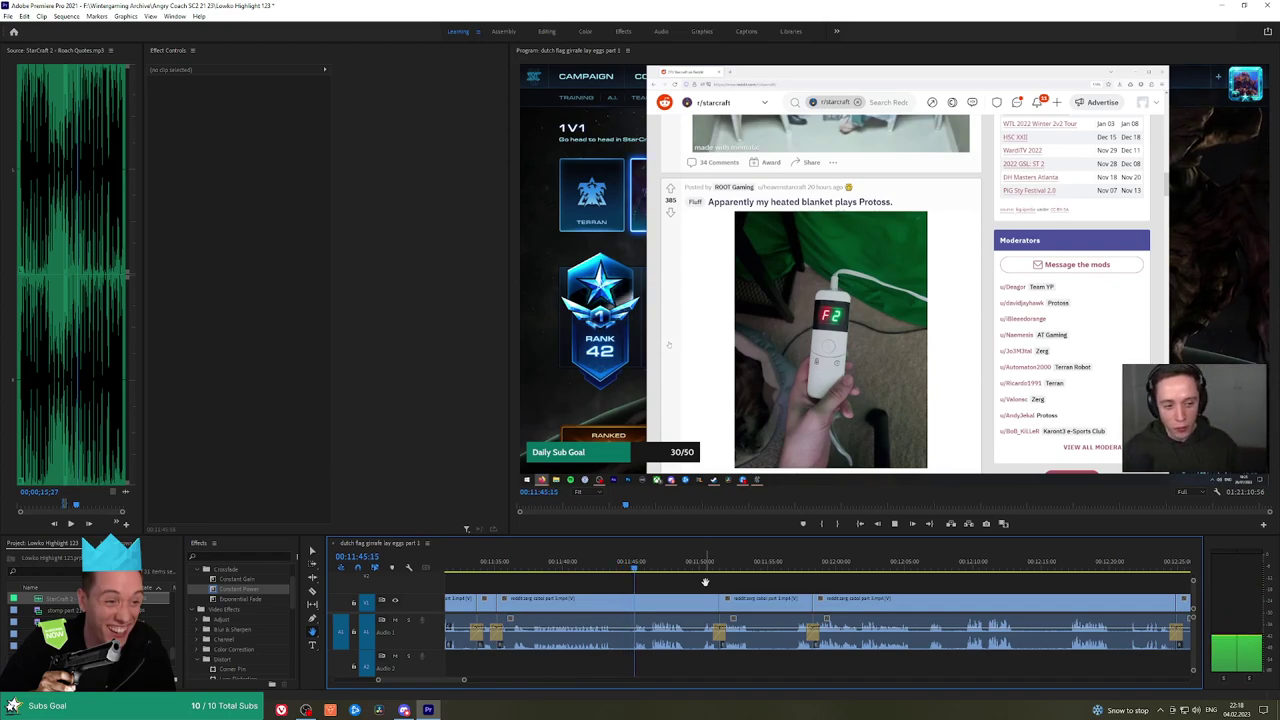
pyautogui.click(618, 608)
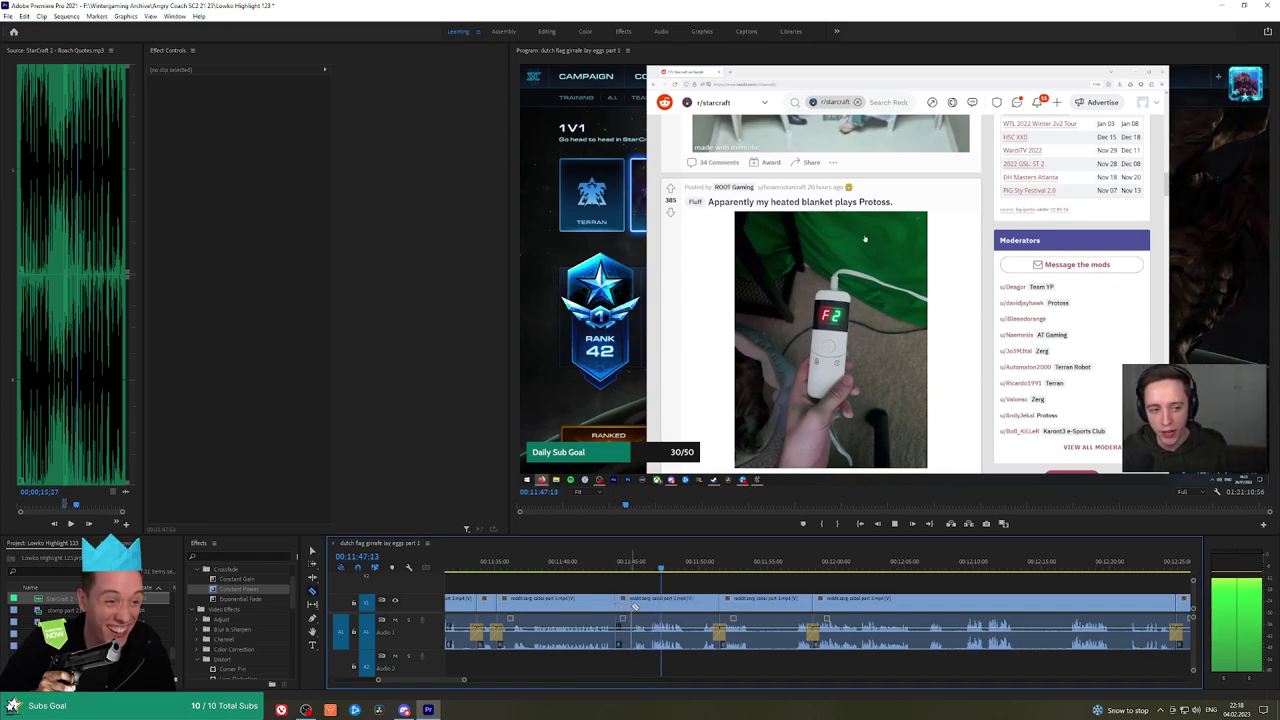
pyautogui.press('v')
pyautogui.click(624, 608)
pyautogui.hotkey('shift', 'Delete')
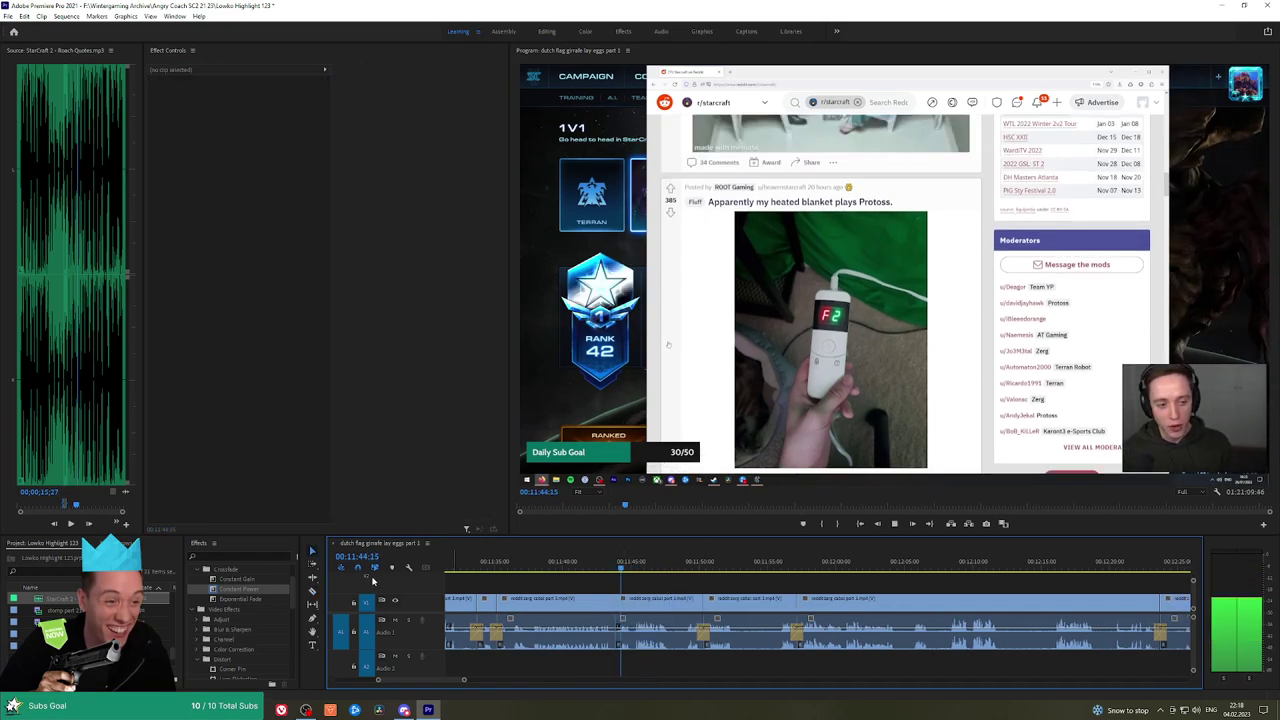
pyautogui.moveTo(604, 648); pyautogui.dragTo(617, 643)
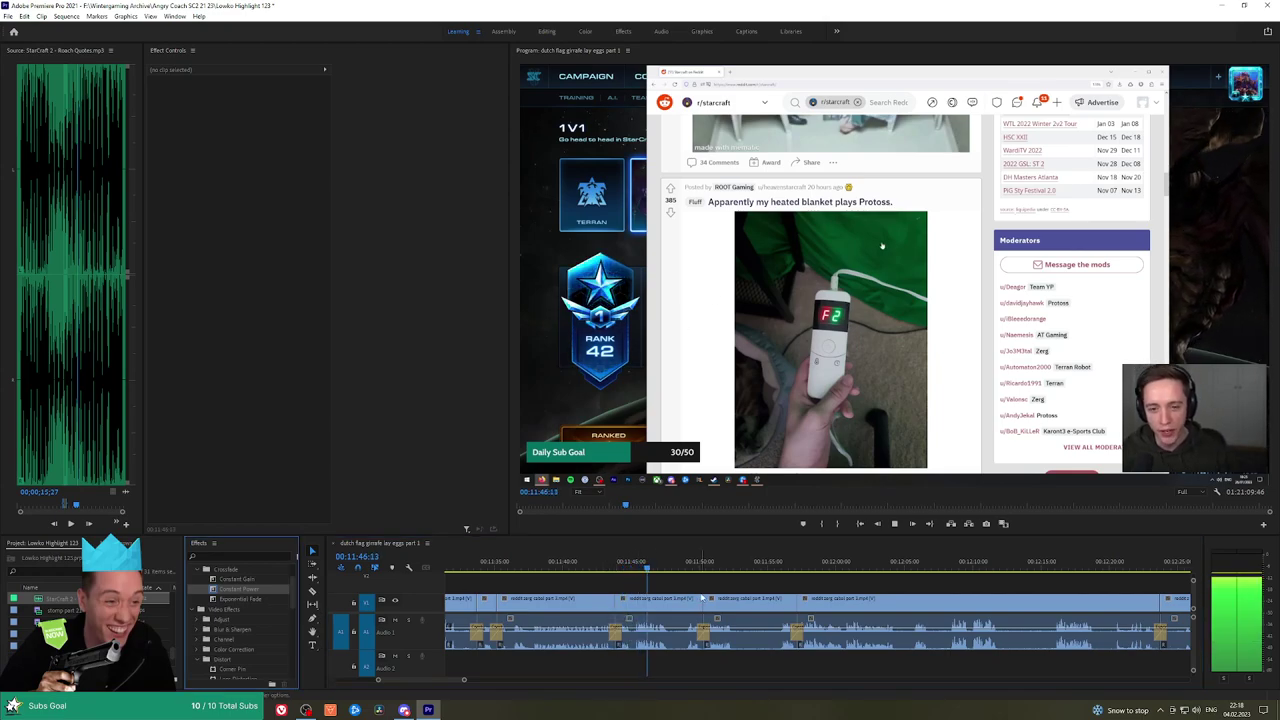
# Review playback from about 00:11:46 to 00:12:03, covering the heated-blanket post and the opening of the "rare meeting of the Zerg cabal" clip
pyautogui.press('h')
pyautogui.moveTo(719, 586); pyautogui.dragTo(662, 586)
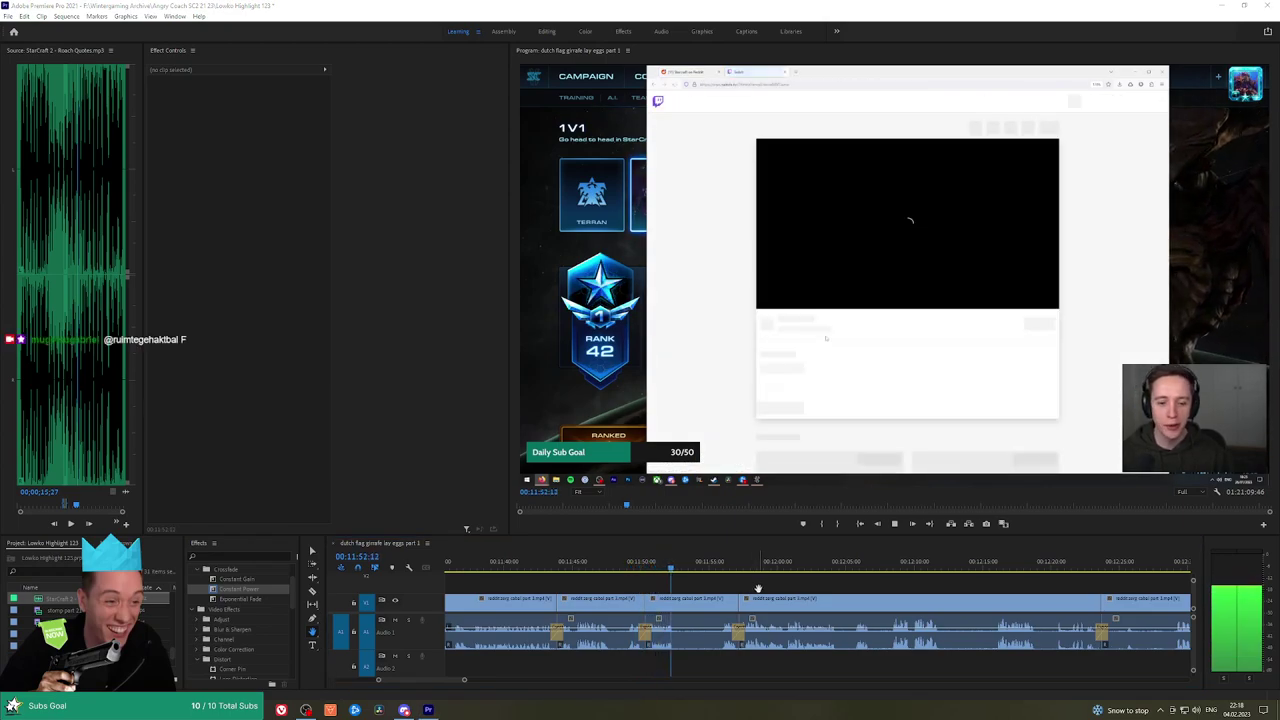
pyautogui.scroll(-2, 706, 583)
pyautogui.scroll(-2, 698, 583)
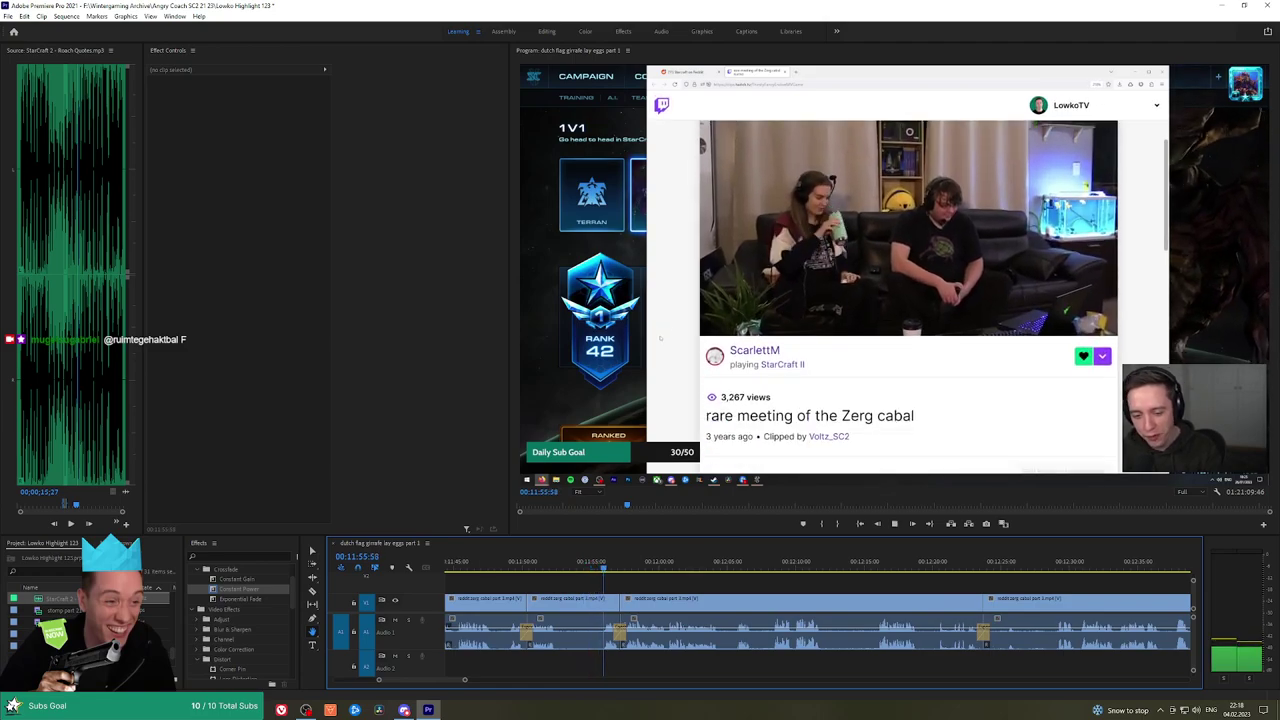
pyautogui.scroll(-2, 669, 586)
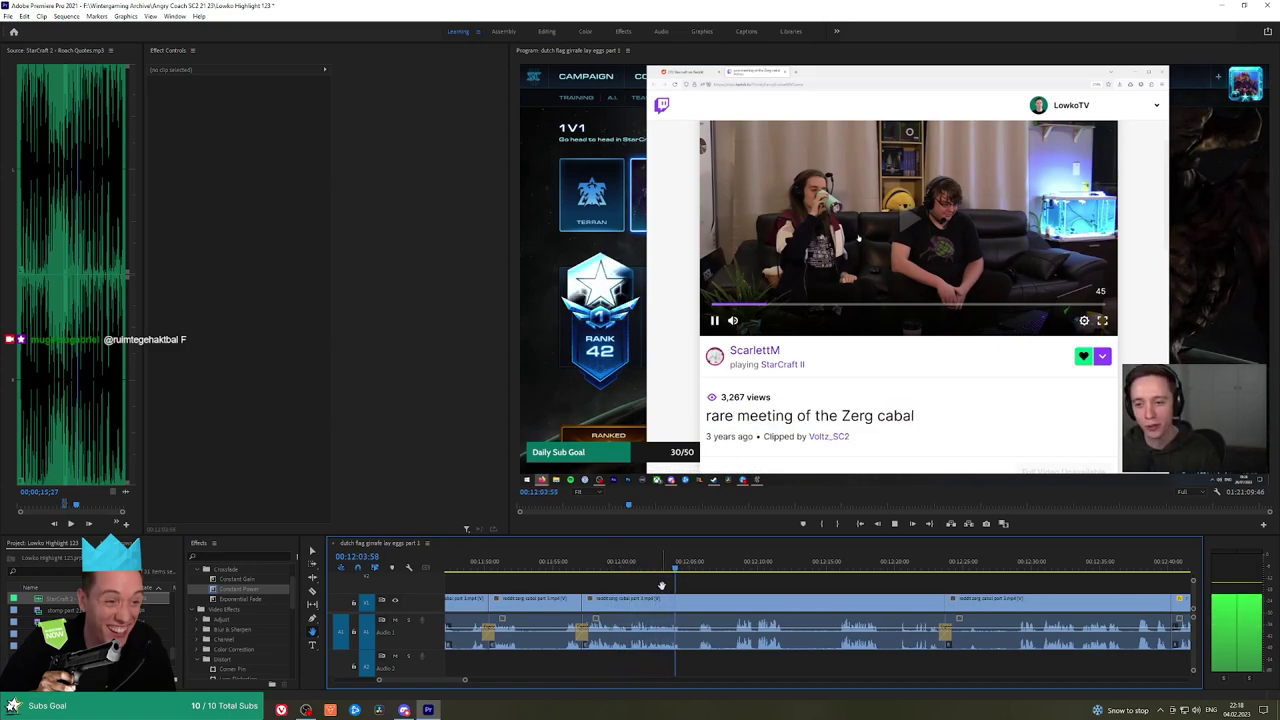
# Find the start of the short spoken bit in the Zerg cabal section and split the clip at 00:12:02:24
pyautogui.click(634, 566)
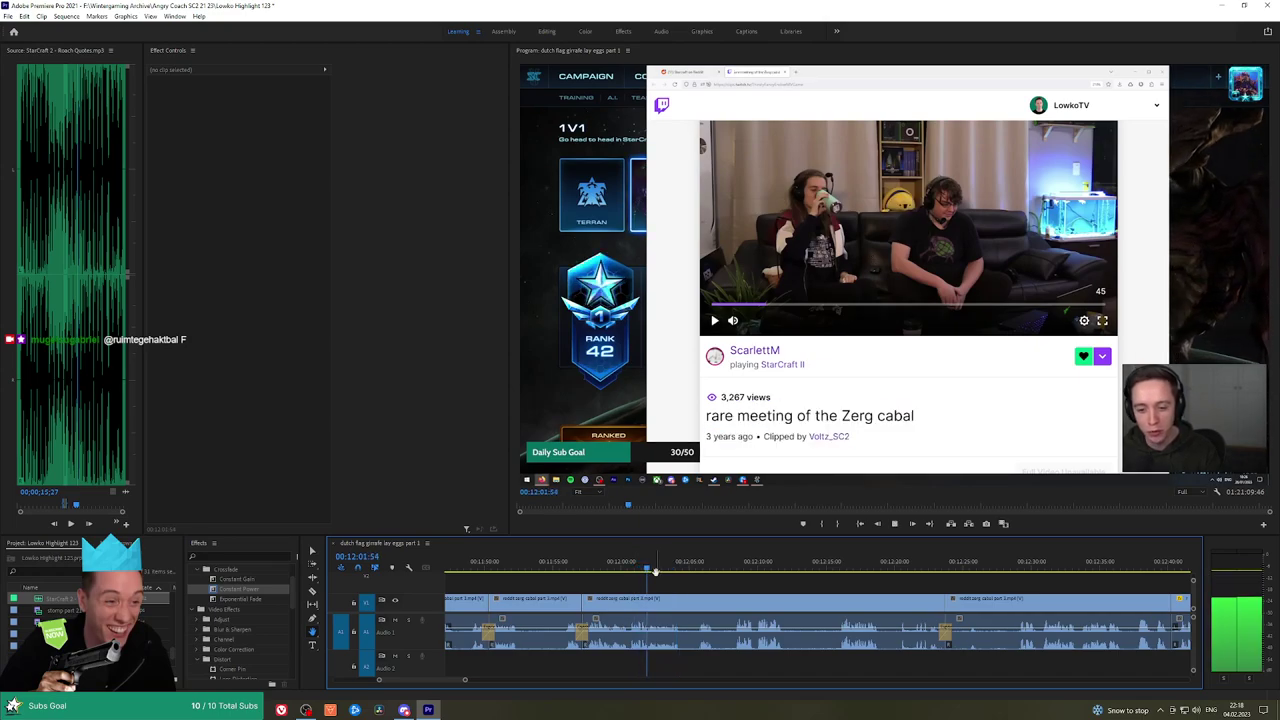
pyautogui.press('space')
pyautogui.scroll(3, 665, 582)
pyautogui.press('=')
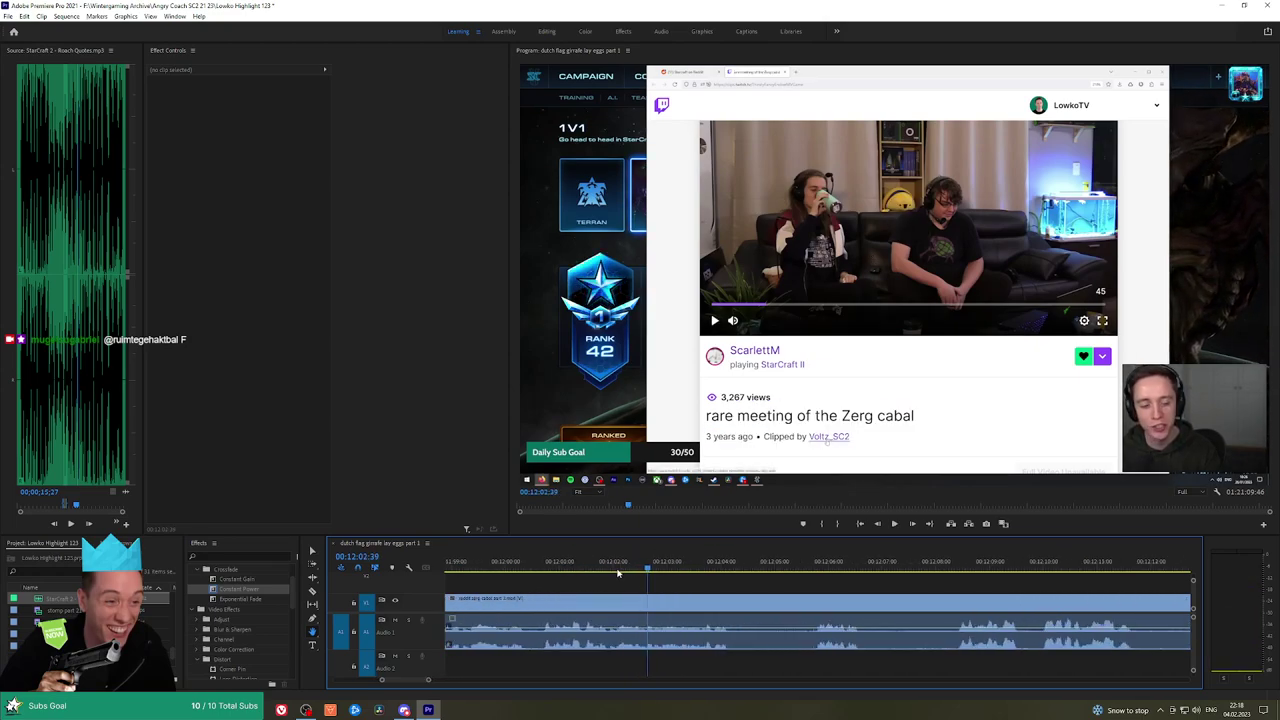
pyautogui.moveTo(614, 568); pyautogui.dragTo(636, 568)
pyautogui.press('c')
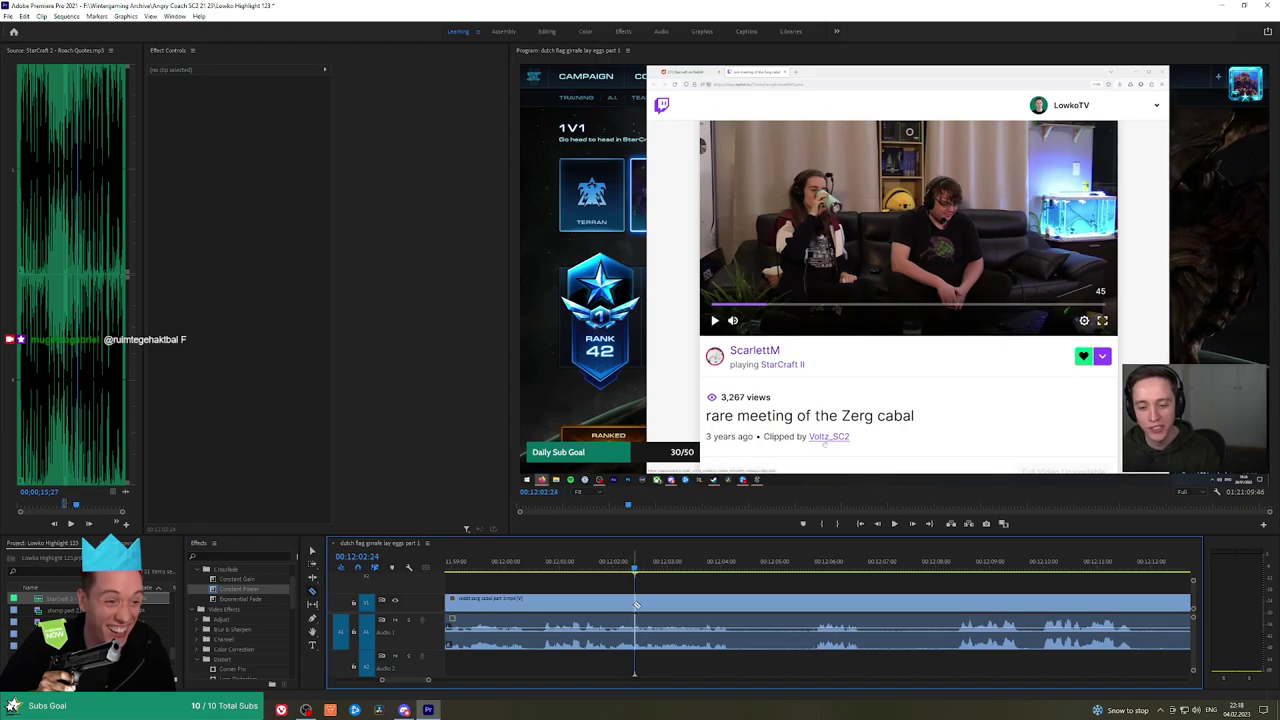
pyautogui.click(636, 628)
# Split the clip again at about 00:12:02:48 and silence the audio of the short segment between the two cuts
pyautogui.press('space')
pyautogui.press('space')
pyautogui.press('space')
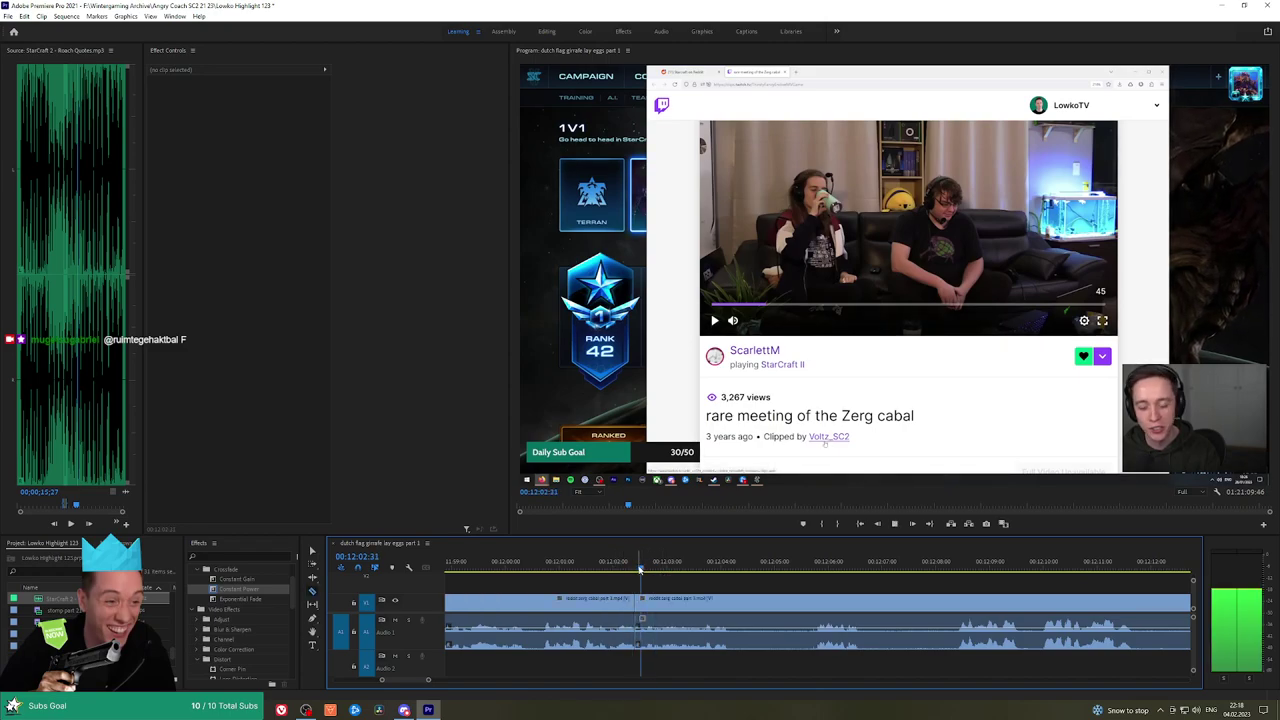
pyautogui.press('space')
pyautogui.click(648, 632)
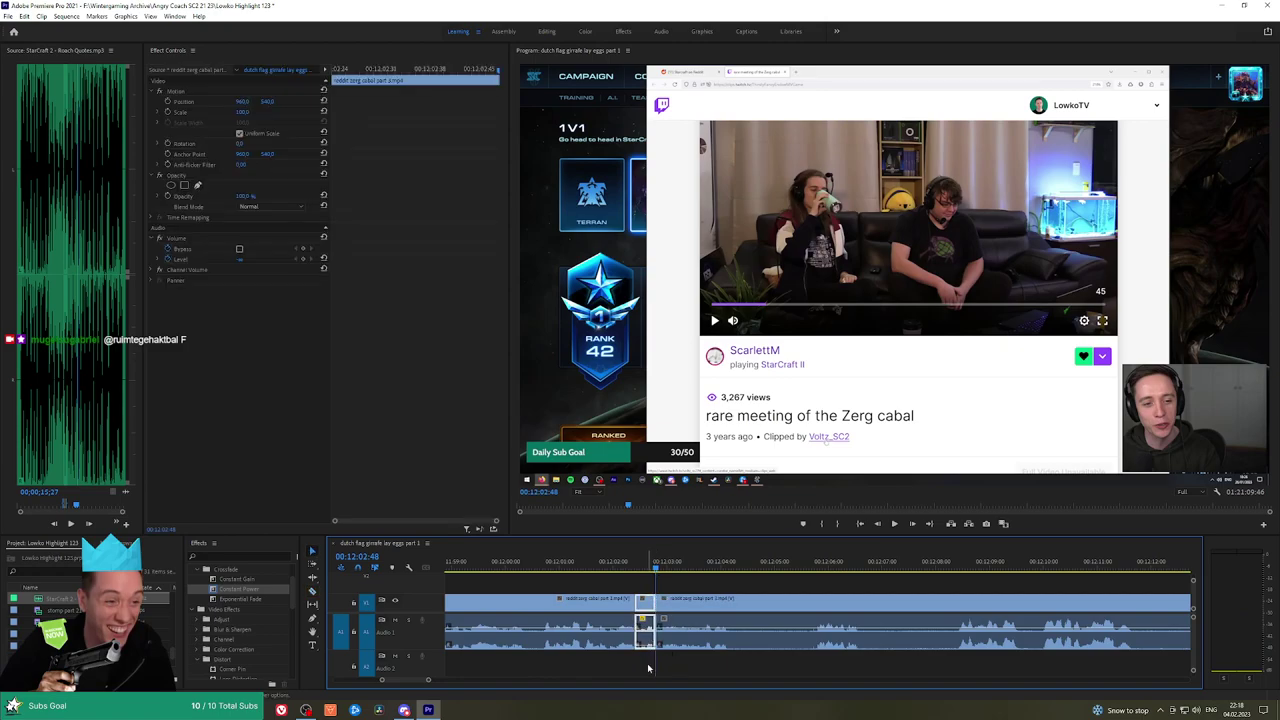
# Place a short piece of StarCraft 2 - Roach Quotes.mp3 on Audio 2 under the muted segment, lower its volume level and replay the section
pyautogui.moveTo(646, 630); pyautogui.dragTo(661, 668)
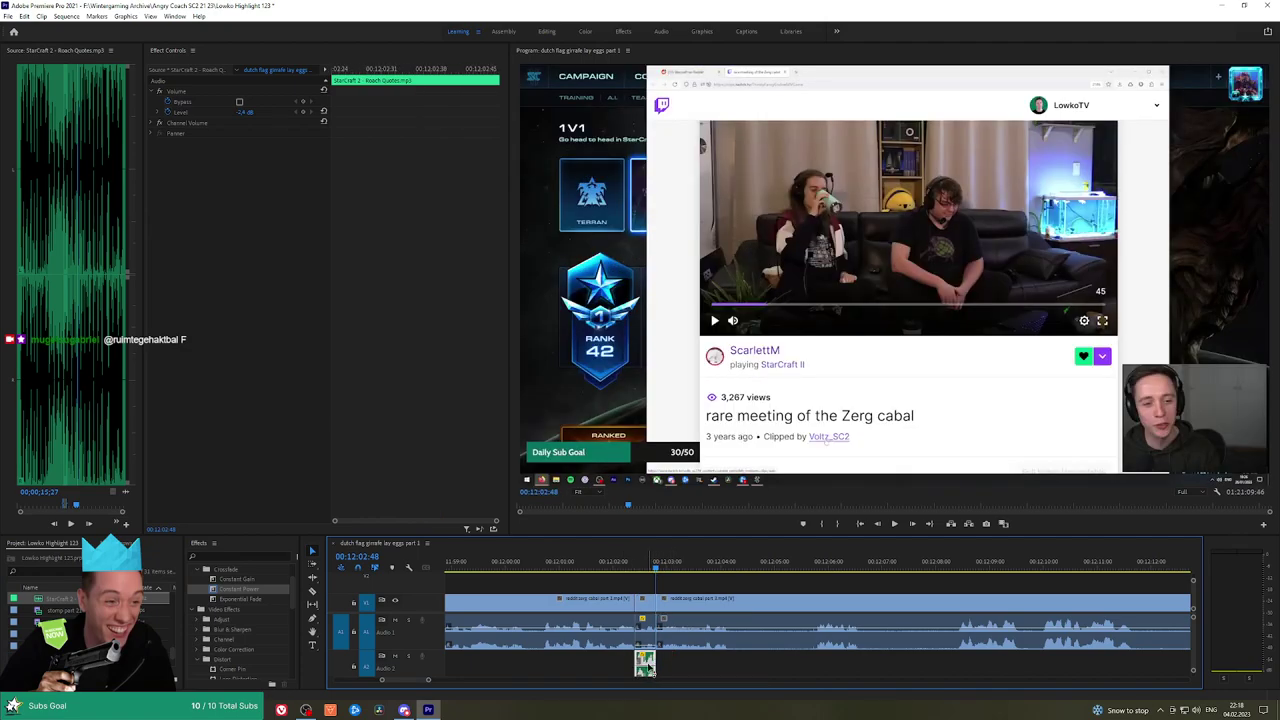
pyautogui.click(244, 112)
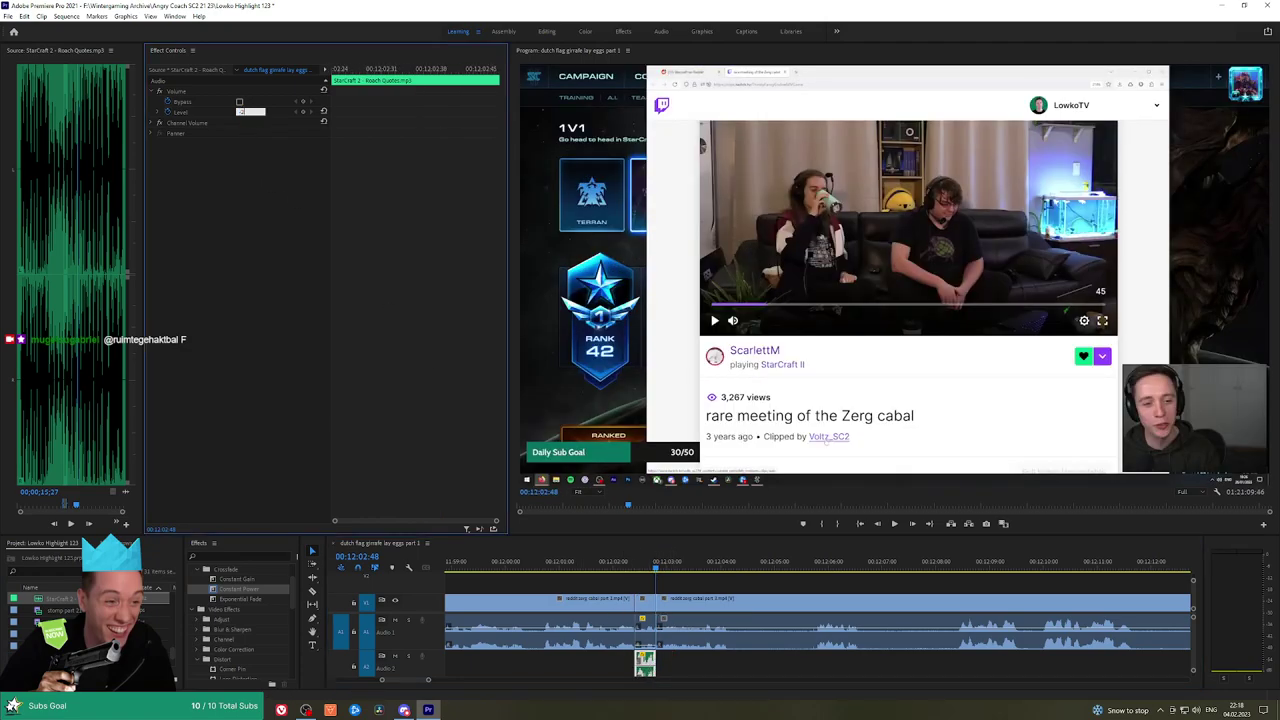
pyautogui.click(563, 566)
pyautogui.press('space')
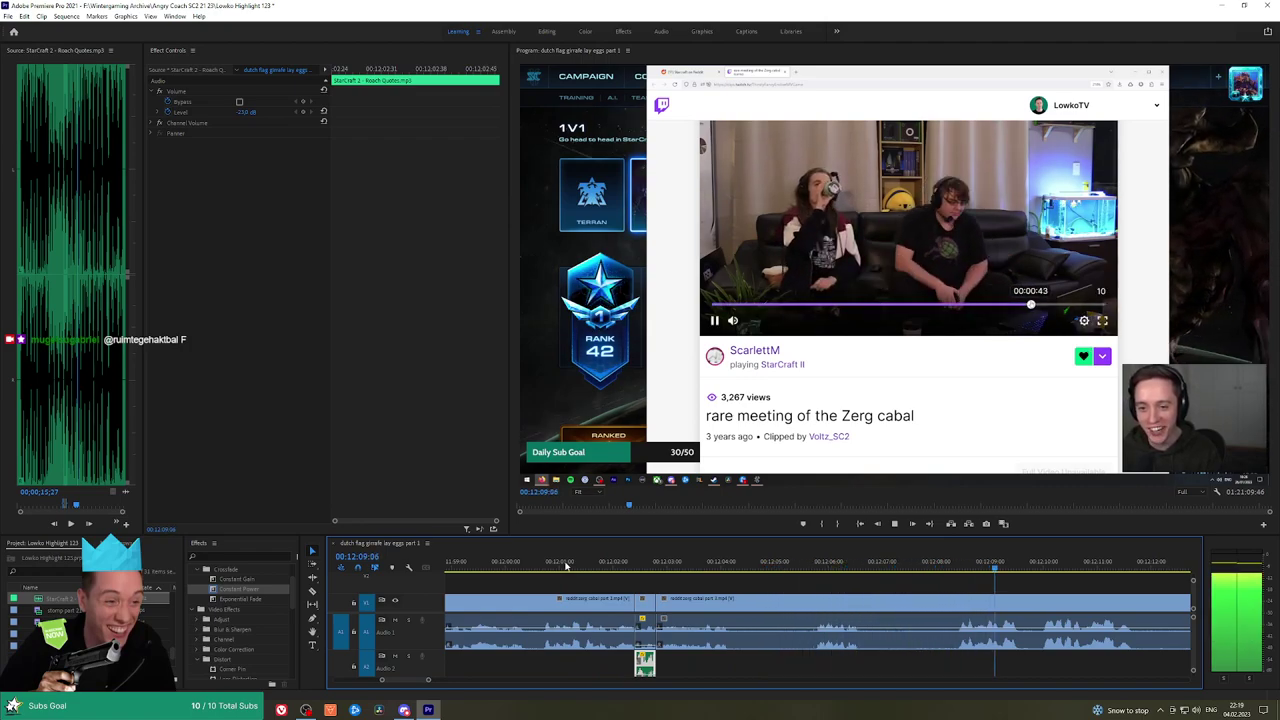
# Review playback from about 00:12:09 to 00:12:51, from the Zerg cabal clip through the "Oops! All Zergs" image to the Dragon Scales LE loading screen
pyautogui.click(1081, 591)
pyautogui.scroll(-6, 1081, 589)
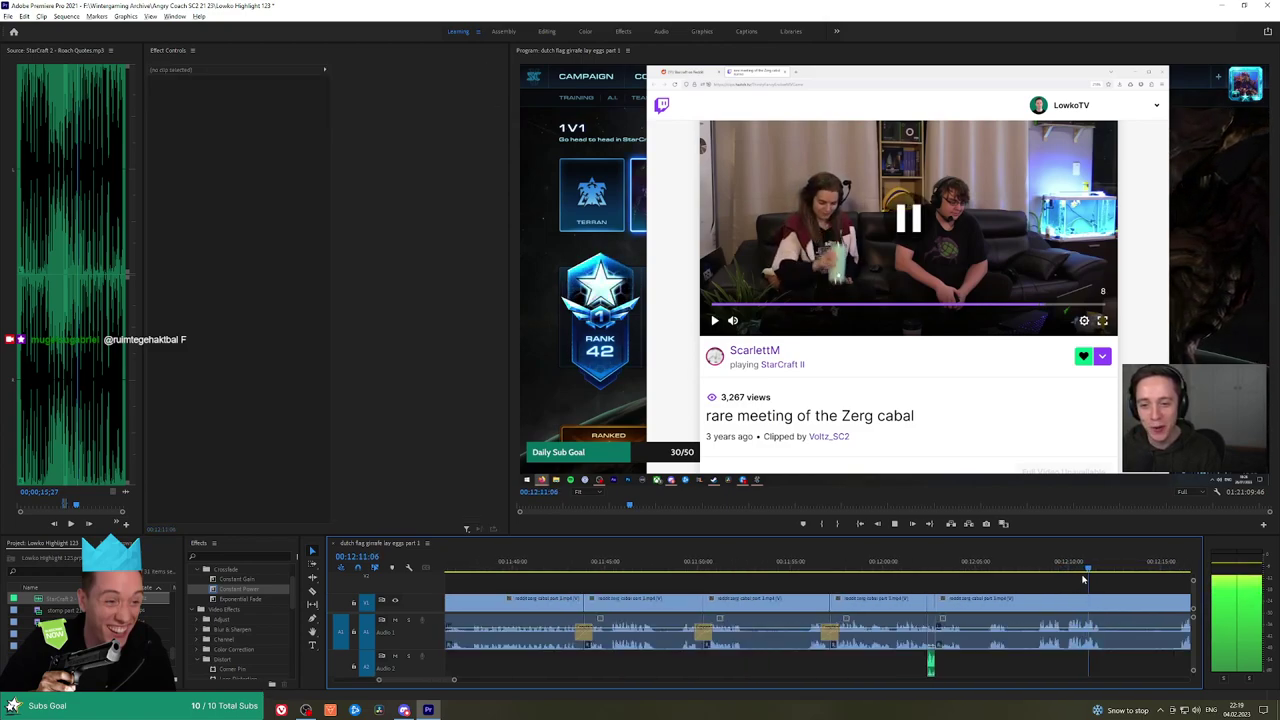
pyautogui.press('h')
pyautogui.moveTo(1097, 582); pyautogui.dragTo(766, 574)
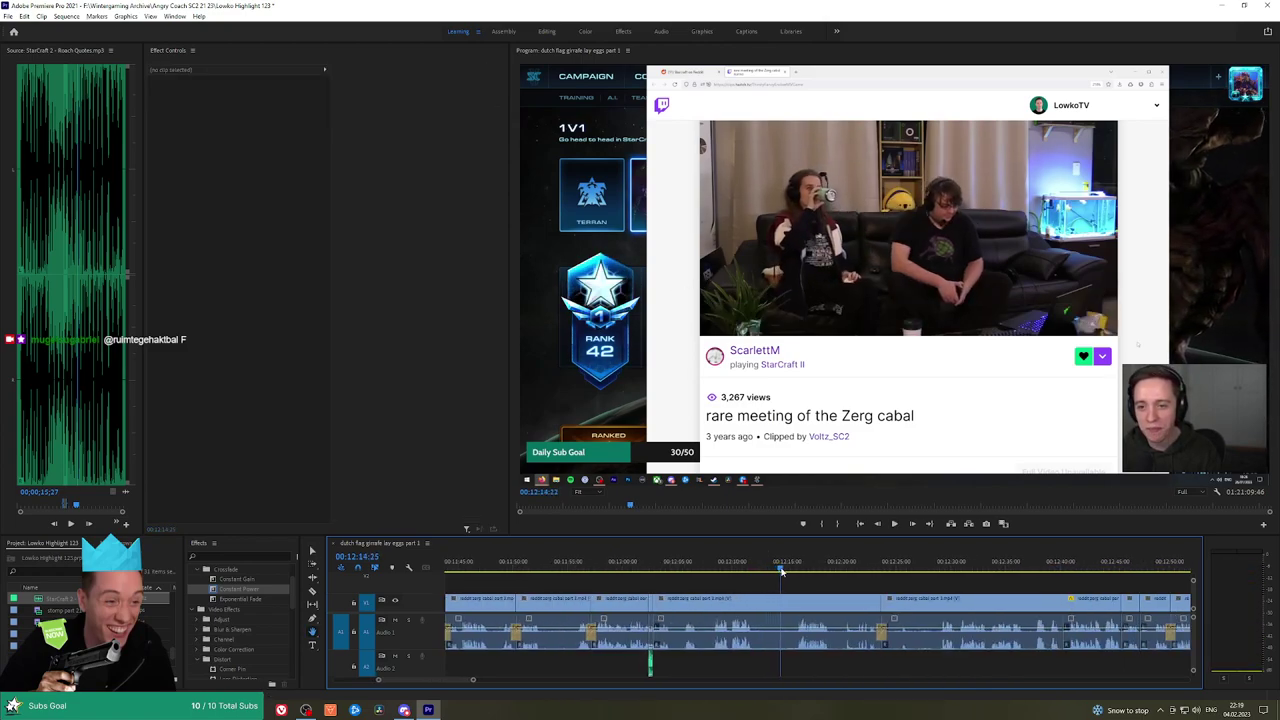
pyautogui.click(798, 571)
pyautogui.press('space')
pyautogui.scroll(-3, 886, 584)
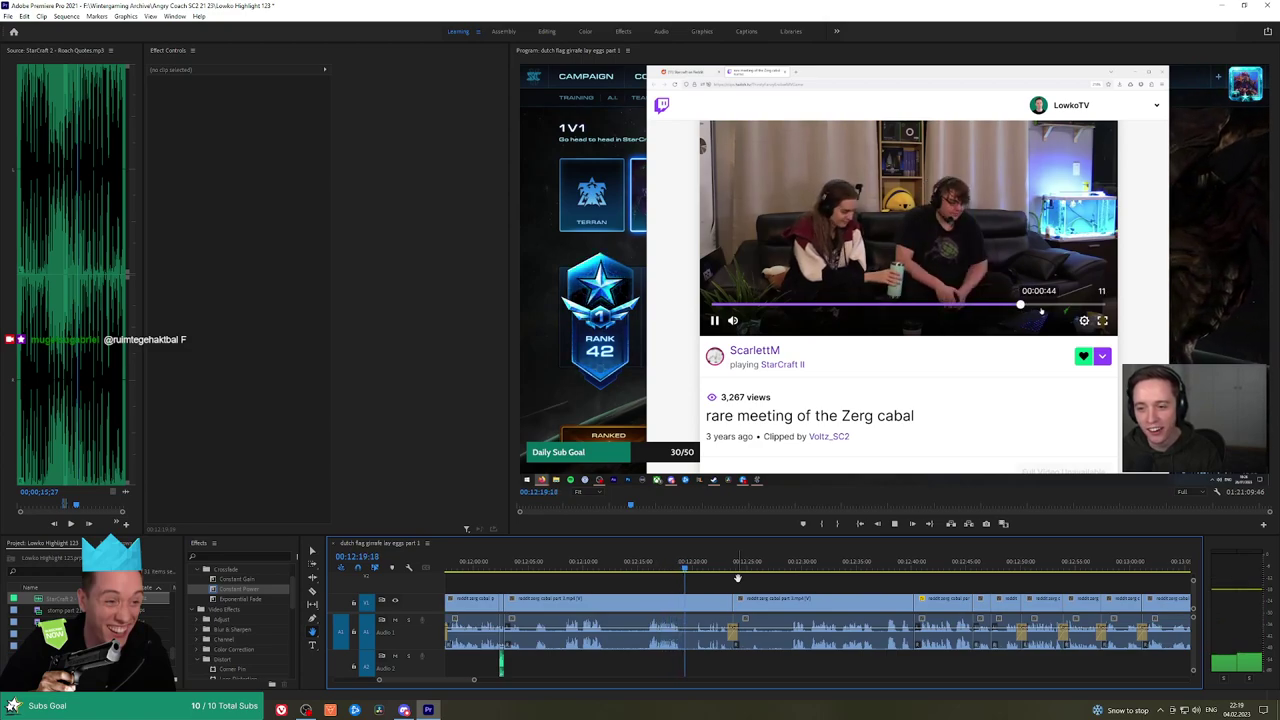
pyautogui.scroll(-2, 720, 575)
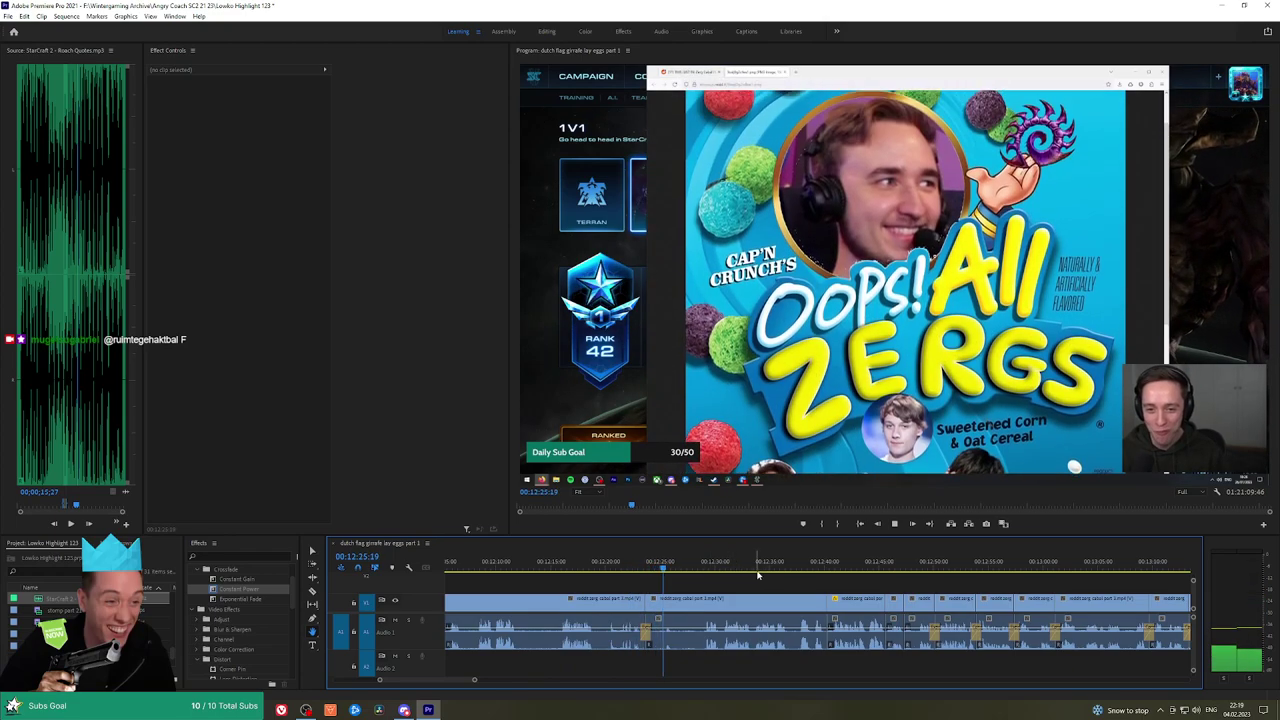
pyautogui.scroll(-2, 740, 581)
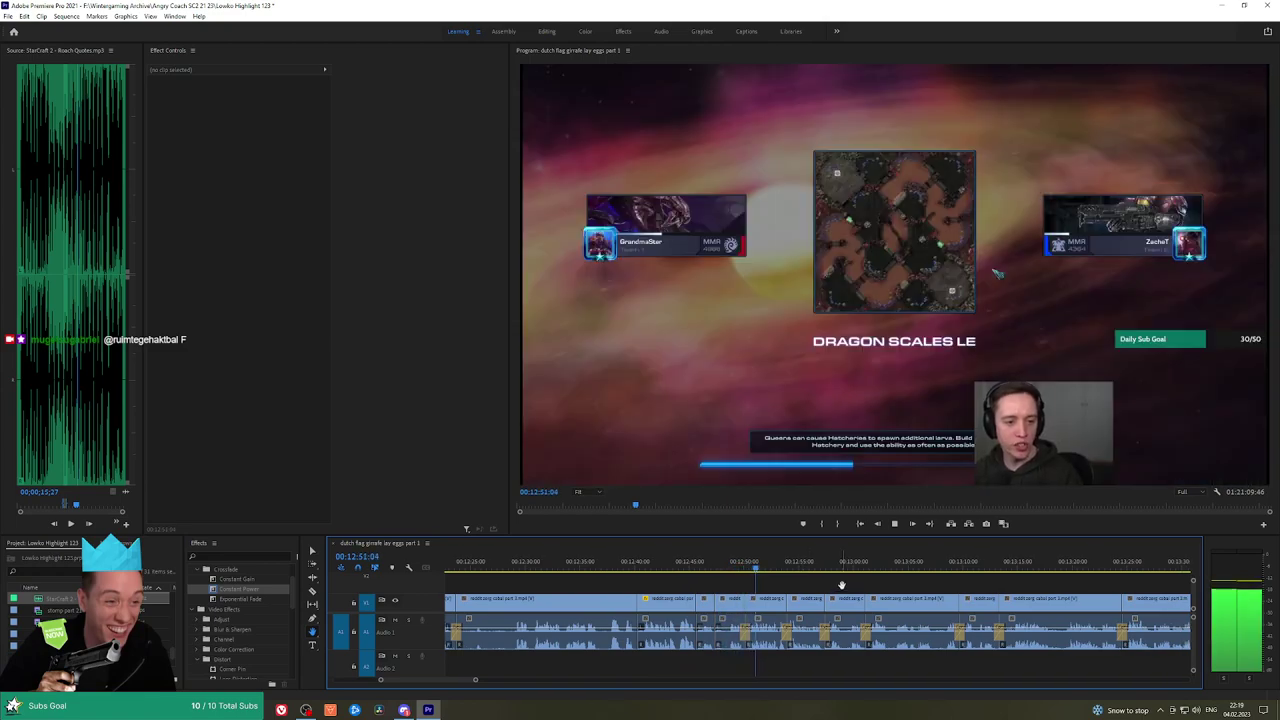
# Review playback of the Dragon Scales LE match opening from about 00:12:51 to 00:13:36, rechecking the cuts near 00:13:17 and 00:13:25
pyautogui.moveTo(855, 584)
pyautogui.mouseDown()
pyautogui.moveTo(818, 584)
pyautogui.moveTo(834, 581)
pyautogui.mouseUp()
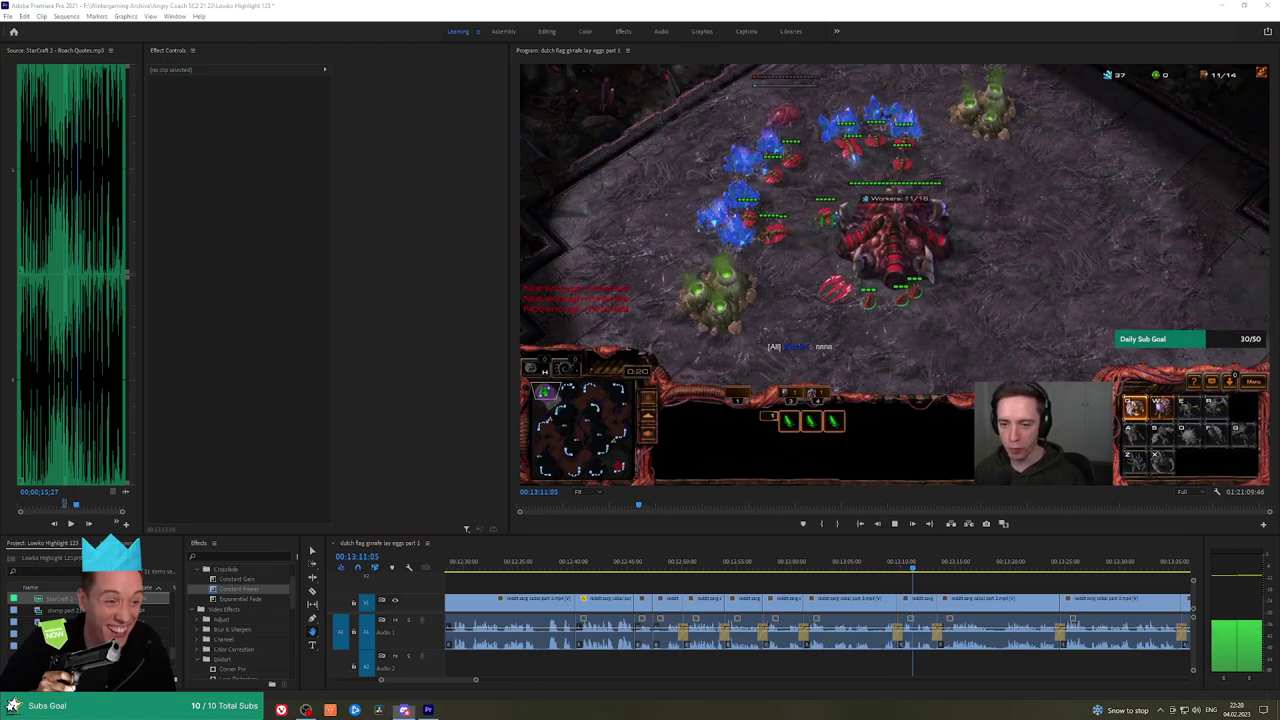
pyautogui.moveTo(921, 578); pyautogui.dragTo(788, 584)
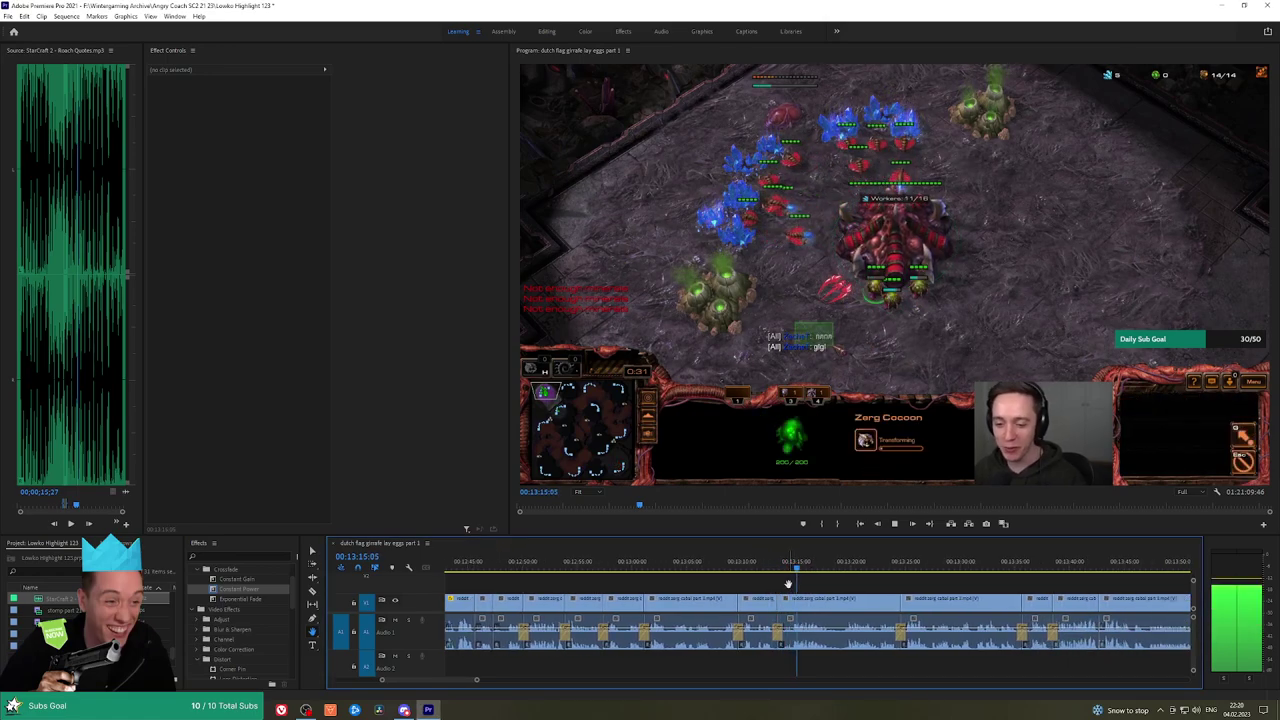
pyautogui.moveTo(877, 579); pyautogui.dragTo(849, 578)
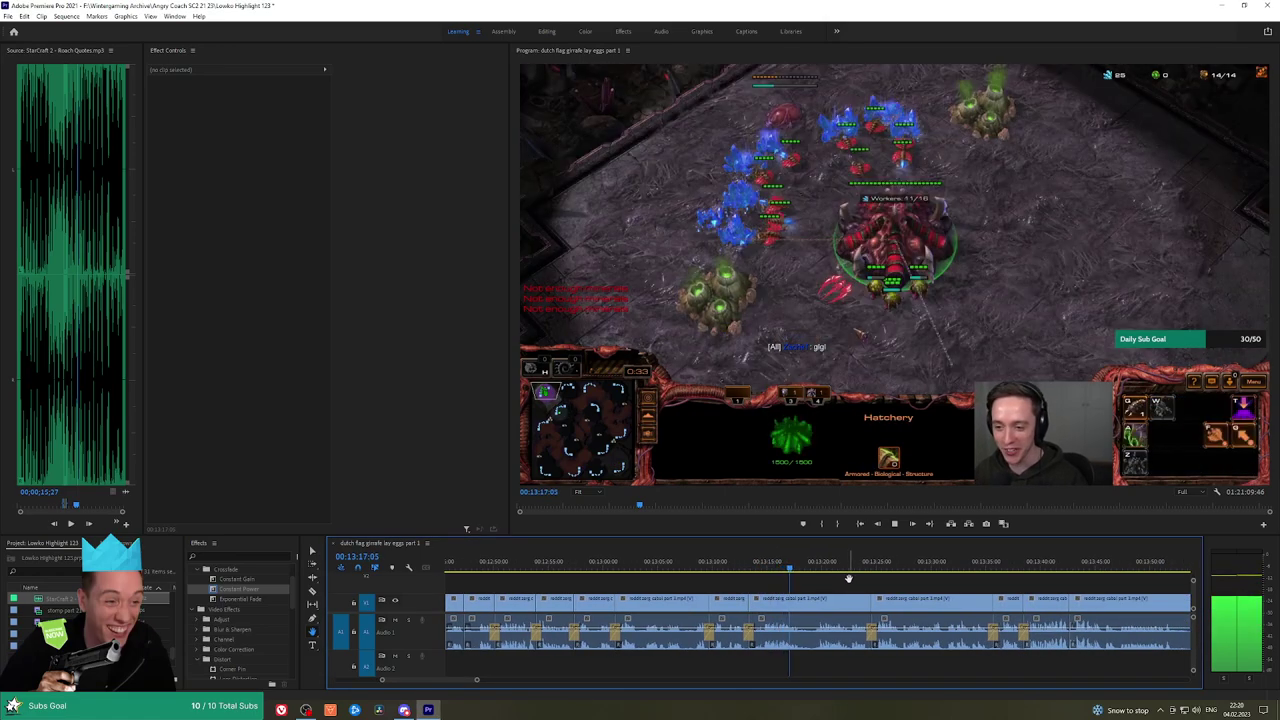
pyautogui.click(812, 567)
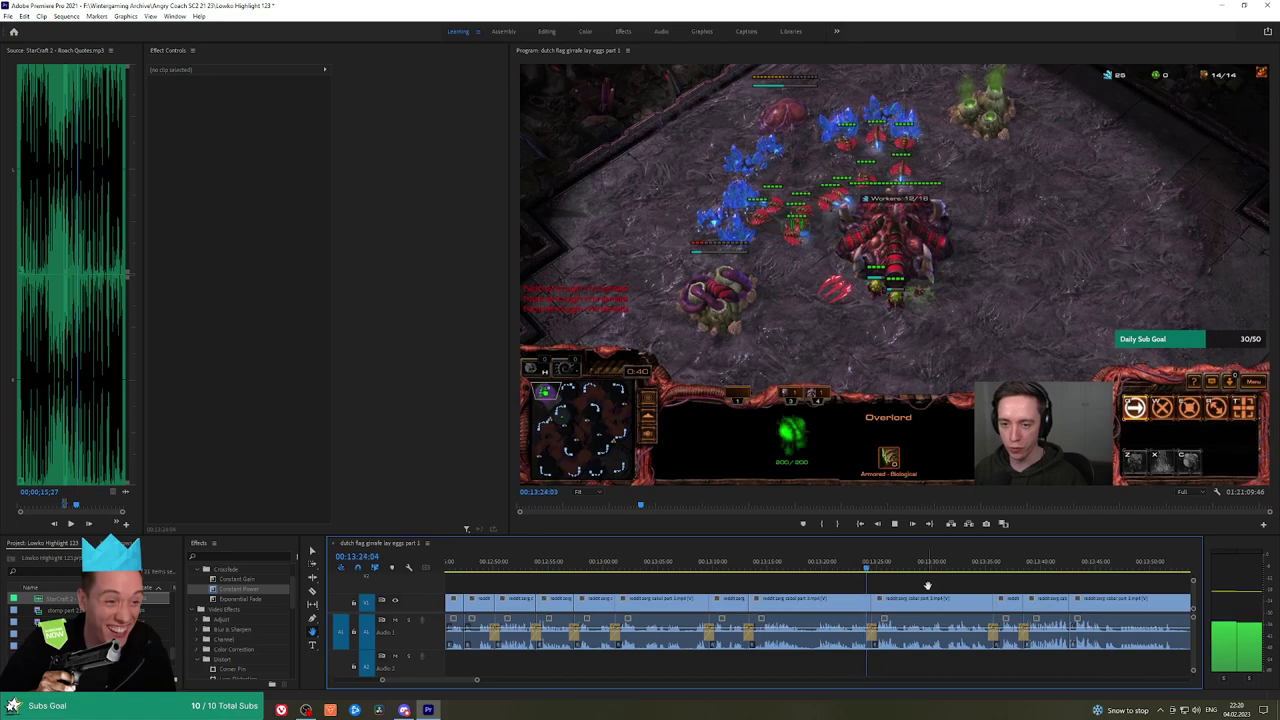
pyautogui.moveTo(976, 594); pyautogui.dragTo(829, 576)
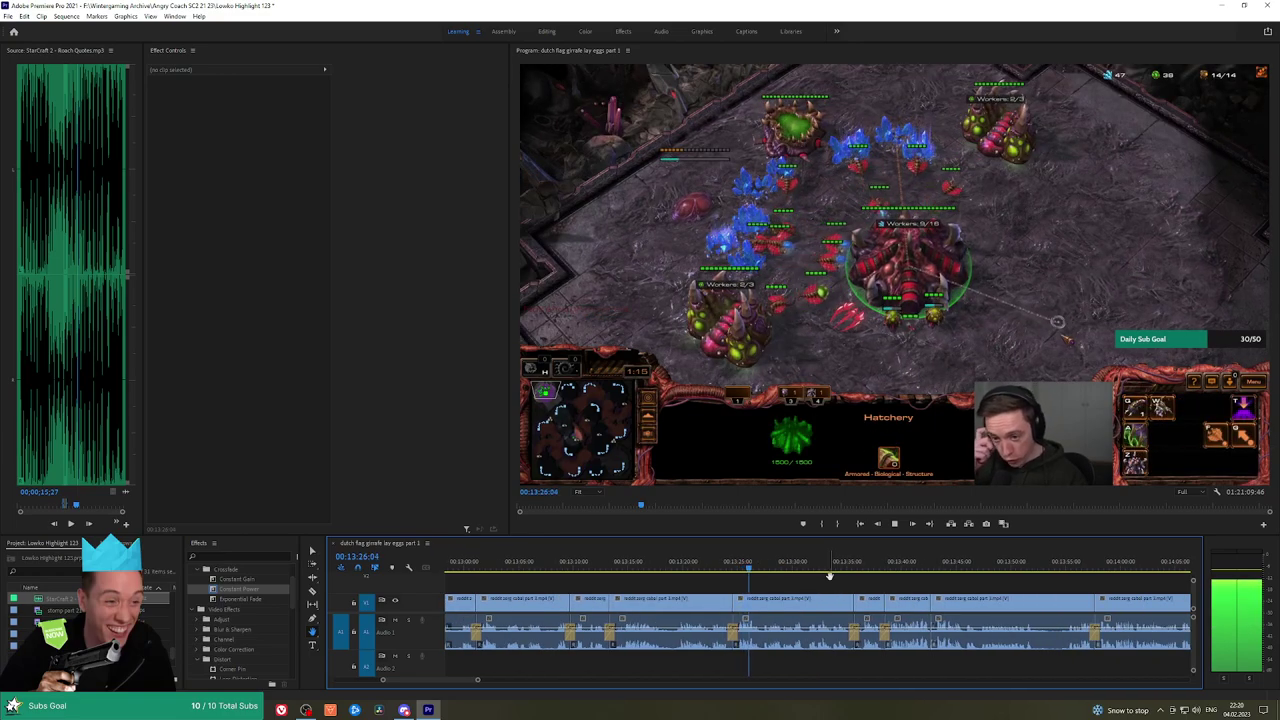
pyautogui.click(731, 566)
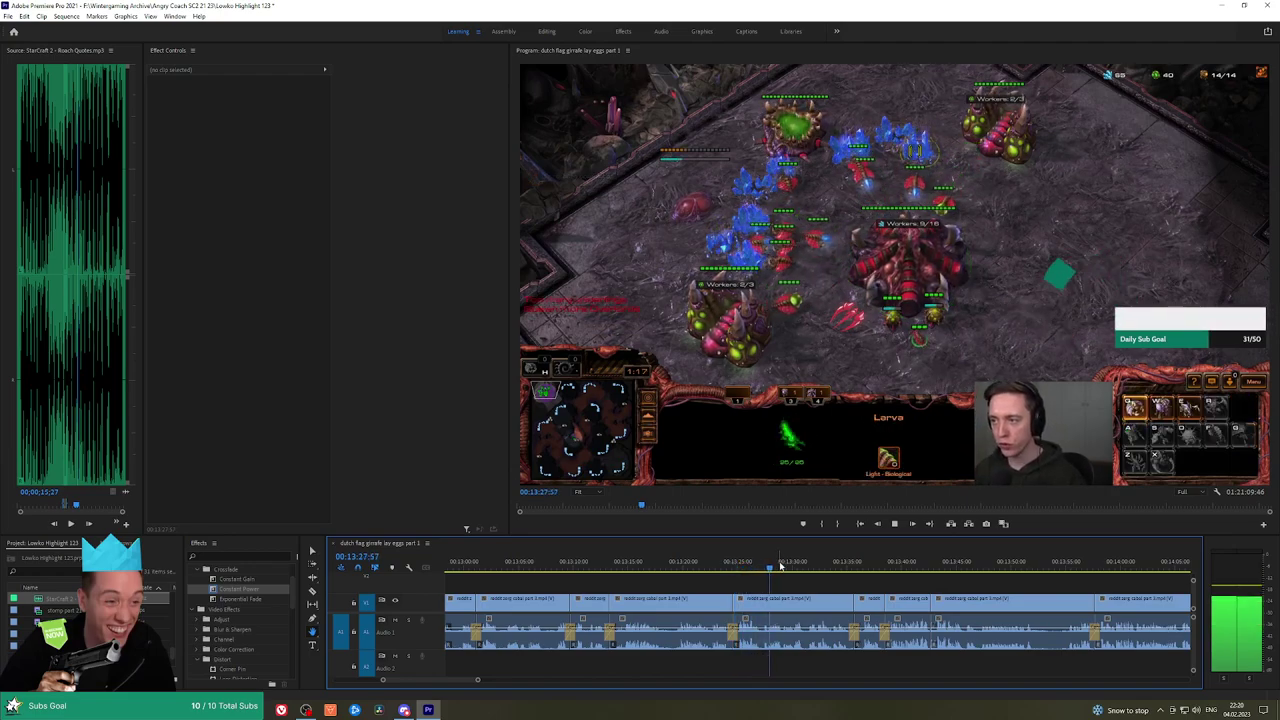
pyautogui.moveTo(888, 580); pyautogui.dragTo(780, 580)
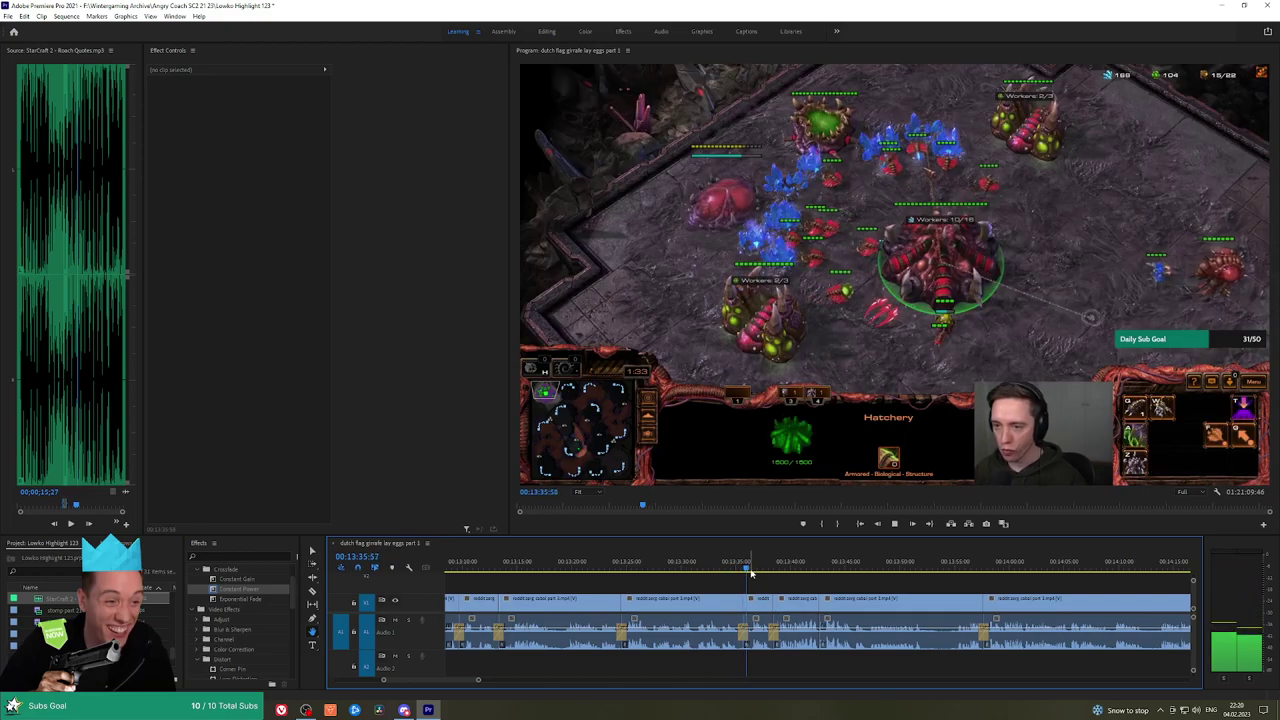
# Review playback of the early match scouting and Ravager movements from about 00:13:36 to 00:14:22, checking cuts and audio crossfades
pyautogui.scroll(-2, 813, 590)
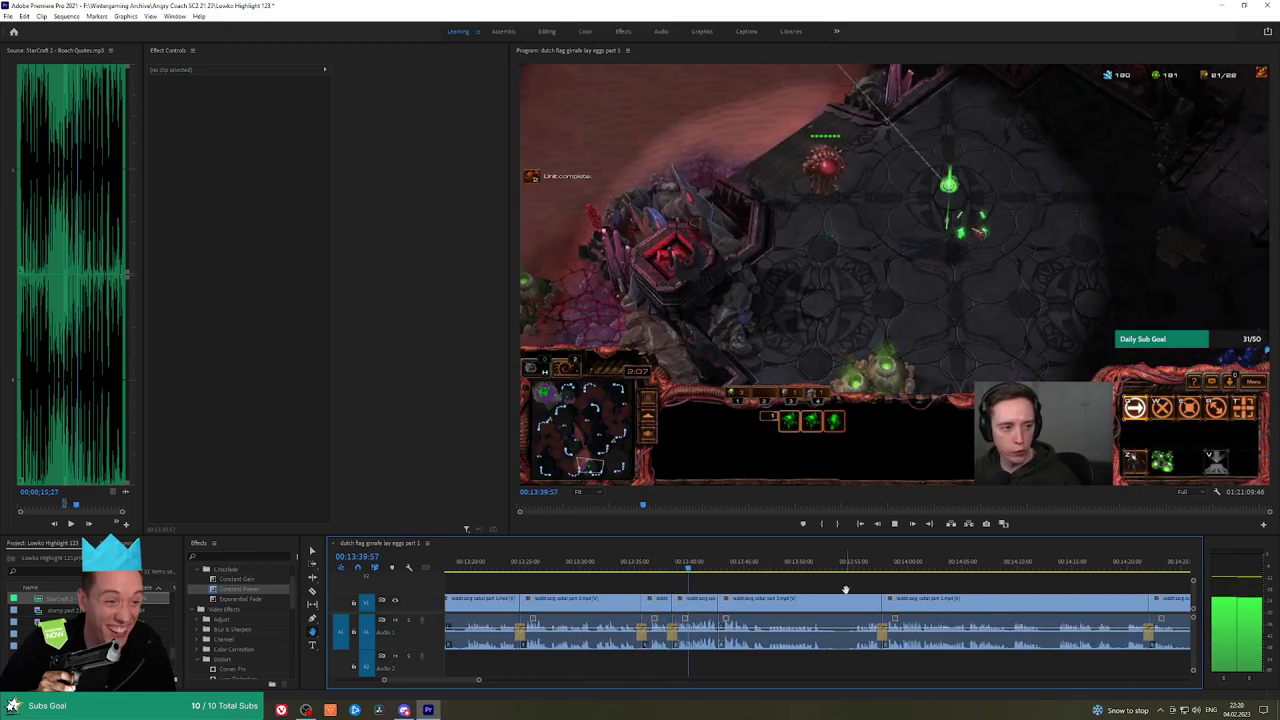
pyautogui.scroll(-1, 845, 590)
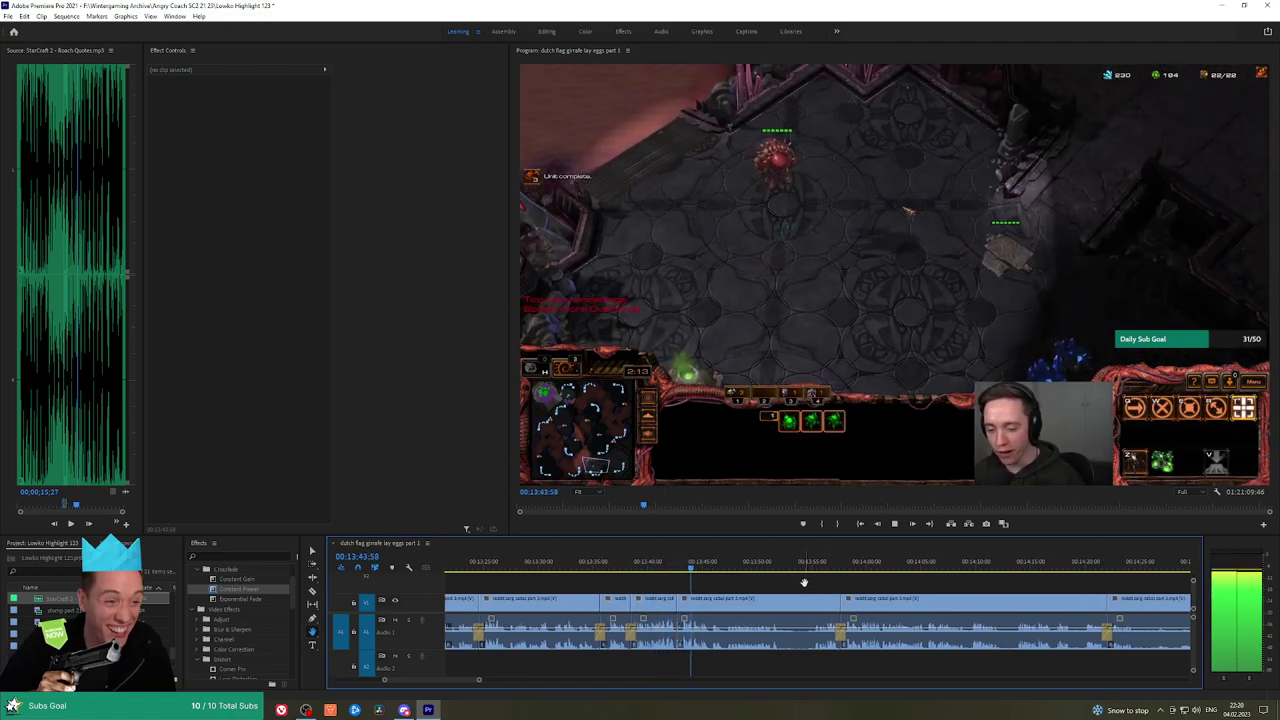
pyautogui.scroll(-1, 805, 583)
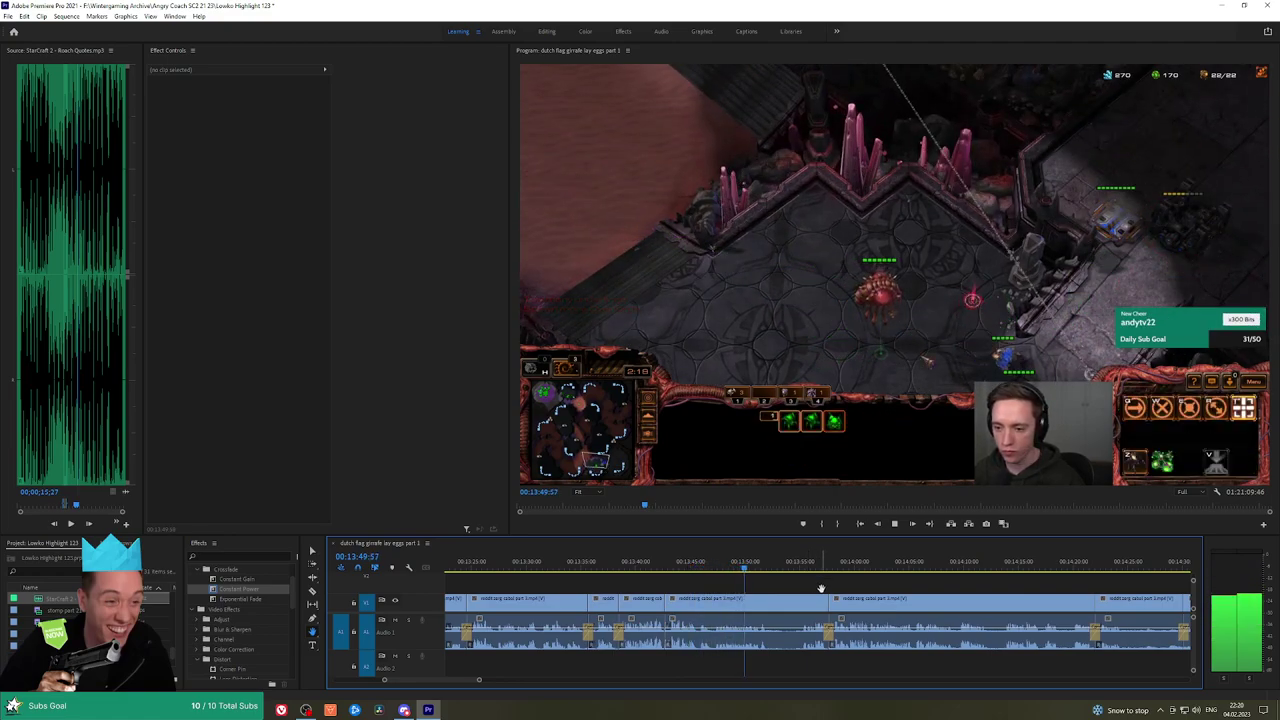
pyautogui.scroll(-4, 818, 585)
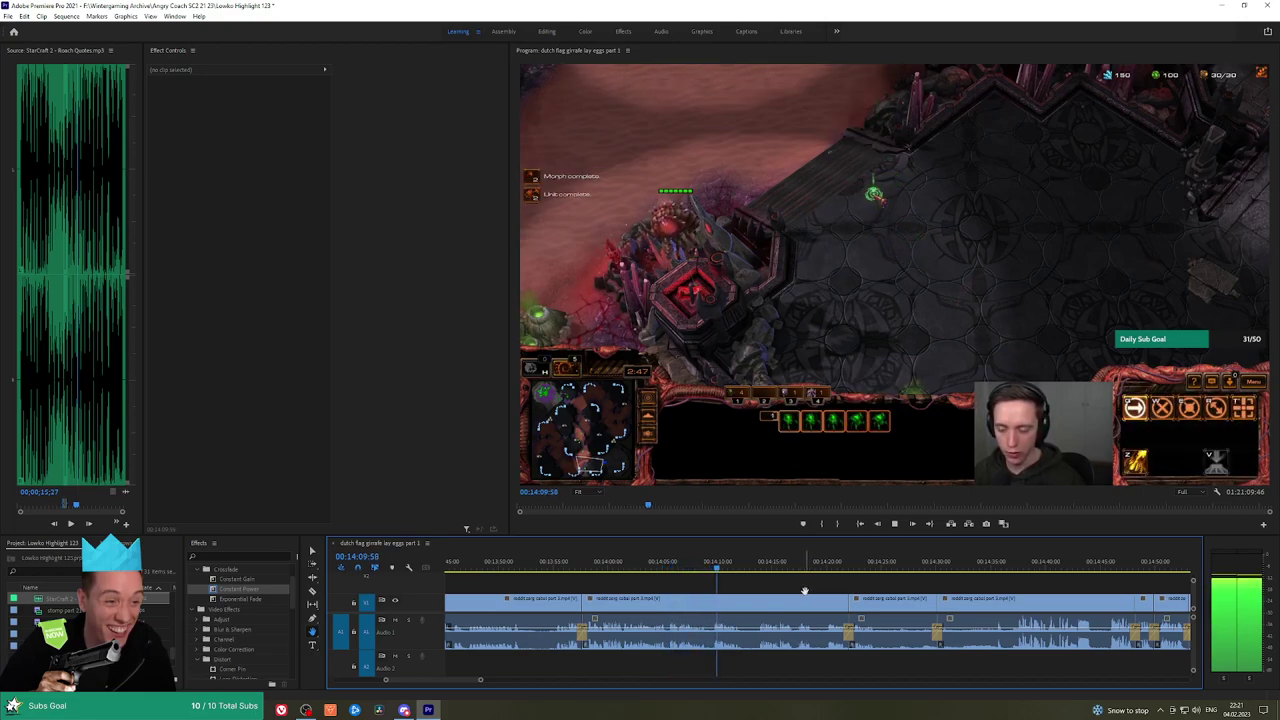
pyautogui.moveTo(805, 587); pyautogui.dragTo(767, 577)
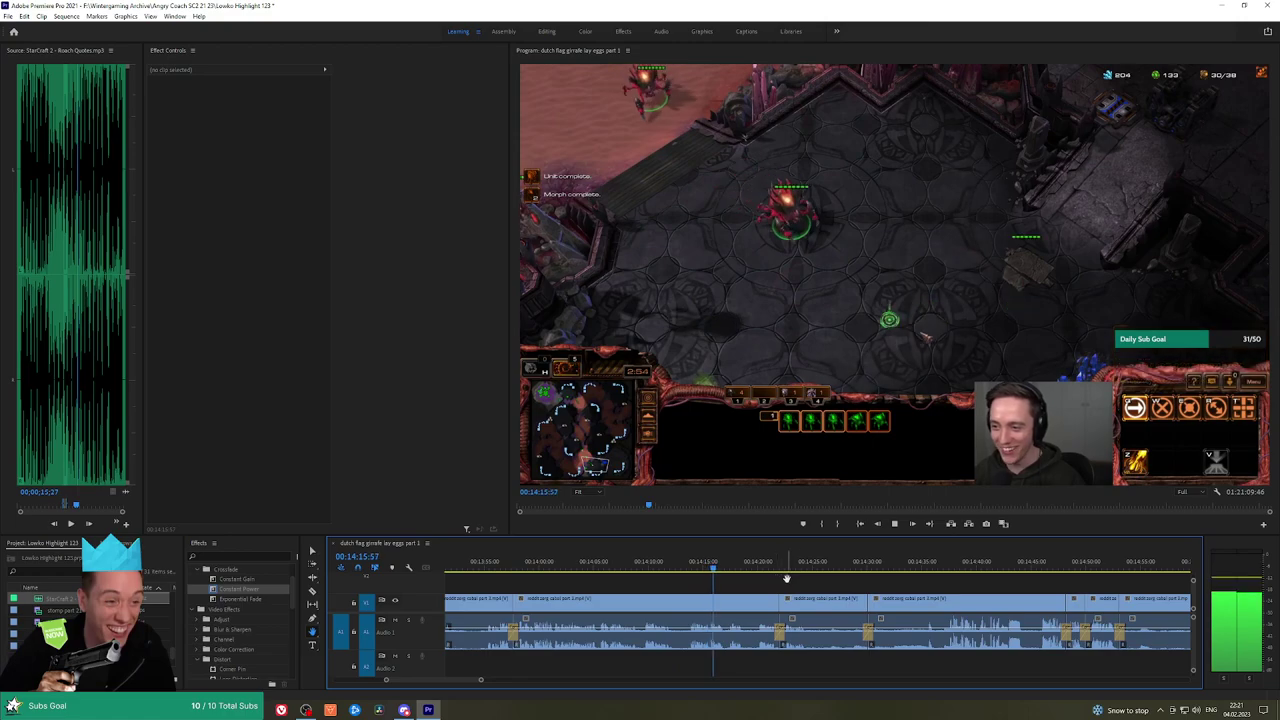
pyautogui.scroll(-2, 798, 588)
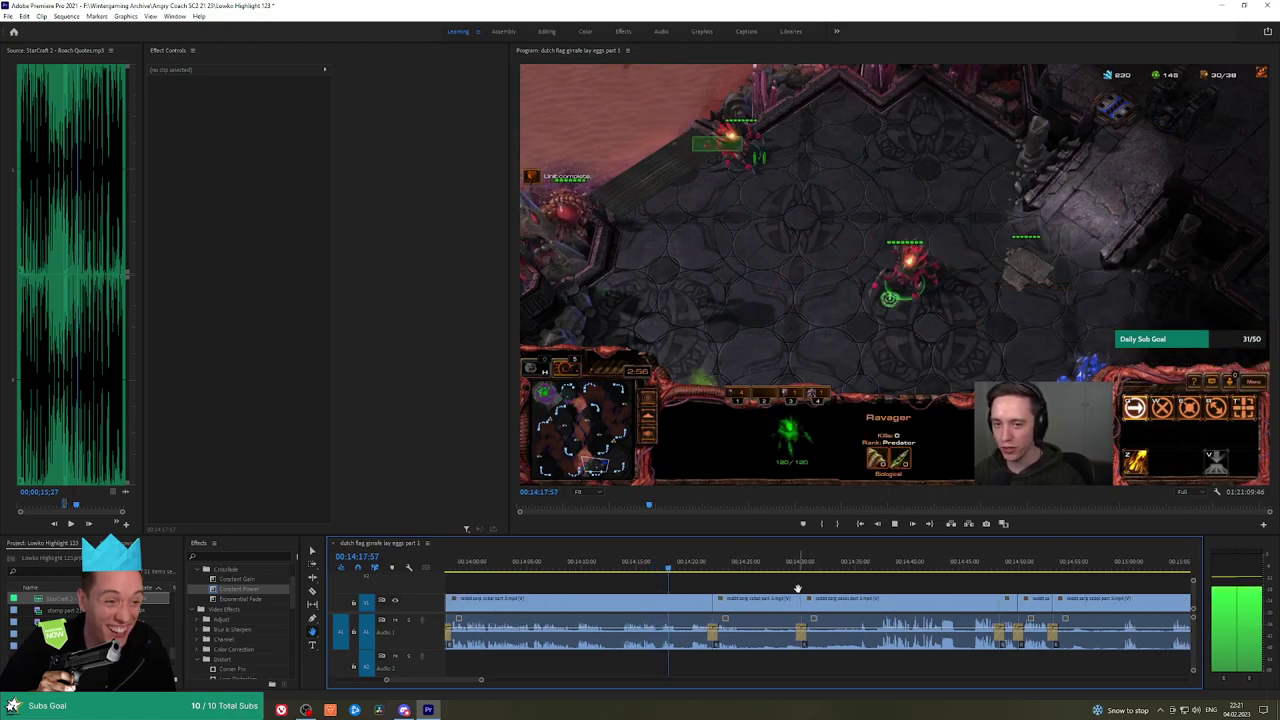
pyautogui.scroll(-1, 780, 587)
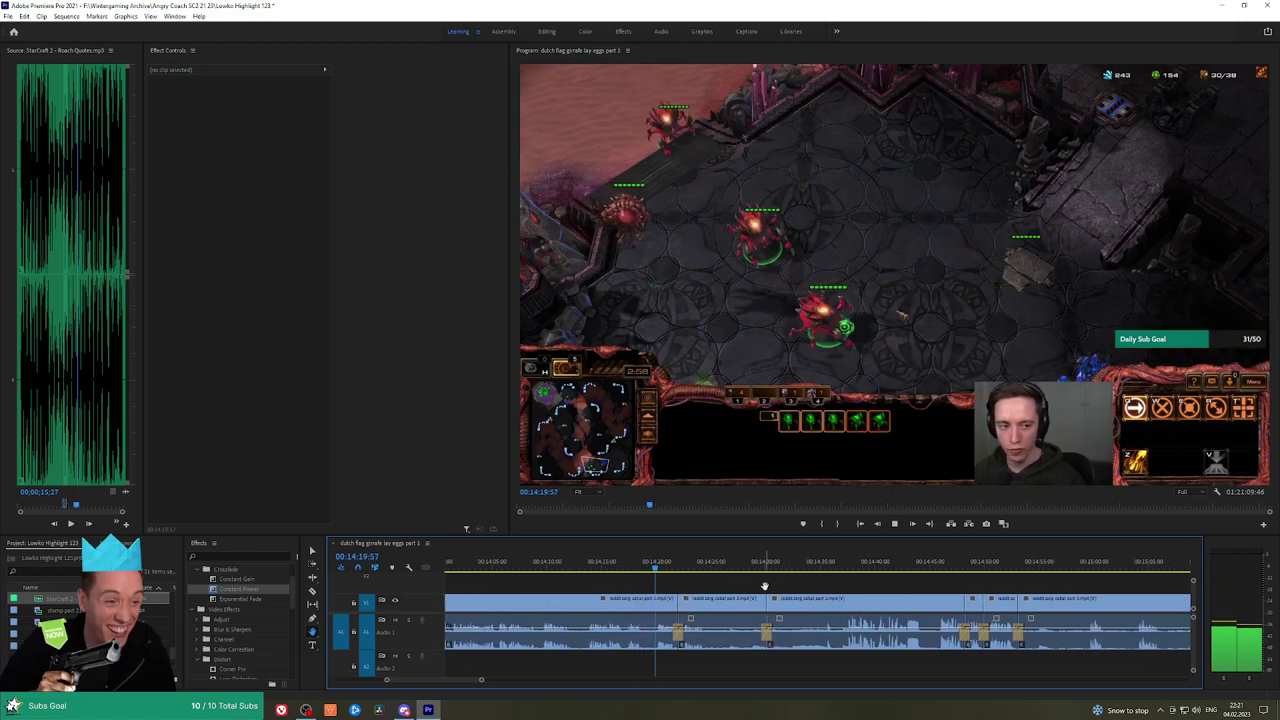
pyautogui.scroll(-2, 766, 586)
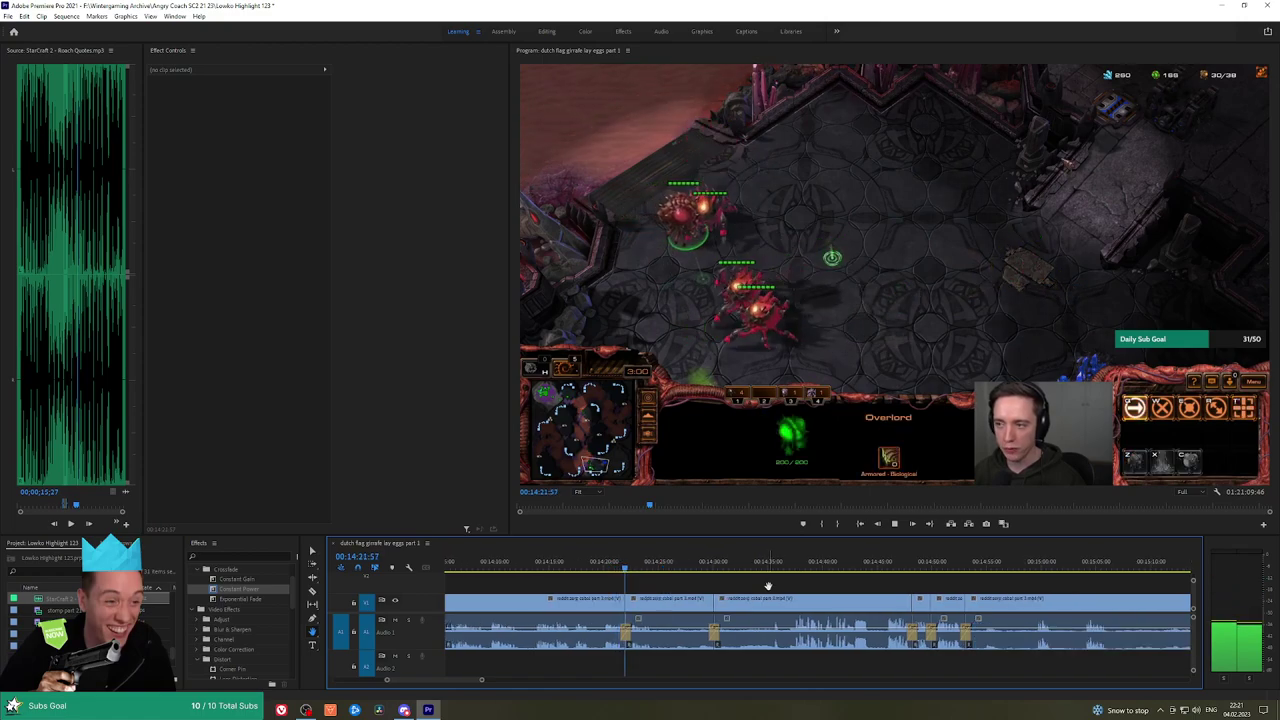
# Review playback of the Ravager attack on the ramp from about 00:14:22 to the end of the match near 00:15:30
pyautogui.scroll(-2, 754, 584)
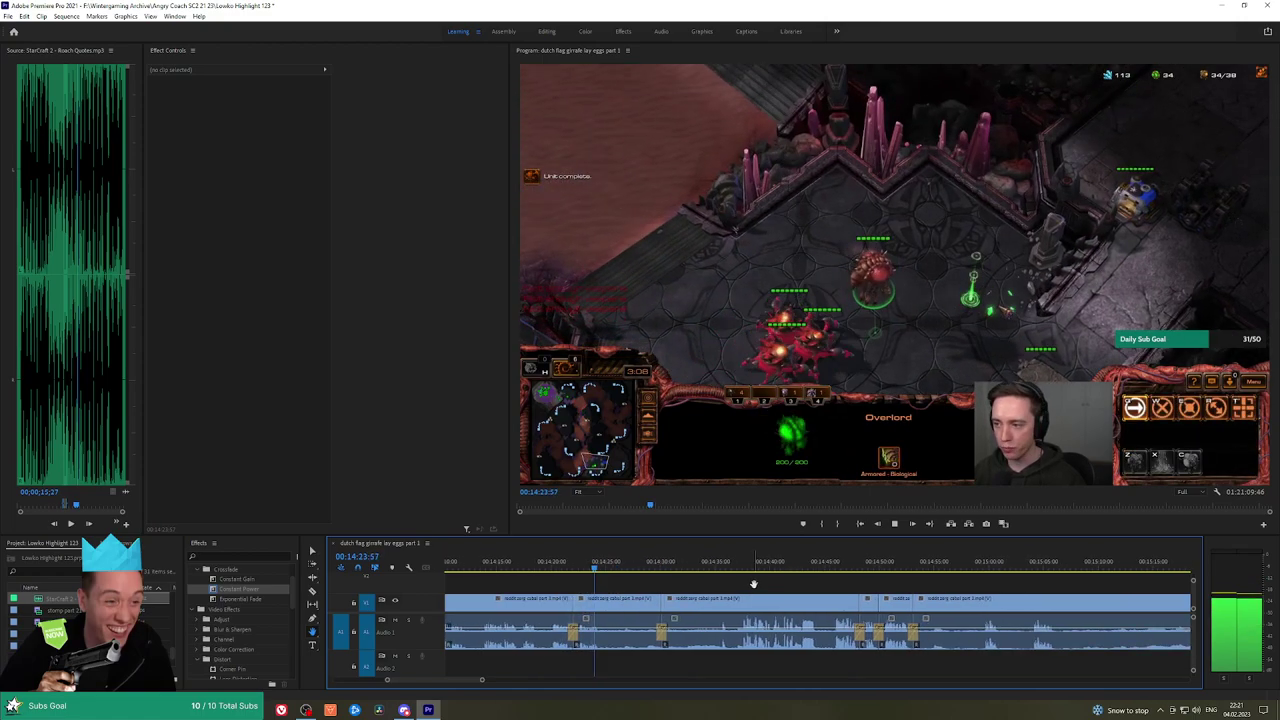
pyautogui.moveTo(641, 568); pyautogui.dragTo(649, 567)
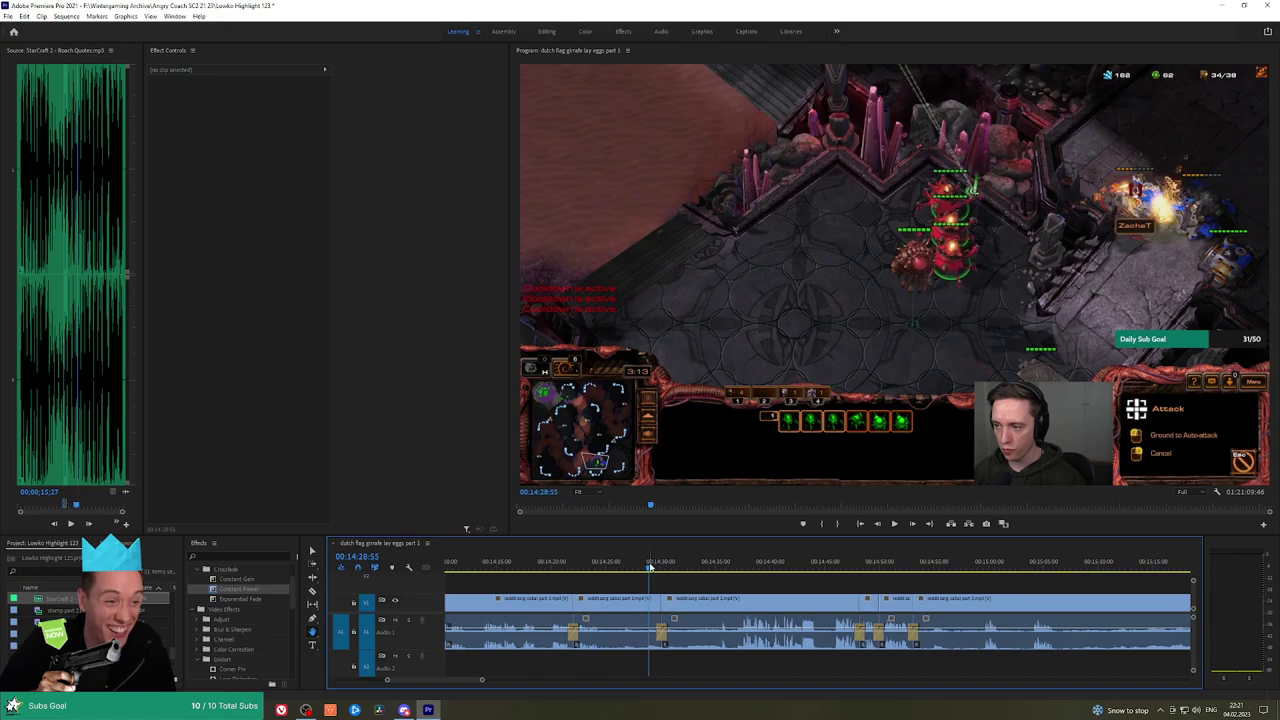
pyautogui.press('space')
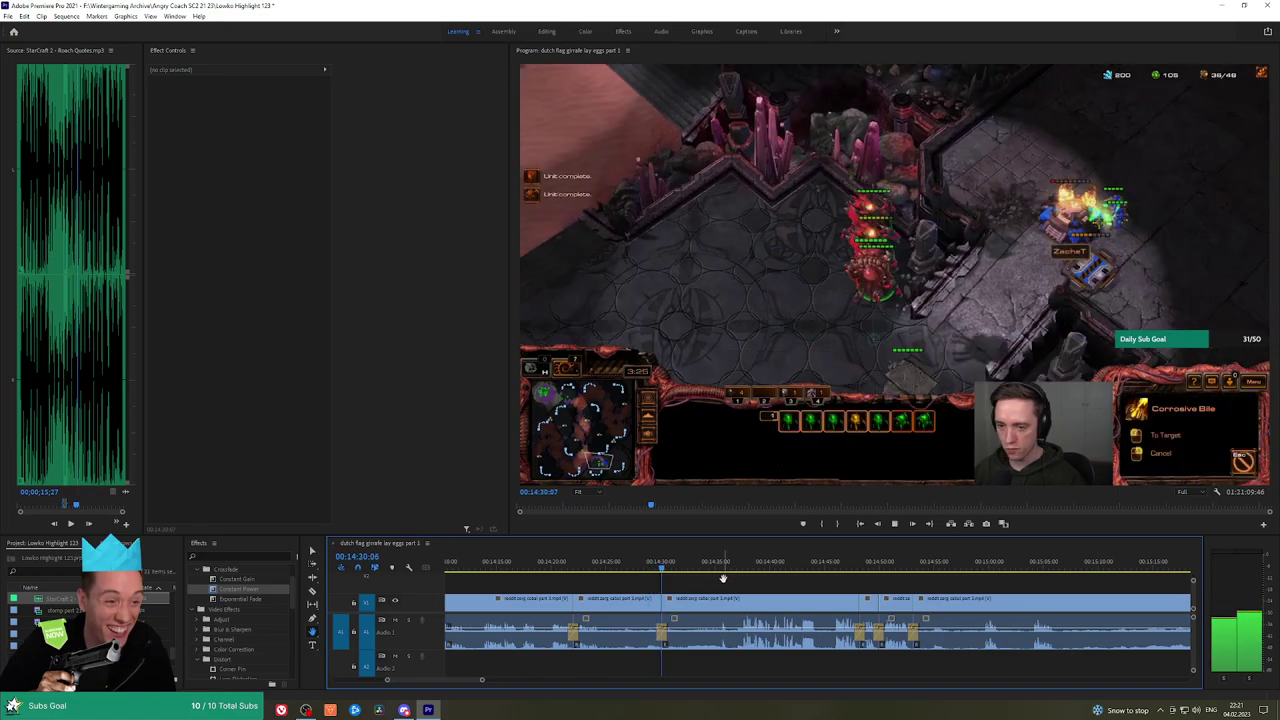
pyautogui.moveTo(752, 584); pyautogui.dragTo(711, 584)
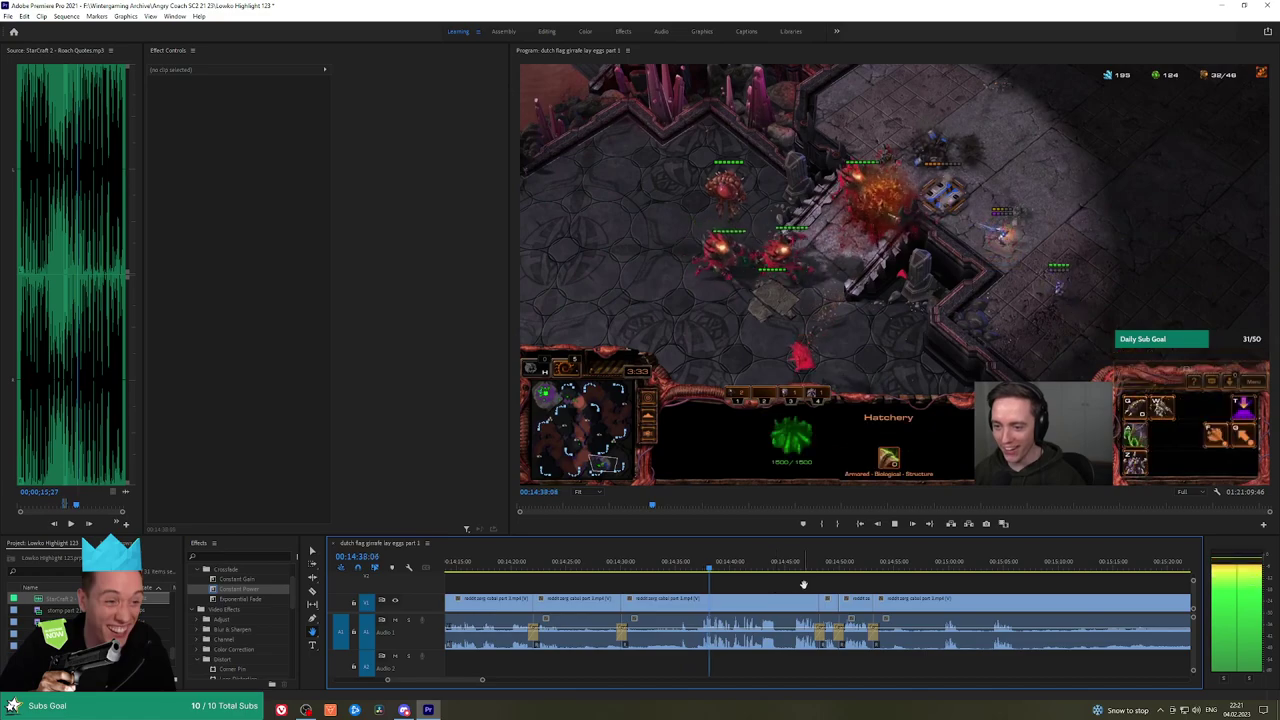
pyautogui.moveTo(804, 585); pyautogui.dragTo(754, 583)
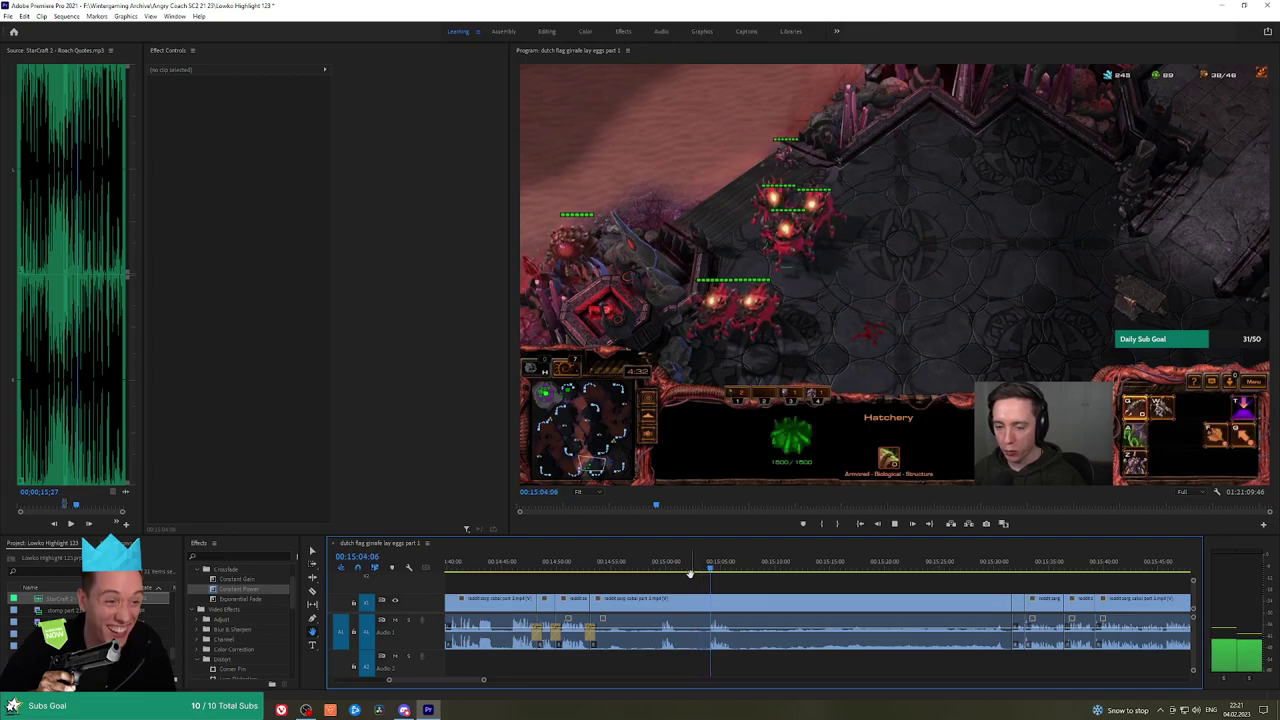
pyautogui.moveTo(771, 572); pyautogui.dragTo(950, 566)
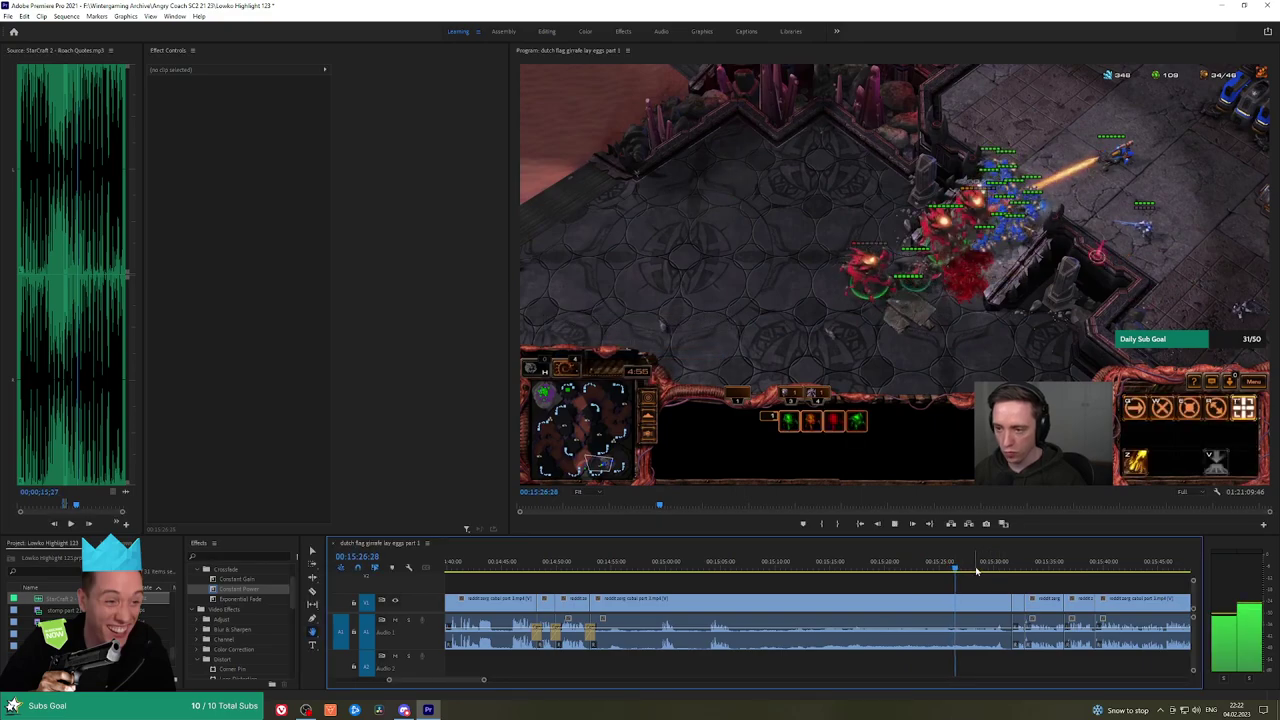
pyautogui.click(983, 566)
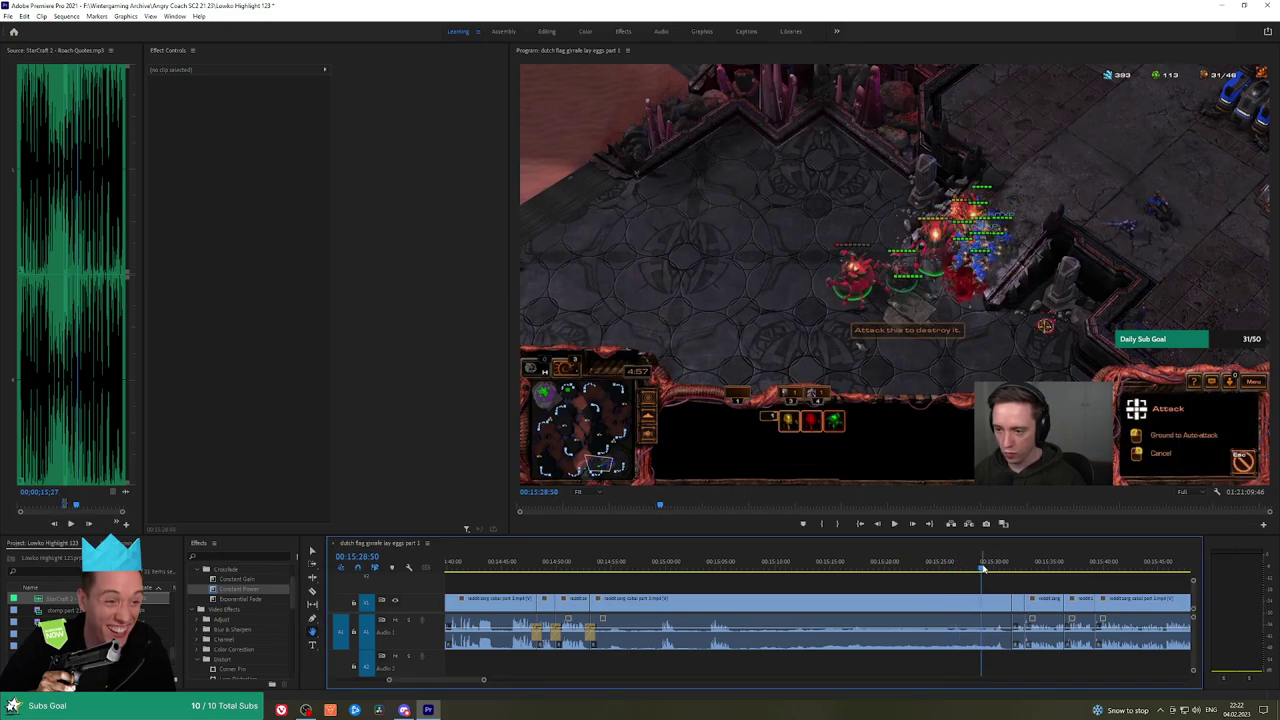
pyautogui.moveTo(1025, 583); pyautogui.dragTo(771, 563)
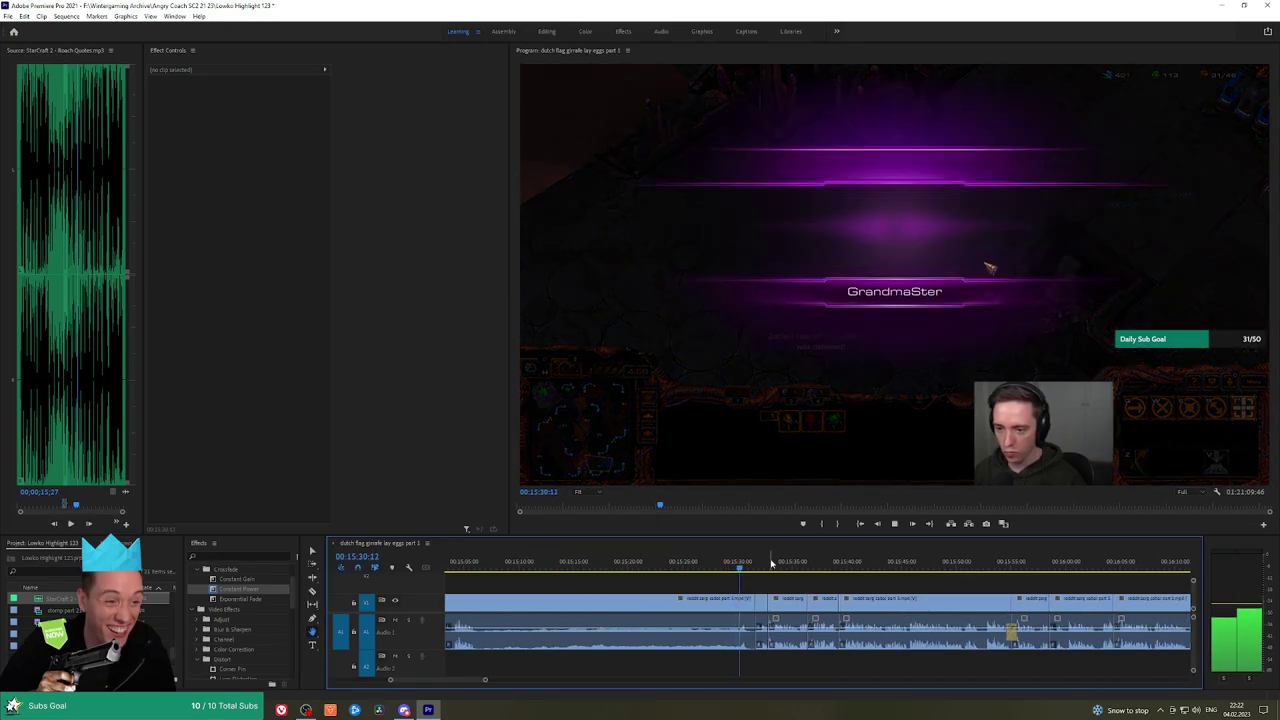
# Save the project and review the full-screen webcam talk after the match from about 00:15:30 to 00:16:53, checking its cuts
pyautogui.scroll(-3, 740, 566)
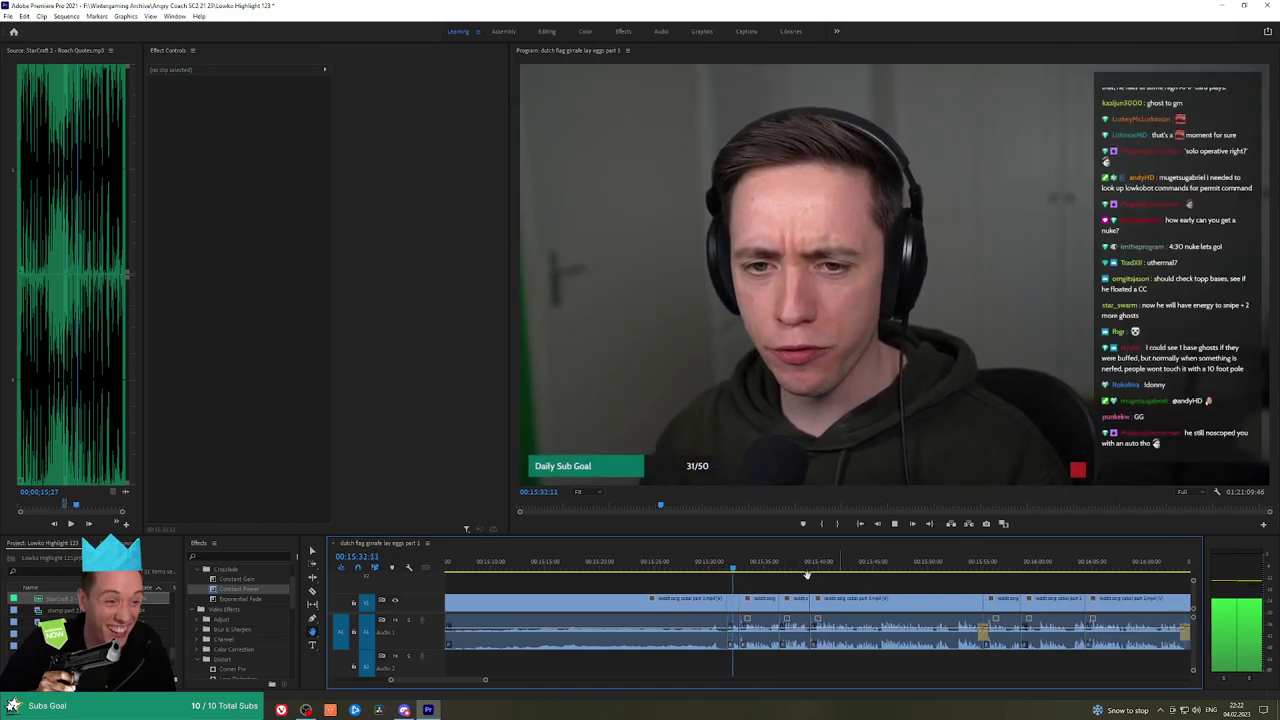
pyautogui.hotkey('ctrl', 's')
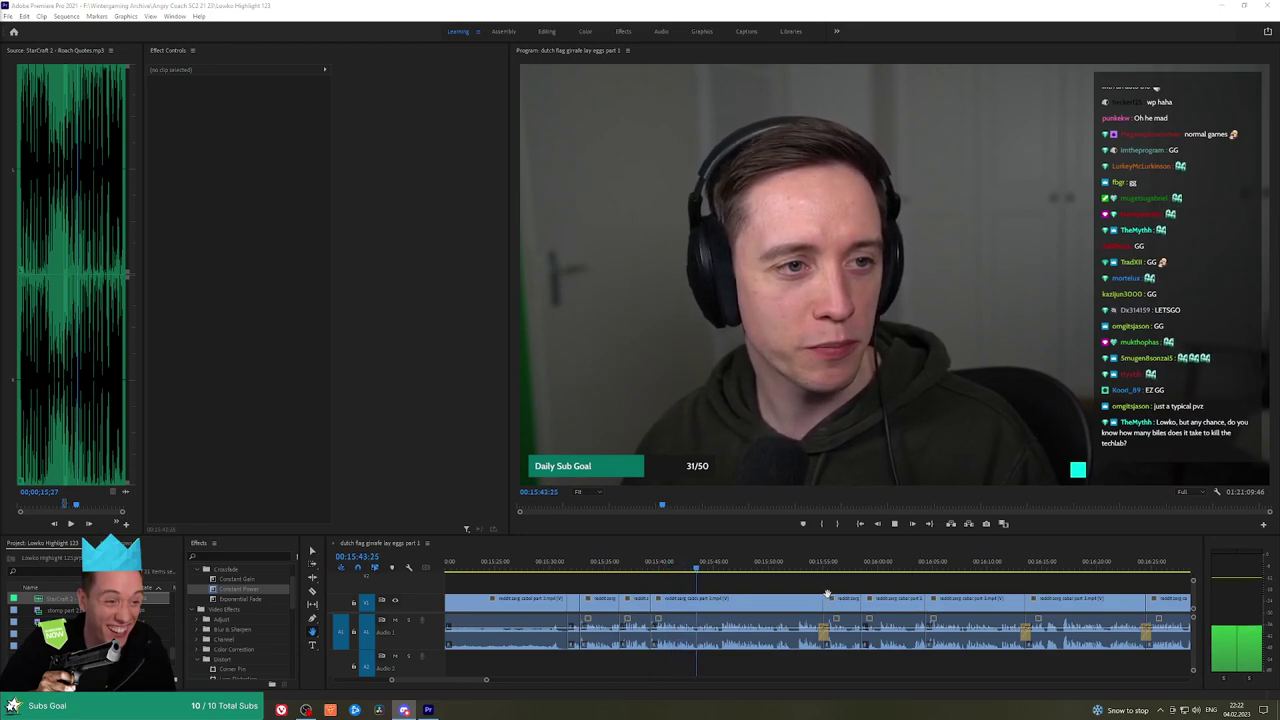
pyautogui.moveTo(827, 593); pyautogui.dragTo(757, 589)
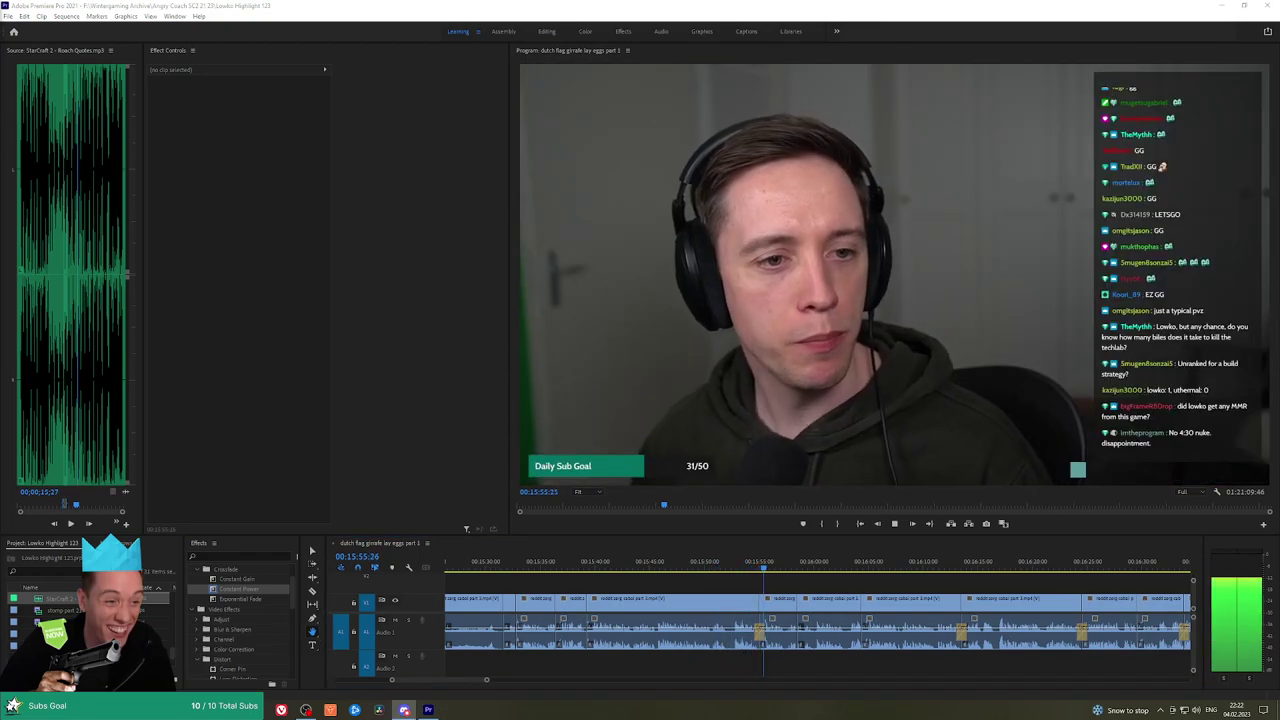
pyautogui.moveTo(817, 580); pyautogui.dragTo(749, 578)
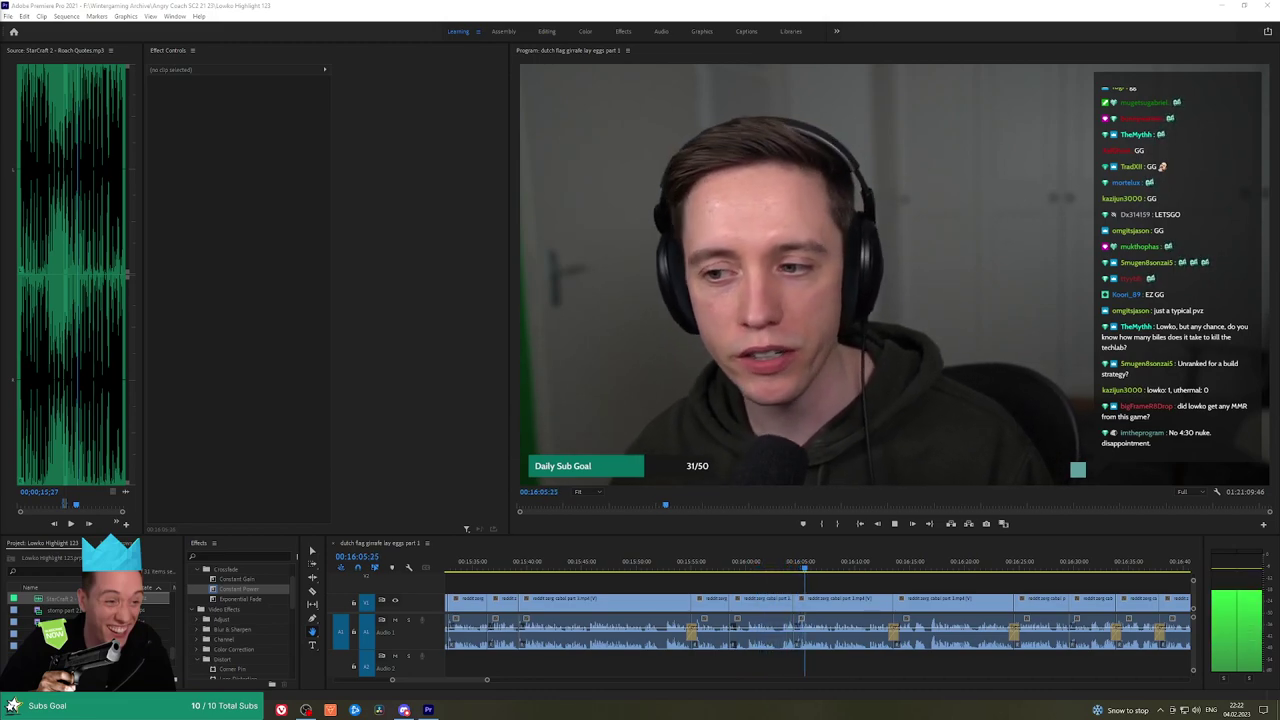
pyautogui.moveTo(848, 587); pyautogui.dragTo(683, 574)
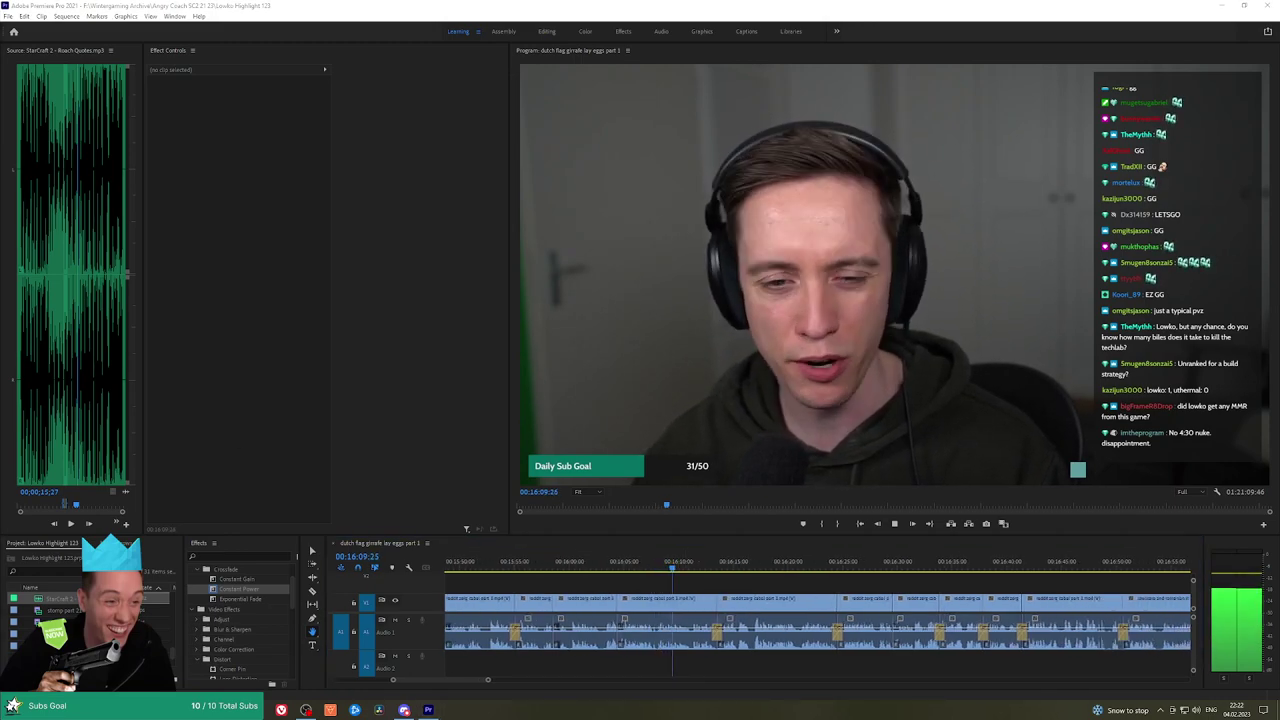
pyautogui.scroll(-2, 780, 580)
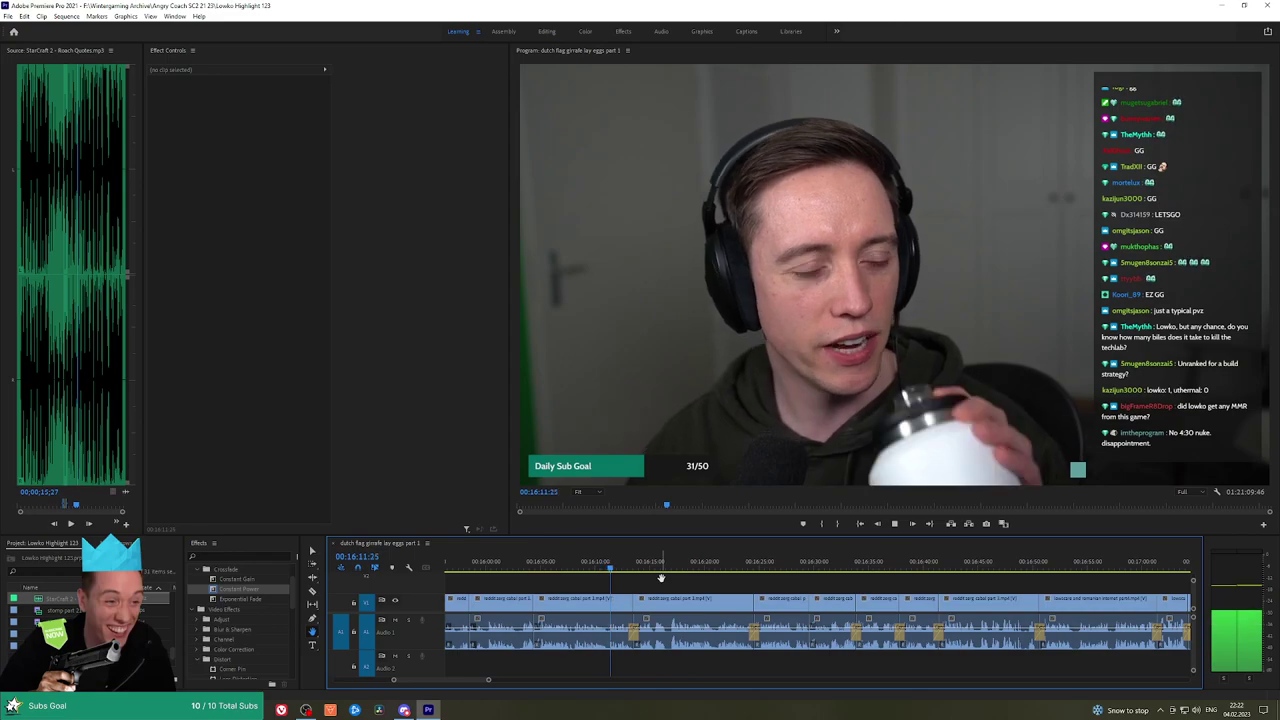
pyautogui.scroll(-1, 650, 580)
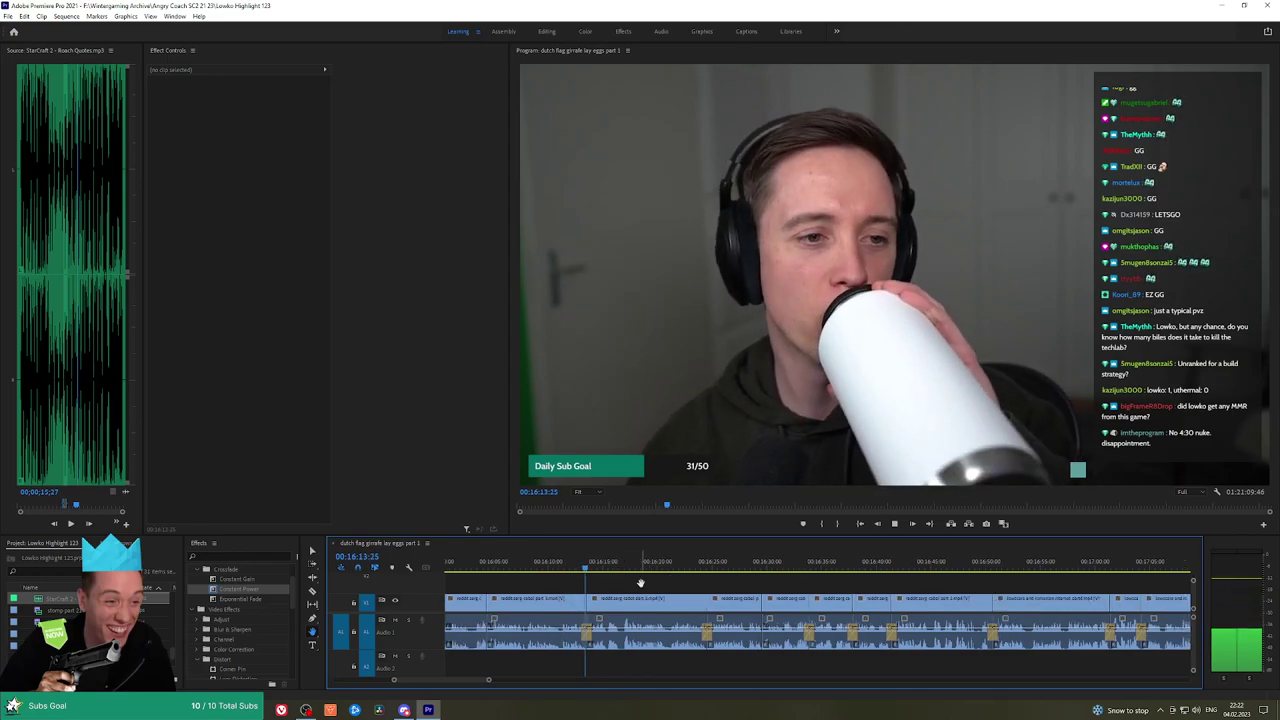
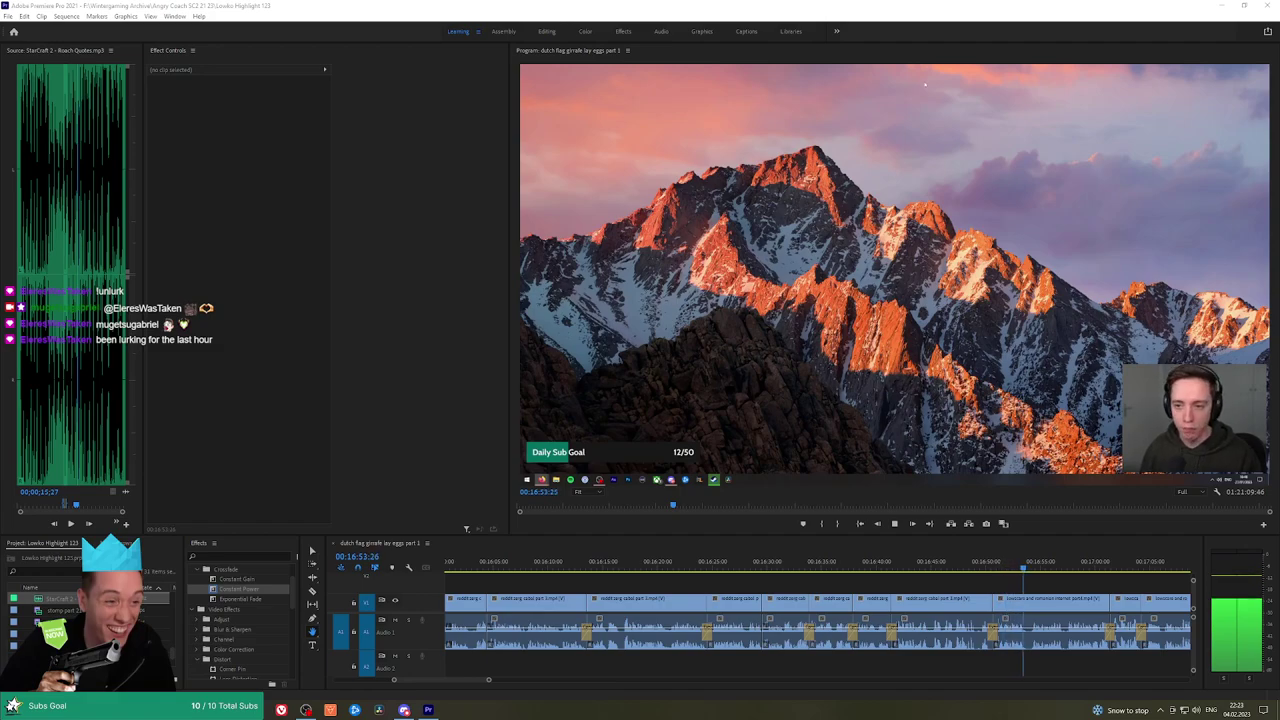
# Skim the Twitch page and Streamlabs Ultra website segment from about 00:16:53 to 00:17:30, spot-checking the cuts along the way
pyautogui.click(1075, 587)
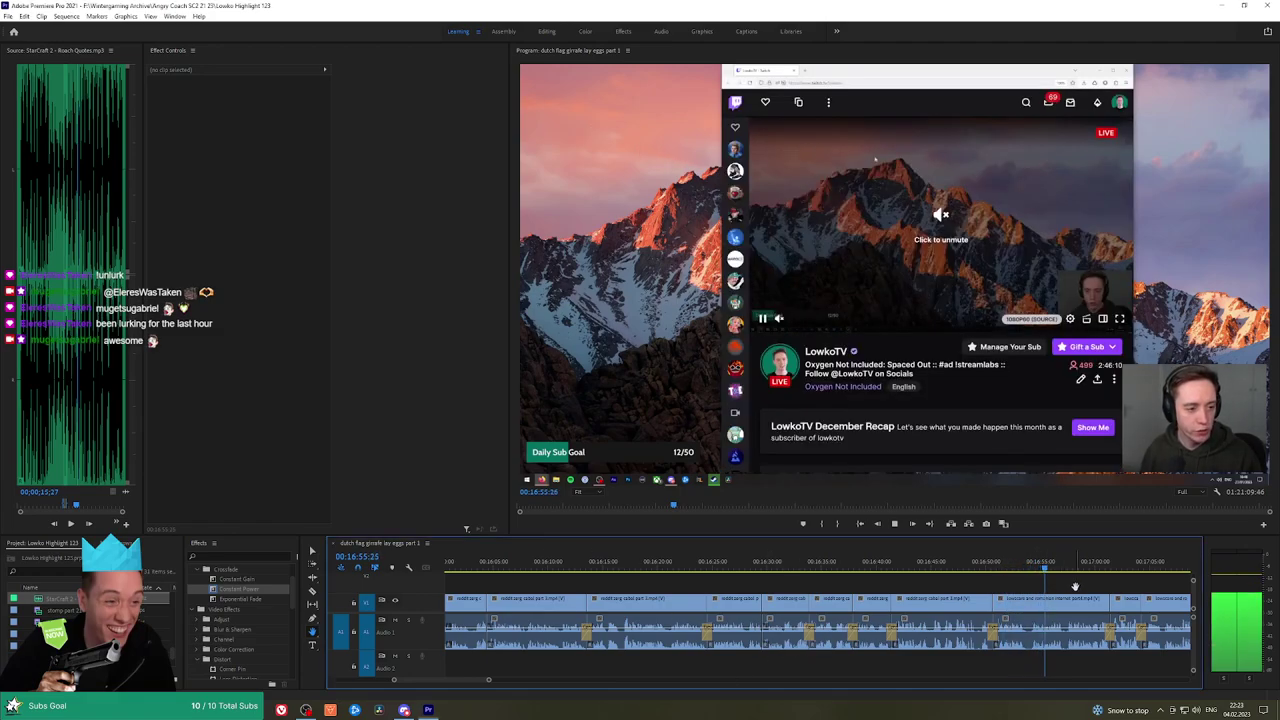
pyautogui.moveTo(1128, 586); pyautogui.dragTo(729, 583)
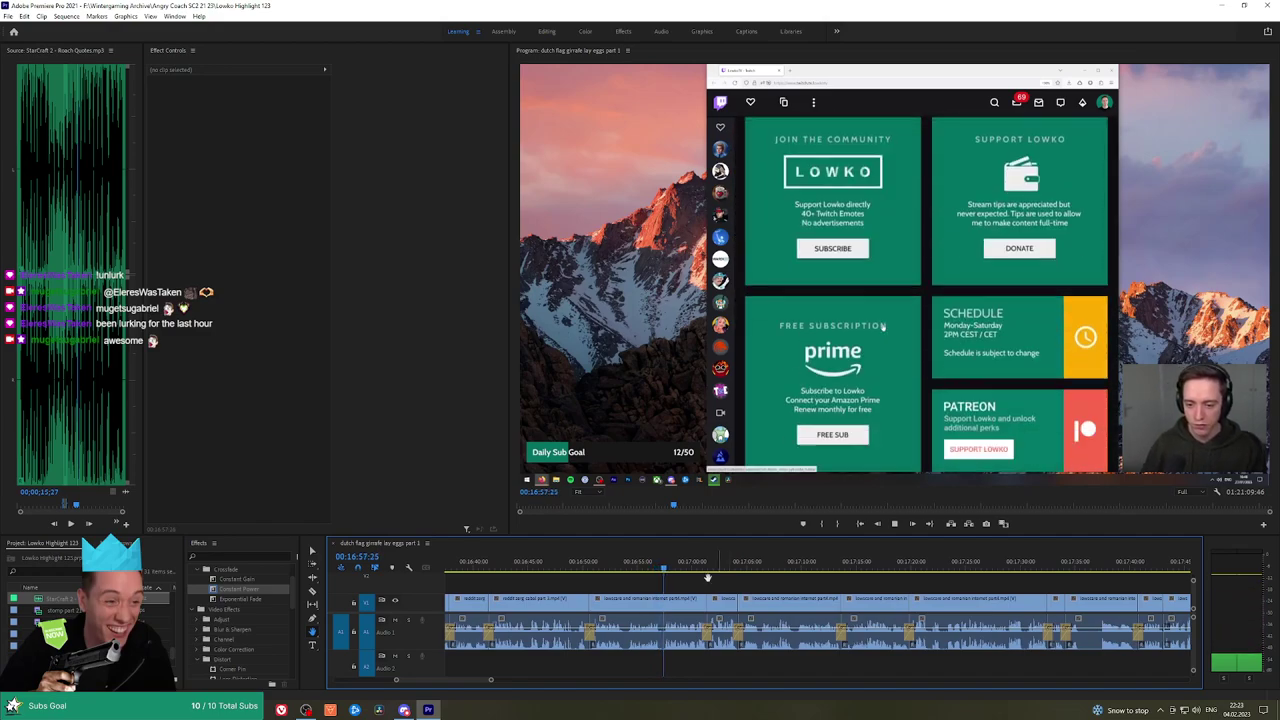
pyautogui.click(707, 566)
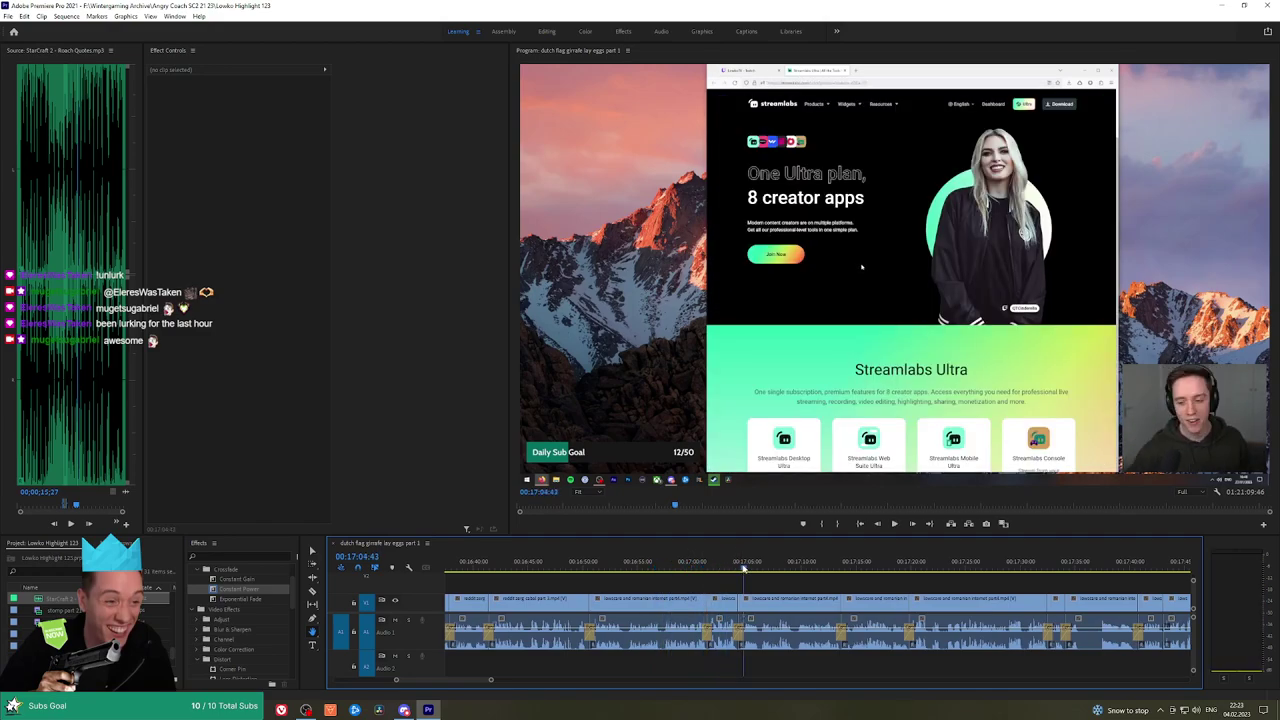
pyautogui.click(847, 566)
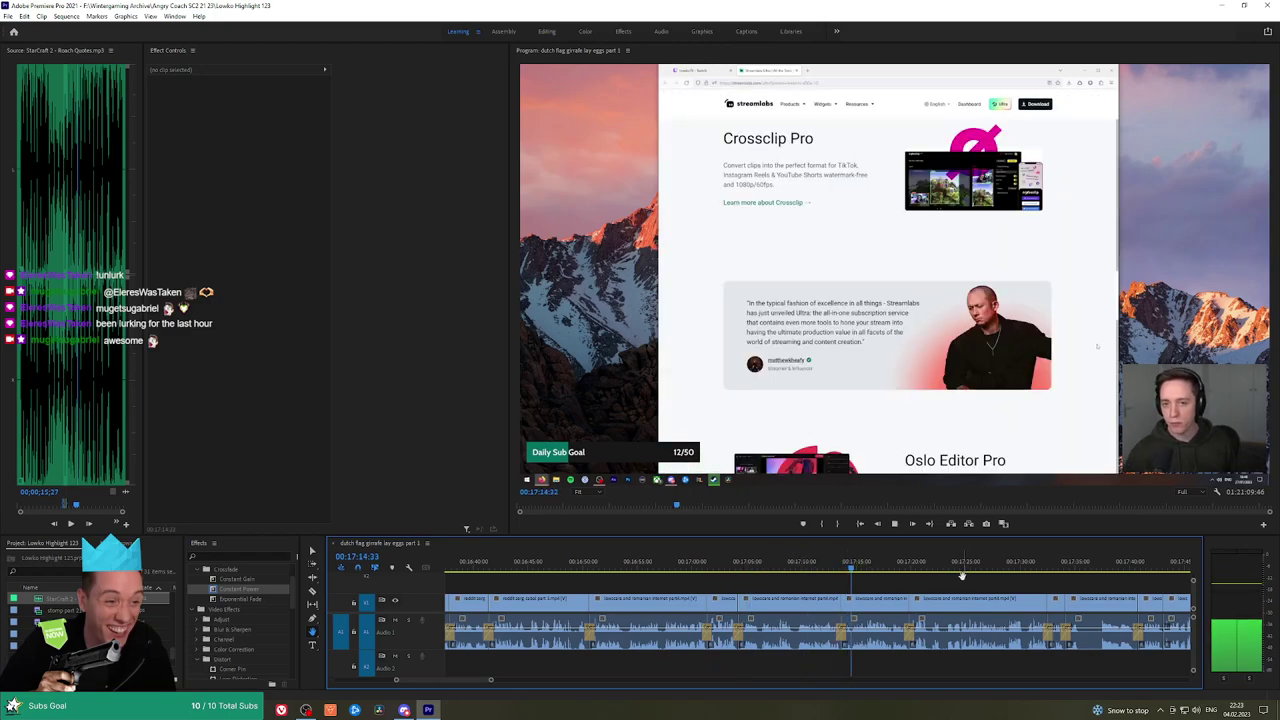
pyautogui.scroll(-5, 886, 571)
pyautogui.click(692, 566)
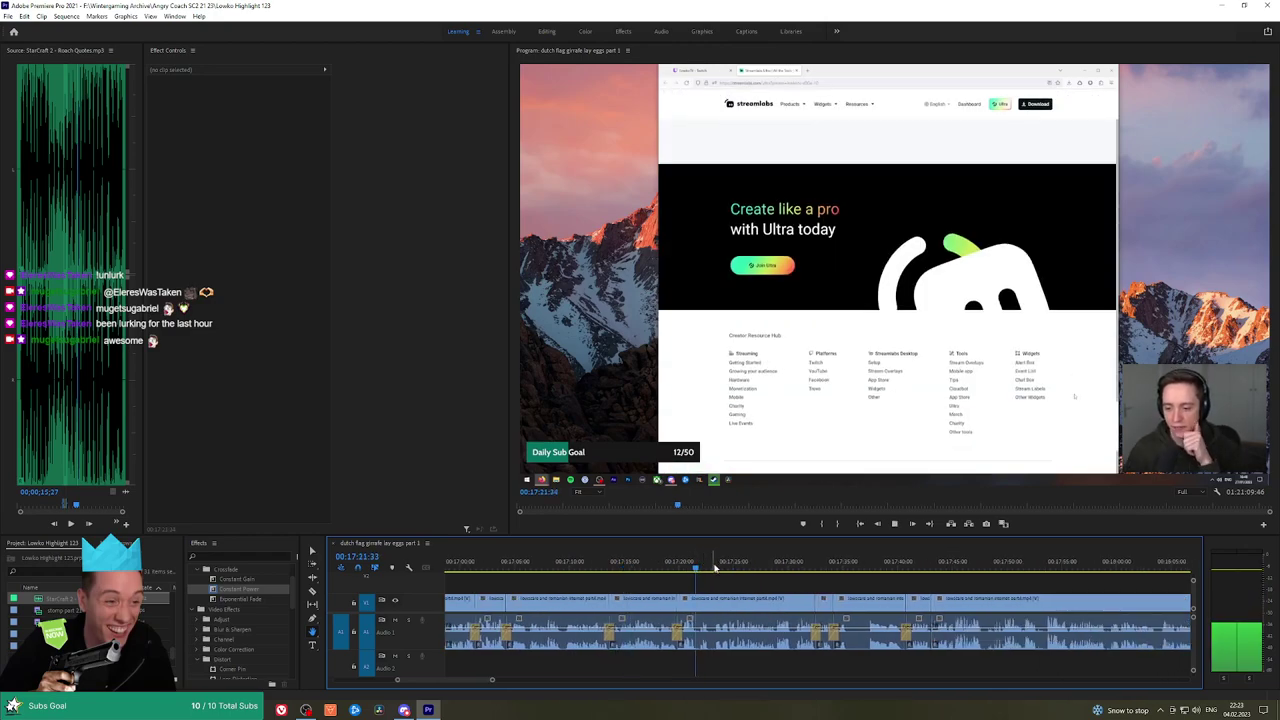
pyautogui.click(734, 566)
pyautogui.click(777, 566)
pyautogui.click(791, 566)
pyautogui.press('space')
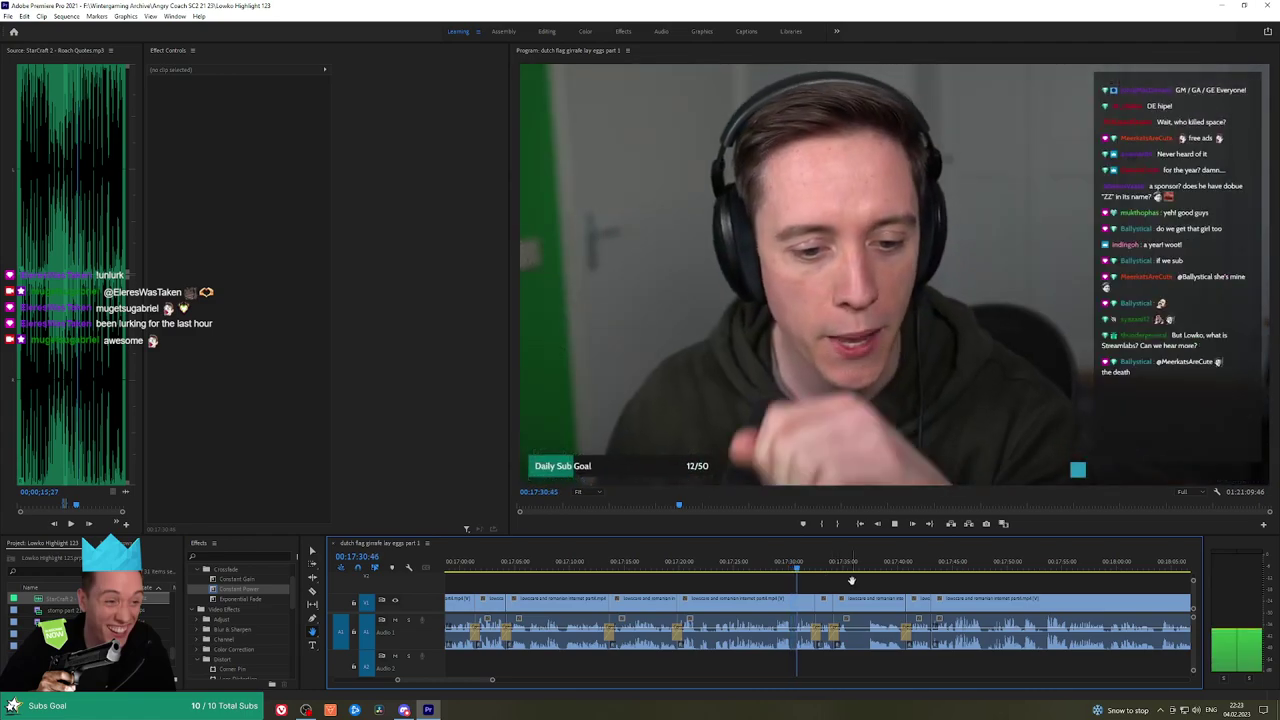
# Review the webcam chat and the start of the Crossclip page segment from about 00:17:30 to 00:17:58, replaying its opening
pyautogui.scroll(-4, 700, 582)
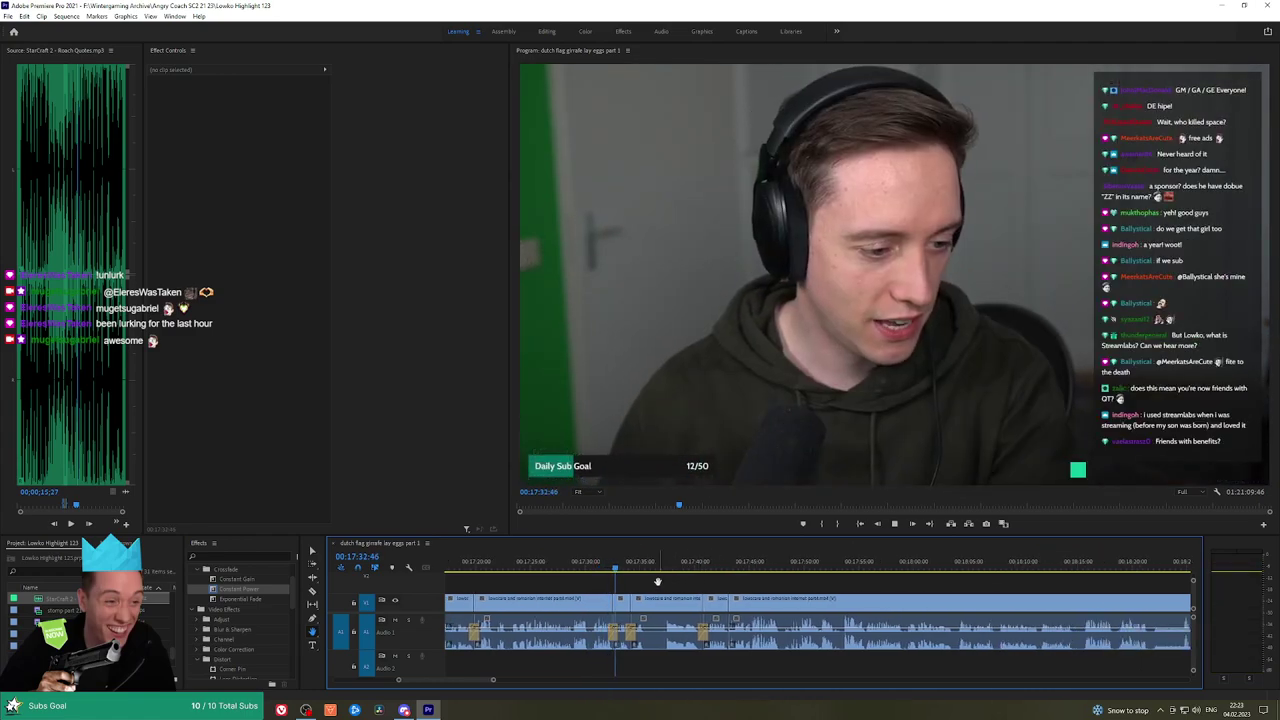
pyautogui.click(665, 567)
pyautogui.click(795, 570)
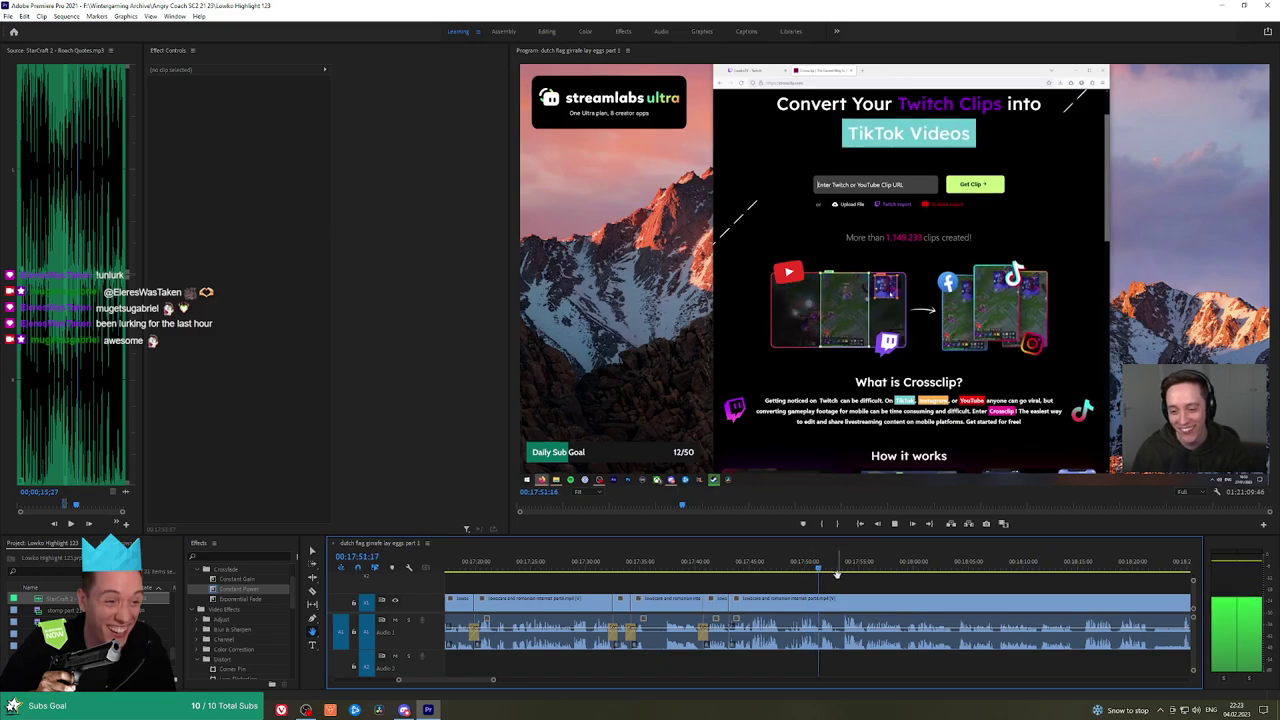
pyautogui.scroll(-3, 780, 585)
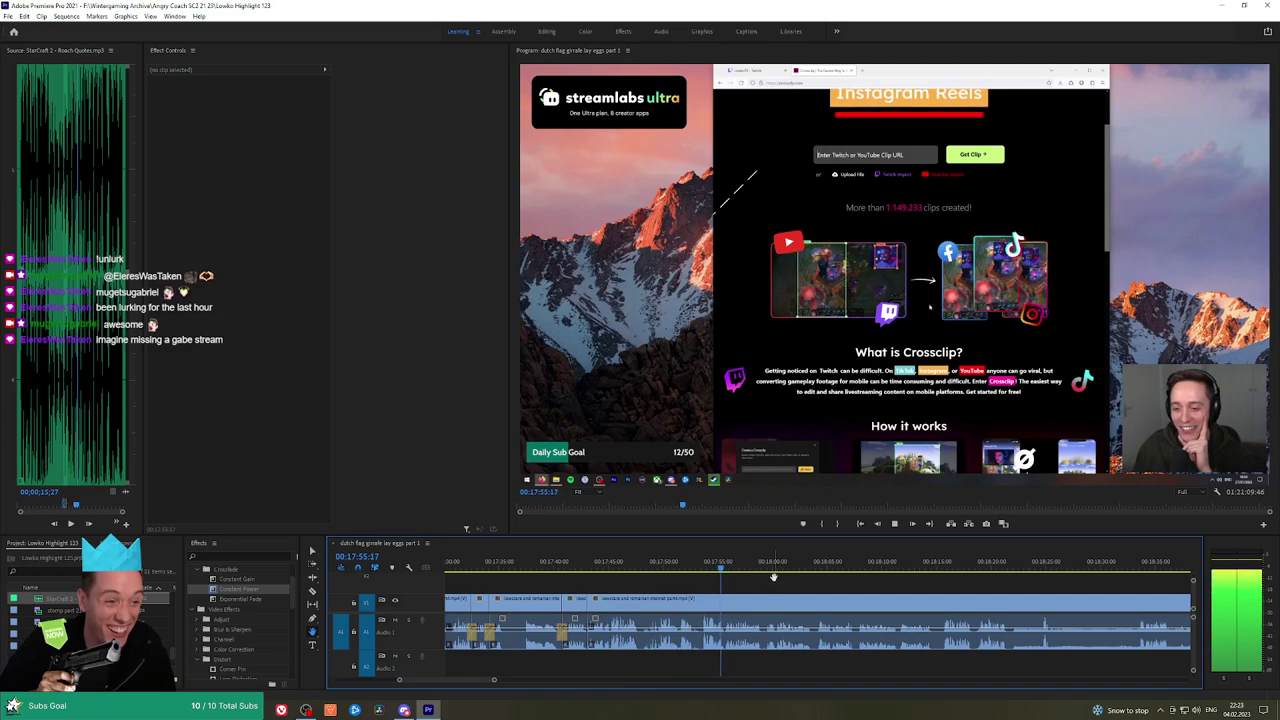
pyautogui.click(767, 565)
pyautogui.click(727, 565)
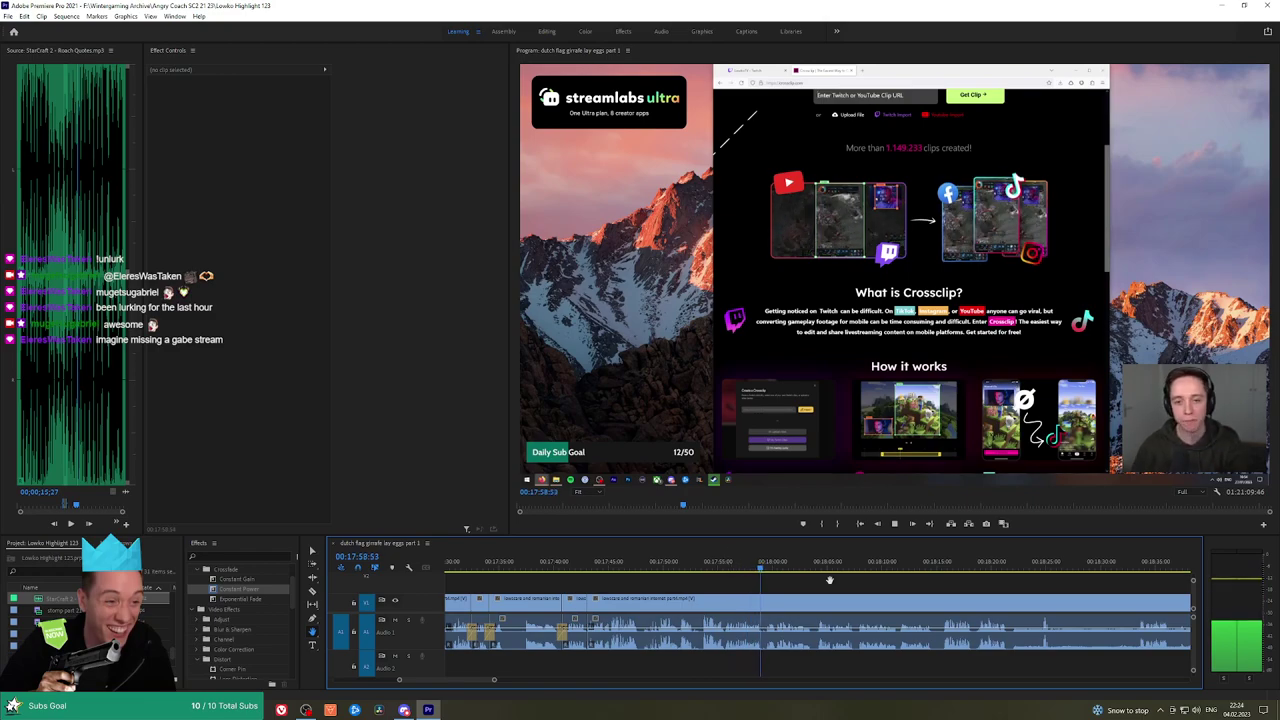
# Review the Crossclip demonstration from about 00:17:58 to 00:18:50, skipping ahead through the Twitch clip selection to the clip editor
pyautogui.moveTo(898, 583); pyautogui.dragTo(748, 580)
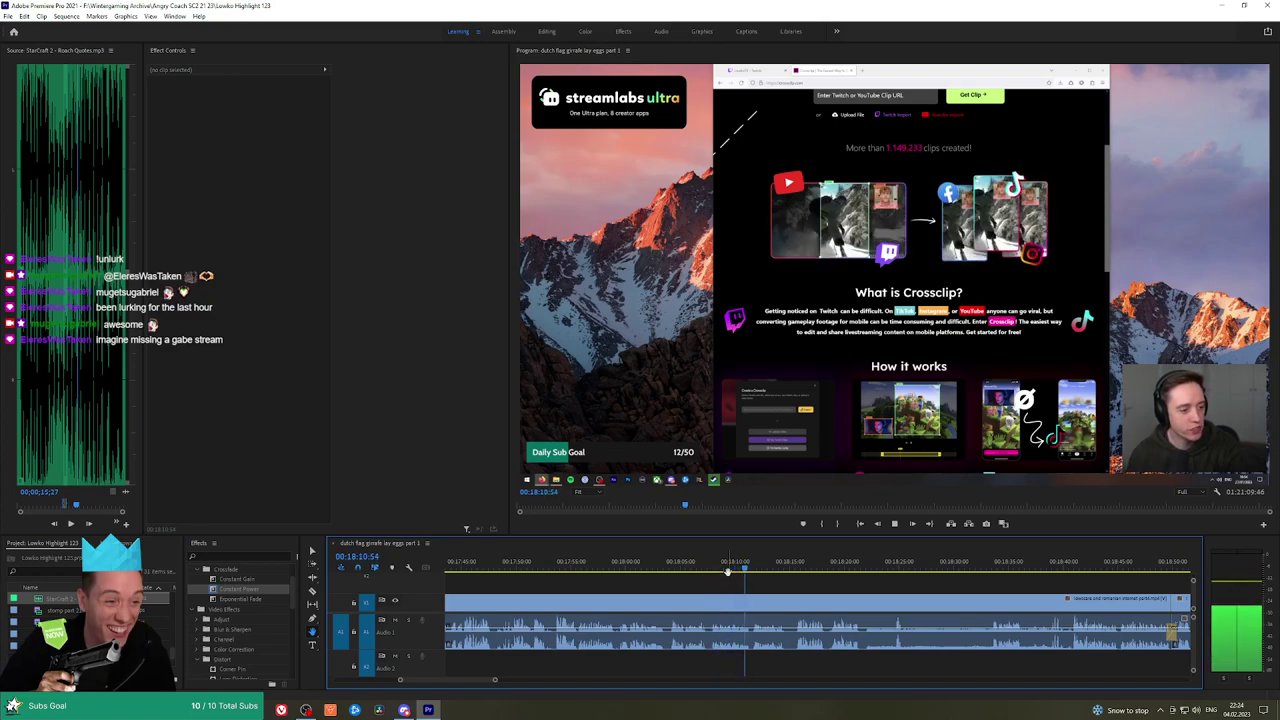
pyautogui.scroll(-3, 758, 573)
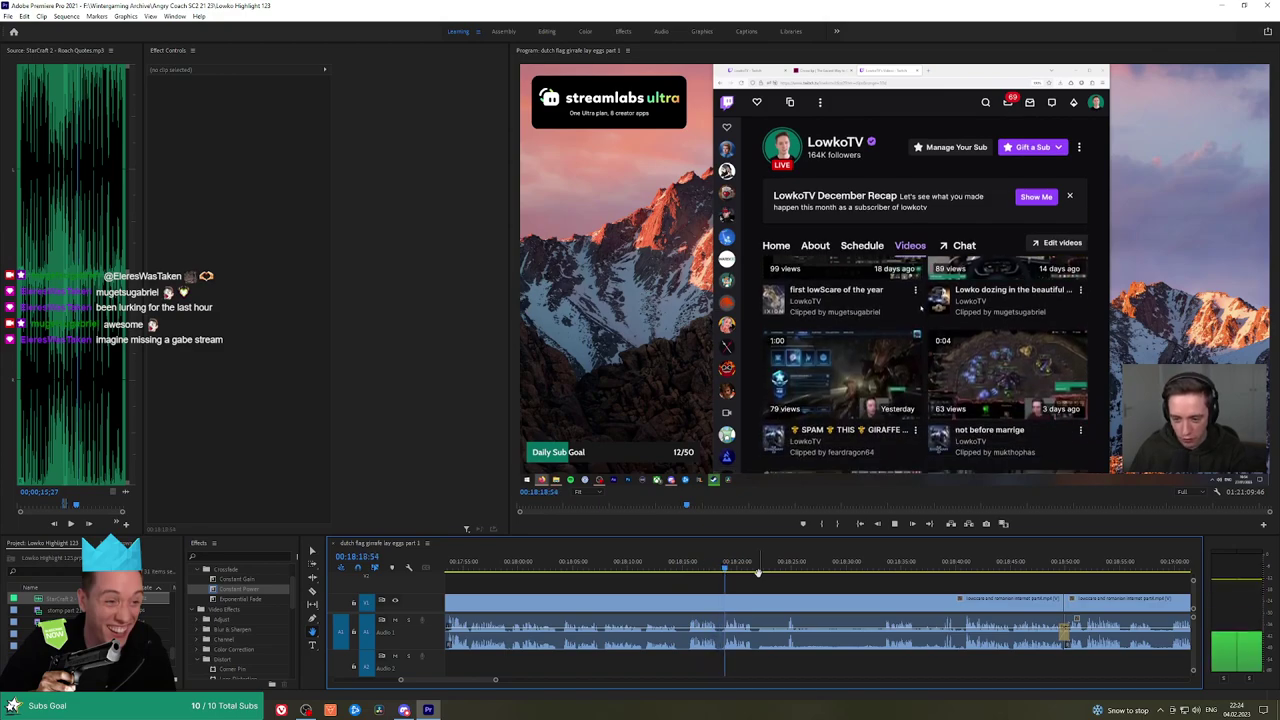
pyautogui.scroll(-2, 760, 578)
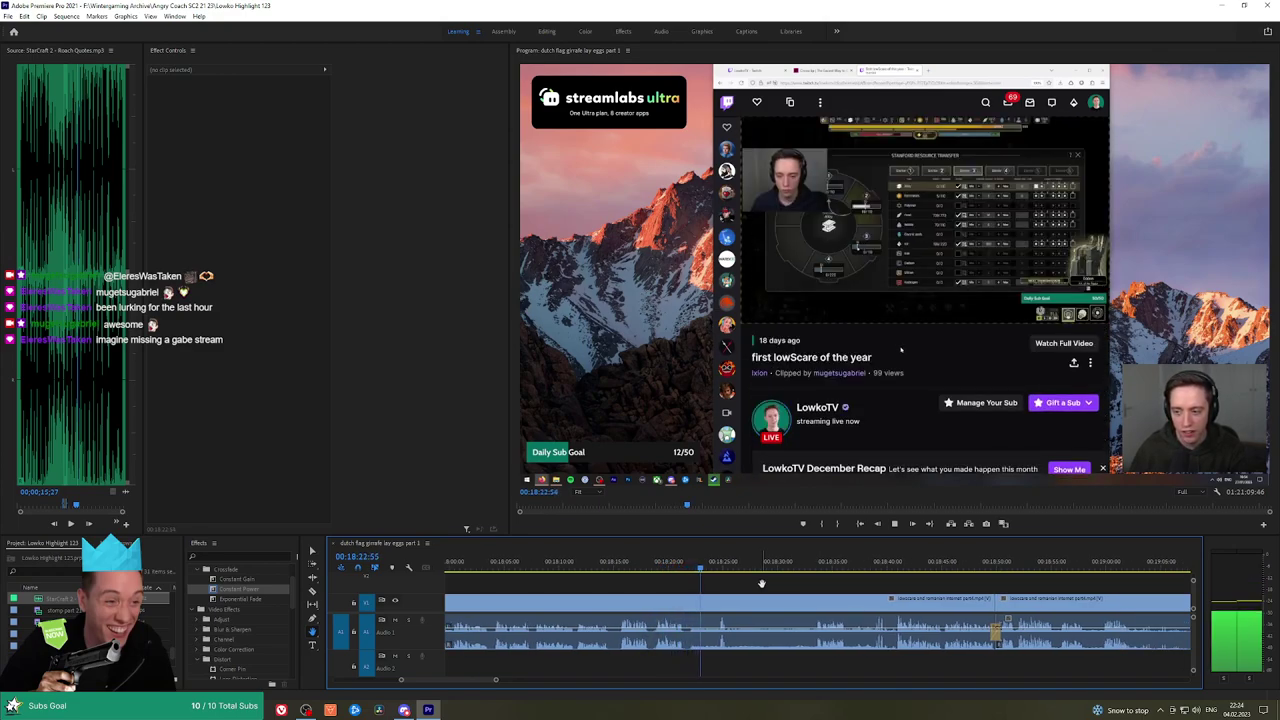
pyautogui.moveTo(720, 566); pyautogui.dragTo(773, 563)
pyautogui.press('space')
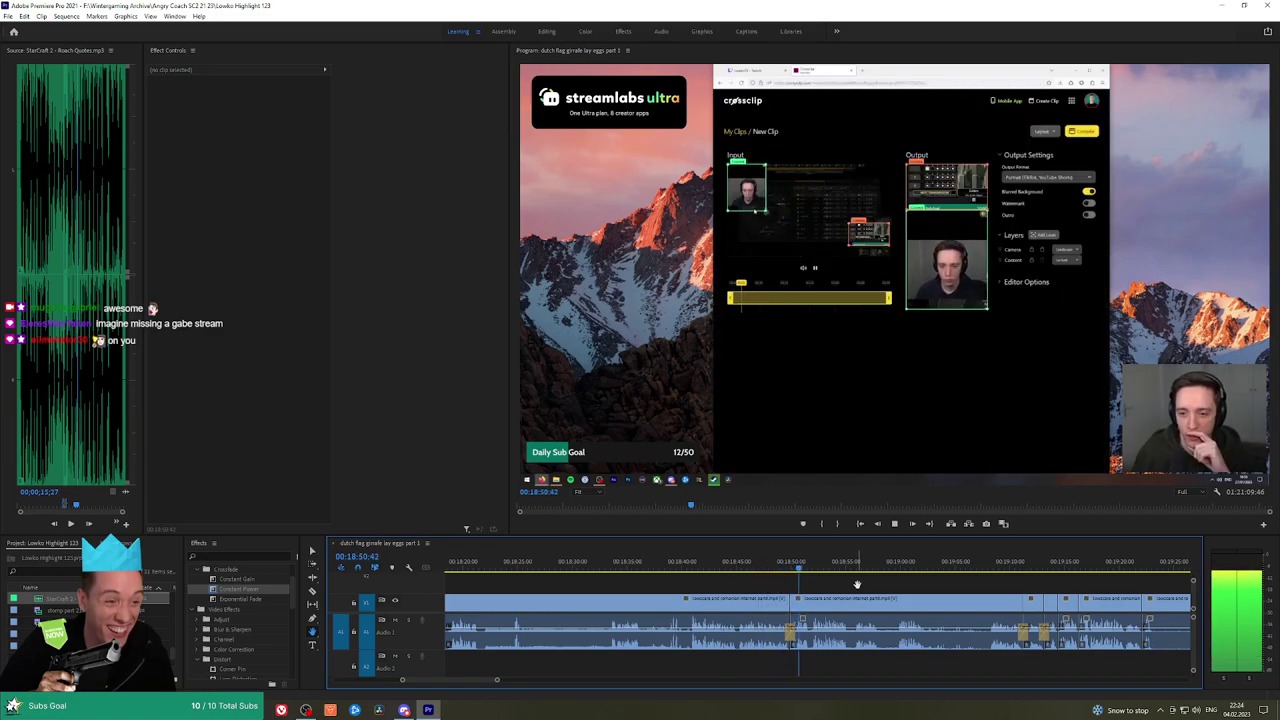
# Review the end of the Crossclip segment and the Dead Space preload segment from about 00:18:50 to 00:19:52, briefly enlarging the preview
pyautogui.moveTo(943, 591); pyautogui.dragTo(835, 586)
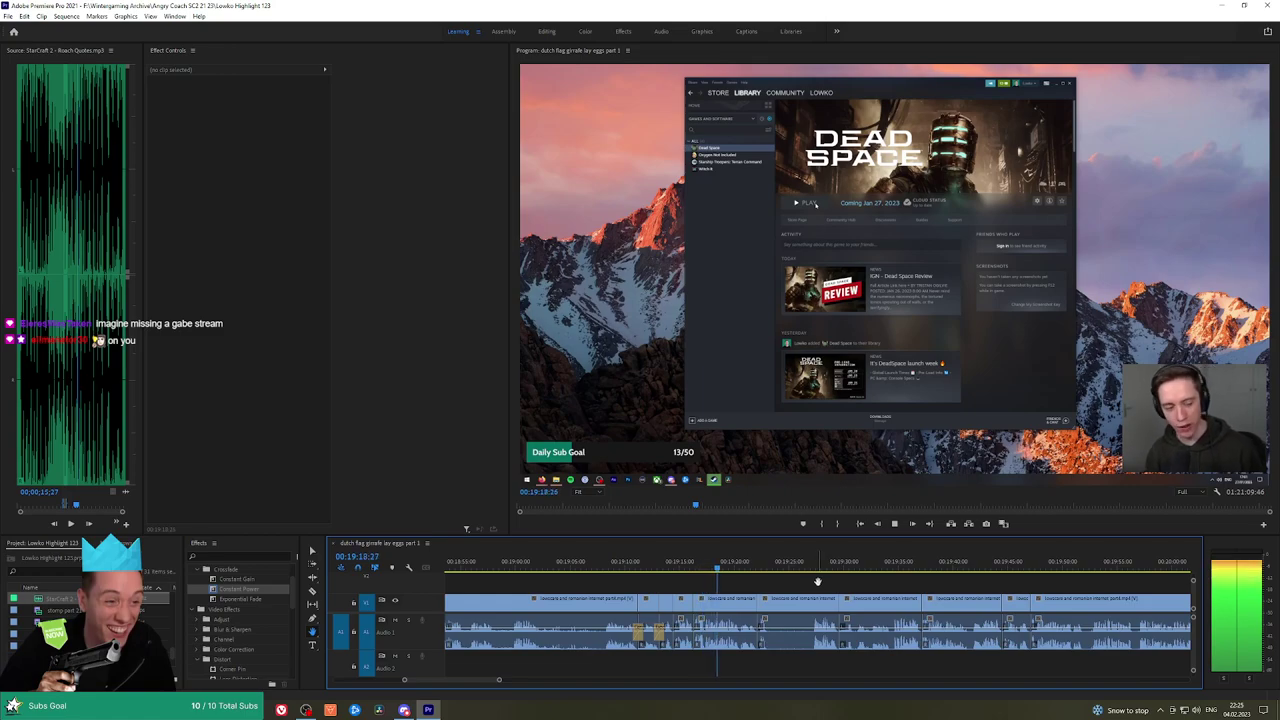
pyautogui.scroll(-1, 798, 578)
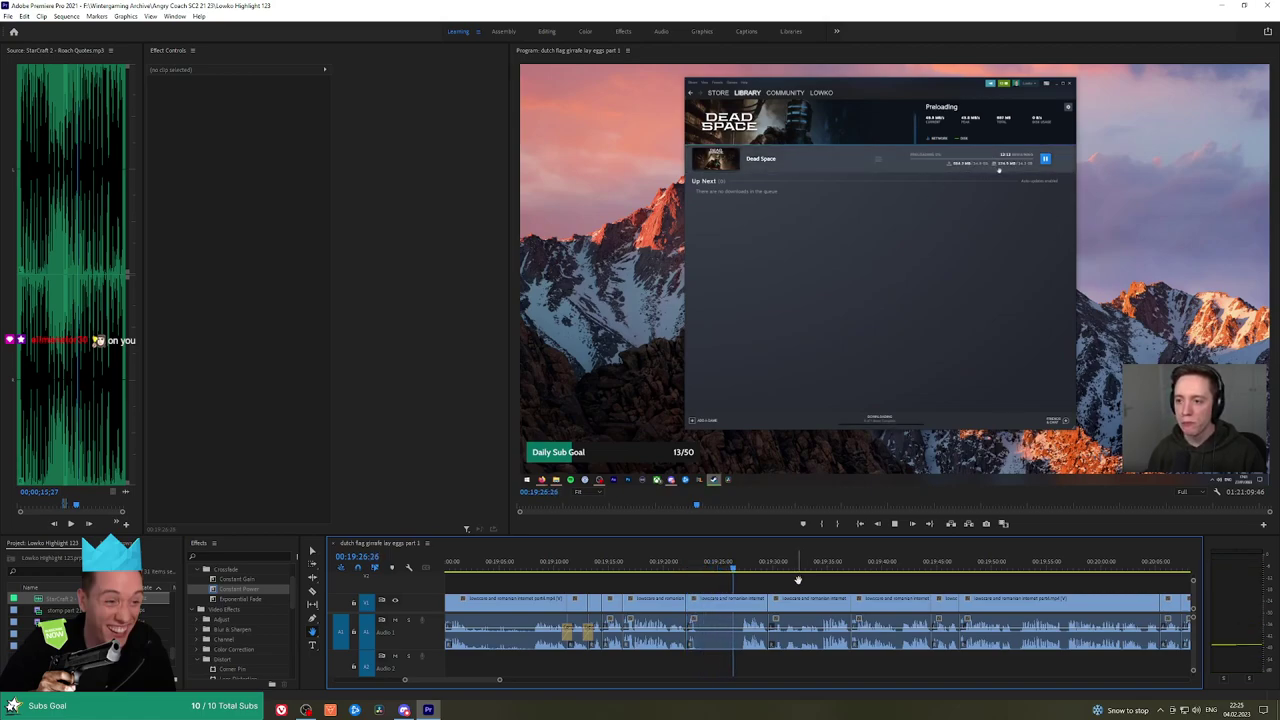
pyautogui.moveTo(798, 580); pyautogui.dragTo(725, 573)
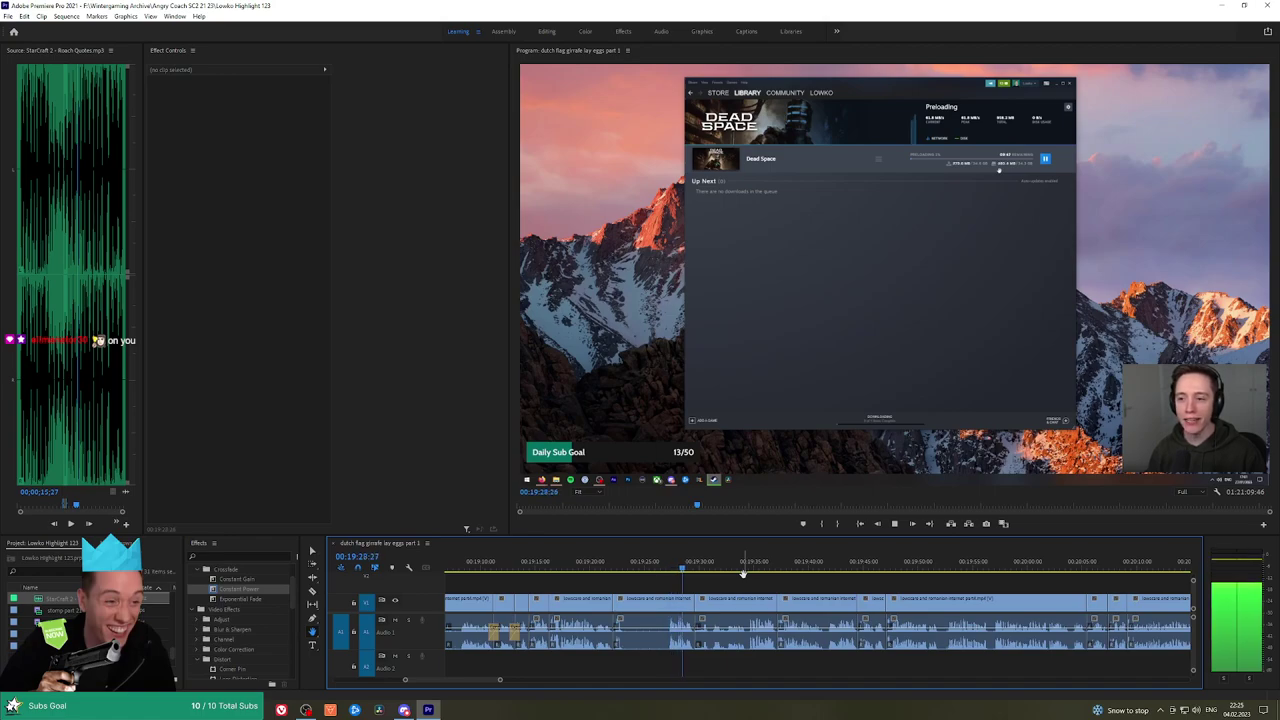
pyautogui.scroll(-2, 797, 587)
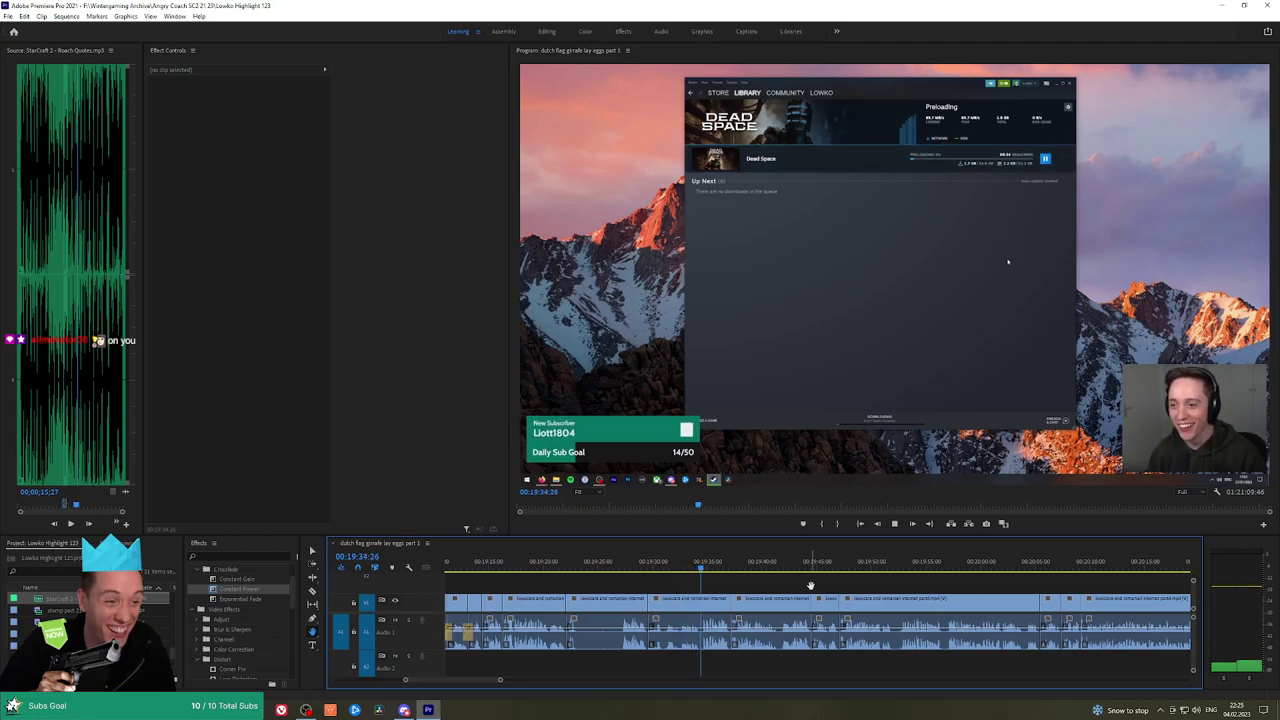
pyautogui.scroll(-2, 804, 588)
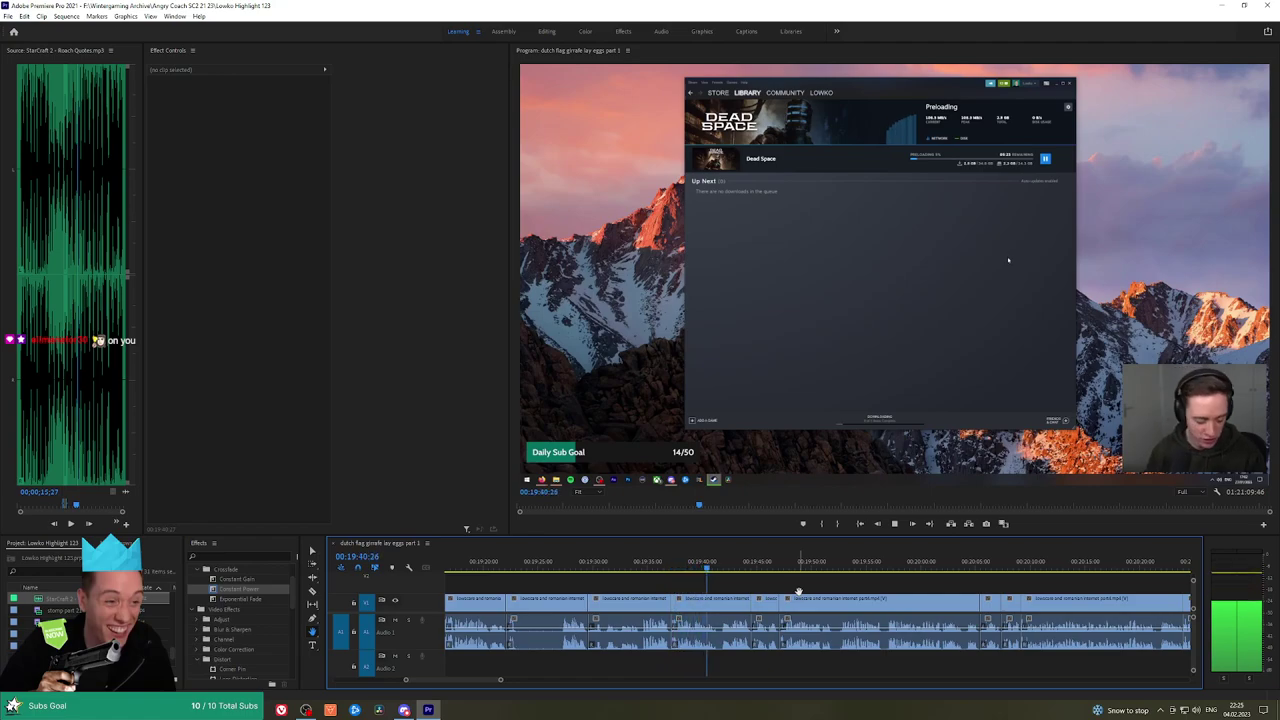
pyautogui.press('`')
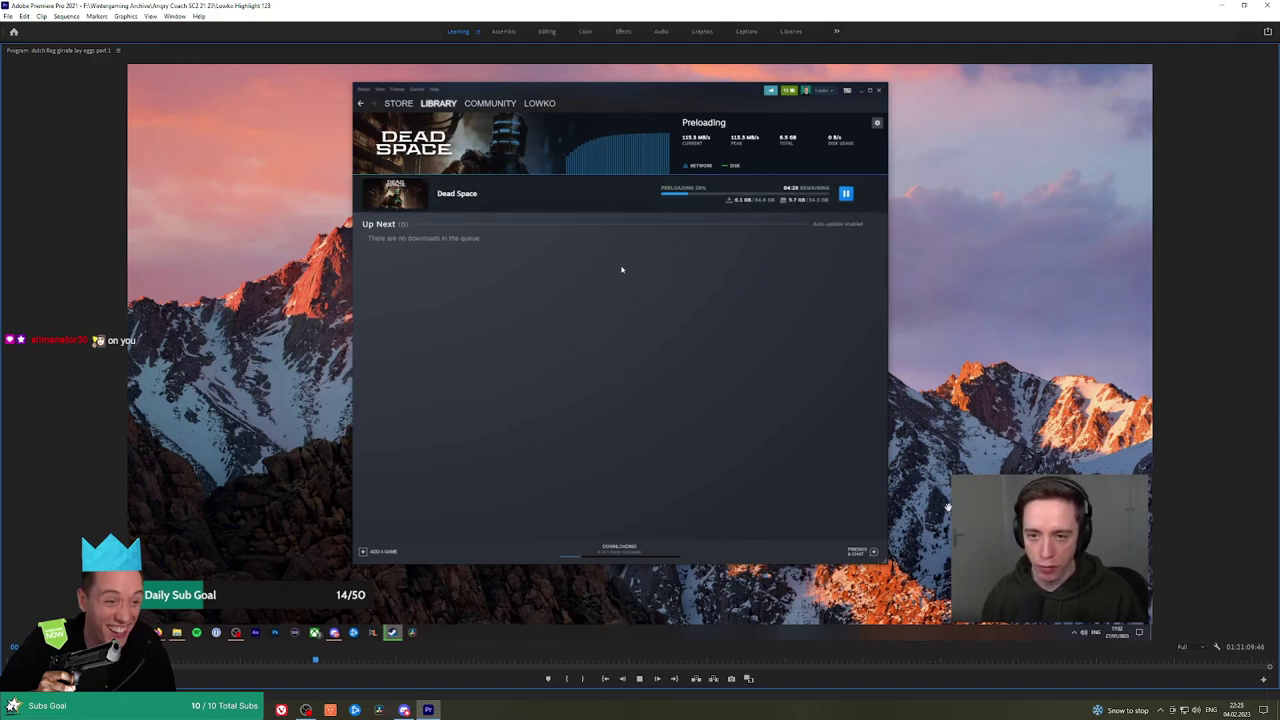
pyautogui.press('`')
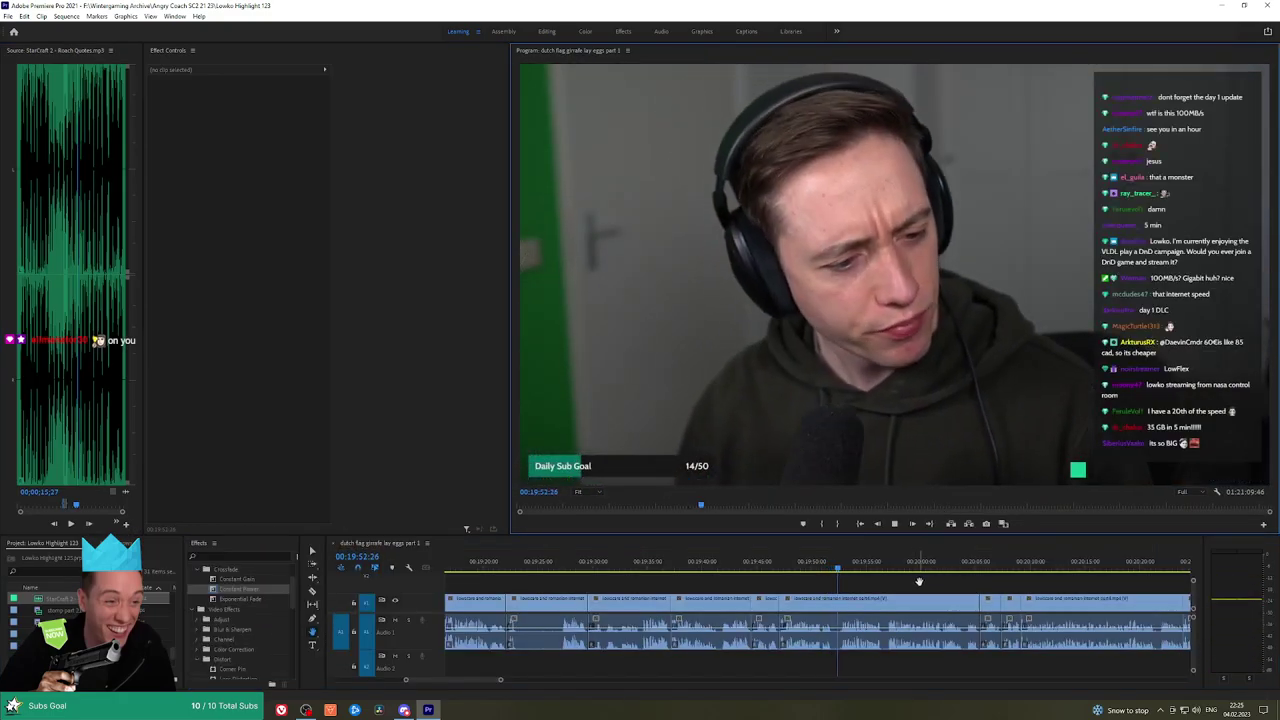
# Review the full-screen webcam chat and the start of the YouTube speed test segment from about 00:19:52 to 00:20:44
pyautogui.scroll(-3, 789, 583)
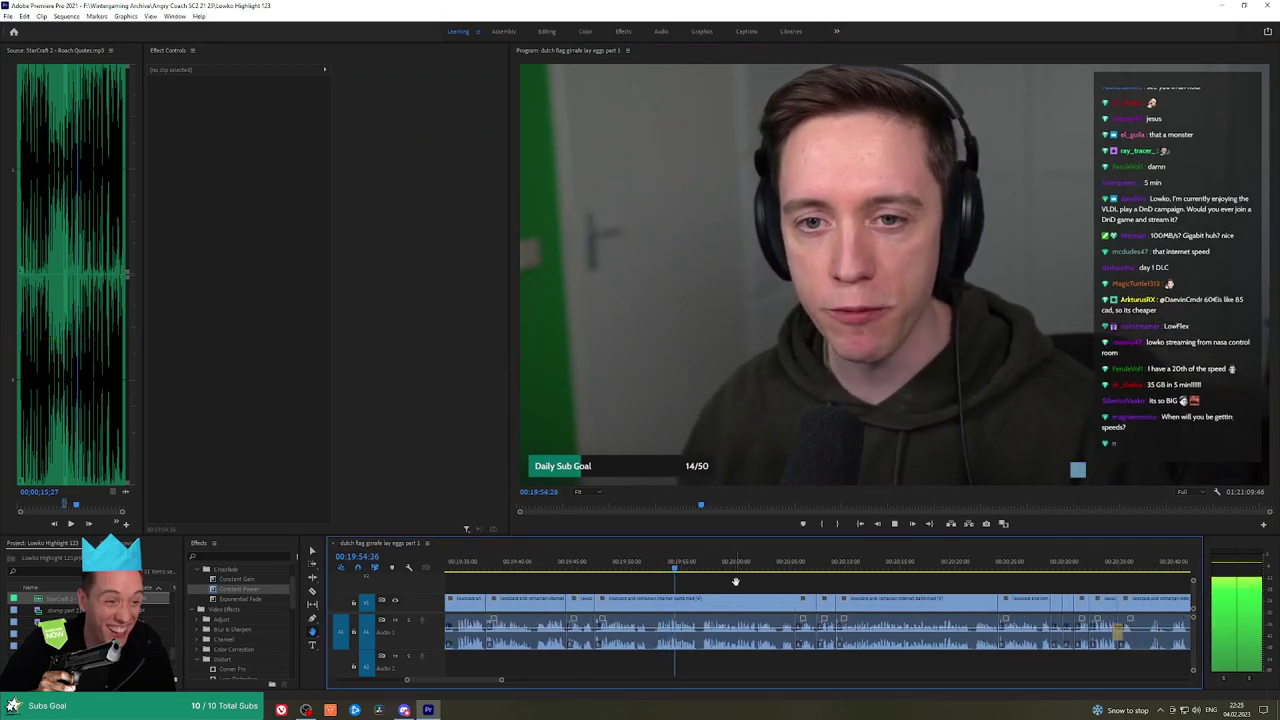
pyautogui.scroll(-1, 750, 583)
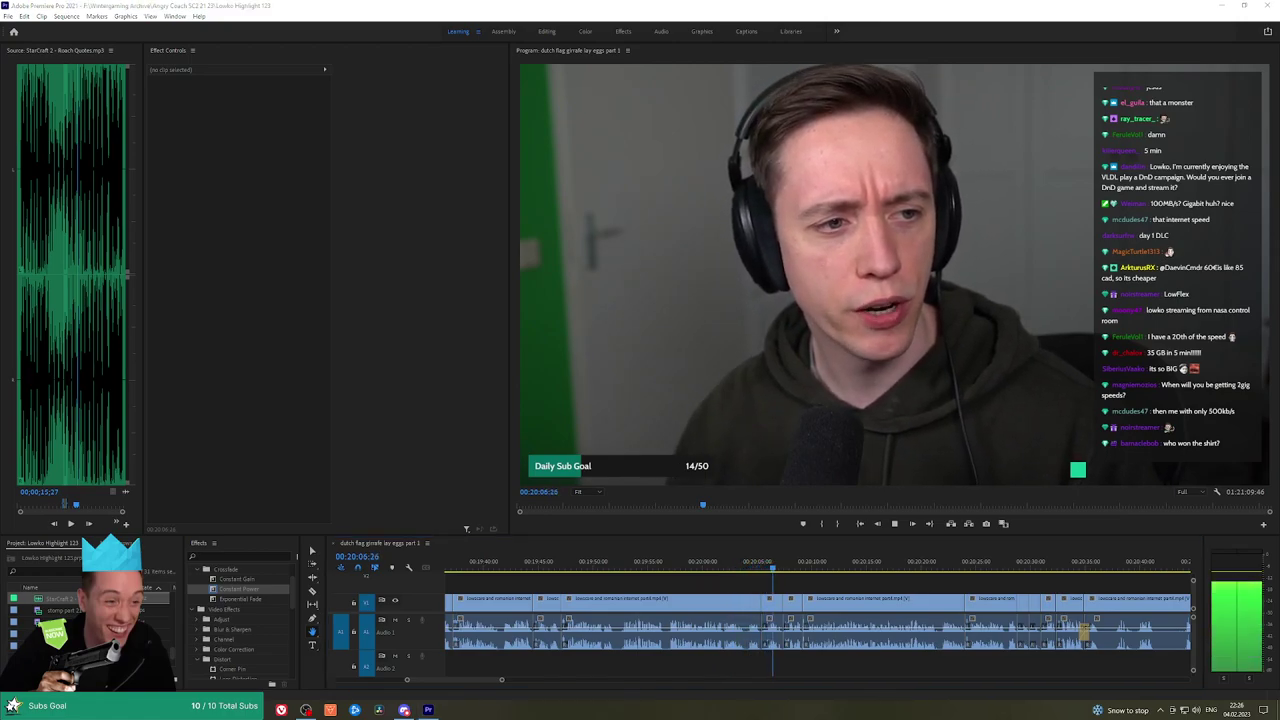
pyautogui.moveTo(836, 577); pyautogui.dragTo(720, 580)
pyautogui.moveTo(804, 580); pyautogui.dragTo(726, 580)
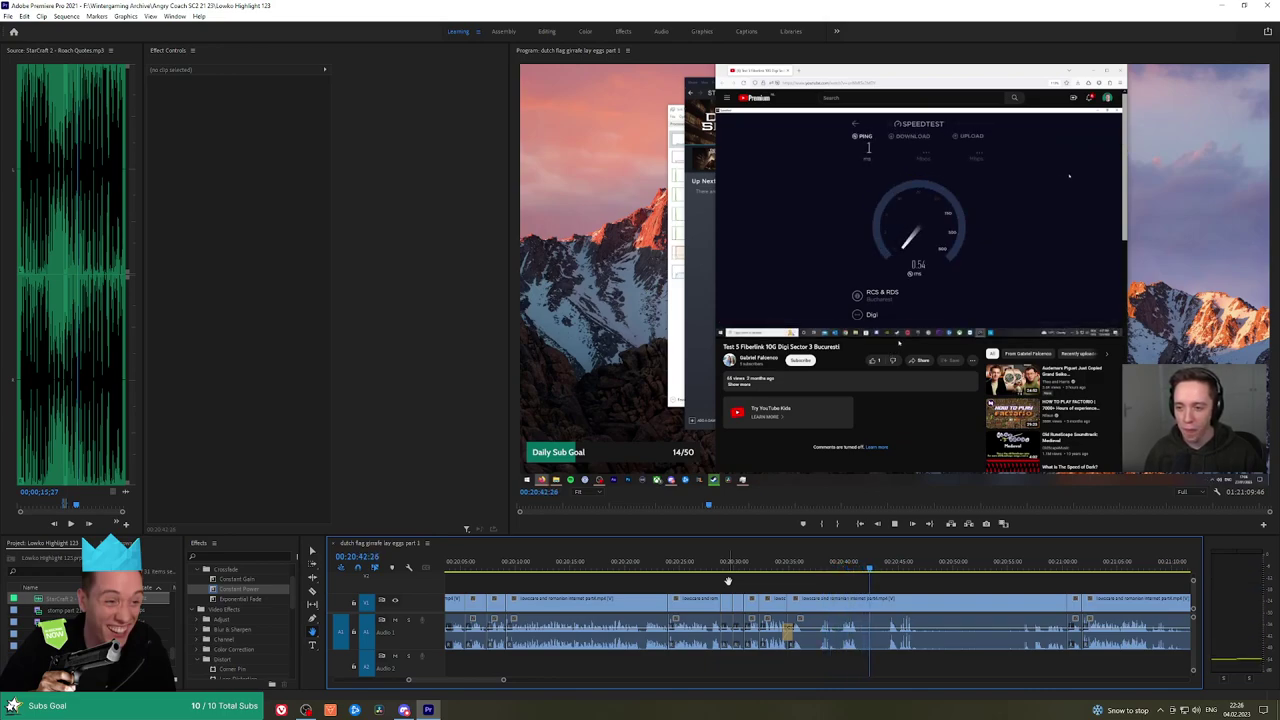
pyautogui.moveTo(884, 581); pyautogui.dragTo(819, 577)
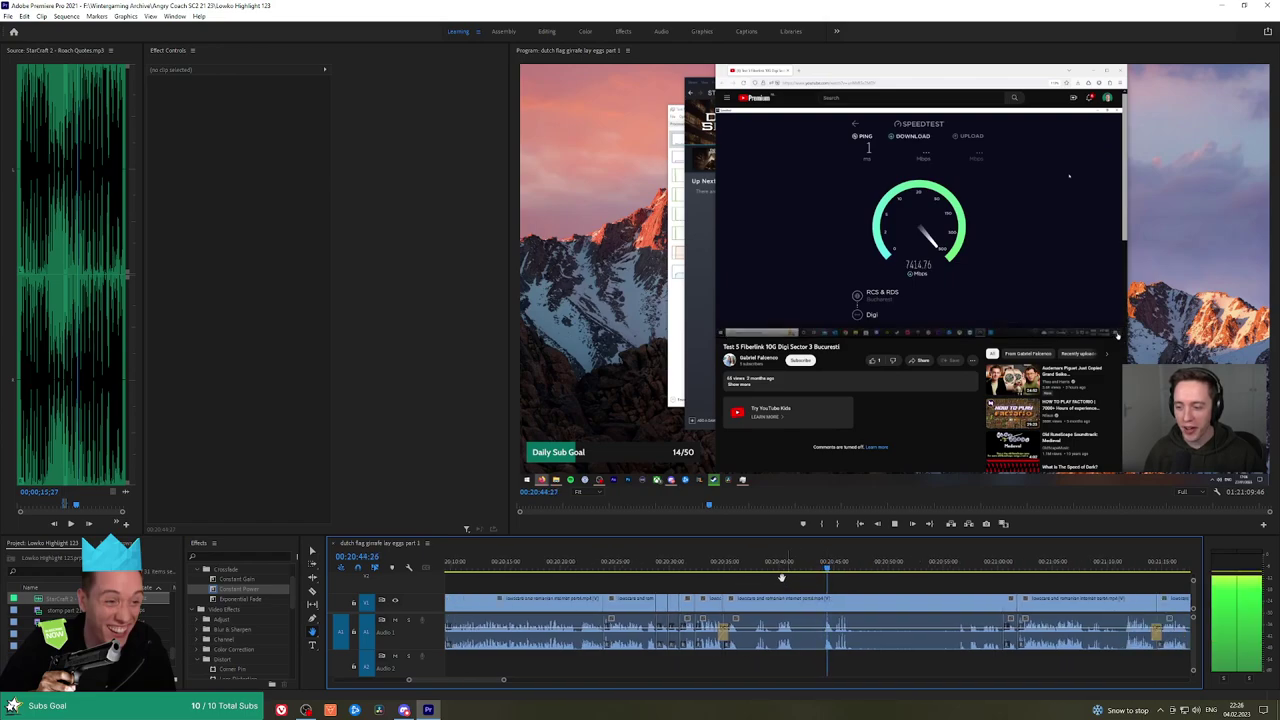
# Cut the speed test clip at about 00:20:37 and ripple-trim the waiting part from there up to 00:20:41:59
pyautogui.click(748, 563)
pyautogui.click(812, 566)
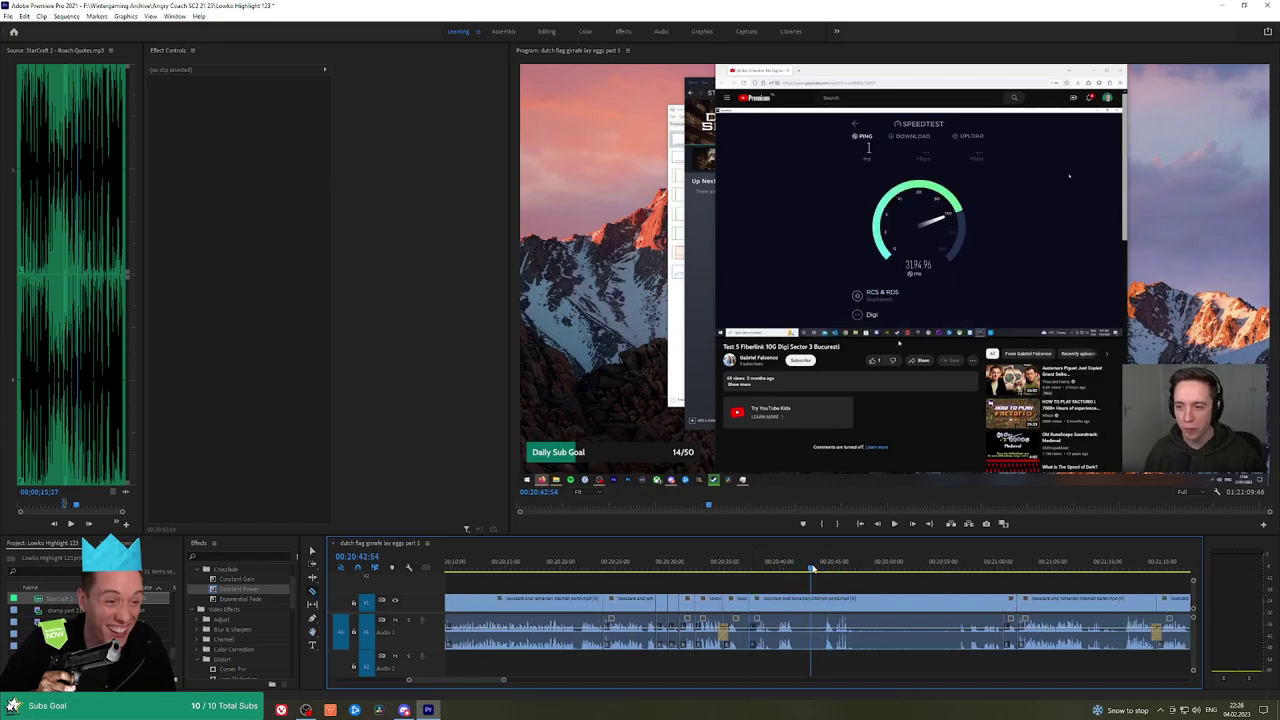
pyautogui.moveTo(814, 568); pyautogui.dragTo(800, 598)
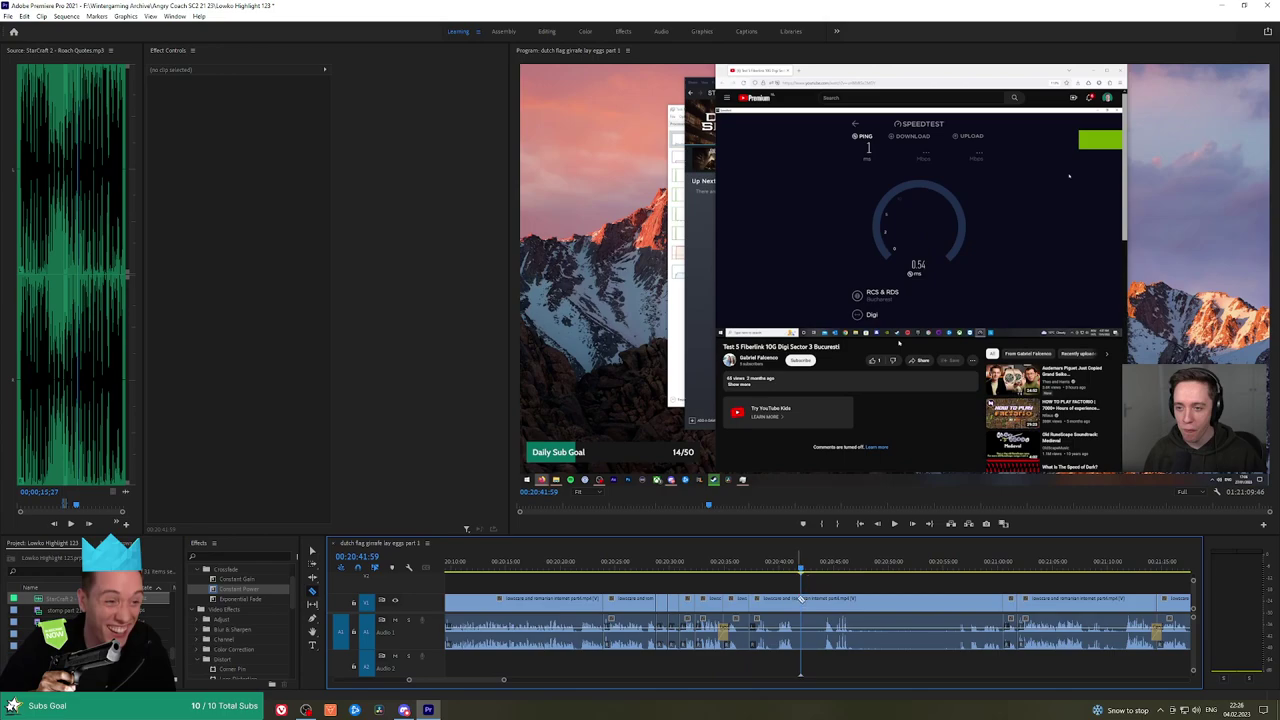
pyautogui.press('q')
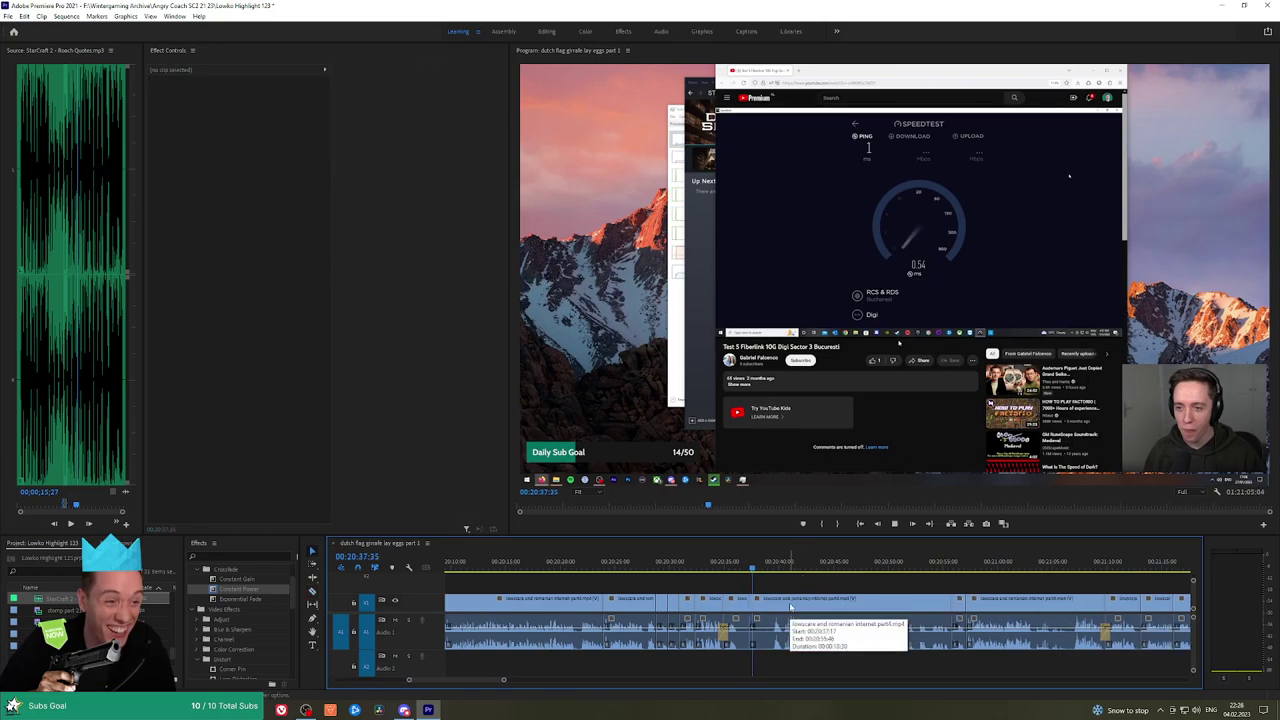
# Play the sequence from the new speed test cut to about 00:21:07, enlarging the preview to check the download and upload test footage
pyautogui.press('space')
pyautogui.press('h')
pyautogui.moveTo(851, 583); pyautogui.dragTo(746, 583)
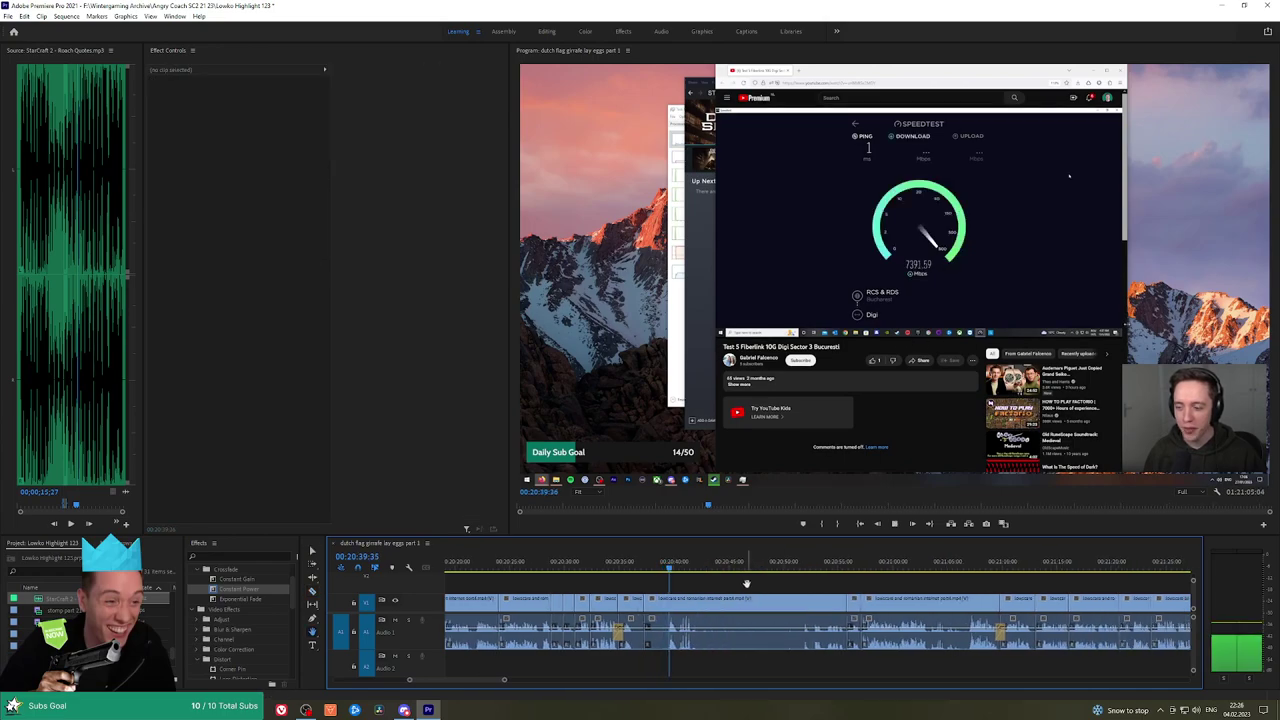
pyautogui.click(929, 377)
pyautogui.press('`')
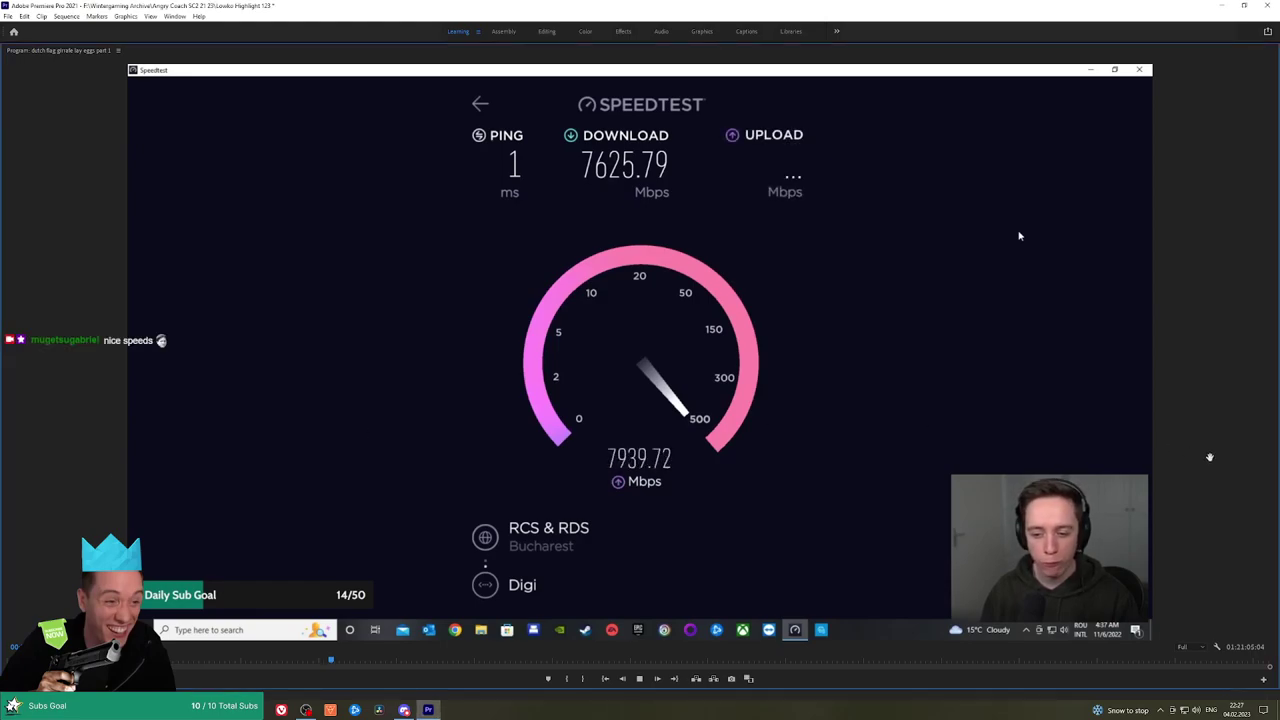
pyautogui.press('`')
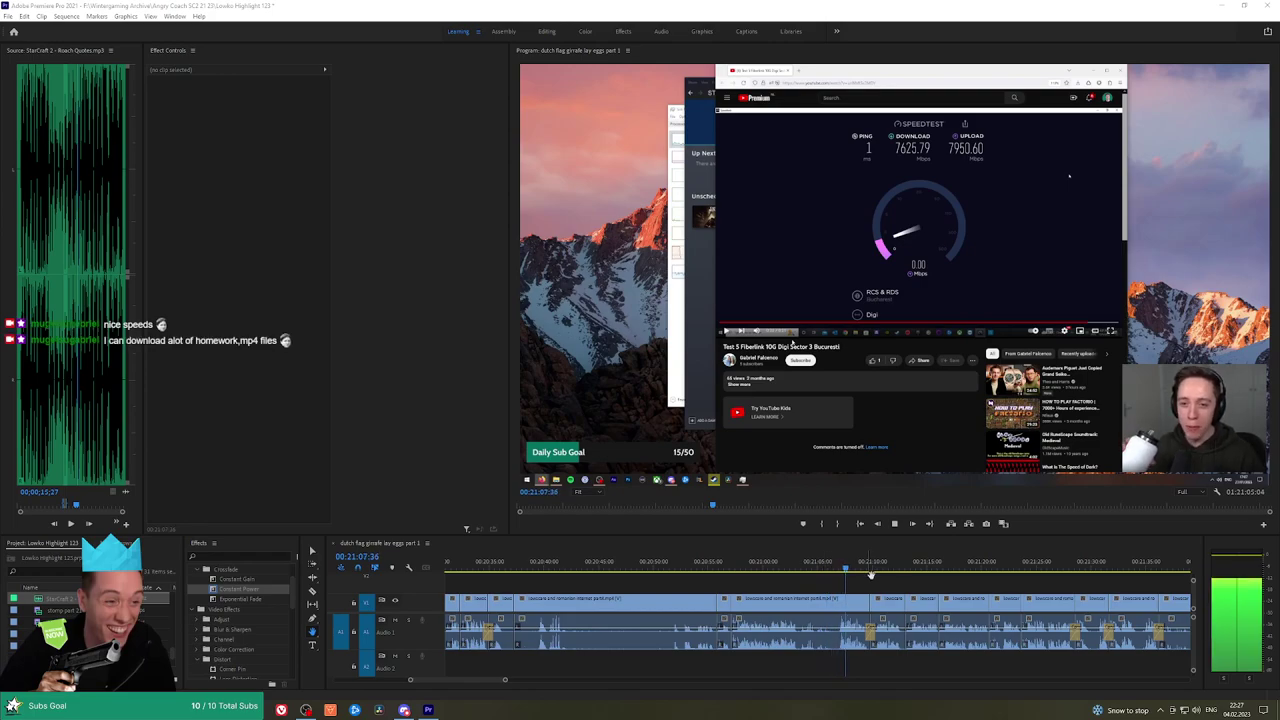
# Review the return to Steam and the opening of the Digi price page segment from about 00:21:07 to 00:21:40, checking its cuts
pyautogui.moveTo(893, 580); pyautogui.dragTo(865, 580)
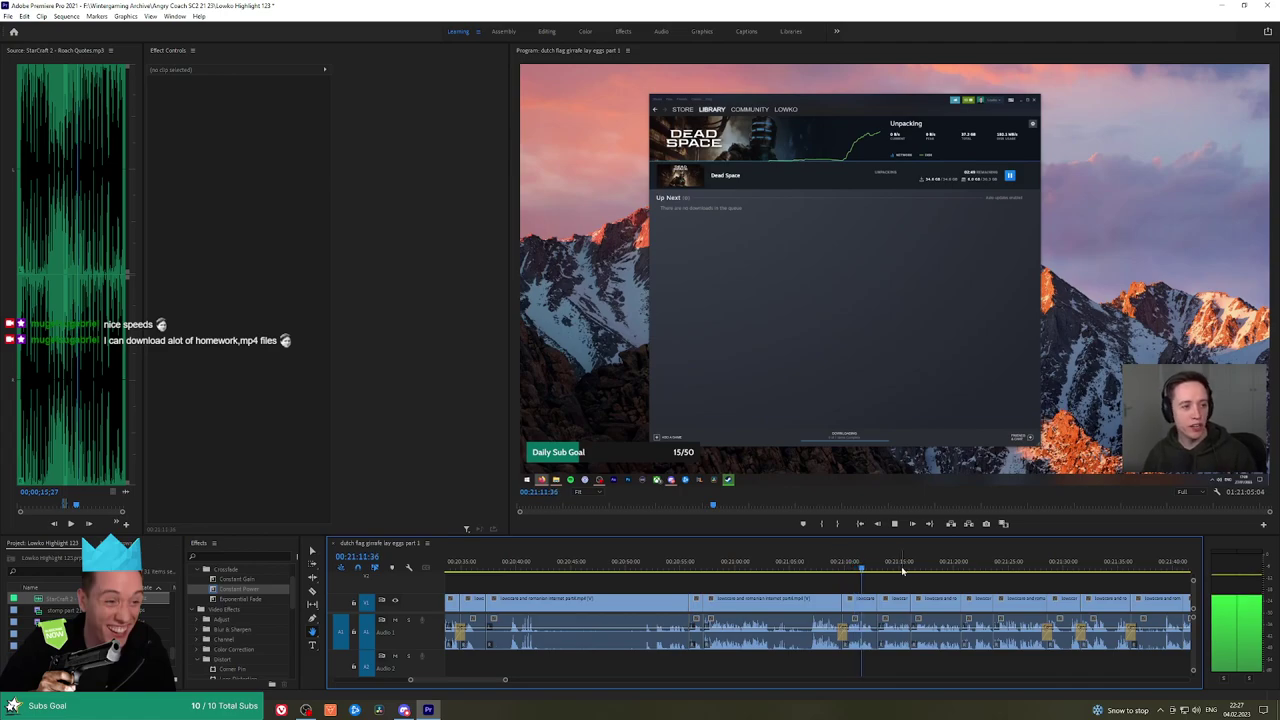
pyautogui.scroll(-5, 840, 575)
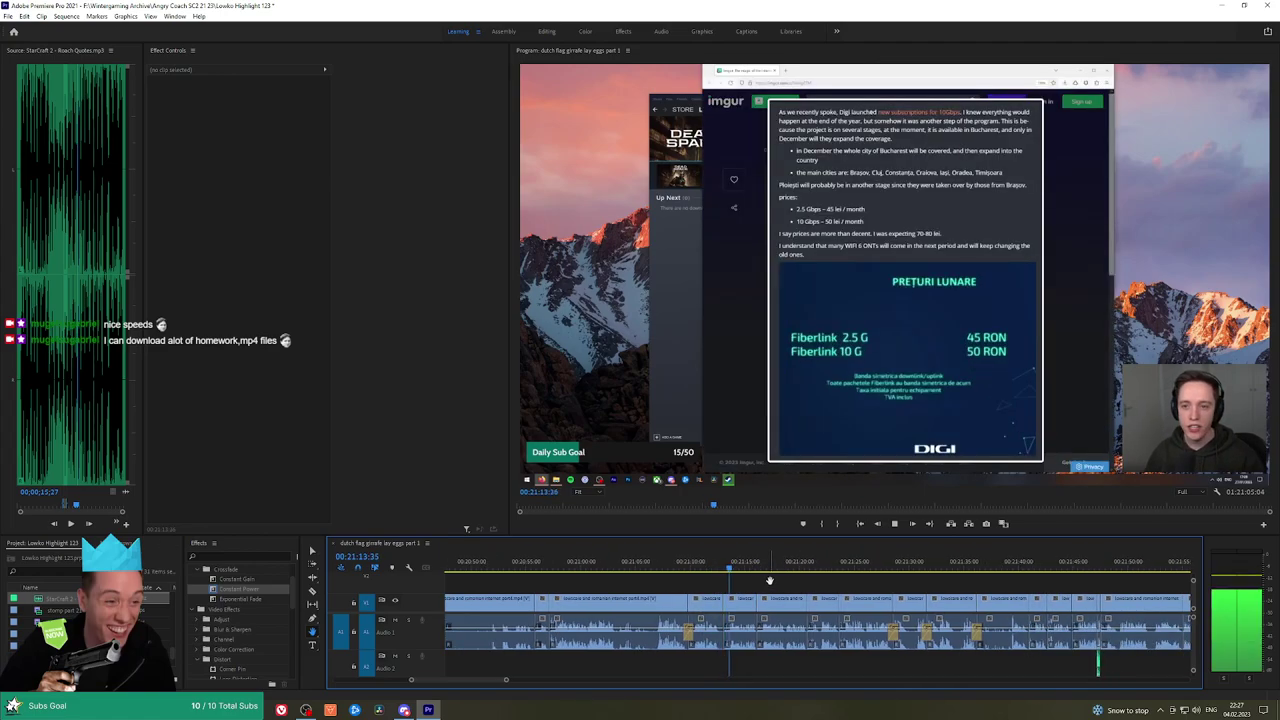
pyautogui.moveTo(803, 585); pyautogui.dragTo(738, 586)
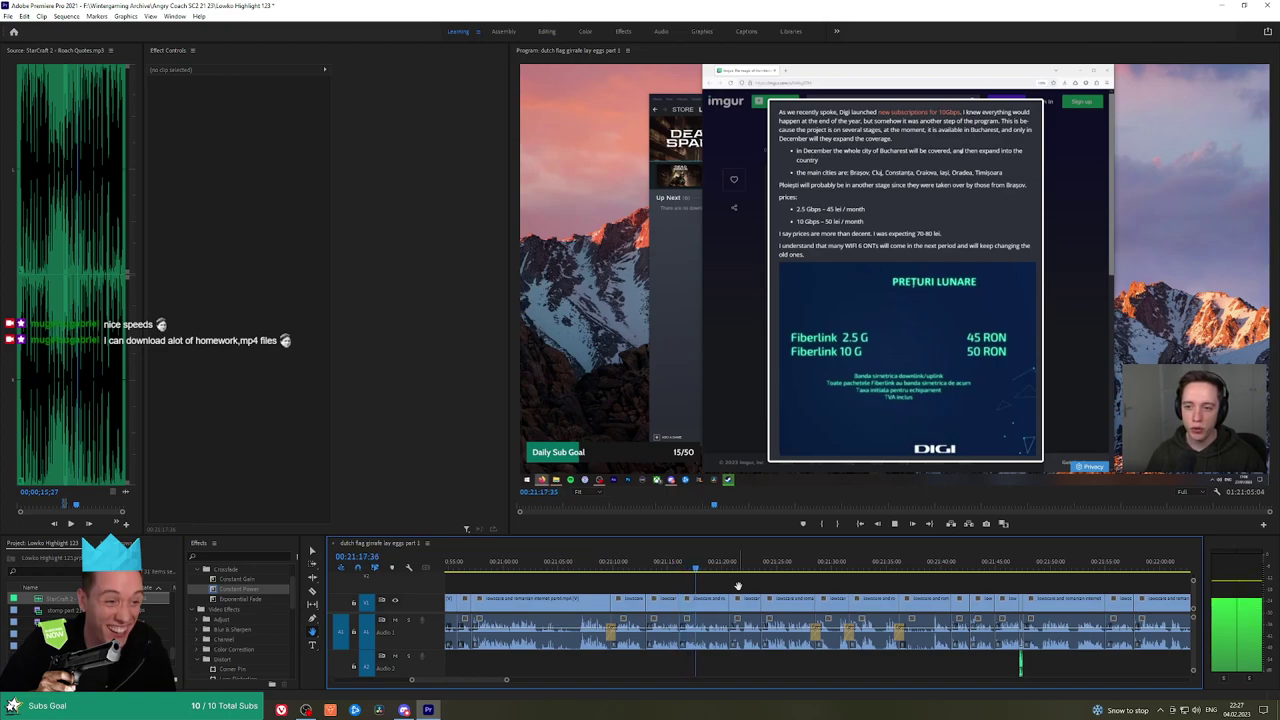
pyautogui.moveTo(802, 598); pyautogui.dragTo(757, 589)
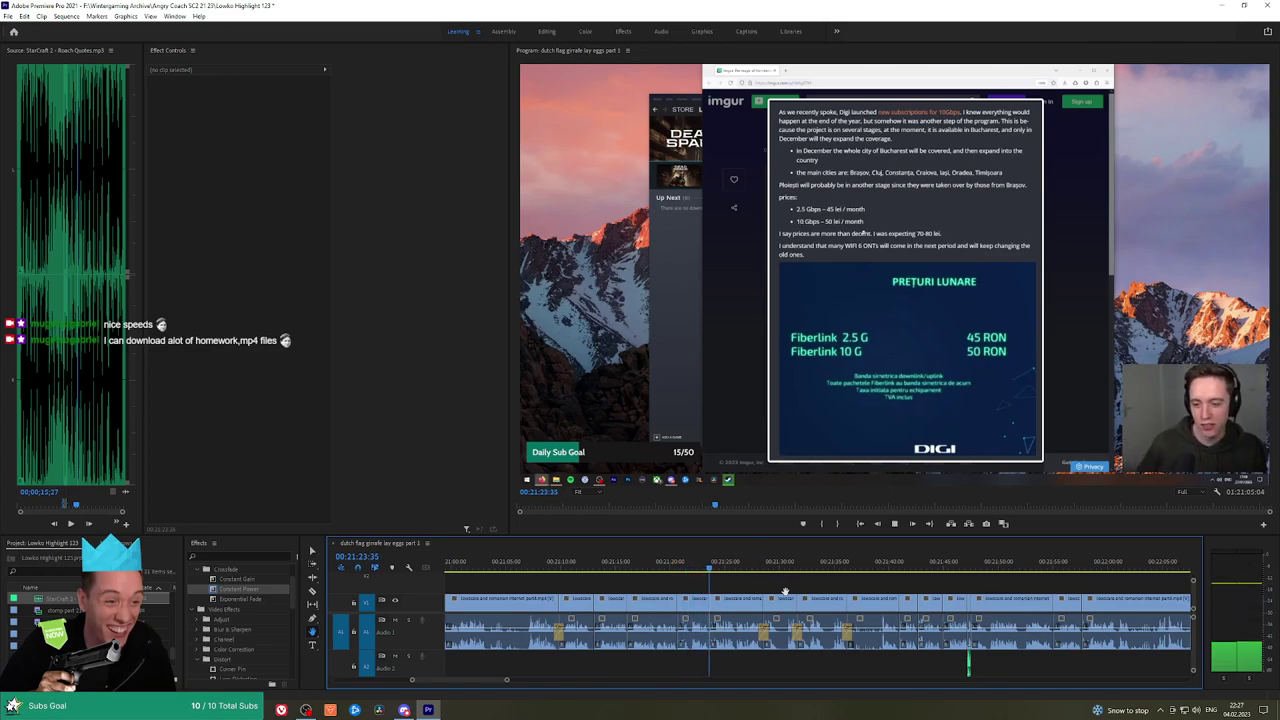
pyautogui.moveTo(812, 590); pyautogui.dragTo(747, 593)
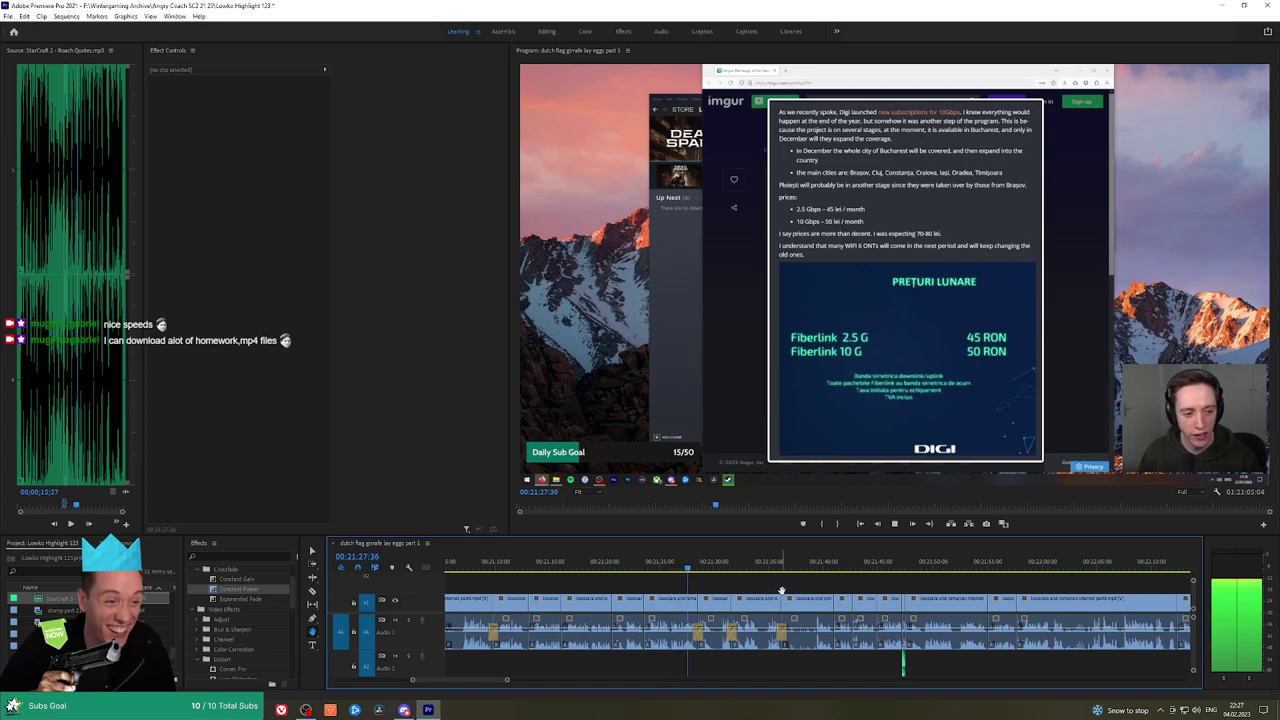
pyautogui.moveTo(782, 590); pyautogui.dragTo(751, 590)
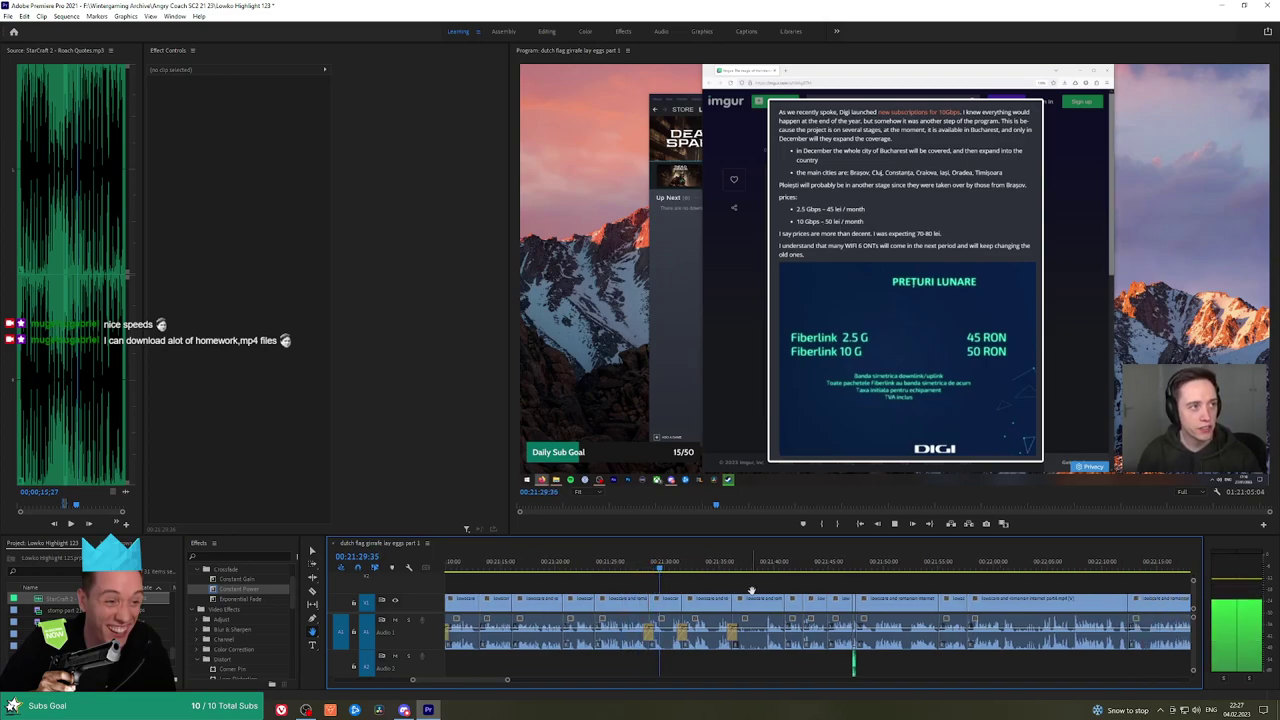
pyautogui.moveTo(759, 591); pyautogui.dragTo(749, 591)
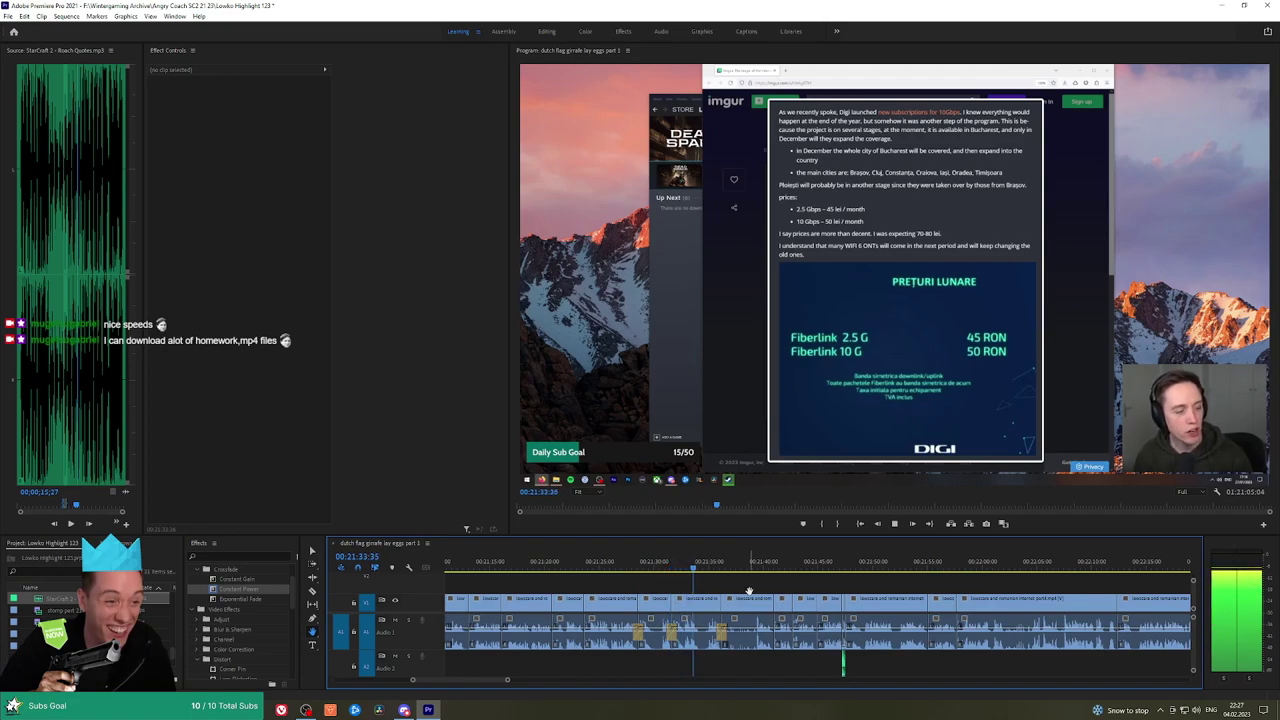
pyautogui.moveTo(751, 591); pyautogui.dragTo(709, 593)
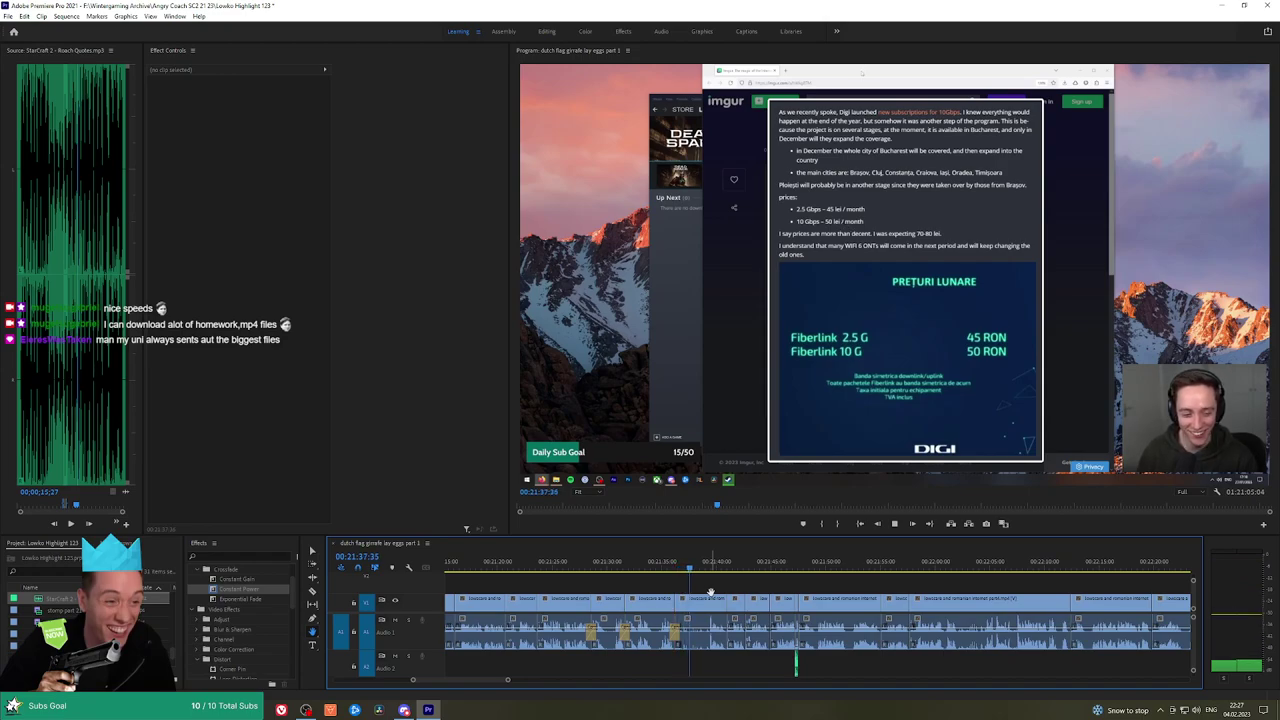
# Check the rest of the Digi price page discussion from about 00:21:40 to 00:22:09, including the sound effect on the second audio track
pyautogui.moveTo(789, 596); pyautogui.dragTo(702, 588)
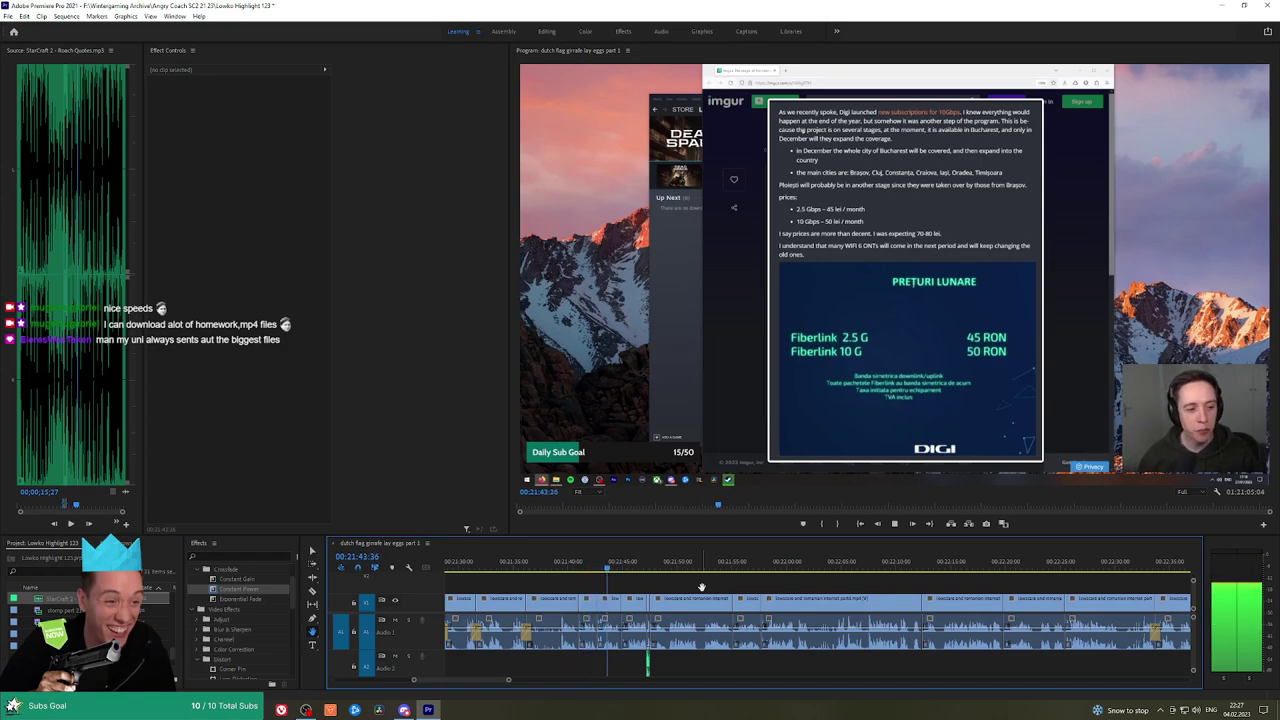
pyautogui.moveTo(731, 587)
pyautogui.mouseDown()
pyautogui.moveTo(690, 587)
pyautogui.moveTo(714, 587)
pyautogui.mouseUp()
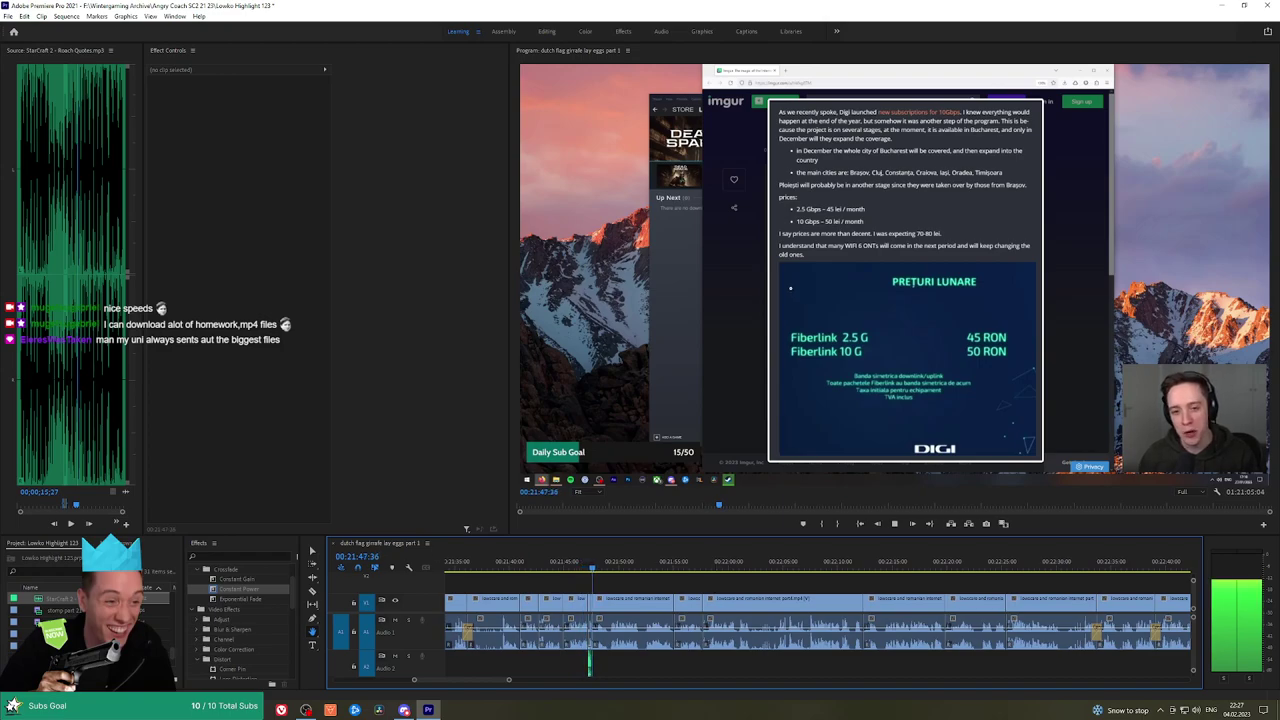
pyautogui.moveTo(733, 567); pyautogui.dragTo(681, 580)
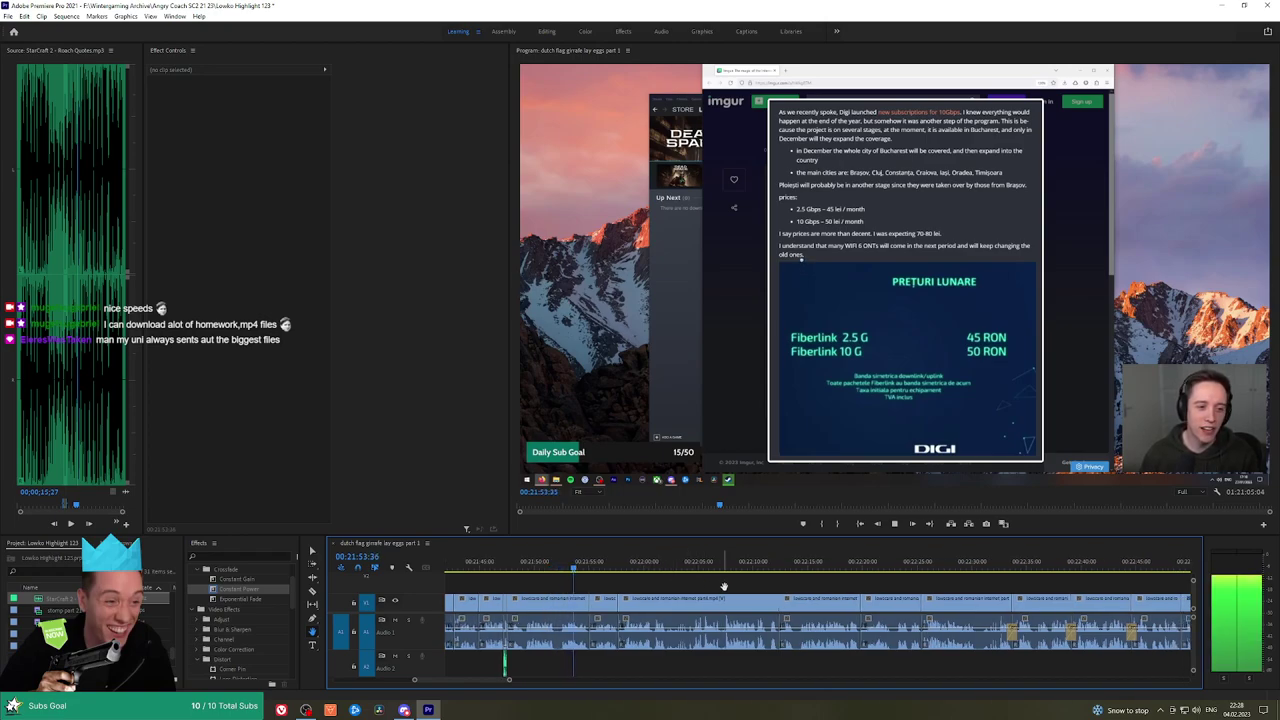
pyautogui.moveTo(724, 587); pyautogui.dragTo(711, 588)
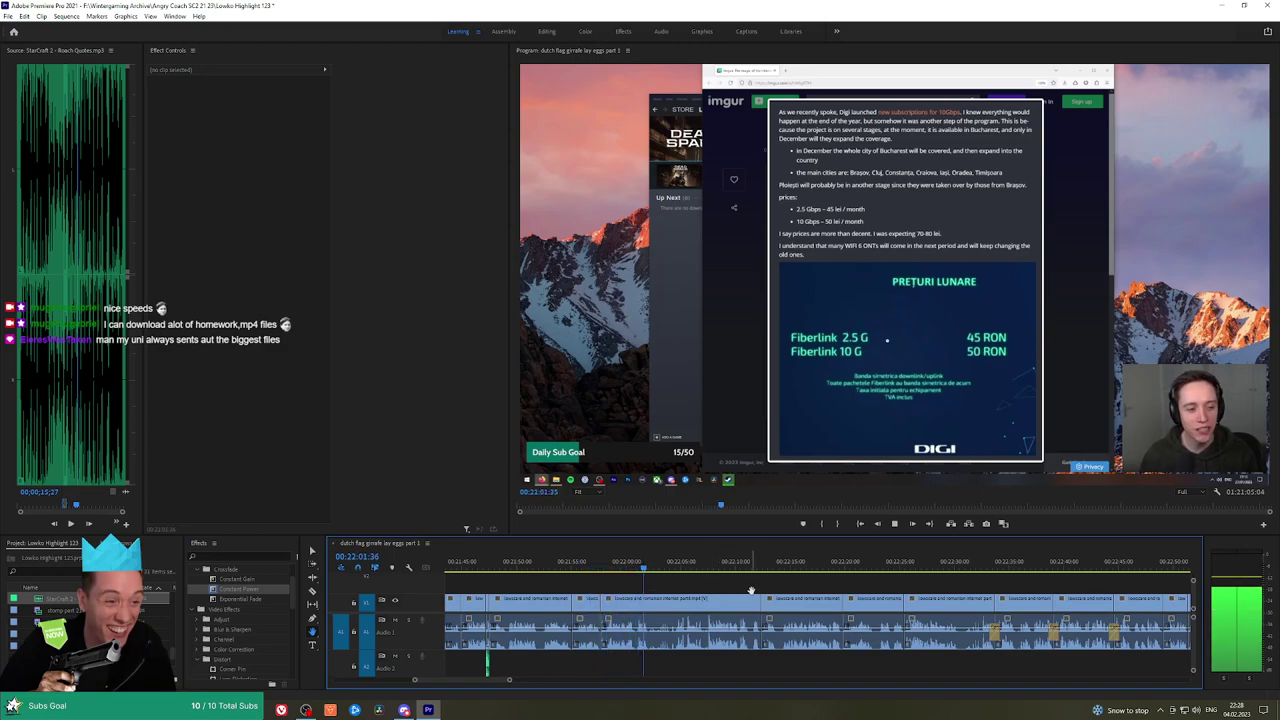
pyautogui.moveTo(757, 590); pyautogui.dragTo(745, 590)
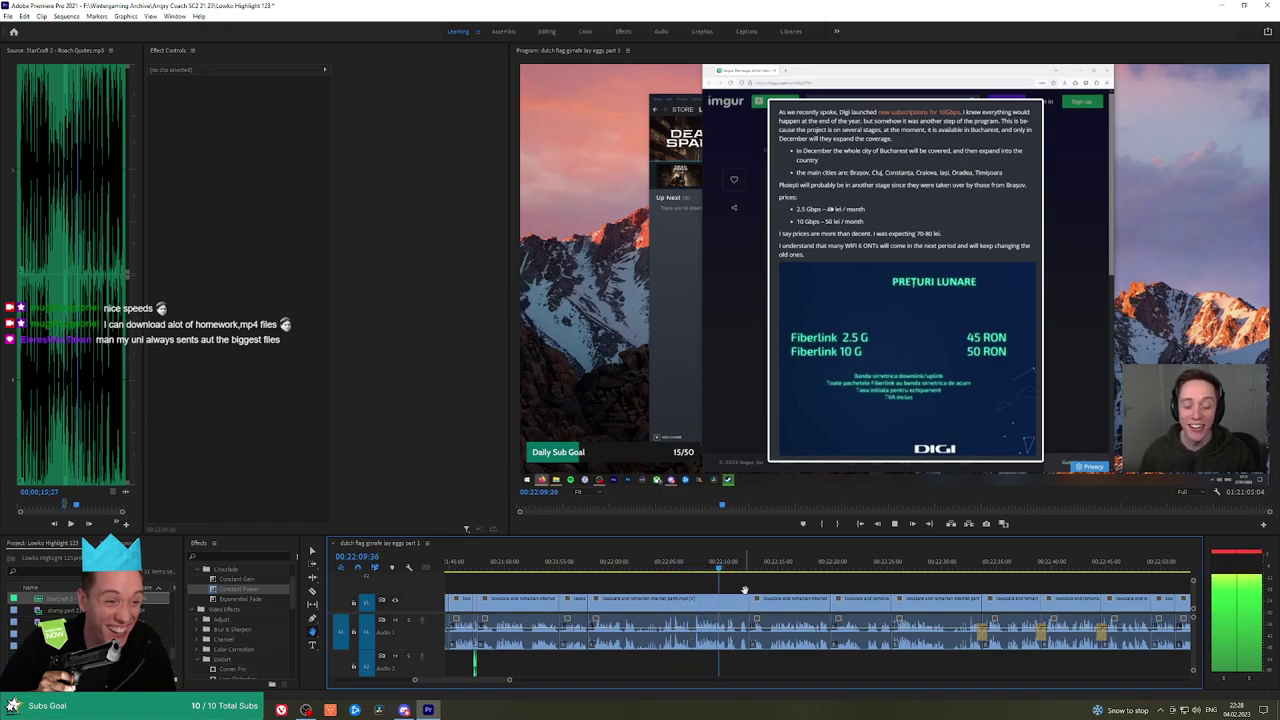
# Review the Dead Space unpacking segment from about 00:22:09 to 00:22:35, checking the cuts and audio joins
pyautogui.scroll(-3, 720, 589)
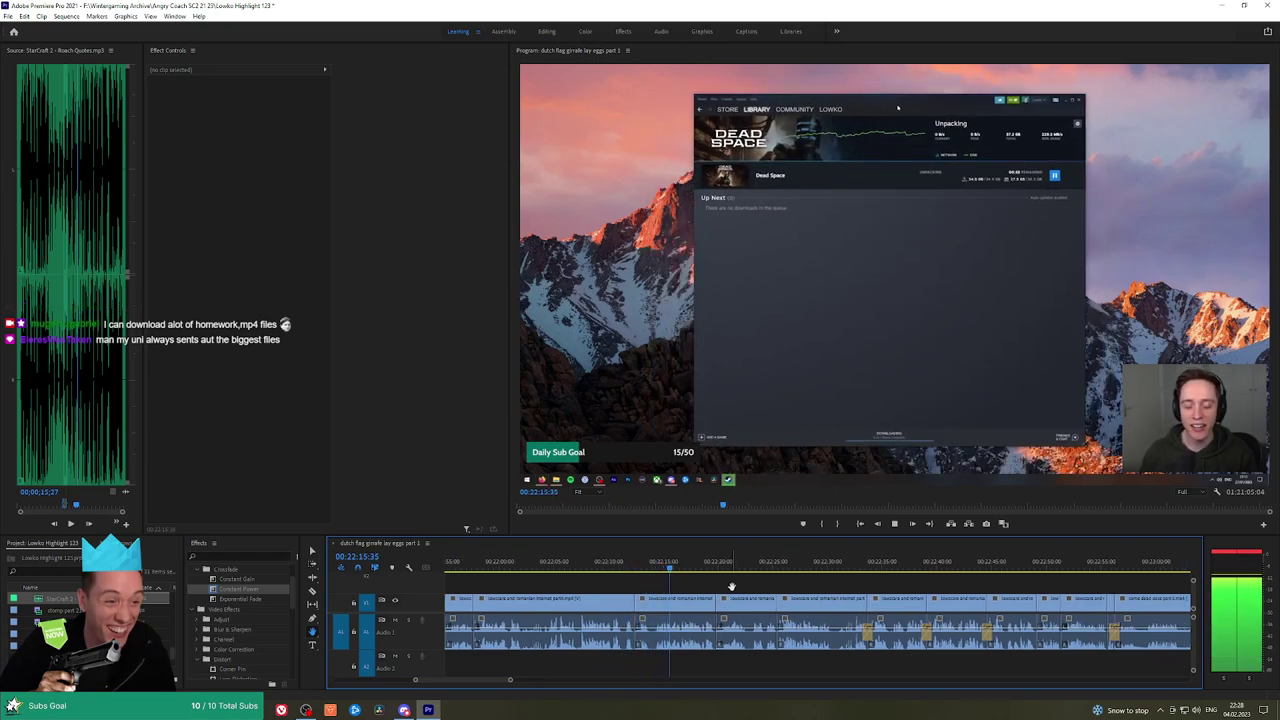
pyautogui.moveTo(764, 585); pyautogui.dragTo(689, 585)
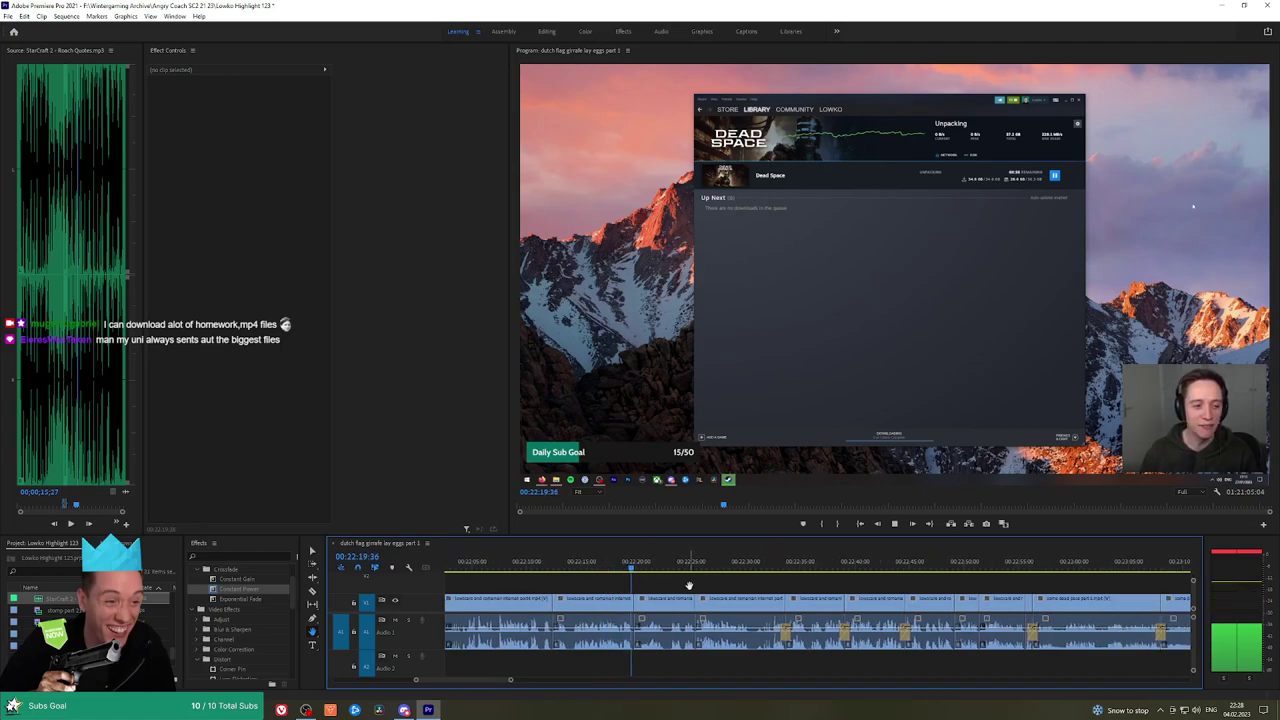
pyautogui.moveTo(743, 585); pyautogui.dragTo(698, 585)
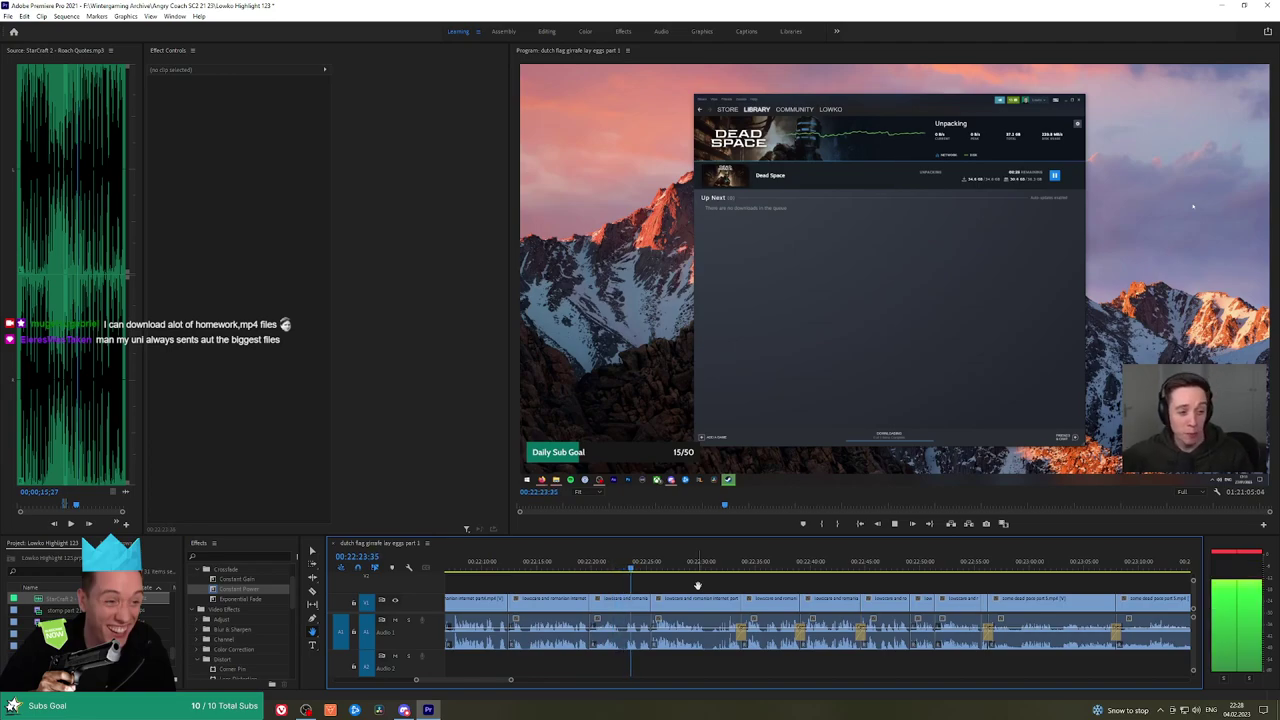
pyautogui.moveTo(731, 588); pyautogui.dragTo(680, 588)
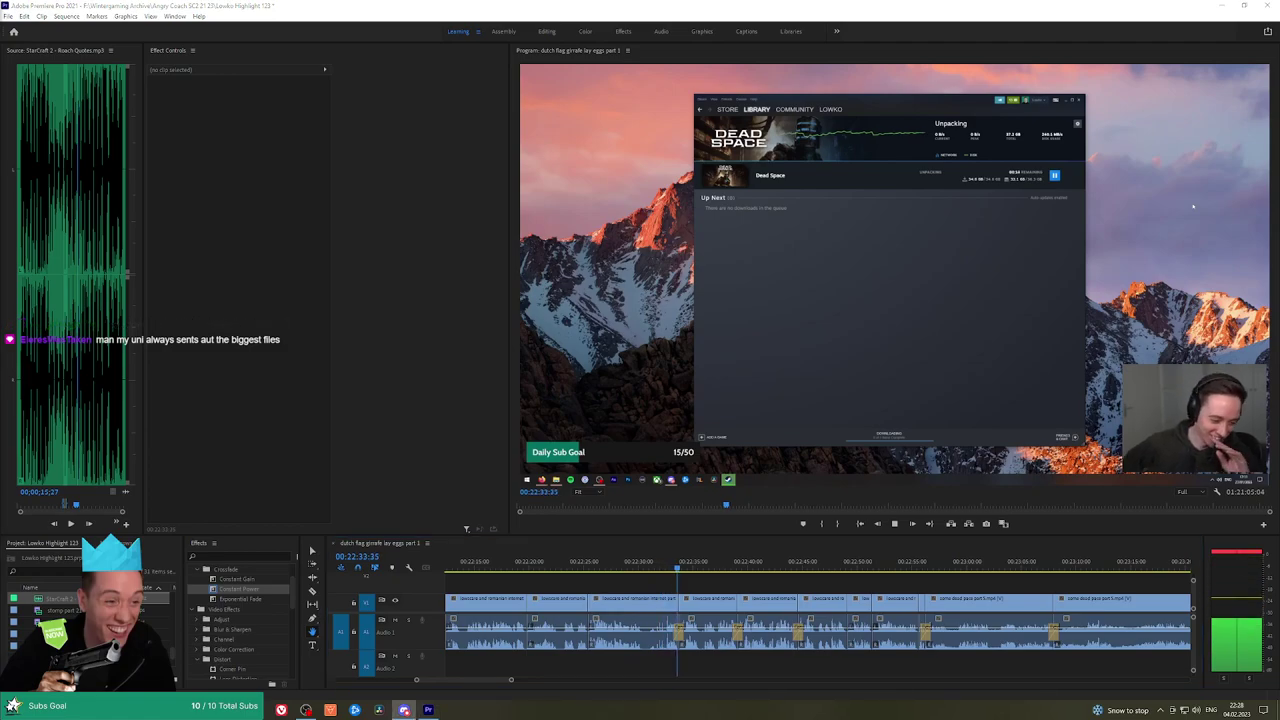
pyautogui.scroll(-3, 738, 585)
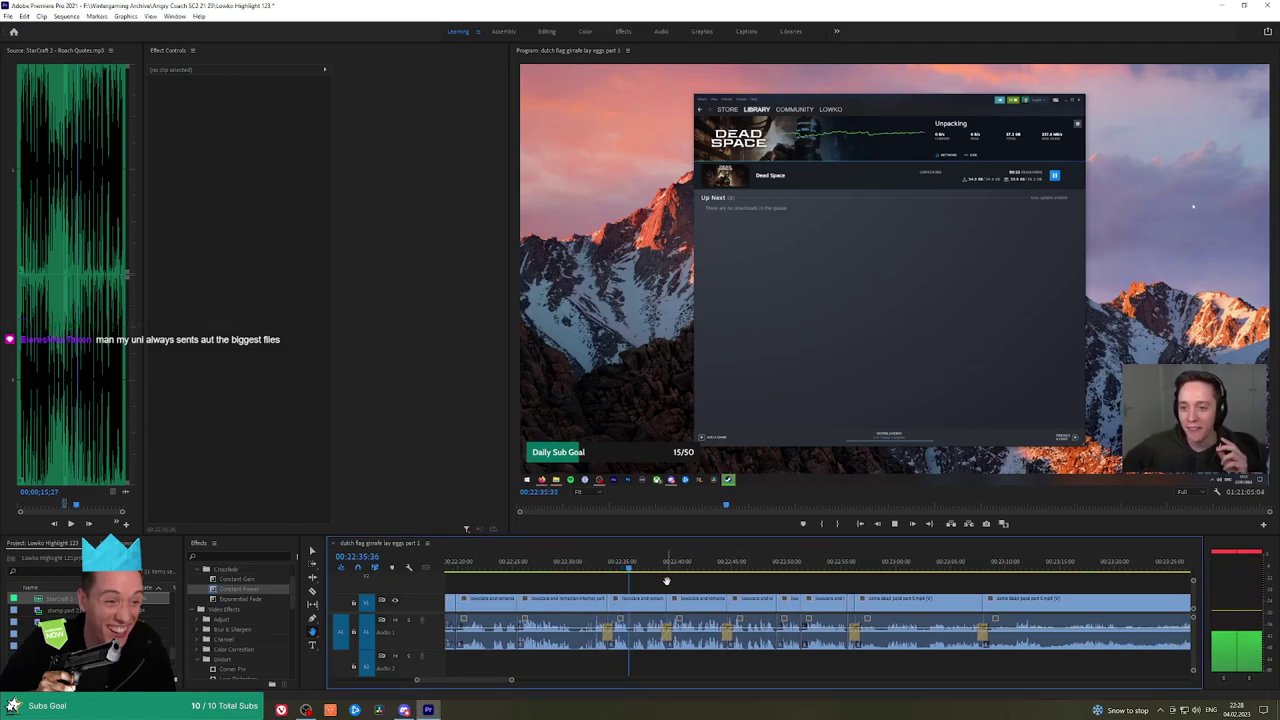
# Review the end of the Dead Space unpacking segment from about 00:22:35 to 00:22:57, through the cut to gameplay
pyautogui.moveTo(728, 592); pyautogui.dragTo(651, 592)
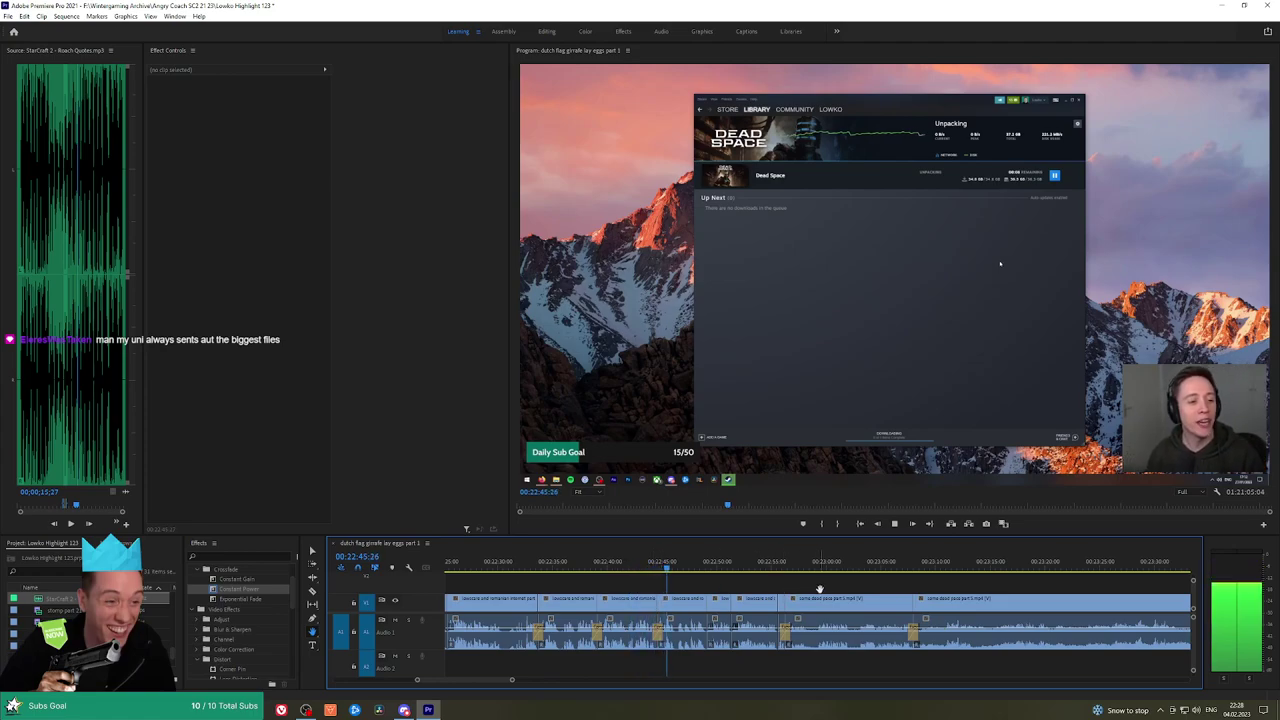
pyautogui.hscroll(2, 819, 590)
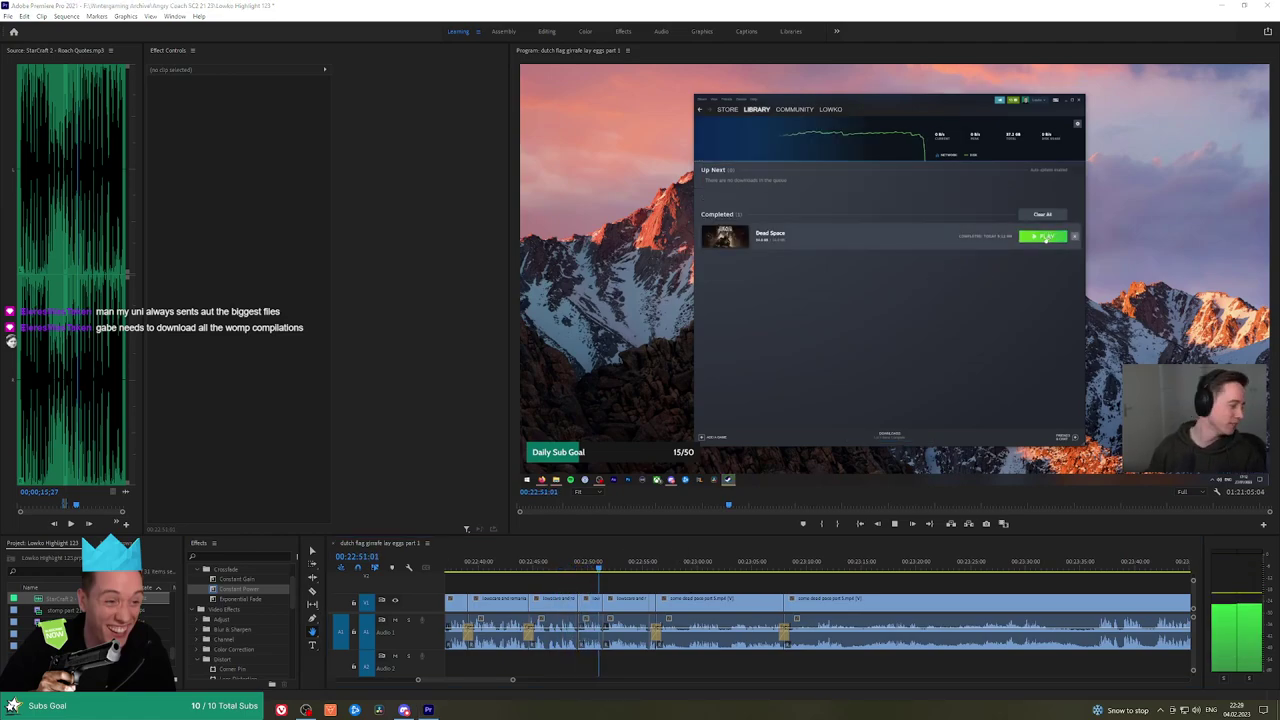
pyautogui.moveTo(648, 587); pyautogui.dragTo(641, 587)
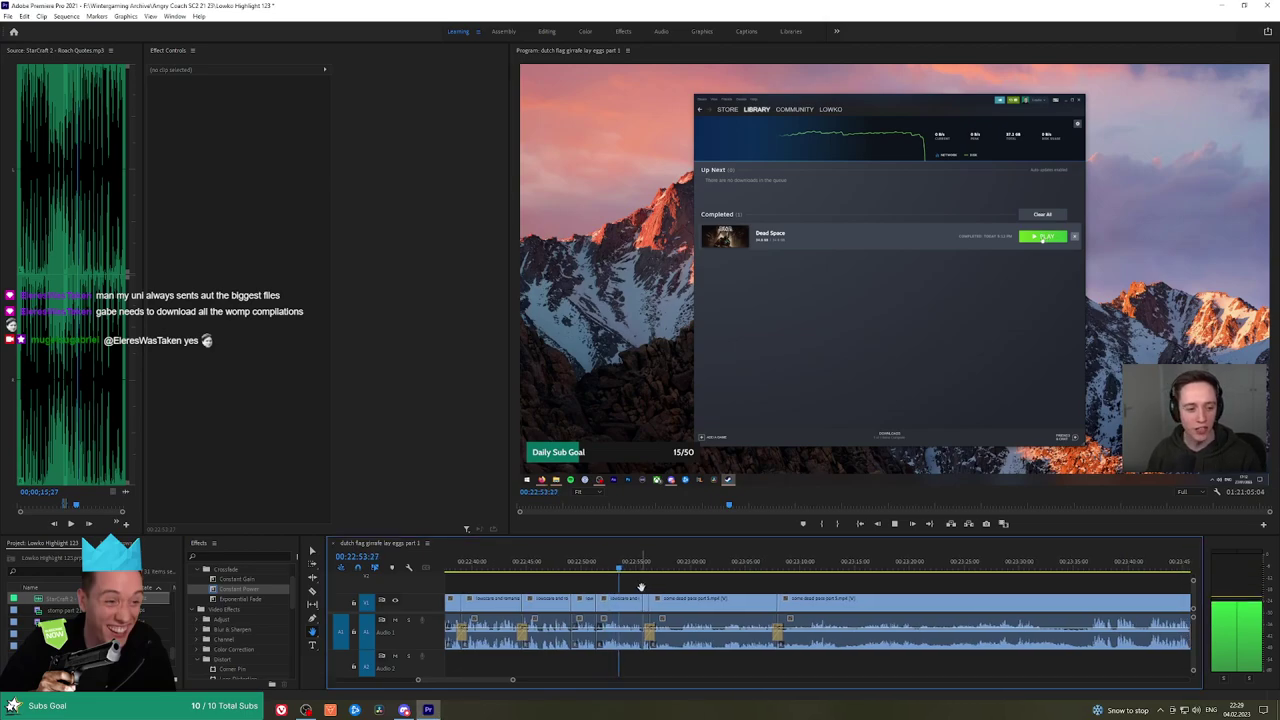
pyautogui.scroll(-1, 648, 589)
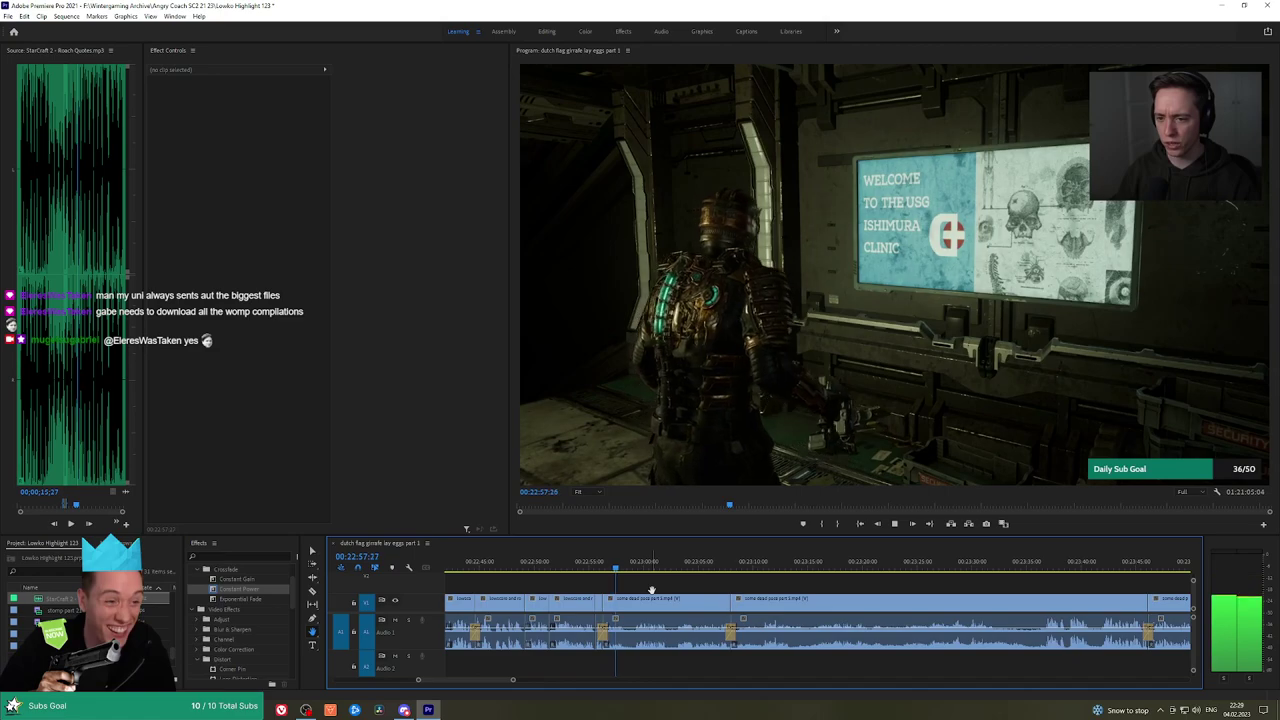
# Check the first Dead Space gameplay clips, from the Ishimura clinic screen at about 00:22:57 to the no-access door at 00:23:21
pyautogui.moveTo(680, 588); pyautogui.dragTo(663, 585)
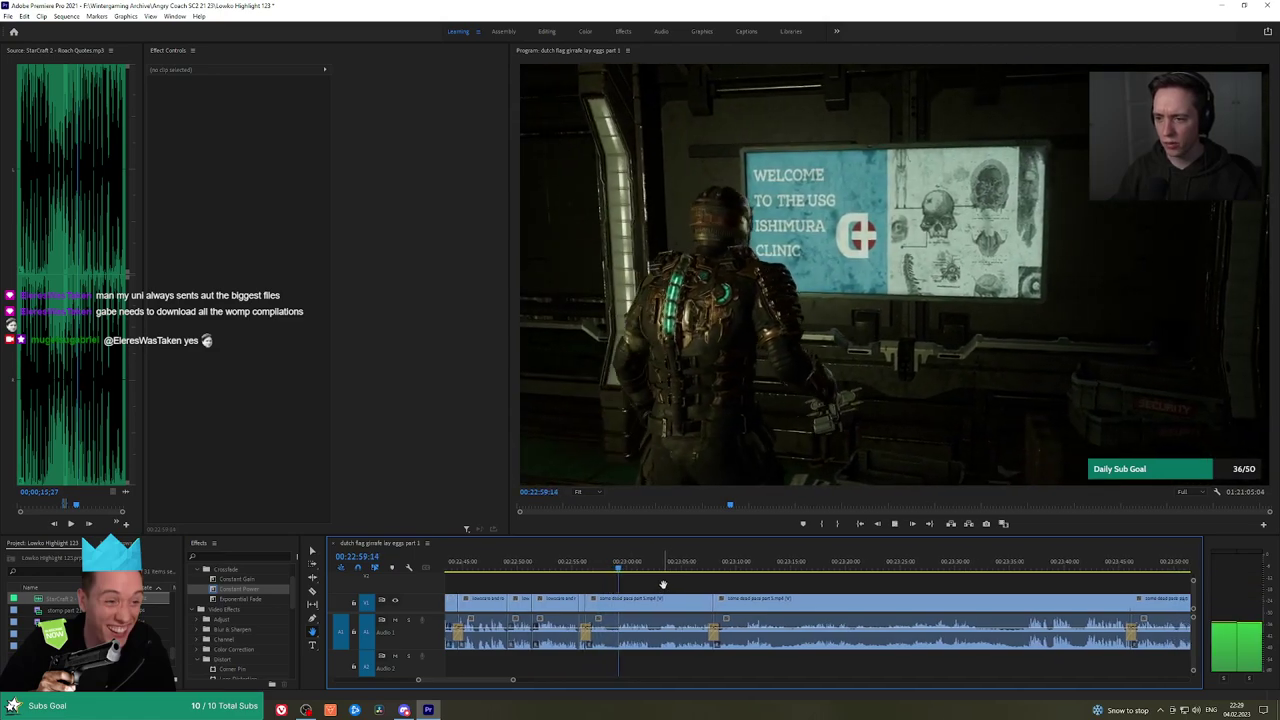
pyautogui.scroll(-1, 718, 585)
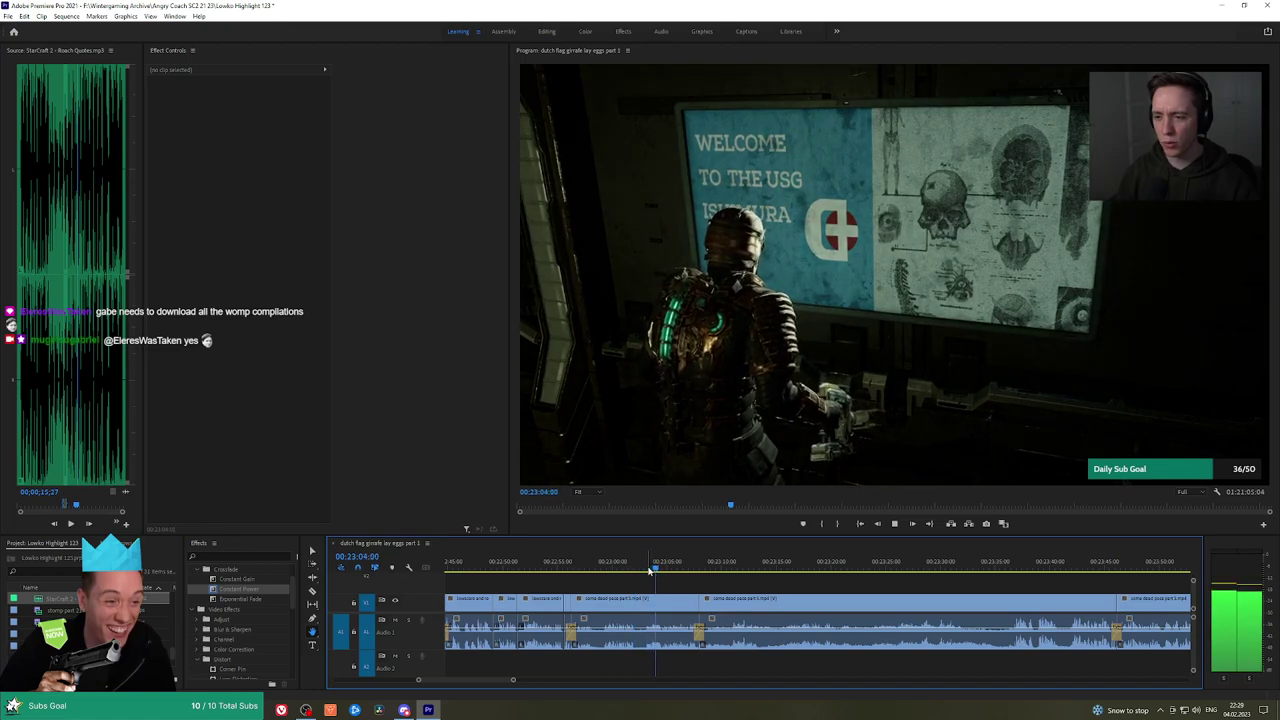
pyautogui.scroll(-4, 733, 585)
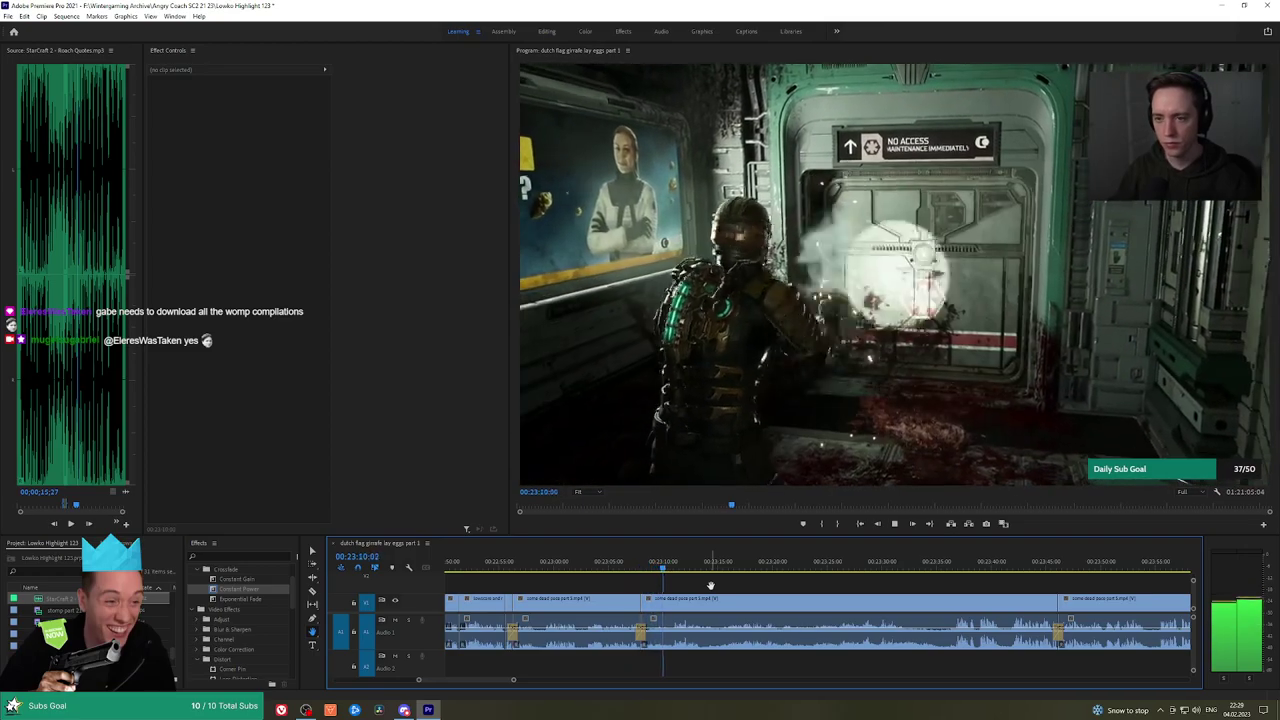
pyautogui.scroll(-3, 765, 587)
pyautogui.scroll(-2, 740, 585)
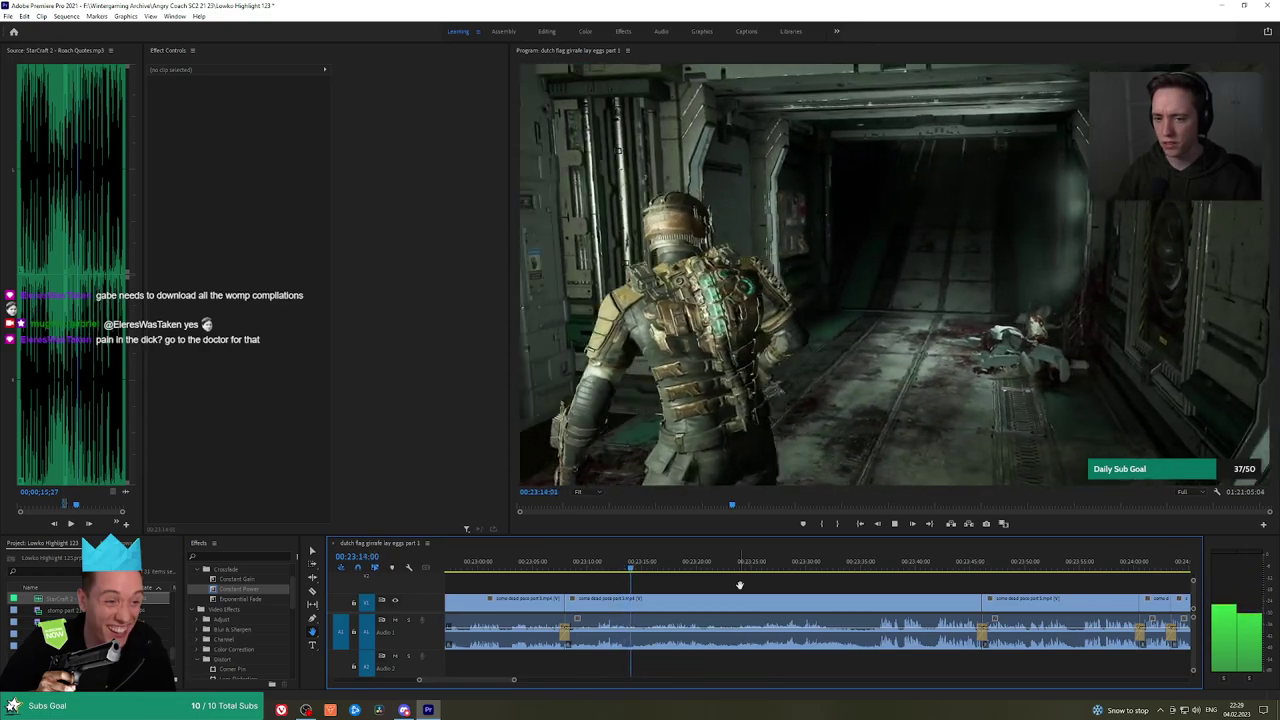
pyautogui.press('space')
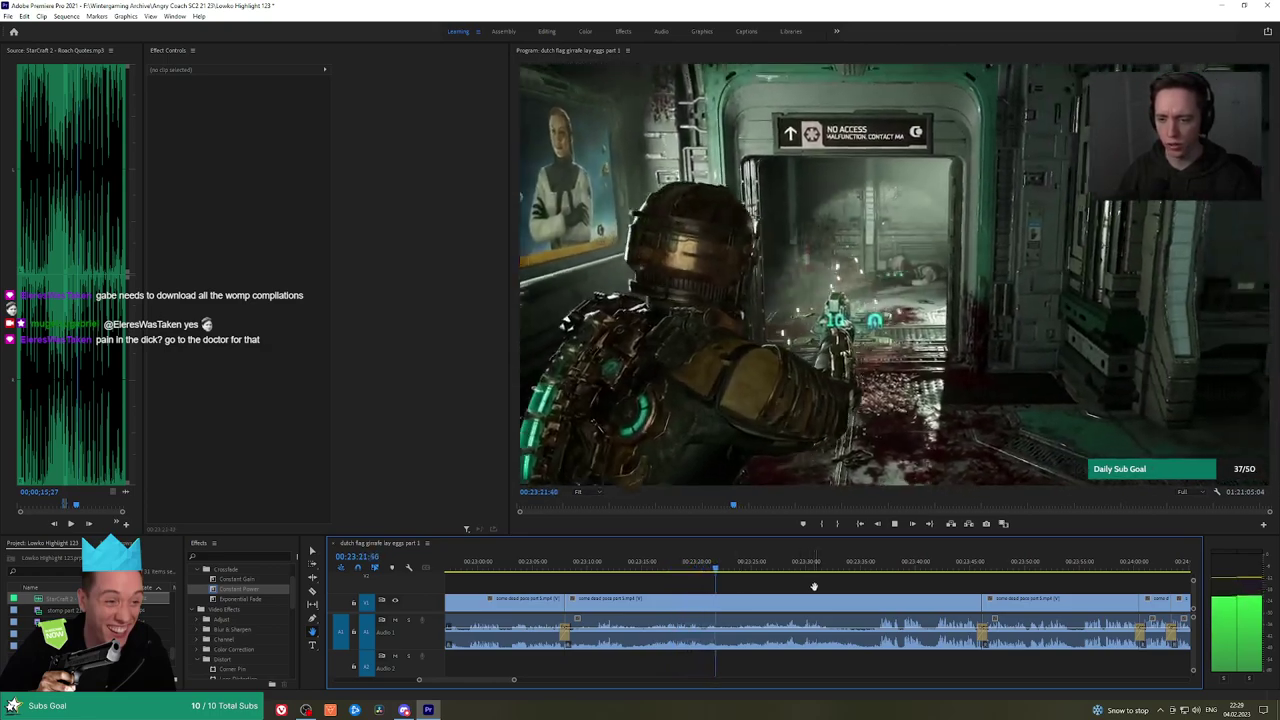
# Review the Dead Space corridor and impaling tutorial footage from about 00:23:21 to 00:23:55, checking the cuts and audio joins
pyautogui.moveTo(814, 586); pyautogui.dragTo(769, 586)
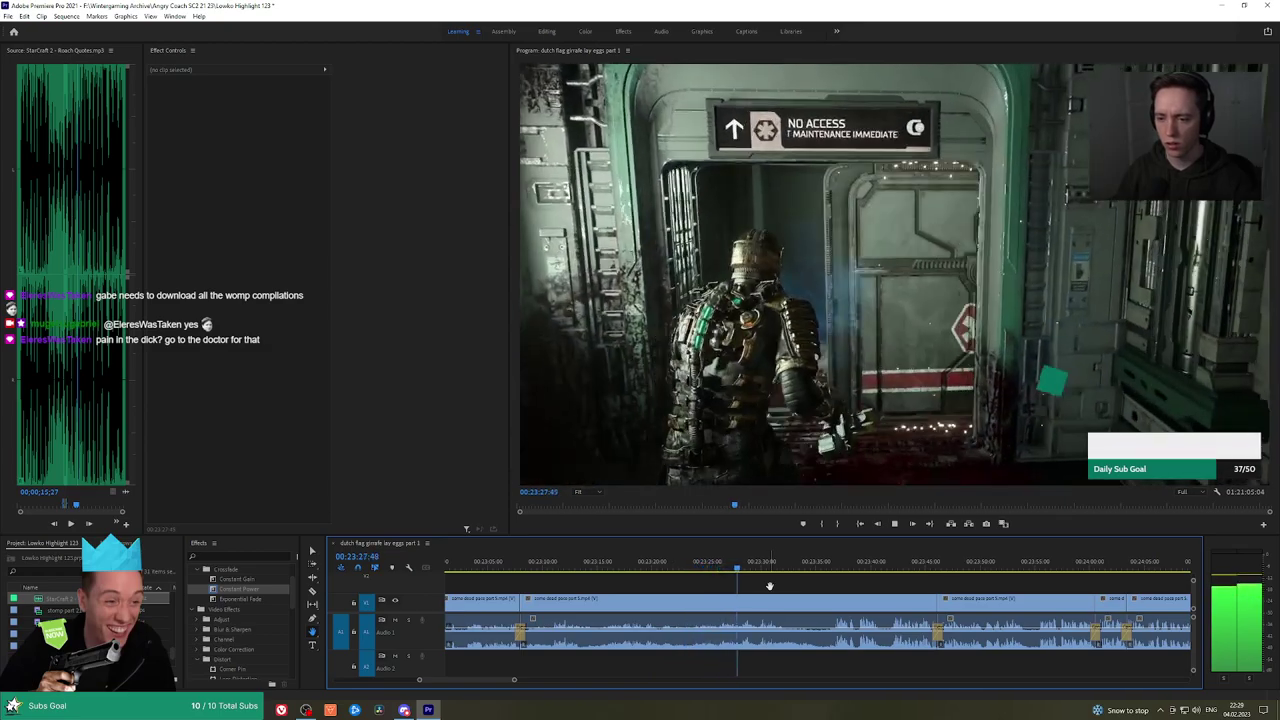
pyautogui.moveTo(816, 583); pyautogui.dragTo(746, 579)
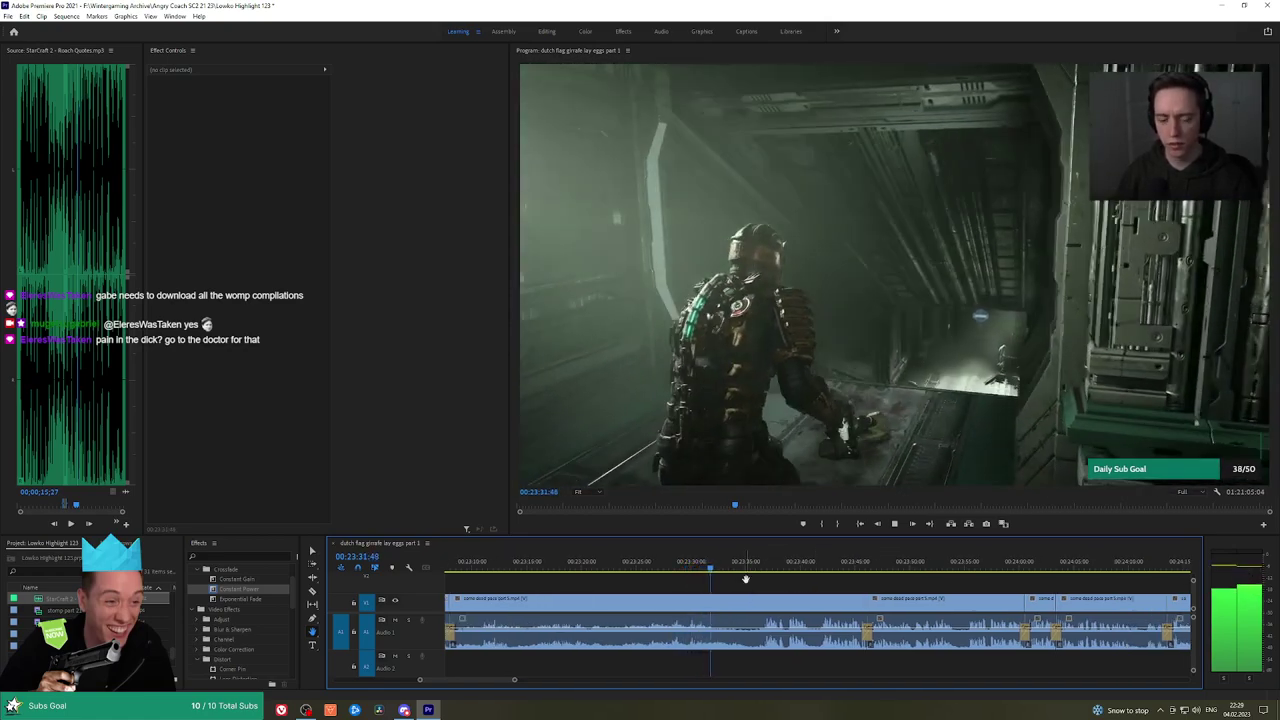
pyautogui.moveTo(717, 570); pyautogui.dragTo(795, 583)
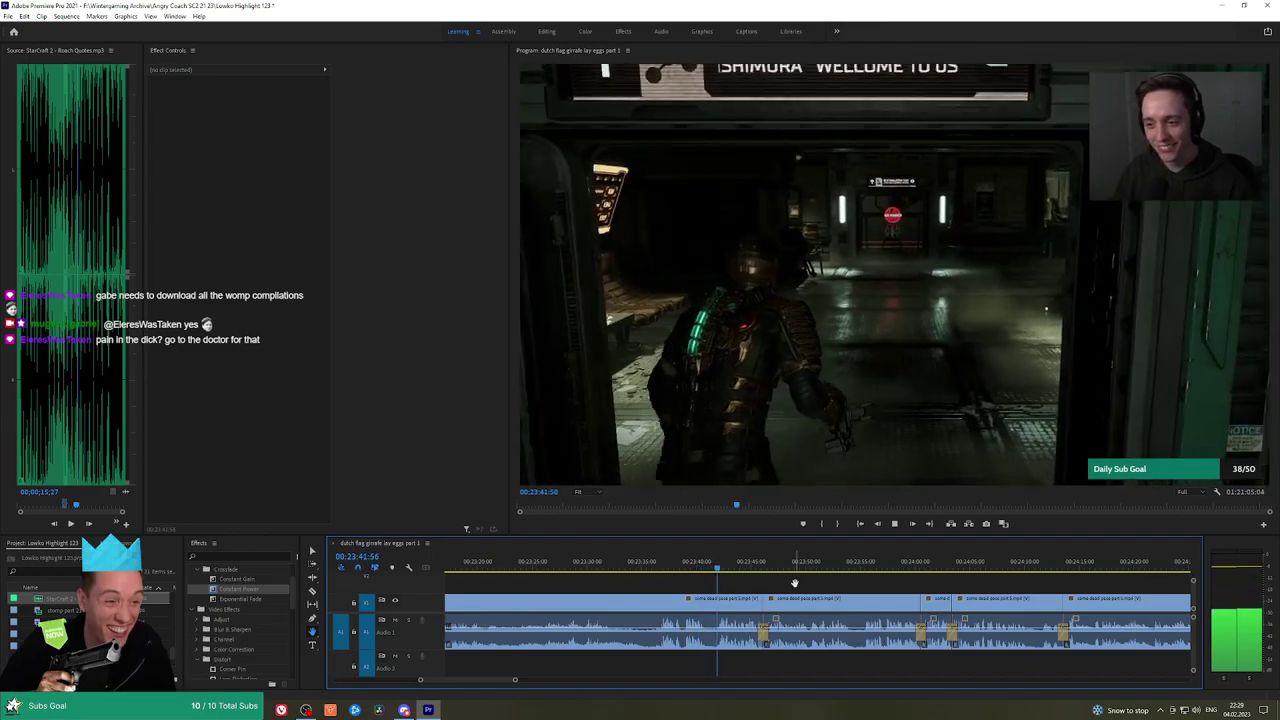
pyautogui.moveTo(868, 586); pyautogui.dragTo(816, 587)
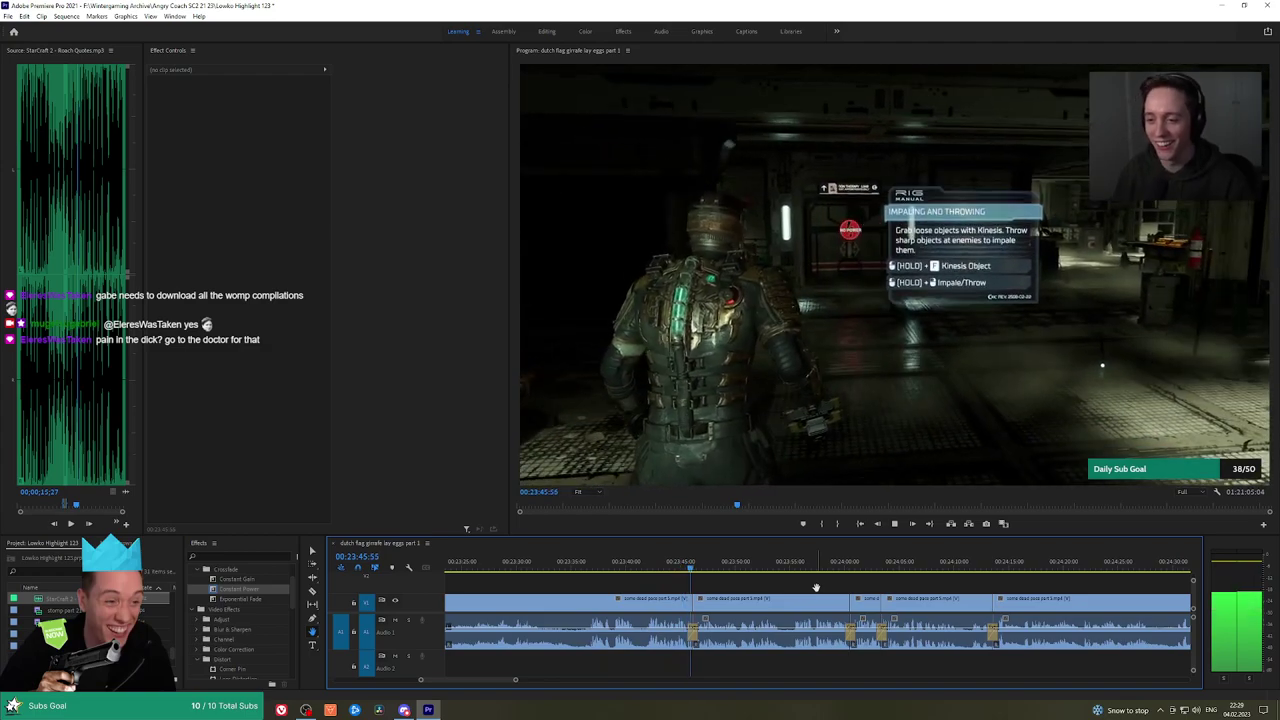
pyautogui.moveTo(904, 588); pyautogui.dragTo(821, 588)
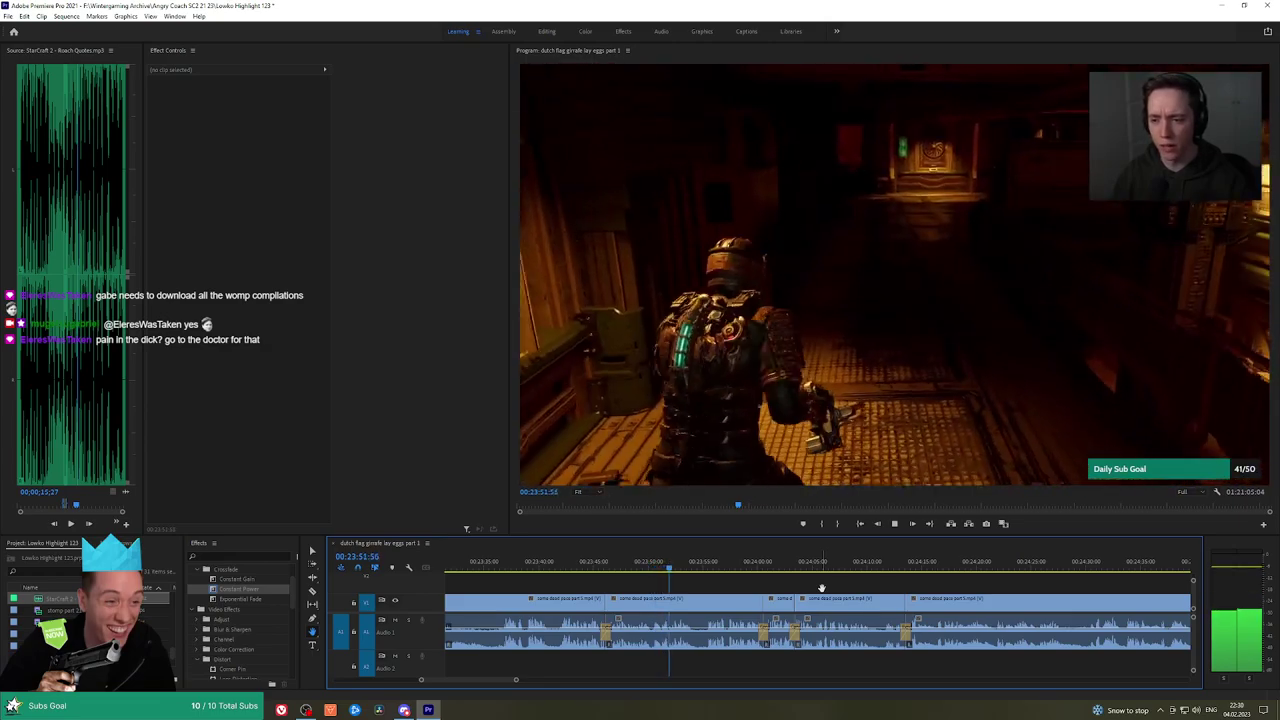
pyautogui.moveTo(865, 589); pyautogui.dragTo(795, 590)
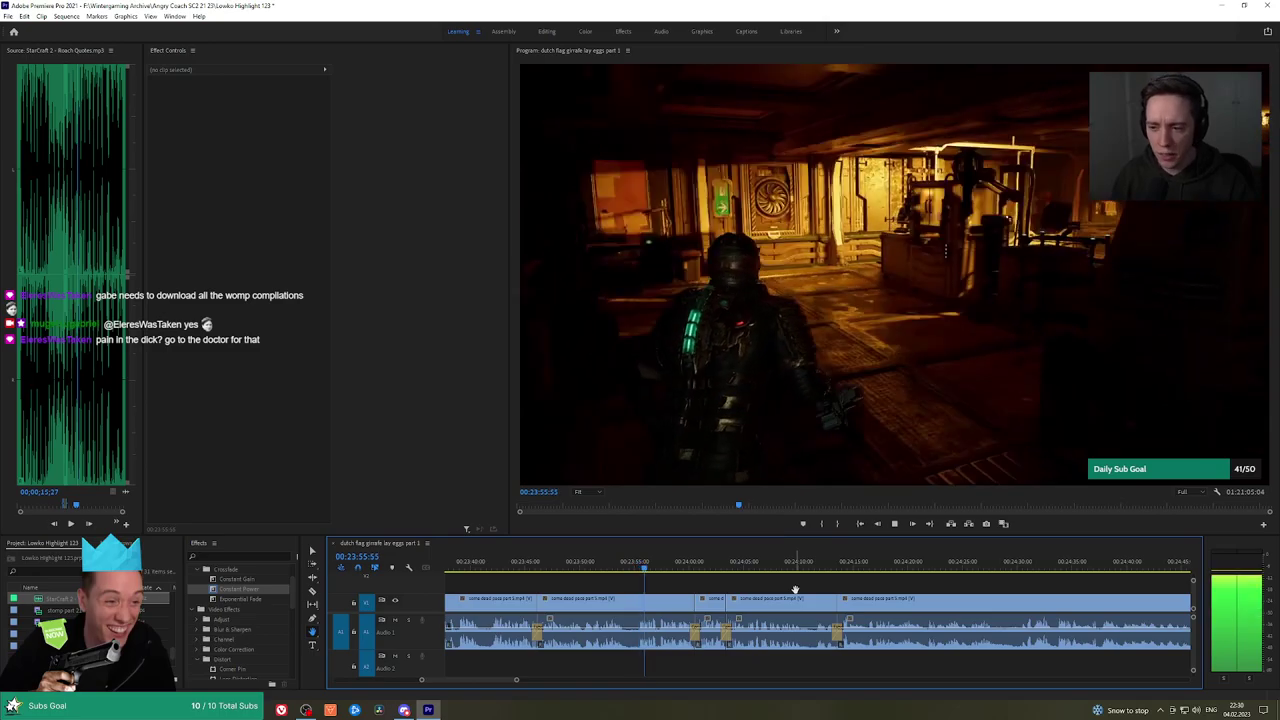
# Check the short clips and audio transitions in the orange-lit Dead Space rooms from about 00:23:55 to 00:24:25
pyautogui.scroll(-1, 783, 587)
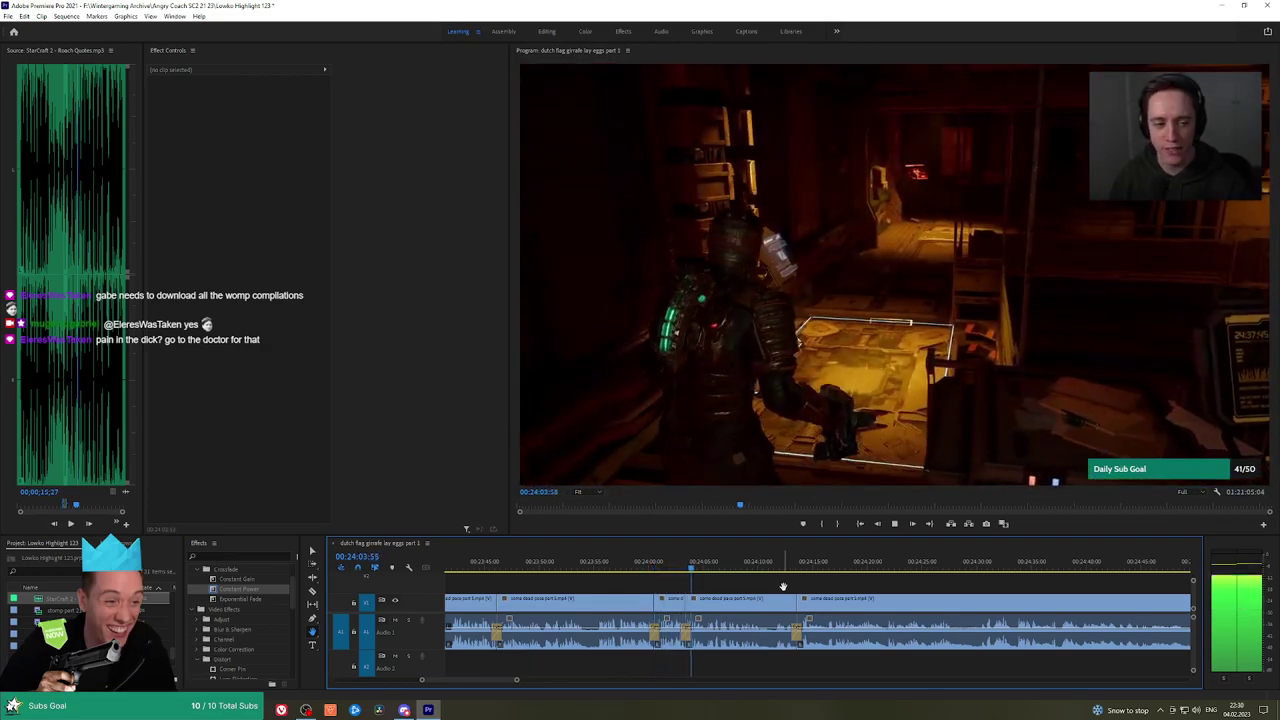
pyautogui.scroll(-2, 752, 581)
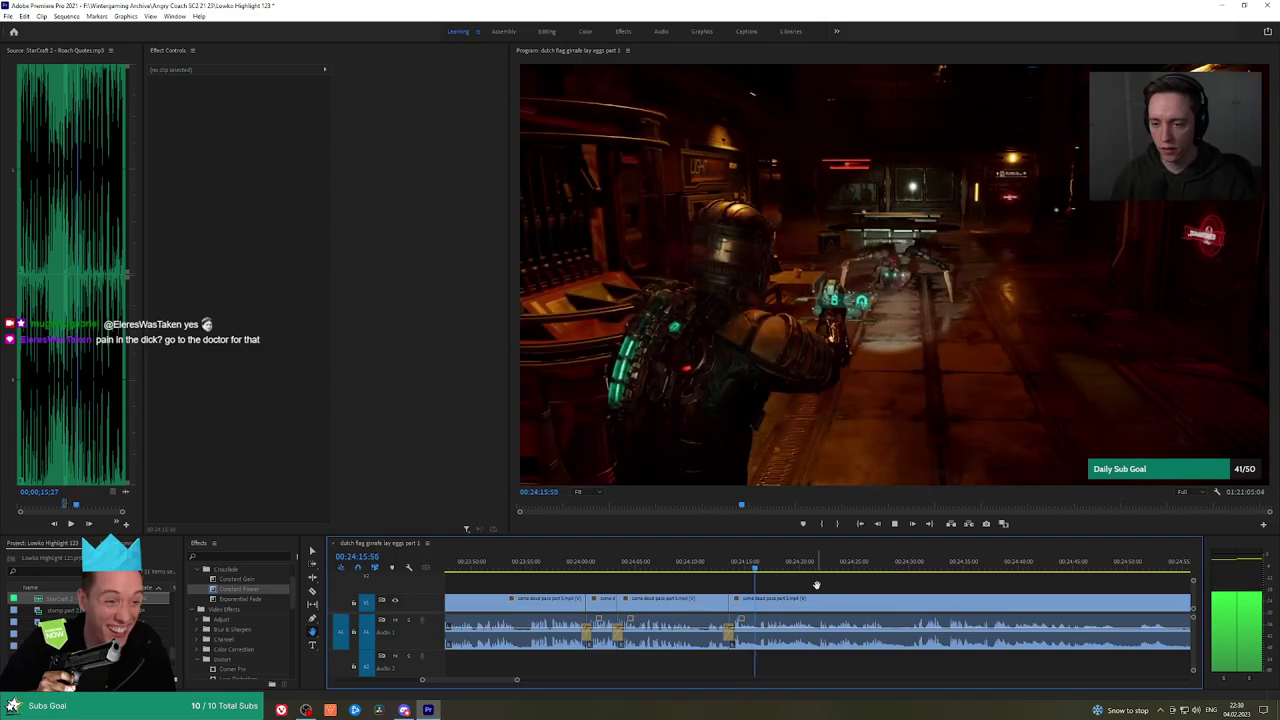
pyautogui.scroll(-1, 815, 586)
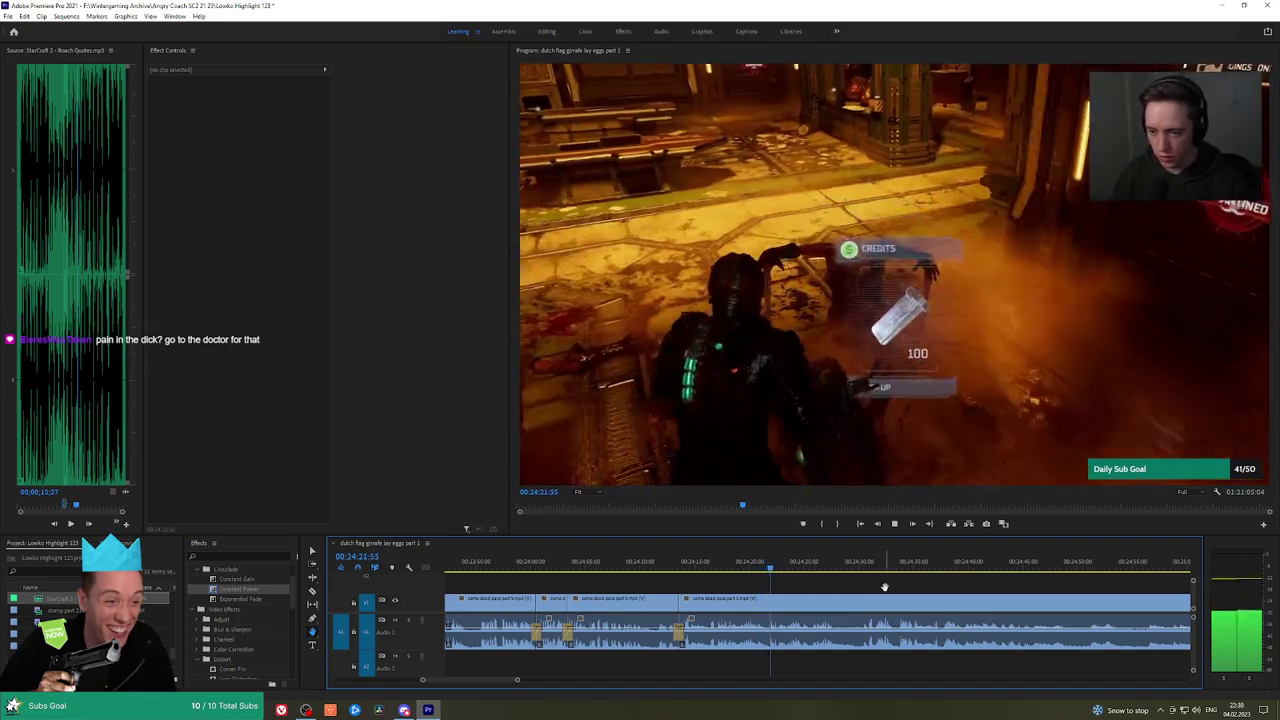
pyautogui.scroll(-2, 800, 586)
pyautogui.scroll(-1, 790, 586)
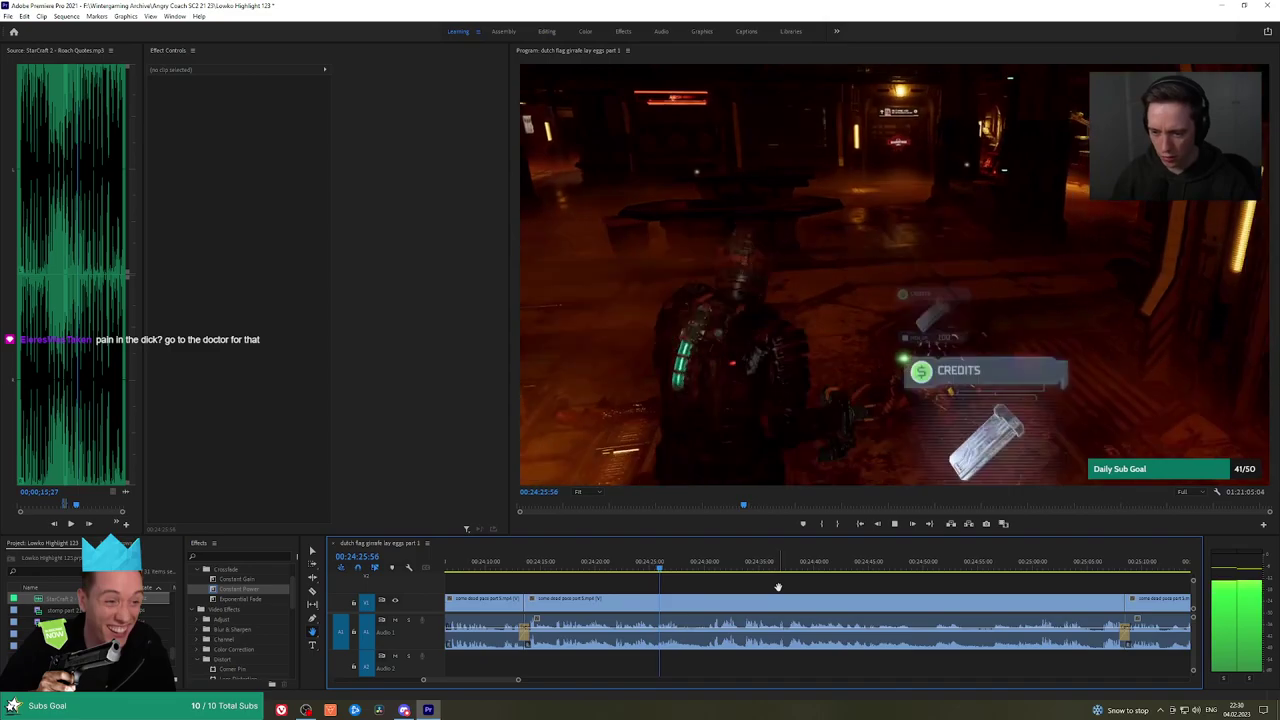
# Play the long laboratory fight clip and the cuts after it, from about 00:24:25 to 00:25:17, to verify the footage and joins
pyautogui.click(699, 570)
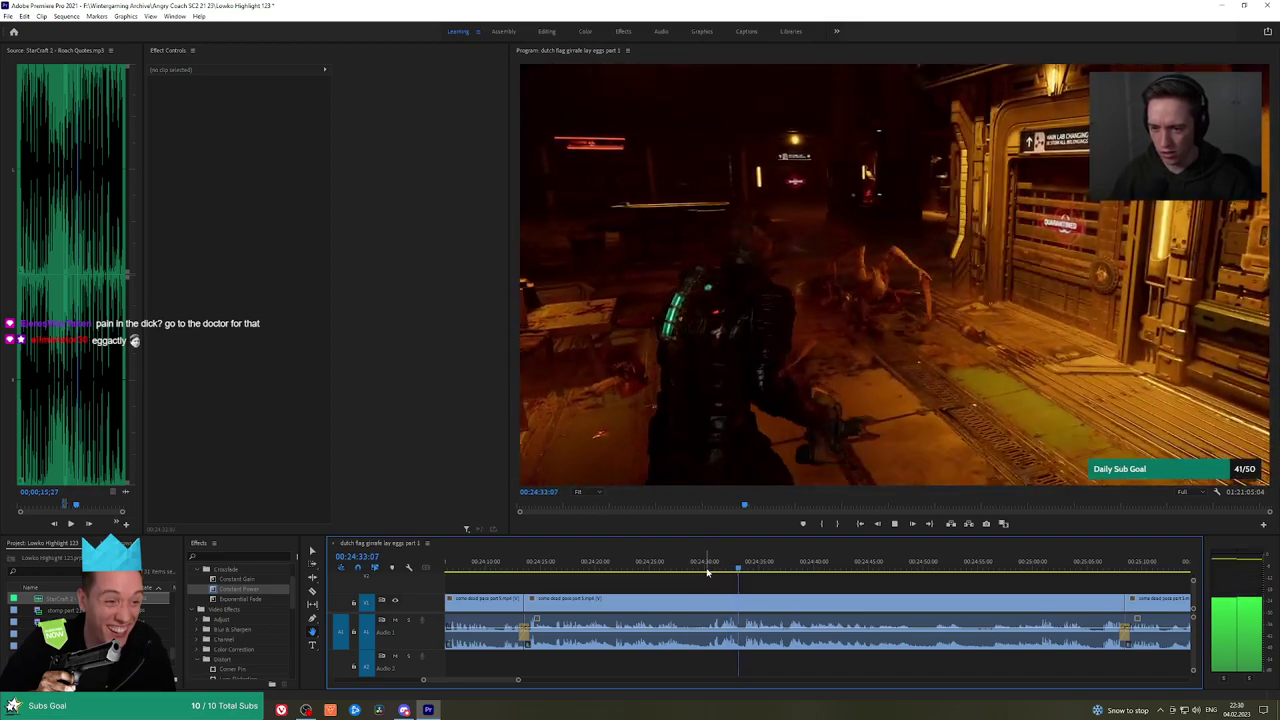
pyautogui.scroll(-1, 797, 584)
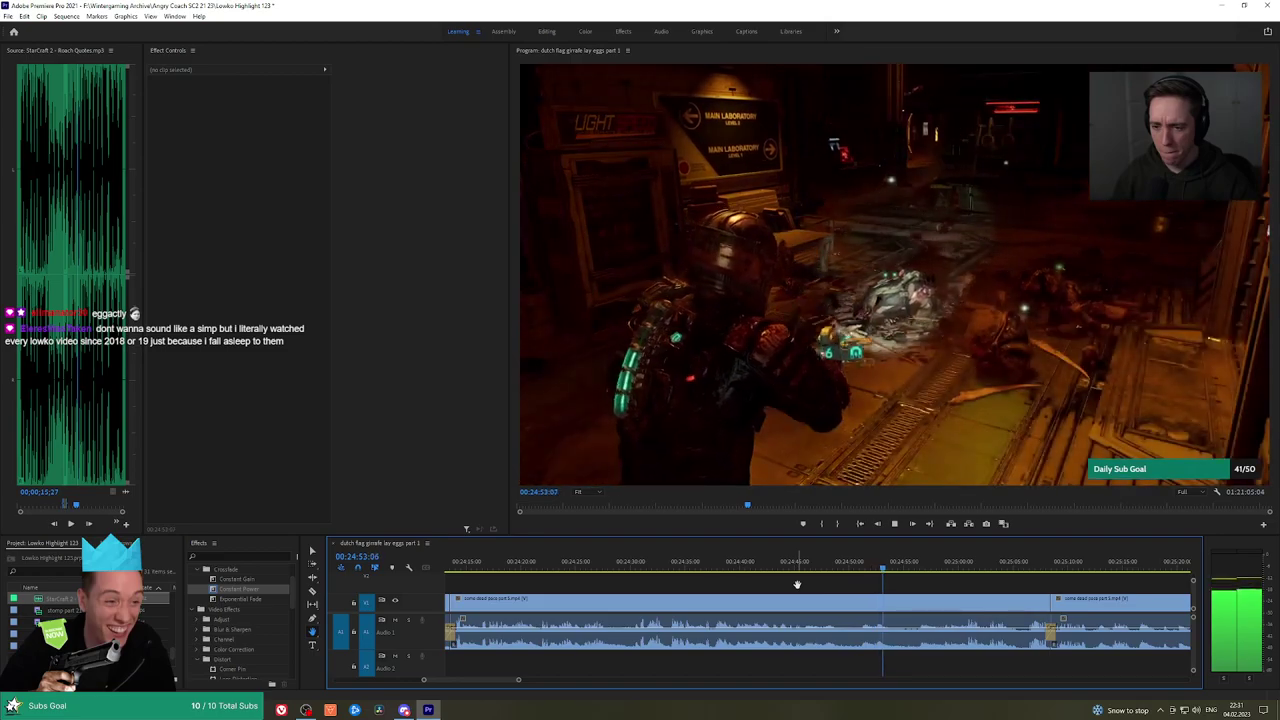
pyautogui.scroll(-1, 901, 581)
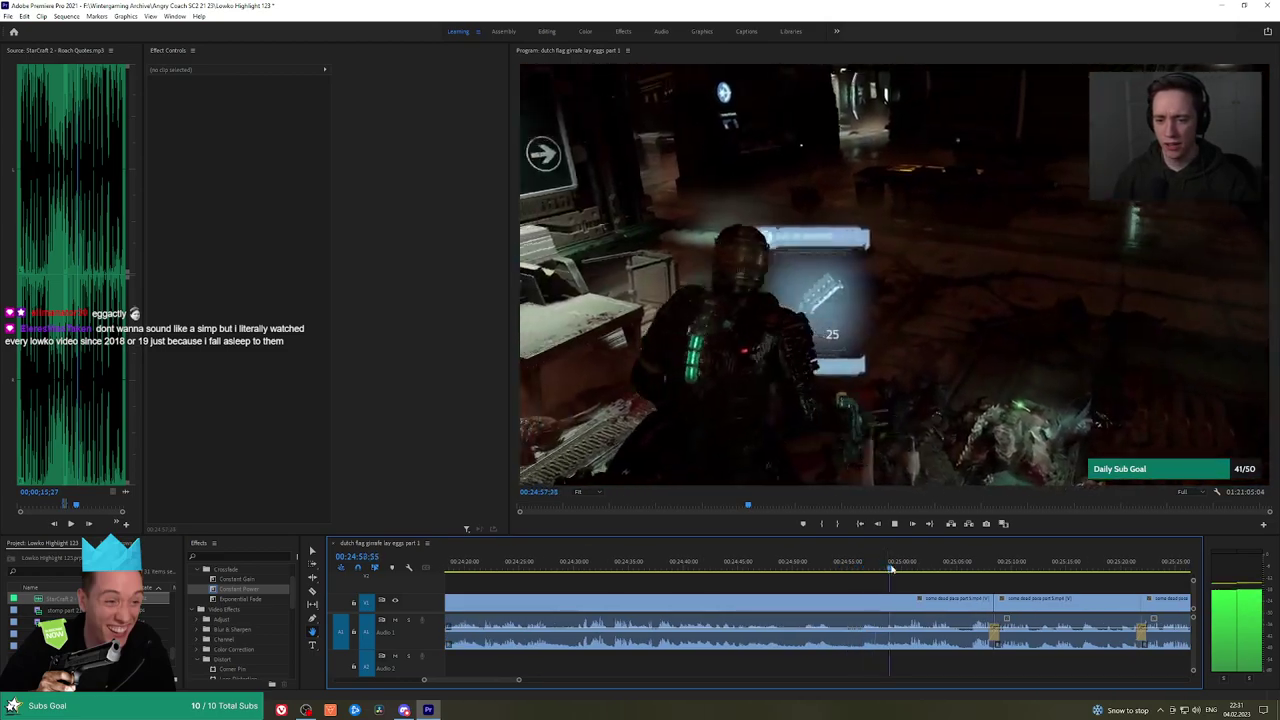
pyautogui.scroll(-1, 894, 580)
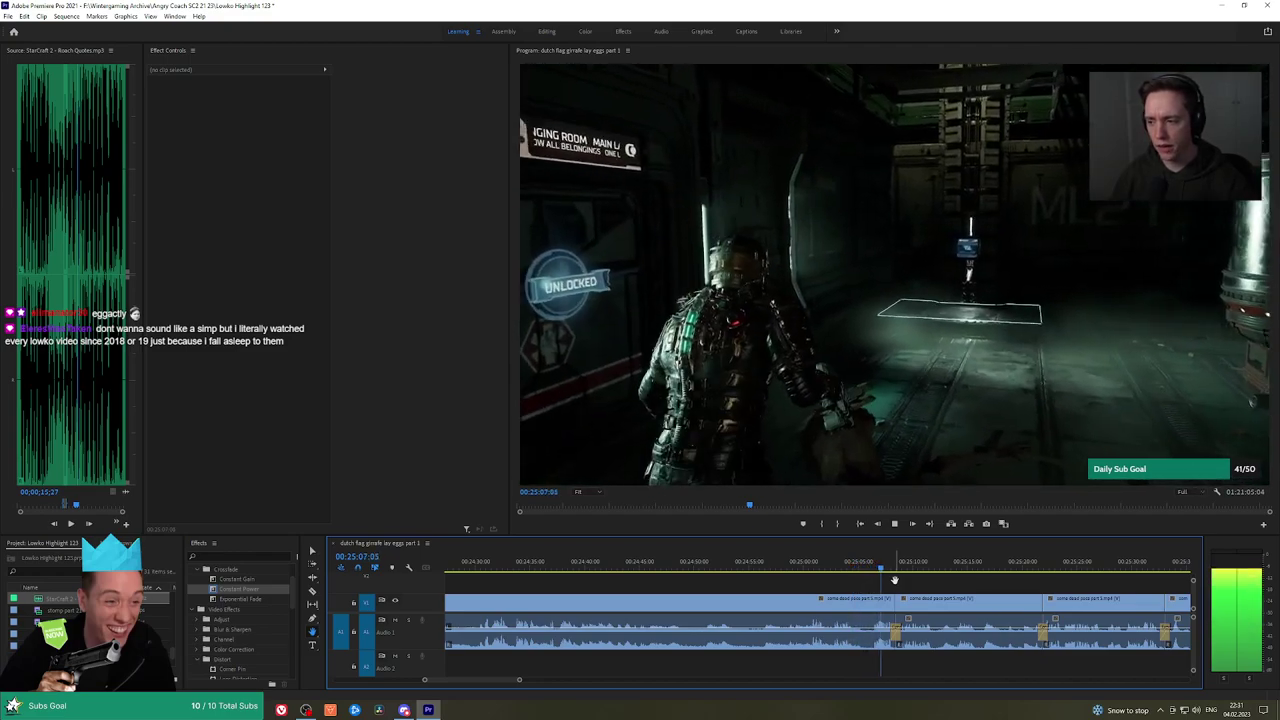
pyautogui.scroll(-1, 898, 580)
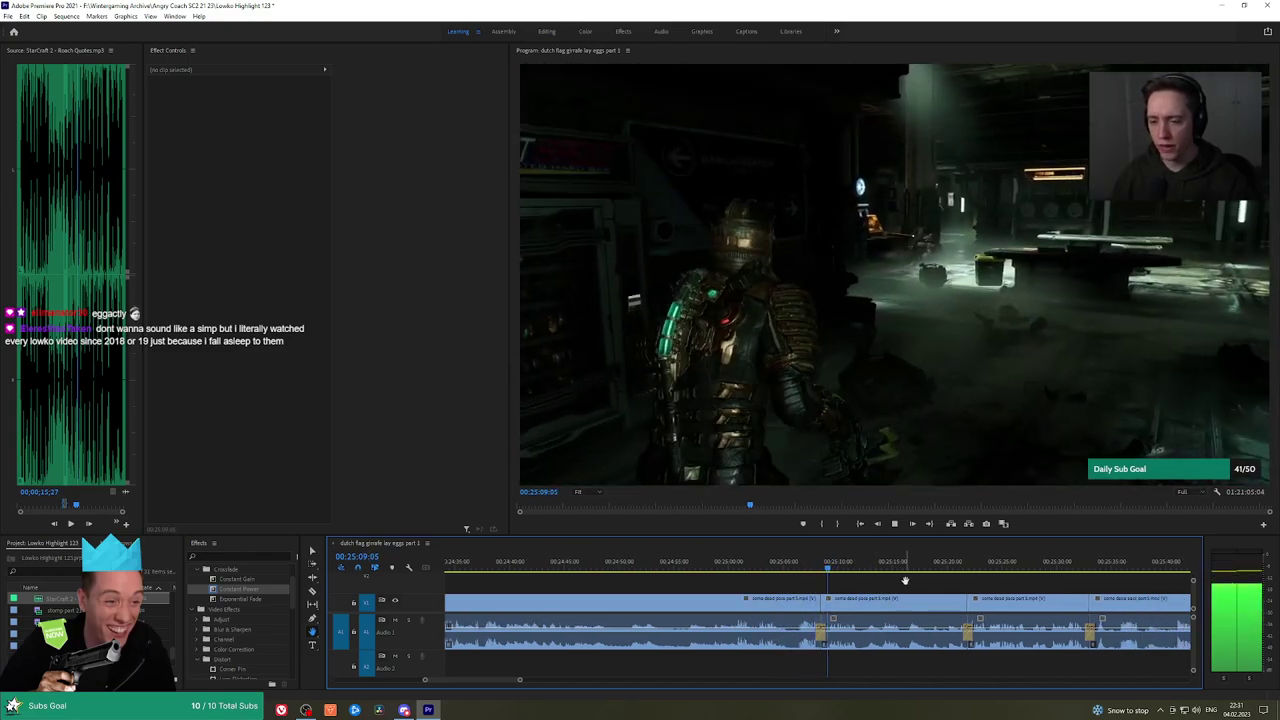
pyautogui.scroll(-1, 960, 588)
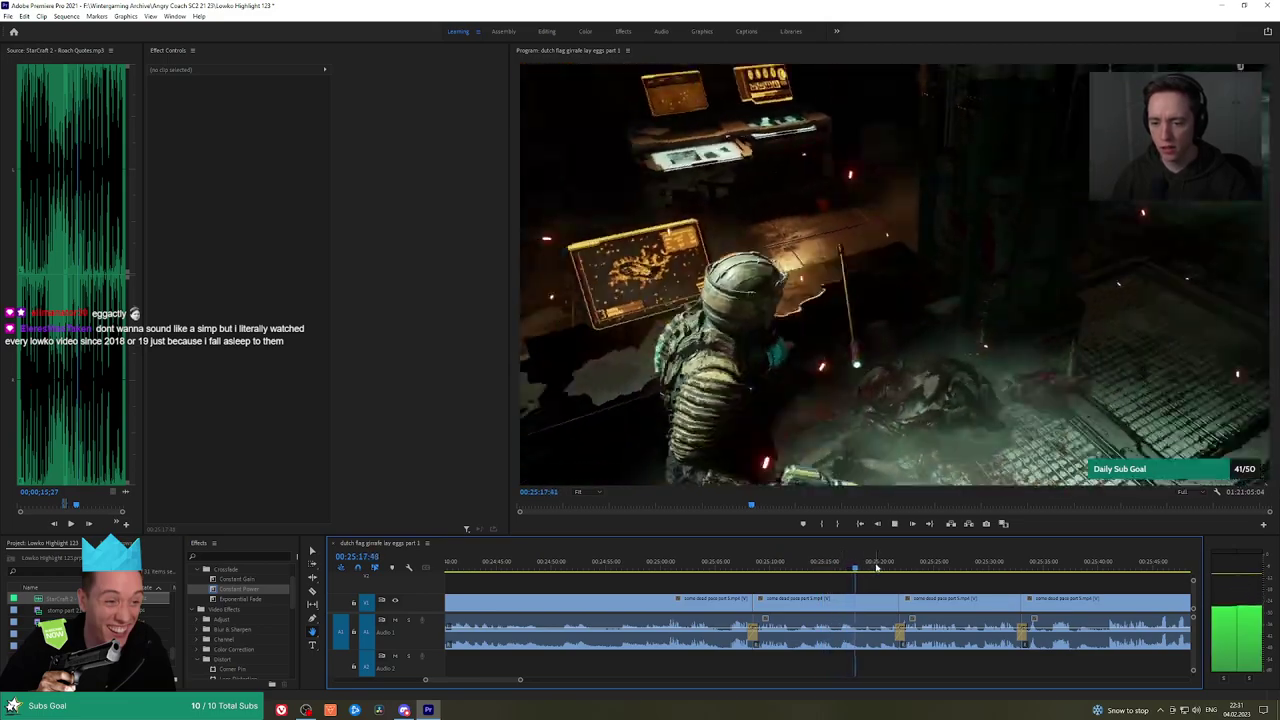
# Review the edited sequence from about 00:25:17 to 00:26:15, checking the scientist window scene and the cuts that follow it
pyautogui.moveTo(876, 566); pyautogui.dragTo(883, 566)
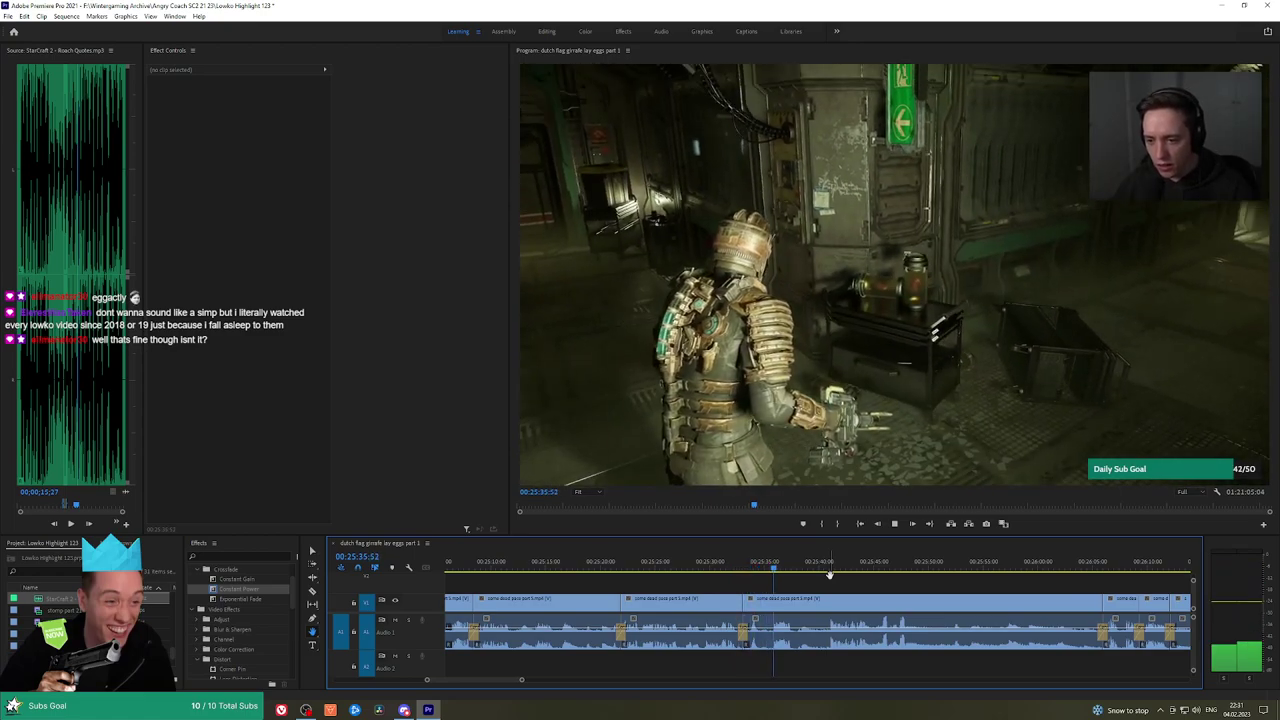
pyautogui.moveTo(877, 581); pyautogui.dragTo(815, 582)
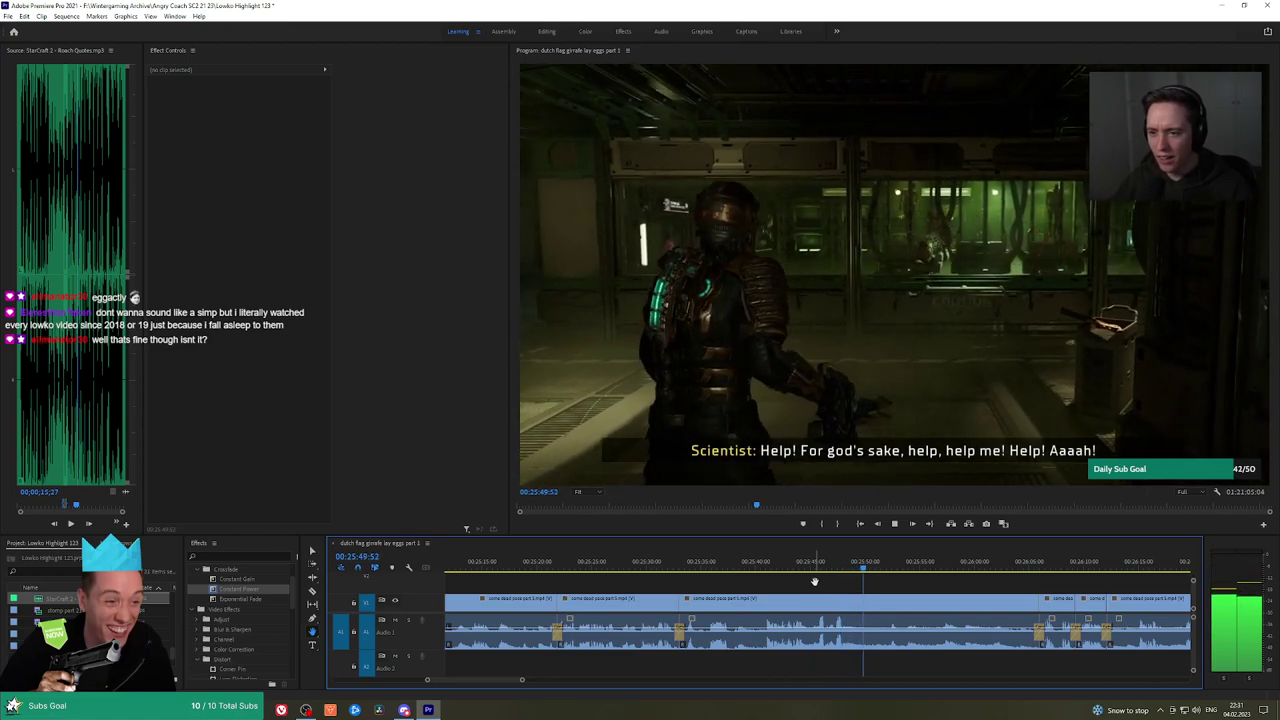
pyautogui.moveTo(920, 589); pyautogui.dragTo(844, 583)
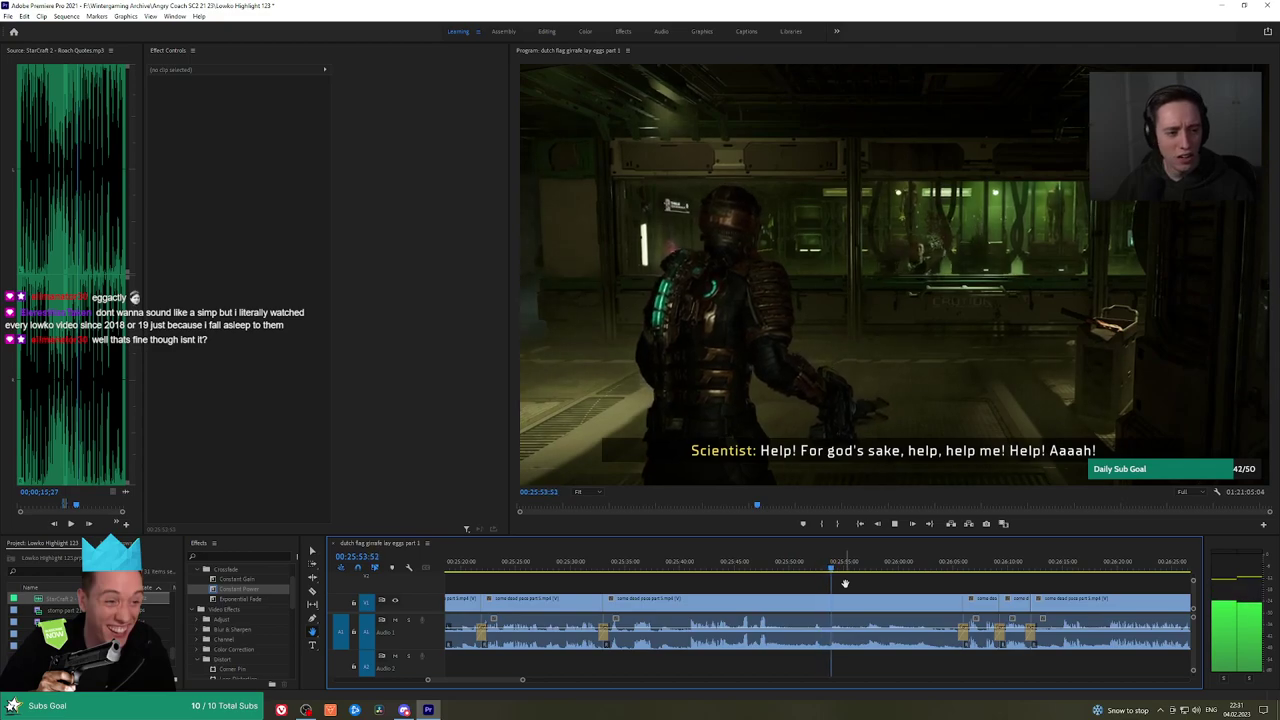
pyautogui.scroll(-2, 913, 583)
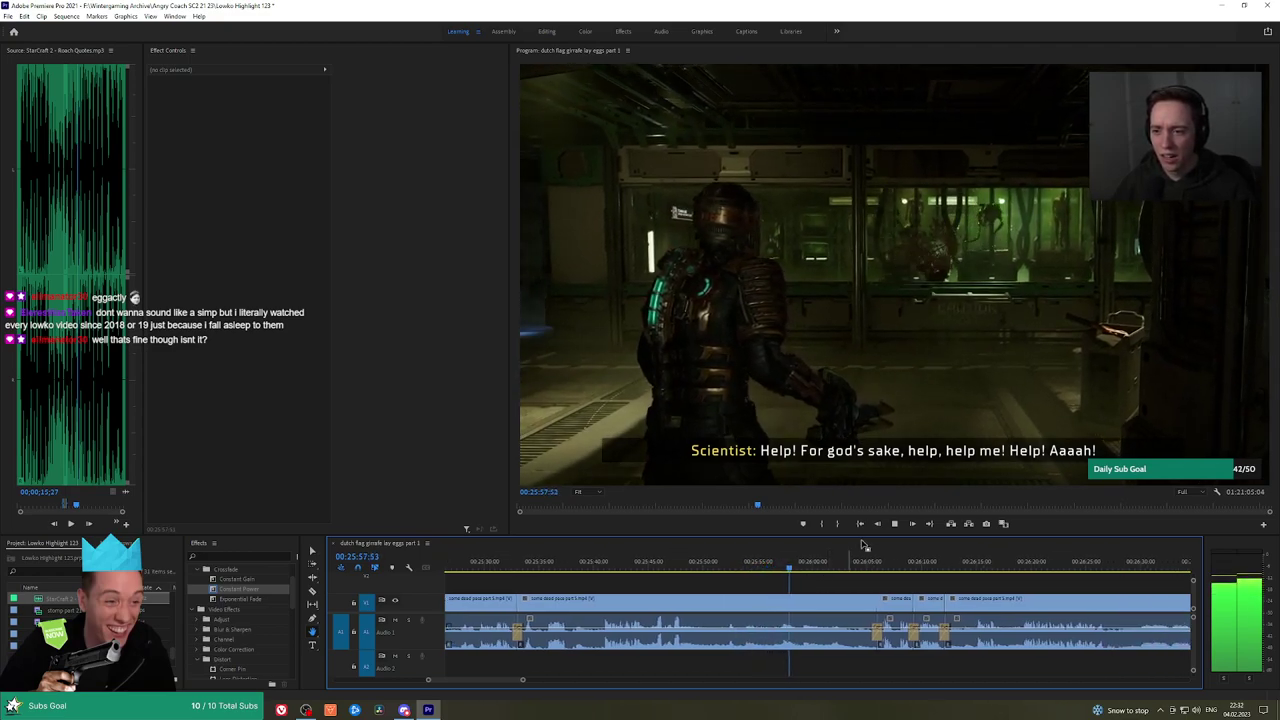
pyautogui.press('`')
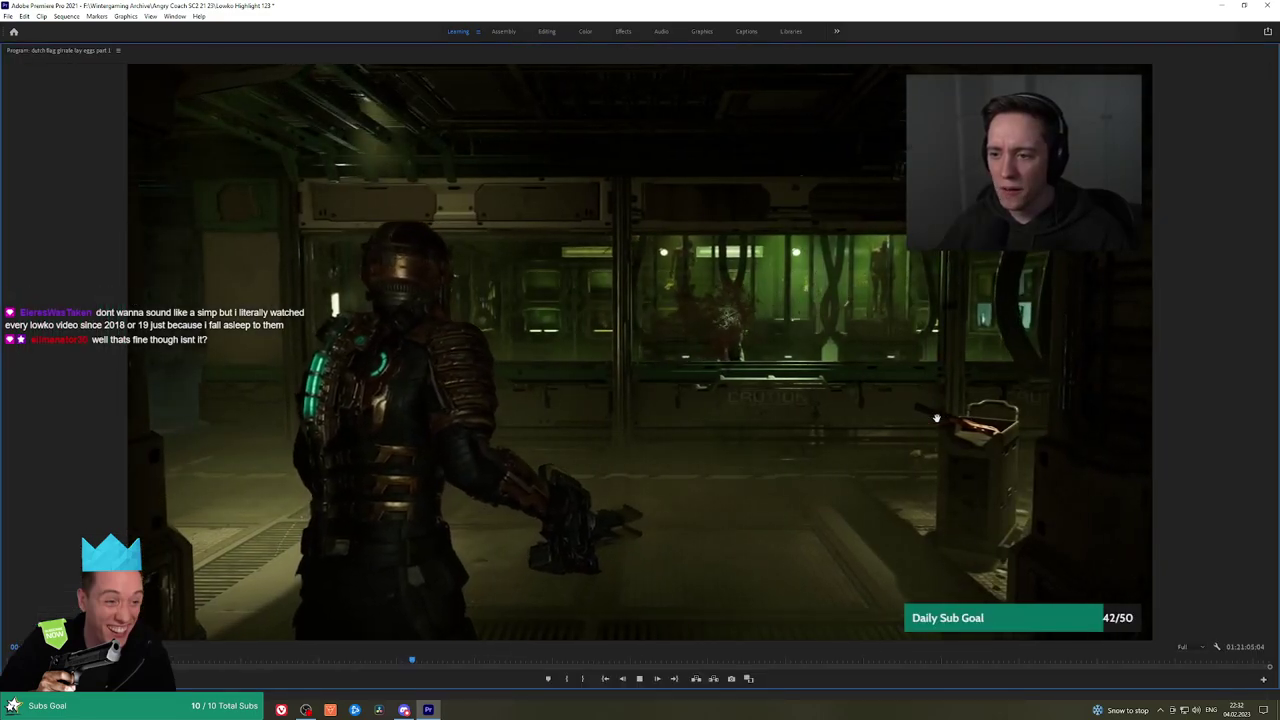
pyautogui.press('`')
pyautogui.moveTo(834, 583); pyautogui.dragTo(769, 580)
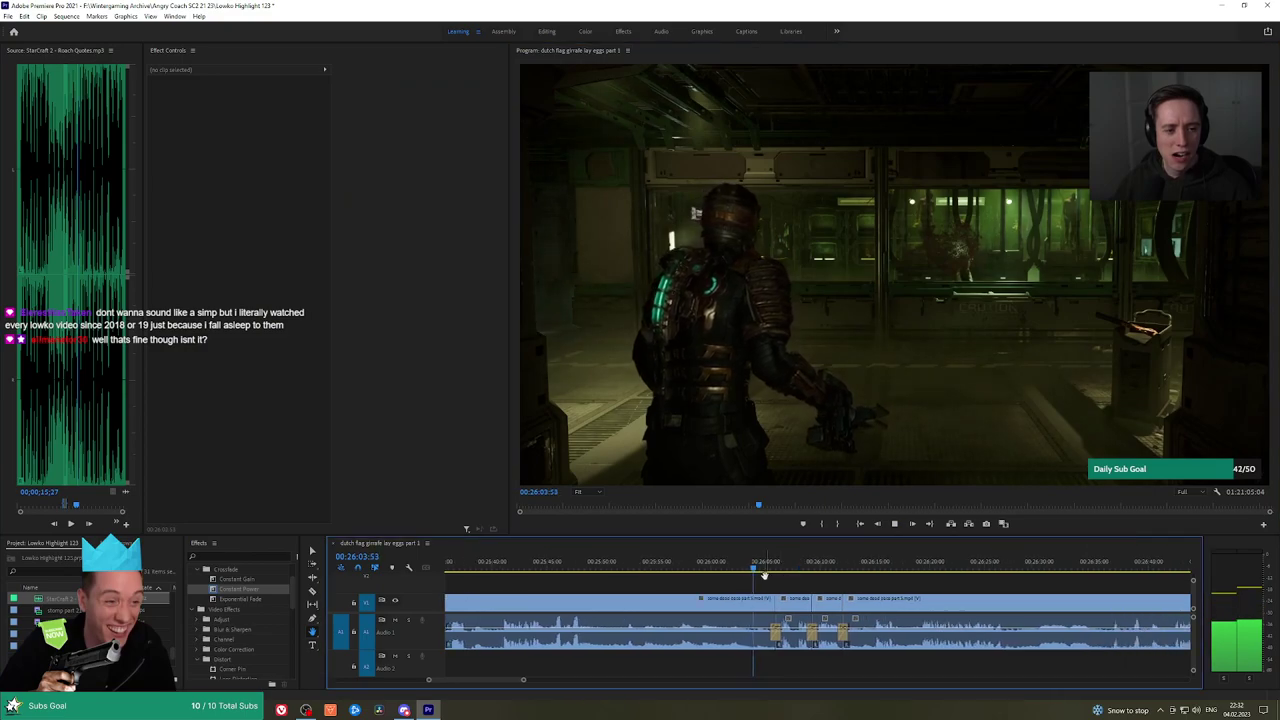
pyautogui.click(773, 568)
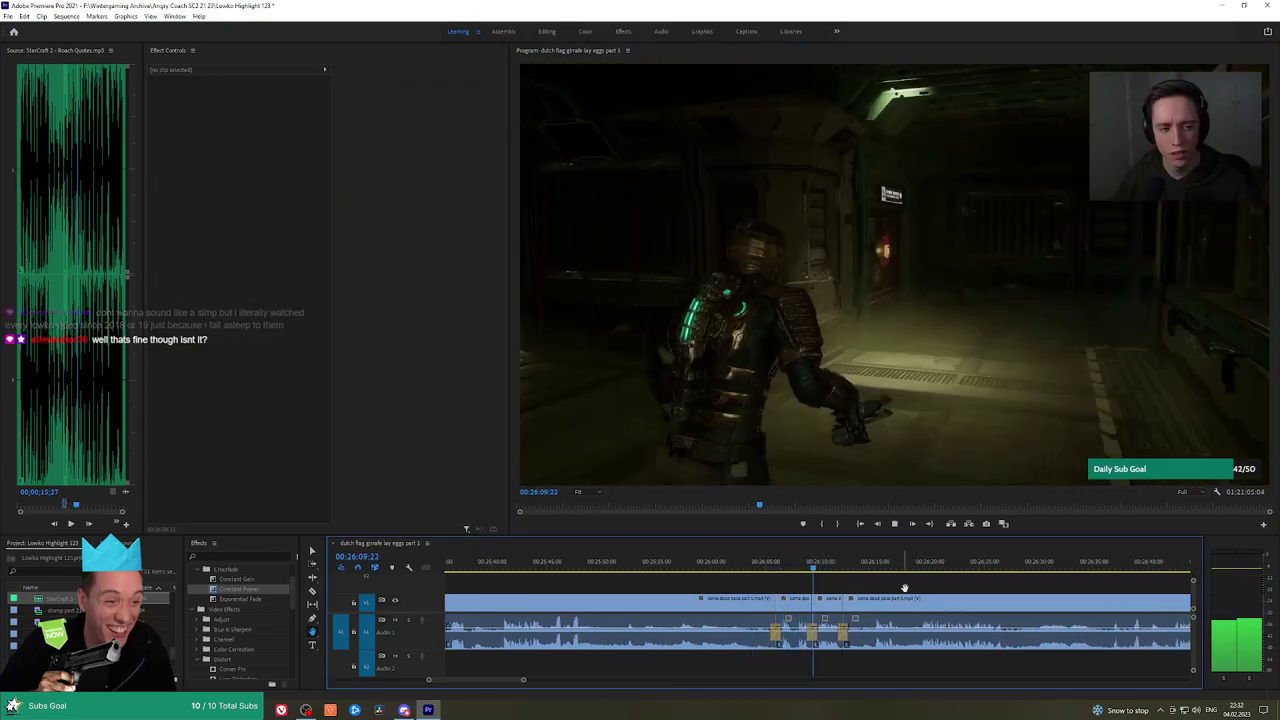
pyautogui.scroll(-2, 855, 578)
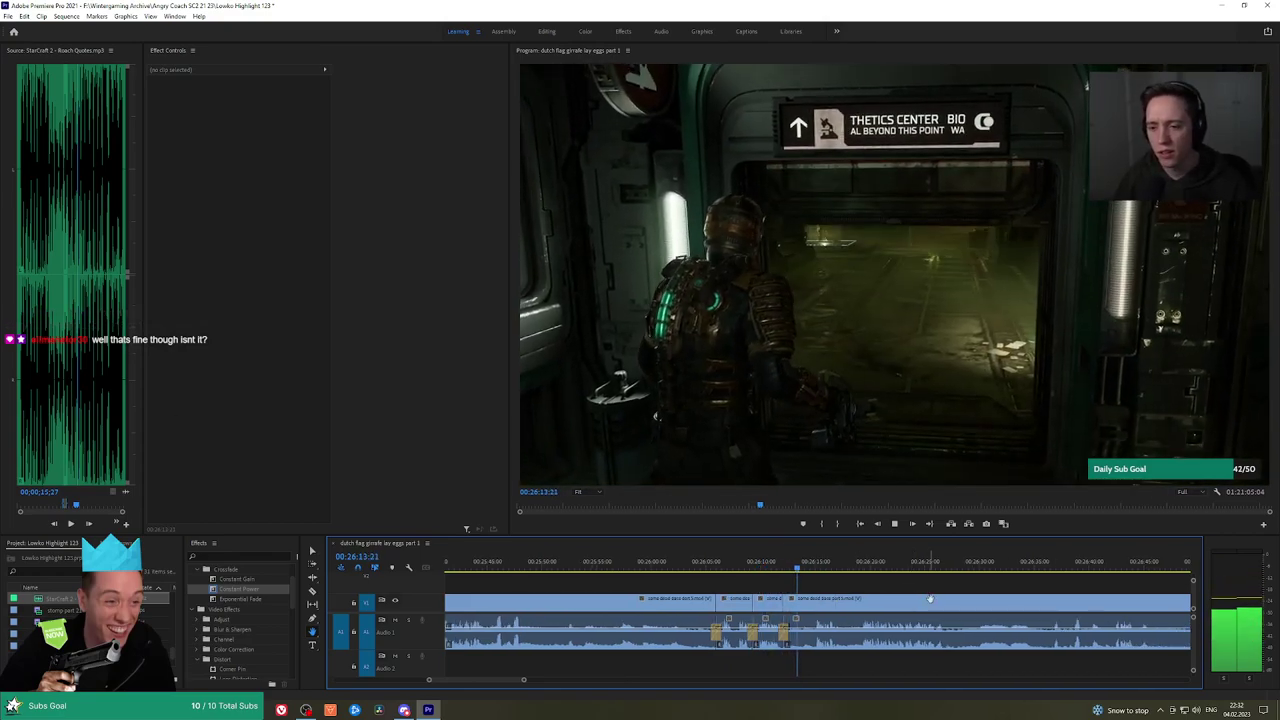
pyautogui.scroll(-2, 930, 598)
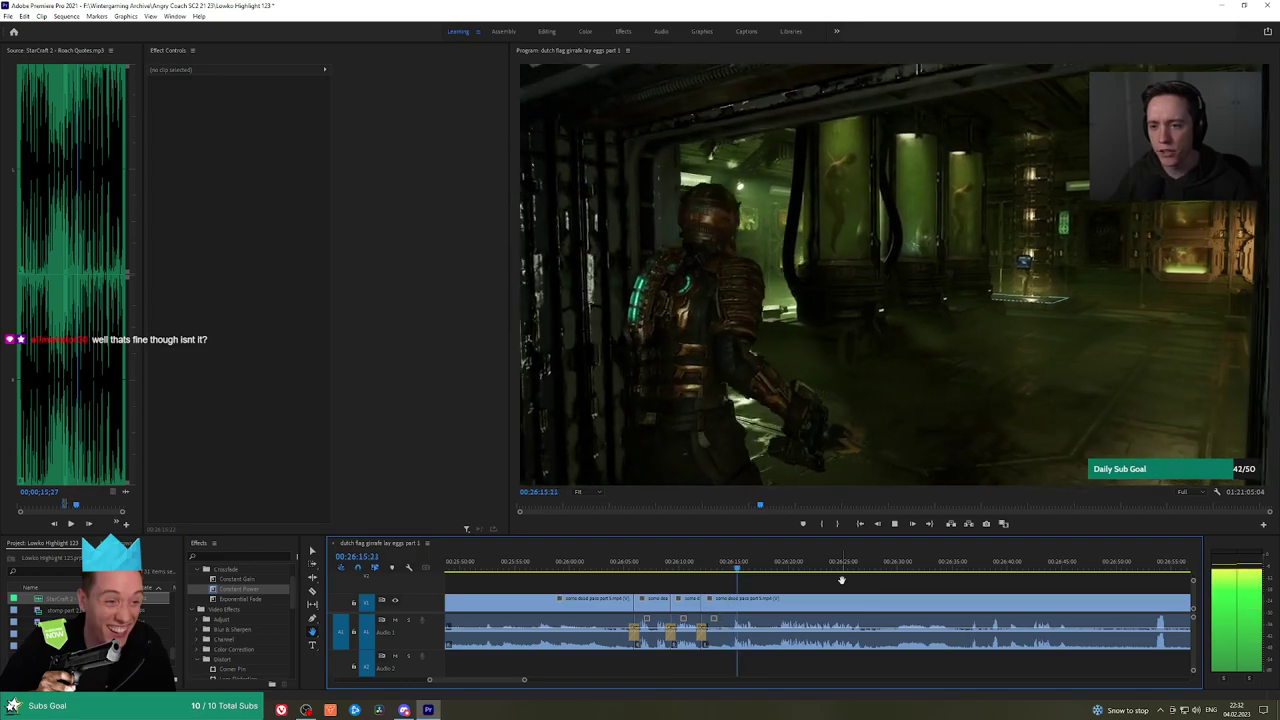
# Enlarge the program monitor by narrowing the effect controls area and reducing the timeline's height
pyautogui.moveTo(513, 330); pyautogui.dragTo(440, 332)
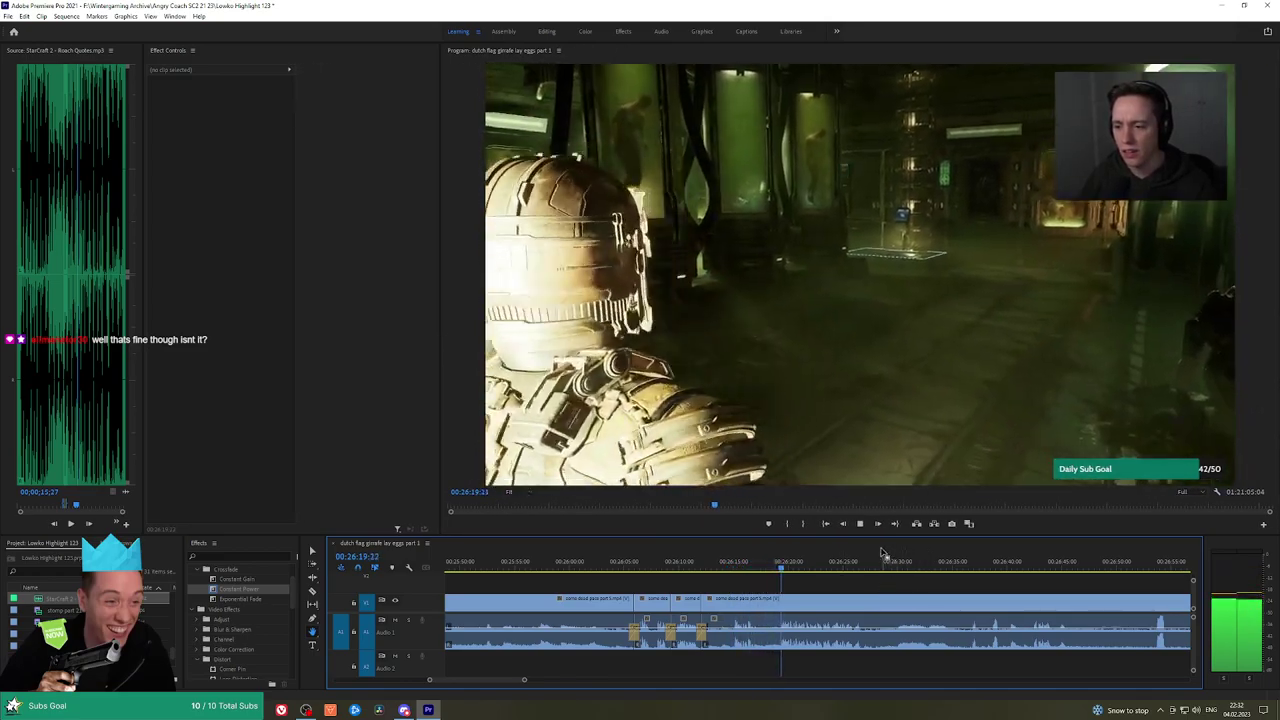
pyautogui.moveTo(882, 538); pyautogui.dragTo(882, 546)
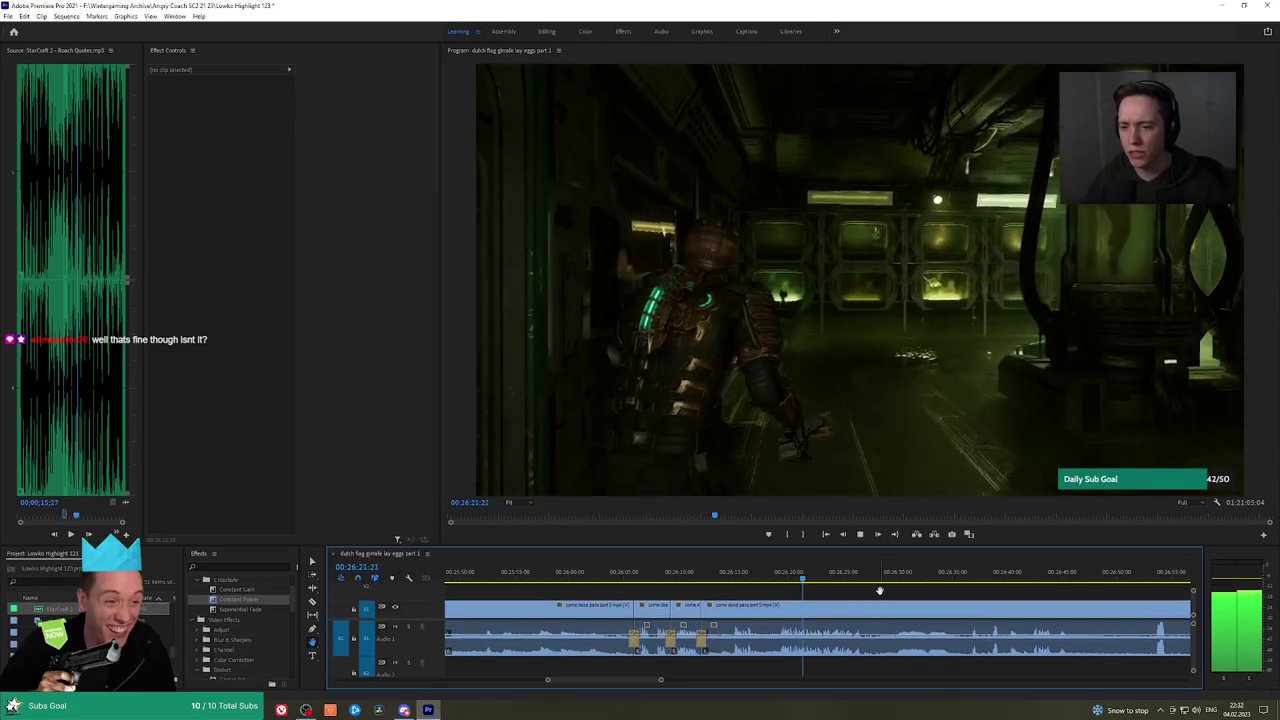
# Review the sequence from about 00:26:21 to 00:27:34, checking the green laboratory fight and the database log reading
pyautogui.moveTo(880, 591); pyautogui.dragTo(771, 591)
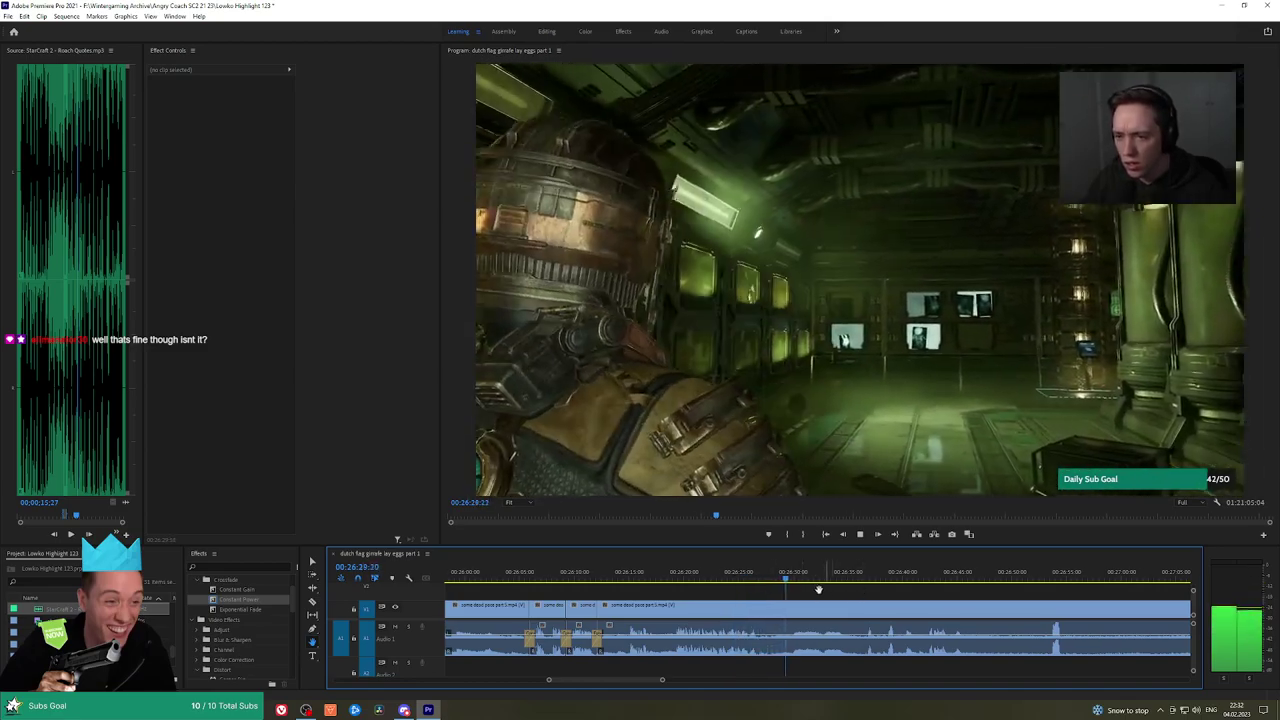
pyautogui.scroll(-1, 789, 590)
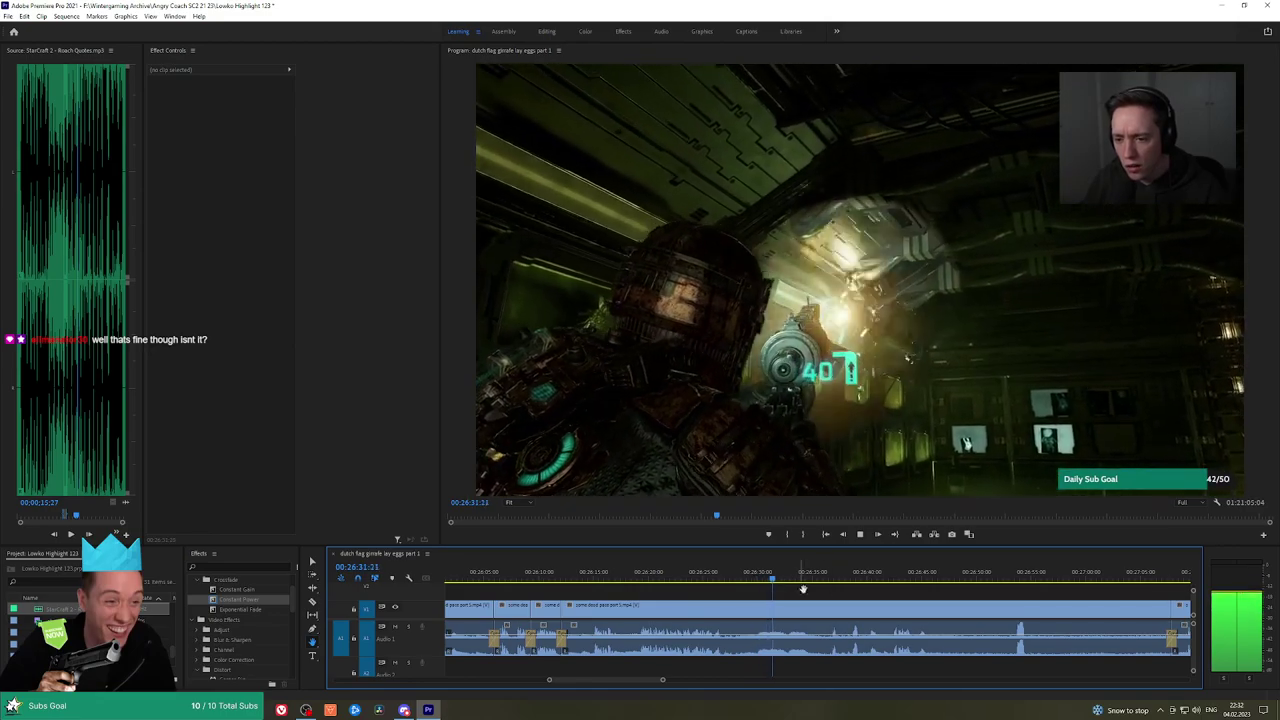
pyautogui.click(826, 577)
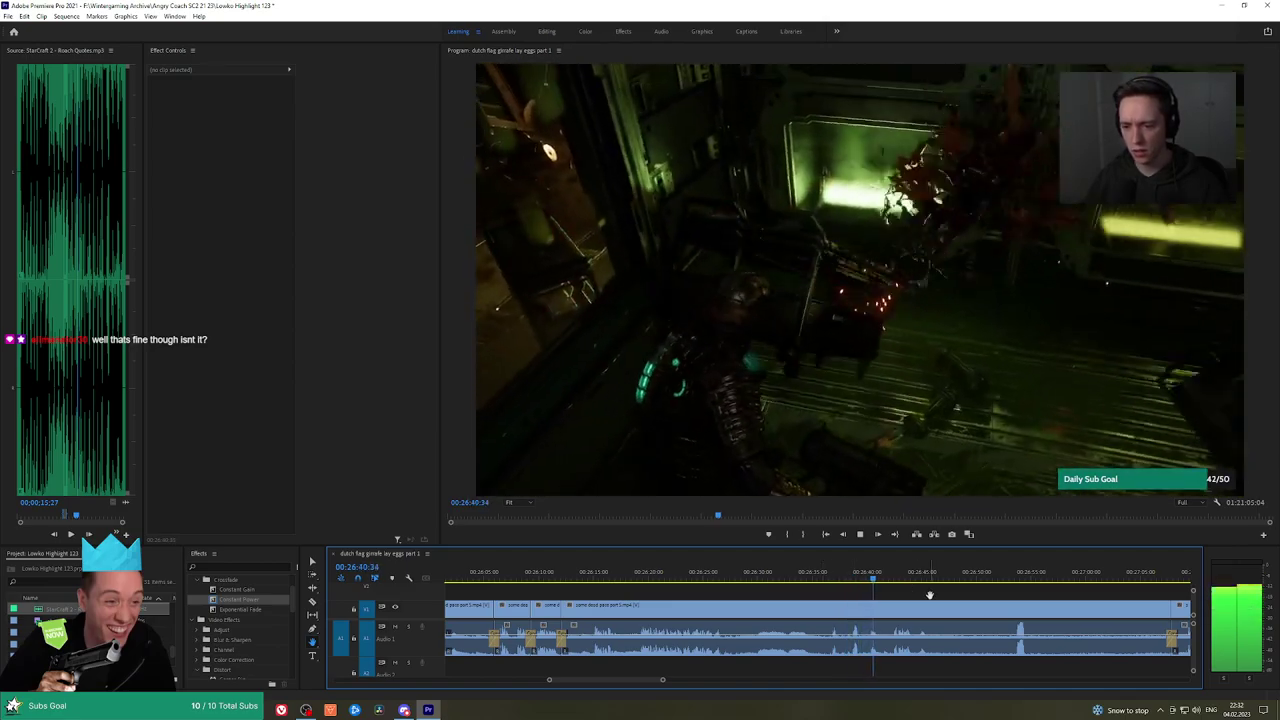
pyautogui.moveTo(987, 592); pyautogui.dragTo(861, 592)
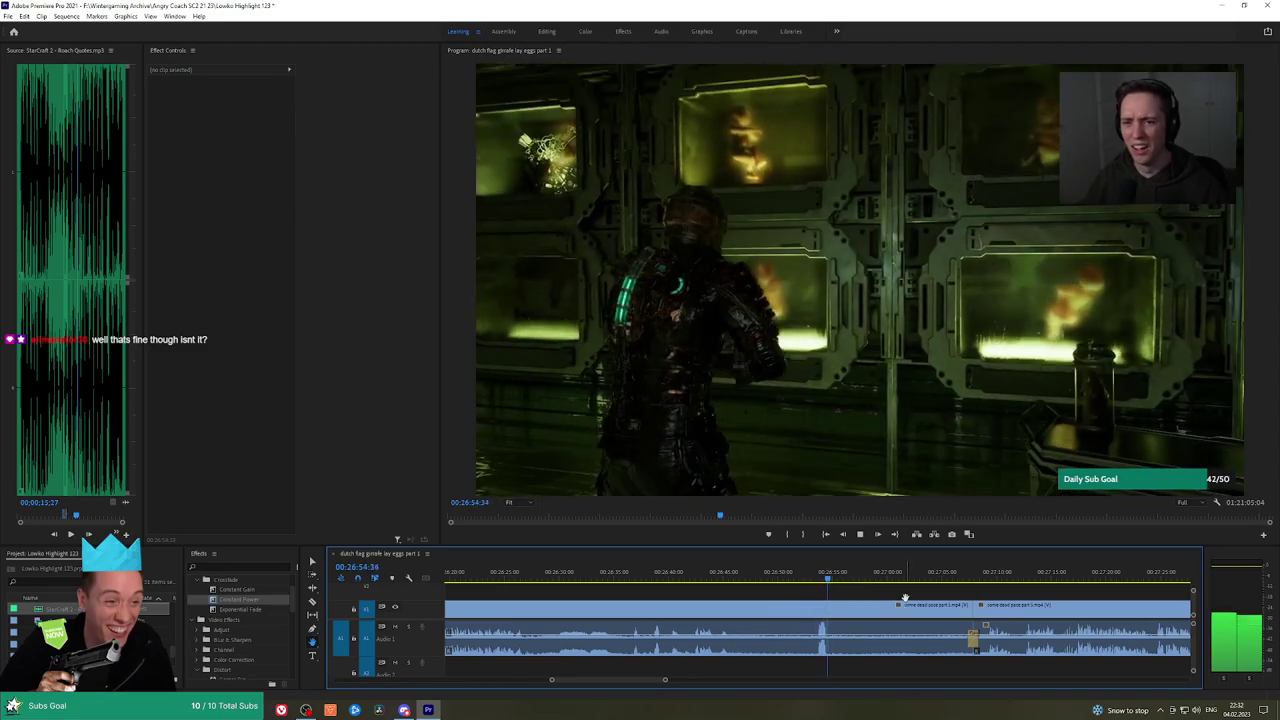
pyautogui.moveTo(848, 584); pyautogui.dragTo(916, 584)
pyautogui.press('space')
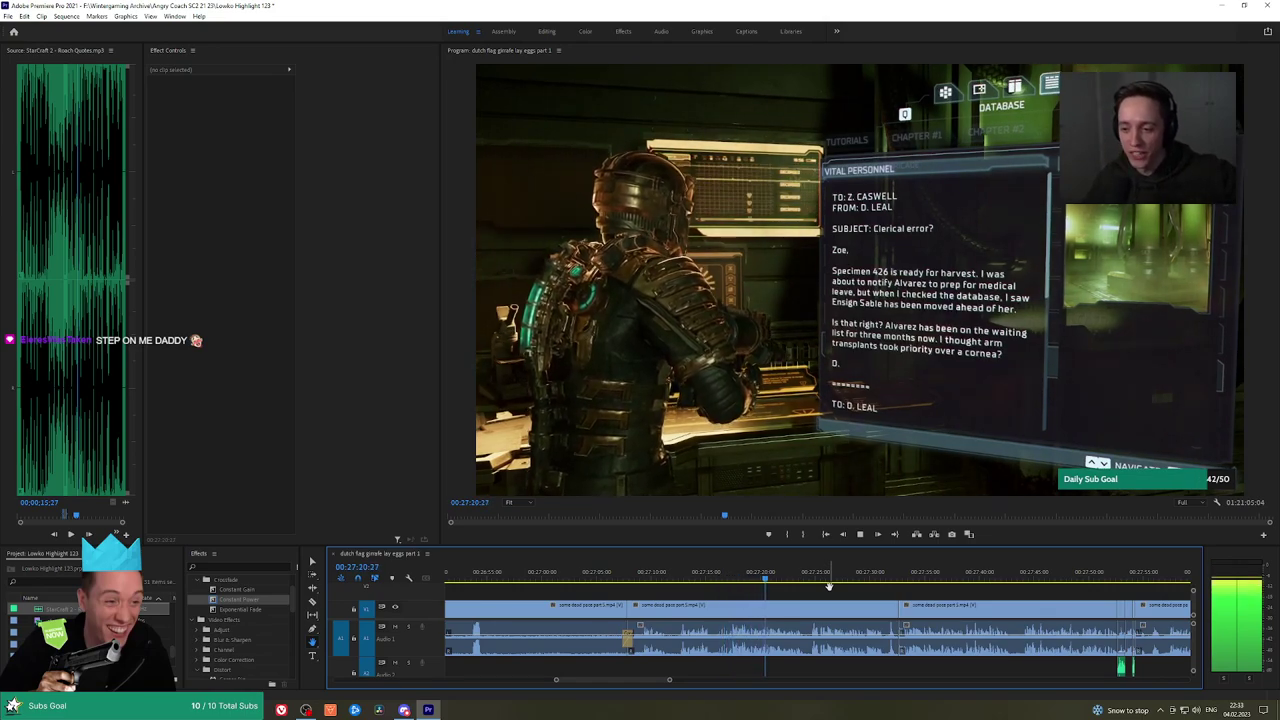
pyautogui.scroll(-3, 828, 586)
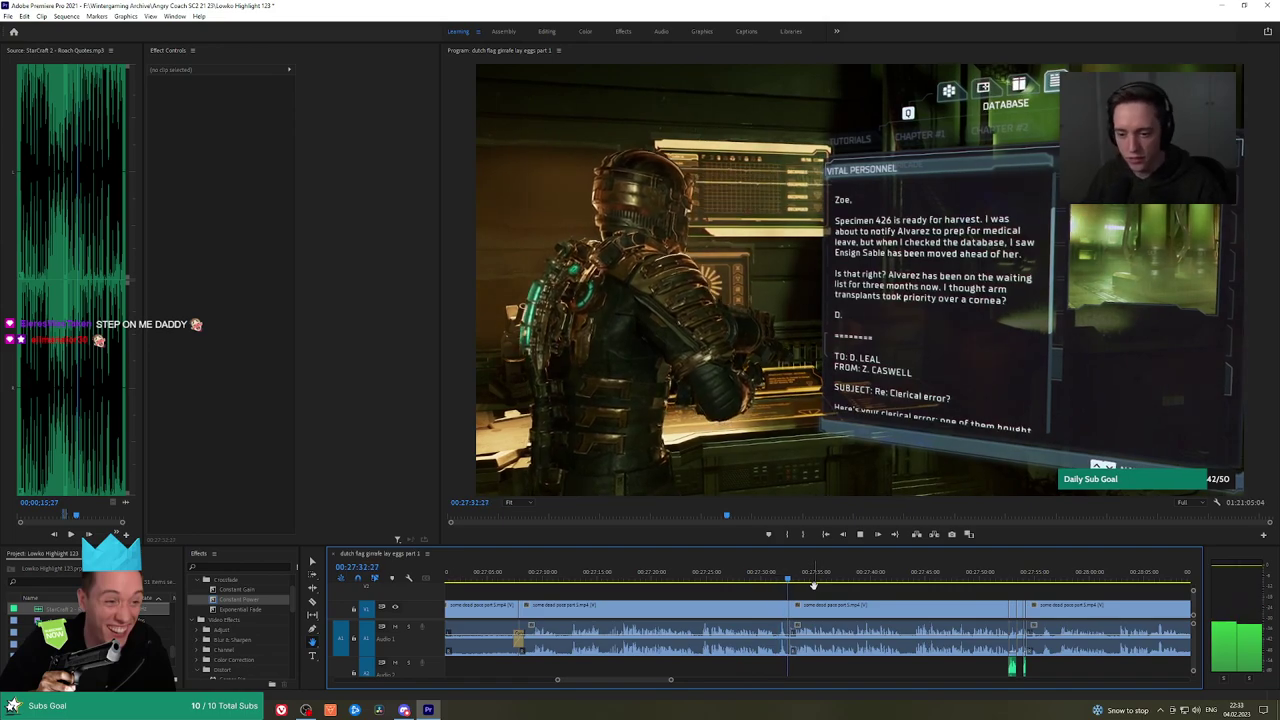
pyautogui.scroll(-2, 772, 587)
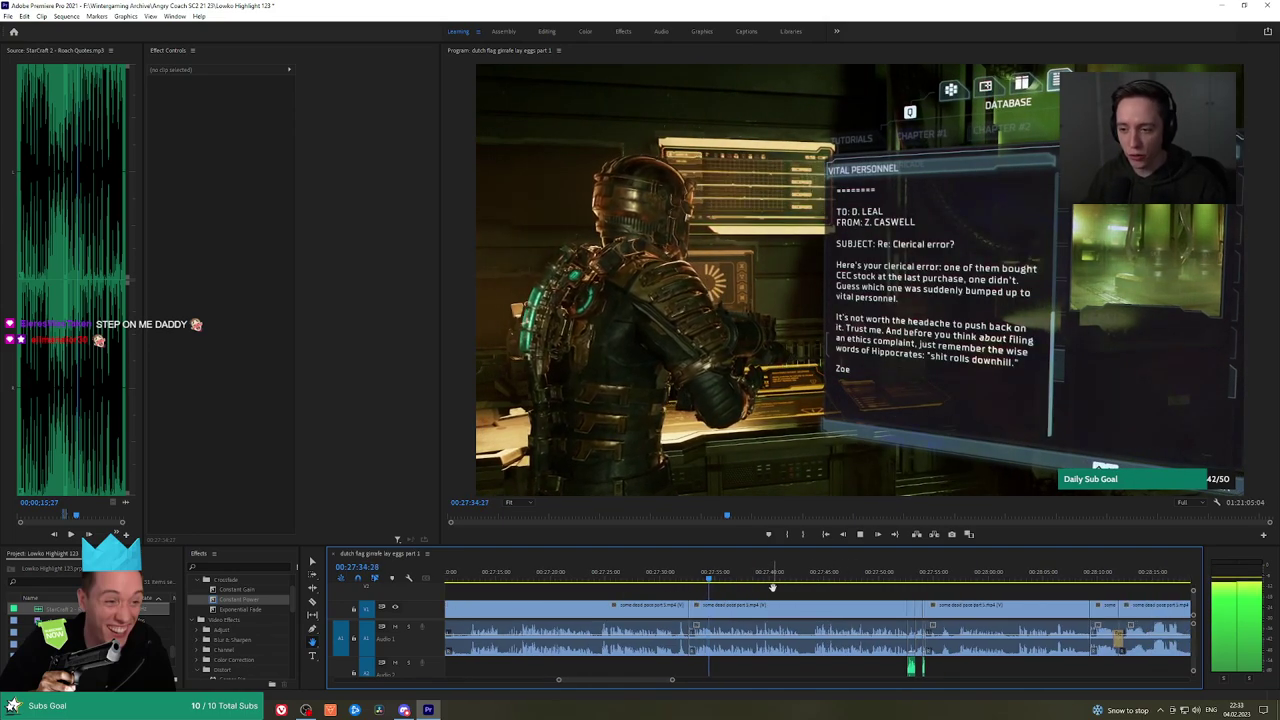
# Review the sequence from about 00:27:34 to 00:29:40, checking the end of the log scene, the combat clips and the audio transitions
pyautogui.click(755, 578)
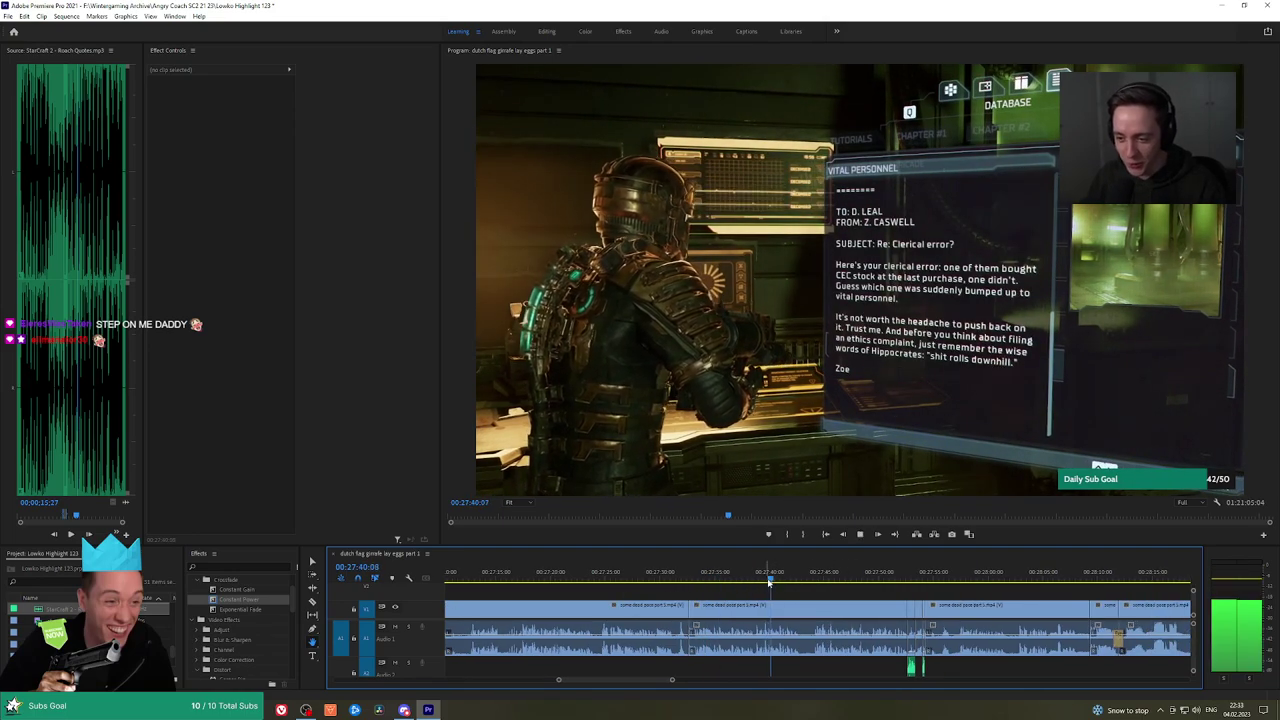
pyautogui.click(902, 578)
pyautogui.scroll(-4, 927, 591)
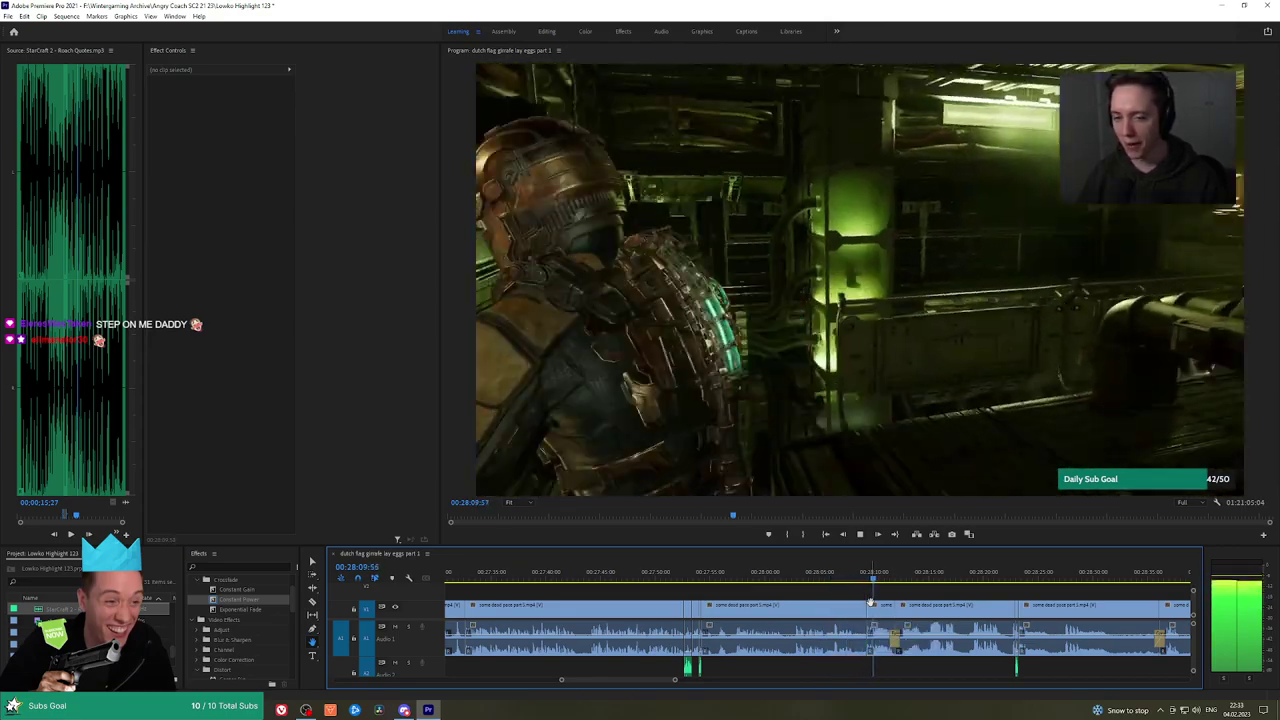
pyautogui.scroll(-3, 923, 601)
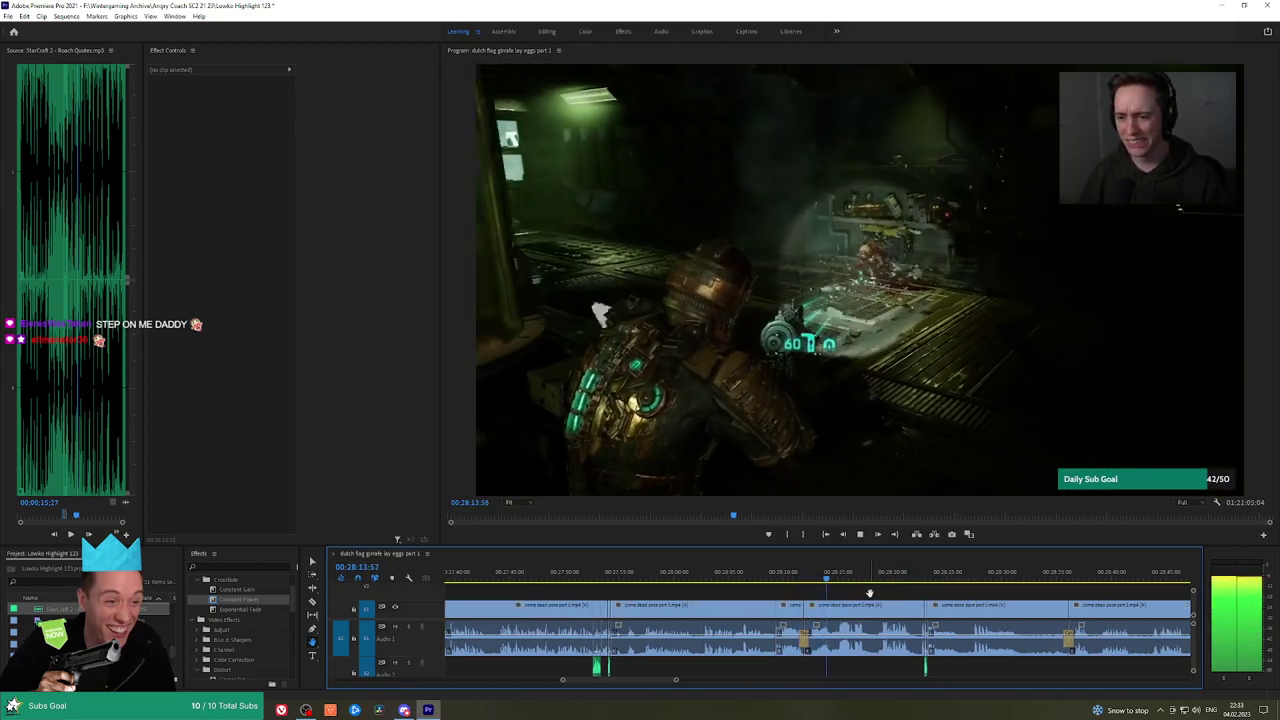
pyautogui.scroll(-2, 940, 598)
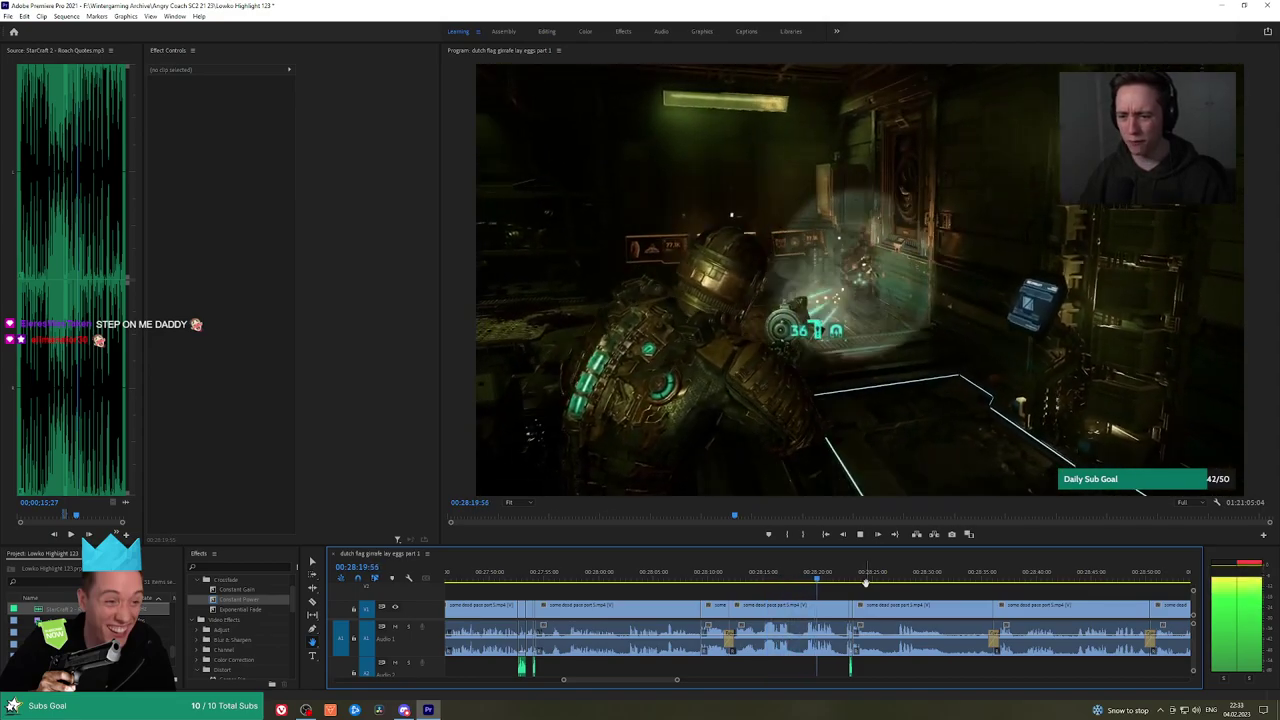
pyautogui.scroll(-2, 868, 585)
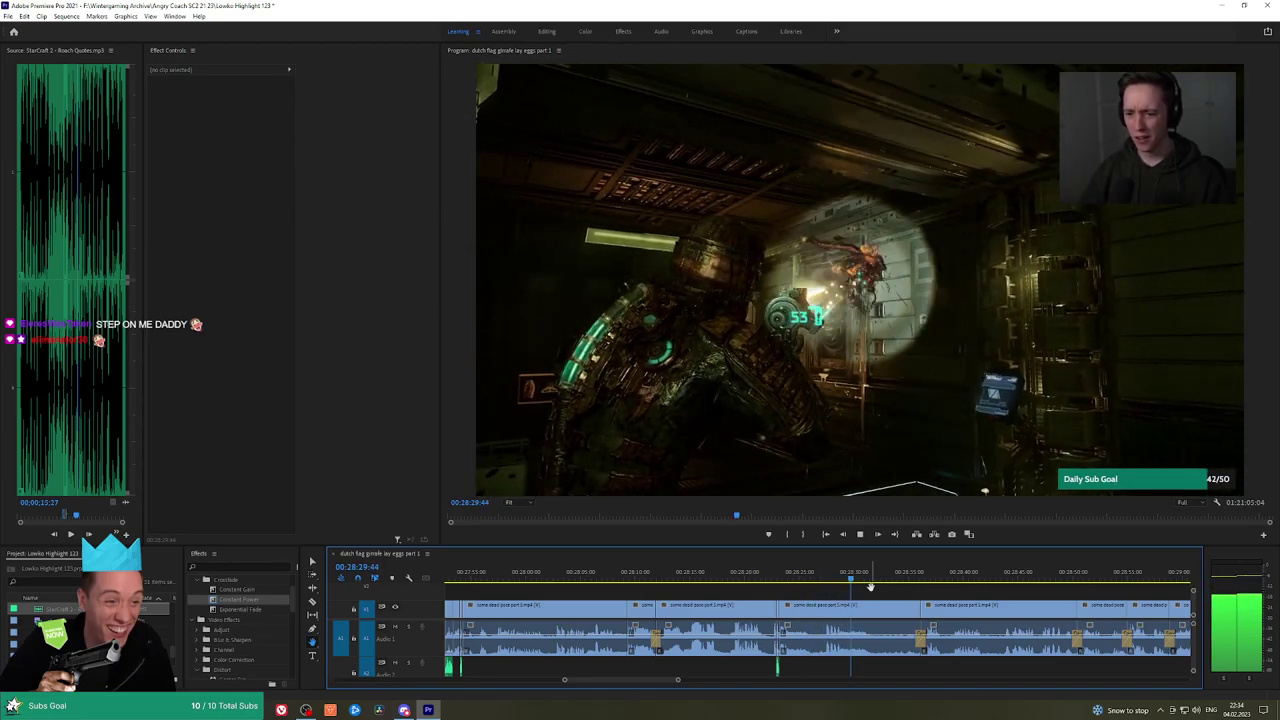
pyautogui.moveTo(878, 580); pyautogui.dragTo(909, 577)
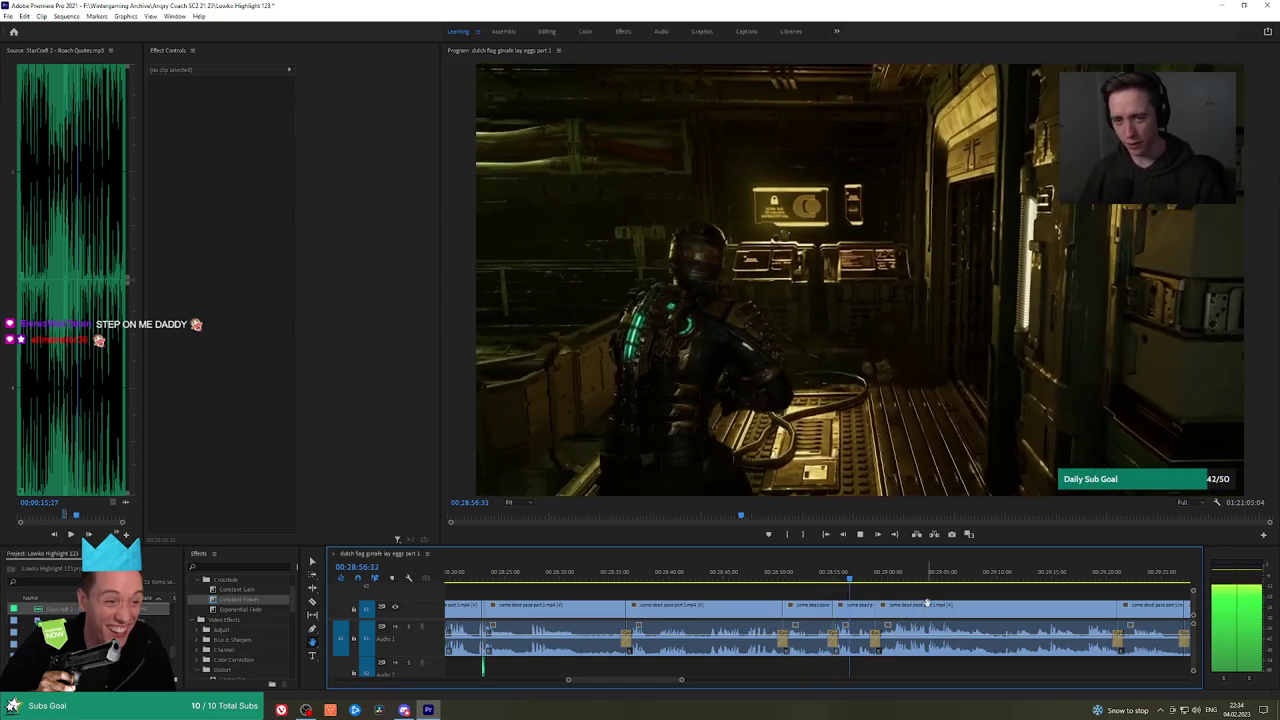
pyautogui.moveTo(927, 603); pyautogui.dragTo(828, 598)
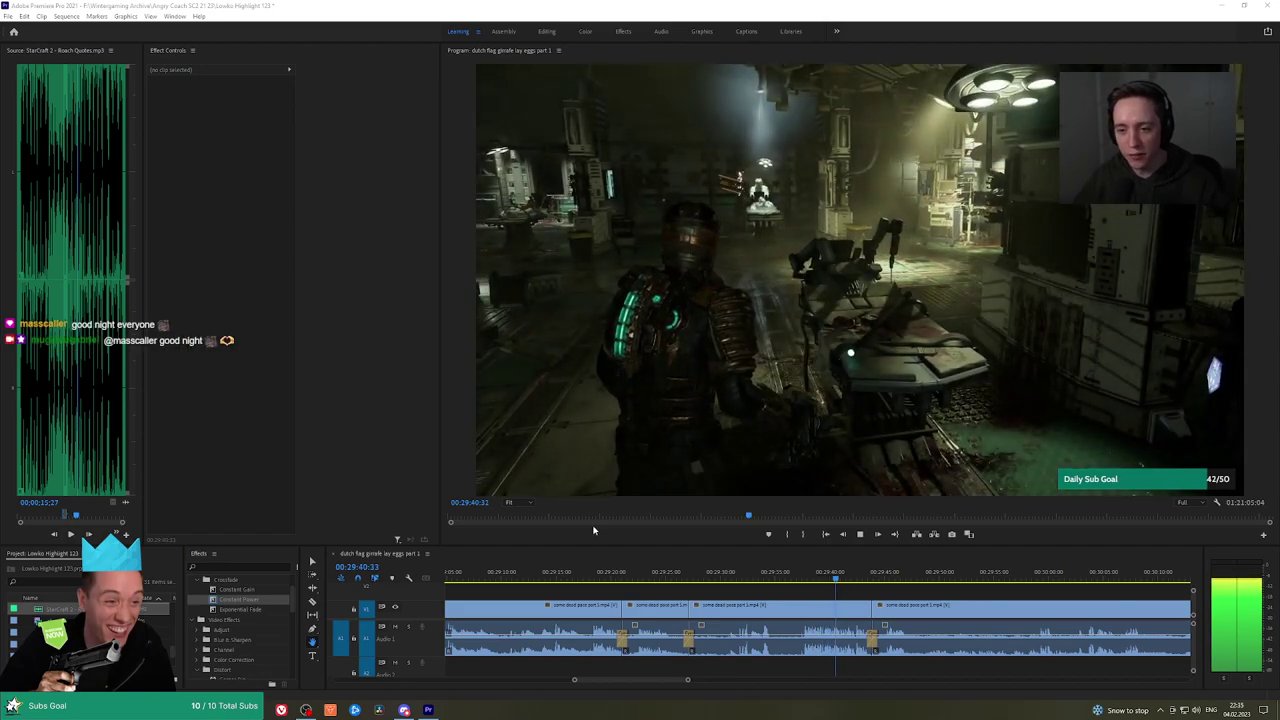
# Review the sequence from about 00:29:40 to 00:30:51, checking the hologram scene and dark room fight, and return to about 00:30:45
pyautogui.scroll(-3, 876, 583)
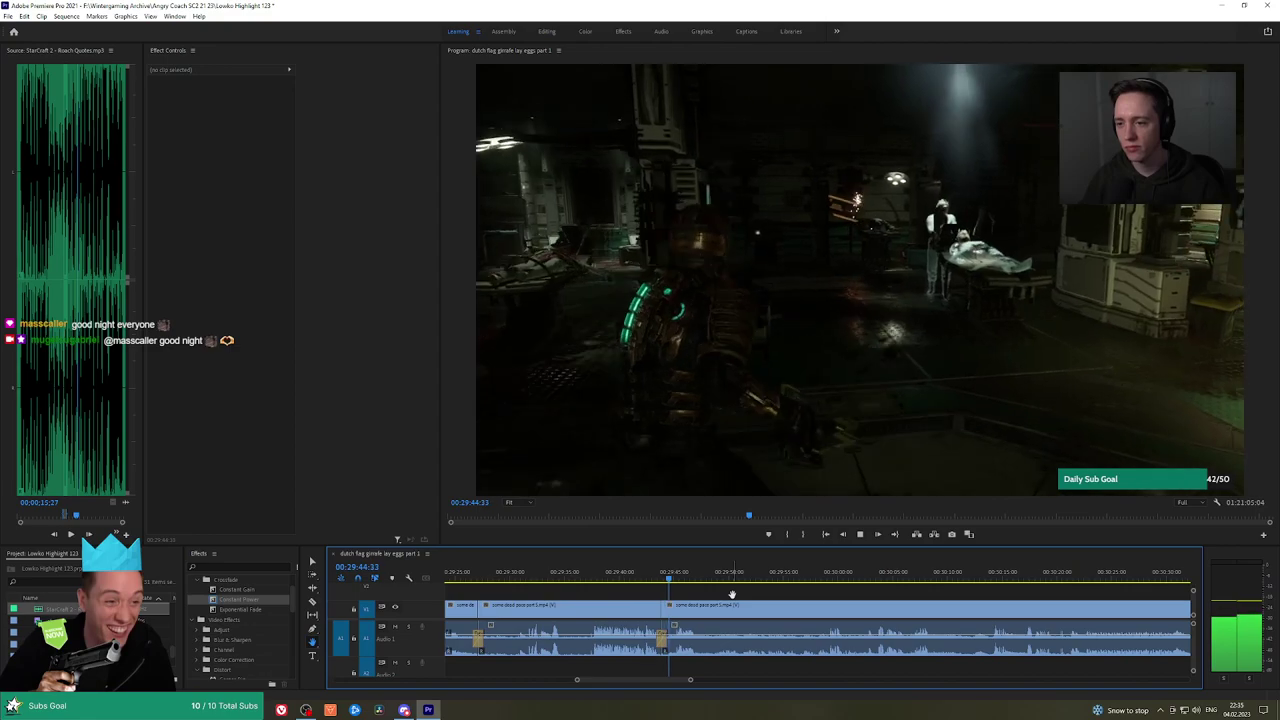
pyautogui.scroll(-1, 741, 594)
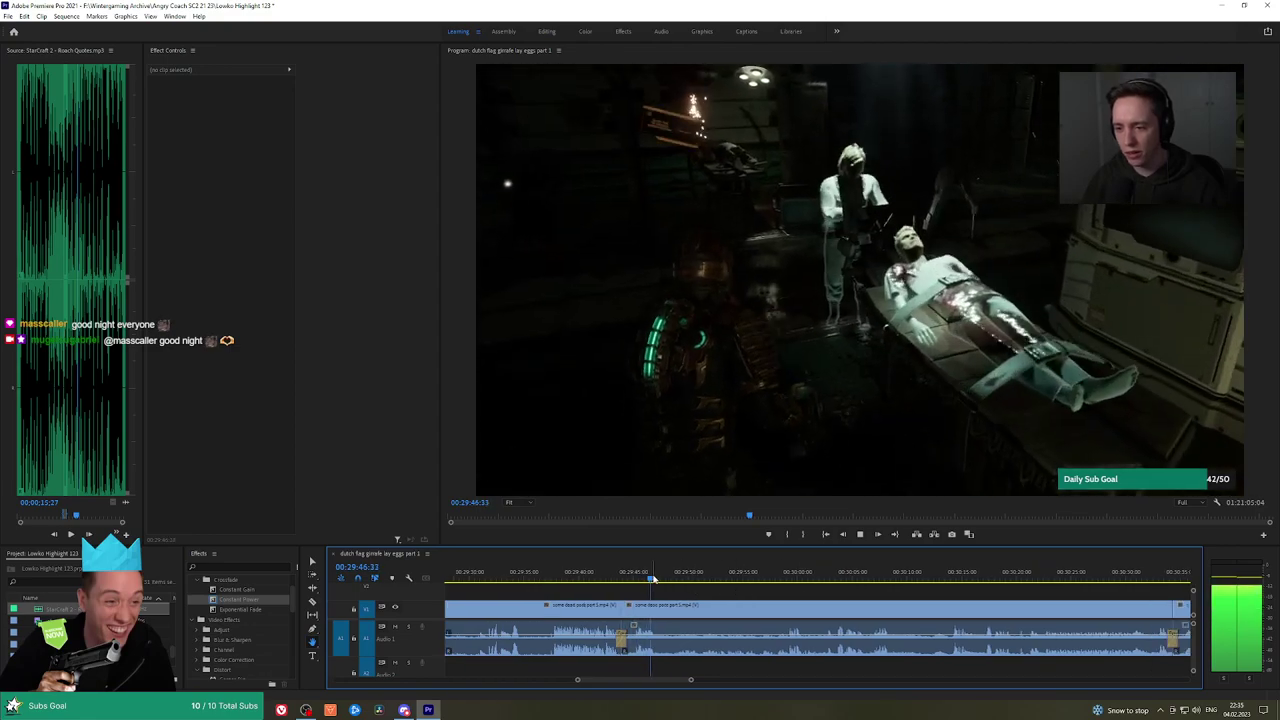
pyautogui.moveTo(655, 578); pyautogui.dragTo(785, 575)
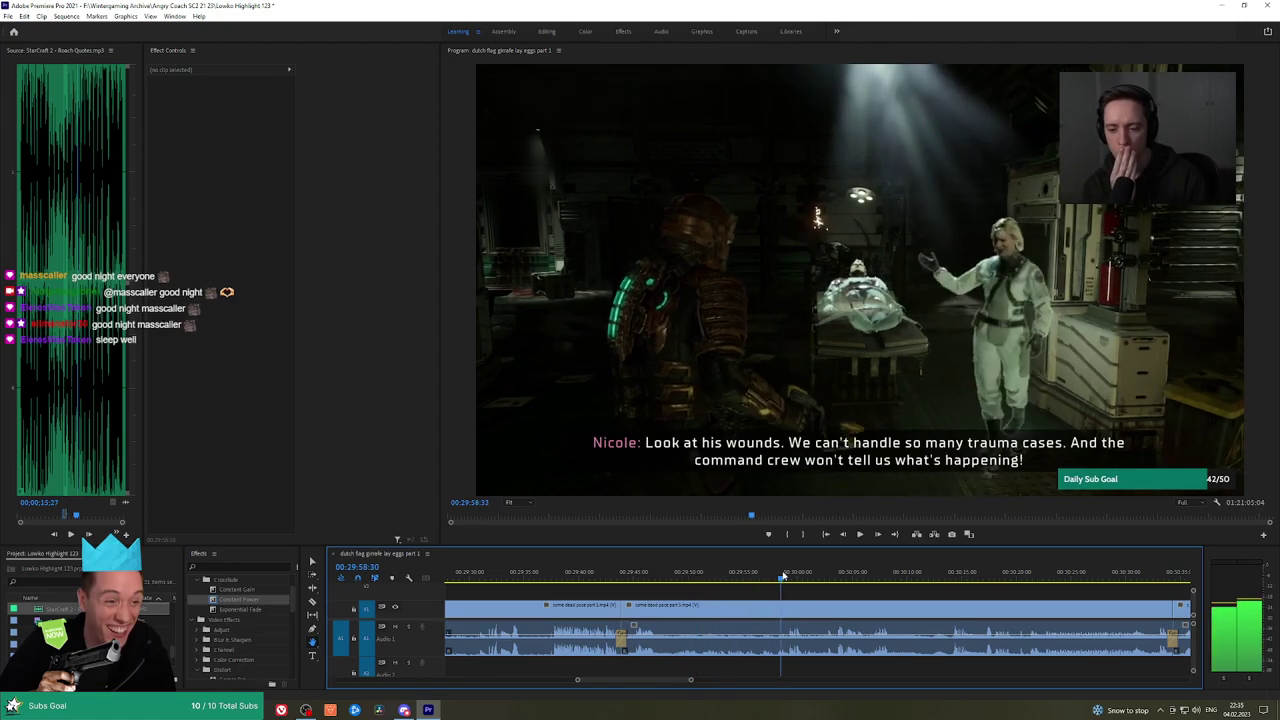
pyautogui.press('space')
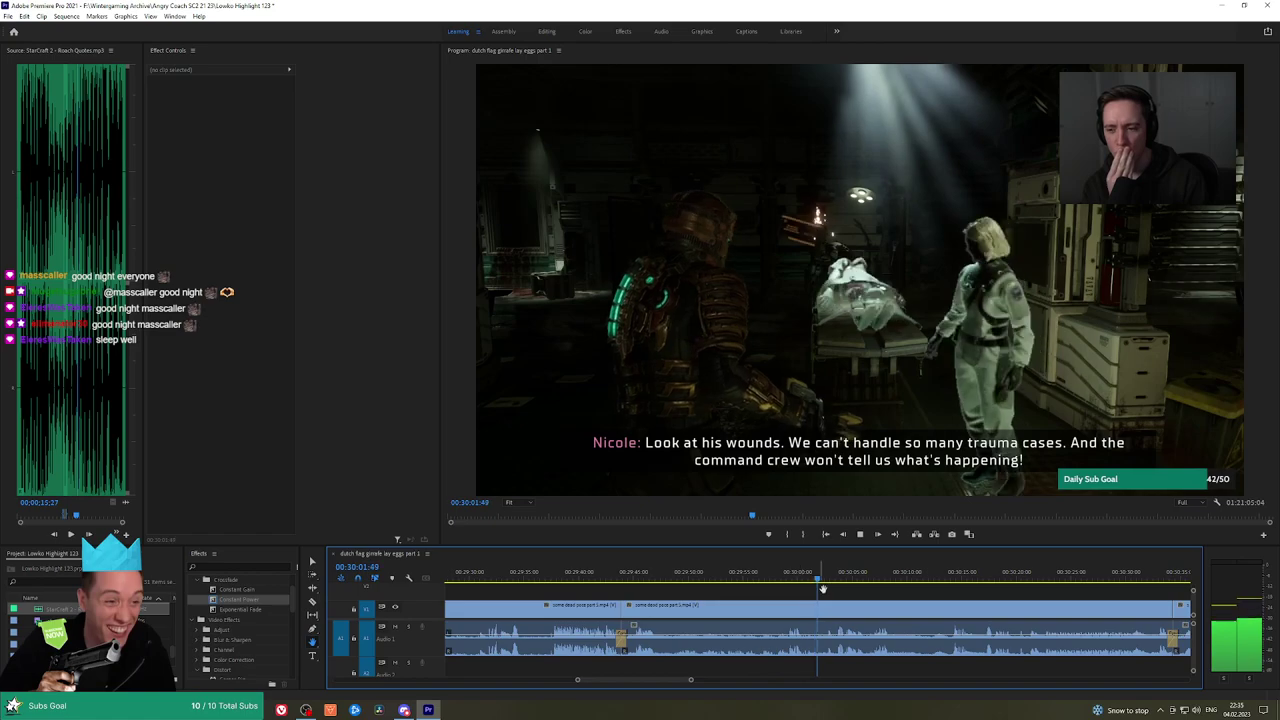
pyautogui.moveTo(901, 598); pyautogui.dragTo(753, 577)
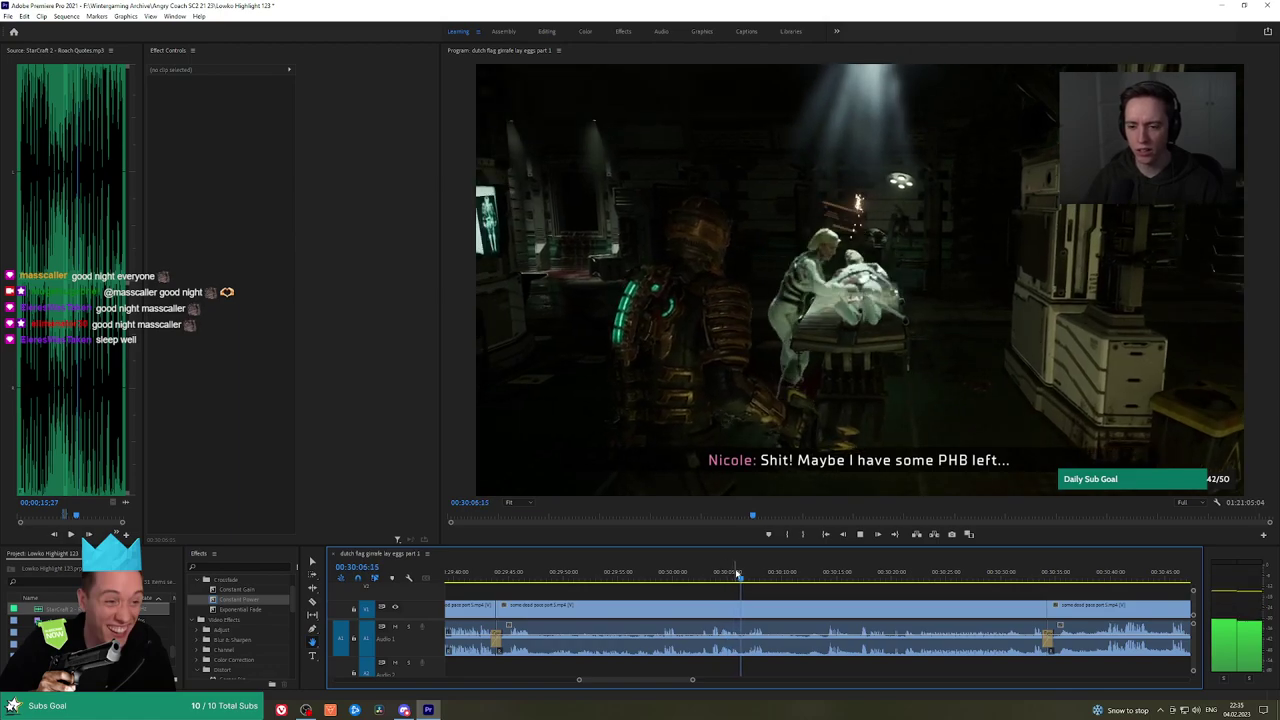
pyautogui.click(815, 578)
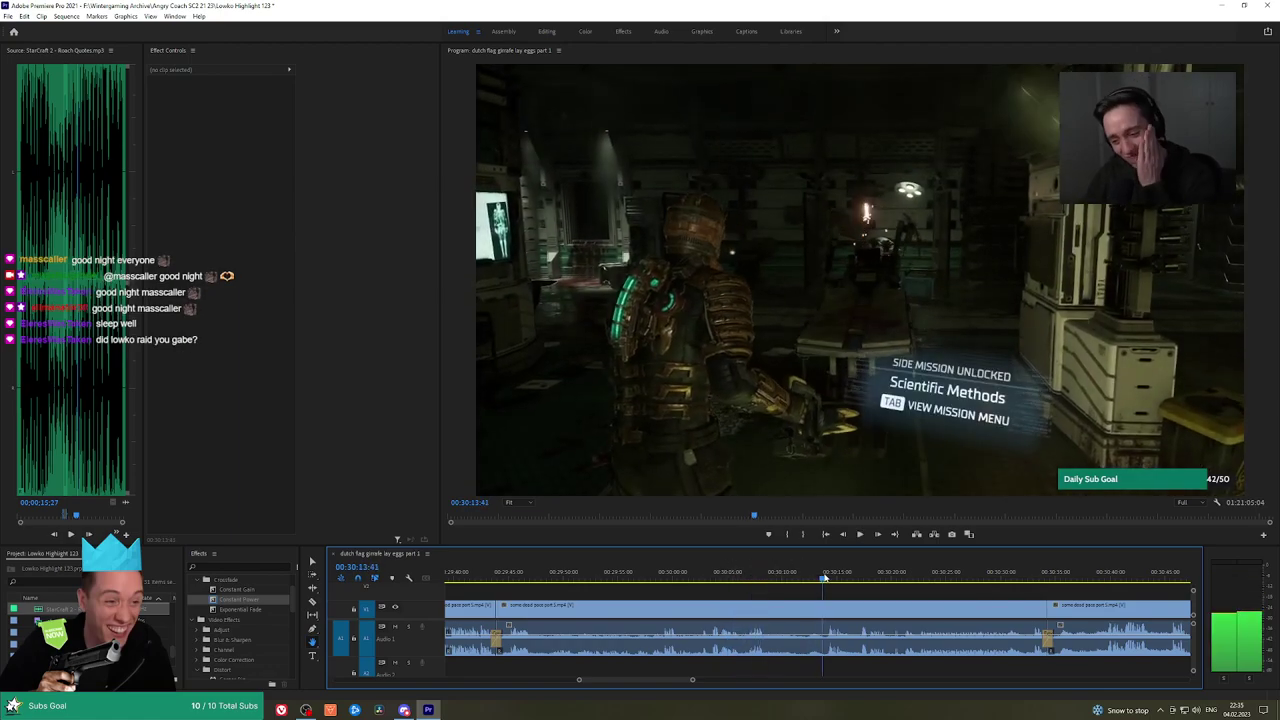
pyautogui.scroll(-3, 780, 600)
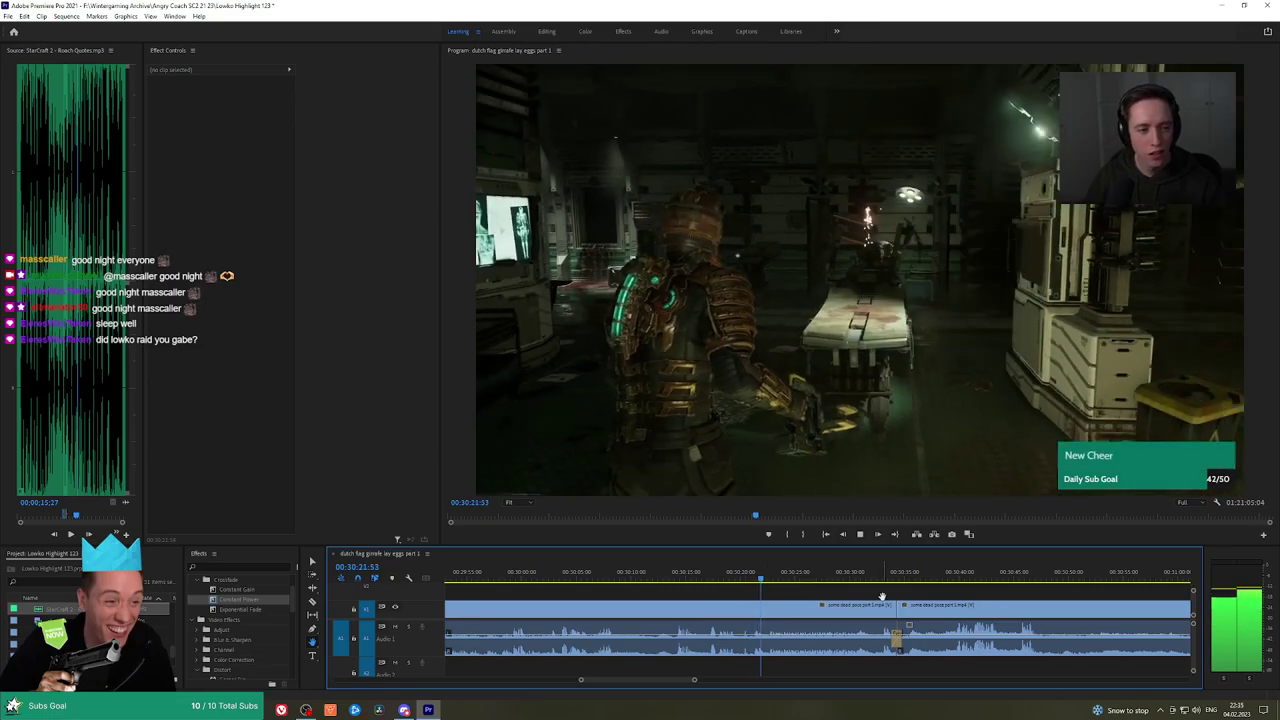
pyautogui.scroll(-3, 814, 594)
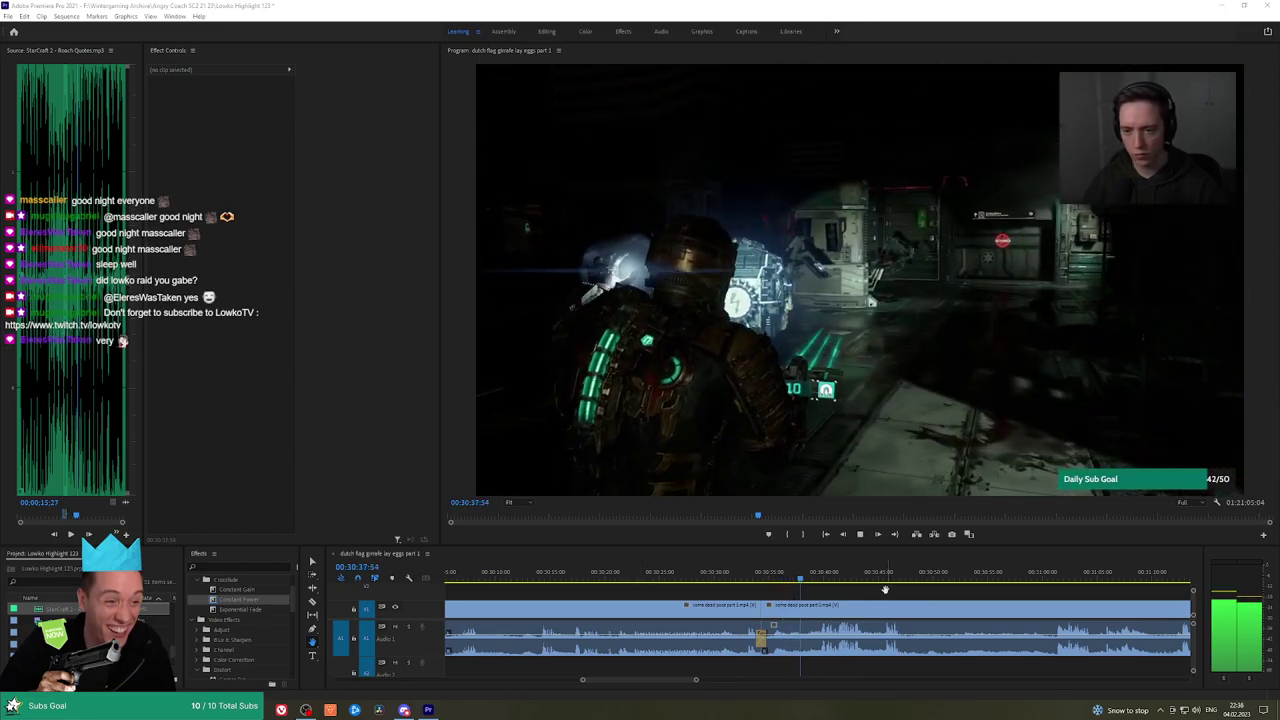
pyautogui.scroll(-2, 771, 593)
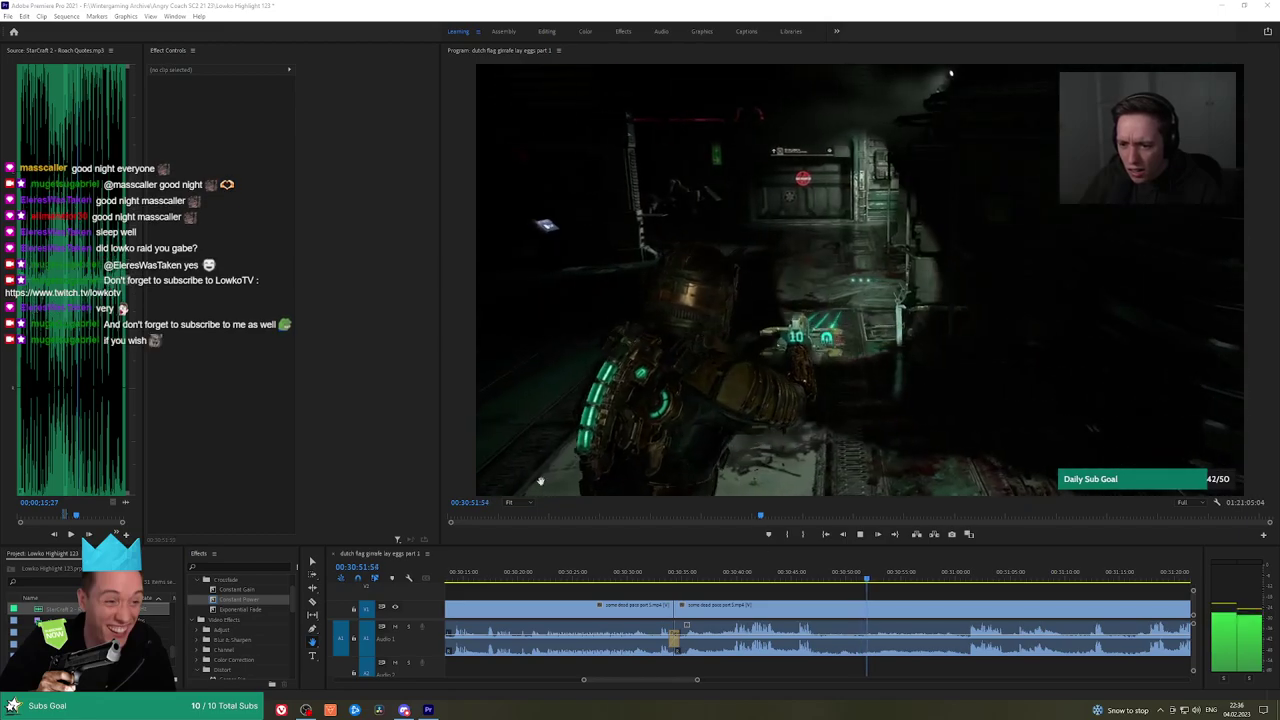
pyautogui.moveTo(889, 596); pyautogui.dragTo(750, 589)
pyautogui.click(659, 575)
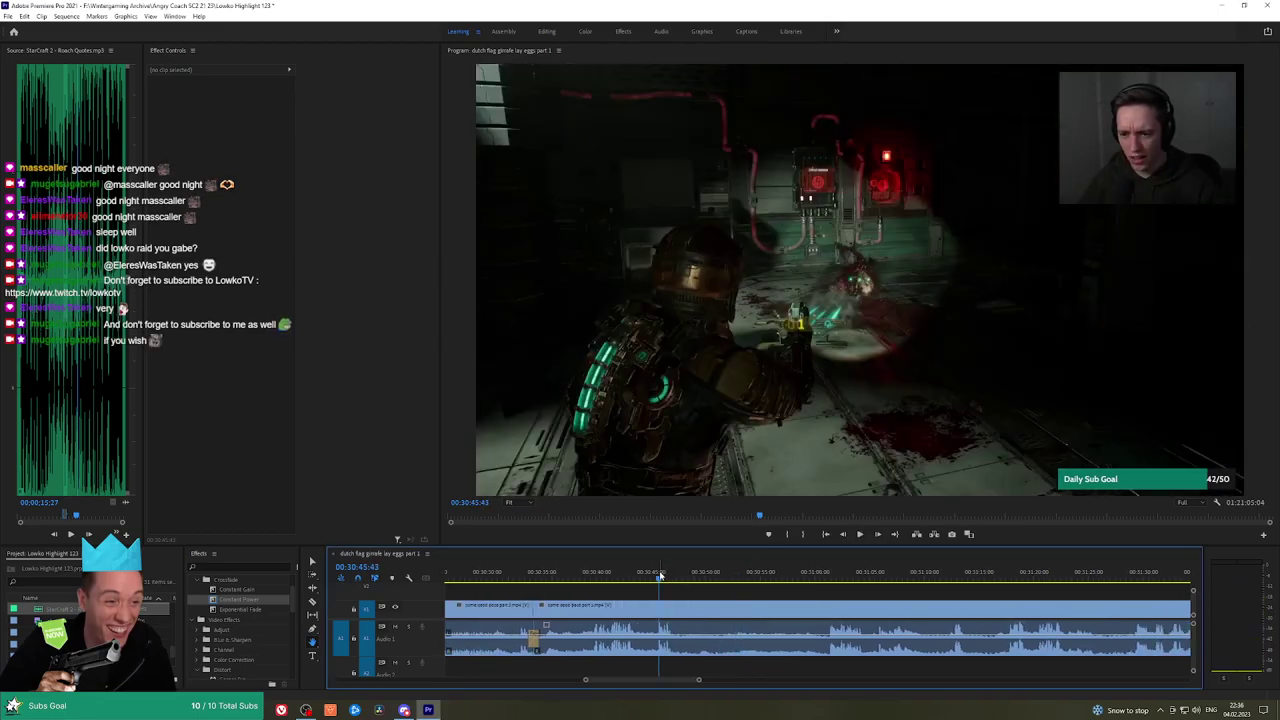
# Review the sequence from about 00:30:45 to 00:32:06, checking the dark room exploration and the audio transitions between the Dead Space clips
pyautogui.moveTo(660, 577); pyautogui.dragTo(820, 570)
pyautogui.press('space')
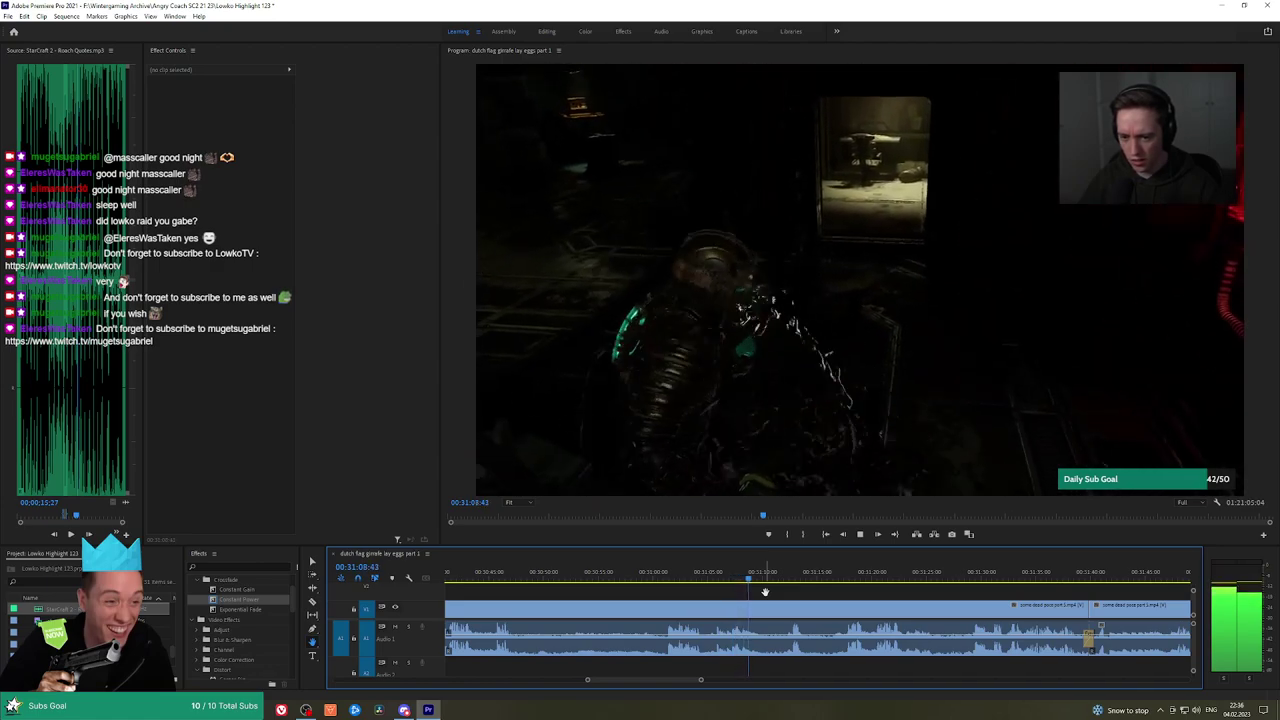
pyautogui.click(785, 580)
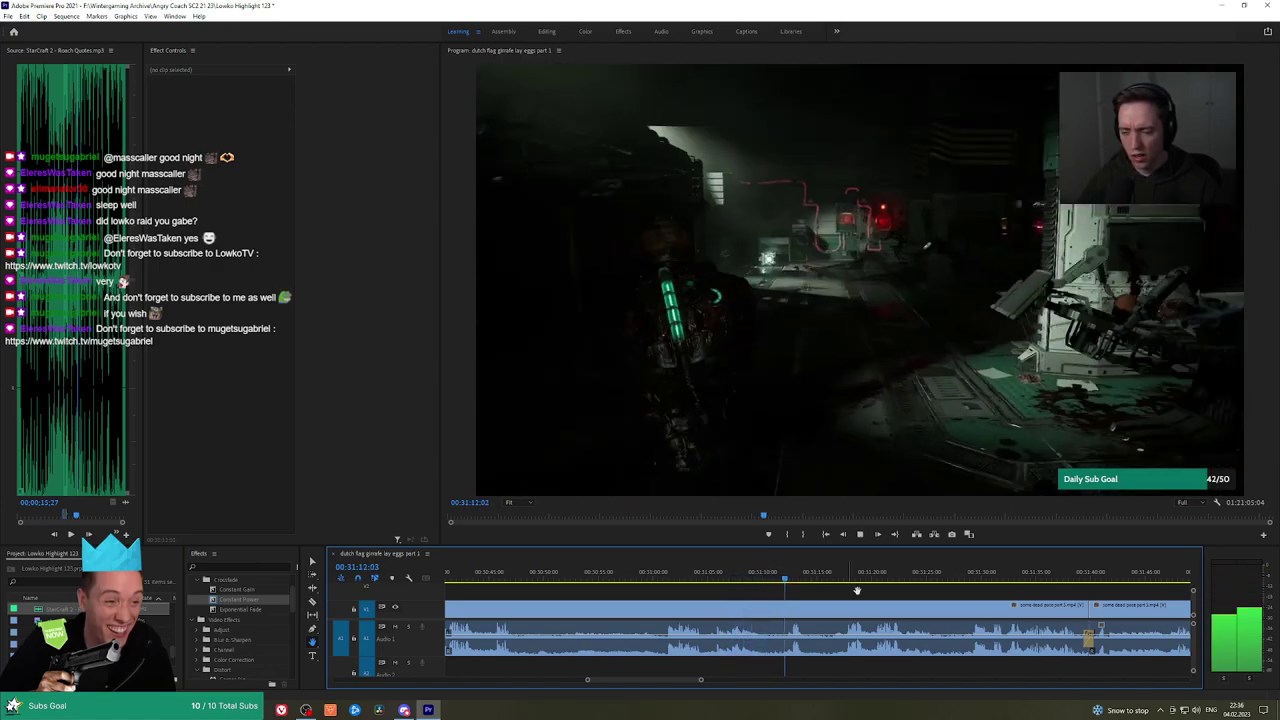
pyautogui.moveTo(883, 594); pyautogui.dragTo(749, 586)
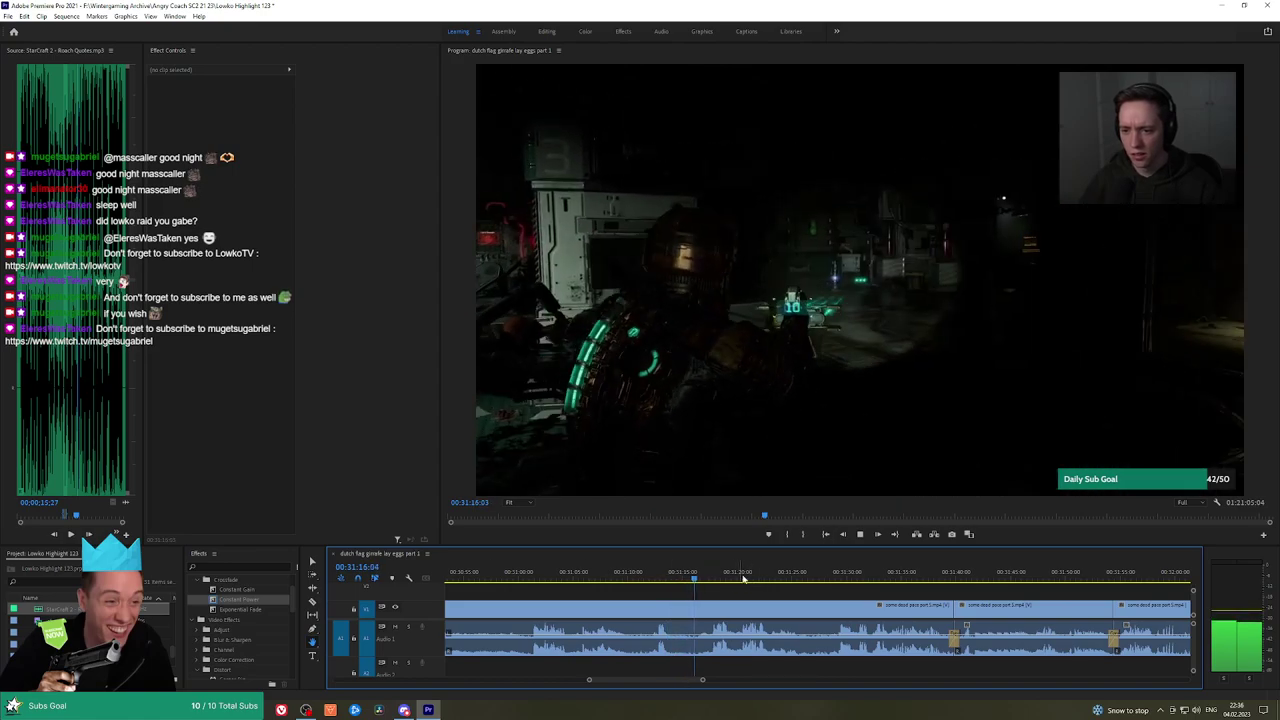
pyautogui.scroll(-2, 700, 585)
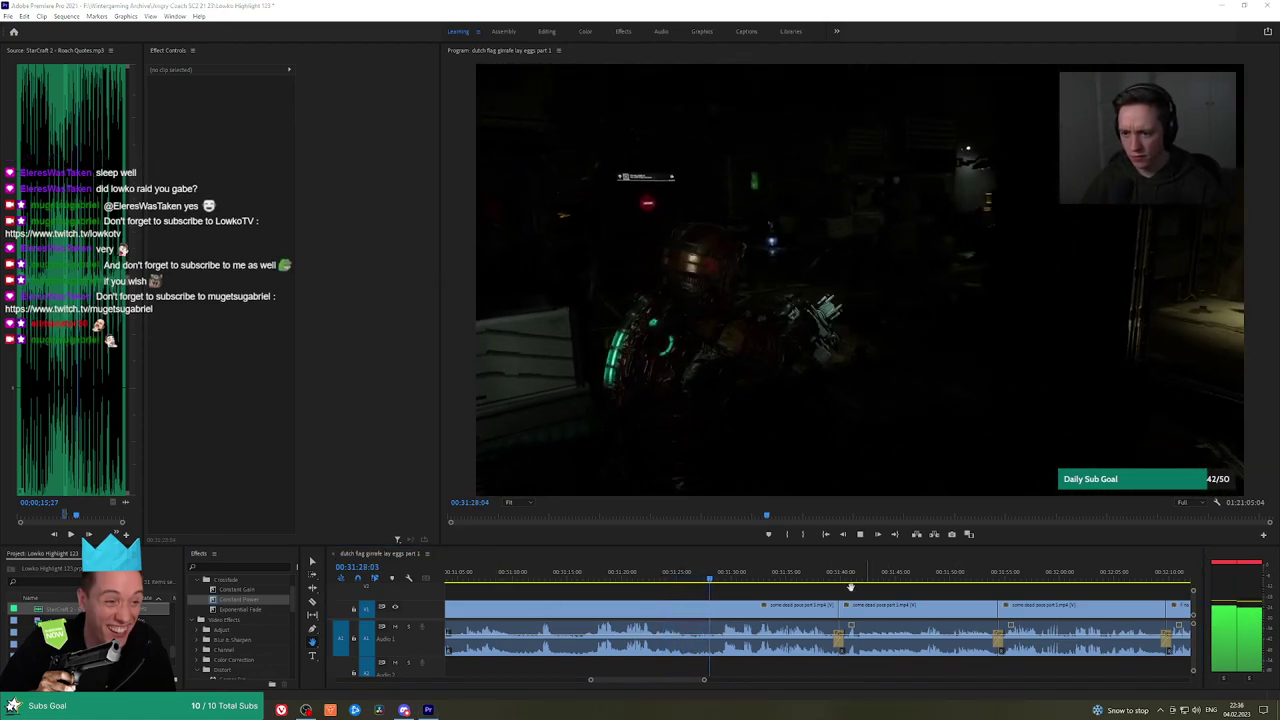
pyautogui.scroll(-2, 764, 588)
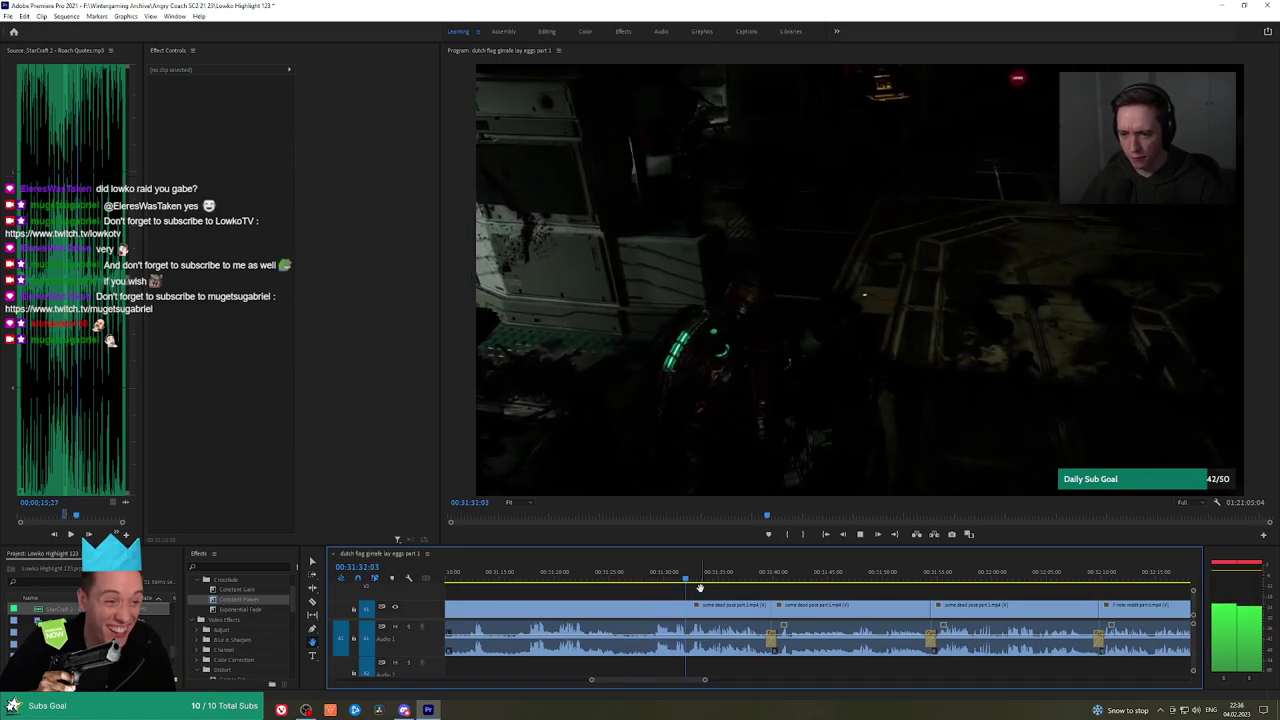
pyautogui.scroll(-3, 815, 598)
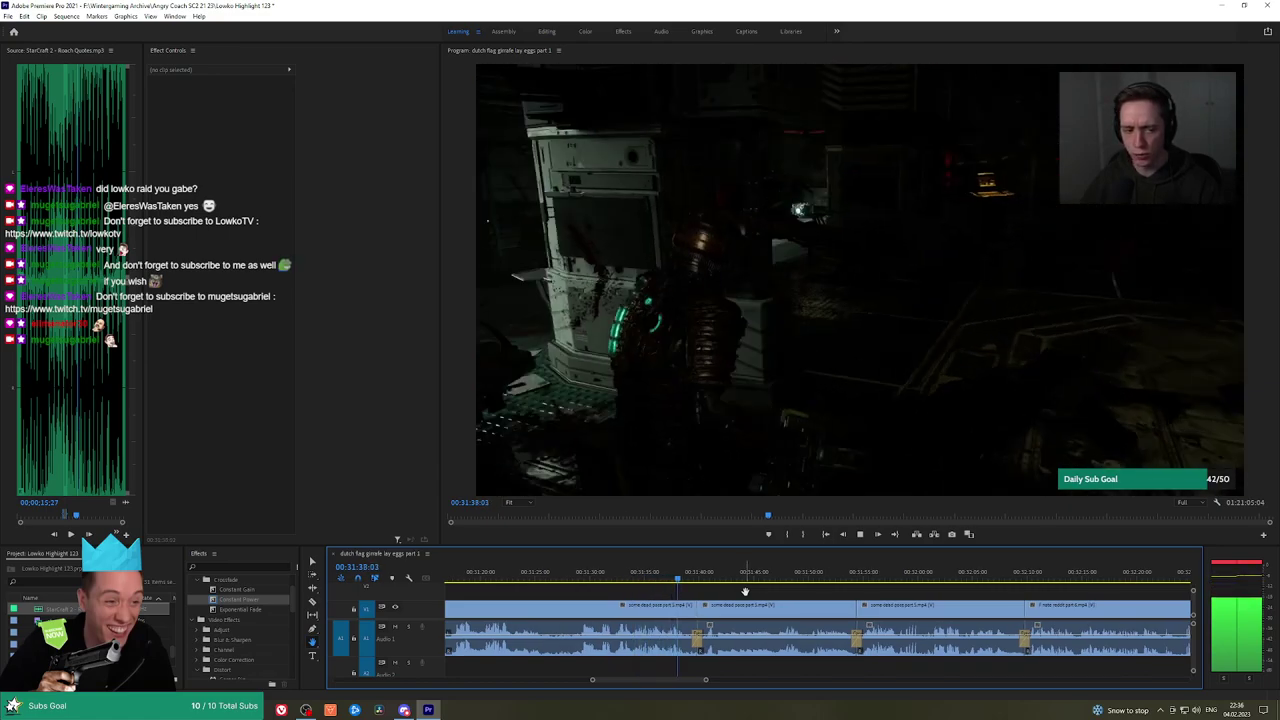
pyautogui.scroll(-1, 799, 594)
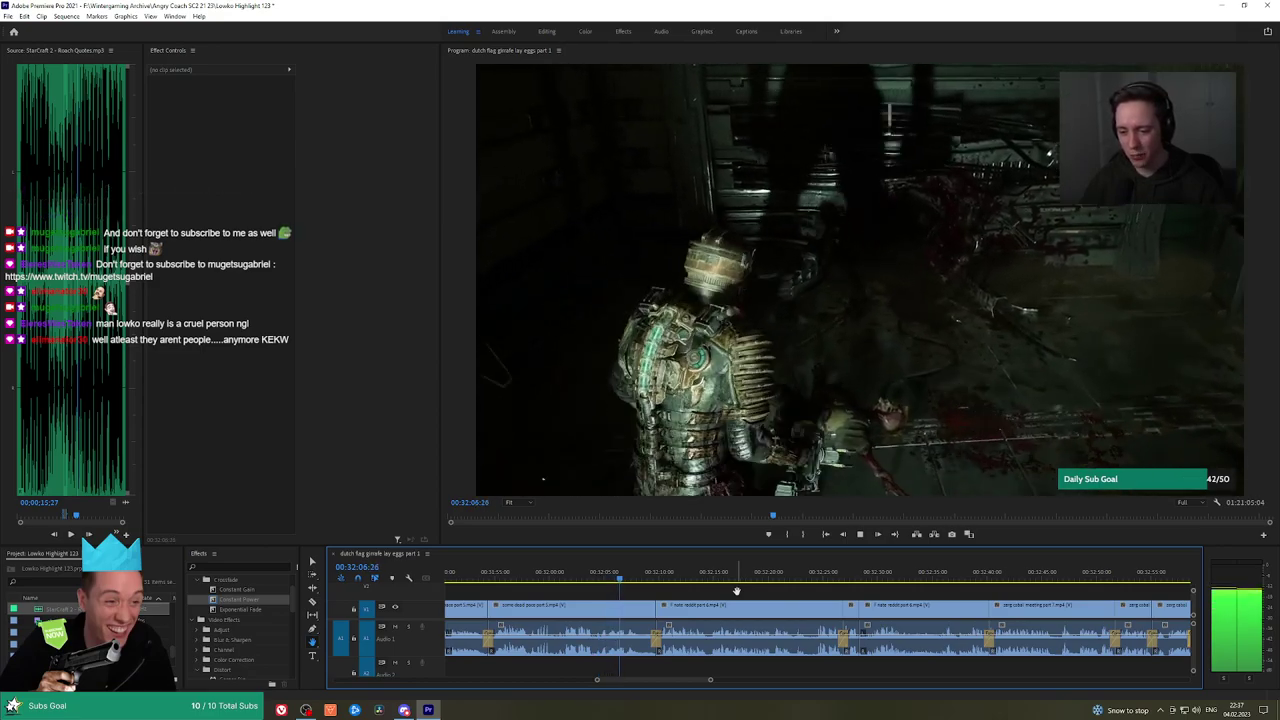
# Review the sequence from about 00:32:09 to 00:33:34, checking the switch to the Reddit clips, the webcam talk and the victory graph scene
pyautogui.click(651, 581)
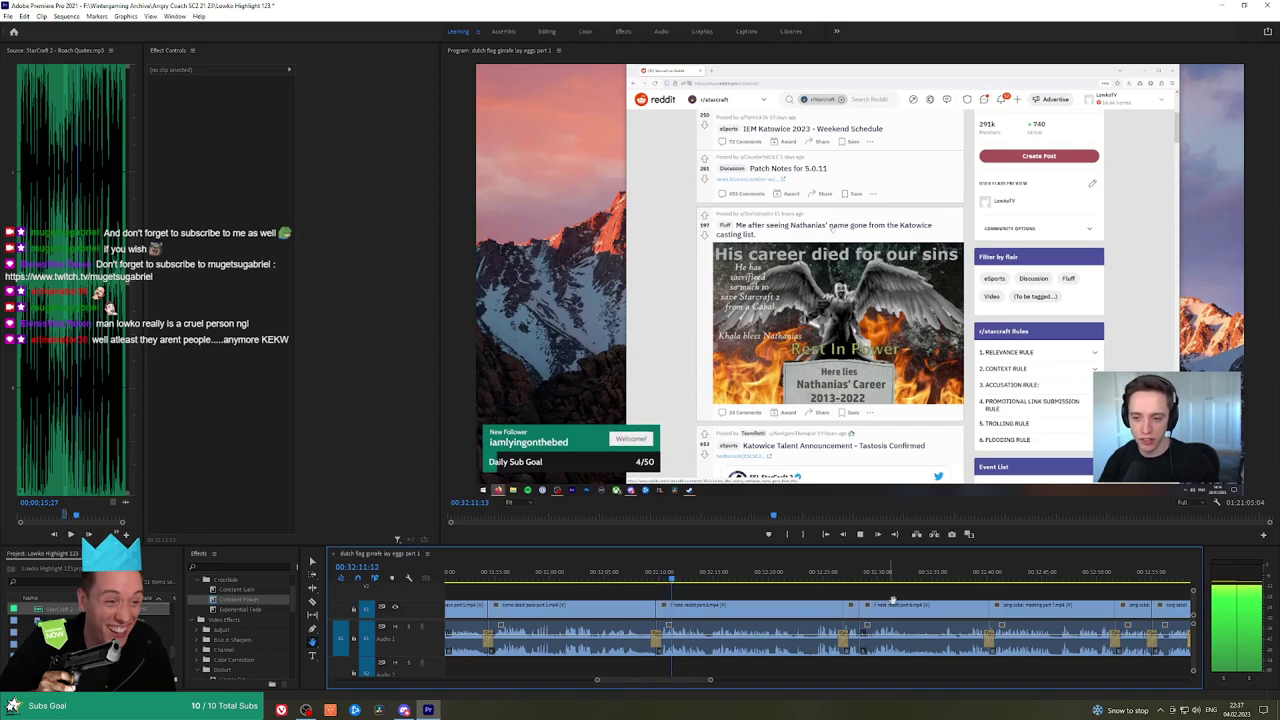
pyautogui.moveTo(893, 600); pyautogui.dragTo(813, 590)
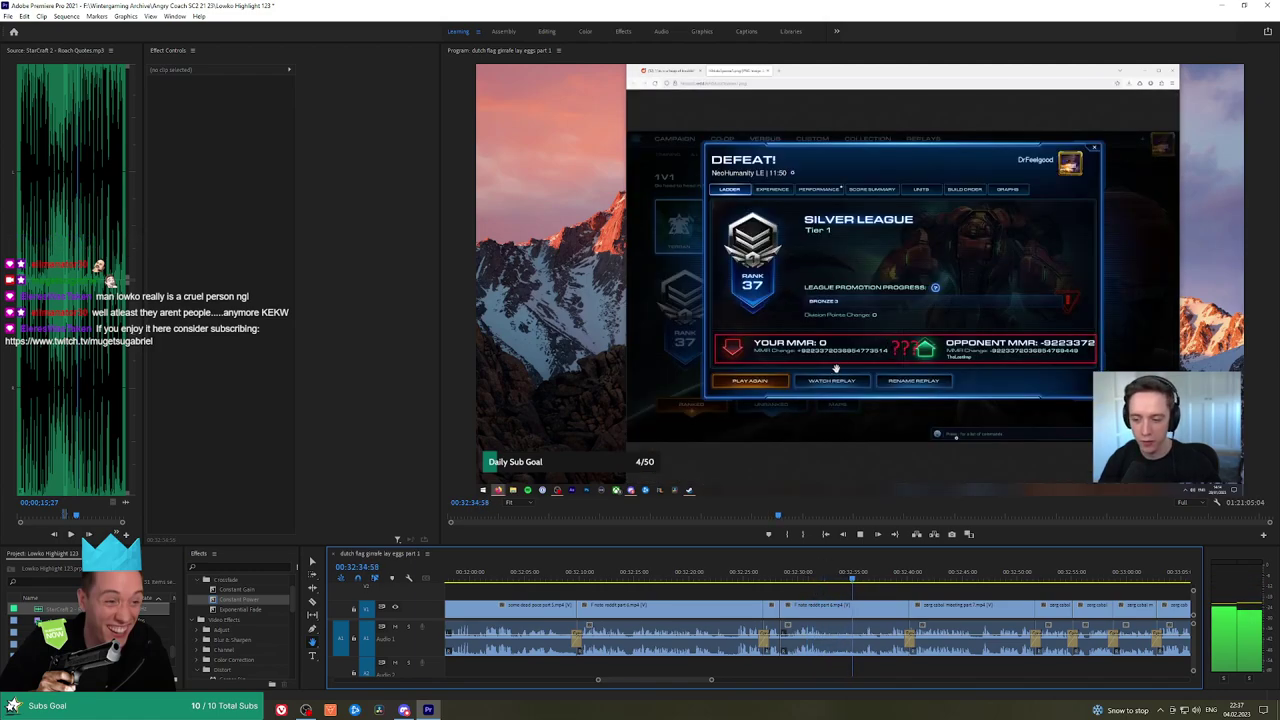
pyautogui.click(893, 575)
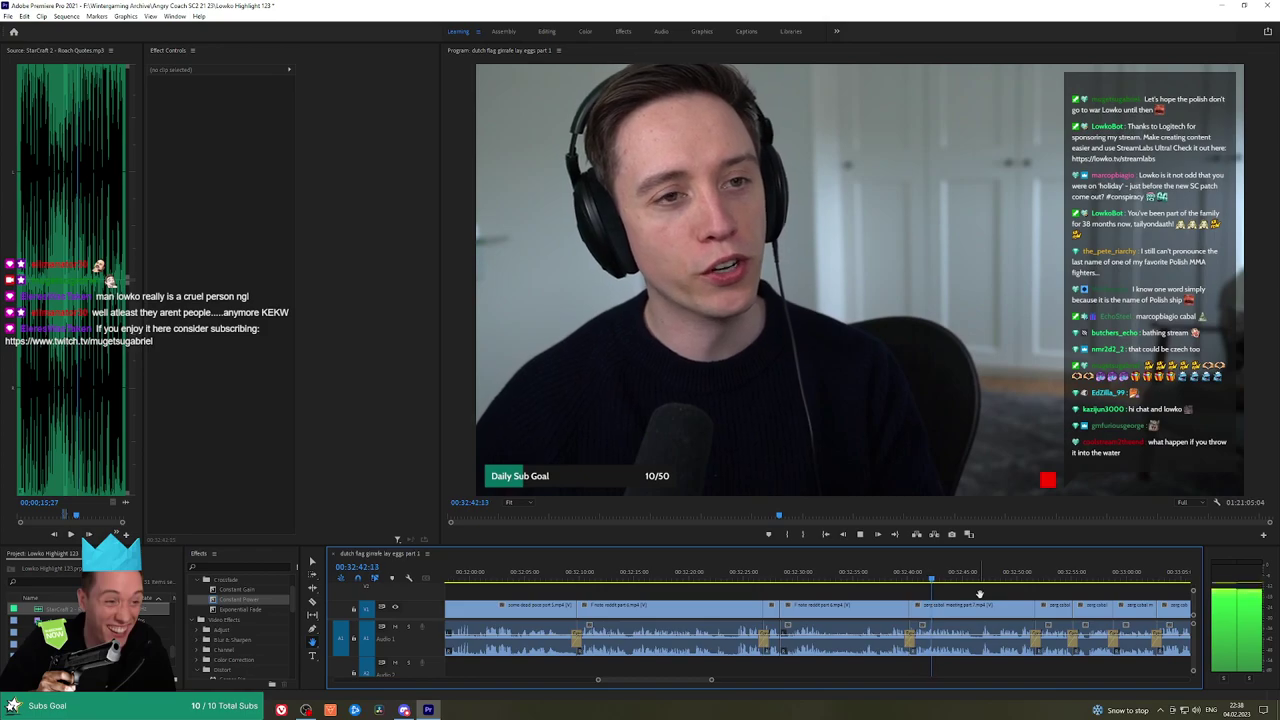
pyautogui.scroll(-5, 985, 594)
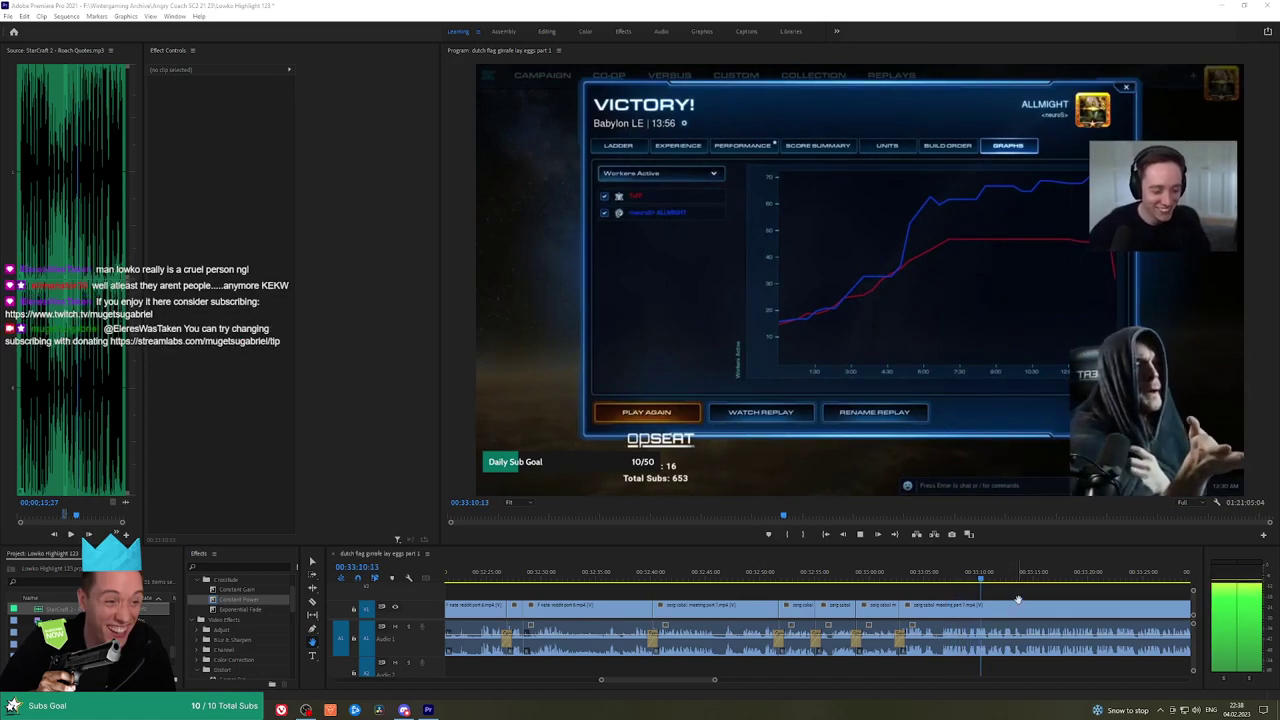
pyautogui.moveTo(1018, 599); pyautogui.dragTo(758, 590)
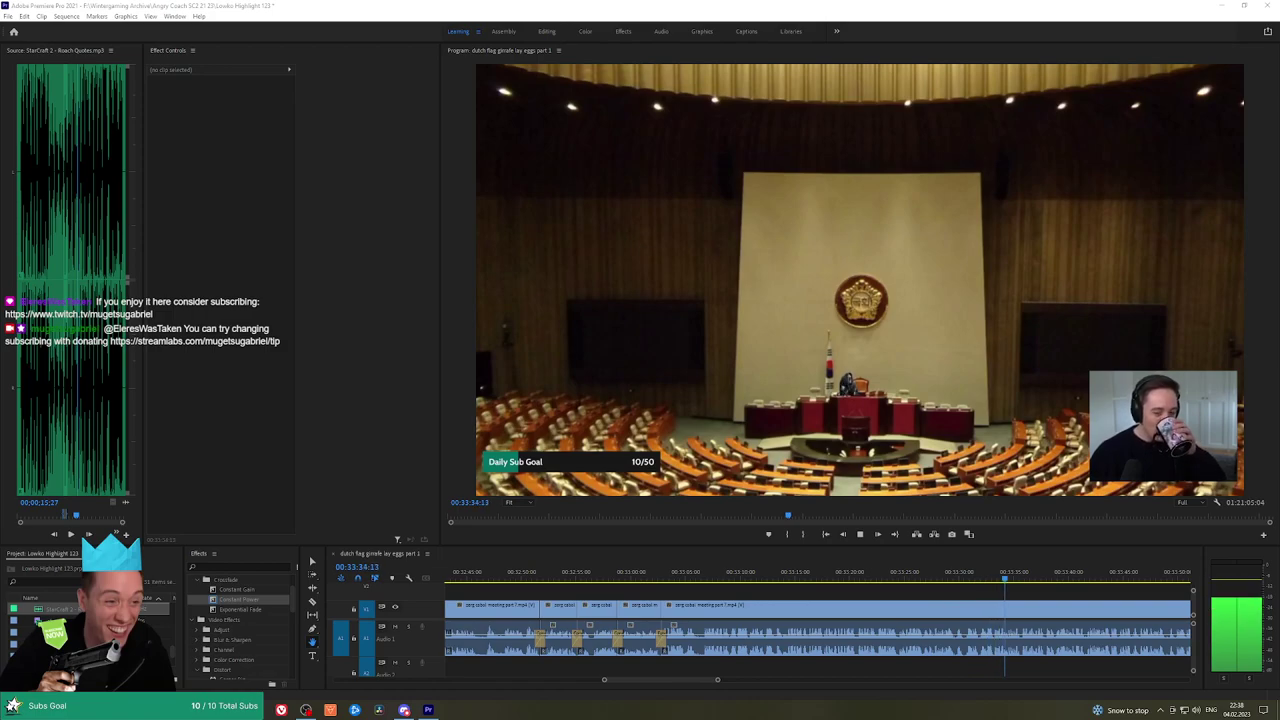
# Review the sequence from about 00:33:34 to 00:34:16, checking the assembly hall and beach scenes with the hooded figure and the cut to the webcam
pyautogui.scroll(-5, 830, 598)
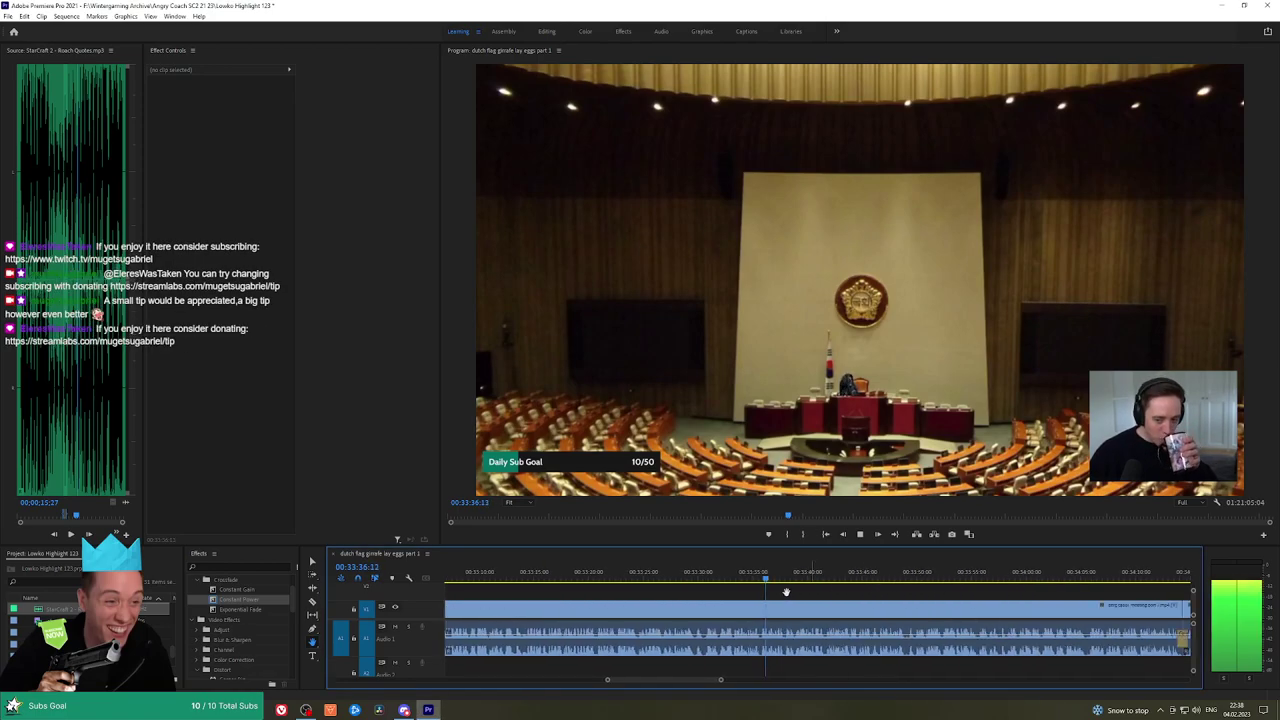
pyautogui.scroll(-2, 830, 598)
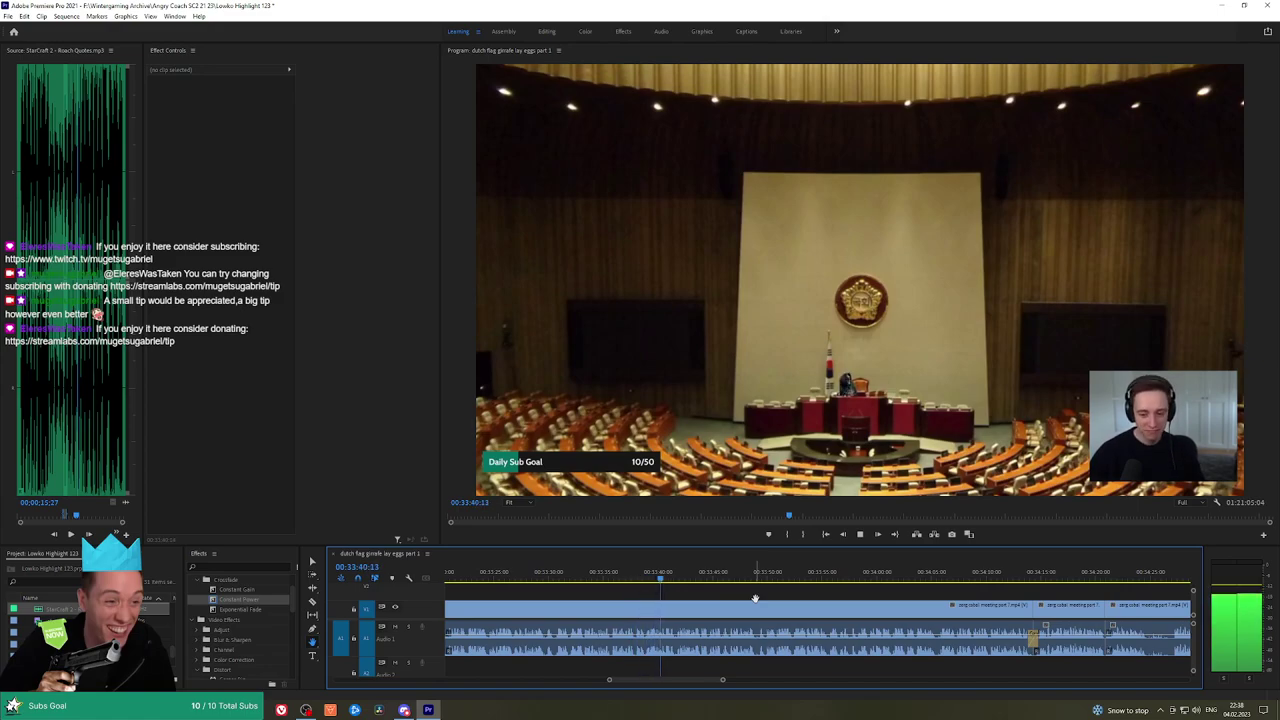
pyautogui.scroll(-1, 817, 602)
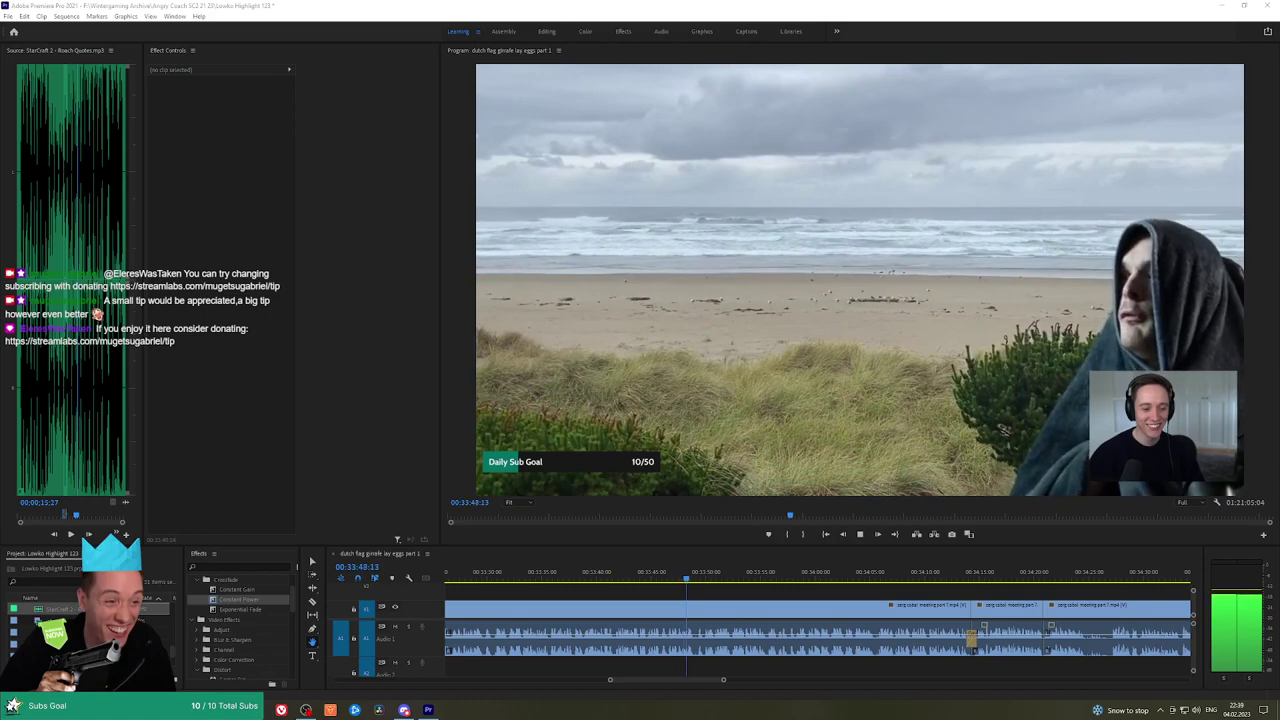
pyautogui.scroll(-1, 702, 590)
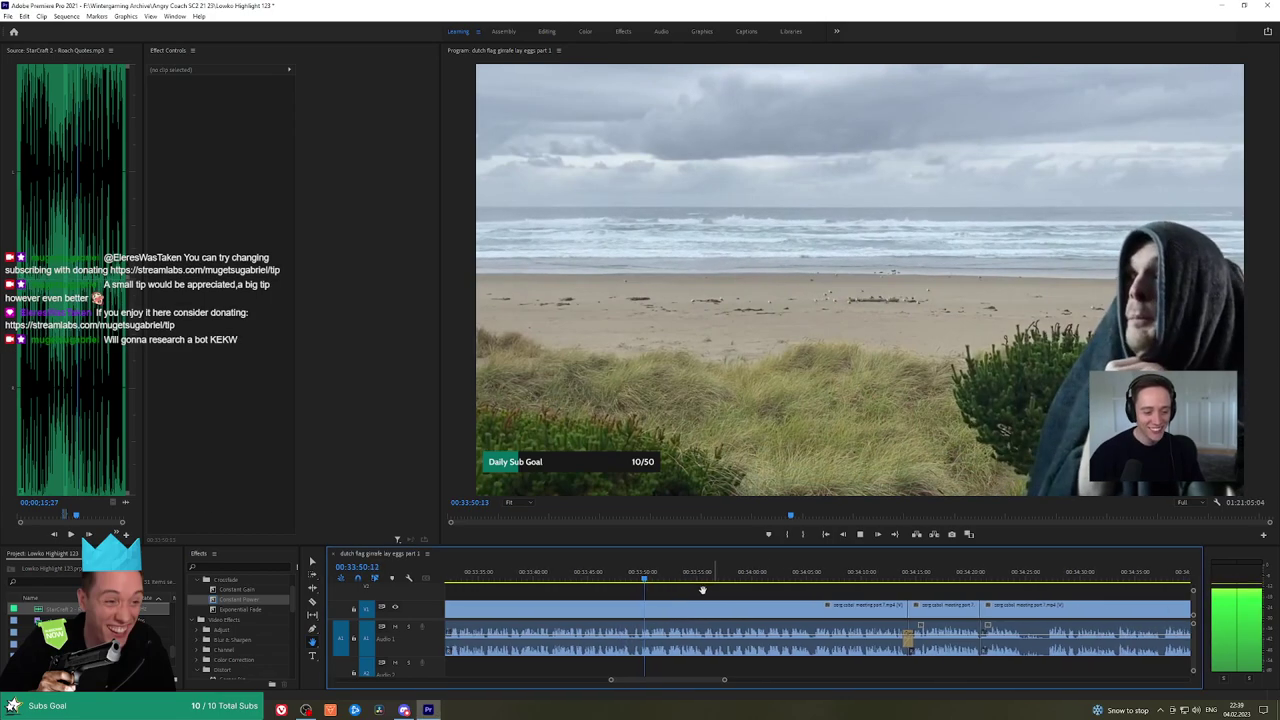
pyautogui.scroll(-2, 702, 590)
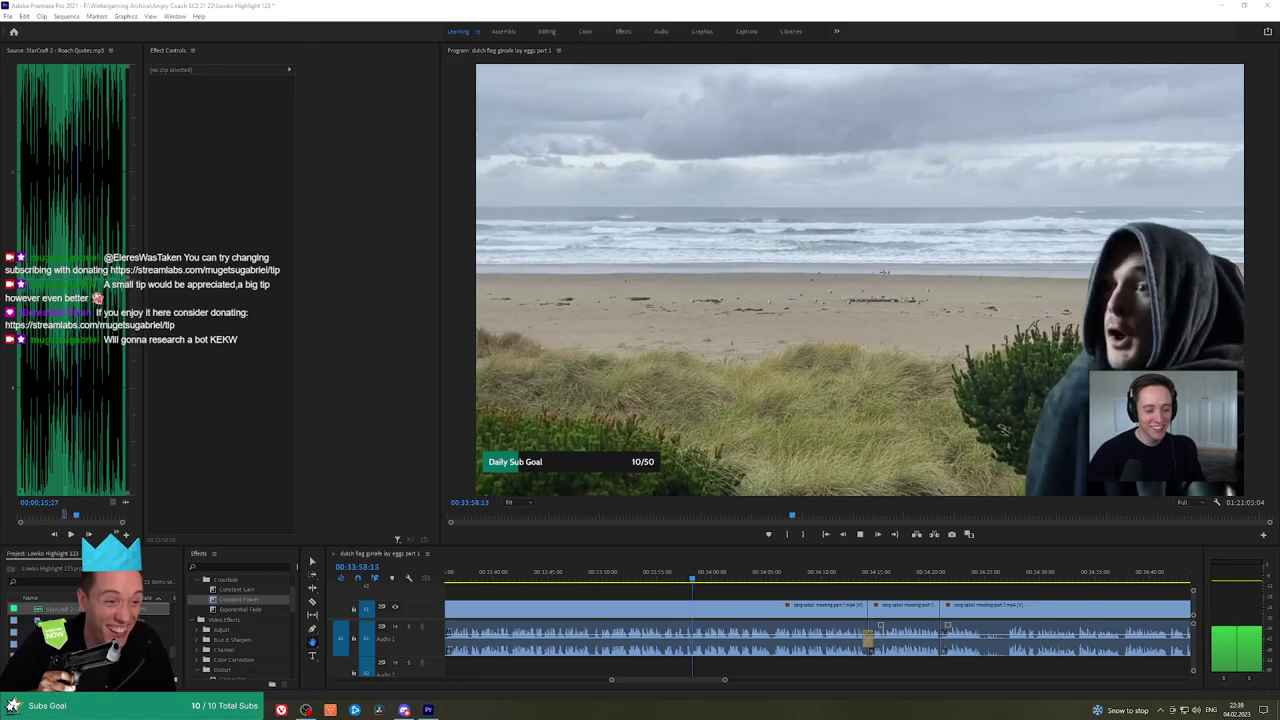
pyautogui.scroll(-2, 706, 583)
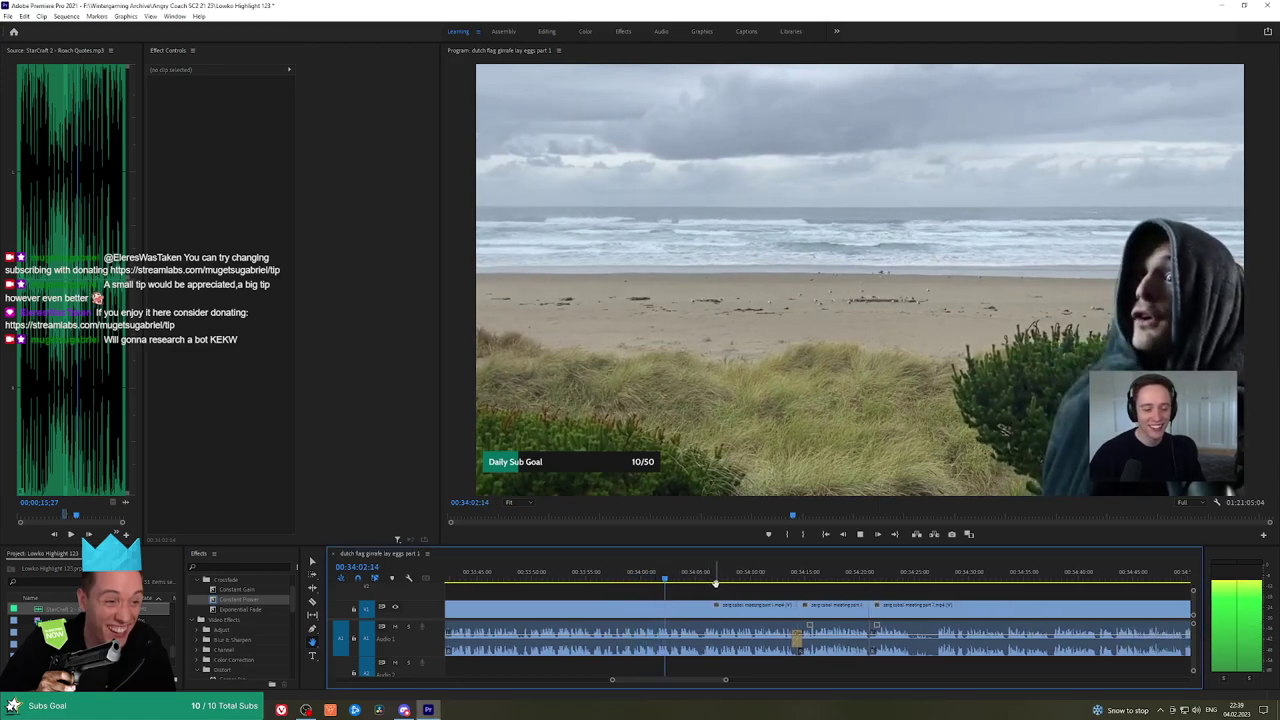
pyautogui.scroll(-2, 712, 590)
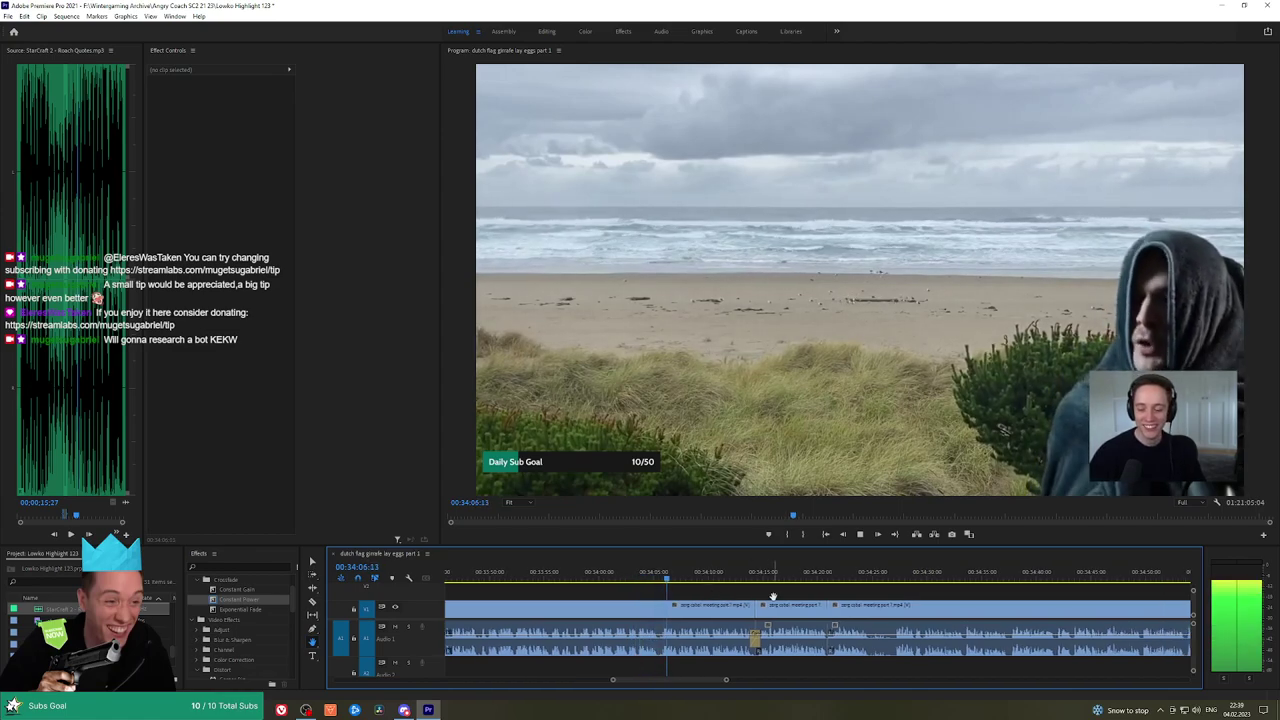
pyautogui.scroll(-2, 715, 595)
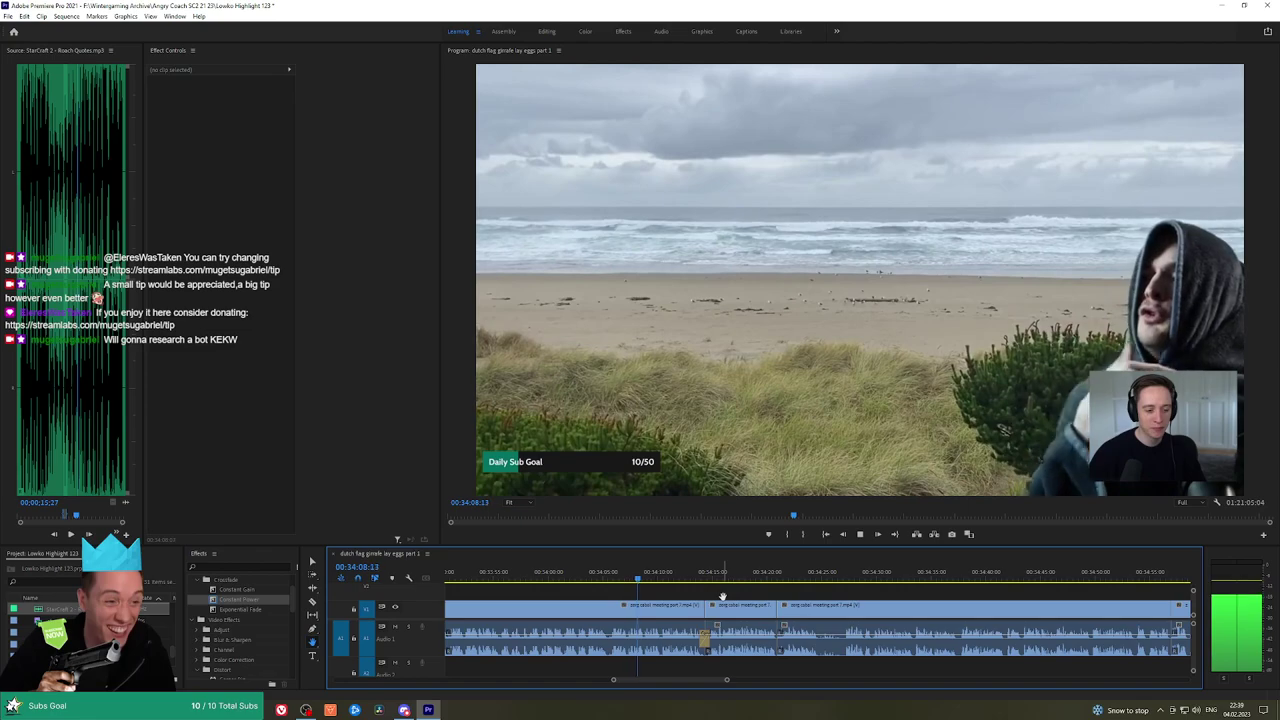
pyautogui.scroll(-2, 719, 597)
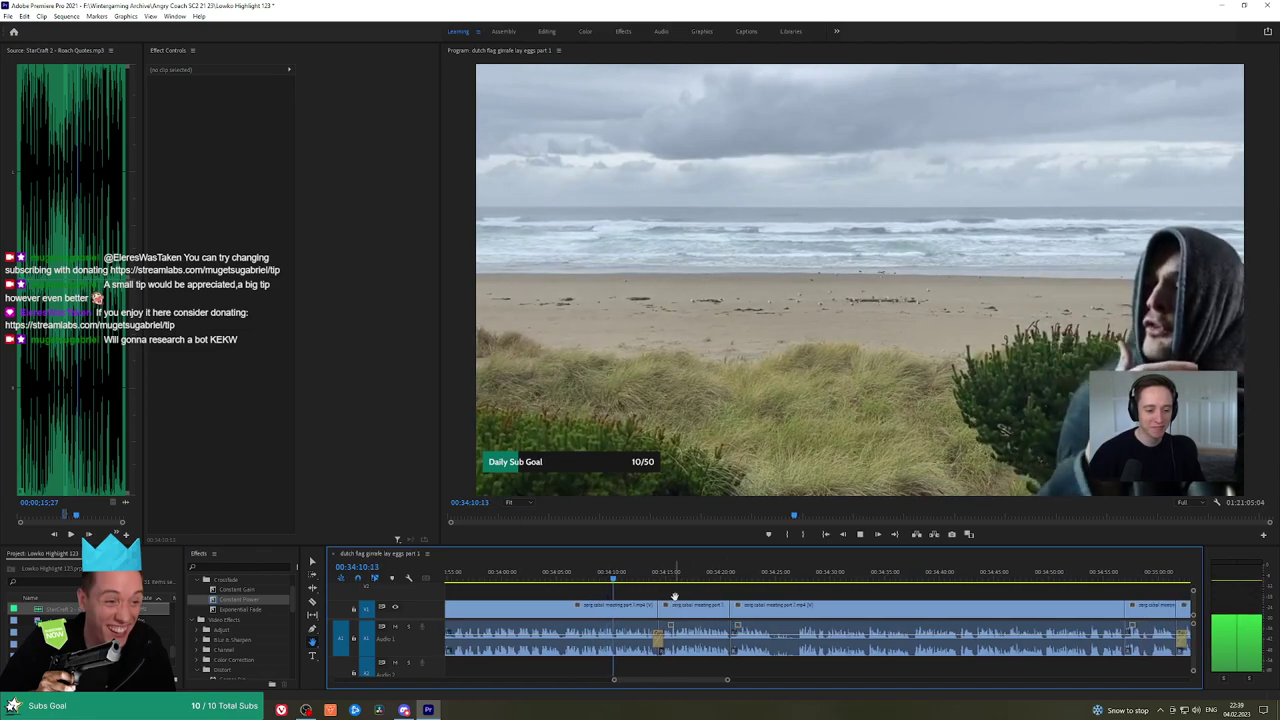
pyautogui.scroll(-1, 695, 597)
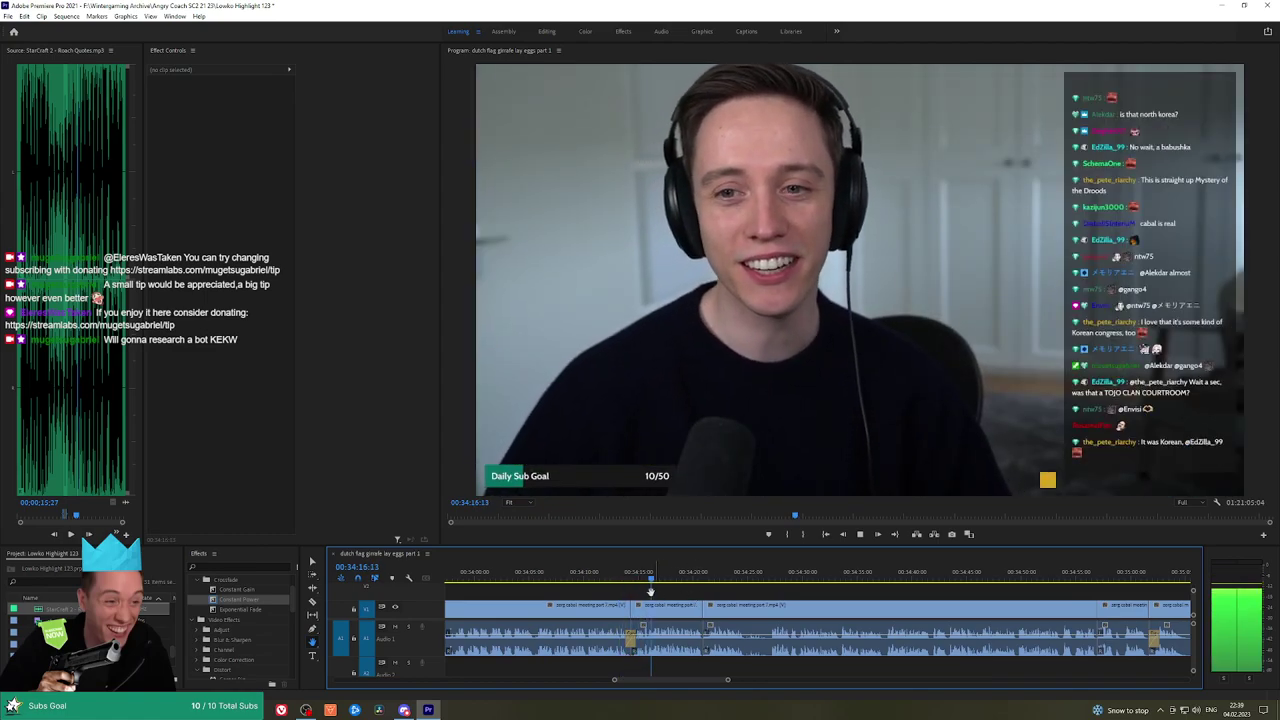
# Replay the cut at about 00:34:14 and review the webcam talk up to the Reddit page at about 00:35:01
pyautogui.click(629, 578)
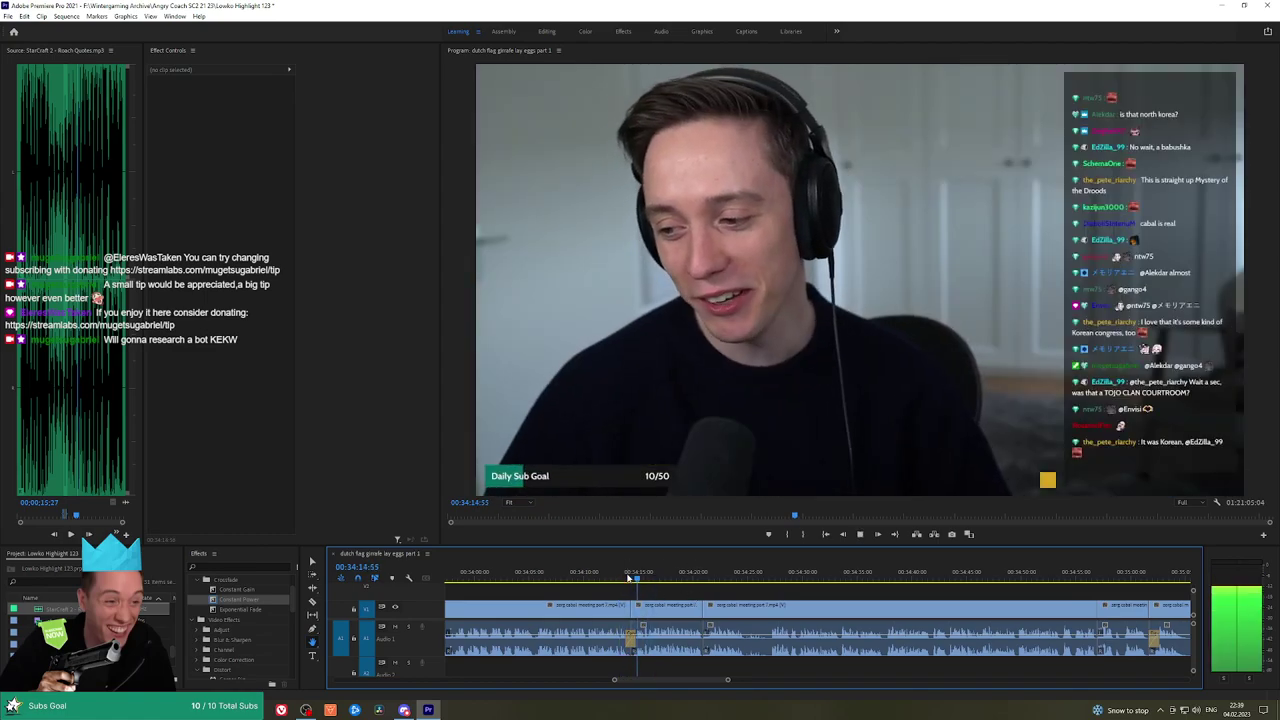
pyautogui.scroll(-2, 690, 592)
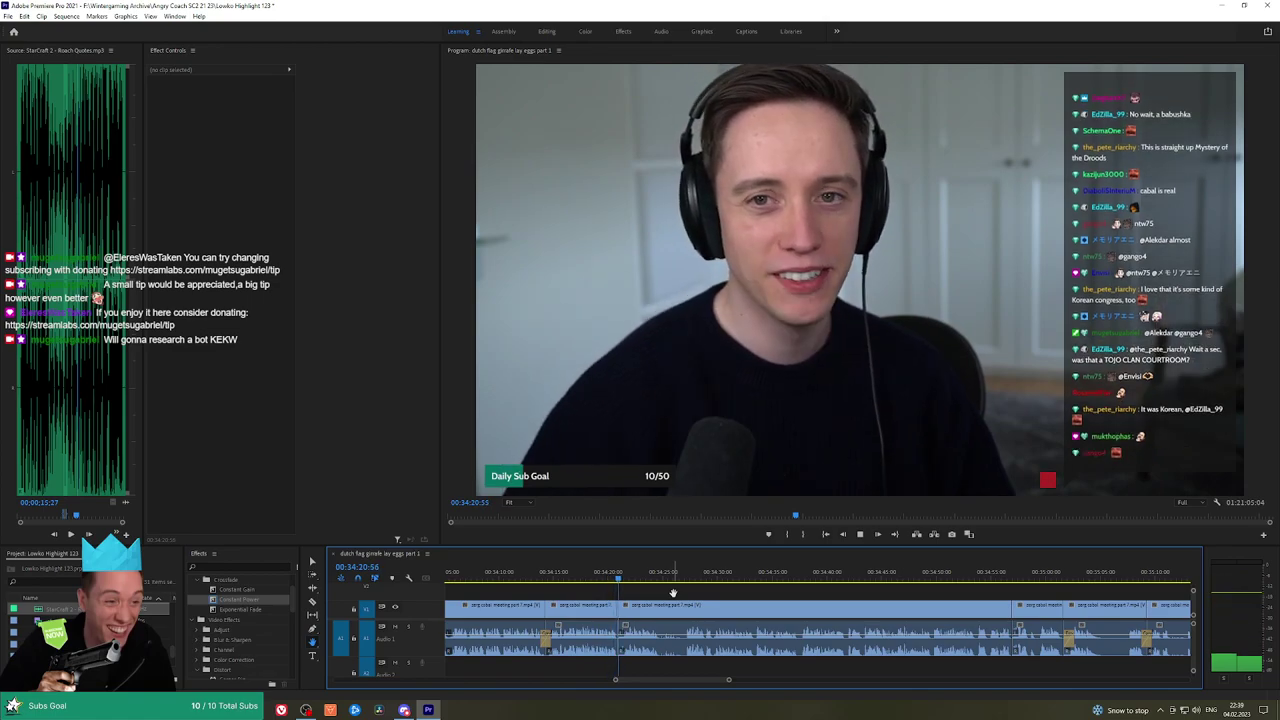
pyautogui.scroll(-2, 660, 593)
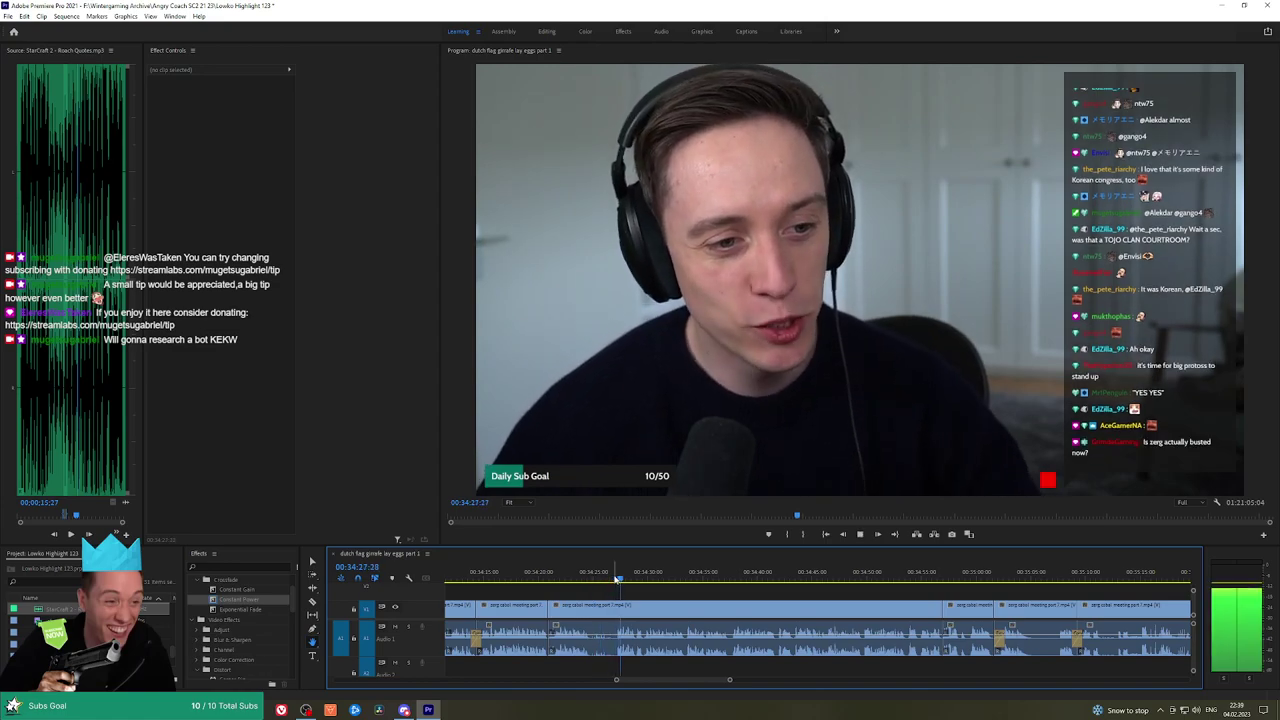
pyautogui.moveTo(782, 595); pyautogui.dragTo(757, 595)
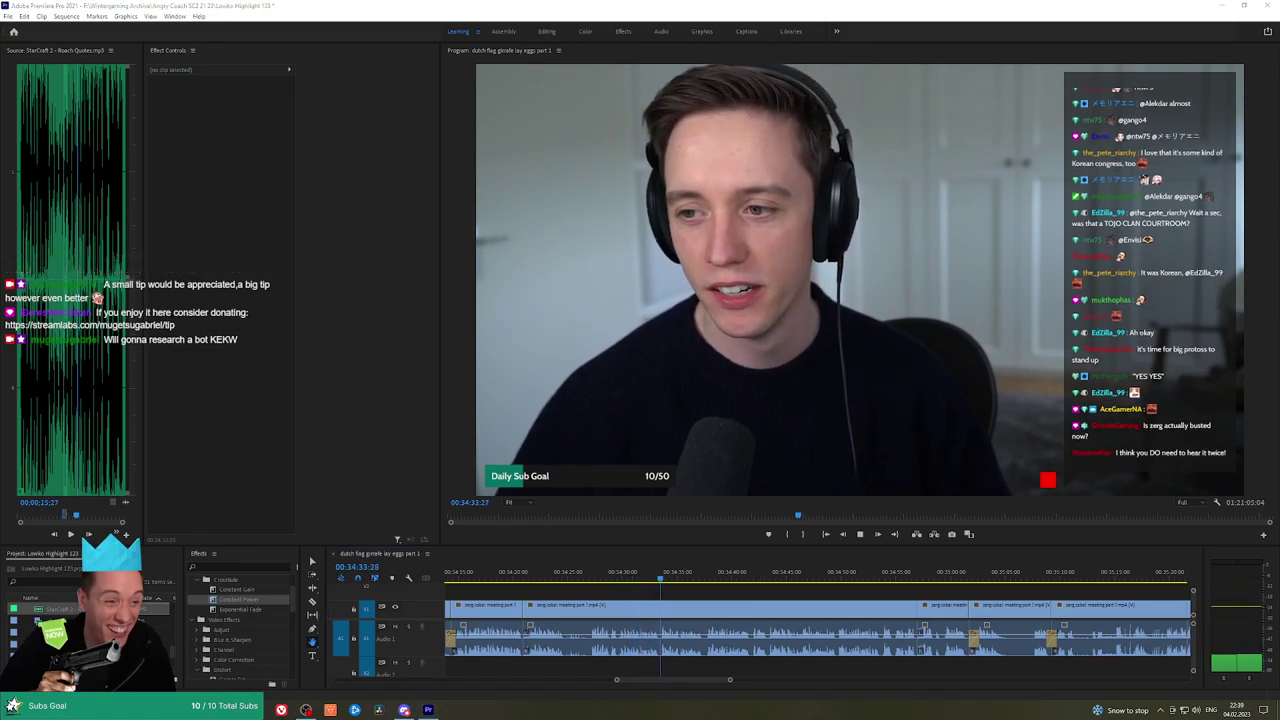
pyautogui.scroll(-3, 730, 589)
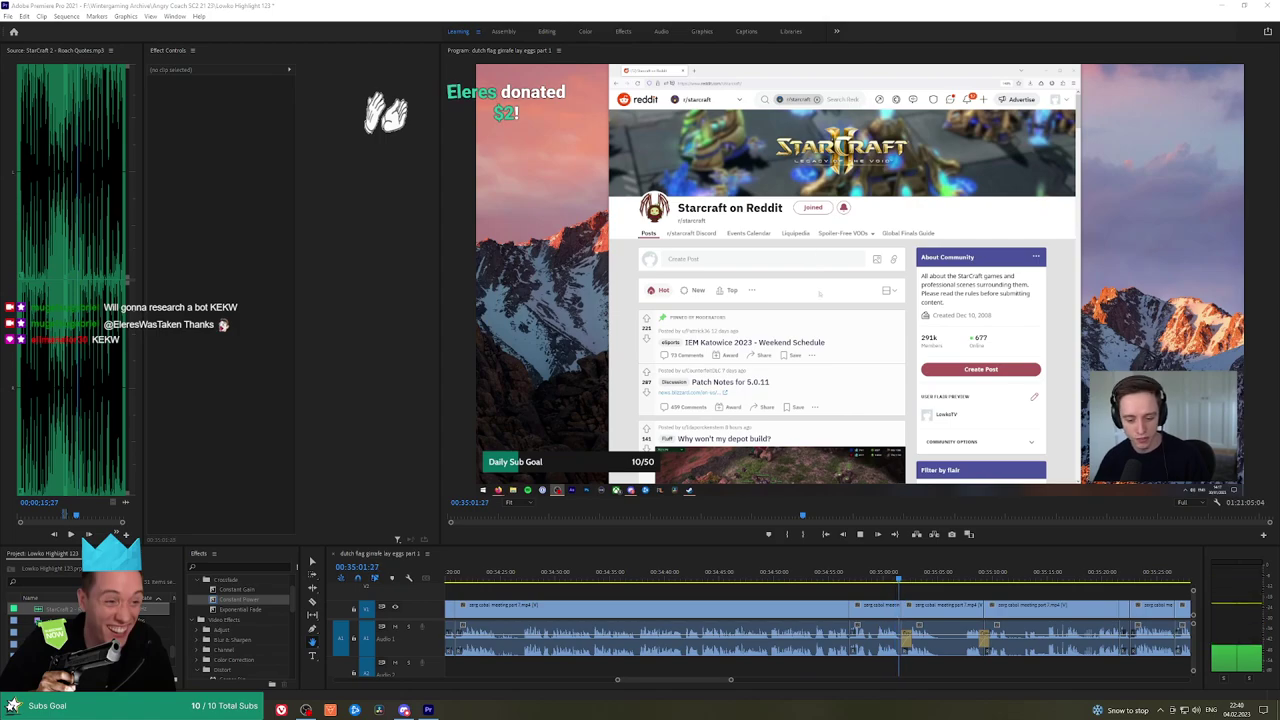
# Review the sequence from about 00:35:01 to 00:35:48, checking the depot video, the Zerg player post and the wallpaper scene
pyautogui.moveTo(953, 584); pyautogui.dragTo(739, 586)
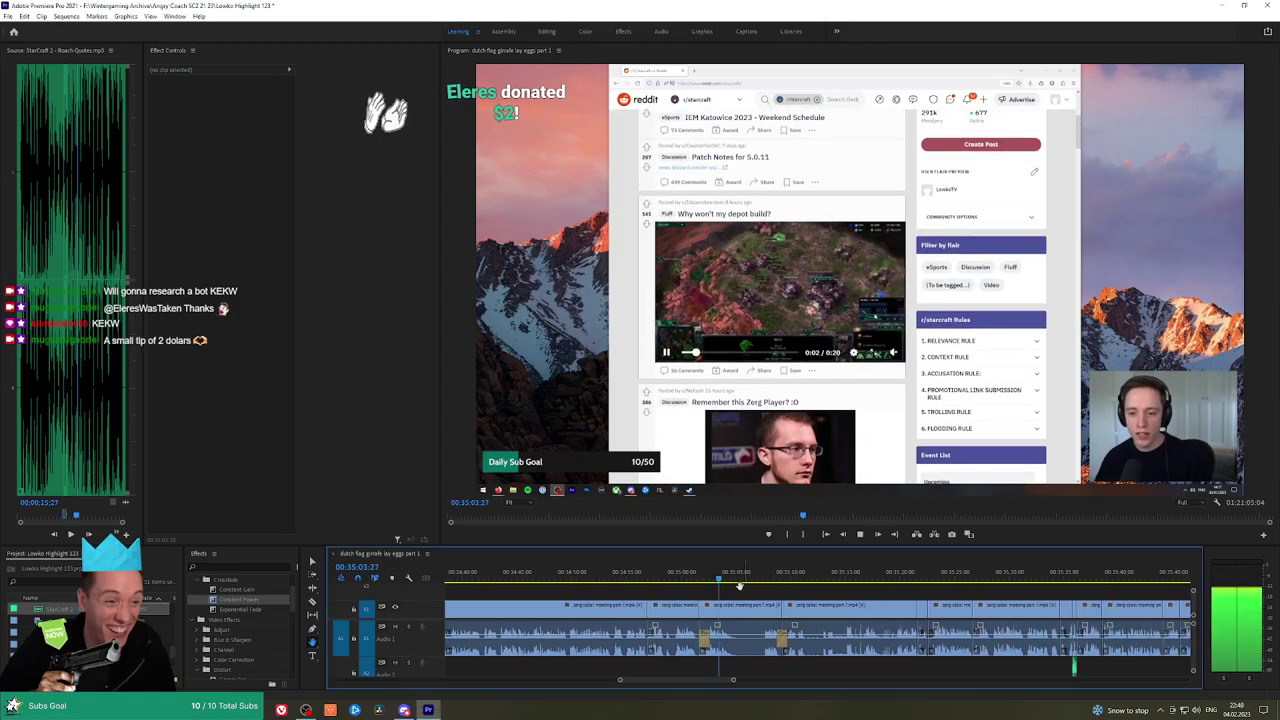
pyautogui.scroll(-2, 710, 585)
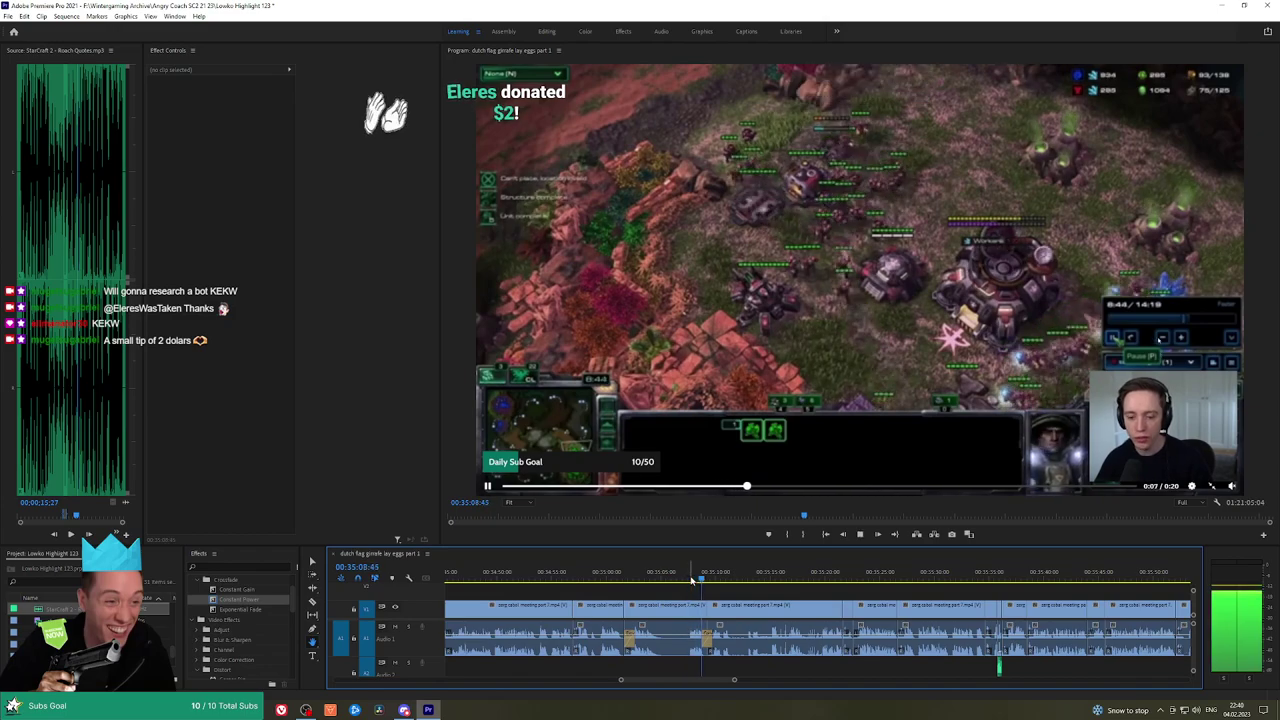
pyautogui.scroll(-2, 760, 598)
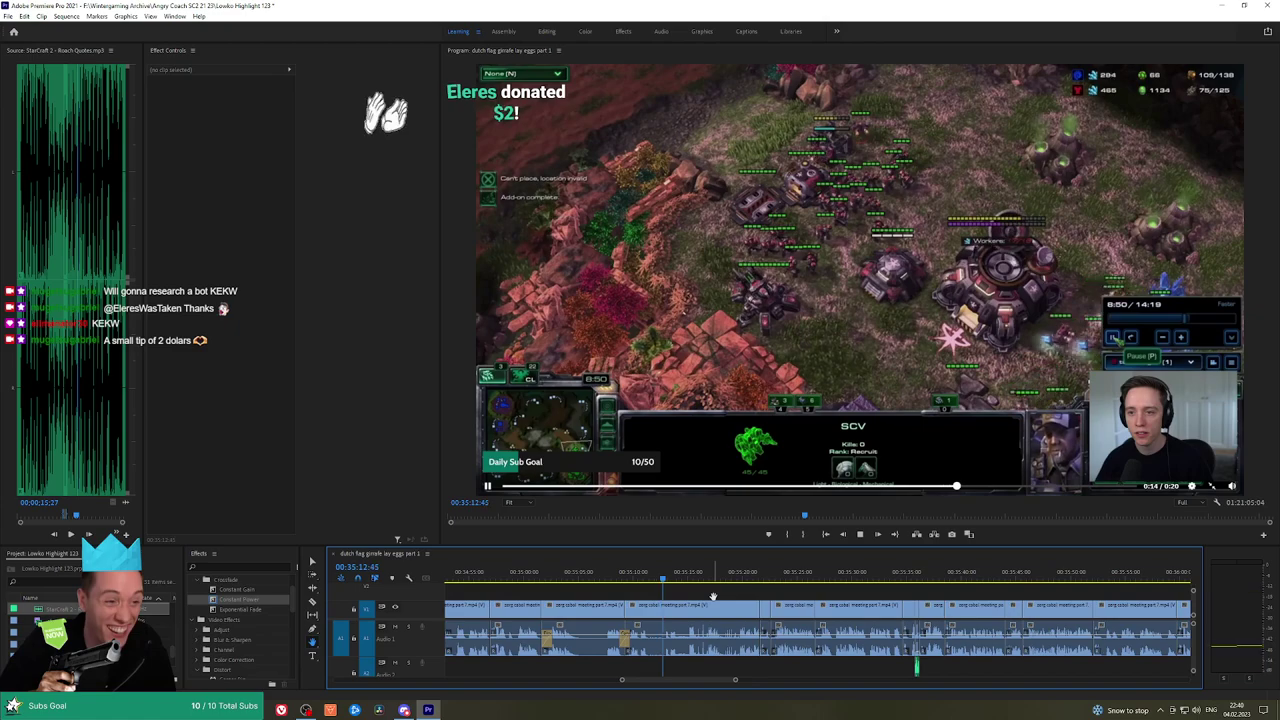
pyautogui.scroll(-2, 728, 598)
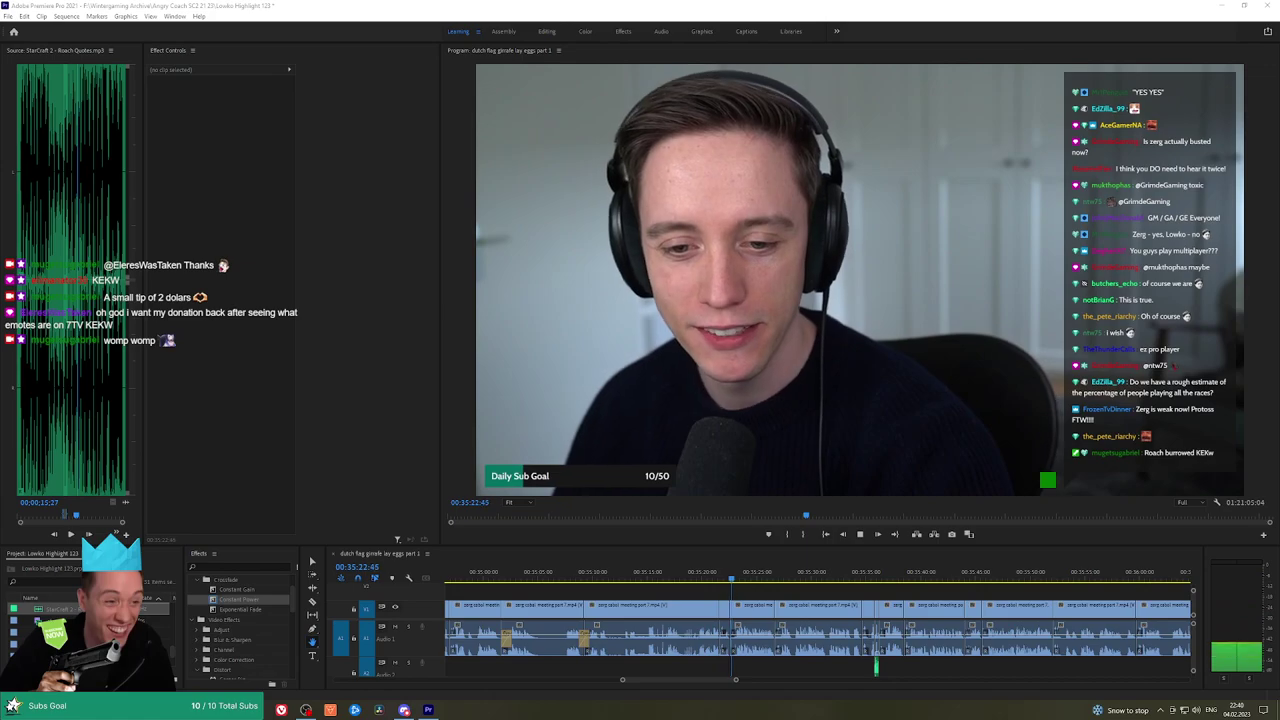
pyautogui.scroll(-2, 790, 590)
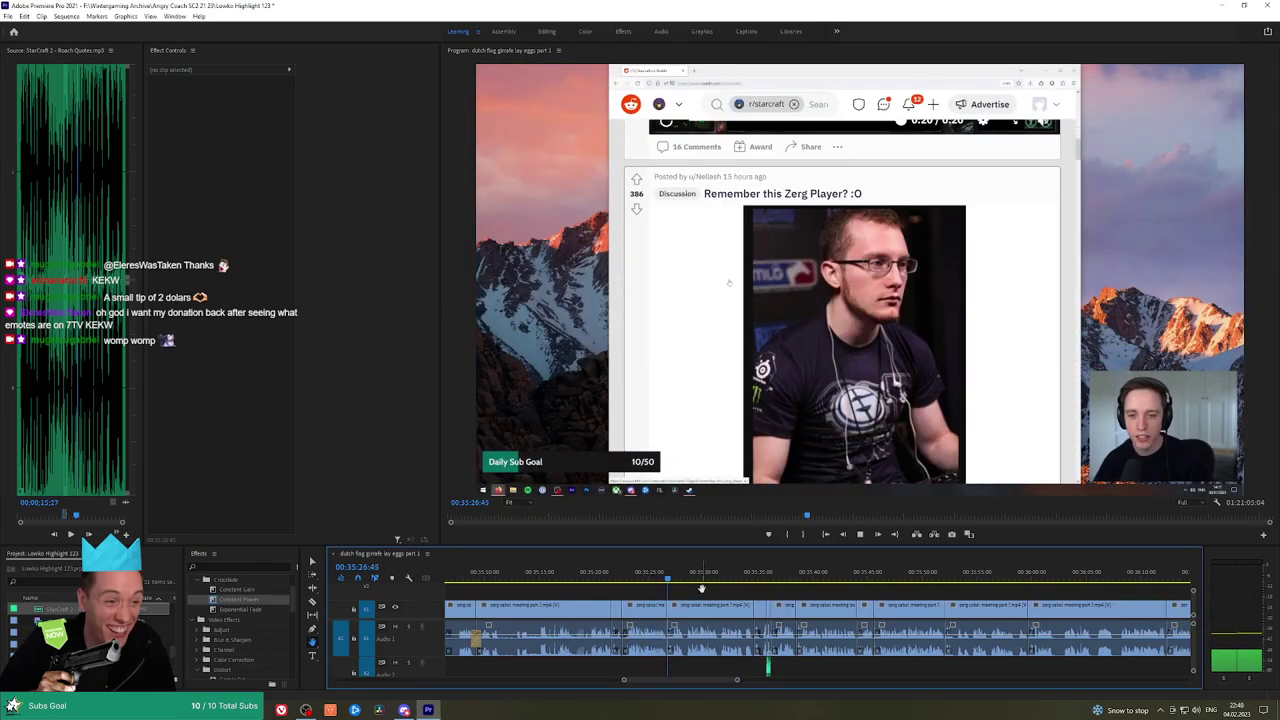
pyautogui.scroll(-2, 752, 596)
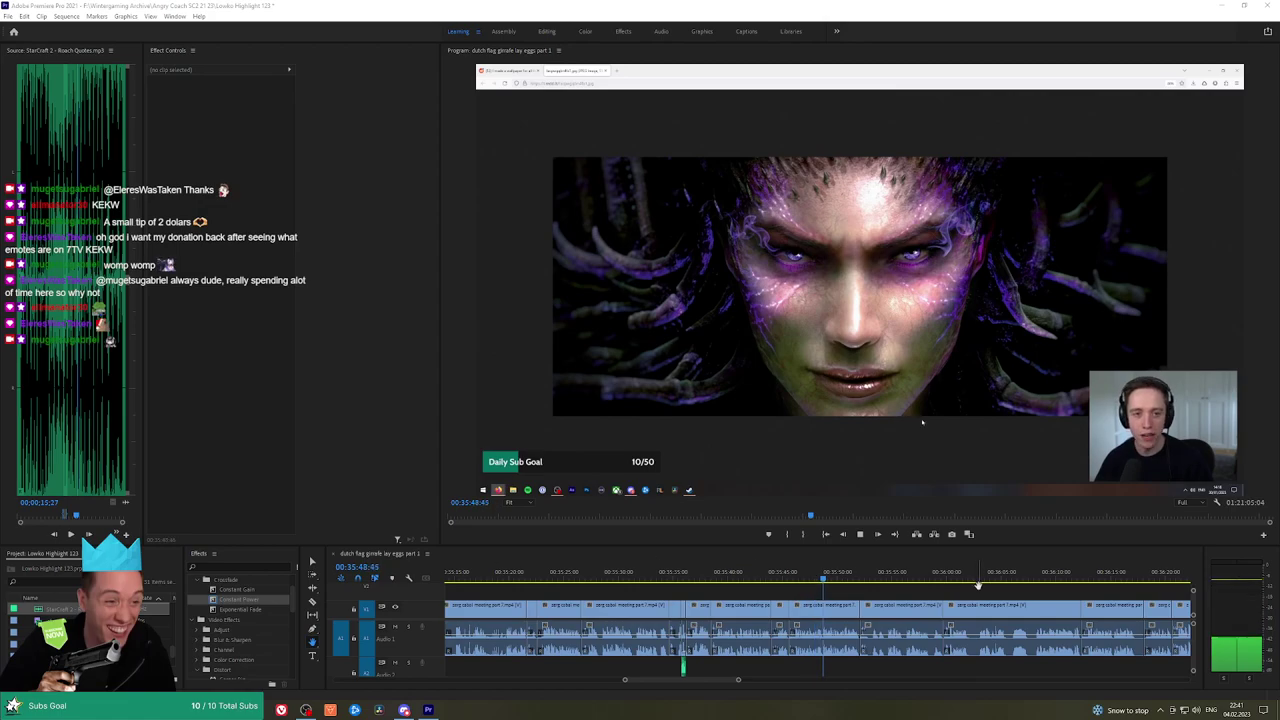
# Review the sequence from about 00:35:48 to 00:35:54, checking the passage from the Zerg wallpaper to its Reddit comments
pyautogui.moveTo(857, 600); pyautogui.dragTo(682, 583)
pyautogui.scroll(-1, 686, 586)
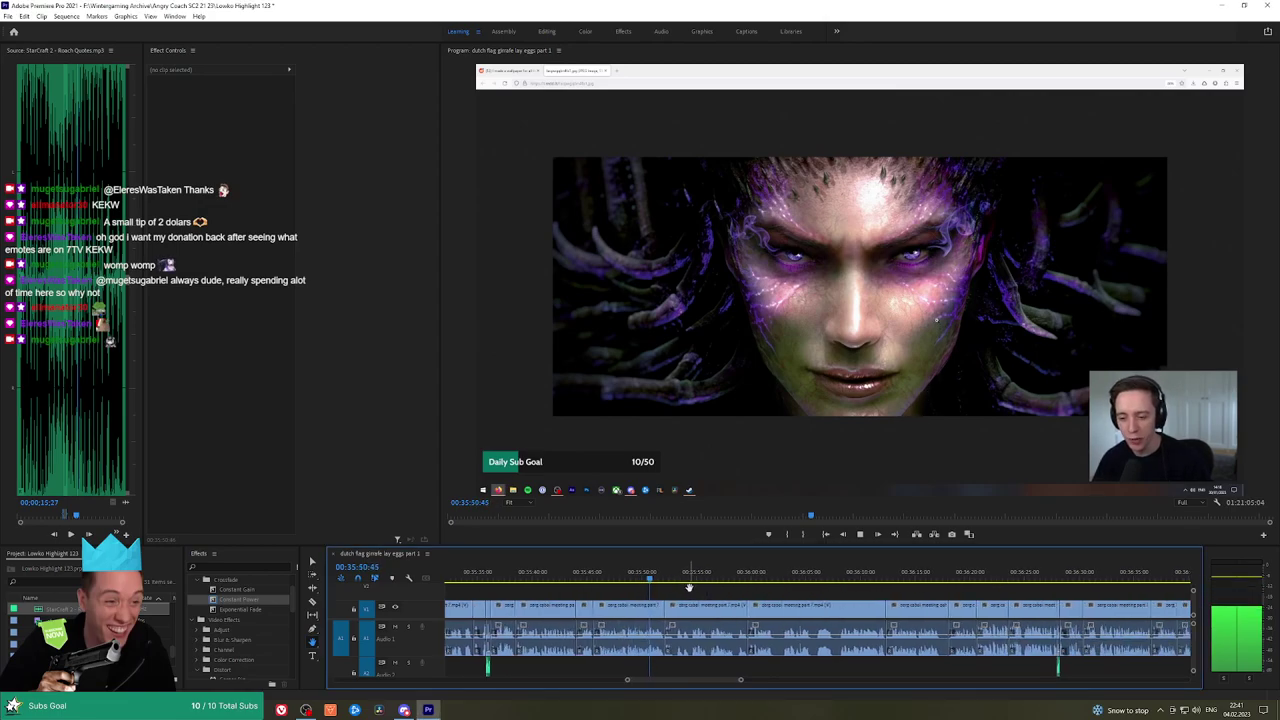
pyautogui.scroll(-3, 689, 587)
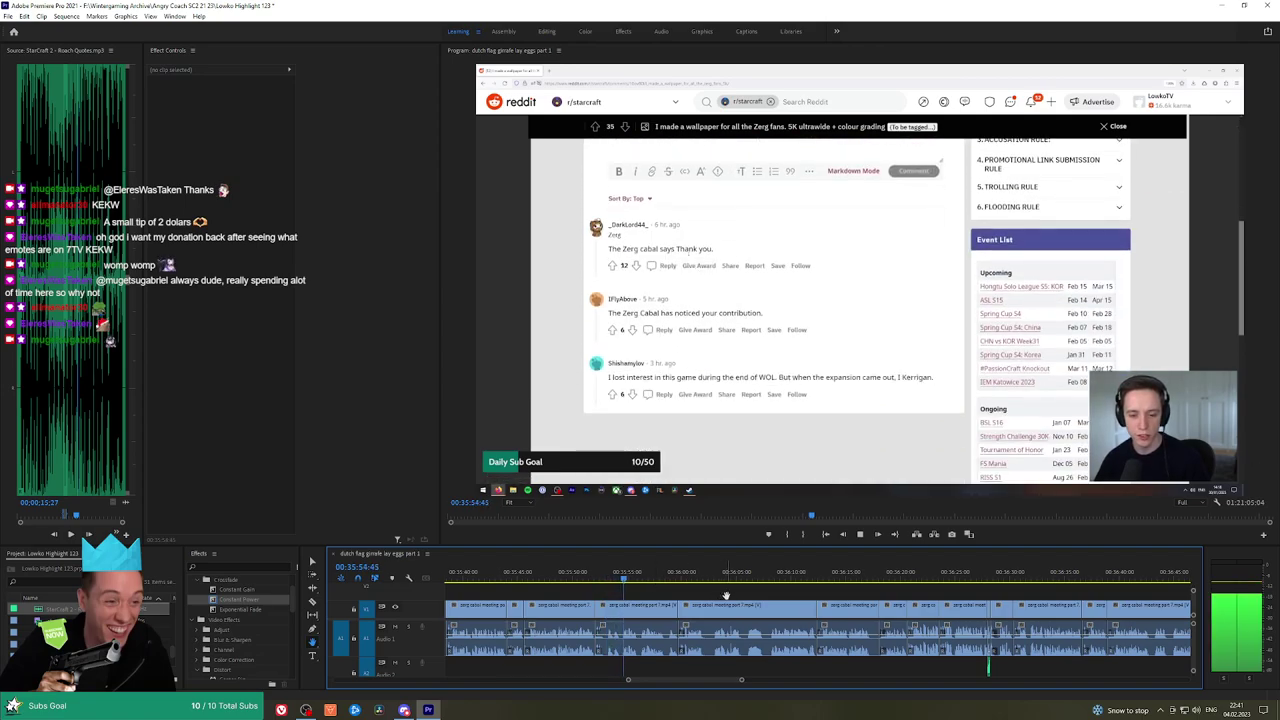
# Review the sequence from about 00:35:54 to 00:36:24, checking the Zerg Cabal poster scenes partly in an enlarged preview
pyautogui.scroll(-3, 632, 590)
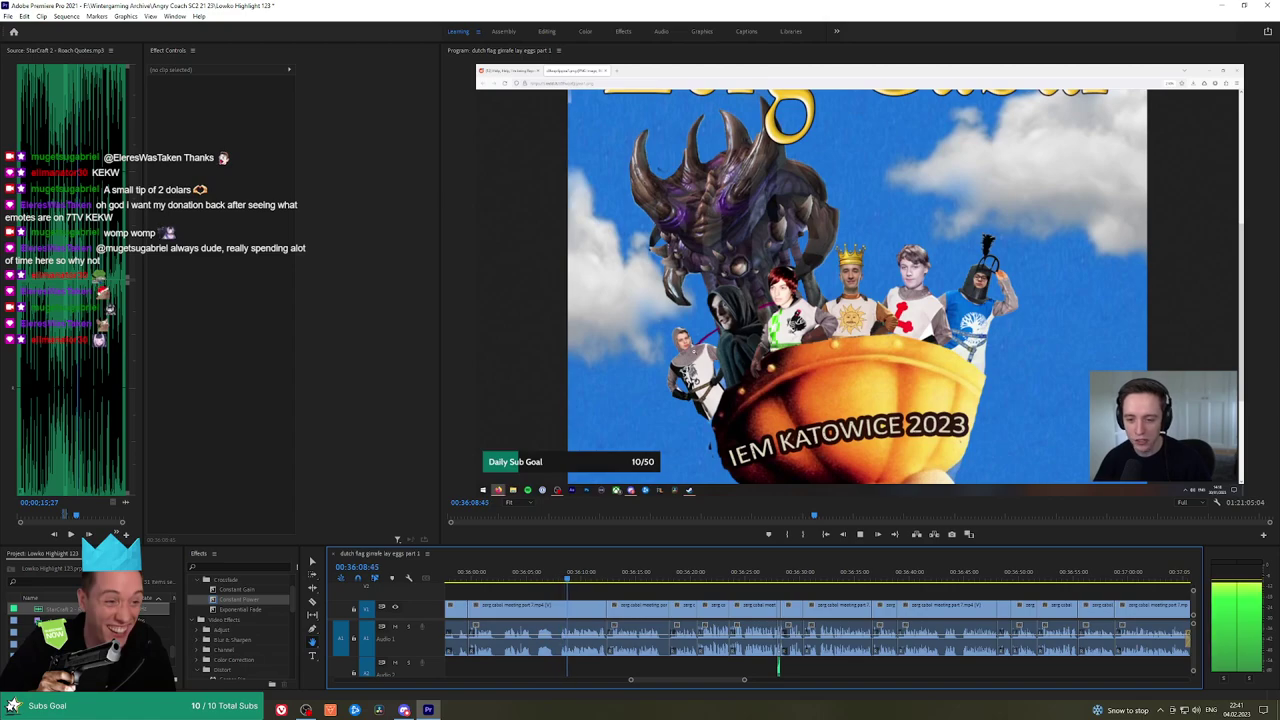
pyautogui.moveTo(655, 593); pyautogui.dragTo(580, 586)
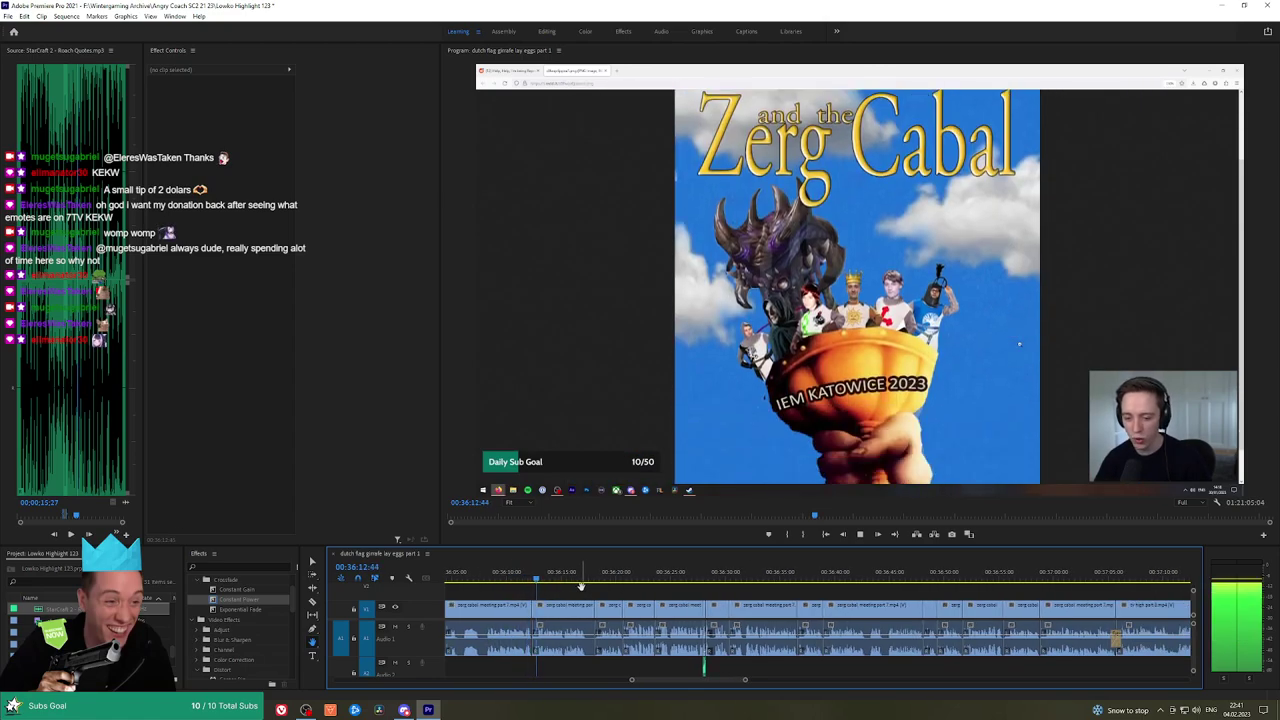
pyautogui.moveTo(658, 596); pyautogui.dragTo(602, 586)
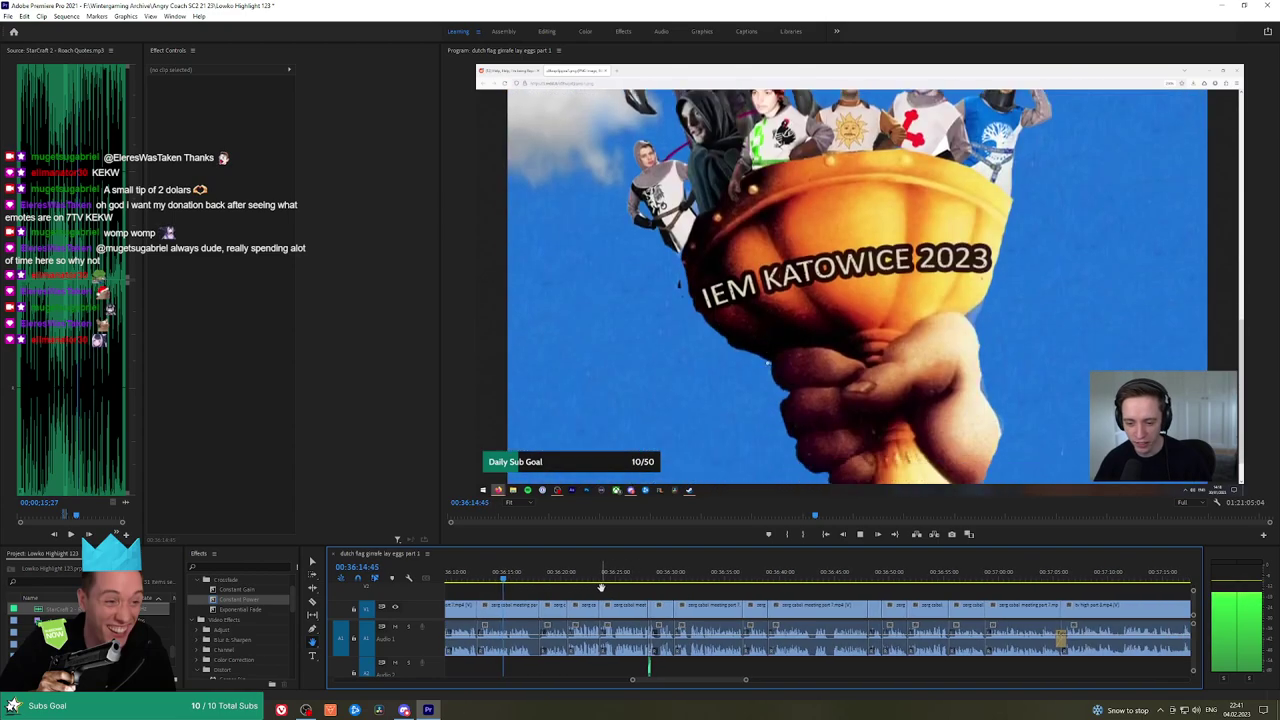
pyautogui.press('`')
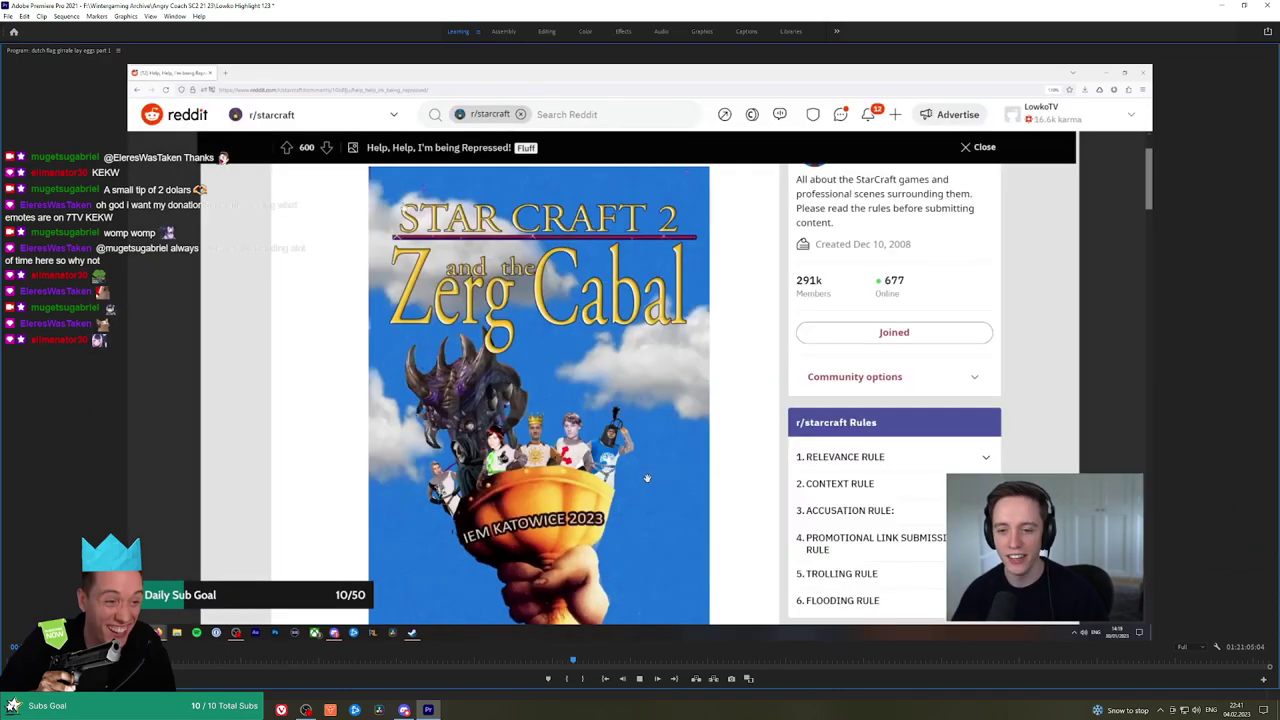
pyautogui.press('`')
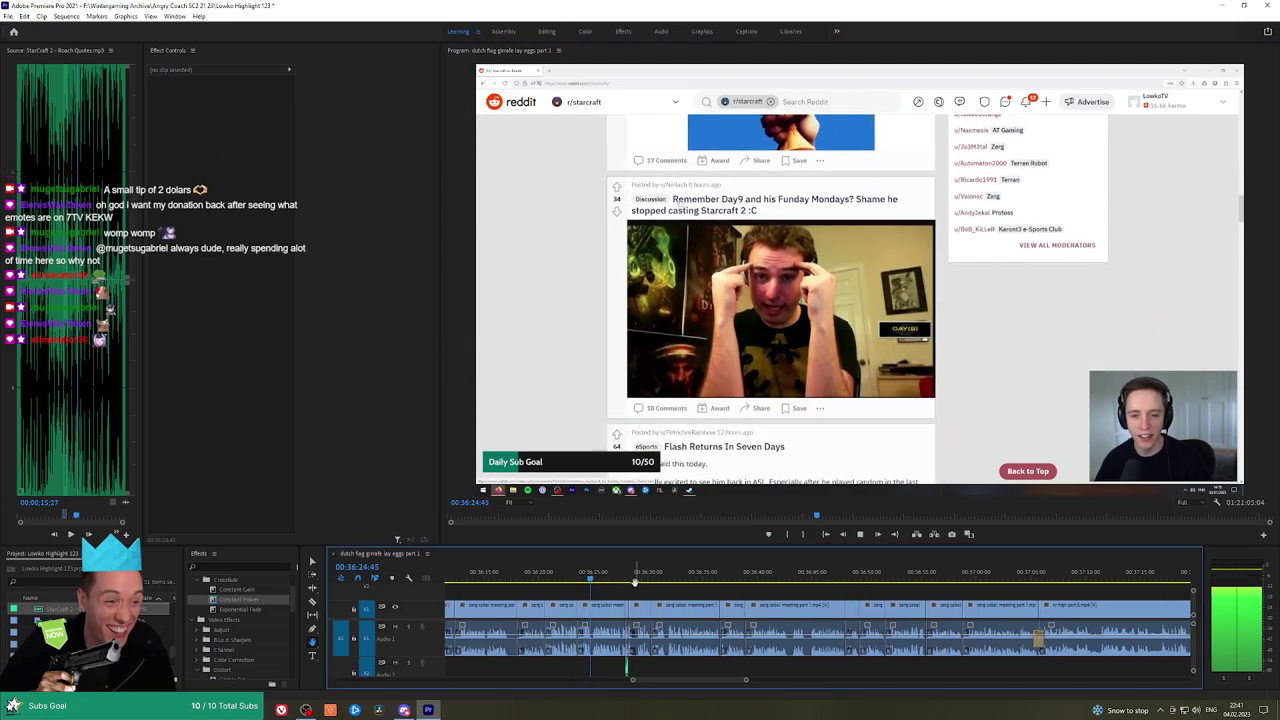
# Review the sequence from about 00:36:24 to 00:37:02, checking the cuts in the talk over the Day9 Funday Mondays post
pyautogui.moveTo(702, 593); pyautogui.dragTo(632, 588)
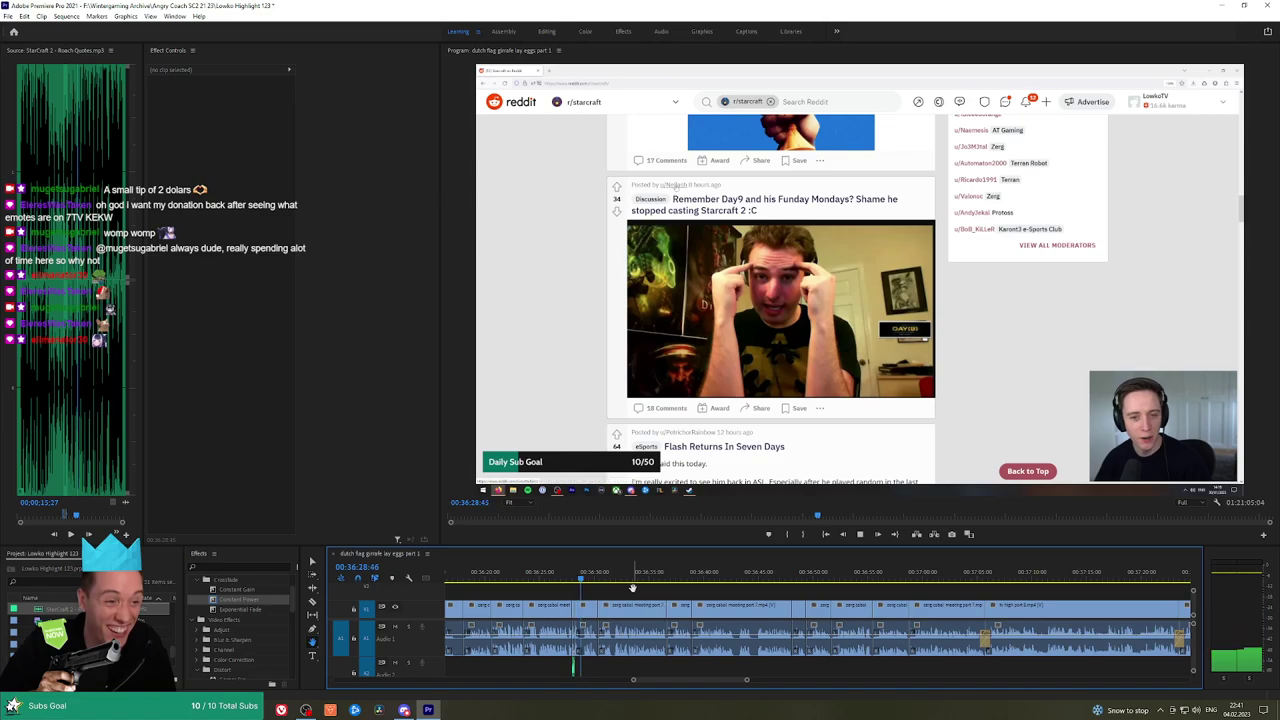
pyautogui.hscroll(2, 686, 598)
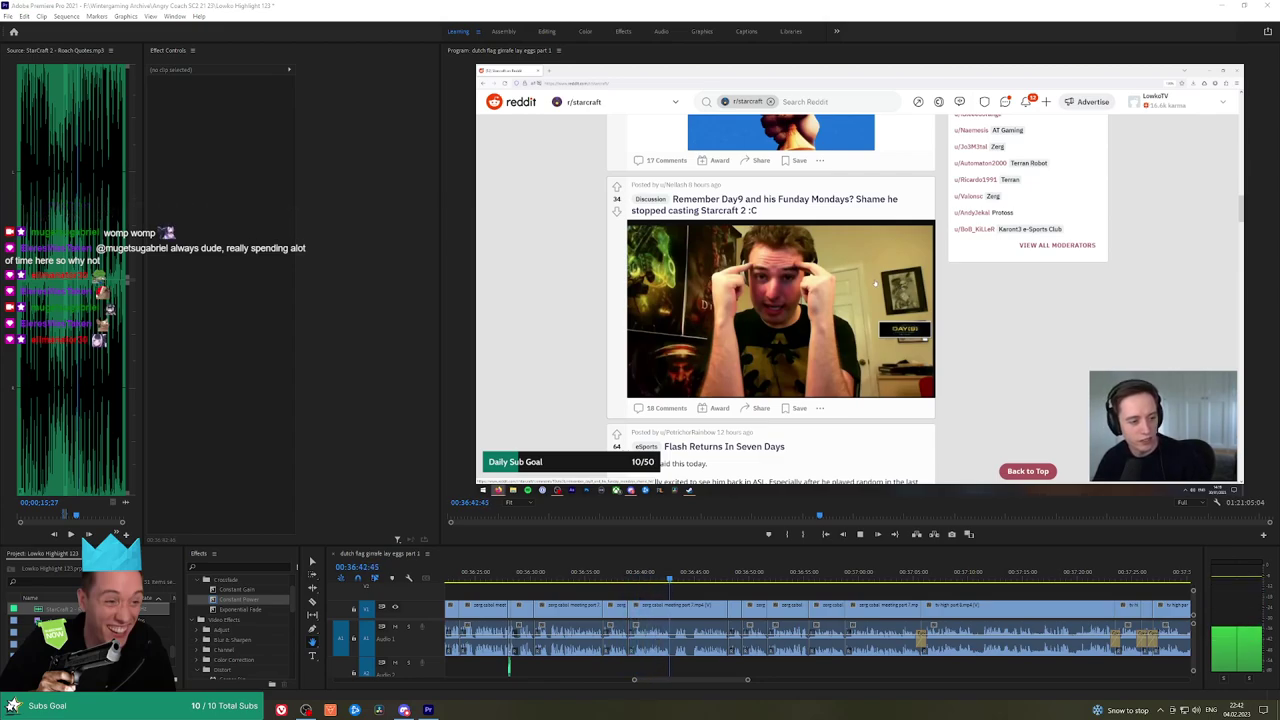
pyautogui.moveTo(732, 593); pyautogui.dragTo(722, 593)
pyautogui.scroll(-5, 722, 593)
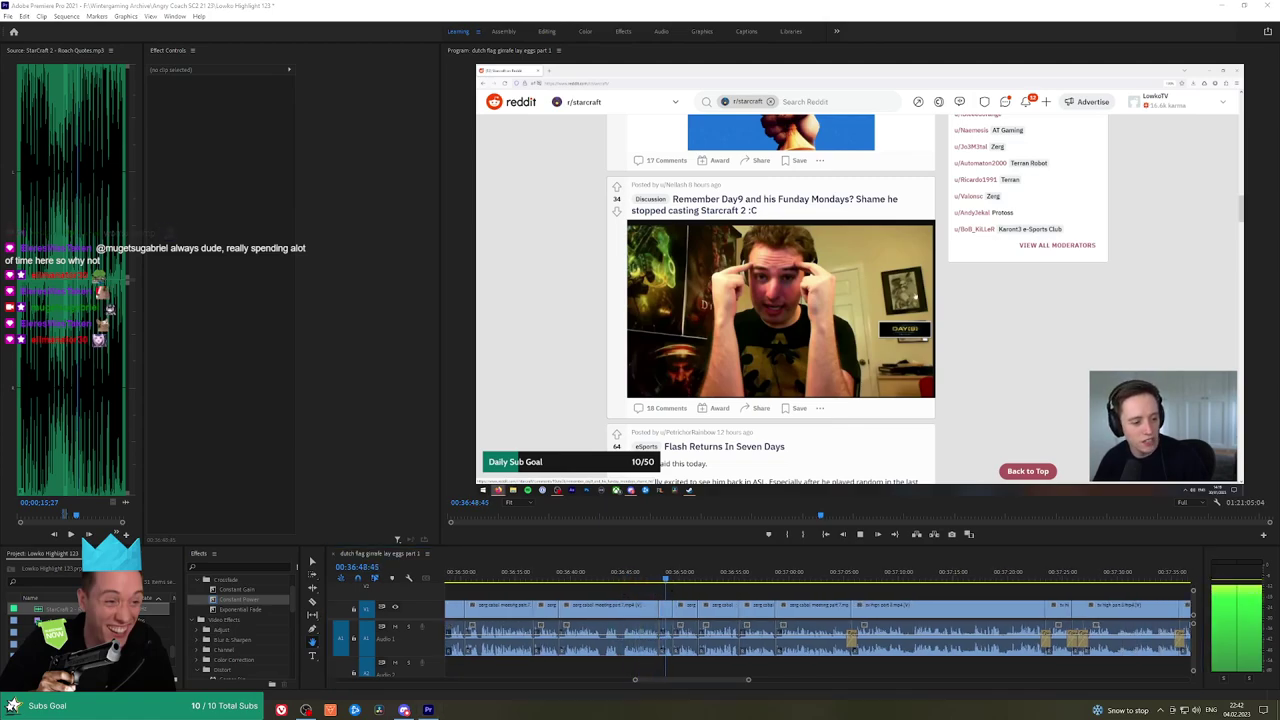
pyautogui.scroll(-8, 635, 585)
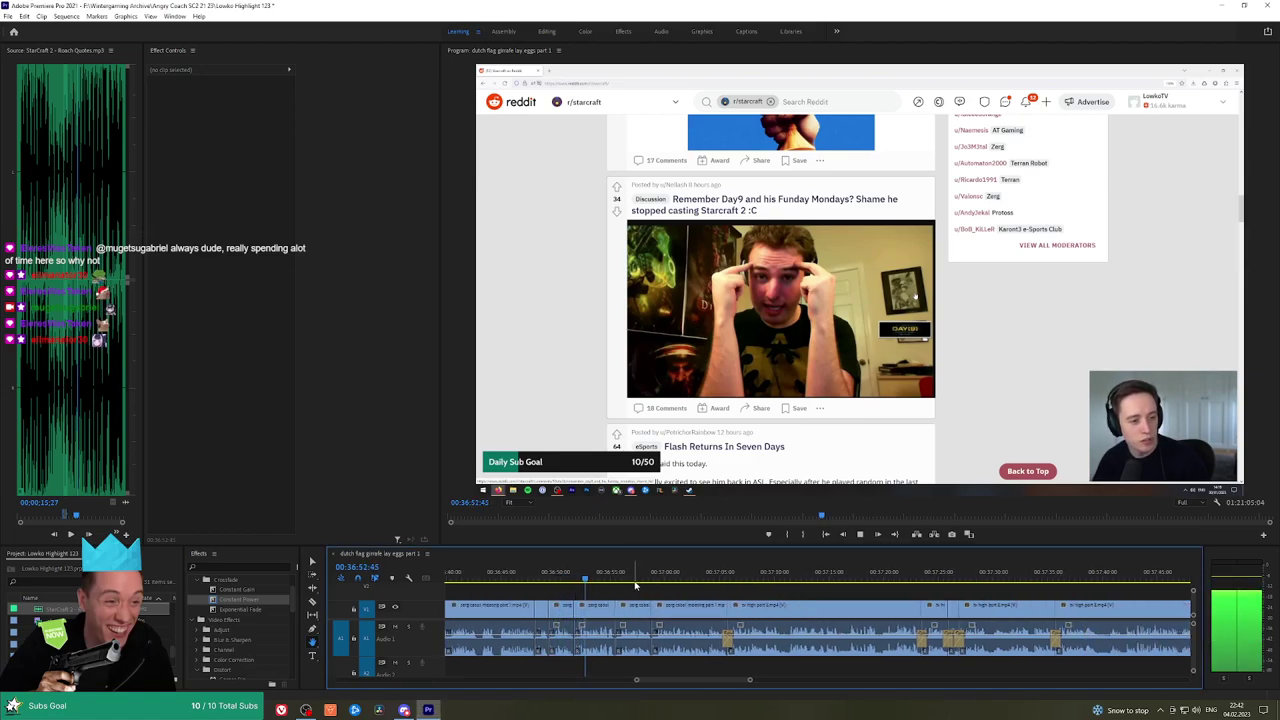
pyautogui.scroll(-2, 670, 588)
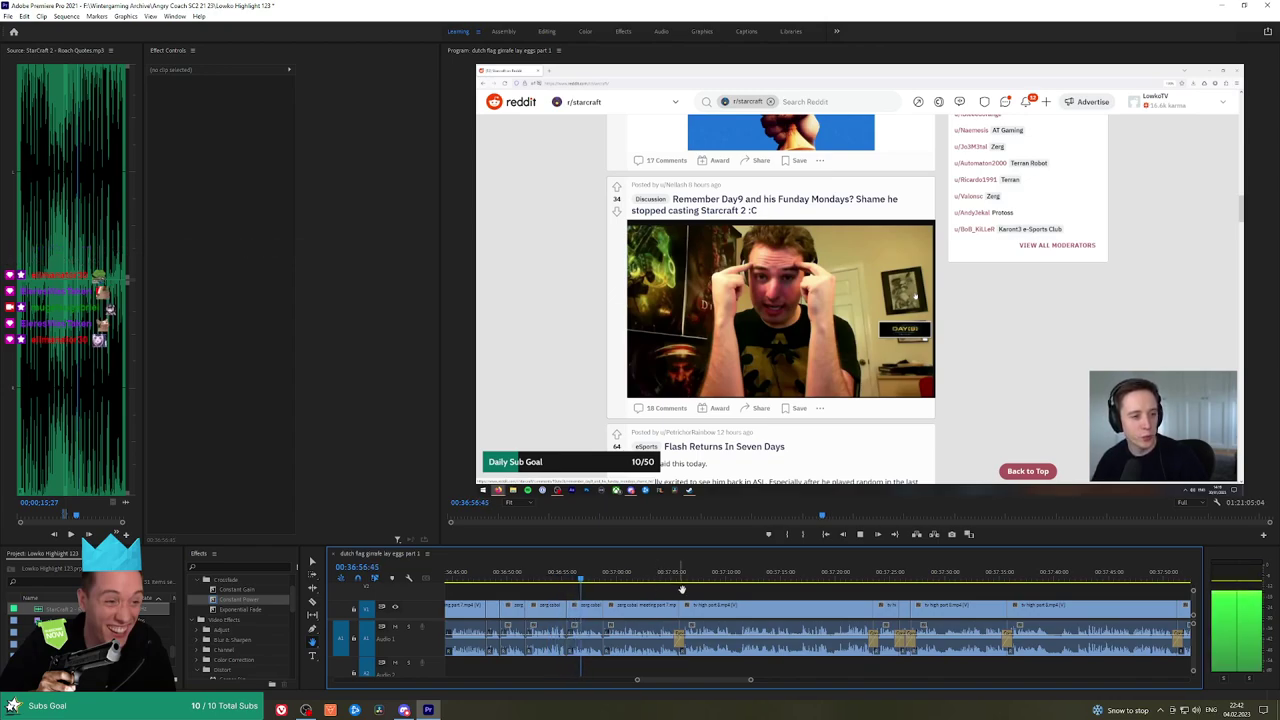
pyautogui.moveTo(682, 589); pyautogui.dragTo(631, 591)
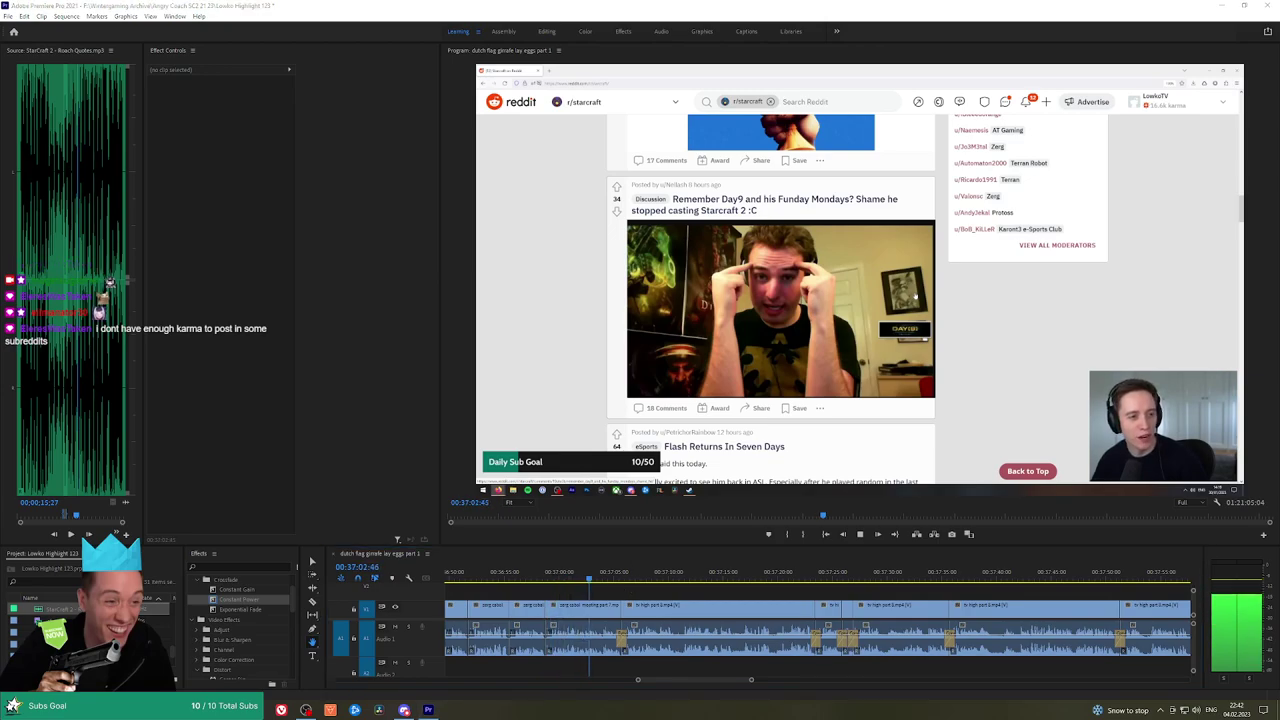
# Review the sequence from about 00:37:02 to 00:37:40, checking the cut from Reddit to the webcam talk and its audio transitions
pyautogui.moveTo(673, 594); pyautogui.dragTo(621, 591)
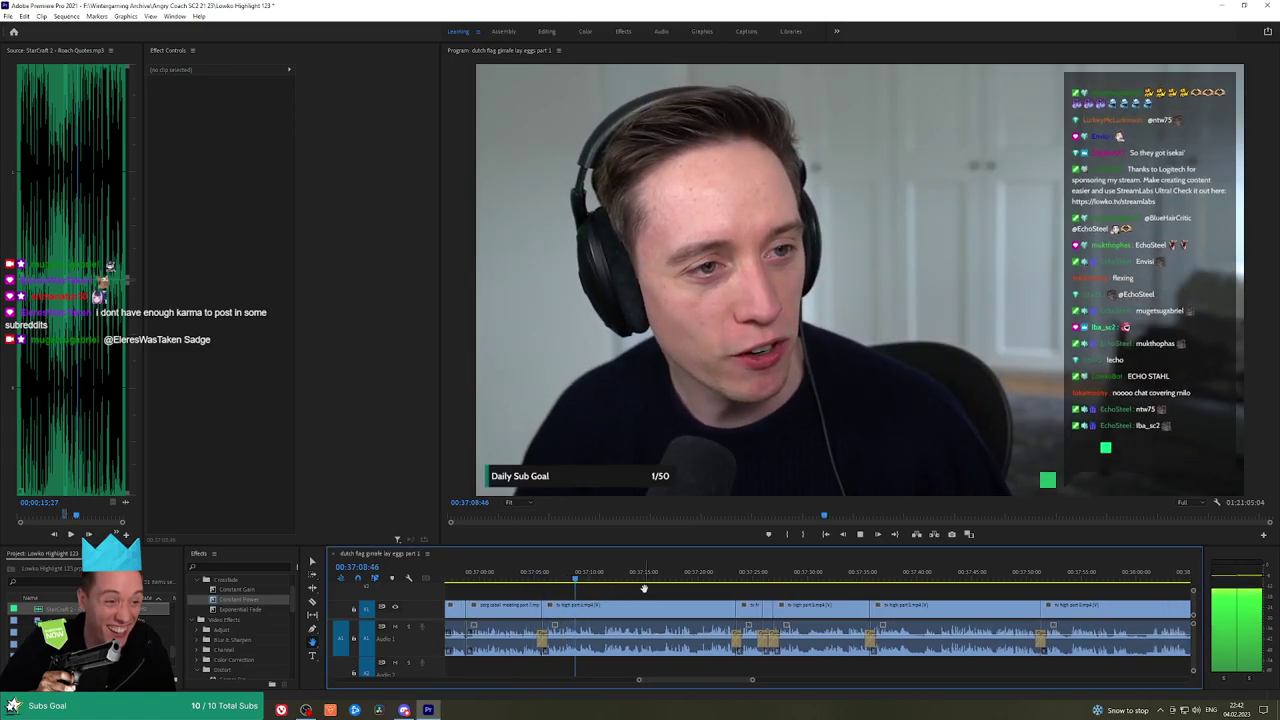
pyautogui.moveTo(656, 593); pyautogui.dragTo(611, 588)
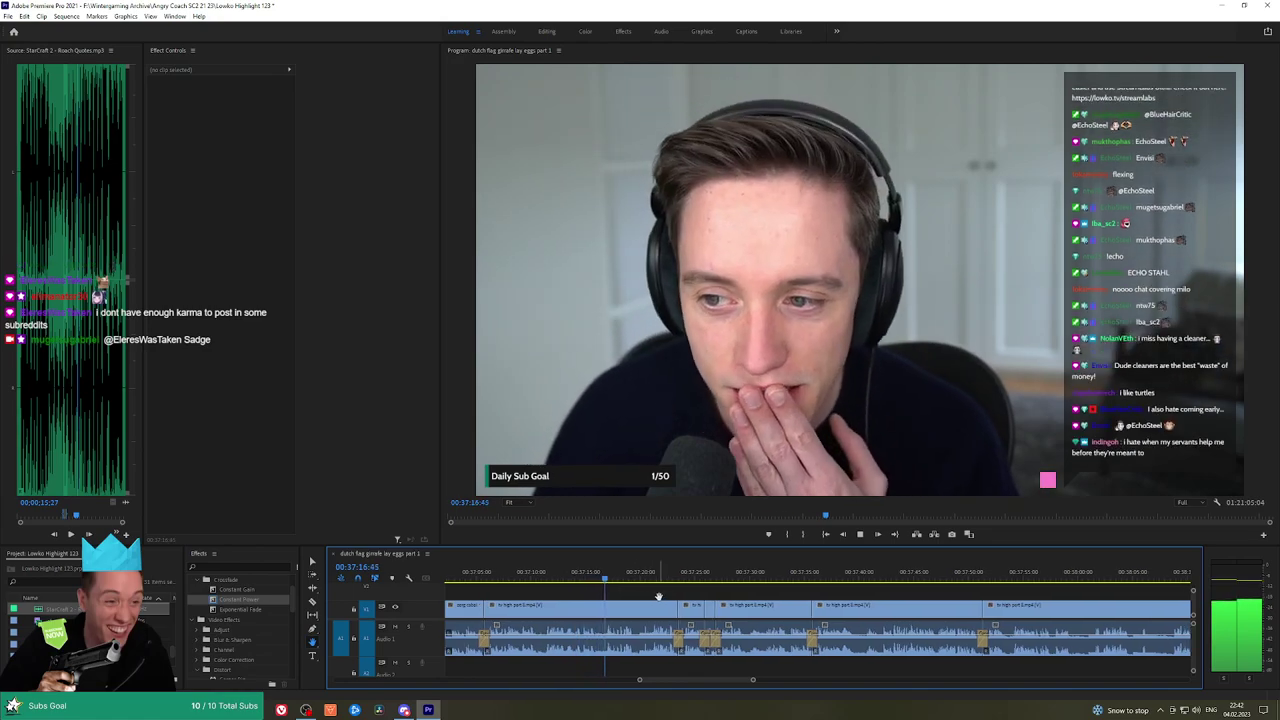
pyautogui.moveTo(686, 594); pyautogui.dragTo(637, 591)
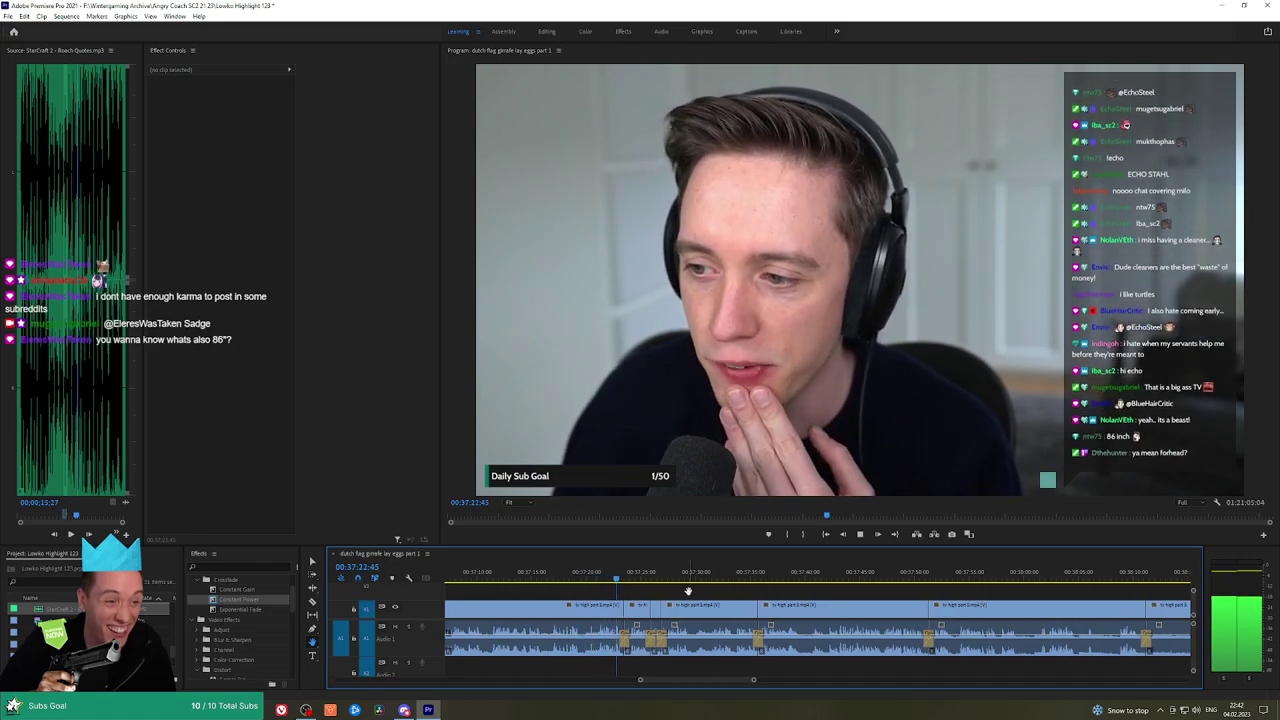
pyautogui.moveTo(722, 591); pyautogui.dragTo(664, 592)
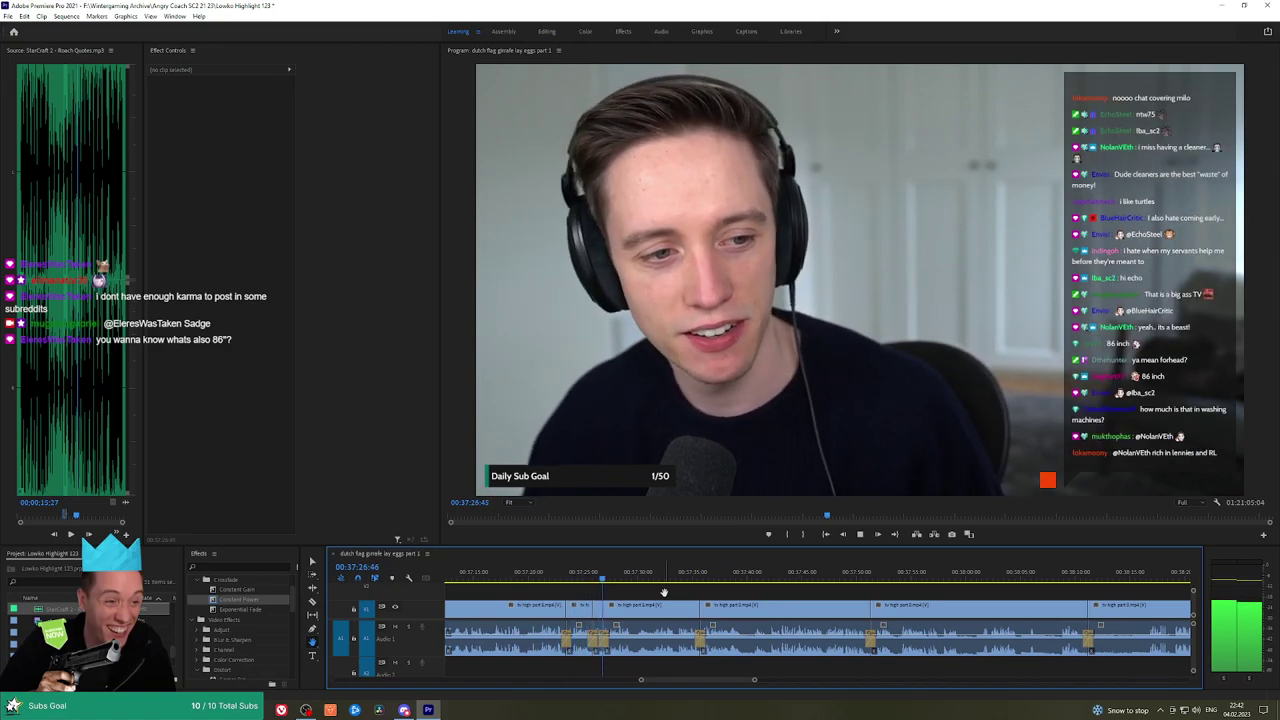
pyautogui.moveTo(714, 593); pyautogui.dragTo(671, 593)
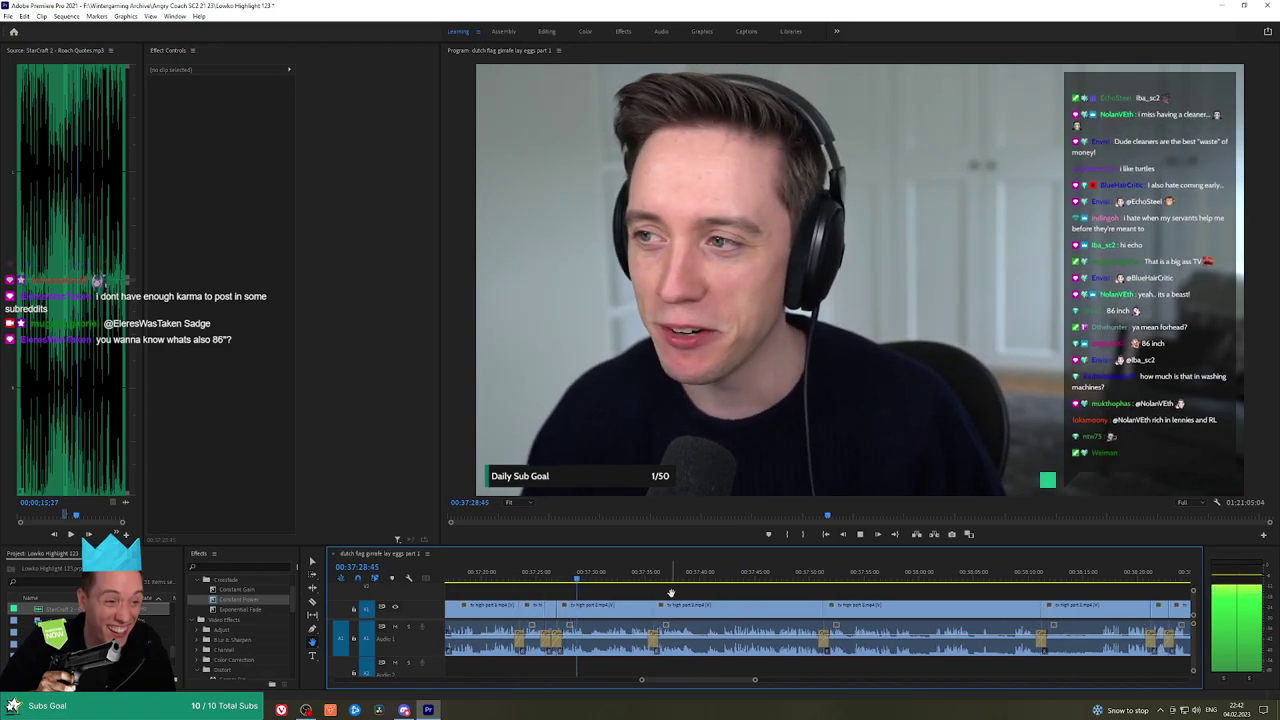
pyautogui.moveTo(712, 593); pyautogui.dragTo(627, 586)
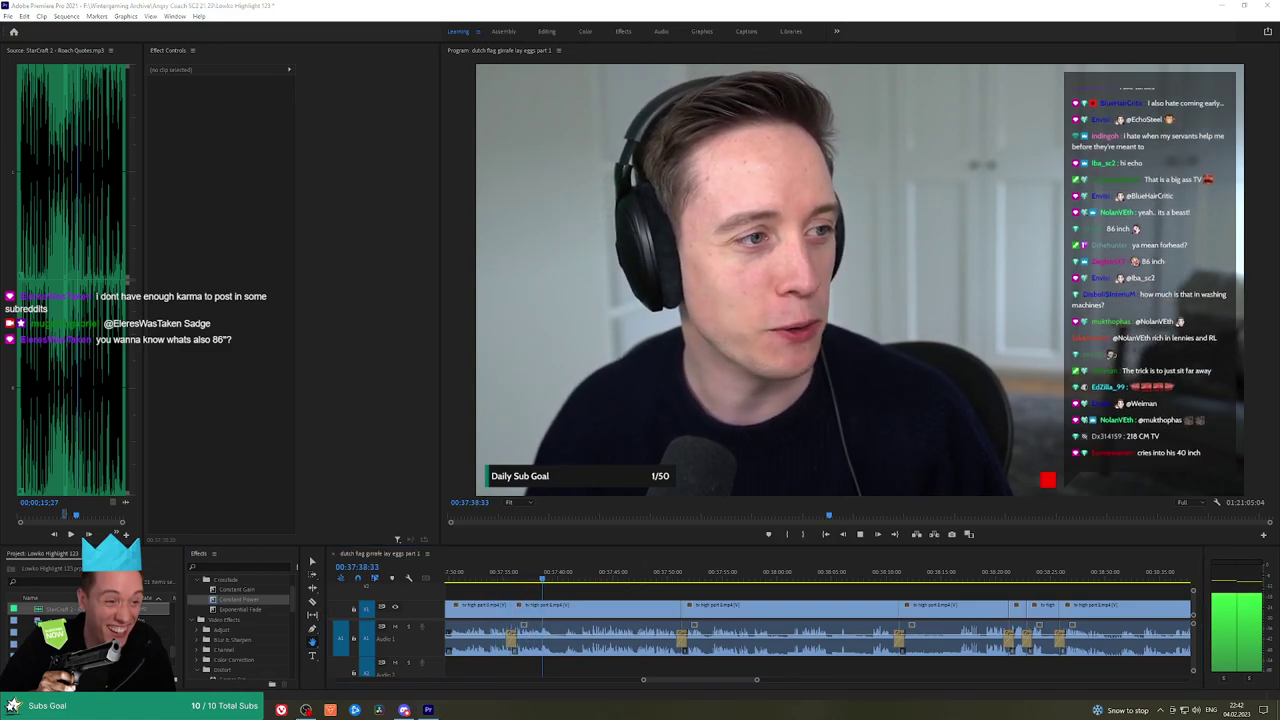
pyautogui.moveTo(615, 588); pyautogui.dragTo(603, 589)
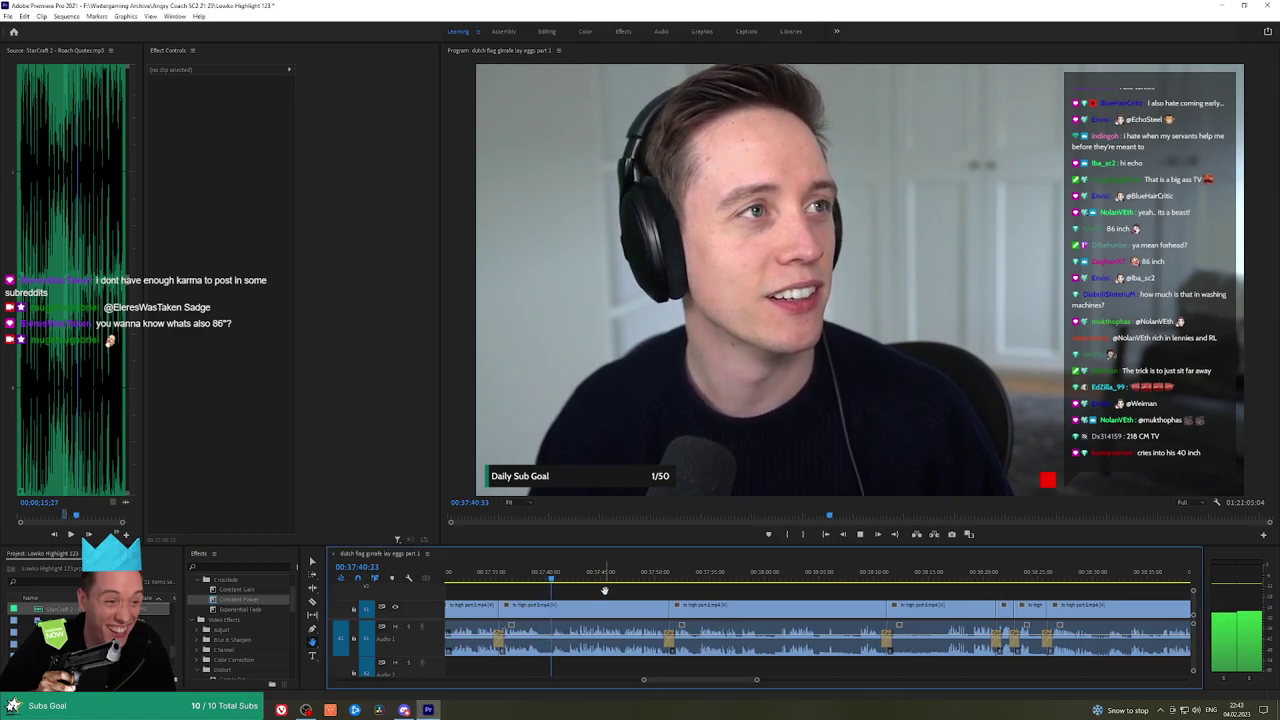
# Skip ahead through the webcam talk and review the 86-inch TV mounting video up to the webcam shot at about 00:38:36
pyautogui.click(575, 578)
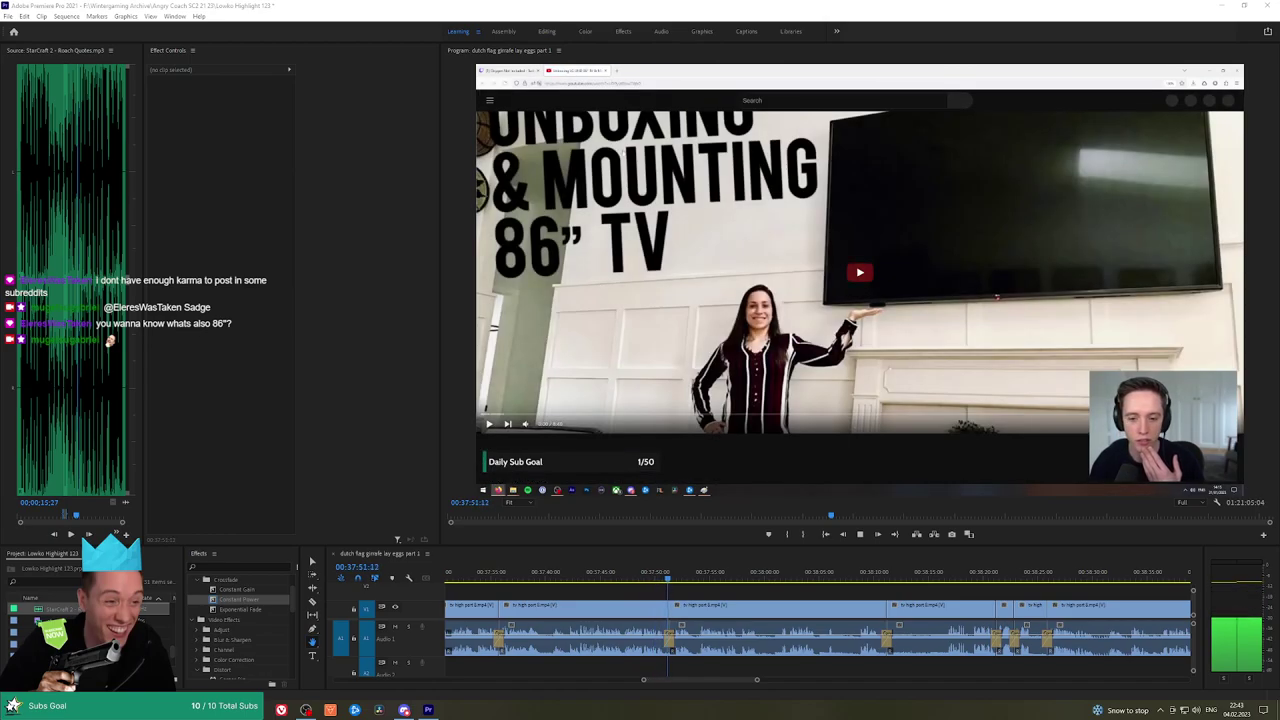
pyautogui.moveTo(747, 590); pyautogui.dragTo(697, 584)
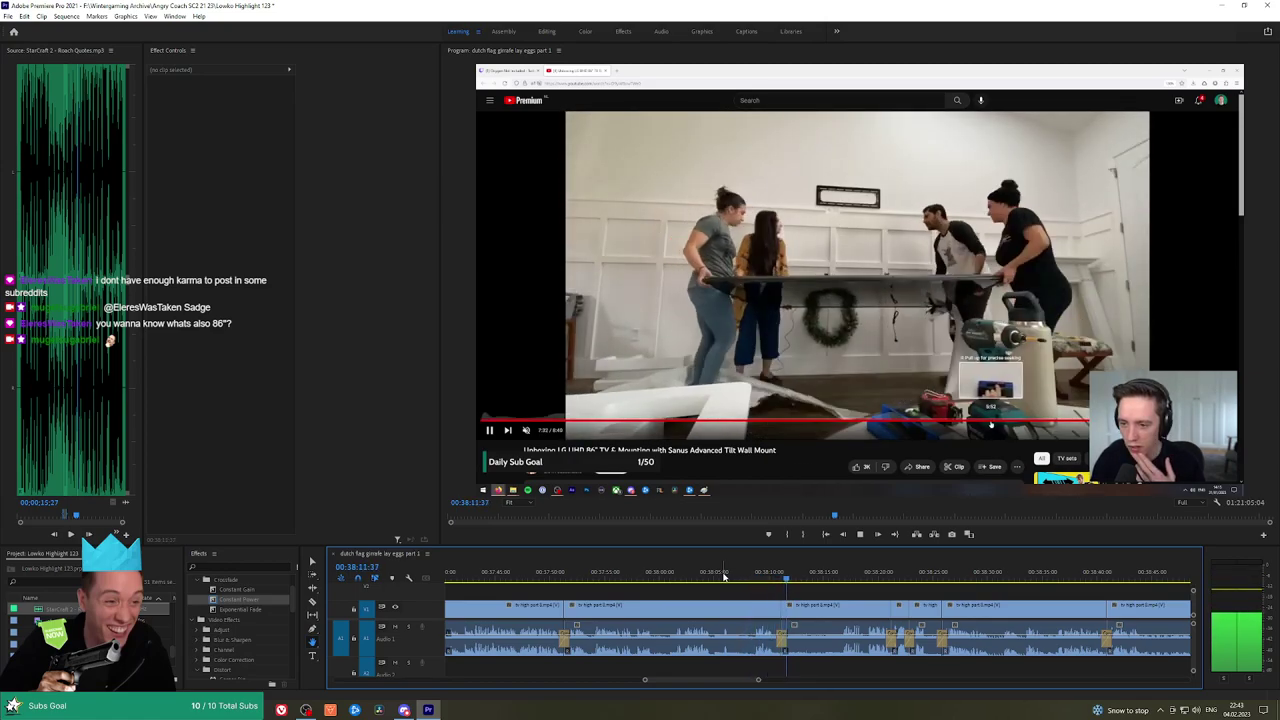
pyautogui.moveTo(859, 593); pyautogui.dragTo(784, 588)
pyautogui.click(779, 579)
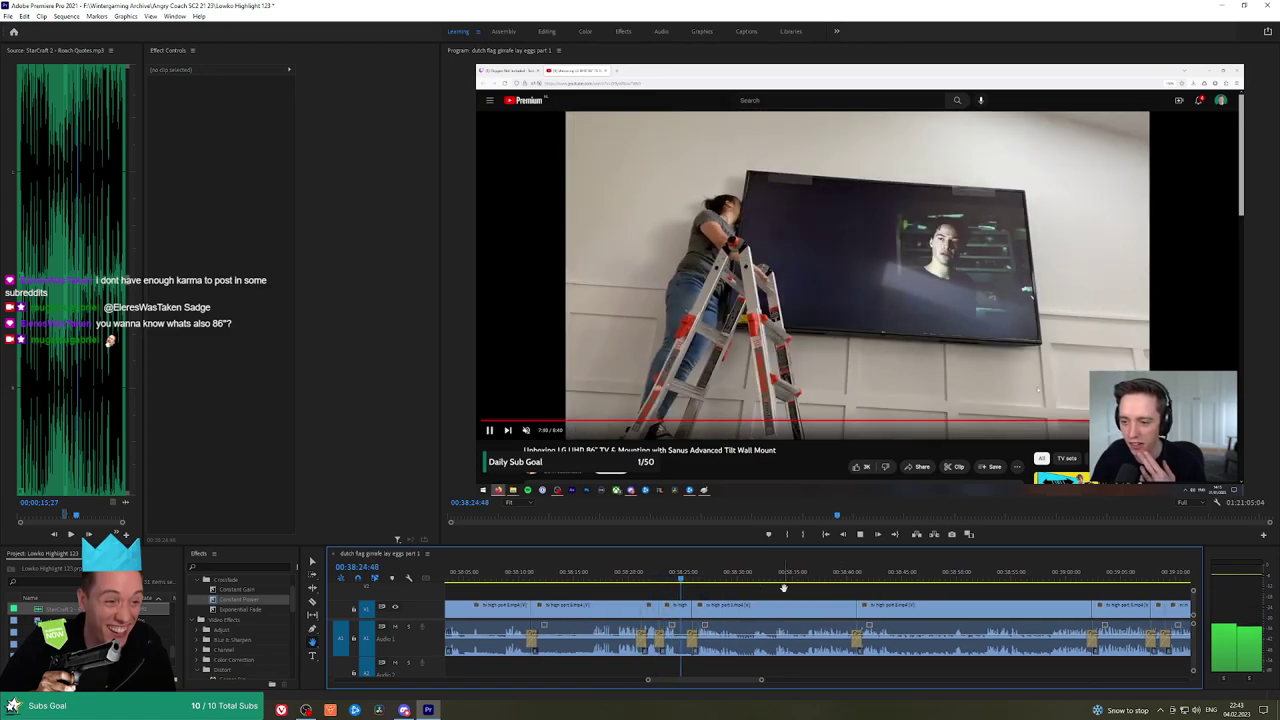
pyautogui.moveTo(783, 588); pyautogui.dragTo(727, 588)
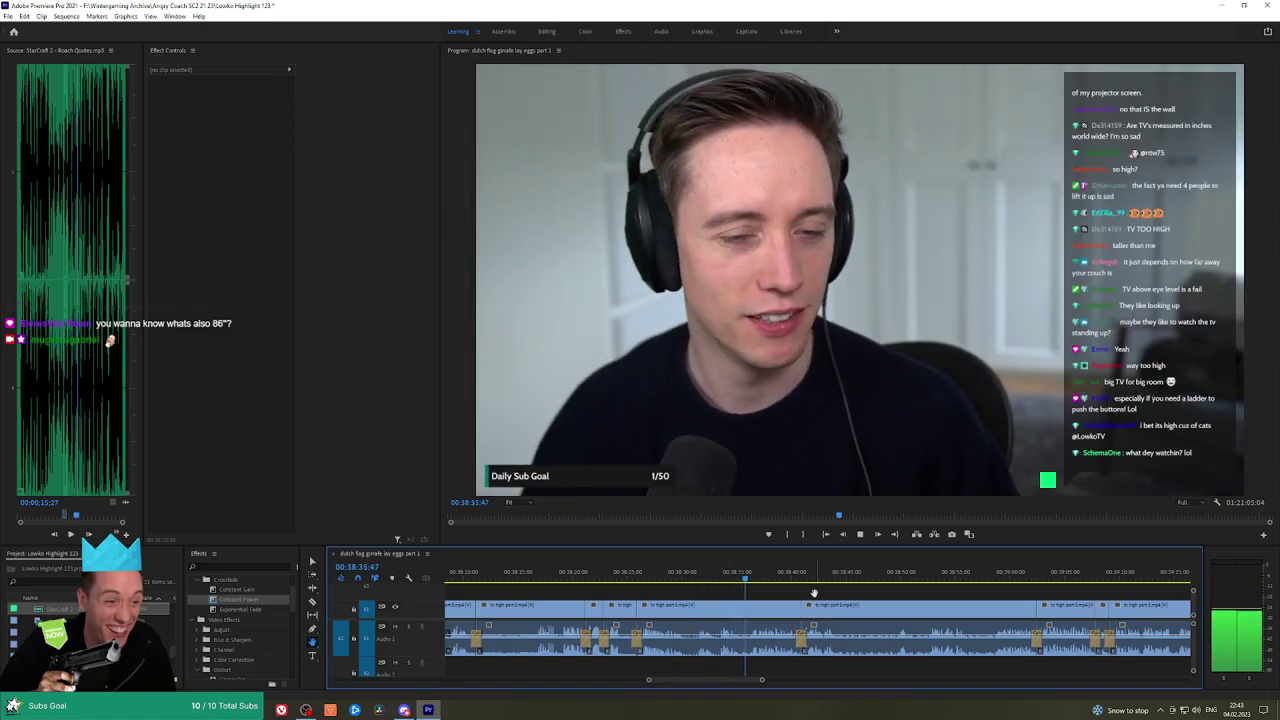
pyautogui.moveTo(811, 594); pyautogui.dragTo(756, 589)
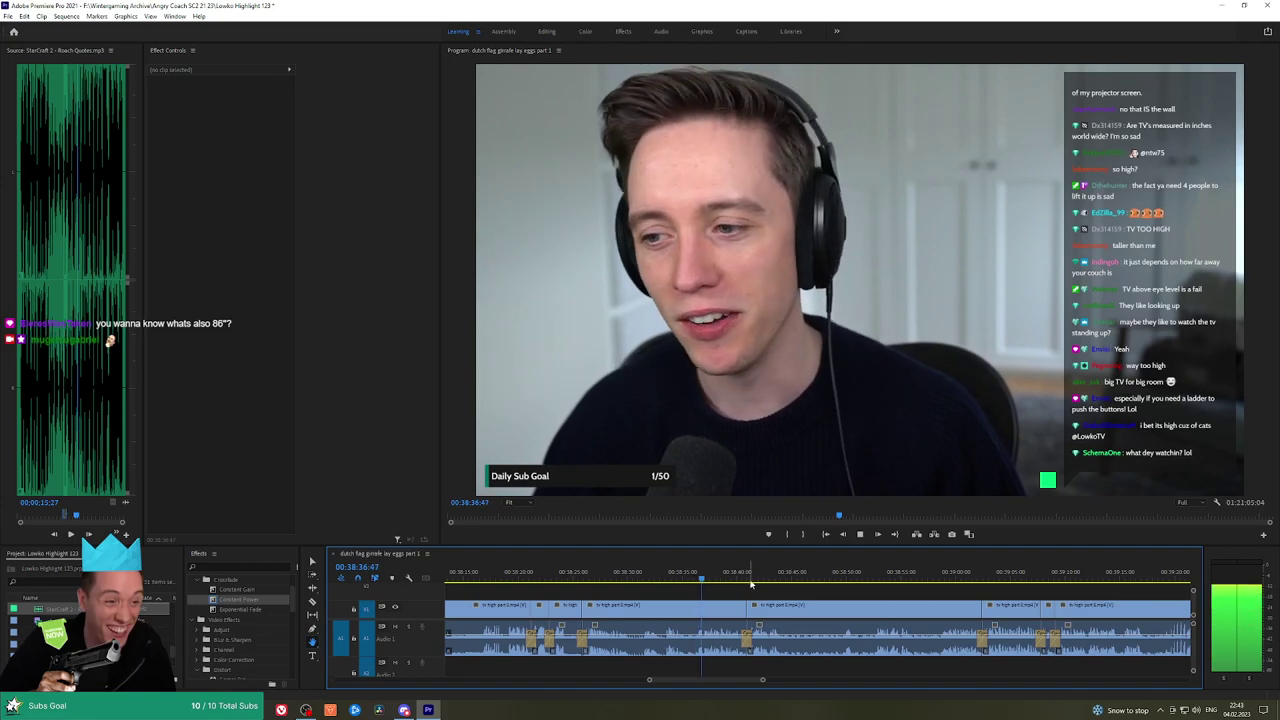
# Review the second TV mounting video up to about 00:39:05, skipping from about 00:38:45 to 00:38:49
pyautogui.scroll(-3, 660, 583)
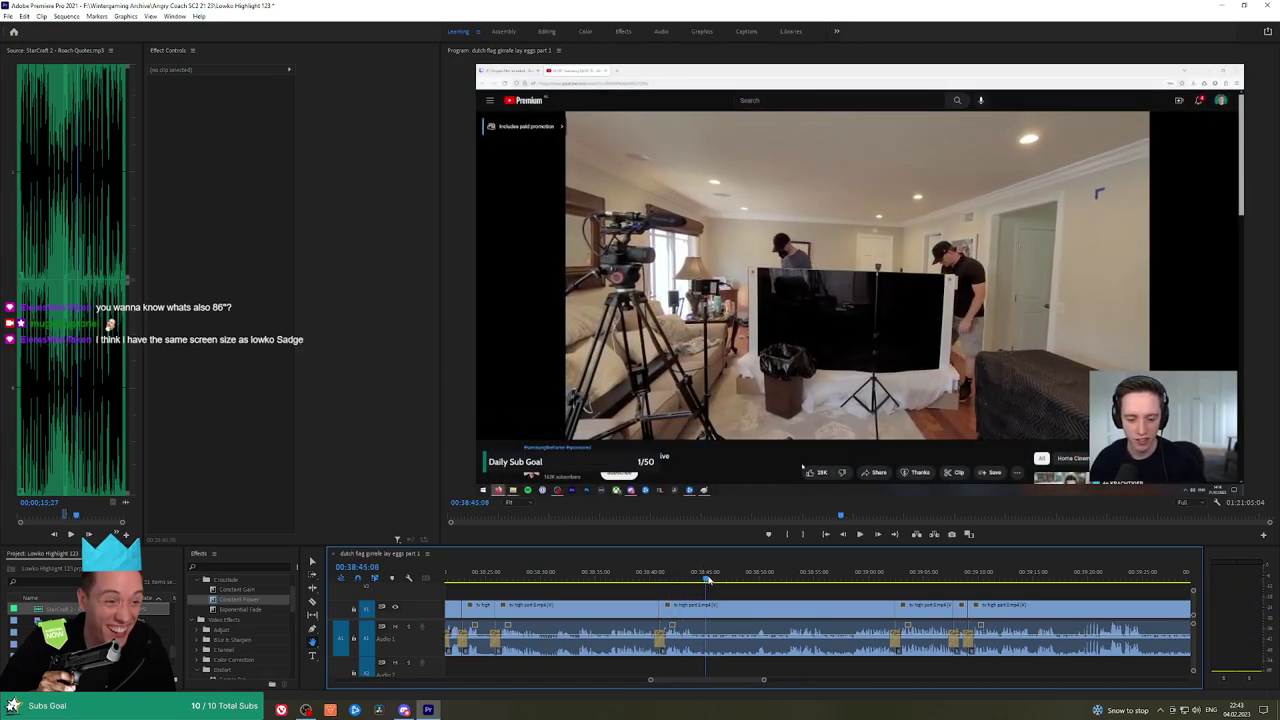
pyautogui.moveTo(709, 581); pyautogui.dragTo(759, 580)
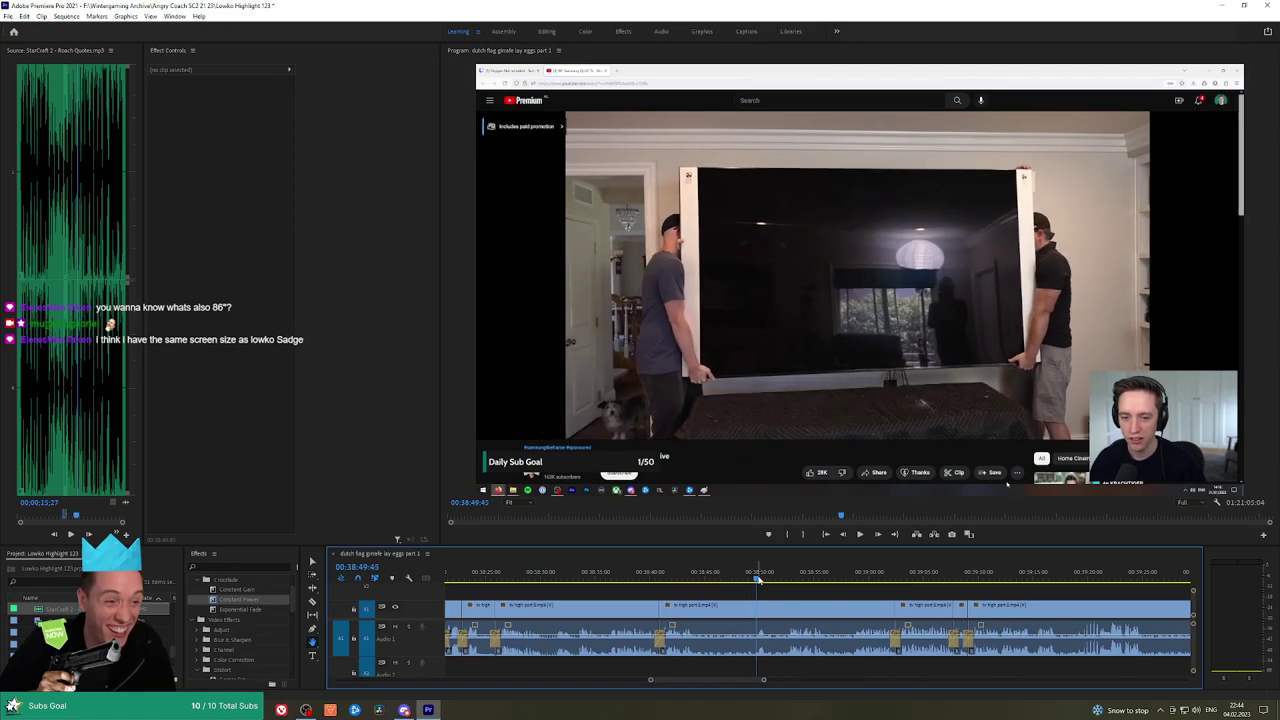
pyautogui.press('space')
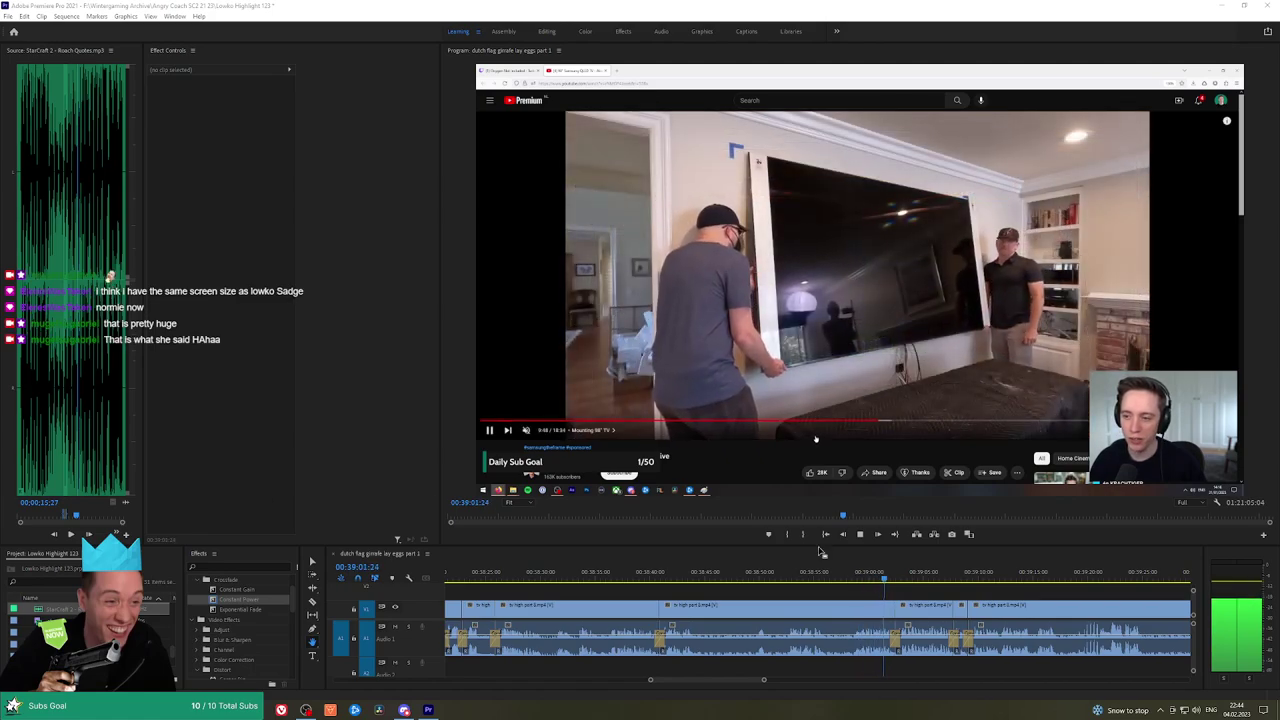
pyautogui.moveTo(928, 591); pyautogui.dragTo(734, 595)
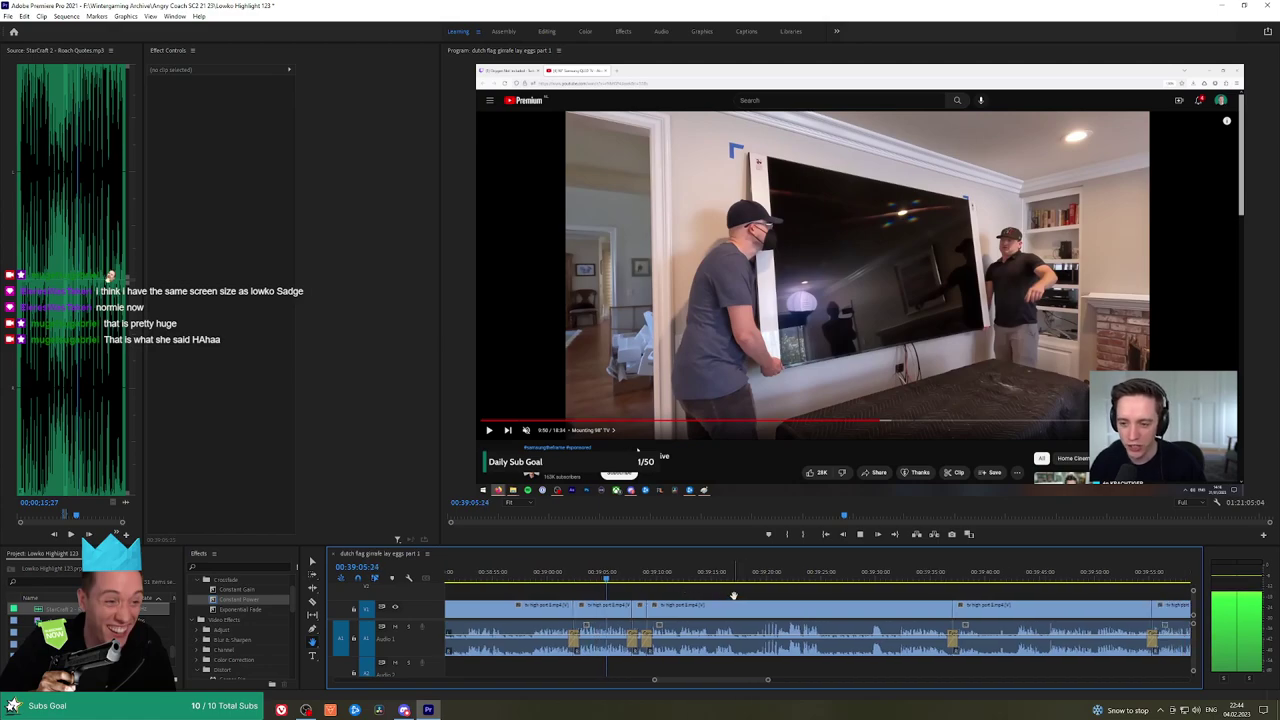
# Review the sequence from about 00:39:05 to 00:39:23, checking the webcam shot and the opening of the r/TVTooHigh segment
pyautogui.scroll(-1, 730, 595)
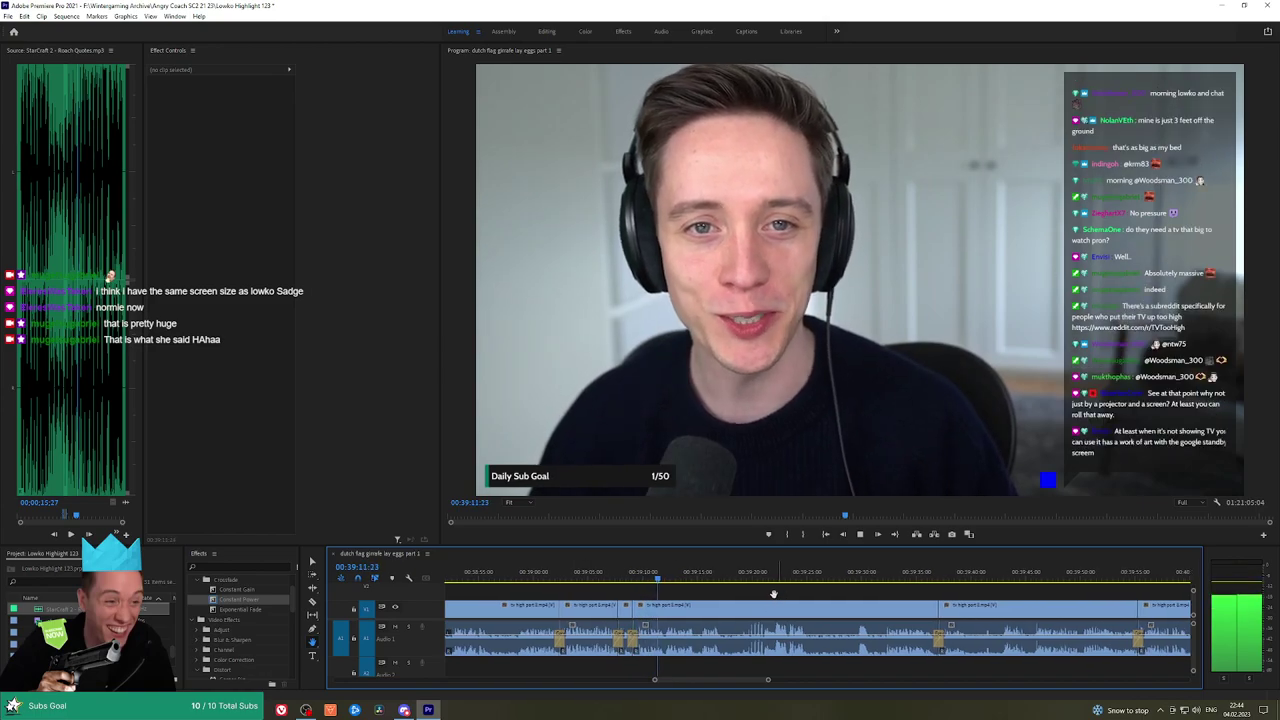
pyautogui.scroll(-4, 720, 600)
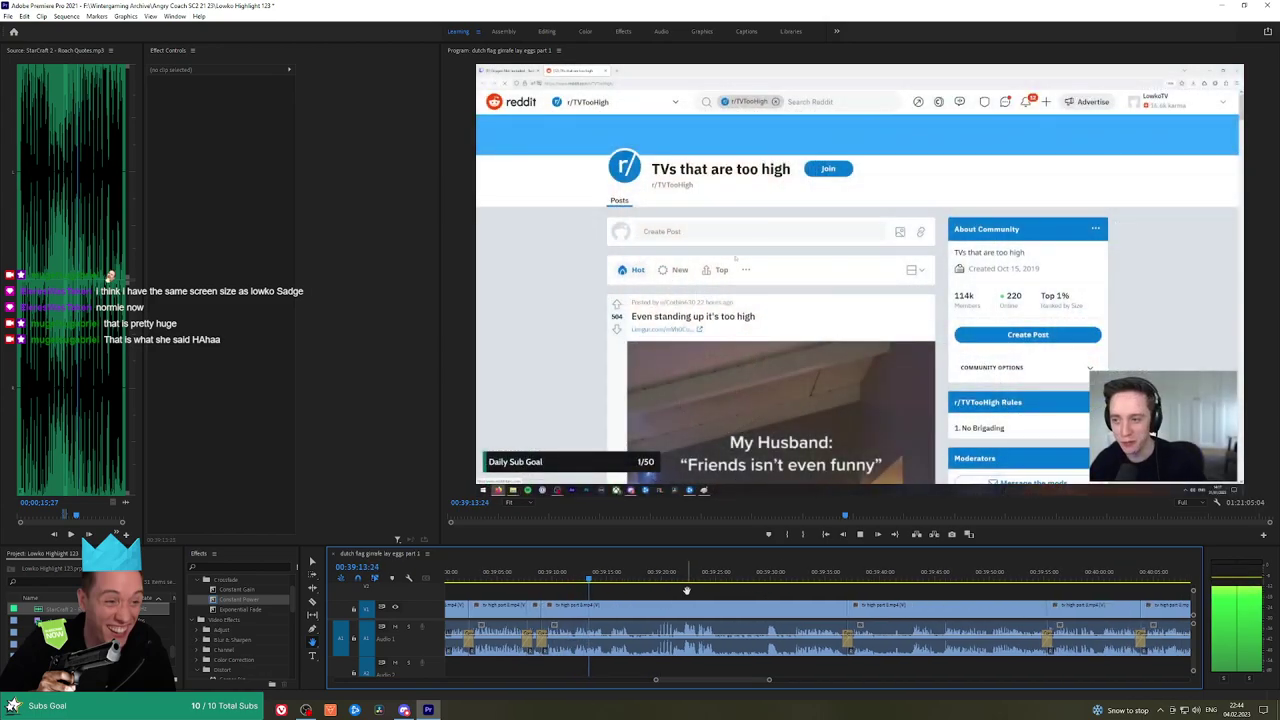
pyautogui.moveTo(707, 589); pyautogui.dragTo(669, 589)
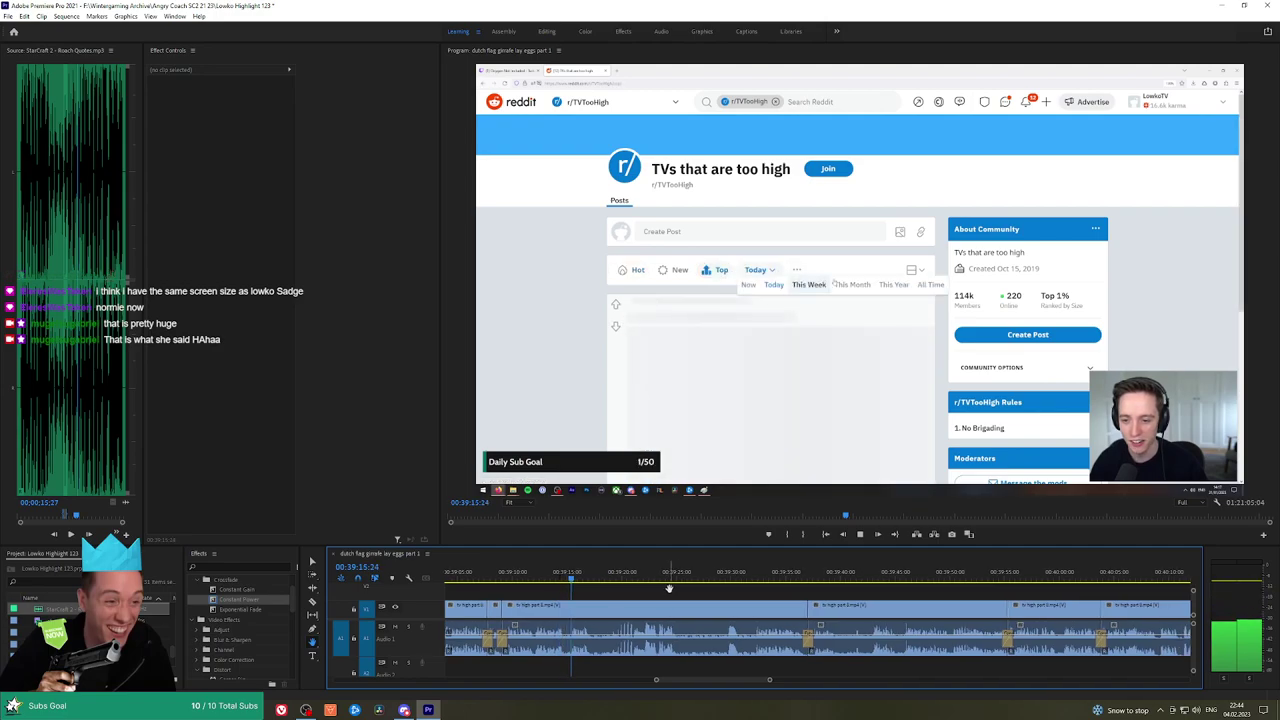
pyautogui.moveTo(701, 597); pyautogui.dragTo(655, 595)
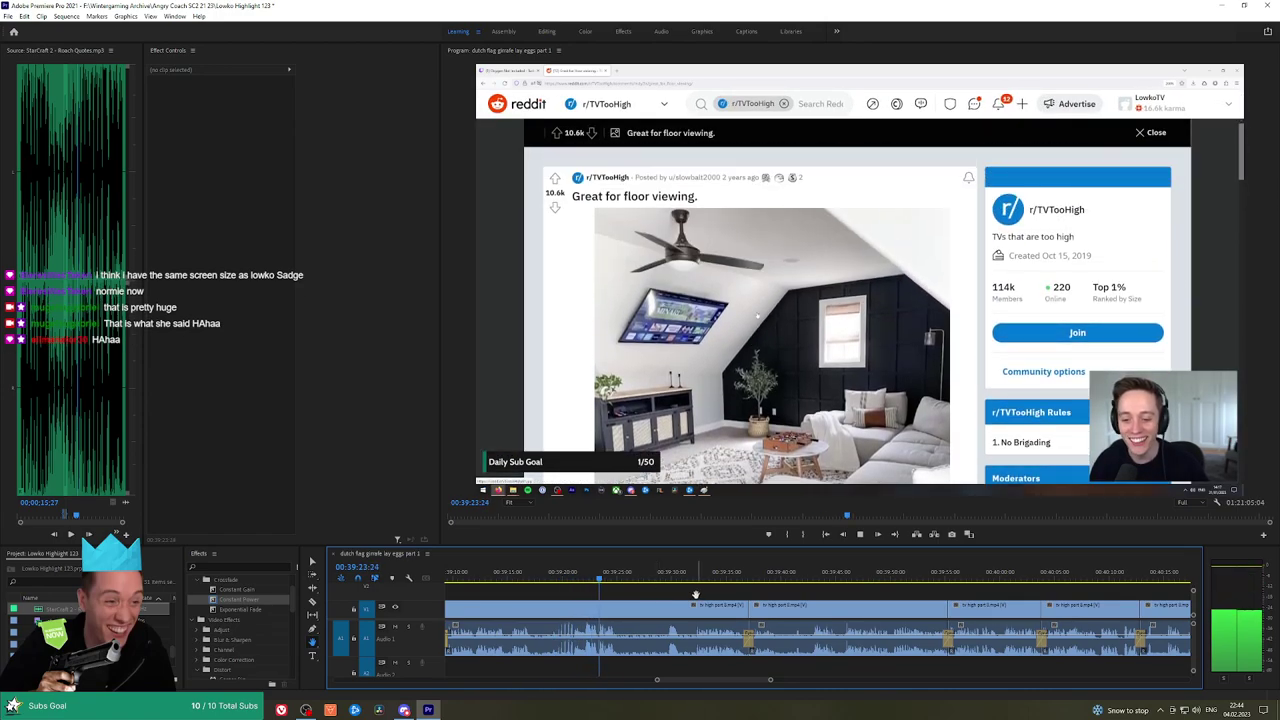
# Skip ahead to about 00:39:32 and review the remaining r/TVTooHigh posts up to the webcam talk at about 00:39:54
pyautogui.moveTo(697, 595); pyautogui.dragTo(692, 595)
pyautogui.moveTo(615, 581); pyautogui.dragTo(644, 581)
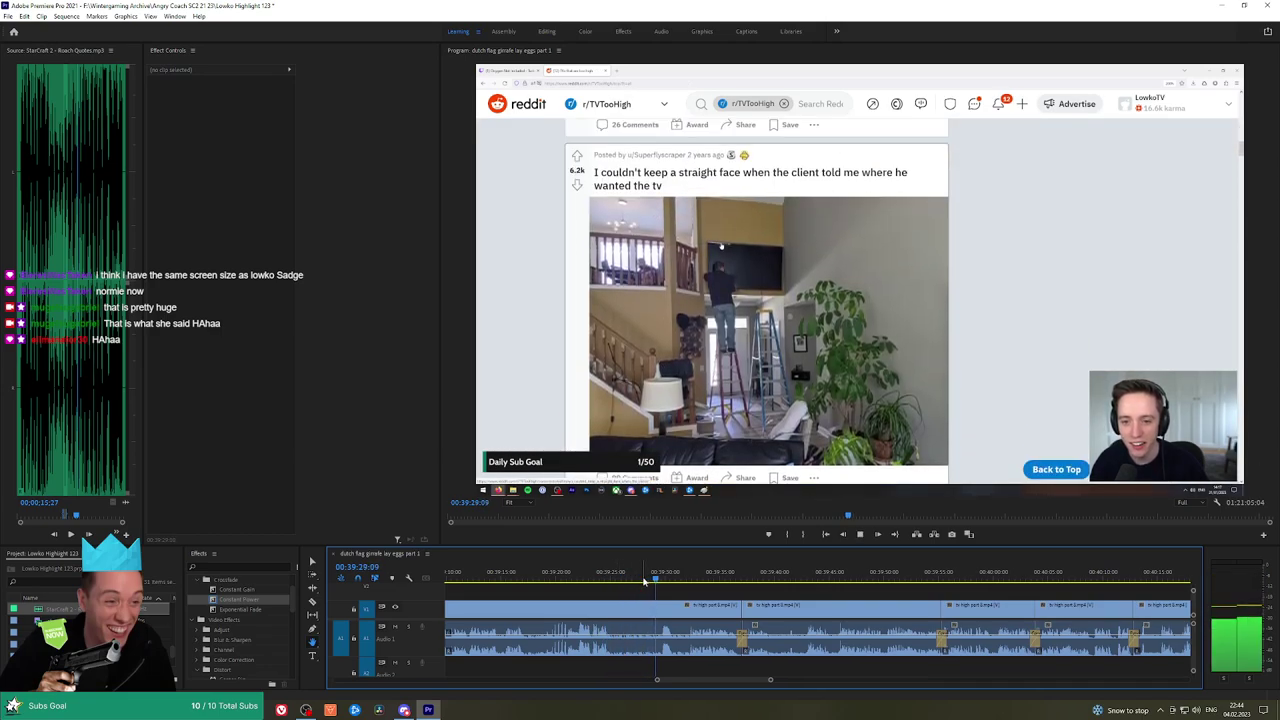
pyautogui.click(696, 580)
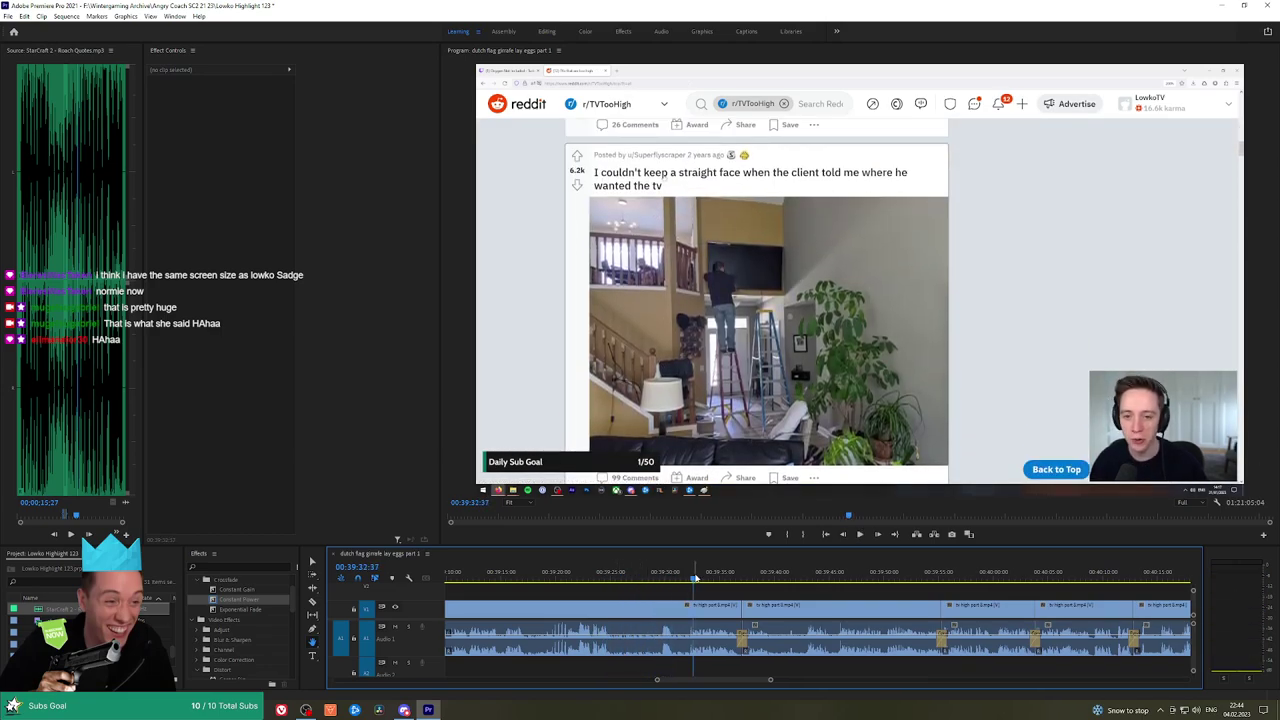
pyautogui.moveTo(816, 596); pyautogui.dragTo(760, 594)
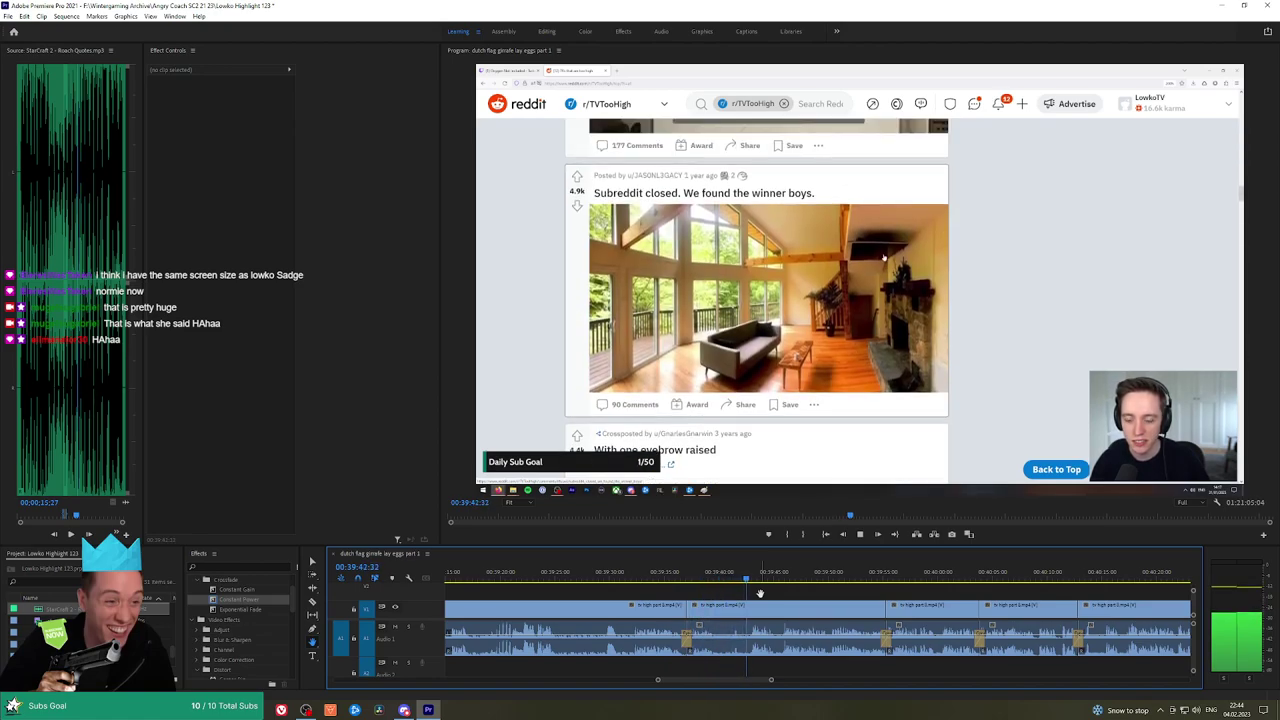
pyautogui.moveTo(867, 598); pyautogui.dragTo(750, 594)
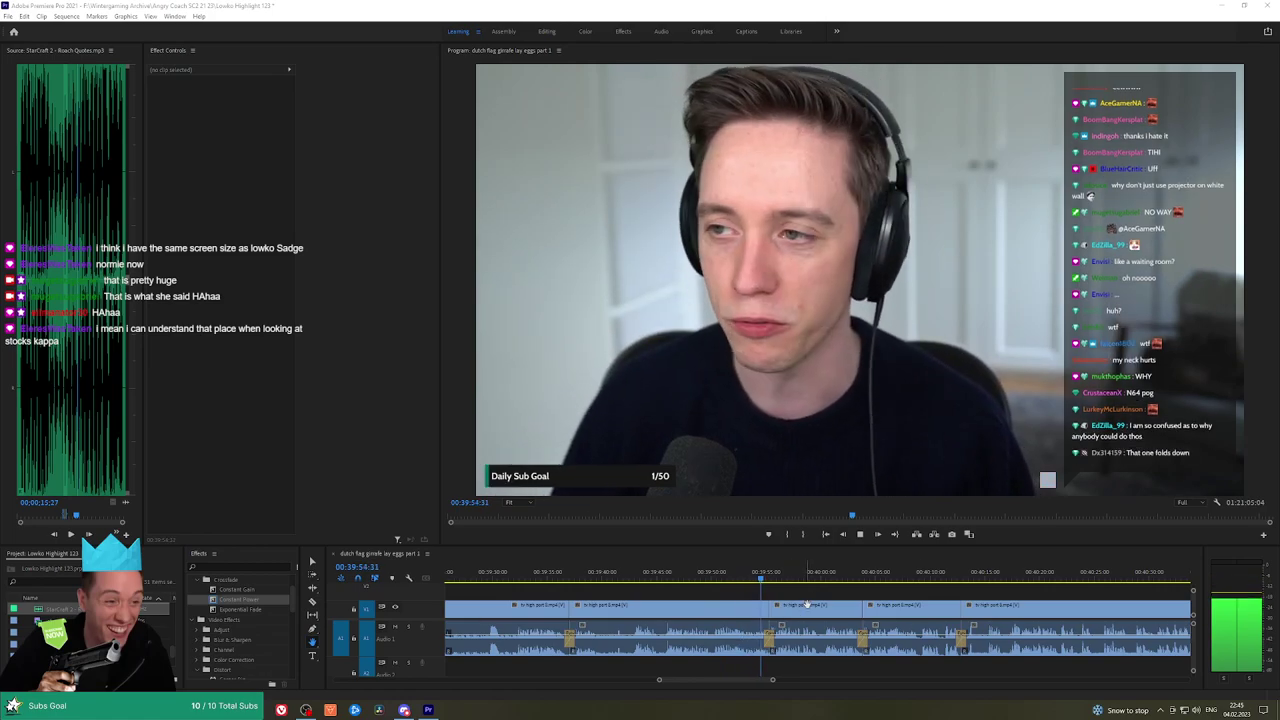
# Review the webcam talk from about 00:39:54 to the cut at about 00:40:04
pyautogui.scroll(-2, 700, 595)
pyautogui.moveTo(779, 592); pyautogui.dragTo(673, 595)
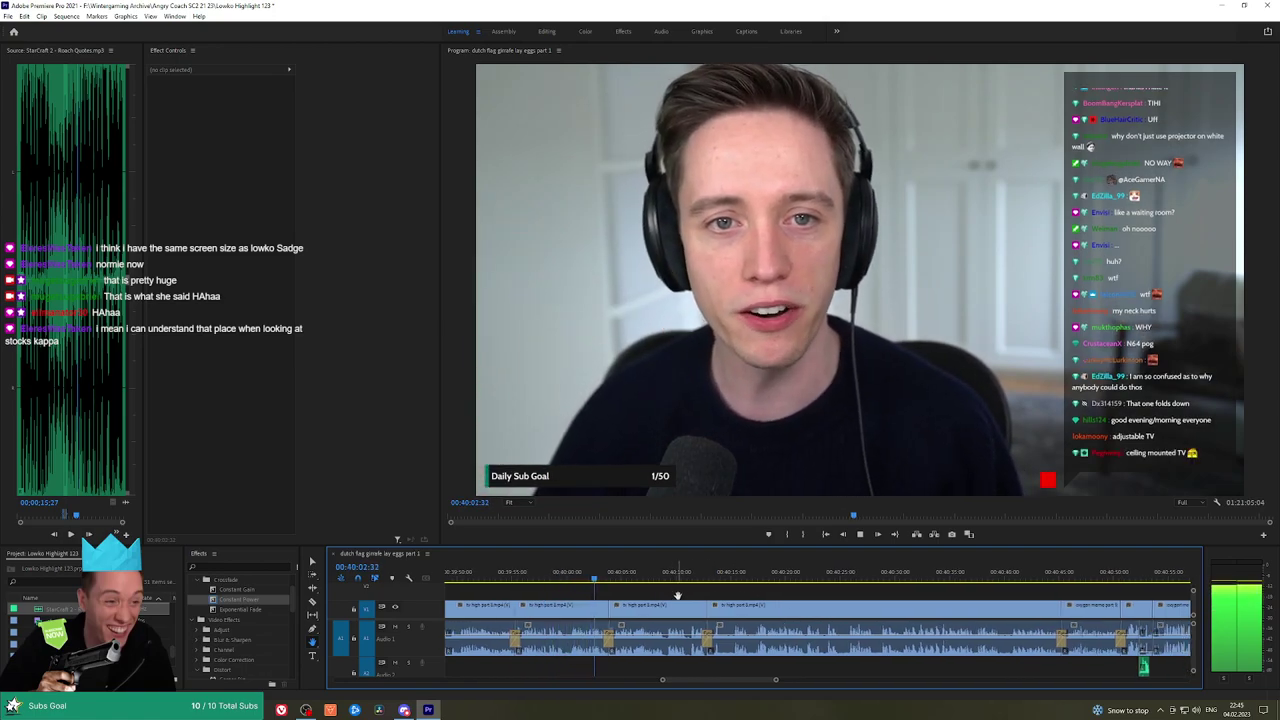
pyautogui.moveTo(678, 595); pyautogui.dragTo(656, 596)
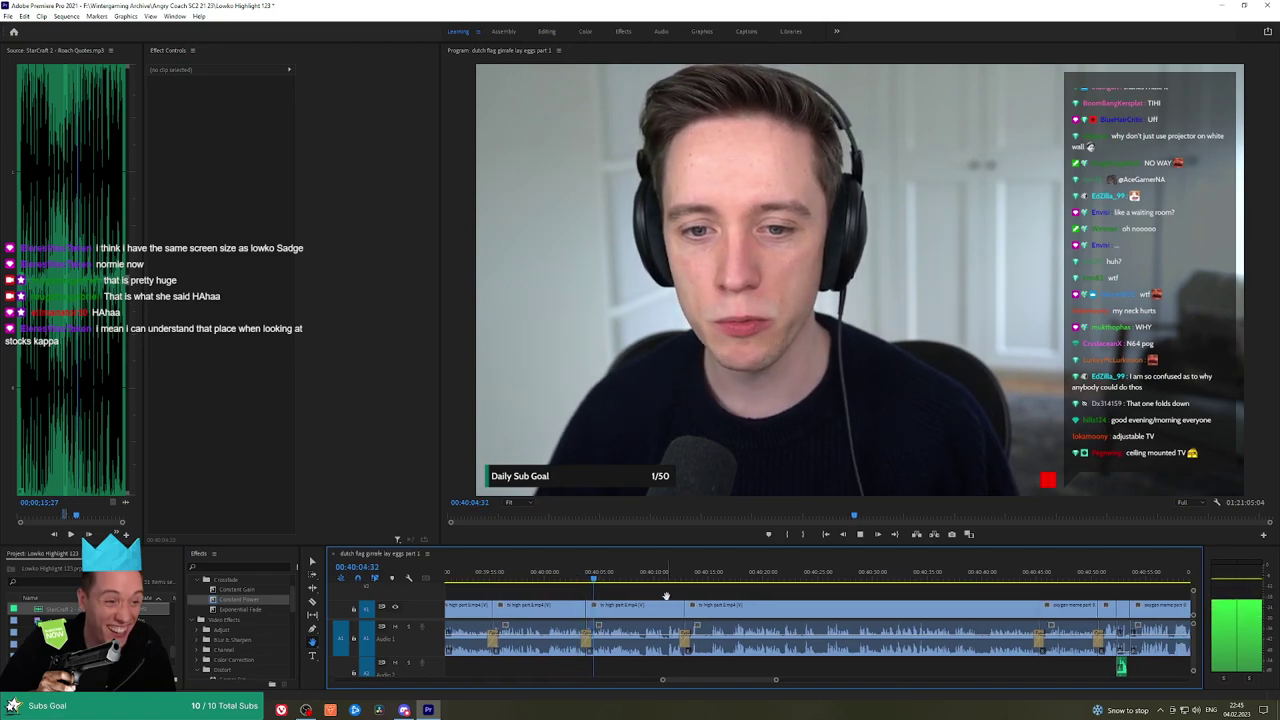
# Shorten the Constant Power audio transition at the cut near 00:40:04 to 36 frames and play the cut back
pyautogui.click(587, 576)
pyautogui.press('space')
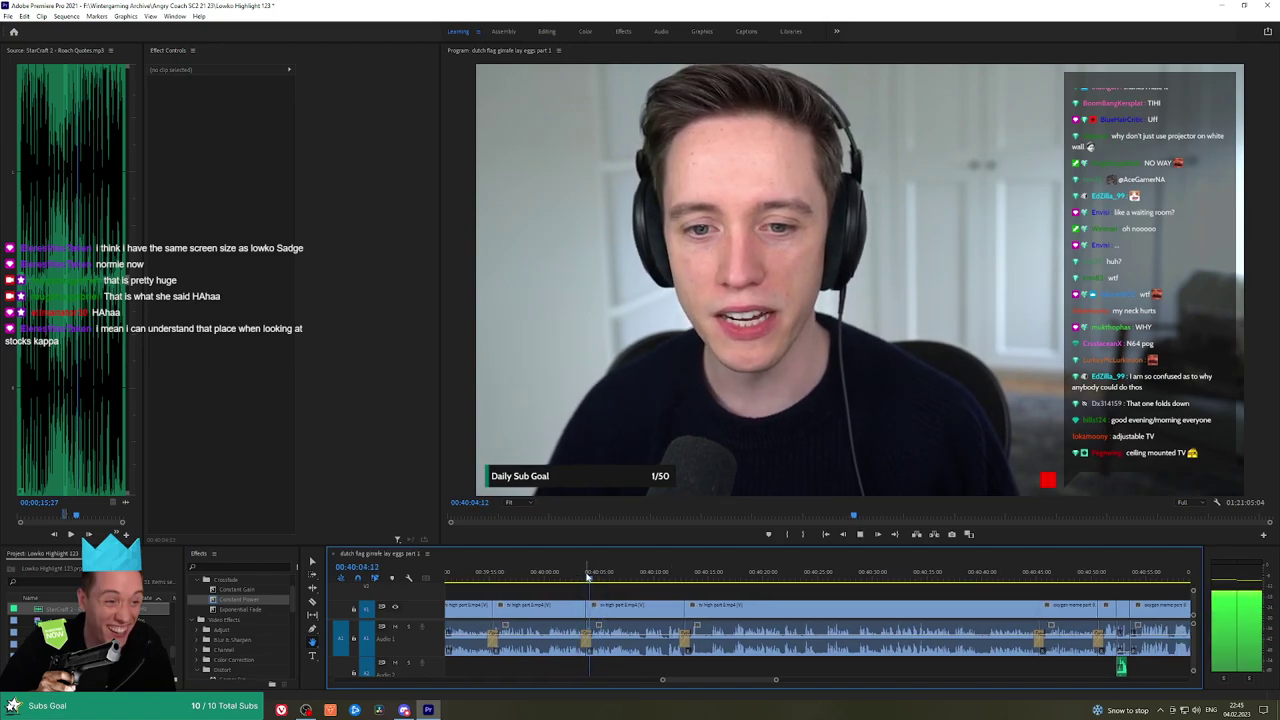
pyautogui.press('space')
pyautogui.scroll(3, 593, 605)
pyautogui.scroll(2, 592, 630)
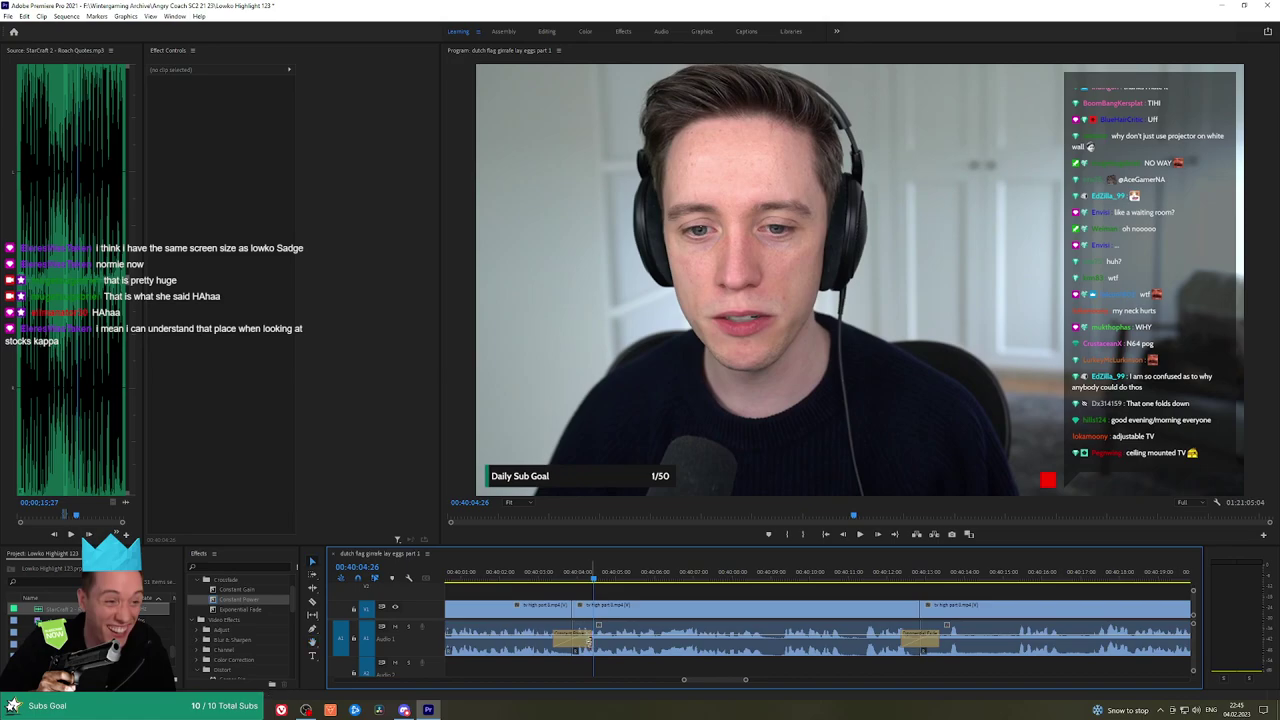
pyautogui.click(572, 637)
pyautogui.click(548, 578)
pyautogui.press('space')
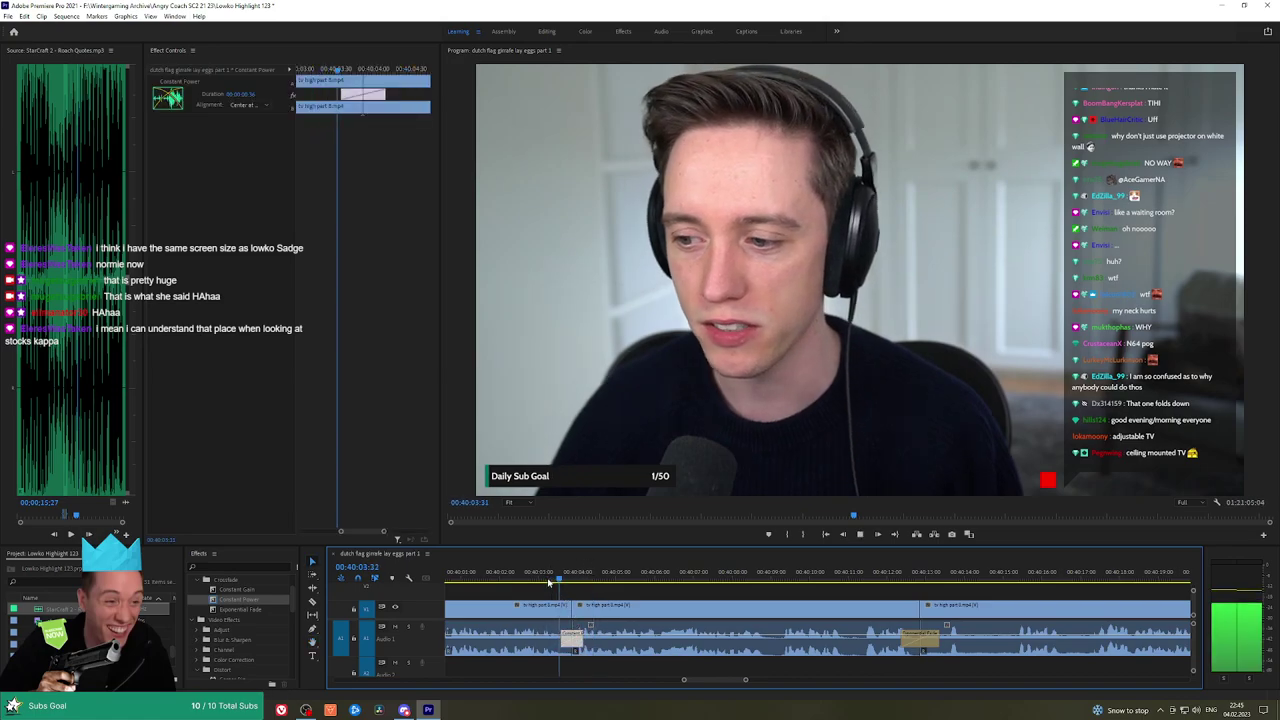
# Review the sequence from about 00:40:04 through the LG OLED R page to the opening of the oxygen meme gameplay at about 00:40:45
pyautogui.click(688, 598)
pyautogui.scroll(-3, 760, 598)
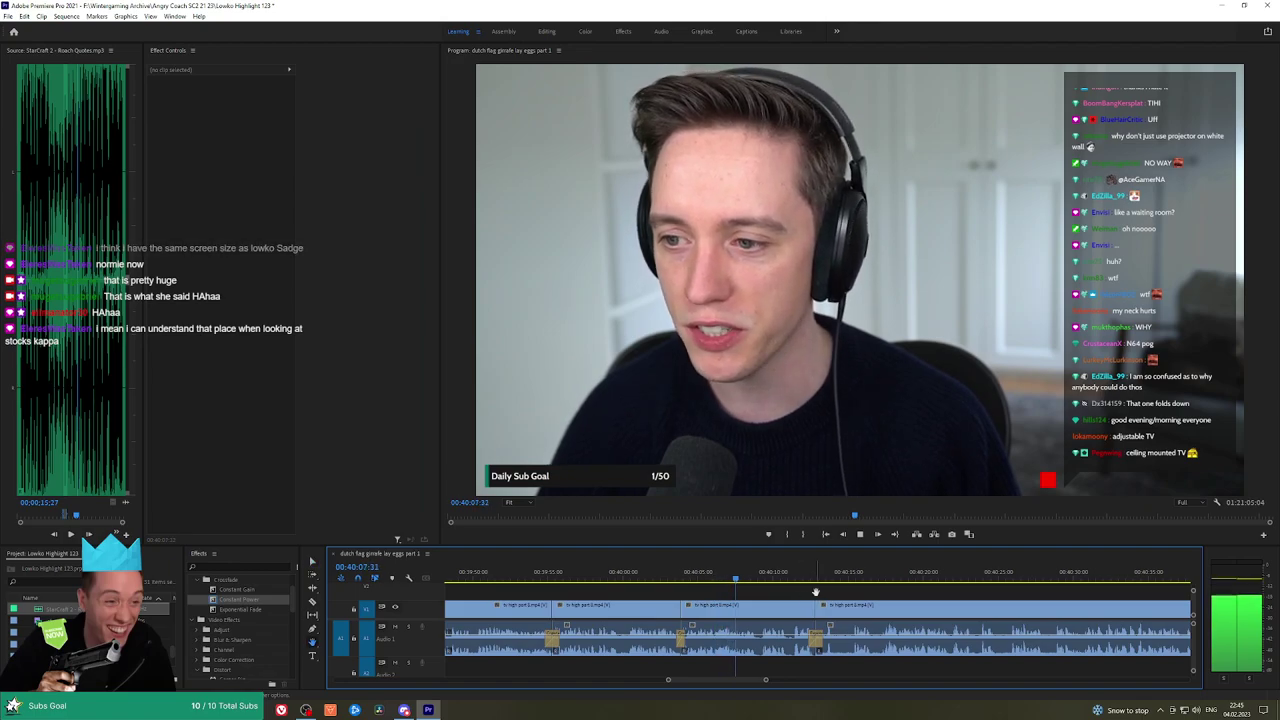
pyautogui.moveTo(816, 592); pyautogui.dragTo(656, 589)
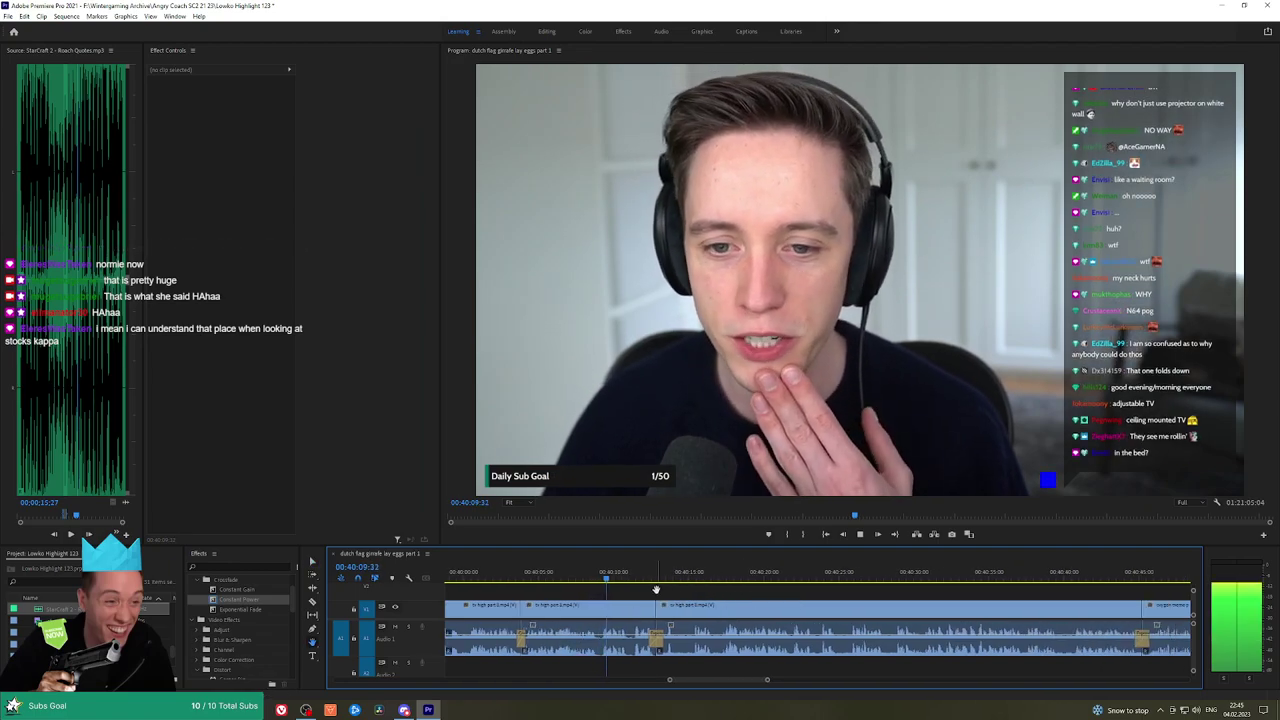
pyautogui.moveTo(729, 591); pyautogui.dragTo(674, 591)
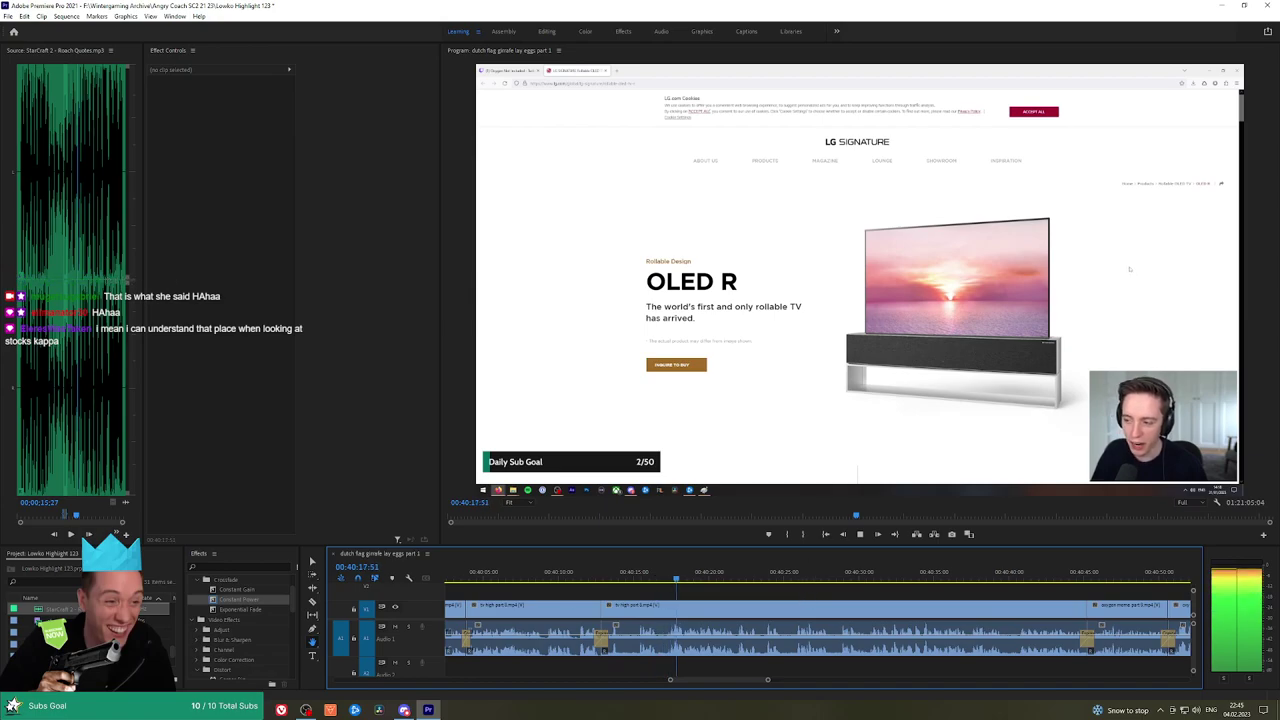
pyautogui.moveTo(873, 597); pyautogui.dragTo(825, 583)
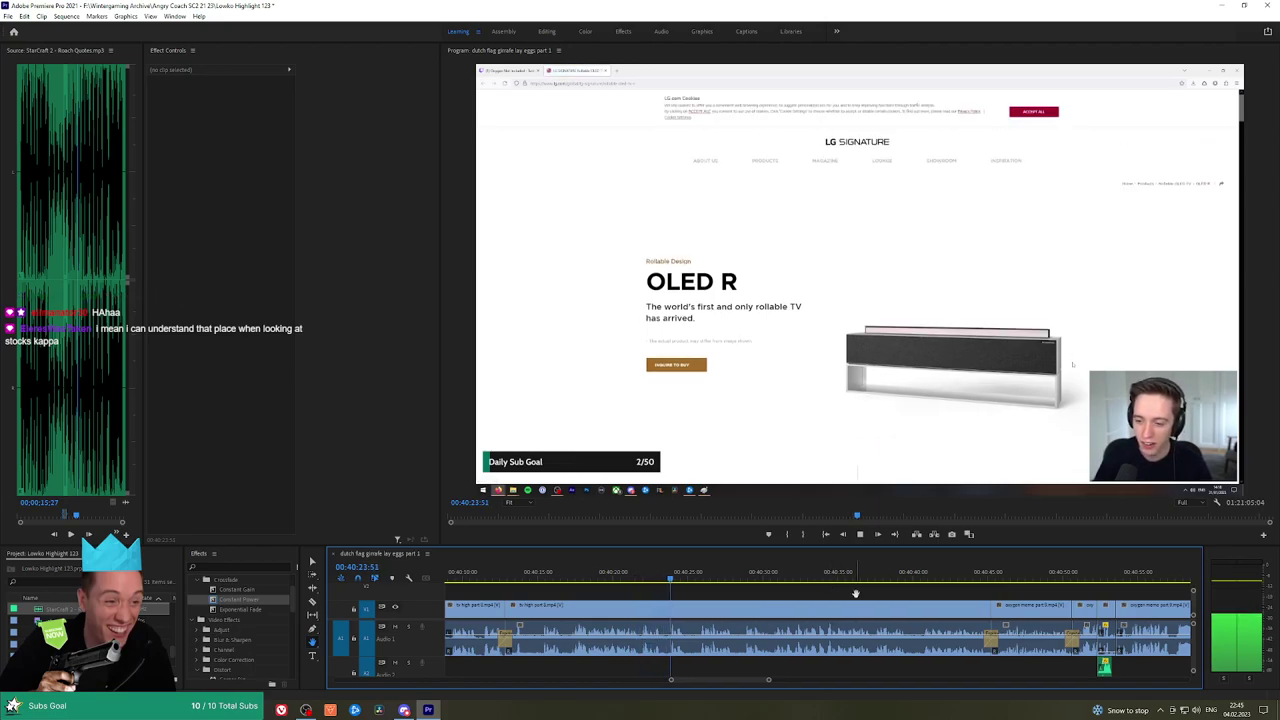
pyautogui.moveTo(855, 594); pyautogui.dragTo(829, 590)
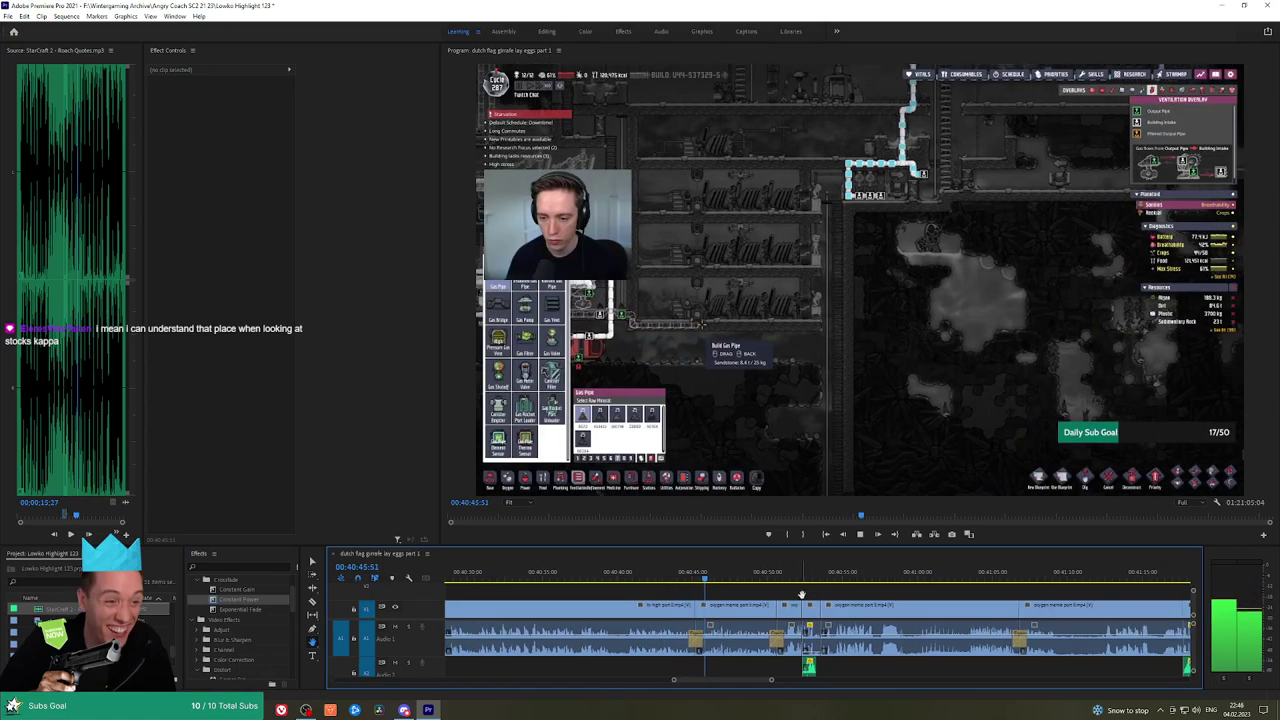
# Review the oxygen meme gameplay from about 00:40:45 to 00:41:05, checking its cuts and the added sound effect
pyautogui.moveTo(845, 595); pyautogui.dragTo(744, 594)
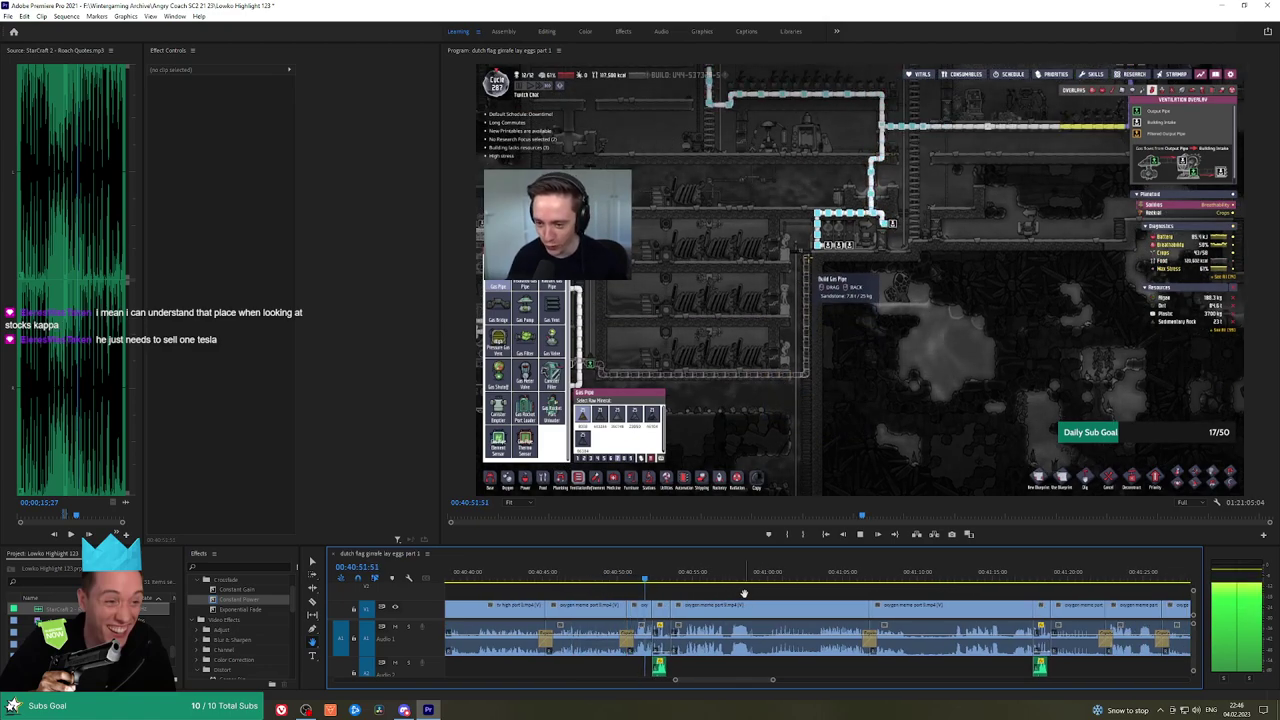
pyautogui.moveTo(744, 594); pyautogui.dragTo(702, 594)
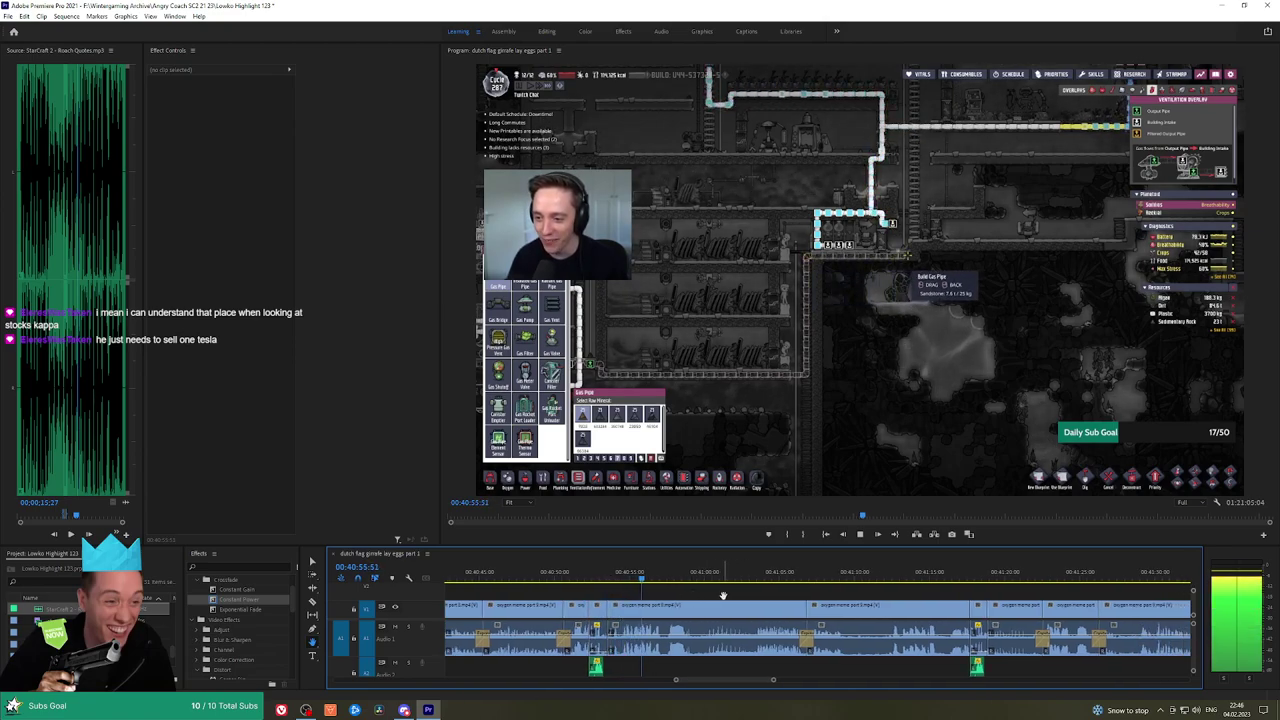
pyautogui.moveTo(783, 594); pyautogui.dragTo(753, 594)
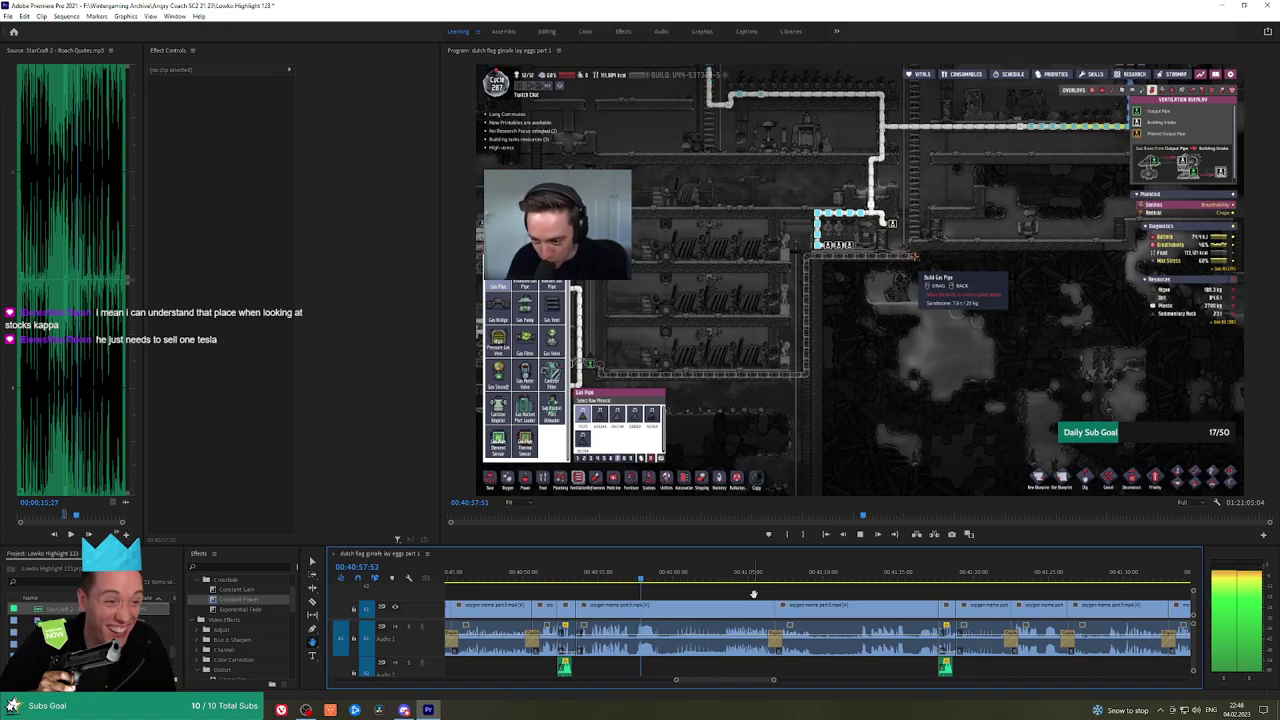
pyautogui.moveTo(753, 594); pyautogui.dragTo(722, 594)
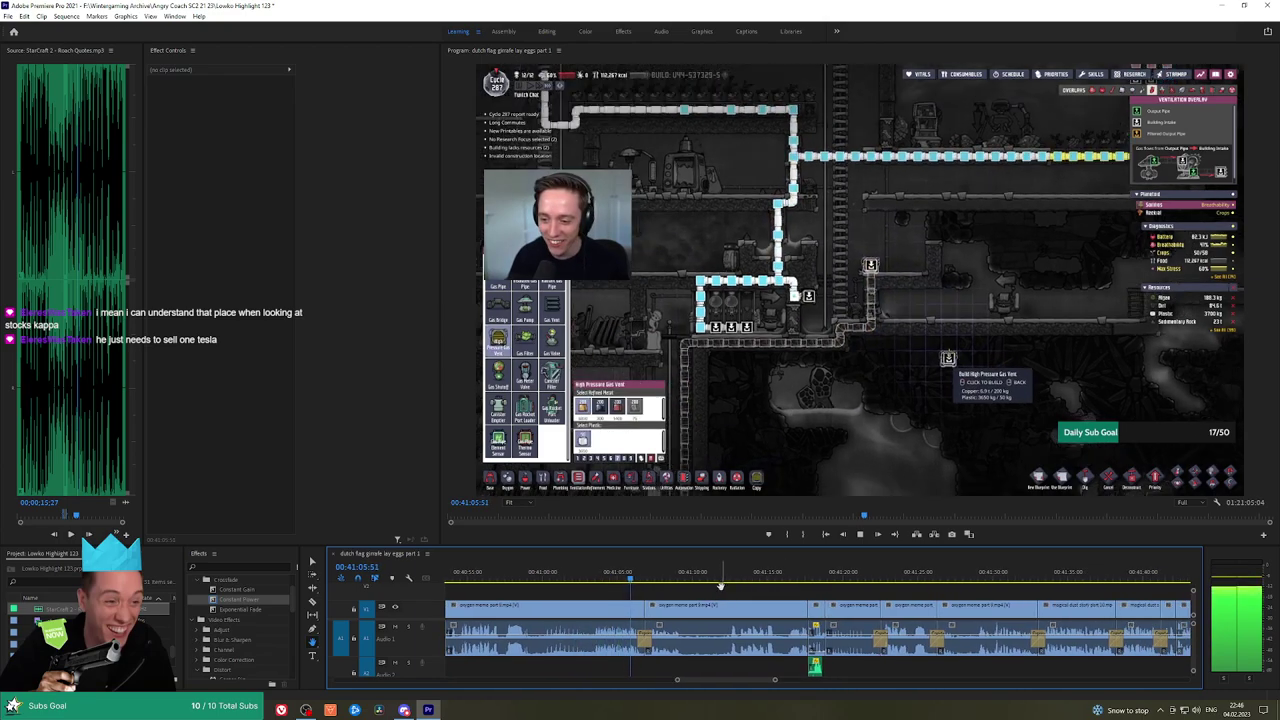
# Widen the Program monitor by narrowing the Effect Controls area while continuing playback to about 00:41:11
pyautogui.moveTo(444, 404); pyautogui.dragTo(345, 401)
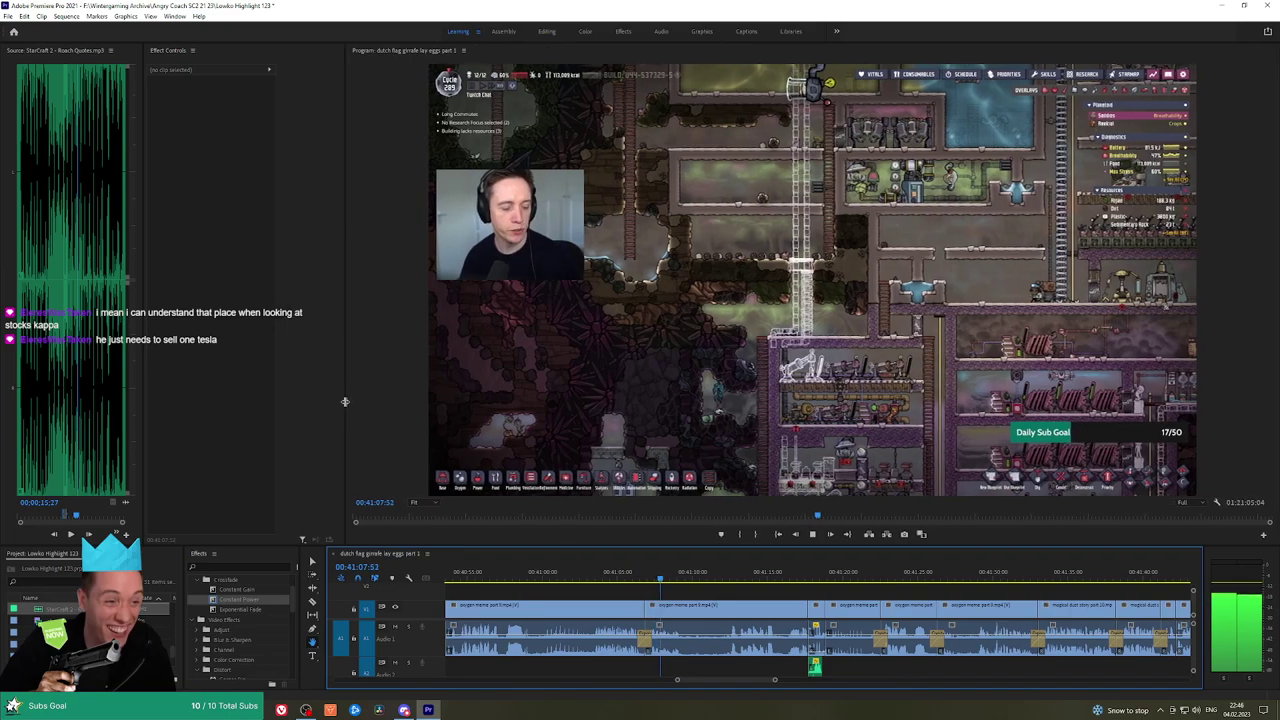
pyautogui.moveTo(786, 597); pyautogui.dragTo(703, 597)
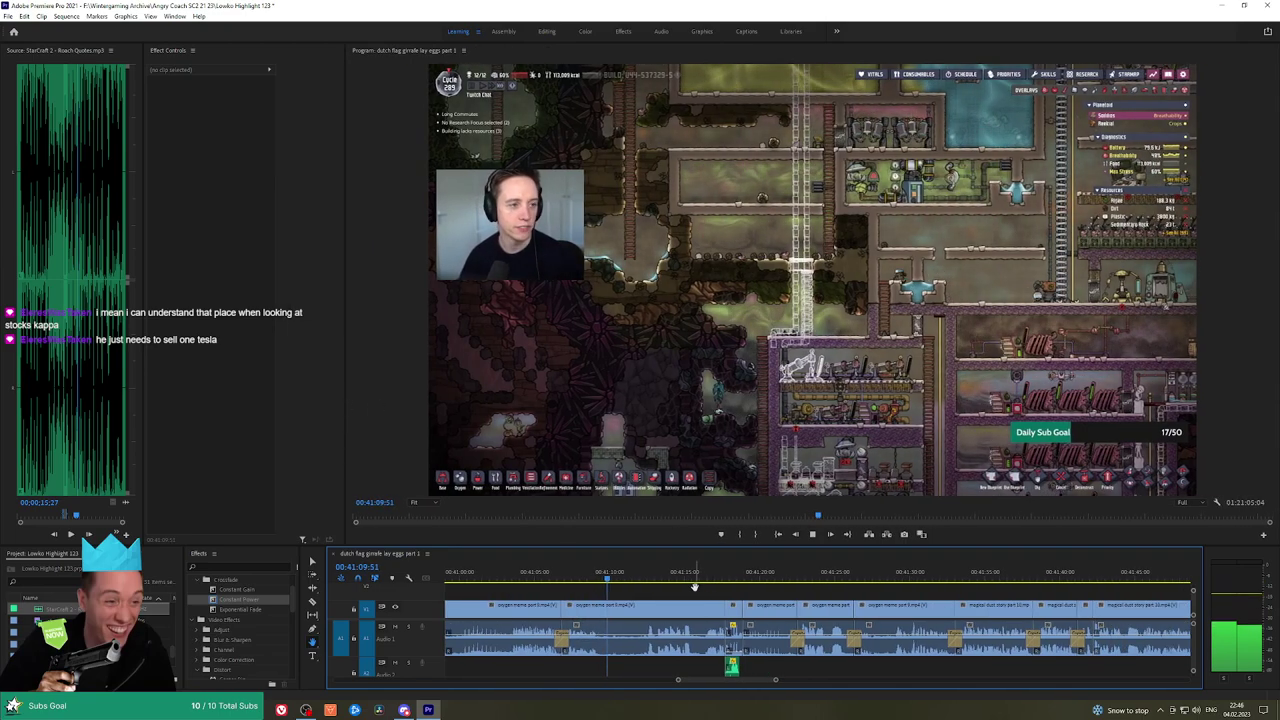
pyautogui.moveTo(344, 381); pyautogui.dragTo(359, 381)
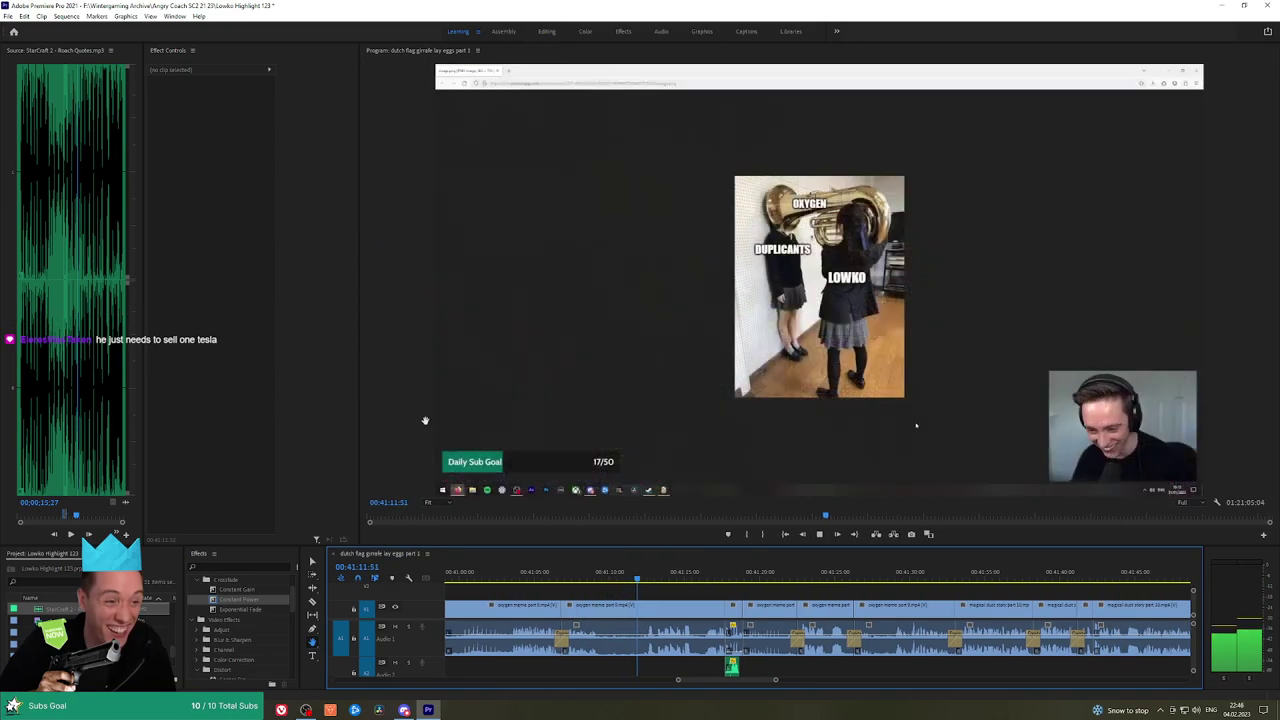
# Review the sequence from the tuba meme at about 00:41:11 into the magical dust story up to about 00:41:49
pyautogui.moveTo(724, 585); pyautogui.dragTo(664, 590)
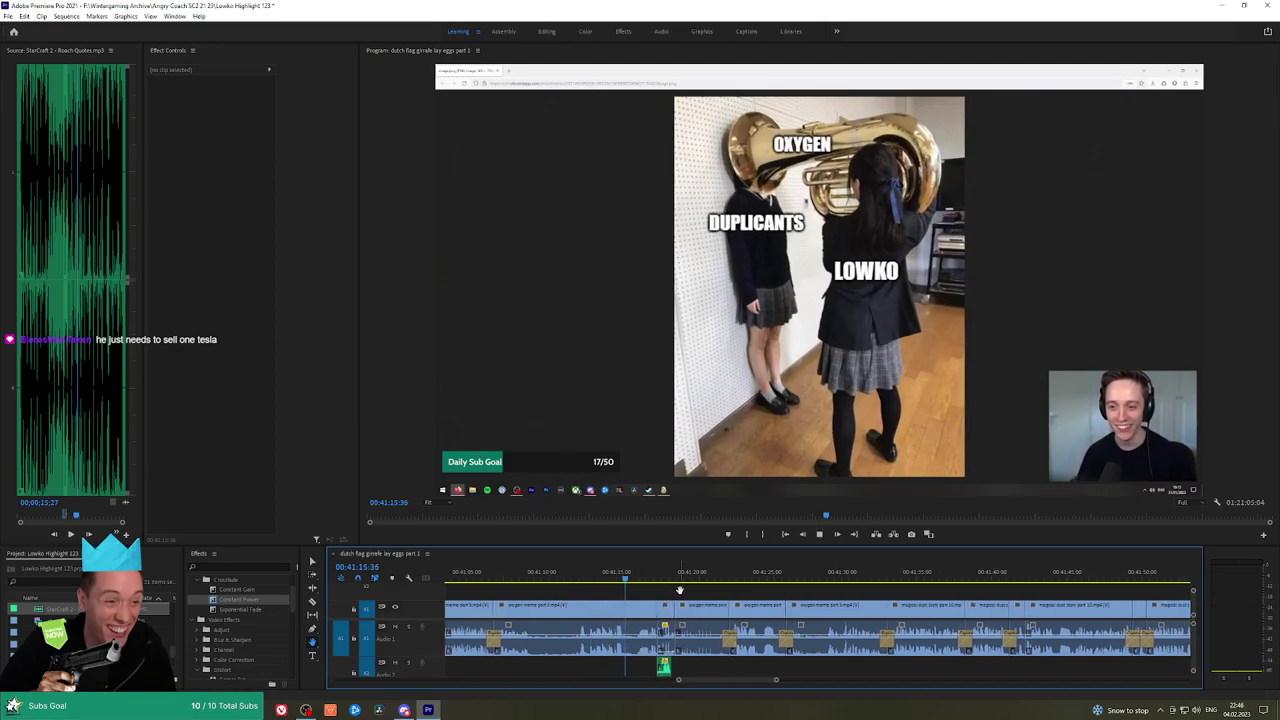
pyautogui.moveTo(755, 597); pyautogui.dragTo(712, 592)
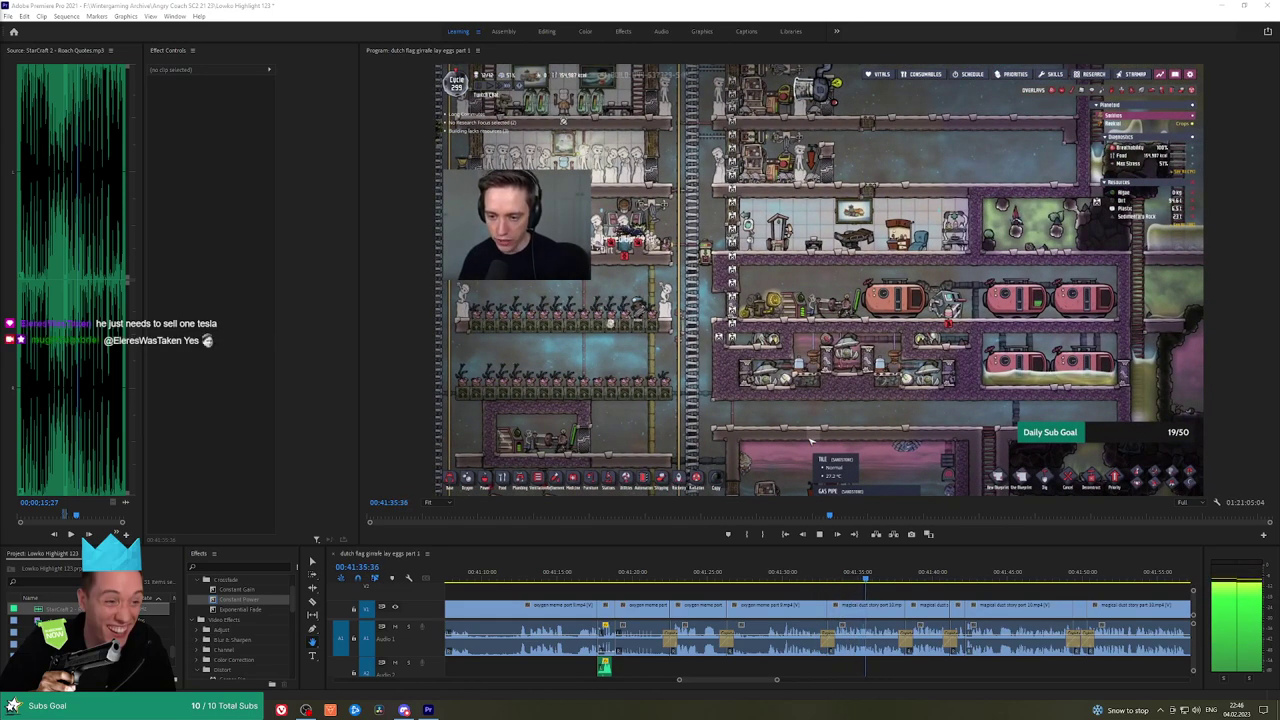
pyautogui.scroll(-3, 688, 590)
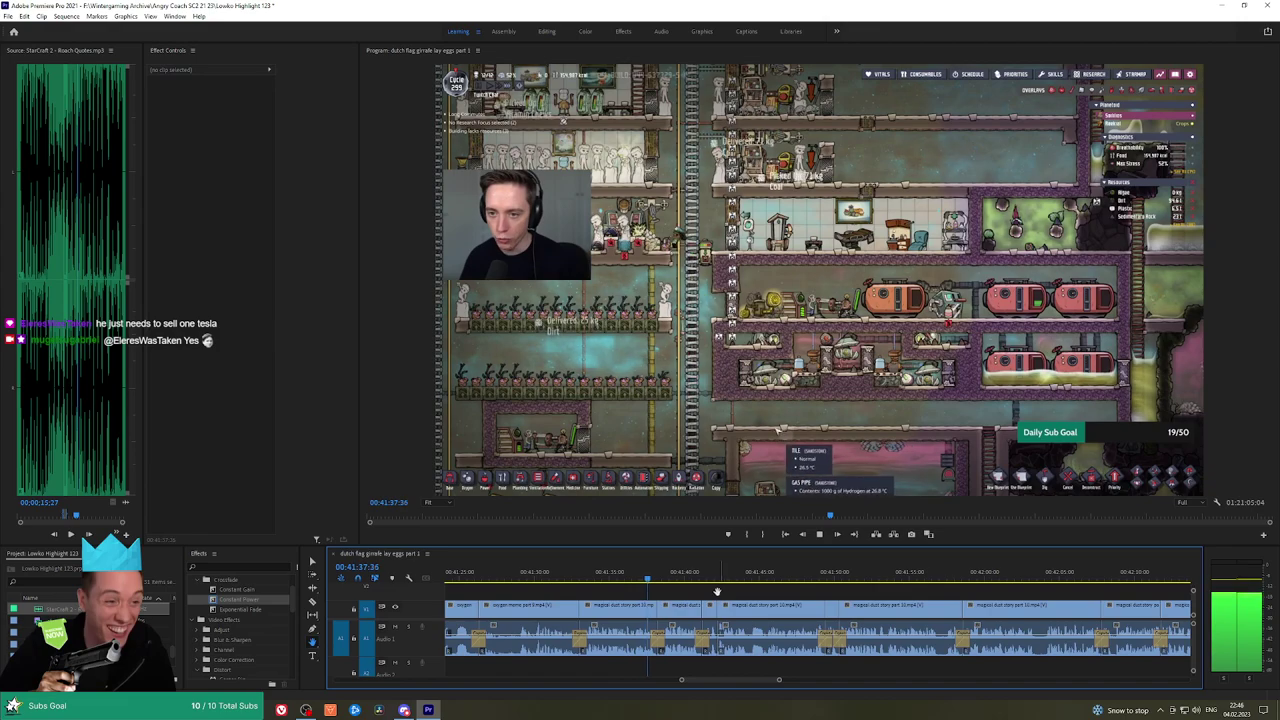
pyautogui.scroll(-2, 741, 601)
pyautogui.scroll(-1, 741, 601)
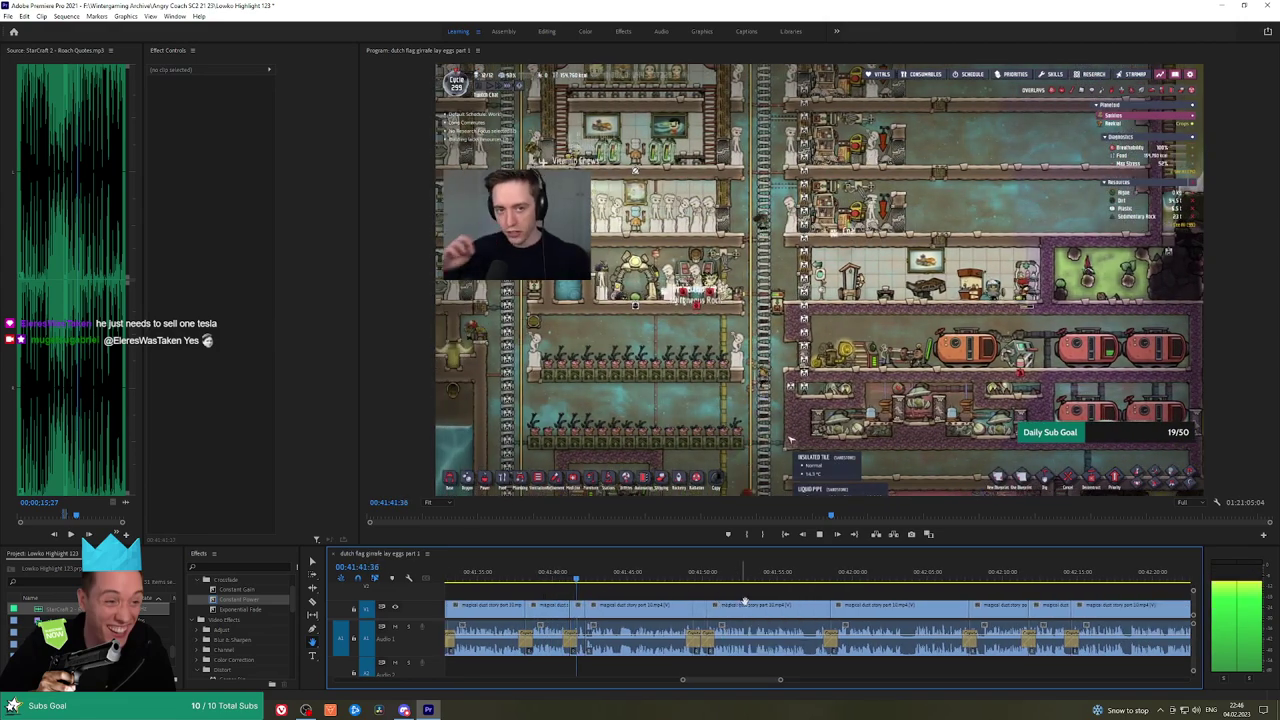
pyautogui.scroll(-1, 751, 596)
pyautogui.scroll(-1, 760, 591)
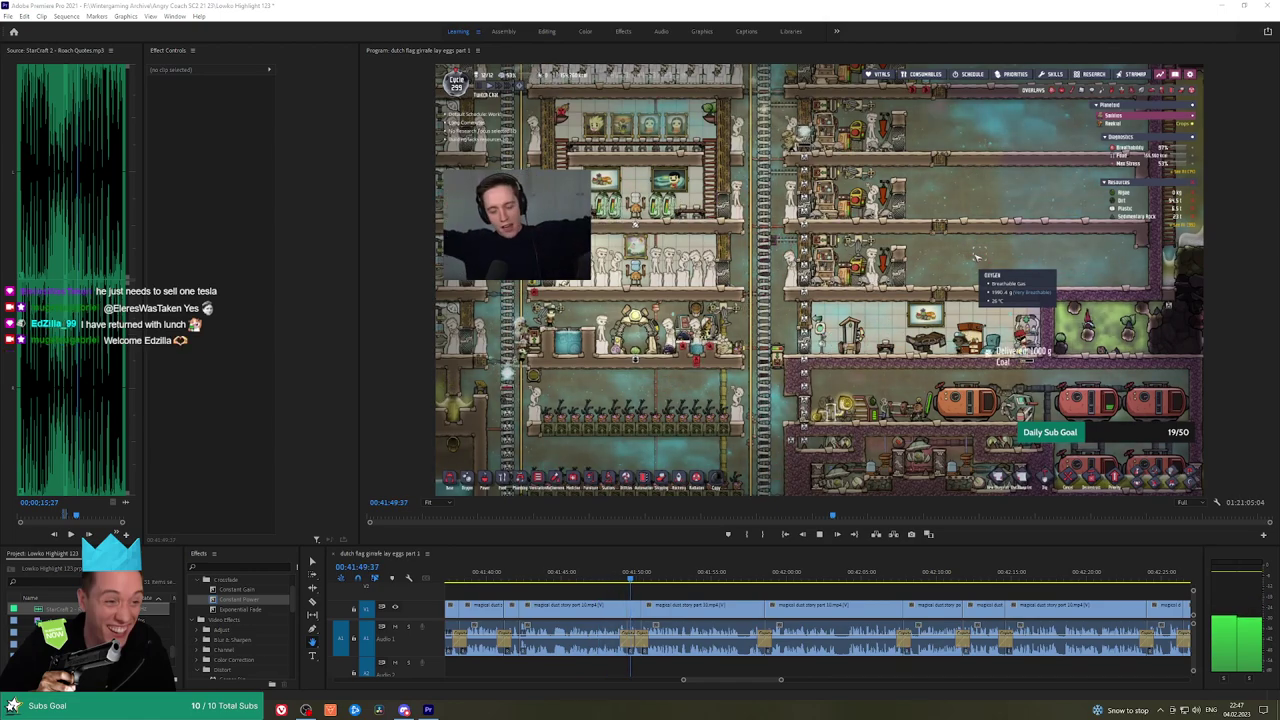
# Review the magical dust story clips from about 00:41:49 to 00:42:37, checking each cut and audio transition
pyautogui.moveTo(741, 592); pyautogui.dragTo(690, 591)
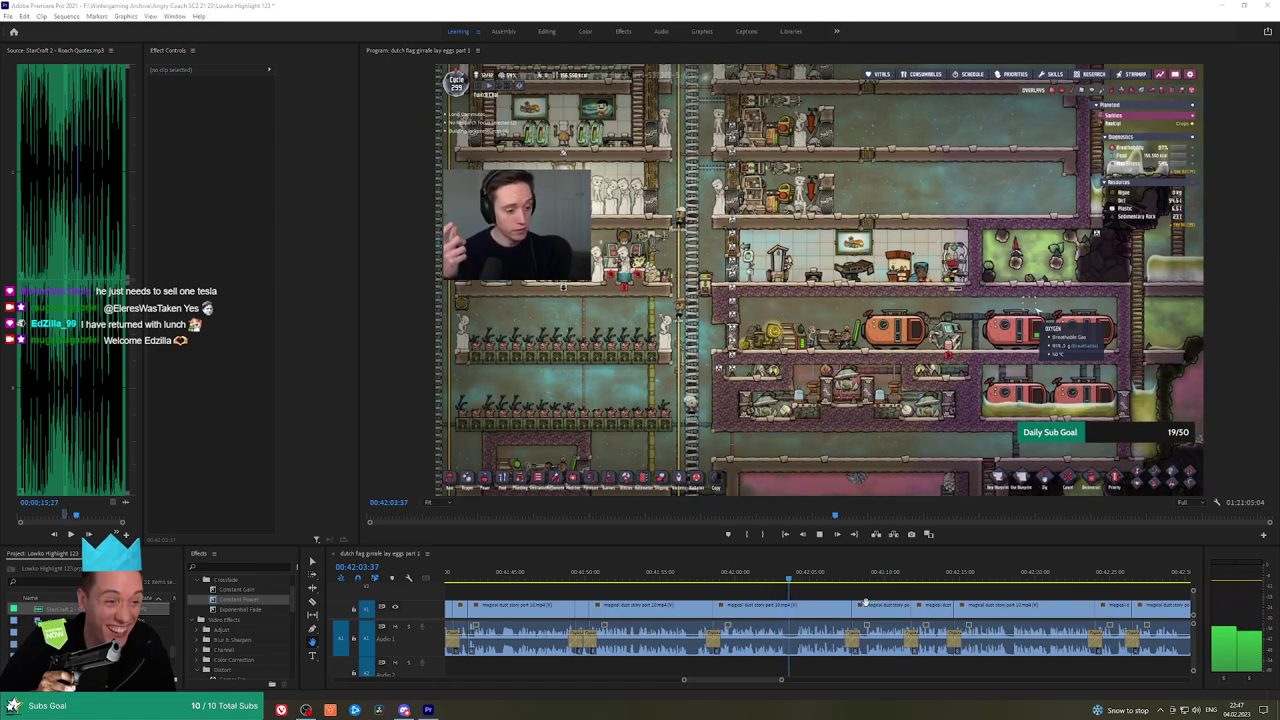
pyautogui.moveTo(866, 601); pyautogui.dragTo(658, 589)
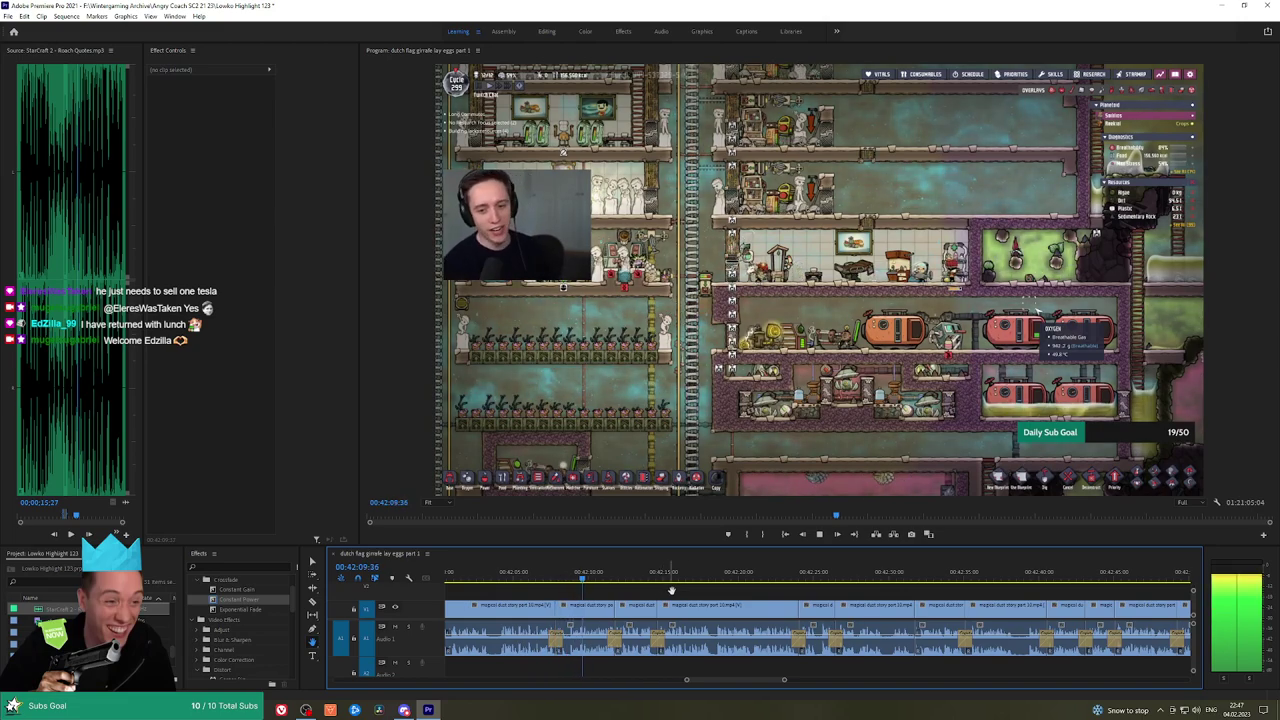
pyautogui.moveTo(743, 596); pyautogui.dragTo(637, 593)
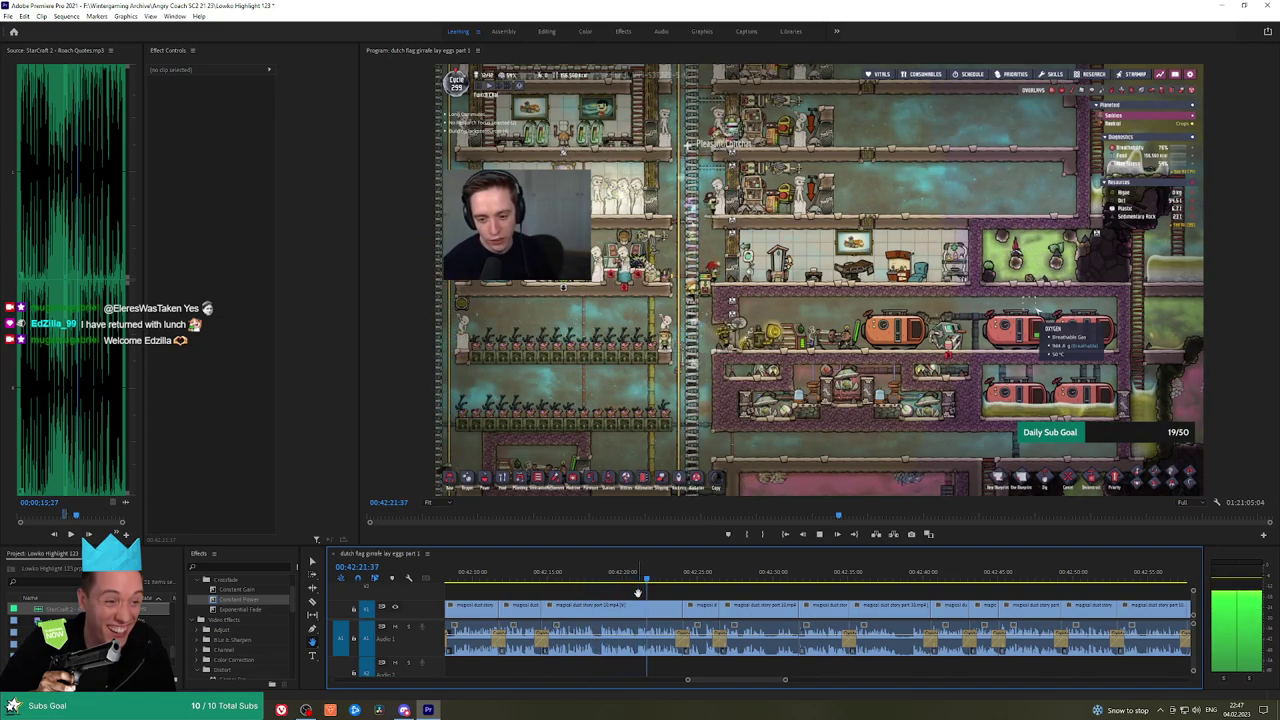
pyautogui.moveTo(731, 592); pyautogui.dragTo(569, 594)
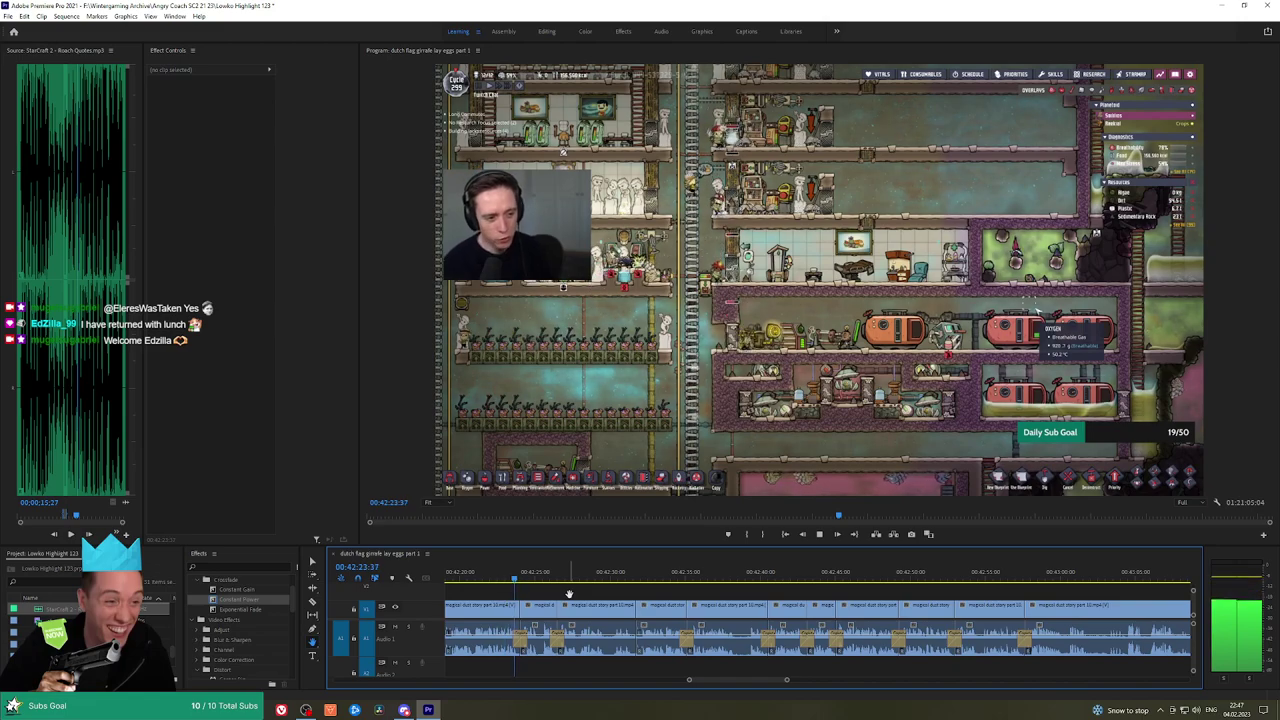
pyautogui.scroll(5, 580, 592)
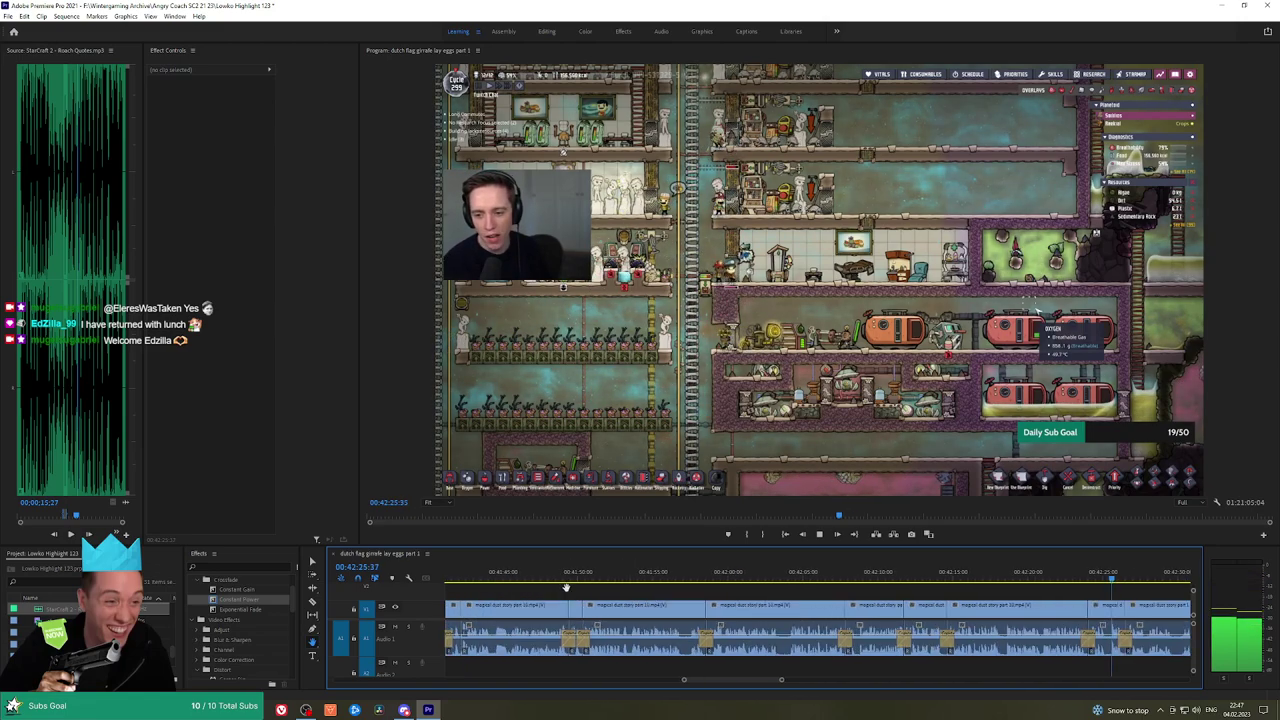
pyautogui.moveTo(1077, 592); pyautogui.dragTo(788, 586)
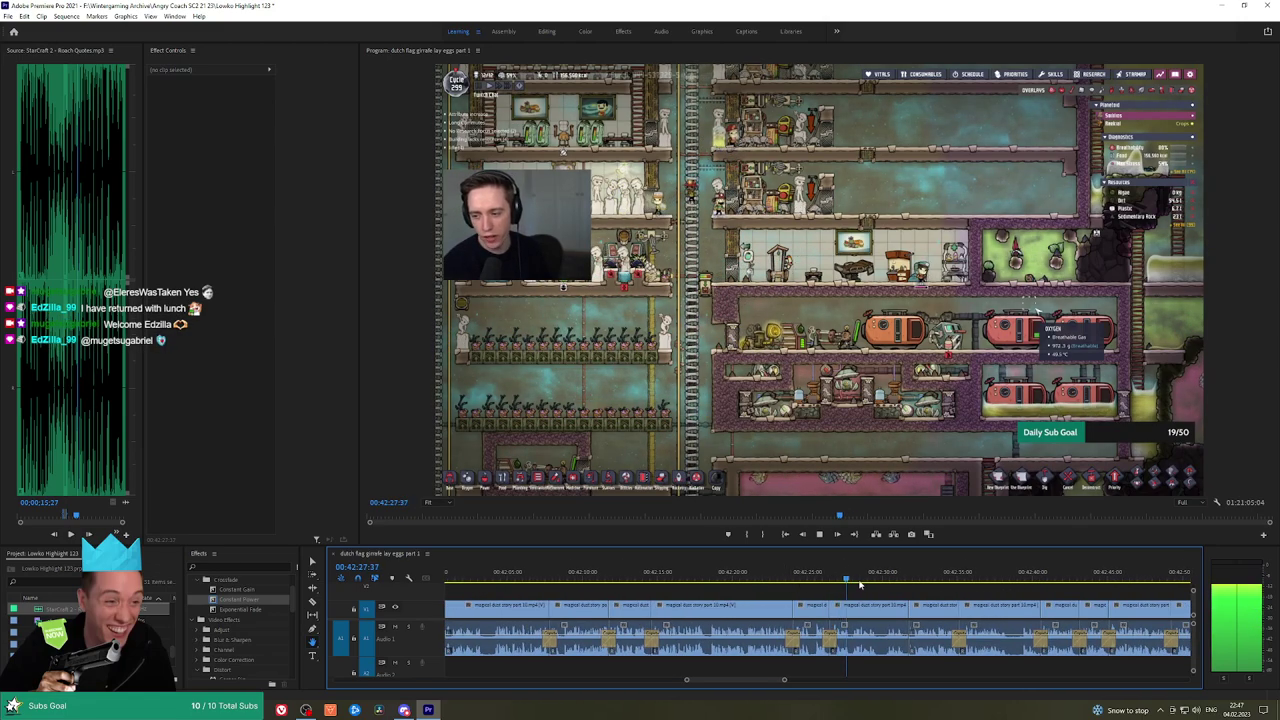
pyautogui.scroll(-2, 859, 585)
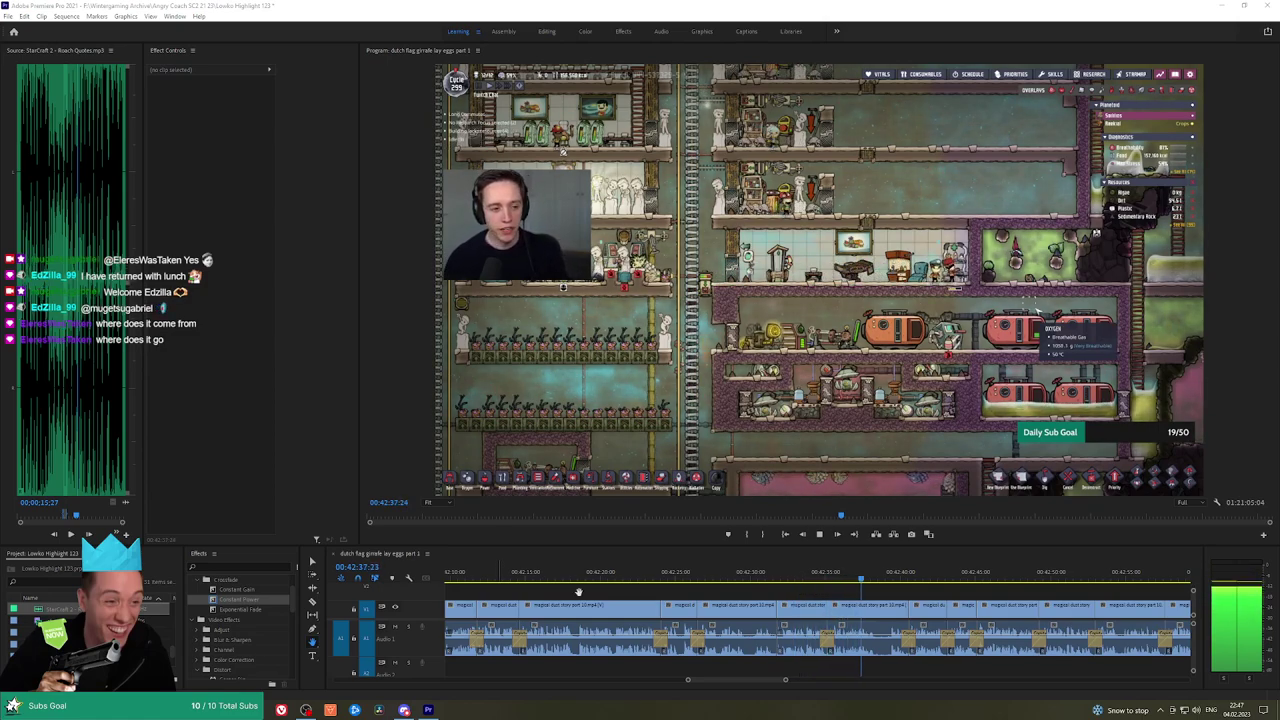
# Review the next magical dust story clips from about 00:42:37 to 00:43:09, checking their cuts and audio transitions
pyautogui.scroll(-3, 956, 601)
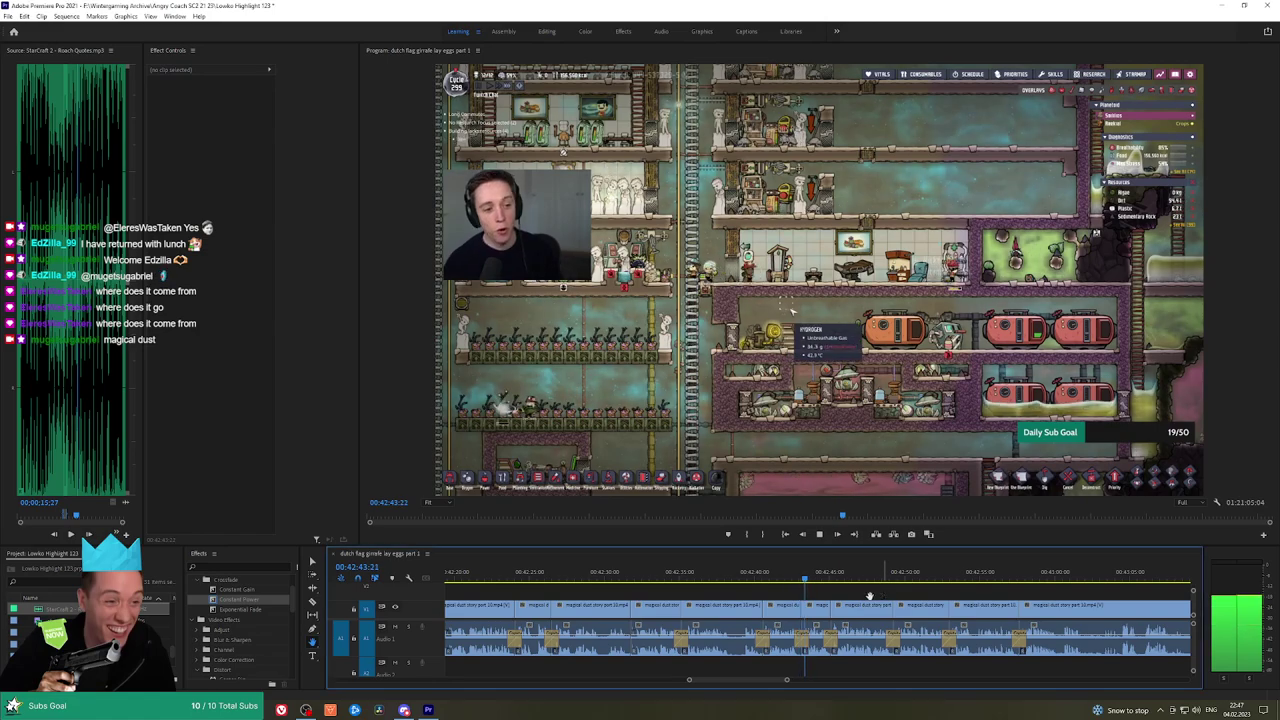
pyautogui.scroll(-4, 670, 588)
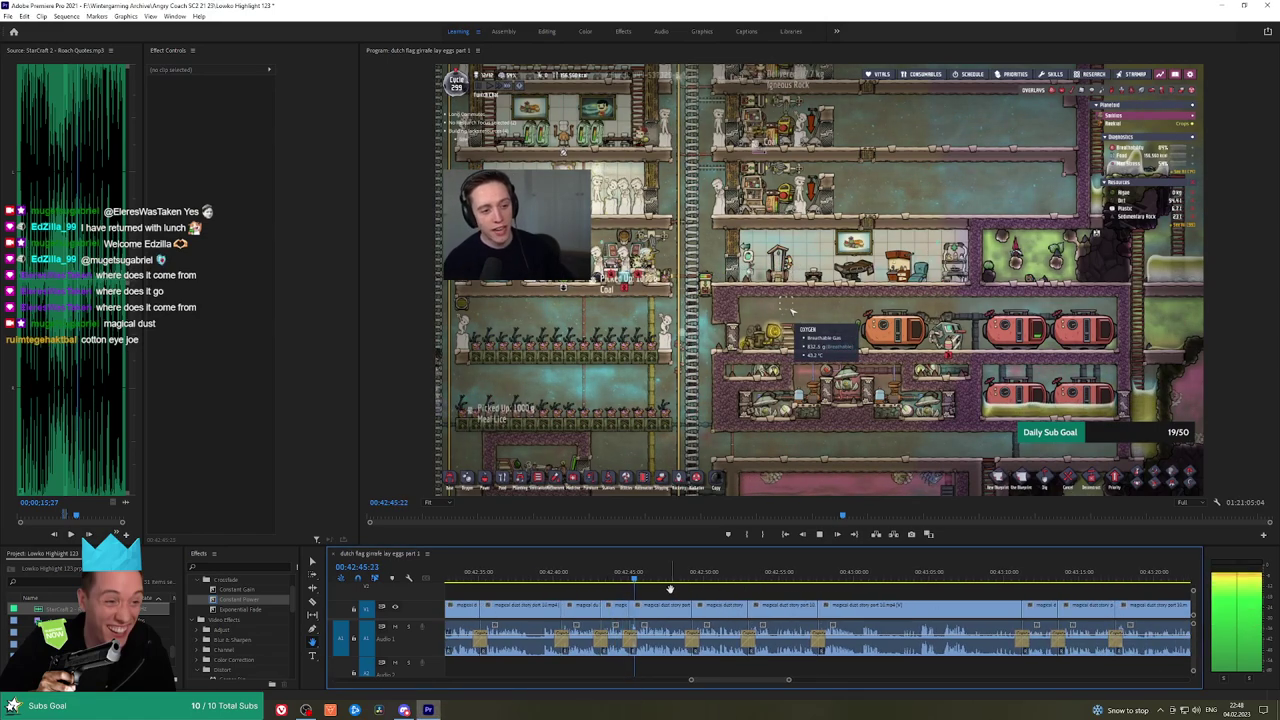
pyautogui.scroll(-1, 738, 590)
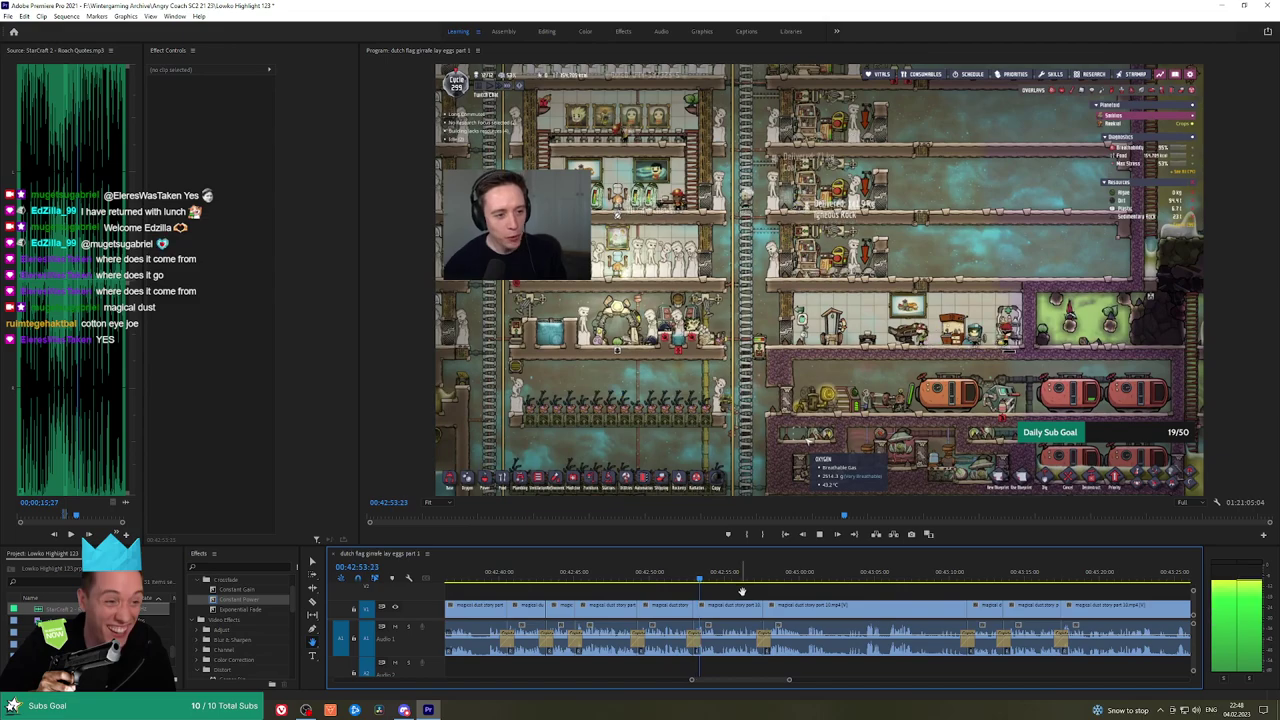
pyautogui.moveTo(806, 597); pyautogui.dragTo(784, 597)
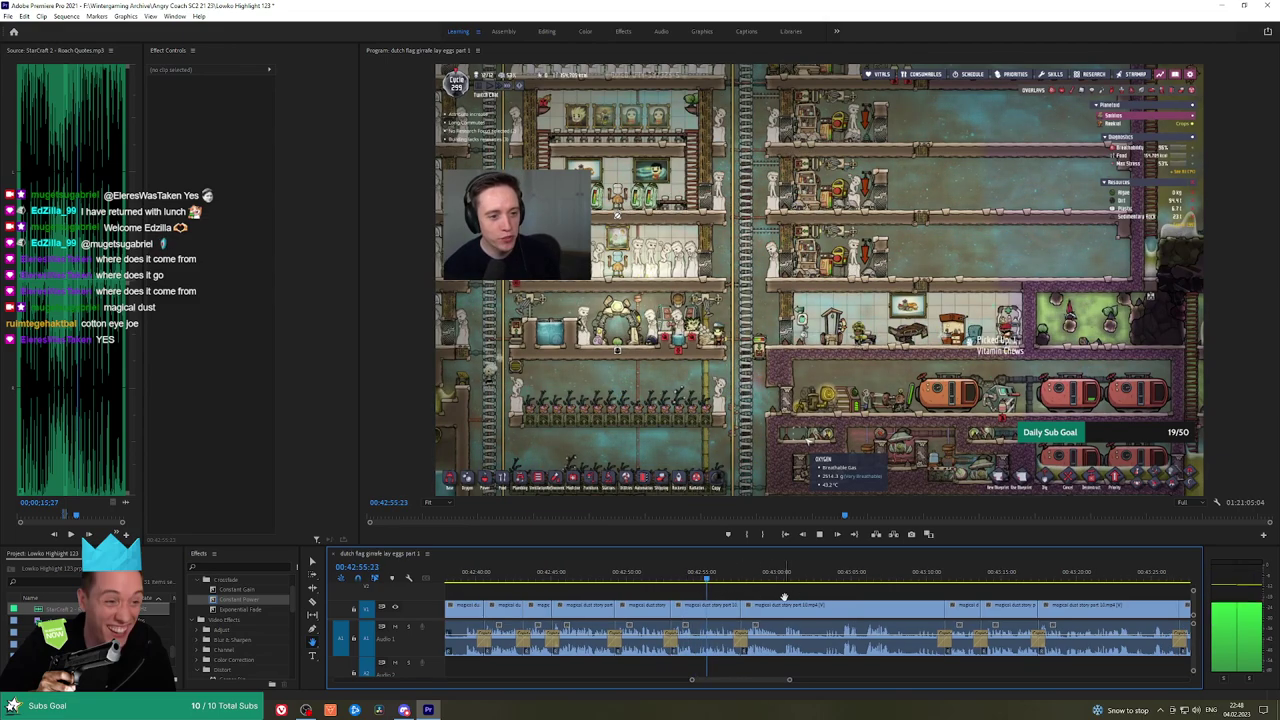
pyautogui.moveTo(784, 597); pyautogui.dragTo(696, 602)
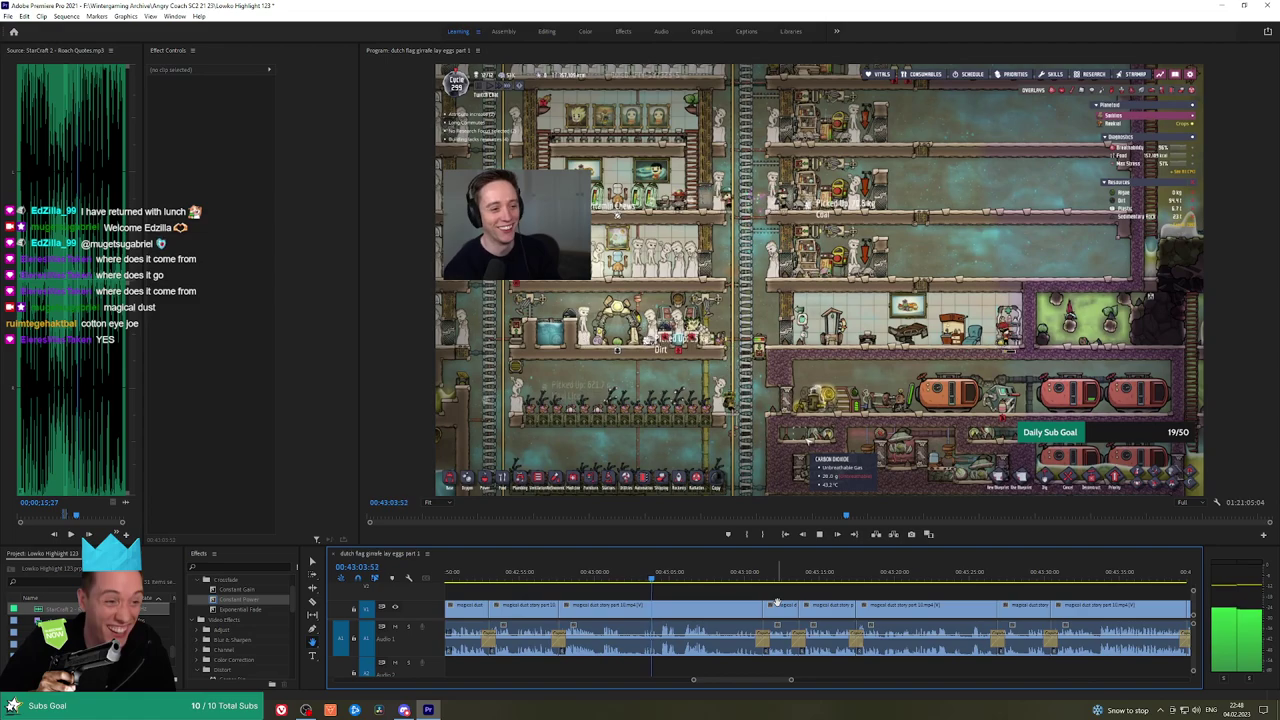
pyautogui.moveTo(782, 598); pyautogui.dragTo(647, 596)
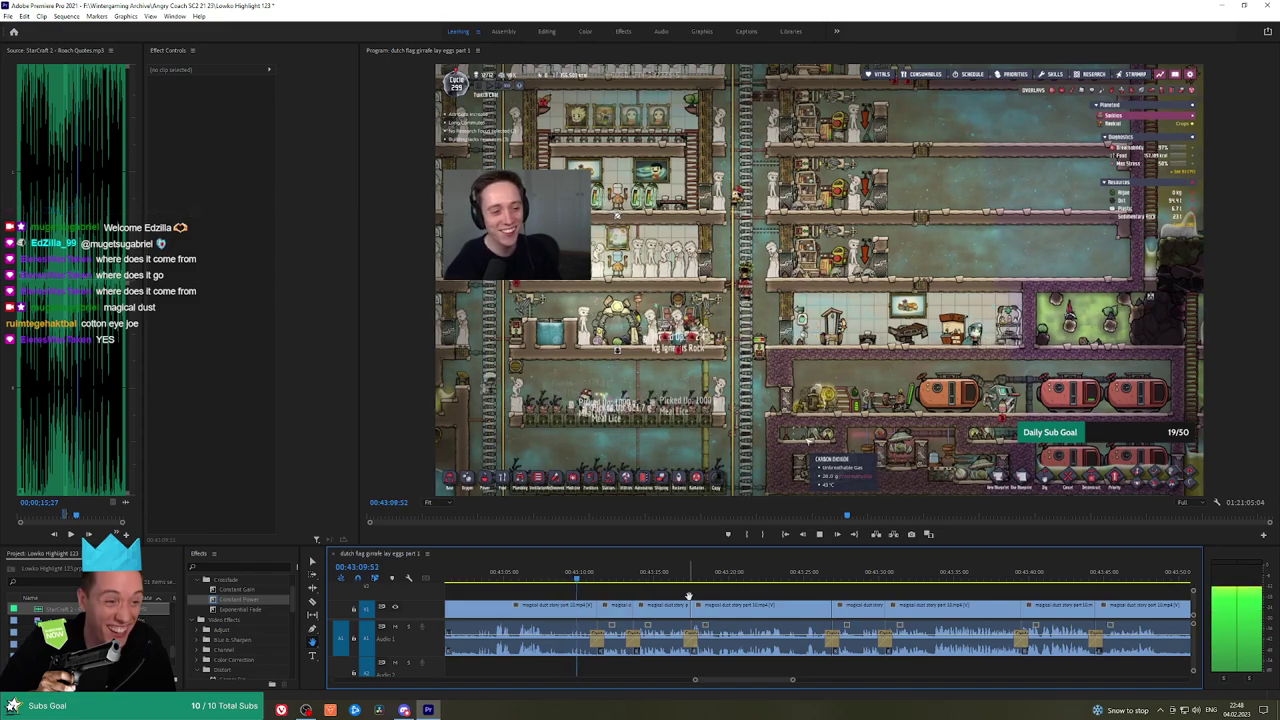
# Review the magical dust story clips from about 00:43:09 to 00:43:37, checking their cuts and audio transitions
pyautogui.moveTo(686, 595); pyautogui.dragTo(654, 592)
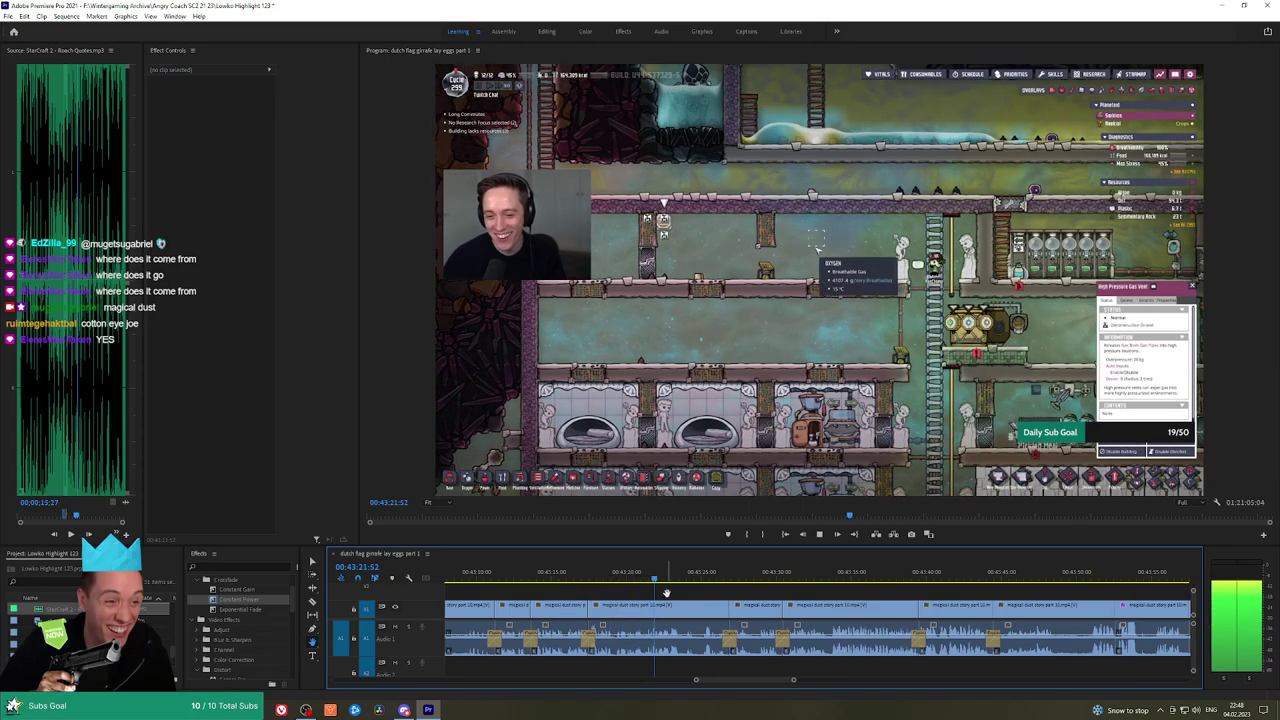
pyautogui.moveTo(717, 591); pyautogui.dragTo(678, 588)
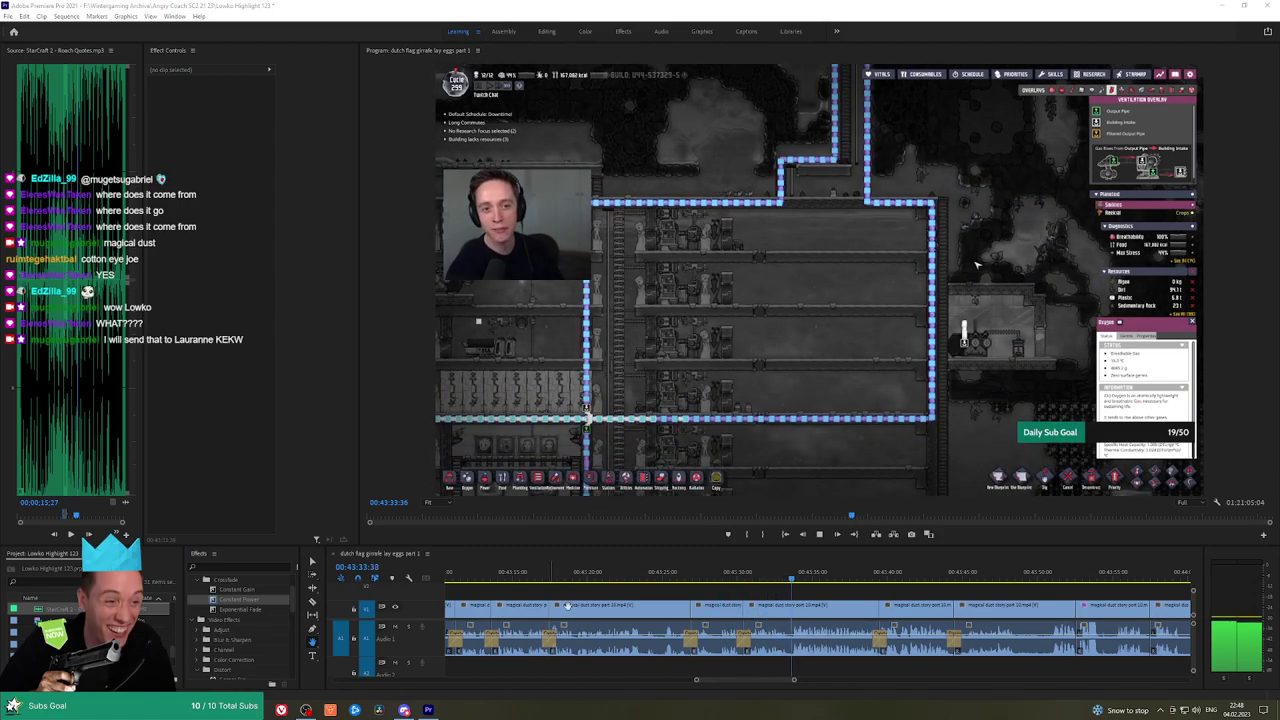
pyautogui.moveTo(901, 586); pyautogui.dragTo(766, 587)
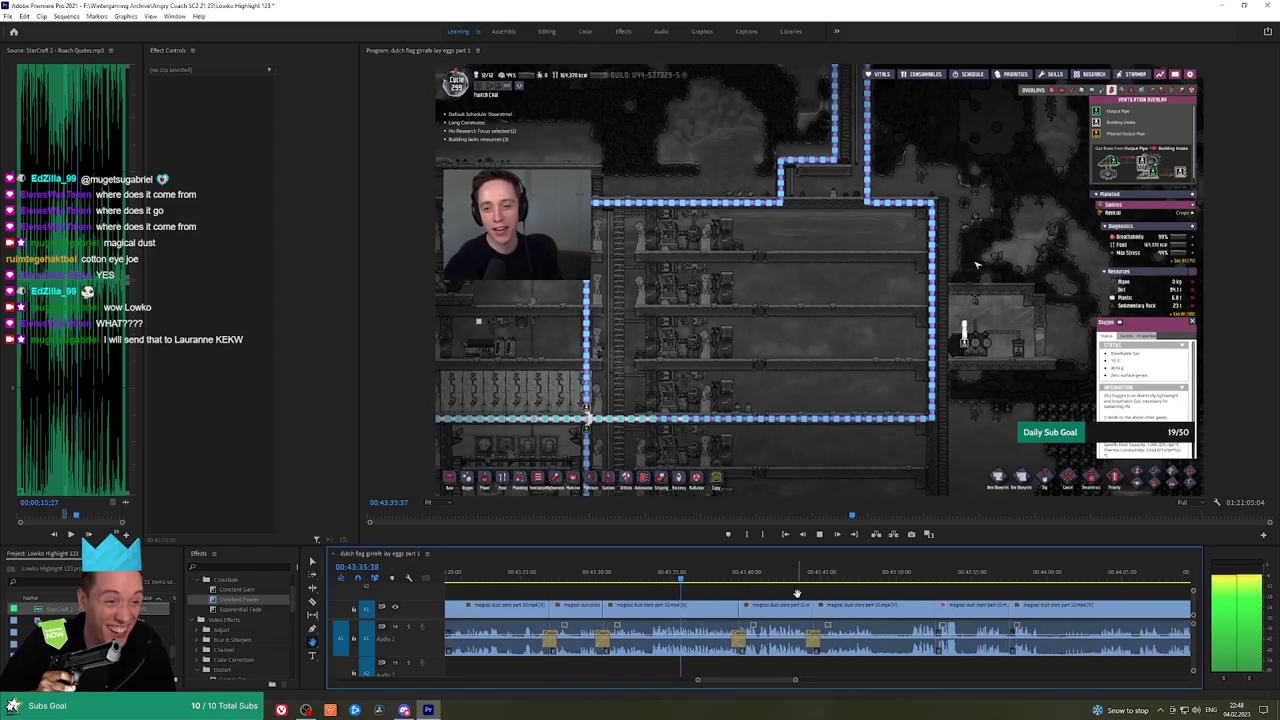
pyautogui.scroll(-1, 797, 594)
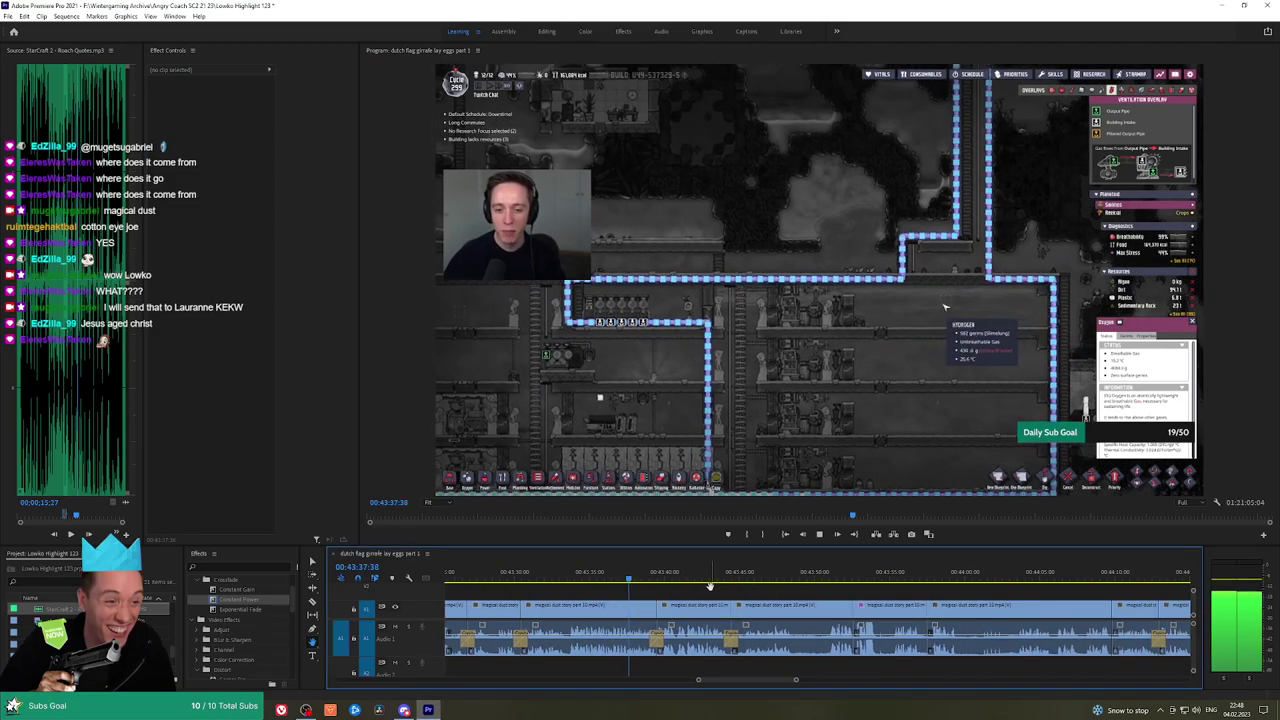
# Replay the cut around 00:43:20, then resume playback from about 00:43:38
pyautogui.scroll(3, 676, 593)
pyautogui.click(524, 572)
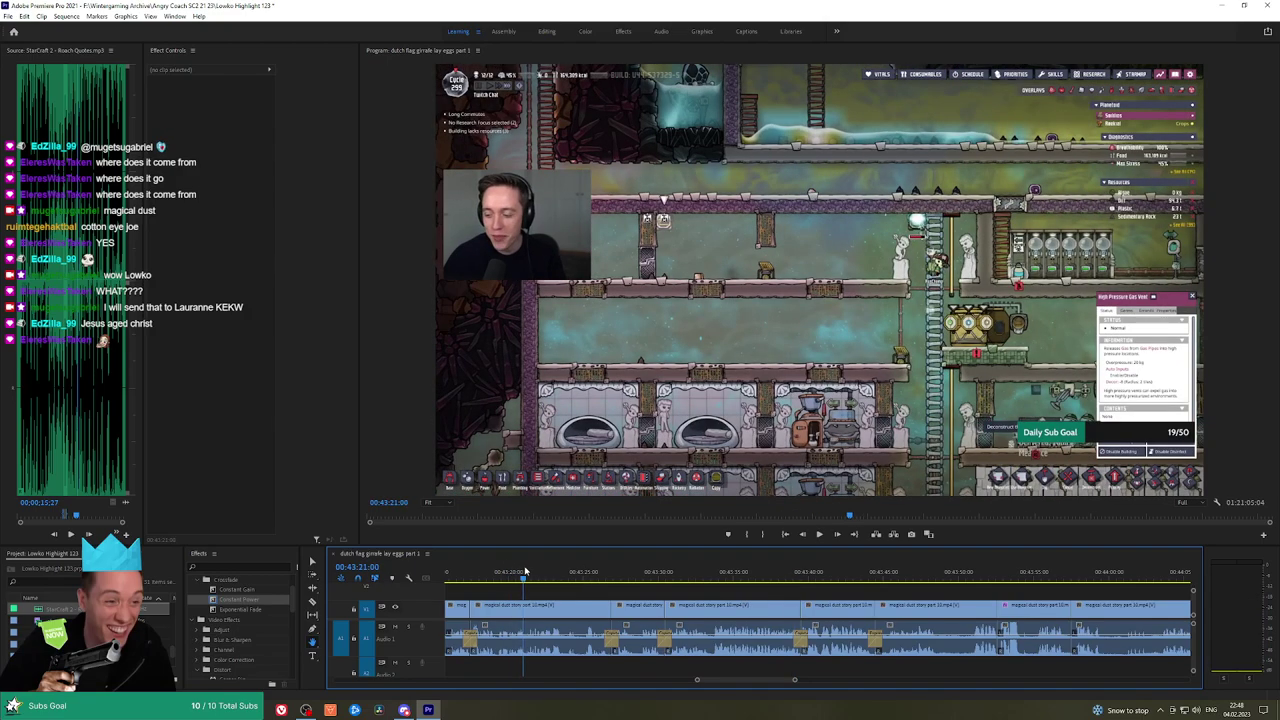
pyautogui.click(495, 571)
pyautogui.click(480, 571)
pyautogui.scroll(8, 481, 571)
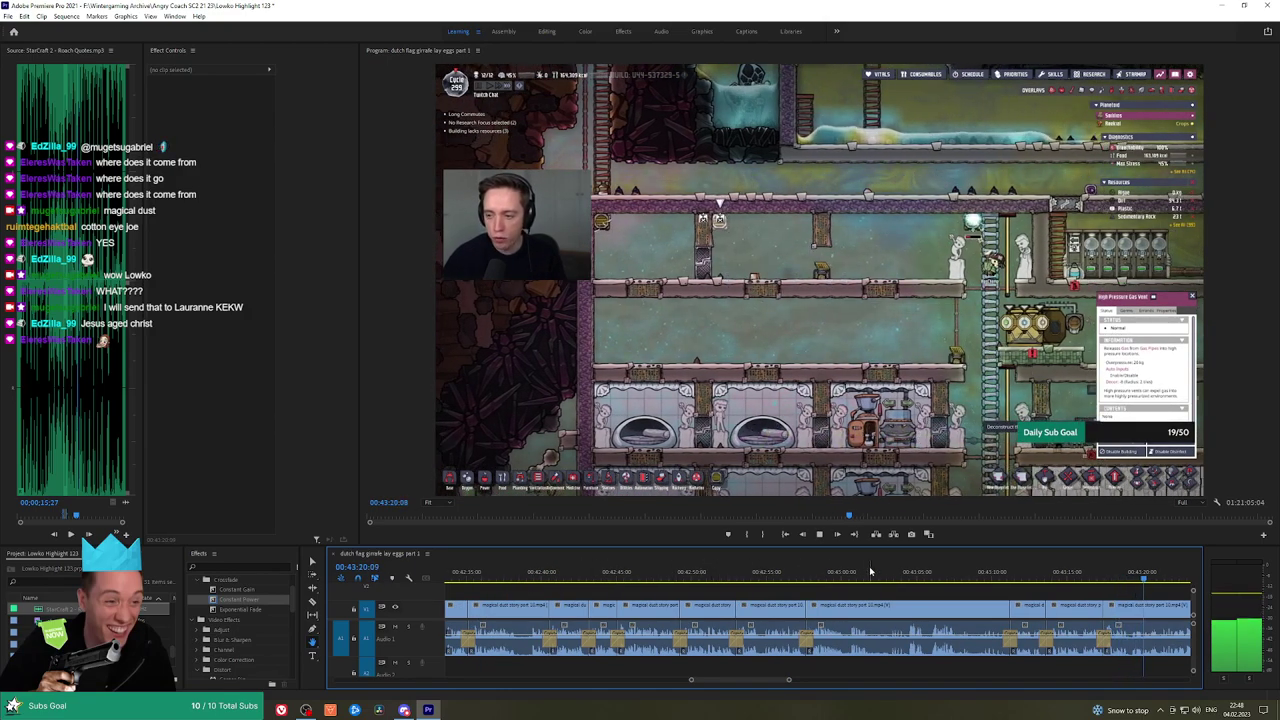
pyautogui.scroll(-10, 870, 571)
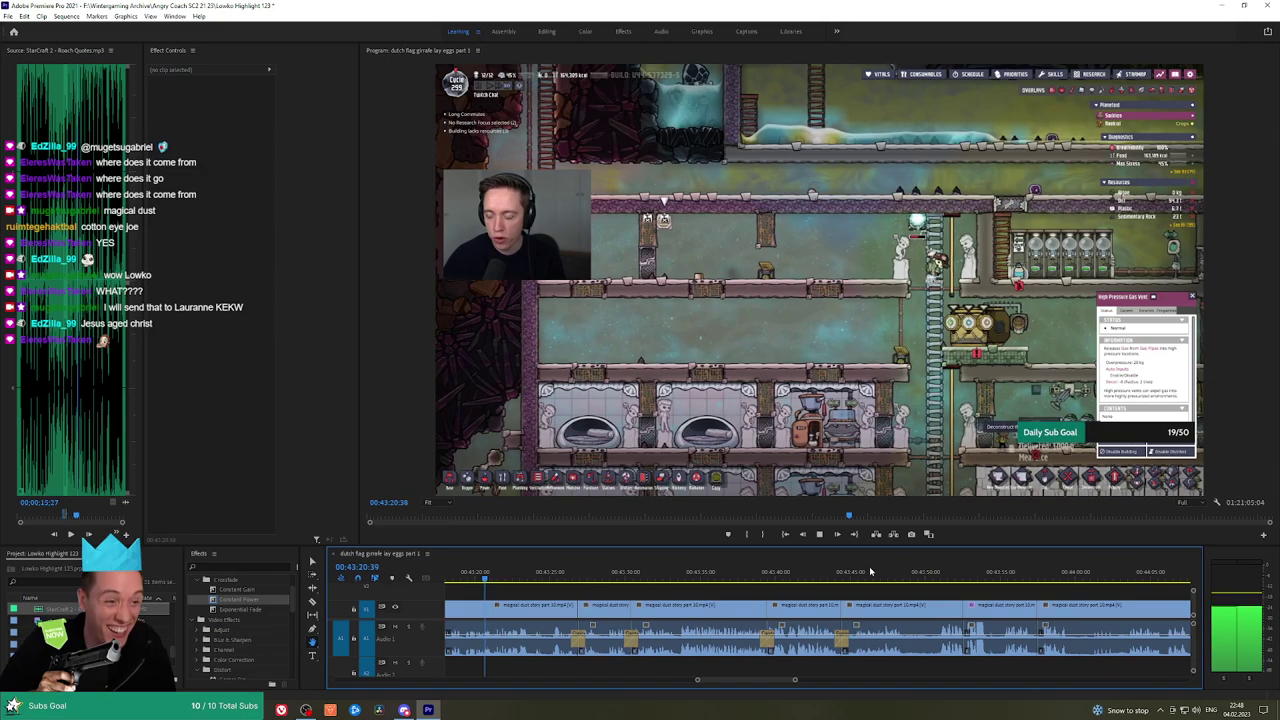
pyautogui.click(740, 578)
pyautogui.press('space')
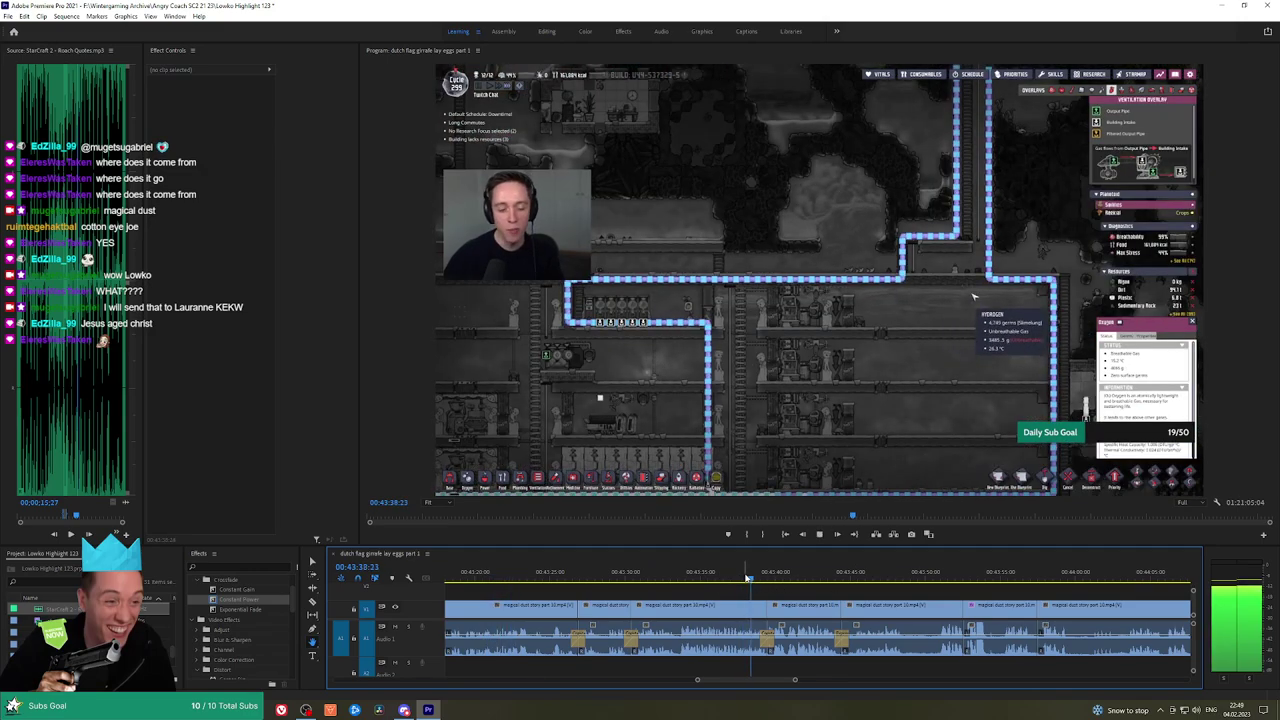
# Review the magical dust story from about 00:43:38 to 00:44:01, including the zoomed-in webcam clip and its audio
pyautogui.scroll(-3, 863, 597)
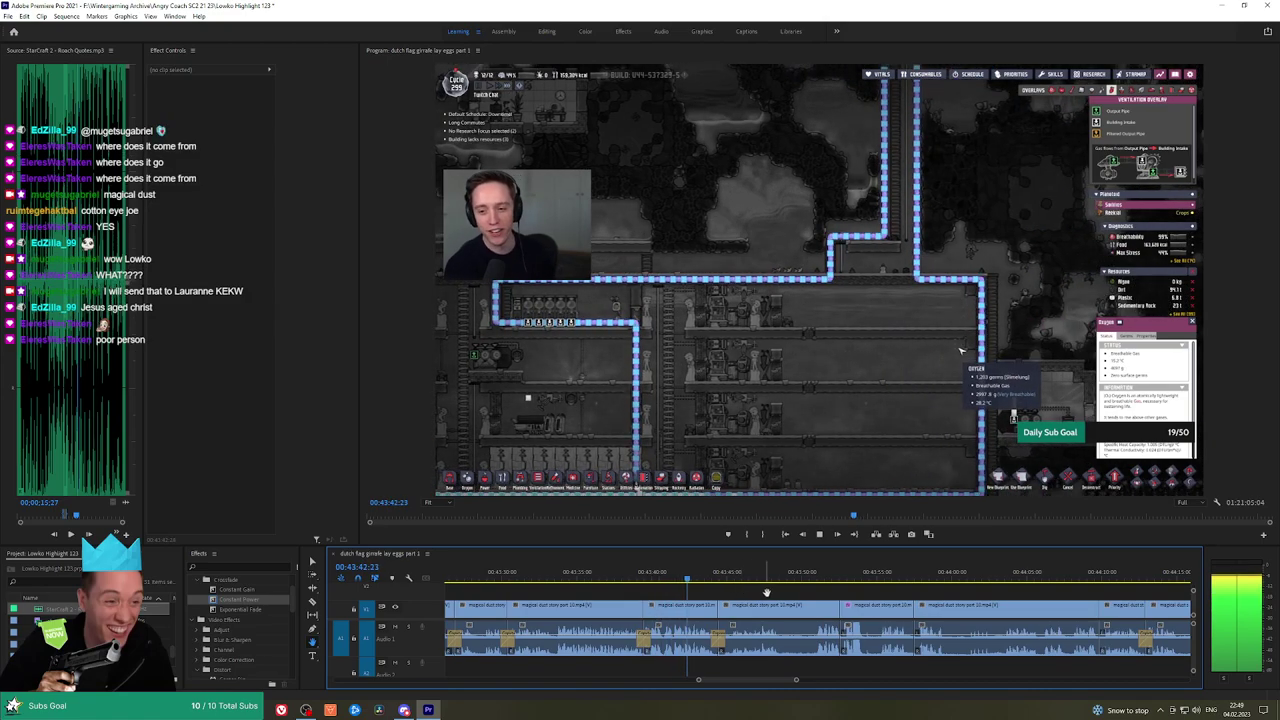
pyautogui.scroll(-1, 760, 594)
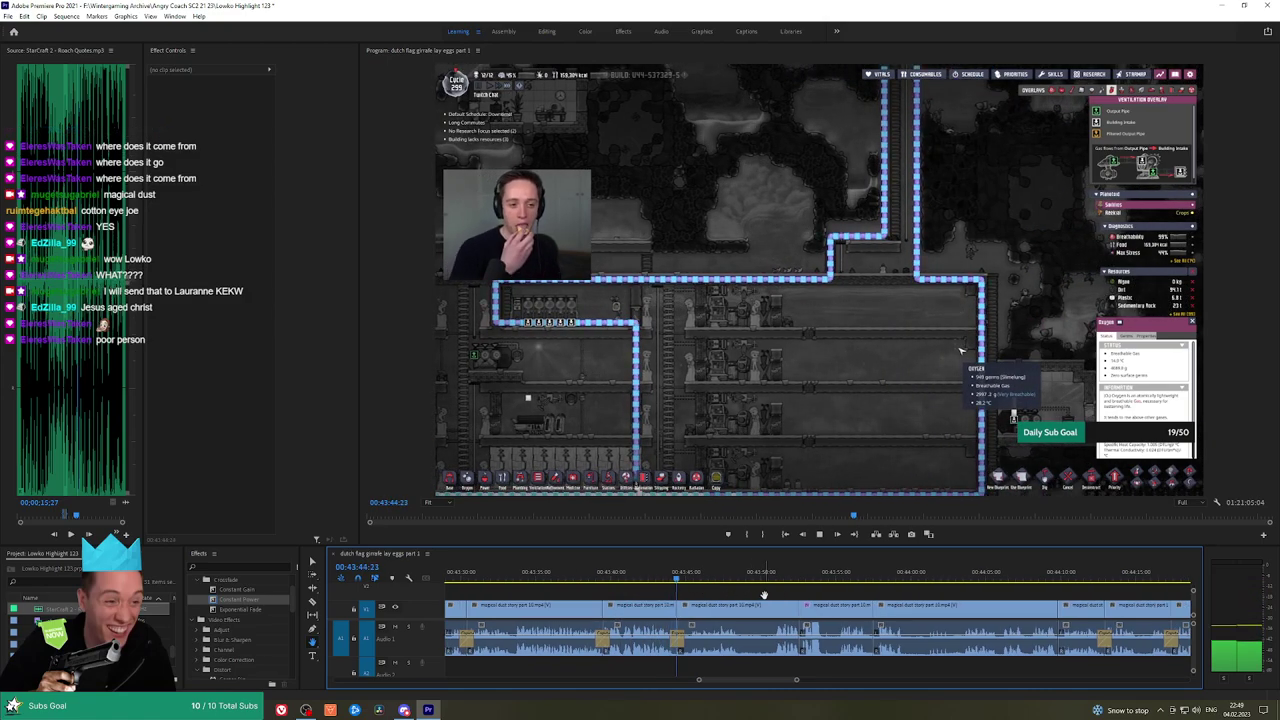
pyautogui.scroll(-2, 764, 595)
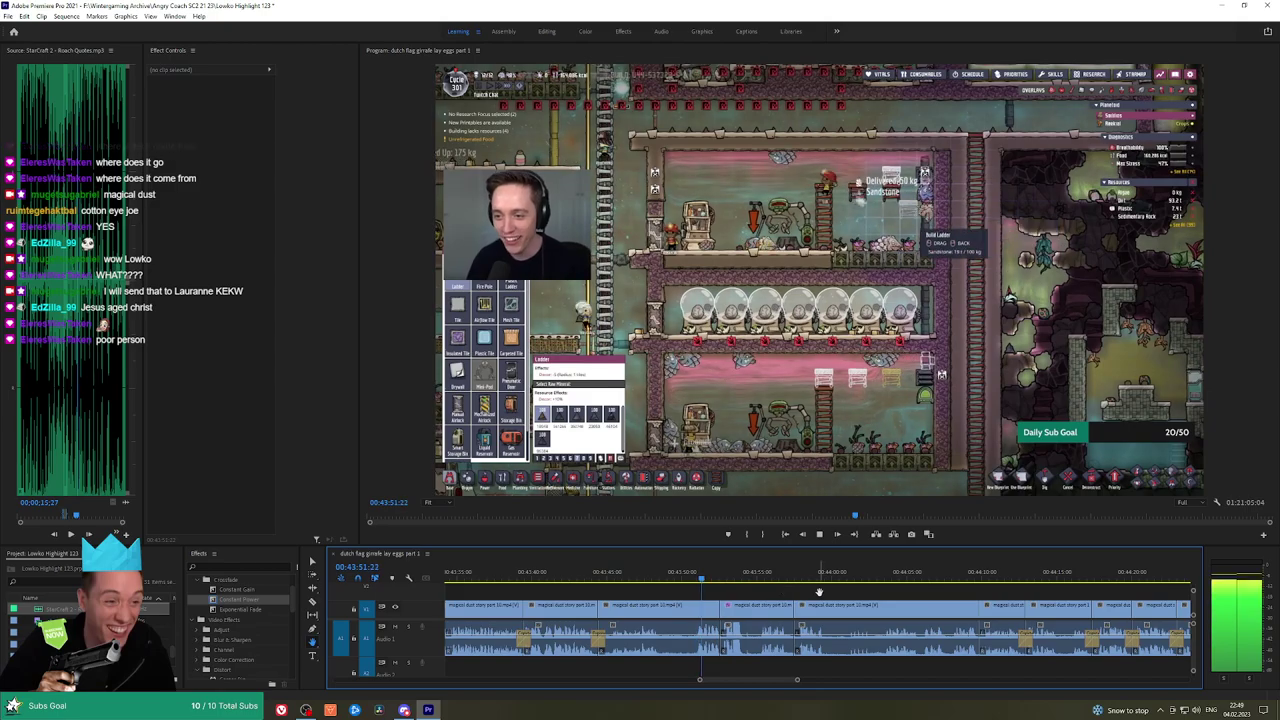
pyautogui.moveTo(819, 592); pyautogui.dragTo(722, 584)
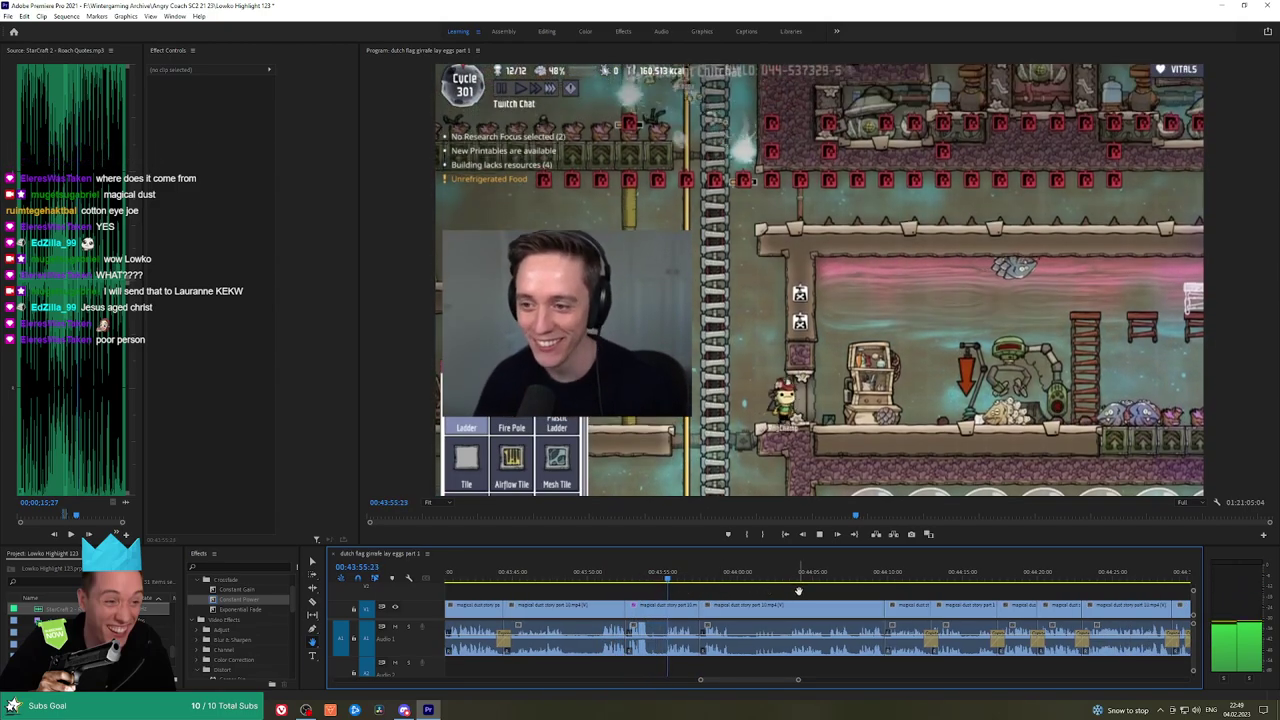
pyautogui.moveTo(799, 591); pyautogui.dragTo(734, 586)
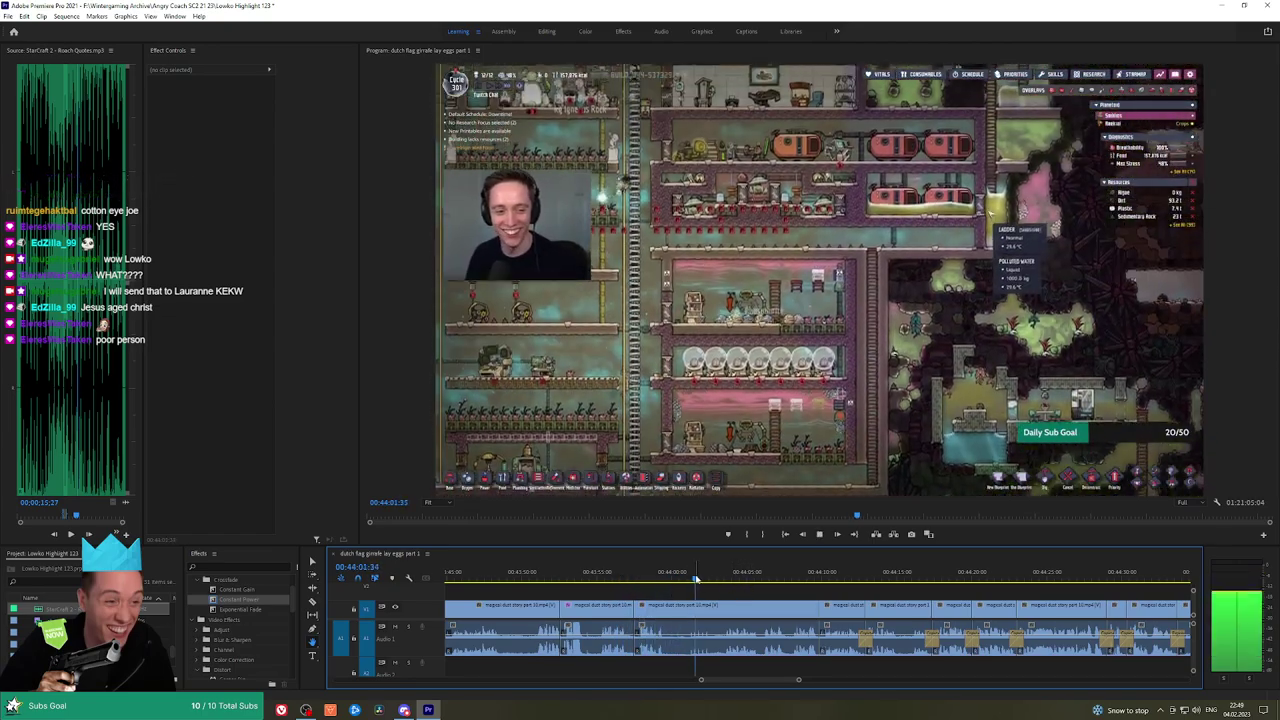
# Skip ahead to about 00:44:03 and check the short magical dust story cuts up to about 00:44:17
pyautogui.click(729, 578)
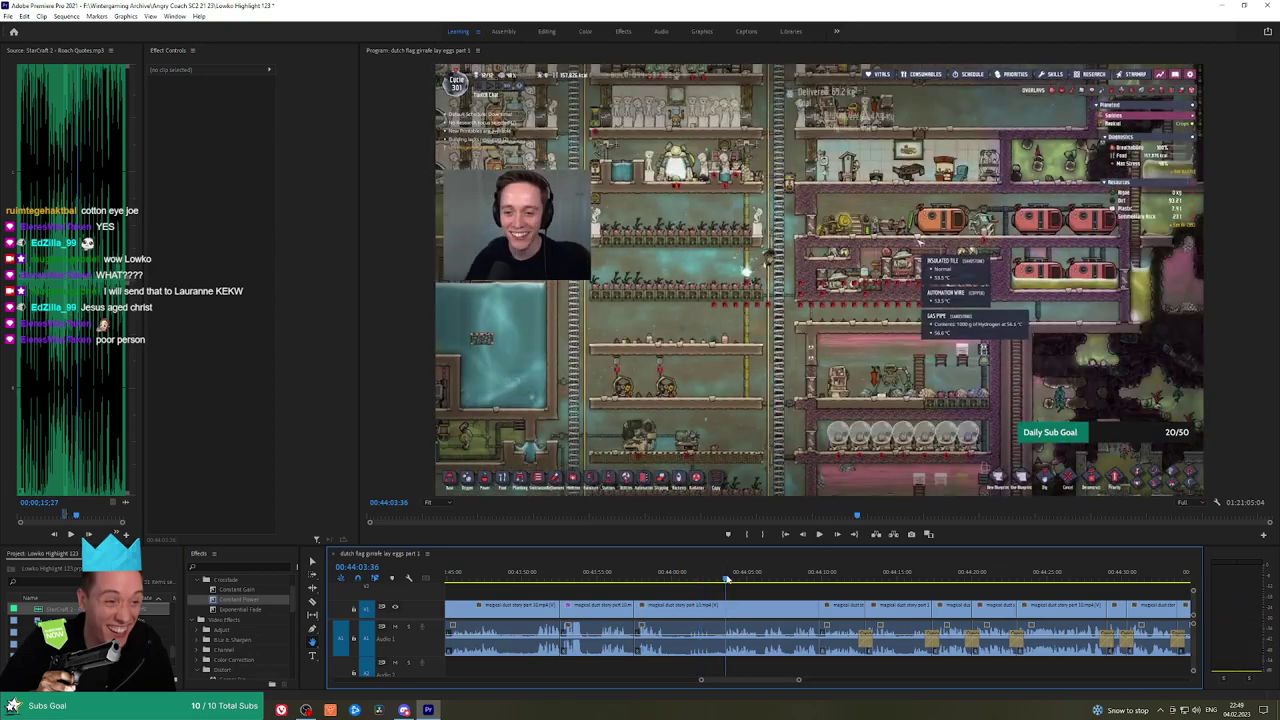
pyautogui.scroll(-2, 710, 582)
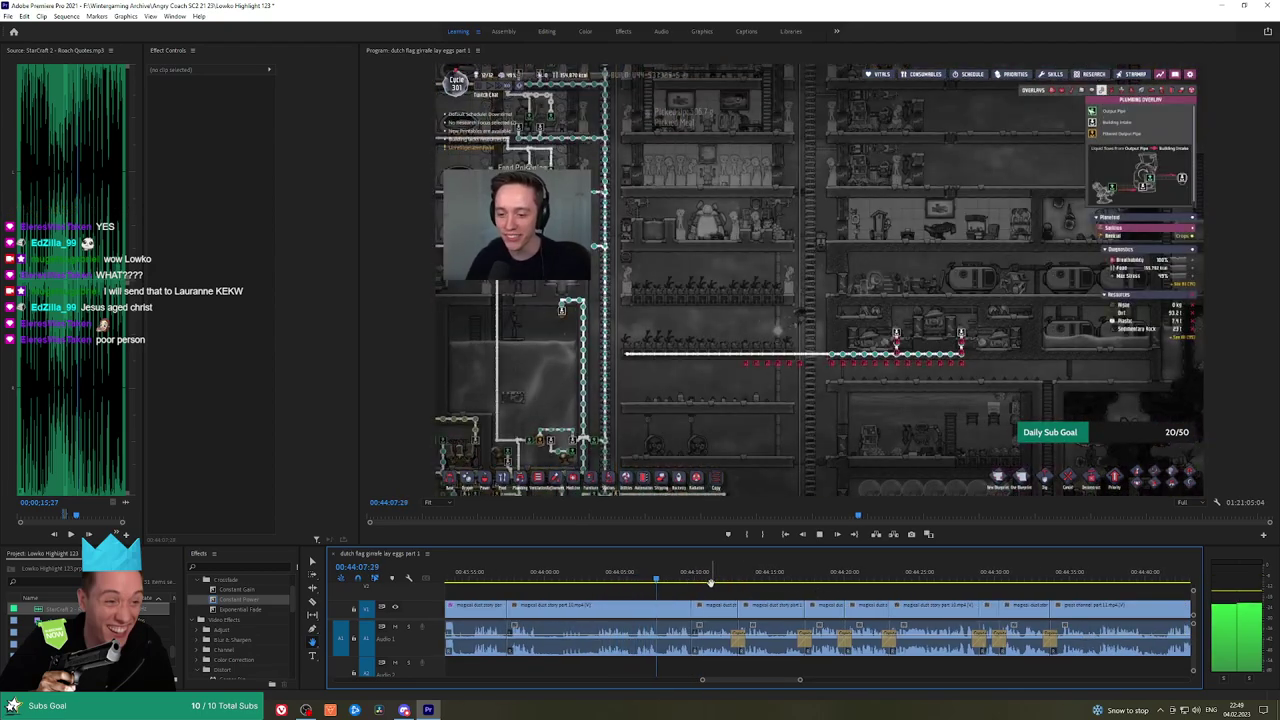
pyautogui.scroll(-1, 758, 588)
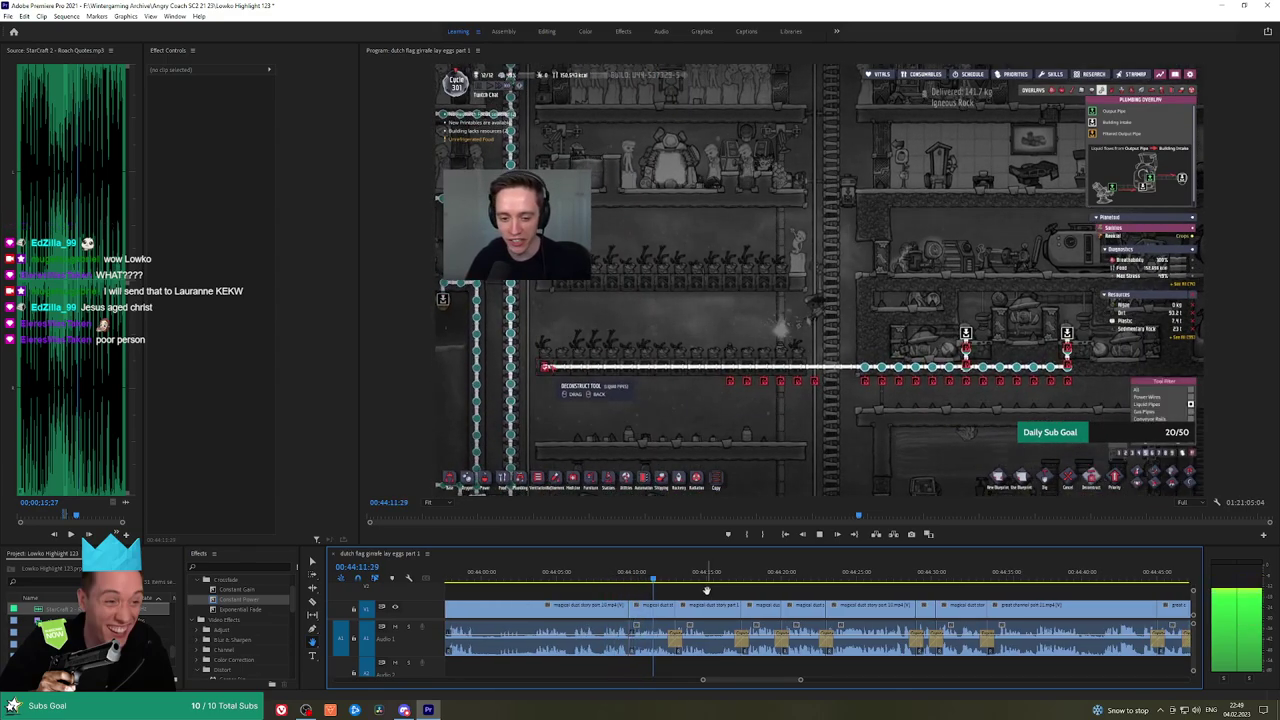
pyautogui.scroll(-1, 706, 590)
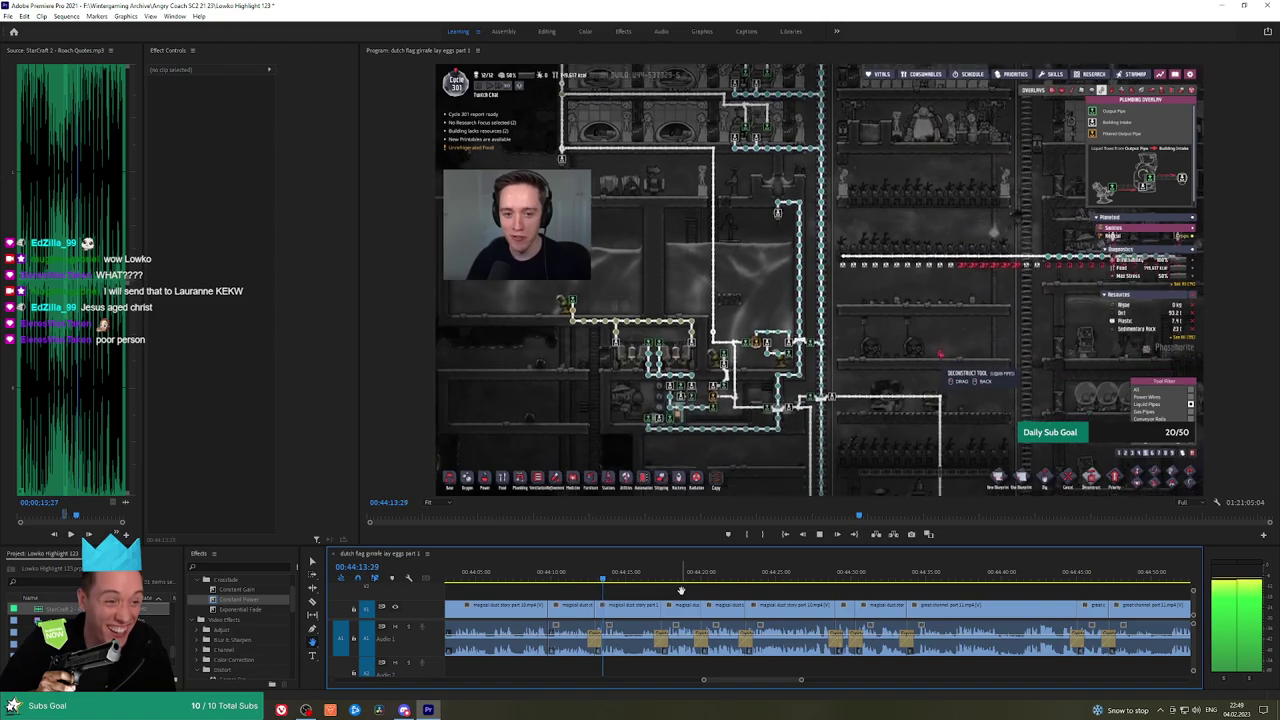
pyautogui.scroll(-1, 672, 591)
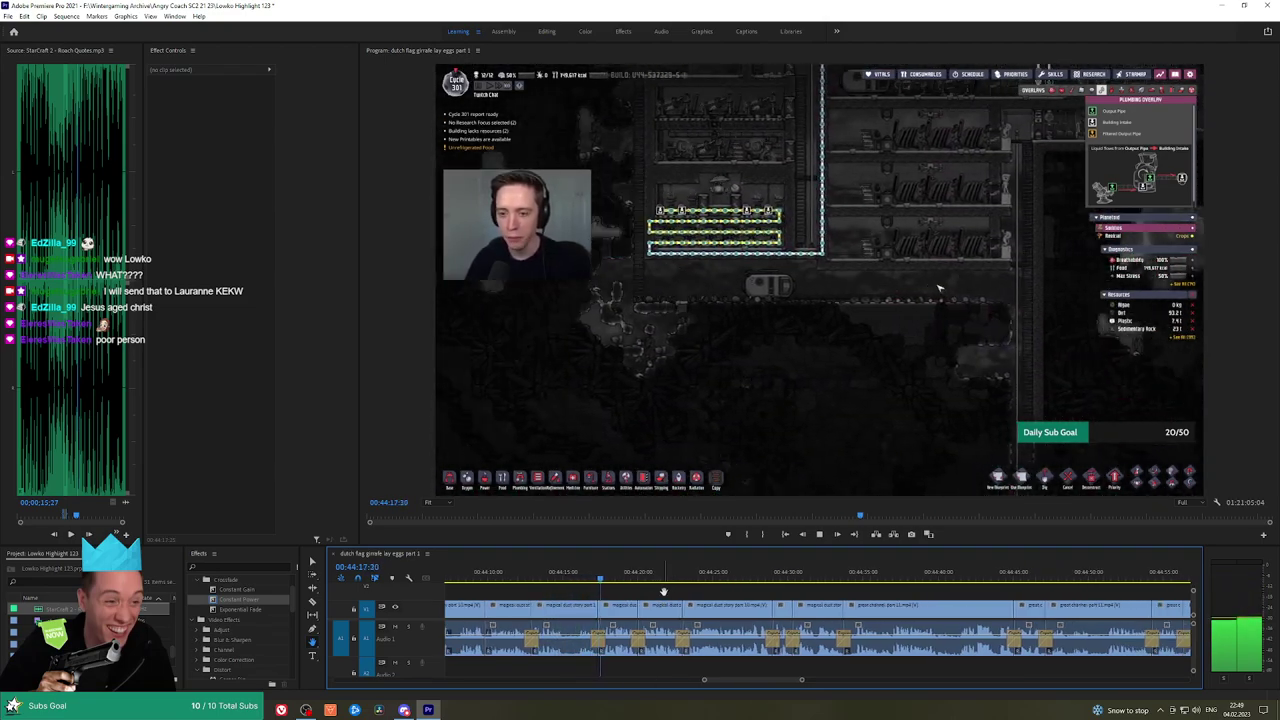
# Review the end of the magical dust story and the start of the great channel clips, up to about 00:44:51
pyautogui.scroll(-1, 672, 593)
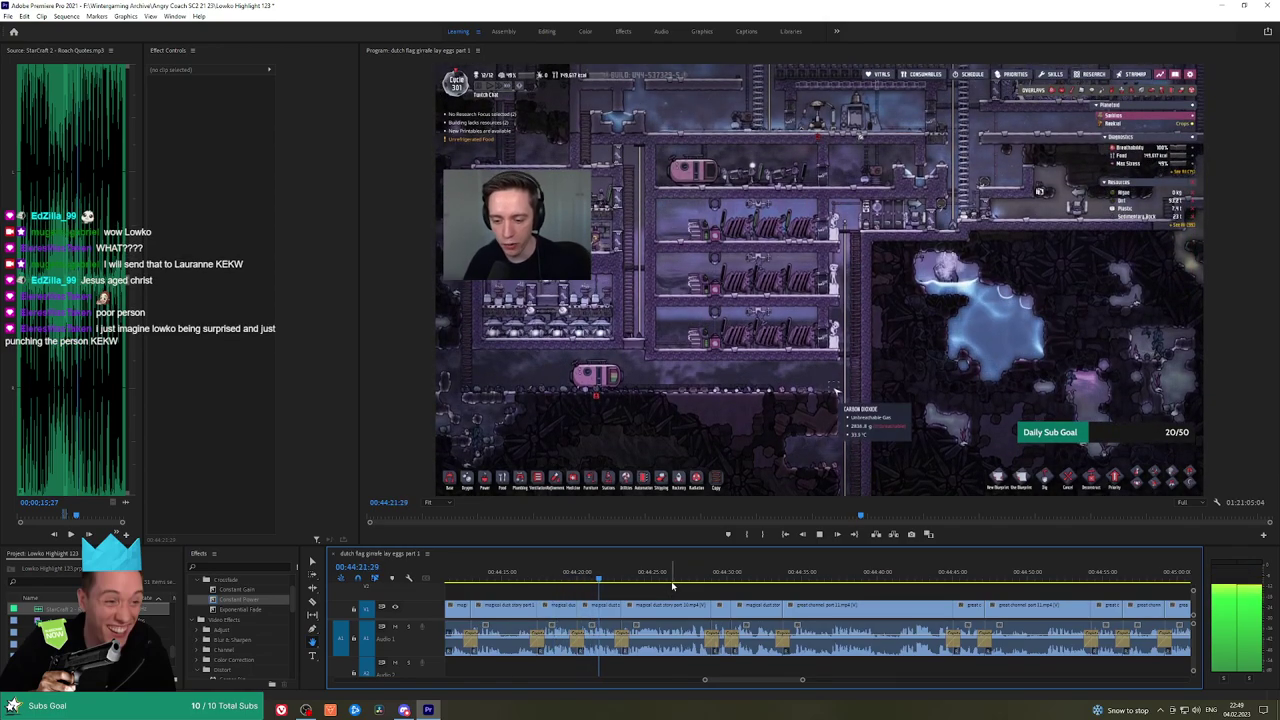
pyautogui.scroll(-1, 776, 600)
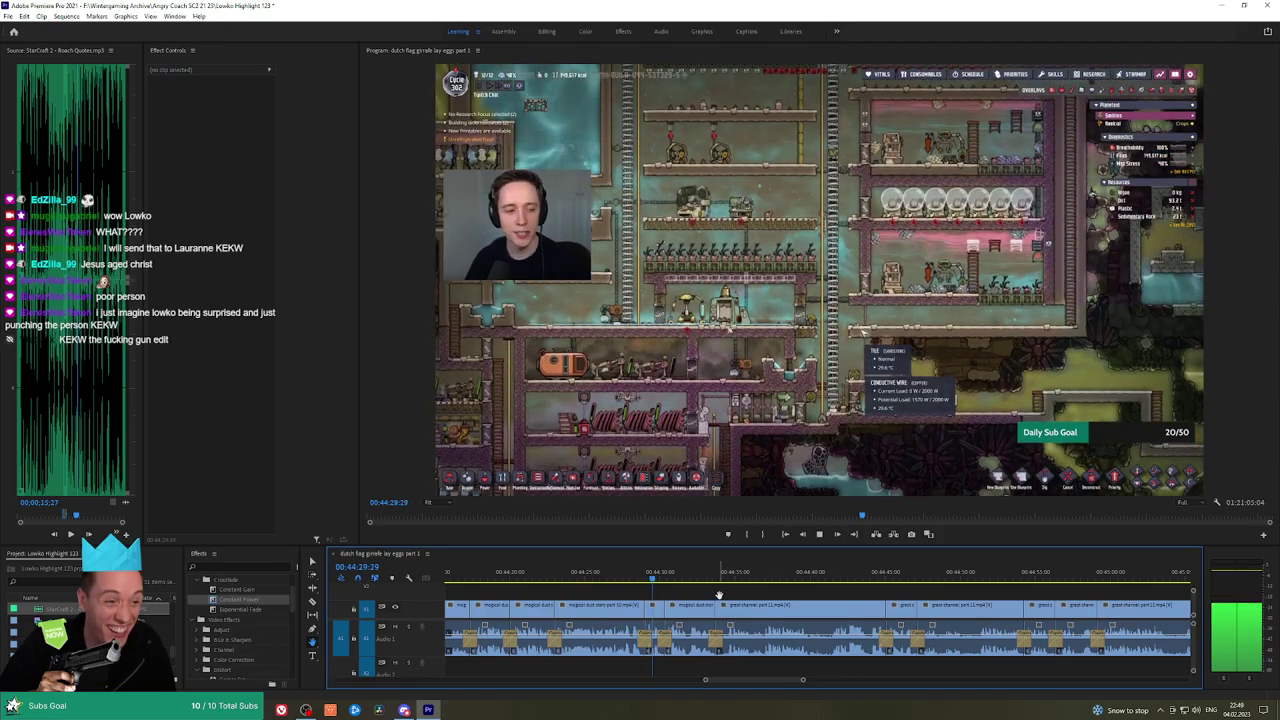
pyautogui.moveTo(720, 594); pyautogui.dragTo(714, 595)
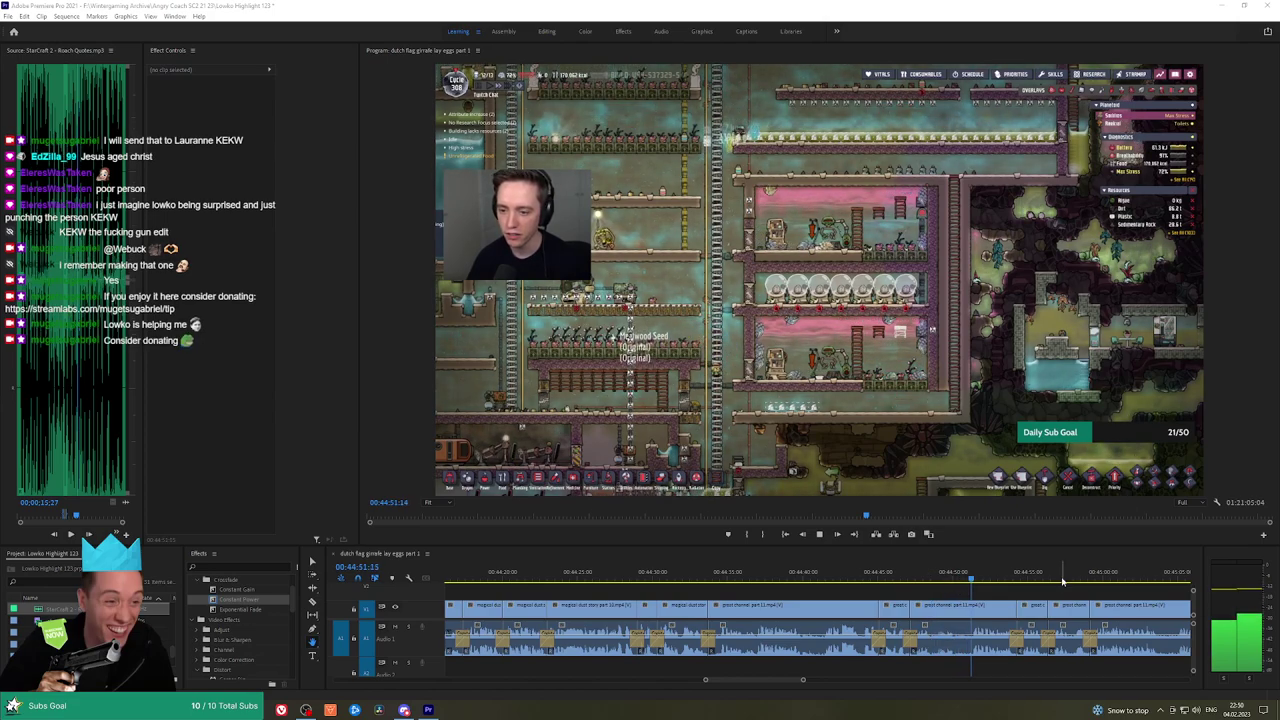
# Review the great channel clips and sound effect up to about 00:45:20, briefly maximizing the Program monitor and restoring it
pyautogui.scroll(-3, 1063, 580)
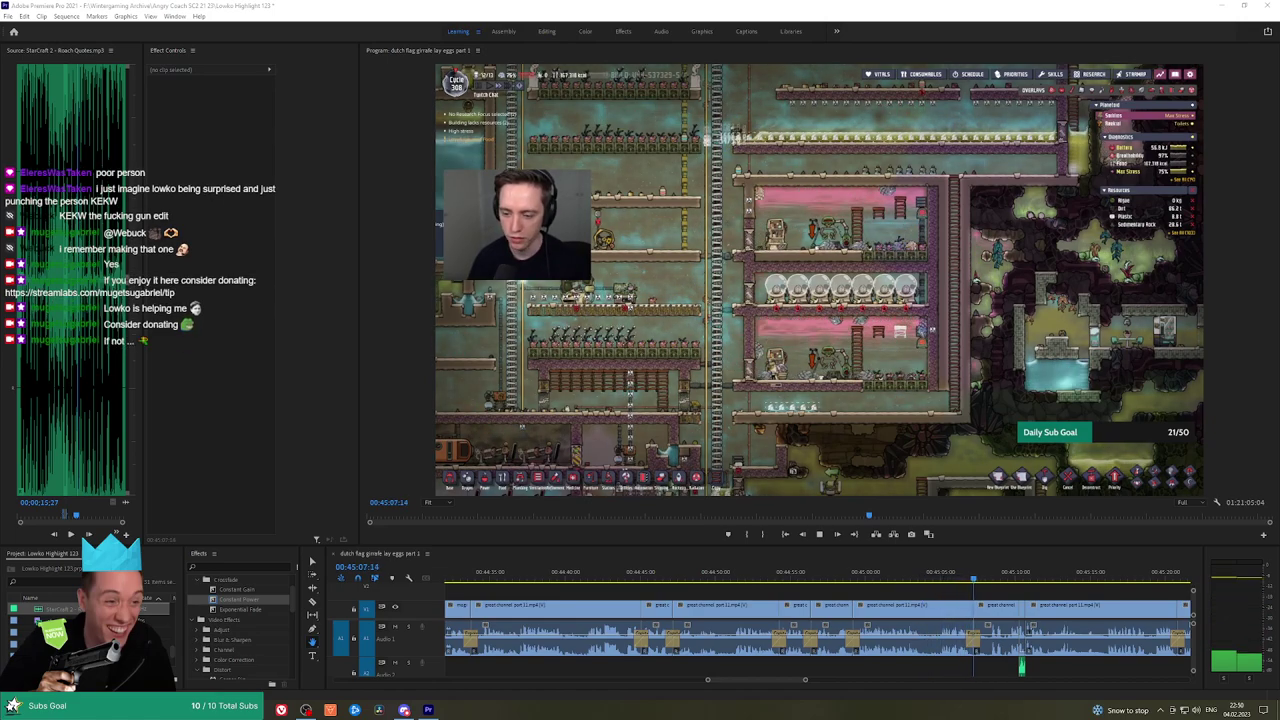
pyautogui.scroll(-2, 806, 590)
pyautogui.scroll(-2, 780, 590)
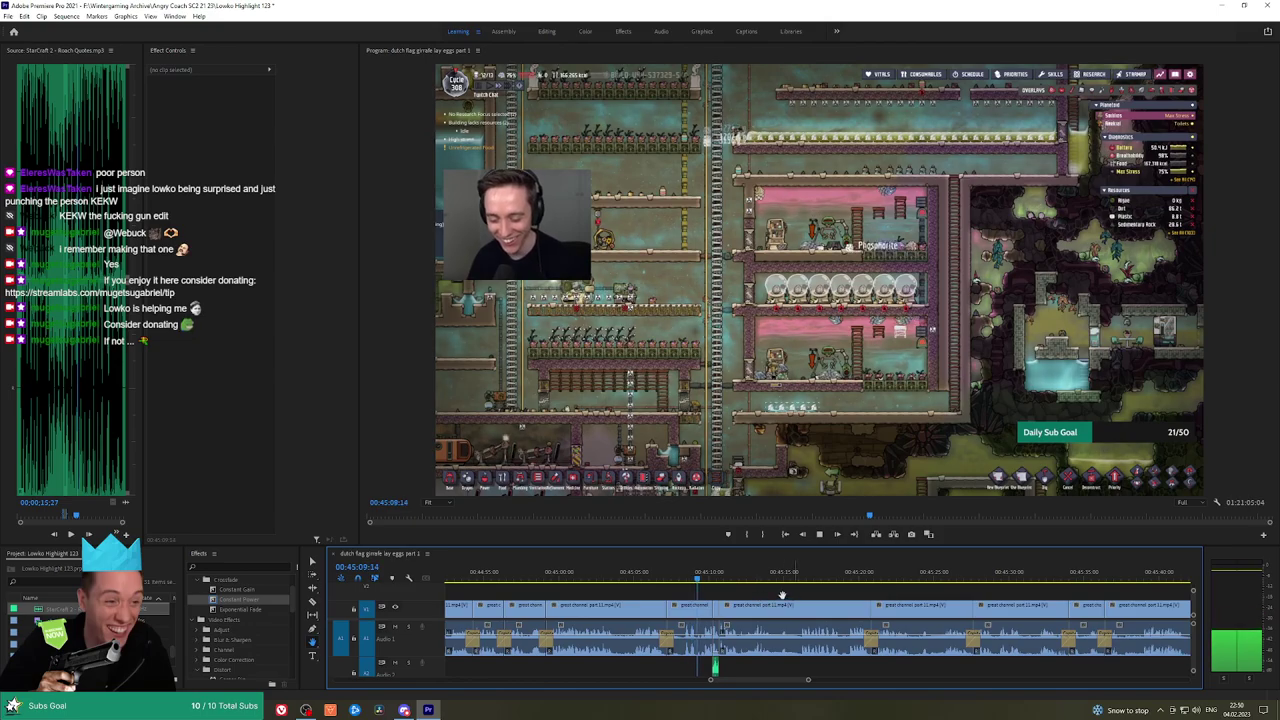
pyautogui.scroll(-1, 782, 595)
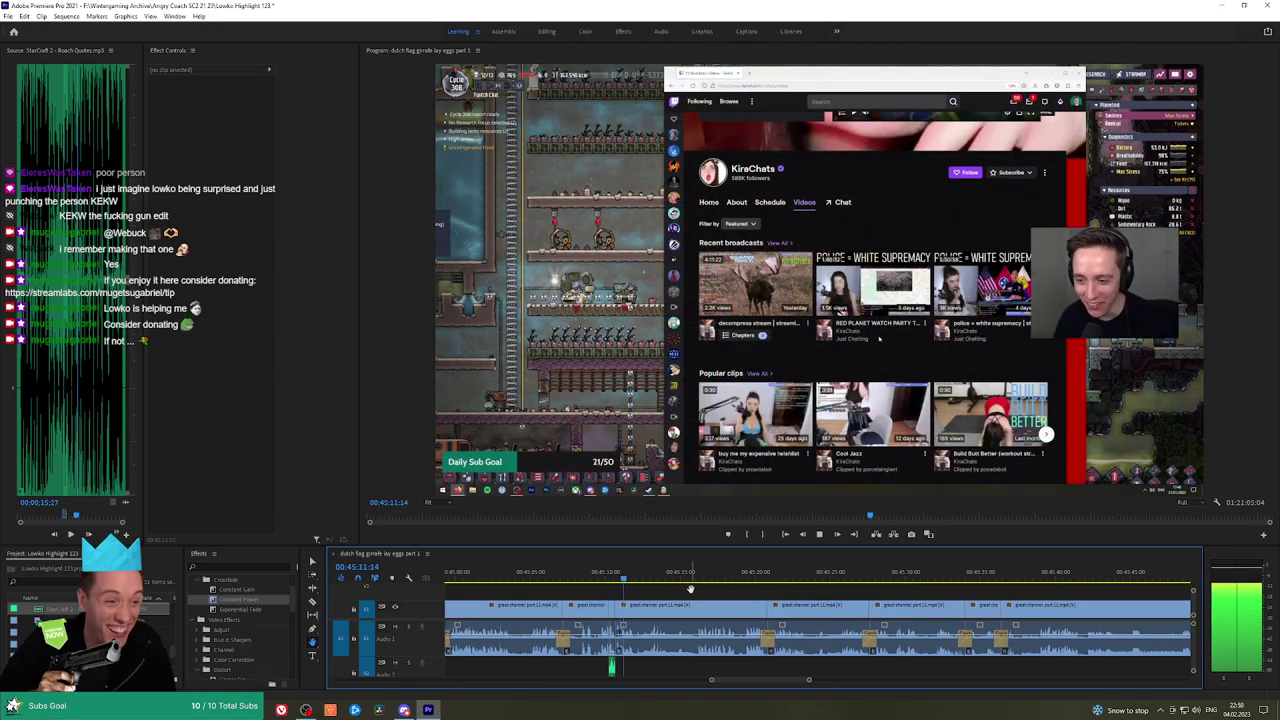
pyautogui.press('`')
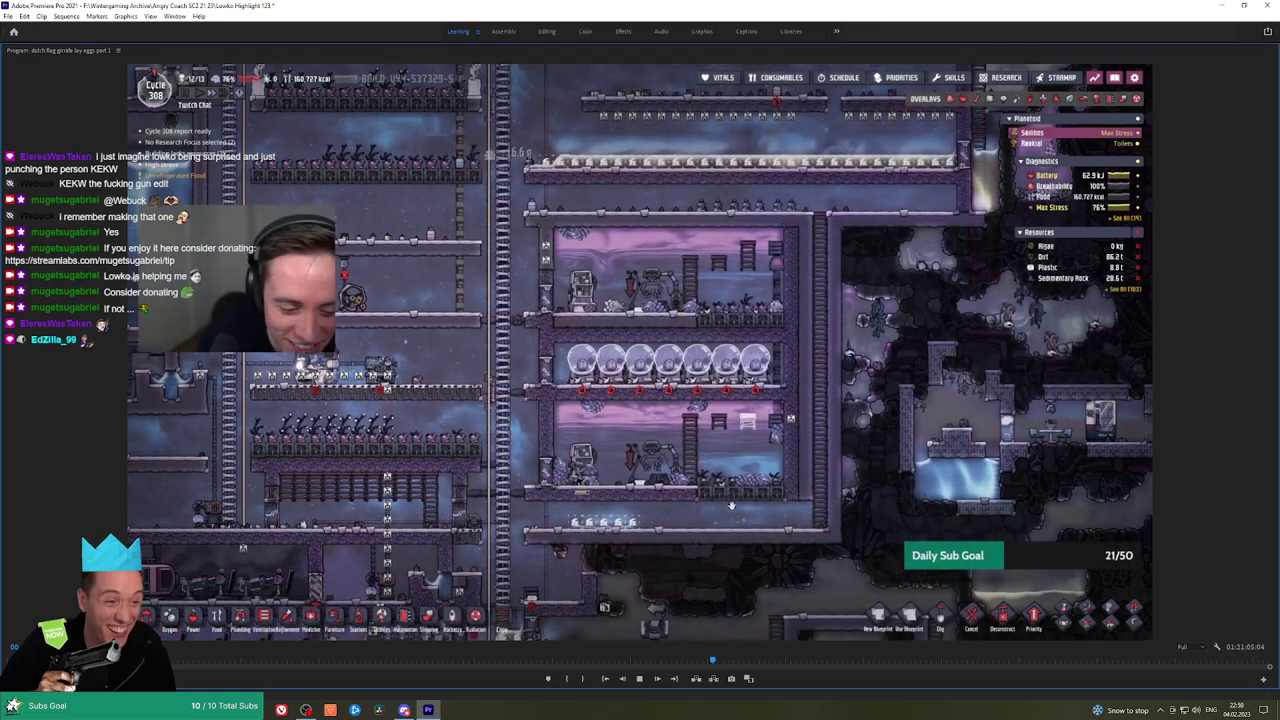
pyautogui.press('`')
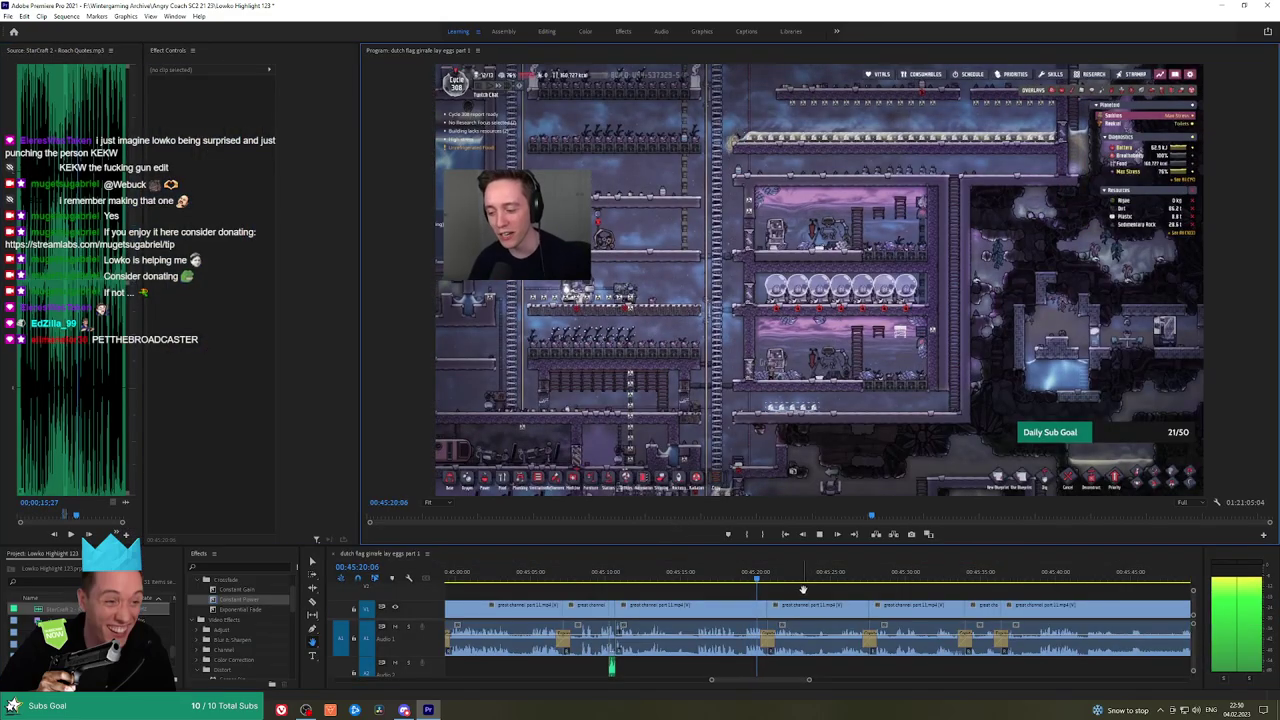
# Review the great channel clips from about 00:45:20 to 00:45:58, including the racing video reaction
pyautogui.moveTo(803, 589); pyautogui.dragTo(678, 589)
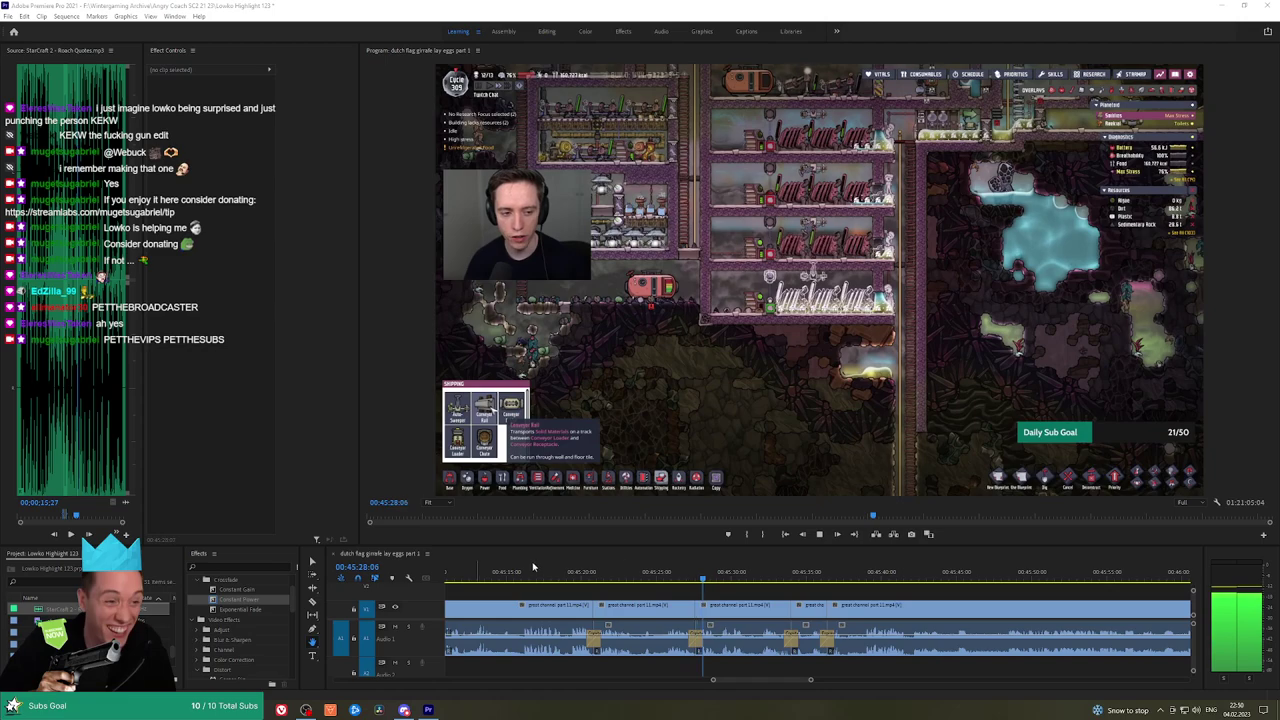
pyautogui.scroll(-1, 638, 583)
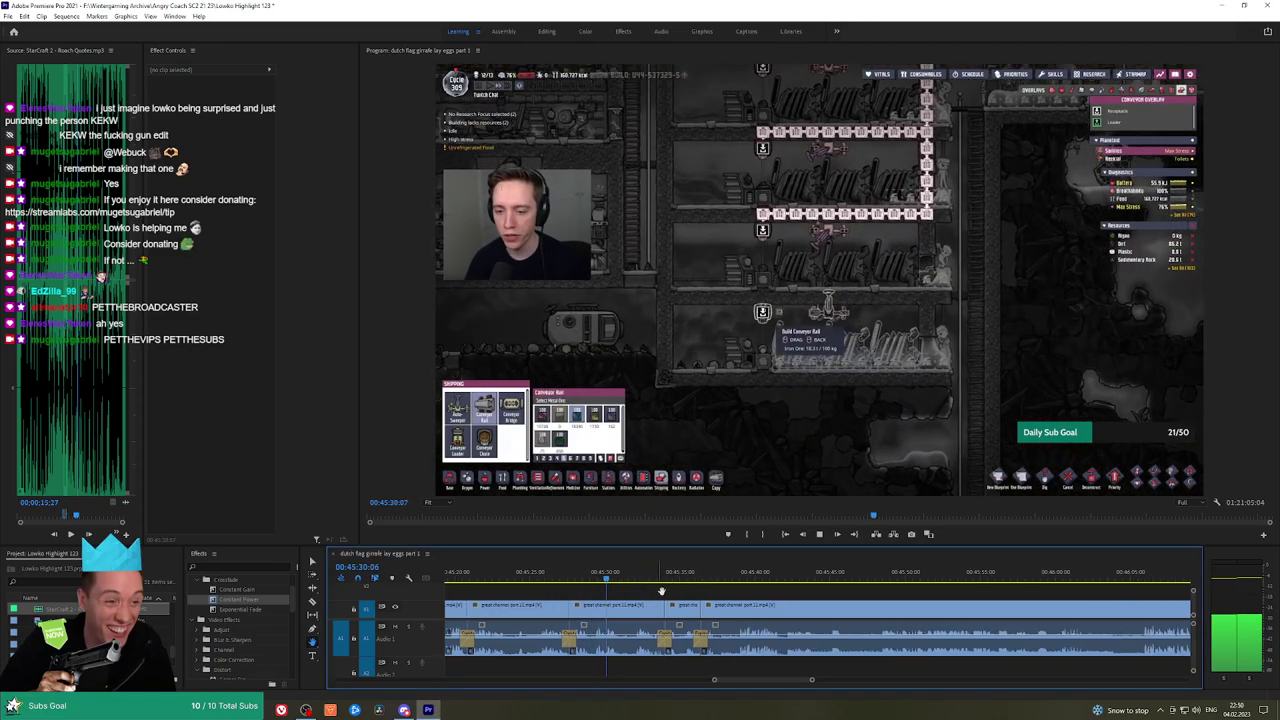
pyautogui.scroll(-1, 637, 593)
pyautogui.scroll(-1, 630, 594)
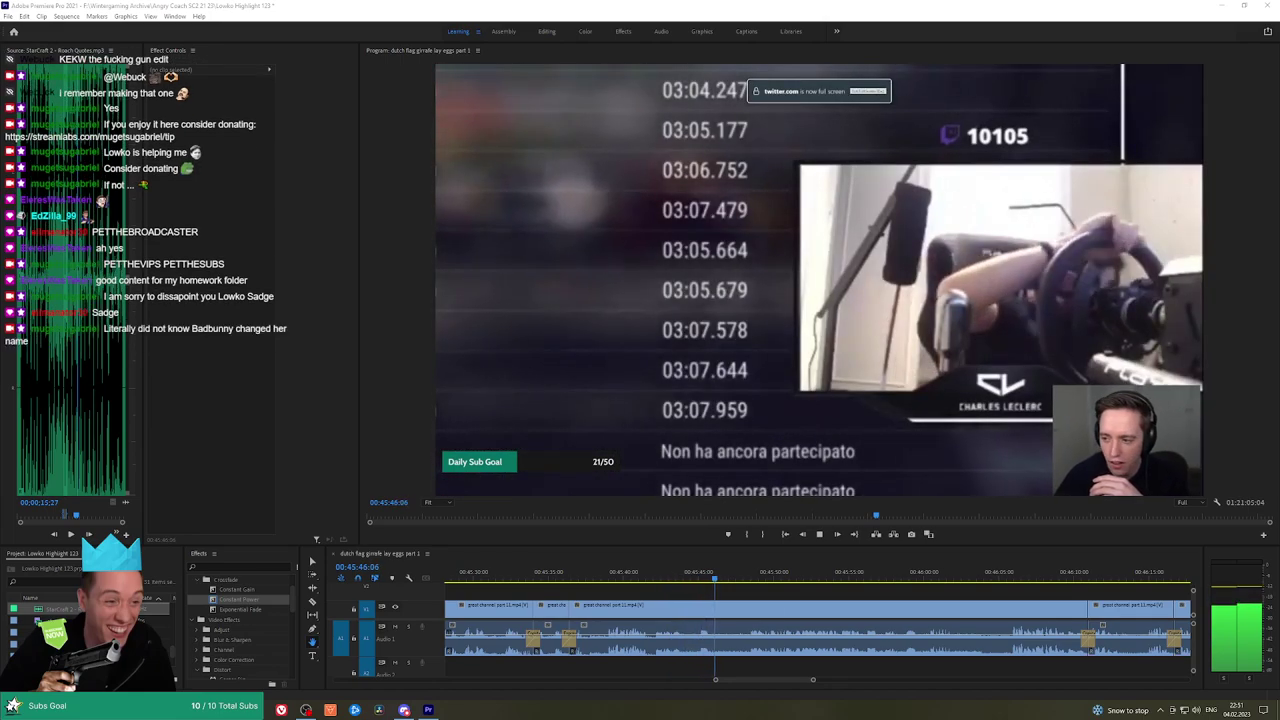
pyautogui.hscroll(2, 737, 590)
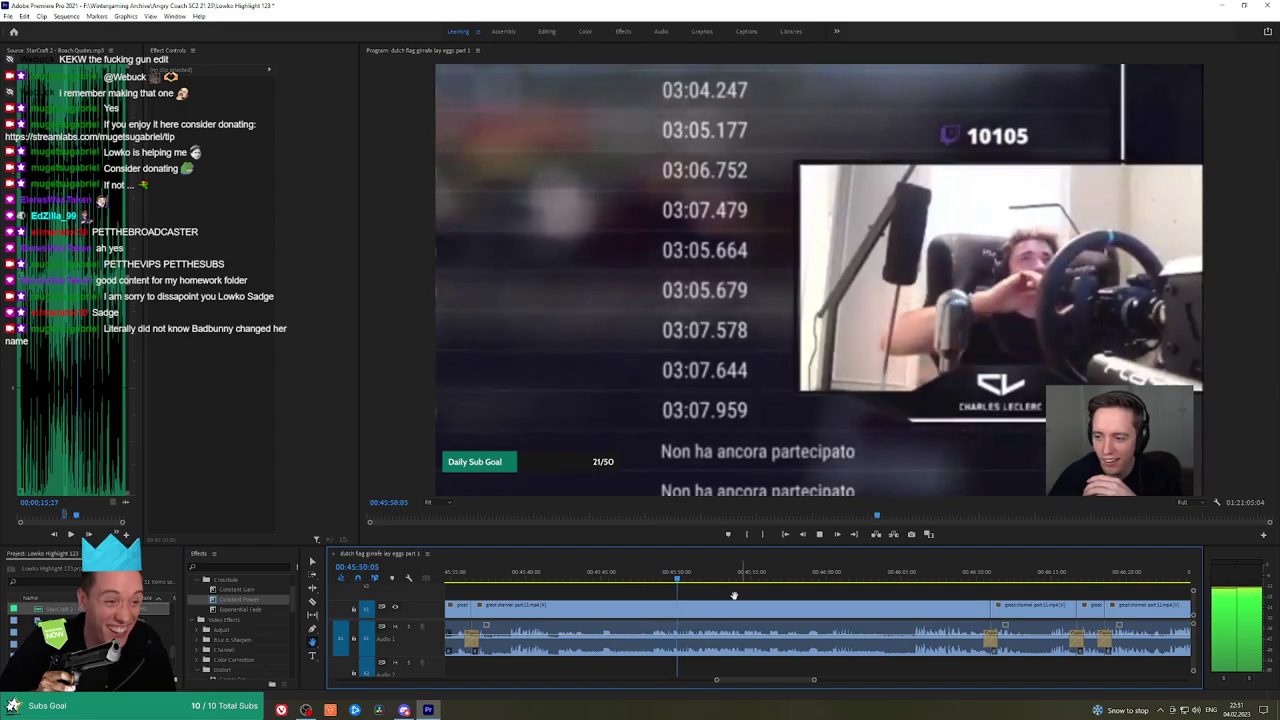
pyautogui.hscroll(1, 727, 594)
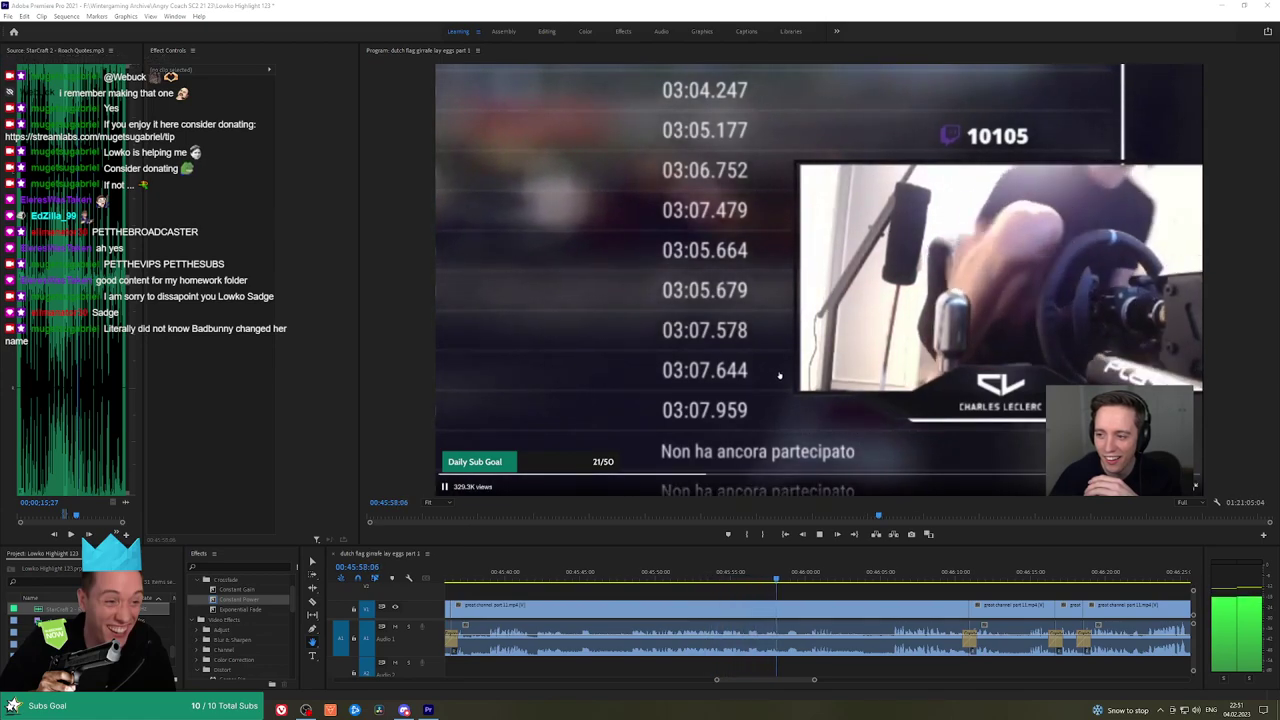
# Skip ahead to about 00:46:05 and check the following great channel cuts and audio transitions up to about 00:46:13
pyautogui.click(879, 592)
pyautogui.scroll(-2, 879, 592)
pyautogui.click(737, 580)
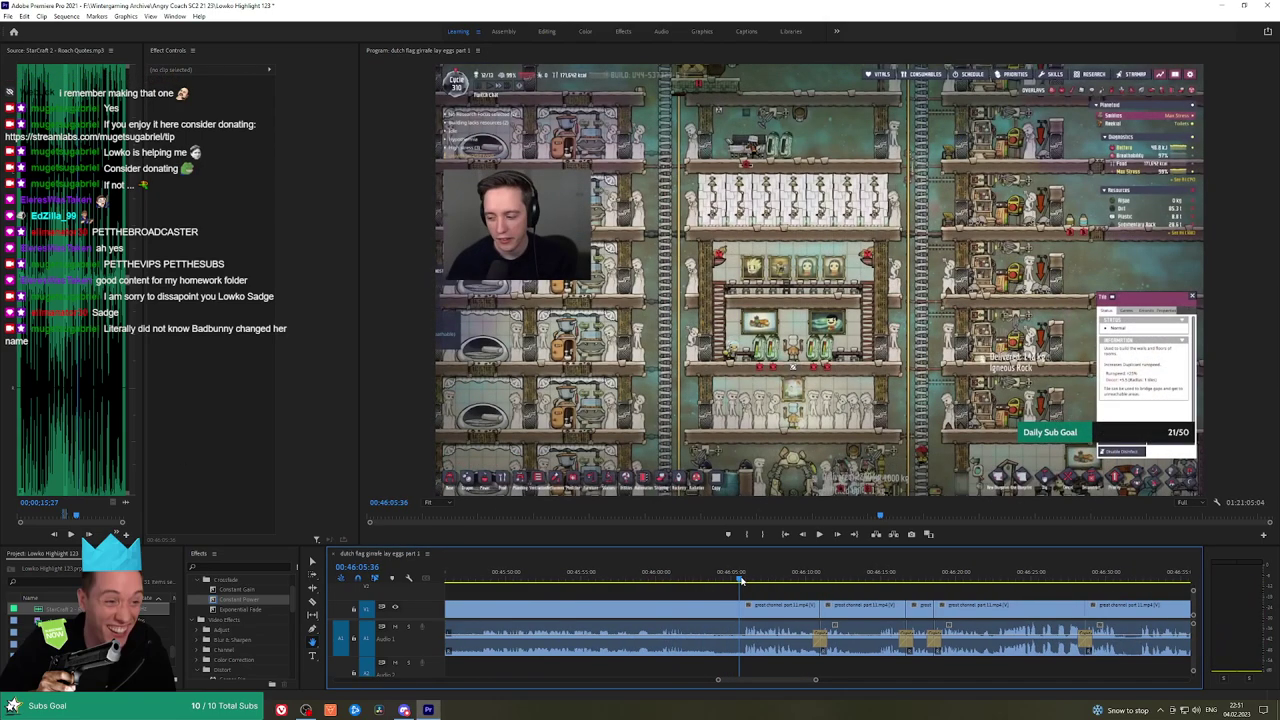
pyautogui.moveTo(846, 597); pyautogui.dragTo(715, 598)
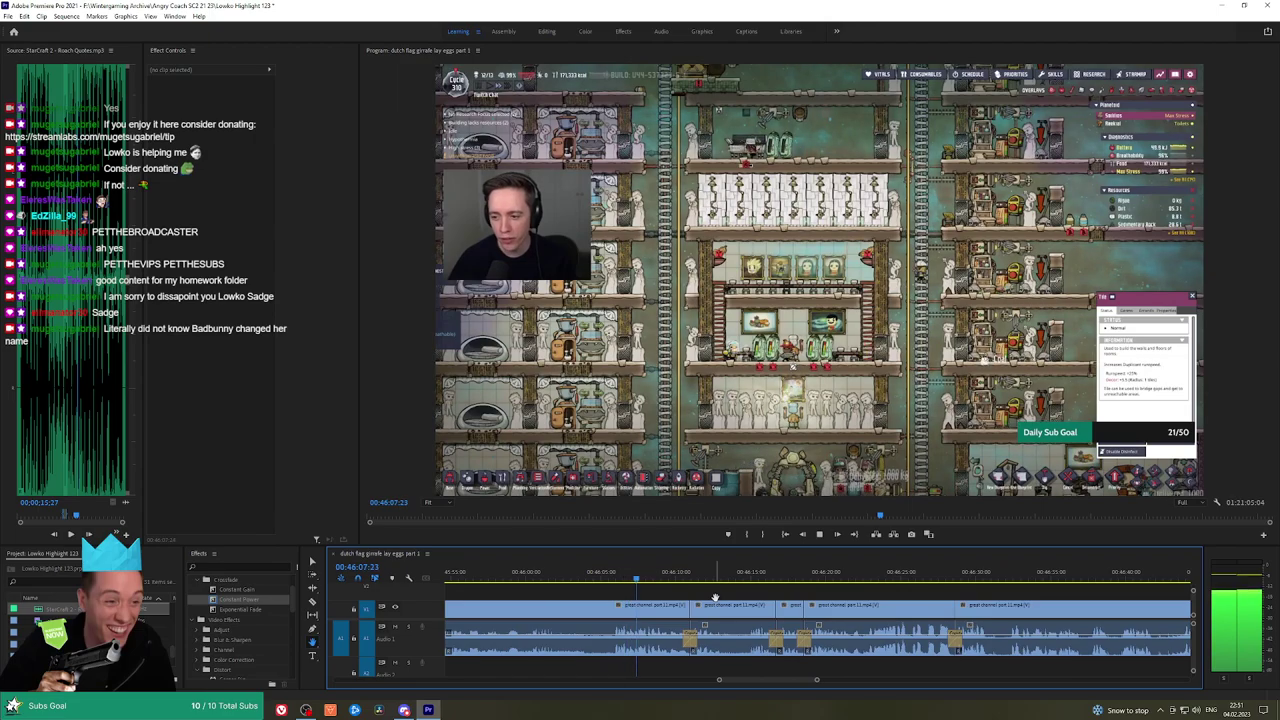
pyautogui.scroll(-1, 710, 592)
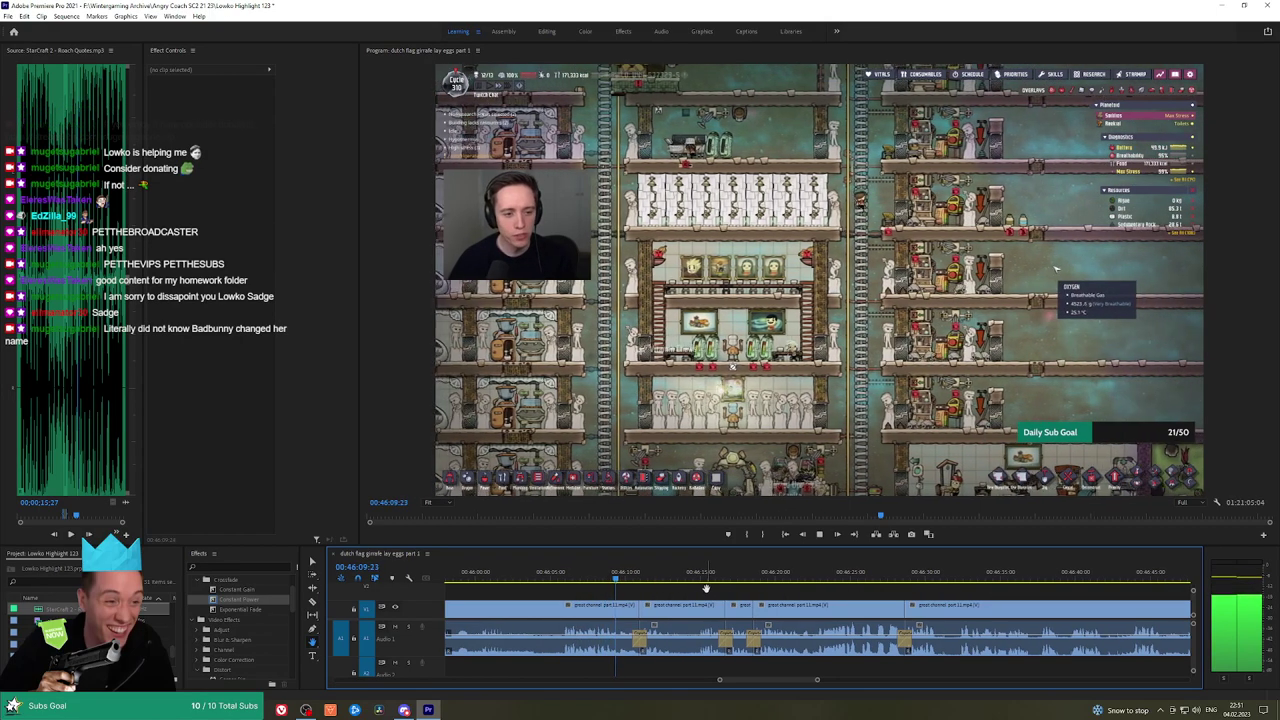
pyautogui.moveTo(717, 590); pyautogui.dragTo(705, 590)
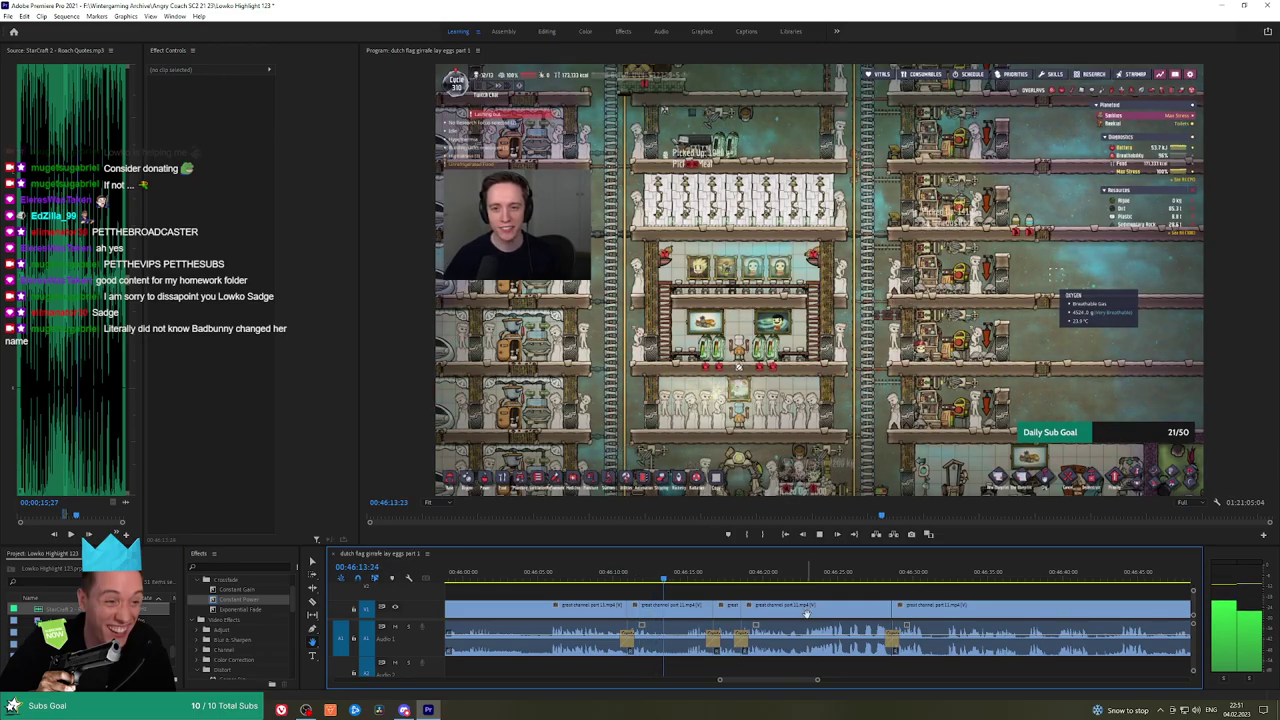
# Skip ahead to about 00:46:16, review the great channel cuts to about 00:46:26, and check the overview of the whole sequence
pyautogui.click(687, 580)
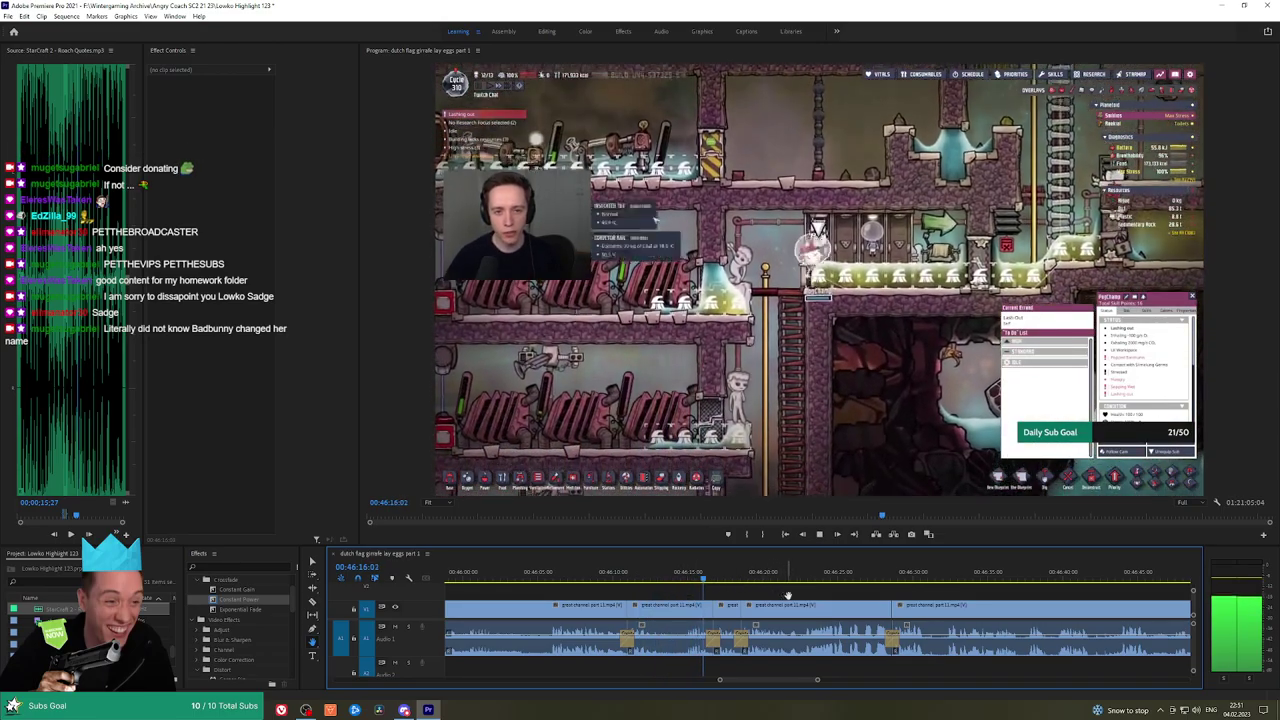
pyautogui.moveTo(814, 594); pyautogui.dragTo(731, 594)
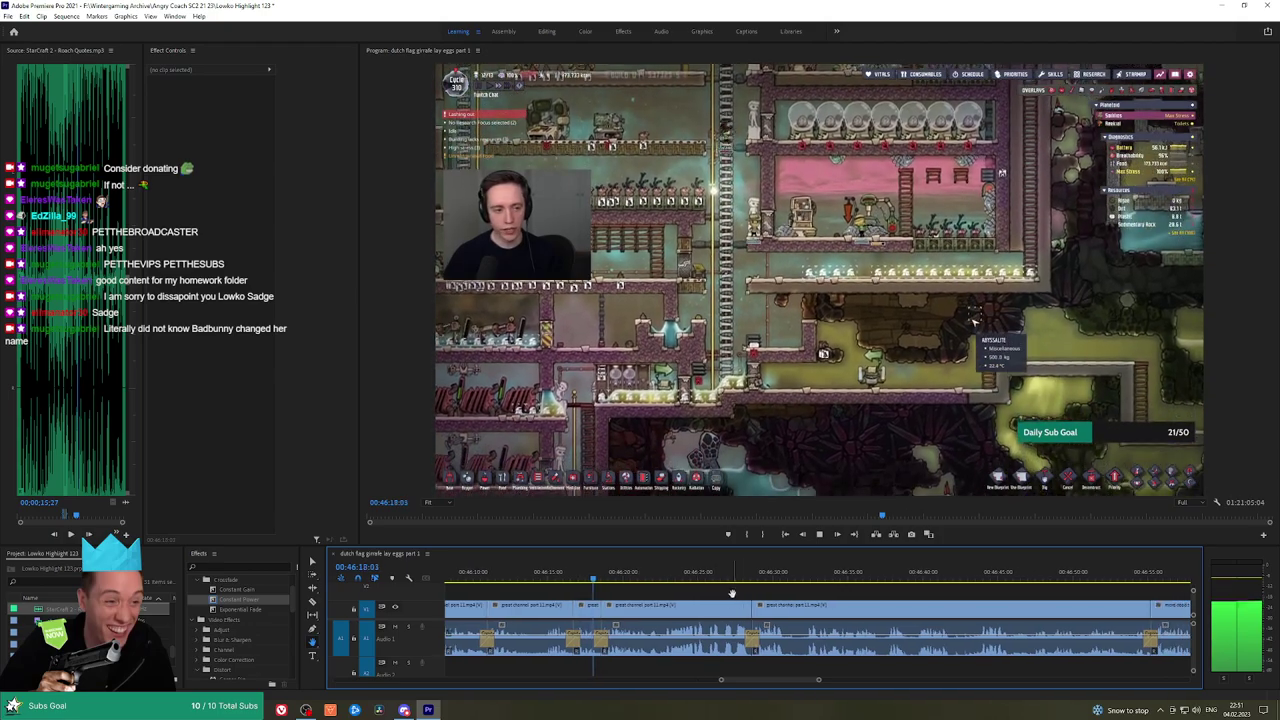
pyautogui.scroll(-2, 742, 595)
pyautogui.press('-')
pyautogui.press('-')
pyautogui.press('-')
pyautogui.press('-')
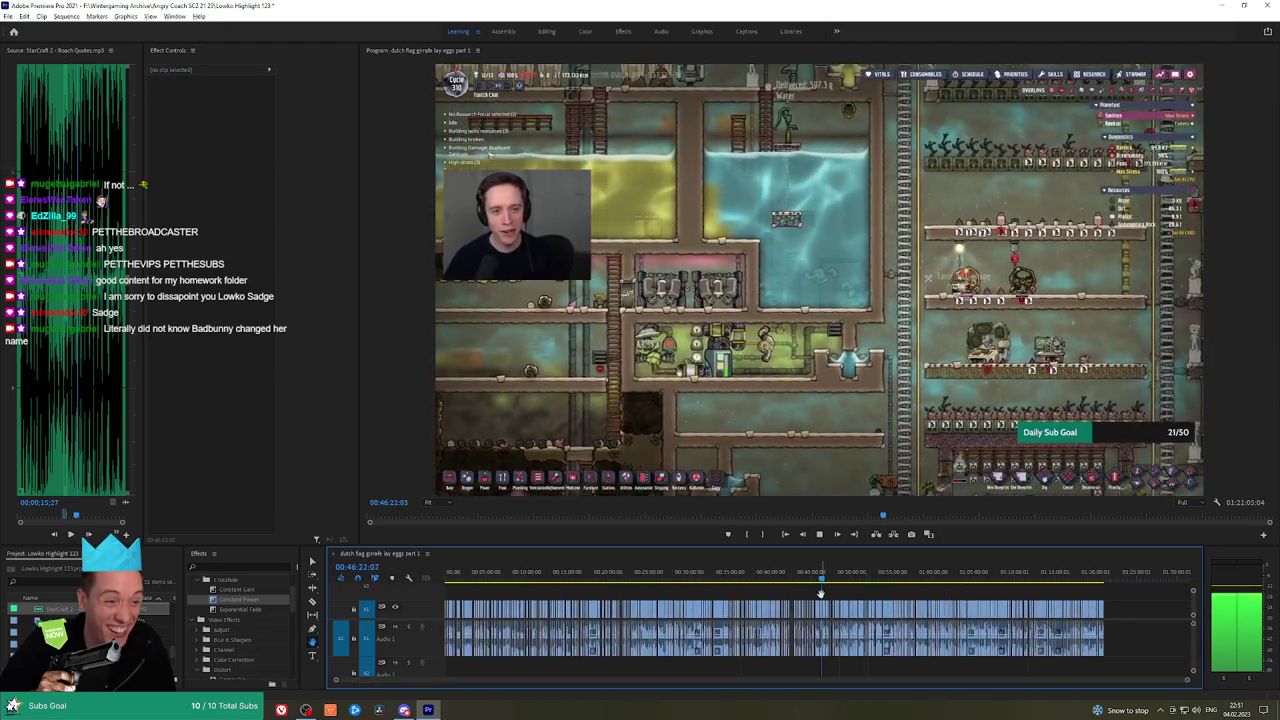
pyautogui.press('-')
pyautogui.press('=')
pyautogui.press('=')
pyautogui.press('=')
pyautogui.press('=')
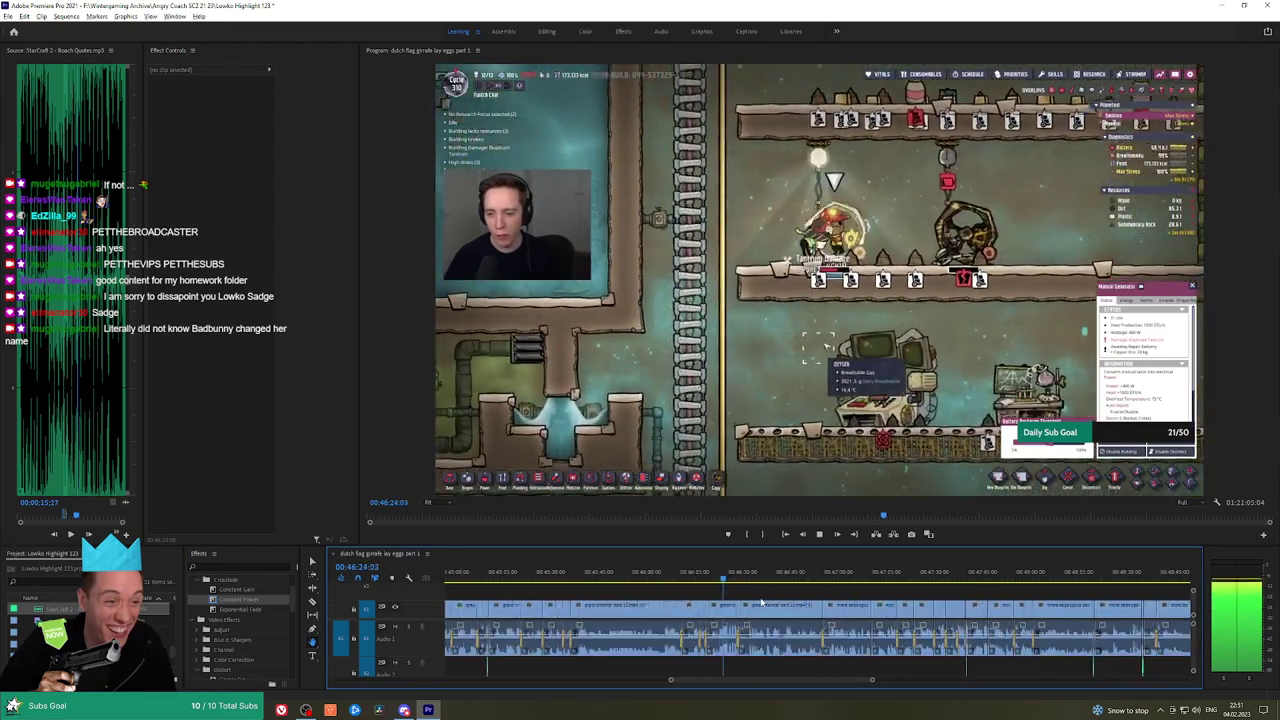
pyautogui.press('=')
pyautogui.press('=')
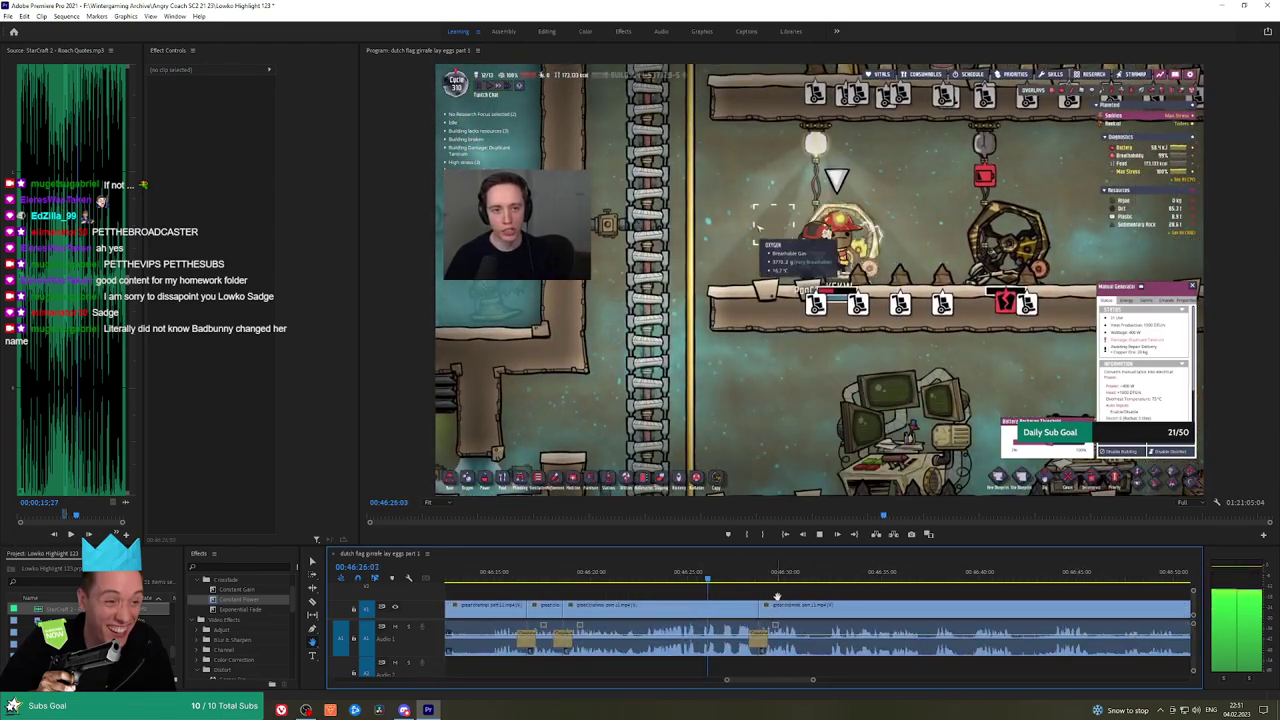
# Review the last great channel clip from about 00:46:28 and continue through its transition into the Dead Space clips
pyautogui.moveTo(737, 590); pyautogui.dragTo(669, 586)
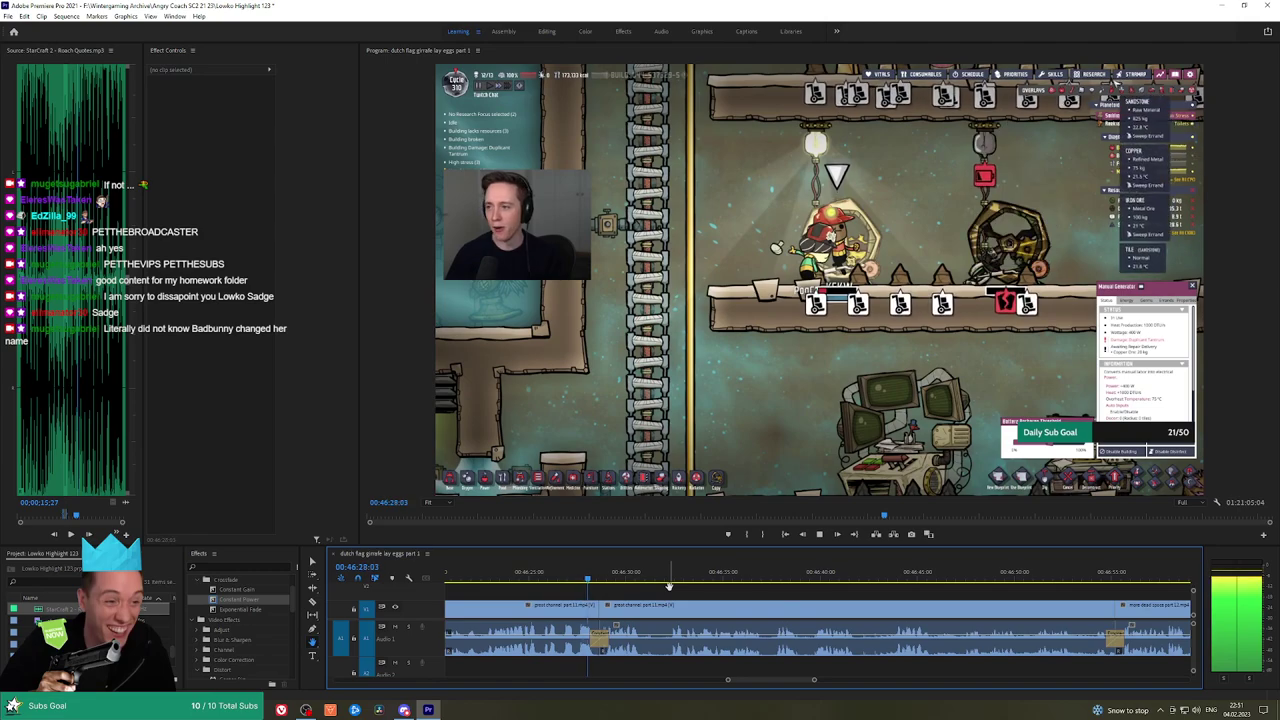
pyautogui.scroll(-2, 659, 586)
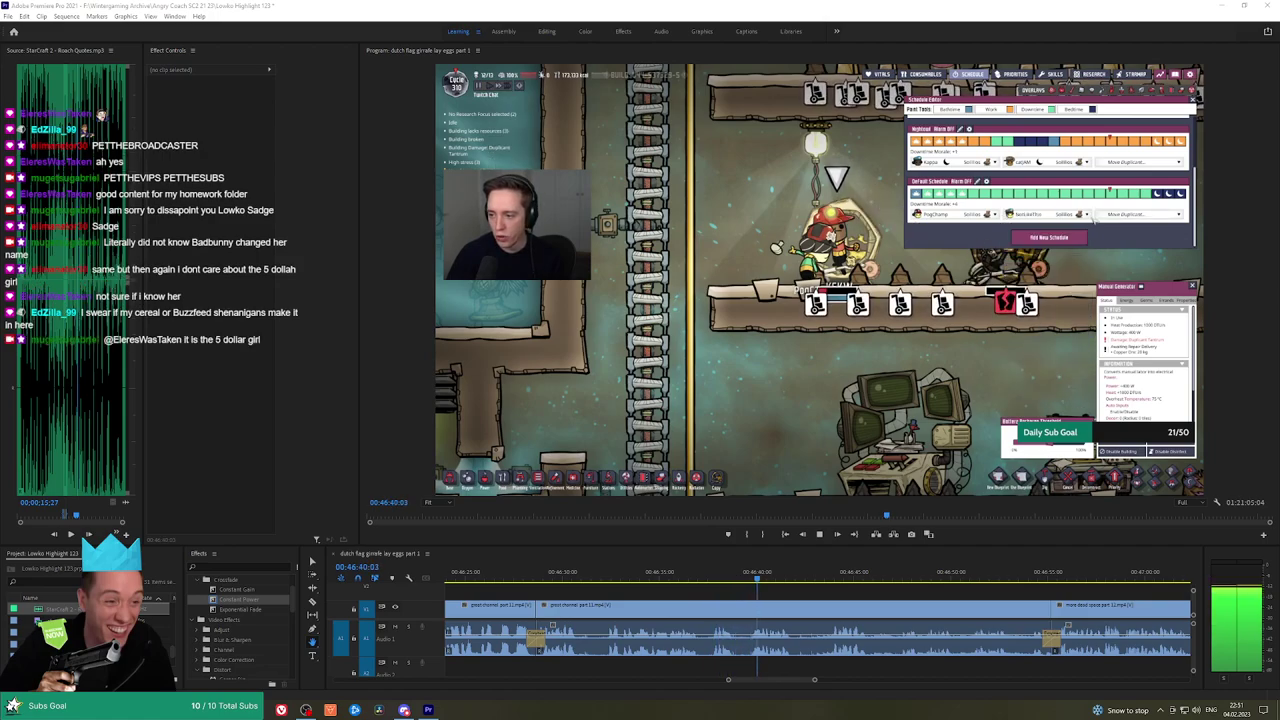
pyautogui.scroll(-2, 695, 587)
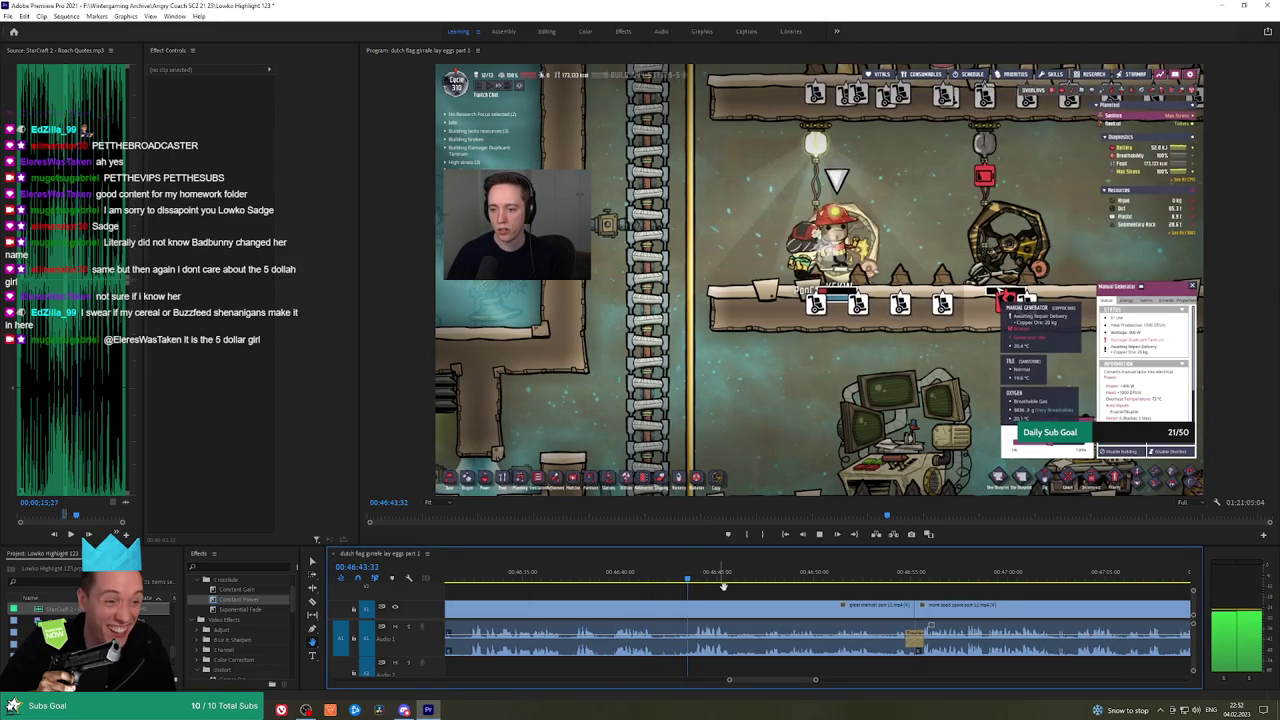
pyautogui.scroll(-2, 655, 580)
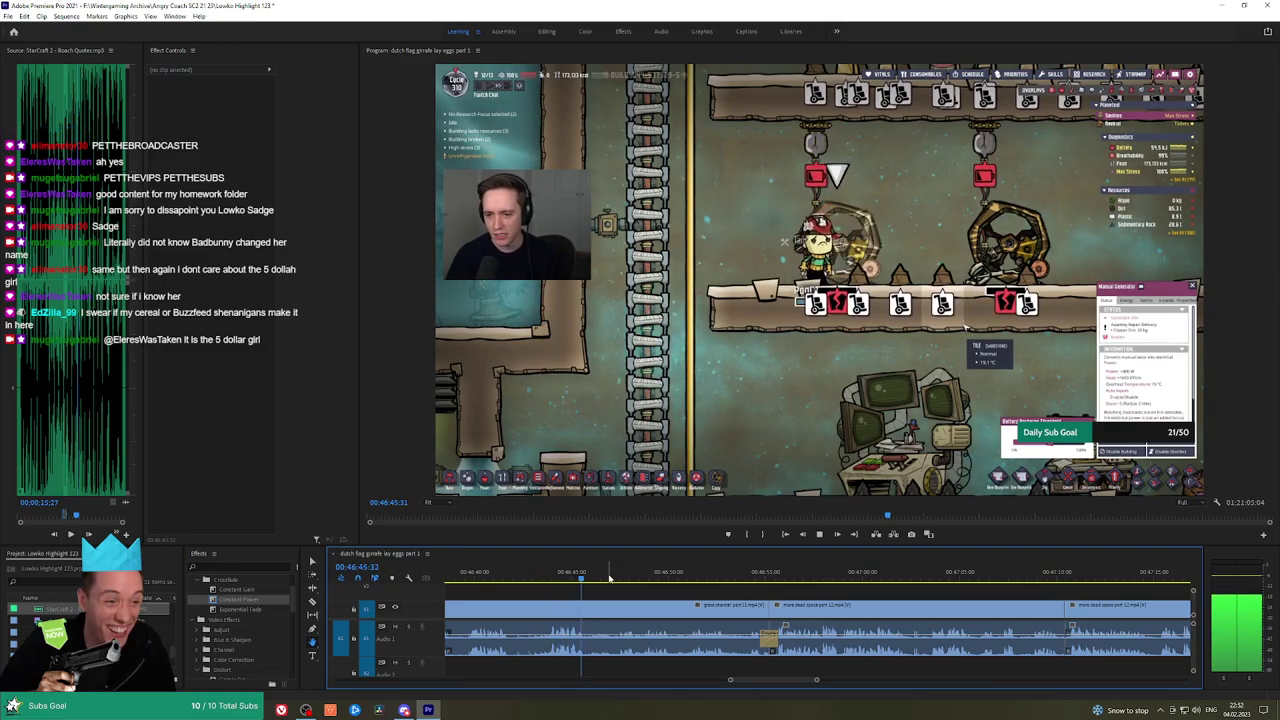
pyautogui.scroll(-1, 727, 593)
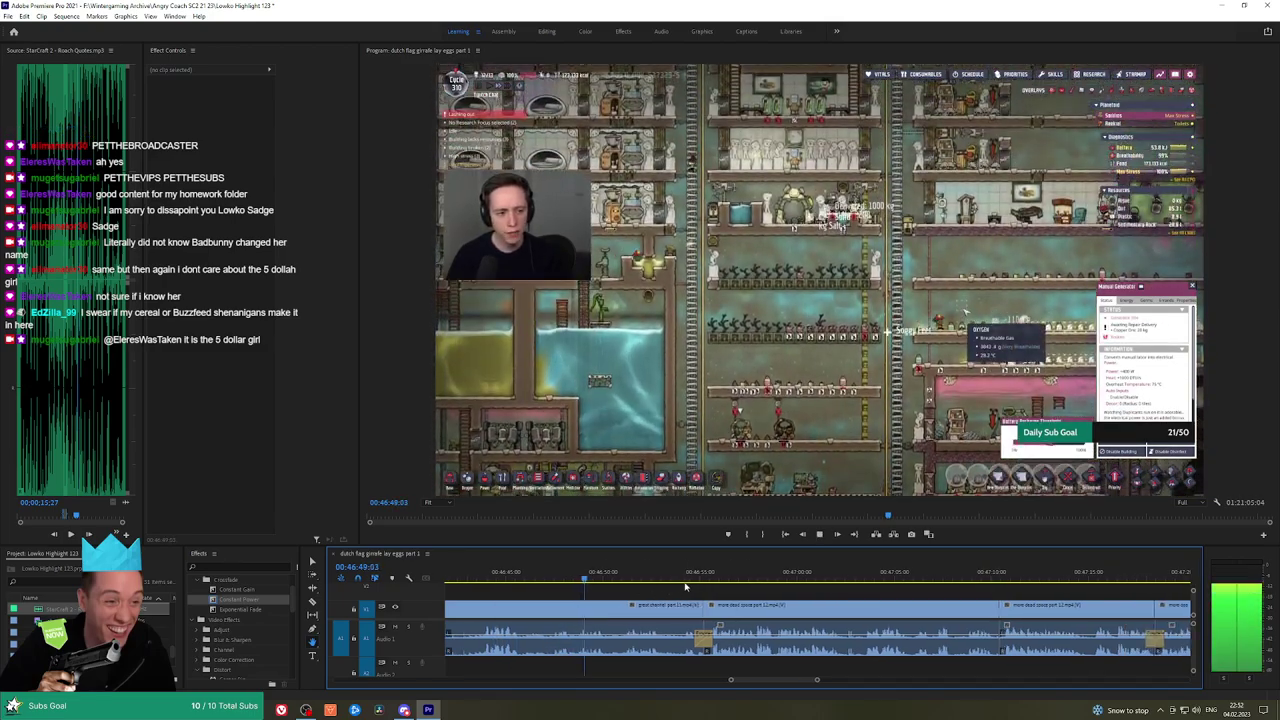
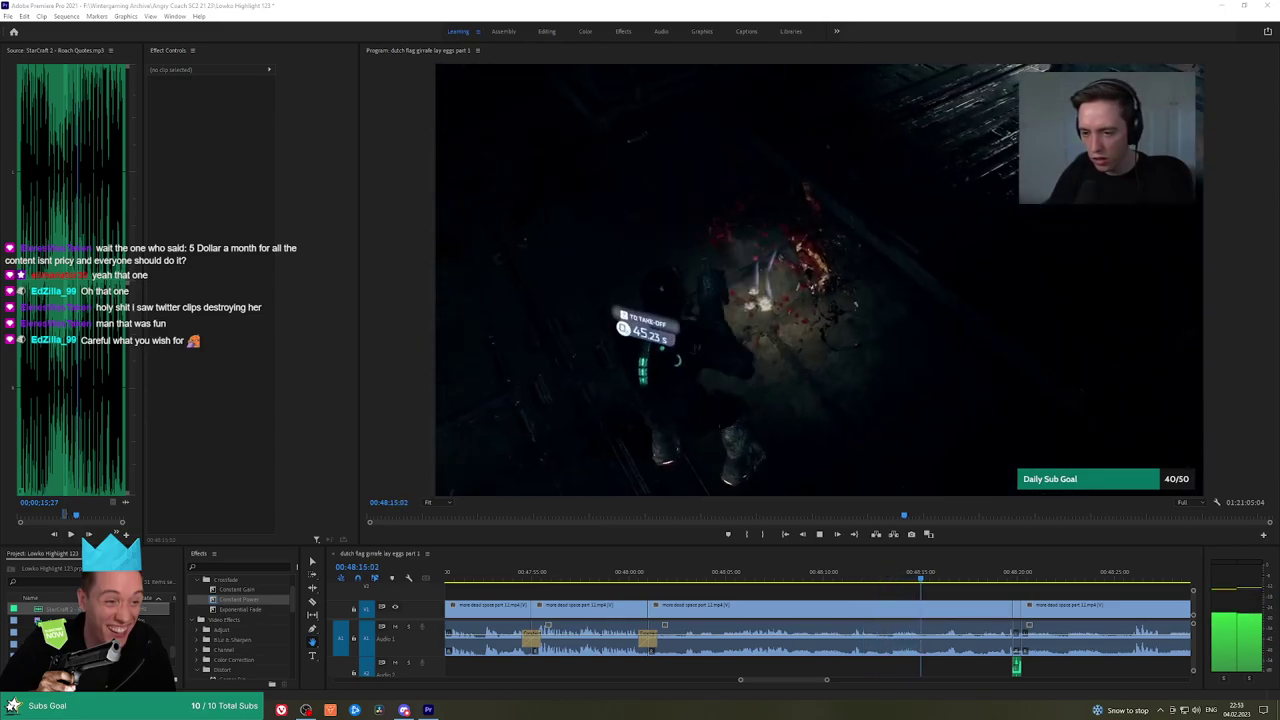
# Check the Dead Space sound effect cut around 00:48:19 and skip ahead to about 00:48:25
pyautogui.scroll(-2, 855, 596)
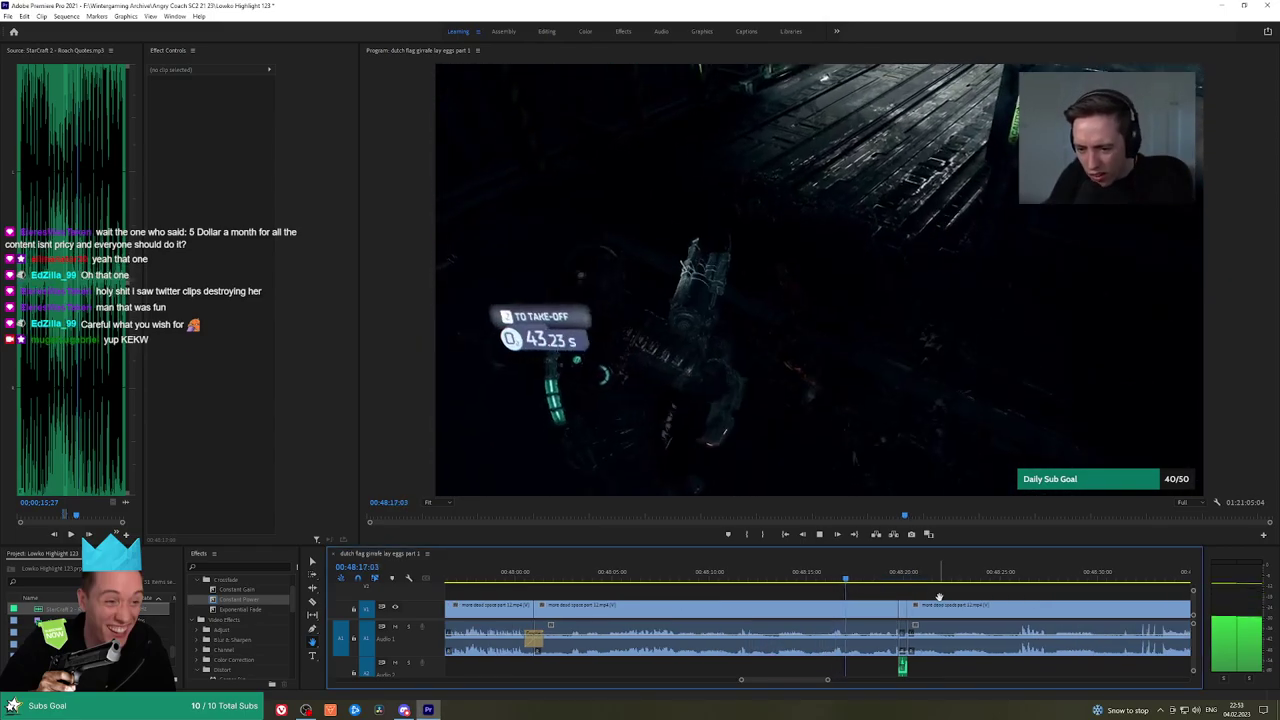
pyautogui.moveTo(939, 597); pyautogui.dragTo(806, 591)
pyautogui.click(756, 575)
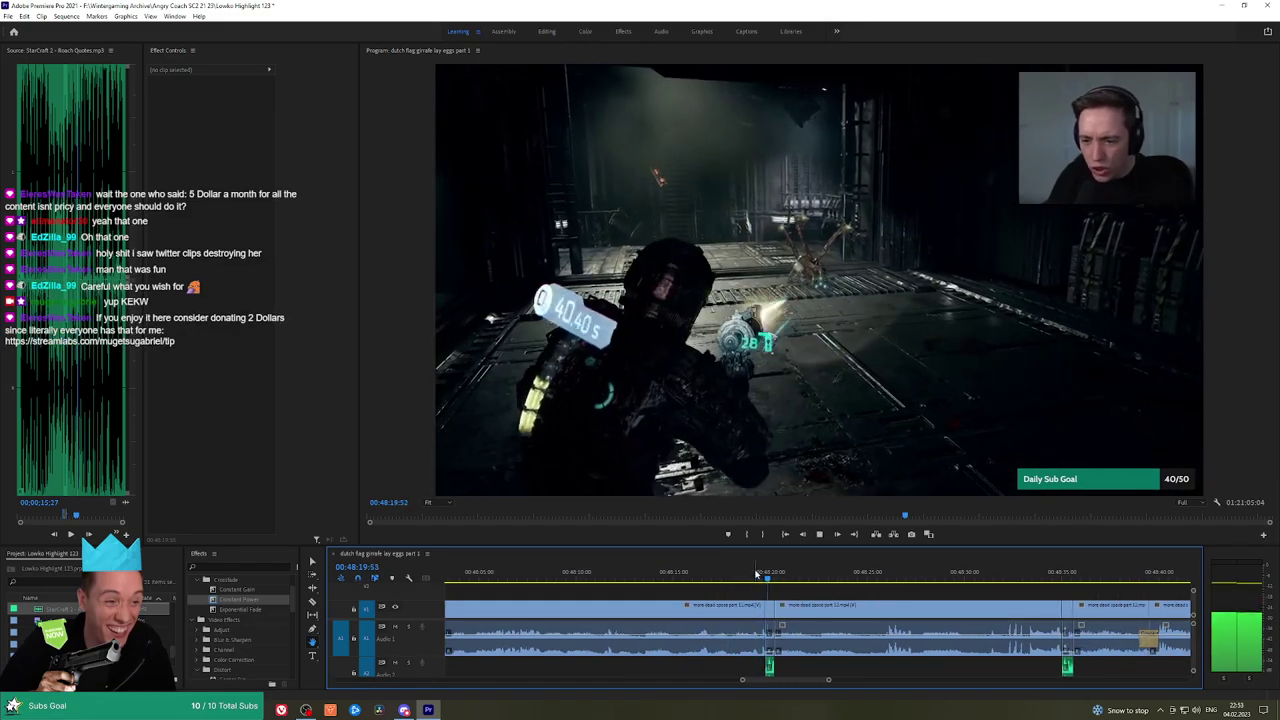
pyautogui.moveTo(851, 599); pyautogui.dragTo(783, 594)
pyautogui.click(809, 578)
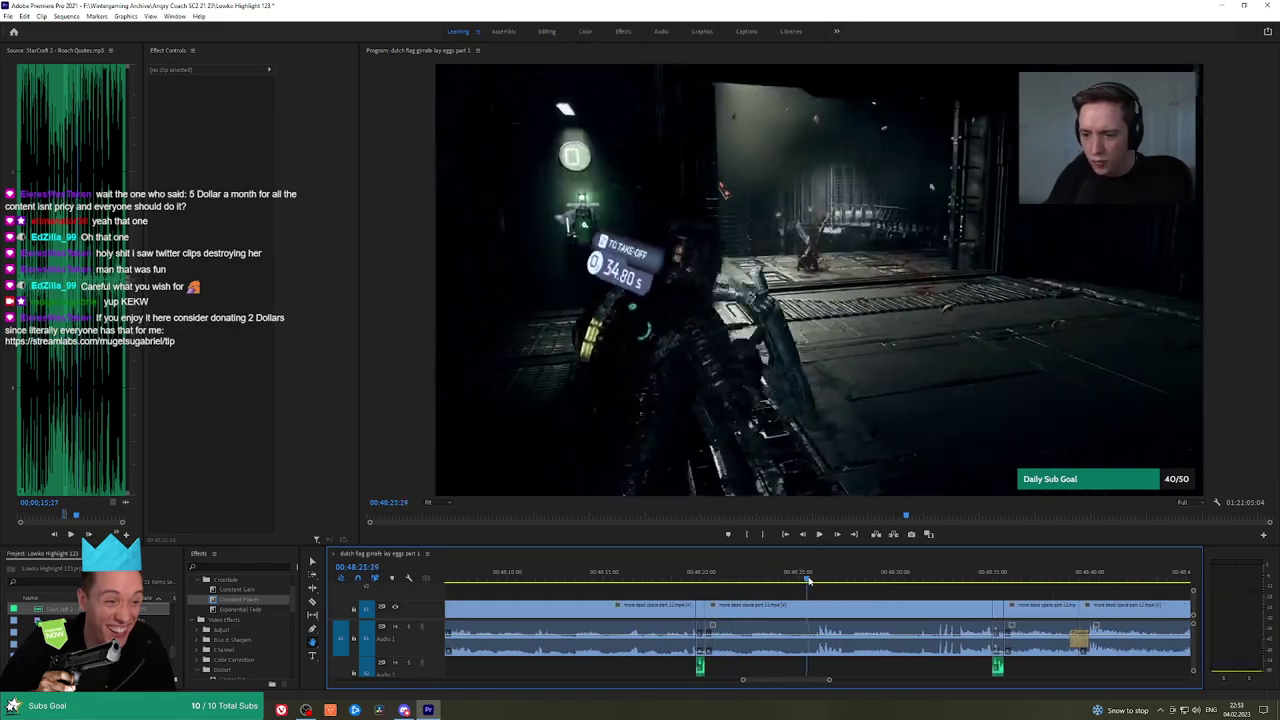
# Review the Dead Space clips from about 00:48:25 to 00:48:55, checking the sound effect and audio transition before 00:48:40
pyautogui.scroll(-2, 789, 600)
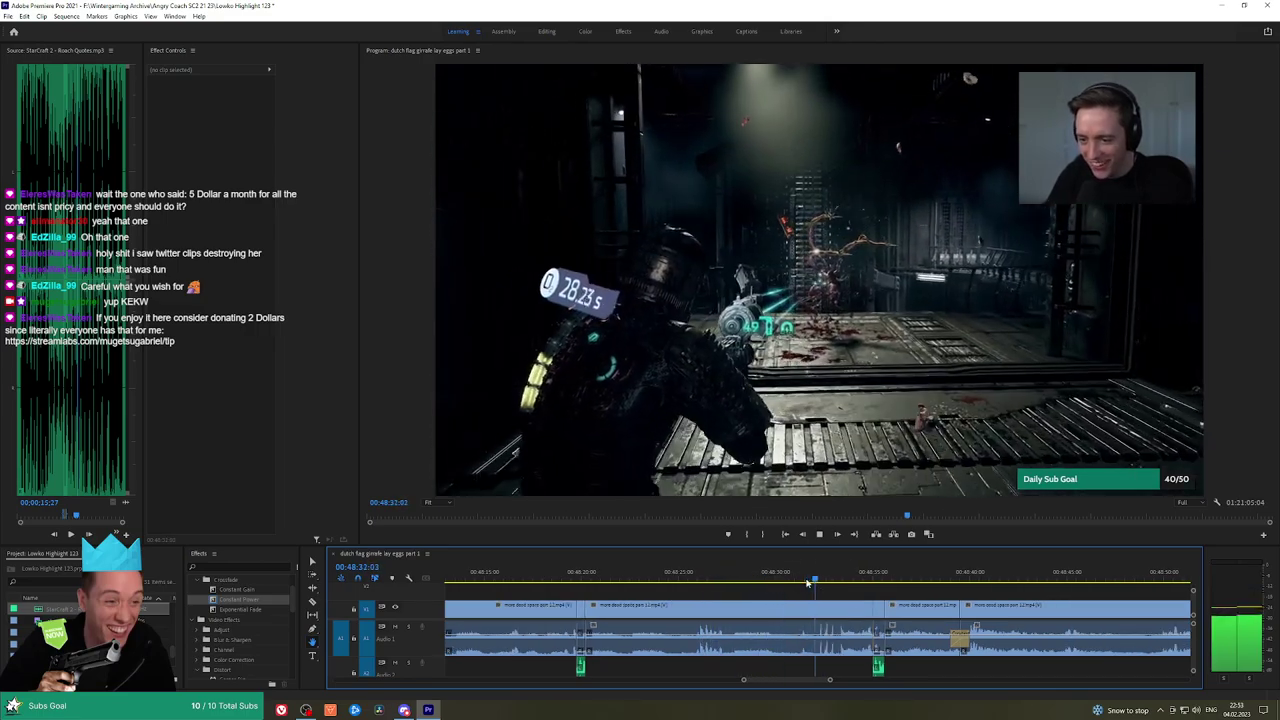
pyautogui.scroll(-3, 800, 590)
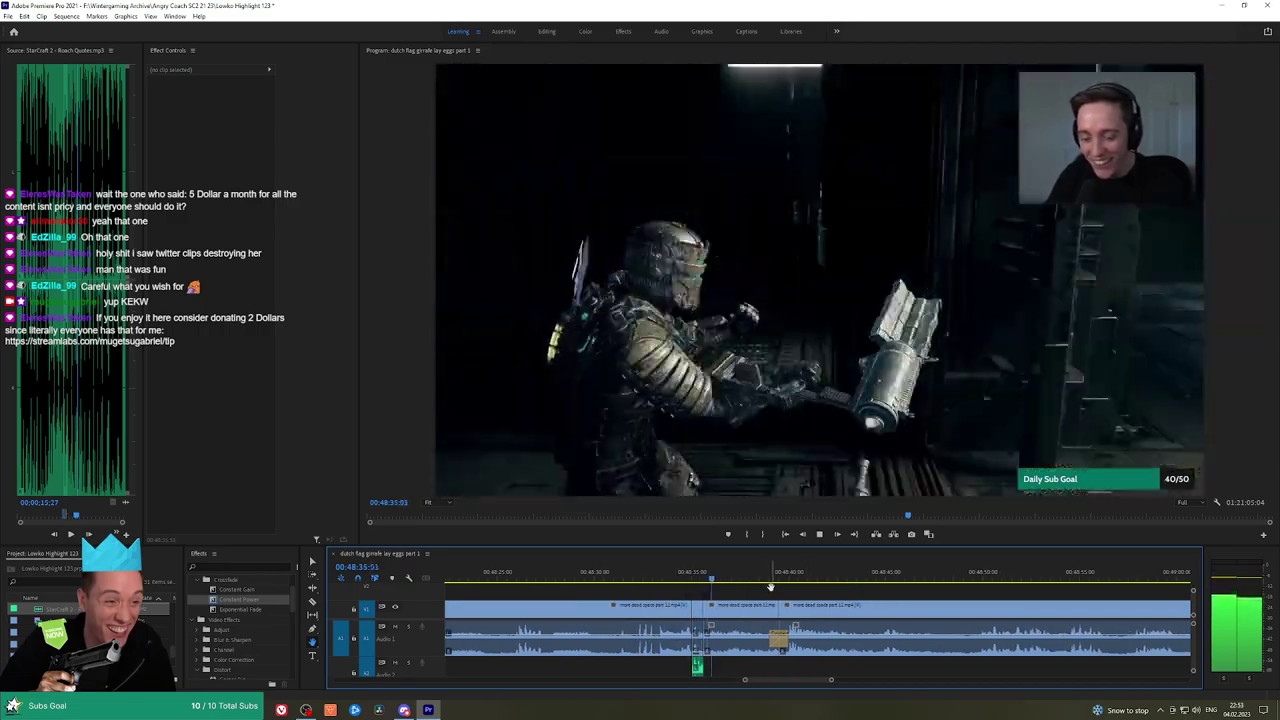
pyautogui.moveTo(731, 580); pyautogui.dragTo(755, 580)
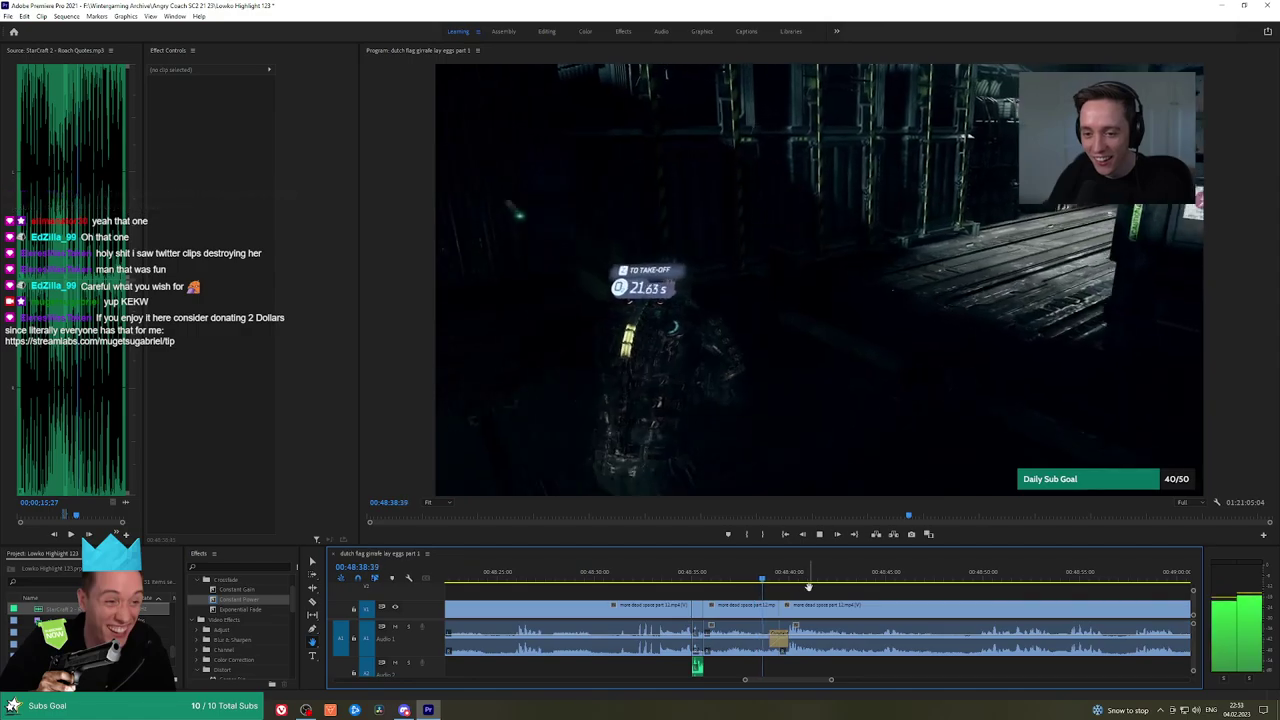
pyautogui.moveTo(878, 594); pyautogui.dragTo(800, 594)
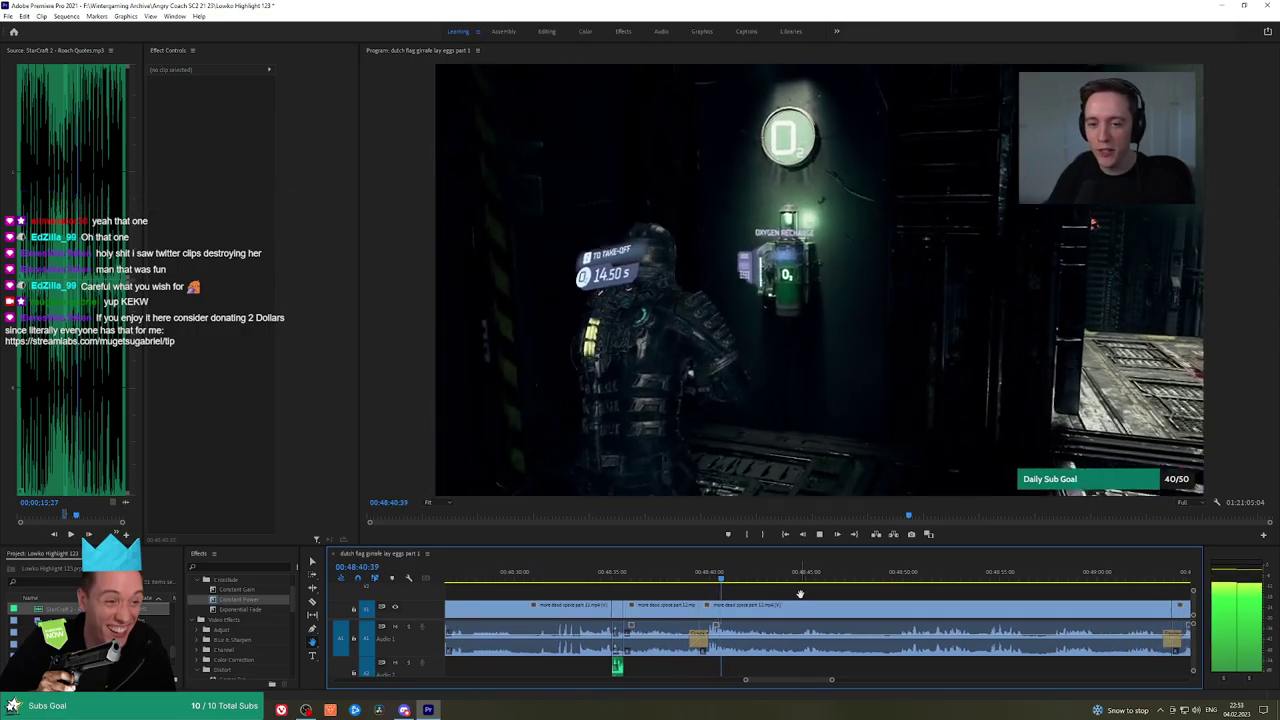
pyautogui.scroll(-1, 795, 594)
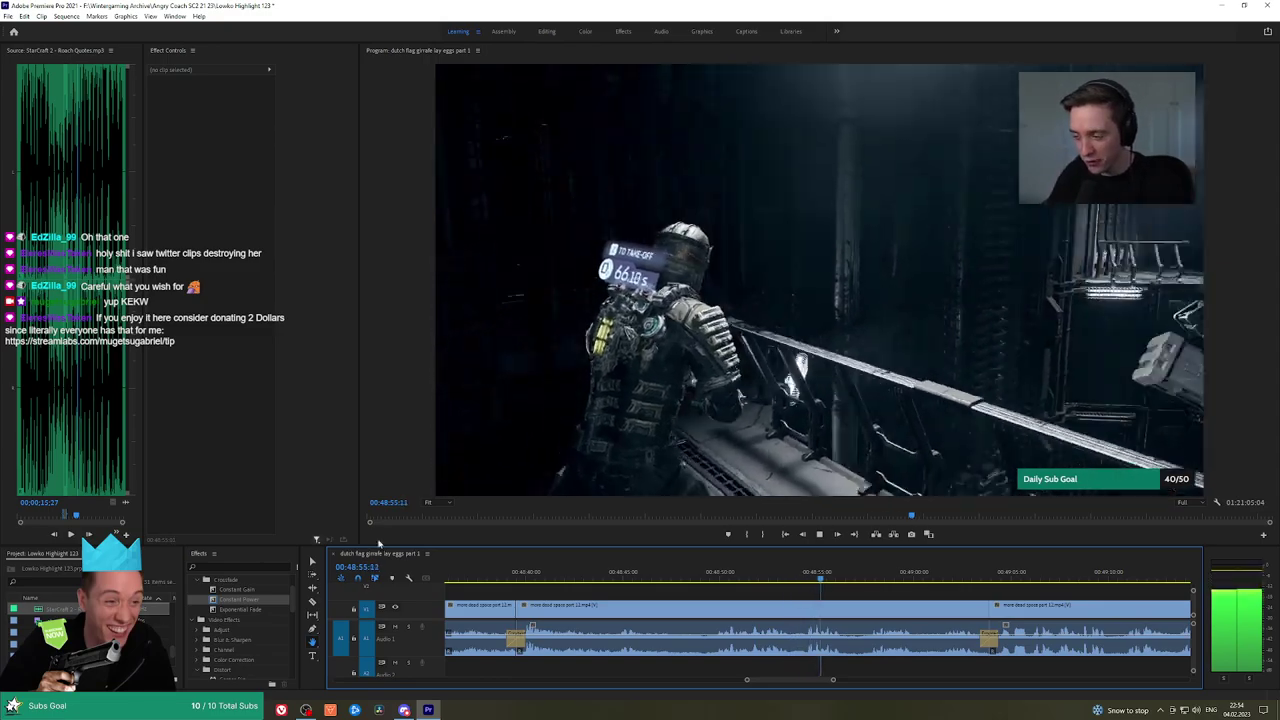
# Review the Dead Space clips from about 00:48:57 to 00:49:25, including the audio transition, and skip ahead to about 00:49:29
pyautogui.moveTo(876, 589); pyautogui.dragTo(778, 586)
pyautogui.click(769, 576)
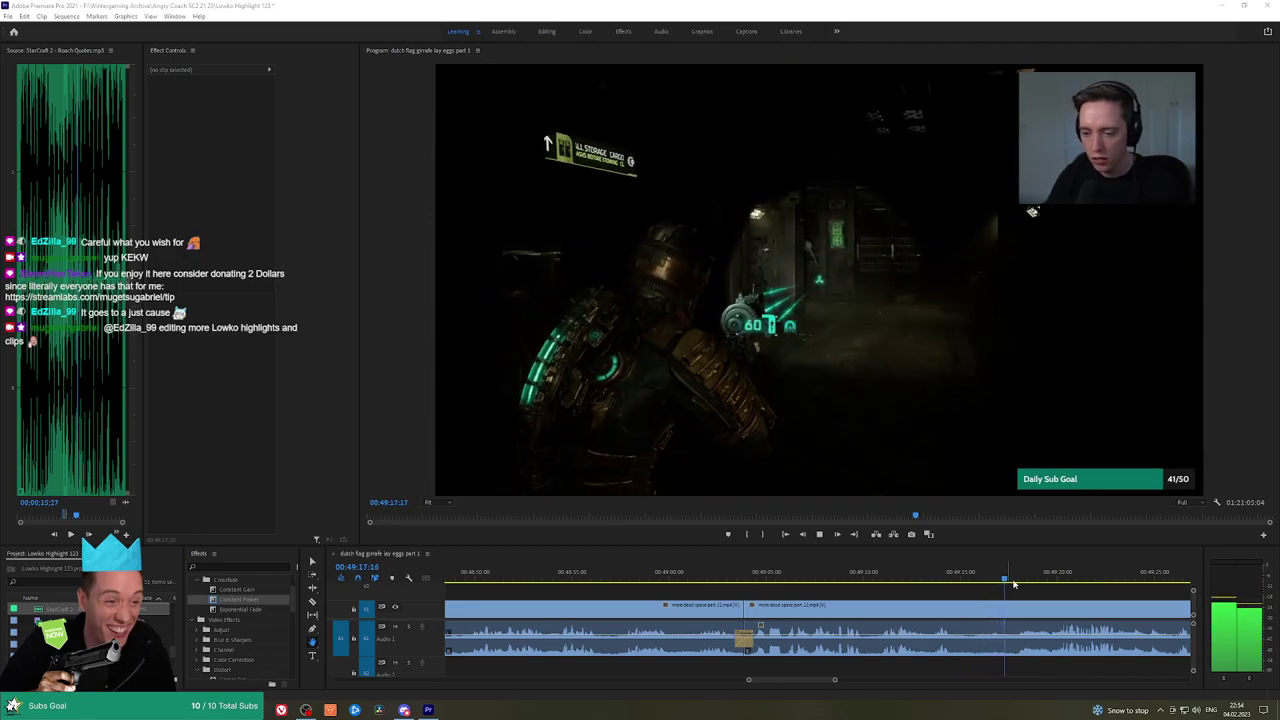
pyautogui.scroll(-5, 652, 594)
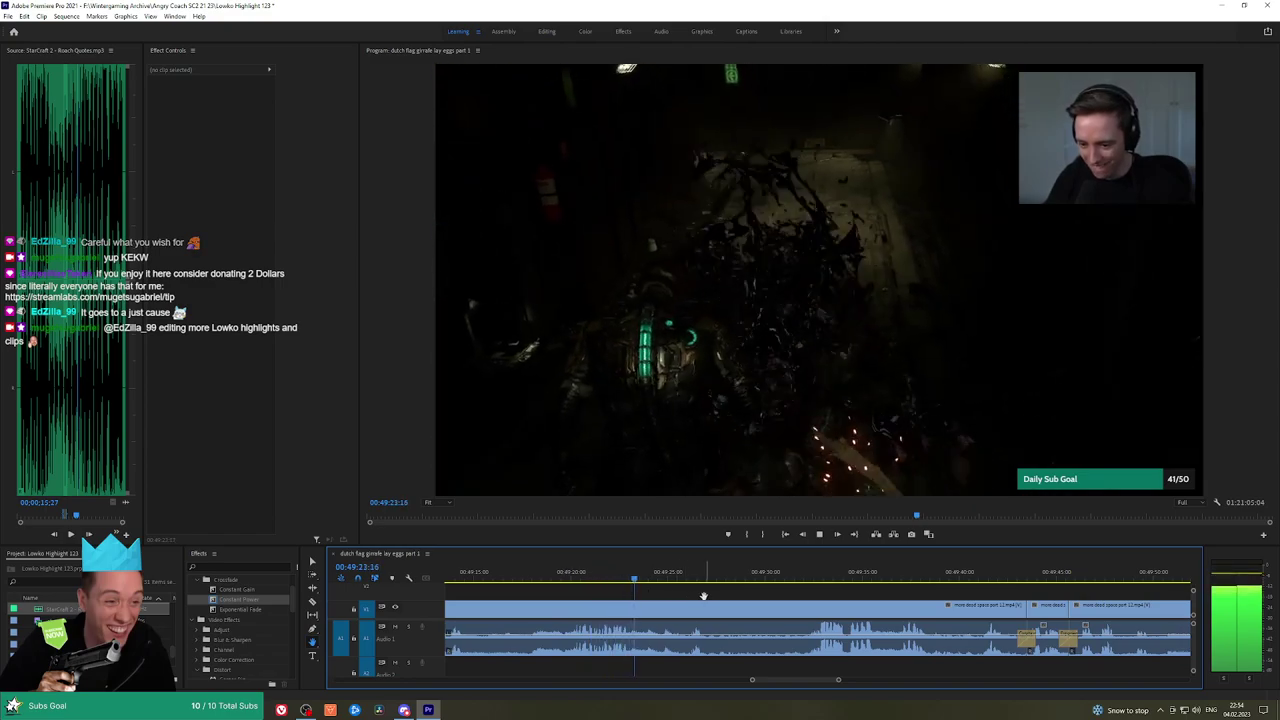
pyautogui.moveTo(680, 595); pyautogui.dragTo(657, 590)
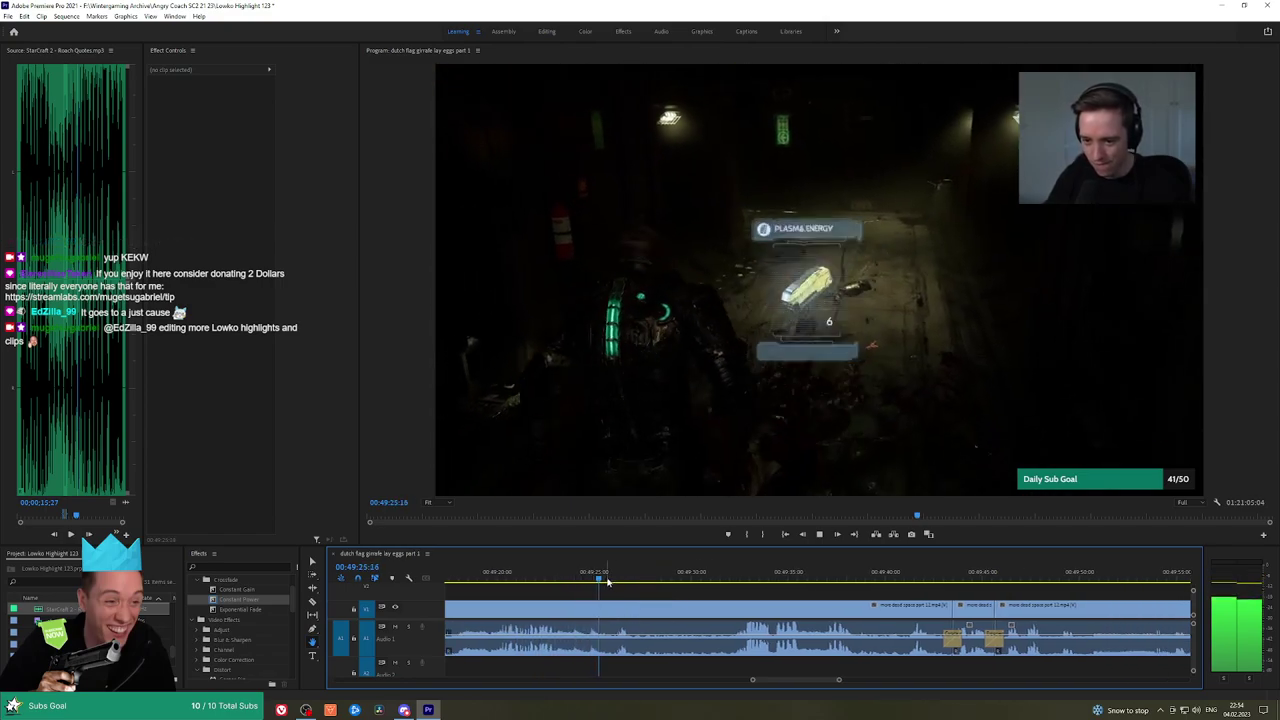
pyautogui.click(610, 580)
pyautogui.click(679, 580)
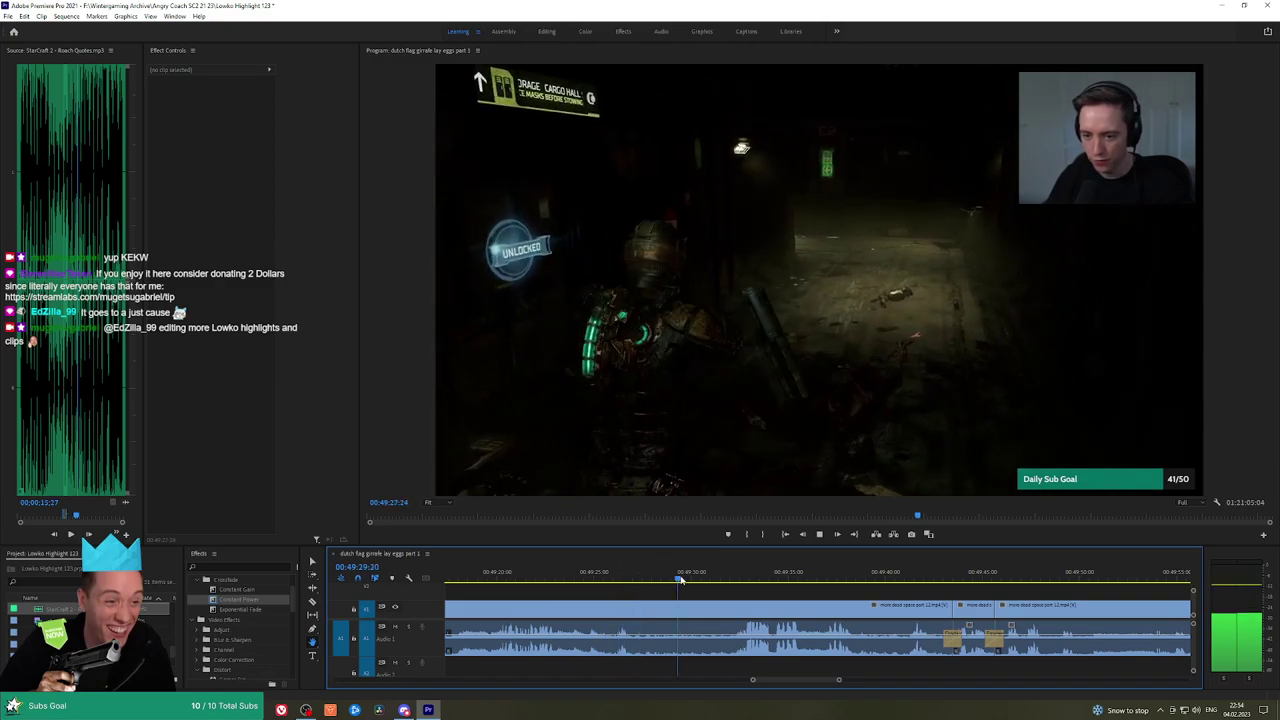
# Skim the Dead Space corridor fight from about 00:49:32 and skip ahead to about 00:49:41, before the next cuts
pyautogui.moveTo(681, 580); pyautogui.dragTo(737, 590)
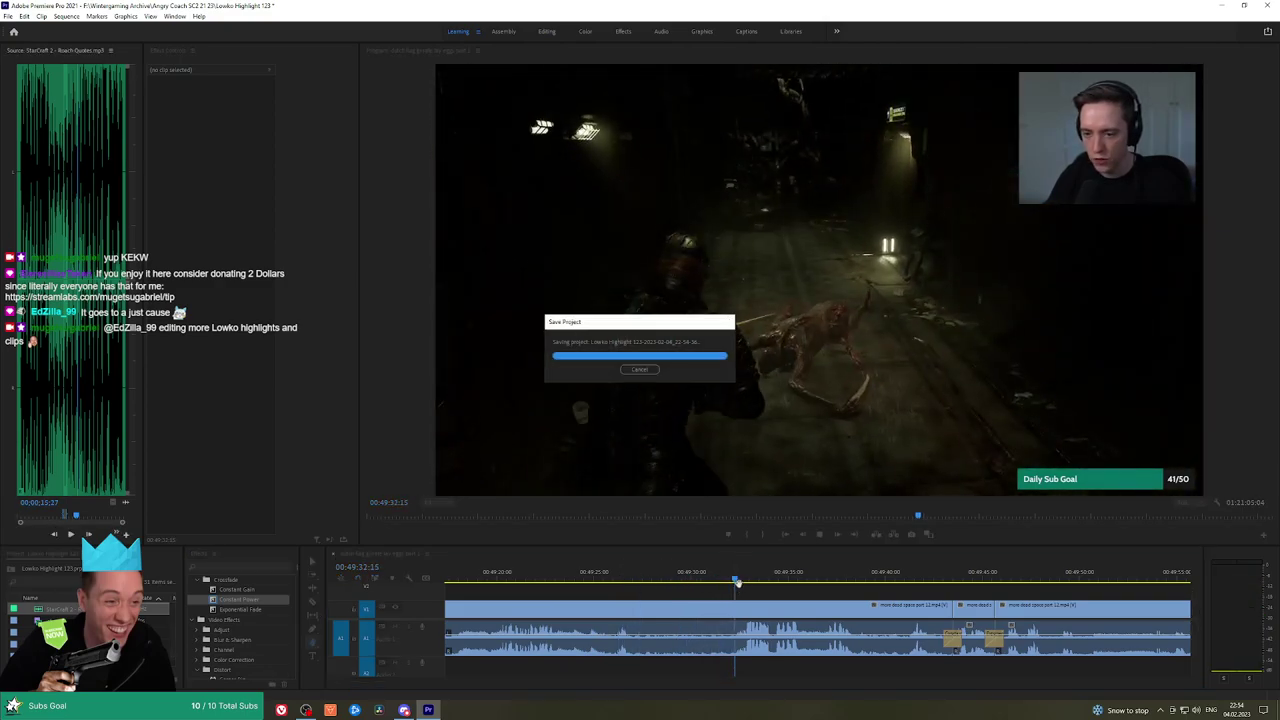
pyautogui.click(726, 580)
pyautogui.moveTo(816, 594); pyautogui.dragTo(729, 594)
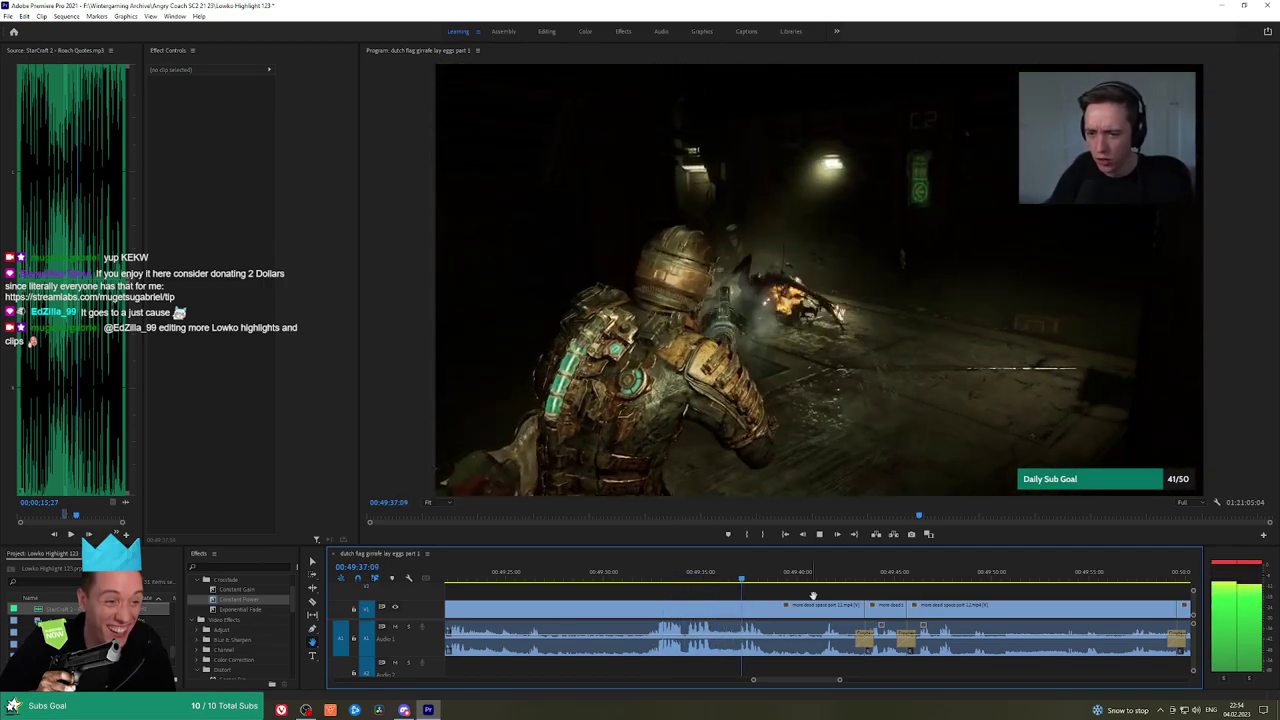
pyautogui.scroll(-1, 735, 595)
pyautogui.click(740, 580)
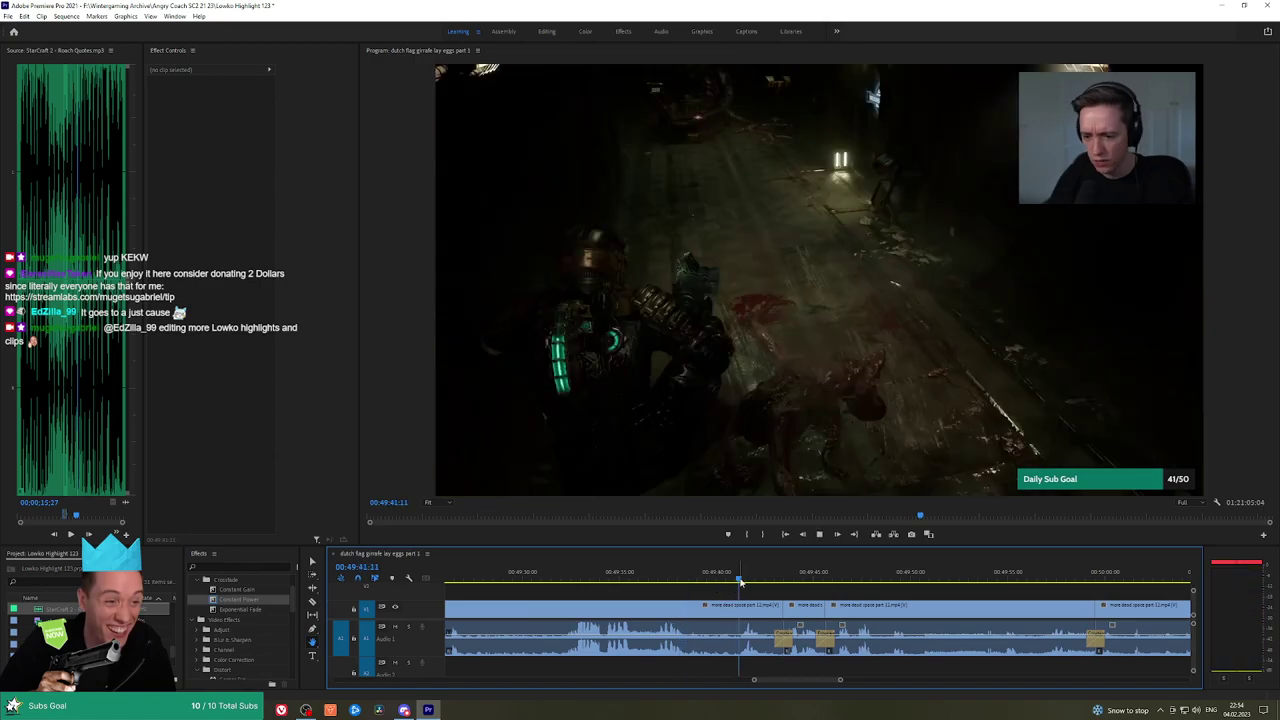
# Review the short Dead Space cuts and audio transitions from about 00:49:41 to 00:50:10
pyautogui.scroll(-1, 727, 593)
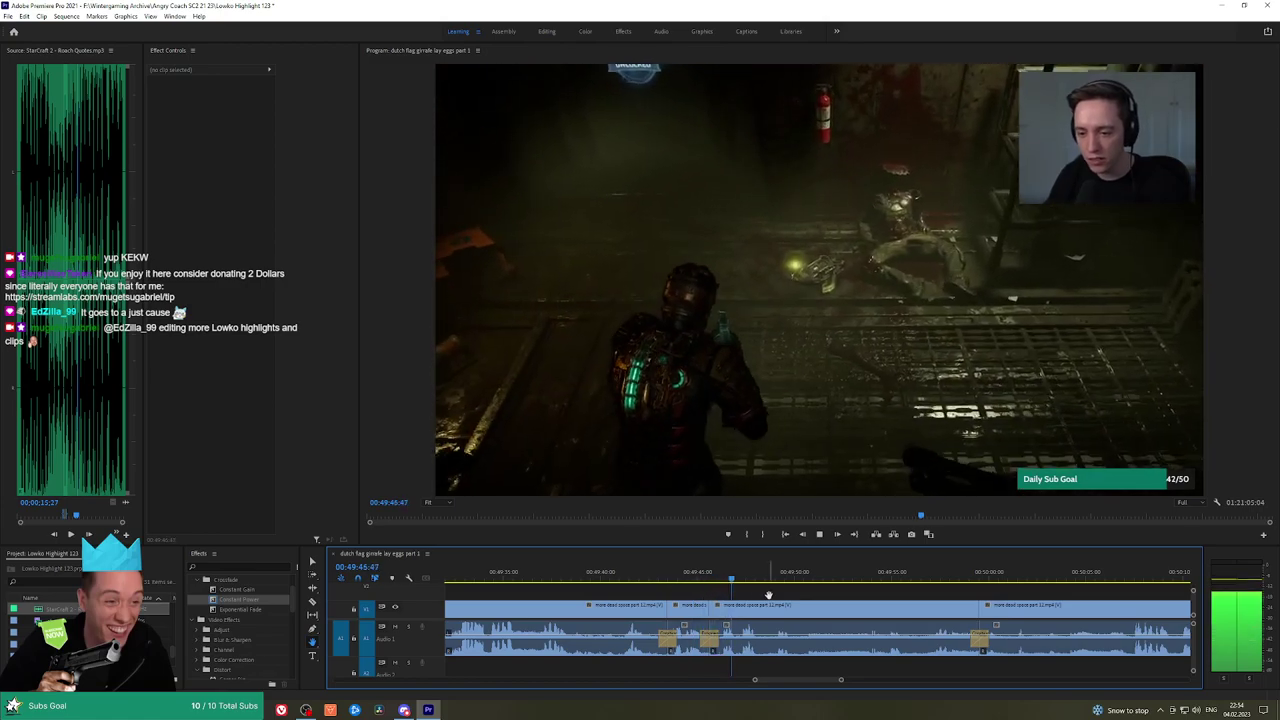
pyautogui.scroll(-3, 840, 600)
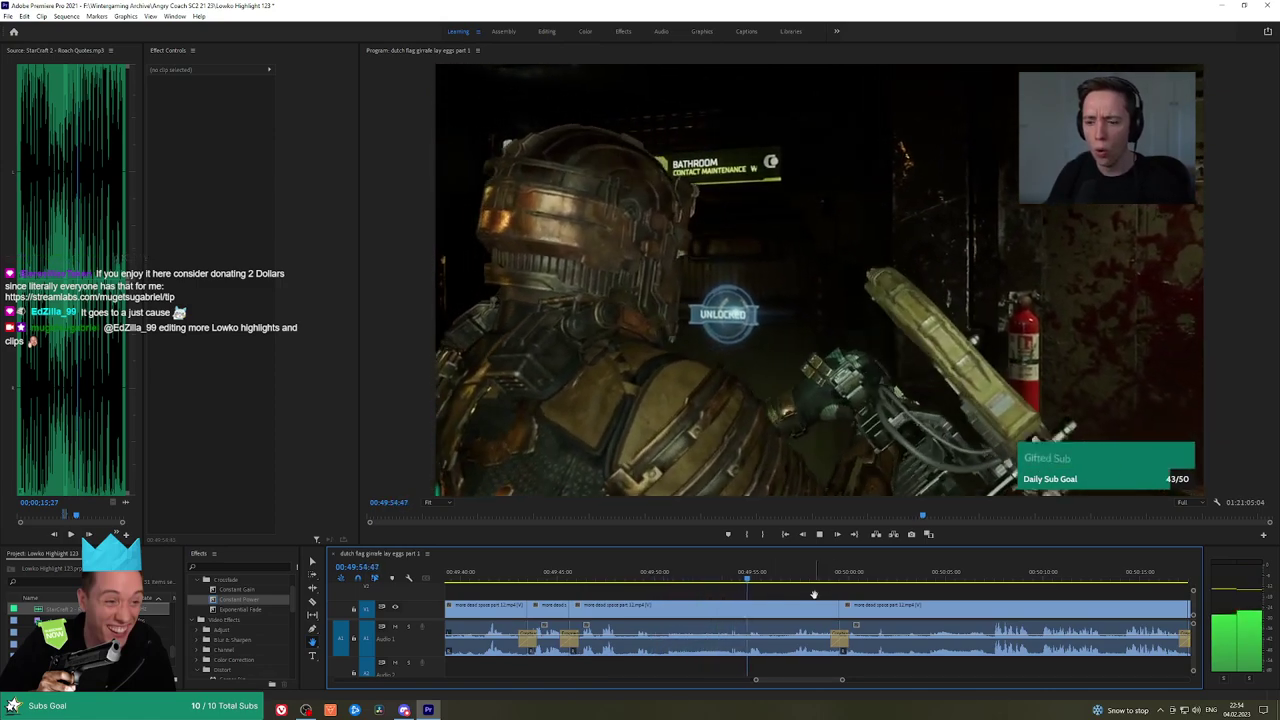
pyautogui.scroll(-2, 750, 590)
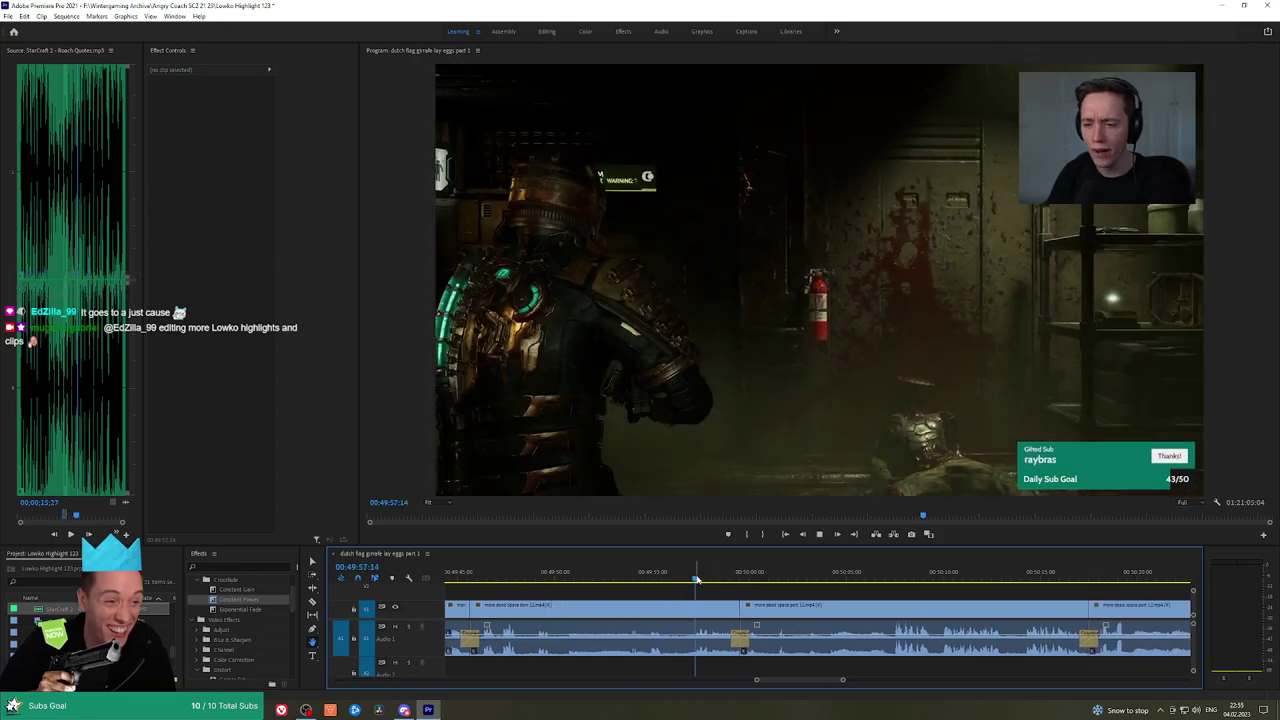
pyautogui.moveTo(811, 594); pyautogui.dragTo(694, 591)
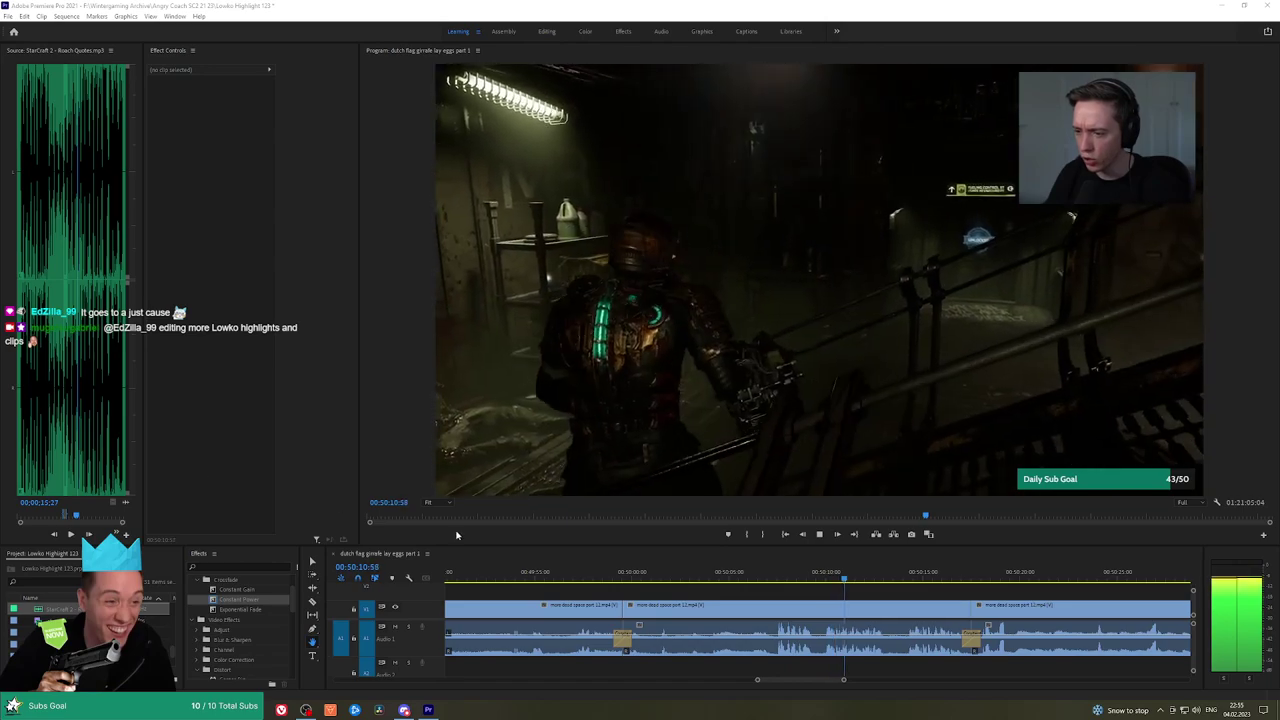
# Skip ahead to about 00:50:14 and review the Dead Space cut, audio transition and following clip up to about 00:50:37
pyautogui.scroll(-3, 657, 578)
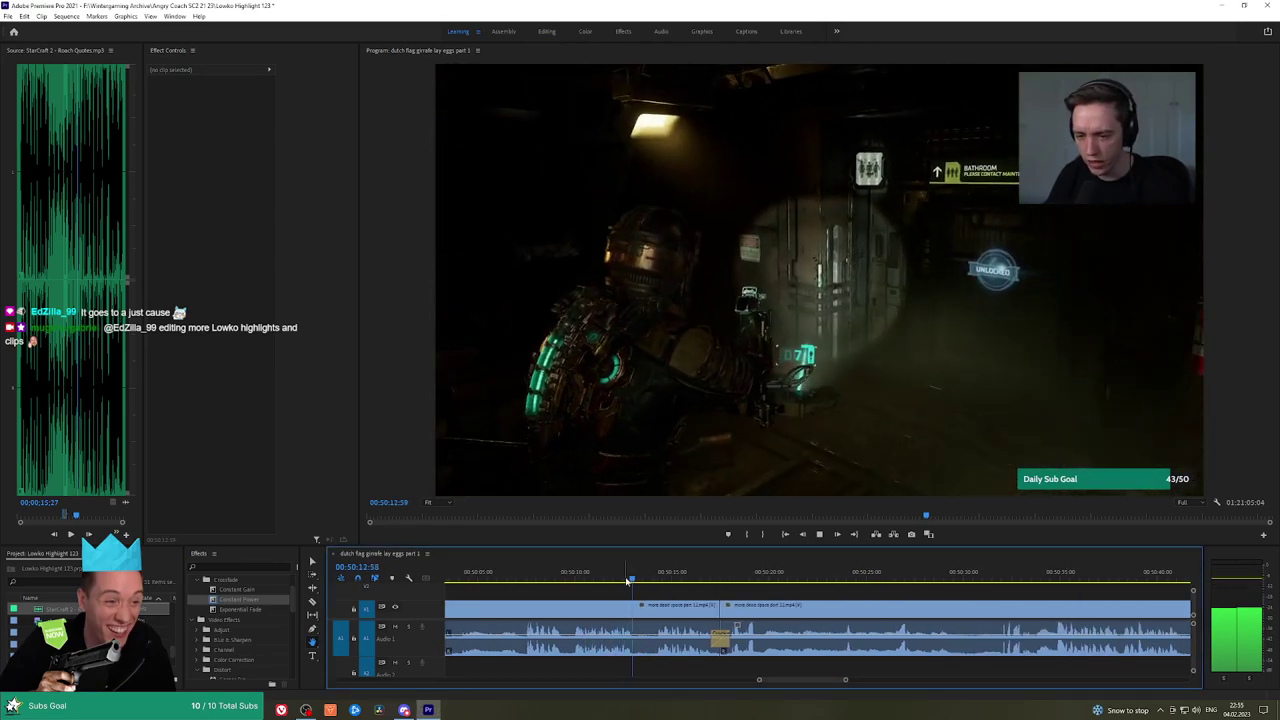
pyautogui.click(657, 577)
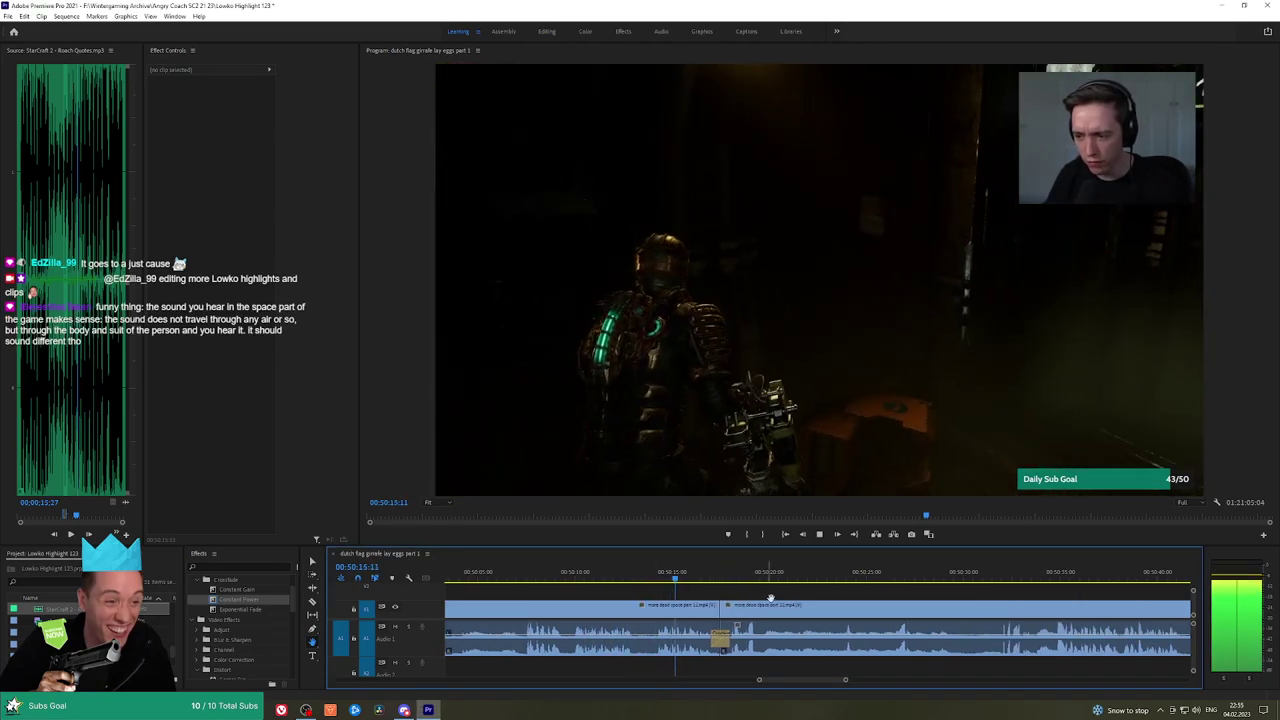
pyautogui.scroll(-1, 704, 597)
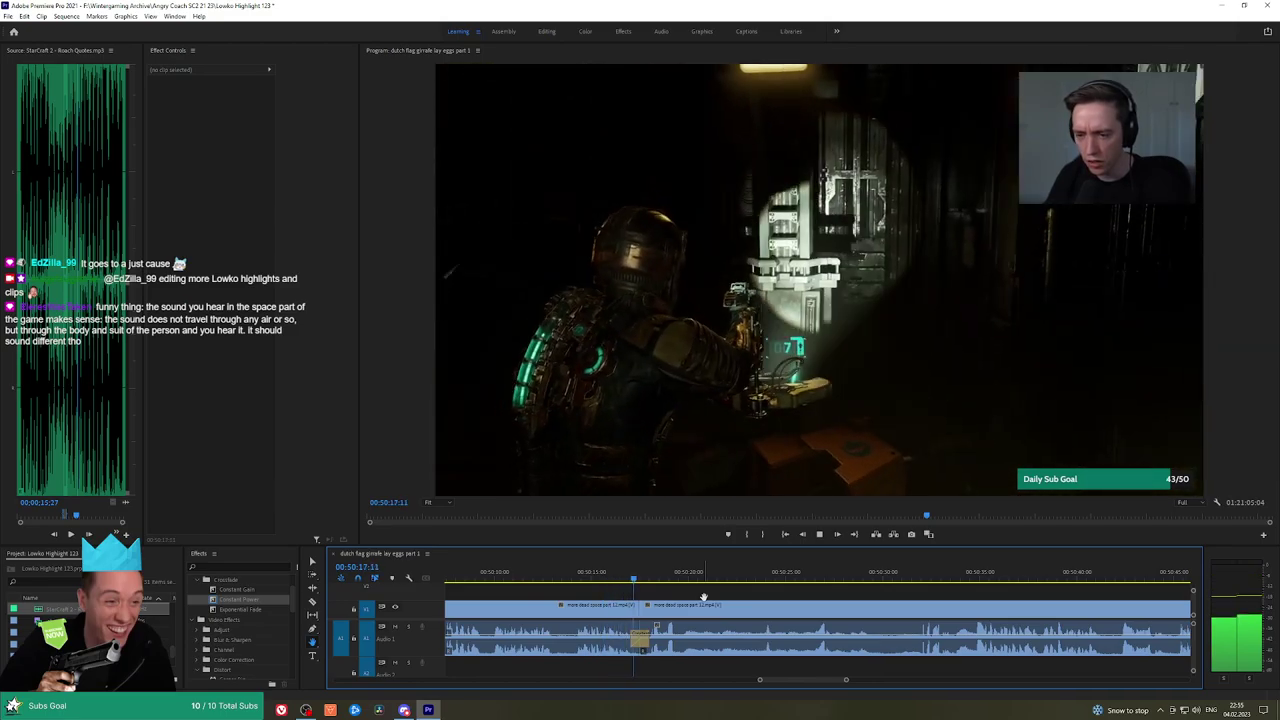
pyautogui.scroll(-1, 715, 594)
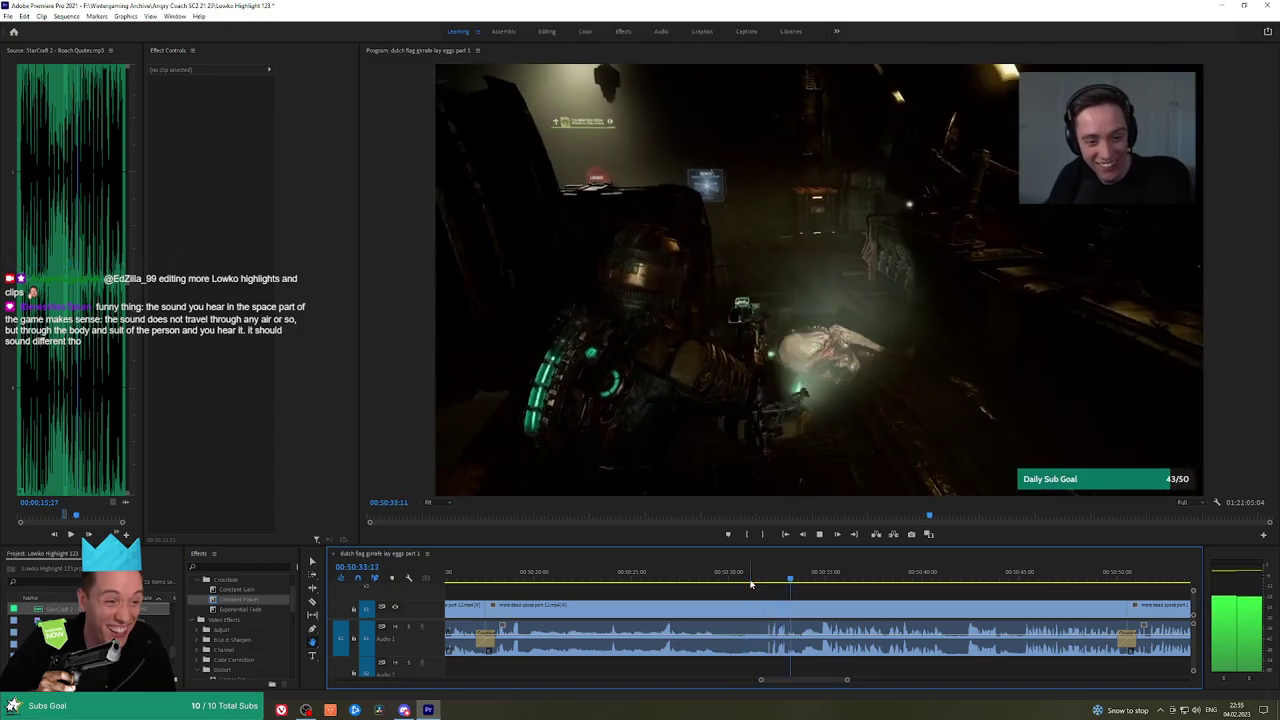
pyautogui.moveTo(967, 586); pyautogui.dragTo(860, 586)
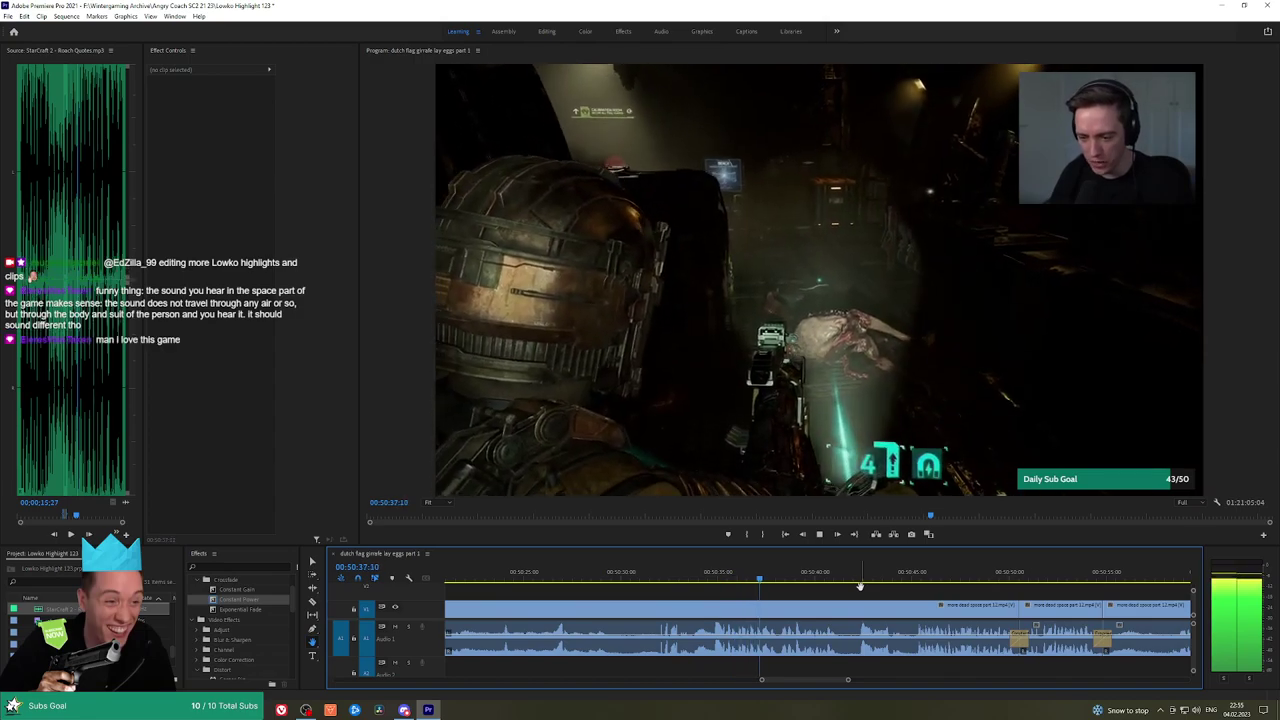
# Review the Dead Space clips and the two audio transitions from about 00:50:37 to 00:50:55
pyautogui.scroll(-2, 823, 588)
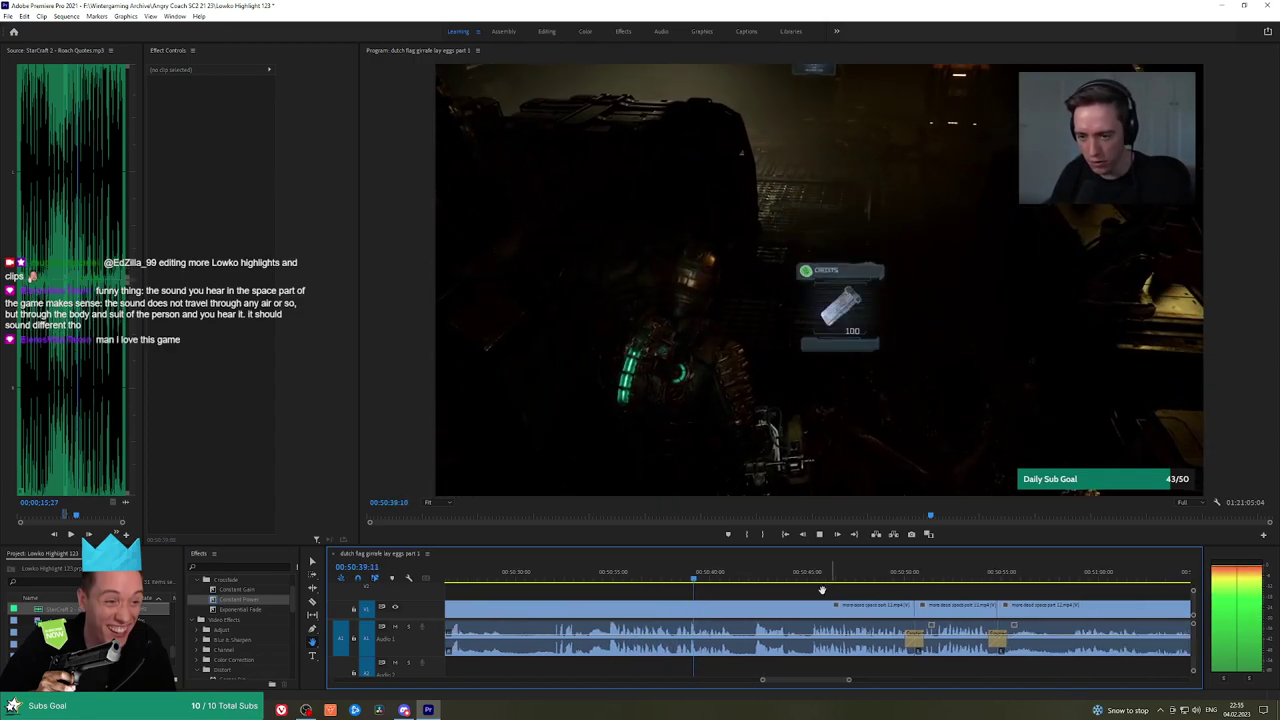
pyautogui.scroll(-1, 800, 587)
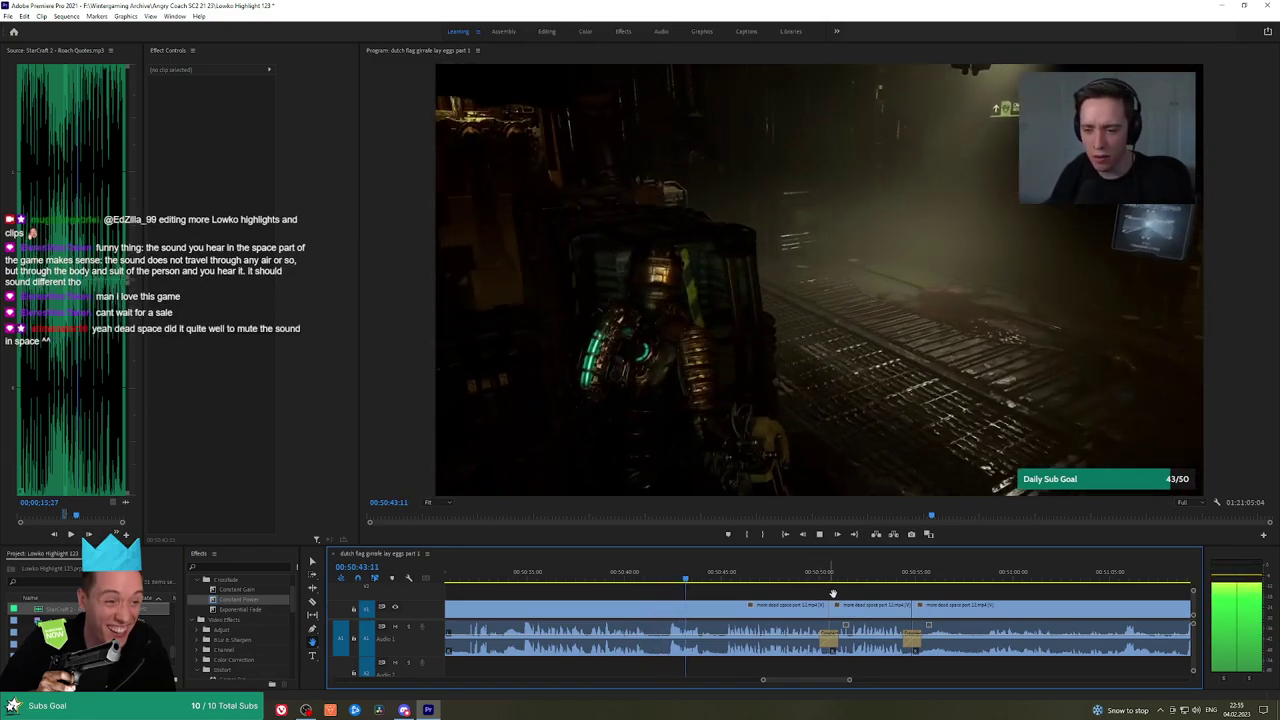
pyautogui.scroll(-1, 793, 589)
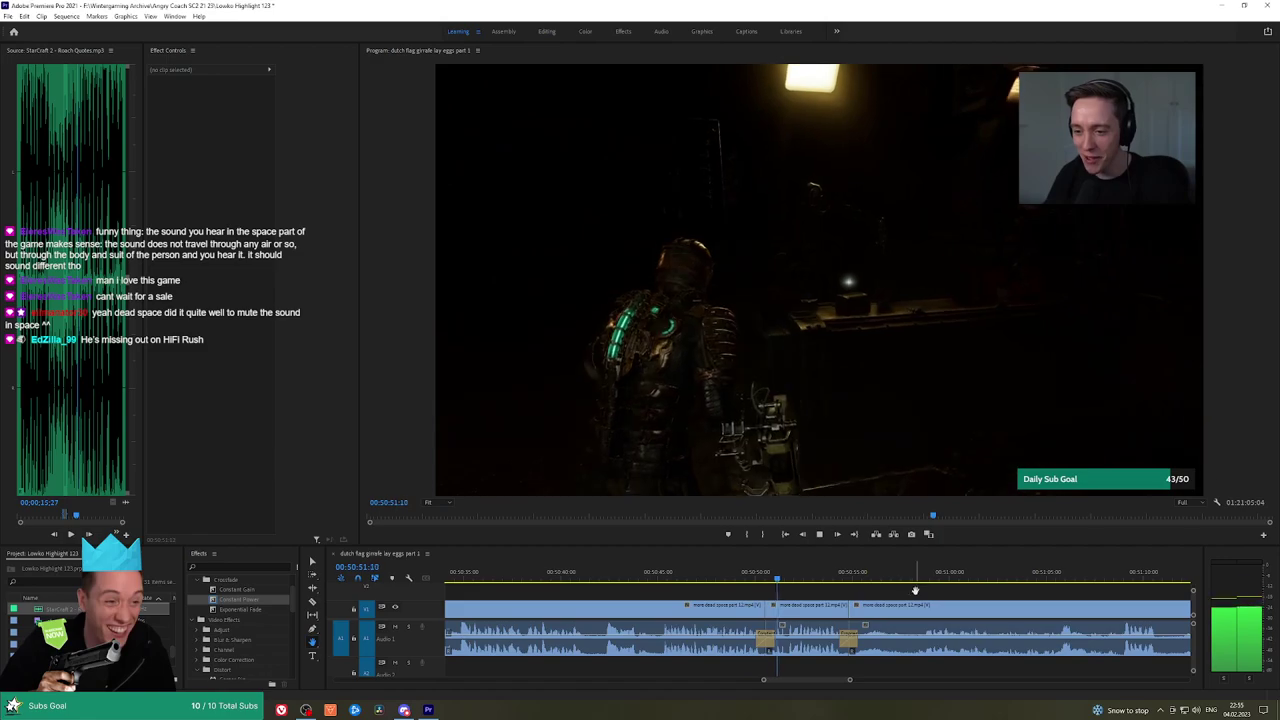
pyautogui.scroll(-2, 740, 590)
pyautogui.scroll(-1, 760, 590)
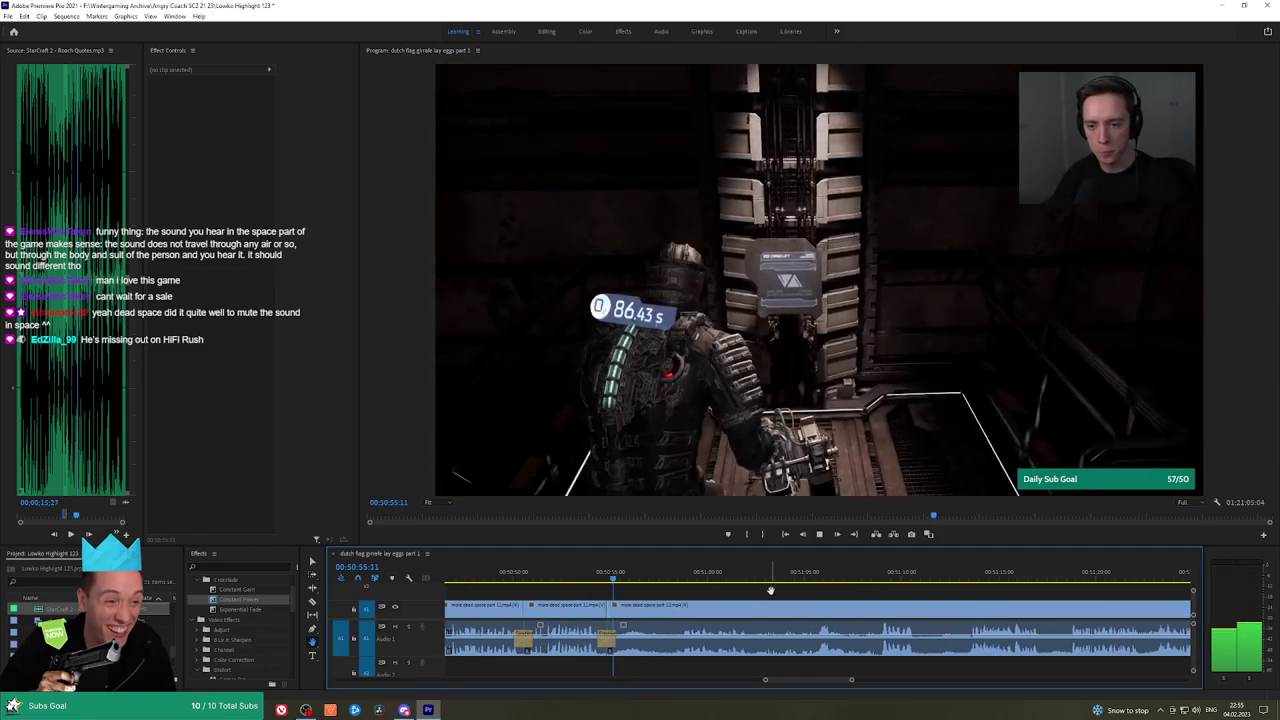
# Skip ahead to about 00:50:58 and review the Dead Space centrifuge clip up to about 00:51:12
pyautogui.click(673, 577)
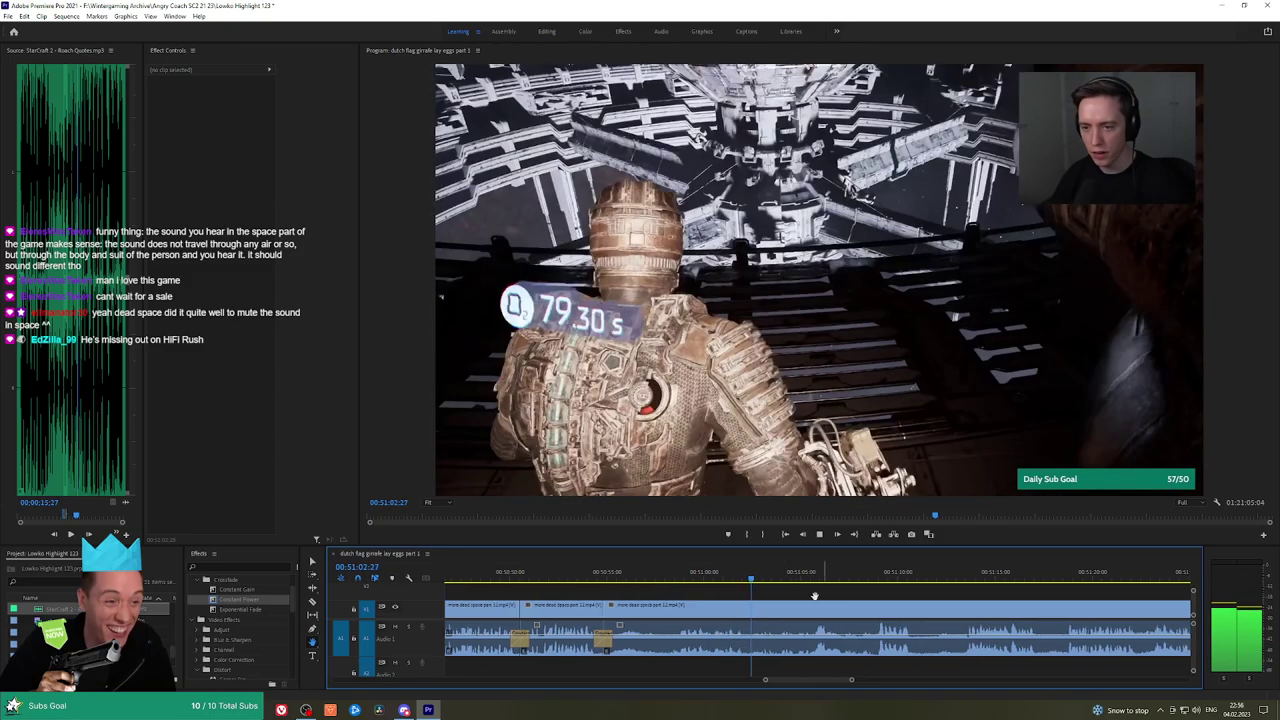
pyautogui.scroll(-1, 775, 594)
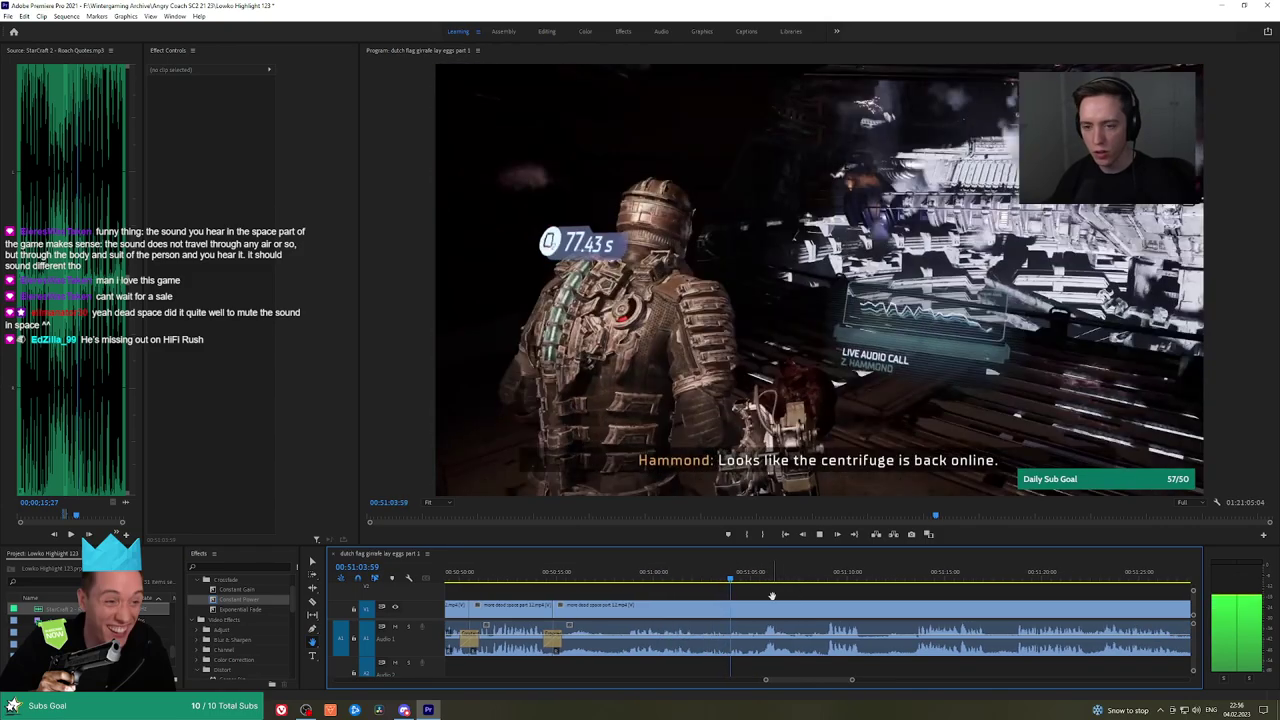
pyautogui.press('space')
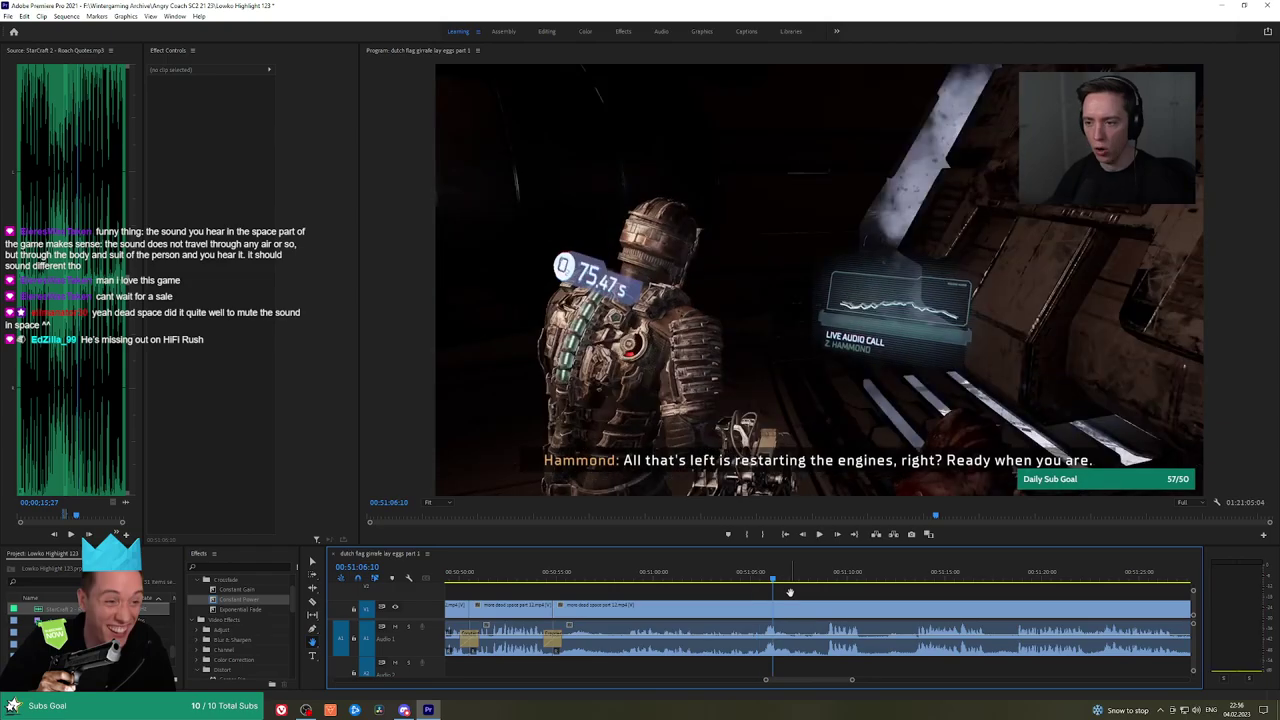
pyautogui.press('space')
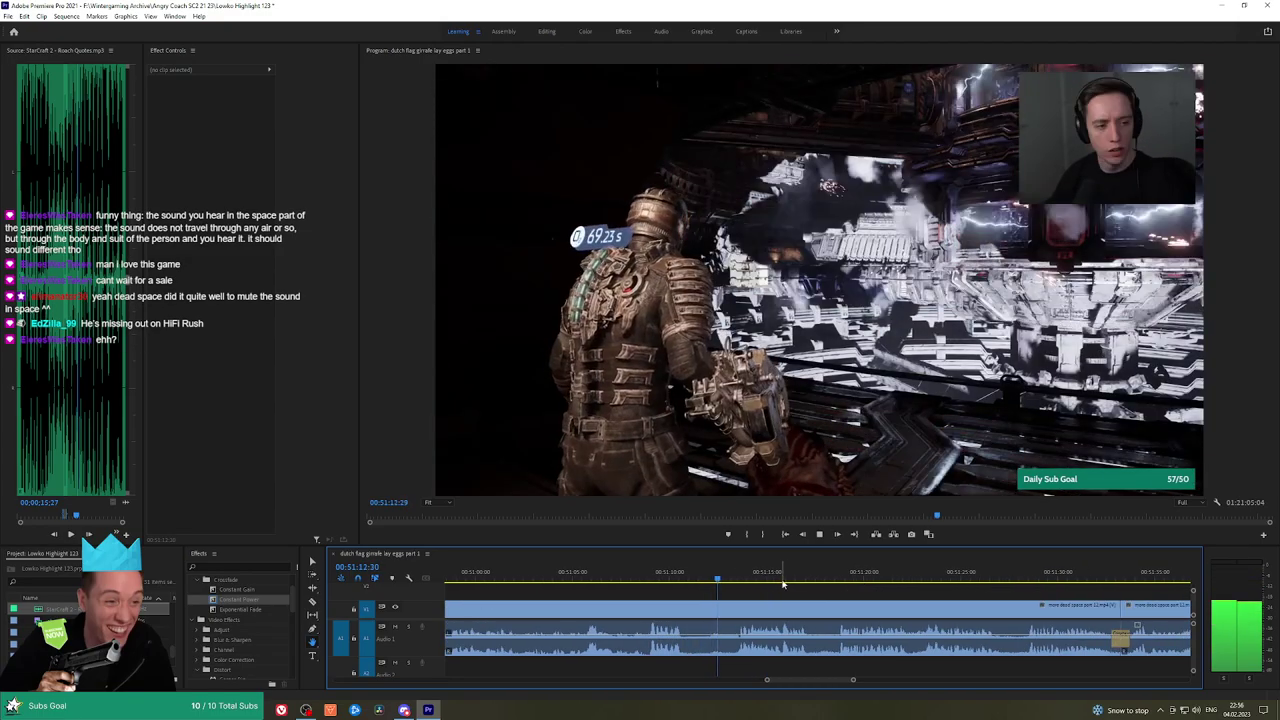
# Review the rest of the centrifuge clip and the following cuts and audio transitions from about 00:51:12 to 00:52:44
pyautogui.scroll(-3, 818, 586)
pyautogui.scroll(-2, 880, 584)
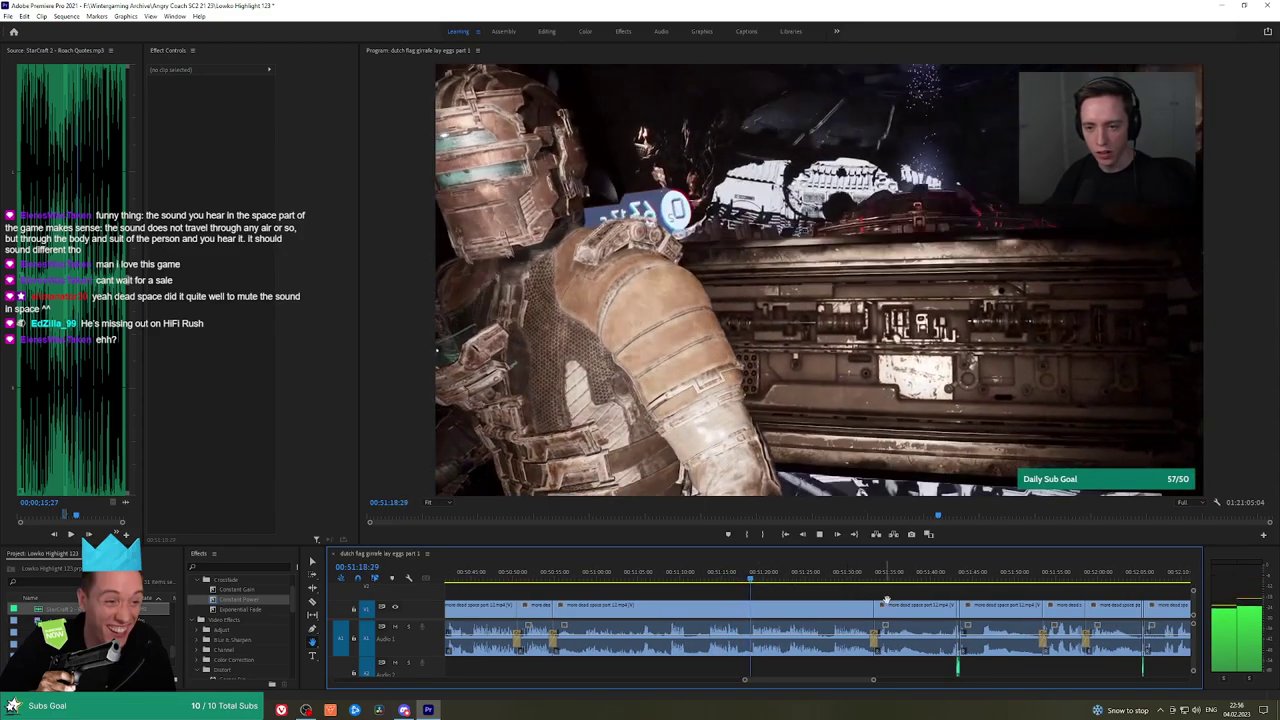
pyautogui.scroll(-1, 840, 596)
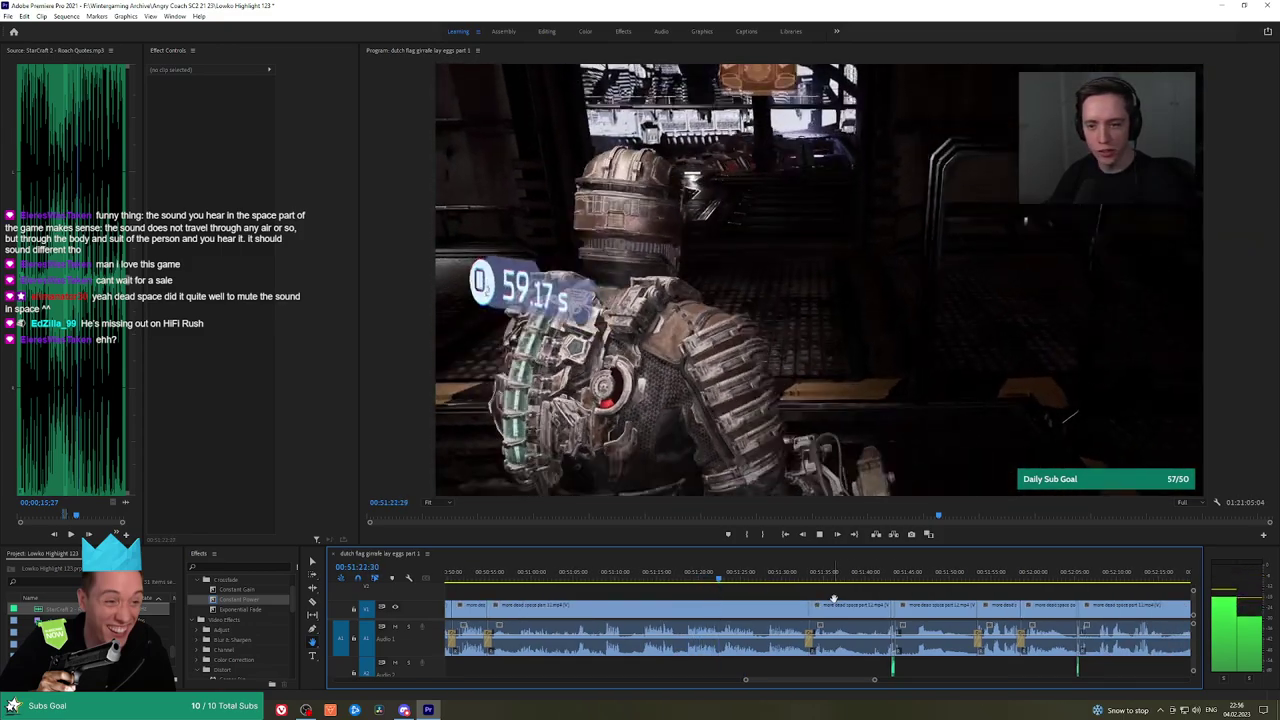
pyautogui.moveTo(831, 598); pyautogui.dragTo(788, 597)
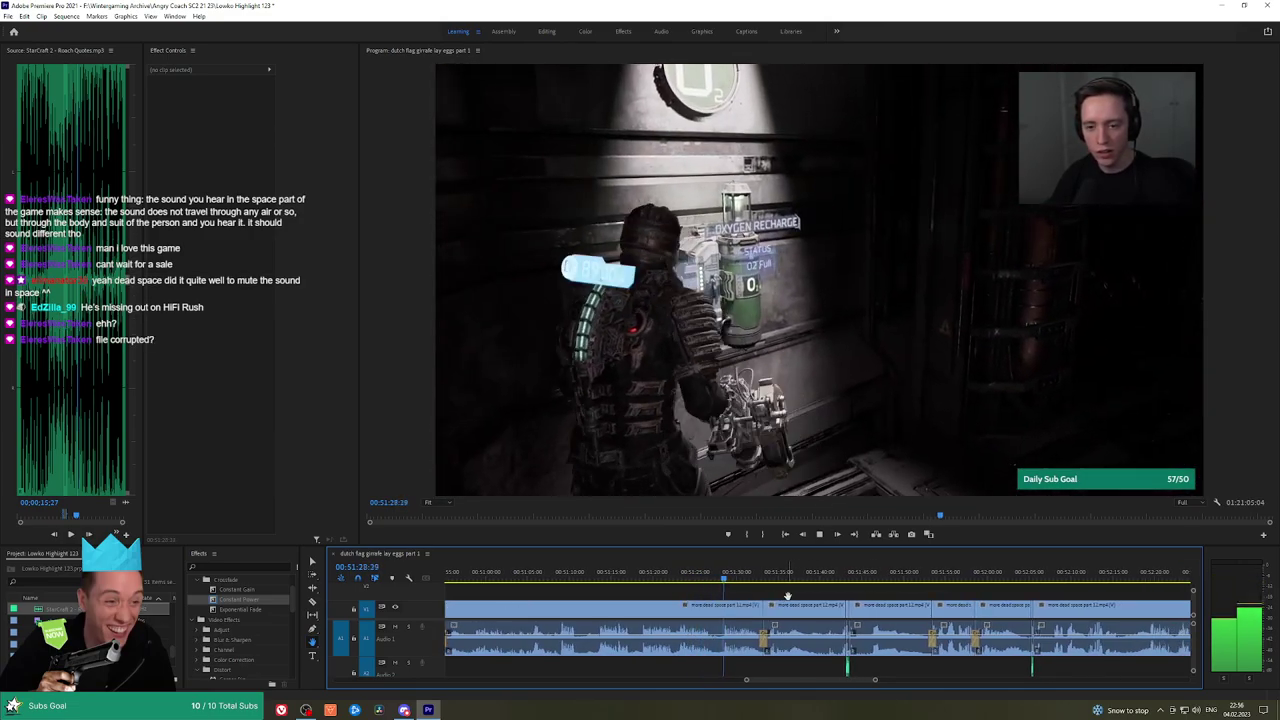
pyautogui.moveTo(827, 594); pyautogui.dragTo(767, 590)
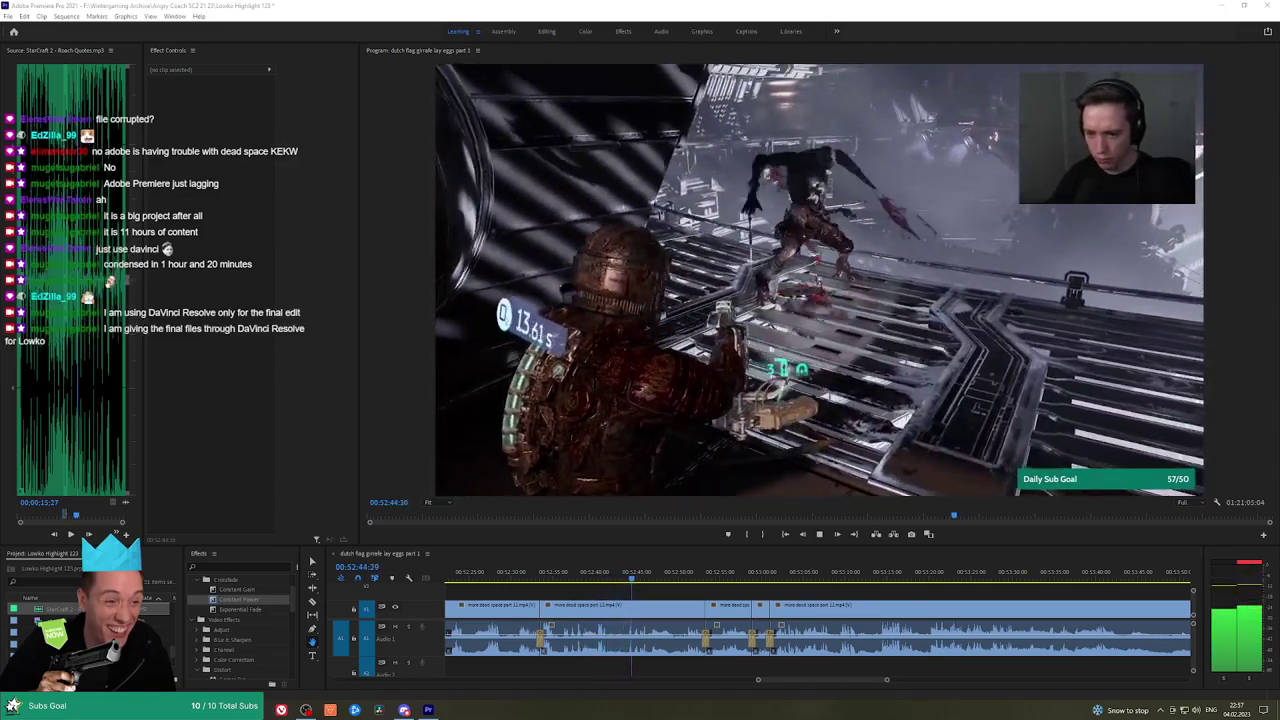
# Skip ahead to about 00:52:50 and review the short cuts and audio transitions up to about 00:53:18
pyautogui.moveTo(733, 596); pyautogui.dragTo(720, 594)
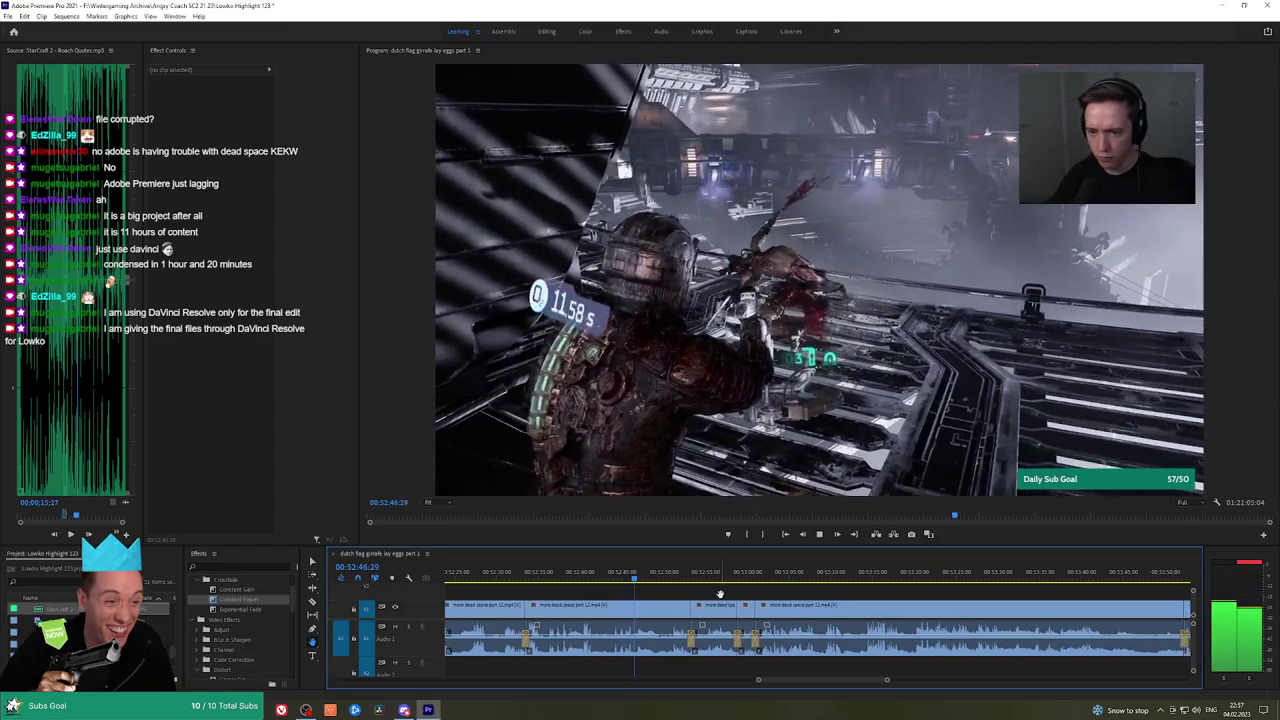
pyautogui.click(668, 578)
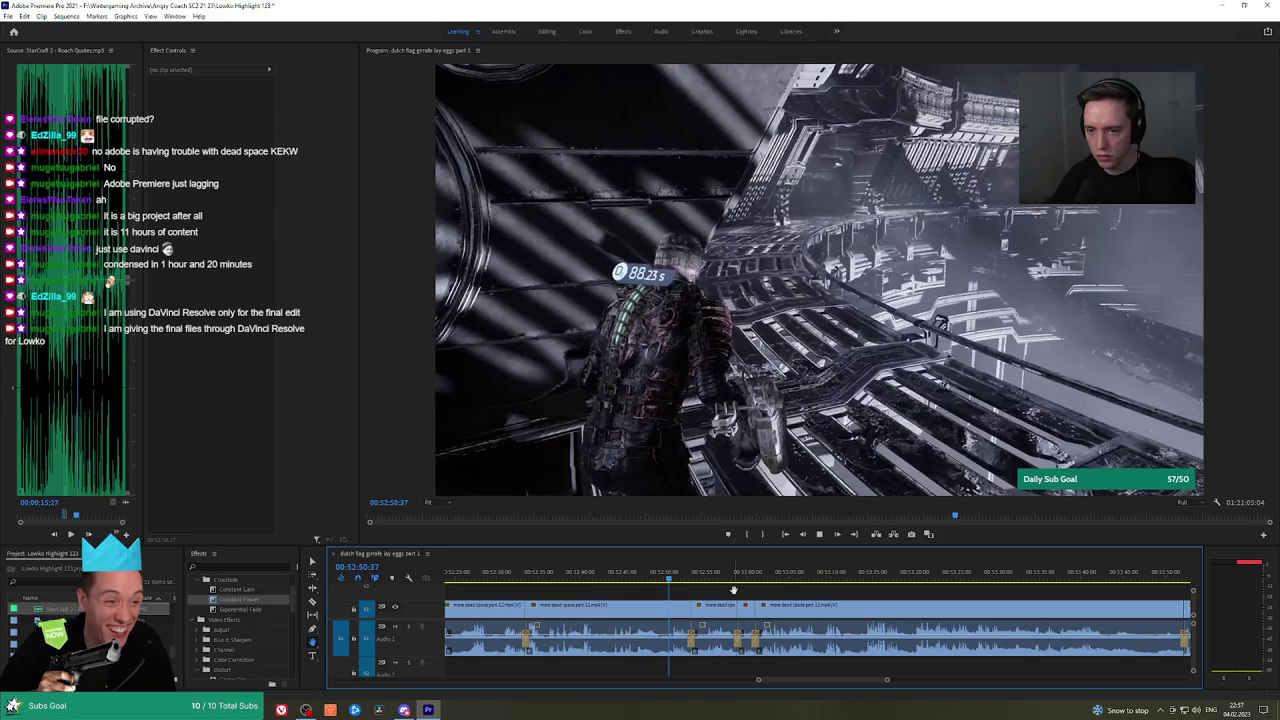
pyautogui.press('space')
pyautogui.scroll(-6, 700, 591)
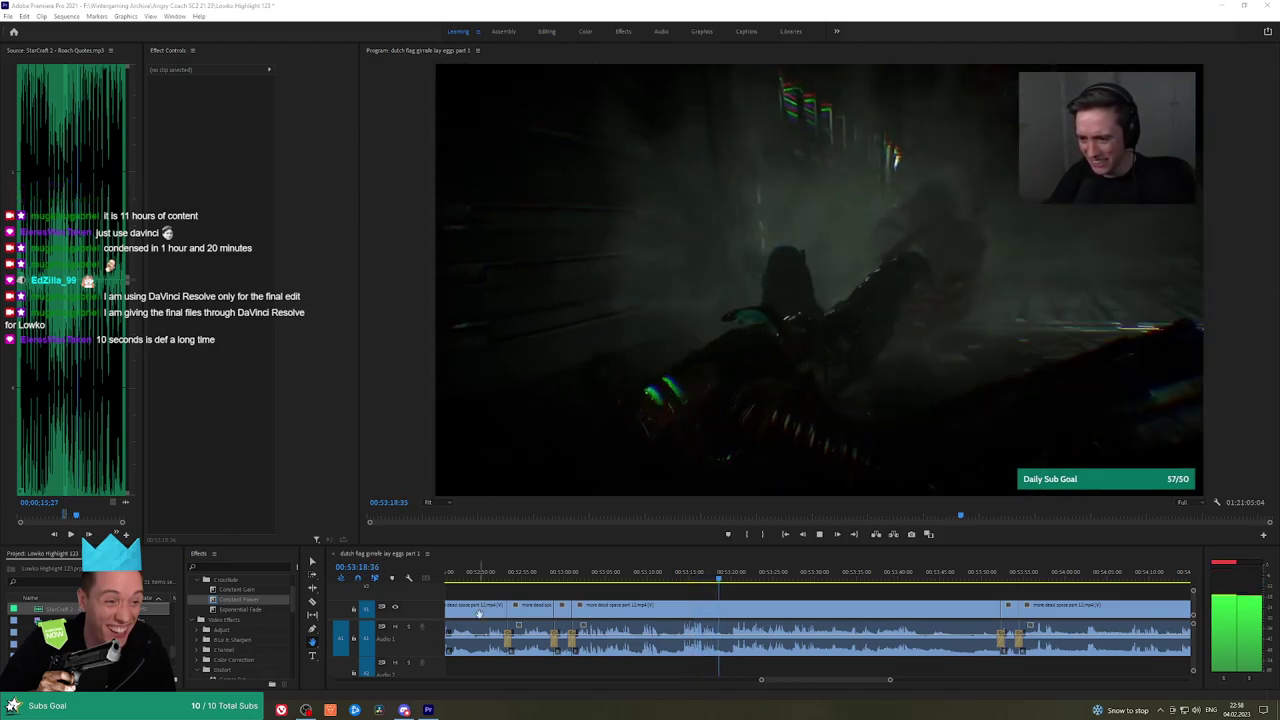
# Skim the Dead Space fight from about 00:53:18, skipping ahead after 00:53:31, and review the cuts up to about 00:53:53
pyautogui.moveTo(772, 598); pyautogui.dragTo(739, 596)
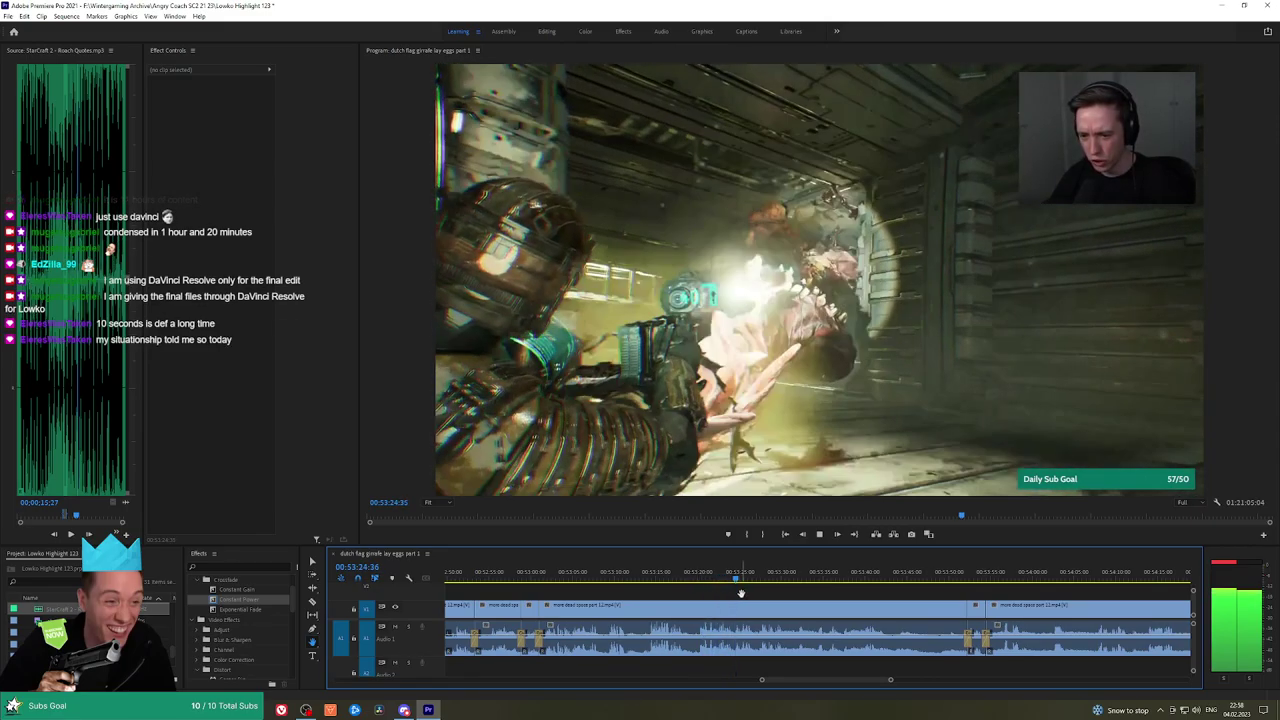
pyautogui.scroll(-2, 733, 594)
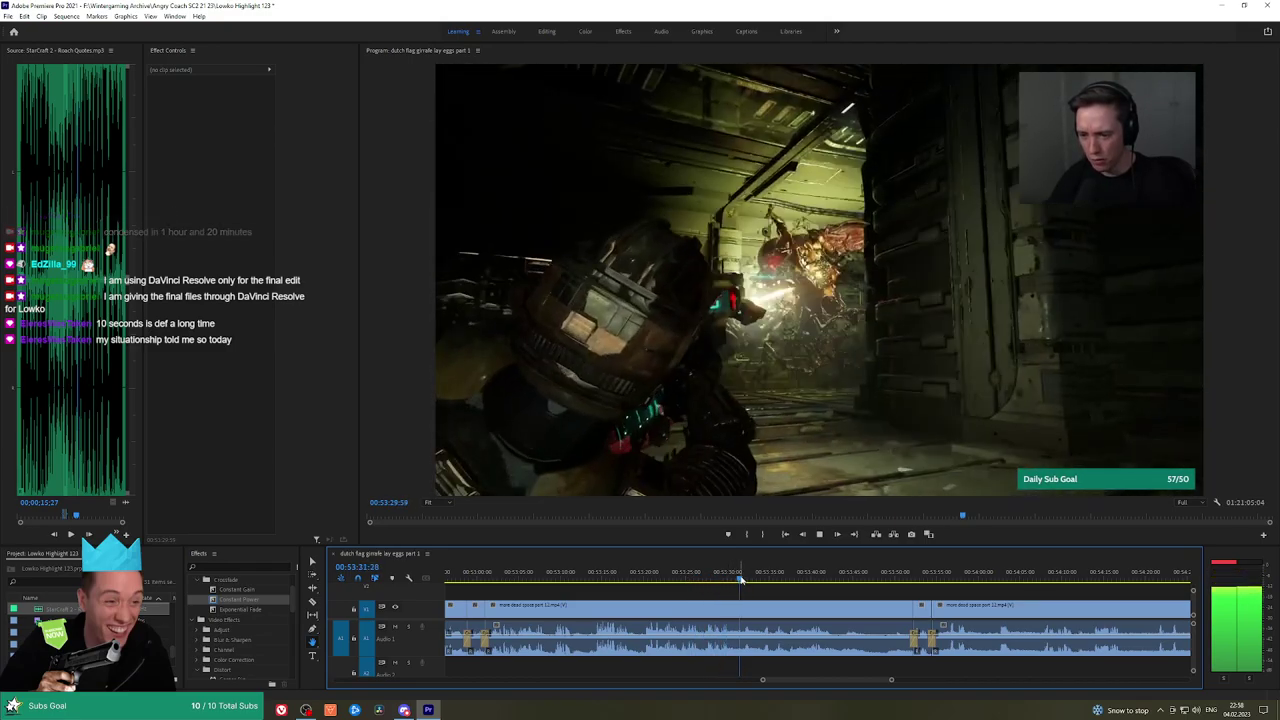
pyautogui.click(740, 578)
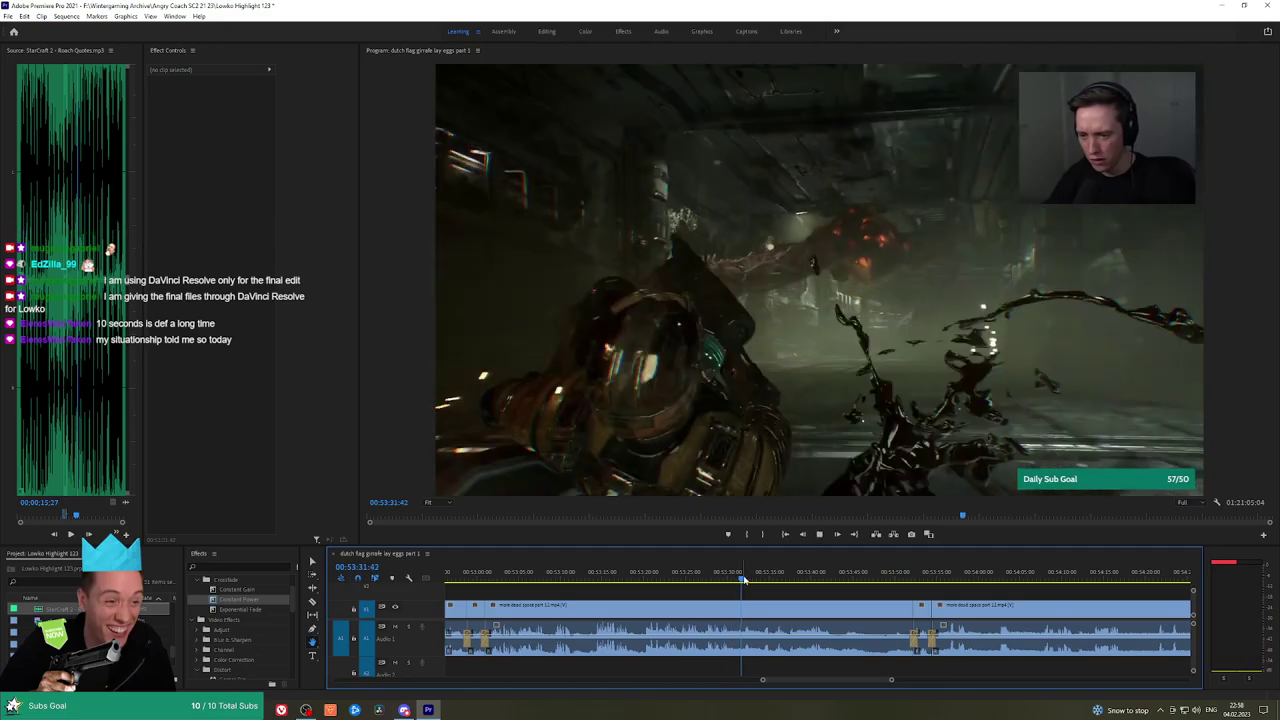
pyautogui.press('space')
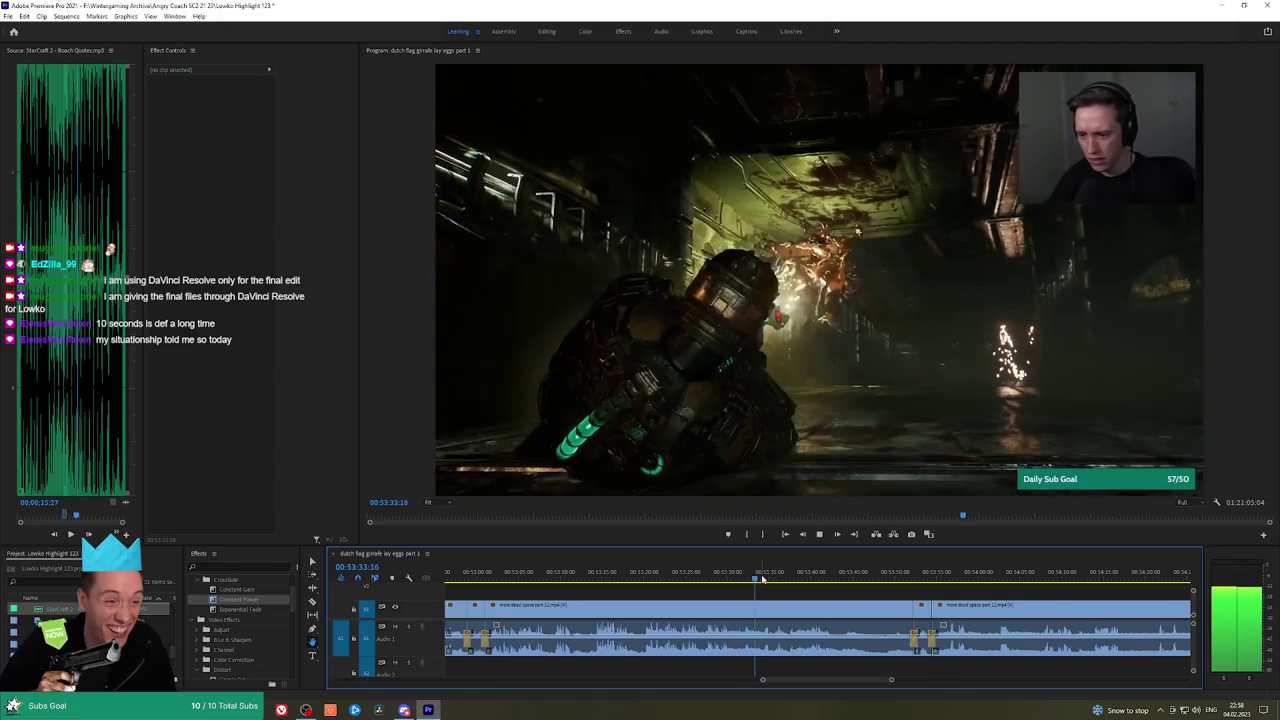
pyautogui.moveTo(789, 580); pyautogui.dragTo(821, 597)
pyautogui.press('space')
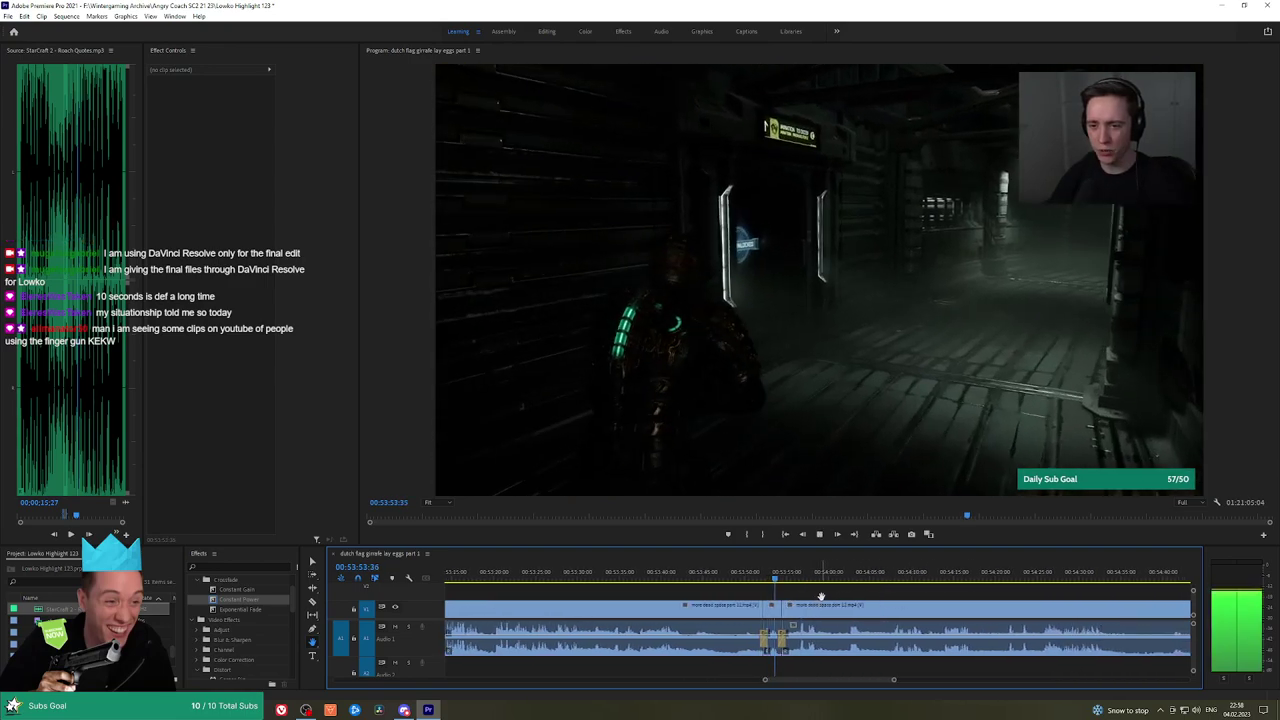
# Review the Dead Space clip with the flamethrower inventory scene from about 00:53:53 to 00:54:23
pyautogui.moveTo(860, 598); pyautogui.dragTo(740, 599)
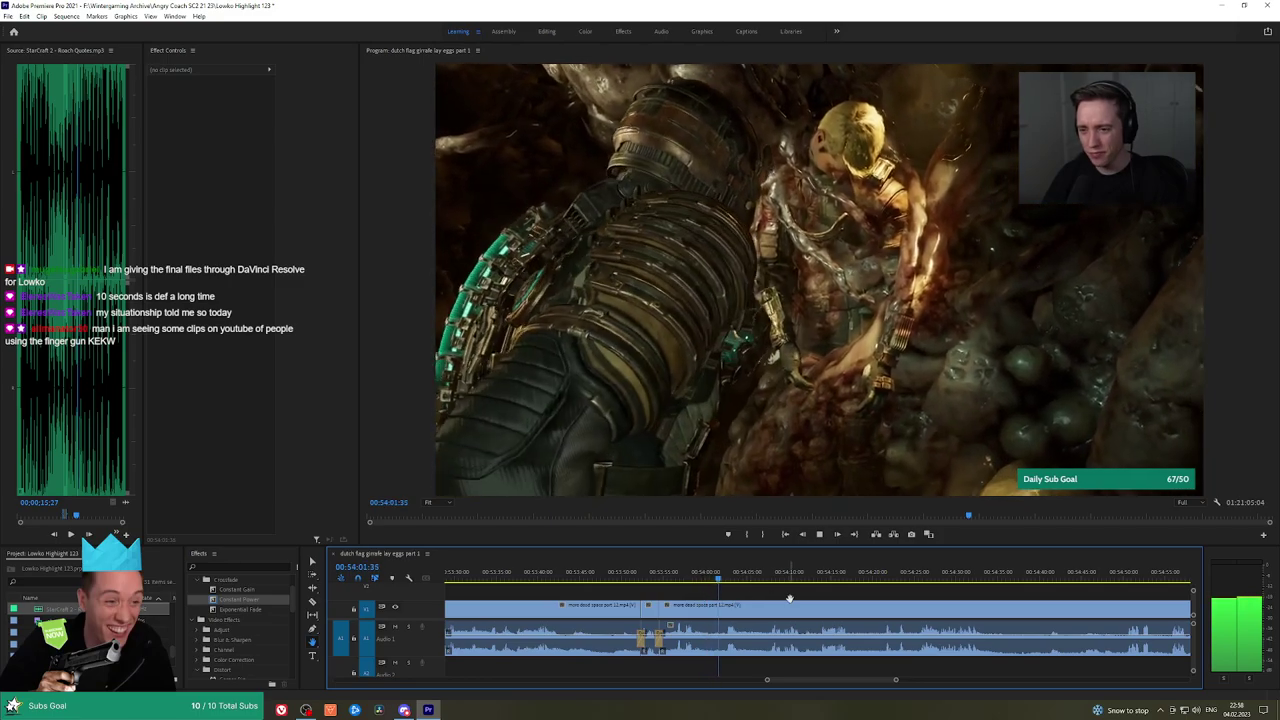
pyautogui.moveTo(790, 598); pyautogui.dragTo(738, 597)
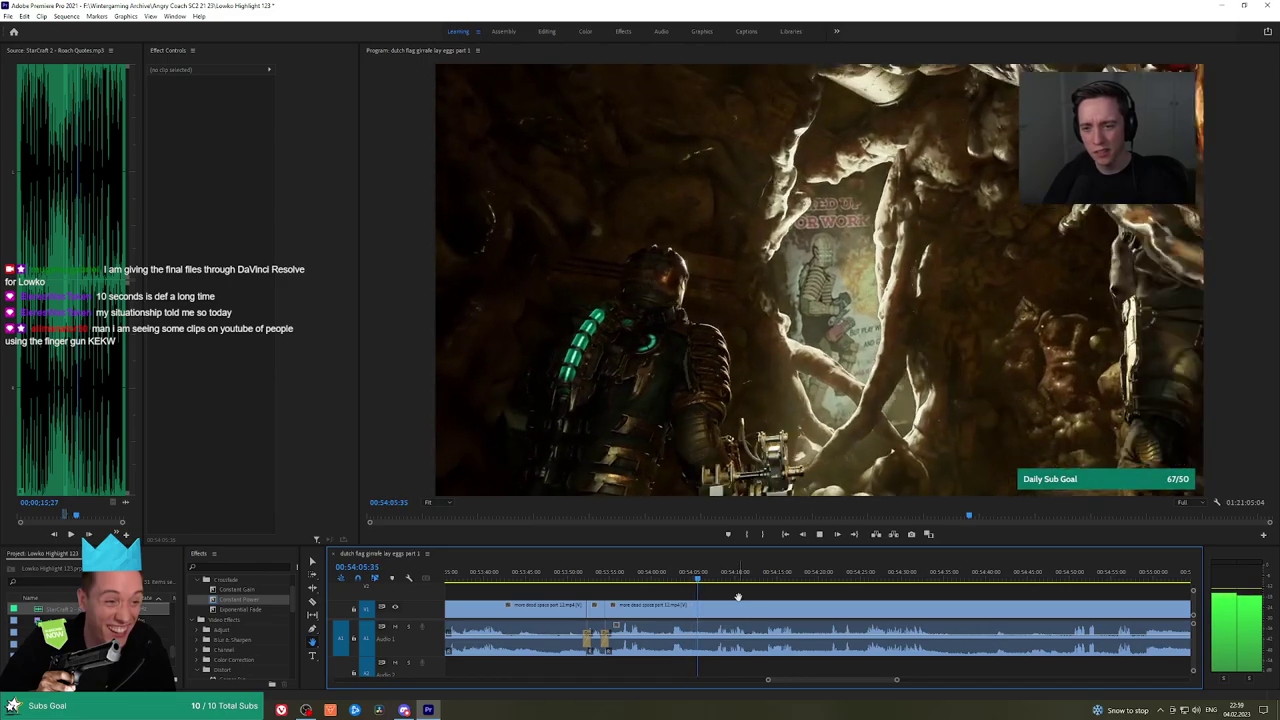
pyautogui.moveTo(797, 598); pyautogui.dragTo(735, 595)
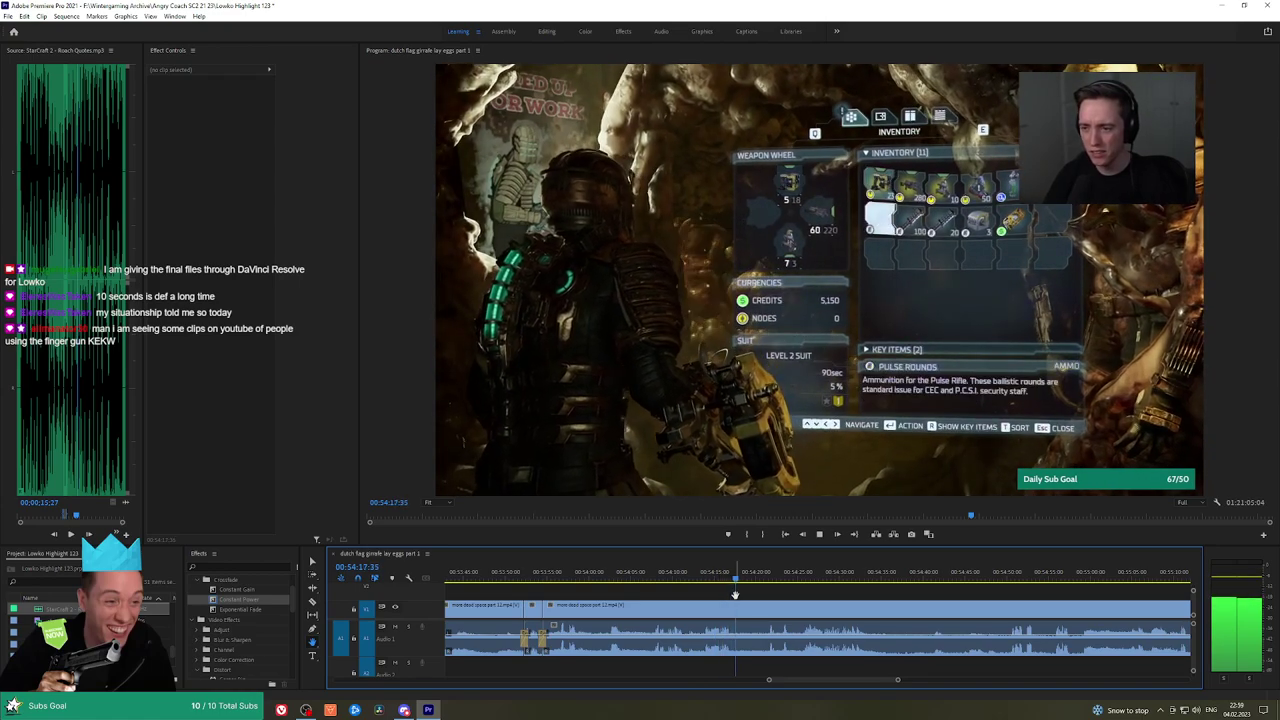
pyautogui.moveTo(799, 594); pyautogui.dragTo(640, 592)
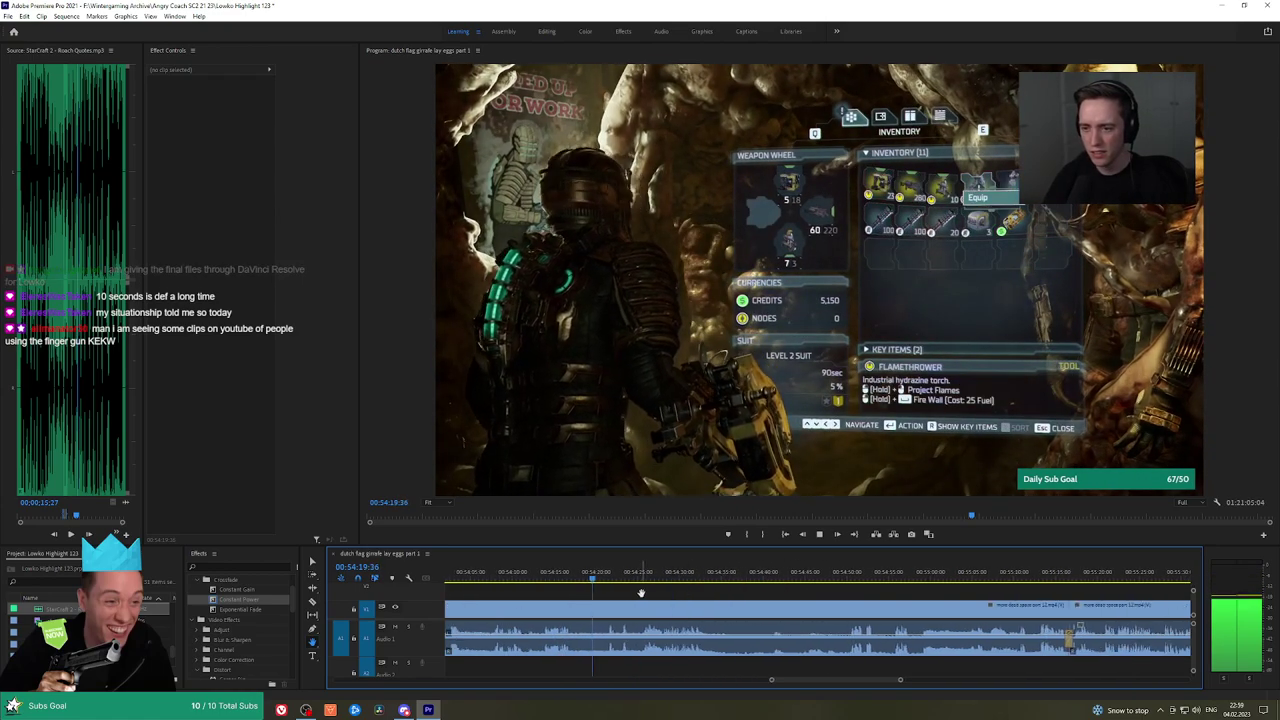
pyautogui.scroll(-3, 848, 596)
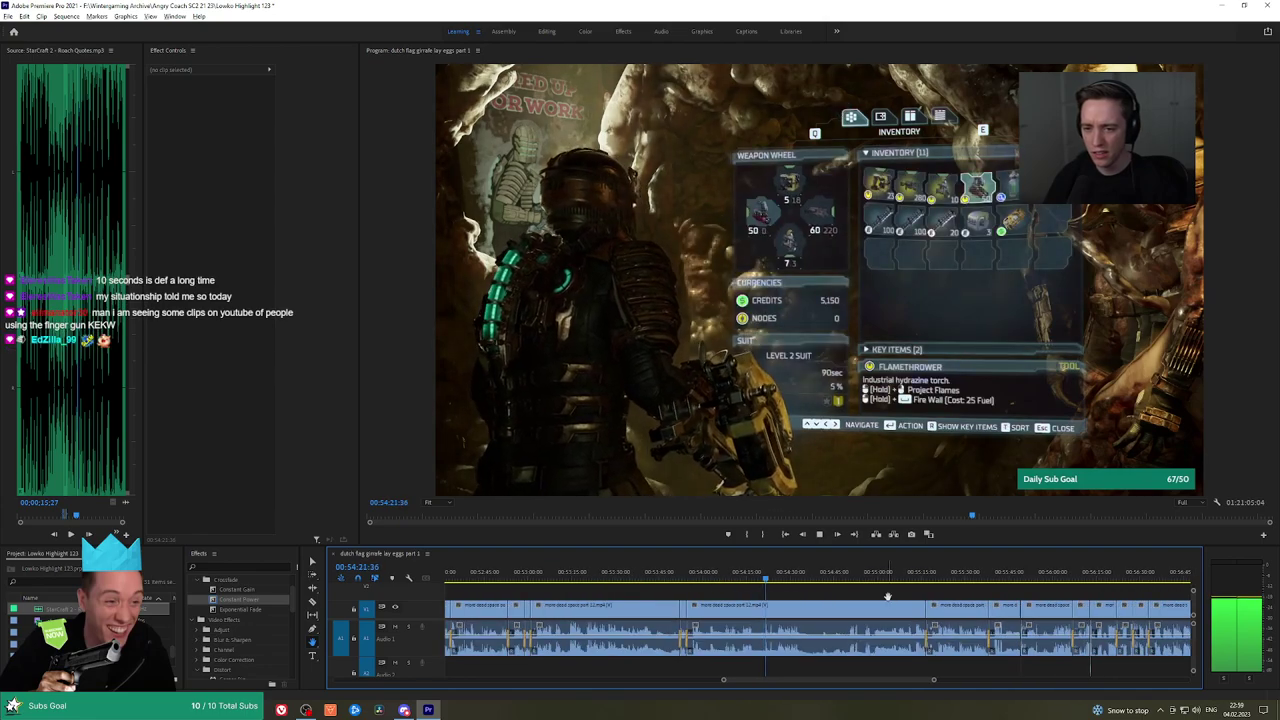
pyautogui.scroll(-4, 890, 595)
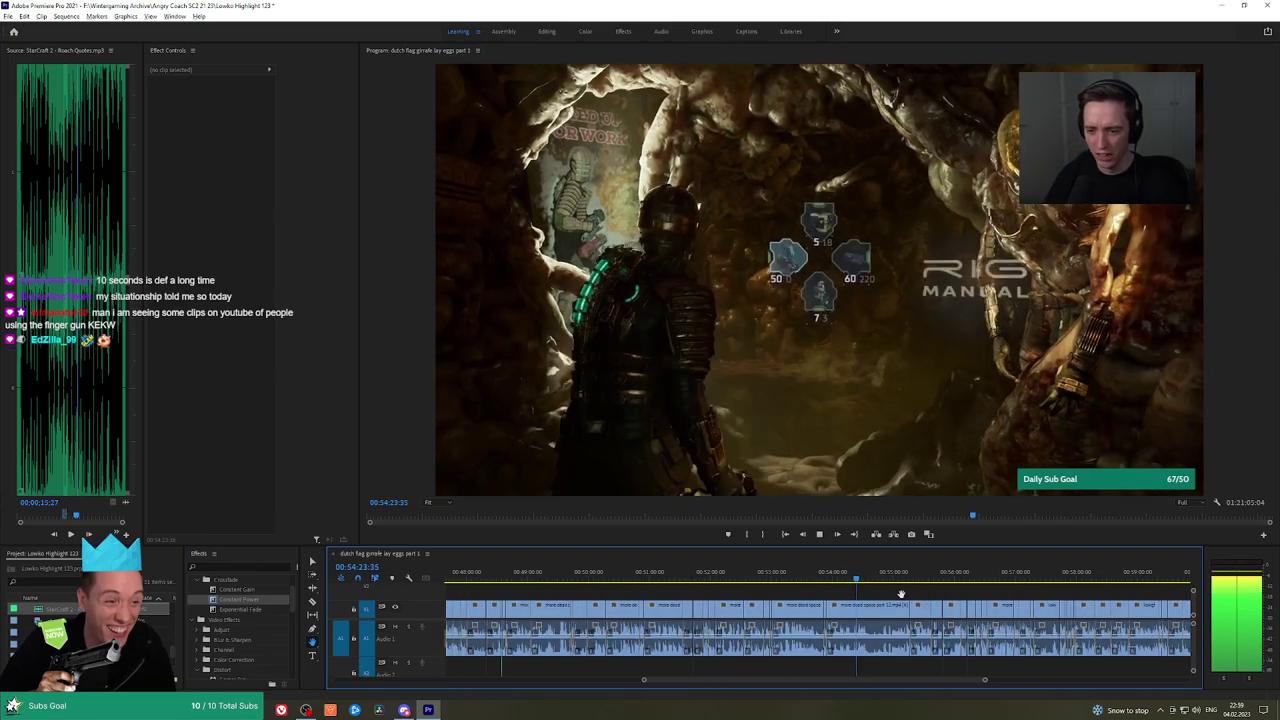
# Skip ahead past 00:54:30 in the flamethrower clip and review it up to about 00:54:45
pyautogui.scroll(4, 880, 595)
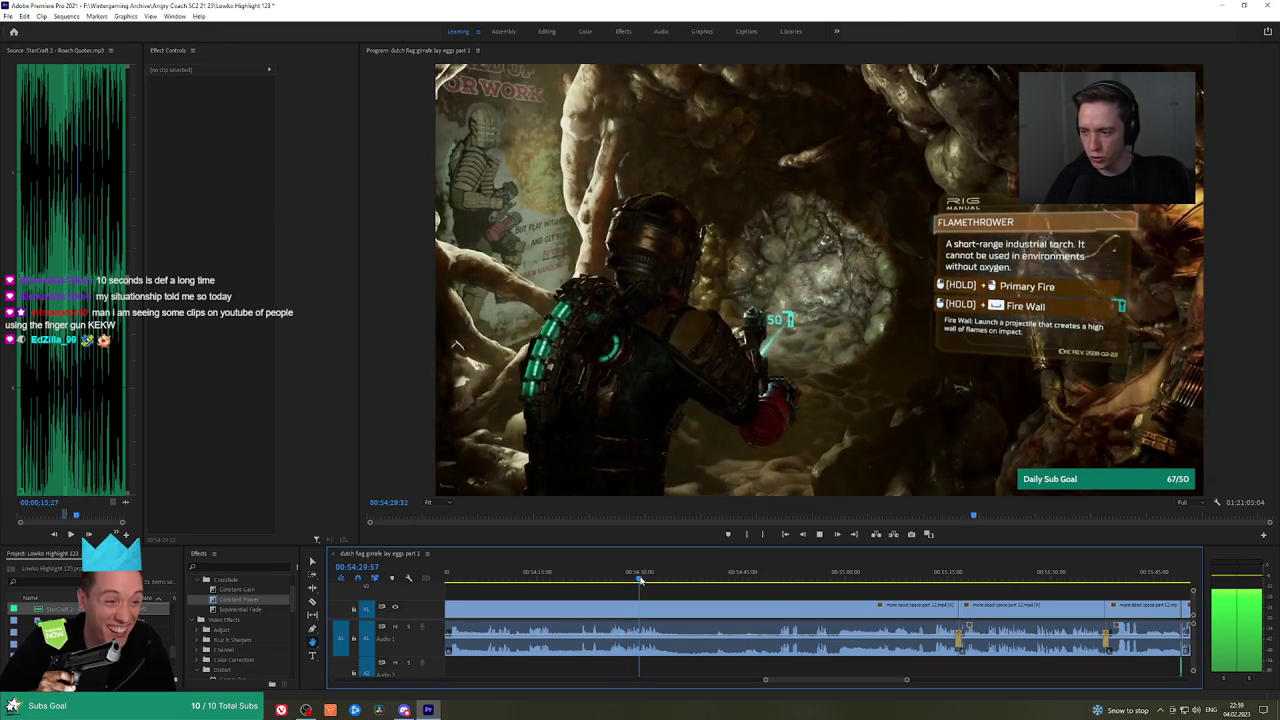
pyautogui.moveTo(640, 580); pyautogui.dragTo(709, 580)
pyautogui.press('space')
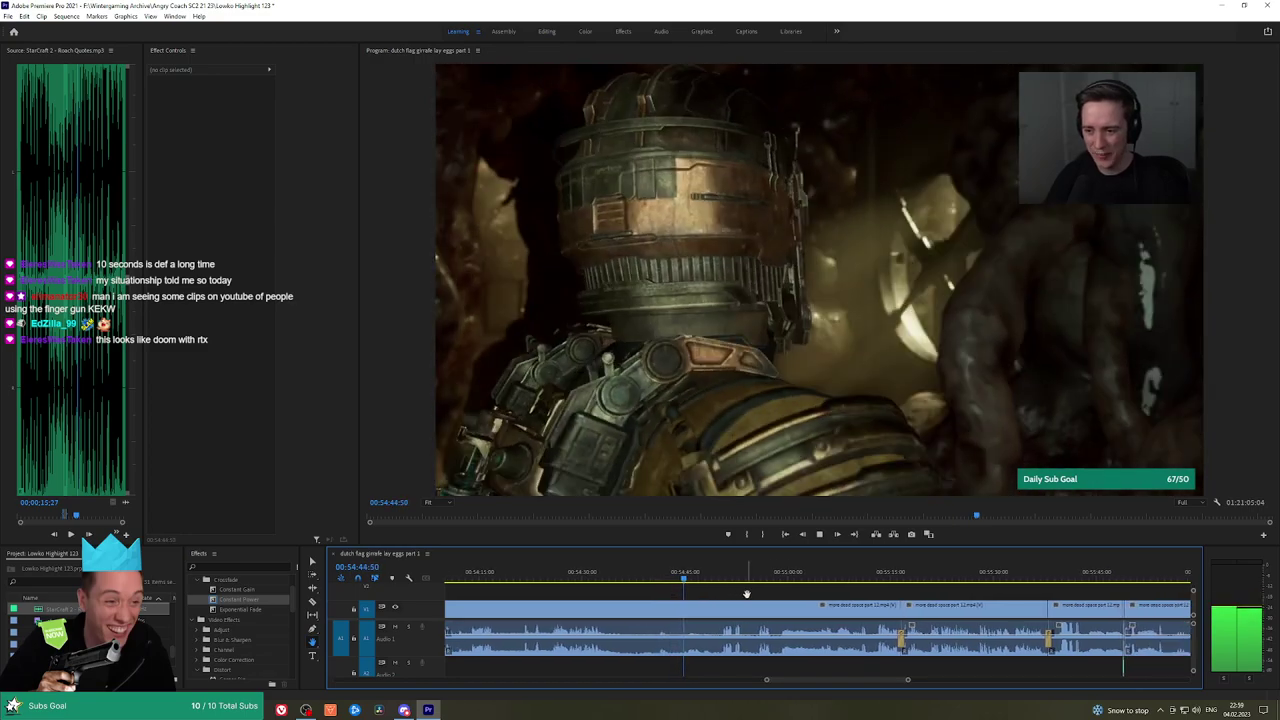
pyautogui.press('space')
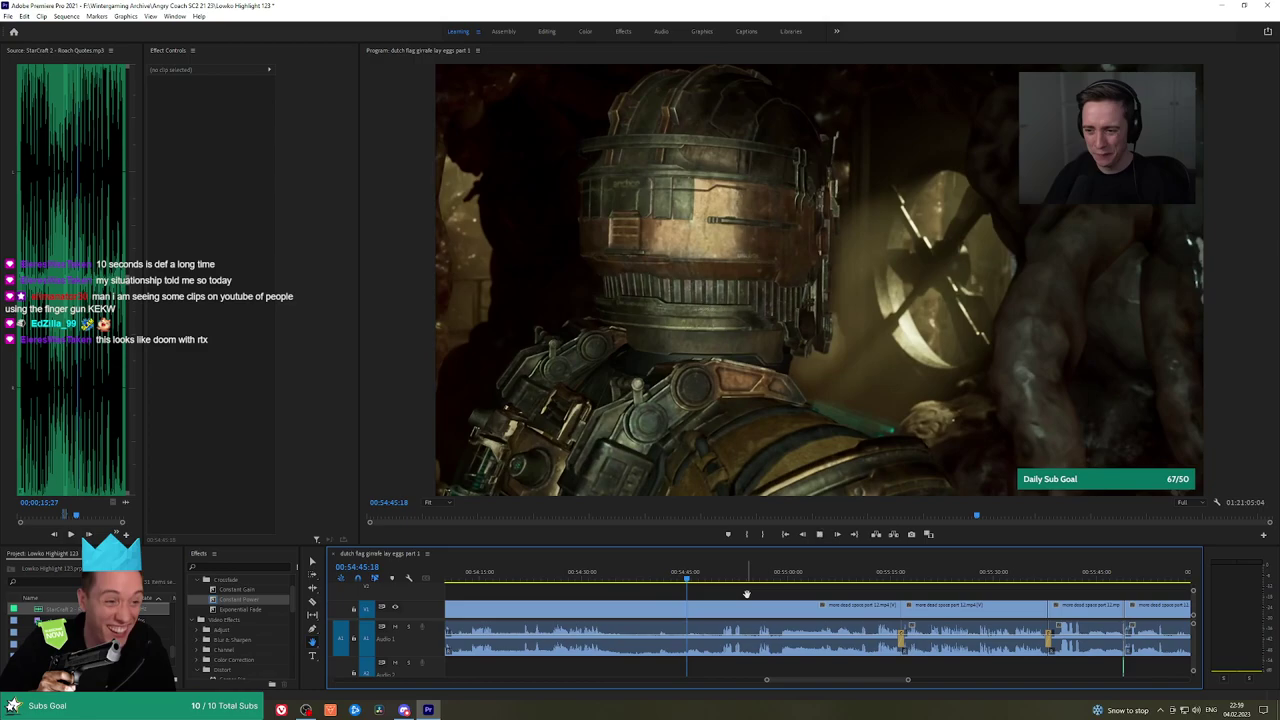
# Examine the squeeze-through moment from about 00:54:45 and step back slightly to about 00:54:50
pyautogui.press('space')
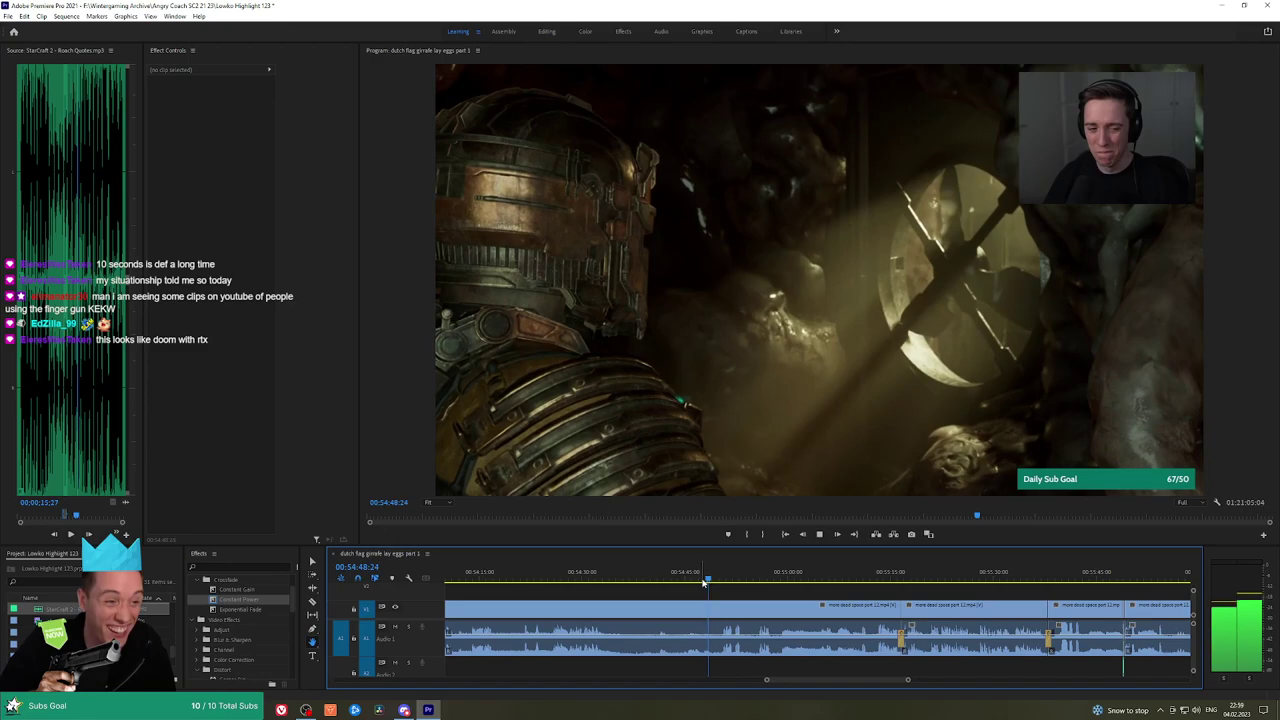
pyautogui.press('space')
pyautogui.press('space')
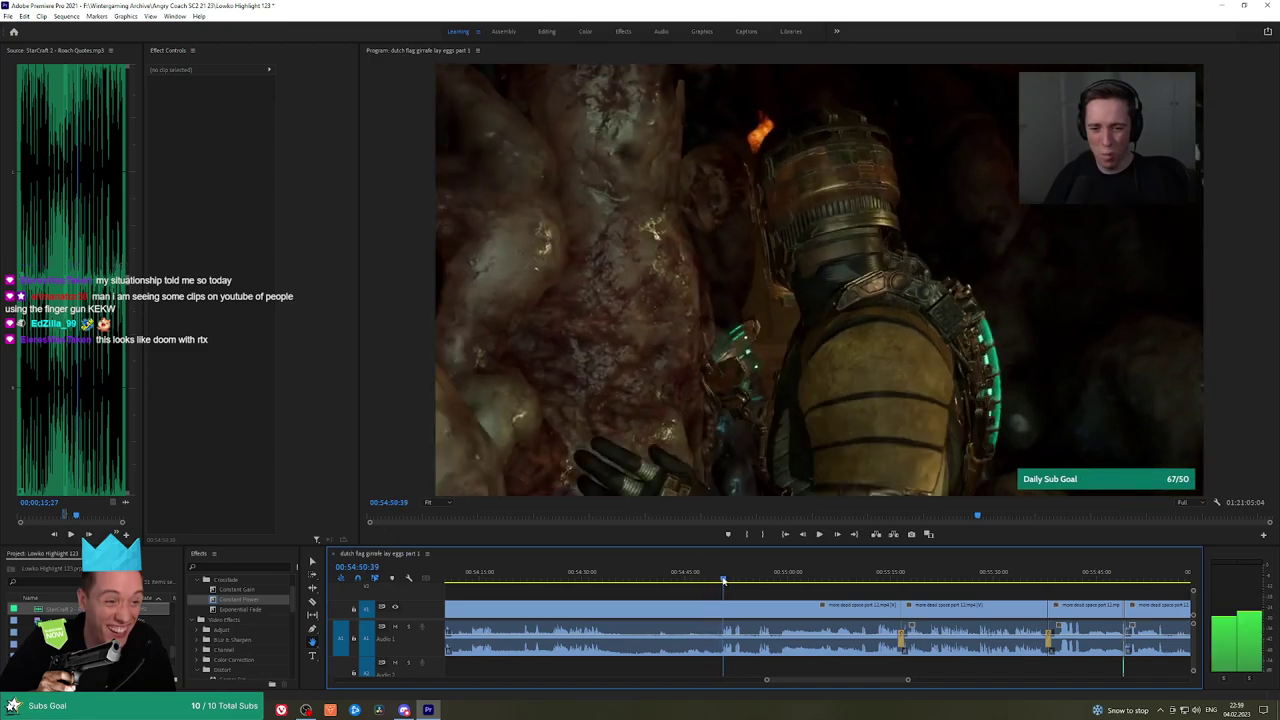
pyautogui.moveTo(729, 580); pyautogui.dragTo(722, 581)
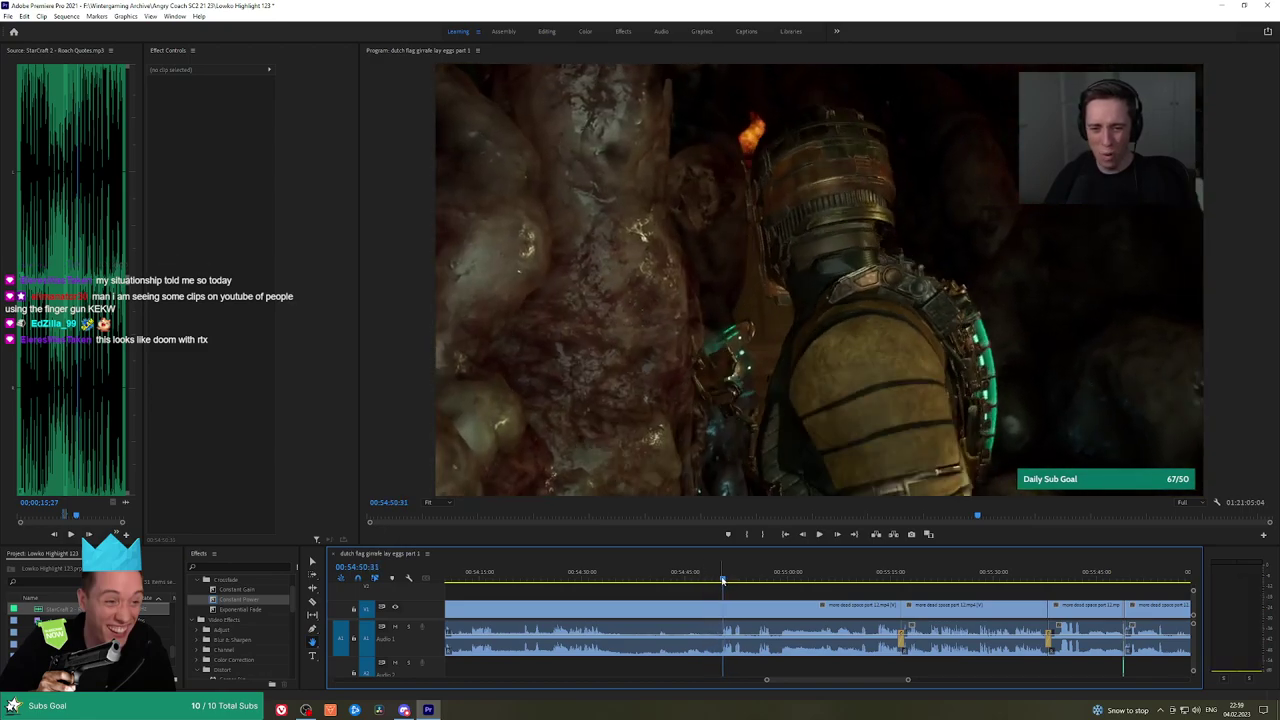
# Review the Dead Space clip from about 00:54:50 up to the next cut at about 00:55:14
pyautogui.press('space')
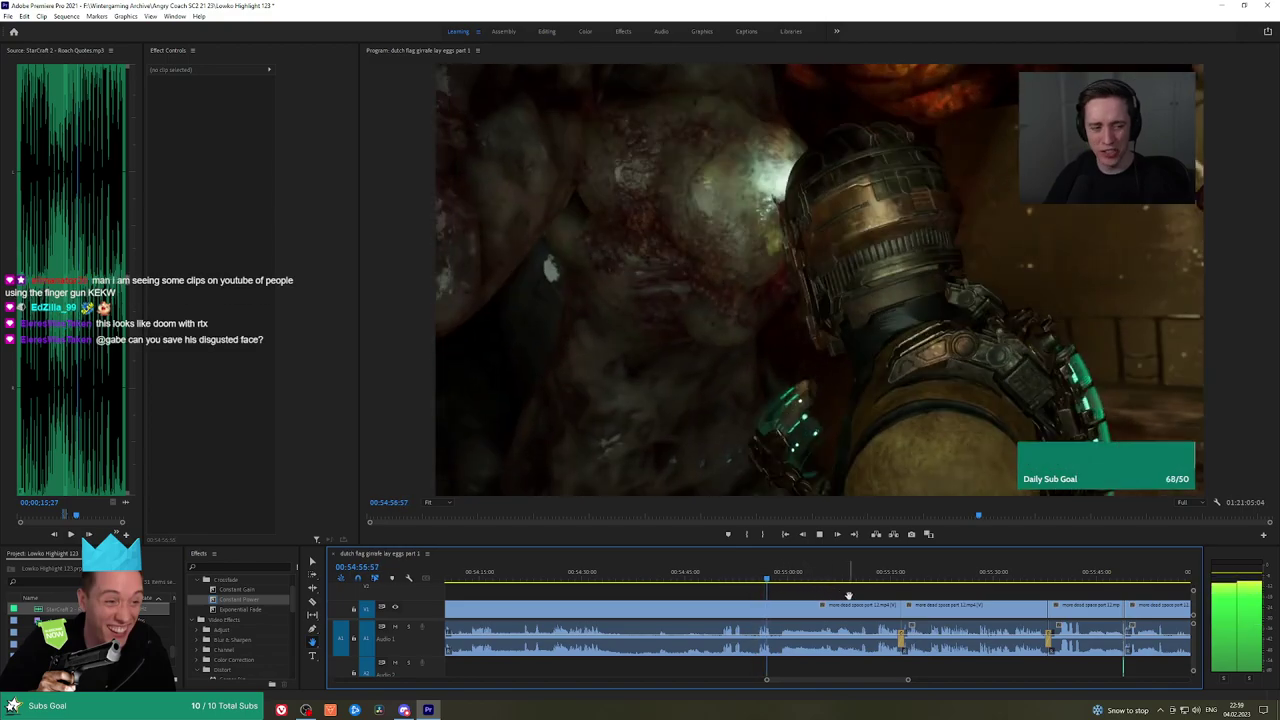
pyautogui.scroll(-3, 848, 596)
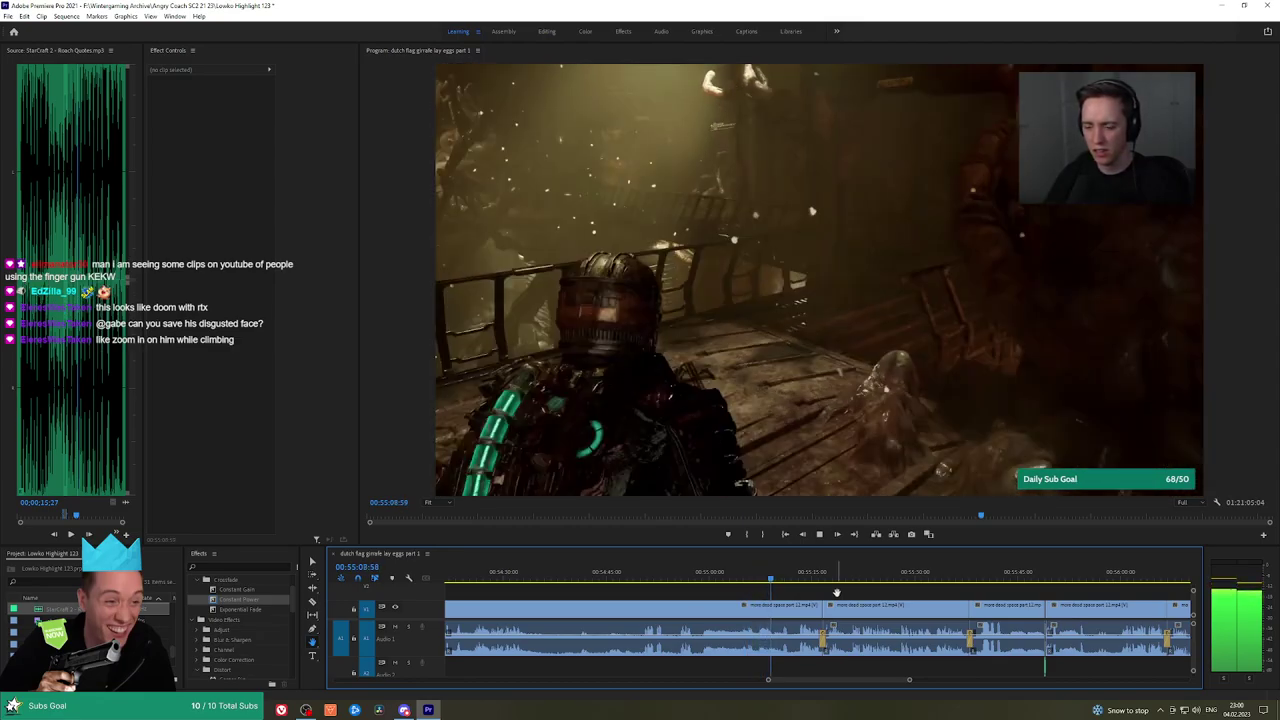
pyautogui.moveTo(874, 592); pyautogui.dragTo(852, 592)
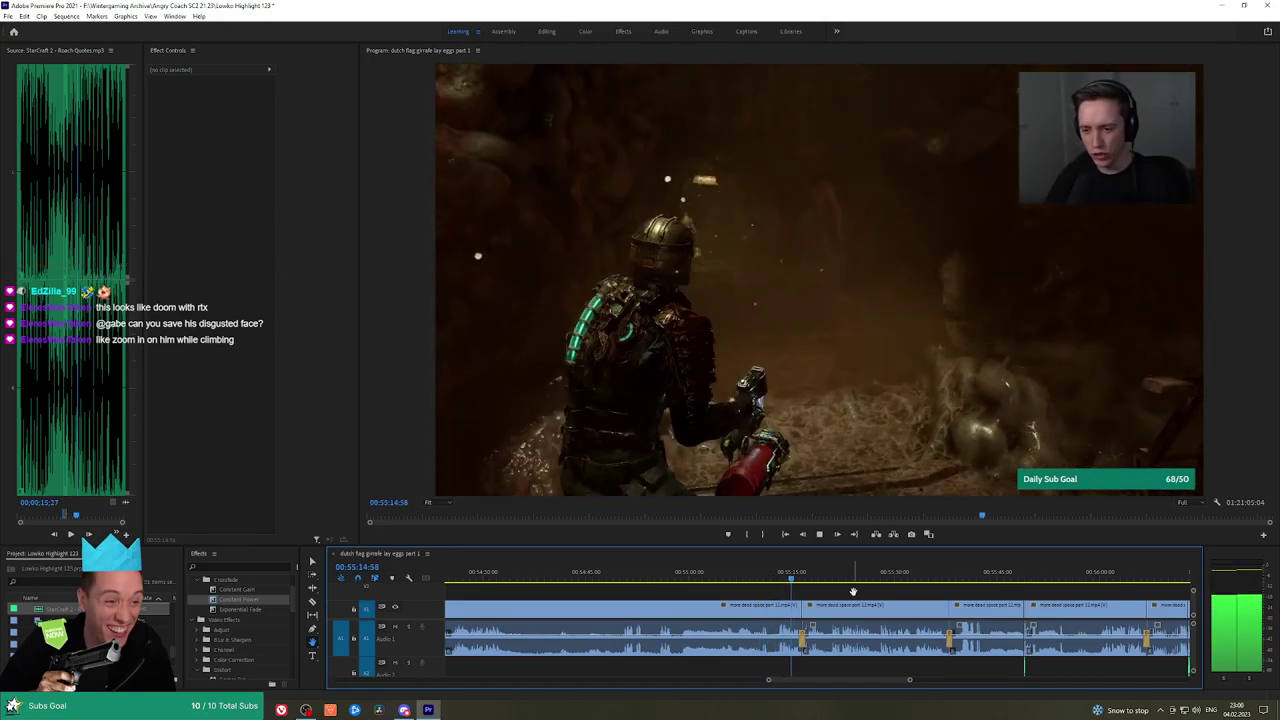
# Return to the squeeze-through scene at about 00:54:40, examine the streamer's facial reaction in an enlarged preview, and resume playback
pyautogui.press('space')
pyautogui.moveTo(614, 573); pyautogui.dragTo(558, 573)
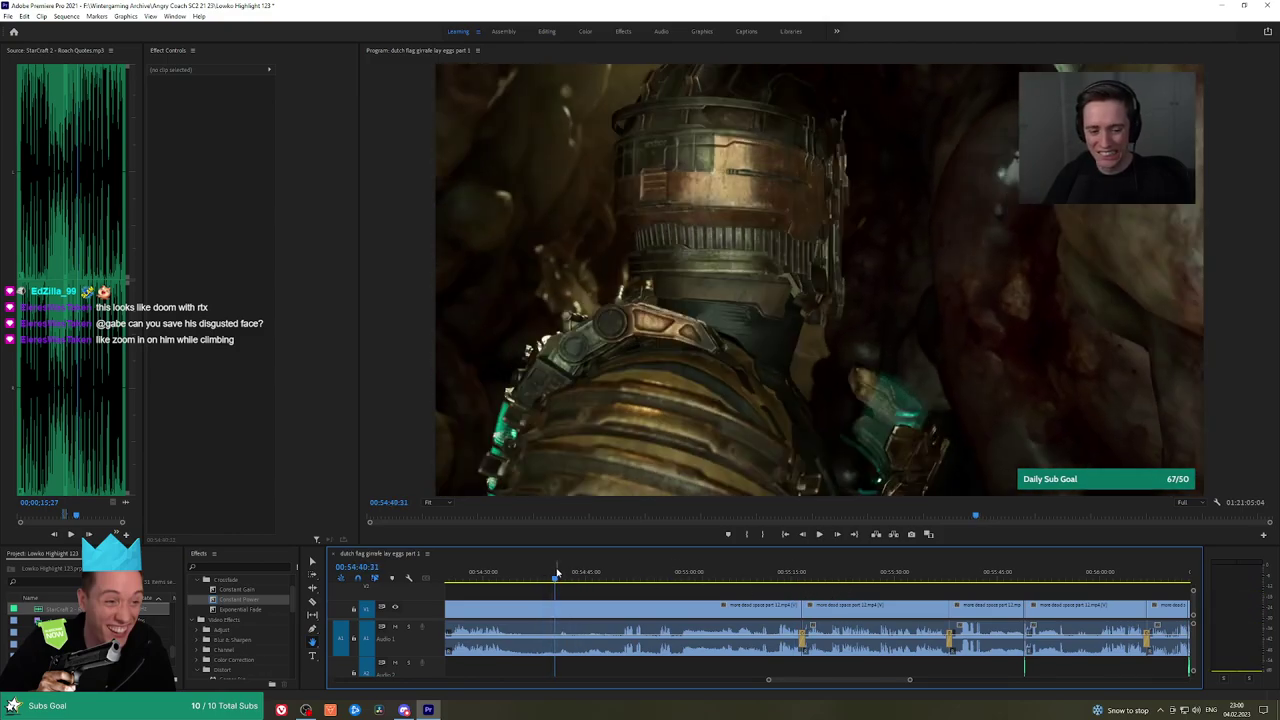
pyautogui.press('`')
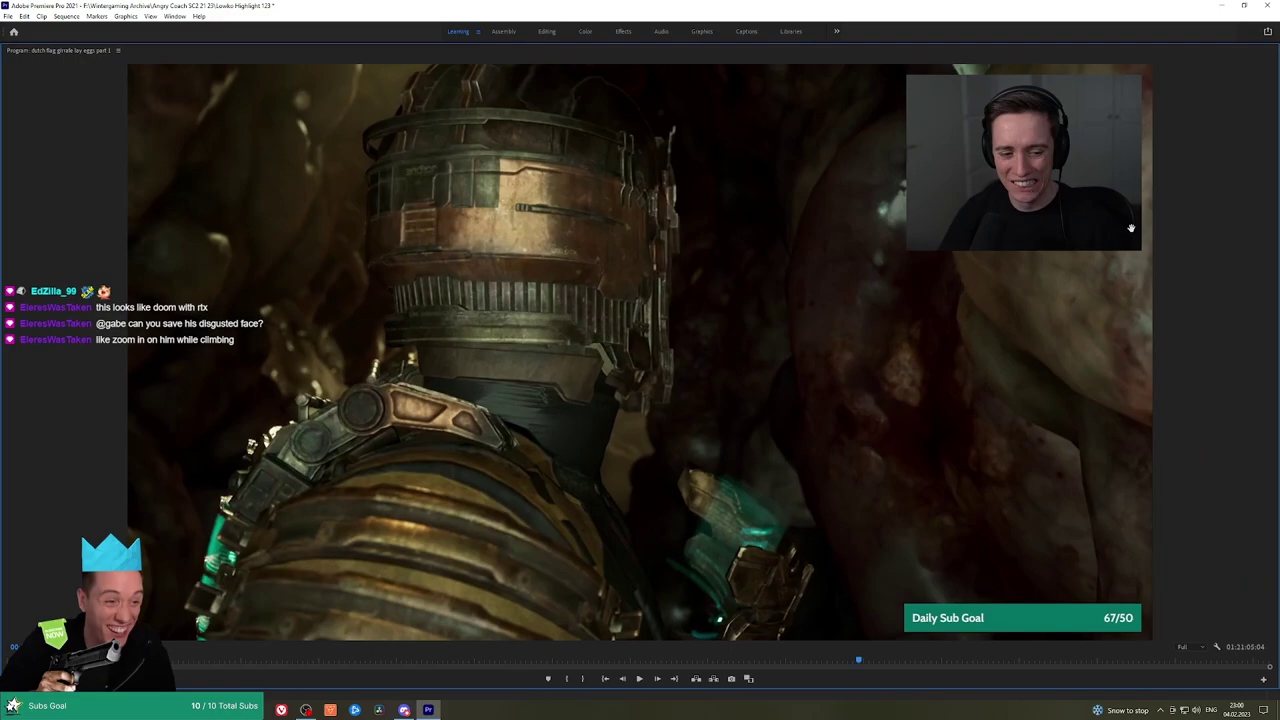
pyautogui.press('`')
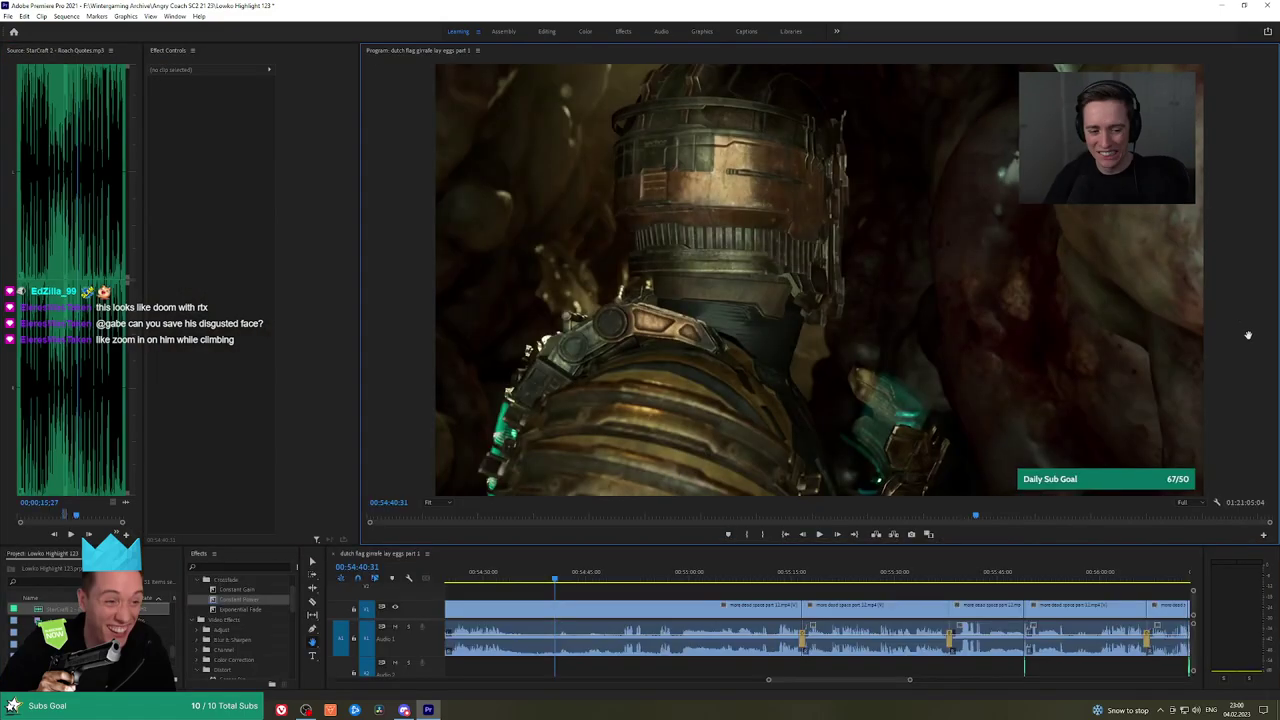
pyautogui.press('space')
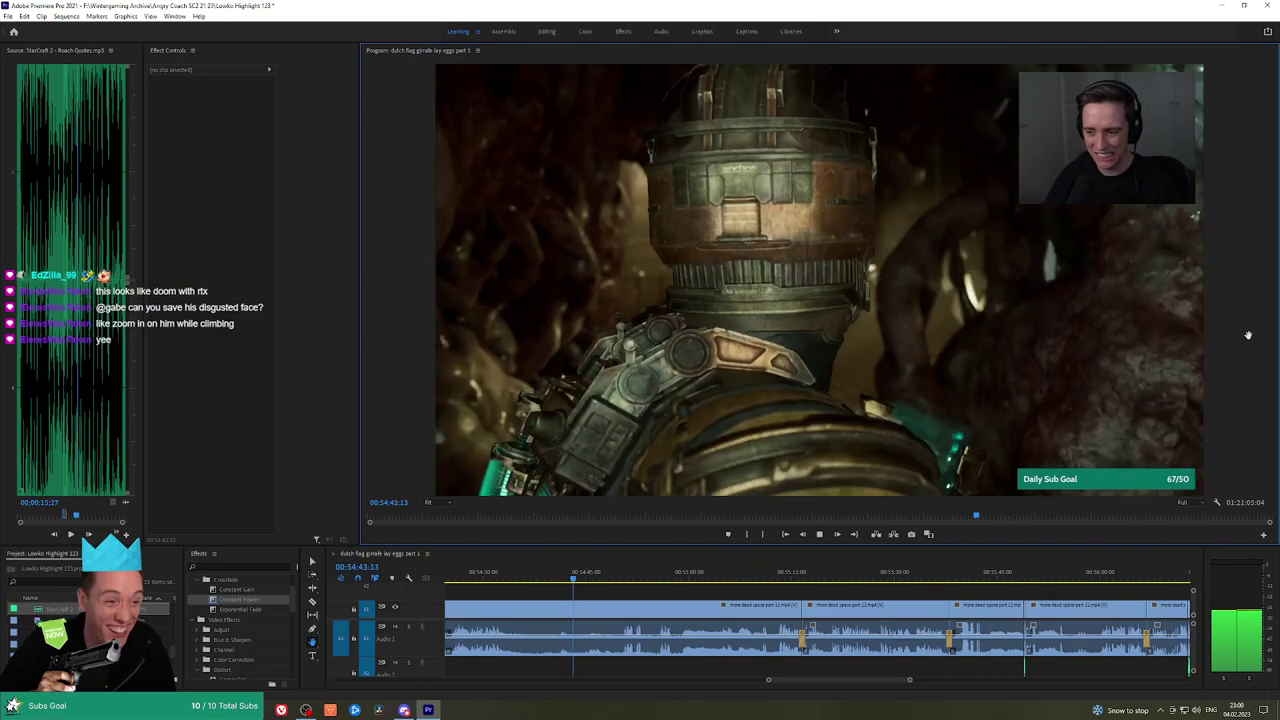
# Review the squeeze-through scene from about 00:54:46 to 00:54:52 and examine the facecam reaction in an enlarged preview
pyautogui.click(593, 582)
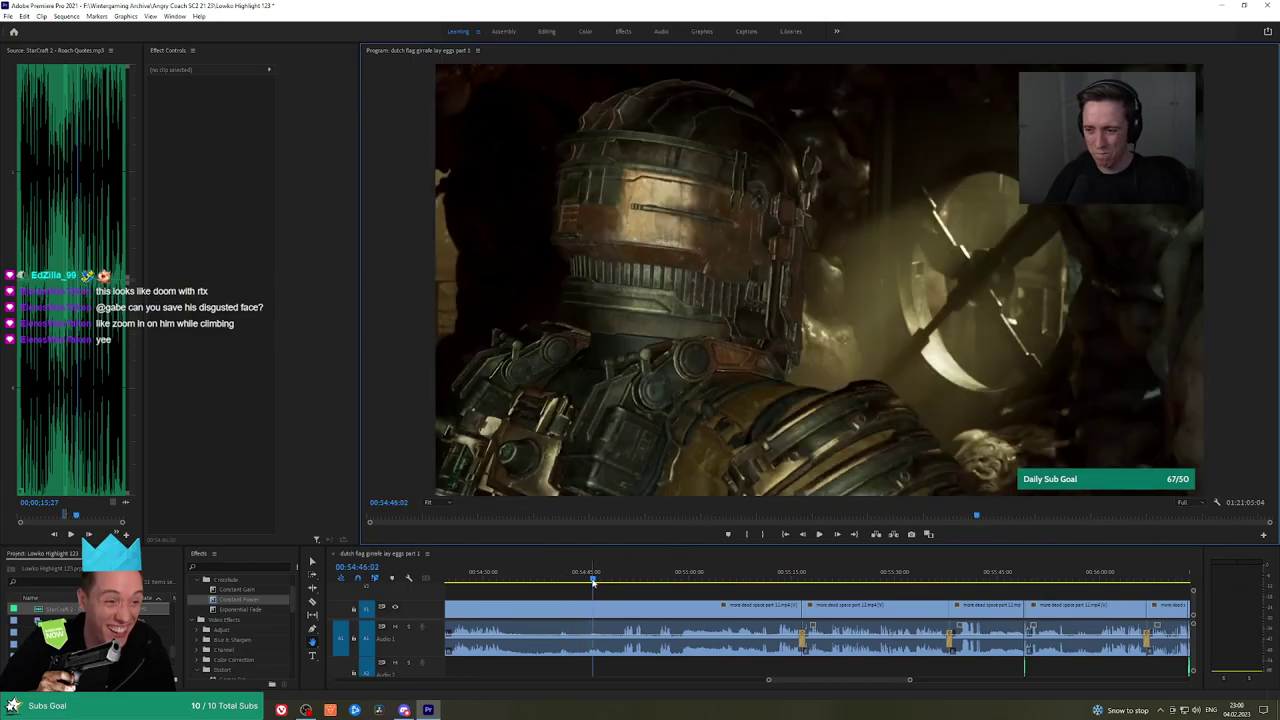
pyautogui.press('space')
pyautogui.press('`')
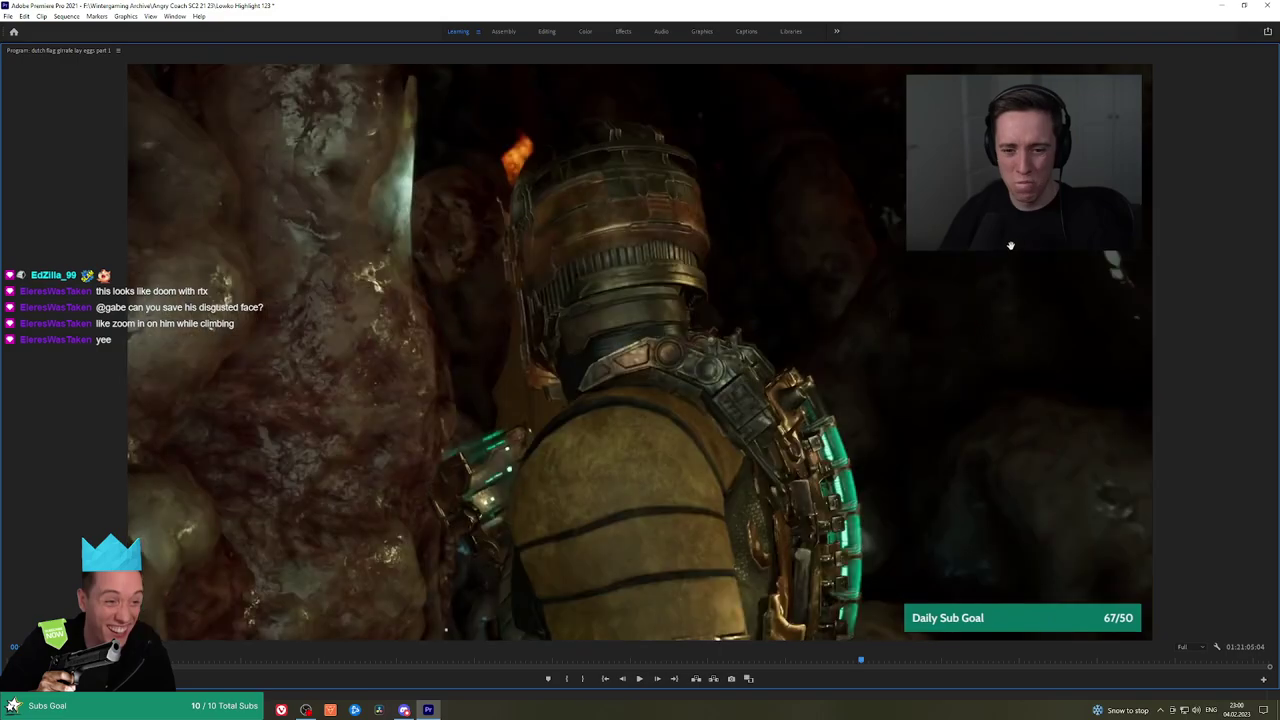
pyautogui.press('`')
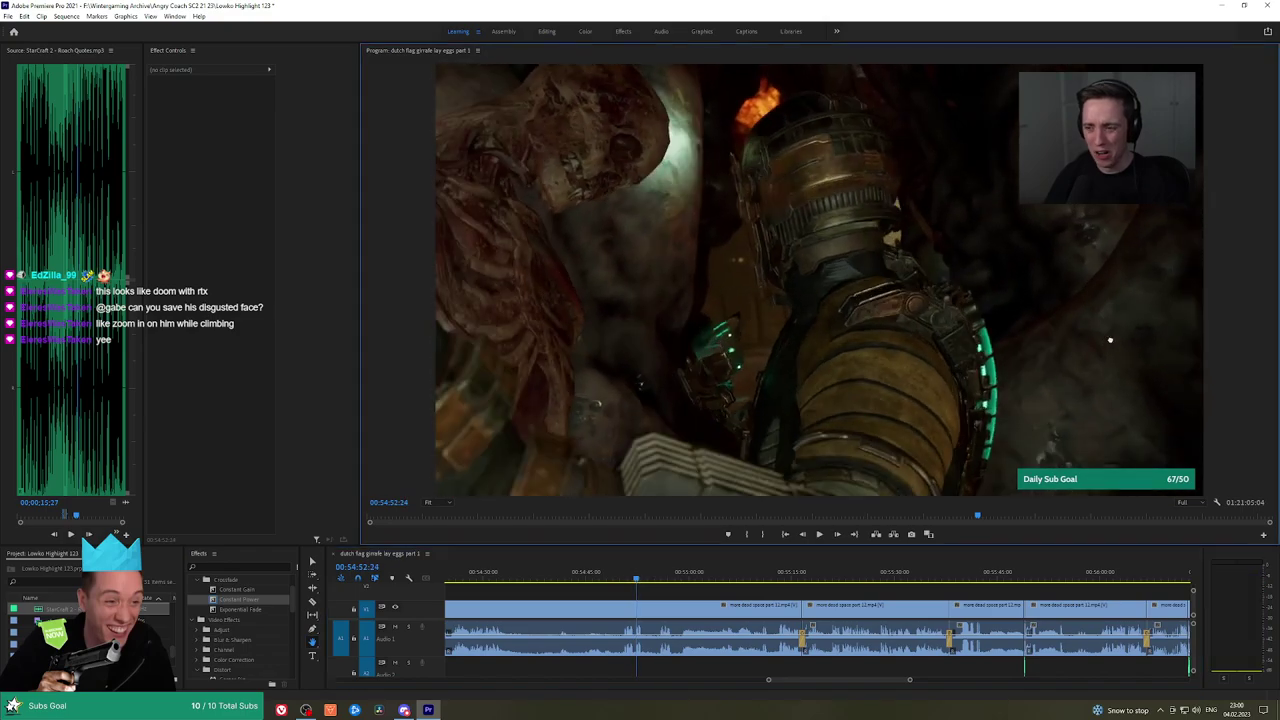
pyautogui.press('`')
pyautogui.press('`')
# Examine enlarged frames of the facecam reactions during the wall-corpse encounter between about 00:55:02 and 00:55:07
pyautogui.moveTo(637, 577); pyautogui.dragTo(702, 580)
pyautogui.press('`')
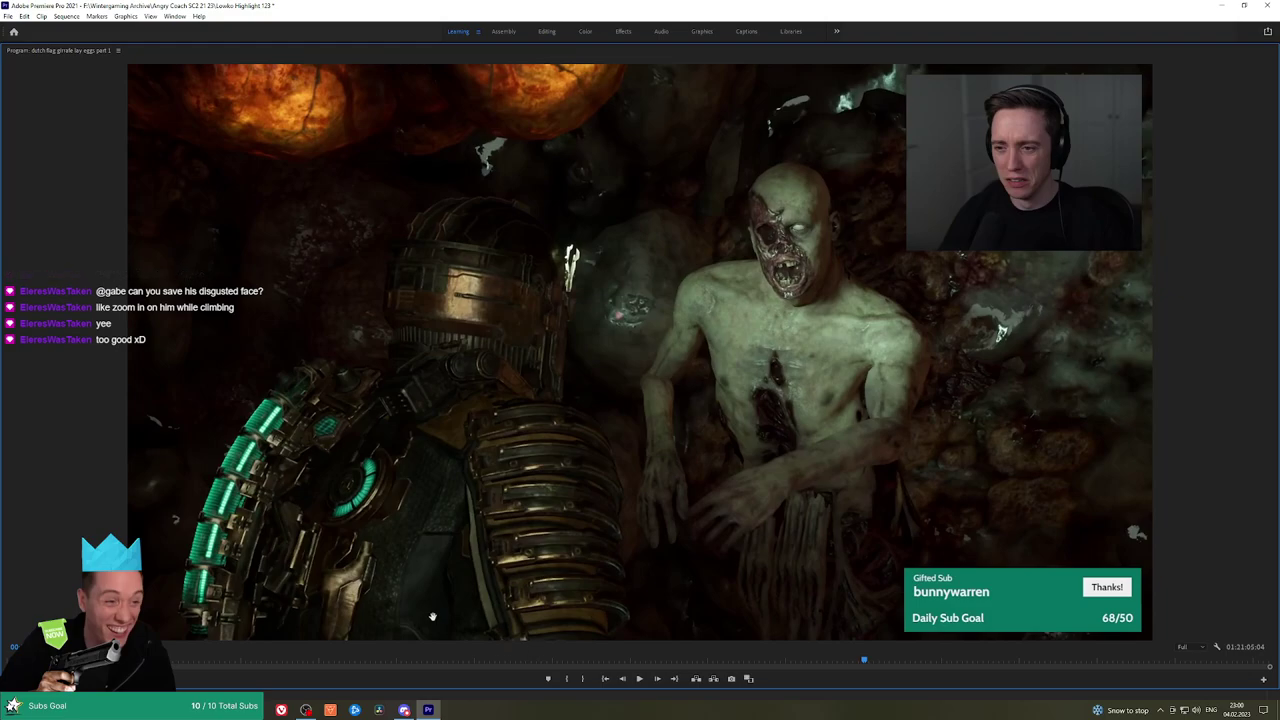
pyautogui.press('`')
pyautogui.moveTo(699, 582); pyautogui.dragTo(708, 581)
pyautogui.click(861, 416)
pyautogui.press('`')
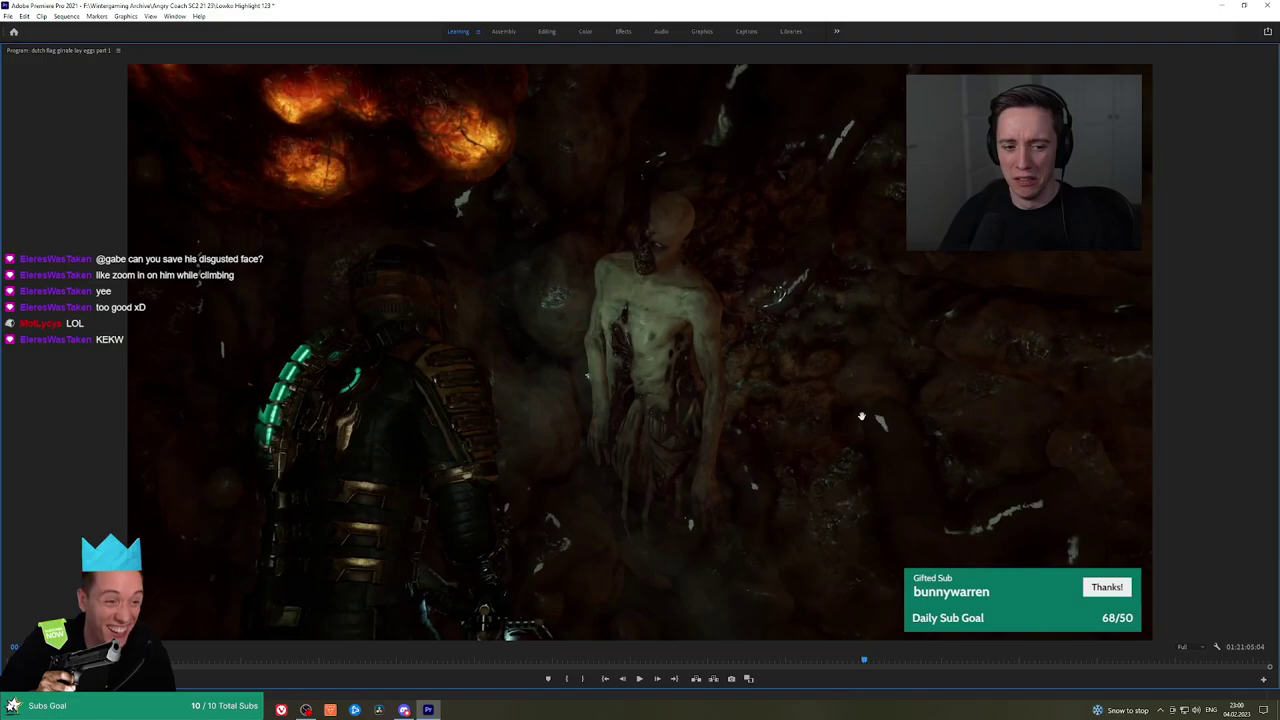
pyautogui.press('`')
pyautogui.press('space')
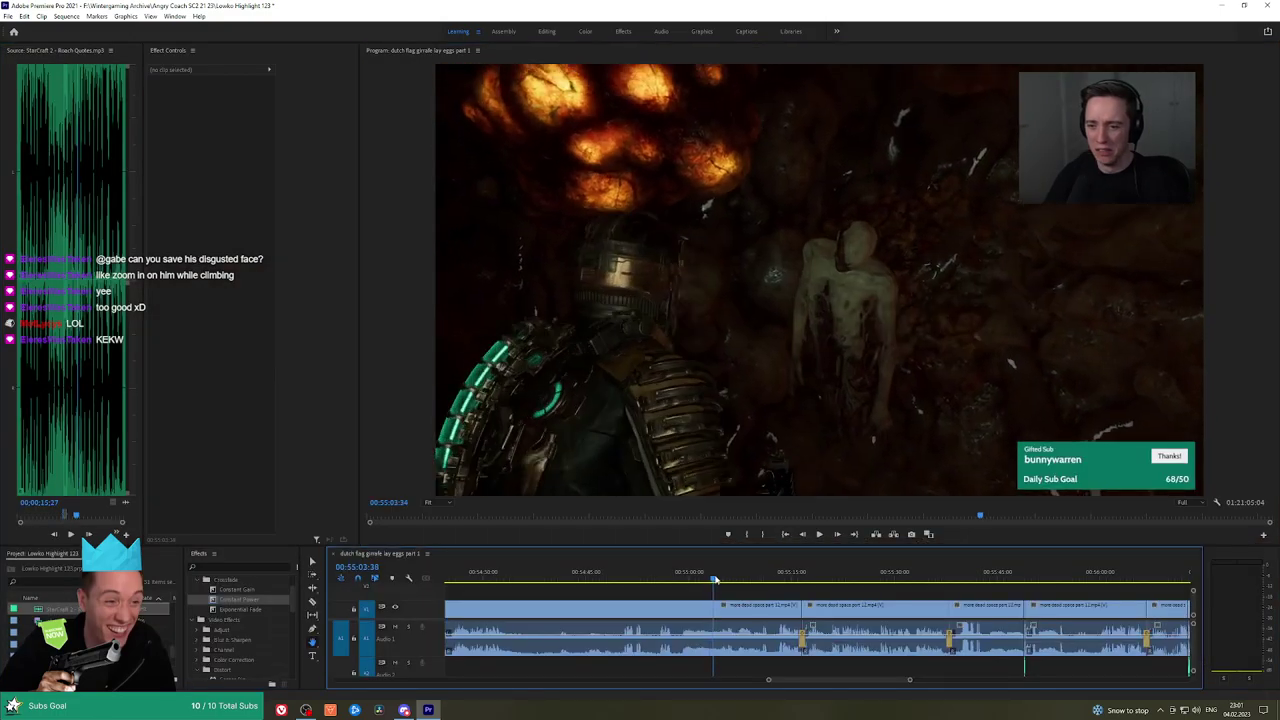
pyautogui.press('`')
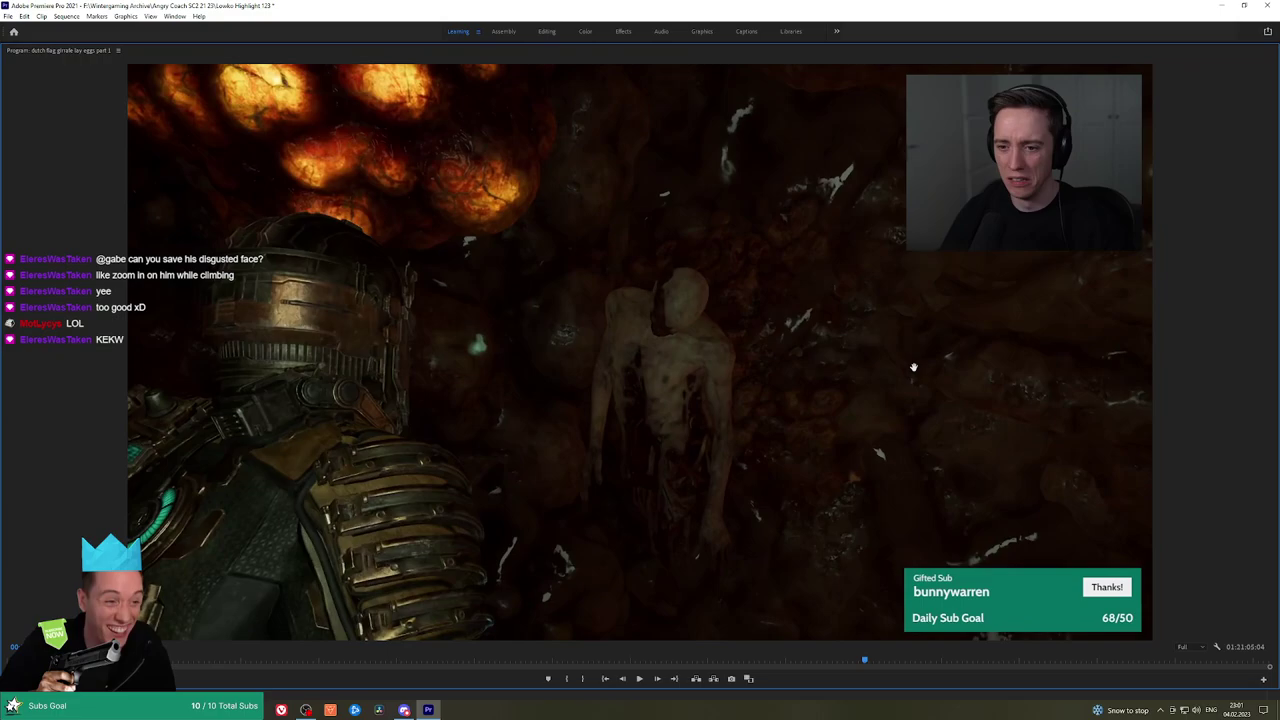
pyautogui.press('`')
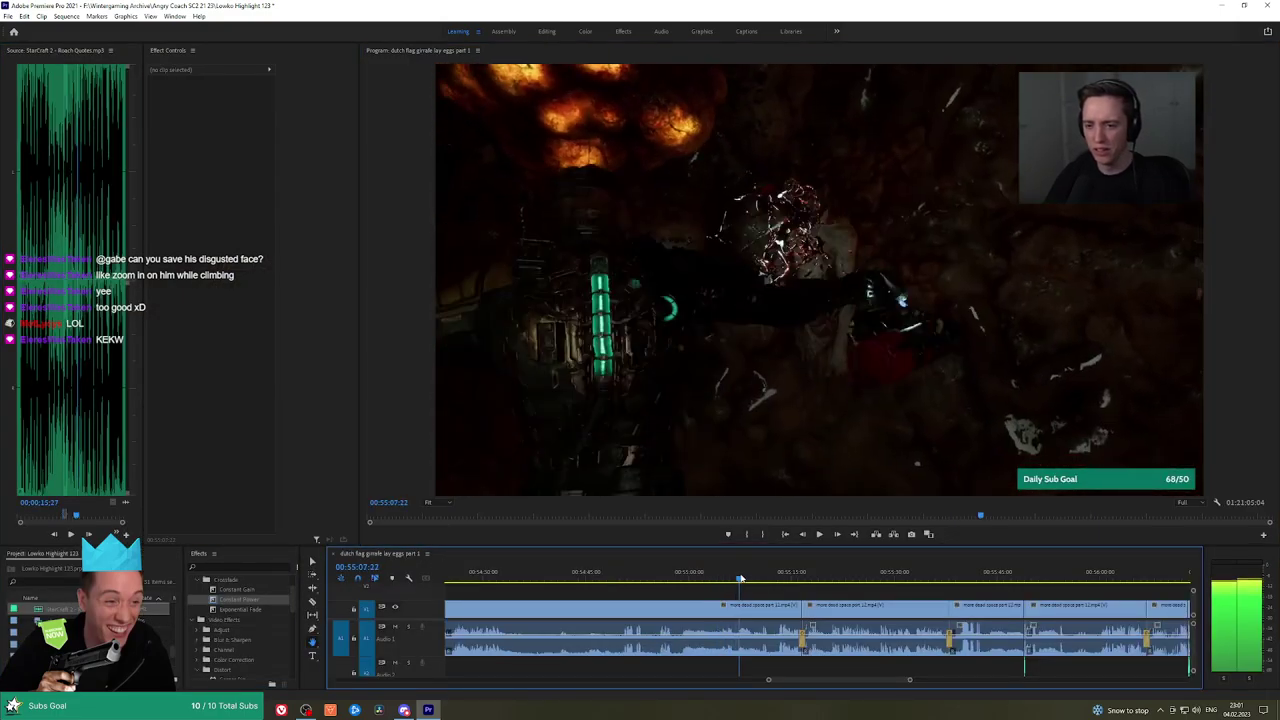
# Review the Dead Space clips from about 00:55:12 to 00:55:58, checking the cuts and audio transitions between them
pyautogui.moveTo(769, 578); pyautogui.dragTo(781, 578)
pyautogui.press('space')
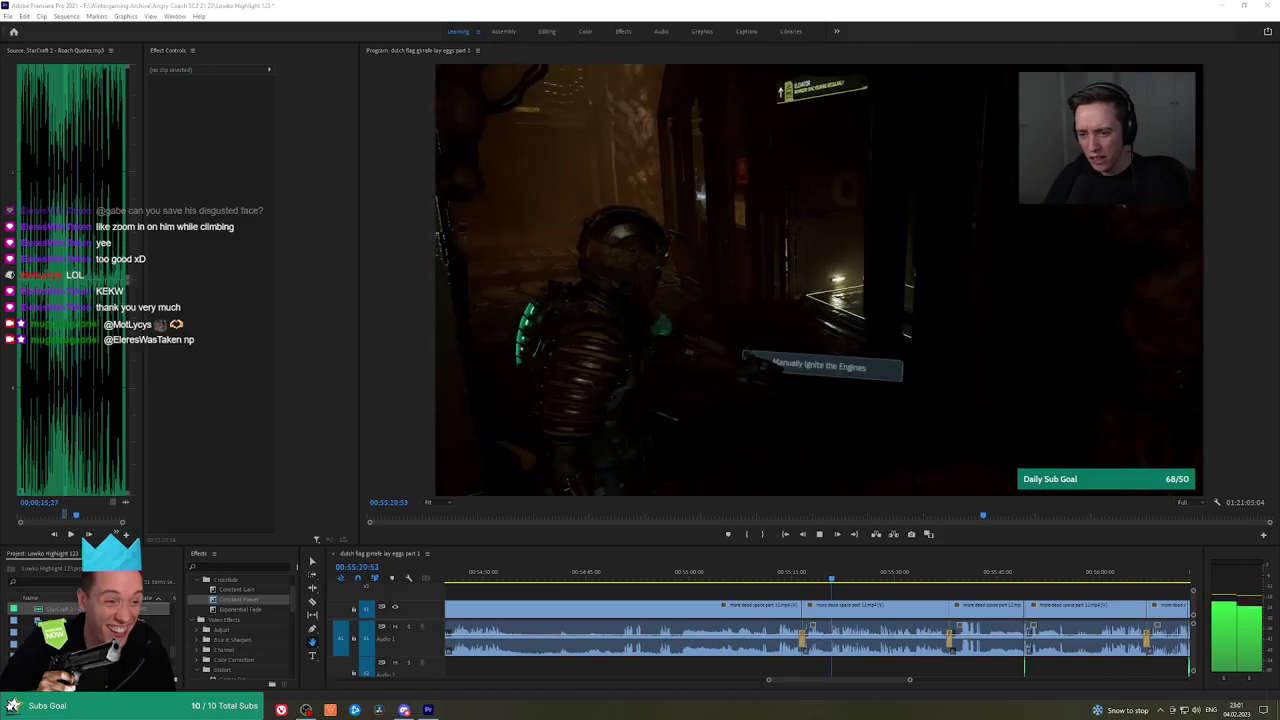
pyautogui.moveTo(908, 588); pyautogui.dragTo(794, 586)
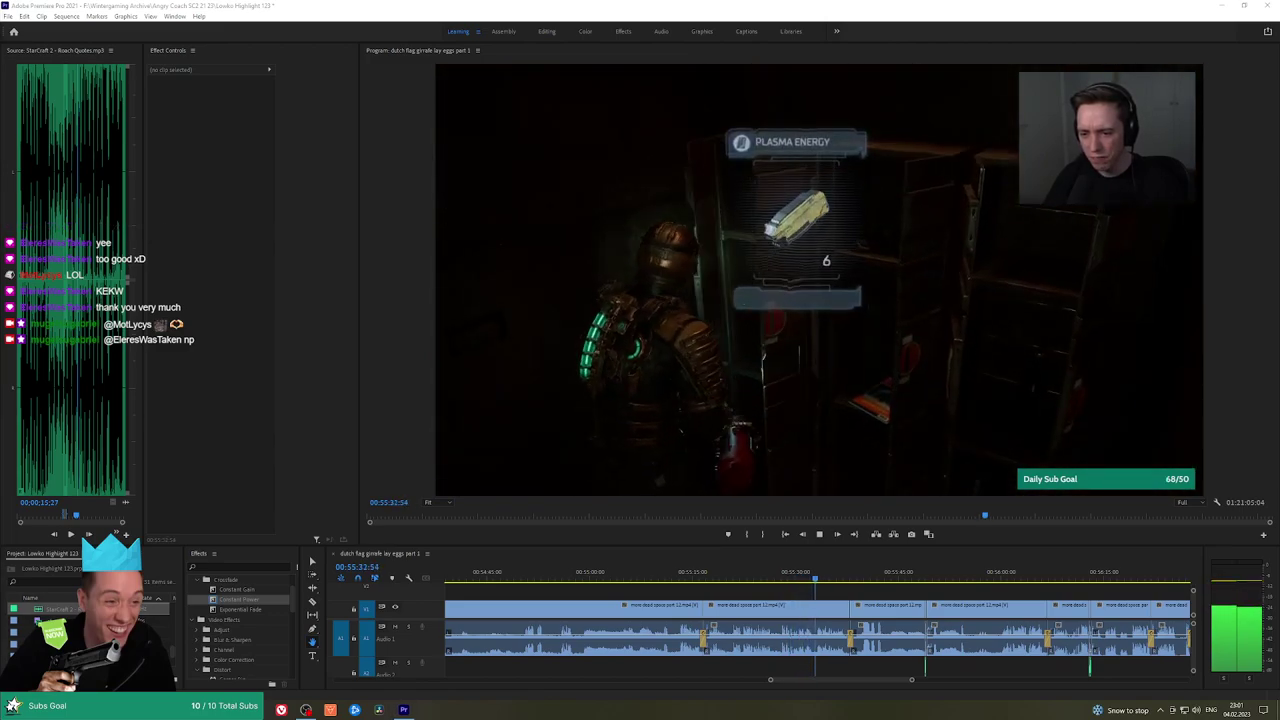
pyautogui.moveTo(875, 598); pyautogui.dragTo(823, 594)
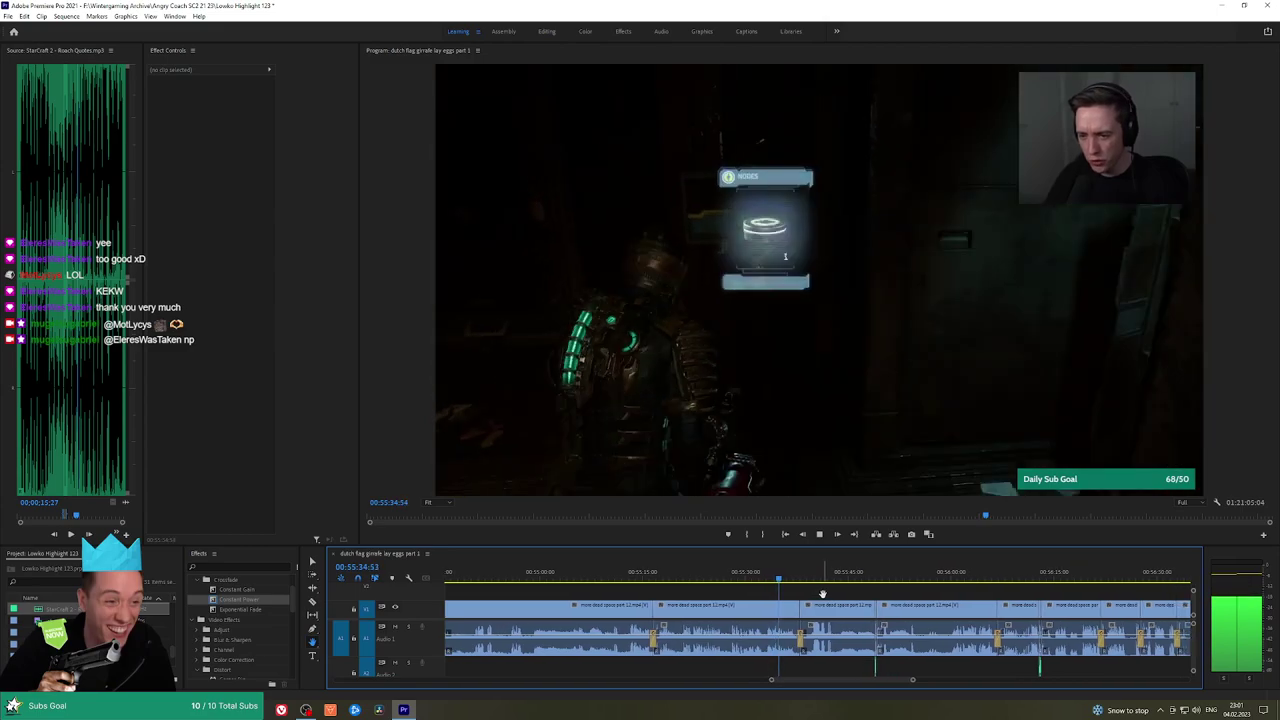
pyautogui.scroll(-2, 842, 594)
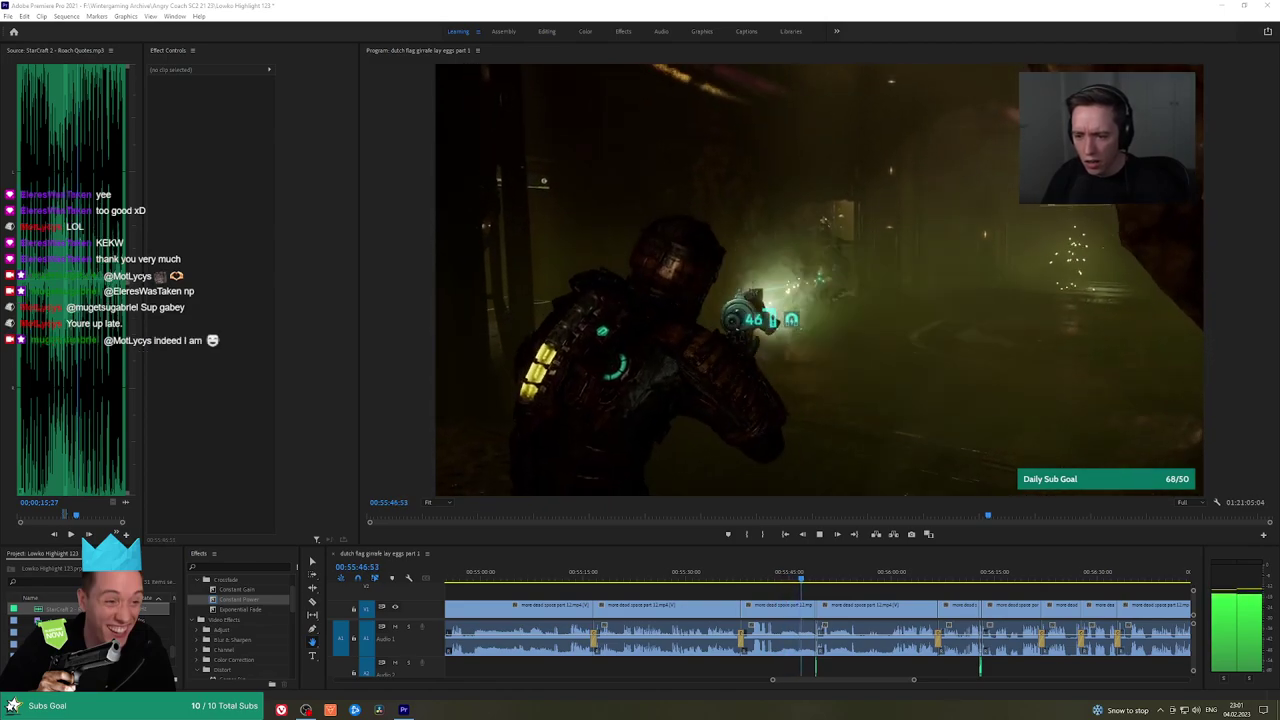
pyautogui.moveTo(848, 591); pyautogui.dragTo(810, 591)
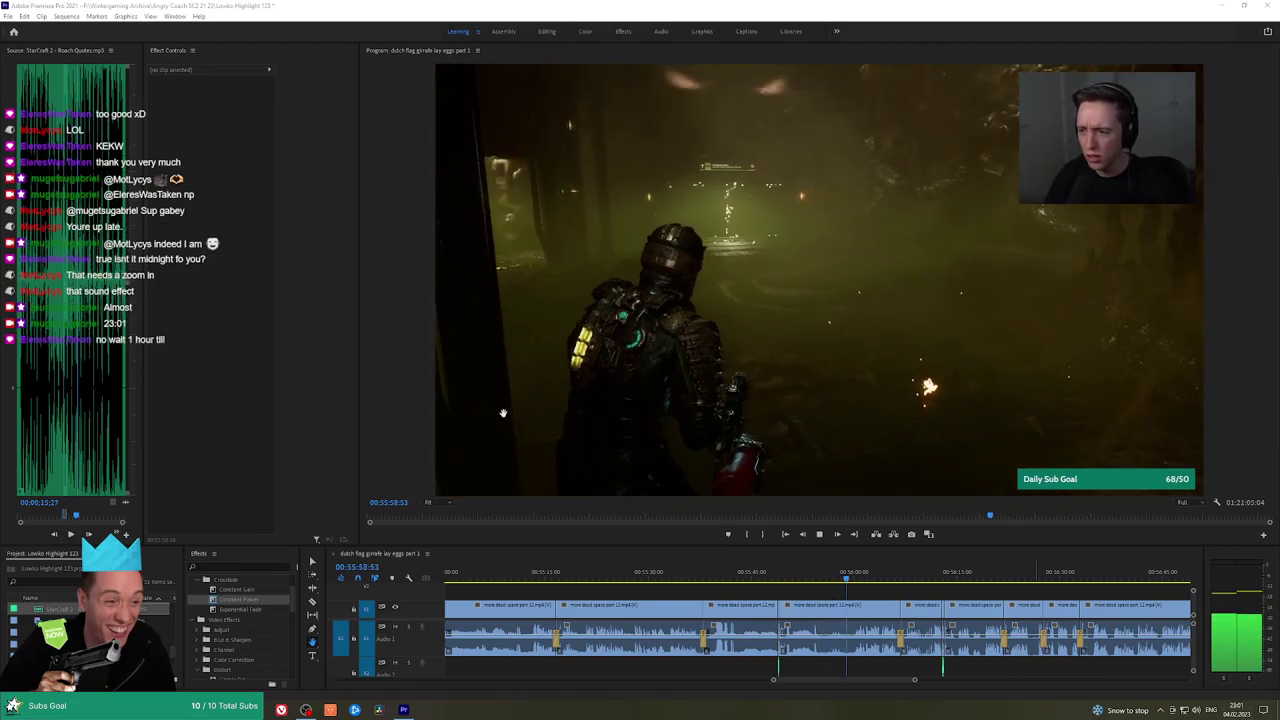
# Review the sequence from about 00:56:00 through the cut to the YouTube comments clip, up to about 00:56:16
pyautogui.moveTo(882, 585); pyautogui.dragTo(773, 584)
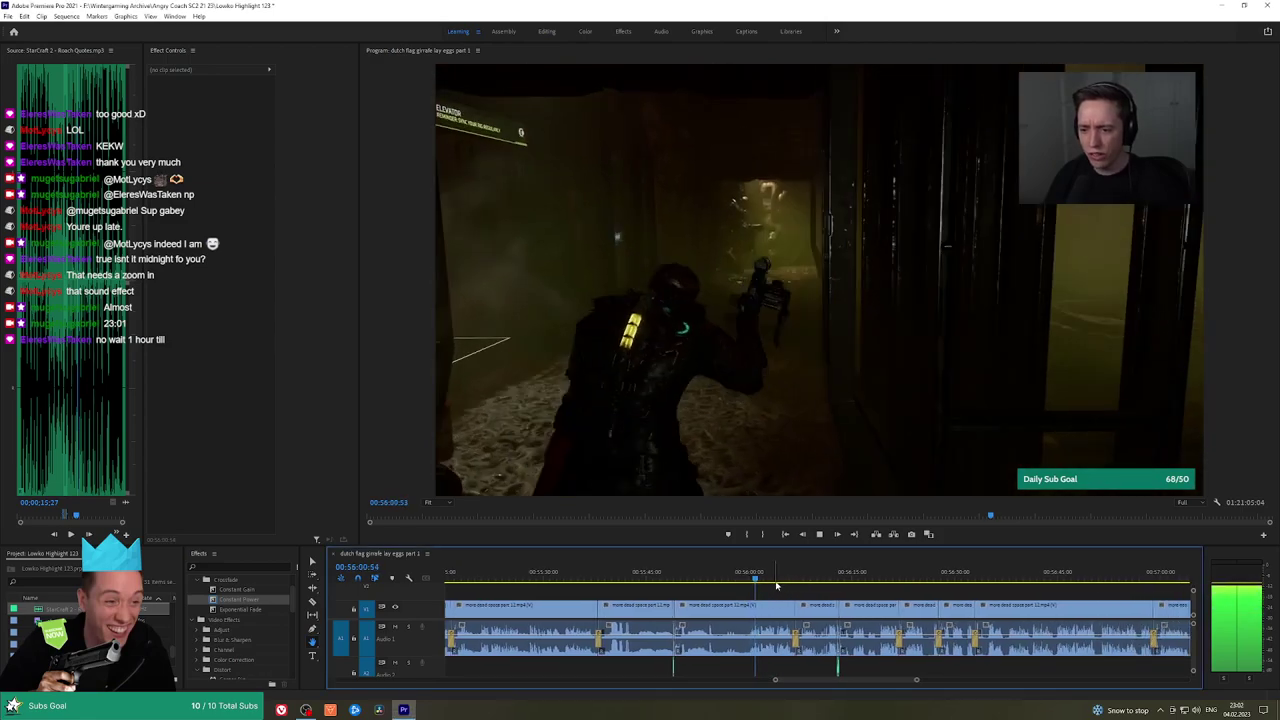
pyautogui.scroll(-1, 773, 589)
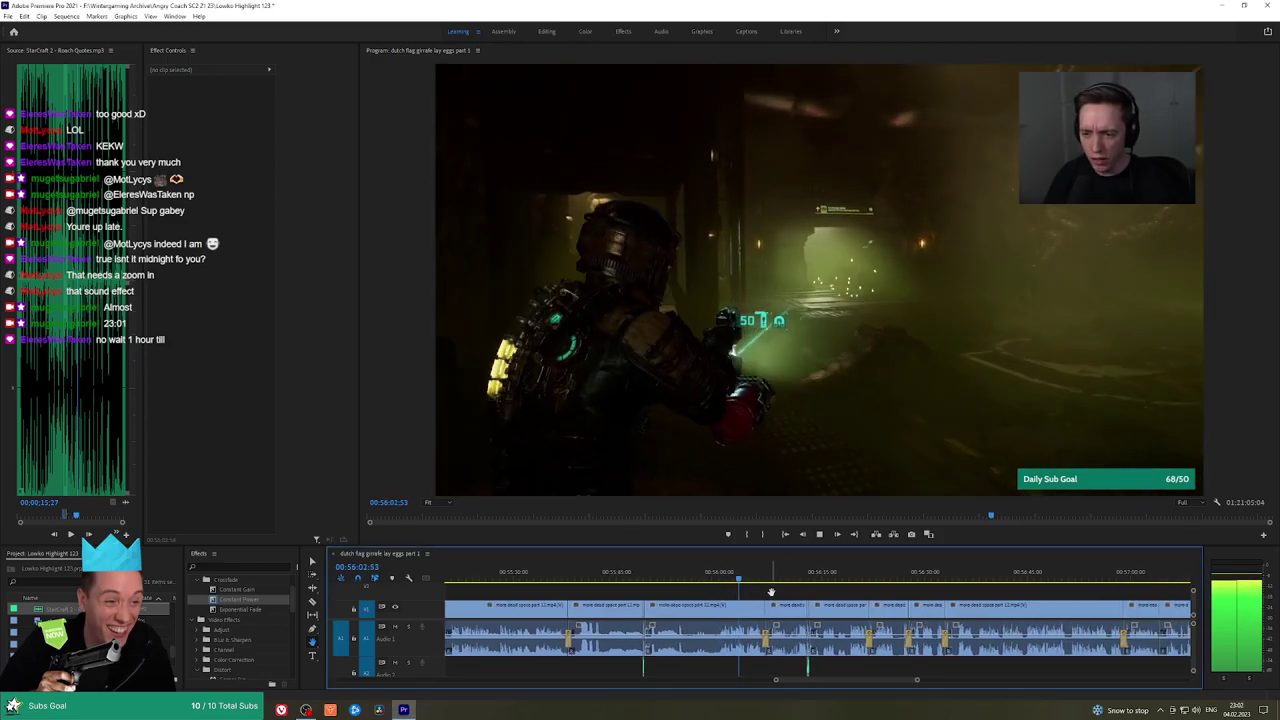
pyautogui.moveTo(781, 592); pyautogui.dragTo(775, 592)
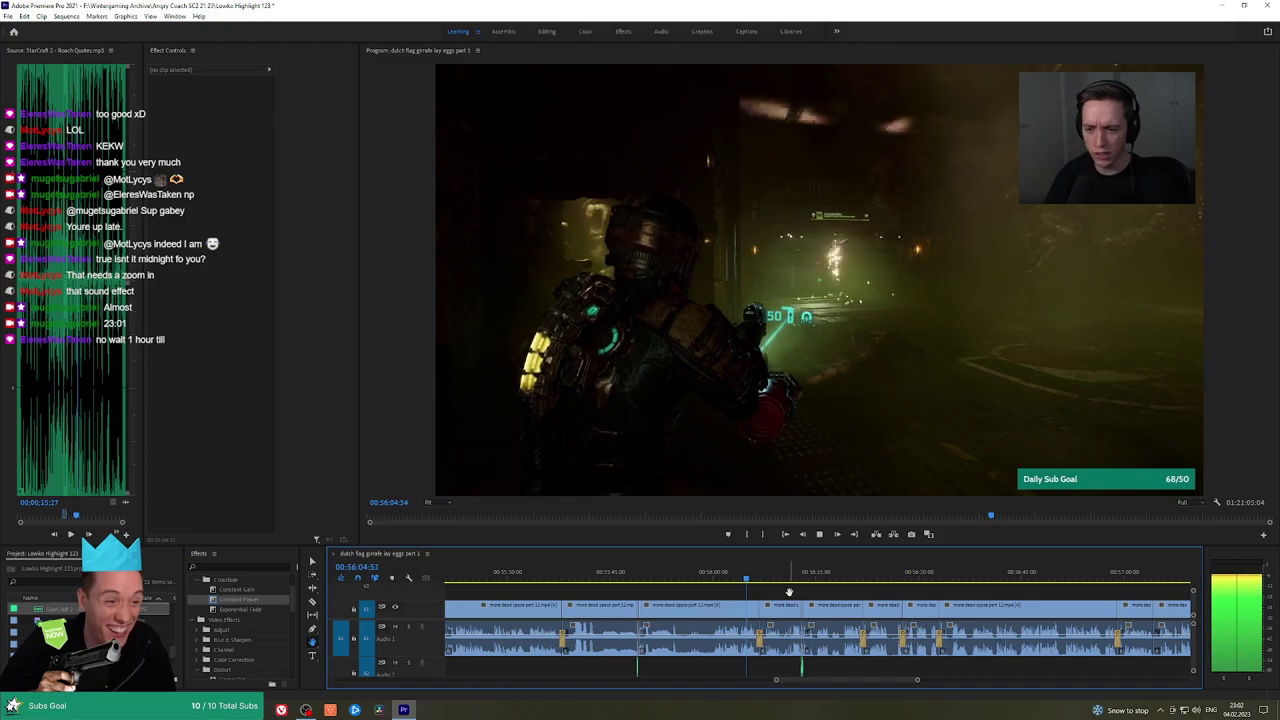
pyautogui.scroll(-3, 789, 592)
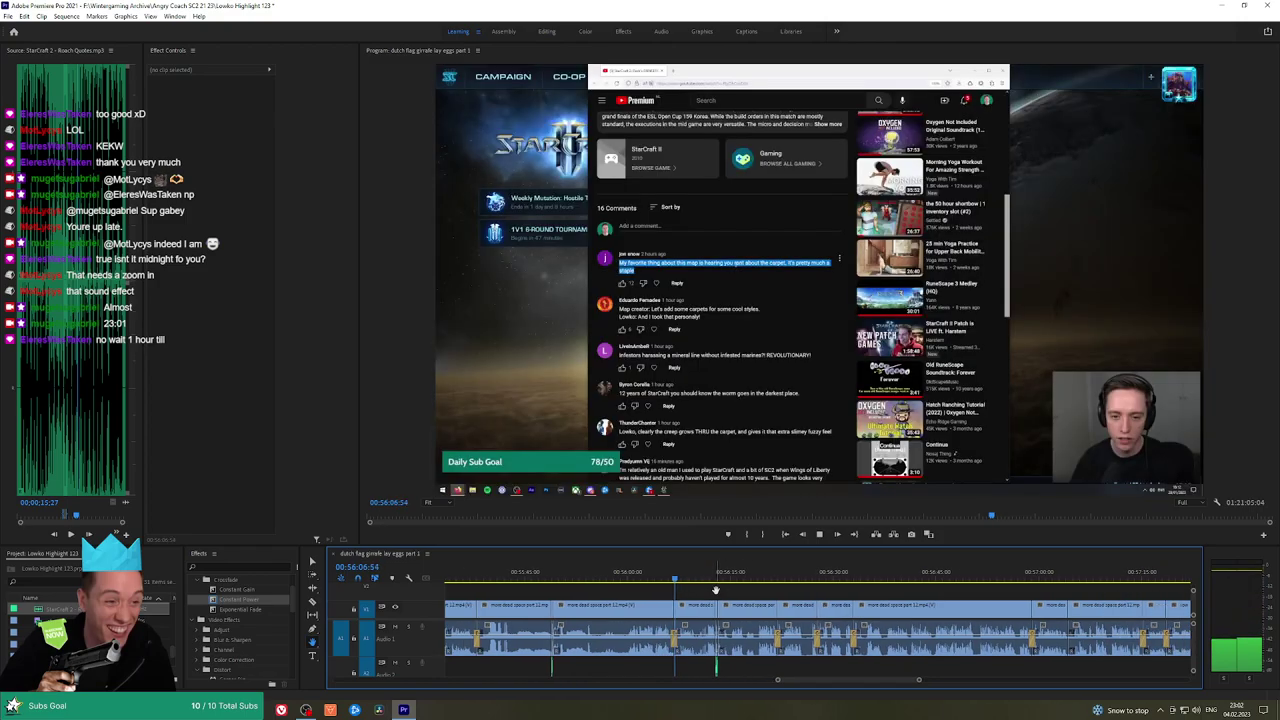
pyautogui.scroll(-1, 697, 595)
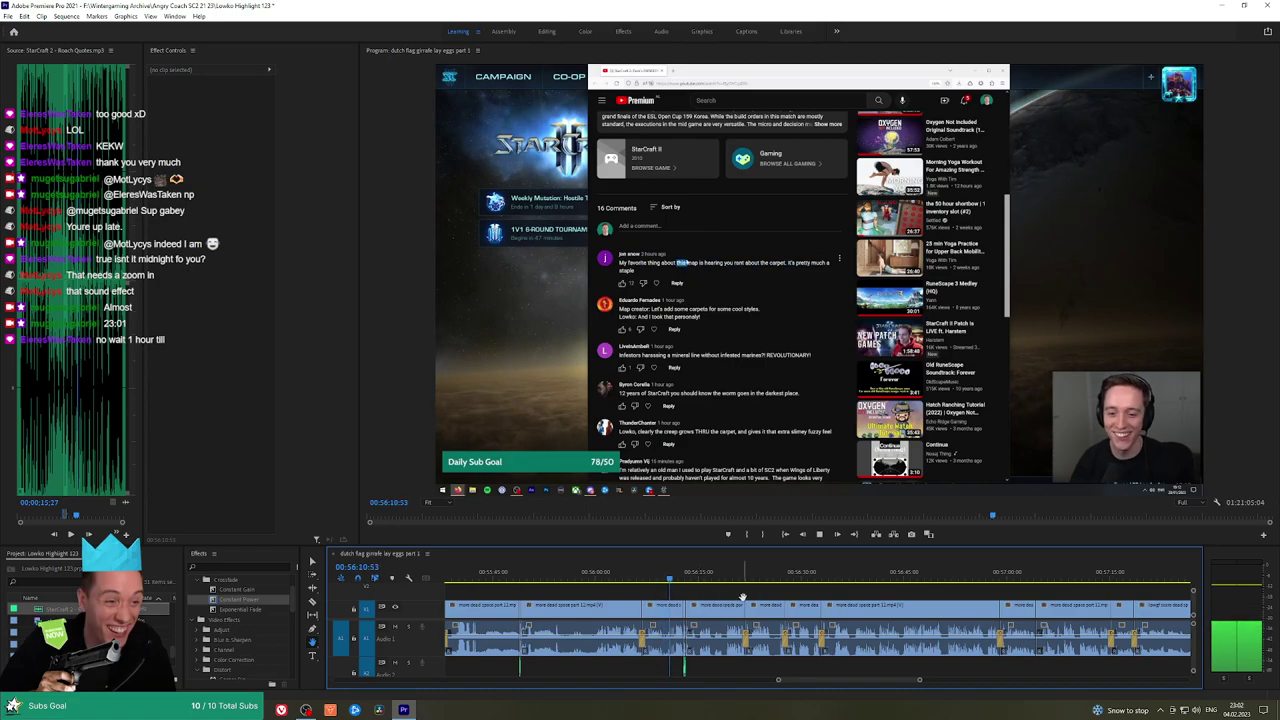
pyautogui.scroll(-2, 694, 595)
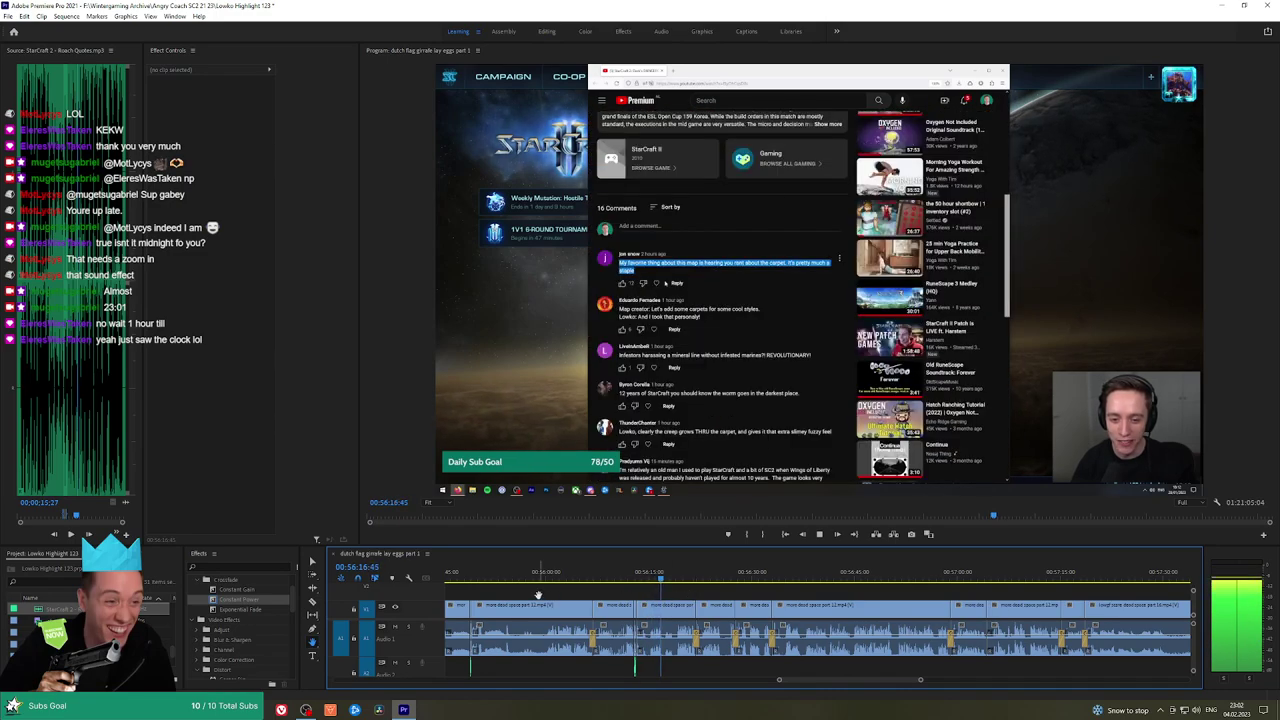
# Return to the burning monster moment at about 00:55:40, examine the facecam in an enlarged preview, and replay the clip to about 00:55:46
pyautogui.scroll(5, 538, 595)
pyautogui.click(621, 574)
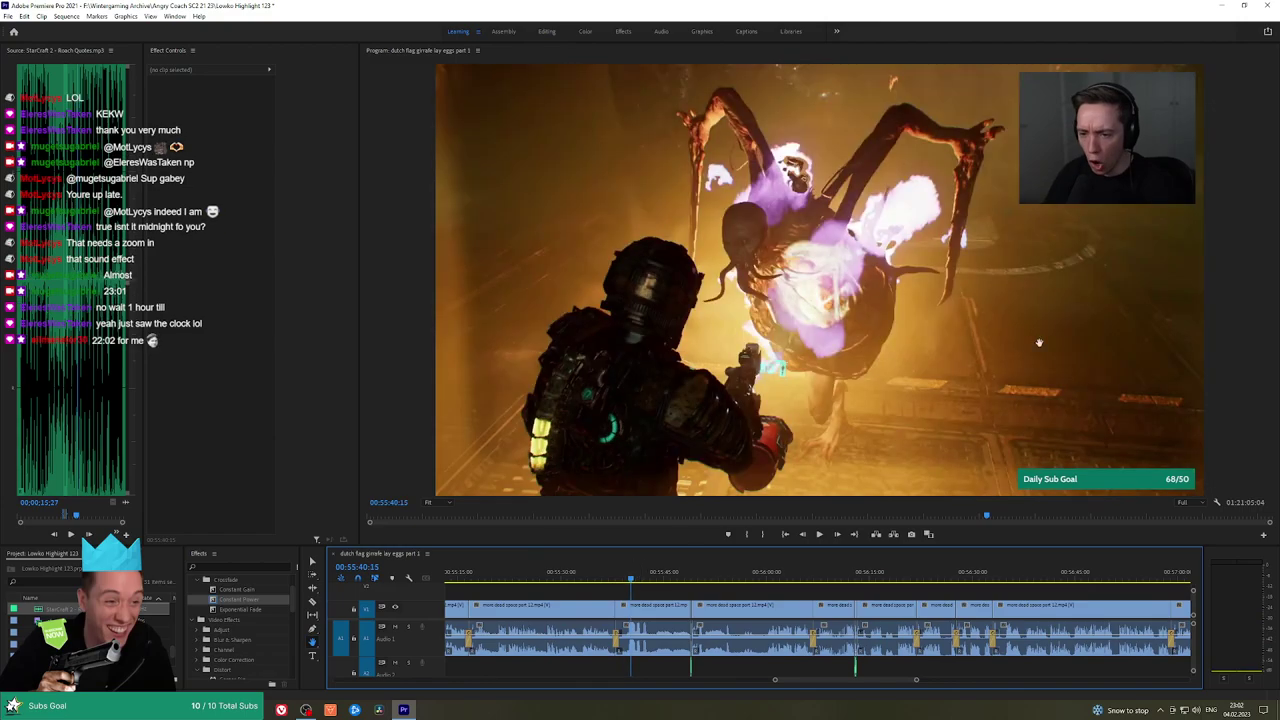
pyautogui.press('`')
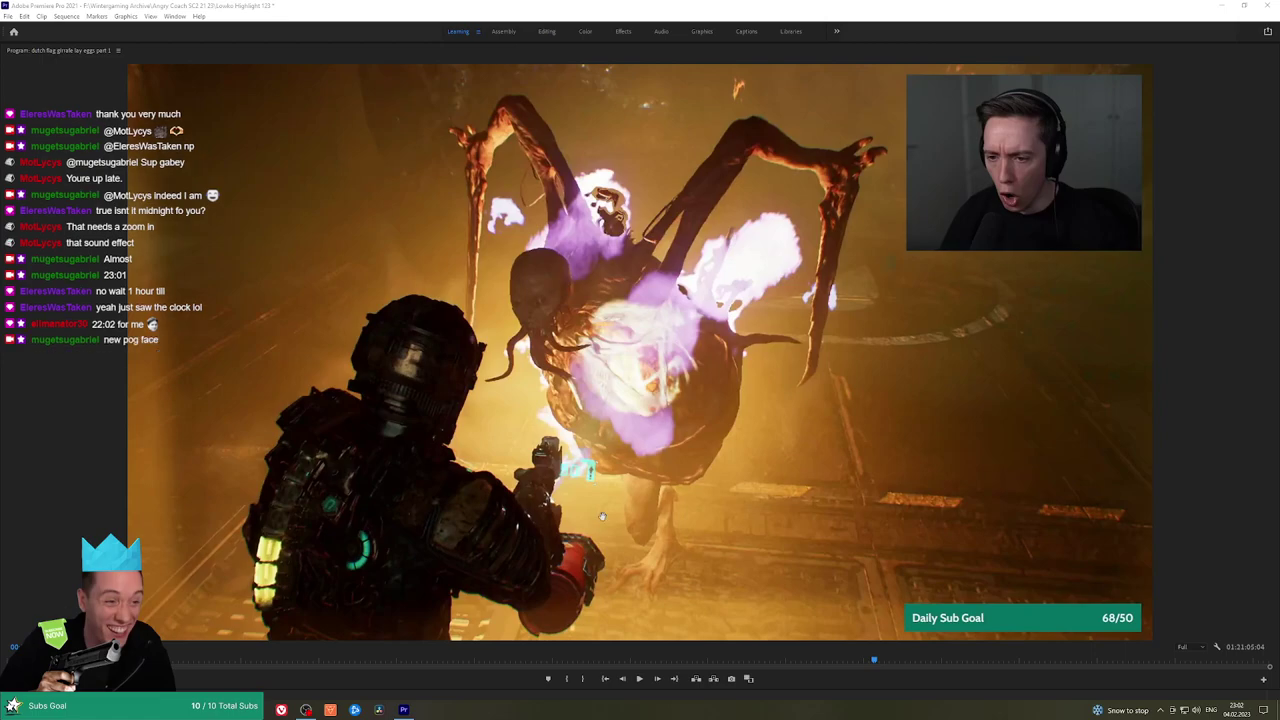
pyautogui.press('`')
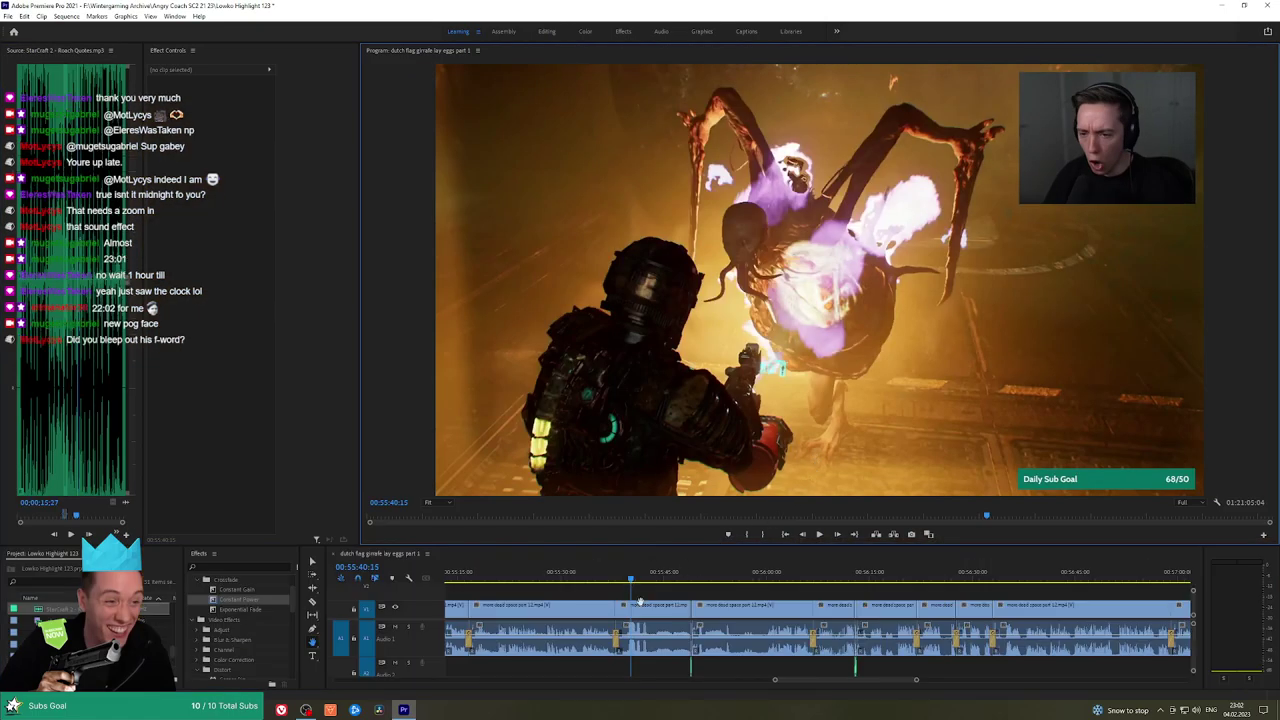
pyautogui.scroll(5, 637, 600)
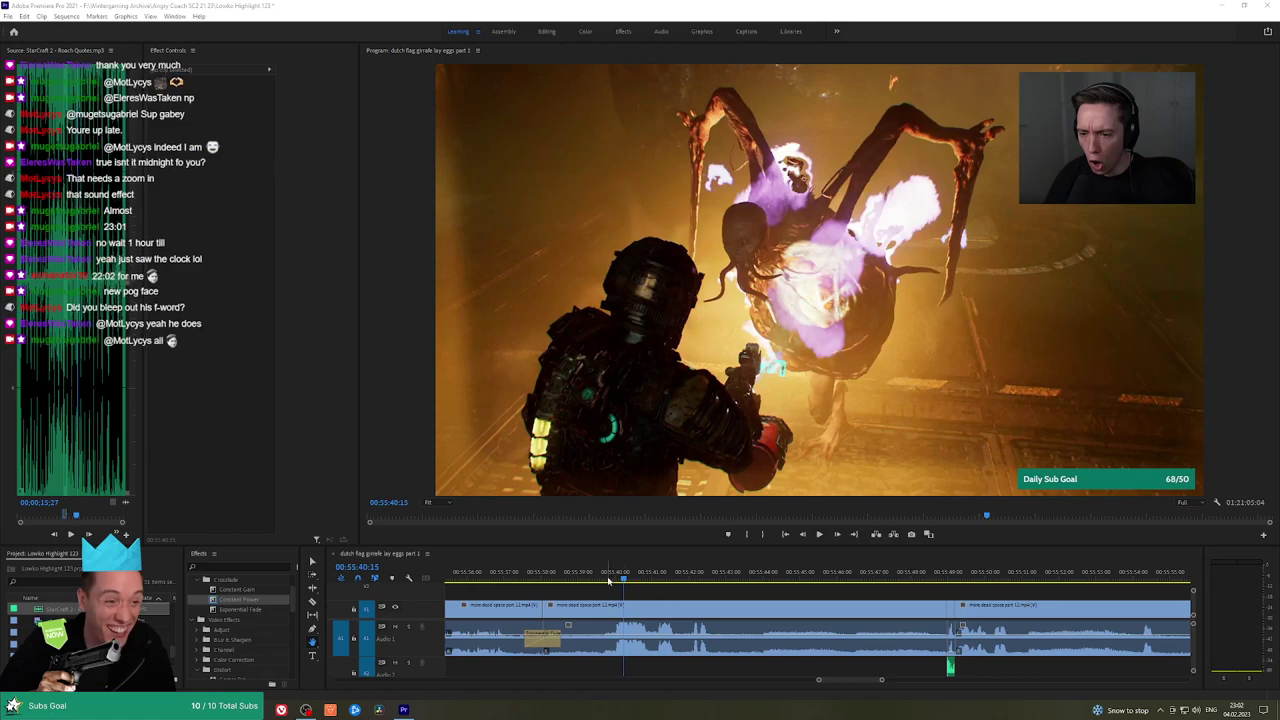
pyautogui.click(686, 573)
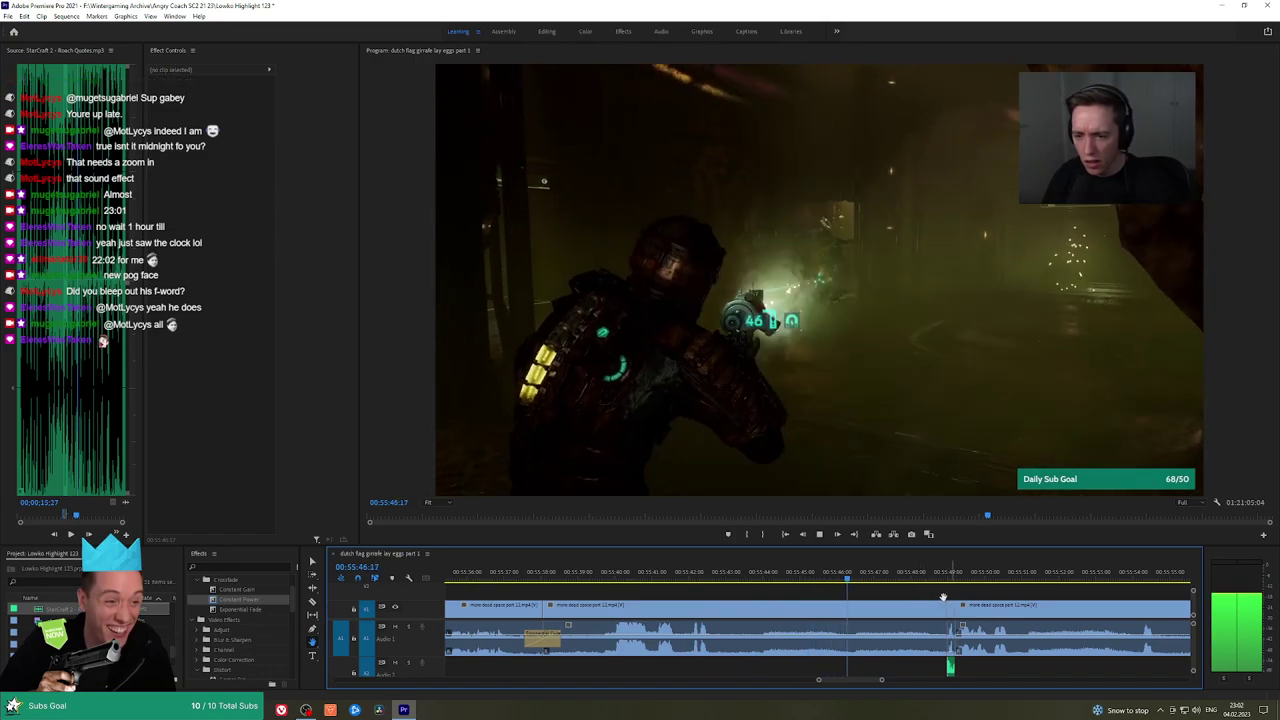
# Scrub back through the monster attack to about 00:55:41 and compare the streamer's facial expressions in an enlarged preview
pyautogui.moveTo(946, 593); pyautogui.dragTo(573, 571)
pyautogui.scroll(-2, 754, 583)
pyautogui.press('`')
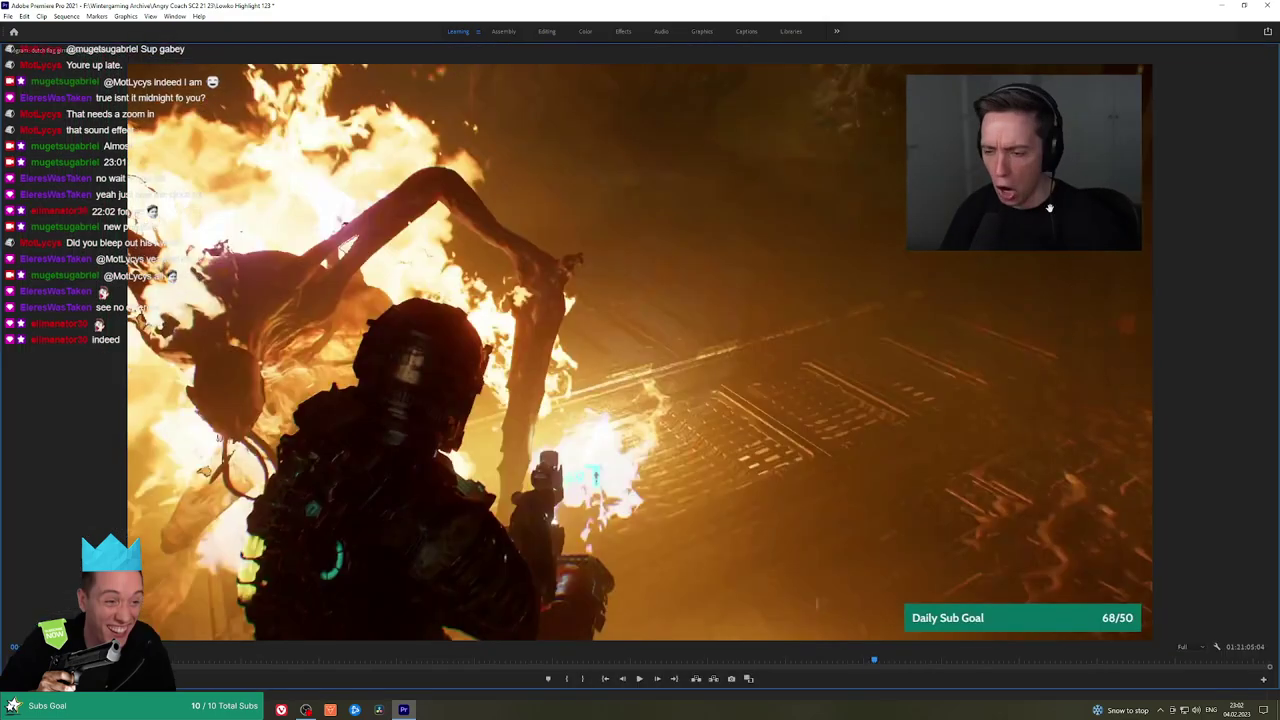
pyautogui.press('`')
pyautogui.press('`')
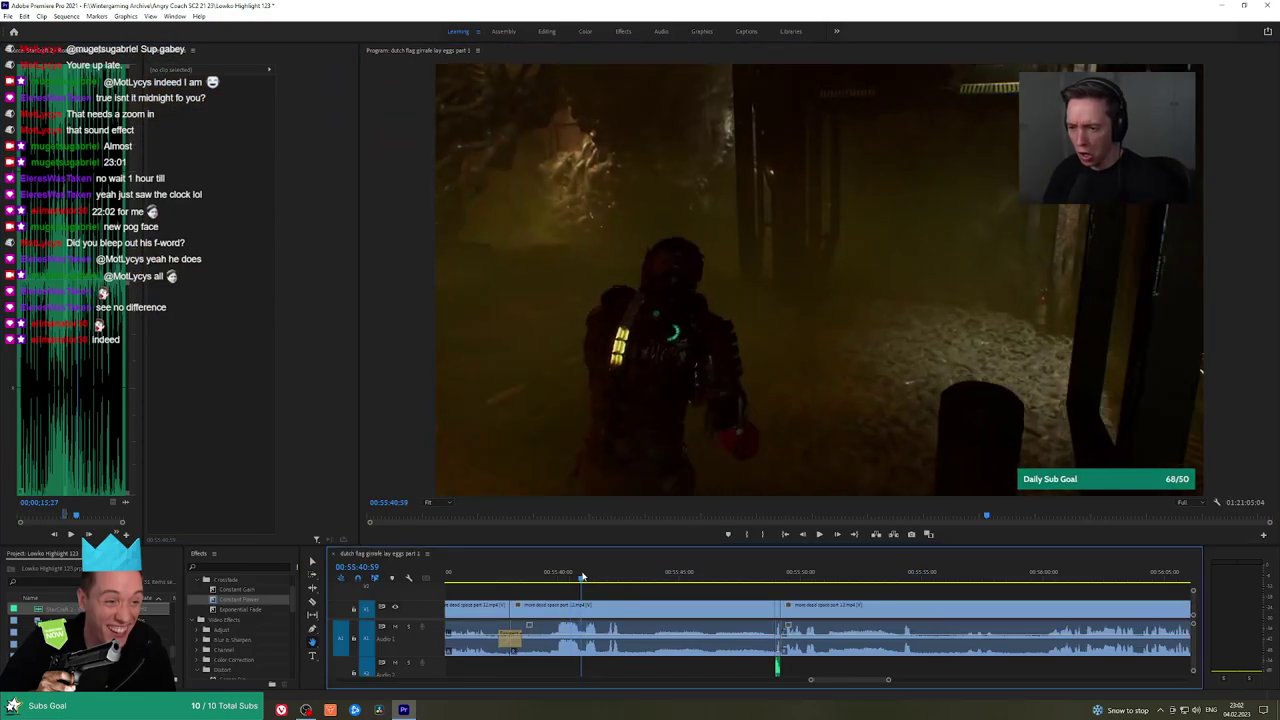
pyautogui.press('`')
pyautogui.press('`')
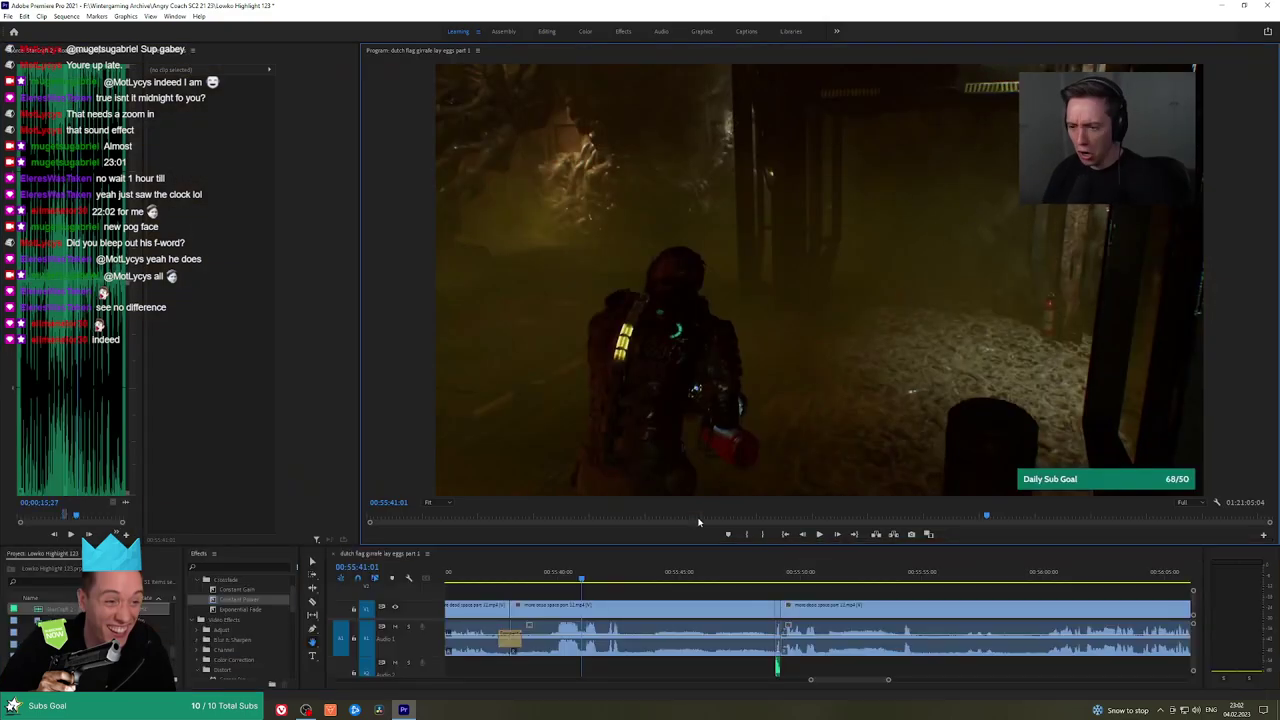
# Play the Dead Space footage from about 00:55:47 to 00:56:03, checking the cut and sound effect at about 00:55:49
pyautogui.moveTo(587, 578); pyautogui.dragTo(736, 585)
pyautogui.press('space')
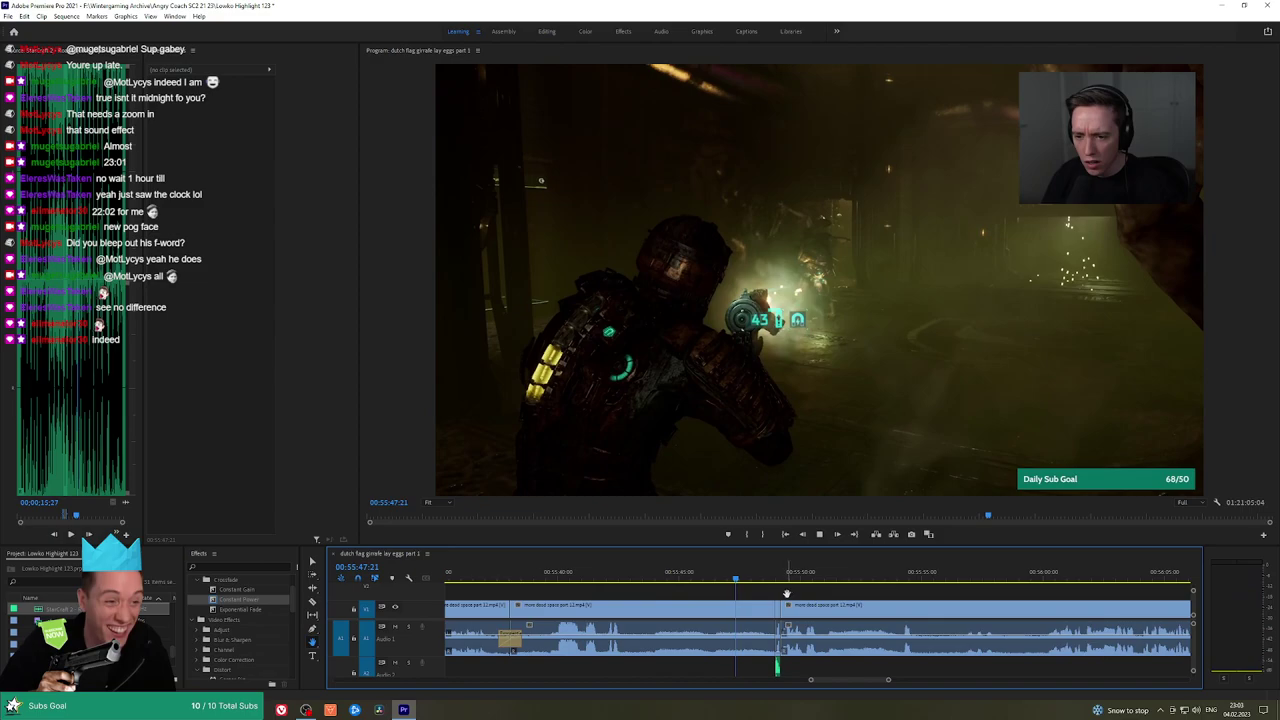
pyautogui.moveTo(848, 589); pyautogui.dragTo(793, 586)
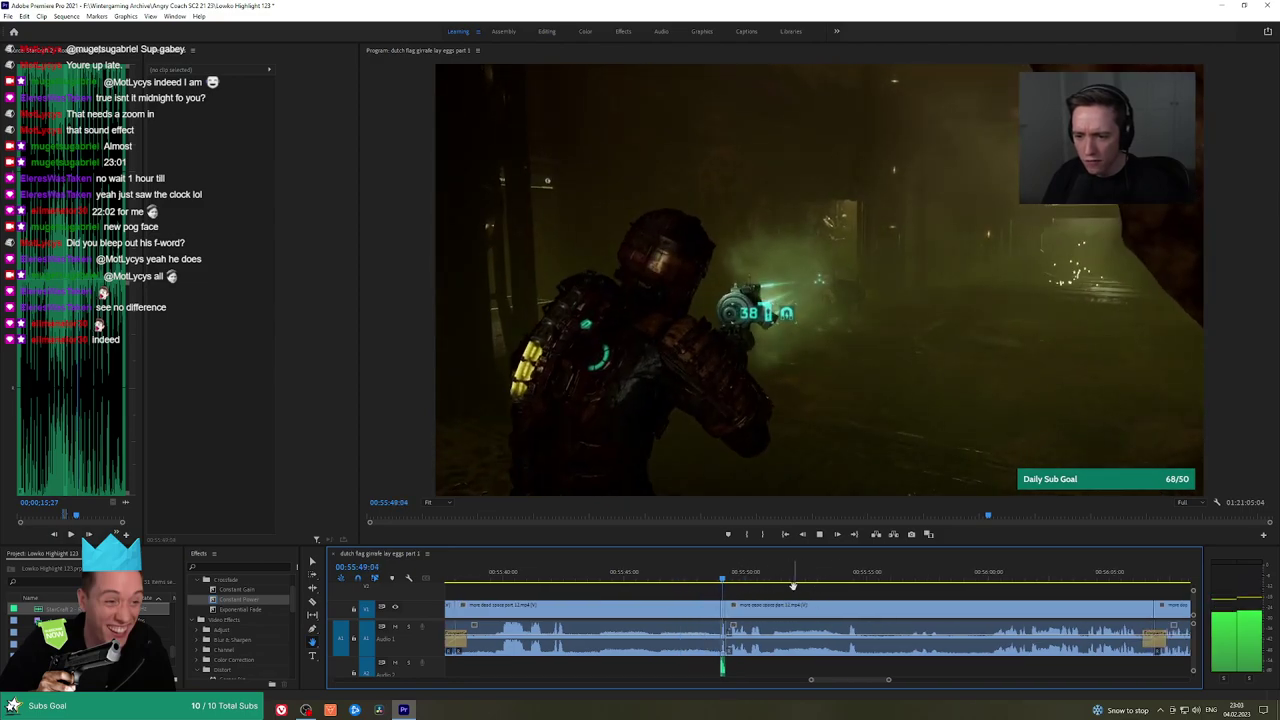
pyautogui.scroll(-3, 840, 591)
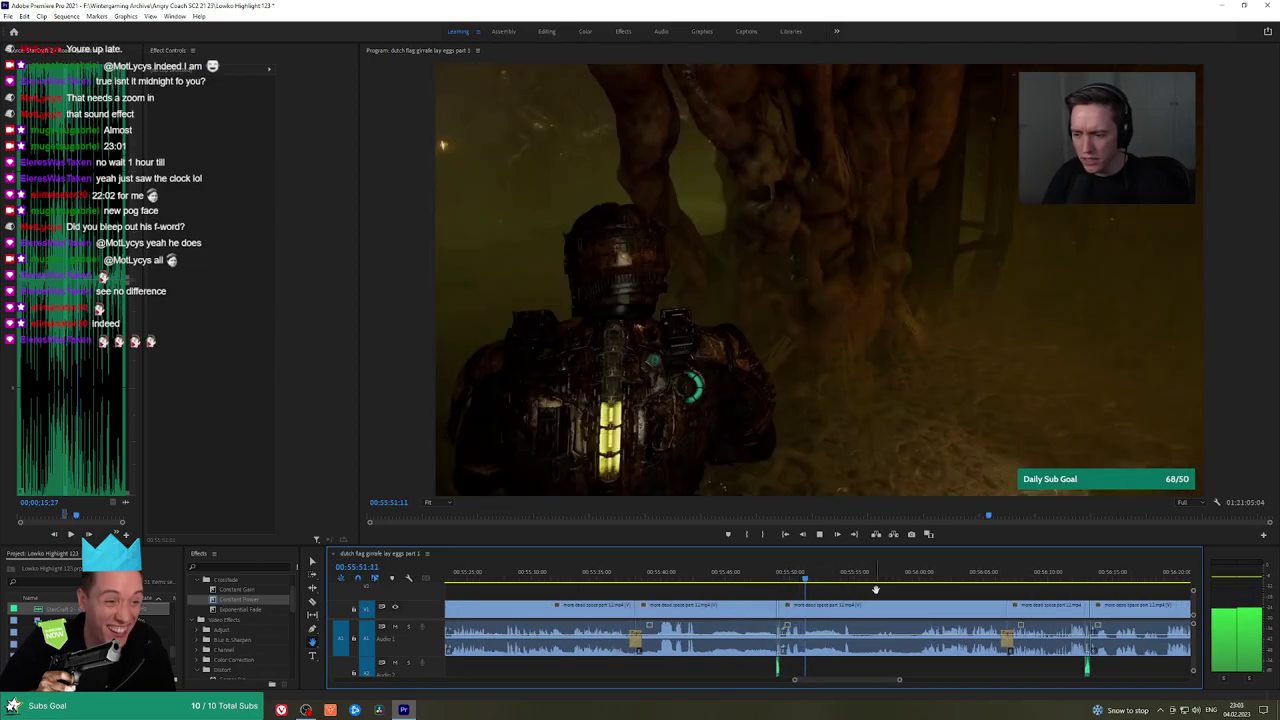
pyautogui.scroll(-3, 875, 590)
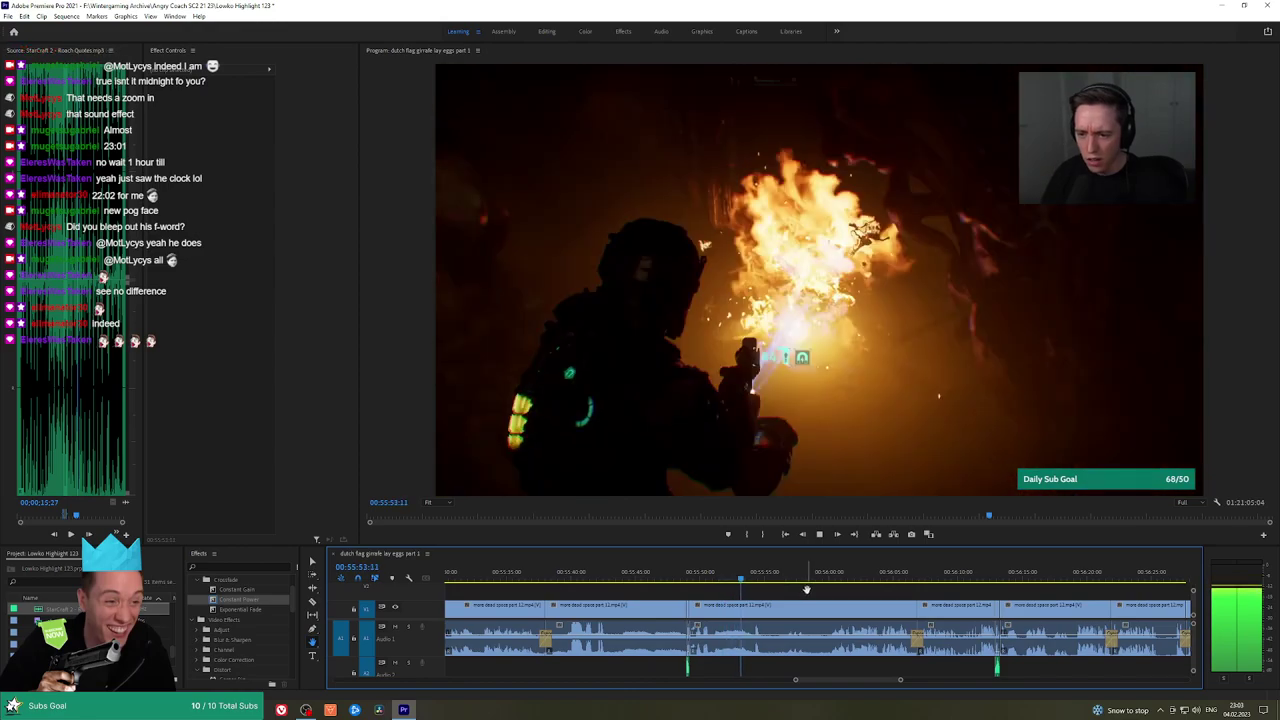
pyautogui.scroll(-3, 806, 590)
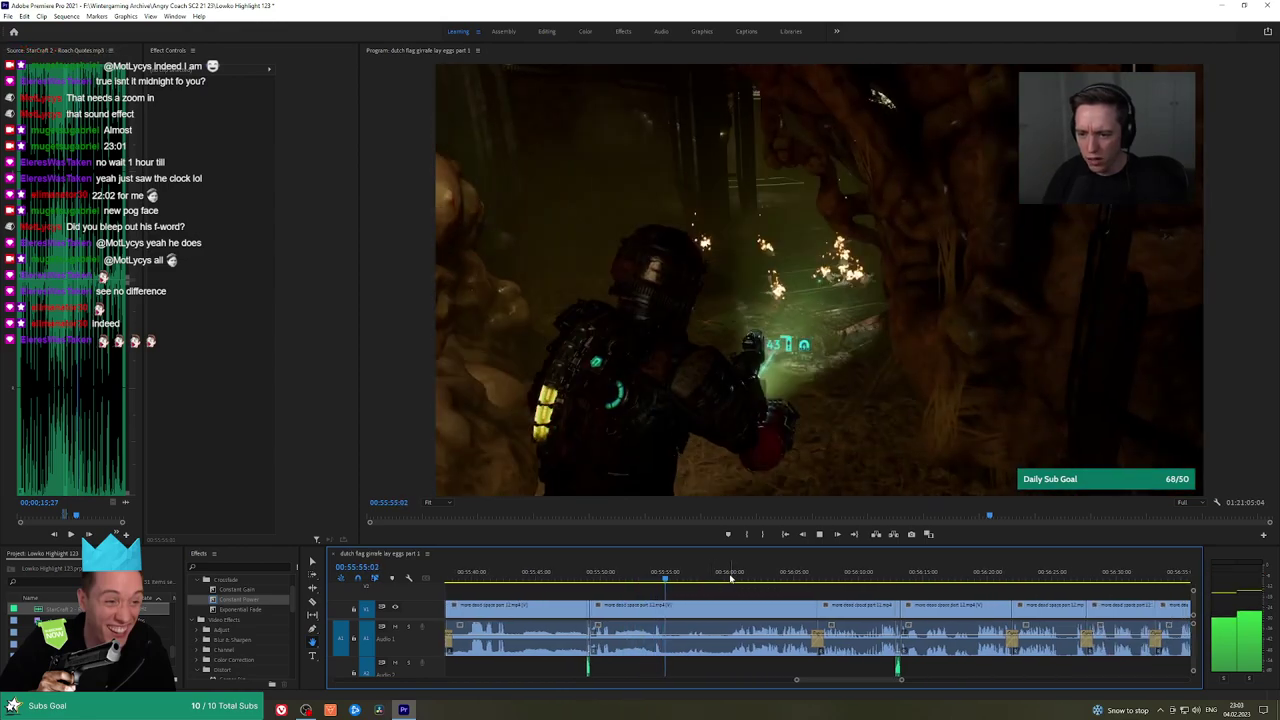
pyautogui.click(728, 578)
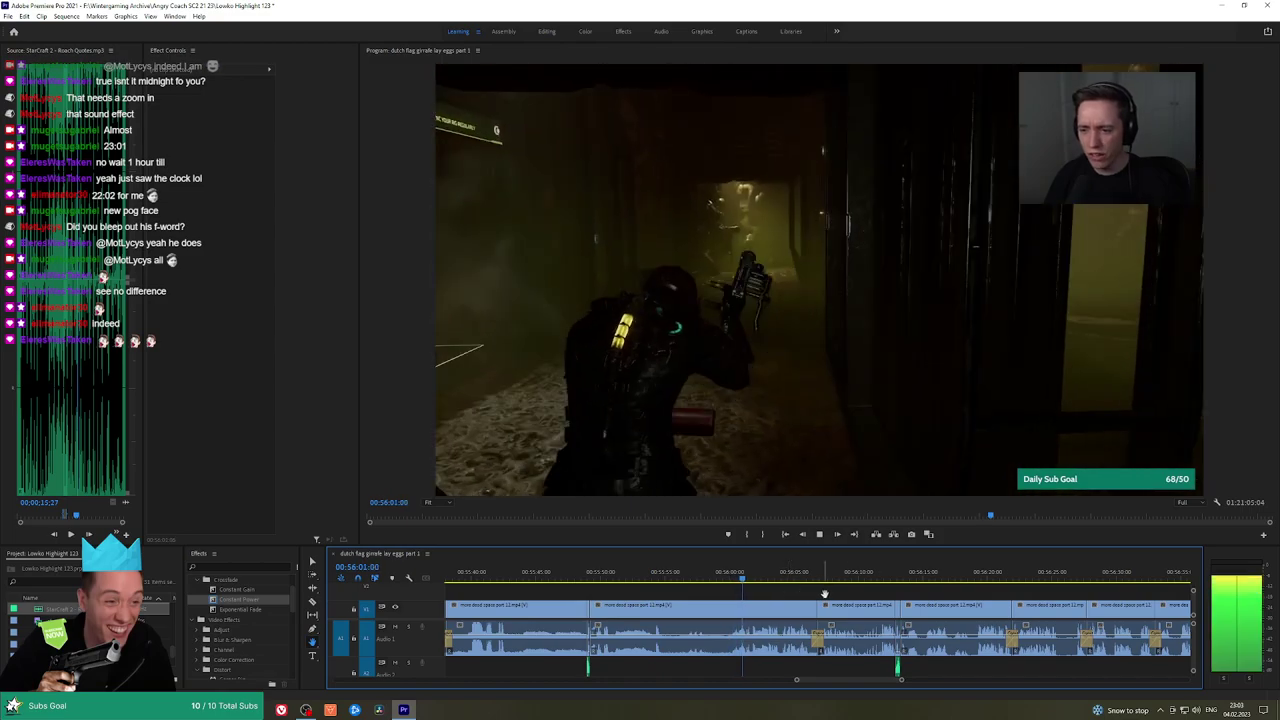
pyautogui.moveTo(857, 594); pyautogui.dragTo(811, 594)
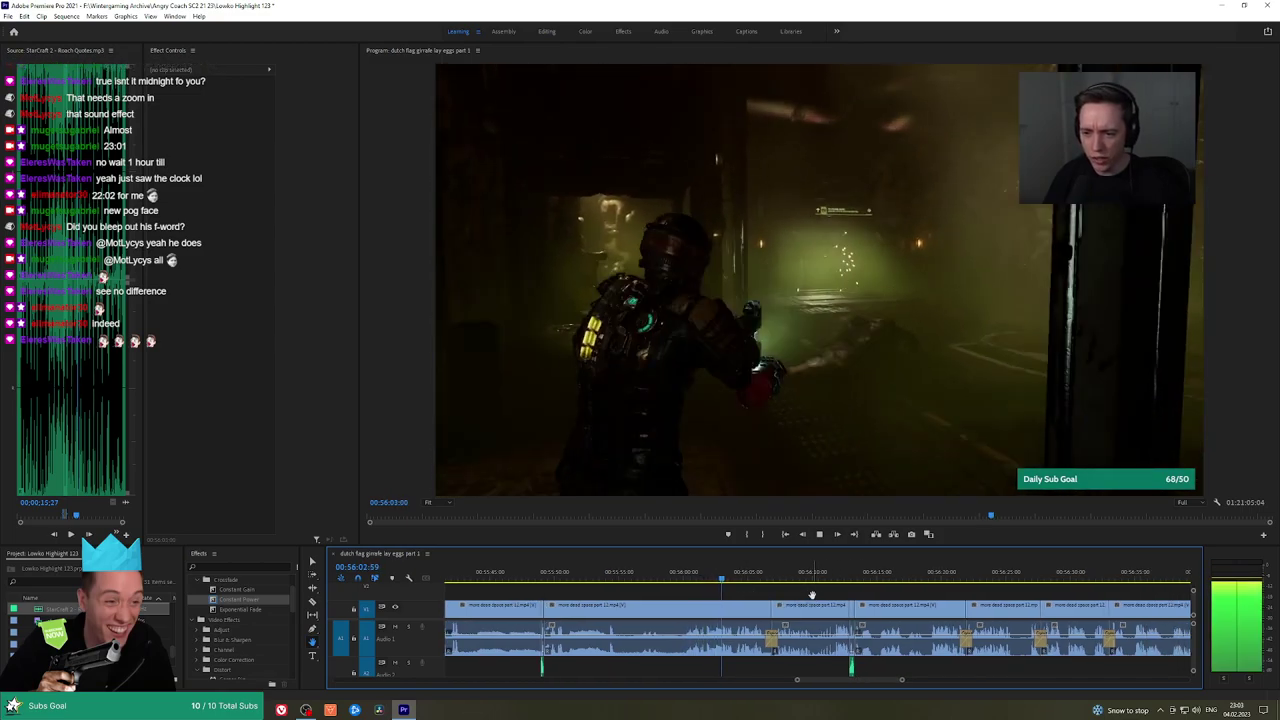
# Review the YouTube comments and carpet image clips from about 00:56:03 to 00:56:57, checking the cuts and audio transitions
pyautogui.scroll(-2, 805, 595)
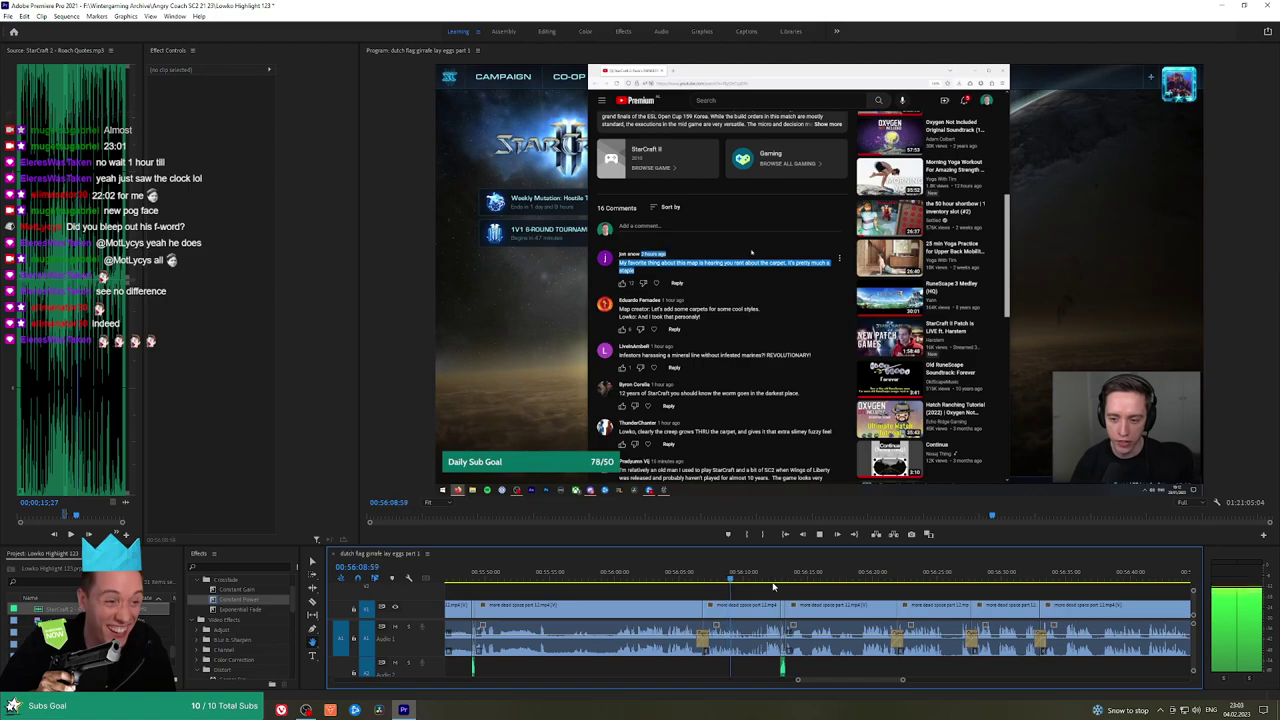
pyautogui.moveTo(856, 593); pyautogui.dragTo(809, 592)
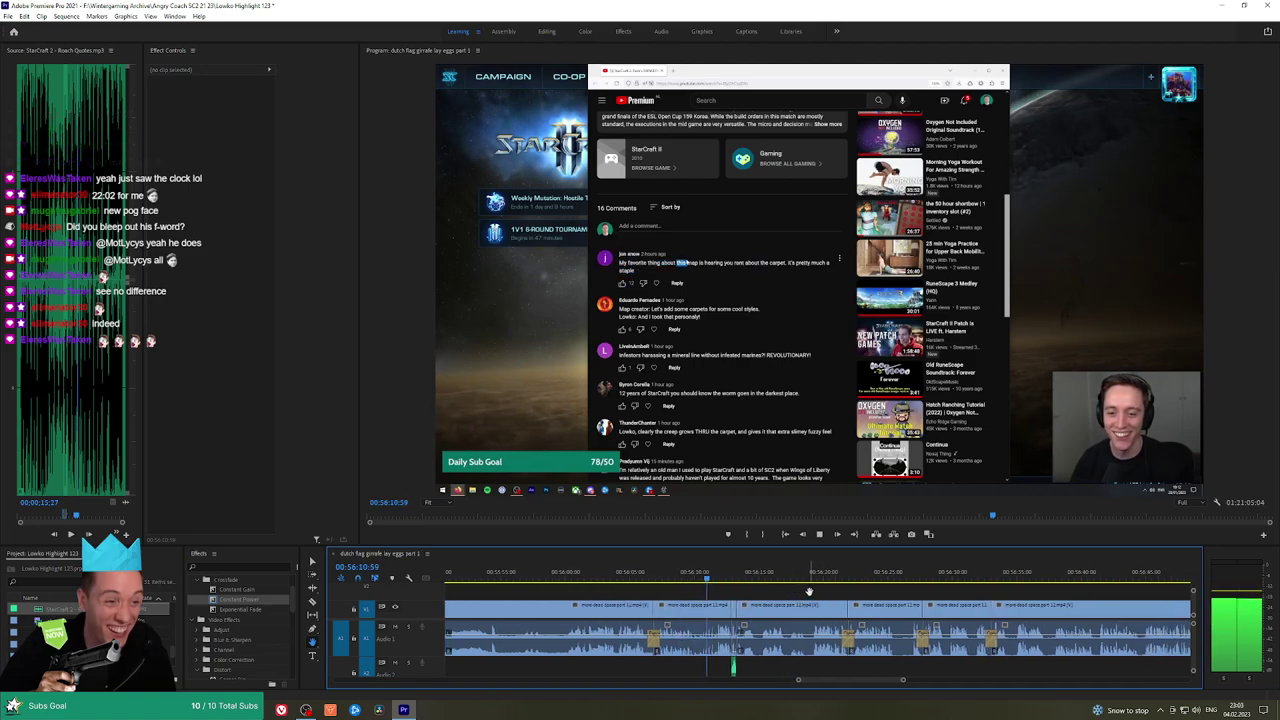
pyautogui.scroll(-3, 825, 594)
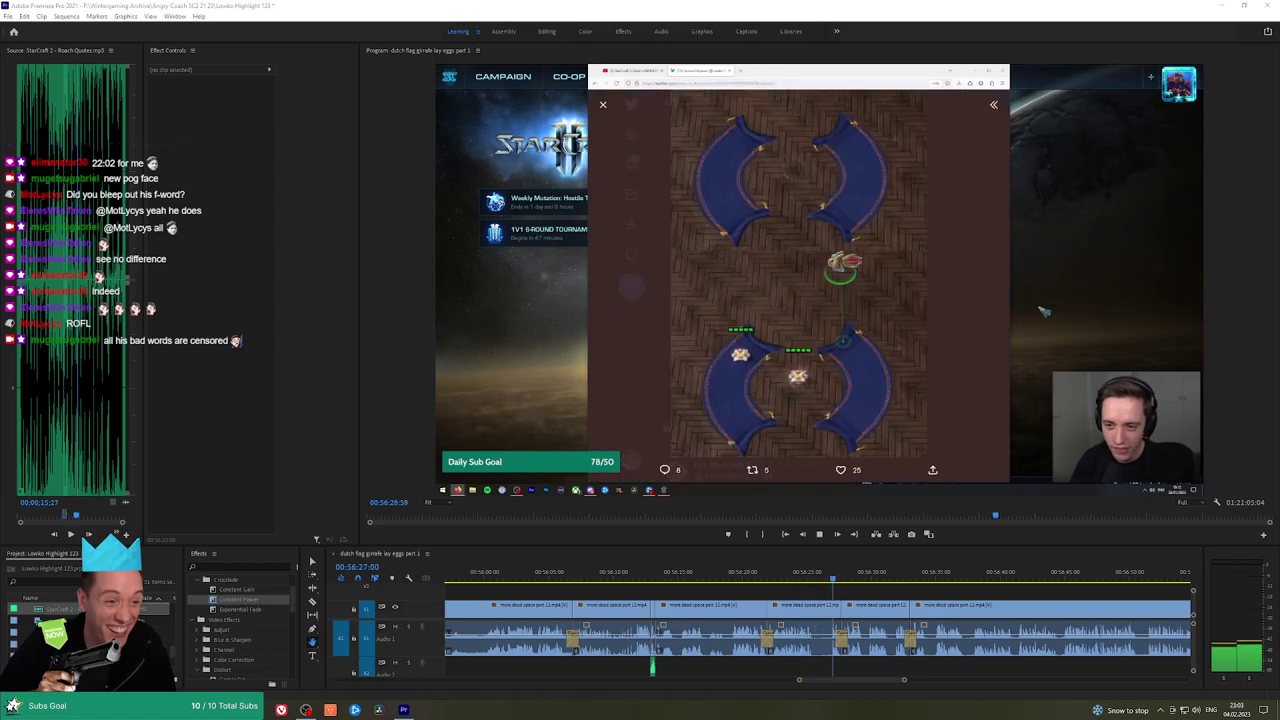
pyautogui.scroll(-3, 850, 590)
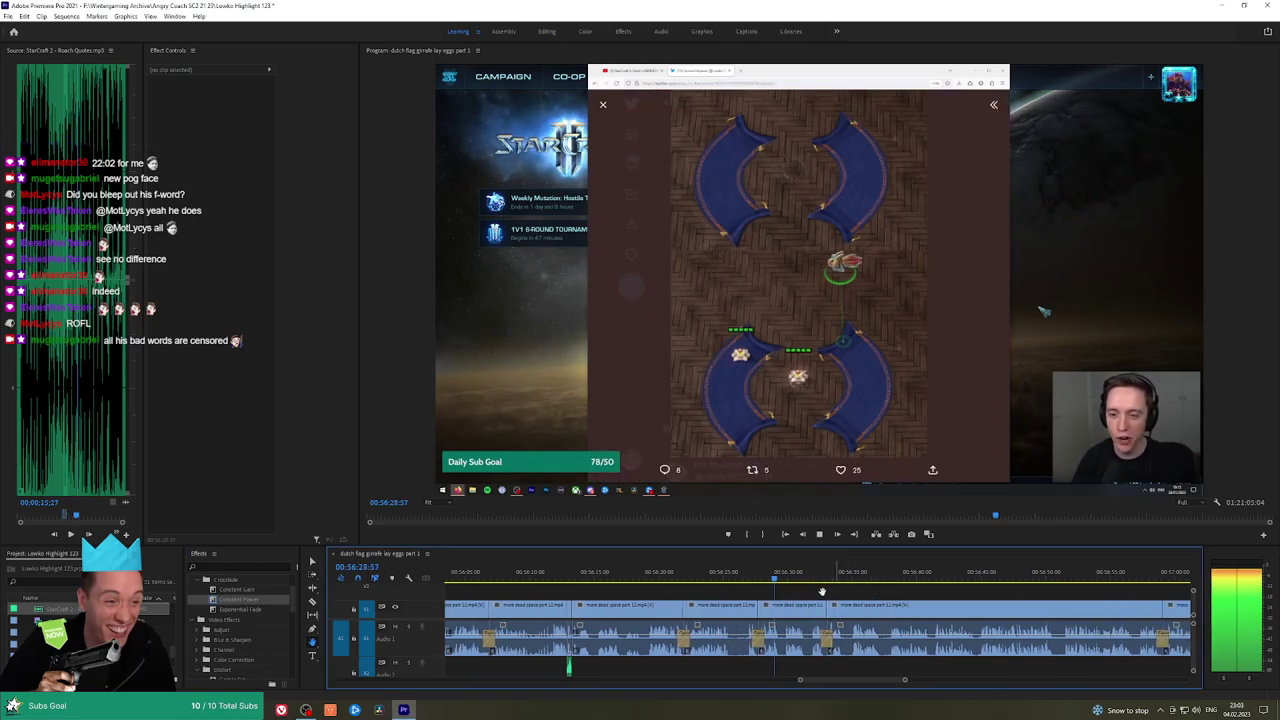
pyautogui.scroll(-2, 845, 597)
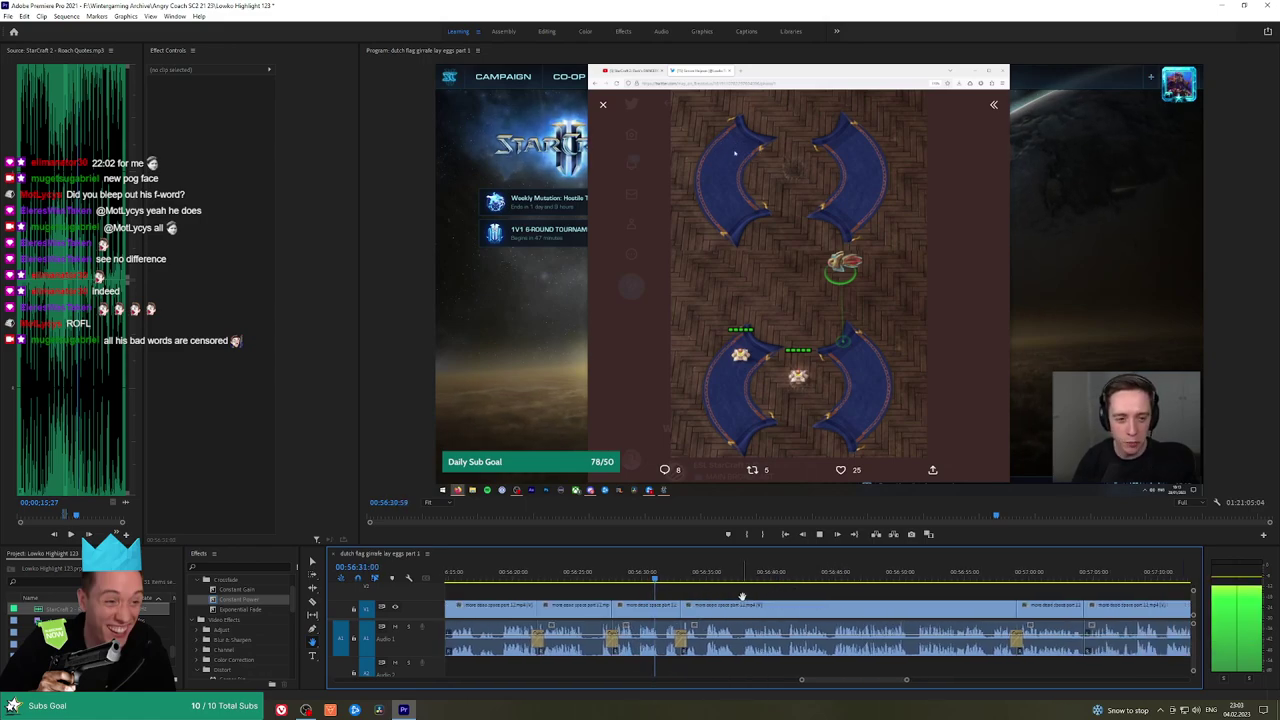
pyautogui.scroll(-3, 698, 596)
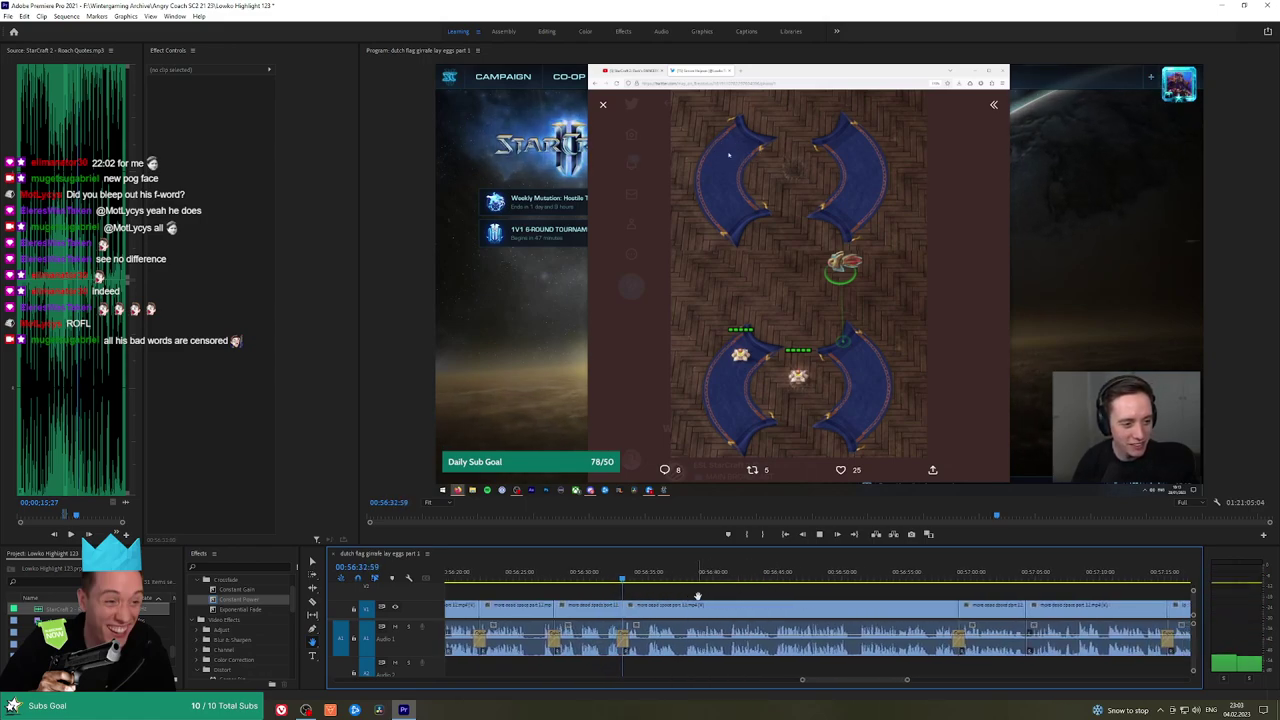
pyautogui.scroll(-2, 783, 595)
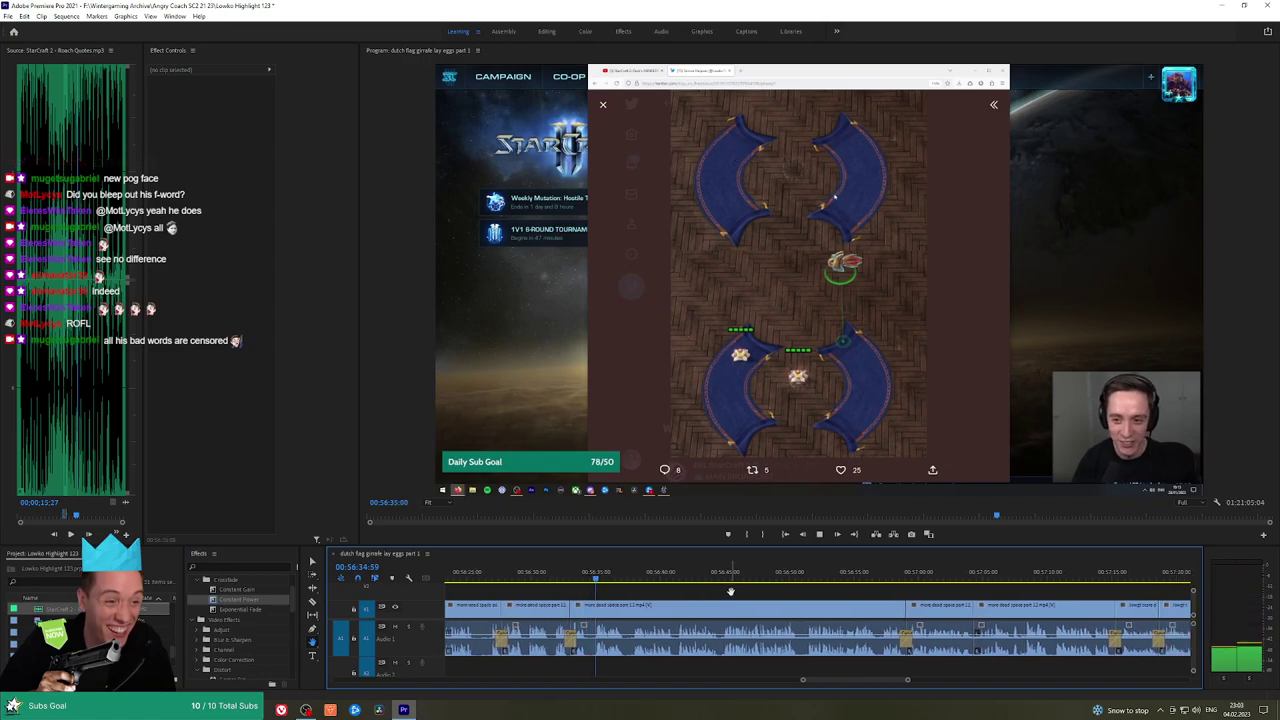
pyautogui.moveTo(777, 591); pyautogui.dragTo(740, 591)
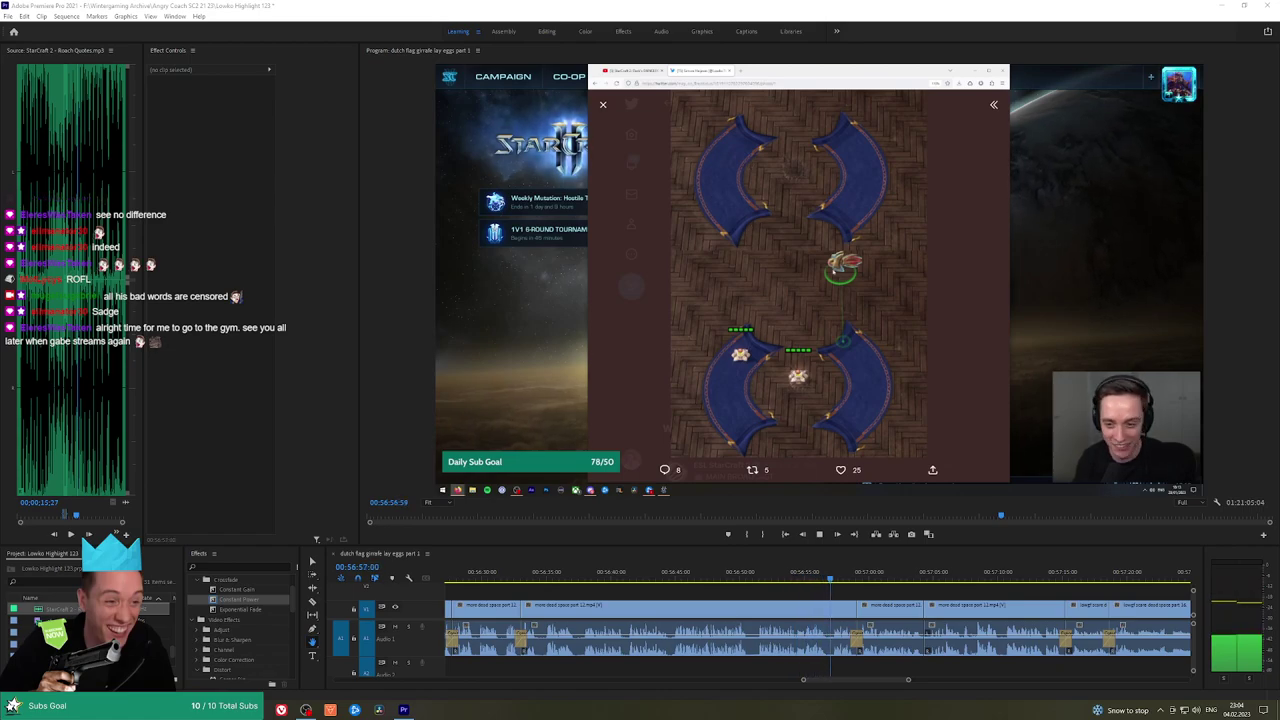
# Review the sequence from about 00:56:58 through the cut back to Dead Space, up to the pause menu at about 00:57:37
pyautogui.moveTo(897, 592); pyautogui.dragTo(663, 572)
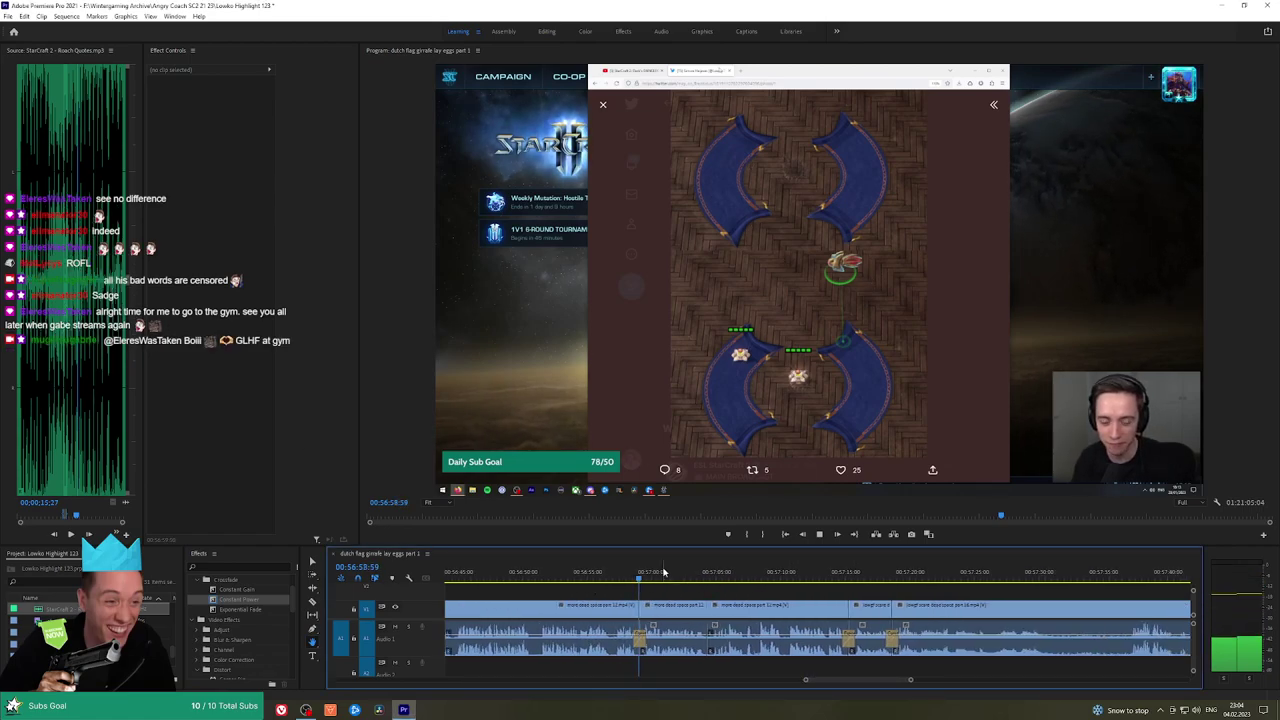
pyautogui.moveTo(738, 588); pyautogui.dragTo(655, 590)
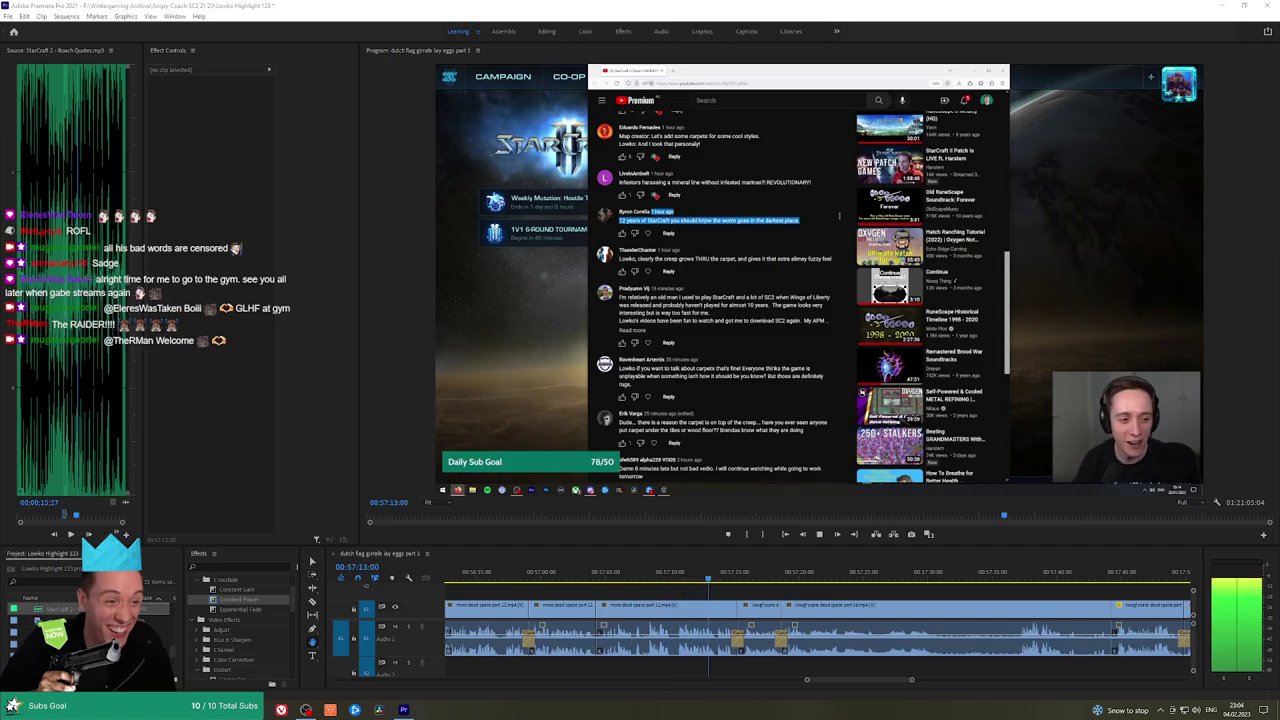
pyautogui.moveTo(766, 600); pyautogui.dragTo(664, 596)
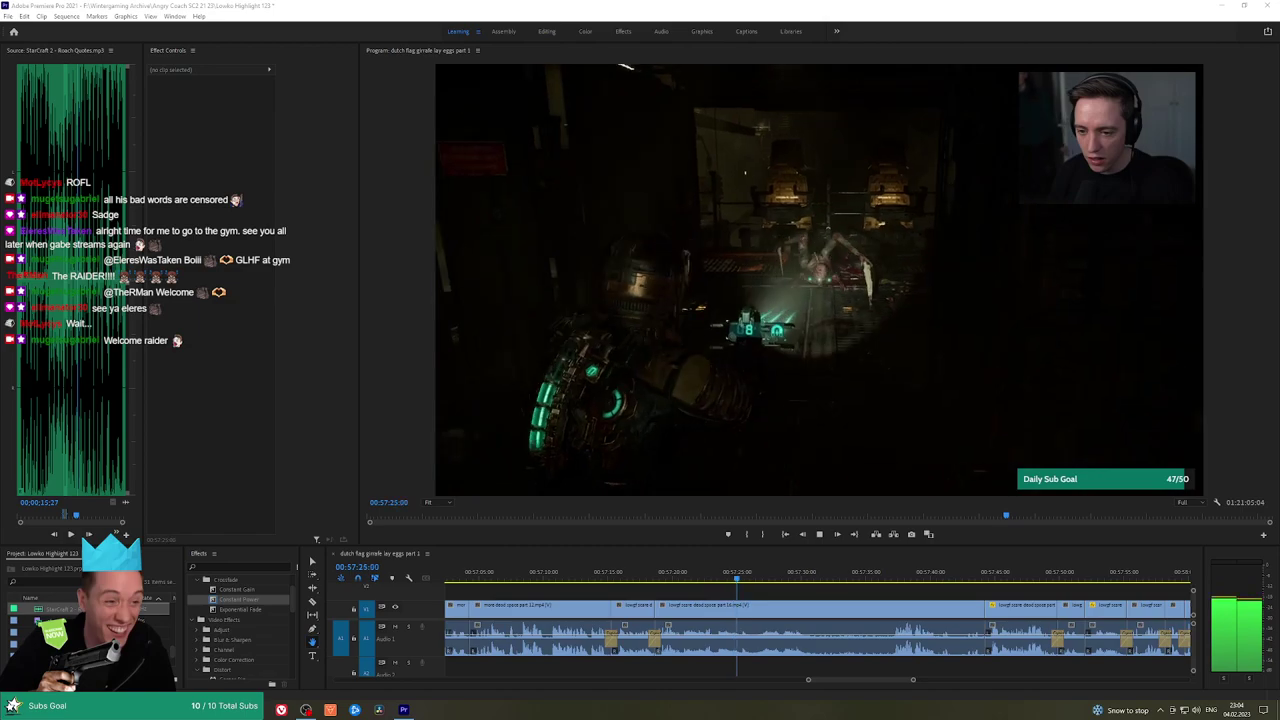
pyautogui.scroll(-3, 692, 590)
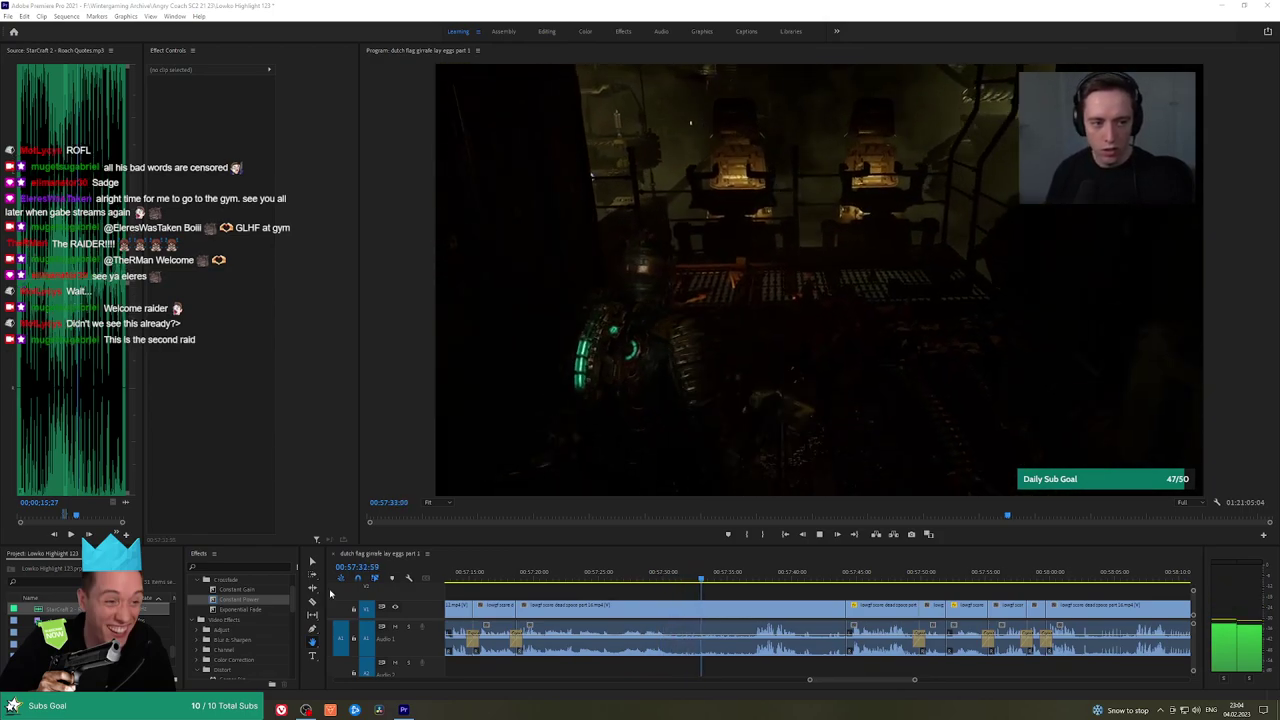
pyautogui.moveTo(751, 600); pyautogui.dragTo(742, 598)
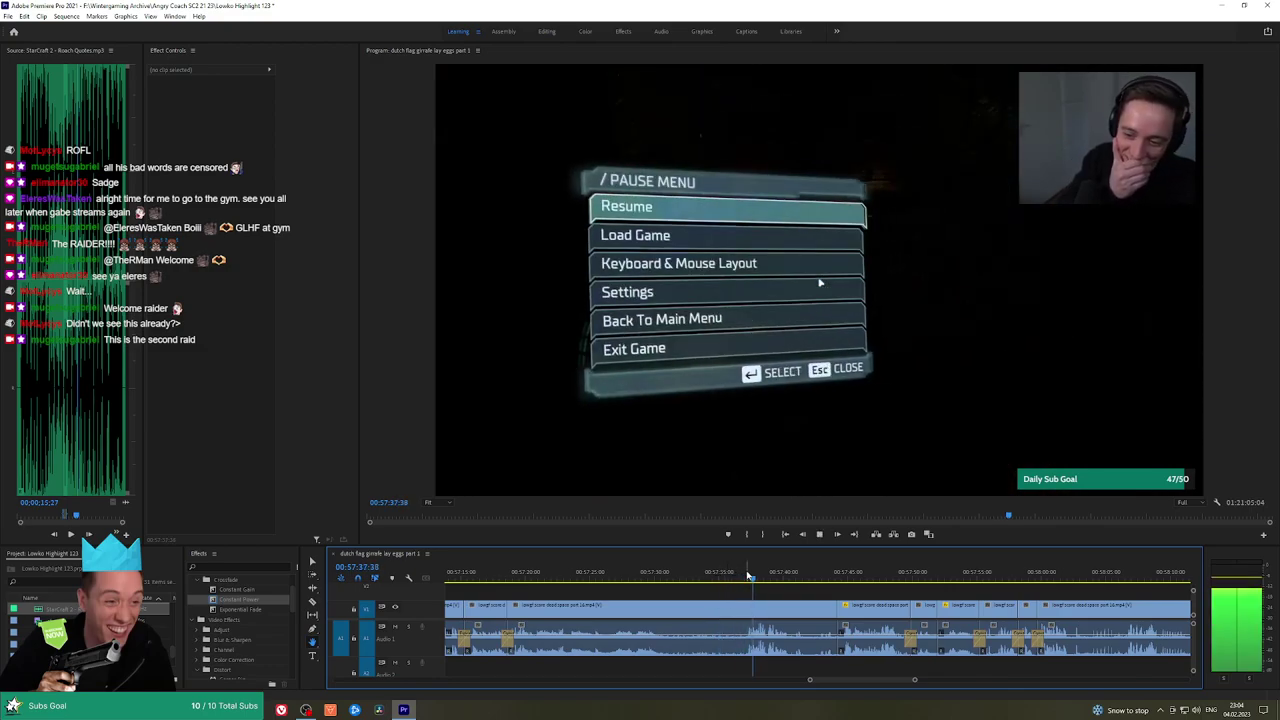
# Check the pause menu clips from about 00:57:38 to 00:57:55, including the zoomed-in facecam shot with the burger
pyautogui.scroll(-6, 753, 590)
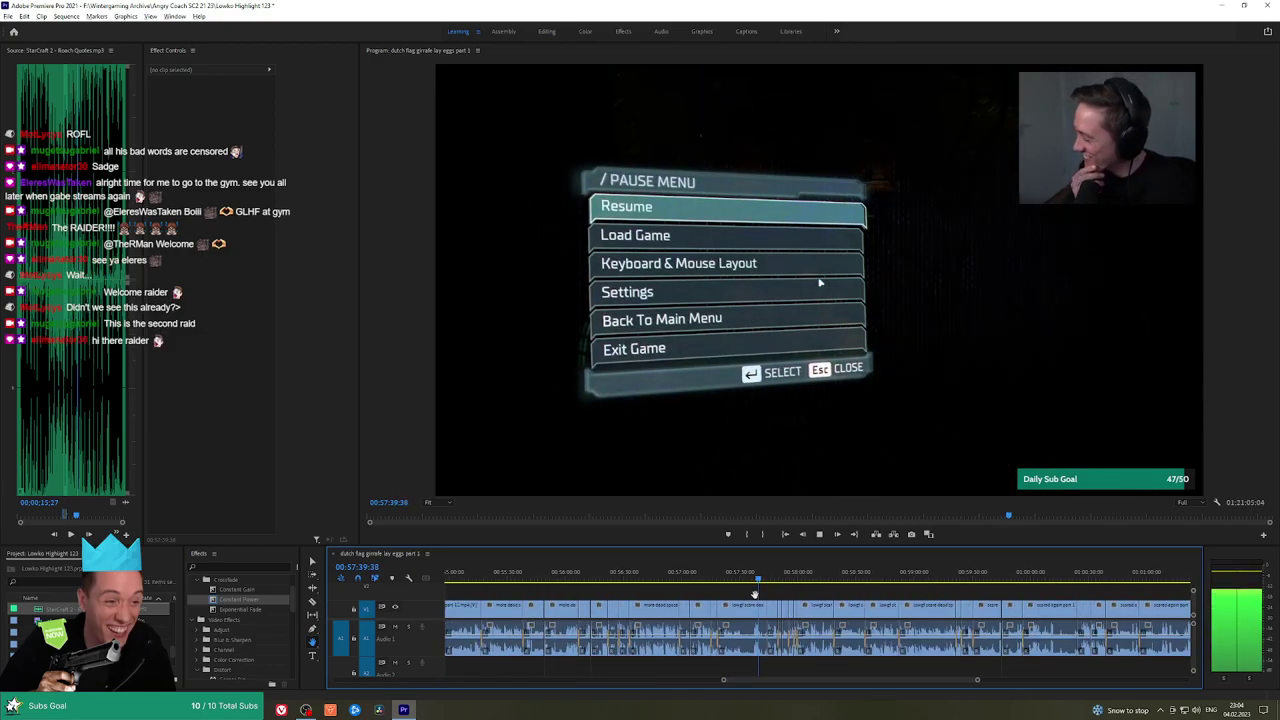
pyautogui.scroll(-8, 757, 594)
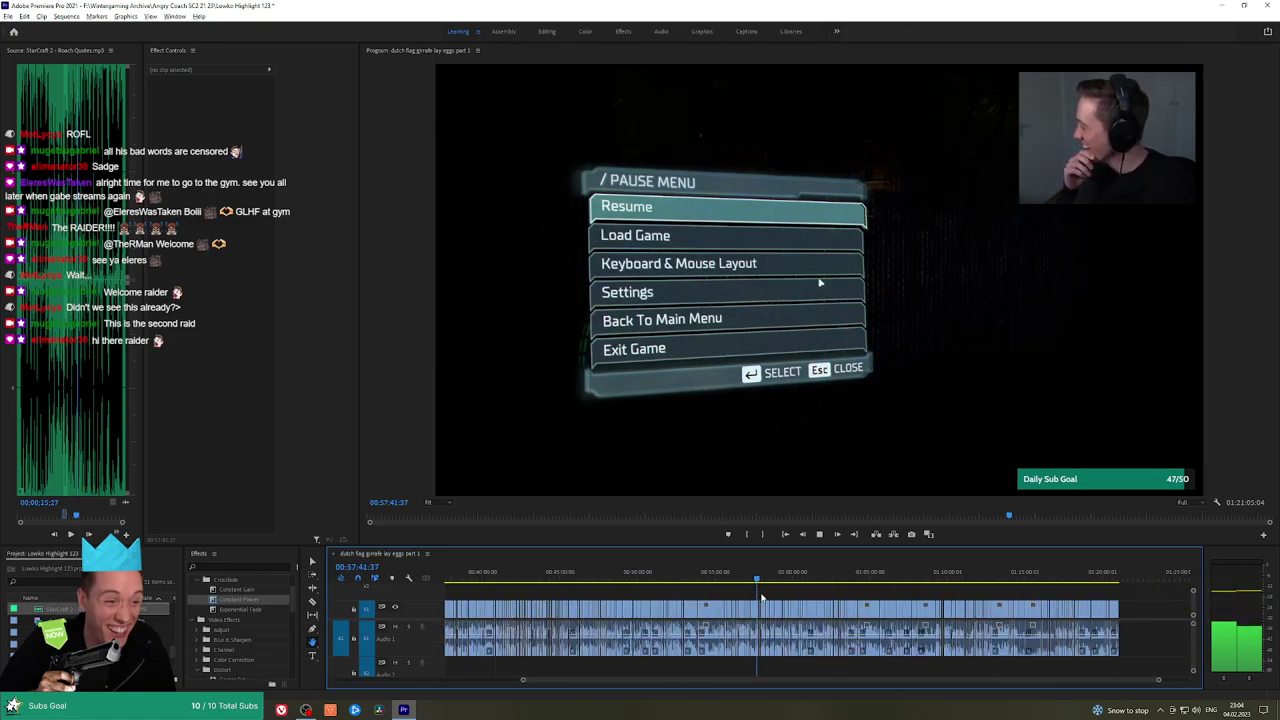
pyautogui.scroll(-1, 760, 593)
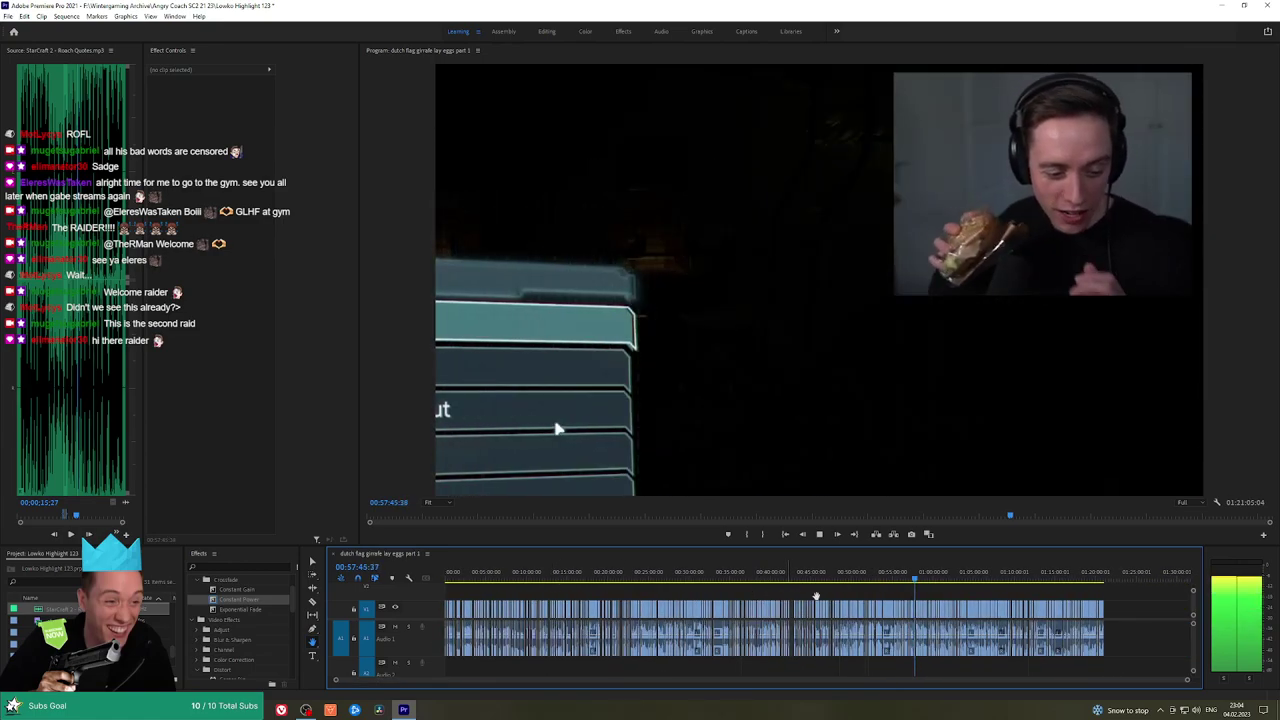
pyautogui.scroll(12, 926, 596)
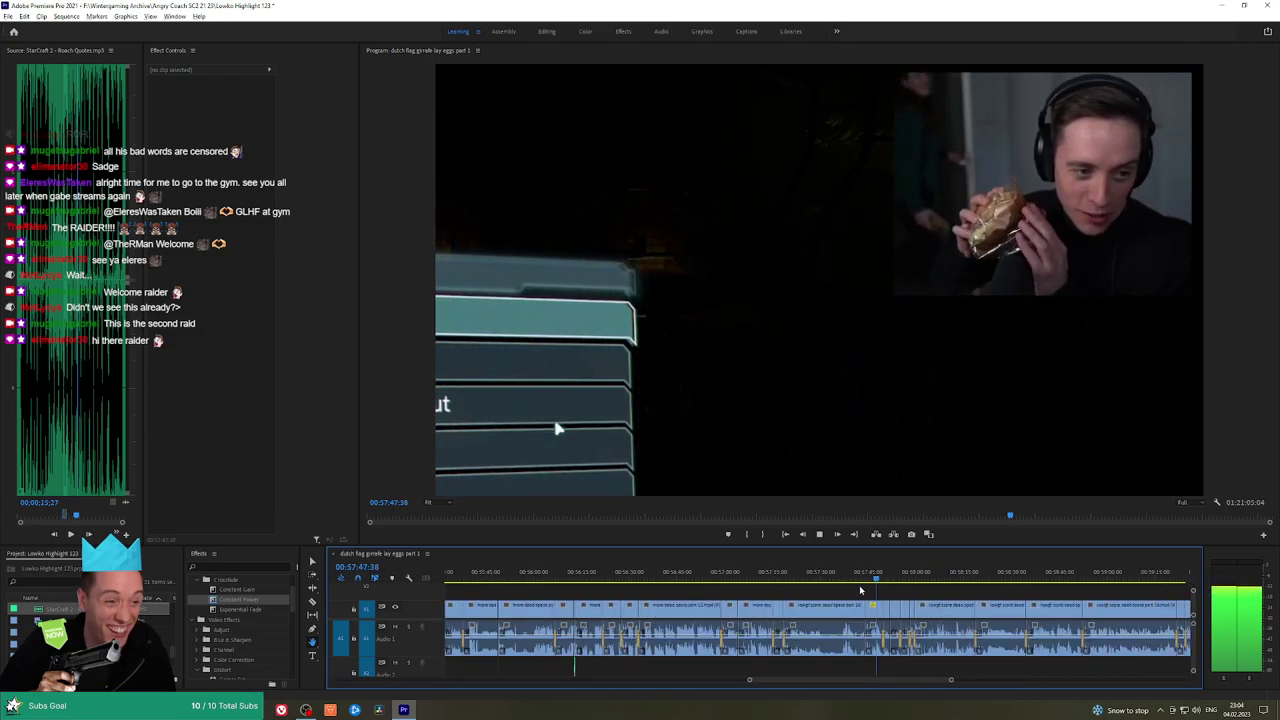
pyautogui.scroll(3, 884, 590)
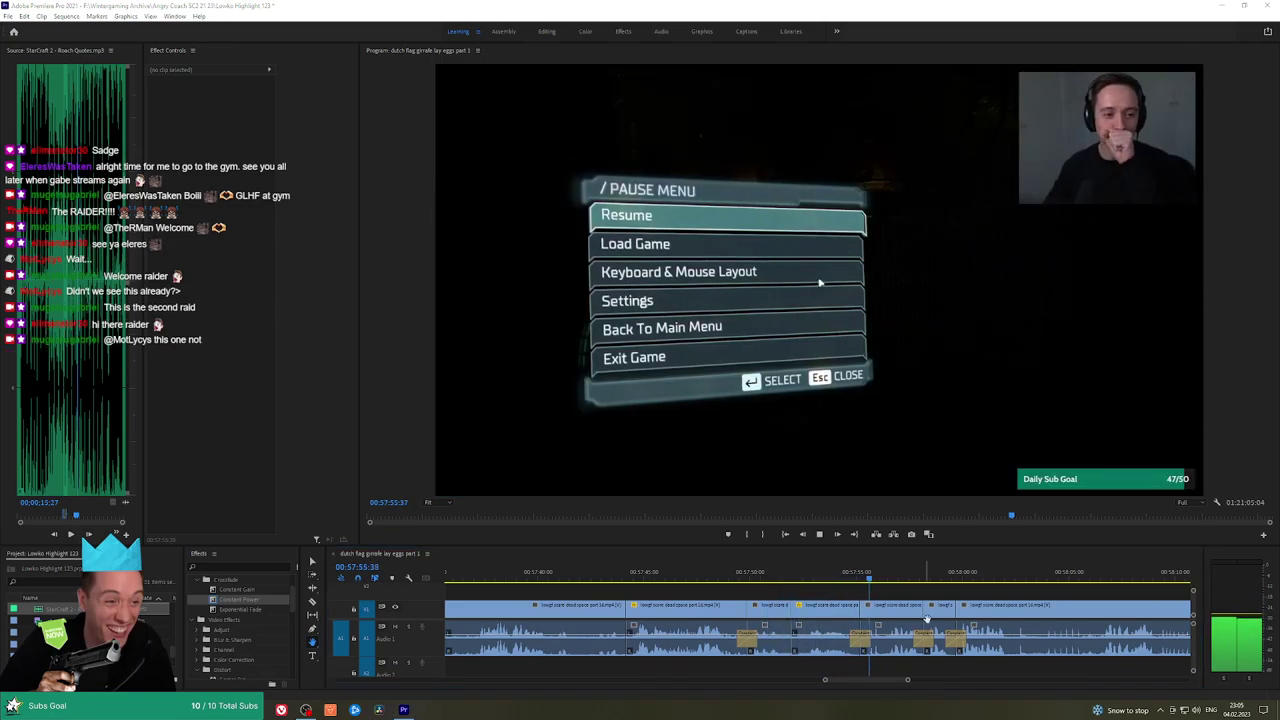
# Review the short cuts from about 00:57:55 and the return to Dead Space gameplay, up to about 00:58:09
pyautogui.moveTo(943, 591); pyautogui.dragTo(851, 586)
pyautogui.scroll(-2, 880, 595)
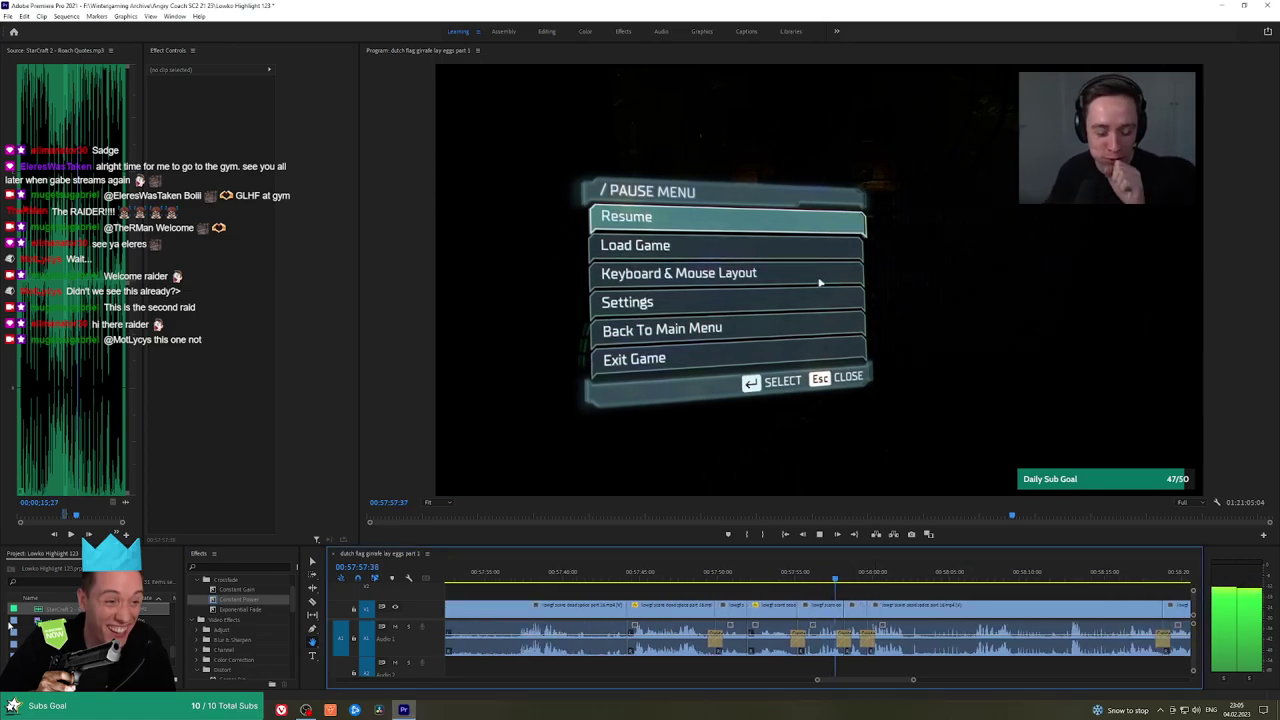
pyautogui.scroll(-3, 875, 585)
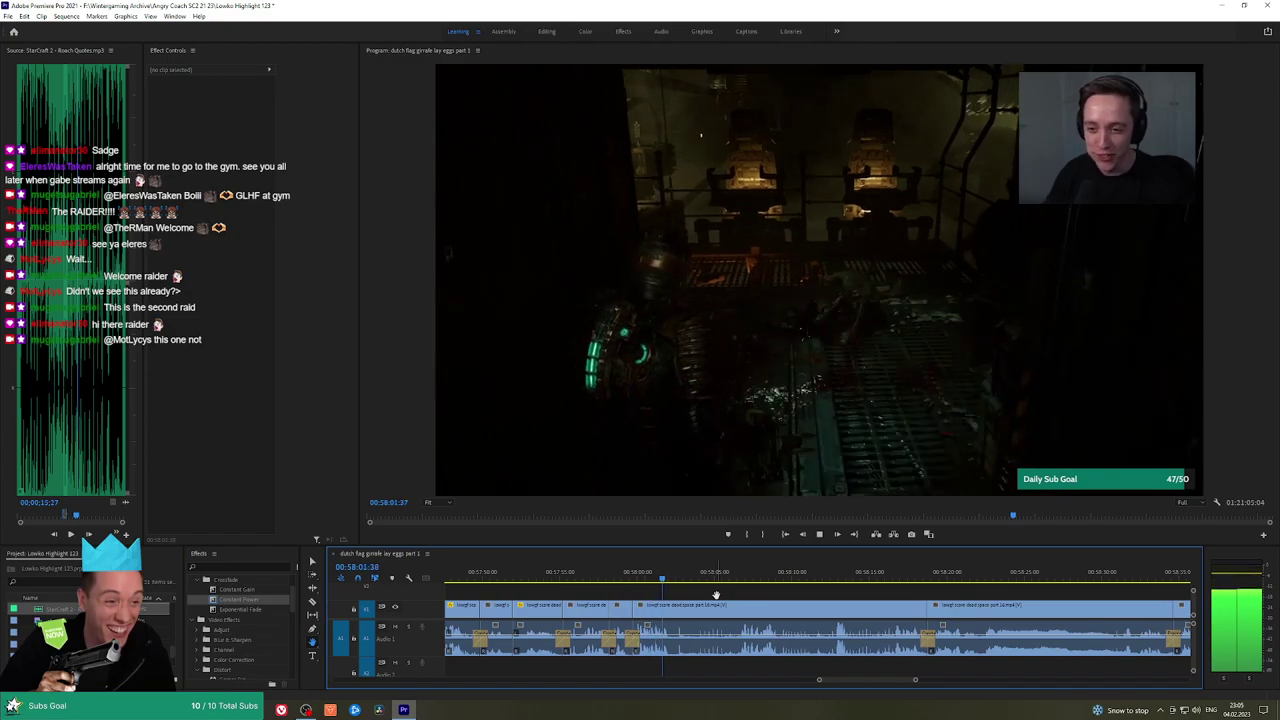
pyautogui.scroll(-2, 743, 597)
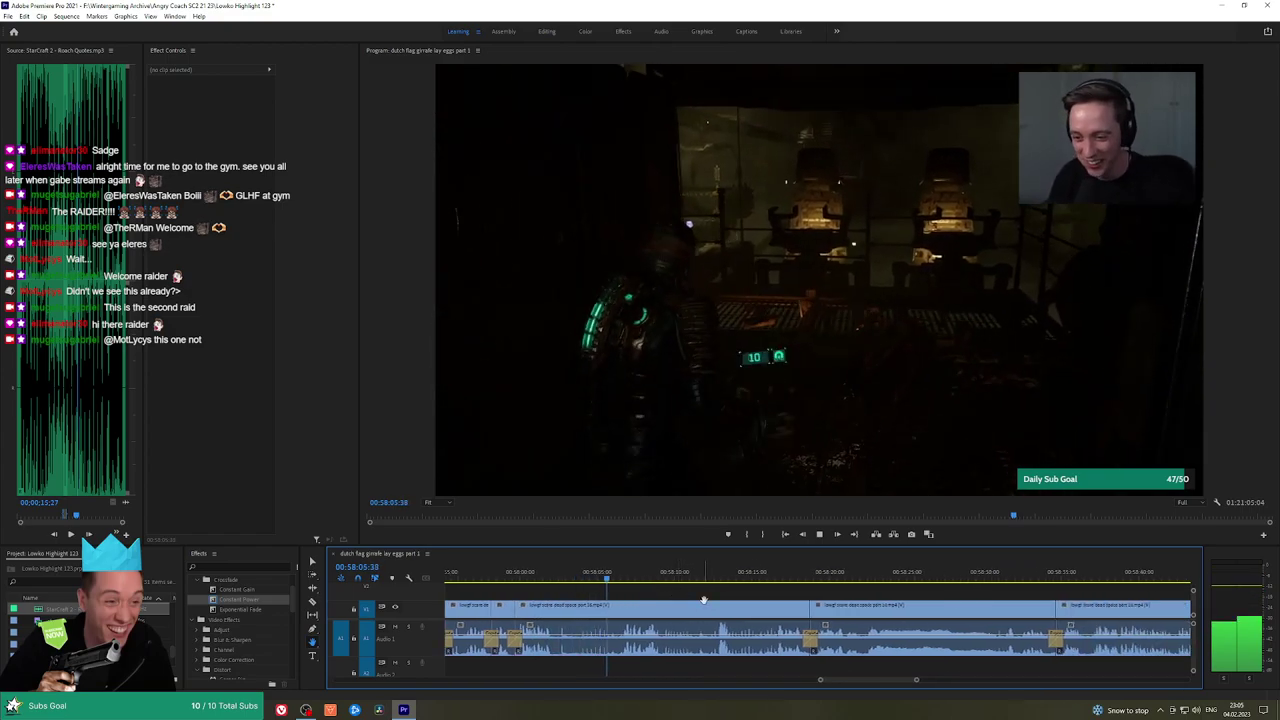
pyautogui.moveTo(703, 597); pyautogui.dragTo(640, 589)
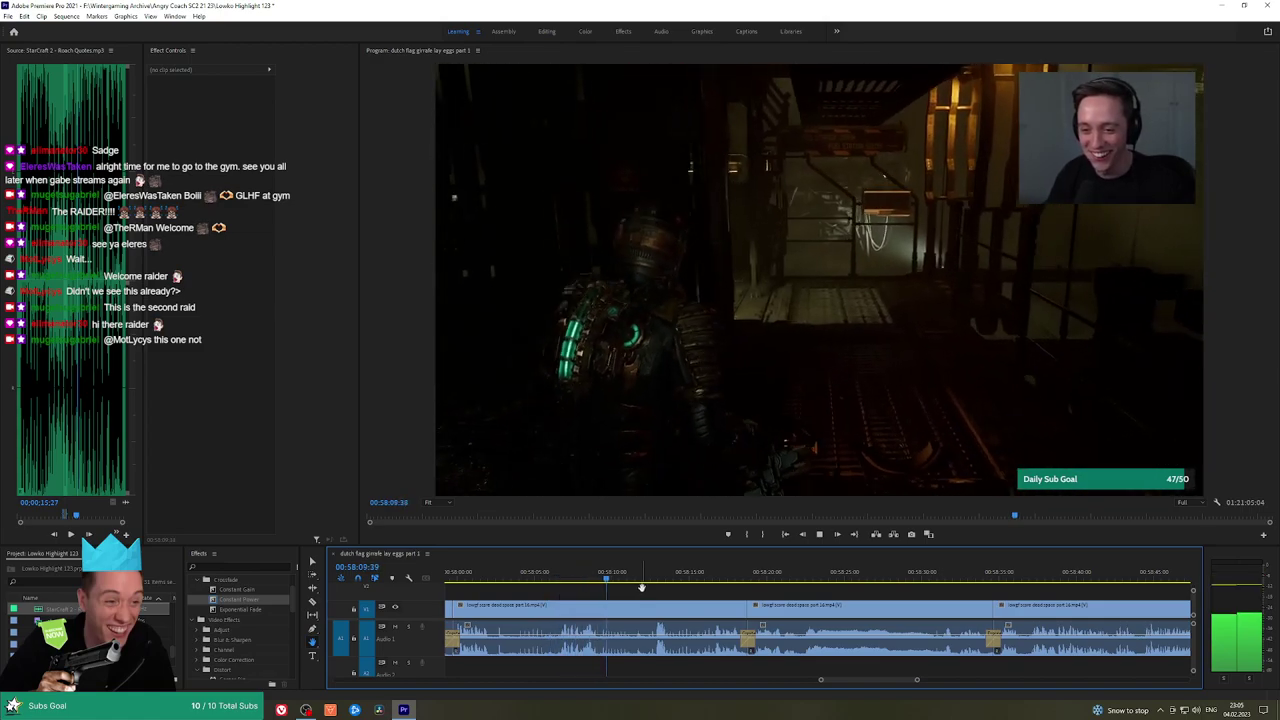
# Stop playback at about 00:58:11, show the whole sequence in the timeline, and save the project
pyautogui.scroll(-6, 643, 588)
pyautogui.scroll(-8, 740, 597)
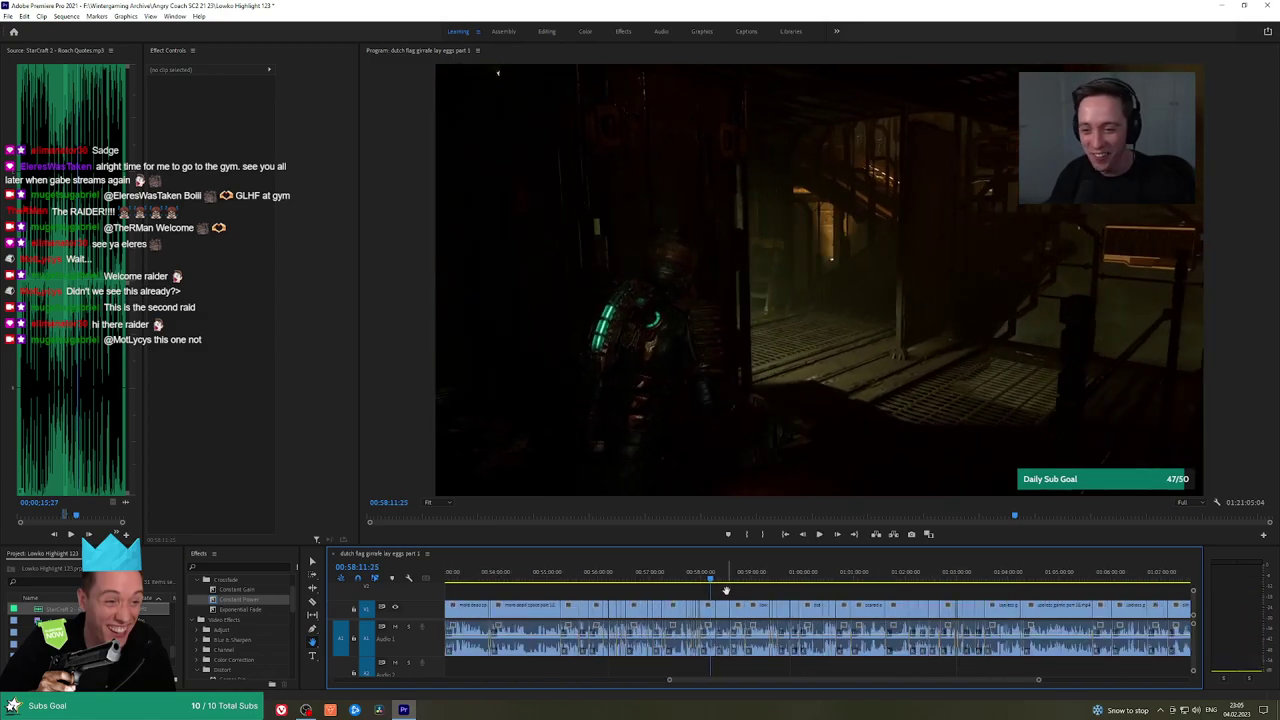
pyautogui.hotkey('ctrl', 's')
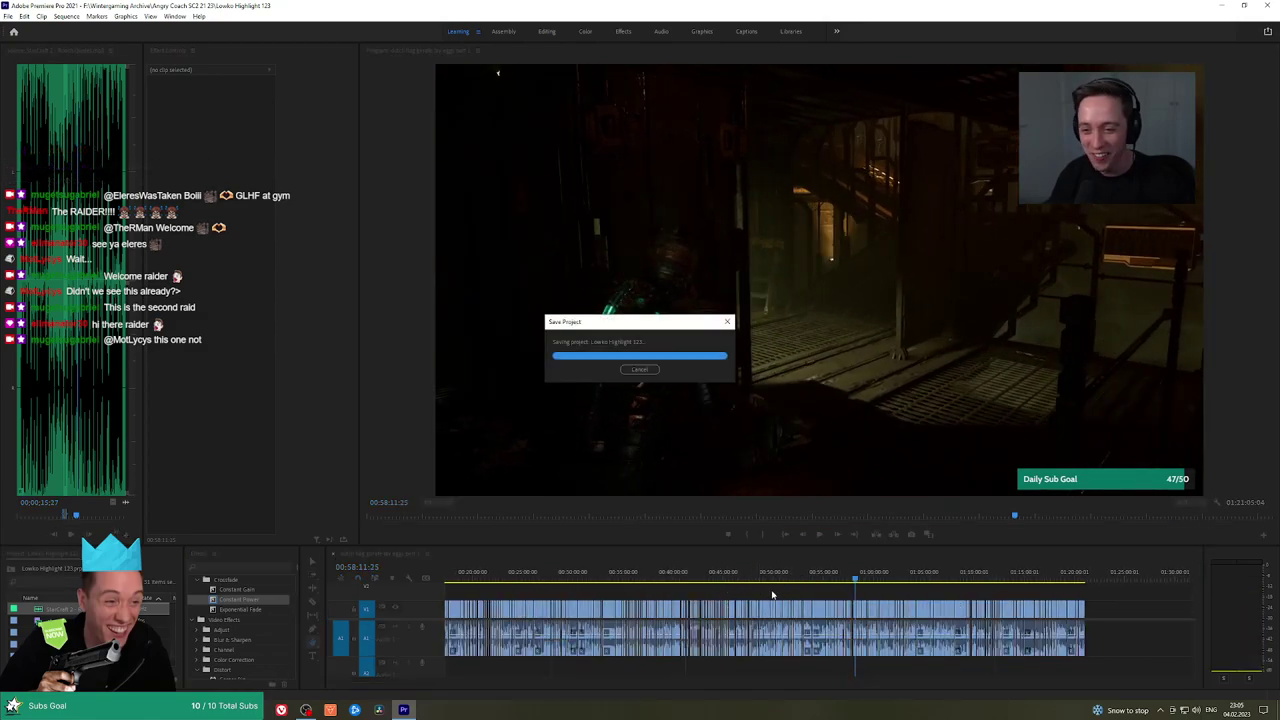
pyautogui.hotkey('ctrl', 's')
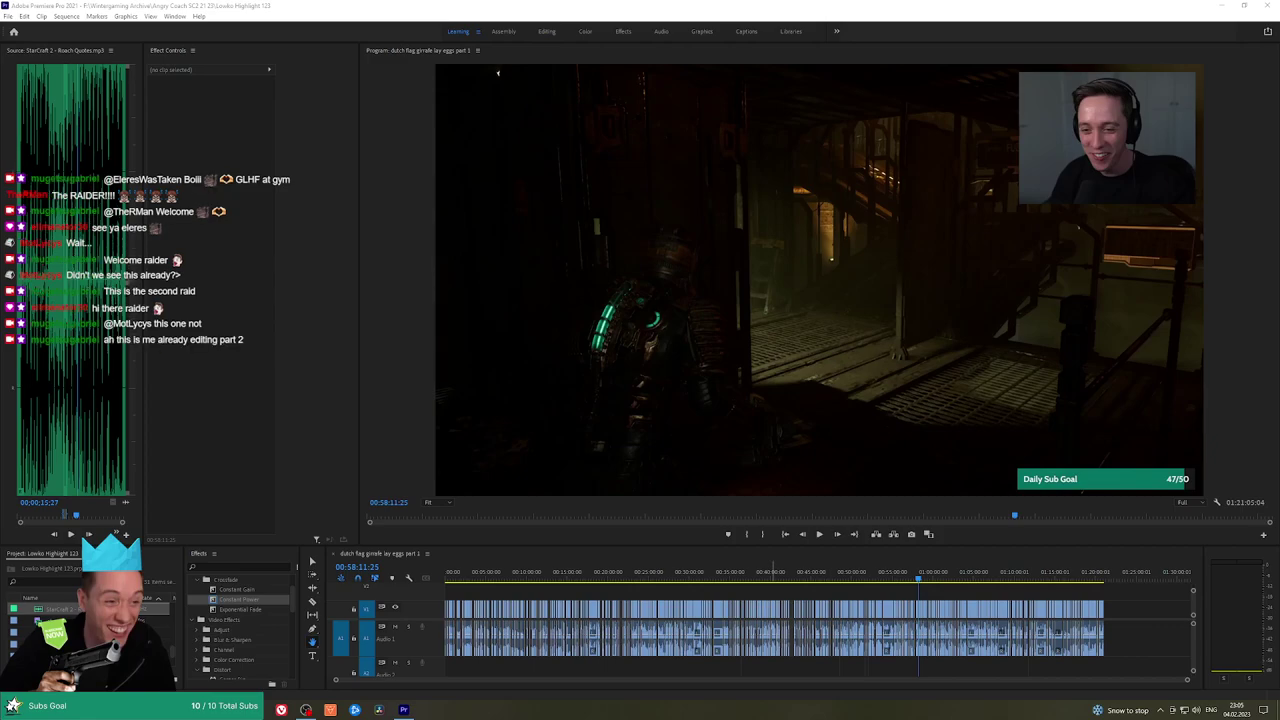
# Skim ahead through the Dead Space clips from about 00:58:34 to the clip boundary at about 01:01:37
pyautogui.click(921, 582)
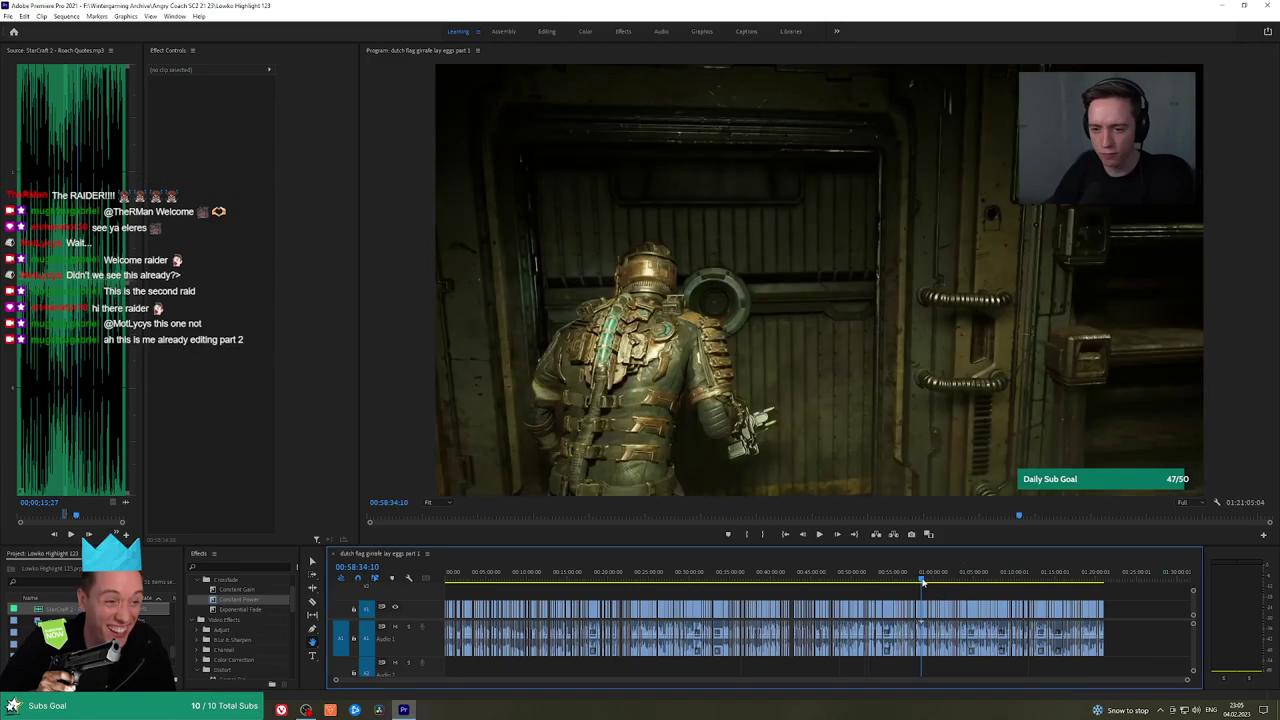
pyautogui.moveTo(921, 582); pyautogui.dragTo(924, 582)
pyautogui.scroll(8, 940, 585)
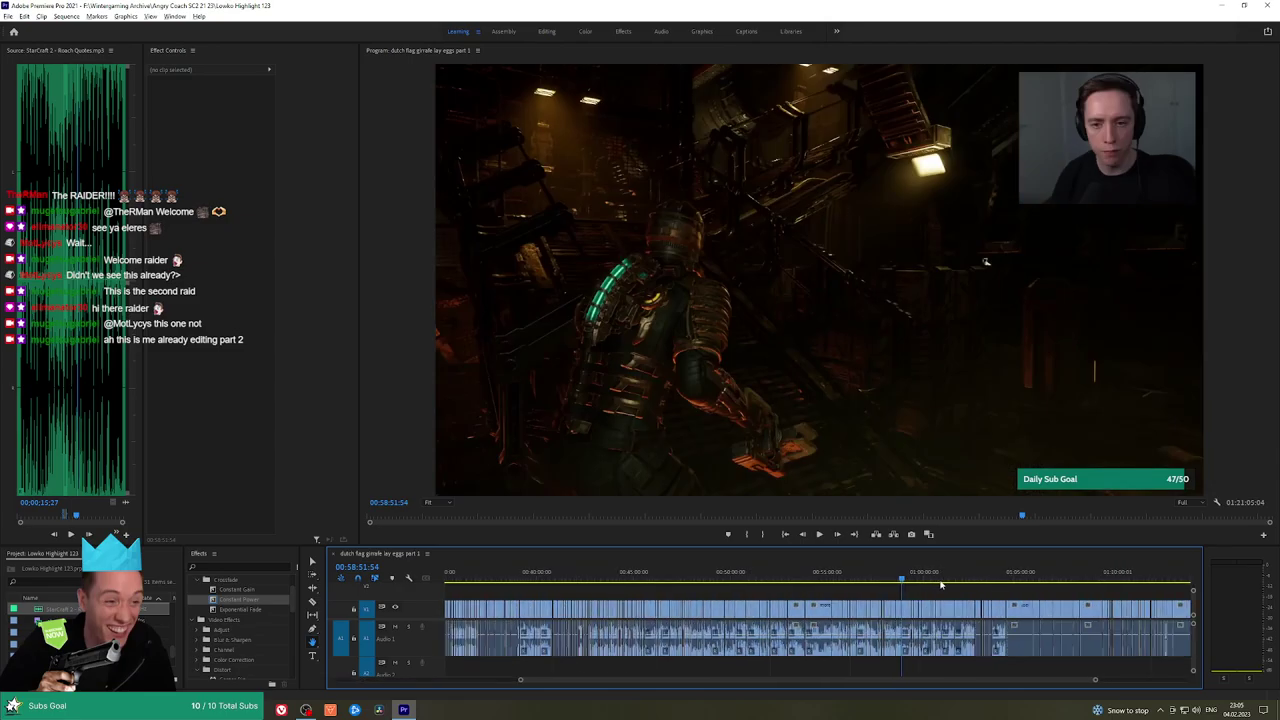
pyautogui.moveTo(741, 580); pyautogui.dragTo(1107, 580)
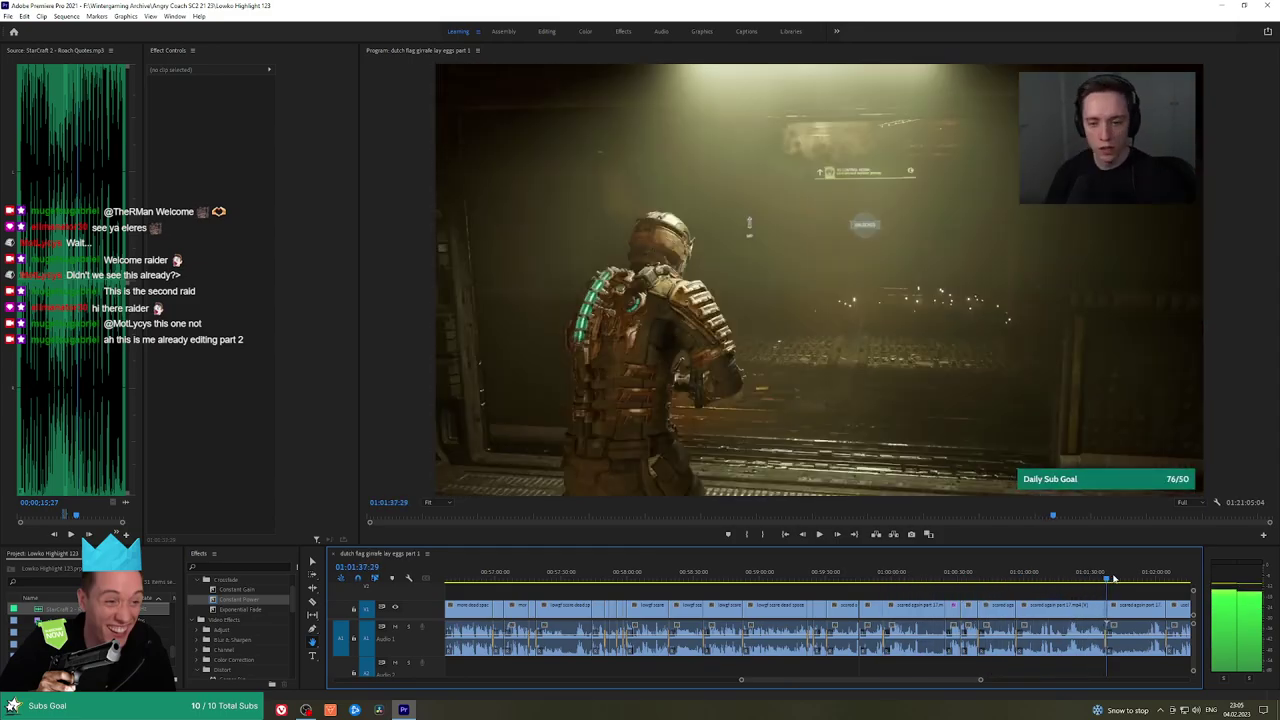
# Skim the whole sequence from its start to its end at 01:21:05:03 and save the project
pyautogui.scroll(-5, 1126, 597)
pyautogui.scroll(-3, 1126, 597)
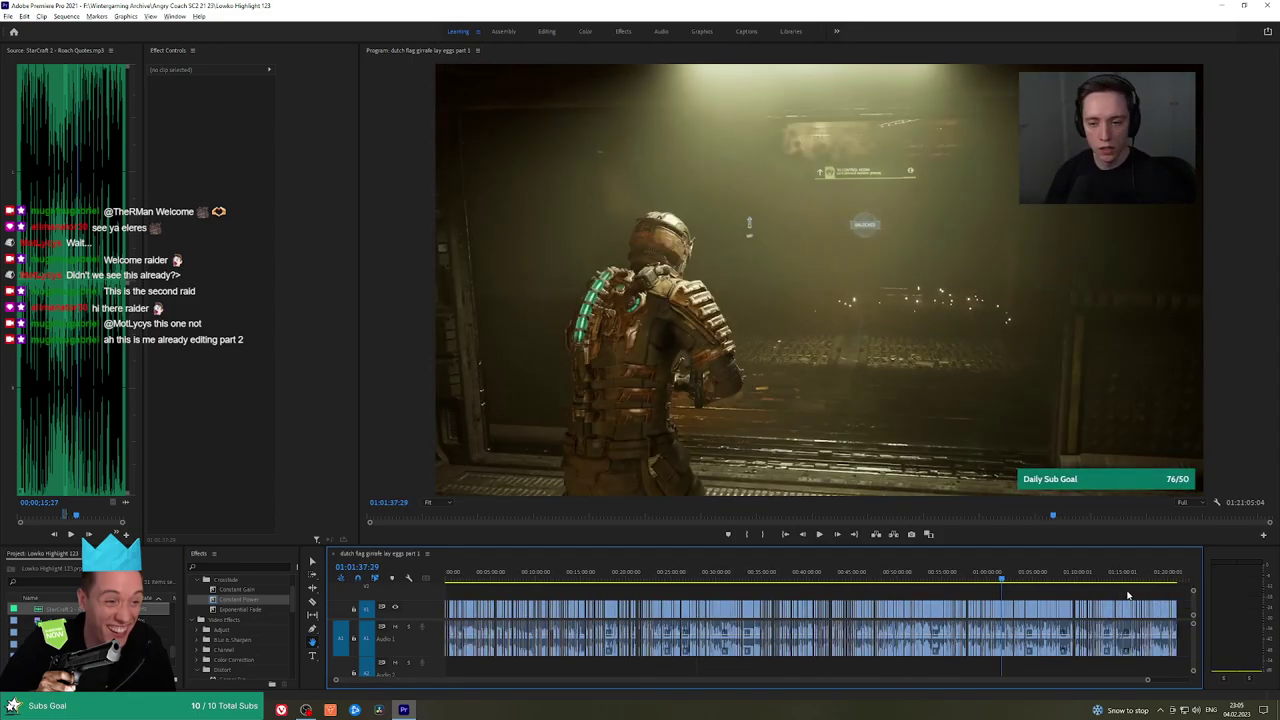
pyautogui.click(954, 580)
pyautogui.moveTo(955, 580); pyautogui.dragTo(446, 582)
pyautogui.moveTo(1104, 583); pyautogui.dragTo(1110, 585)
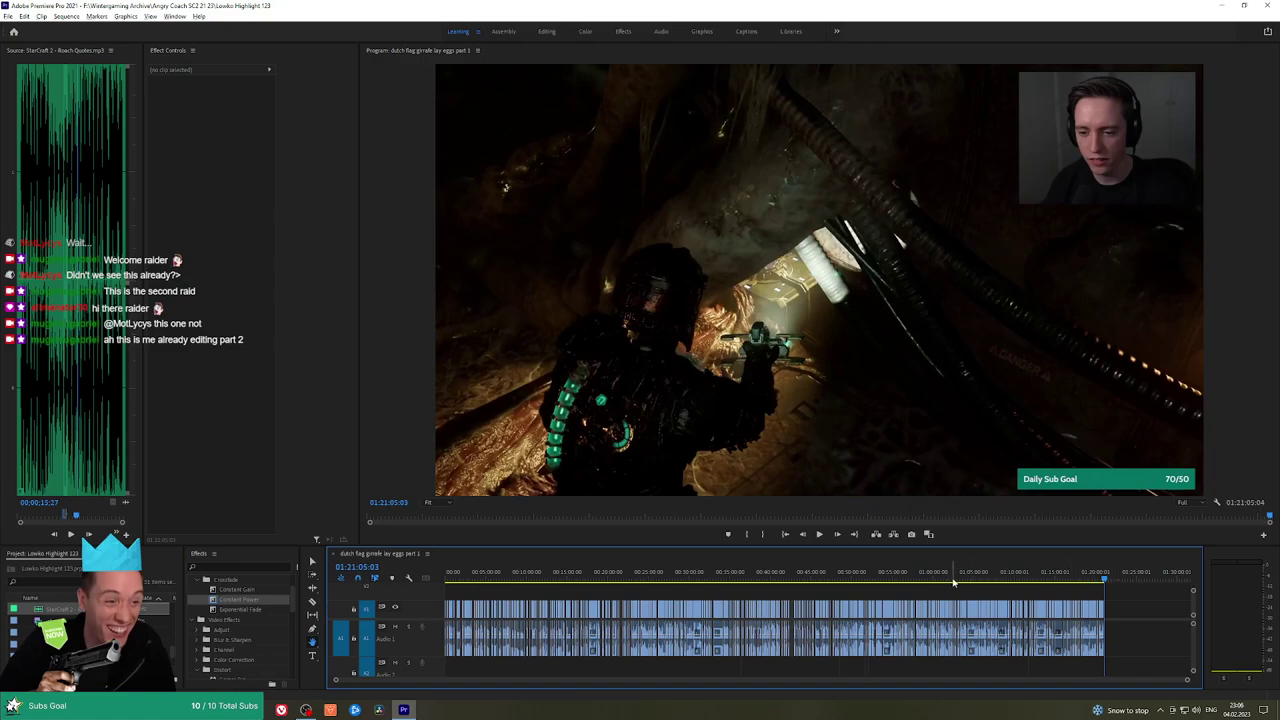
pyautogui.hotkey('ctrl', 's')
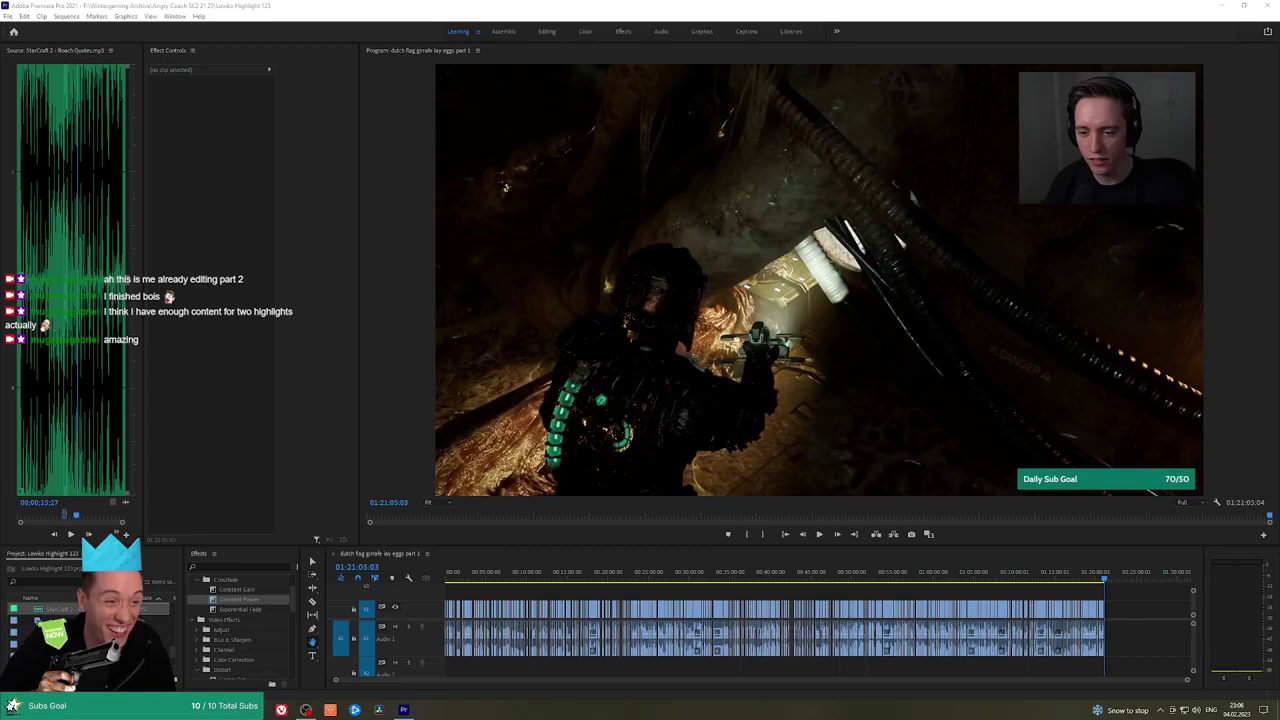
pyautogui.hotkey('ctrl', 's')
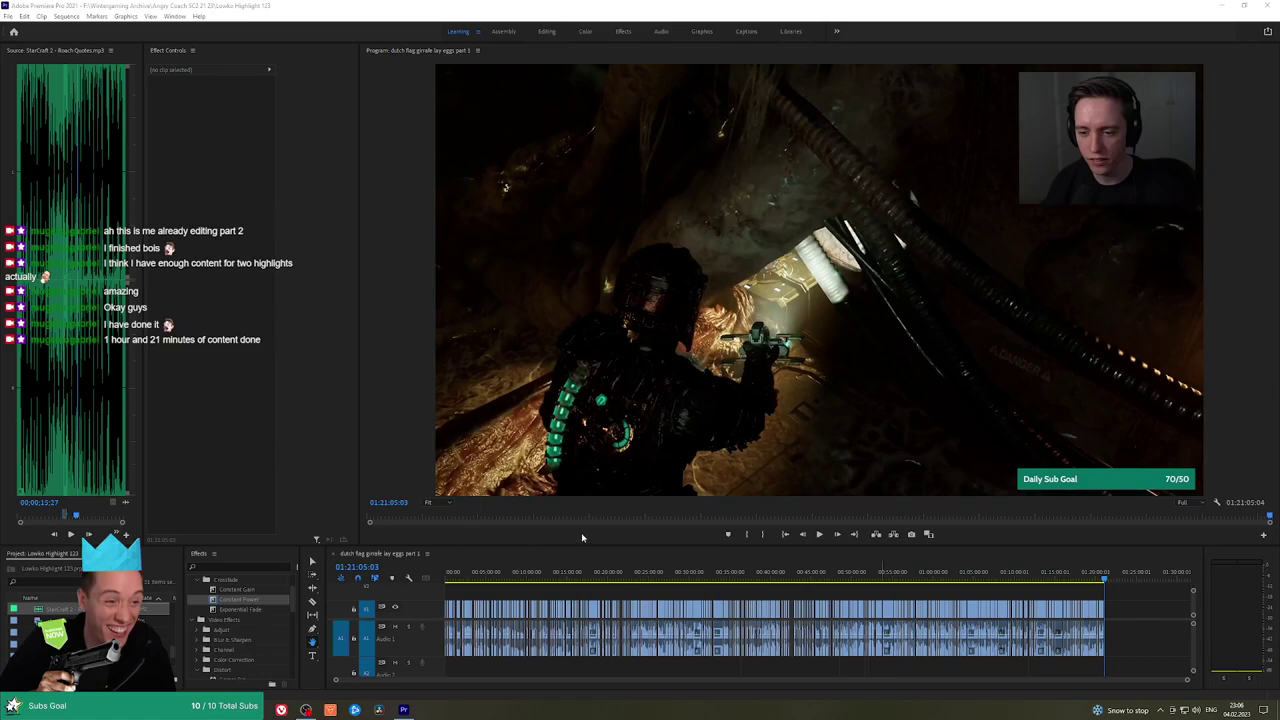
# Skim the sequence from about 00:03:13 to 01:14:18 and play the cat footage from there to about 01:15:33
pyautogui.click(471, 580)
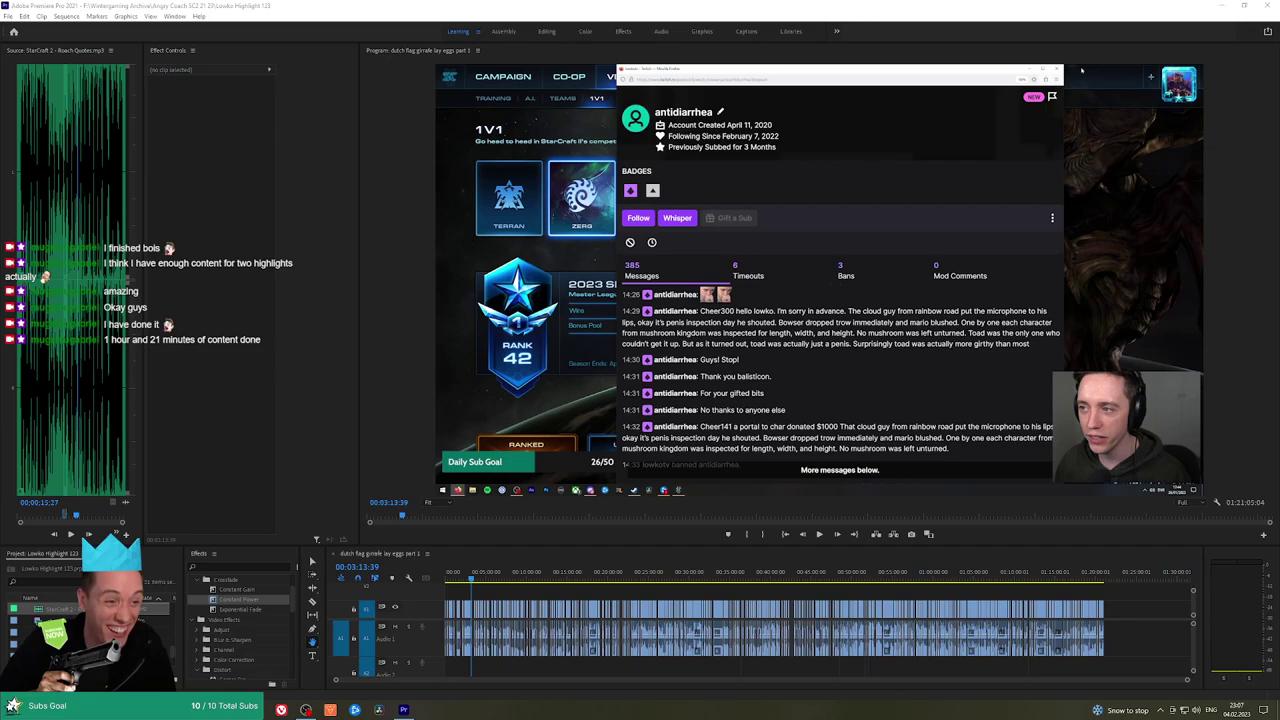
pyautogui.moveTo(472, 580); pyautogui.dragTo(983, 582)
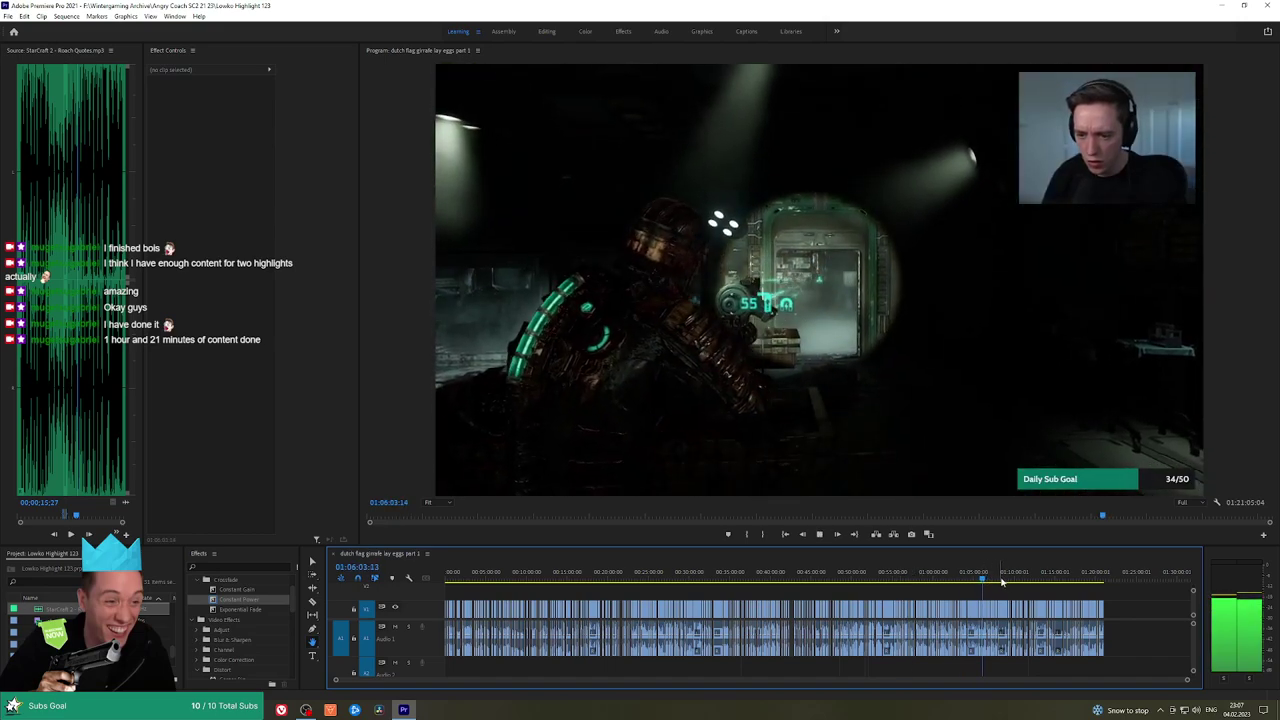
pyautogui.click(1008, 580)
pyautogui.moveTo(1006, 581); pyautogui.dragTo(1021, 581)
pyautogui.click(1052, 580)
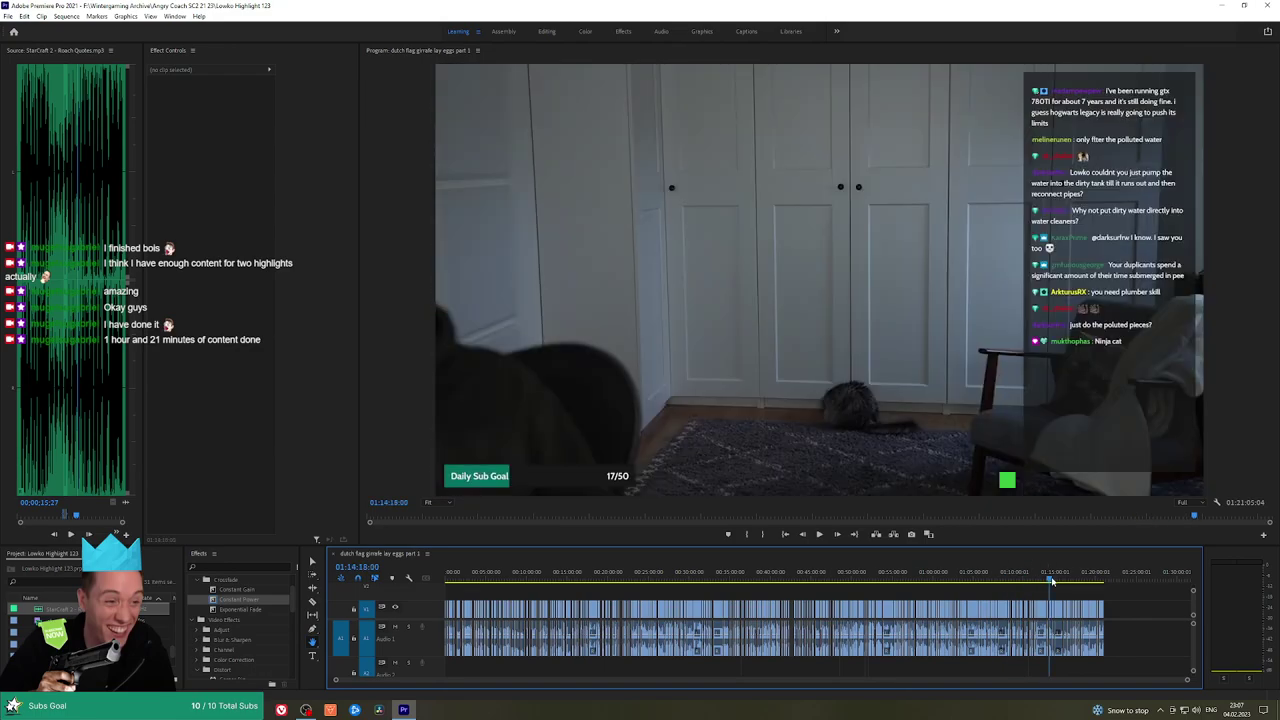
pyautogui.press('space')
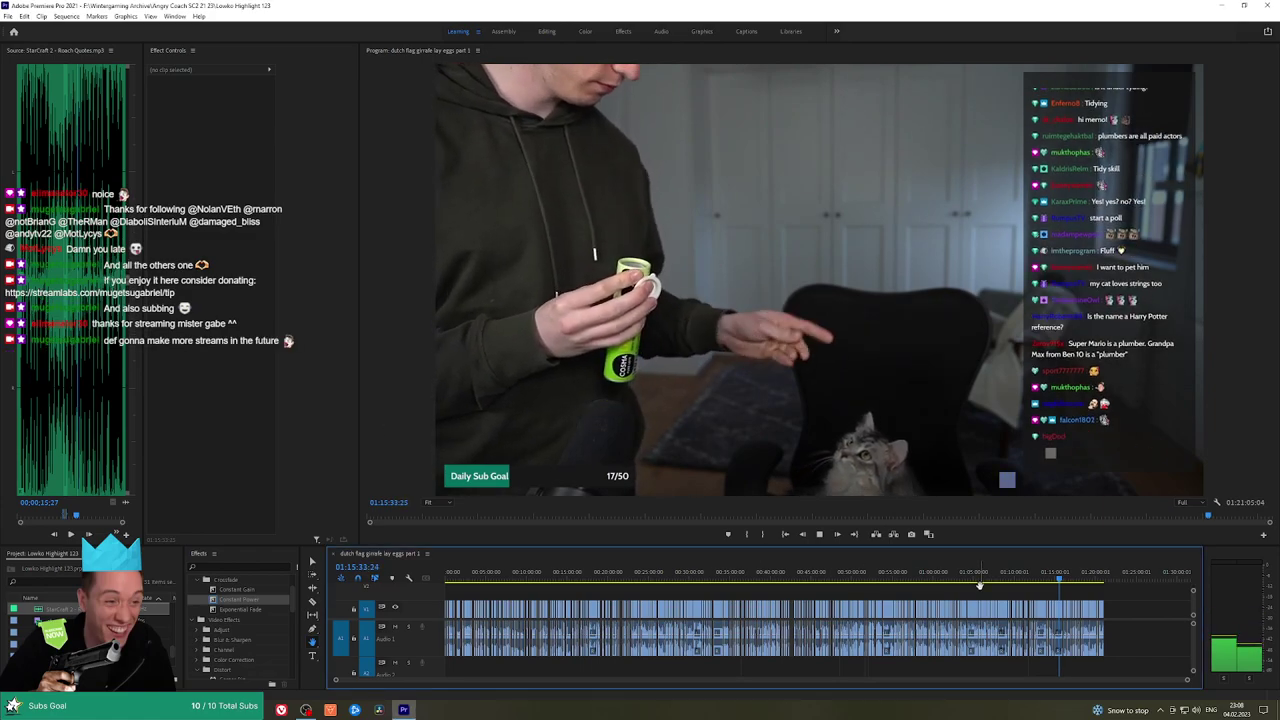
pyautogui.press('space')
# Check the Dead Space clip at about 01:18:27 and return the playhead to the sequence start, passing about 00:09:46
pyautogui.click(1073, 578)
pyautogui.click(1083, 578)
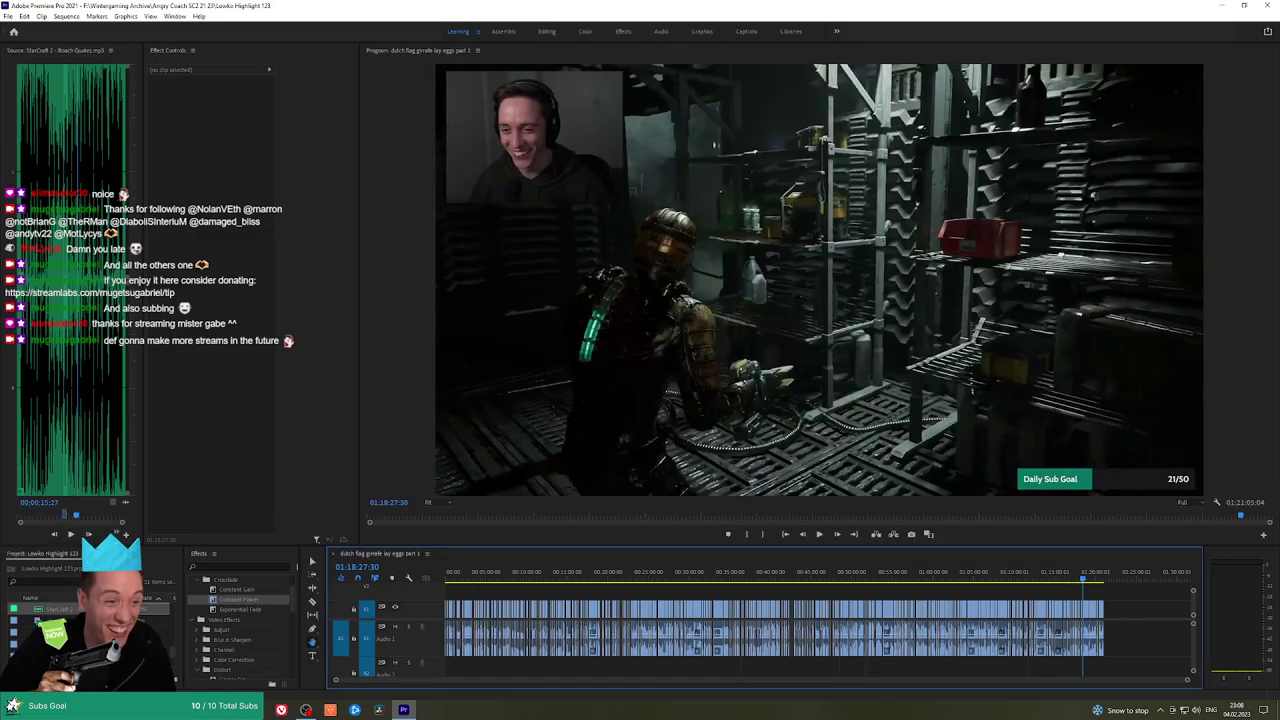
pyautogui.click(562, 579)
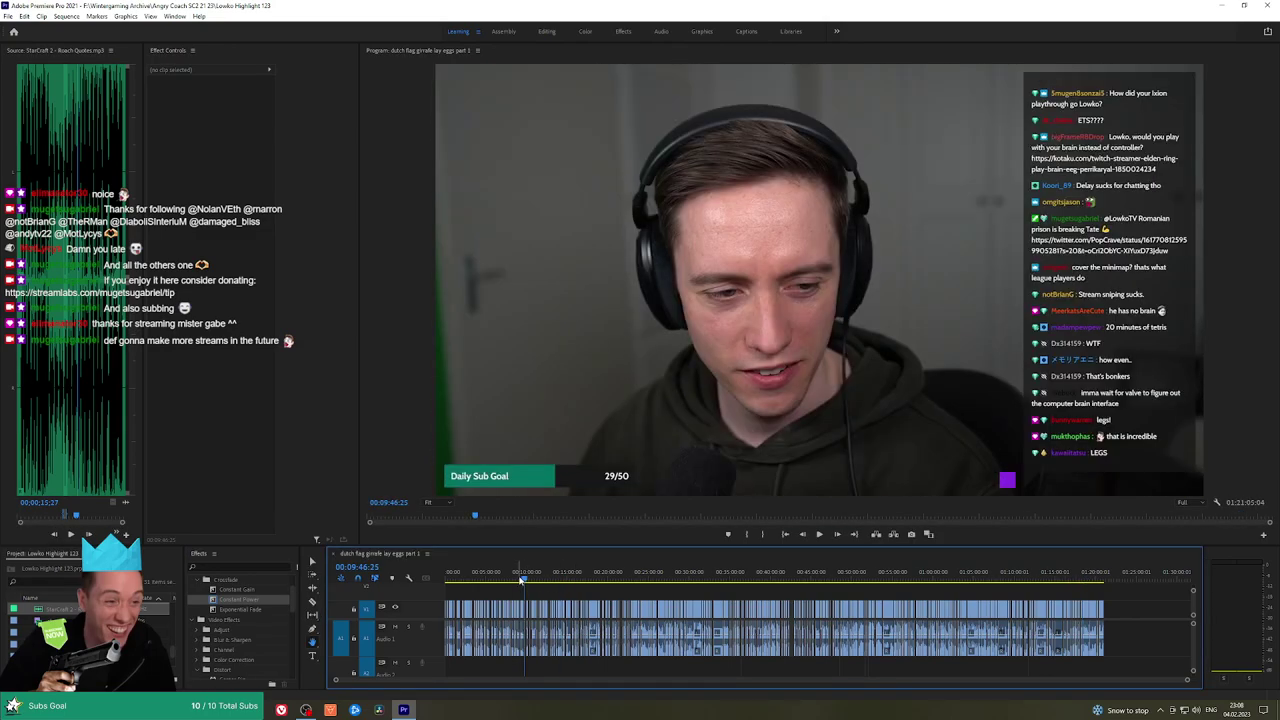
pyautogui.moveTo(521, 579); pyautogui.dragTo(433, 582)
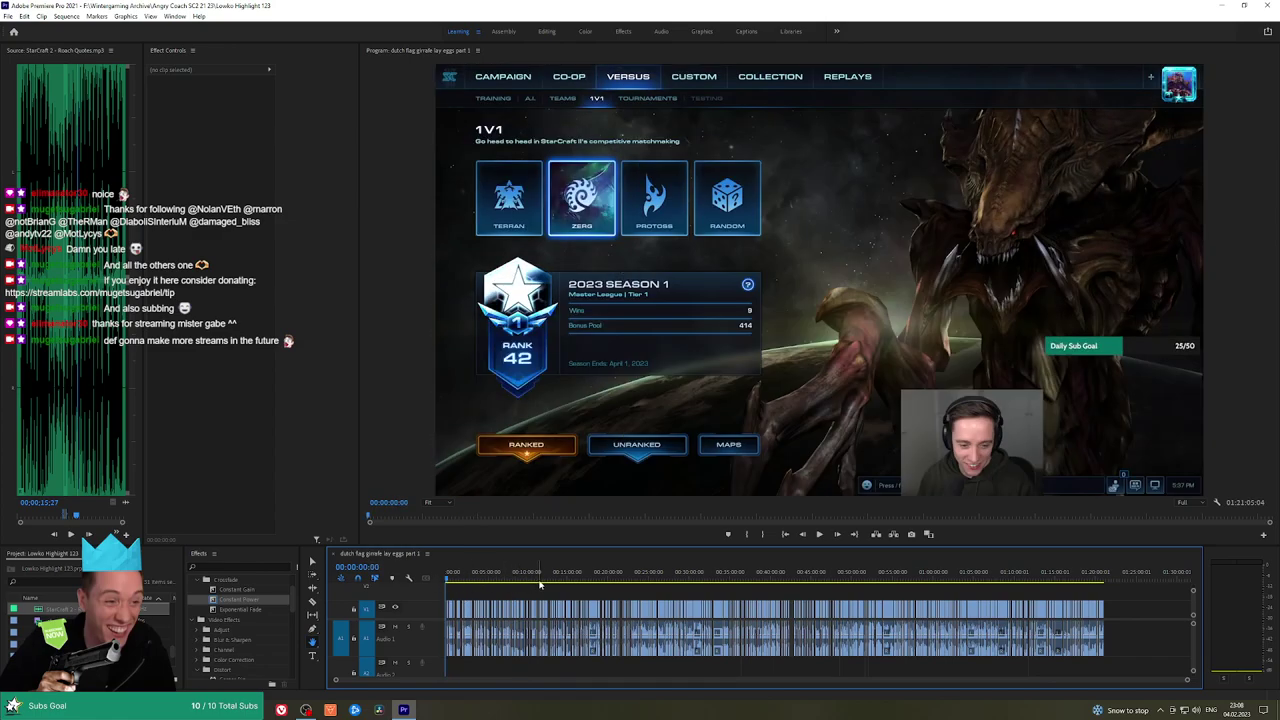